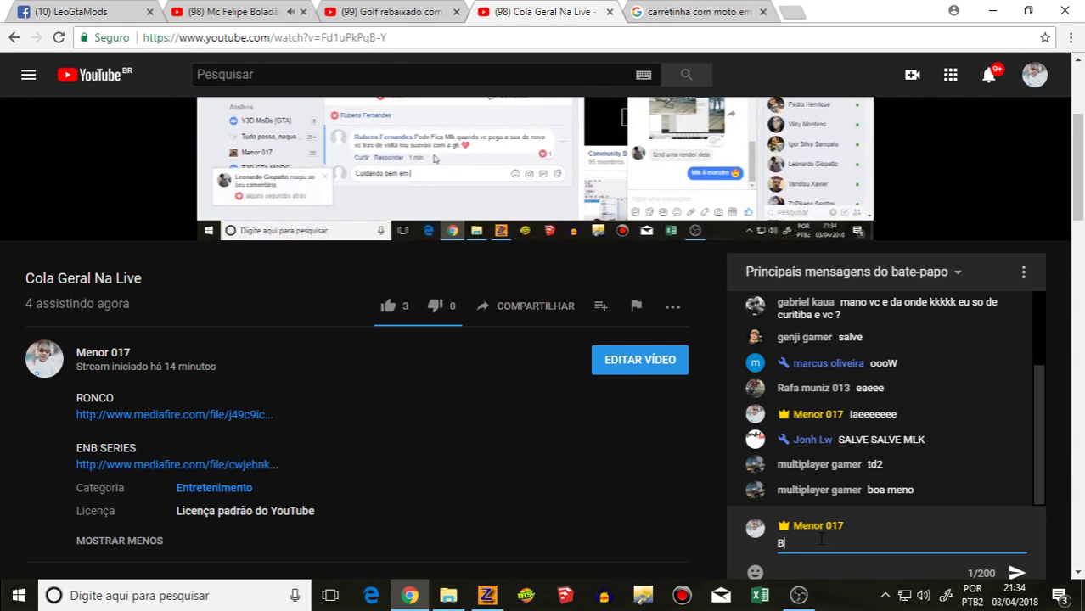
Step: Post "Boa" in the live stream's chat
{"action": "key", "text": "BackSpace"}
{"action": "type", "text": "oa"}
{"action": "key", "text": "Return"}
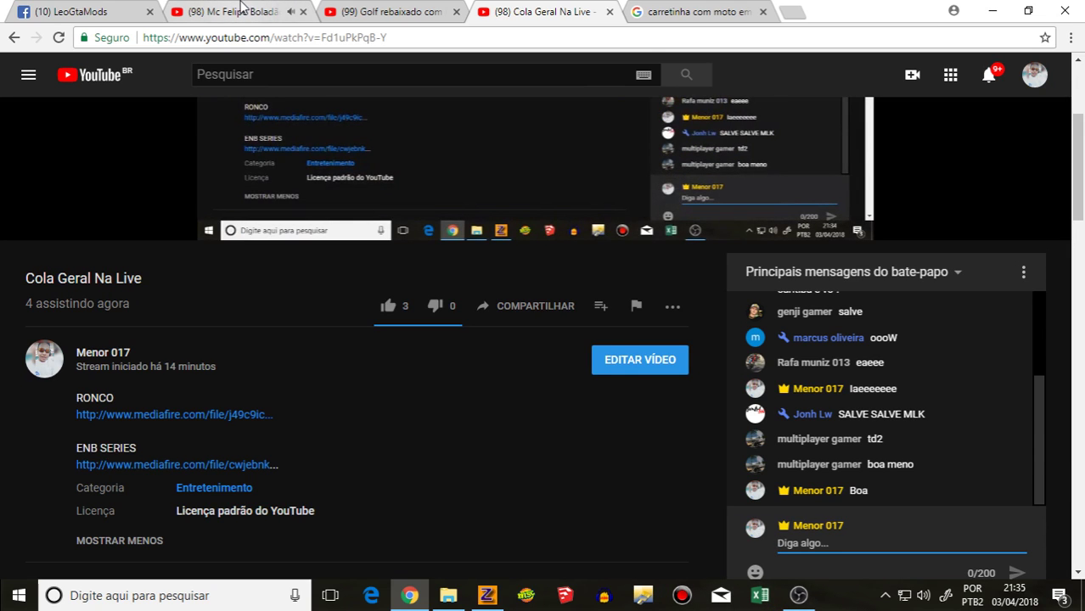
Step: Switch to ZModeler and expand Cinta.dff to show the parts it contains
{"action": "left_click", "coordinate": [487, 596]}
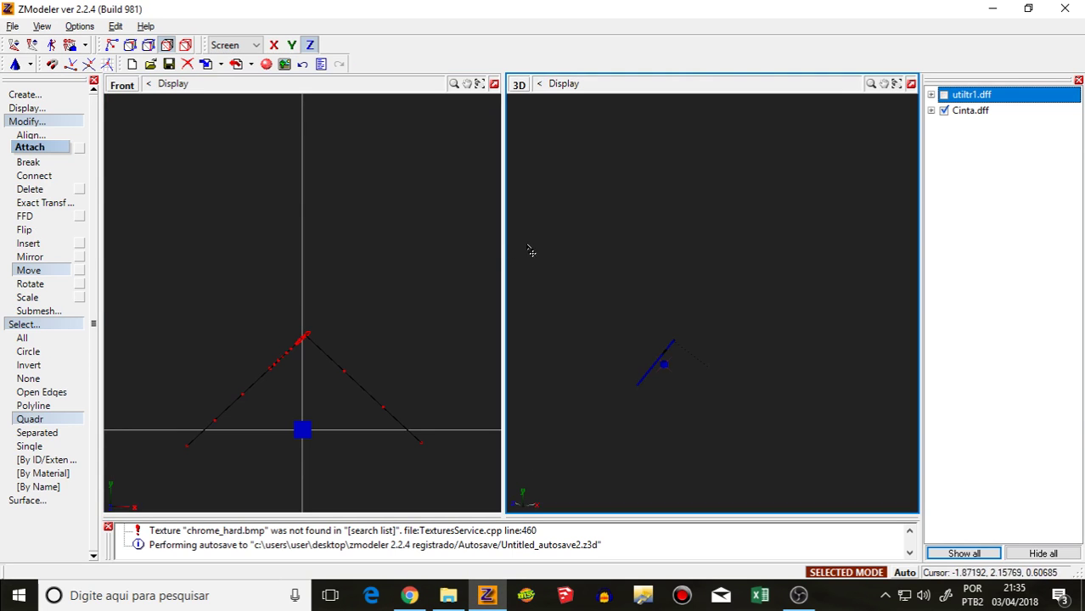
{"action": "scroll", "coordinate": [323, 377], "scroll_direction": "down", "scroll_amount": 5}
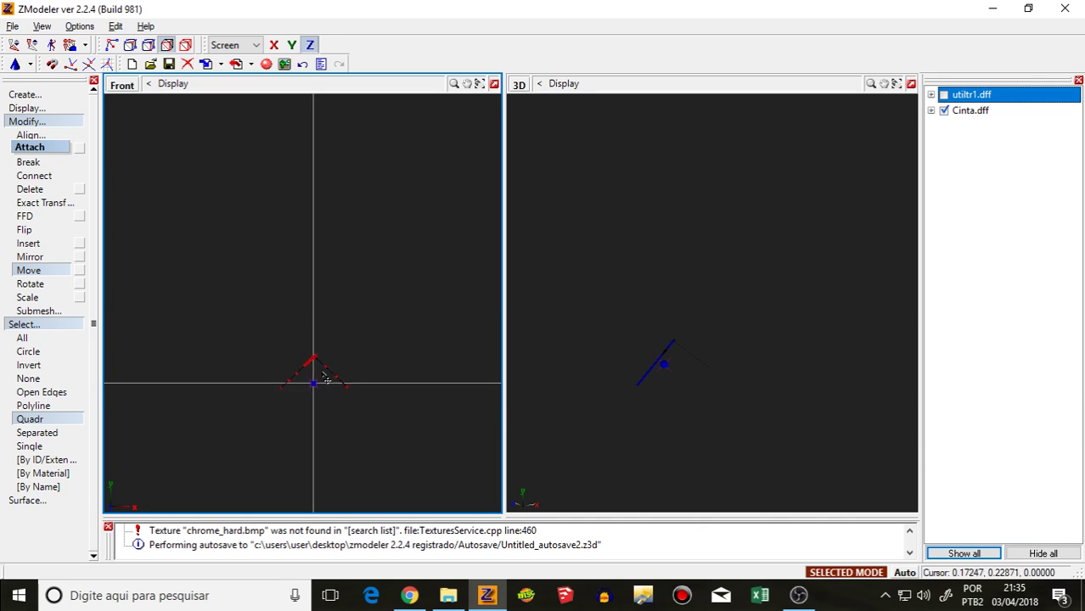
{"action": "scroll", "coordinate": [324, 375], "scroll_direction": "down", "scroll_amount": 1}
{"action": "left_click", "coordinate": [931, 111]}
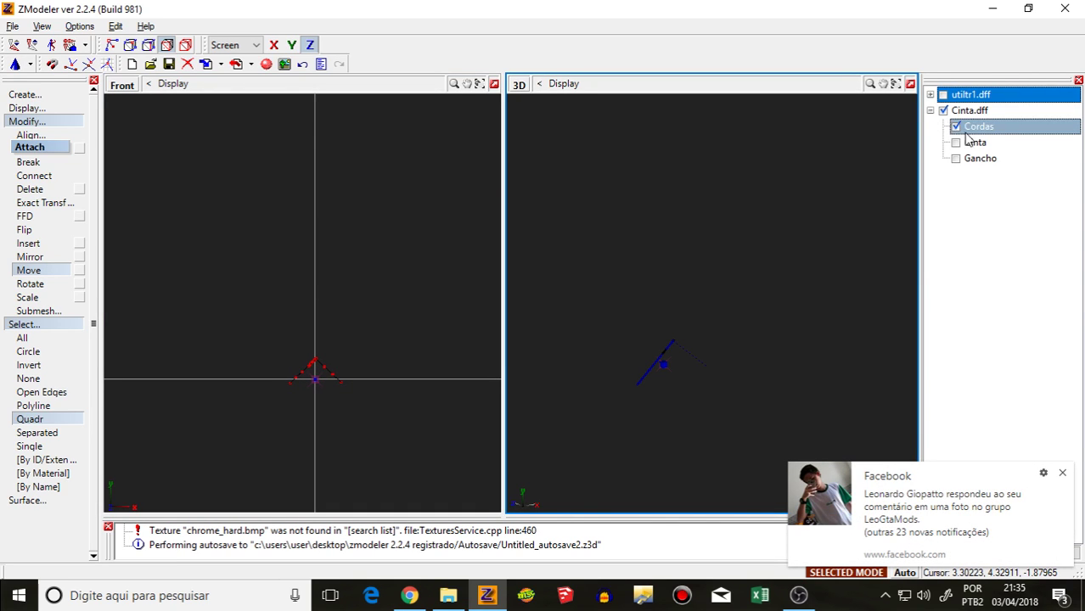
{"action": "right_click", "coordinate": [977, 158]}
{"action": "mouse_move", "coordinate": [1009, 170]}
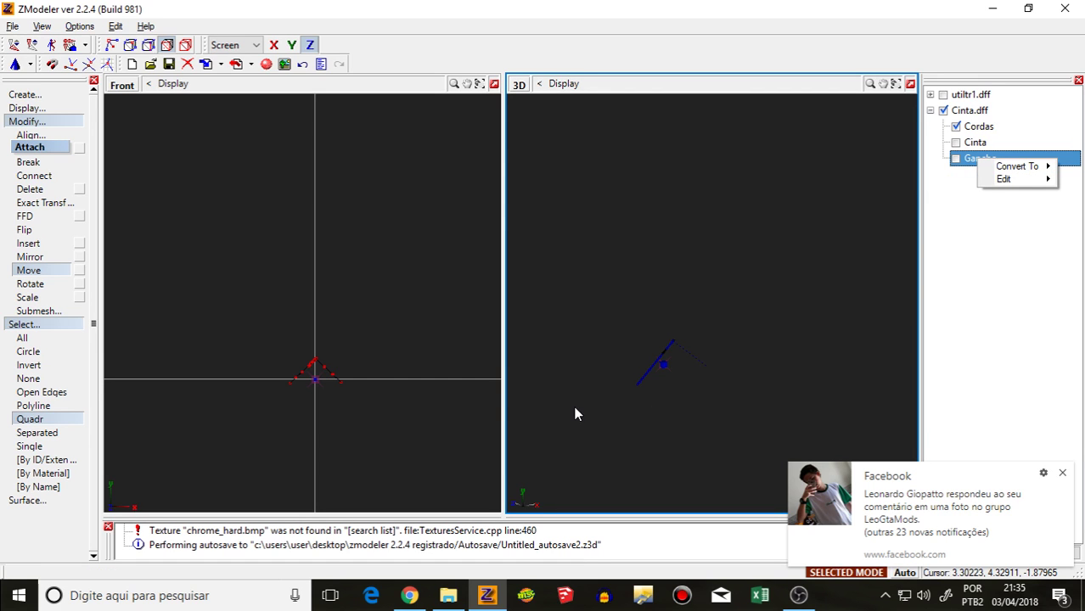
Step: Open the Facebook comment notification and react with Amei to both replies on the group photo
{"action": "left_click", "coordinate": [822, 562]}
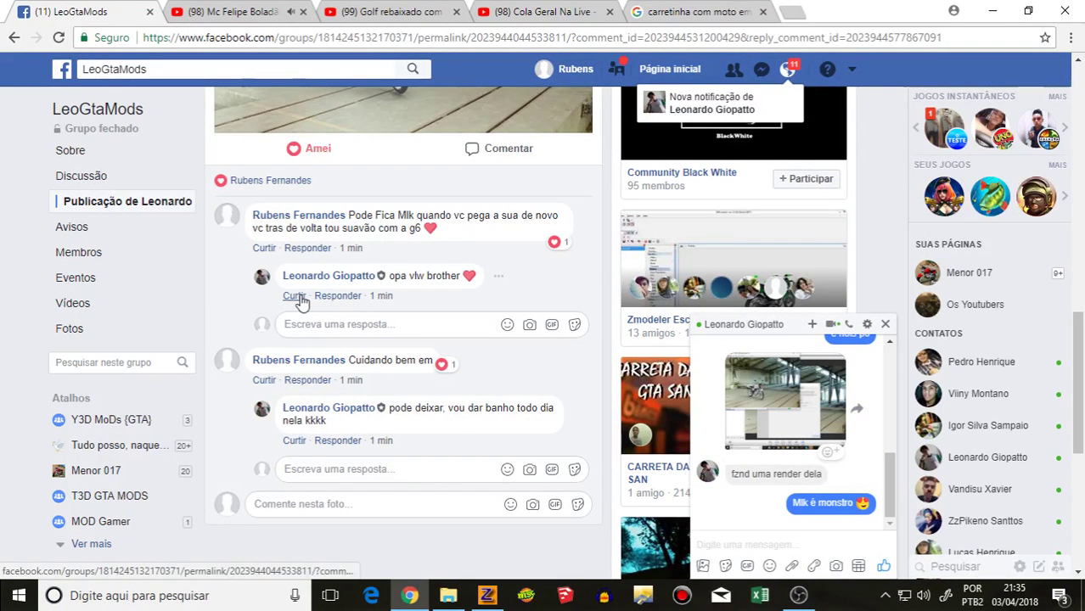
{"action": "mouse_move", "coordinate": [296, 296]}
{"action": "left_click", "coordinate": [326, 260]}
{"action": "mouse_move", "coordinate": [294, 440]}
{"action": "left_click", "coordinate": [327, 412]}
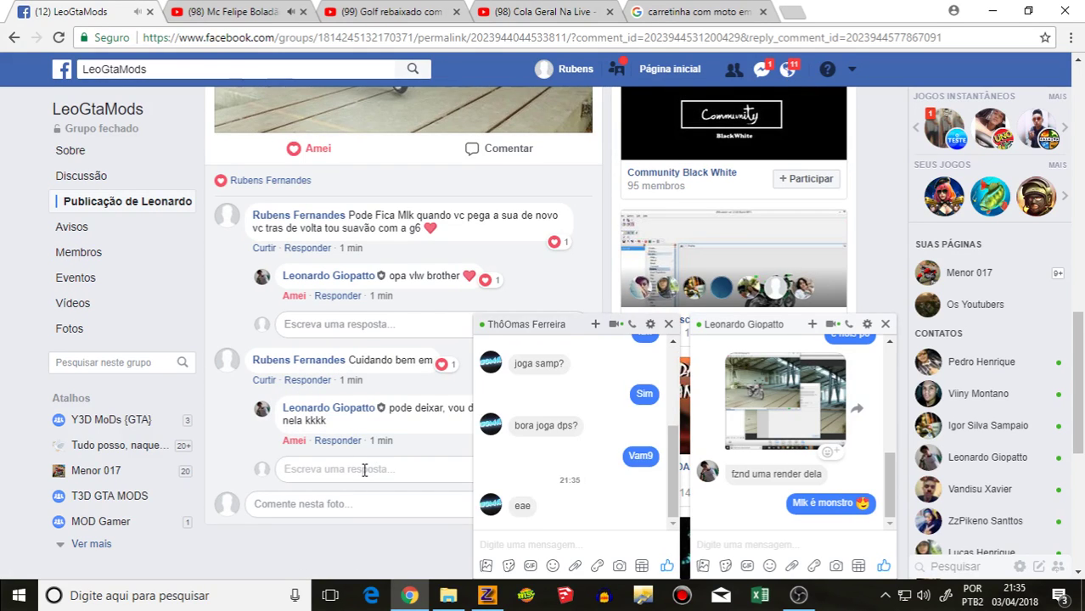
Step: Reply "kkkkkkkkk" in the lower comment thread, under the reply about bathing it every day
{"action": "left_click", "coordinate": [364, 470]}
{"action": "type", "text": "kkkkkkkkk"}
{"action": "key", "text": "Return"}
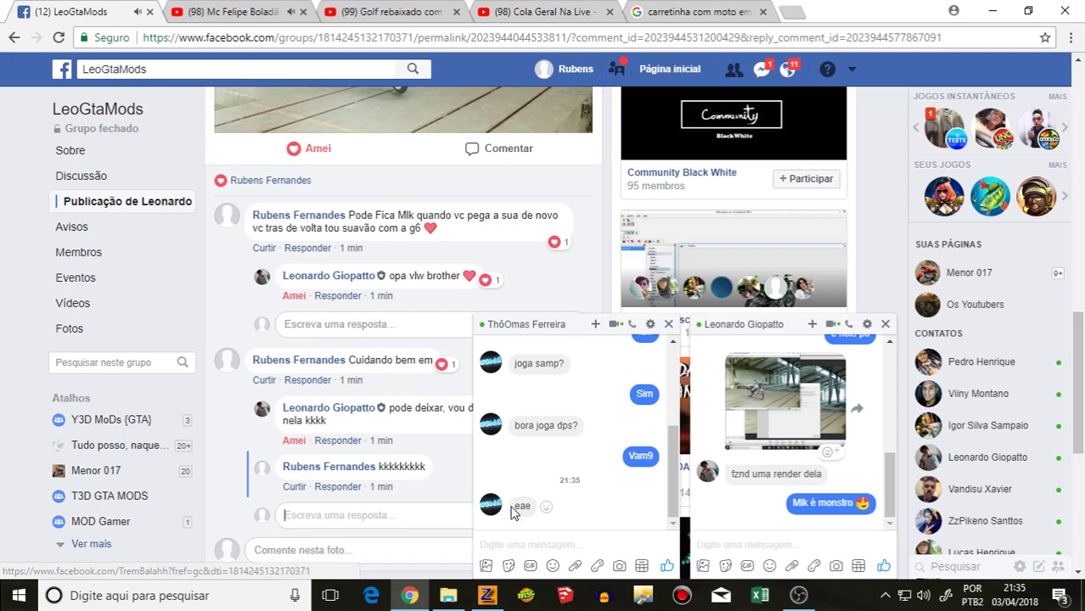
Step: Answer the "eae" message in the newly opened chat with "iAE"
{"action": "left_click", "coordinate": [510, 544]}
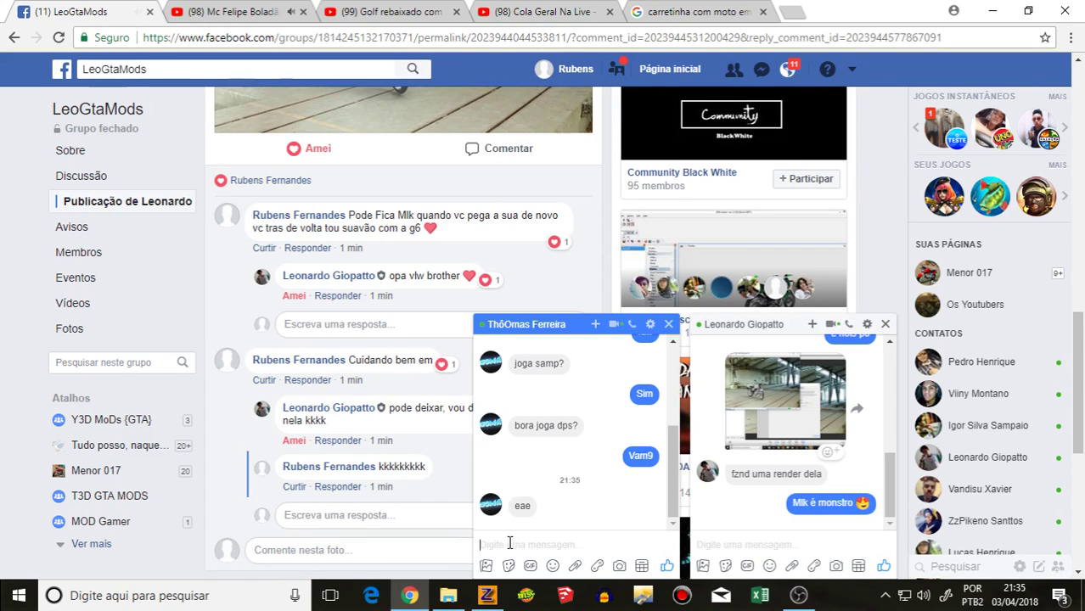
{"action": "type", "text": "iAE"}
{"action": "key", "text": "Return"}
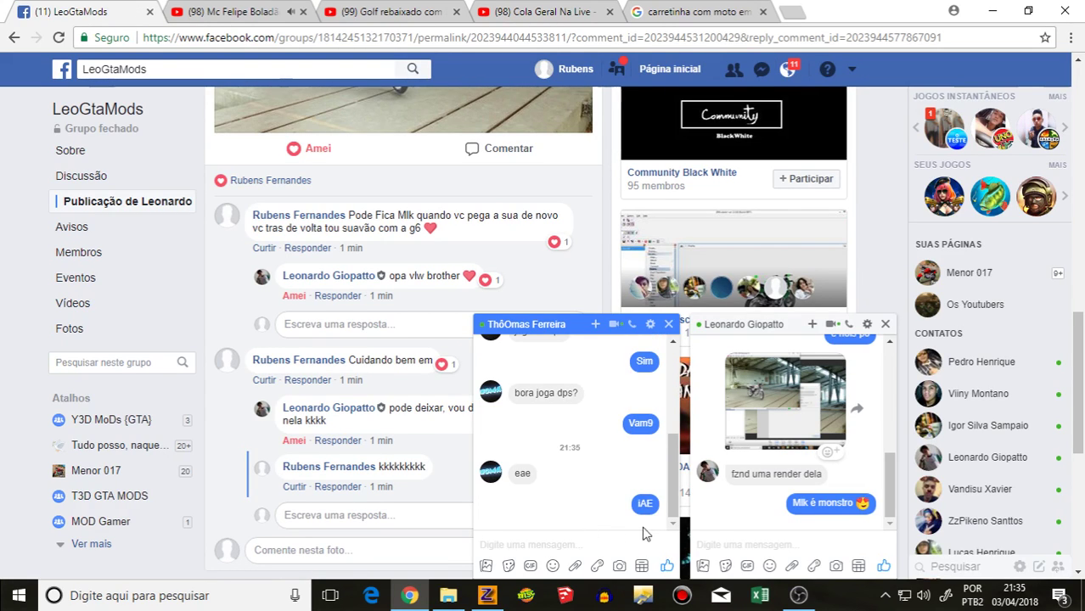
Step: Switch to ZModeler and, at object level, delete the Gancho and Cinta parts from Cinta.dff
{"action": "left_click", "coordinate": [486, 595]}
{"action": "scroll", "coordinate": [664, 313], "scroll_direction": "up", "scroll_amount": 1}
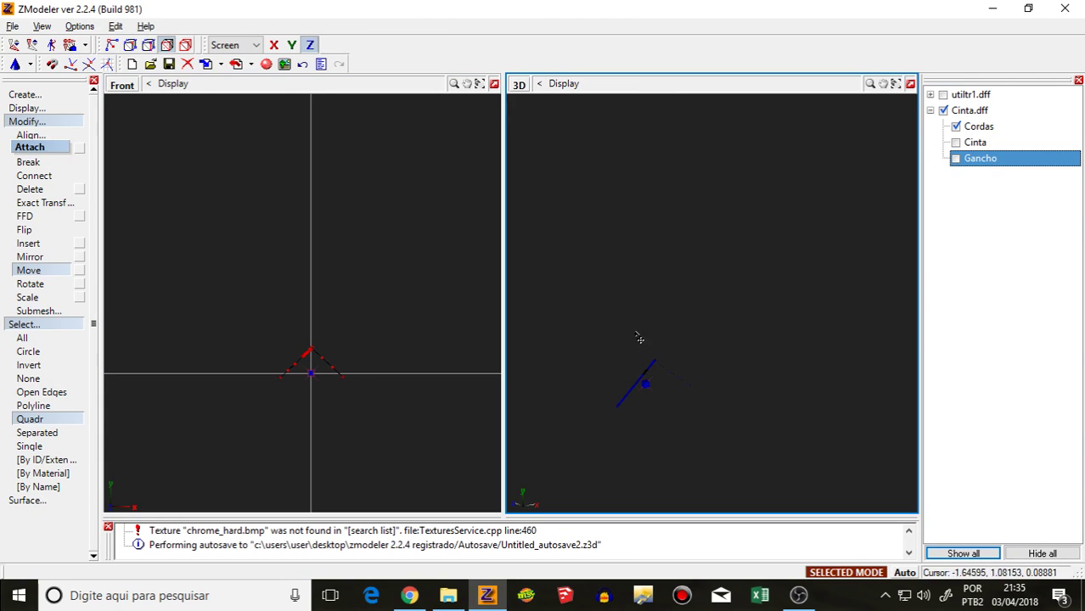
{"action": "right_click", "coordinate": [994, 159]}
{"action": "mouse_move", "coordinate": [1007, 177]}
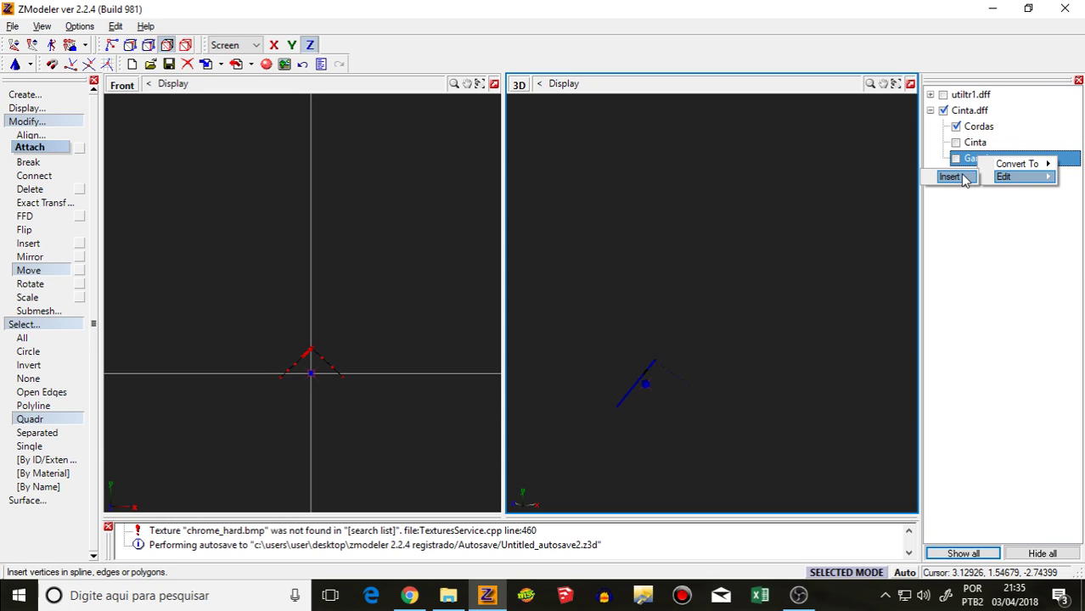
{"action": "left_click", "coordinate": [186, 45]}
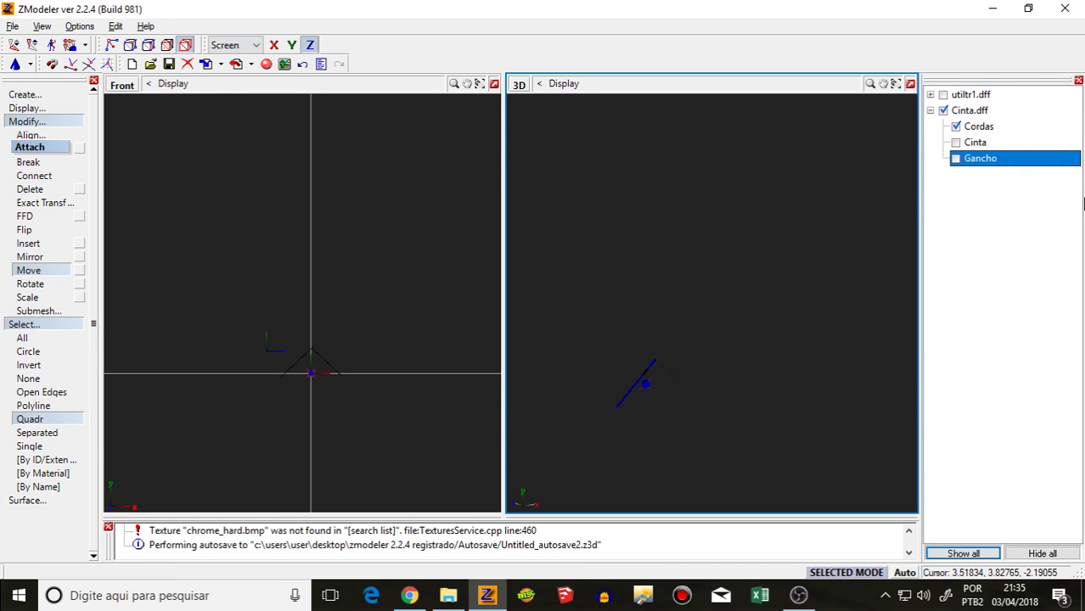
{"action": "right_click", "coordinate": [997, 159]}
{"action": "left_click", "coordinate": [986, 181]}
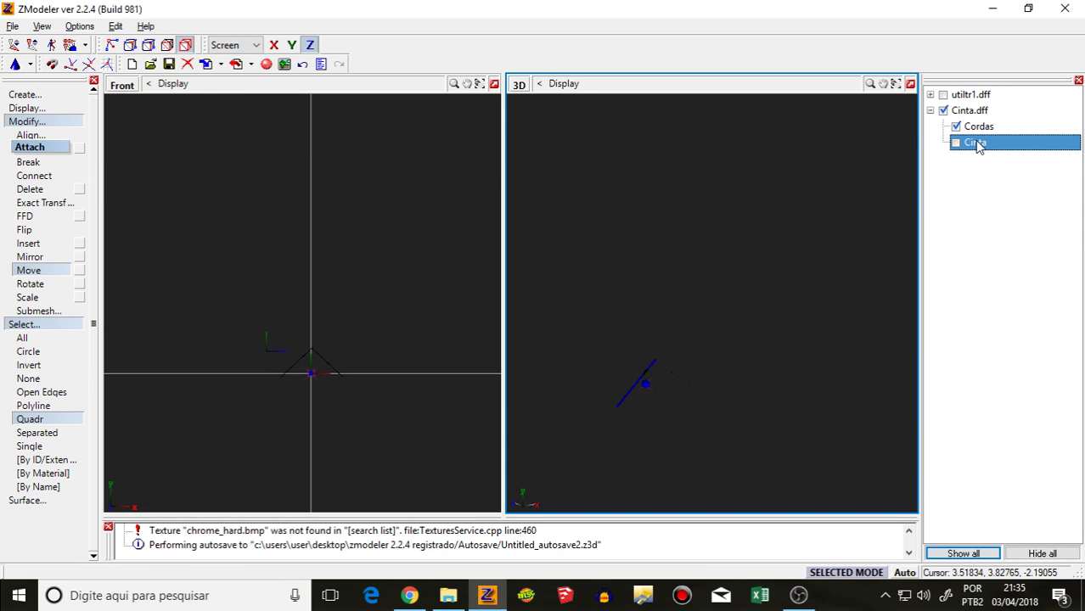
{"action": "right_click", "coordinate": [975, 143]}
{"action": "left_click", "coordinate": [946, 159]}
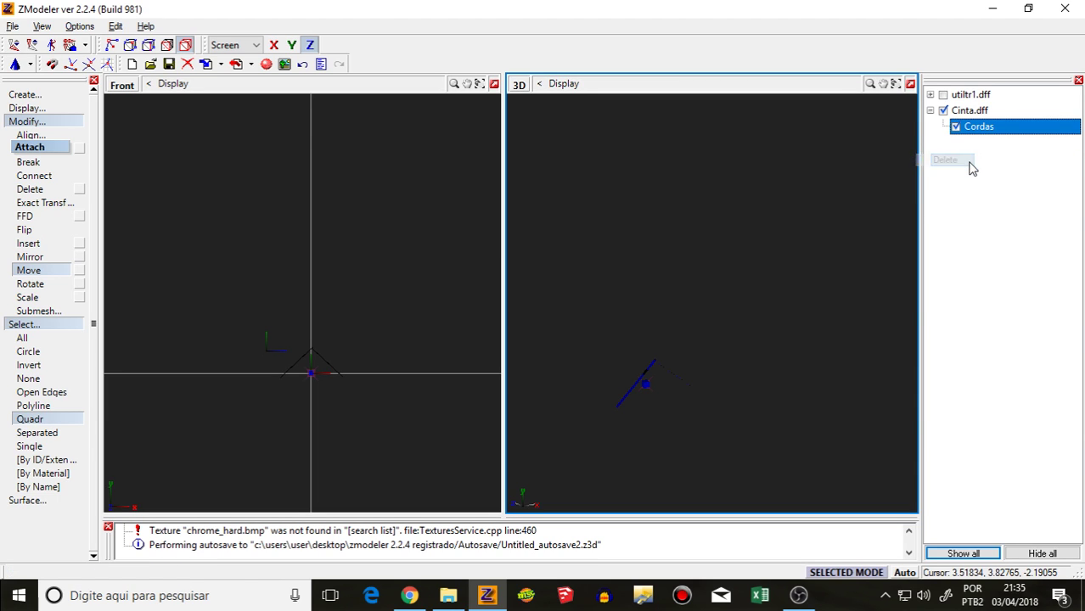
Step: Try the Connect tool on the Cordas object in the Front view, and switch to the Attach tool
{"action": "scroll", "coordinate": [313, 348], "scroll_direction": "up", "scroll_amount": 2}
{"action": "scroll", "coordinate": [284, 340], "scroll_direction": "up", "scroll_amount": 1}
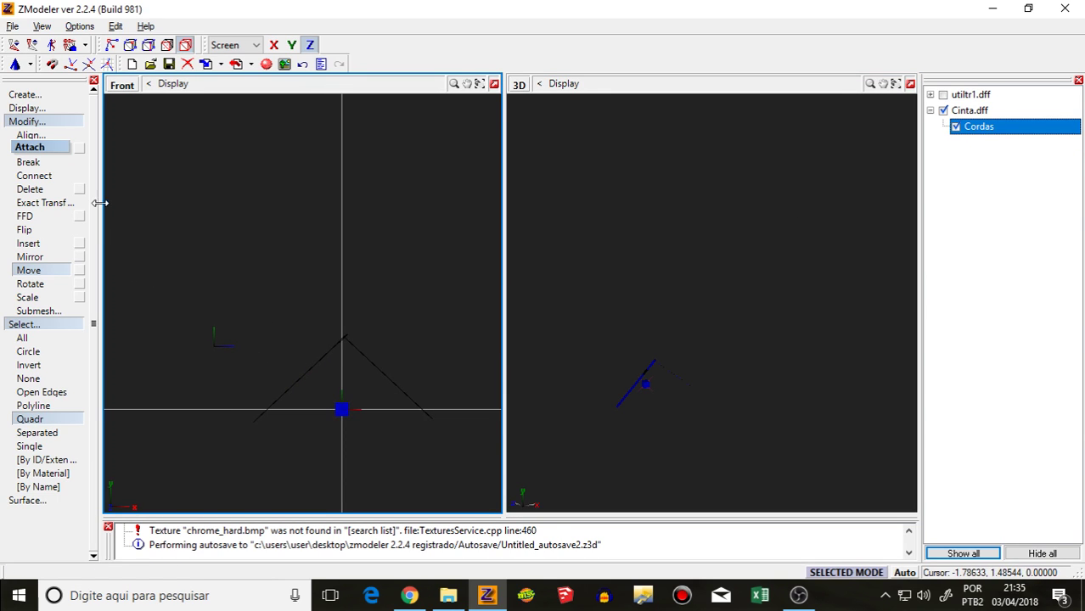
{"action": "left_click", "coordinate": [30, 121]}
{"action": "left_click", "coordinate": [27, 136]}
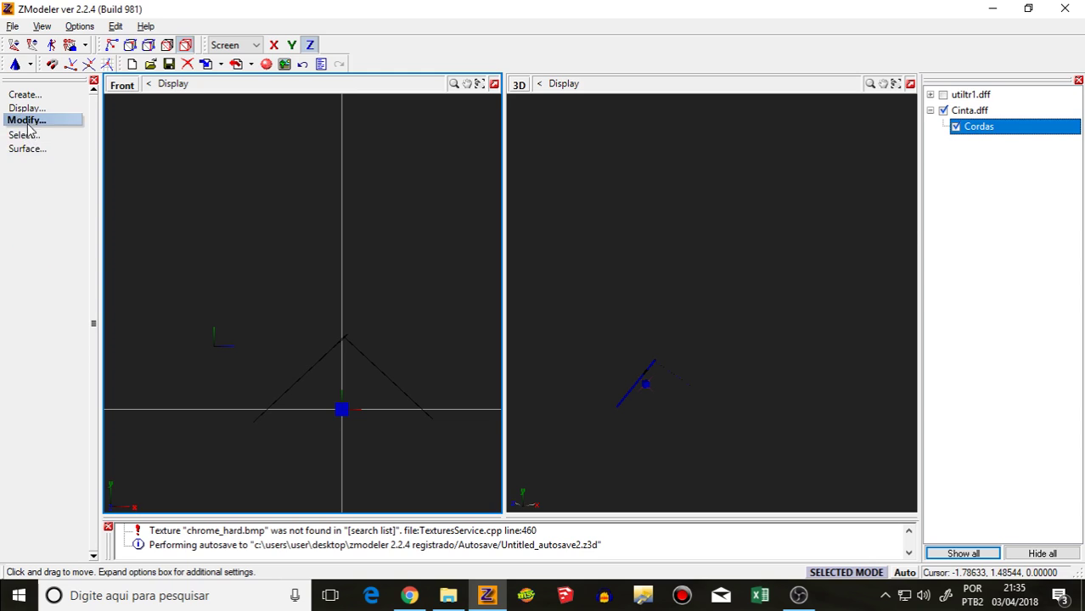
{"action": "left_click", "coordinate": [28, 121]}
{"action": "left_click", "coordinate": [30, 149]}
{"action": "left_click", "coordinate": [34, 174]}
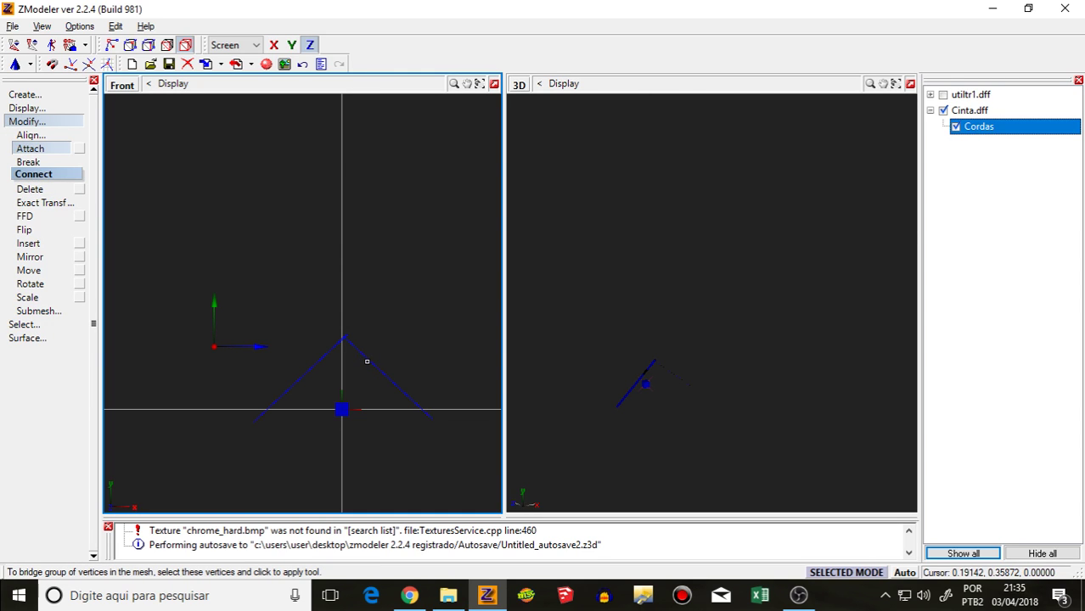
{"action": "left_click", "coordinate": [368, 362]}
{"action": "left_click", "coordinate": [30, 149]}
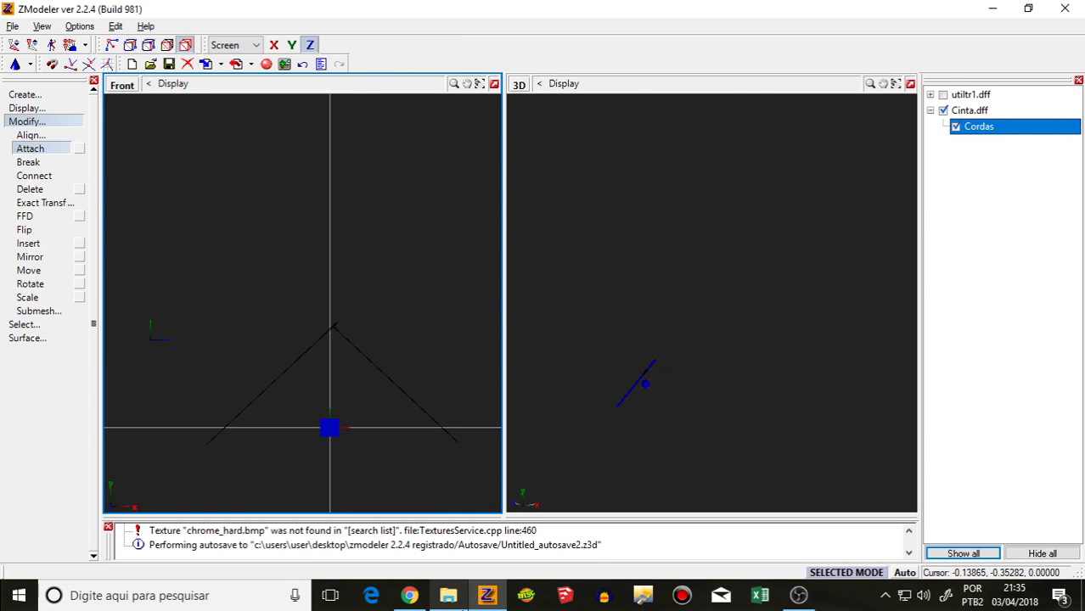
Step: Switch to Chrome and search YouTube for "mc felipe boladão" from the tab with the paused music video
{"action": "left_click", "coordinate": [410, 597]}
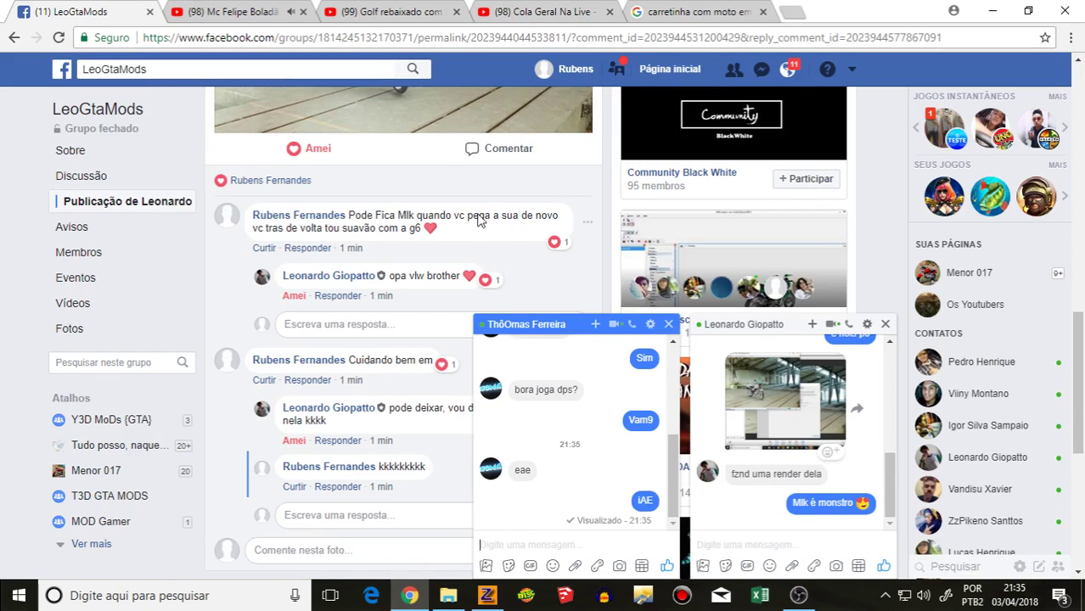
{"action": "left_click", "coordinate": [266, 10]}
{"action": "left_click", "coordinate": [208, 74]}
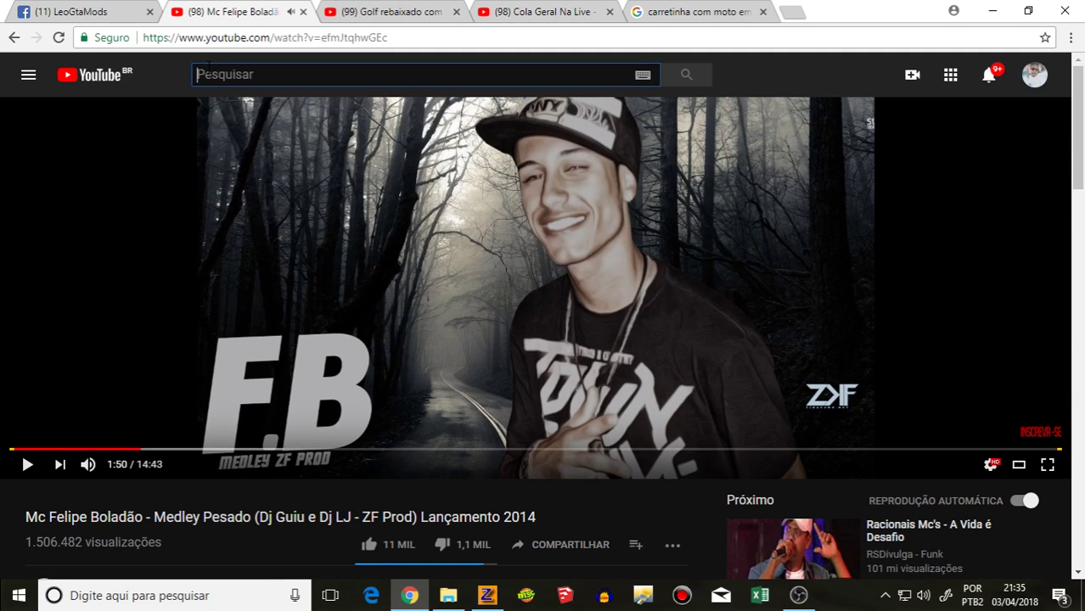
{"action": "type", "text": "MC "}
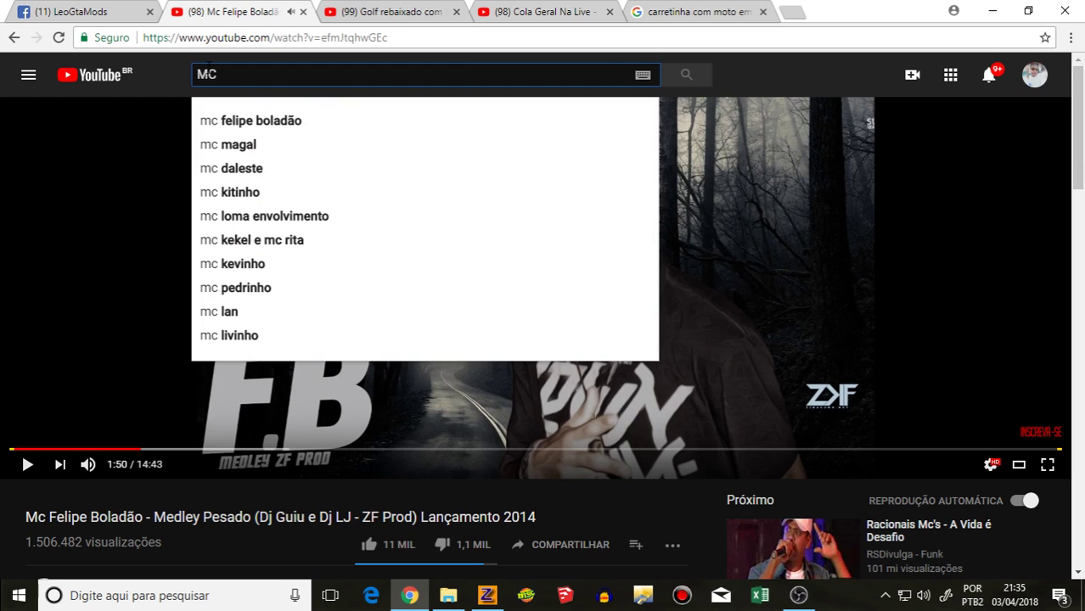
{"action": "type", "text": "FEL"}
{"action": "left_click", "coordinate": [240, 120]}
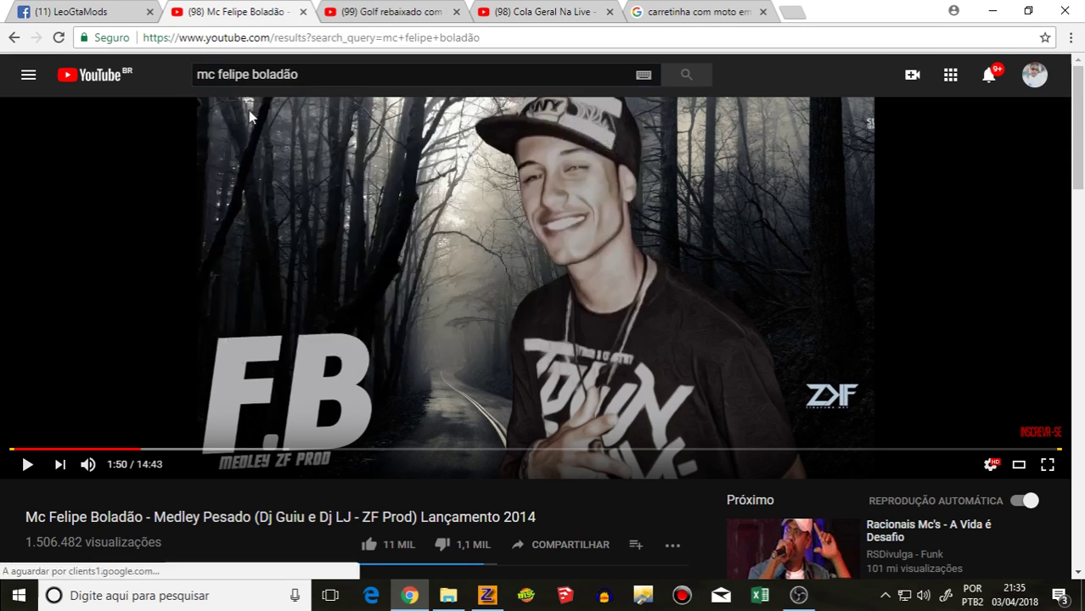
Step: Look through the mc felipe boladão search results for a song to play
{"action": "scroll", "coordinate": [407, 345], "scroll_direction": "down", "scroll_amount": 5}
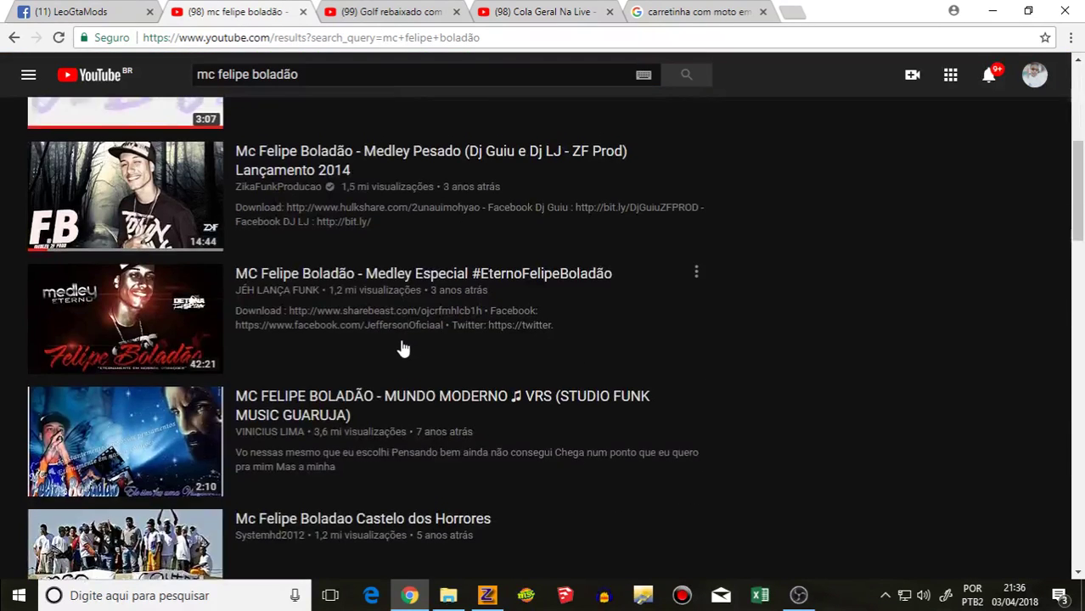
{"action": "scroll", "coordinate": [403, 346], "scroll_direction": "up", "scroll_amount": 4}
{"action": "left_click", "coordinate": [324, 78]}
{"action": "scroll", "coordinate": [274, 206], "scroll_direction": "down", "scroll_amount": 7}
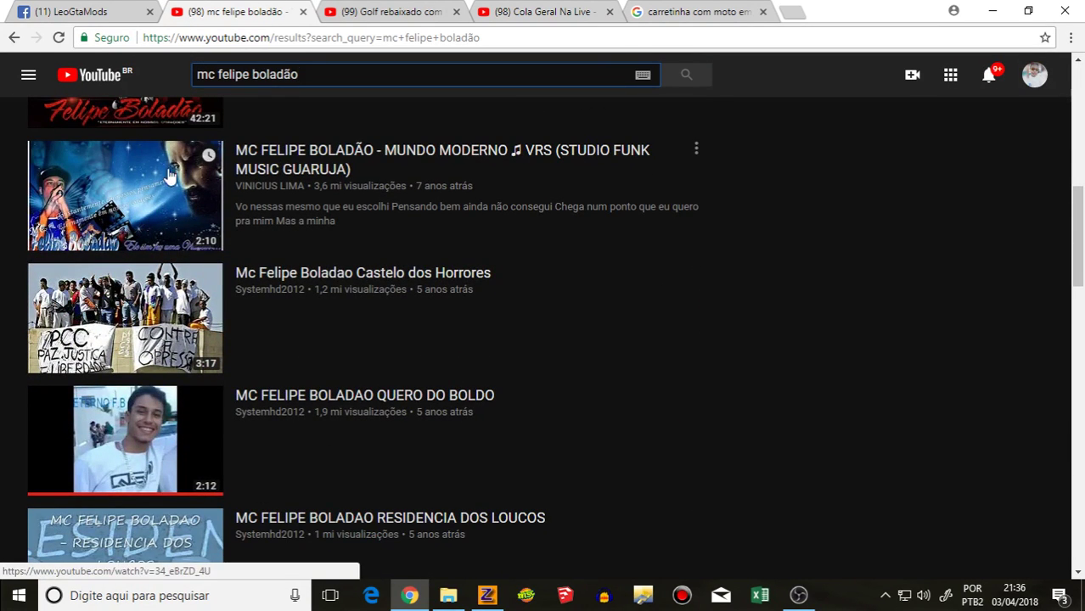
{"action": "scroll", "coordinate": [192, 238], "scroll_direction": "up", "scroll_amount": 2}
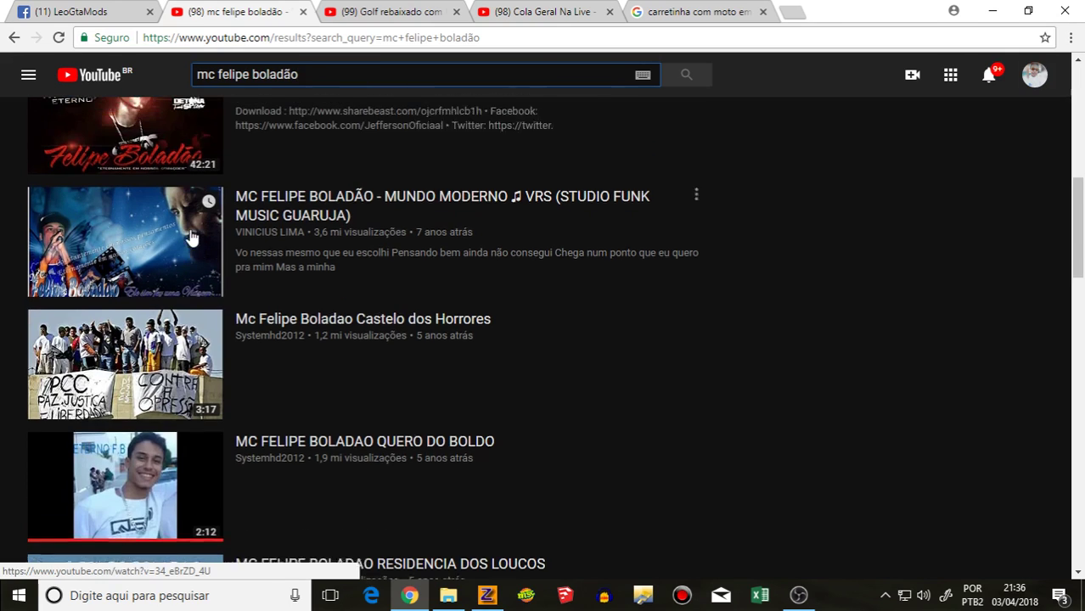
{"action": "scroll", "coordinate": [125, 244], "scroll_direction": "down", "scroll_amount": 10}
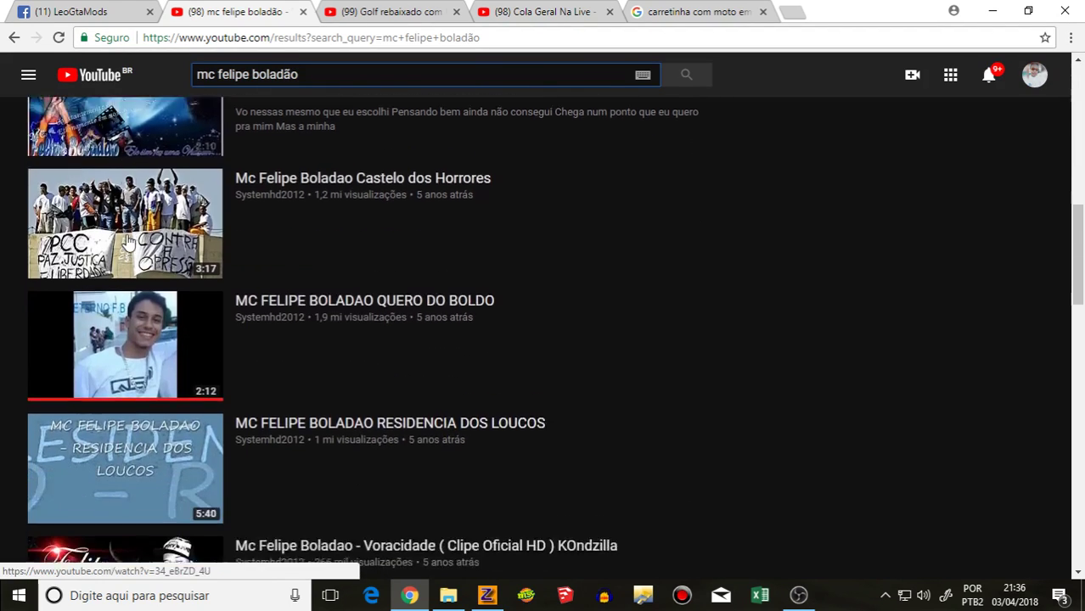
{"action": "scroll", "coordinate": [160, 230], "scroll_direction": "down", "scroll_amount": 6}
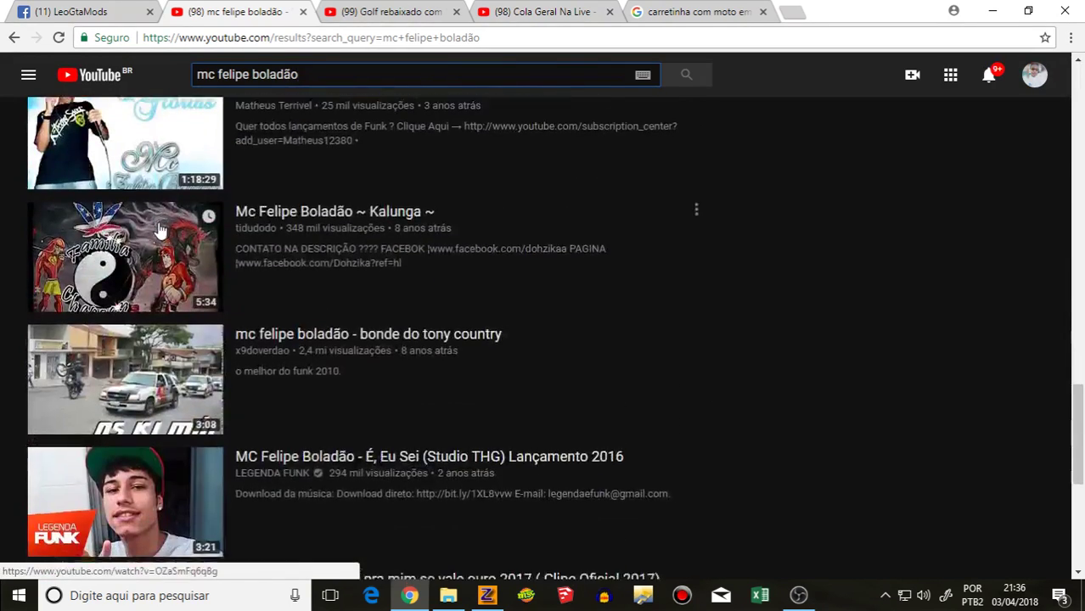
{"action": "scroll", "coordinate": [191, 228], "scroll_direction": "up", "scroll_amount": 3}
{"action": "scroll", "coordinate": [195, 228], "scroll_direction": "up", "scroll_amount": 1}
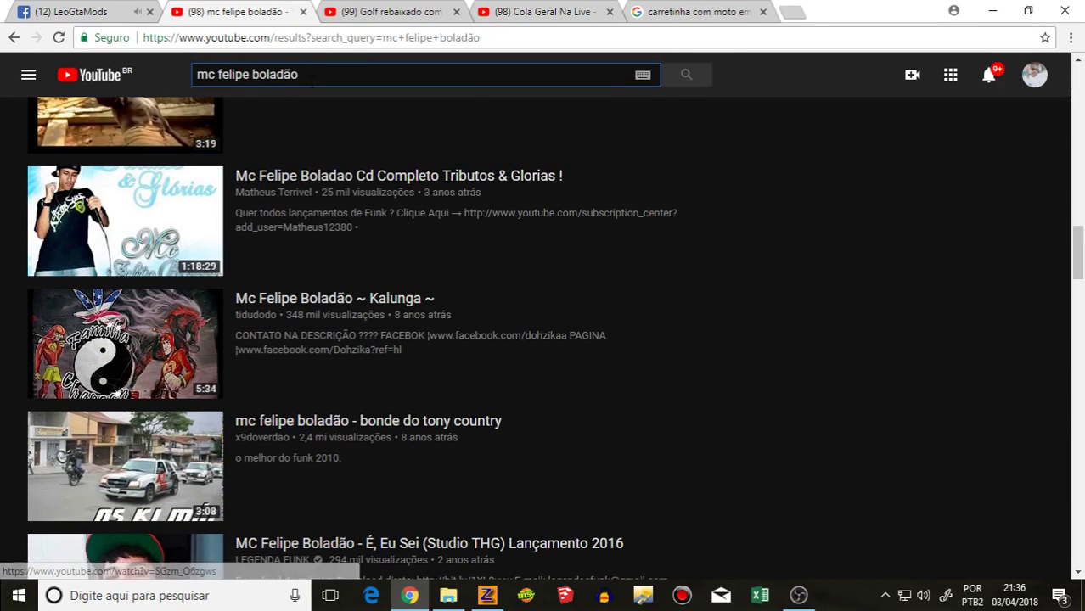
Step: Search YouTube for "mc felipe boladão mae eu te amo" and play "Mc Felipe Boladão Pra mim se vale ouro"
{"action": "left_click", "coordinate": [339, 75]}
{"action": "type", "text": "MA"}
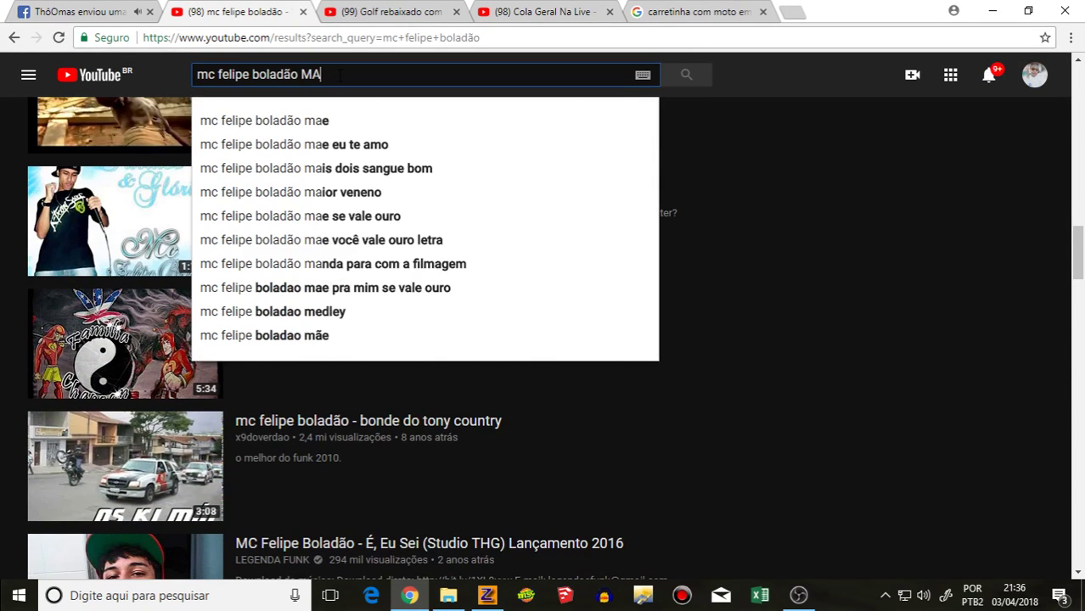
{"action": "left_click", "coordinate": [365, 145]}
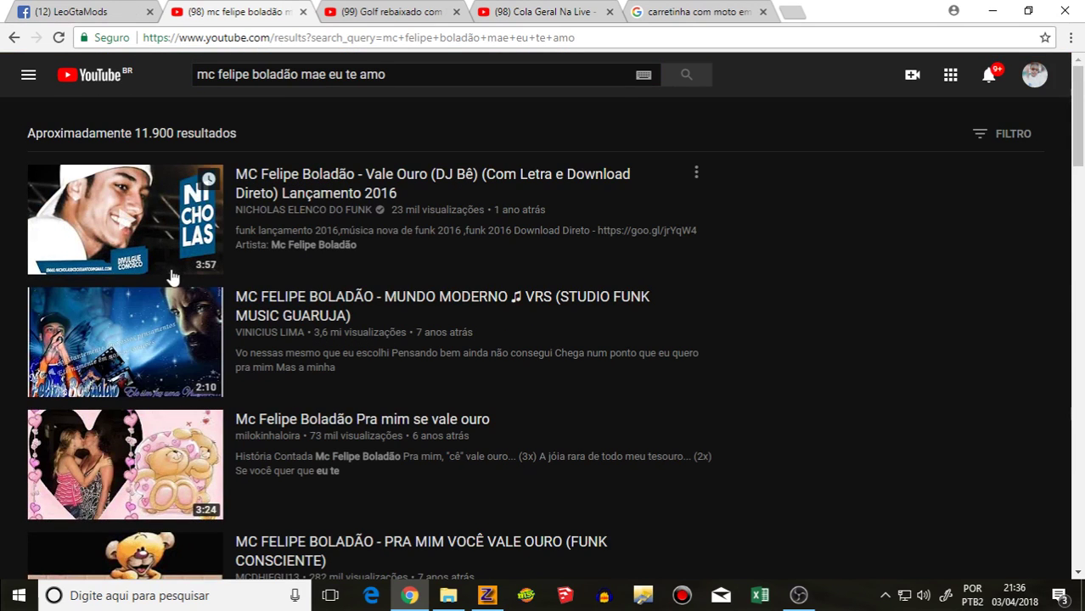
{"action": "left_click", "coordinate": [134, 435]}
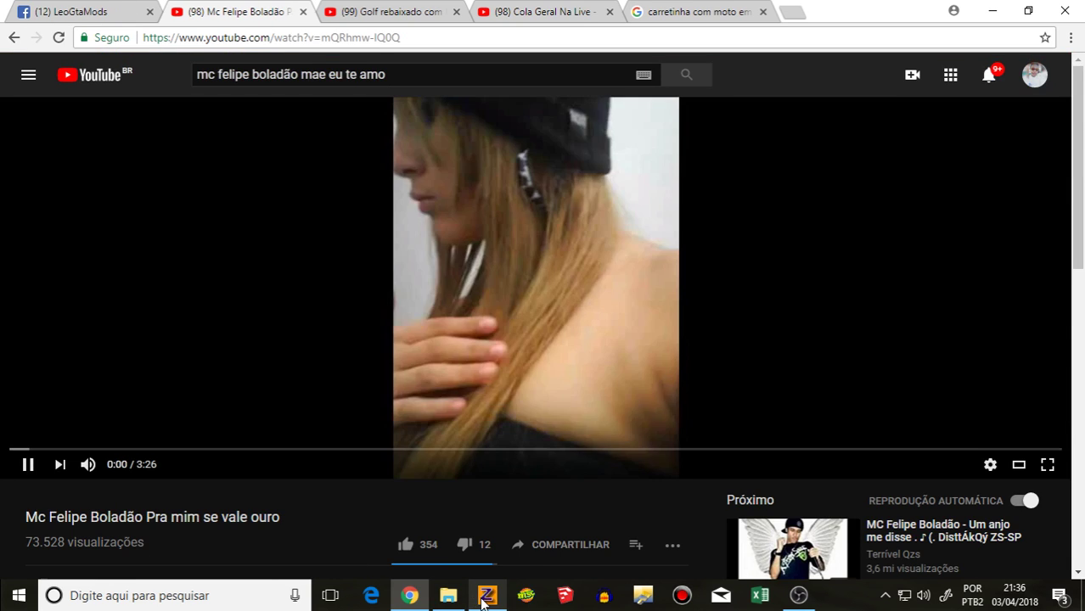
Step: Switch to ZModeler, center the local axes of the Cordas object and reset them to world orientation
{"action": "left_click", "coordinate": [486, 596]}
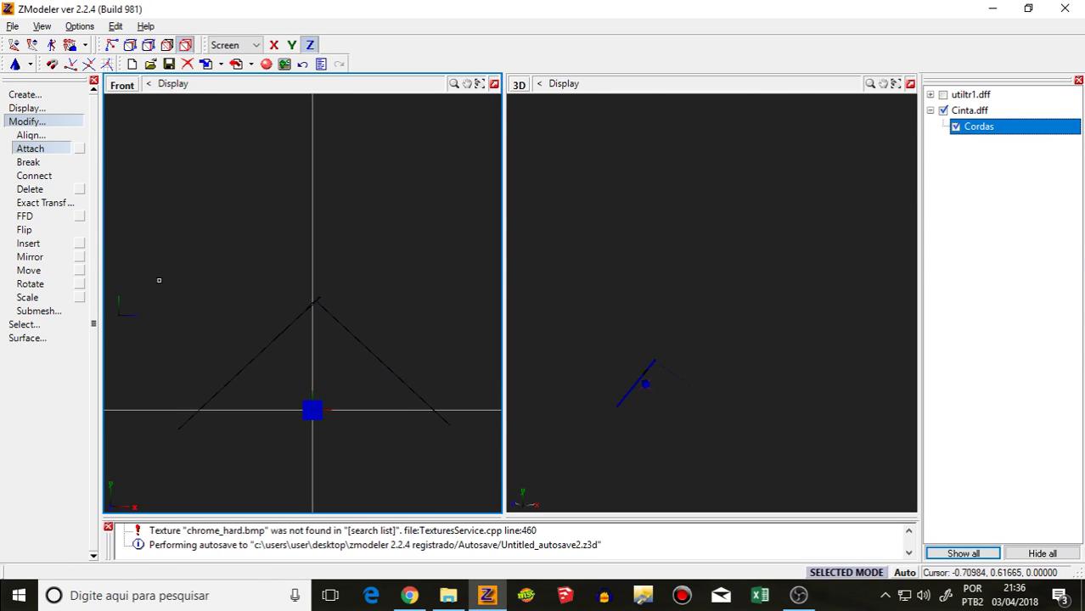
{"action": "left_click", "coordinate": [31, 124]}
{"action": "left_click", "coordinate": [33, 112]}
{"action": "left_click", "coordinate": [34, 111]}
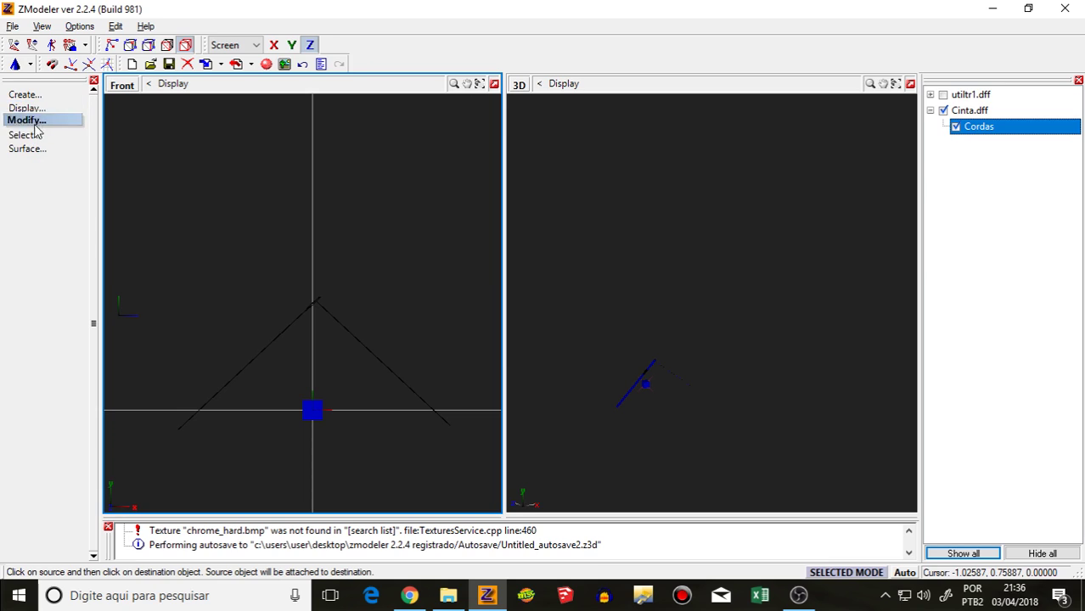
{"action": "left_click", "coordinate": [31, 121]}
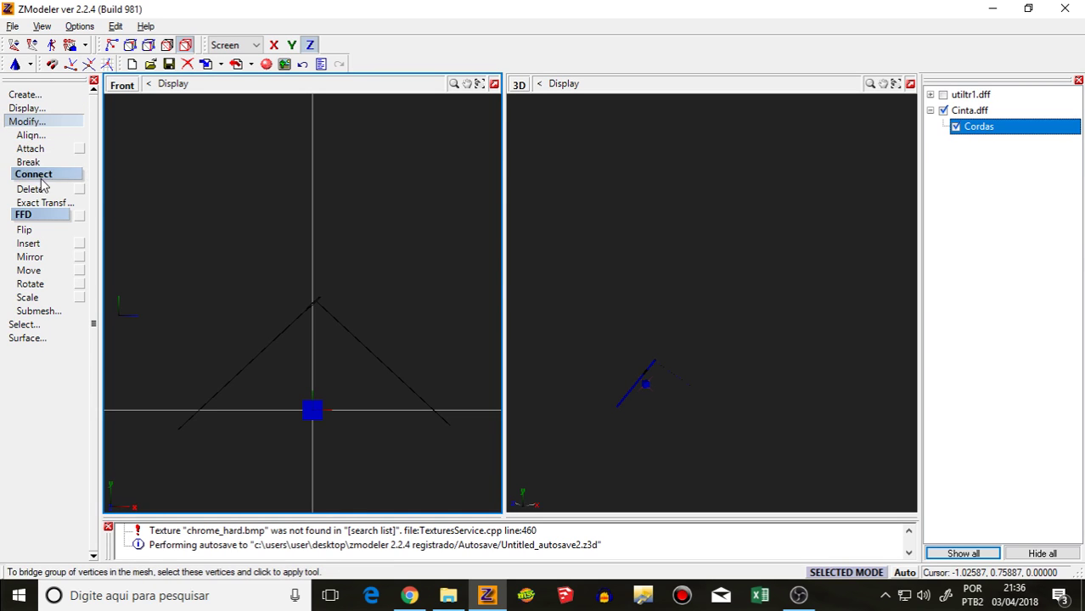
{"action": "left_click", "coordinate": [19, 123]}
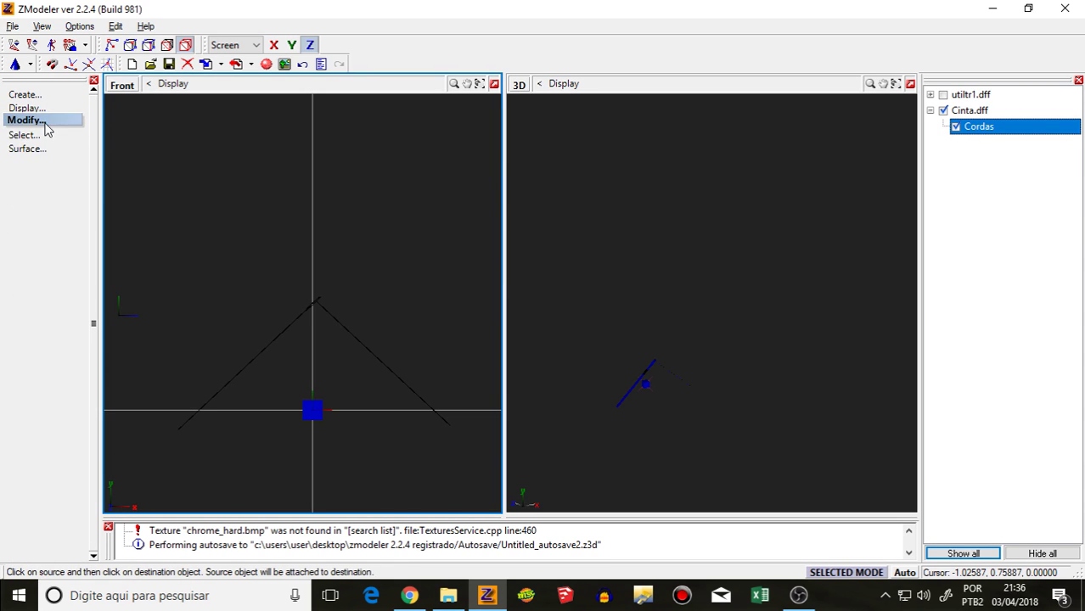
{"action": "left_click", "coordinate": [18, 109]}
{"action": "left_click", "coordinate": [40, 162]}
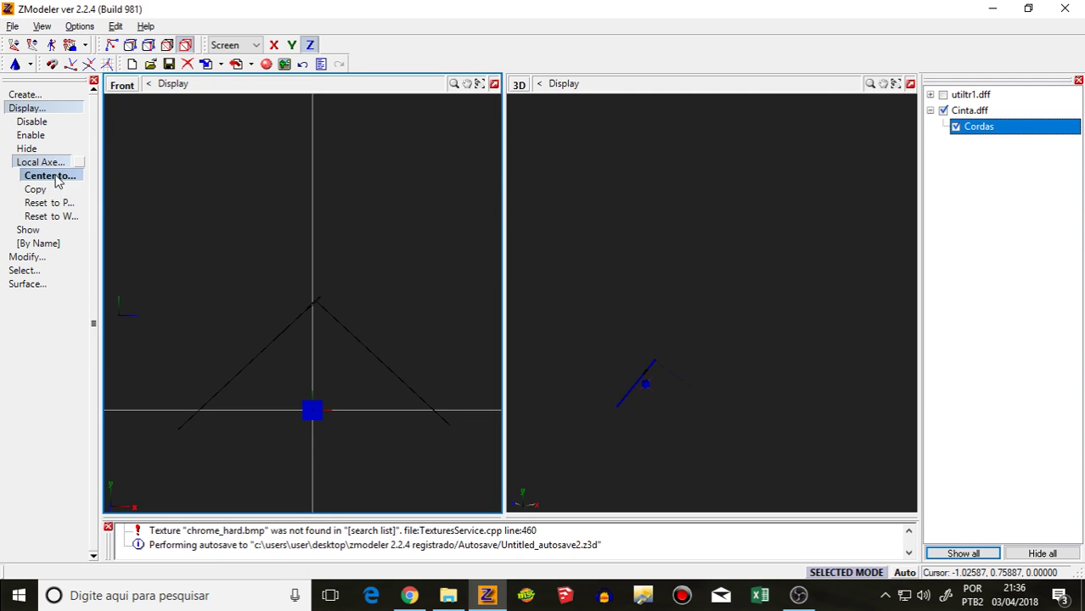
{"action": "left_click", "coordinate": [48, 202]}
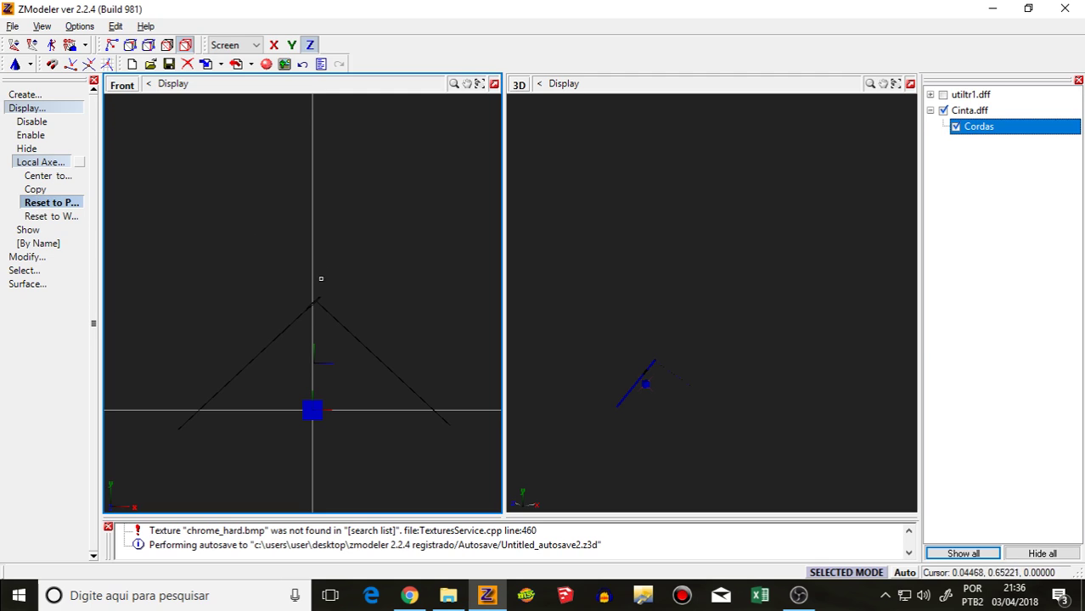
{"action": "left_click", "coordinate": [49, 216]}
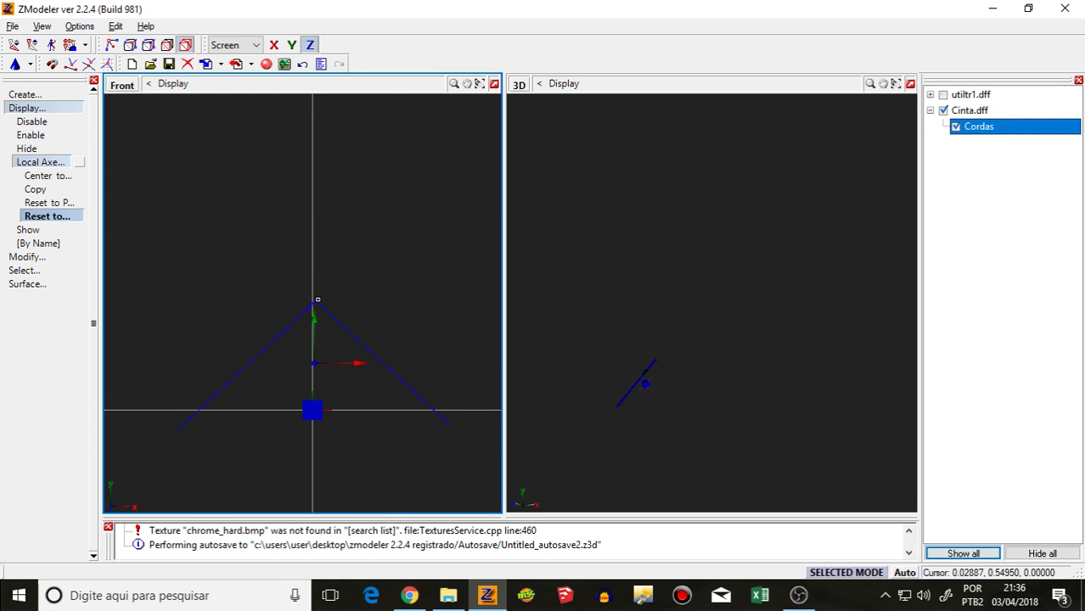
{"action": "left_click", "coordinate": [39, 109]}
Step: Create a copy of the Cordas object and move one rope set away from the other along the vehicle's length
{"action": "left_click", "coordinate": [29, 123]}
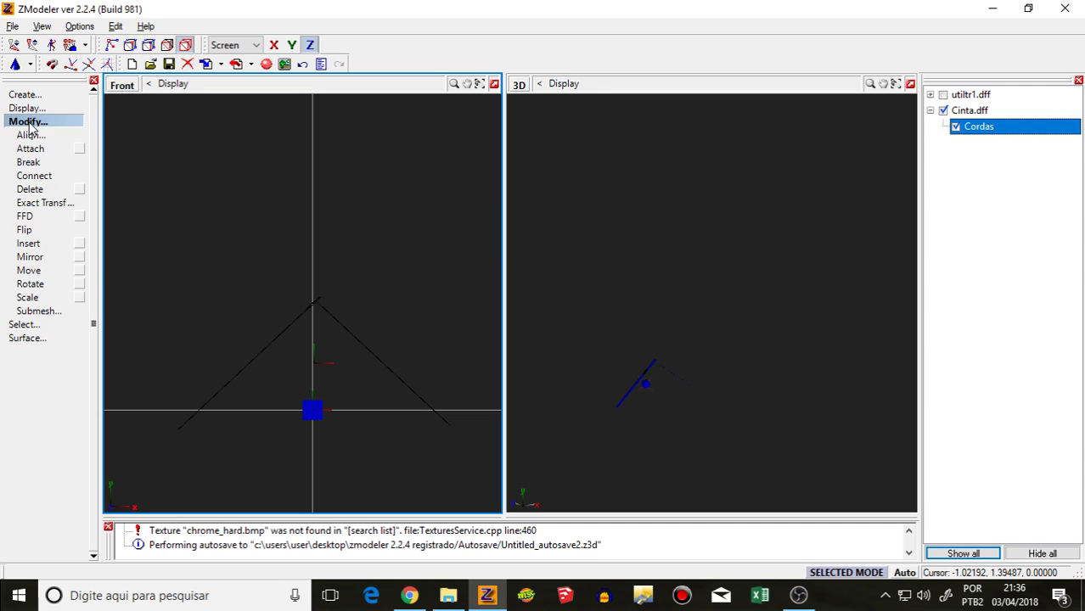
{"action": "left_click", "coordinate": [32, 148]}
{"action": "left_click", "coordinate": [37, 124]}
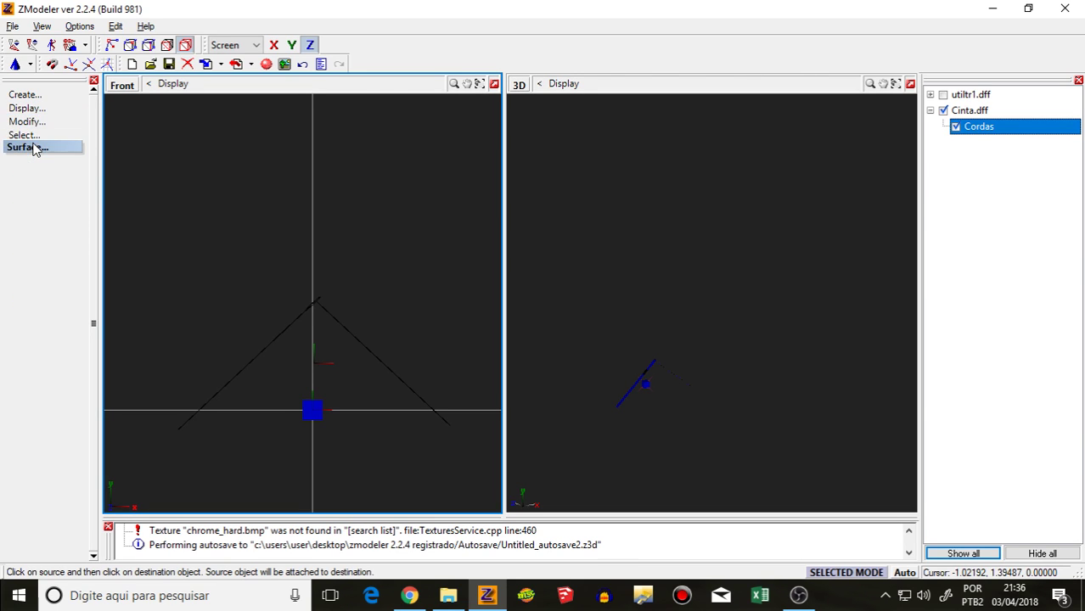
{"action": "left_click", "coordinate": [34, 96]}
{"action": "left_click", "coordinate": [30, 107]}
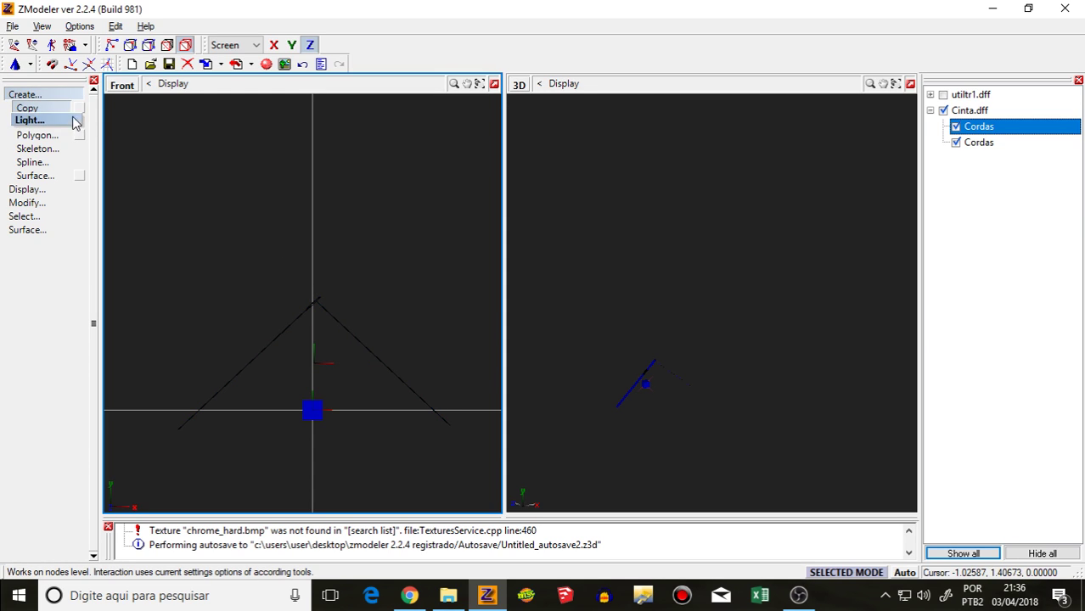
{"action": "left_click", "coordinate": [38, 96]}
{"action": "left_click", "coordinate": [34, 121]}
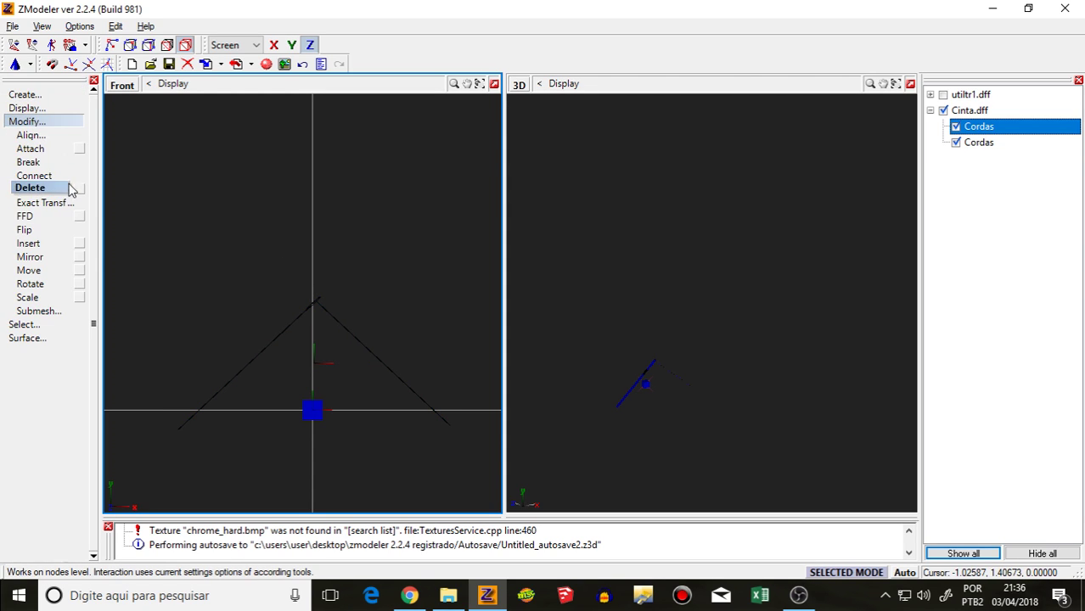
{"action": "left_click", "coordinate": [34, 270]}
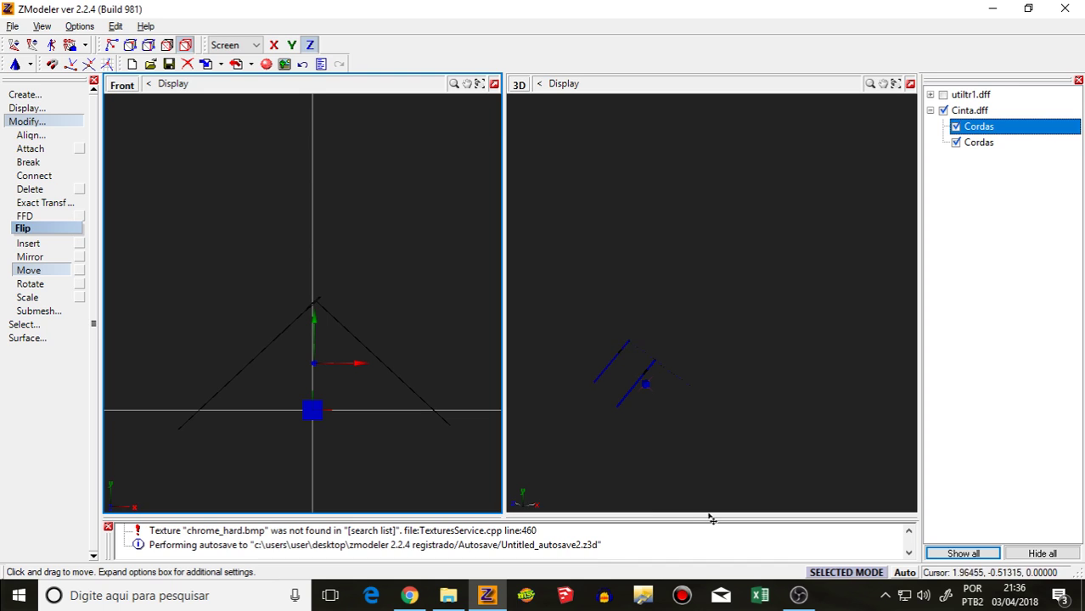
Step: Show the utiltr1.dff model and move the rear Cordas straps back to line up with the motorcycle's rear wheel
{"action": "left_click", "coordinate": [930, 110]}
{"action": "left_click", "coordinate": [944, 95]}
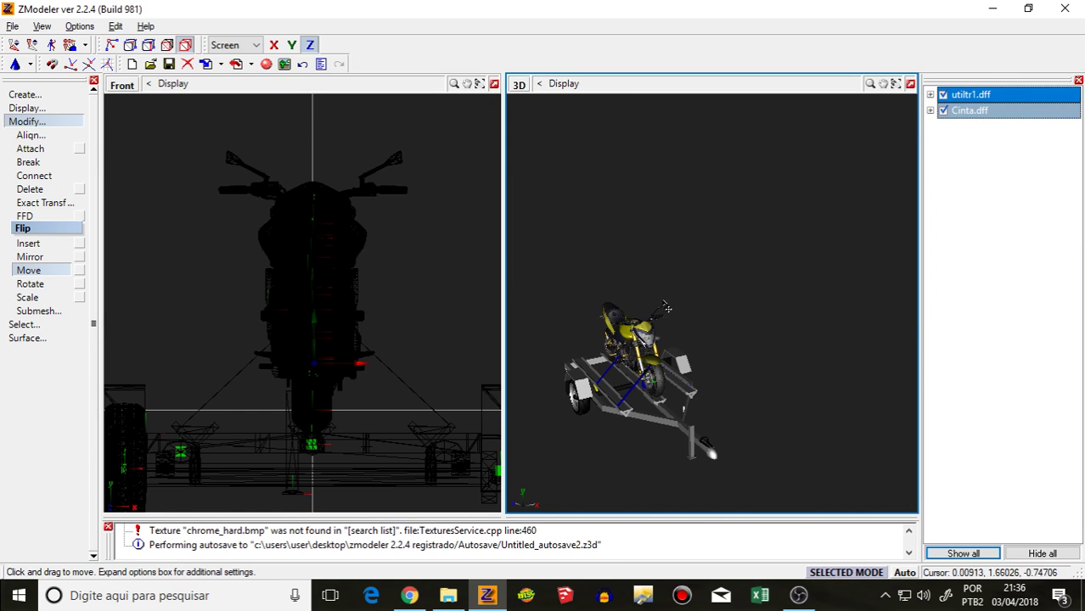
{"action": "scroll", "coordinate": [666, 308], "scroll_direction": "up", "scroll_amount": 3}
{"action": "scroll", "coordinate": [412, 333], "scroll_direction": "up", "scroll_amount": 4}
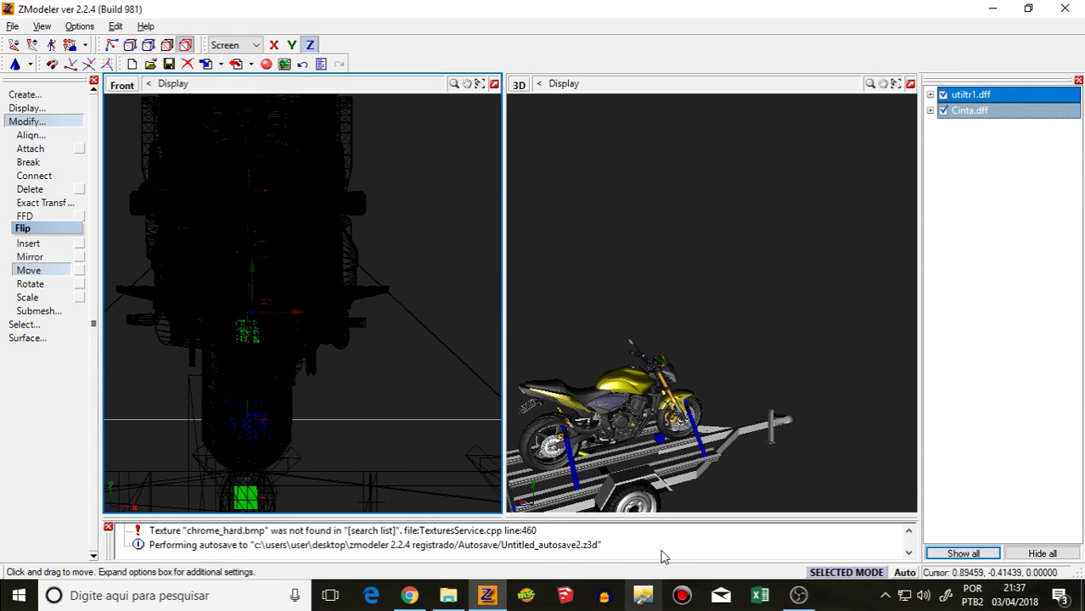
{"action": "scroll", "coordinate": [695, 345], "scroll_direction": "down", "scroll_amount": 4}
{"action": "scroll", "coordinate": [628, 365], "scroll_direction": "up", "scroll_amount": 6}
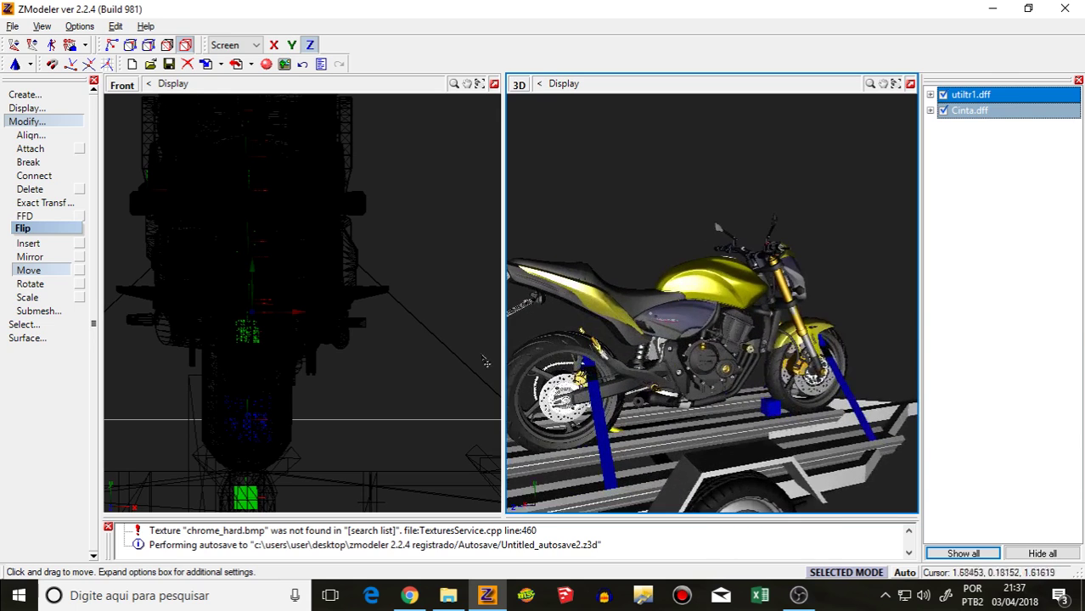
{"action": "left_click", "coordinate": [485, 363]}
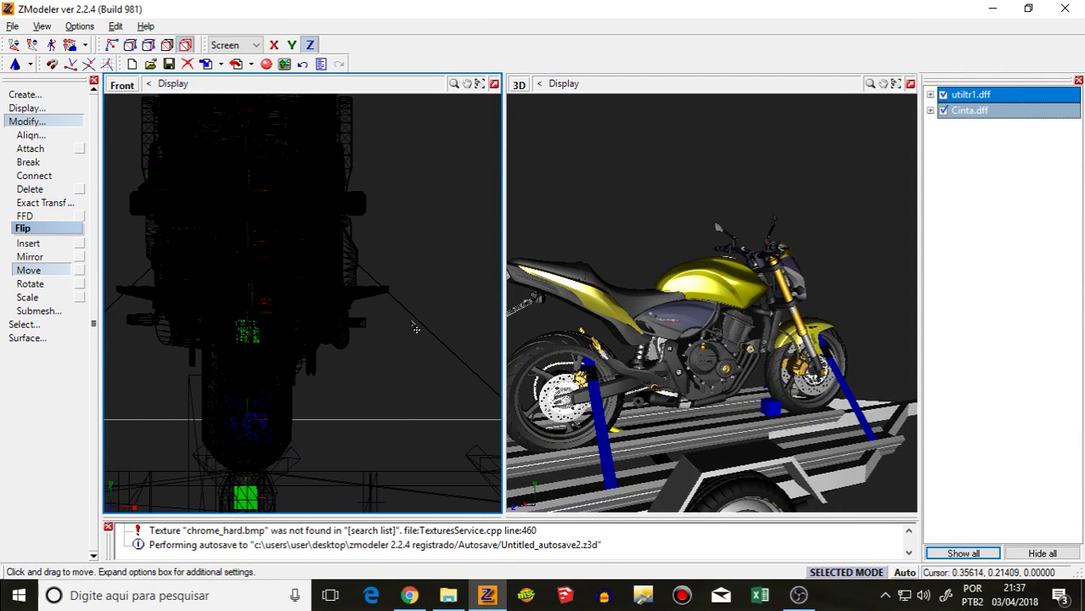
{"action": "left_click_drag", "start_coordinate": [422, 330], "coordinate": [424, 353]}
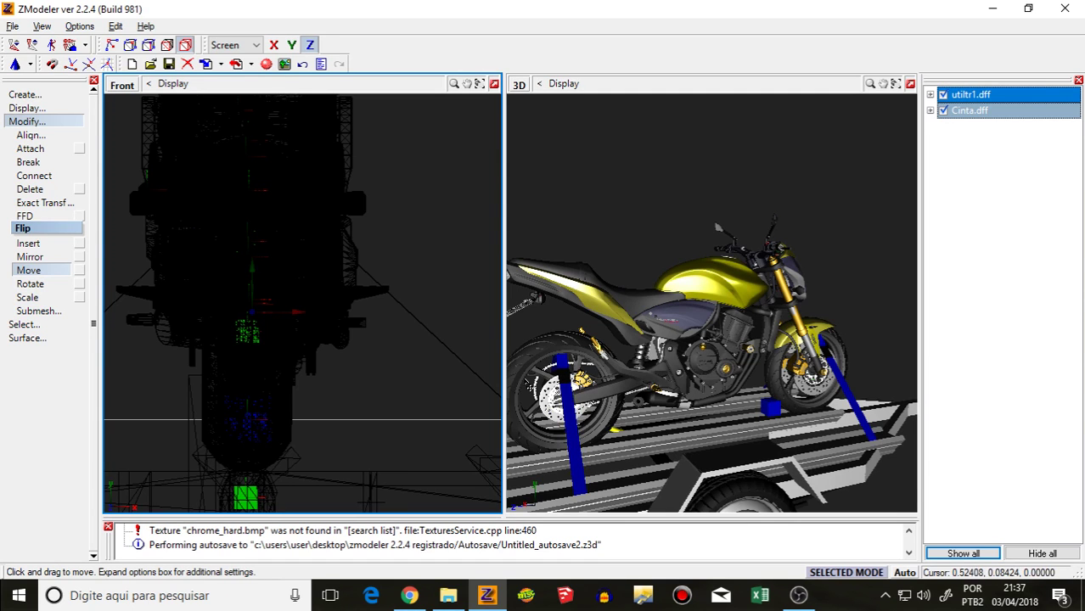
{"action": "scroll", "coordinate": [586, 386], "scroll_direction": "down", "scroll_amount": 3}
{"action": "scroll", "coordinate": [586, 387], "scroll_direction": "up", "scroll_amount": 5}
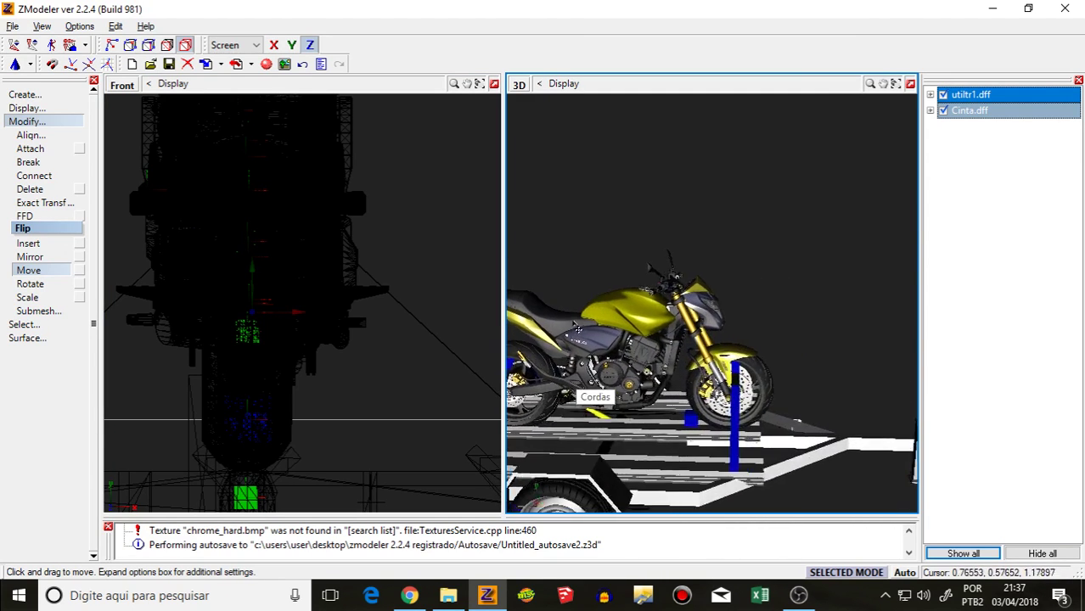
{"action": "middle_click_drag", "start_coordinate": [577, 328], "coordinate": [593, 348]}
Step: Switch to Chrome, return to the "mc felipe boladão" search results and play another song
{"action": "left_click", "coordinate": [408, 597]}
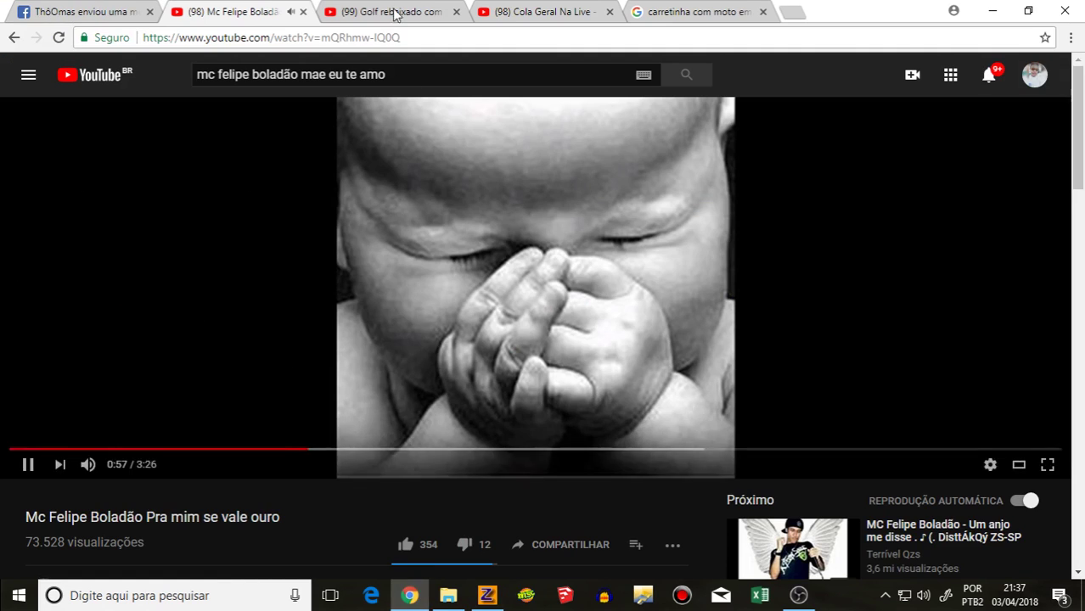
{"action": "left_click", "coordinate": [17, 40]}
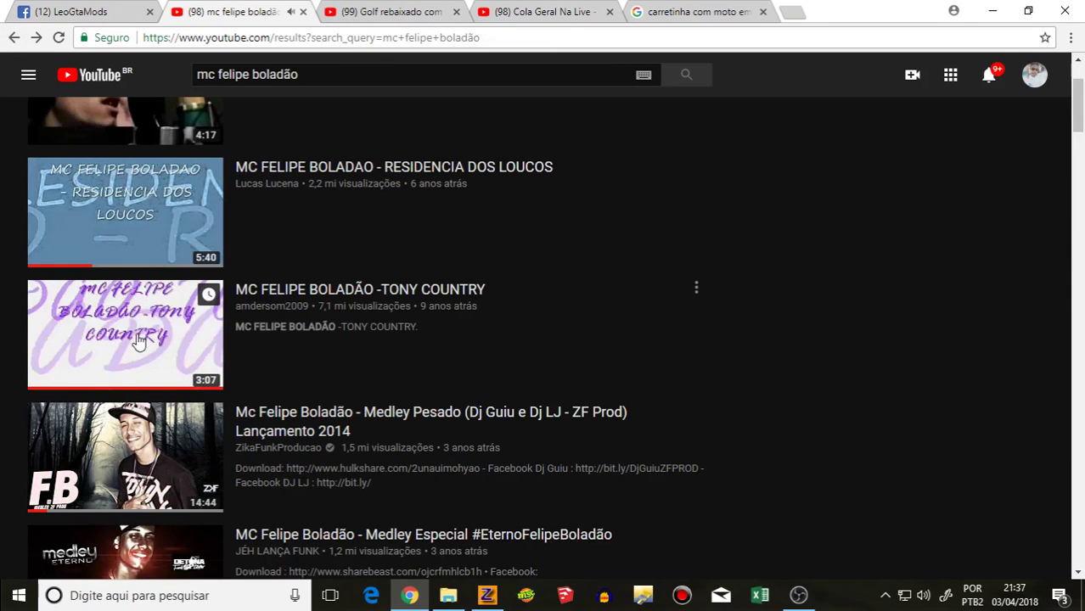
{"action": "scroll", "coordinate": [133, 219], "scroll_direction": "down", "scroll_amount": 3}
{"action": "left_click", "coordinate": [133, 219]}
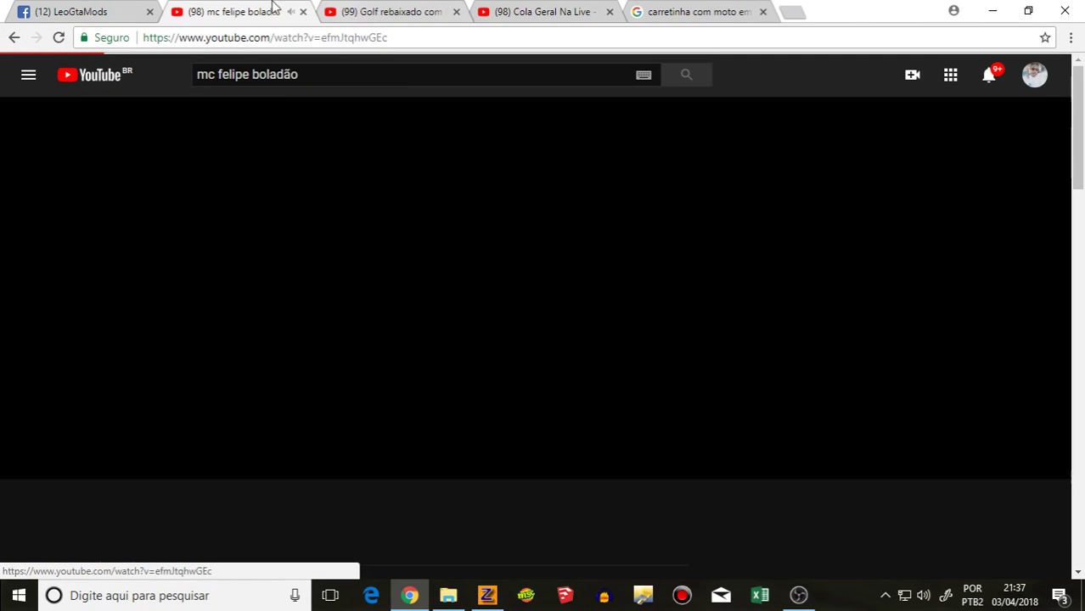
Step: Reply "KKK" to the friend's latest message in the Facebook chat and send "DMR" in the YouTube live chat
{"action": "left_click", "coordinate": [101, 12]}
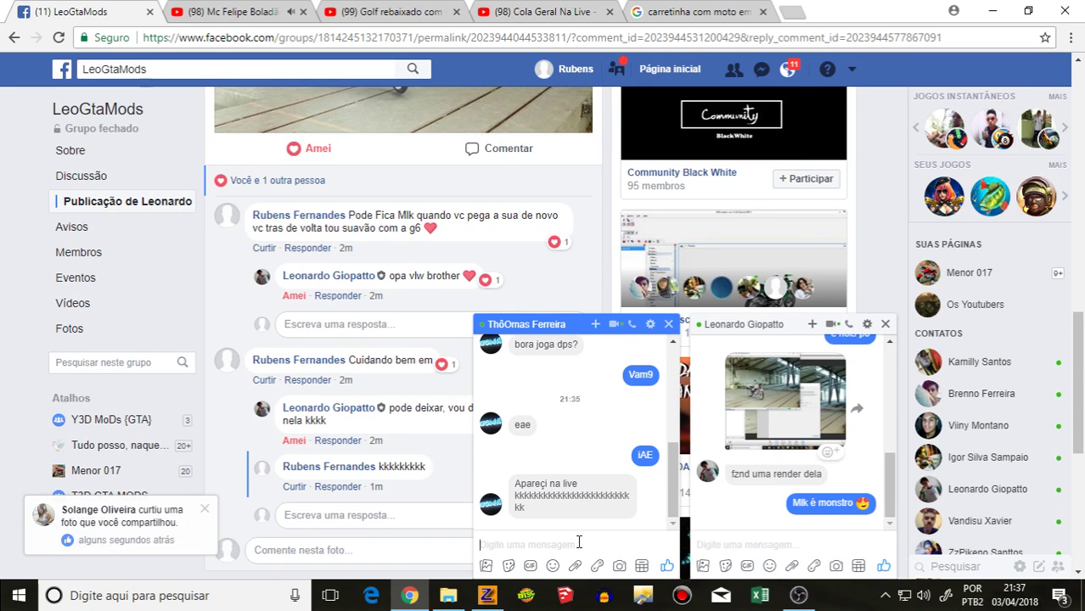
{"action": "key", "text": "Return"}
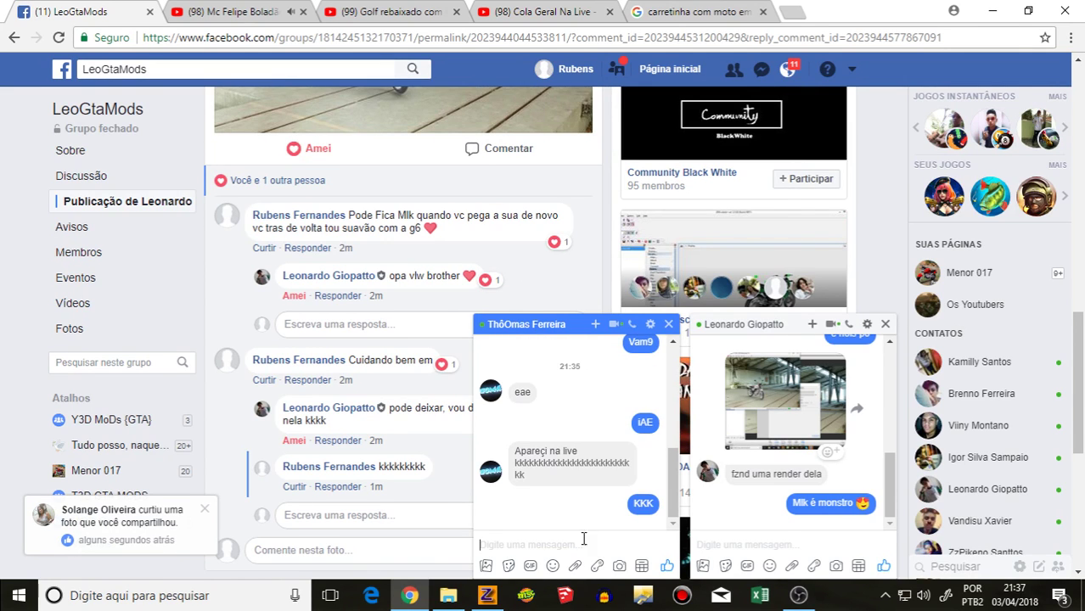
{"action": "left_click", "coordinate": [527, 12]}
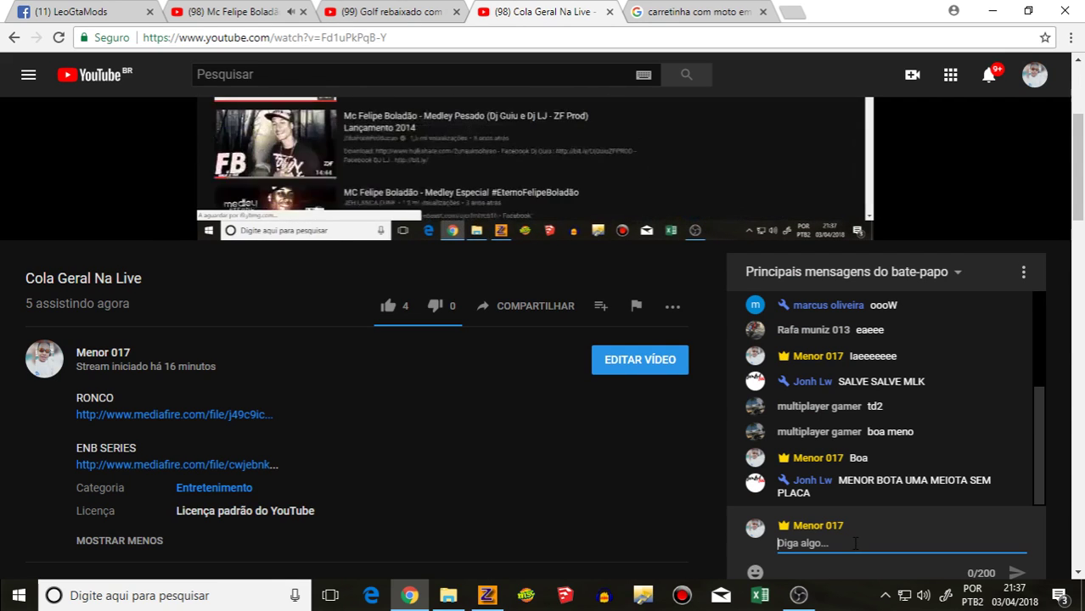
{"action": "key", "text": "Return"}
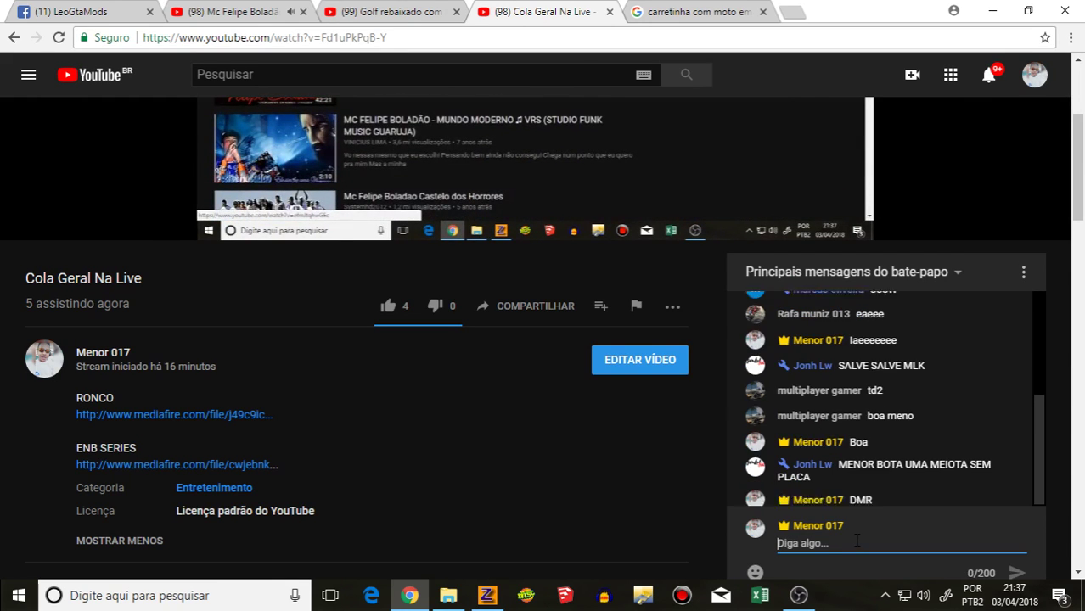
Step: Switch to ZModeler, check the straps from the other side and place both Cordas objects under chassi in utiltr1.dff
{"action": "left_click", "coordinate": [493, 606]}
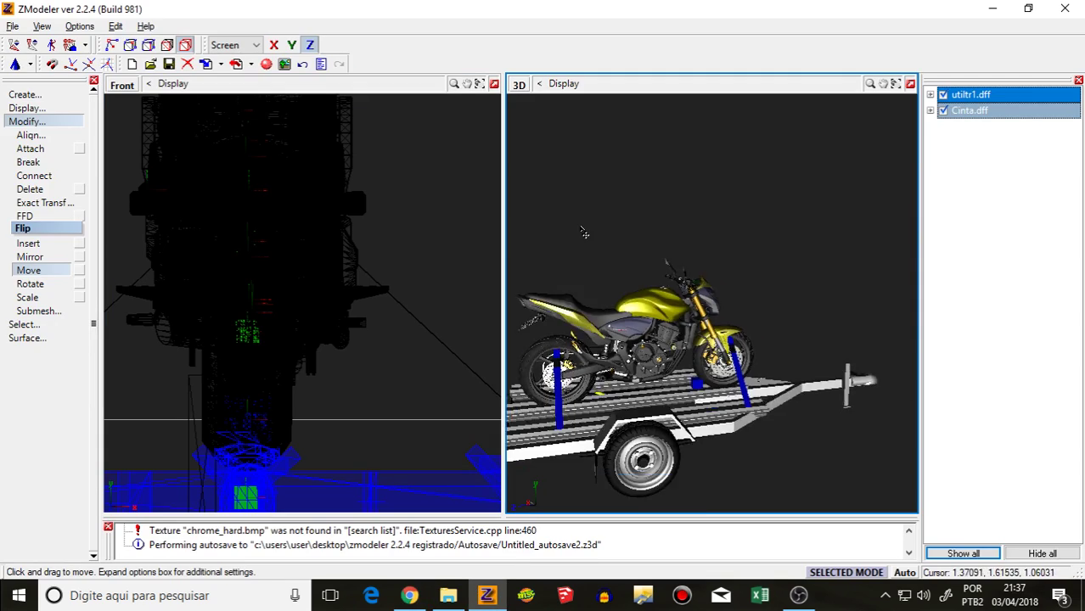
{"action": "scroll", "coordinate": [577, 225], "scroll_direction": "down", "scroll_amount": 3}
{"action": "scroll", "coordinate": [628, 314], "scroll_direction": "up", "scroll_amount": 6}
{"action": "middle_click_drag", "start_coordinate": [556, 287], "coordinate": [399, 291]}
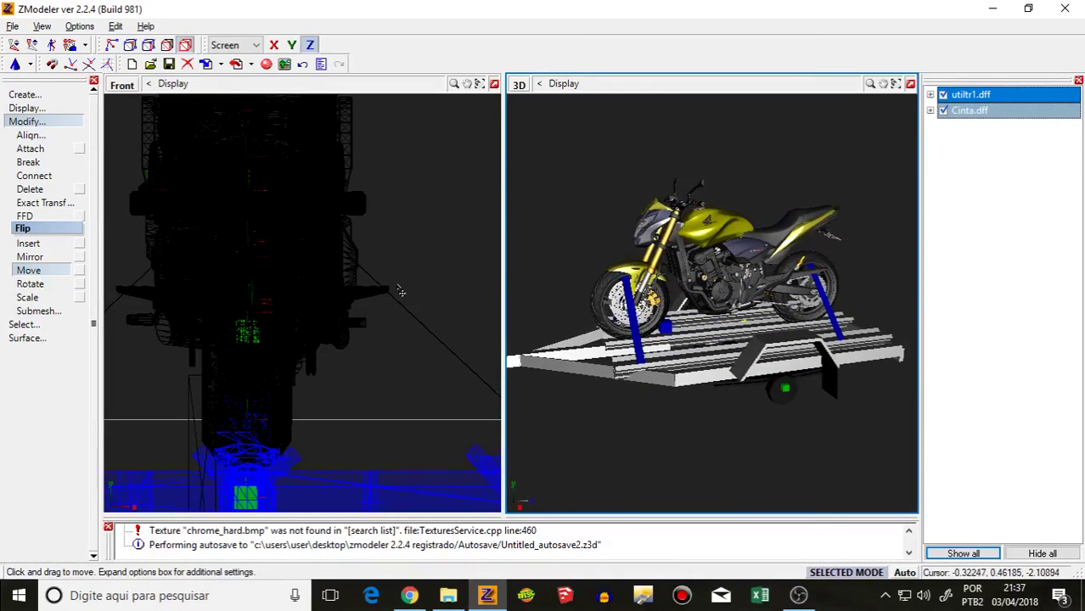
{"action": "scroll", "coordinate": [411, 281], "scroll_direction": "down", "scroll_amount": 3}
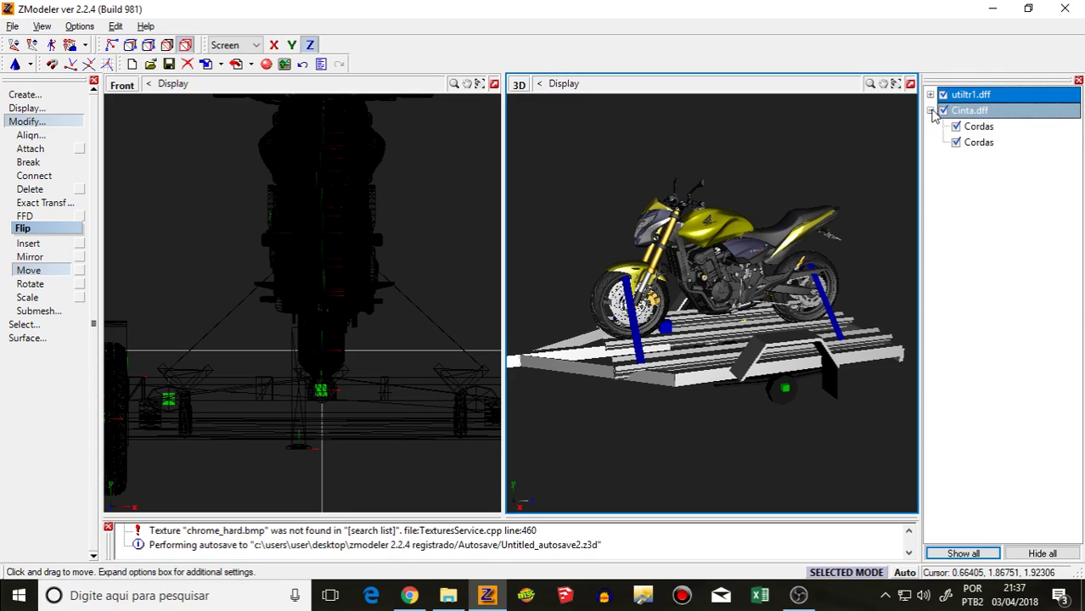
{"action": "left_click_drag", "start_coordinate": [976, 126], "coordinate": [1018, 224]}
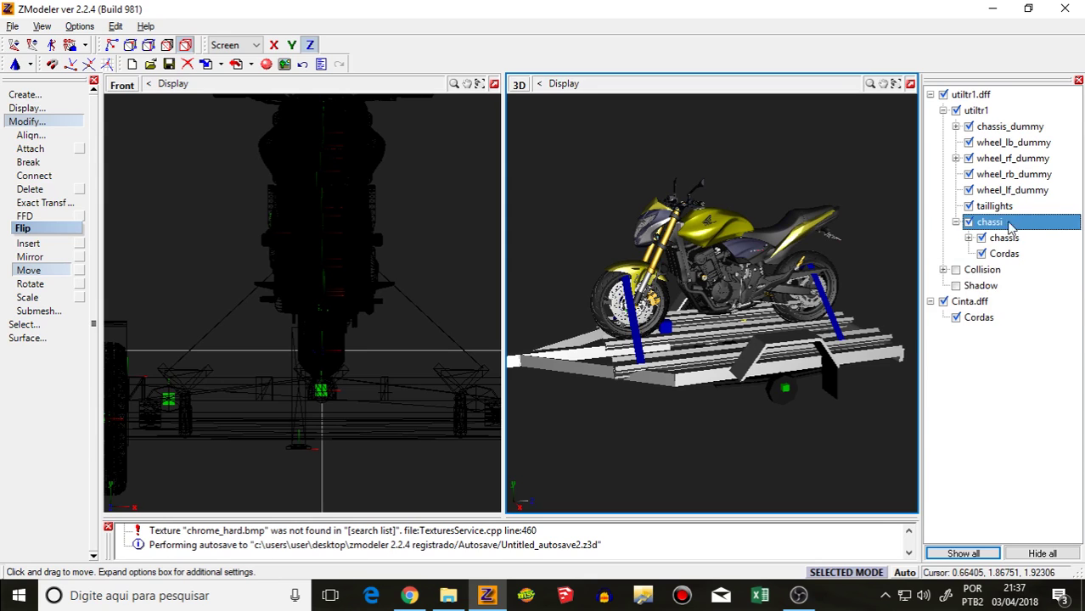
{"action": "left_click_drag", "start_coordinate": [978, 317], "coordinate": [992, 223]}
Step: Delete the emptied Cinta.dff node from the object hierarchy
{"action": "right_click", "coordinate": [985, 317]}
{"action": "mouse_move", "coordinate": [1018, 325]}
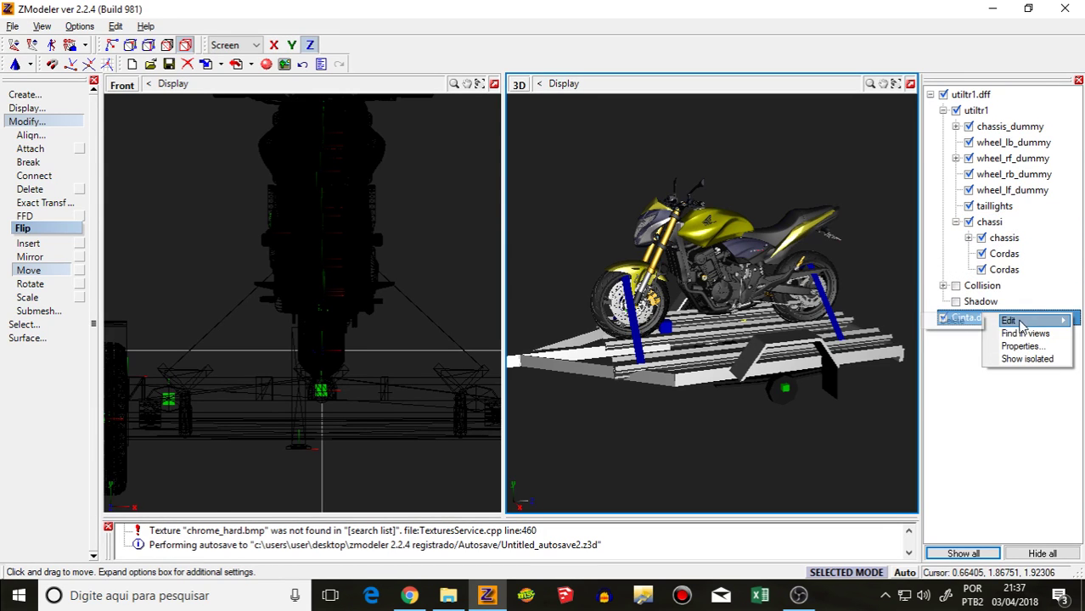
{"action": "left_click", "coordinate": [968, 321]}
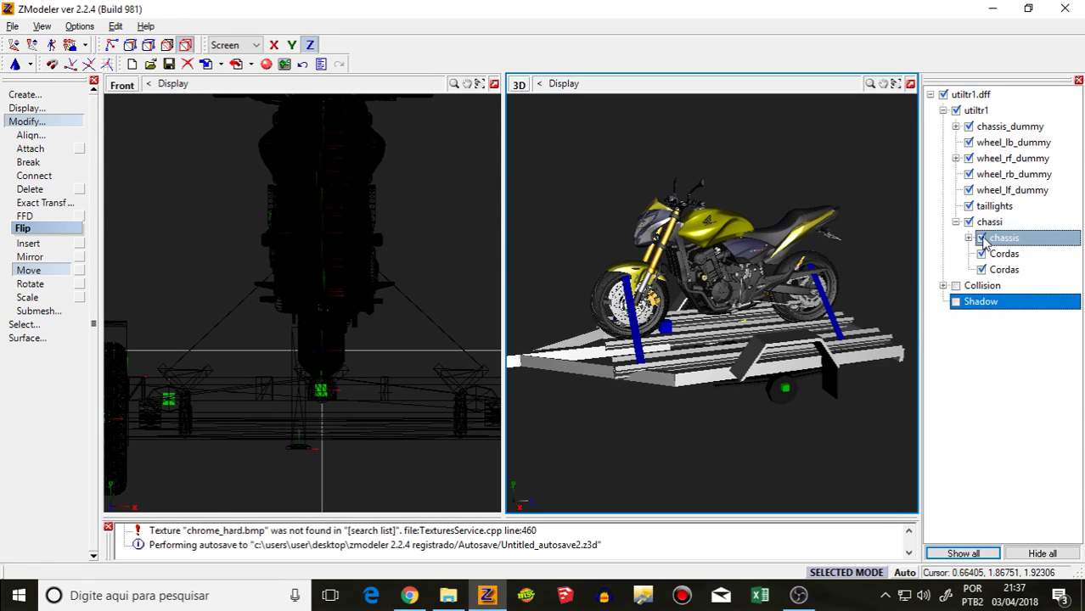
Step: Toggle the visibility of the Collision, Shadow and taillights nodes to check them against the loaded trailer
{"action": "left_click", "coordinate": [958, 287]}
{"action": "left_click", "coordinate": [957, 287]}
{"action": "left_click", "coordinate": [957, 287]}
{"action": "left_click", "coordinate": [957, 287]}
{"action": "left_click", "coordinate": [958, 303]}
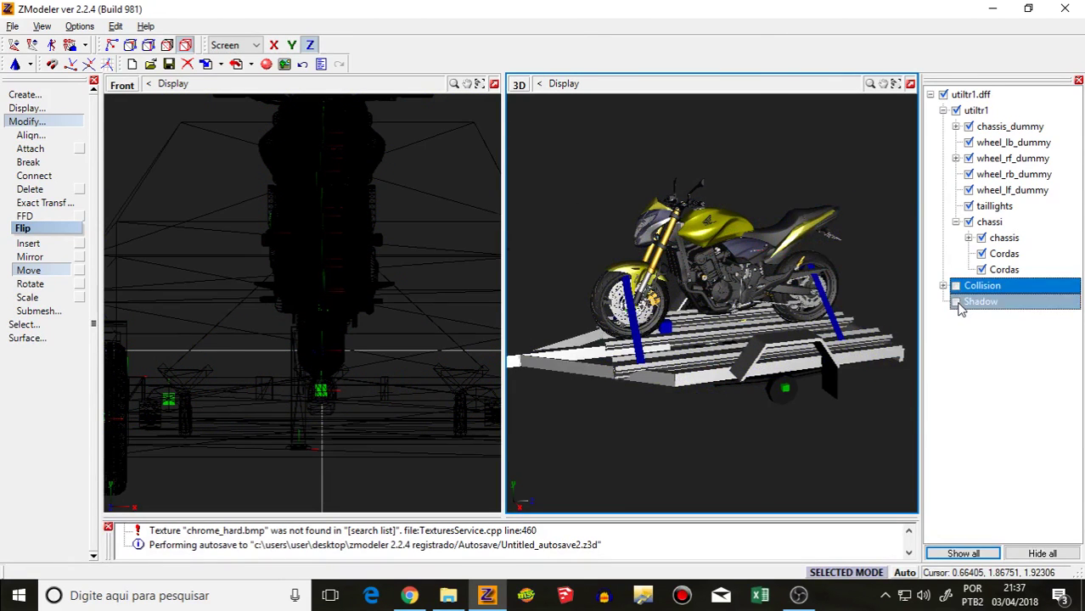
{"action": "left_click", "coordinate": [958, 302]}
{"action": "left_click", "coordinate": [958, 302]}
{"action": "left_click", "coordinate": [958, 304]}
{"action": "left_click", "coordinate": [958, 303]}
{"action": "scroll", "coordinate": [710, 281], "scroll_direction": "down", "scroll_amount": 3}
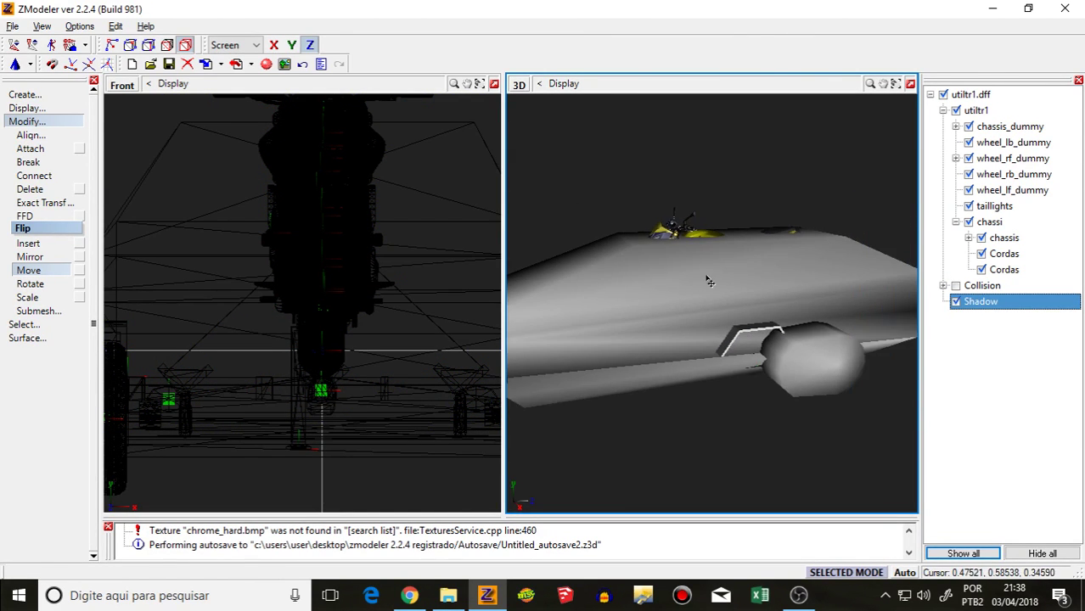
{"action": "left_click", "coordinate": [956, 301]}
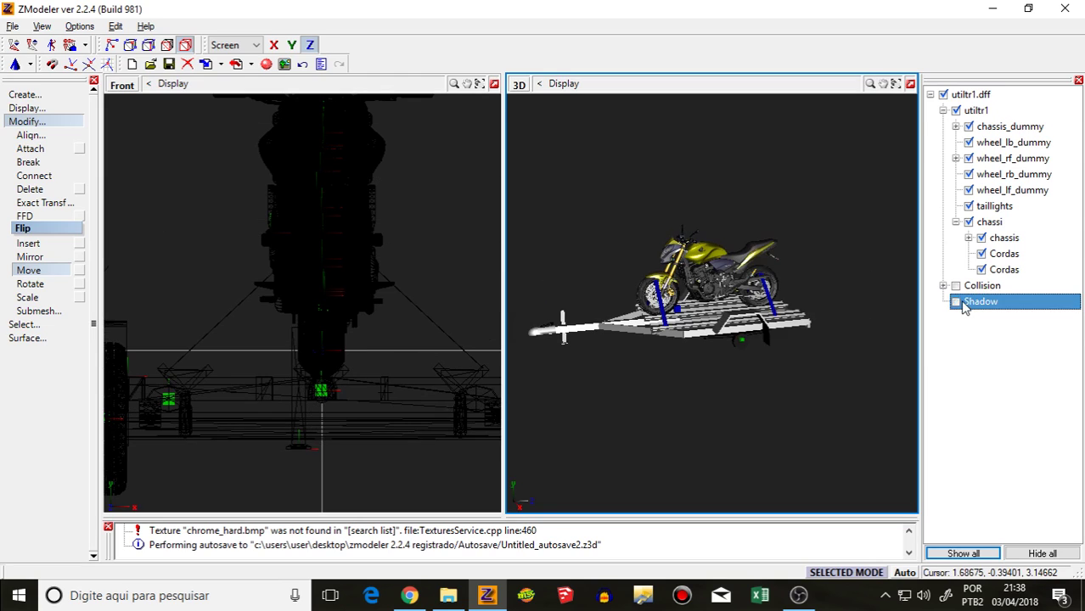
{"action": "left_click", "coordinate": [971, 207]}
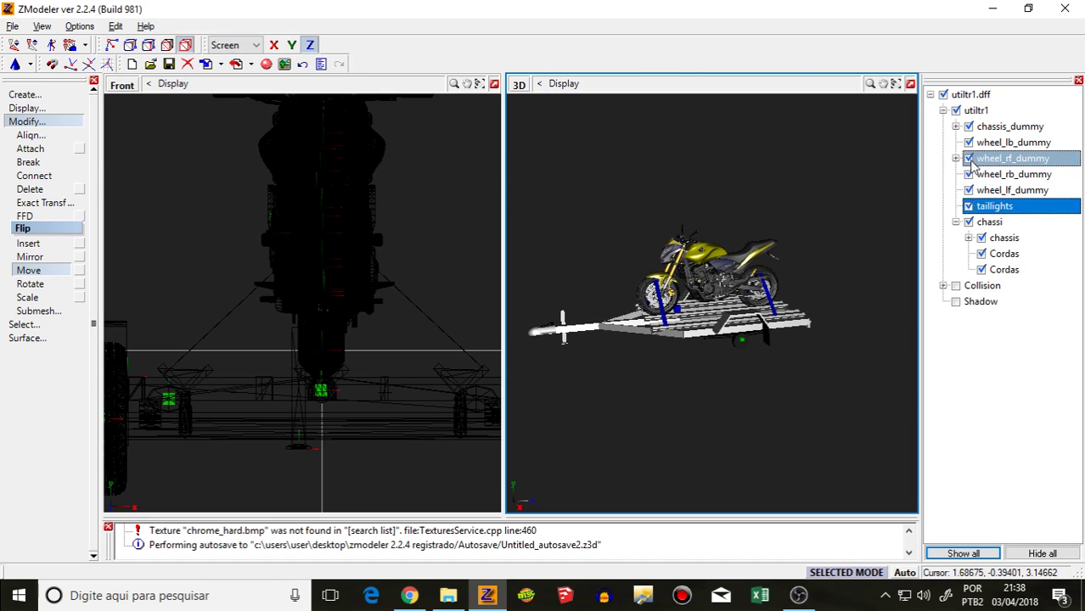
Step: Toggle the visibility of the wheel_rf_dummy, chassis_dummy, chassis and Cordas nodes to check which parts each one holds
{"action": "left_click", "coordinate": [975, 161]}
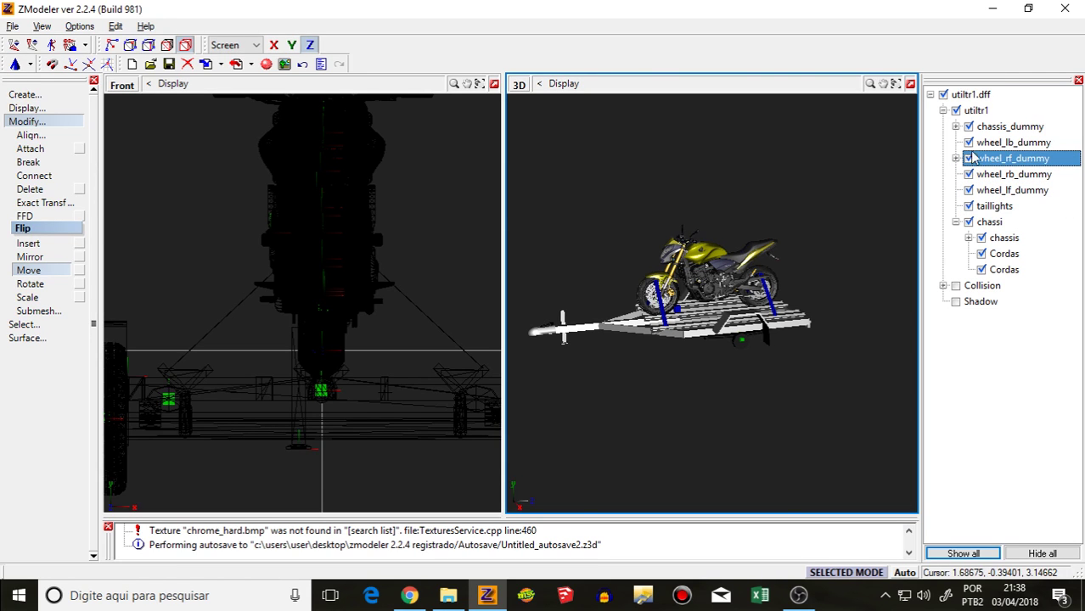
{"action": "left_click", "coordinate": [969, 128]}
{"action": "left_click", "coordinate": [969, 126]}
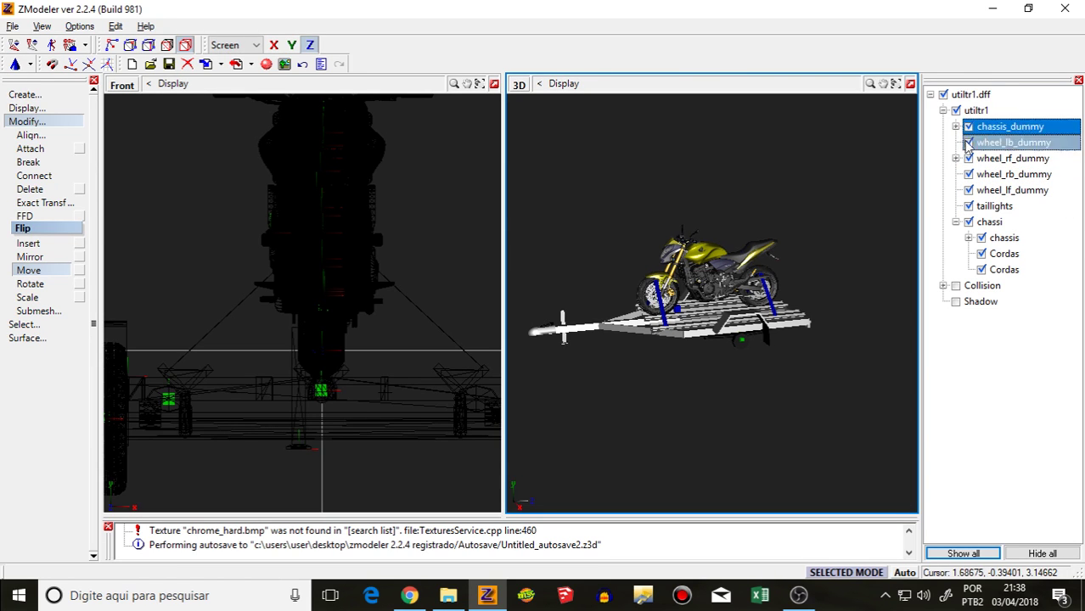
{"action": "left_click", "coordinate": [975, 223]}
{"action": "left_click", "coordinate": [982, 237]}
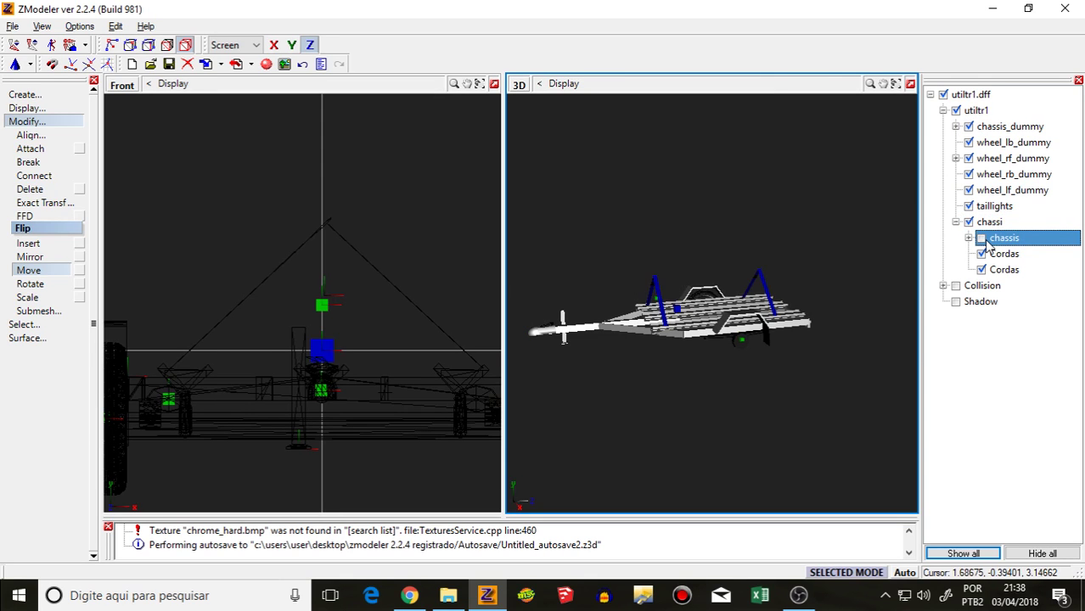
{"action": "left_click", "coordinate": [982, 238]}
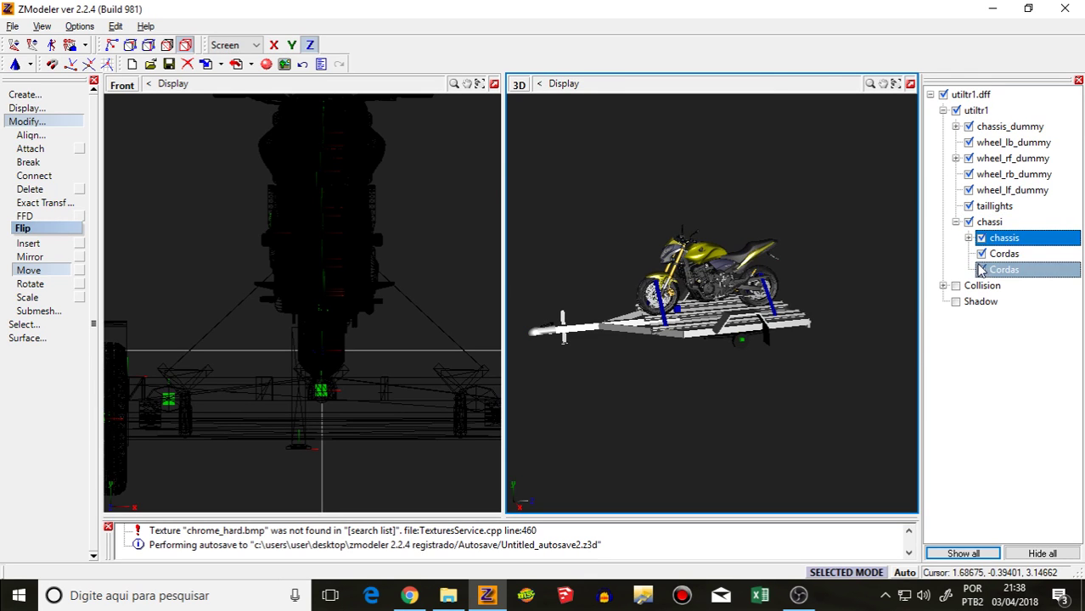
{"action": "left_click", "coordinate": [982, 269]}
{"action": "left_click", "coordinate": [982, 239]}
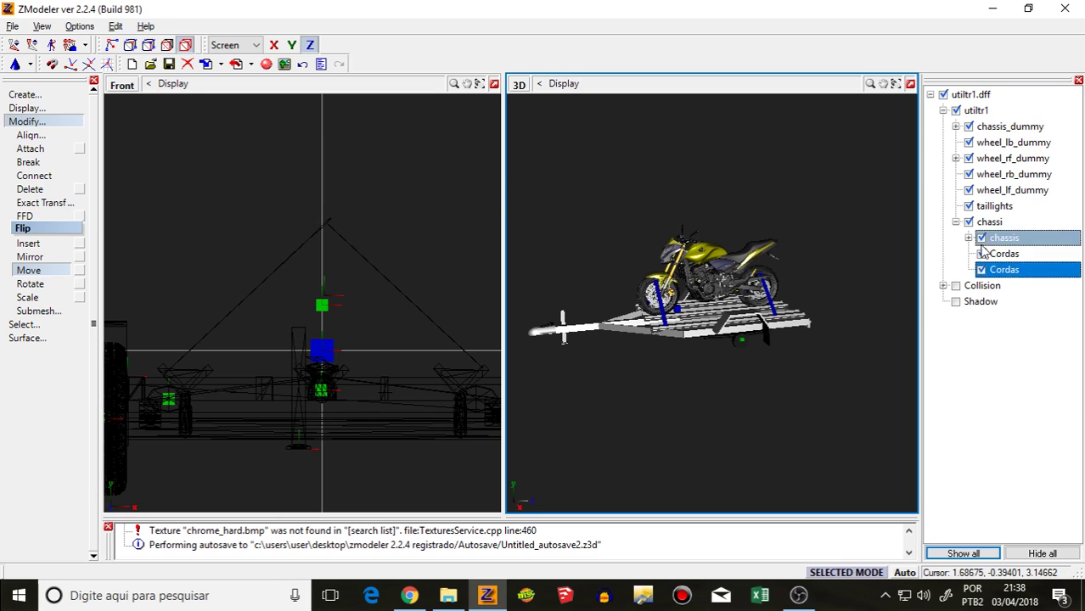
{"action": "left_click", "coordinate": [982, 254]}
{"action": "left_click", "coordinate": [982, 254]}
{"action": "left_click", "coordinate": [982, 240]}
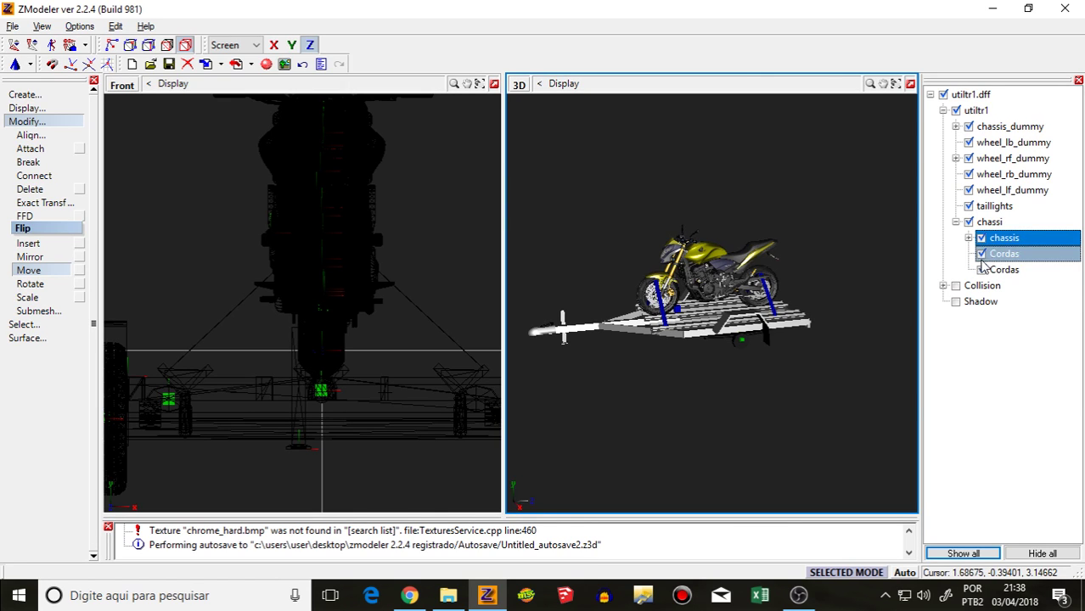
Step: Nest one Cordas object under the other within chassi, collapse the utiltr1.dff hierarchy and inspect the loaded trailer
{"action": "left_click_drag", "start_coordinate": [985, 255], "coordinate": [998, 271]}
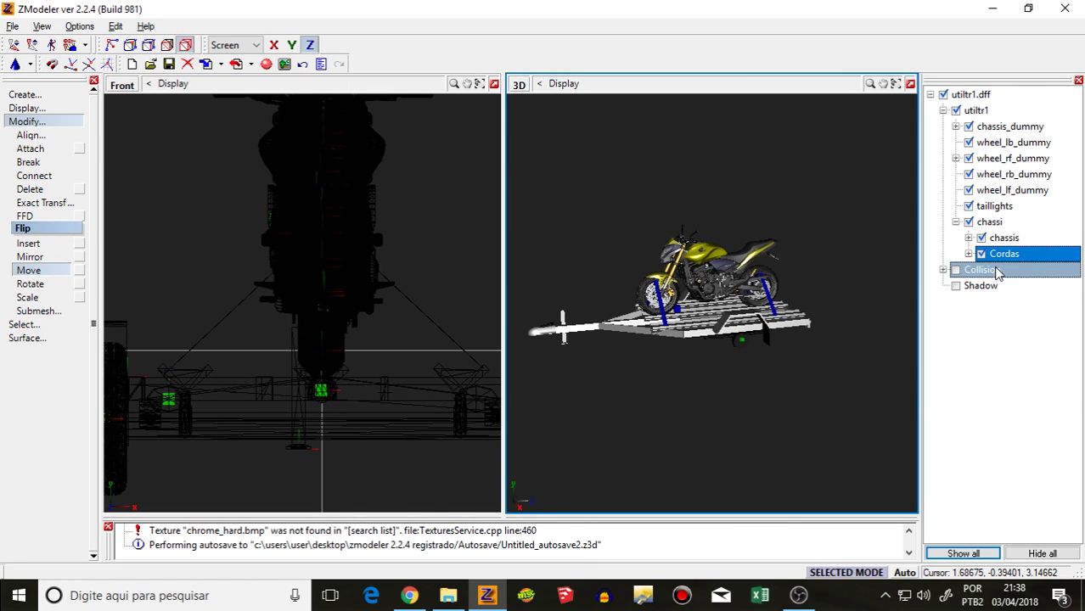
{"action": "left_click", "coordinate": [976, 110]}
{"action": "left_click", "coordinate": [970, 94]}
{"action": "left_click", "coordinate": [930, 94]}
{"action": "middle_click_drag", "start_coordinate": [718, 279], "coordinate": [799, 287]}
{"action": "scroll", "coordinate": [630, 333], "scroll_direction": "up", "scroll_amount": 5}
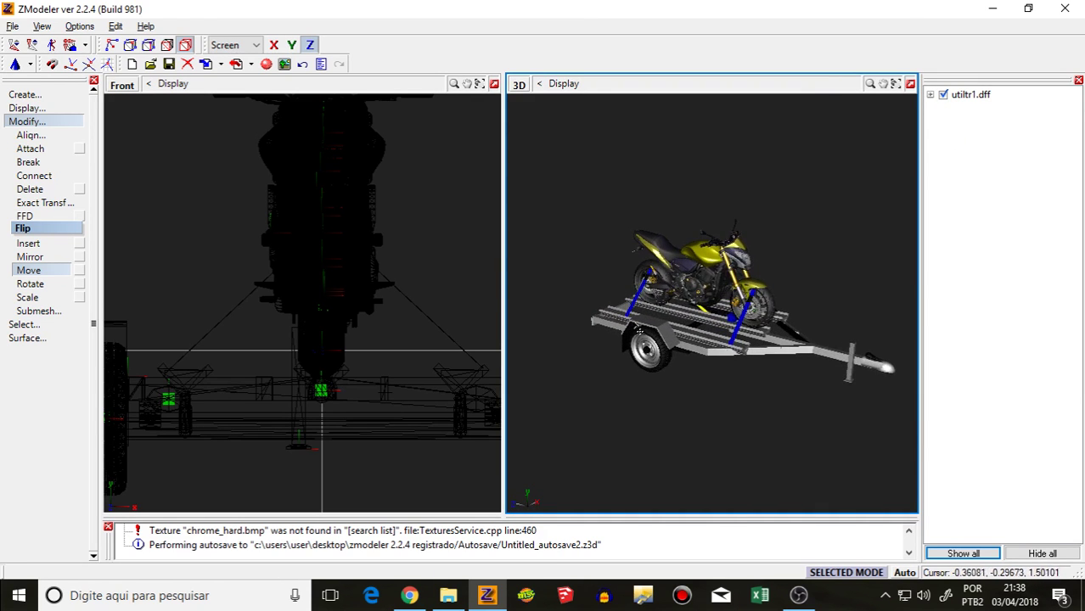
{"action": "middle_click_drag", "start_coordinate": [630, 333], "coordinate": [667, 333]}
Step: Switch to Chrome, like the "Cola Geral Na Live" stream and send "KKKKKK" in its live chat
{"action": "left_click", "coordinate": [410, 596]}
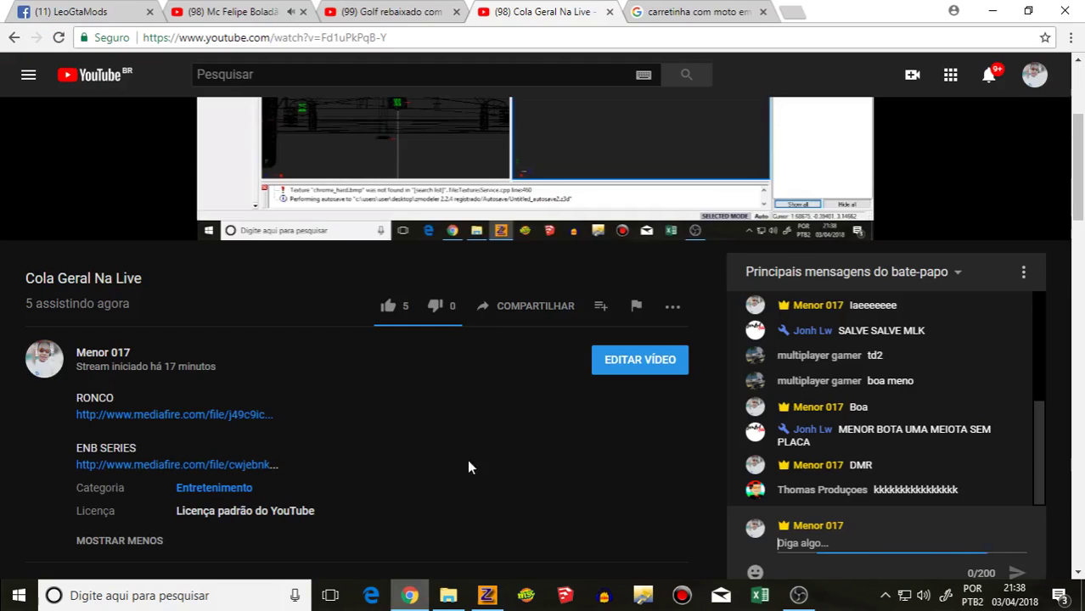
{"action": "left_click", "coordinate": [402, 310]}
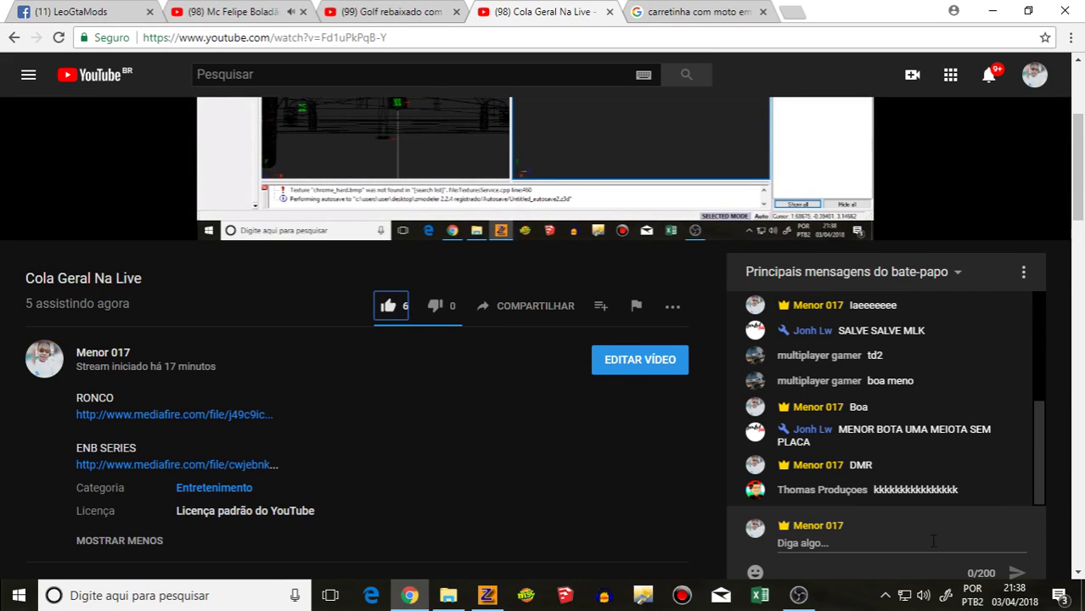
{"action": "left_click", "coordinate": [832, 540]}
{"action": "type", "text": "K"}
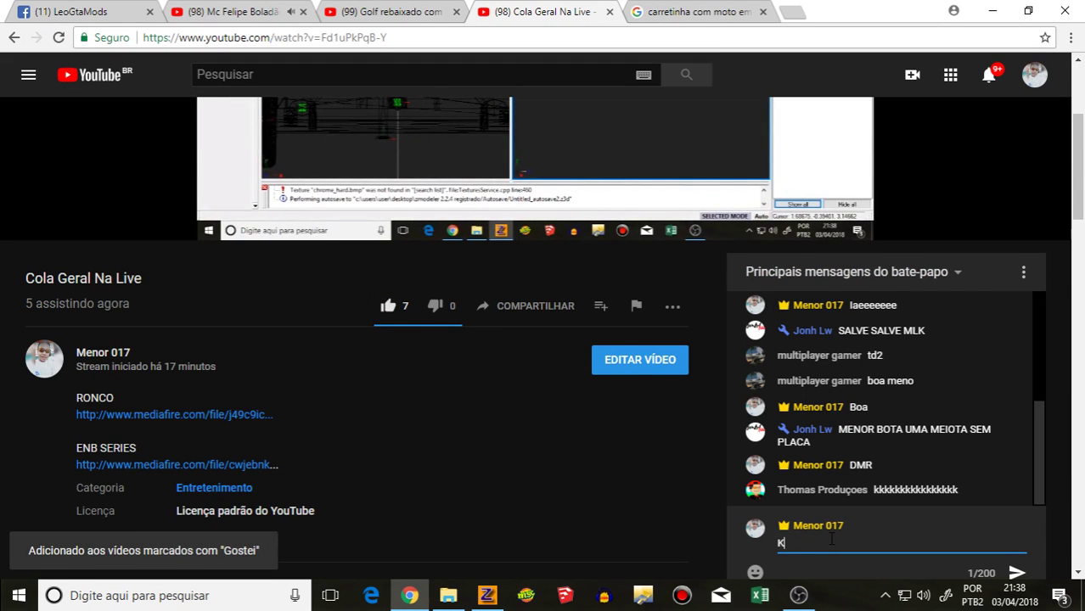
{"action": "type", "text": "KKKKK"}
{"action": "key", "text": "Return"}
Step: Go to the Facebook page and close both open chat windows over the LeoGtaMods post
{"action": "left_click", "coordinate": [399, 11]}
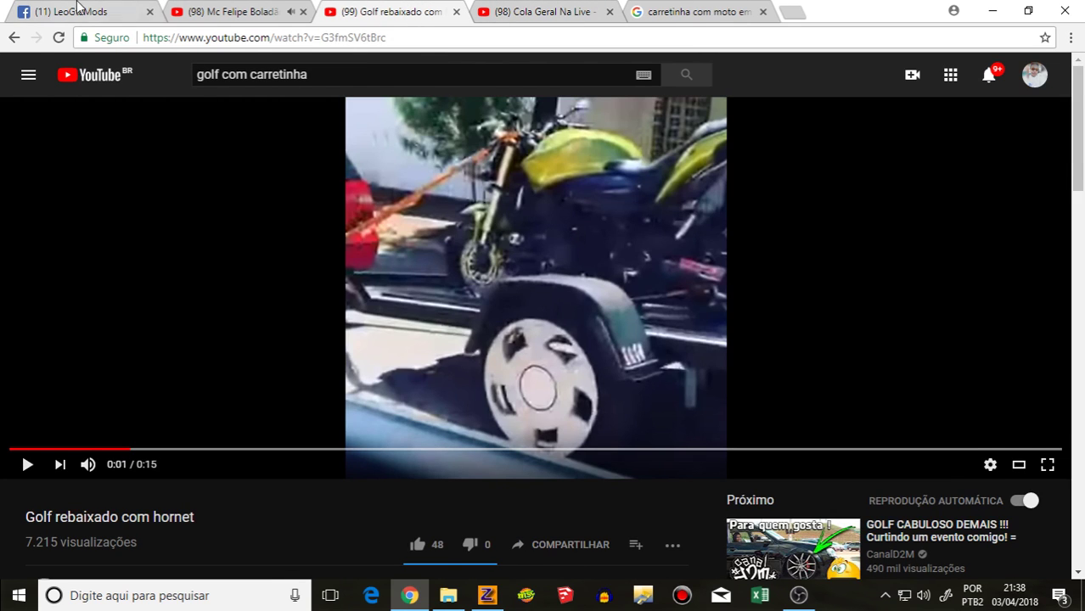
{"action": "left_click", "coordinate": [25, 12]}
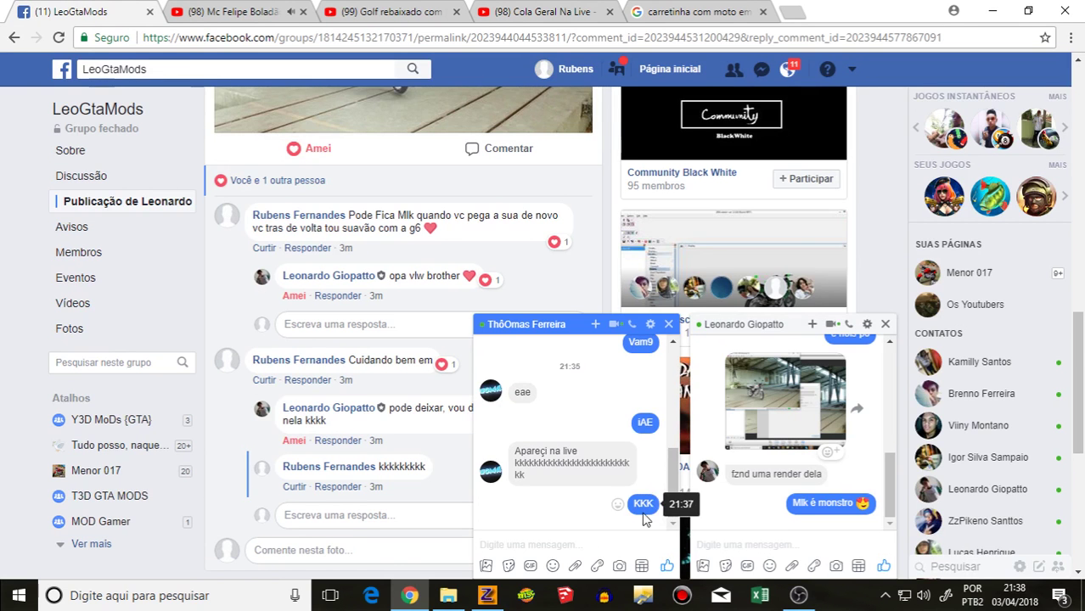
{"action": "left_click", "coordinate": [668, 324]}
{"action": "left_click", "coordinate": [885, 323]}
{"action": "scroll", "coordinate": [381, 451], "scroll_direction": "down", "scroll_amount": 1}
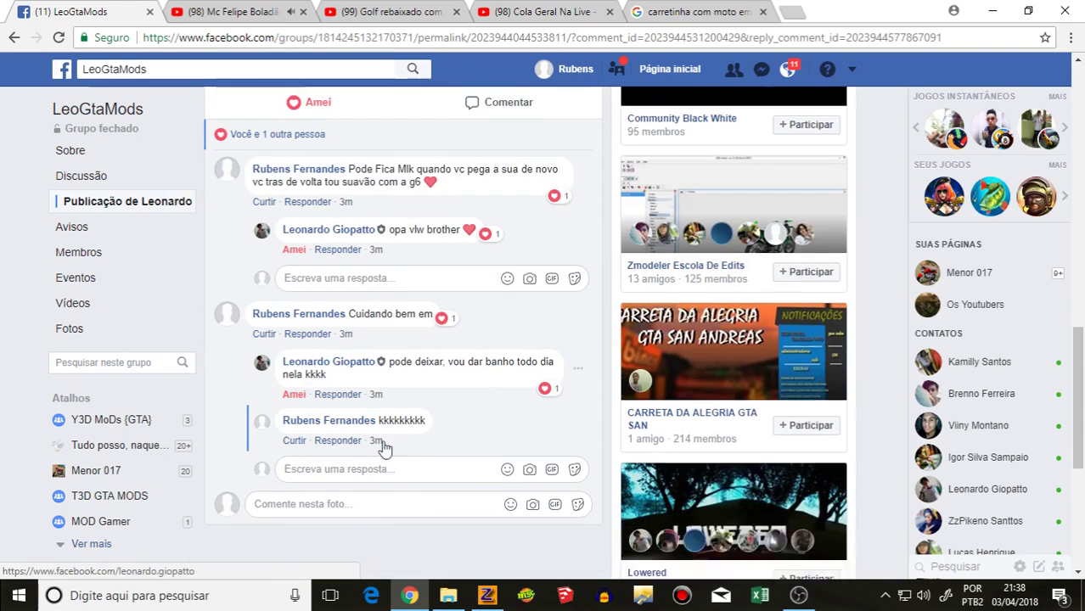
Step: From the Facebook home page, open the notification about a new reply to the comment in LeoGtaMods
{"action": "left_click", "coordinate": [670, 69]}
{"action": "left_click", "coordinate": [788, 69]}
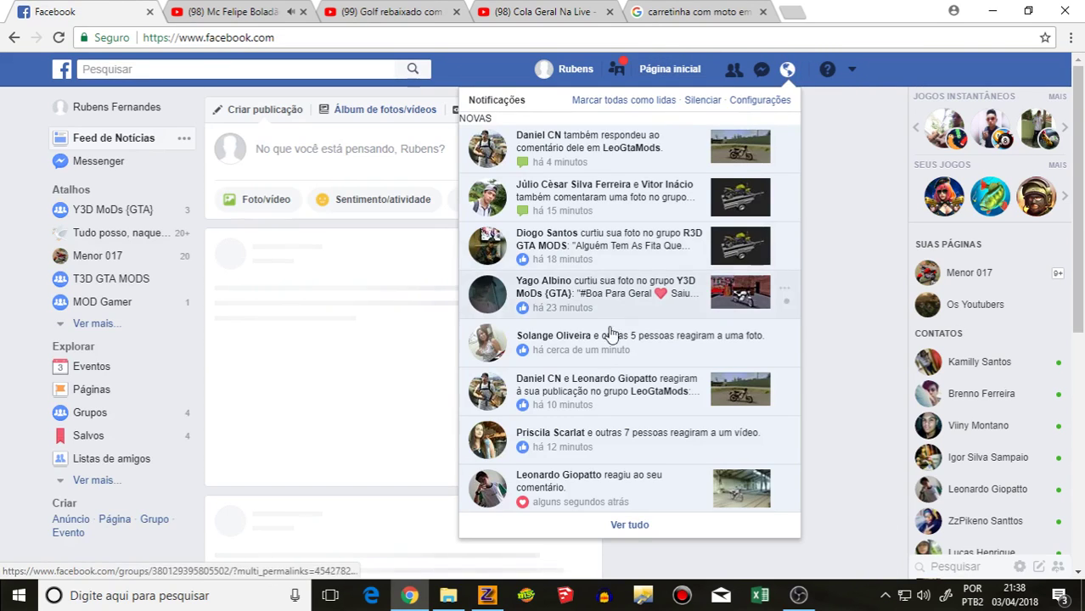
{"action": "left_click", "coordinate": [600, 162]}
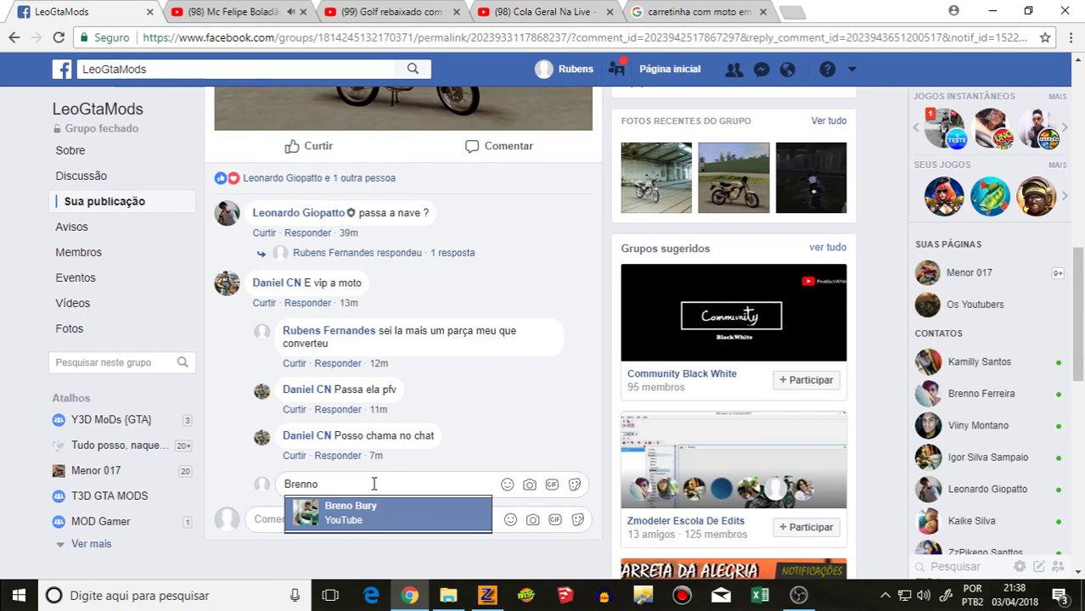
Step: Try to mention the friend by name in a reply under the motorcycle photo
{"action": "key", "text": "BackSpace"}
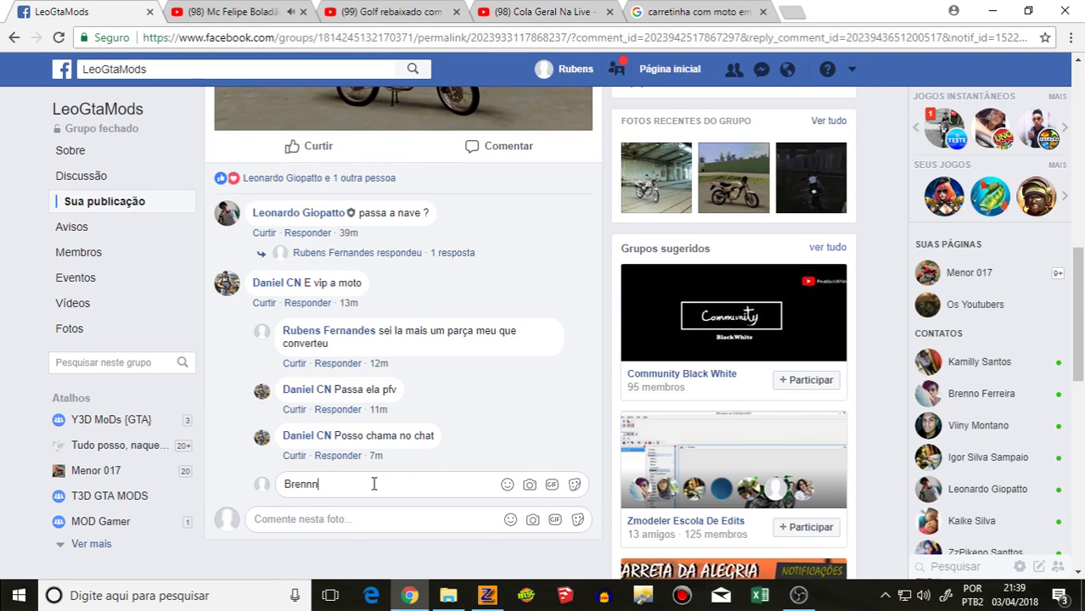
{"action": "type", "text": "o"}
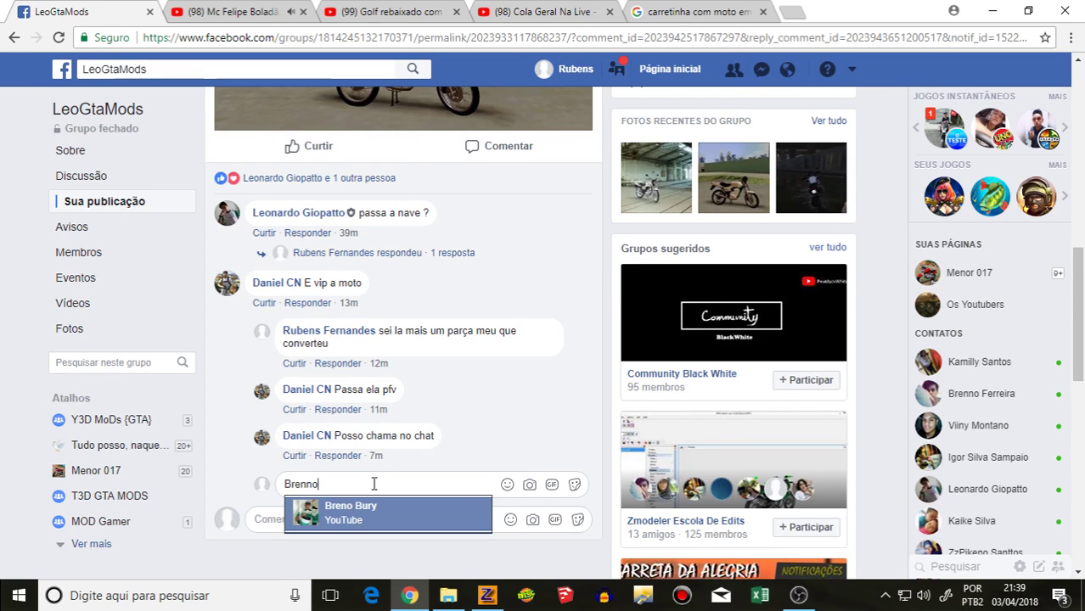
{"action": "type", "text": " f"}
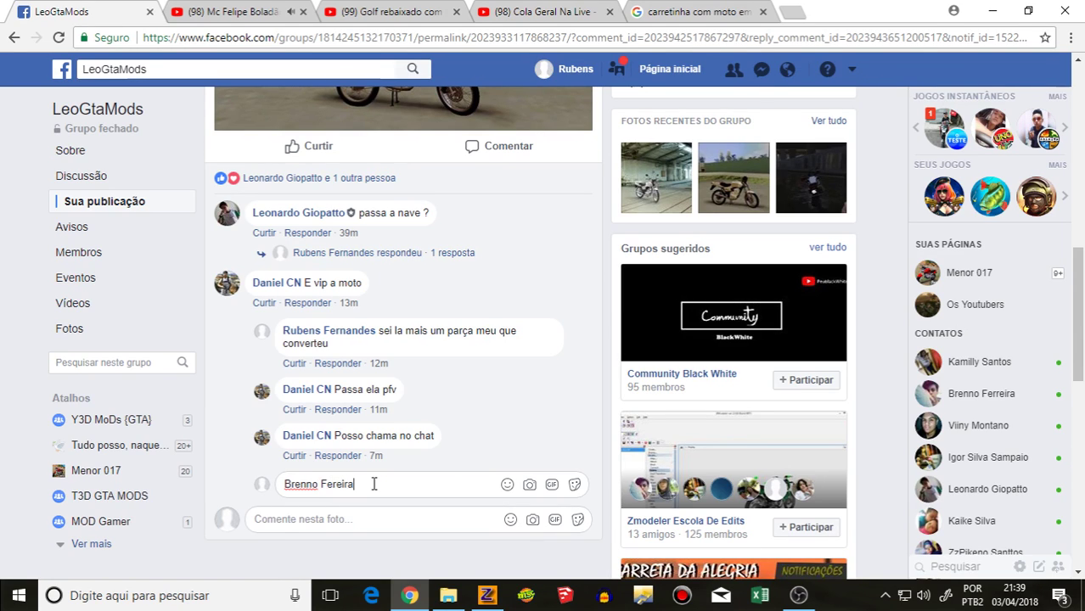
Step: Open the friend's Facebook profile through the contact's chat, close the chat and copy the profile's web address
{"action": "left_click", "coordinate": [981, 393]}
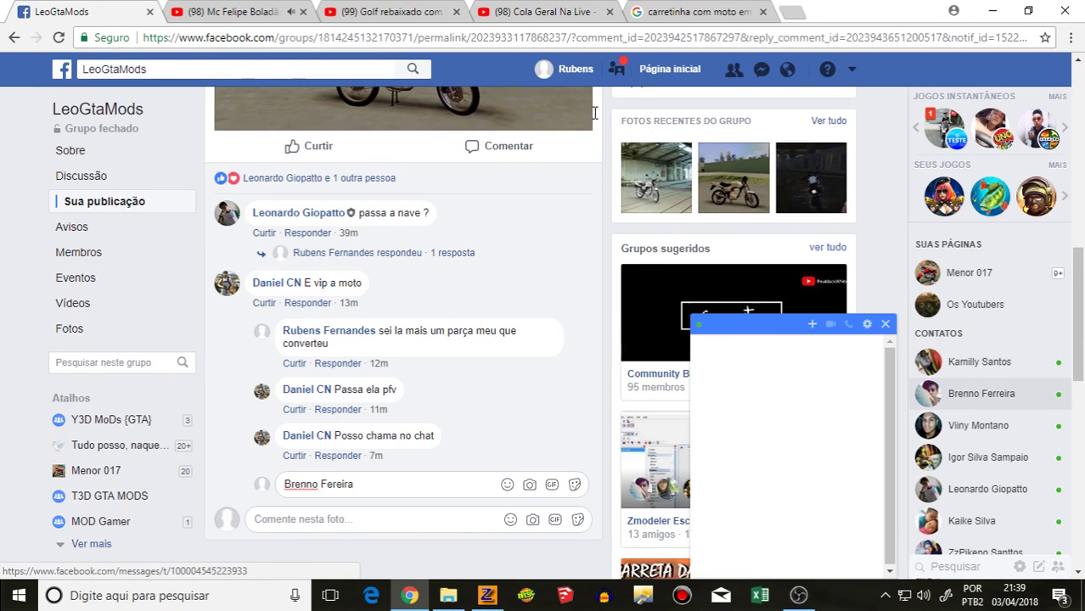
{"action": "left_click", "coordinate": [672, 304]}
{"action": "left_click", "coordinate": [658, 287]}
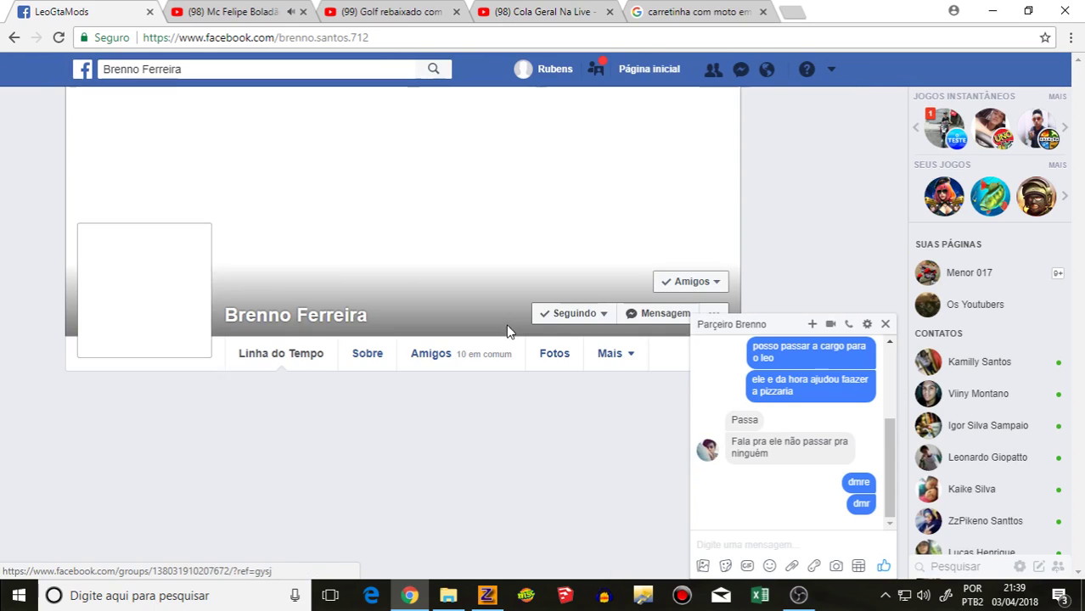
{"action": "left_click", "coordinate": [885, 324]}
{"action": "left_click", "coordinate": [396, 37]}
{"action": "key", "text": "ctrl+c"}
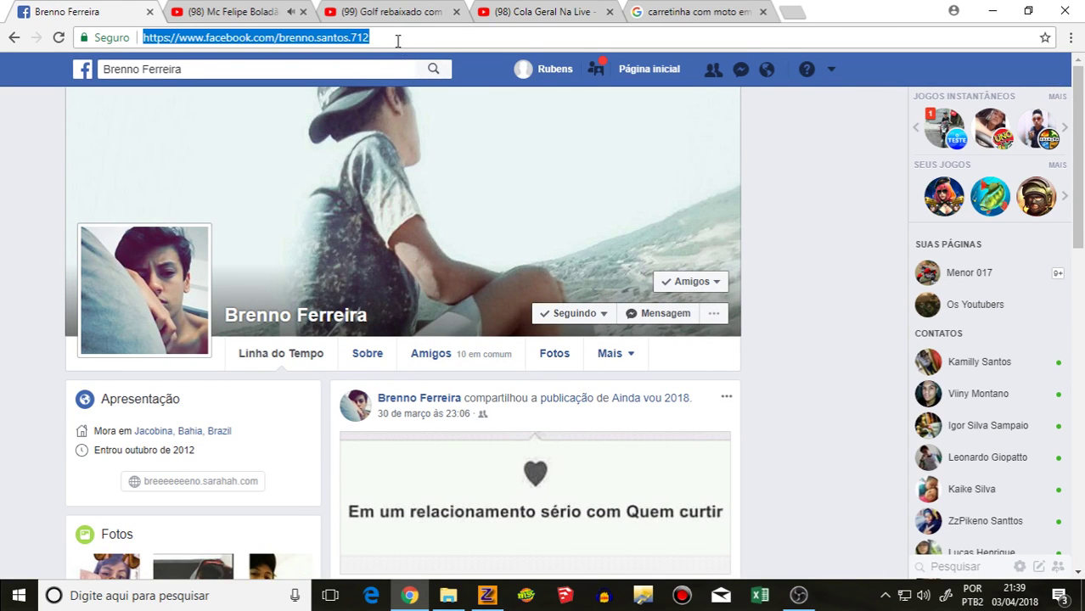
{"action": "right_click", "coordinate": [399, 40]}
{"action": "left_click", "coordinate": [443, 106]}
Step: Return to the LeoGtaMods post and reply to the comment with the copied profile link, "e dele" and "pode chma ae"
{"action": "key", "text": "alt+Left"}
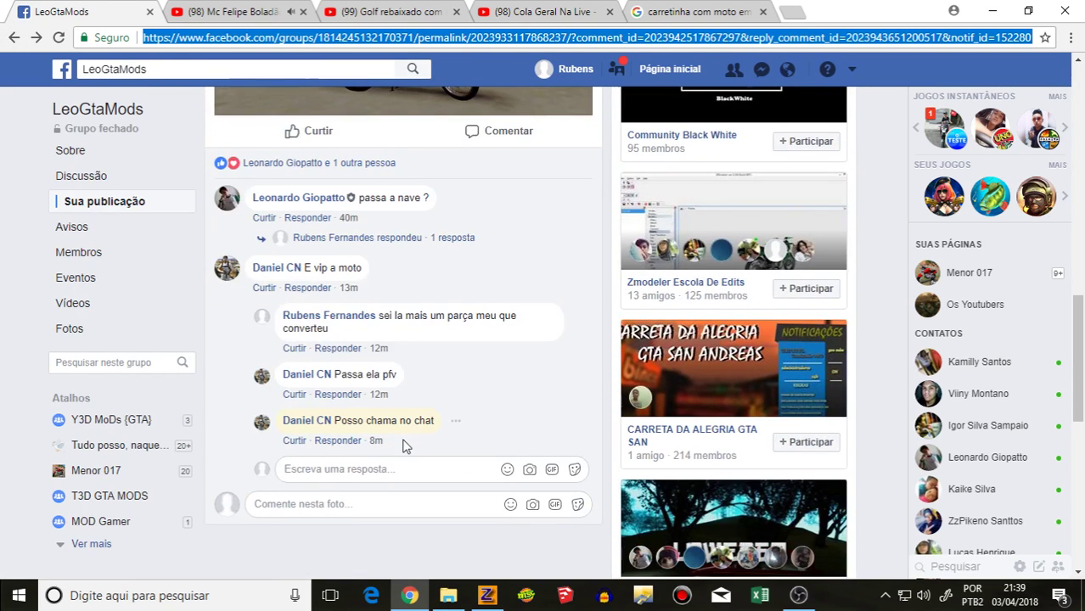
{"action": "left_click", "coordinate": [369, 468]}
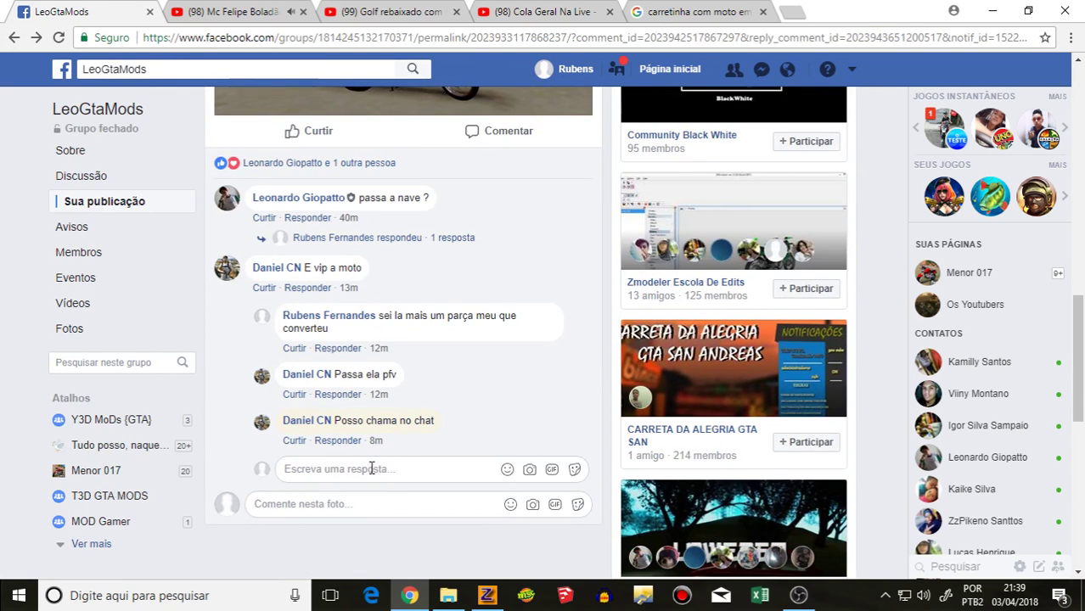
{"action": "right_click", "coordinate": [389, 466]}
{"action": "left_click", "coordinate": [417, 349]}
{"action": "key", "text": "Return"}
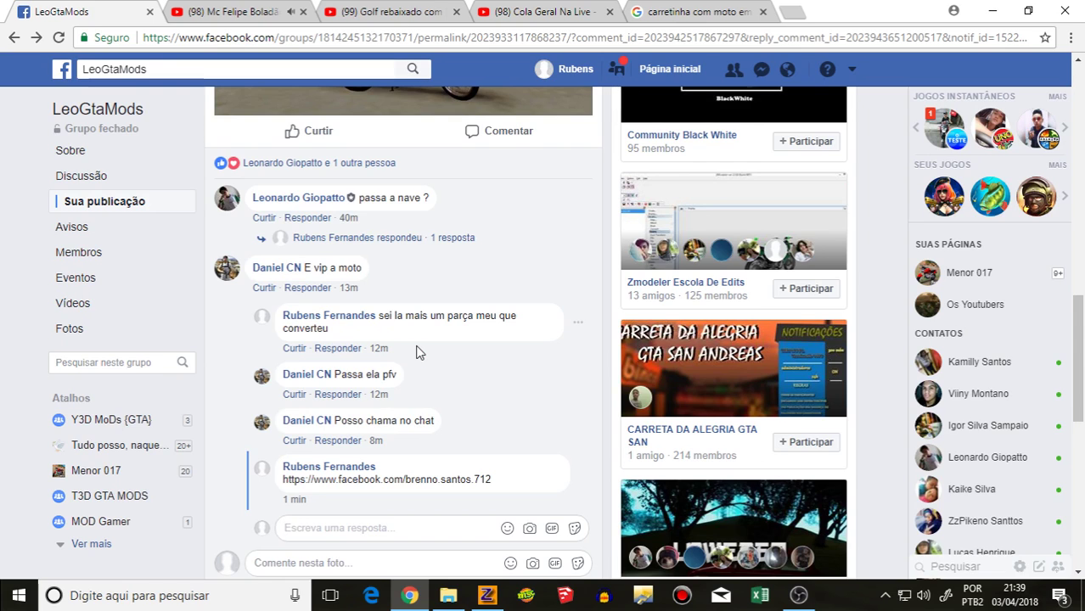
{"action": "type", "text": "e"}
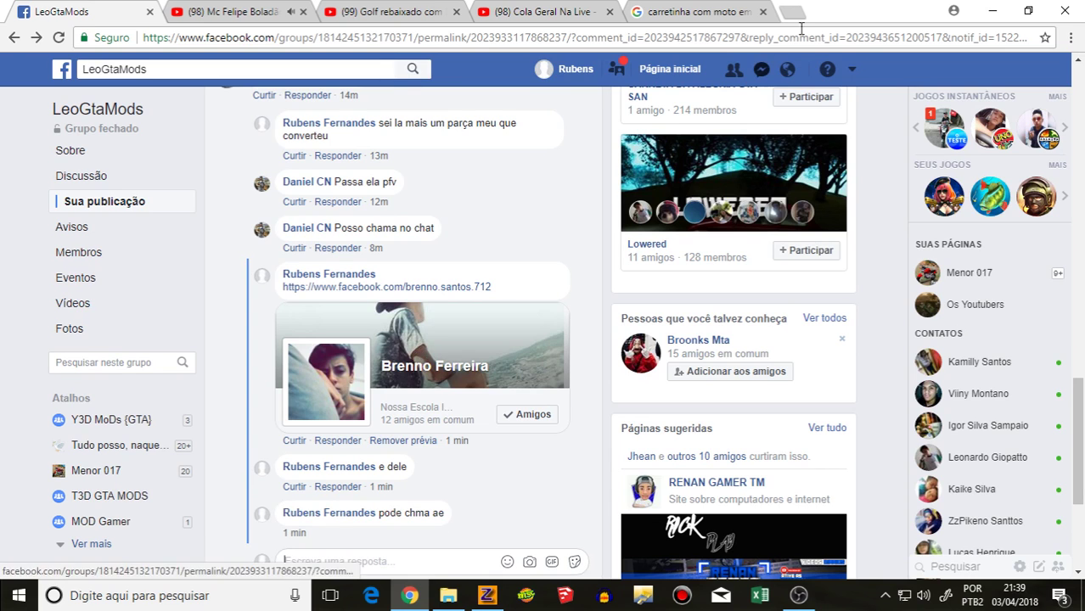
Step: Return to the Facebook news feed and check the live stream's chat for new messages
{"action": "left_click", "coordinate": [639, 68]}
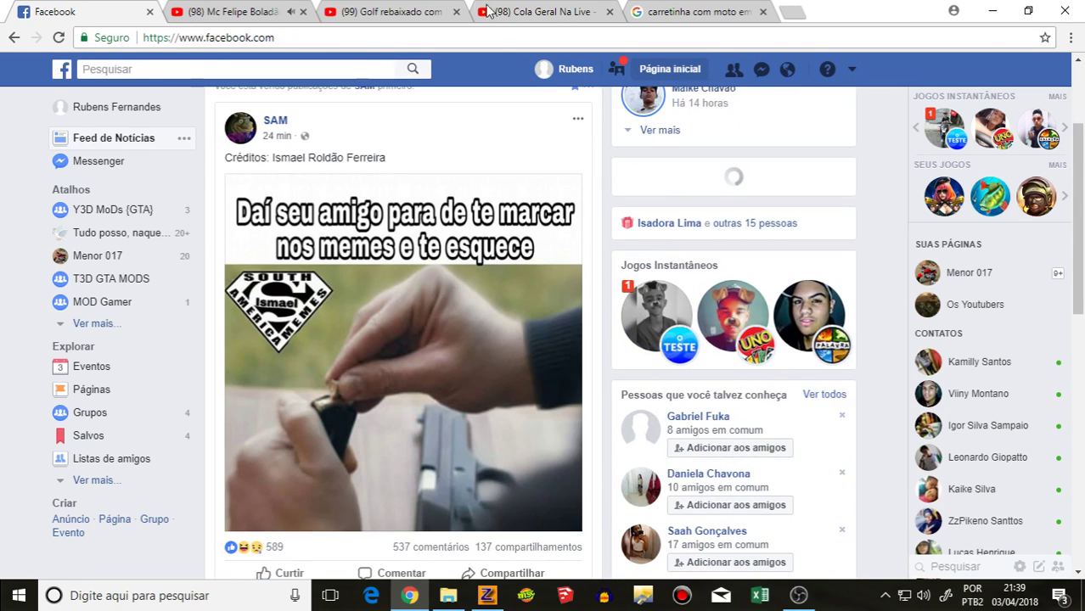
{"action": "left_click", "coordinate": [543, 12]}
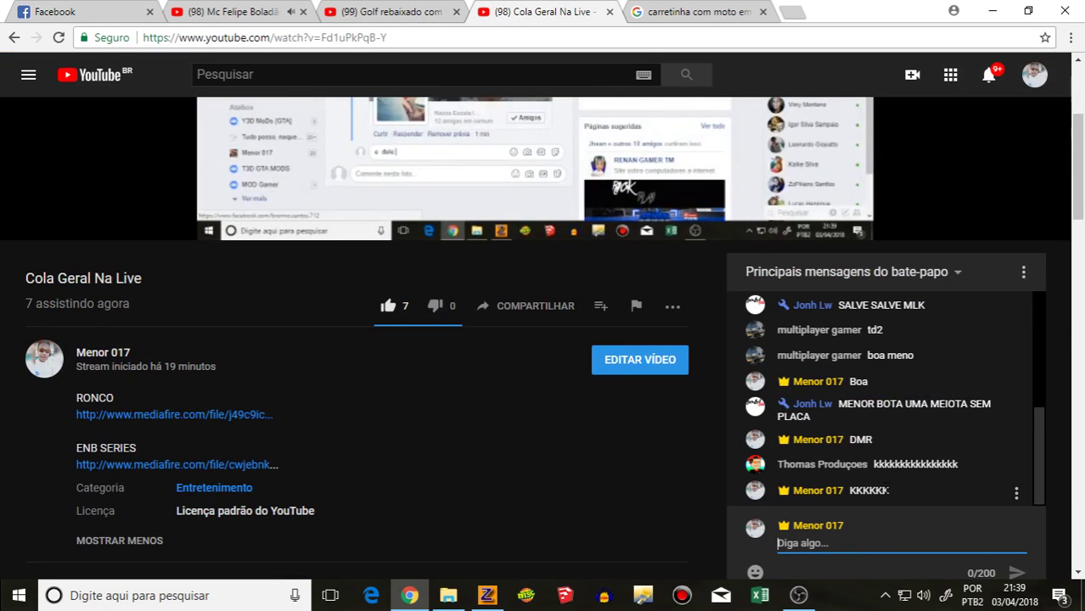
{"action": "scroll", "coordinate": [328, 318], "scroll_direction": "down", "scroll_amount": 2}
{"action": "scroll", "coordinate": [543, 340], "scroll_direction": "down", "scroll_amount": 2}
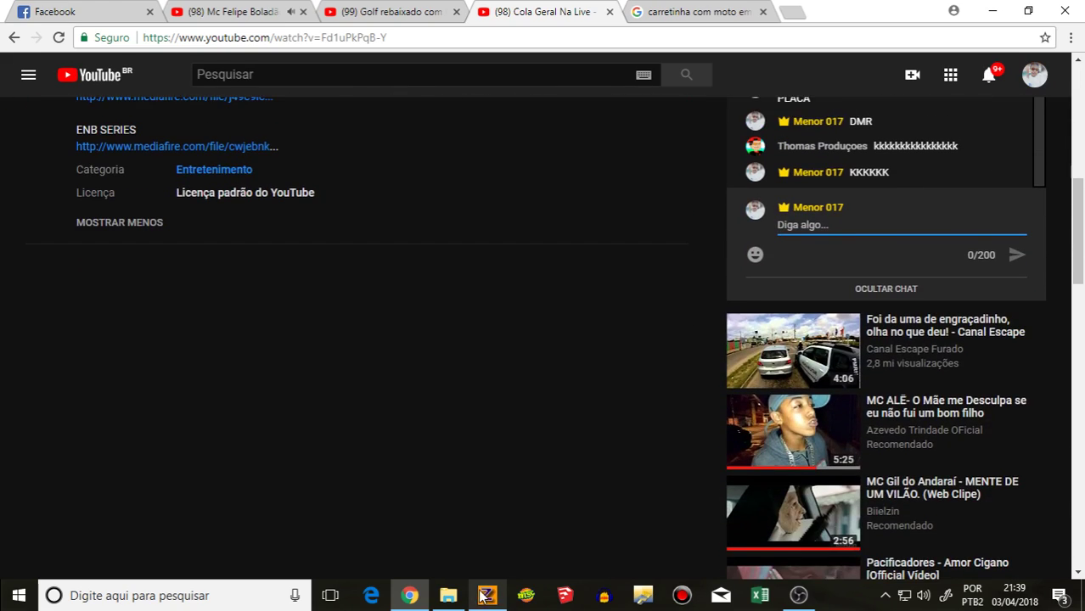
Step: Switch to ZModeler and examine the motorcycle and its blue straps up close from several angles
{"action": "left_click", "coordinate": [484, 596]}
{"action": "scroll", "coordinate": [628, 366], "scroll_direction": "down", "scroll_amount": 3}
{"action": "middle_click_drag", "start_coordinate": [828, 293], "coordinate": [731, 184]}
{"action": "scroll", "coordinate": [730, 184], "scroll_direction": "up", "scroll_amount": 3}
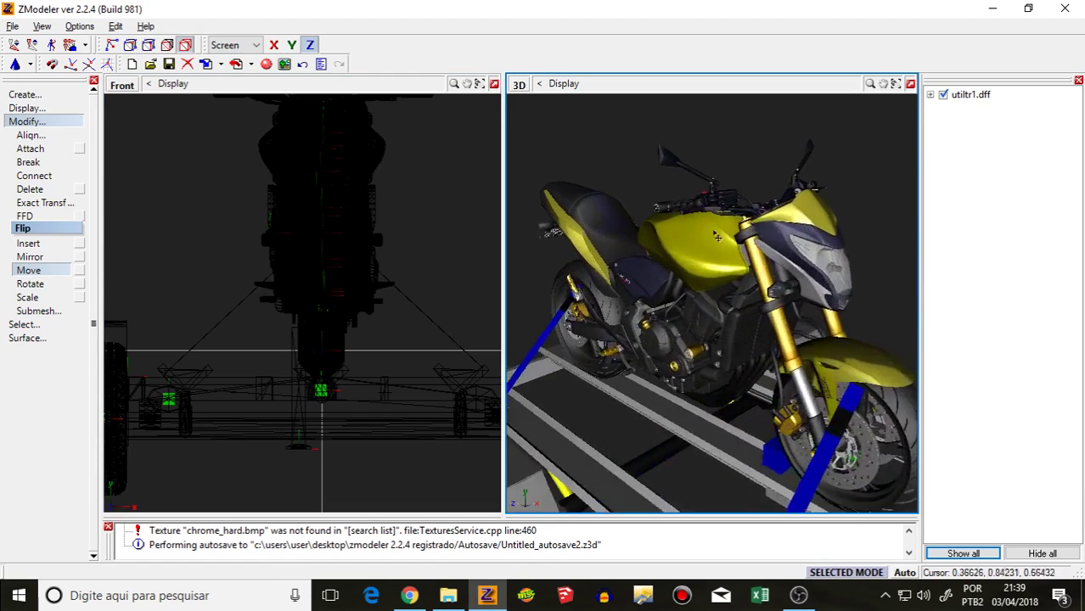
{"action": "middle_click_drag", "start_coordinate": [679, 221], "coordinate": [748, 208]}
{"action": "scroll", "coordinate": [731, 212], "scroll_direction": "up", "scroll_amount": 2}
{"action": "middle_click_drag", "start_coordinate": [683, 229], "coordinate": [790, 263]}
{"action": "scroll", "coordinate": [744, 259], "scroll_direction": "down", "scroll_amount": 3}
Step: Switch to Chrome and replace the trailer image search with a Google search for "orbital gta sa"
{"action": "left_click", "coordinate": [410, 595]}
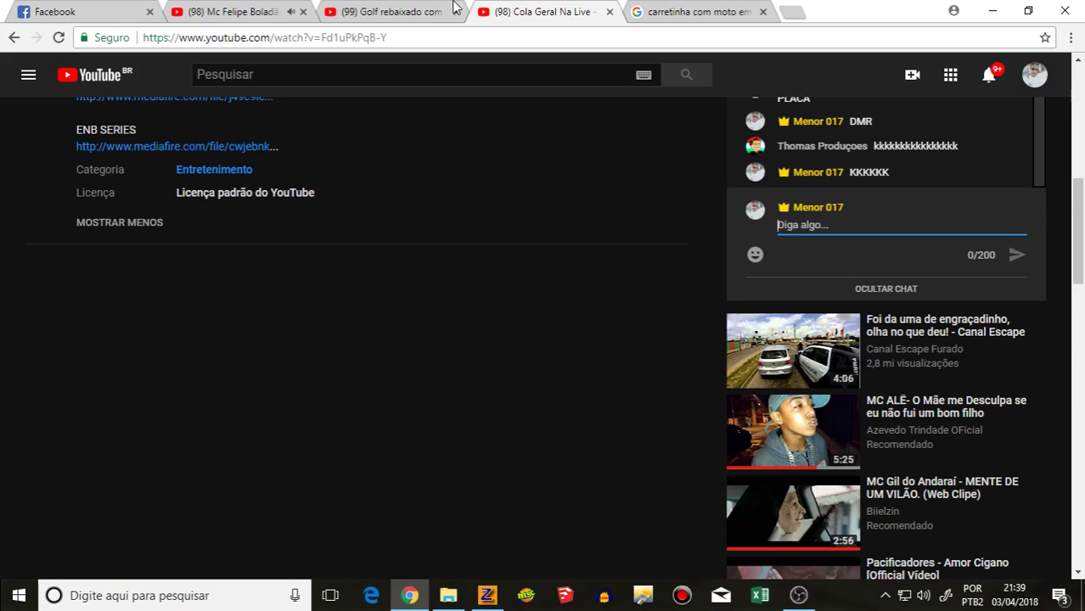
{"action": "left_click", "coordinate": [653, 16]}
{"action": "left_click", "coordinate": [629, 37]}
{"action": "key", "text": "BackSpace"}
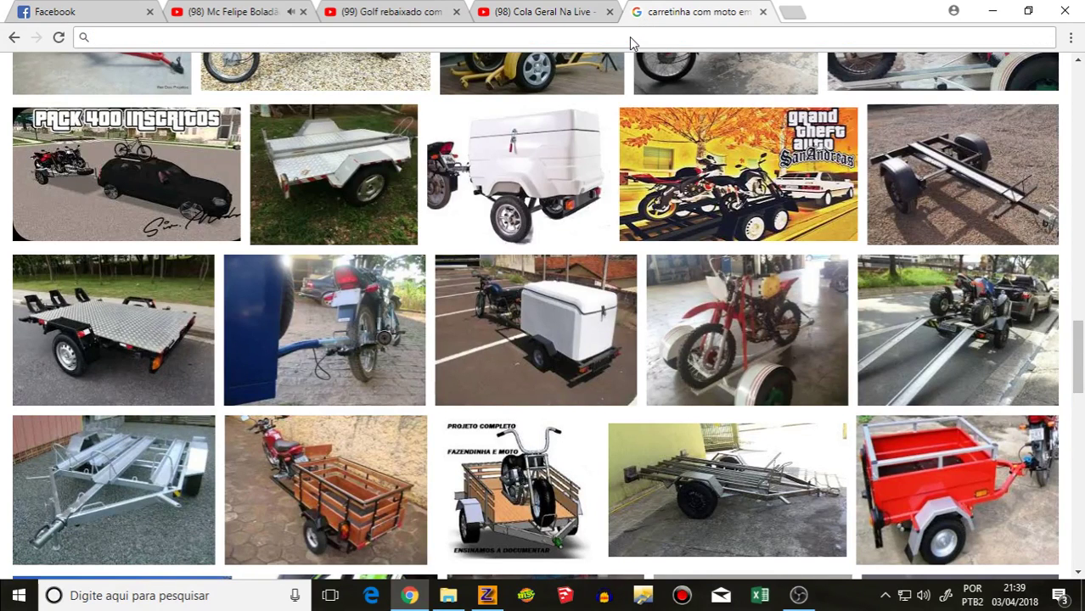
{"action": "type", "text": "orbita"}
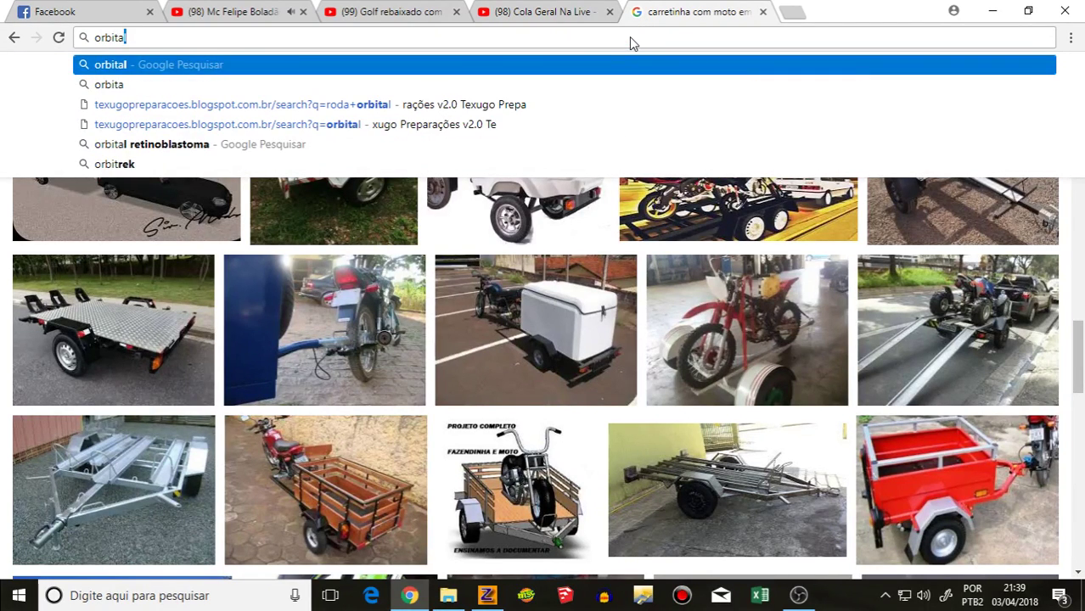
{"action": "type", "text": "l gta"}
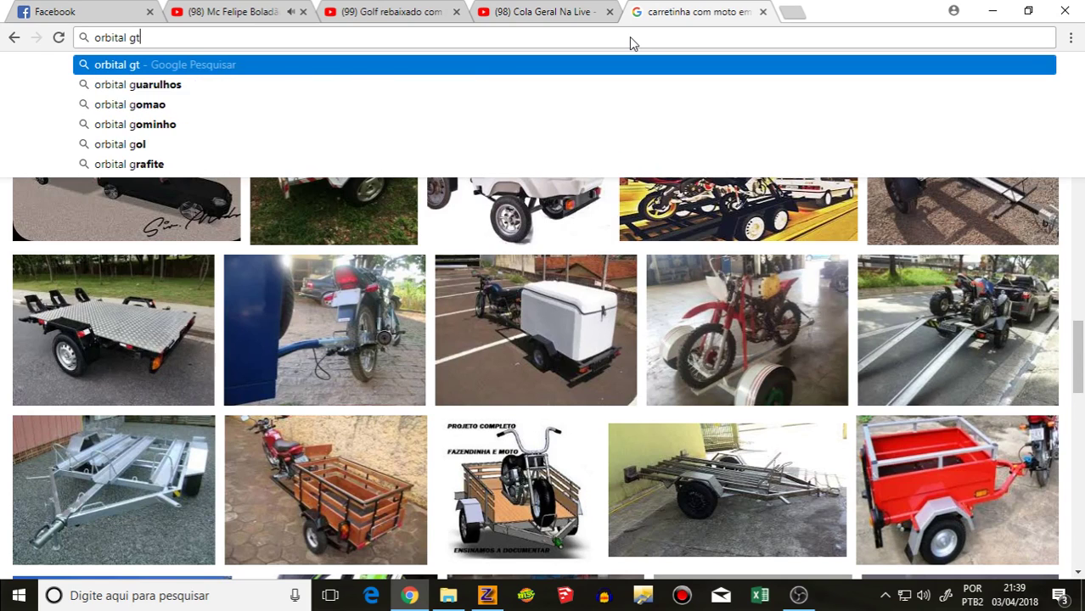
{"action": "left_click", "coordinate": [293, 85]}
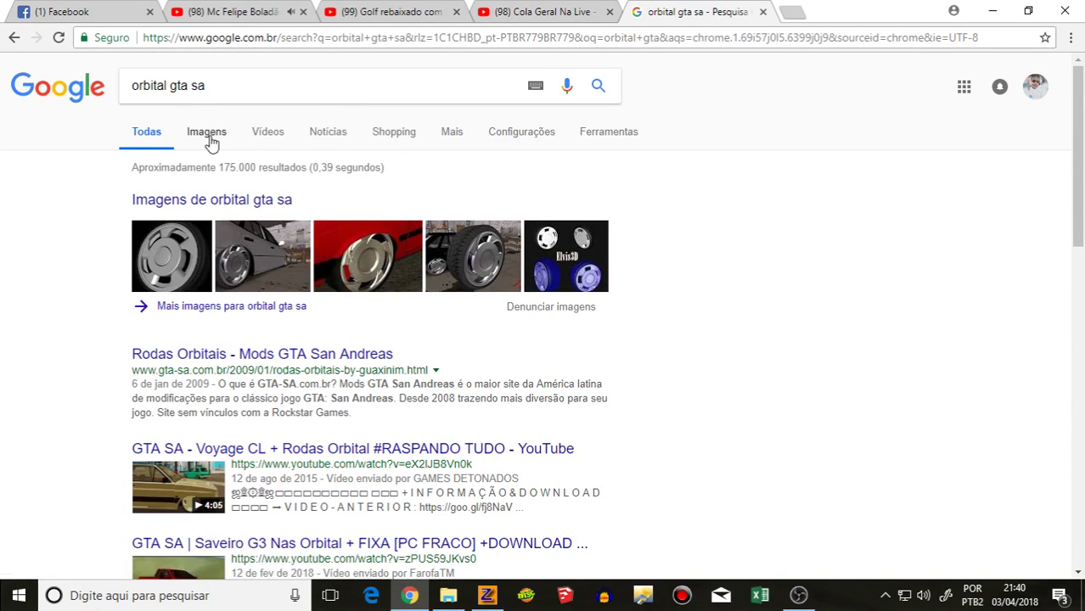
Step: Show the image results for "orbital gta sa", browse them and preview the Finix Mods Orbital 18 Gomão Sem Tampa wheel
{"action": "left_click", "coordinate": [212, 137]}
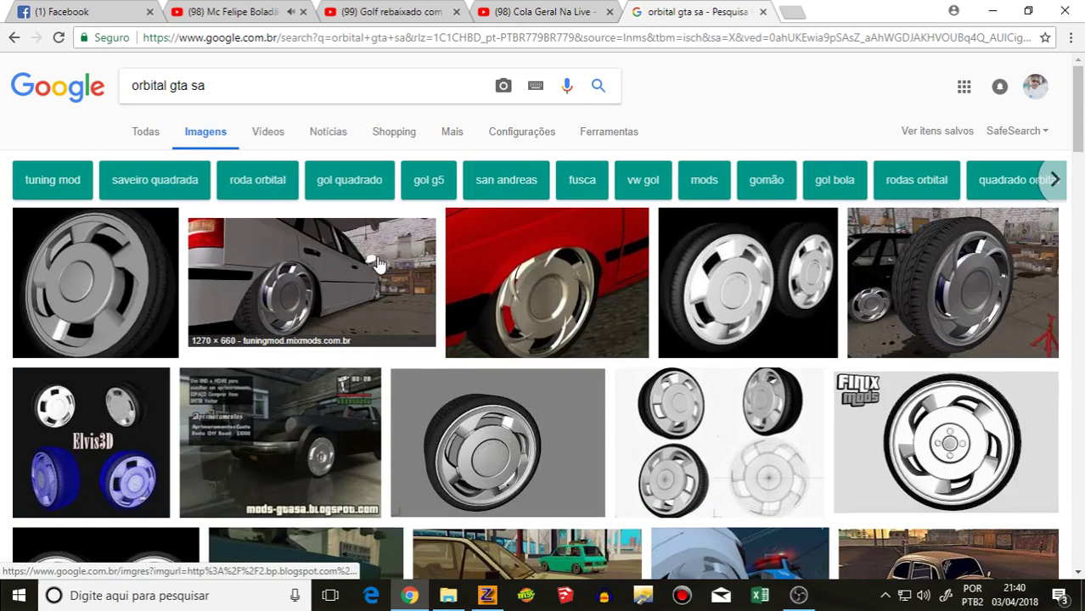
{"action": "scroll", "coordinate": [755, 295], "scroll_direction": "down", "scroll_amount": 4}
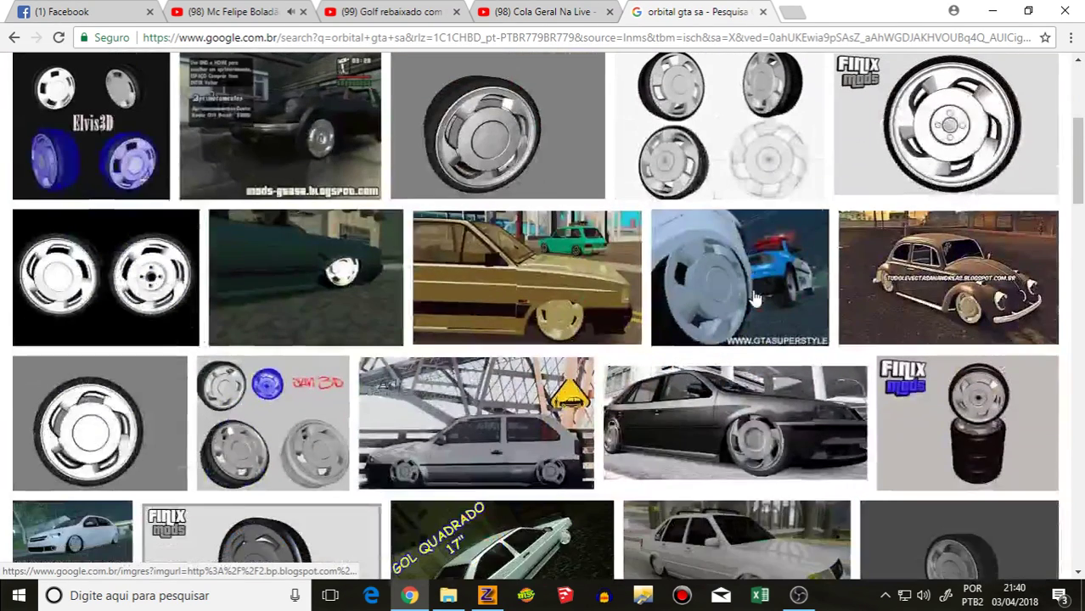
{"action": "scroll", "coordinate": [755, 296], "scroll_direction": "down", "scroll_amount": 1}
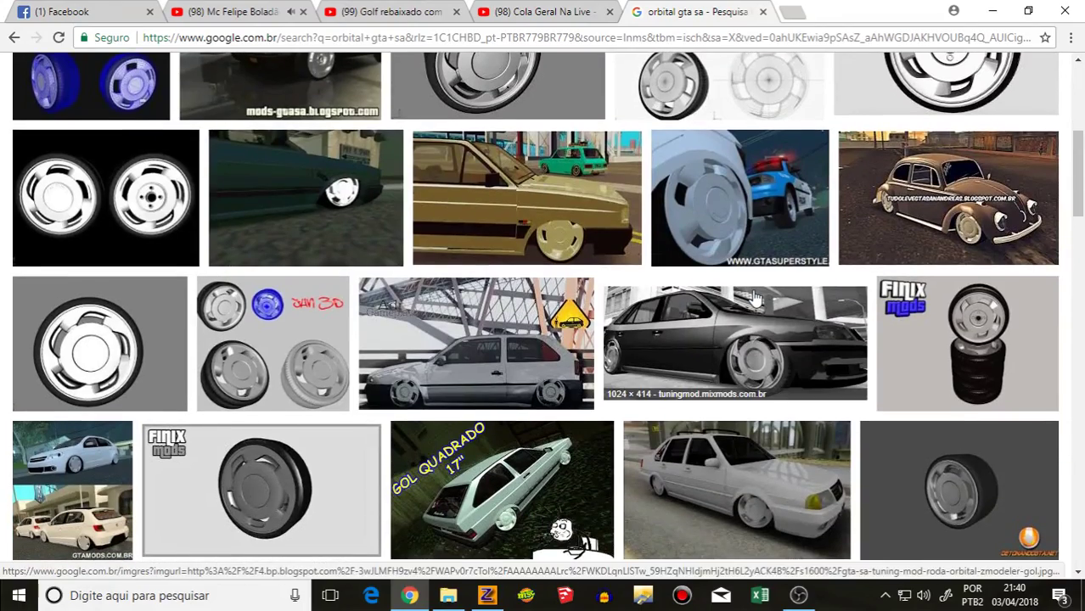
{"action": "scroll", "coordinate": [755, 296], "scroll_direction": "down", "scroll_amount": 2}
{"action": "scroll", "coordinate": [755, 296], "scroll_direction": "up", "scroll_amount": 5}
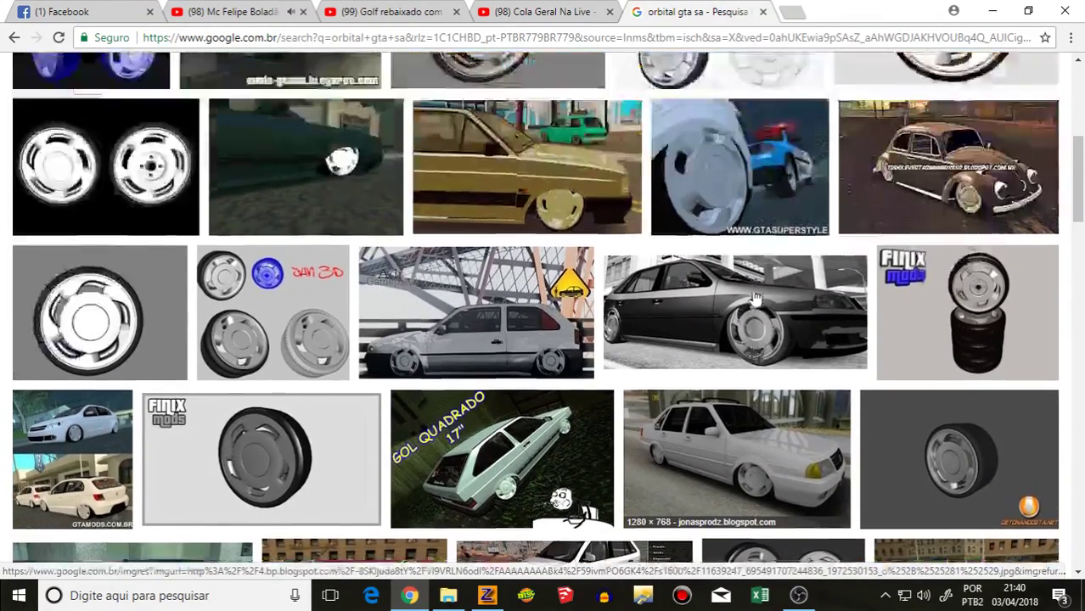
{"action": "left_click", "coordinate": [950, 282]}
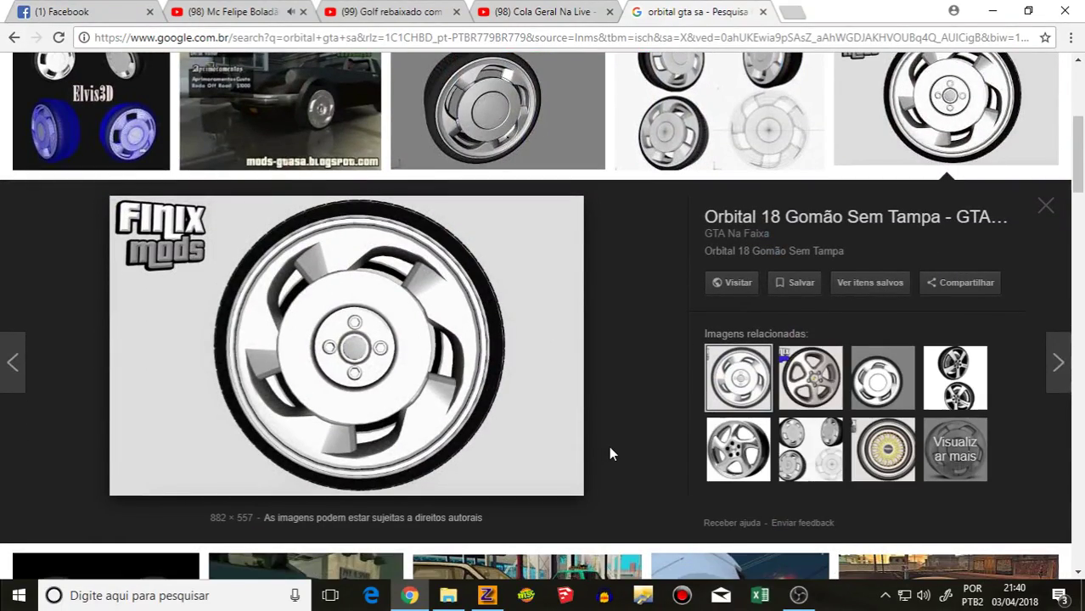
Step: Preview the Orbital Gomao Lindomaar3D image and compare its related wheels, ending on the stacked Orbital 18 Gomão Sem Tampa
{"action": "scroll", "coordinate": [616, 442], "scroll_direction": "up", "scroll_amount": 2}
{"action": "scroll", "coordinate": [849, 544], "scroll_direction": "up", "scroll_amount": 3}
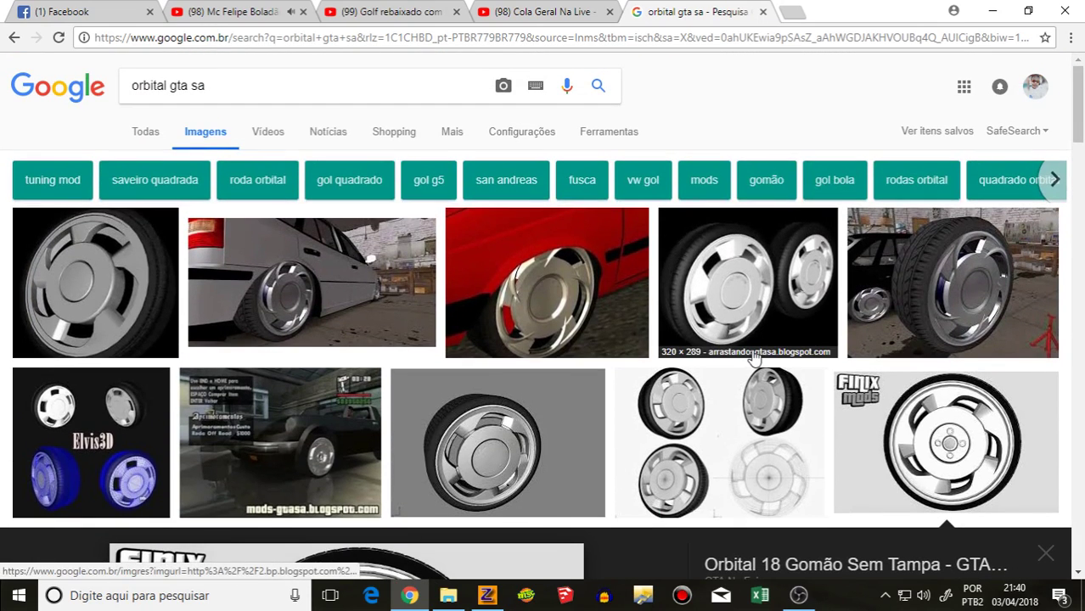
{"action": "left_click", "coordinate": [740, 301]}
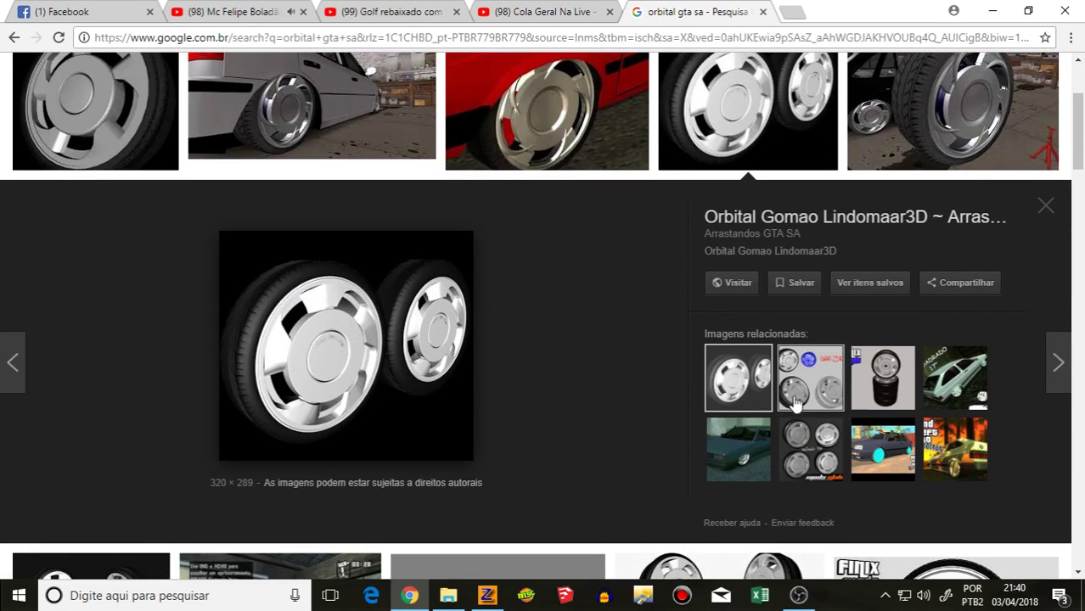
{"action": "left_click", "coordinate": [807, 446]}
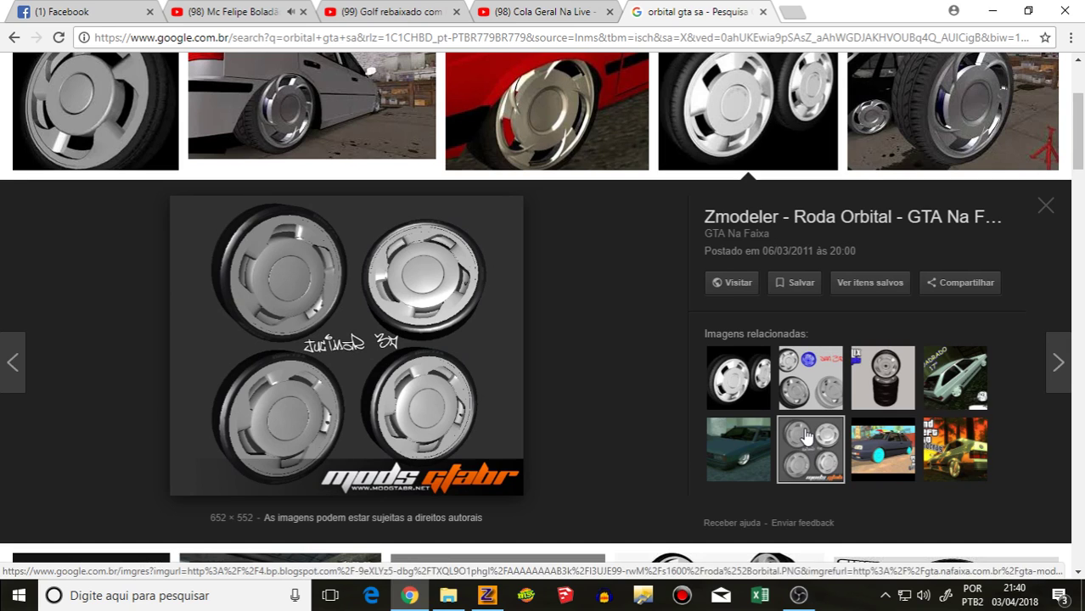
{"action": "left_click", "coordinate": [820, 393]}
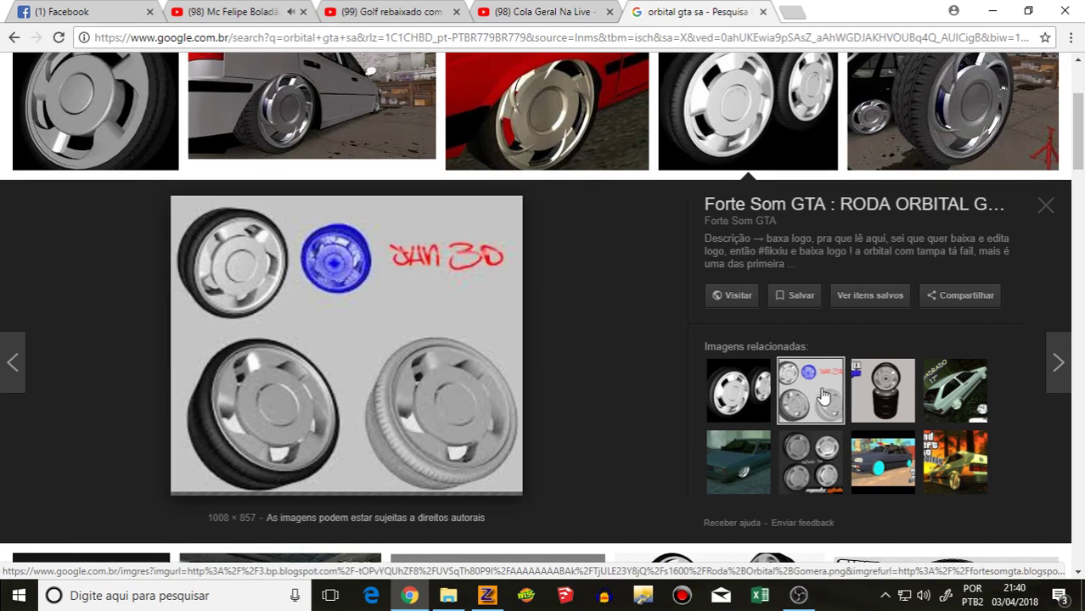
{"action": "left_click", "coordinate": [886, 399]}
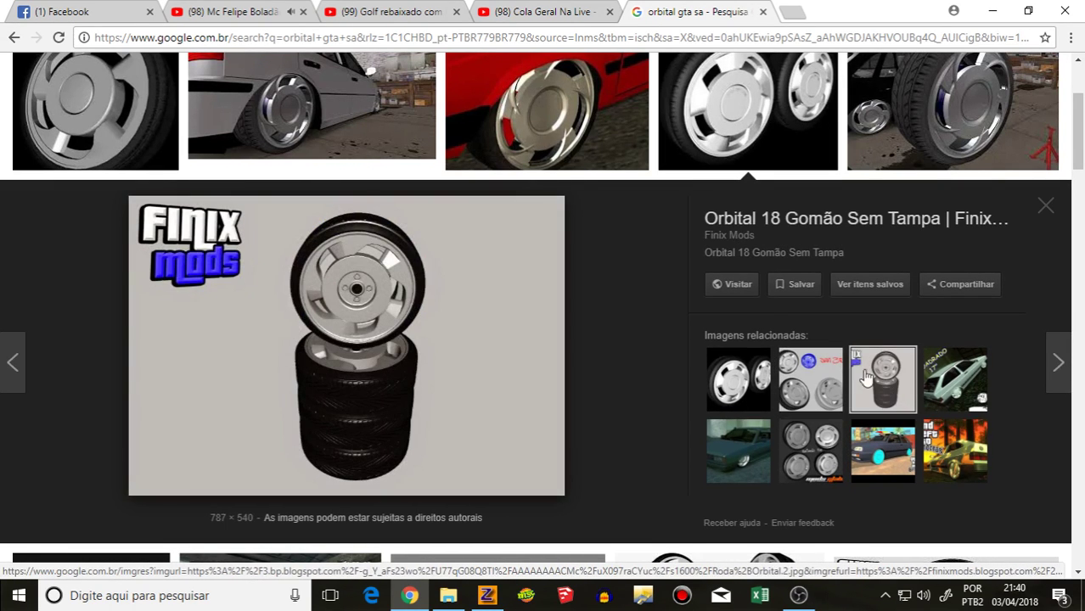
Step: Visit the Finix Mods page for Orbital 18 Gomão Sem Tampa, look over its pictures and download section, and close it
{"action": "left_click", "coordinate": [736, 290]}
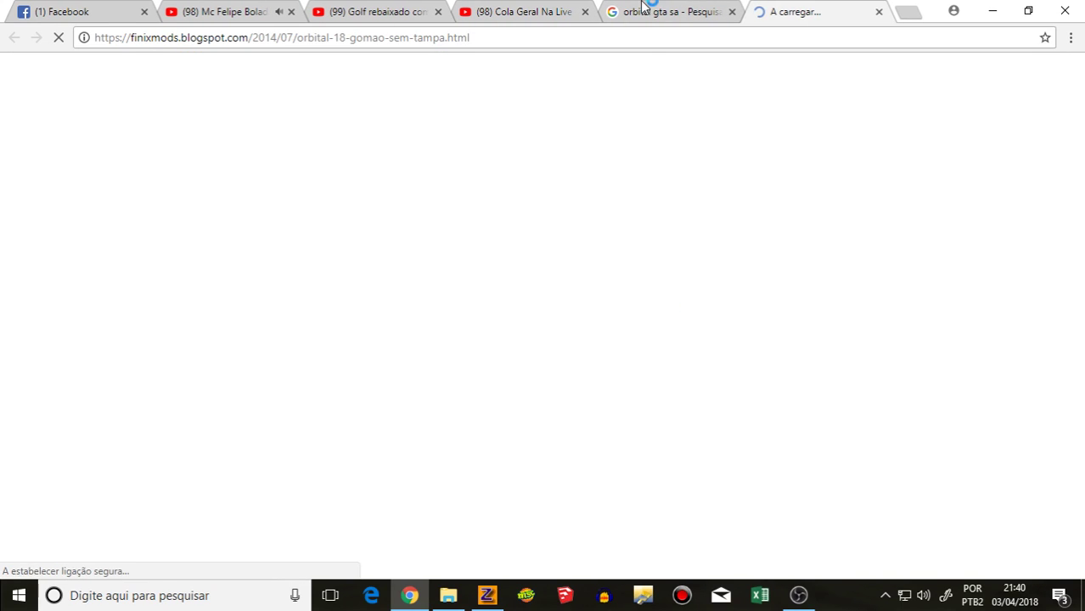
{"action": "left_click", "coordinate": [696, 7]}
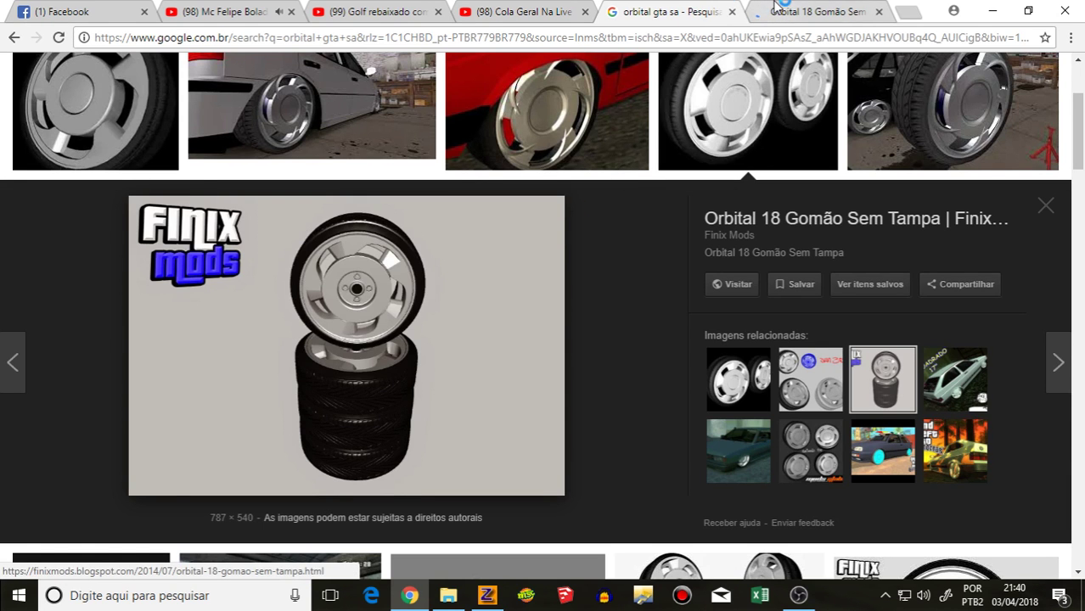
{"action": "left_click", "coordinate": [776, 8]}
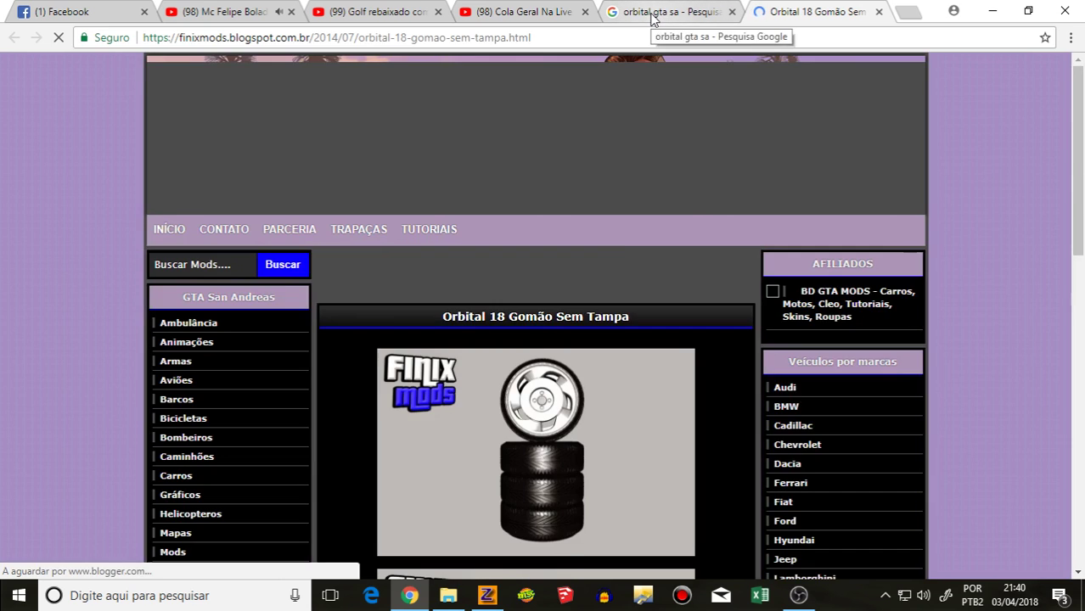
{"action": "scroll", "coordinate": [617, 272], "scroll_direction": "down", "scroll_amount": 9}
{"action": "scroll", "coordinate": [620, 259], "scroll_direction": "up", "scroll_amount": 4}
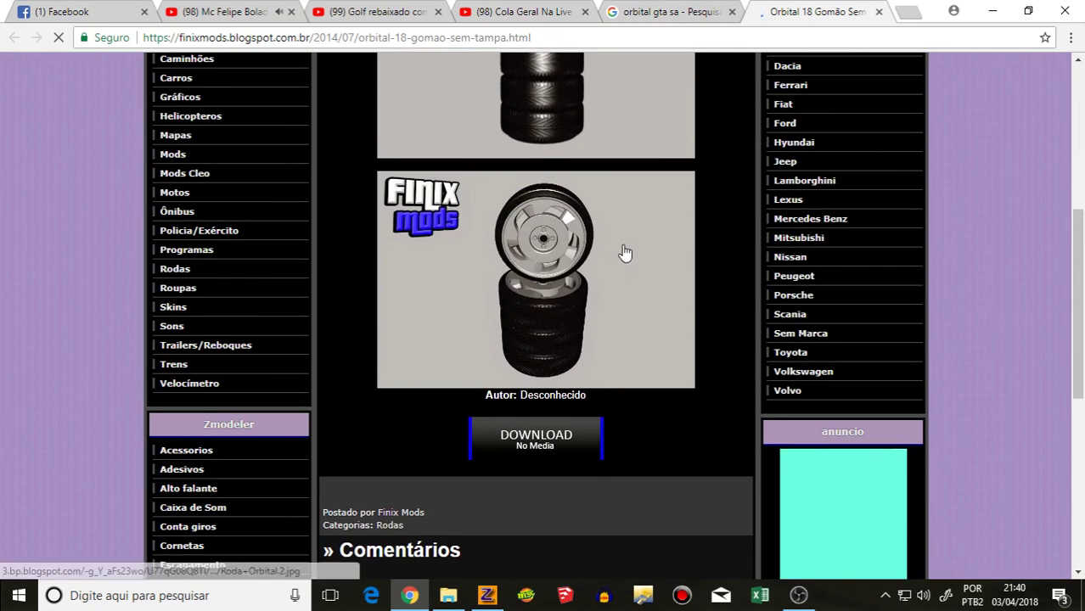
{"action": "left_click", "coordinate": [879, 12]}
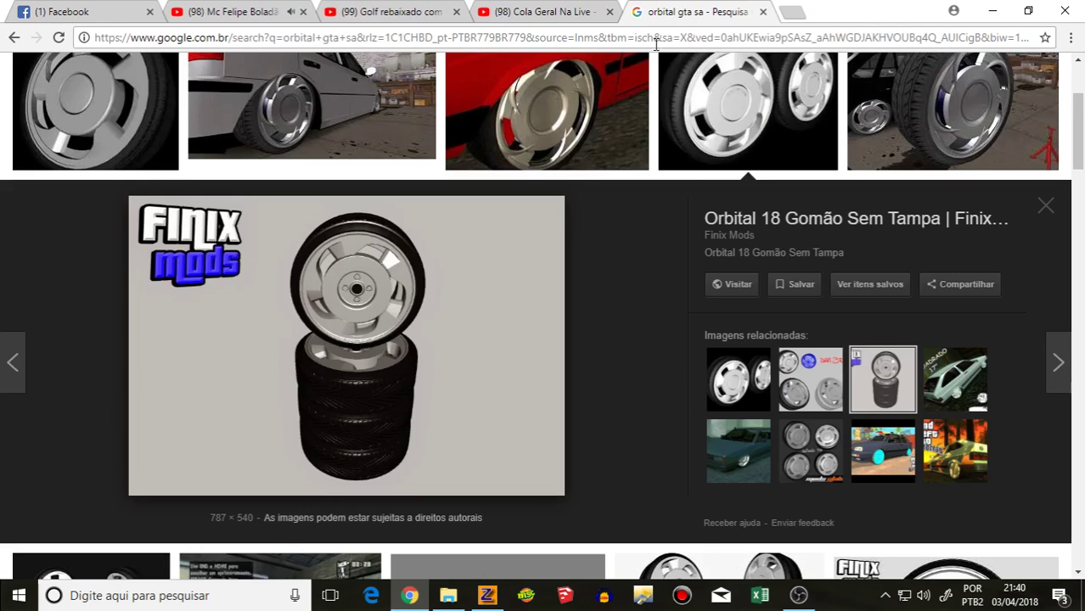
Step: Visit the Orbital Gomao Lindomaar3D page from its image preview, download the RAR archive from MediaFire and close the page
{"action": "left_click", "coordinate": [728, 363]}
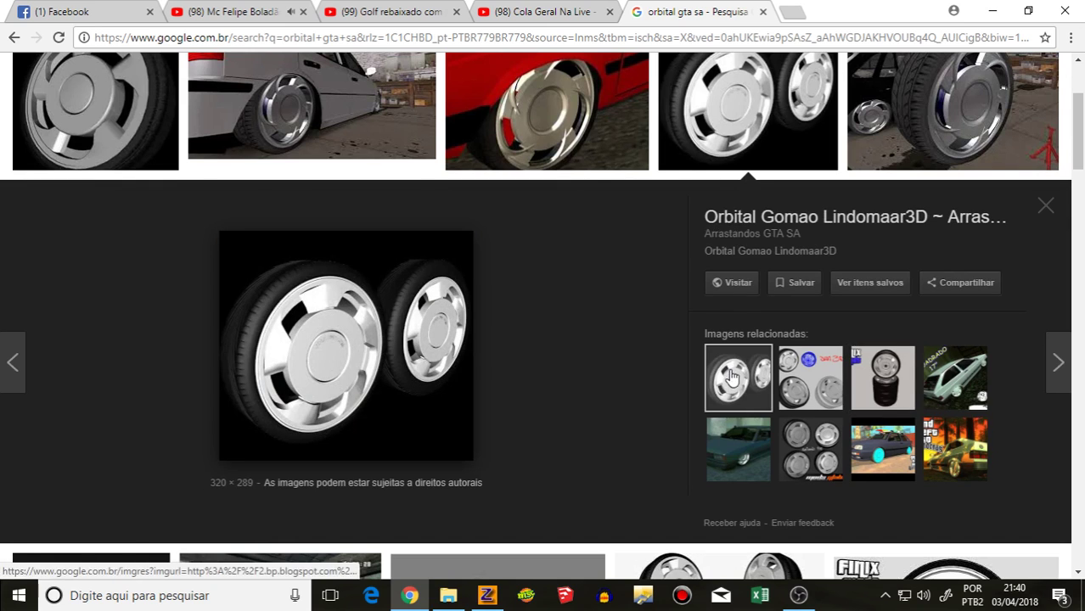
{"action": "left_click", "coordinate": [732, 284]}
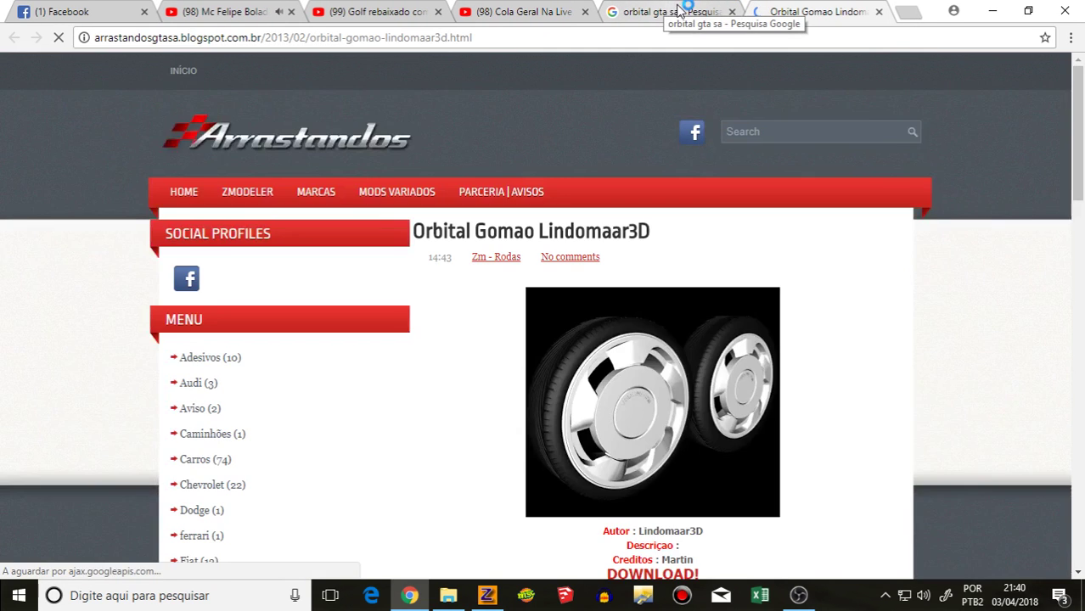
{"action": "scroll", "coordinate": [695, 321], "scroll_direction": "down", "scroll_amount": 5}
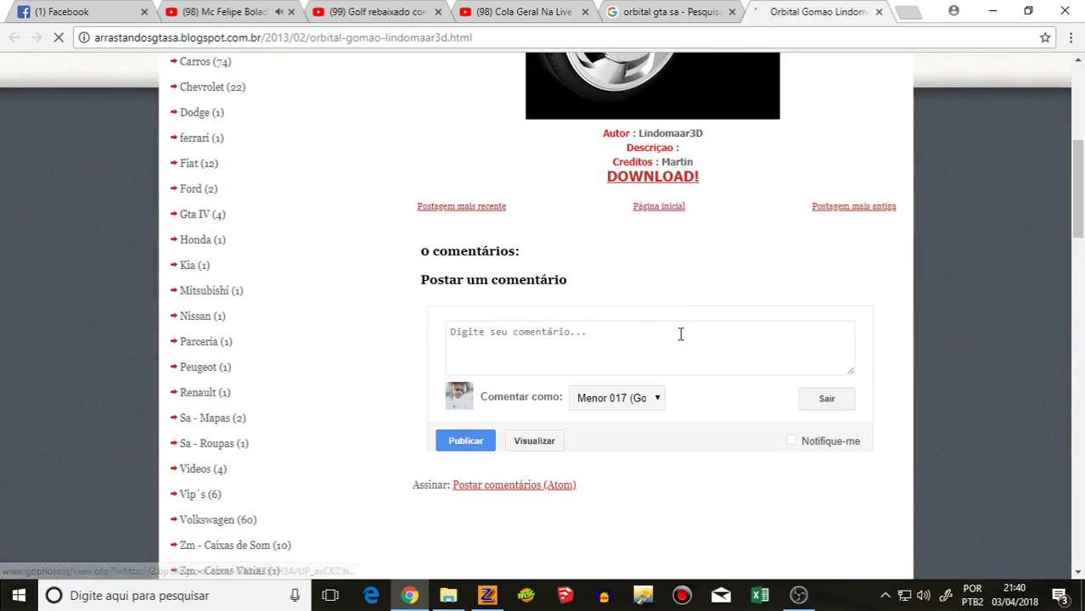
{"action": "left_click", "coordinate": [659, 178]}
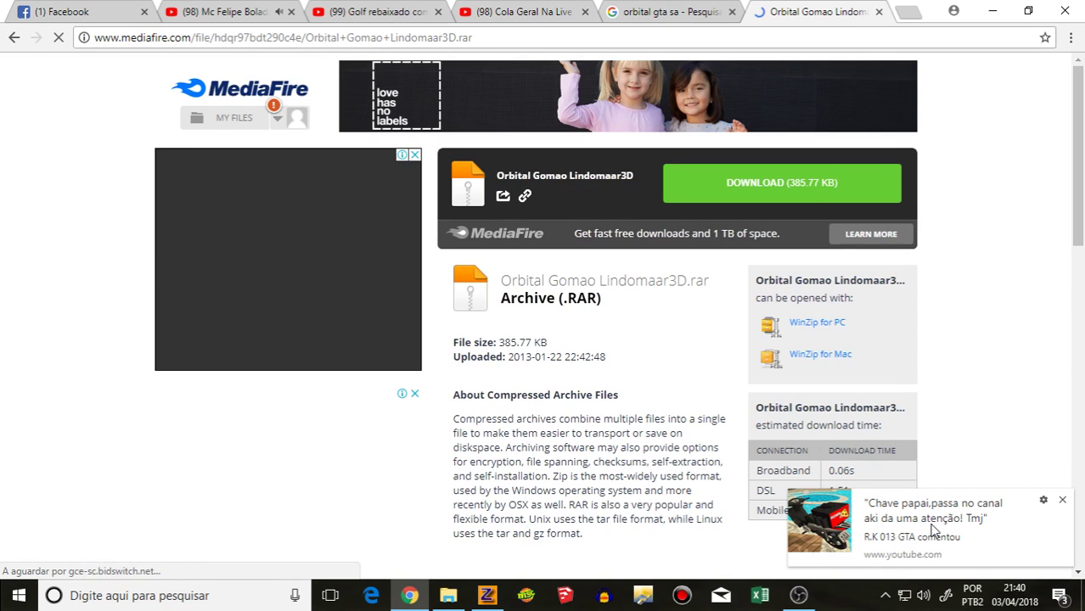
{"action": "left_click", "coordinate": [809, 183]}
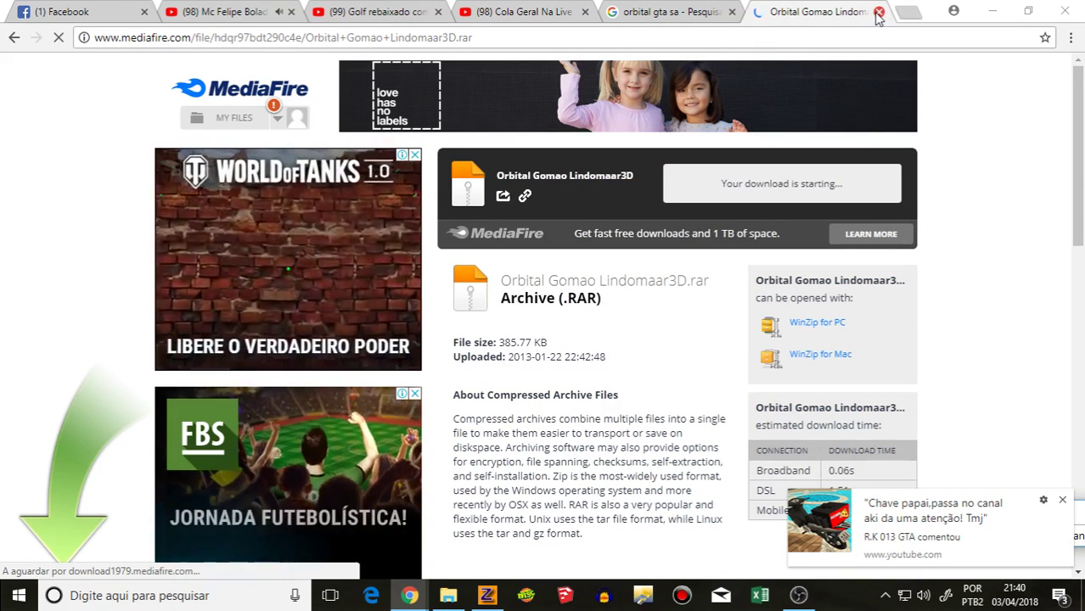
{"action": "left_click", "coordinate": [879, 12]}
Step: Open the YouTube comment notification, extract the Orbital Gomao Lindomaar3D folder from the archive into Downloads, and close WinRAR
{"action": "left_click", "coordinate": [931, 515]}
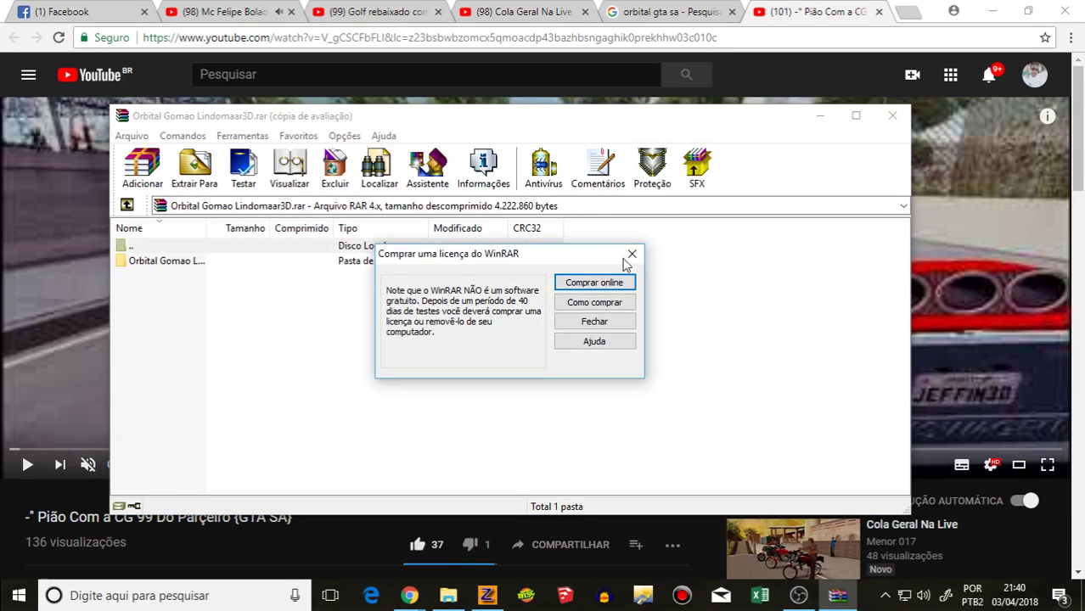
{"action": "left_click", "coordinate": [632, 253]}
{"action": "right_click", "coordinate": [377, 261]}
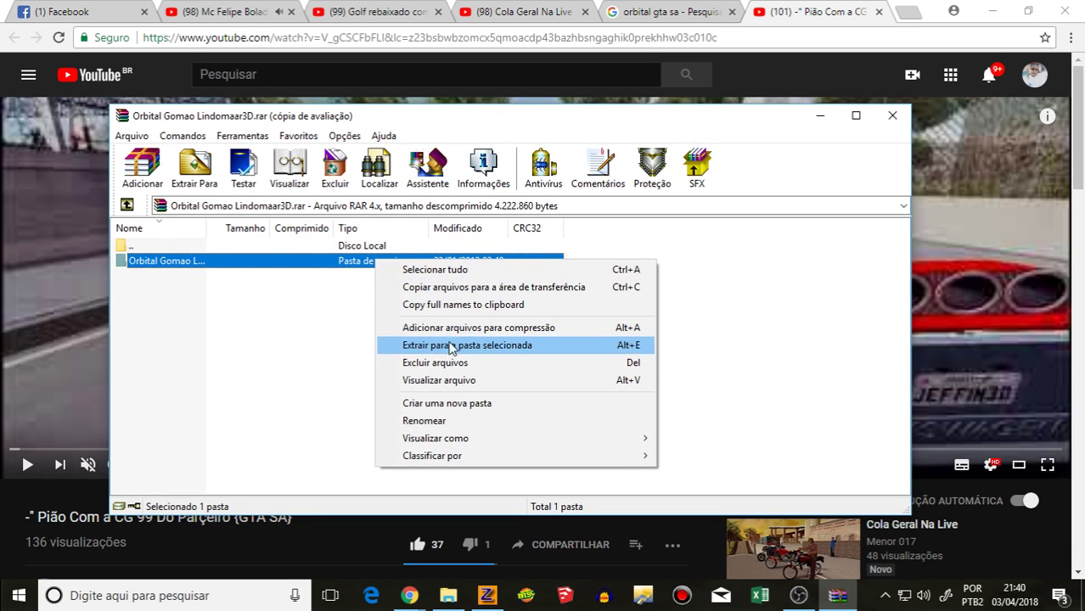
{"action": "left_click", "coordinate": [461, 351]}
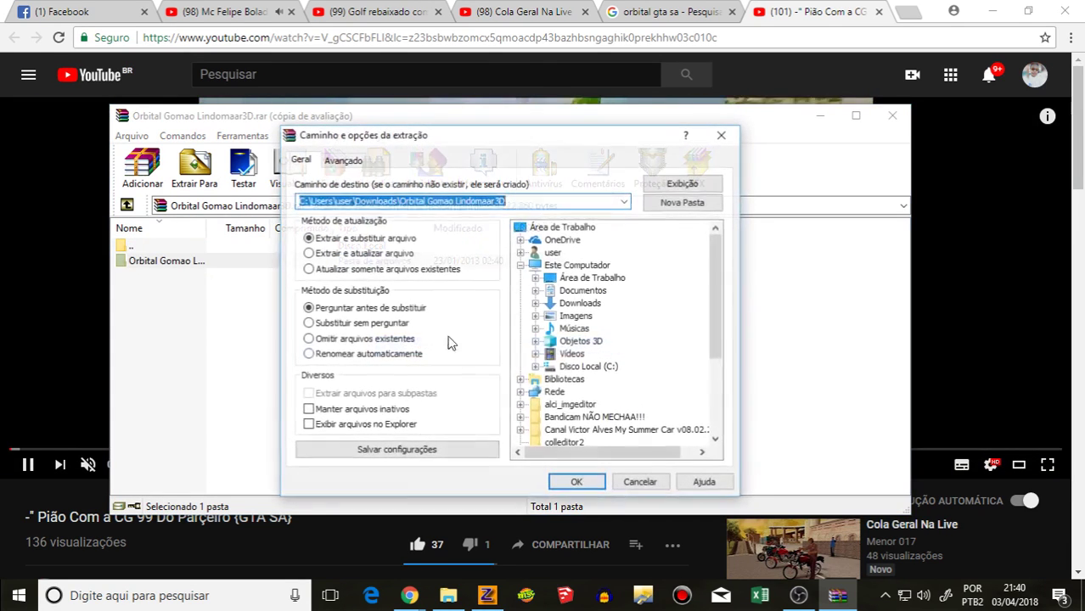
{"action": "left_click", "coordinate": [581, 302]}
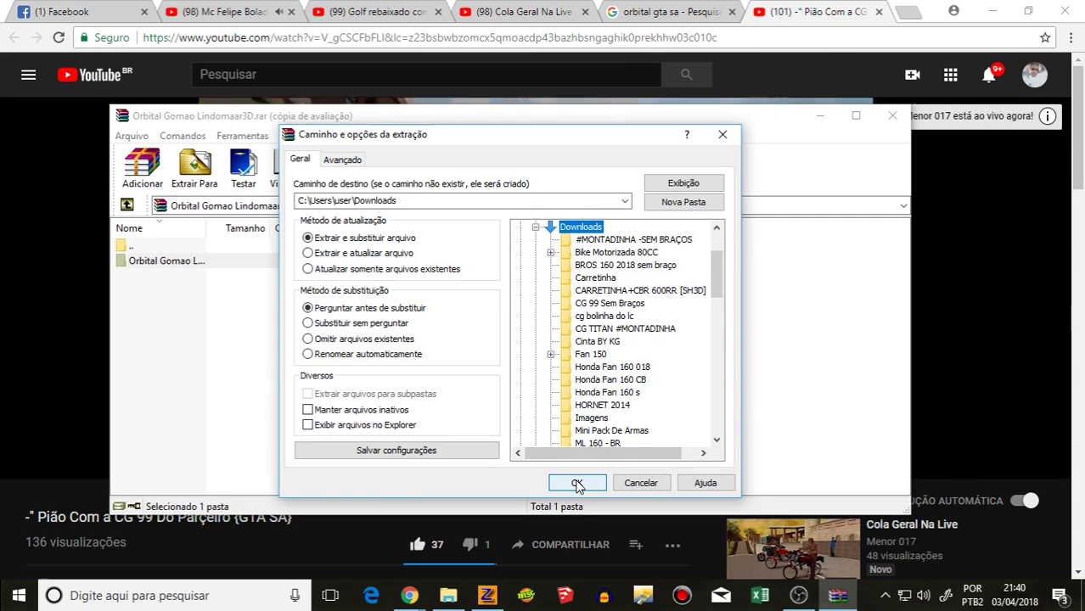
{"action": "left_click", "coordinate": [580, 482]}
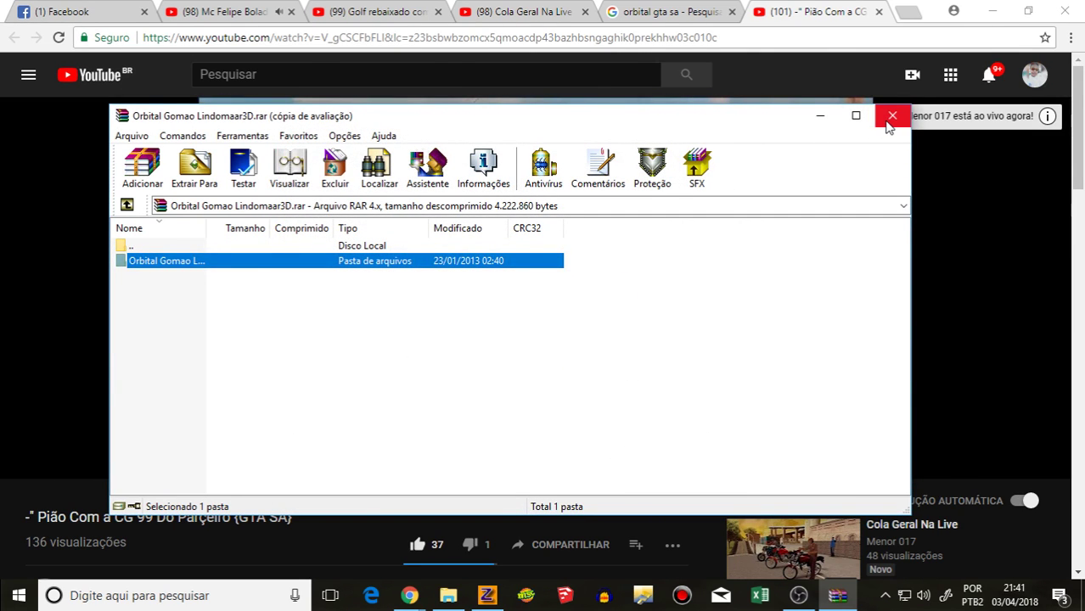
{"action": "left_click", "coordinate": [891, 116]}
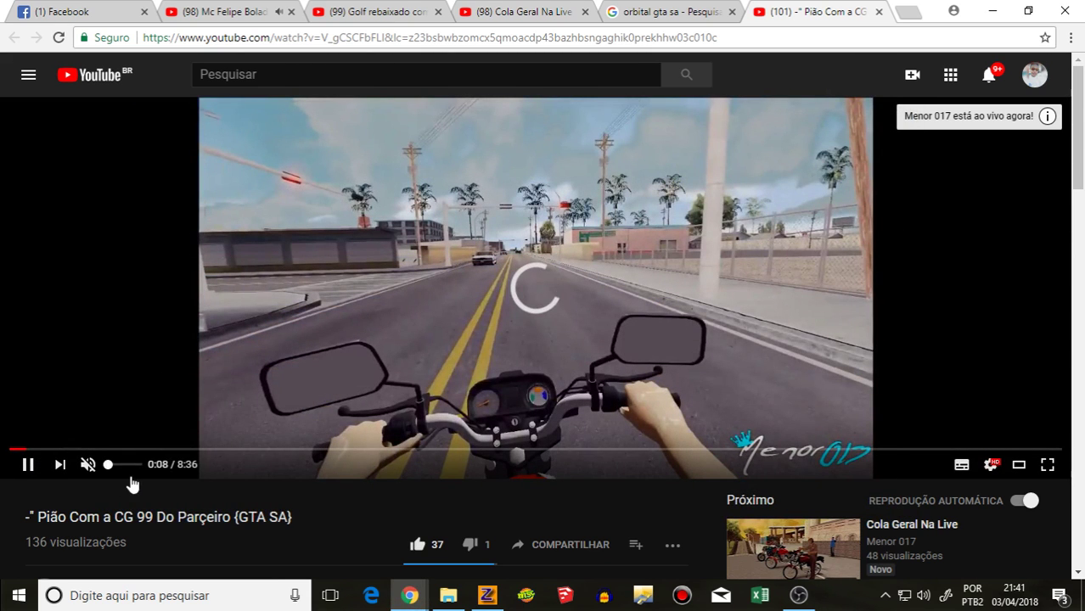
Step: Expand the description of the "Pião Com a CG 99 Do Parçeiro" video and read down to the comments
{"action": "scroll", "coordinate": [212, 447], "scroll_direction": "down", "scroll_amount": 2}
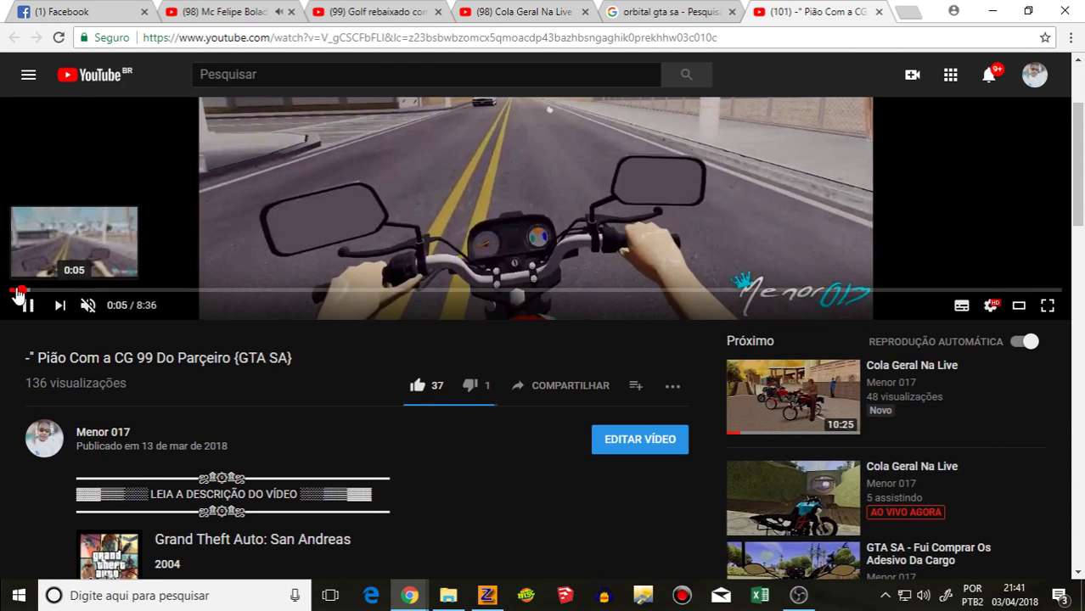
{"action": "scroll", "coordinate": [217, 437], "scroll_direction": "down", "scroll_amount": 3}
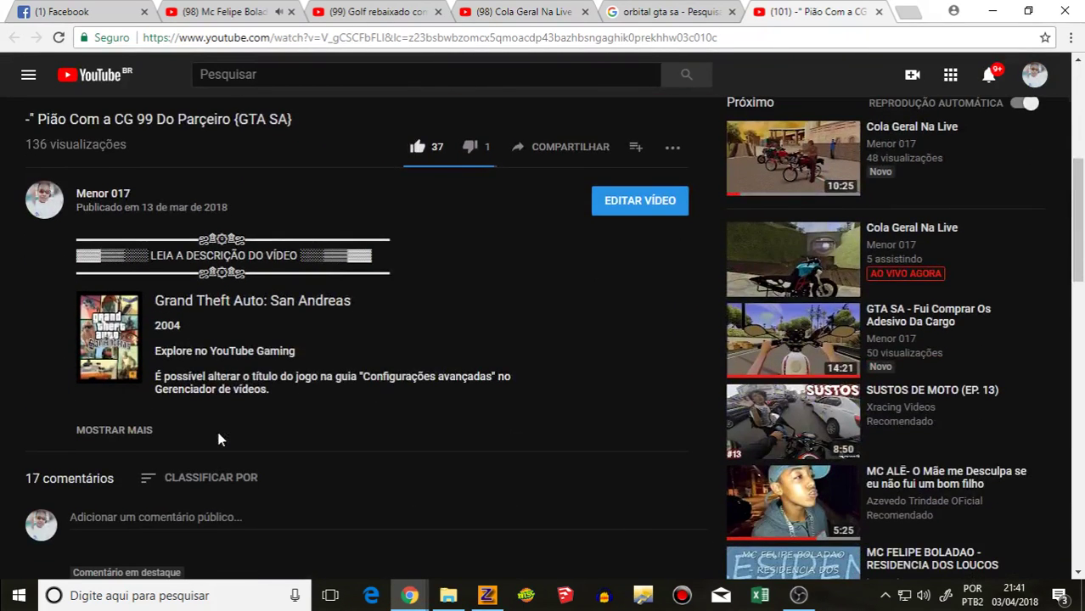
{"action": "left_click", "coordinate": [130, 431]}
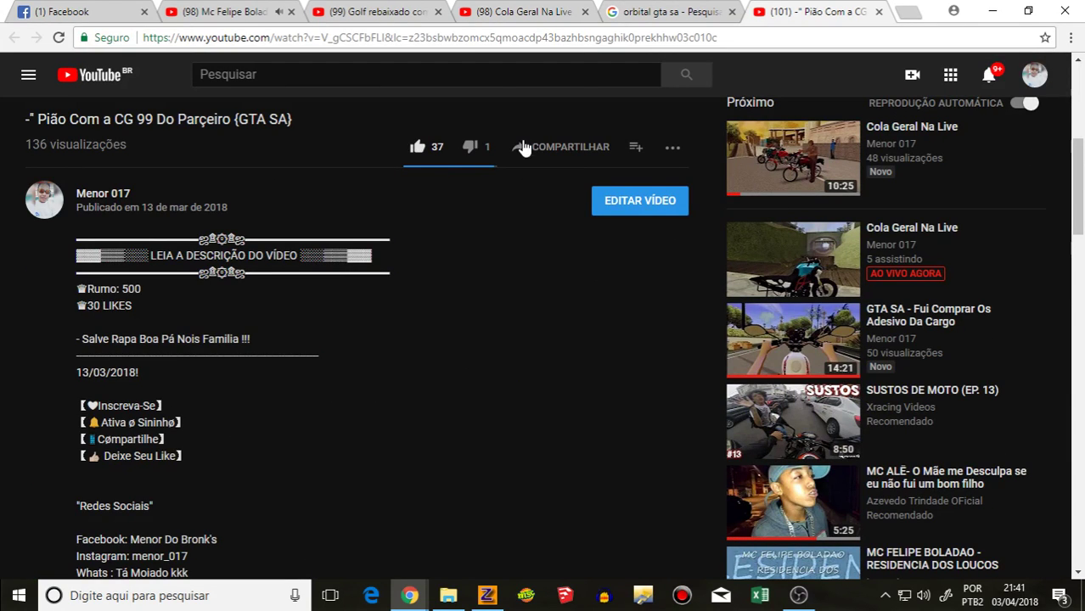
{"action": "left_click", "coordinate": [1071, 38]}
{"action": "left_click", "coordinate": [544, 257]}
{"action": "scroll", "coordinate": [378, 328], "scroll_direction": "down", "scroll_amount": 4}
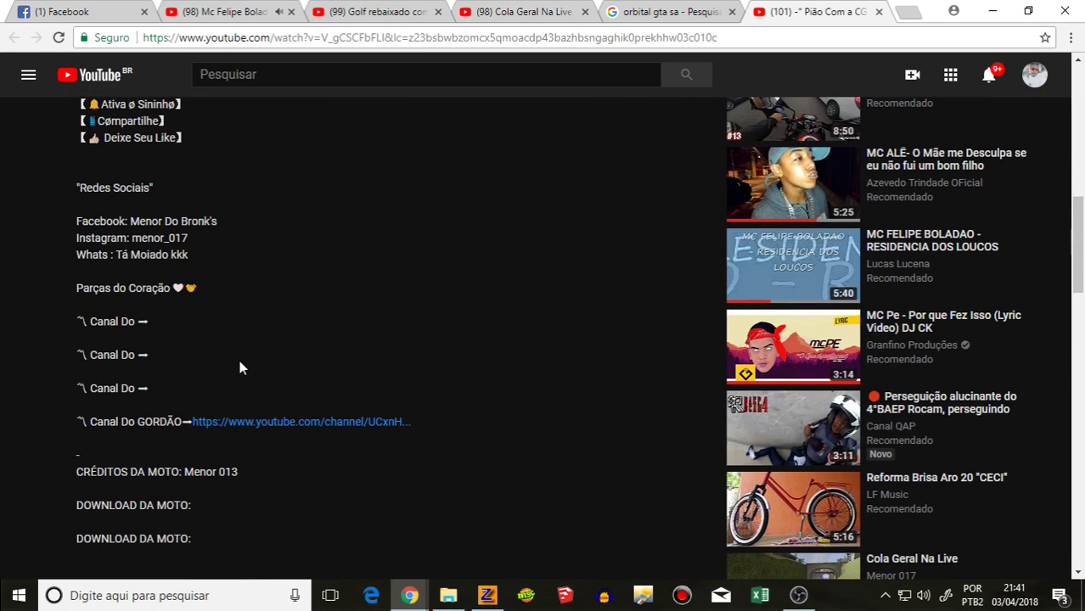
{"action": "scroll", "coordinate": [239, 360], "scroll_direction": "down", "scroll_amount": 9}
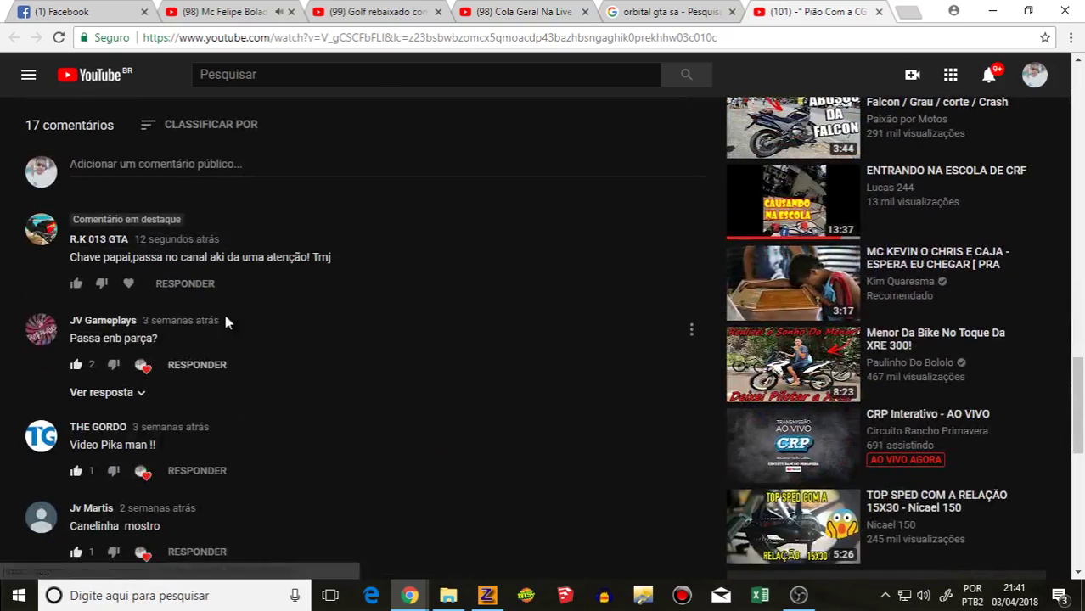
Step: Like and heart the highlighted comment and reply to it with "tmj dmr lek"
{"action": "left_click", "coordinate": [76, 285]}
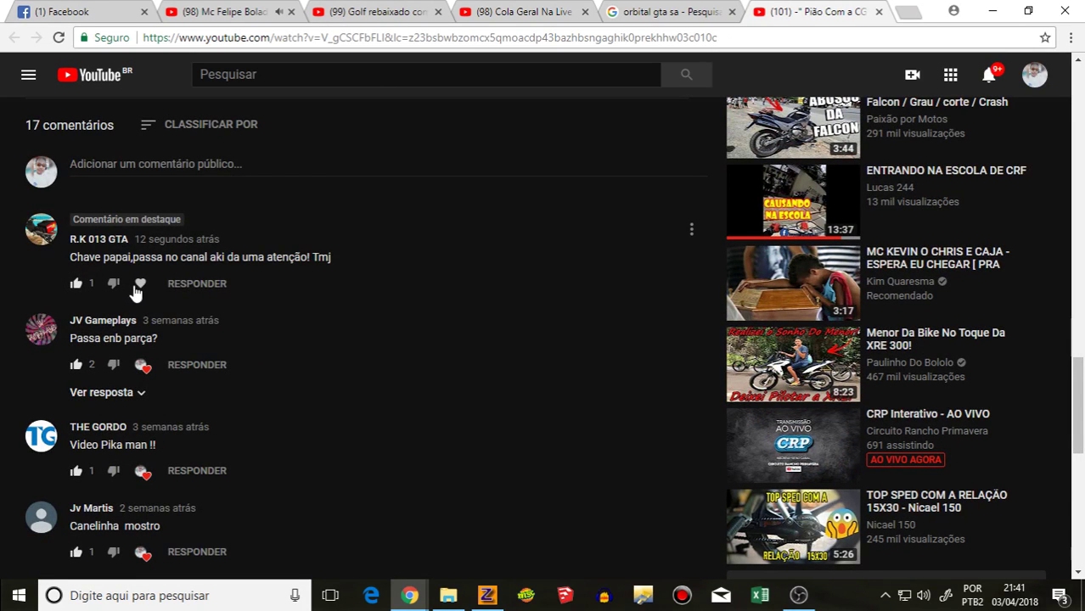
{"action": "left_click", "coordinate": [192, 286]}
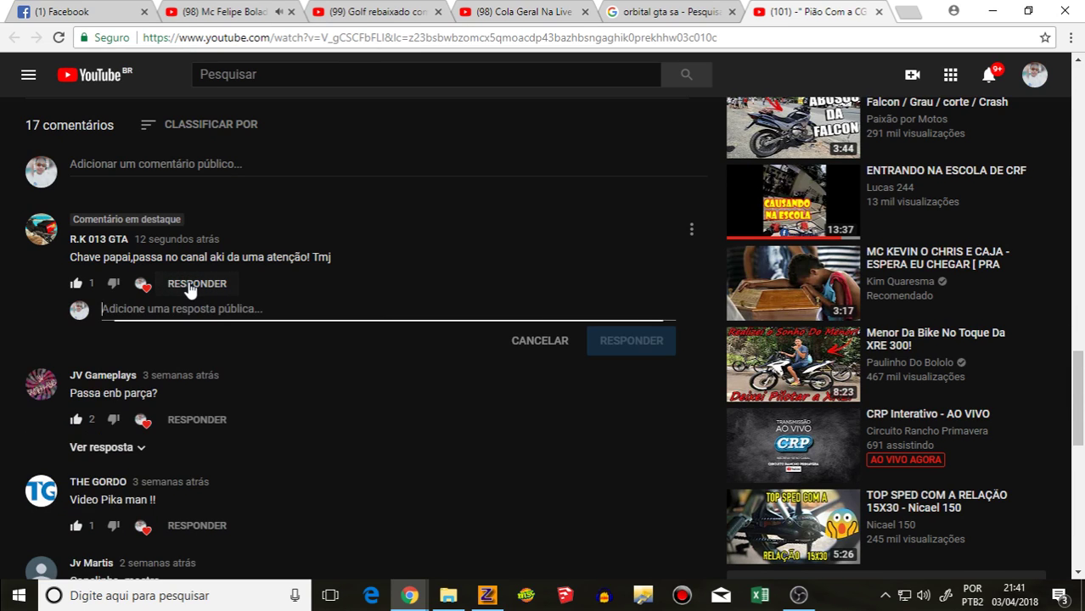
{"action": "type", "text": "tmj dmr lek"}
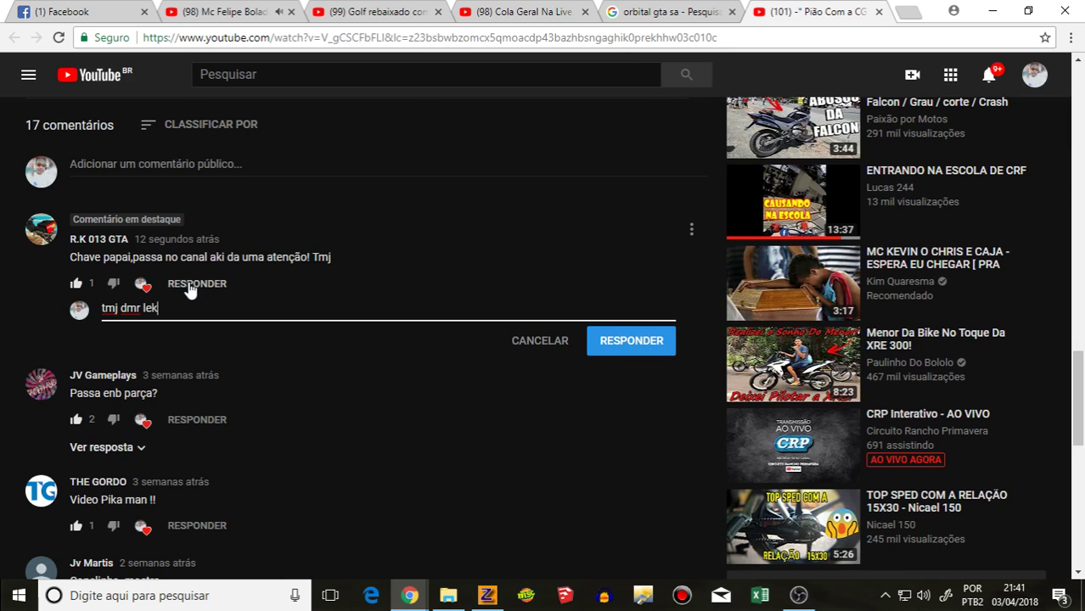
{"action": "left_click", "coordinate": [634, 354]}
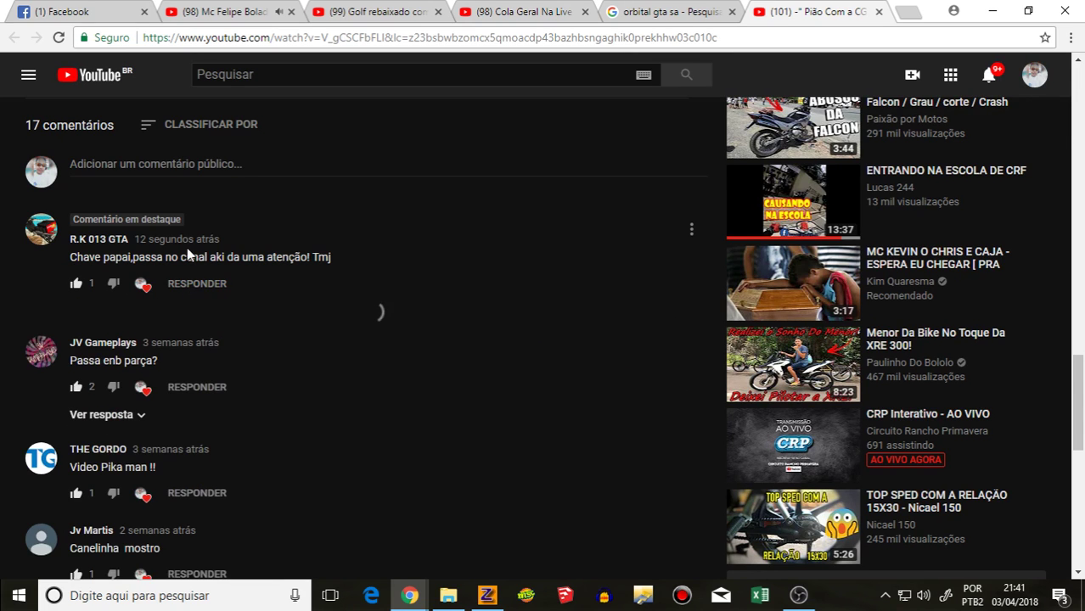
Step: Open the highlighted commenter's channel, R.K 013 GTA, subscribe to it and list its uploaded videos
{"action": "left_click", "coordinate": [108, 241]}
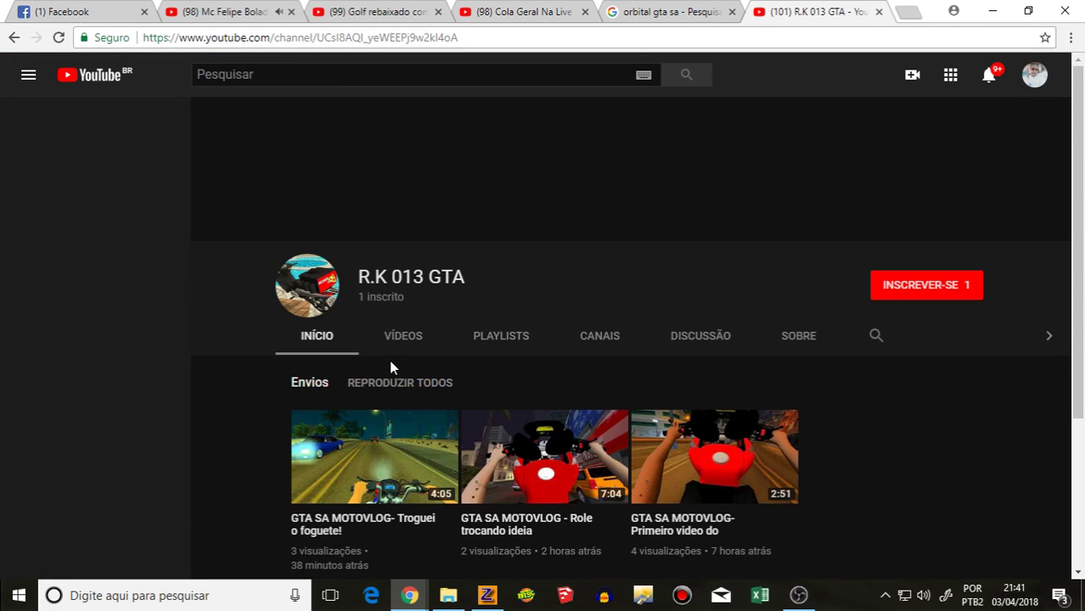
{"action": "left_click", "coordinate": [902, 291]}
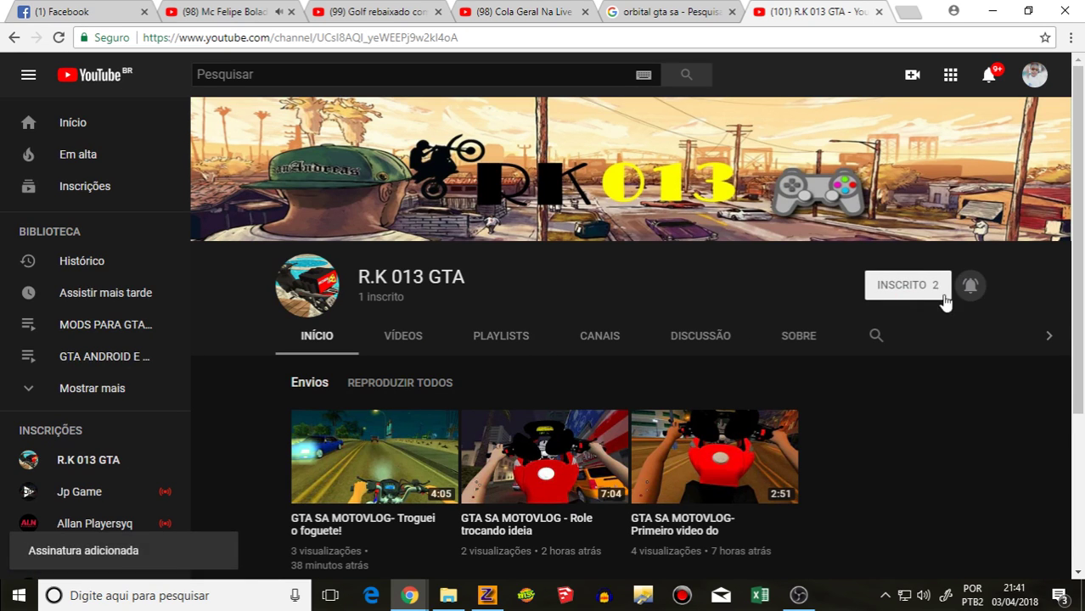
{"action": "left_click", "coordinate": [396, 339]}
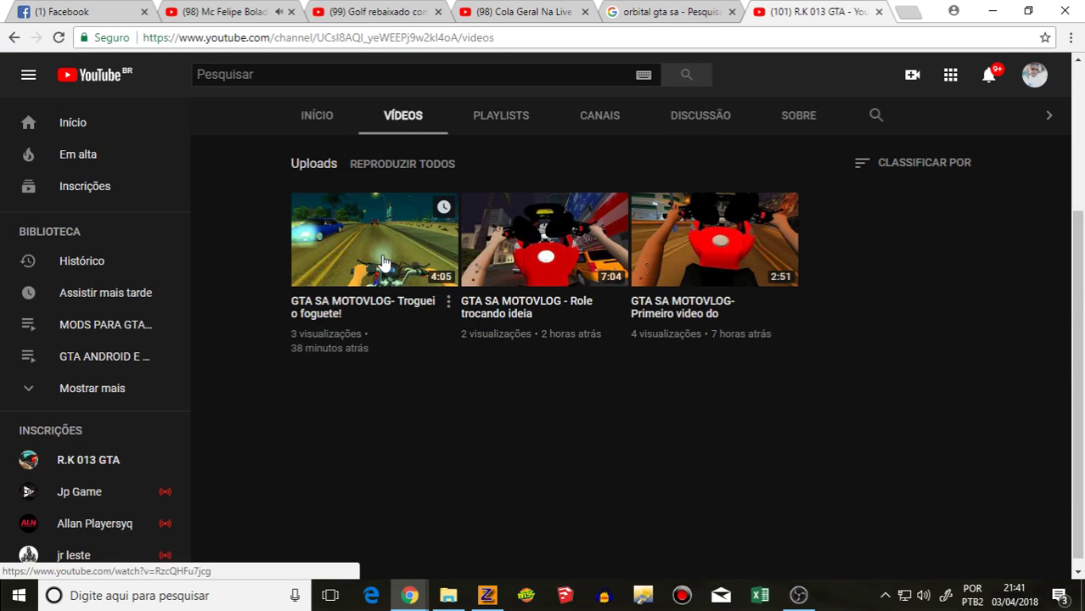
Step: Open the video "GTA SA MOTOVLOG- Troguei o foguete!", like it and return to the channel's video list
{"action": "left_click", "coordinate": [382, 263]}
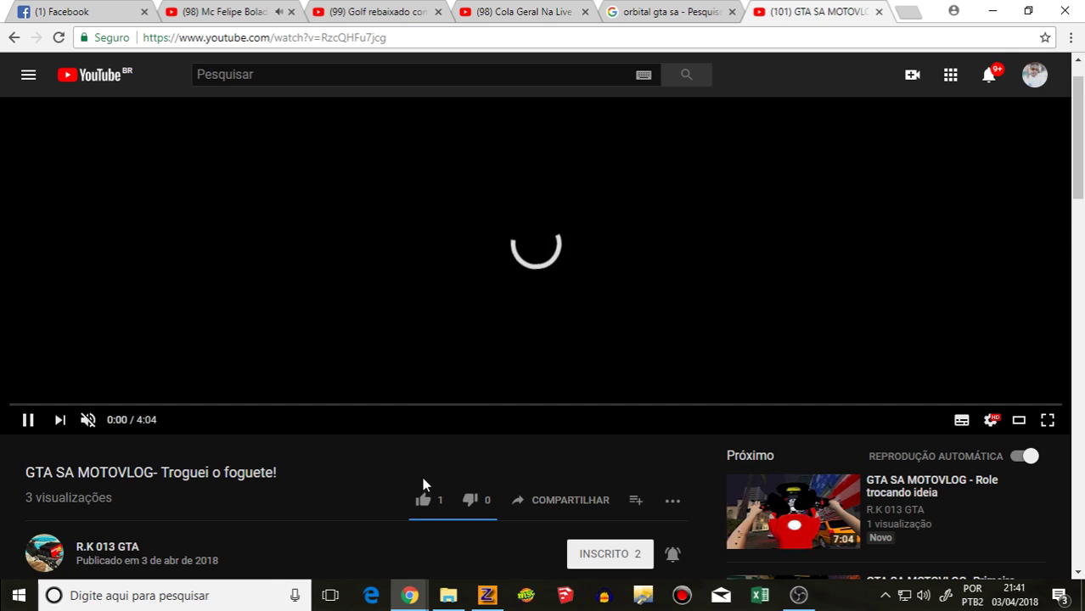
{"action": "left_click", "coordinate": [421, 499]}
{"action": "left_click", "coordinate": [22, 40]}
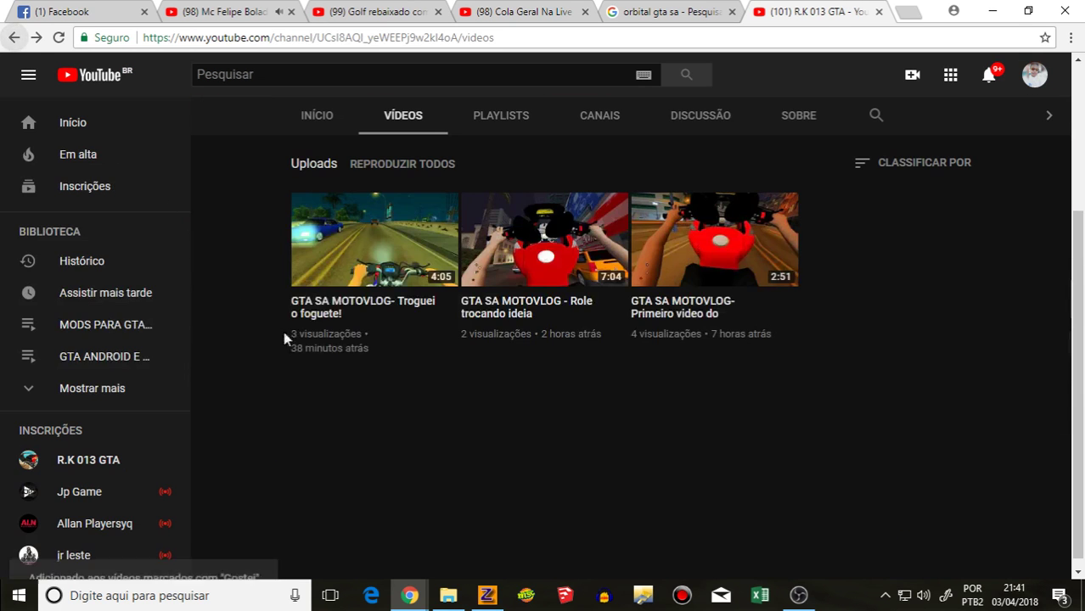
Step: Switch to OBS, lower the Desktop Audio level to -inf dB, and go back to the browser
{"action": "left_click", "coordinate": [815, 581]}
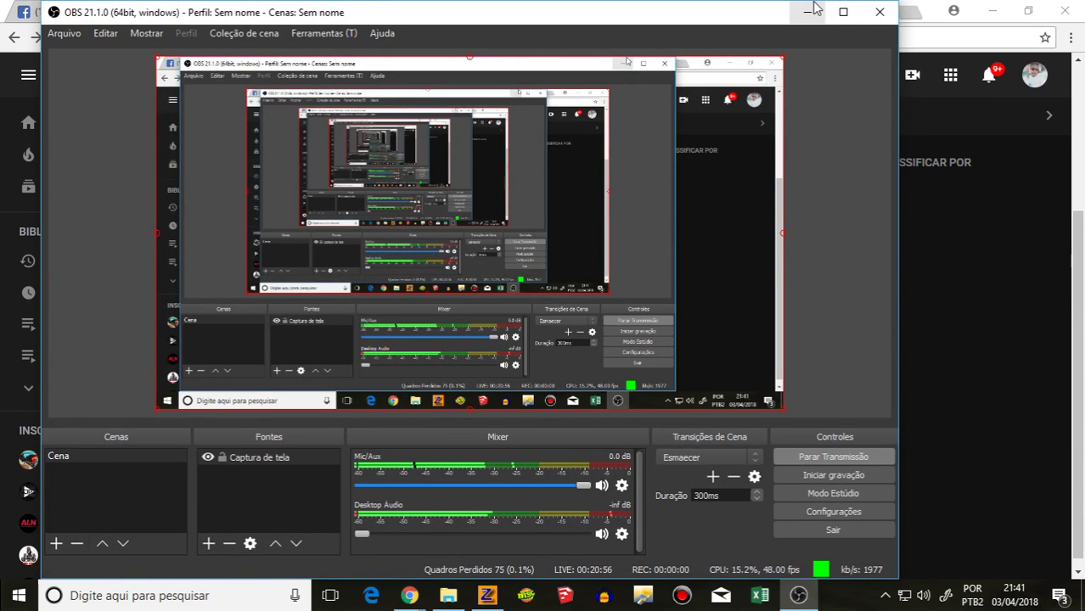
{"action": "left_click", "coordinate": [815, 11]}
{"action": "scroll", "coordinate": [667, 179], "scroll_direction": "up", "scroll_amount": 3}
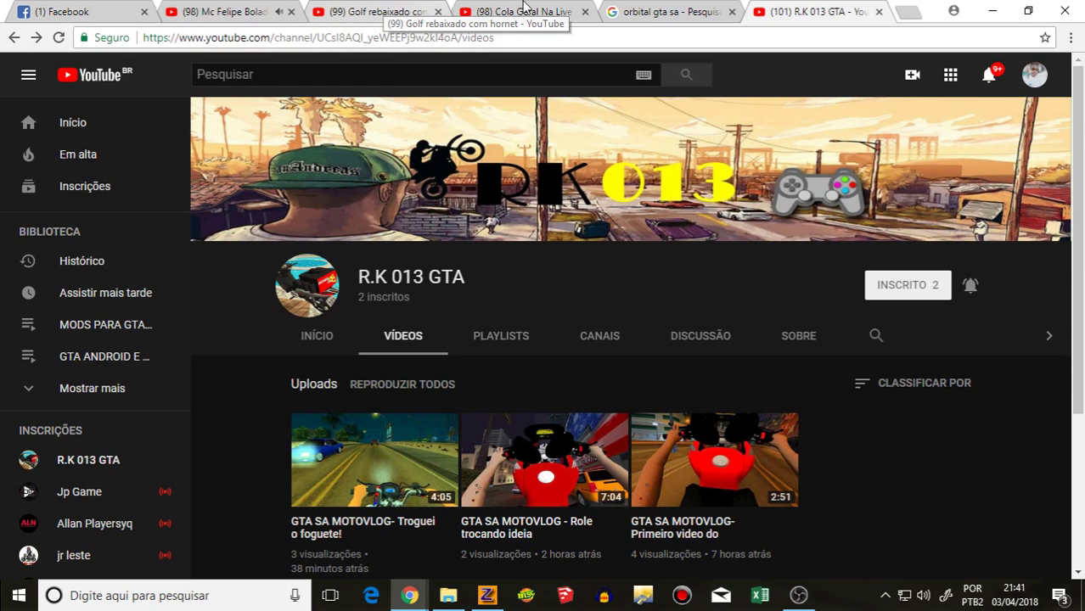
Step: Pause the Mc Felipe Boladão medley video and return to the R.K 013 GTA channel page
{"action": "left_click", "coordinate": [177, 4]}
{"action": "left_click", "coordinate": [301, 209]}
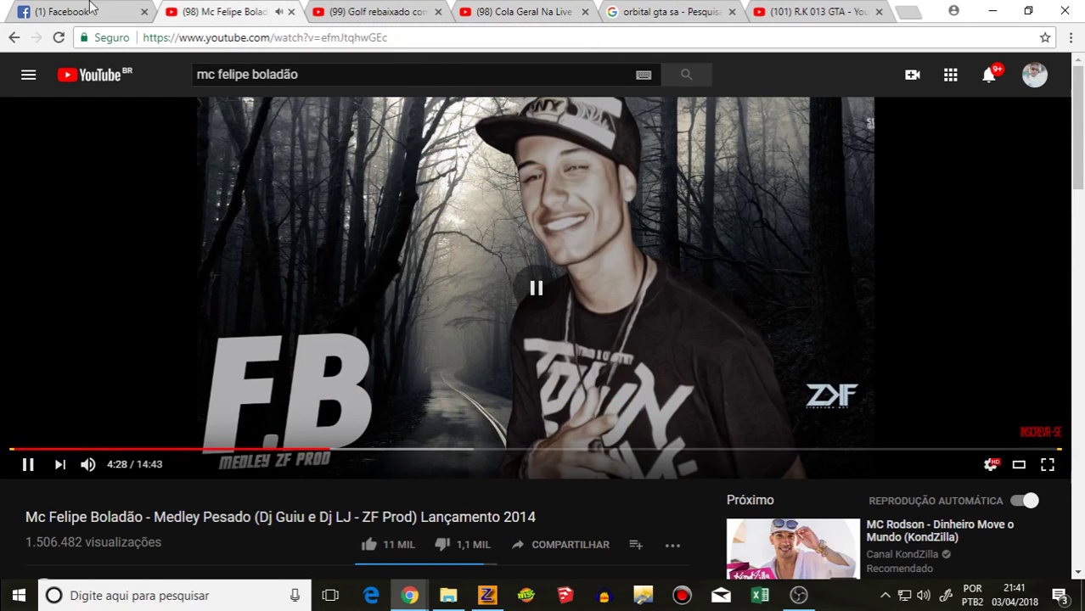
{"action": "left_click", "coordinate": [4, 8]}
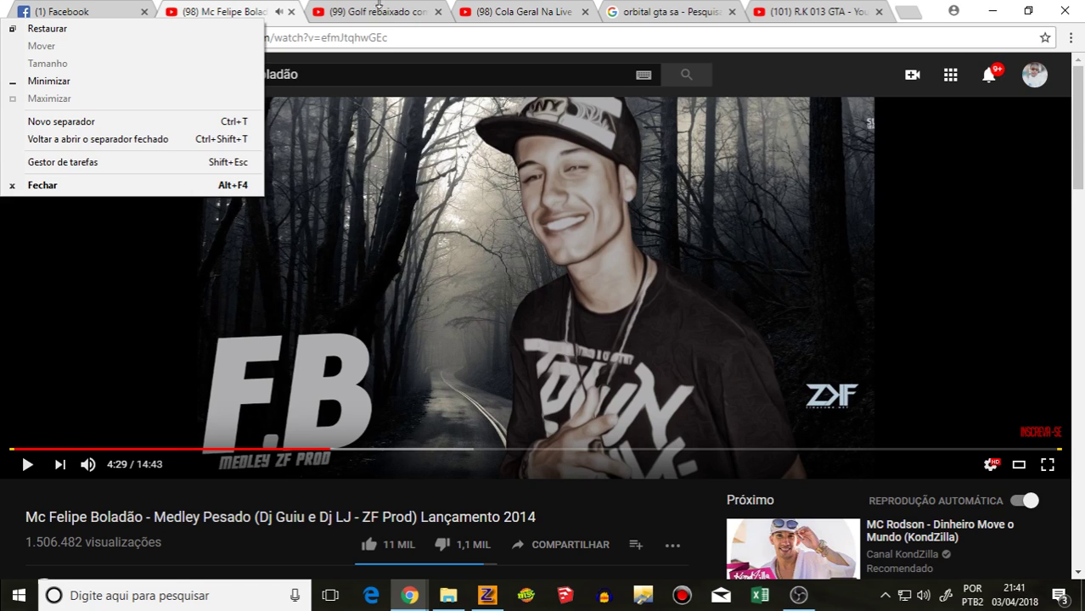
{"action": "left_click", "coordinate": [803, 8]}
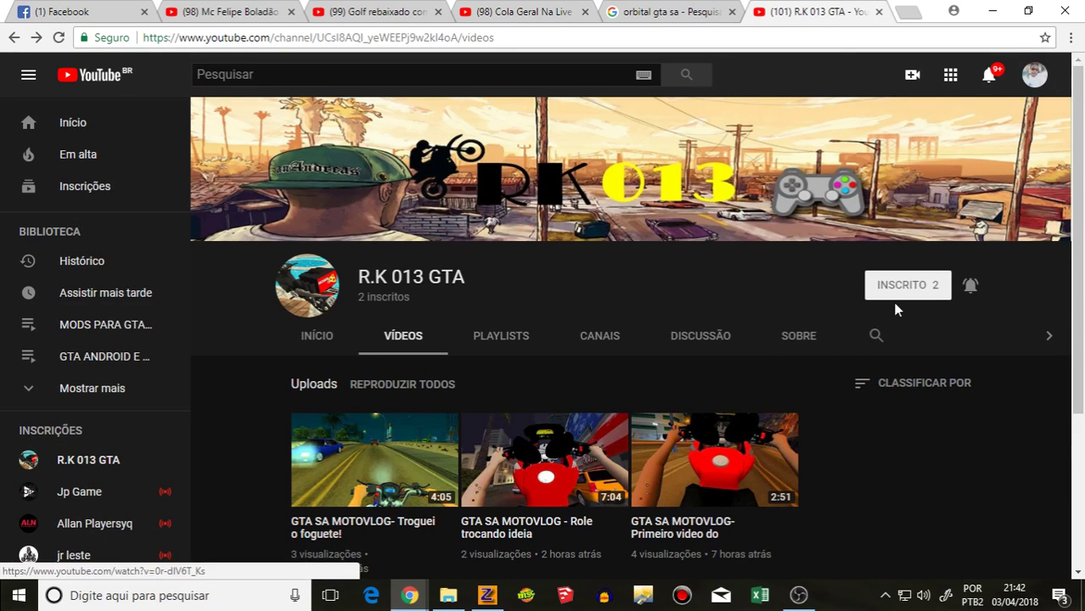
Step: Open "GTA SA MOTOVLOG - Role trocando ideia", skip to about 0:40, like and unmute it, and return to the channel
{"action": "left_click", "coordinate": [607, 463]}
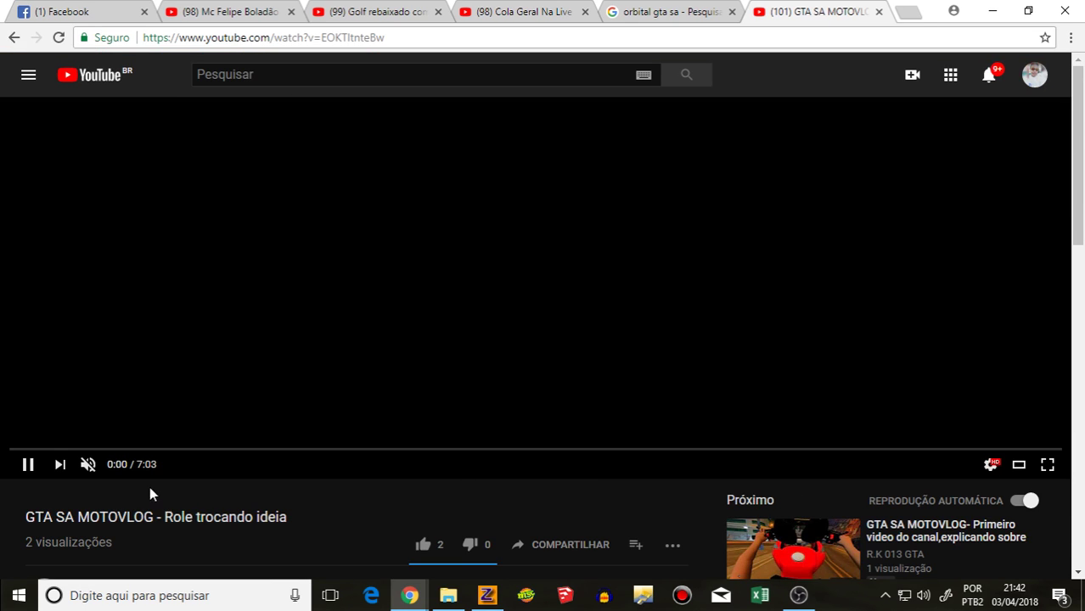
{"action": "left_click", "coordinate": [107, 449]}
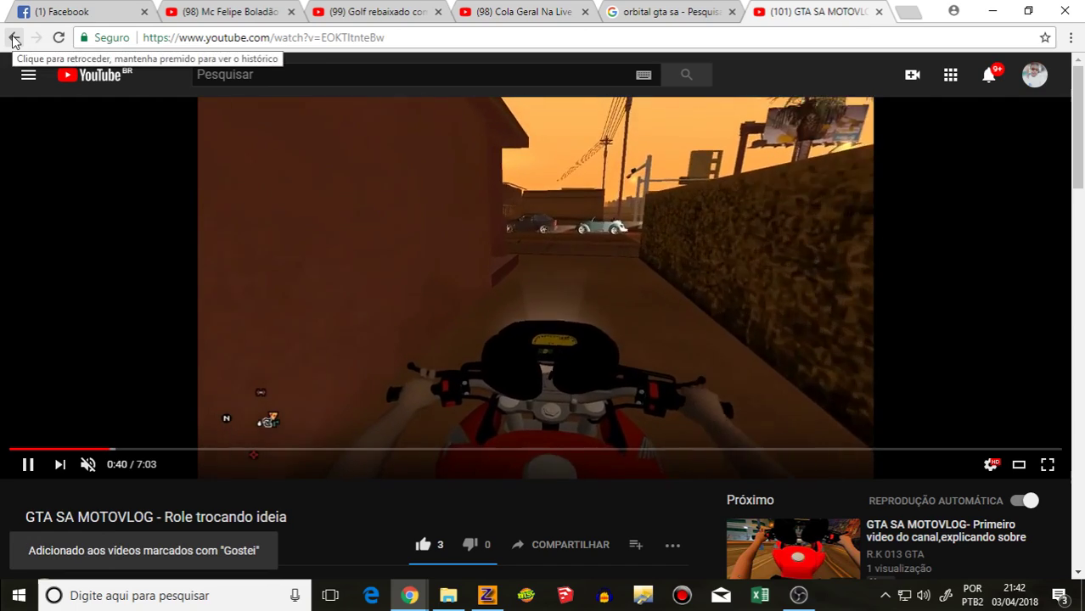
{"action": "left_click", "coordinate": [89, 466]}
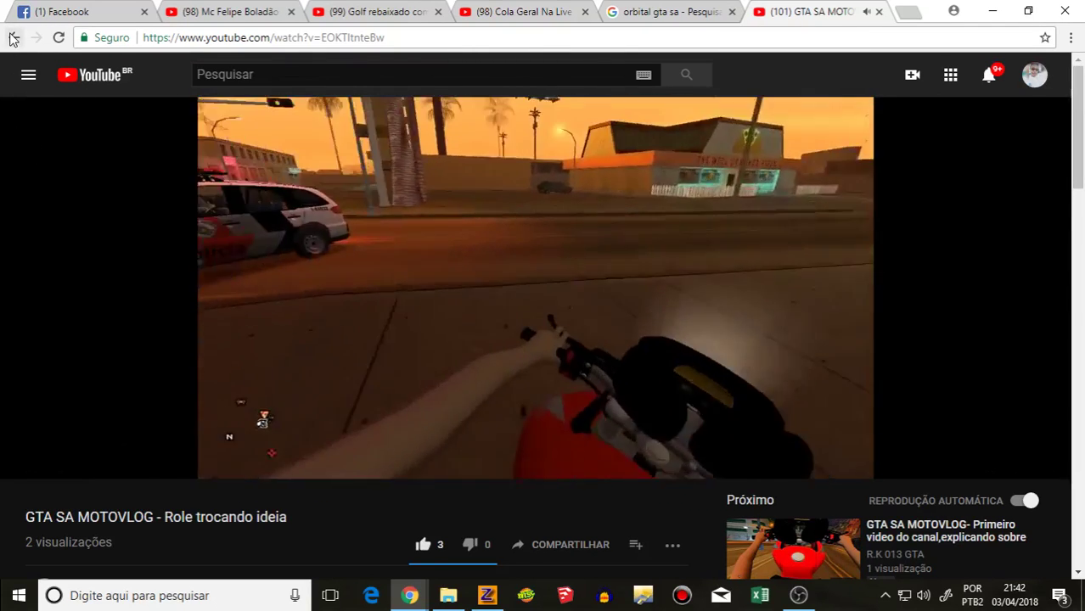
{"action": "left_click", "coordinate": [14, 37]}
Step: Open the channel's "Primeiro video do canal" upload, skip to about 0:16, like it and return to the video list
{"action": "left_click", "coordinate": [713, 463]}
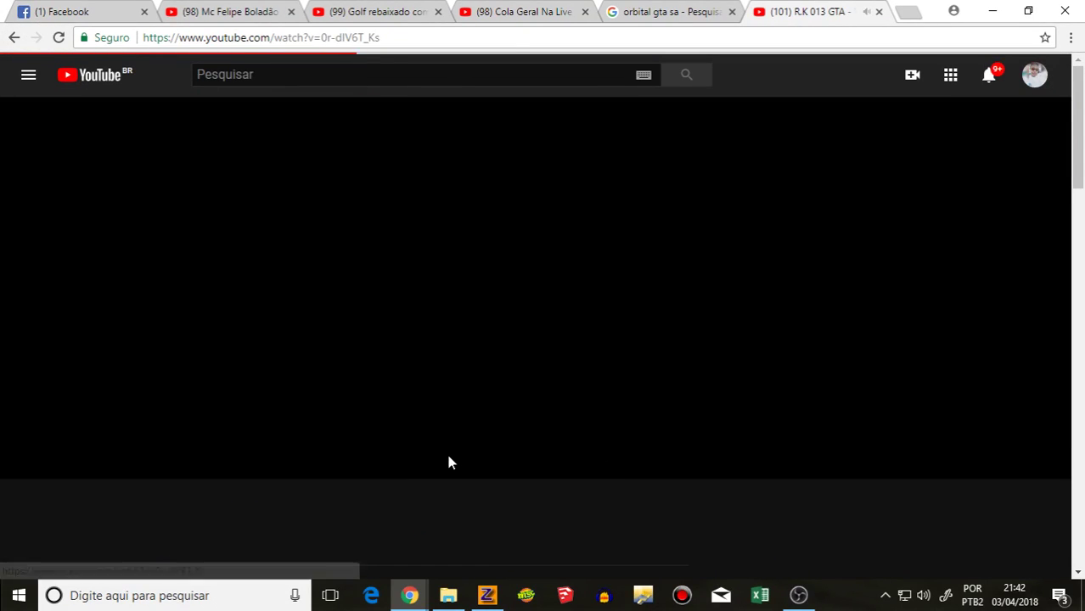
{"action": "left_click", "coordinate": [113, 449]}
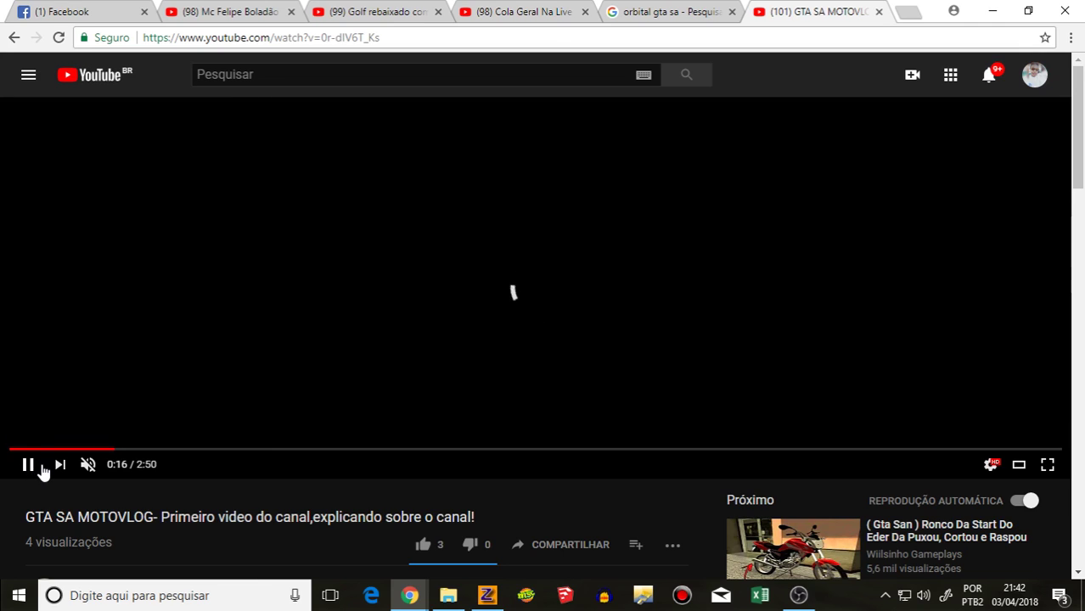
{"action": "left_click", "coordinate": [423, 545]}
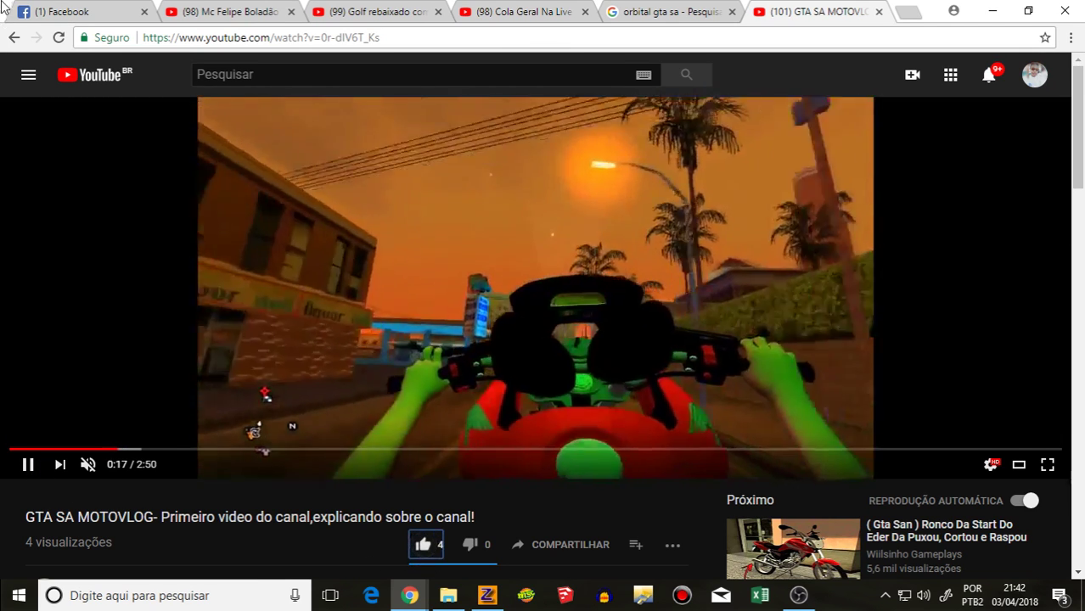
{"action": "left_click", "coordinate": [14, 38]}
Step: Reload the R.K 013 GTA channel page and check its subscriber count
{"action": "scroll", "coordinate": [816, 242], "scroll_direction": "down", "scroll_amount": 2}
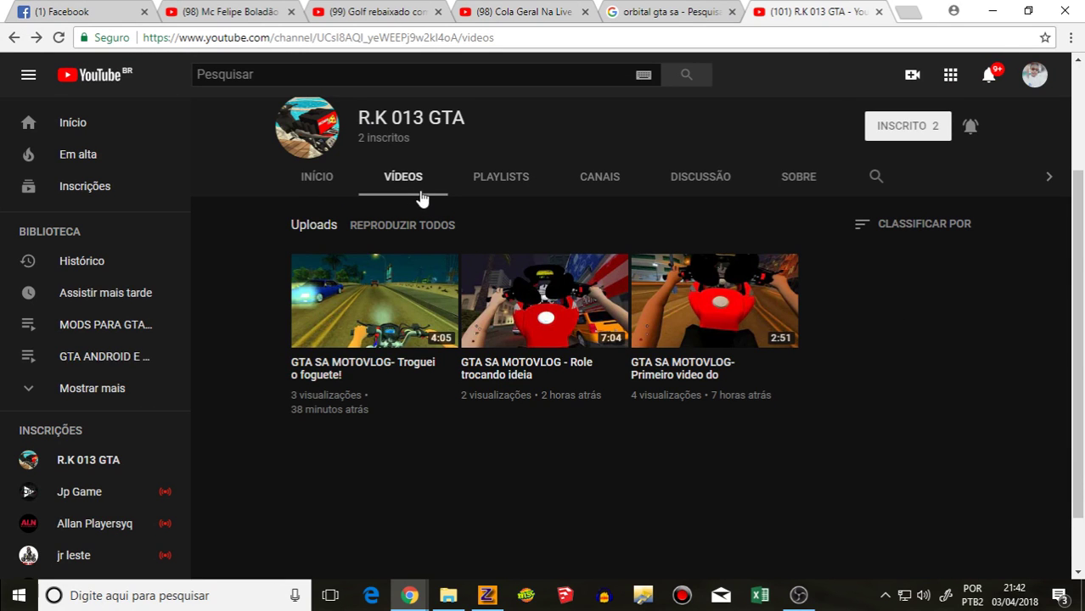
{"action": "scroll", "coordinate": [509, 272], "scroll_direction": "up", "scroll_amount": 2}
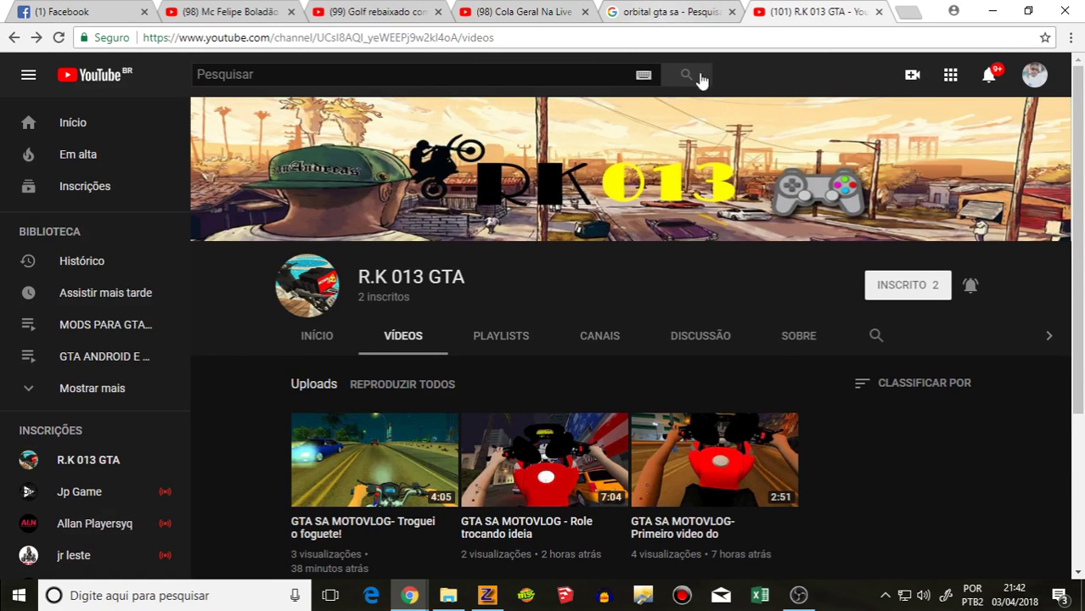
{"action": "left_click", "coordinate": [58, 38]}
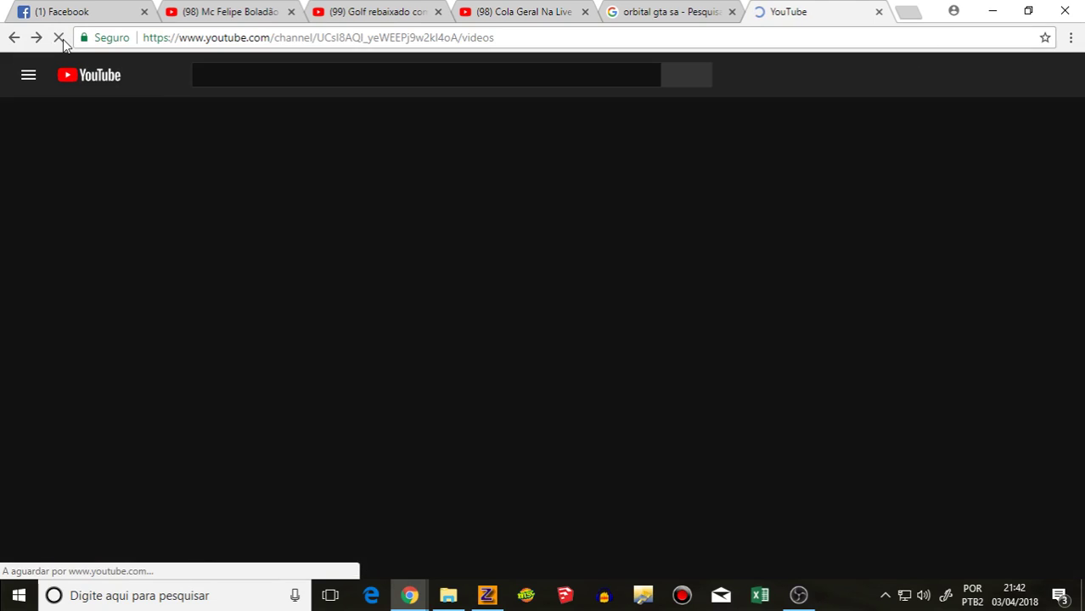
{"action": "scroll", "coordinate": [548, 333], "scroll_direction": "down", "scroll_amount": 3}
{"action": "scroll", "coordinate": [548, 333], "scroll_direction": "up", "scroll_amount": 3}
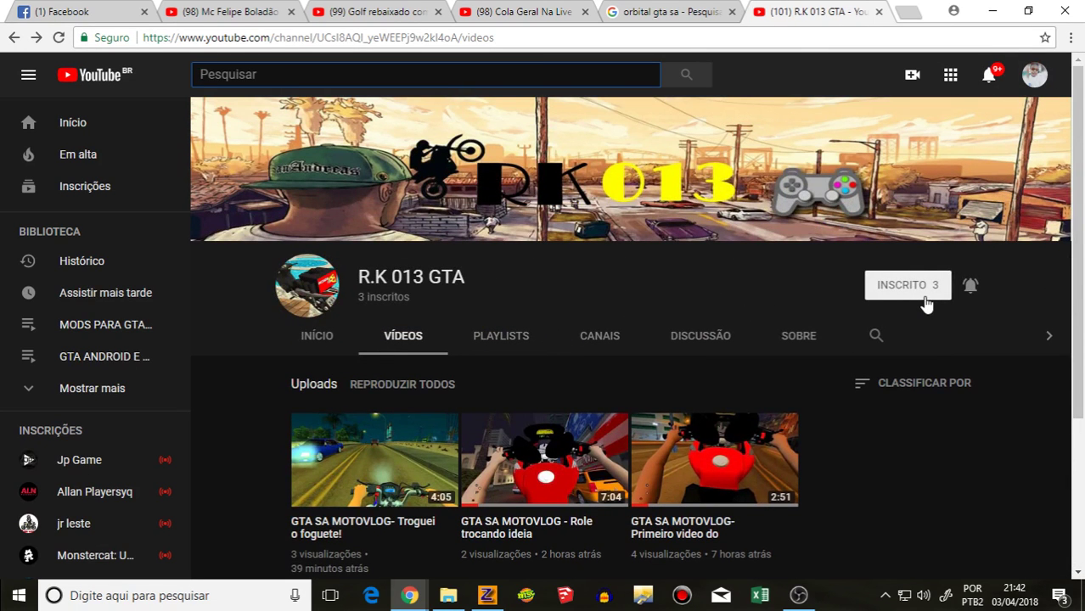
Step: Read the chat messages of the "Cola Geral Na Live" stream and return to the R.K 013 GTA channel
{"action": "left_click", "coordinate": [550, 12]}
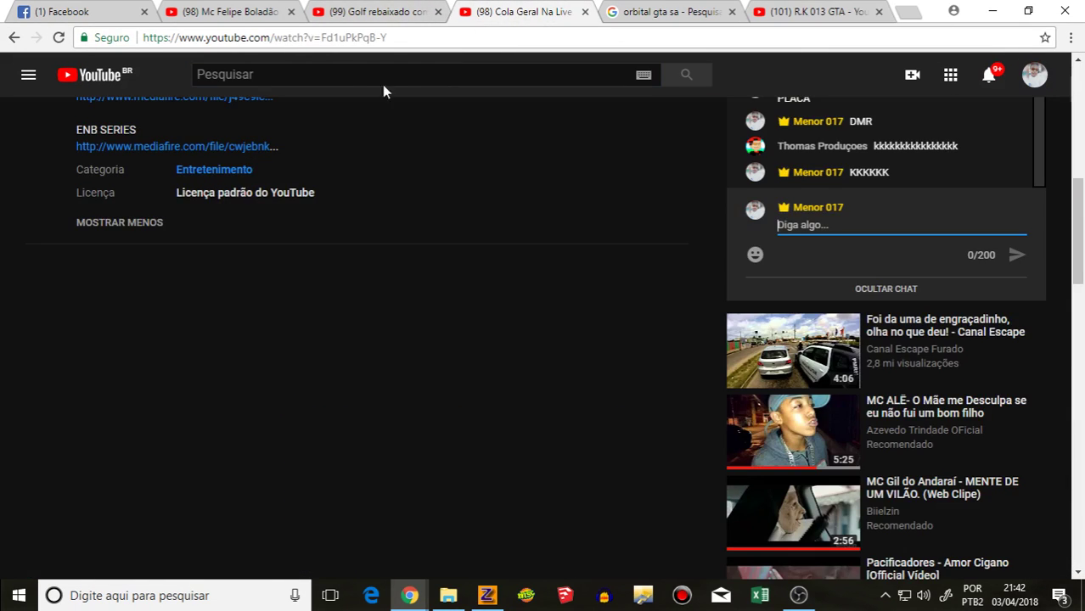
{"action": "scroll", "coordinate": [762, 337], "scroll_direction": "up", "scroll_amount": 3}
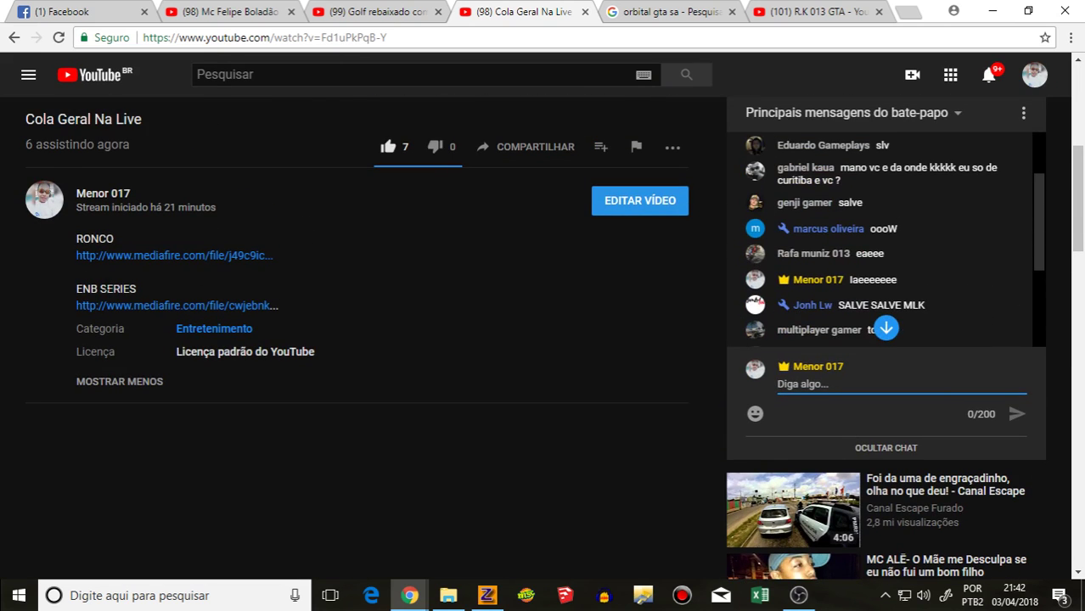
{"action": "left_click", "coordinate": [807, 11]}
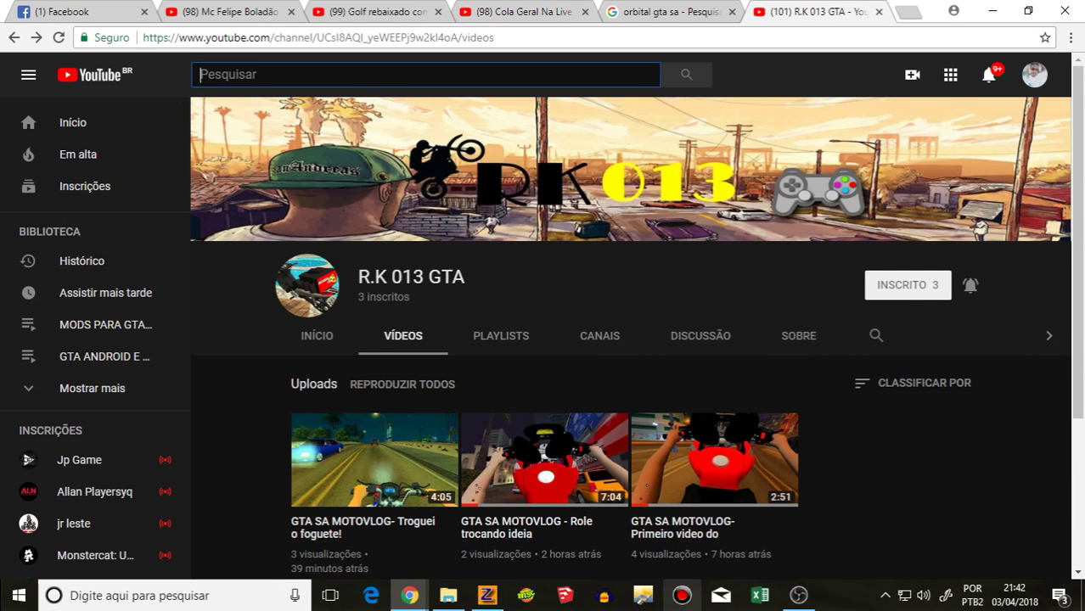
Step: Return to the Mc Felipe Boladão video, raise Desktop Audio to about -0.5 dB in OBS and minimize OBS
{"action": "left_click", "coordinate": [228, 11]}
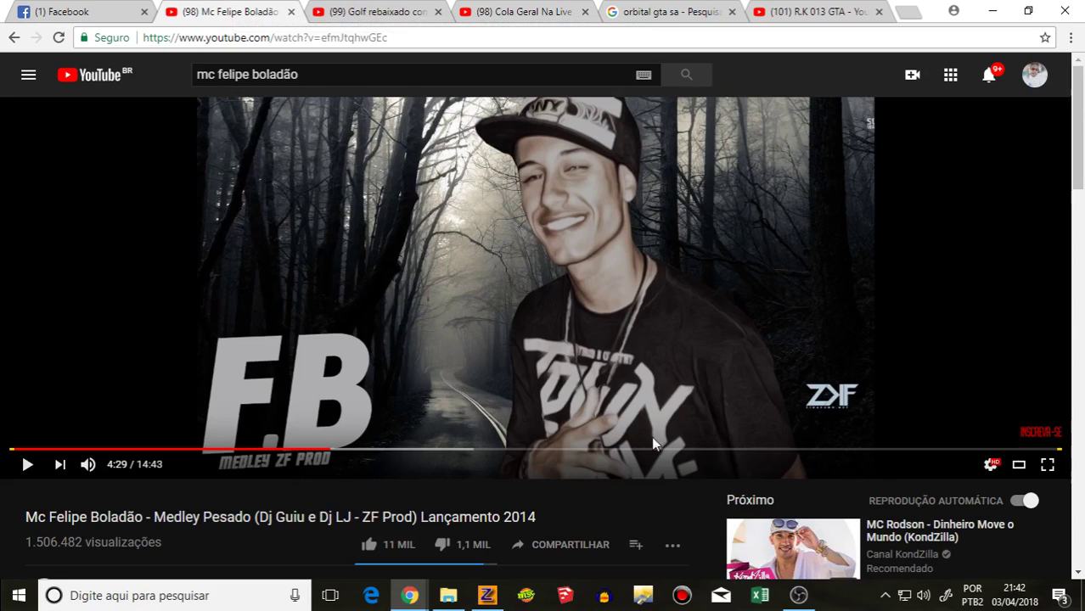
{"action": "left_click", "coordinate": [799, 596]}
{"action": "left_click", "coordinate": [580, 533]}
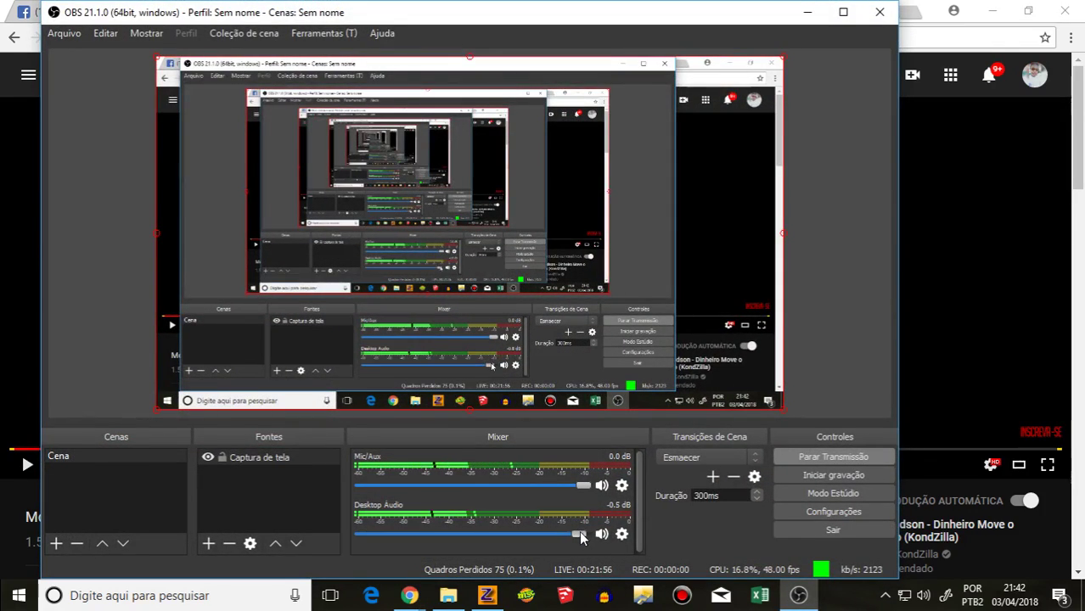
{"action": "left_click", "coordinate": [808, 12]}
Step: Look through the suggested videos beside the medley and play "MC FELIPE BOLADAO - RESIDENCIA DOS LOUCOS"
{"action": "scroll", "coordinate": [789, 282], "scroll_direction": "down", "scroll_amount": 4}
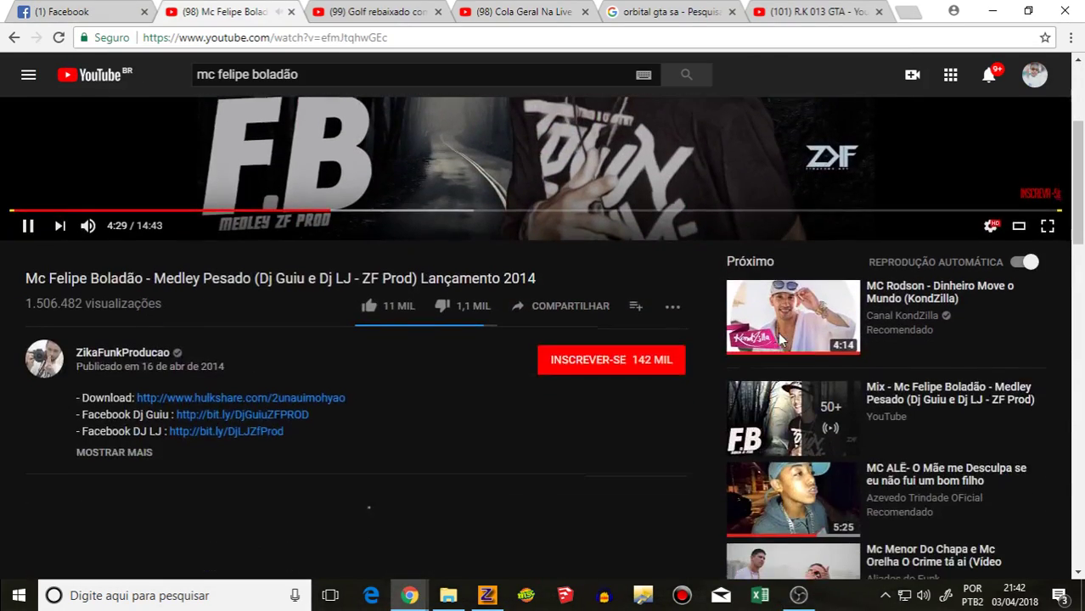
{"action": "scroll", "coordinate": [680, 387], "scroll_direction": "down", "scroll_amount": 2}
{"action": "scroll", "coordinate": [688, 385], "scroll_direction": "down", "scroll_amount": 1}
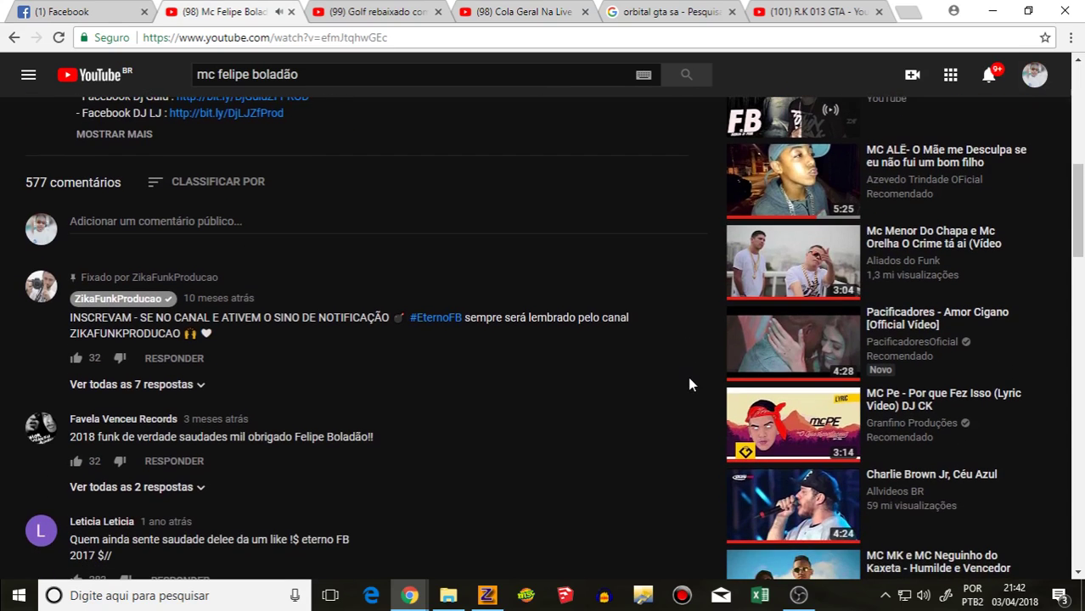
{"action": "scroll", "coordinate": [692, 375], "scroll_direction": "down", "scroll_amount": 4}
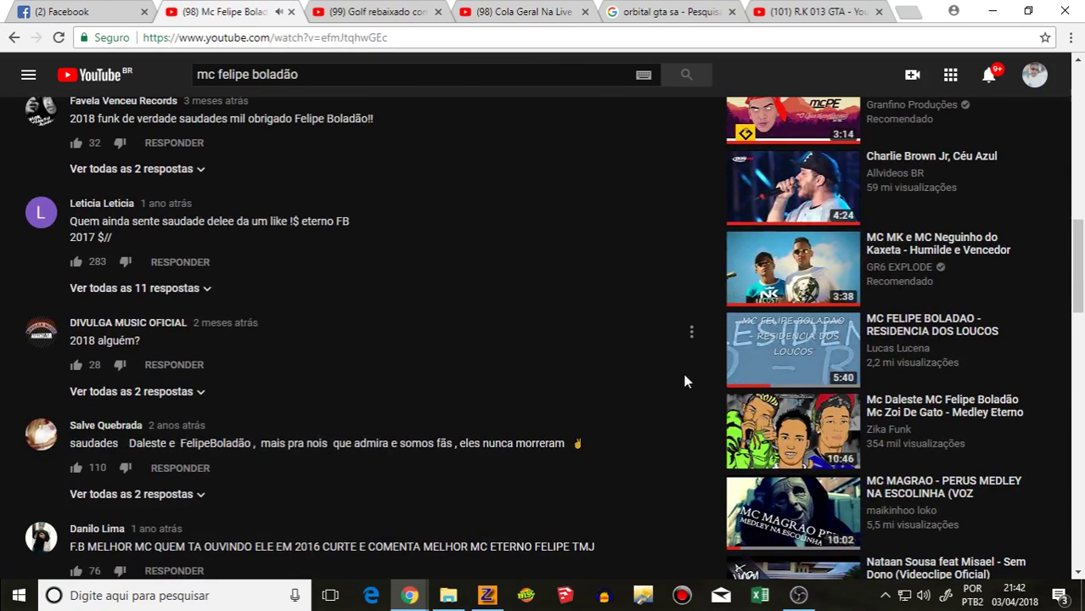
{"action": "left_click", "coordinate": [786, 365]}
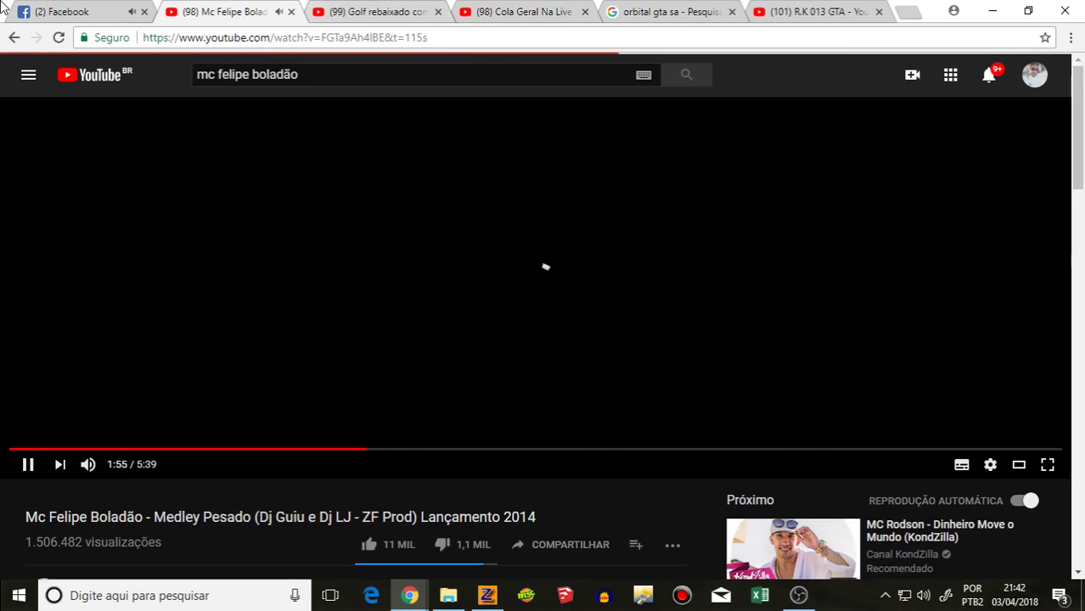
Step: Open the white motorcycle render received in the Facebook chat, download the image and close the viewer
{"action": "left_click", "coordinate": [94, 17]}
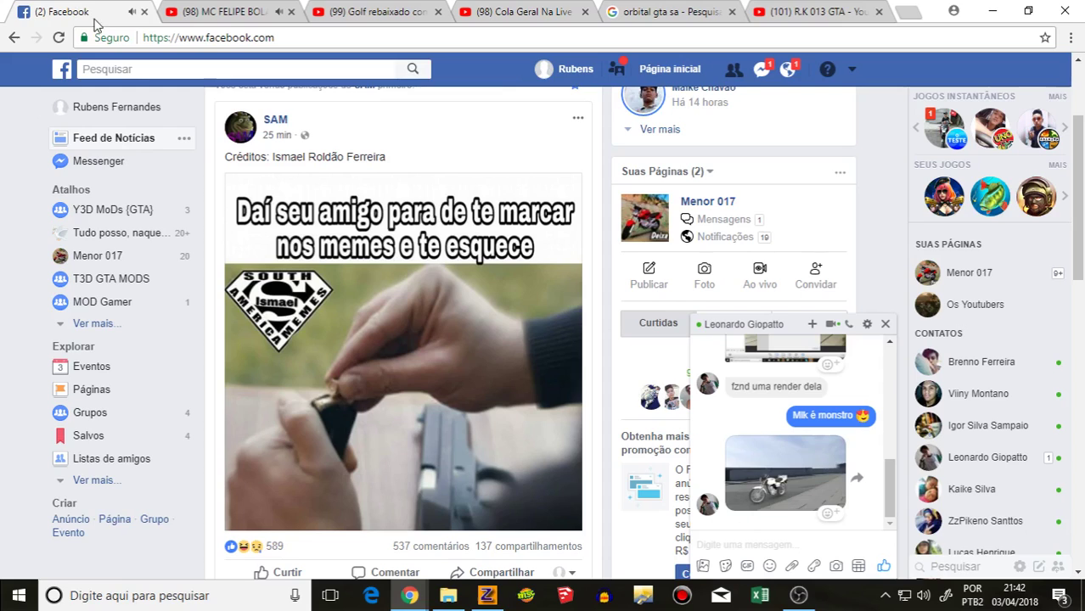
{"action": "left_click", "coordinate": [773, 485]}
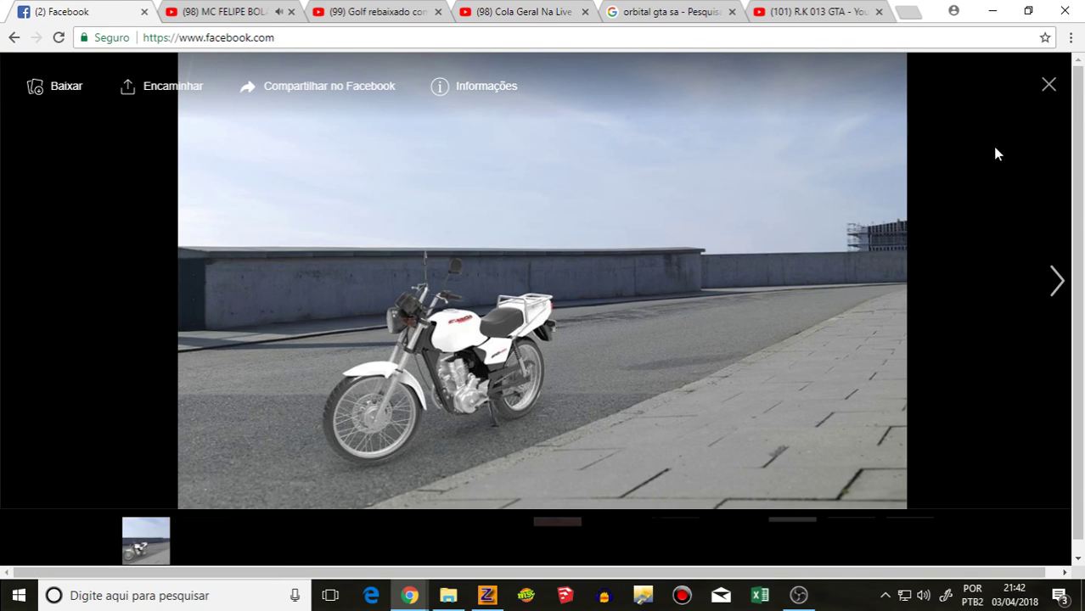
{"action": "left_click", "coordinate": [1051, 88]}
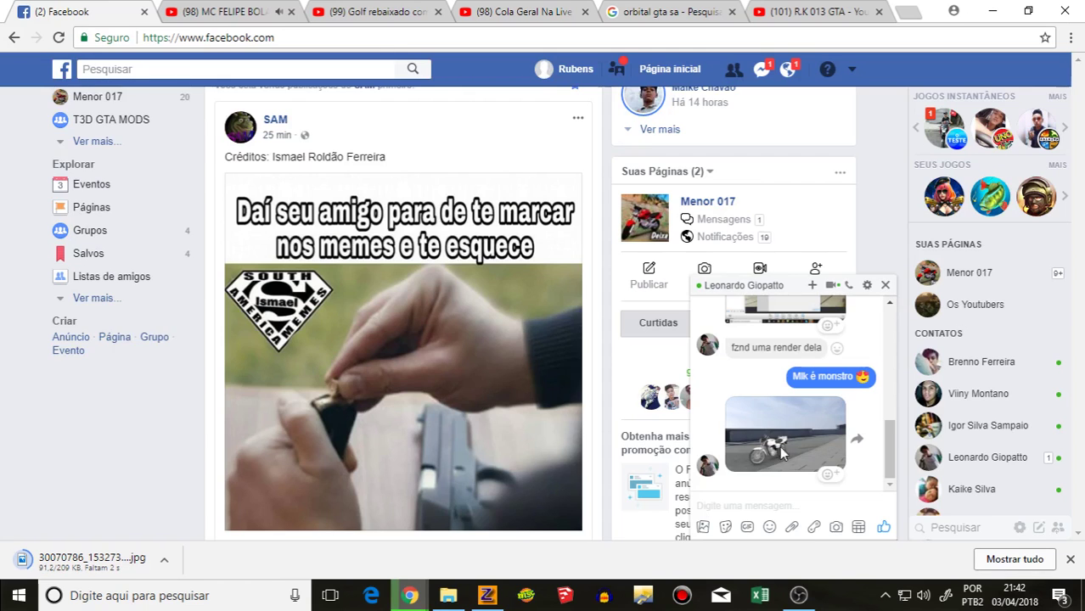
Step: Reply in the Facebook chat with "nss foi para paris com minha cargo kkkkkkkkk" and close the conversation
{"action": "left_click", "coordinate": [734, 508]}
{"action": "type", "text": "n"}
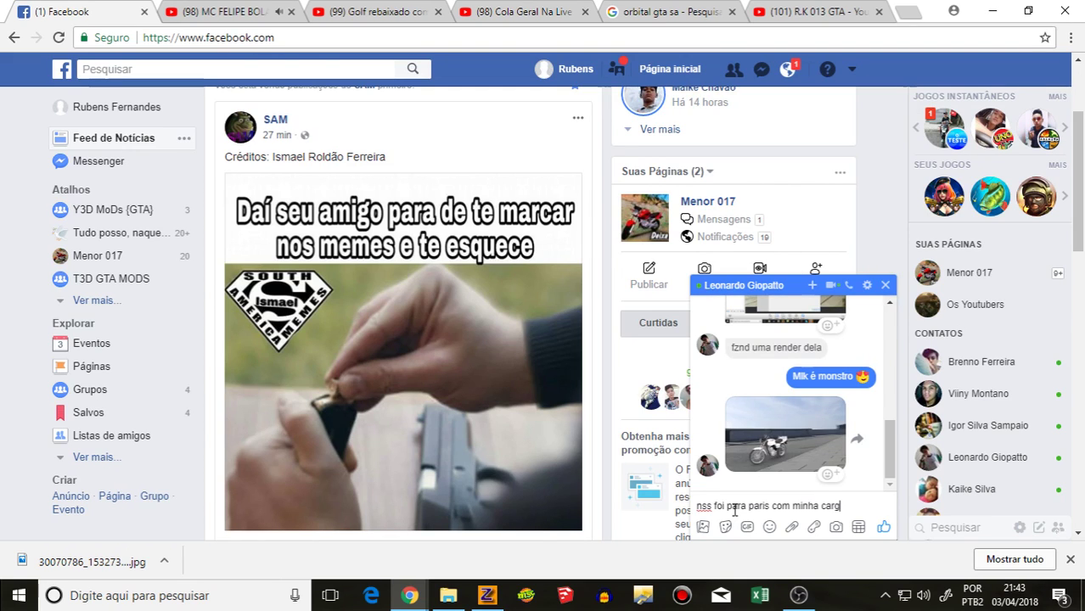
{"action": "type", "text": "kkkkkkkkk"}
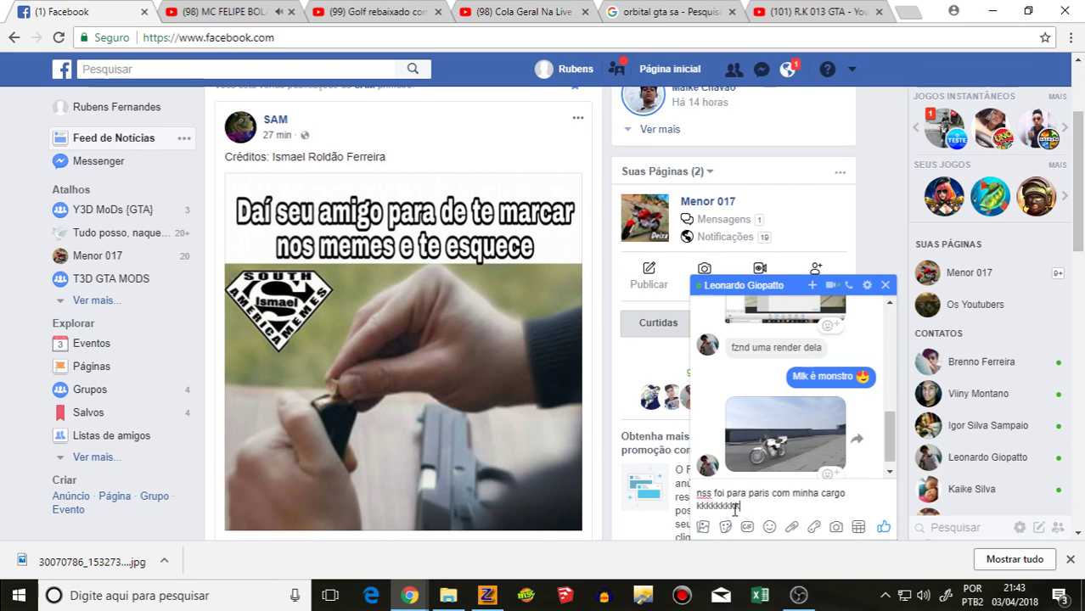
{"action": "key", "text": "Return"}
{"action": "left_click", "coordinate": [886, 284]}
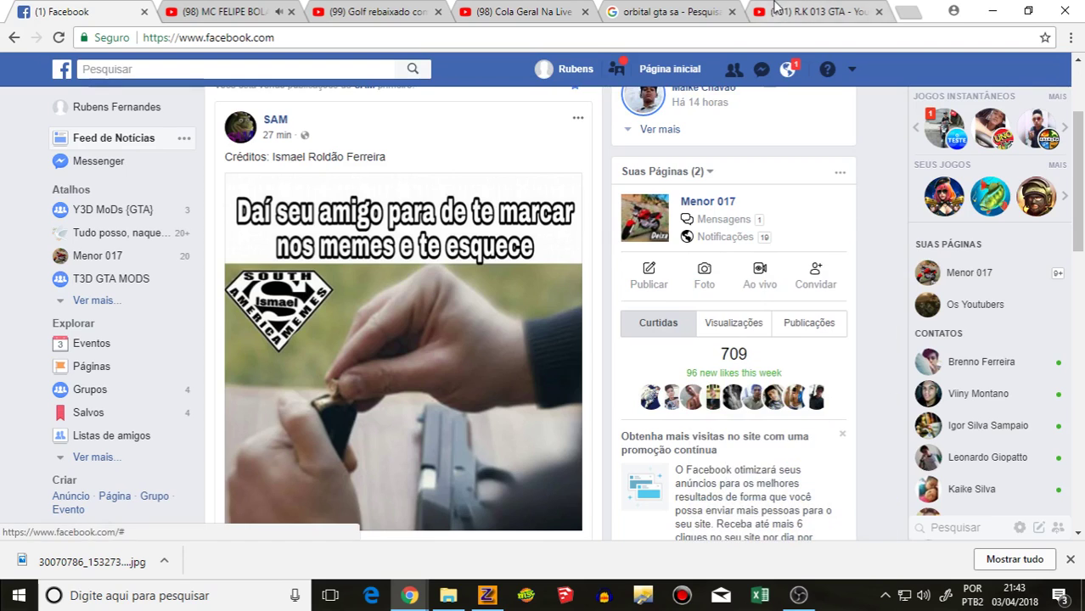
Step: Switch to the R.K 013 GTA channel's videos page and reload it
{"action": "left_click", "coordinate": [786, 12]}
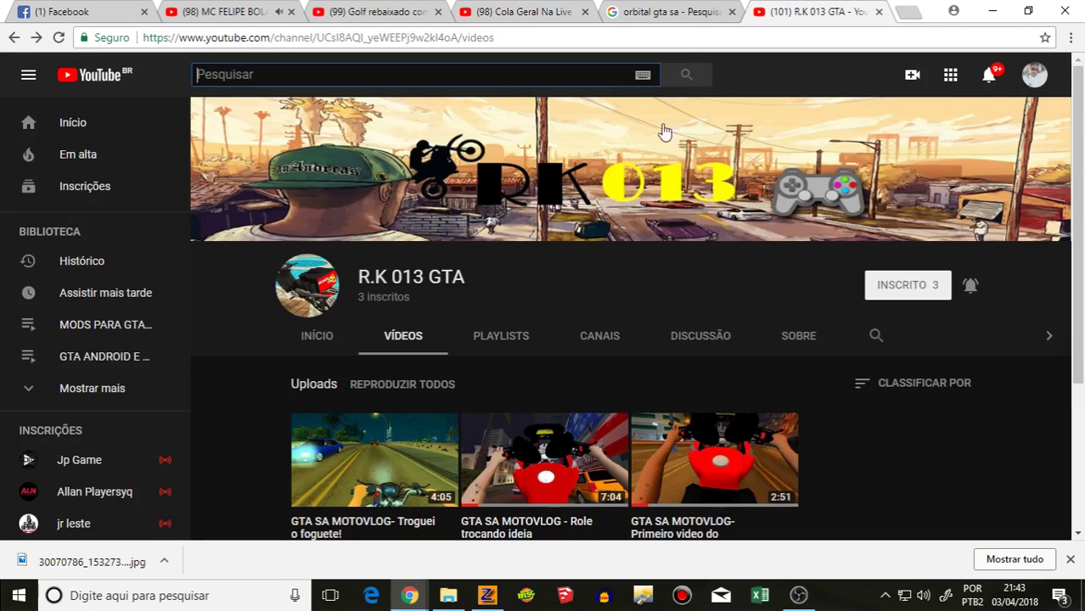
{"action": "left_click", "coordinate": [60, 38]}
{"action": "scroll", "coordinate": [403, 273], "scroll_direction": "down", "scroll_amount": 3}
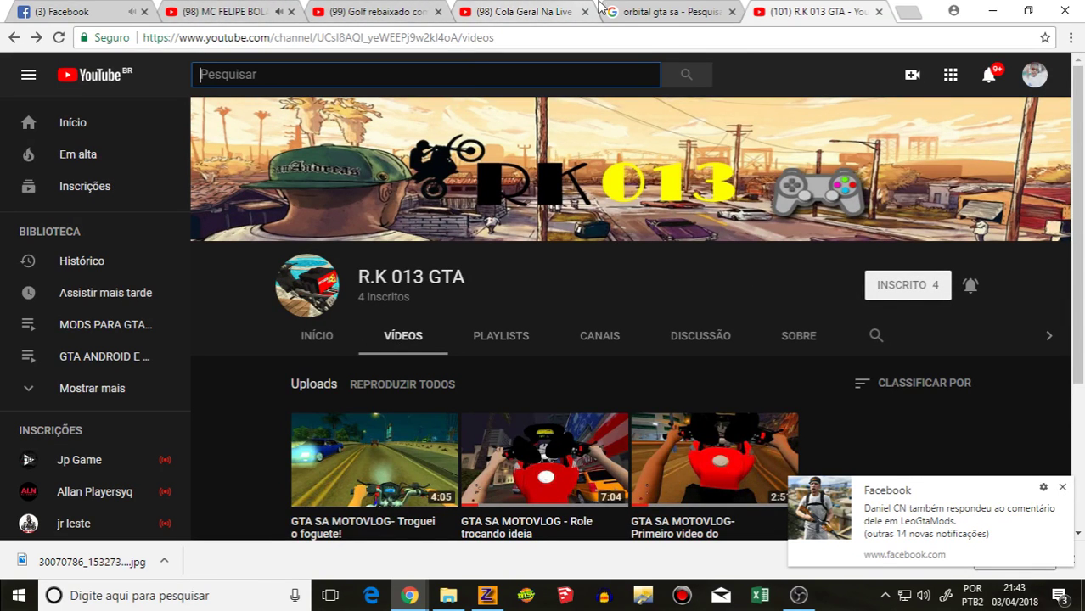
Step: Return to the MC Felipe Boladão video and play "MC FELIPE BOLADAO QUERO DO BOLDO" from the suggested videos
{"action": "left_click", "coordinate": [226, 11]}
{"action": "scroll", "coordinate": [623, 335], "scroll_direction": "down", "scroll_amount": 2}
{"action": "scroll", "coordinate": [623, 335], "scroll_direction": "down", "scroll_amount": 3}
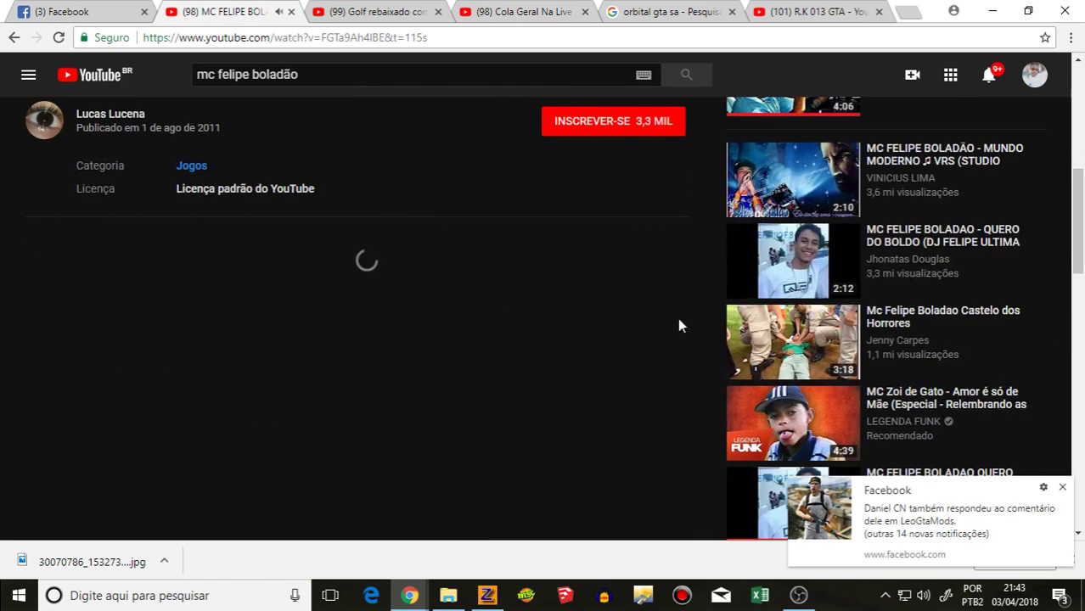
{"action": "scroll", "coordinate": [682, 322], "scroll_direction": "down", "scroll_amount": 2}
{"action": "scroll", "coordinate": [798, 369], "scroll_direction": "down", "scroll_amount": 1}
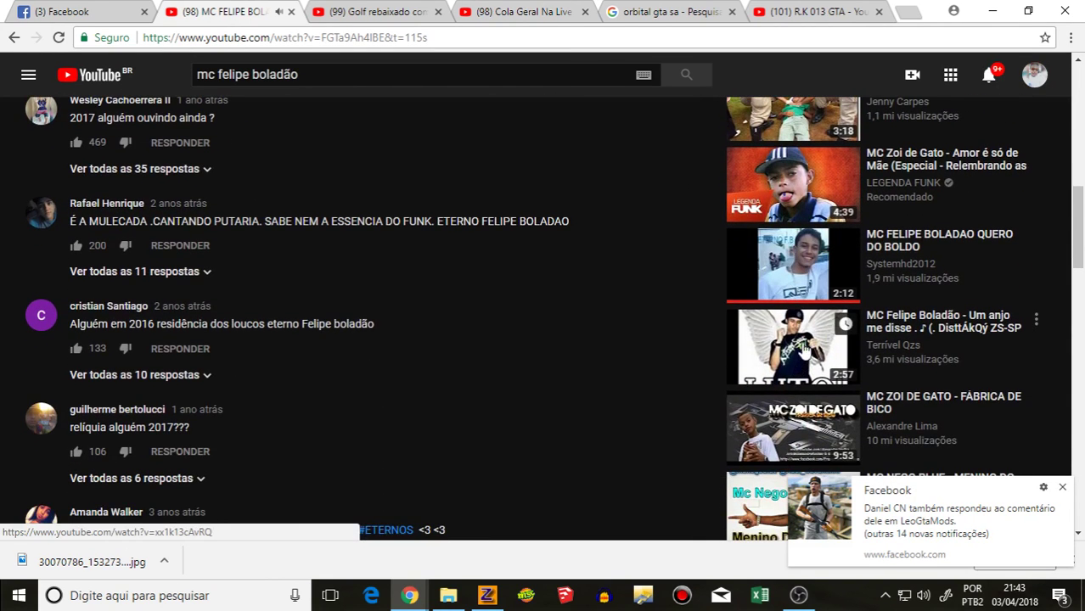
{"action": "left_click", "coordinate": [794, 272]}
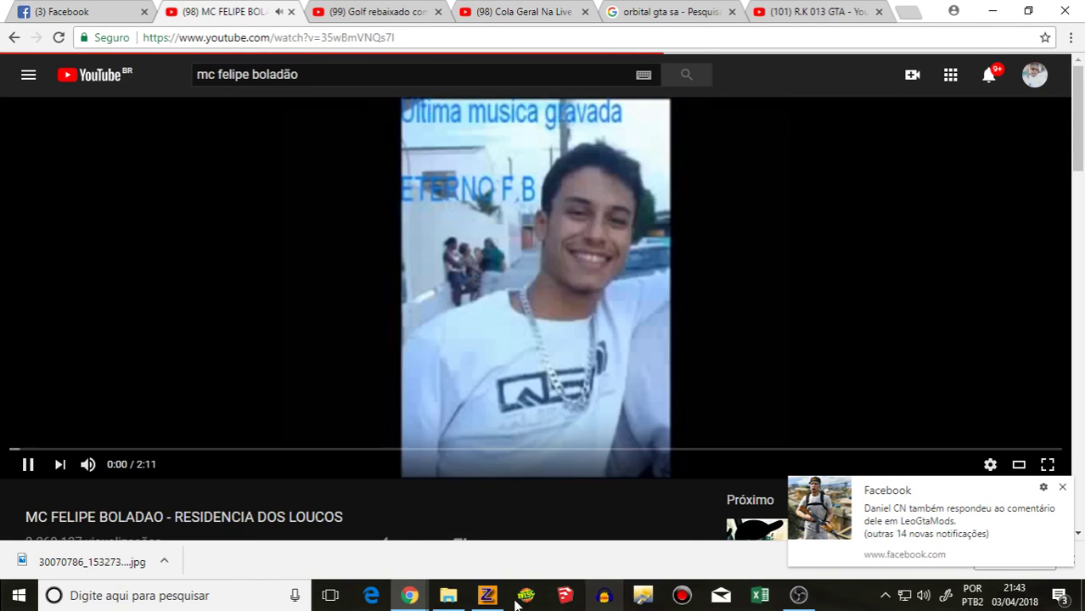
Step: Open the Facebook notification about the comment reply in LeoGtaMods and answer the thread with "chama ele"
{"action": "left_click", "coordinate": [487, 595]}
{"action": "middle_click_drag", "start_coordinate": [686, 320], "coordinate": [807, 383]}
{"action": "left_click", "coordinate": [979, 520]}
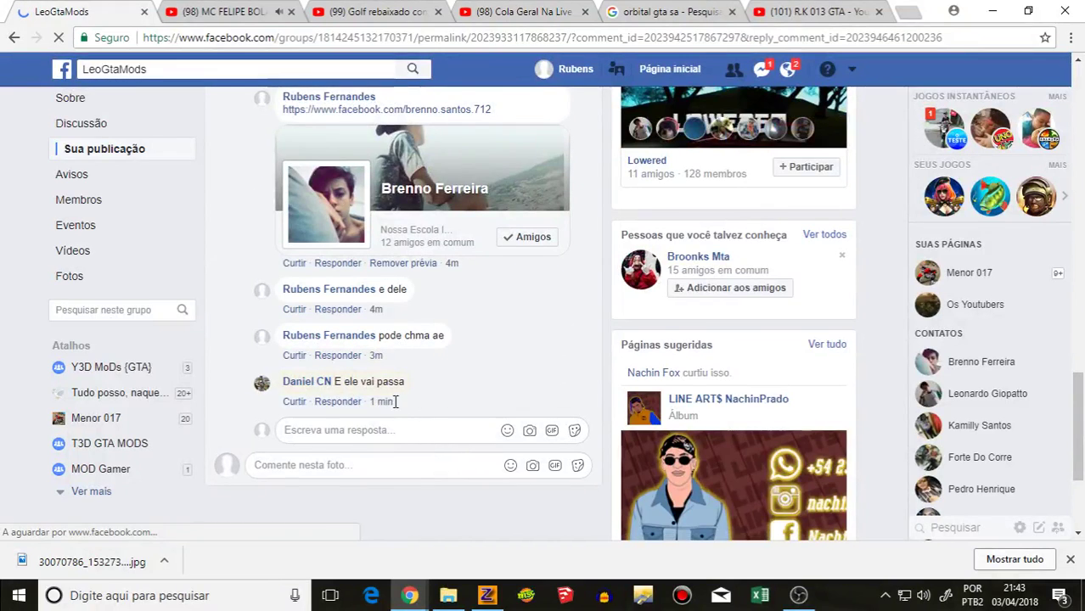
{"action": "left_click", "coordinate": [335, 430]}
{"action": "type", "text": "ch"}
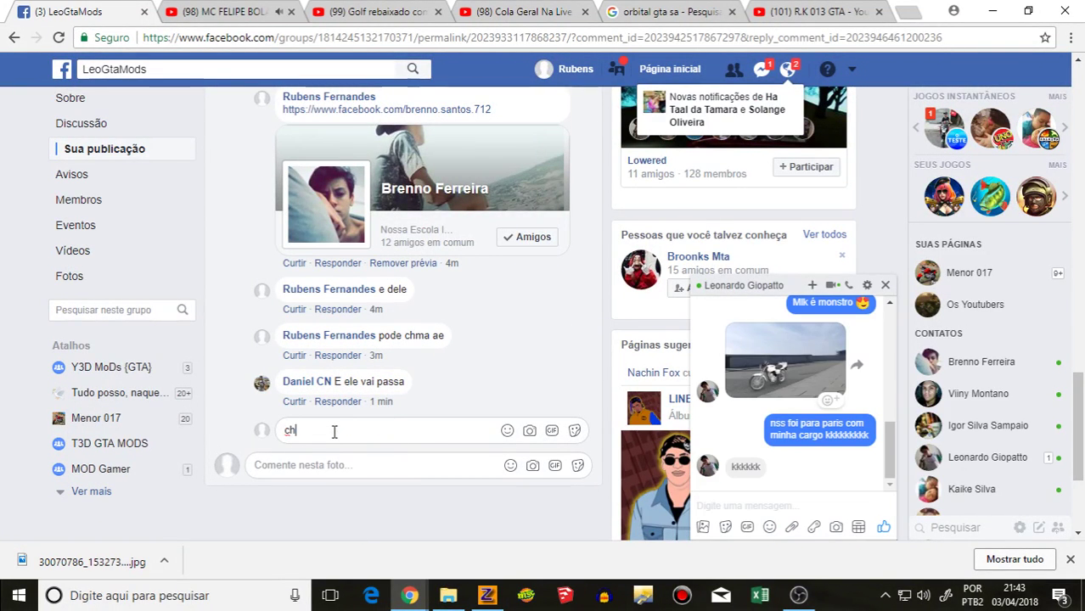
{"action": "type", "text": "ama ele"}
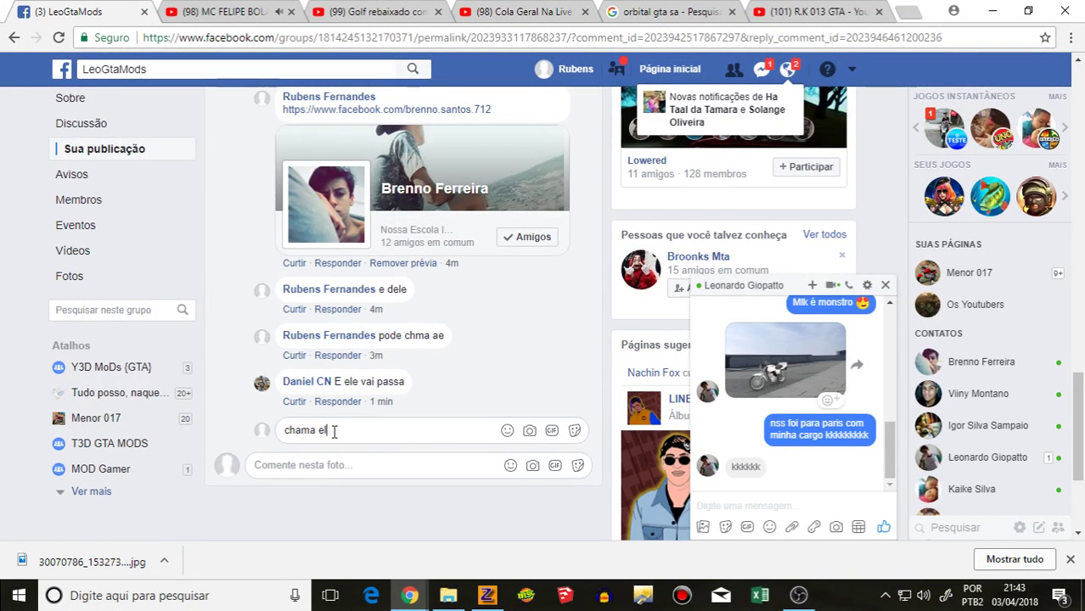
{"action": "key", "text": "Return"}
Step: Check the recent Facebook messages and notifications, open the post named in the photo reaction notification, view its reaction list and close the list
{"action": "left_click", "coordinate": [762, 72]}
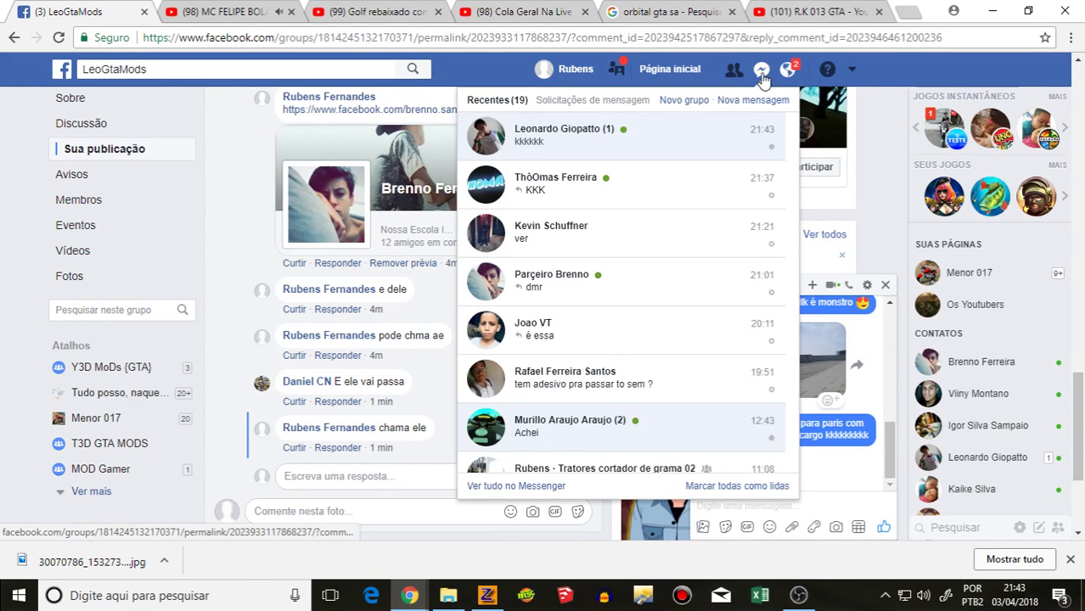
{"action": "left_click", "coordinate": [792, 71]}
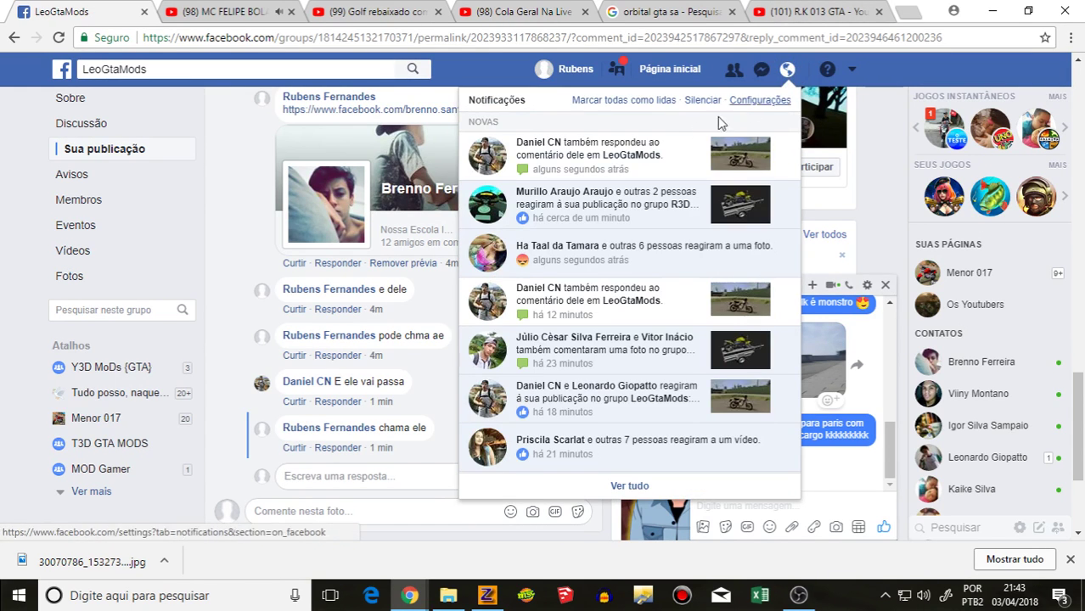
{"action": "left_click", "coordinate": [593, 244]}
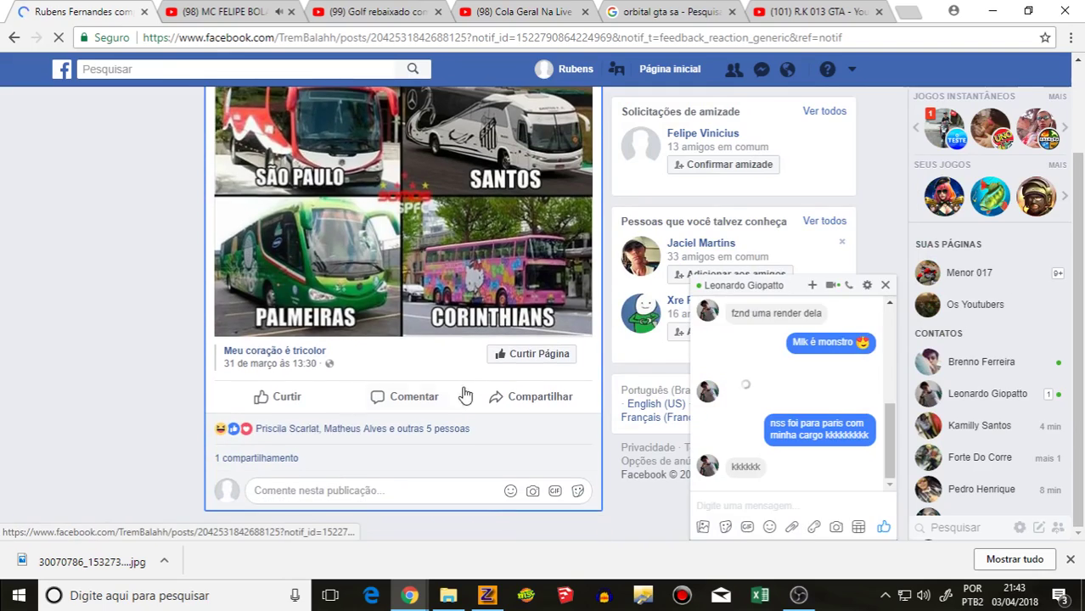
{"action": "left_click", "coordinate": [313, 431]}
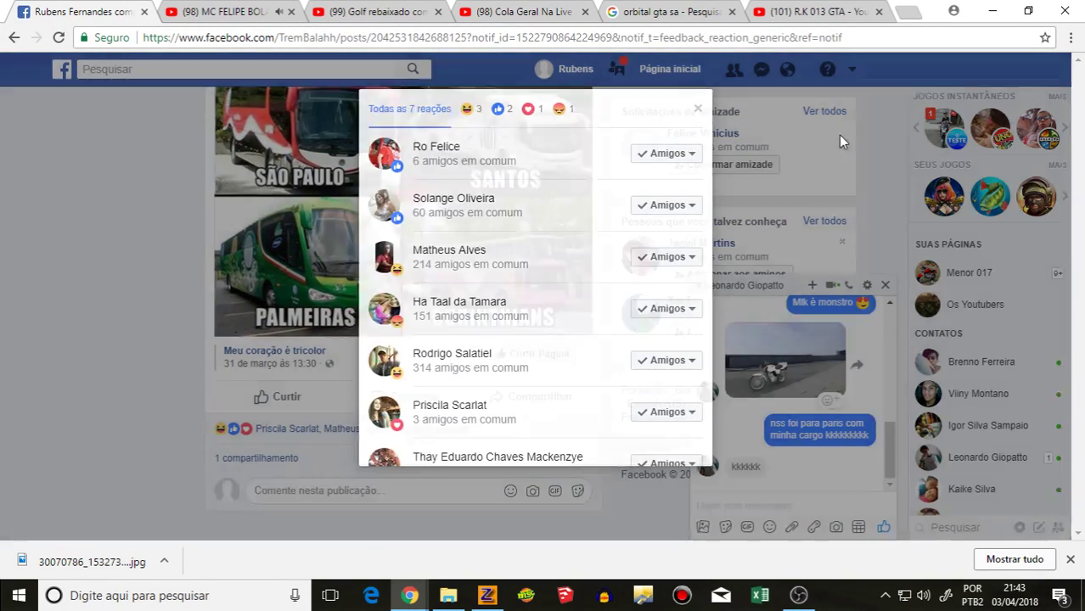
{"action": "left_click", "coordinate": [839, 136]}
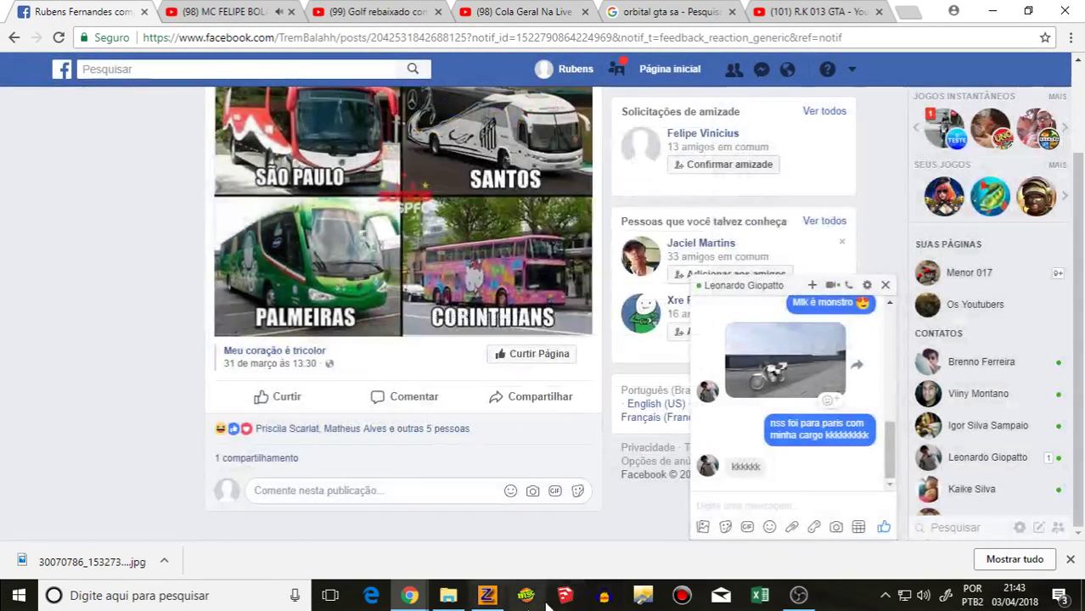
Step: Switch to ZModeler, hide the utiltr1.dff model and close the message log
{"action": "left_click", "coordinate": [486, 596]}
{"action": "middle_click_drag", "start_coordinate": [568, 432], "coordinate": [477, 532]}
{"action": "scroll", "coordinate": [616, 359], "scroll_direction": "up", "scroll_amount": 5}
{"action": "middle_click_drag", "start_coordinate": [595, 170], "coordinate": [943, 114]}
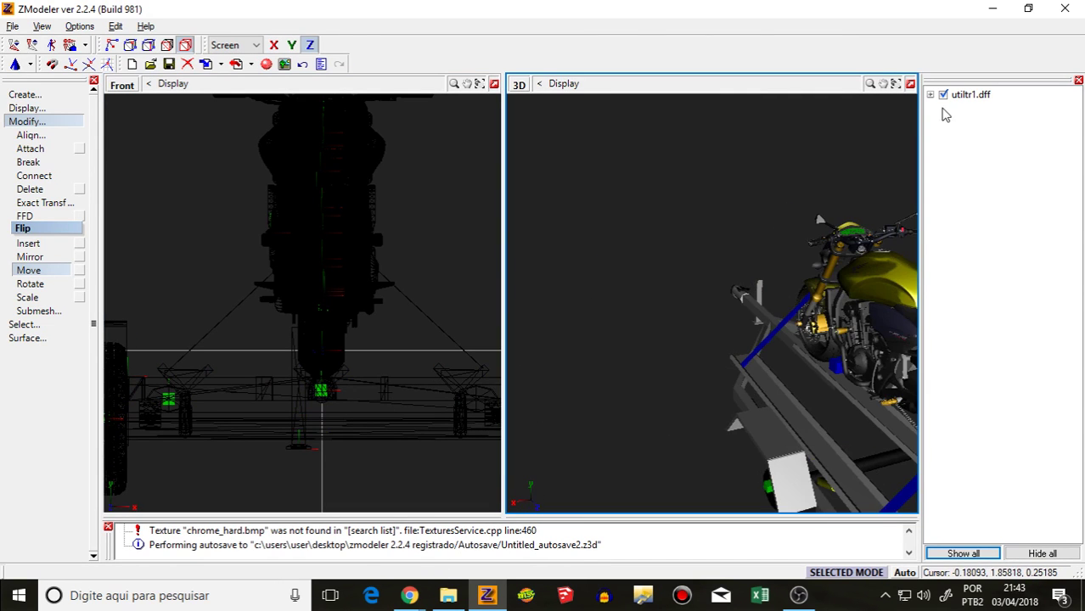
{"action": "left_click", "coordinate": [952, 97]}
{"action": "left_click", "coordinate": [943, 96]}
{"action": "left_click", "coordinate": [368, 432]}
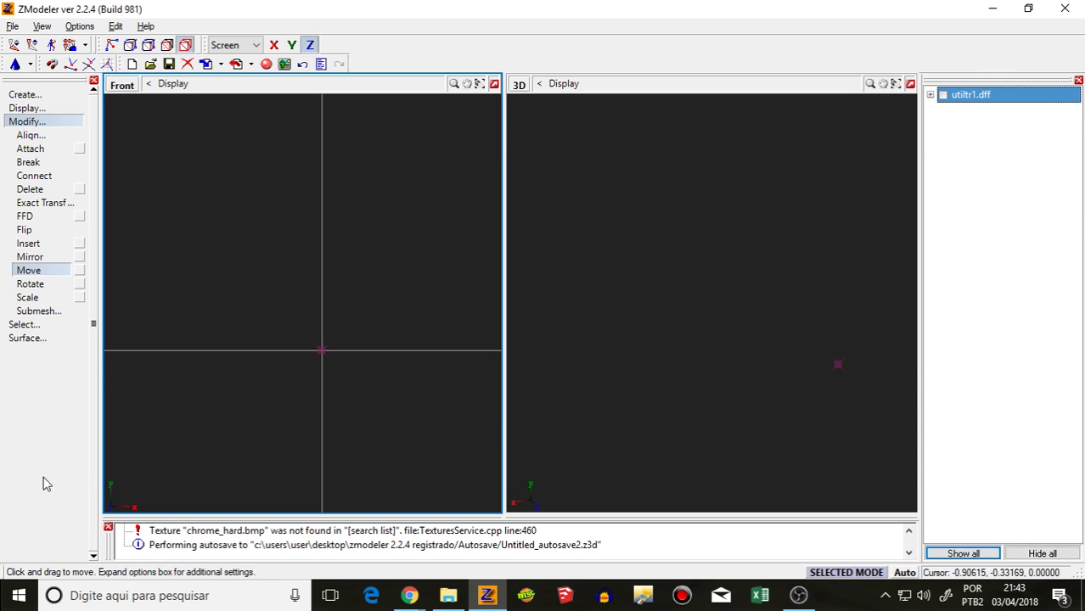
{"action": "left_click", "coordinate": [110, 529]}
Step: Start an import and browse to the Downloads folder
{"action": "left_click", "coordinate": [205, 66]}
{"action": "left_click", "coordinate": [318, 119]}
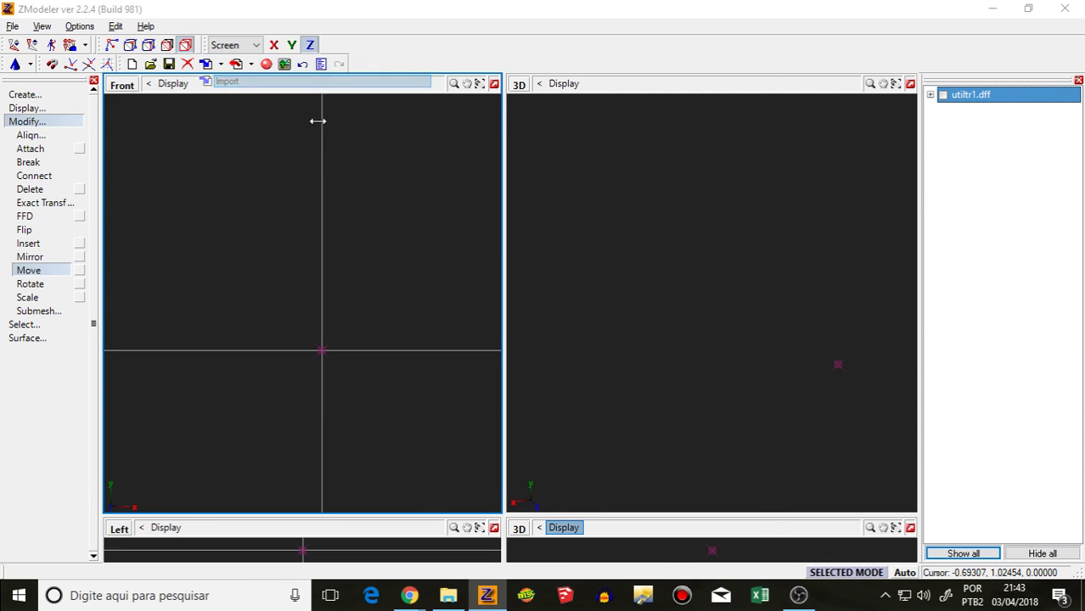
{"action": "left_click", "coordinate": [459, 85]}
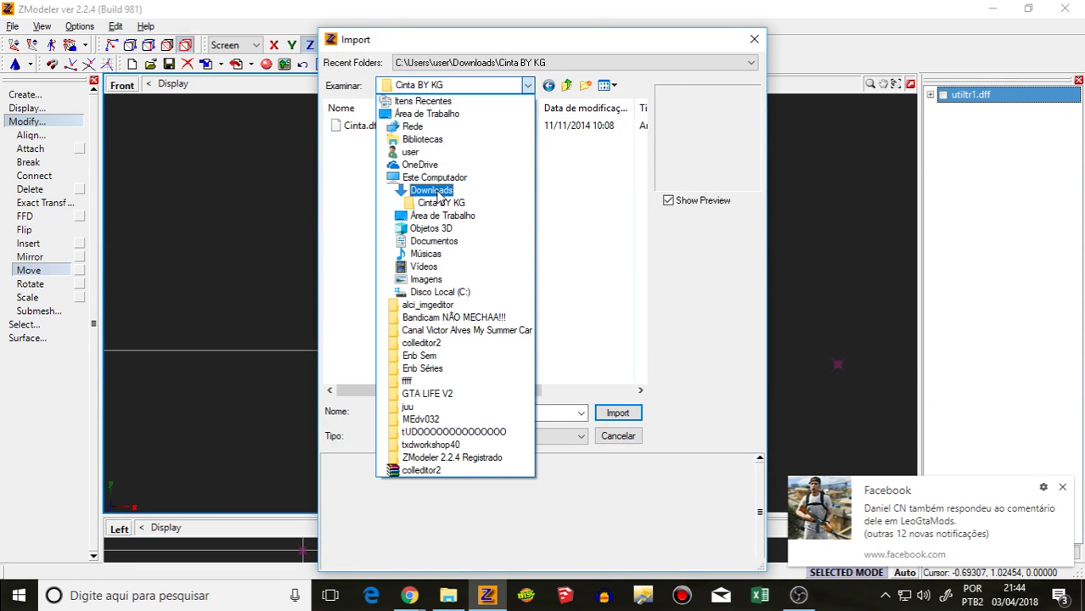
{"action": "left_click", "coordinate": [429, 183]}
{"action": "scroll", "coordinate": [528, 291], "scroll_direction": "down", "scroll_amount": 10}
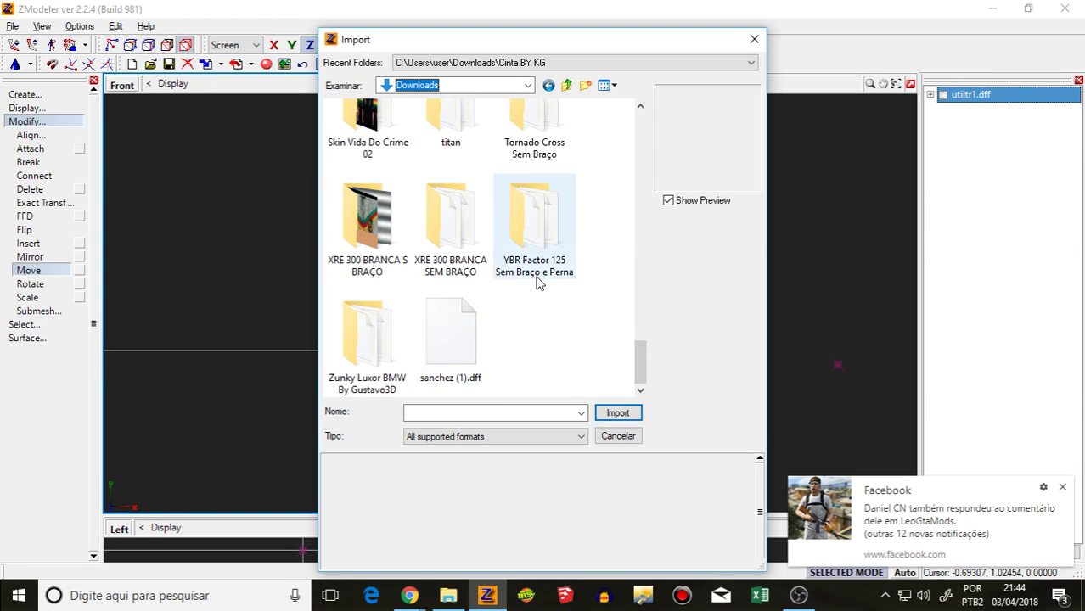
Step: Check the contents of the Roda folder in the import dialog and return to Downloads
{"action": "scroll", "coordinate": [505, 282], "scroll_direction": "up", "scroll_amount": 2}
{"action": "scroll", "coordinate": [514, 276], "scroll_direction": "up", "scroll_amount": 3}
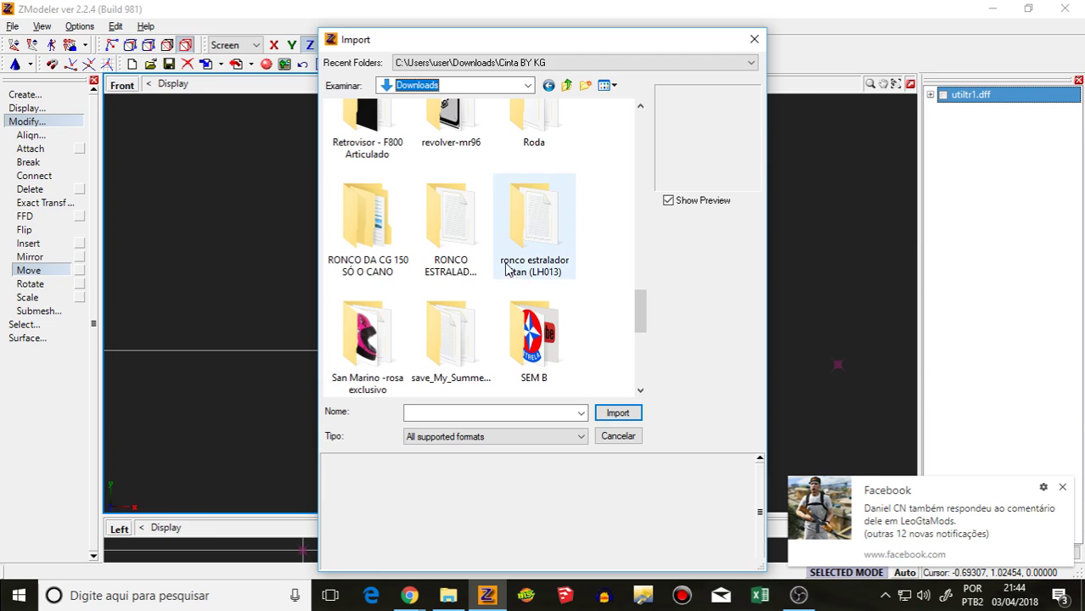
{"action": "scroll", "coordinate": [516, 272], "scroll_direction": "up", "scroll_amount": 1}
{"action": "double_click", "coordinate": [517, 271]}
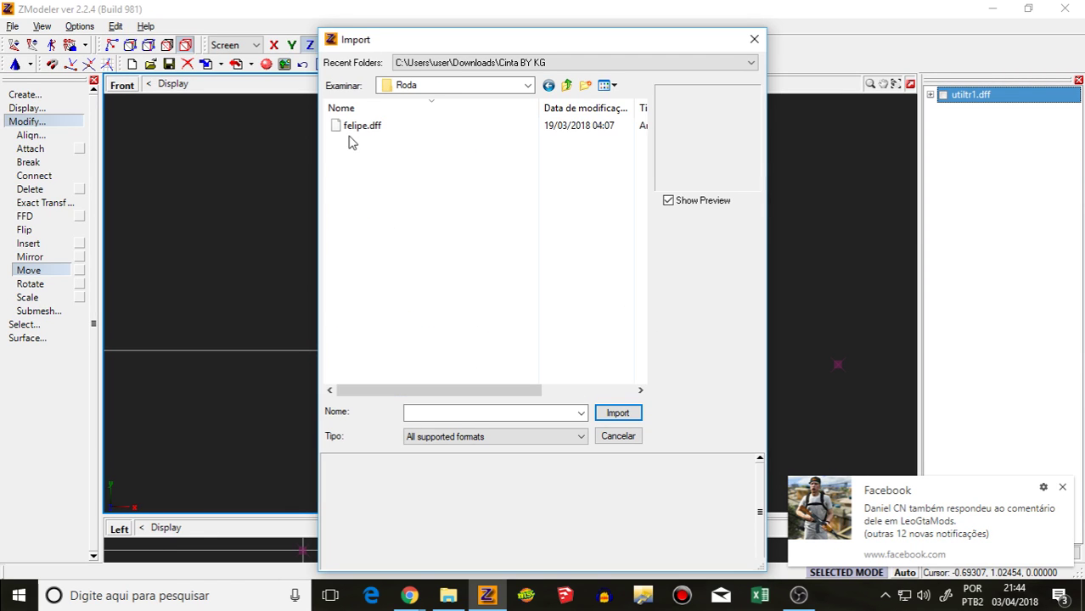
{"action": "left_click", "coordinate": [549, 84]}
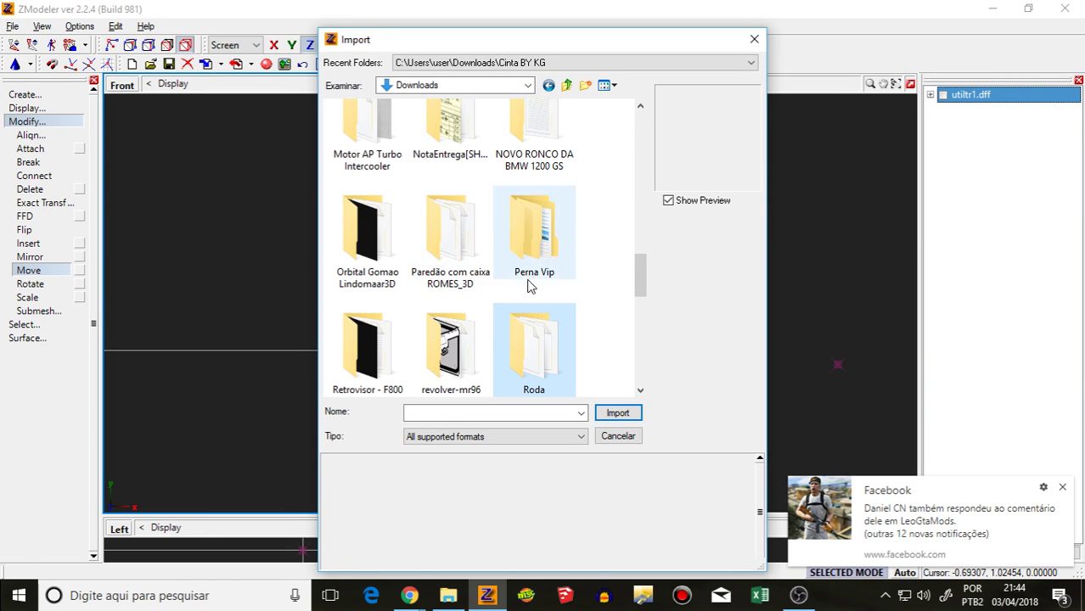
Step: Look through the Downloads folders in the import dialog for the wheel model, dismissing the Facebook notification
{"action": "scroll", "coordinate": [527, 286], "scroll_direction": "up", "scroll_amount": 1}
{"action": "scroll", "coordinate": [529, 280], "scroll_direction": "up", "scroll_amount": 1}
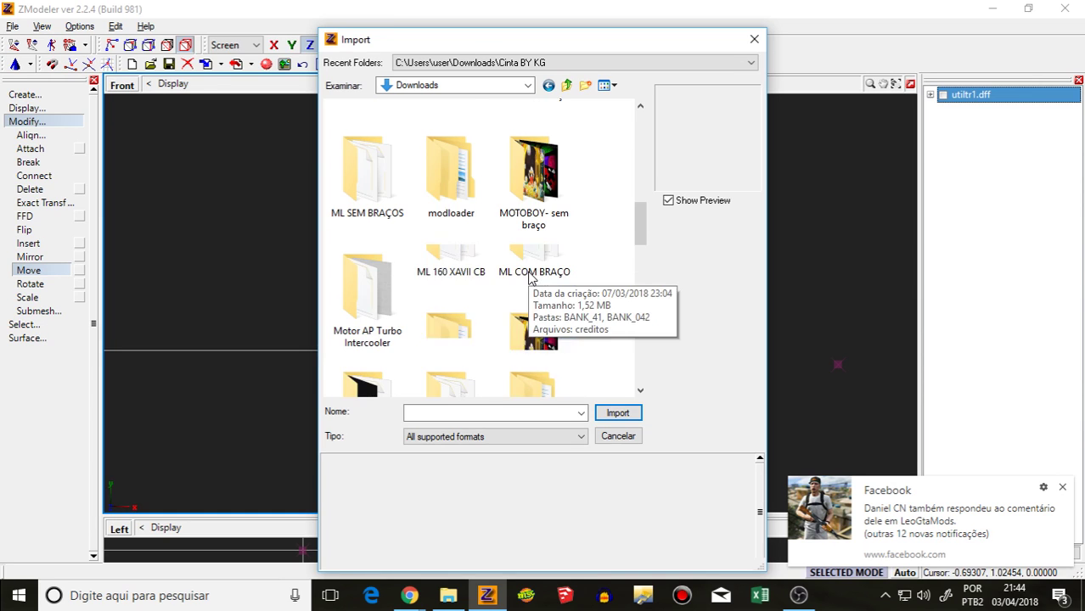
{"action": "scroll", "coordinate": [525, 293], "scroll_direction": "up", "scroll_amount": 1}
{"action": "scroll", "coordinate": [530, 310], "scroll_direction": "up", "scroll_amount": 1}
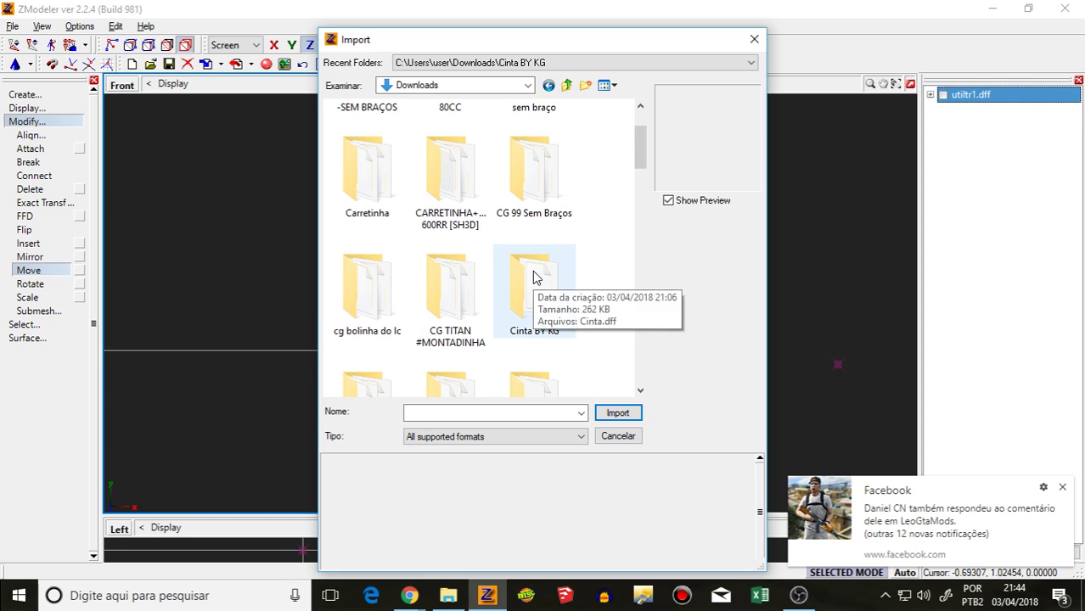
{"action": "scroll", "coordinate": [534, 287], "scroll_direction": "up", "scroll_amount": 1}
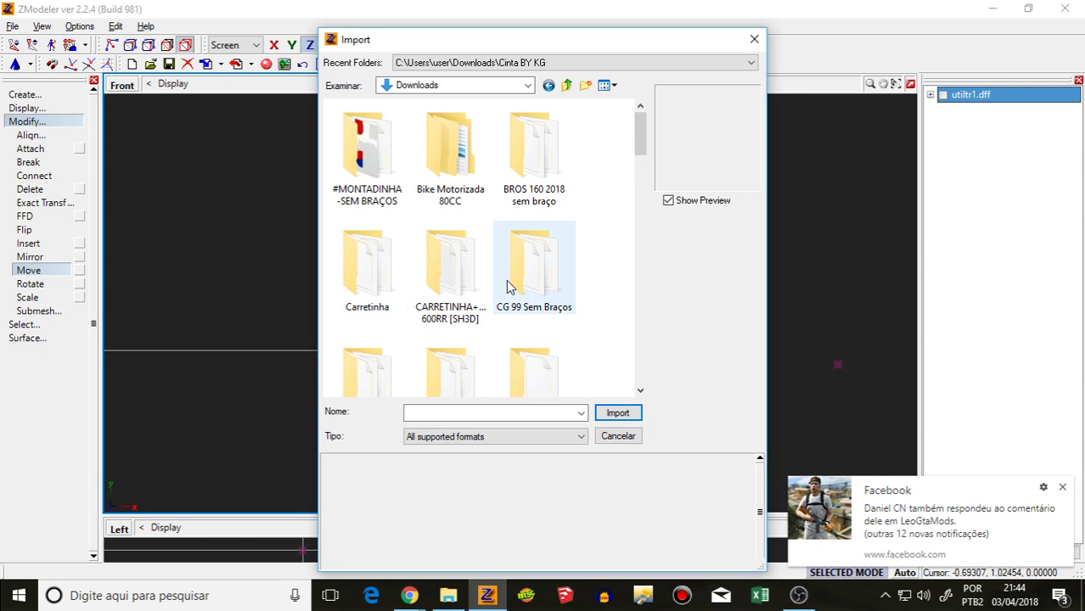
{"action": "scroll", "coordinate": [515, 286], "scroll_direction": "down", "scroll_amount": 2}
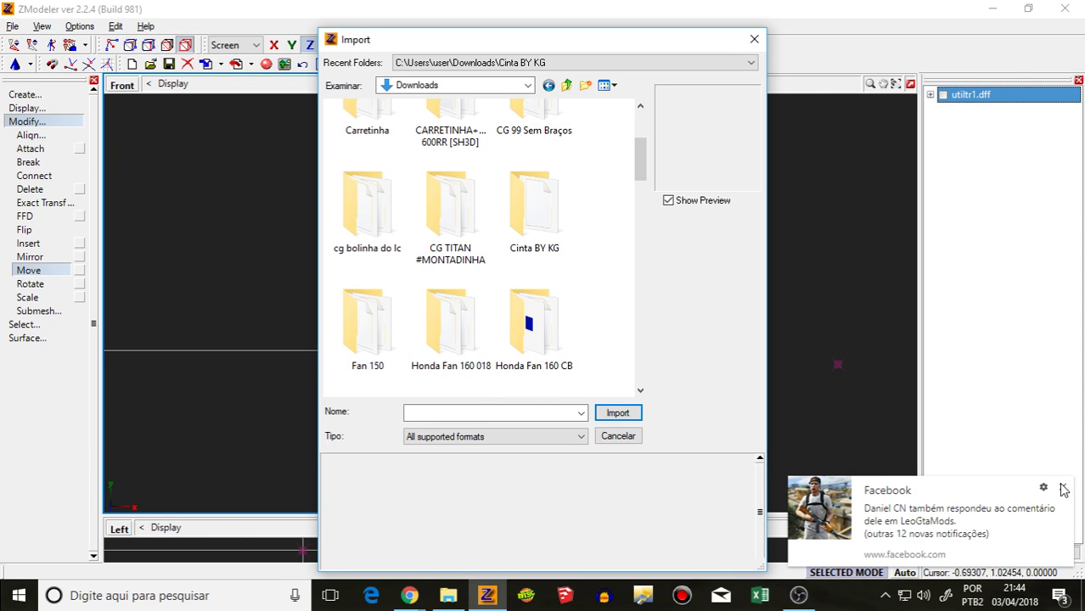
{"action": "left_click", "coordinate": [1064, 490]}
{"action": "scroll", "coordinate": [536, 314], "scroll_direction": "down", "scroll_amount": 2}
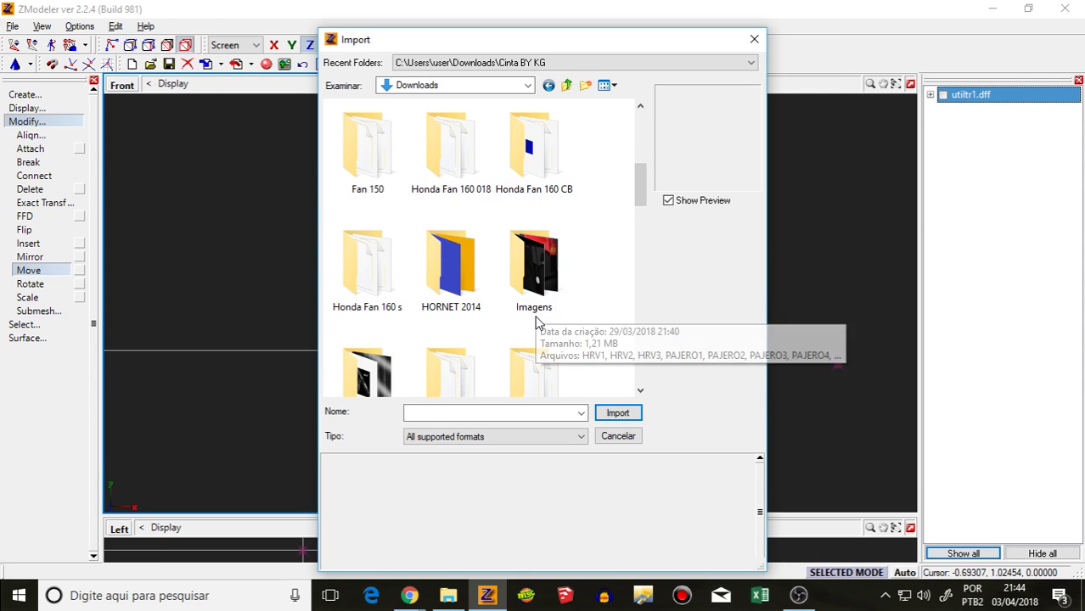
{"action": "scroll", "coordinate": [535, 323], "scroll_direction": "down", "scroll_amount": 2}
{"action": "scroll", "coordinate": [544, 323], "scroll_direction": "down", "scroll_amount": 2}
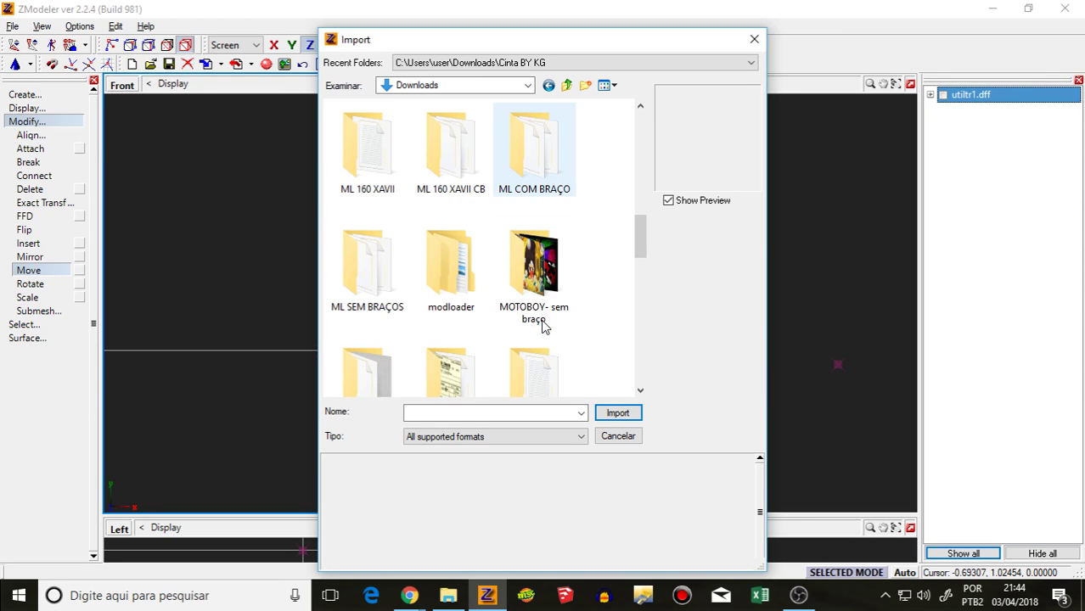
{"action": "scroll", "coordinate": [552, 332], "scroll_direction": "down", "scroll_amount": 2}
{"action": "scroll", "coordinate": [574, 340], "scroll_direction": "down", "scroll_amount": 2}
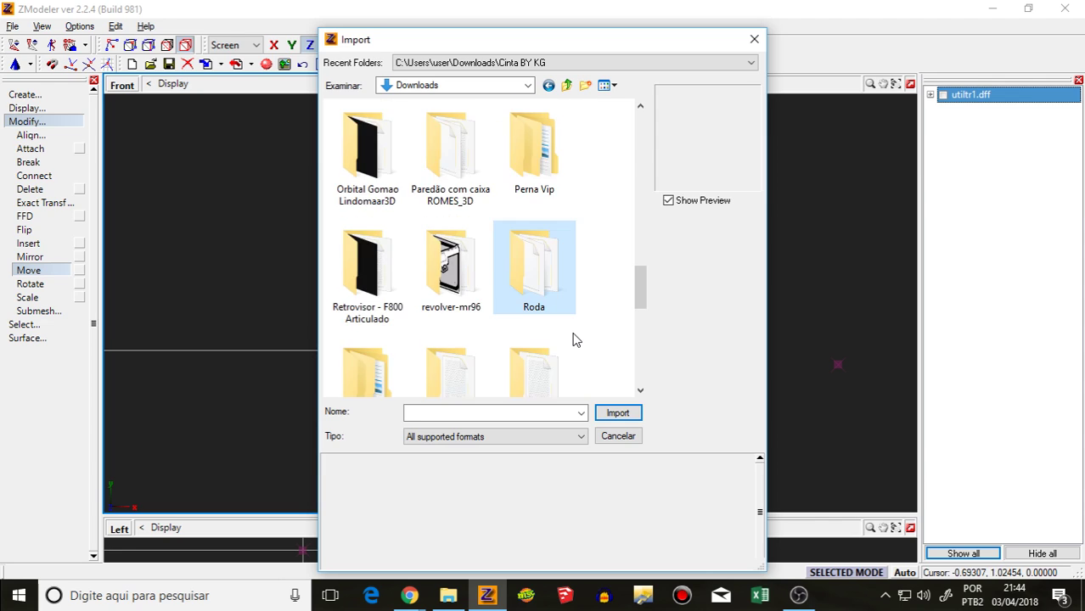
{"action": "scroll", "coordinate": [574, 340], "scroll_direction": "down", "scroll_amount": 2}
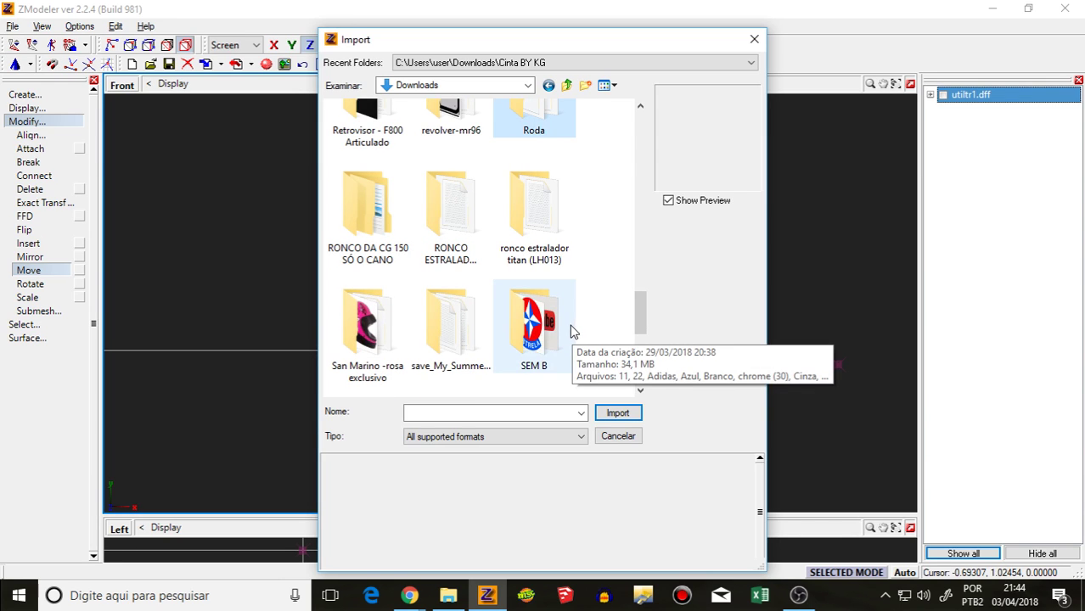
{"action": "scroll", "coordinate": [569, 302], "scroll_direction": "down", "scroll_amount": 2}
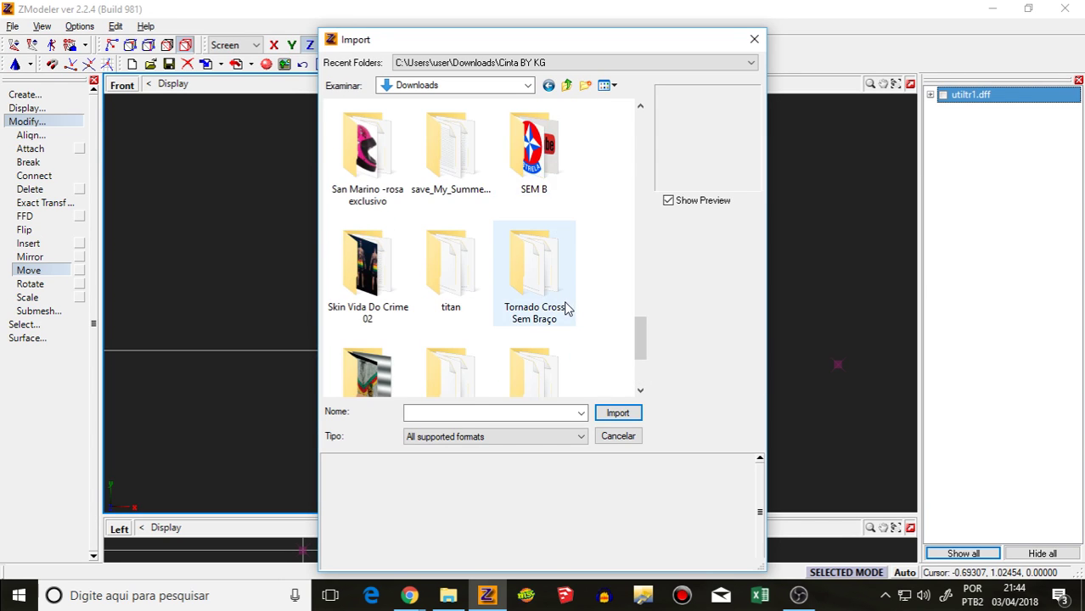
{"action": "scroll", "coordinate": [567, 315], "scroll_direction": "down", "scroll_amount": 2}
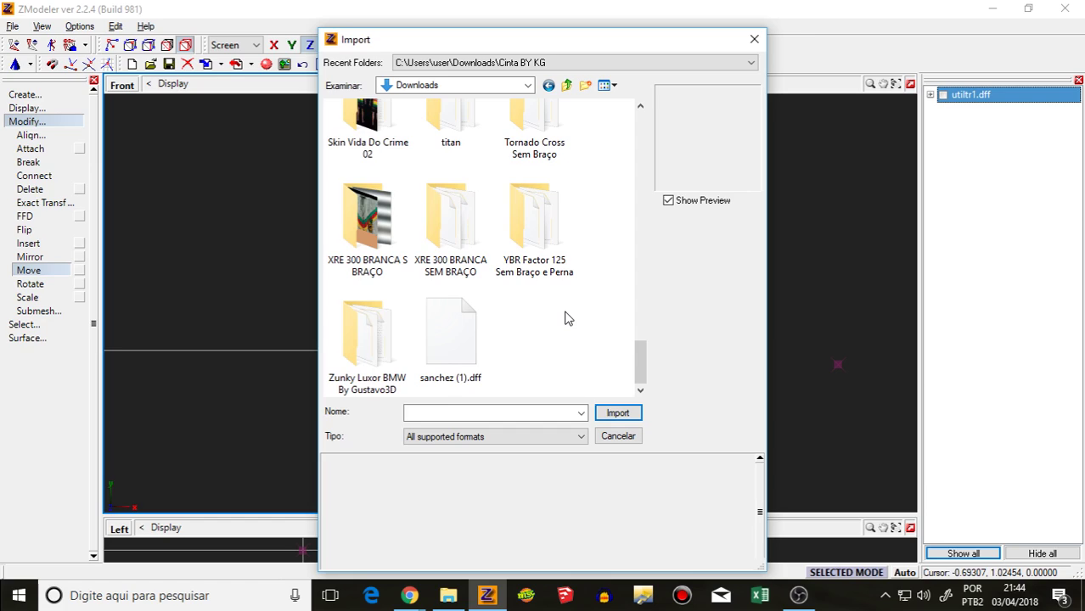
Step: Examine the Downloads folder in File Explorer for the orbital wheel files and return to ZModeler's import dialog
{"action": "left_click", "coordinate": [449, 595]}
{"action": "scroll", "coordinate": [500, 418], "scroll_direction": "down", "scroll_amount": 5}
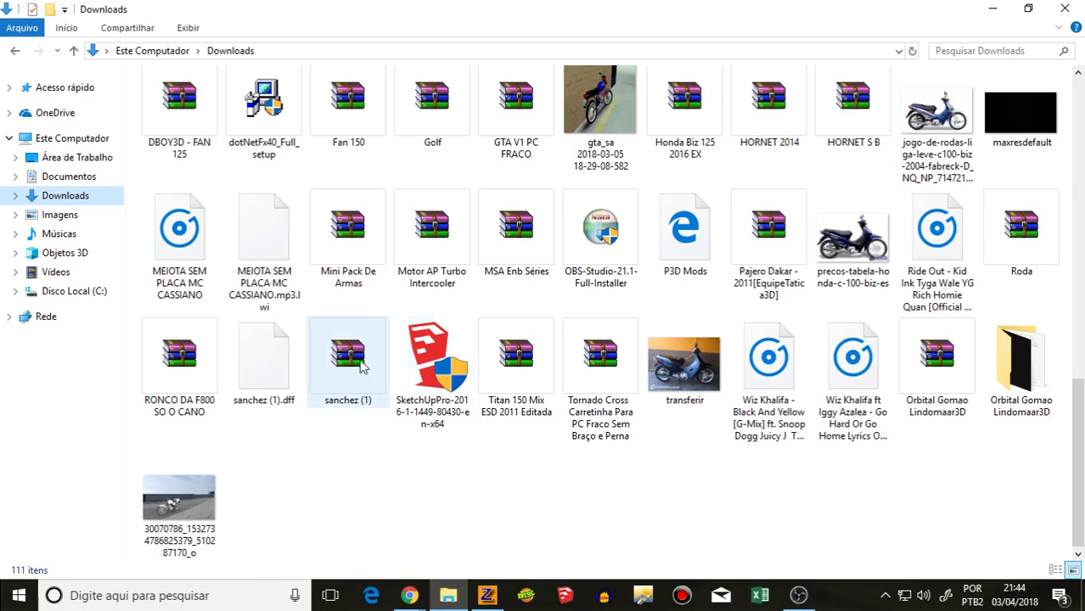
{"action": "scroll", "coordinate": [981, 354], "scroll_direction": "up", "scroll_amount": 4}
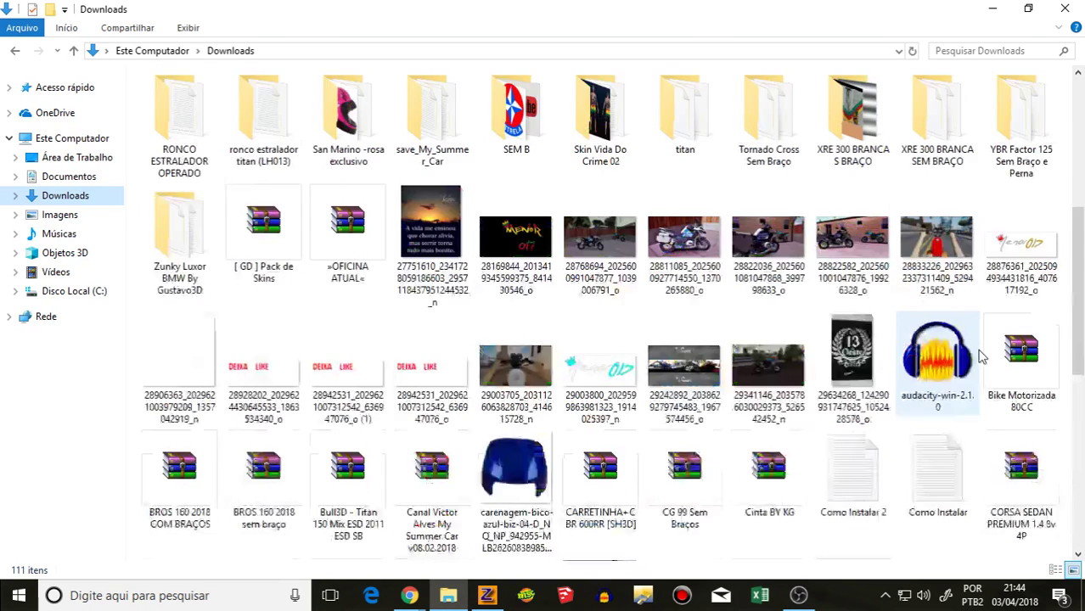
{"action": "scroll", "coordinate": [1000, 399], "scroll_direction": "down", "scroll_amount": 4}
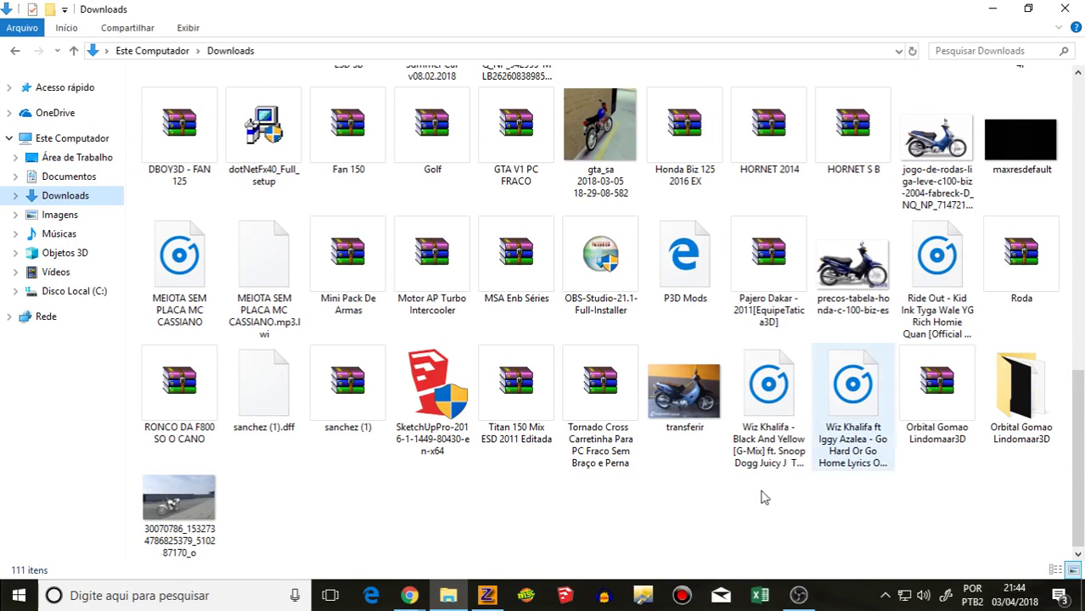
{"action": "left_click", "coordinate": [484, 597]}
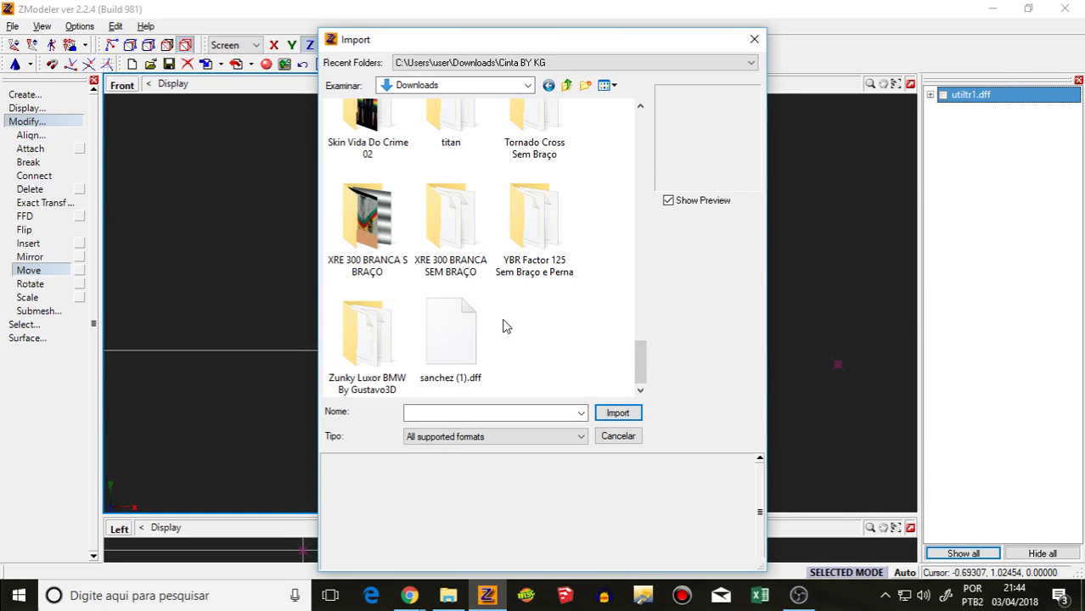
Step: Import OrbitalGomaoLindomaar3D.dff from the Orbital Gomao Lindomaar3D folder in Downloads
{"action": "scroll", "coordinate": [512, 319], "scroll_direction": "up", "scroll_amount": 2}
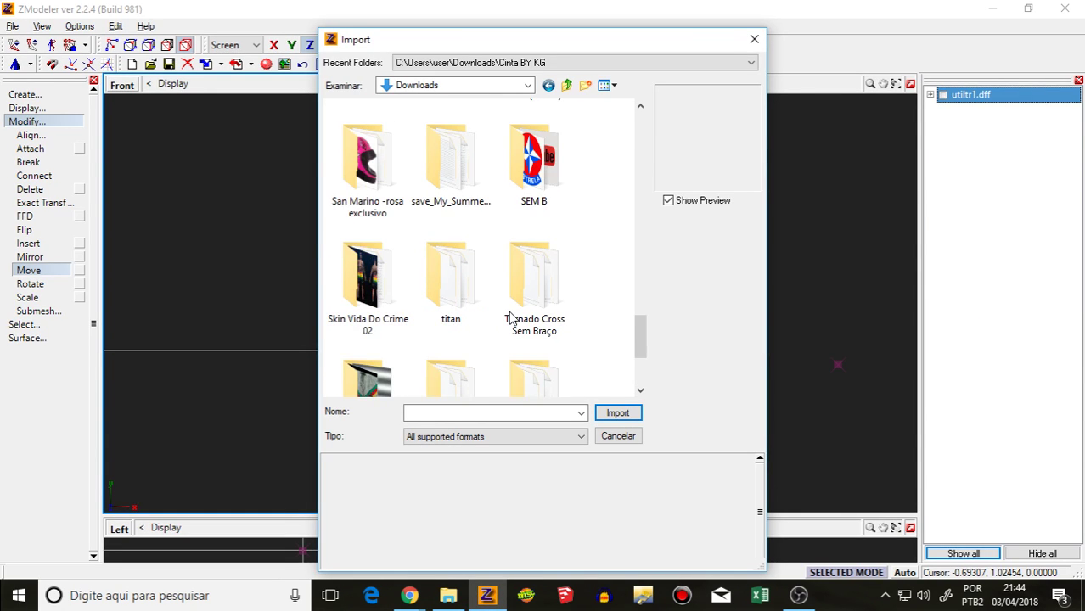
{"action": "scroll", "coordinate": [510, 316], "scroll_direction": "up", "scroll_amount": 3}
{"action": "scroll", "coordinate": [502, 297], "scroll_direction": "up", "scroll_amount": 2}
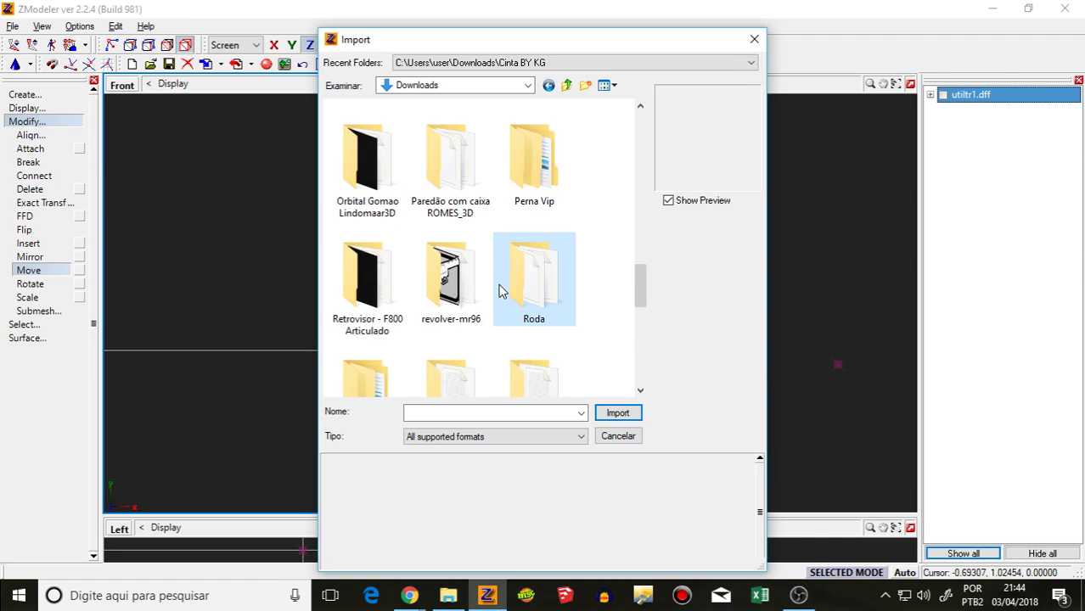
{"action": "double_click", "coordinate": [364, 163]}
{"action": "left_click", "coordinate": [358, 126]}
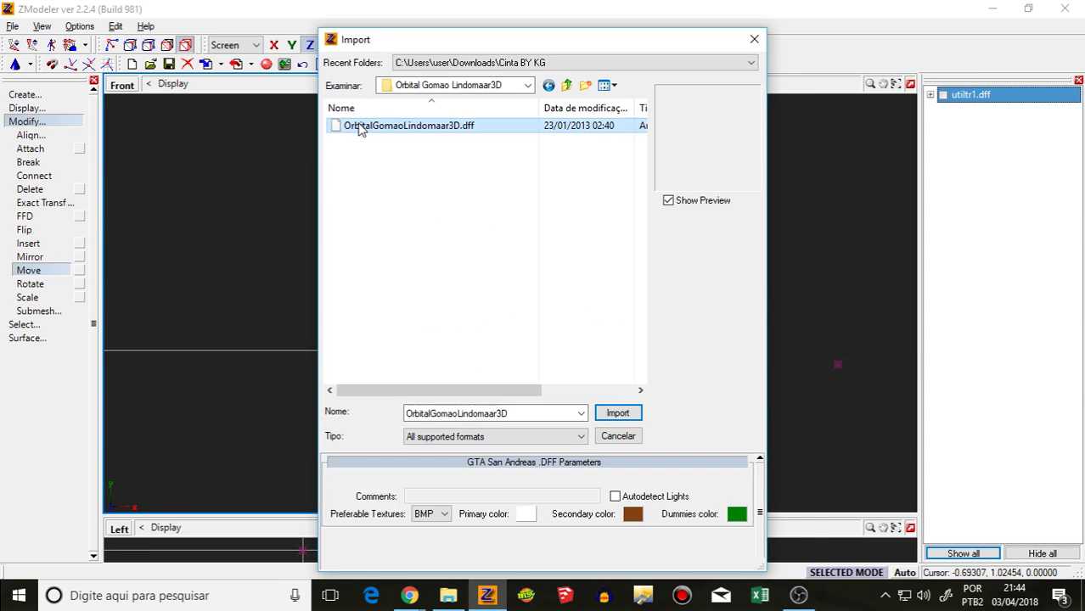
{"action": "double_click", "coordinate": [358, 126]}
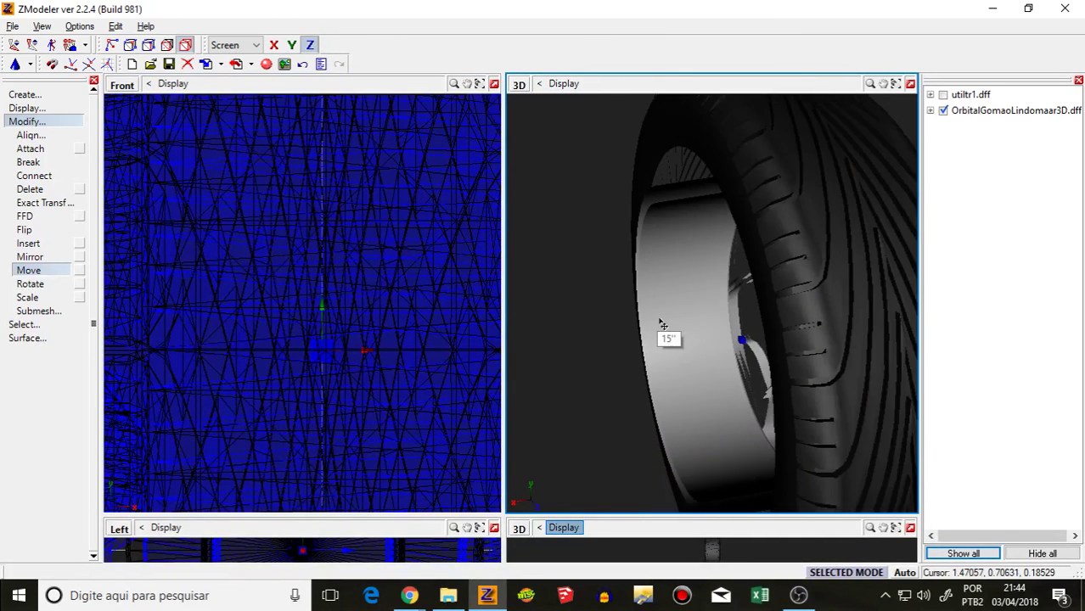
Step: Switch the Front viewport to the Left view to show the imported wheel face-on
{"action": "left_click", "coordinate": [30, 283]}
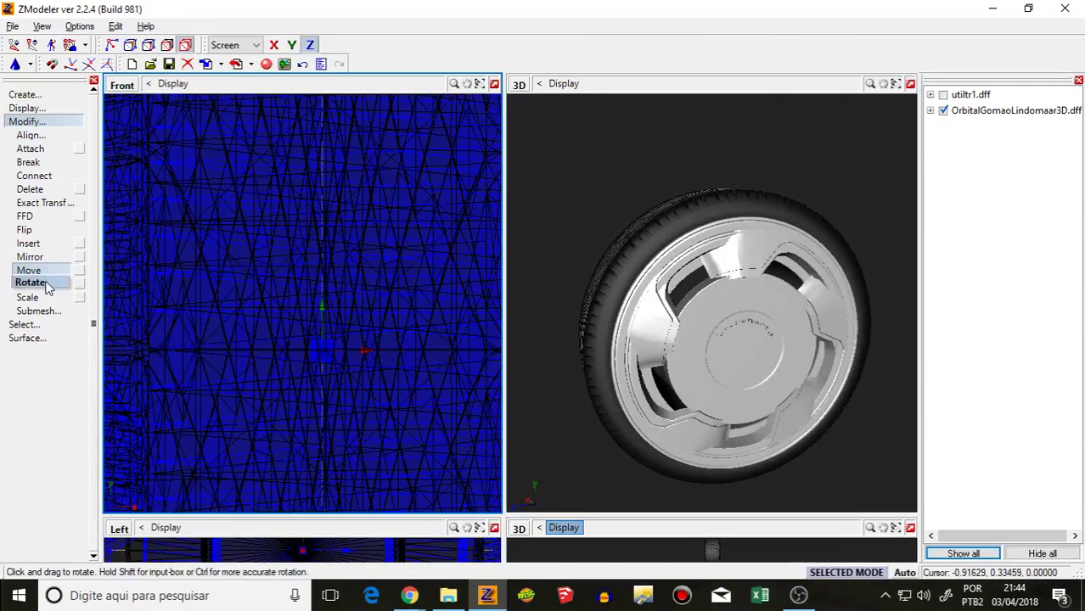
{"action": "left_click", "coordinate": [49, 287]}
{"action": "left_click", "coordinate": [123, 85]}
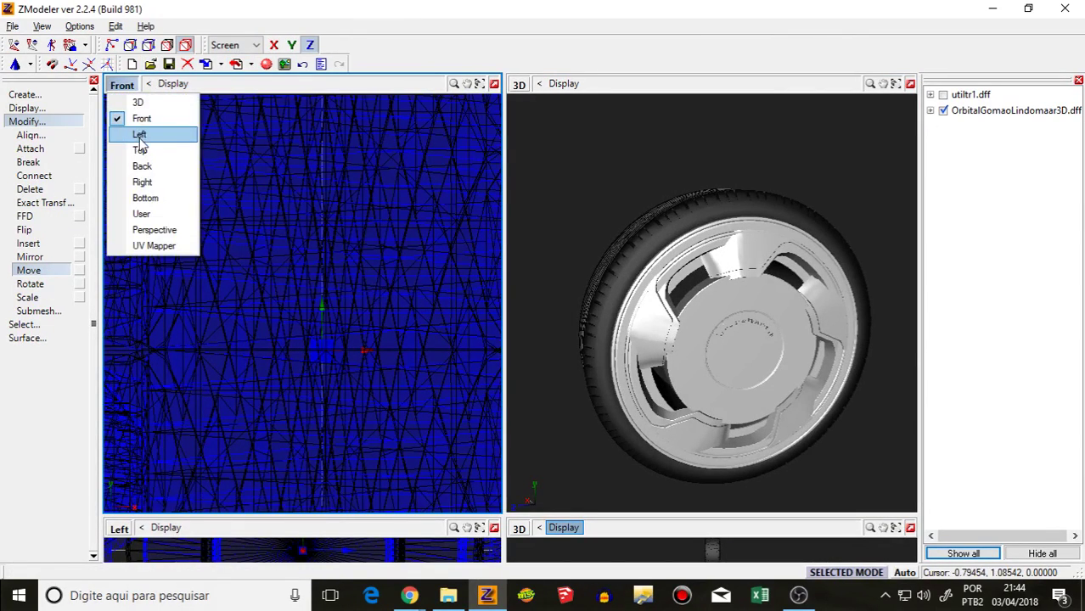
{"action": "left_click", "coordinate": [141, 134]}
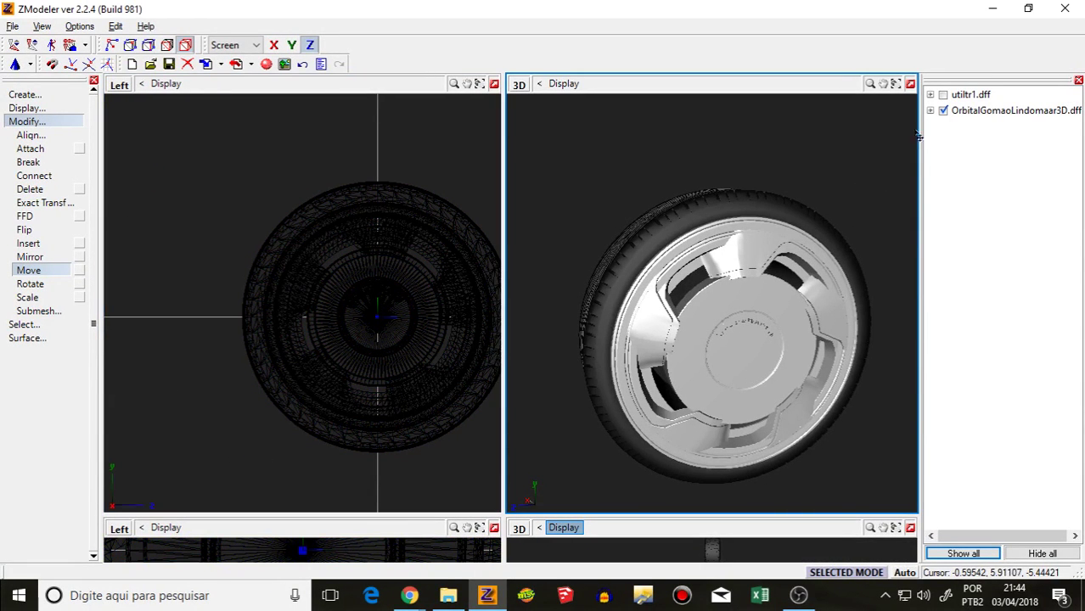
Step: Take the 17'' and 15'' wheels out of the OrbitalGomaoLindomaar3D.dff node to the top level and delete that node
{"action": "left_click", "coordinate": [931, 111]}
{"action": "left_click", "coordinate": [957, 127]}
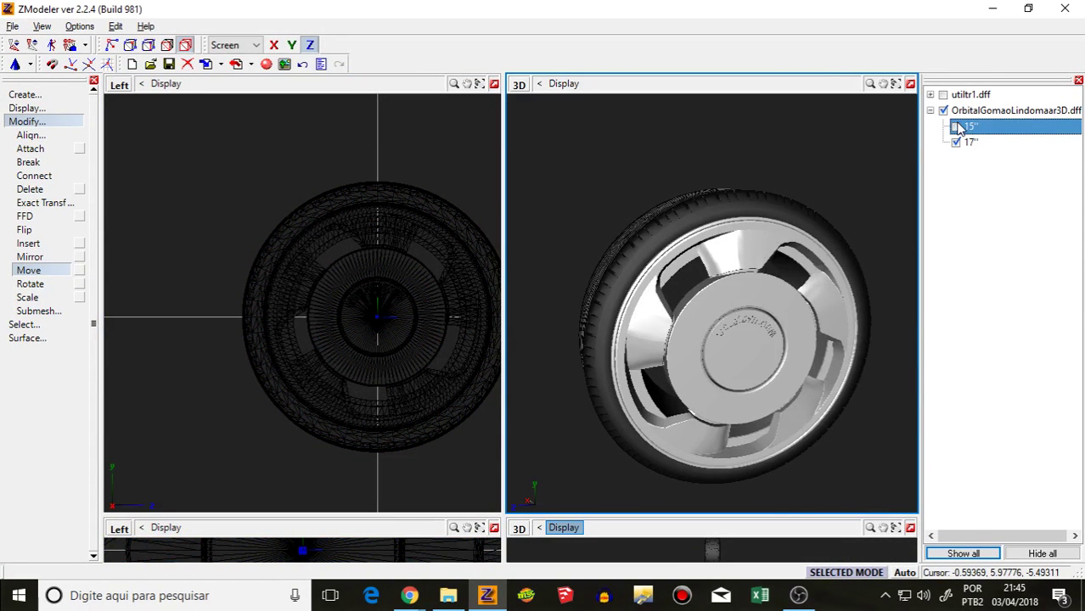
{"action": "left_click", "coordinate": [957, 126]}
{"action": "left_click", "coordinate": [957, 126]}
{"action": "left_click_drag", "start_coordinate": [975, 141], "coordinate": [965, 174]}
{"action": "left_click", "coordinate": [978, 126]}
{"action": "left_click_drag", "start_coordinate": [981, 133], "coordinate": [944, 108]}
{"action": "right_click", "coordinate": [965, 109]}
{"action": "left_click", "coordinate": [938, 115]}
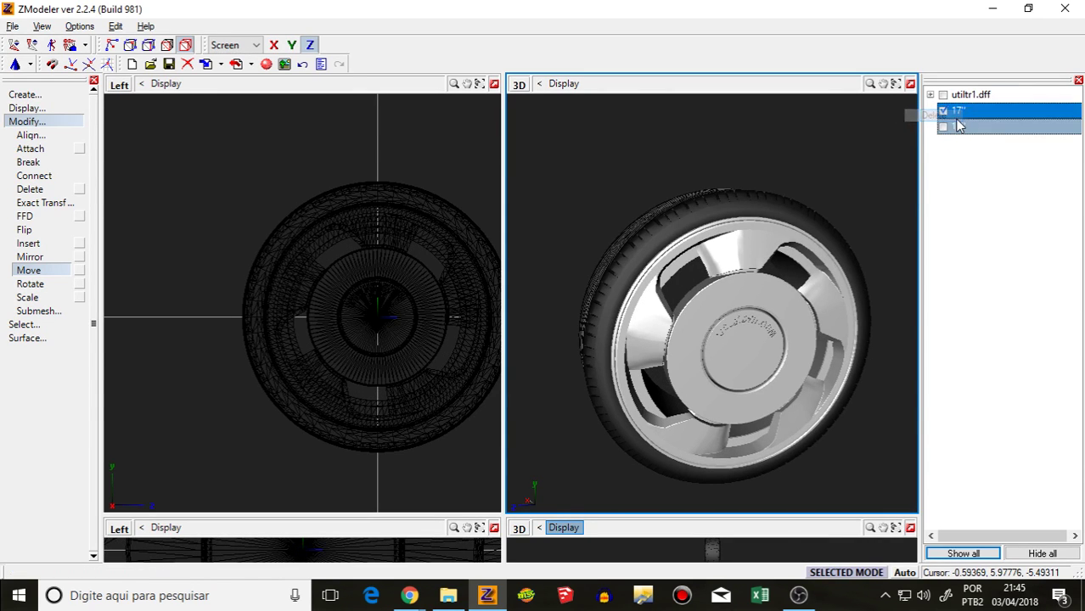
Step: Compare the 17'' and 15'' wheels by toggling their visibility, leaving only the 17'' wheel displayed
{"action": "left_click", "coordinate": [943, 126]}
{"action": "left_click", "coordinate": [944, 126]}
{"action": "left_click", "coordinate": [943, 127]}
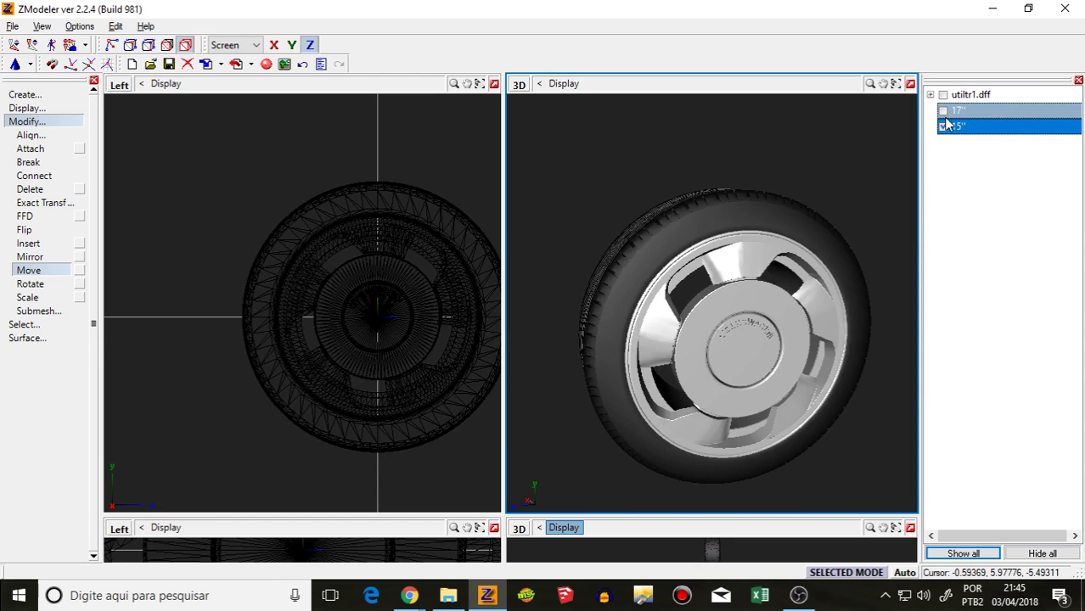
{"action": "left_click", "coordinate": [943, 126]}
{"action": "left_click", "coordinate": [943, 127]}
{"action": "left_click", "coordinate": [944, 126]}
{"action": "left_click", "coordinate": [945, 127]}
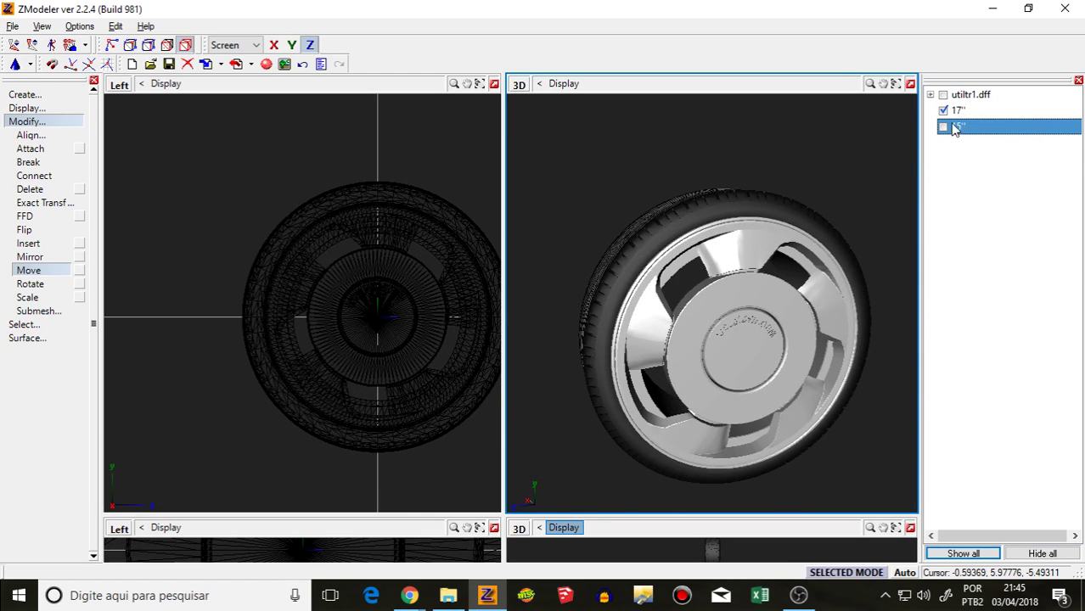
{"action": "right_click", "coordinate": [969, 134]}
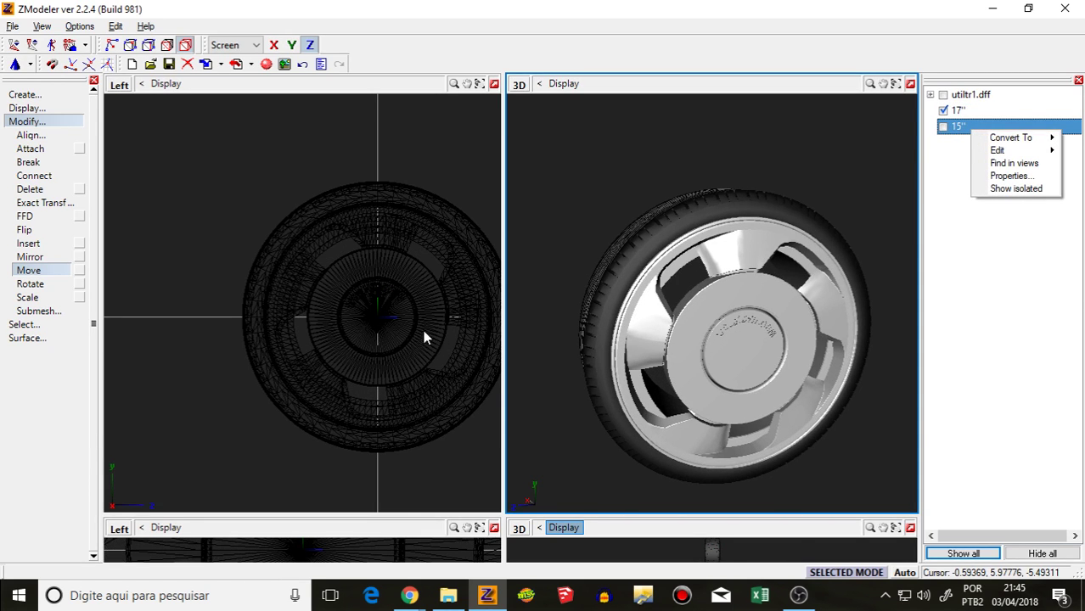
Step: Scale the 17'' wheel's diameter down along X and Y in the Left view, roughly to the trailer's wheel size
{"action": "left_click", "coordinate": [36, 302]}
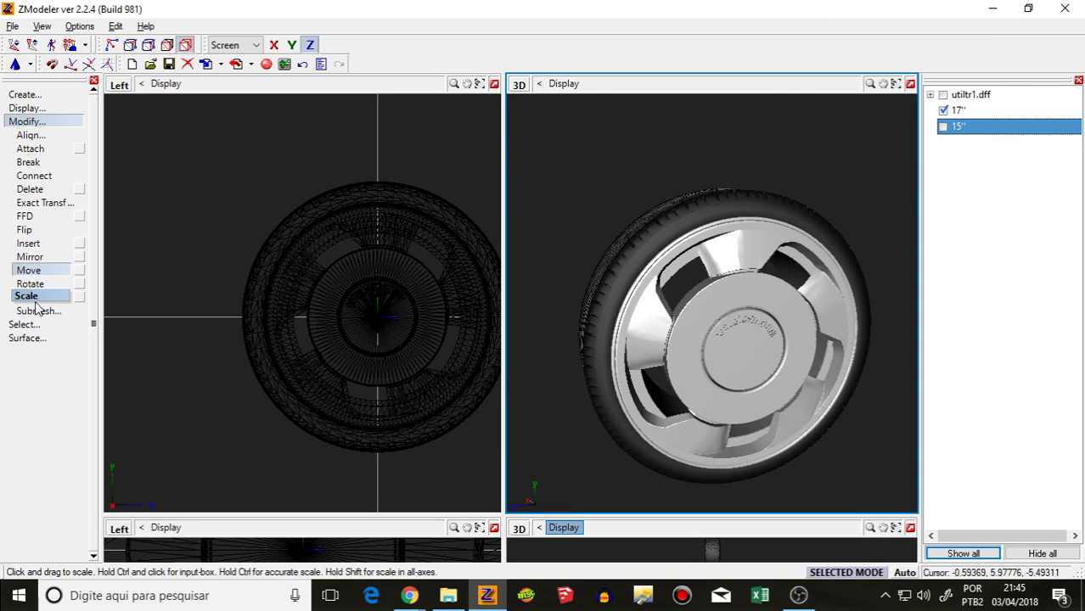
{"action": "left_click", "coordinate": [292, 46]}
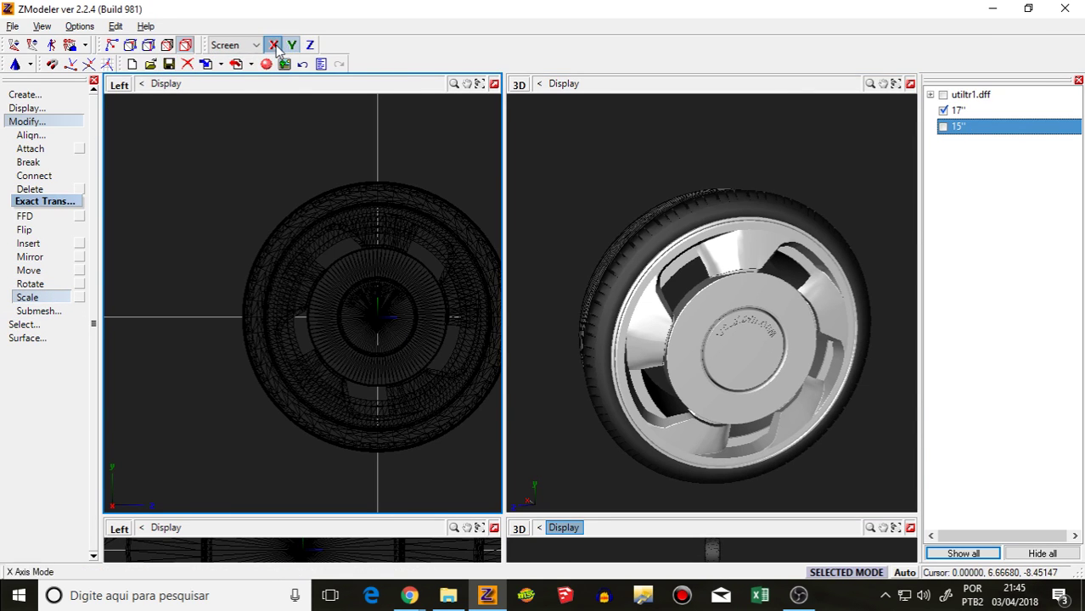
{"action": "left_click_drag", "start_coordinate": [393, 240], "coordinate": [406, 299]}
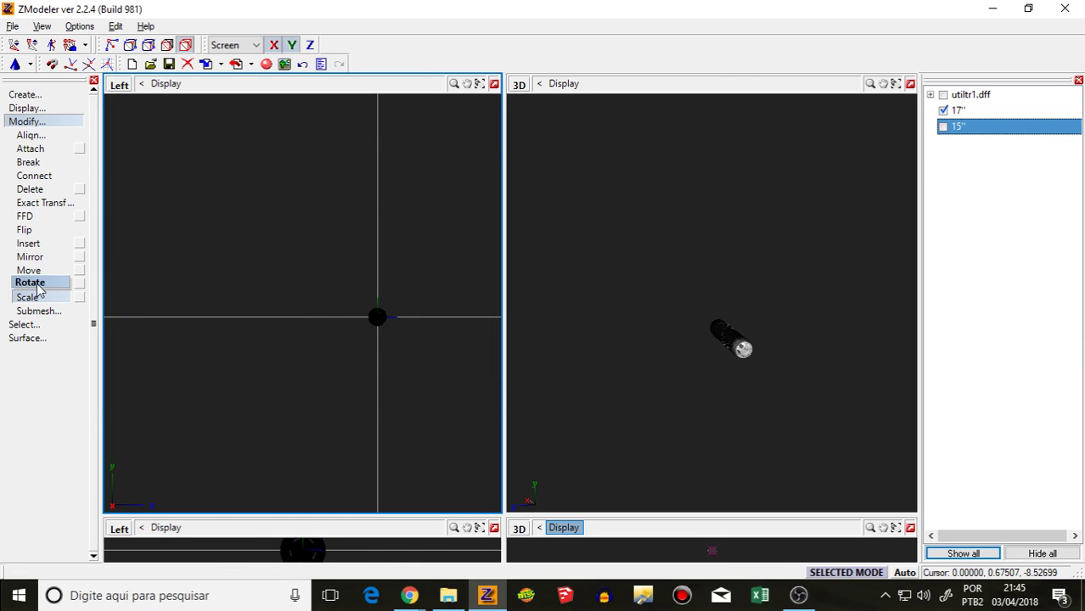
Step: Take wheel_rf out of wheel_rf_dummy in utiltr1.dff to the top level and collapse the model's hierarchy
{"action": "left_click", "coordinate": [931, 94]}
{"action": "left_click", "coordinate": [944, 110]}
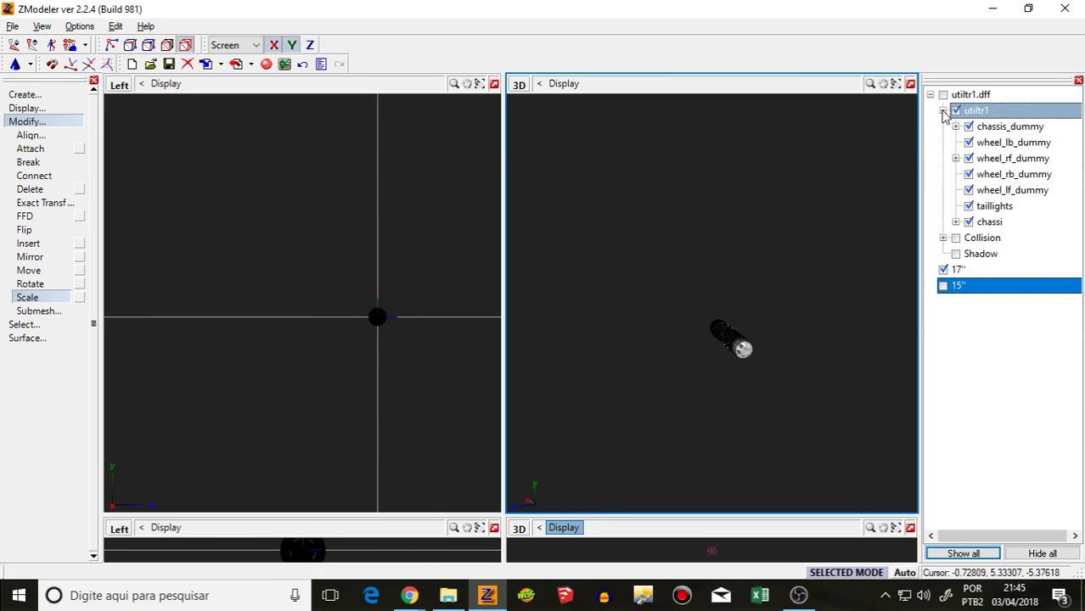
{"action": "left_click", "coordinate": [957, 158]}
{"action": "left_click_drag", "start_coordinate": [1002, 174], "coordinate": [997, 353]}
{"action": "left_click", "coordinate": [932, 95]}
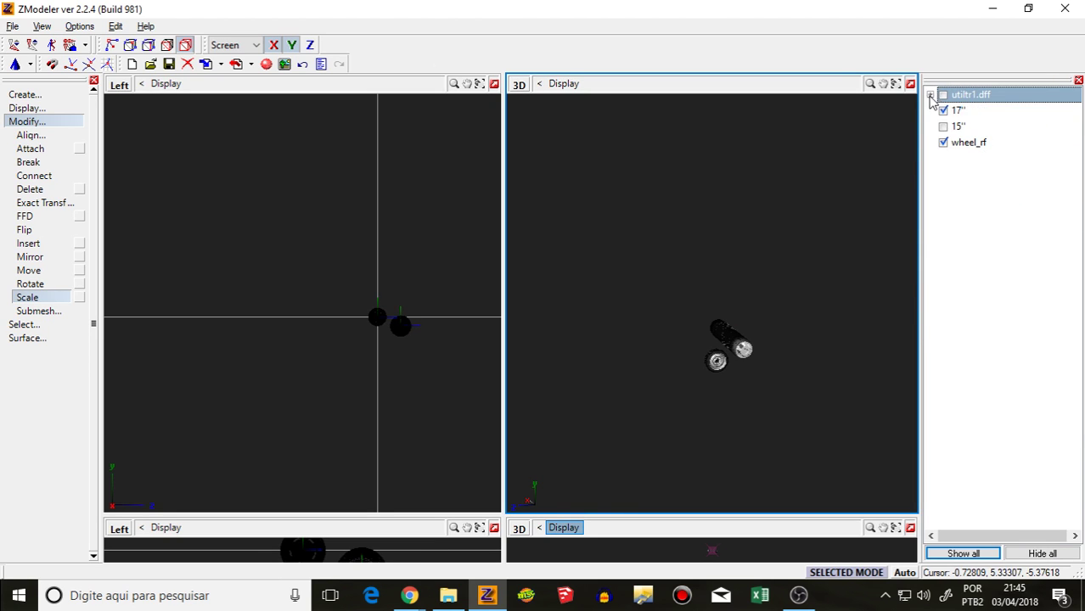
{"action": "left_click", "coordinate": [958, 110]}
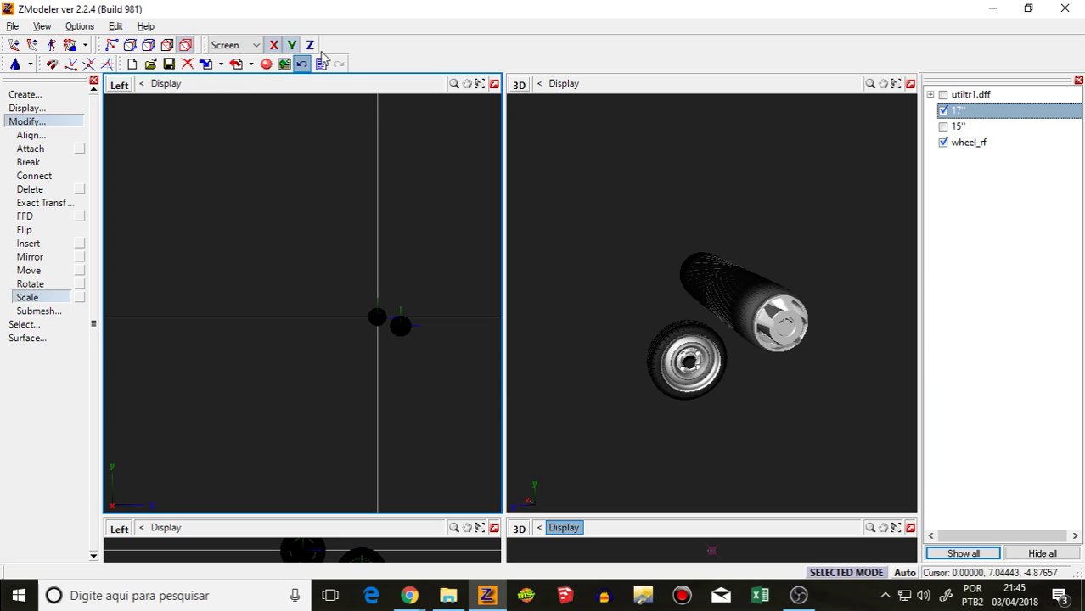
{"action": "left_click_drag", "start_coordinate": [412, 336], "coordinate": [412, 339]}
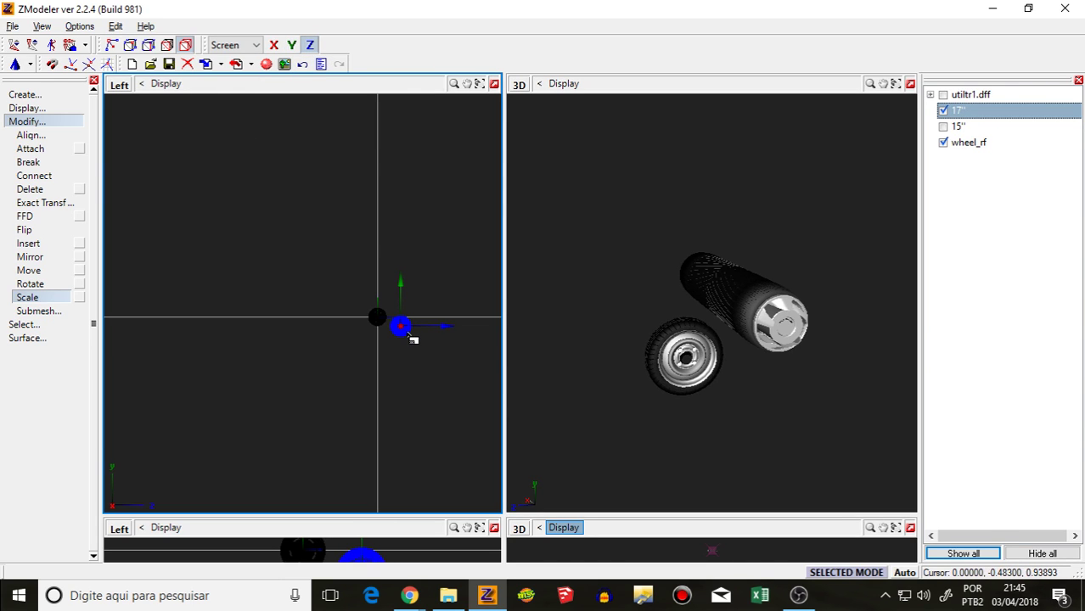
{"action": "left_click", "coordinate": [305, 66]}
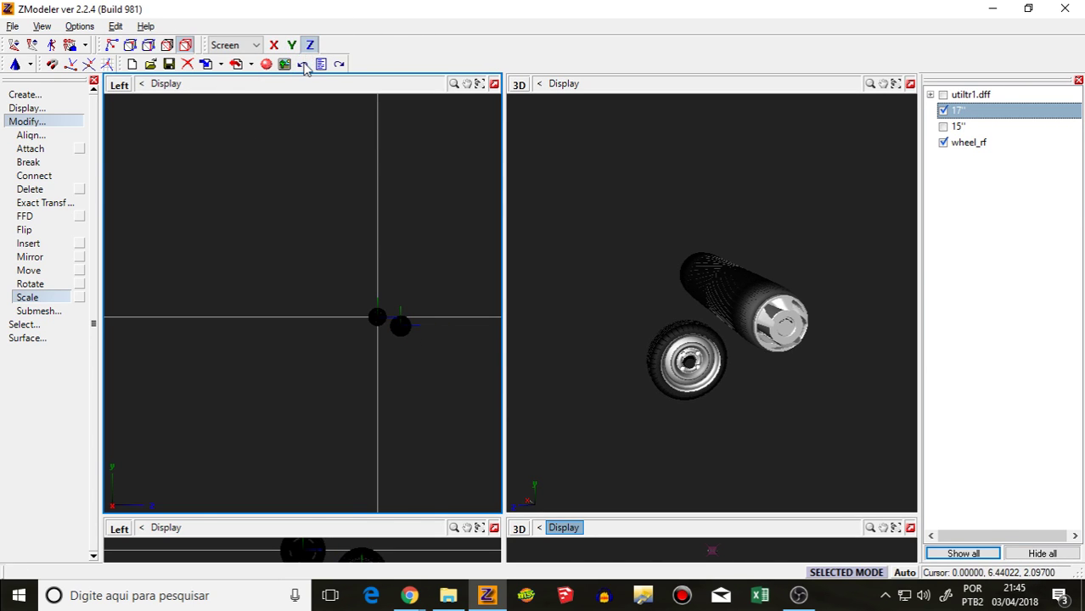
Step: Restrict scaling to the Z axis and save the scene
{"action": "left_click", "coordinate": [311, 46]}
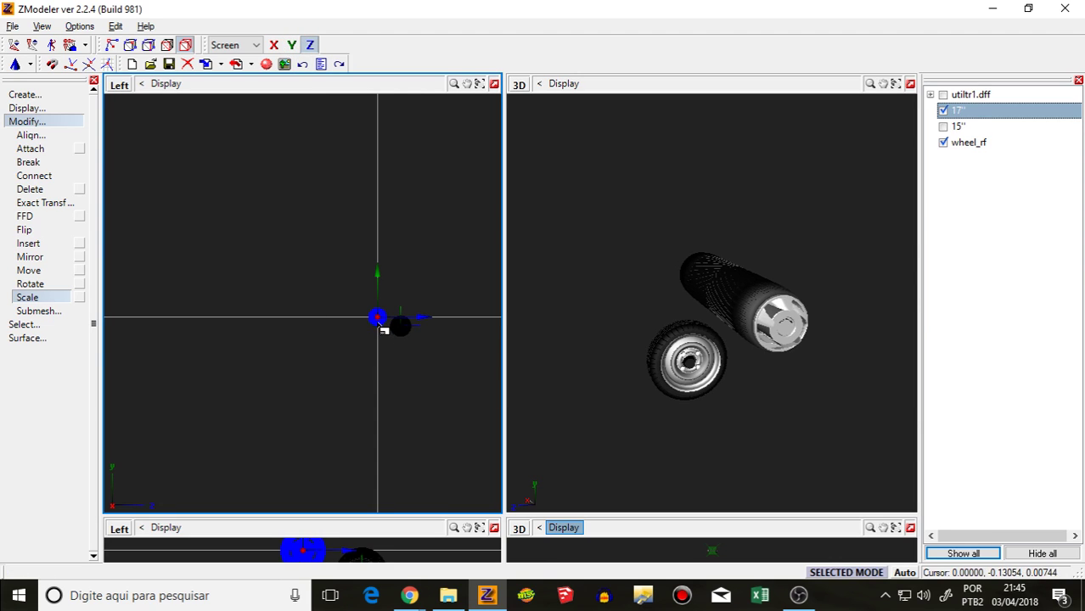
{"action": "key", "text": "ctrl+s"}
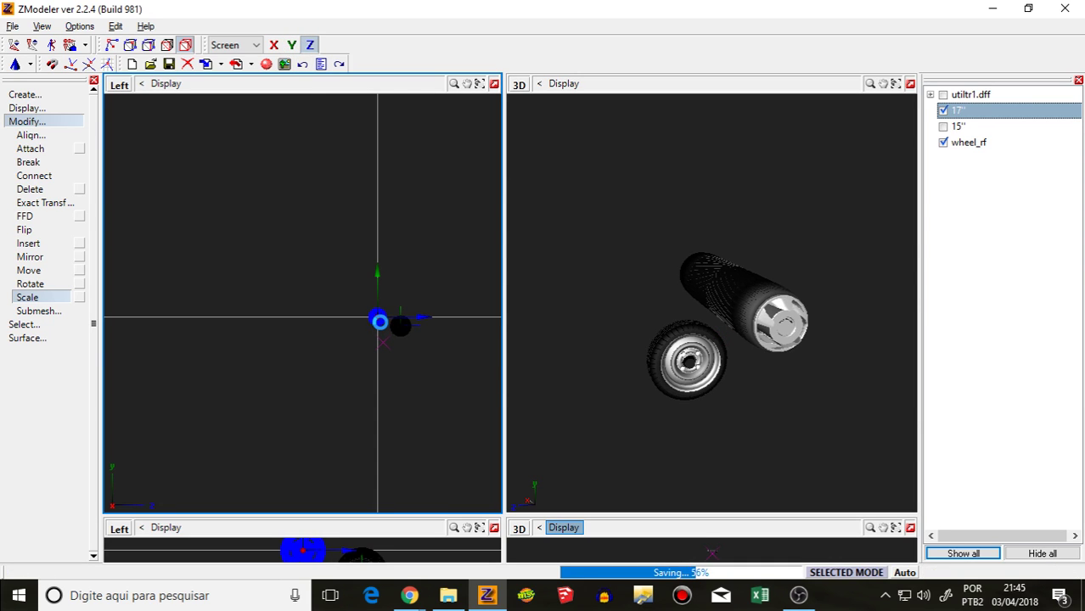
Step: Switch to Chrome, closing the Uber window, and dismiss the post pop-up on Facebook
{"action": "mouse_move", "coordinate": [408, 596]}
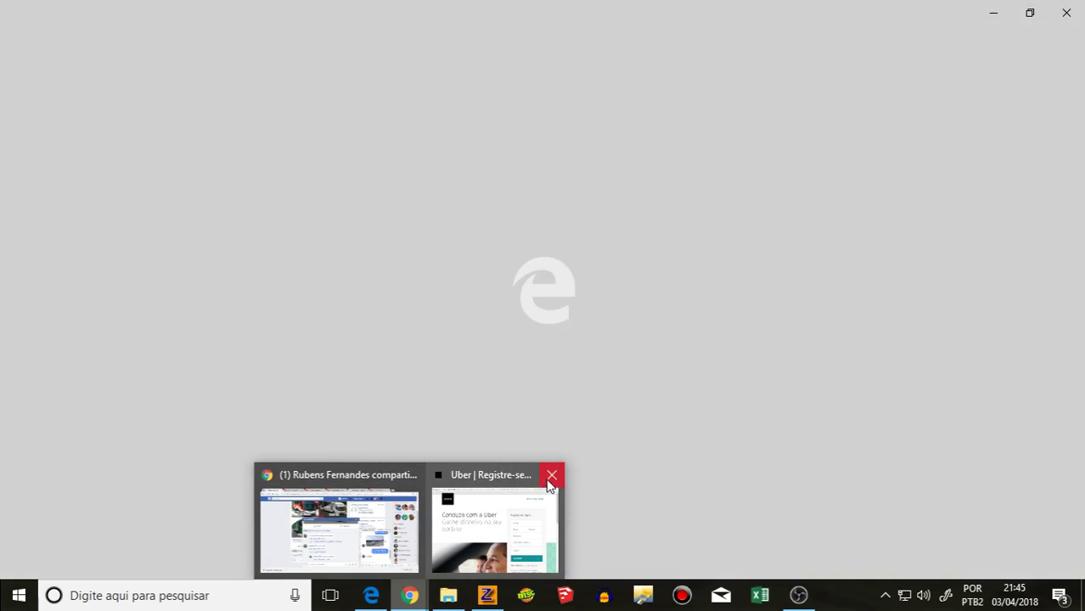
{"action": "left_click", "coordinate": [550, 476]}
{"action": "left_click", "coordinate": [396, 521]}
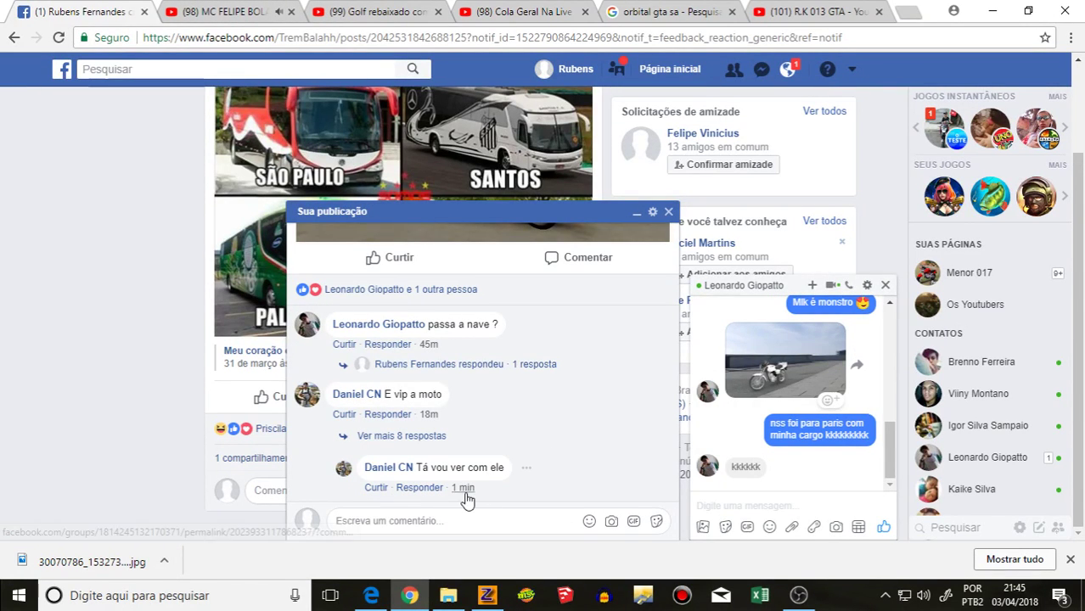
{"action": "left_click", "coordinate": [668, 211]}
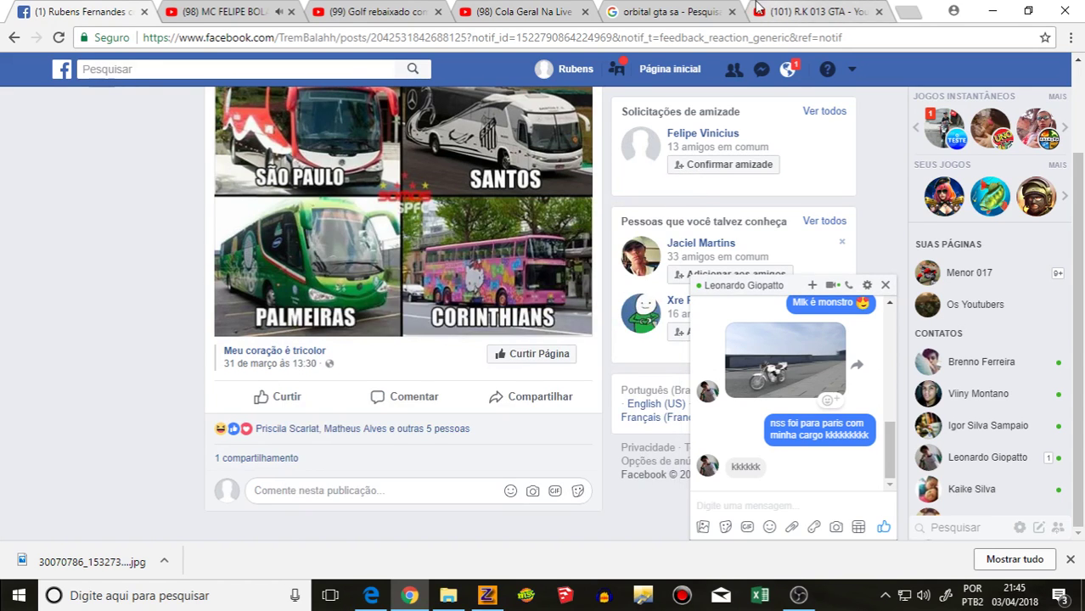
Step: Close the orbital gta sa search tab and look over the R.K 013 GTA channel's videos
{"action": "left_click", "coordinate": [677, 12]}
{"action": "left_click", "coordinate": [732, 12]}
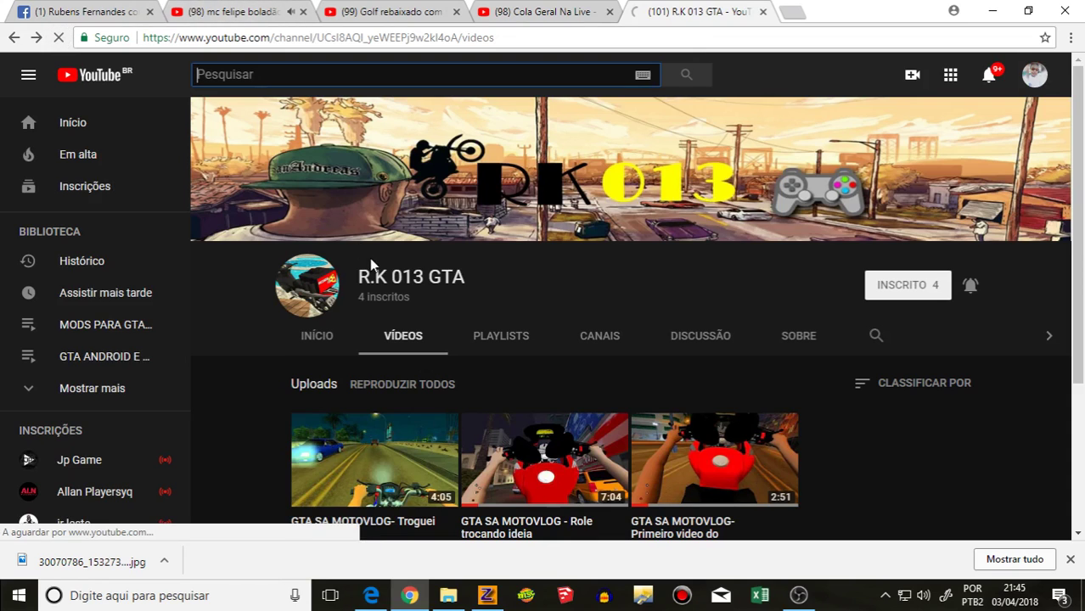
{"action": "scroll", "coordinate": [379, 323], "scroll_direction": "down", "scroll_amount": 3}
{"action": "scroll", "coordinate": [378, 326], "scroll_direction": "up", "scroll_amount": 1}
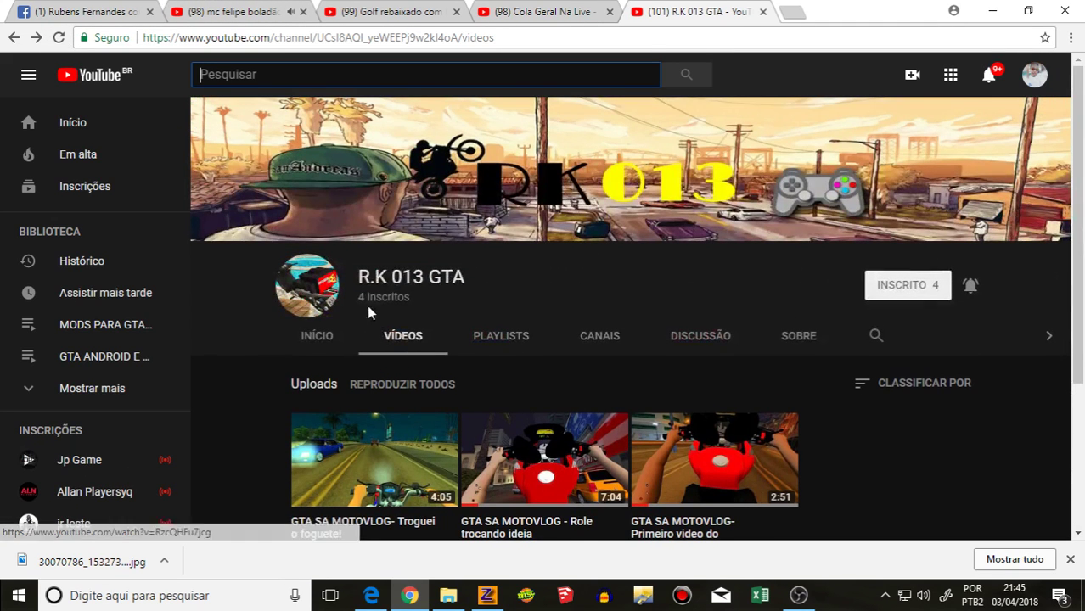
Step: Close the R.K 013 GTA channel tab and send the reply tmjjjj in the Cola Geral Na Live chat
{"action": "left_click", "coordinate": [763, 12]}
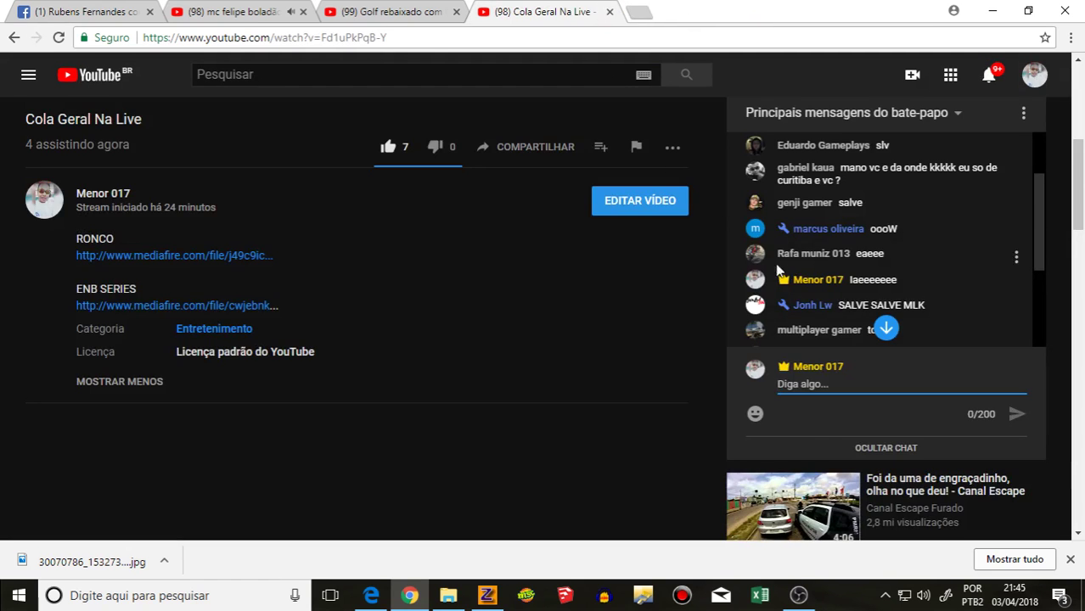
{"action": "left_click", "coordinate": [886, 328]}
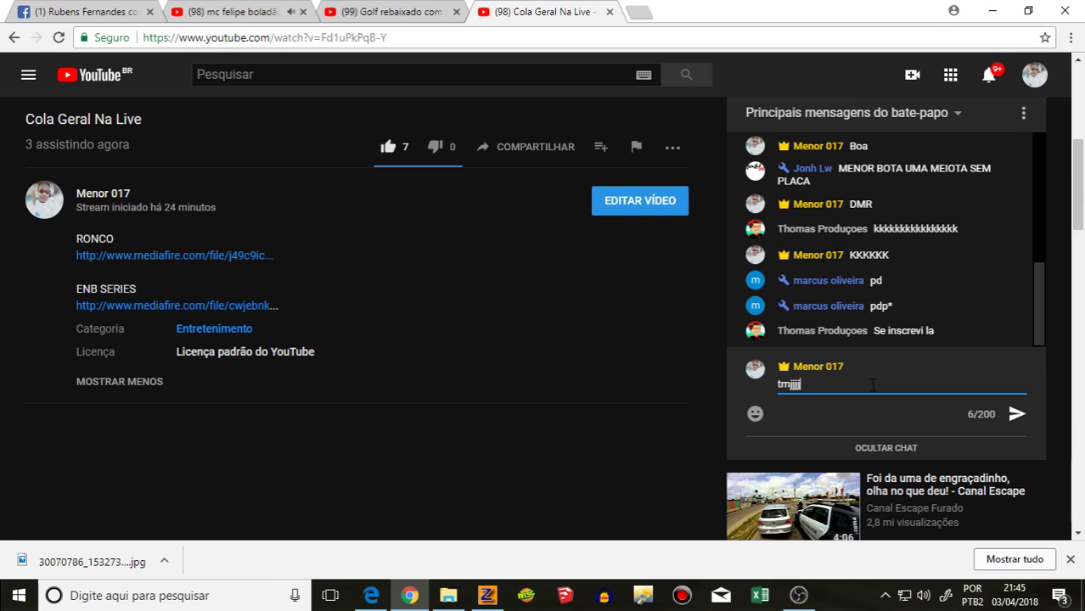
{"action": "key", "text": "Return"}
Step: Start the suggested MC DALESTE - MÃE DE TRAFICANTE video from the mc felipe boladão page
{"action": "left_click", "coordinate": [378, 11]}
{"action": "left_click", "coordinate": [197, 10]}
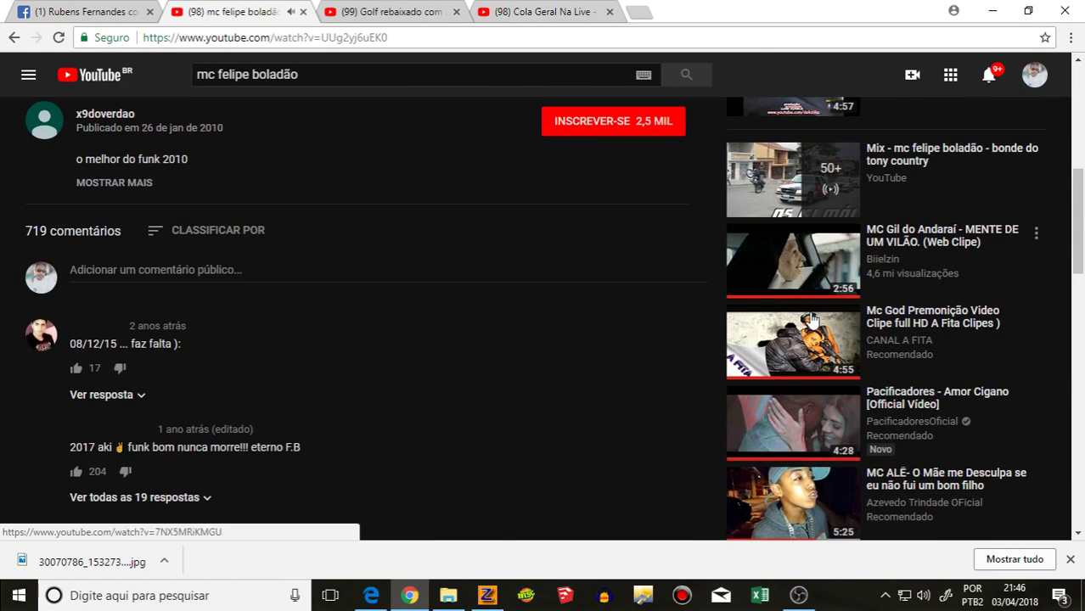
{"action": "scroll", "coordinate": [803, 268], "scroll_direction": "up", "scroll_amount": 1}
{"action": "left_click", "coordinate": [797, 259]}
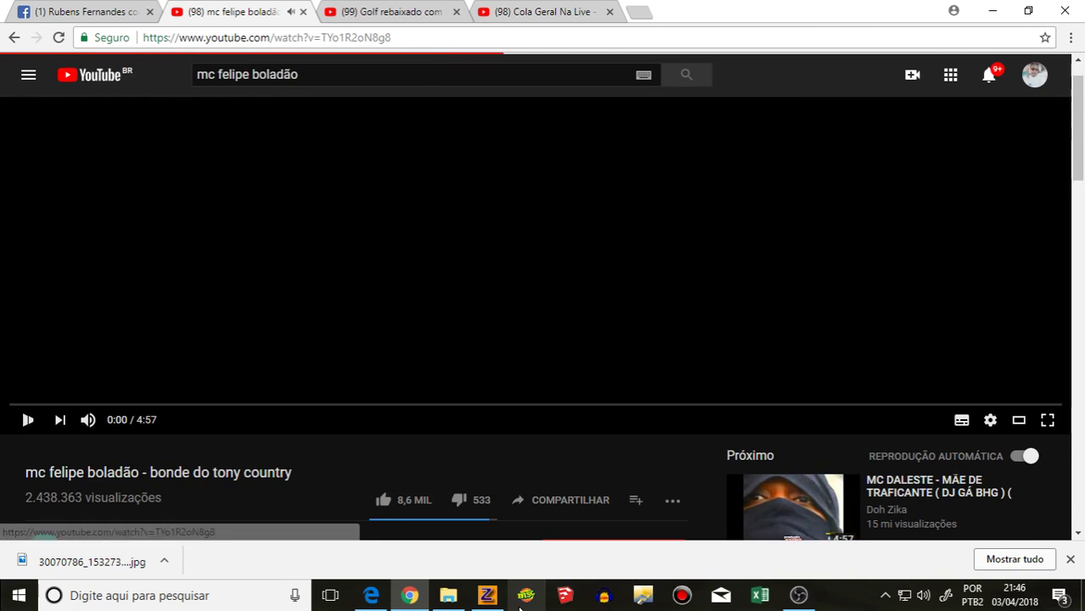
Step: Switch to ZModeler and scale the 17'' wheel along Z, narrowing it to about the width of wheel_rf
{"action": "left_click", "coordinate": [487, 595]}
{"action": "scroll", "coordinate": [739, 296], "scroll_direction": "up", "scroll_amount": 4}
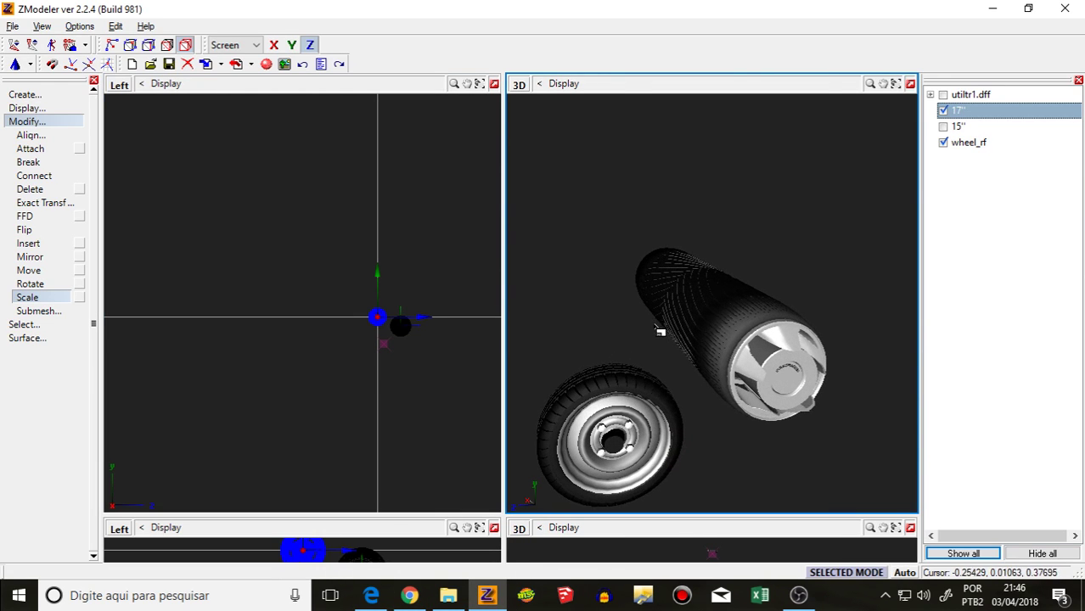
{"action": "left_click", "coordinate": [376, 337]}
{"action": "left_click_drag", "start_coordinate": [380, 329], "coordinate": [401, 393]}
{"action": "middle_click_drag", "start_coordinate": [605, 366], "coordinate": [661, 361]}
{"action": "left_click", "coordinate": [385, 321]}
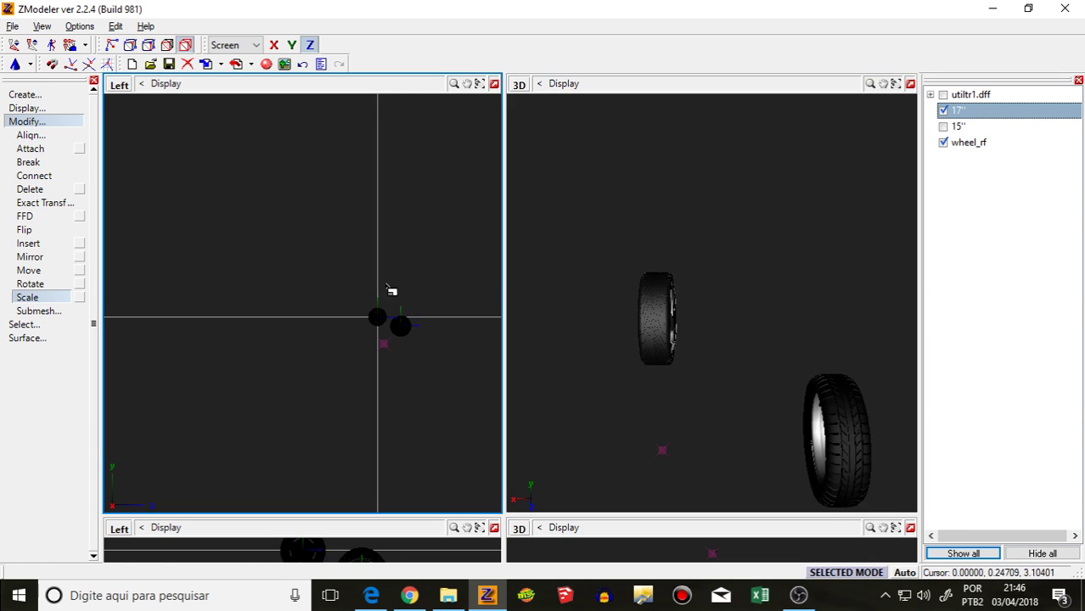
Step: Move the 17'' wheel along X and Y in the Left view so it is centred on wheel_rf
{"action": "left_click", "coordinate": [45, 270]}
{"action": "left_click", "coordinate": [292, 45]}
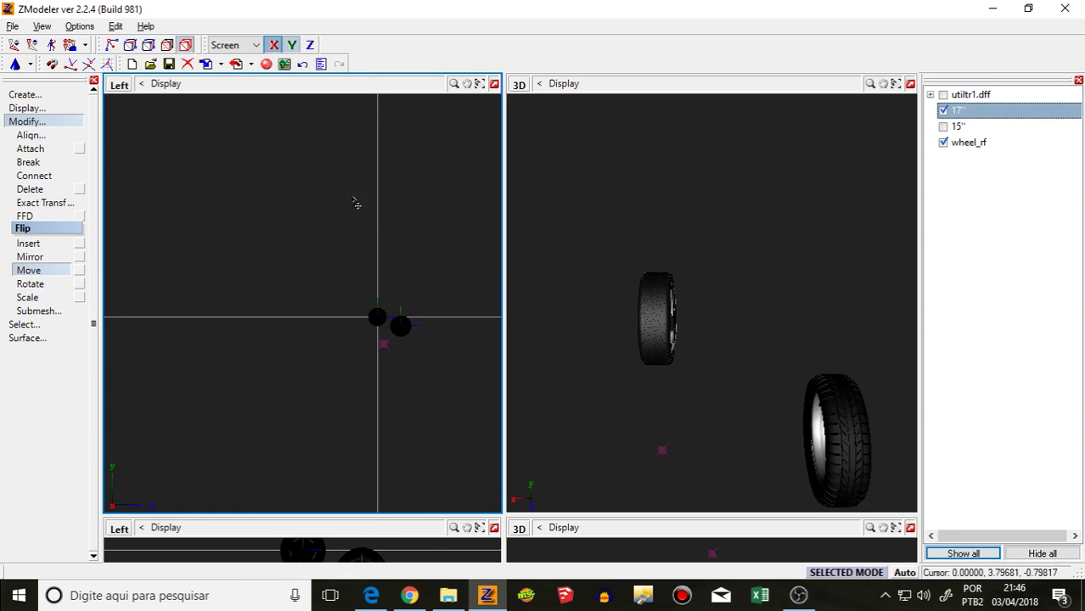
{"action": "left_click_drag", "start_coordinate": [389, 327], "coordinate": [409, 337]}
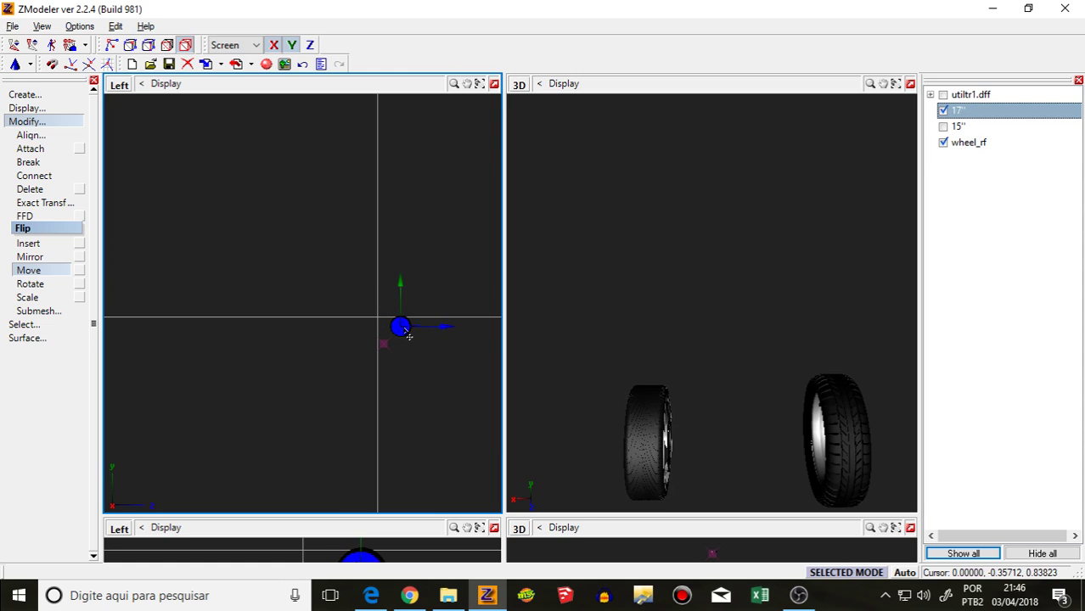
Step: Scale the 17'' wheel up along X and Y in the Left view towards the diameter of wheel_rf
{"action": "scroll", "coordinate": [406, 336], "scroll_direction": "up", "scroll_amount": 5}
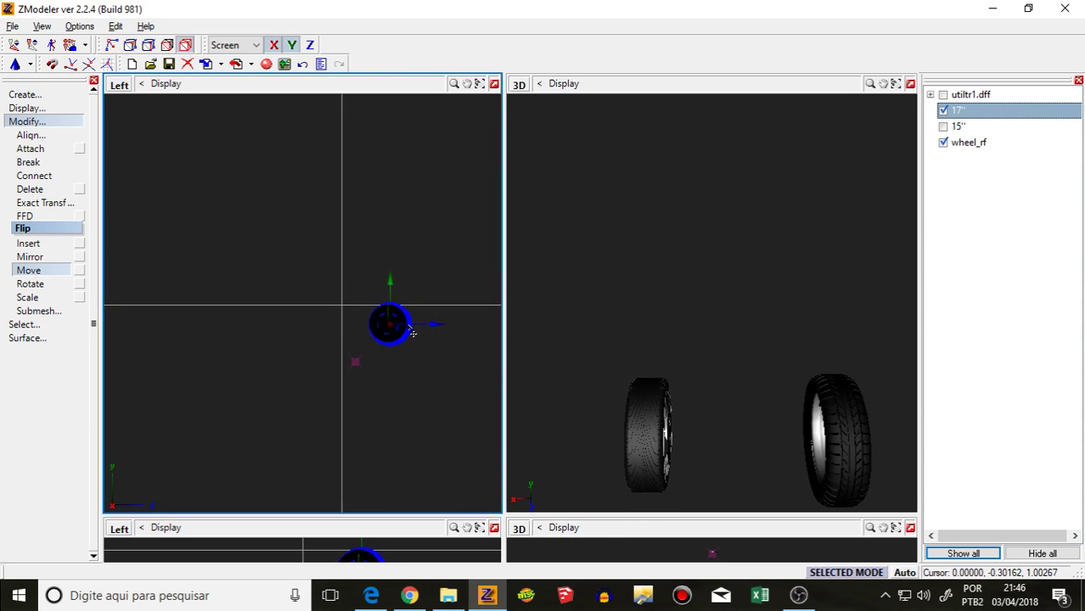
{"action": "scroll", "coordinate": [387, 336], "scroll_direction": "up", "scroll_amount": 3}
{"action": "left_click_drag", "start_coordinate": [391, 334], "coordinate": [393, 336]}
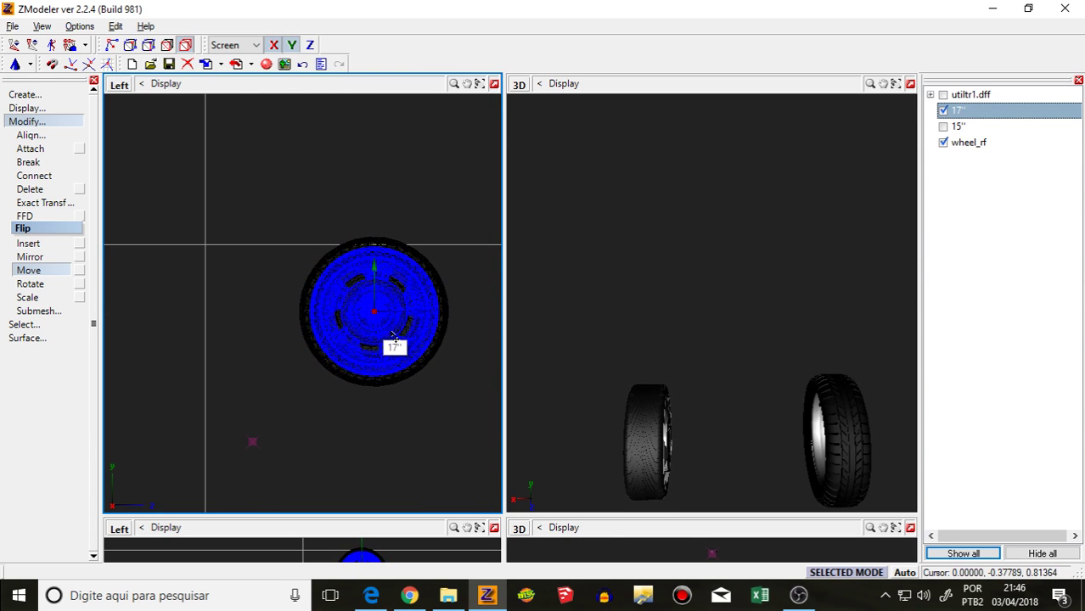
{"action": "left_click", "coordinate": [65, 285]}
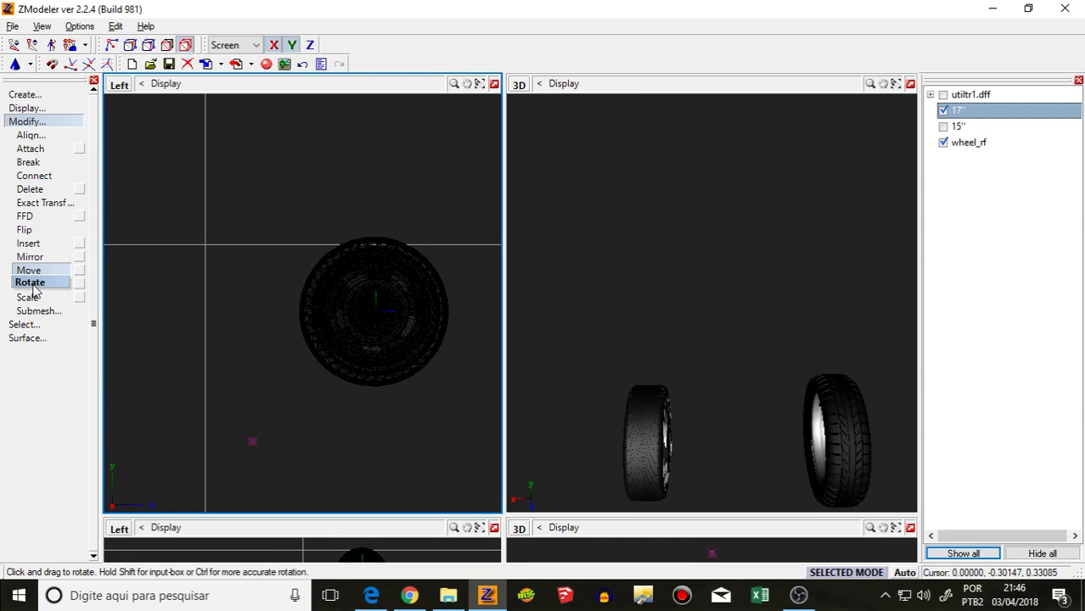
{"action": "left_click", "coordinate": [67, 298]}
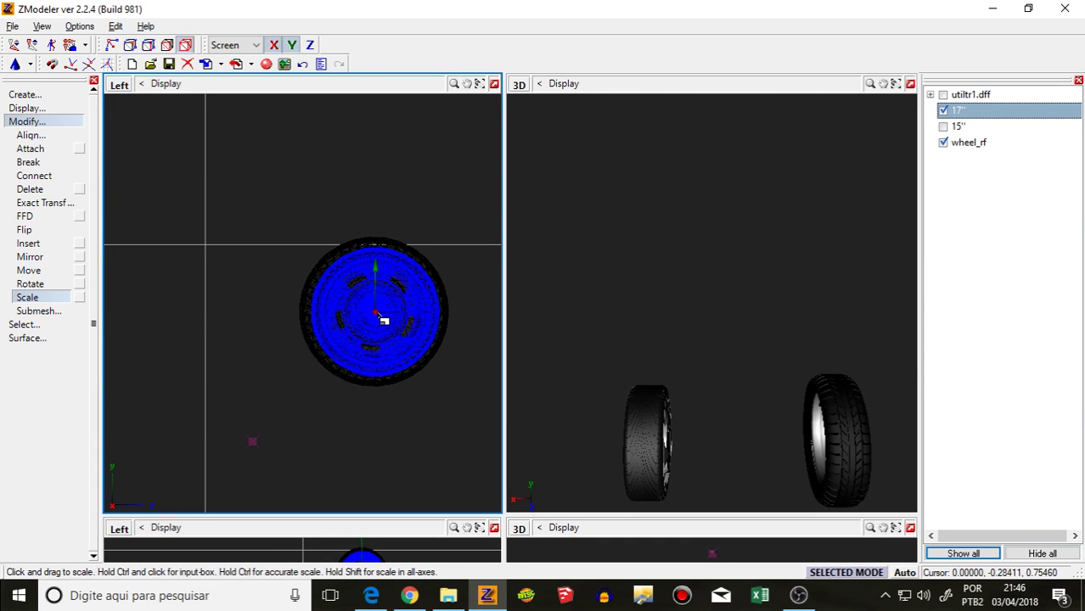
{"action": "left_click_drag", "start_coordinate": [383, 320], "coordinate": [412, 242]}
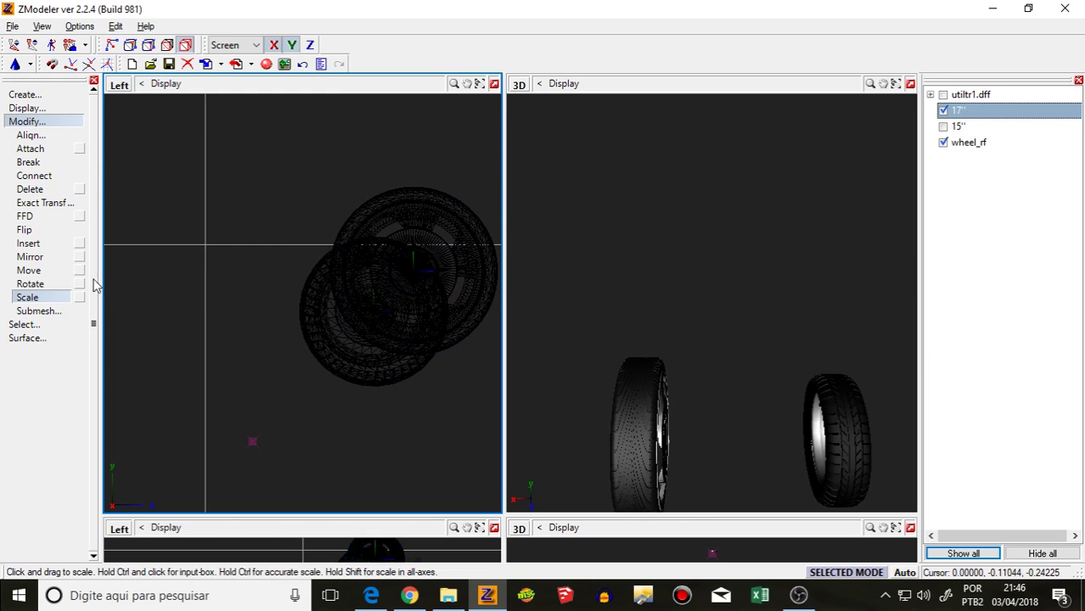
Step: Recentre the 17'' wheel on wheel_rf and fine-tune its X and Y scale to match that tyre's diameter
{"action": "left_click", "coordinate": [30, 270]}
{"action": "left_click_drag", "start_coordinate": [450, 333], "coordinate": [420, 360]}
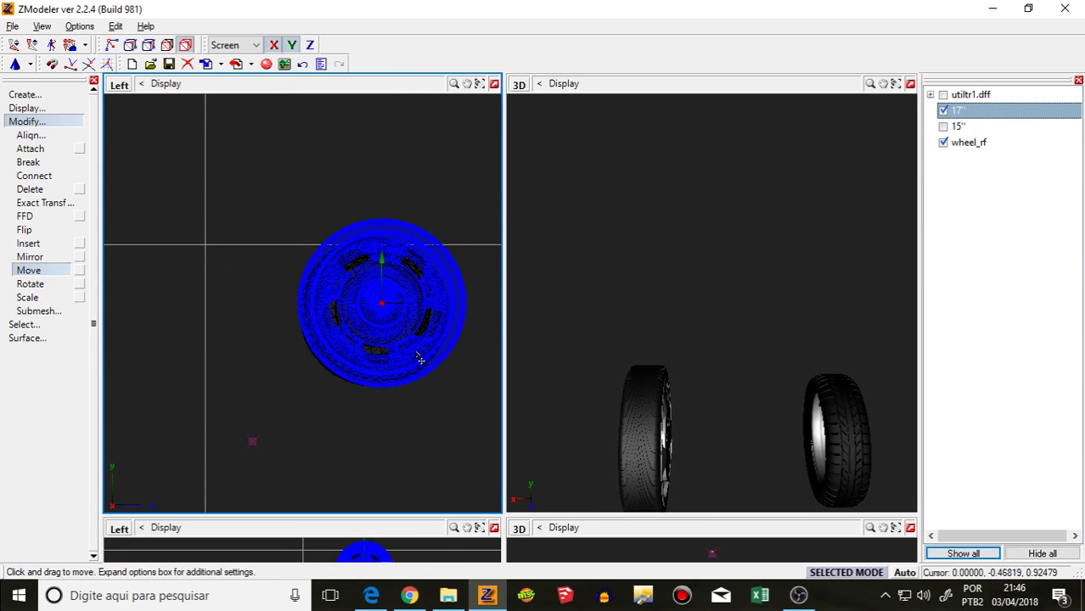
{"action": "scroll", "coordinate": [416, 358], "scroll_direction": "up", "scroll_amount": 3}
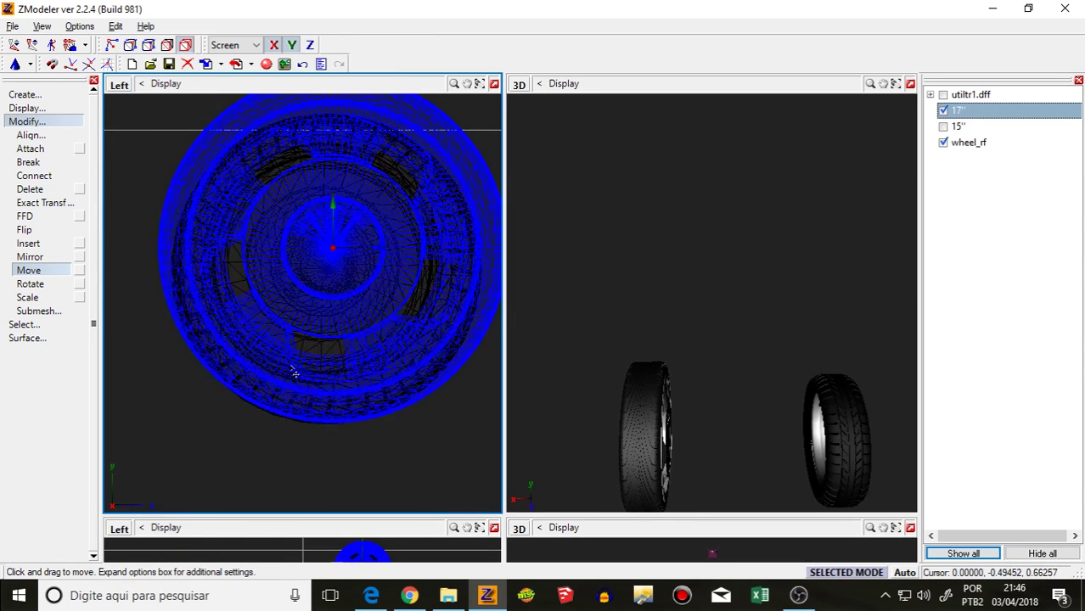
{"action": "left_click_drag", "start_coordinate": [455, 280], "coordinate": [155, 332]}
{"action": "left_click", "coordinate": [24, 271]}
{"action": "left_click_drag", "start_coordinate": [332, 309], "coordinate": [348, 310]}
{"action": "left_click", "coordinate": [29, 296]}
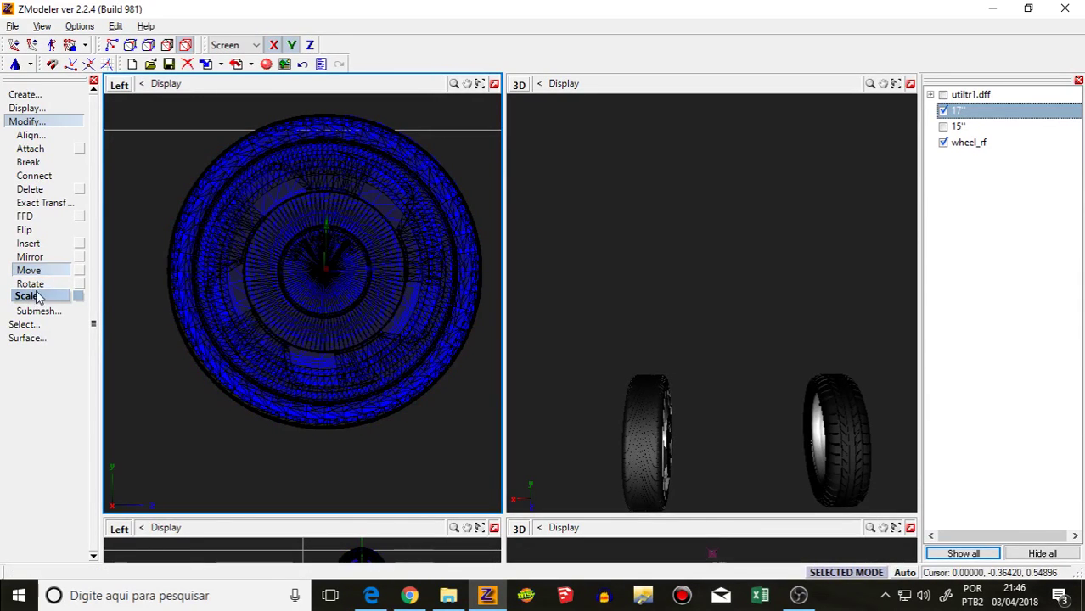
{"action": "left_click_drag", "start_coordinate": [370, 299], "coordinate": [329, 313]}
{"action": "left_click", "coordinate": [29, 270]}
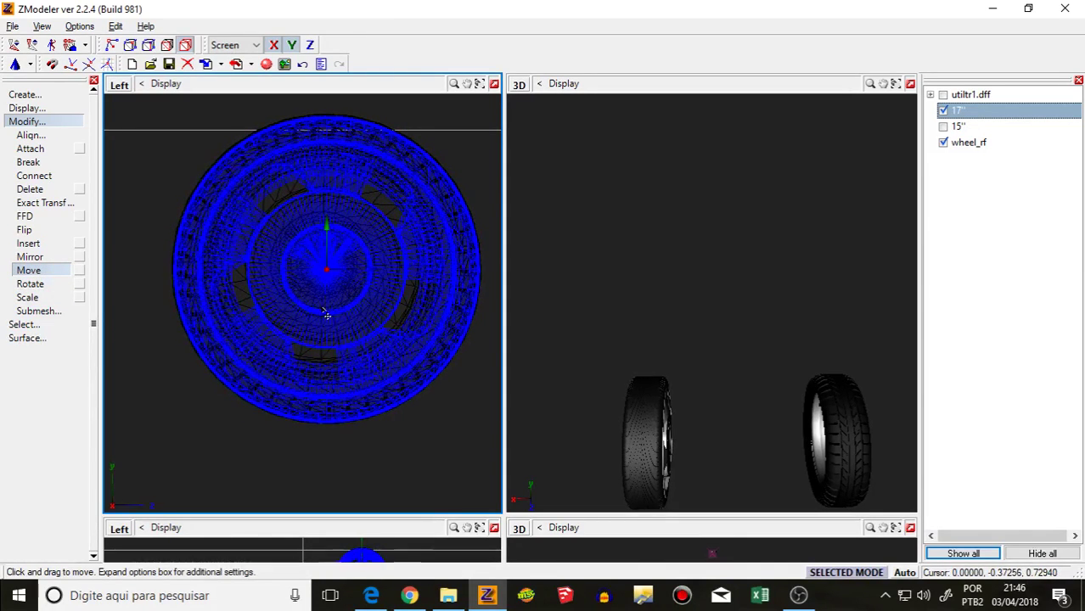
Step: Restrict movement to the Z axis and slide the 17'' wheel sideways onto wheel_rf
{"action": "middle_click_drag", "start_coordinate": [715, 384], "coordinate": [673, 369]}
{"action": "left_click", "coordinate": [973, 142]}
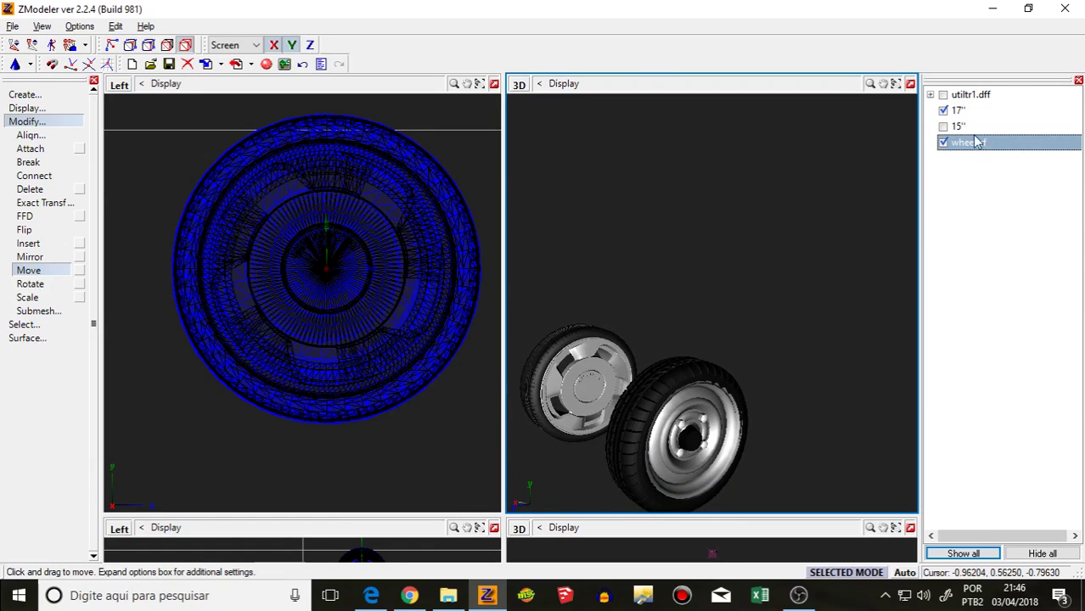
{"action": "left_click", "coordinate": [310, 45]}
{"action": "left_click_drag", "start_coordinate": [356, 253], "coordinate": [739, 427]}
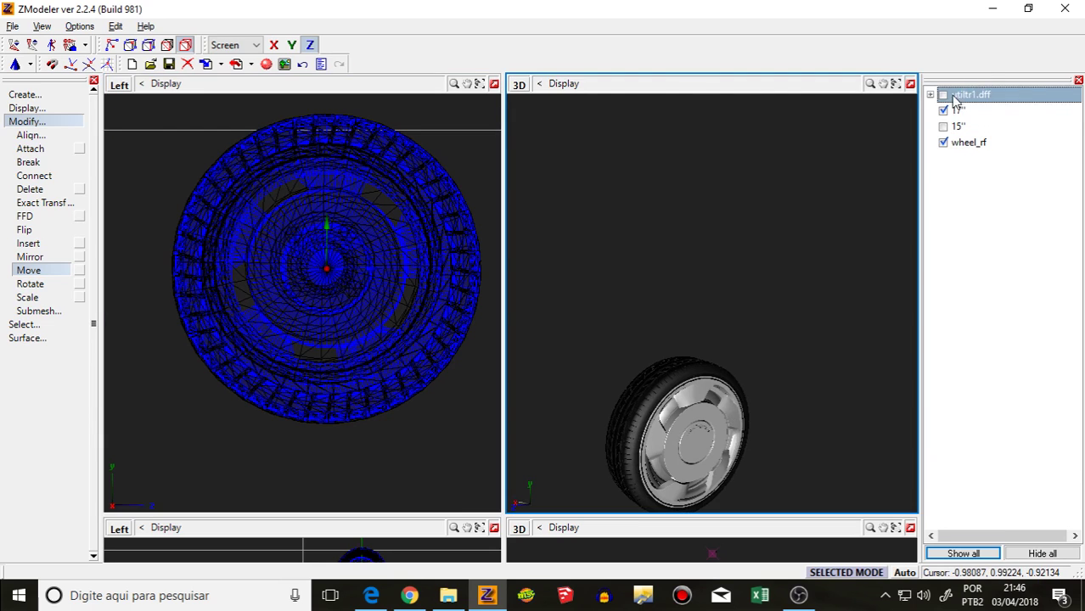
Step: Hide wheel_rf and show utiltr1.dff to view the 17'' wheel on the trailer
{"action": "left_click", "coordinate": [943, 143]}
{"action": "left_click", "coordinate": [943, 95]}
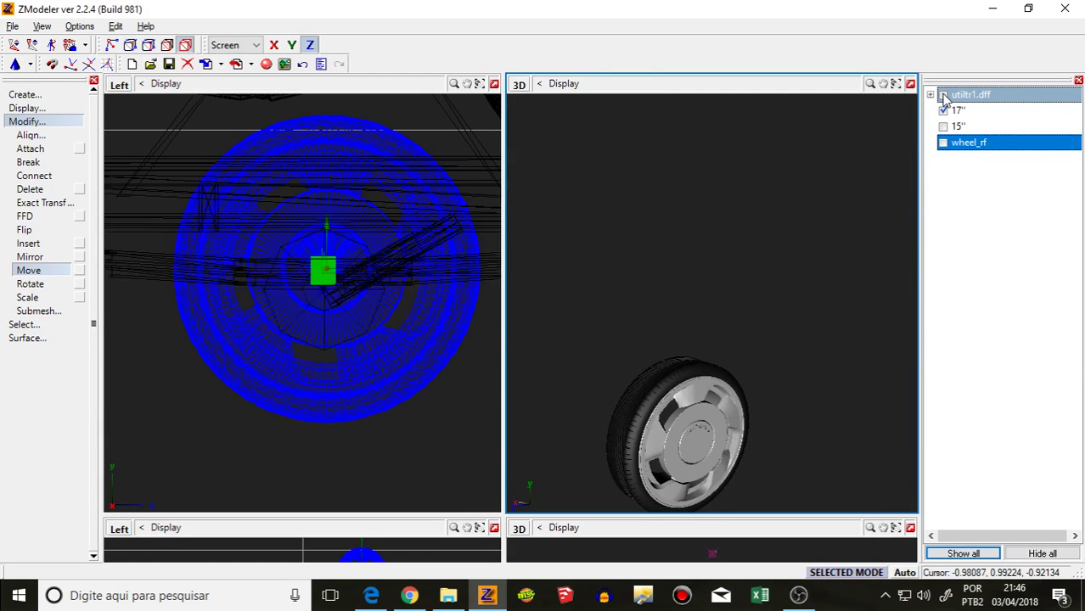
{"action": "middle_click_drag", "start_coordinate": [769, 277], "coordinate": [553, 302]}
{"action": "scroll", "coordinate": [714, 278], "scroll_direction": "down", "scroll_amount": 4}
{"action": "scroll", "coordinate": [627, 310], "scroll_direction": "up", "scroll_amount": 4}
Step: Adjust the 17'' wheel along Z with Move and Scale to fit its position and width beneath the trailer's fender
{"action": "left_click", "coordinate": [394, 296]}
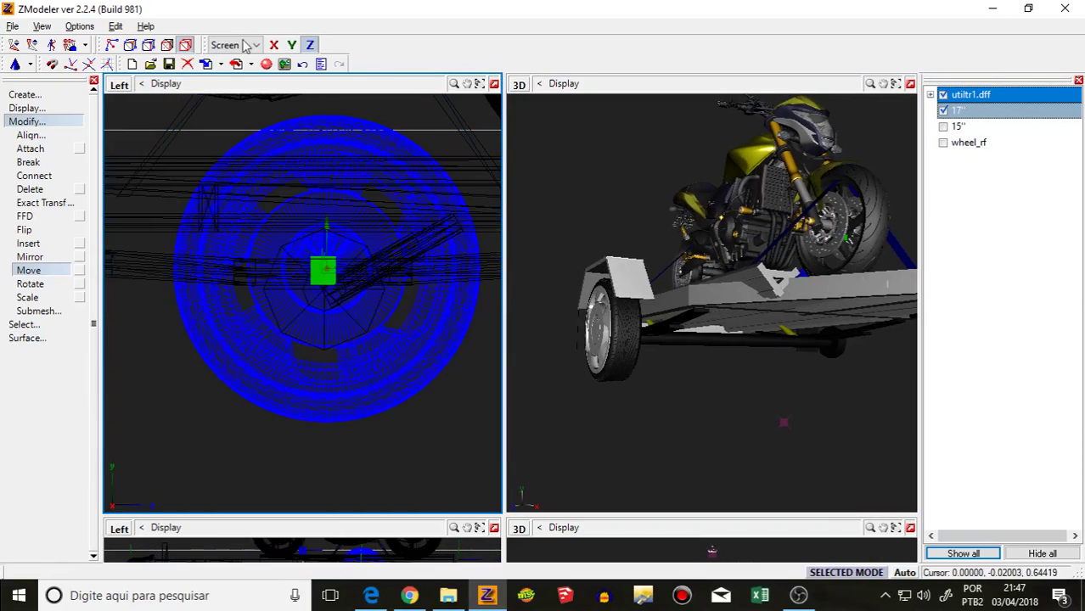
{"action": "left_click", "coordinate": [27, 296]}
{"action": "left_click", "coordinate": [293, 365]}
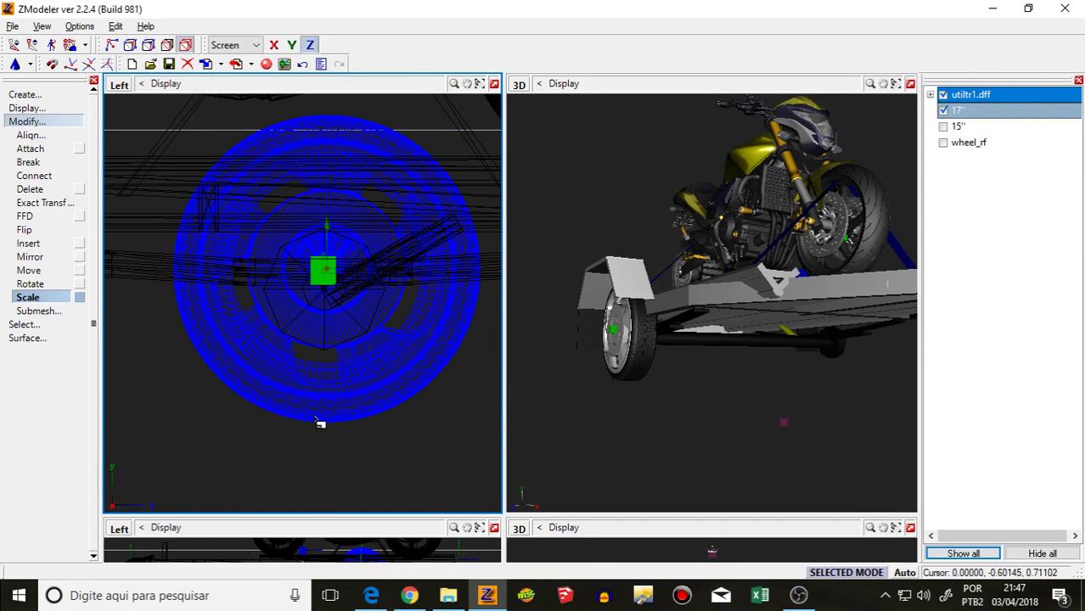
{"action": "middle_click_drag", "start_coordinate": [582, 384], "coordinate": [685, 400]}
{"action": "left_click", "coordinate": [313, 386]}
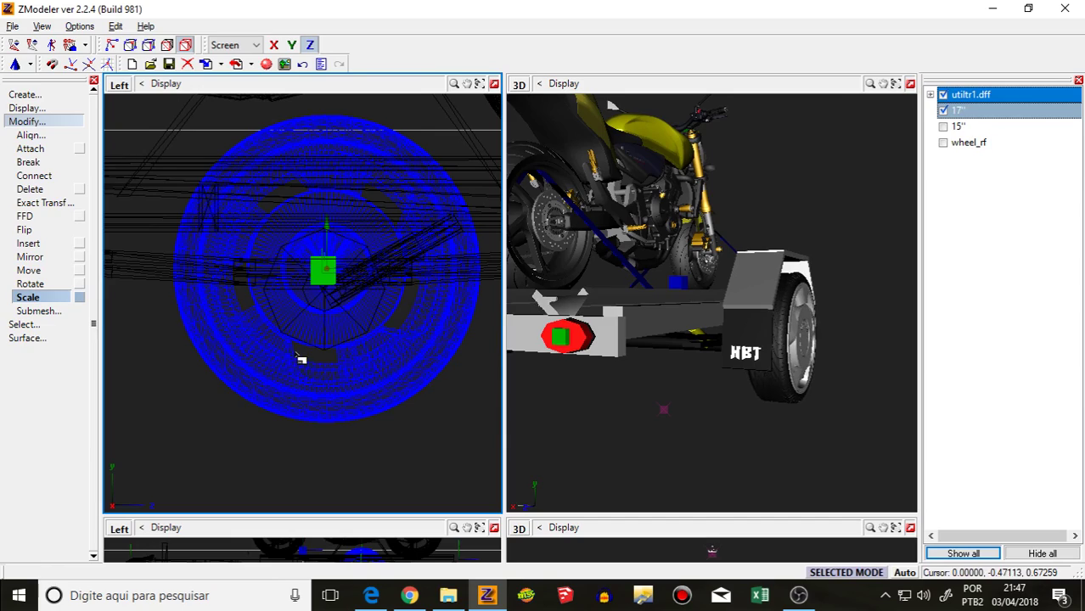
{"action": "middle_click_drag", "start_coordinate": [526, 395], "coordinate": [604, 421]}
Step: Show the unused 15'' wheel for a check and delete it from the scene
{"action": "left_click", "coordinate": [958, 127]}
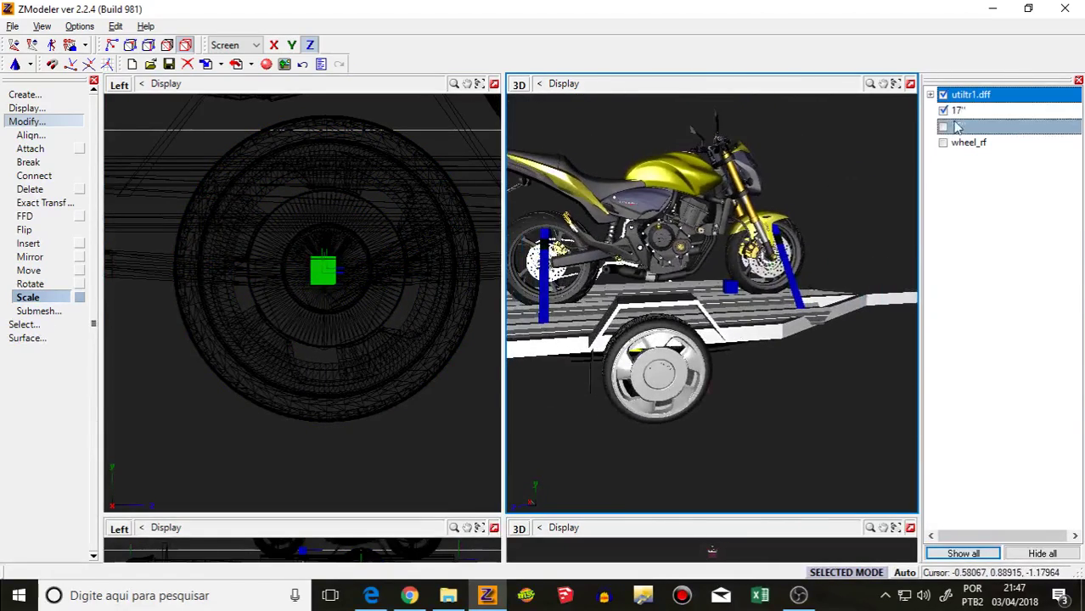
{"action": "left_click", "coordinate": [943, 127]}
{"action": "scroll", "coordinate": [738, 254], "scroll_direction": "down", "scroll_amount": 6}
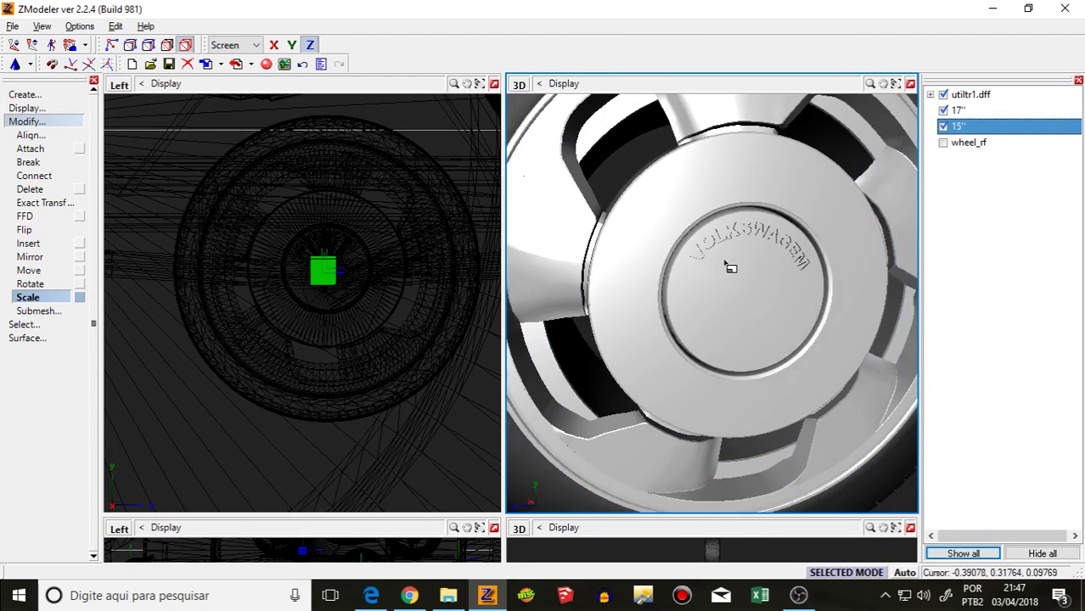
{"action": "middle_click_drag", "start_coordinate": [739, 259], "coordinate": [723, 263]}
{"action": "left_click", "coordinate": [955, 127]}
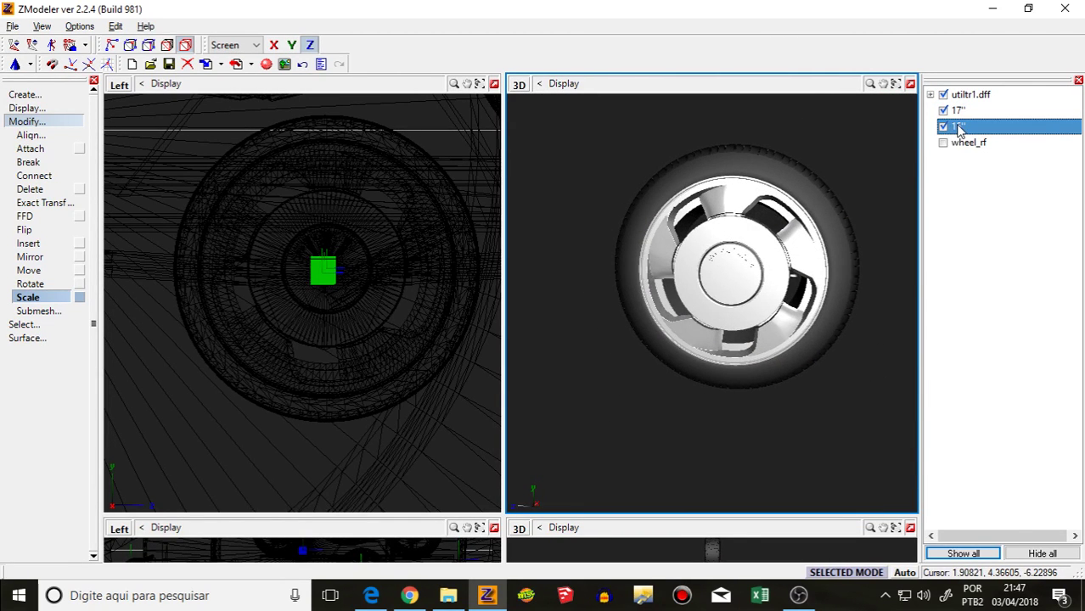
{"action": "right_click", "coordinate": [973, 128]}
{"action": "left_click", "coordinate": [938, 145]}
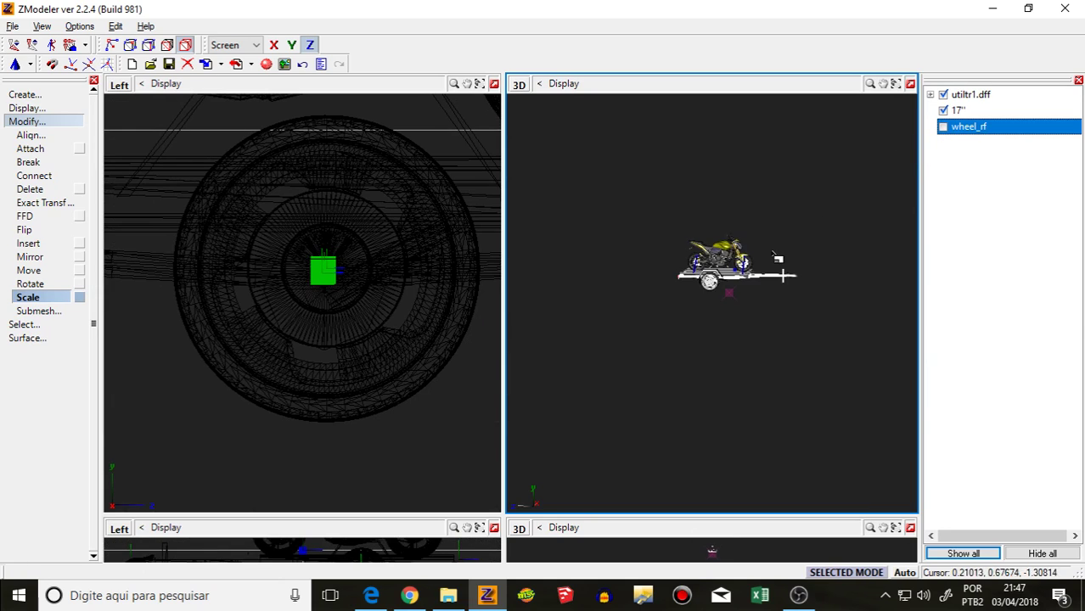
Step: Rename the 17'' wheel as wheel_rf by copying the original wheel's name
{"action": "scroll", "coordinate": [736, 299], "scroll_direction": "up", "scroll_amount": 5}
{"action": "scroll", "coordinate": [724, 277], "scroll_direction": "up", "scroll_amount": 3}
{"action": "middle_click_drag", "start_coordinate": [724, 277], "coordinate": [748, 287]}
{"action": "left_click", "coordinate": [982, 114]}
{"action": "left_click", "coordinate": [992, 127]}
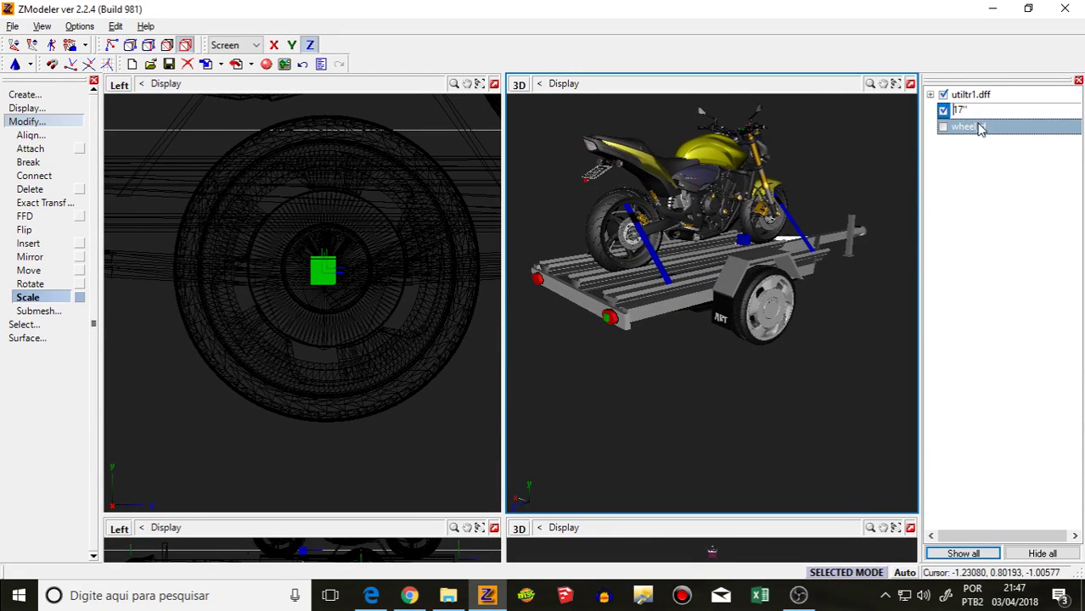
{"action": "right_click", "coordinate": [956, 132]}
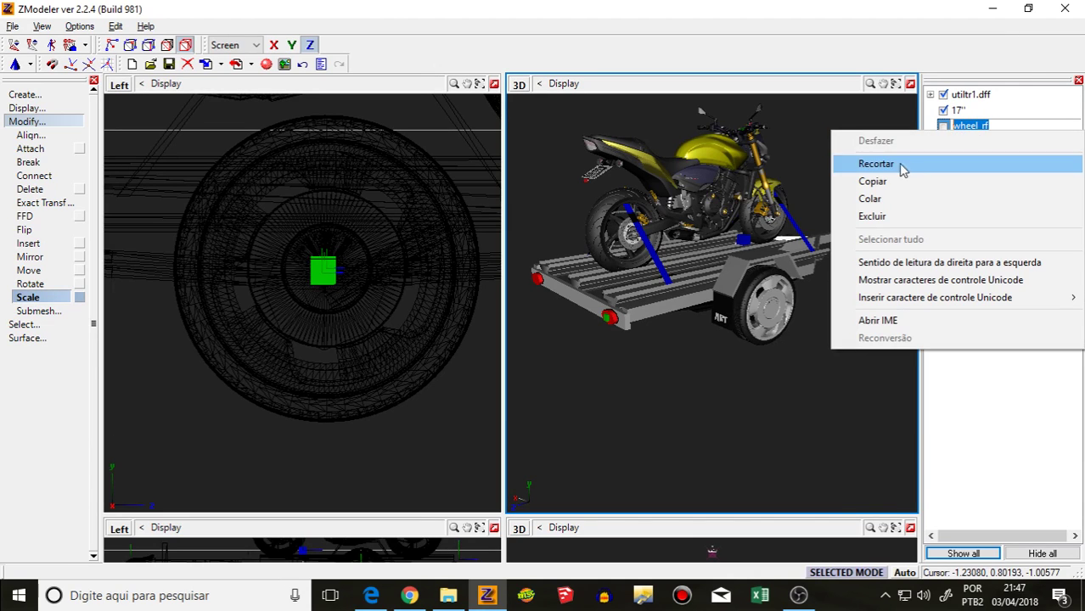
{"action": "left_click", "coordinate": [875, 180]}
{"action": "left_click", "coordinate": [974, 114]}
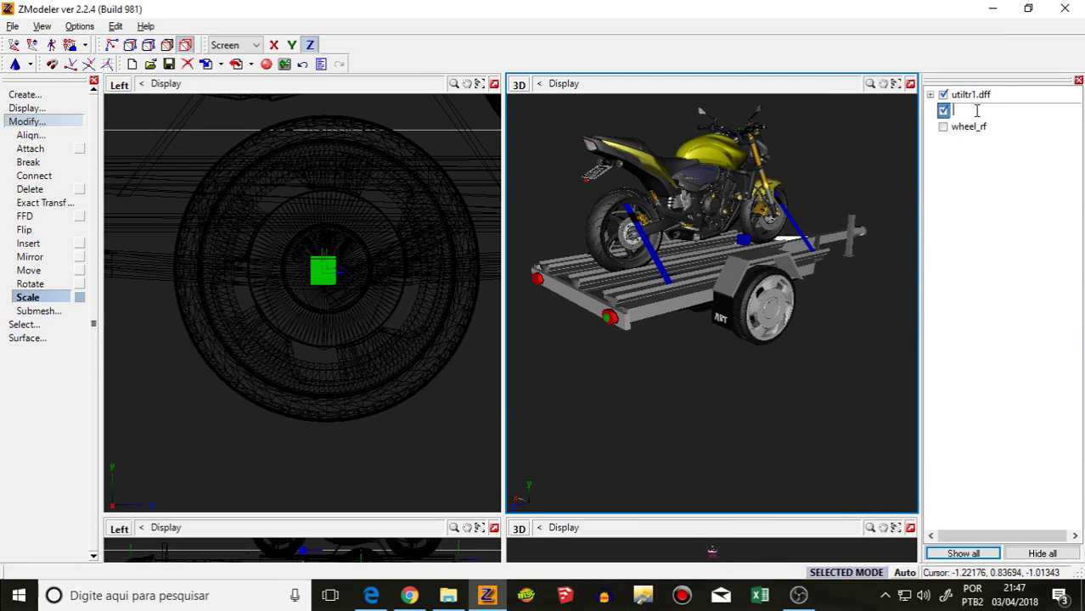
{"action": "right_click", "coordinate": [977, 111]}
{"action": "left_click", "coordinate": [944, 175]}
Step: Show the original wheel_rf again and move the new wheel along Z towards the original's position
{"action": "left_click", "coordinate": [976, 131]}
{"action": "right_click", "coordinate": [976, 129]}
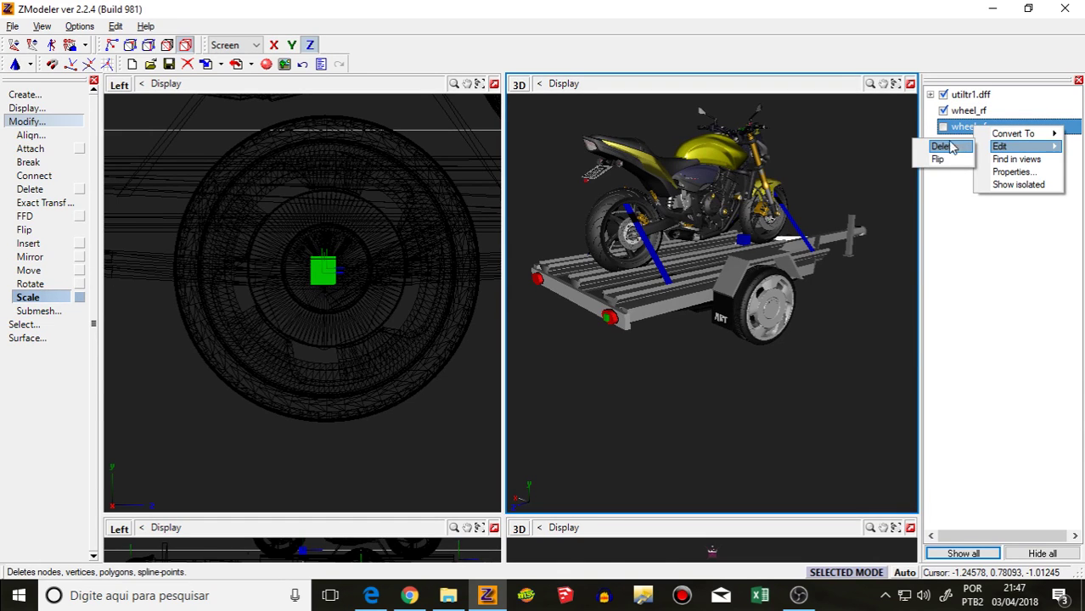
{"action": "left_click", "coordinate": [948, 128]}
{"action": "left_click", "coordinate": [943, 126]}
{"action": "left_click", "coordinate": [335, 240]}
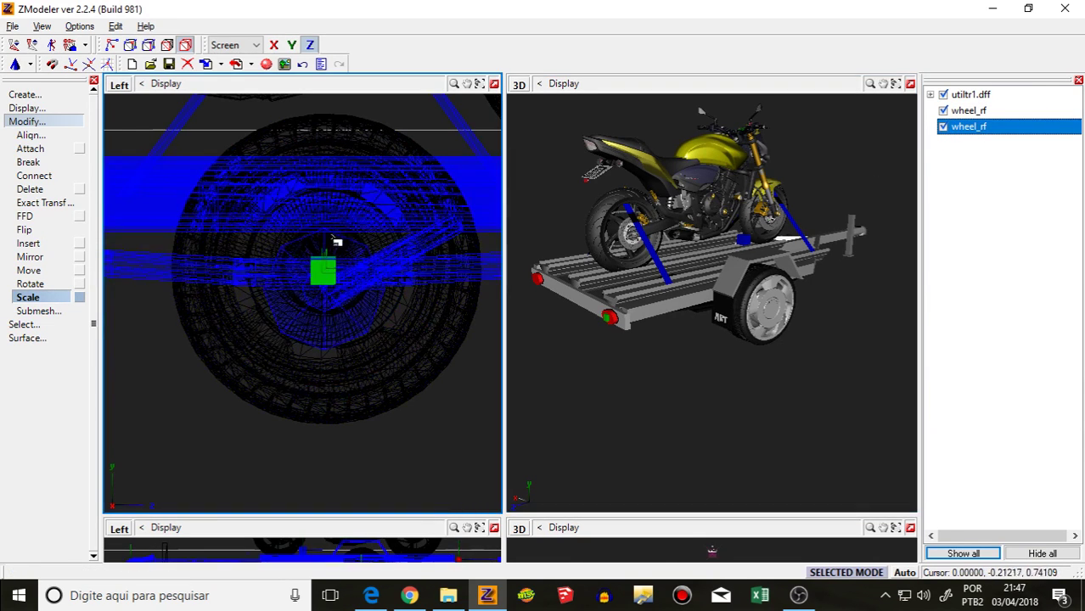
{"action": "left_click", "coordinate": [29, 270]}
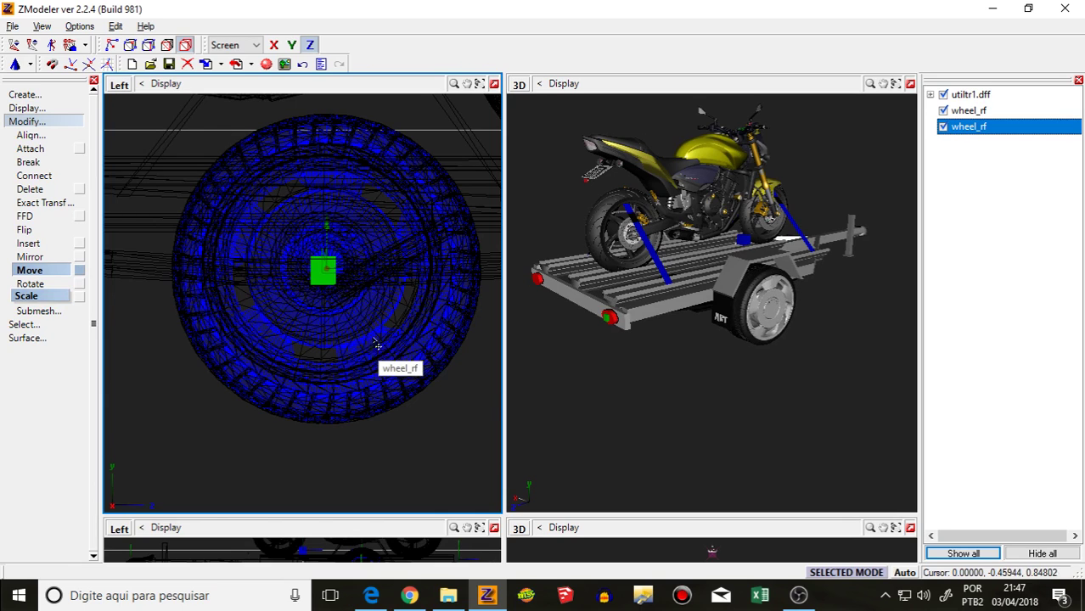
{"action": "left_click_drag", "start_coordinate": [378, 346], "coordinate": [370, 328]}
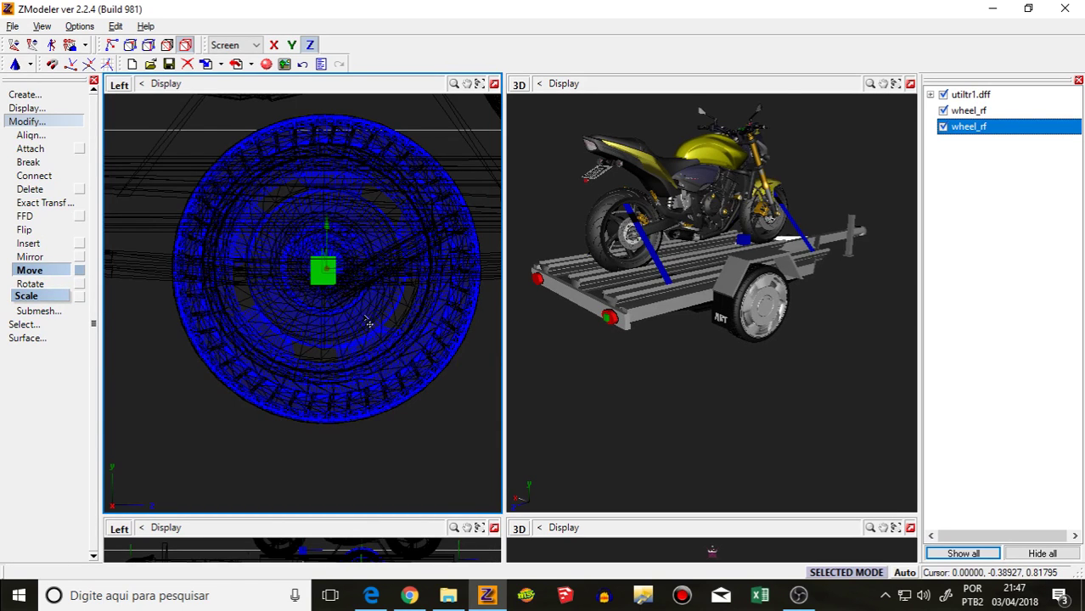
Step: Toggle the original wheel_rf's visibility to compare both wheels and examine the fit from beneath the trailer
{"action": "left_click", "coordinate": [942, 126]}
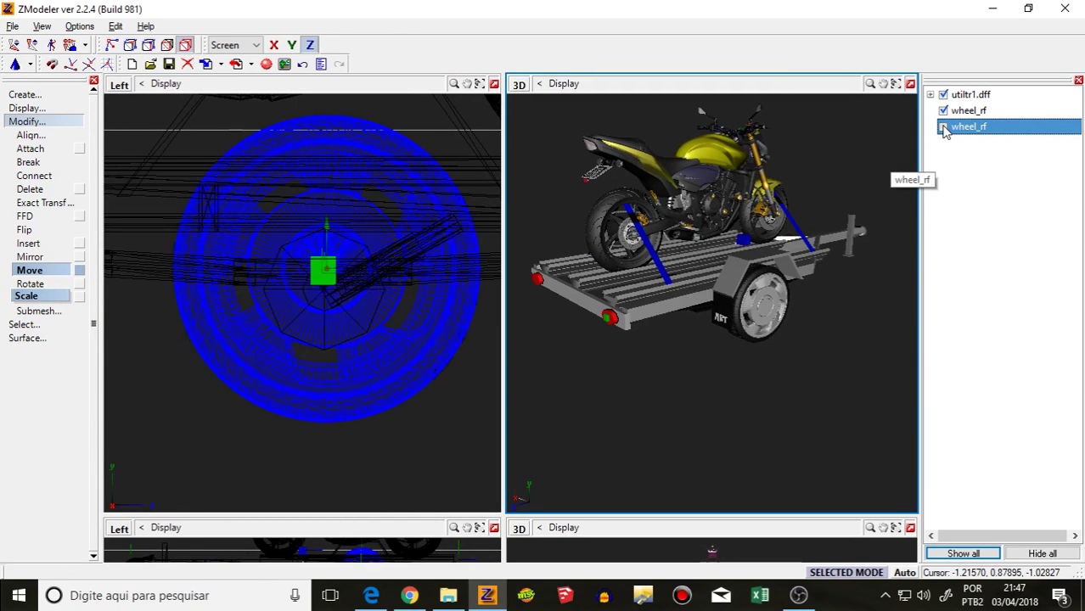
{"action": "double_click", "coordinate": [942, 126]}
{"action": "left_click", "coordinate": [943, 126]}
{"action": "left_click", "coordinate": [408, 359]}
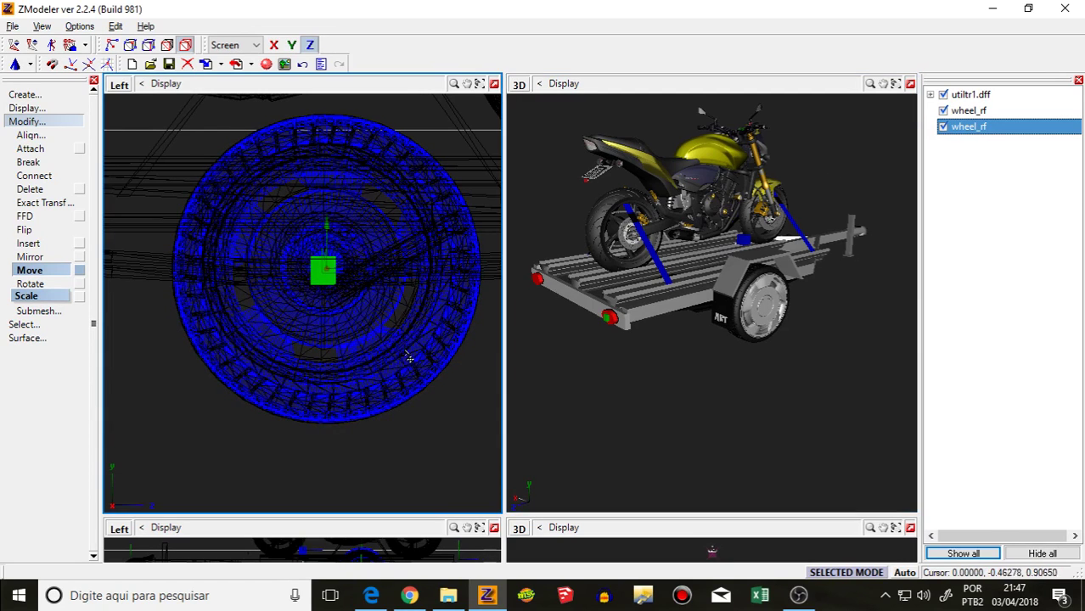
{"action": "scroll", "coordinate": [699, 297], "scroll_direction": "up", "scroll_amount": 8}
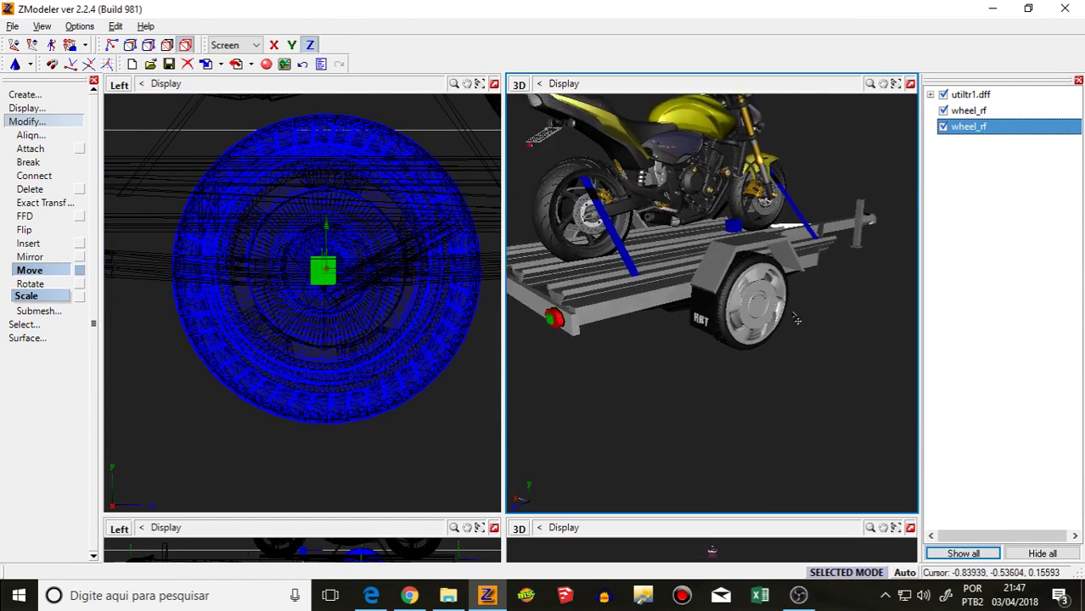
{"action": "middle_click_drag", "start_coordinate": [698, 297], "coordinate": [684, 263]}
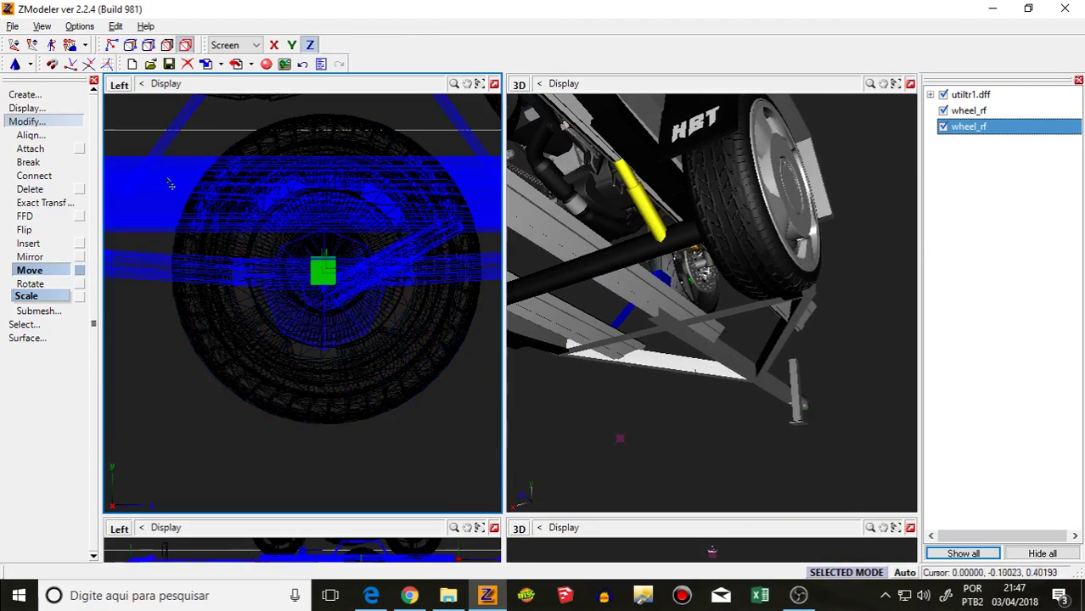
Step: Change the Left viewport to Front and move the wheel along X so the new and original wheels line up
{"action": "left_click", "coordinate": [118, 88]}
{"action": "left_click", "coordinate": [138, 114]}
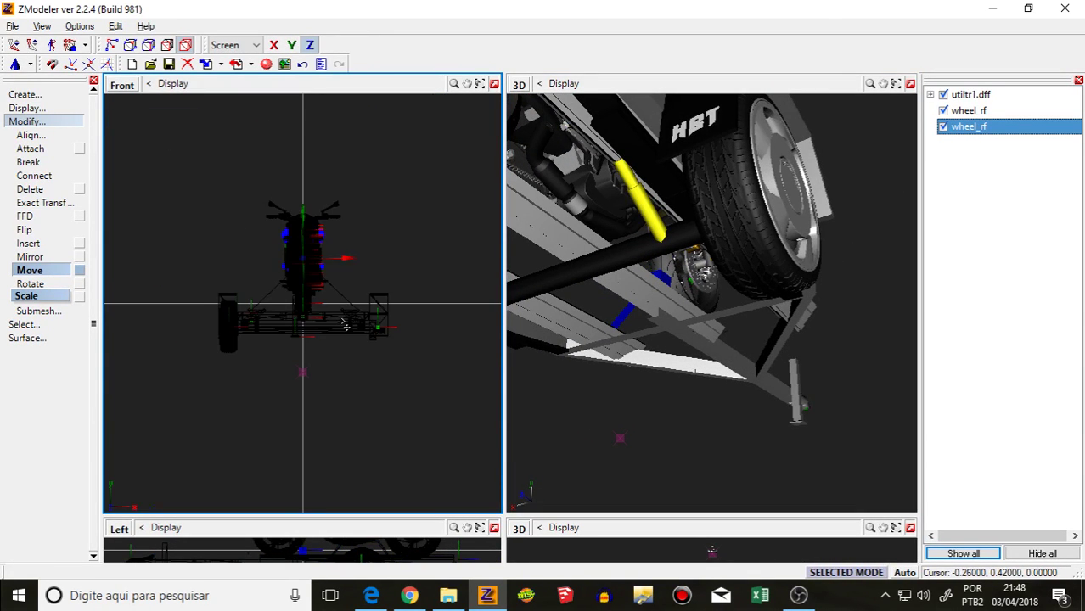
{"action": "scroll", "coordinate": [194, 371], "scroll_direction": "up", "scroll_amount": 5}
{"action": "scroll", "coordinate": [194, 371], "scroll_direction": "up", "scroll_amount": 6}
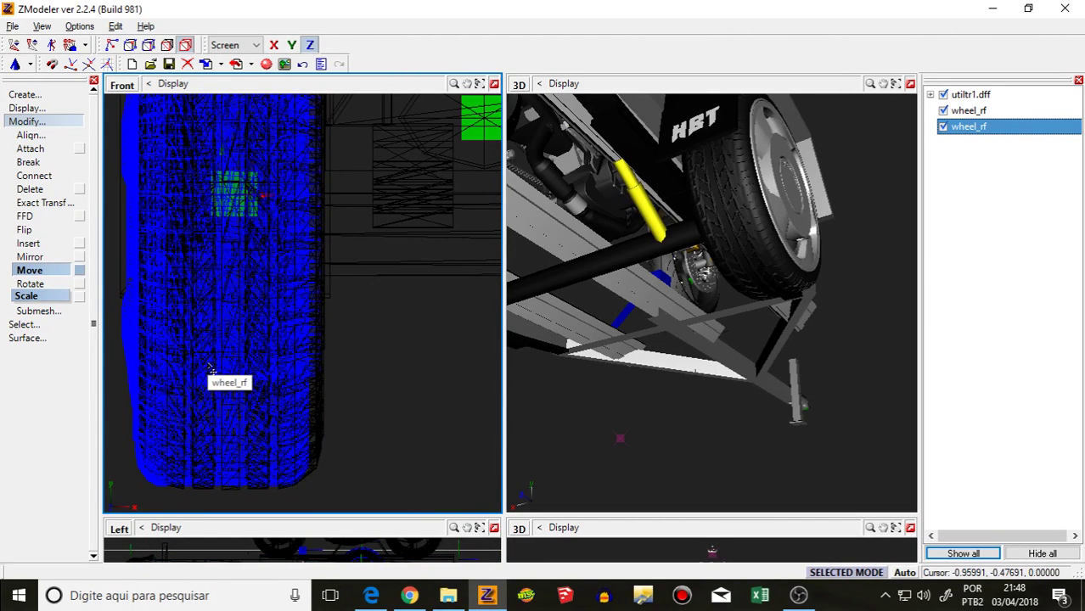
{"action": "scroll", "coordinate": [210, 372], "scroll_direction": "down", "scroll_amount": 2}
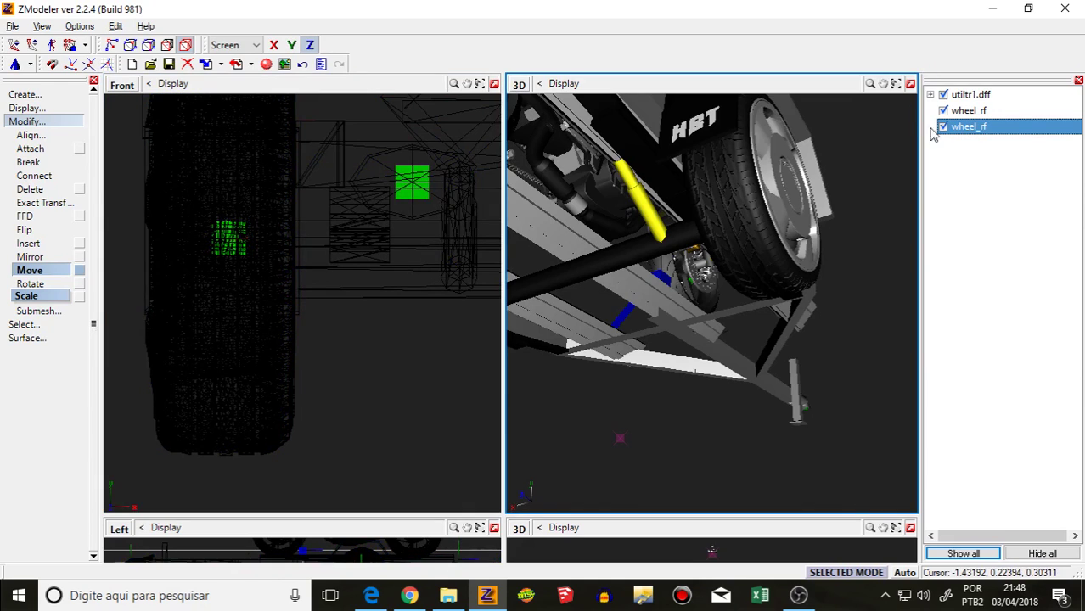
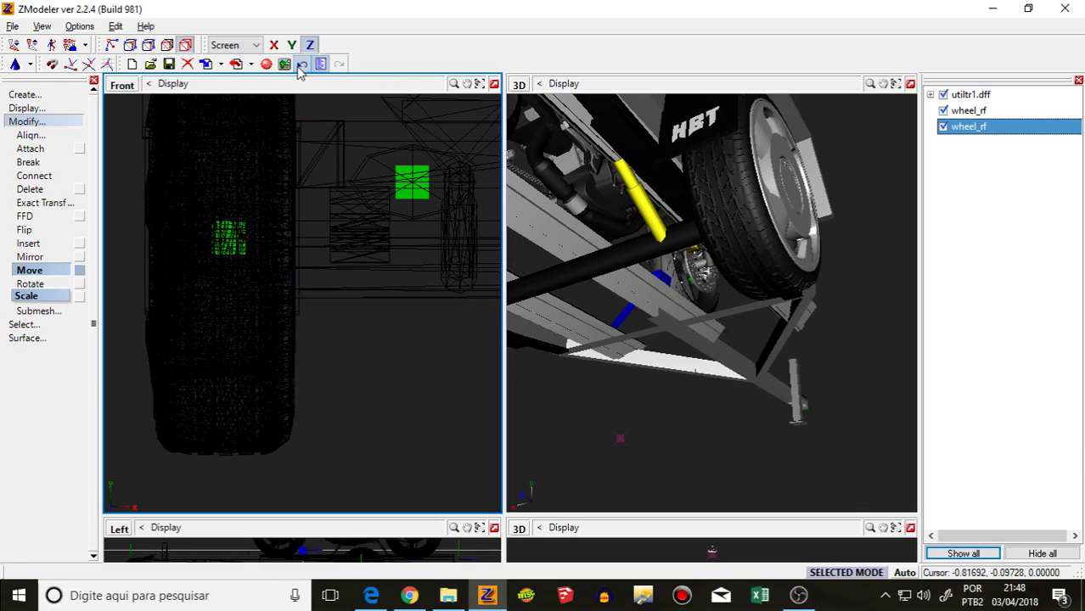
{"action": "left_click", "coordinate": [272, 45]}
{"action": "left_click_drag", "start_coordinate": [499, 96], "coordinate": [156, 343]}
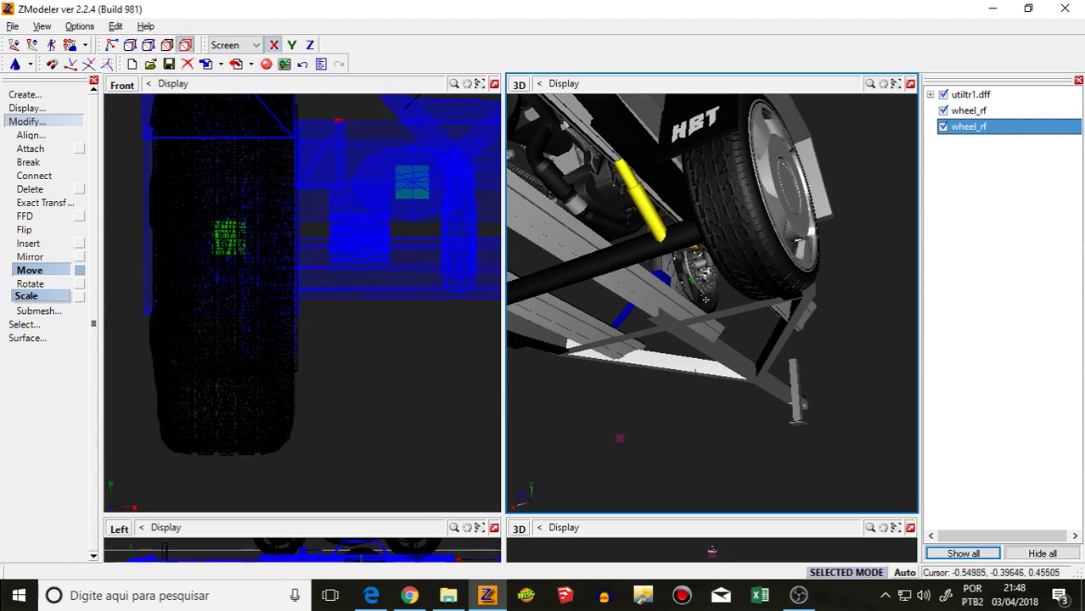
Step: Move the new wheel_rf outward along X, clear of the original wheel, and bring it back over the original
{"action": "middle_click_drag", "start_coordinate": [768, 263], "coordinate": [652, 305]}
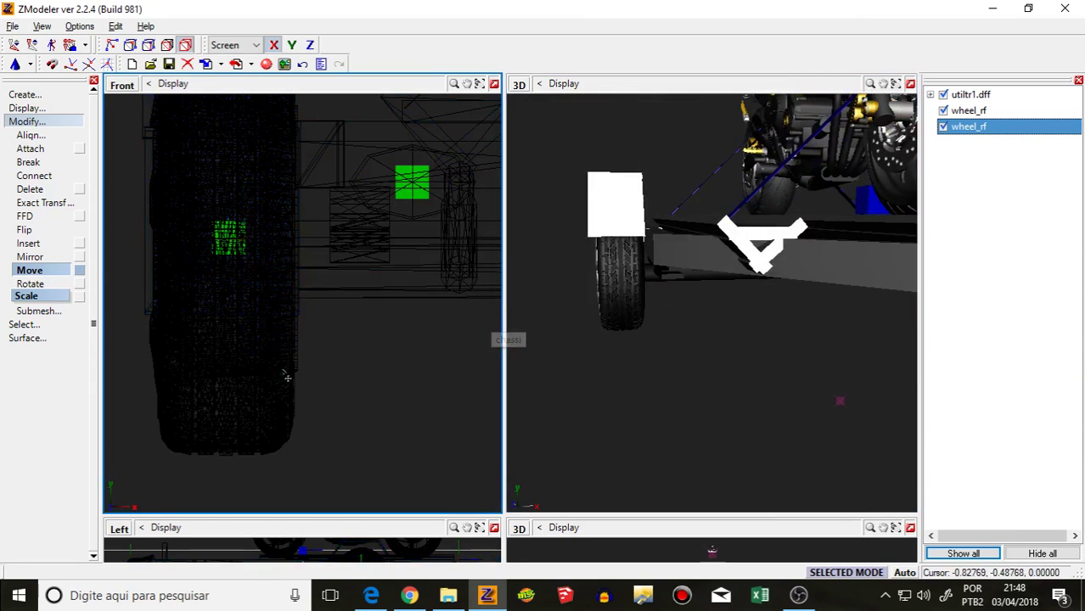
{"action": "left_click", "coordinate": [218, 376]}
{"action": "left_click", "coordinate": [27, 295]}
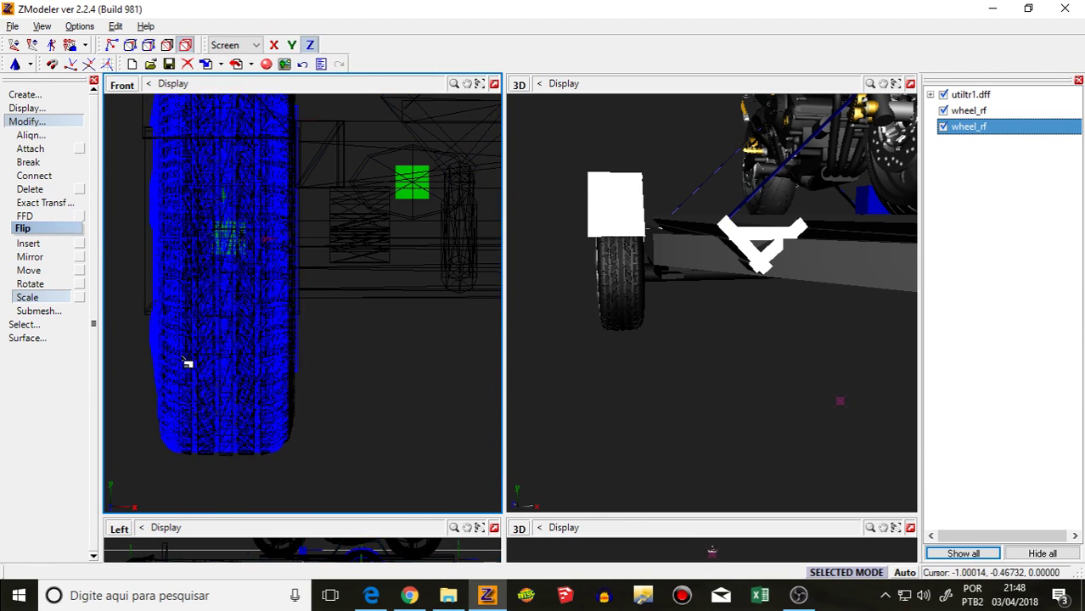
{"action": "left_click", "coordinate": [274, 44]}
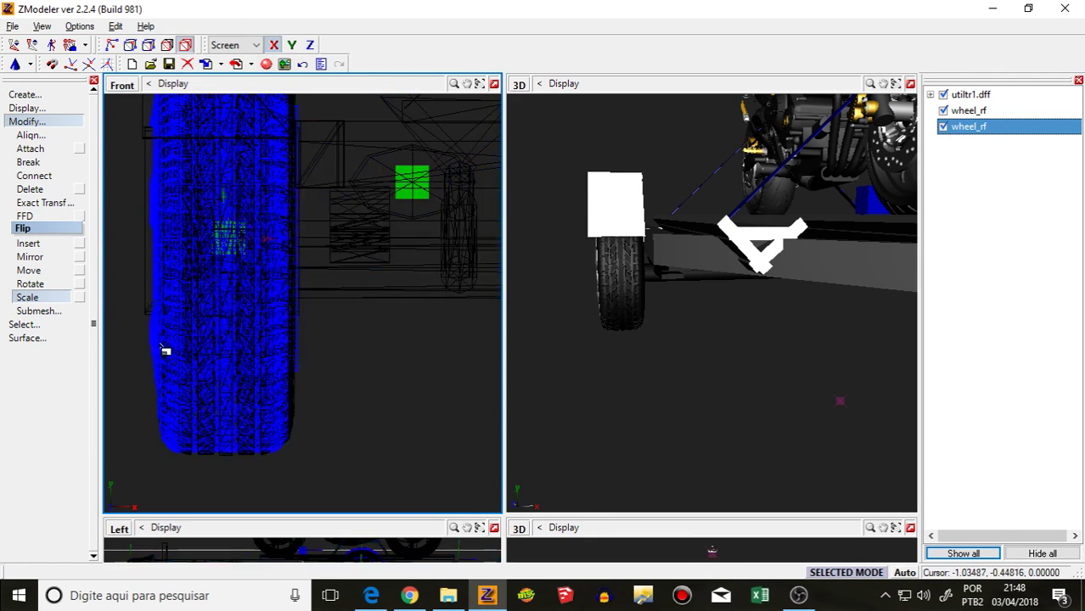
{"action": "left_click_drag", "start_coordinate": [159, 361], "coordinate": [122, 333]}
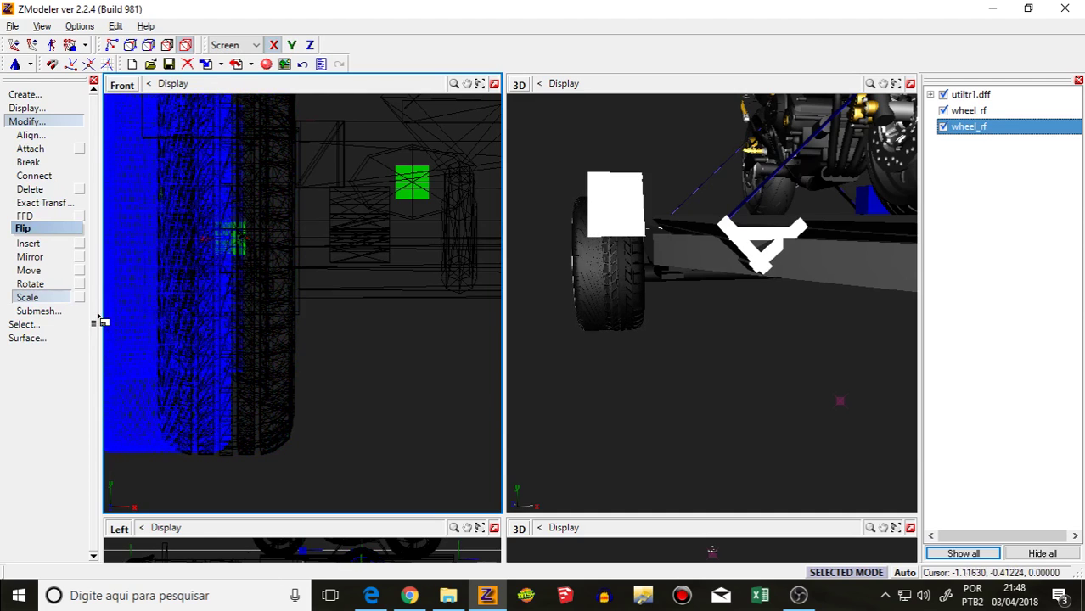
{"action": "left_click_drag", "start_coordinate": [82, 303], "coordinate": [75, 317]}
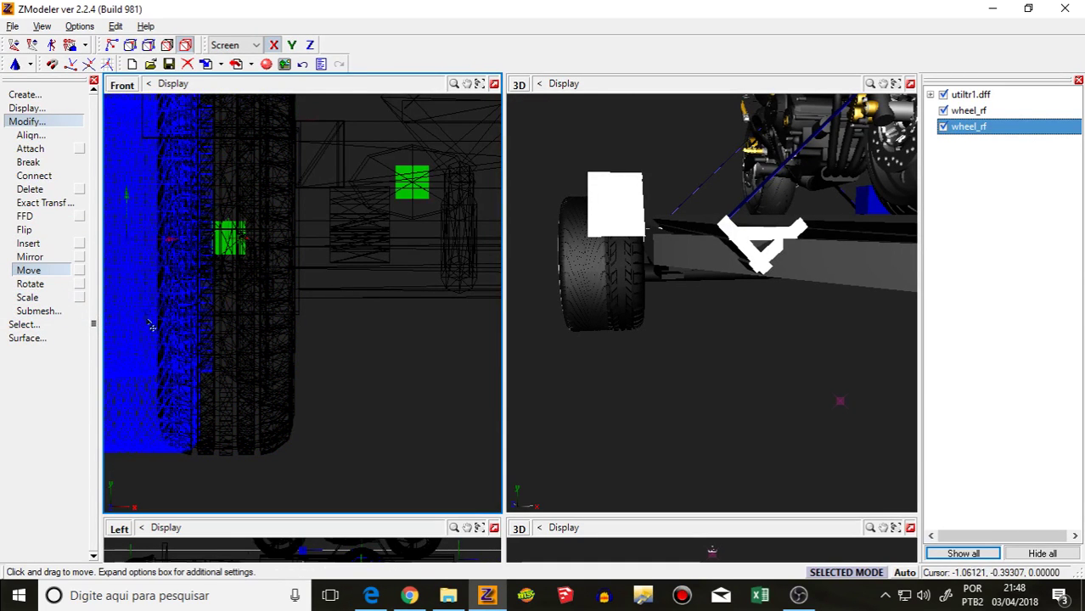
{"action": "left_click_drag", "start_coordinate": [148, 340], "coordinate": [243, 363]}
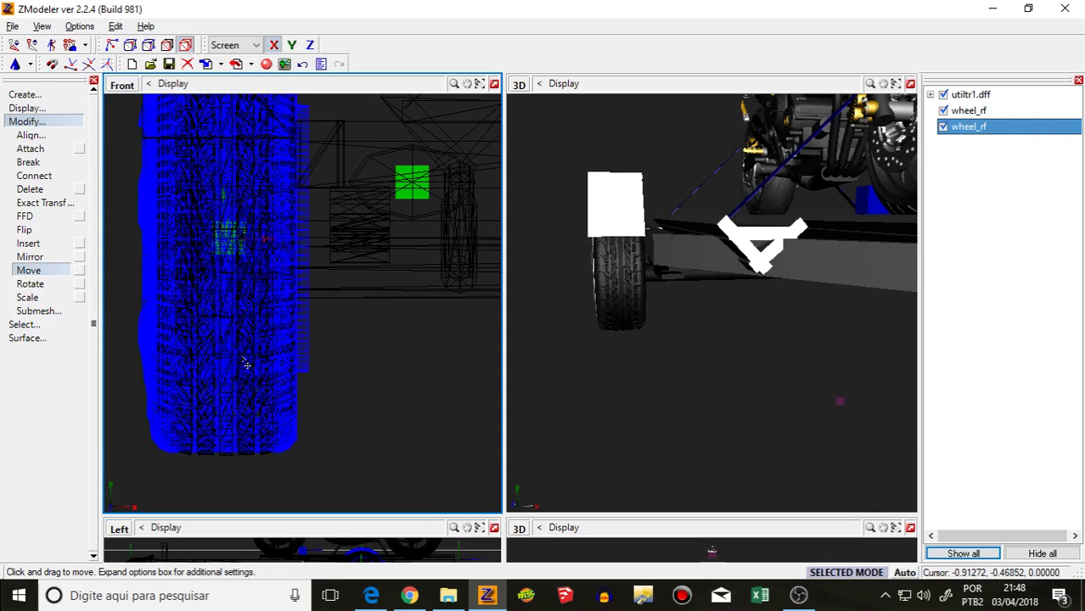
Step: Fine-tune the new wheel's position along X in the Front viewport until it covers the original wheel
{"action": "scroll", "coordinate": [633, 277], "scroll_direction": "up", "scroll_amount": 2}
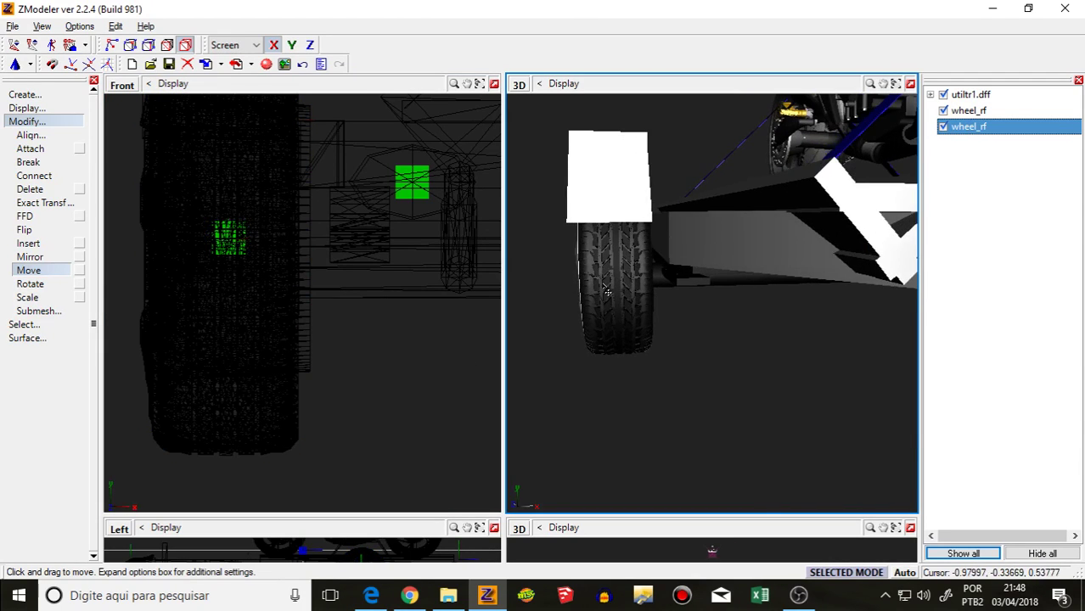
{"action": "middle_click_drag", "start_coordinate": [598, 285], "coordinate": [667, 296]}
{"action": "left_click", "coordinate": [172, 361]}
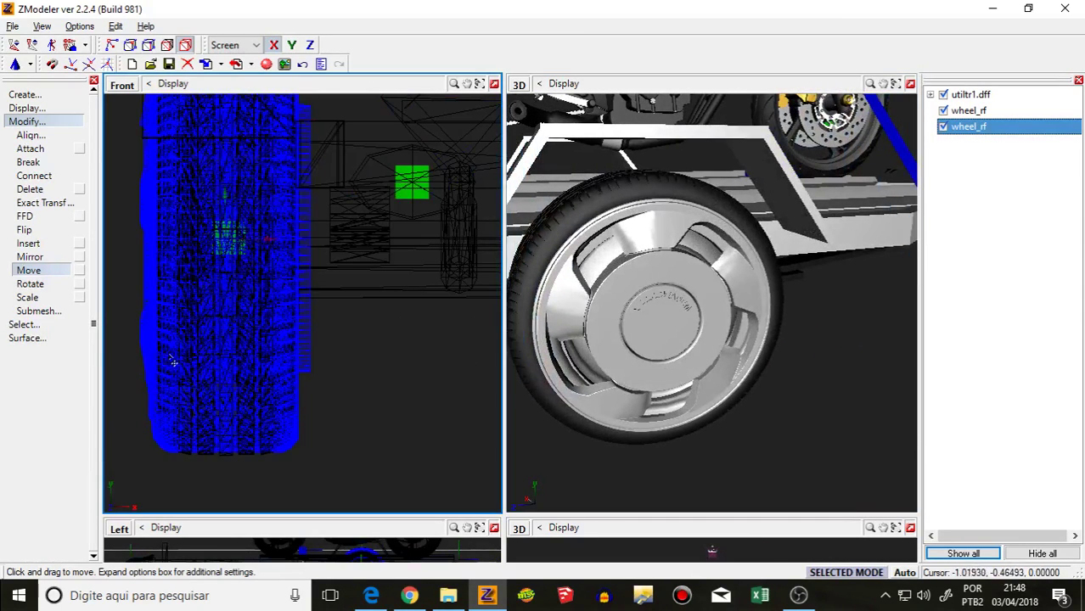
{"action": "left_click_drag", "start_coordinate": [149, 361], "coordinate": [170, 368]}
{"action": "left_click", "coordinate": [57, 287]}
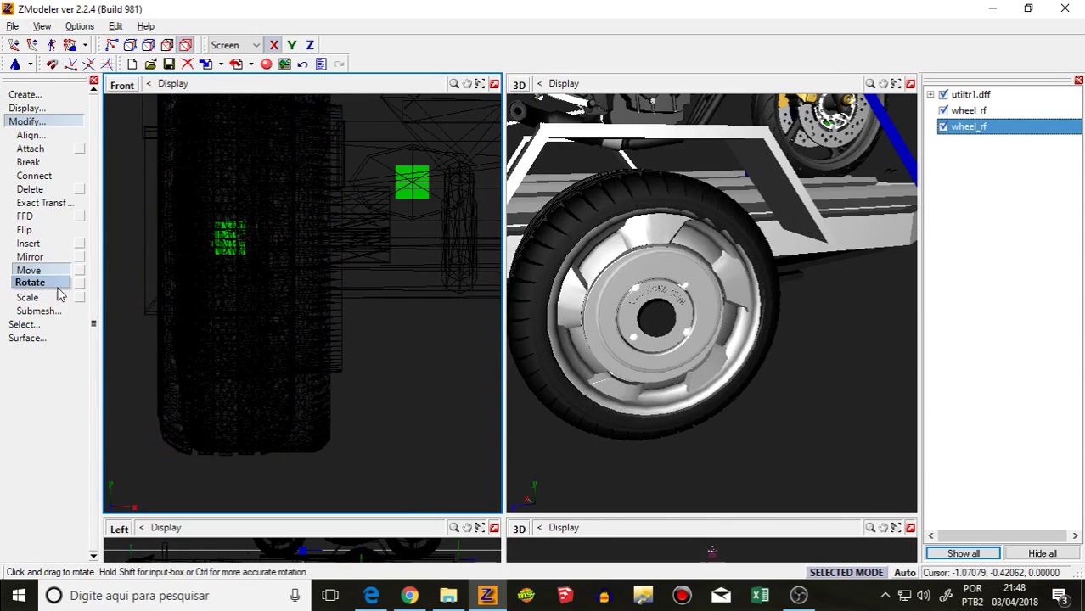
{"action": "left_click", "coordinate": [46, 296]}
{"action": "left_click_drag", "start_coordinate": [231, 332], "coordinate": [237, 387]}
{"action": "left_click", "coordinate": [28, 270]}
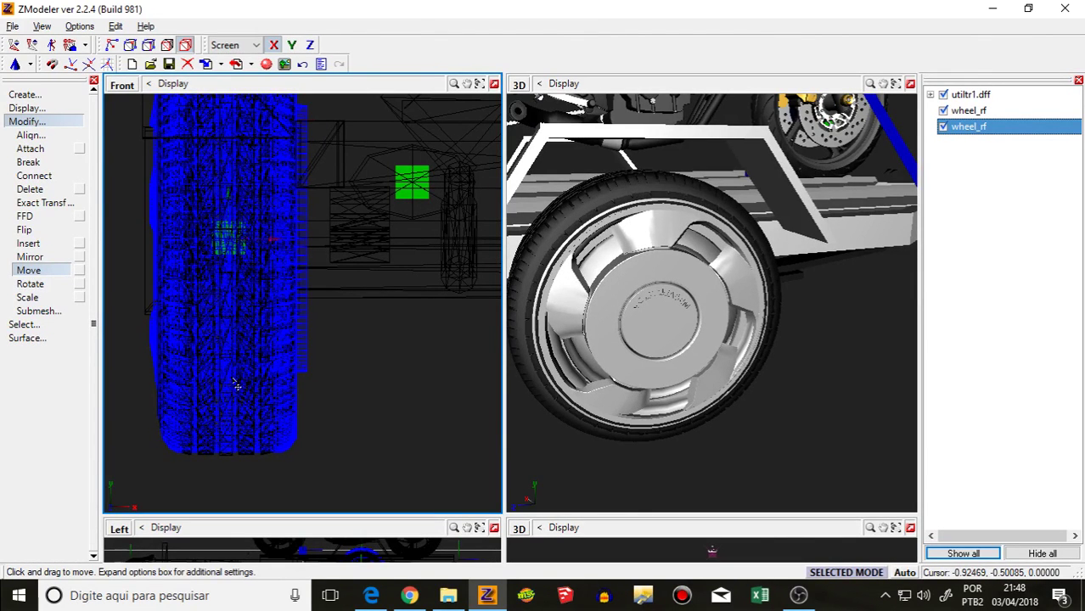
{"action": "scroll", "coordinate": [348, 374], "scroll_direction": "up", "scroll_amount": 3}
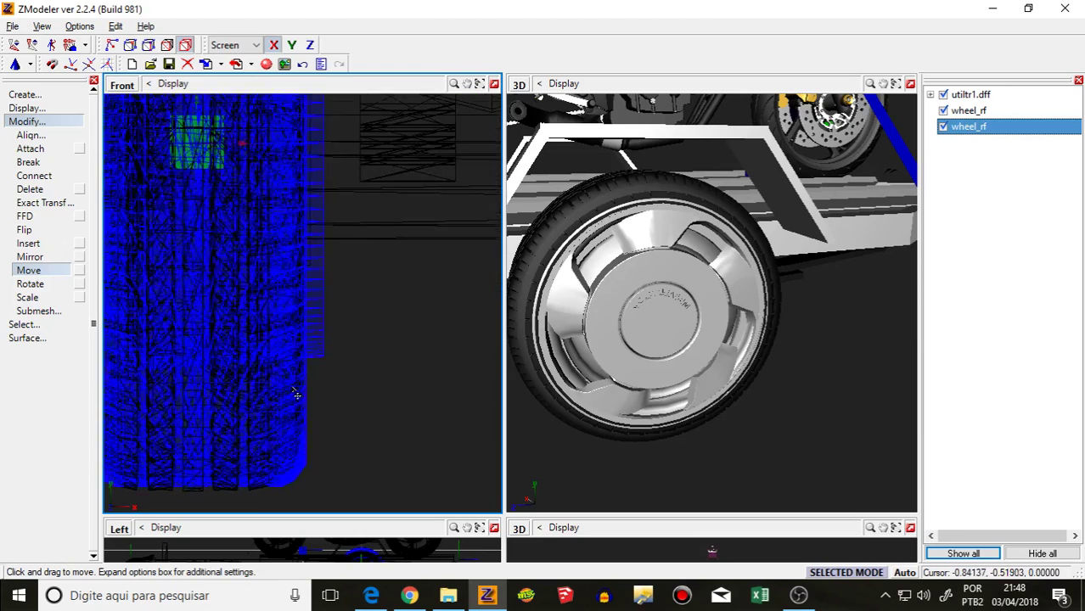
Step: Delete the original wheel_rf and nest the new wheel_rf under wheel_rf_dummy in the utiltr1.dff hierarchy
{"action": "left_click", "coordinate": [944, 127]}
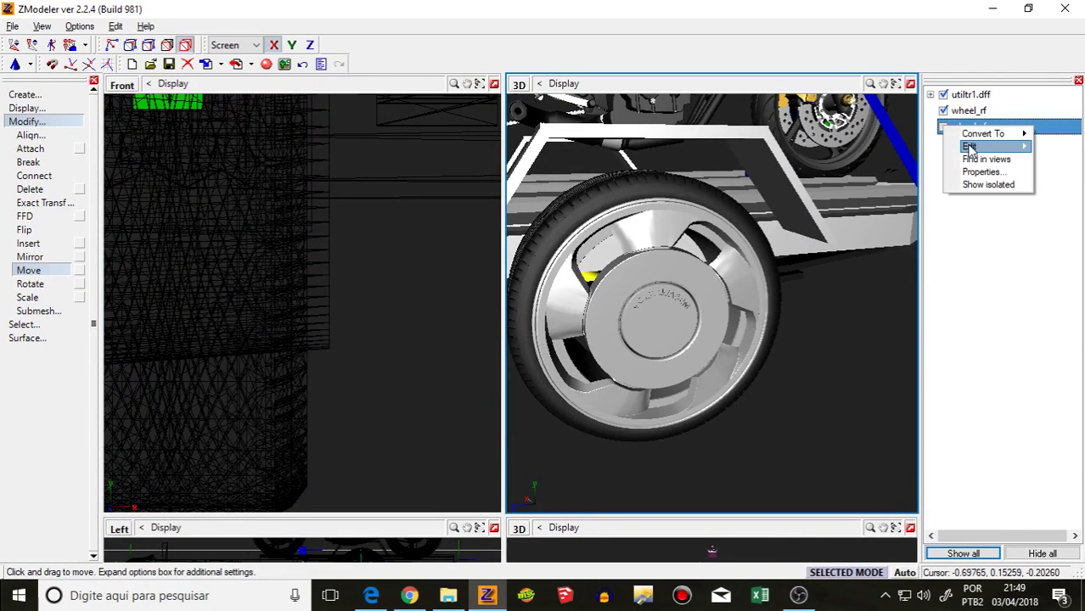
{"action": "left_click", "coordinate": [934, 151]}
{"action": "left_click_drag", "start_coordinate": [966, 112], "coordinate": [975, 161]}
{"action": "left_click", "coordinate": [969, 159]}
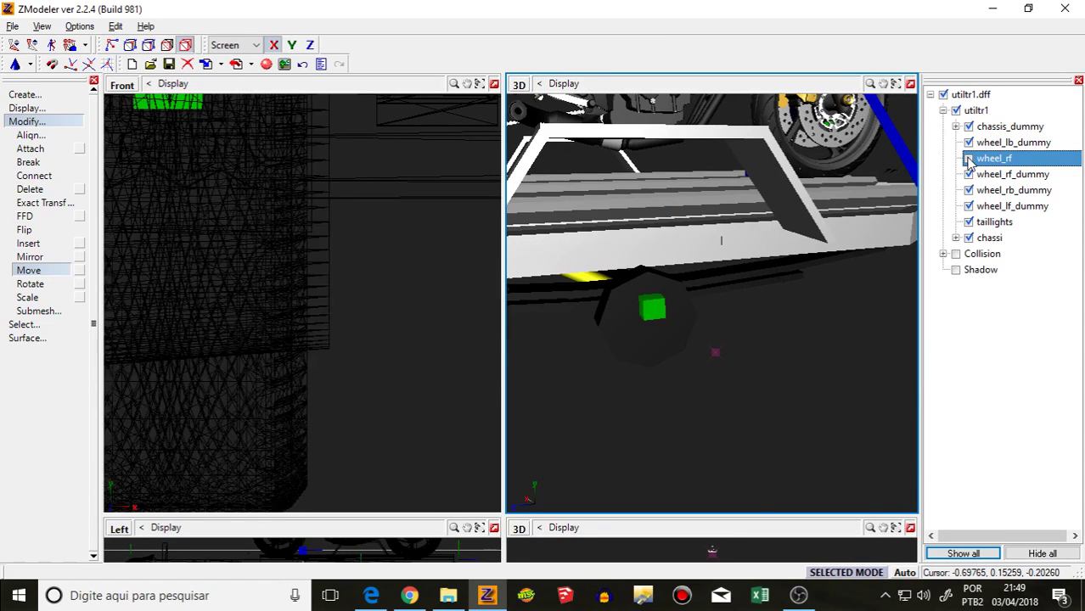
{"action": "left_click", "coordinate": [969, 159]}
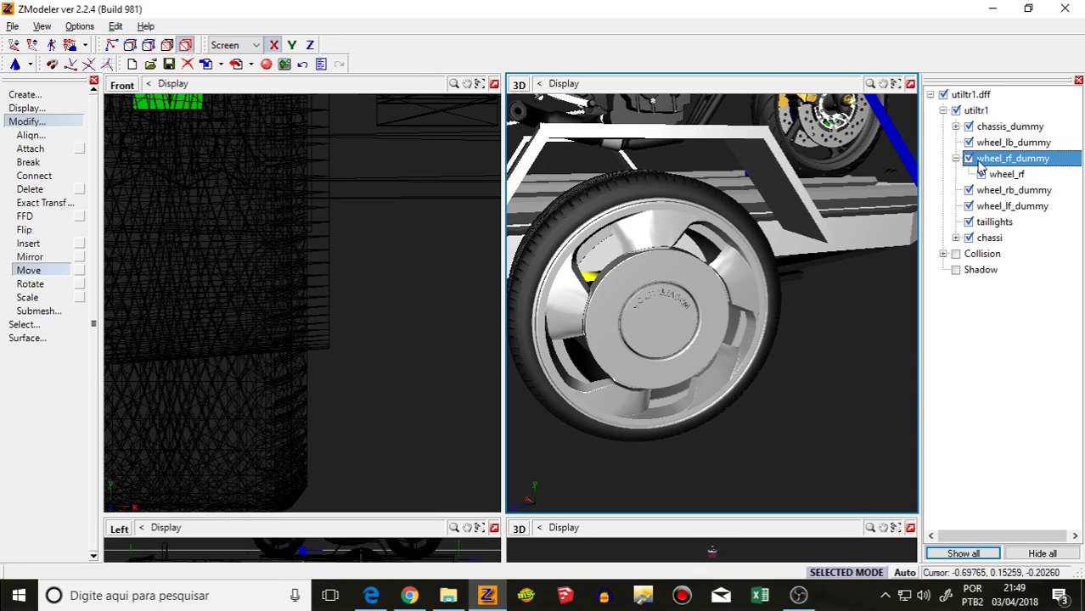
{"action": "left_click", "coordinate": [966, 159]}
{"action": "left_click", "coordinate": [966, 158]}
{"action": "left_click", "coordinate": [956, 159]}
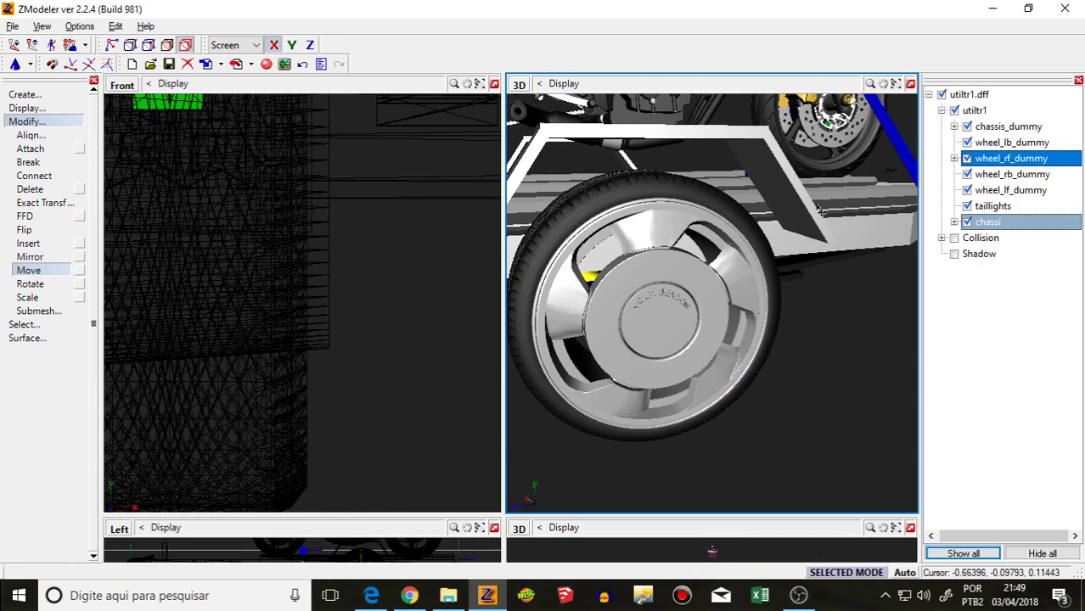
Step: Collapse the utiltr1.dff hierarchy and inspect the complete trailer with its new wheel from the side and rear
{"action": "scroll", "coordinate": [822, 211], "scroll_direction": "down", "scroll_amount": 2}
{"action": "left_click", "coordinate": [968, 94]}
{"action": "left_click", "coordinate": [930, 94]}
{"action": "scroll", "coordinate": [744, 236], "scroll_direction": "down", "scroll_amount": 4}
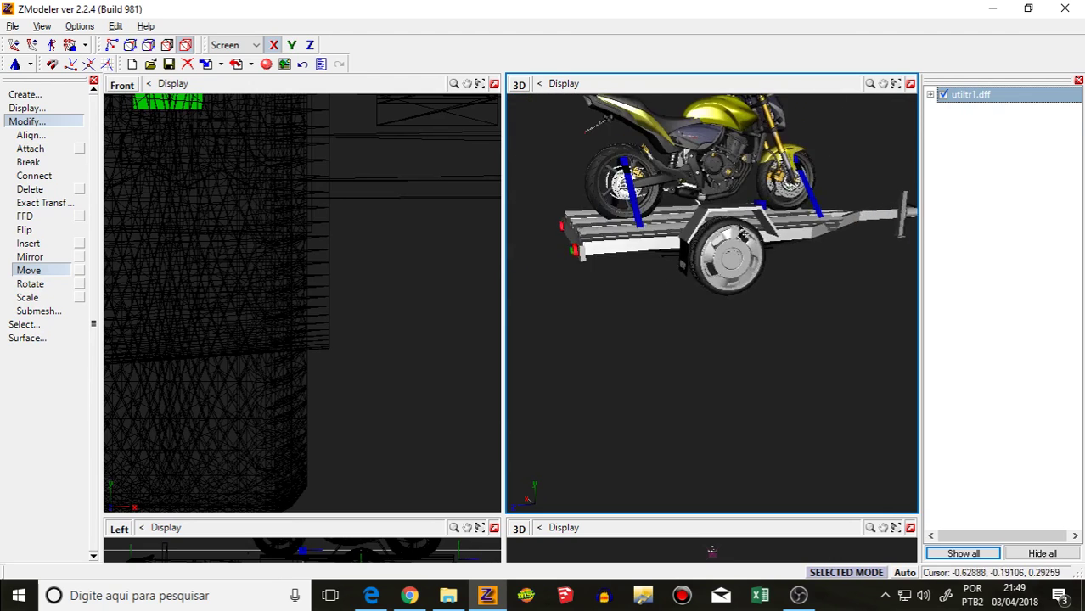
{"action": "scroll", "coordinate": [744, 236], "scroll_direction": "down", "scroll_amount": 3}
{"action": "middle_click_drag", "start_coordinate": [744, 236], "coordinate": [807, 198]}
{"action": "scroll", "coordinate": [754, 207], "scroll_direction": "up", "scroll_amount": 3}
{"action": "scroll", "coordinate": [594, 272], "scroll_direction": "up", "scroll_amount": 2}
{"action": "middle_click_drag", "start_coordinate": [607, 279], "coordinate": [669, 275]}
Step: Switch to Chrome and check the trailer in the "Golf rebaixado com hornet" reference video
{"action": "left_click", "coordinate": [365, 553]}
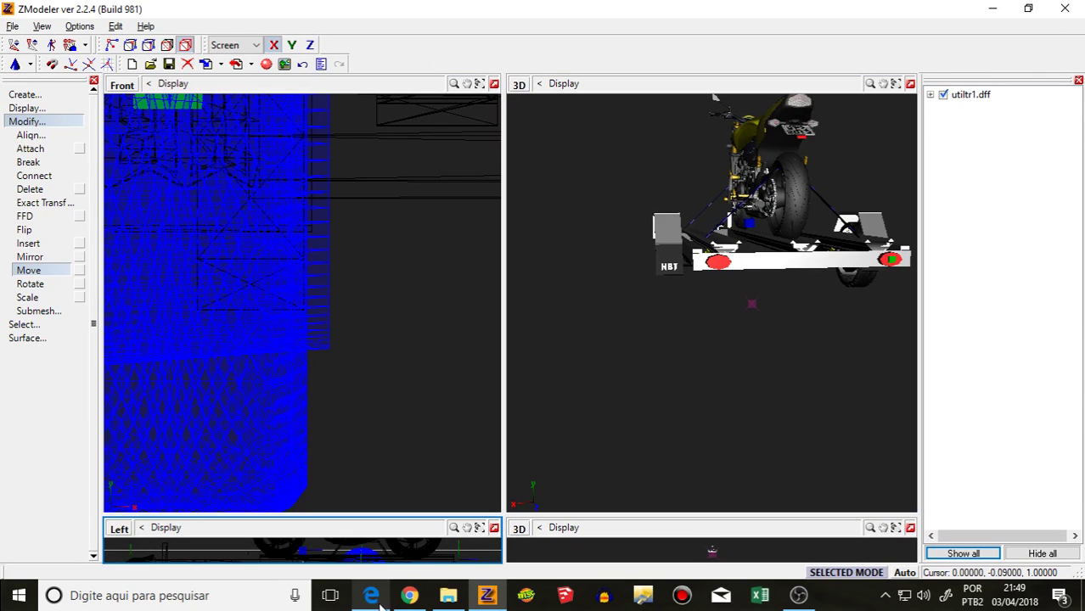
{"action": "left_click", "coordinate": [408, 597]}
{"action": "left_click", "coordinate": [386, 11]}
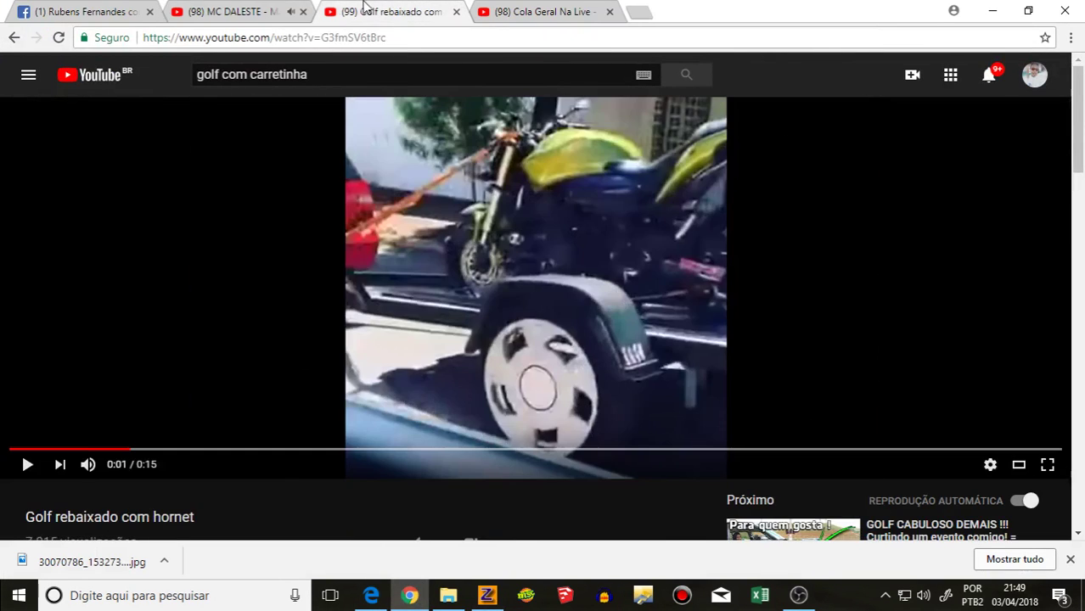
{"action": "left_click", "coordinate": [231, 11]}
Step: Post "dmr" in the "Cola Geral Na Live" chat and go back to the MC DALESTE music video
{"action": "left_click", "coordinate": [510, 11]}
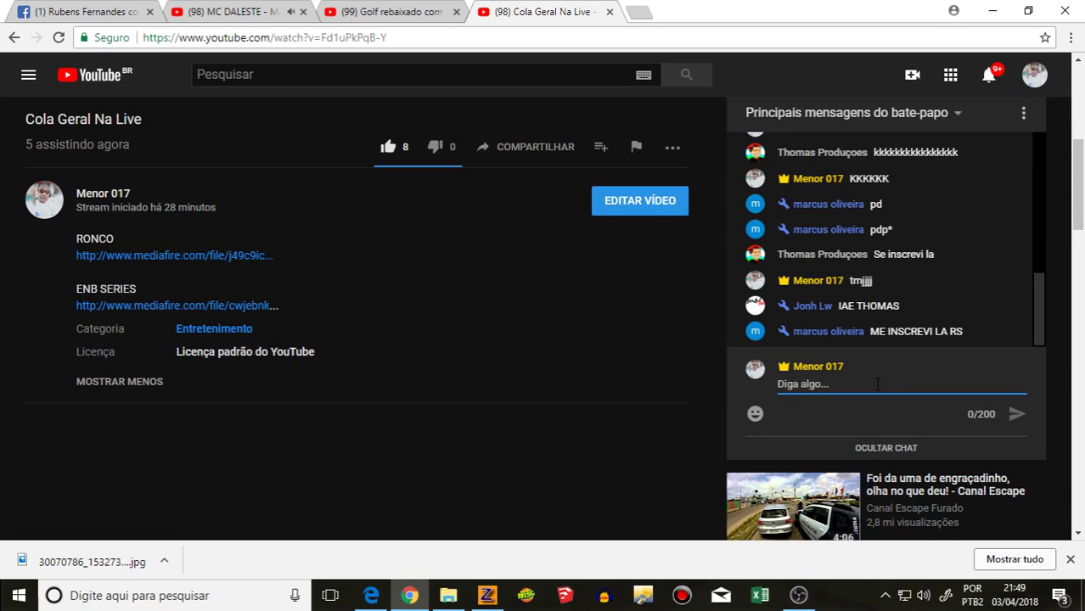
{"action": "key", "text": "Return"}
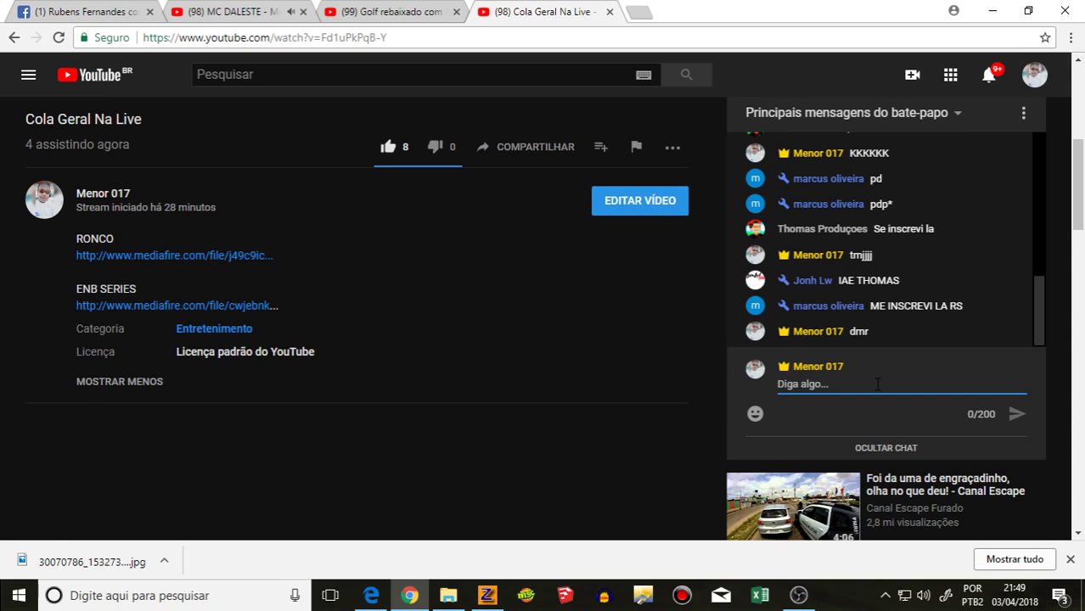
{"action": "left_click", "coordinate": [215, 7]}
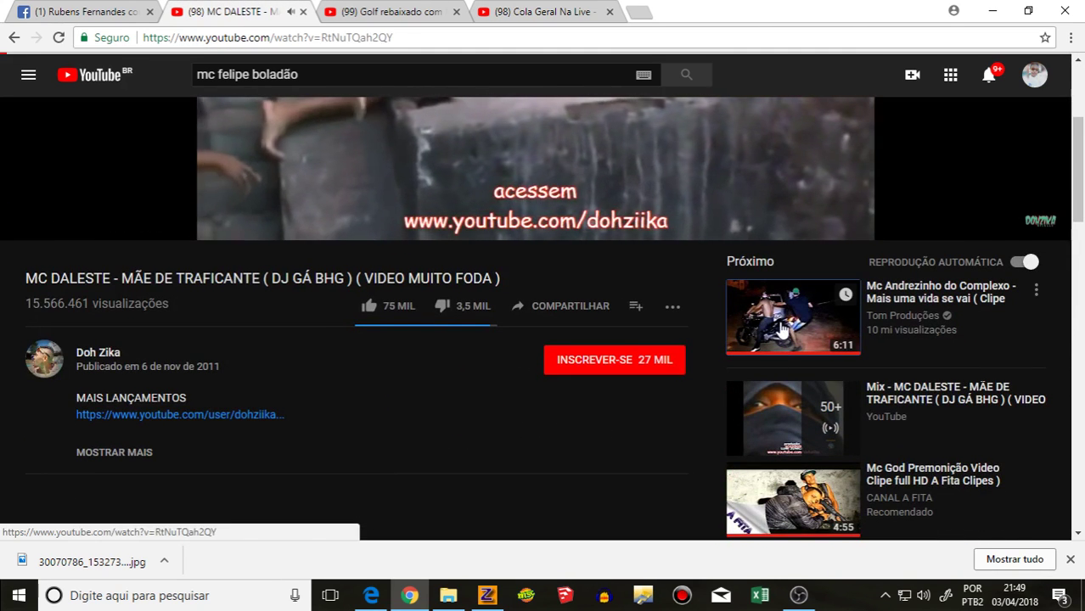
Step: Switch to ZModeler and examine the trailer's rear bar and taillights, toggling the model's visibility once
{"action": "left_click", "coordinate": [487, 596]}
{"action": "scroll", "coordinate": [586, 281], "scroll_direction": "down", "scroll_amount": 5}
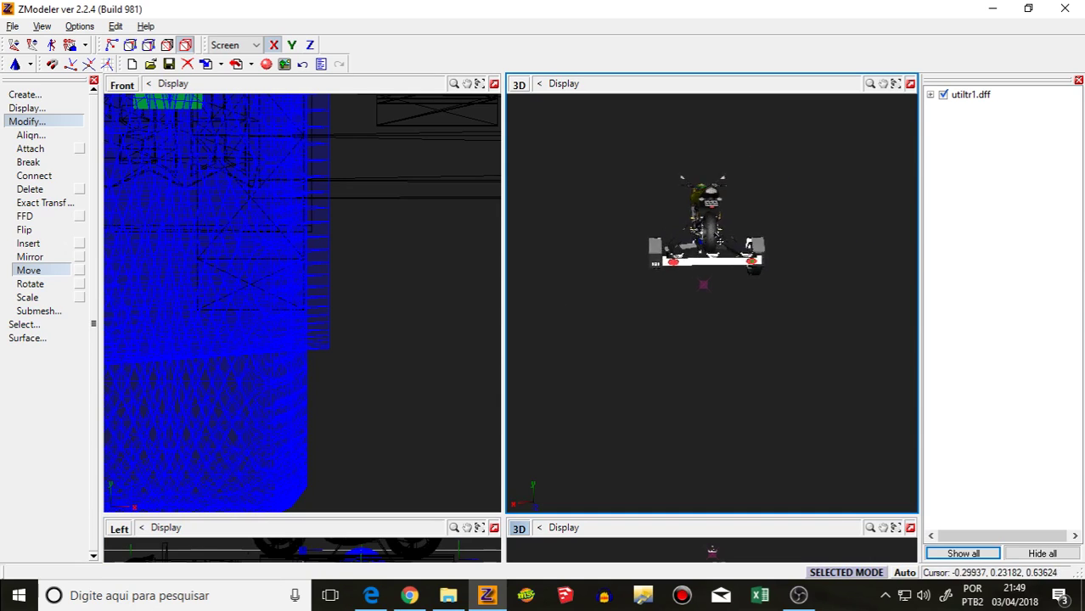
{"action": "scroll", "coordinate": [720, 242], "scroll_direction": "up", "scroll_amount": 5}
{"action": "middle_click_drag", "start_coordinate": [721, 242], "coordinate": [744, 234]}
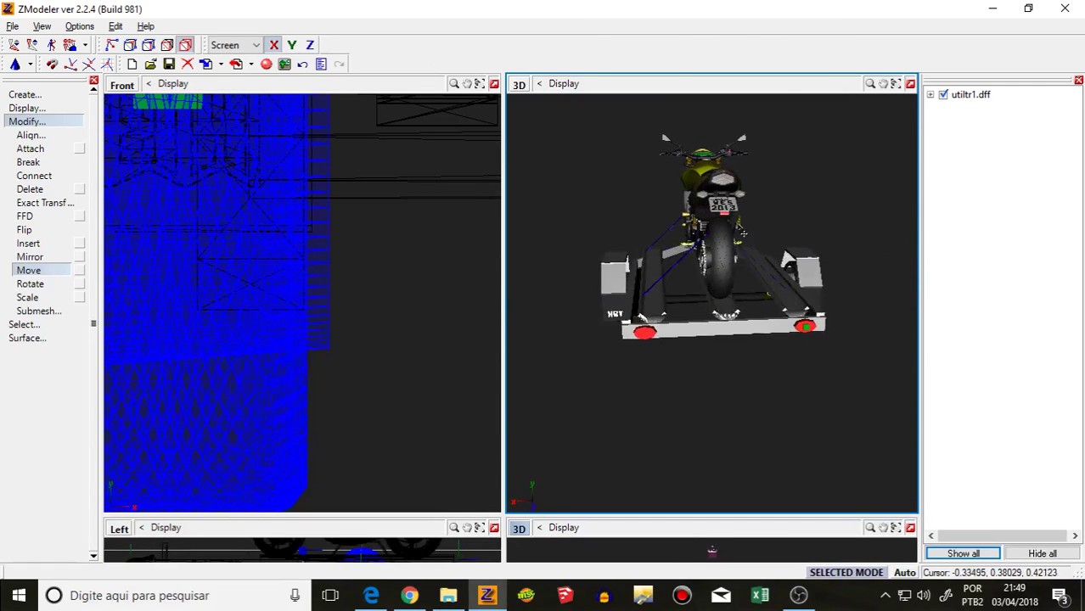
{"action": "scroll", "coordinate": [744, 235], "scroll_direction": "up", "scroll_amount": 4}
{"action": "middle_click_drag", "start_coordinate": [662, 336], "coordinate": [696, 303]}
{"action": "scroll", "coordinate": [696, 304], "scroll_direction": "up", "scroll_amount": 1}
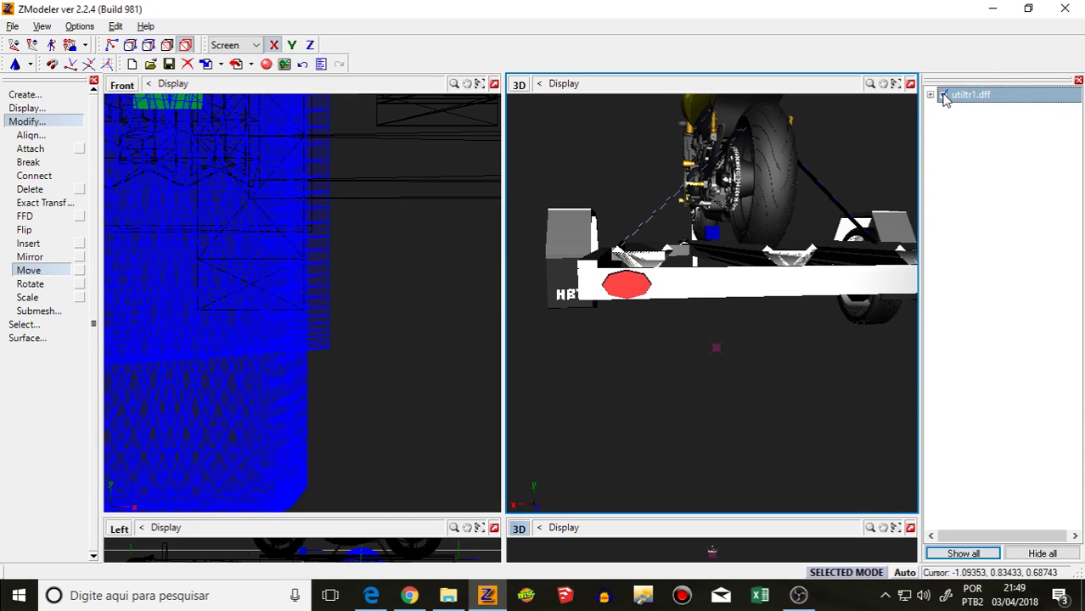
{"action": "left_click", "coordinate": [942, 95]}
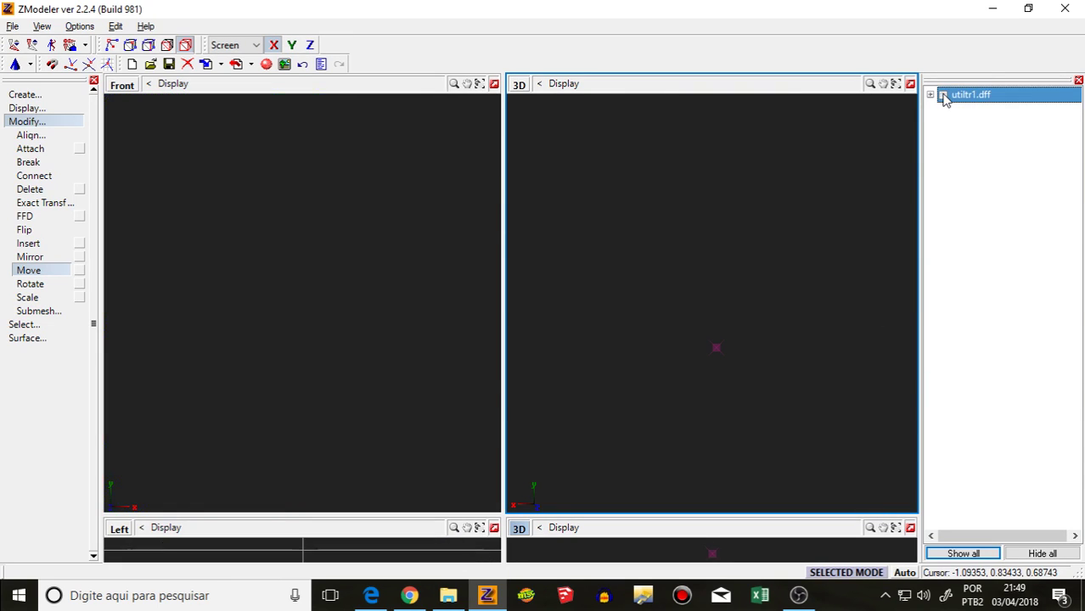
{"action": "left_click", "coordinate": [943, 95]}
{"action": "middle_click_drag", "start_coordinate": [782, 121], "coordinate": [798, 180]}
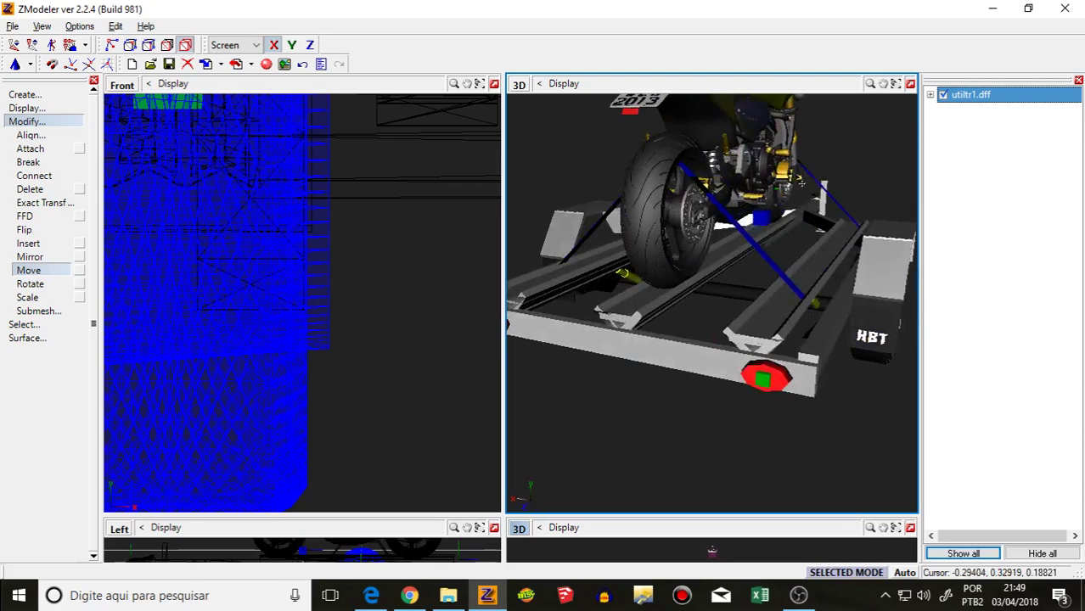
Step: Hide utiltr1.dff and start an import, browsing through GTA LIFE V2 to the game's modloader folder
{"action": "left_click", "coordinate": [943, 95]}
{"action": "left_click", "coordinate": [219, 65]}
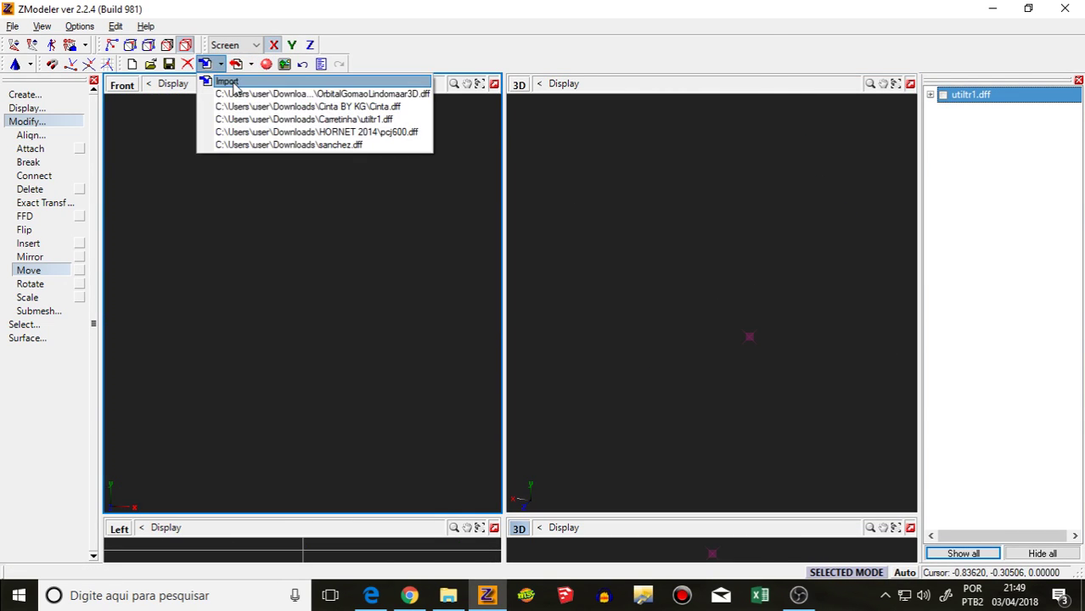
{"action": "left_click", "coordinate": [223, 81]}
{"action": "left_click", "coordinate": [443, 85]}
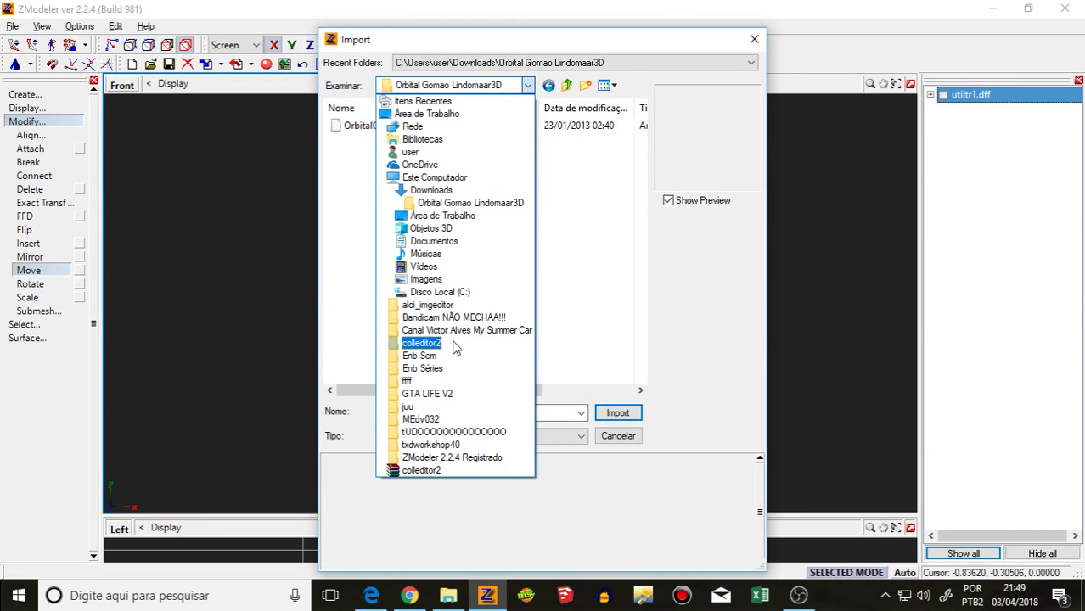
{"action": "left_click", "coordinate": [430, 396]}
{"action": "double_click", "coordinate": [352, 165]}
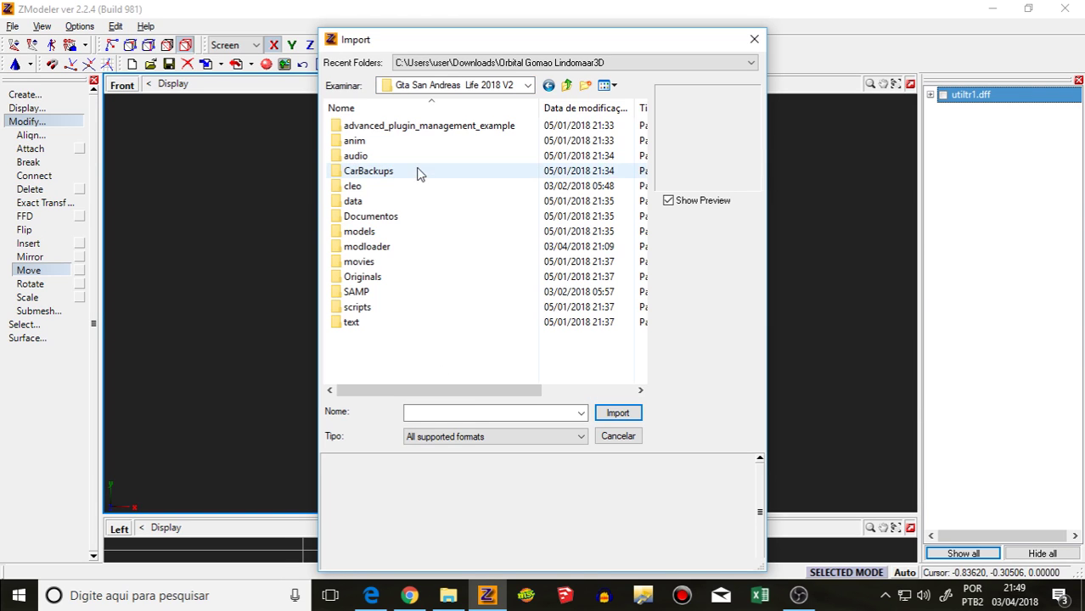
{"action": "double_click", "coordinate": [373, 246]}
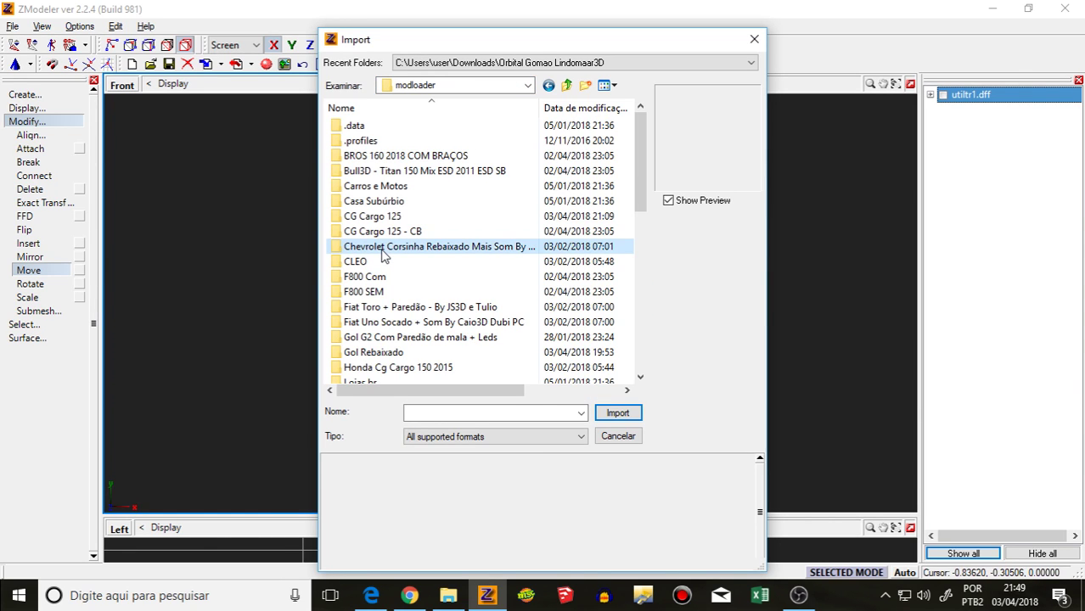
{"action": "left_click", "coordinate": [425, 307]}
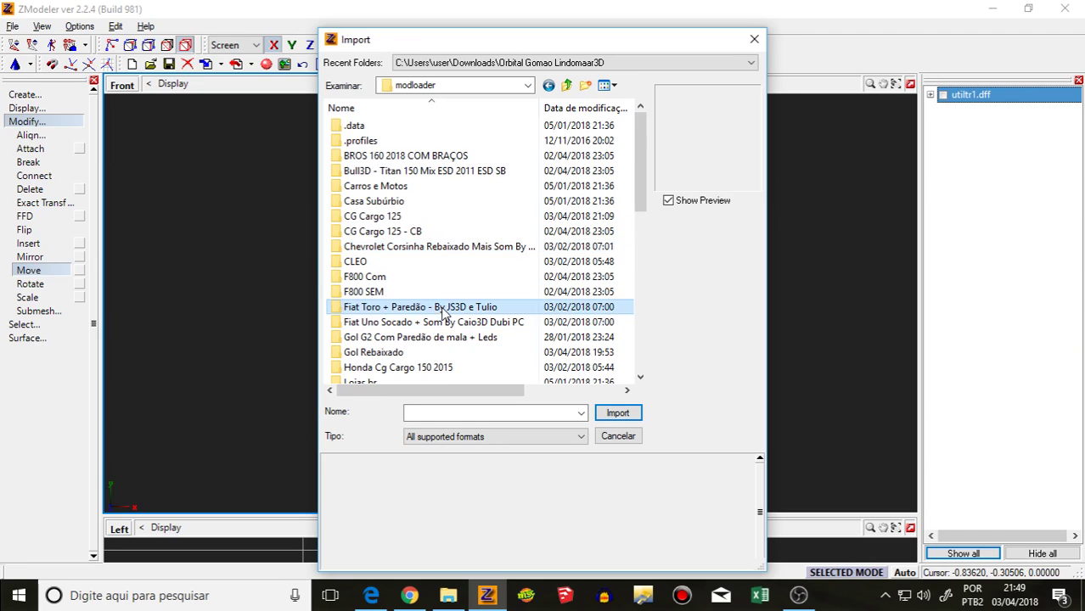
{"action": "double_click", "coordinate": [438, 311]}
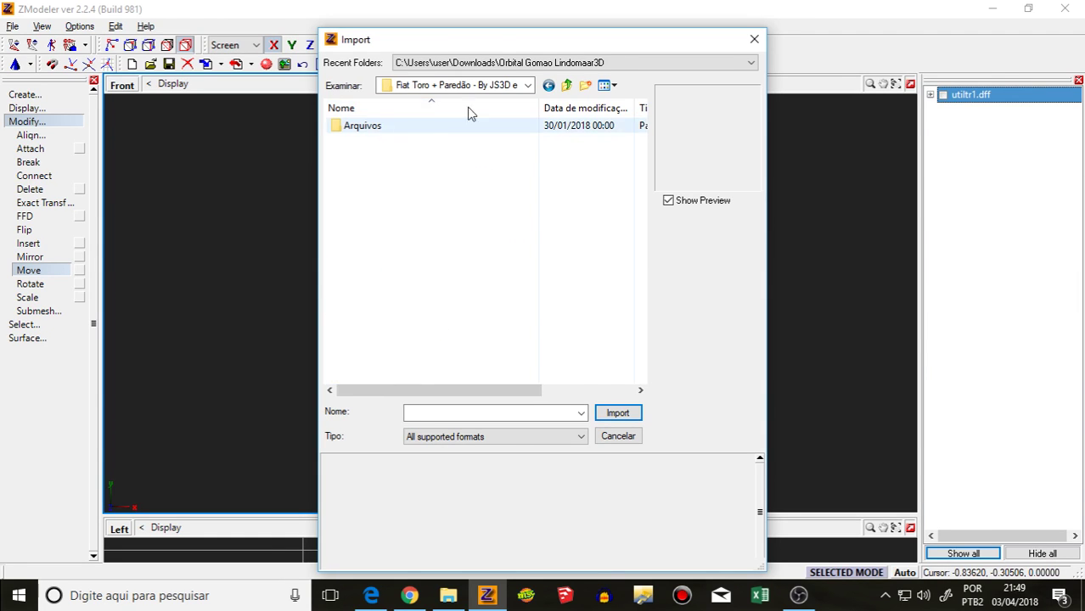
{"action": "left_click", "coordinate": [550, 86]}
Step: Import Intruder.dff from the "Gol G2 Com Paredão de mala + Leds" folder and view the car's rear lights
{"action": "double_click", "coordinate": [388, 338]}
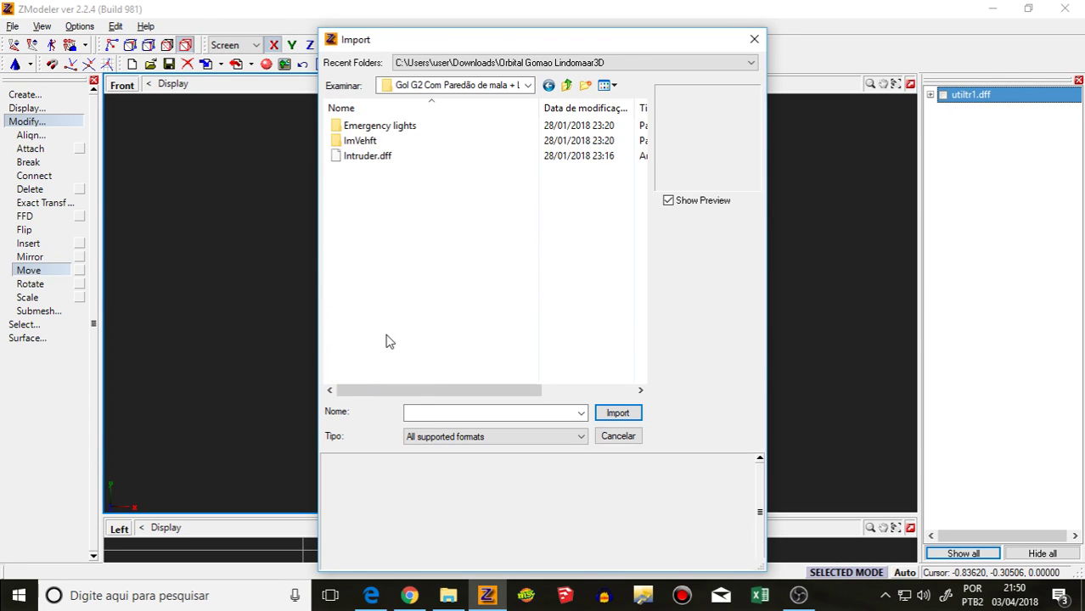
{"action": "double_click", "coordinate": [399, 156]}
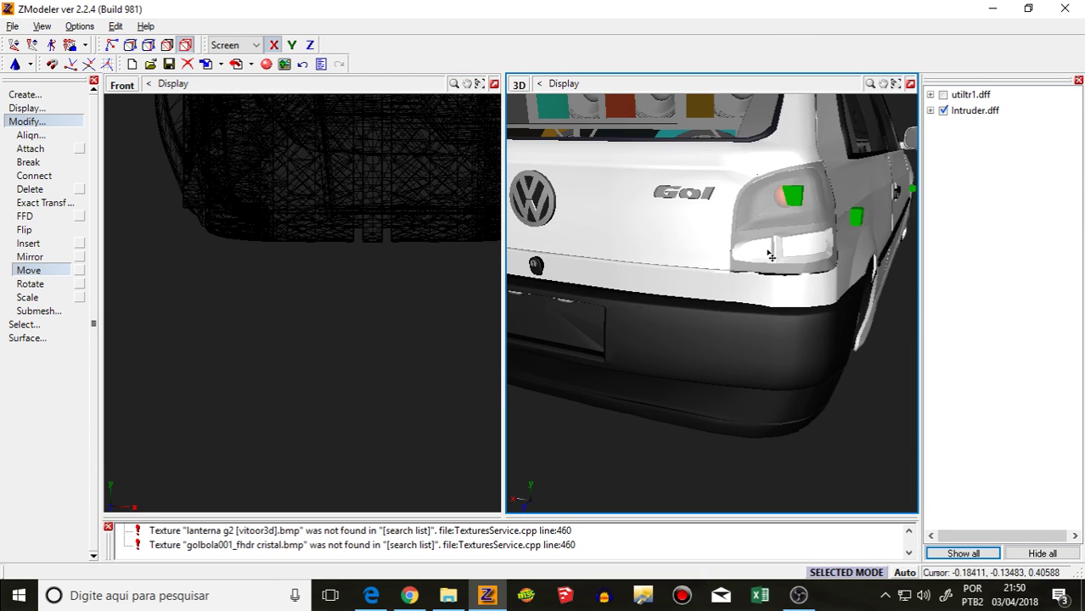
{"action": "middle_click_drag", "start_coordinate": [769, 250], "coordinate": [961, 153]}
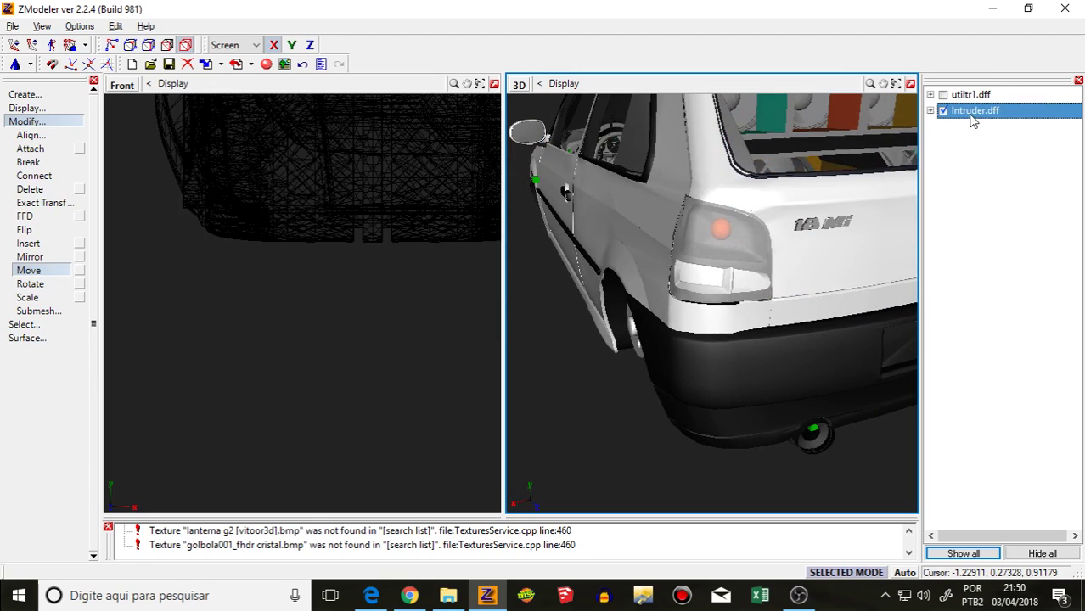
Step: Delete Intruder.dff from the scene and start a new import in the modloader folder
{"action": "left_click", "coordinate": [941, 121]}
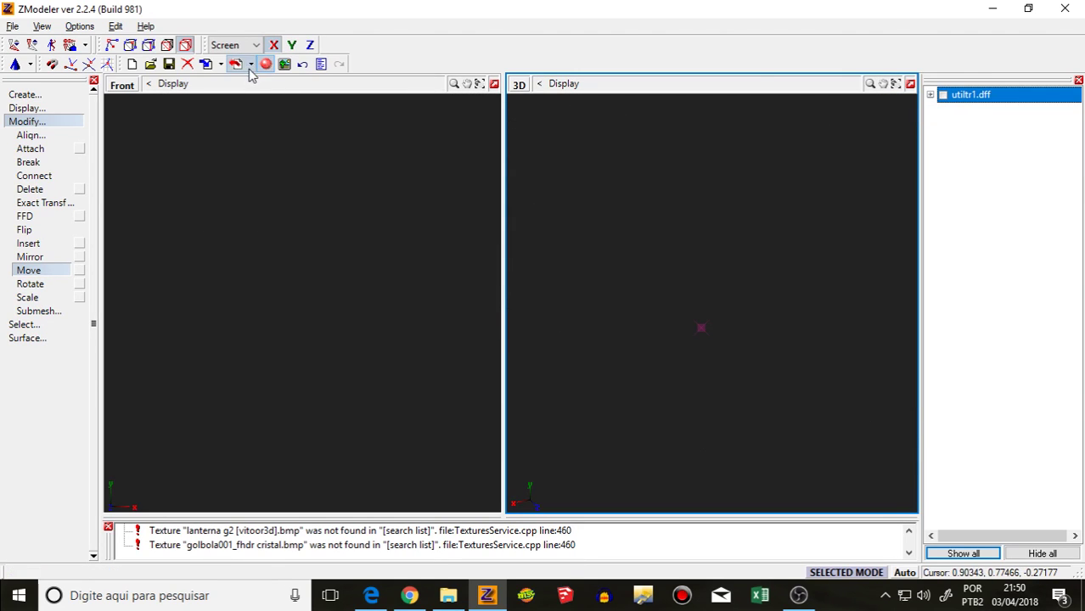
{"action": "left_click", "coordinate": [221, 64]}
{"action": "left_click", "coordinate": [246, 90]}
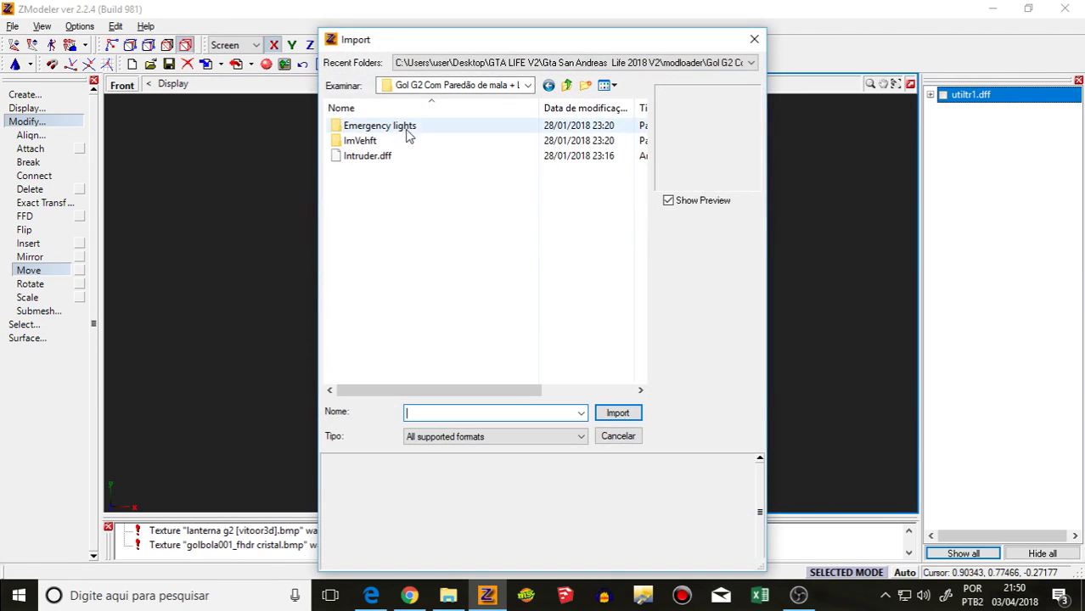
{"action": "left_click", "coordinate": [443, 86]}
{"action": "left_click", "coordinate": [450, 204]}
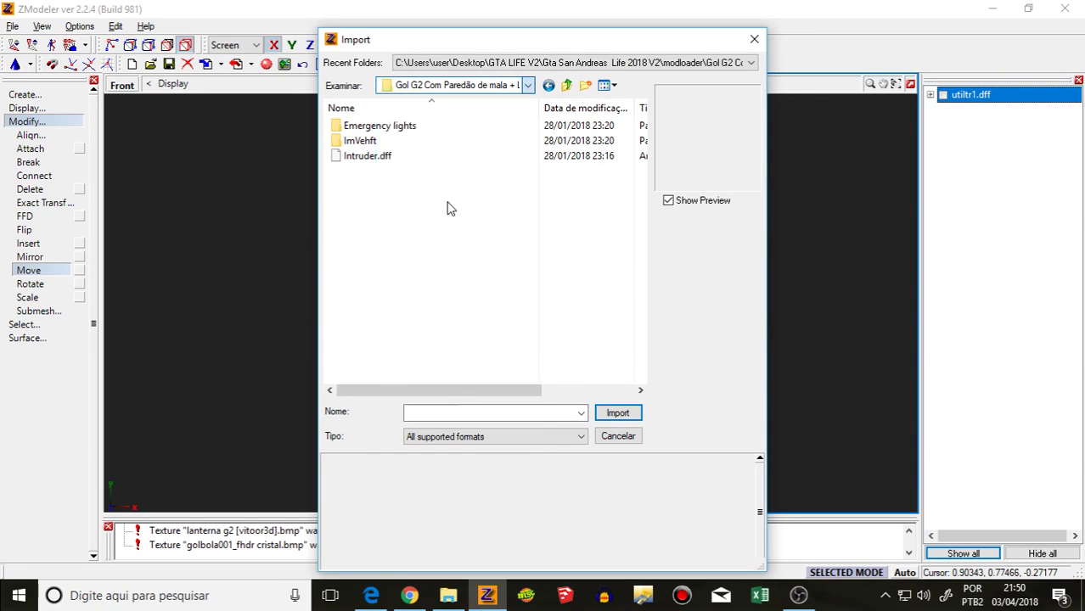
{"action": "left_click", "coordinate": [390, 355]}
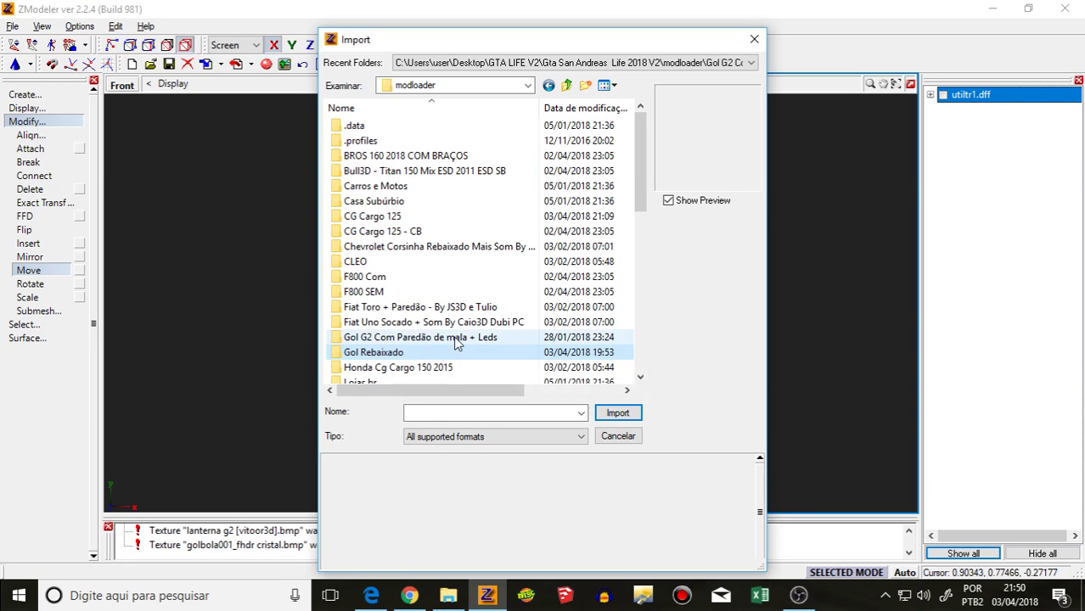
Step: Import sanchez.dff from the "CG Cargo 125" folder, close the message log and bring the motorcycle's rear plate into view
{"action": "scroll", "coordinate": [452, 354], "scroll_direction": "down", "scroll_amount": 5}
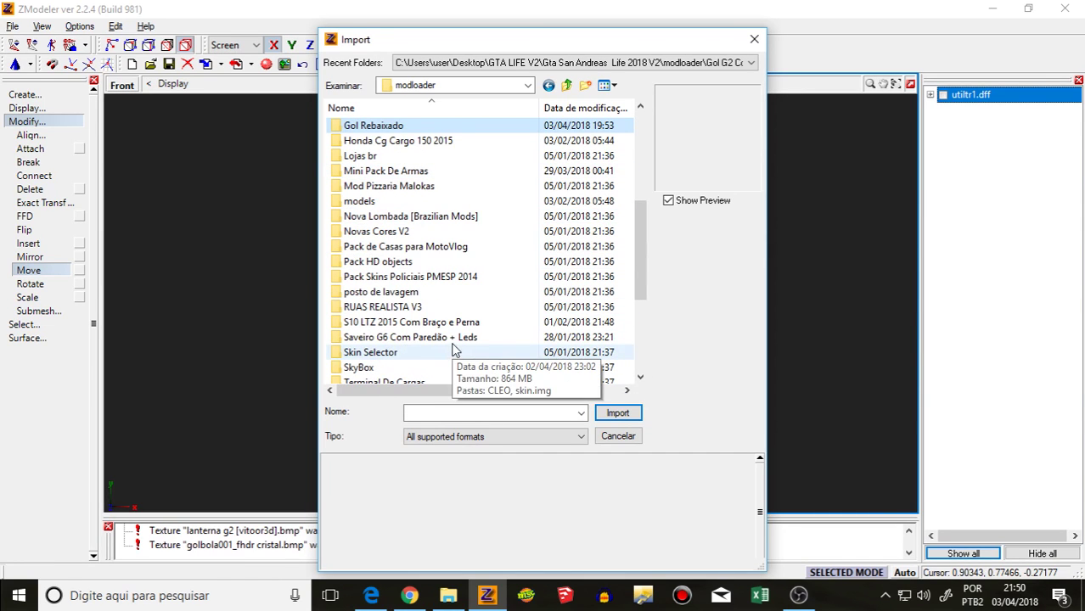
{"action": "left_click", "coordinate": [441, 322]}
{"action": "scroll", "coordinate": [490, 334], "scroll_direction": "down", "scroll_amount": 2}
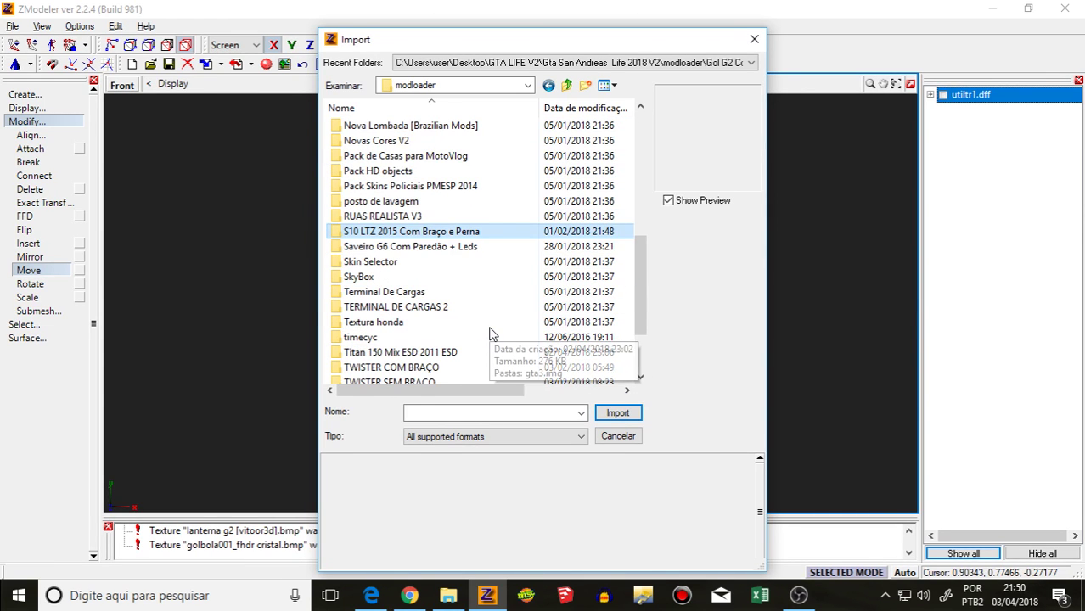
{"action": "scroll", "coordinate": [490, 334], "scroll_direction": "up", "scroll_amount": 7}
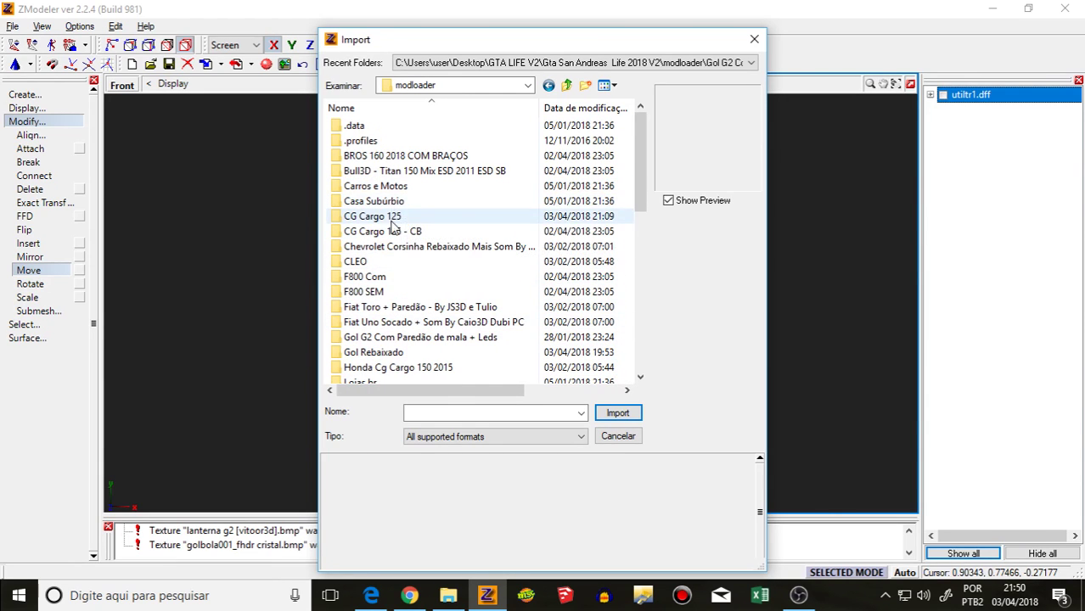
{"action": "double_click", "coordinate": [372, 218]}
{"action": "double_click", "coordinate": [360, 174]}
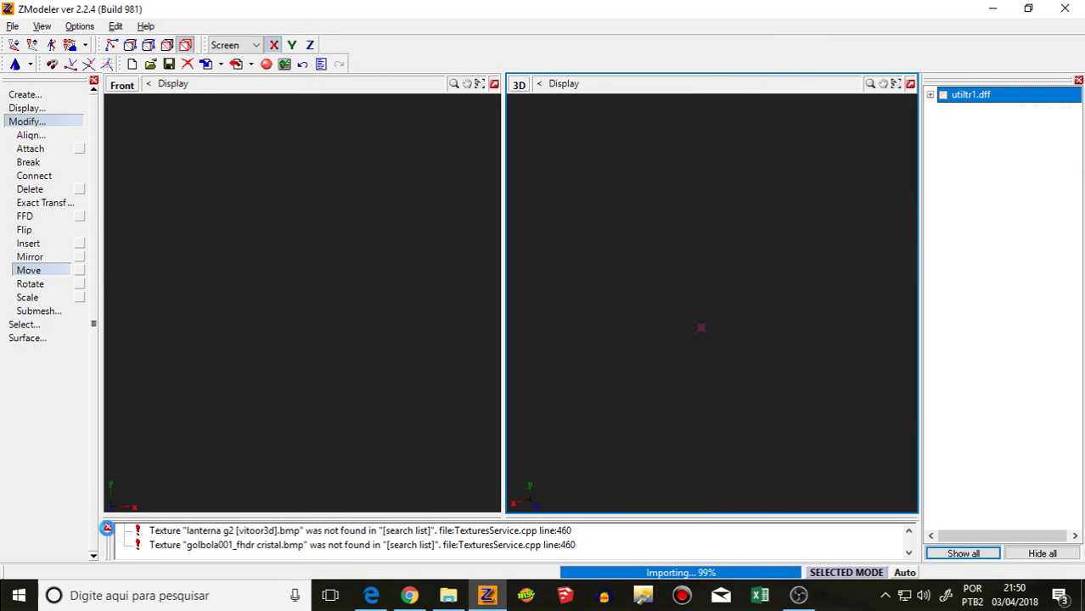
{"action": "left_click", "coordinate": [107, 528]}
{"action": "middle_click_drag", "start_coordinate": [625, 340], "coordinate": [654, 274]}
{"action": "scroll", "coordinate": [784, 158], "scroll_direction": "up", "scroll_amount": 3}
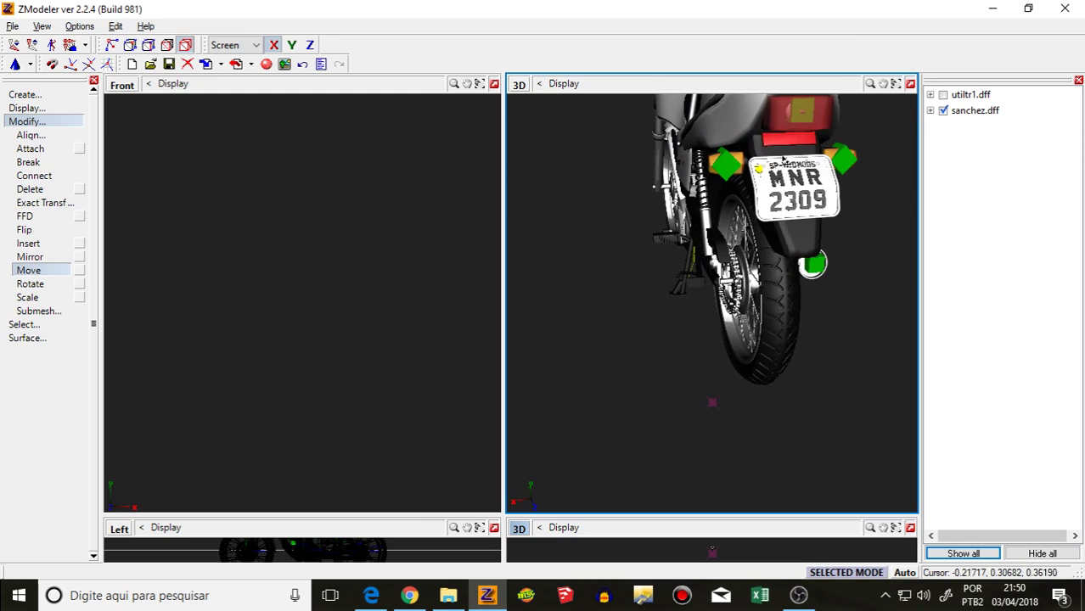
Step: Expand sanchez.dff through chassis, rabeta, trazera and suporte, and move the Placa Y3D part out to the root of the scene tree
{"action": "left_click", "coordinate": [931, 110]}
{"action": "left_click", "coordinate": [944, 125]}
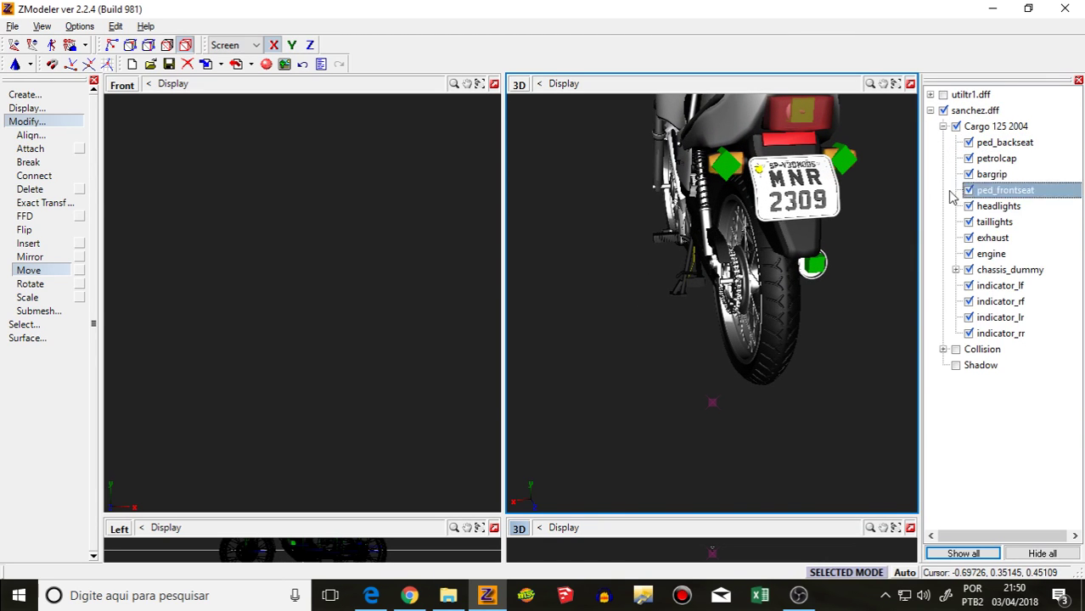
{"action": "left_click", "coordinate": [956, 269]}
{"action": "left_click", "coordinate": [977, 318]}
{"action": "left_click", "coordinate": [970, 319]}
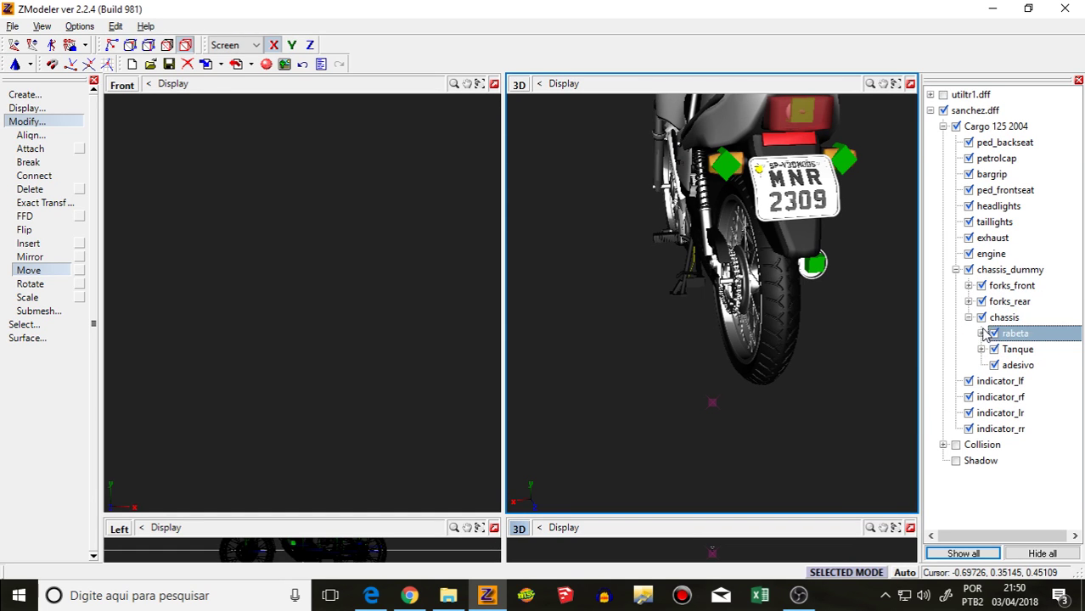
{"action": "left_click", "coordinate": [992, 350]}
{"action": "double_click", "coordinate": [996, 335]}
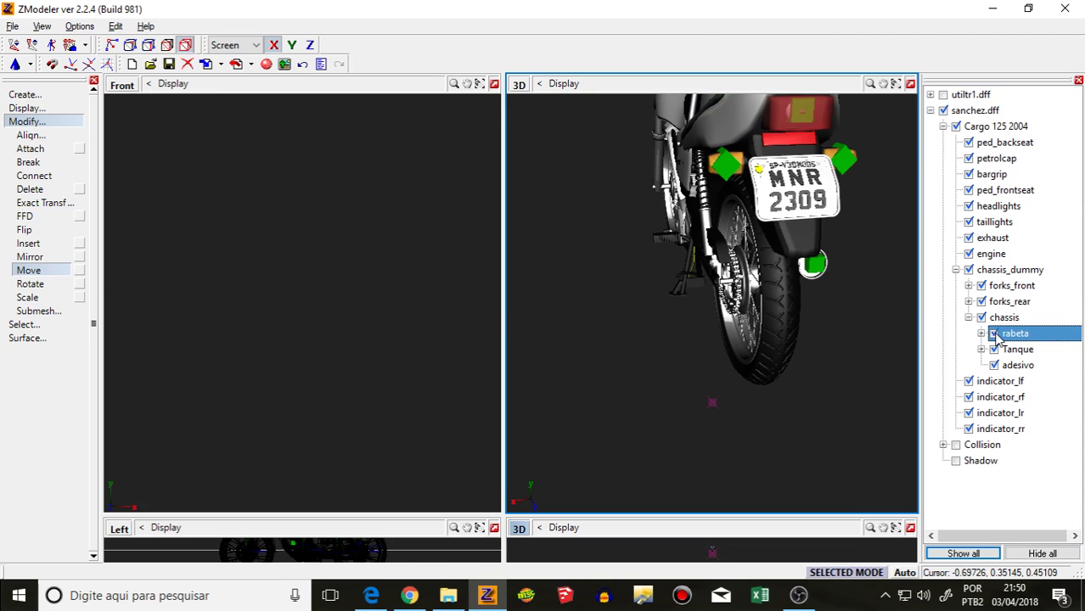
{"action": "left_click", "coordinate": [982, 334]}
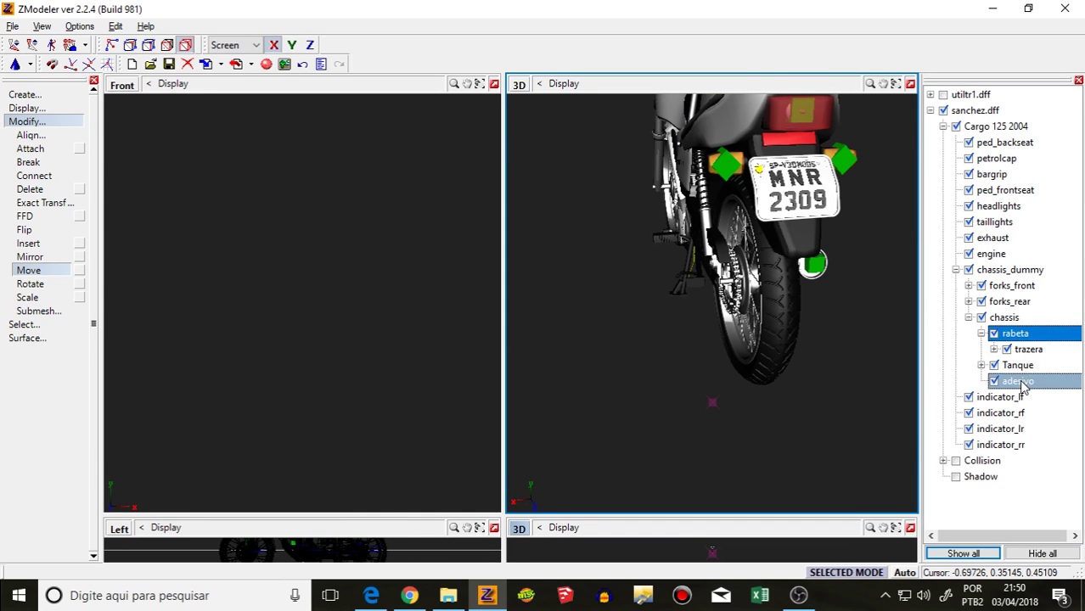
{"action": "left_click", "coordinate": [995, 350]}
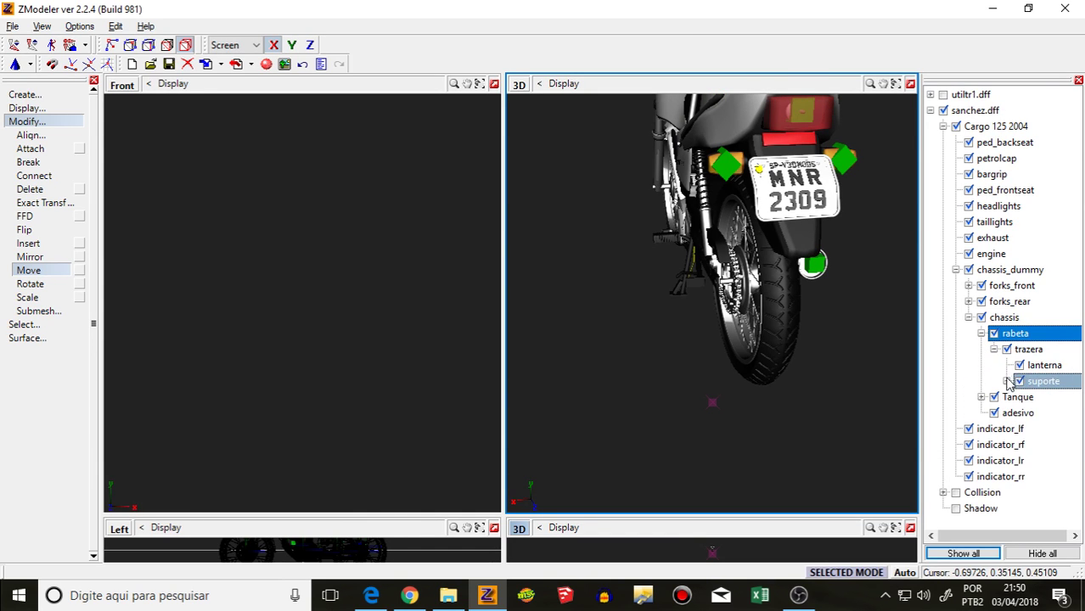
{"action": "left_click", "coordinate": [1007, 381]}
{"action": "left_click_drag", "start_coordinate": [1047, 398], "coordinate": [1041, 525]}
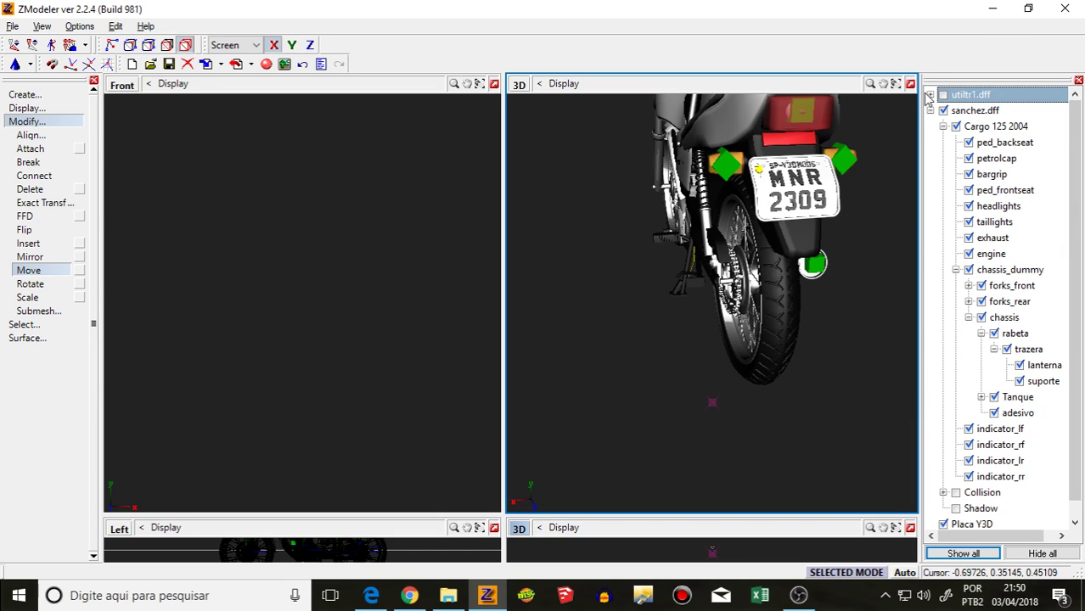
Step: Collapse sanchez.dff and delete it, keeping only the separated Placa Y3D beside utiltr1.dff
{"action": "left_click", "coordinate": [931, 110]}
{"action": "right_click", "coordinate": [973, 112]}
{"action": "left_click", "coordinate": [941, 120]}
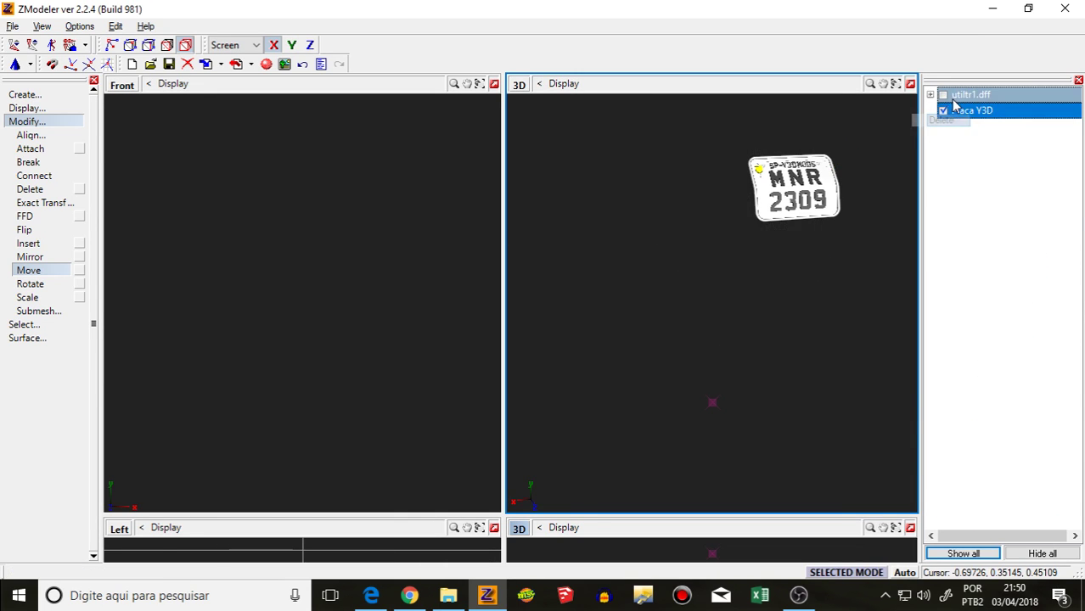
Step: Fit the Placa Y3D plate in the front view, switch to the Scale tool and delete the plate
{"action": "scroll", "coordinate": [633, 230], "scroll_direction": "down", "scroll_amount": 2}
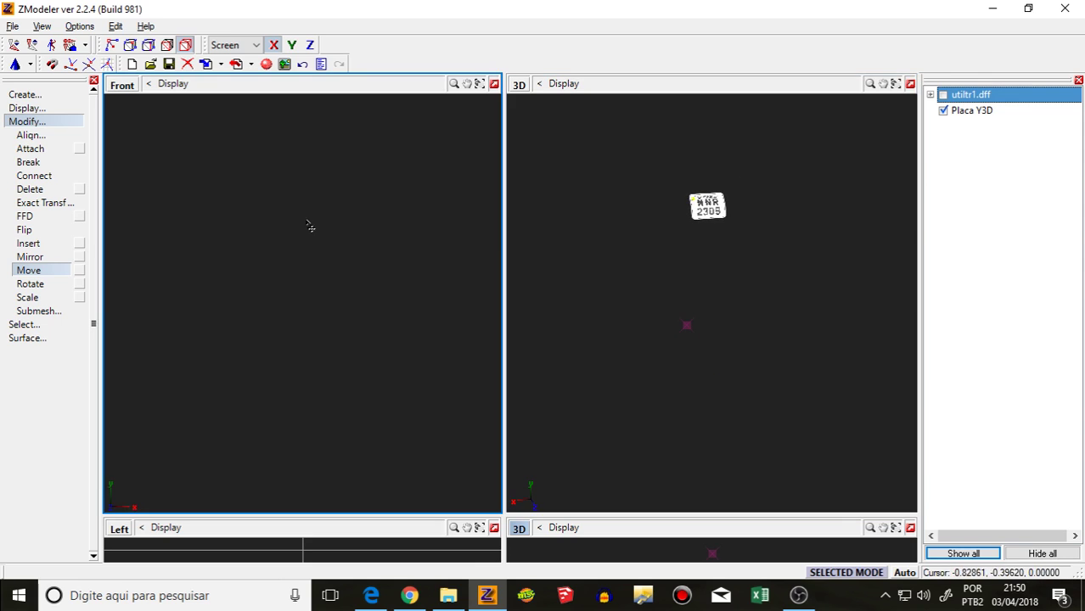
{"action": "left_click", "coordinate": [479, 83]}
{"action": "scroll", "coordinate": [376, 158], "scroll_direction": "down", "scroll_amount": 2}
{"action": "scroll", "coordinate": [375, 159], "scroll_direction": "up", "scroll_amount": 1}
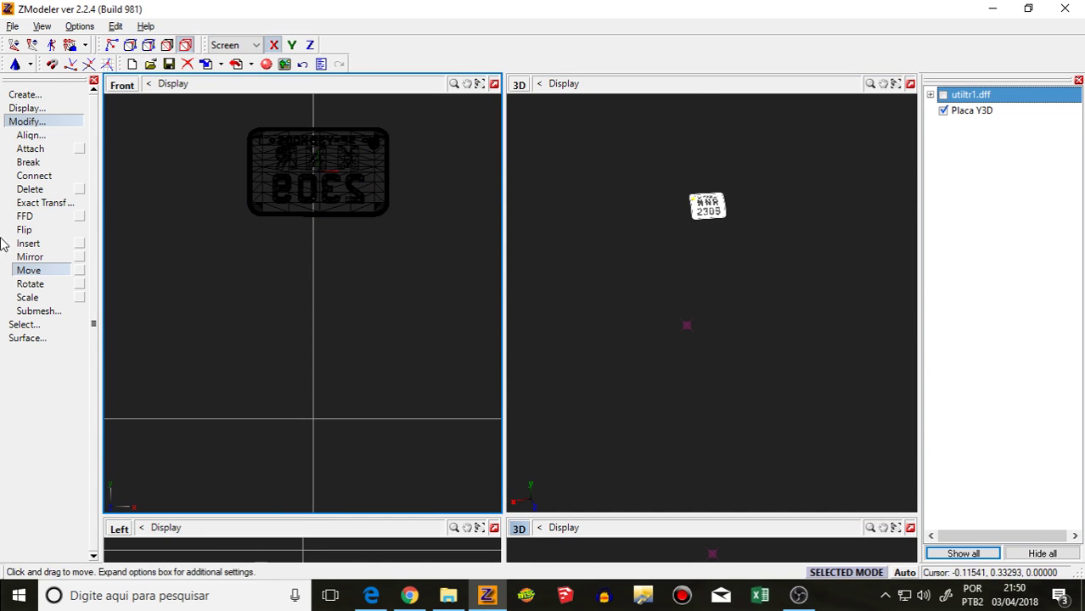
{"action": "left_click", "coordinate": [34, 297]}
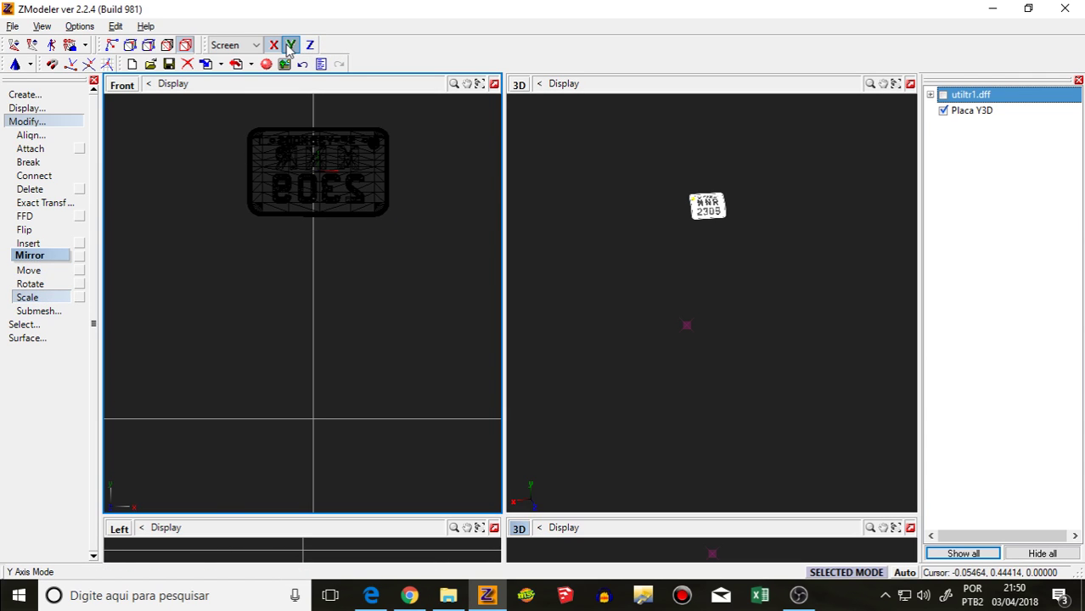
{"action": "left_click", "coordinate": [343, 182]}
{"action": "right_click", "coordinate": [343, 182]}
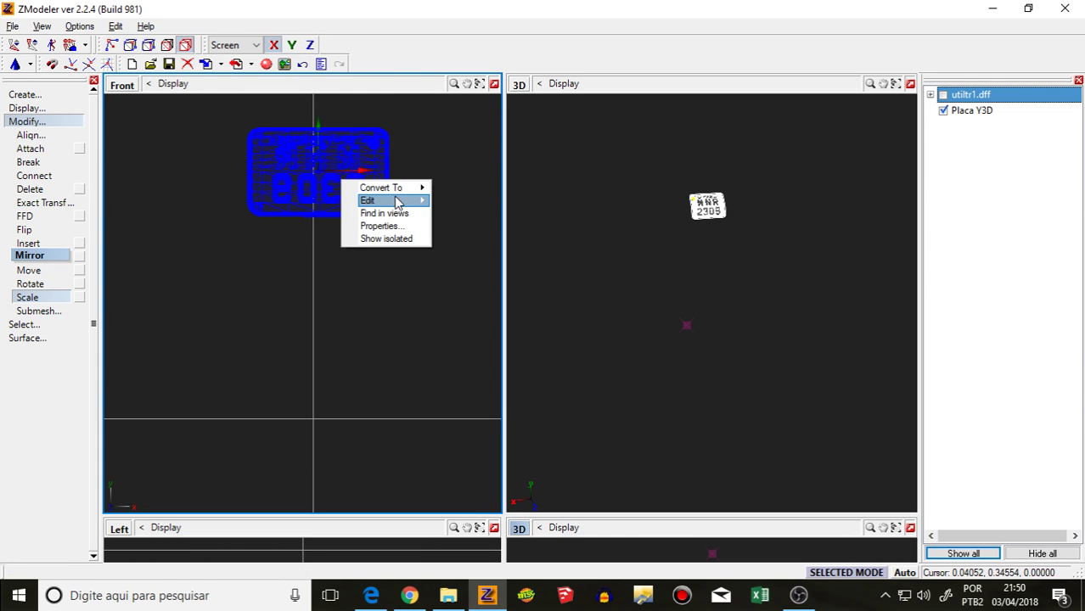
{"action": "left_click", "coordinate": [456, 201]}
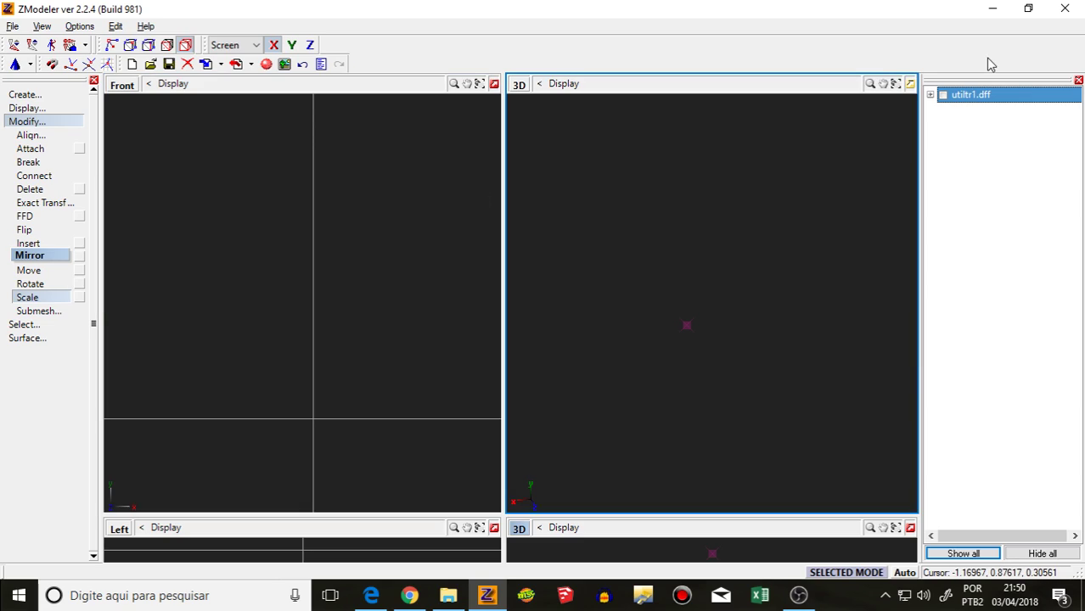
Step: Show utiltr1.dff again and move the trailer's right wheel slightly outward along the X axis
{"action": "left_click", "coordinate": [943, 96]}
{"action": "middle_click_drag", "start_coordinate": [793, 148], "coordinate": [598, 294]}
{"action": "left_click", "coordinate": [40, 283]}
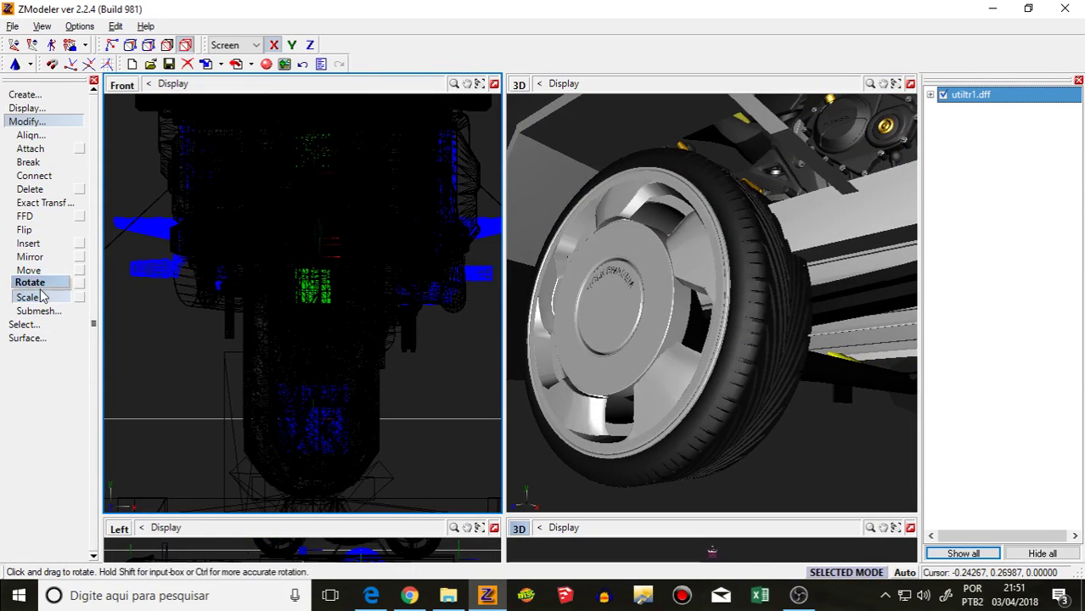
{"action": "scroll", "coordinate": [401, 248], "scroll_direction": "down", "scroll_amount": 5}
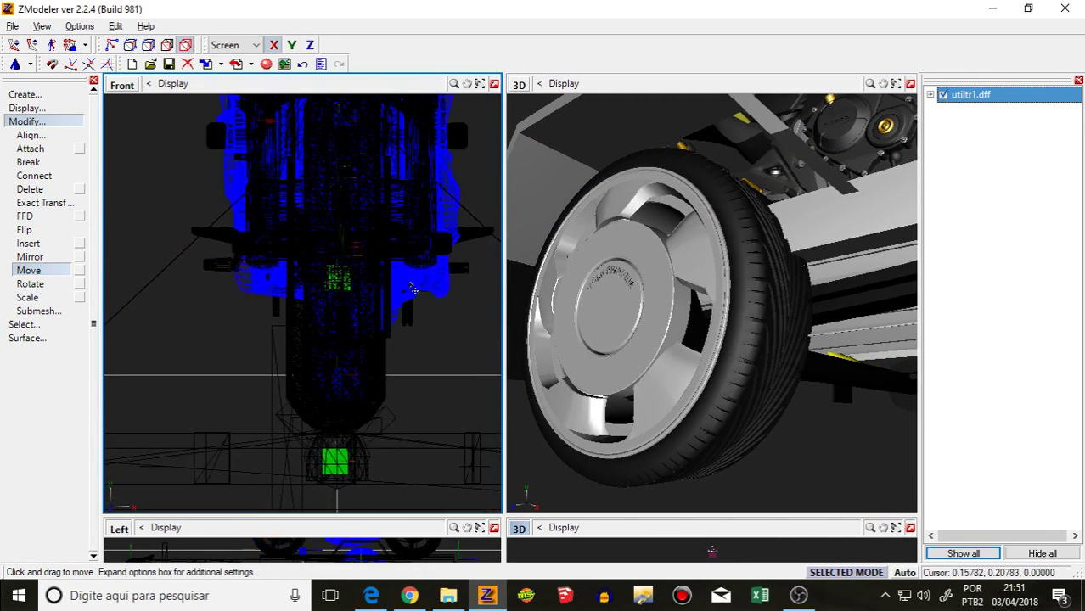
{"action": "left_click_drag", "start_coordinate": [177, 457], "coordinate": [157, 456]}
{"action": "middle_click_drag", "start_coordinate": [722, 327], "coordinate": [837, 222]}
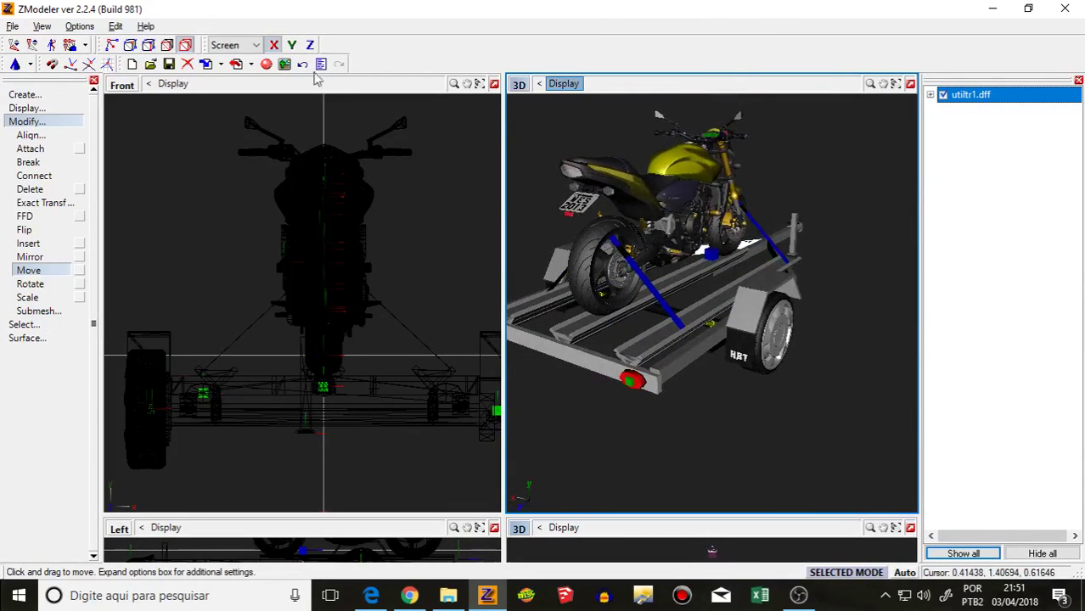
Step: Export the trailer as GTA San Andreas .DFF over the existing utiltr1.dff in the Carretinha folder of Downloads
{"action": "left_click", "coordinate": [236, 63]}
{"action": "left_click", "coordinate": [263, 81]}
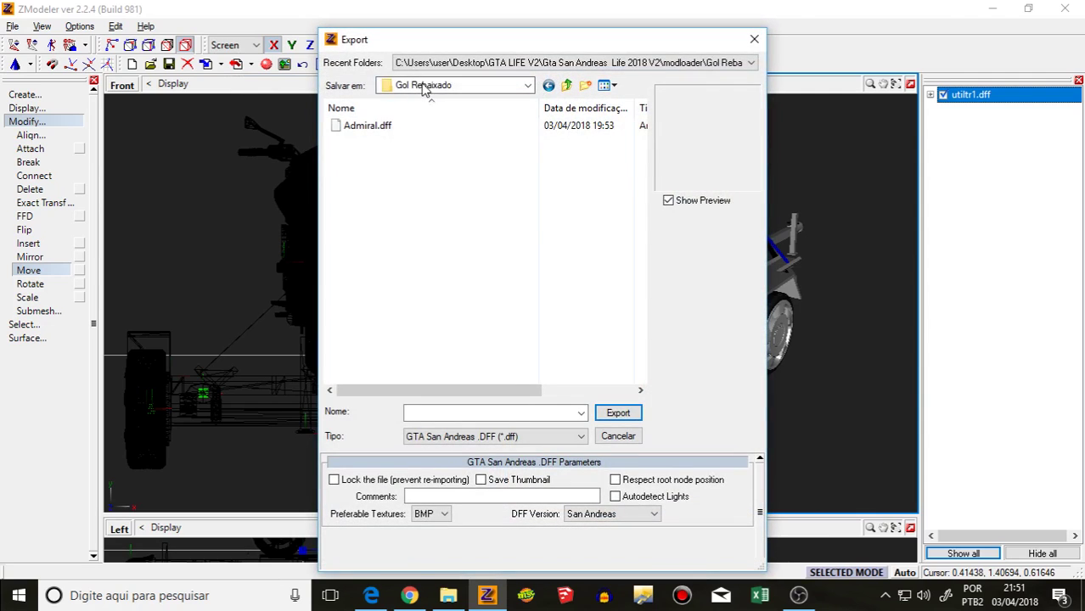
{"action": "left_click", "coordinate": [425, 86]}
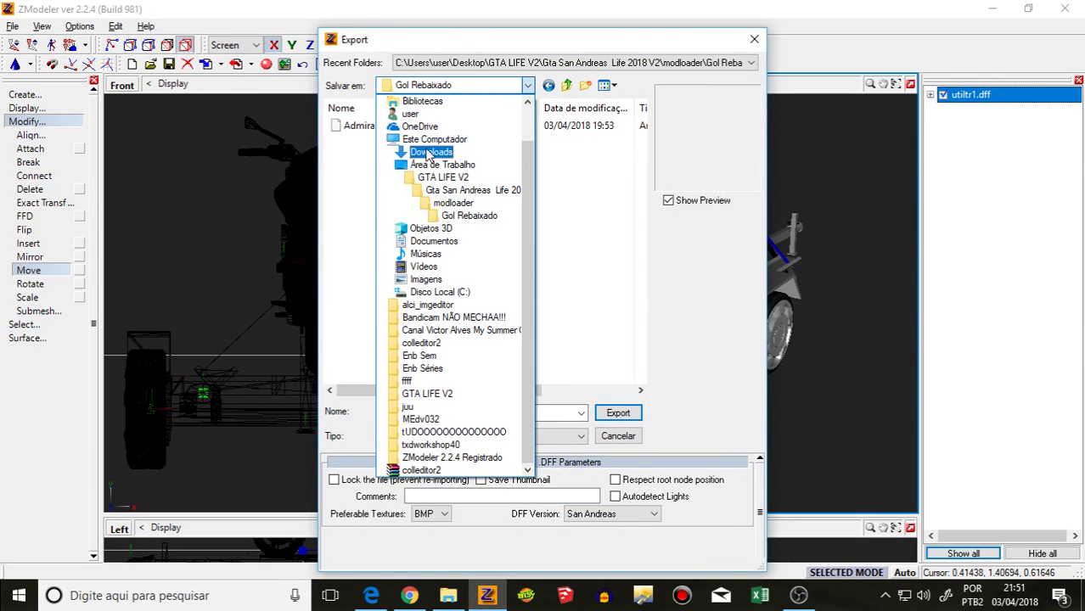
{"action": "left_click", "coordinate": [429, 152]}
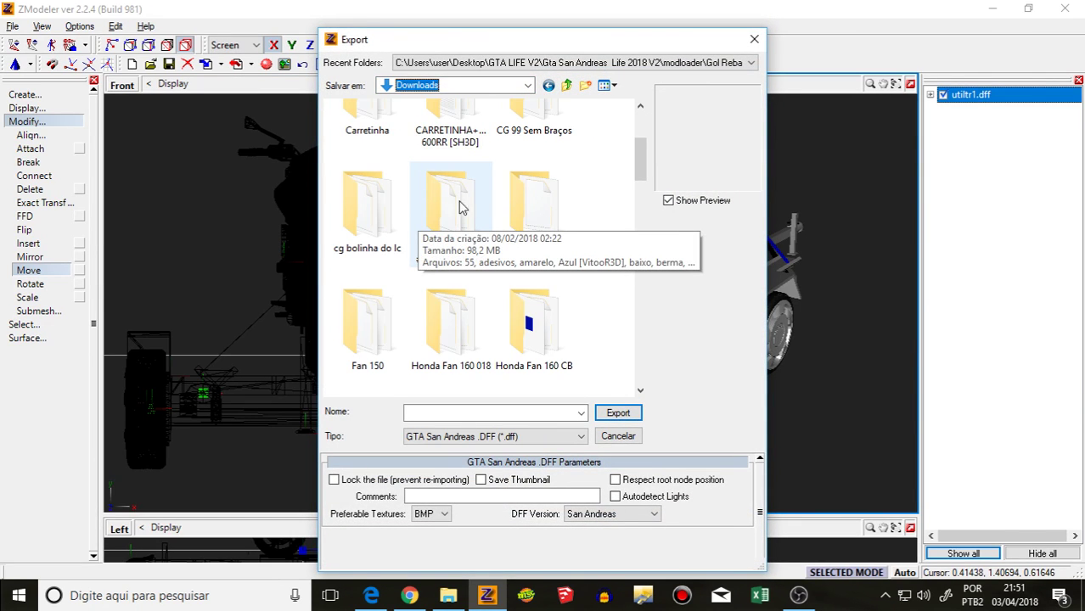
{"action": "scroll", "coordinate": [473, 169], "scroll_direction": "up", "scroll_amount": 1}
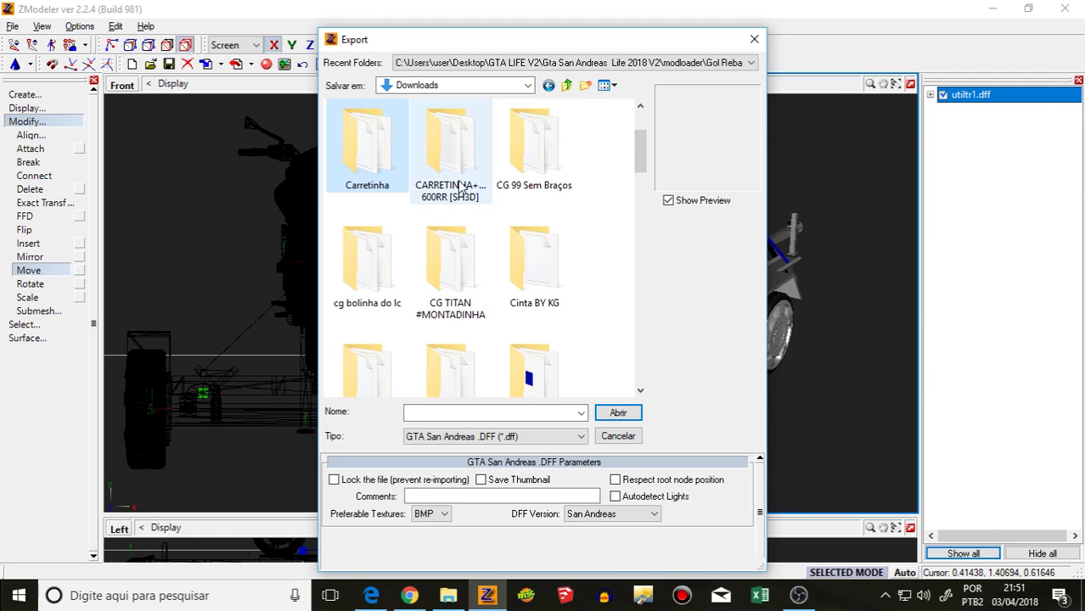
{"action": "double_click", "coordinate": [375, 170]}
{"action": "left_click", "coordinate": [361, 125]}
{"action": "double_click", "coordinate": [361, 125]}
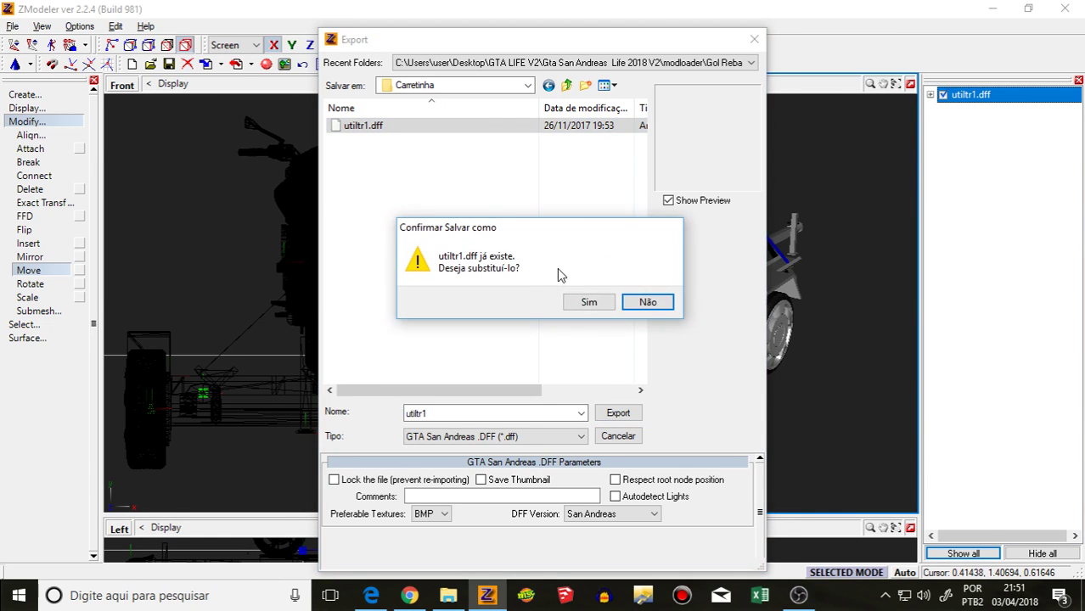
{"action": "left_click", "coordinate": [591, 303]}
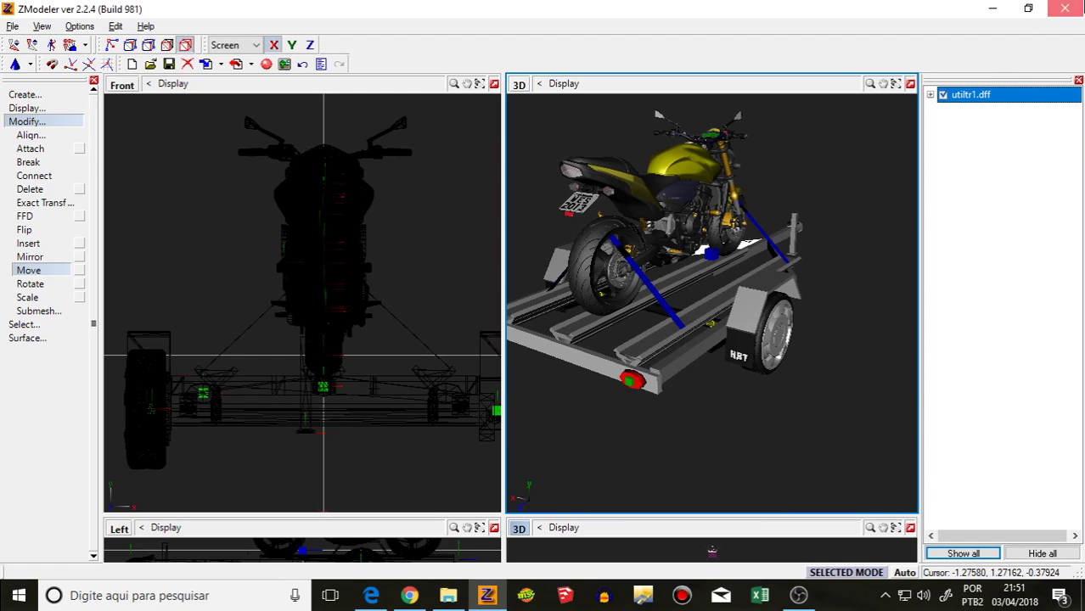
Step: Close ZModeler and, in the browser, play the "Mc God - História diferente" video from the YouTube suggestions
{"action": "left_click", "coordinate": [1065, 8]}
{"action": "left_click", "coordinate": [574, 337]}
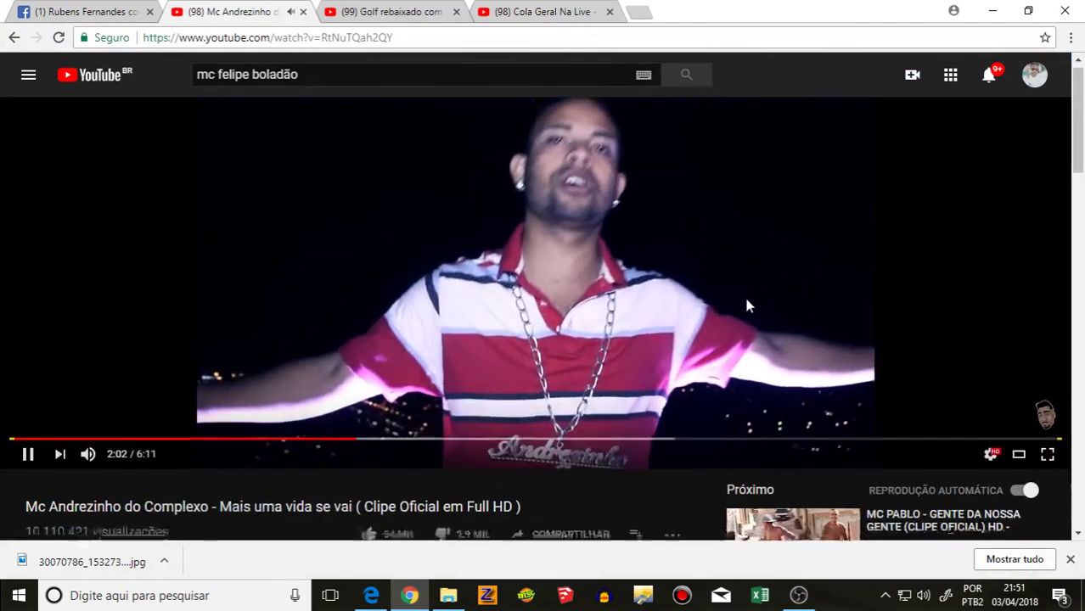
{"action": "scroll", "coordinate": [744, 294], "scroll_direction": "down", "scroll_amount": 5}
{"action": "left_click", "coordinate": [802, 351]}
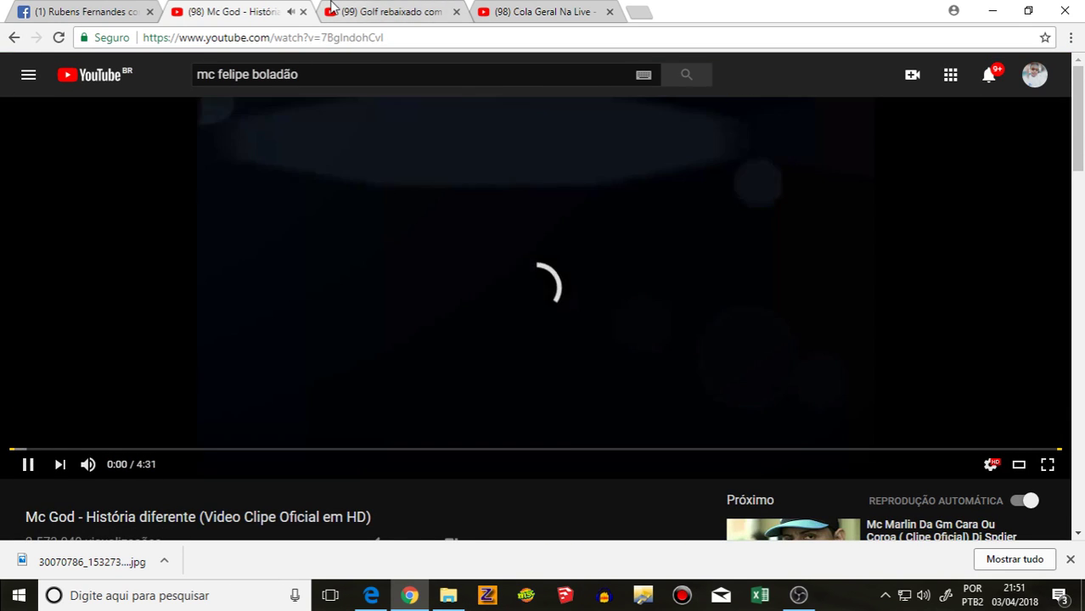
Step: Post "Salv Mandei Os parça se increve no seu canal" in the "Cola Geral Na Live" chat
{"action": "left_click", "coordinate": [386, 11]}
{"action": "left_click", "coordinate": [233, 11]}
{"action": "left_click", "coordinate": [541, 11]}
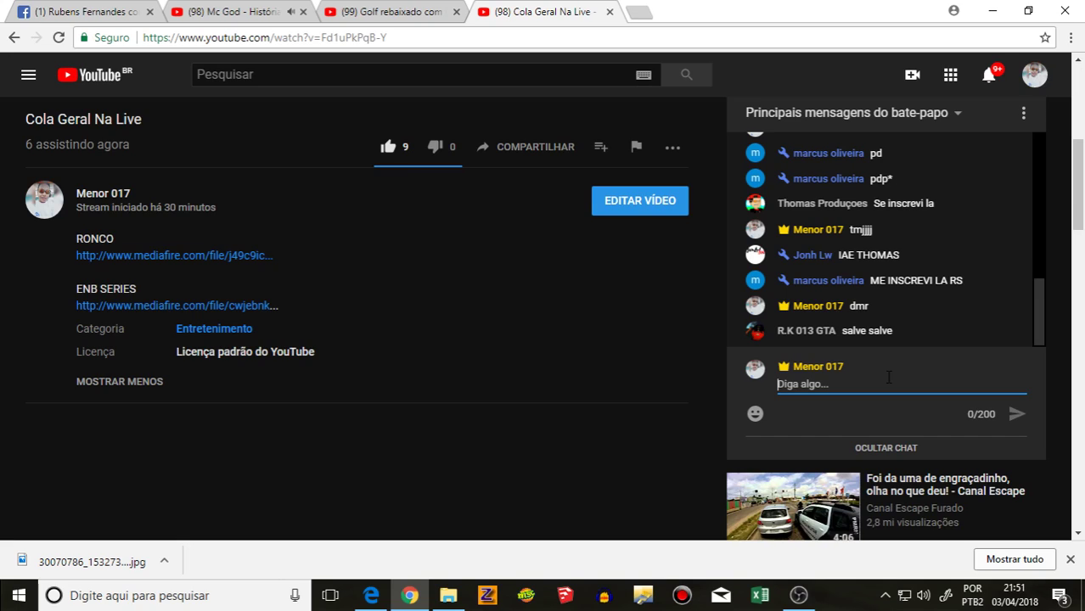
{"action": "type", "text": "Salv Mandei Os parça se incr"}
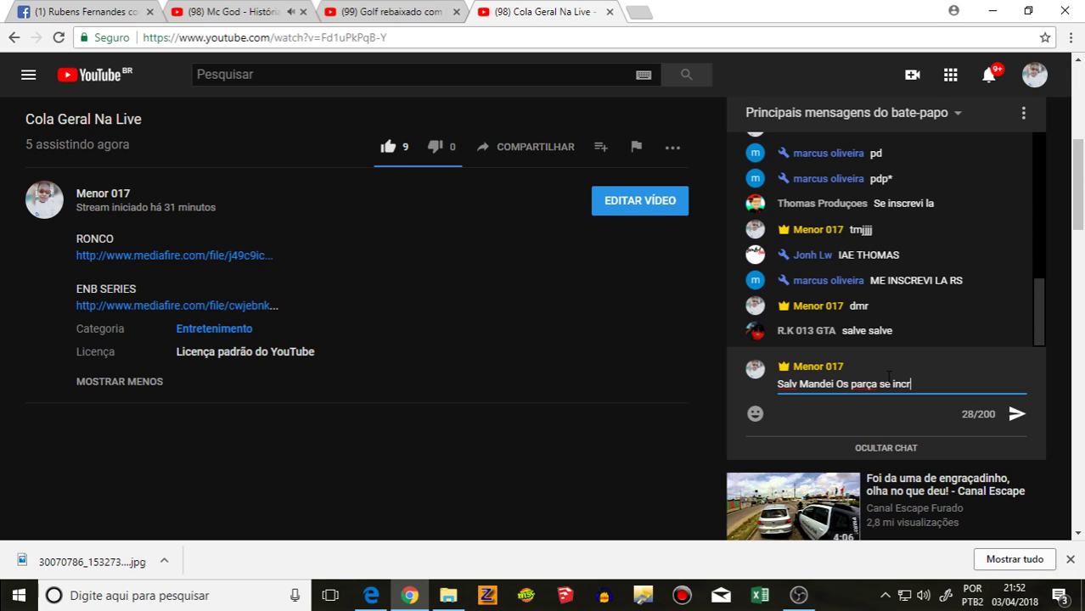
{"action": "type", "text": "eve no seu canal"}
{"action": "key", "text": "Return"}
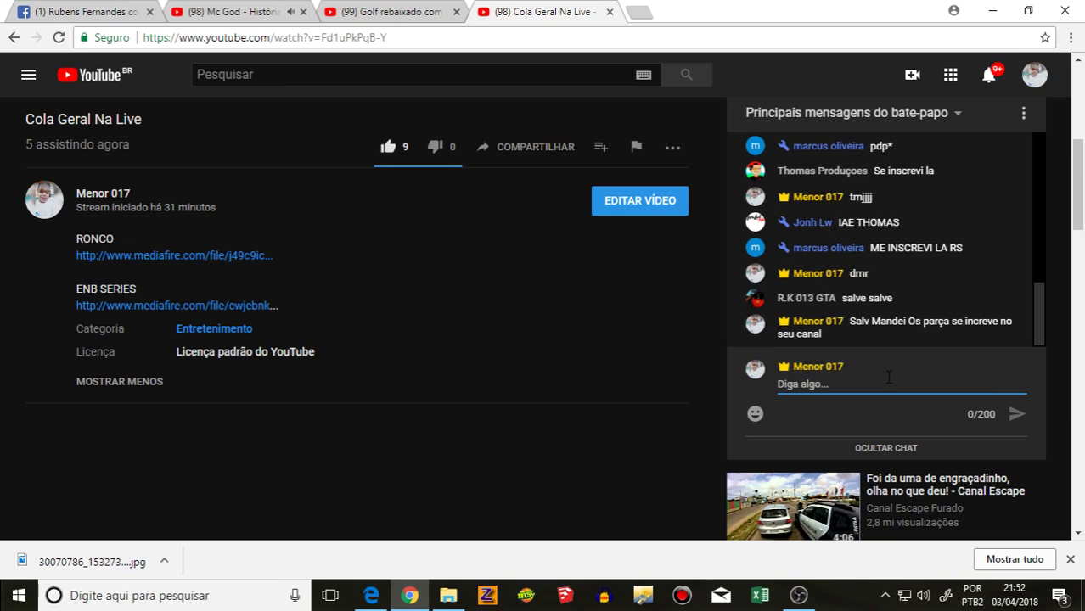
Step: Switch to the Downloads folder, view the downloaded photo of the white motorcycle, and close it
{"action": "left_click", "coordinate": [463, 599]}
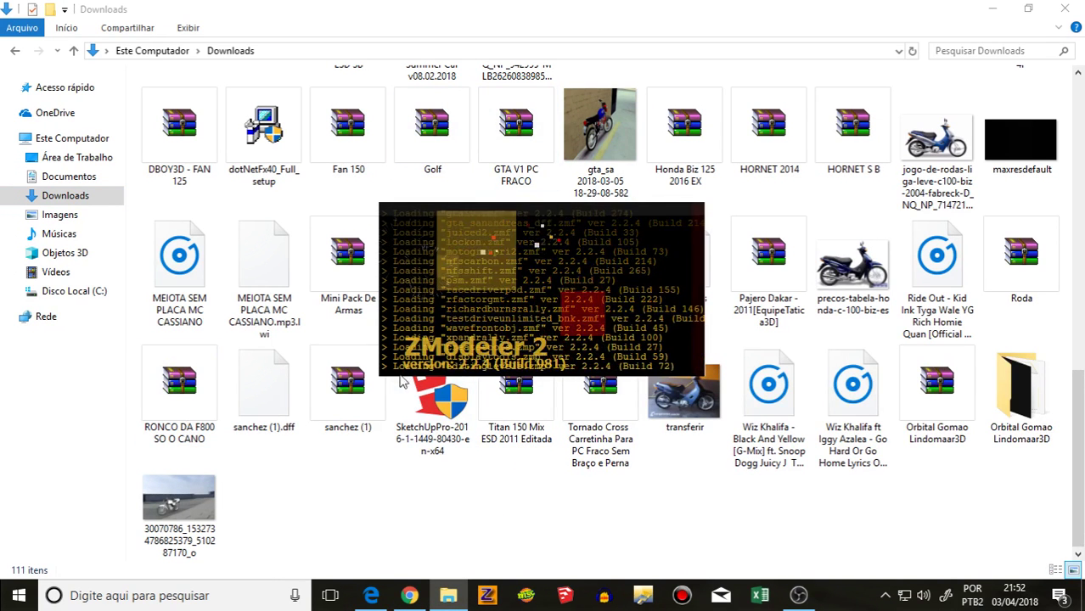
{"action": "double_click", "coordinate": [190, 500]}
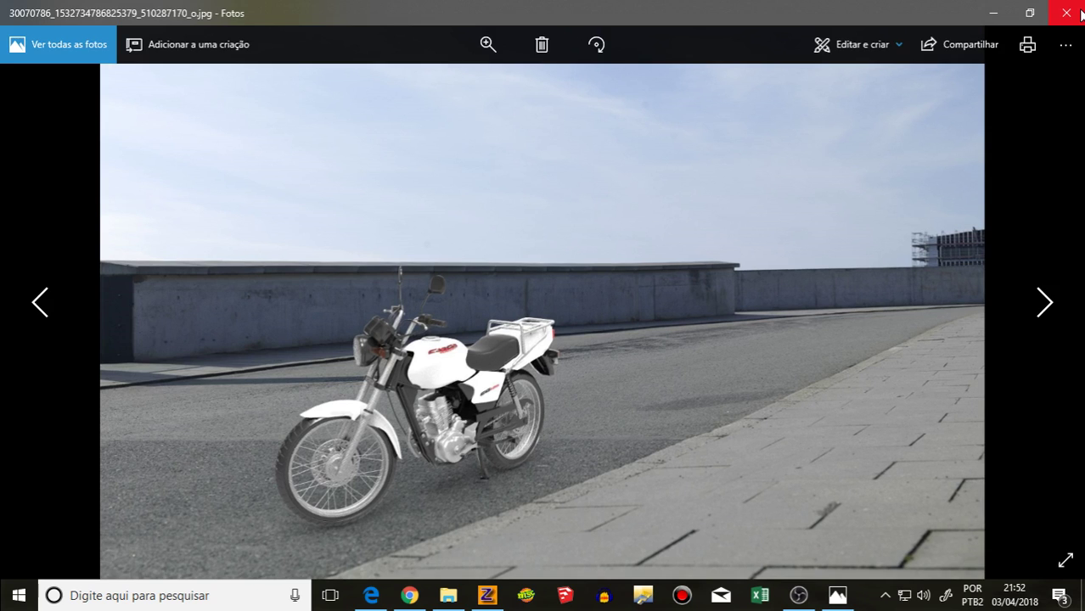
{"action": "left_click", "coordinate": [1080, 13]}
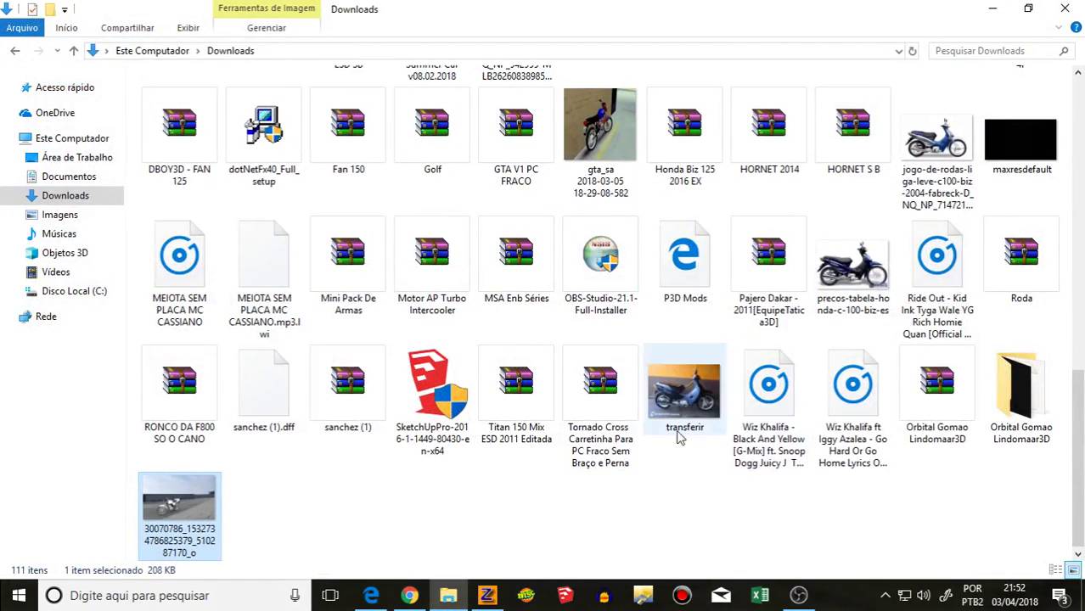
Step: Switch to ZModeler and import utiltr1.dff from the Carretinha folder of Downloads
{"action": "left_click", "coordinate": [487, 596]}
{"action": "left_click", "coordinate": [208, 66]}
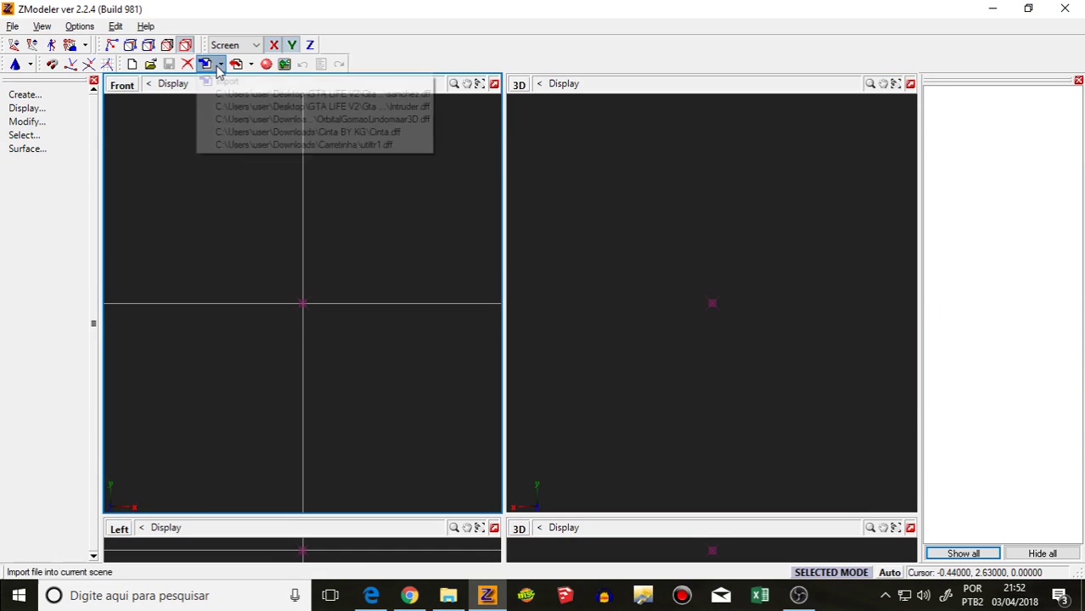
{"action": "left_click", "coordinate": [231, 83]}
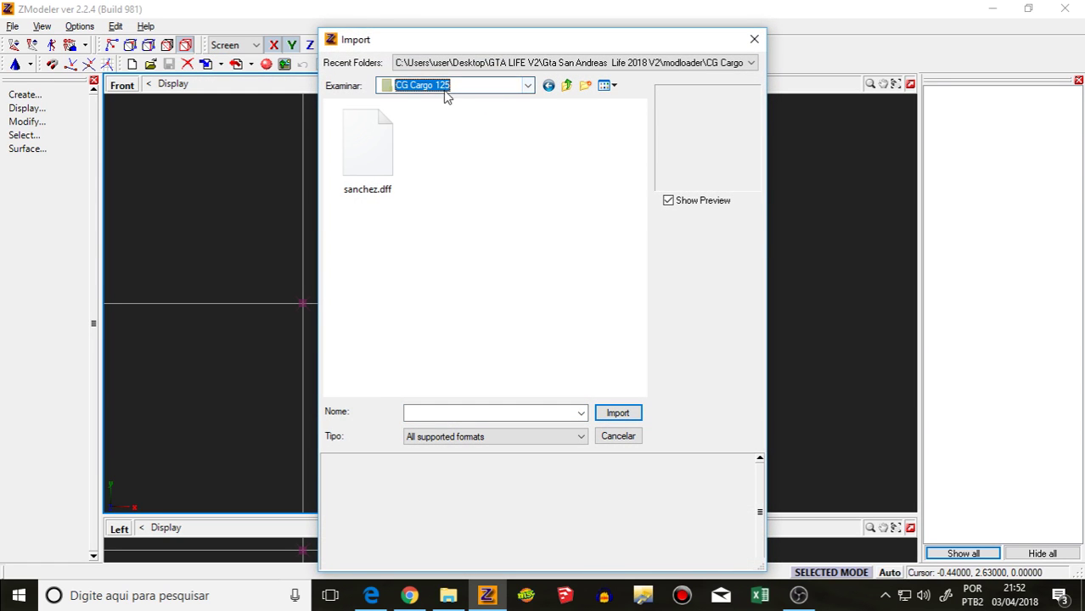
{"action": "left_click", "coordinate": [444, 87]}
{"action": "left_click", "coordinate": [443, 152]}
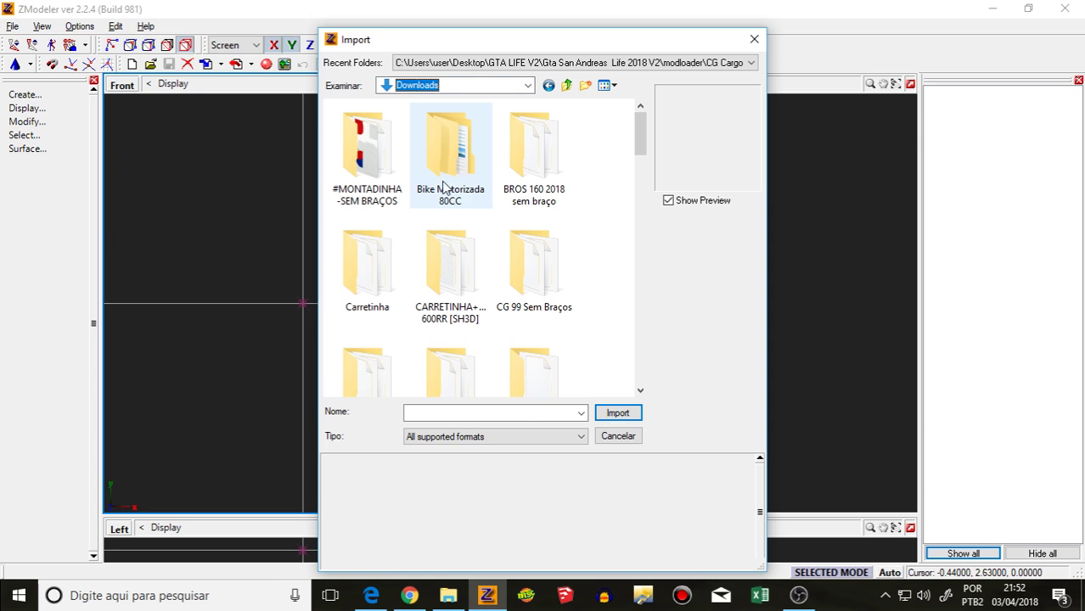
{"action": "double_click", "coordinate": [368, 272]}
{"action": "double_click", "coordinate": [353, 126]}
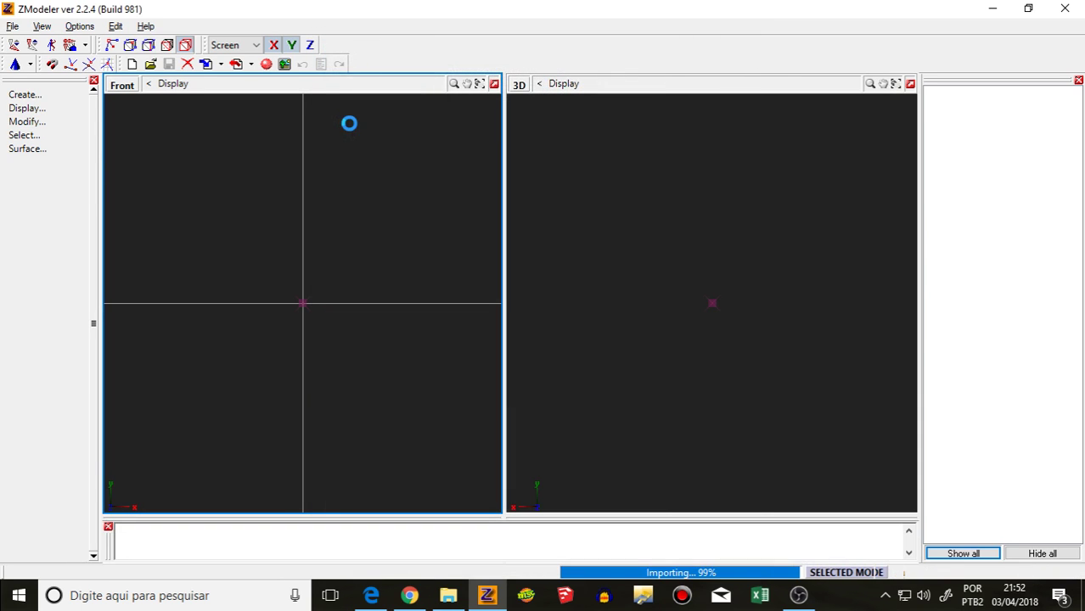
Step: Inspect the imported trailer in the 3D view and close ZModeler without saving the scene
{"action": "middle_click_drag", "start_coordinate": [721, 268], "coordinate": [782, 292]}
{"action": "scroll", "coordinate": [782, 292], "scroll_direction": "up", "scroll_amount": 2}
{"action": "left_click", "coordinate": [1065, 9]}
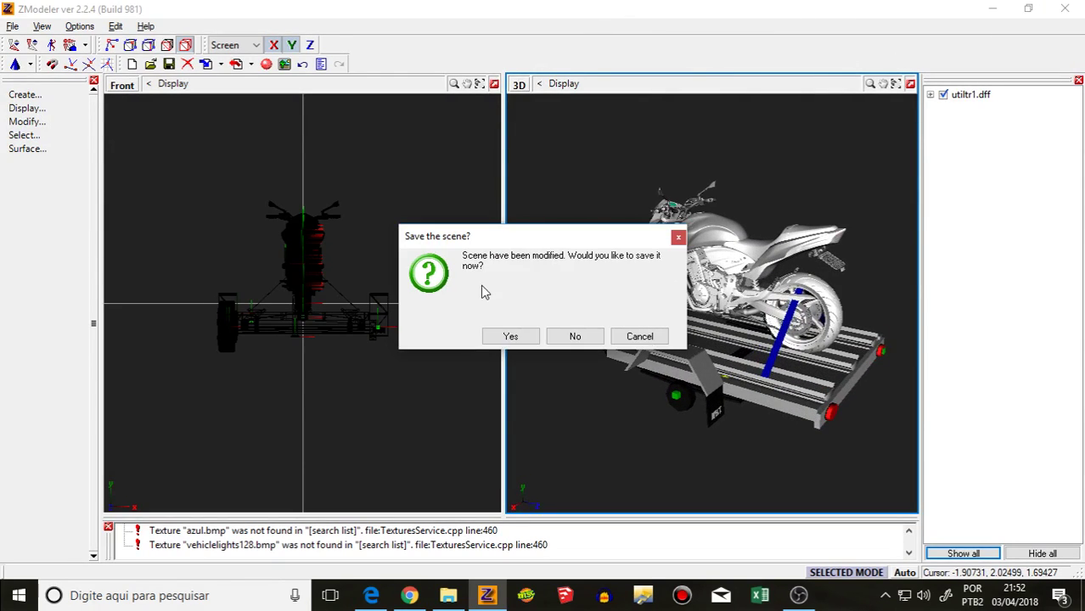
{"action": "left_click", "coordinate": [575, 335]}
Step: Launch TXD Workshop and close the Microsoft Edge window
{"action": "left_click", "coordinate": [643, 595]}
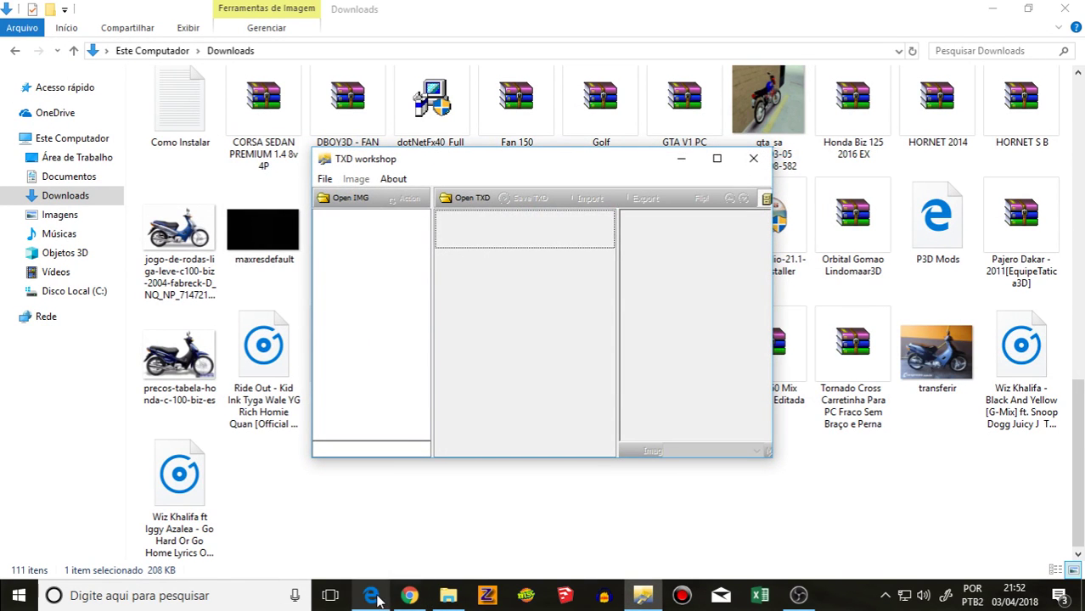
{"action": "right_click", "coordinate": [374, 596]}
{"action": "left_click", "coordinate": [328, 564]}
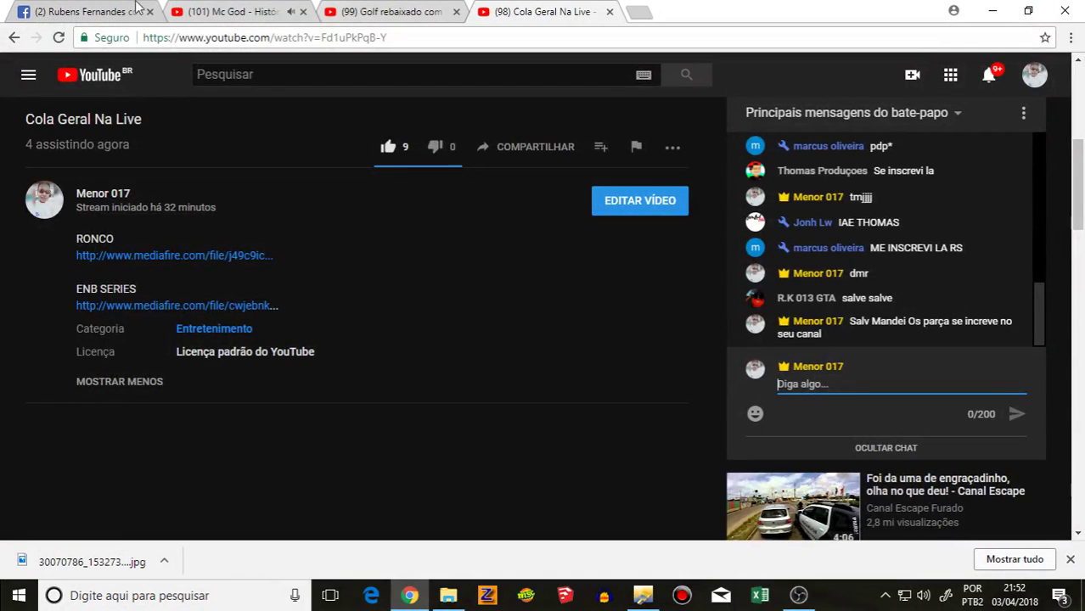
Step: Reply "iae" to the Facebook contact who wrote "Eaee" and return to the "Cola Geral Na Live" page
{"action": "left_click", "coordinate": [128, 11]}
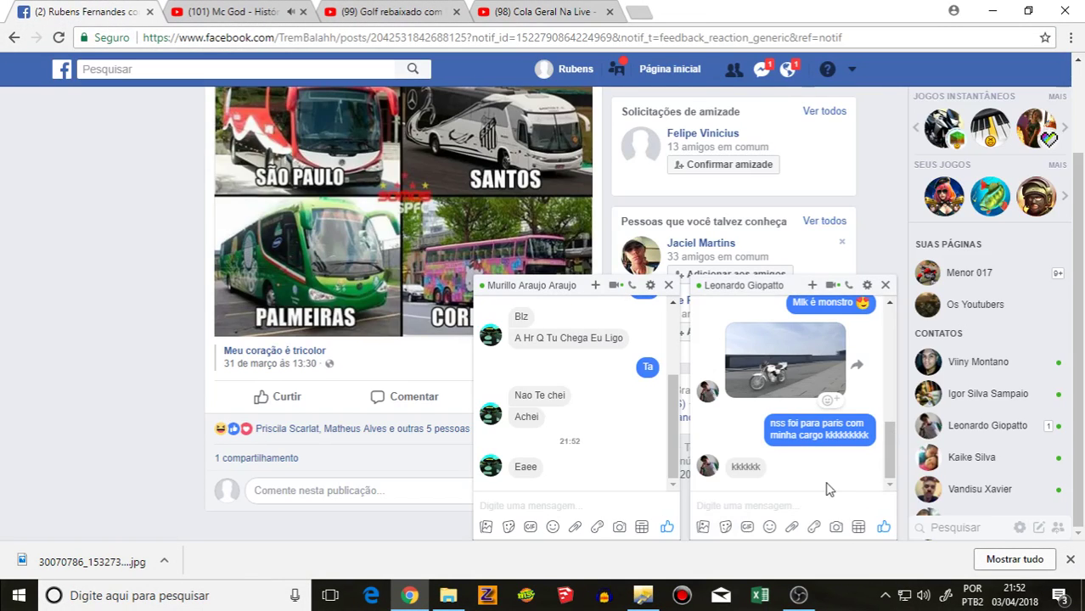
{"action": "left_click", "coordinate": [598, 503]}
{"action": "type", "text": "iae"}
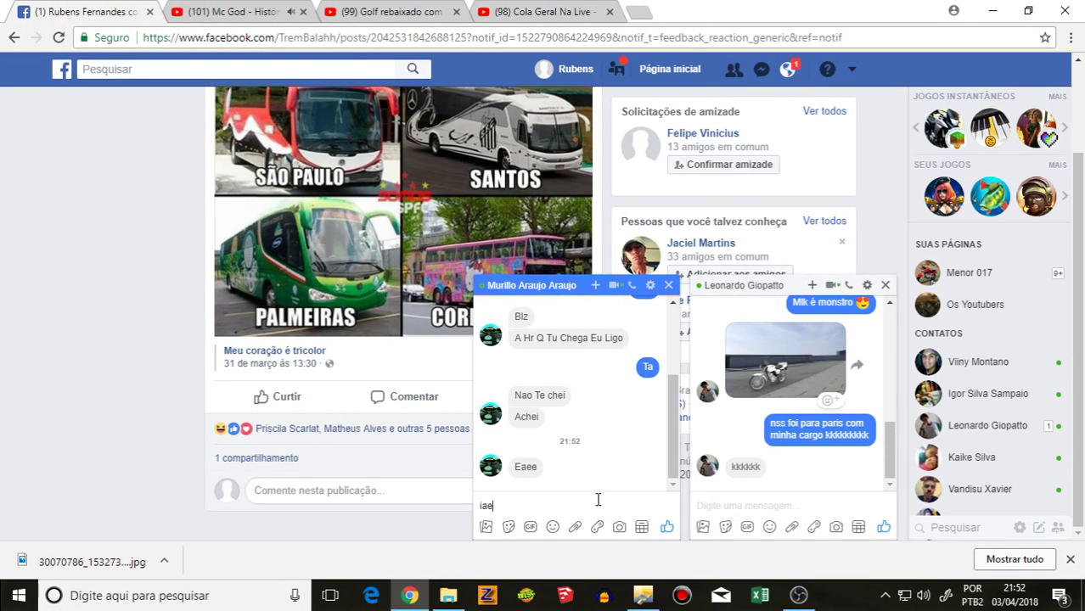
{"action": "key", "text": "Return"}
{"action": "left_click", "coordinate": [574, 13]}
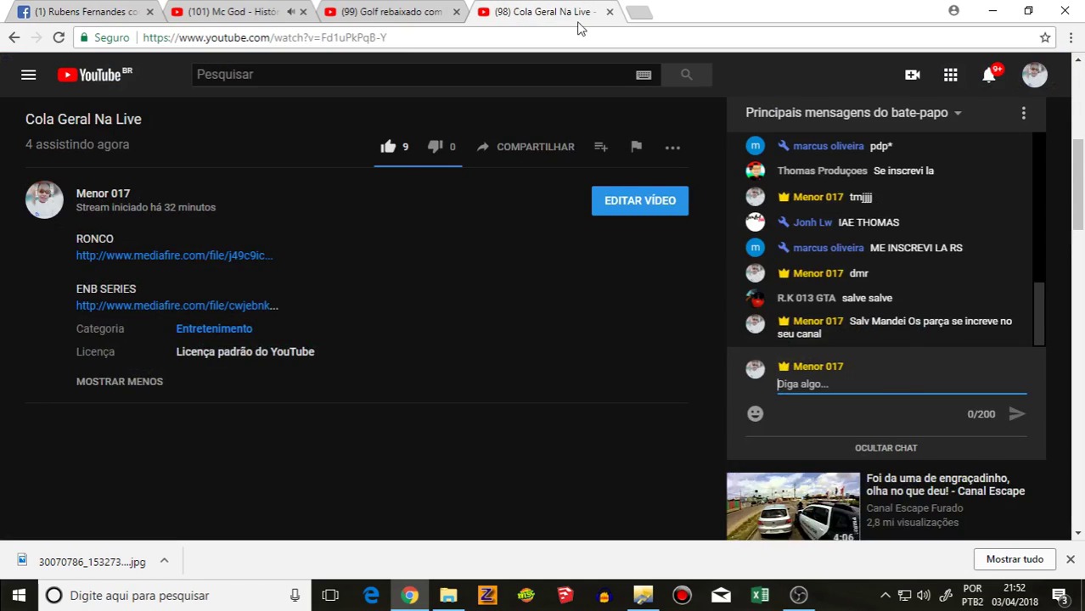
{"action": "left_click", "coordinate": [645, 595]}
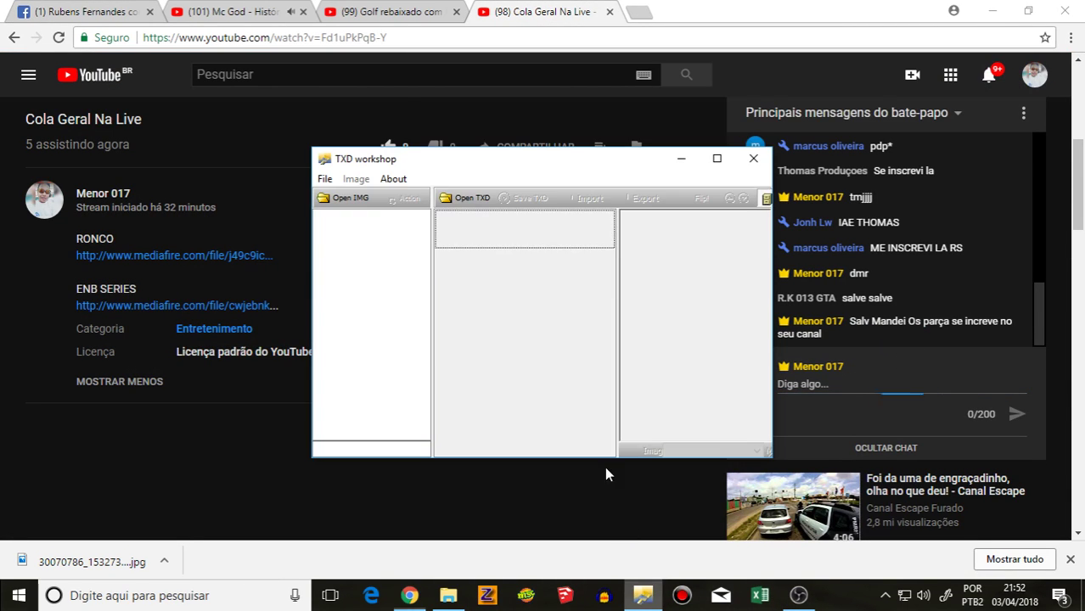
{"action": "left_click", "coordinate": [464, 201]}
{"action": "left_click", "coordinate": [165, 121]}
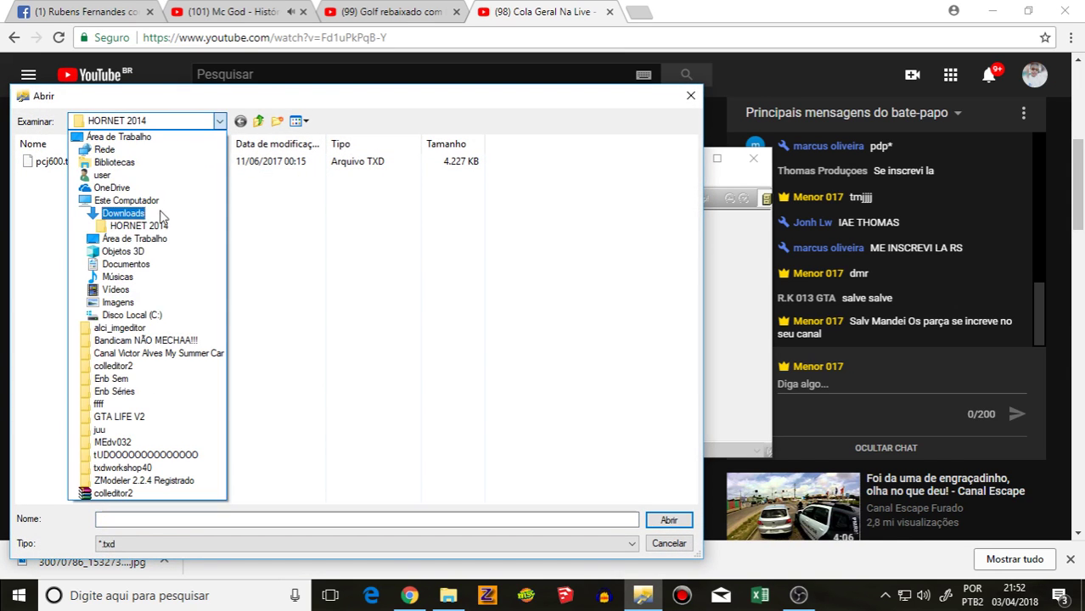
{"action": "left_click", "coordinate": [691, 96]}
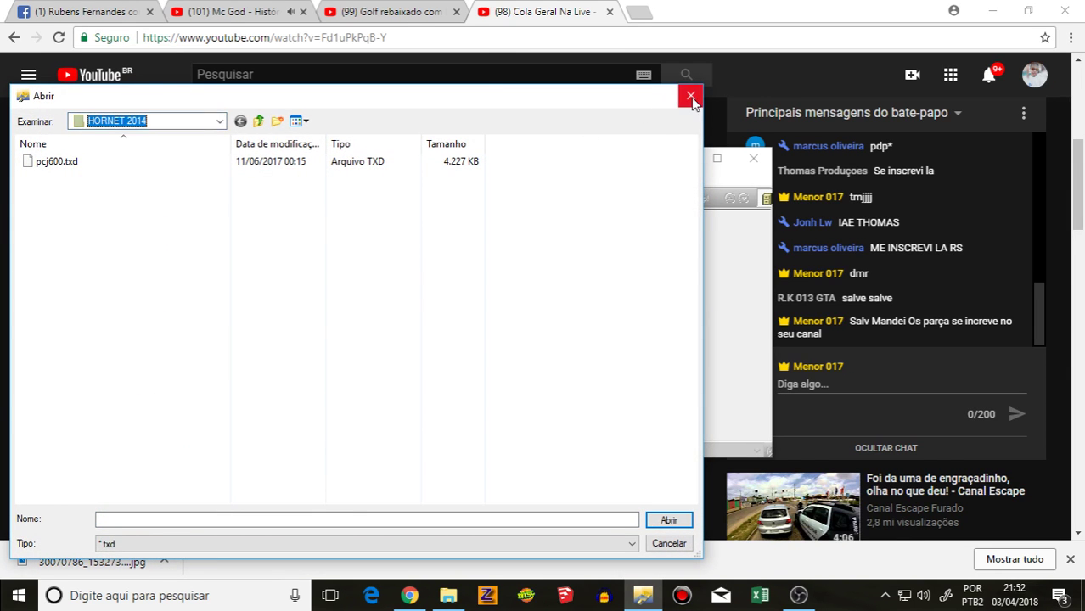
{"action": "left_click", "coordinate": [691, 96]}
Step: Check the live broadcast in OBS and pause the "Mc God - História diferente" video in the browser
{"action": "left_click", "coordinate": [796, 596]}
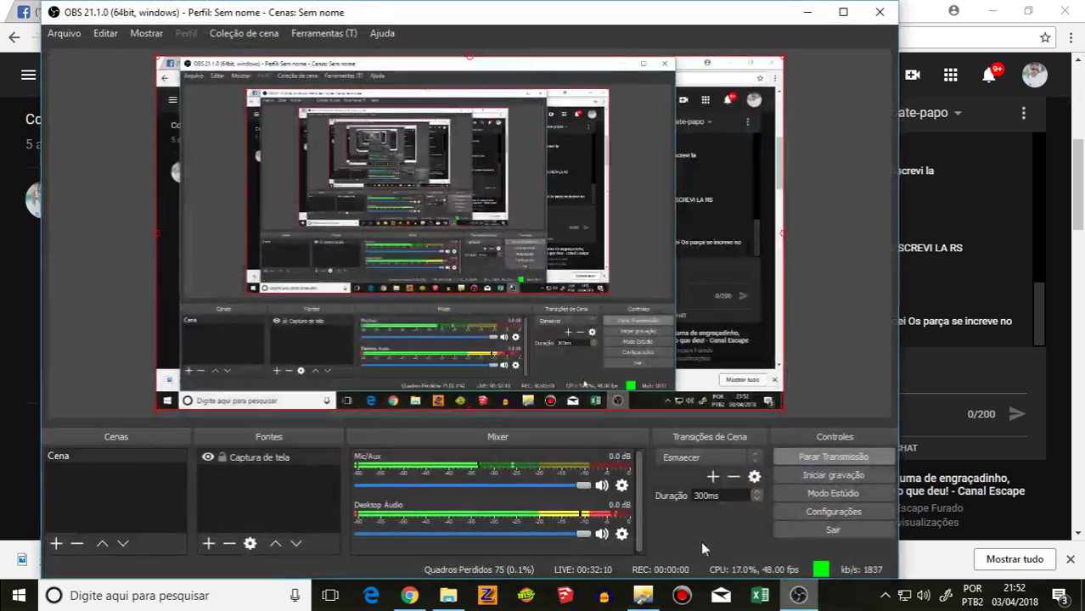
{"action": "left_click", "coordinate": [802, 13]}
{"action": "left_click", "coordinate": [226, 11]}
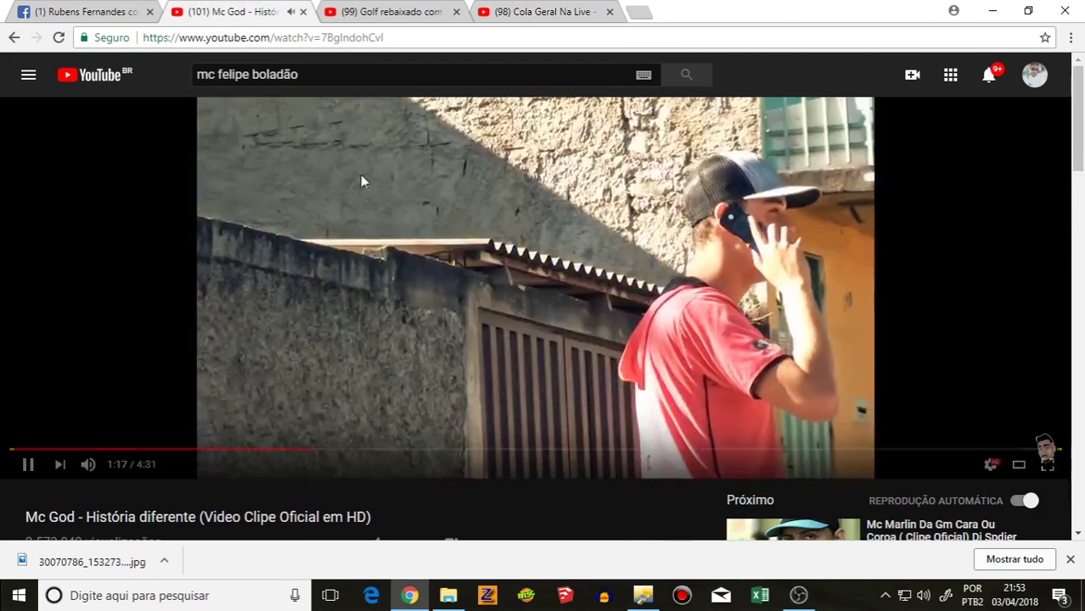
{"action": "left_click", "coordinate": [360, 174]}
Step: Minimize the browser and open utiltr1.txd from the Carretinha folder of Downloads in TXD Workshop
{"action": "left_click", "coordinate": [643, 596]}
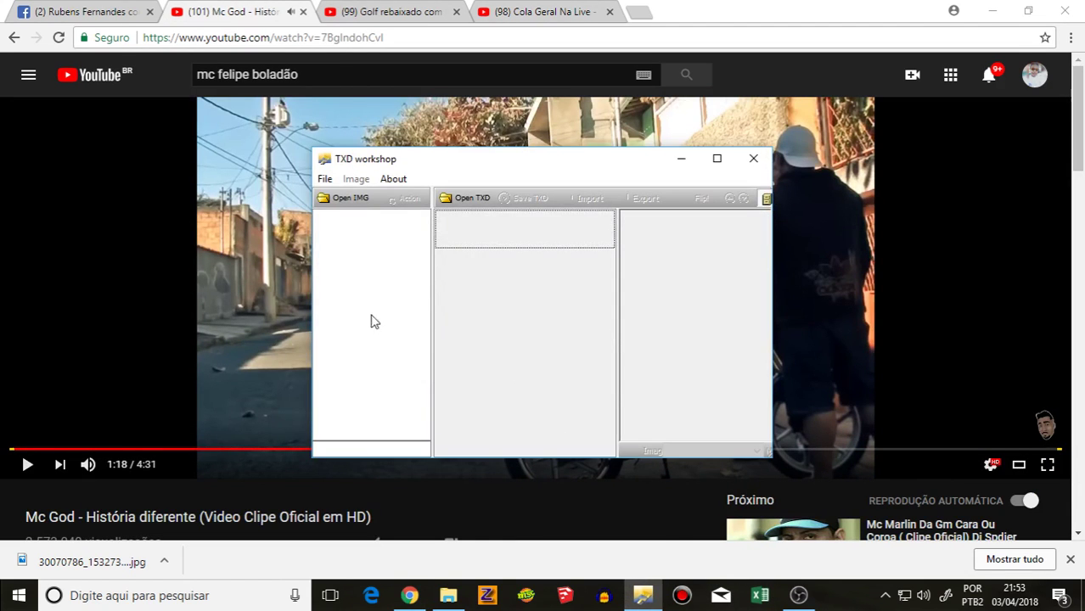
{"action": "left_click", "coordinate": [993, 11]}
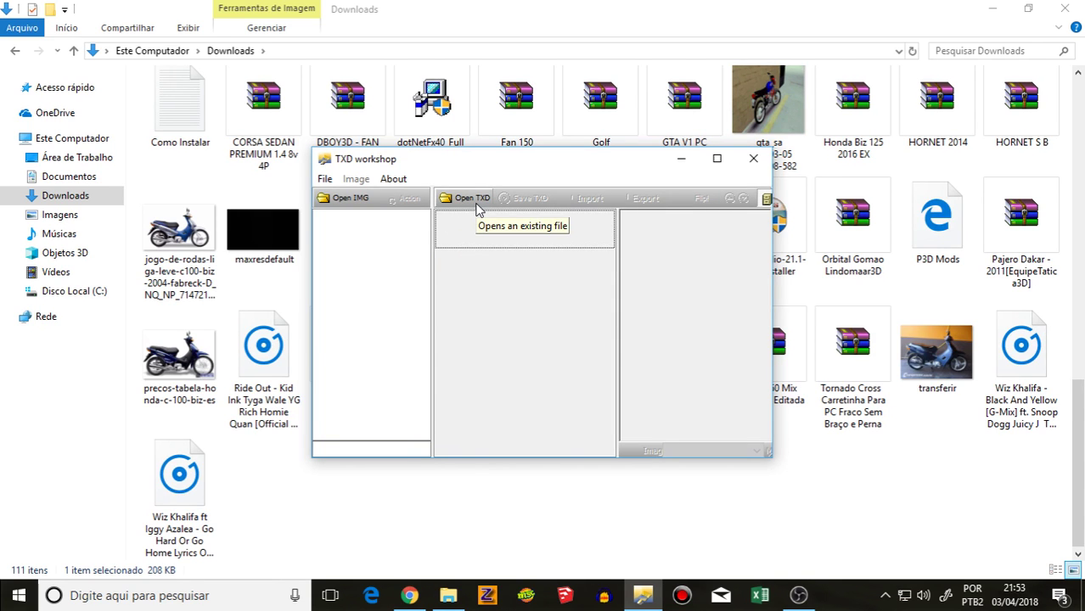
{"action": "left_click", "coordinate": [474, 201]}
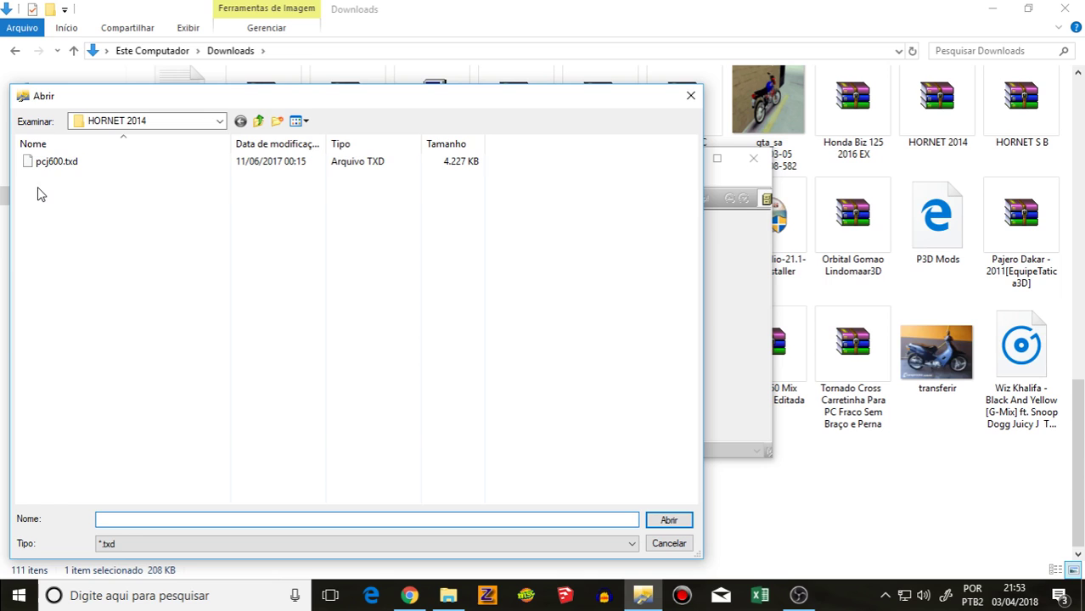
{"action": "left_click", "coordinate": [136, 121]}
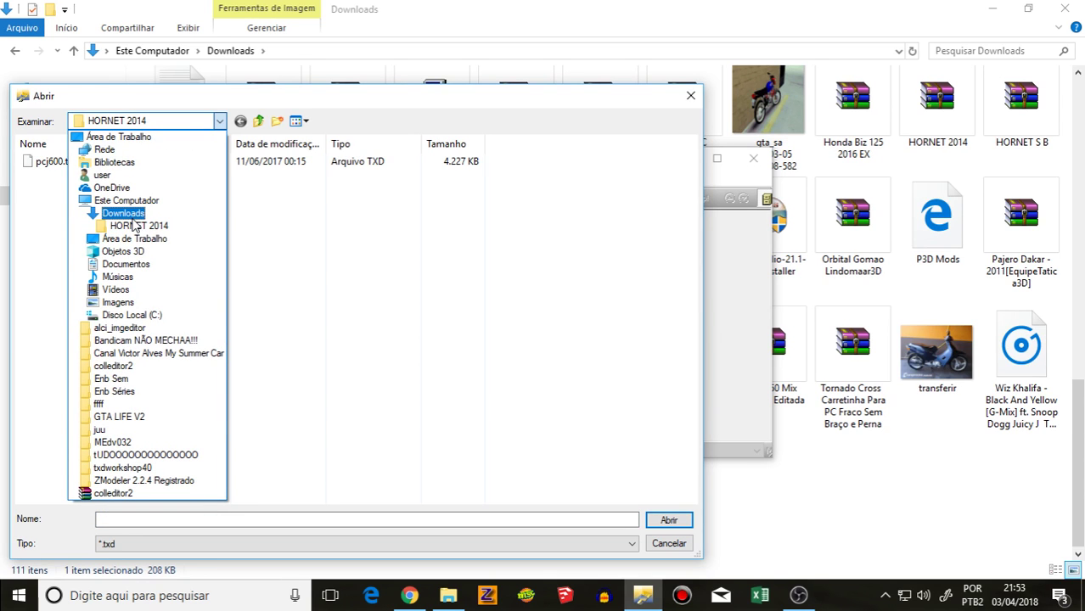
{"action": "left_click", "coordinate": [132, 217]}
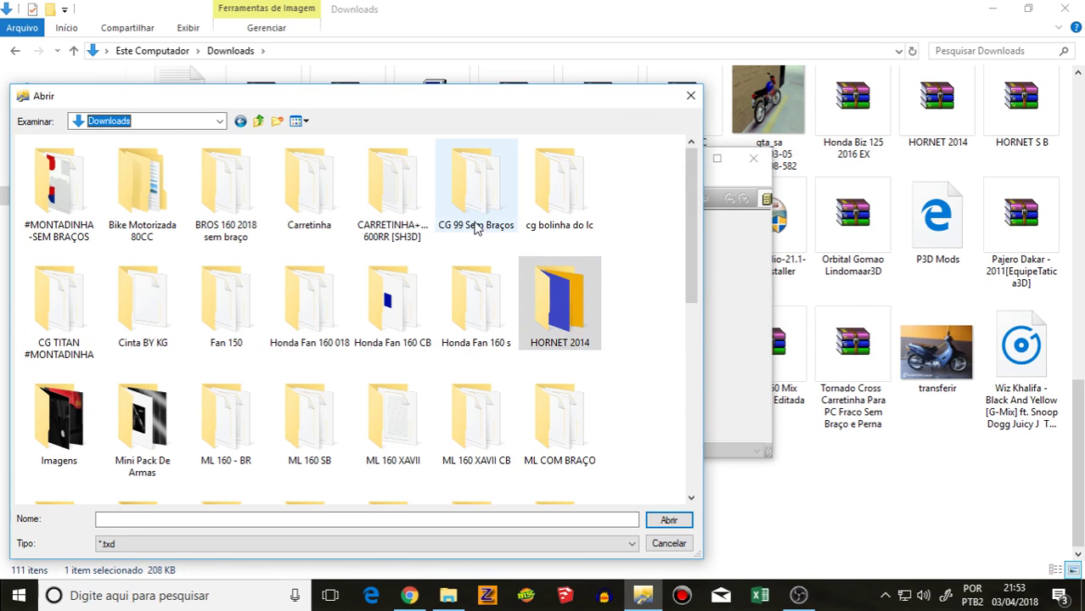
{"action": "scroll", "coordinate": [469, 241], "scroll_direction": "down", "scroll_amount": 2}
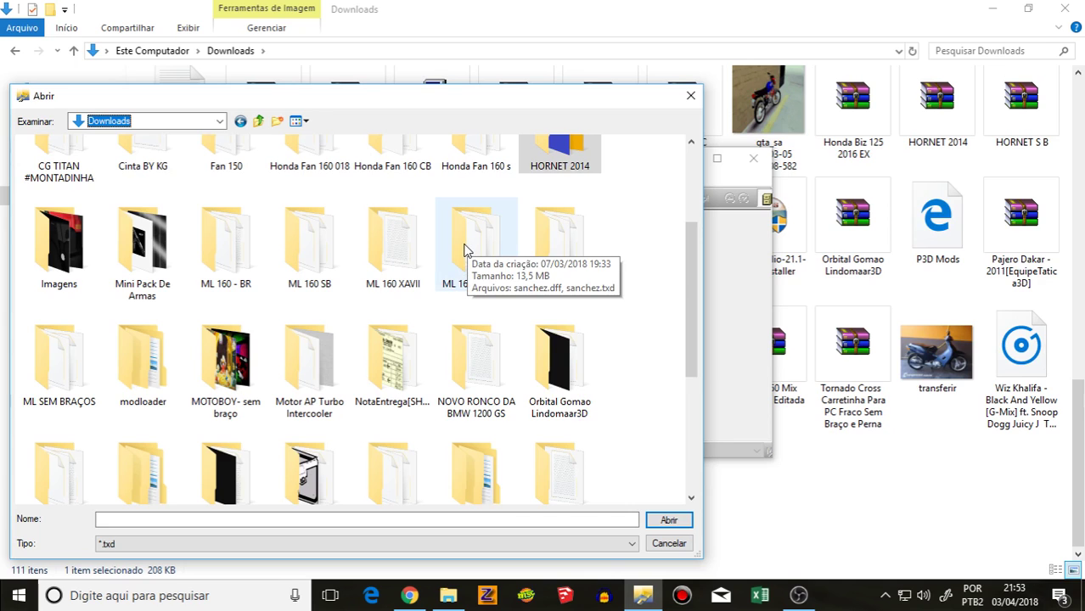
{"action": "scroll", "coordinate": [465, 249], "scroll_direction": "down", "scroll_amount": 3}
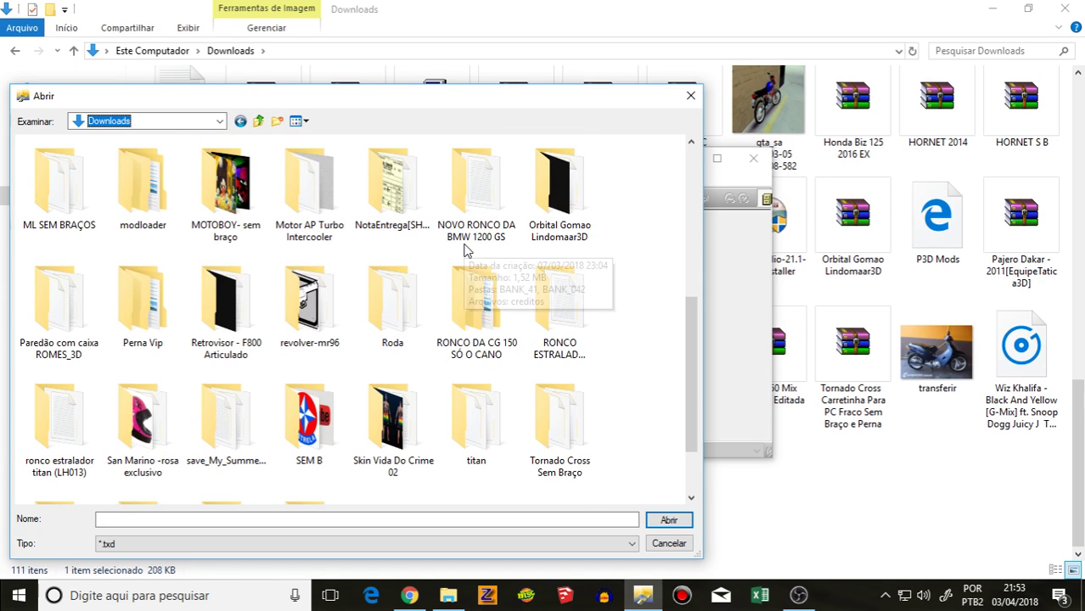
{"action": "scroll", "coordinate": [464, 249], "scroll_direction": "down", "scroll_amount": 2}
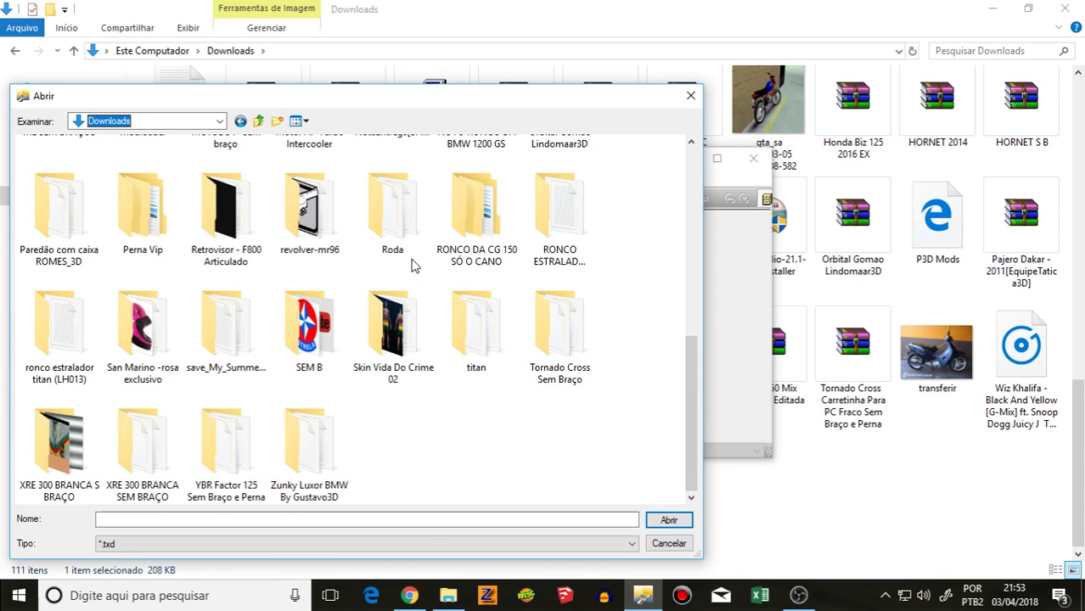
{"action": "scroll", "coordinate": [417, 255], "scroll_direction": "up", "scroll_amount": 2}
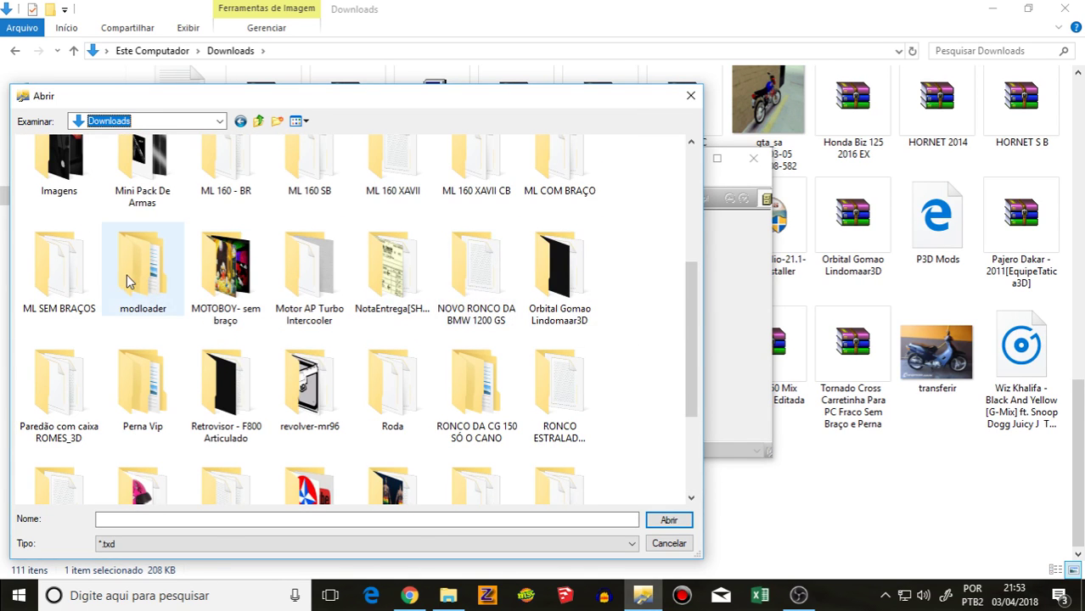
{"action": "scroll", "coordinate": [129, 277], "scroll_direction": "up", "scroll_amount": 2}
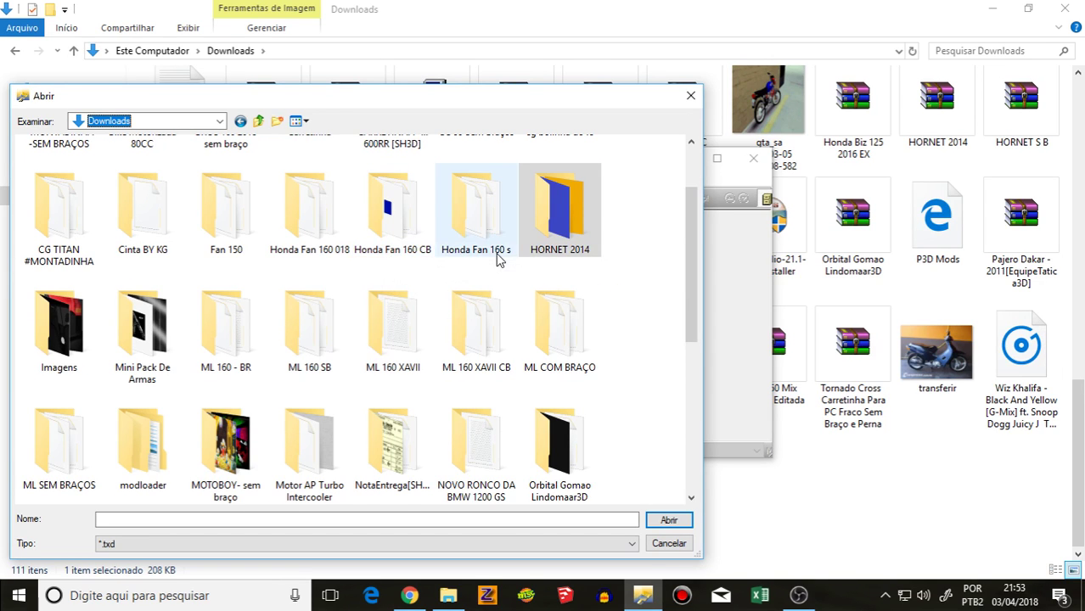
{"action": "scroll", "coordinate": [500, 260], "scroll_direction": "up", "scroll_amount": 1}
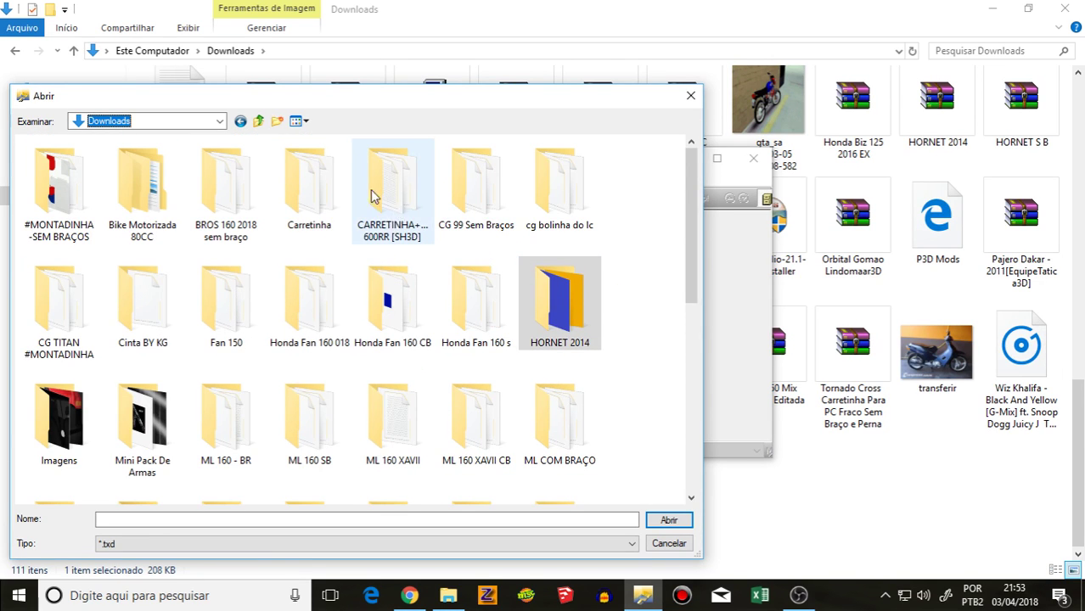
{"action": "double_click", "coordinate": [304, 189]}
{"action": "double_click", "coordinate": [108, 170]}
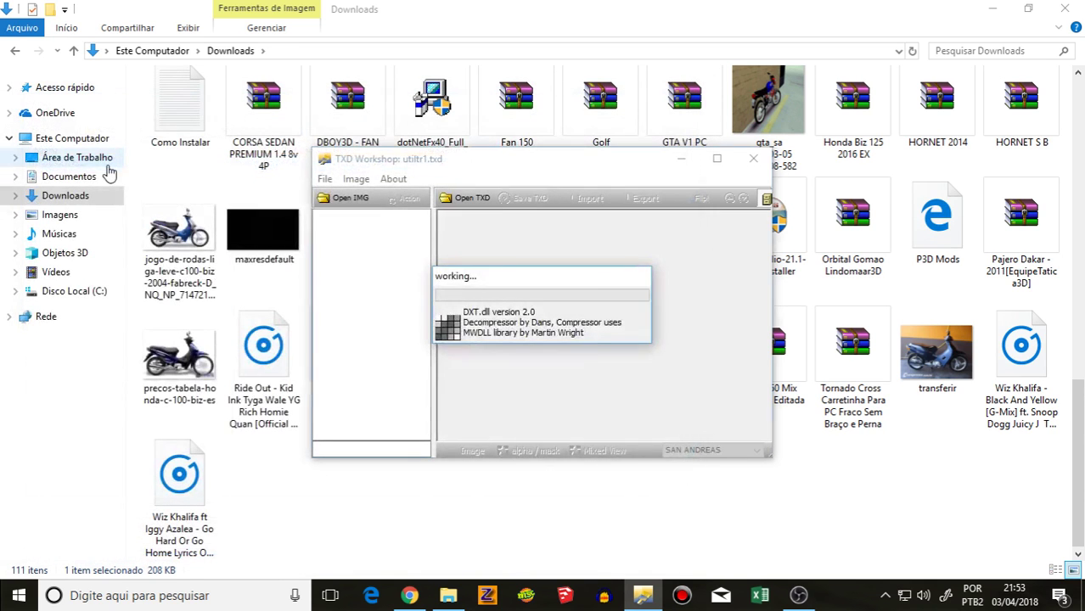
Step: Add a new 32 BPP image at the end of the utiltr1.txd texture list
{"action": "scroll", "coordinate": [505, 314], "scroll_direction": "down", "scroll_amount": 5}
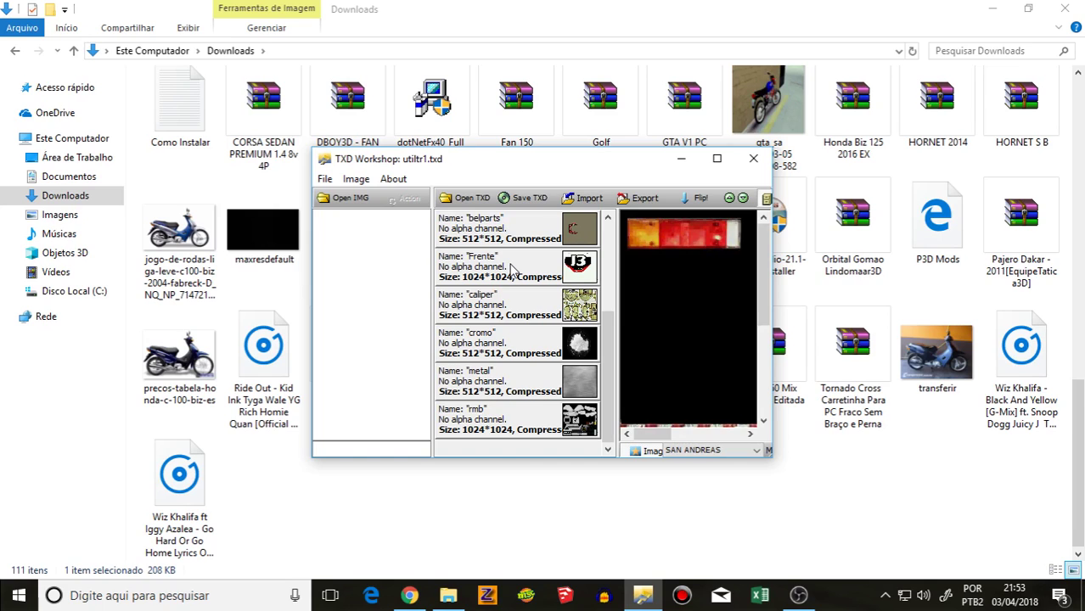
{"action": "right_click", "coordinate": [524, 278]}
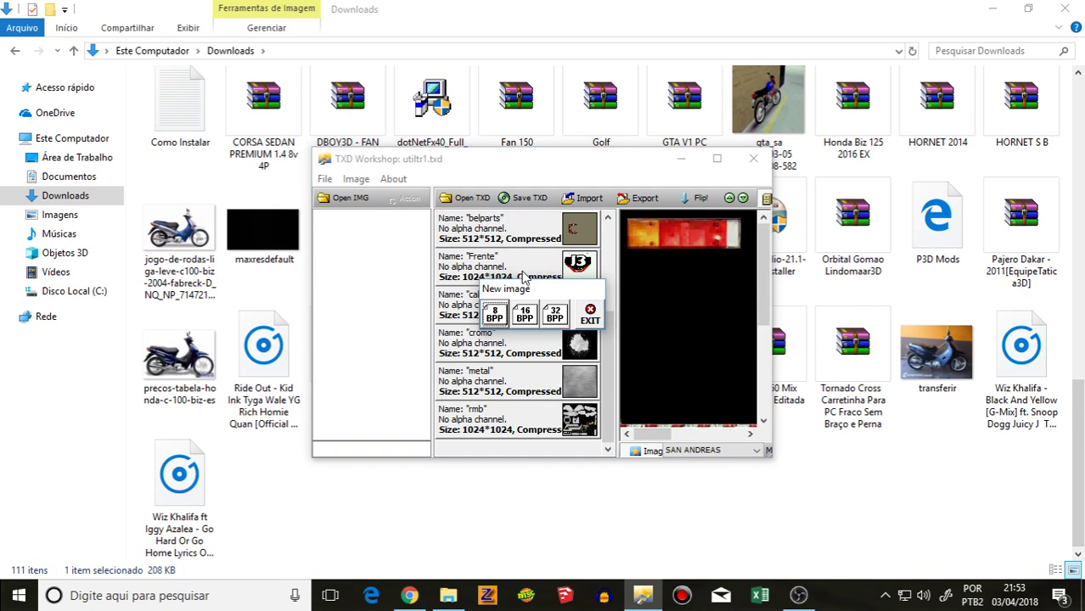
{"action": "left_click", "coordinate": [556, 316]}
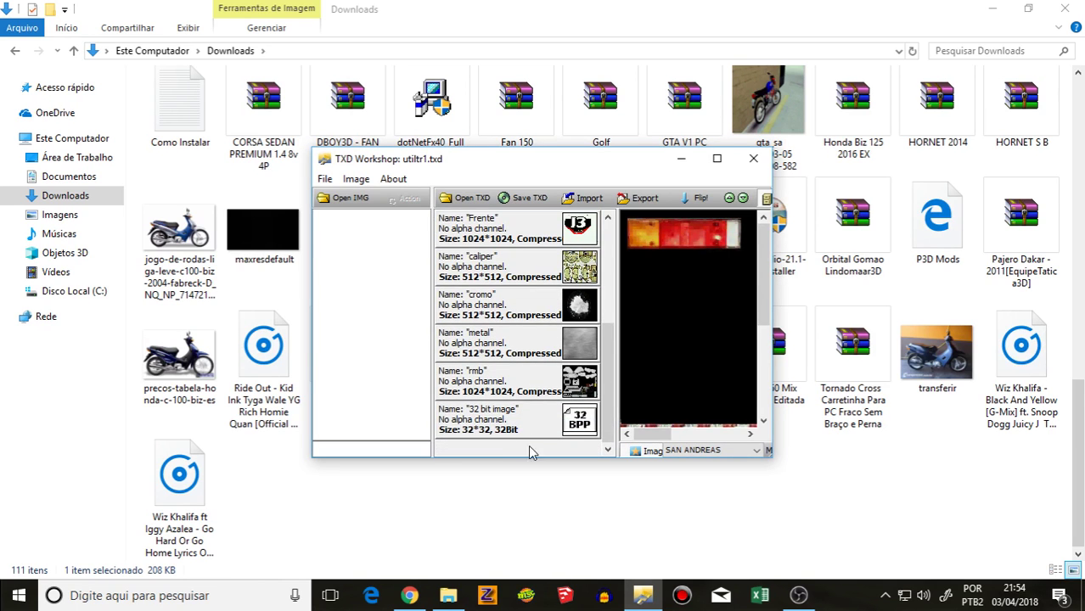
Step: Start importing a picture into the "32 bit image" texture and browse to the Orbital Gomao Lindomaar3D folder in Downloads
{"action": "left_click", "coordinate": [535, 422]}
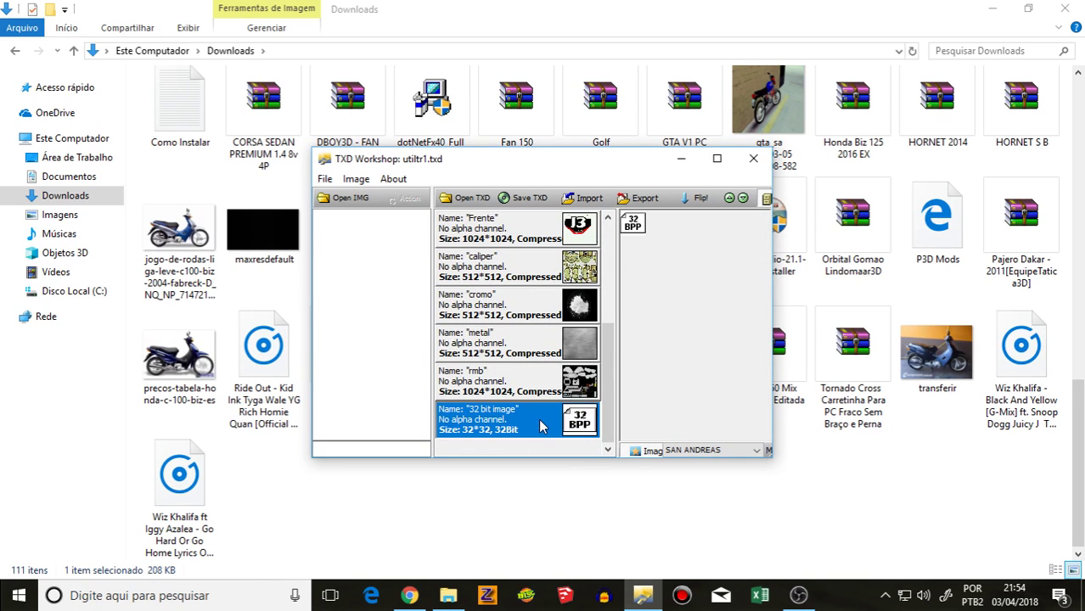
{"action": "left_click", "coordinate": [576, 198]}
{"action": "left_click", "coordinate": [150, 124]}
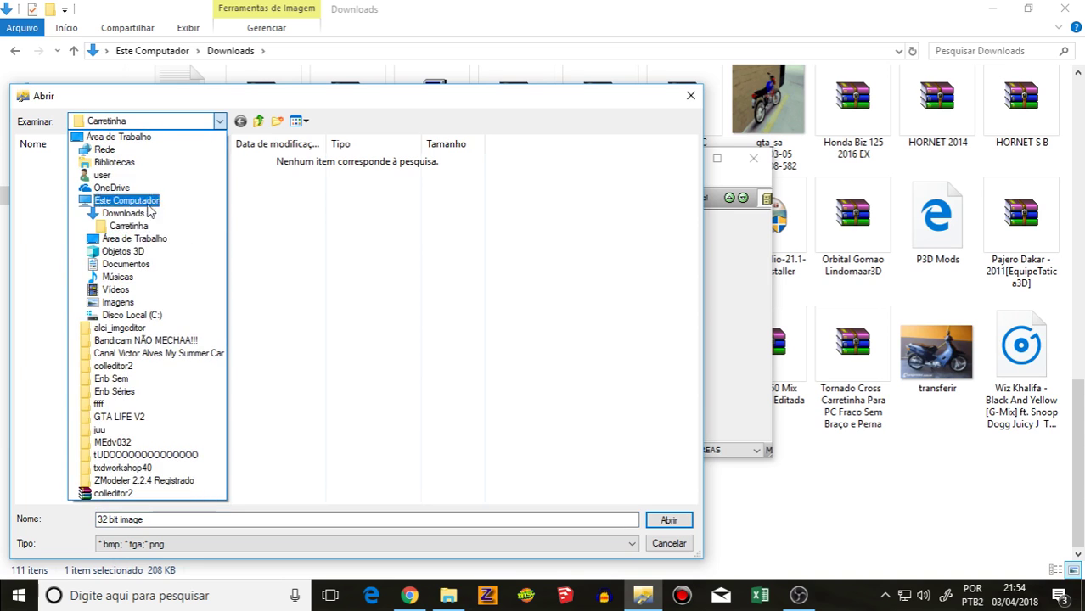
{"action": "left_click", "coordinate": [136, 213]}
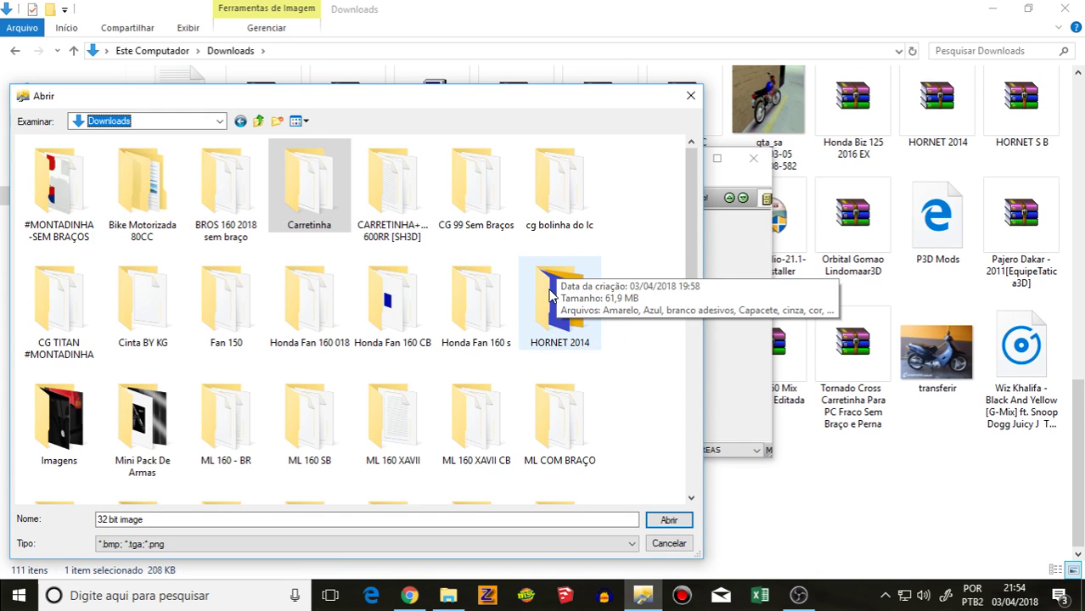
{"action": "scroll", "coordinate": [550, 293], "scroll_direction": "down", "scroll_amount": 3}
{"action": "double_click", "coordinate": [559, 183]}
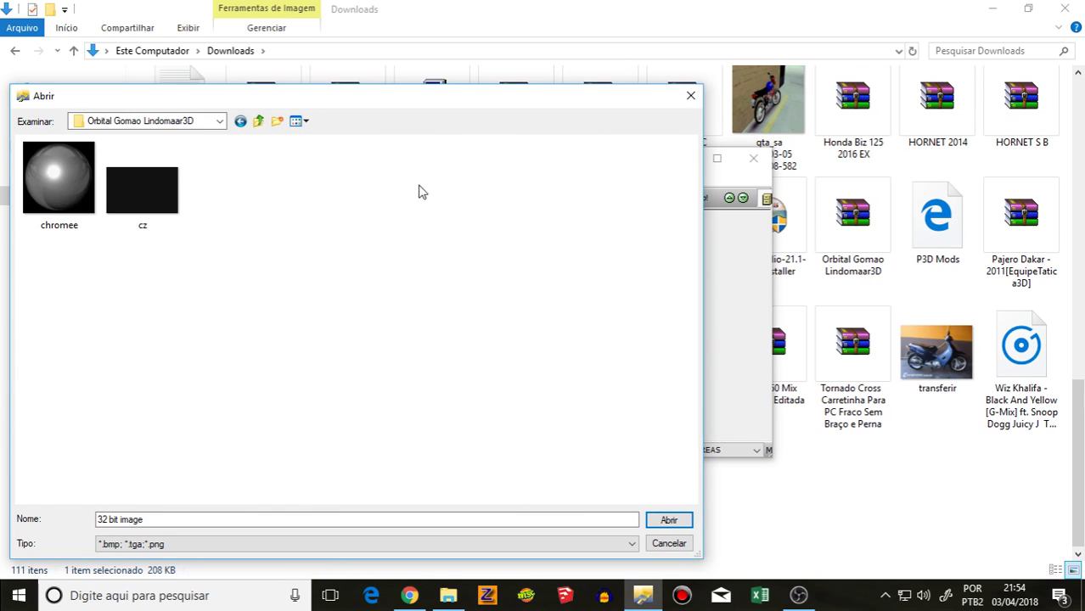
Step: Choose the chromee image, copy its file name and import it into the selected texture
{"action": "left_click", "coordinate": [58, 201]}
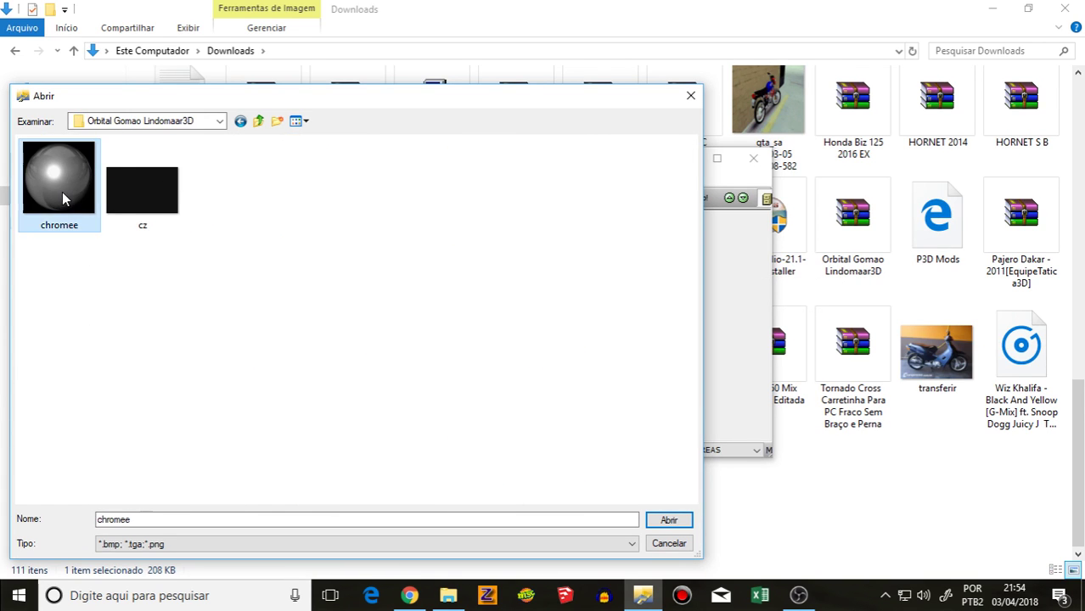
{"action": "left_click", "coordinate": [143, 520]}
{"action": "double_click", "coordinate": [143, 520]}
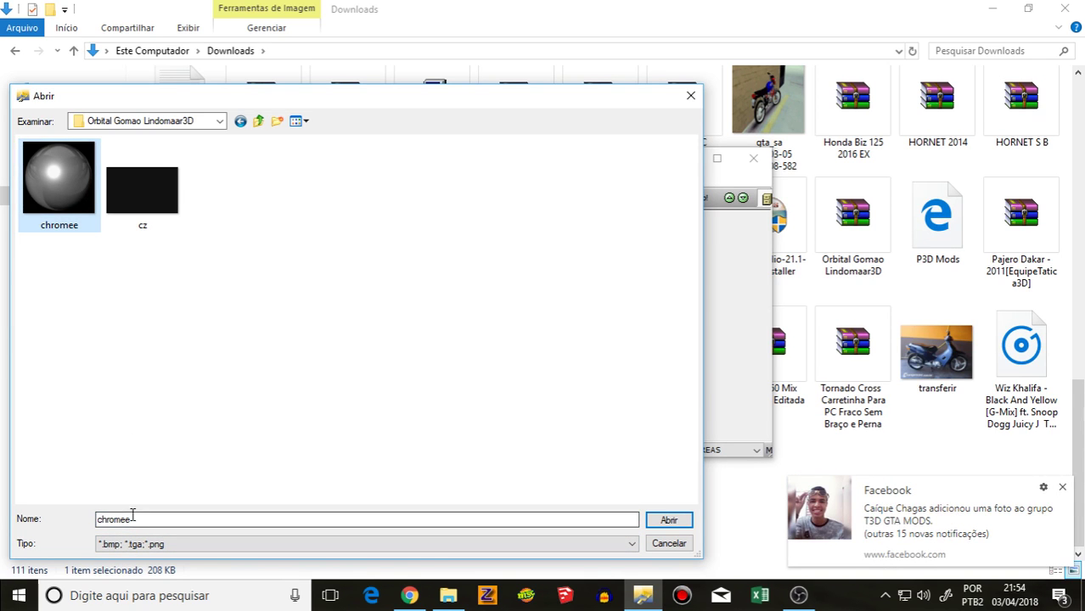
{"action": "left_click_drag", "start_coordinate": [131, 520], "coordinate": [108, 524]}
{"action": "right_click", "coordinate": [101, 523]}
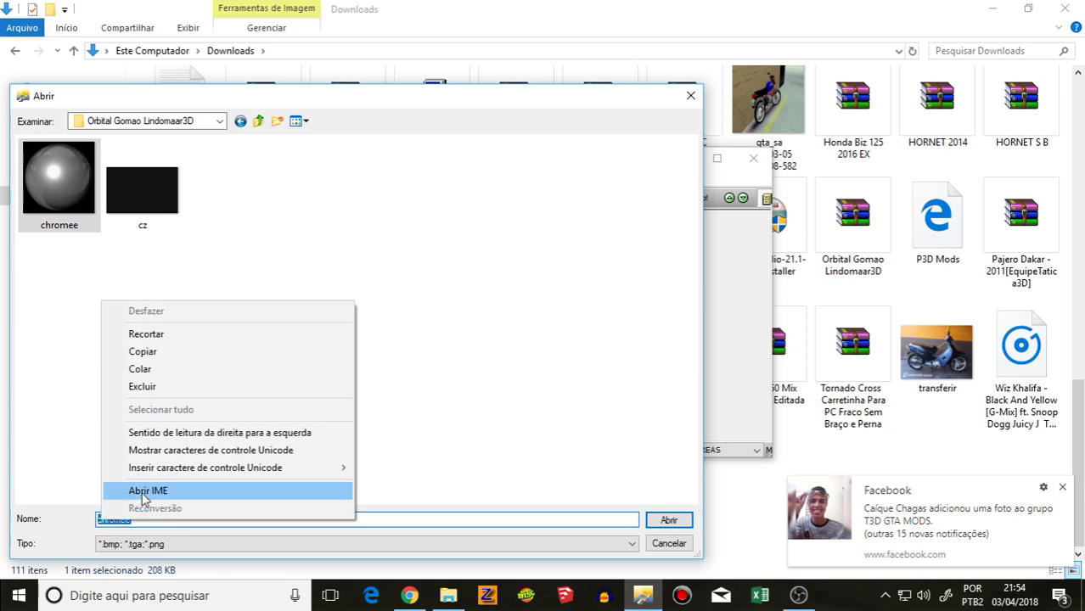
{"action": "left_click", "coordinate": [164, 351]}
{"action": "left_click", "coordinate": [669, 519]}
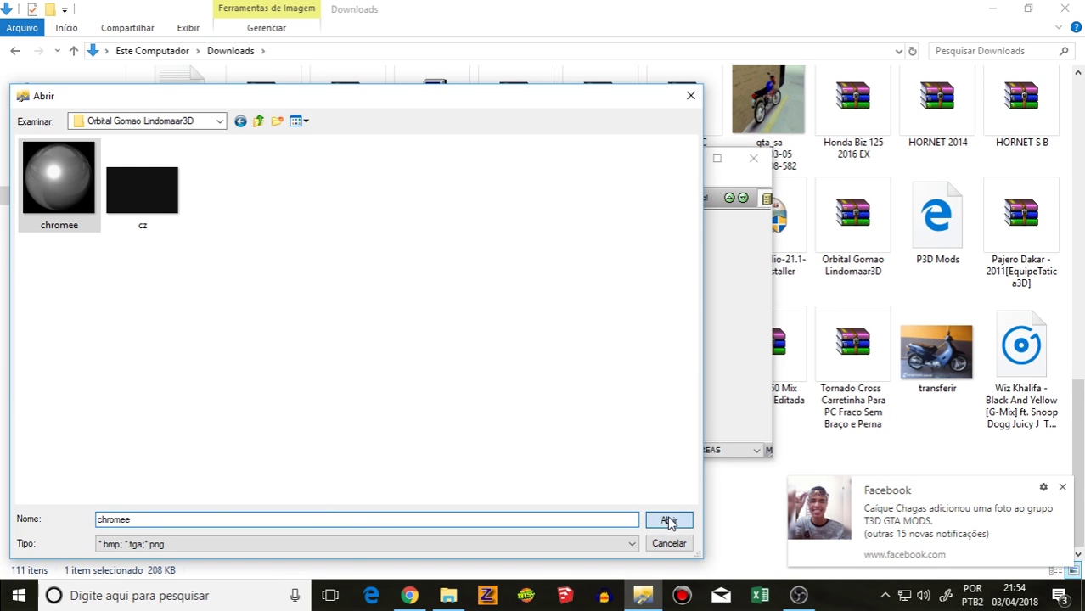
Step: Rename the imported sphere texture to chromee and enable compression for it
{"action": "double_click", "coordinate": [513, 427]}
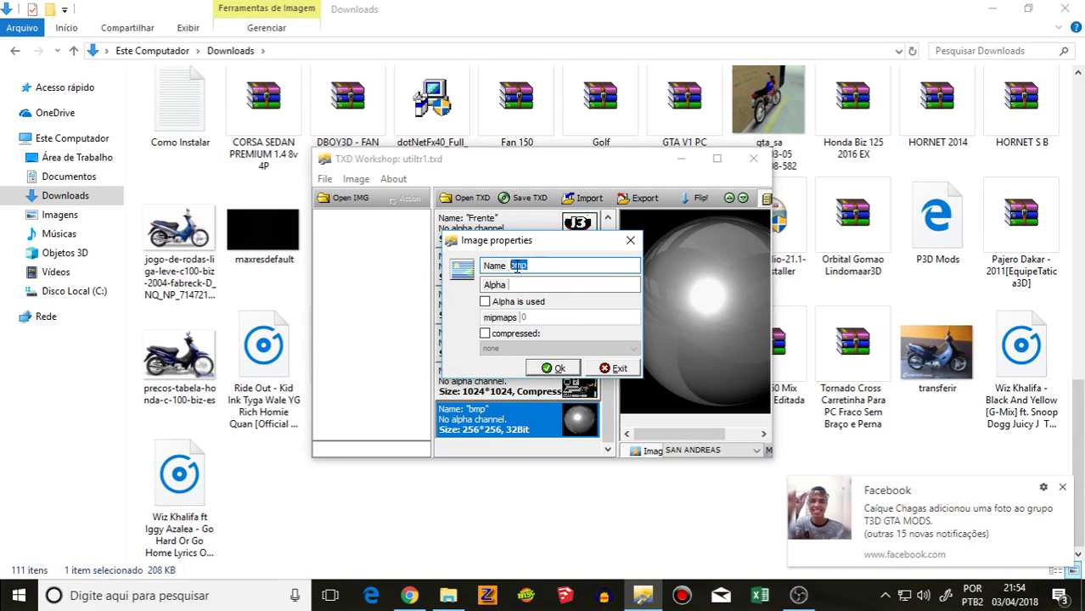
{"action": "right_click", "coordinate": [524, 265]}
{"action": "left_click", "coordinate": [560, 334]}
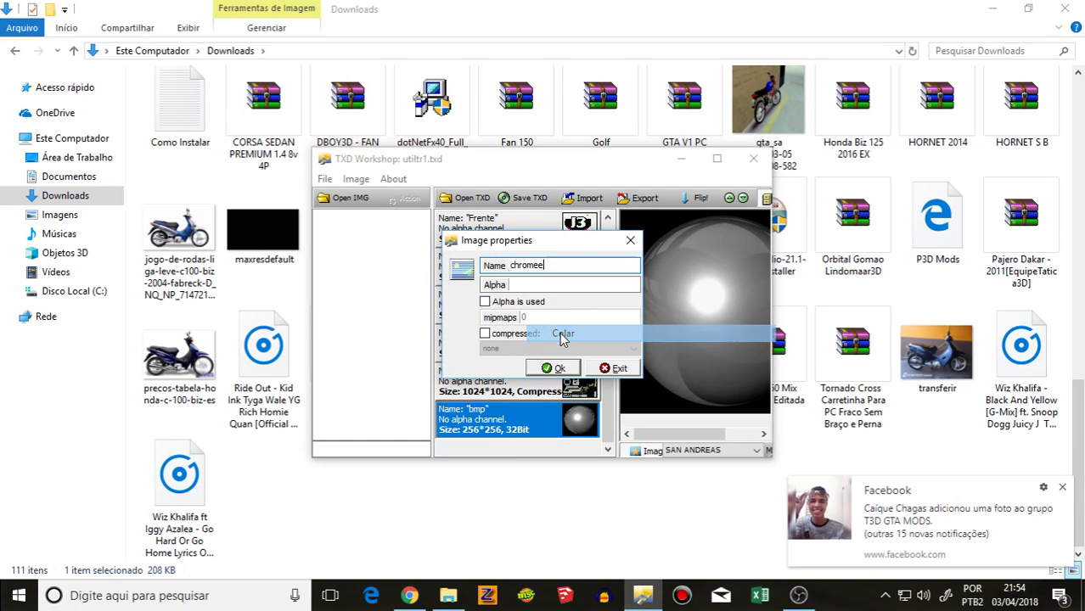
{"action": "left_click", "coordinate": [486, 334]}
{"action": "left_click", "coordinate": [553, 367]}
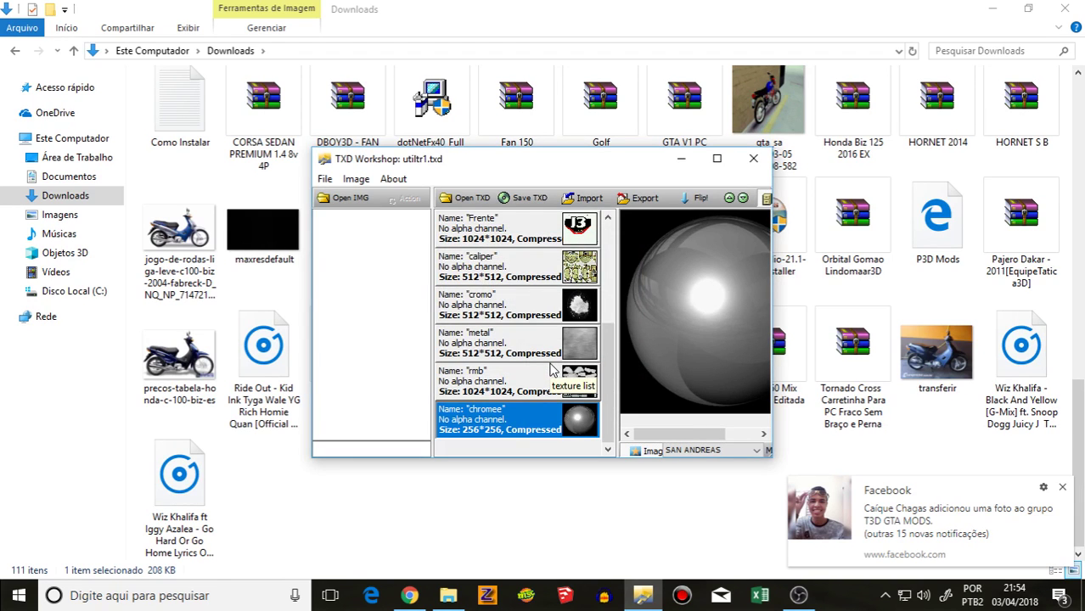
Step: Add a new texture entry and import the cz image into it, copying the image's file name
{"action": "key", "text": "ctrl+n"}
{"action": "left_click", "coordinate": [556, 318]}
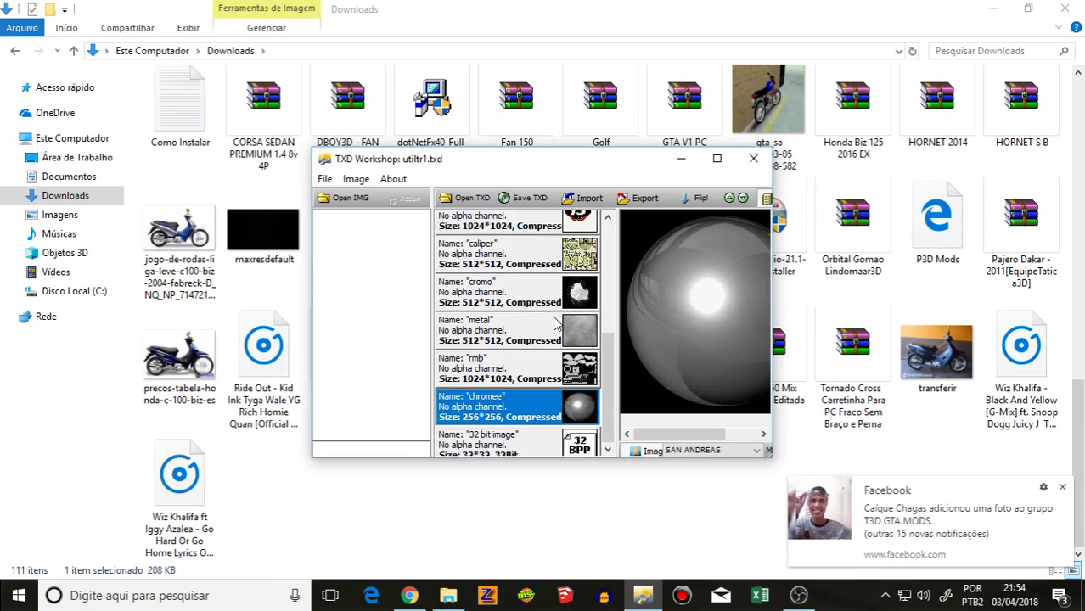
{"action": "left_click", "coordinate": [589, 198]}
{"action": "left_click", "coordinate": [143, 189]}
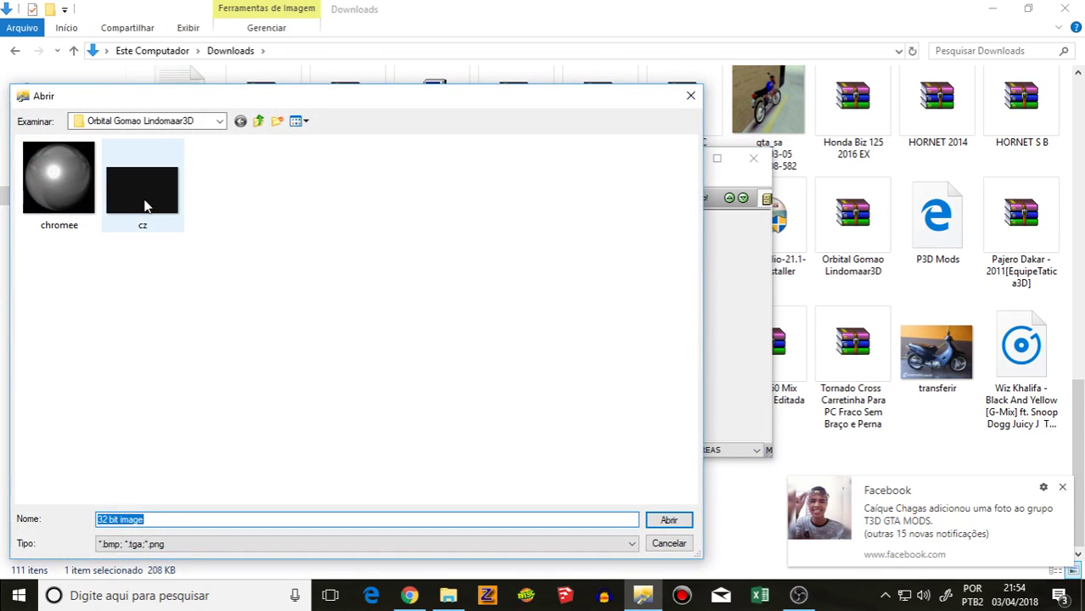
{"action": "left_click", "coordinate": [123, 520]}
{"action": "left_click_drag", "start_coordinate": [123, 521], "coordinate": [96, 520]}
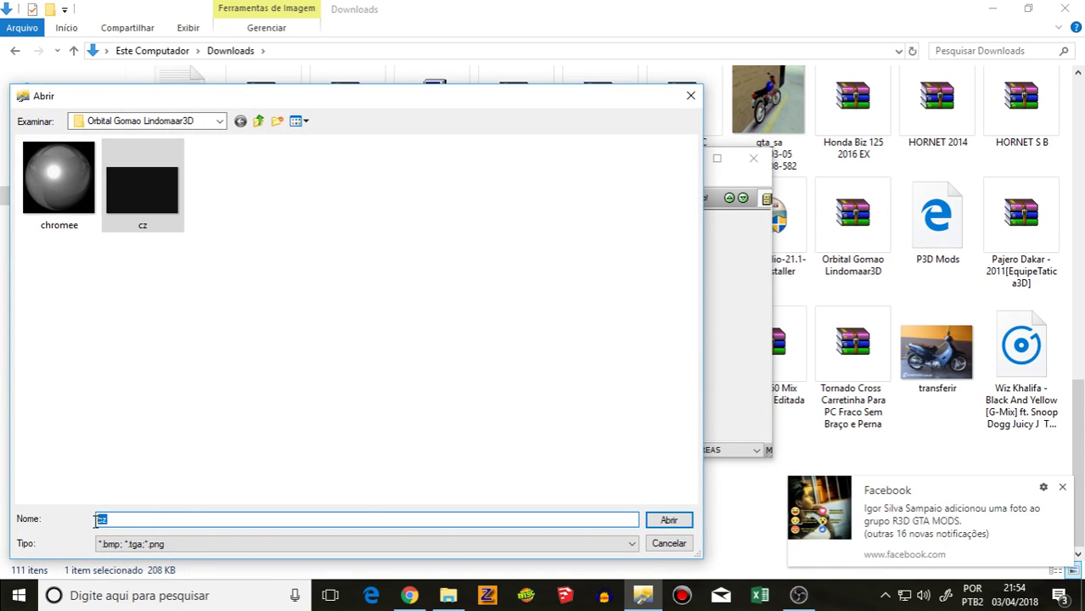
{"action": "right_click", "coordinate": [109, 521]}
{"action": "left_click", "coordinate": [153, 354]}
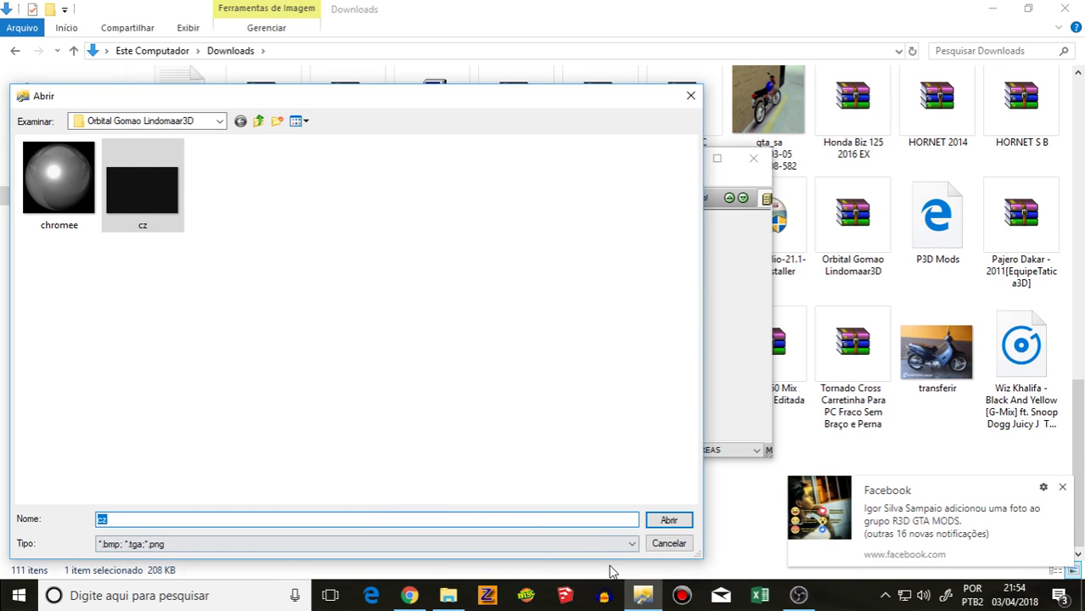
{"action": "left_click", "coordinate": [669, 519]}
Step: Rename the new black texture to cz with compression enabled, and save the TXD
{"action": "double_click", "coordinate": [474, 429]}
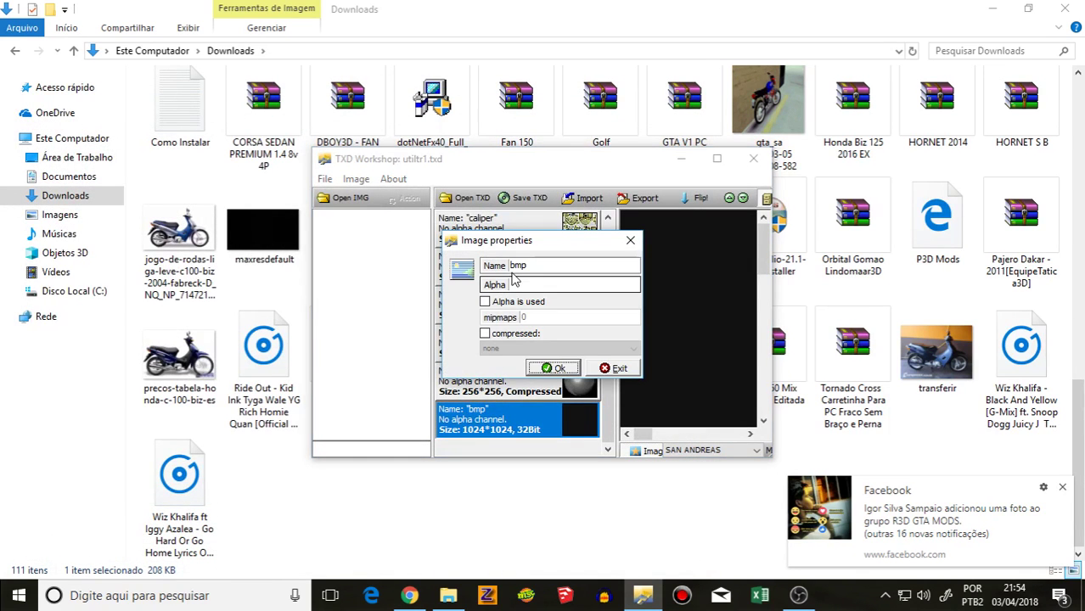
{"action": "left_click_drag", "start_coordinate": [535, 266], "coordinate": [511, 266]}
{"action": "key", "text": "BackSpace"}
{"action": "right_click", "coordinate": [535, 270]}
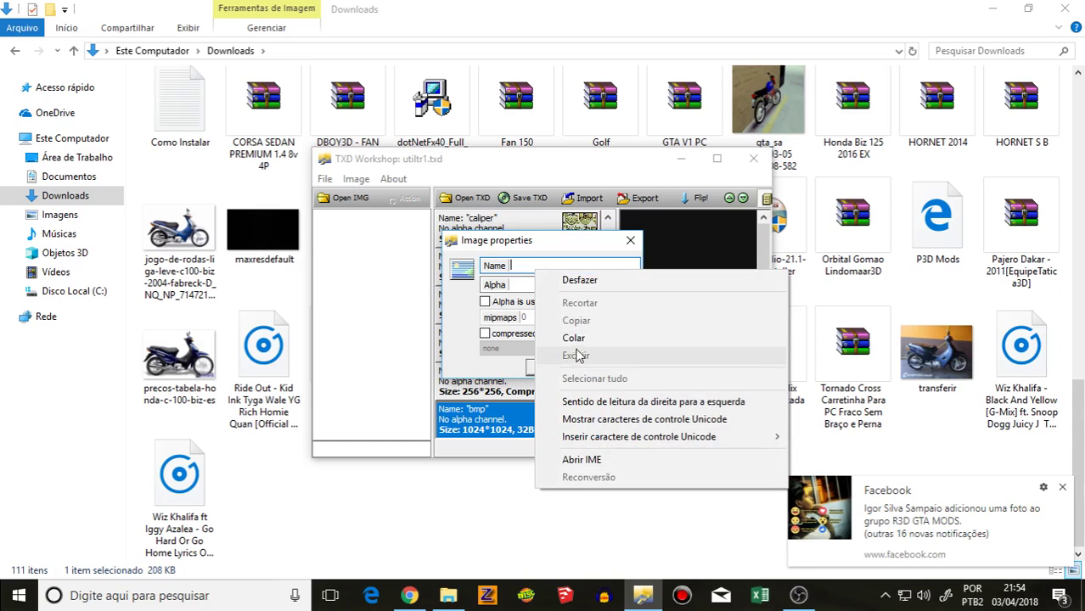
{"action": "left_click", "coordinate": [573, 338]}
{"action": "left_click", "coordinate": [550, 368]}
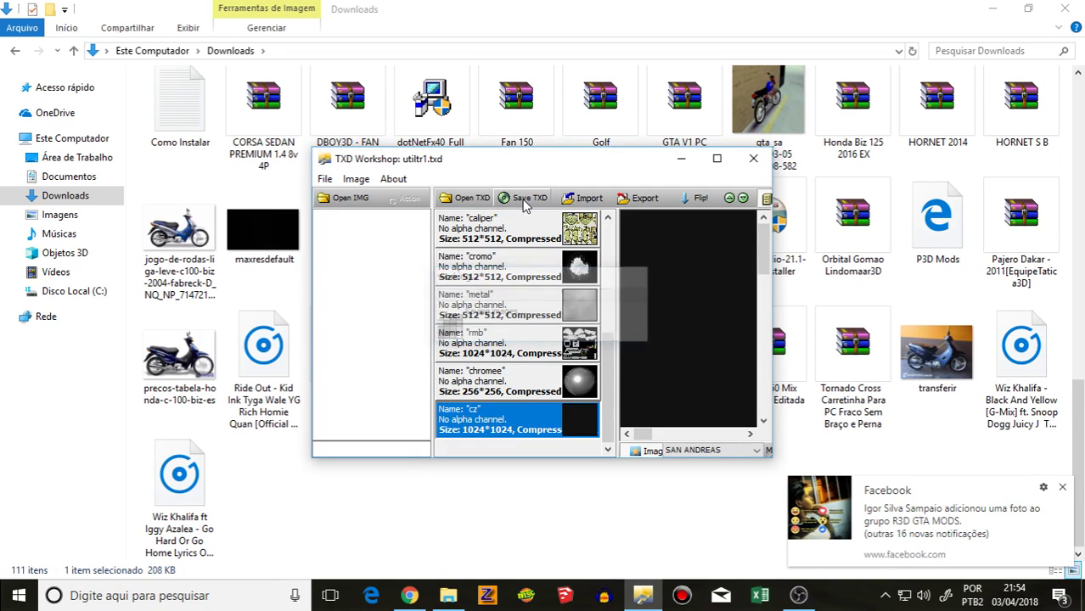
Step: Preview the chromee and cz textures alternately in the texture list
{"action": "left_click", "coordinate": [527, 382]}
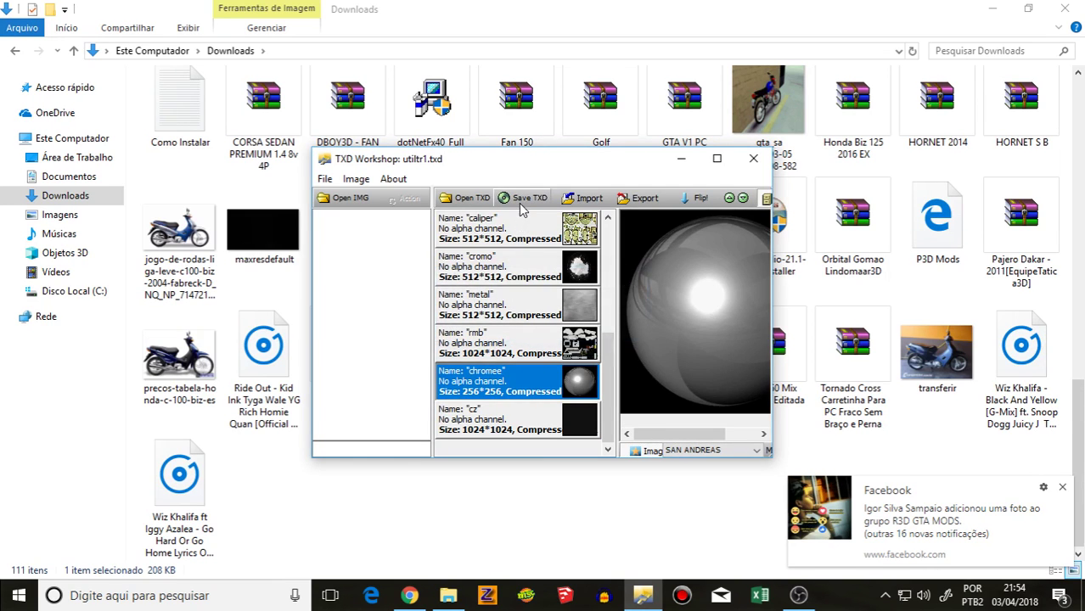
{"action": "left_click", "coordinate": [535, 379]}
{"action": "left_click", "coordinate": [537, 424]}
{"action": "left_click", "coordinate": [540, 395]}
{"action": "left_click", "coordinate": [542, 416]}
{"action": "left_click", "coordinate": [545, 390]}
{"action": "left_click", "coordinate": [541, 410]}
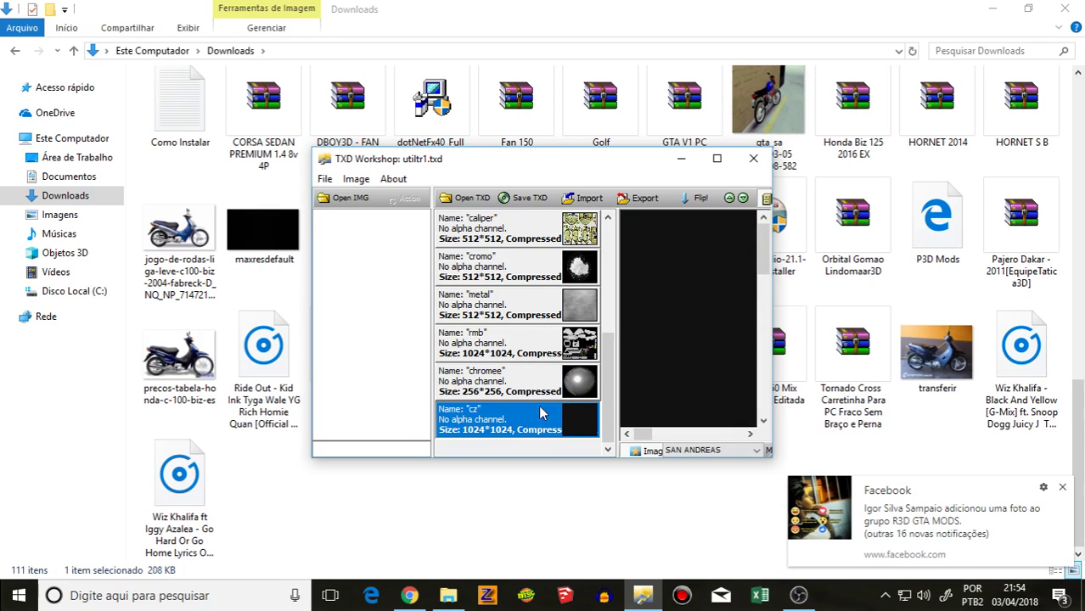
{"action": "left_click", "coordinate": [639, 198]}
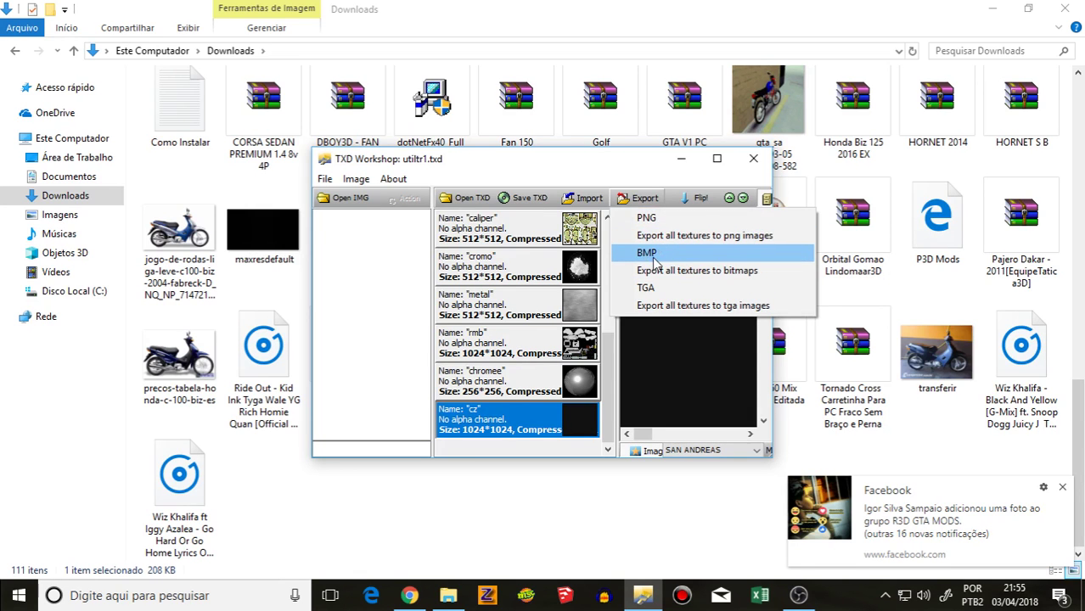
{"action": "left_click", "coordinate": [666, 281]}
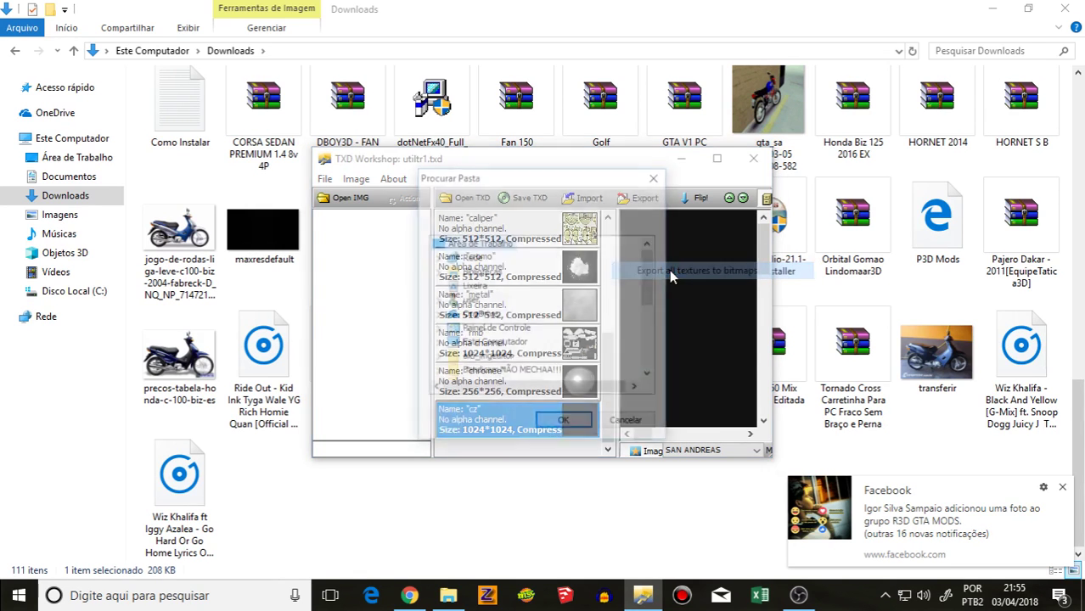
{"action": "left_click", "coordinate": [656, 178]}
Step: Export all textures to bitmaps, browsing Downloads for the destination folder, and close the texture editor
{"action": "left_click", "coordinate": [657, 199]}
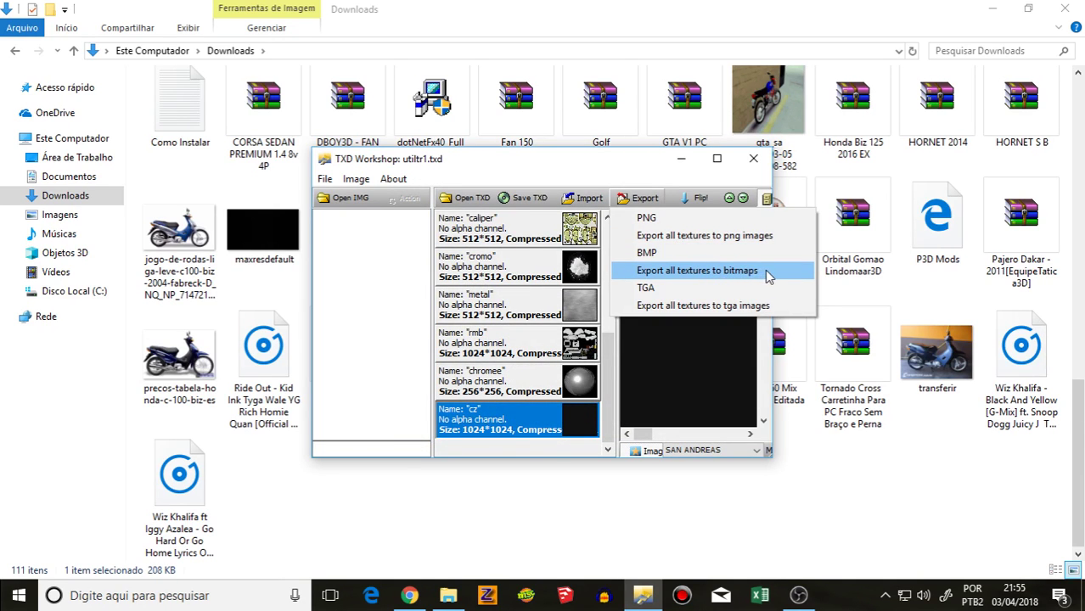
{"action": "left_click", "coordinate": [767, 272]}
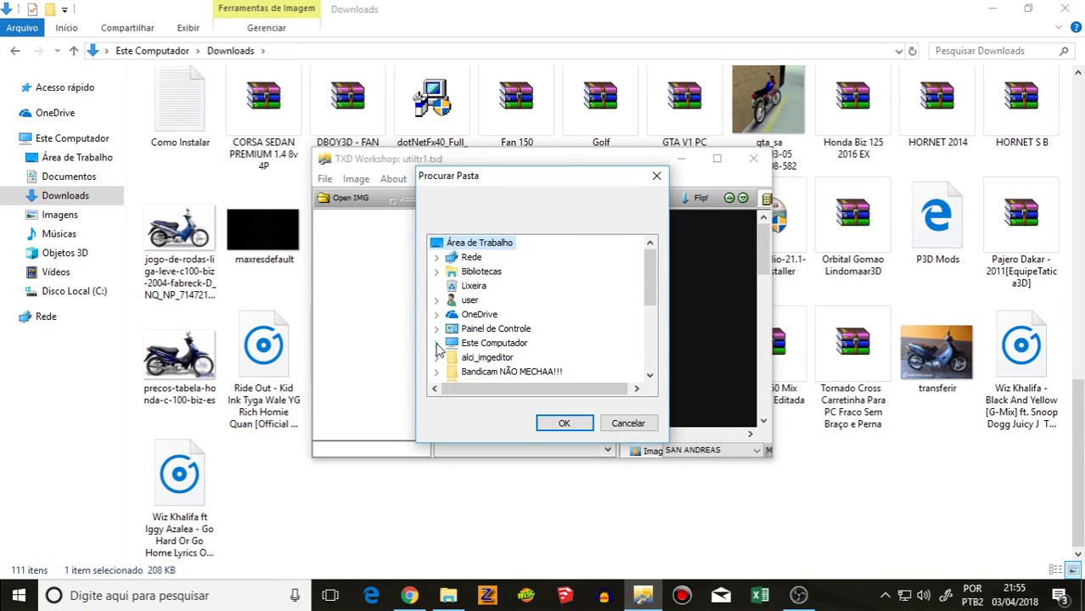
{"action": "left_click", "coordinate": [436, 343]}
{"action": "left_click", "coordinate": [452, 272]}
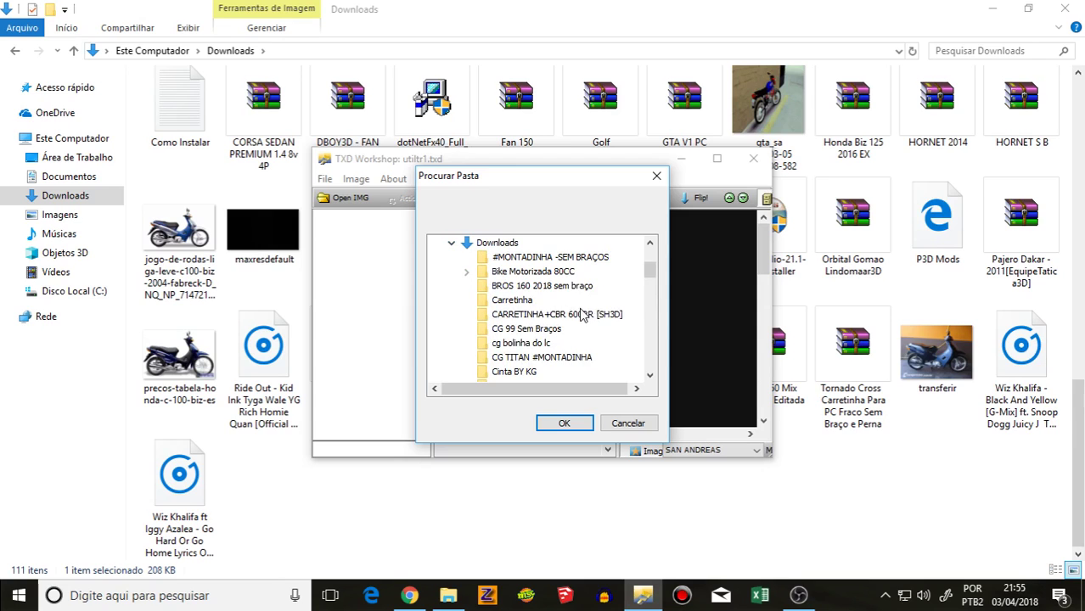
{"action": "left_click", "coordinate": [565, 424]}
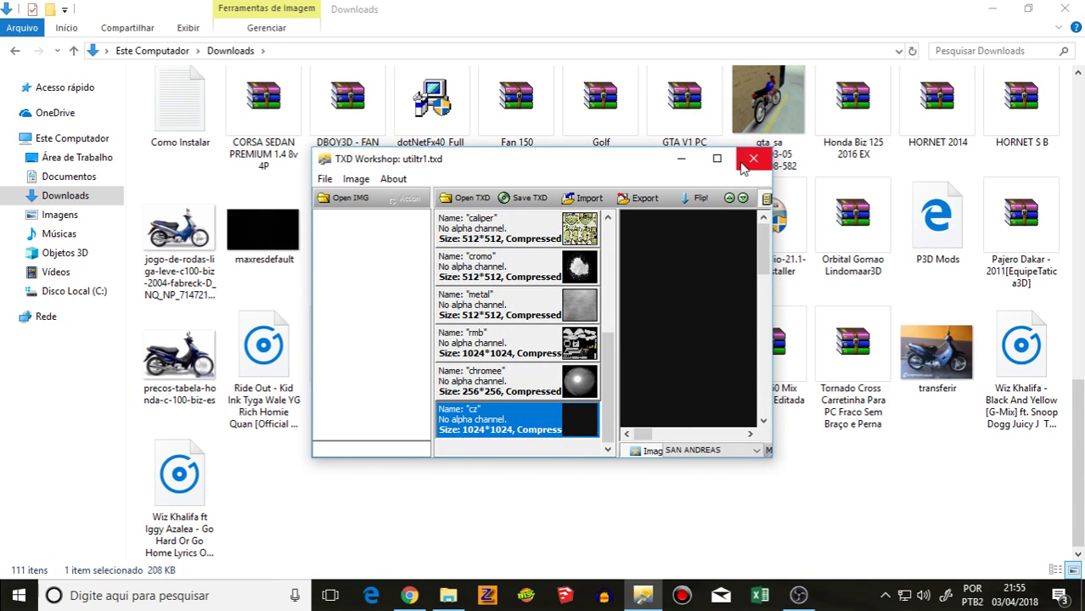
{"action": "left_click", "coordinate": [750, 160]}
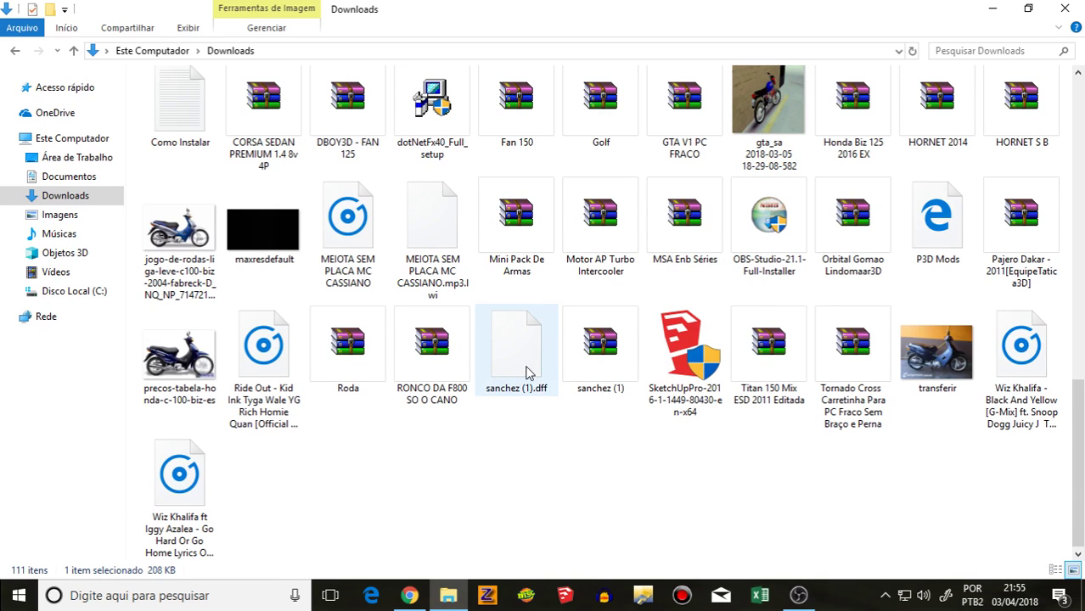
Step: Open ZModeler and import utiltr1.dff from the Carretinha folder
{"action": "double_click", "coordinate": [526, 374]}
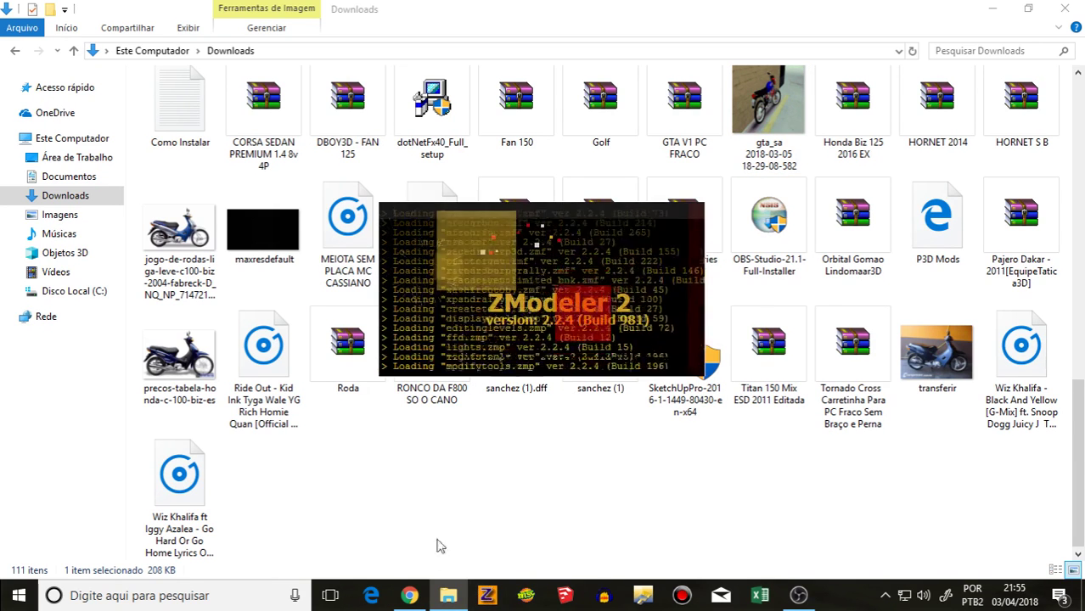
{"action": "left_click", "coordinate": [409, 596]}
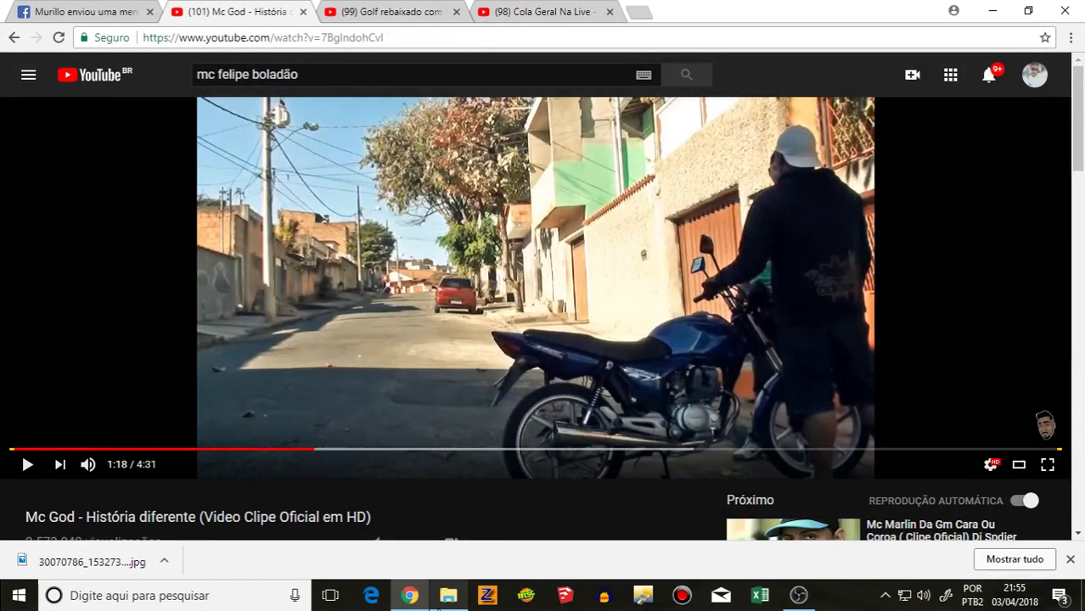
{"action": "left_click", "coordinate": [487, 596]}
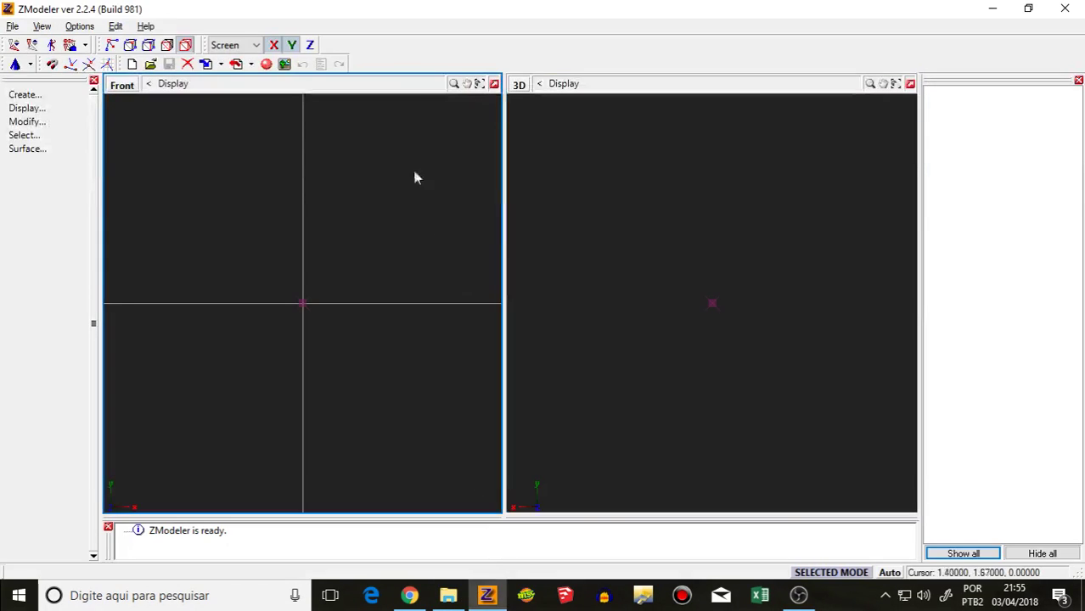
{"action": "left_click", "coordinate": [218, 67]}
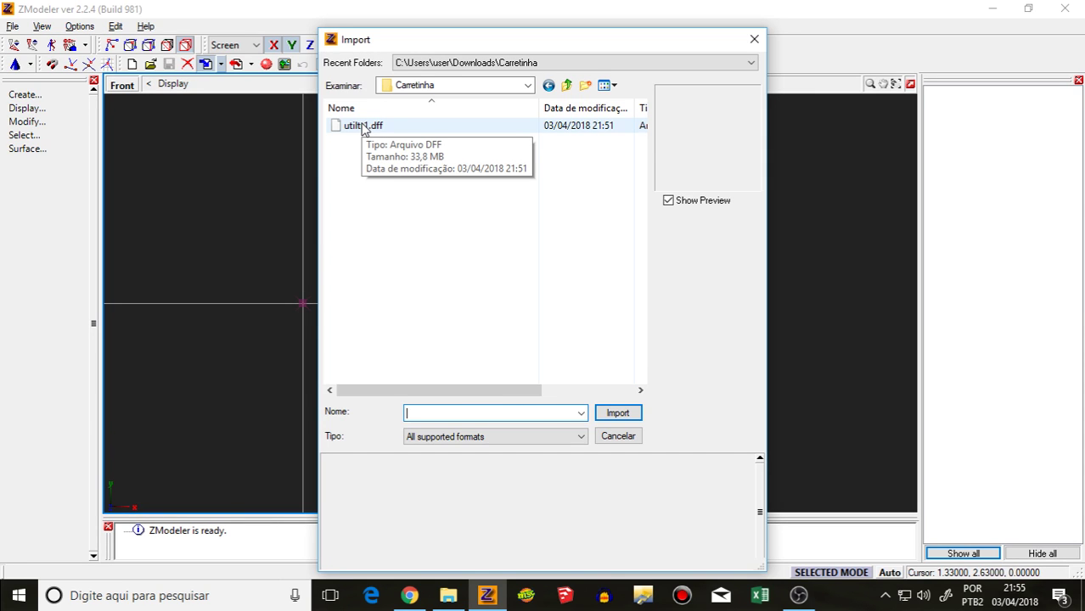
{"action": "double_click", "coordinate": [363, 125]}
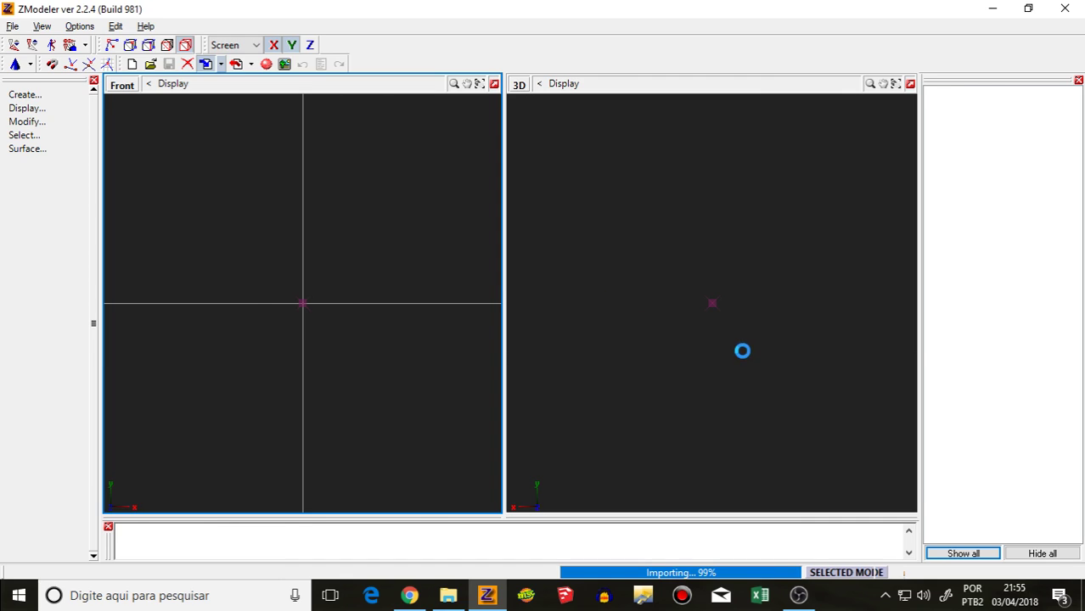
Step: Examine the imported trailer with its motorcycle and wheel up close in the 3D view, and close ZModeler
{"action": "middle_click_drag", "start_coordinate": [732, 351], "coordinate": [732, 244]}
{"action": "scroll", "coordinate": [654, 332], "scroll_direction": "up", "scroll_amount": 5}
{"action": "scroll", "coordinate": [627, 339], "scroll_direction": "up", "scroll_amount": 5}
{"action": "scroll", "coordinate": [671, 335], "scroll_direction": "down", "scroll_amount": 5}
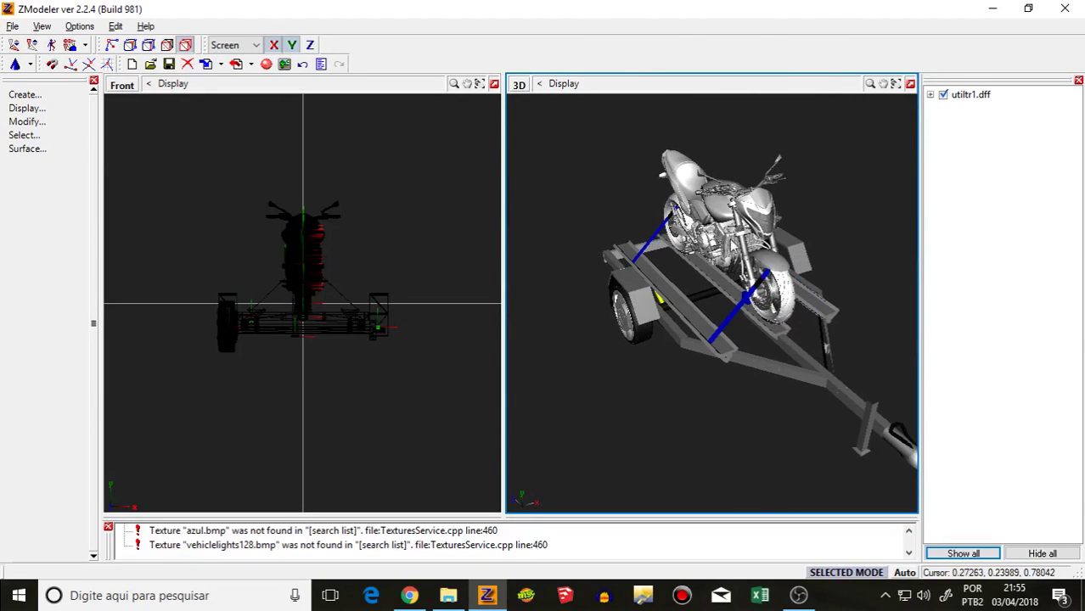
{"action": "middle_click_drag", "start_coordinate": [603, 339], "coordinate": [634, 339]}
{"action": "scroll", "coordinate": [635, 339], "scroll_direction": "up", "scroll_amount": 5}
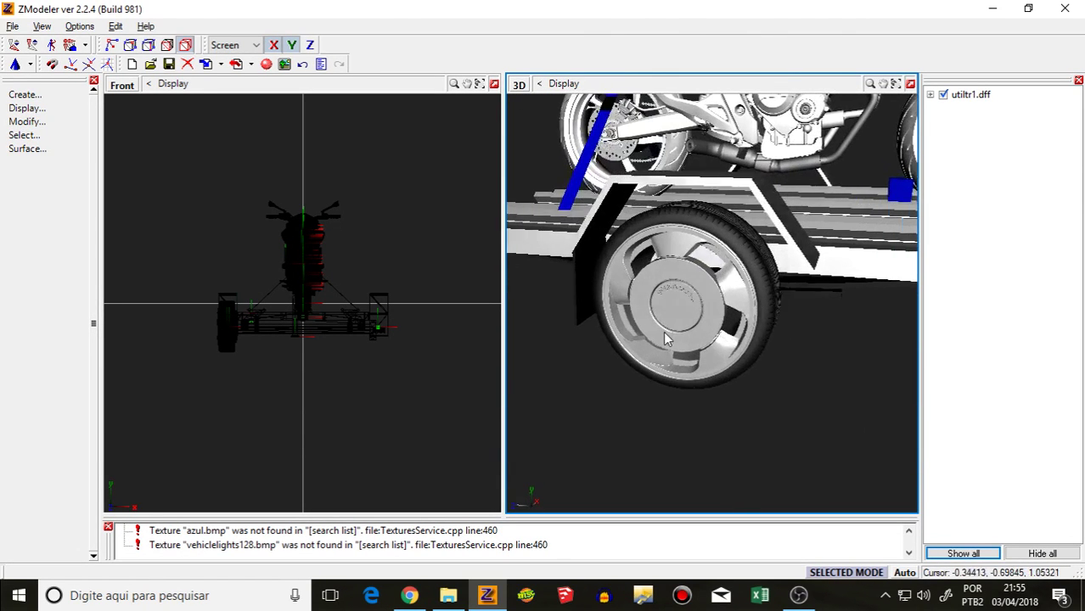
{"action": "left_click", "coordinate": [1065, 8]}
{"action": "left_click", "coordinate": [575, 336]}
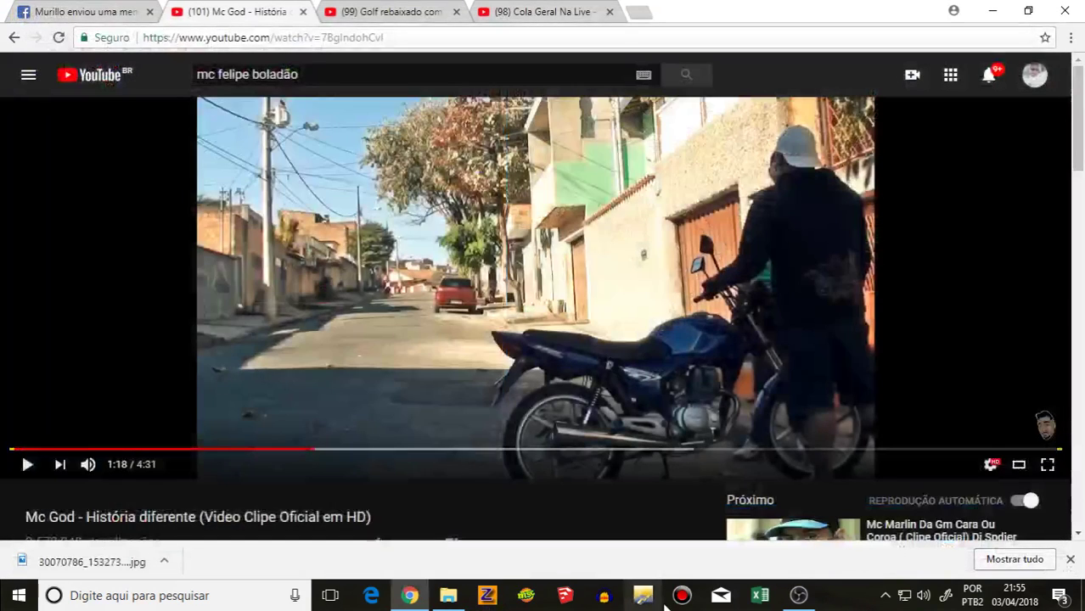
Step: Open TXD Workshop and load utiltr1.txd from the Carretinha folder in Downloads
{"action": "left_click", "coordinate": [659, 598]}
{"action": "left_click", "coordinate": [468, 198]}
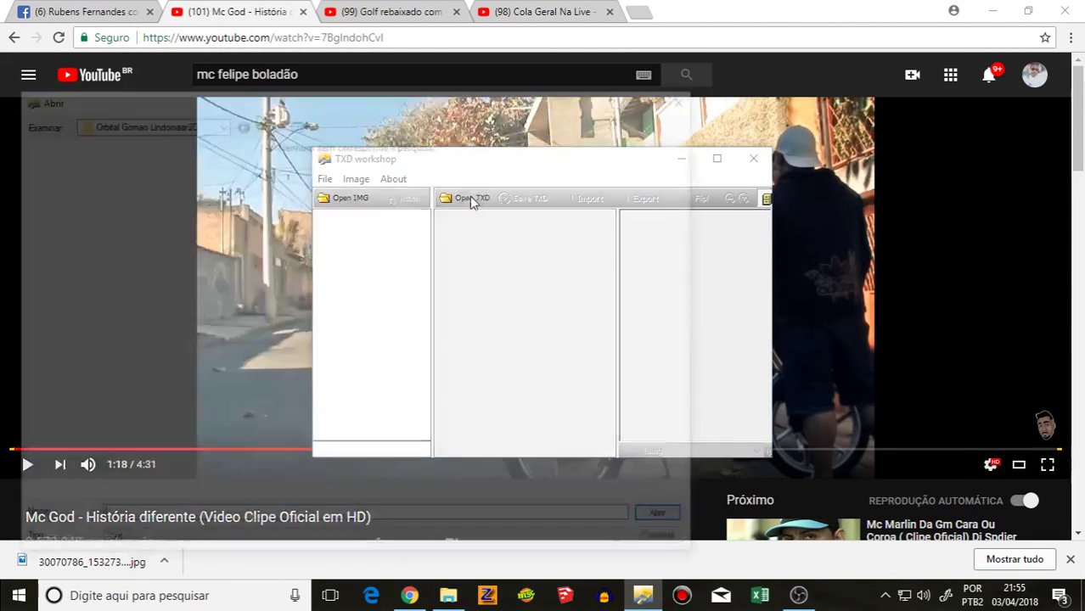
{"action": "left_click", "coordinate": [161, 117]}
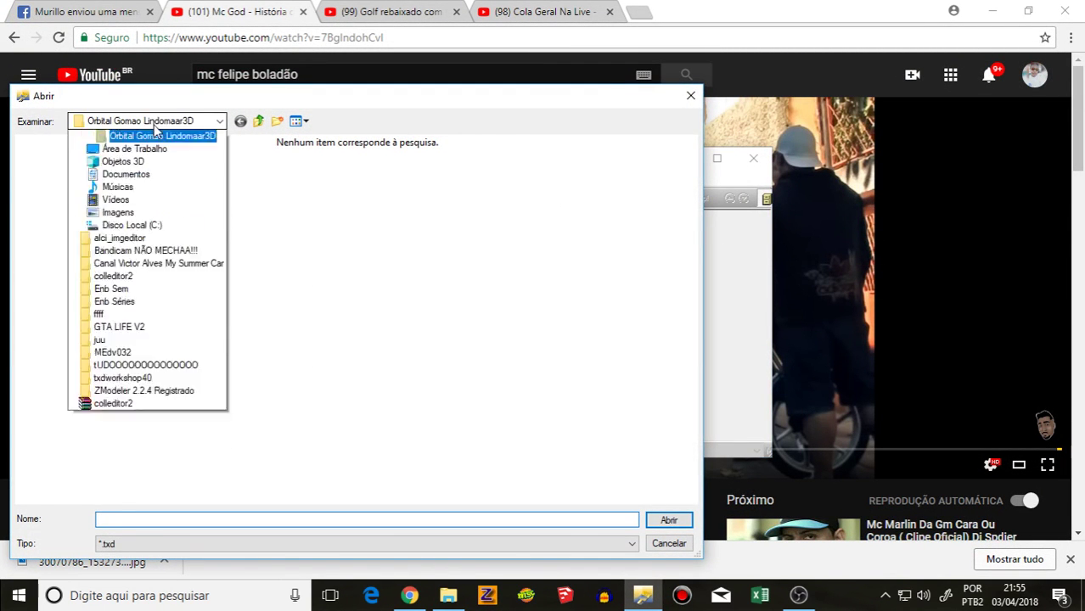
{"action": "left_click", "coordinate": [138, 204]}
{"action": "left_click", "coordinate": [157, 121]}
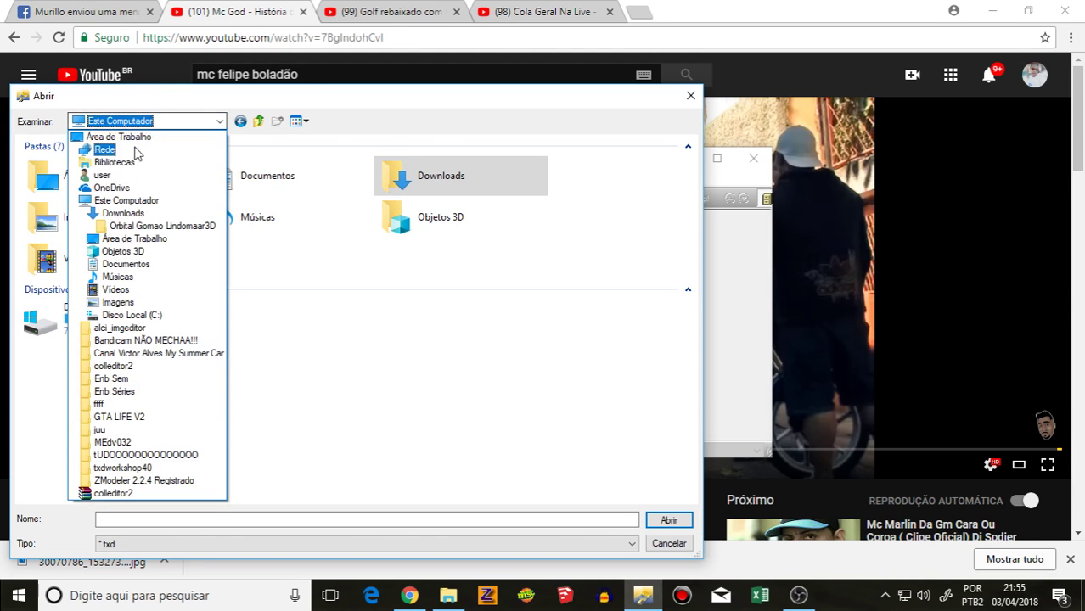
{"action": "left_click", "coordinate": [128, 201]}
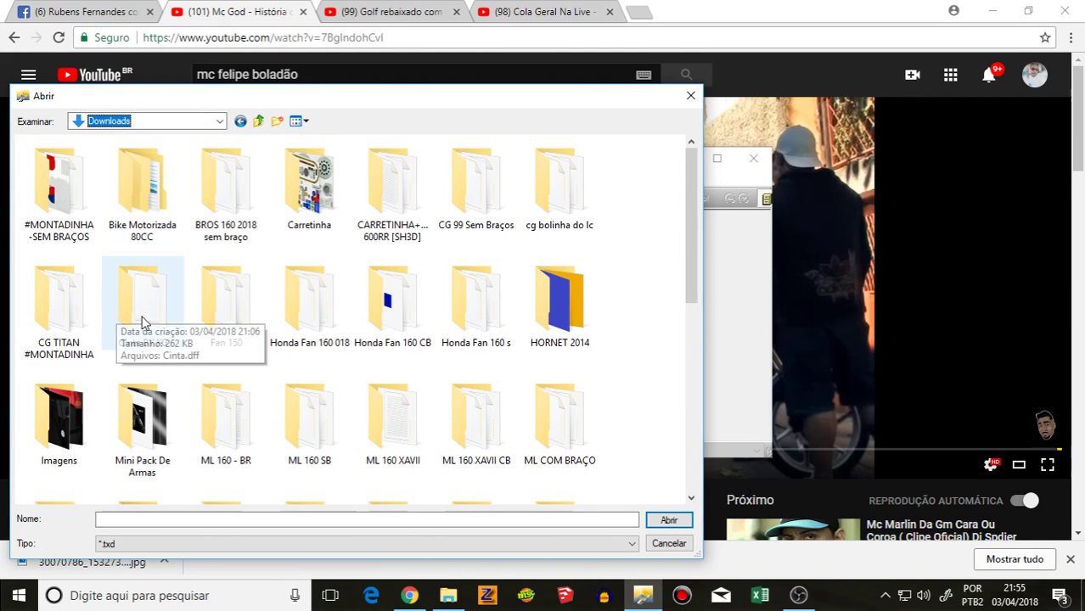
{"action": "double_click", "coordinate": [313, 189]}
{"action": "double_click", "coordinate": [90, 166]}
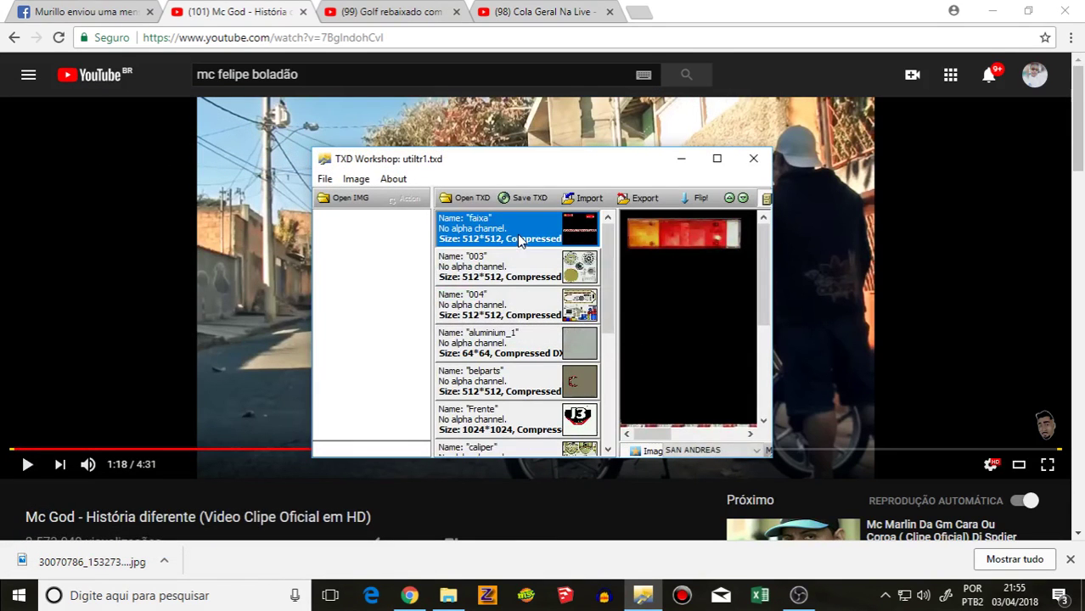
Step: Add a new 32-bit image to the texture archive and select it at the end of the texture list
{"action": "key", "text": "ctrl+n"}
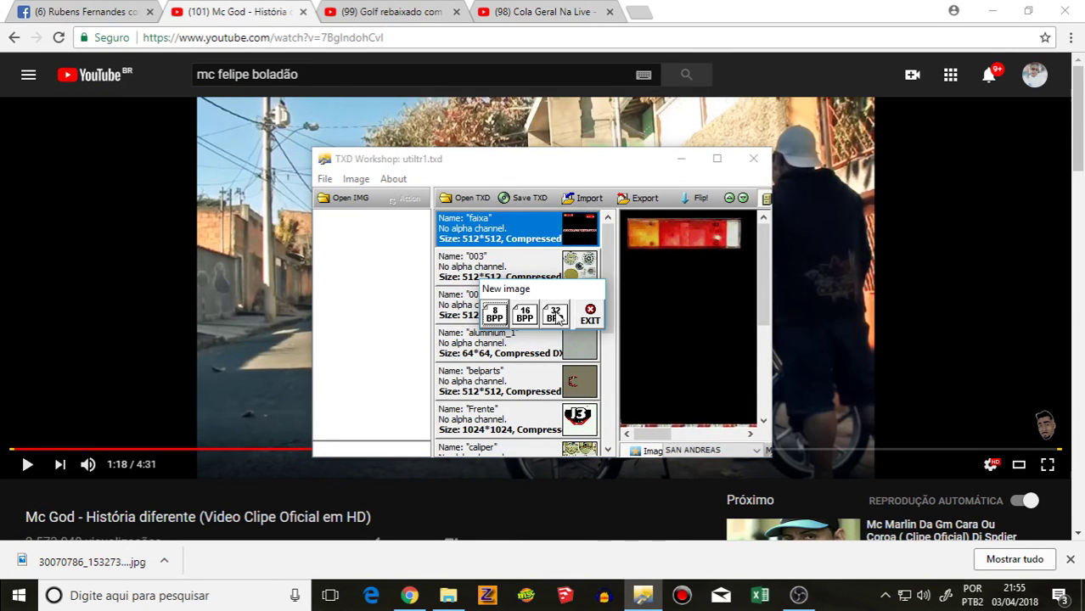
{"action": "left_click", "coordinate": [555, 315]}
{"action": "scroll", "coordinate": [547, 382], "scroll_direction": "down", "scroll_amount": 5}
{"action": "left_click", "coordinate": [544, 412]}
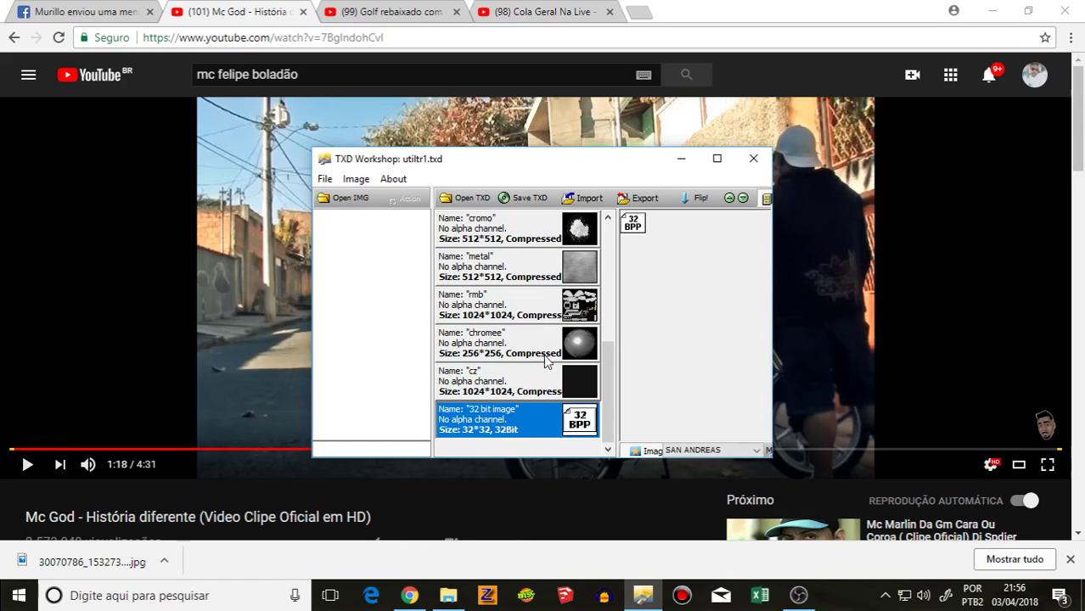
Step: Start importing a picture into the new image, browsing Downloads for the HORNET 2014 folder
{"action": "left_click", "coordinate": [587, 198]}
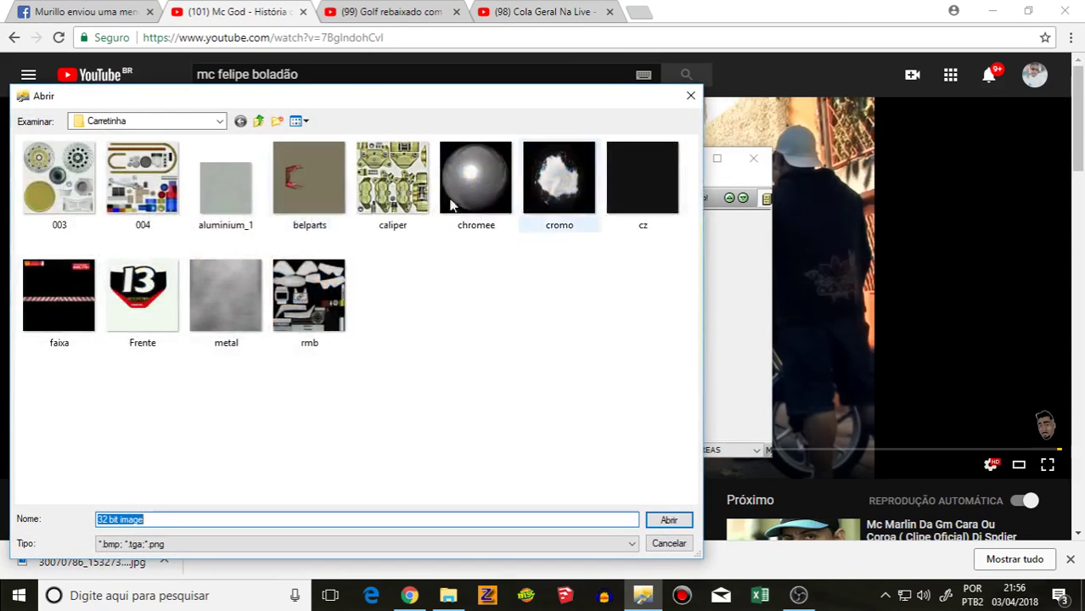
{"action": "left_click", "coordinate": [146, 125]}
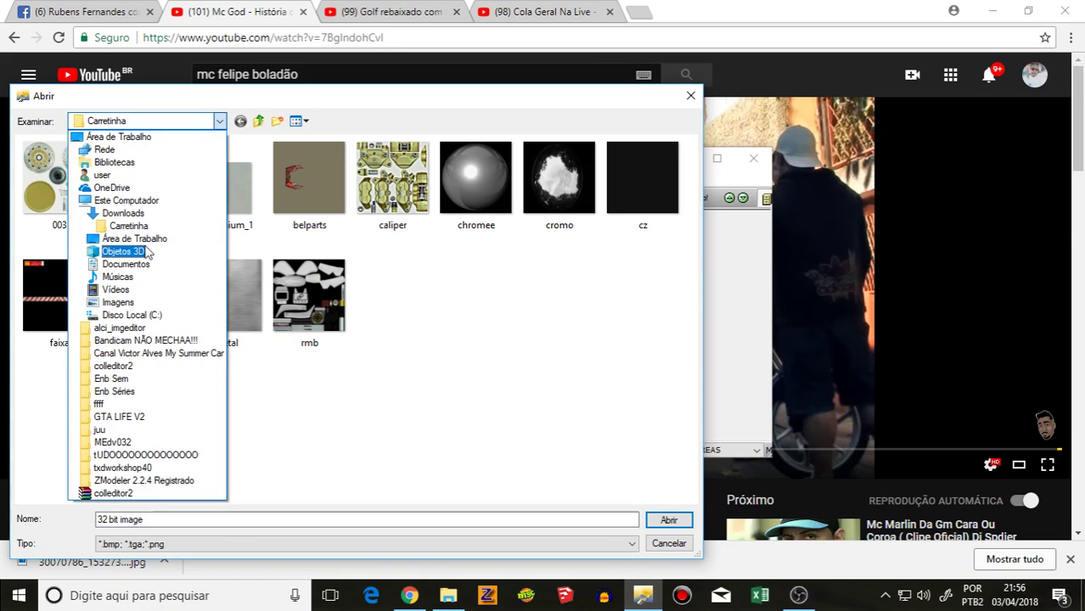
{"action": "left_click", "coordinate": [106, 213]}
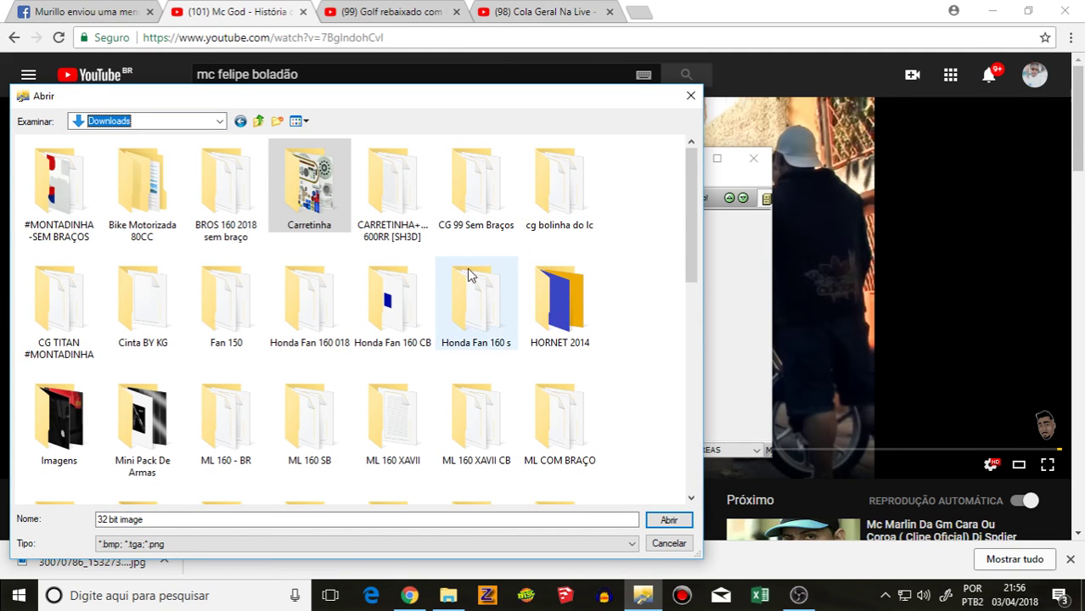
{"action": "scroll", "coordinate": [543, 352], "scroll_direction": "down", "scroll_amount": 3}
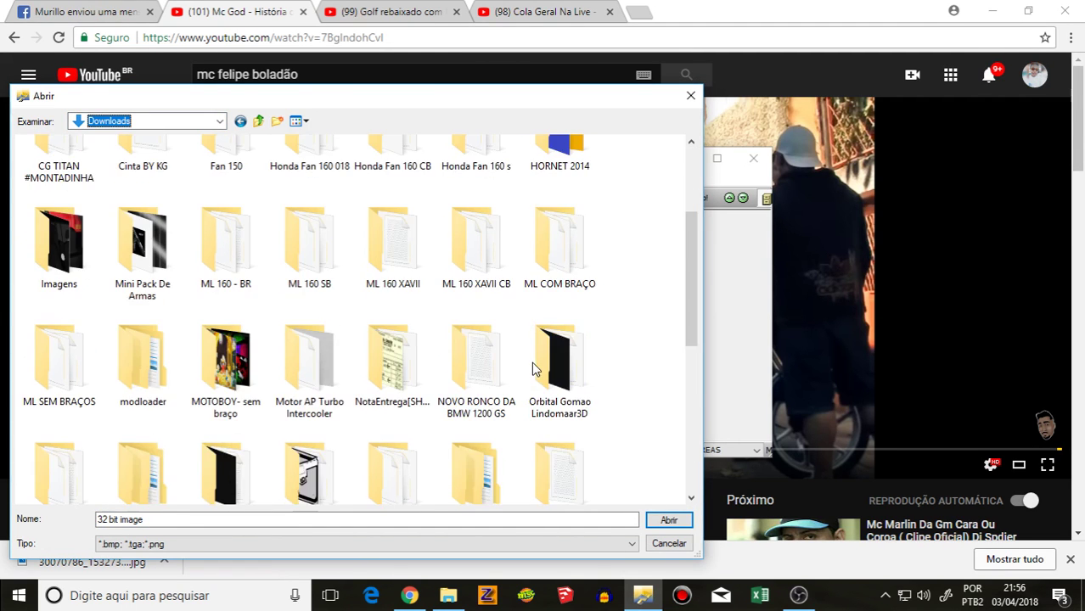
{"action": "scroll", "coordinate": [435, 380], "scroll_direction": "down", "scroll_amount": 3}
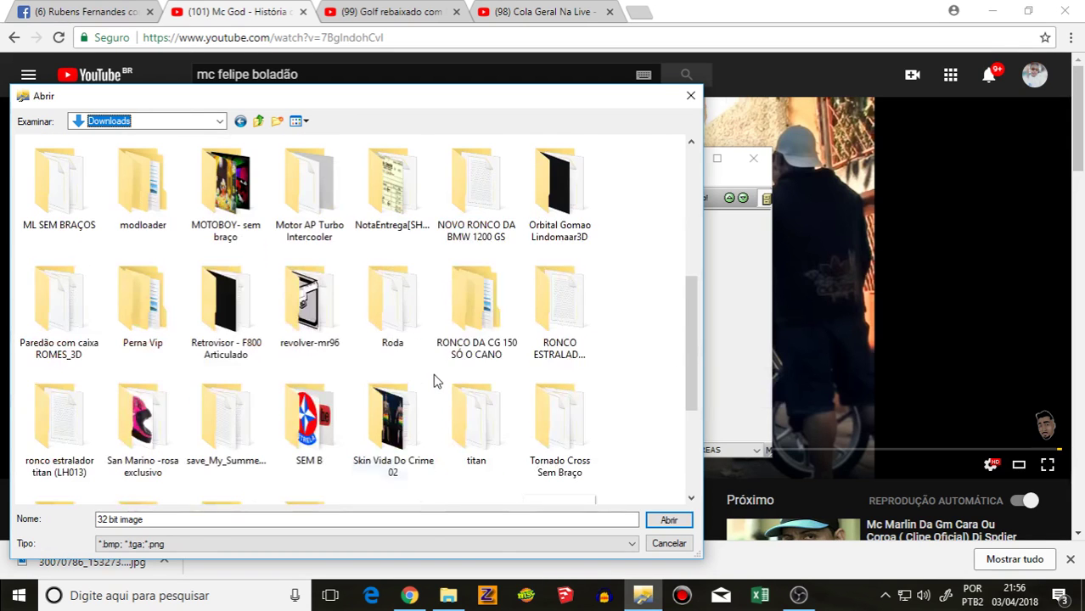
{"action": "scroll", "coordinate": [440, 376], "scroll_direction": "down", "scroll_amount": 3}
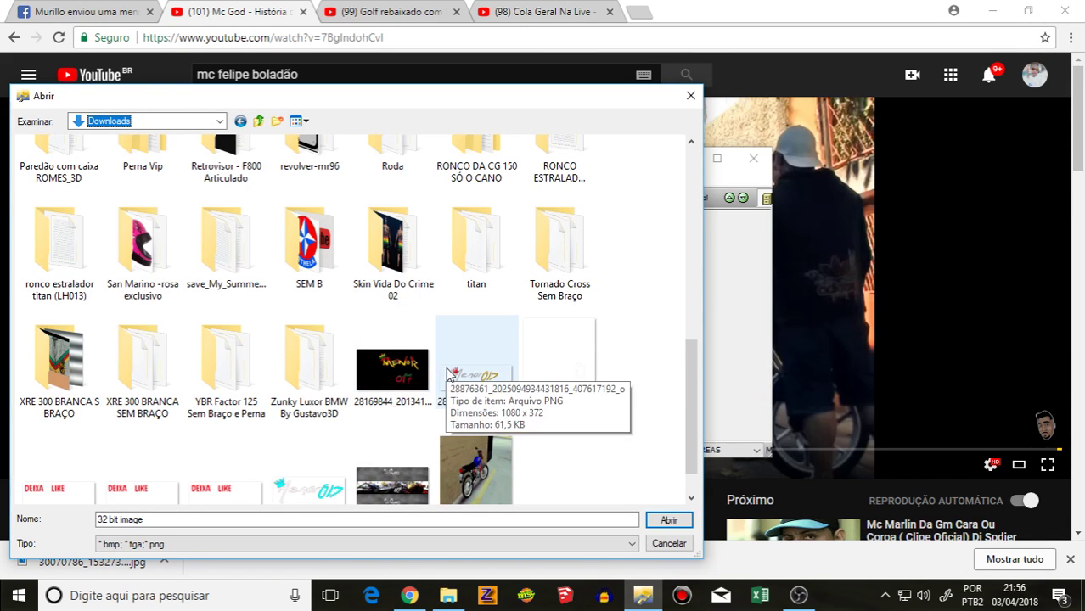
{"action": "scroll", "coordinate": [535, 371], "scroll_direction": "down", "scroll_amount": 1}
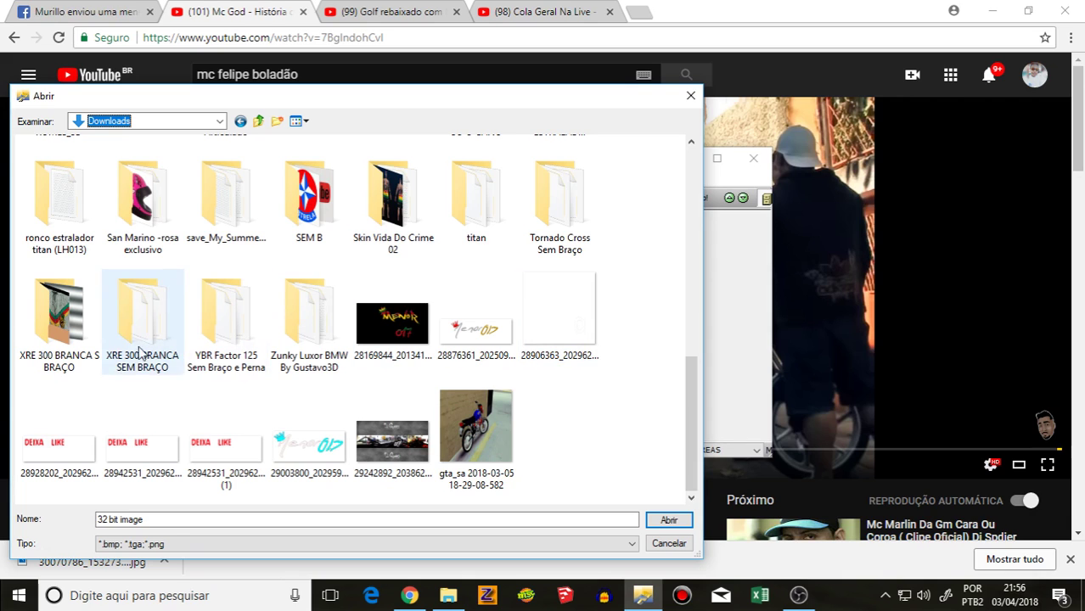
{"action": "scroll", "coordinate": [274, 296], "scroll_direction": "up", "scroll_amount": 3}
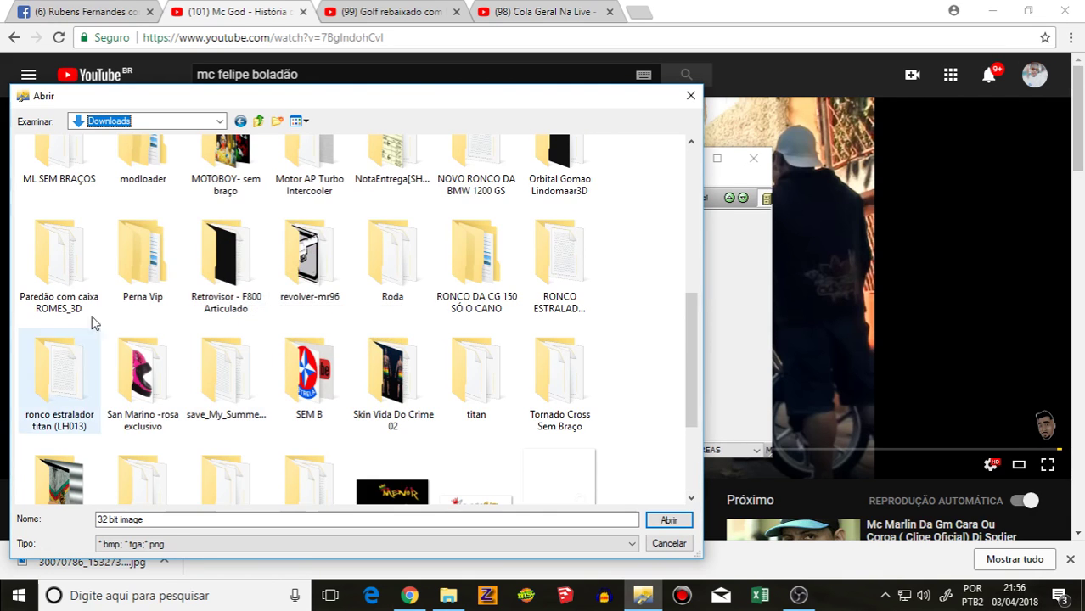
{"action": "scroll", "coordinate": [533, 303], "scroll_direction": "up", "scroll_amount": 3}
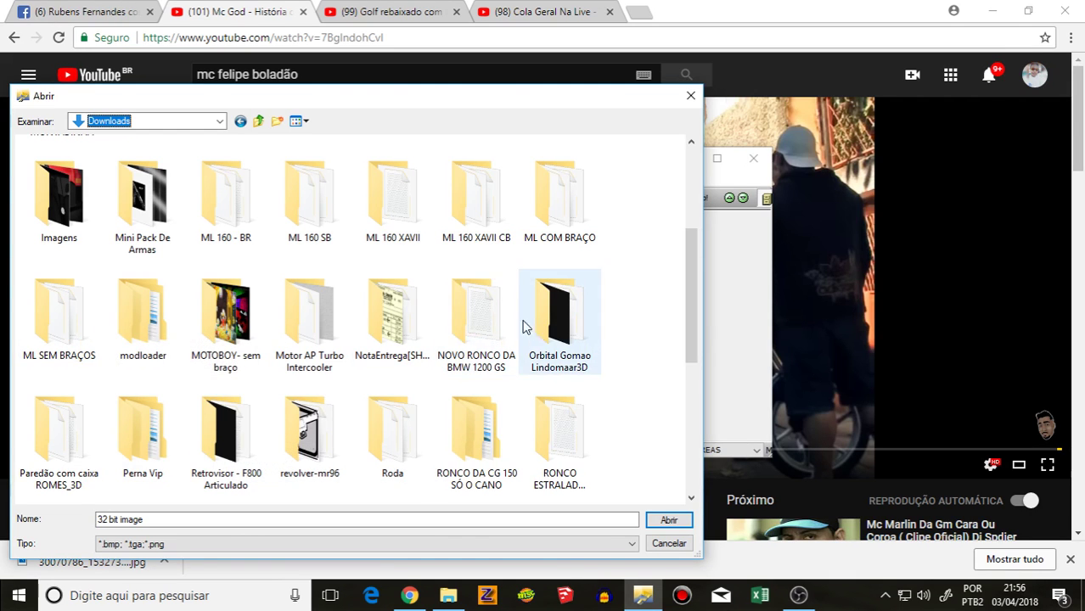
{"action": "scroll", "coordinate": [499, 294], "scroll_direction": "up", "scroll_amount": 2}
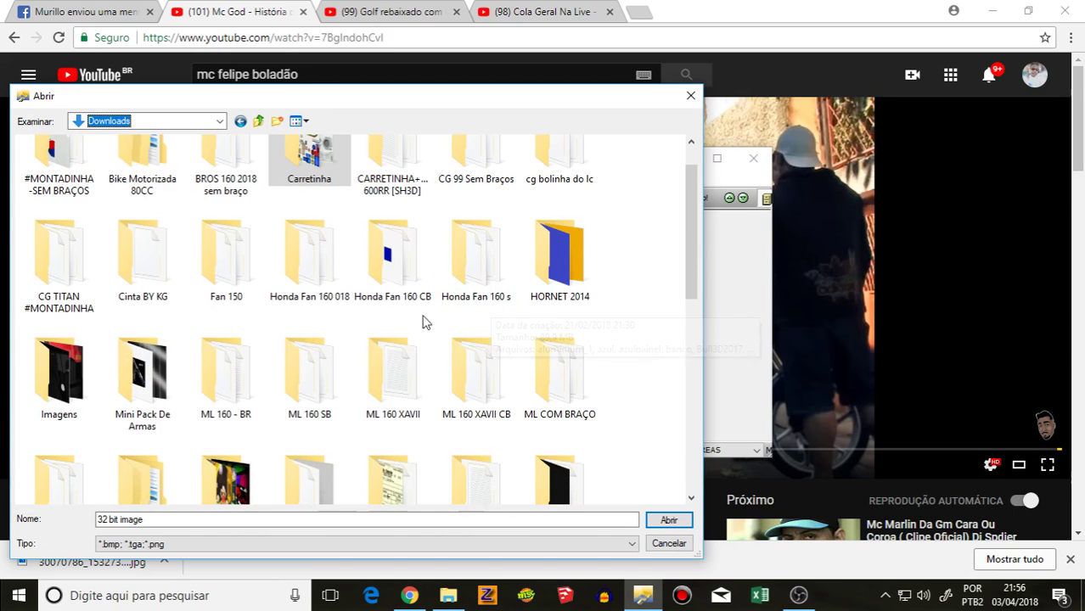
{"action": "double_click", "coordinate": [557, 273]}
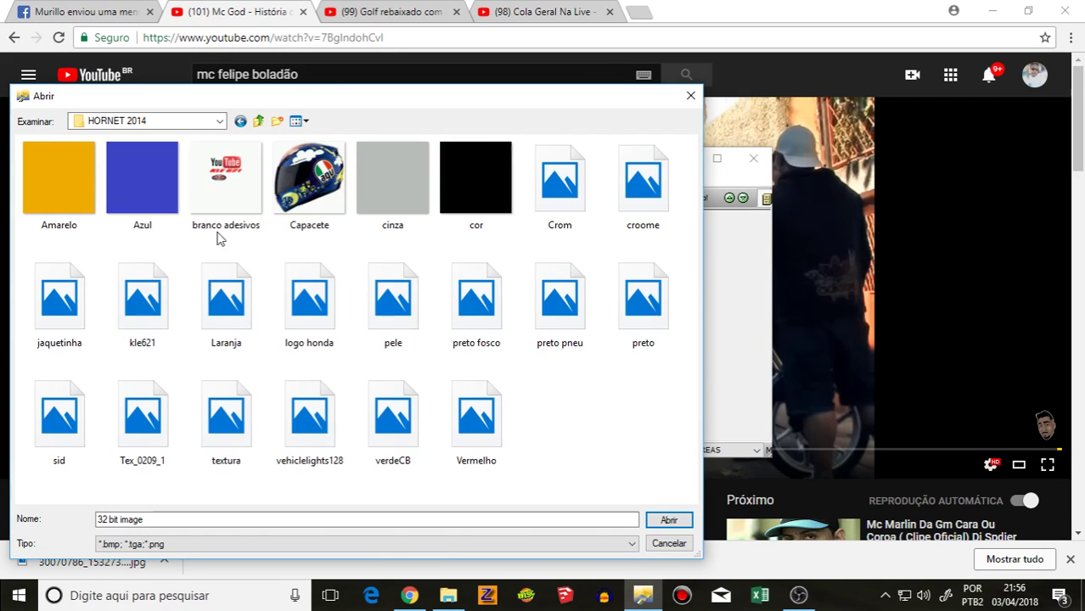
Step: Copy the verdeCB file name and import that picture into the selected blank image
{"action": "left_click", "coordinate": [384, 415]}
{"action": "left_click", "coordinate": [146, 518]}
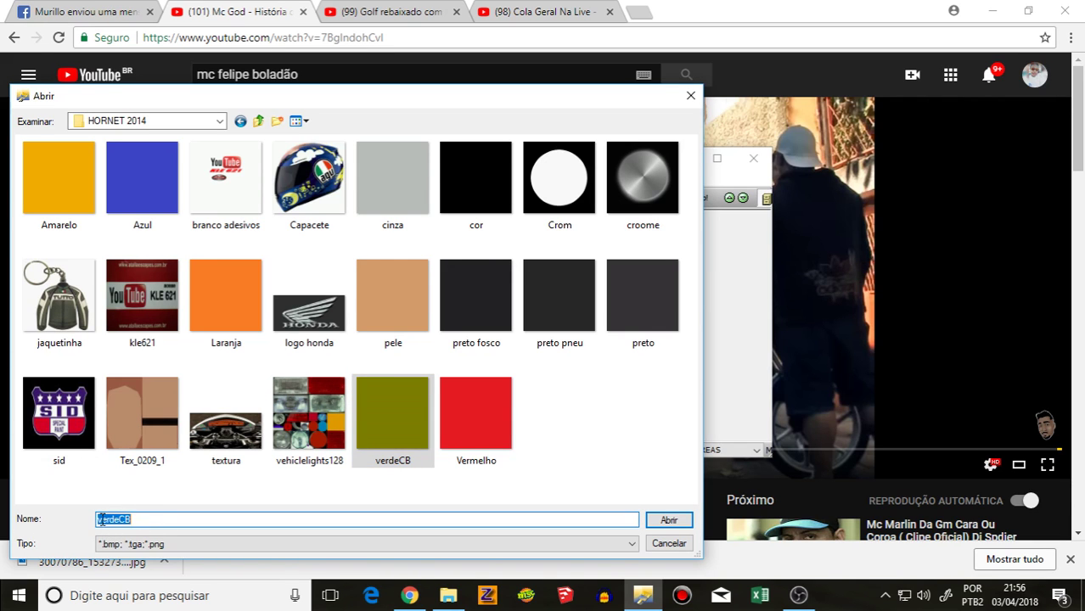
{"action": "right_click", "coordinate": [120, 521]}
{"action": "left_click", "coordinate": [175, 350]}
{"action": "left_click", "coordinate": [669, 521]}
Step: Rename the imported olive green texture to verdeCB and enable compression for it
{"action": "double_click", "coordinate": [510, 429]}
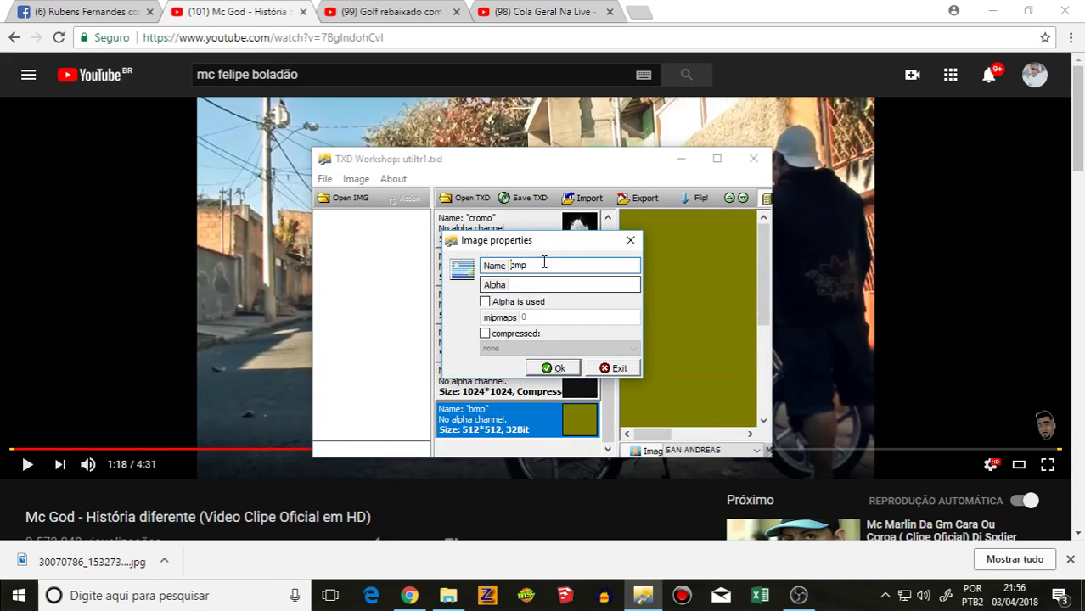
{"action": "right_click", "coordinate": [509, 267]}
{"action": "left_click", "coordinate": [568, 338]}
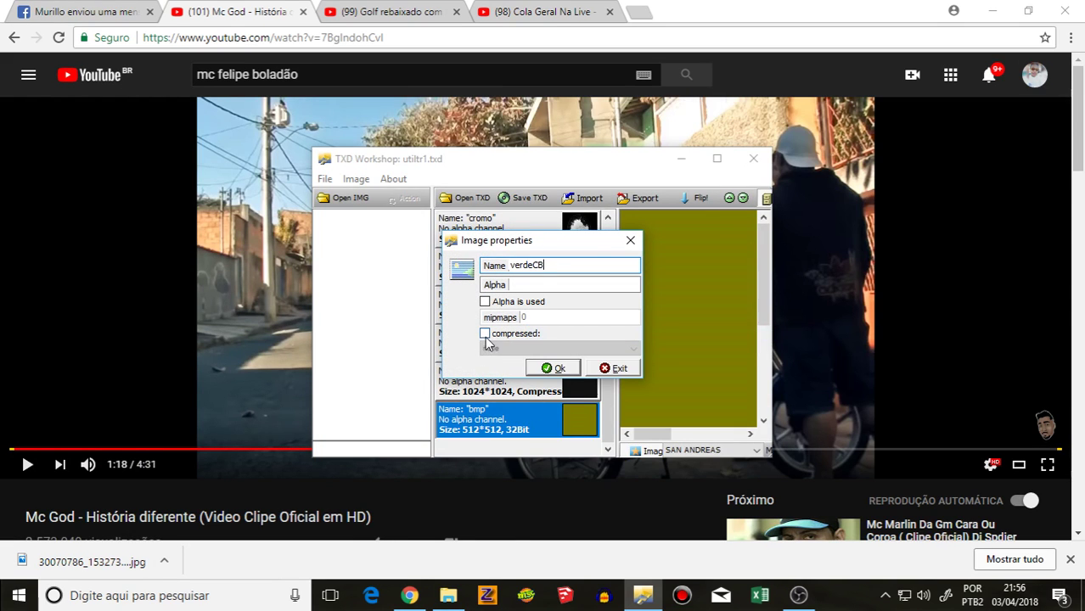
{"action": "left_click", "coordinate": [553, 371]}
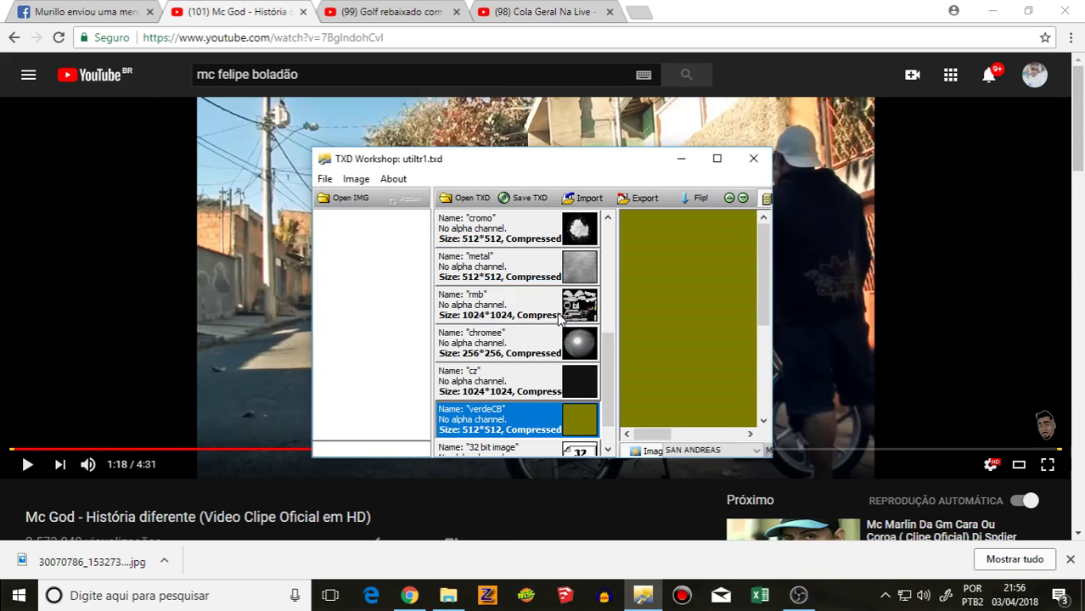
Step: Add six blank 32-bit images after verdeCB and select the first of them
{"action": "scroll", "coordinate": [552, 306], "scroll_direction": "down", "scroll_amount": 3}
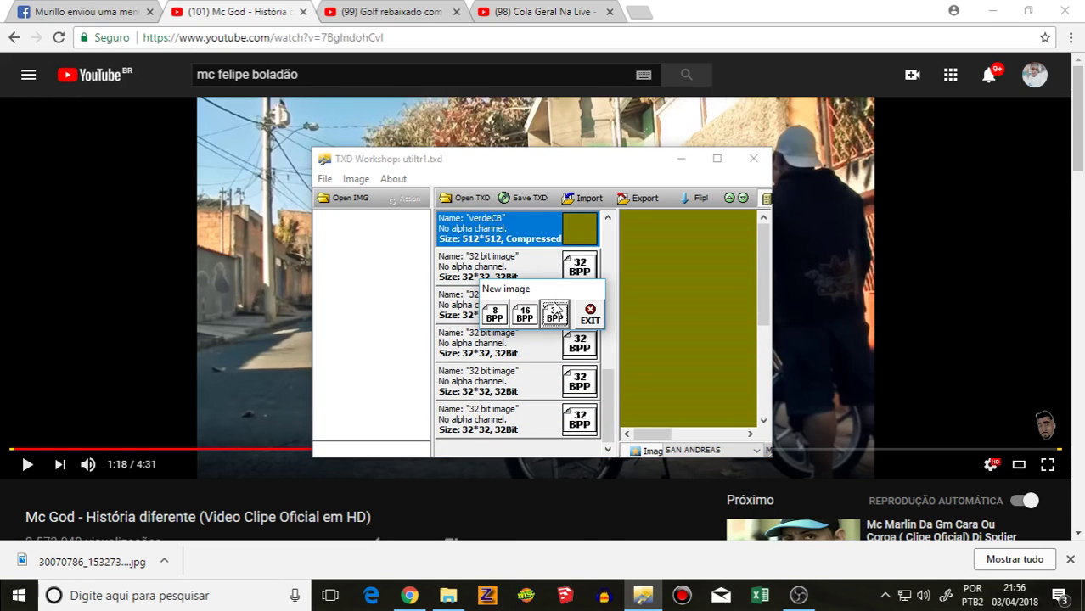
{"action": "scroll", "coordinate": [554, 323], "scroll_direction": "down", "scroll_amount": 1}
{"action": "left_click", "coordinate": [544, 229]}
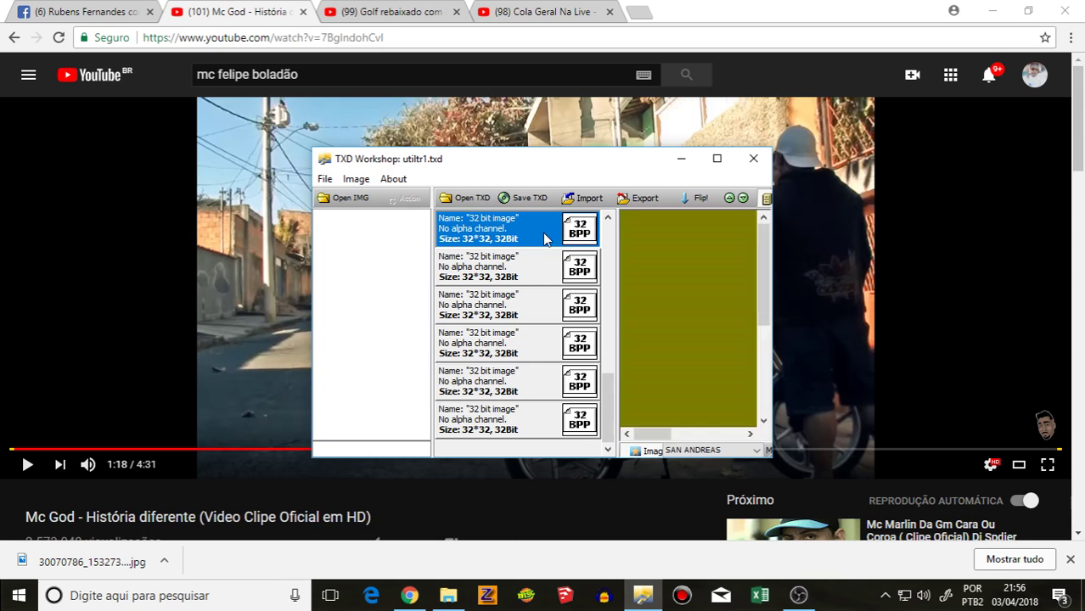
Step: Cancel the import for the first blank image and check the verdeCB texture's image properties
{"action": "left_click", "coordinate": [586, 198]}
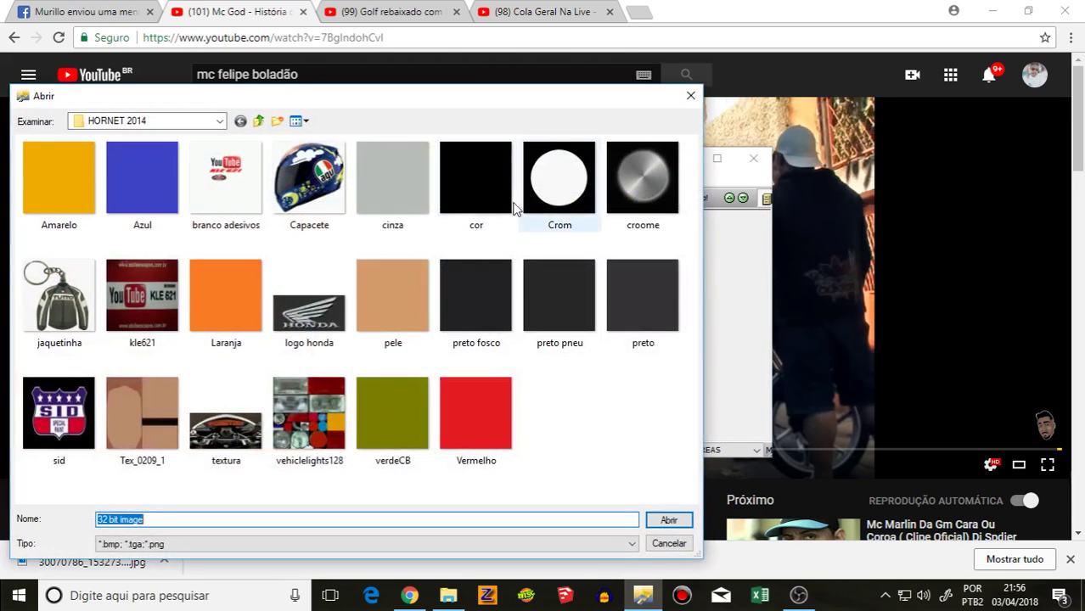
{"action": "left_click", "coordinate": [690, 95]}
{"action": "double_click", "coordinate": [501, 416]}
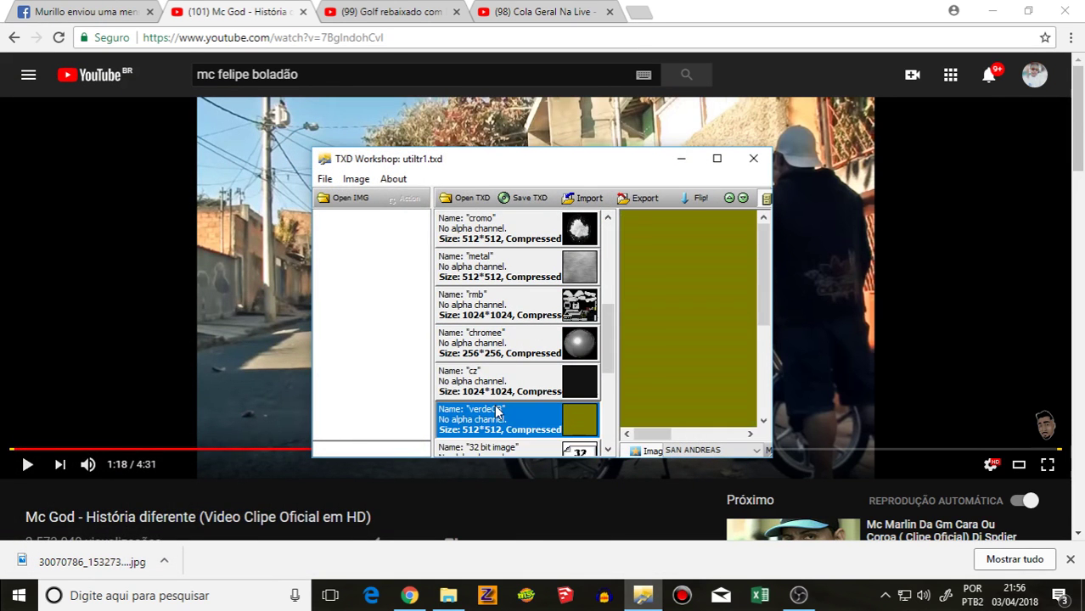
{"action": "left_click", "coordinate": [635, 242]}
Step: Import the textura picture from HORNET 2014 into the first blank image, copying its file name
{"action": "scroll", "coordinate": [545, 279], "scroll_direction": "down", "scroll_amount": 3}
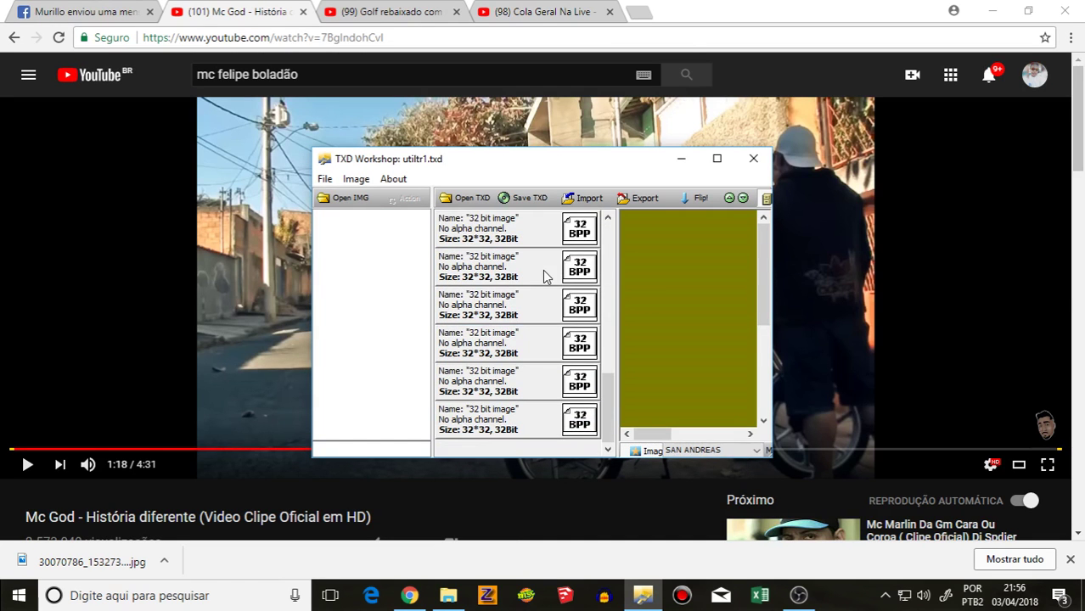
{"action": "left_click", "coordinate": [560, 229]}
{"action": "left_click", "coordinate": [586, 198]}
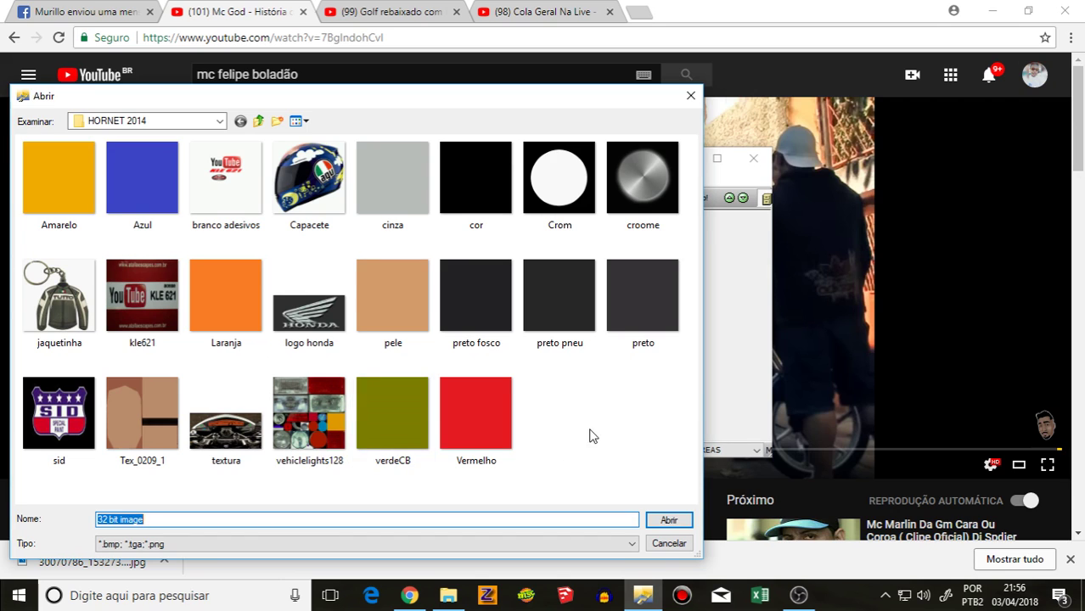
{"action": "left_click", "coordinate": [234, 436]}
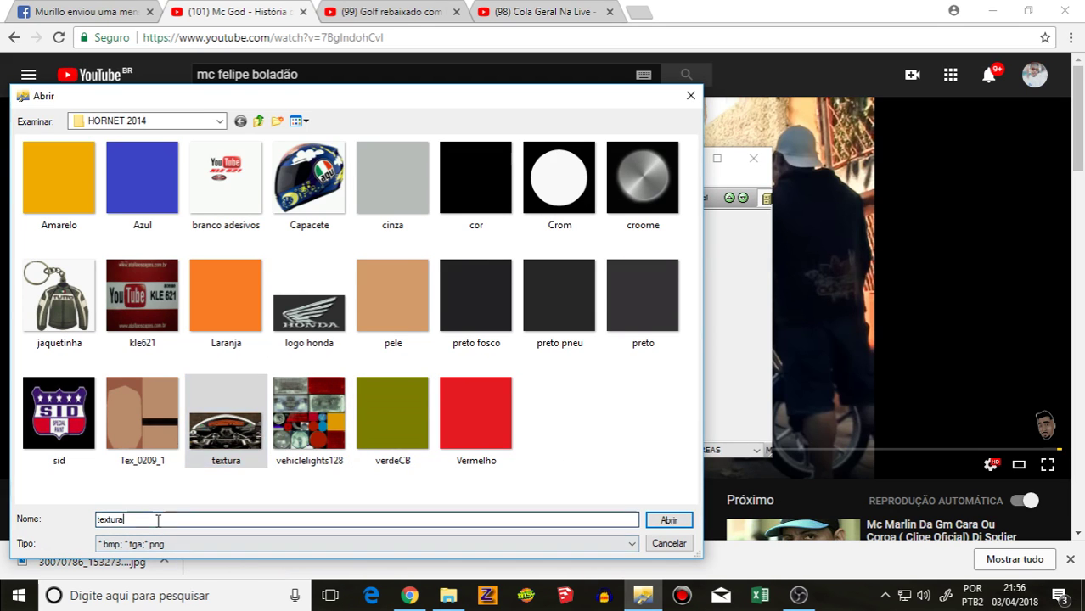
{"action": "right_click", "coordinate": [155, 520]}
{"action": "left_click", "coordinate": [133, 521]}
{"action": "right_click", "coordinate": [107, 524]}
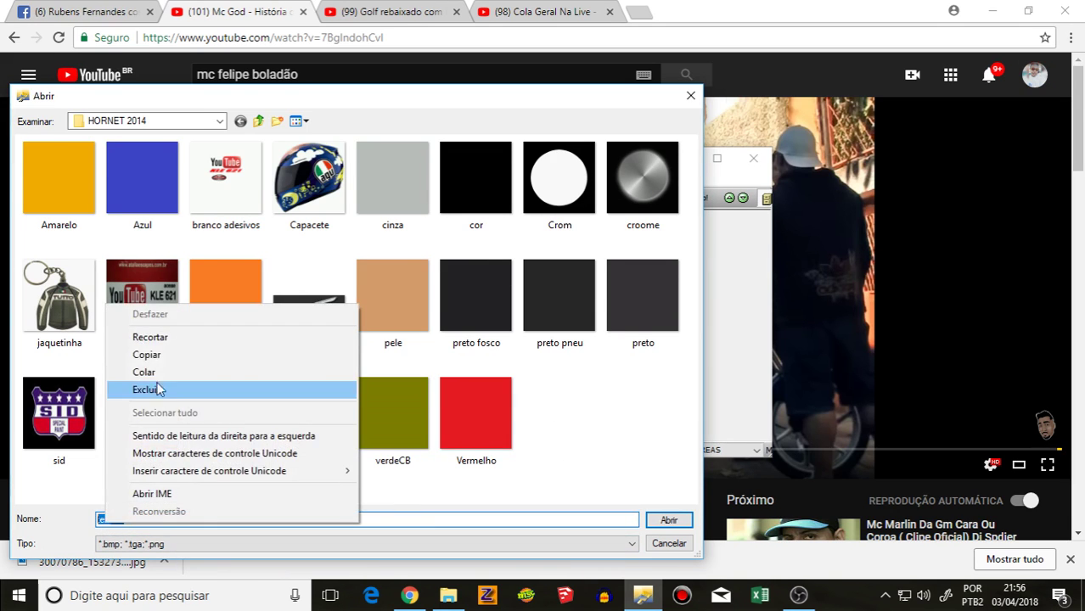
{"action": "left_click", "coordinate": [153, 358]}
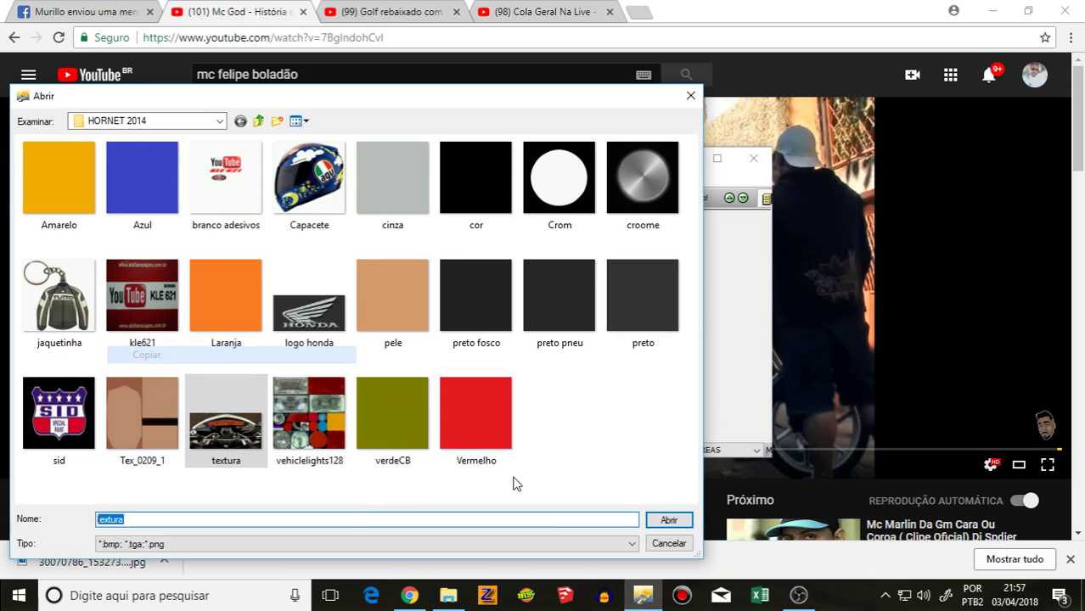
{"action": "left_click", "coordinate": [671, 520]}
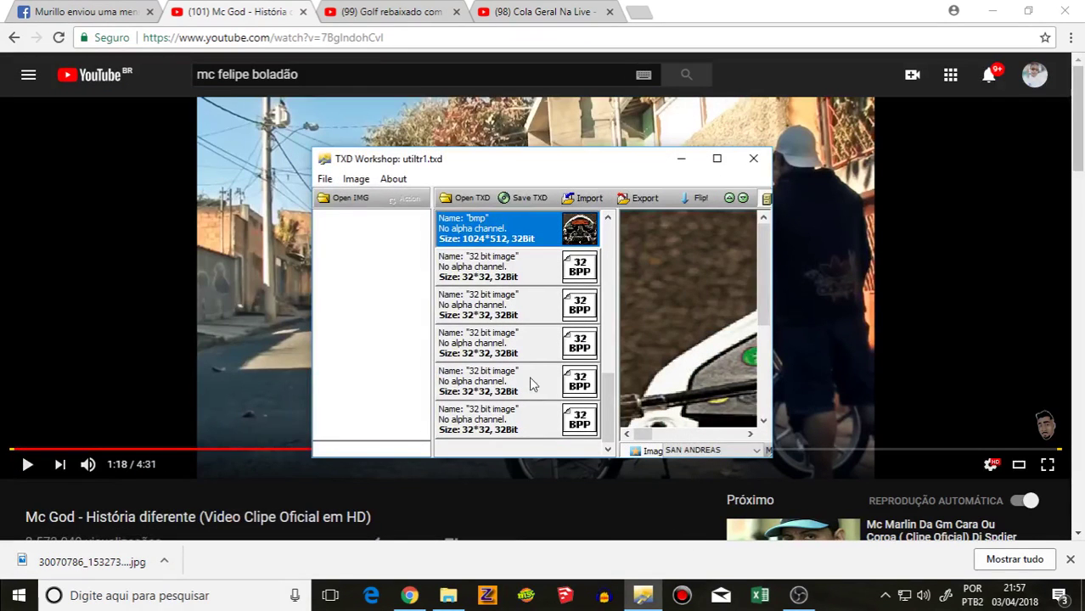
Step: Rename the imported motorcycle handlebar texture to textura and enable compression for it
{"action": "double_click", "coordinate": [507, 229]}
{"action": "right_click", "coordinate": [528, 265]}
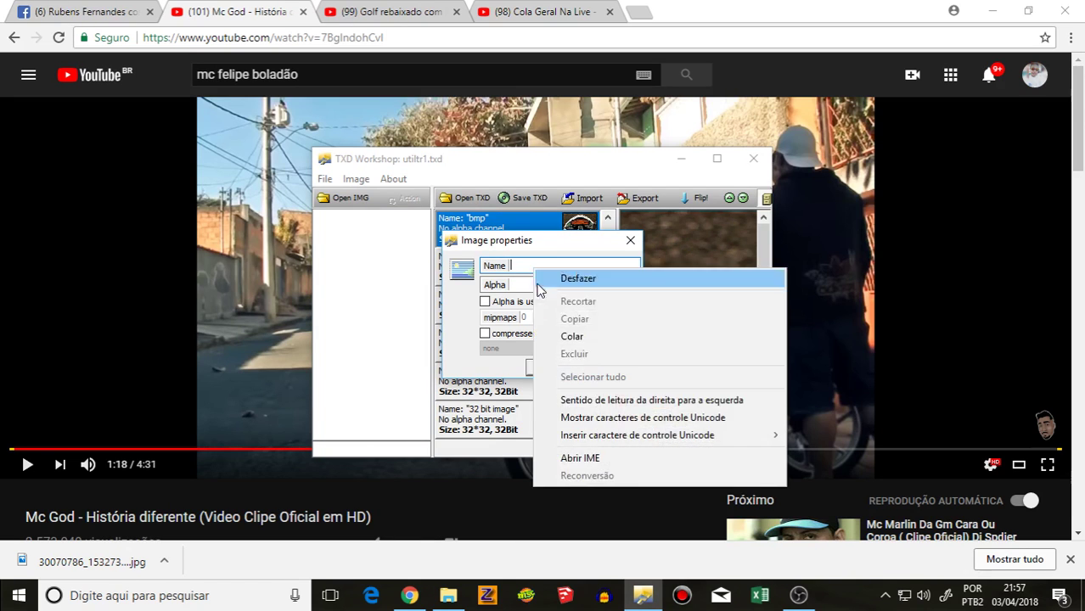
{"action": "left_click", "coordinate": [564, 335]}
{"action": "left_click", "coordinate": [551, 368]}
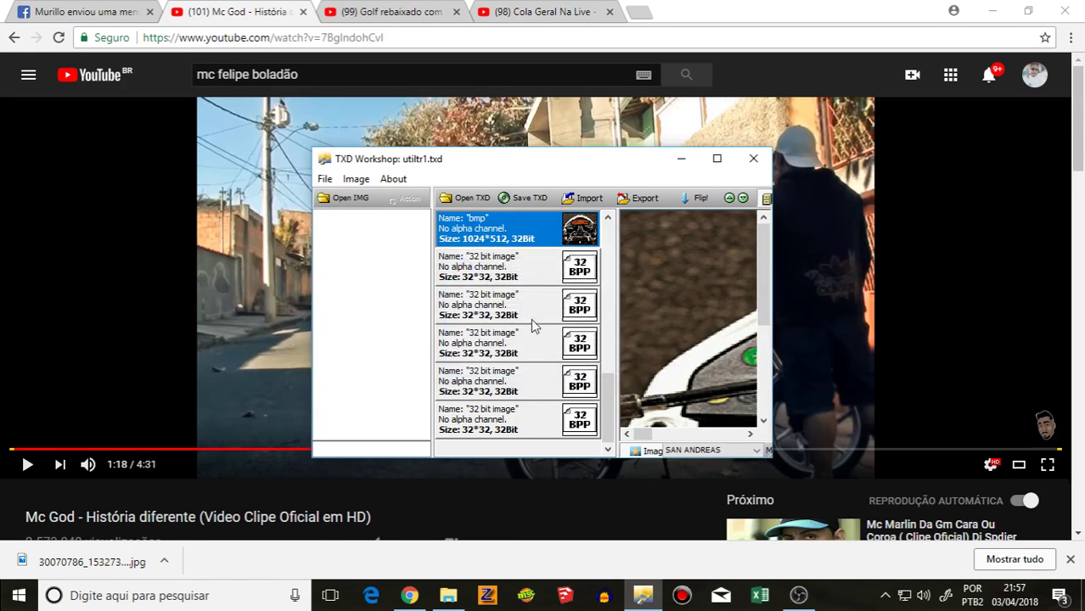
Step: Import the croome picture from HORNET 2014 into the blank image after textura, copying its file name
{"action": "left_click", "coordinate": [516, 272]}
{"action": "left_click", "coordinate": [592, 200]}
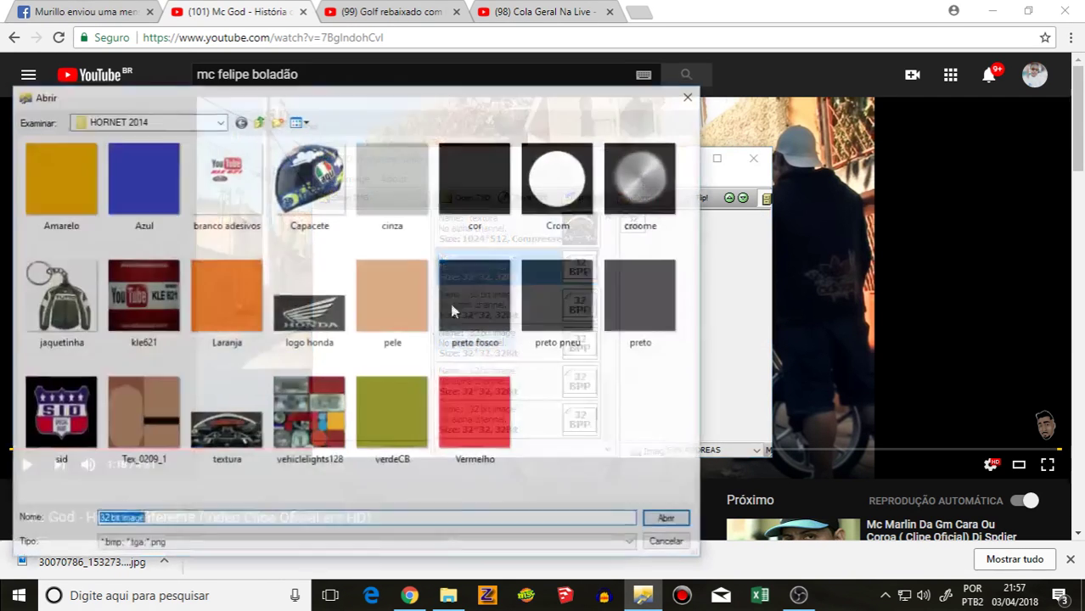
{"action": "left_click", "coordinate": [225, 302]}
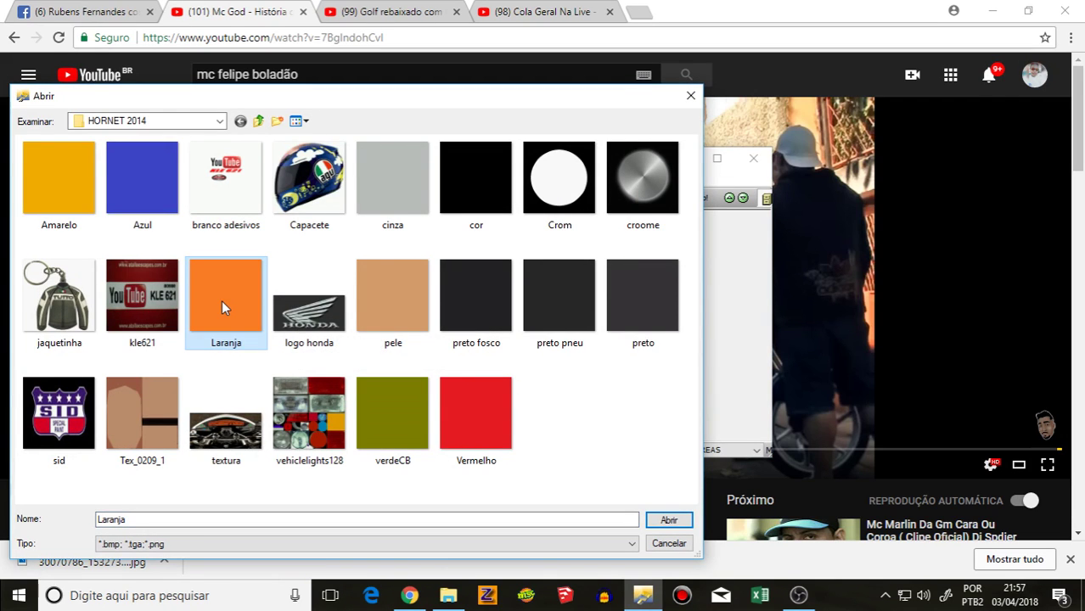
{"action": "left_click", "coordinate": [471, 204]}
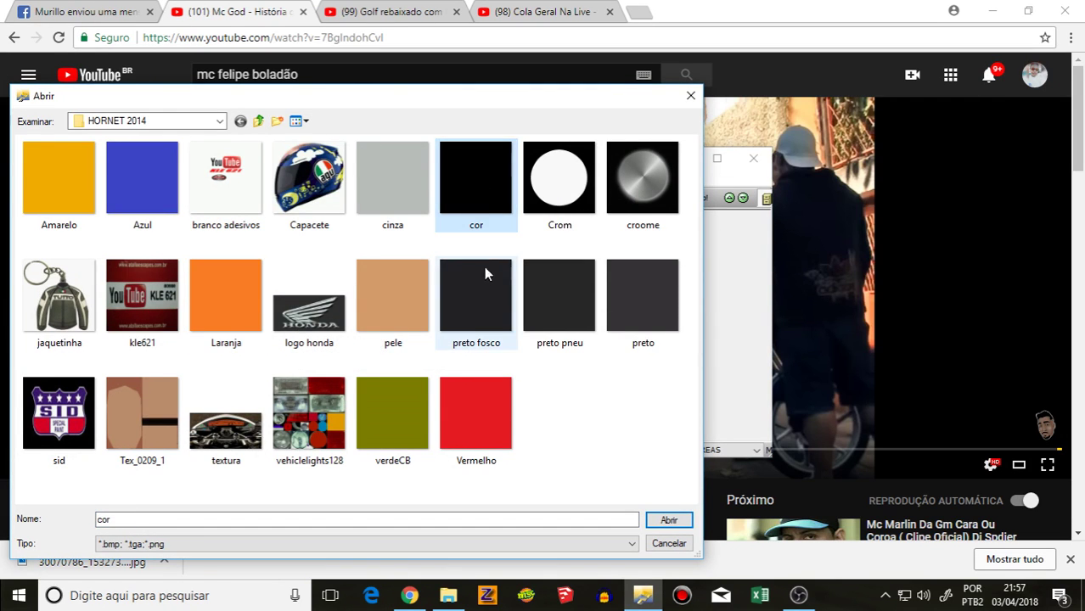
{"action": "left_click", "coordinate": [552, 327]}
{"action": "left_click", "coordinate": [501, 318]}
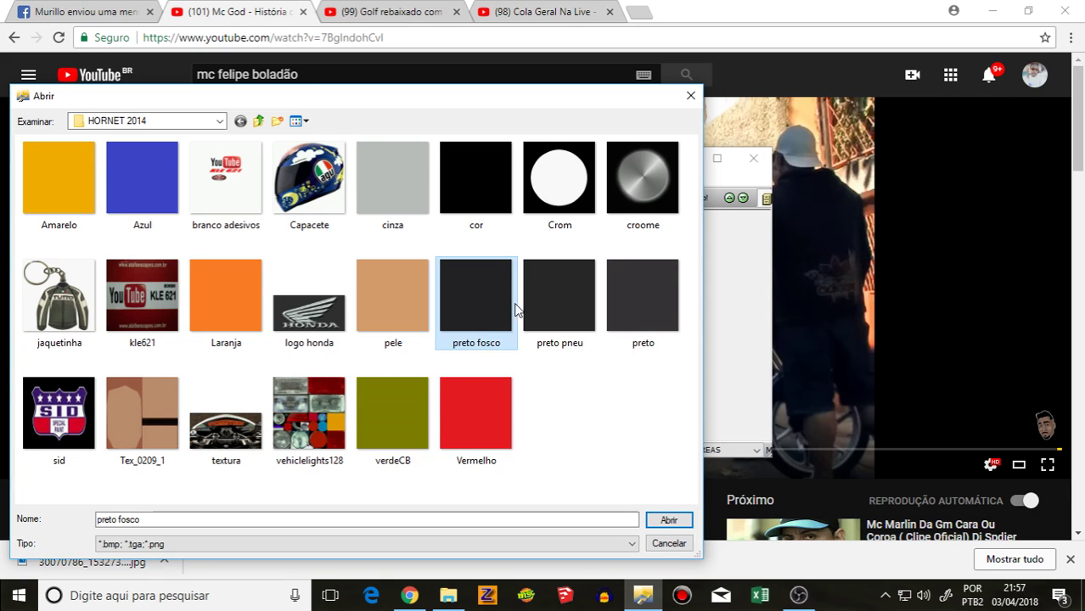
{"action": "left_click", "coordinate": [554, 180]}
{"action": "left_click", "coordinate": [451, 297]}
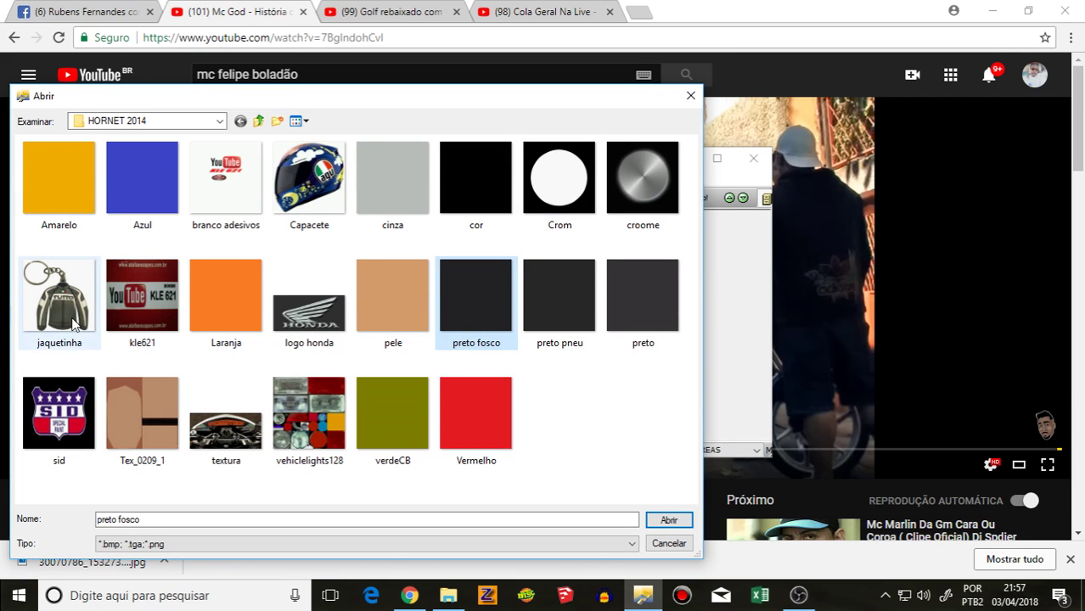
{"action": "left_click", "coordinate": [458, 446]}
{"action": "left_click", "coordinate": [384, 407]}
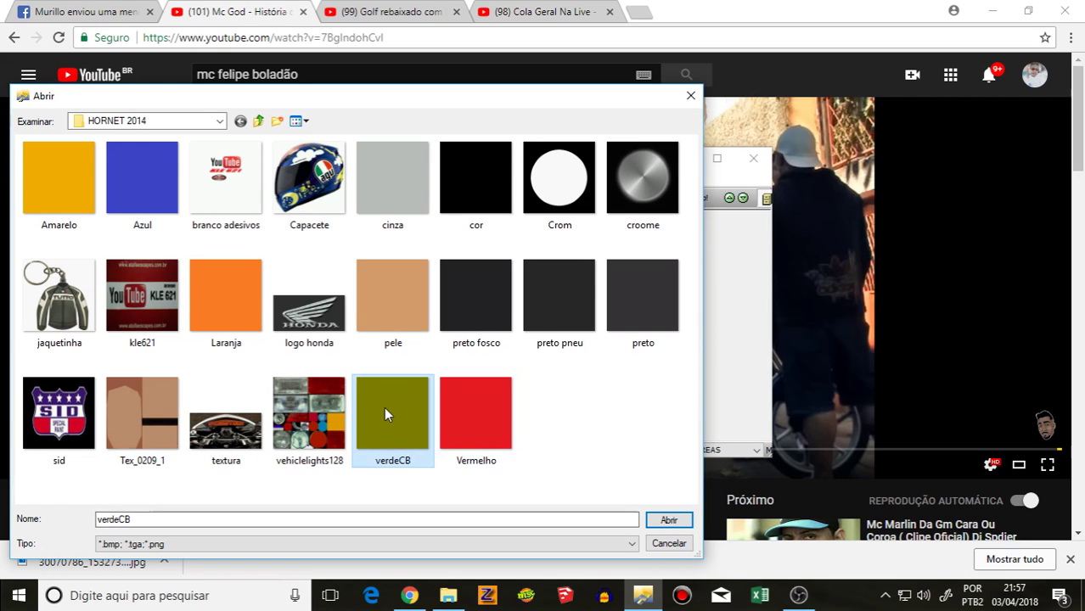
{"action": "left_click", "coordinate": [530, 272]}
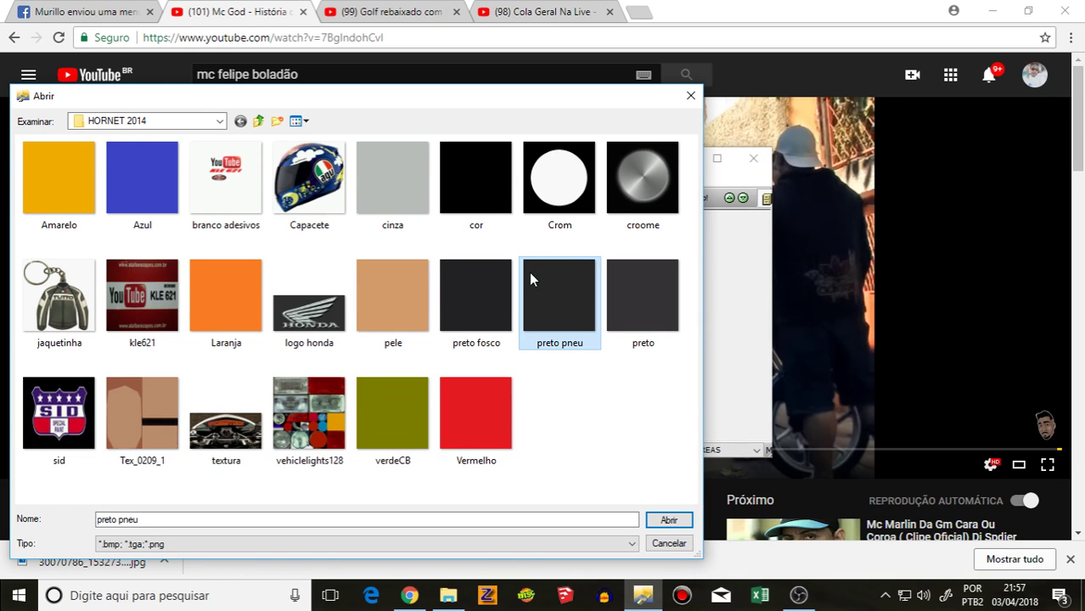
{"action": "left_click", "coordinate": [632, 191]}
{"action": "left_click", "coordinate": [139, 519]}
{"action": "double_click", "coordinate": [126, 521]}
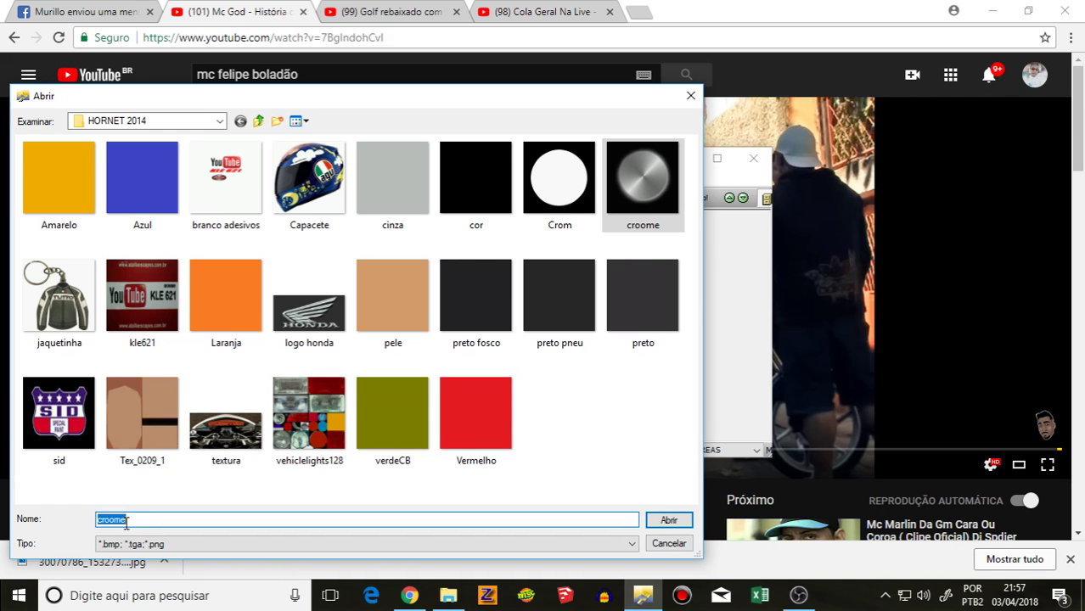
{"action": "right_click", "coordinate": [122, 522]}
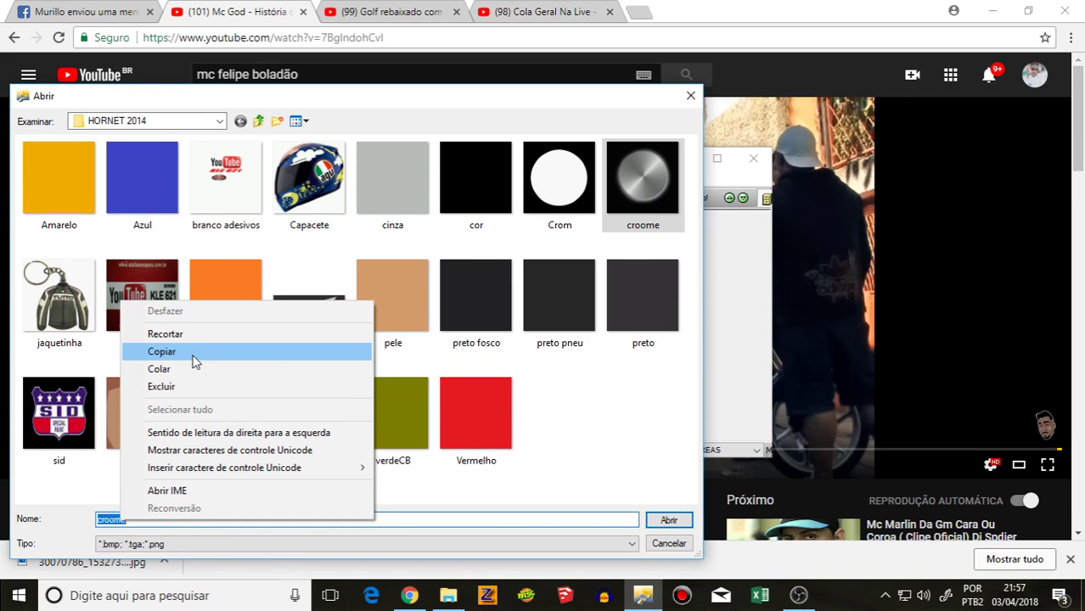
{"action": "left_click", "coordinate": [161, 352]}
{"action": "left_click", "coordinate": [670, 521]}
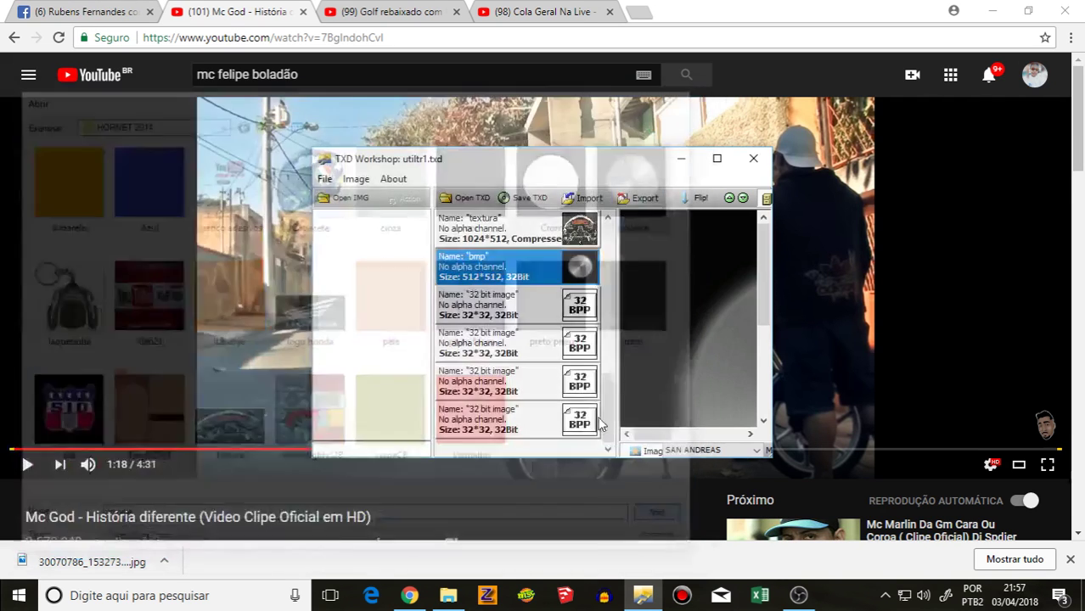
Step: Rename the imported chrome texture to croome and enable compression for it
{"action": "scroll", "coordinate": [528, 335], "scroll_direction": "up", "scroll_amount": 5}
{"action": "scroll", "coordinate": [535, 344], "scroll_direction": "down", "scroll_amount": 10}
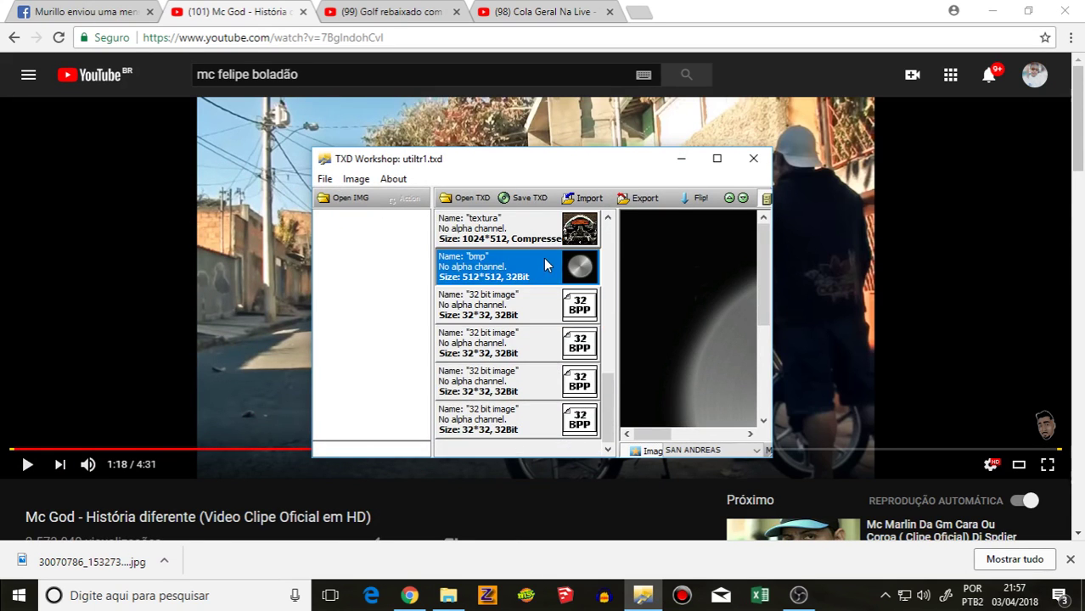
{"action": "double_click", "coordinate": [544, 264]}
{"action": "right_click", "coordinate": [532, 269]}
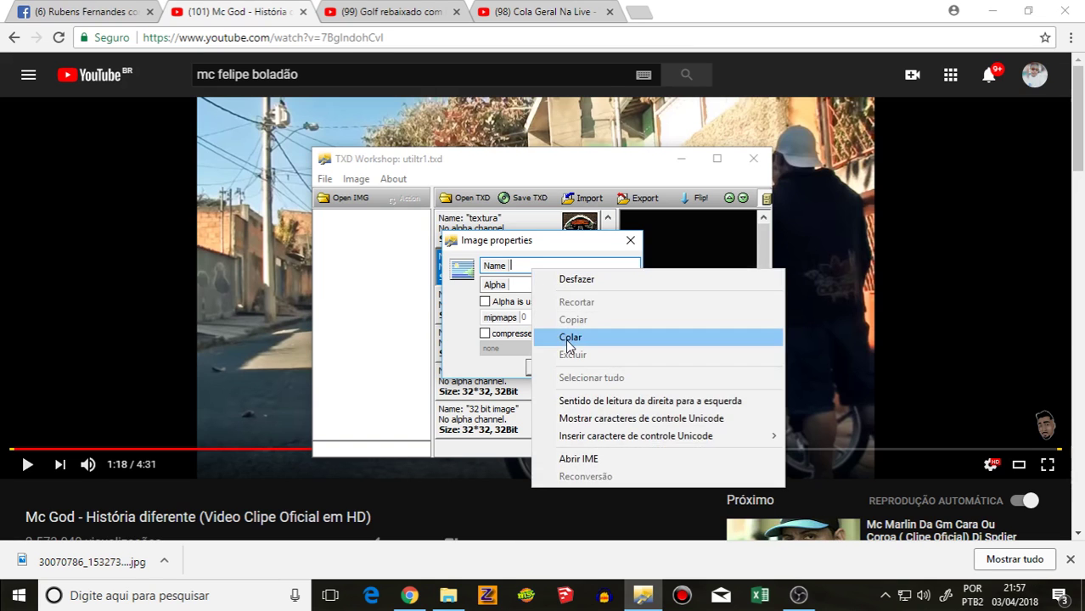
{"action": "left_click", "coordinate": [552, 337]}
{"action": "left_click", "coordinate": [554, 368]}
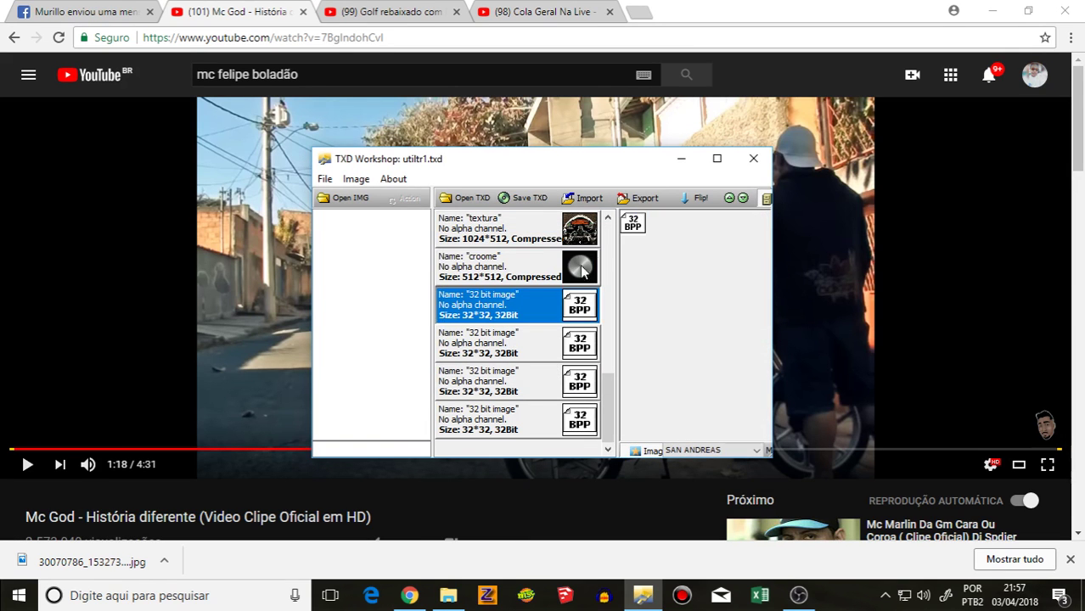
Step: Import the logo honda picture from HORNET 2014 into the blank image after croome, copying its file name
{"action": "left_click", "coordinate": [588, 198]}
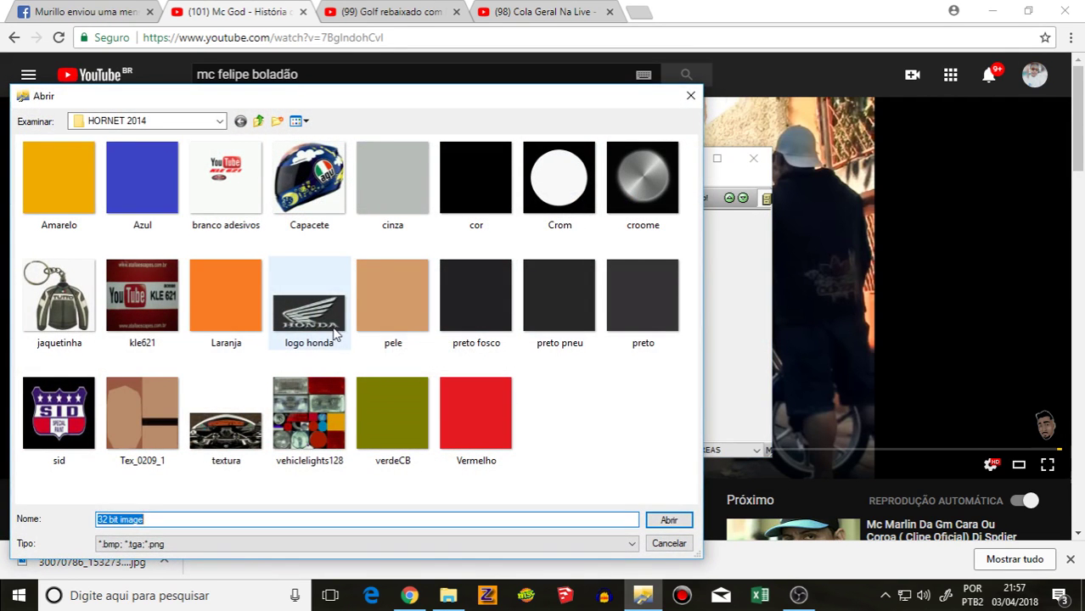
{"action": "left_click", "coordinate": [309, 310]}
{"action": "left_click_drag", "start_coordinate": [151, 521], "coordinate": [98, 521]}
{"action": "key", "text": "ctrl+x"}
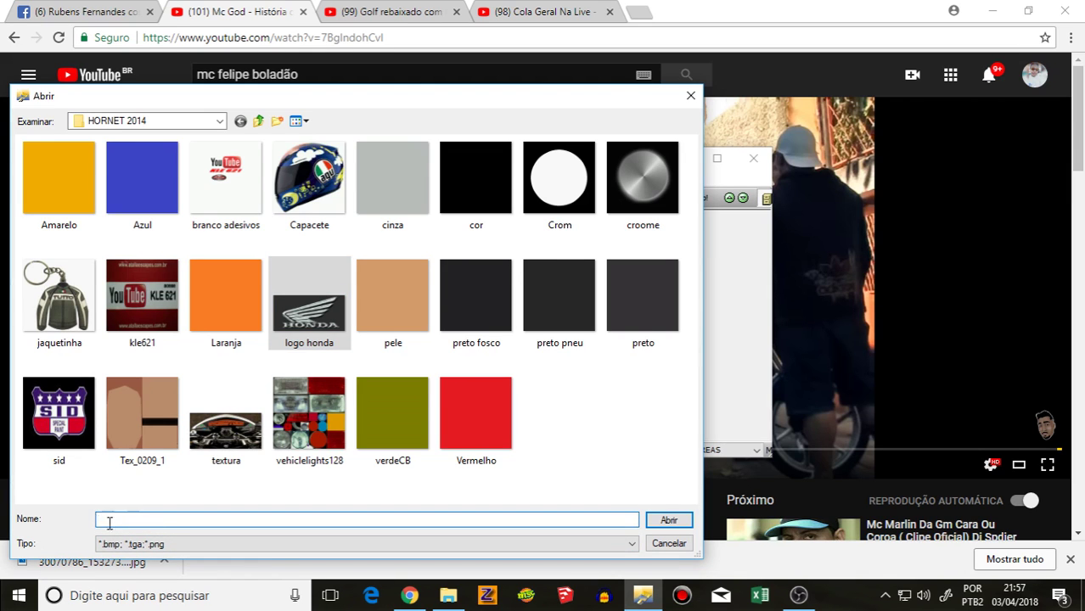
{"action": "right_click", "coordinate": [104, 524]}
{"action": "left_click", "coordinate": [140, 351]}
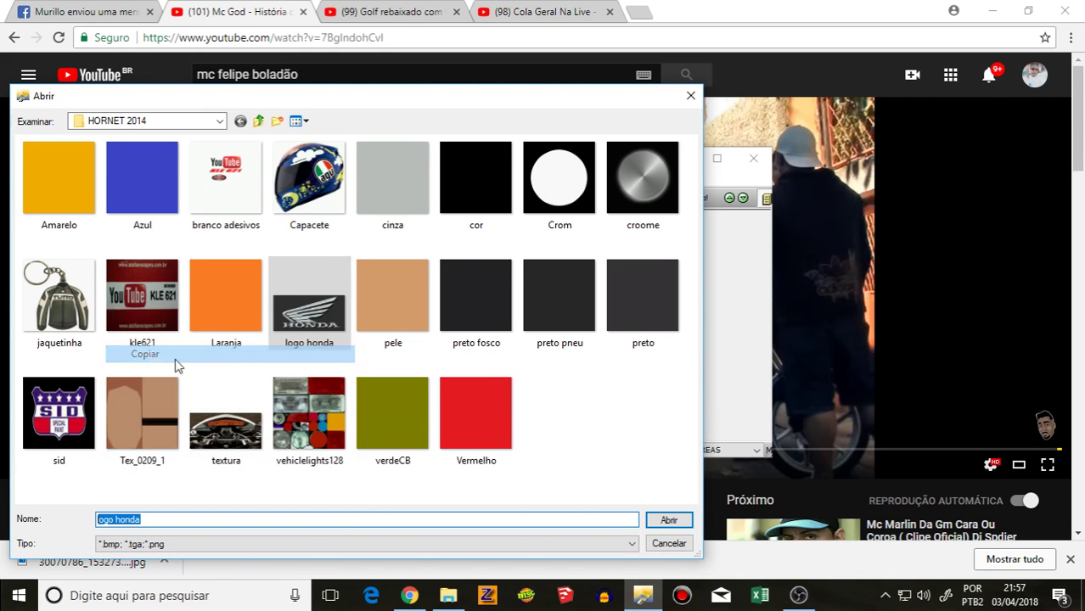
{"action": "left_click", "coordinate": [667, 521]}
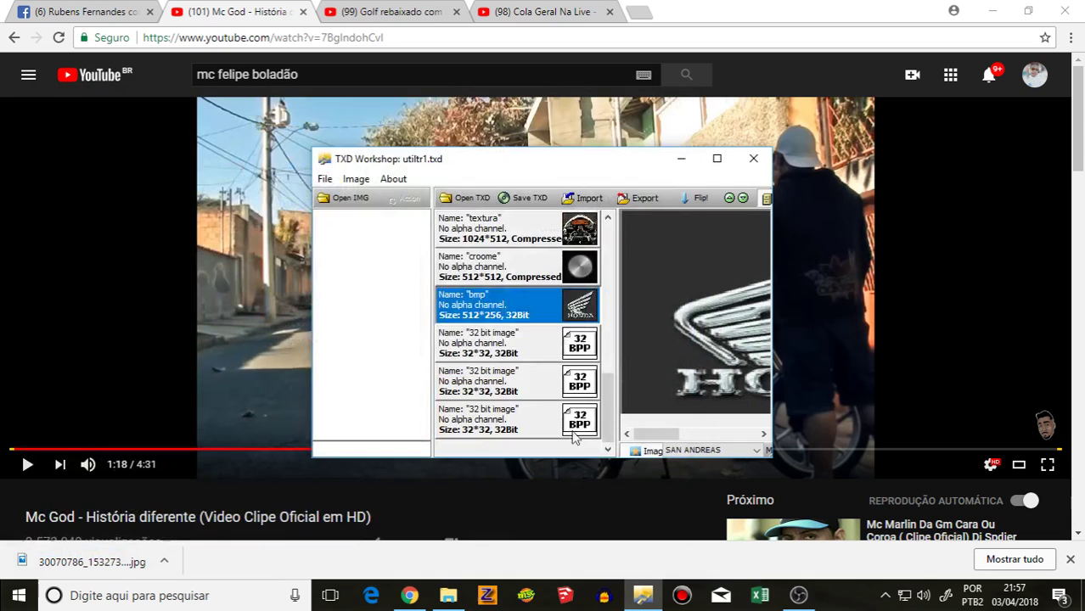
Step: Rename the imported Honda emblem texture to logo honda and enable compression for it
{"action": "double_click", "coordinate": [559, 307]}
{"action": "right_click", "coordinate": [525, 267]}
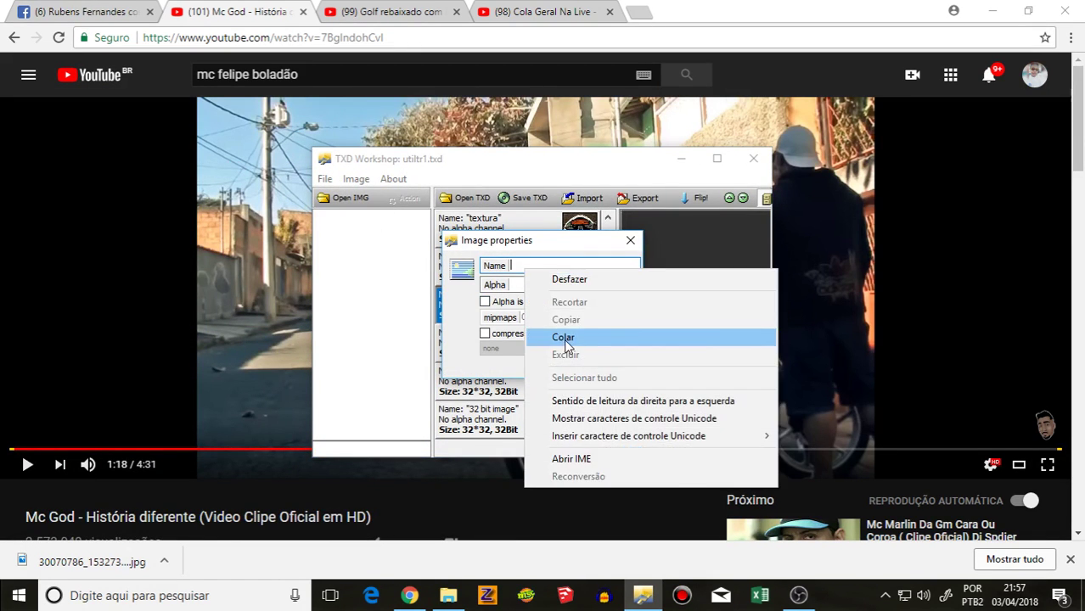
{"action": "left_click", "coordinate": [562, 339]}
{"action": "left_click", "coordinate": [548, 368]}
Step: Cancel the import for the blank image after logo honda and delete the three leftover blank 32-bit images
{"action": "left_click", "coordinate": [509, 343]}
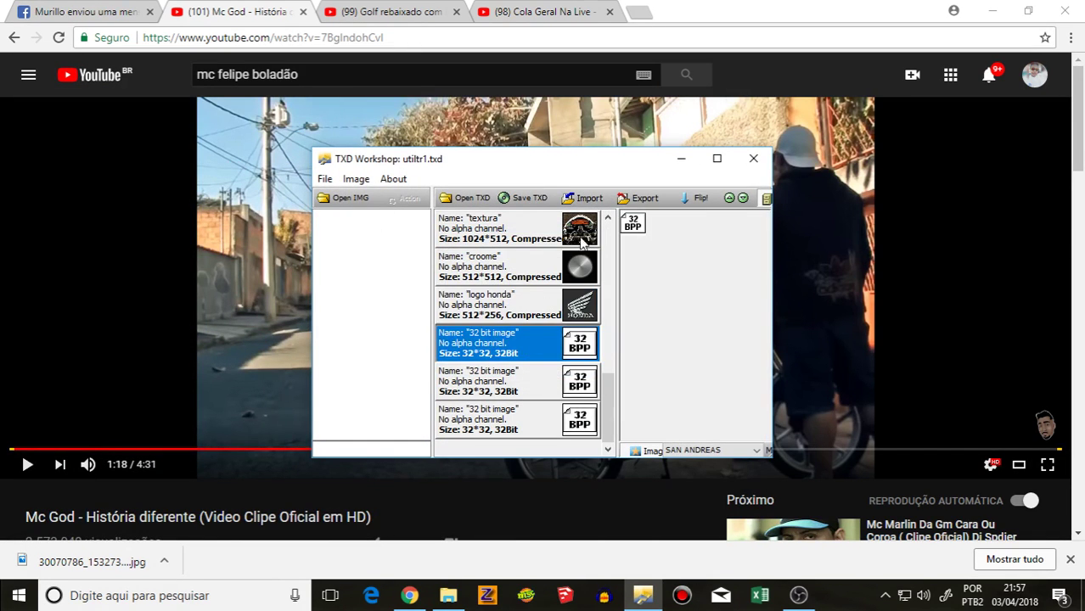
{"action": "left_click", "coordinate": [590, 198]}
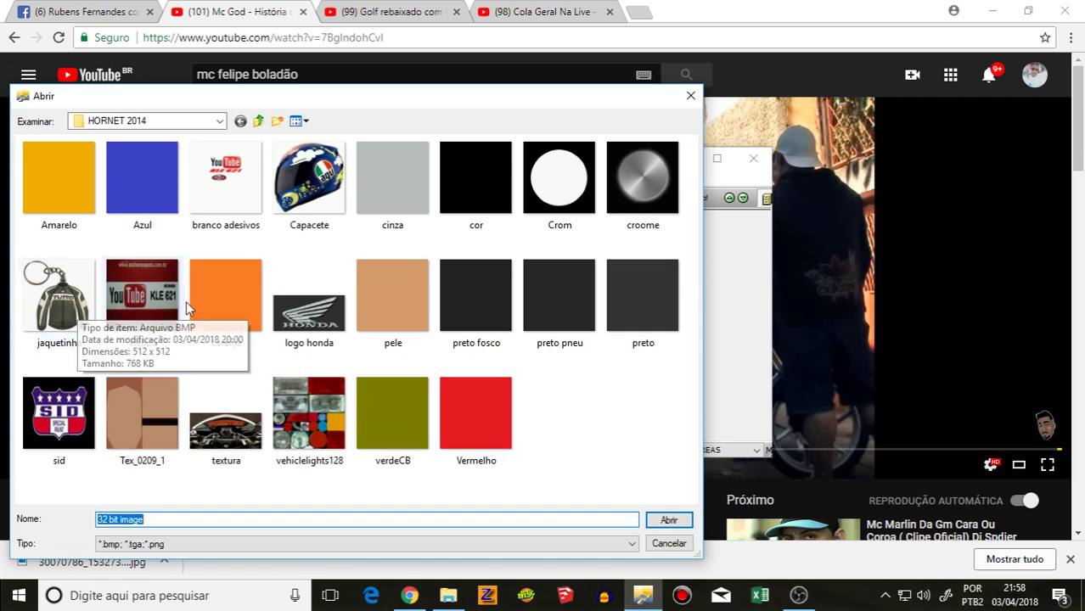
{"action": "left_click", "coordinate": [690, 98]}
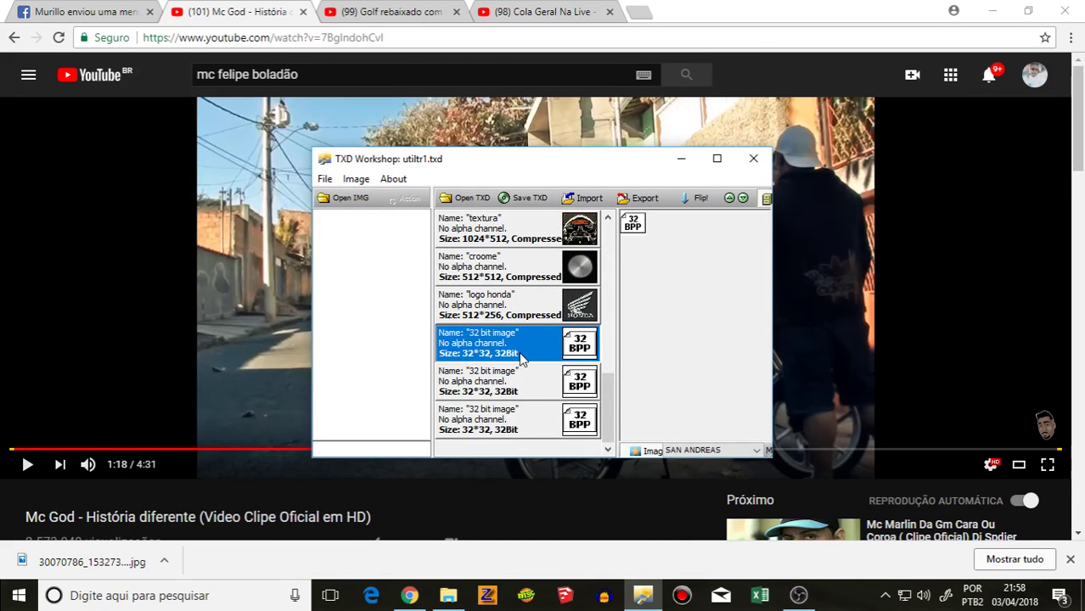
{"action": "key", "text": "Delete"}
{"action": "key", "text": "Delete"}
{"action": "key", "text": "Delete"}
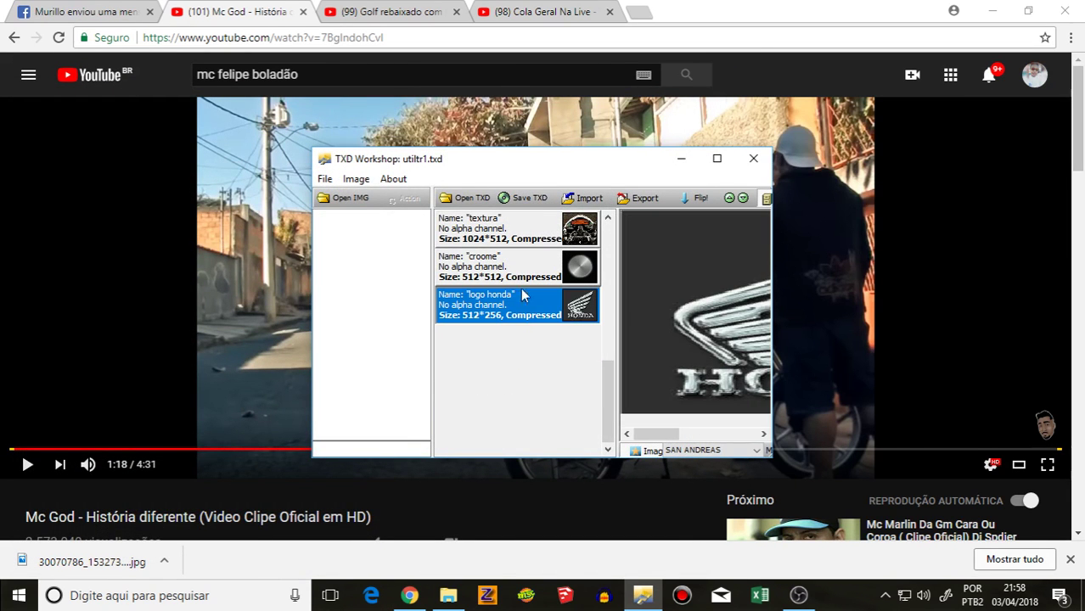
Step: Export all textures of utiltr1.txd as bitmaps, browsing to Downloads for the destination folder, and close TXD Workshop
{"action": "left_click", "coordinate": [527, 271]}
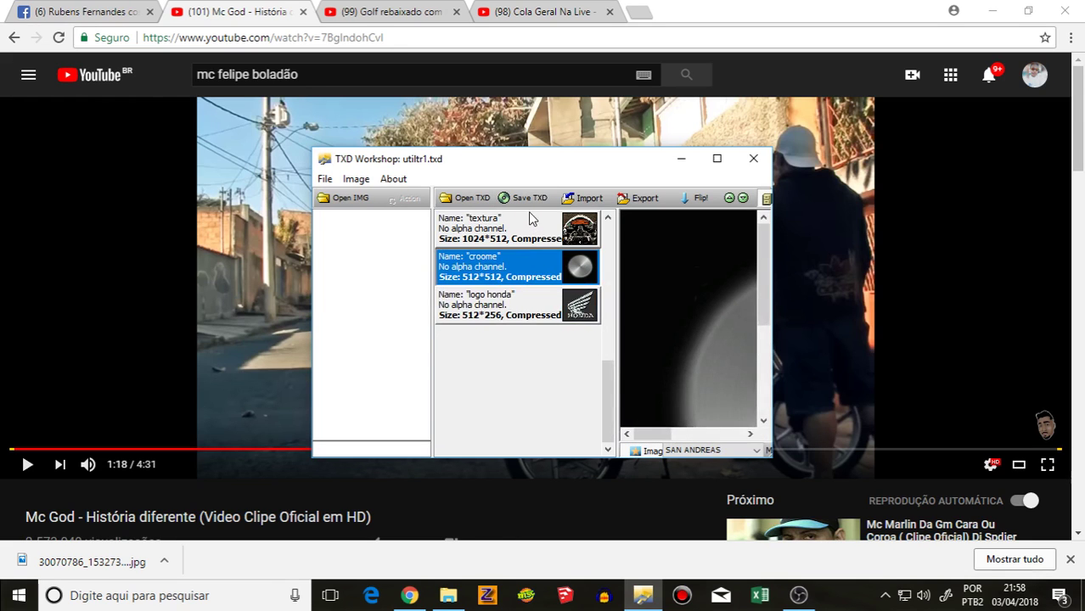
{"action": "left_click", "coordinate": [533, 238]}
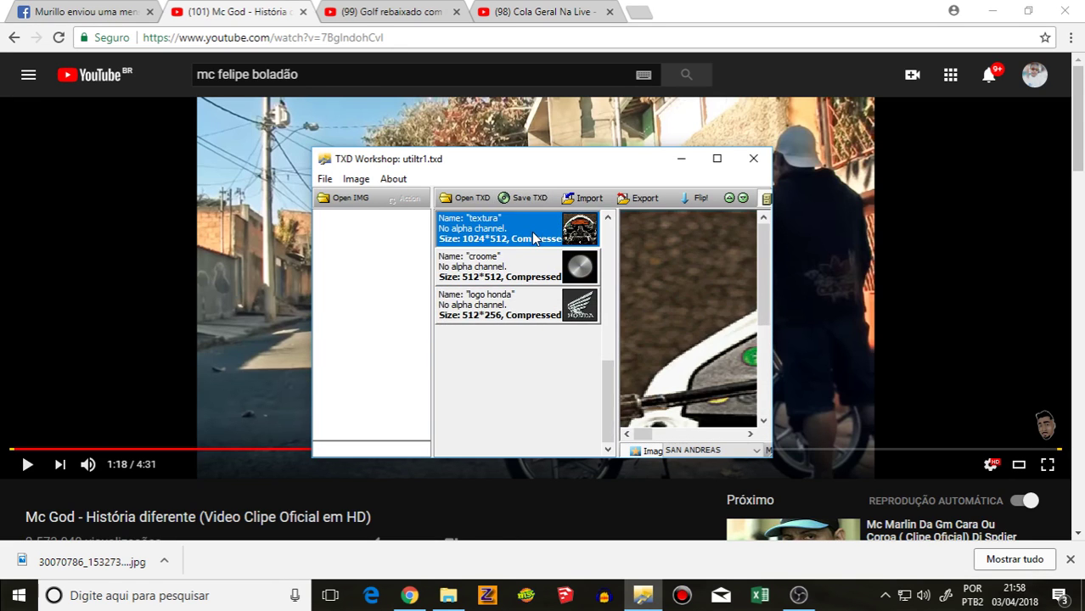
{"action": "left_click", "coordinate": [550, 304]}
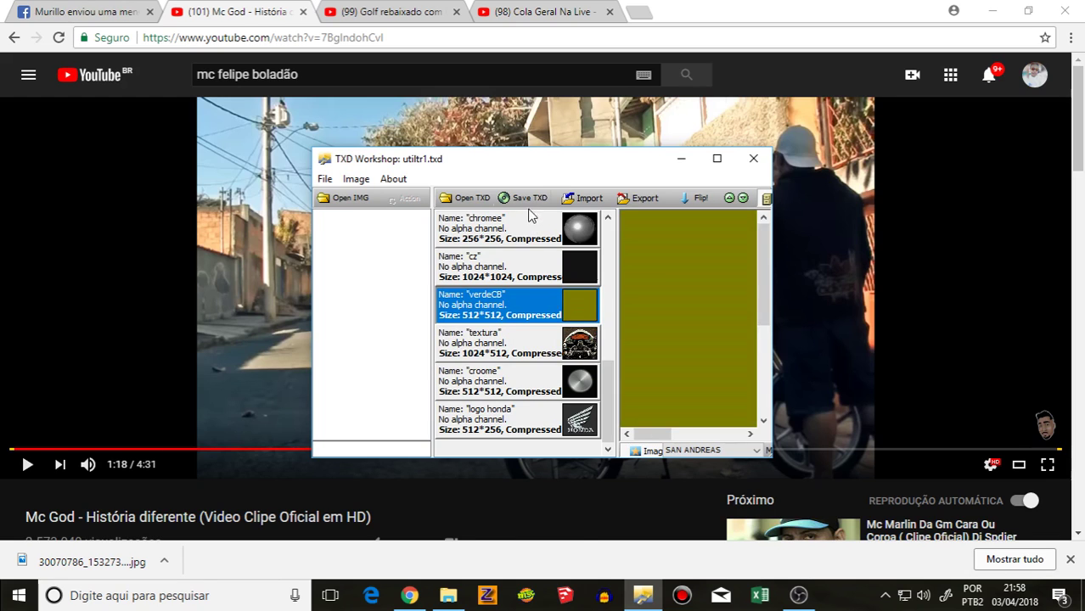
{"action": "left_click", "coordinate": [651, 202]}
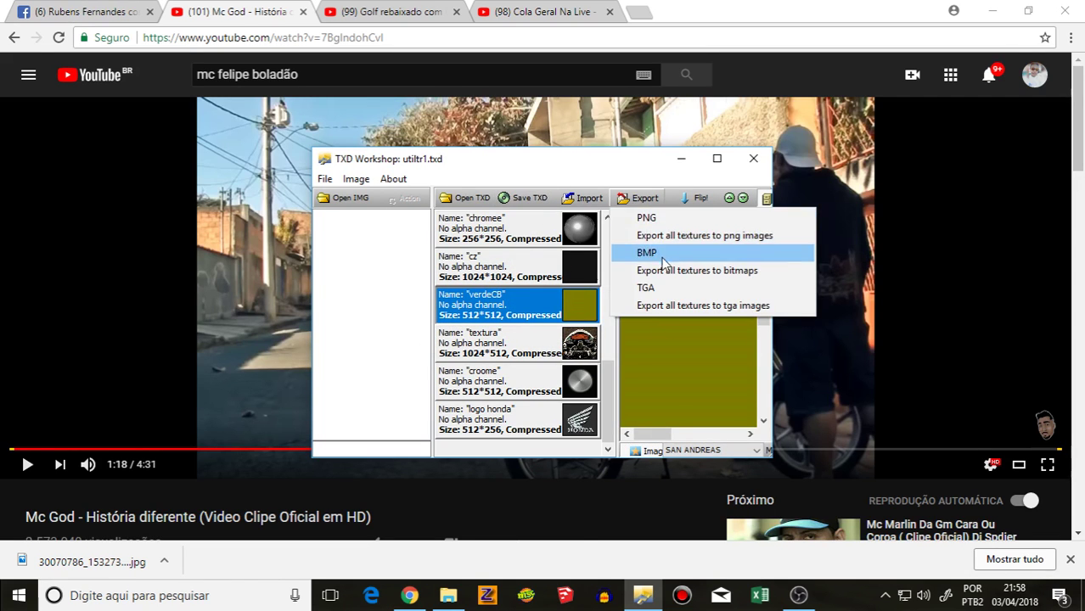
{"action": "left_click", "coordinate": [645, 270]}
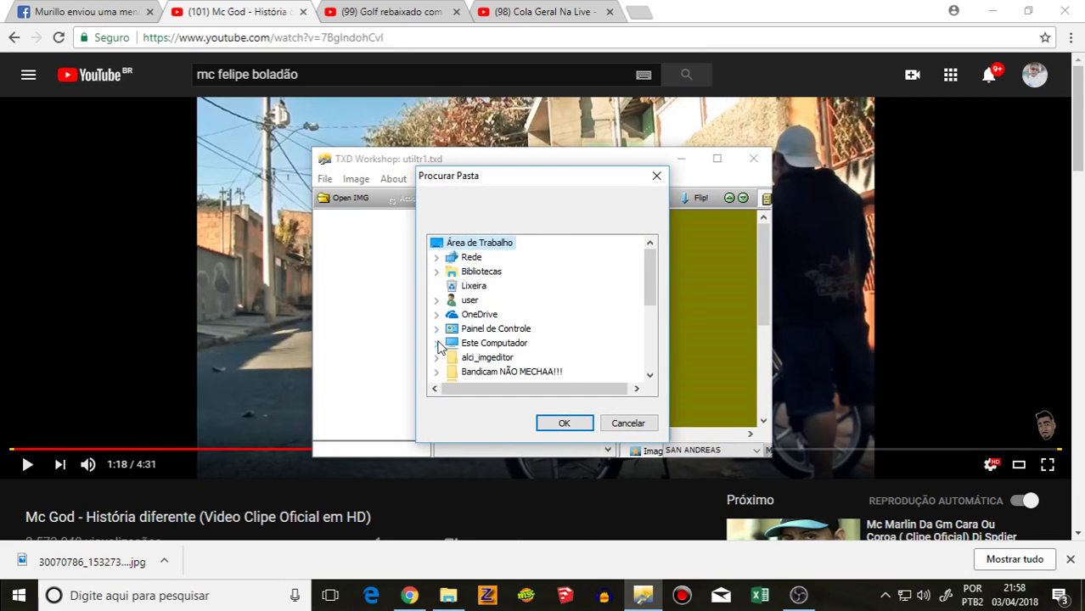
{"action": "left_click", "coordinate": [437, 343]}
{"action": "left_click", "coordinate": [455, 273]}
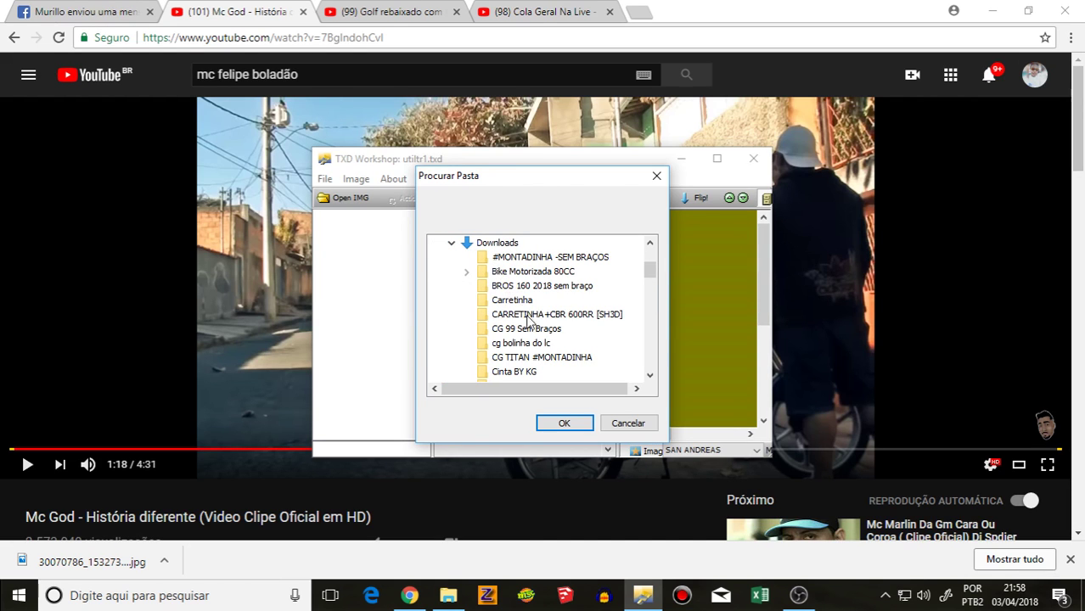
{"action": "left_click", "coordinate": [562, 425]}
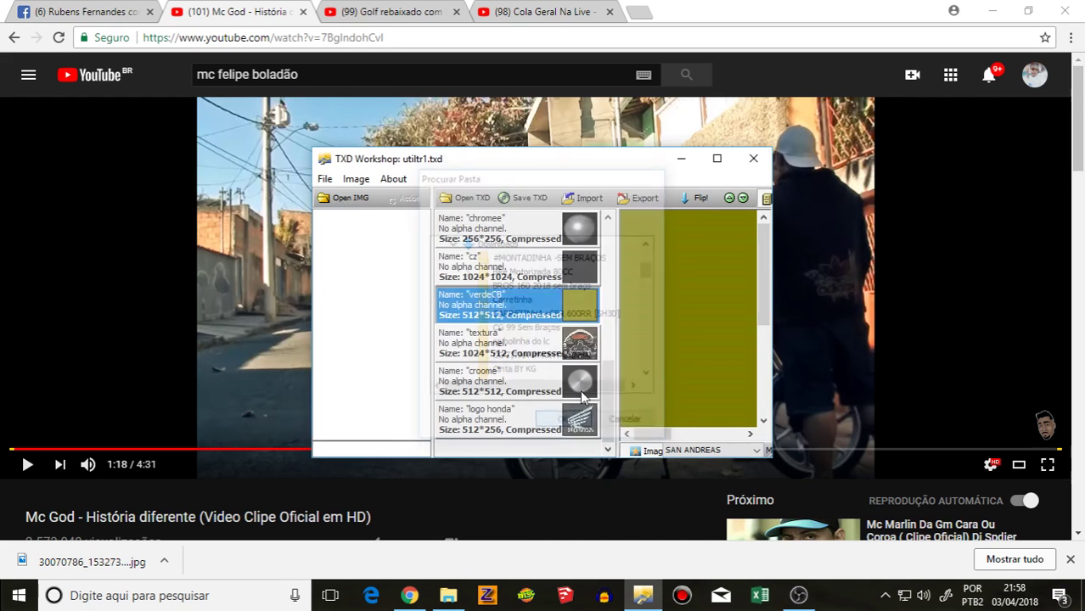
{"action": "left_click", "coordinate": [754, 158]}
Step: Switch to Chrome and check the Golf rebaixado com hornet video and the Cola Geral Na Live chat
{"action": "left_click", "coordinate": [387, 12]}
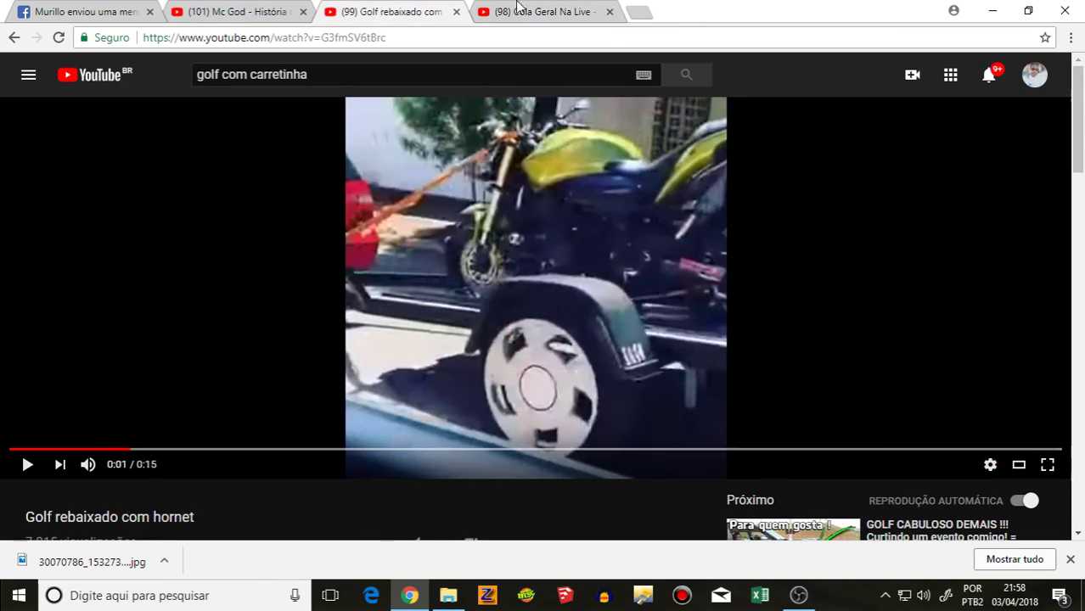
{"action": "left_click", "coordinate": [544, 12]}
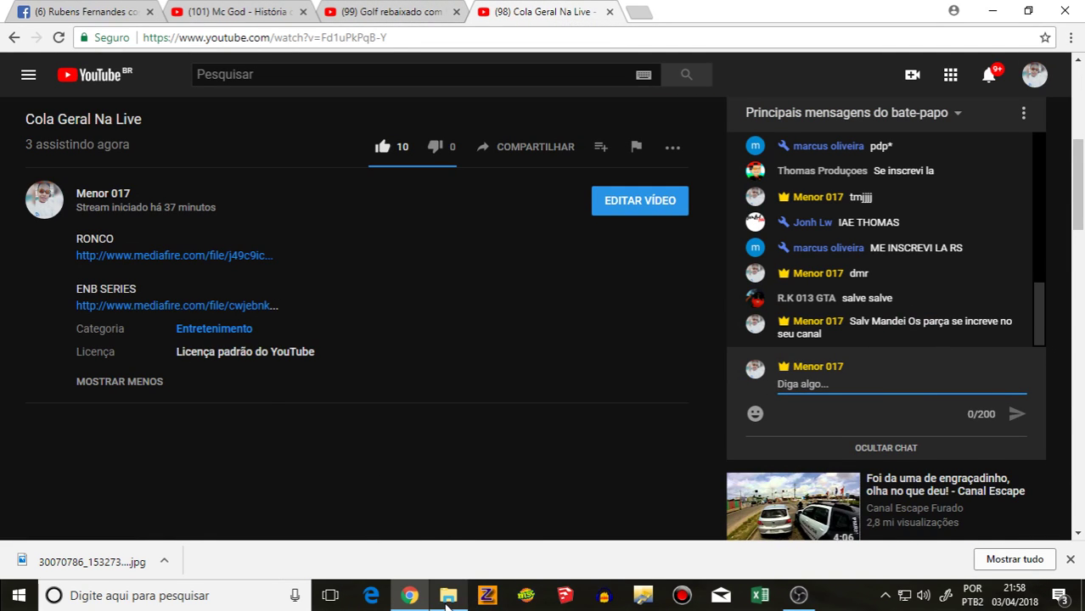
{"action": "mouse_move", "coordinate": [447, 605]}
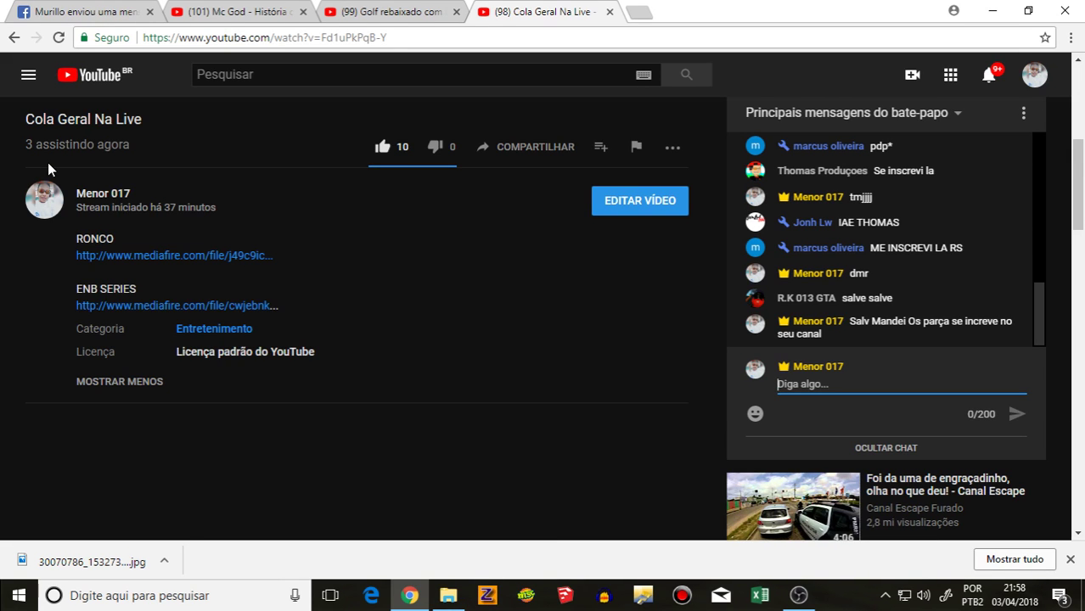
Step: Switch to the Facebook page, check the open chat conversation and close the Sua publicação pop-up
{"action": "left_click", "coordinate": [40, 7]}
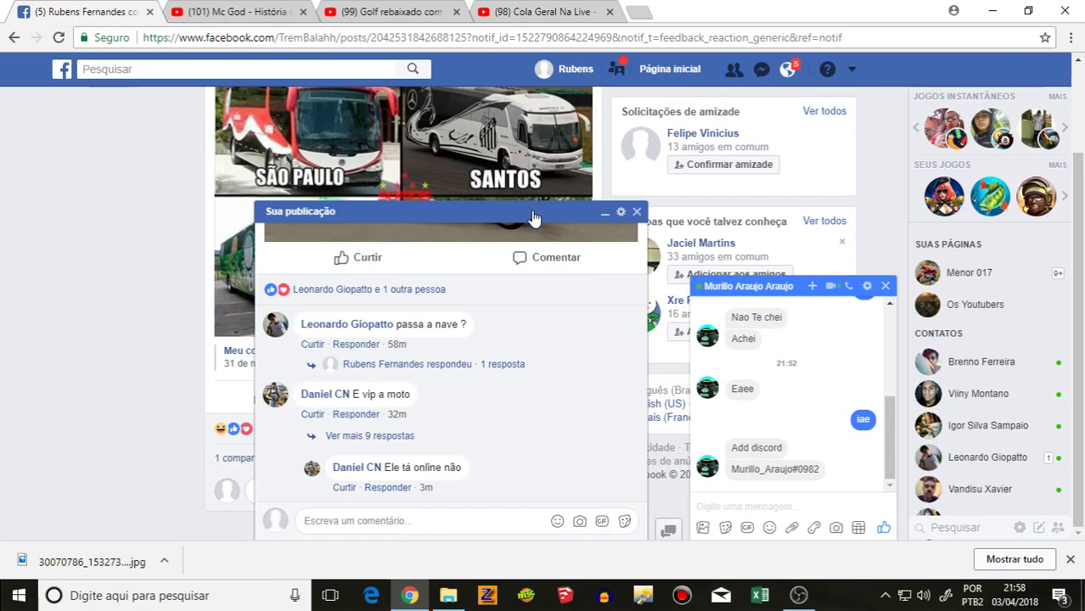
{"action": "left_click", "coordinate": [798, 378]}
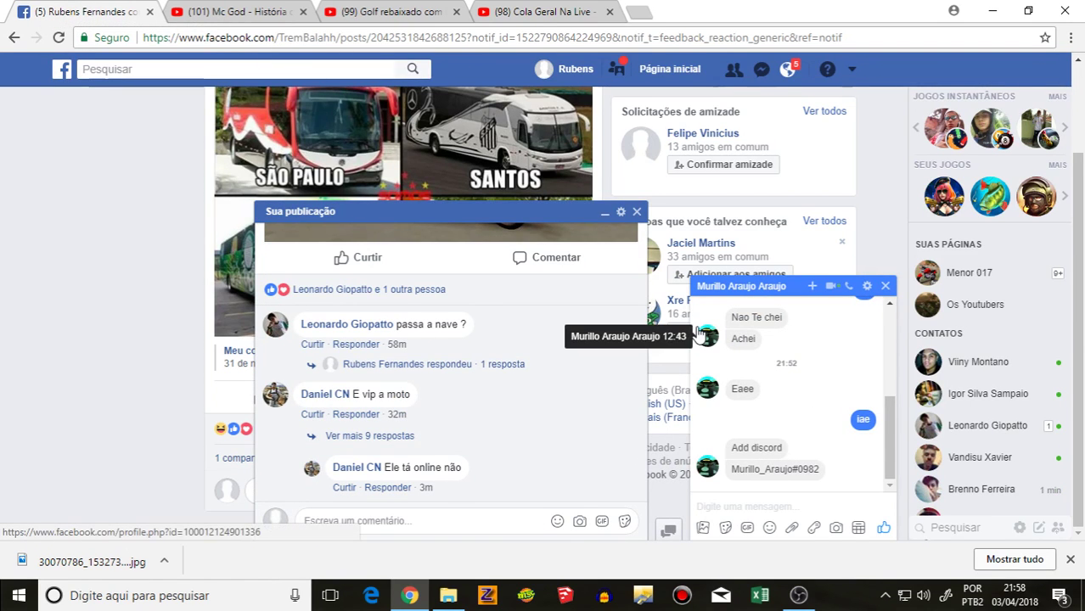
{"action": "left_click", "coordinate": [637, 212]}
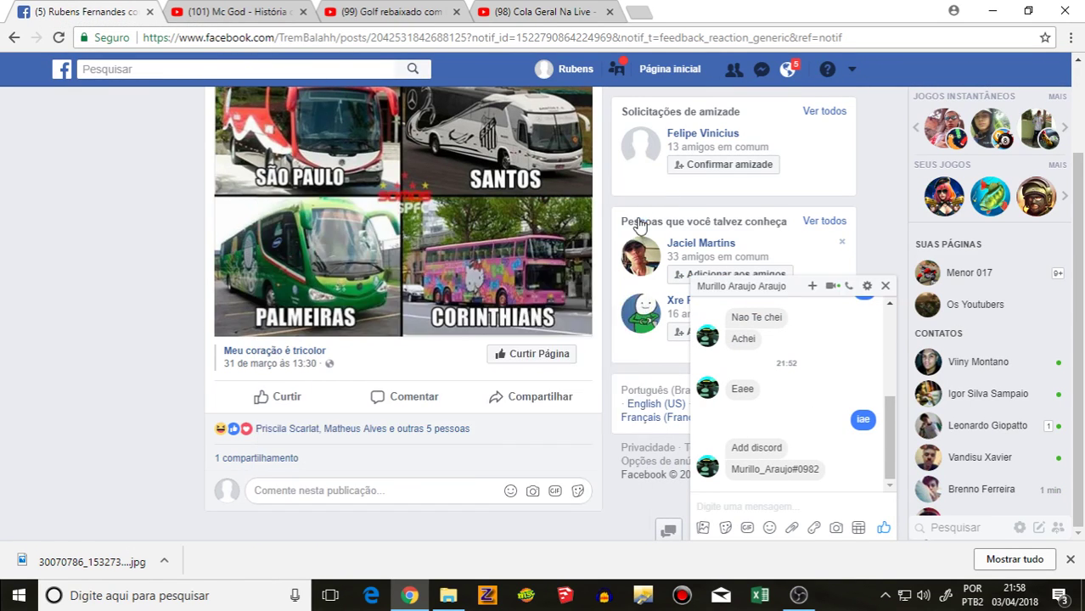
Step: Switch to ZModeler and check the live broadcast and the audio mixer levels in OBS
{"action": "left_click", "coordinate": [486, 595]}
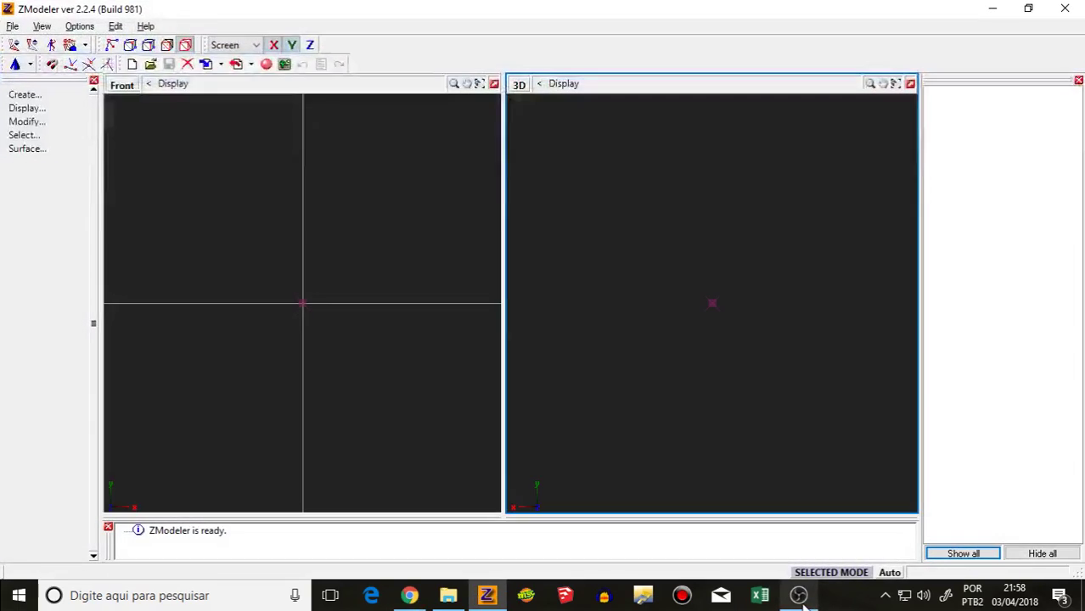
{"action": "mouse_move", "coordinate": [800, 599]}
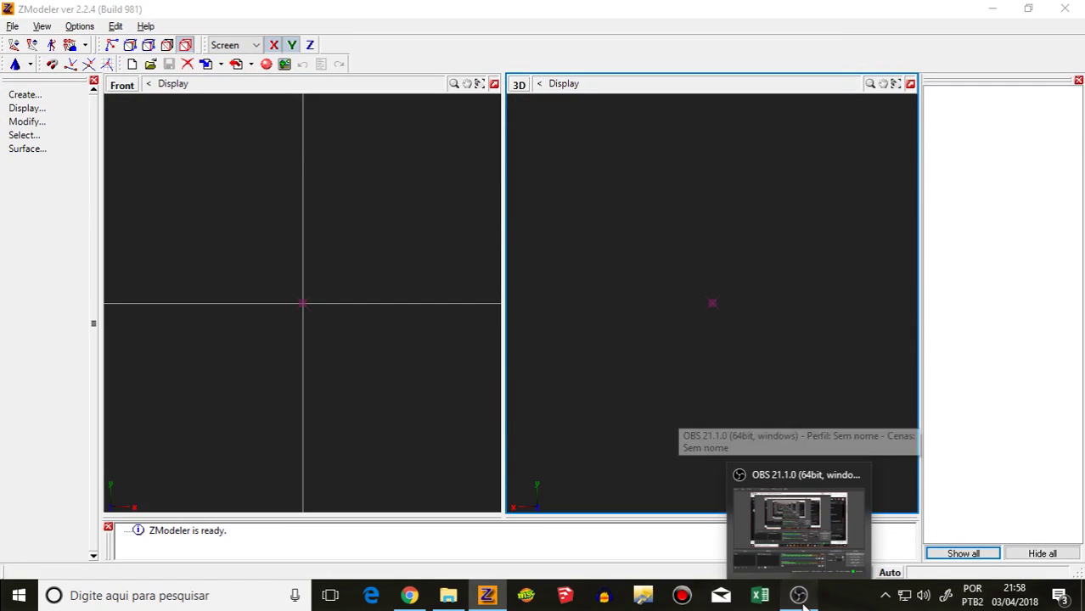
{"action": "left_click", "coordinate": [798, 526]}
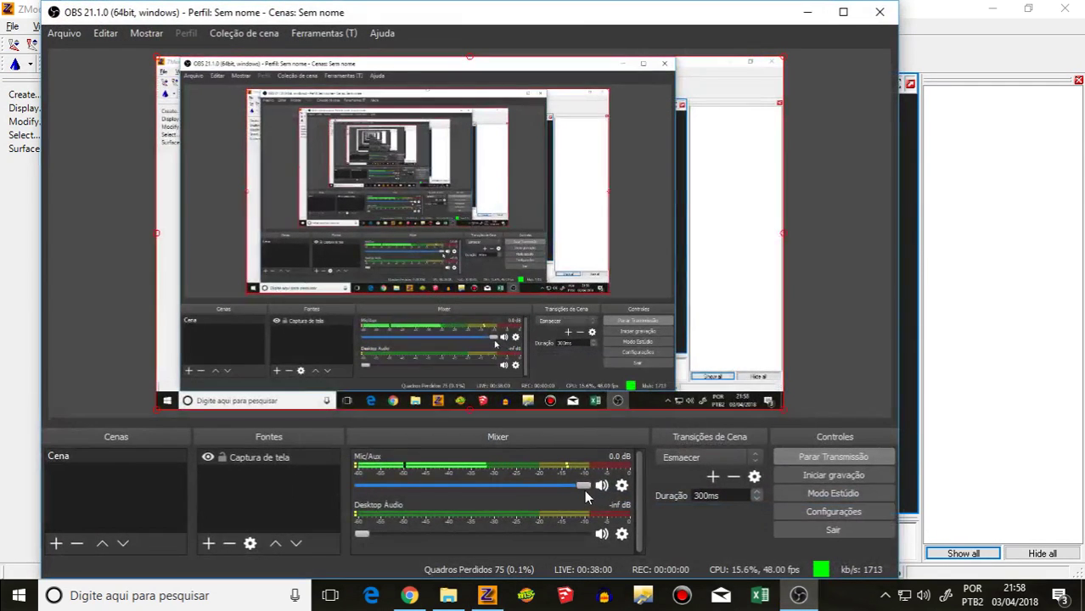
{"action": "left_click", "coordinate": [791, 9]}
Step: Switch to Chrome, look through the comments and suggestions of the Mc God video, and return to the previous YouTube video
{"action": "left_click", "coordinate": [410, 595]}
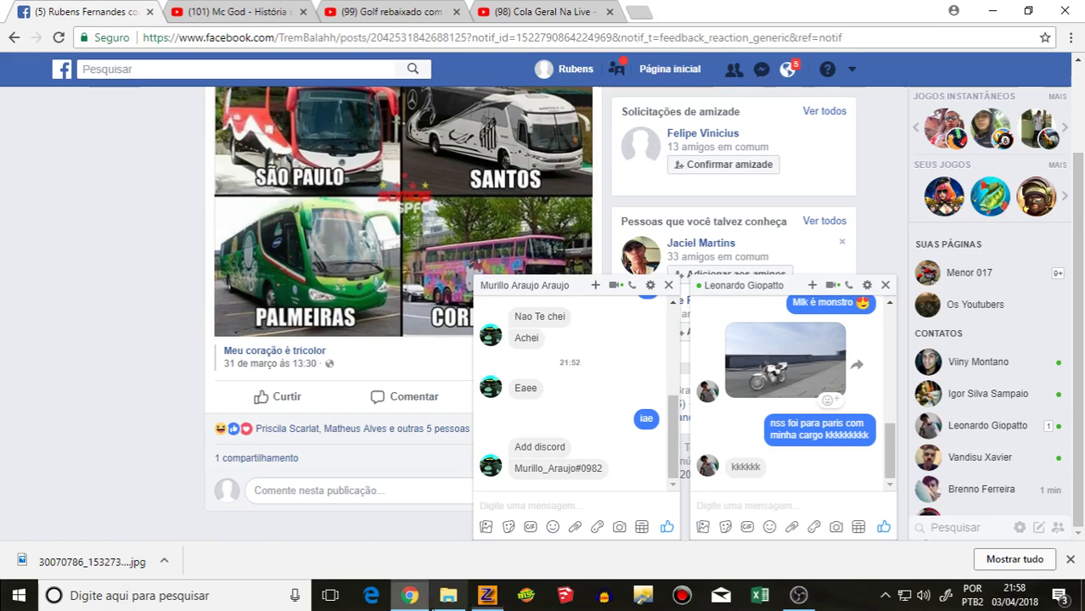
{"action": "left_click", "coordinate": [262, 7]}
{"action": "scroll", "coordinate": [557, 309], "scroll_direction": "down", "scroll_amount": 5}
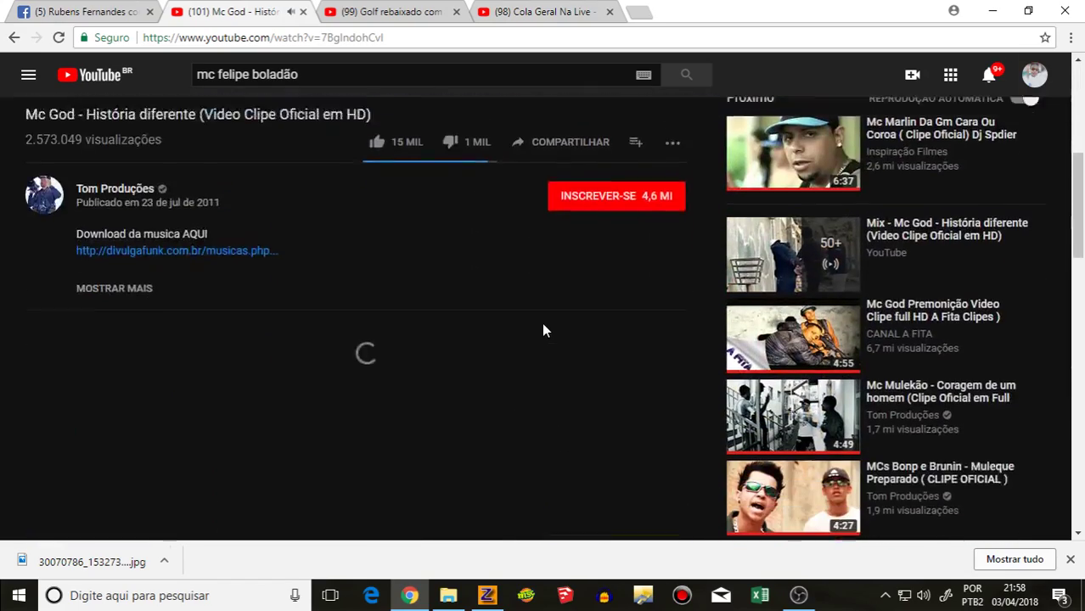
{"action": "scroll", "coordinate": [544, 331], "scroll_direction": "down", "scroll_amount": 6}
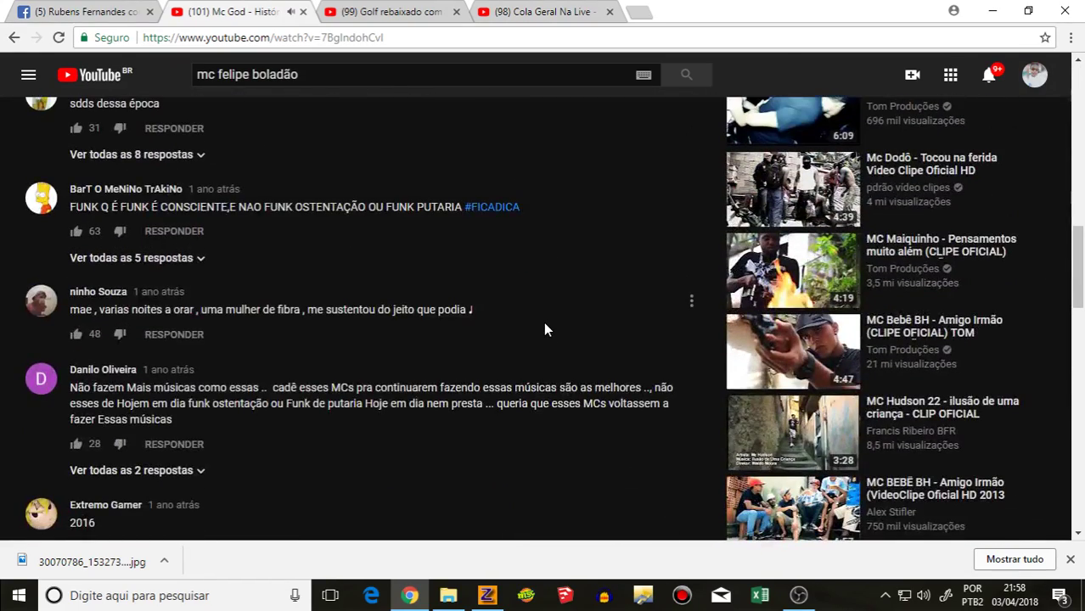
{"action": "scroll", "coordinate": [545, 329], "scroll_direction": "down", "scroll_amount": 10}
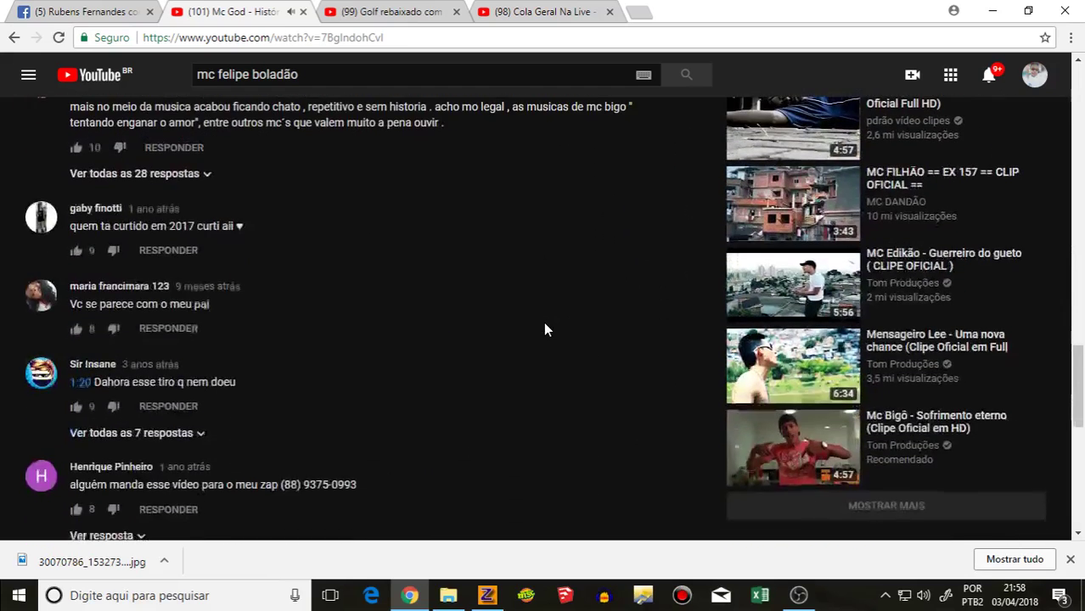
{"action": "scroll", "coordinate": [545, 330], "scroll_direction": "down", "scroll_amount": 3}
{"action": "left_click", "coordinate": [14, 37]}
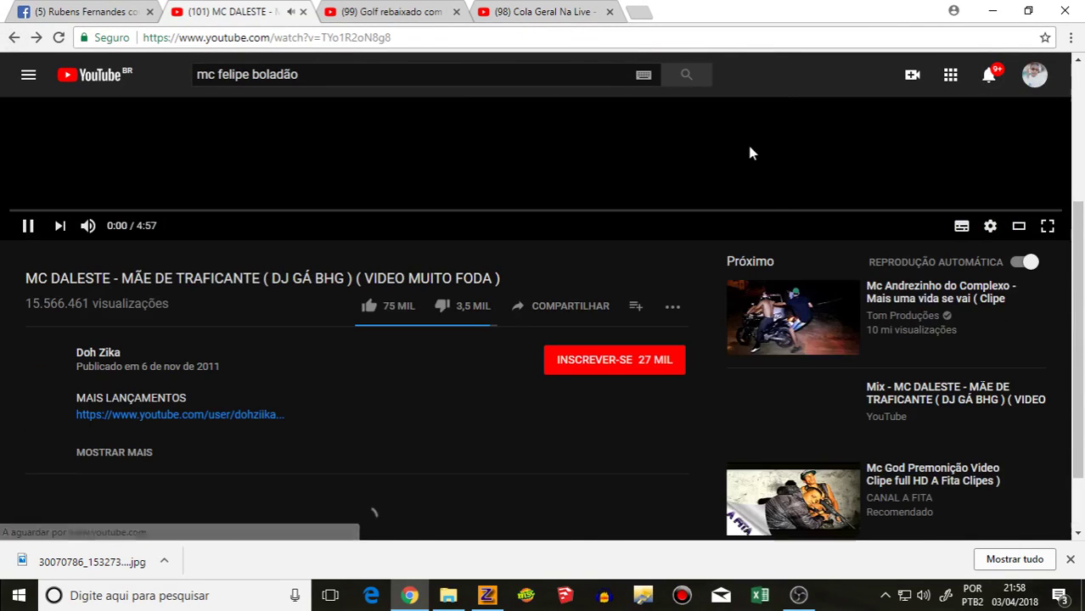
Step: Open the MC MARTINHO - CAMINHO DAS ROSAS clip from the suggested videos
{"action": "scroll", "coordinate": [738, 243], "scroll_direction": "down", "scroll_amount": 1}
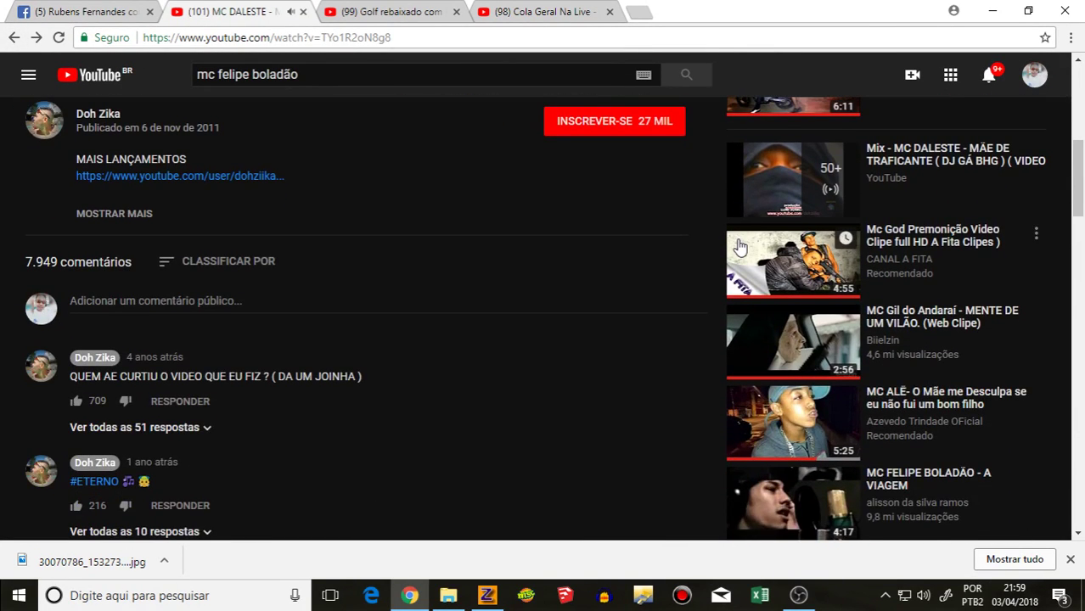
{"action": "scroll", "coordinate": [740, 244], "scroll_direction": "down", "scroll_amount": 4}
{"action": "scroll", "coordinate": [790, 204], "scroll_direction": "down", "scroll_amount": 1}
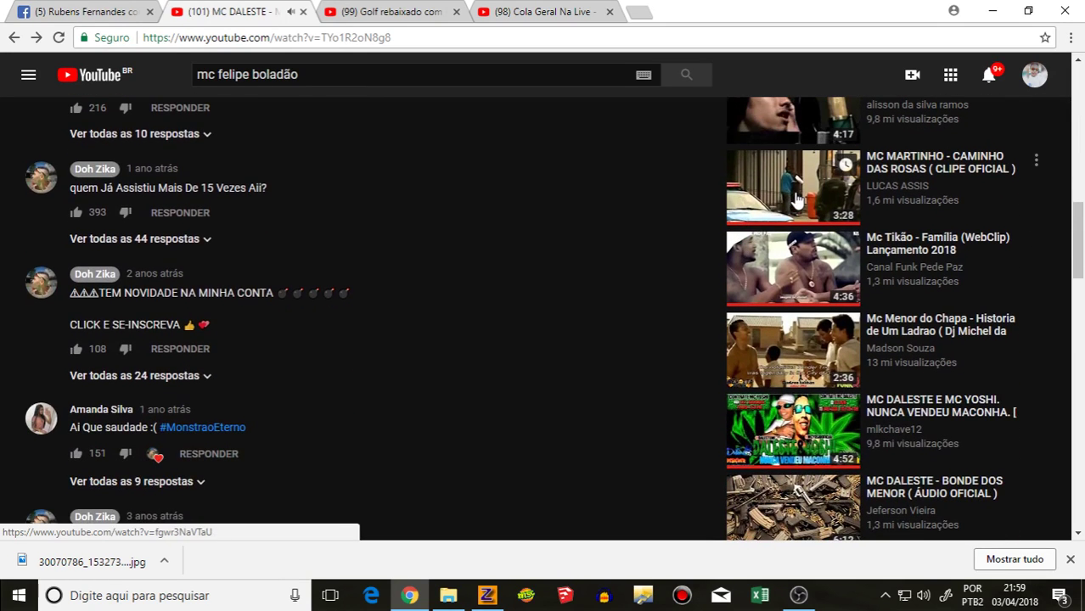
{"action": "left_click", "coordinate": [797, 198]}
Step: Switch to ZModeler and import utiltr1.dff from the Carretinha folder
{"action": "left_click", "coordinate": [490, 597]}
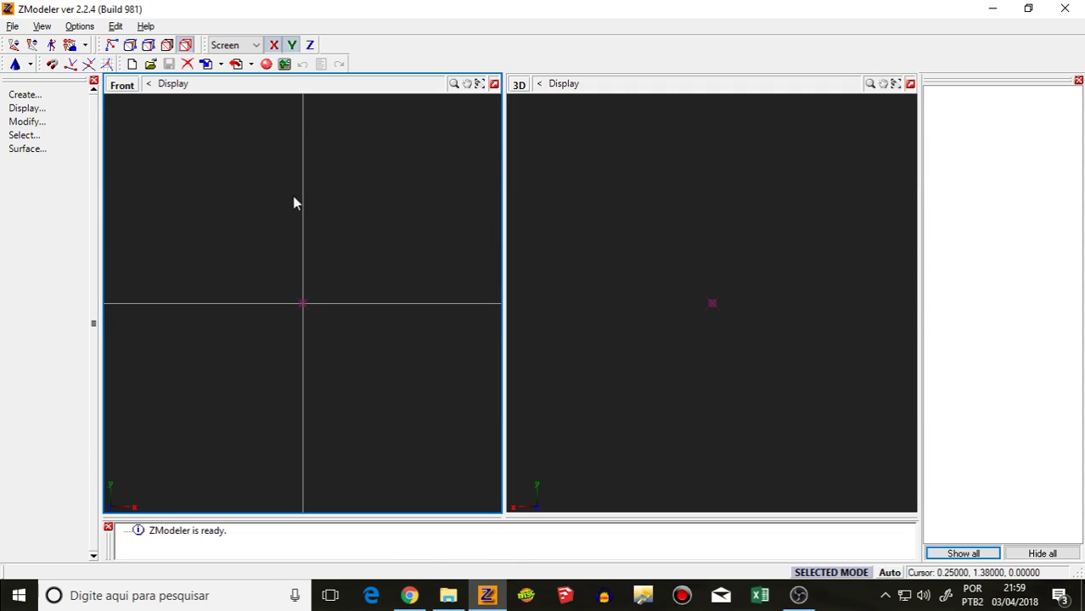
{"action": "left_click", "coordinate": [214, 64]}
{"action": "left_click", "coordinate": [234, 81]}
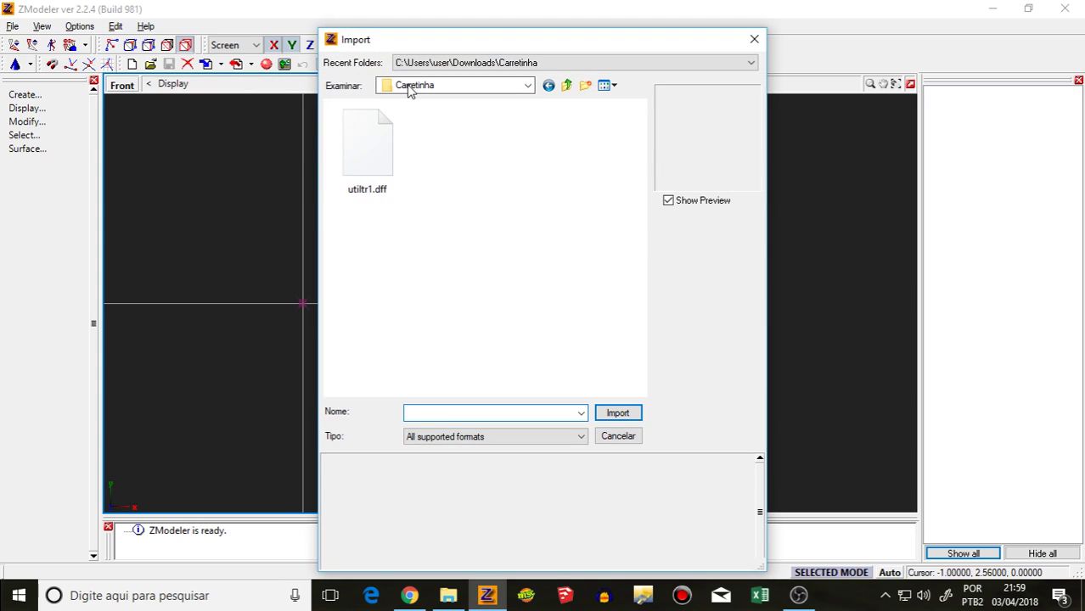
{"action": "double_click", "coordinate": [382, 134]}
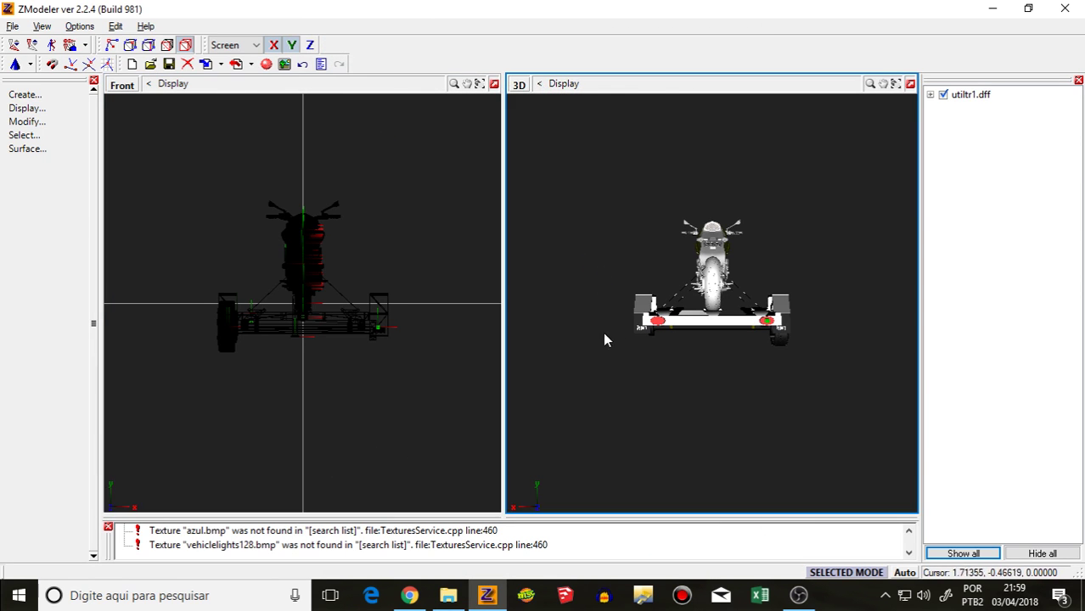
Step: Examine the motorcycle and trailer for untextured parts and read the missing-texture messages in the log
{"action": "middle_click_drag", "start_coordinate": [605, 340], "coordinate": [669, 343]}
{"action": "scroll", "coordinate": [669, 343], "scroll_direction": "up", "scroll_amount": 6}
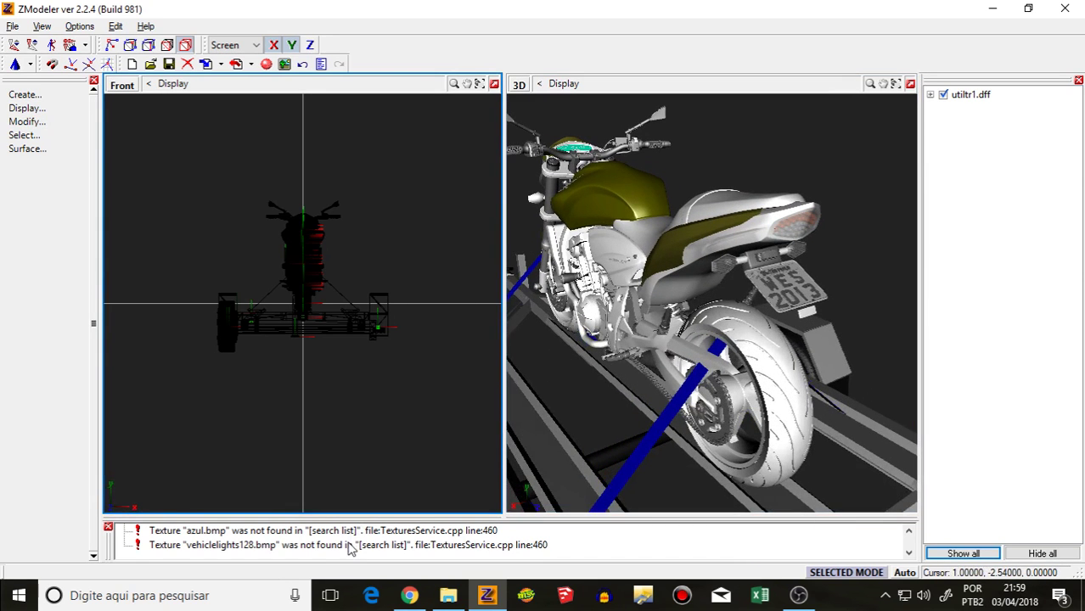
{"action": "scroll", "coordinate": [227, 549], "scroll_direction": "up", "scroll_amount": 1}
{"action": "scroll", "coordinate": [247, 548], "scroll_direction": "up", "scroll_amount": 4}
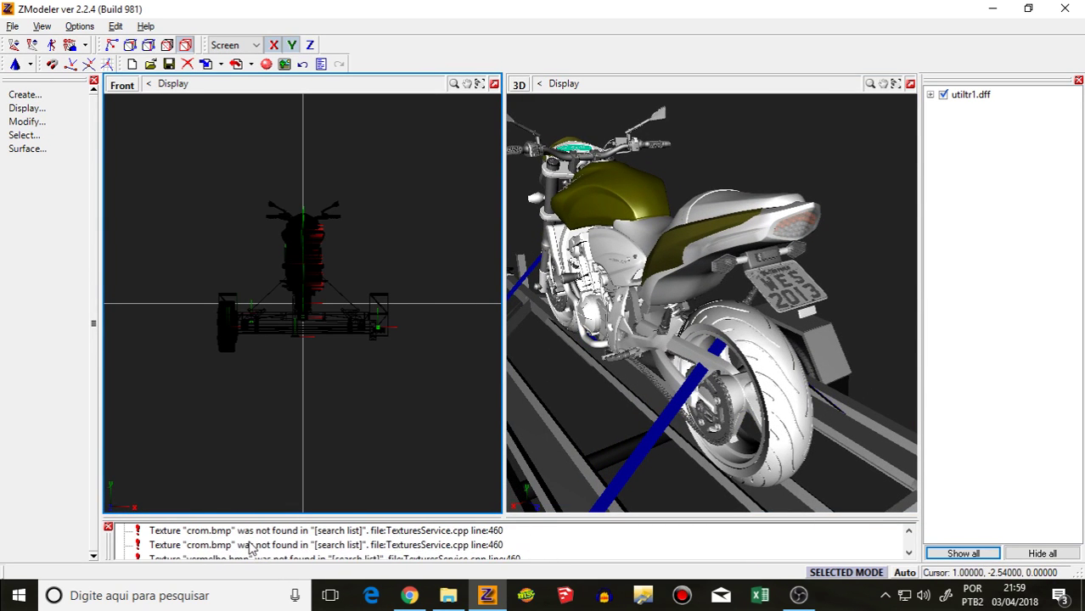
{"action": "middle_click_drag", "start_coordinate": [586, 338], "coordinate": [618, 333]}
{"action": "scroll", "coordinate": [645, 301], "scroll_direction": "down", "scroll_amount": 4}
{"action": "scroll", "coordinate": [571, 195], "scroll_direction": "up", "scroll_amount": 2}
{"action": "scroll", "coordinate": [571, 194], "scroll_direction": "up", "scroll_amount": 1}
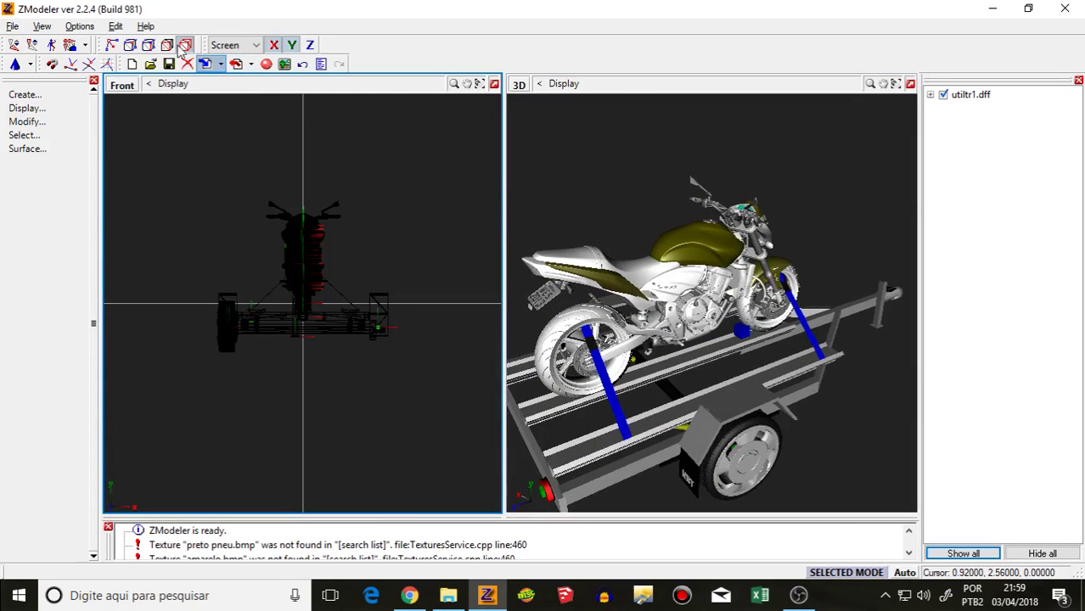
Step: Open the Materials Editor and inspect the FF808080, FFC0C0C0 and FFFFFFFF matte materials to identify the parts they cover
{"action": "left_click", "coordinate": [264, 66]}
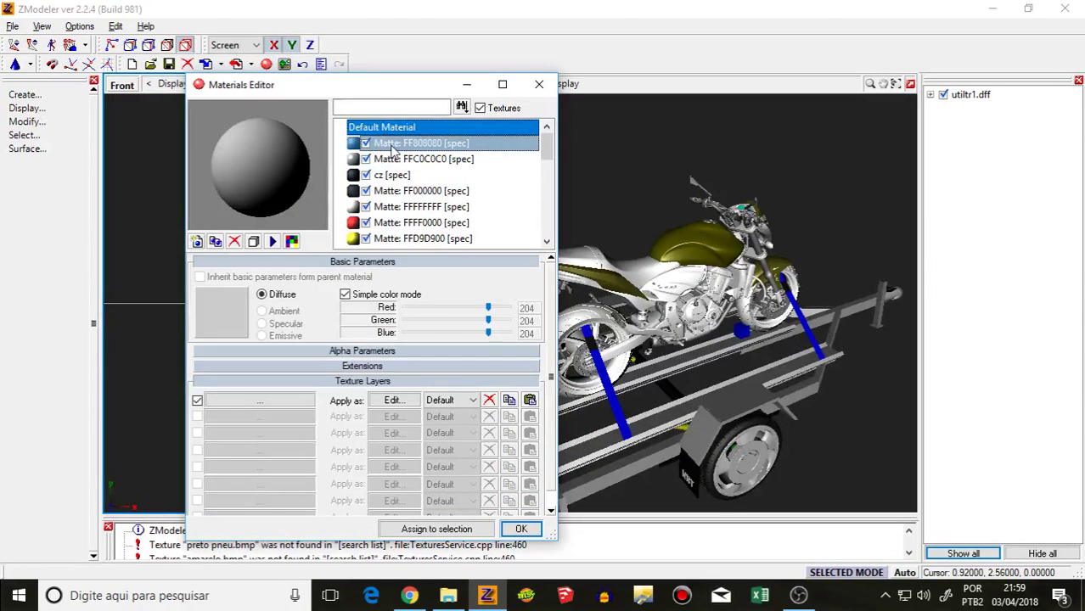
{"action": "left_click", "coordinate": [364, 144]}
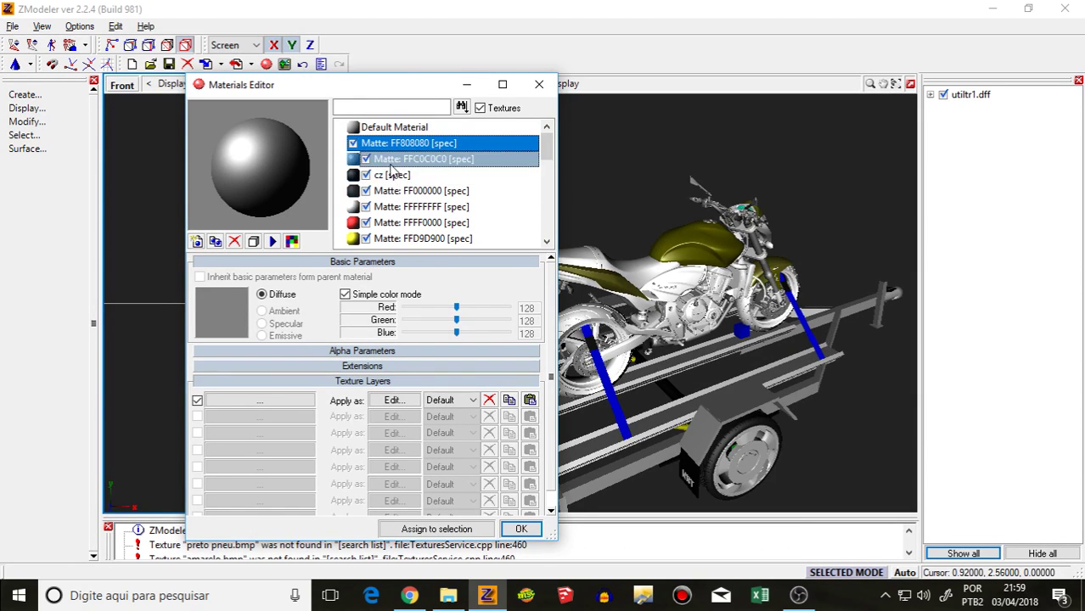
{"action": "left_click", "coordinate": [389, 163]}
{"action": "scroll", "coordinate": [396, 179], "scroll_direction": "down", "scroll_amount": 2}
{"action": "scroll", "coordinate": [402, 195], "scroll_direction": "up", "scroll_amount": 2}
{"action": "left_click", "coordinate": [373, 175]}
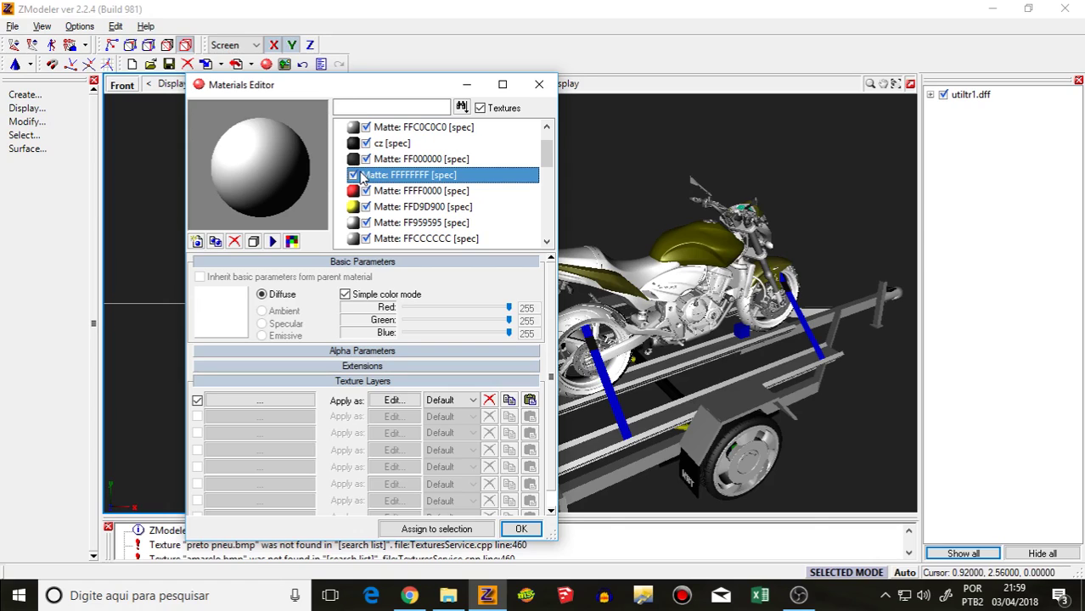
{"action": "left_click", "coordinate": [361, 173]}
{"action": "left_click", "coordinate": [355, 175]}
Step: Toggle the visibility of the FF959595 matte material off and on to find the parts that use it
{"action": "left_click", "coordinate": [355, 223]}
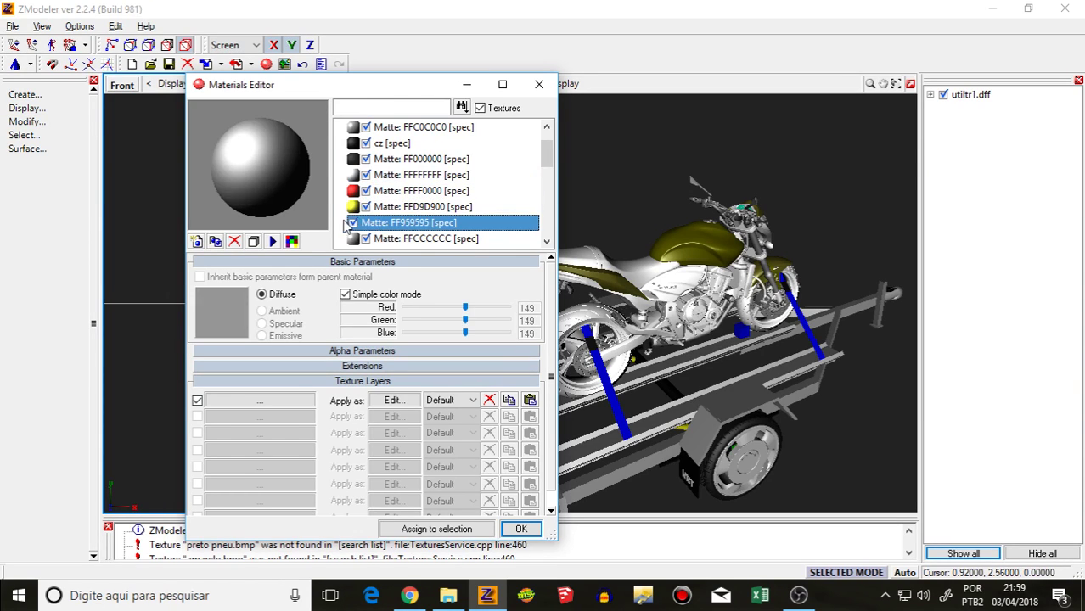
{"action": "left_click", "coordinate": [354, 223]}
{"action": "left_click", "coordinate": [355, 223]}
{"action": "left_click", "coordinate": [355, 223]}
{"action": "left_click", "coordinate": [355, 223]}
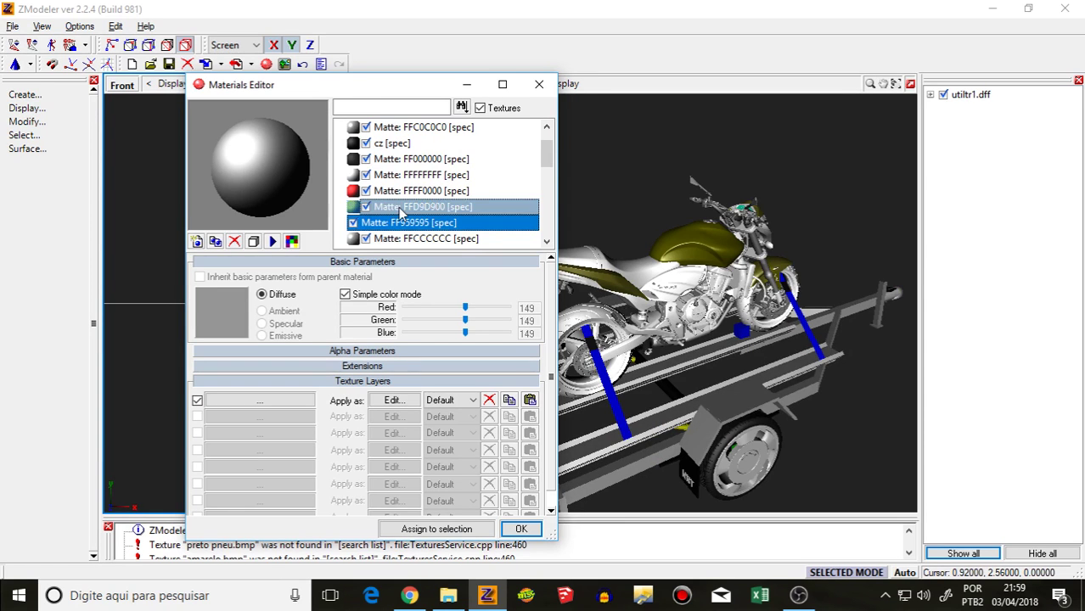
Step: Check the FFCCCCCC material and toggle the preto pneu material's visibility to find the motorcycle parts that use it
{"action": "scroll", "coordinate": [379, 222], "scroll_direction": "down", "scroll_amount": 2}
{"action": "left_click", "coordinate": [371, 192]}
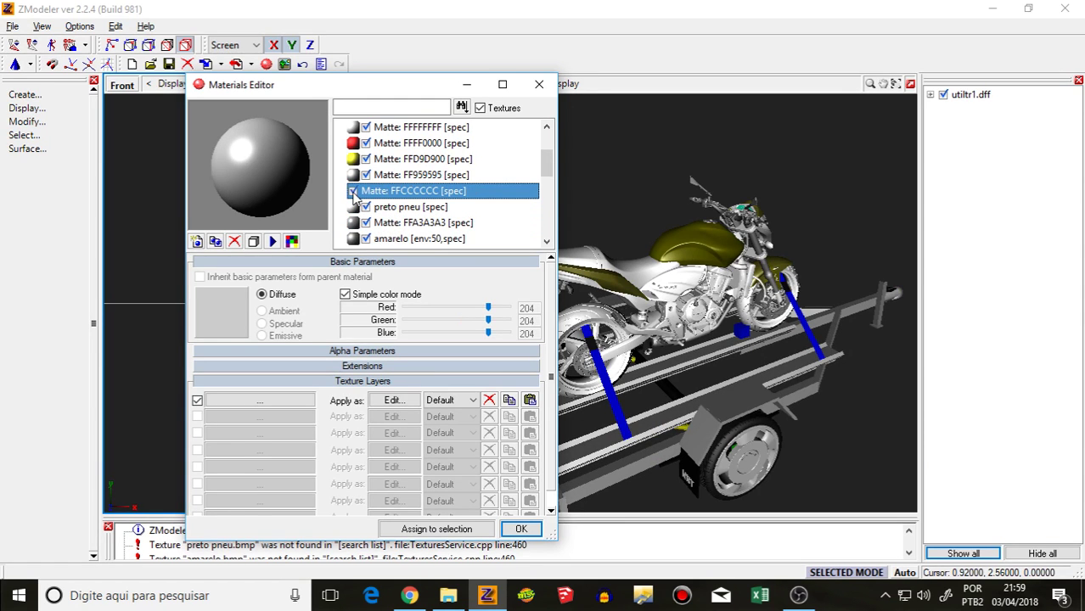
{"action": "left_click", "coordinate": [354, 208]}
{"action": "left_click", "coordinate": [355, 209]}
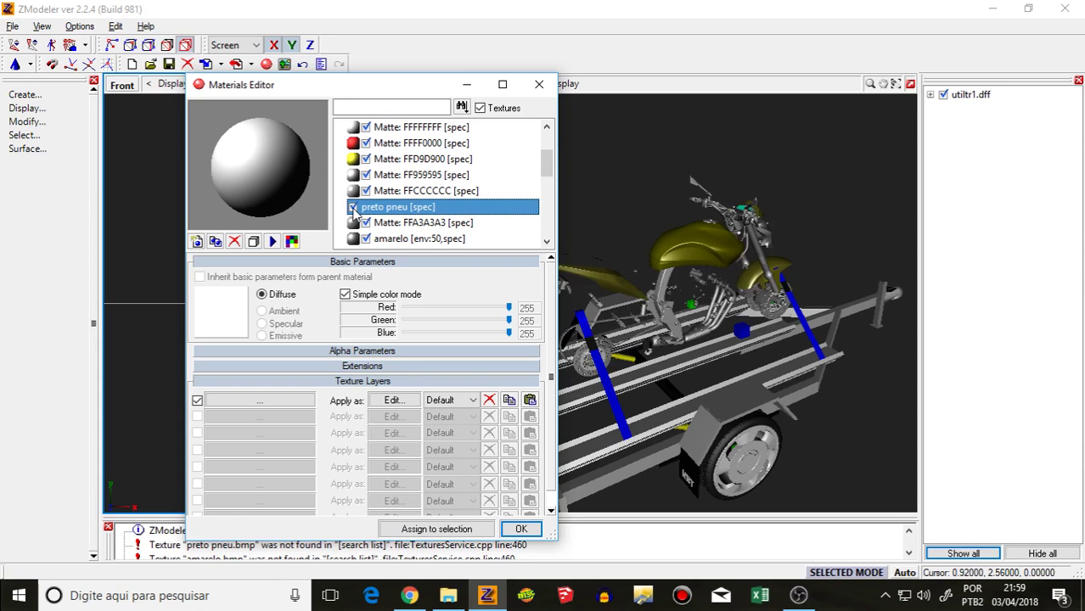
{"action": "left_click", "coordinate": [354, 209]}
{"action": "left_click", "coordinate": [354, 209]}
{"action": "left_click", "coordinate": [354, 209]}
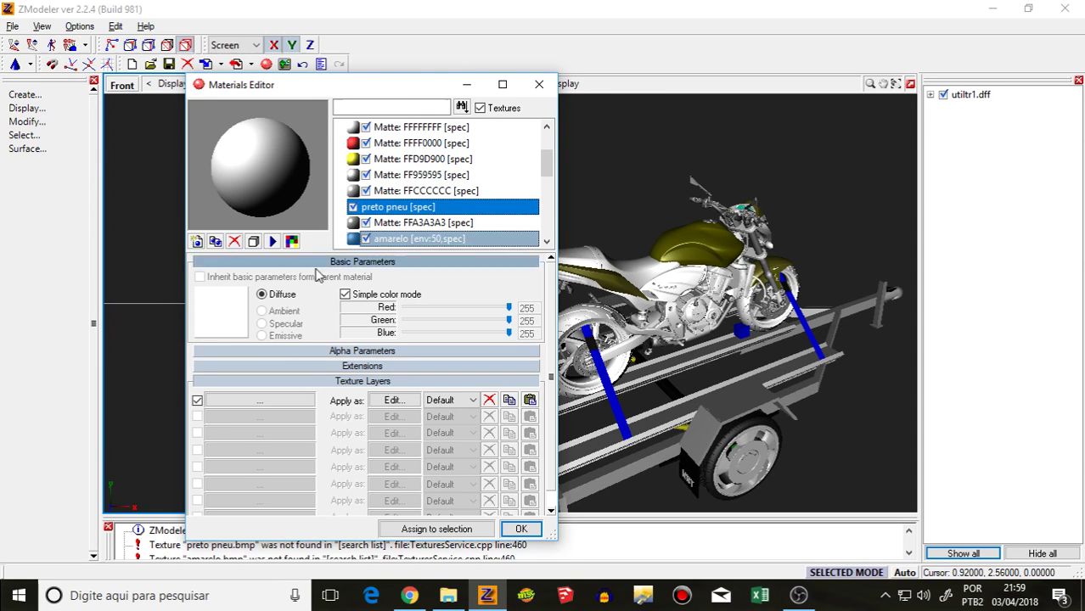
Step: Set cz.bmp as the first texture layer of the preto pneu material, keeping its white diffuse colour
{"action": "left_click", "coordinate": [243, 331]}
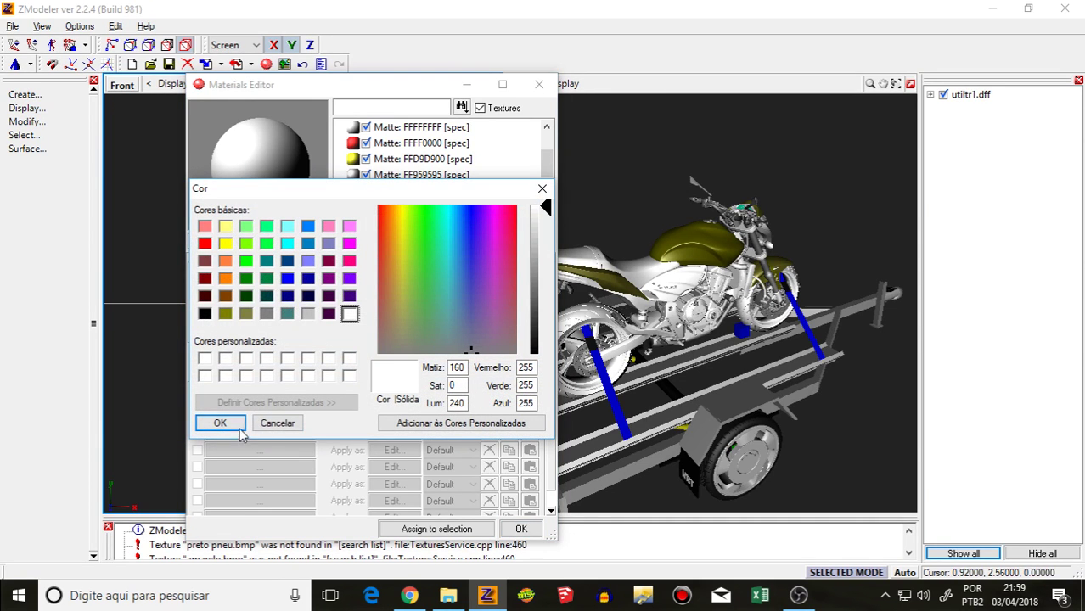
{"action": "left_click", "coordinate": [222, 424]}
{"action": "left_click", "coordinate": [254, 403]}
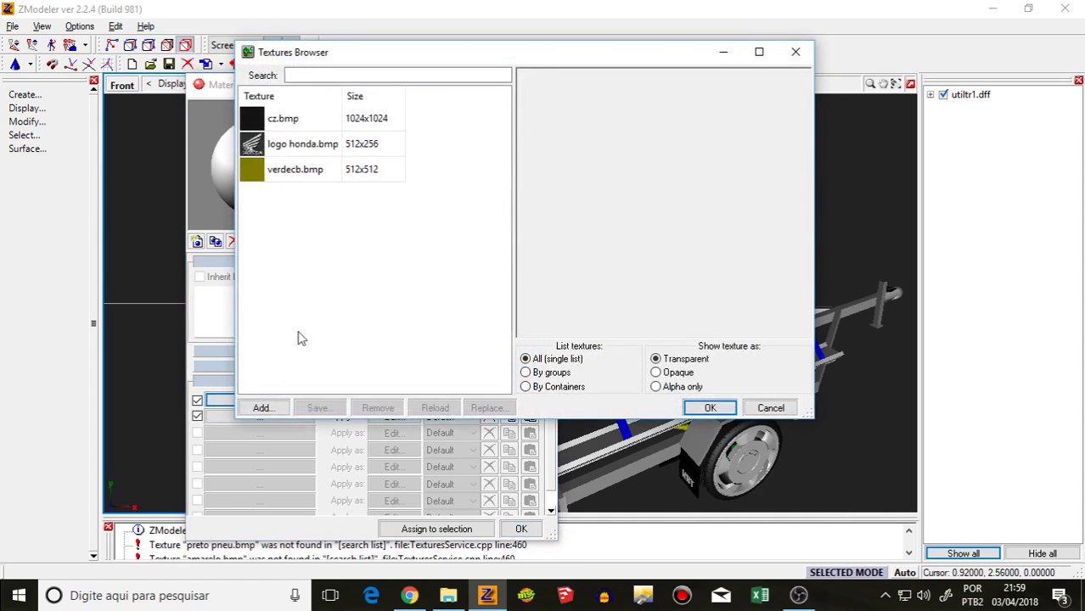
{"action": "left_click", "coordinate": [281, 118]}
{"action": "left_click", "coordinate": [712, 408]}
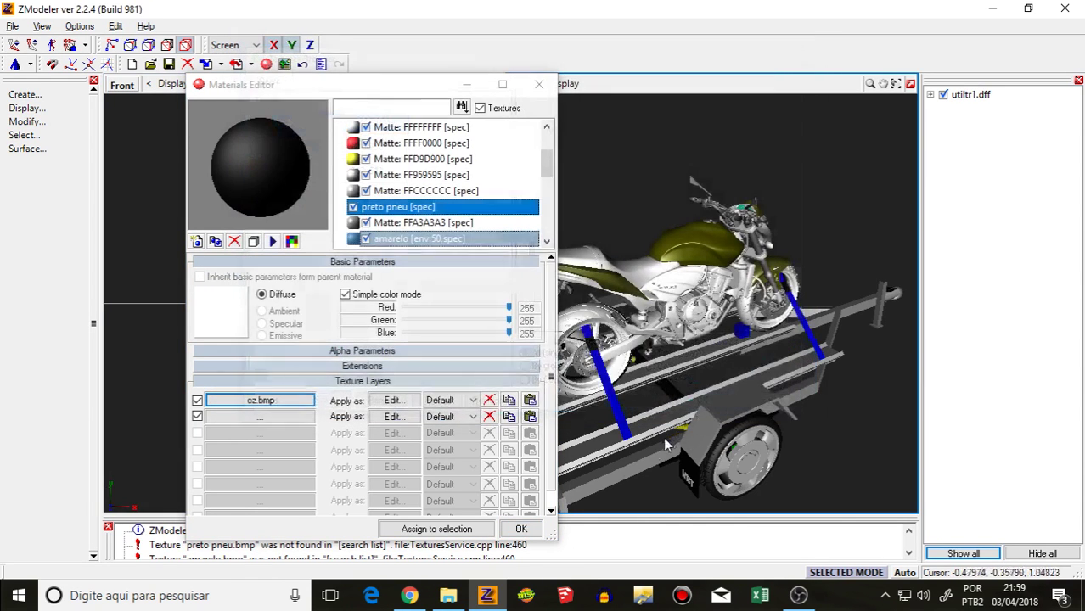
{"action": "left_click", "coordinate": [443, 529]}
{"action": "middle_click_drag", "start_coordinate": [681, 379], "coordinate": [612, 373]}
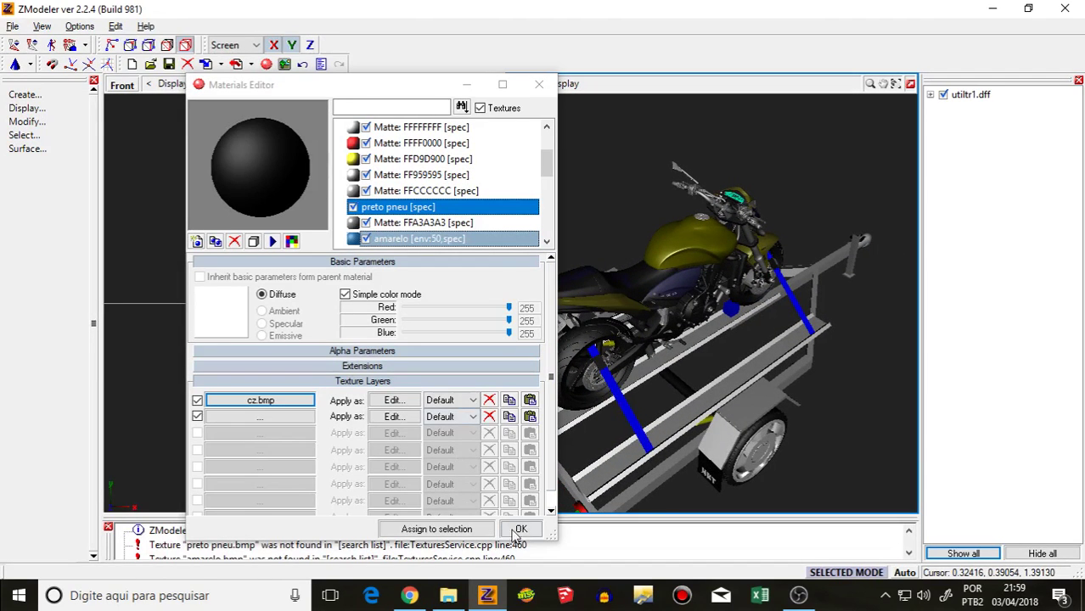
Step: Toggle the FFA3A3A3 matte material's visibility off and on while inspecting the motorcycle closely for affected parts
{"action": "left_click", "coordinate": [379, 224]}
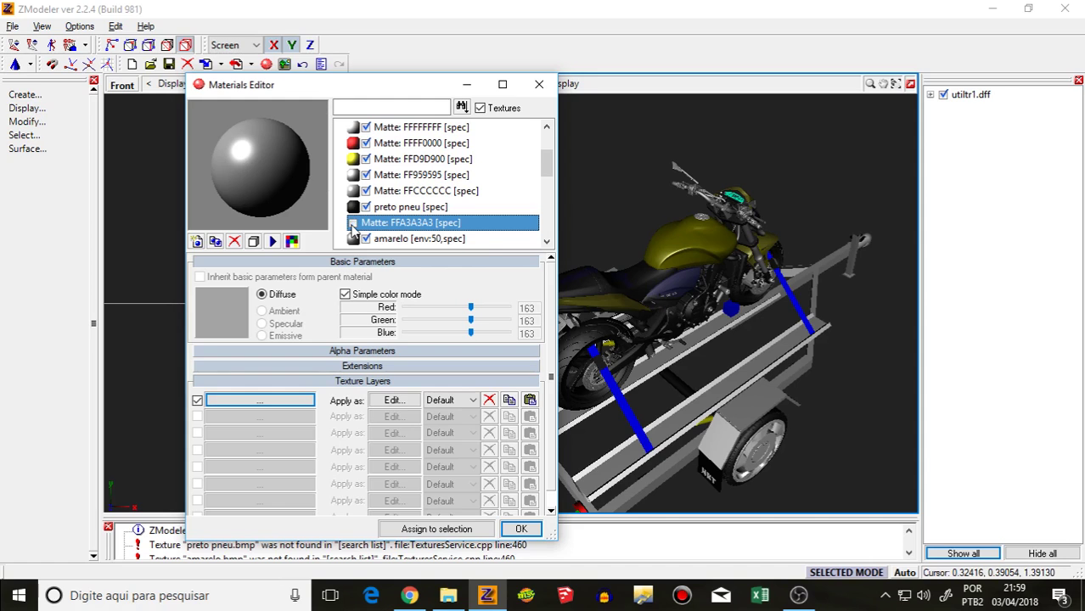
{"action": "left_click", "coordinate": [352, 224]}
{"action": "middle_click_drag", "start_coordinate": [615, 268], "coordinate": [754, 265]}
{"action": "scroll", "coordinate": [732, 292], "scroll_direction": "up", "scroll_amount": 4}
{"action": "left_click", "coordinate": [352, 223]}
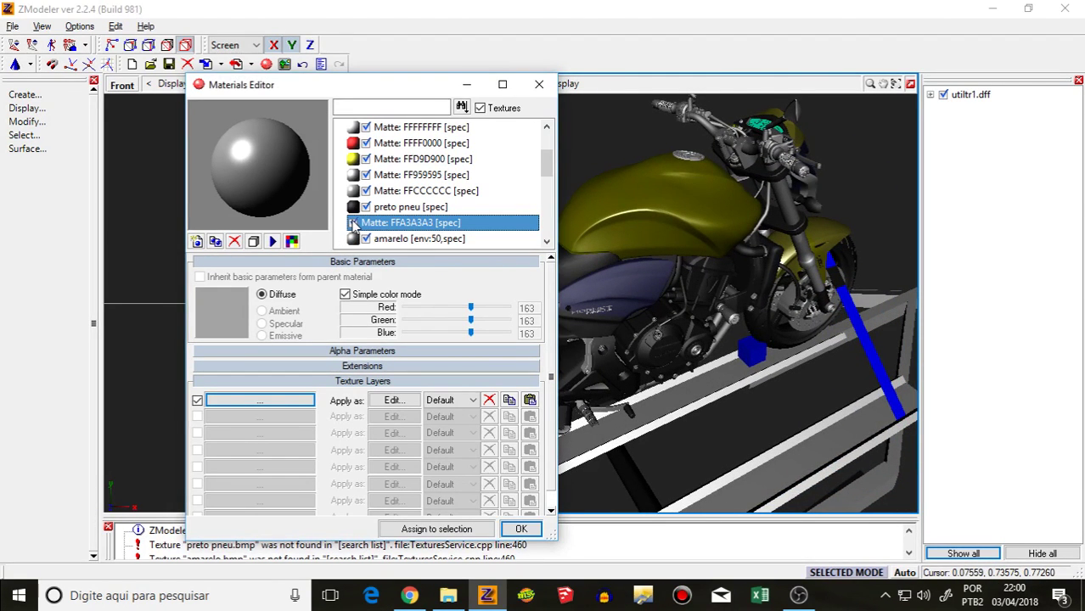
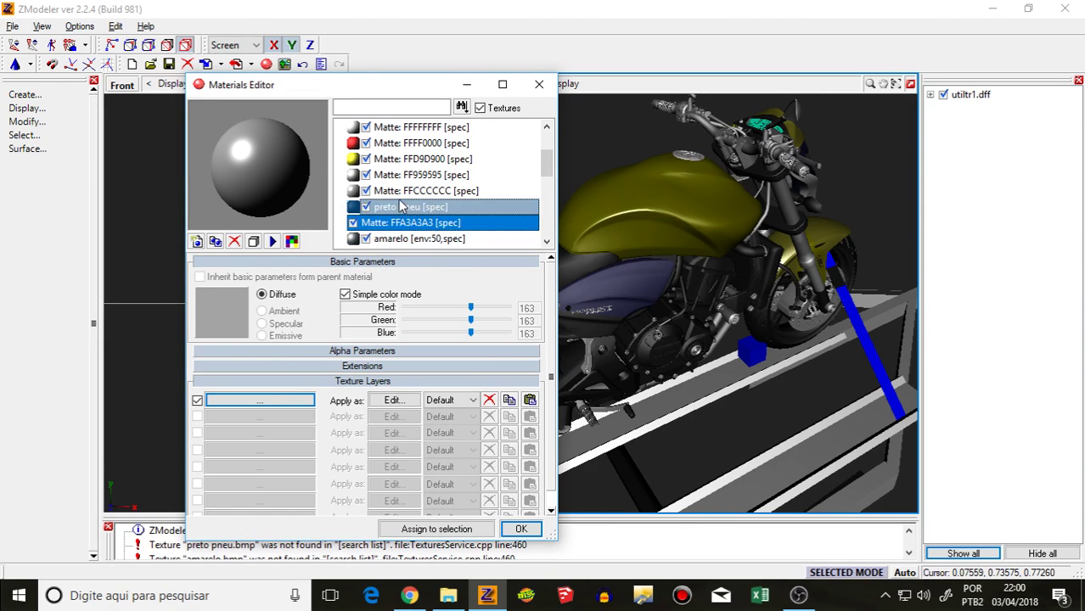
Step: Set amarelo.bmp from the HORNET 2014 folder as the first texture layer of the amarelo material
{"action": "left_click", "coordinate": [363, 240]}
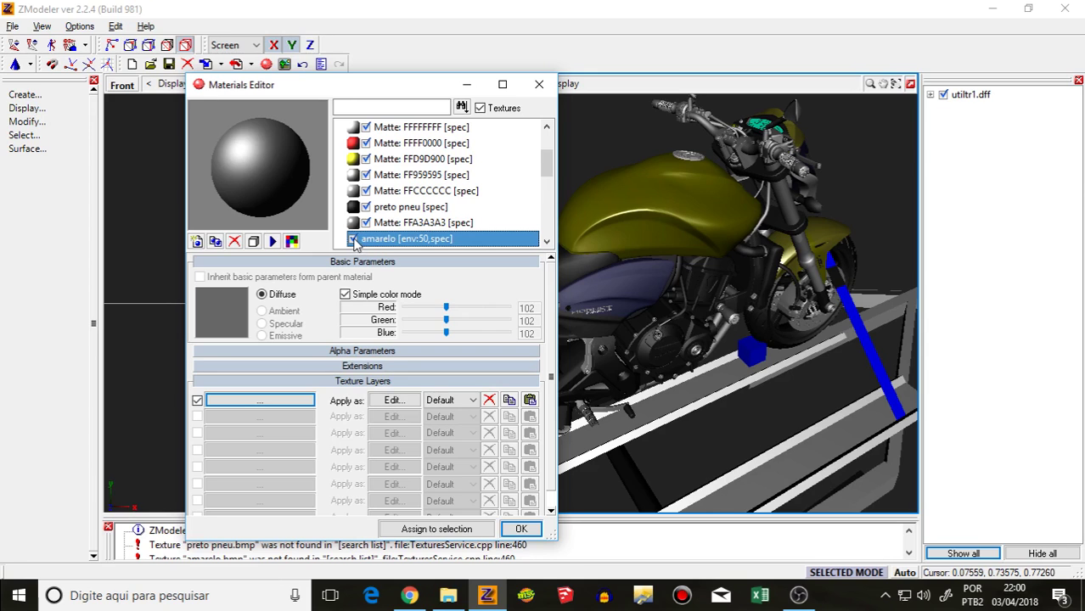
{"action": "left_click", "coordinate": [240, 332]}
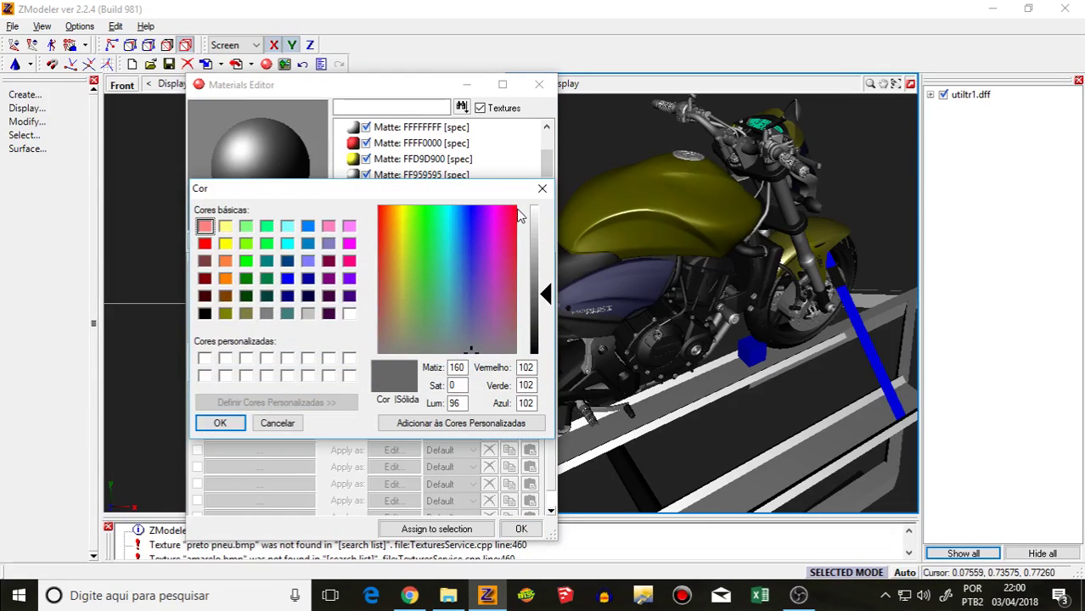
{"action": "left_click", "coordinate": [542, 188]}
{"action": "left_click", "coordinate": [317, 407]}
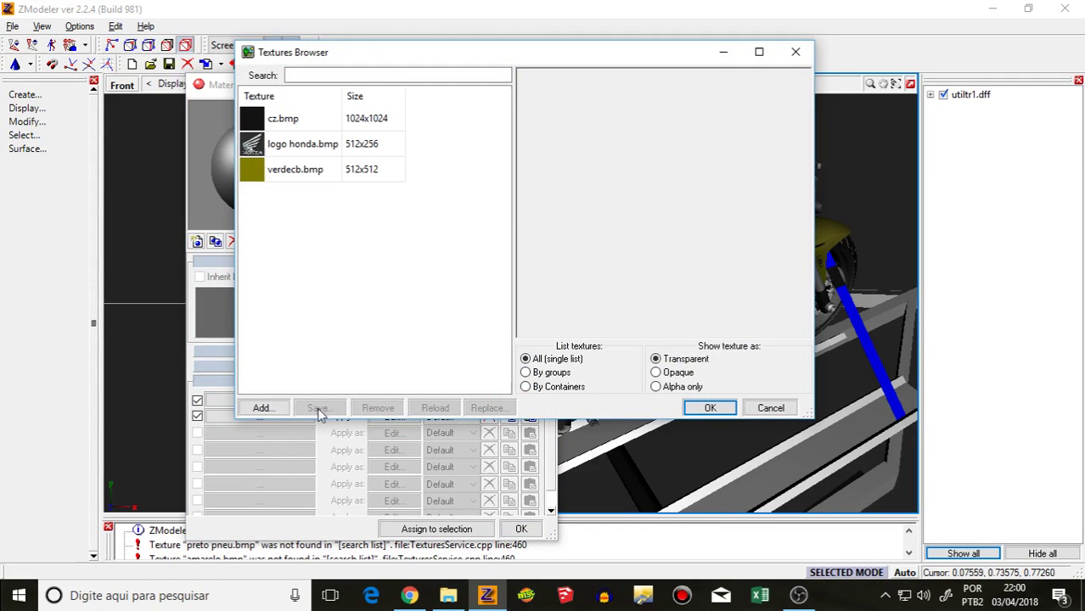
{"action": "left_click", "coordinate": [274, 408]}
{"action": "scroll", "coordinate": [477, 319], "scroll_direction": "down", "scroll_amount": 10}
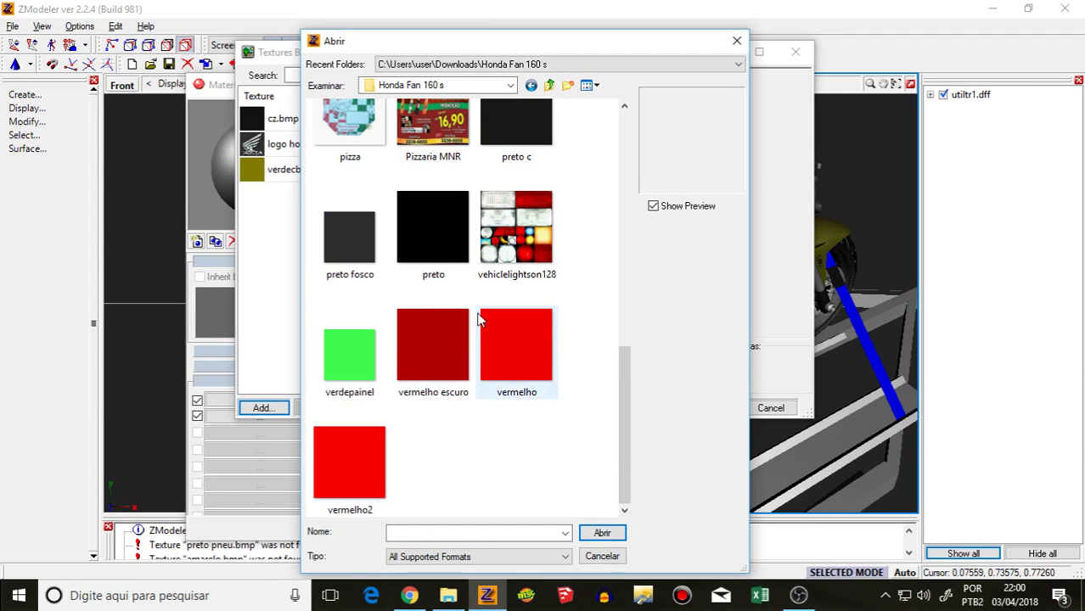
{"action": "left_click", "coordinate": [442, 85]}
{"action": "left_click", "coordinate": [425, 191]}
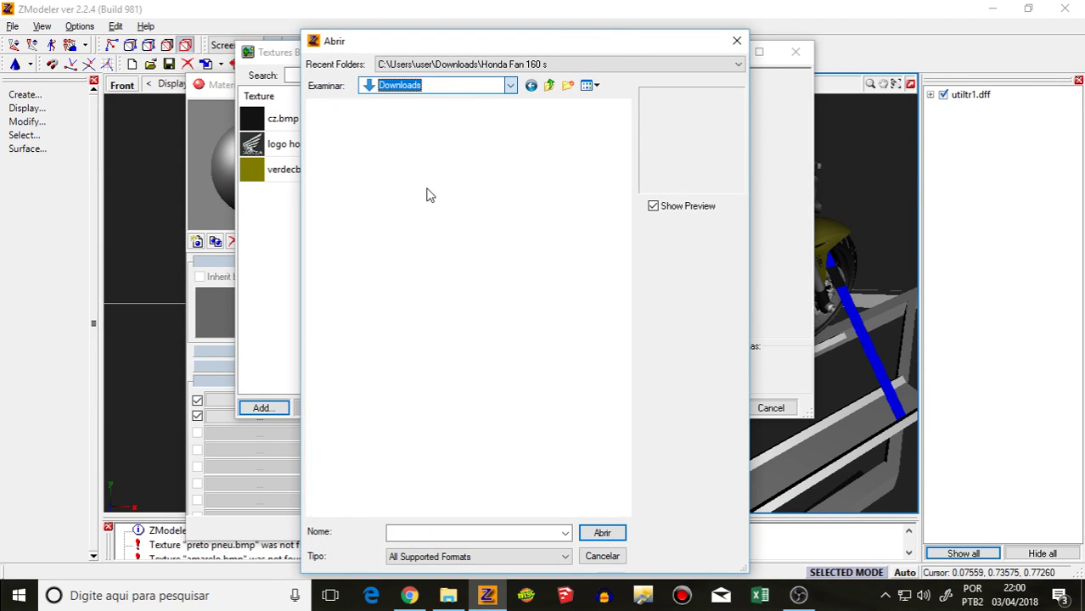
{"action": "double_click", "coordinate": [437, 452]}
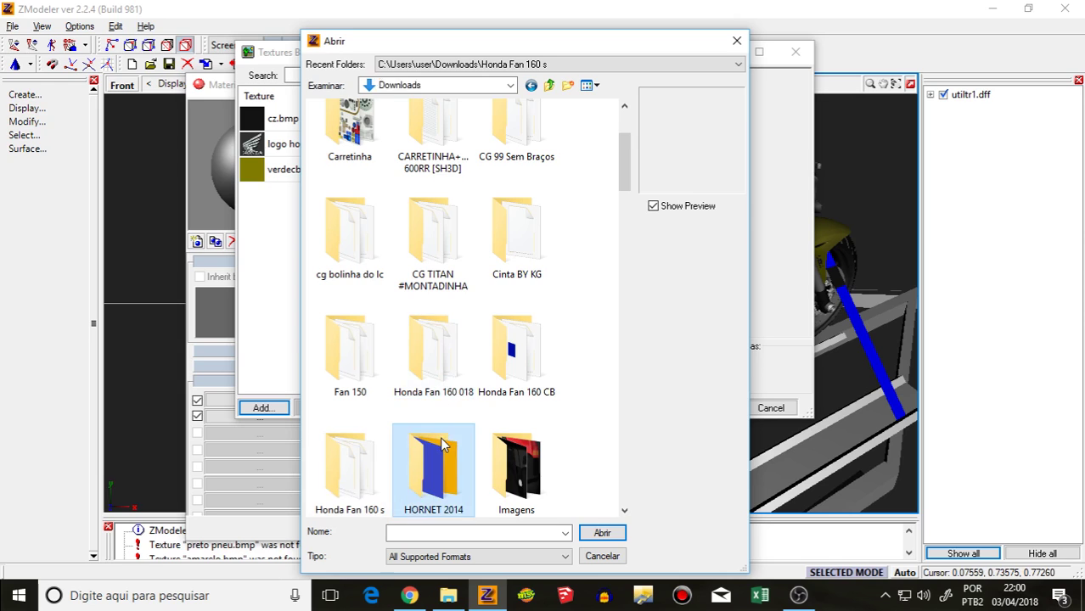
{"action": "double_click", "coordinate": [379, 181]}
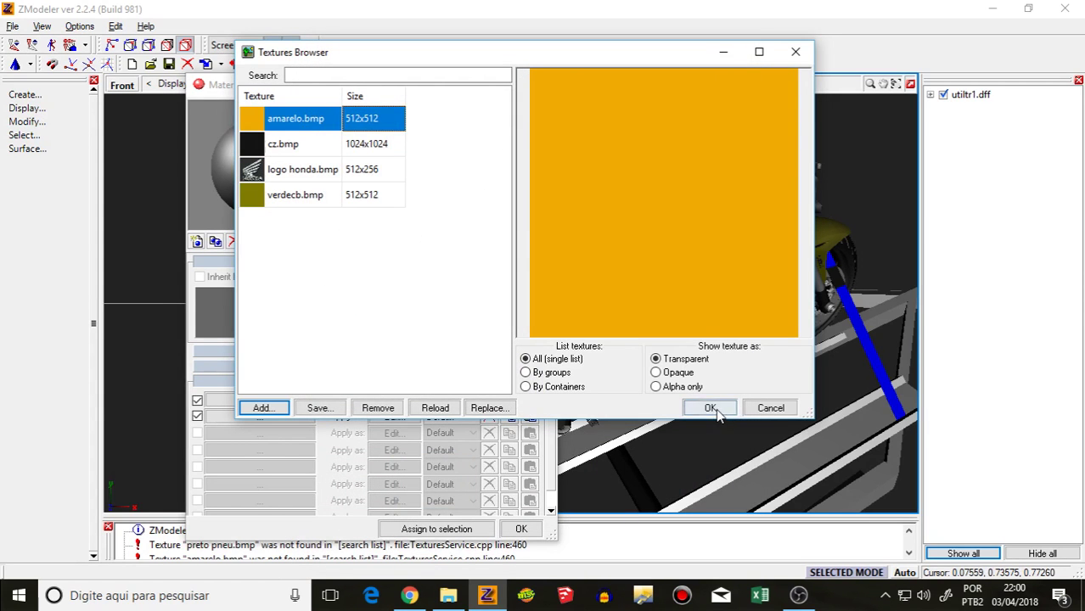
{"action": "left_click", "coordinate": [711, 408]}
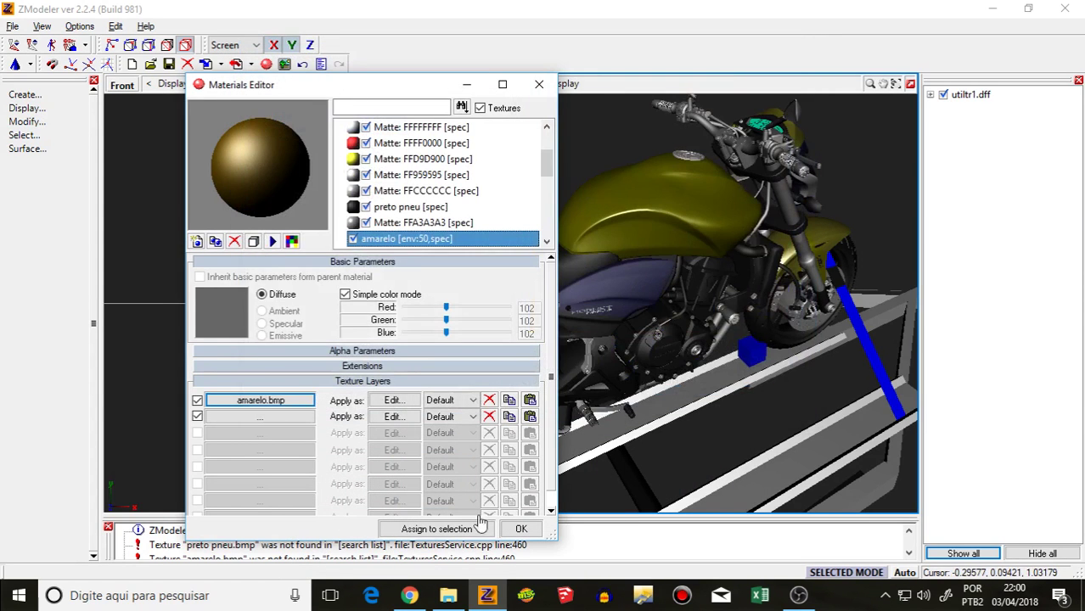
Step: Lighten the amarelo material's diffuse colour to grey 140 and inspect the motorcycle's fork
{"action": "left_click", "coordinate": [238, 319]}
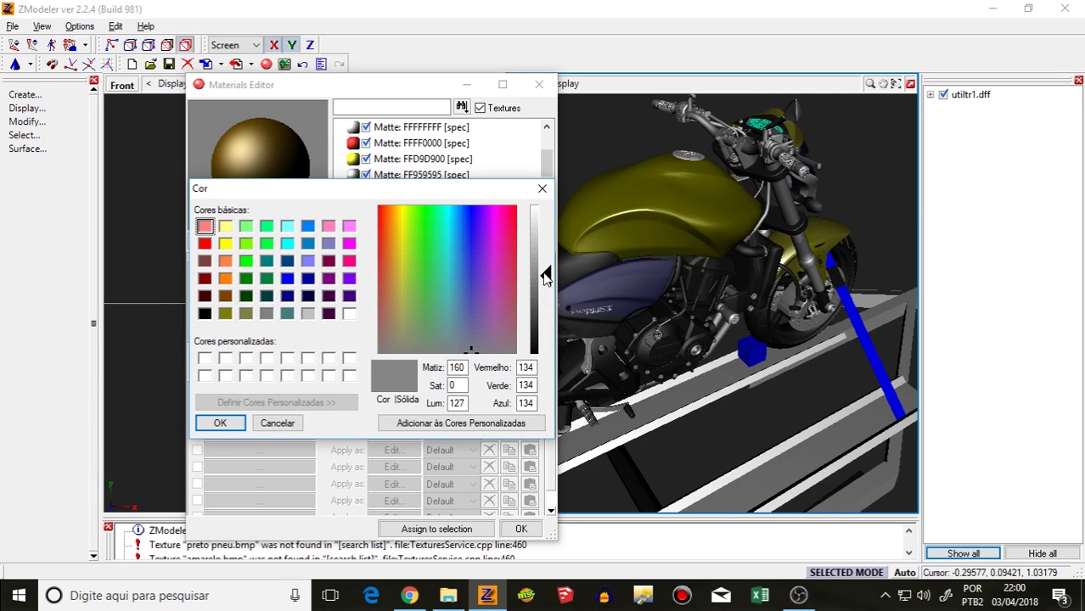
{"action": "left_click", "coordinate": [220, 423]}
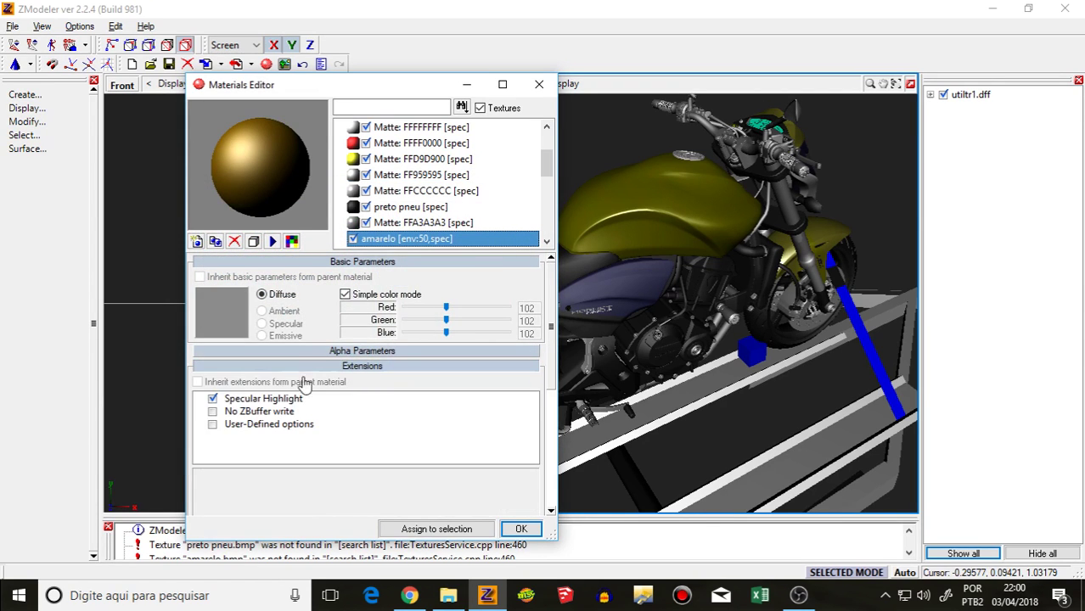
{"action": "middle_click_drag", "start_coordinate": [663, 497], "coordinate": [582, 465]}
Step: Add crom.bmp from the HORNET 2014 folder as the second texture layer of the amarelo material
{"action": "left_click", "coordinate": [307, 367]}
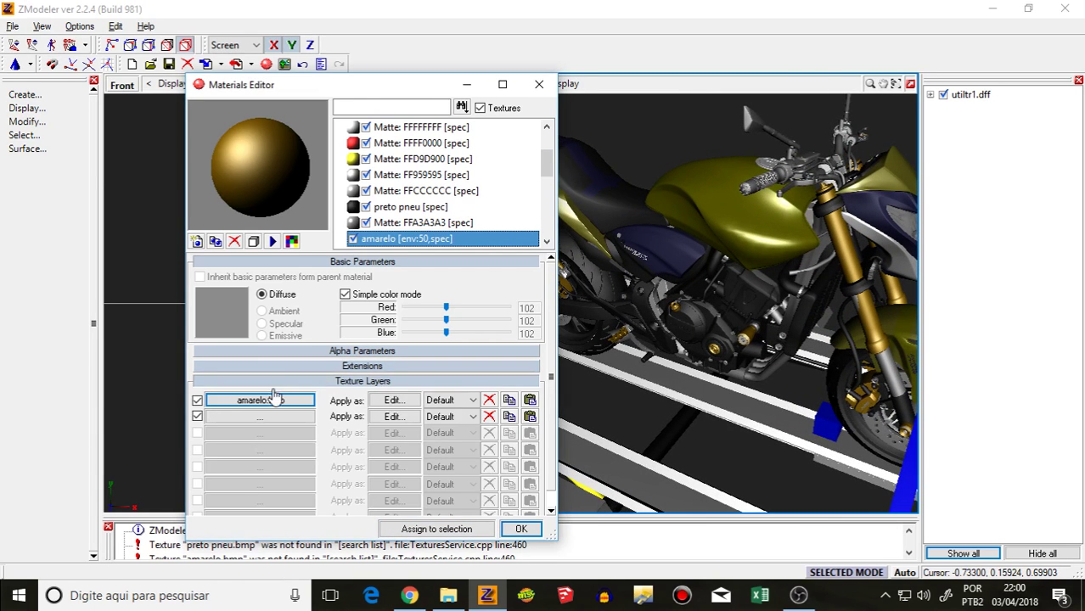
{"action": "left_click", "coordinate": [259, 417]}
{"action": "left_click", "coordinate": [262, 408]}
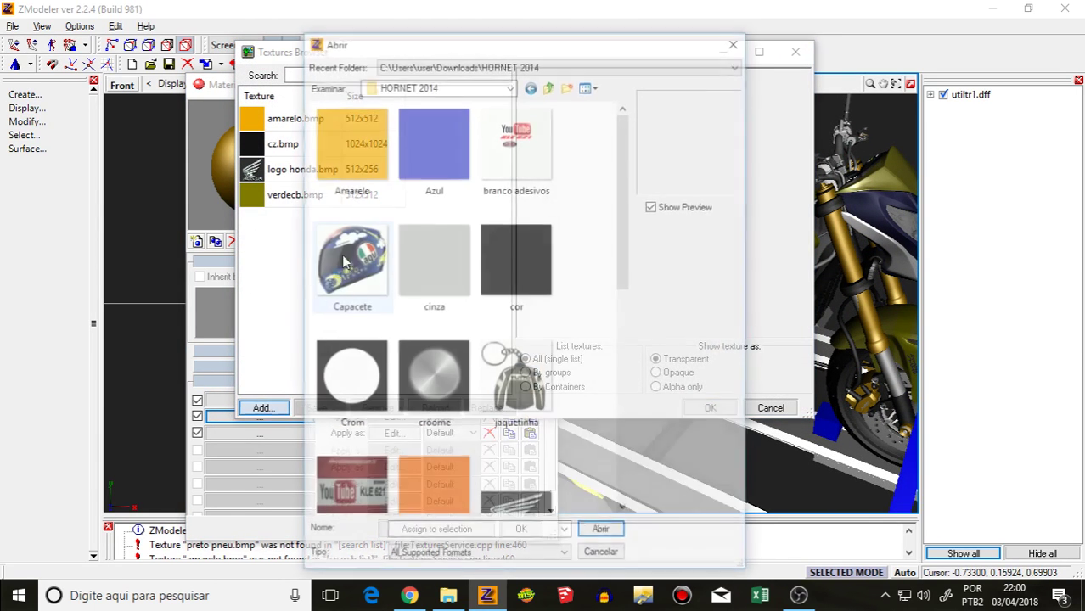
{"action": "double_click", "coordinate": [350, 380]}
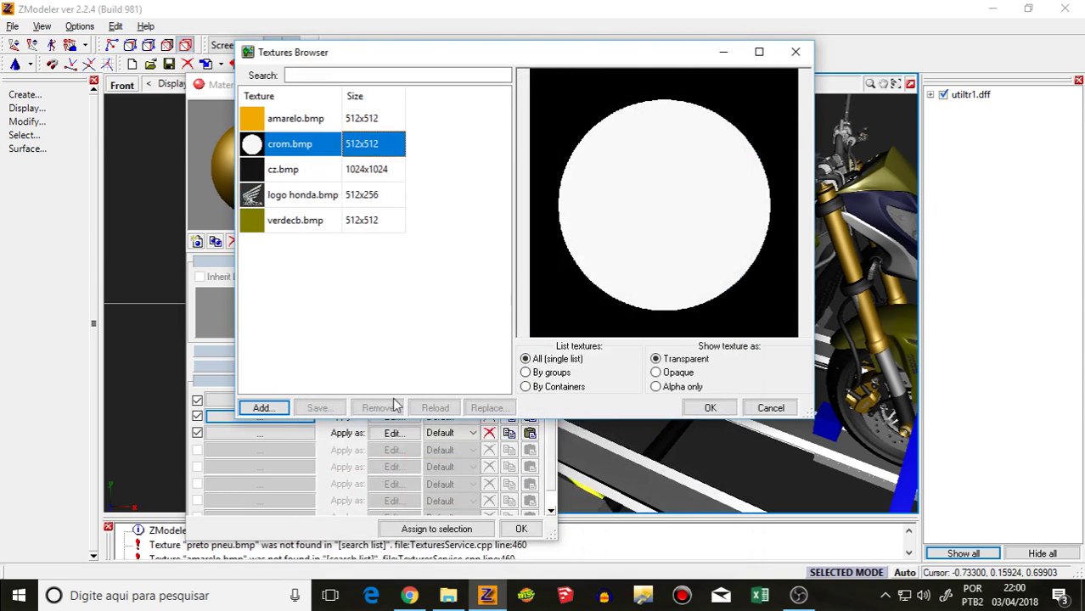
{"action": "left_click", "coordinate": [710, 408]}
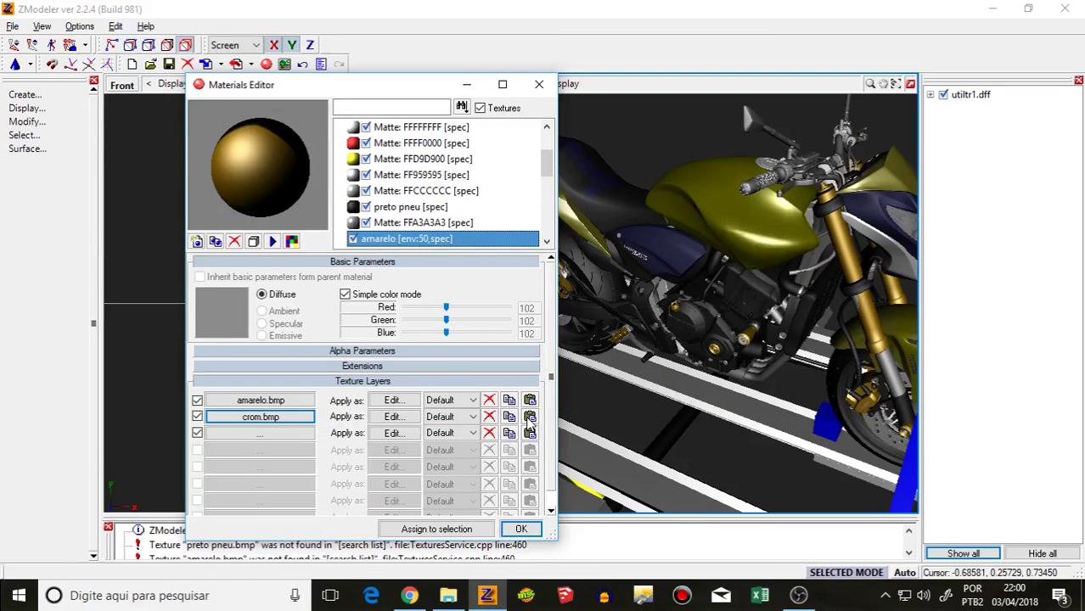
Step: Set the crom.bmp layer's colour blend to MultiplyAdd with Auto Sphere Environment mapping and assign the amarelo material
{"action": "left_click", "coordinate": [392, 417]}
{"action": "left_click", "coordinate": [627, 270]}
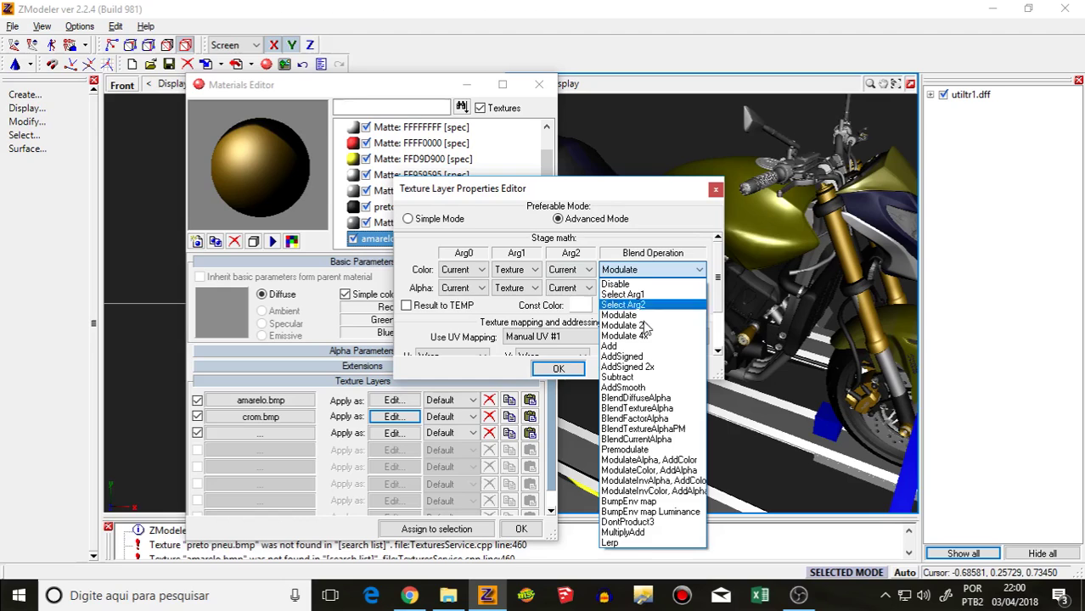
{"action": "left_click", "coordinate": [638, 537]}
{"action": "left_click", "coordinate": [568, 336]}
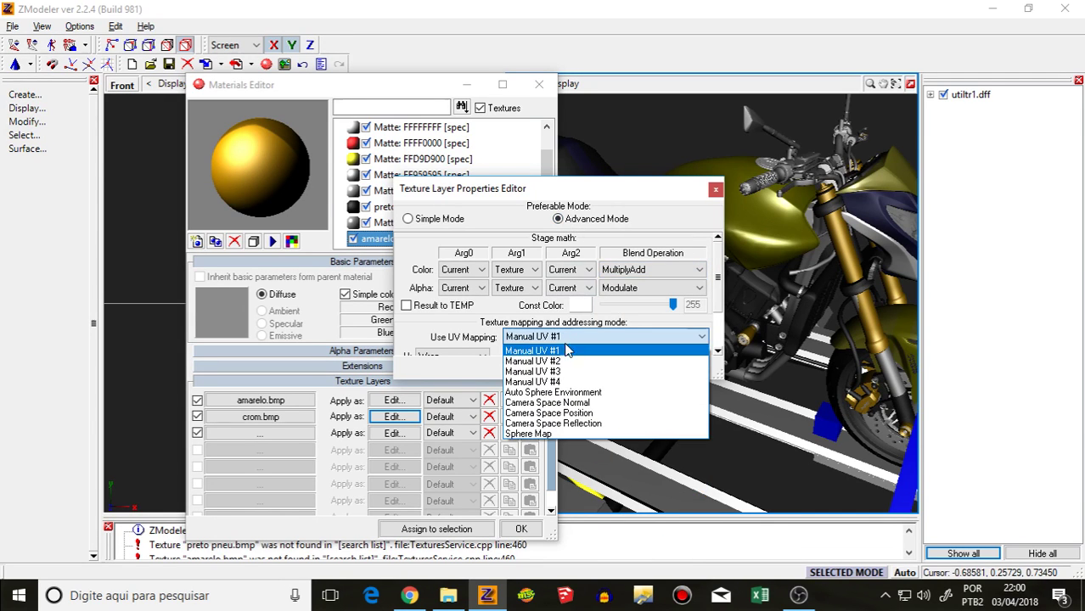
{"action": "left_click", "coordinate": [522, 389]}
{"action": "left_click", "coordinate": [558, 370]}
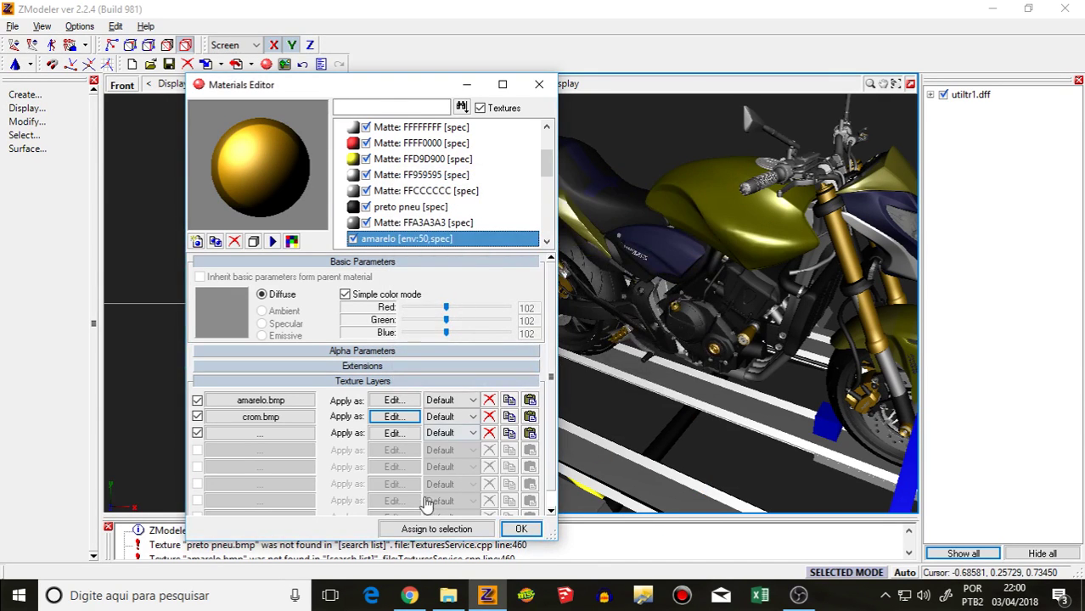
{"action": "left_click", "coordinate": [440, 529]}
{"action": "middle_click_drag", "start_coordinate": [595, 458], "coordinate": [497, 381]}
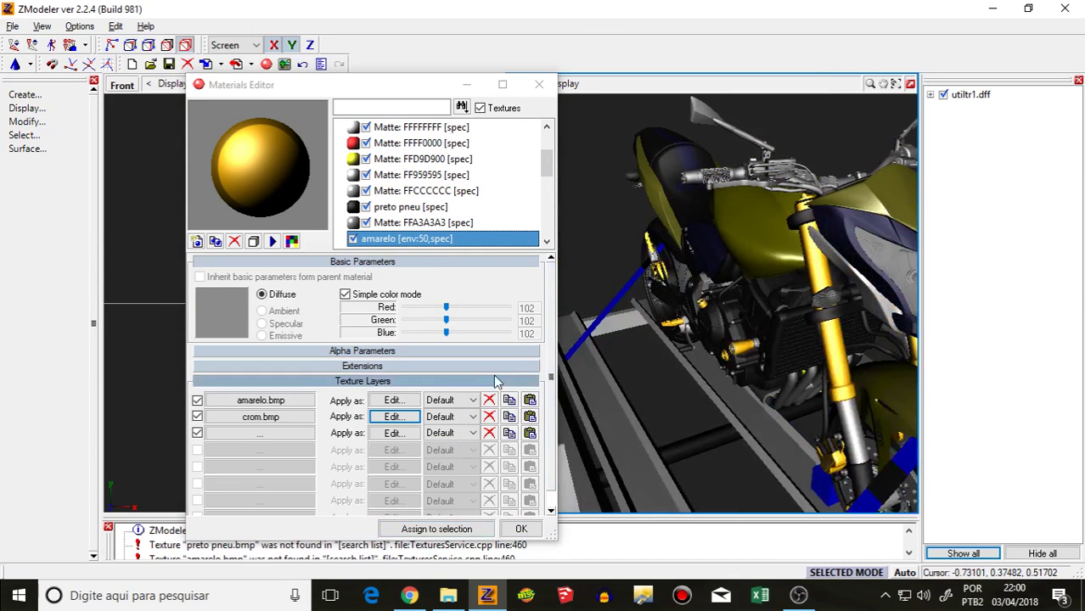
Step: Darken the amarelo material's diffuse colour to a deeper grey and check the fork and wheel parts
{"action": "left_click", "coordinate": [244, 310]}
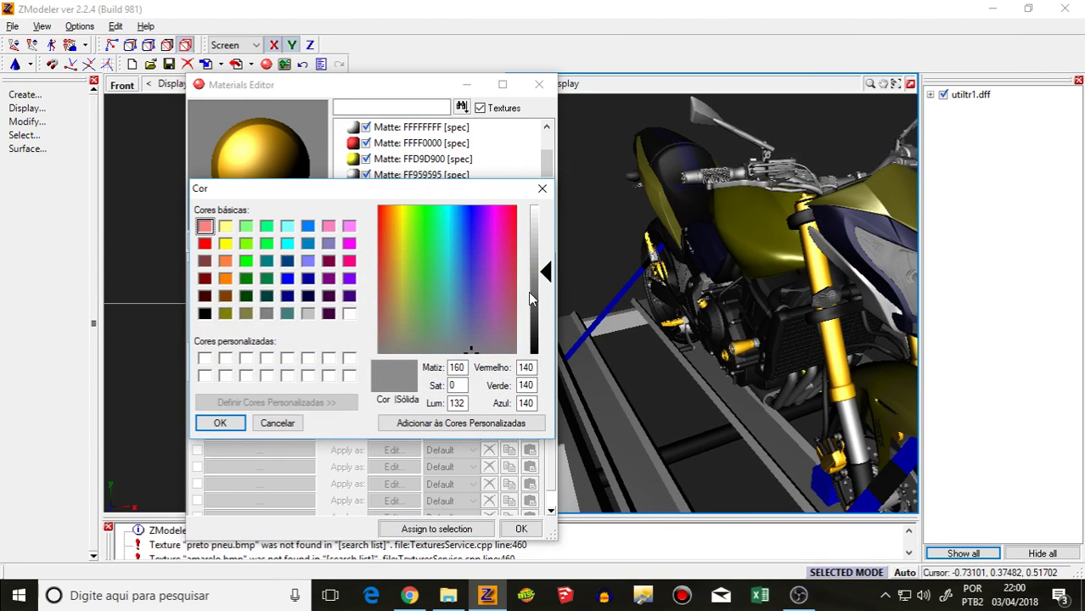
{"action": "left_click", "coordinate": [220, 423]}
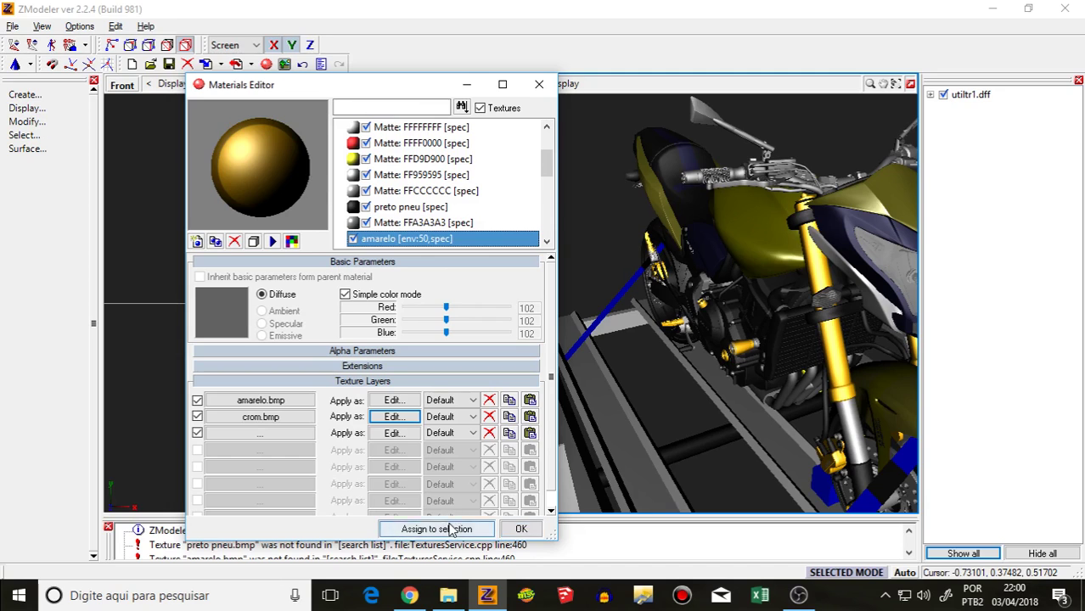
{"action": "middle_click_drag", "start_coordinate": [618, 452], "coordinate": [646, 466]}
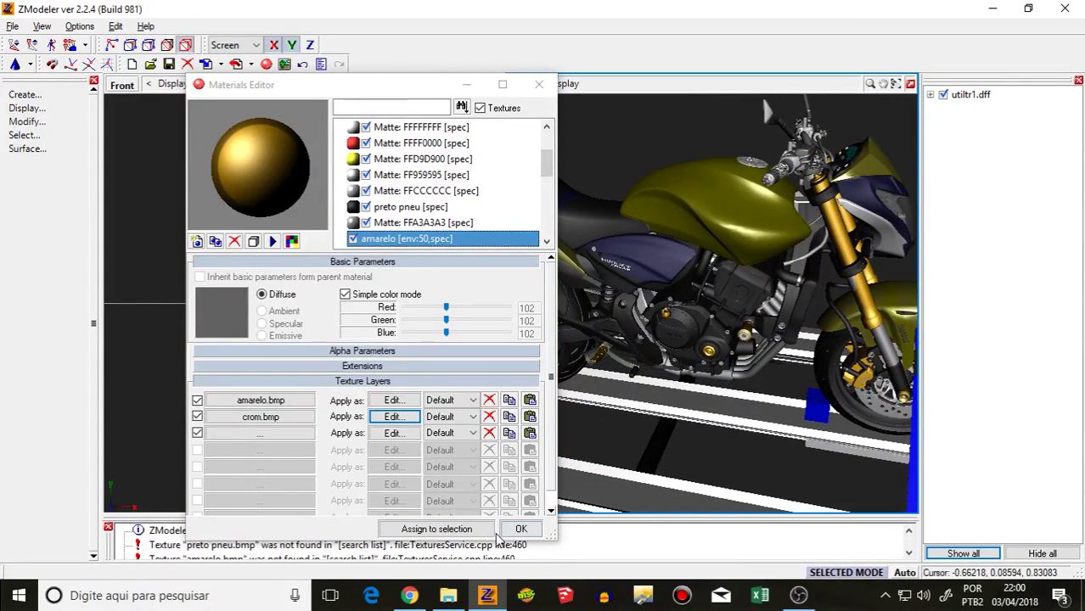
Step: Toggle the vermelho material's visibility off and on to find the motorcycle parts that use it
{"action": "scroll", "coordinate": [374, 223], "scroll_direction": "down", "scroll_amount": 1}
{"action": "left_click", "coordinate": [361, 240]}
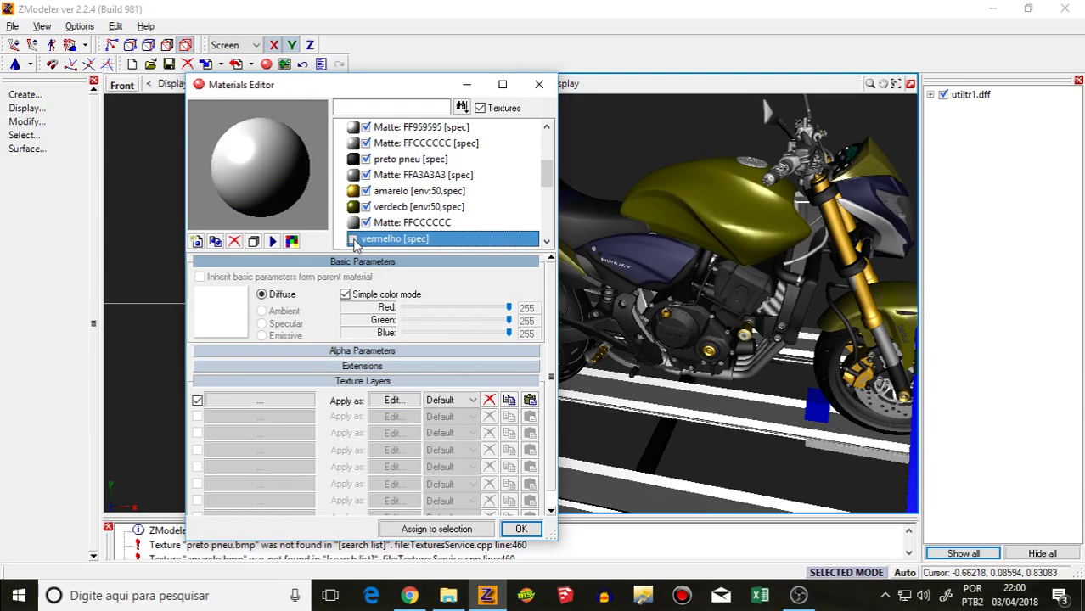
{"action": "left_click", "coordinate": [353, 240]}
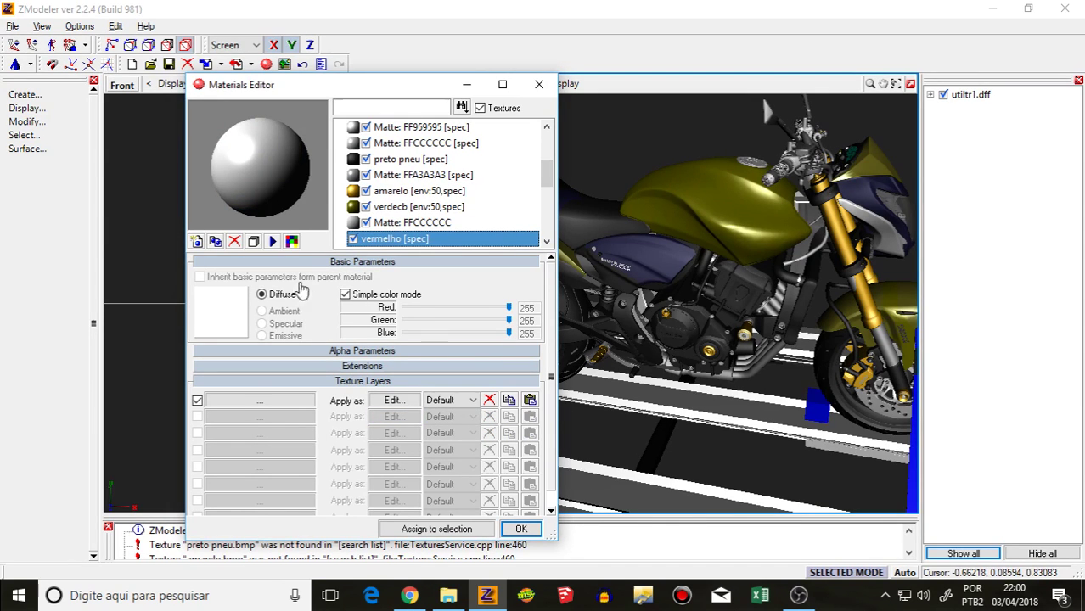
{"action": "left_click", "coordinate": [258, 401]}
{"action": "left_click", "coordinate": [280, 168]}
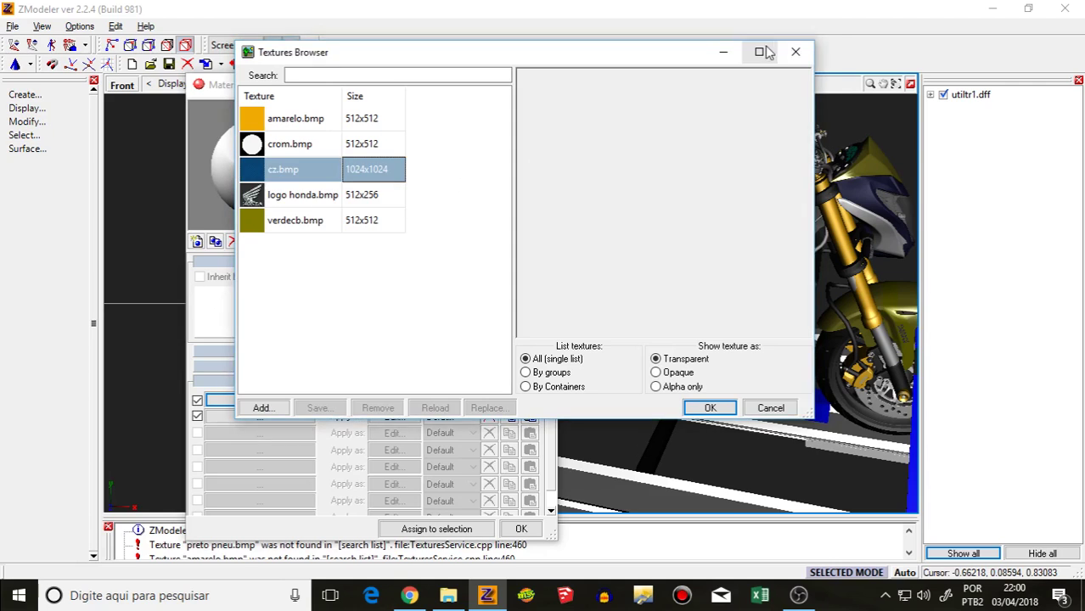
{"action": "left_click", "coordinate": [799, 51]}
Step: Set the vermelho material's diffuse colour to pure red and inspect the motorcycle from behind
{"action": "left_click", "coordinate": [228, 314]}
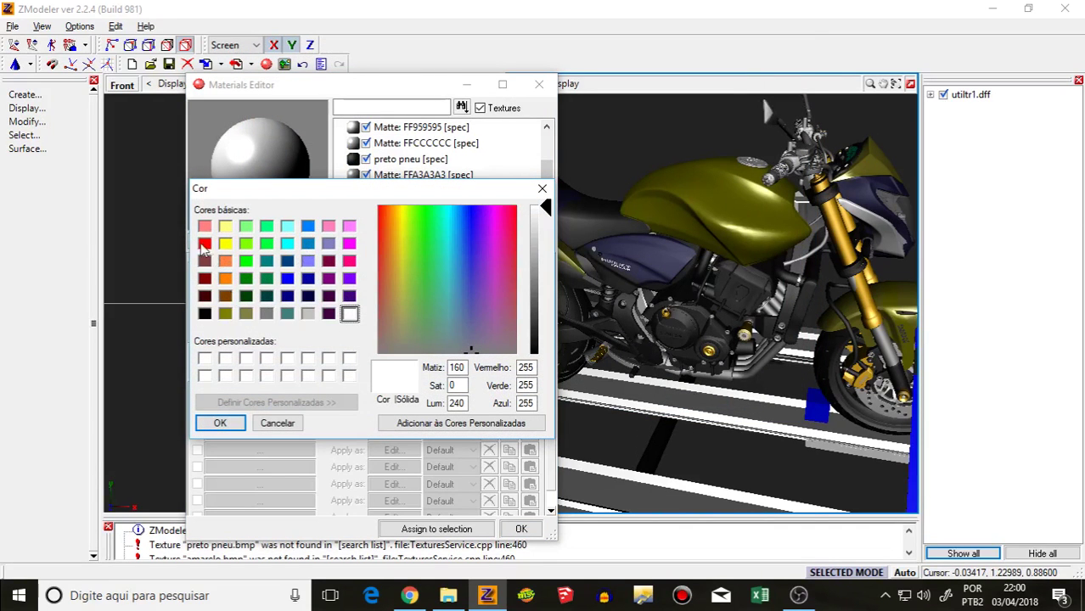
{"action": "left_click", "coordinate": [205, 244]}
{"action": "left_click", "coordinate": [220, 423]}
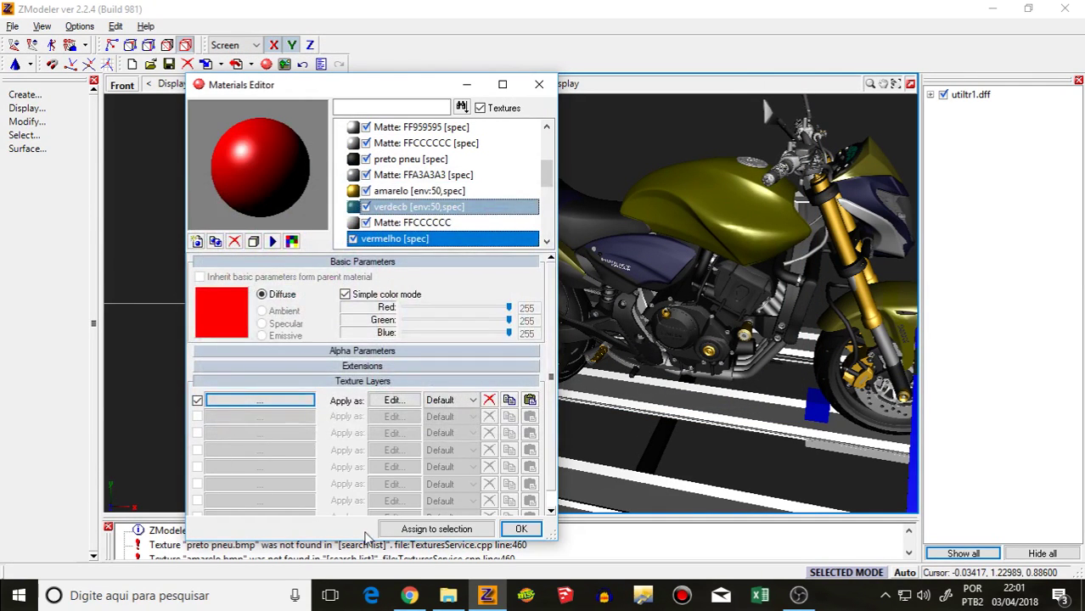
{"action": "middle_click_drag", "start_coordinate": [702, 422], "coordinate": [747, 327]}
Step: Check the FFCCCCCC matte material and toggle the preto fosco material's visibility to find the parts that use it
{"action": "left_click", "coordinate": [374, 225]}
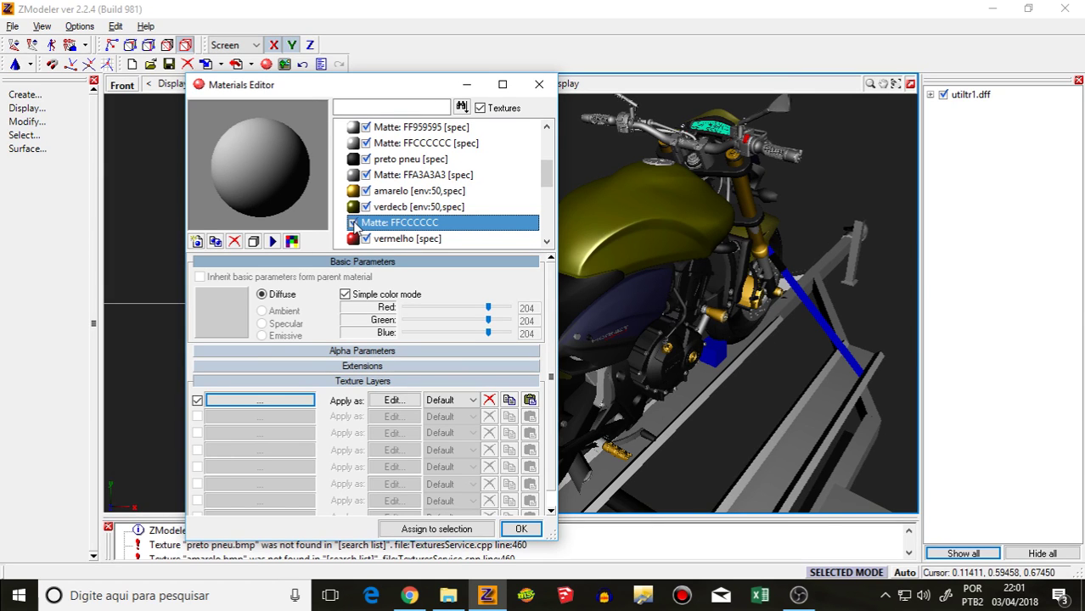
{"action": "scroll", "coordinate": [353, 221], "scroll_direction": "down", "scroll_amount": 1}
{"action": "left_click", "coordinate": [360, 211]}
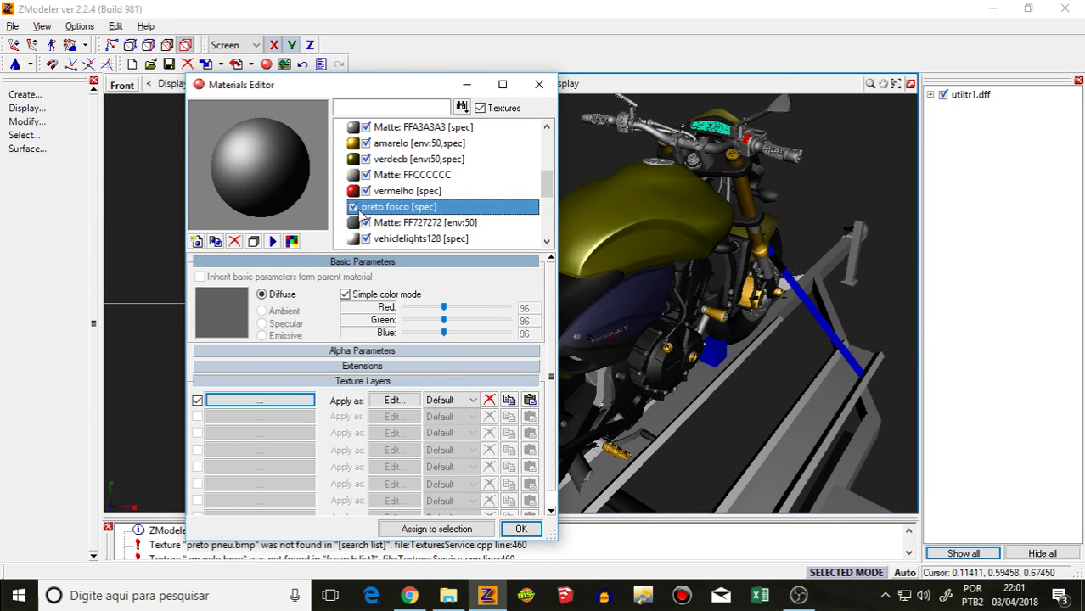
{"action": "left_click", "coordinate": [354, 209]}
{"action": "left_click", "coordinate": [354, 209]}
{"action": "left_click", "coordinate": [354, 209]}
{"action": "left_click", "coordinate": [354, 209]}
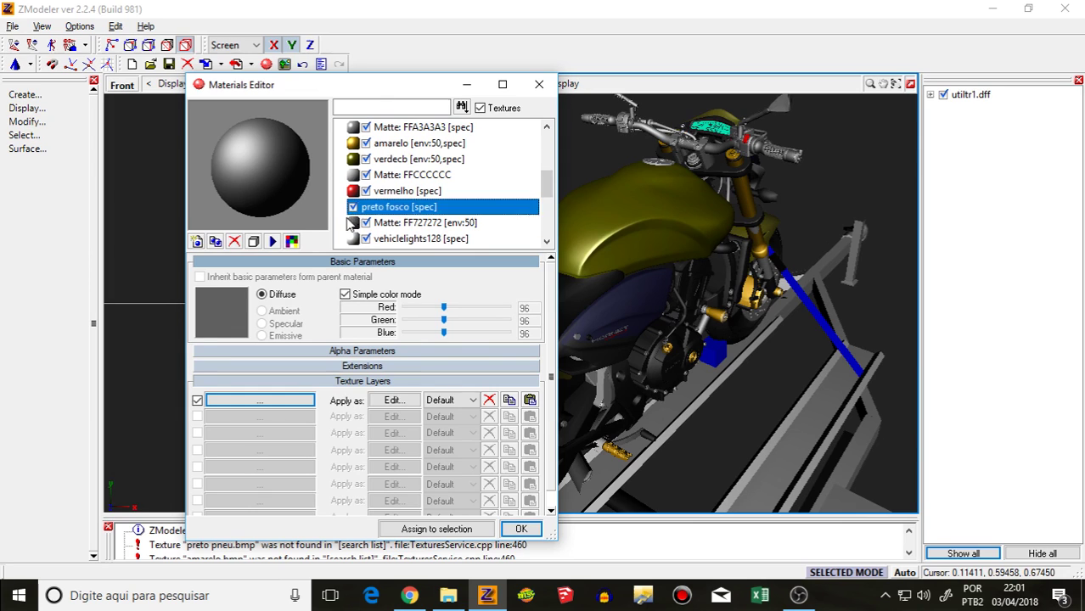
Step: Set cz.bmp as the first texture layer of the preto fosco material and assign it
{"action": "left_click", "coordinate": [237, 399]}
{"action": "left_click", "coordinate": [285, 169]}
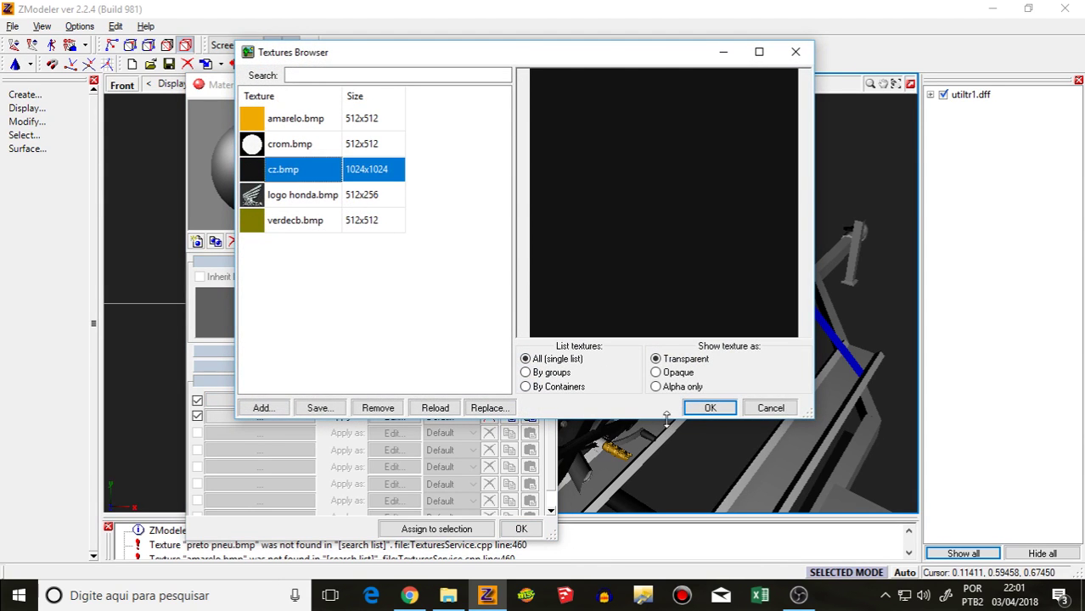
{"action": "left_click", "coordinate": [710, 408]}
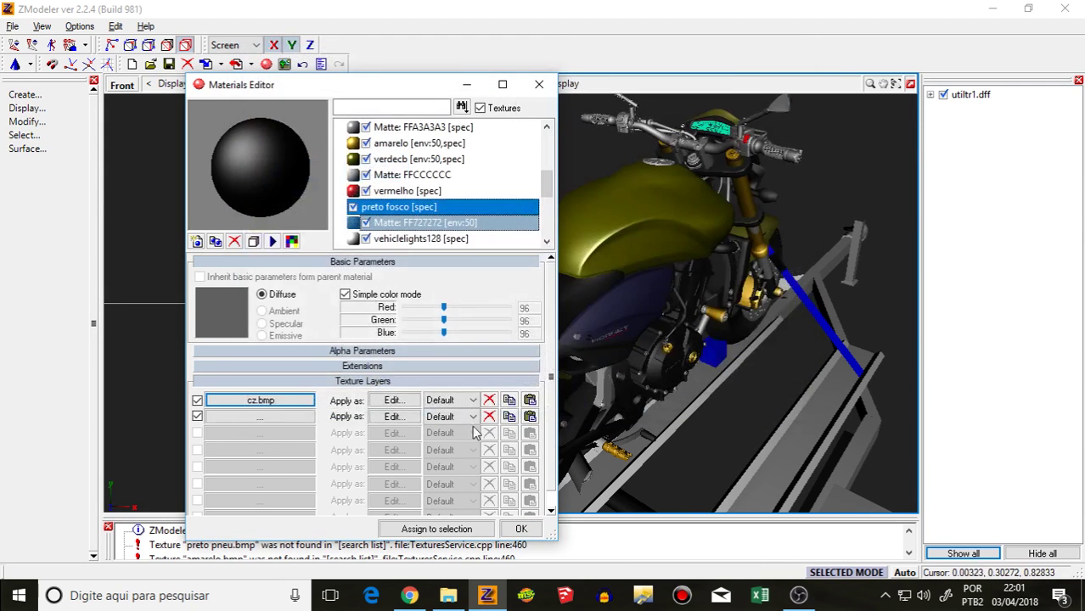
{"action": "left_click", "coordinate": [457, 529]}
{"action": "middle_click_drag", "start_coordinate": [601, 464], "coordinate": [661, 415]}
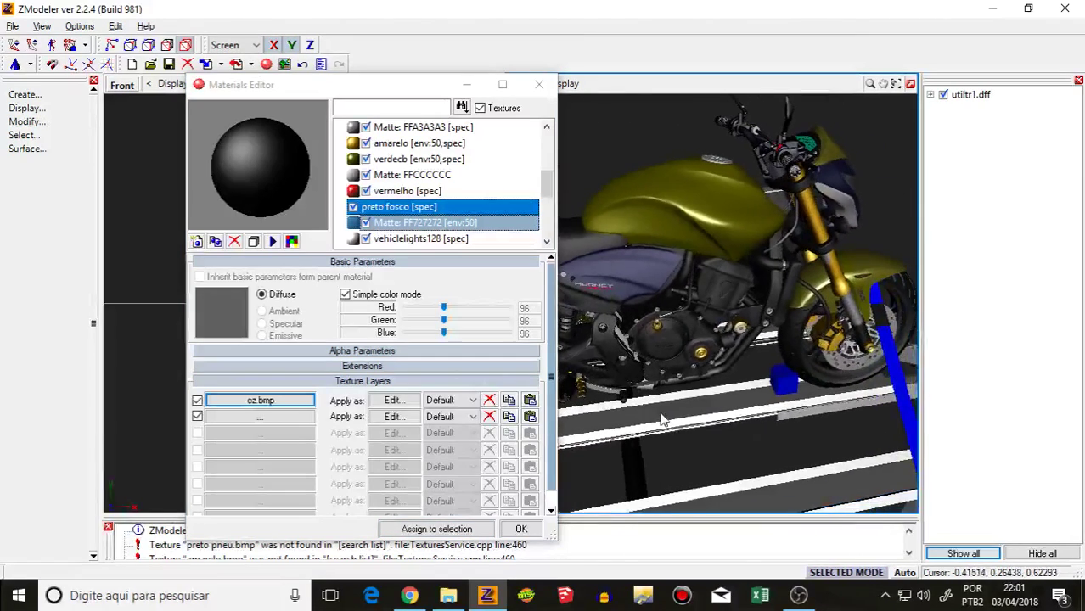
{"action": "left_click", "coordinate": [285, 416]}
{"action": "left_click", "coordinate": [400, 195]}
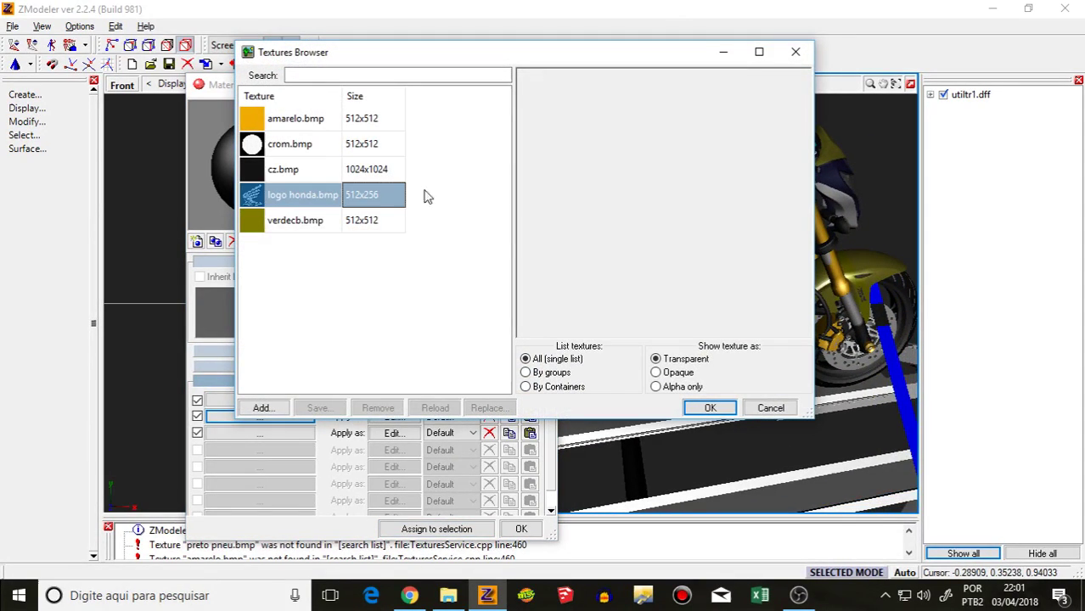
{"action": "left_click", "coordinate": [795, 54]}
Step: Export the scene over the existing utiltr1.dff in the Carretinha folder and close ZModeler without saving the scene
{"action": "left_click", "coordinate": [519, 529]}
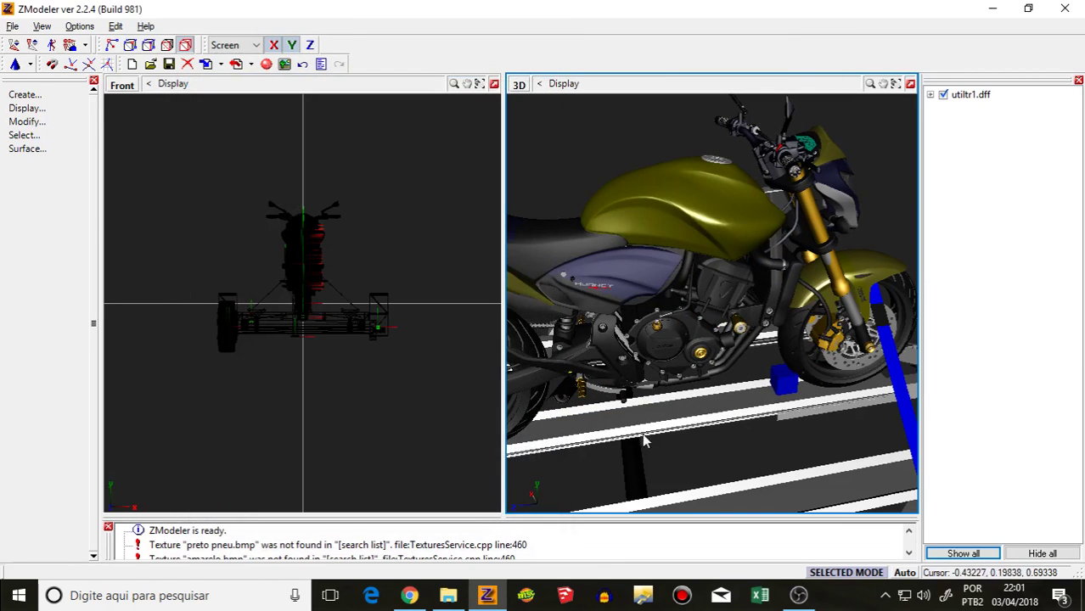
{"action": "middle_click_drag", "start_coordinate": [645, 438], "coordinate": [689, 340]}
{"action": "left_click", "coordinate": [251, 64]}
{"action": "left_click", "coordinate": [262, 79]}
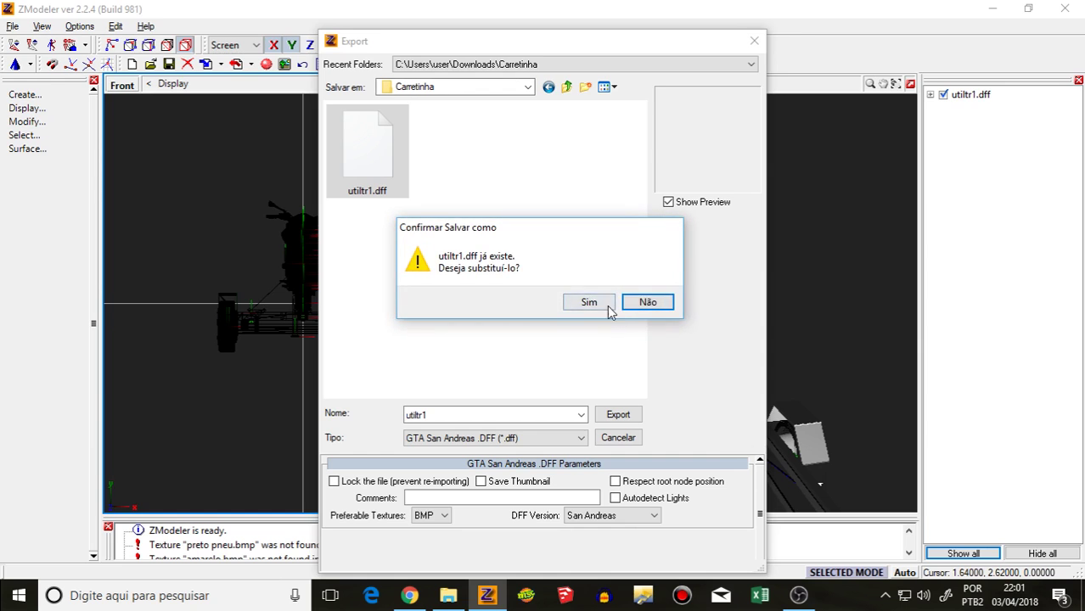
{"action": "left_click", "coordinate": [598, 301]}
{"action": "left_click", "coordinate": [1065, 8]}
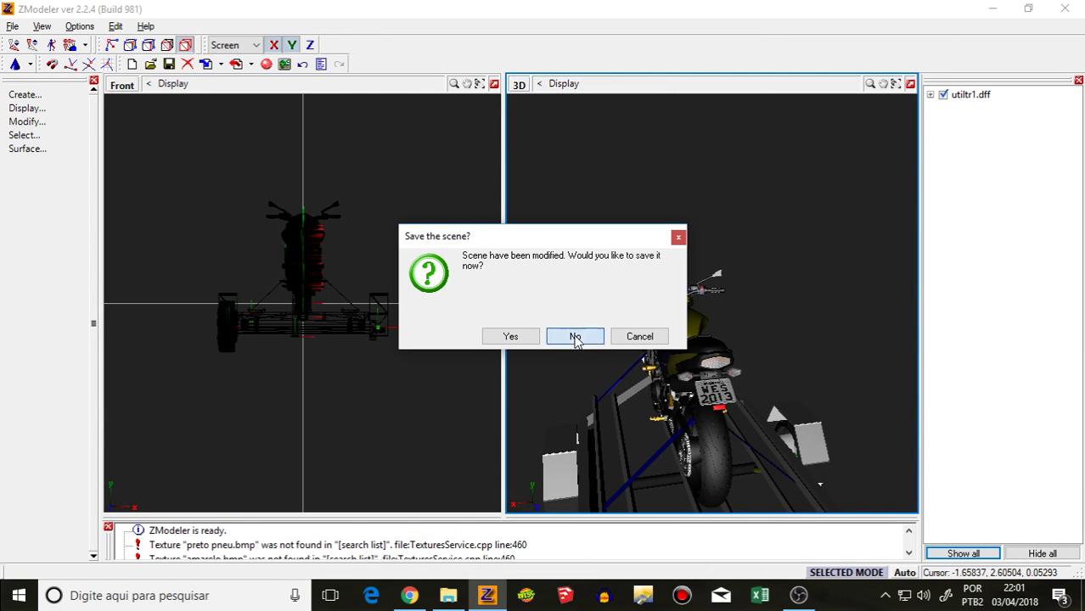
{"action": "left_click", "coordinate": [576, 338]}
Step: Switch to TXD Workshop and open utiltr1.txd from the Carretinha folder in Downloads
{"action": "left_click", "coordinate": [643, 597]}
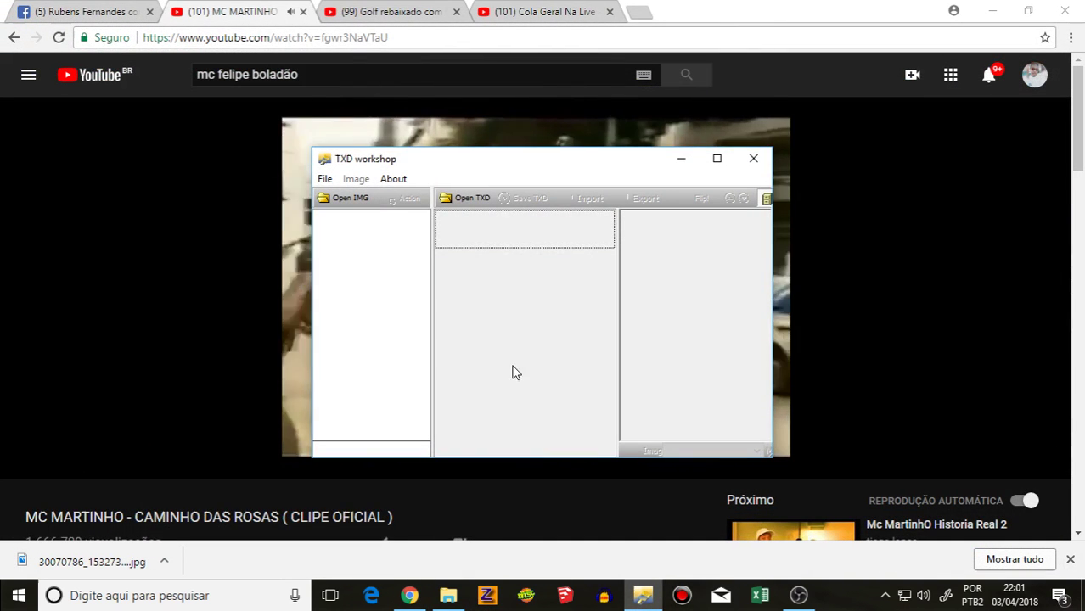
{"action": "left_click", "coordinate": [478, 199]}
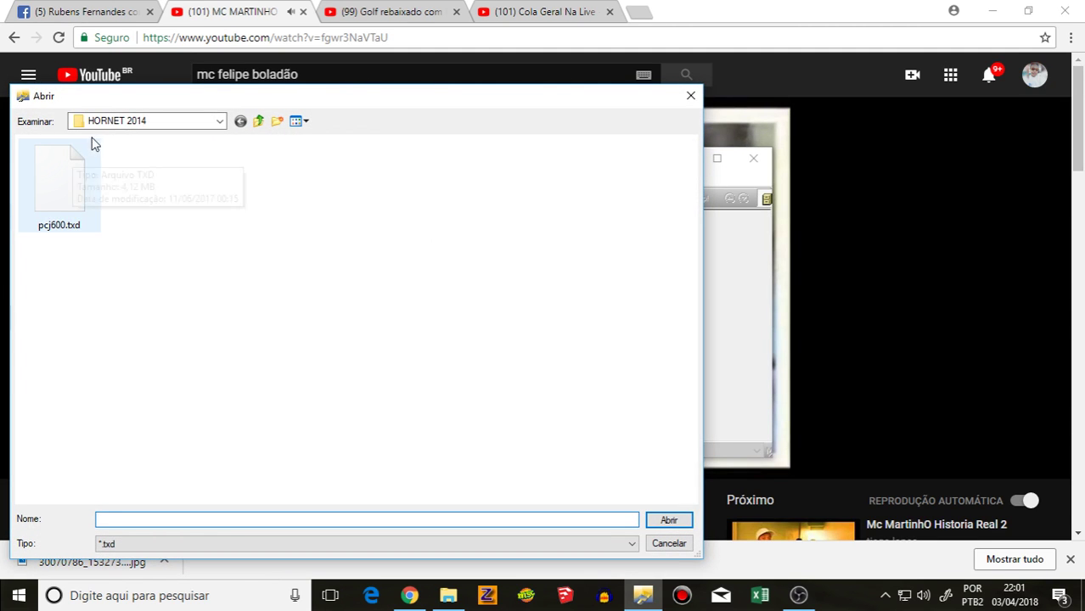
{"action": "left_click", "coordinate": [121, 122]}
{"action": "left_click", "coordinate": [133, 212]}
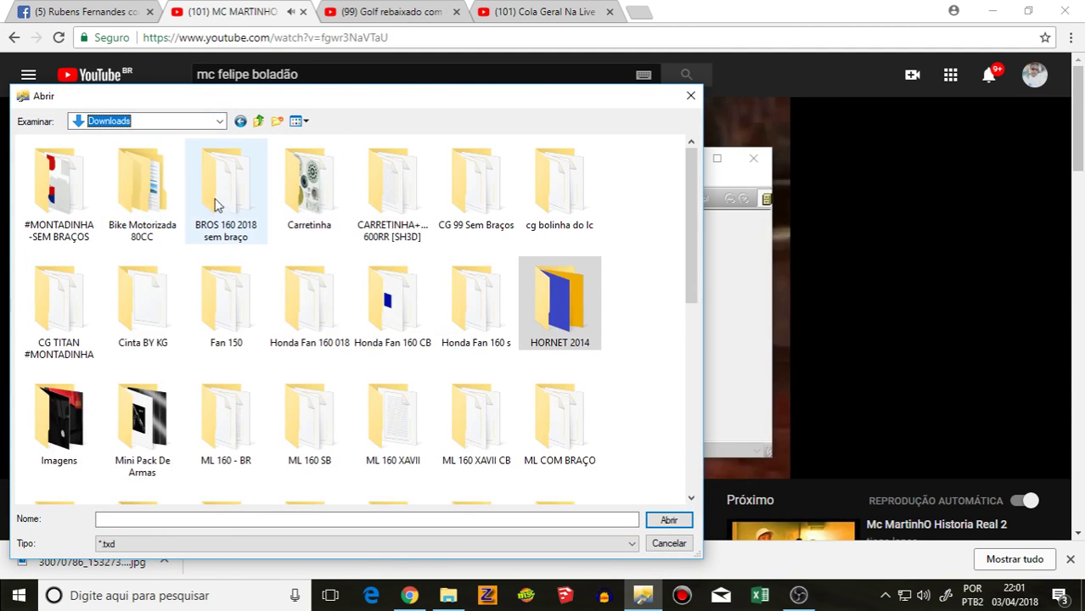
{"action": "double_click", "coordinate": [327, 197]}
{"action": "double_click", "coordinate": [80, 197]}
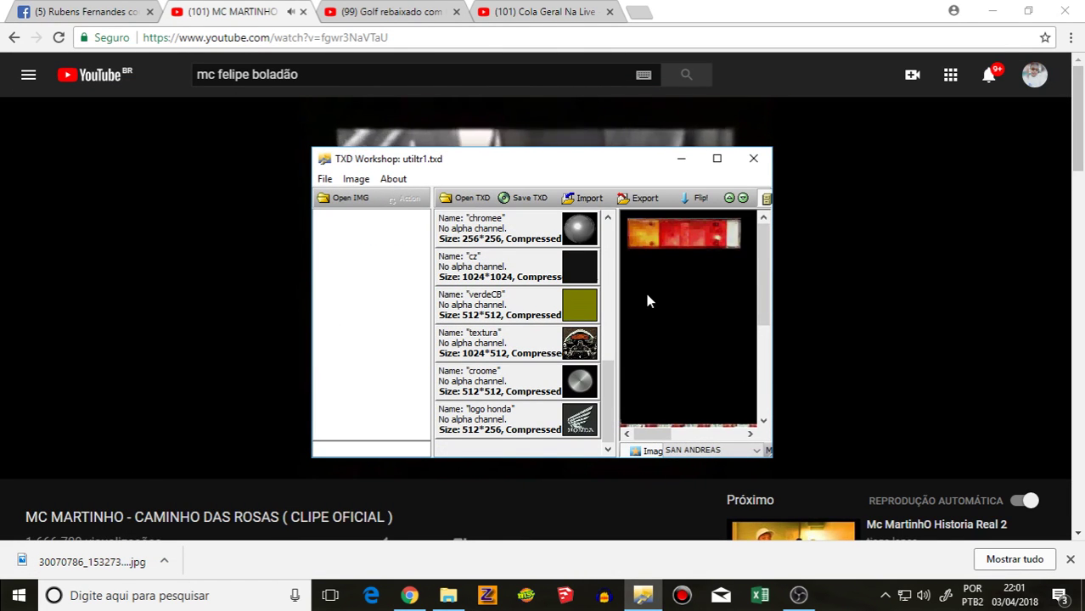
Step: Add a new 32-bit image to the texture archive and import the Amarelo texture from the HORNET 2014 folder into it, copying its name
{"action": "key", "text": "ctrl+n"}
{"action": "left_click", "coordinate": [554, 316]}
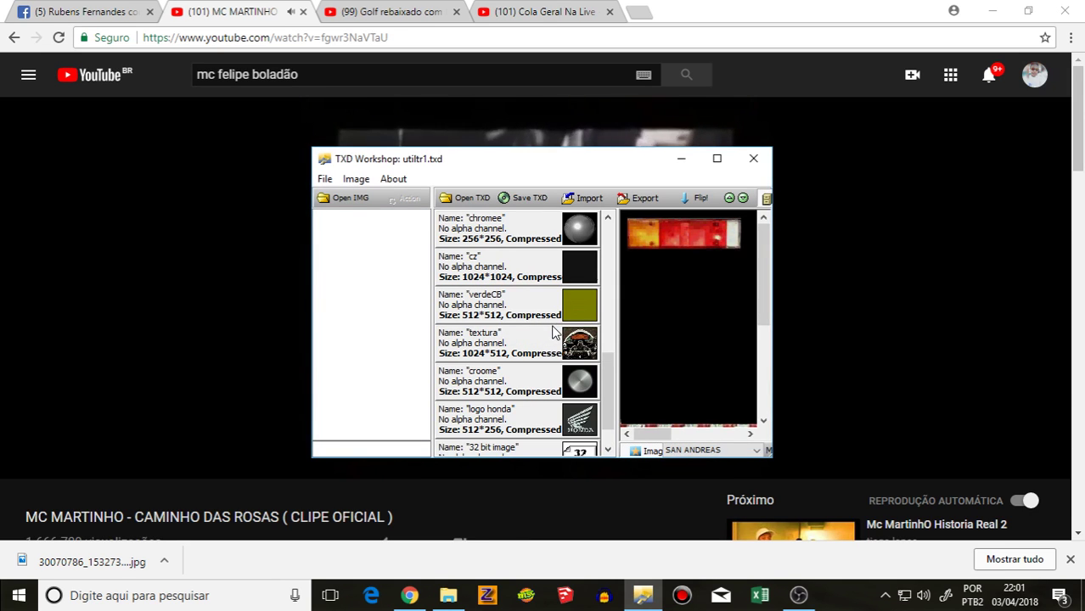
{"action": "scroll", "coordinate": [538, 399], "scroll_direction": "down", "scroll_amount": 1}
{"action": "left_click", "coordinate": [535, 417]}
{"action": "left_click", "coordinate": [586, 197]}
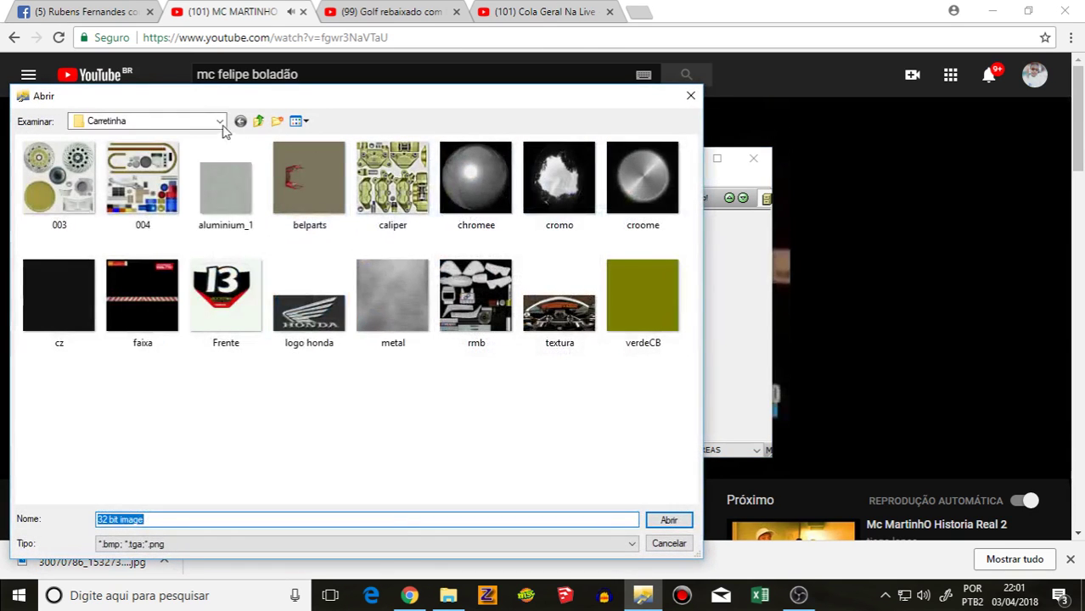
{"action": "left_click", "coordinate": [218, 121]}
{"action": "left_click", "coordinate": [123, 213]}
{"action": "double_click", "coordinate": [560, 305]}
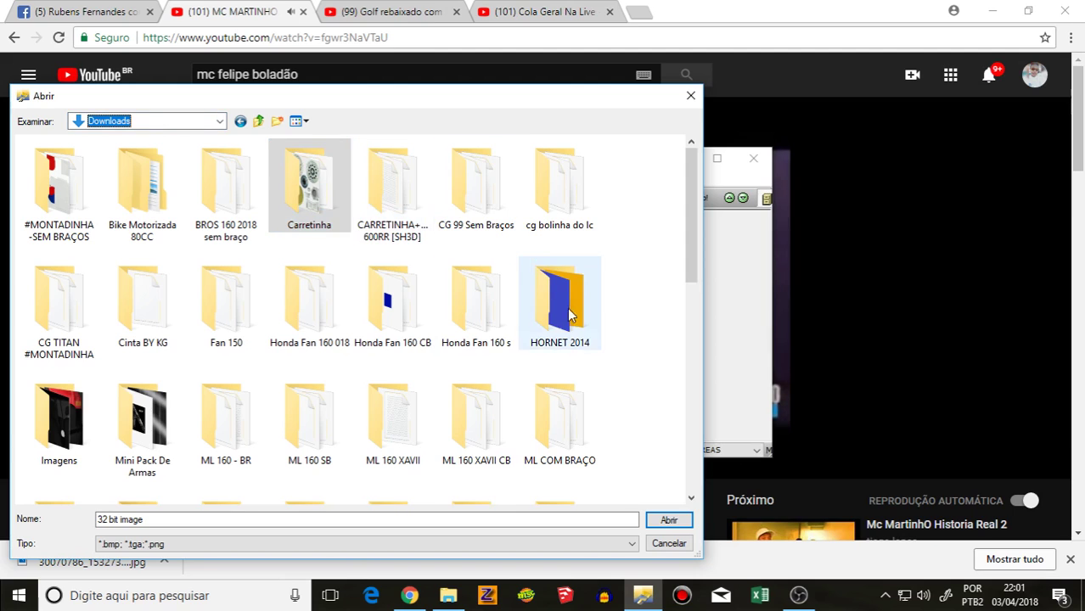
{"action": "left_click", "coordinate": [45, 183]}
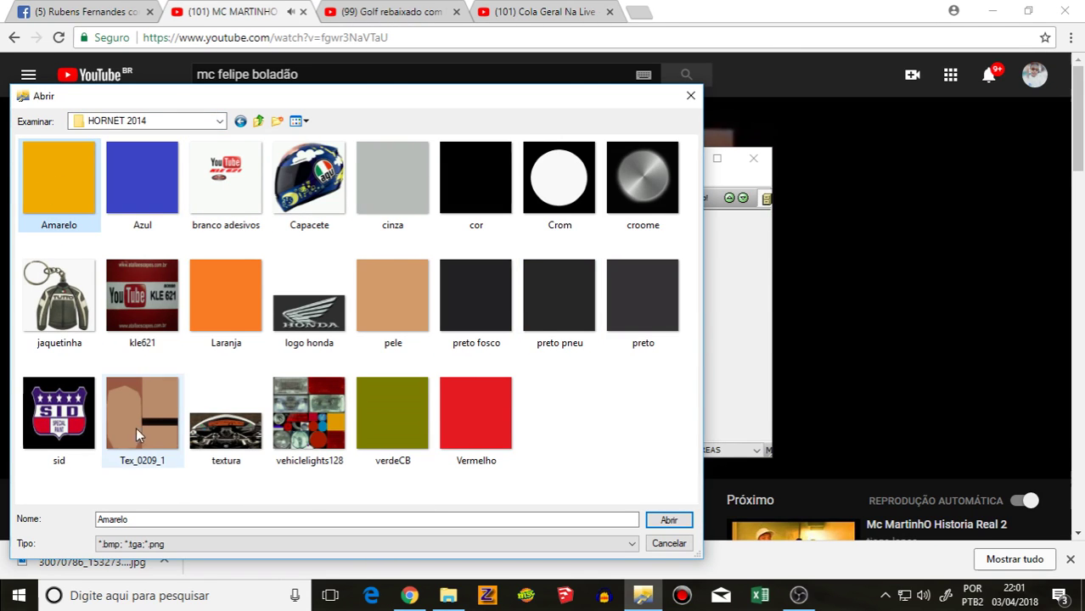
{"action": "right_click", "coordinate": [117, 515]}
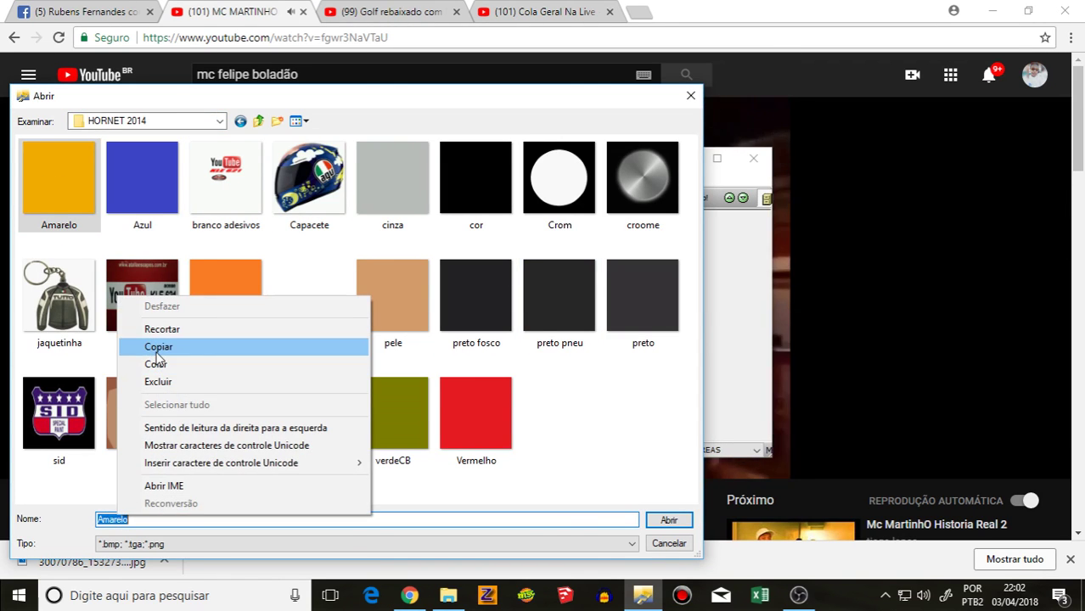
{"action": "left_click", "coordinate": [155, 346]}
{"action": "left_click", "coordinate": [670, 521]}
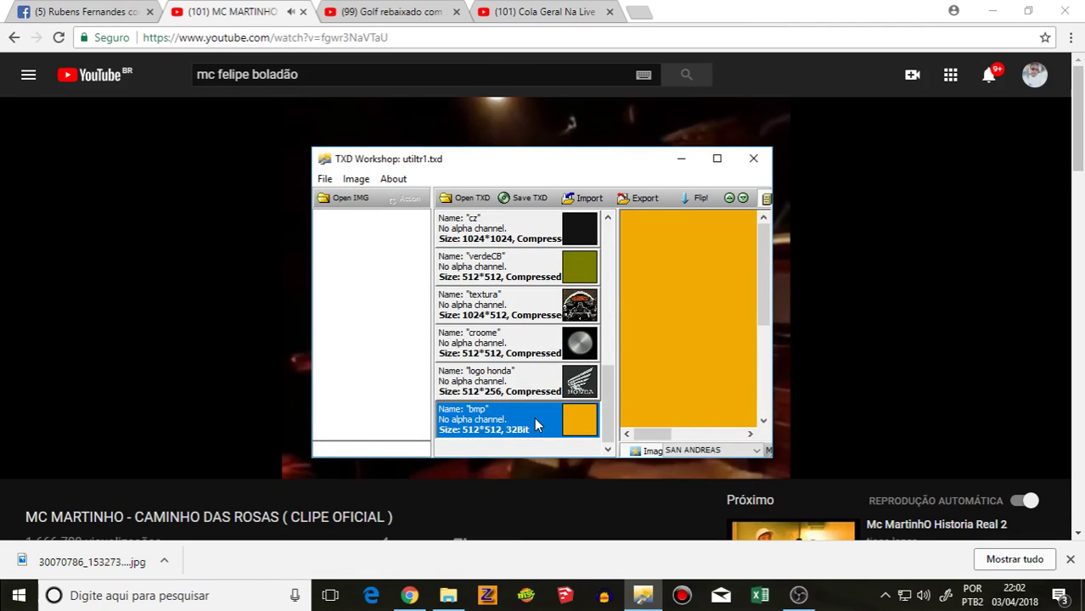
Step: Name the imported yellow texture Amarelo and enable compression for it
{"action": "double_click", "coordinate": [468, 419]}
{"action": "right_click", "coordinate": [540, 268]}
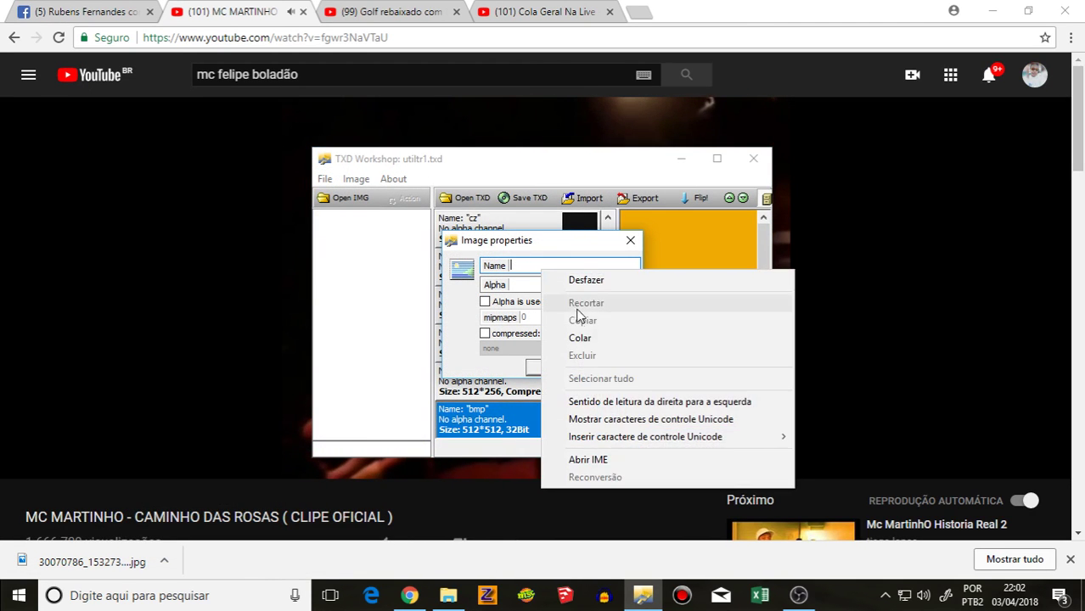
{"action": "left_click", "coordinate": [577, 336]}
{"action": "left_click", "coordinate": [485, 334]}
{"action": "left_click", "coordinate": [554, 368]}
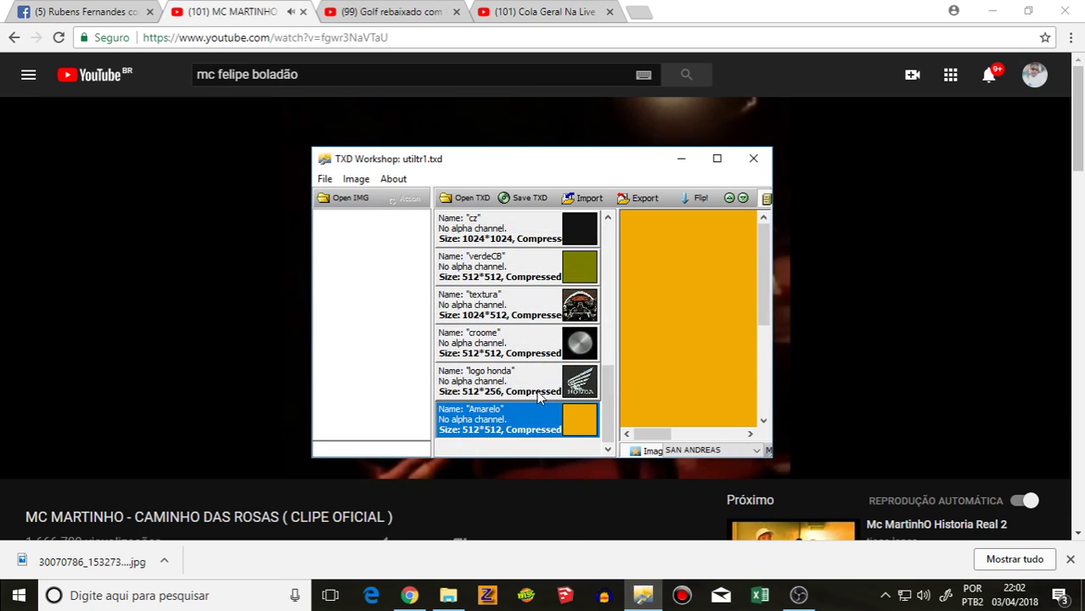
Step: Save utiltr1.txd and export all its textures as bitmaps into the Carretinha folder
{"action": "left_click", "coordinate": [520, 198]}
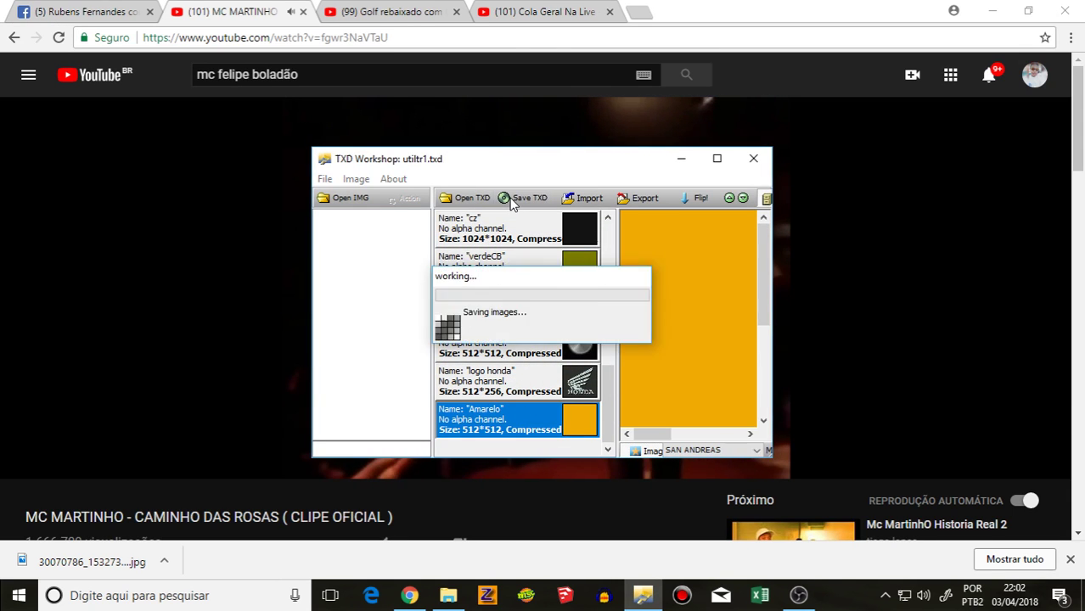
{"action": "left_click", "coordinate": [637, 198]}
{"action": "left_click", "coordinate": [663, 271]}
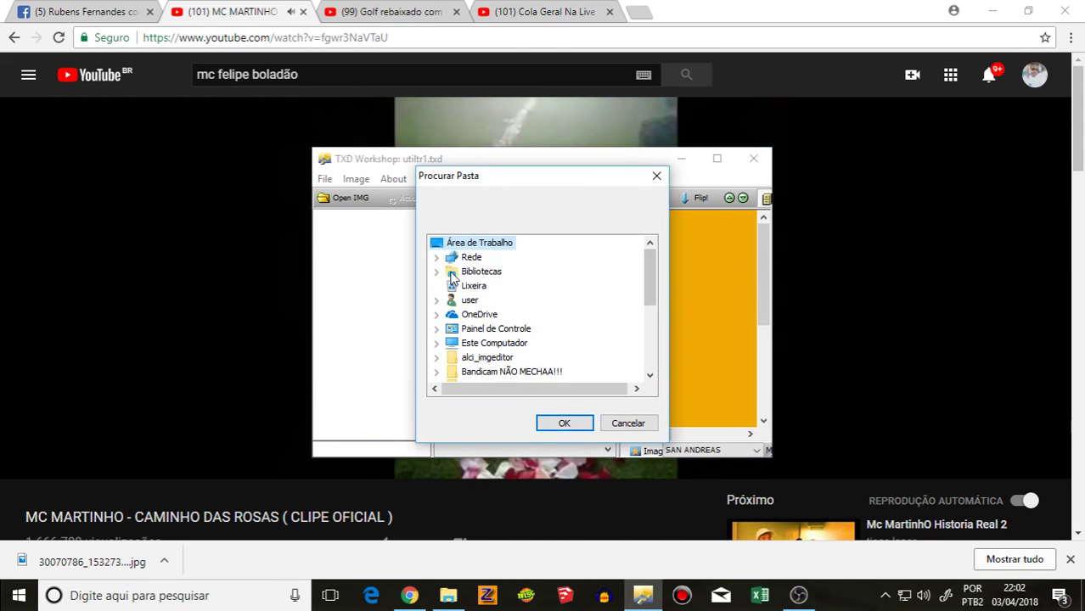
{"action": "left_click", "coordinate": [437, 343]}
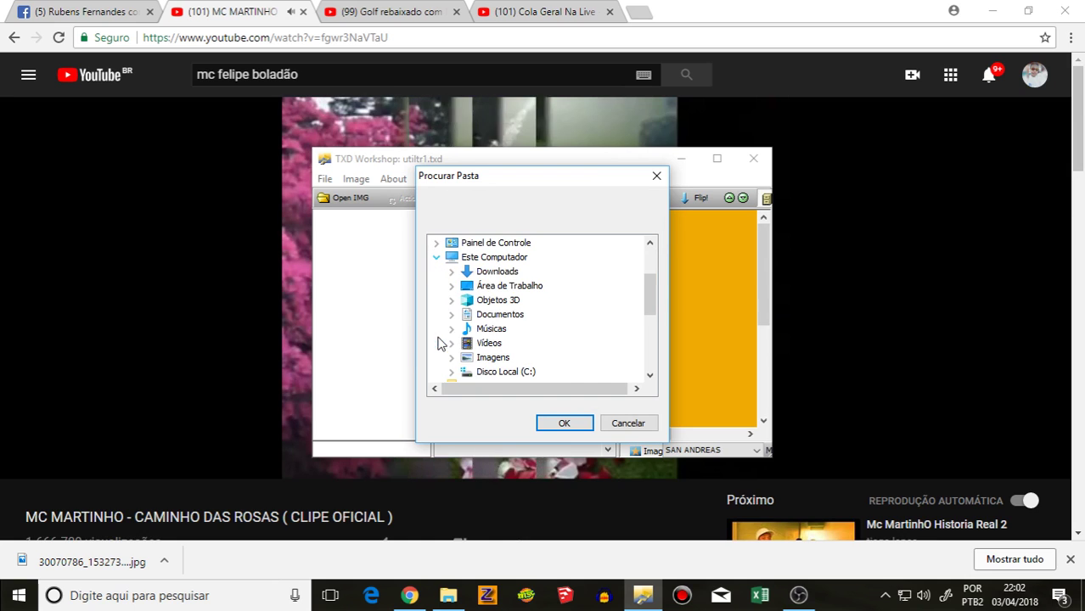
{"action": "left_click", "coordinate": [452, 272]}
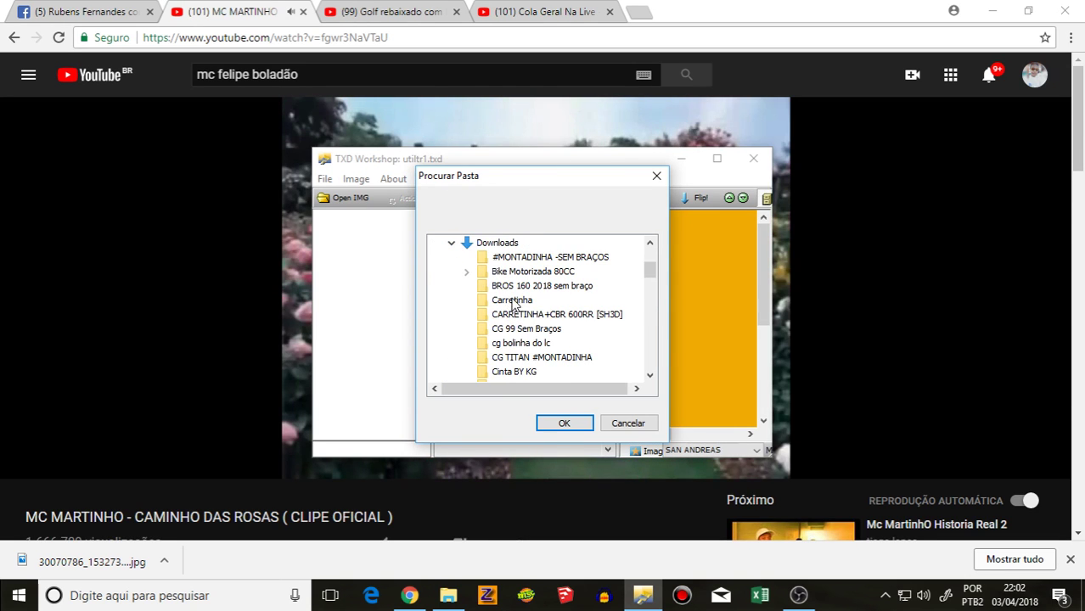
{"action": "left_click", "coordinate": [562, 423]}
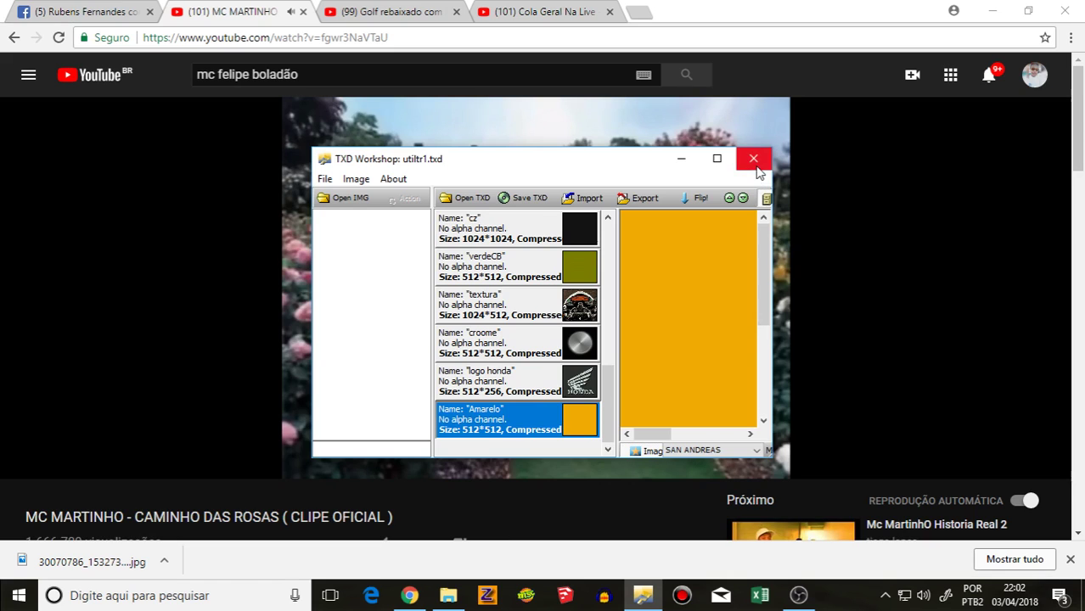
Step: Add another 32-bit image and import the Crom texture from the HORNET 2014 folder into it, copying its name
{"action": "scroll", "coordinate": [578, 280], "scroll_direction": "up", "scroll_amount": 6}
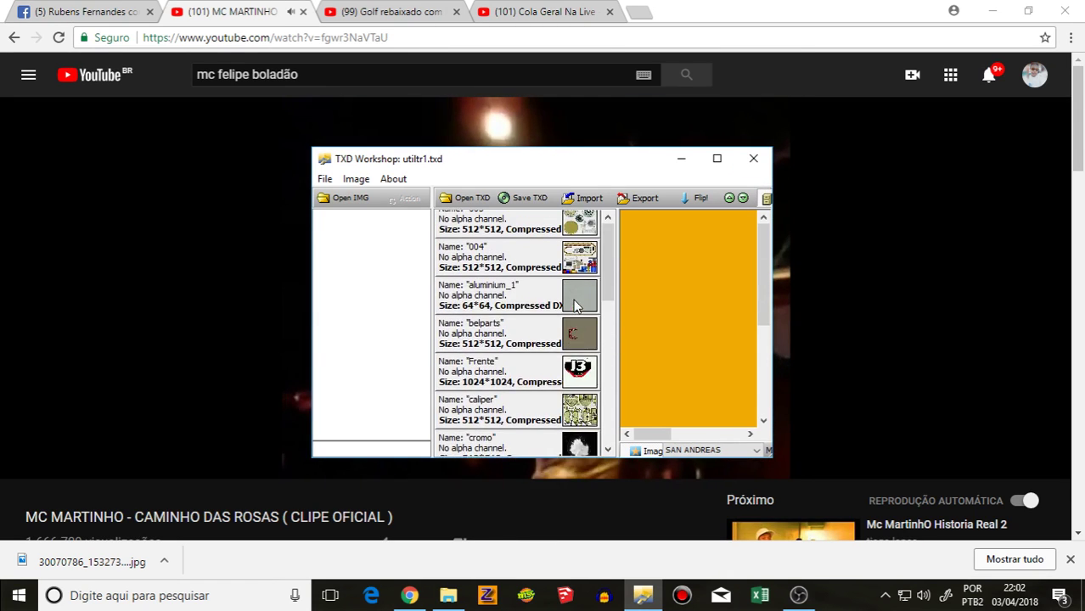
{"action": "key", "text": "ctrl+n"}
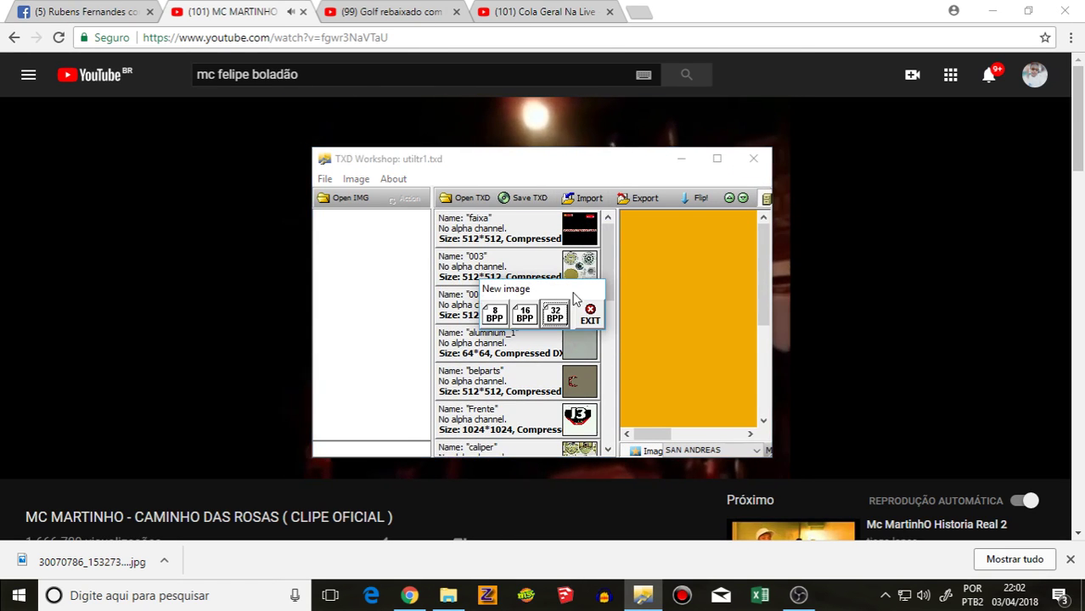
{"action": "left_click", "coordinate": [552, 308]}
{"action": "scroll", "coordinate": [552, 307], "scroll_direction": "down", "scroll_amount": 10}
{"action": "double_click", "coordinate": [576, 415]}
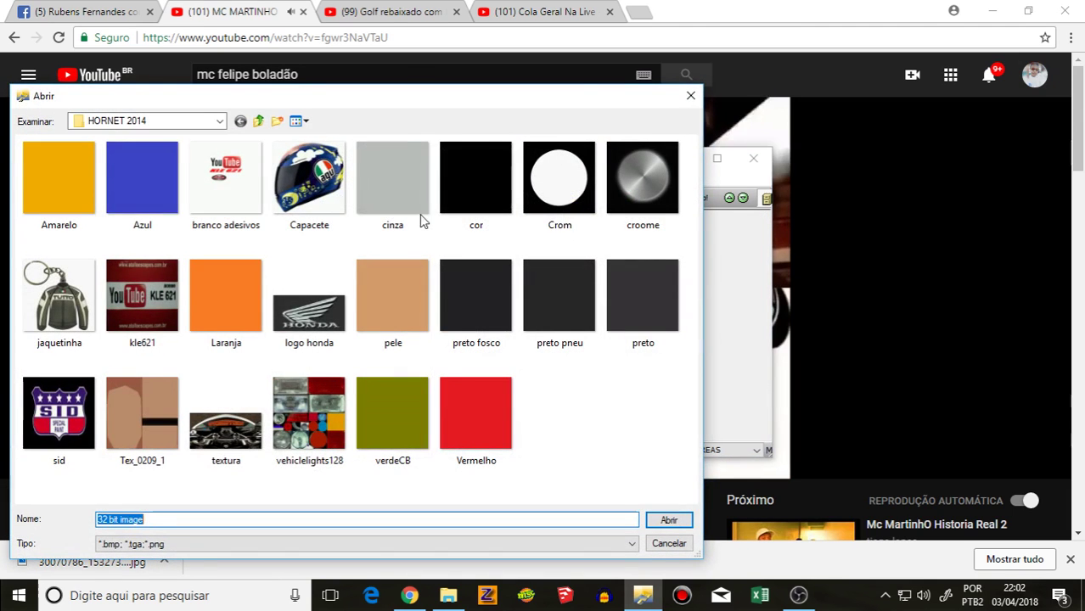
{"action": "left_click", "coordinate": [558, 194]}
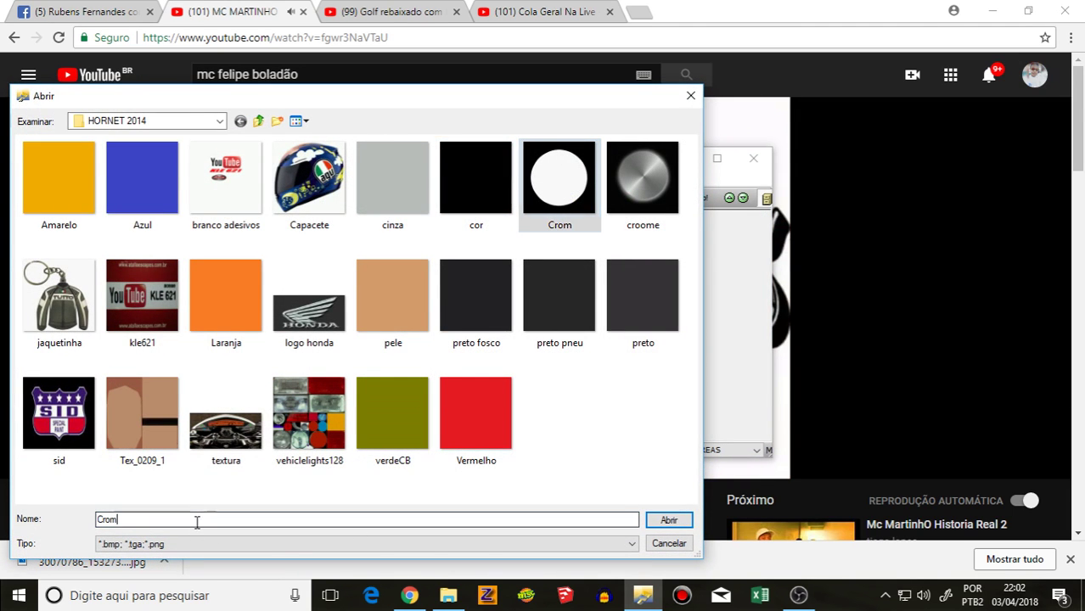
{"action": "right_click", "coordinate": [108, 520]}
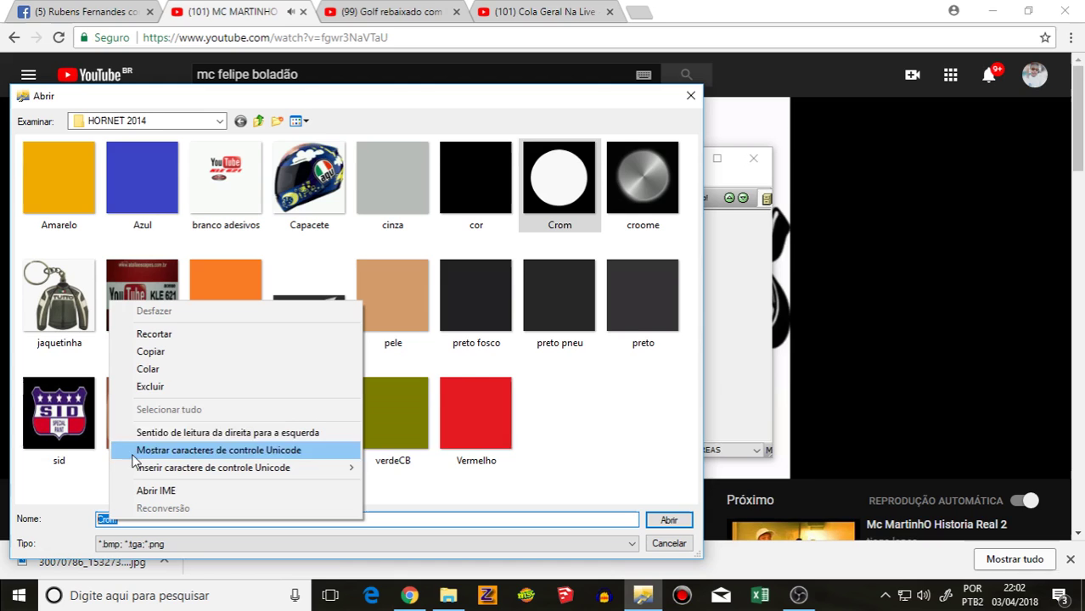
{"action": "left_click", "coordinate": [153, 349]}
{"action": "left_click", "coordinate": [671, 521]}
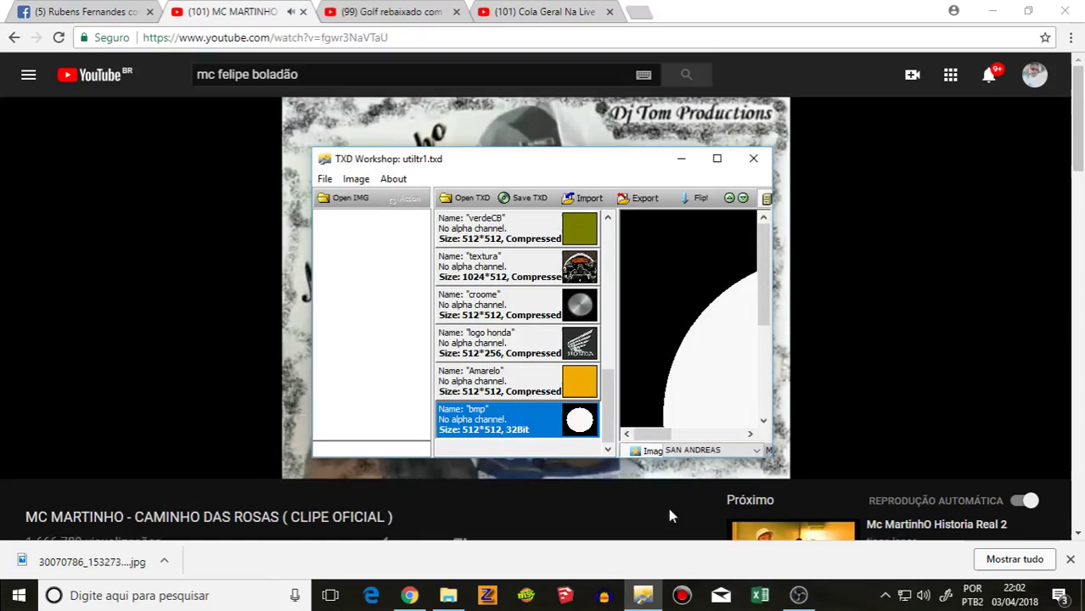
Step: Name the imported white circle texture Crom and enable compression for it
{"action": "double_click", "coordinate": [529, 429]}
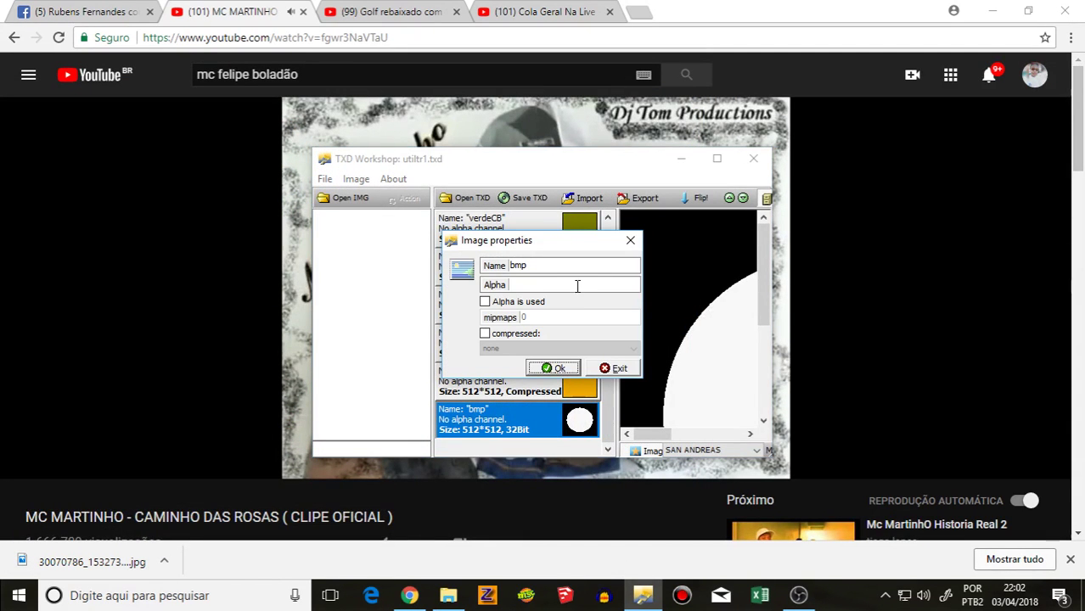
{"action": "right_click", "coordinate": [531, 270]}
{"action": "left_click", "coordinate": [579, 344]}
{"action": "left_click", "coordinate": [485, 333]}
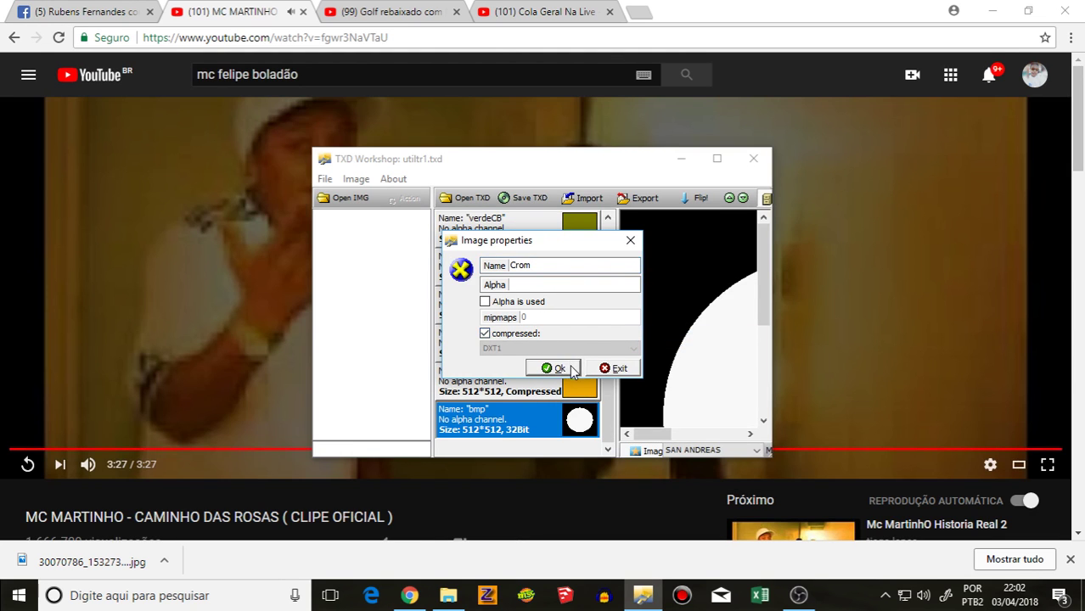
{"action": "left_click", "coordinate": [557, 368]}
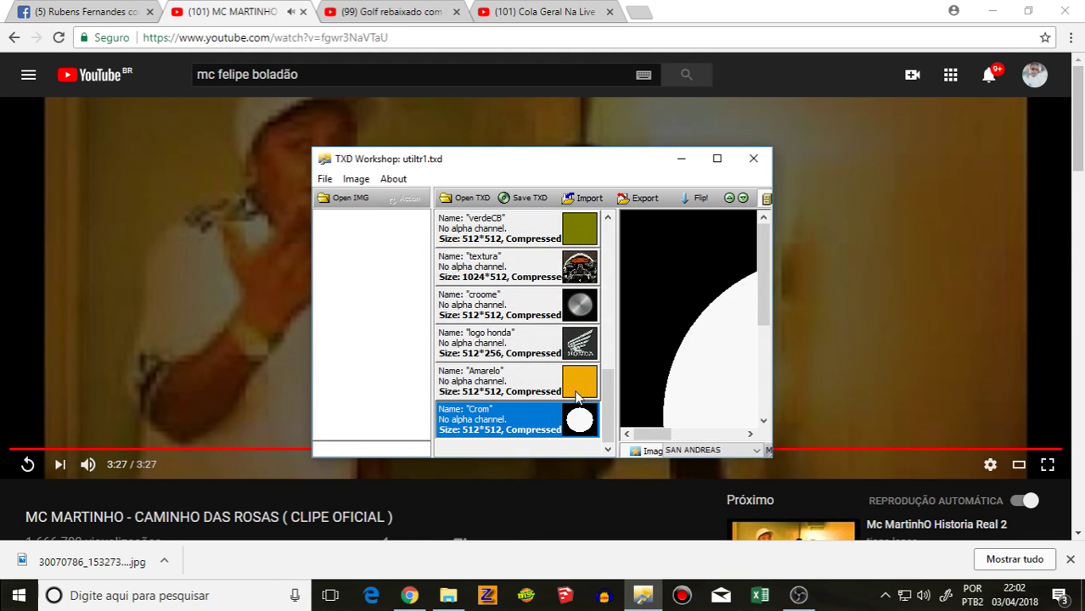
Step: Export all textures including Crom as bitmaps into the Carretinha folder and close TXD Workshop
{"action": "left_click", "coordinate": [636, 202]}
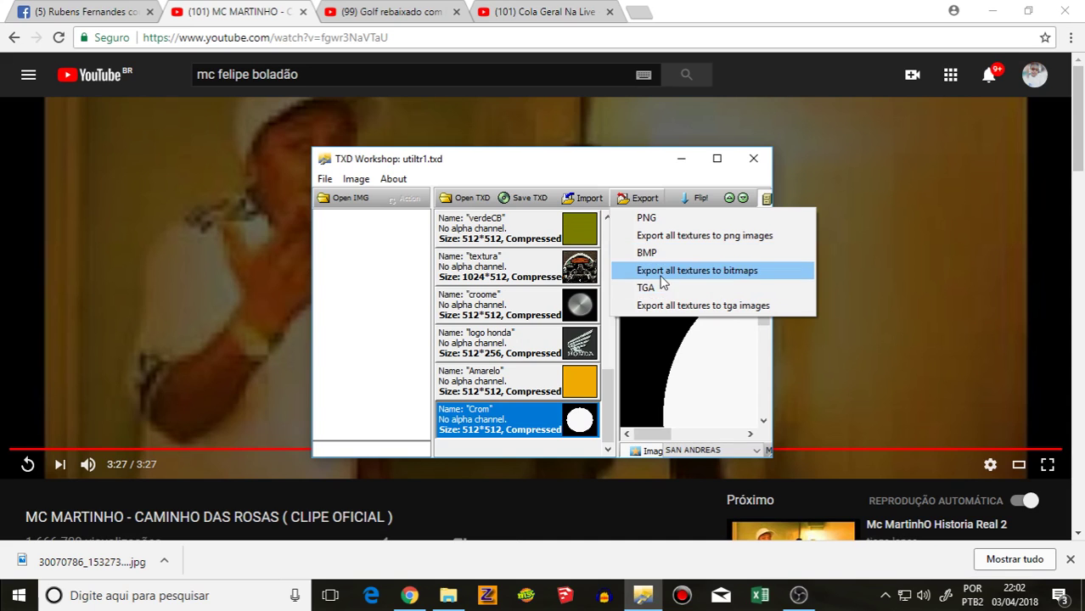
{"action": "left_click", "coordinate": [671, 270]}
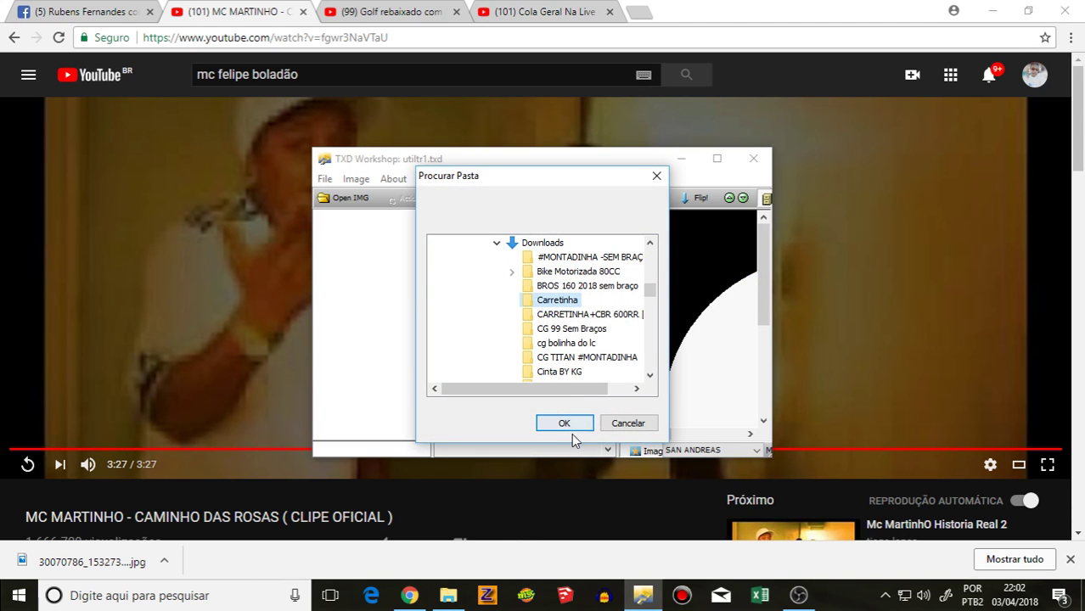
{"action": "left_click", "coordinate": [567, 428]}
{"action": "left_click", "coordinate": [751, 160]}
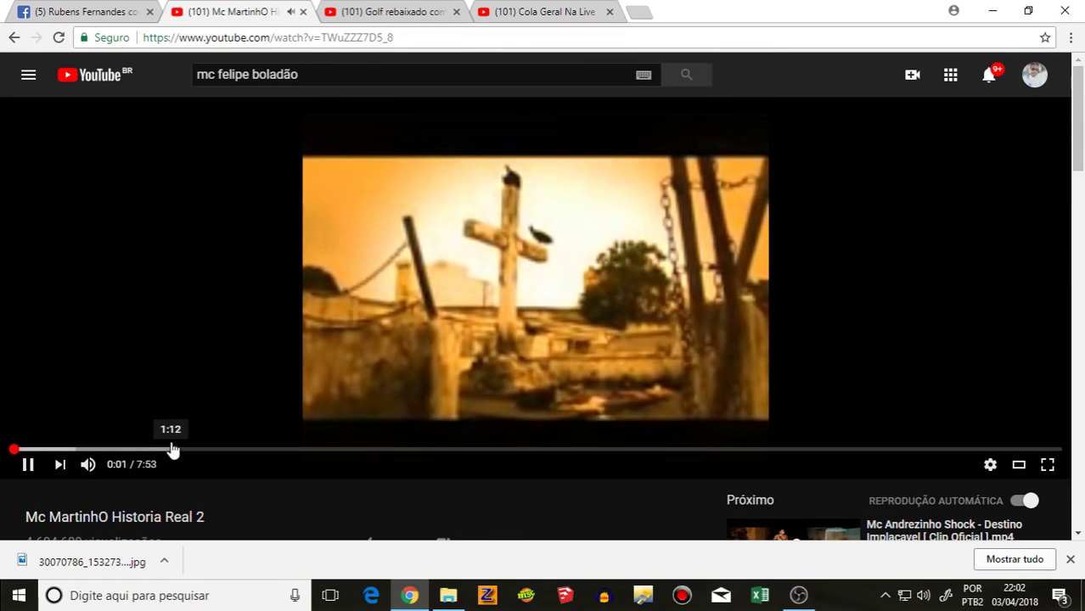
{"action": "key", "text": "alt+Left"}
{"action": "scroll", "coordinate": [632, 316], "scroll_direction": "down", "scroll_amount": 3}
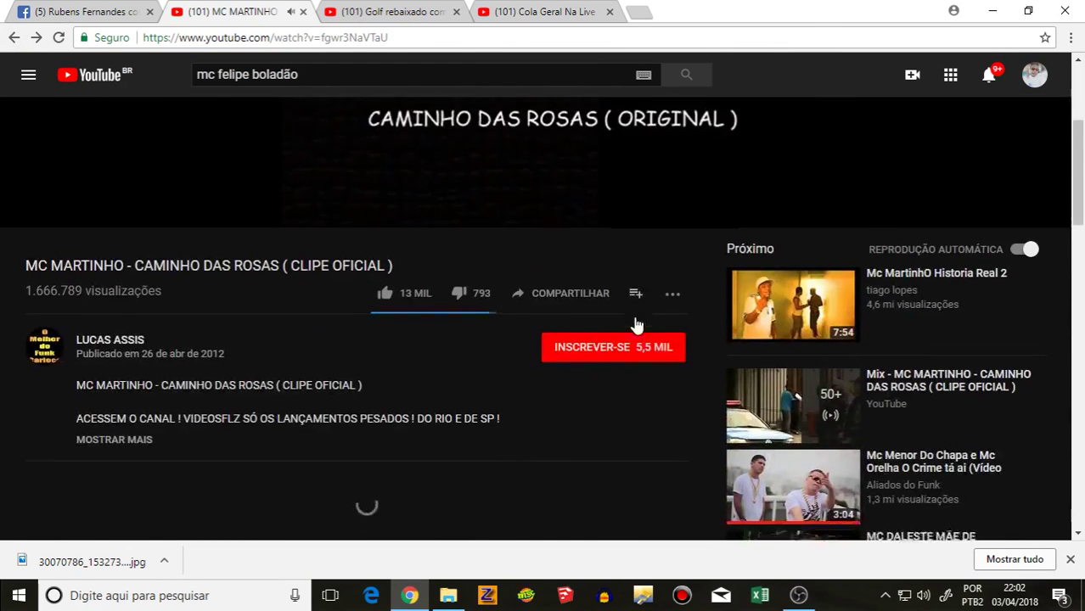
{"action": "scroll", "coordinate": [637, 326], "scroll_direction": "down", "scroll_amount": 3}
{"action": "scroll", "coordinate": [727, 355], "scroll_direction": "down", "scroll_amount": 3}
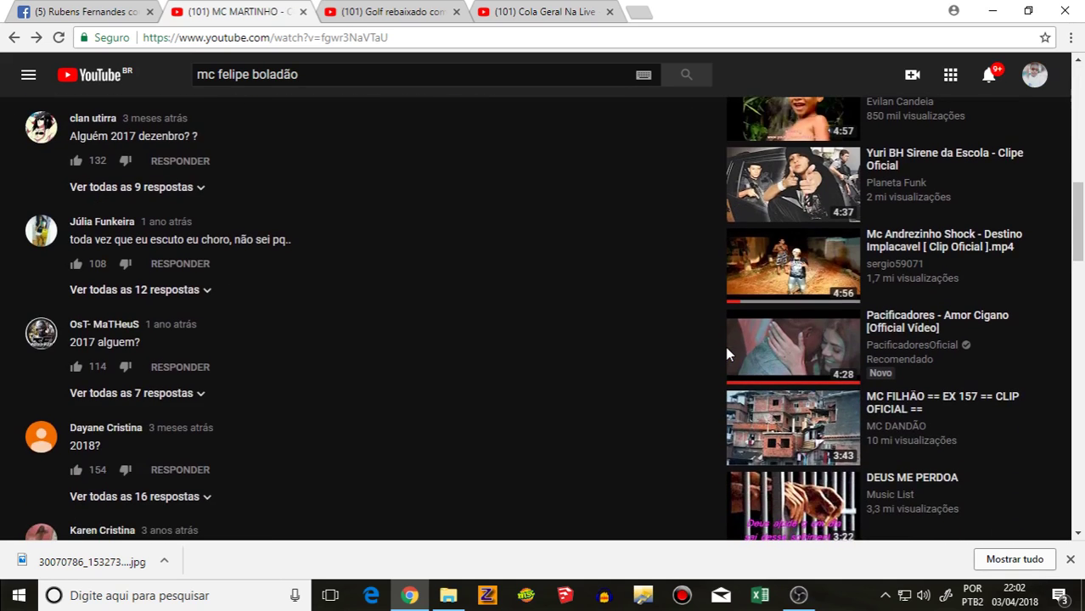
{"action": "scroll", "coordinate": [727, 355], "scroll_direction": "down", "scroll_amount": 2}
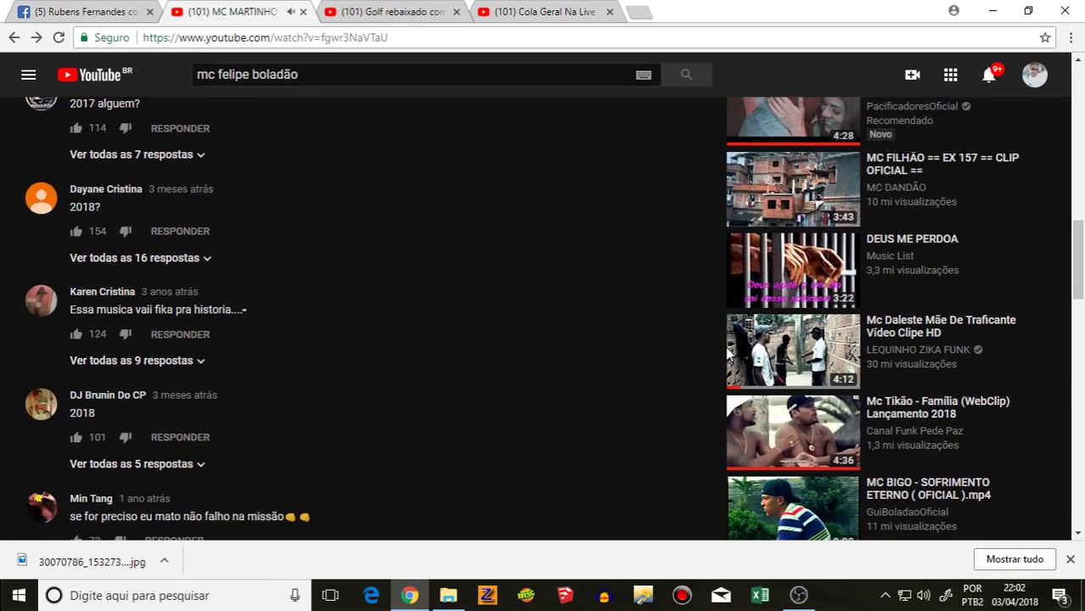
Step: Browse the related YouTube videos and play "MC hudson 22-so bandido de atitude"
{"action": "scroll", "coordinate": [727, 355], "scroll_direction": "down", "scroll_amount": 2}
{"action": "scroll", "coordinate": [727, 355], "scroll_direction": "down", "scroll_amount": 2}
{"action": "scroll", "coordinate": [779, 424], "scroll_direction": "down", "scroll_amount": 2}
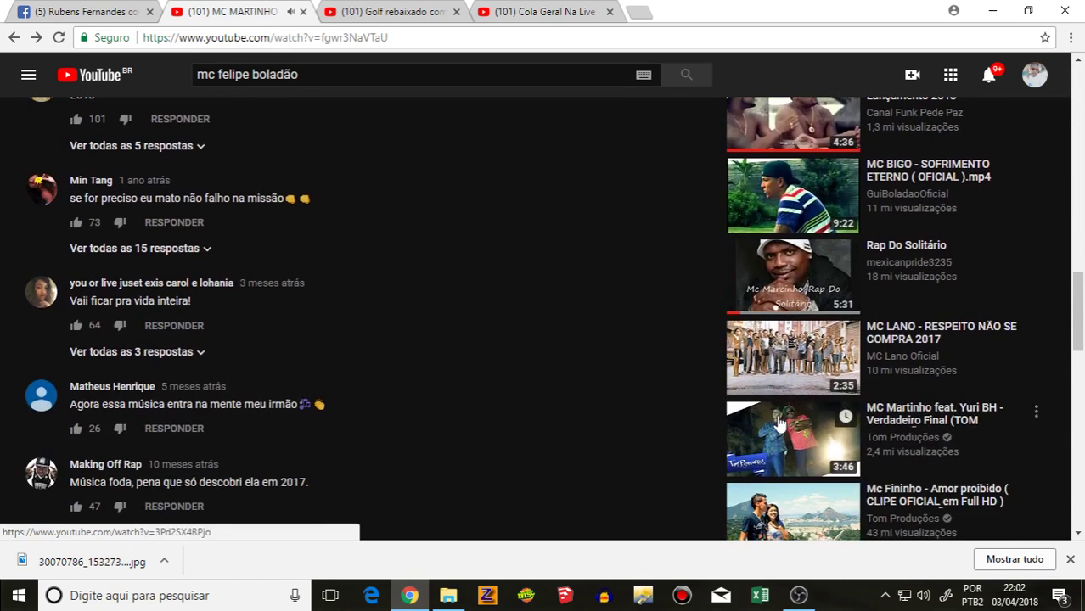
{"action": "scroll", "coordinate": [756, 183], "scroll_direction": "down", "scroll_amount": 4}
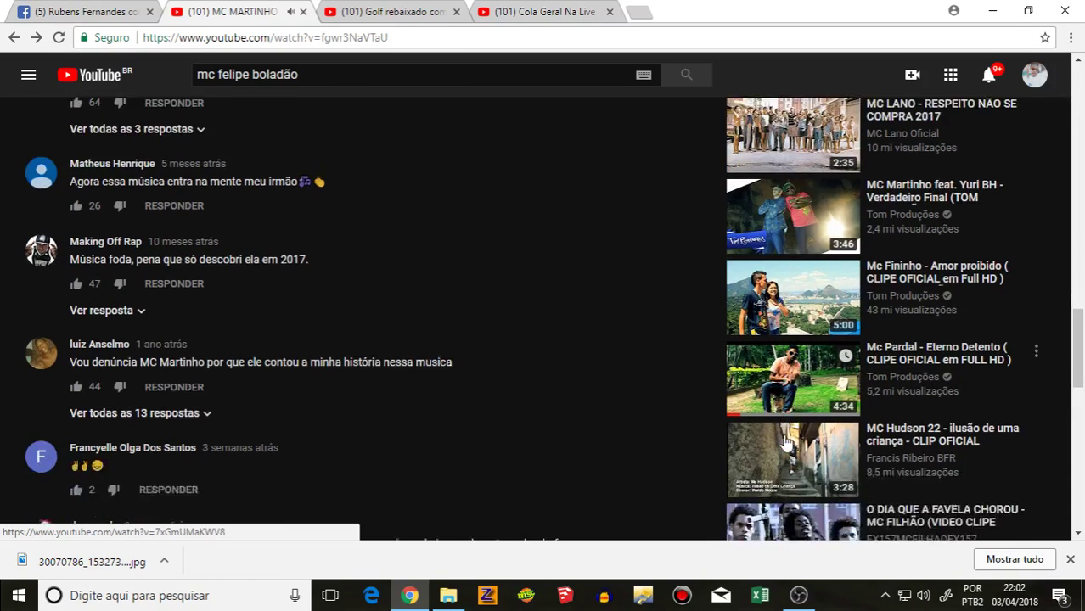
{"action": "scroll", "coordinate": [786, 444], "scroll_direction": "down", "scroll_amount": 2}
{"action": "left_click", "coordinate": [791, 203]}
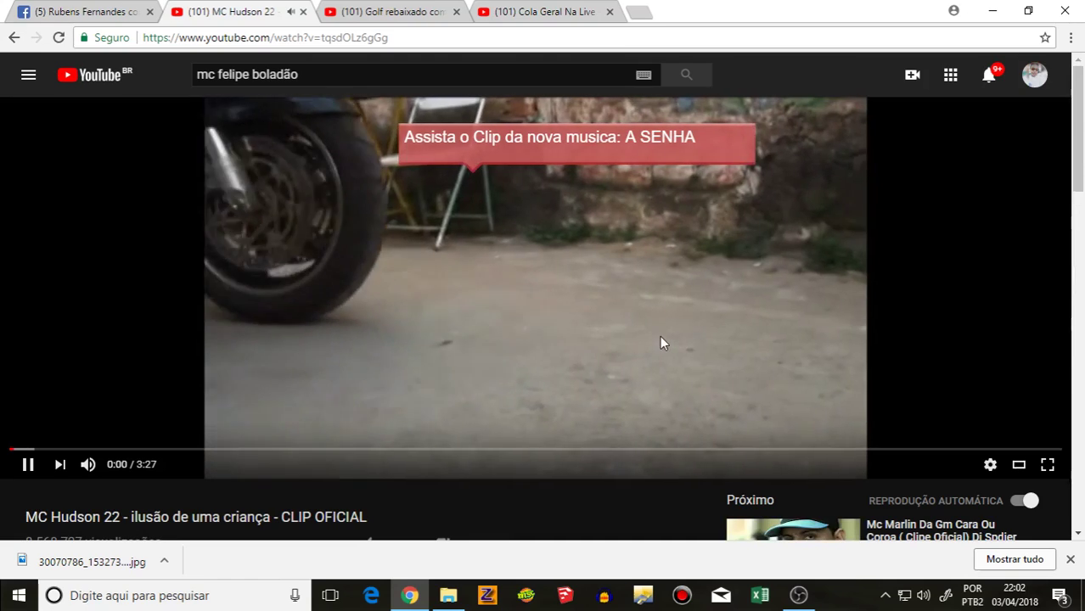
{"action": "scroll", "coordinate": [667, 337], "scroll_direction": "down", "scroll_amount": 4}
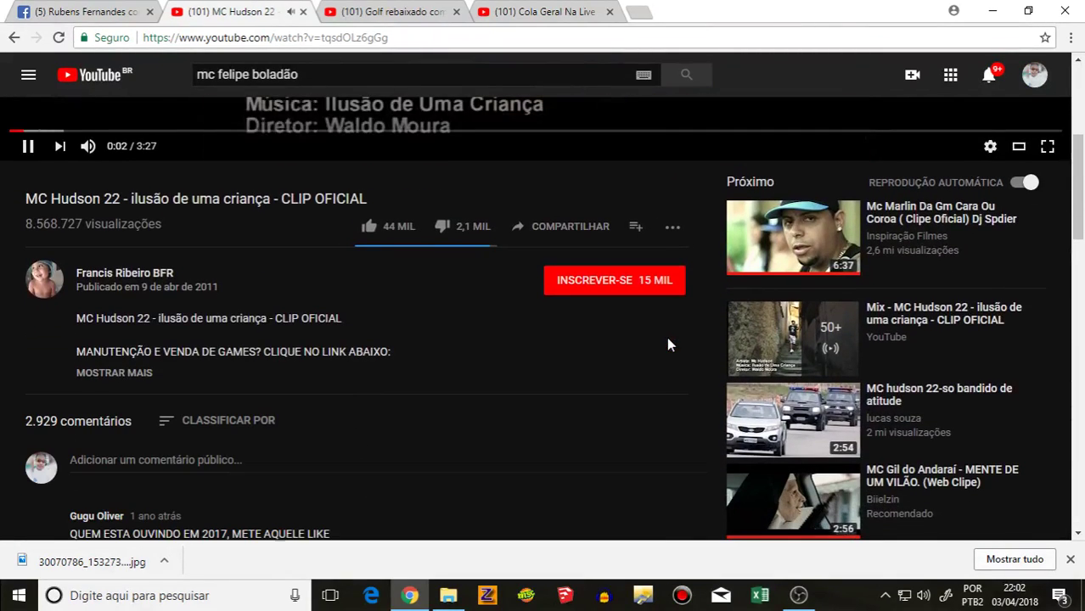
{"action": "left_click", "coordinate": [803, 416]}
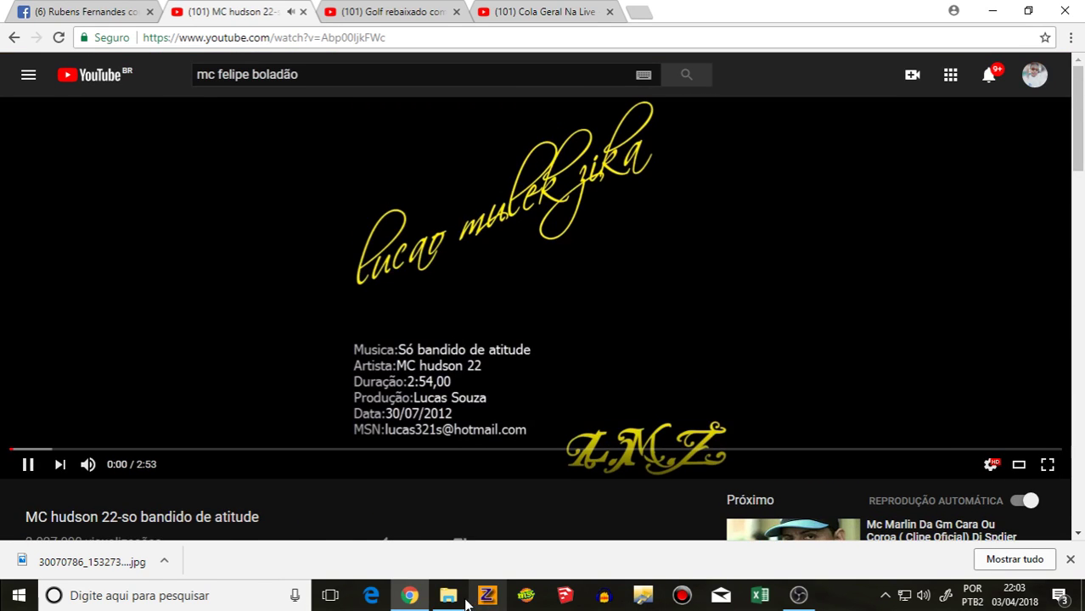
Step: Switch to ZModeler, import utiltr1.dff, inspect the textured trailer and motorcycle in 3D, and close without saving the scene
{"action": "left_click", "coordinate": [448, 597]}
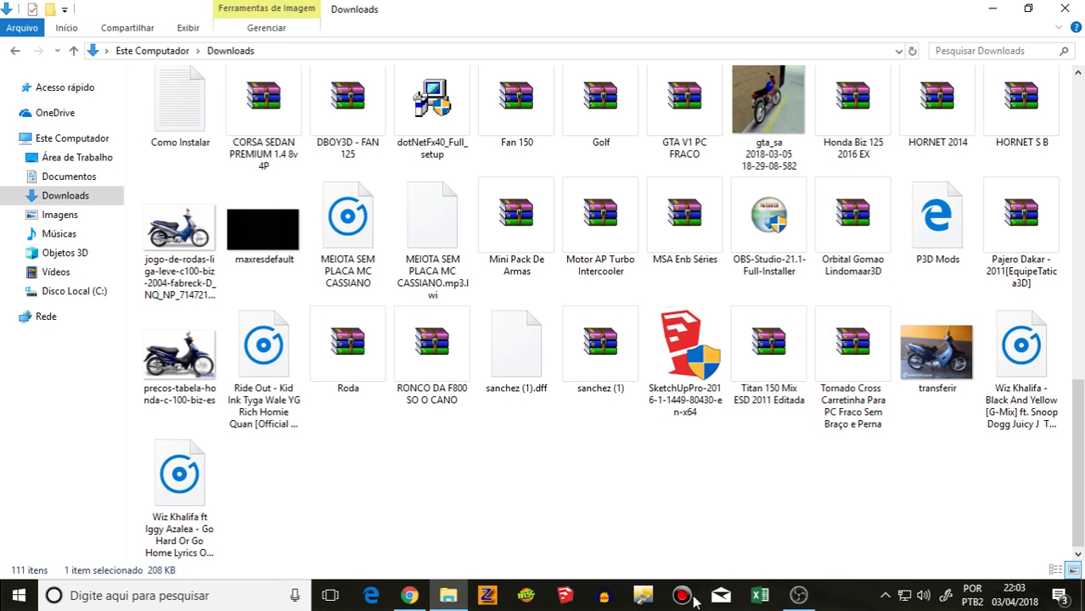
{"action": "left_click", "coordinate": [490, 598]}
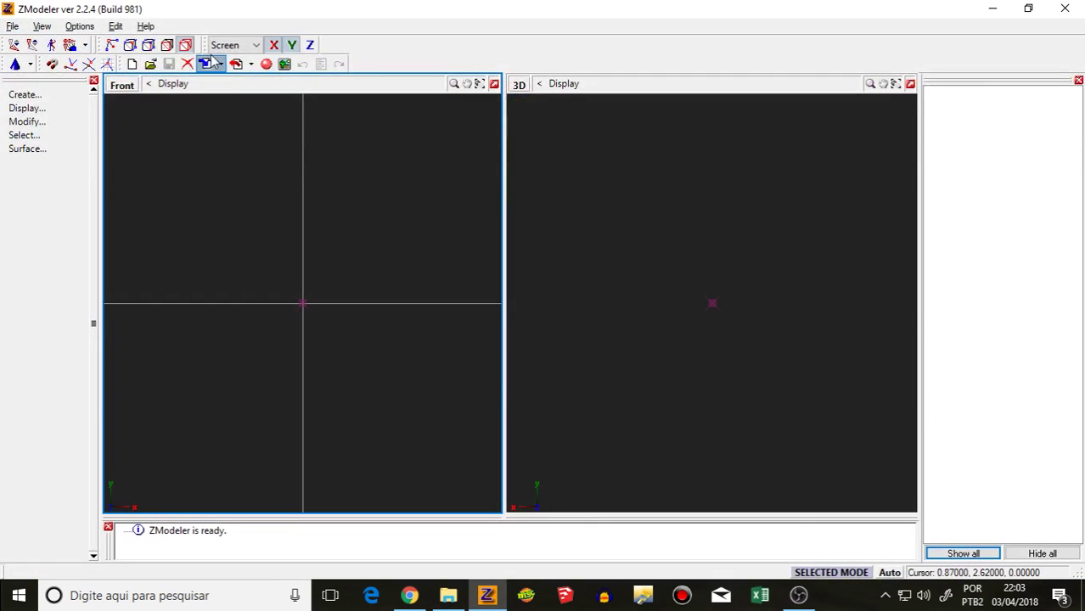
{"action": "left_click", "coordinate": [221, 65]}
{"action": "left_click", "coordinate": [228, 94]}
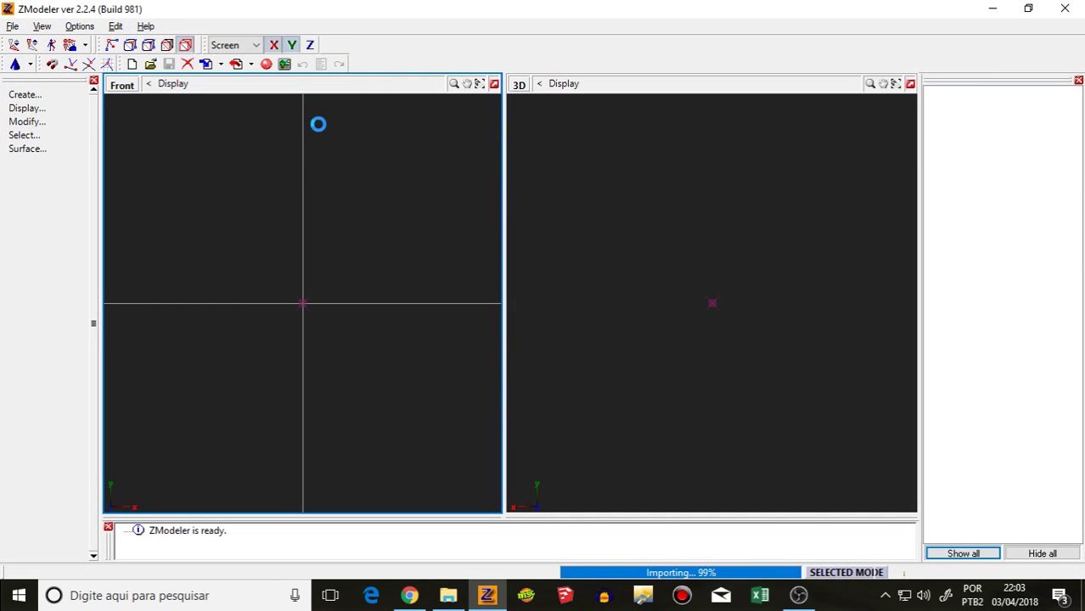
{"action": "left_click_drag", "start_coordinate": [811, 255], "coordinate": [616, 273]}
{"action": "scroll", "coordinate": [770, 242], "scroll_direction": "up", "scroll_amount": 3}
{"action": "left_click_drag", "start_coordinate": [770, 242], "coordinate": [552, 242]}
{"action": "left_click", "coordinate": [1065, 8]}
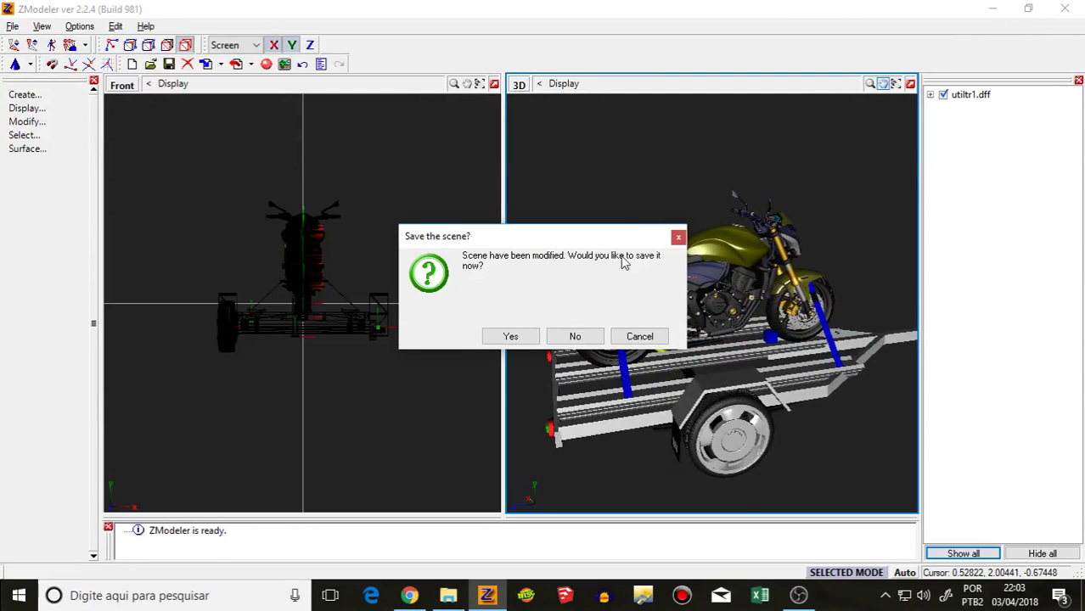
{"action": "left_click", "coordinate": [576, 338]}
Step: Switch to File Explorer and cut the Carretinha folder in Downloads
{"action": "scroll", "coordinate": [695, 277], "scroll_direction": "up", "scroll_amount": 5}
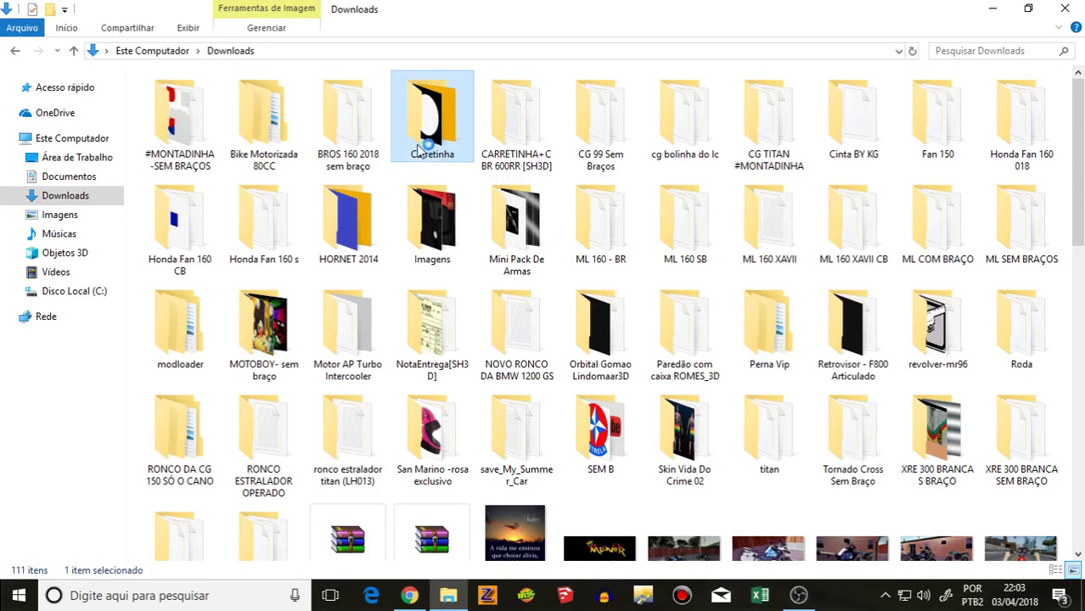
{"action": "mouse_move", "coordinate": [419, 149]}
{"action": "left_mouse_down"}
{"action": "mouse_move", "coordinate": [108, 234]}
{"action": "mouse_move", "coordinate": [85, 197]}
{"action": "mouse_move", "coordinate": [81, 160]}
{"action": "mouse_move", "coordinate": [419, 162]}
{"action": "left_mouse_up"}
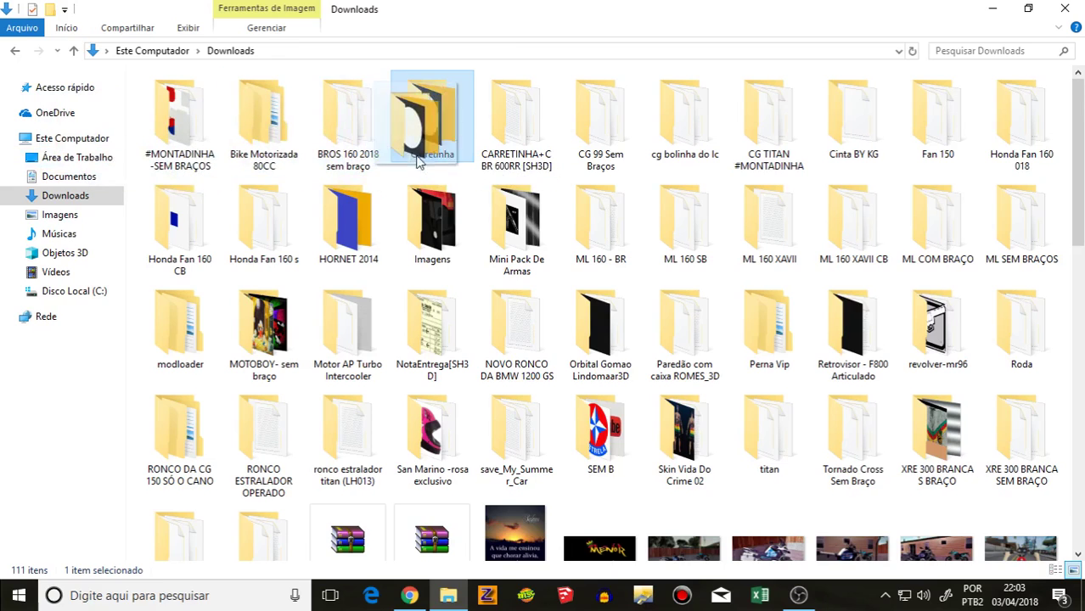
{"action": "right_click", "coordinate": [435, 157]}
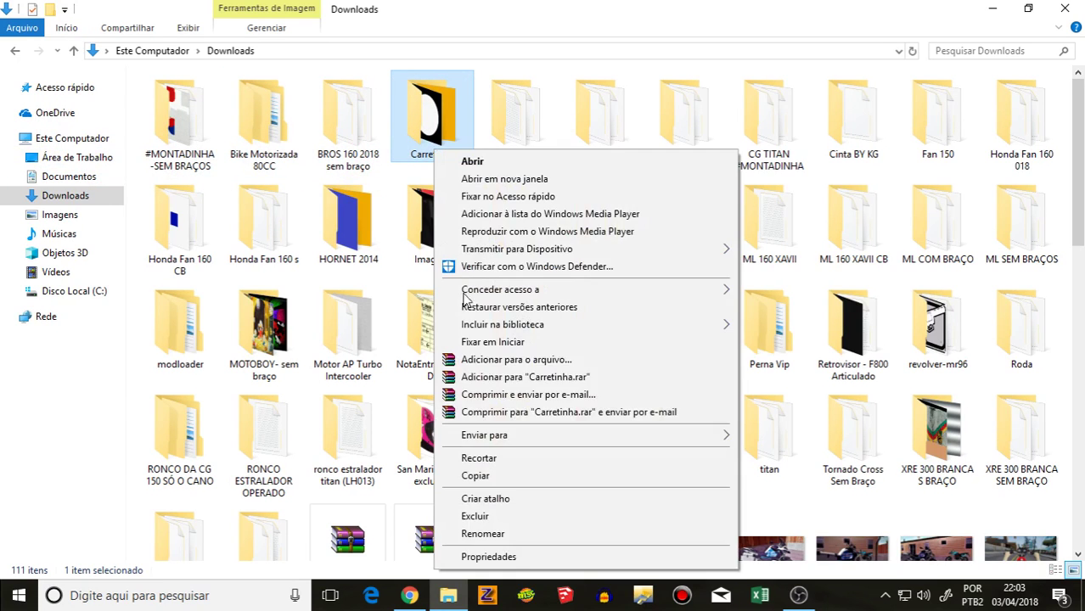
{"action": "left_click", "coordinate": [473, 457]}
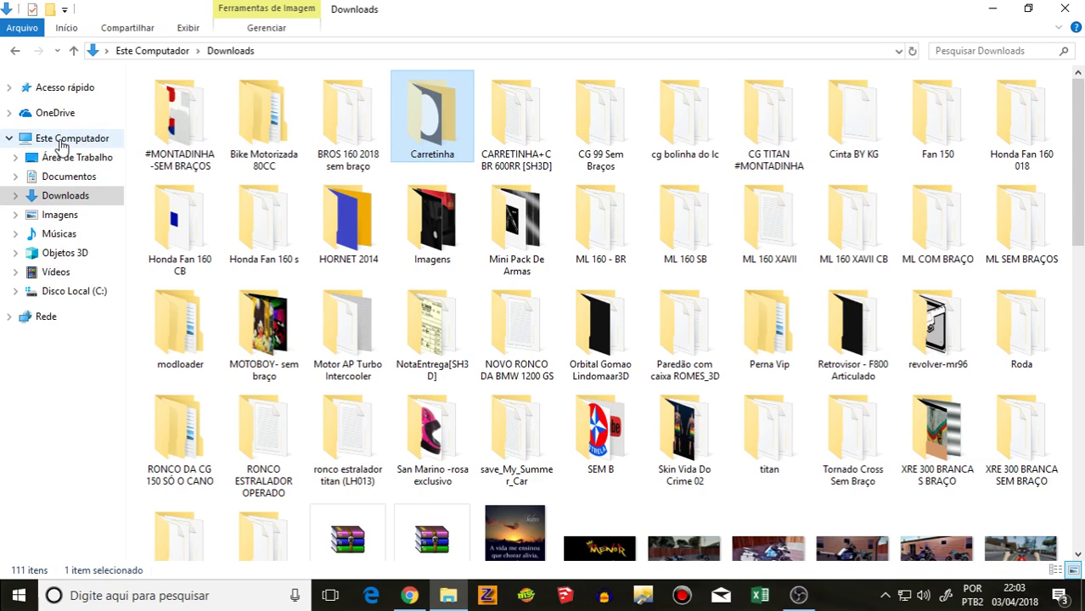
{"action": "left_click", "coordinate": [63, 142]}
{"action": "double_click", "coordinate": [628, 115]}
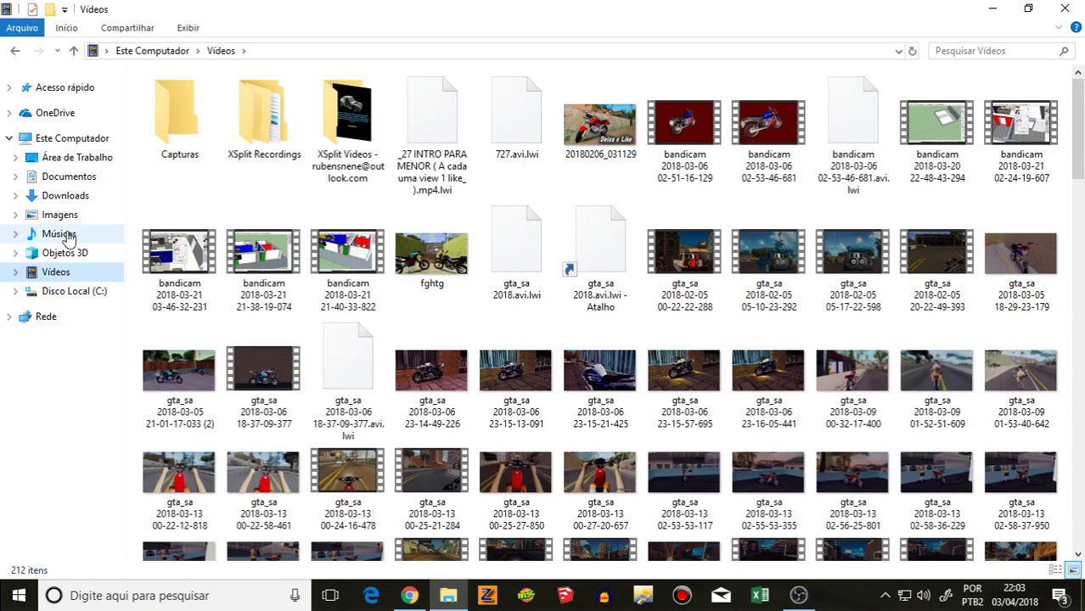
{"action": "left_click", "coordinate": [62, 216]}
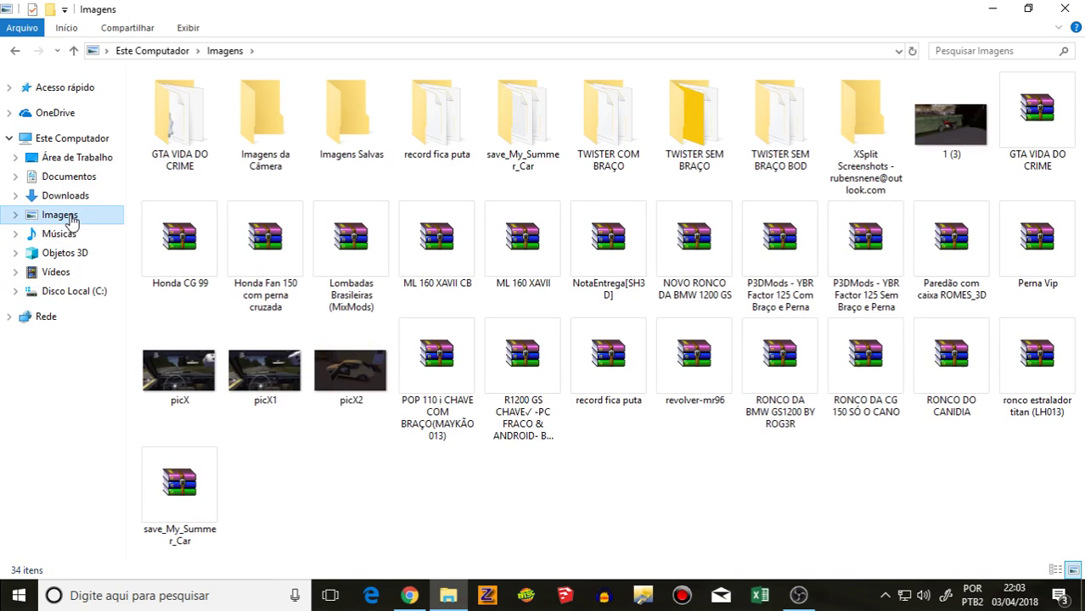
{"action": "left_click", "coordinate": [68, 199]}
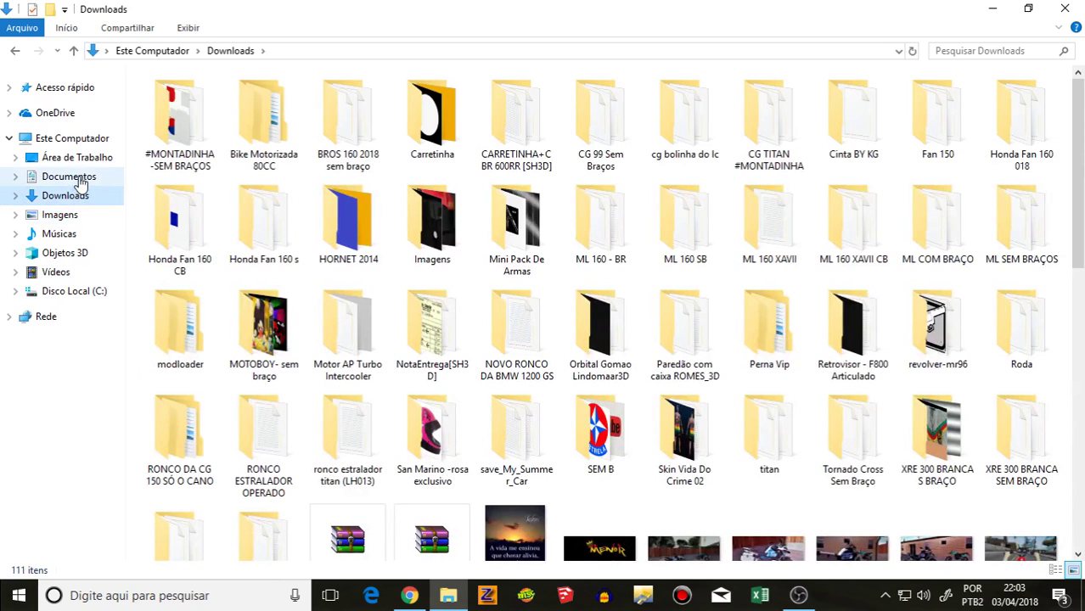
Step: Paste the Carretinha folder into the modloader folder of Gta San Andreas Life 2018 V2, inside GTA LIFE V2 on the desktop
{"action": "left_click", "coordinate": [65, 141]}
{"action": "left_click", "coordinate": [71, 158]}
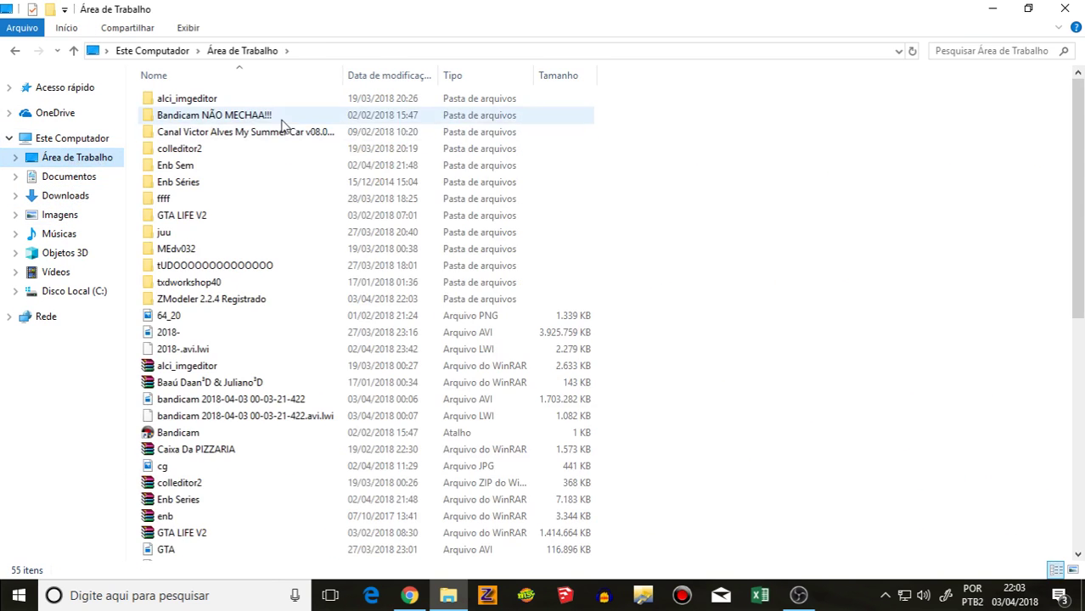
{"action": "double_click", "coordinate": [203, 216]}
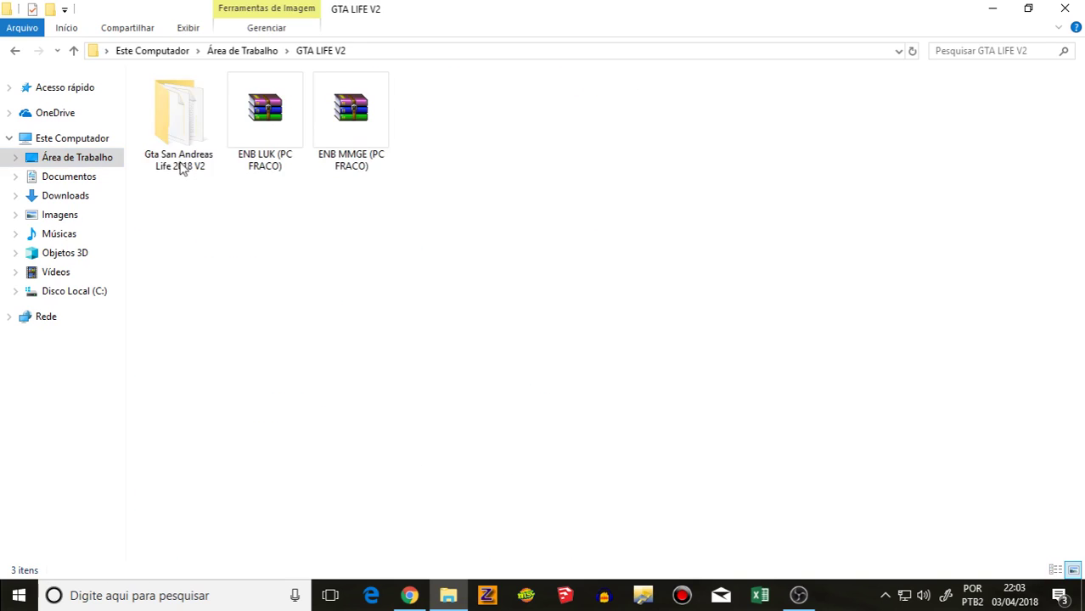
{"action": "double_click", "coordinate": [194, 133]}
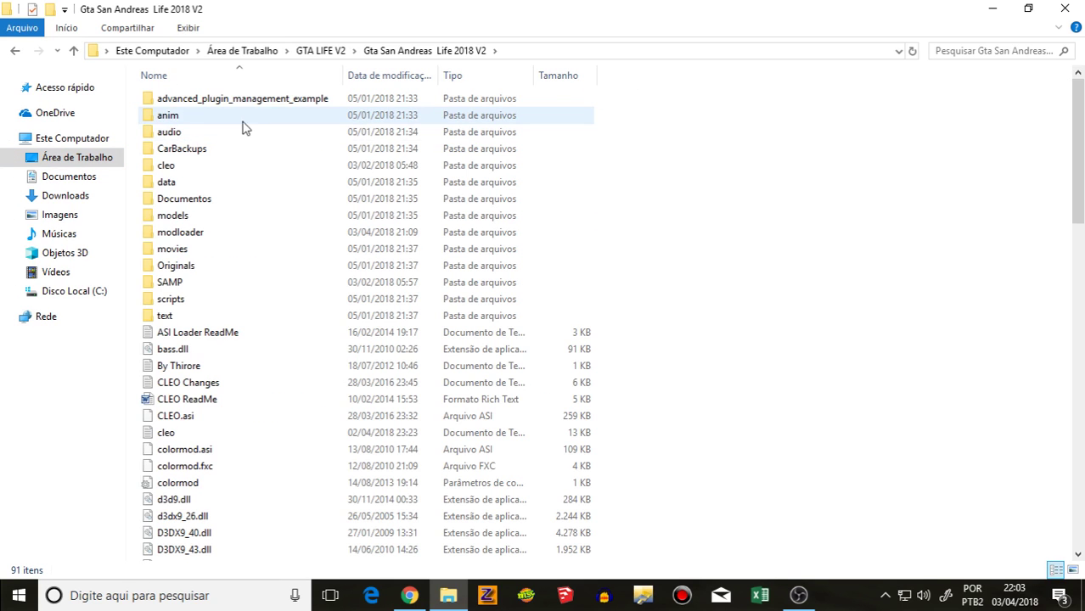
{"action": "double_click", "coordinate": [223, 233]}
{"action": "right_click", "coordinate": [601, 228]}
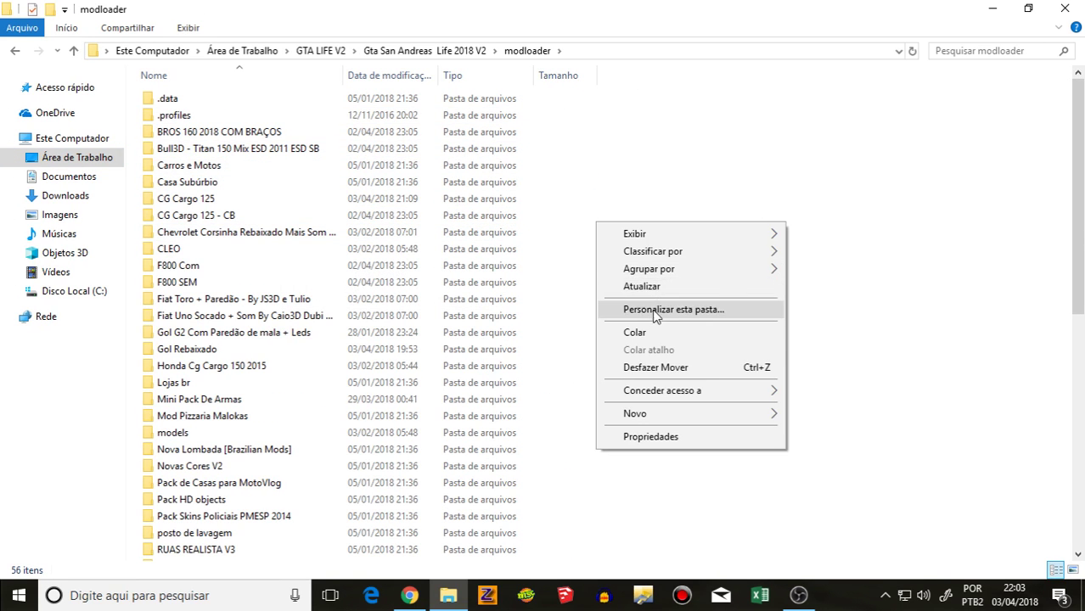
{"action": "left_click", "coordinate": [642, 332]}
Step: Move everything inside the Gta San Andreas Life 2018 V2 folder up into its parent folder, GTA LIFE V2
{"action": "left_click", "coordinate": [10, 48]}
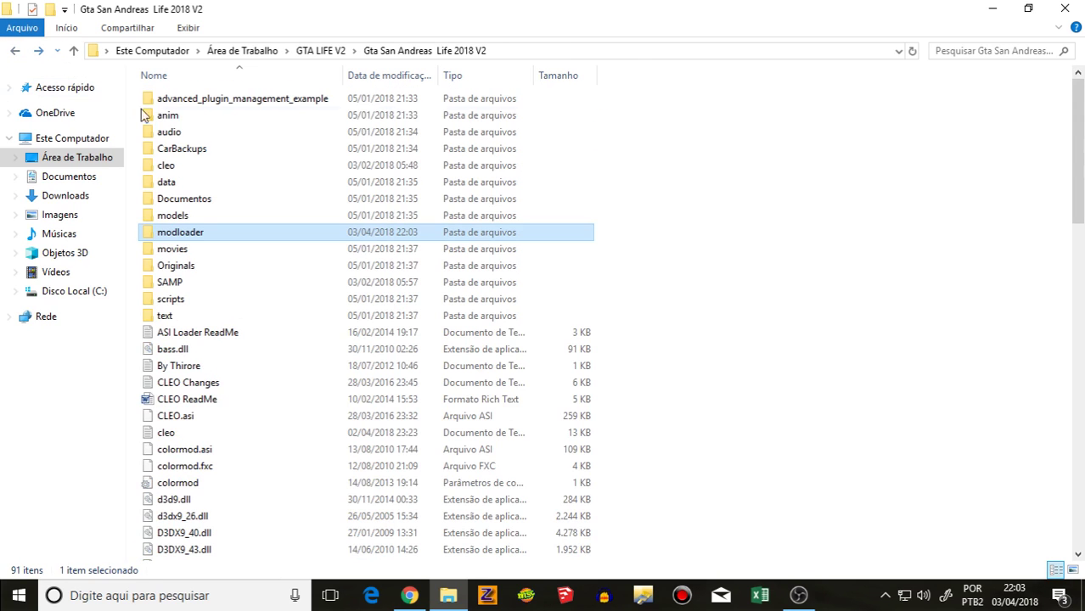
{"action": "scroll", "coordinate": [219, 240], "scroll_direction": "down", "scroll_amount": 10}
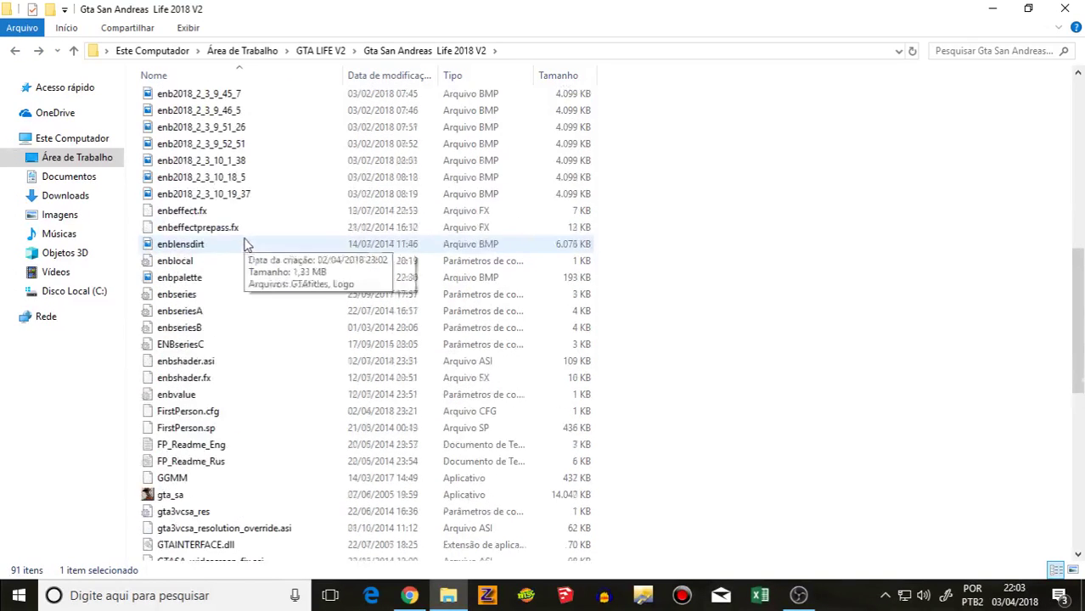
{"action": "scroll", "coordinate": [132, 148], "scroll_direction": "up", "scroll_amount": 8}
{"action": "scroll", "coordinate": [153, 106], "scroll_direction": "up", "scroll_amount": 2}
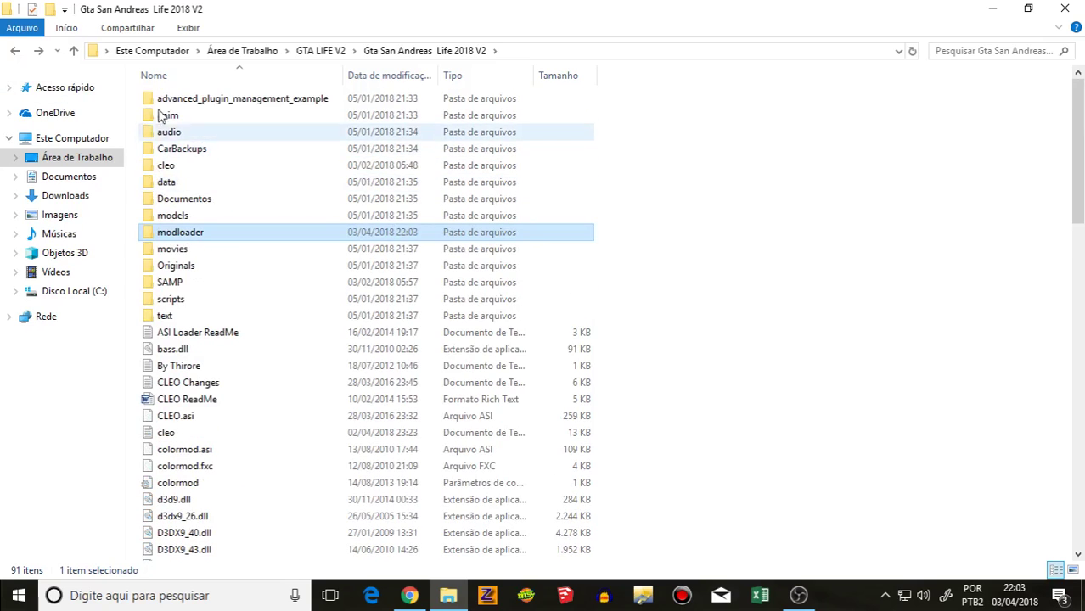
{"action": "left_click_drag", "start_coordinate": [142, 102], "coordinate": [403, 580]}
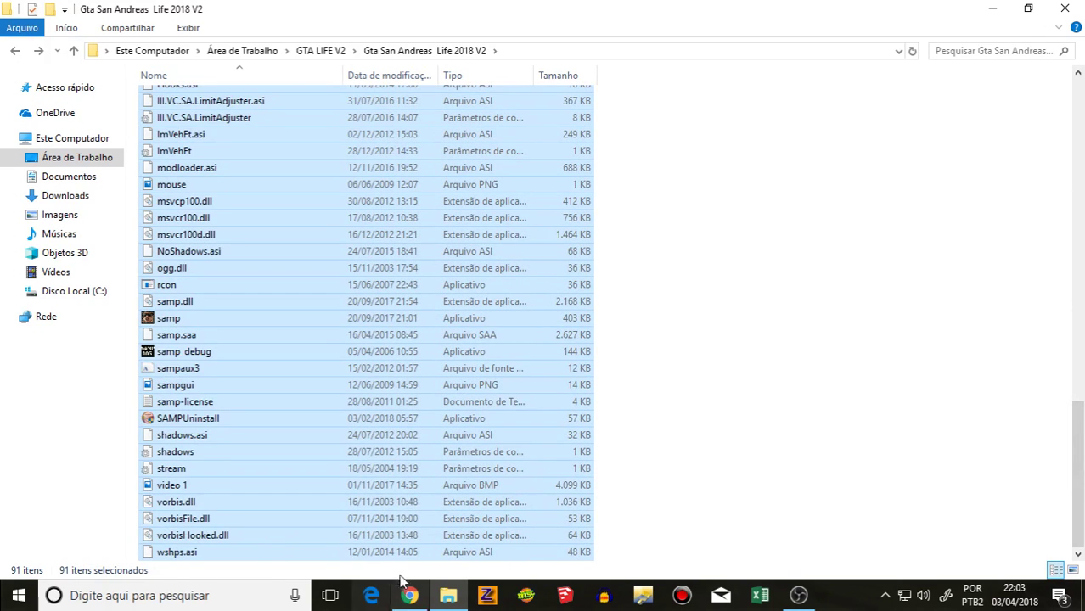
{"action": "right_click", "coordinate": [373, 448]}
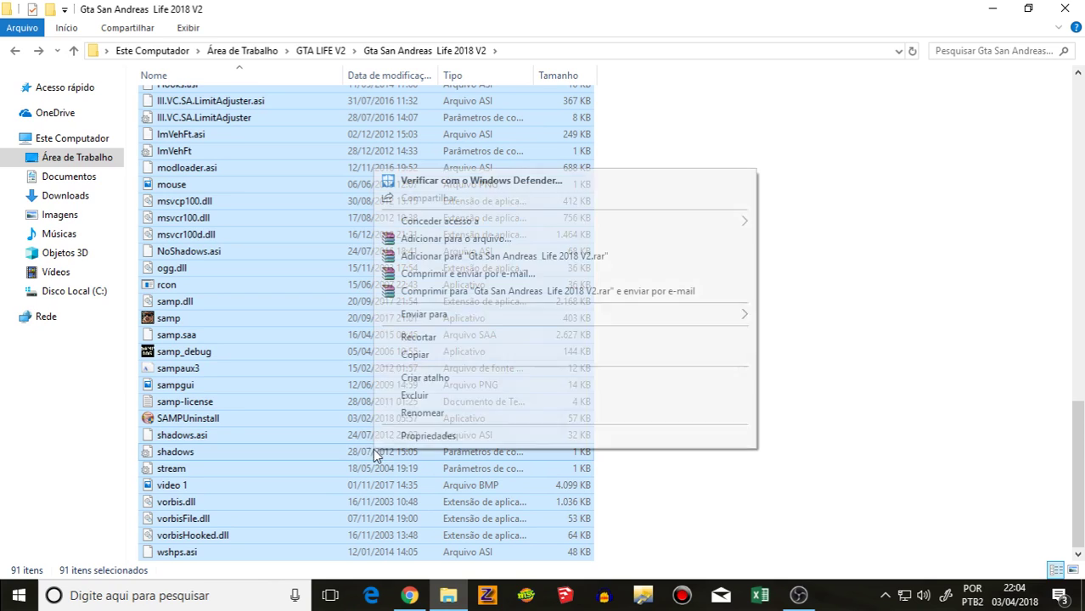
{"action": "left_click", "coordinate": [429, 340]}
{"action": "left_click", "coordinate": [15, 51]}
{"action": "right_click", "coordinate": [352, 263]}
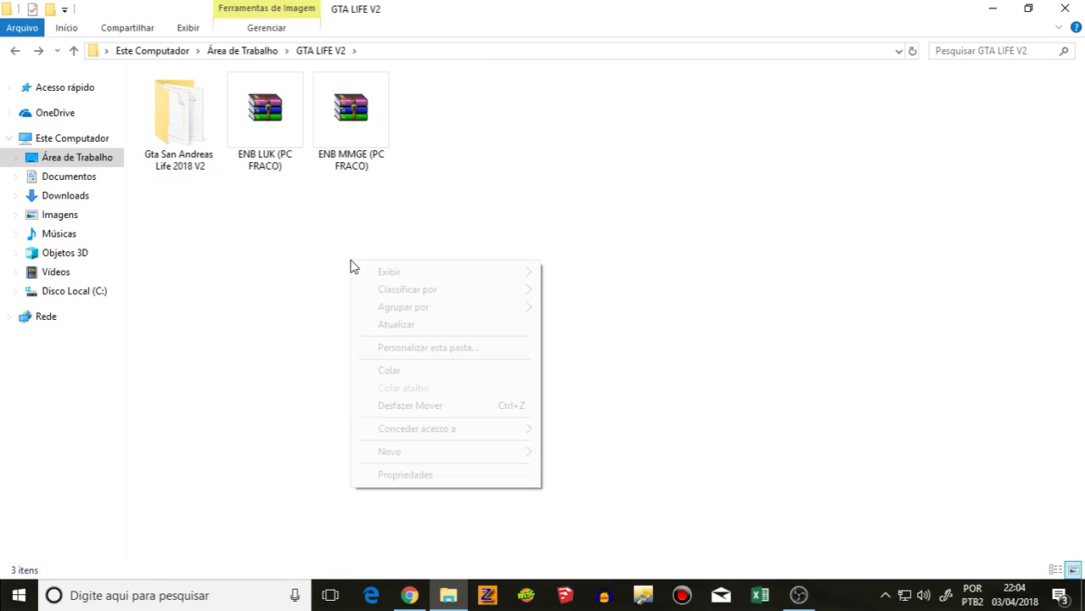
{"action": "left_click", "coordinate": [391, 372]}
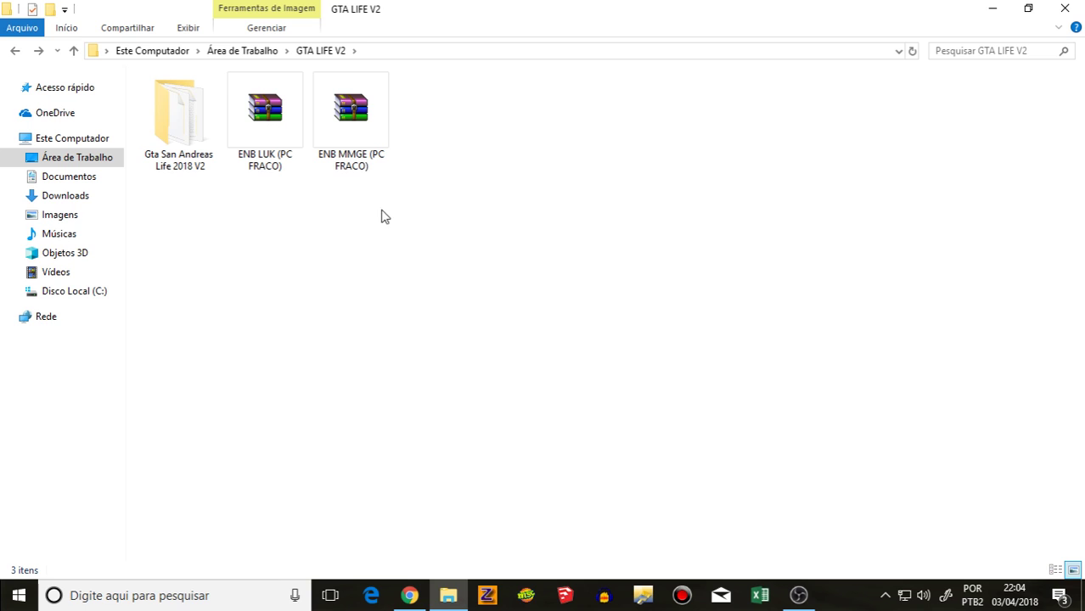
{"action": "right_click", "coordinate": [429, 151]}
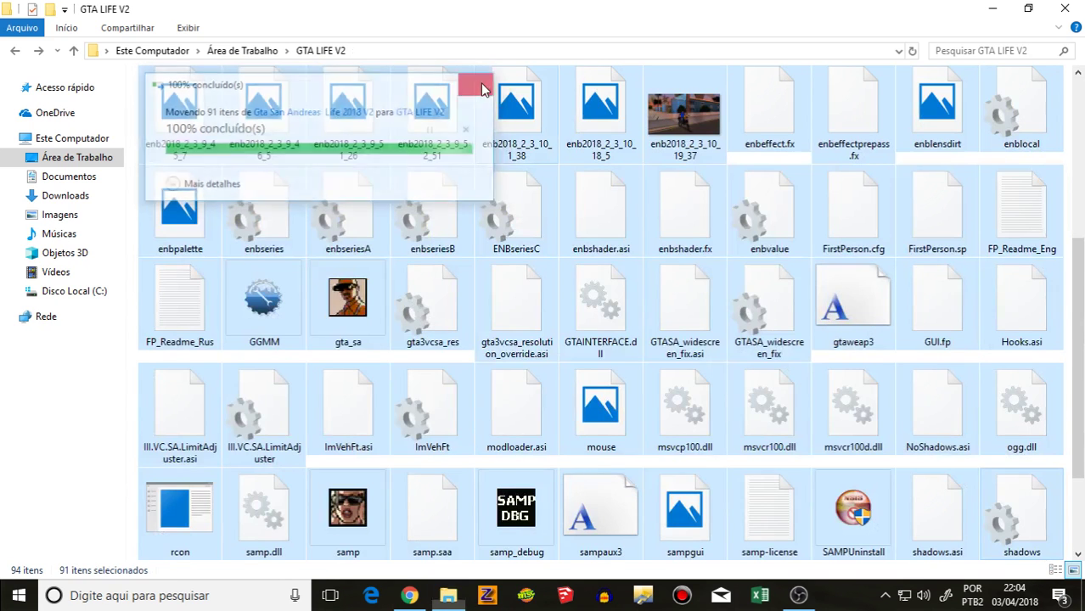
{"action": "scroll", "coordinate": [477, 224], "scroll_direction": "up", "scroll_amount": 3}
{"action": "scroll", "coordinate": [478, 224], "scroll_direction": "down", "scroll_amount": 3}
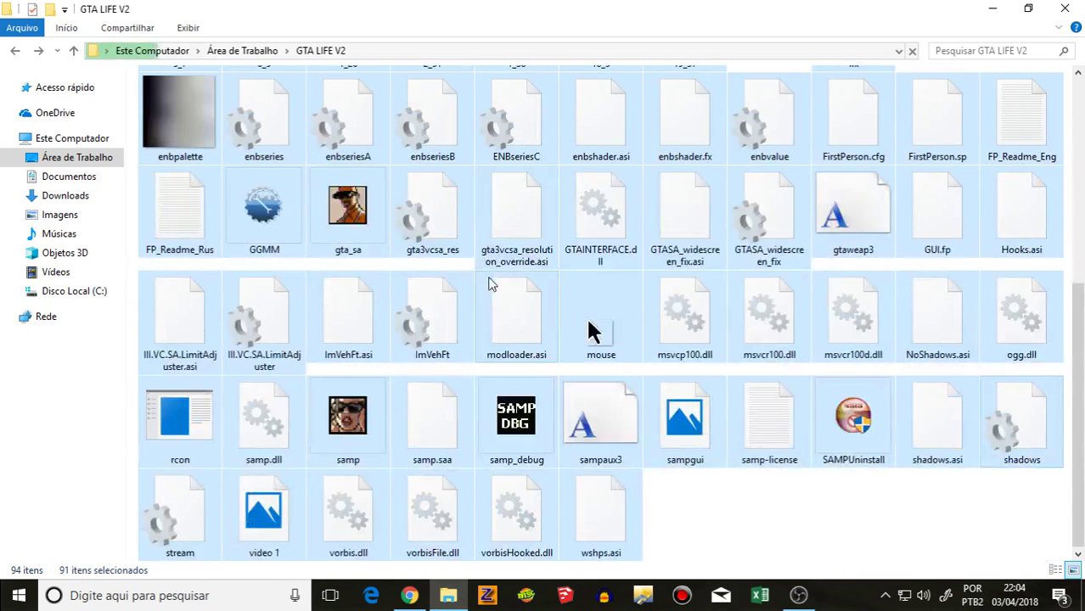
{"action": "scroll", "coordinate": [577, 361], "scroll_direction": "up", "scroll_amount": 3}
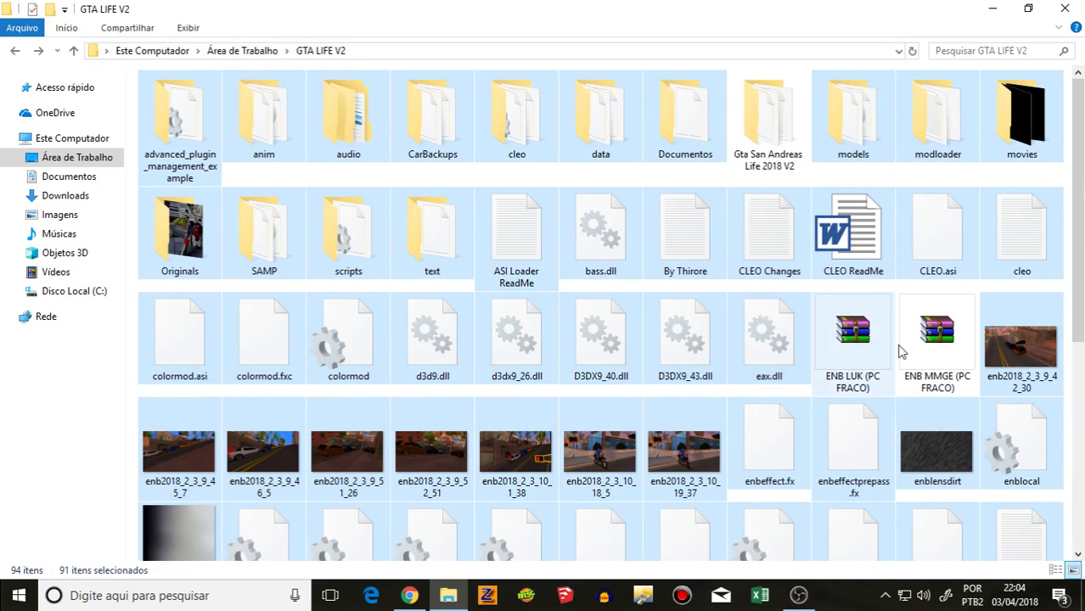
Step: Delete the ENB LUK (PC FRACO) and ENB MMGE (PC FRACO) archives from the GTA LIFE V2 folder
{"action": "left_click_drag", "start_coordinate": [834, 297], "coordinate": [976, 394]}
{"action": "right_click", "coordinate": [939, 348]}
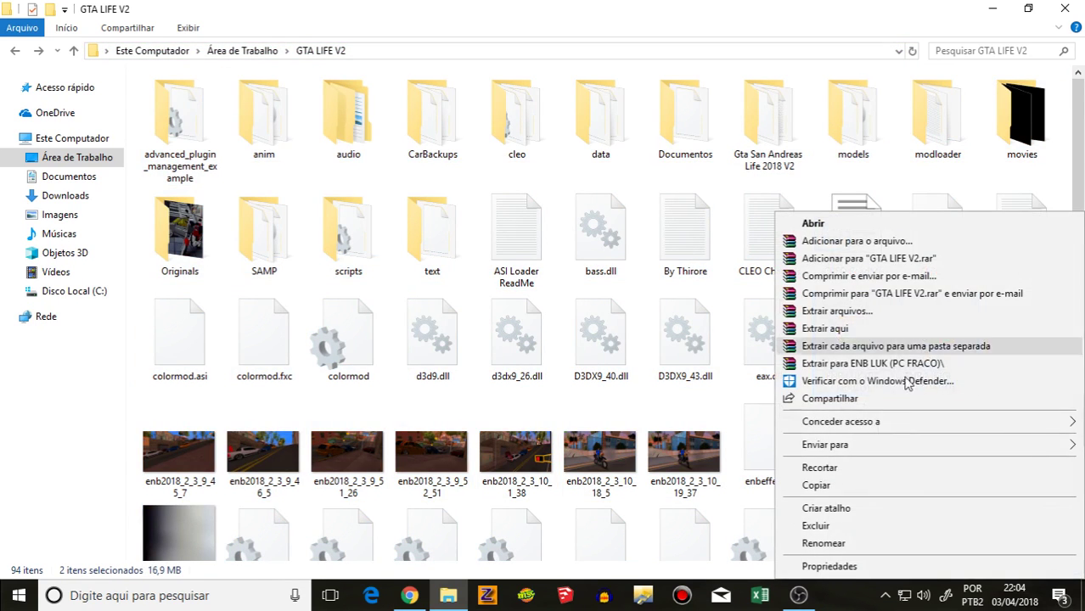
{"action": "left_click", "coordinate": [824, 527]}
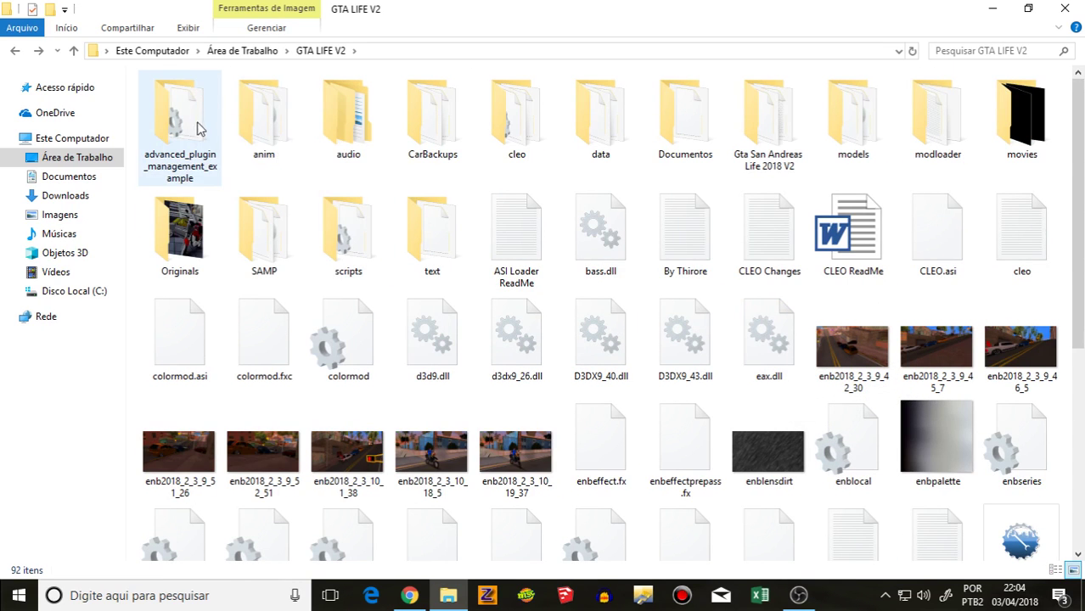
Step: Check the contents of the Gta San Andreas Life 2018 V2 folder and delete that folder from GTA LIFE V2
{"action": "double_click", "coordinate": [771, 111]}
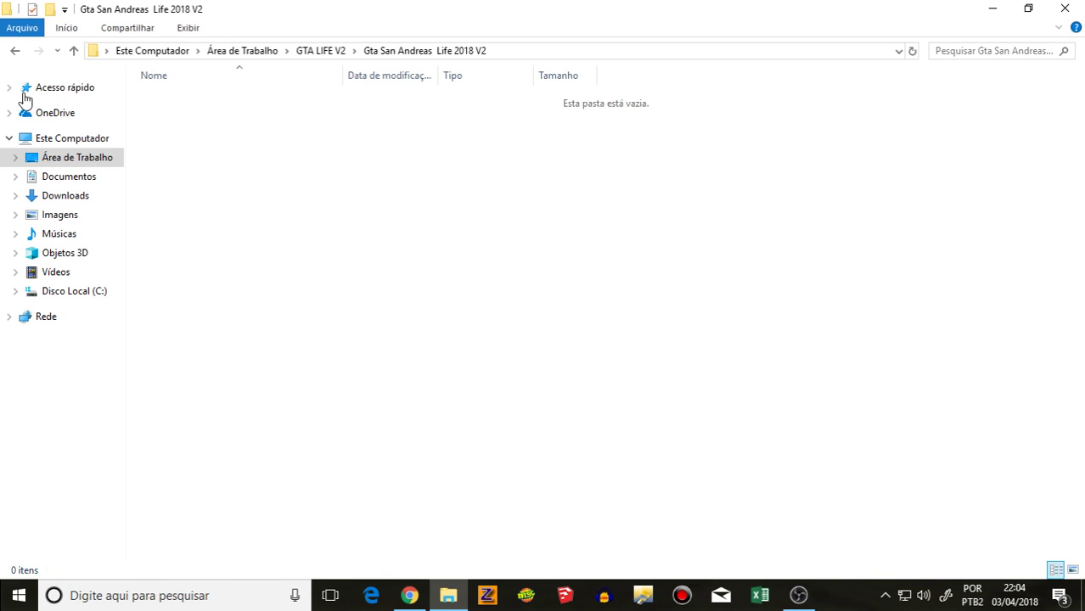
{"action": "left_click", "coordinate": [13, 52]}
{"action": "right_click", "coordinate": [808, 145]}
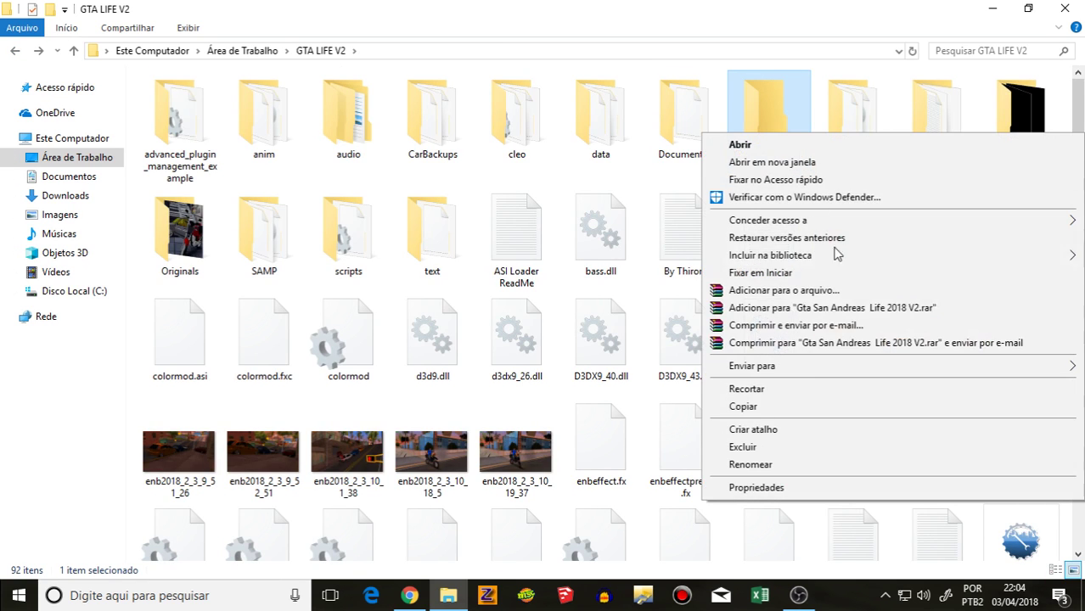
{"action": "left_click", "coordinate": [747, 445]}
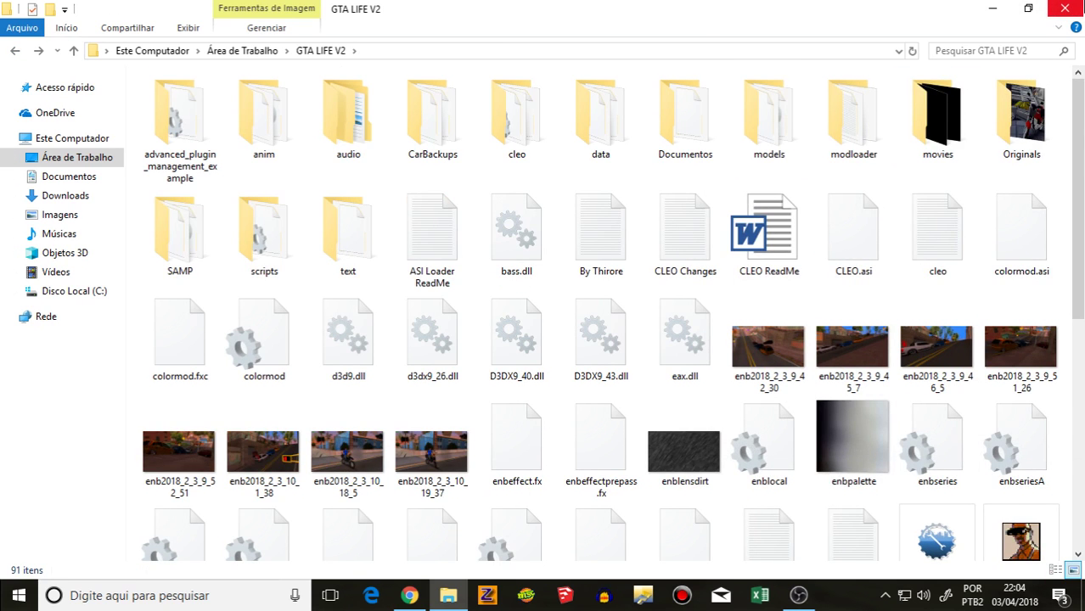
Step: Launch the GTA San Andreas executable from the GTA LIFE V2 folder
{"action": "scroll", "coordinate": [333, 331], "scroll_direction": "down", "scroll_amount": 5}
{"action": "scroll", "coordinate": [493, 365], "scroll_direction": "up", "scroll_amount": 5}
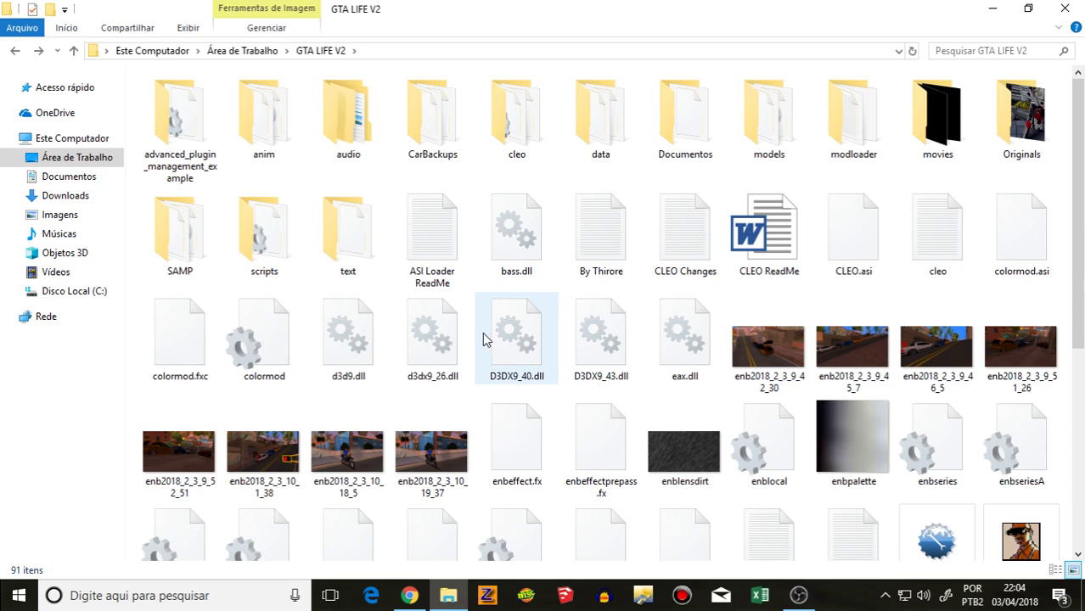
{"action": "left_click", "coordinate": [1024, 535]}
{"action": "left_click", "coordinate": [422, 593]}
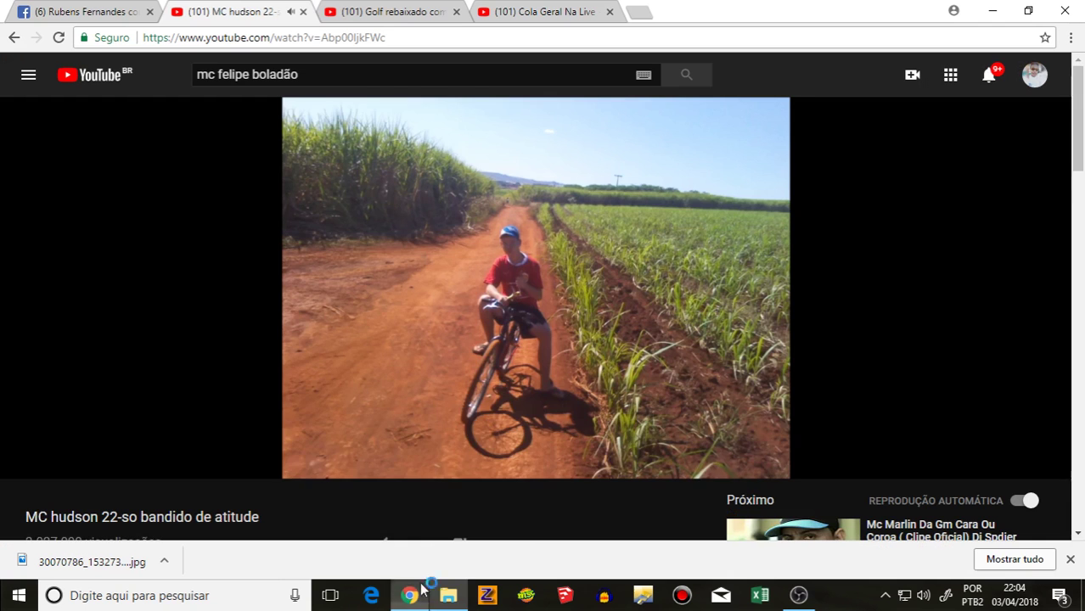
{"action": "left_click", "coordinate": [374, 11]}
{"action": "left_click", "coordinate": [506, 13]}
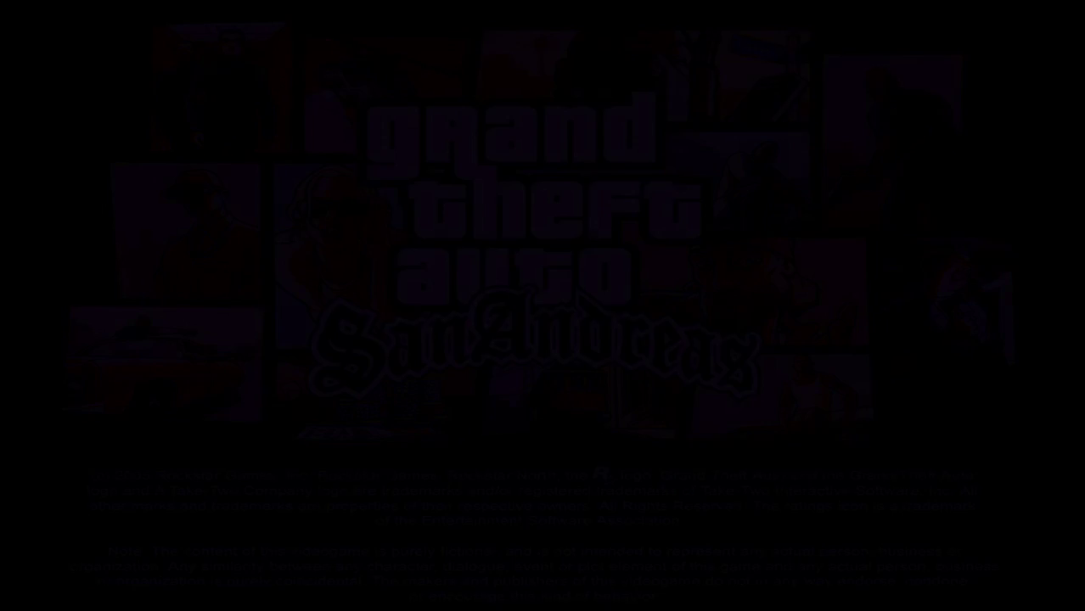
Step: Start the game from its main menu and run the character out of the alley to the street
{"action": "key", "text": "Up"}
{"action": "key", "text": "Return"}
{"action": "key", "text": "Return"}
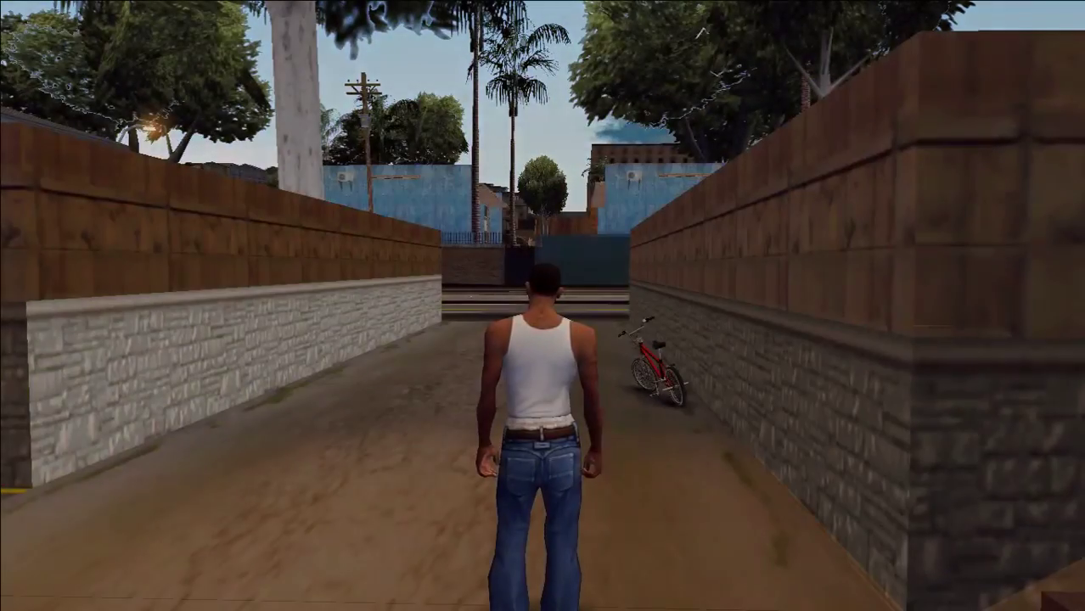
{"action": "key", "text": "Up"}
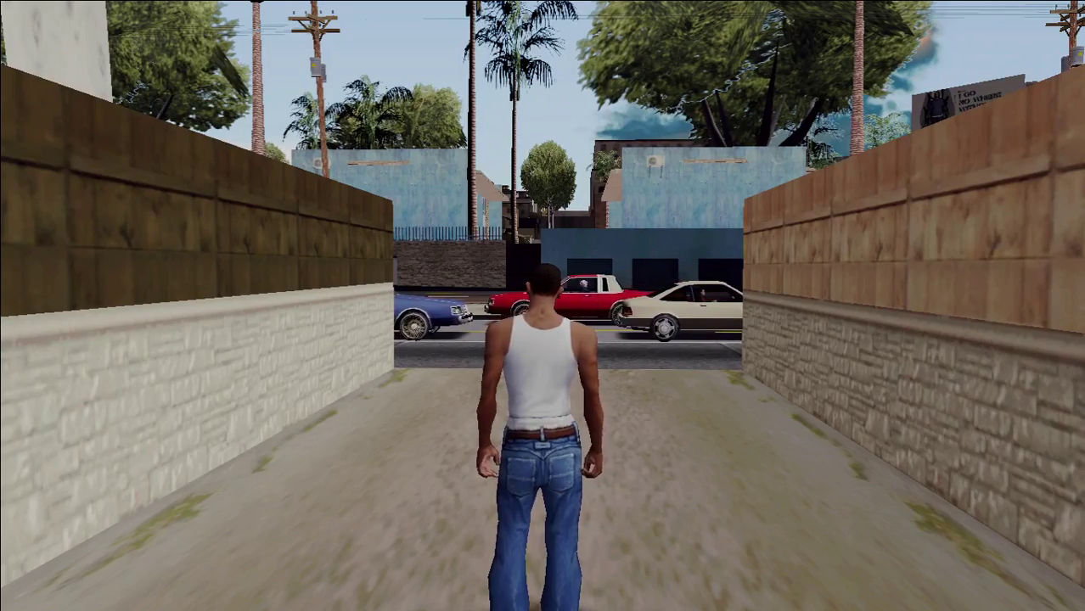
{"action": "key", "text": "w"}
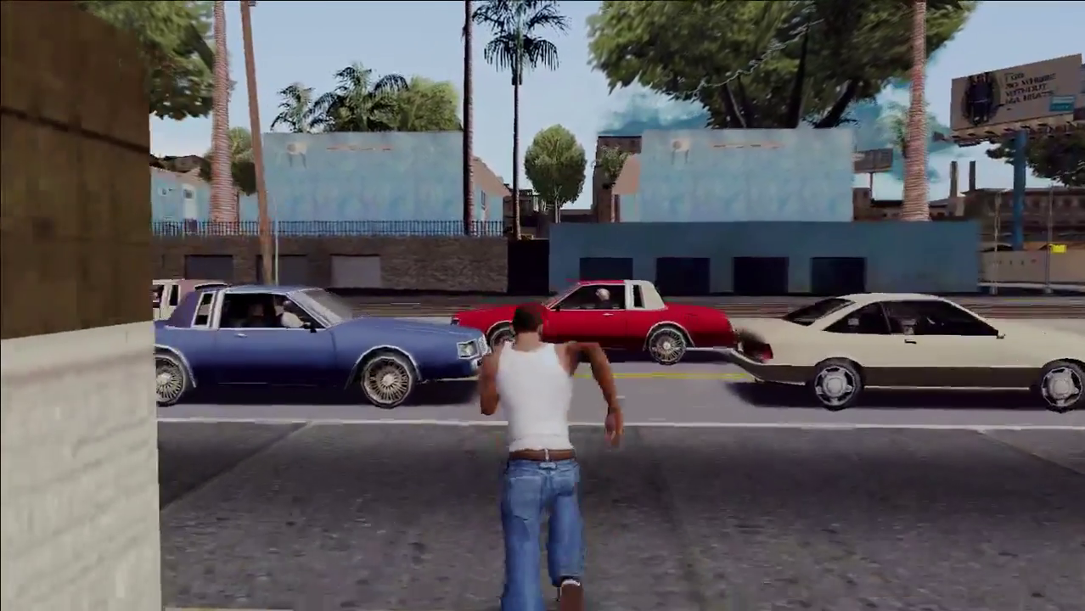
Step: Bring up the vehicle spawn menu and browse the carros lists from A through B
{"action": "key", "text": "Tab"}
{"action": "key", "text": "space"}
{"action": "key", "text": "Right"}
{"action": "key", "text": "Right"}
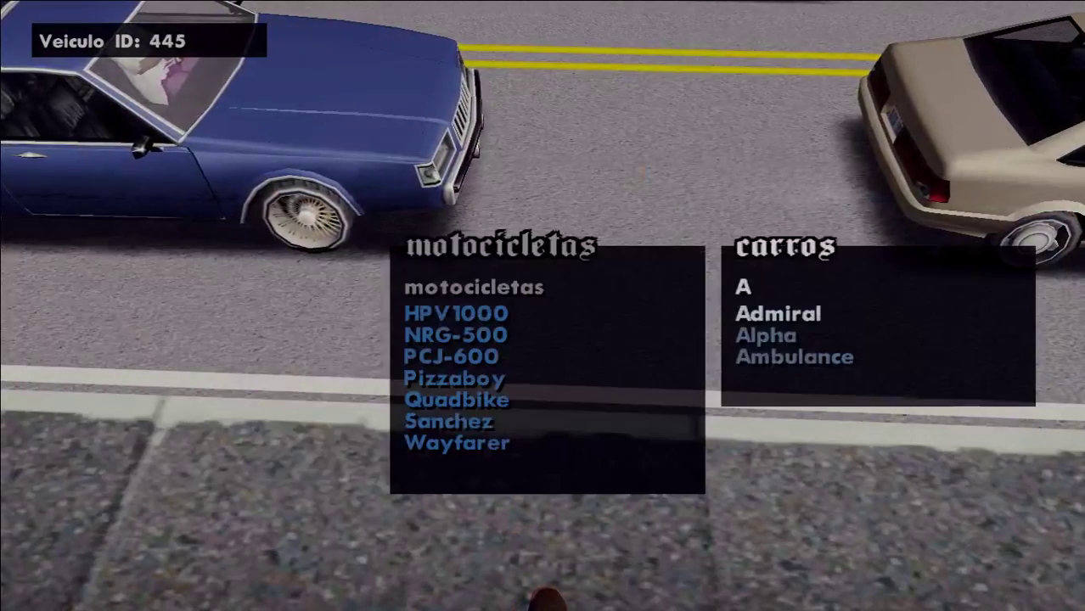
{"action": "key", "text": "Down"}
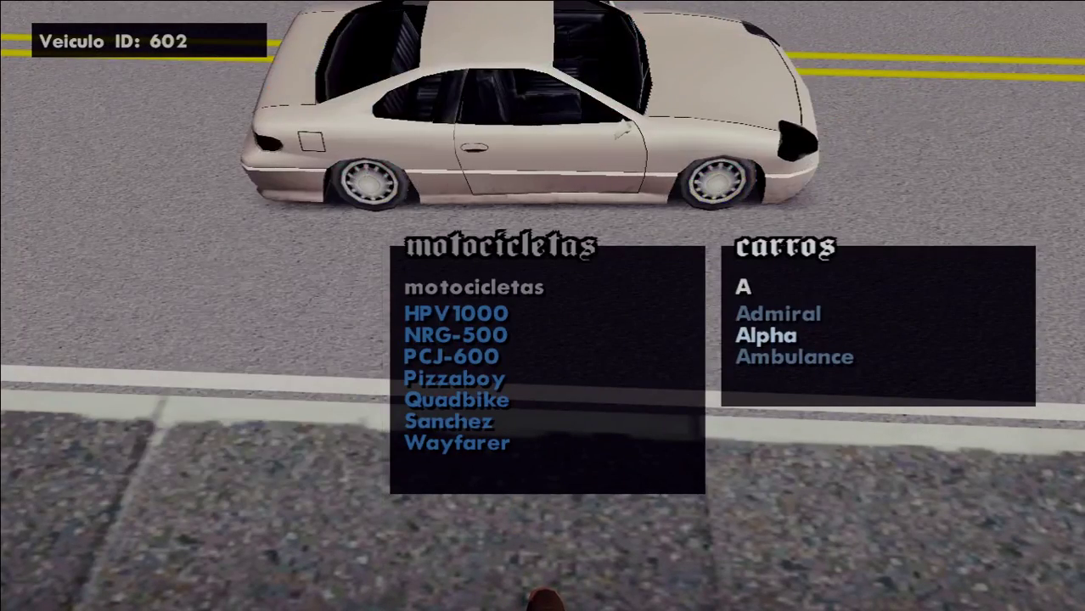
{"action": "key", "text": "Right"}
{"action": "key", "text": "Down"}
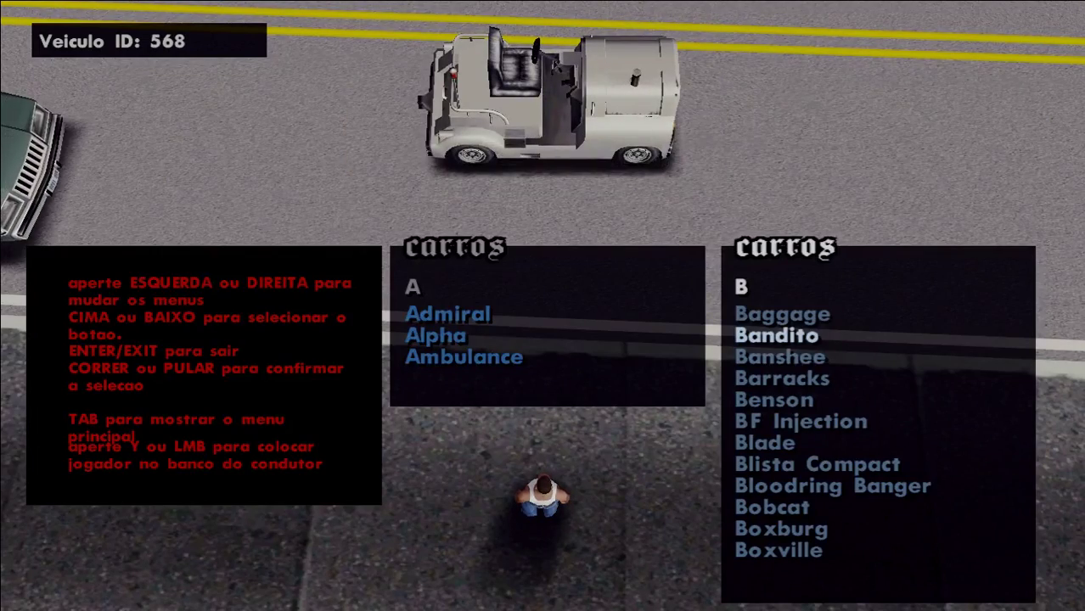
{"action": "key", "text": "Right"}
Step: Switch from the game to File Explorer and check the file names in modloader's Carretinha folder
{"action": "key", "text": "Escape"}
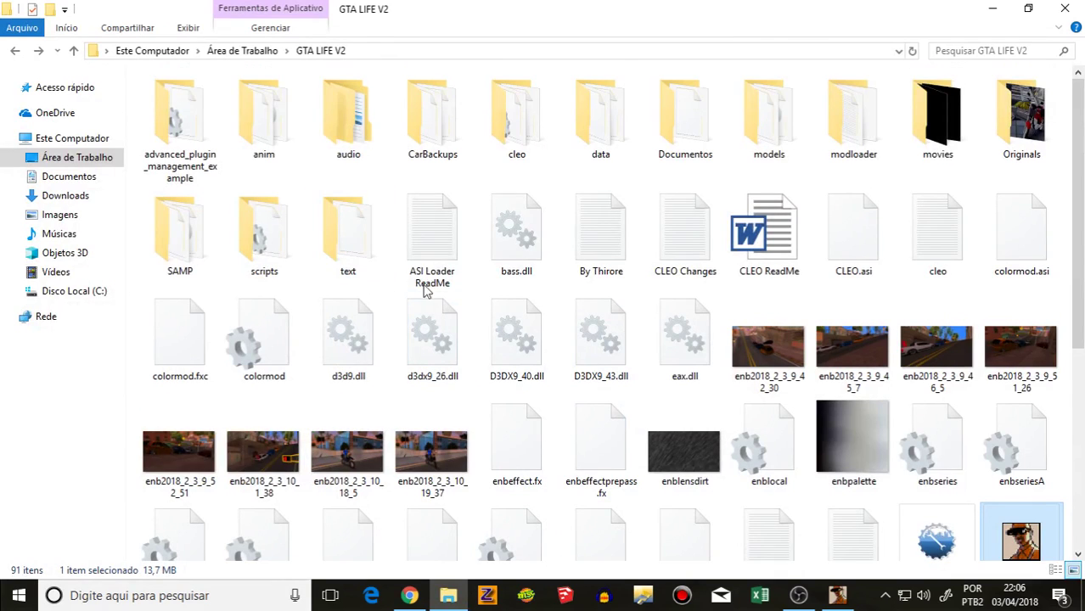
{"action": "double_click", "coordinate": [867, 133]}
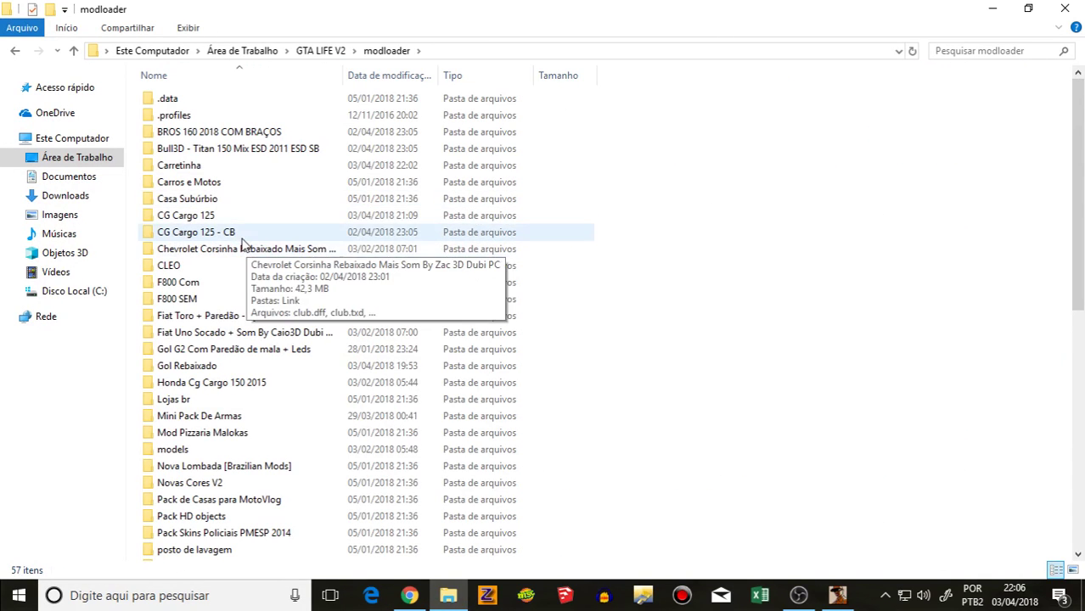
{"action": "double_click", "coordinate": [213, 168]}
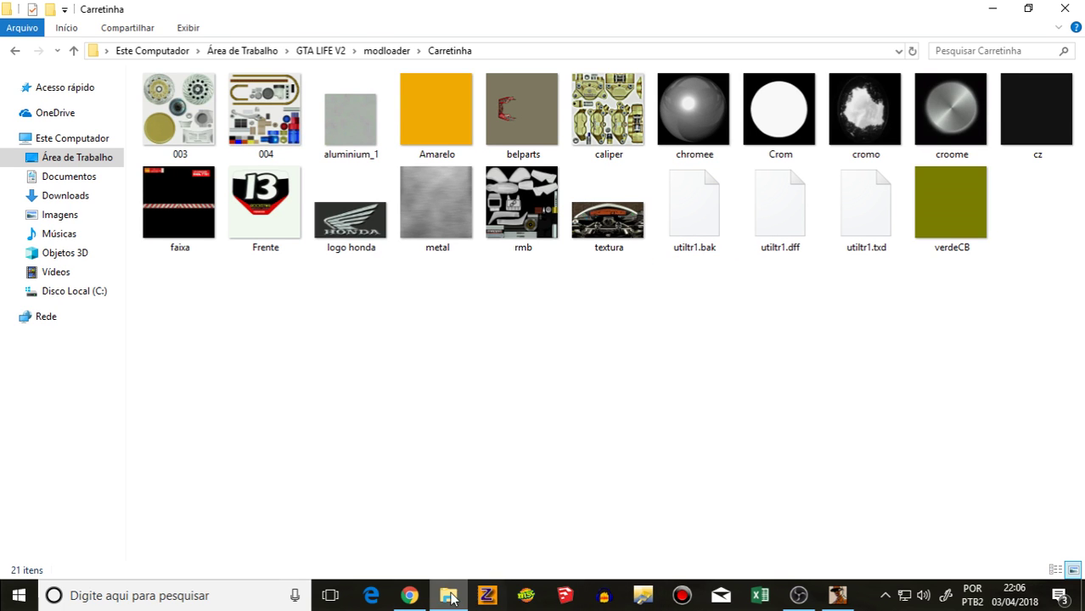
Step: Switch to Chrome and return to the YouTube video MC hudson 22-so bandido de atitude
{"action": "left_click", "coordinate": [410, 596]}
{"action": "scroll", "coordinate": [439, 460], "scroll_direction": "up", "scroll_amount": 5}
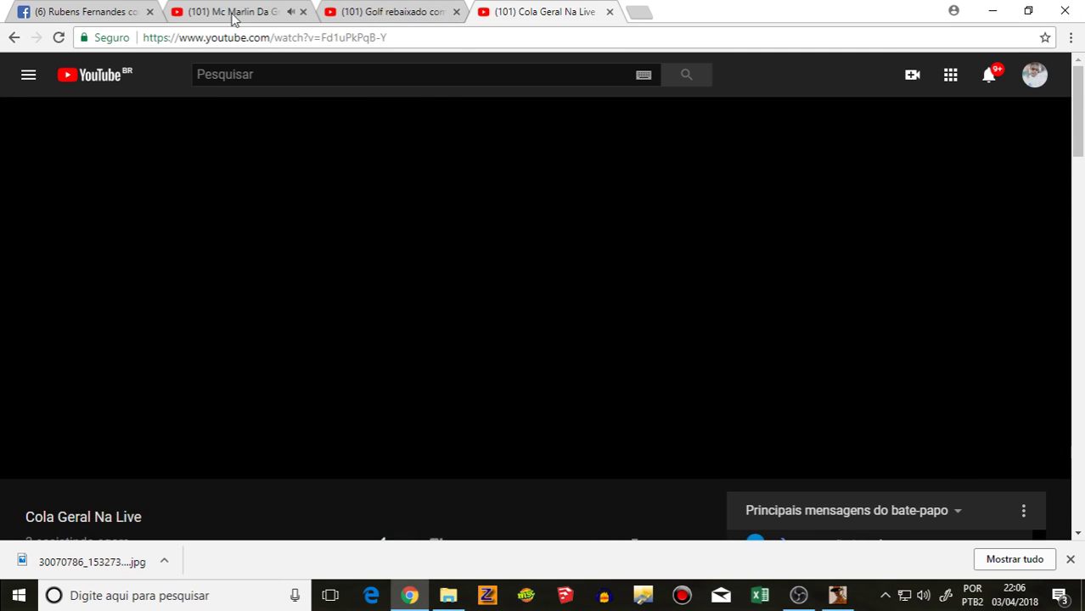
{"action": "left_click", "coordinate": [232, 12]}
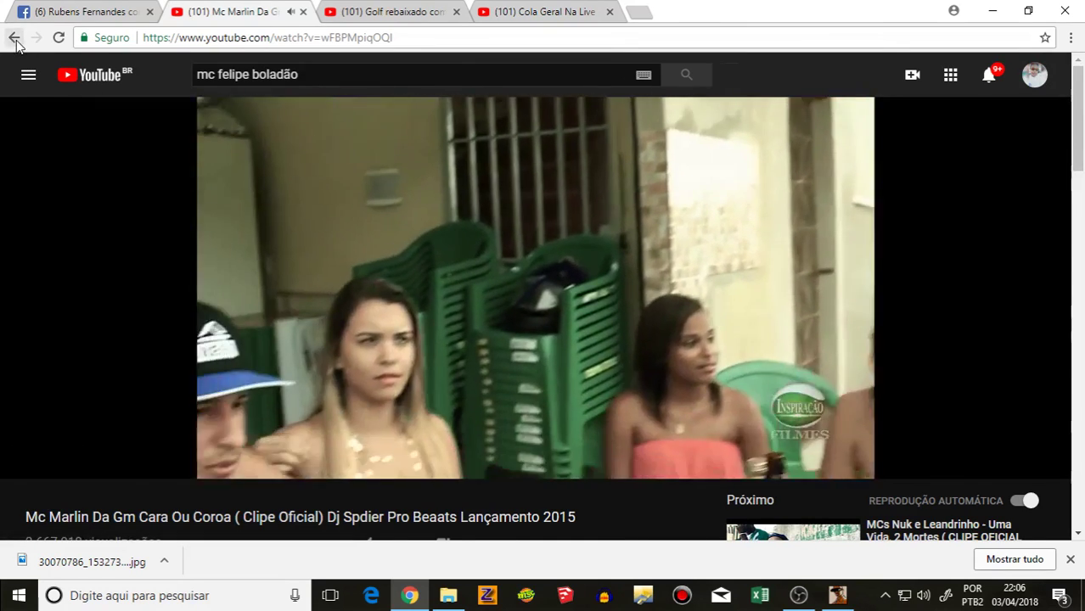
{"action": "left_click", "coordinate": [15, 38]}
{"action": "scroll", "coordinate": [441, 361], "scroll_direction": "down", "scroll_amount": 2}
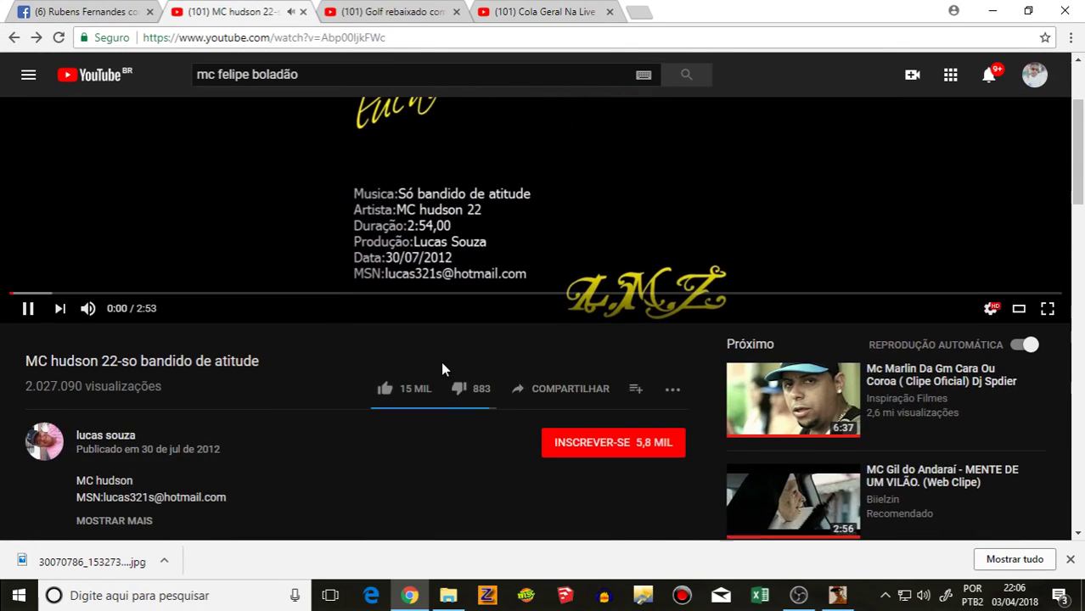
Step: Copy the title of the YouTube video, MC hudson 22-so bandido de atitude
{"action": "left_click_drag", "start_coordinate": [259, 358], "coordinate": [205, 363]}
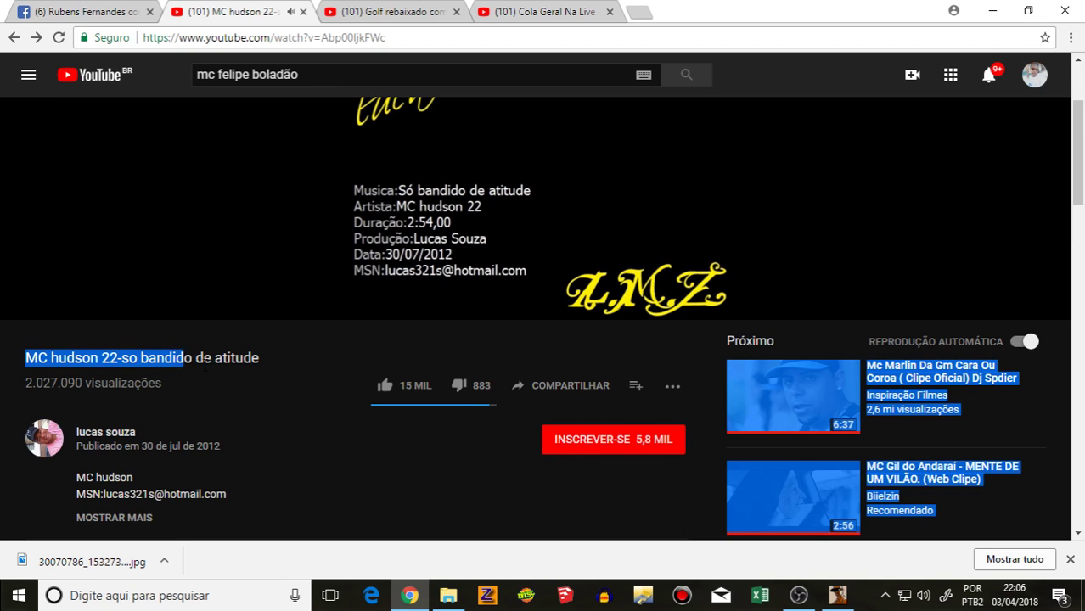
{"action": "left_click_drag", "start_coordinate": [333, 365], "coordinate": [271, 367]}
{"action": "scroll", "coordinate": [464, 305], "scroll_direction": "up", "scroll_amount": 2}
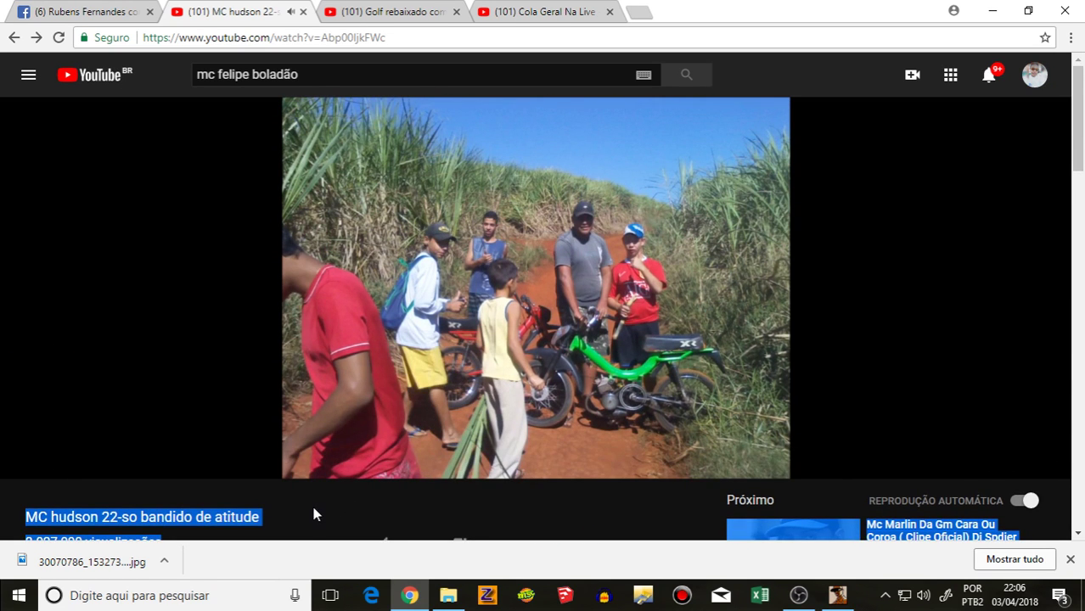
{"action": "scroll", "coordinate": [311, 502], "scroll_direction": "down", "scroll_amount": 1}
{"action": "left_click", "coordinate": [291, 442]}
{"action": "left_click_drag", "start_coordinate": [293, 454], "coordinate": [24, 437]}
{"action": "key", "text": "ctrl+c"}
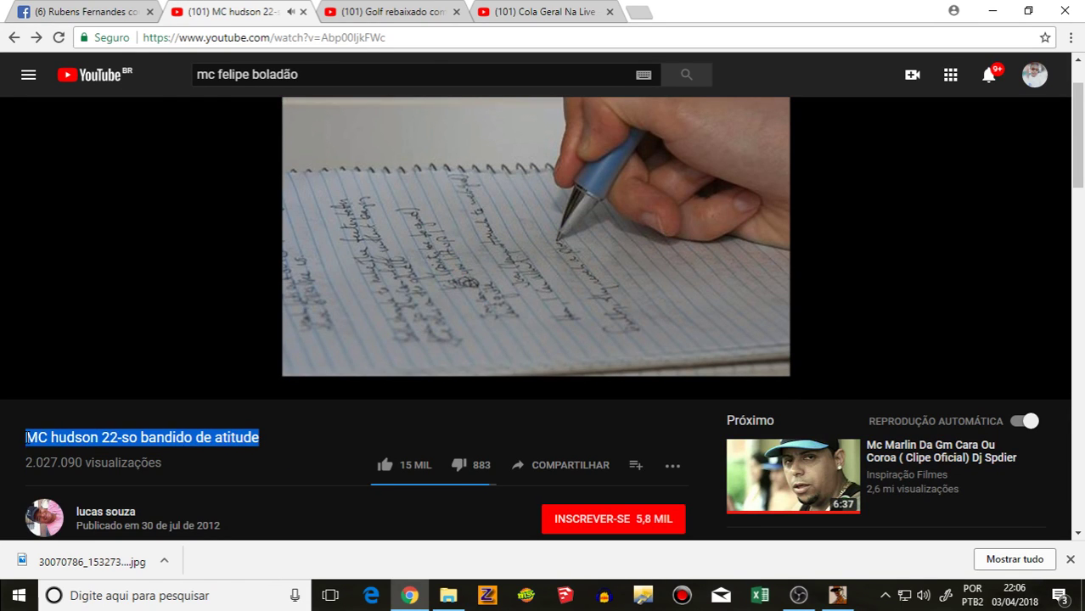
{"action": "right_click", "coordinate": [42, 438]}
{"action": "left_click", "coordinate": [75, 449]}
Step: Search YouTube for MC hudson 22-so bandido de atitude using the copied title and open the first result
{"action": "triple_click", "coordinate": [203, 74]}
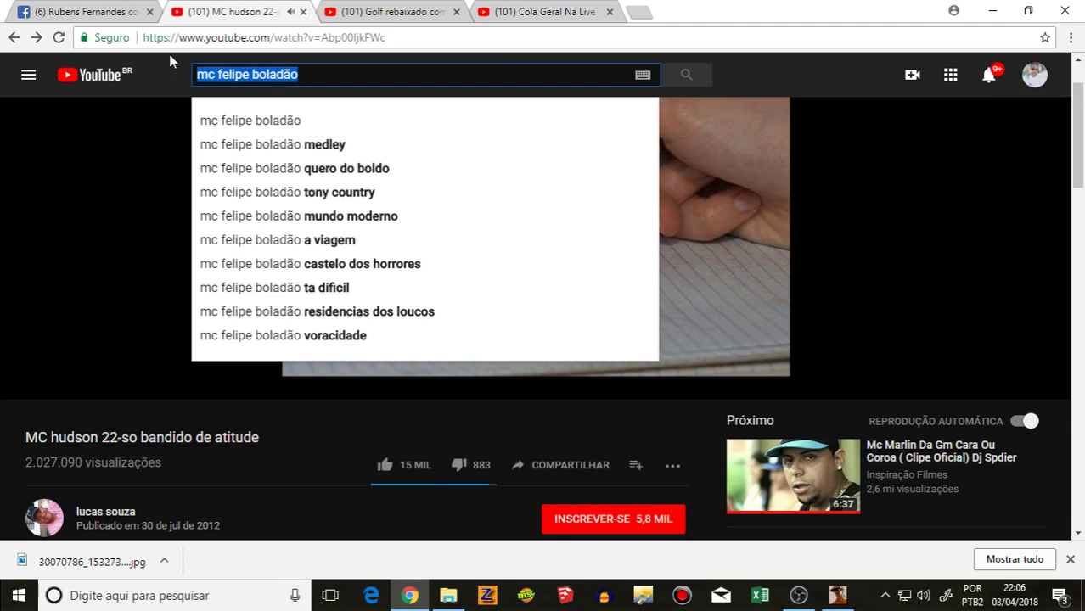
{"action": "key", "text": "BackSpace"}
{"action": "right_click", "coordinate": [209, 74]}
{"action": "left_click", "coordinate": [250, 169]}
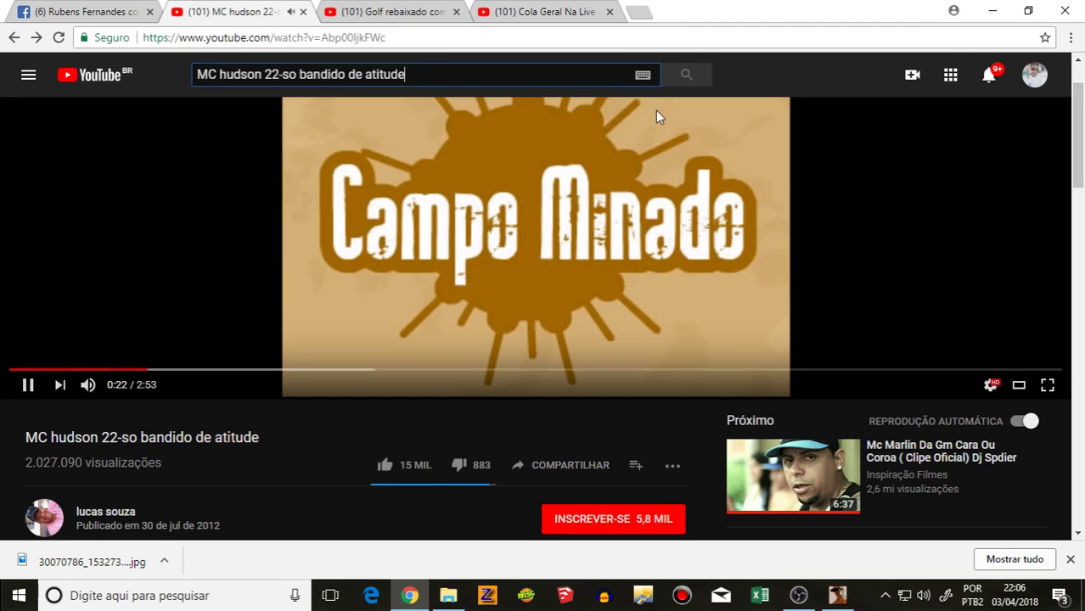
{"action": "left_click", "coordinate": [695, 74]}
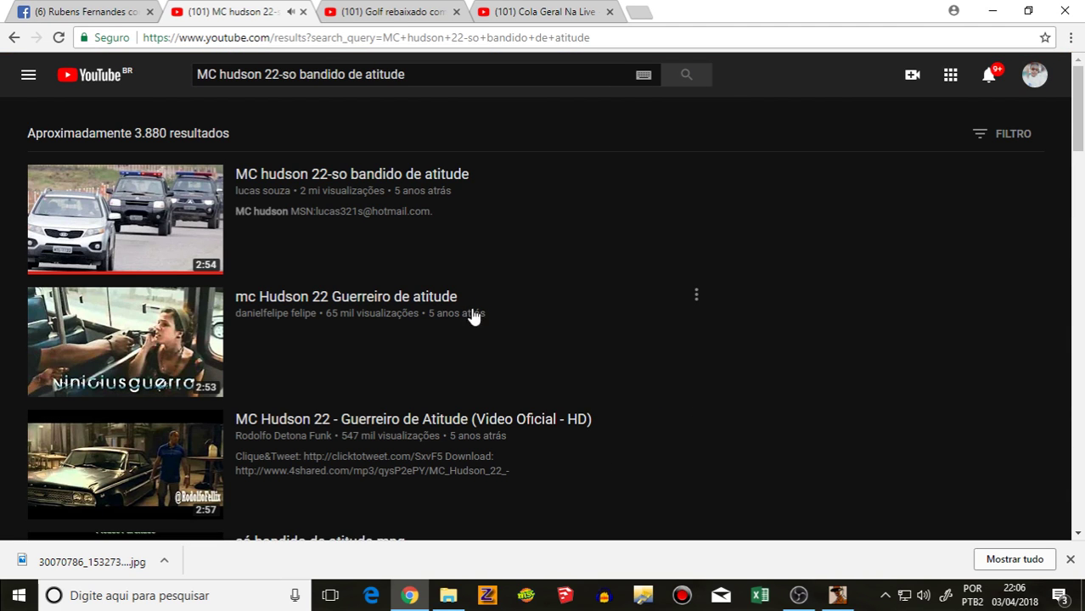
{"action": "left_click", "coordinate": [110, 253]}
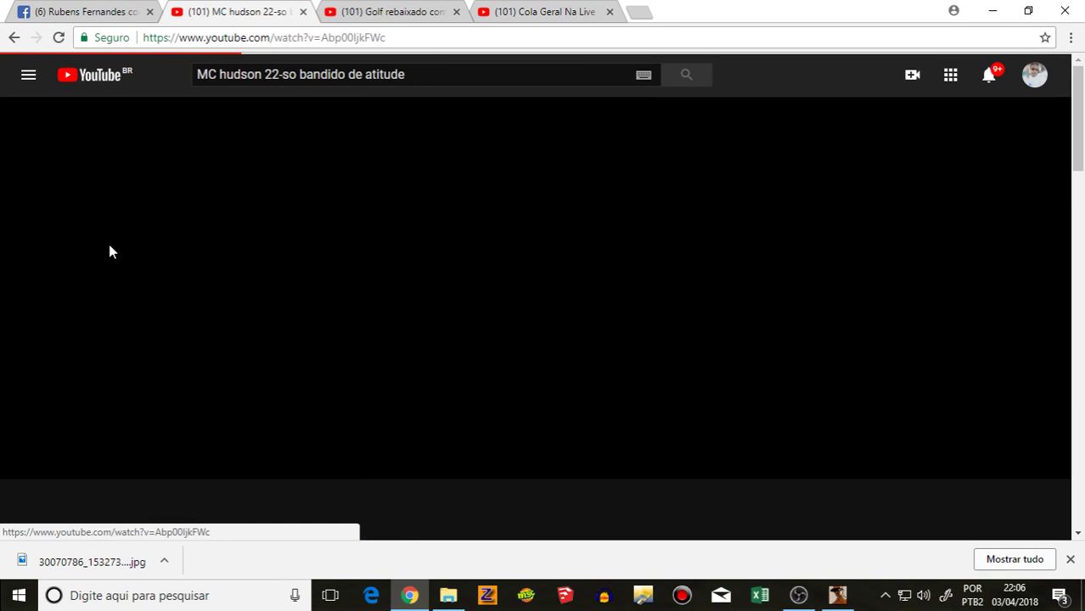
Step: Return to the search results and play mc Hudson 22 Guerreiro de atitude instead
{"action": "key", "text": "alt+Left"}
{"action": "left_click", "coordinate": [213, 349]}
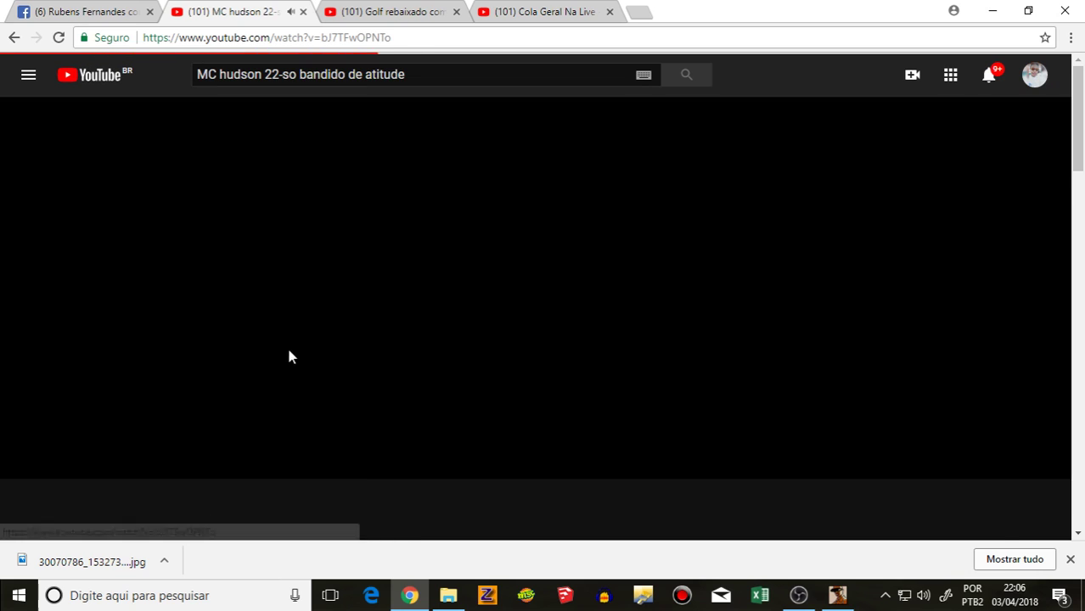
{"action": "scroll", "coordinate": [409, 439], "scroll_direction": "down", "scroll_amount": 2}
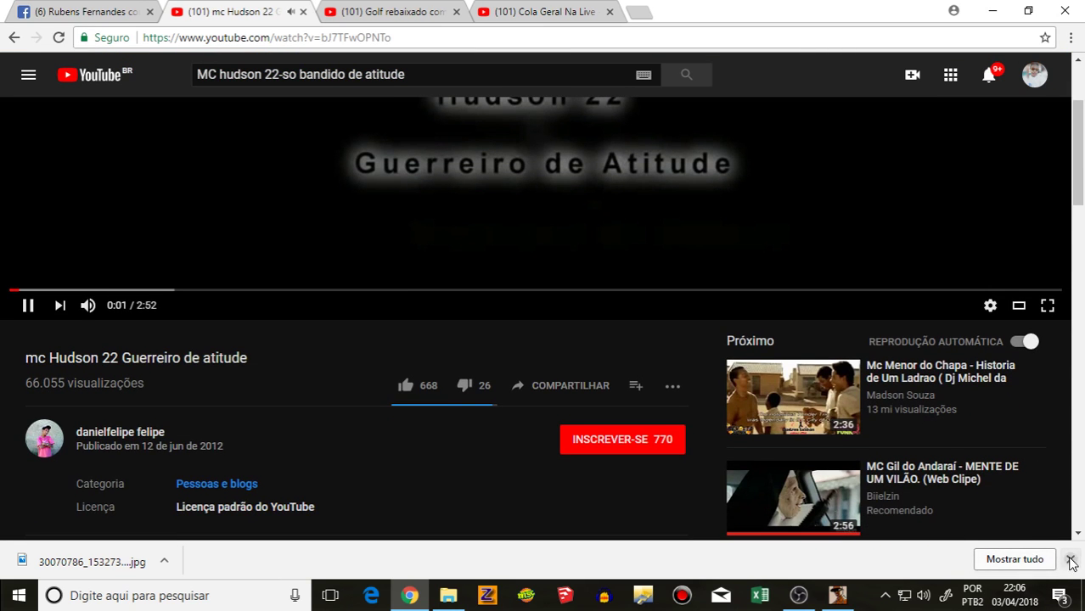
Step: Dismiss the downloads bar and play suggested videos Mc Menor do Chapa - Historia de Um Ladrao and Menor do chapa Humildade e Disciplina
{"action": "left_click", "coordinate": [1072, 563]}
{"action": "left_click", "coordinate": [792, 397]}
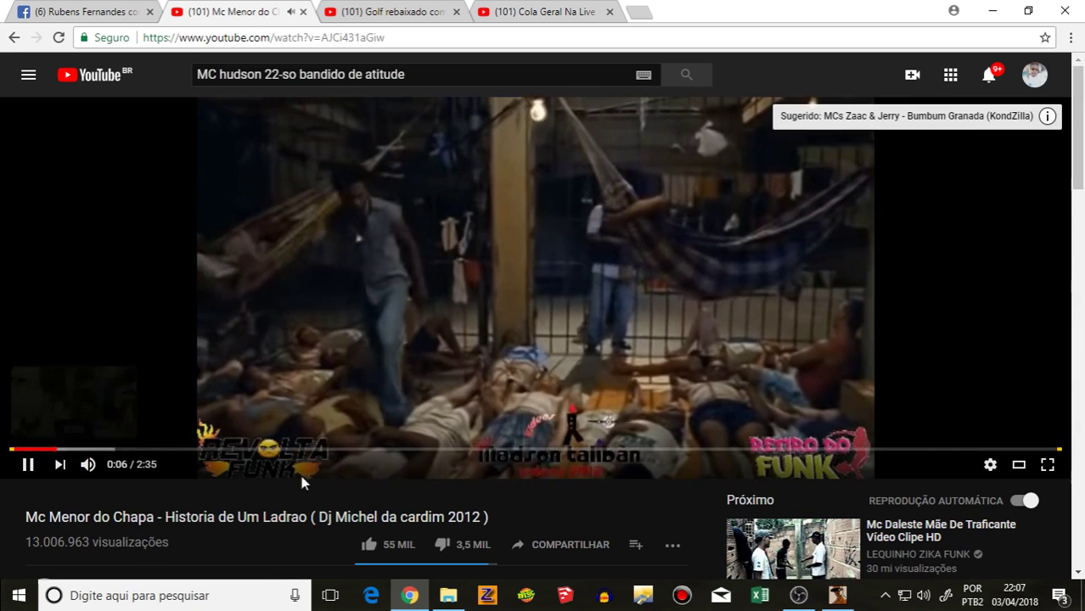
{"action": "scroll", "coordinate": [510, 453], "scroll_direction": "down", "scroll_amount": 3}
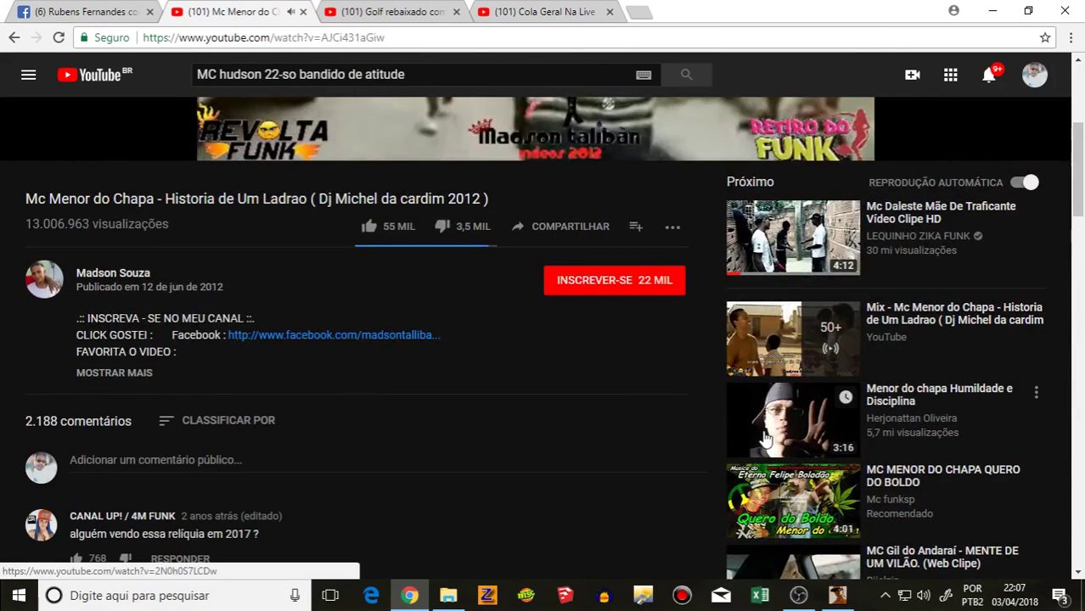
{"action": "left_click", "coordinate": [766, 437]}
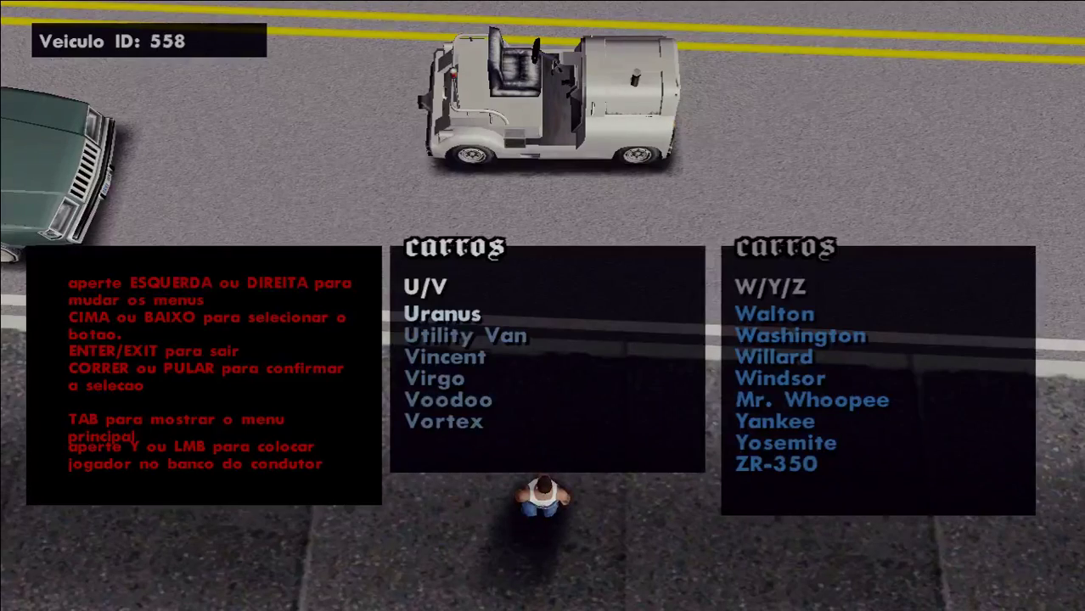
Step: Back in the game, preview the U/V vehicles in the spawn menu from Utility Van down to Voodoo
{"action": "key", "text": "Down"}
{"action": "key", "text": "Down"}
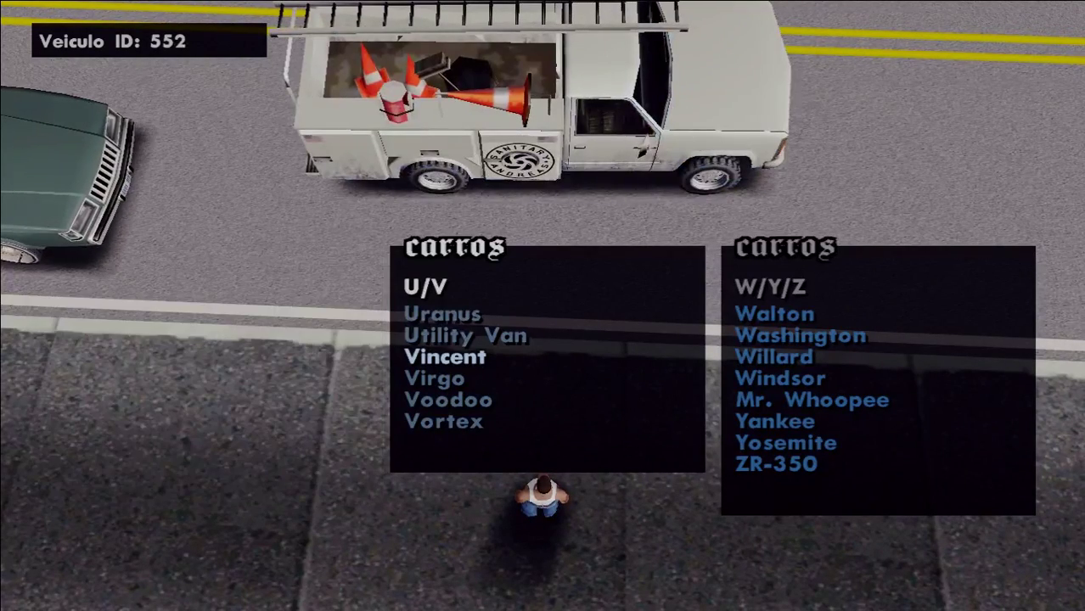
{"action": "key", "text": "Down"}
{"action": "key", "text": "Down"}
{"action": "key", "text": "Down"}
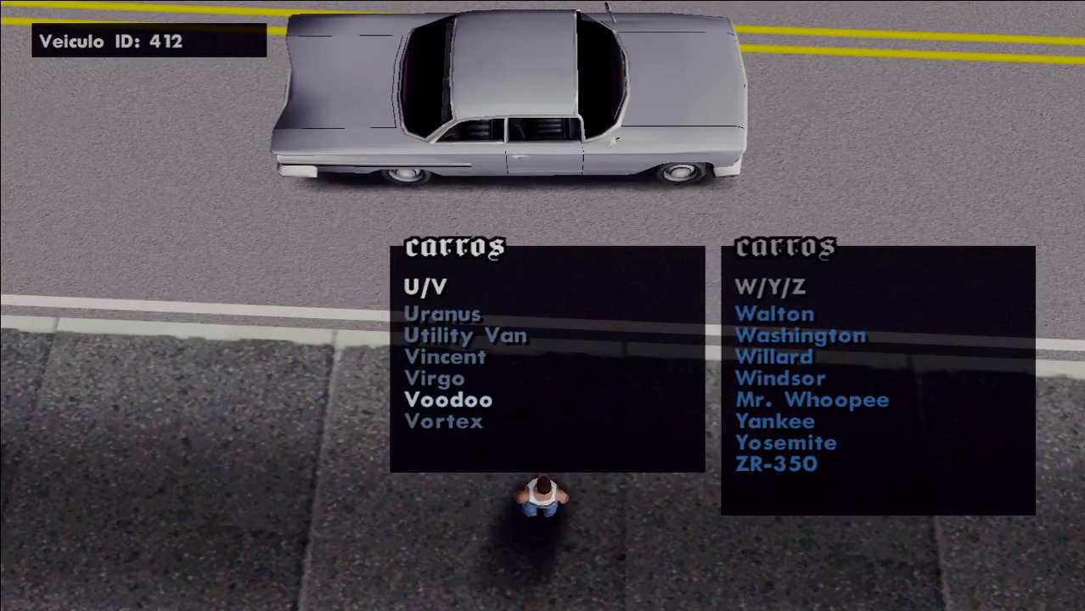
Step: Check the T vehicle list in the spawn menu and return to Utility Van under U/V
{"action": "key", "text": "Left"}
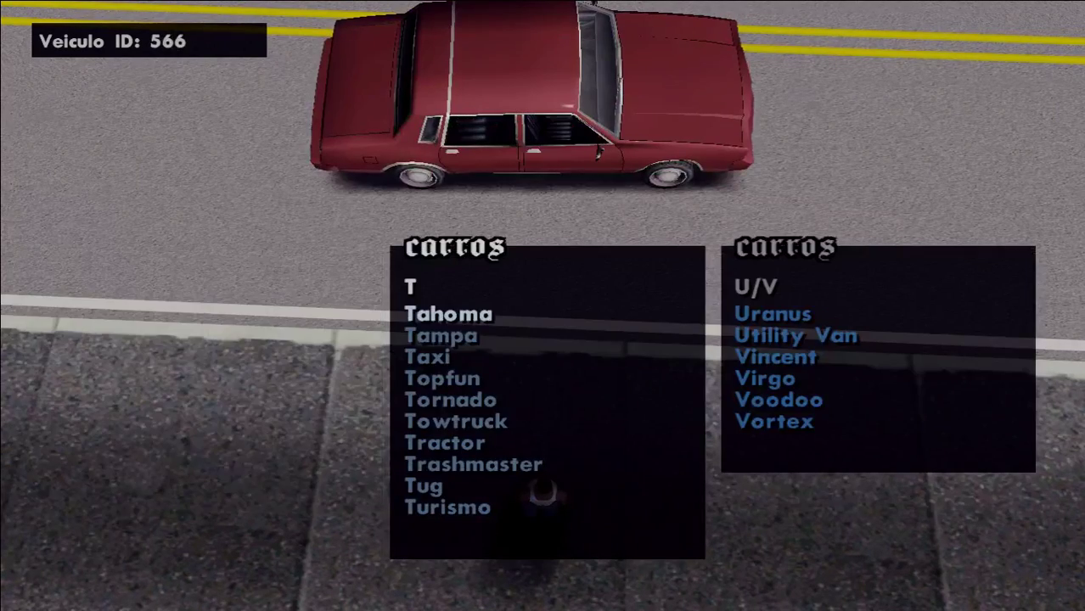
{"action": "key", "text": "Right"}
{"action": "key", "text": "Down"}
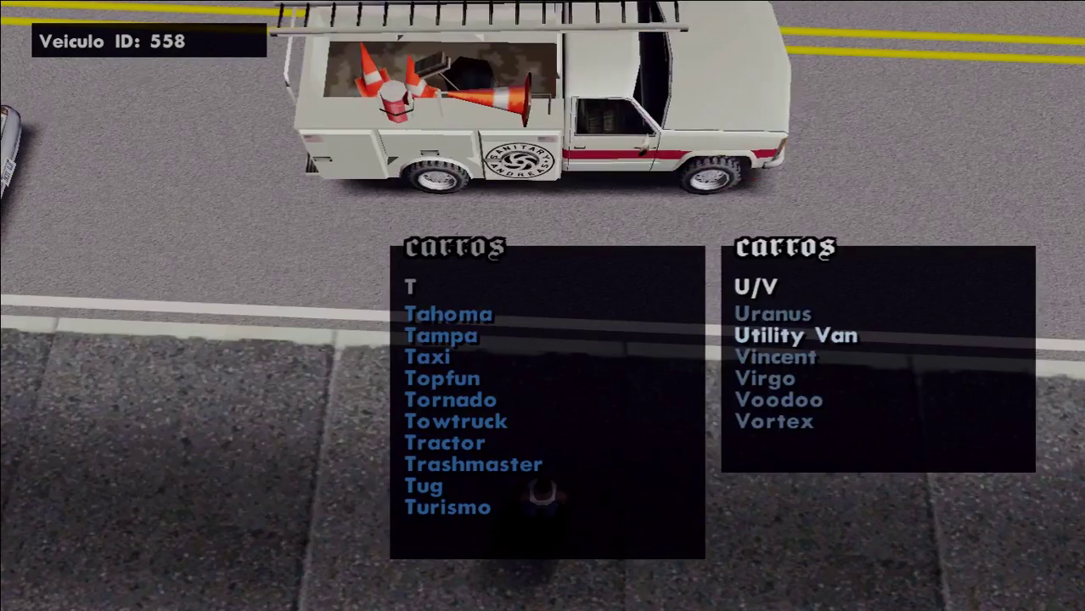
{"action": "key", "text": "Down"}
{"action": "key", "text": "Up"}
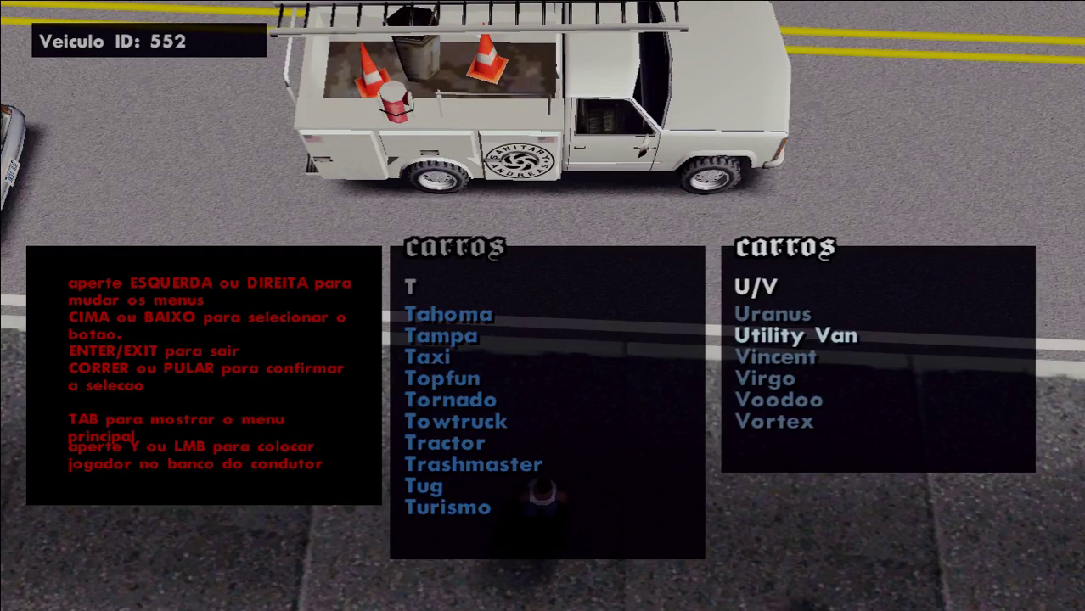
Step: Go through the whole U/V list from Vortex up to Uranus, looking for the trailer, and settle on Utility Van
{"action": "key", "text": "Down"}
{"action": "key", "text": "Down"}
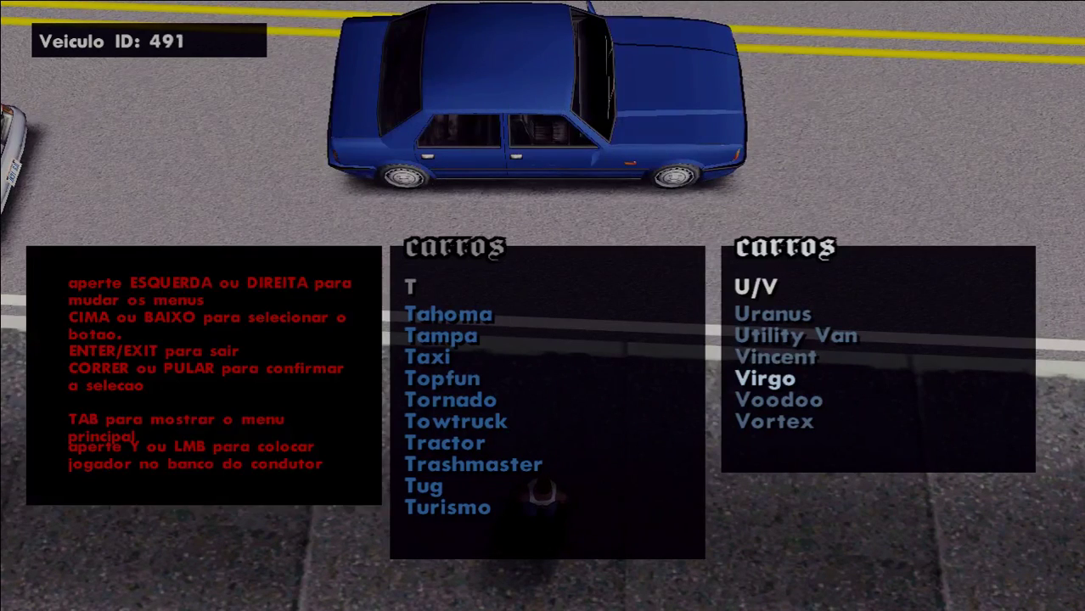
{"action": "key", "text": "Down"}
{"action": "key", "text": "Down"}
{"action": "key", "text": "Up"}
{"action": "key", "text": "Up"}
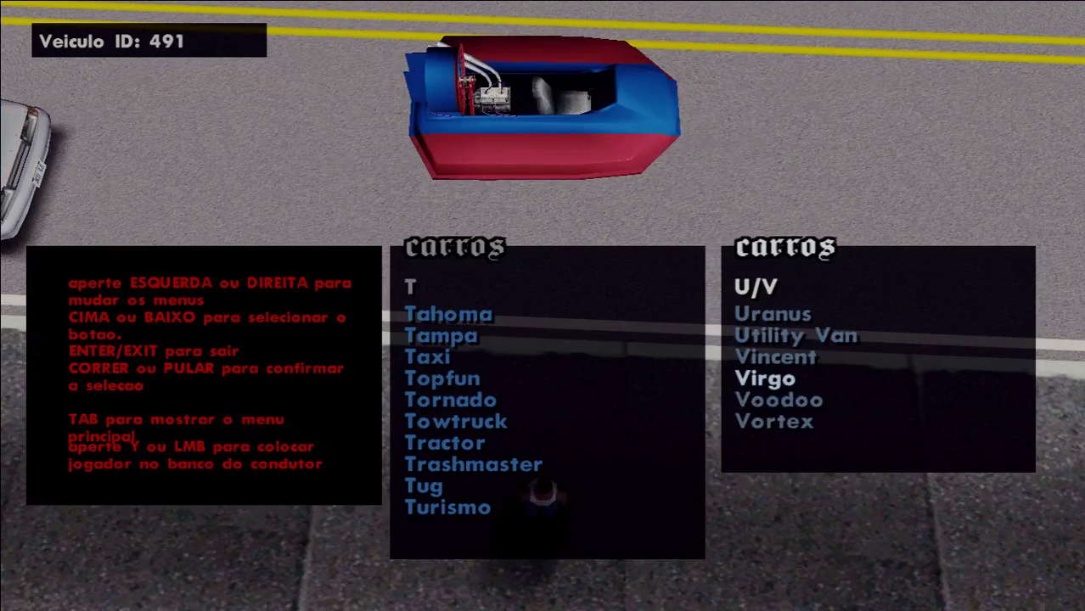
{"action": "key", "text": "Up"}
{"action": "key", "text": "Up"}
{"action": "key", "text": "Up"}
{"action": "key", "text": "Down"}
{"action": "key", "text": "Down"}
{"action": "key", "text": "Up"}
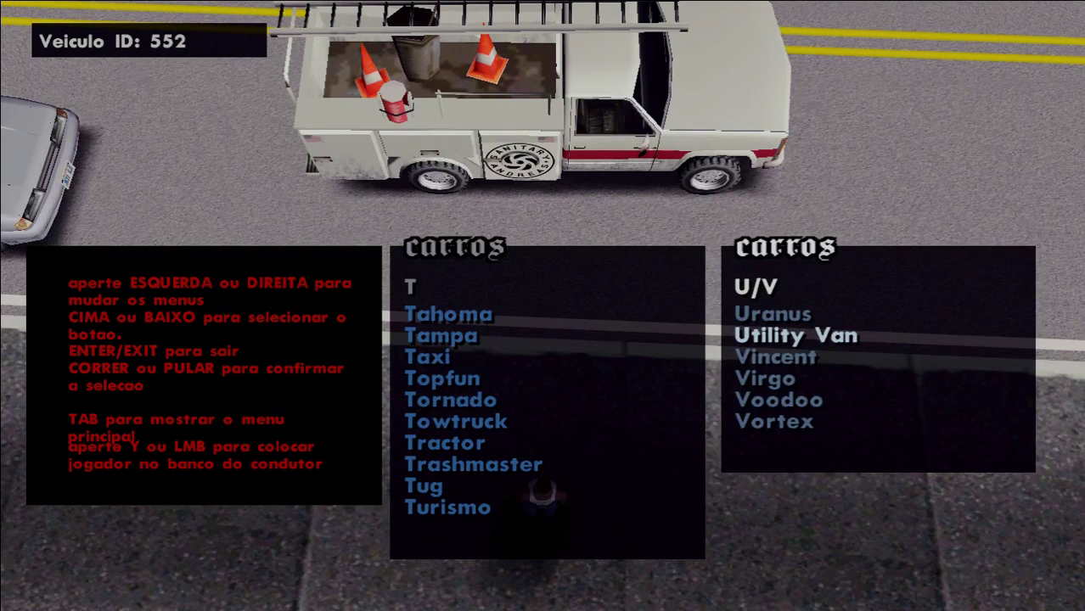
Step: Check the file names in the modloader Carretinha folder and return to the game
{"action": "key", "text": "Escape"}
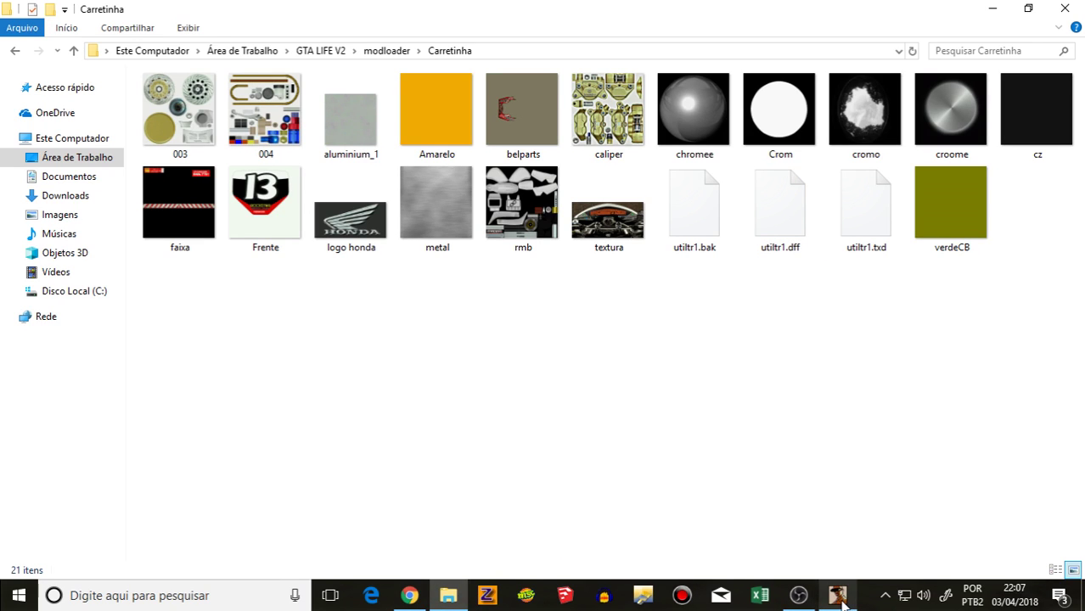
{"action": "mouse_move", "coordinate": [844, 604]}
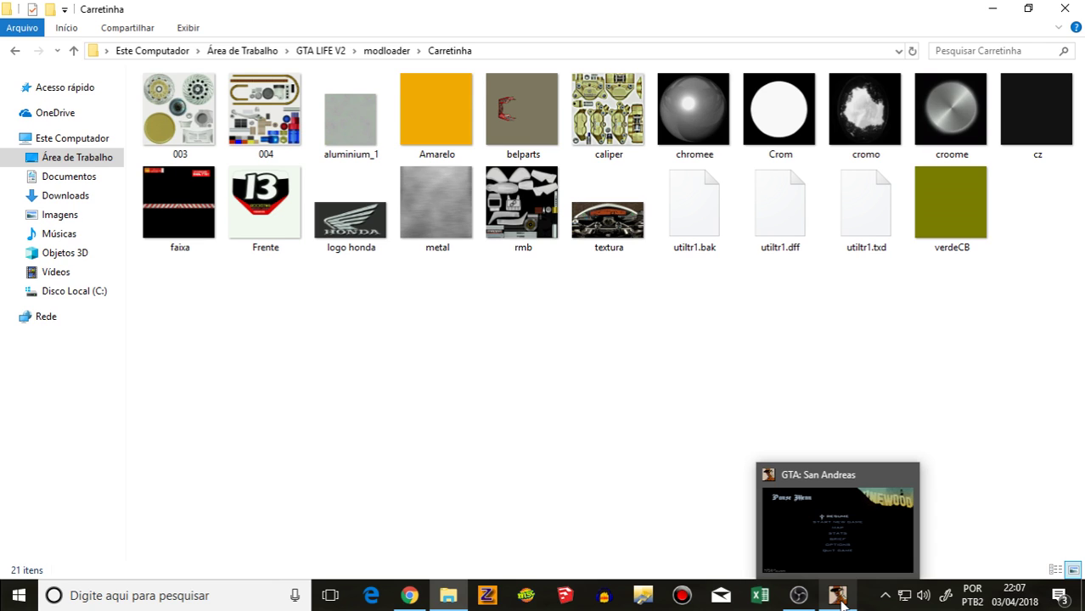
{"action": "left_click", "coordinate": [841, 601]}
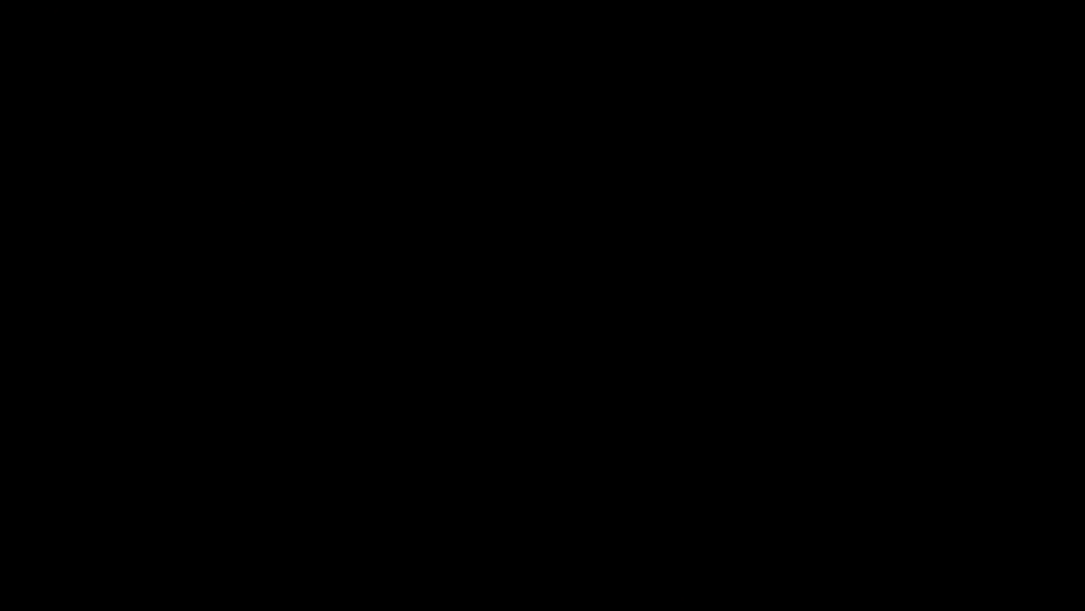
Step: Preview the W/Y/Z vehicles in the spawn menu from Walton down to ZR-350
{"action": "key", "text": "Down"}
{"action": "key", "text": "Right"}
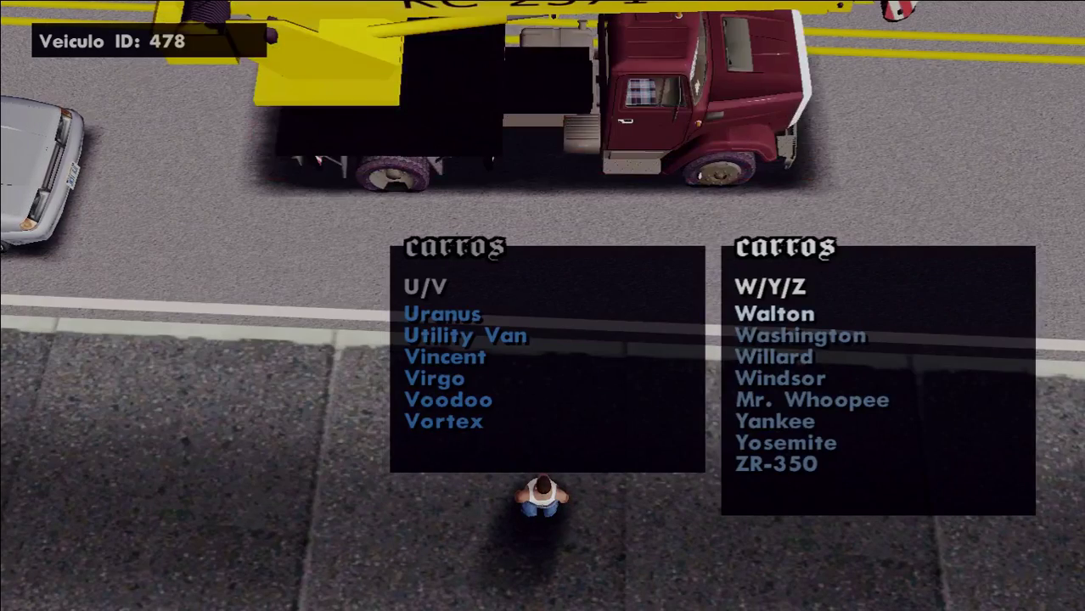
{"action": "key", "text": "Down"}
{"action": "key", "text": "Down"}
{"action": "key", "text": "Down"}
{"action": "key", "text": "Down"}
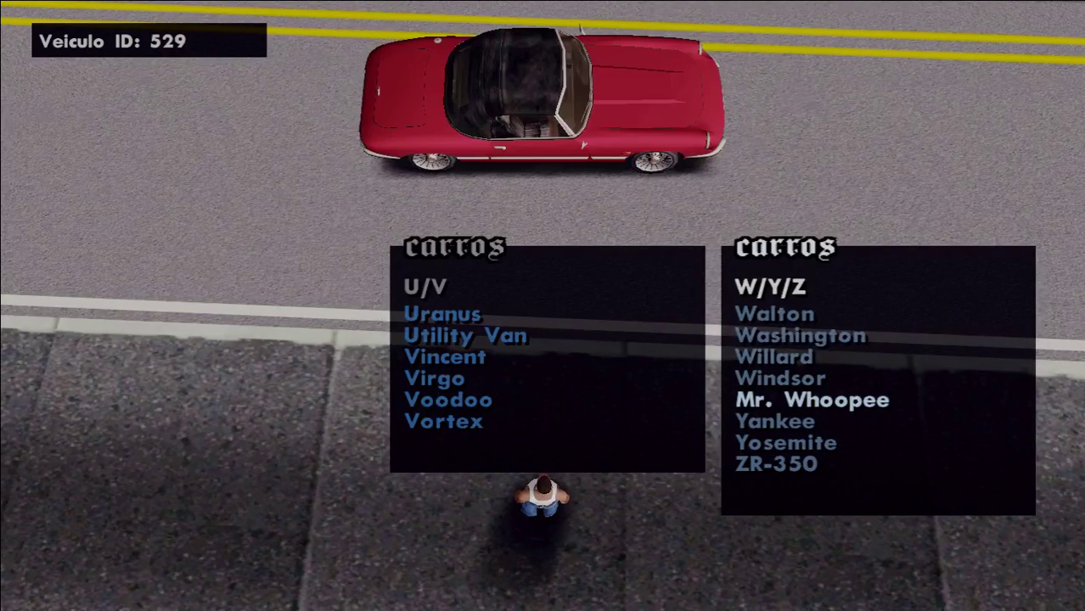
{"action": "key", "text": "Down"}
{"action": "key", "text": "Down"}
{"action": "key", "text": "Down"}
{"action": "key", "text": "Down"}
{"action": "key", "text": "Down"}
Step: Go through the trailers list in the spawn menu, starting from Artict1
{"action": "key", "text": "Right"}
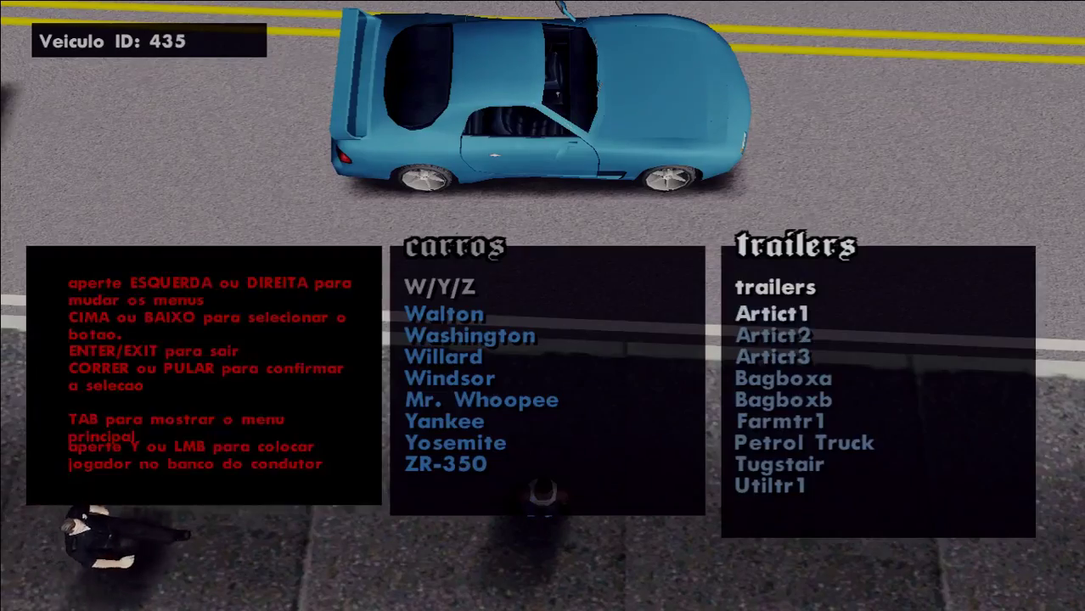
{"action": "key", "text": "Down"}
{"action": "key", "text": "Down"}
{"action": "key", "text": "Down"}
{"action": "key", "text": "Down"}
{"action": "key", "text": "Down"}
Step: Glance at the boats list and preview the planes list past Nevada, looking for the trailer
{"action": "key", "text": "Right"}
{"action": "key", "text": "Down"}
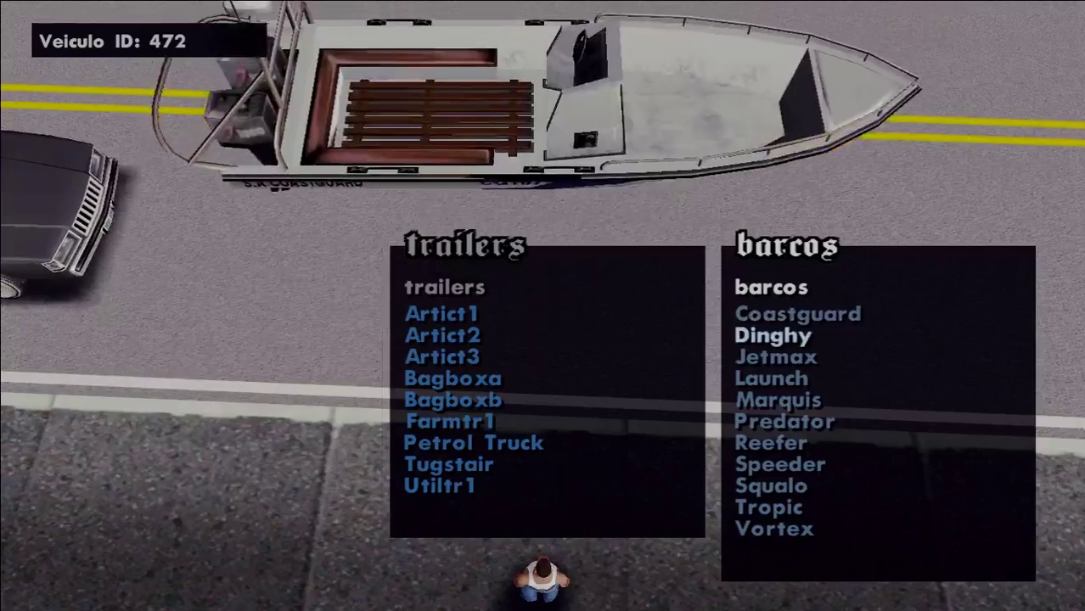
{"action": "key", "text": "Right"}
{"action": "key", "text": "Down"}
{"action": "key", "text": "Down"}
{"action": "key", "text": "Down"}
{"action": "key", "text": "Down"}
{"action": "key", "text": "Down"}
{"action": "key", "text": "Down"}
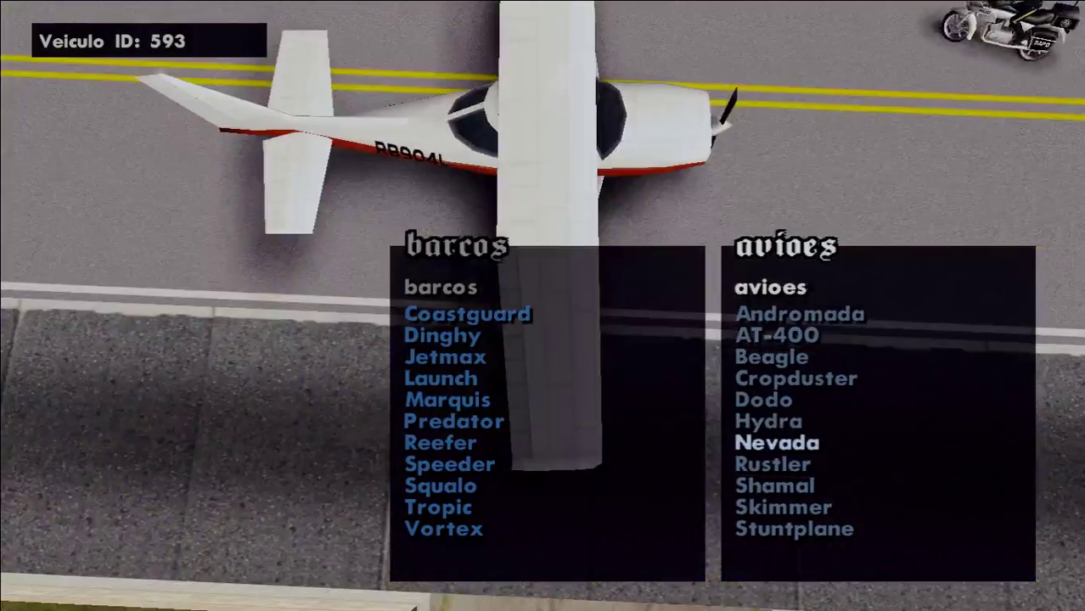
{"action": "key", "text": "Down"}
{"action": "key", "text": "Down"}
Step: Preview the helicopters list from Cargobob down to Sparrow
{"action": "key", "text": "Right"}
{"action": "key", "text": "Down"}
{"action": "key", "text": "Down"}
{"action": "key", "text": "Down"}
{"action": "key", "text": "Down"}
{"action": "key", "text": "Down"}
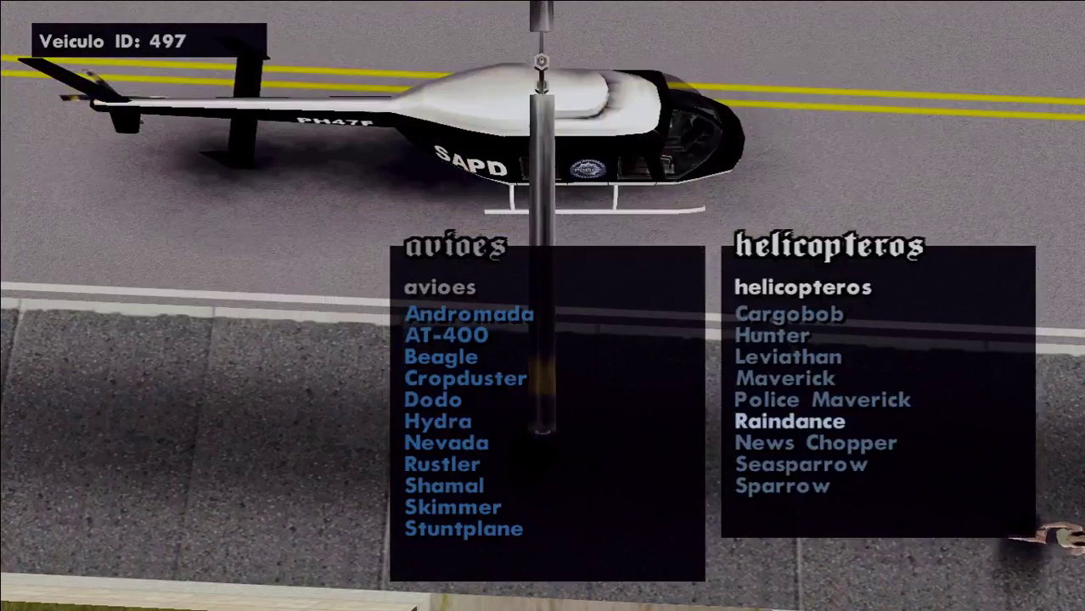
{"action": "key", "text": "Down"}
{"action": "key", "text": "Down"}
{"action": "key", "text": "Down"}
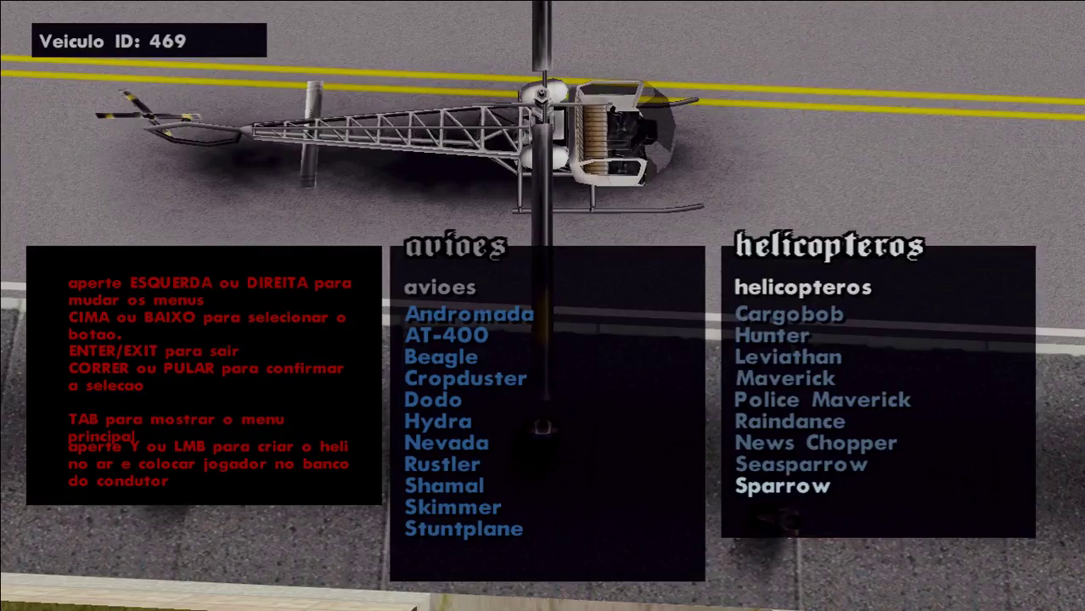
Step: Check the trains list and preview the first special vehicles list from Forklift past Vortex
{"action": "key", "text": "Right"}
{"action": "key", "text": "Down"}
{"action": "key", "text": "Down"}
{"action": "key", "text": "Right"}
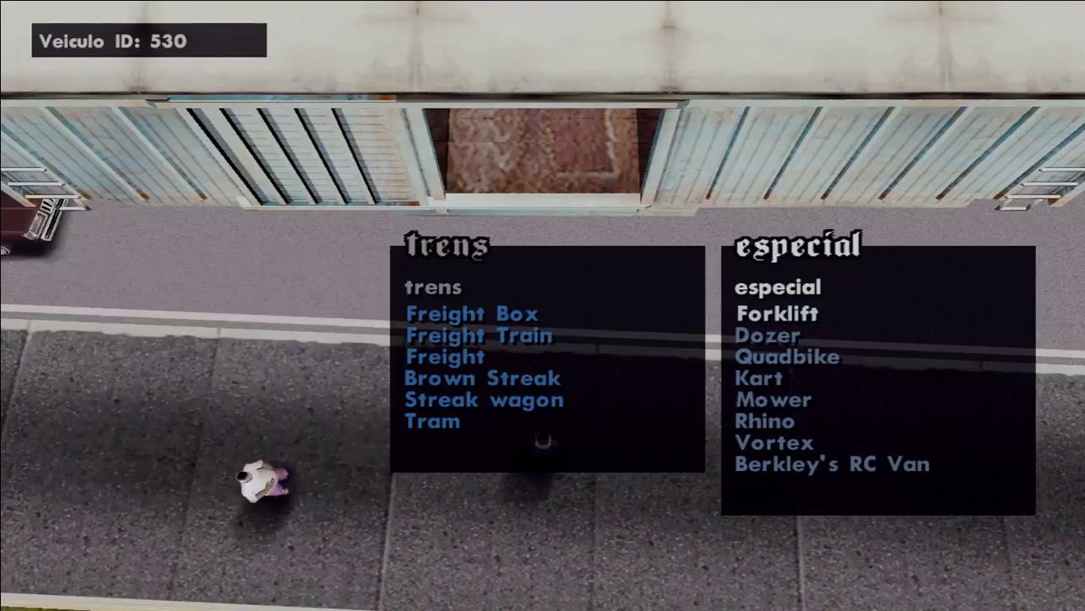
{"action": "key", "text": "Down"}
{"action": "key", "text": "Down"}
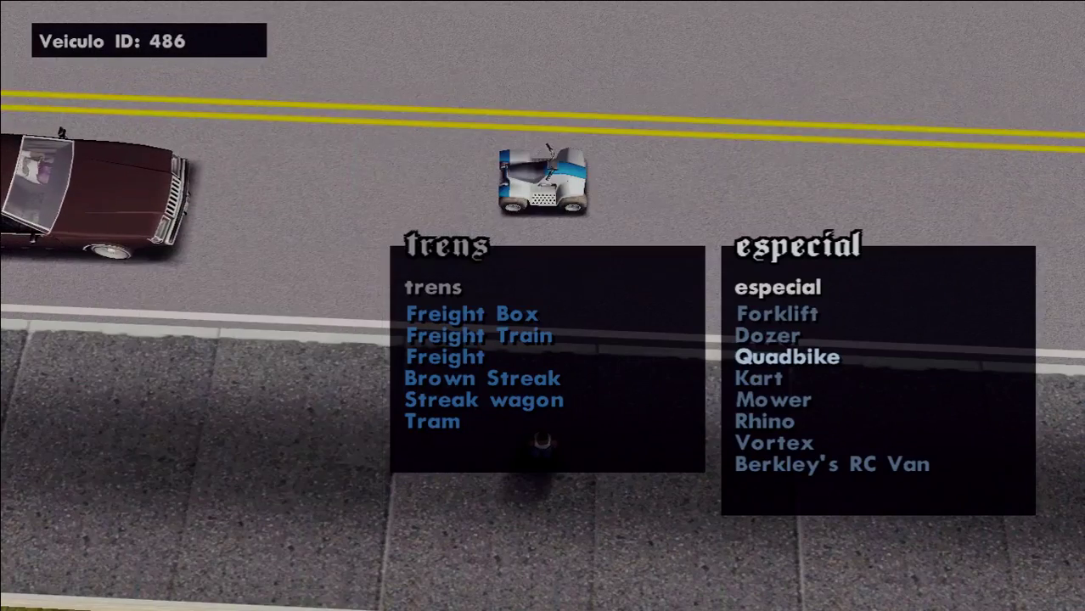
{"action": "key", "text": "Down"}
{"action": "key", "text": "Down"}
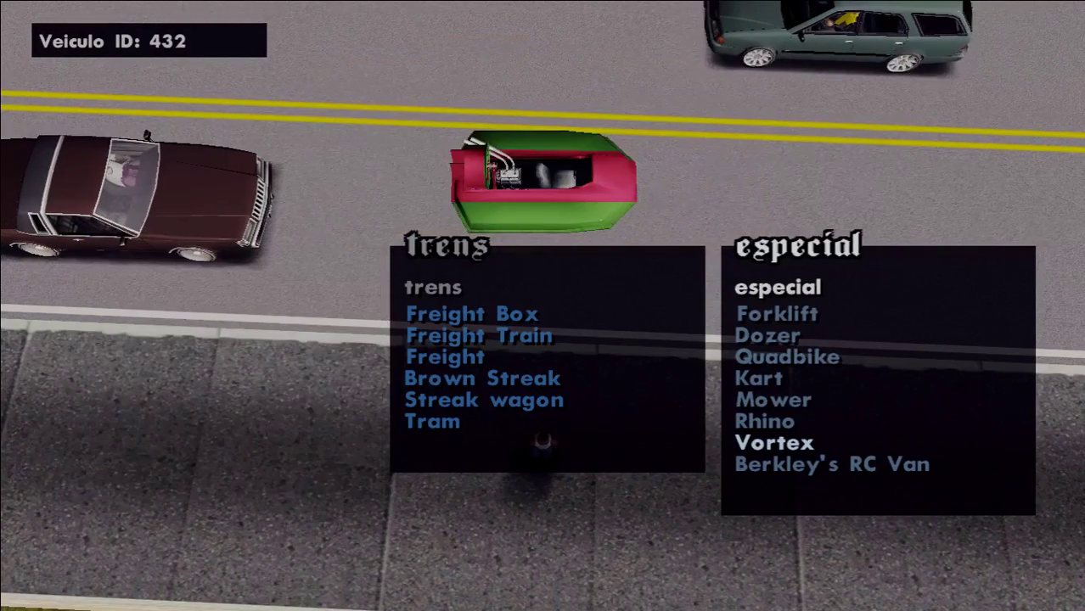
{"action": "key", "text": "Down"}
Step: Preview the second special vehicles list from RC Bandit to Sadlshit and move on to the motorcycles
{"action": "key", "text": "Down"}
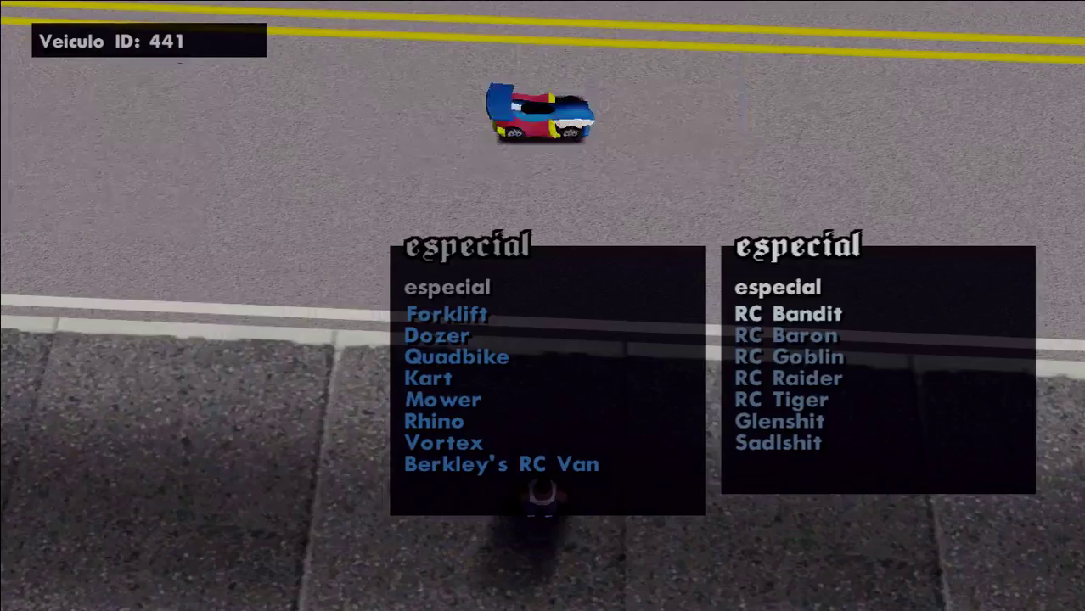
{"action": "key", "text": "Down"}
{"action": "key", "text": "Down"}
{"action": "key", "text": "Down"}
{"action": "key", "text": "Down"}
{"action": "key", "text": "Down"}
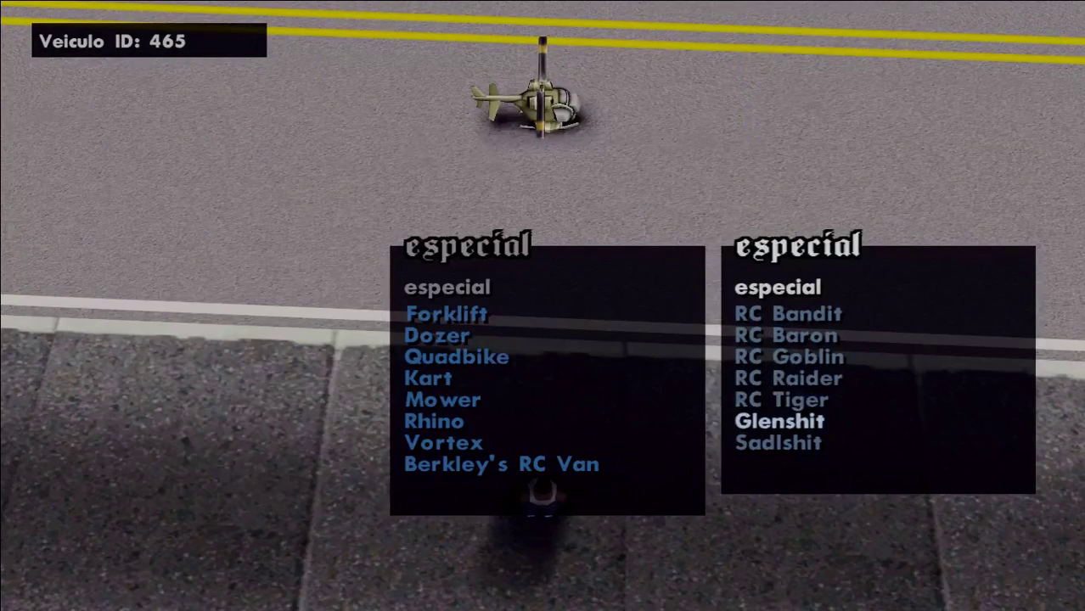
{"action": "key", "text": "Down"}
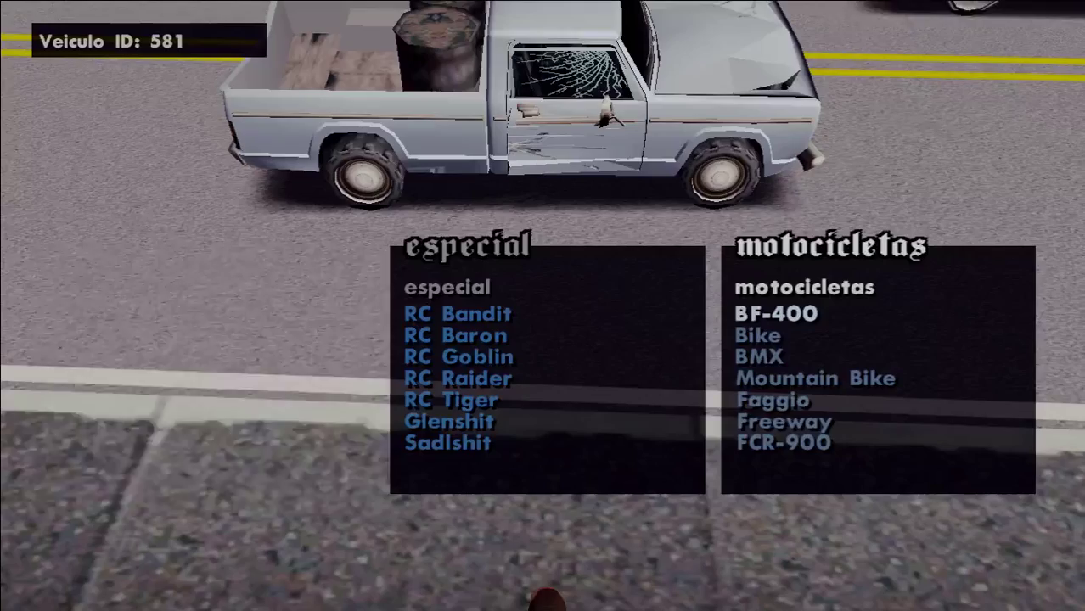
Step: Return to the first special vehicles list and recheck it from Quadbike down to Vortex
{"action": "key", "text": "Left"}
{"action": "key", "text": "Left"}
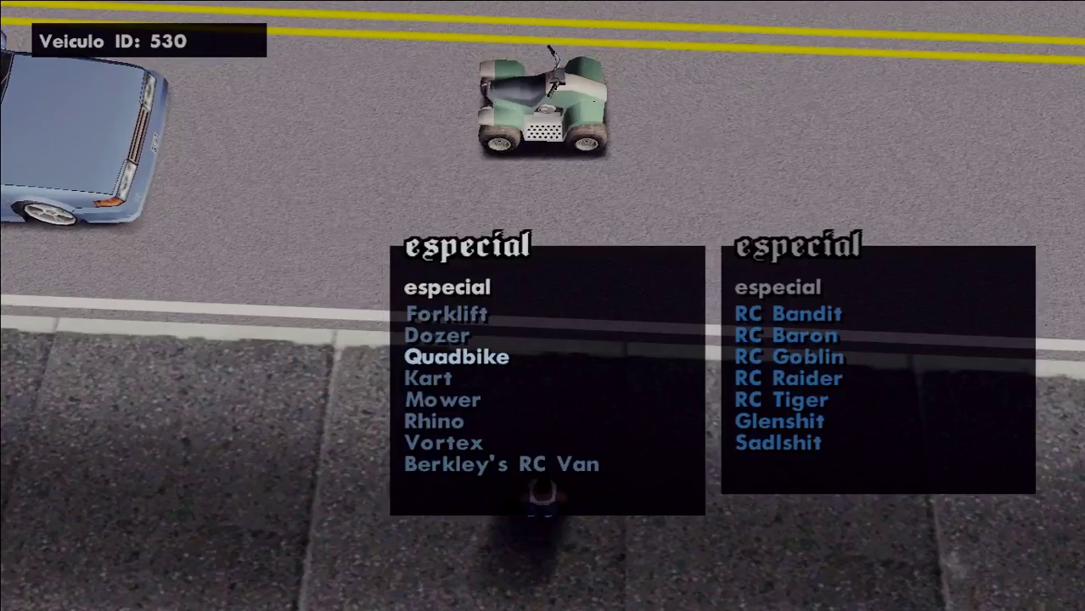
{"action": "key", "text": "Down"}
{"action": "key", "text": "Down"}
{"action": "key", "text": "Down"}
{"action": "key", "text": "Down"}
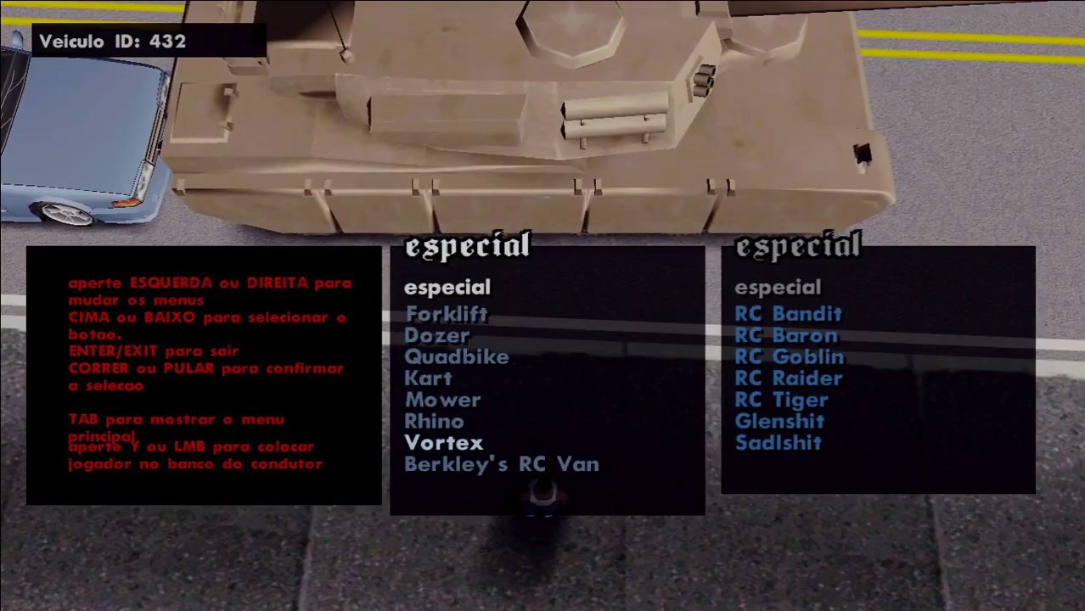
Step: Move forward to the second motorcycles list and preview its models down to Pizzaboy
{"action": "key", "text": "Right"}
{"action": "key", "text": "Right"}
{"action": "key", "text": "Right"}
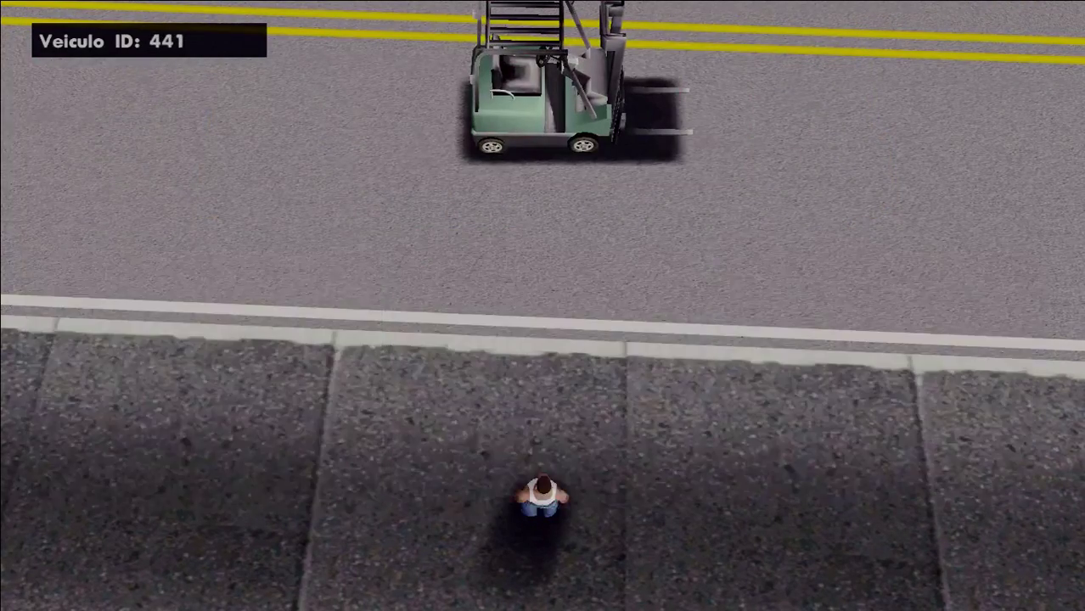
{"action": "key", "text": "Down"}
{"action": "key", "text": "Down"}
{"action": "key", "text": "Down"}
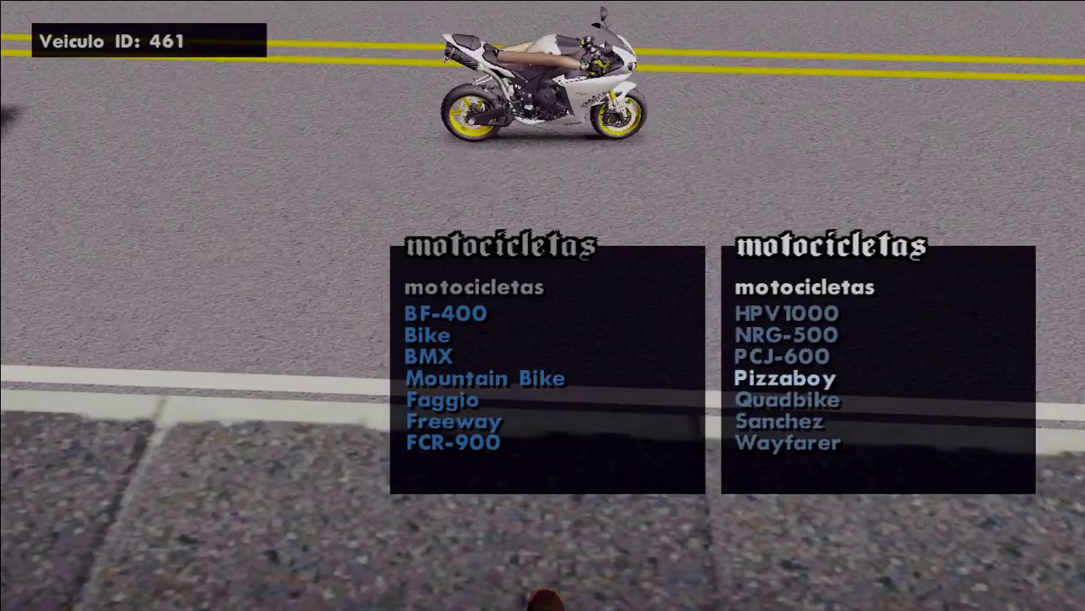
Step: Look through the loaded mods in the pause menu's Modifications list, then return to the game
{"action": "key", "text": "Escape"}
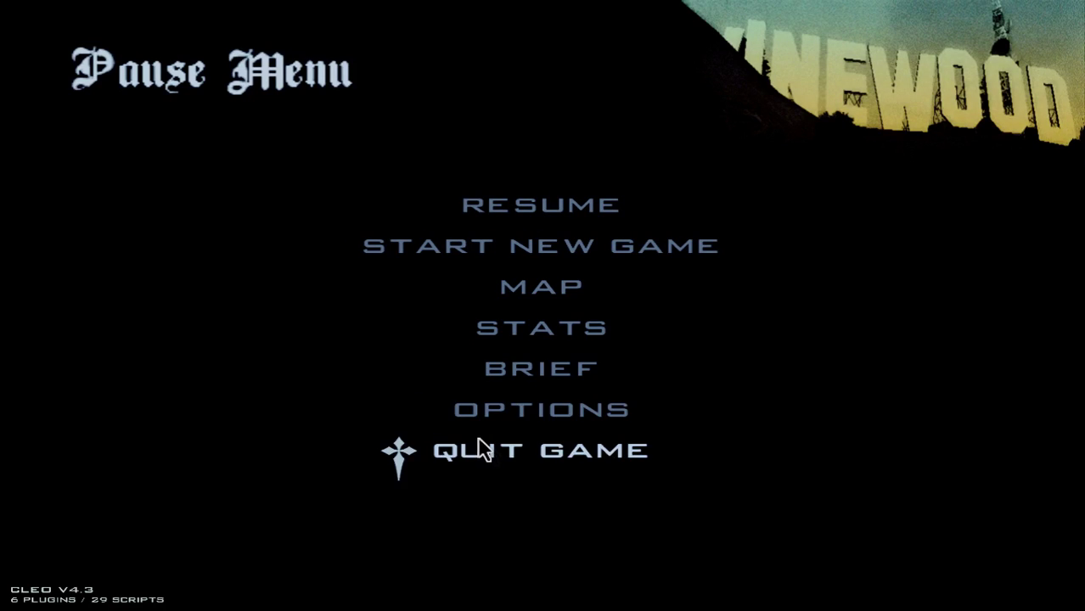
{"action": "left_click", "coordinate": [477, 412]}
{"action": "left_click", "coordinate": [284, 383]}
{"action": "left_click", "coordinate": [204, 374]}
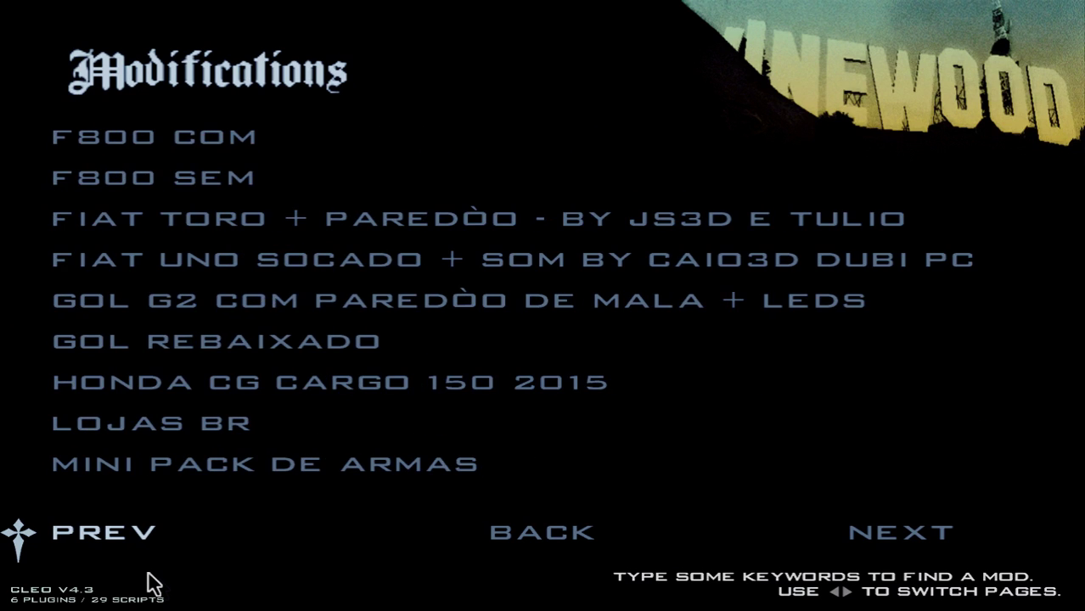
{"action": "key", "text": "Left"}
{"action": "left_click", "coordinate": [210, 351]}
{"action": "key", "text": "Escape"}
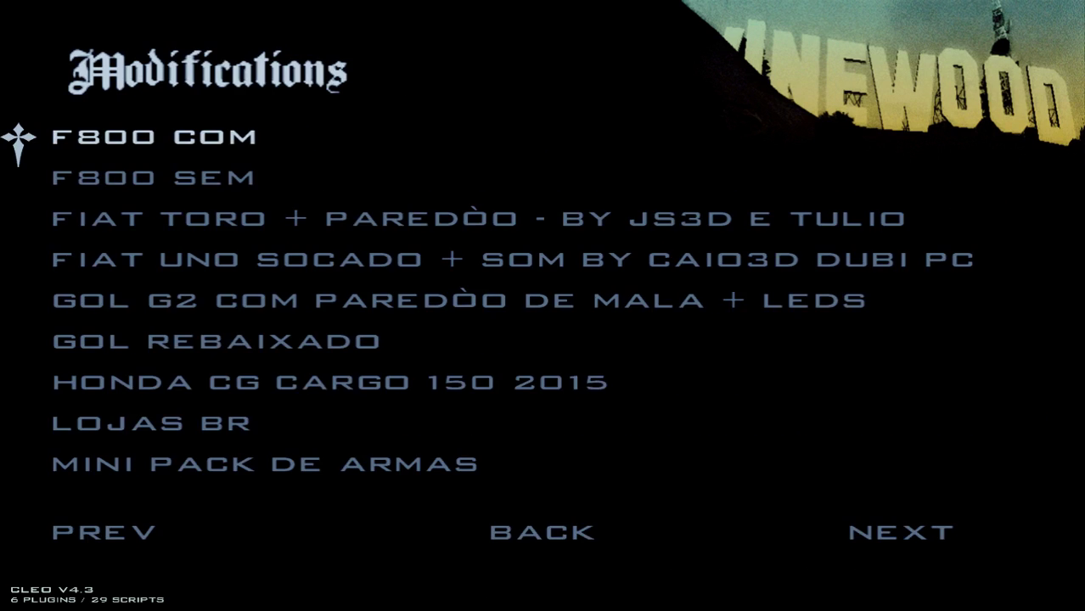
{"action": "key", "text": "Escape"}
{"action": "key", "text": "Escape"}
Step: Spawn the Admiral from the A cars list in red, close the spawn menu and get into the car
{"action": "key", "text": "Right"}
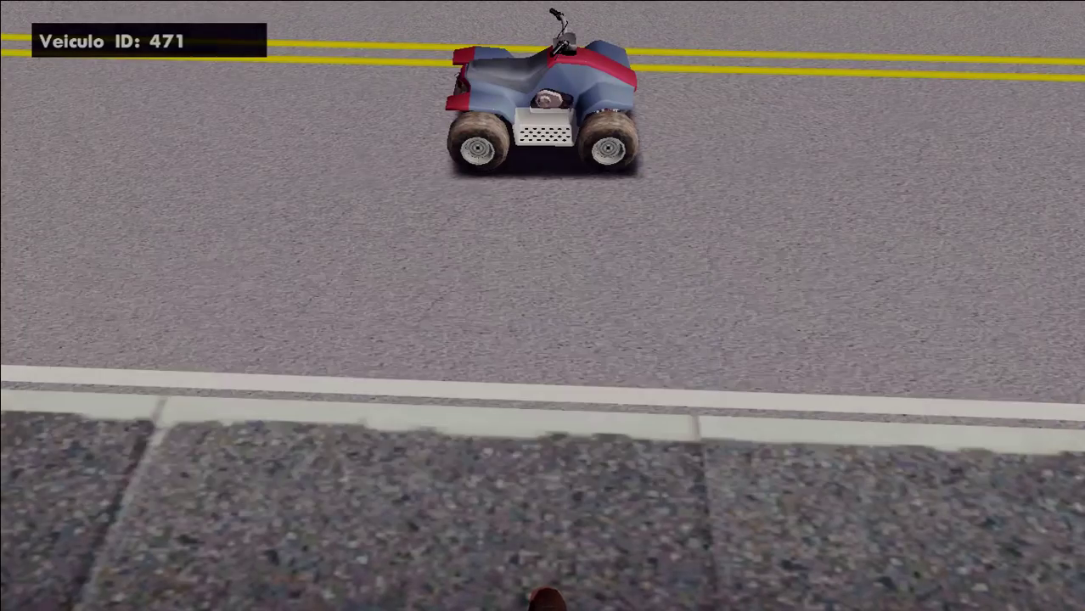
{"action": "key", "text": "Left"}
{"action": "key", "text": "Right"}
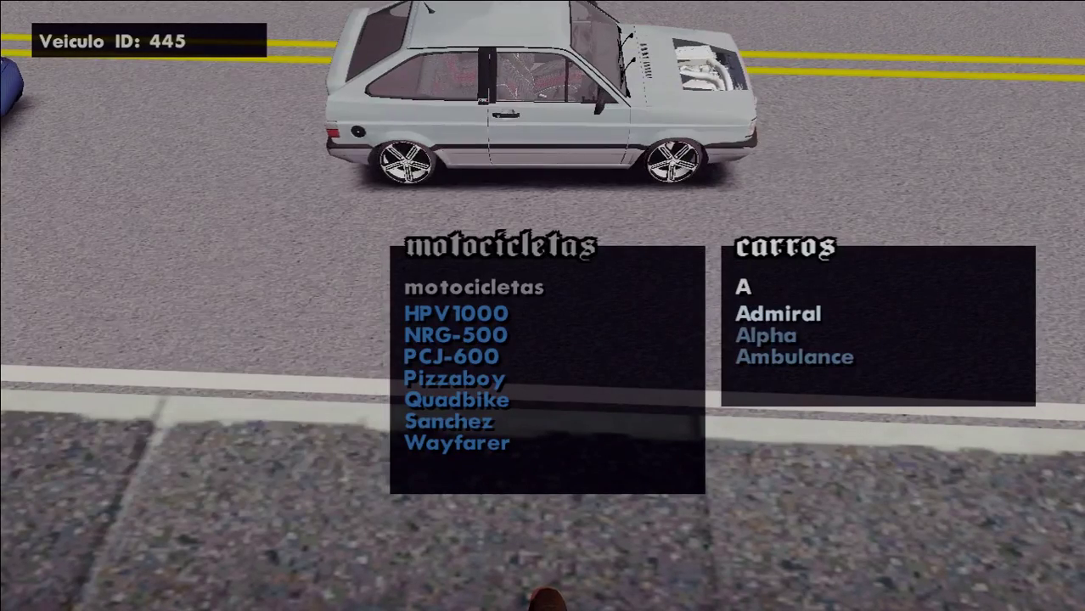
{"action": "key", "text": "space"}
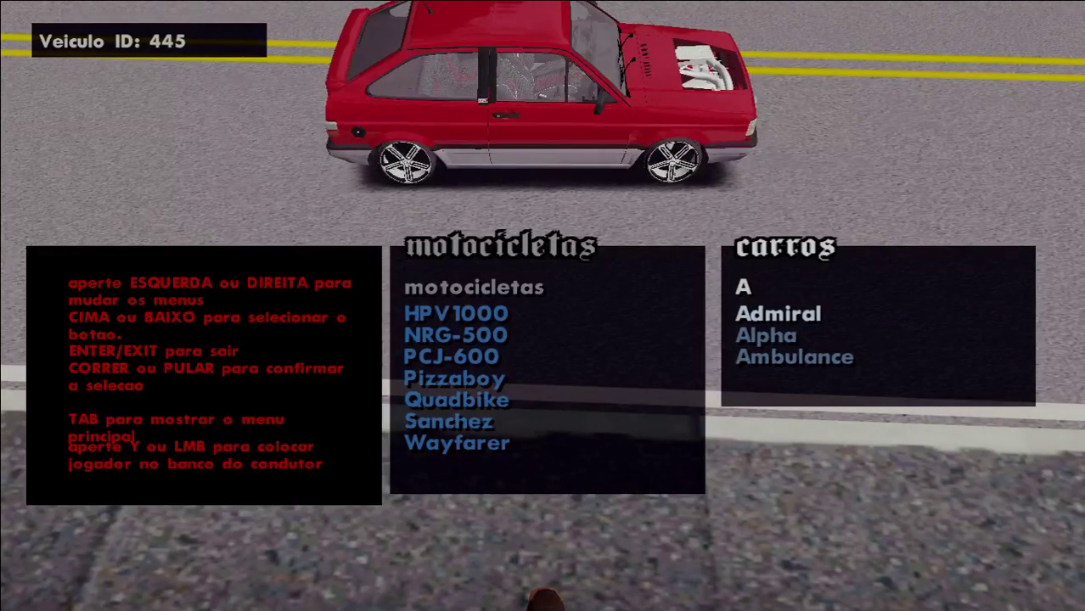
{"action": "key", "text": "Return"}
{"action": "key", "text": "w"}
{"action": "key", "text": "f"}
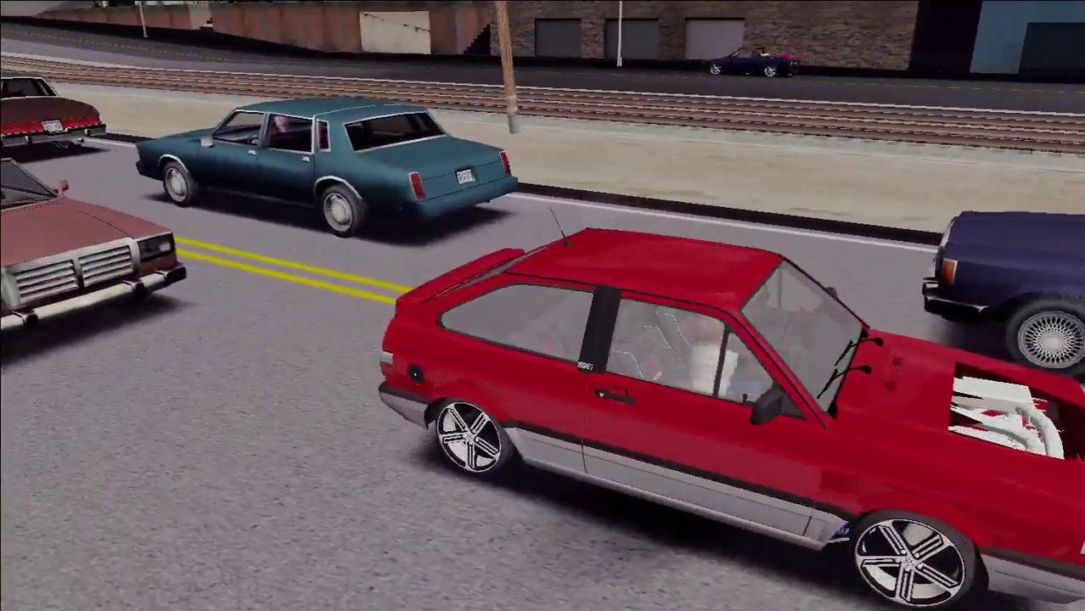
Step: Drive the red Admiral along the city streets
{"action": "key", "text": "w"}
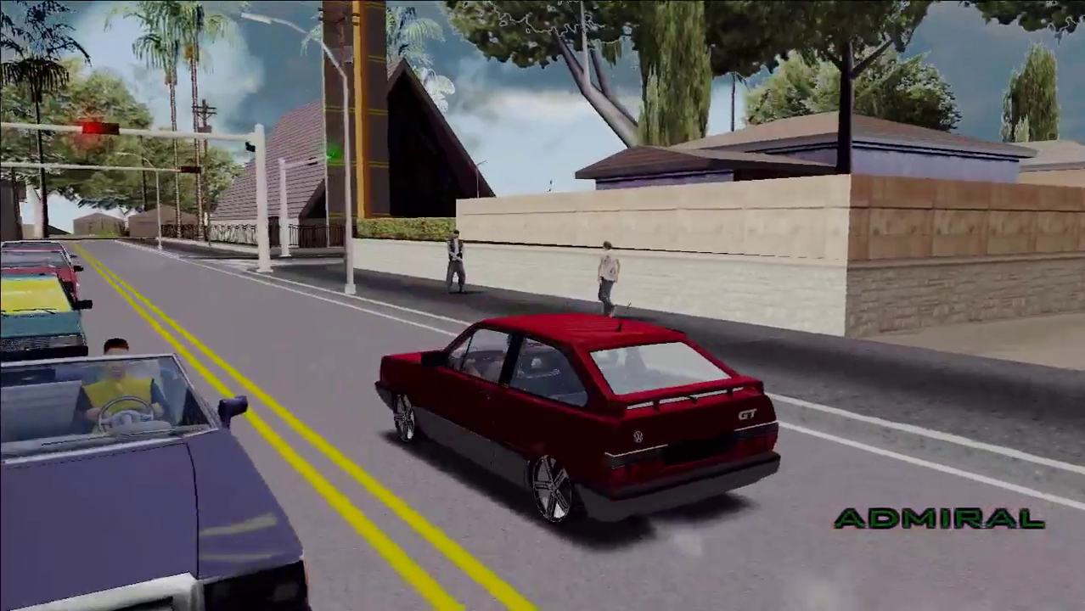
{"action": "key", "text": "w"}
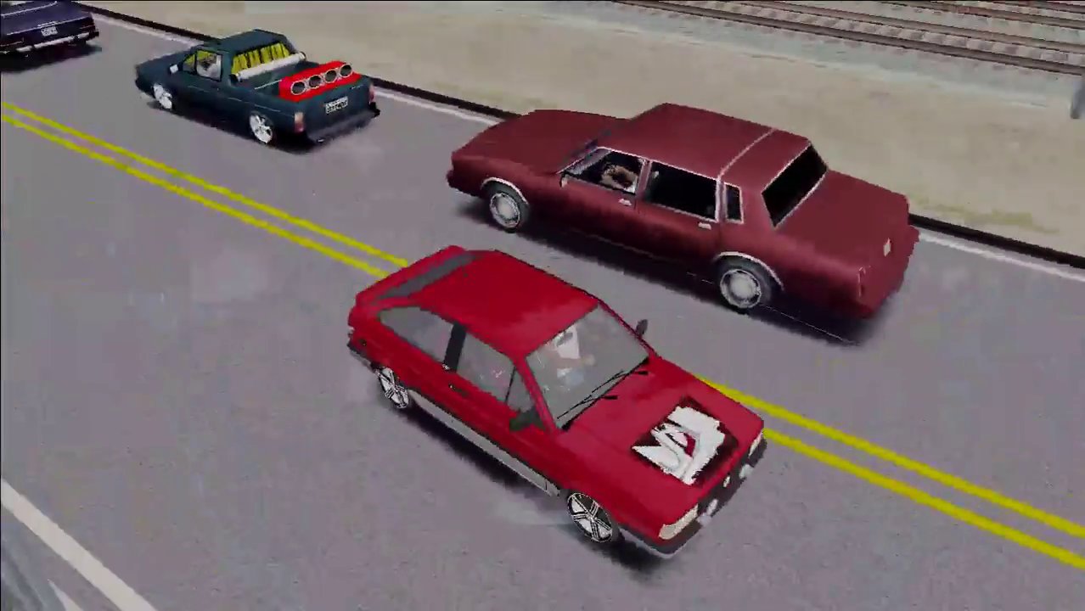
{"action": "key", "text": "w"}
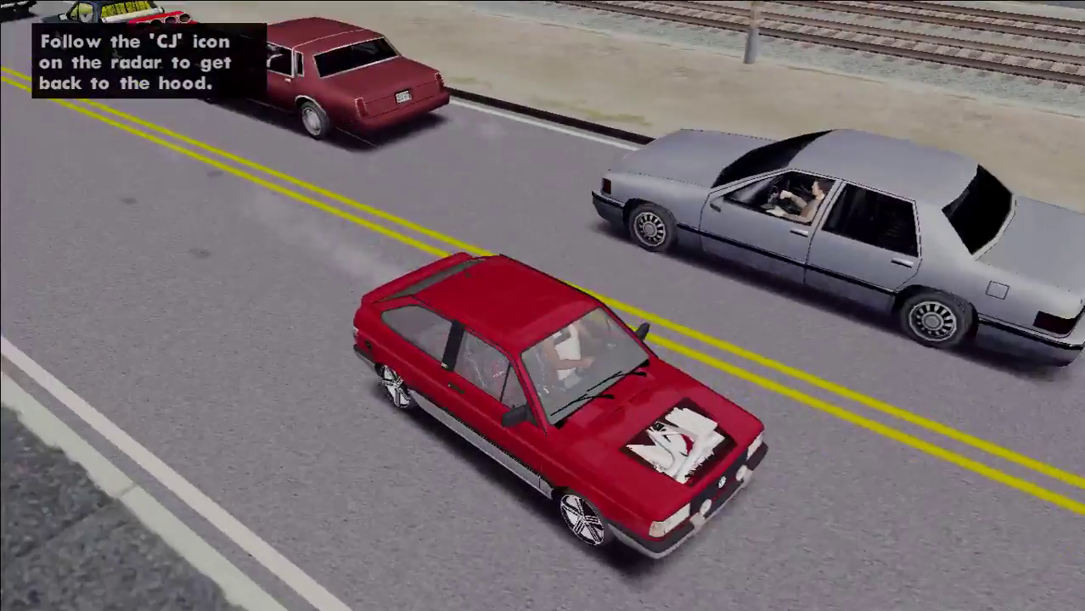
{"action": "key", "text": "w"}
{"action": "key", "text": "d"}
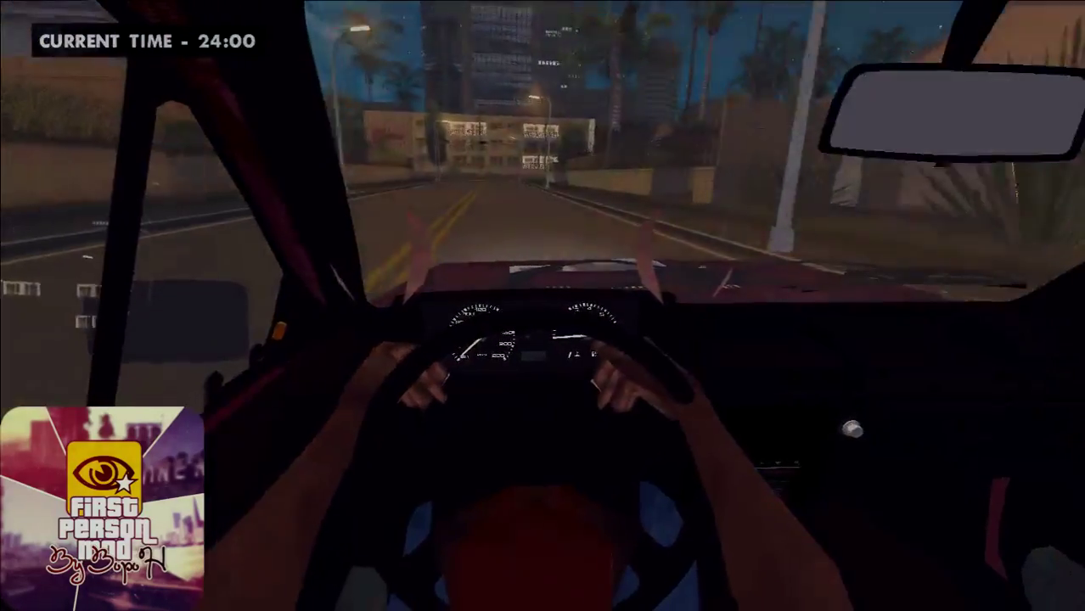
Step: Get out of the Admiral, spawn a Sanchez from the motorcycles list and get on it
{"action": "key", "text": "f"}
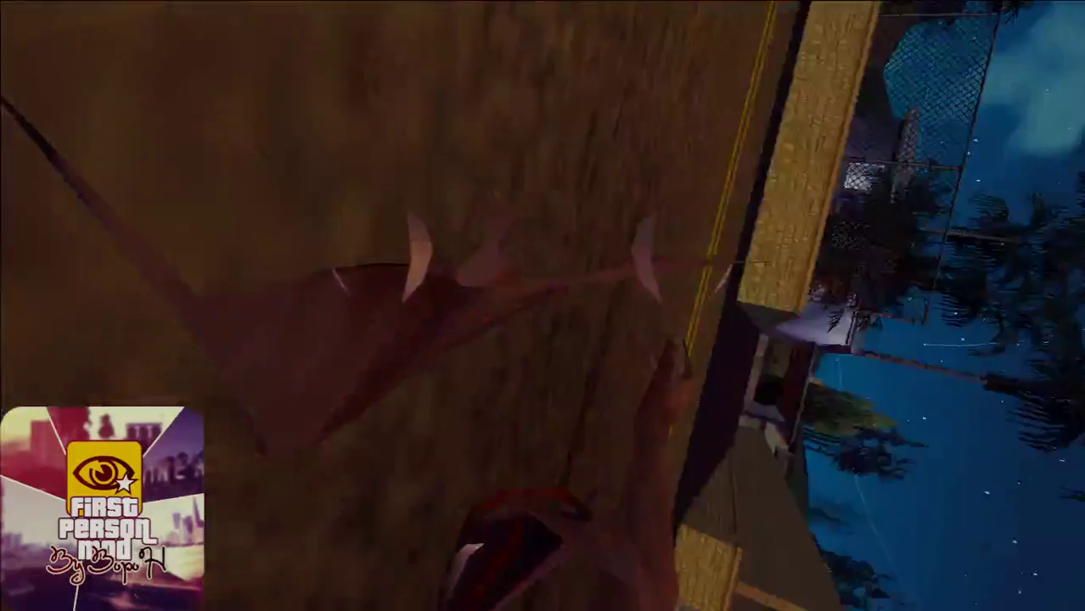
{"action": "key", "text": "BackSpace"}
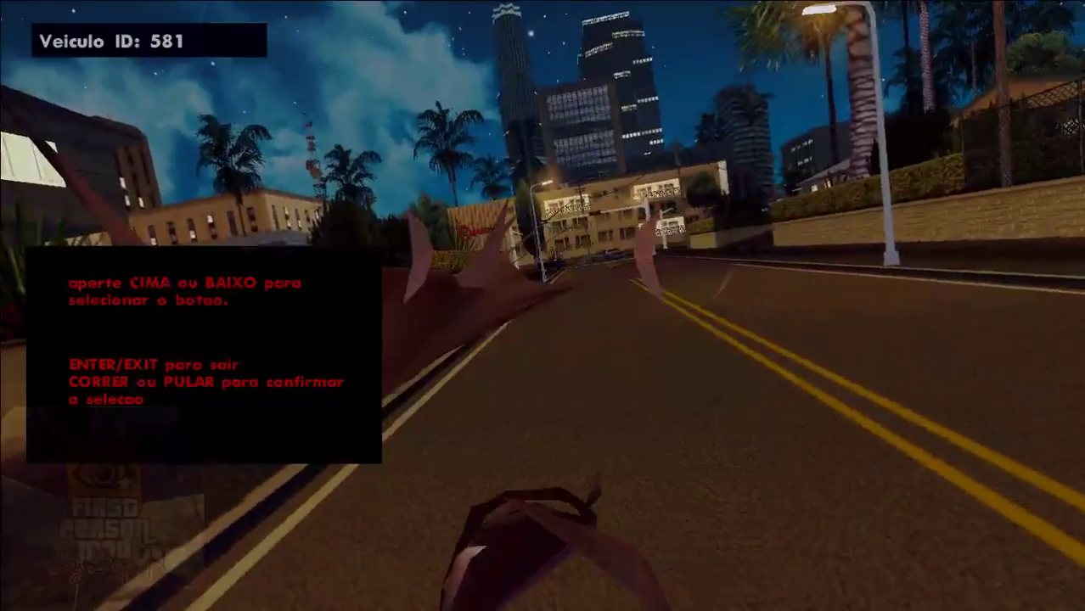
{"action": "key", "text": "Up"}
{"action": "key", "text": "Up"}
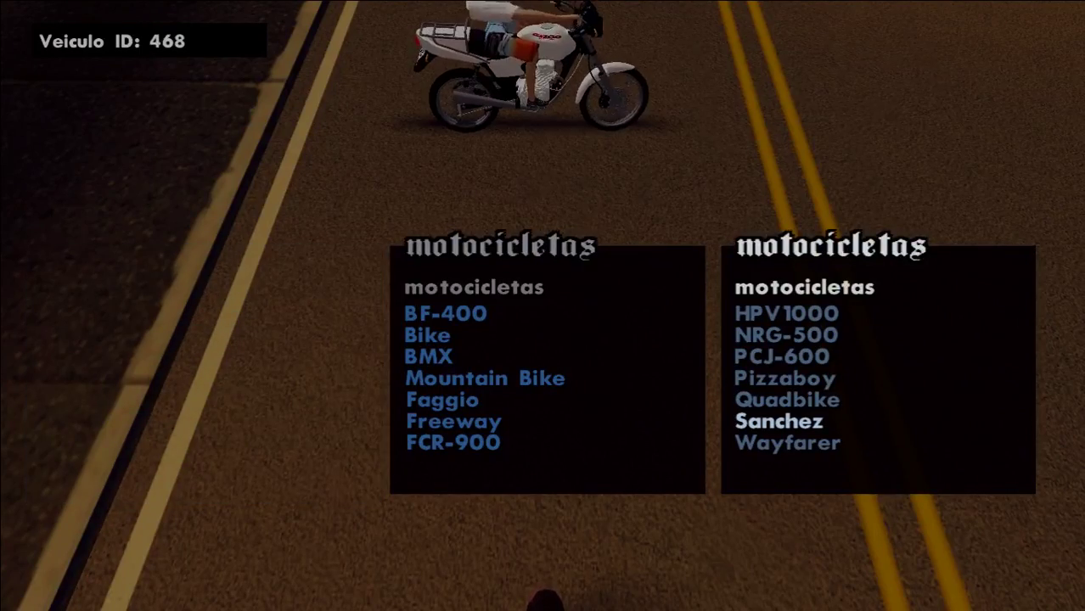
{"action": "key", "text": "Return"}
{"action": "key", "text": "f"}
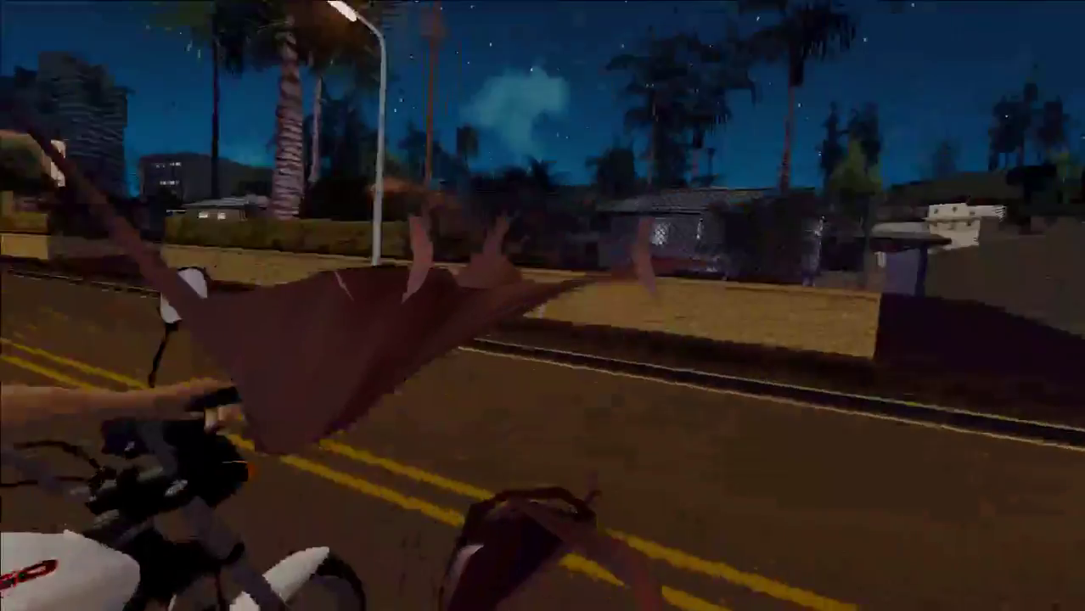
Step: Open the Display options from the pause menu, return to the game and switch the Sanchez to the first-person camera
{"action": "key", "text": "Escape"}
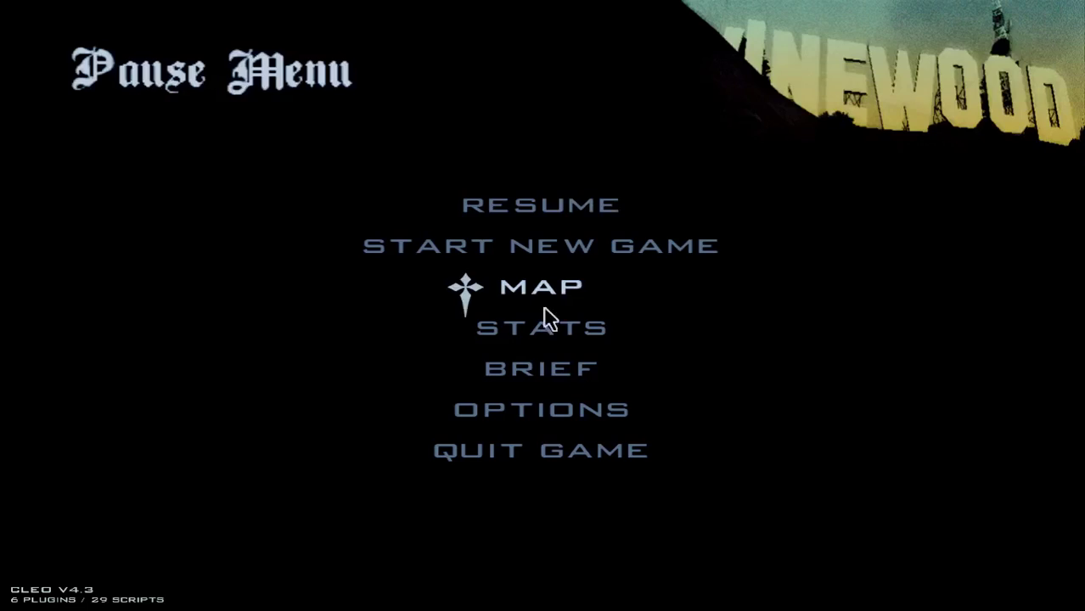
{"action": "left_click", "coordinate": [549, 410]}
{"action": "left_click", "coordinate": [396, 311]}
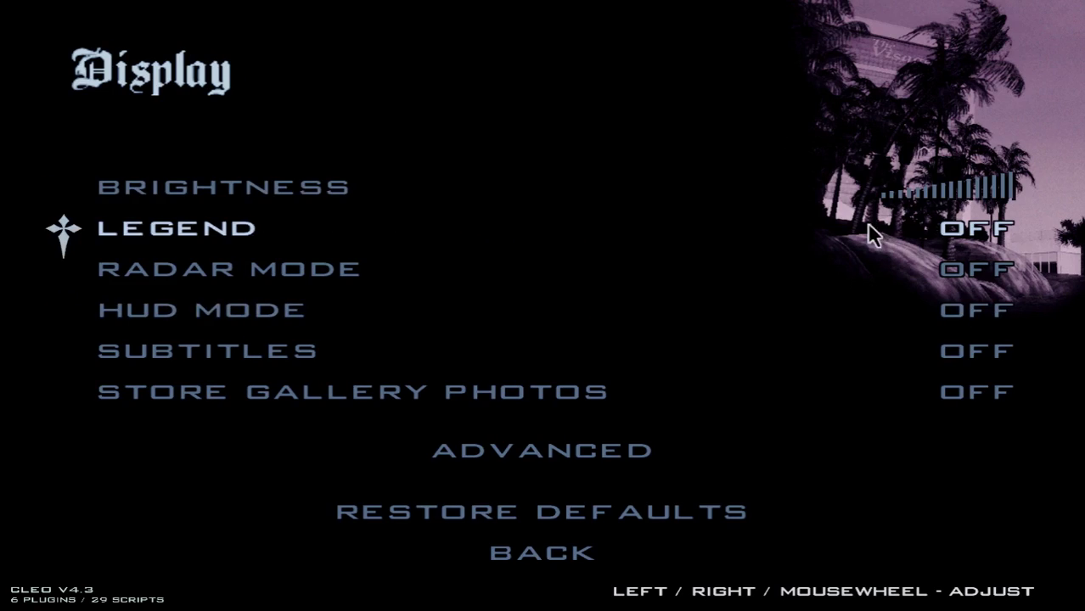
{"action": "key", "text": "Escape"}
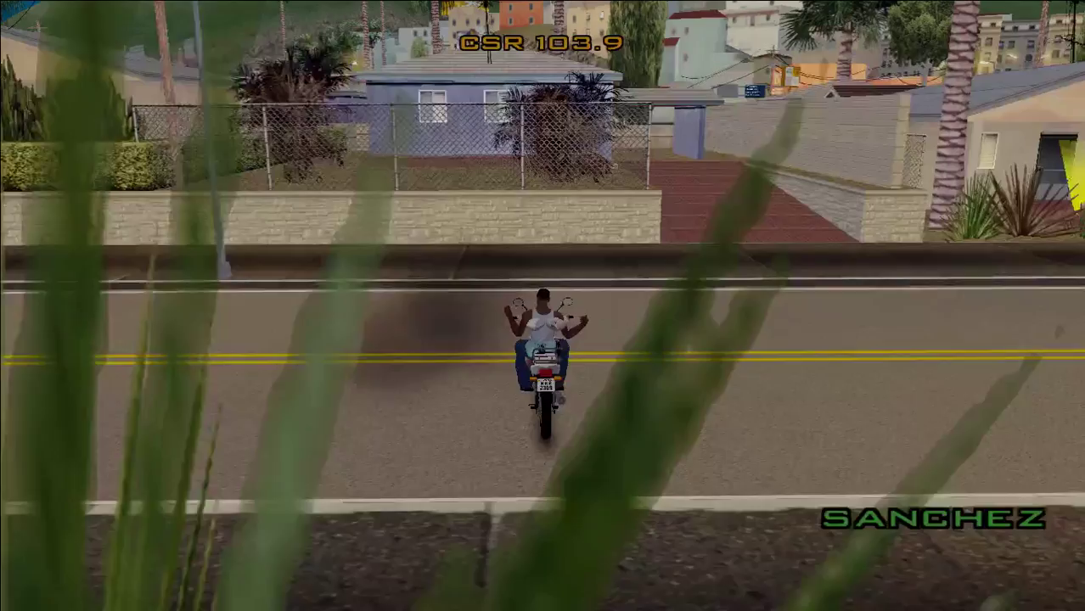
{"action": "key", "text": "v"}
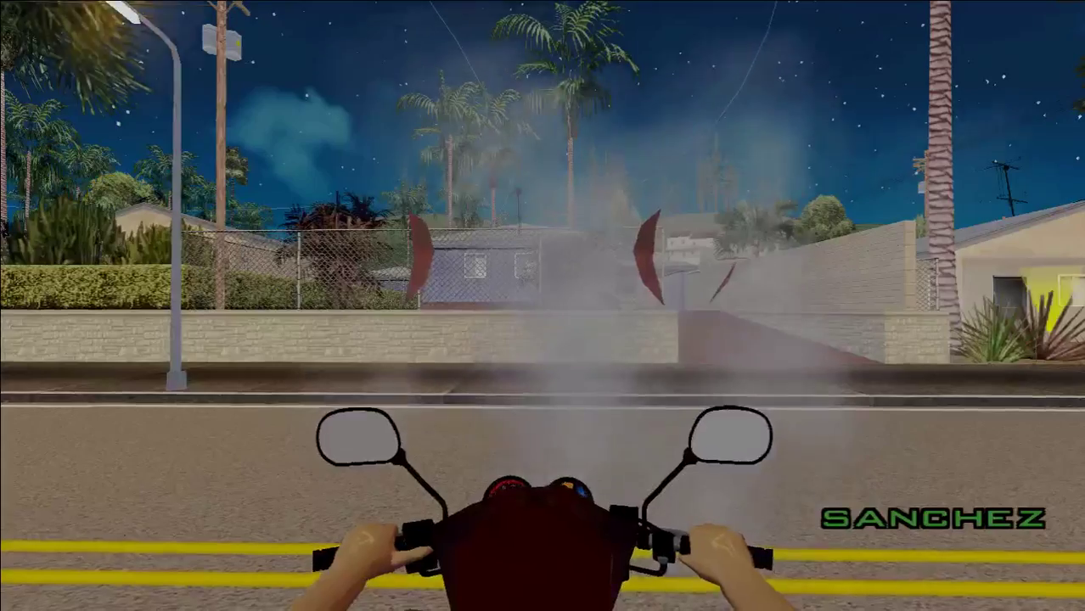
Step: Turn the Sanchez onto the street, ride to the crosswalk and take the right turn past the police motorcycle
{"action": "key", "text": "w"}
{"action": "key", "text": "a"}
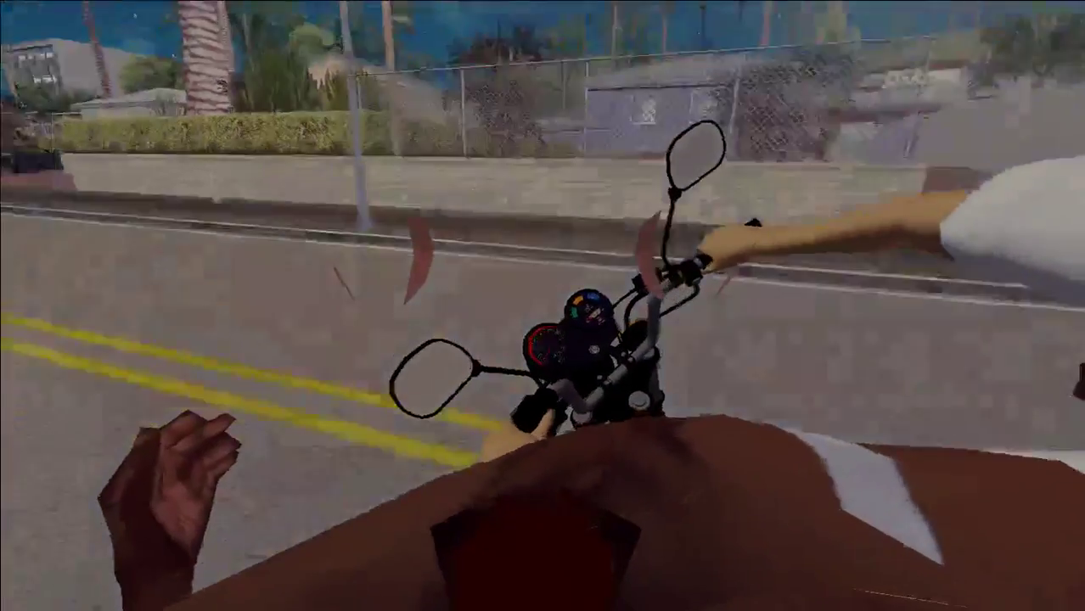
{"action": "key", "text": "w"}
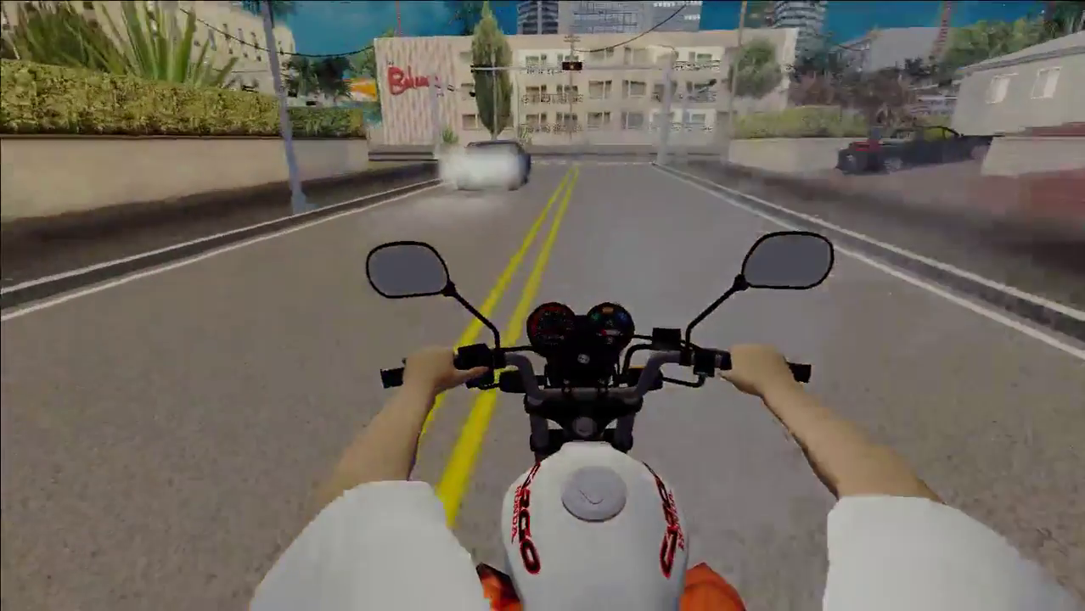
{"action": "key", "text": "w"}
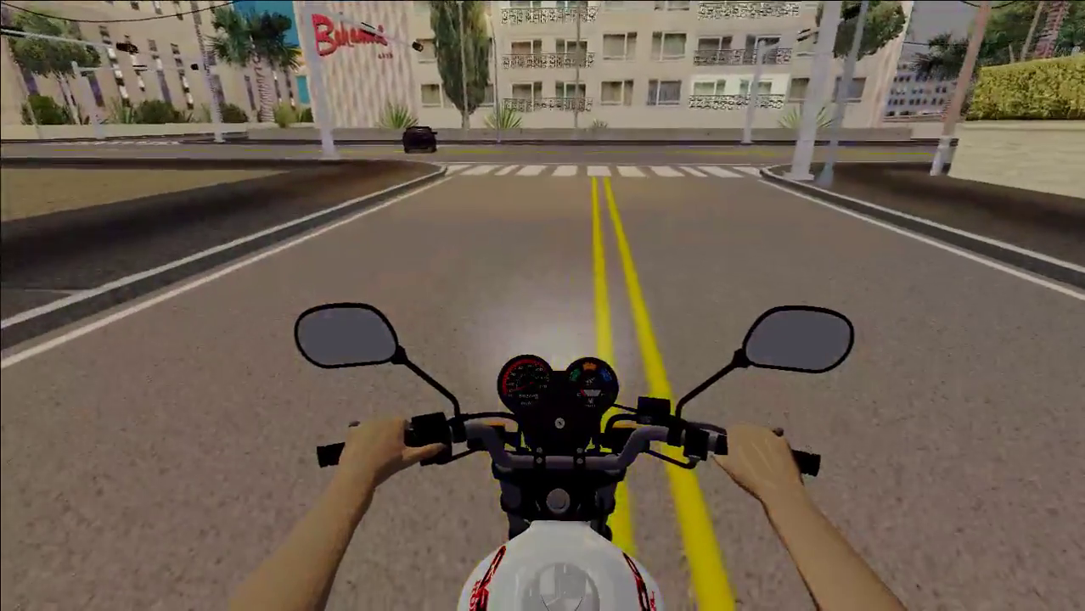
{"action": "key", "text": "w"}
{"action": "key", "text": "d"}
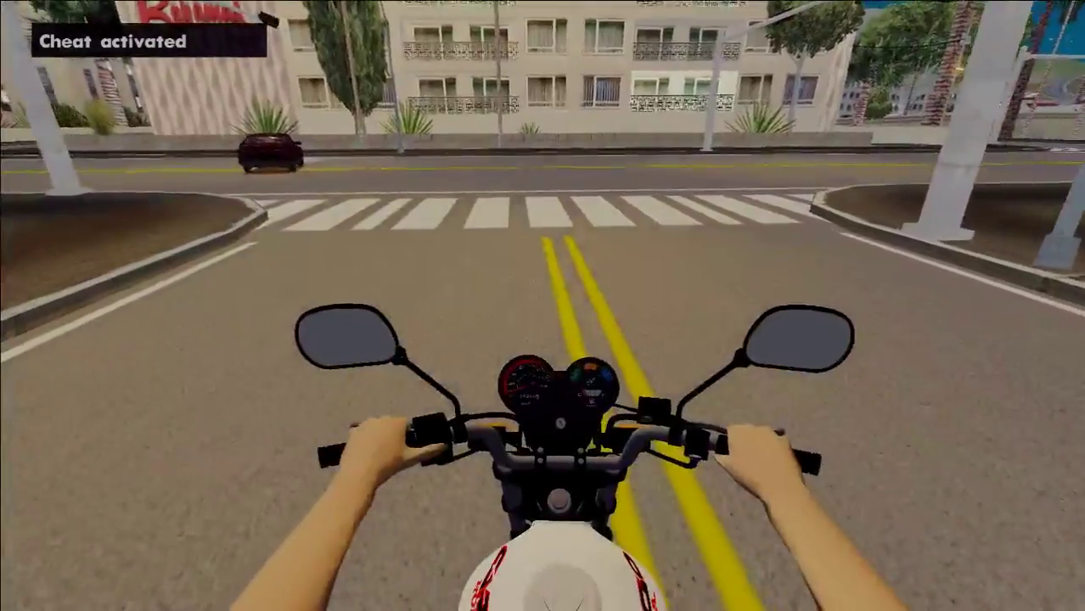
{"action": "key", "text": "w"}
{"action": "key", "text": "d"}
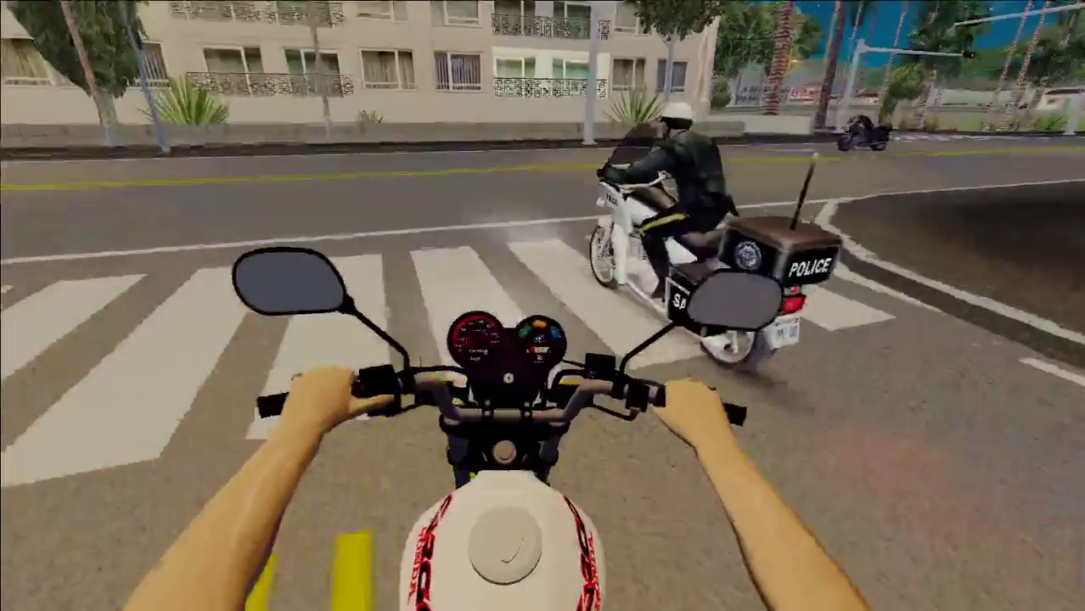
{"action": "key", "text": "w"}
{"action": "key", "text": "d"}
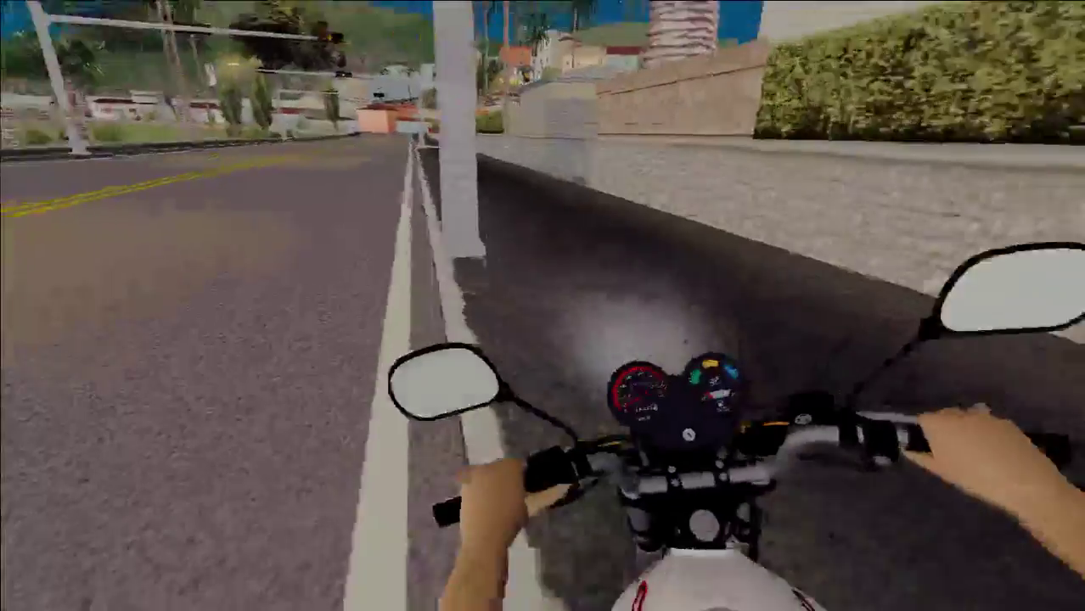
Step: Ride the Sanchez along the main road to the orange and white houses in Las Colinas
{"action": "key", "text": "a"}
{"action": "key", "text": "w"}
{"action": "key", "text": "a"}
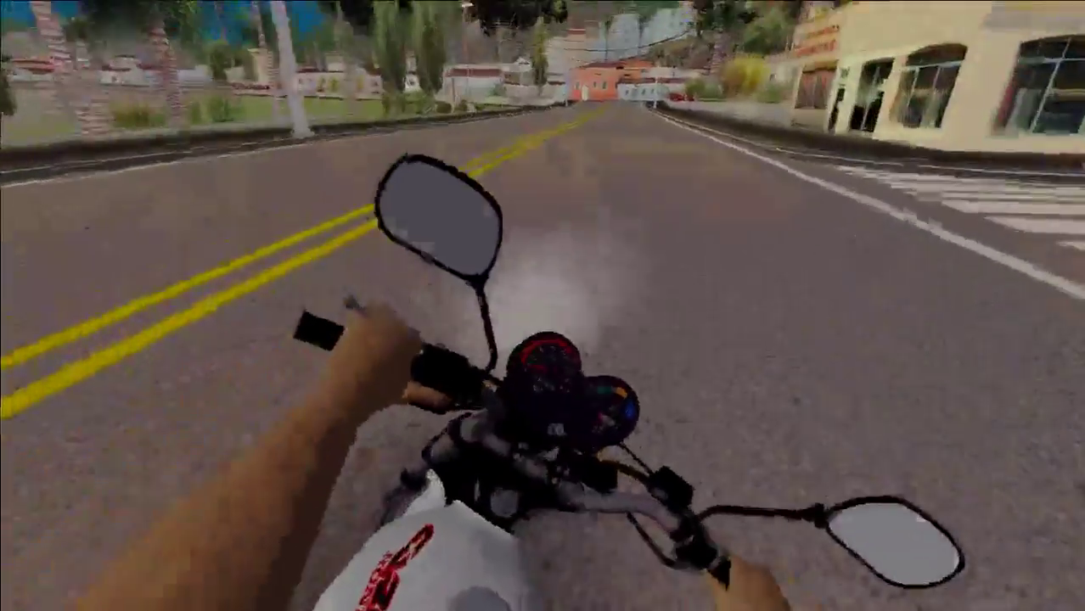
{"action": "key", "text": "w"}
{"action": "key", "text": "a"}
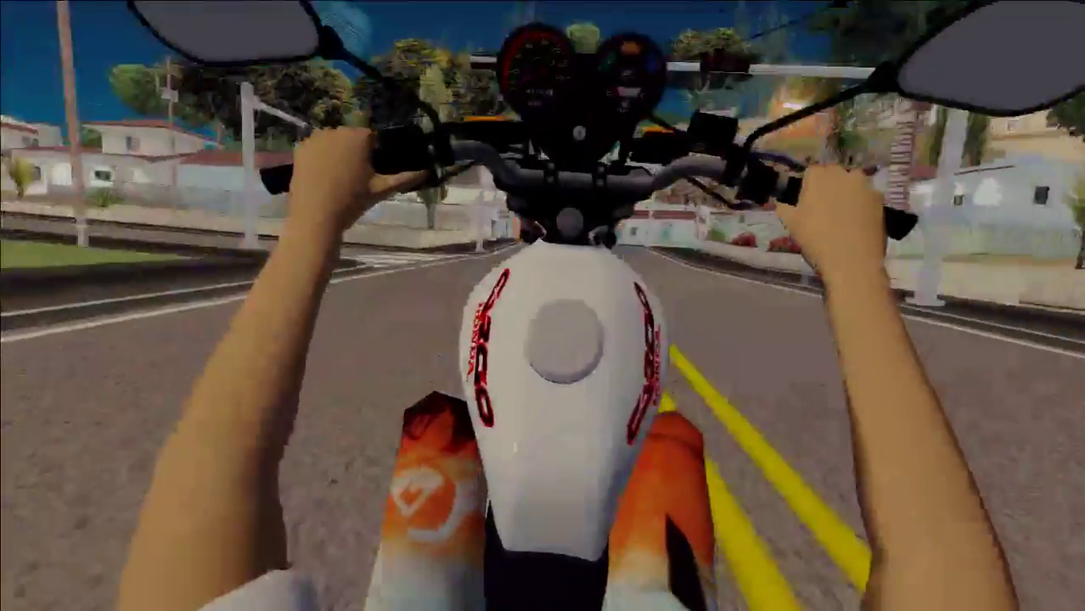
{"action": "key", "text": "w"}
{"action": "key", "text": "a"}
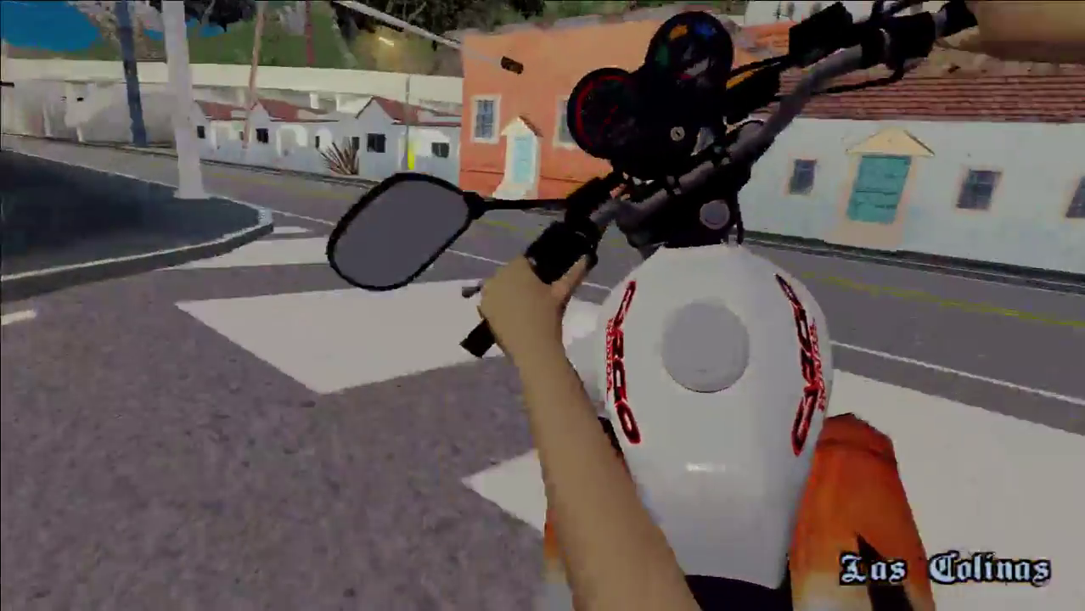
{"action": "key", "text": "d"}
{"action": "key", "text": "w"}
{"action": "key", "text": "a"}
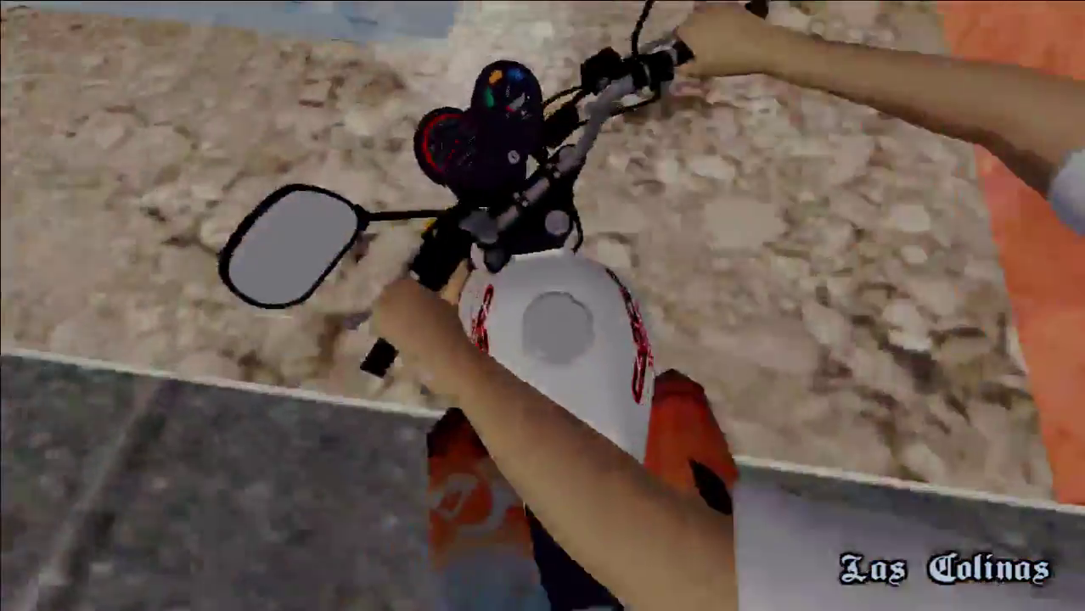
Step: Steer the Sanchez through the alley beside the orange house onto the dirt ground behind the buildings
{"action": "key", "text": "d"}
{"action": "key", "text": "a"}
{"action": "key", "text": "d"}
{"action": "key", "text": "w"}
{"action": "key", "text": "d"}
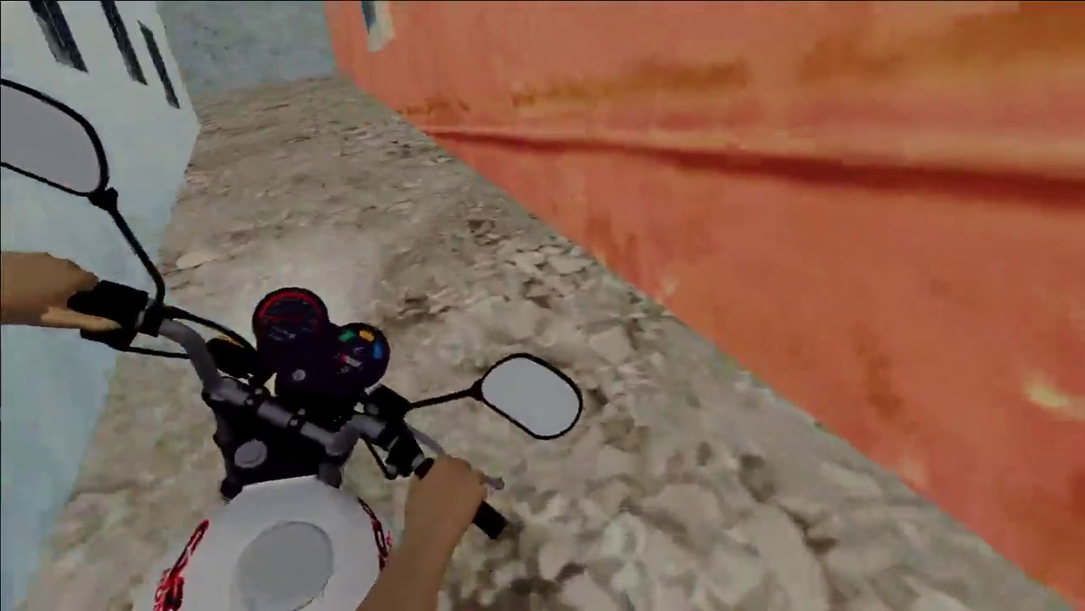
{"action": "key", "text": "a"}
{"action": "key", "text": "d"}
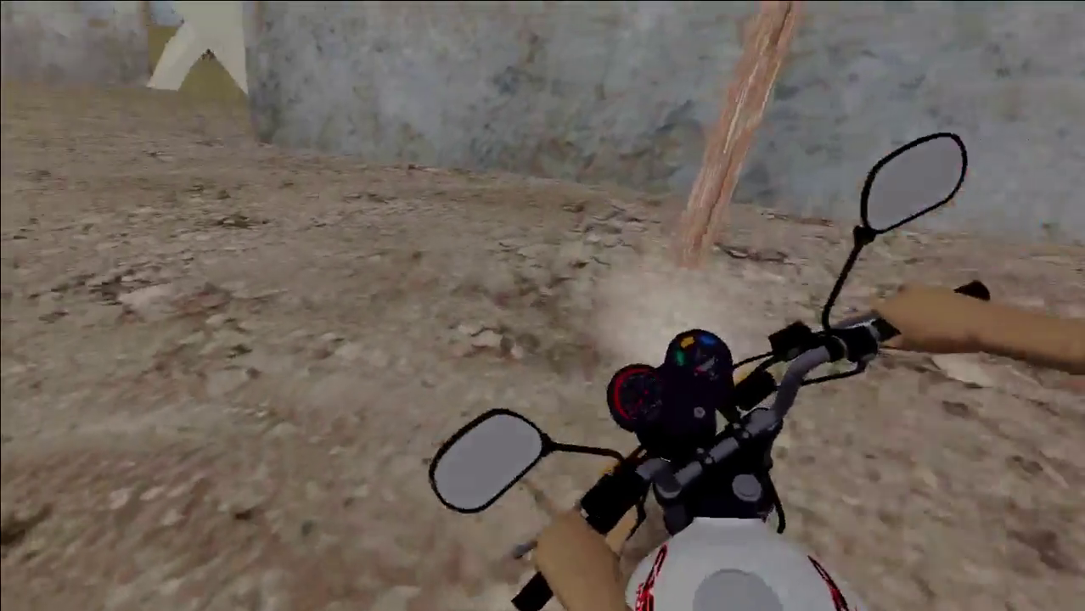
{"action": "key", "text": "w"}
{"action": "key", "text": "a"}
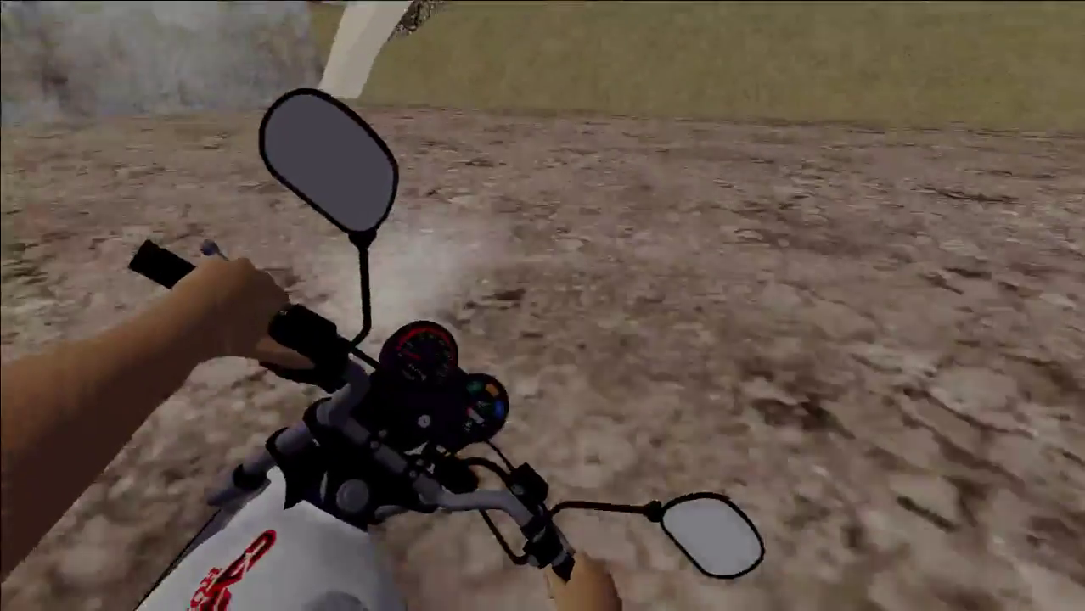
{"action": "key", "text": "w"}
{"action": "key", "text": "a"}
{"action": "key", "text": "w"}
{"action": "key", "text": "d"}
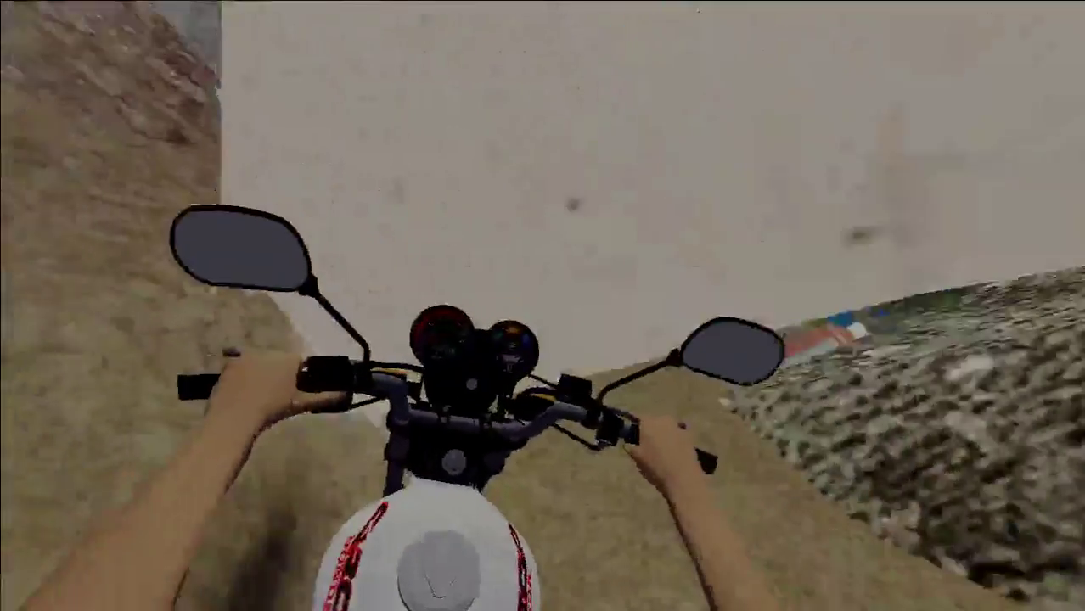
Step: Turn the Sanchez around by the pale wall on the dirt ground and ride back to the paved road
{"action": "key", "text": "w"}
{"action": "key", "text": "d"}
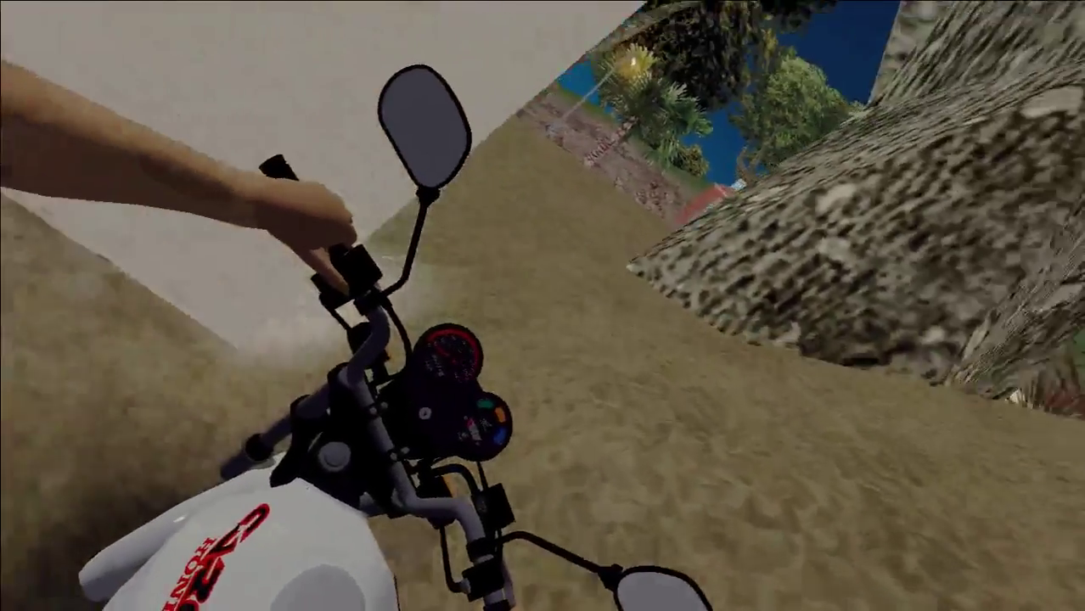
{"action": "key", "text": "a"}
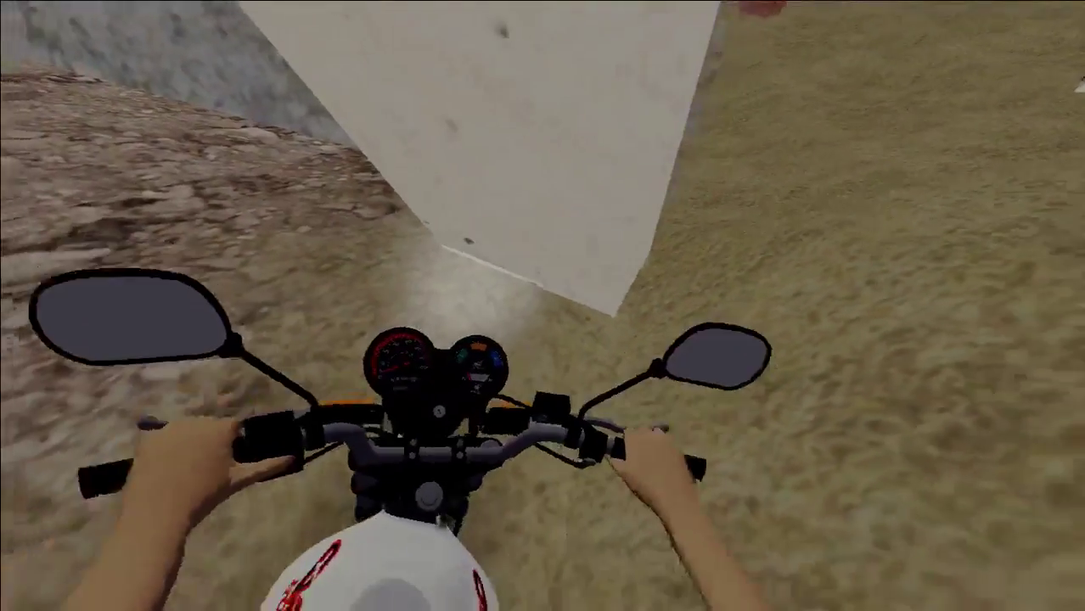
{"action": "key", "text": "a"}
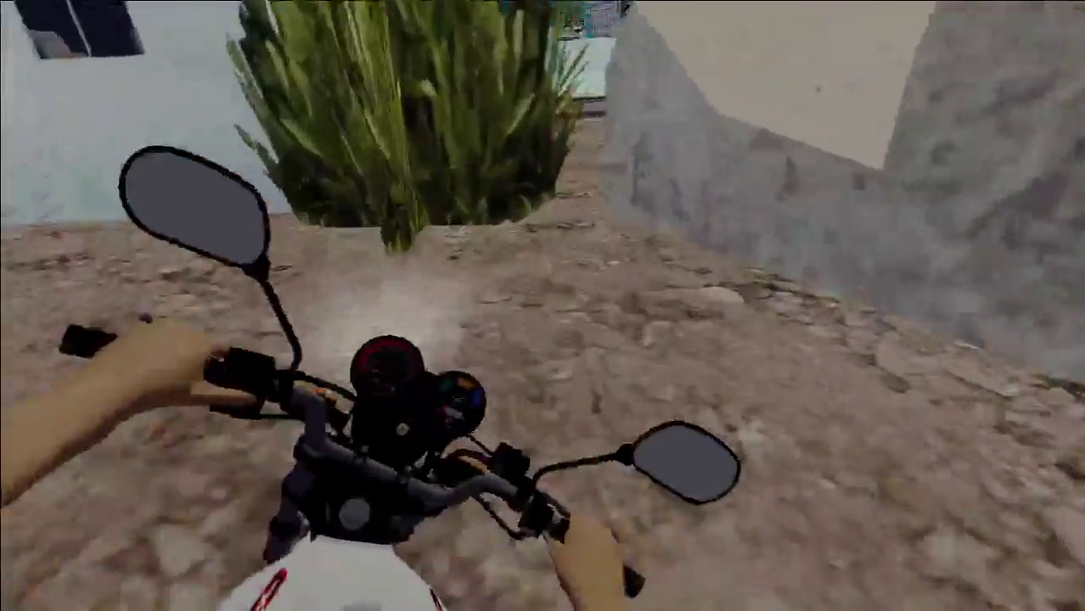
{"action": "key", "text": "w"}
{"action": "key", "text": "a"}
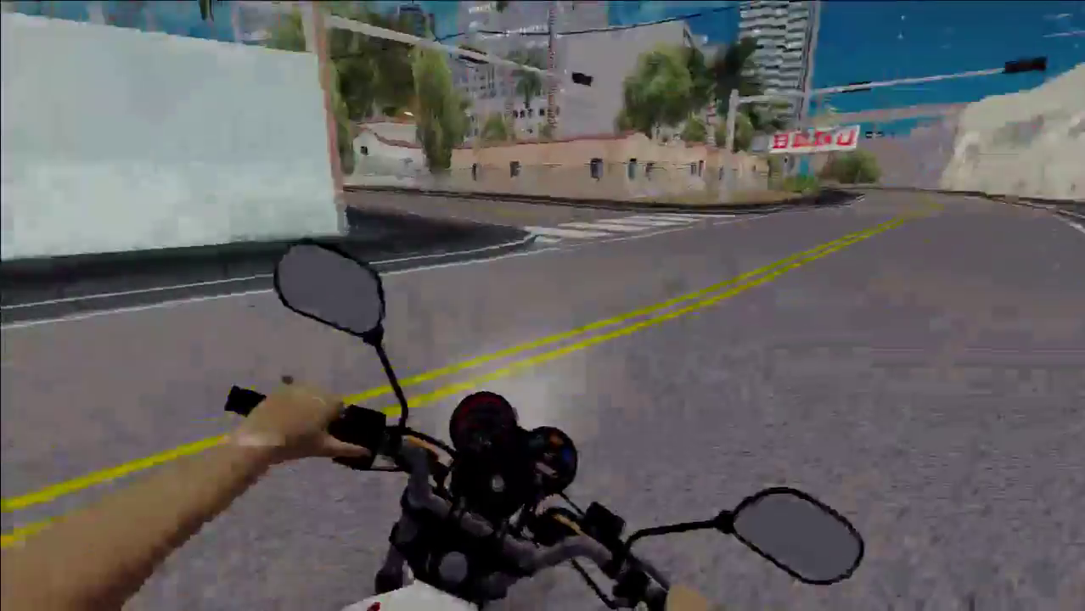
Step: Ride through Glen Park past the red-lettered billboard and pull a wheelie along the office buildings
{"action": "key", "text": "w"}
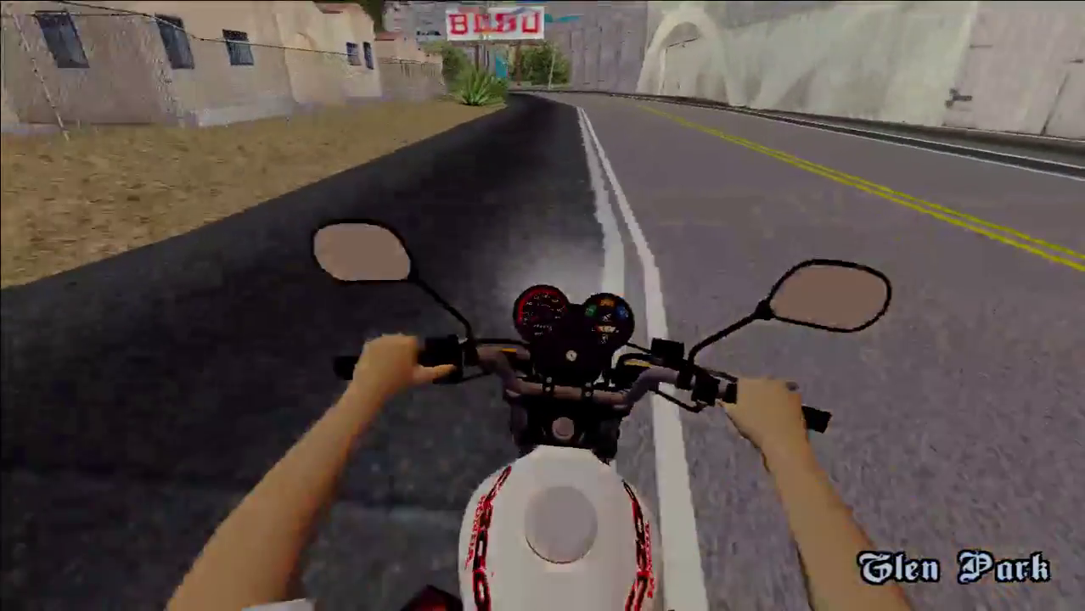
{"action": "key", "text": "w"}
{"action": "key", "text": "d"}
{"action": "key", "text": "a"}
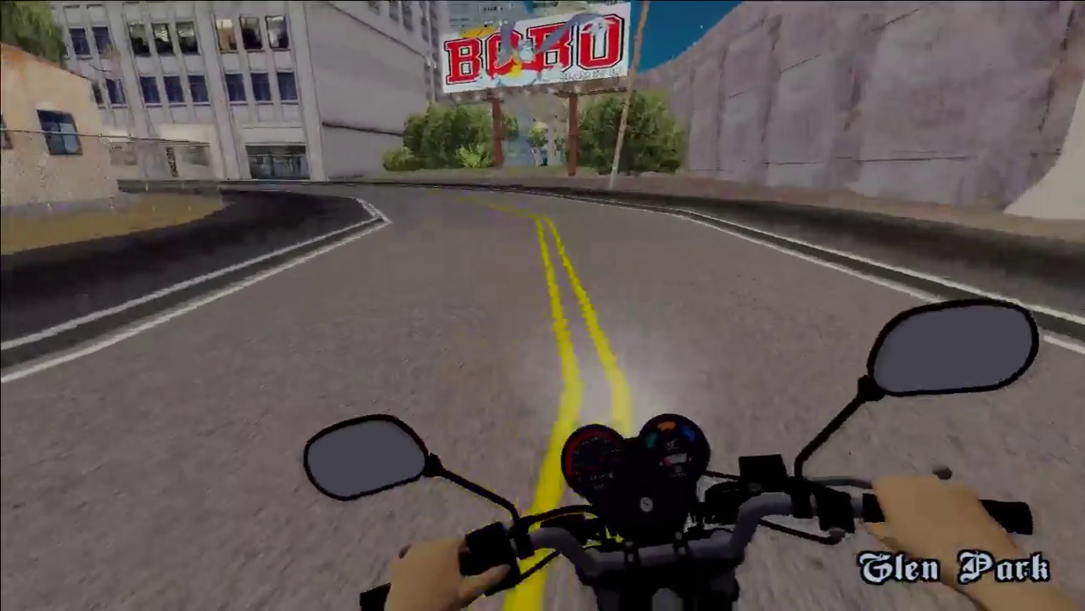
{"action": "key", "text": "a"}
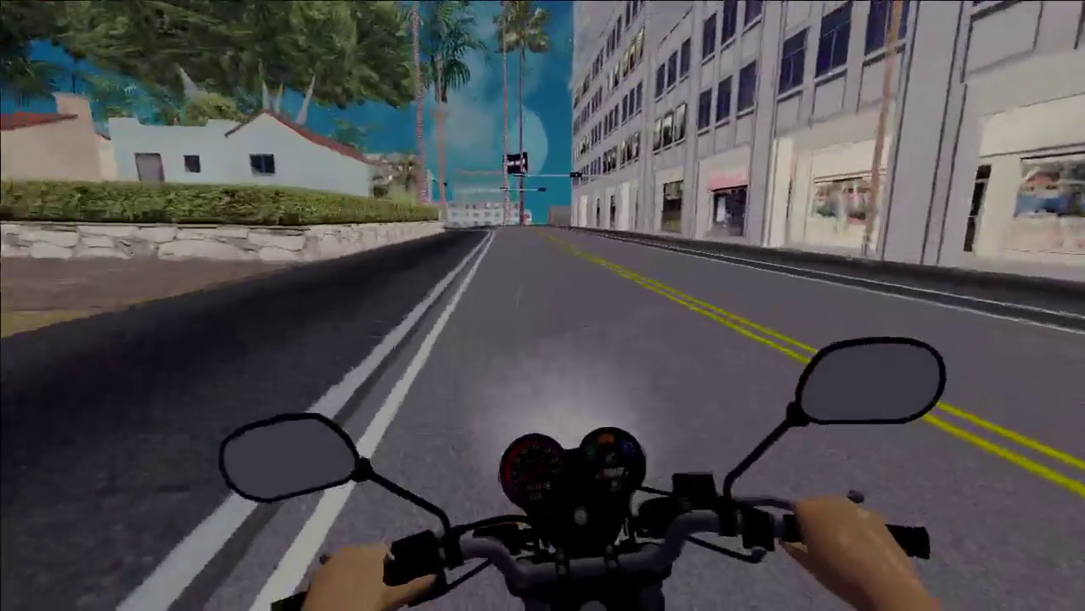
{"action": "key", "text": "a"}
{"action": "key", "text": "Down"}
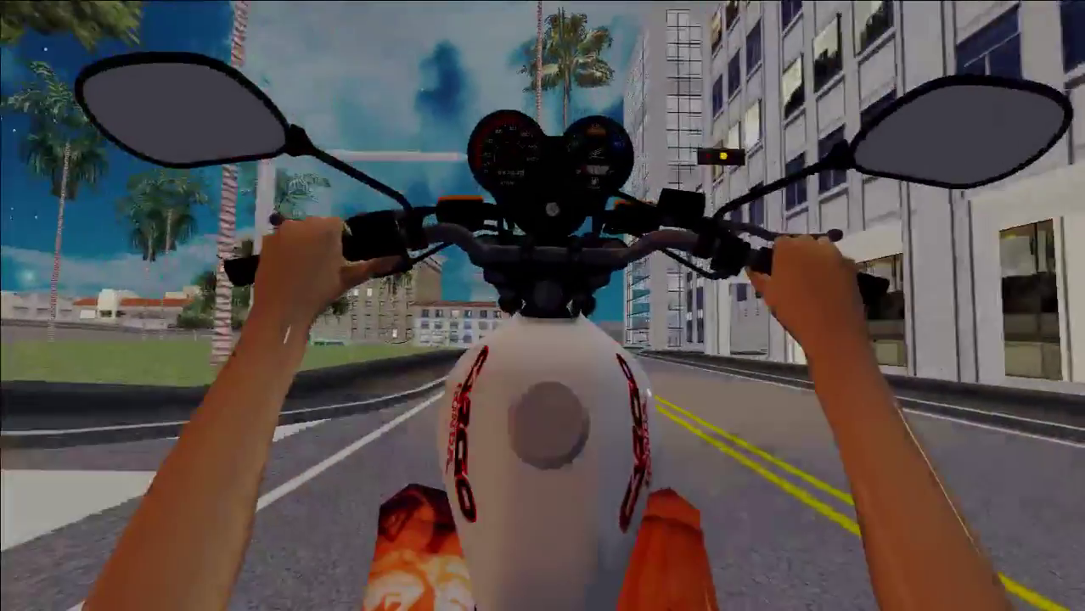
{"action": "key", "text": "d"}
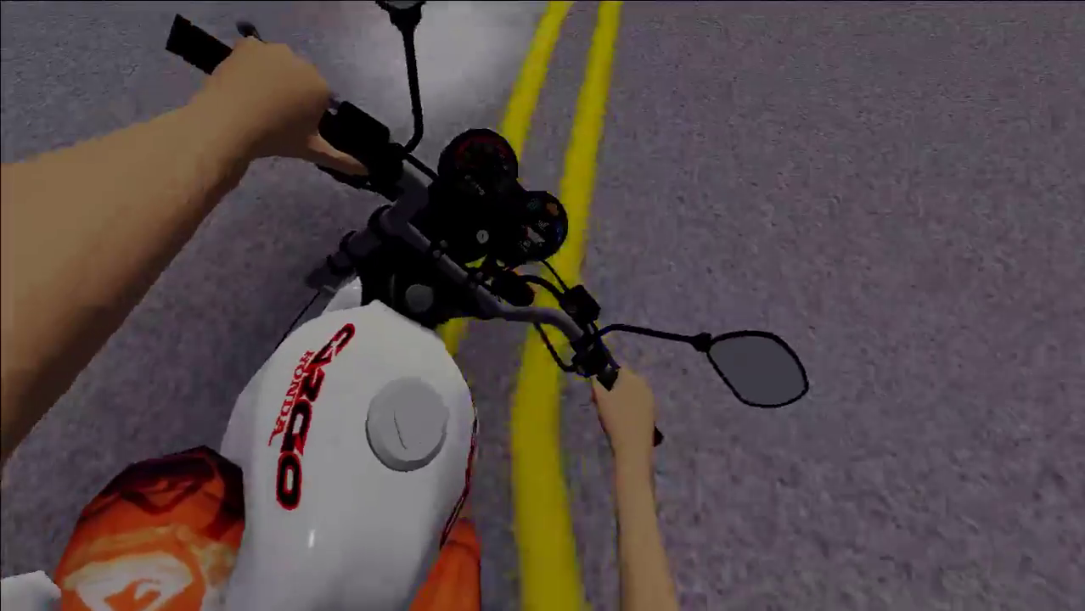
Step: Ride the Sanchez through Idlewood to El Corona, pulling wheelies along the straight roads
{"action": "key", "text": "a"}
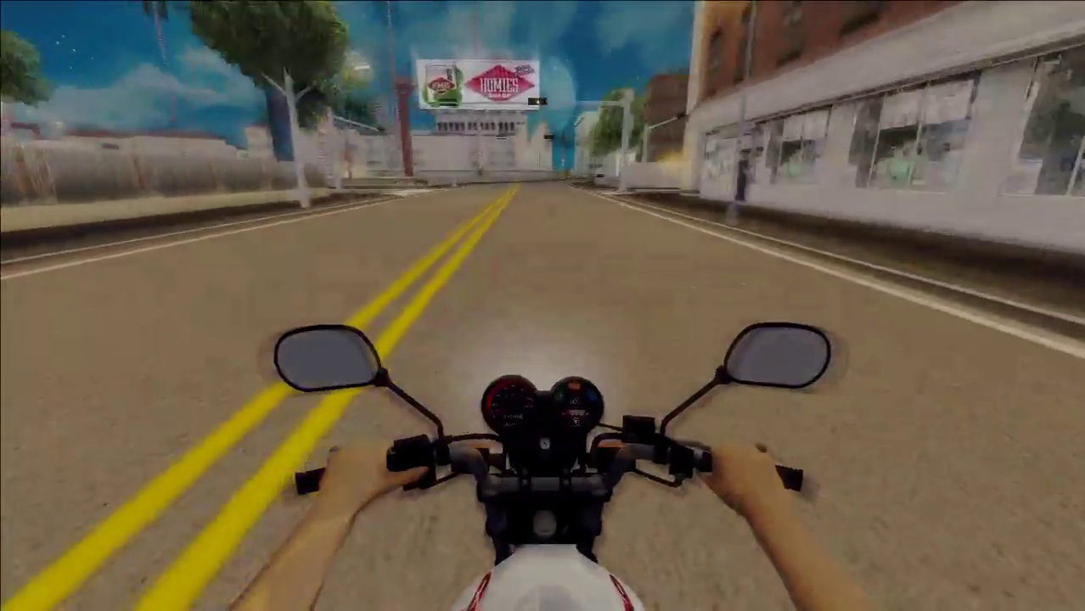
{"action": "key", "text": "d"}
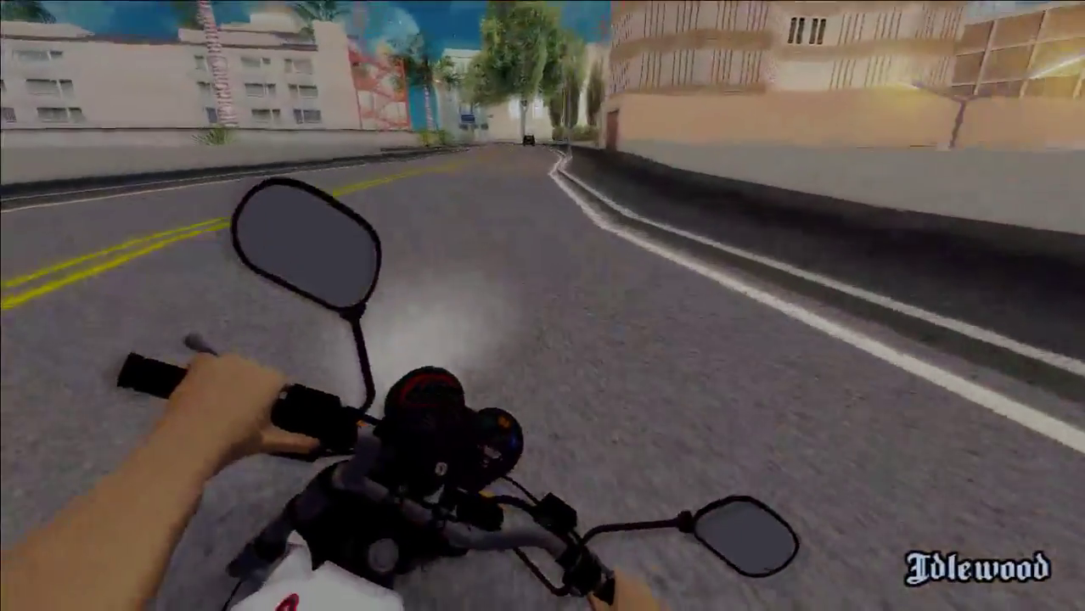
{"action": "key", "text": "a"}
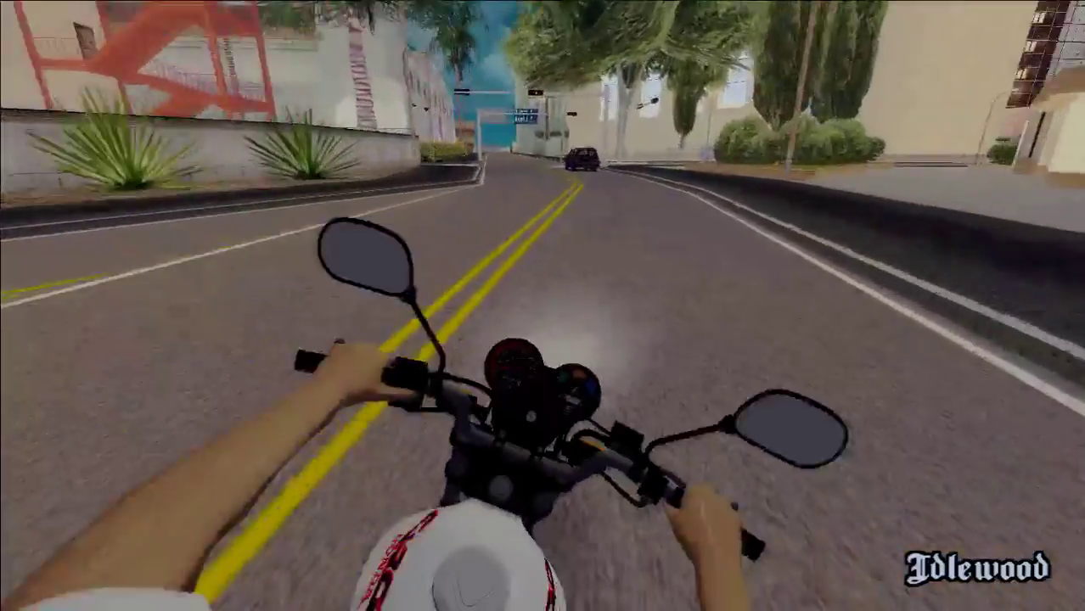
{"action": "key", "text": "a"}
{"action": "key", "text": "d"}
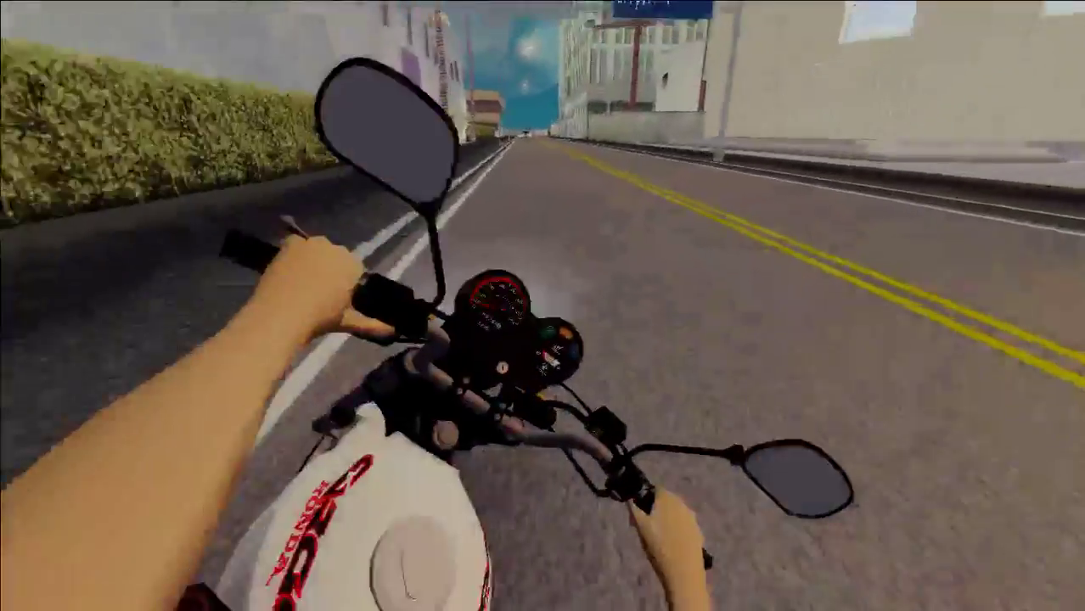
{"action": "key", "text": "Down"}
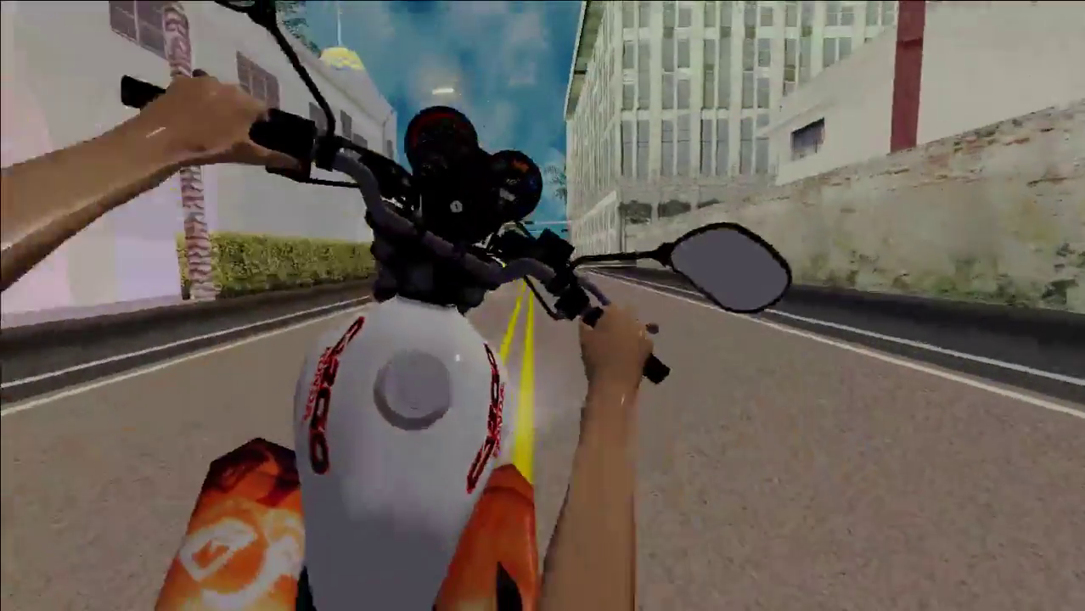
{"action": "key", "text": "d"}
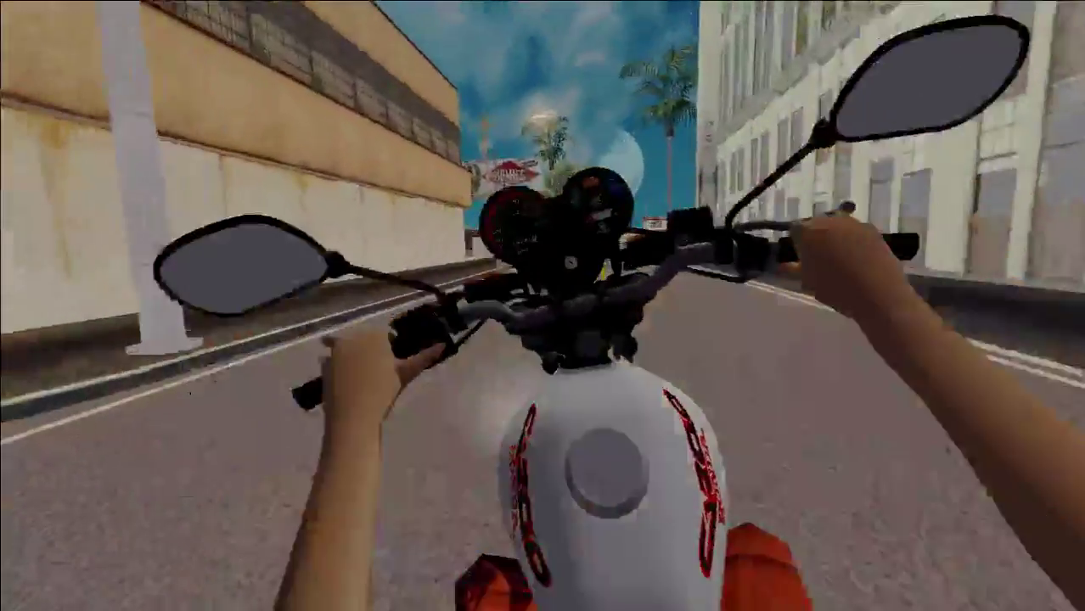
{"action": "key", "text": "d"}
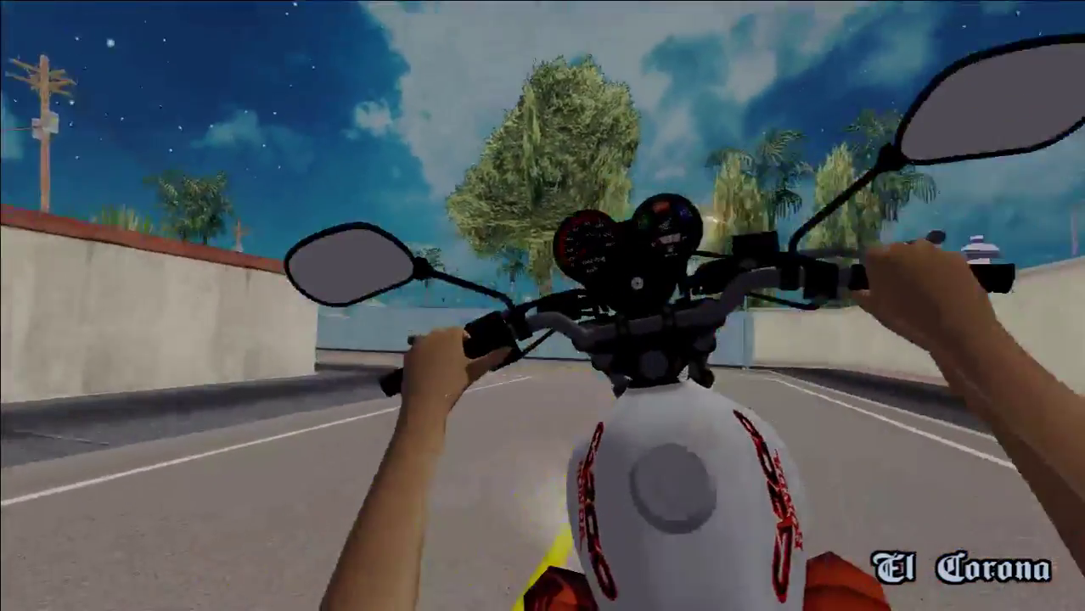
{"action": "key", "text": "a"}
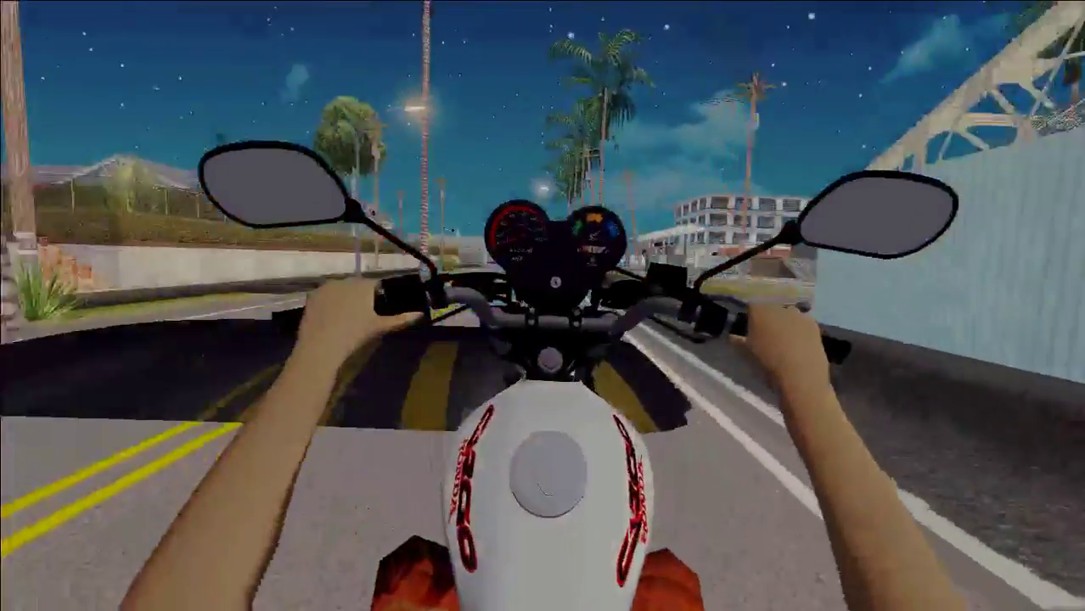
Step: Pull a long wheelie on the Sanchez along the road past the warehouses into Willowfield
{"action": "key", "text": "Down"}
{"action": "key", "text": "a"}
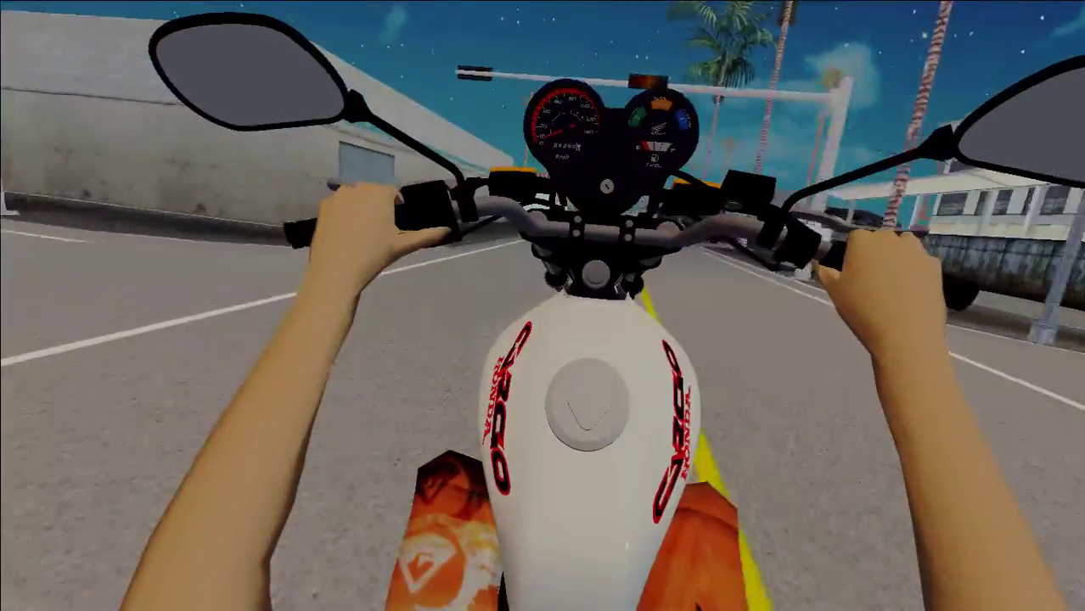
{"action": "key", "text": "d"}
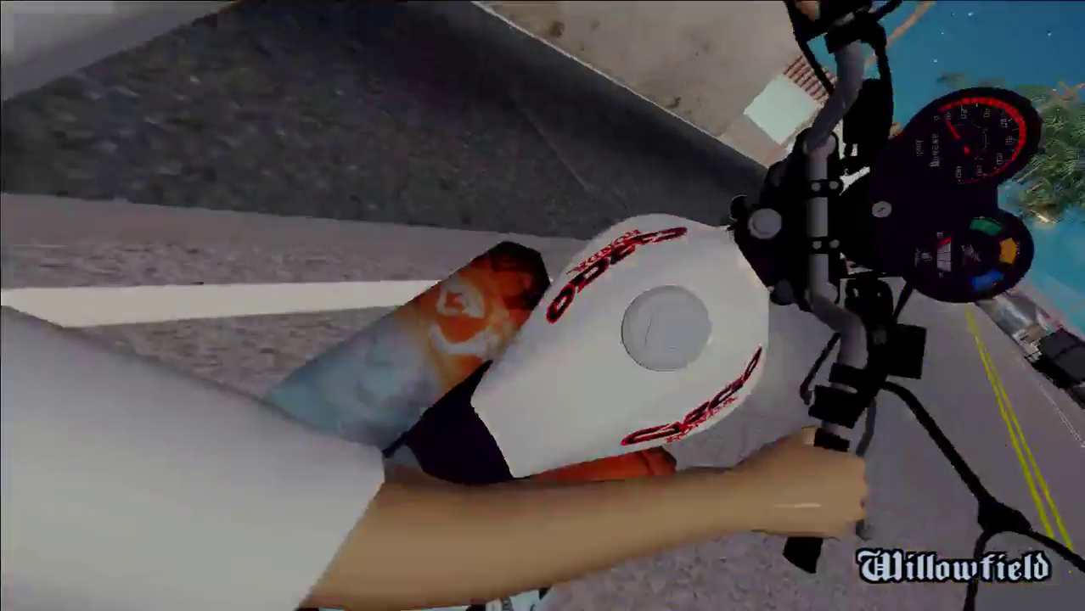
{"action": "key", "text": "a"}
{"action": "key", "text": "d"}
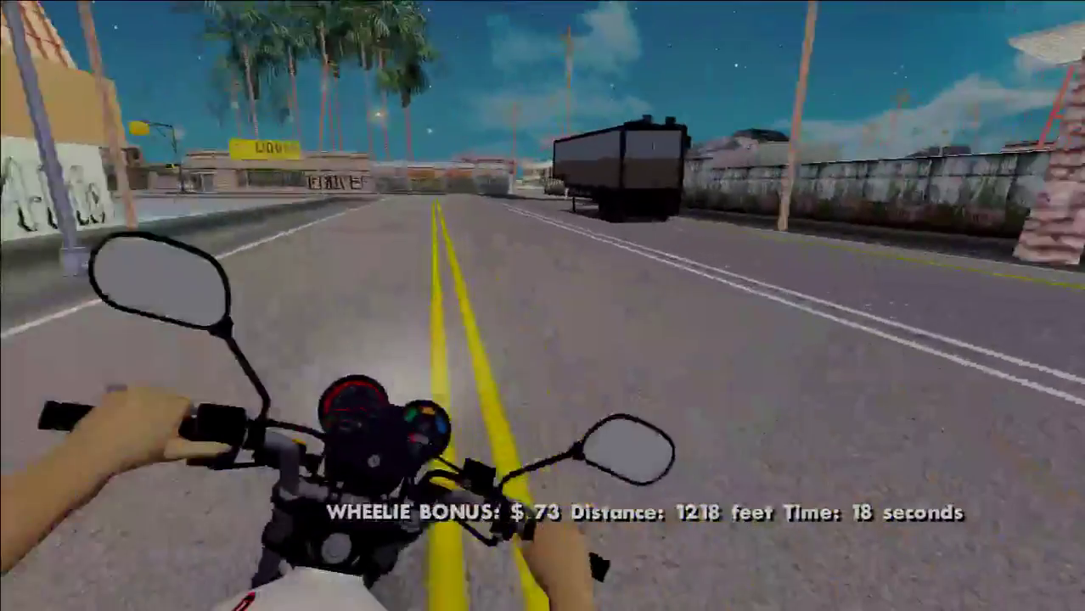
Step: Turn off at the liquor store junction and ride on one wheel past the pizza sign in Idlewood
{"action": "key", "text": "a"}
{"action": "key", "text": "a"}
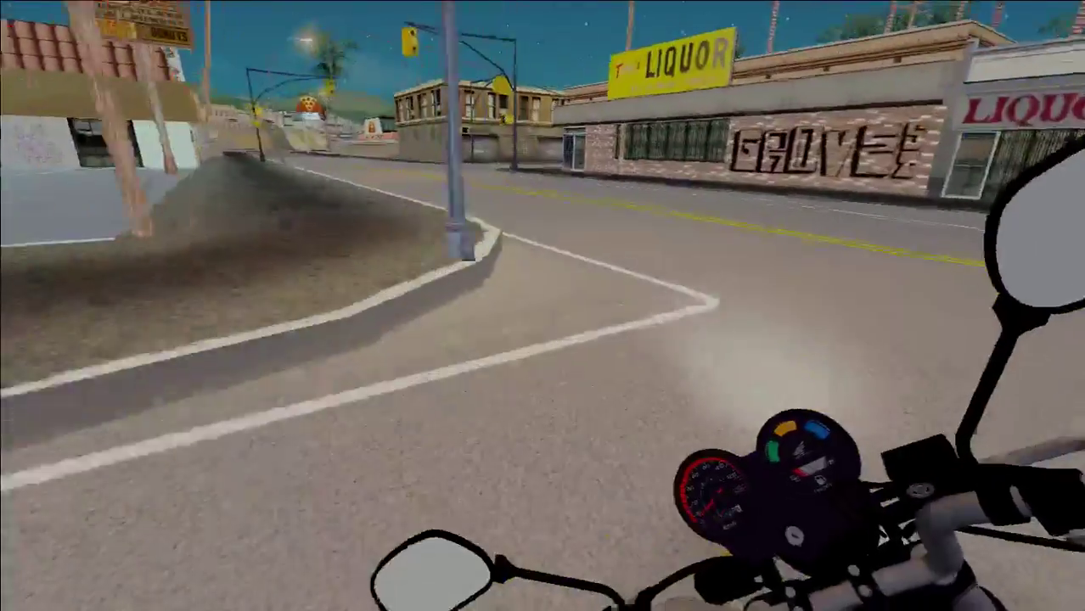
{"action": "key", "text": "d"}
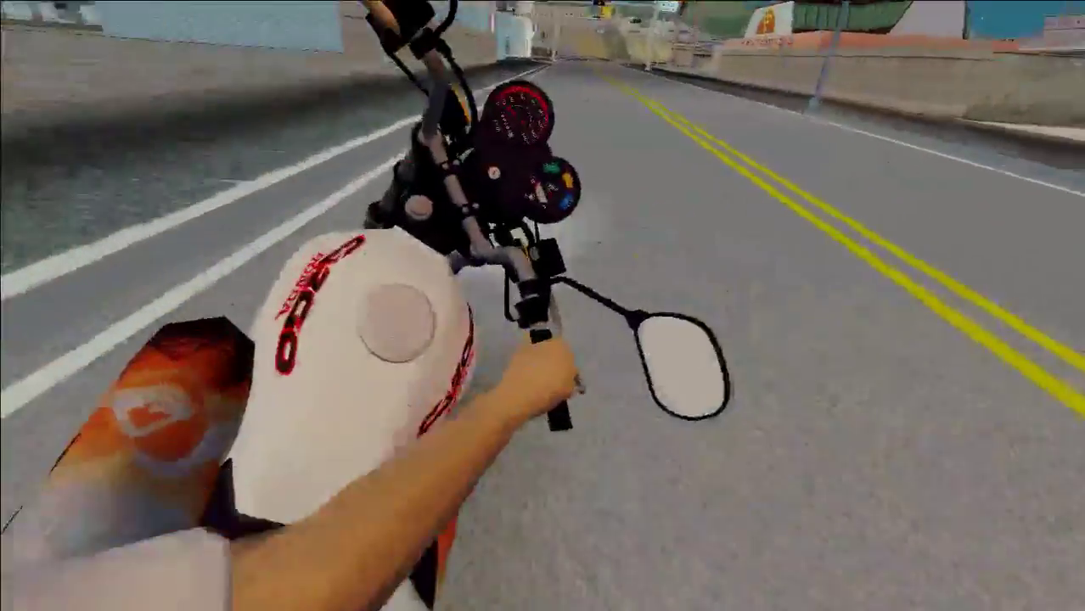
{"action": "key", "text": "a"}
{"action": "key", "text": "d"}
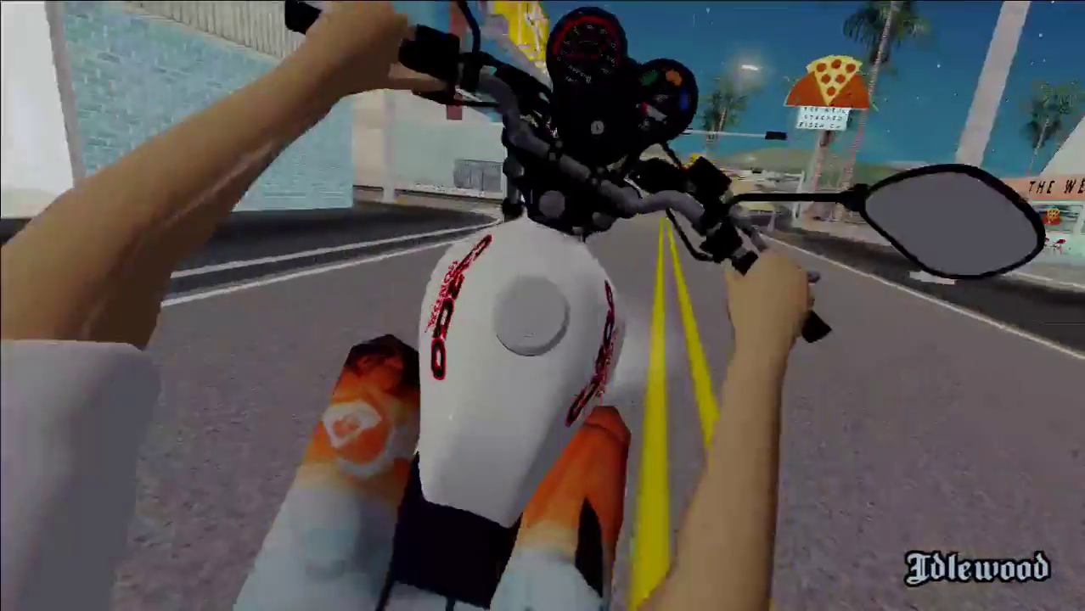
{"action": "key", "text": "a"}
{"action": "key", "text": "d"}
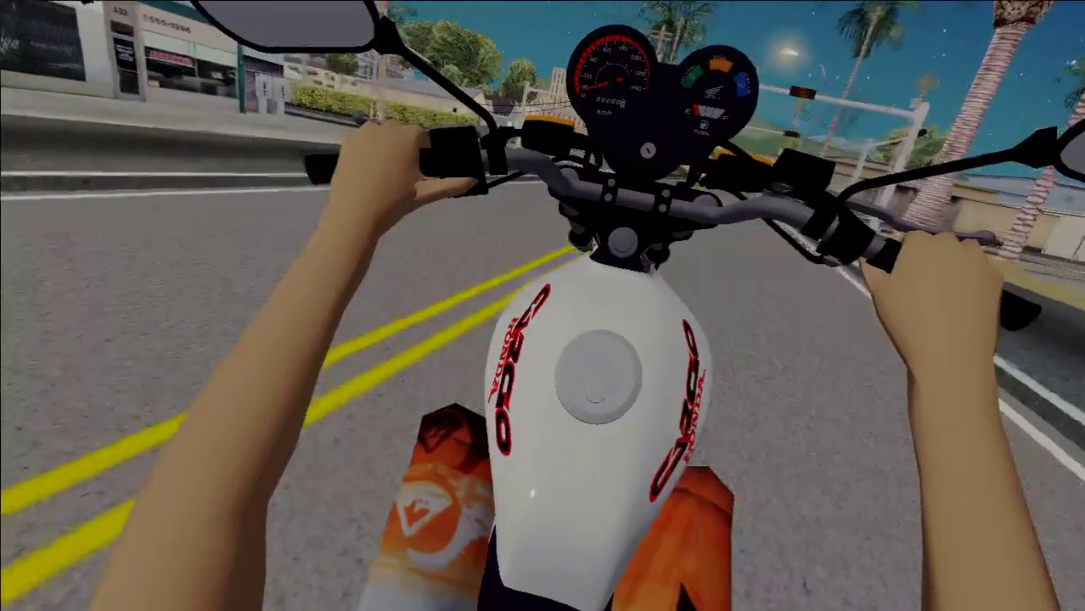
Step: Ride the Sanchez through the crosswalk junction and wheelie past the green house toward the concrete overpass
{"action": "key", "text": "d"}
{"action": "key", "text": "a"}
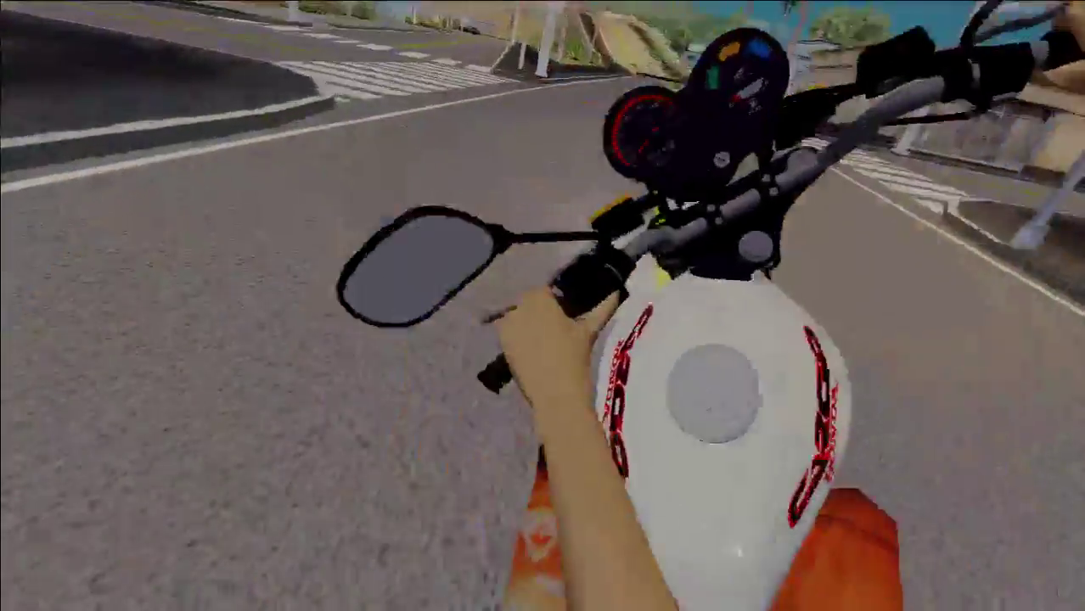
{"action": "key", "text": "d"}
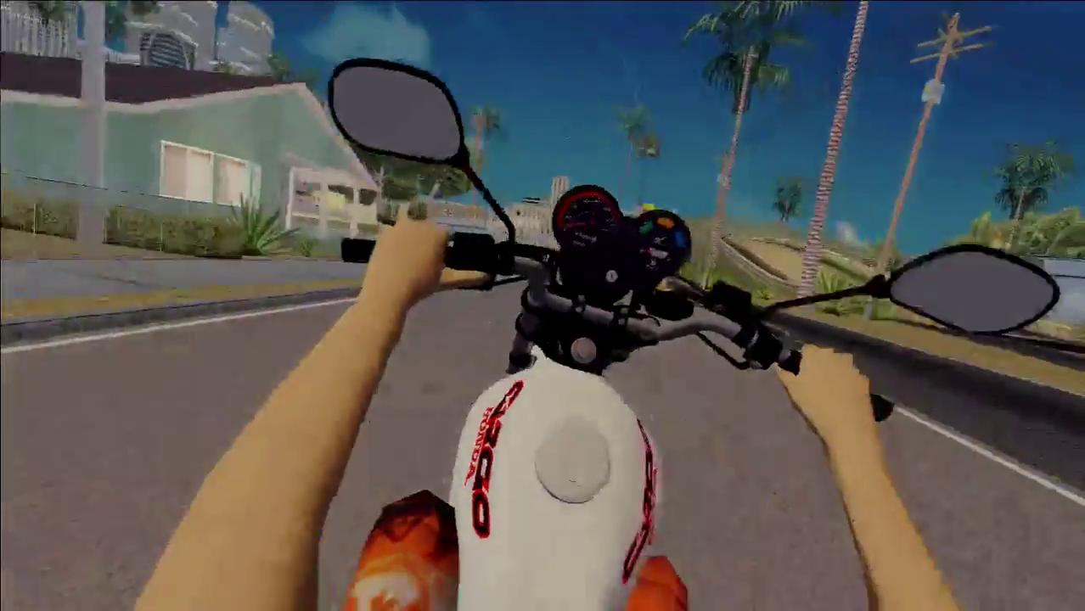
{"action": "key", "text": "d"}
{"action": "key", "text": "a"}
{"action": "key", "text": "a"}
{"action": "key", "text": "d"}
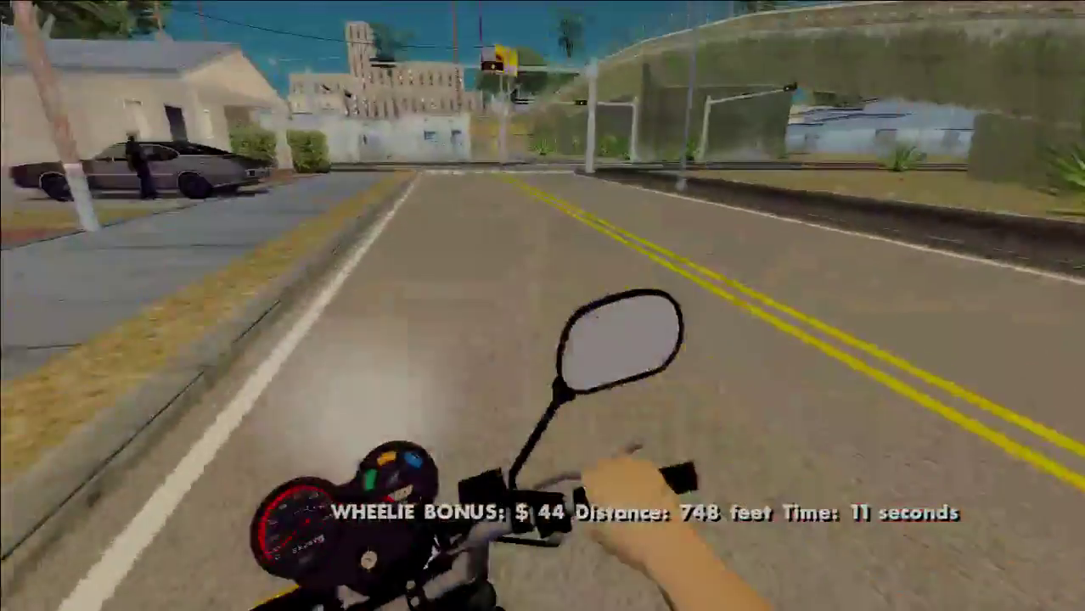
Step: Ride beneath the concrete overpass, follow the road between the white houses and pull a wheelie past the crosswalk
{"action": "key", "text": "d"}
{"action": "key", "text": "a"}
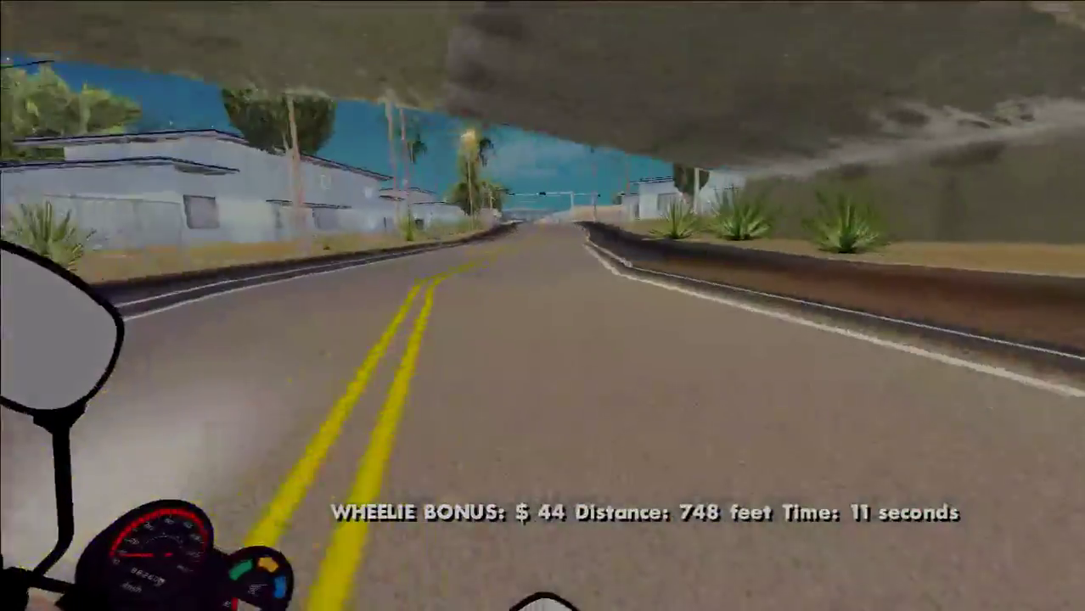
{"action": "key", "text": "d"}
{"action": "key", "text": "a"}
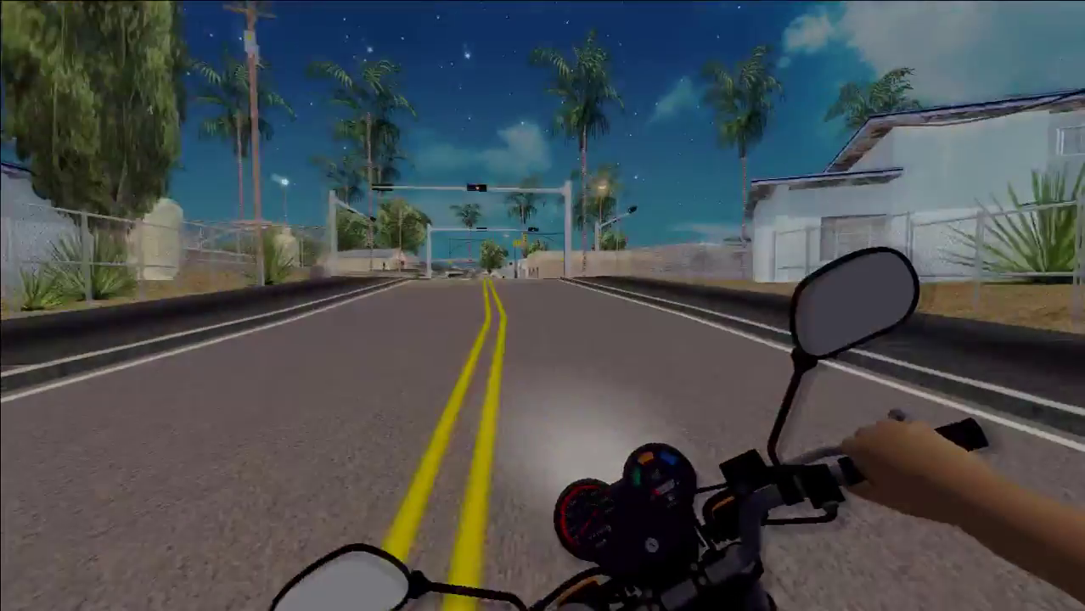
{"action": "key", "text": "d"}
{"action": "key", "text": "a"}
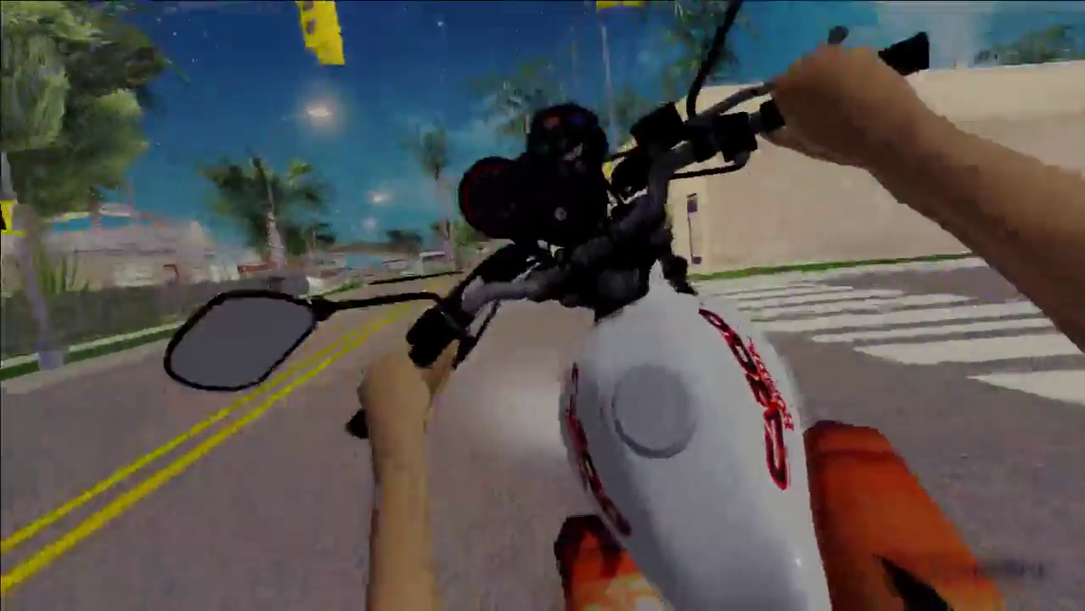
{"action": "key", "text": "a"}
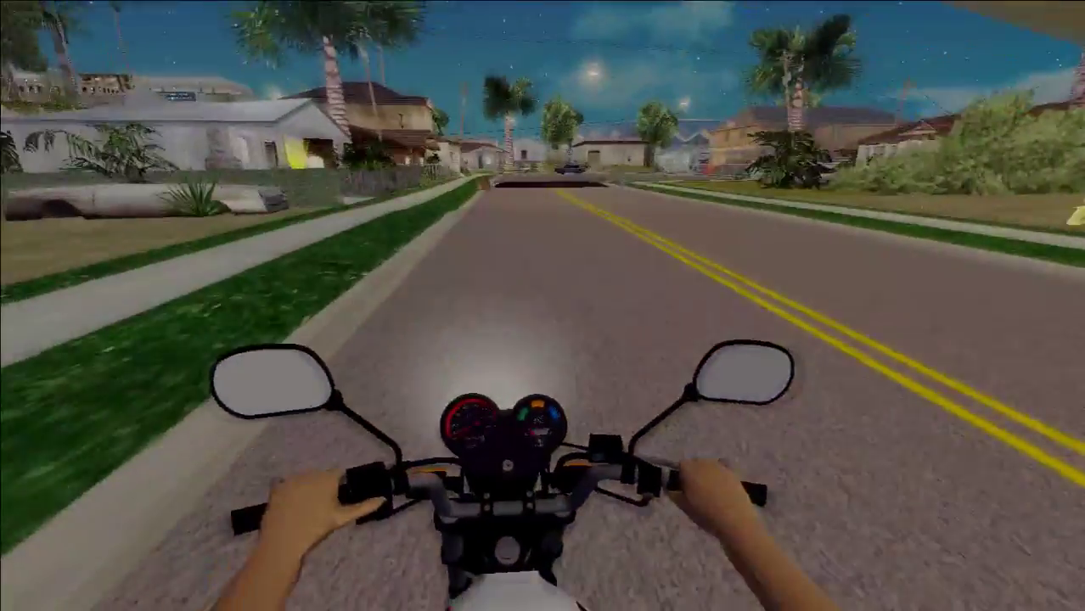
Step: Steer into the narrow white-walled alley beside the yellow wooden house and ride through to the open ground behind
{"action": "key", "text": "d"}
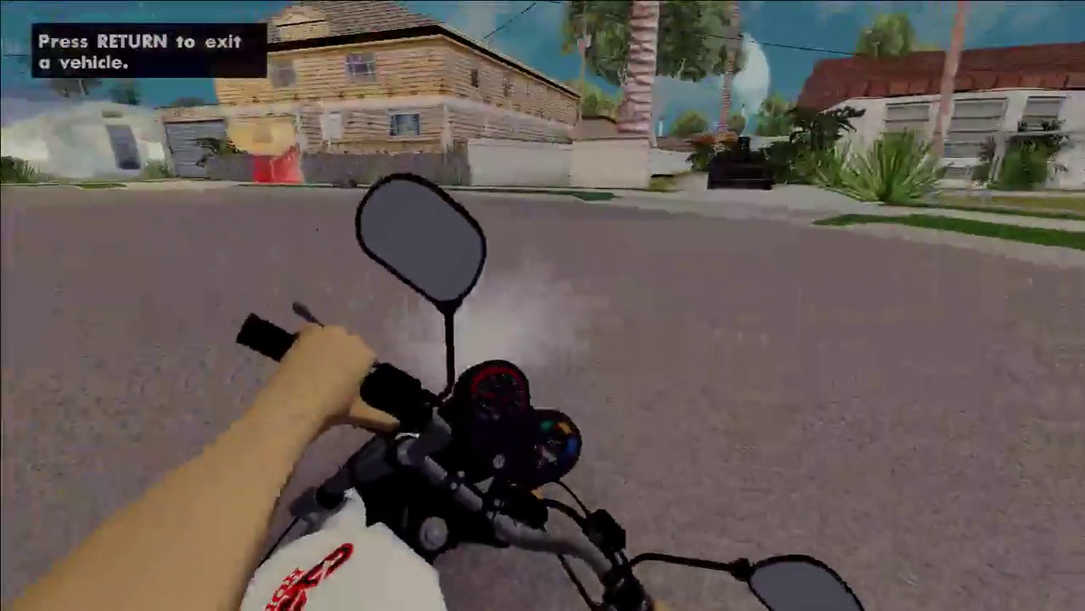
{"action": "key", "text": "a"}
{"action": "key", "text": "w"}
{"action": "key", "text": "a"}
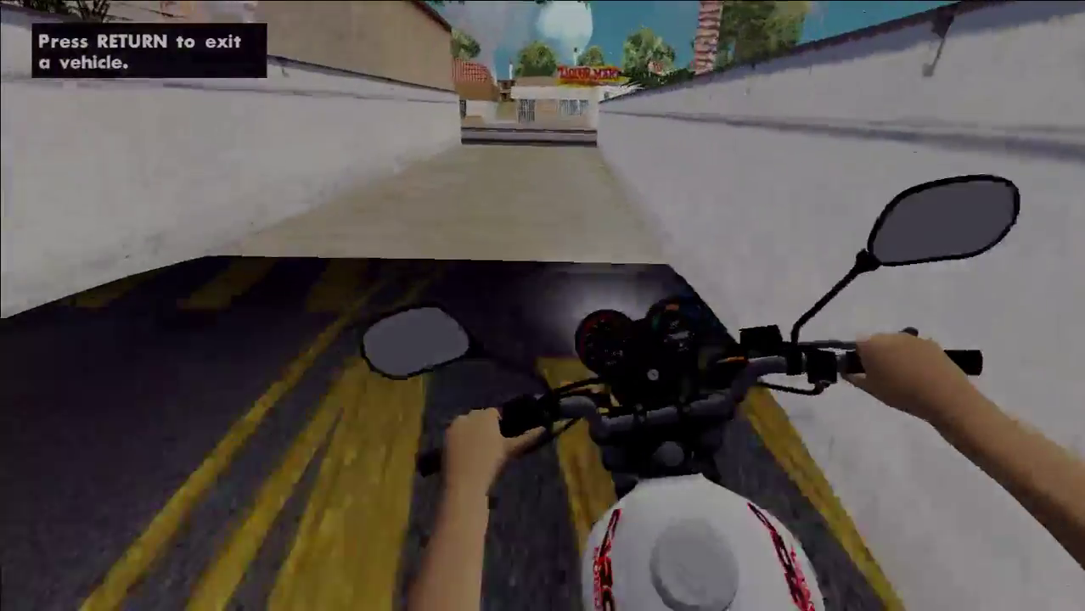
{"action": "key", "text": "a"}
{"action": "key", "text": "w"}
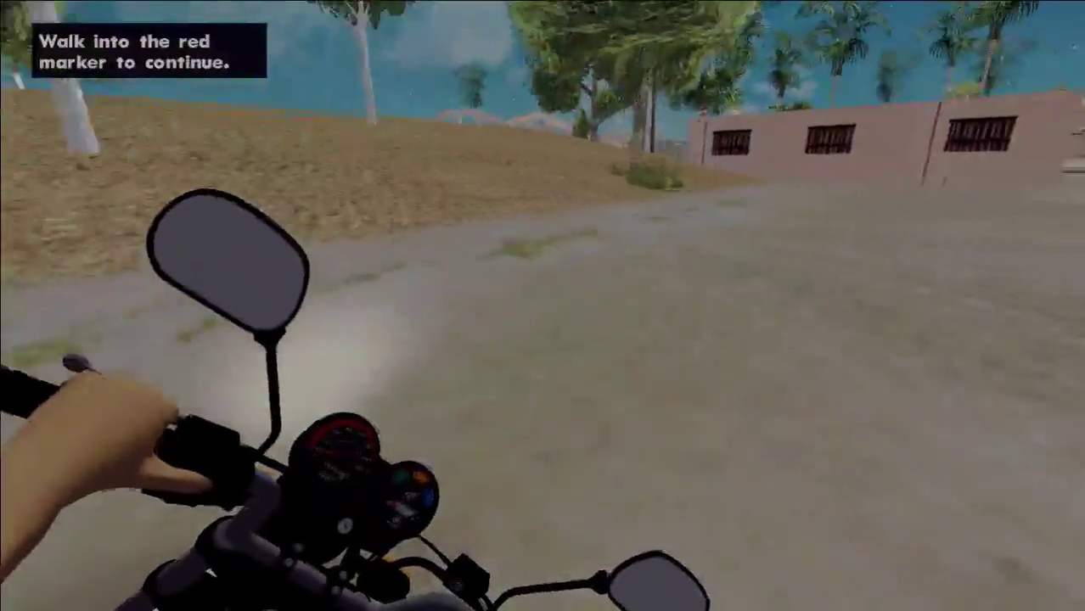
Step: Ride between the pink building and the green wall onto the main road facing the arched bridge
{"action": "key", "text": "w"}
{"action": "key", "text": "d"}
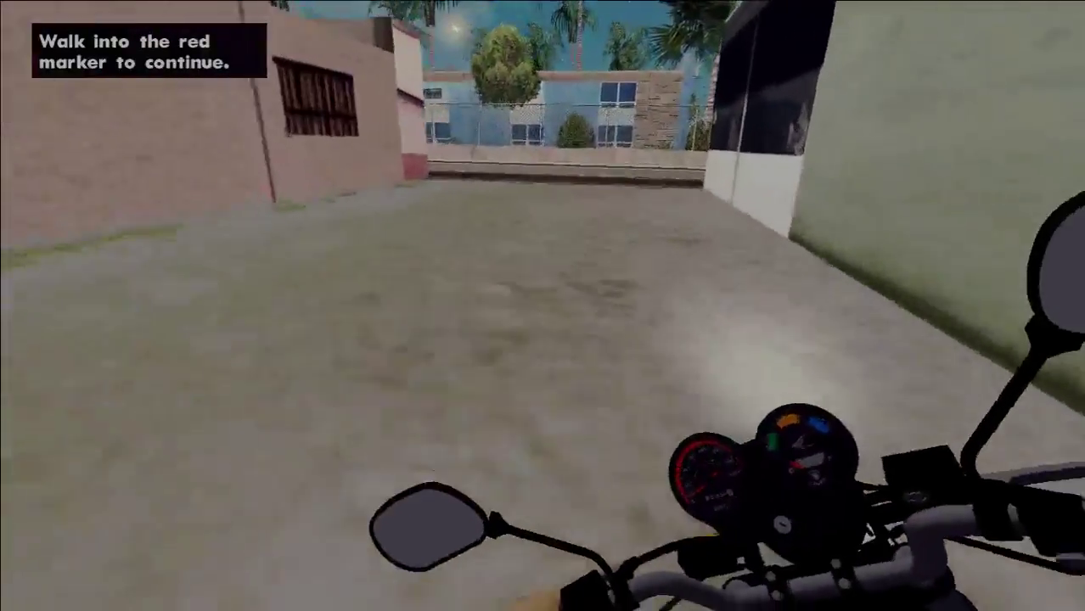
{"action": "key", "text": "w"}
{"action": "key", "text": "a"}
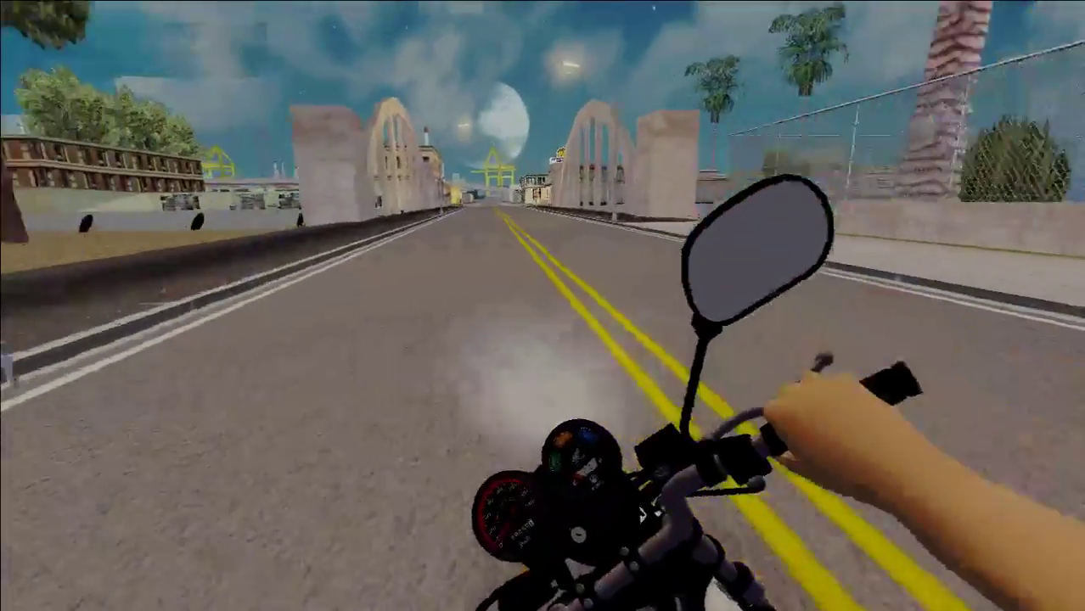
Step: Ride along the arched bridge road and hold a wheelie through Willowfield past the yellow shop
{"action": "key", "text": "w"}
{"action": "key", "text": "d"}
{"action": "key", "text": "Down"}
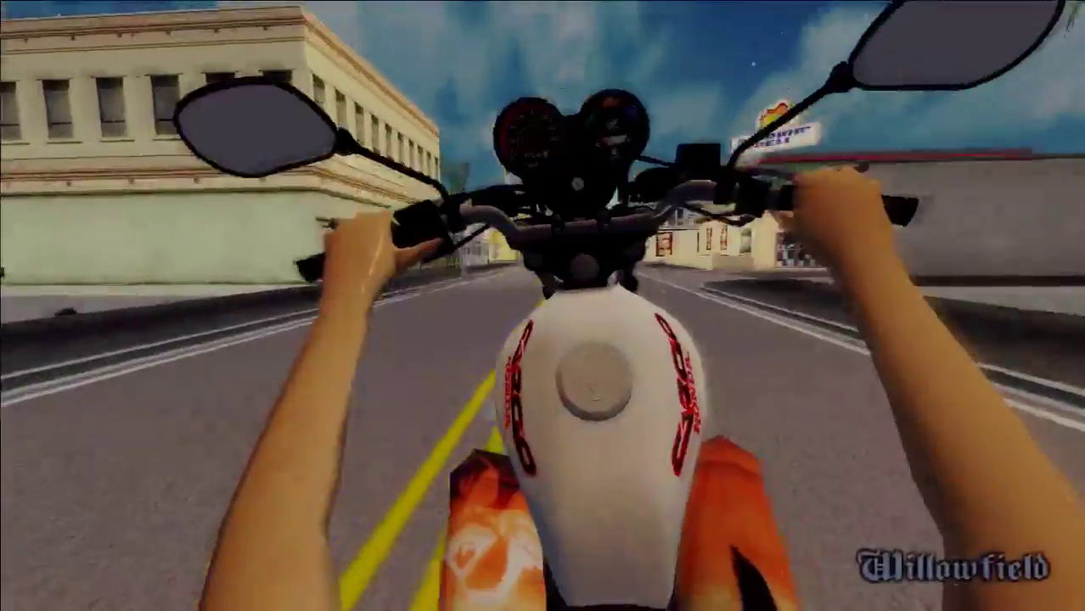
{"action": "key", "text": "w"}
{"action": "key", "text": "a"}
{"action": "key", "text": "d"}
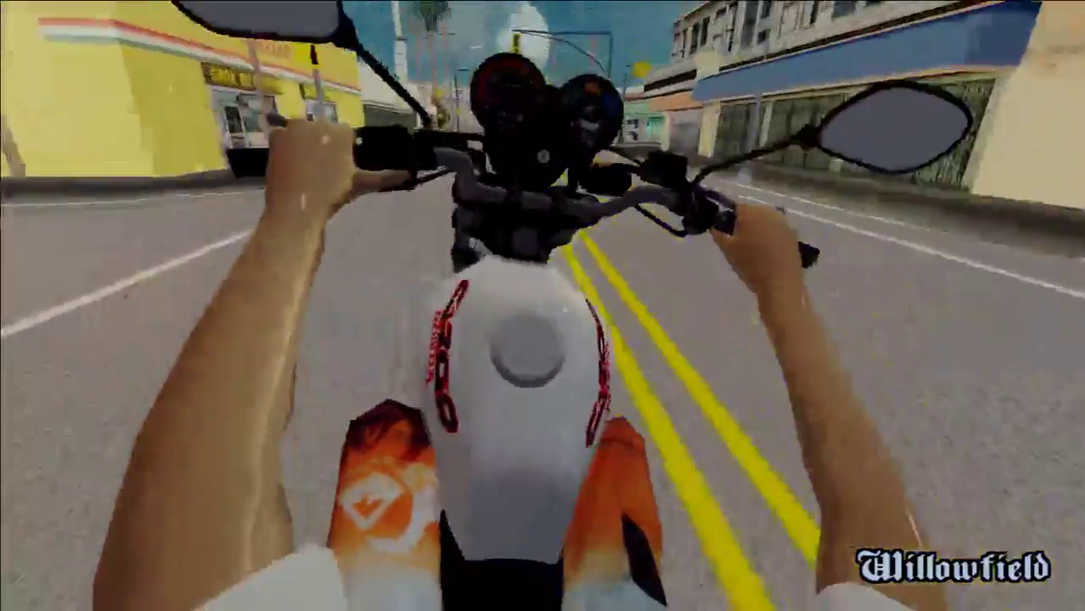
{"action": "key", "text": "w"}
{"action": "key", "text": "a"}
{"action": "key", "text": "w"}
{"action": "key", "text": "d"}
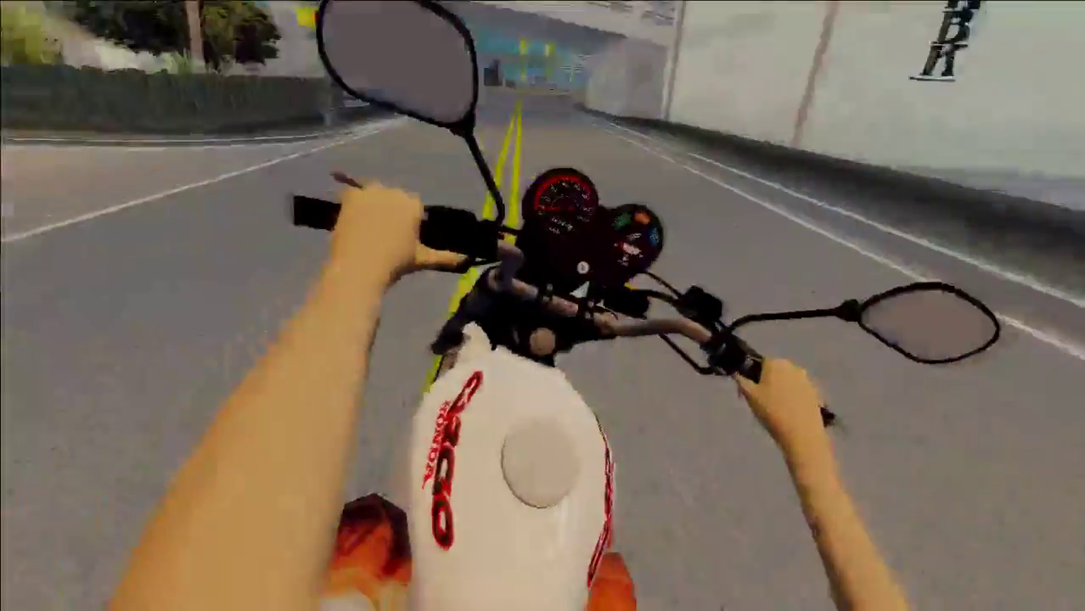
Step: Swing the Sanchez around on the wide road in Ocean Docks and head back past the canopies
{"action": "key", "text": "a"}
{"action": "key", "text": "w"}
{"action": "key", "text": "a"}
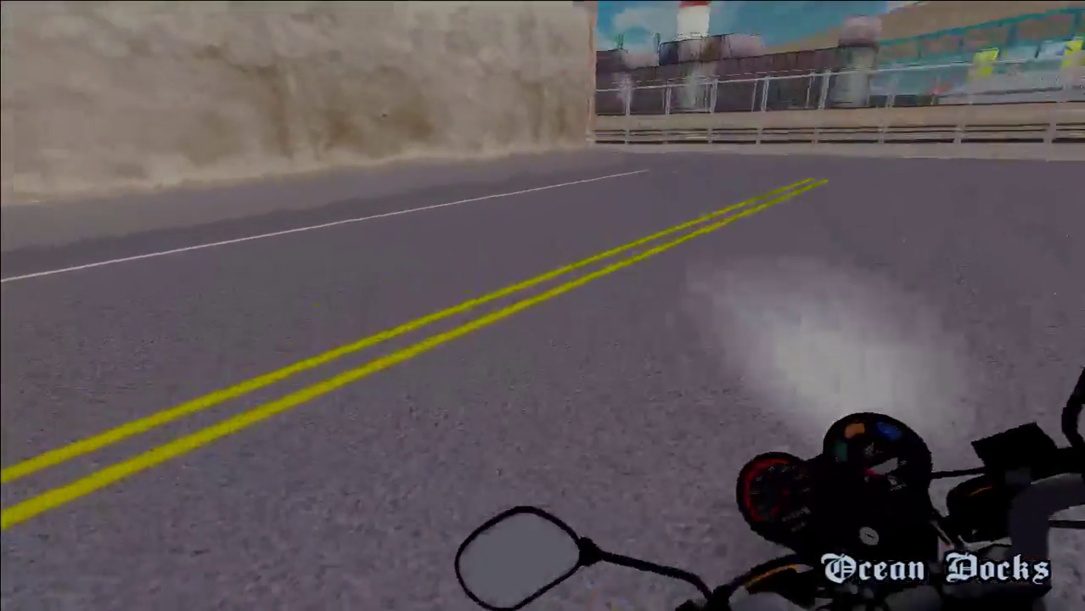
{"action": "key", "text": "w"}
{"action": "key", "text": "a"}
{"action": "key", "text": "w"}
{"action": "key", "text": "d"}
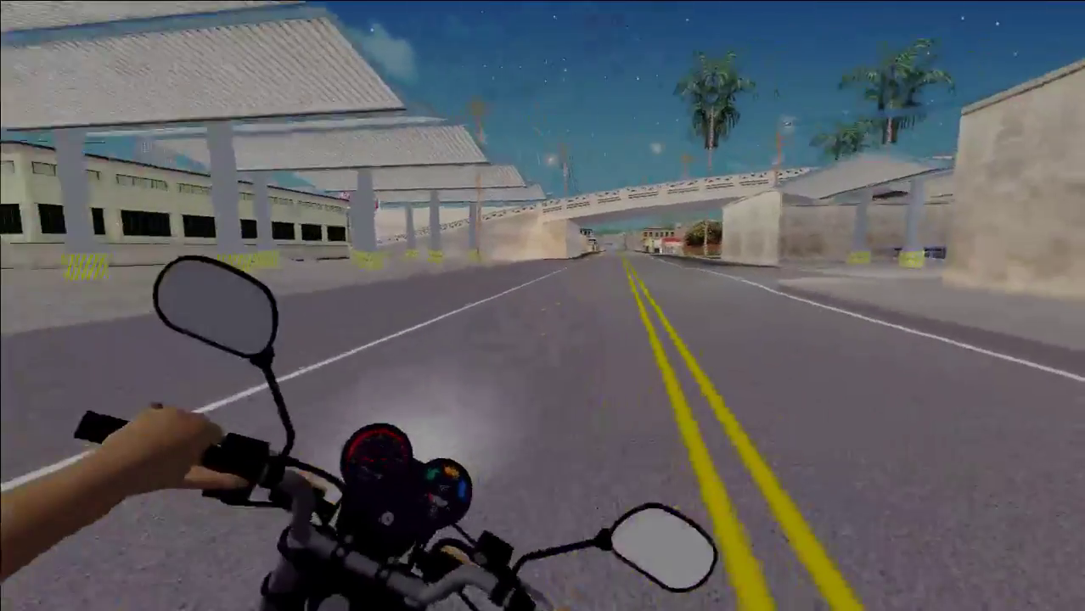
Step: Ride under the bridge back into Willowfield, pass the red wall and turn into the alley beside the fenced garden
{"action": "key", "text": "w"}
{"action": "key", "text": "d"}
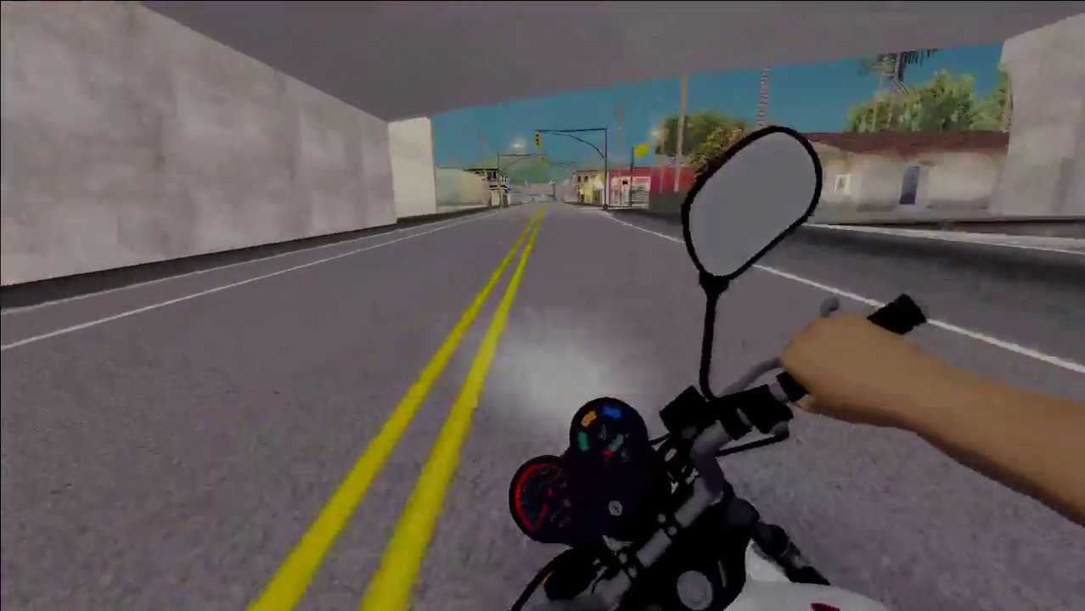
{"action": "key", "text": "w"}
{"action": "key", "text": "a"}
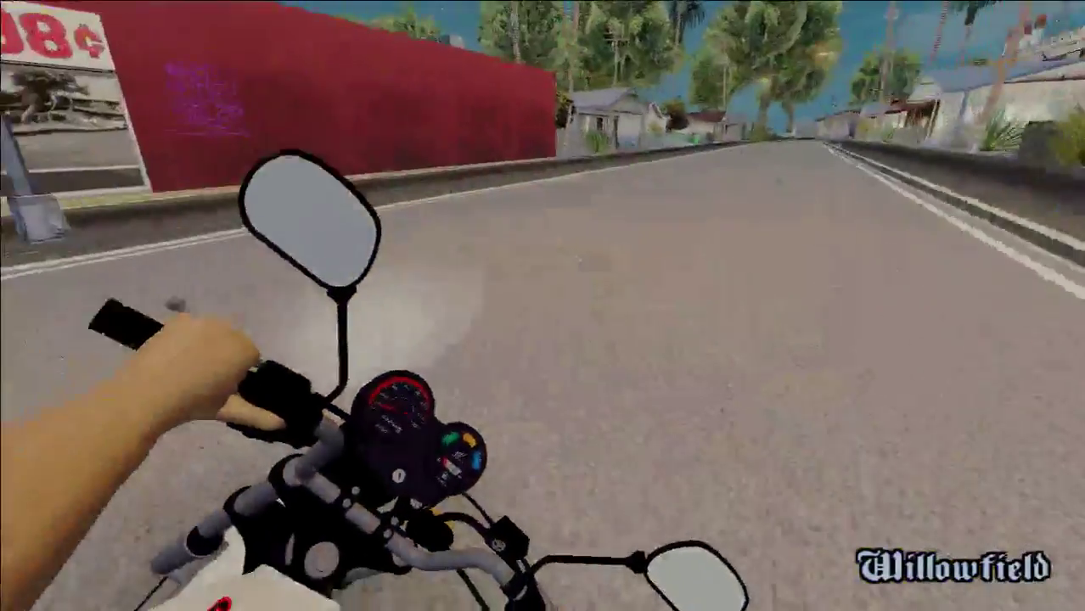
{"action": "key", "text": "w"}
{"action": "key", "text": "a"}
{"action": "key", "text": "d"}
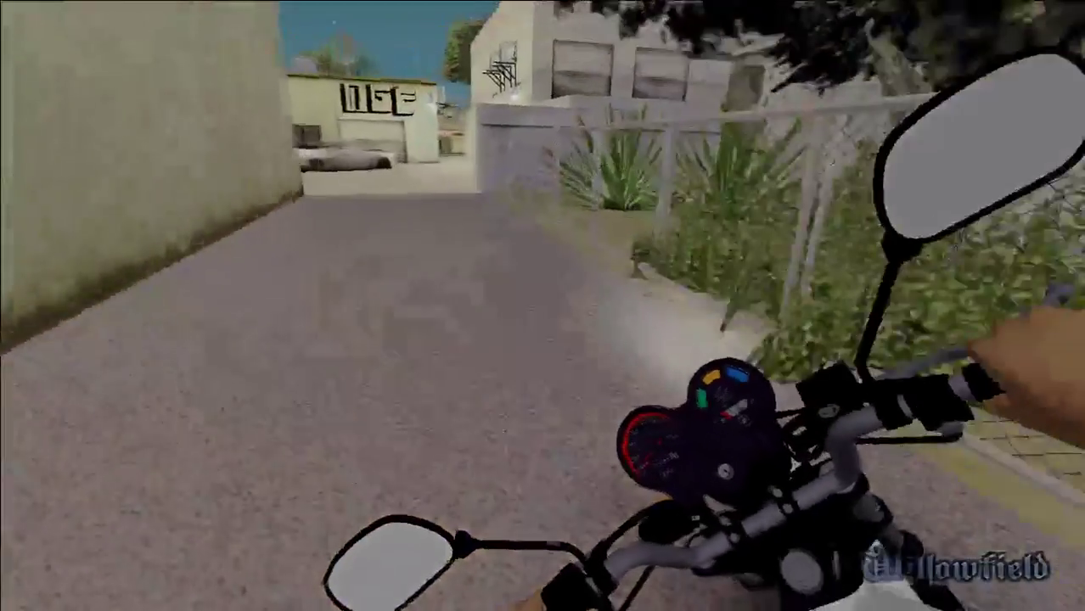
Step: Follow the alley along the concrete wall and cross the grass behind the buildings to reach the walled road
{"action": "key", "text": "w"}
{"action": "key", "text": "a"}
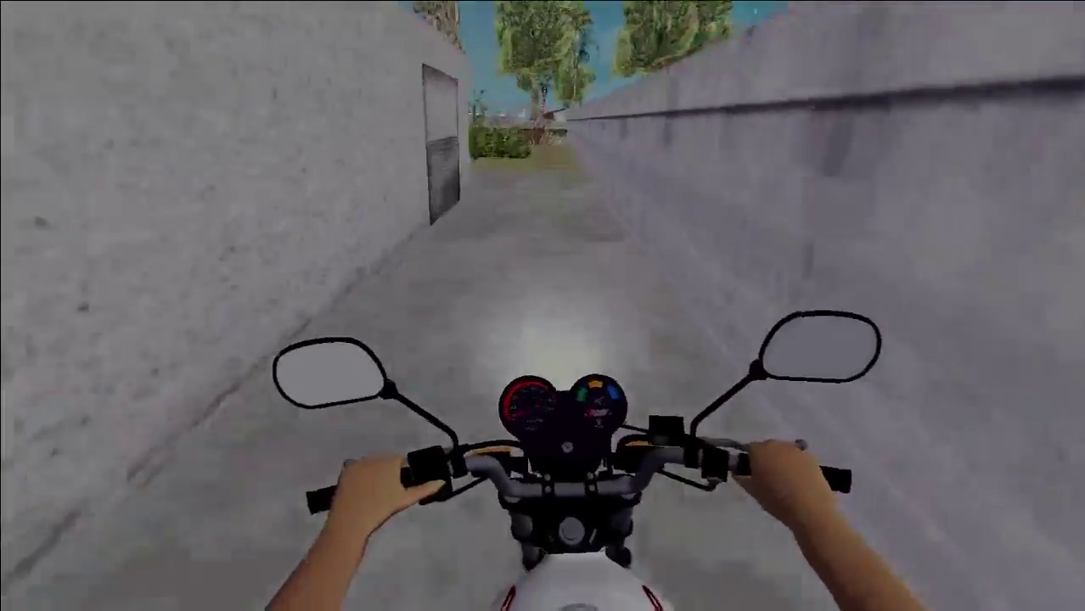
{"action": "key", "text": "w"}
{"action": "key", "text": "d"}
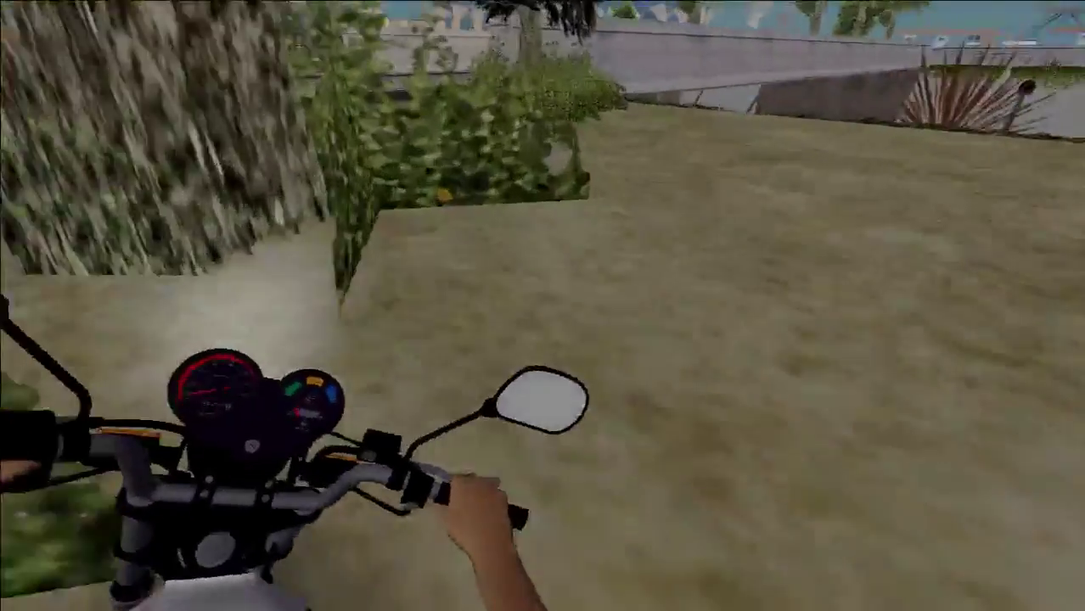
{"action": "key", "text": "w"}
{"action": "key", "text": "d"}
{"action": "key", "text": "w"}
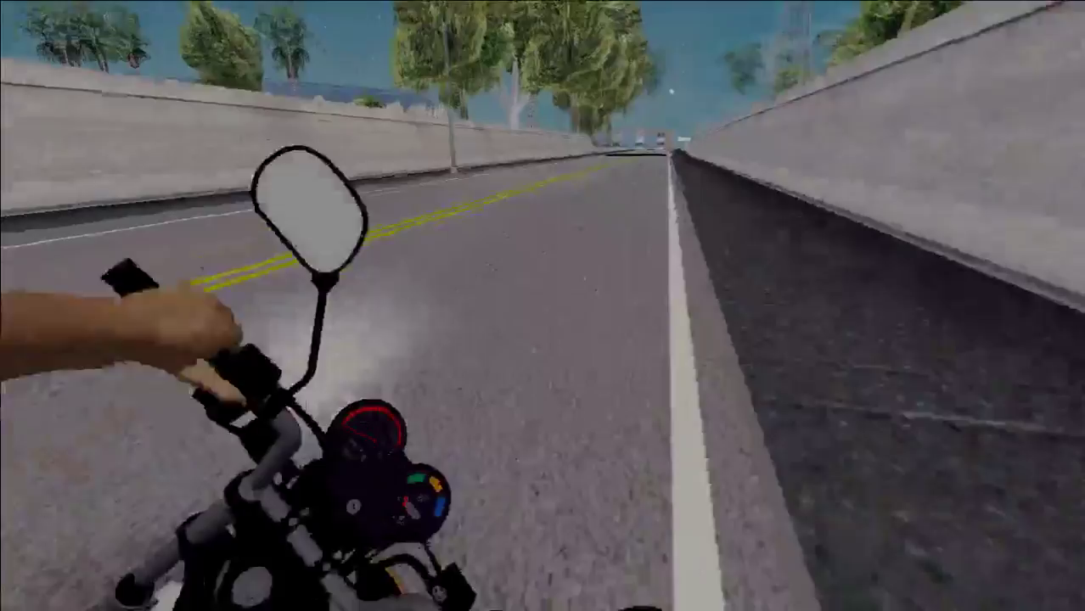
Step: Pull a wheelie along the walled road beneath the trees, leaning the Sanchez through the bend
{"action": "key", "text": "w"}
{"action": "key", "text": "Down"}
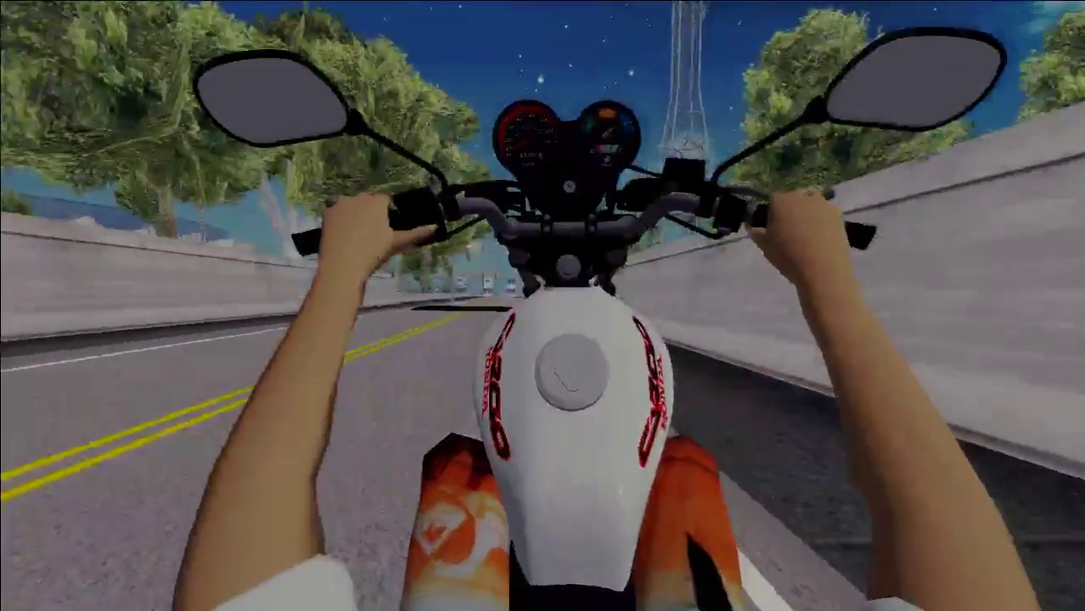
{"action": "key", "text": "w"}
{"action": "key", "text": "a"}
{"action": "key", "text": "w"}
{"action": "key", "text": "a"}
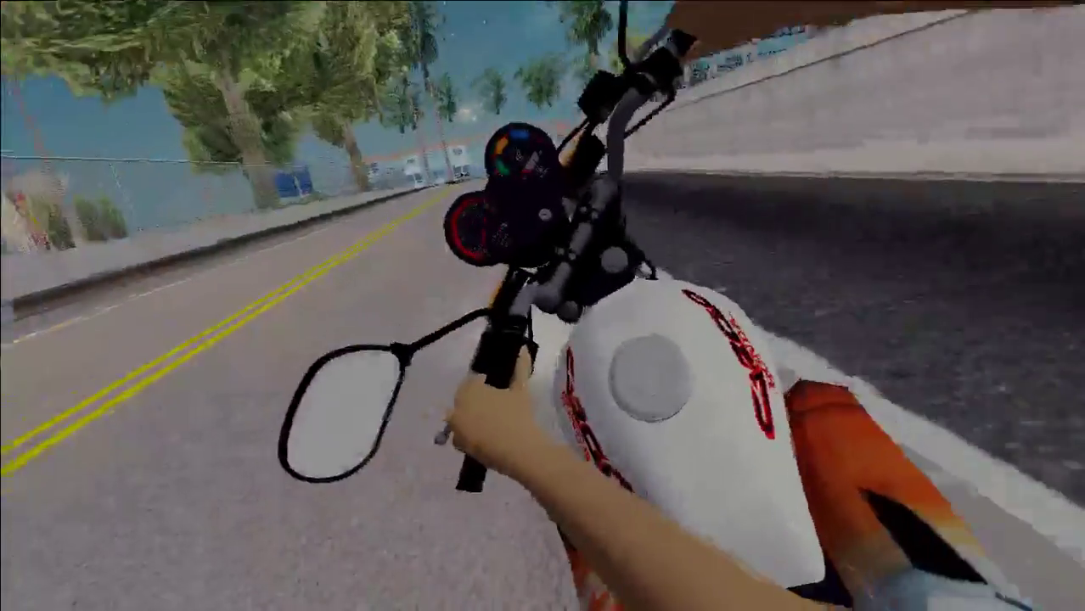
Step: Ride past the yellow car and blue apartments into Playa del Seville and wheelie toward the refinery towers
{"action": "key", "text": "w"}
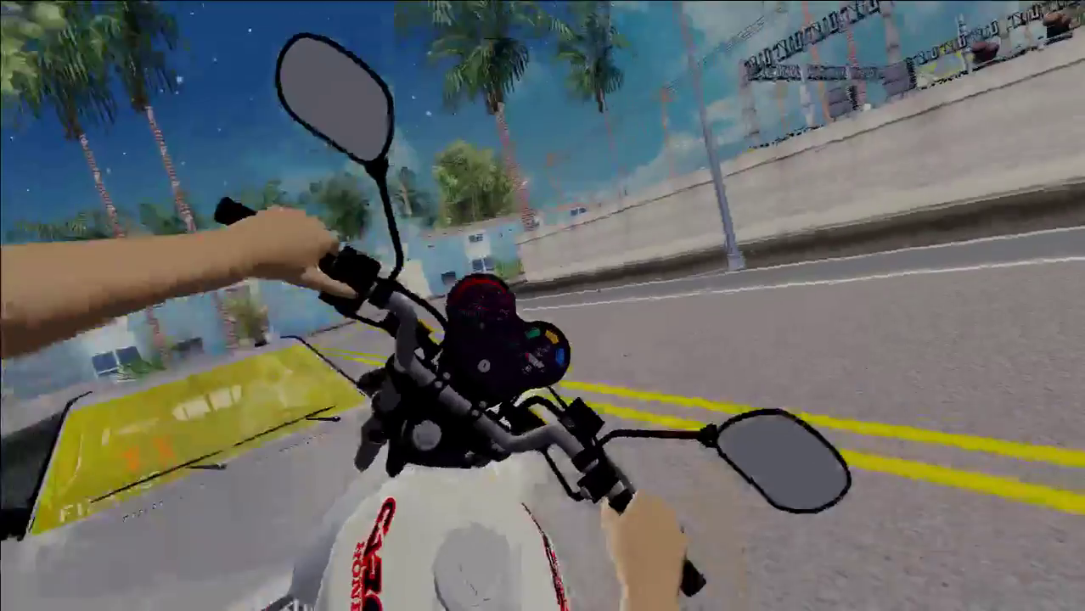
{"action": "key", "text": "a"}
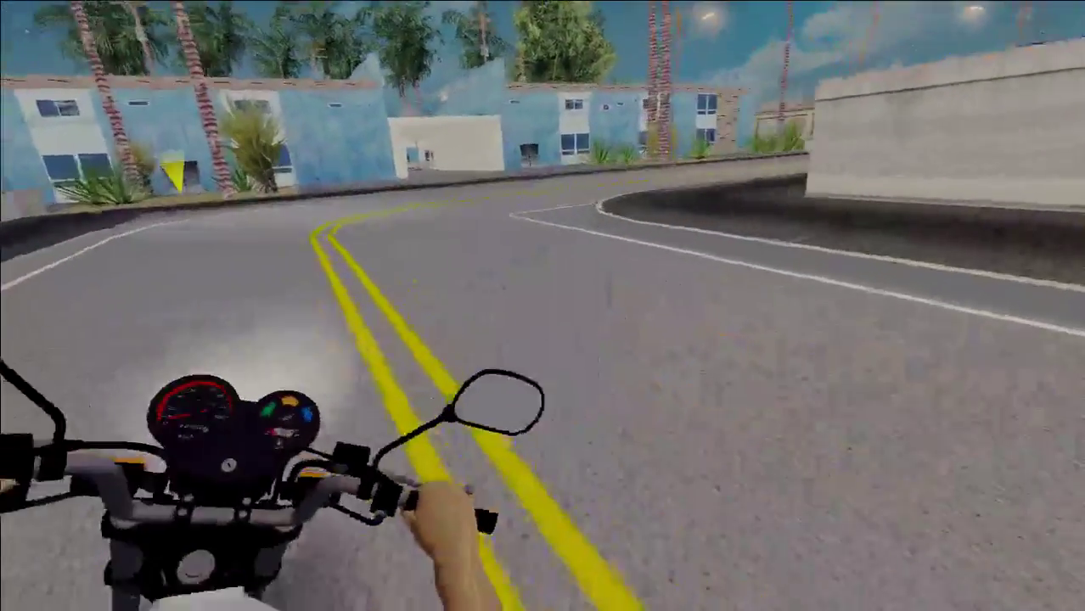
{"action": "key", "text": "w"}
{"action": "key", "text": "a"}
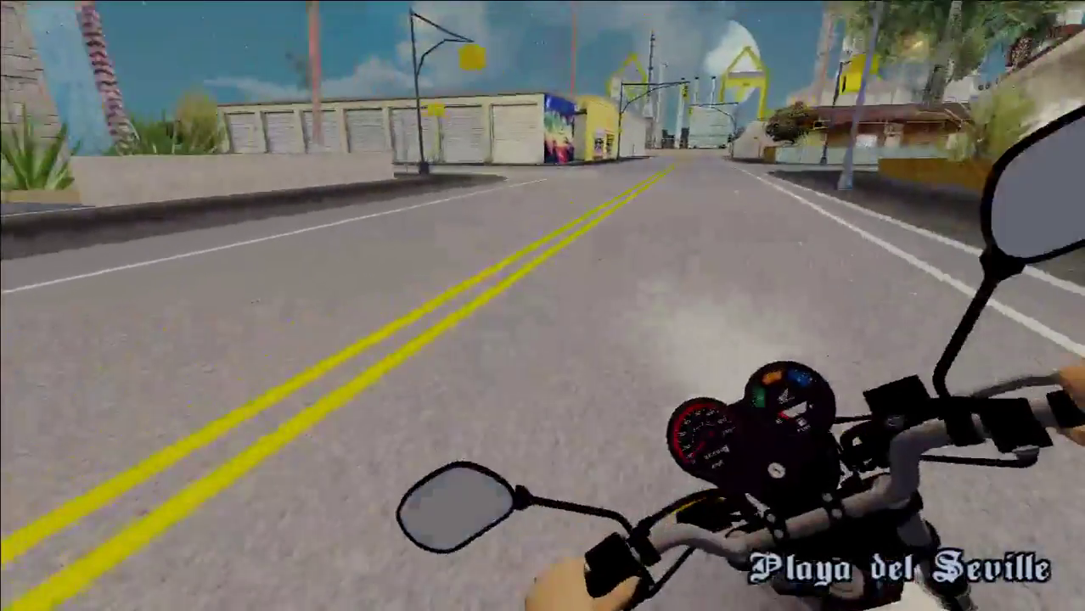
{"action": "key", "text": "w"}
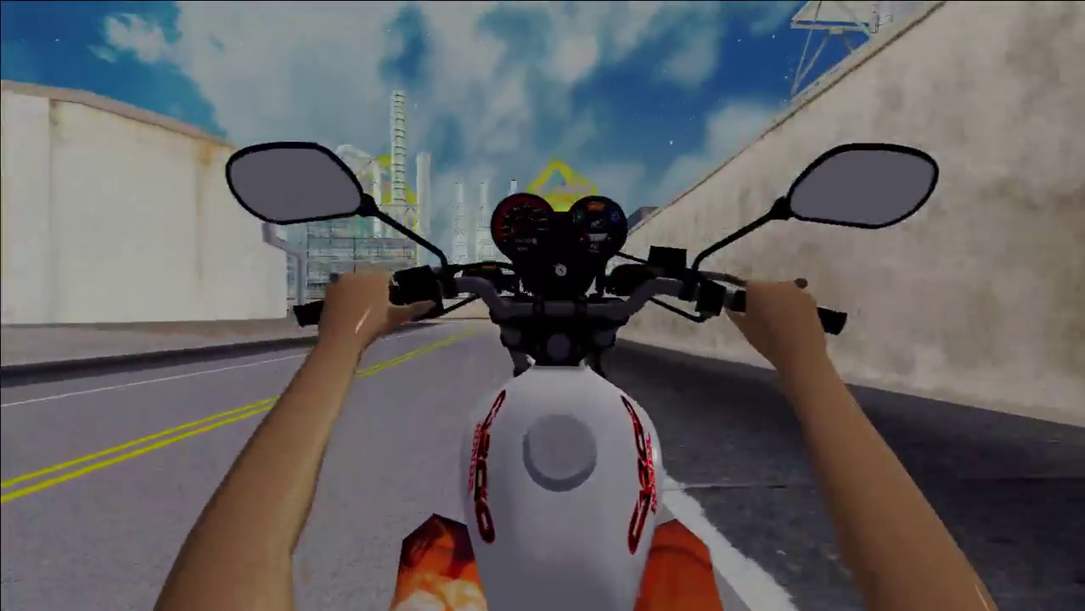
{"action": "key", "text": "d"}
{"action": "key", "text": "a"}
{"action": "key", "text": "w"}
{"action": "key", "text": "a"}
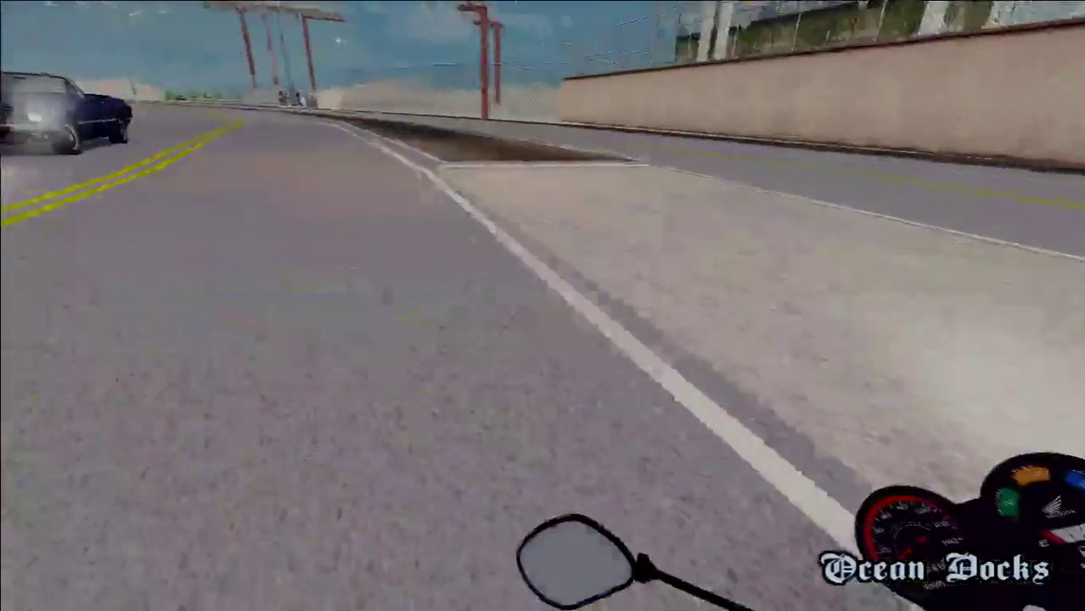
{"action": "key", "text": "a"}
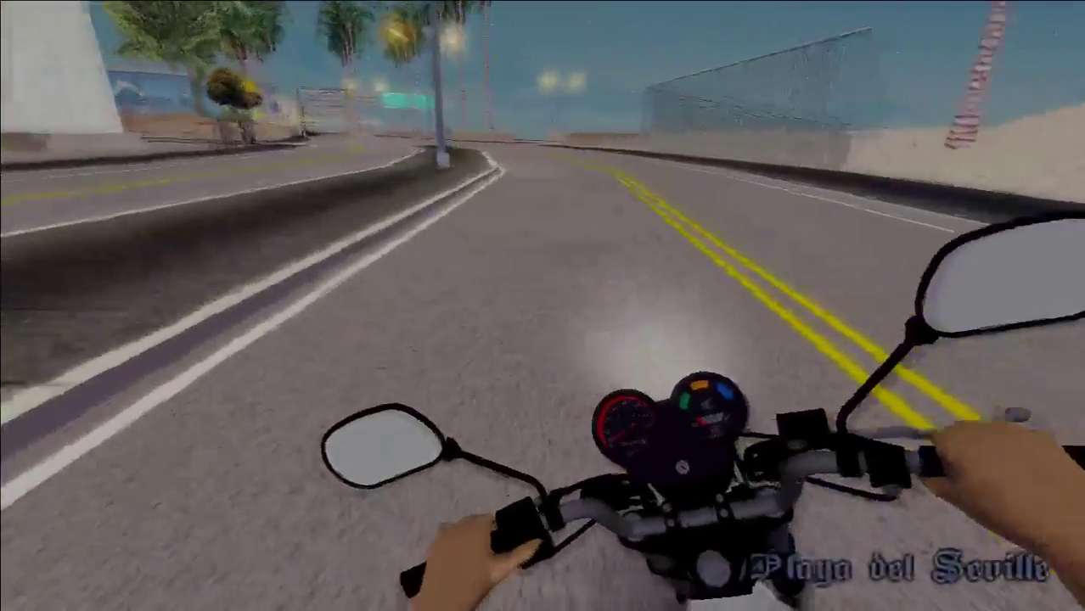
{"action": "key", "text": "w"}
{"action": "key", "text": "a"}
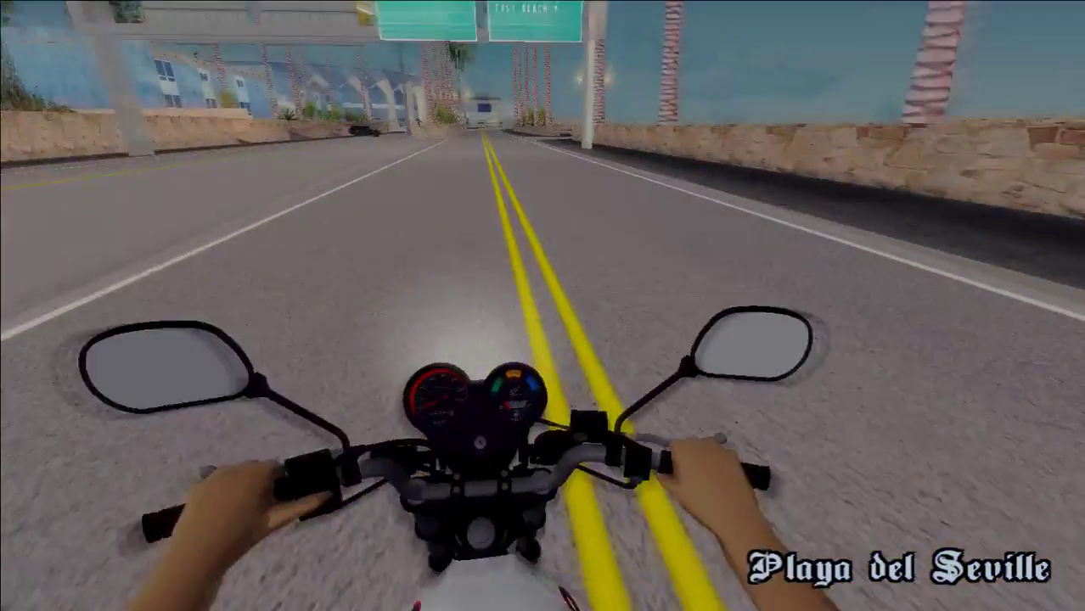
{"action": "key", "text": "d"}
{"action": "key", "text": "Up"}
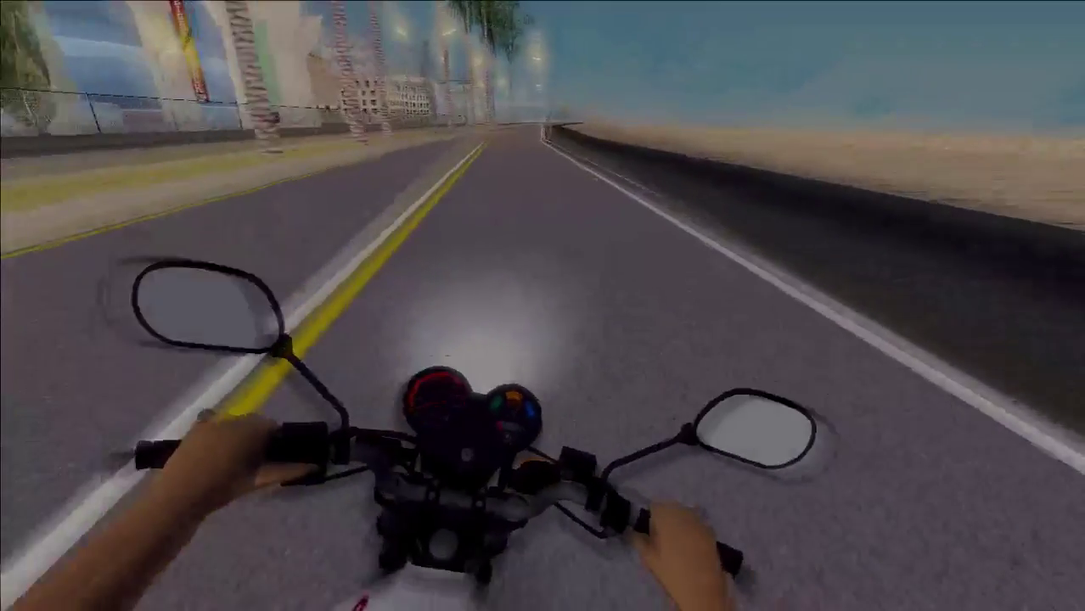
{"action": "key", "text": "Up"}
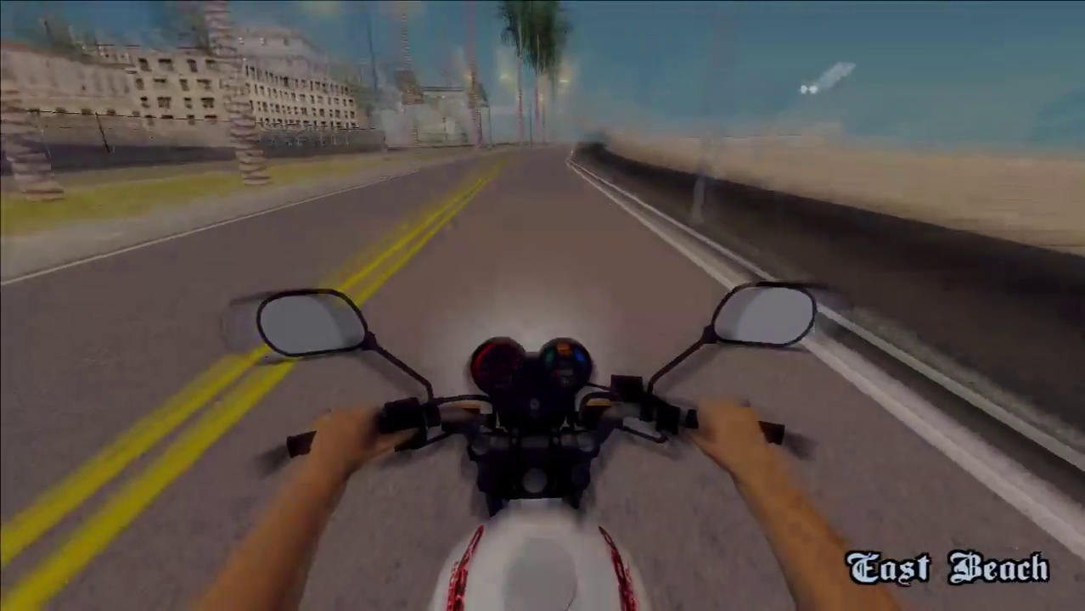
{"action": "key", "text": "d"}
{"action": "key", "text": "a"}
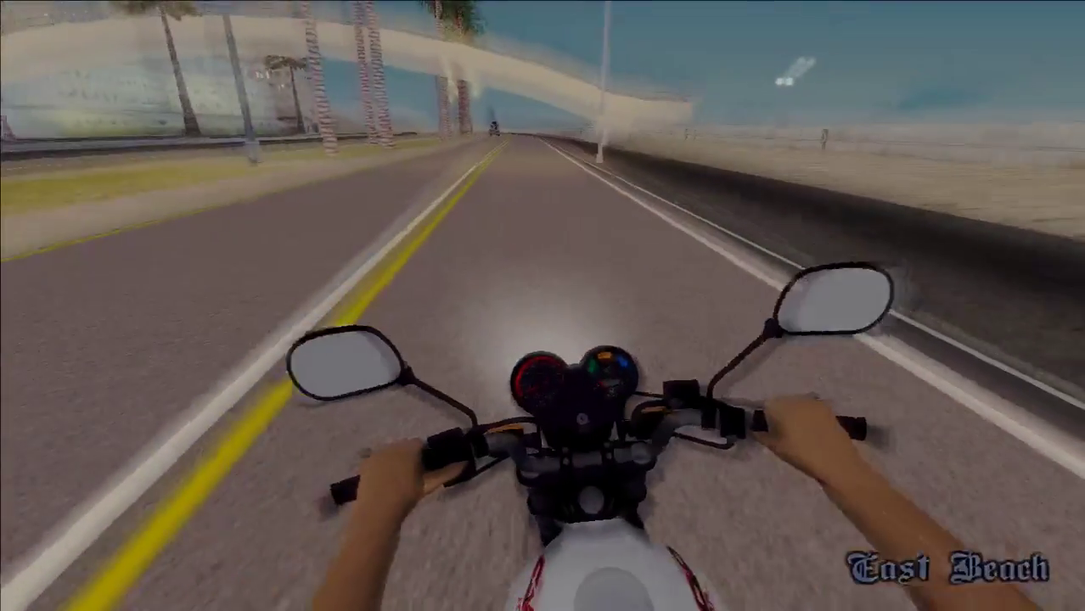
{"action": "key", "text": "a"}
{"action": "key", "text": "d"}
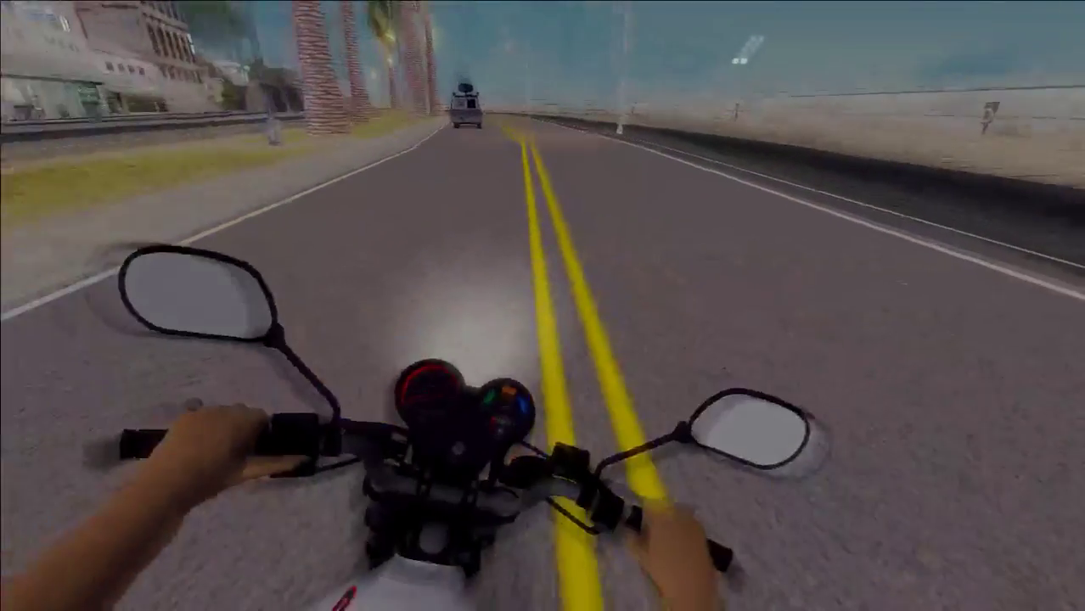
{"action": "key", "text": "a"}
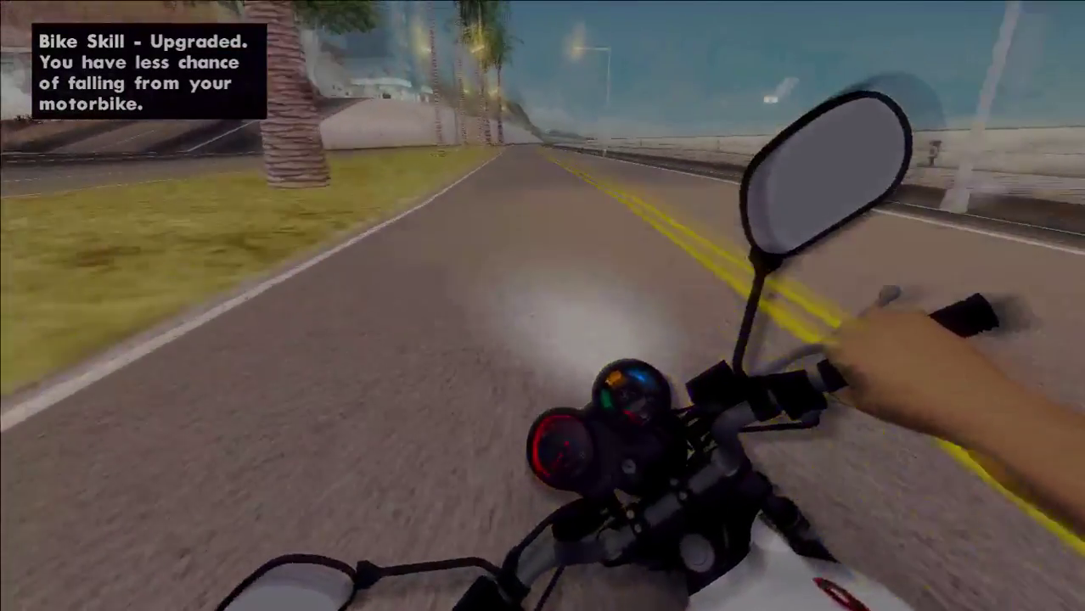
{"action": "key", "text": "d"}
{"action": "key", "text": "Up"}
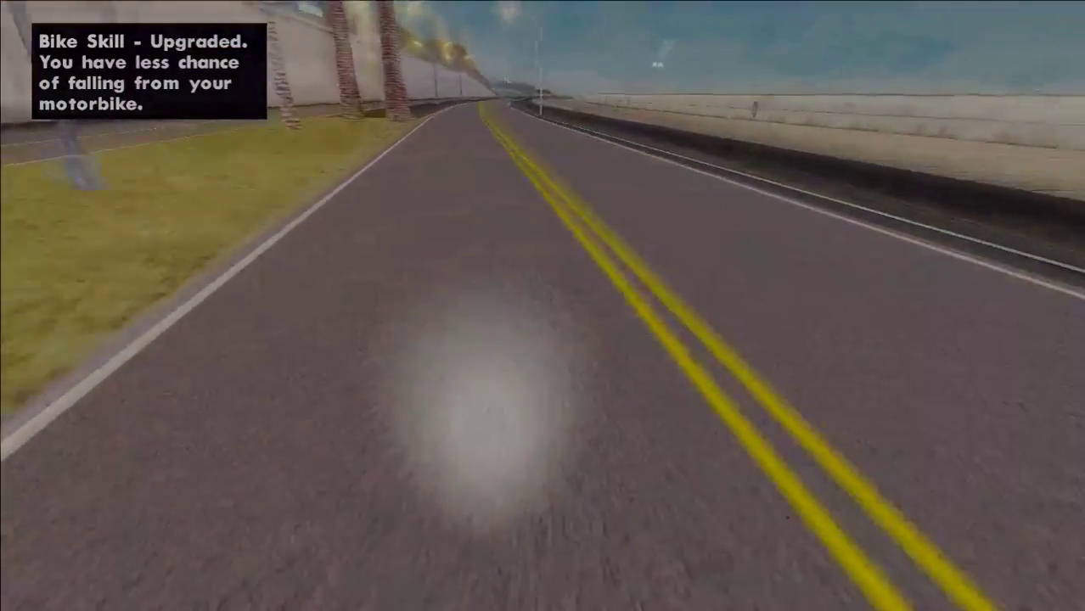
{"action": "key", "text": "v"}
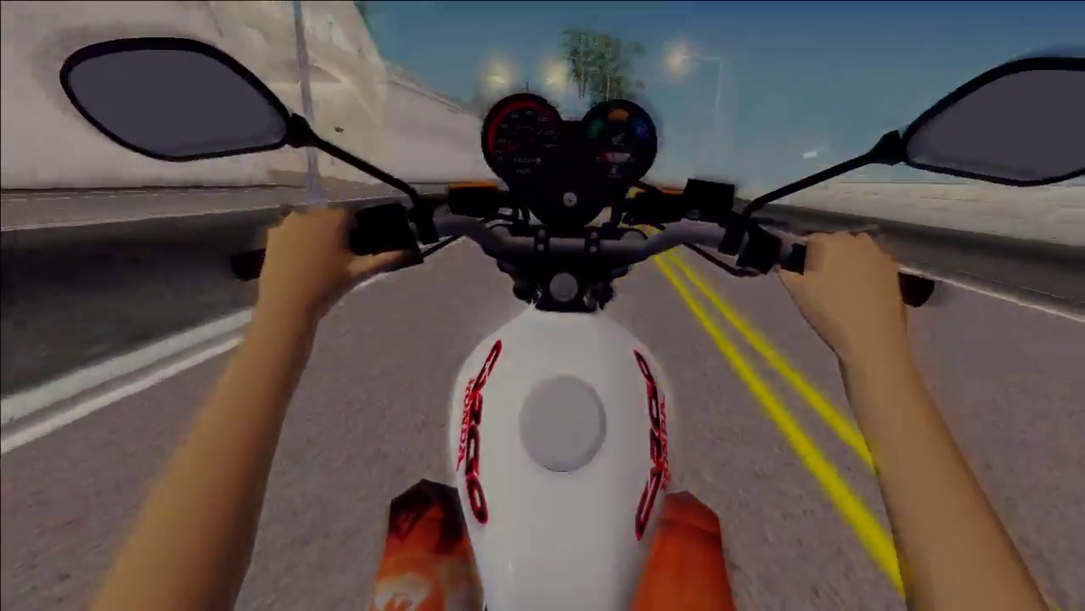
{"action": "key", "text": "v"}
{"action": "key", "text": "v"}
{"action": "key", "text": "v"}
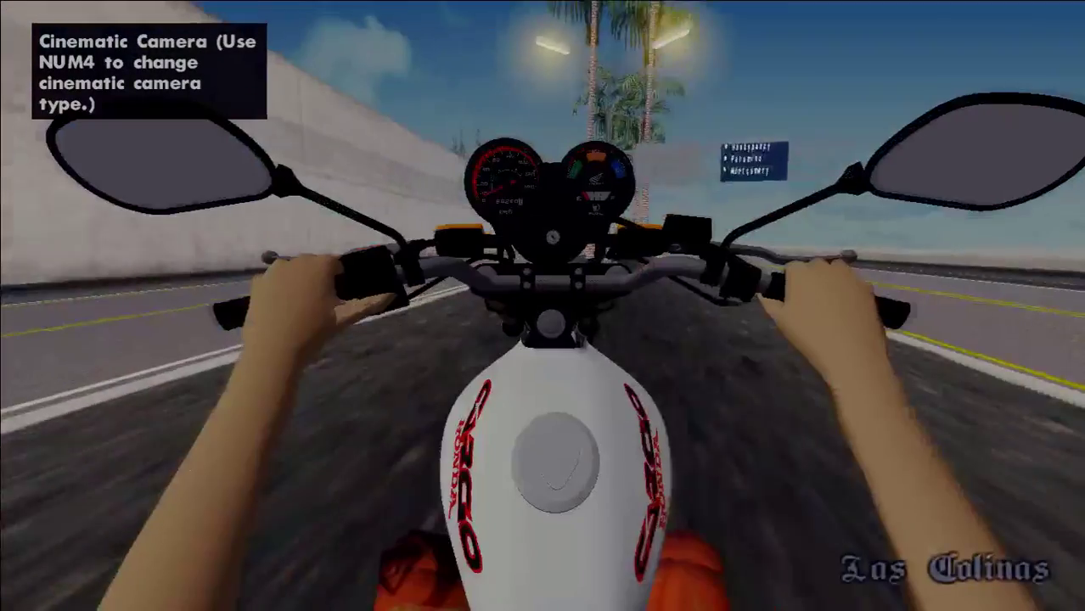
{"action": "key", "text": "d"}
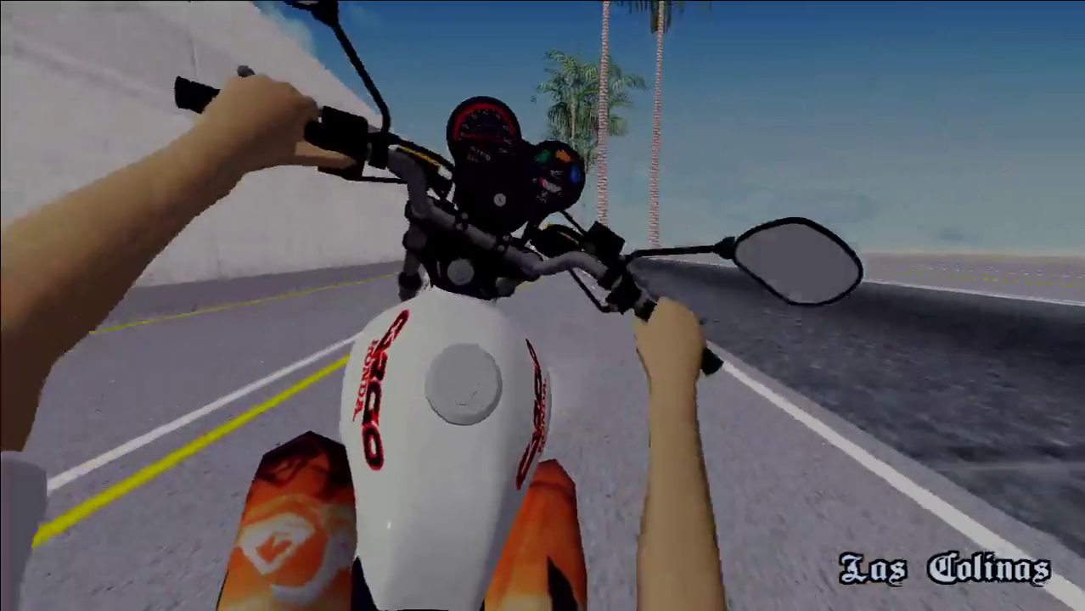
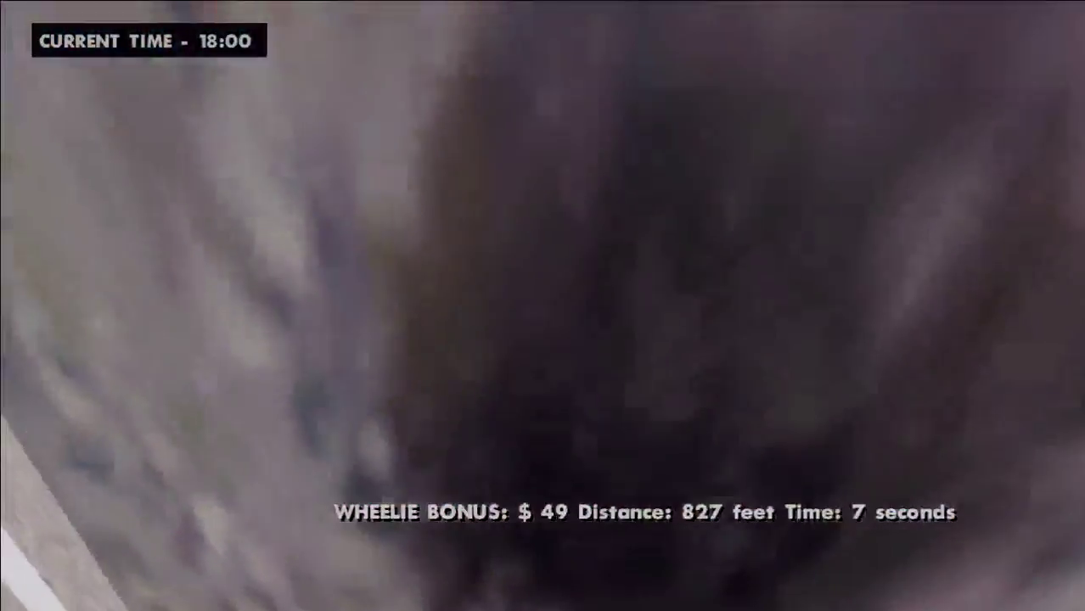
Step: Pause the game and open the HONDA CG CARGO 150 2015 entry in the mod configuration's modifications list
{"action": "key", "text": "Escape"}
{"action": "left_click", "coordinate": [508, 414]}
{"action": "left_click", "coordinate": [252, 382]}
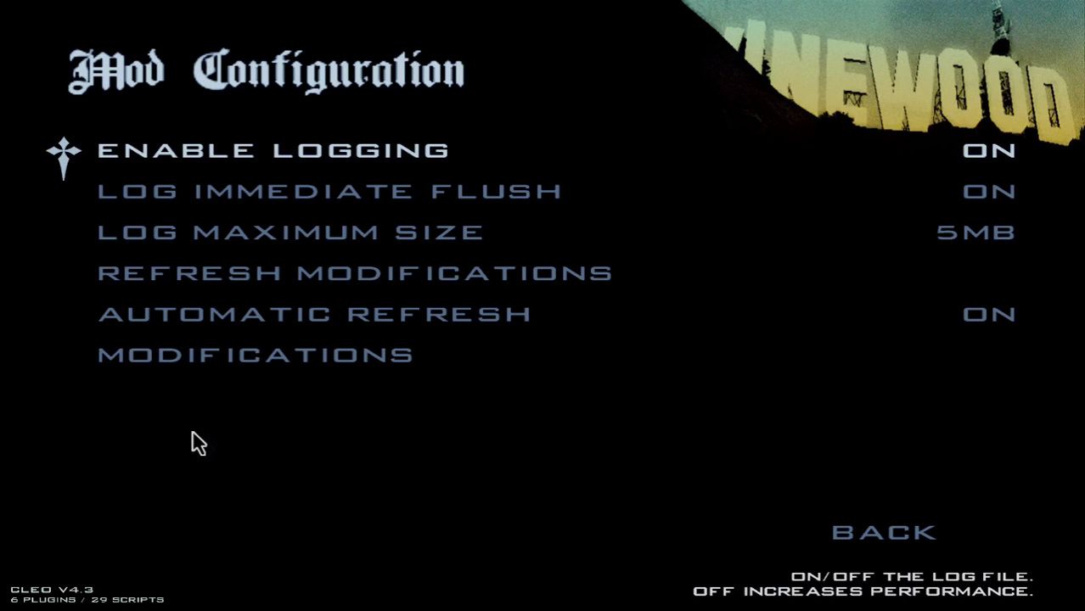
{"action": "left_click", "coordinate": [204, 356]}
{"action": "key", "text": "Up"}
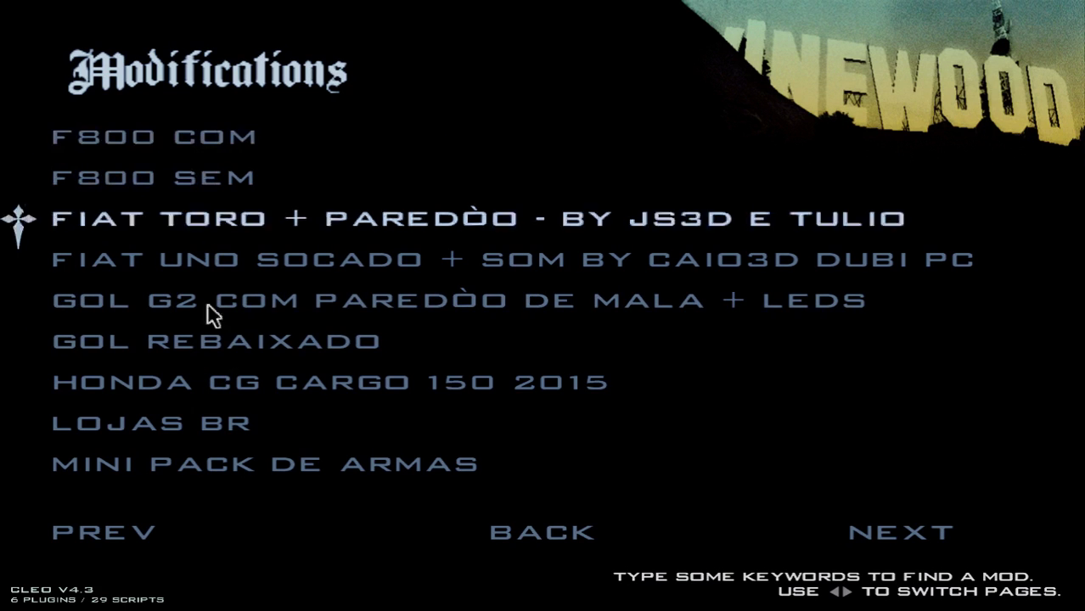
{"action": "left_click", "coordinate": [217, 406]}
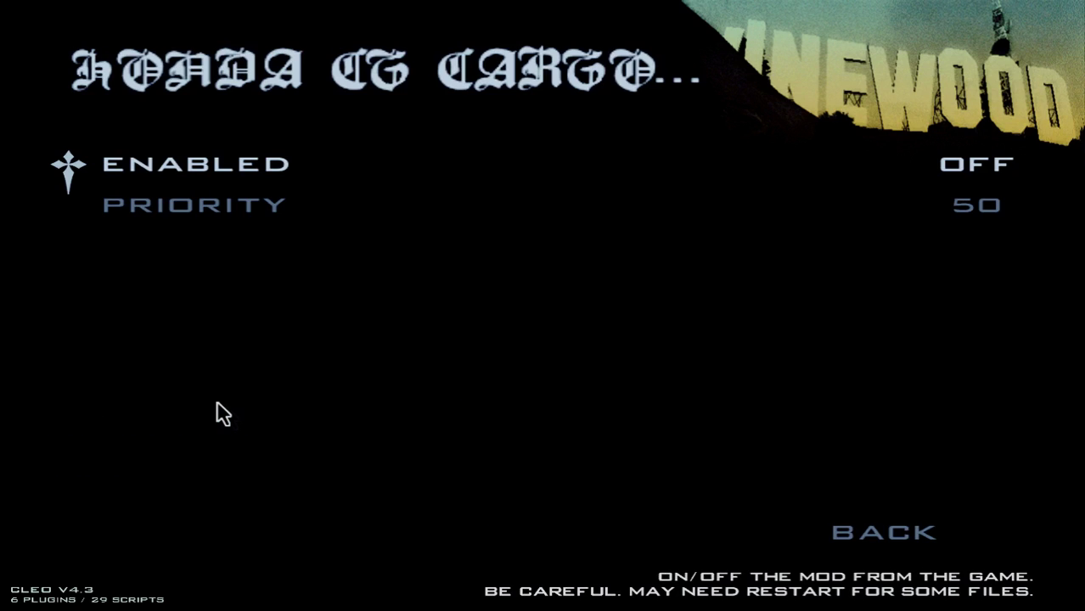
Step: Go back one page in the modifications list, open a CG CARGO 125 mod entry, and return to the game
{"action": "key", "text": "Escape"}
{"action": "left_click", "coordinate": [138, 548]}
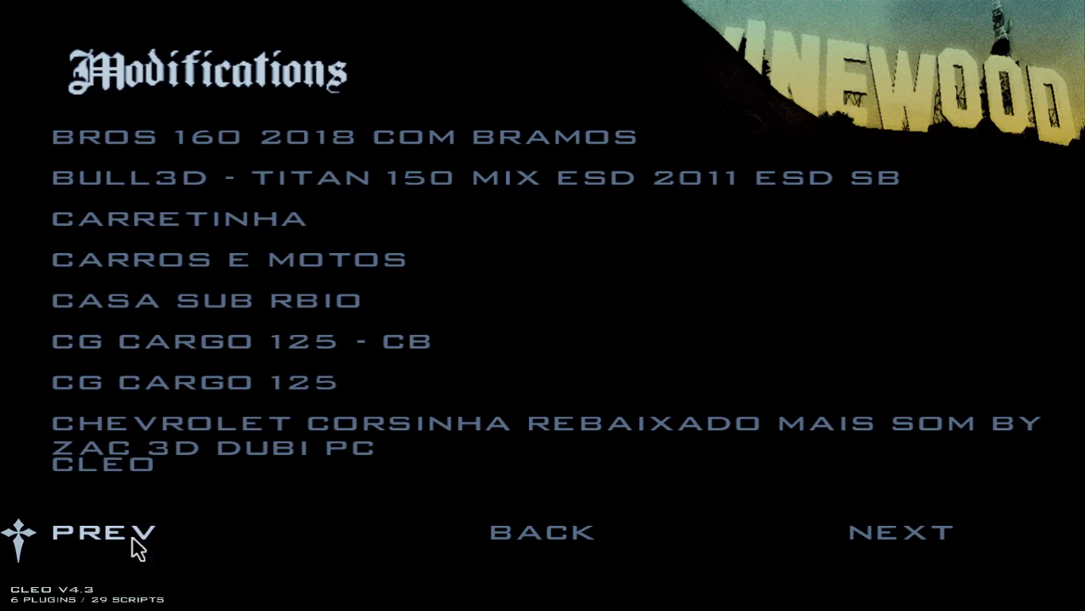
{"action": "left_click", "coordinate": [243, 364]}
{"action": "key", "text": "Escape"}
{"action": "key", "text": "Escape"}
{"action": "key", "text": "Escape"}
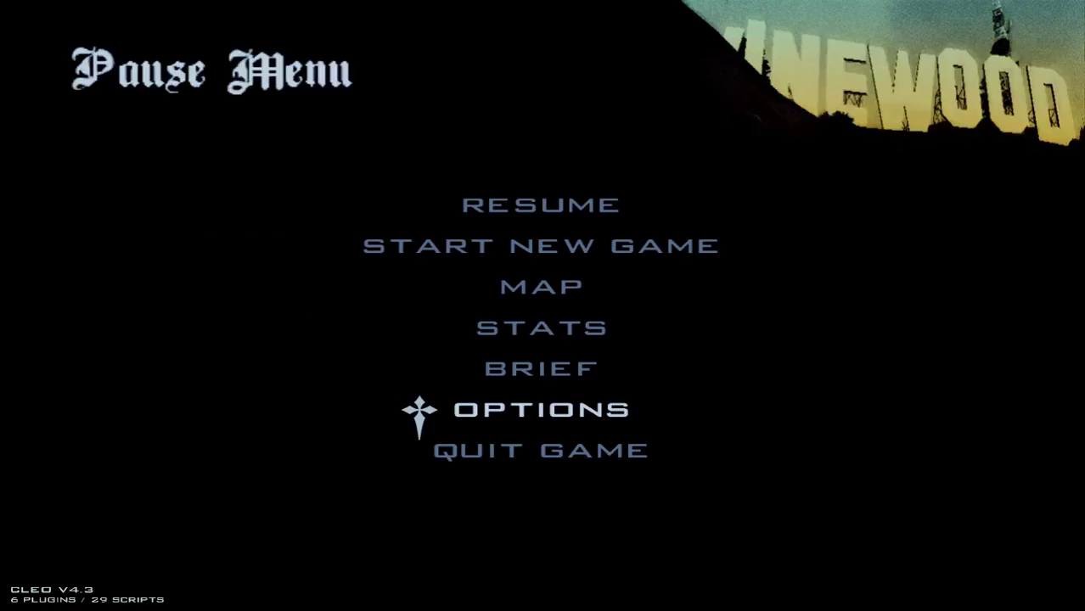
{"action": "key", "text": "Escape"}
Step: Spawn the Sanchez from the motorcycle category of the vehicle spawner
{"action": "key", "text": "BackSpace"}
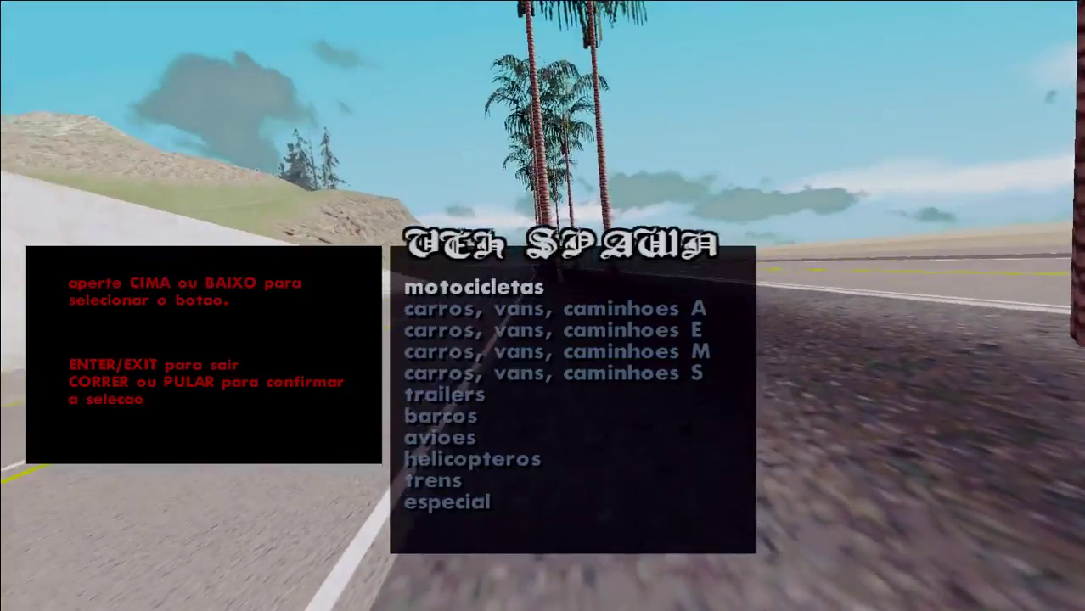
{"action": "key", "text": "space"}
{"action": "key", "text": "Up"}
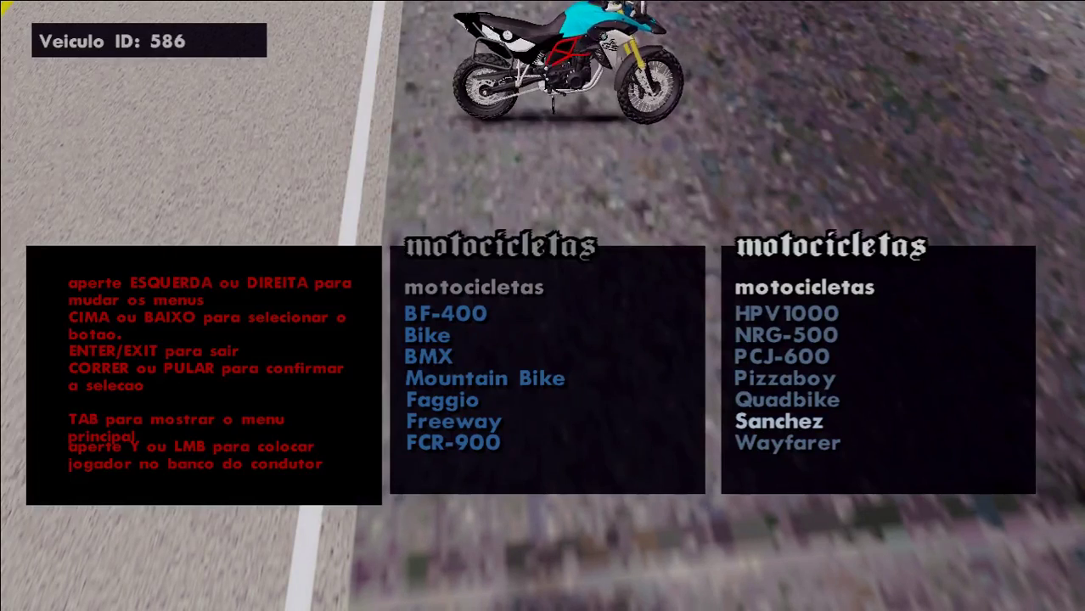
{"action": "key", "text": "space"}
Step: Check the enabled setting of the CG CARGO 125 mod in the mod configuration and return to the game
{"action": "key", "text": "Escape"}
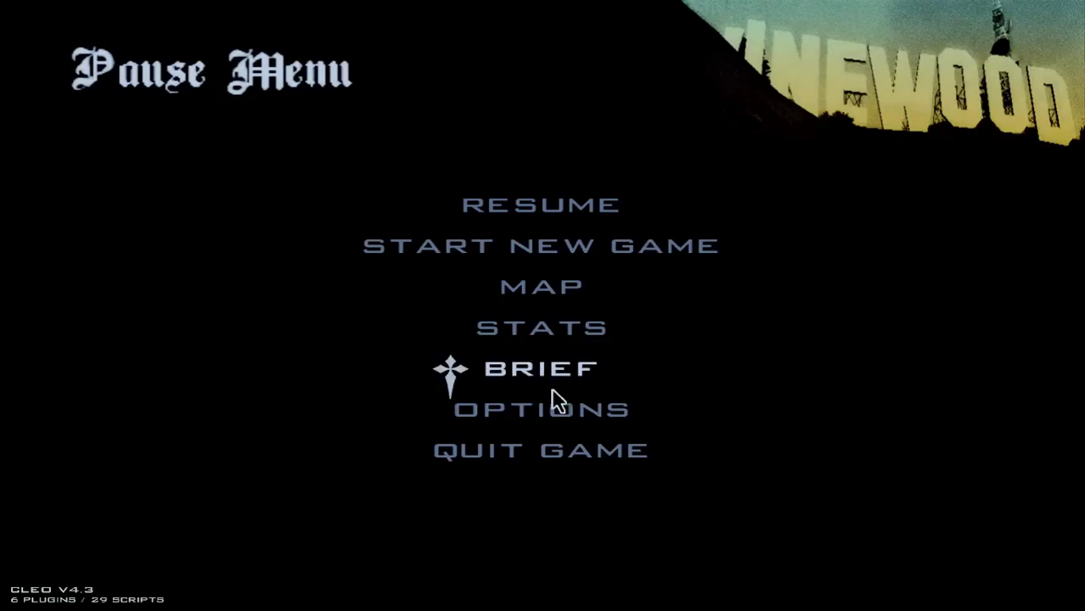
{"action": "left_click", "coordinate": [535, 429]}
{"action": "left_click", "coordinate": [311, 389]}
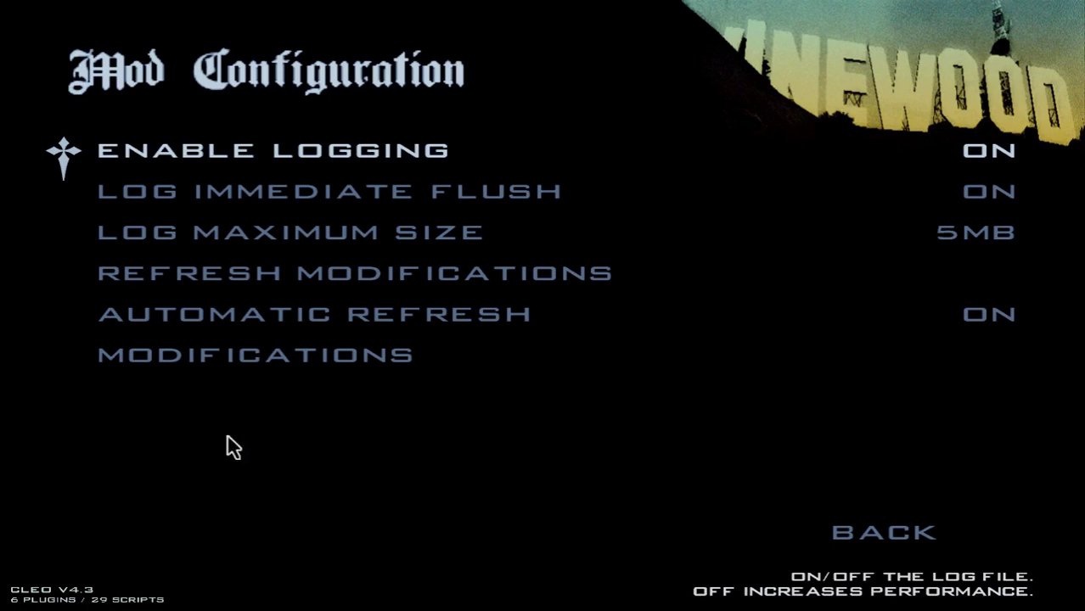
{"action": "left_click", "coordinate": [219, 374]}
{"action": "left_click", "coordinate": [117, 378]}
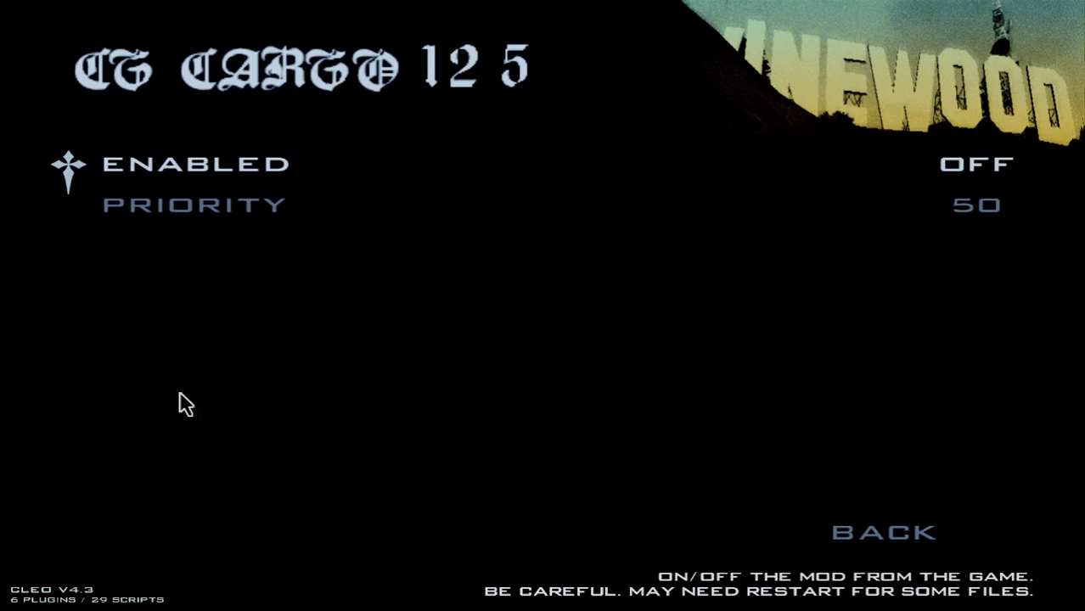
{"action": "key", "text": "Escape"}
{"action": "key", "text": "Escape"}
{"action": "key", "text": "Escape"}
{"action": "key", "text": "Escape"}
{"action": "key", "text": "Escape"}
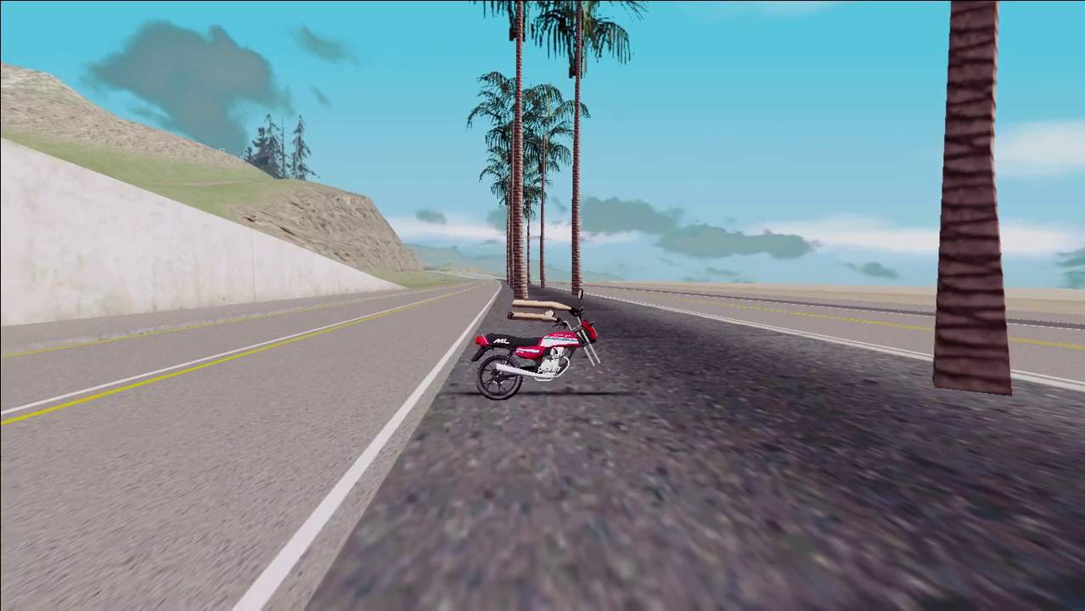
Step: Toggle the enabled setting of the BULL3D - TITAN 150 MIX ESD 2011 ESD SB mod and return to the game
{"action": "key", "text": "Escape"}
{"action": "left_click", "coordinate": [577, 416]}
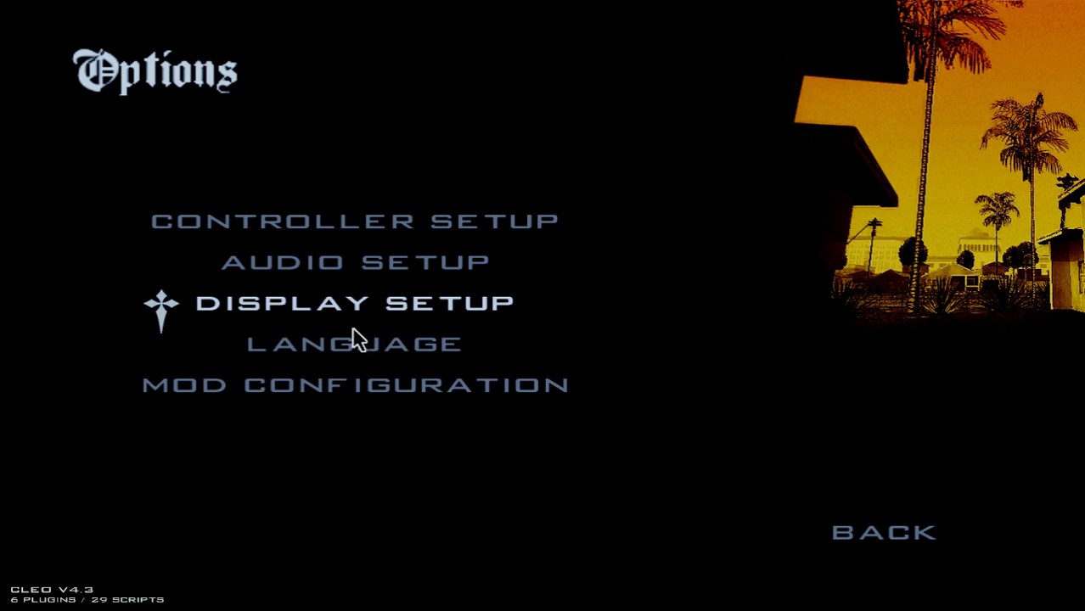
{"action": "left_click", "coordinate": [323, 404]}
{"action": "left_click", "coordinate": [286, 359]}
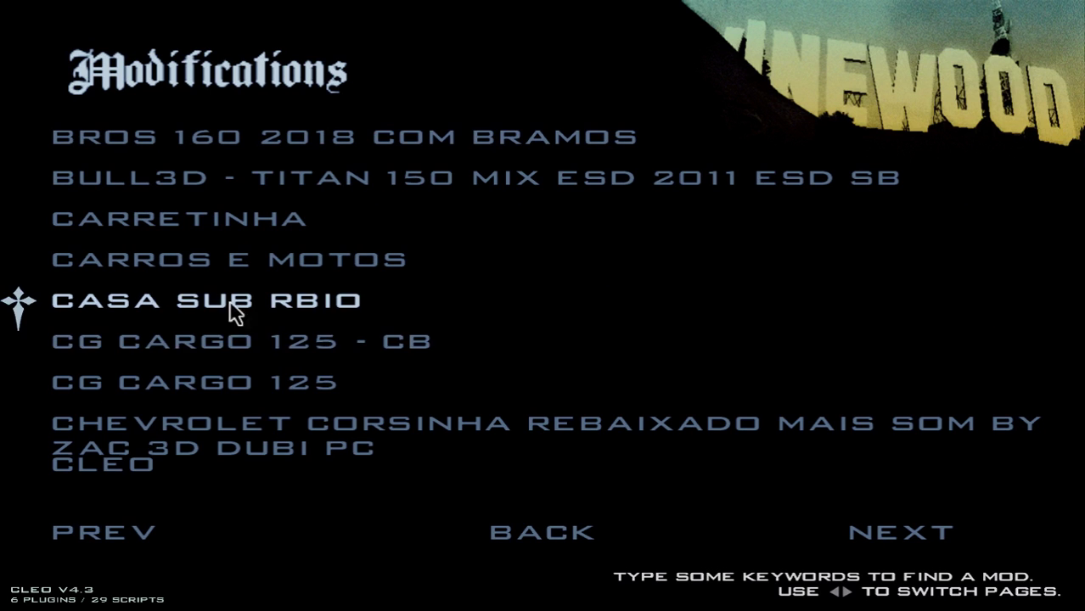
{"action": "left_click", "coordinate": [268, 180]}
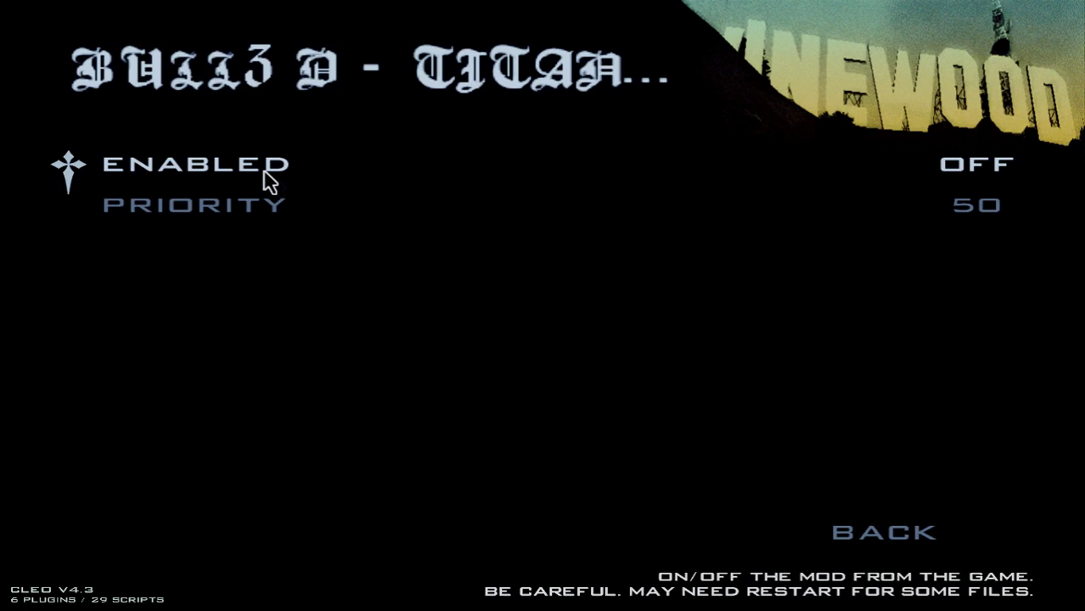
{"action": "left_click", "coordinate": [269, 175]}
{"action": "key", "text": "Escape"}
{"action": "key", "text": "Escape"}
{"action": "key", "text": "Escape"}
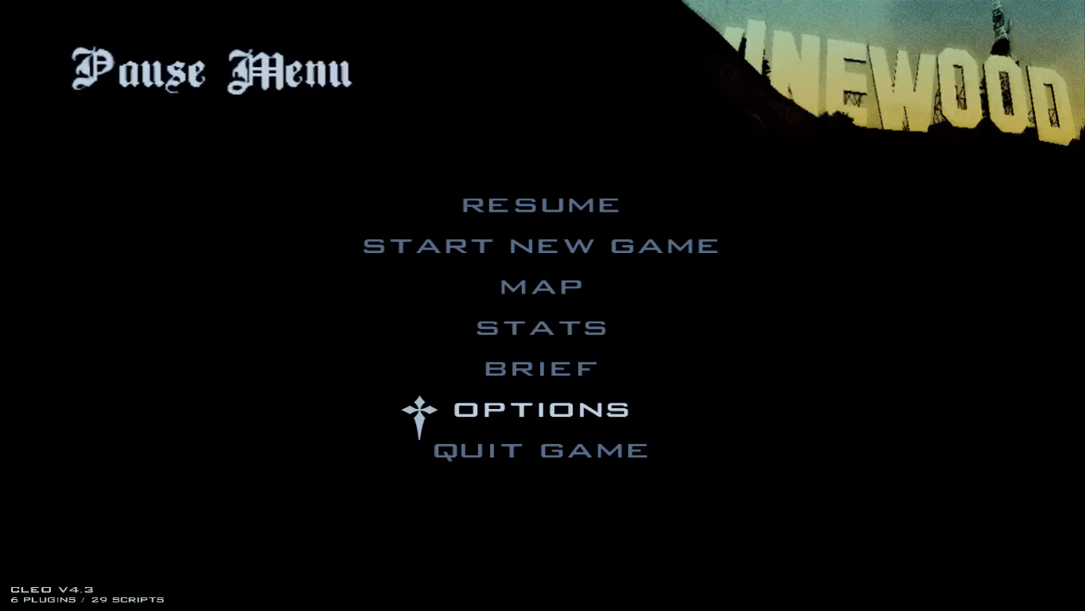
{"action": "key", "text": "Escape"}
Step: Examine the pages of the modifications list in the mod configuration, going backwards to the page containing BROS 160 2018 COM BRAMOS
{"action": "key", "text": "Escape"}
{"action": "left_click", "coordinate": [462, 411]}
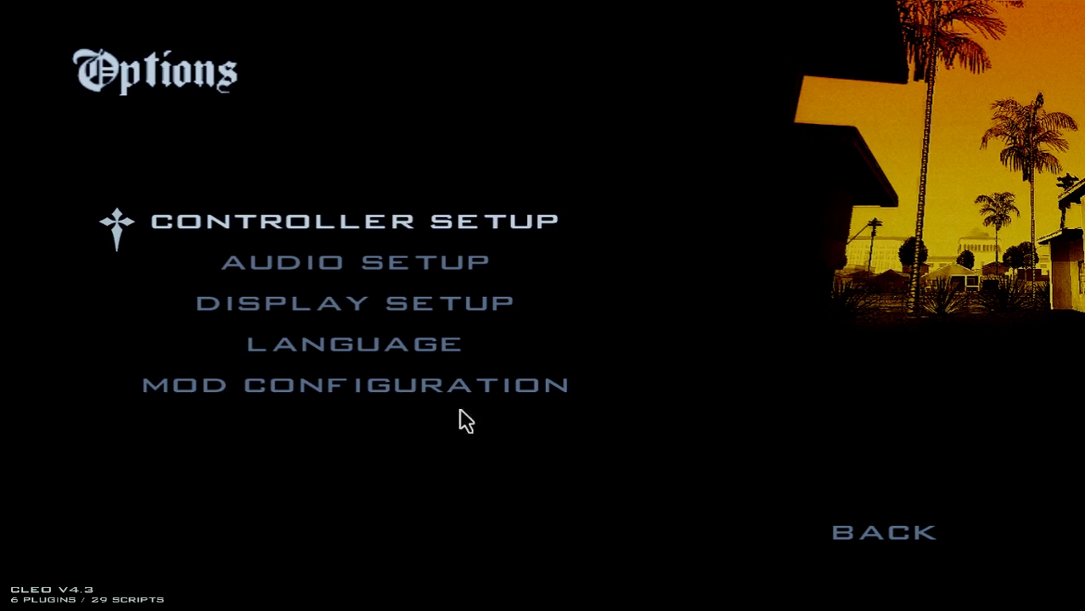
{"action": "left_click", "coordinate": [288, 385]}
{"action": "left_click", "coordinate": [230, 382]}
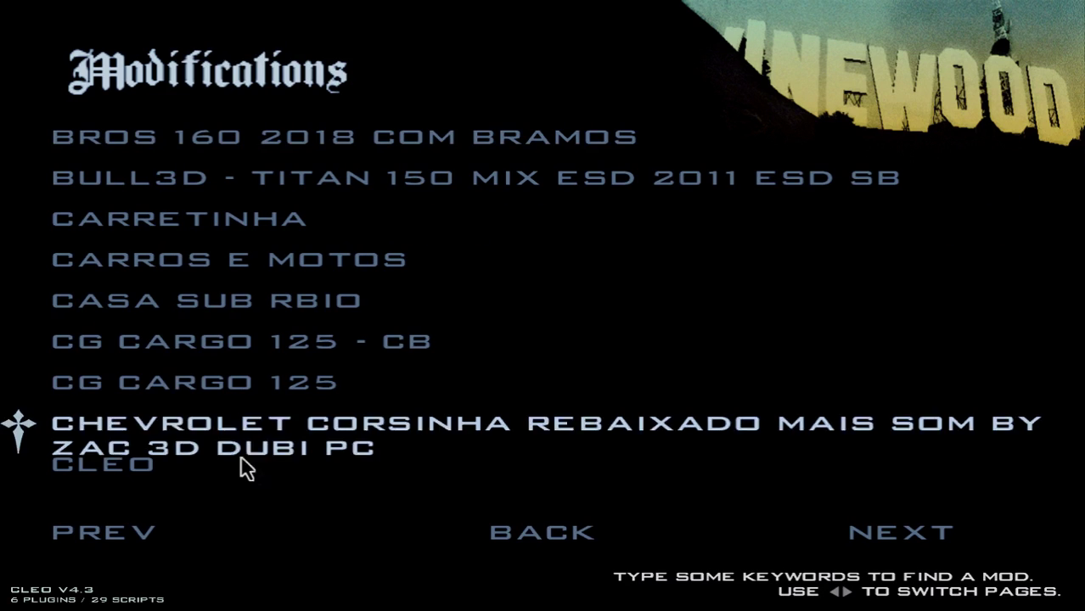
{"action": "left_click", "coordinate": [138, 538]}
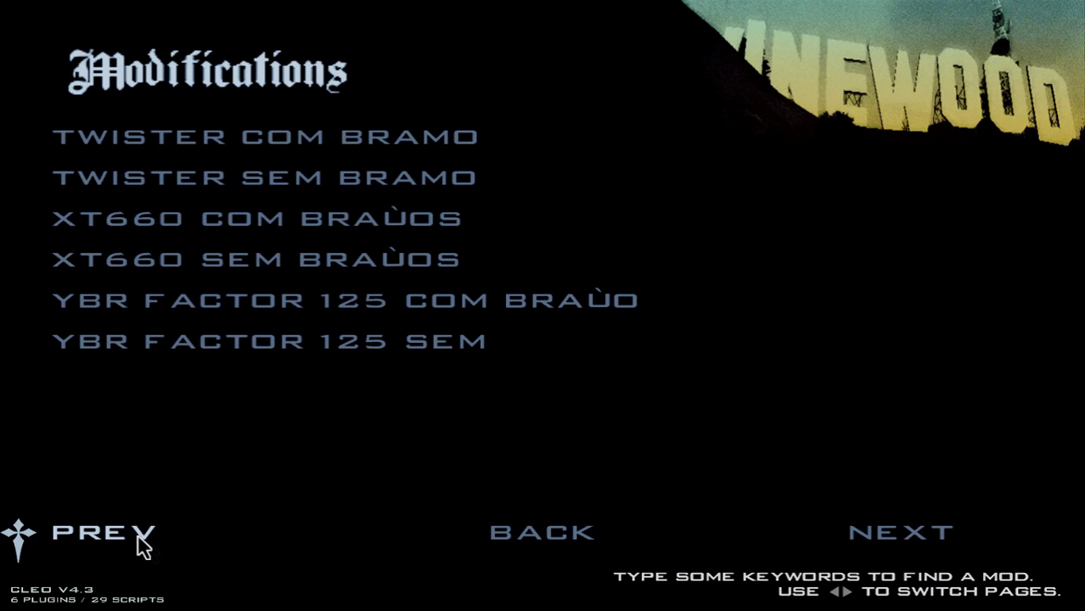
{"action": "left_click", "coordinate": [138, 538]}
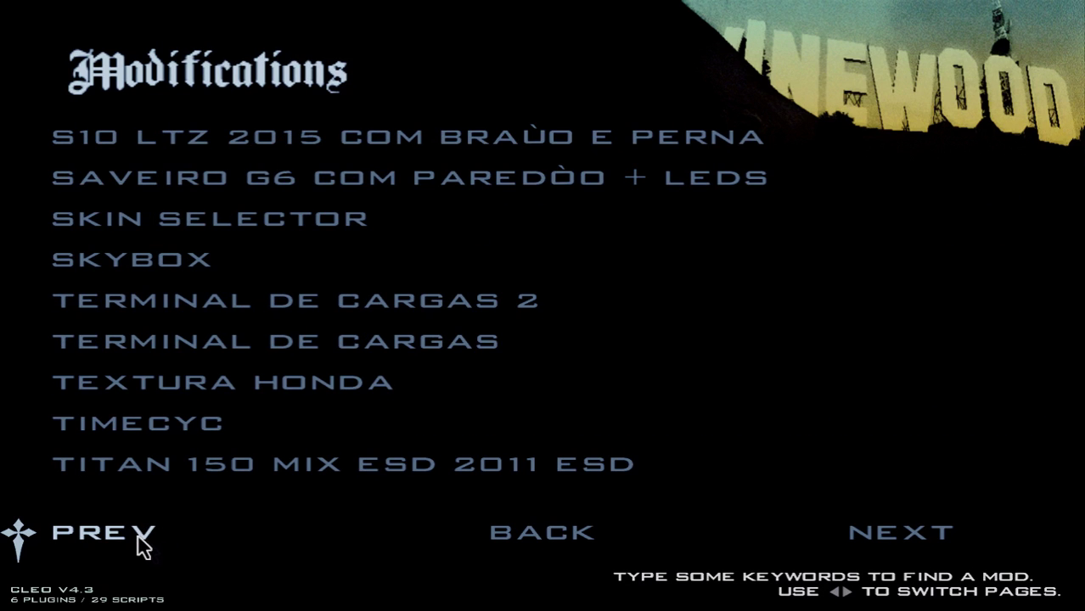
{"action": "left_click", "coordinate": [138, 538]}
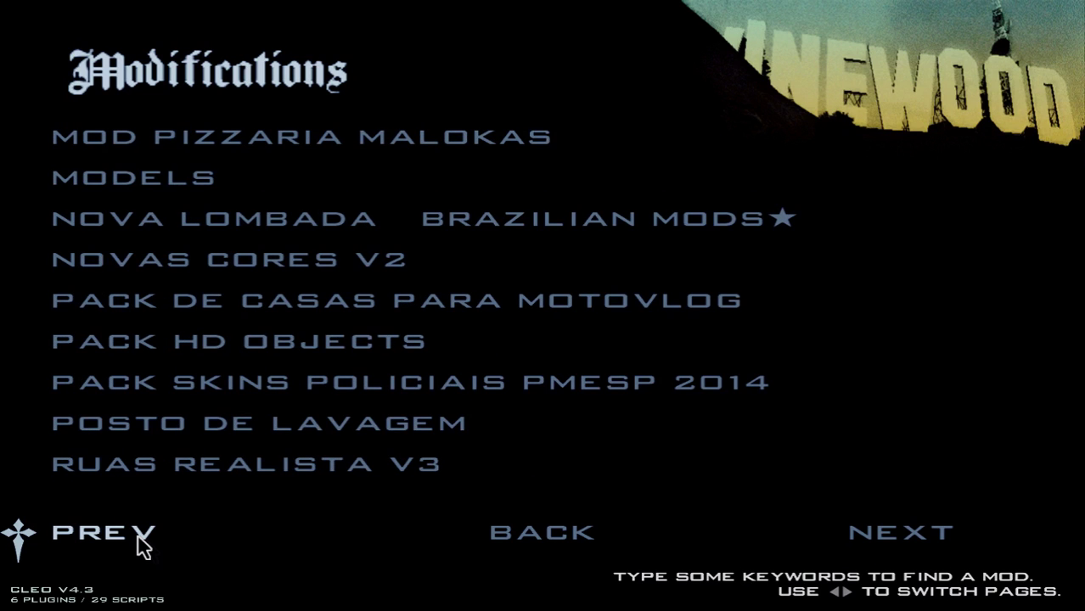
{"action": "left_click", "coordinate": [139, 539]}
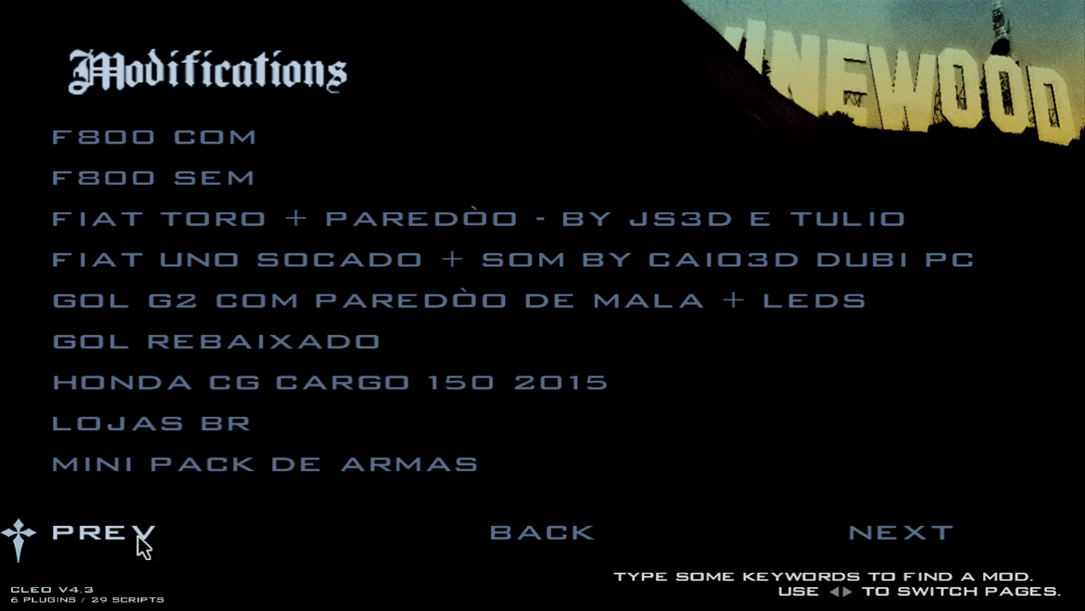
{"action": "left_click", "coordinate": [139, 539]}
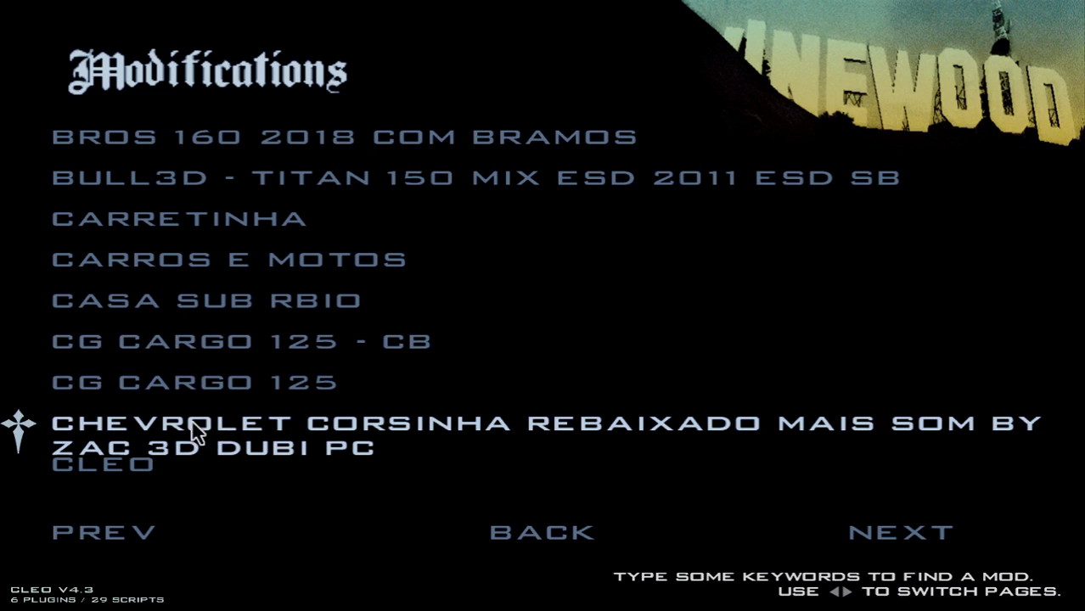
Step: Open the BROS 160 2018 COM BRAMOS mod entry and return to the game
{"action": "left_click", "coordinate": [248, 142]}
{"action": "key", "text": "Escape"}
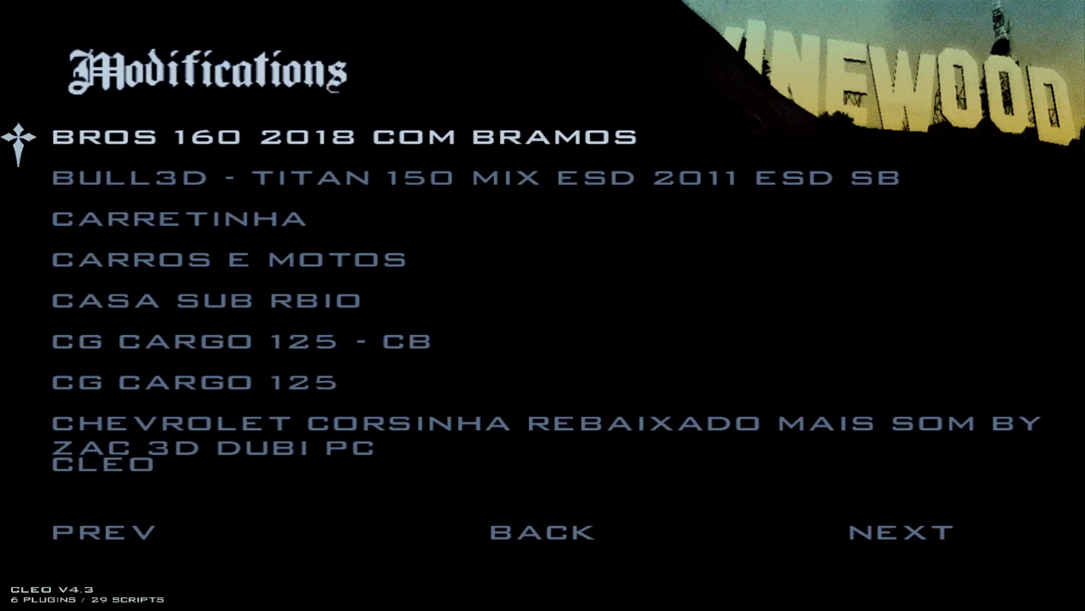
{"action": "key", "text": "Escape"}
{"action": "key", "text": "Escape"}
{"action": "key", "text": "Escape"}
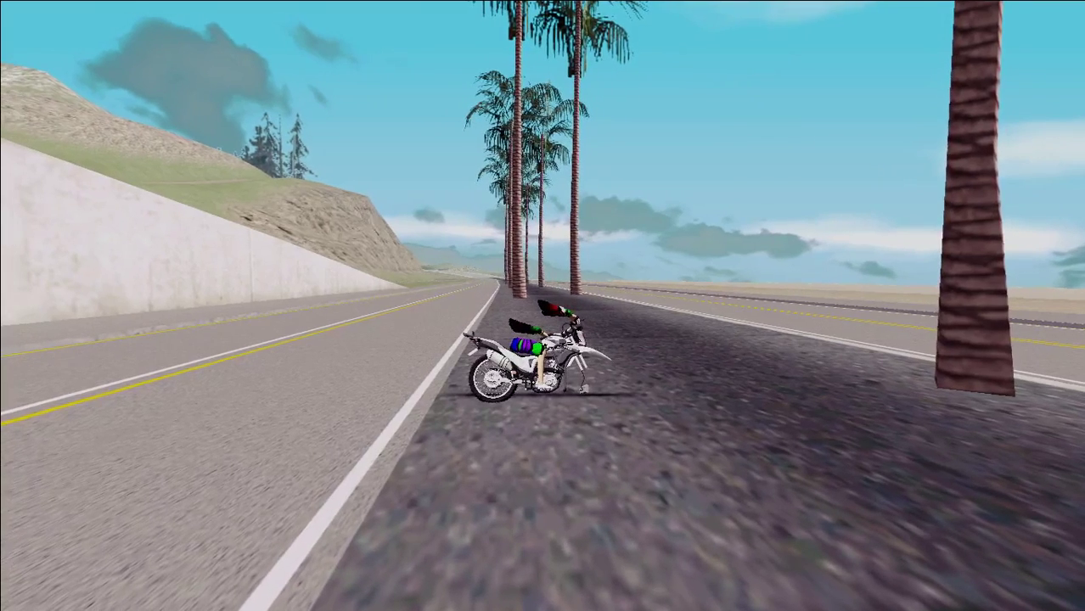
Step: Bring up the vehicle ID spawner and spawn a motorcycle on the highway median
{"action": "key", "text": "shift+c"}
{"action": "key", "text": "space"}
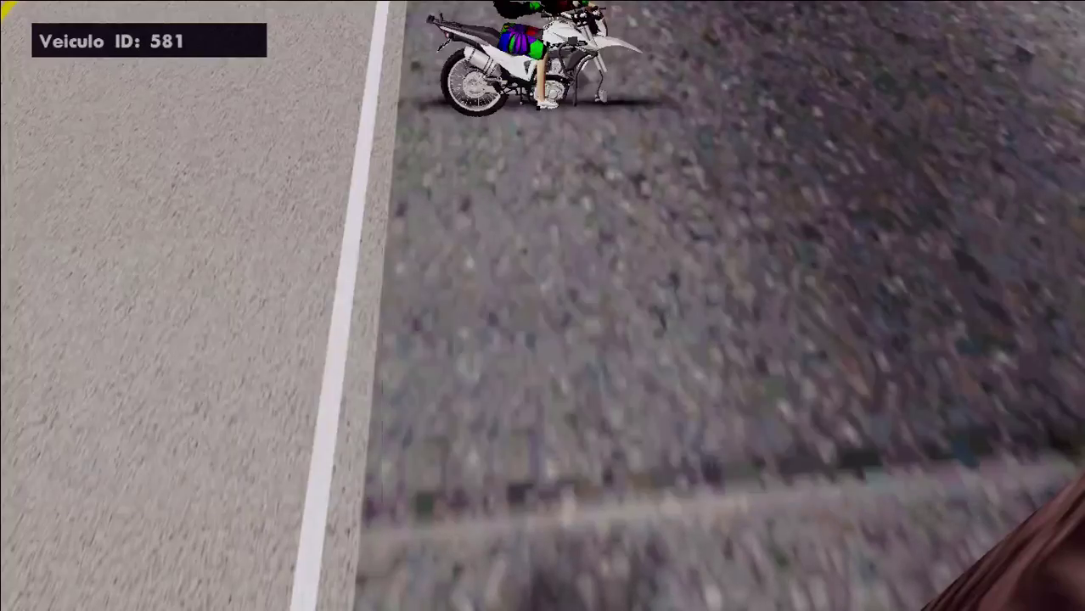
{"action": "key", "text": "Up"}
{"action": "key", "text": "Up"}
{"action": "key", "text": "Return"}
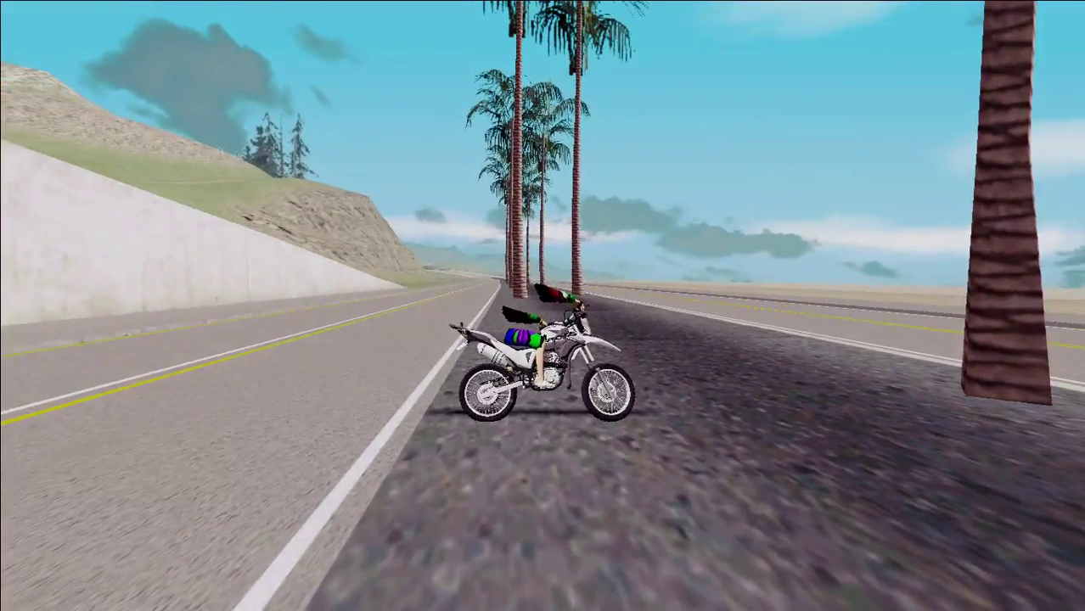
Step: Get on the Sanchez and ride it off the median onto the highway
{"action": "key", "text": "w"}
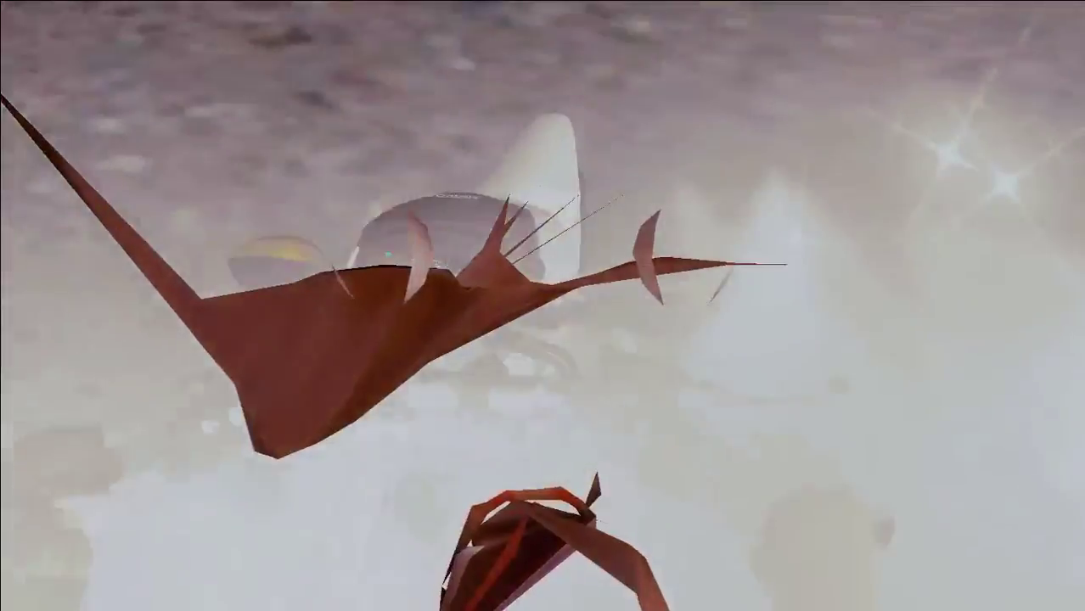
{"action": "key", "text": "w"}
{"action": "key", "text": "d"}
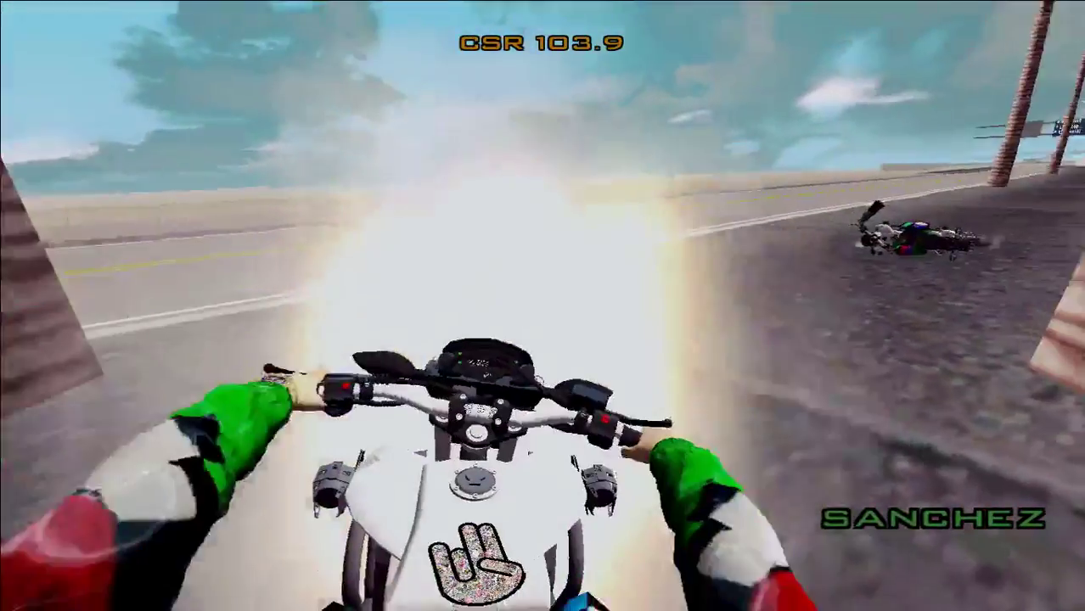
{"action": "scroll", "coordinate": [543, 306], "scroll_direction": "down", "scroll_amount": 1}
{"action": "key", "text": "w"}
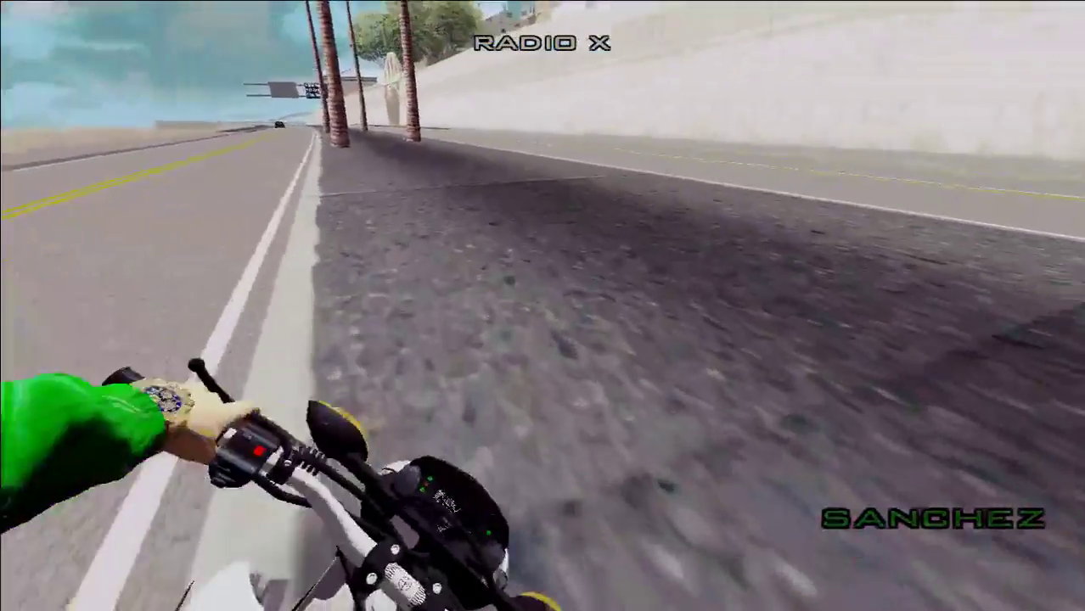
{"action": "key", "text": "w"}
{"action": "key", "text": "d"}
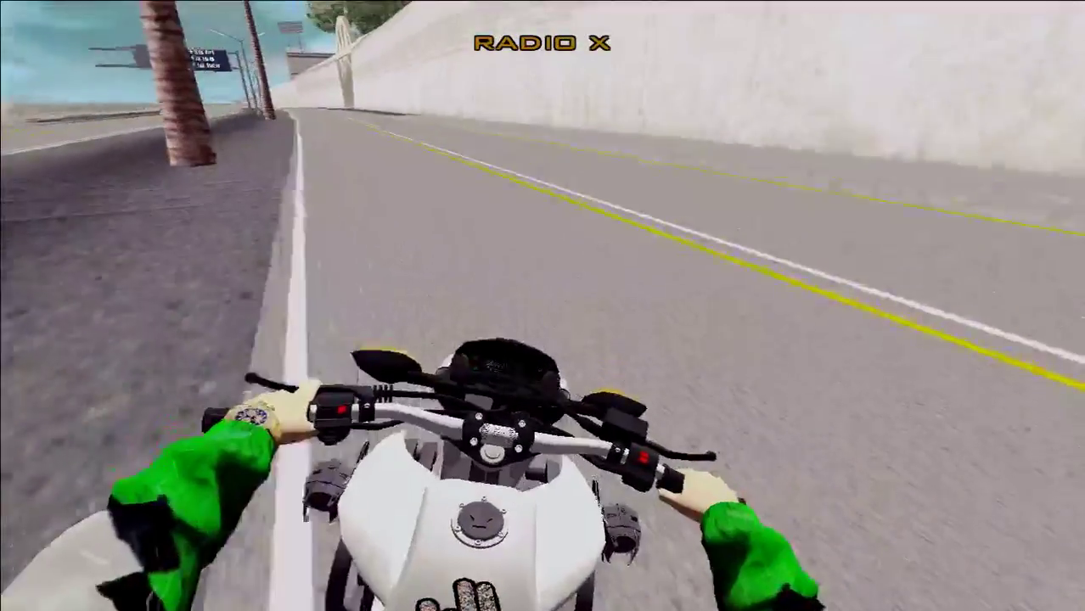
Step: Ride the Sanchez along the highway through East Beach, lifting it into a wheelie on the way
{"action": "key", "text": "w"}
{"action": "key", "text": "d"}
{"action": "key", "text": "a"}
{"action": "key", "text": "Down"}
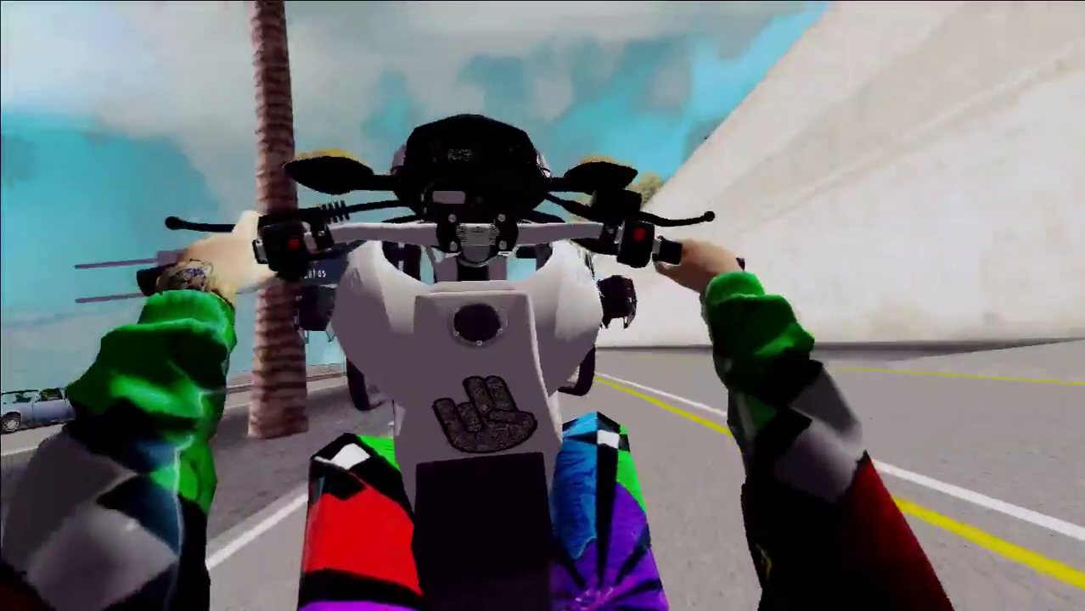
{"action": "key", "text": "w"}
{"action": "key", "text": "a"}
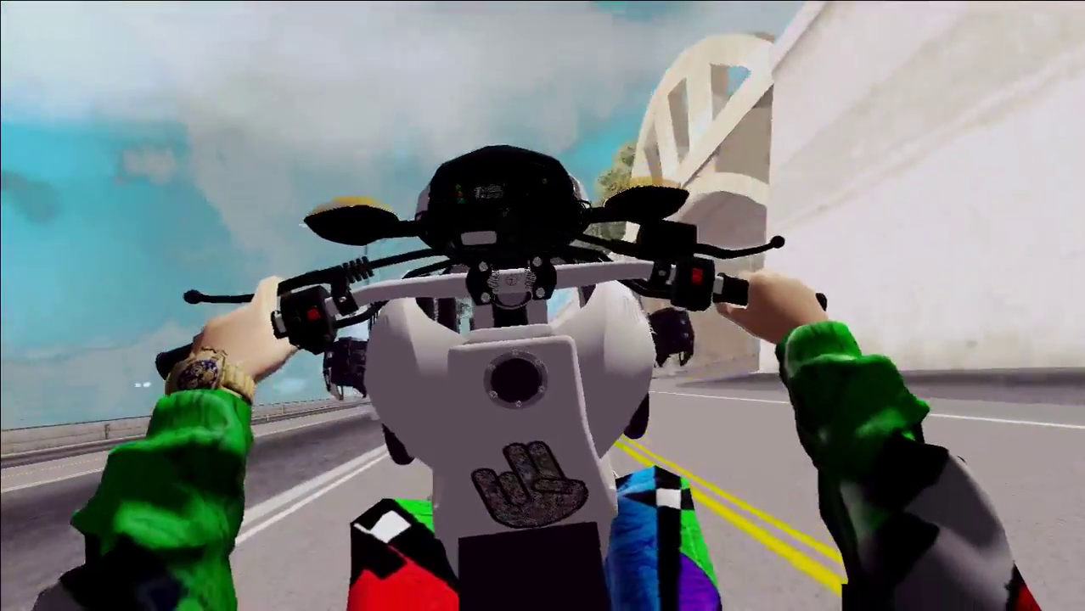
{"action": "key", "text": "w"}
{"action": "key", "text": "a"}
{"action": "key", "text": "a"}
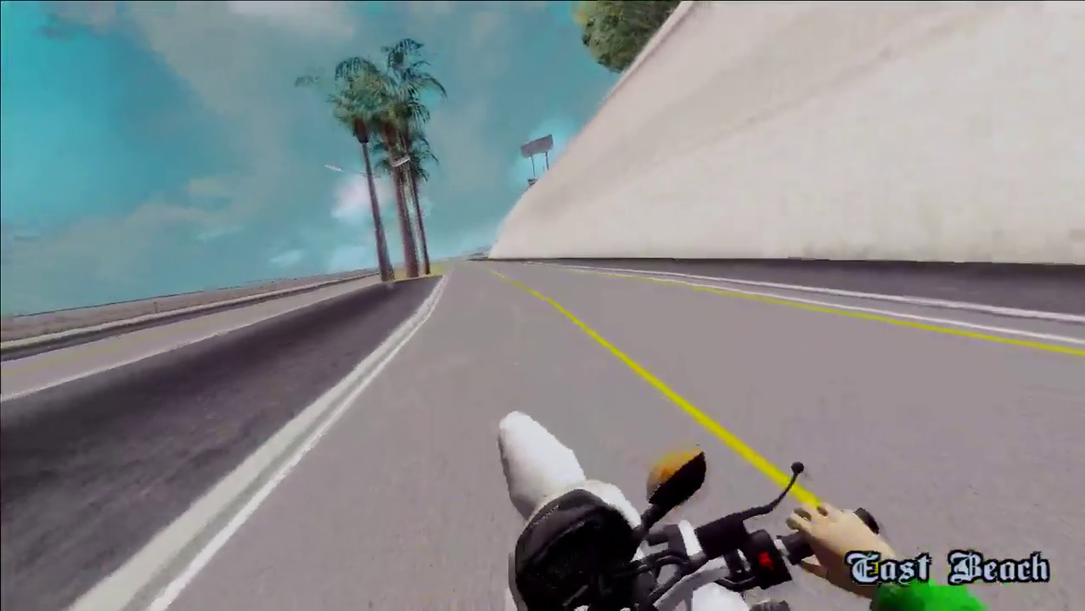
{"action": "key", "text": "w"}
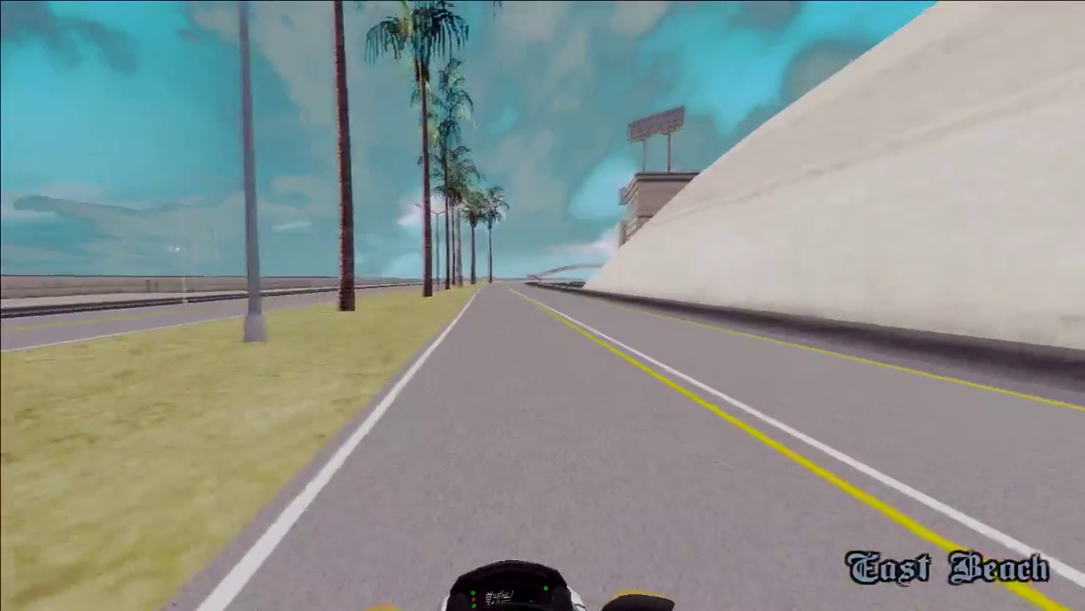
{"action": "key", "text": "w"}
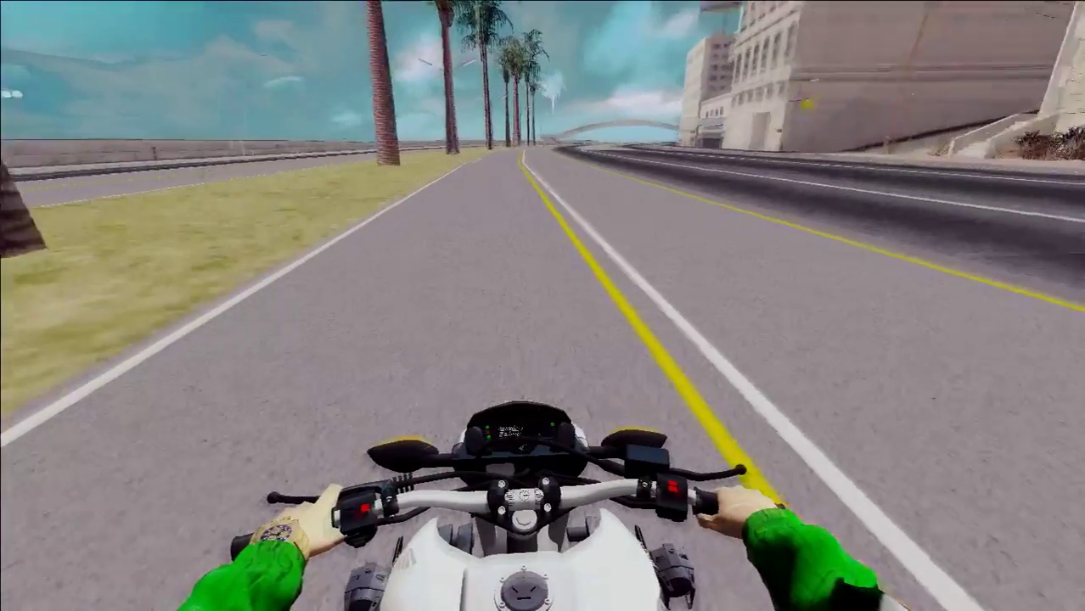
Step: Set the visual FX quality to Low in the advanced display settings and resume riding along the highway
{"action": "key", "text": "Escape"}
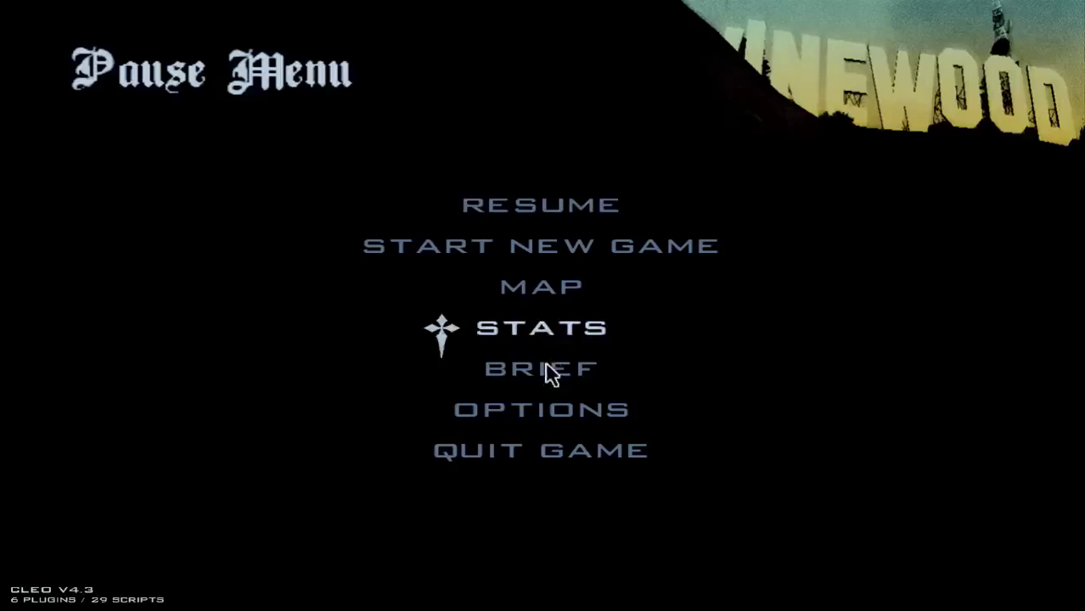
{"action": "left_click", "coordinate": [541, 416]}
{"action": "left_click", "coordinate": [329, 310]}
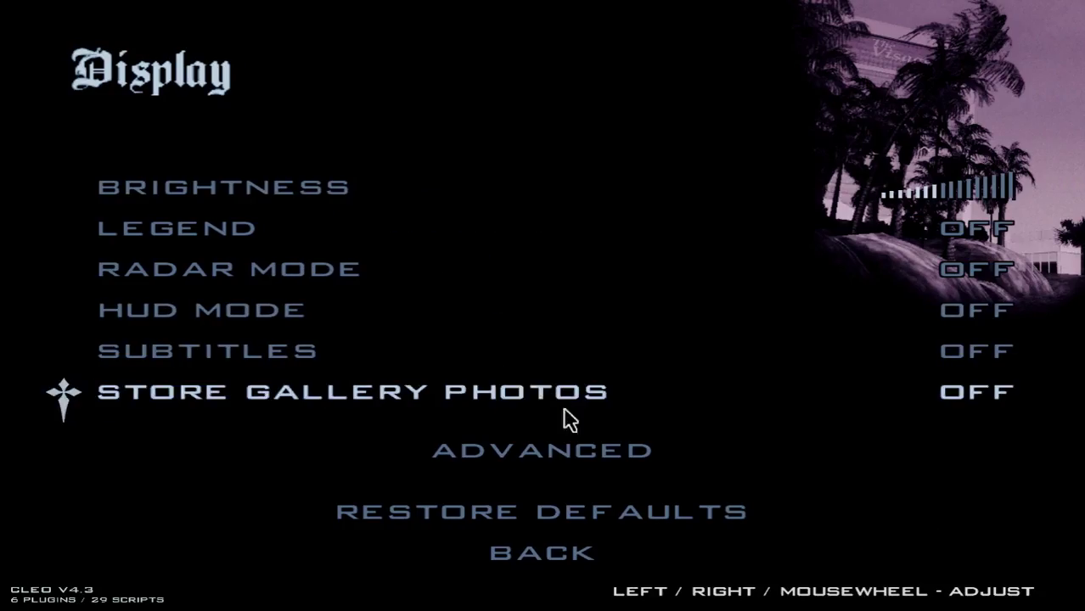
{"action": "left_click", "coordinate": [556, 466]}
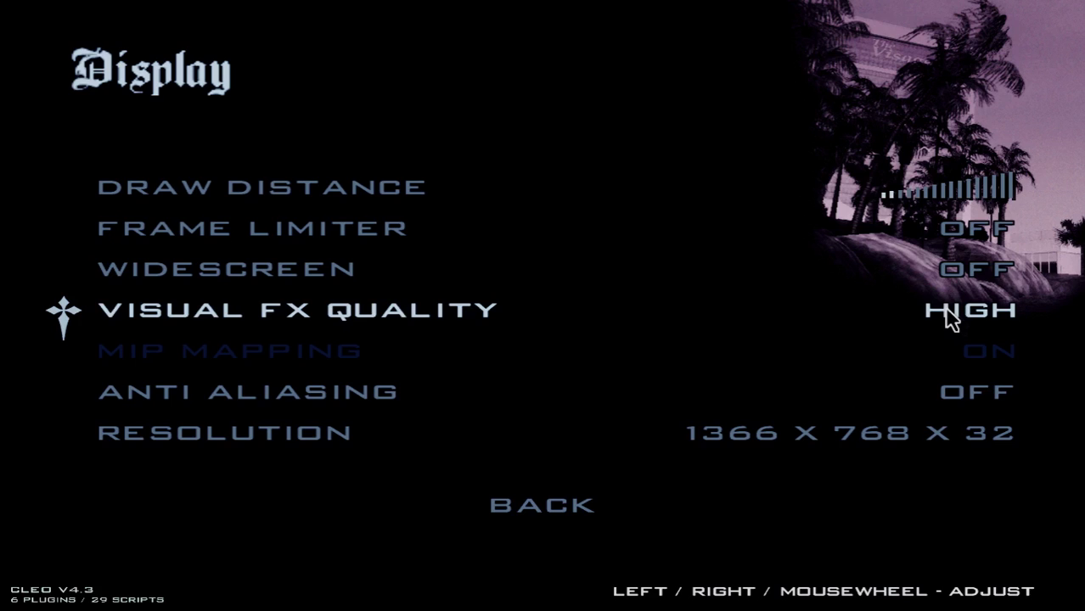
{"action": "left_click", "coordinate": [945, 306]}
{"action": "left_click", "coordinate": [944, 307]}
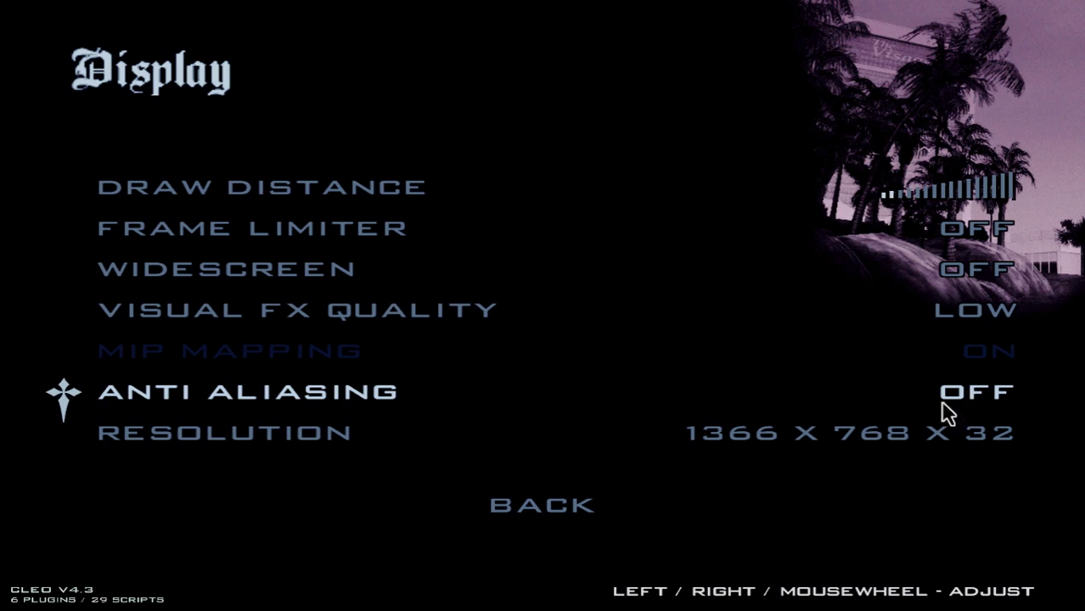
{"action": "key", "text": "Escape"}
{"action": "key", "text": "Escape"}
{"action": "key", "text": "Escape"}
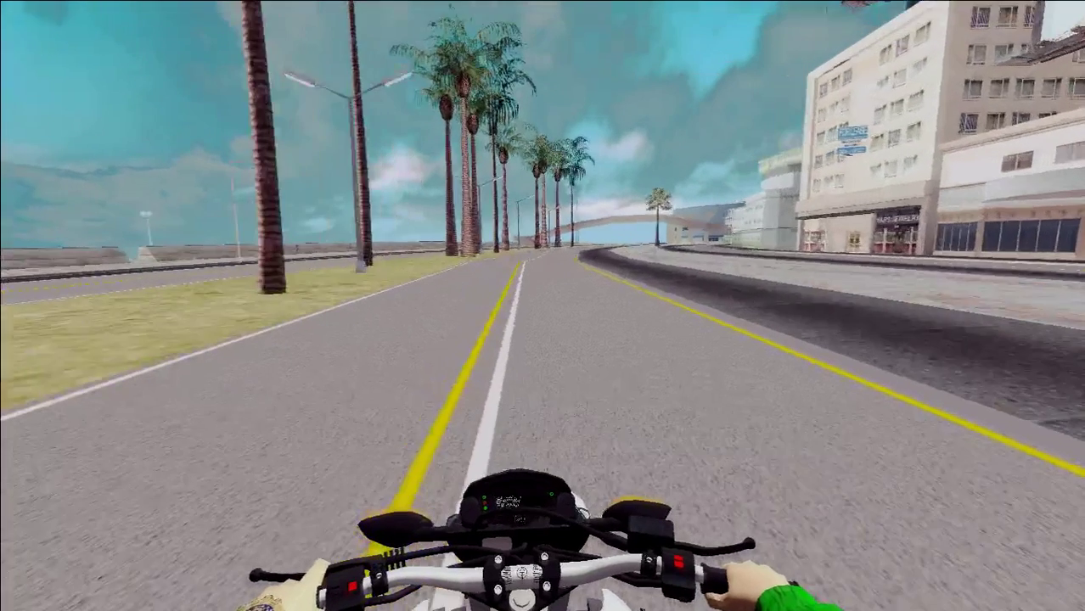
{"action": "key", "text": "w"}
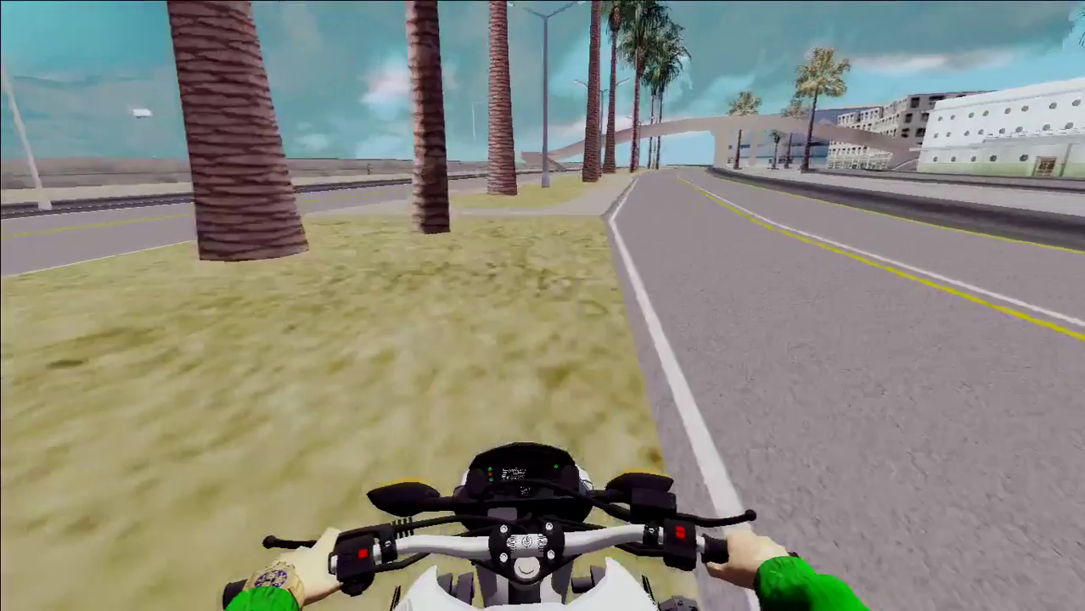
Step: Check the advanced display settings once more and return to the game
{"action": "key", "text": "Escape"}
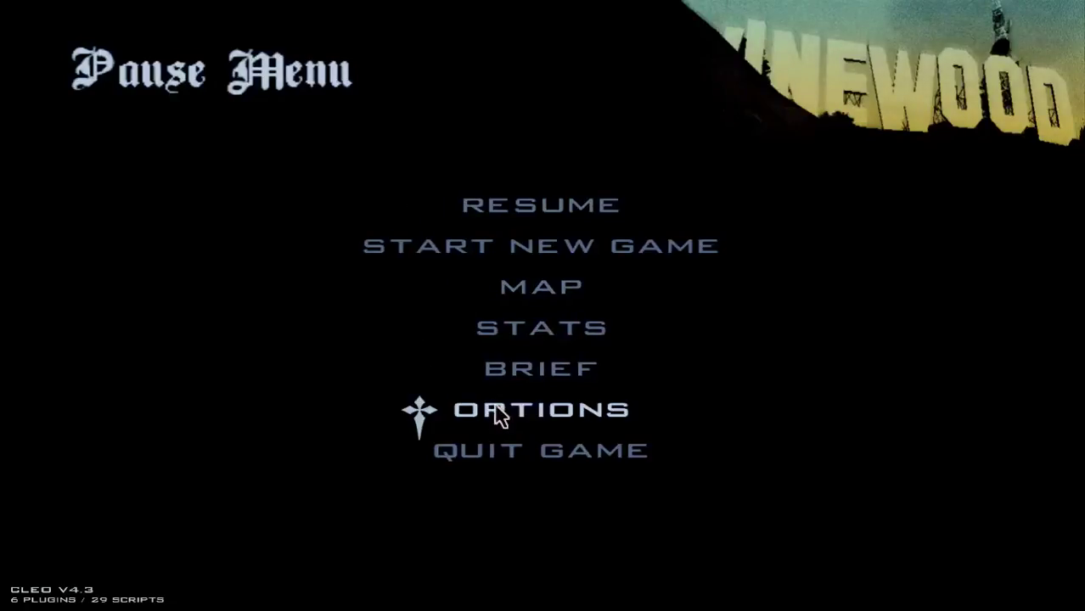
{"action": "left_click", "coordinate": [499, 416]}
{"action": "left_click", "coordinate": [376, 315]}
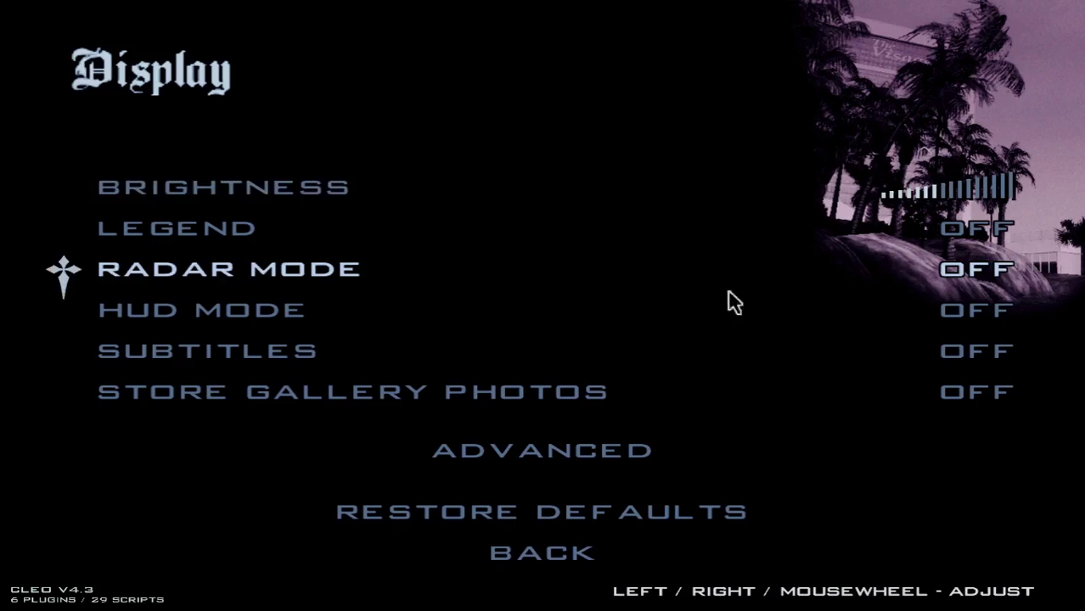
{"action": "left_click", "coordinate": [482, 480]}
{"action": "key", "text": "Escape"}
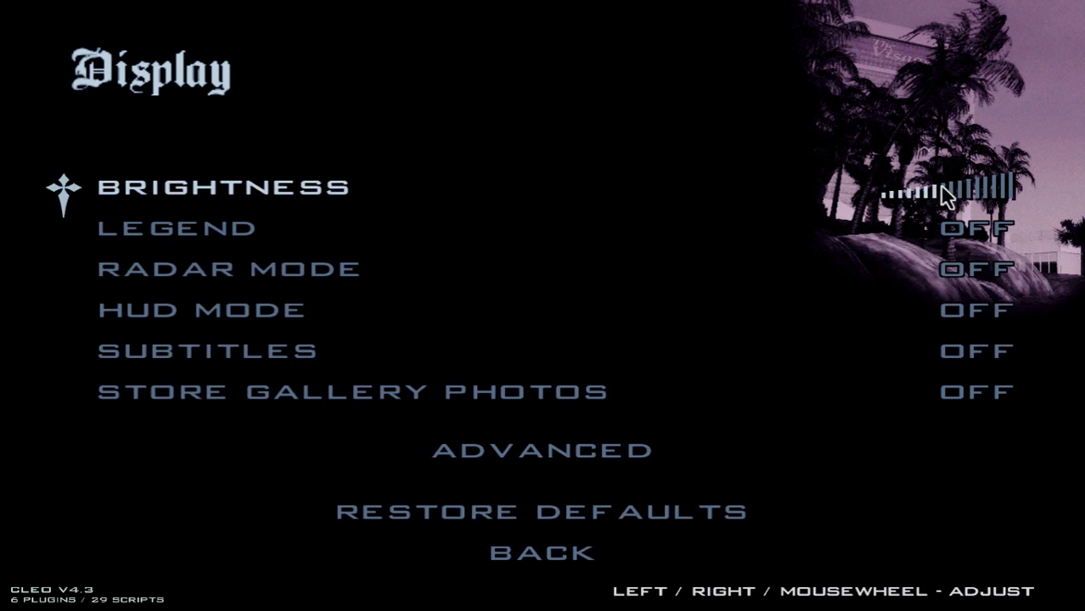
{"action": "key", "text": "Escape"}
{"action": "key", "text": "Escape"}
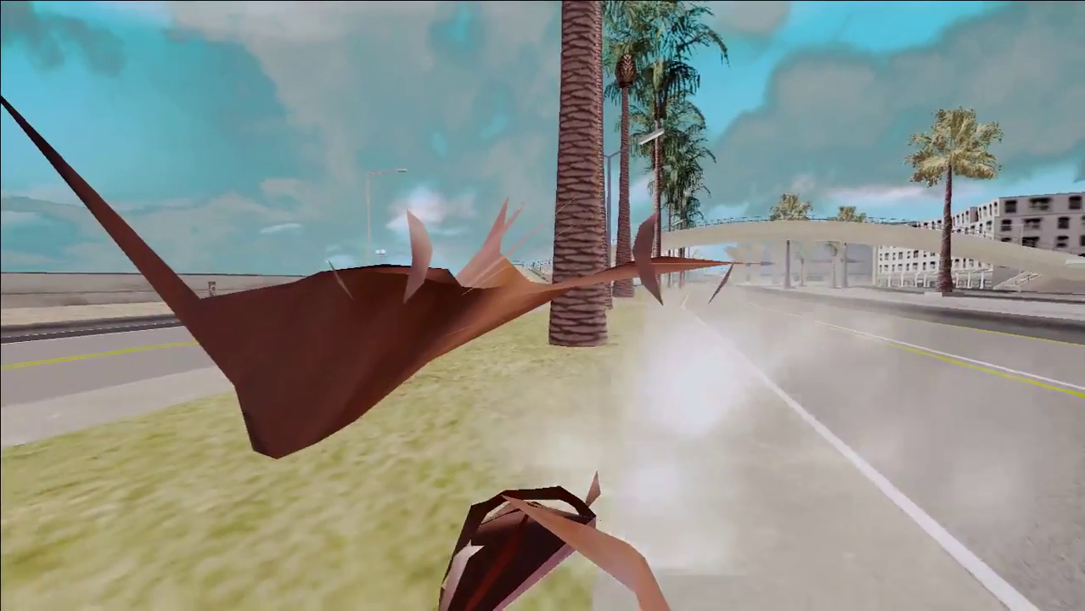
Step: Get back on the Sanchez, steer it off the grass onto the highway and pull a wheelie
{"action": "key", "text": "f"}
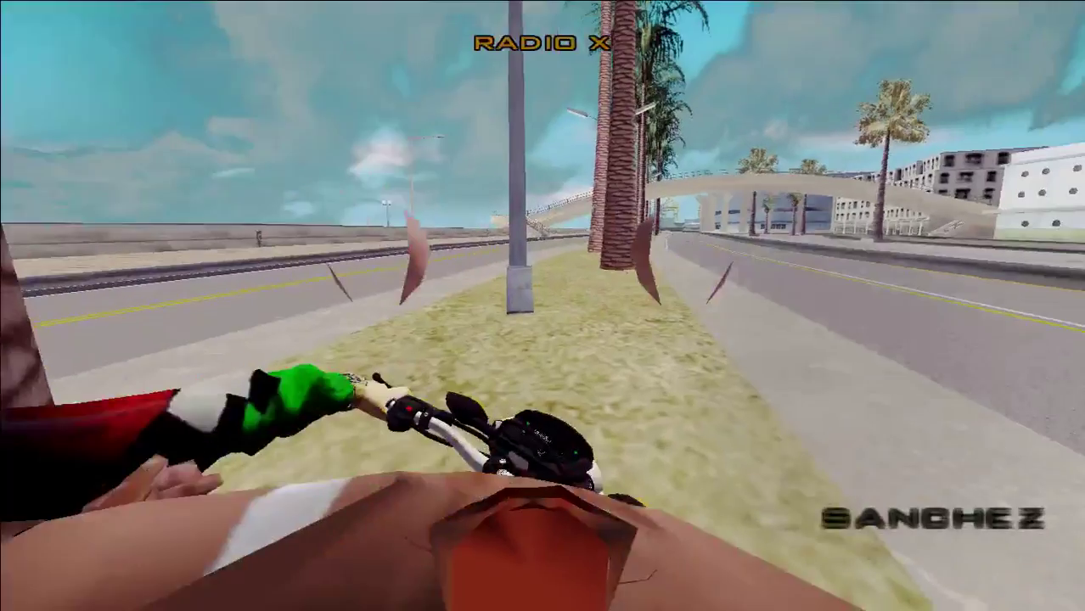
{"action": "key", "text": "w"}
{"action": "key", "text": "d"}
{"action": "key", "text": "a"}
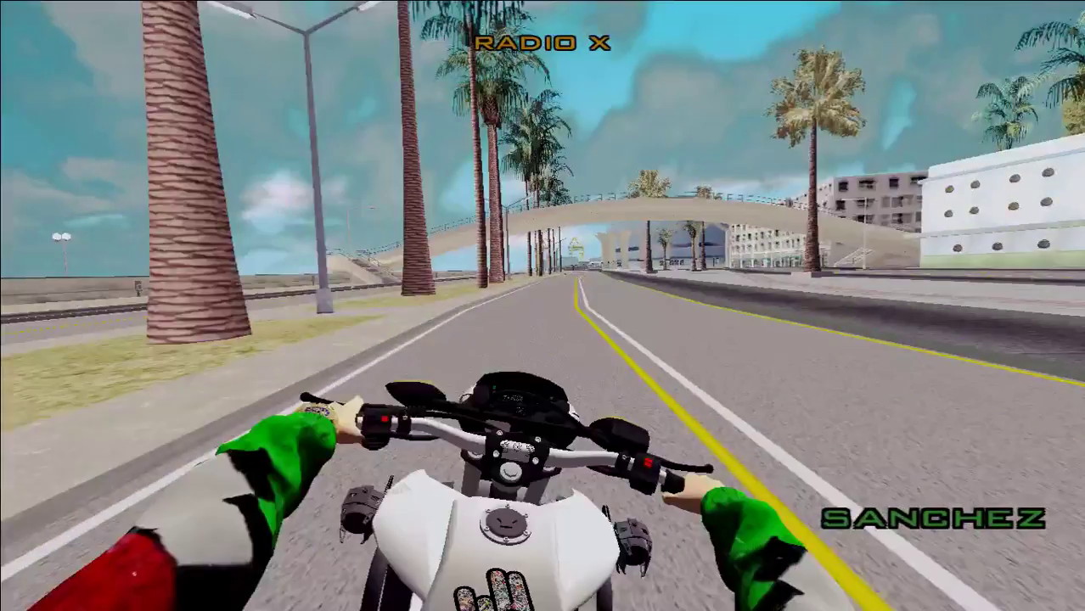
{"action": "key", "text": "Down"}
Step: Set the game time to 24:00 and ride the Sanchez on through Willowfield, doing a wheelie along the street
{"action": "key", "text": "t"}
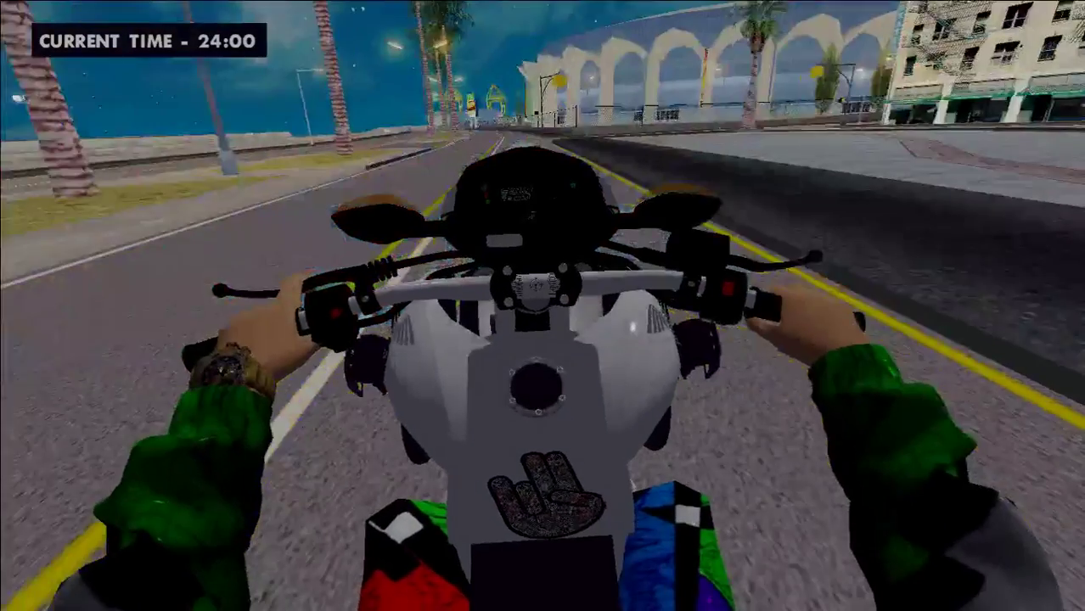
{"action": "key", "text": "a"}
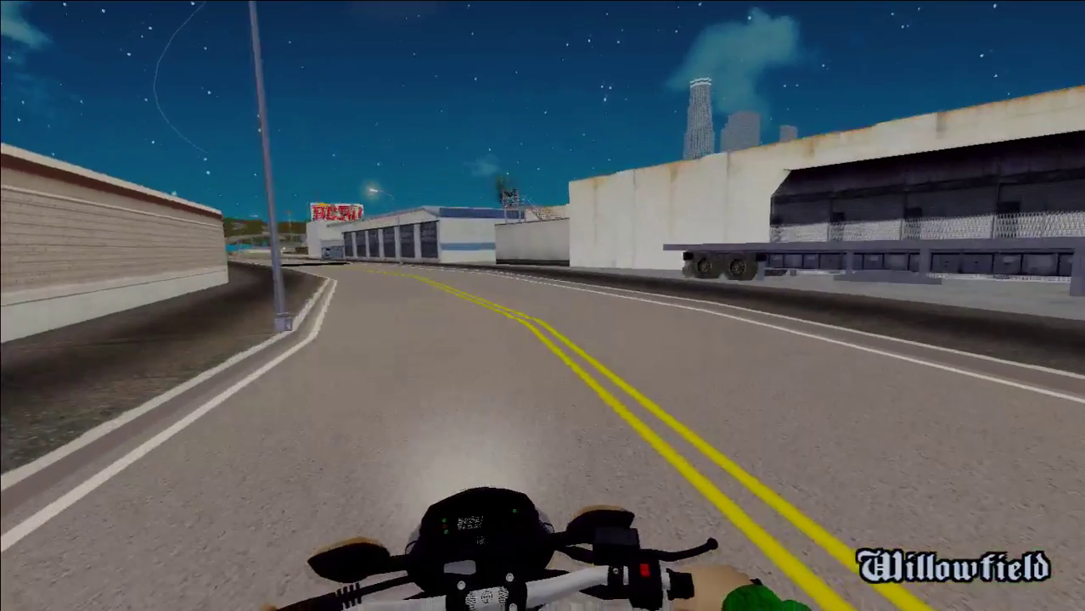
{"action": "key", "text": "a"}
{"action": "key", "text": "Down"}
{"action": "key", "text": "d"}
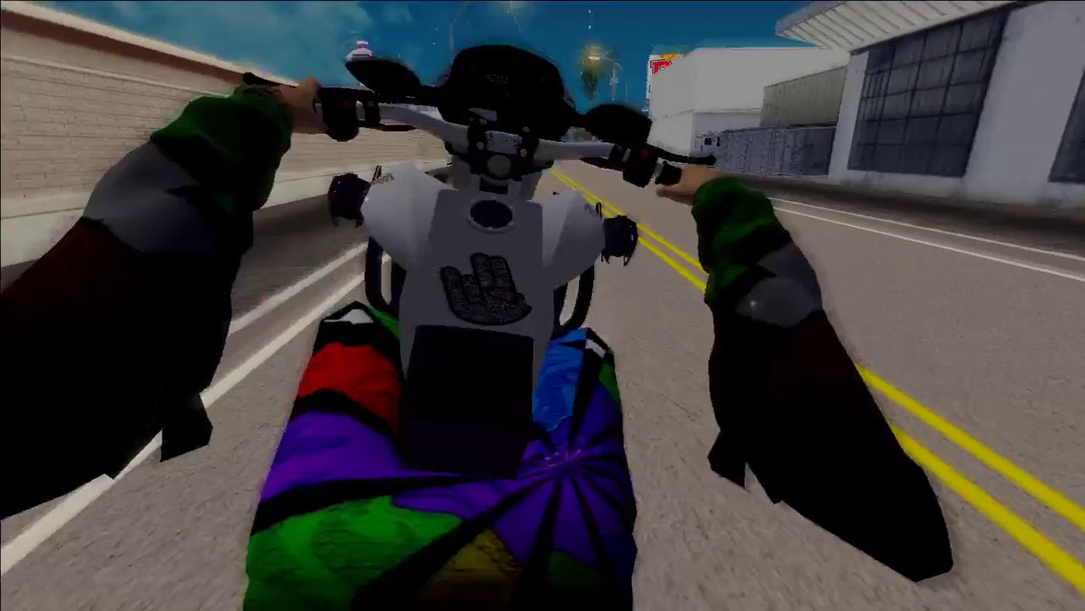
Step: Ride the Sanchez on into El Corona, then pause and quit the game to the desktop
{"action": "key", "text": "a"}
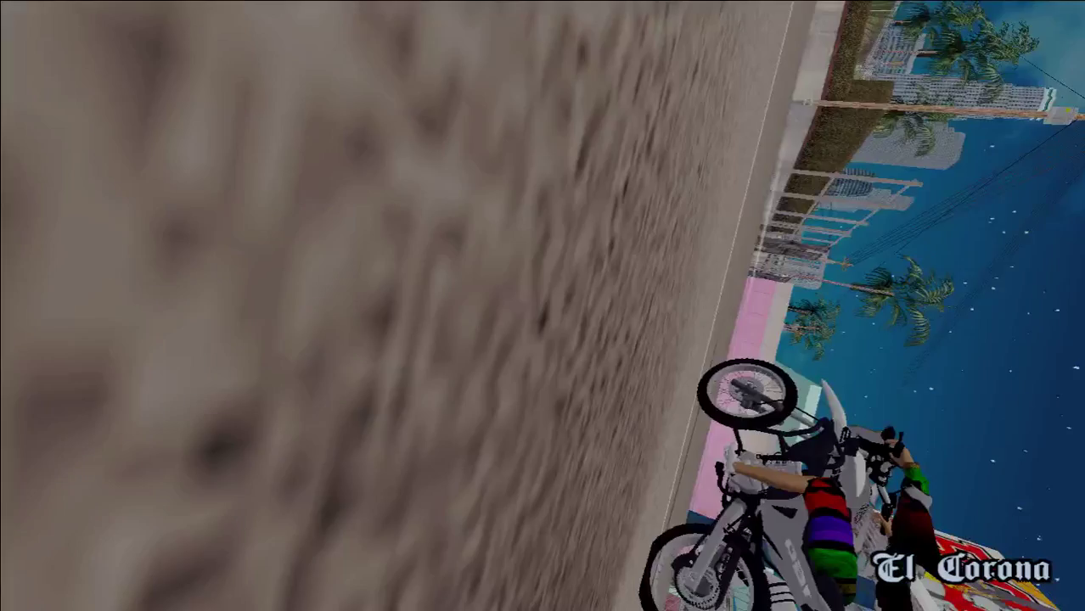
{"action": "key", "text": "Escape"}
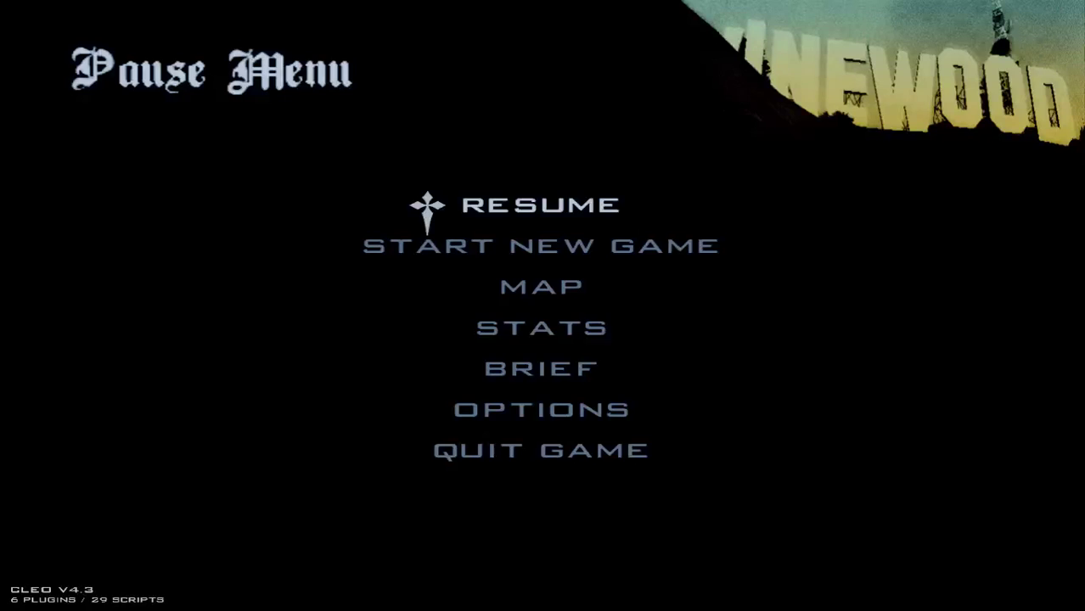
{"action": "left_click", "coordinate": [538, 463]}
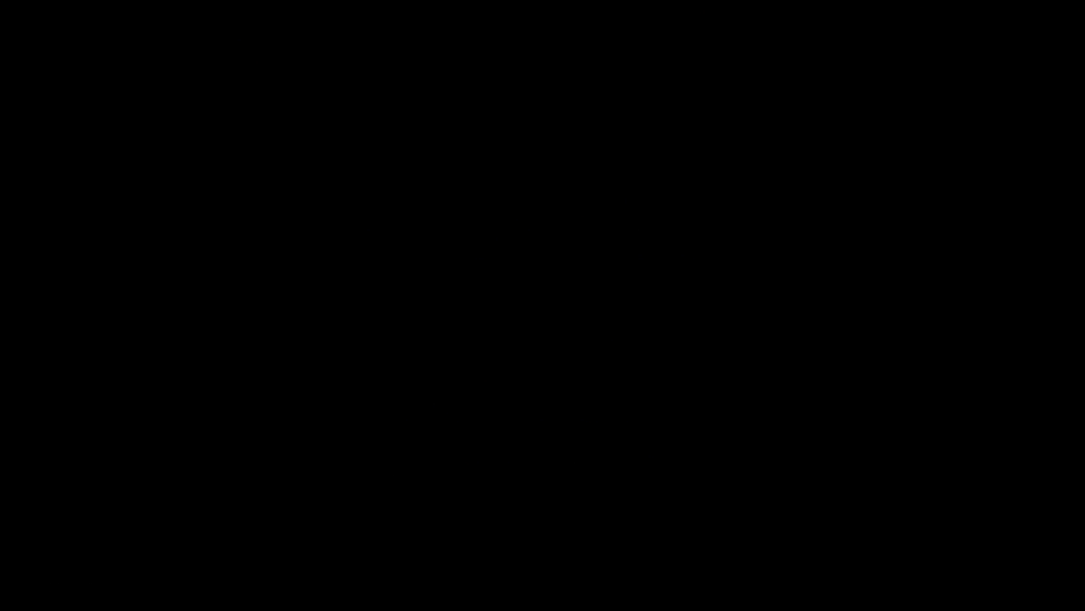
{"action": "key", "text": "super"}
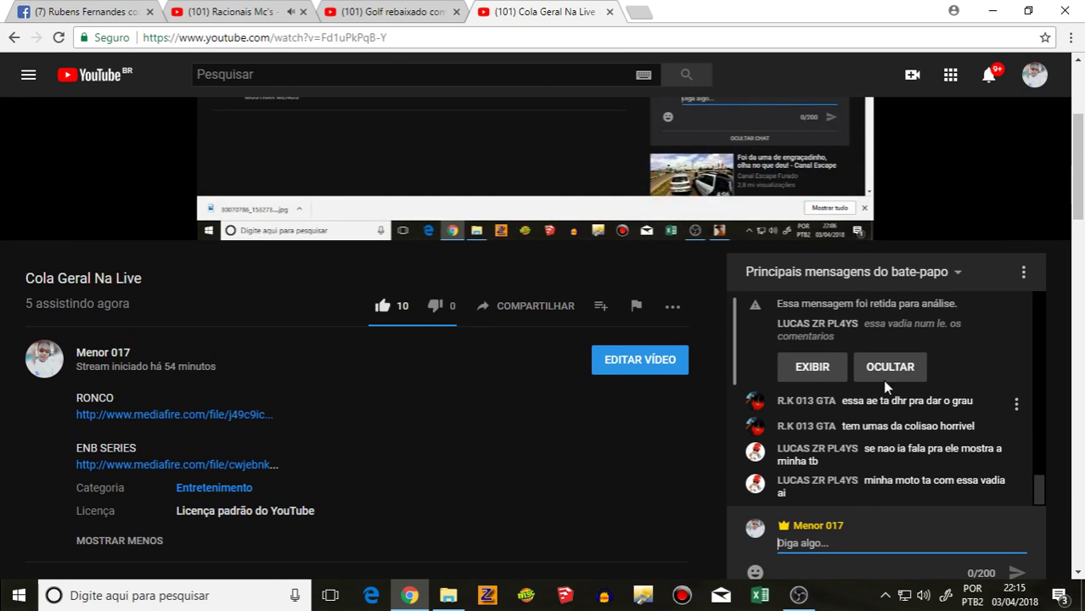
Step: Approve the held message in the live stream's chat and check the ongoing broadcast in OBS
{"action": "left_click", "coordinate": [812, 367]}
{"action": "left_click", "coordinate": [798, 595]}
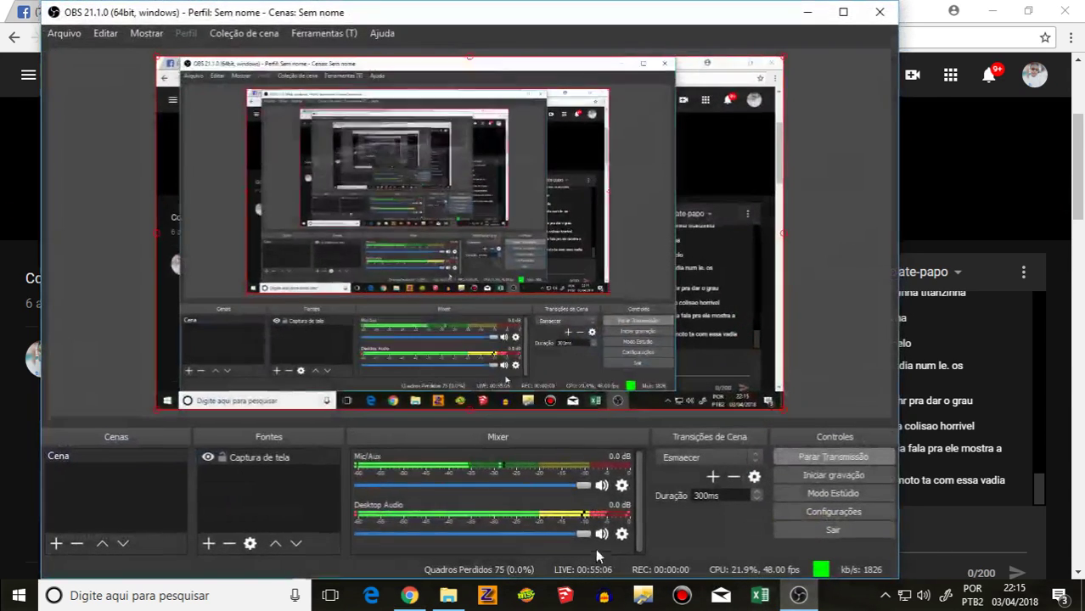
{"action": "left_click", "coordinate": [808, 12]}
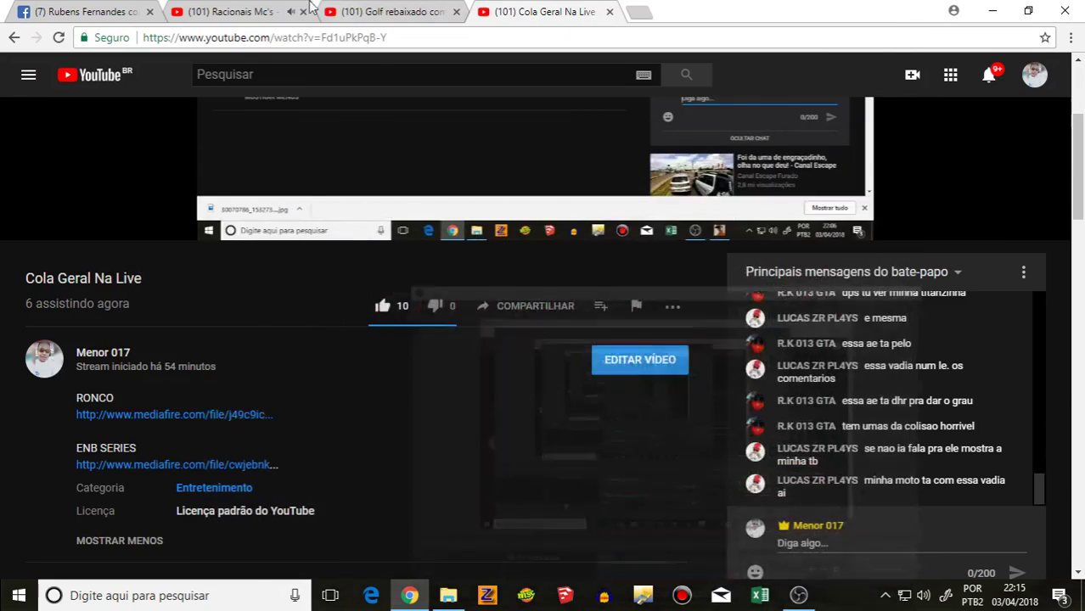
Step: Pause the Racionais Mc's music video and return to the Cola Geral Na Live stream page
{"action": "left_click", "coordinate": [311, 8]}
{"action": "left_click", "coordinate": [535, 12]}
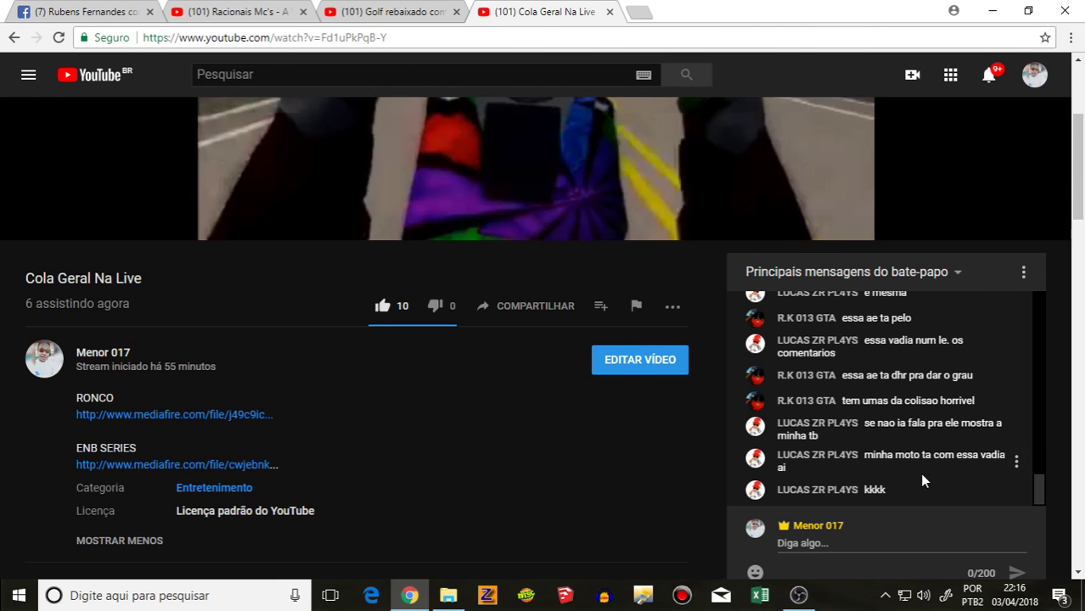
Step: Read back through the older live chat messages and on to the newest ones
{"action": "scroll", "coordinate": [902, 450], "scroll_direction": "up", "scroll_amount": 2}
{"action": "scroll", "coordinate": [885, 426], "scroll_direction": "up", "scroll_amount": 6}
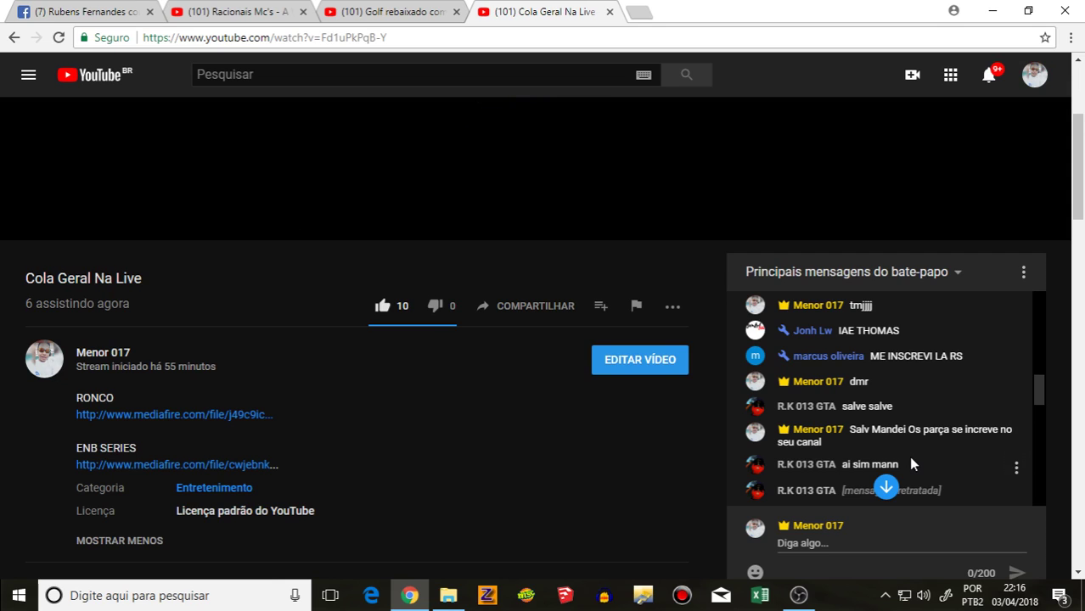
{"action": "scroll", "coordinate": [911, 463], "scroll_direction": "down", "scroll_amount": 1}
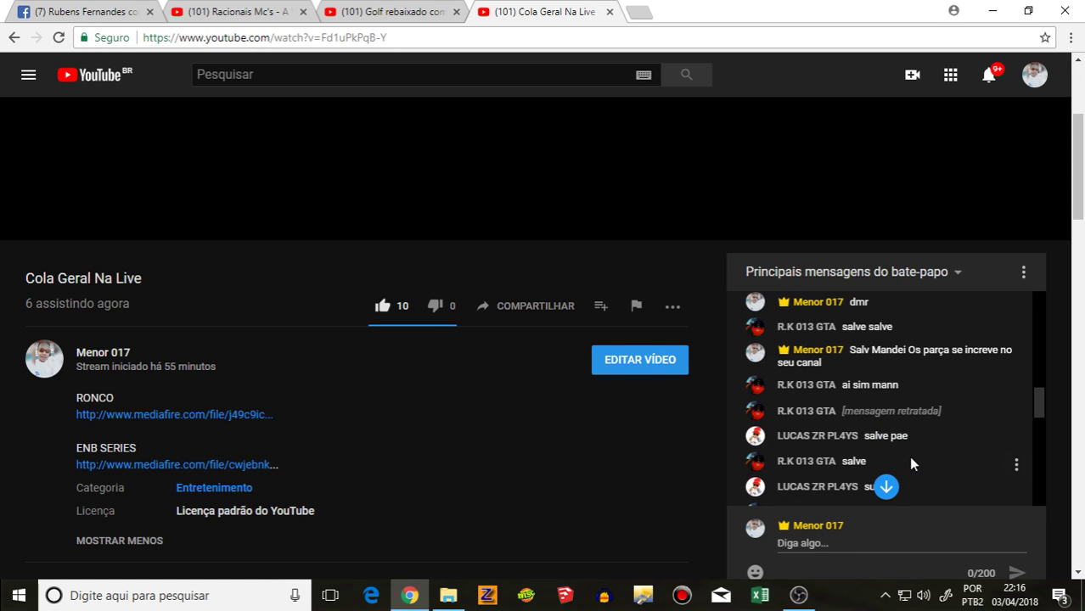
{"action": "scroll", "coordinate": [909, 463], "scroll_direction": "down", "scroll_amount": 1}
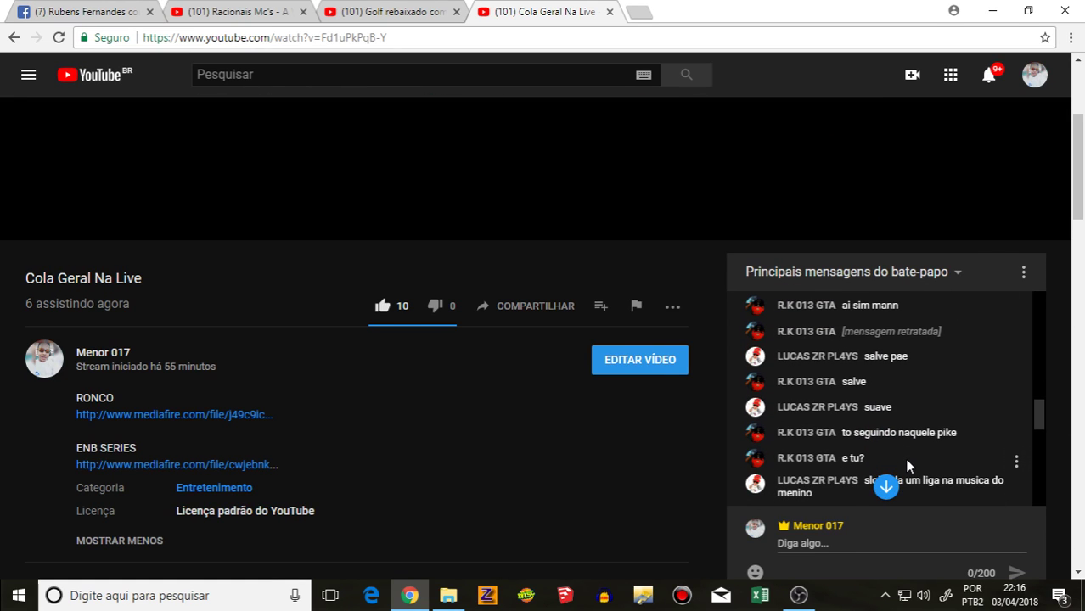
{"action": "scroll", "coordinate": [902, 463], "scroll_direction": "down", "scroll_amount": 1}
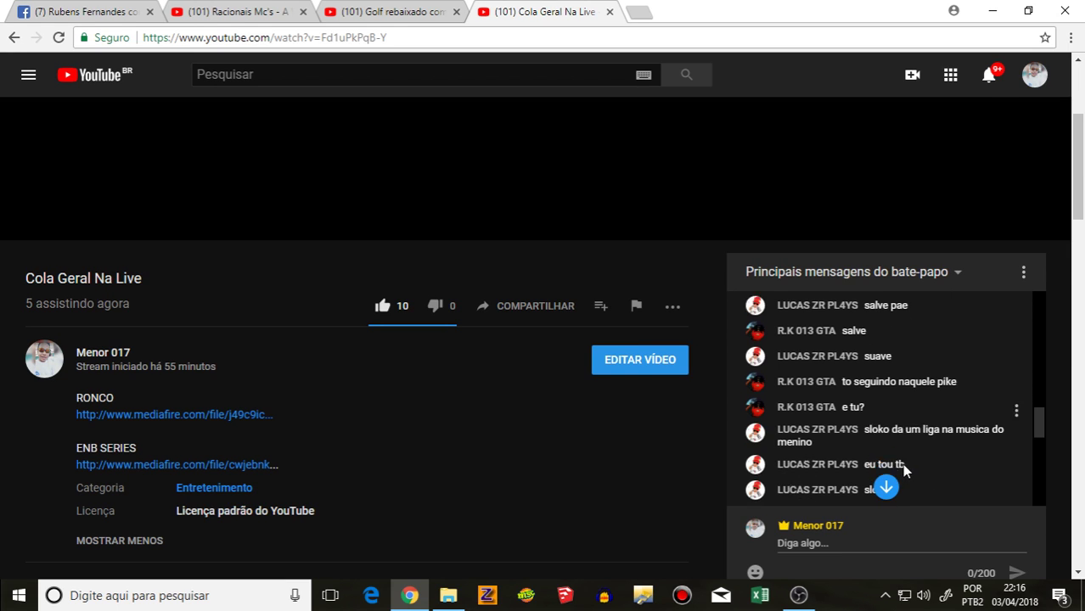
{"action": "scroll", "coordinate": [901, 463], "scroll_direction": "down", "scroll_amount": 4}
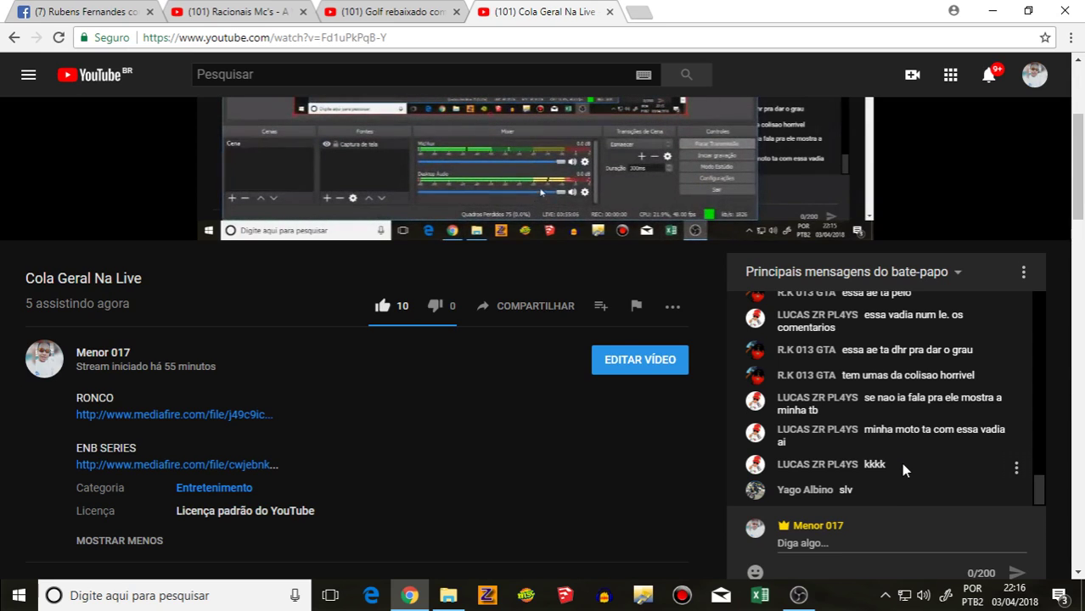
{"action": "scroll", "coordinate": [901, 461], "scroll_direction": "up", "scroll_amount": 1}
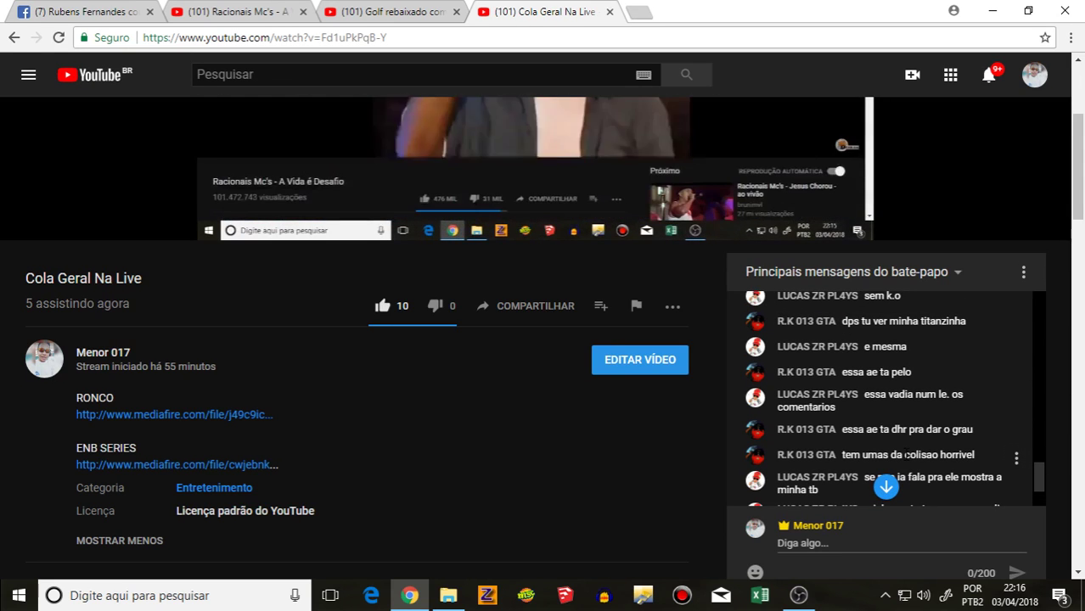
{"action": "scroll", "coordinate": [907, 461], "scroll_direction": "down", "scroll_amount": 1}
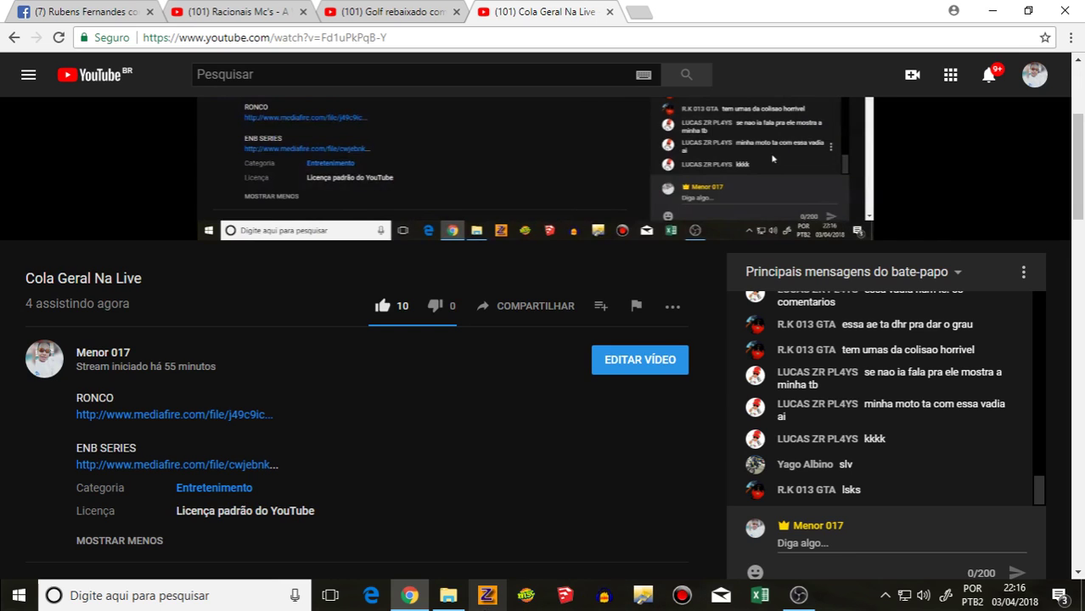
Step: Launch ZModeler and TXD Workshop, and open sanchez.txd from the titan folder in Downloads
{"action": "left_click", "coordinate": [487, 596]}
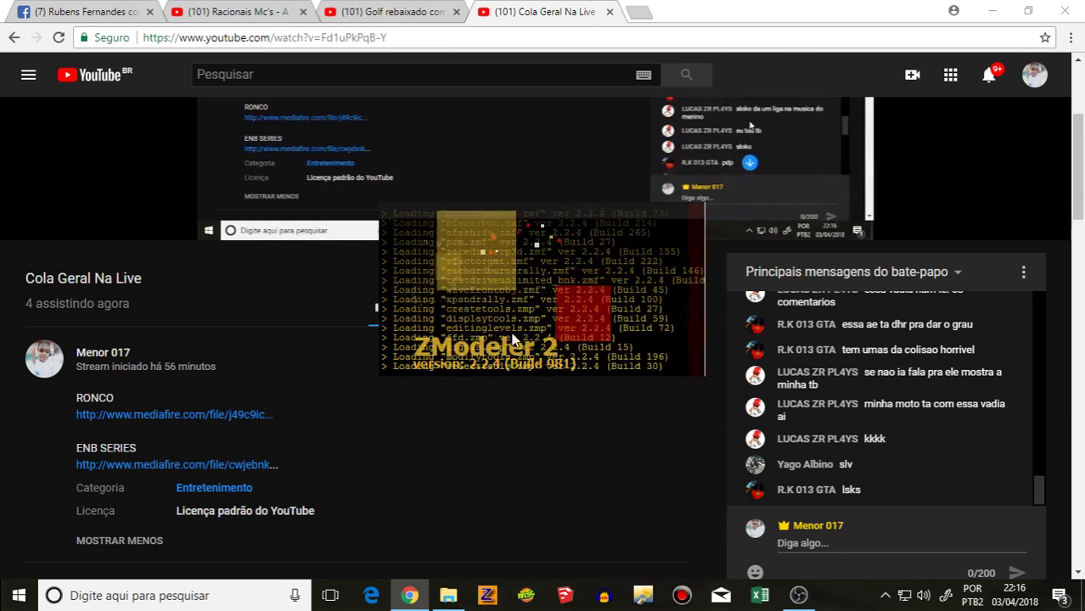
{"action": "left_click", "coordinate": [647, 601]}
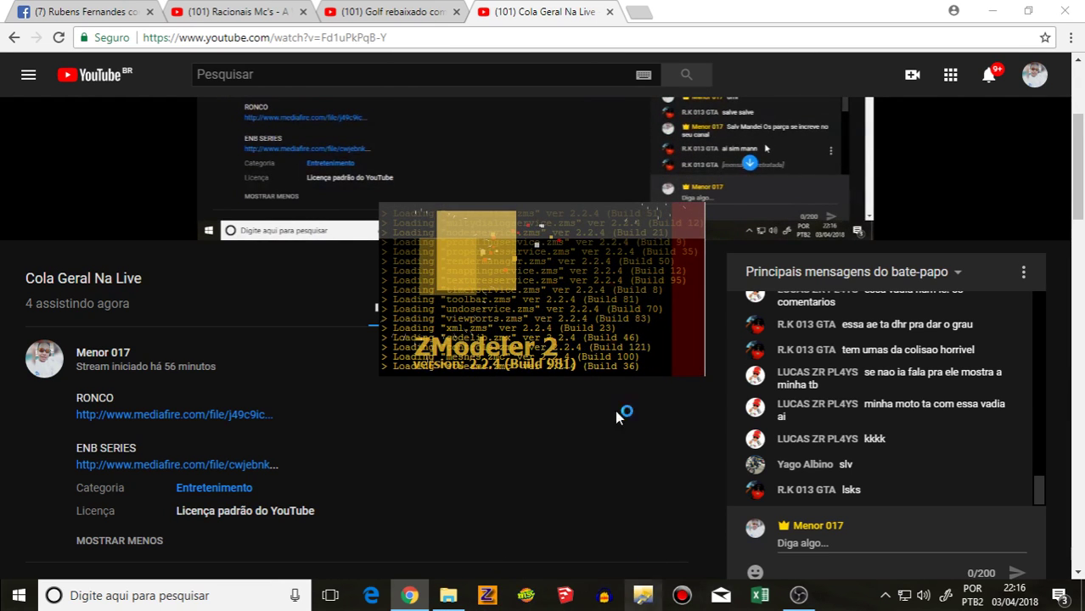
{"action": "left_click", "coordinate": [491, 194]}
{"action": "left_click", "coordinate": [491, 197]}
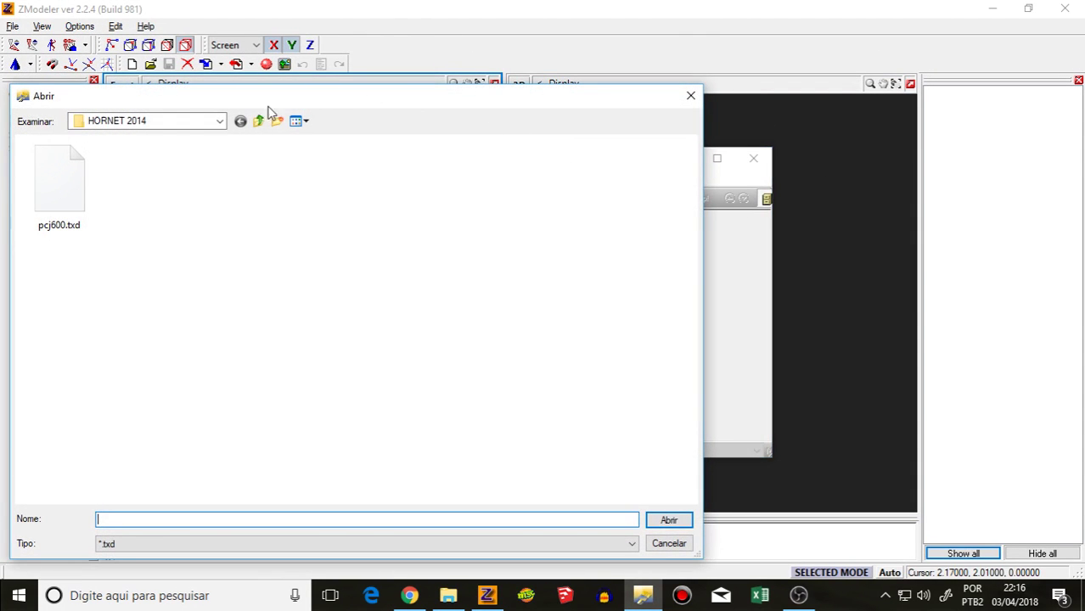
{"action": "left_click", "coordinate": [136, 123]}
{"action": "left_click", "coordinate": [122, 214]}
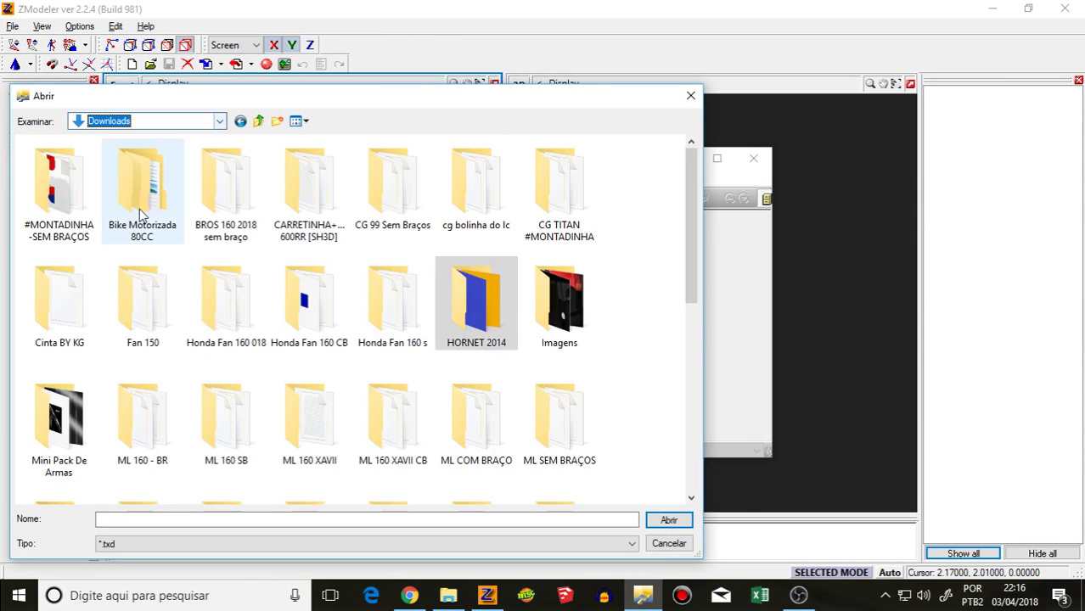
{"action": "scroll", "coordinate": [308, 276], "scroll_direction": "down", "scroll_amount": 10}
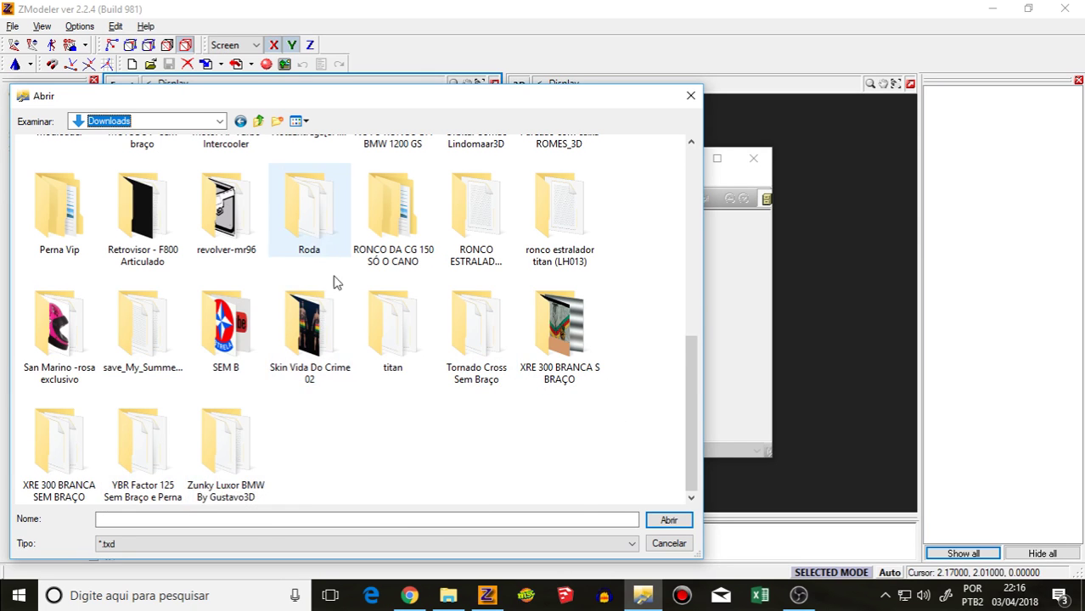
{"action": "scroll", "coordinate": [374, 301], "scroll_direction": "up", "scroll_amount": 2}
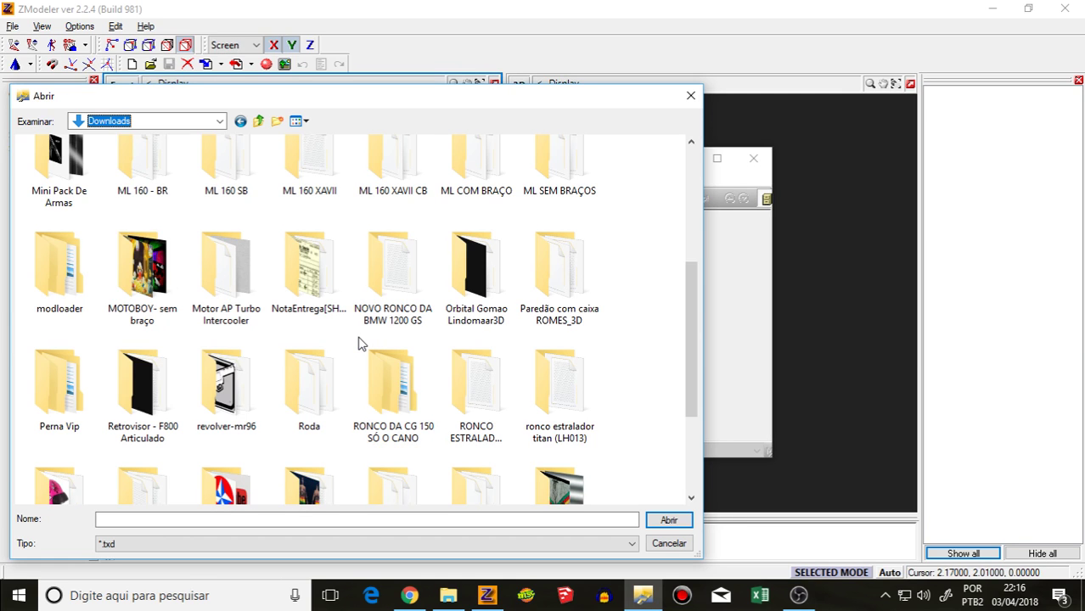
{"action": "scroll", "coordinate": [361, 348], "scroll_direction": "down", "scroll_amount": 2}
{"action": "double_click", "coordinate": [406, 361]}
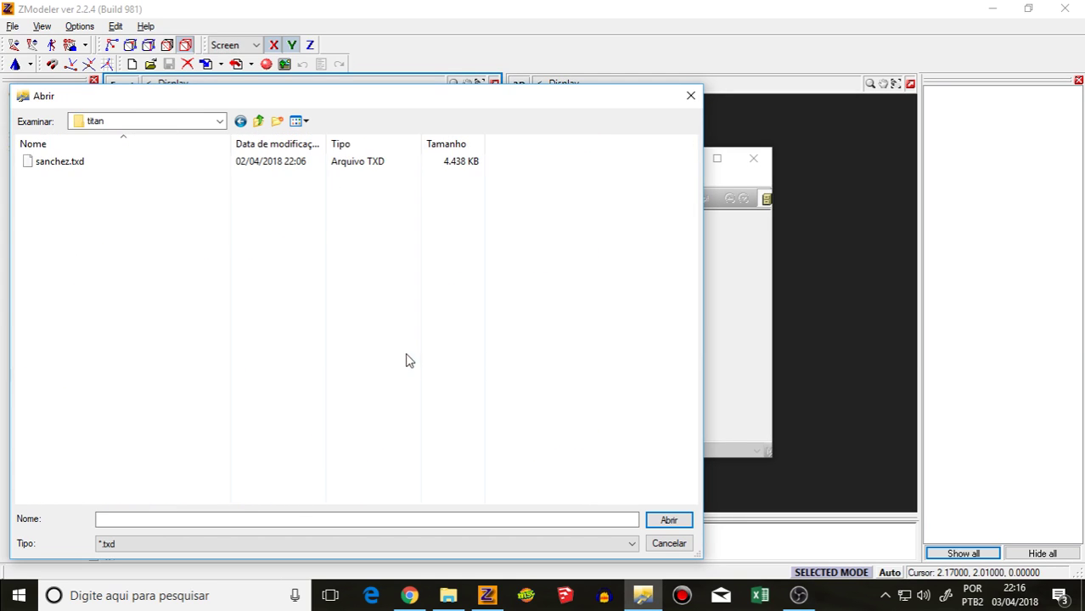
{"action": "double_click", "coordinate": [115, 164]}
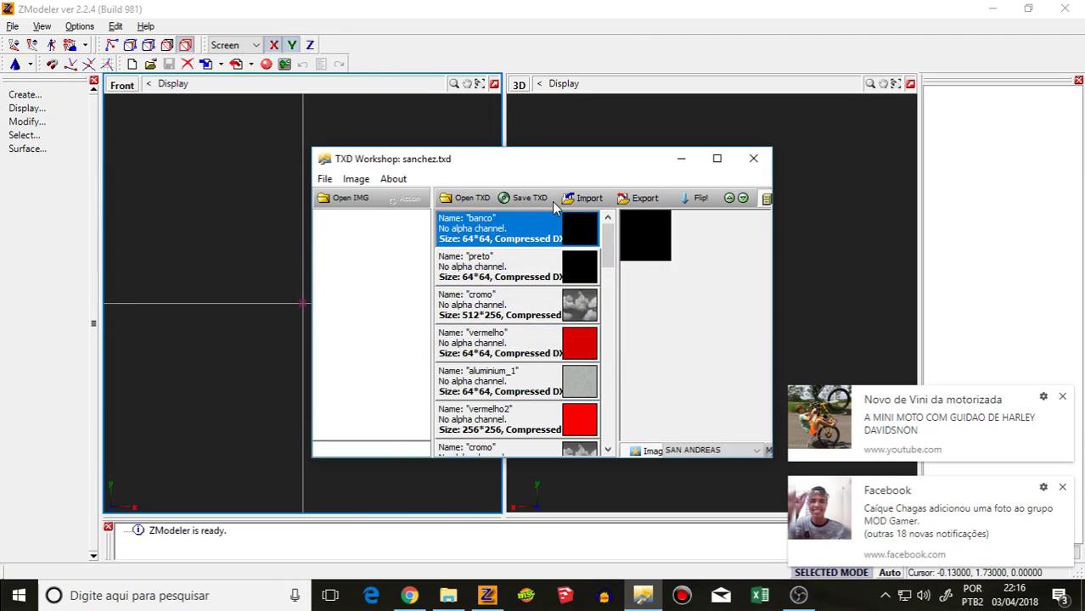
Step: Export all textures of sanchez.txd into the titan folder in Downloads and close TXD Workshop
{"action": "left_click", "coordinate": [638, 199]}
{"action": "left_click", "coordinate": [679, 270]}
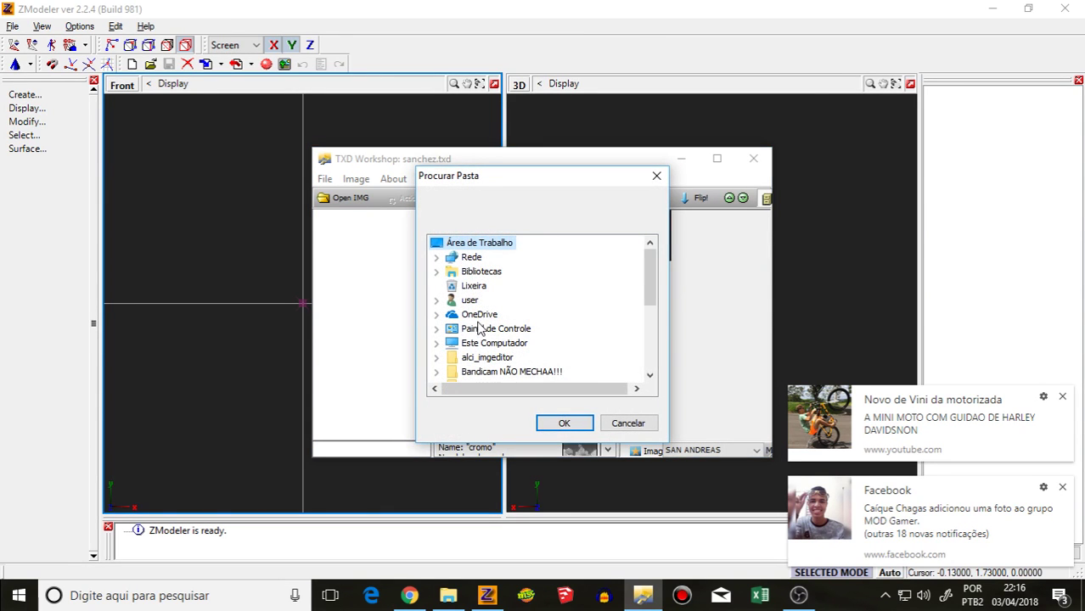
{"action": "left_click", "coordinate": [436, 272]}
{"action": "left_click", "coordinate": [437, 272]}
{"action": "left_click", "coordinate": [437, 343]}
{"action": "double_click", "coordinate": [466, 287]}
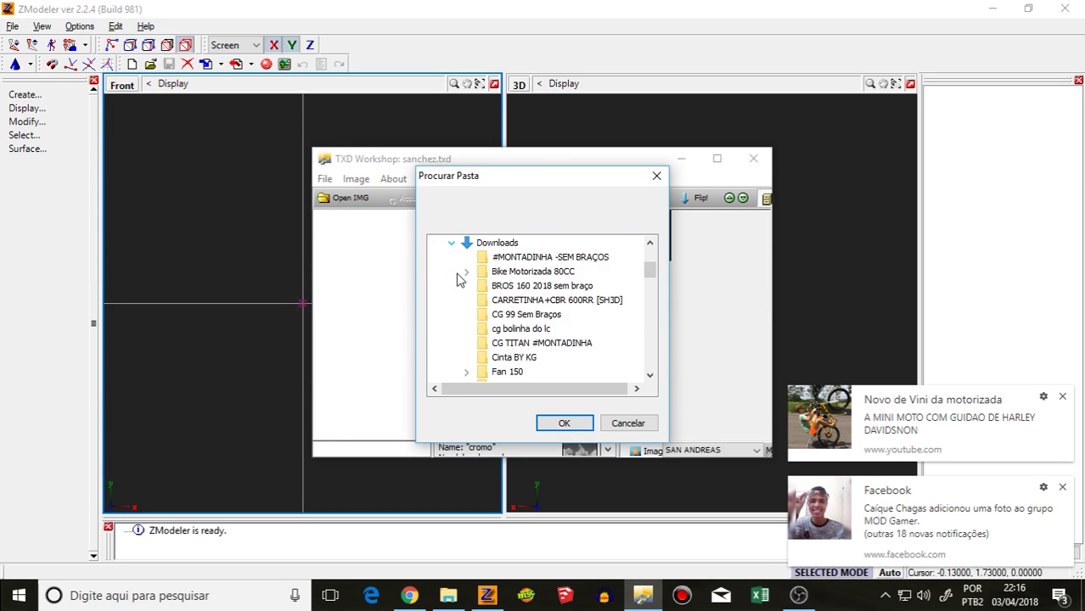
{"action": "scroll", "coordinate": [516, 317], "scroll_direction": "down", "scroll_amount": 1}
{"action": "scroll", "coordinate": [540, 352], "scroll_direction": "down", "scroll_amount": 1}
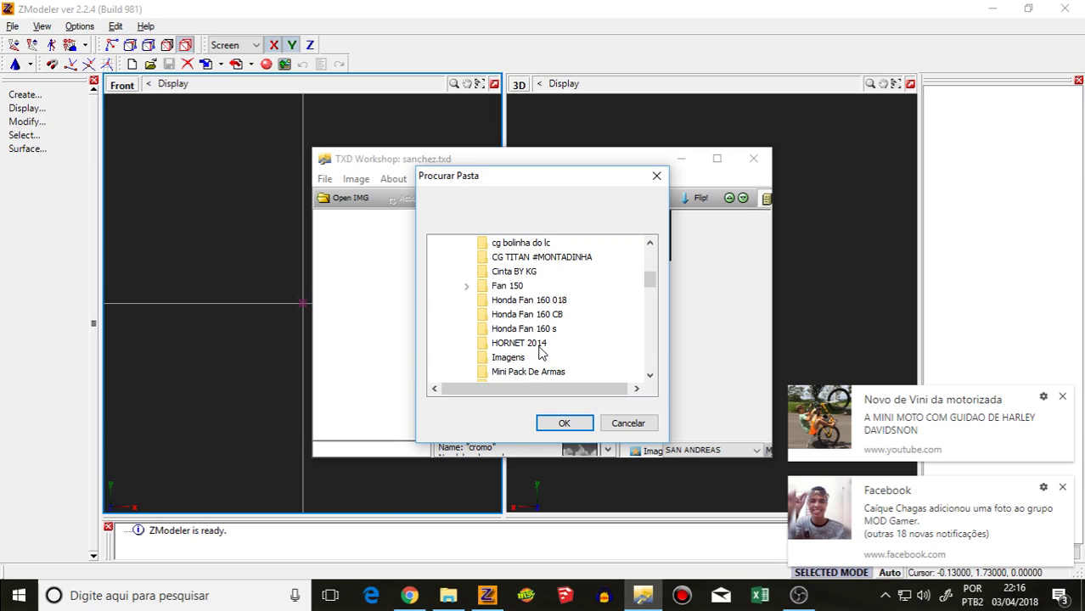
{"action": "scroll", "coordinate": [541, 351], "scroll_direction": "down", "scroll_amount": 4}
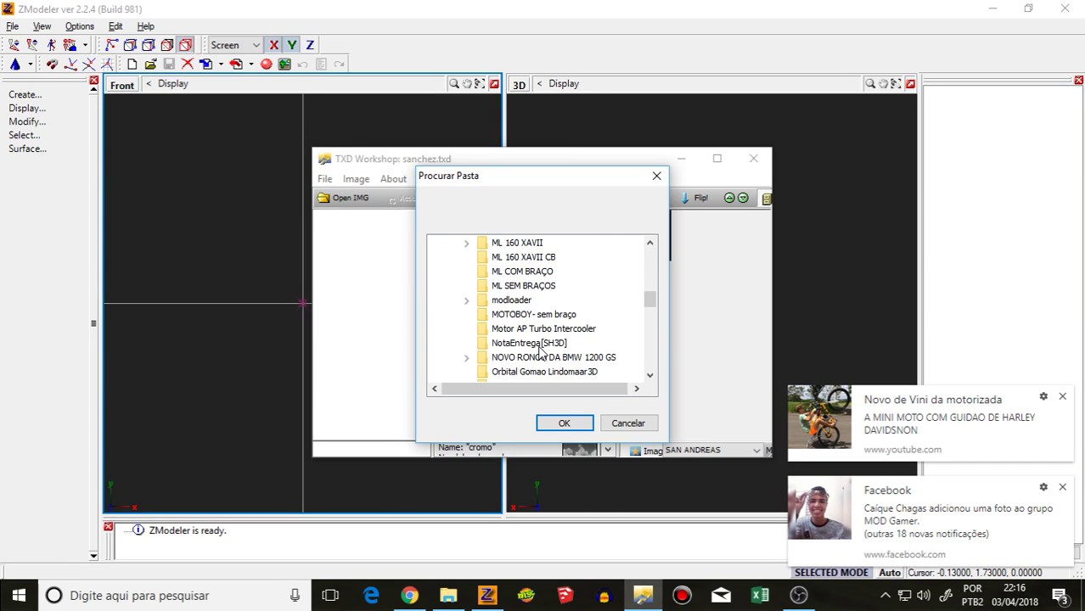
{"action": "scroll", "coordinate": [540, 352], "scroll_direction": "down", "scroll_amount": 4}
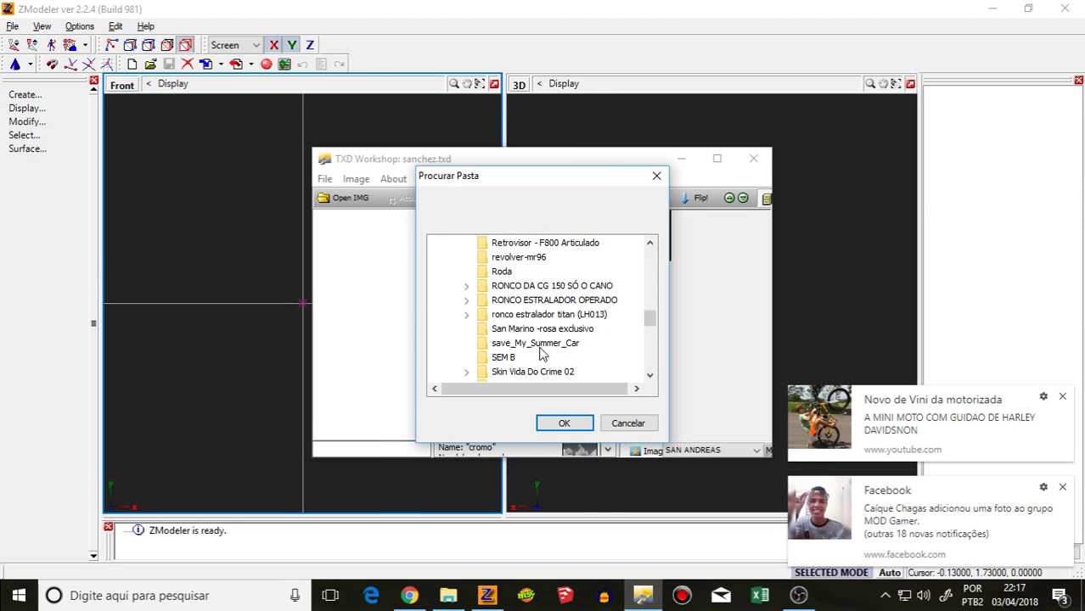
{"action": "scroll", "coordinate": [540, 351], "scroll_direction": "down", "scroll_amount": 1}
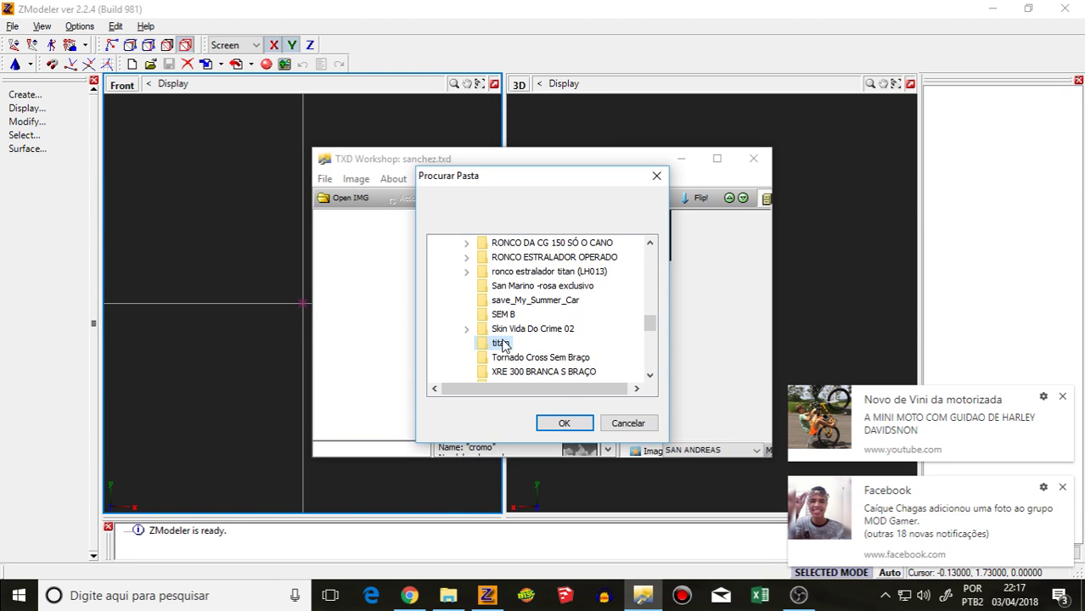
{"action": "left_click", "coordinate": [565, 424]}
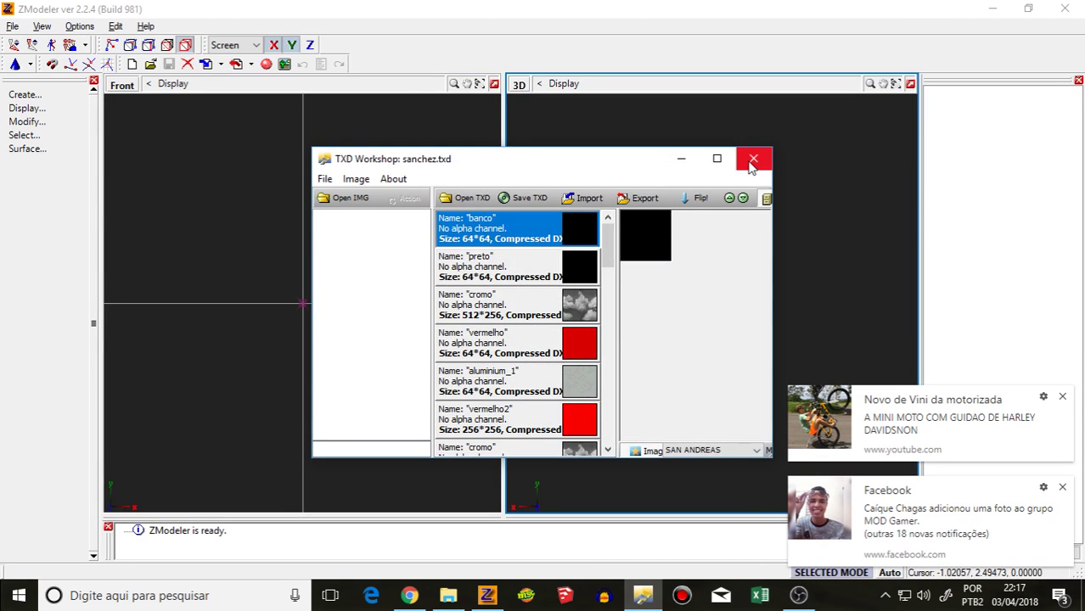
{"action": "left_click", "coordinate": [753, 159]}
{"action": "left_click", "coordinate": [1062, 488]}
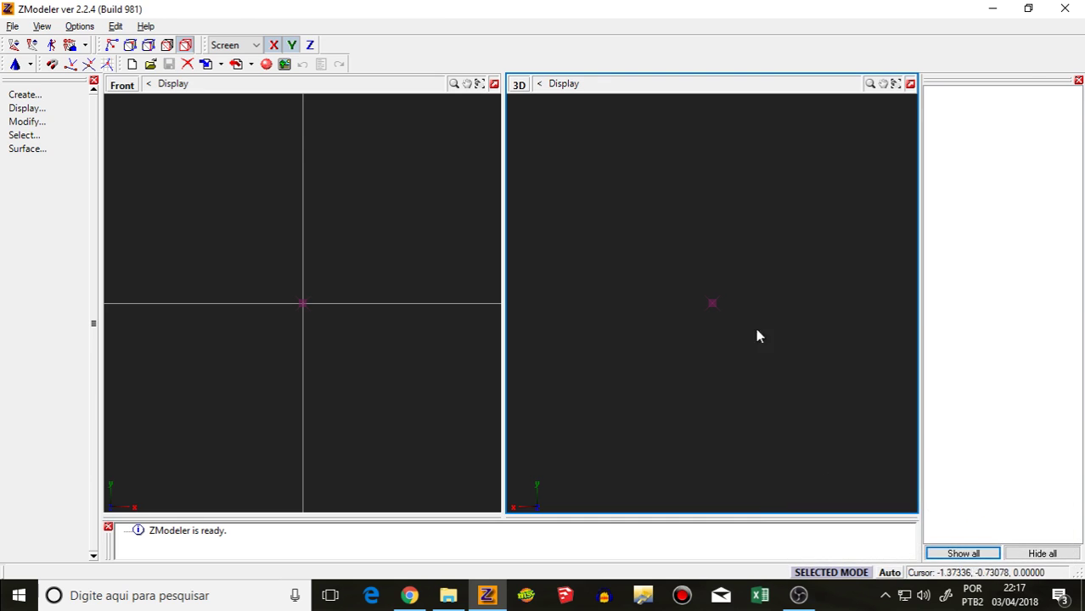
{"action": "left_click", "coordinate": [236, 64]}
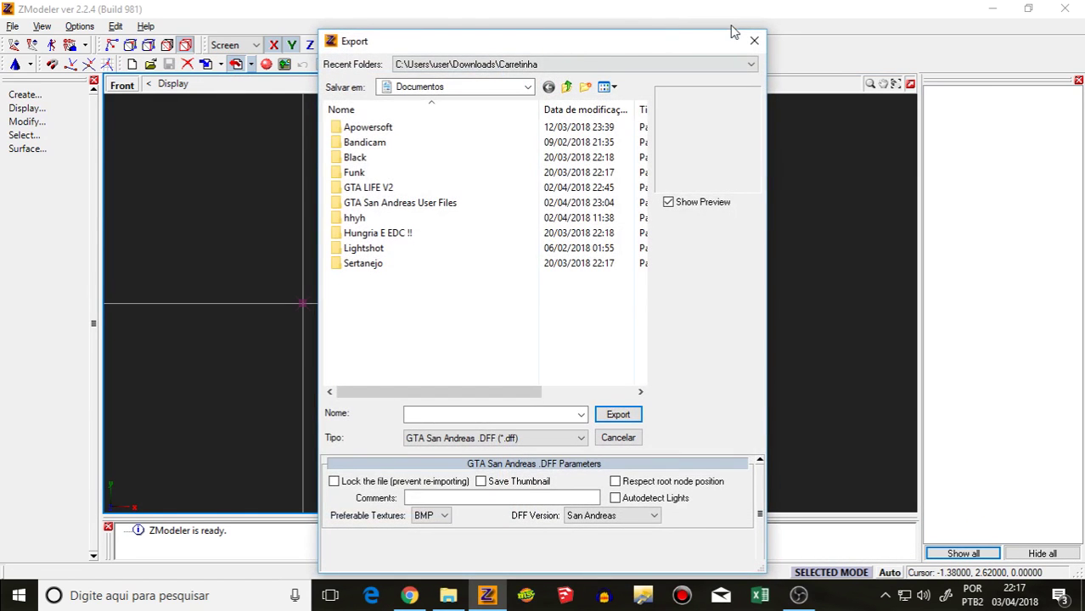
{"action": "left_click", "coordinate": [753, 41]}
{"action": "left_click", "coordinate": [236, 63]}
{"action": "left_click", "coordinate": [755, 34]}
Step: Import sanchez.dff from the titan folder in Downloads and inspect the motorcycle in the 3D view
{"action": "left_click", "coordinate": [220, 66]}
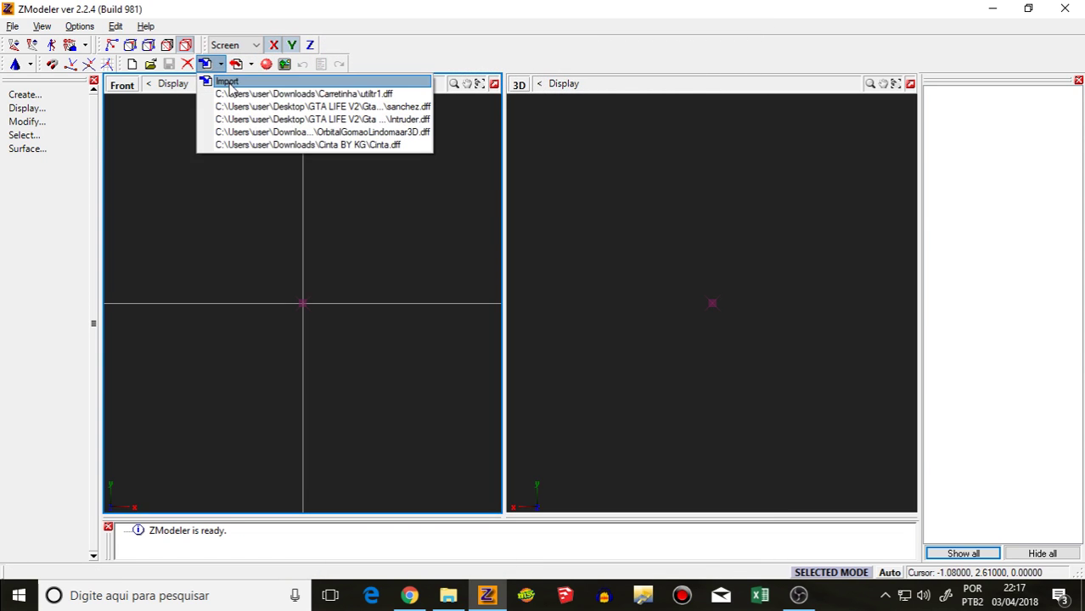
{"action": "left_click", "coordinate": [212, 79]}
{"action": "left_click", "coordinate": [431, 88]}
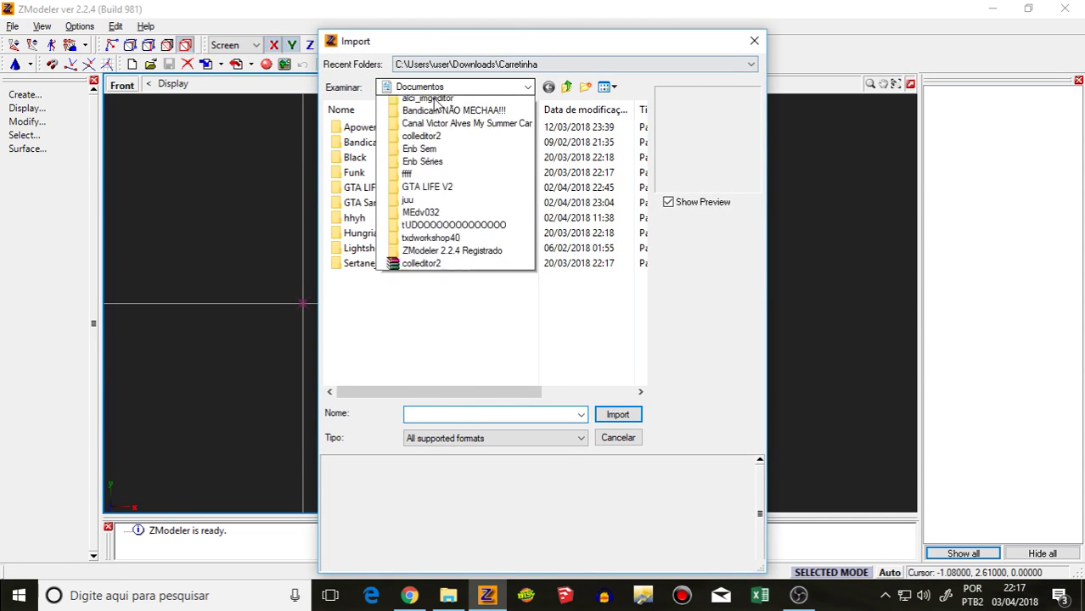
{"action": "left_click", "coordinate": [429, 191]}
{"action": "scroll", "coordinate": [487, 213], "scroll_direction": "down", "scroll_amount": 6}
{"action": "scroll", "coordinate": [476, 219], "scroll_direction": "down", "scroll_amount": 5}
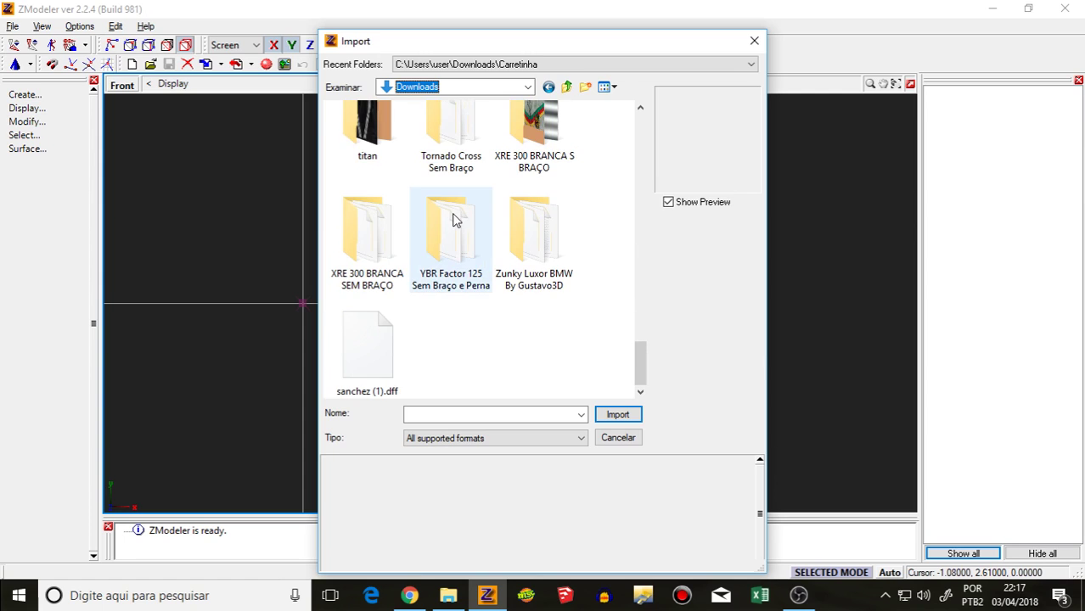
{"action": "double_click", "coordinate": [383, 146]}
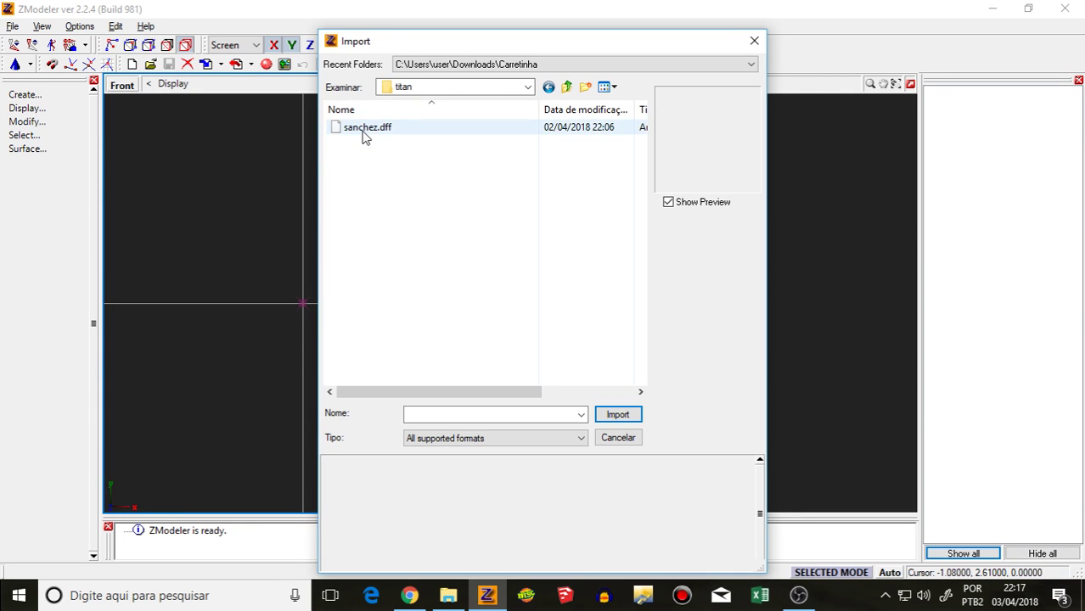
{"action": "double_click", "coordinate": [364, 129]}
{"action": "left_click_drag", "start_coordinate": [713, 255], "coordinate": [751, 302]}
{"action": "scroll", "coordinate": [750, 297], "scroll_direction": "up", "scroll_amount": 4}
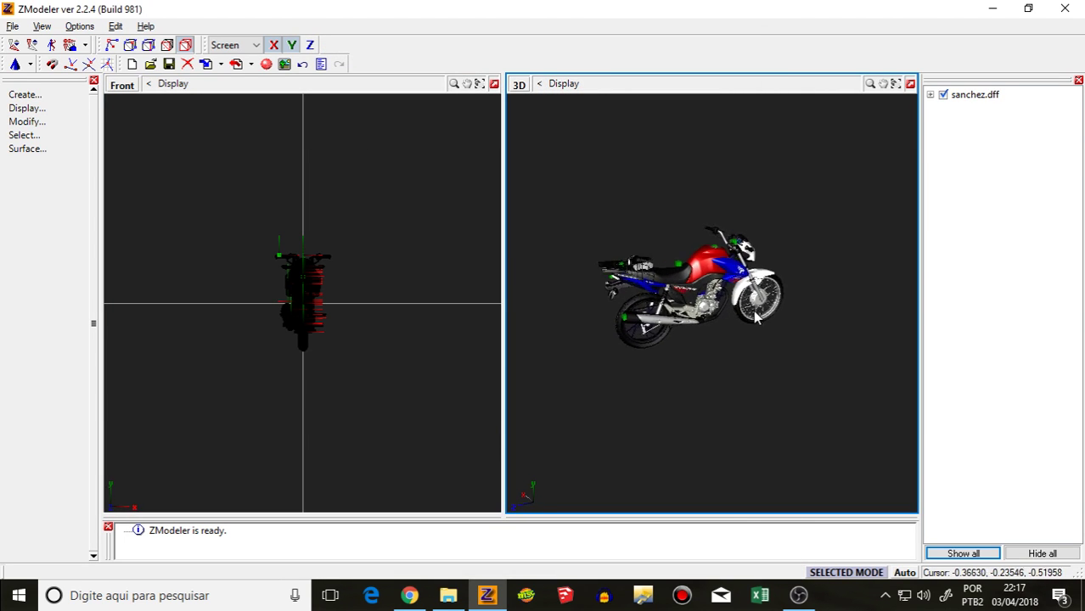
{"action": "middle_click_drag", "start_coordinate": [581, 219], "coordinate": [654, 467]}
Step: Switch to Chrome to read the Cola Geral Na Live chat and view the Facebook notifications
{"action": "left_click", "coordinate": [409, 595]}
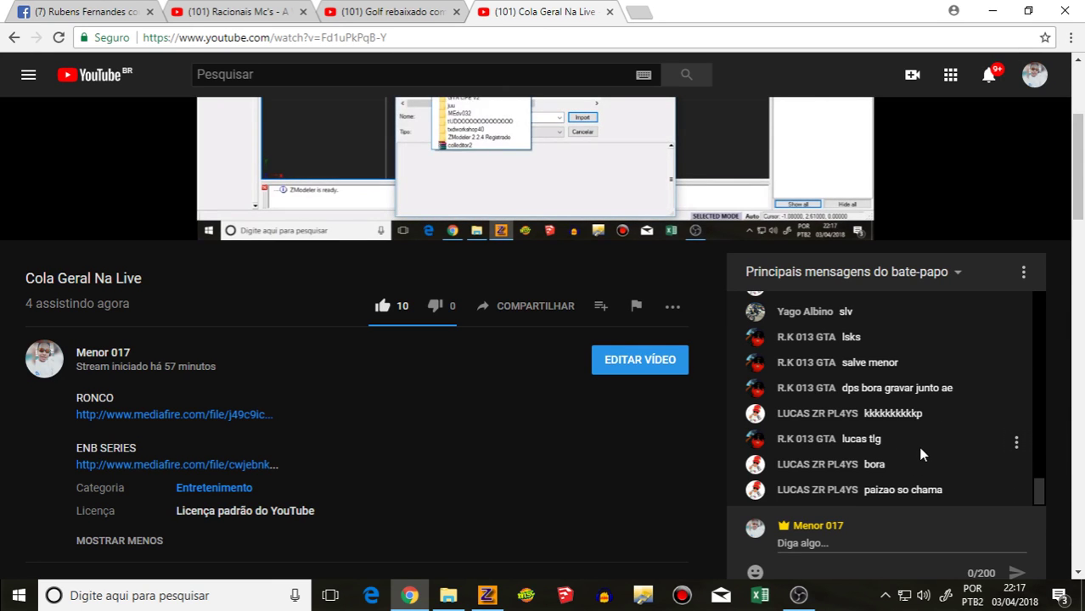
{"action": "scroll", "coordinate": [915, 440], "scroll_direction": "up", "scroll_amount": 5}
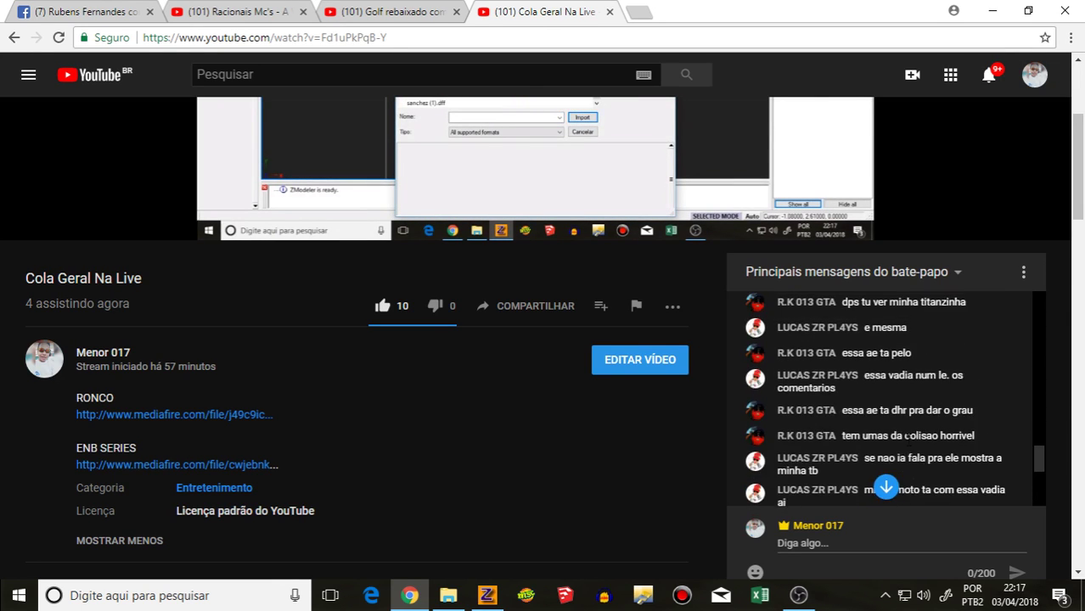
{"action": "scroll", "coordinate": [839, 382], "scroll_direction": "down", "scroll_amount": 3}
{"action": "scroll", "coordinate": [860, 438], "scroll_direction": "down", "scroll_amount": 3}
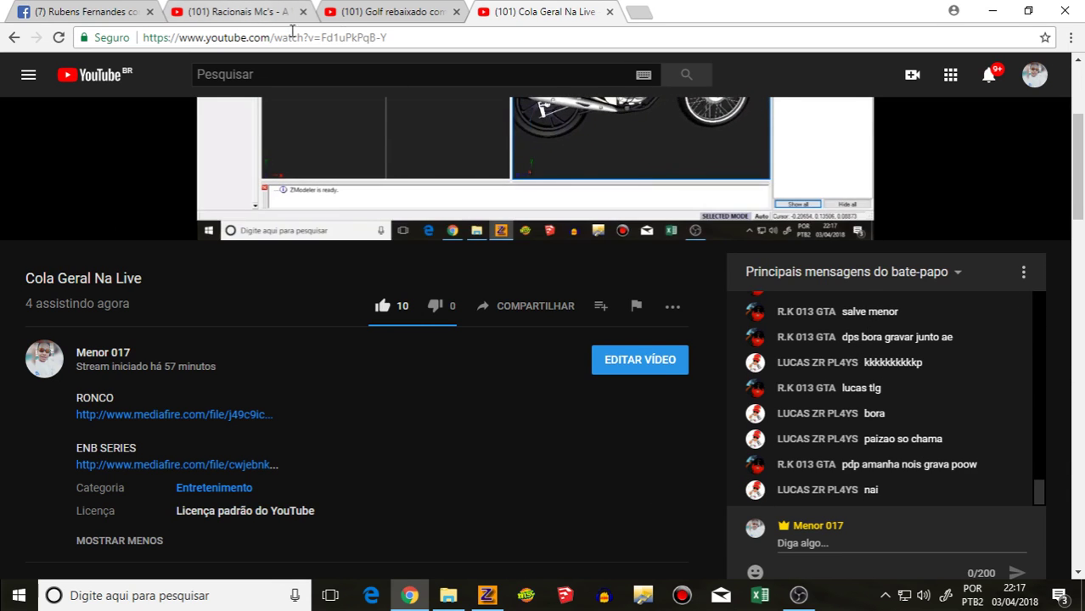
{"action": "left_click", "coordinate": [85, 12]}
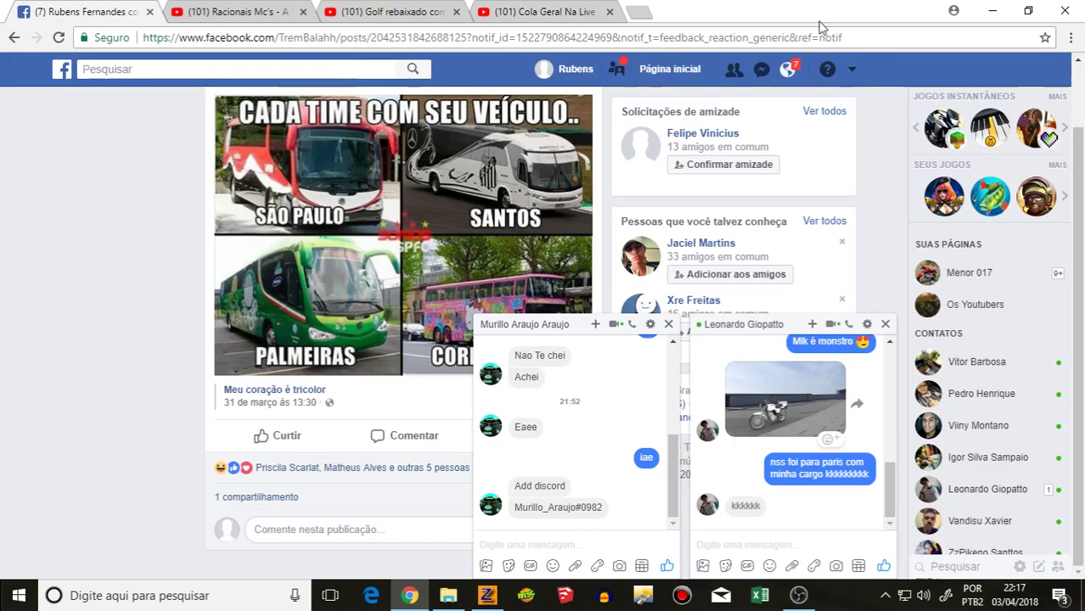
{"action": "left_click", "coordinate": [789, 70]}
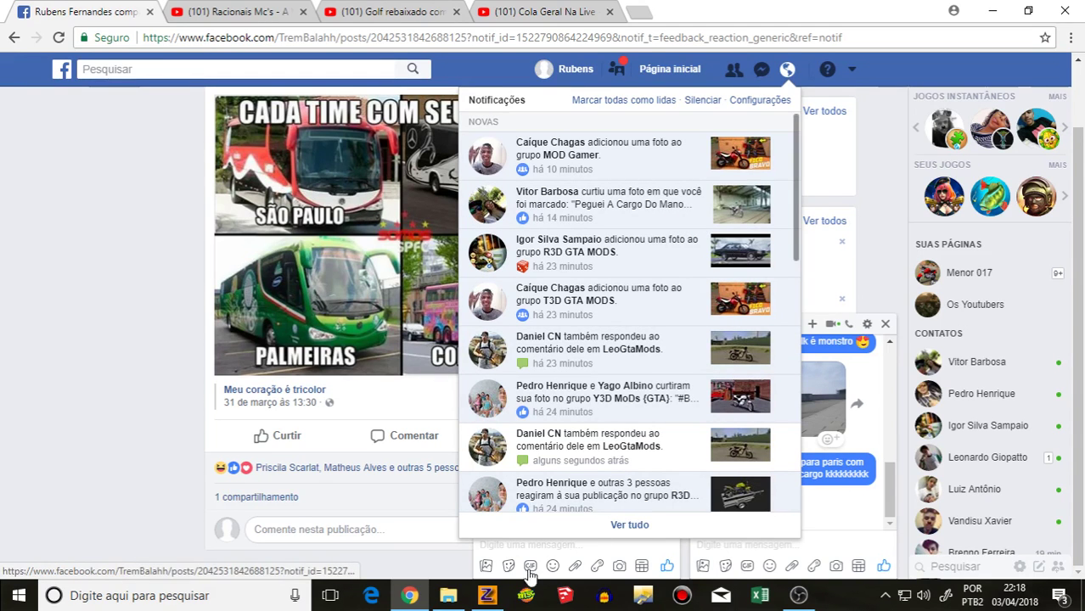
Step: Return to ZModeler, inspect the motorcycle from above, and close the program without saving the scene
{"action": "left_click", "coordinate": [487, 596]}
{"action": "scroll", "coordinate": [683, 338], "scroll_direction": "down", "scroll_amount": 1}
{"action": "middle_click_drag", "start_coordinate": [717, 339], "coordinate": [731, 187]}
{"action": "left_click", "coordinate": [1065, 8]}
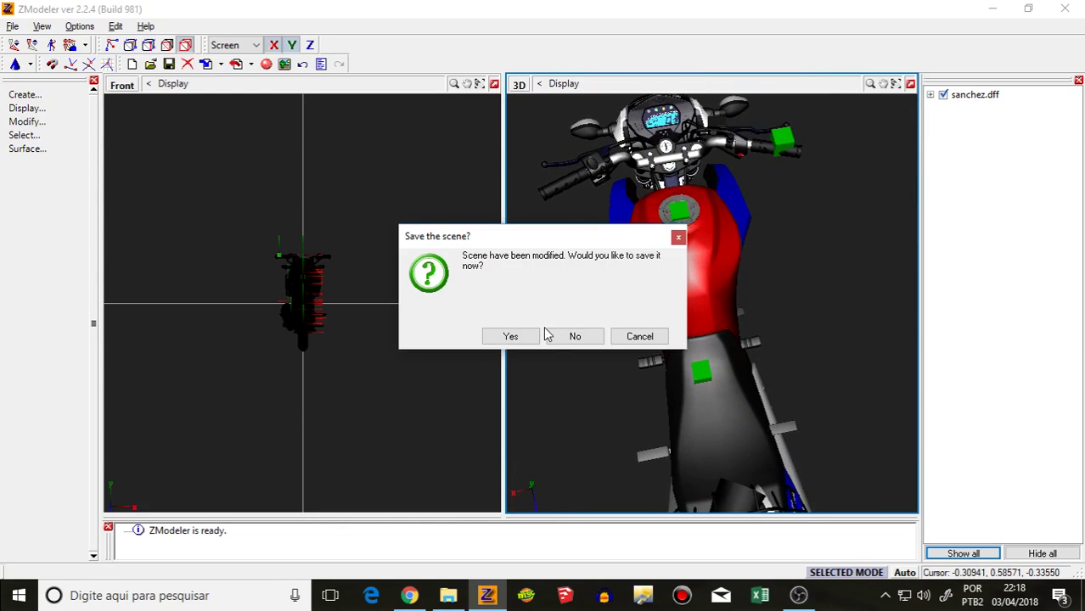
{"action": "left_click", "coordinate": [550, 336]}
Step: Check the live chat on the Cola Geral Na Live page and the stream status in OBS
{"action": "left_click", "coordinate": [544, 11]}
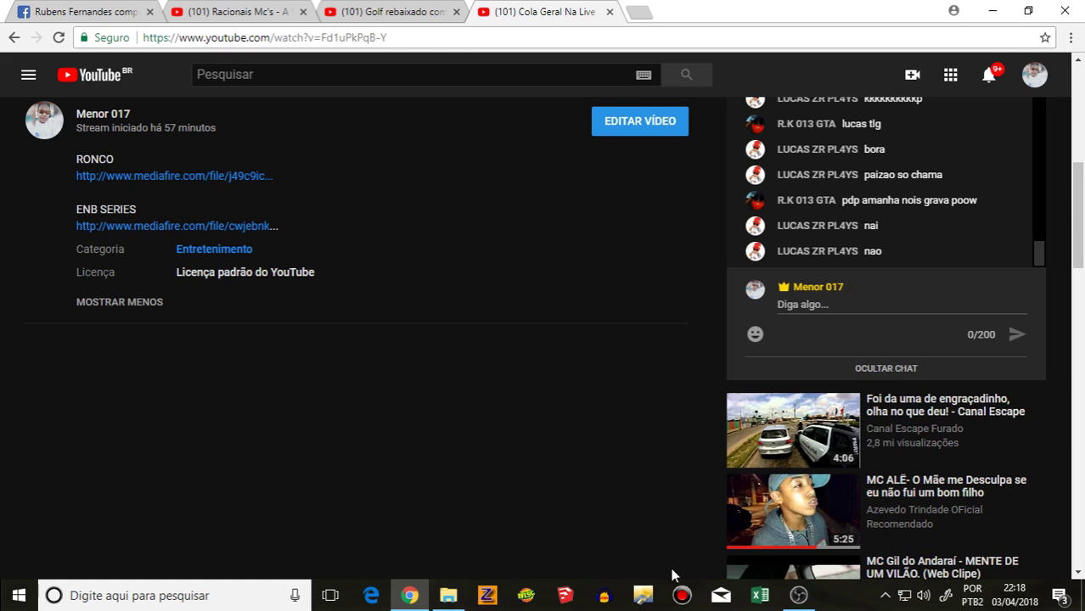
{"action": "left_click", "coordinate": [798, 596]}
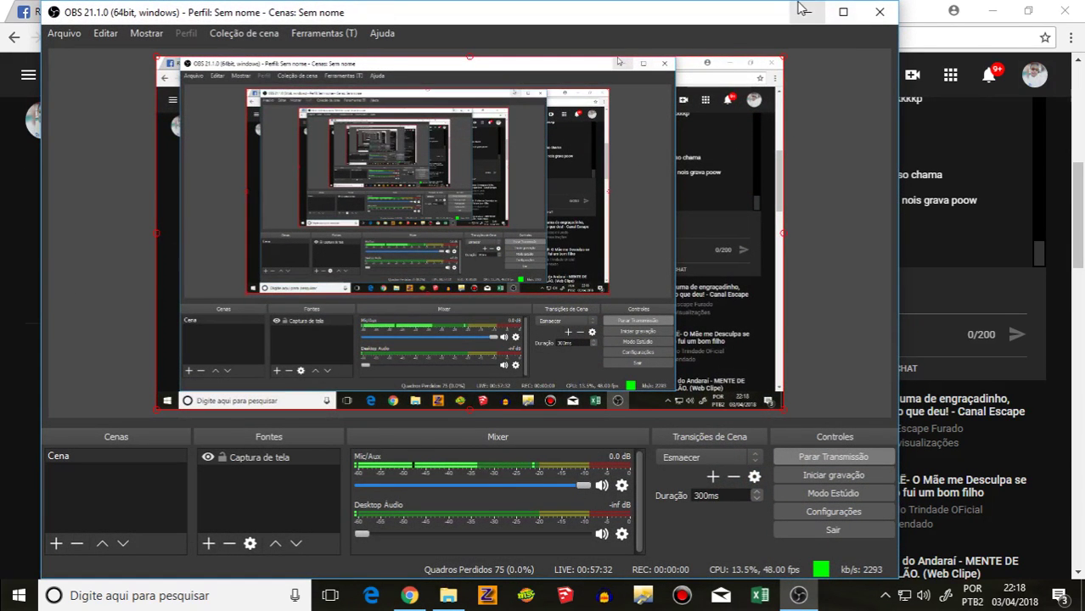
{"action": "left_click", "coordinate": [811, 14]}
Step: Select utiltr1.txd in the Carretinha folder in File Explorer and quit the screen-capture utility running in the background
{"action": "left_click", "coordinate": [449, 596]}
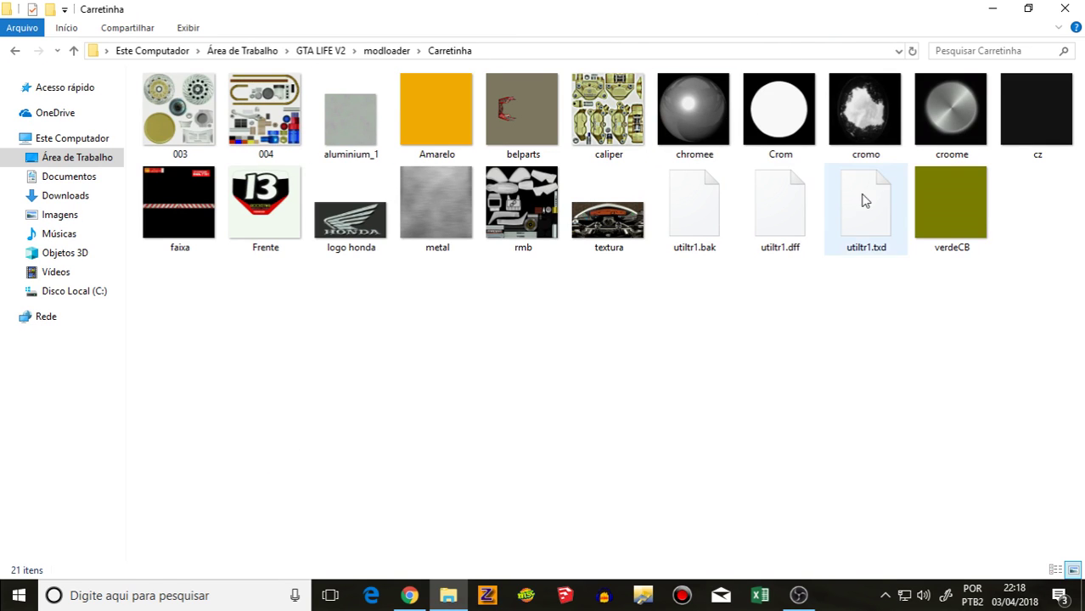
{"action": "left_click", "coordinate": [858, 222]}
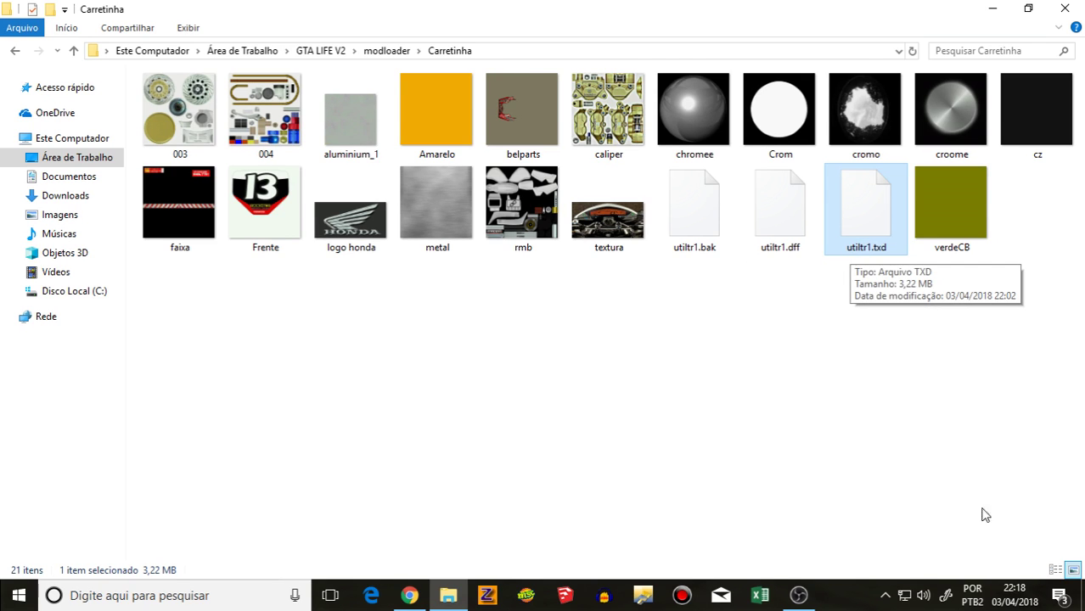
{"action": "left_click", "coordinate": [886, 595]}
{"action": "right_click", "coordinate": [900, 563]}
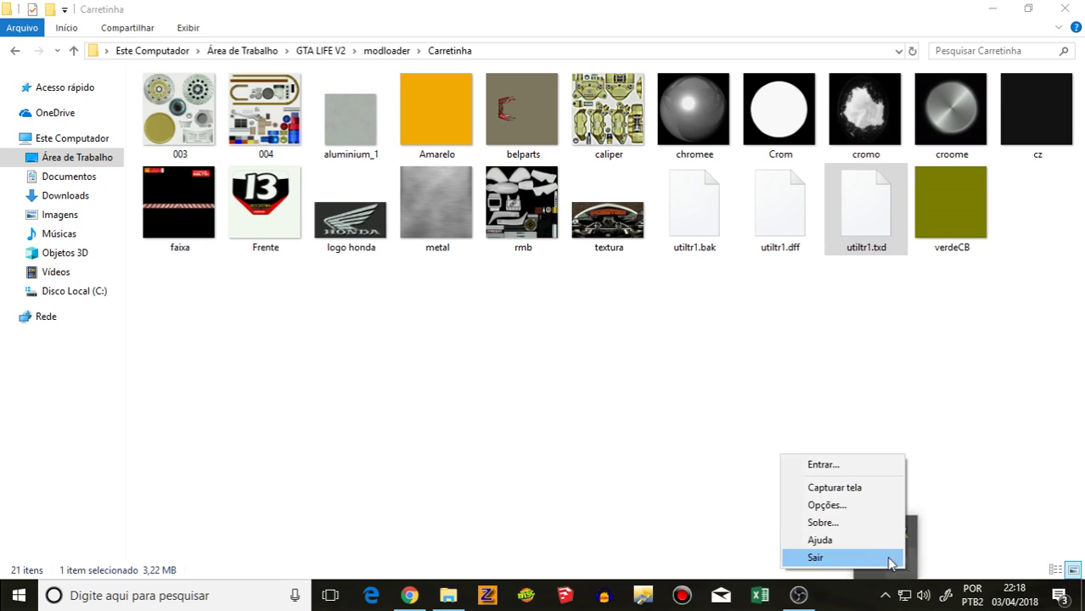
{"action": "left_click", "coordinate": [816, 558]}
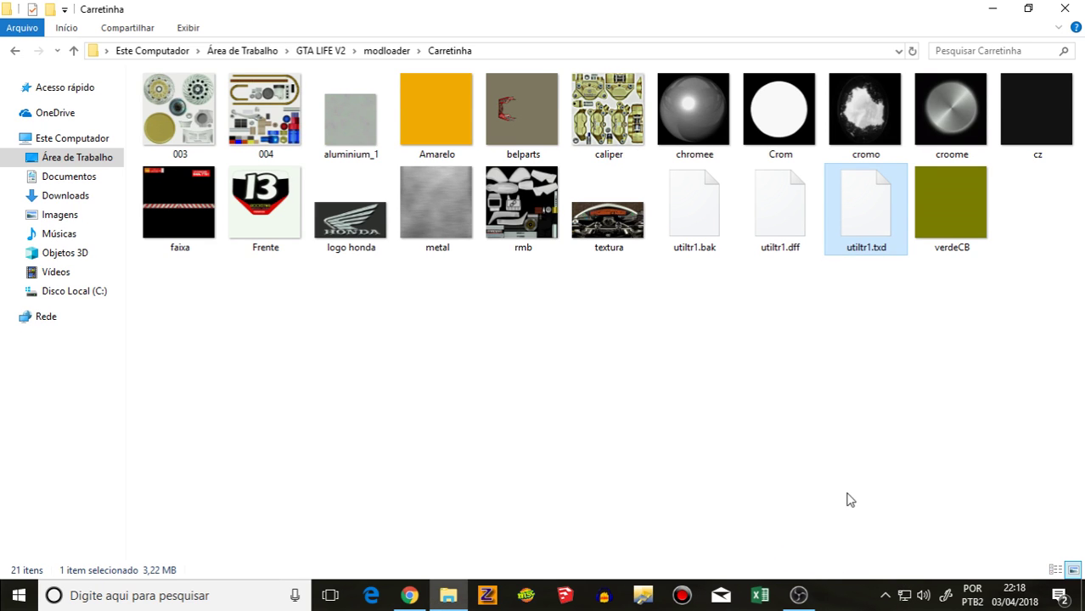
Step: Send the copied screenshot of the Carretinha folder to the contact in the Facebook chat in Chrome
{"action": "left_click", "coordinate": [409, 595]}
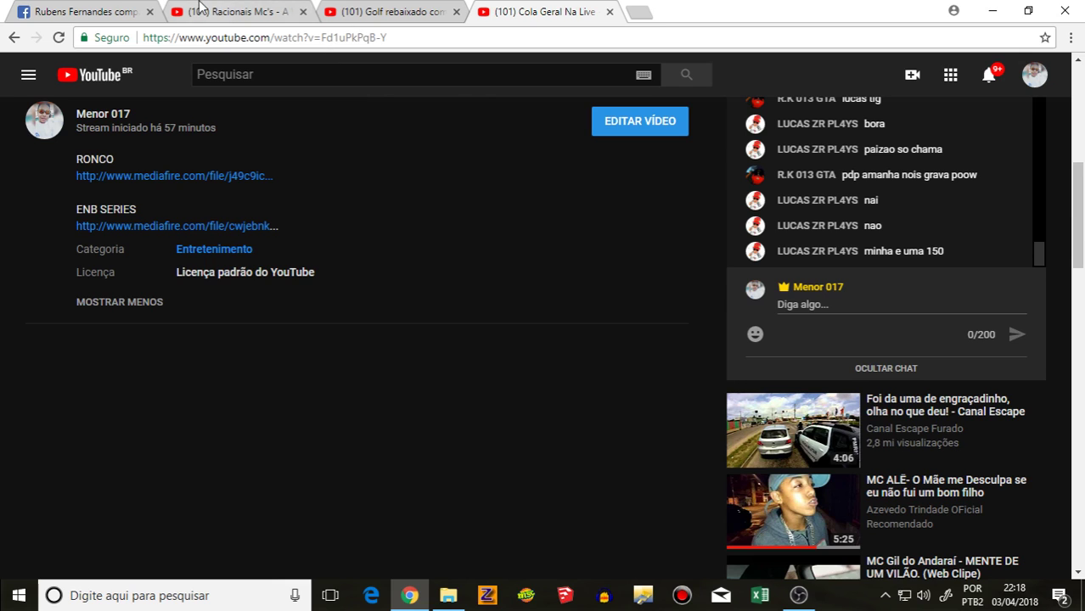
{"action": "left_click", "coordinate": [94, 11]}
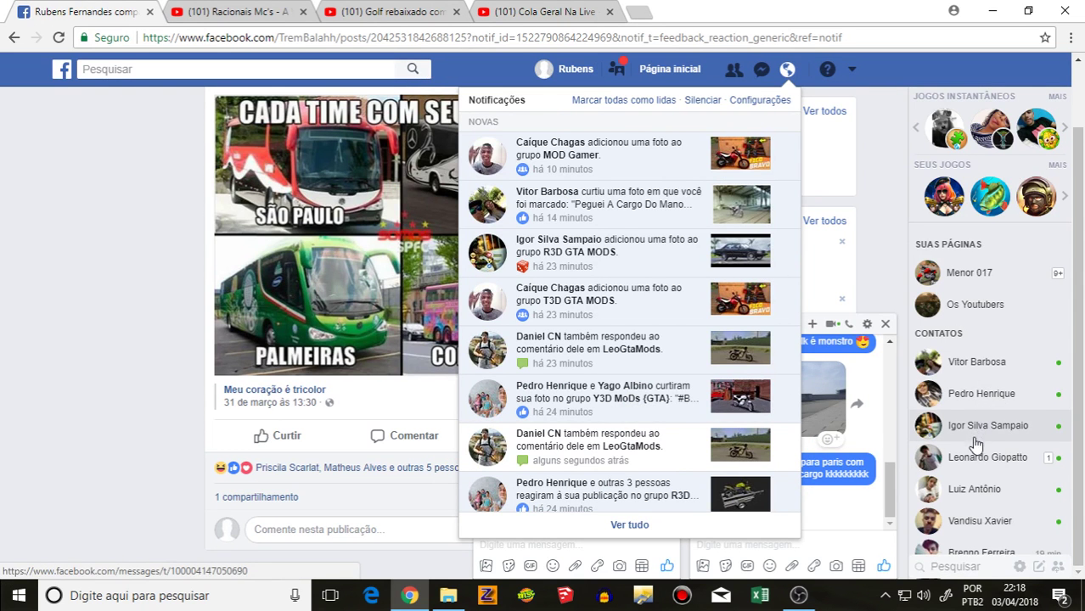
{"action": "left_click", "coordinate": [946, 462]}
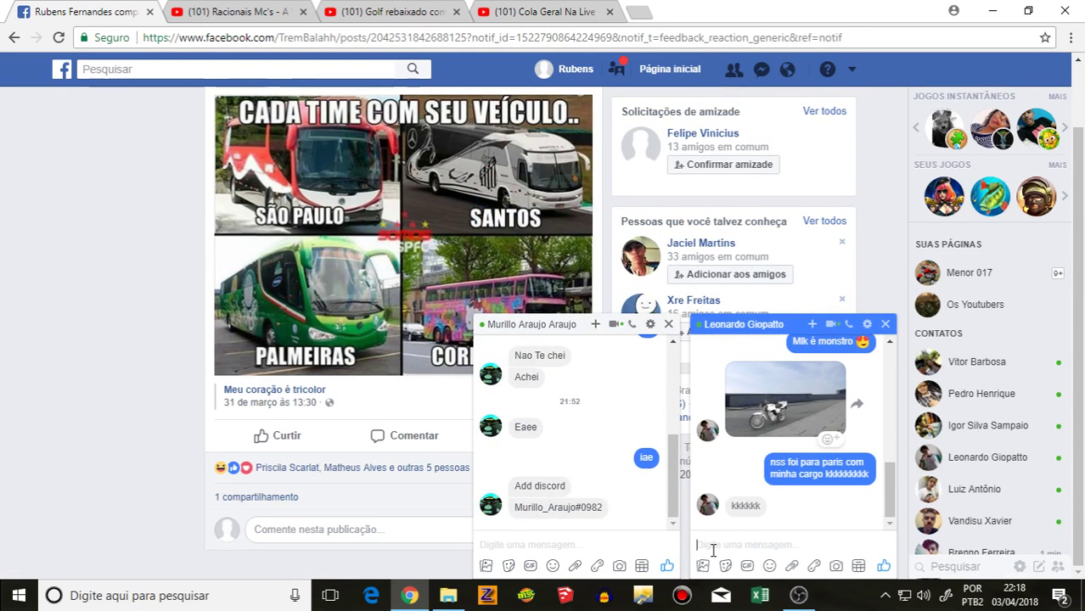
{"action": "key", "text": "ctrl+v"}
Step: Send the contact the messages "onde fica no jogo esse nome" and "da carretinha"
{"action": "type", "text": "o"}
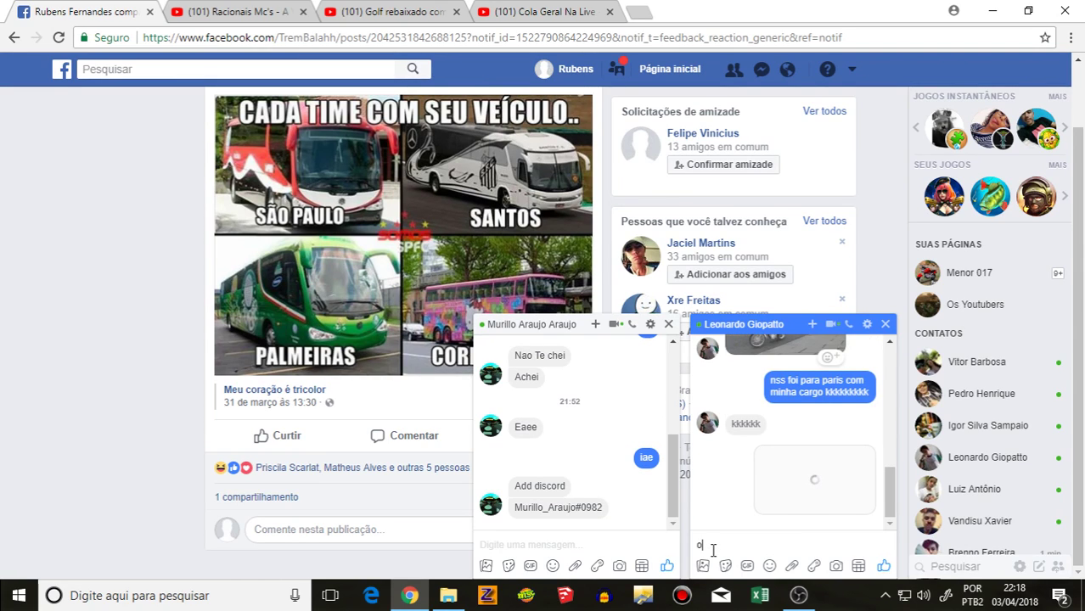
{"action": "type", "text": "nde fica no"}
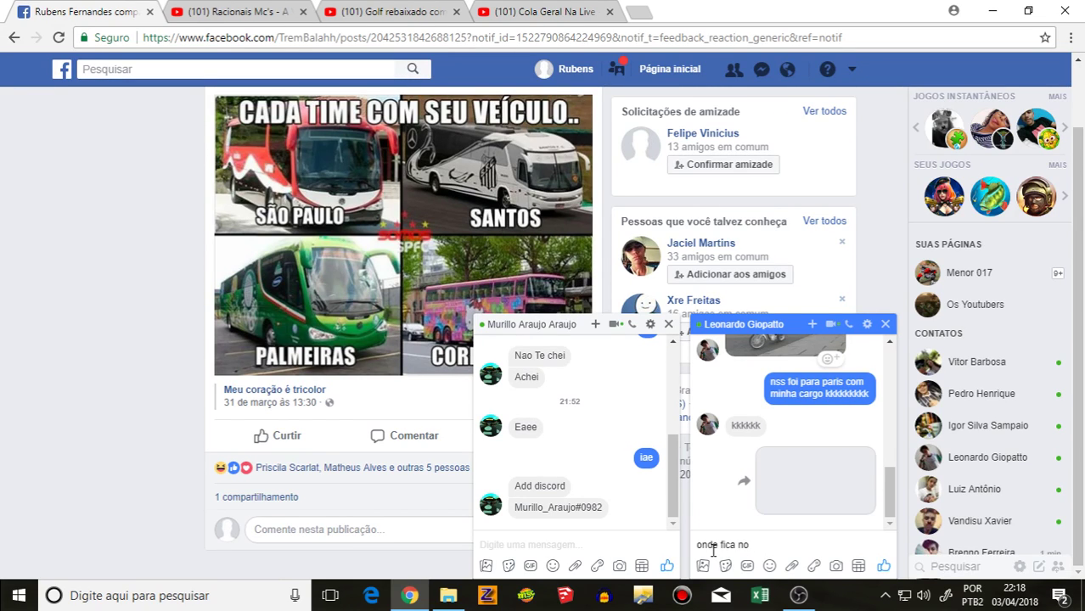
{"action": "type", "text": "jogo e"}
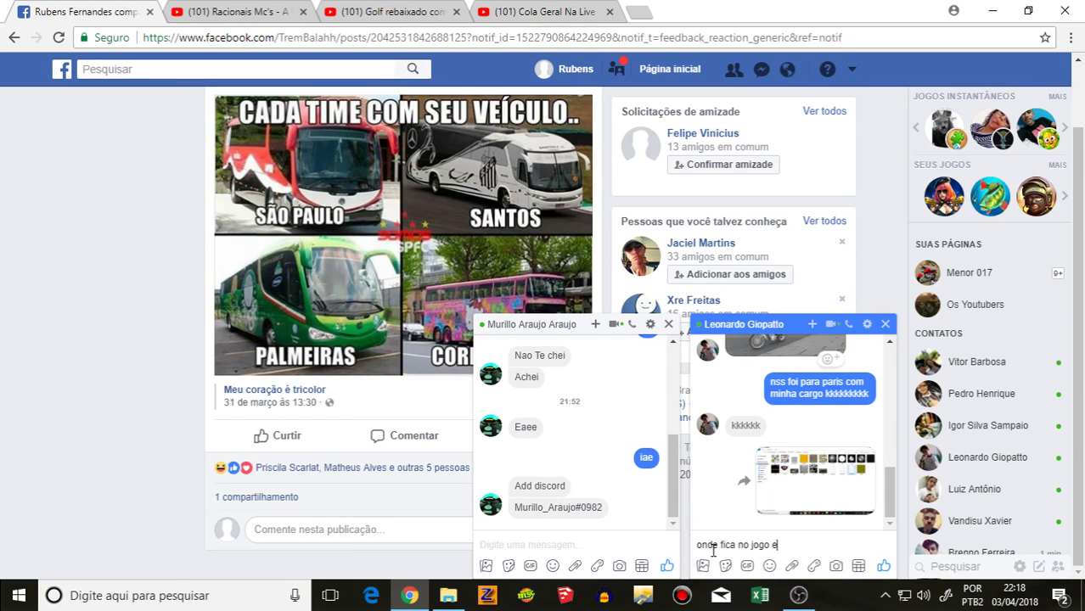
{"action": "type", "text": "sse nome"}
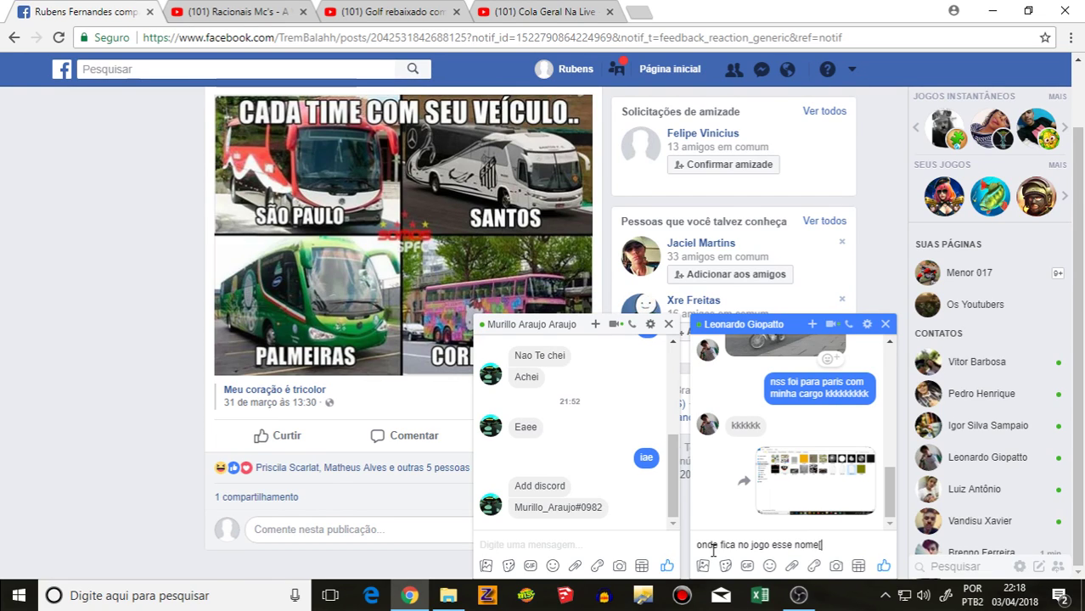
{"action": "key", "text": "Return"}
{"action": "type", "text": "da"}
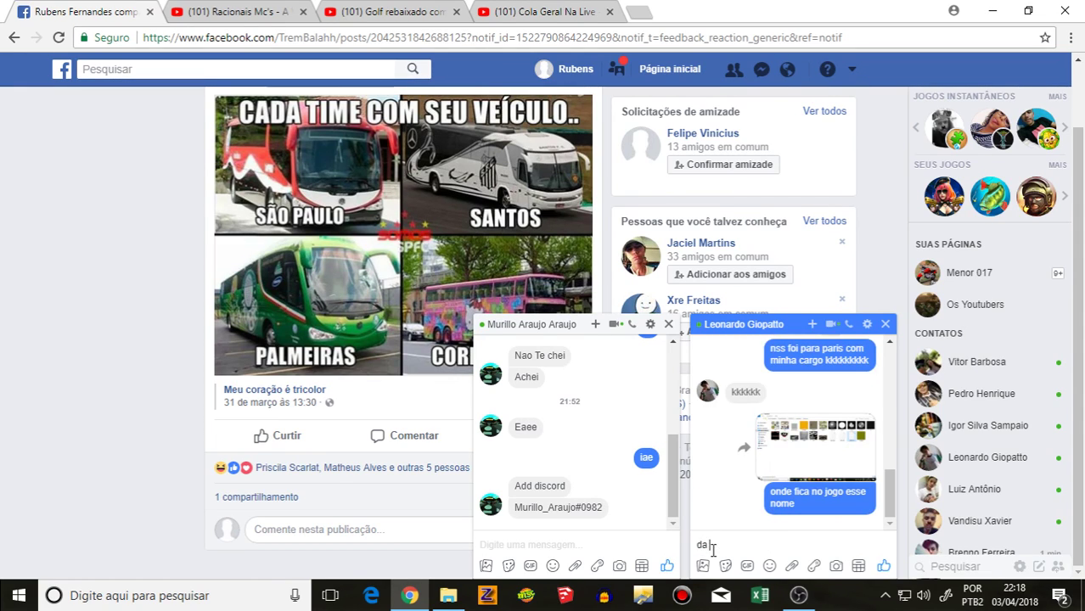
{"action": "type", "text": " es"}
{"action": "type", "text": "rr"}
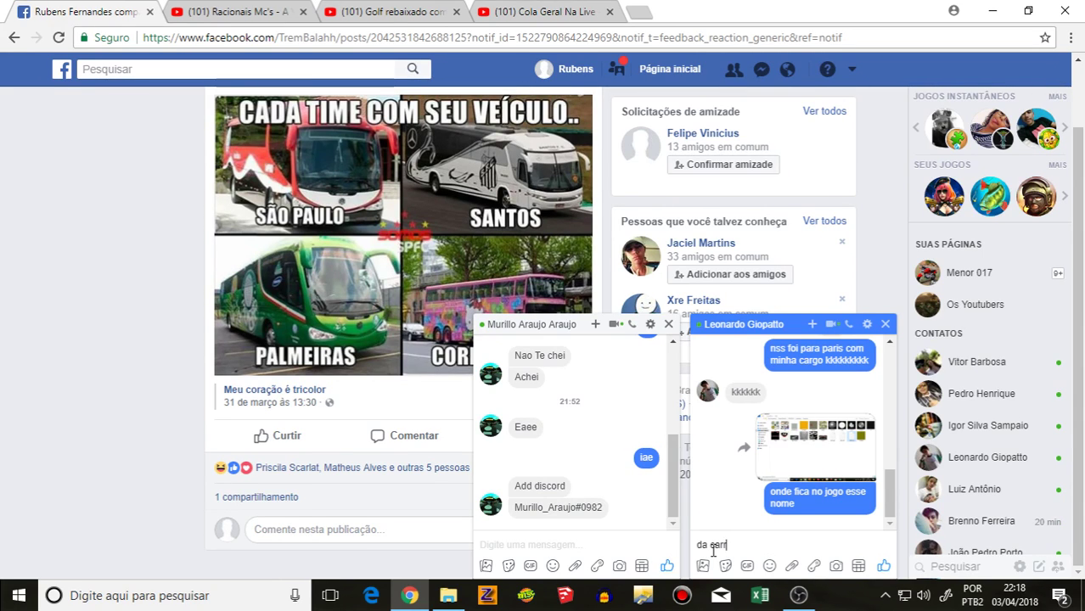
{"action": "type", "text": "etinha"}
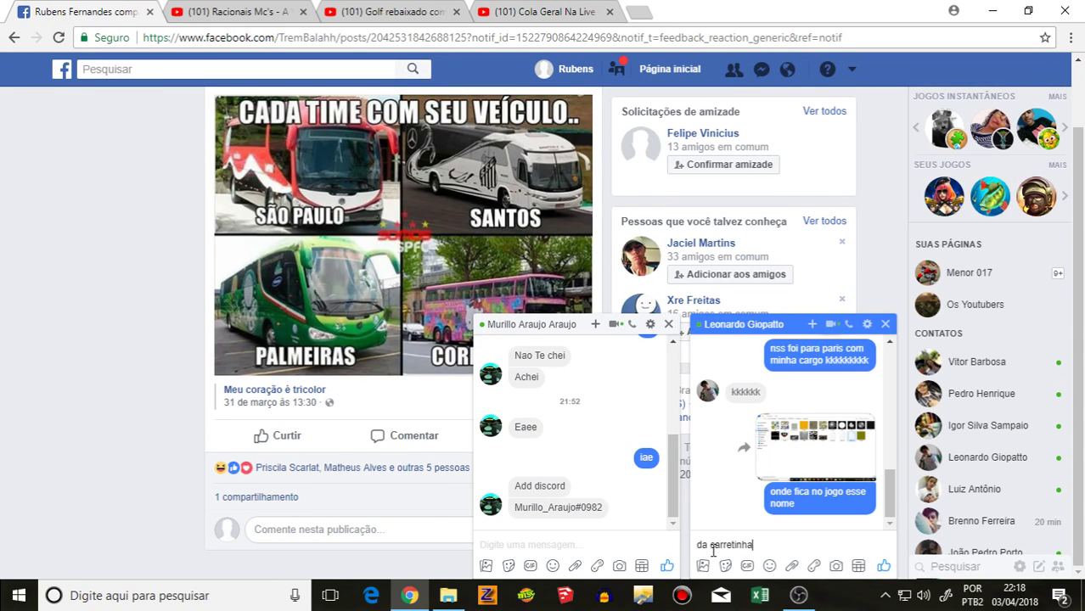
{"action": "key", "text": "Return"}
Step: Return to the Cola Geral Na Live page and read the recent chat messages
{"action": "left_click", "coordinate": [387, 14]}
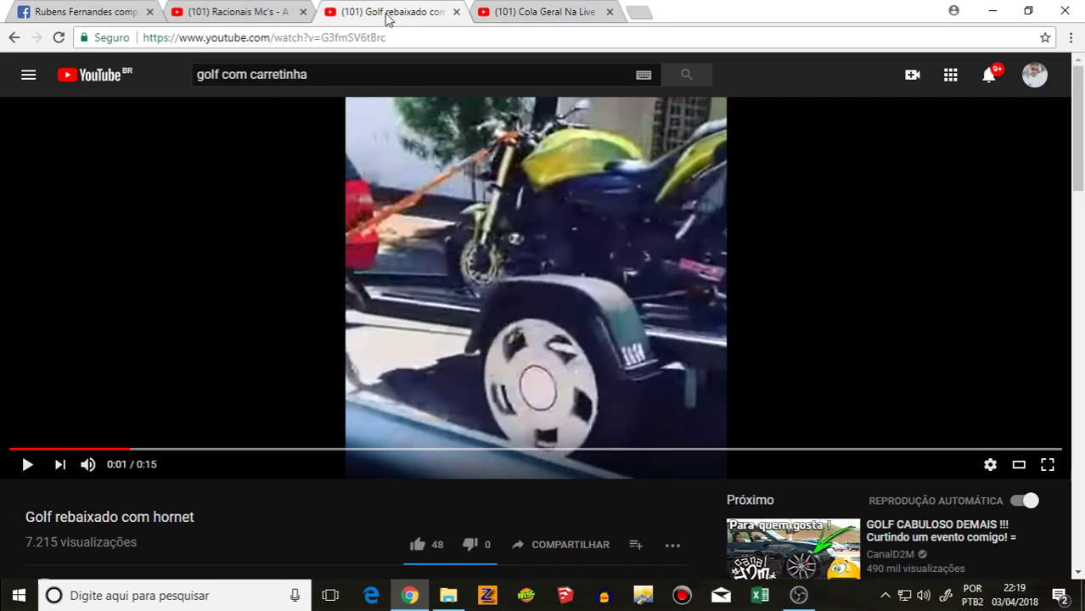
{"action": "left_click", "coordinate": [516, 10]}
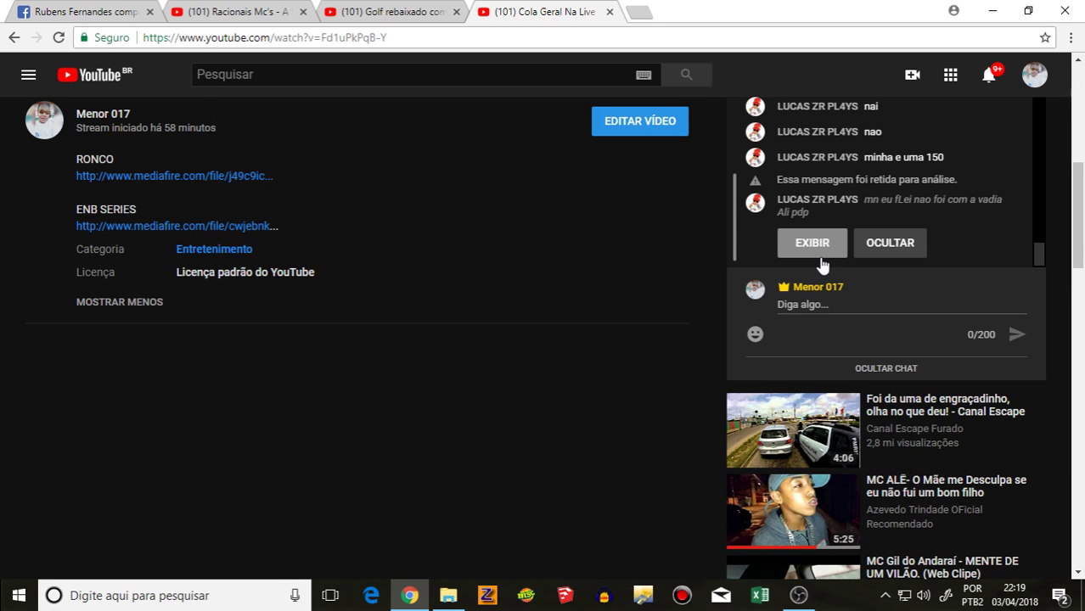
{"action": "scroll", "coordinate": [822, 266], "scroll_direction": "up", "scroll_amount": 1}
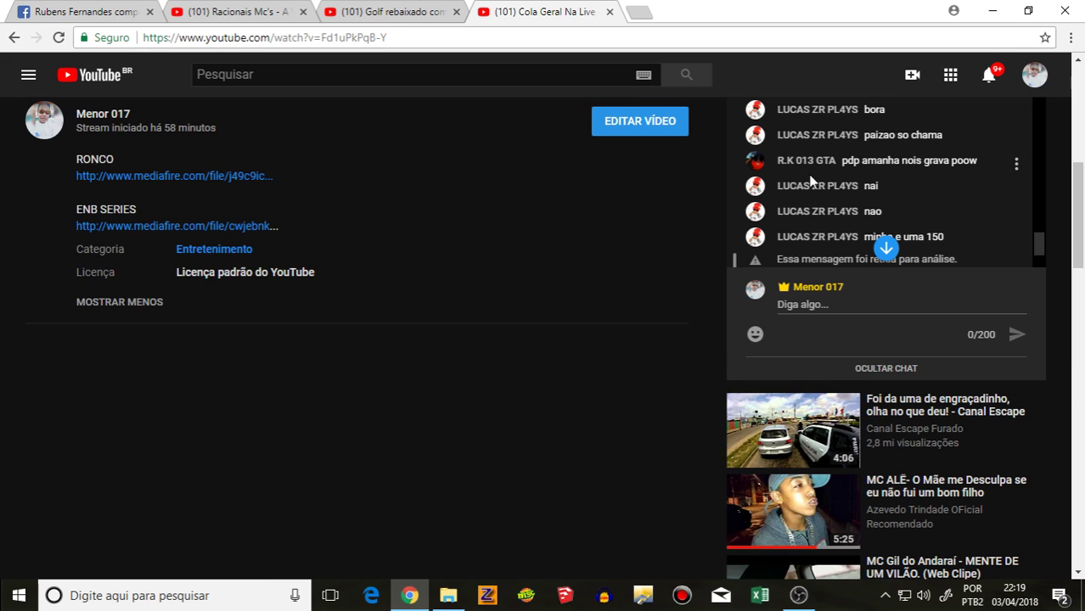
{"action": "scroll", "coordinate": [814, 187], "scroll_direction": "down", "scroll_amount": 1}
Step: Go back to the Facebook chat and reply "ta" to the contact
{"action": "left_click", "coordinate": [327, 10]}
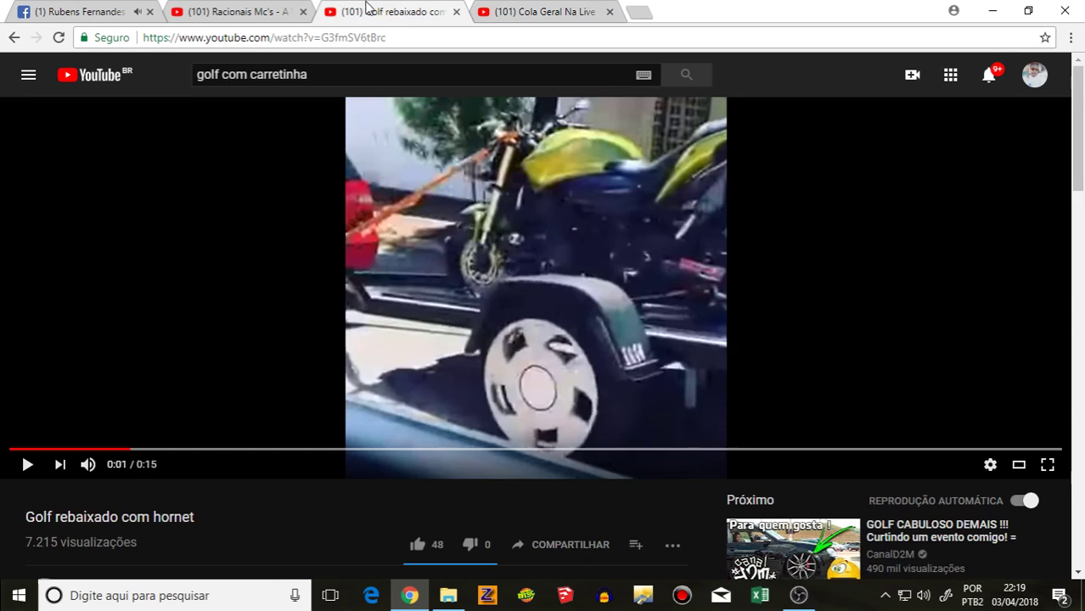
{"action": "left_click", "coordinate": [81, 12]}
{"action": "left_click", "coordinate": [805, 542]}
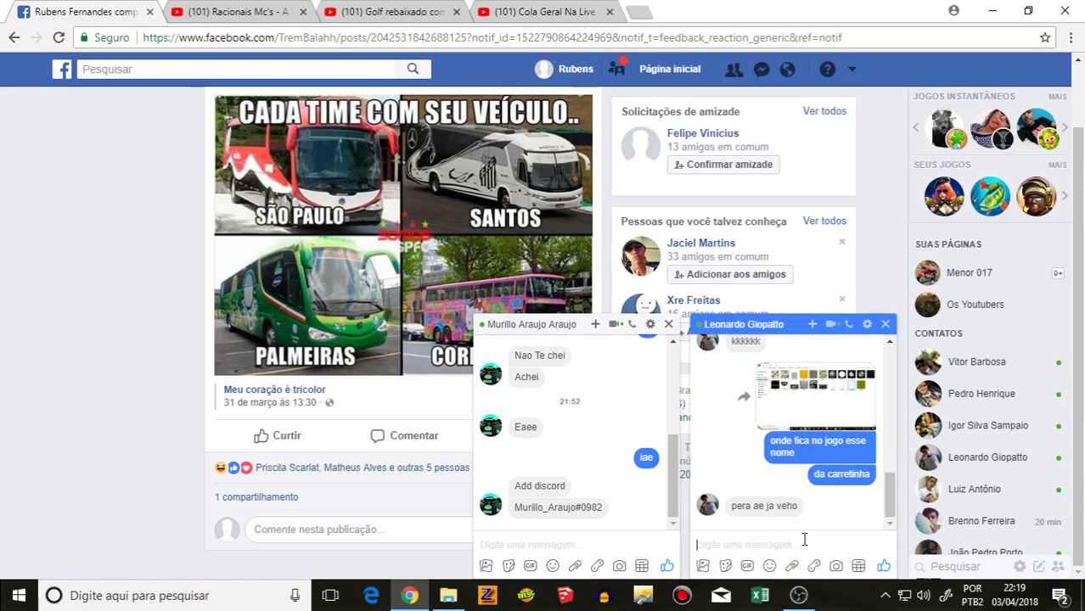
{"action": "type", "text": "ta"}
{"action": "key", "text": "Return"}
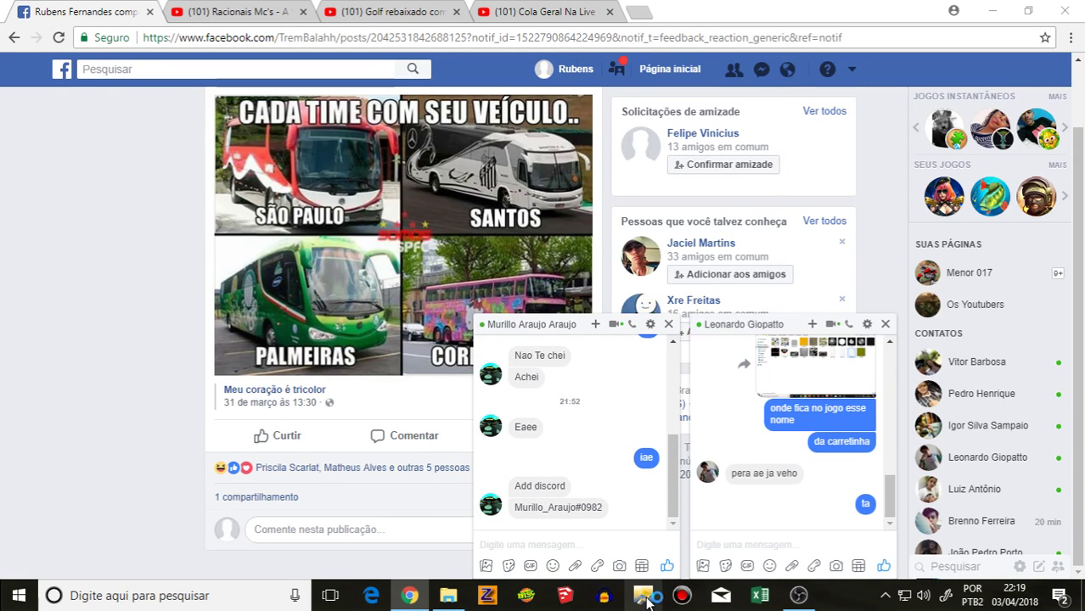
Step: Launch ZModeler again with an empty scene
{"action": "left_click", "coordinate": [754, 159]}
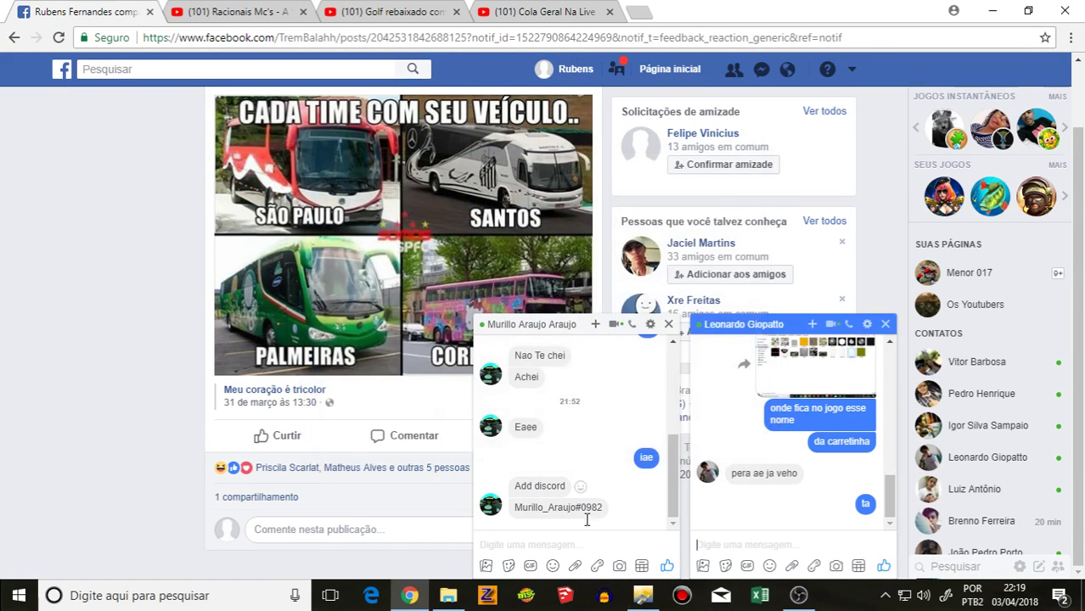
{"action": "left_click", "coordinate": [493, 596]}
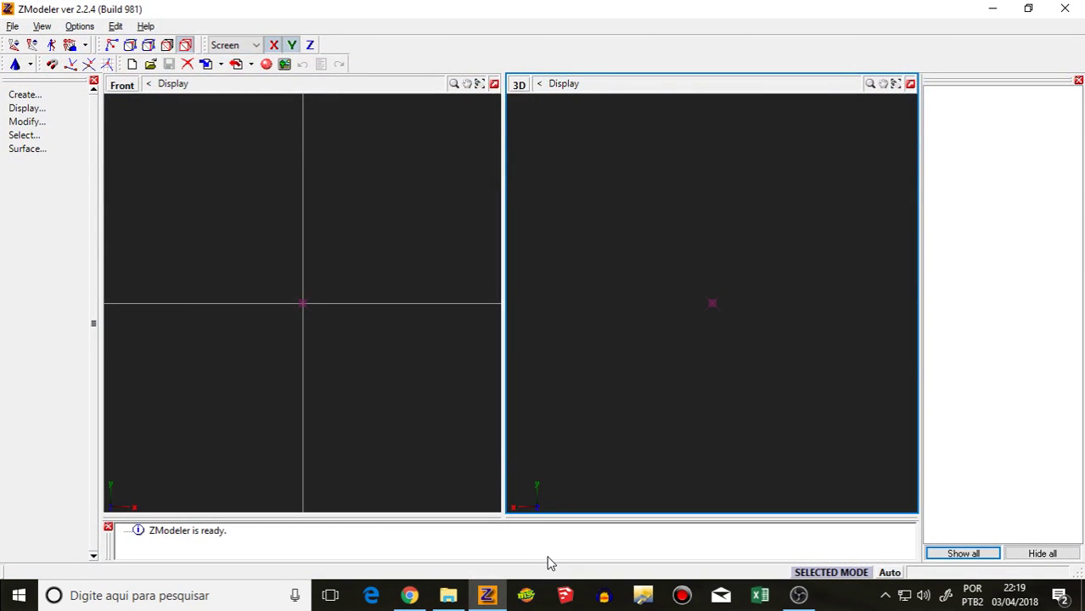
Step: Look through the Downloads folder for a model file to import, then leave the import without choosing one
{"action": "left_click", "coordinate": [221, 65]}
{"action": "left_click", "coordinate": [227, 81]}
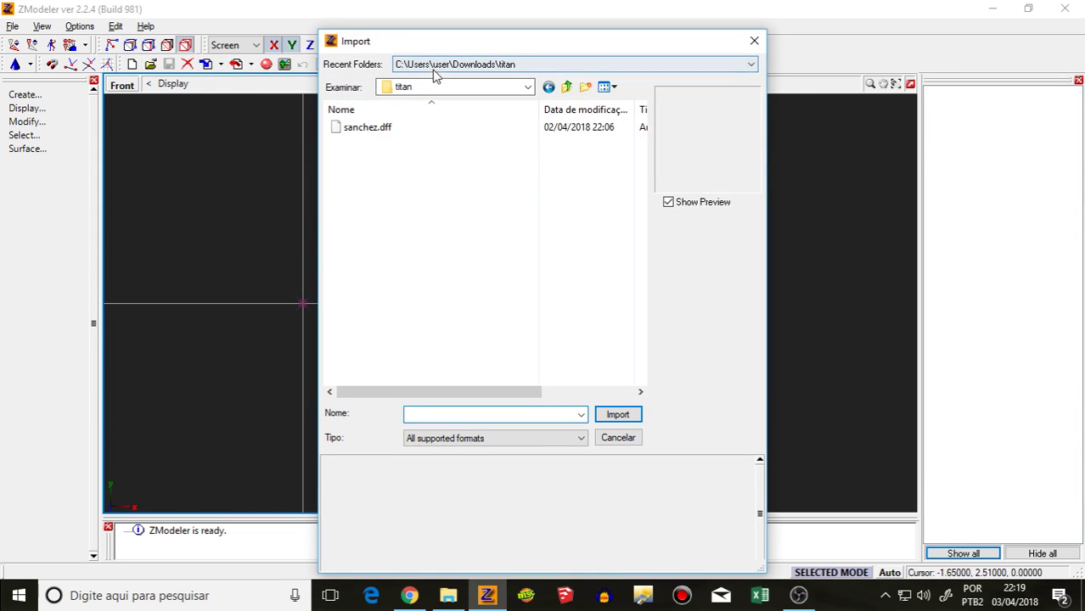
{"action": "left_click", "coordinate": [435, 87]}
{"action": "left_click", "coordinate": [431, 191]}
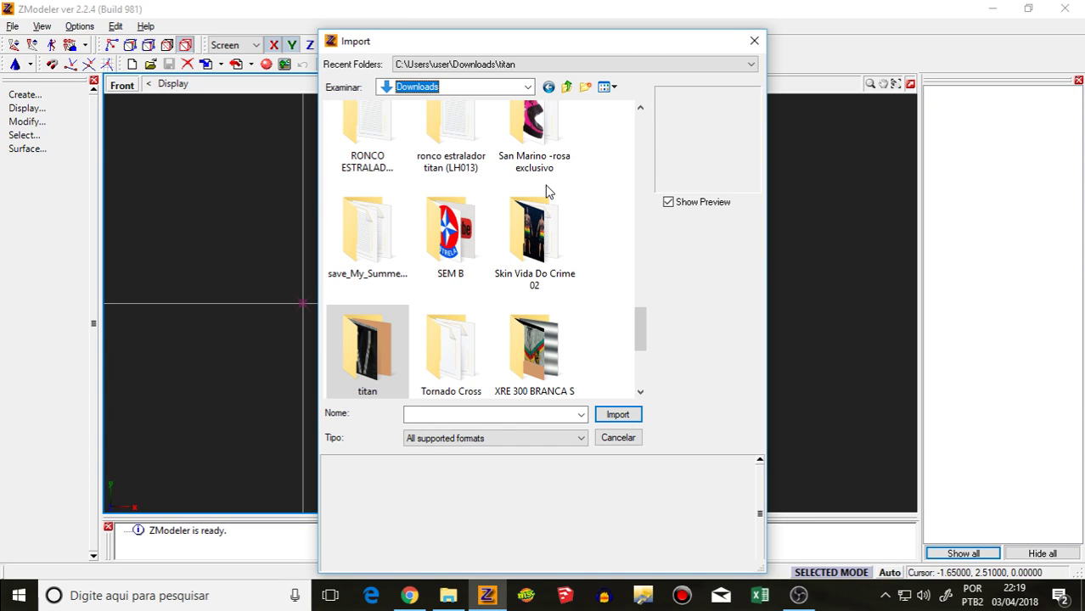
{"action": "scroll", "coordinate": [547, 192], "scroll_direction": "down", "scroll_amount": 2}
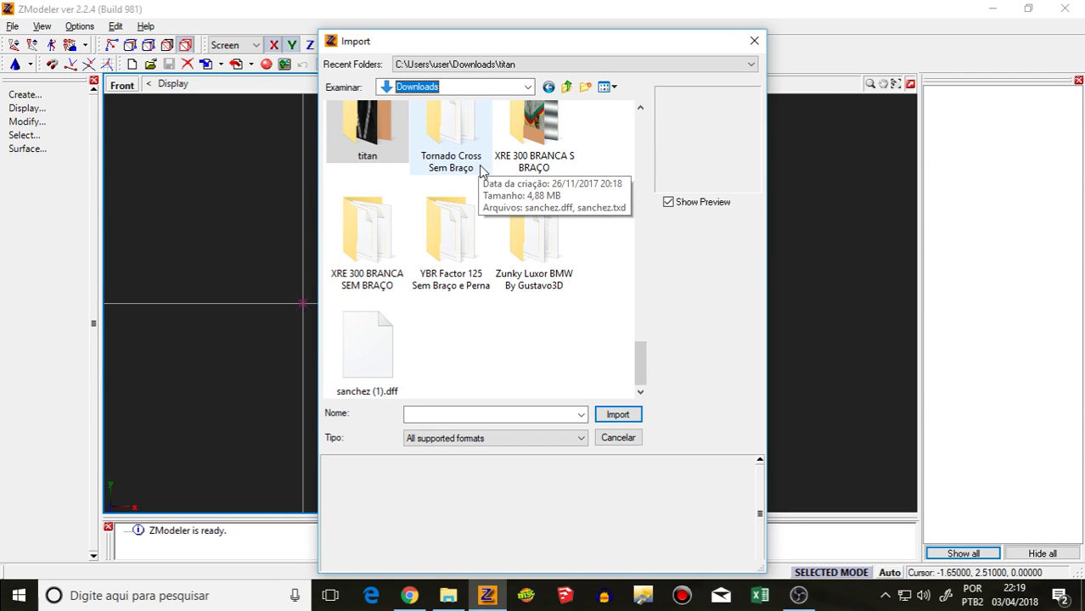
{"action": "scroll", "coordinate": [571, 284], "scroll_direction": "up", "scroll_amount": 3}
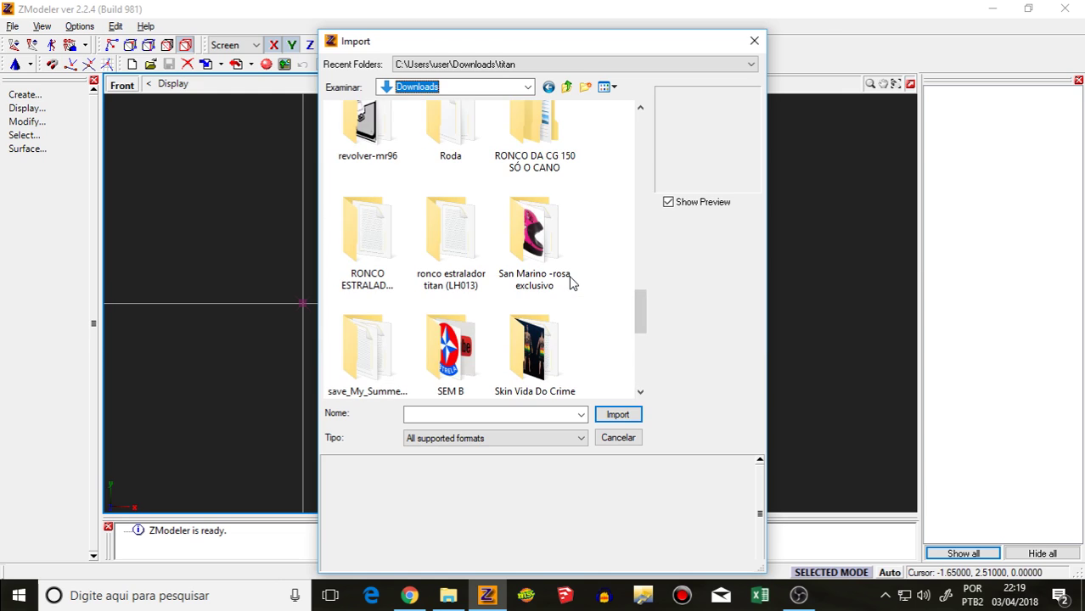
{"action": "scroll", "coordinate": [566, 274], "scroll_direction": "up", "scroll_amount": 3}
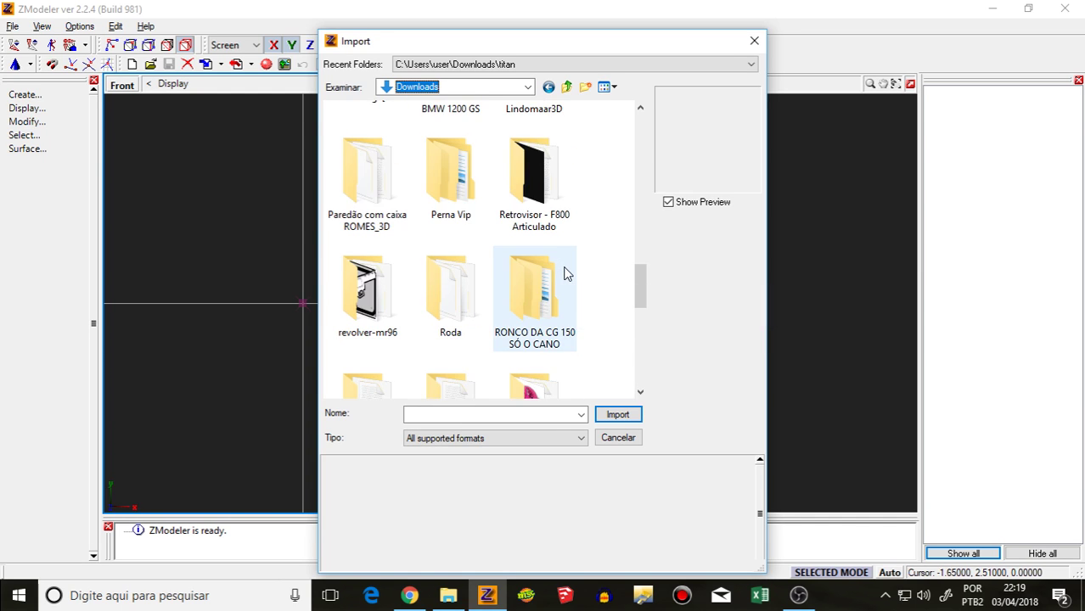
{"action": "scroll", "coordinate": [567, 274], "scroll_direction": "up", "scroll_amount": 2}
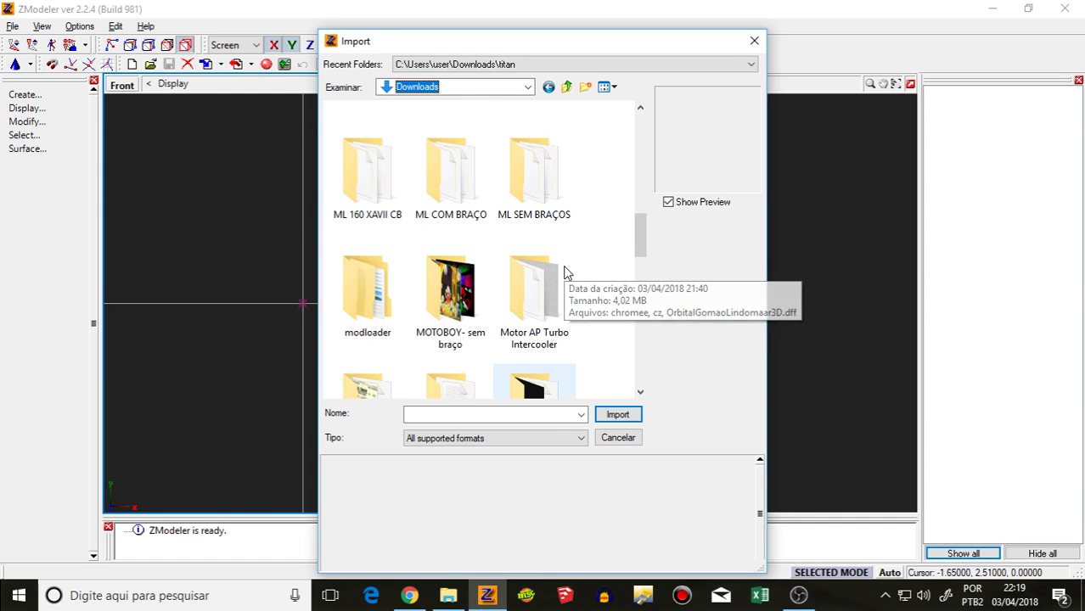
{"action": "scroll", "coordinate": [560, 268], "scroll_direction": "up", "scroll_amount": 3}
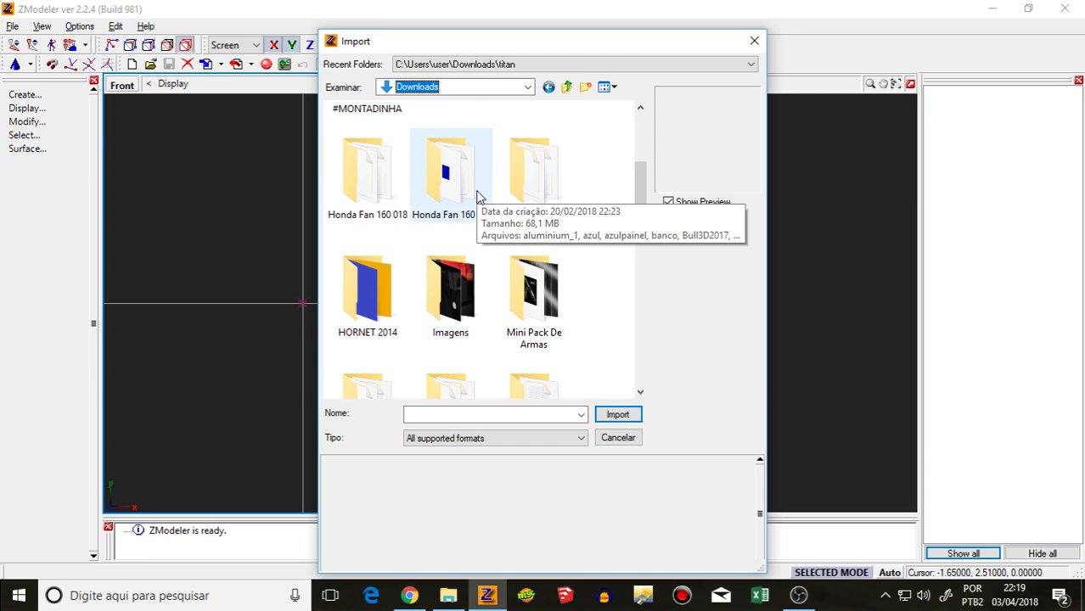
{"action": "scroll", "coordinate": [475, 197], "scroll_direction": "up", "scroll_amount": 2}
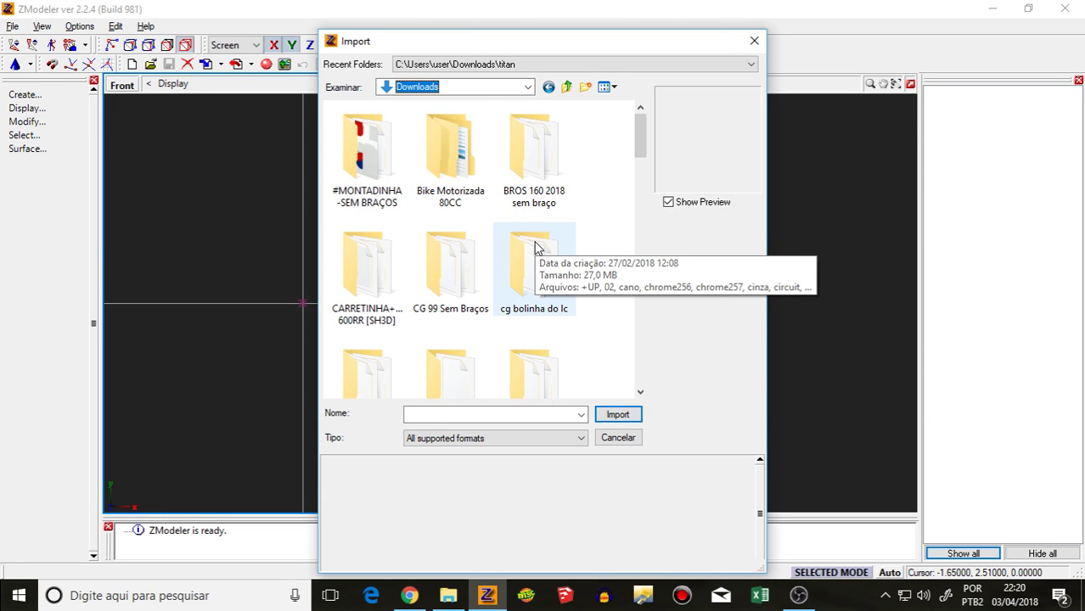
{"action": "left_click", "coordinate": [754, 40]}
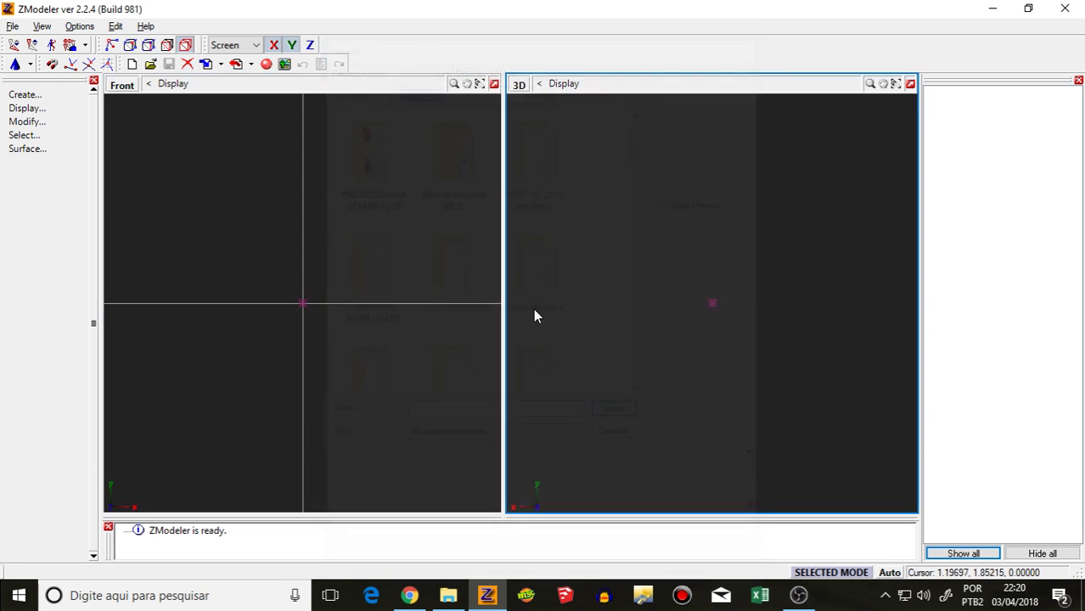
Step: Switch to the Facebook chat in Chrome and reply "ta" to the contact
{"action": "left_click", "coordinate": [409, 594]}
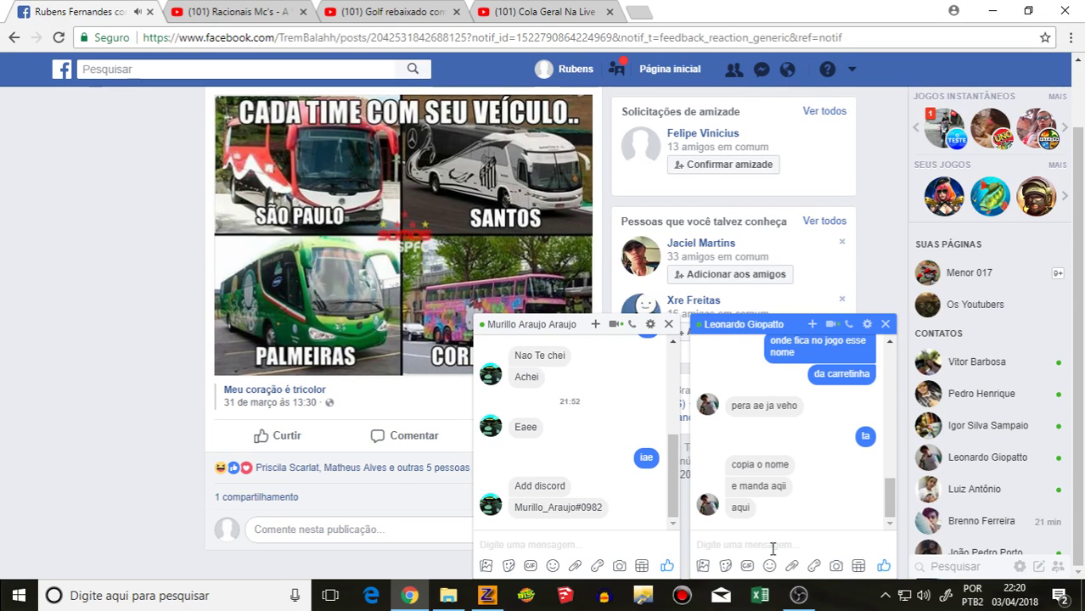
{"action": "type", "text": "ta"}
{"action": "key", "text": "Return"}
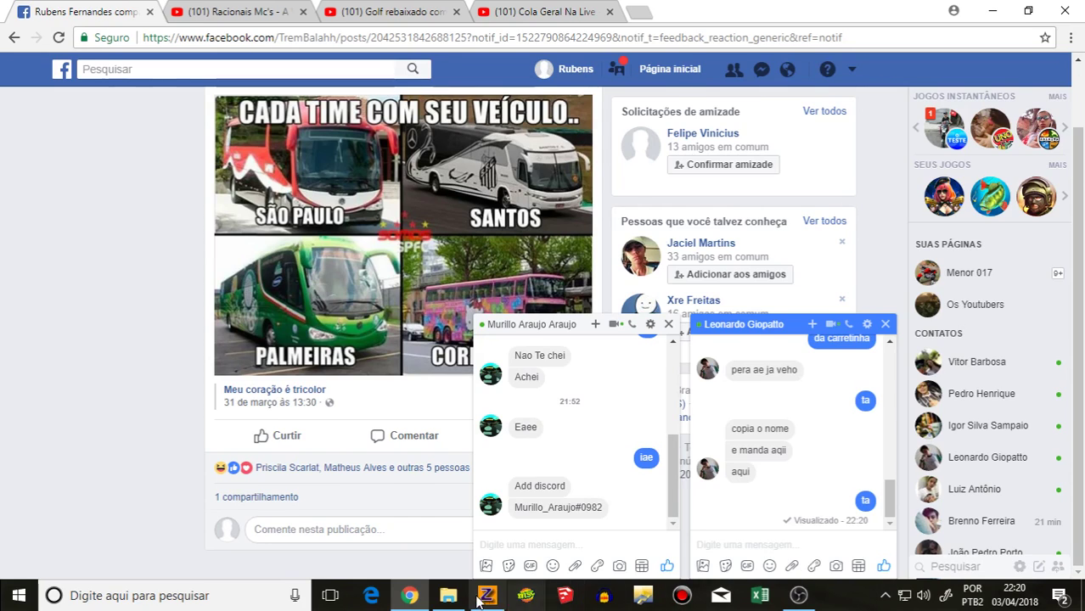
Step: Copy the base name of utiltr1.txd from the Carretinha folder in File Explorer, leaving the file's name as it is
{"action": "left_click", "coordinate": [451, 598]}
{"action": "right_click", "coordinate": [877, 238]}
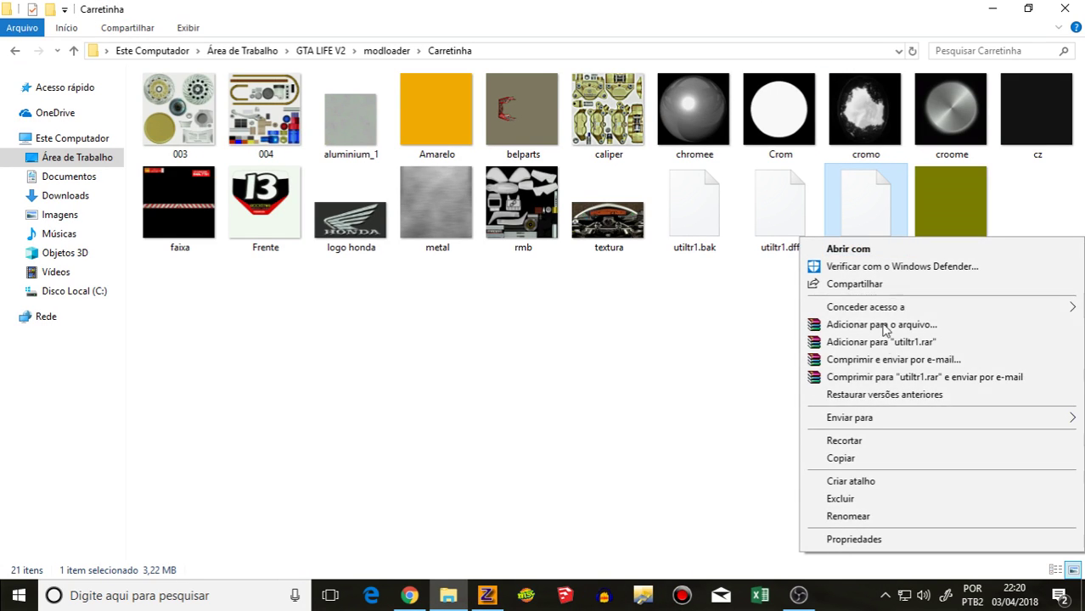
{"action": "left_click", "coordinate": [842, 524]}
{"action": "key", "text": "ctrl+c"}
{"action": "right_click", "coordinate": [867, 248]}
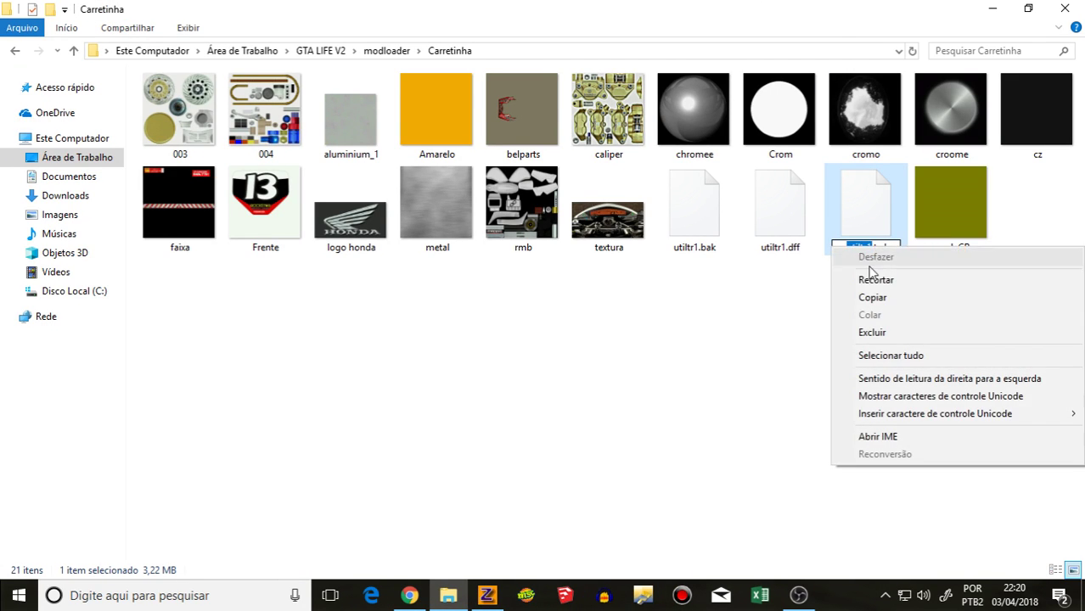
{"action": "left_click", "coordinate": [865, 299]}
{"action": "left_click", "coordinate": [738, 345]}
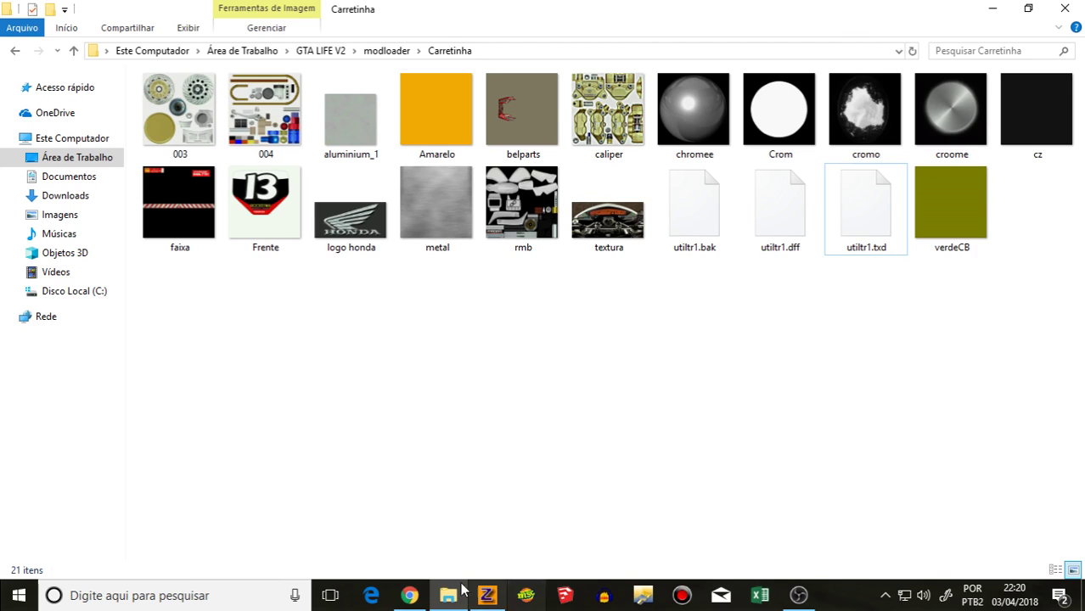
{"action": "left_click", "coordinate": [410, 596]}
{"action": "right_click", "coordinate": [771, 546]}
{"action": "left_click", "coordinate": [808, 422]}
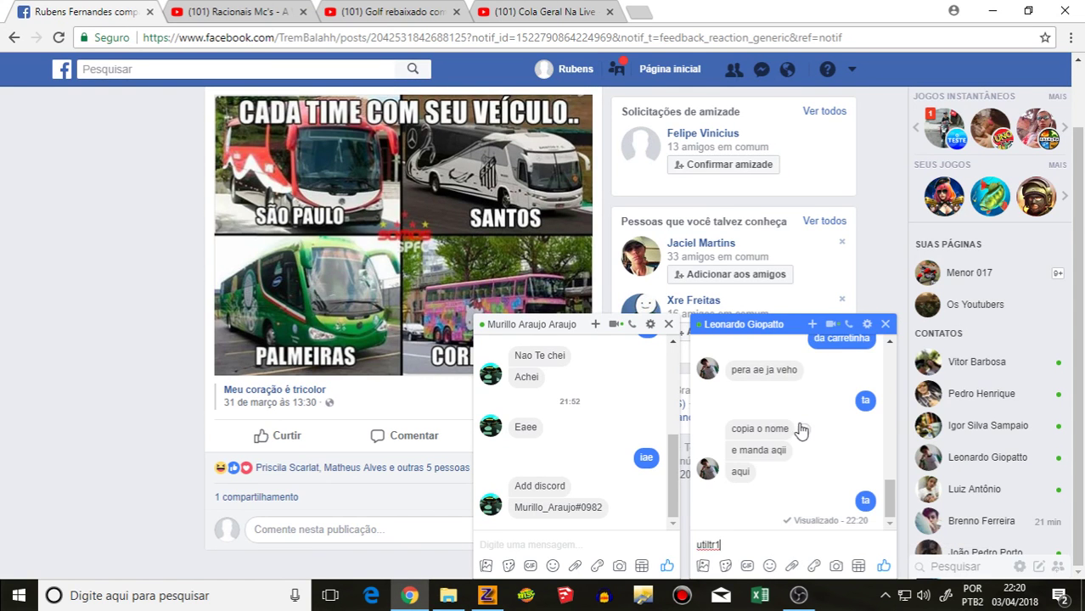
{"action": "key", "text": "Return"}
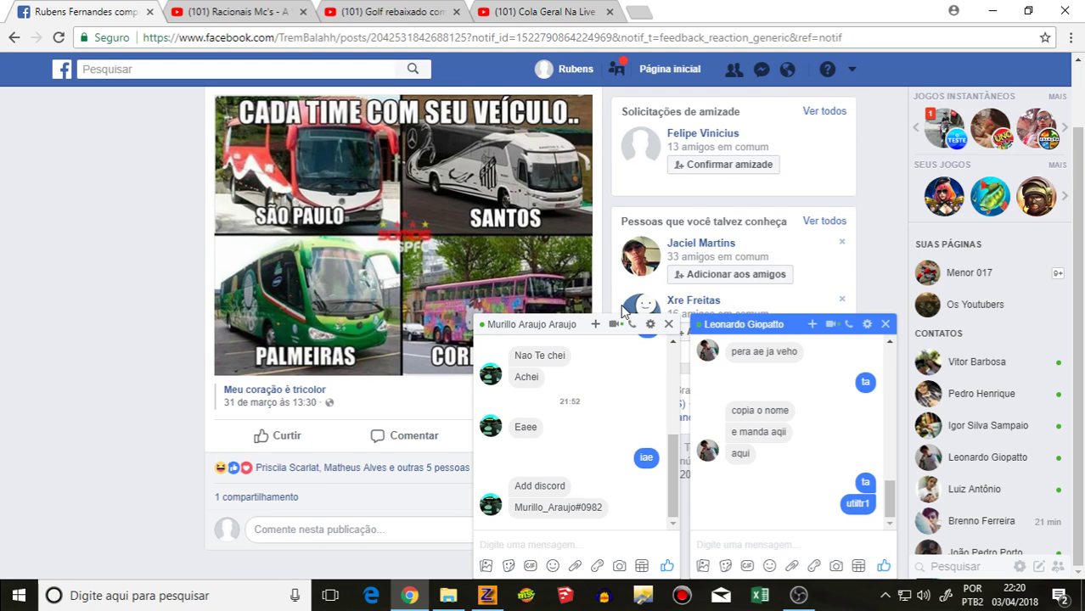
Step: Open Discord in a new browser tab and go to the geral channel of the Familia 017 server
{"action": "key", "text": "ctrl+t"}
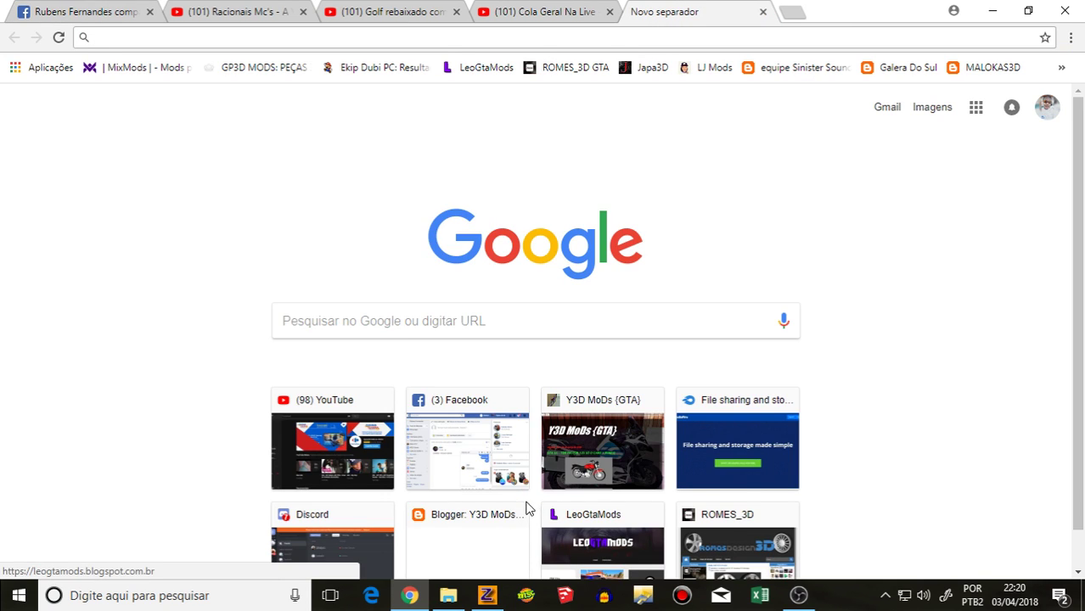
{"action": "left_click", "coordinate": [361, 508]}
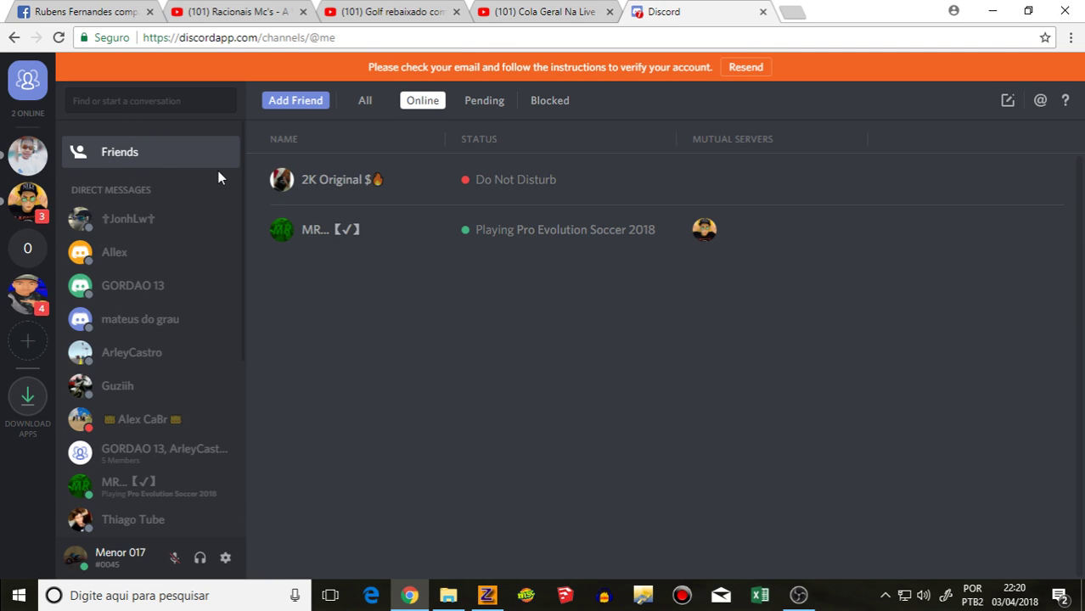
{"action": "left_click", "coordinate": [27, 156]}
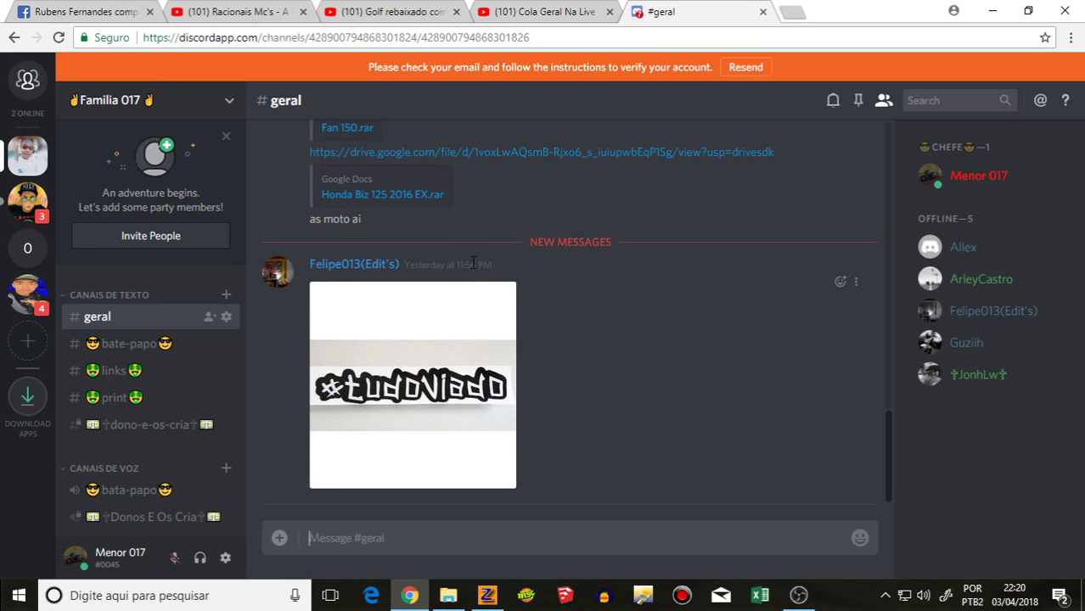
Step: Look through the older messages and the welcome section of the geral channel
{"action": "scroll", "coordinate": [472, 265], "scroll_direction": "up", "scroll_amount": 3}
{"action": "left_click", "coordinate": [535, 38]}
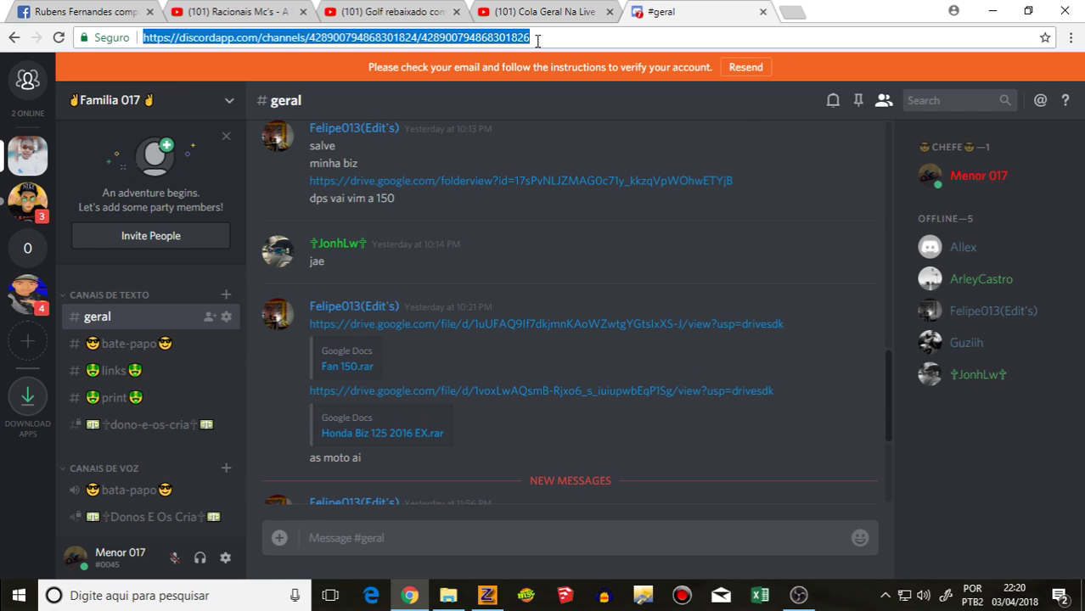
{"action": "right_click", "coordinate": [538, 38]}
{"action": "left_click", "coordinate": [469, 259]}
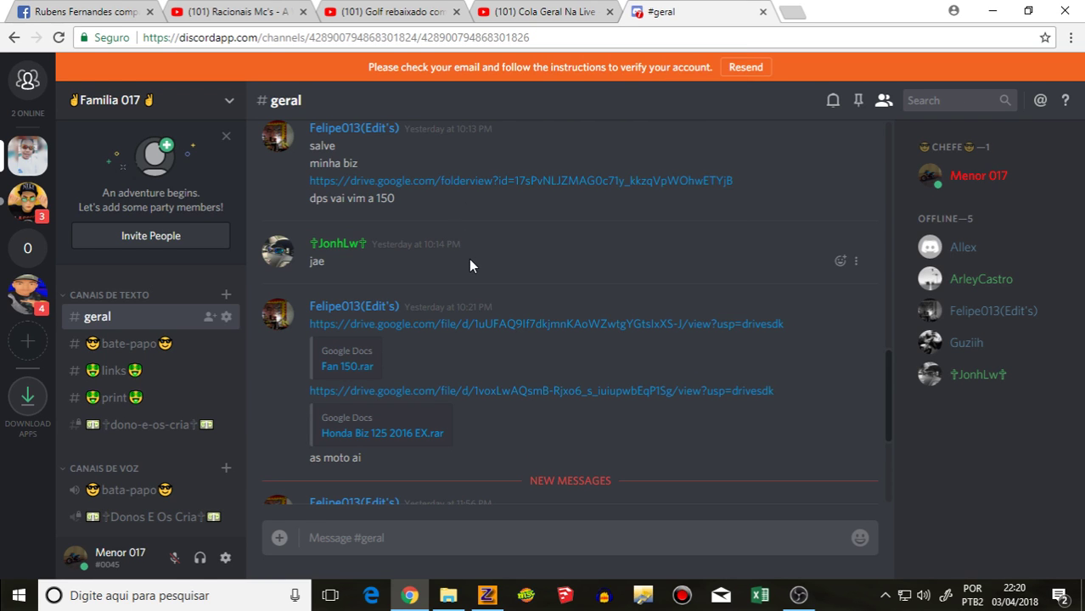
{"action": "scroll", "coordinate": [458, 250], "scroll_direction": "up", "scroll_amount": 3}
{"action": "scroll", "coordinate": [451, 245], "scroll_direction": "up", "scroll_amount": 10}
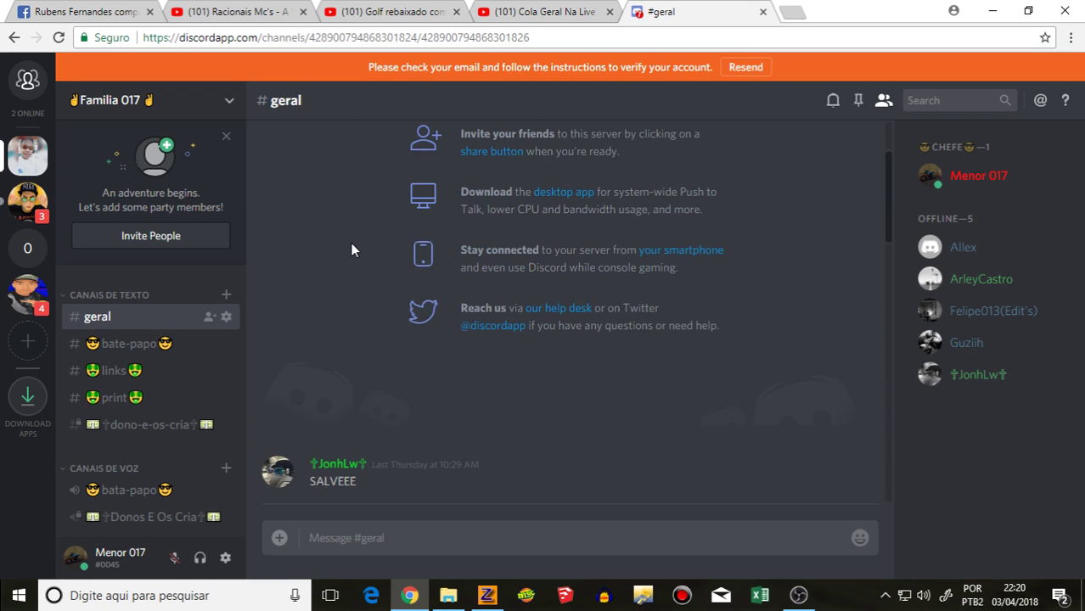
{"action": "scroll", "coordinate": [352, 249], "scroll_direction": "down", "scroll_amount": 5}
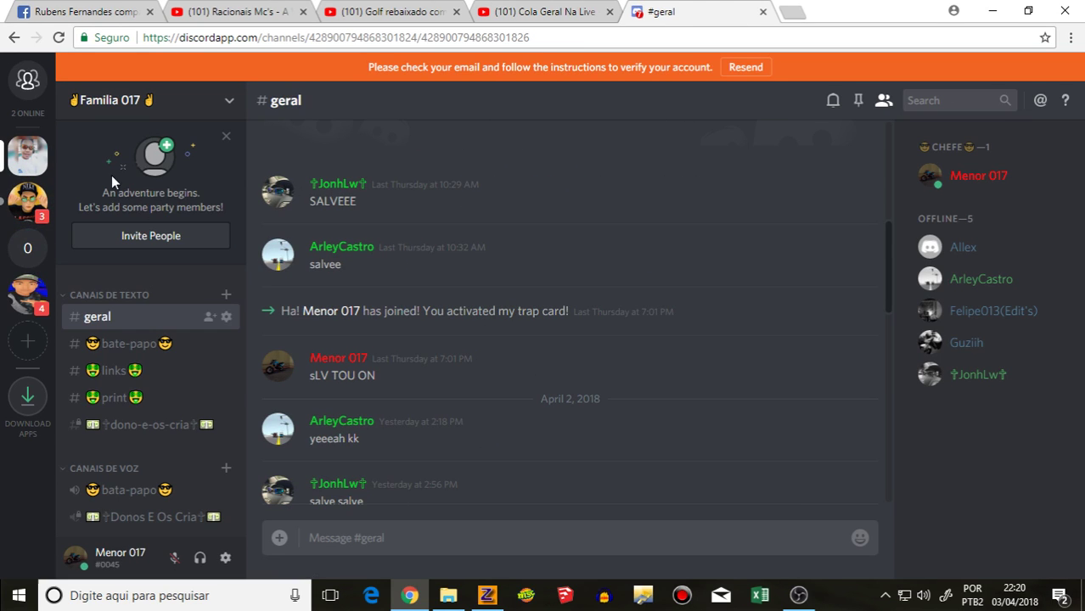
Step: Bring up the invitation for the Familia 017 server and copy its invite link
{"action": "left_click", "coordinate": [151, 237]}
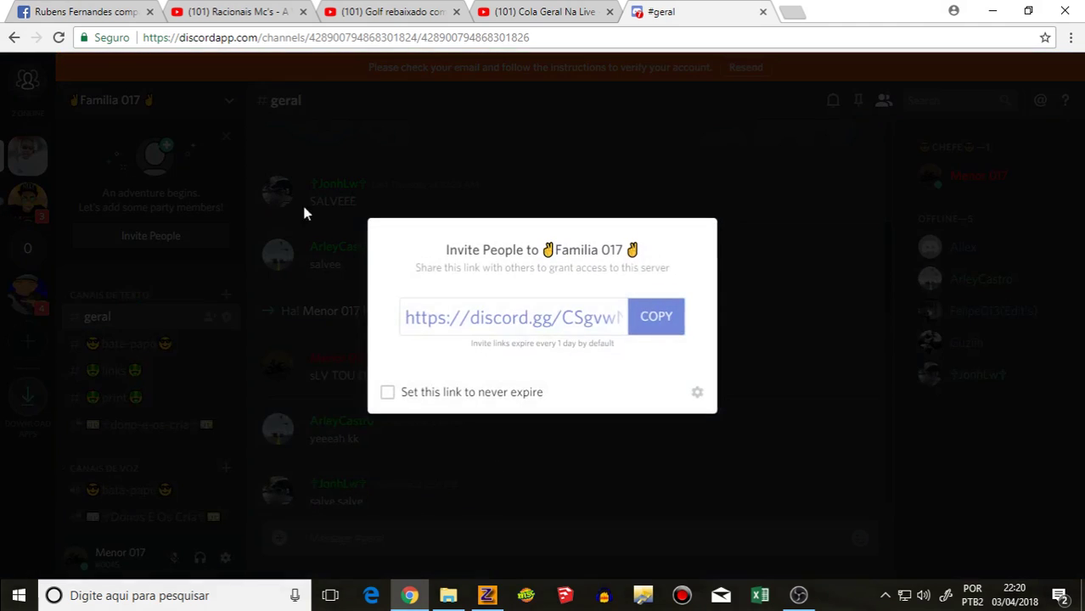
{"action": "left_click", "coordinate": [597, 318]}
{"action": "key", "text": "ctrl+c"}
{"action": "right_click", "coordinate": [597, 317]}
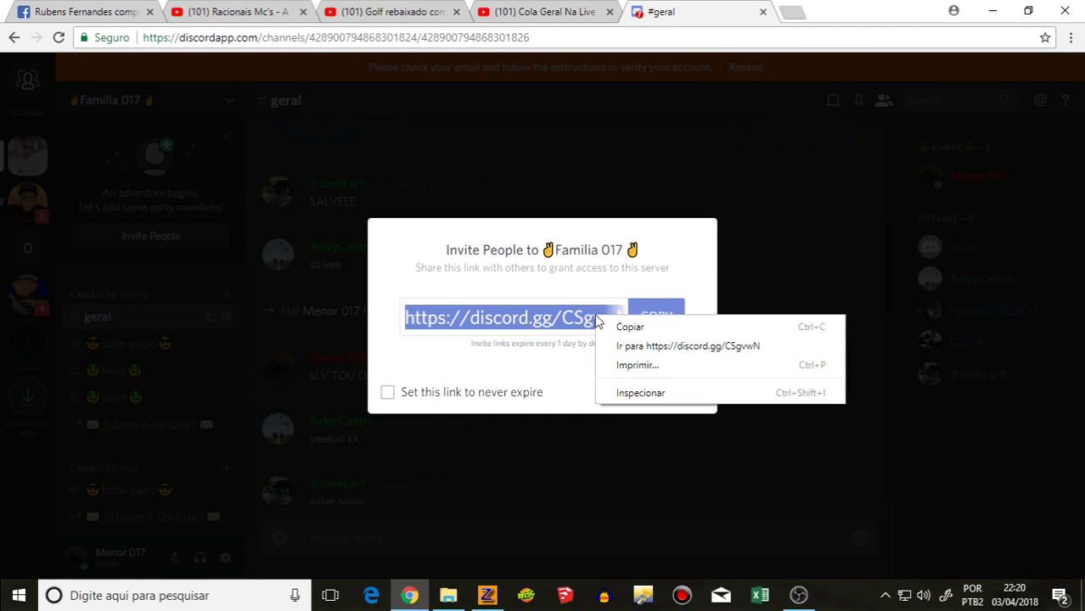
{"action": "left_click", "coordinate": [647, 328]}
Step: Post the copied Discord invite link in the live chat of the Cola Geral Na Live page
{"action": "left_click", "coordinate": [548, 12]}
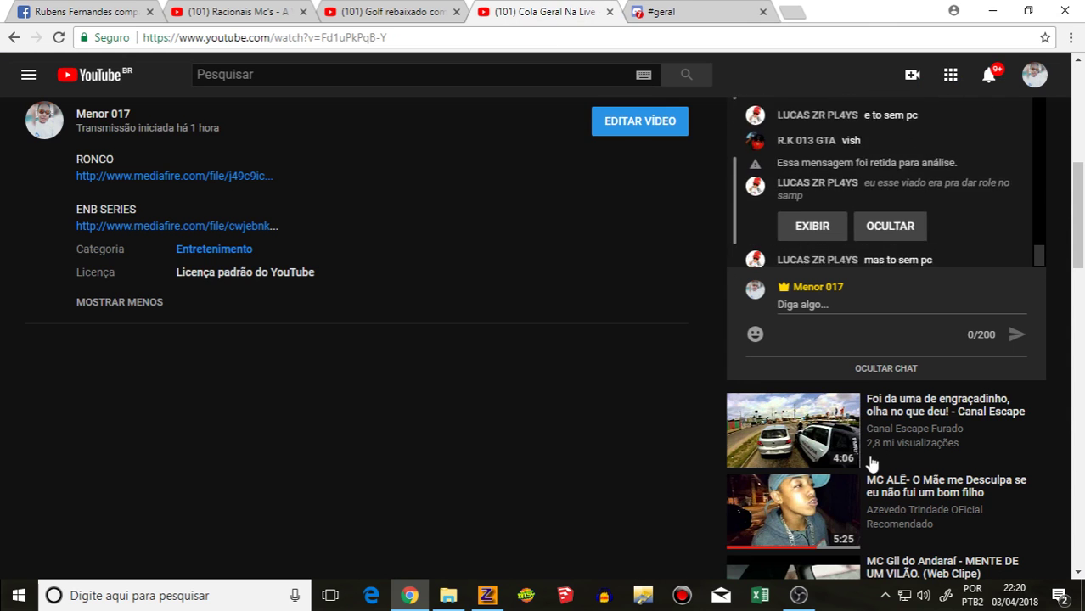
{"action": "left_click", "coordinate": [845, 297]}
{"action": "right_click", "coordinate": [837, 300]}
{"action": "left_click", "coordinate": [877, 399]}
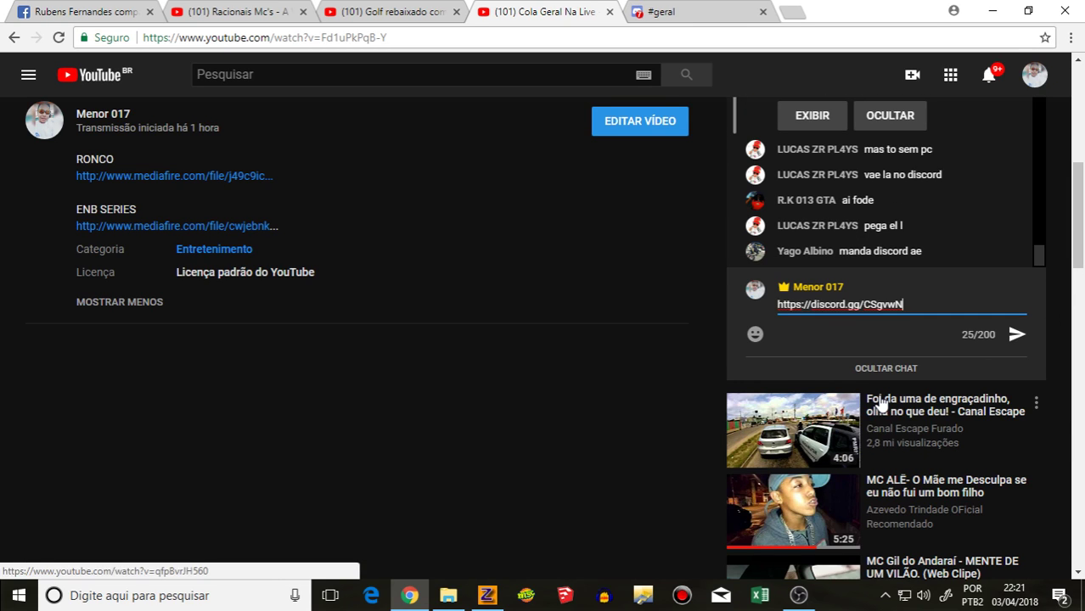
{"action": "key", "text": "Return"}
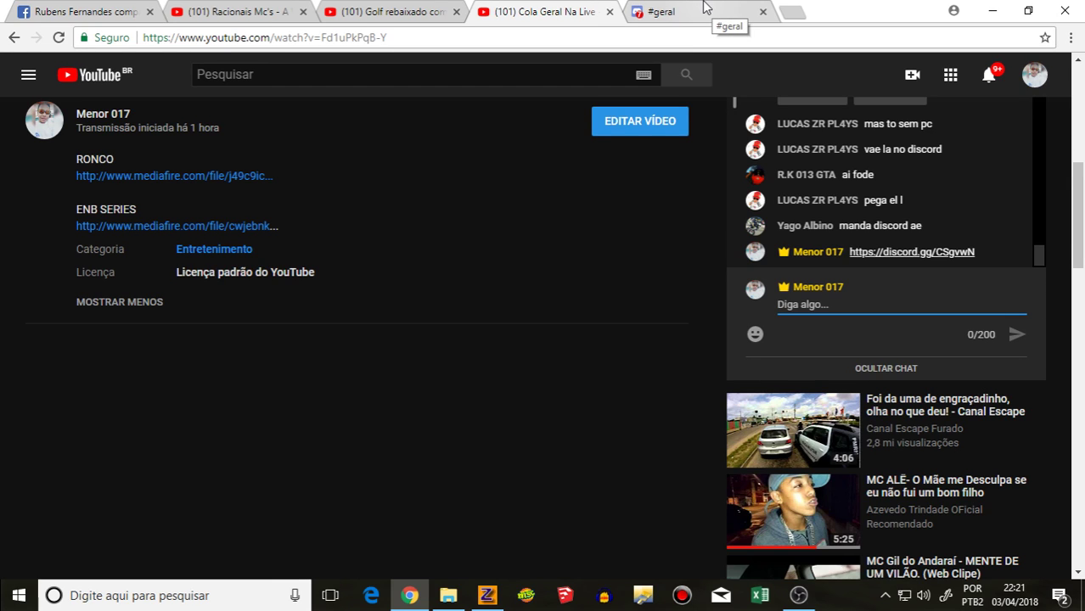
Step: Return to Discord, dismiss the server invitation, and read older messages in the direct conversation with the viewer from the live chat
{"action": "left_click", "coordinate": [668, 10]}
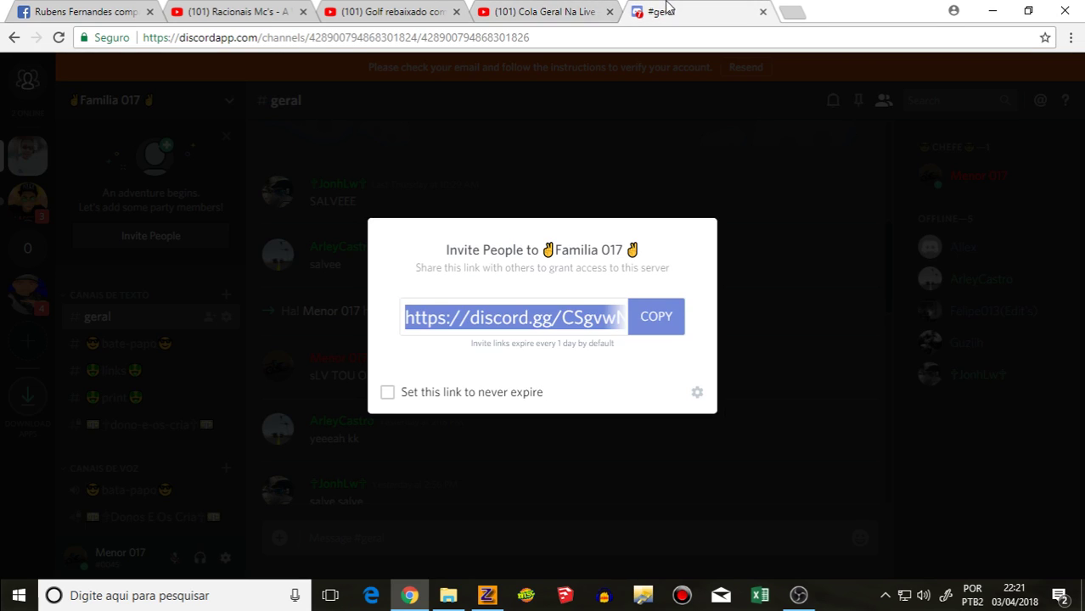
{"action": "left_click", "coordinate": [783, 199]}
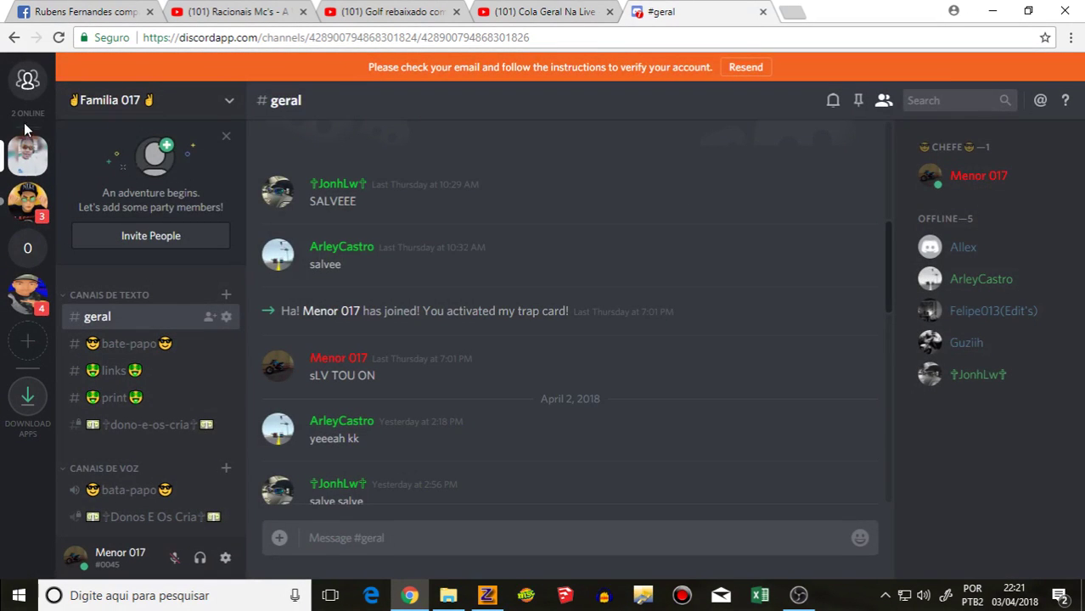
{"action": "left_click", "coordinate": [27, 79]}
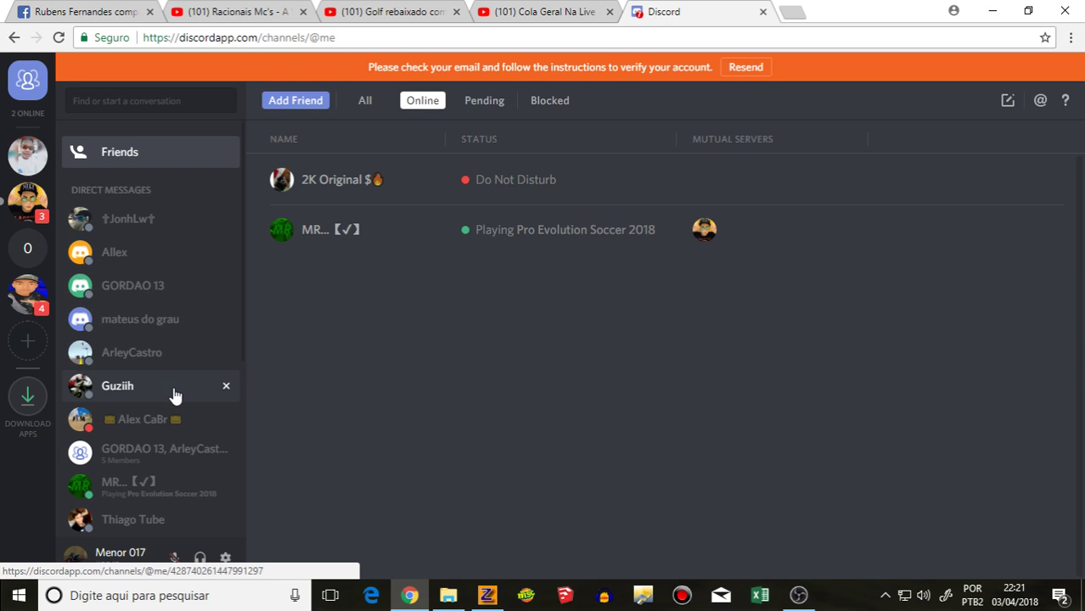
{"action": "scroll", "coordinate": [174, 395], "scroll_direction": "down", "scroll_amount": 5}
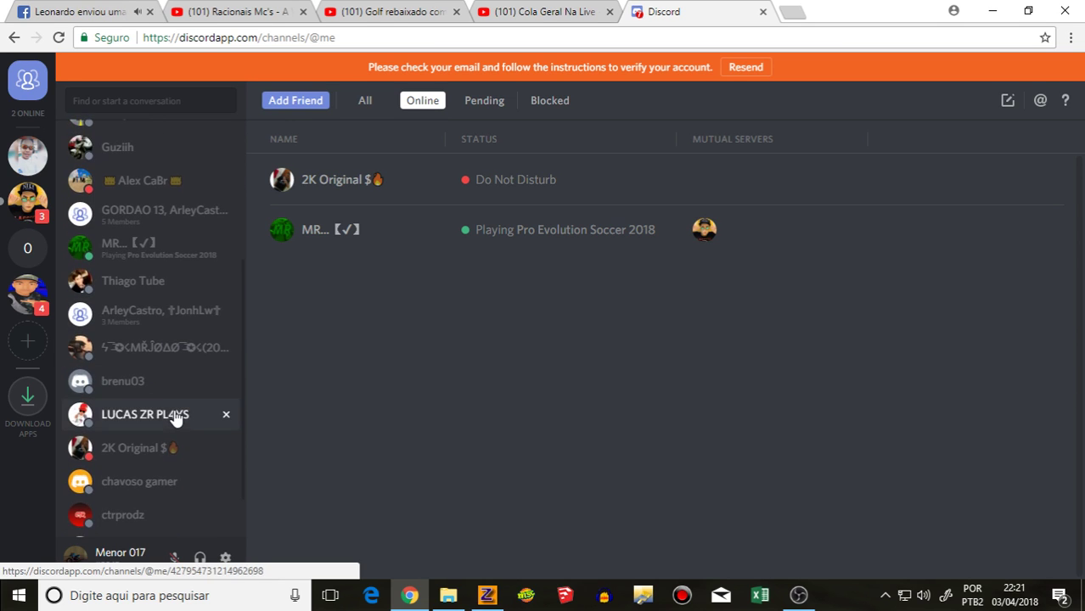
{"action": "left_click", "coordinate": [173, 415]}
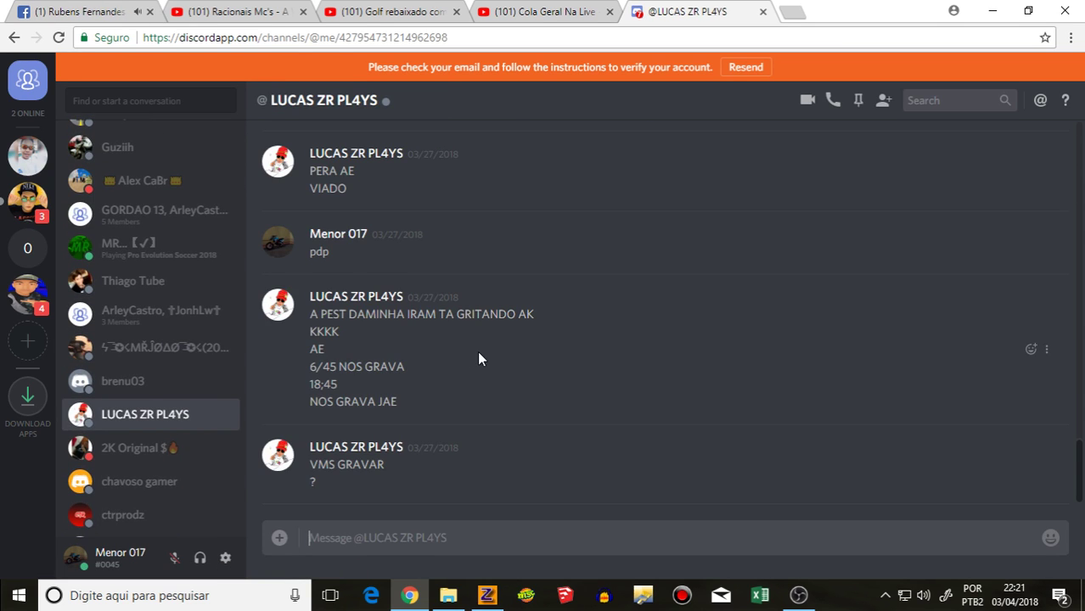
{"action": "scroll", "coordinate": [478, 351], "scroll_direction": "up", "scroll_amount": 6}
{"action": "scroll", "coordinate": [478, 350], "scroll_direction": "up", "scroll_amount": 10}
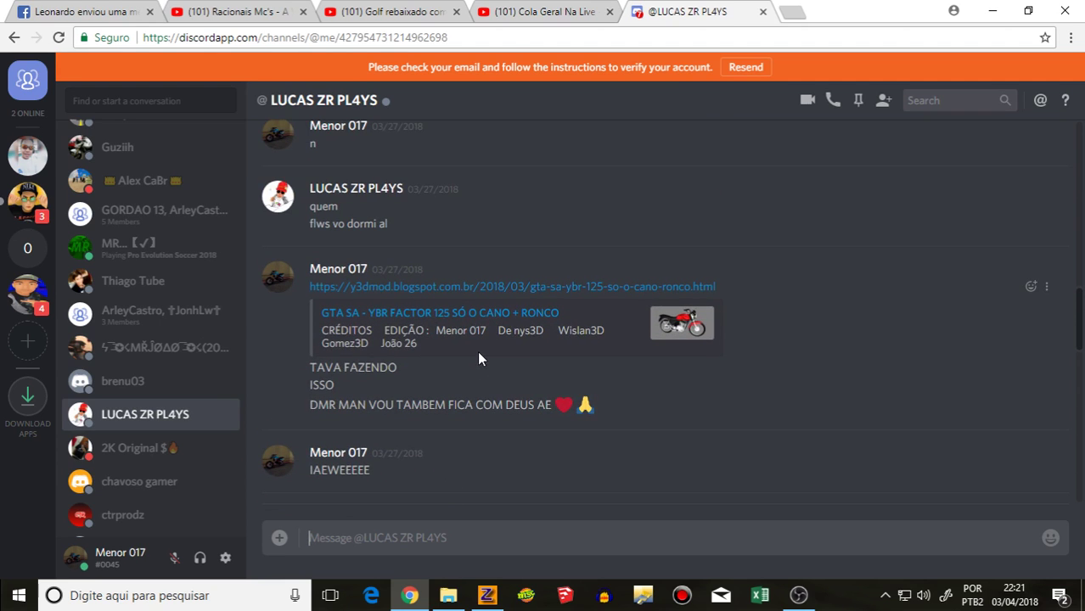
{"action": "scroll", "coordinate": [527, 357], "scroll_direction": "up", "scroll_amount": 5}
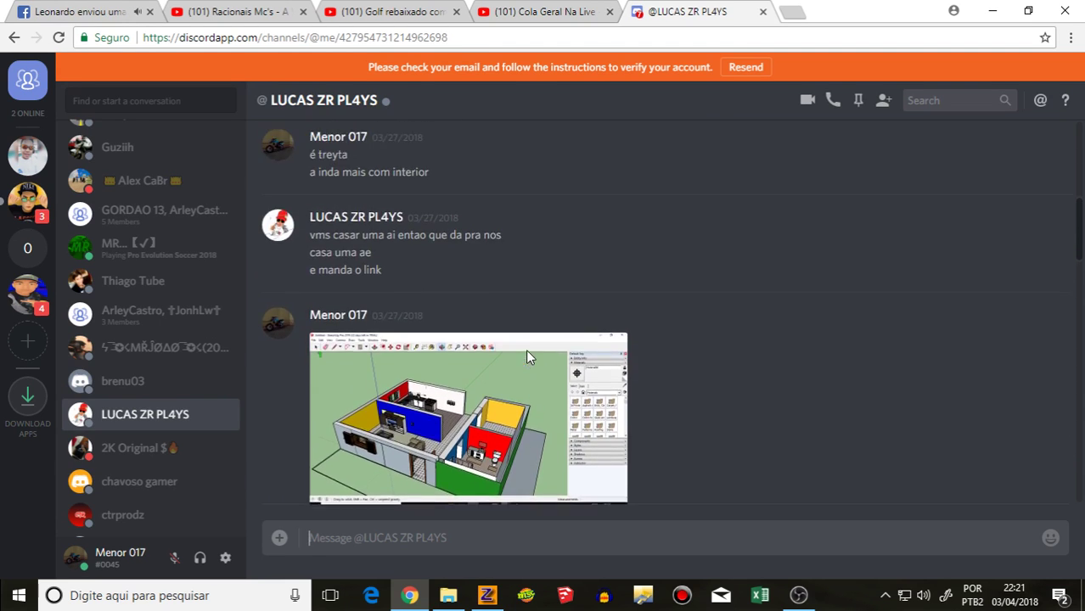
Step: Find the 125_montadinha_v1_sem_braco.rar attachment among the older messages of the direct conversation and download it
{"action": "scroll", "coordinate": [526, 357], "scroll_direction": "down", "scroll_amount": 3}
{"action": "scroll", "coordinate": [503, 393], "scroll_direction": "up", "scroll_amount": 10}
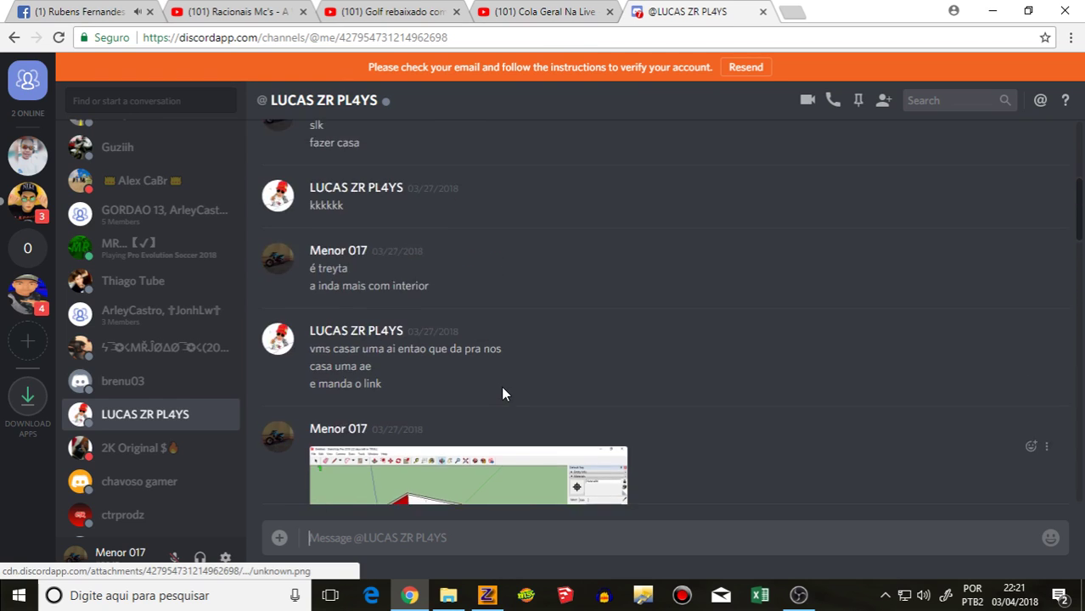
{"action": "scroll", "coordinate": [503, 393], "scroll_direction": "up", "scroll_amount": 10}
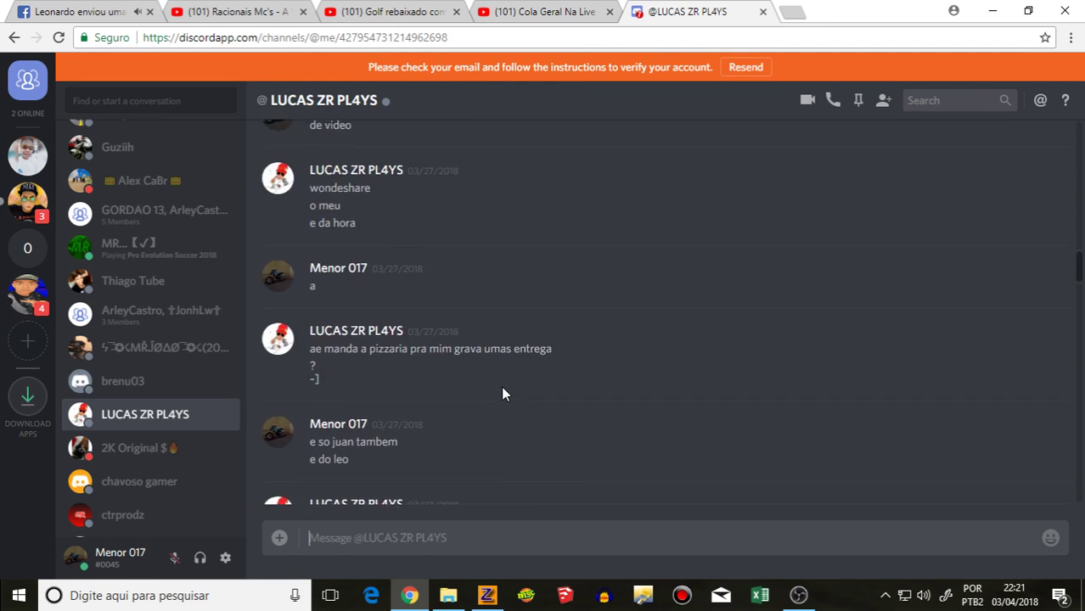
{"action": "scroll", "coordinate": [502, 393], "scroll_direction": "up", "scroll_amount": 8}
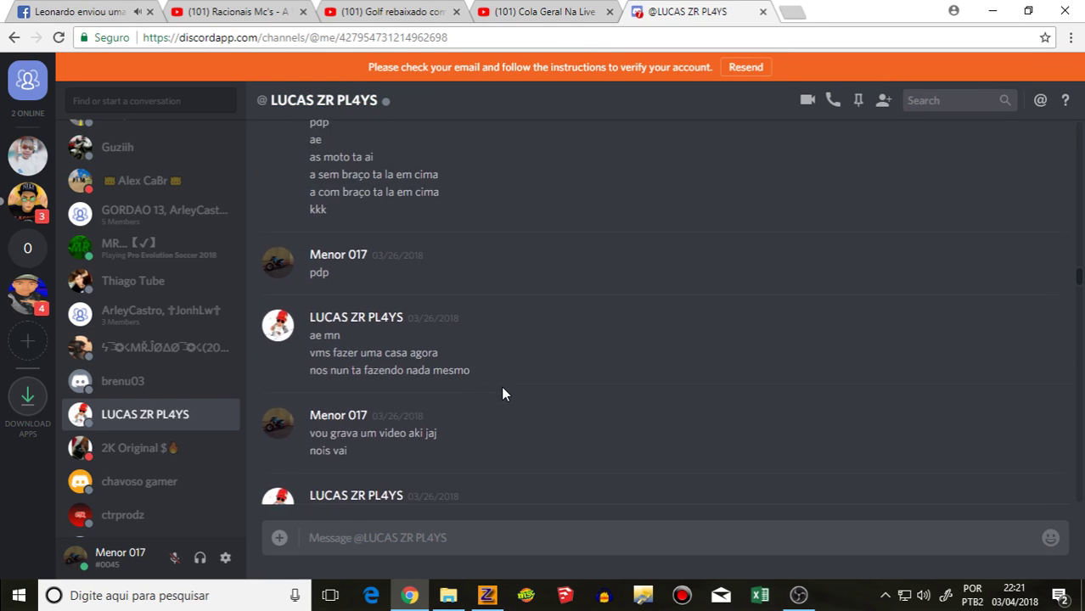
{"action": "scroll", "coordinate": [503, 394], "scroll_direction": "down", "scroll_amount": 1}
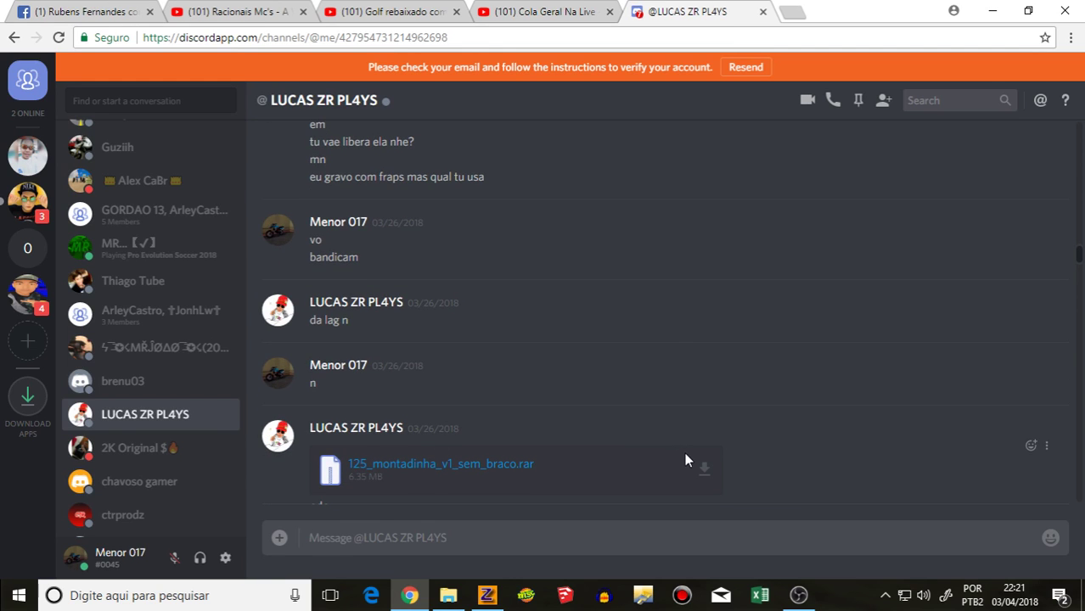
{"action": "left_click", "coordinate": [705, 471]}
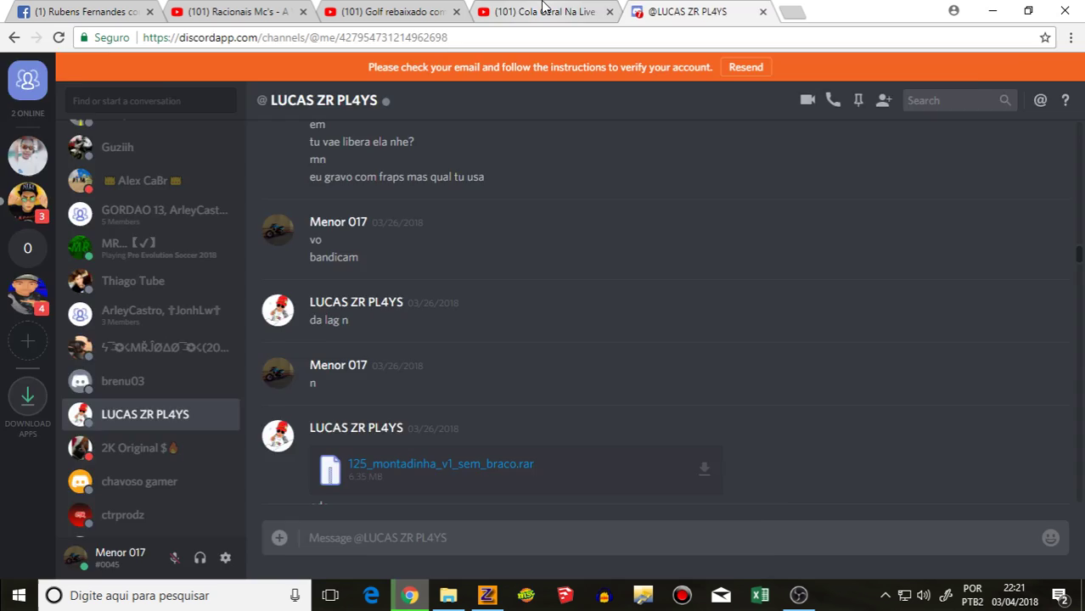
Step: Return to the Facebook chat about the trailer mod and send the replies "ta" and "i no gta normal"
{"action": "left_click", "coordinate": [544, 8]}
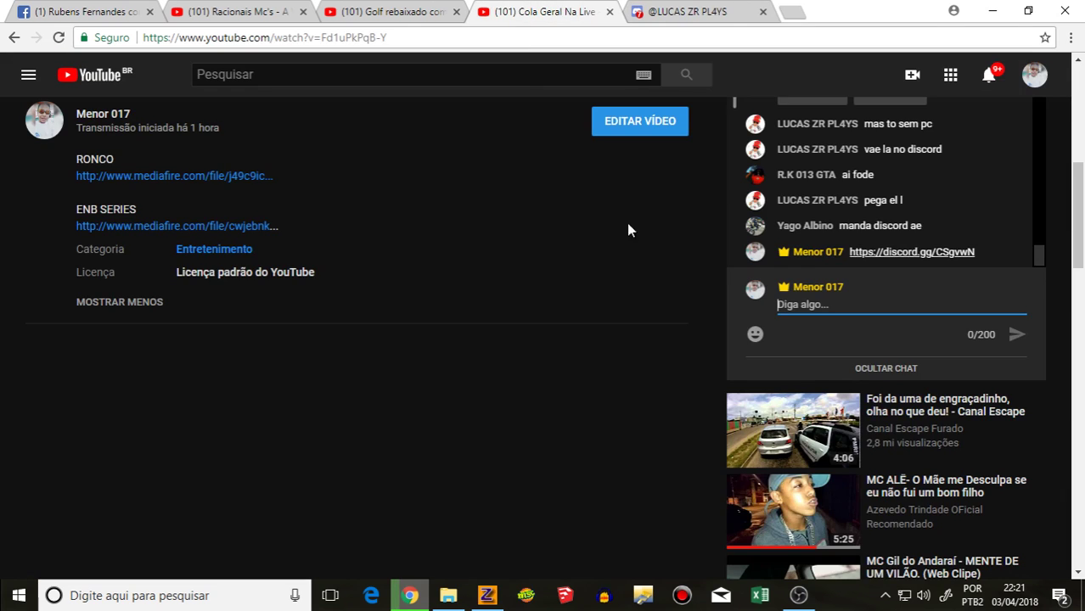
{"action": "left_click", "coordinate": [72, 10]}
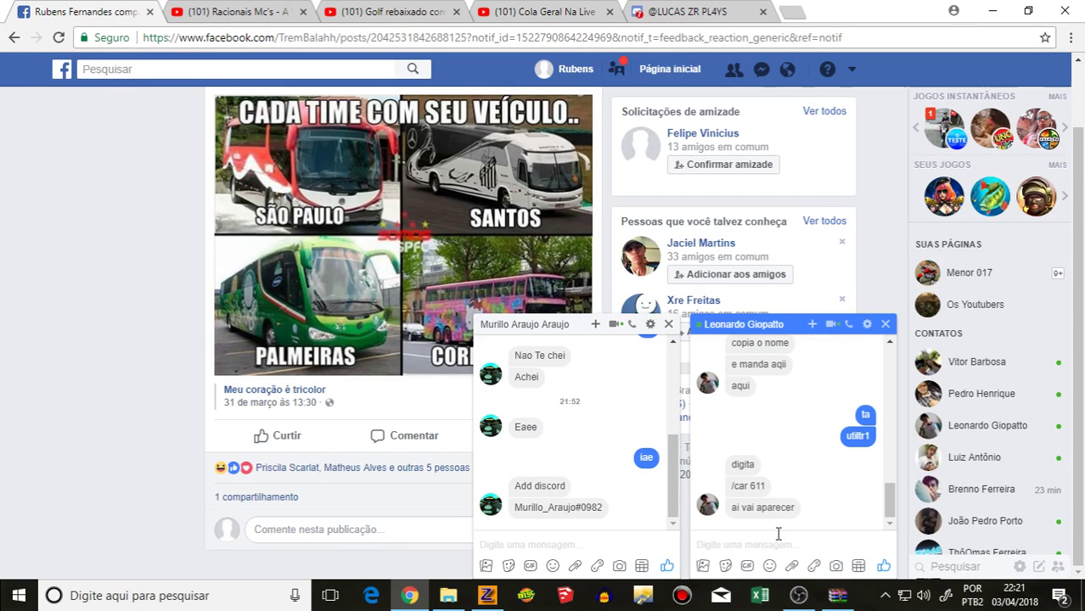
{"action": "key", "text": "Return"}
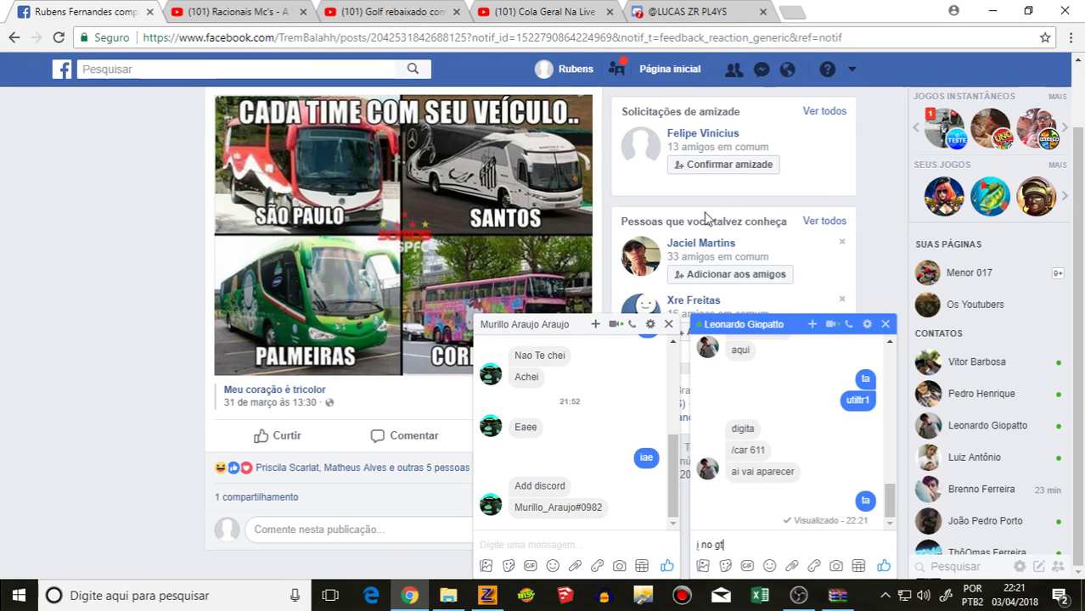
{"action": "type", "text": "normal"}
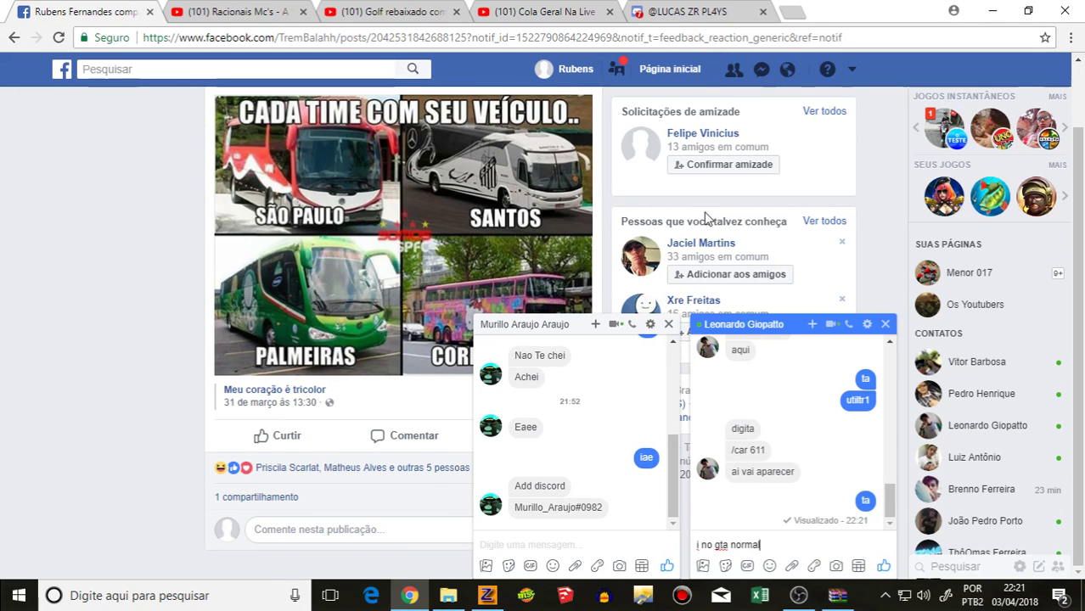
{"action": "key", "text": "Return"}
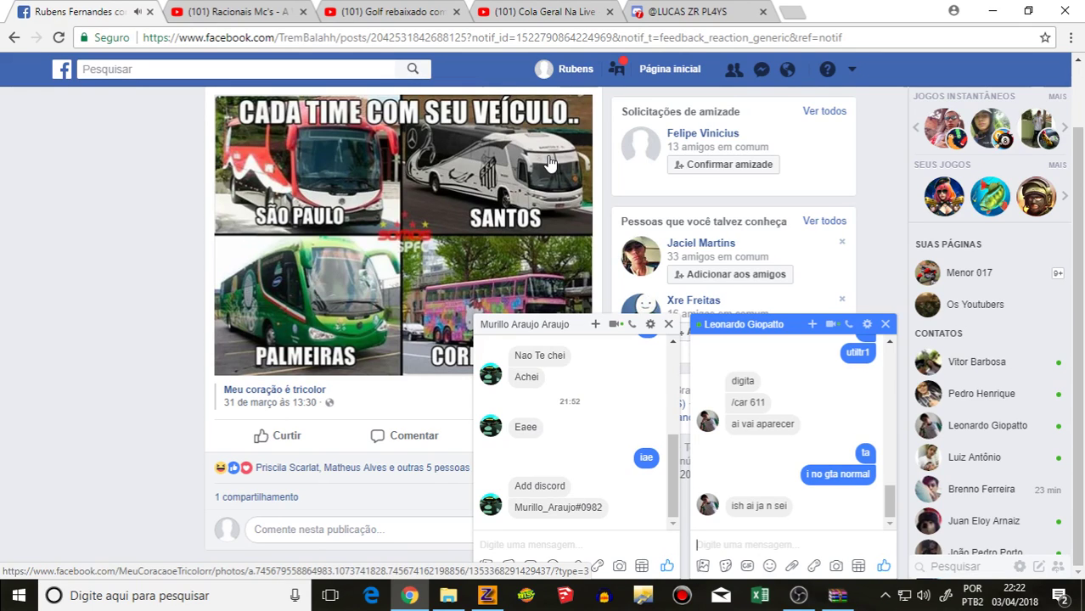
Step: Thank the same Facebook contact with the message "mais dmr tmj ajudou ja kkk"
{"action": "key", "text": "BackSpace"}
{"action": "key", "text": "BackSpace"}
{"action": "type", "text": "ai"}
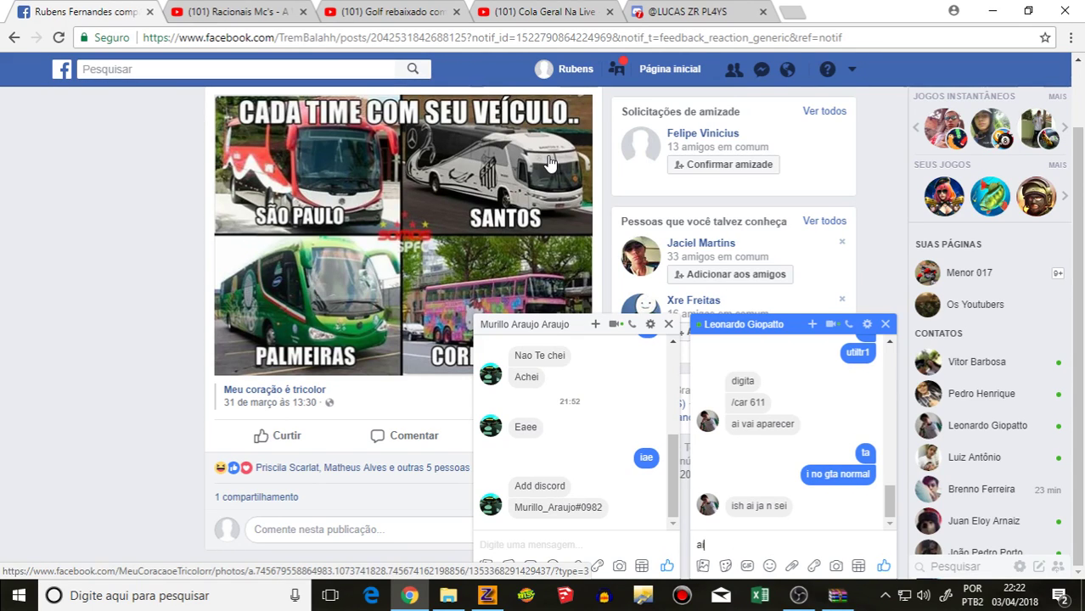
{"action": "key", "text": "BackSpace"}
{"action": "key", "text": "BackSpace"}
{"action": "type", "text": "mais dmr tmj ajudou"}
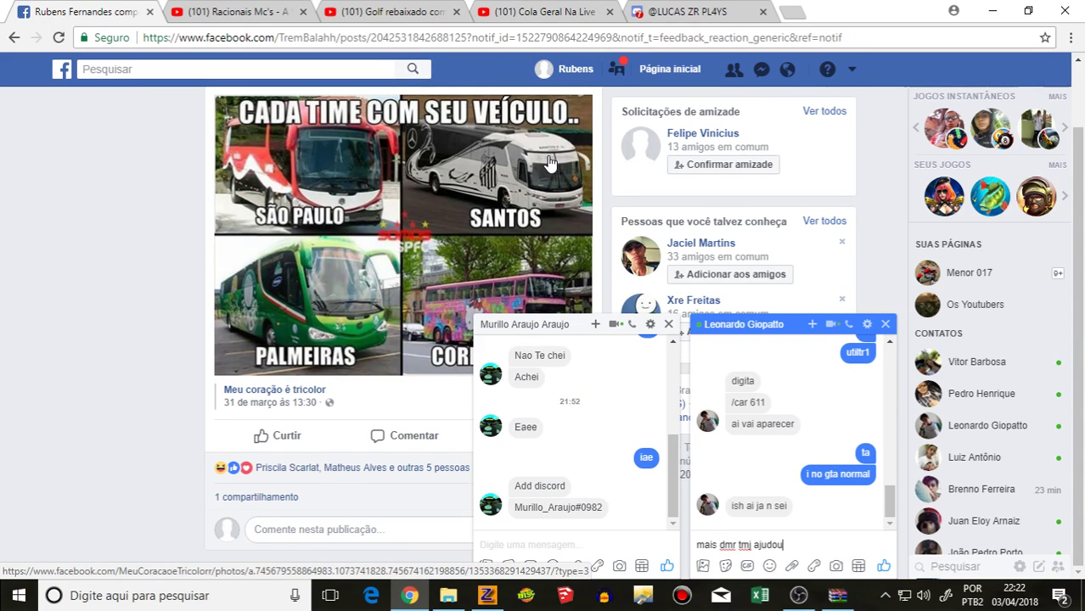
{"action": "type", "text": " ja kkk"}
{"action": "key", "text": "Return"}
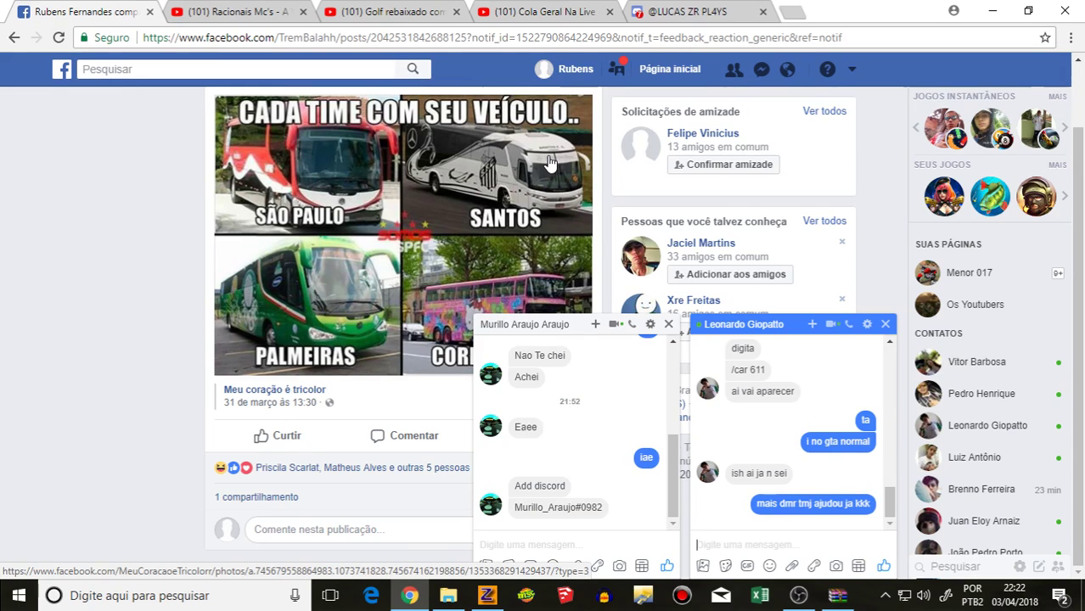
Step: Read back through the recent live chat messages on the Cola Geral Na Live page, and check the Discord conversation
{"action": "left_click", "coordinate": [549, 13]}
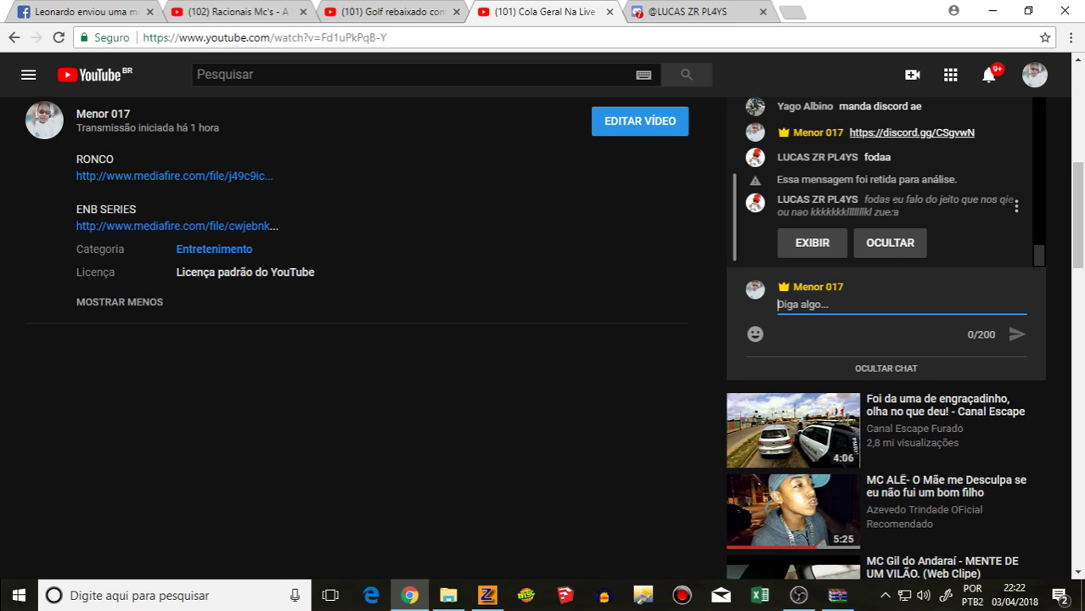
{"action": "scroll", "coordinate": [895, 212], "scroll_direction": "up", "scroll_amount": 1}
{"action": "scroll", "coordinate": [964, 235], "scroll_direction": "up", "scroll_amount": 1}
{"action": "scroll", "coordinate": [570, 252], "scroll_direction": "up", "scroll_amount": 1}
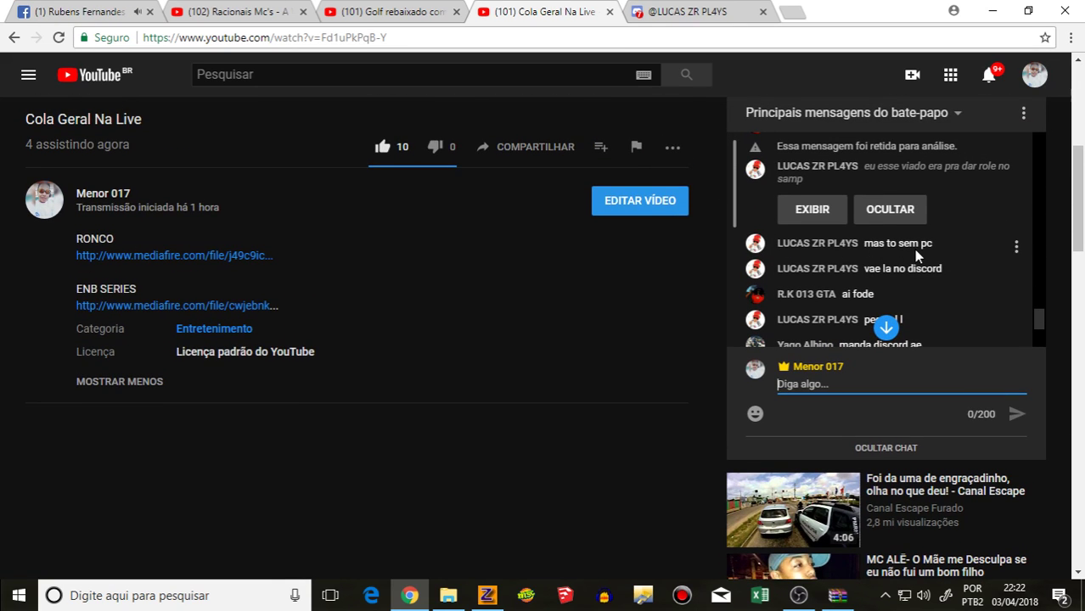
{"action": "scroll", "coordinate": [914, 250], "scroll_direction": "up", "scroll_amount": 1}
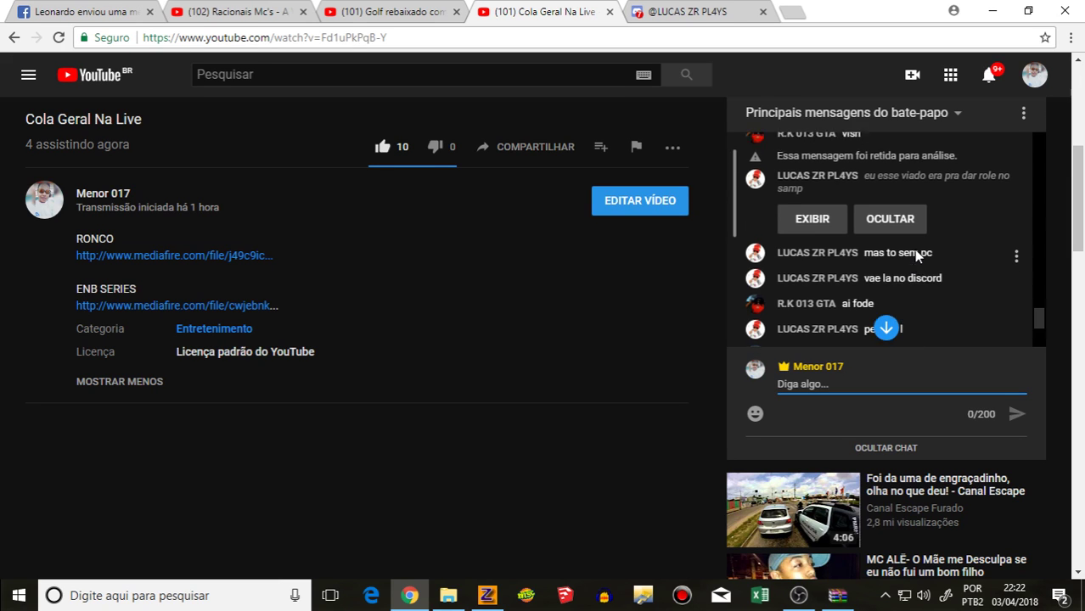
{"action": "scroll", "coordinate": [906, 250], "scroll_direction": "up", "scroll_amount": 1}
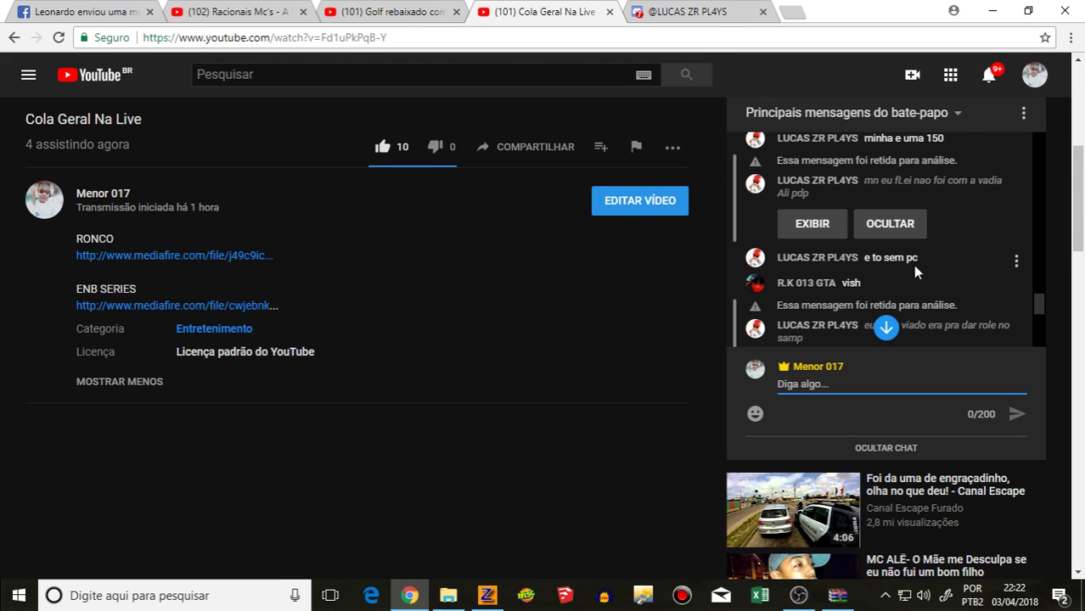
{"action": "left_click", "coordinate": [708, 11]}
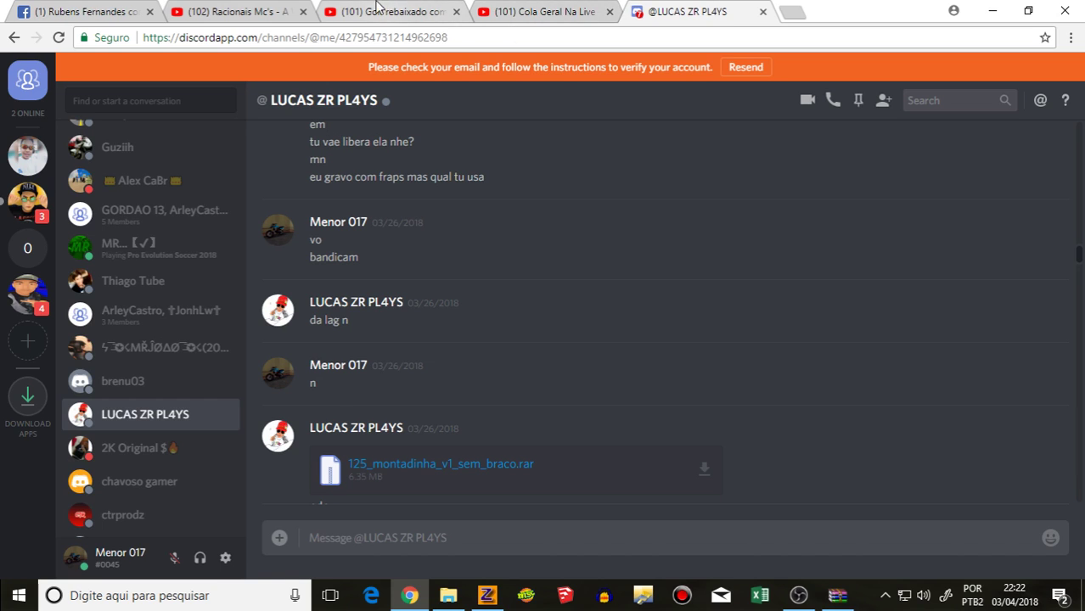
Step: Answer the Facebook contact's offer of help with the message "dmr vc tambem"
{"action": "left_click", "coordinate": [85, 11]}
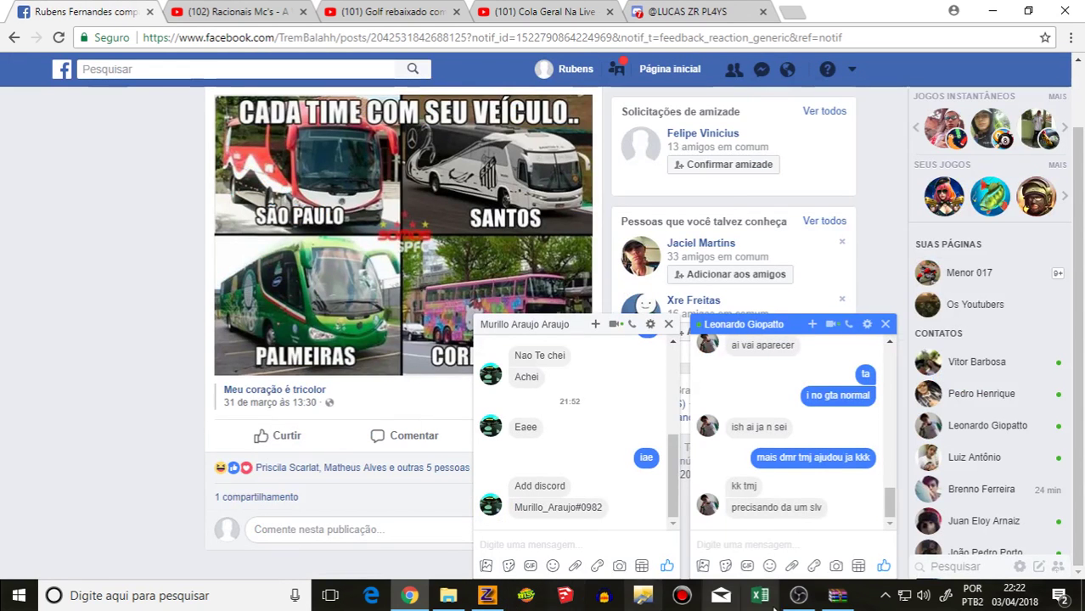
{"action": "type", "text": "g"}
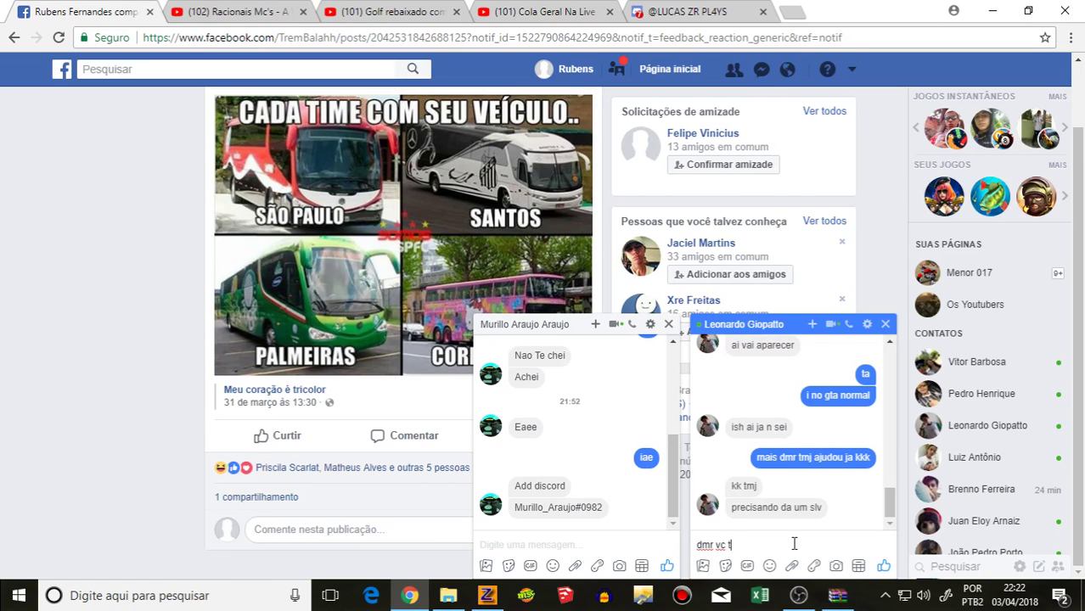
{"action": "type", "text": "mr vc tambem"}
{"action": "key", "text": "Return"}
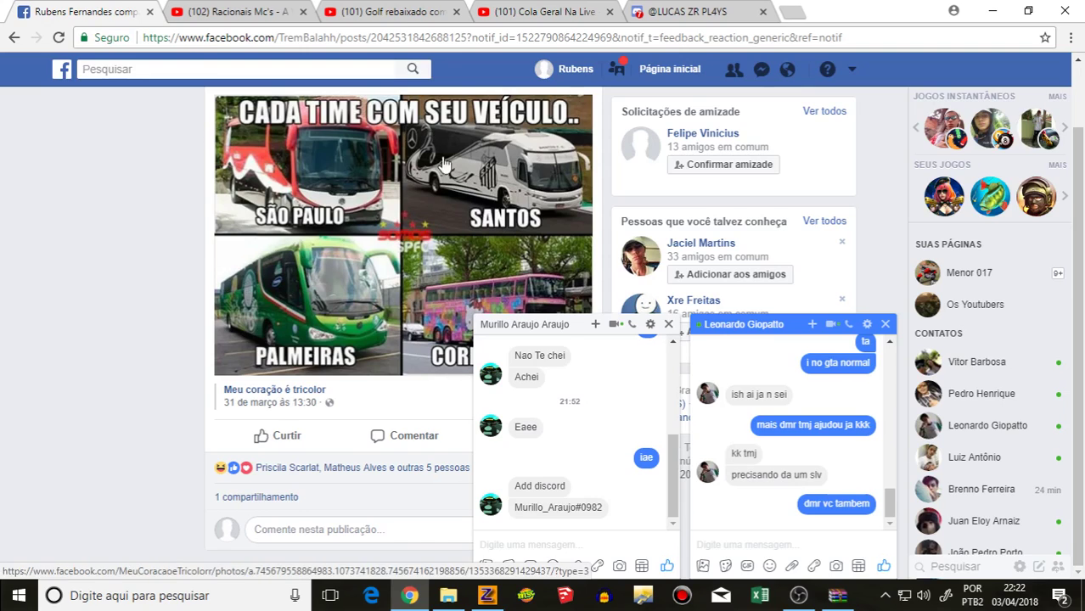
Step: Extract the 125 montadinha folder from the downloaded 125_montadinha_v1_sem_braco.rar archive into the Downloads folder, and close WinRAR
{"action": "left_click", "coordinate": [487, 596]}
{"action": "left_click", "coordinate": [172, 83]}
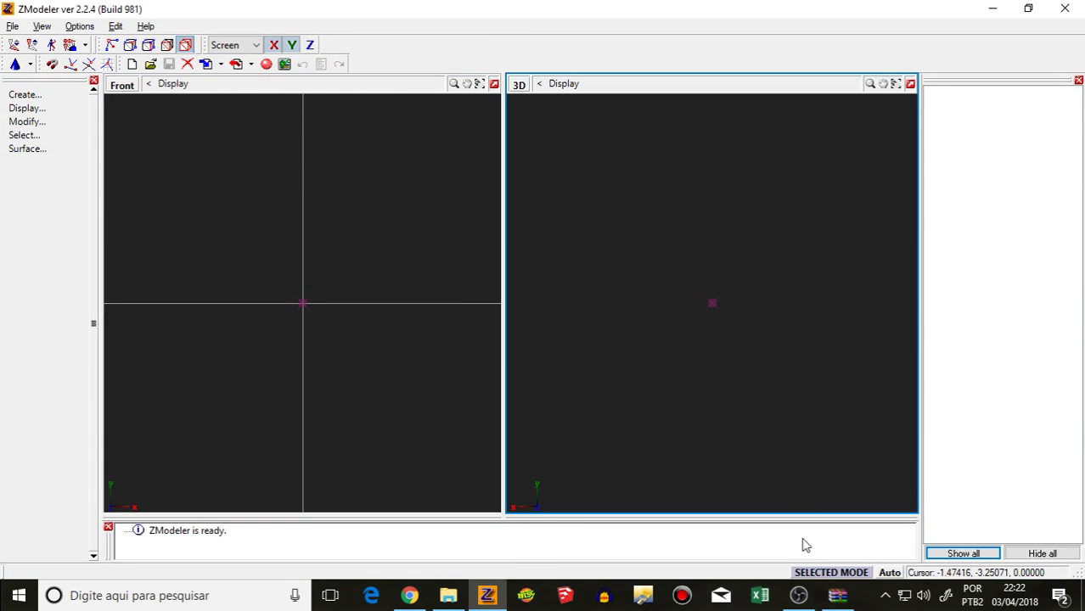
{"action": "left_click", "coordinate": [838, 596]}
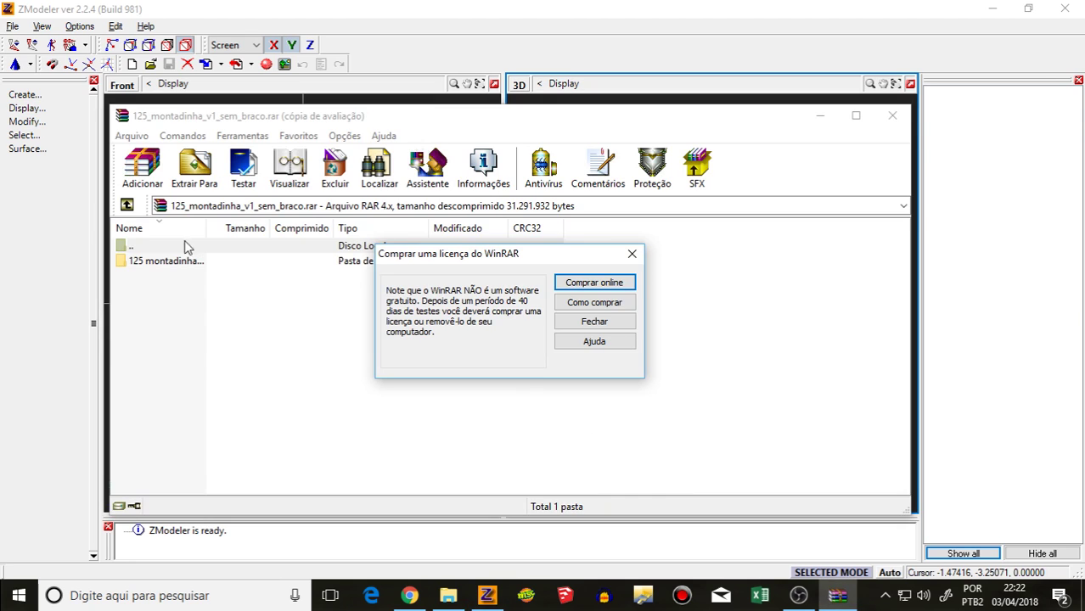
{"action": "left_click", "coordinate": [631, 256]}
{"action": "right_click", "coordinate": [272, 263]}
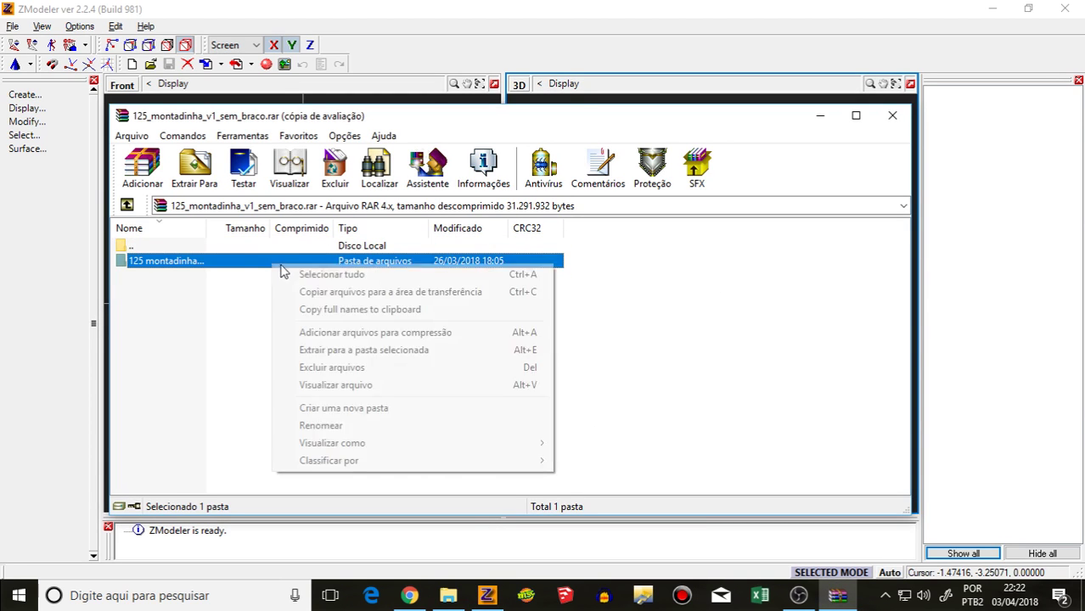
{"action": "left_click", "coordinate": [359, 350]}
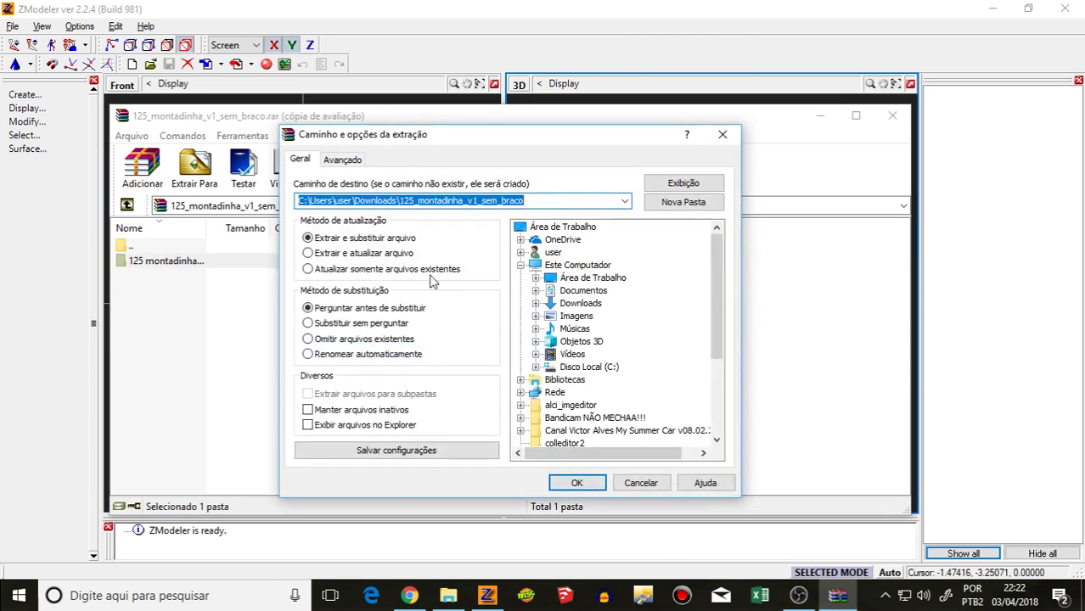
{"action": "left_click", "coordinate": [576, 316]}
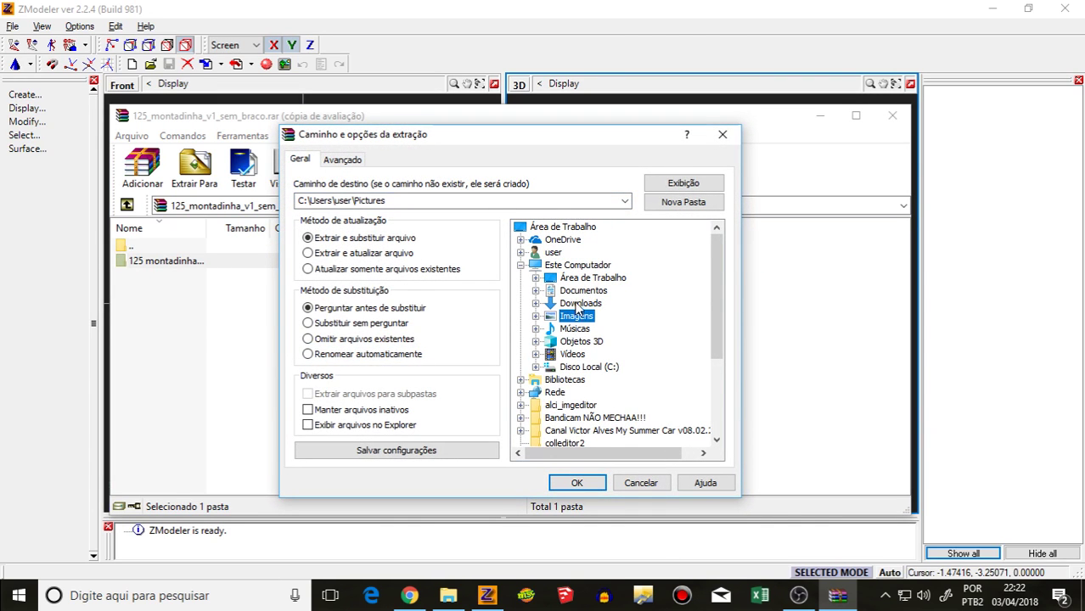
{"action": "left_click", "coordinate": [580, 304]}
{"action": "left_click", "coordinate": [576, 482]}
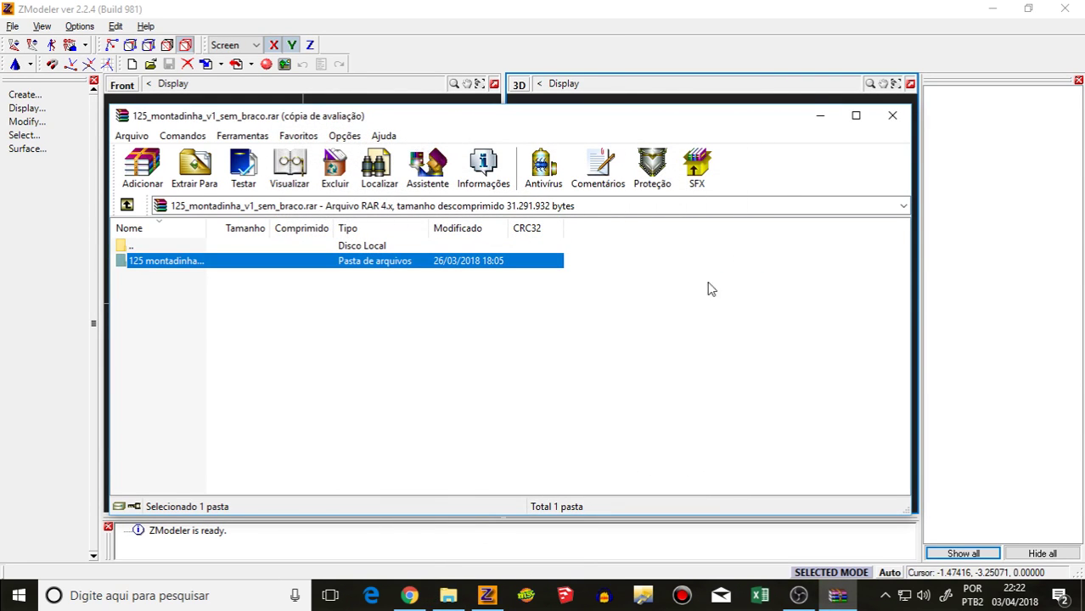
{"action": "left_click", "coordinate": [893, 116]}
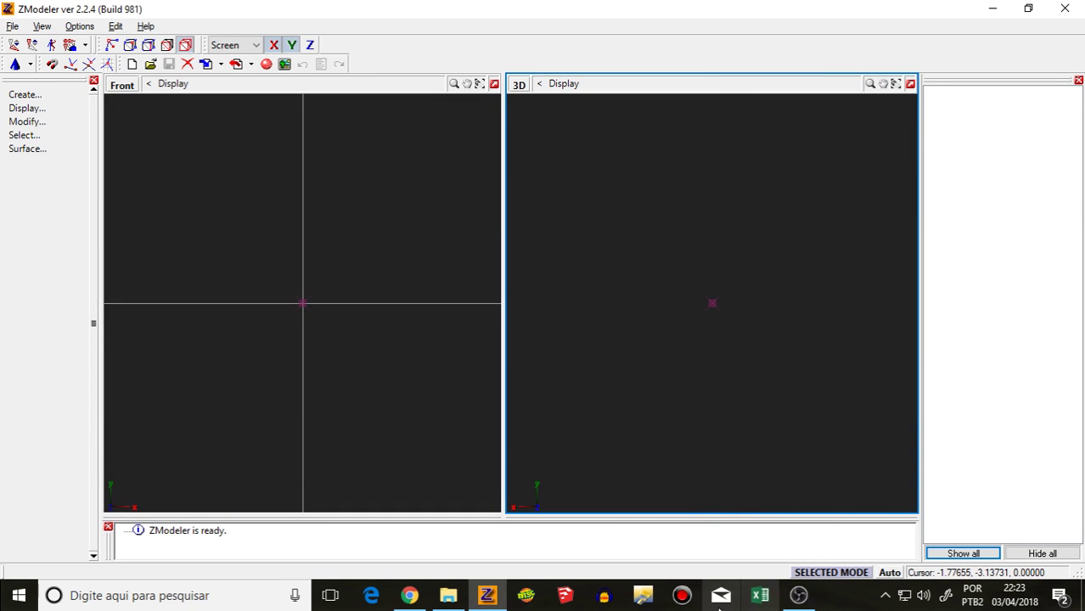
Step: Switch to the Racionais Mc's video in Chrome, resume it, and check the audio mixer levels in OBS
{"action": "left_click", "coordinate": [409, 595]}
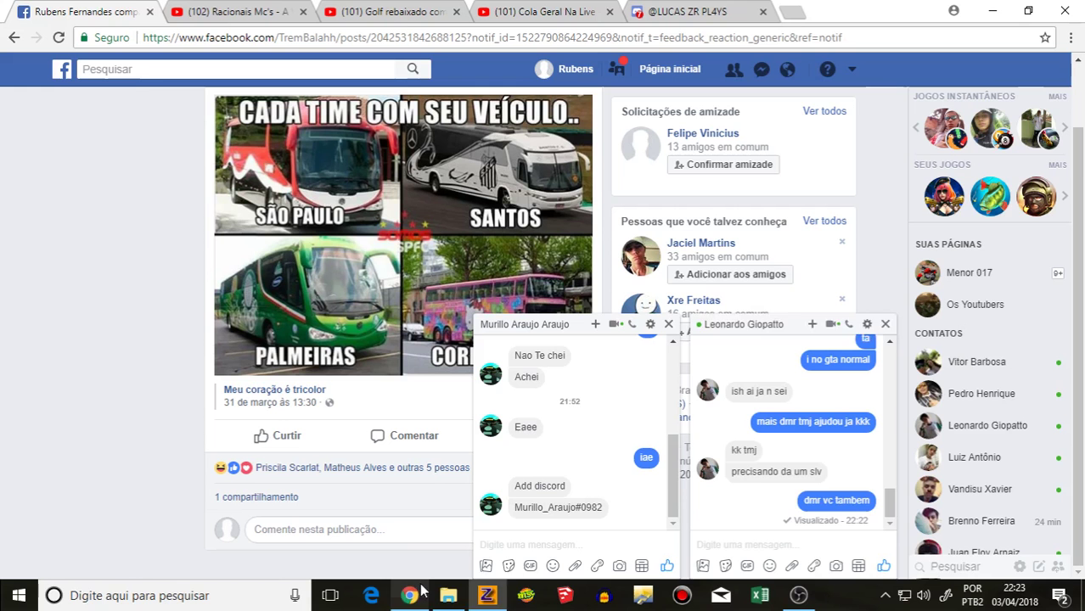
{"action": "left_click", "coordinate": [280, 10]}
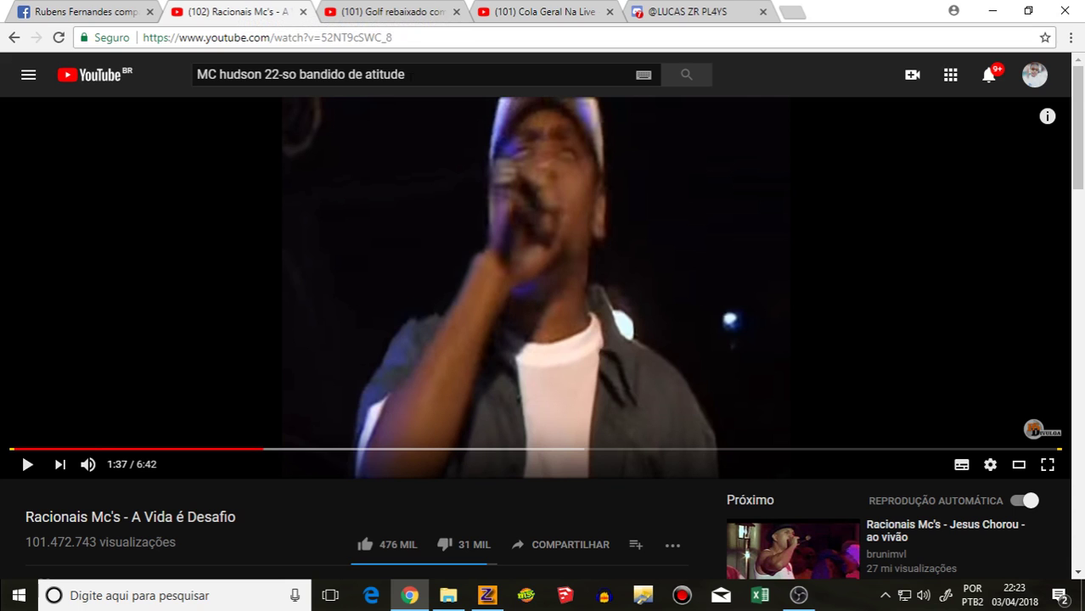
{"action": "left_click", "coordinate": [798, 595]}
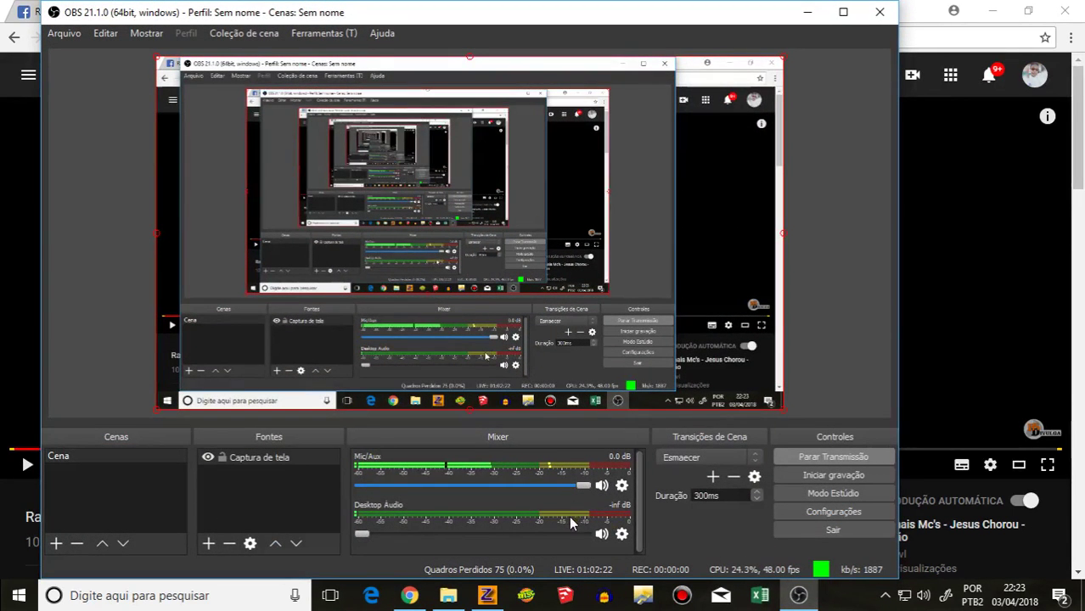
{"action": "left_click", "coordinate": [974, 155]}
{"action": "scroll", "coordinate": [688, 316], "scroll_direction": "down", "scroll_amount": 4}
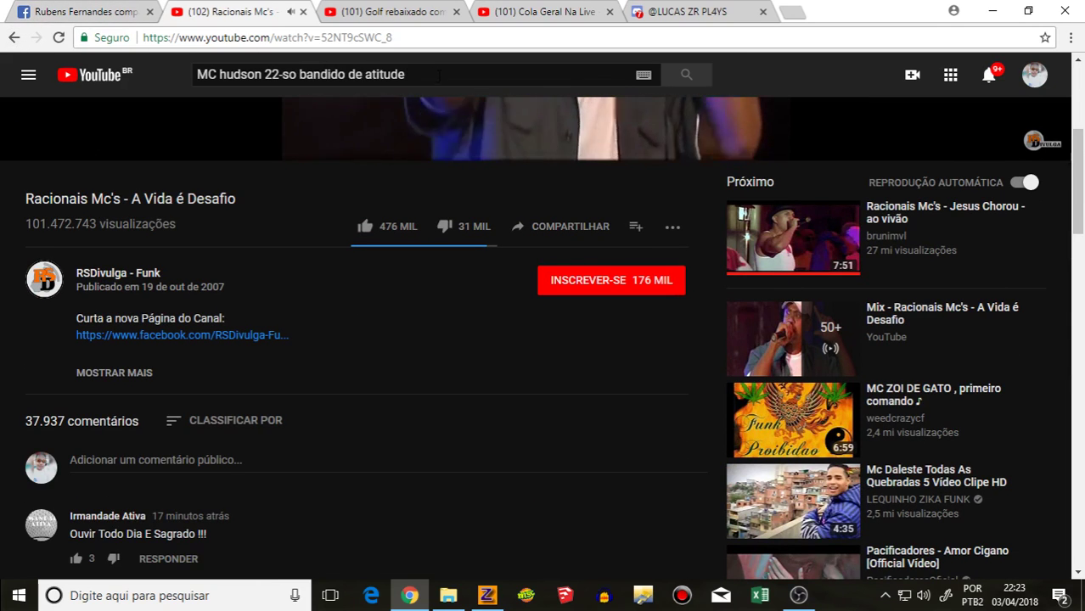
Step: Search YouTube for "MC hudson 22-so bandido de atitude" and play the video "MC Hudson 22 - Guerreiro de Atitude (Video Oficial - HD)"
{"action": "left_click", "coordinate": [687, 75]}
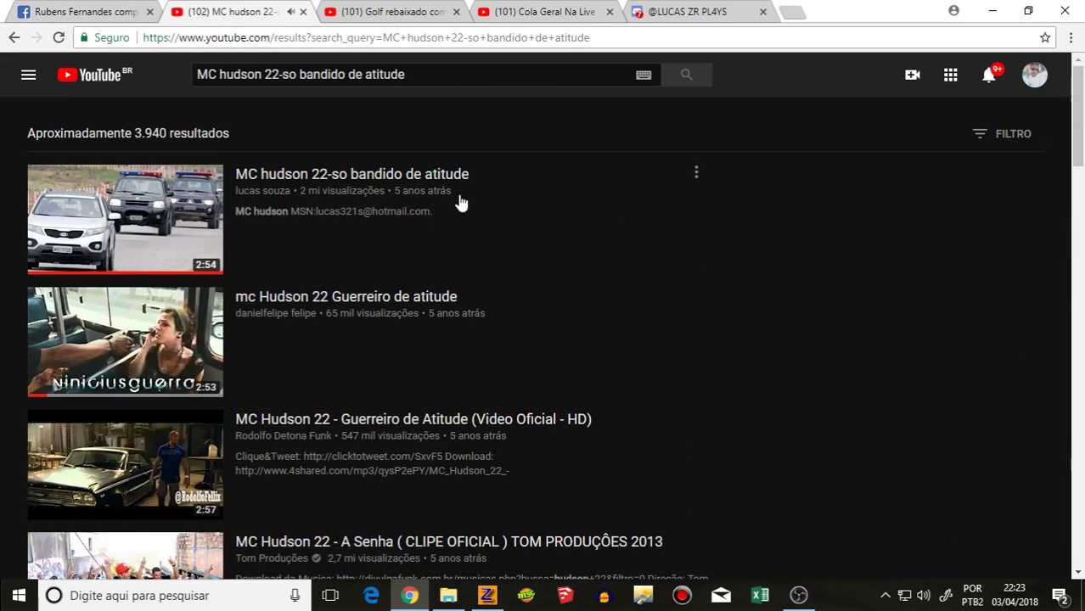
{"action": "scroll", "coordinate": [460, 202], "scroll_direction": "down", "scroll_amount": 3}
{"action": "left_click", "coordinate": [229, 225]}
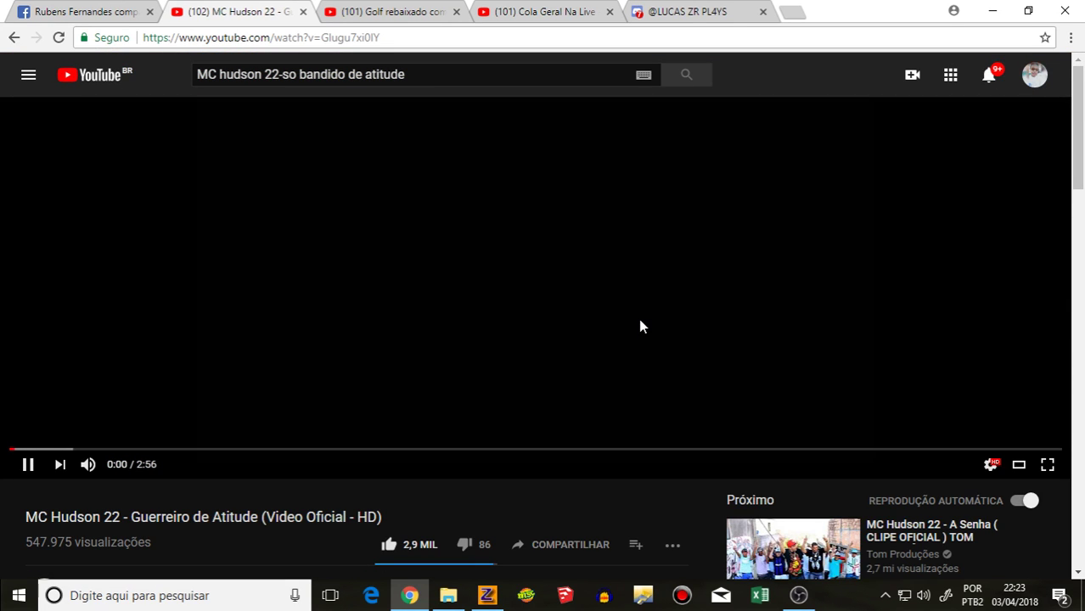
{"action": "scroll", "coordinate": [532, 382], "scroll_direction": "down", "scroll_amount": 2}
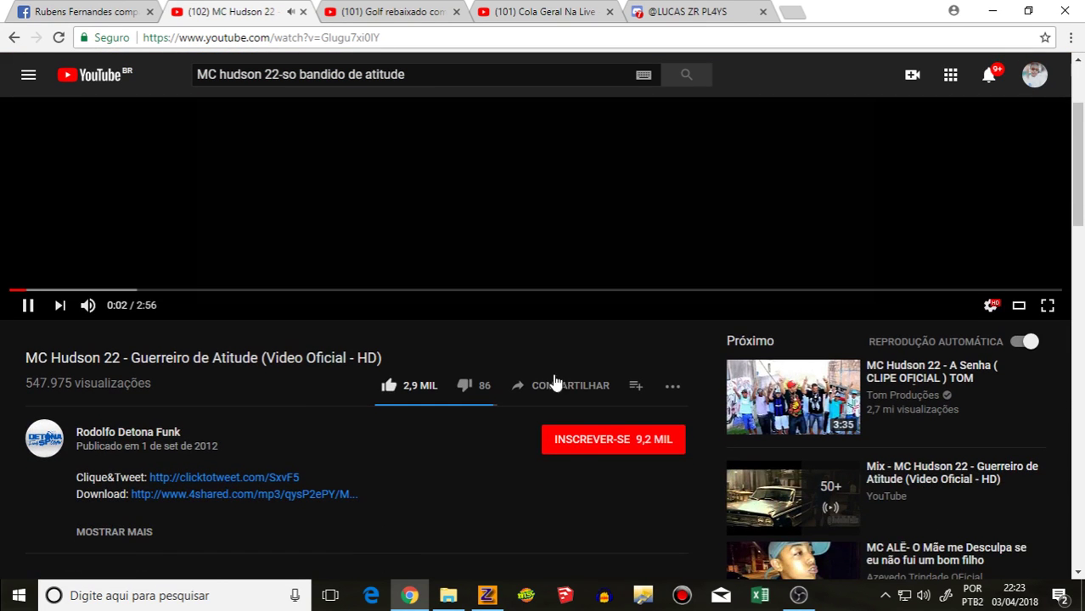
Step: Play the recommended YouTube video "MC ALÊ- O Mãe me Desculpa se eu não fui um bom filho" from its beginning
{"action": "scroll", "coordinate": [779, 387], "scroll_direction": "down", "scroll_amount": 1}
{"action": "scroll", "coordinate": [686, 418], "scroll_direction": "down", "scroll_amount": 2}
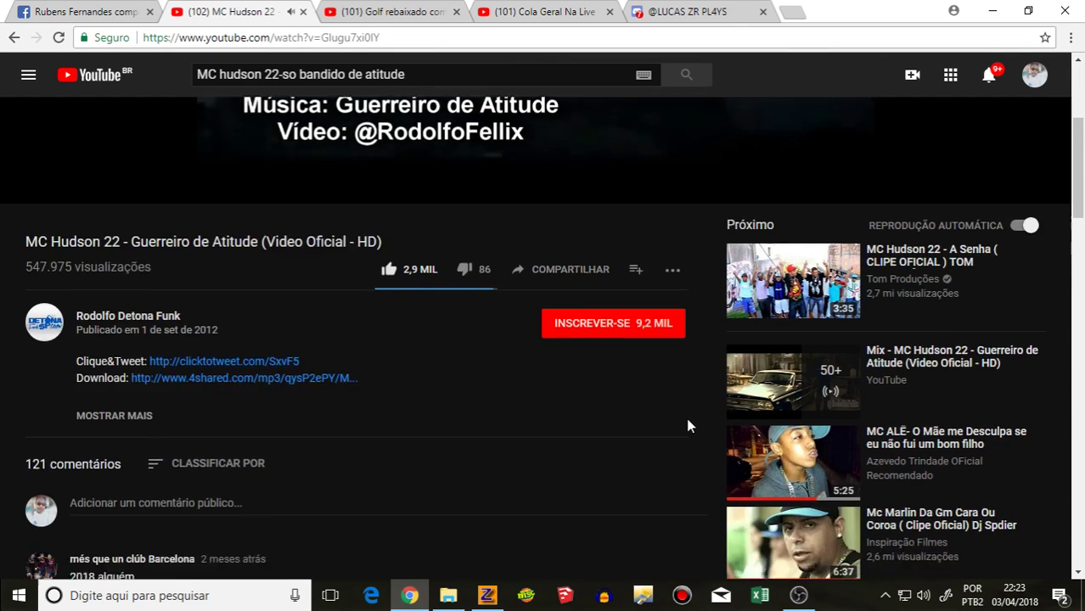
{"action": "left_click", "coordinate": [769, 345]}
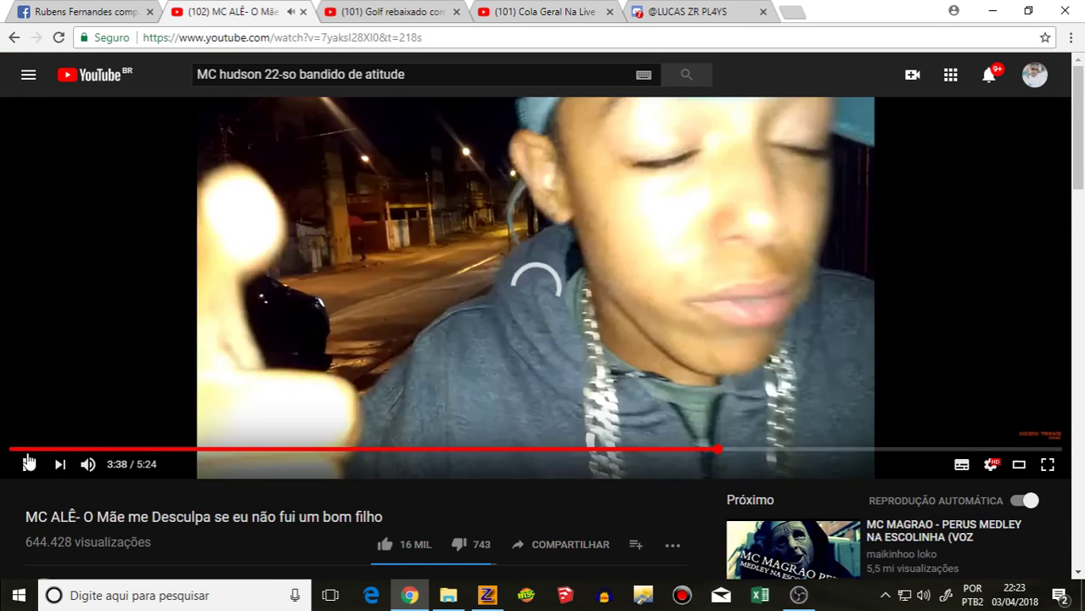
{"action": "left_click", "coordinate": [9, 451]}
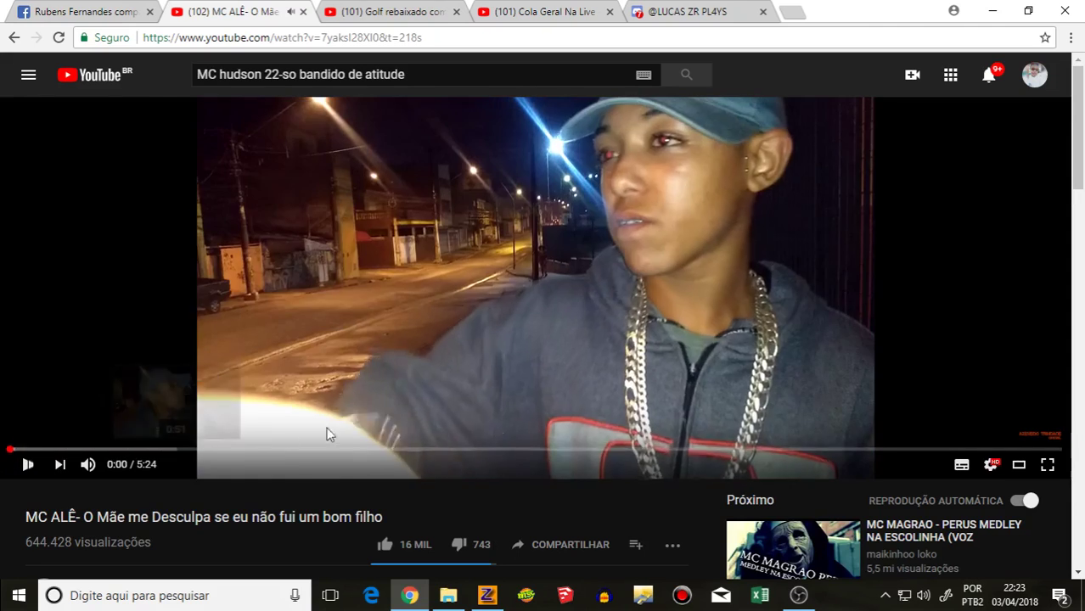
{"action": "scroll", "coordinate": [654, 407], "scroll_direction": "down", "scroll_amount": 3}
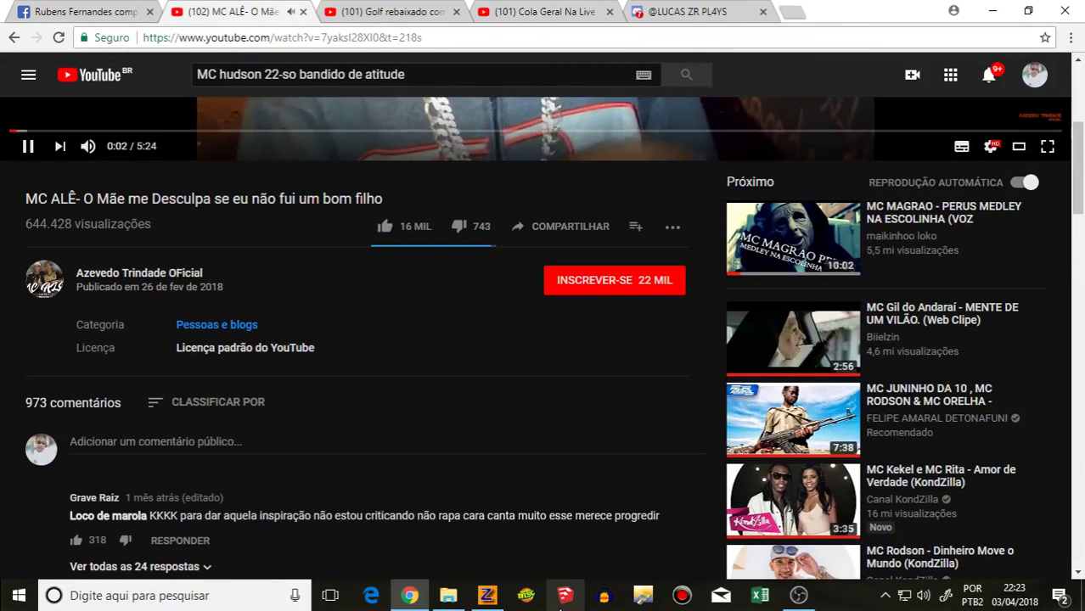
Step: Switch to ZModeler, launch TXD Workshop, and open sanchez.txd from the 125 montadinha v1 sem braço folder in Downloads
{"action": "left_click", "coordinate": [487, 596]}
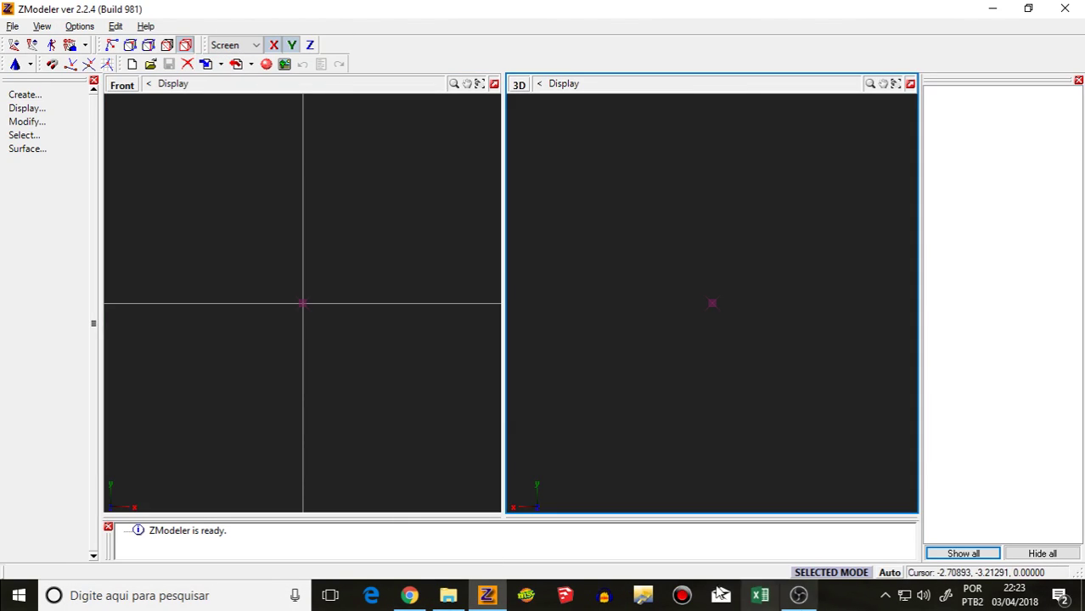
{"action": "left_click", "coordinate": [643, 595]}
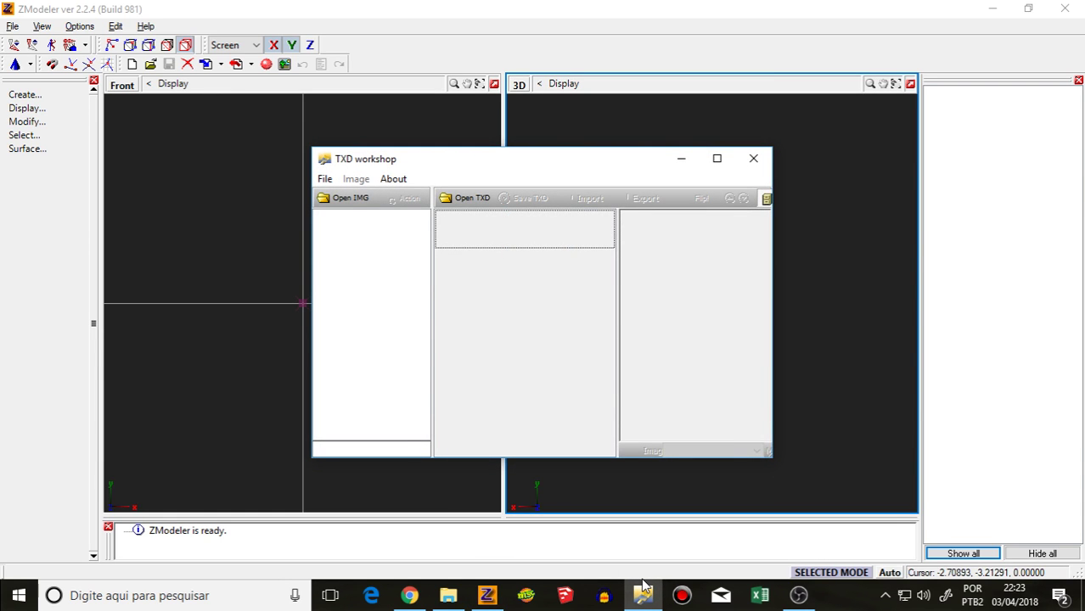
{"action": "left_click", "coordinate": [459, 197]}
{"action": "left_click", "coordinate": [140, 123]}
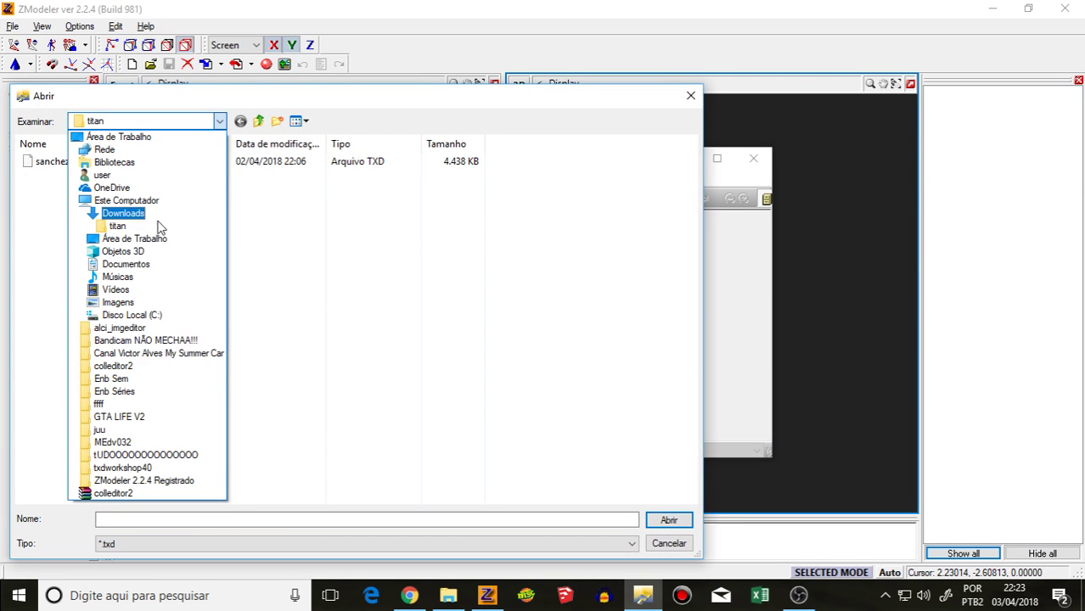
{"action": "left_click", "coordinate": [123, 214]}
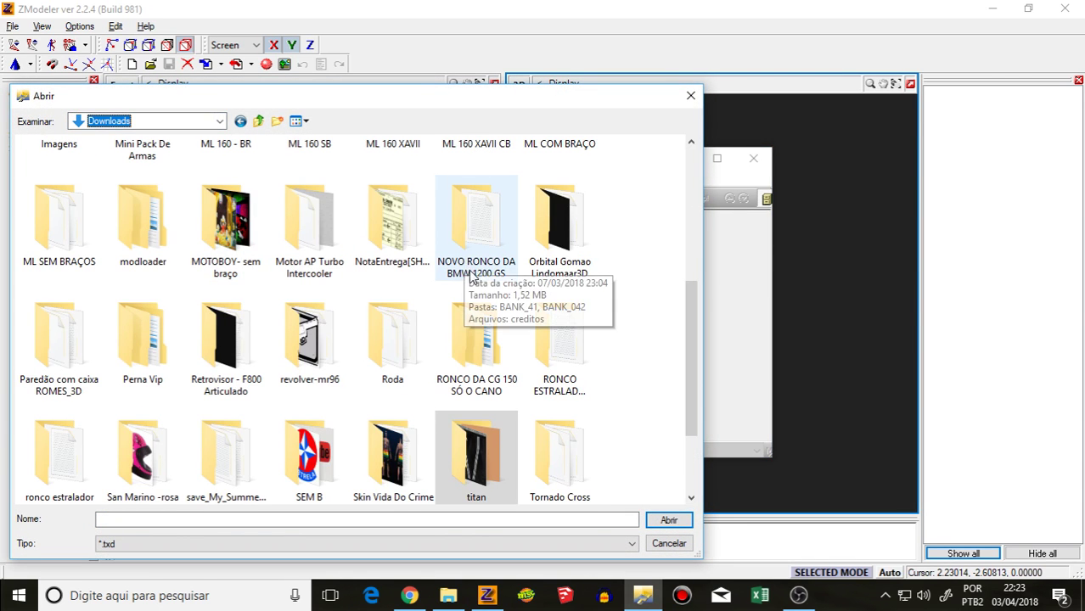
{"action": "scroll", "coordinate": [487, 285], "scroll_direction": "up", "scroll_amount": 5}
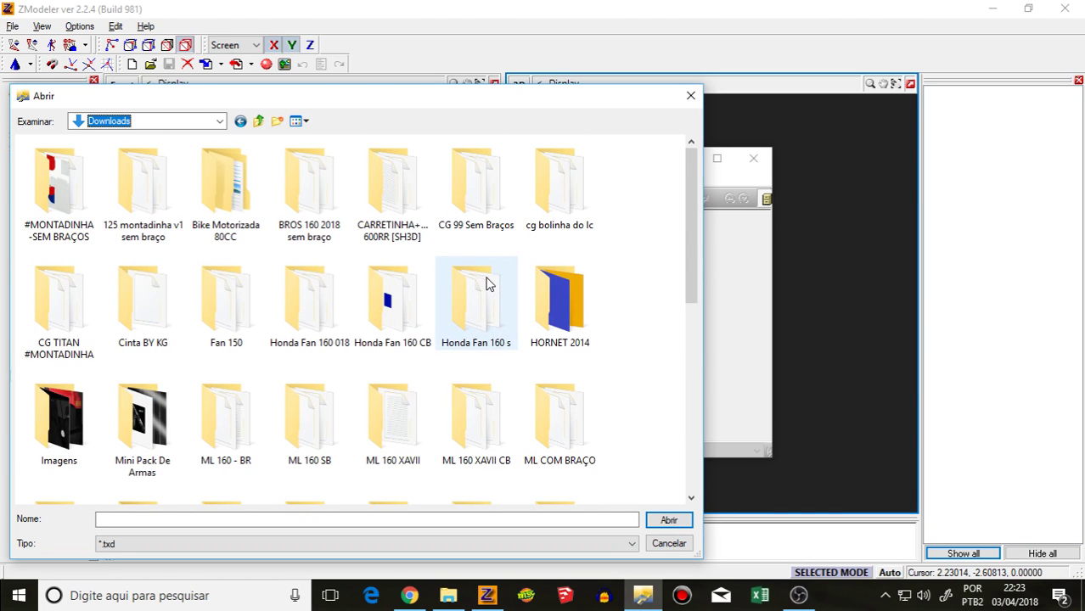
{"action": "double_click", "coordinate": [153, 216]}
{"action": "double_click", "coordinate": [70, 163]}
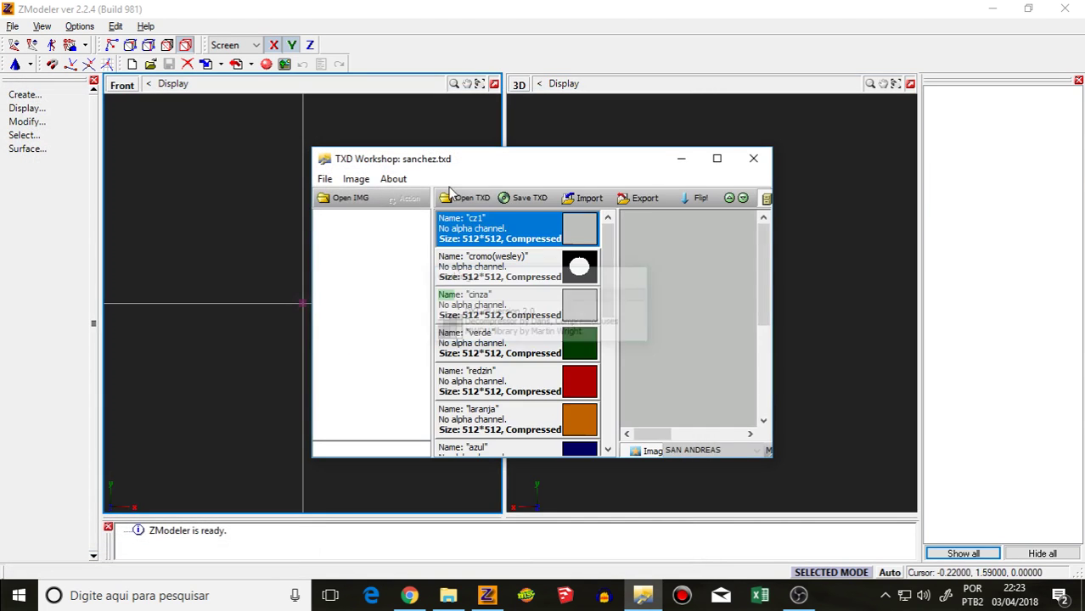
Step: Export the textures of sanchez.txd into the 125 montadinha v1 sem braço folder in Downloads, and close TXD Workshop
{"action": "left_click", "coordinate": [646, 204]}
{"action": "left_click", "coordinate": [676, 272]}
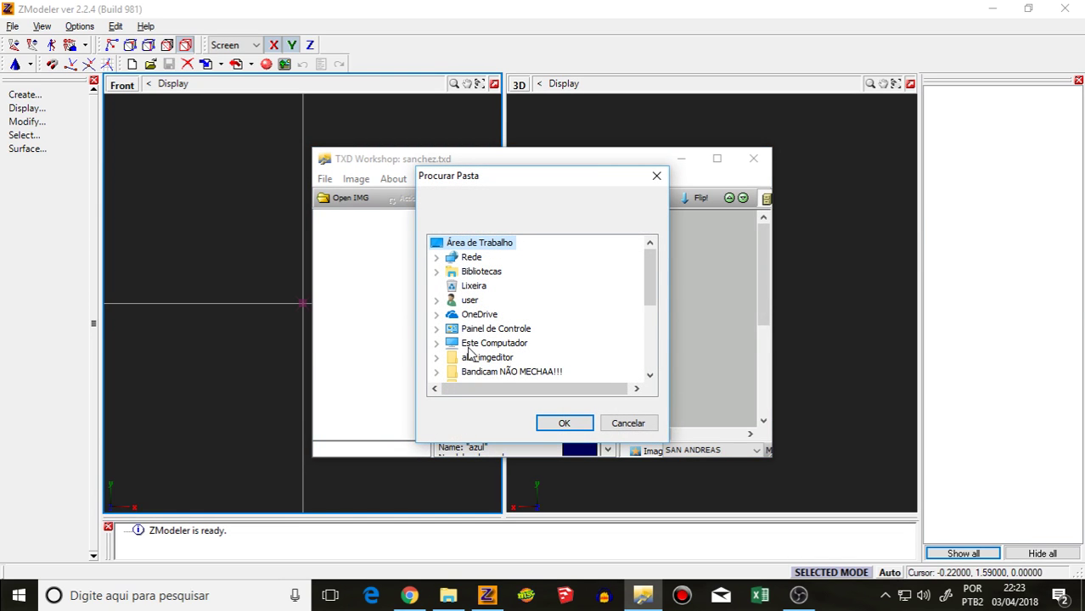
{"action": "left_click", "coordinate": [468, 274]}
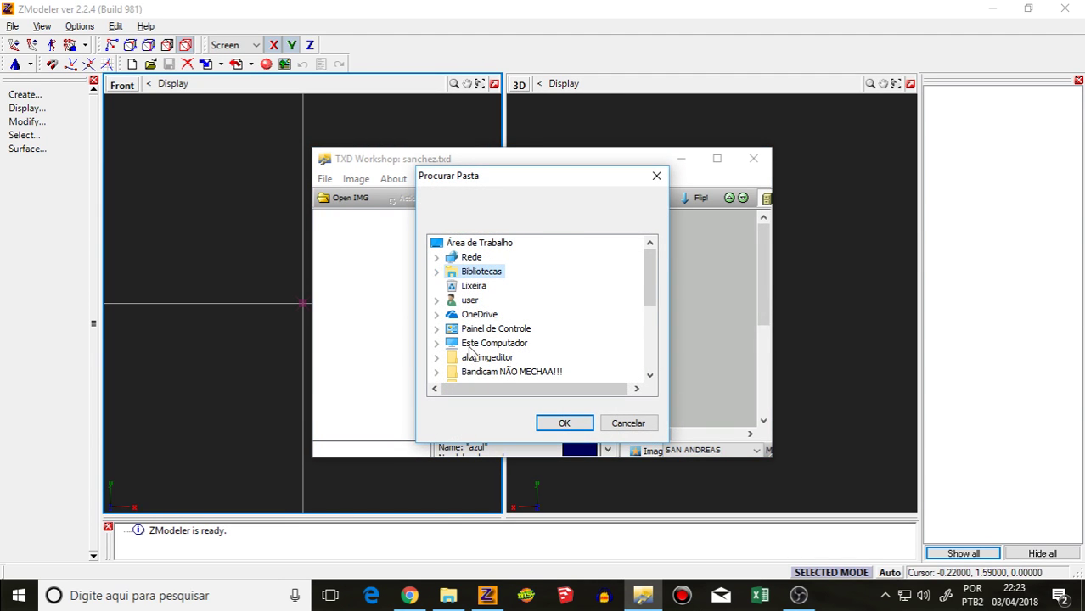
{"action": "left_click", "coordinate": [436, 343]}
{"action": "double_click", "coordinate": [458, 271]}
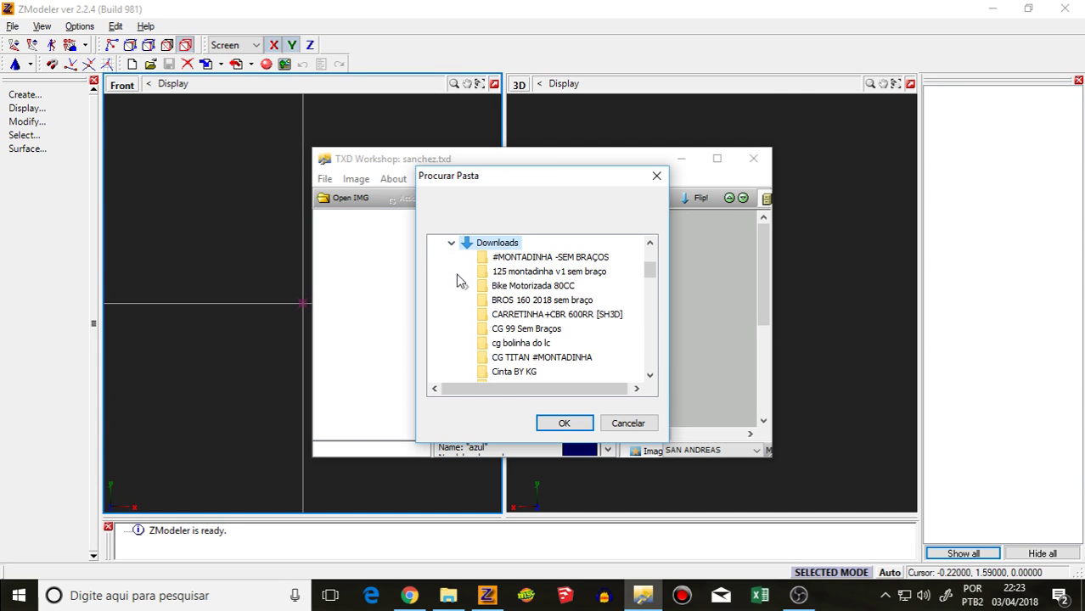
{"action": "left_click", "coordinate": [507, 272]}
{"action": "left_click", "coordinate": [565, 423]}
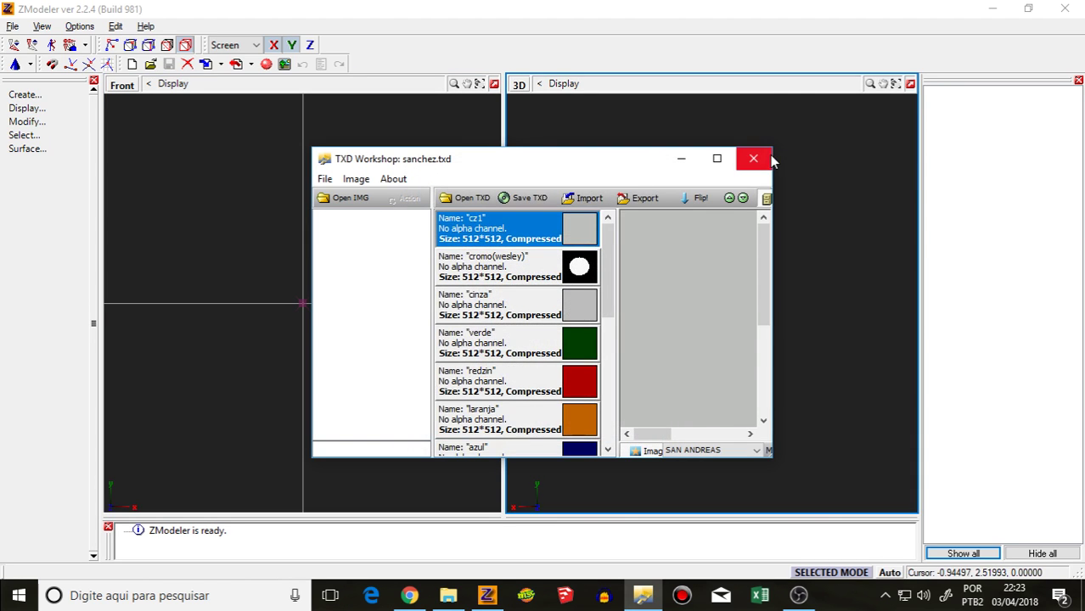
{"action": "left_click", "coordinate": [753, 158]}
Step: Import sanchez.dff from the 125 montadinha v1 sem braço folder in Downloads into the ZModeler scene
{"action": "left_click", "coordinate": [221, 65]}
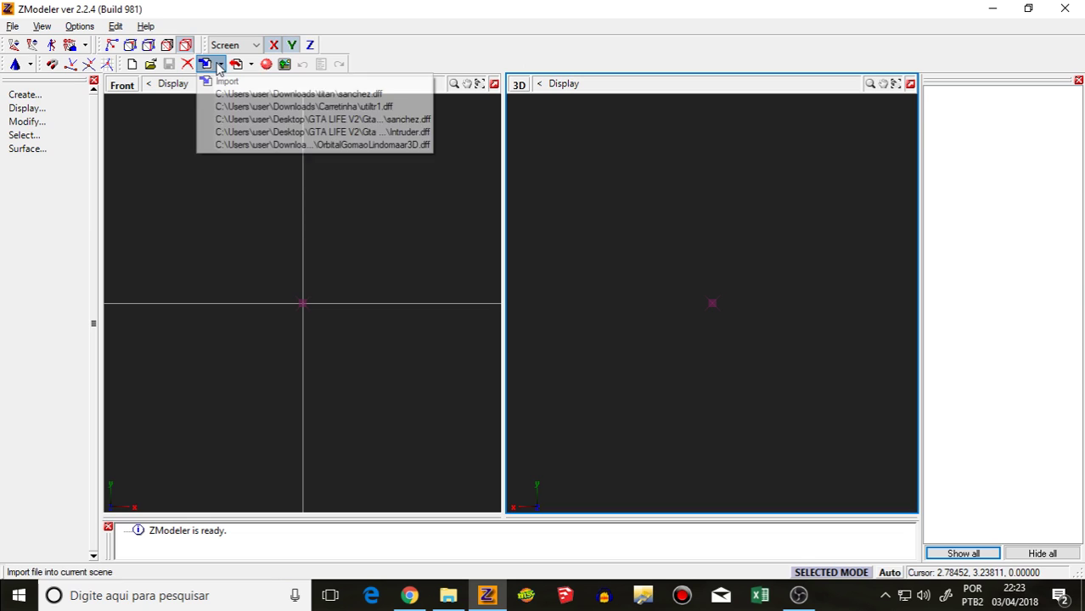
{"action": "left_click", "coordinate": [228, 82]}
{"action": "left_click", "coordinate": [407, 87]}
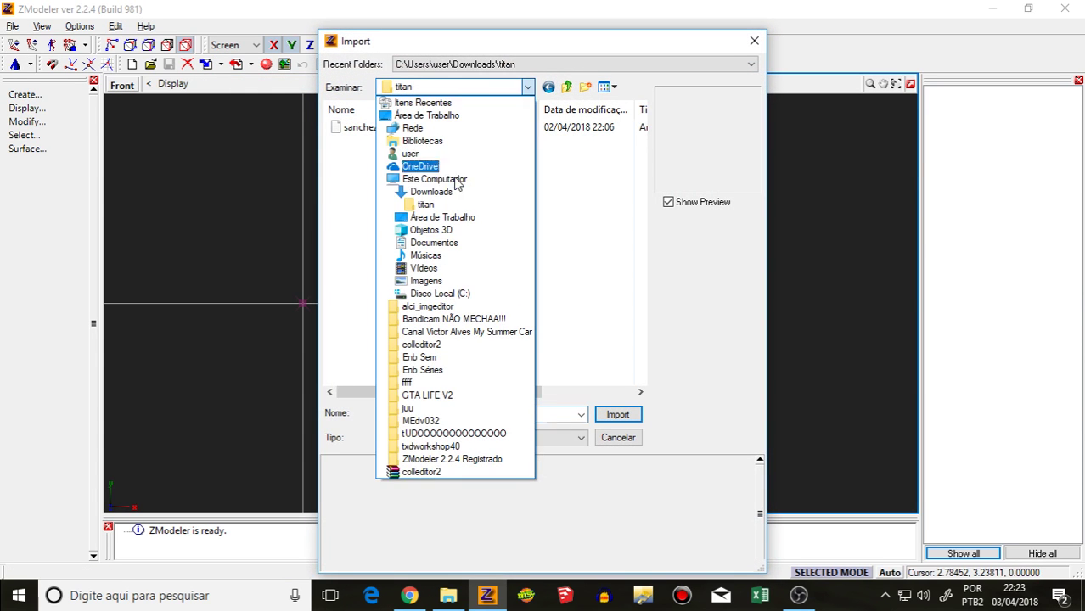
{"action": "left_click", "coordinate": [426, 205]}
{"action": "left_click", "coordinate": [450, 86]}
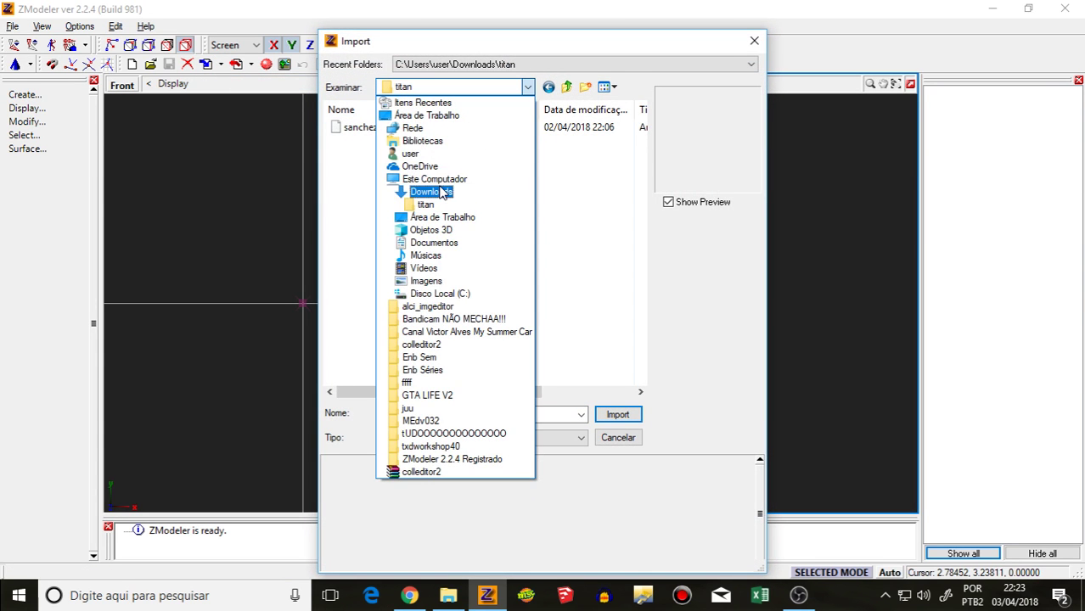
{"action": "left_click", "coordinate": [431, 192]}
{"action": "left_click", "coordinate": [379, 146]}
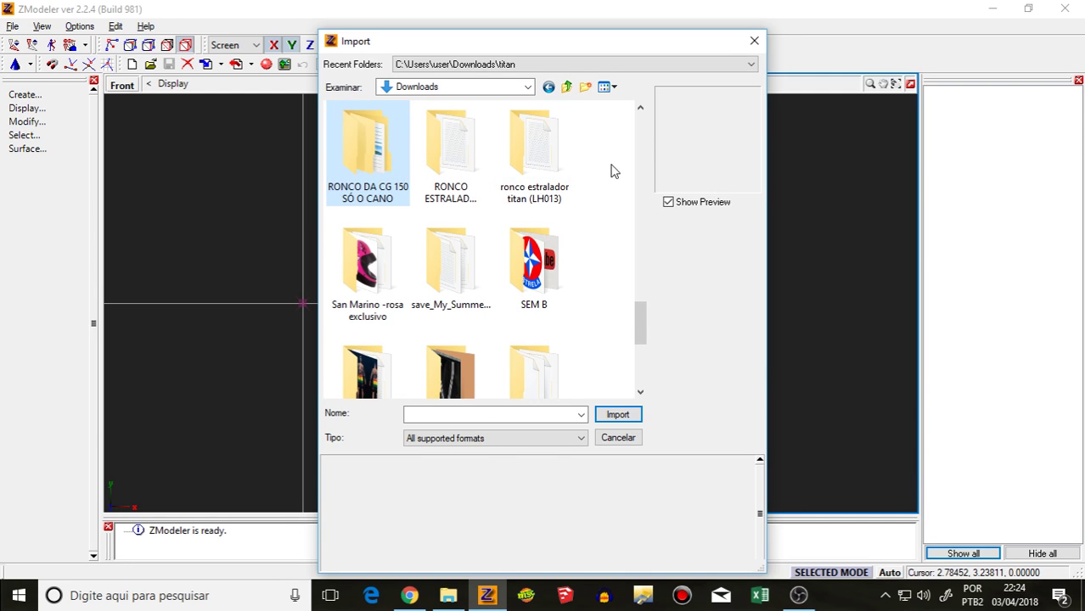
{"action": "scroll", "coordinate": [592, 202], "scroll_direction": "up", "scroll_amount": 12}
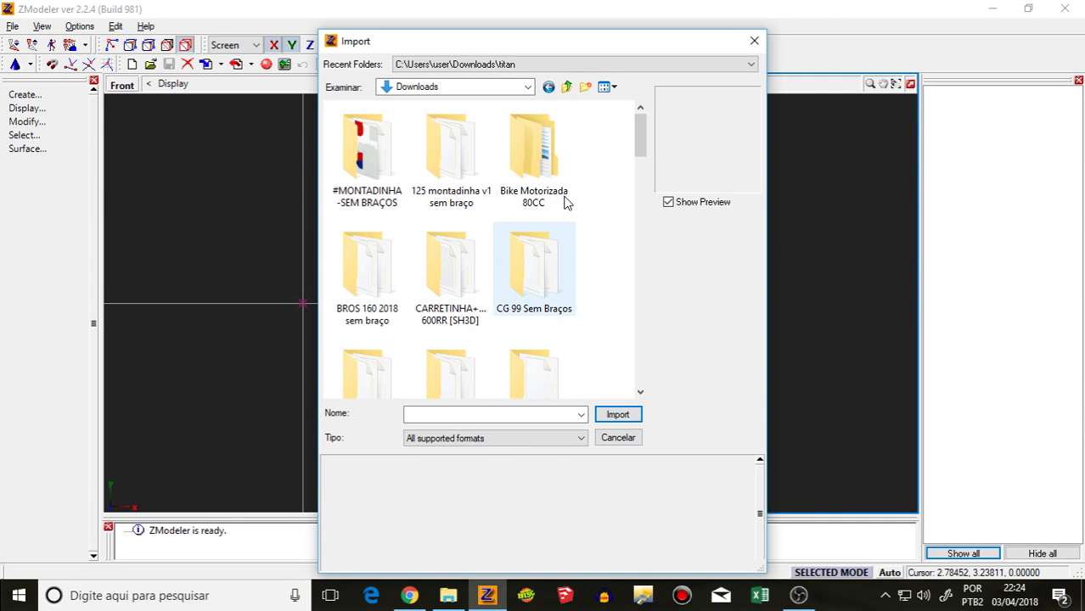
{"action": "double_click", "coordinate": [459, 180]}
{"action": "double_click", "coordinate": [358, 129]}
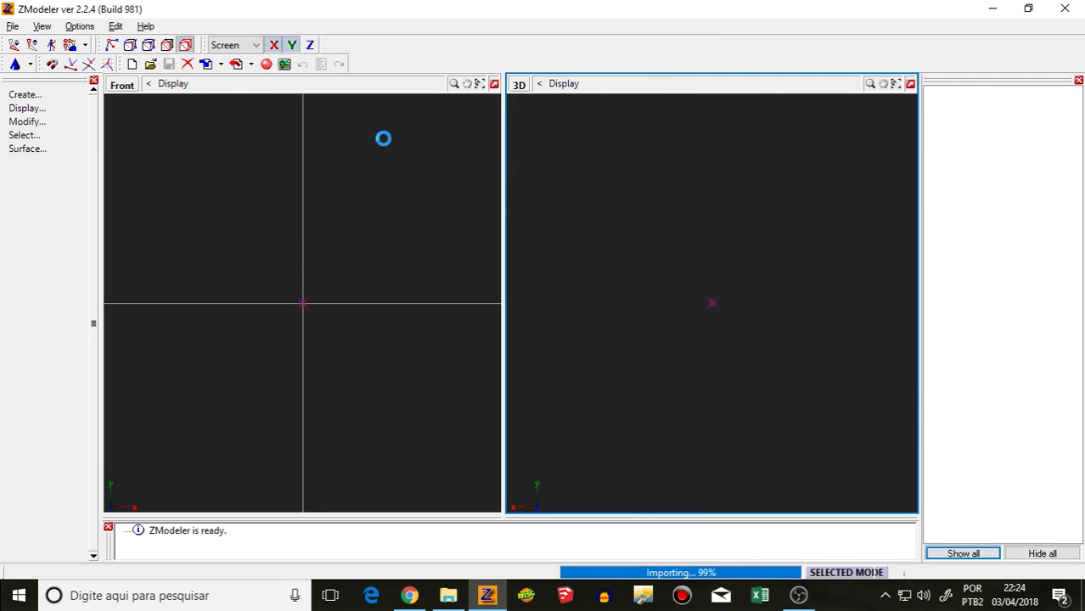
Step: Inspect the motorcycle and its Titan side emblem, and select the branco [spec] material in the Materials Editor
{"action": "middle_click_drag", "start_coordinate": [605, 281], "coordinate": [591, 301]}
{"action": "scroll", "coordinate": [717, 284], "scroll_direction": "up", "scroll_amount": 6}
{"action": "scroll", "coordinate": [684, 341], "scroll_direction": "up", "scroll_amount": 4}
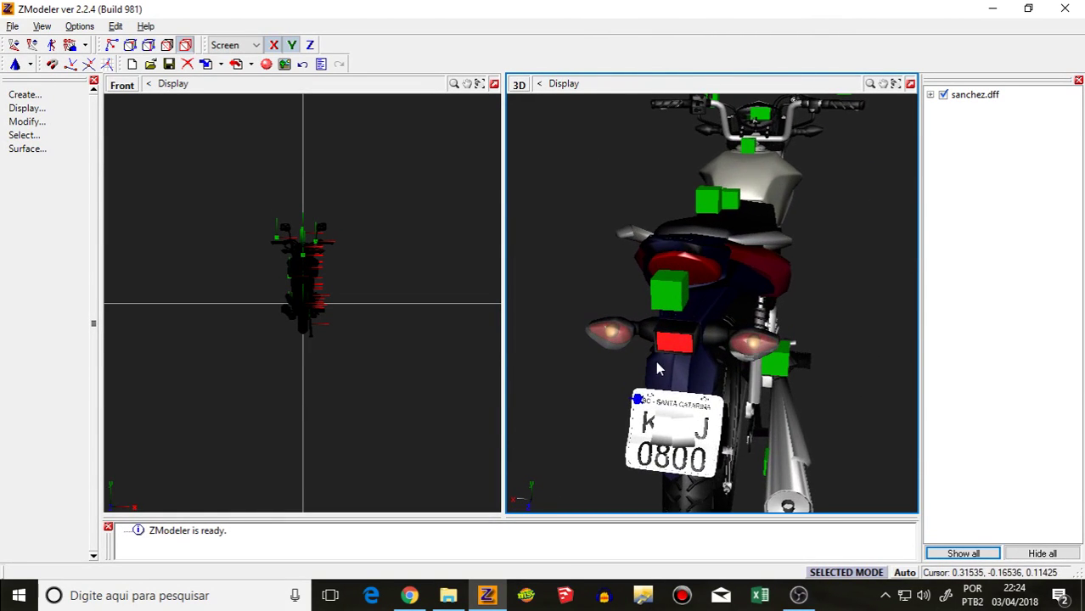
{"action": "middle_click_drag", "start_coordinate": [659, 365], "coordinate": [693, 313]}
{"action": "scroll", "coordinate": [605, 276], "scroll_direction": "up", "scroll_amount": 6}
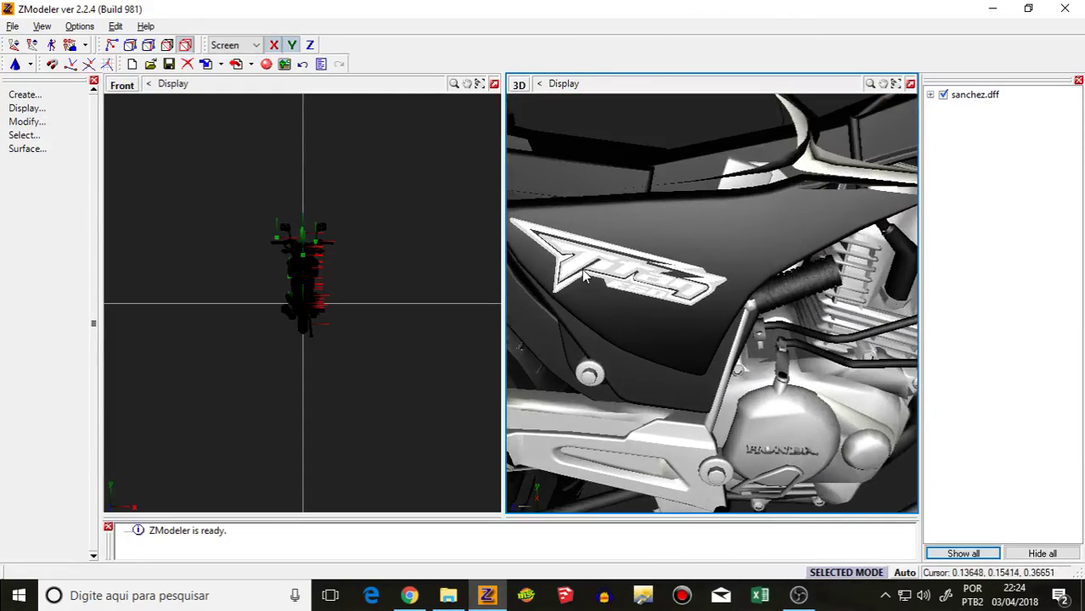
{"action": "left_click", "coordinate": [266, 64]}
{"action": "left_click", "coordinate": [389, 175]}
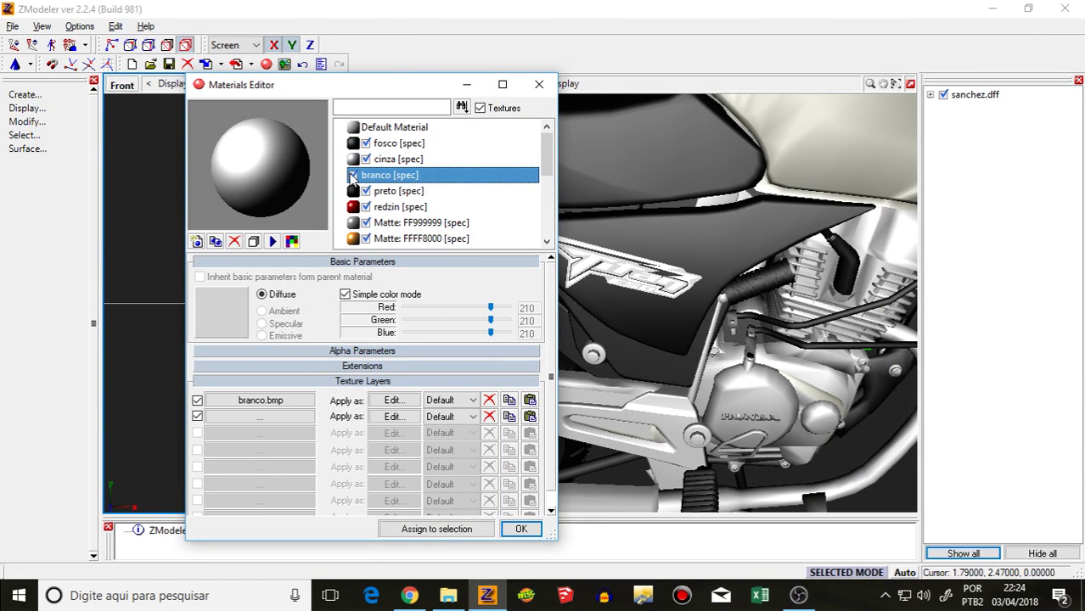
{"action": "left_click", "coordinate": [353, 175]}
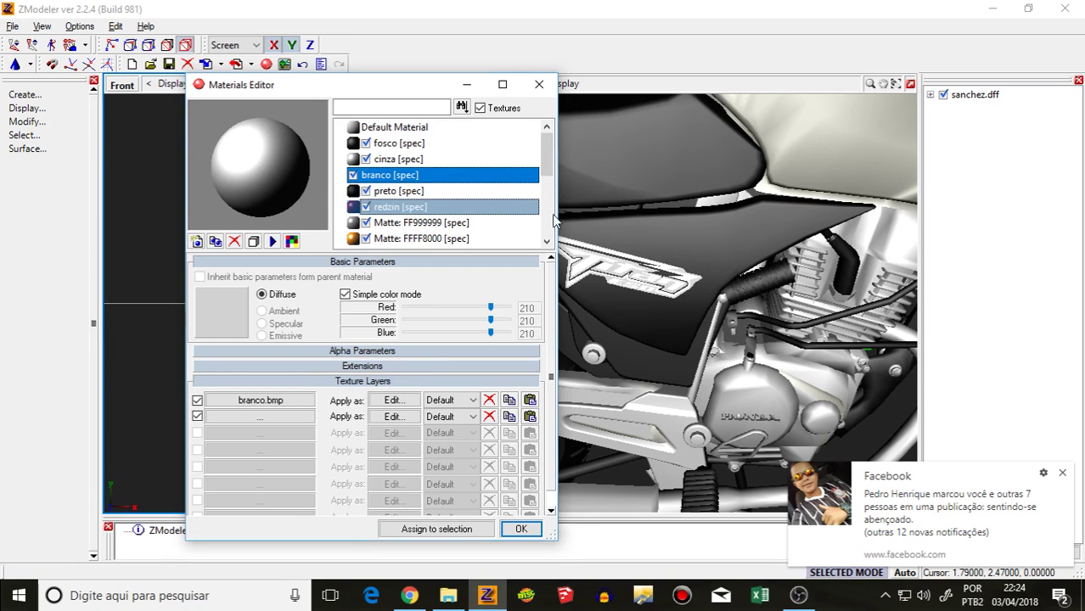
{"action": "scroll", "coordinate": [656, 222], "scroll_direction": "down", "scroll_amount": 8}
{"action": "scroll", "coordinate": [658, 227], "scroll_direction": "down", "scroll_amount": 3}
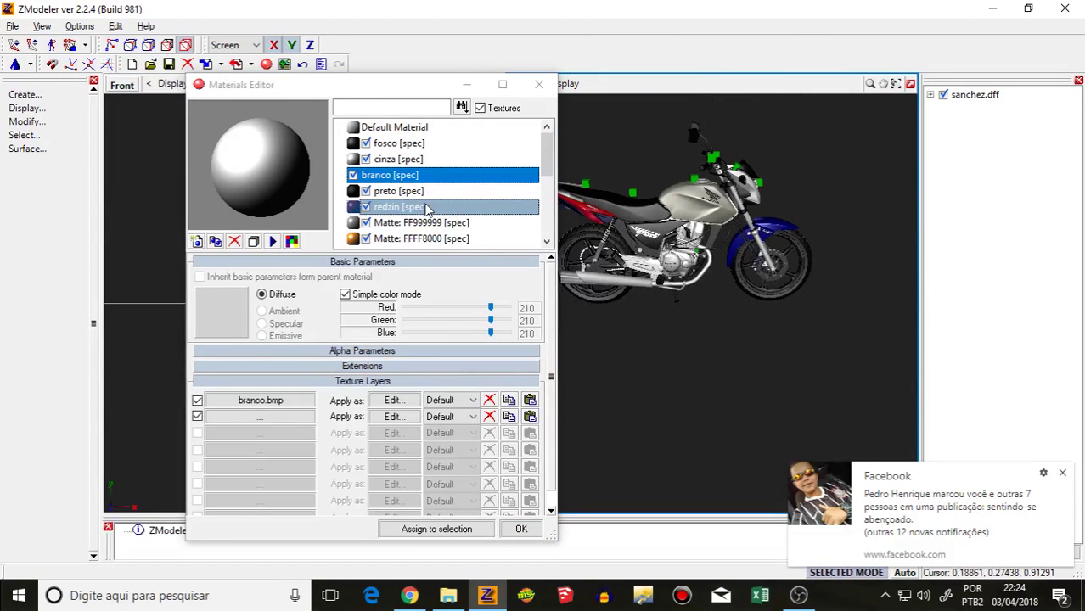
{"action": "left_click", "coordinate": [353, 175]}
{"action": "left_click", "coordinate": [354, 175]}
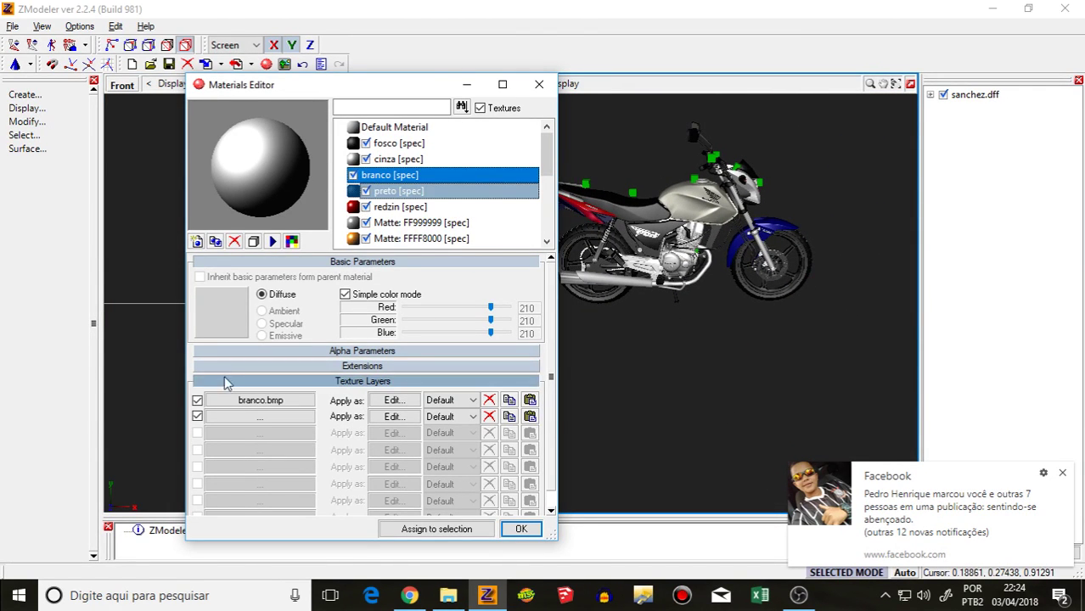
Step: Set the diffuse colour of the branco [spec] material to red (255, 0, 0), assign it to the selection, and check the Titan emblem
{"action": "left_click", "coordinate": [225, 335]}
{"action": "left_click", "coordinate": [204, 244]}
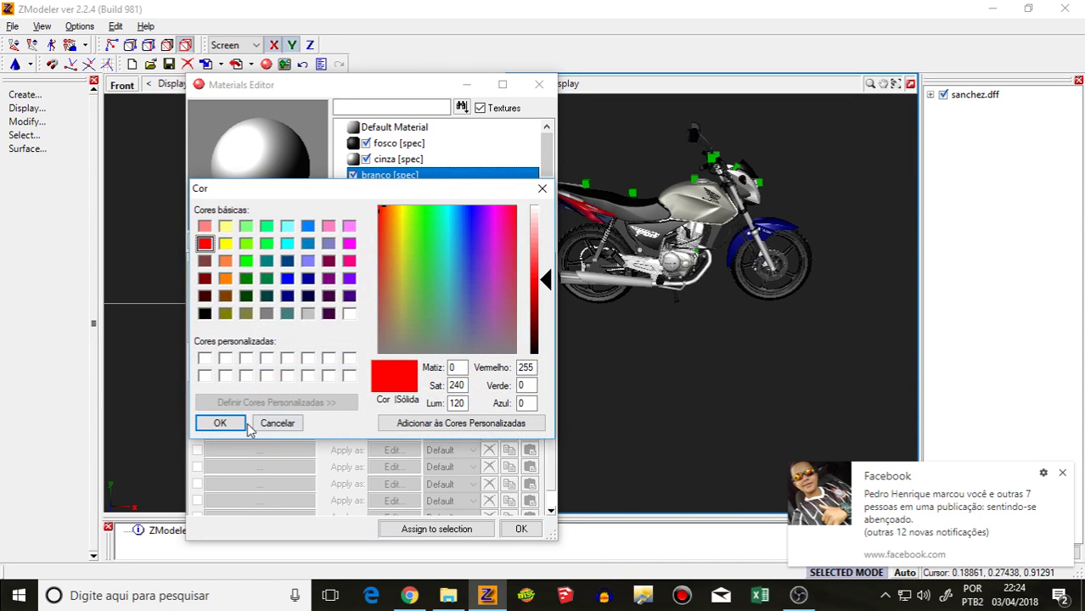
{"action": "left_click", "coordinate": [245, 423]}
{"action": "left_click", "coordinate": [431, 528]}
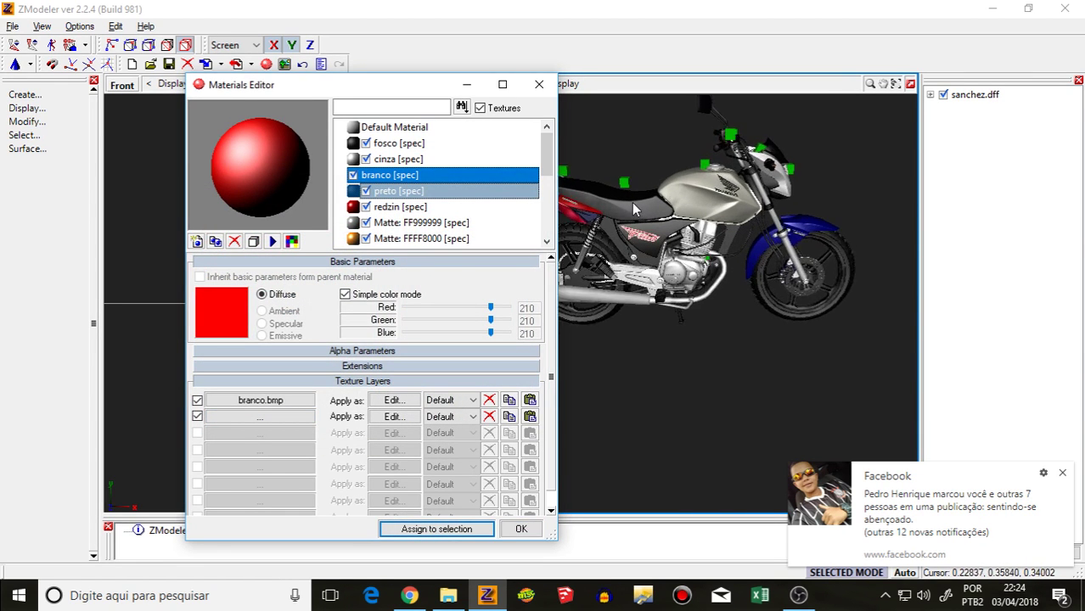
{"action": "scroll", "coordinate": [632, 209], "scroll_direction": "up", "scroll_amount": 5}
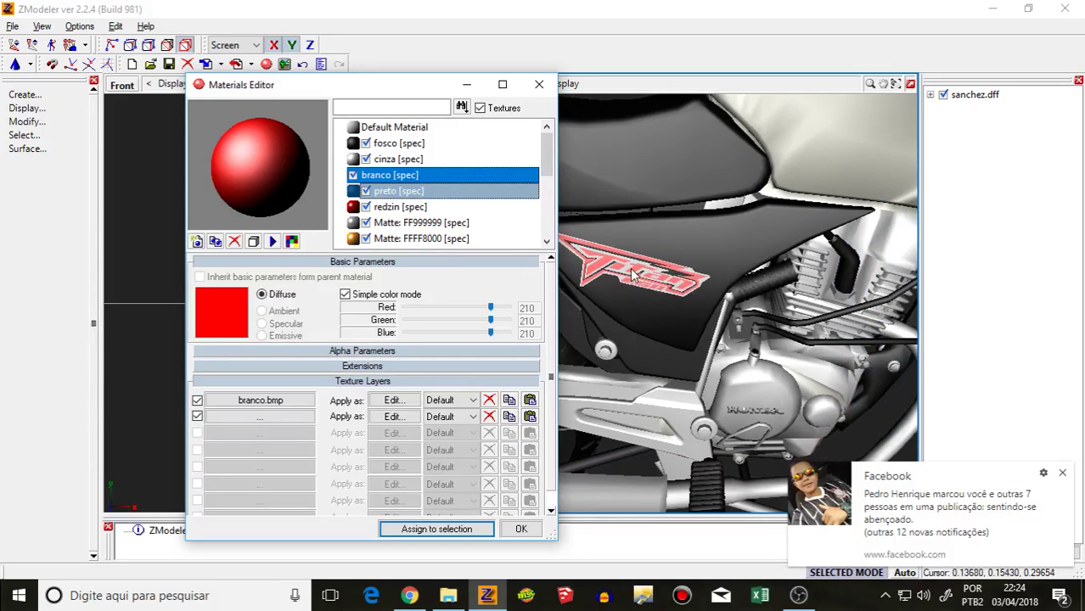
Step: Switch to the Cola Geral Na Live stream in Chrome, read the latest chat messages, and post a message beginning with "so"
{"action": "left_click", "coordinate": [410, 595]}
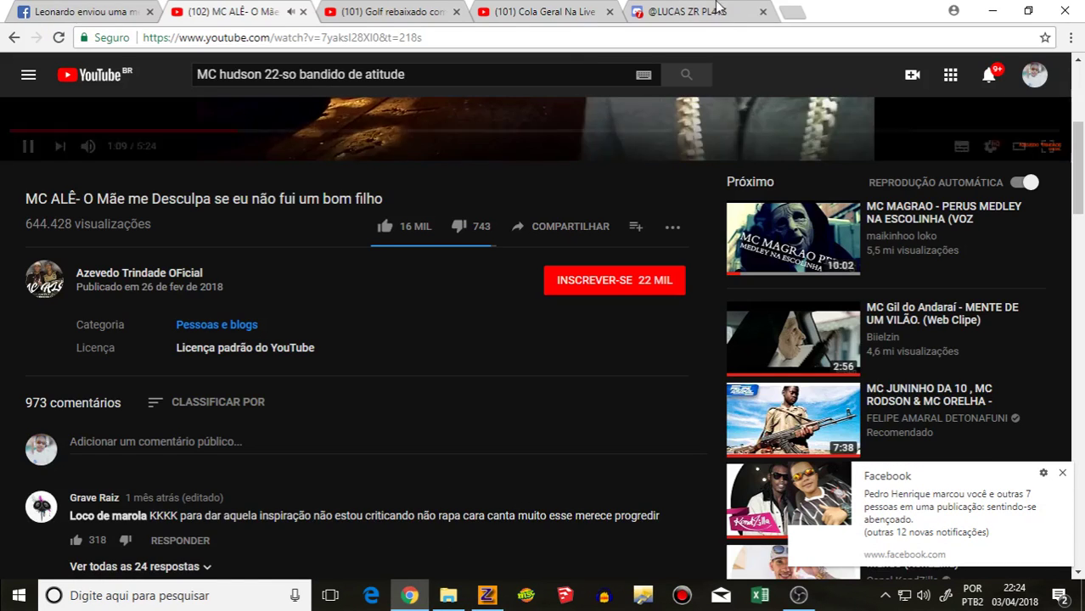
{"action": "scroll", "coordinate": [671, 231], "scroll_direction": "up", "scroll_amount": 4}
{"action": "left_click", "coordinate": [514, 12]}
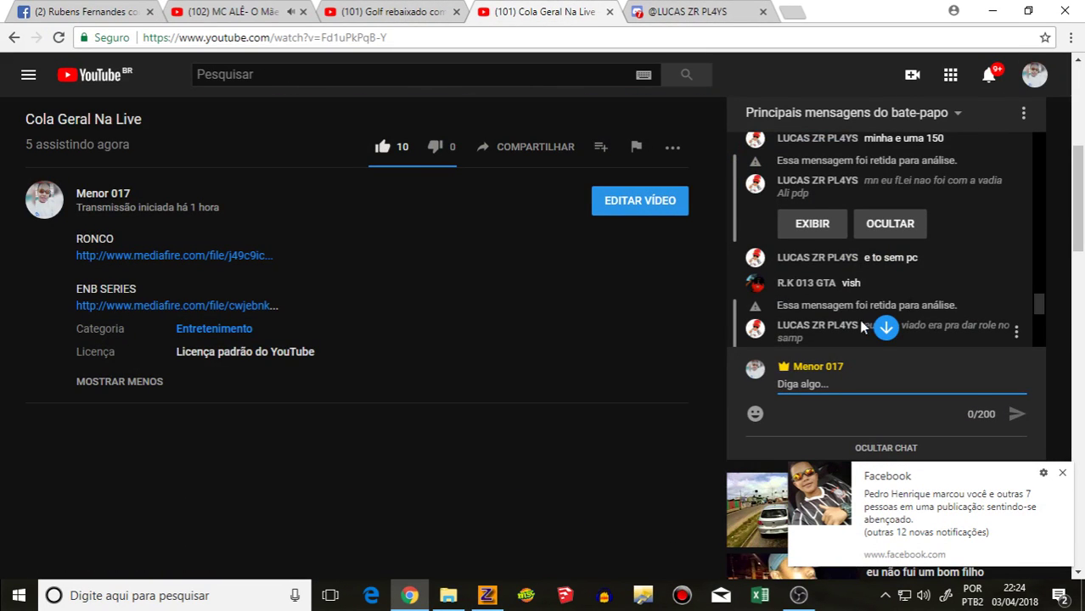
{"action": "scroll", "coordinate": [862, 327], "scroll_direction": "down", "scroll_amount": 5}
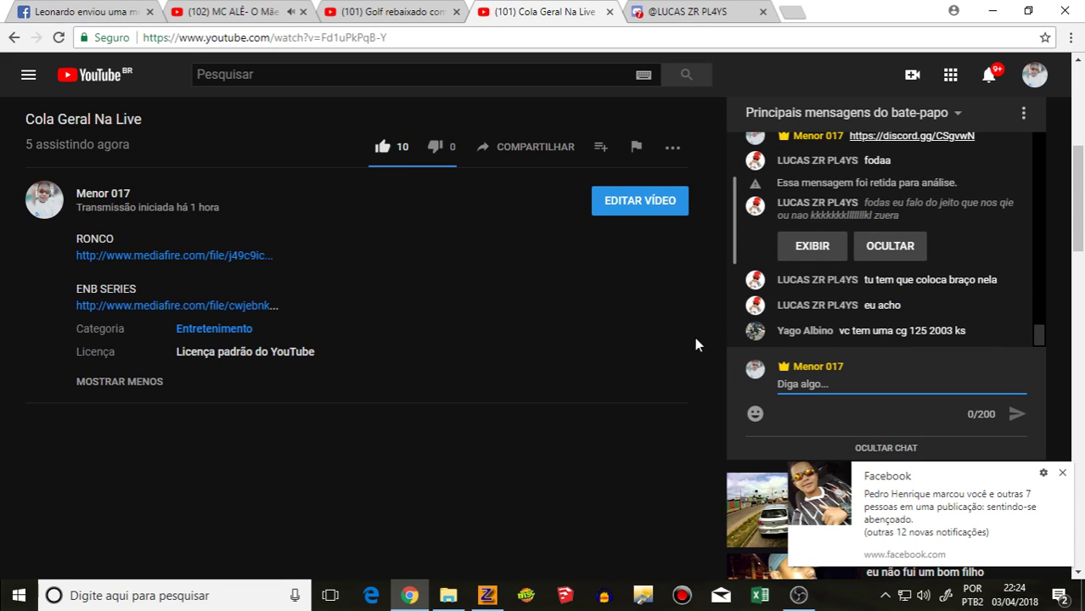
{"action": "scroll", "coordinate": [769, 331], "scroll_direction": "up", "scroll_amount": 1}
{"action": "left_click", "coordinate": [819, 381]}
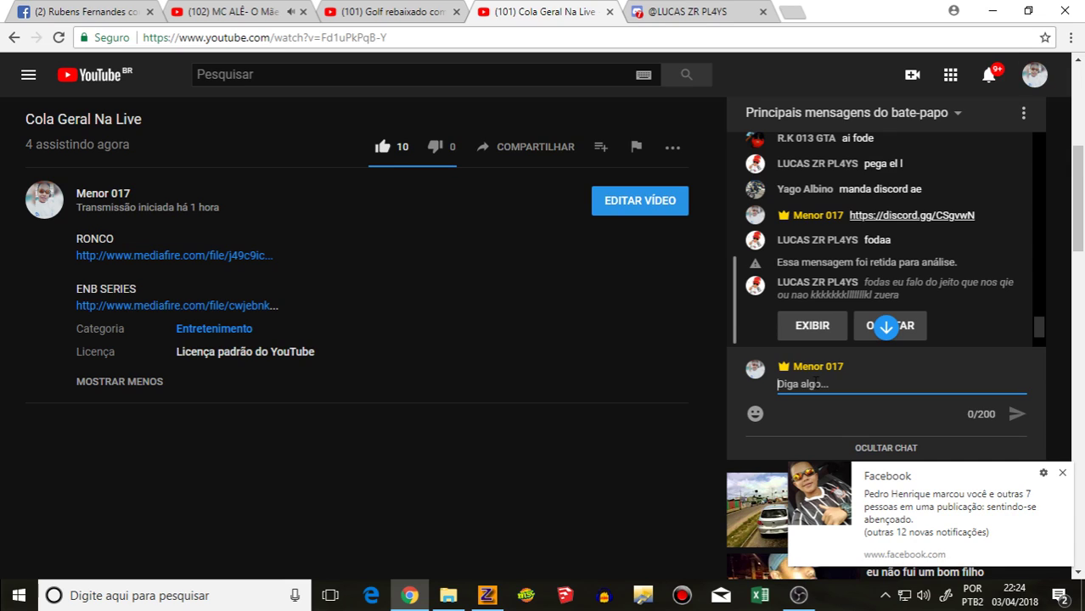
{"action": "key", "text": "BackSpace"}
{"action": "key", "text": "BackSpace"}
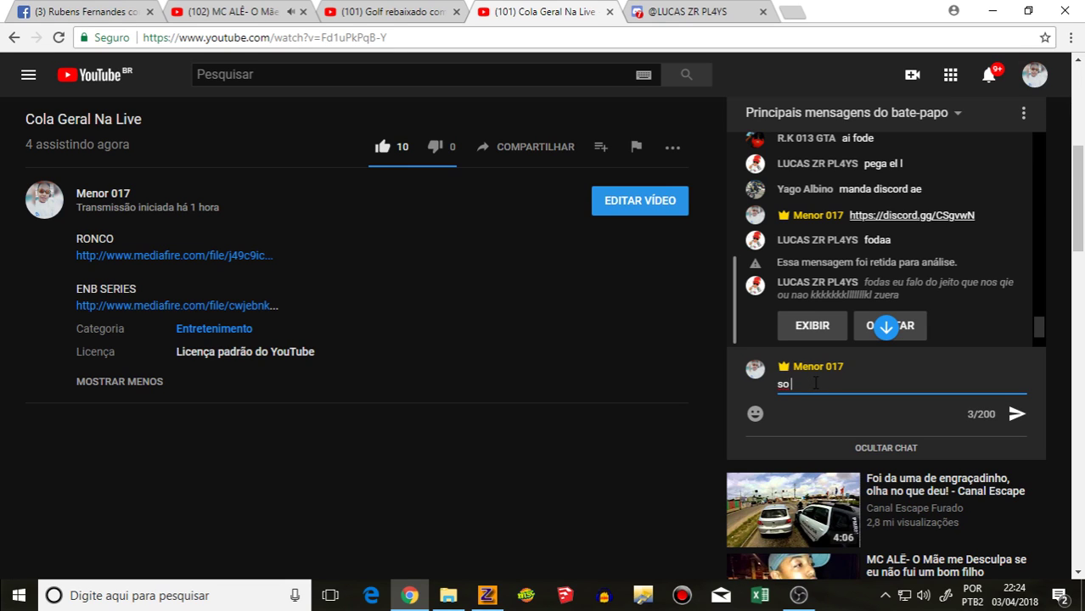
{"action": "key", "text": "Return"}
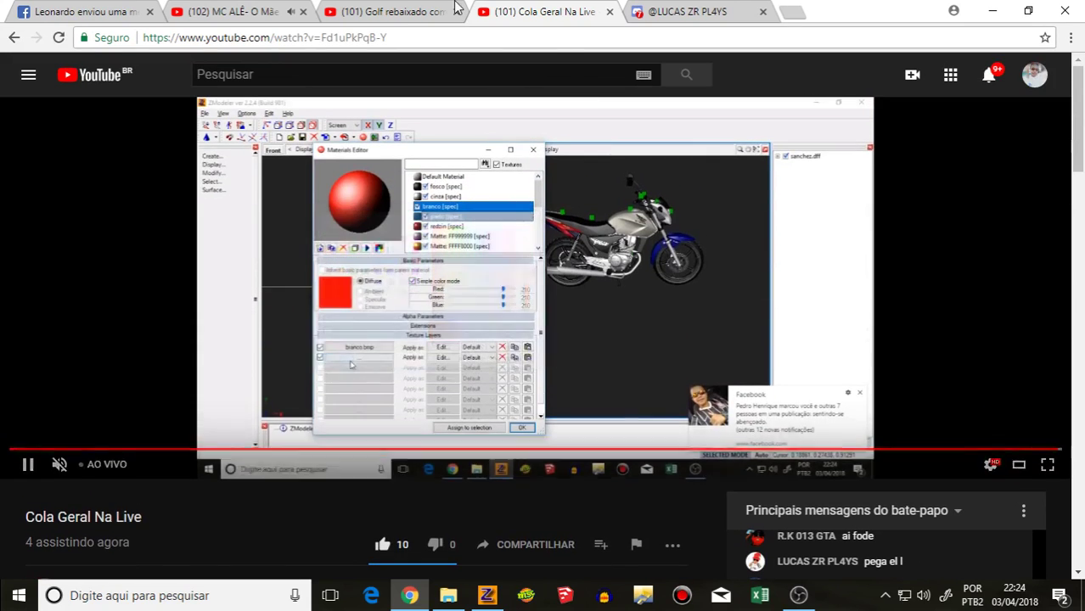
Step: Switch to Facebook, view the motorcycle screenshot sent in the chat, and reply "cara ja ta pensando em natal kkkkkkkkk"
{"action": "left_click", "coordinate": [416, 12]}
{"action": "left_click", "coordinate": [85, 11]}
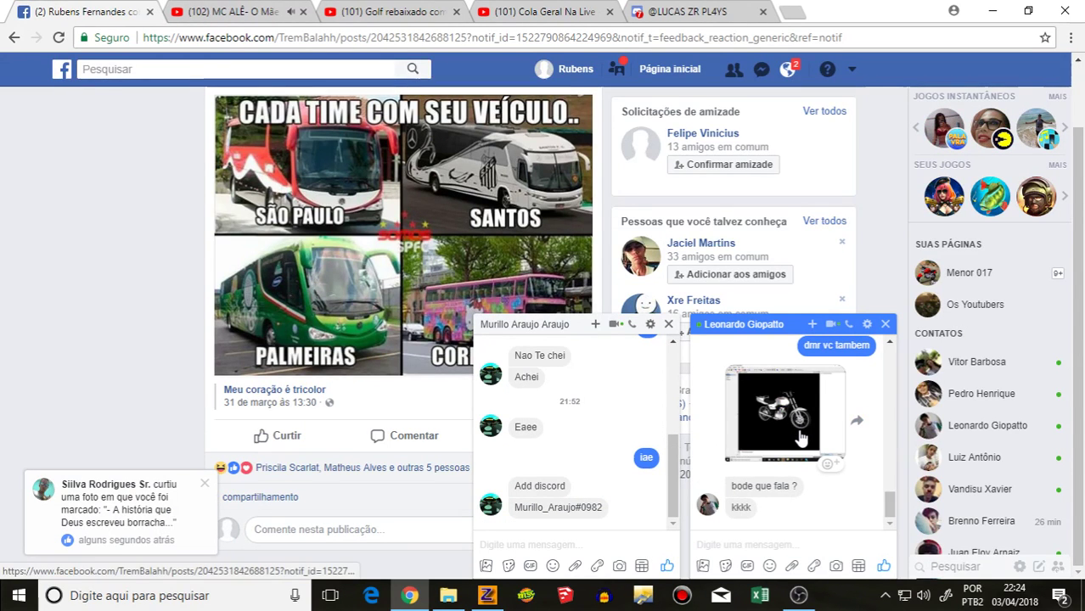
{"action": "left_click", "coordinate": [802, 438]}
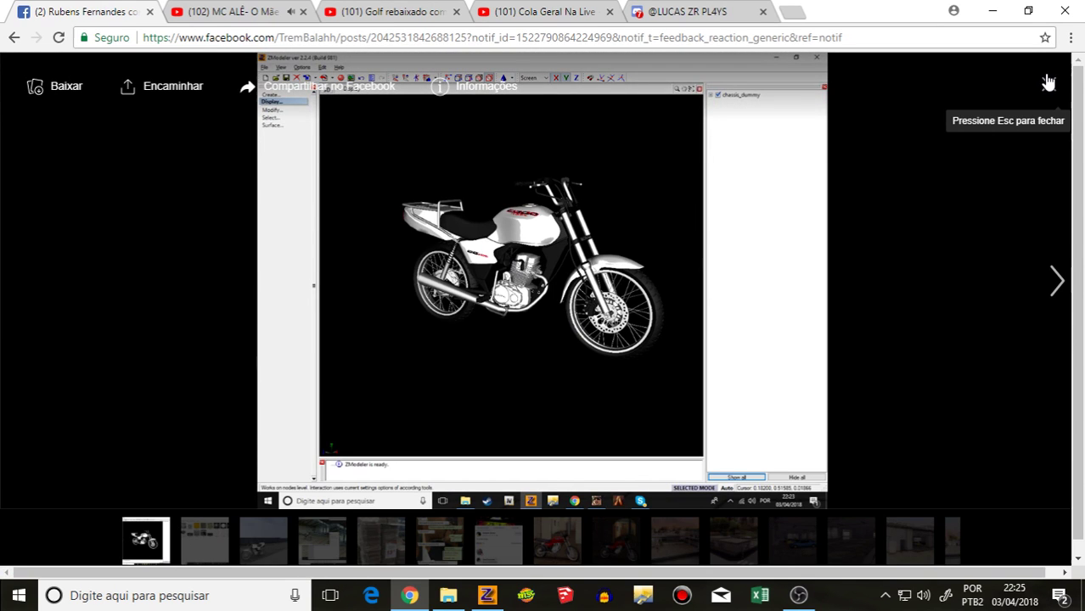
{"action": "left_click", "coordinate": [1049, 83]}
{"action": "left_click", "coordinate": [740, 544]}
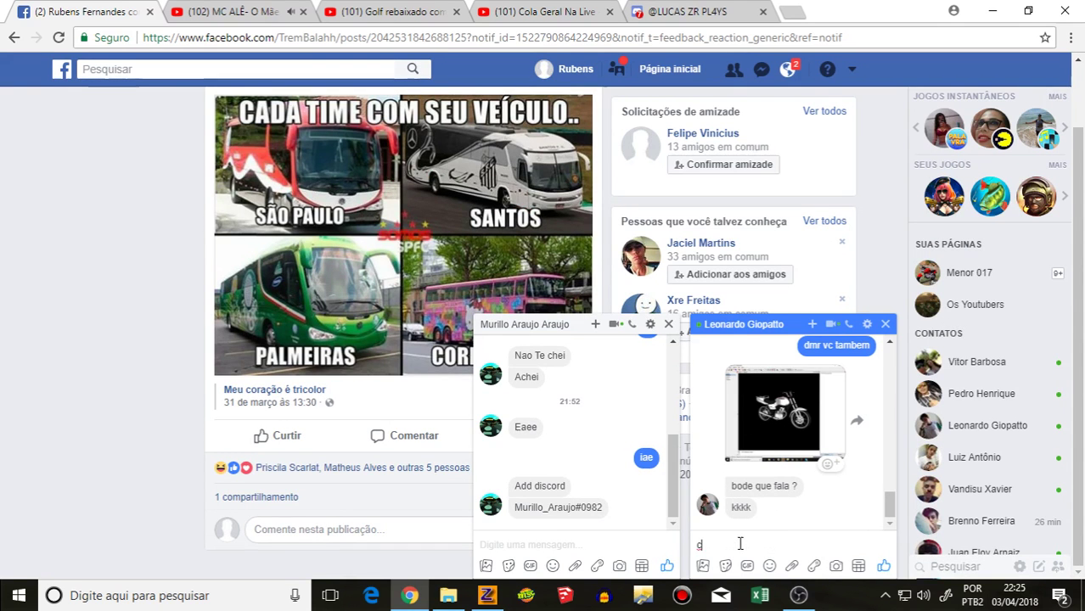
{"action": "type", "text": "cara ja t"}
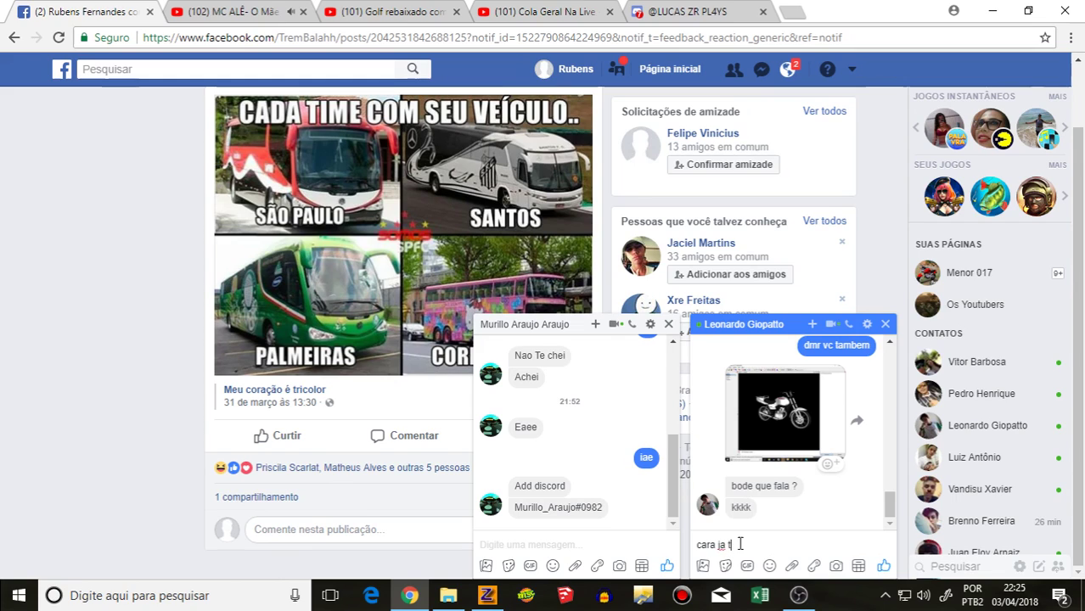
{"action": "type", "text": "a pensando em natal kkkkkkkkk"}
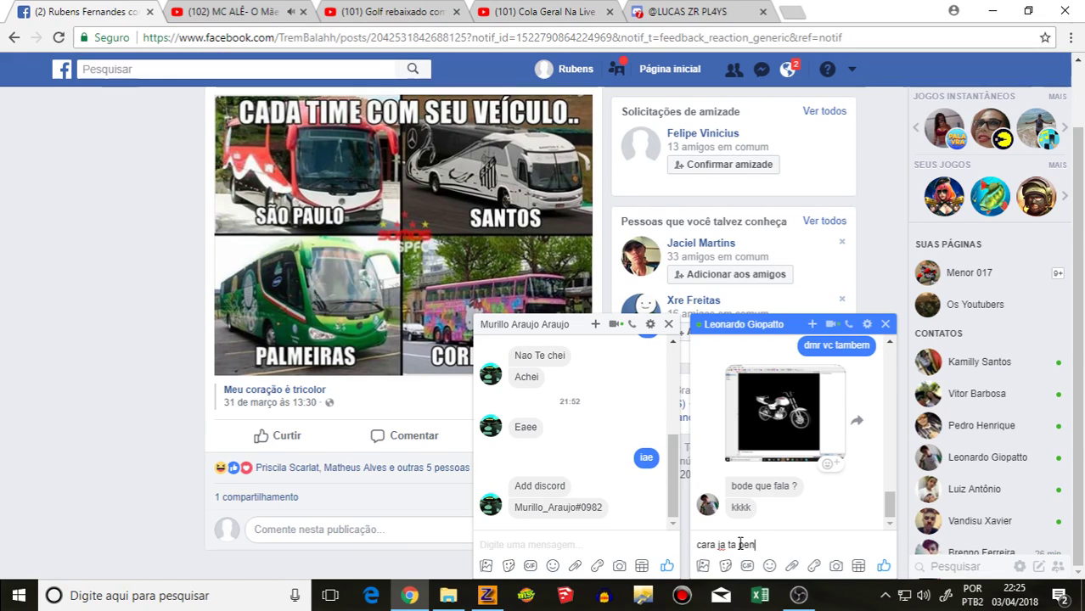
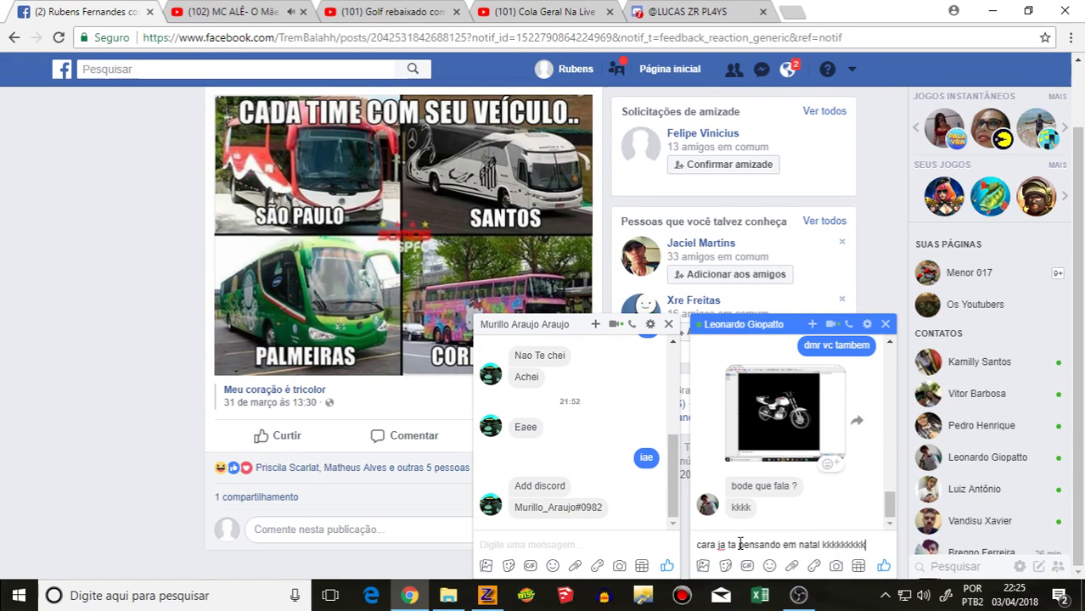
{"action": "key", "text": "Return"}
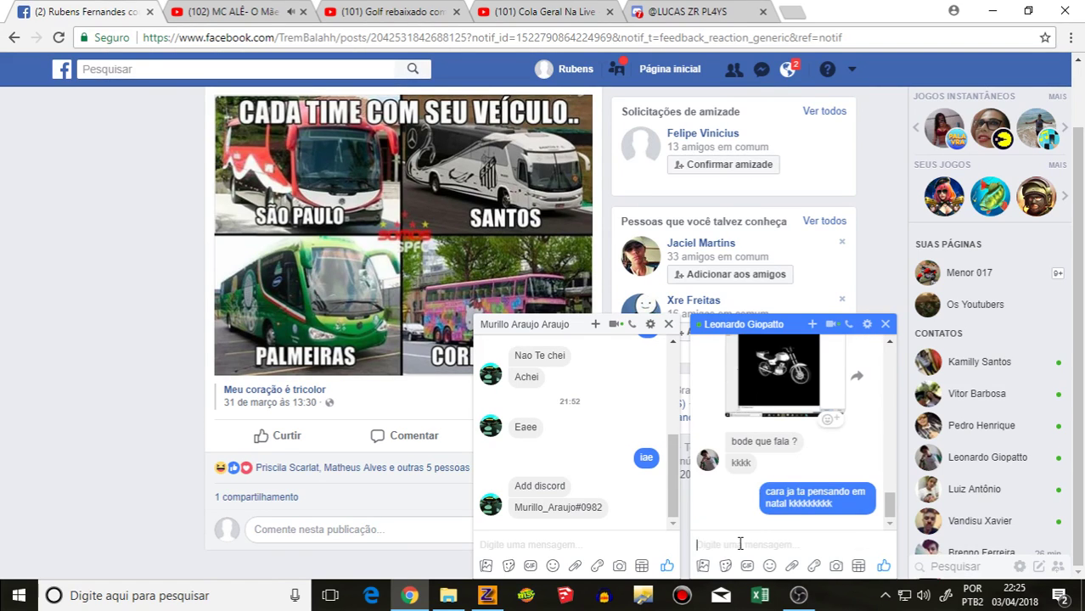
Step: React to the motorcycle screenshot in the chat with the heart-eyes emoji and view the image at full size again
{"action": "left_click", "coordinate": [830, 418]}
{"action": "left_click", "coordinate": [736, 386]}
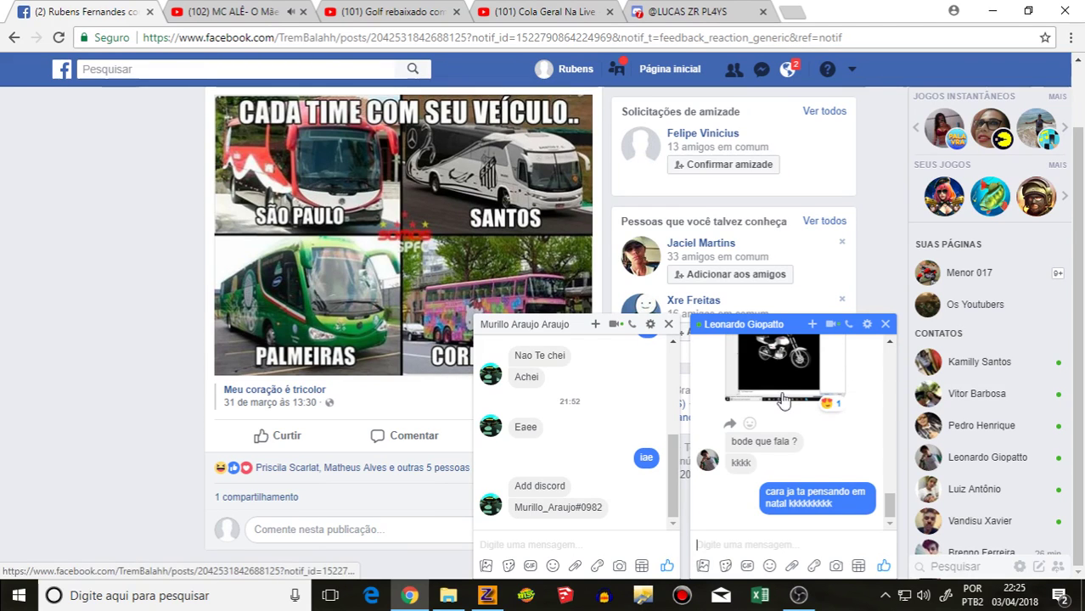
{"action": "left_click", "coordinate": [796, 397]}
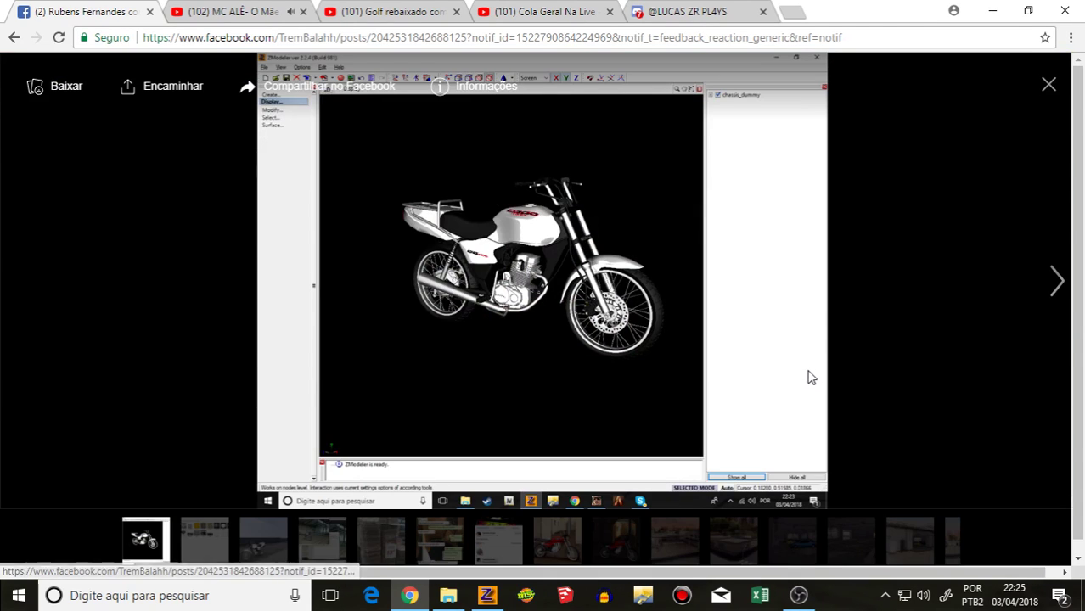
{"action": "left_click", "coordinate": [1050, 86]}
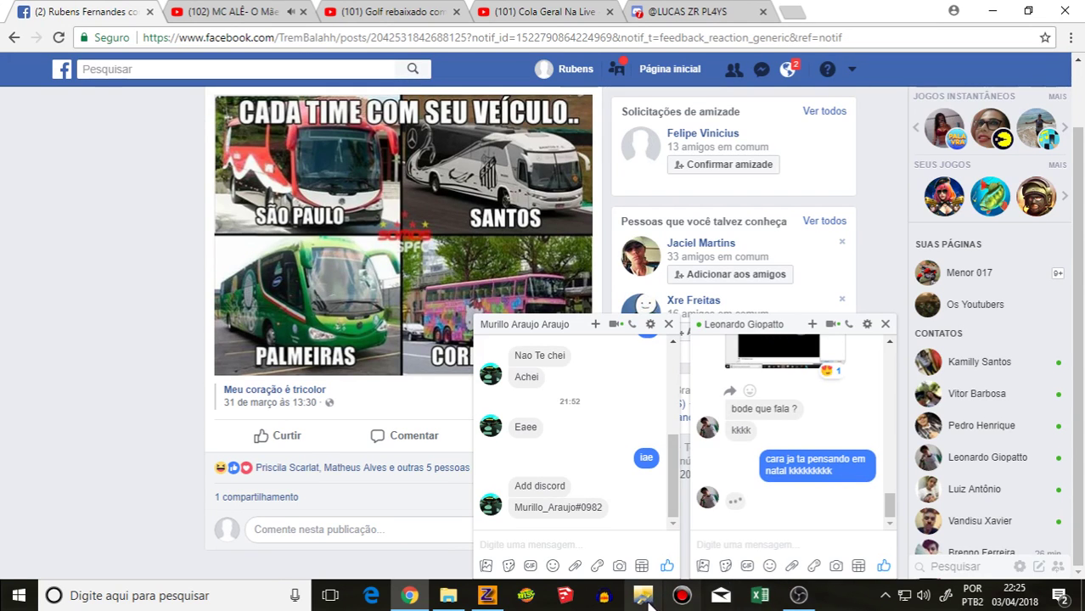
Step: Switch to ZModeler, accept and close the Materials Editor, look over the motorcycle from both sides, and exit the program
{"action": "left_click", "coordinate": [487, 595]}
{"action": "scroll", "coordinate": [695, 437], "scroll_direction": "down", "scroll_amount": 10}
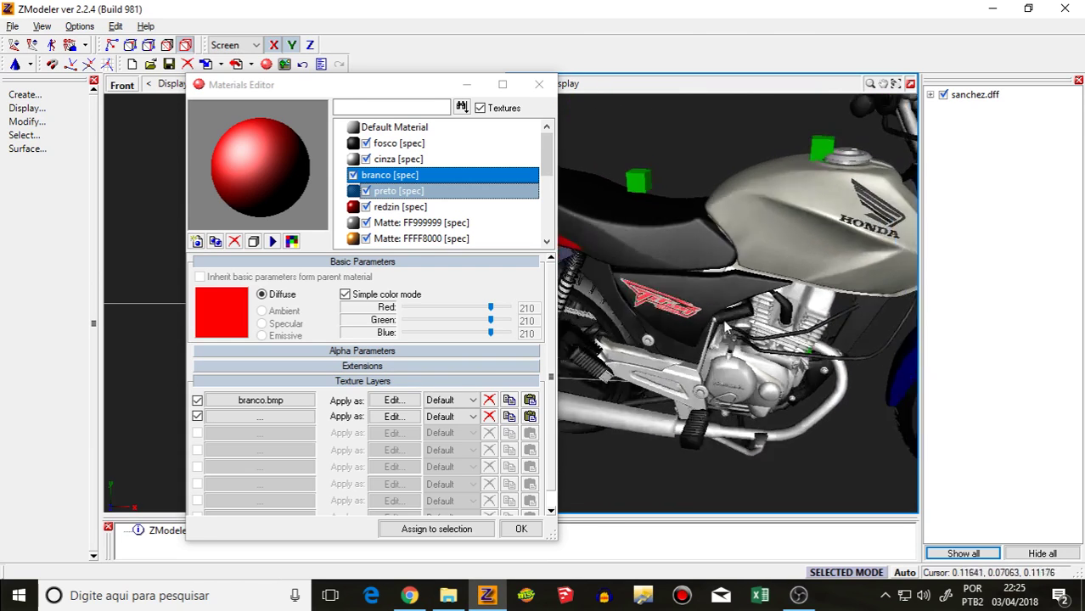
{"action": "left_click", "coordinate": [531, 529]}
{"action": "middle_click_drag", "start_coordinate": [663, 340], "coordinate": [696, 284]}
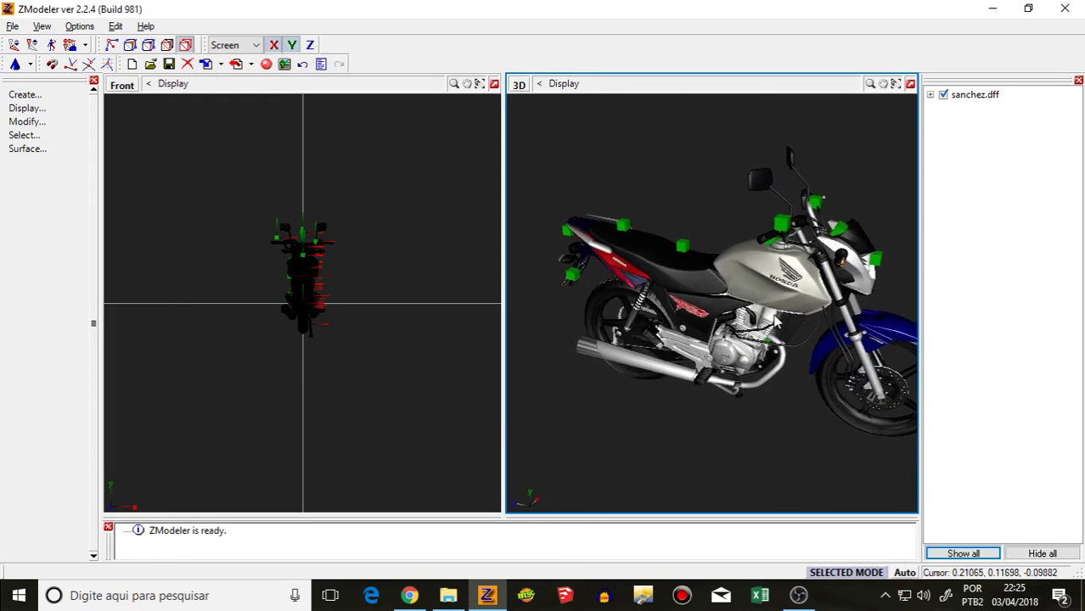
{"action": "scroll", "coordinate": [654, 284], "scroll_direction": "down", "scroll_amount": 3}
{"action": "middle_click_drag", "start_coordinate": [611, 280], "coordinate": [816, 278]}
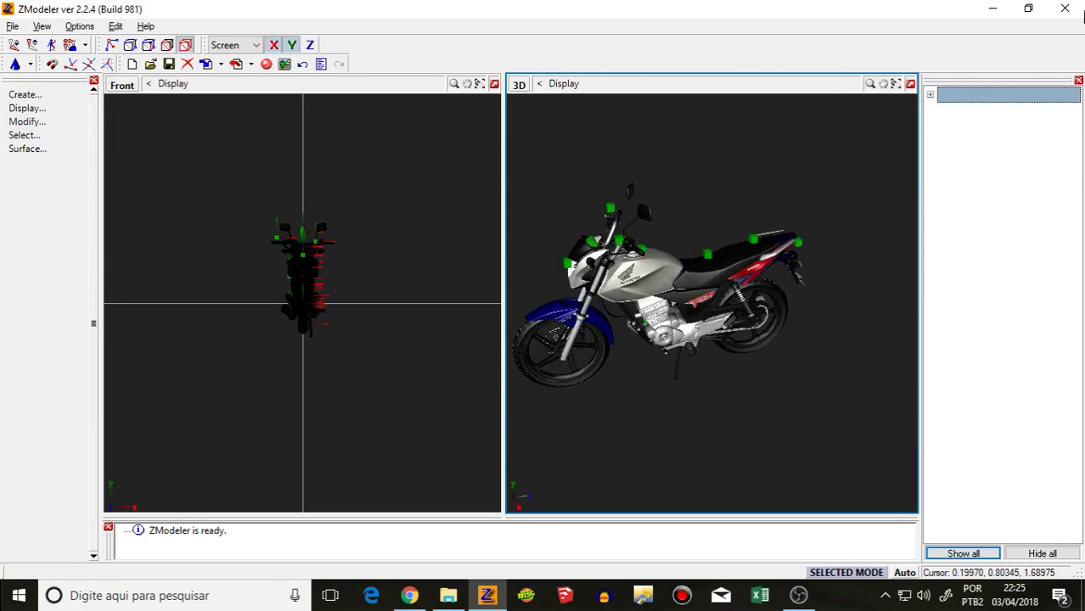
{"action": "left_click", "coordinate": [1064, 8]}
{"action": "left_click", "coordinate": [575, 336]}
Step: Check the latest Facebook chat reply in Chrome and browse the Downloads folder in File Explorer
{"action": "left_click", "coordinate": [410, 595]}
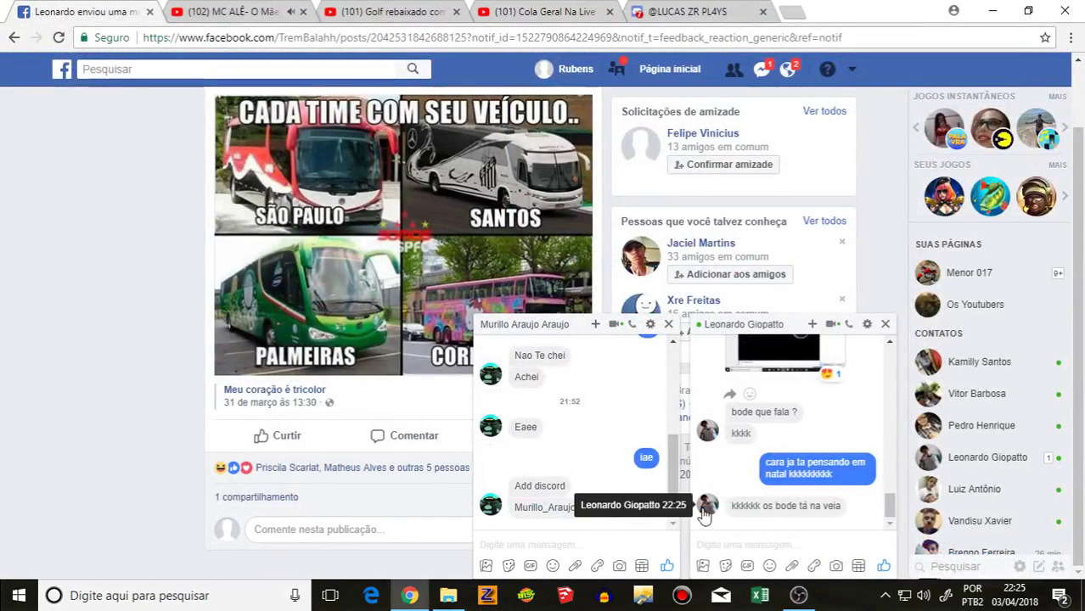
{"action": "left_click", "coordinate": [450, 597]}
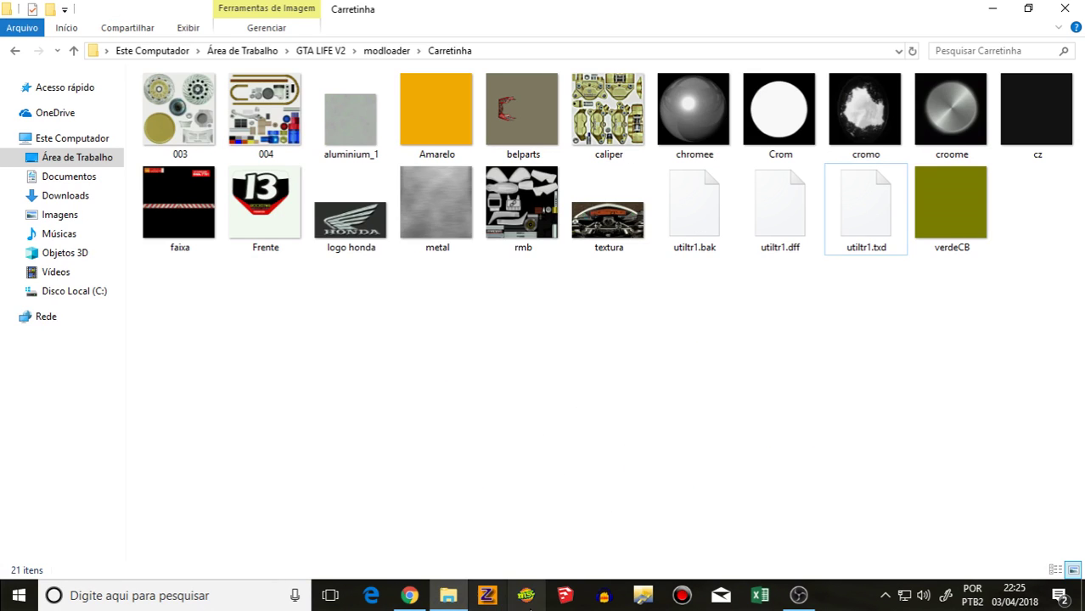
{"action": "left_click", "coordinate": [64, 177]}
{"action": "left_click", "coordinate": [66, 195]}
{"action": "scroll", "coordinate": [647, 343], "scroll_direction": "down", "scroll_amount": 10}
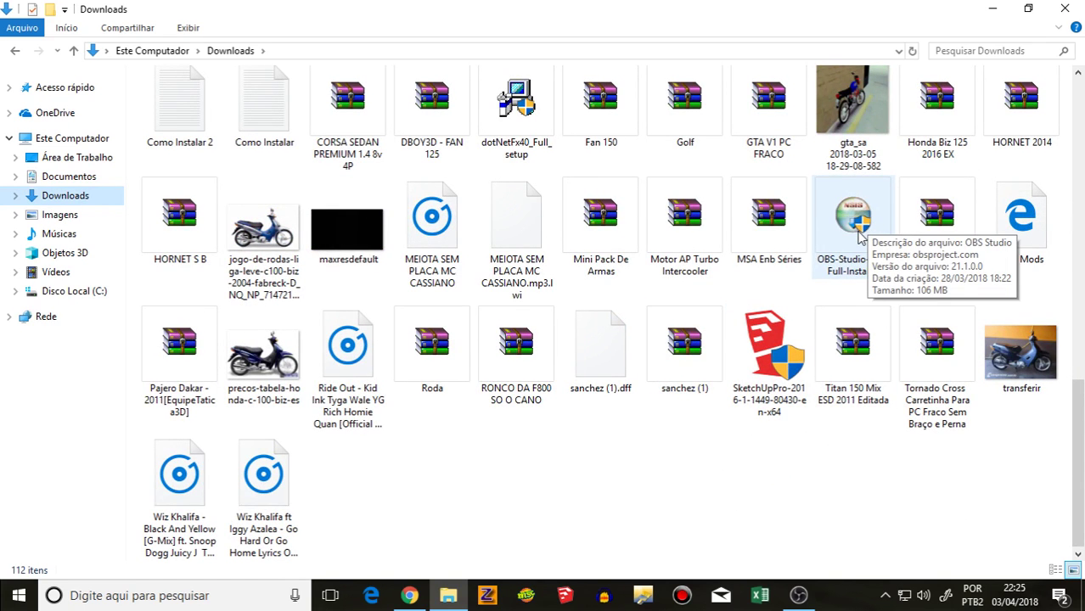
{"action": "left_click", "coordinate": [838, 254]}
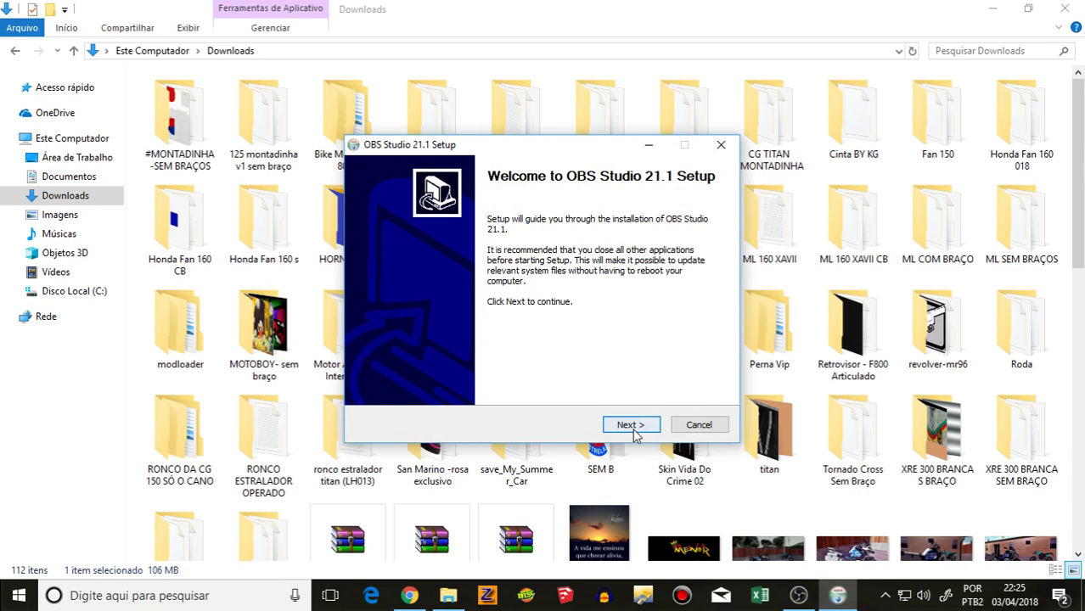
{"action": "left_click", "coordinate": [649, 428]}
{"action": "left_click", "coordinate": [660, 352]}
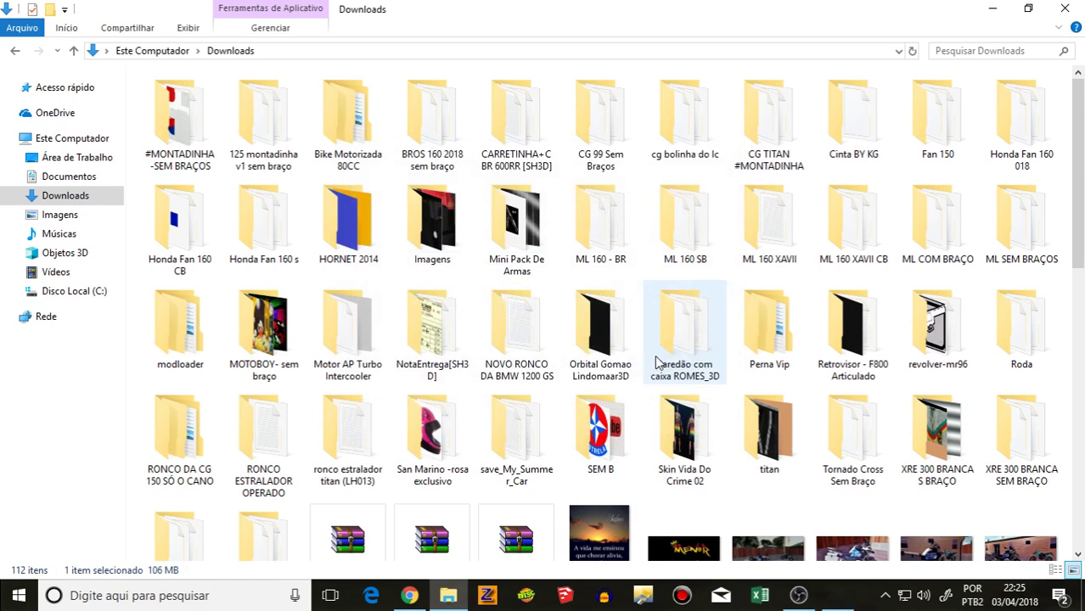
Step: Look through Downloads, the desktop and Documents, and examine the modloader folder inside the GTA LIFE V2 copy in Documents
{"action": "scroll", "coordinate": [612, 420], "scroll_direction": "down", "scroll_amount": 8}
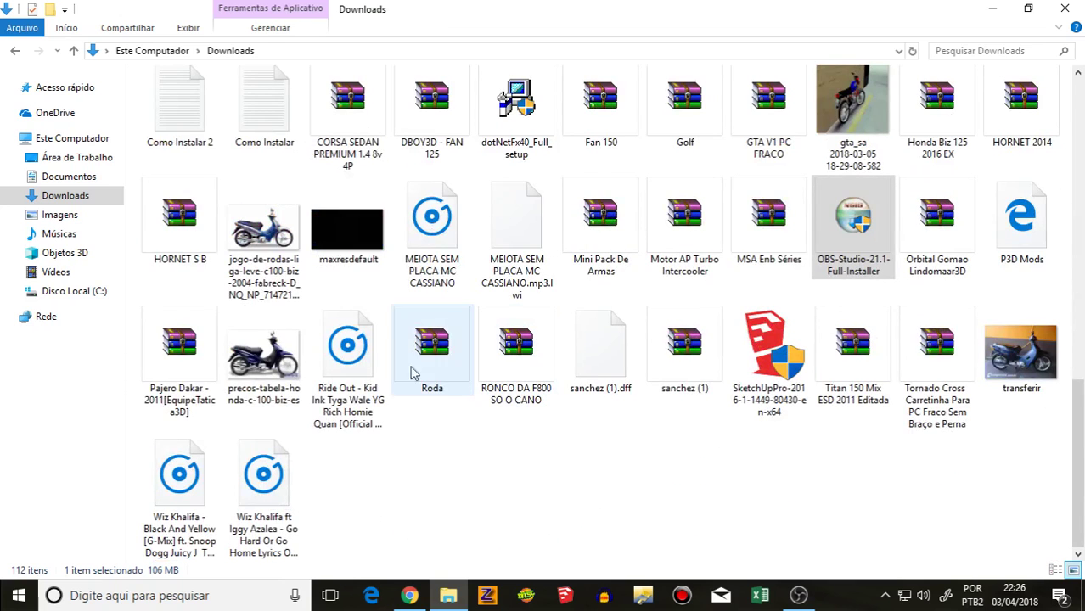
{"action": "left_click", "coordinate": [73, 177]}
{"action": "left_click", "coordinate": [75, 160]}
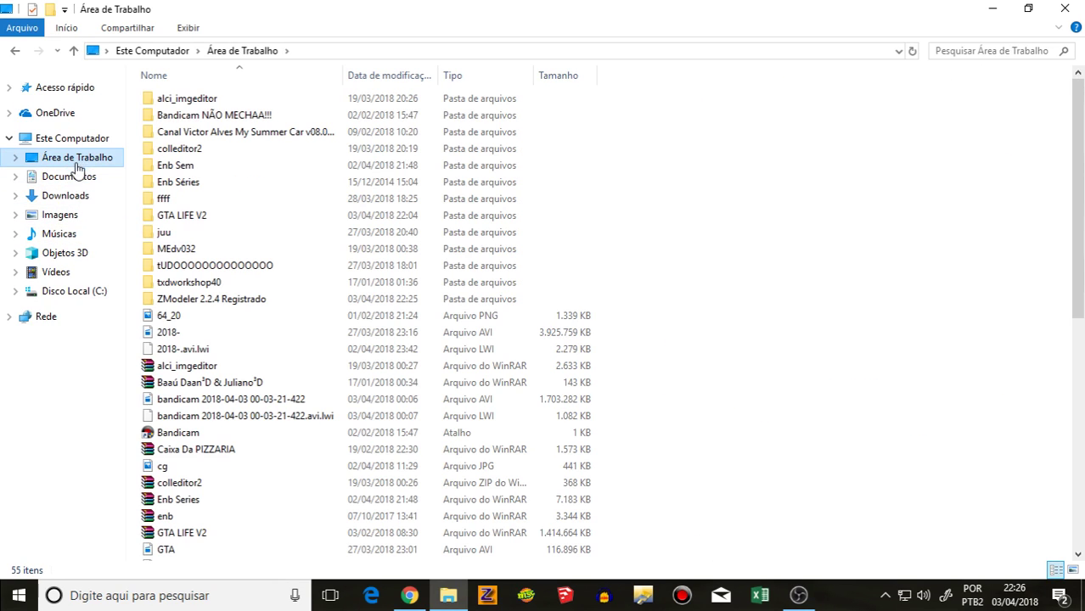
{"action": "left_click", "coordinate": [66, 178]}
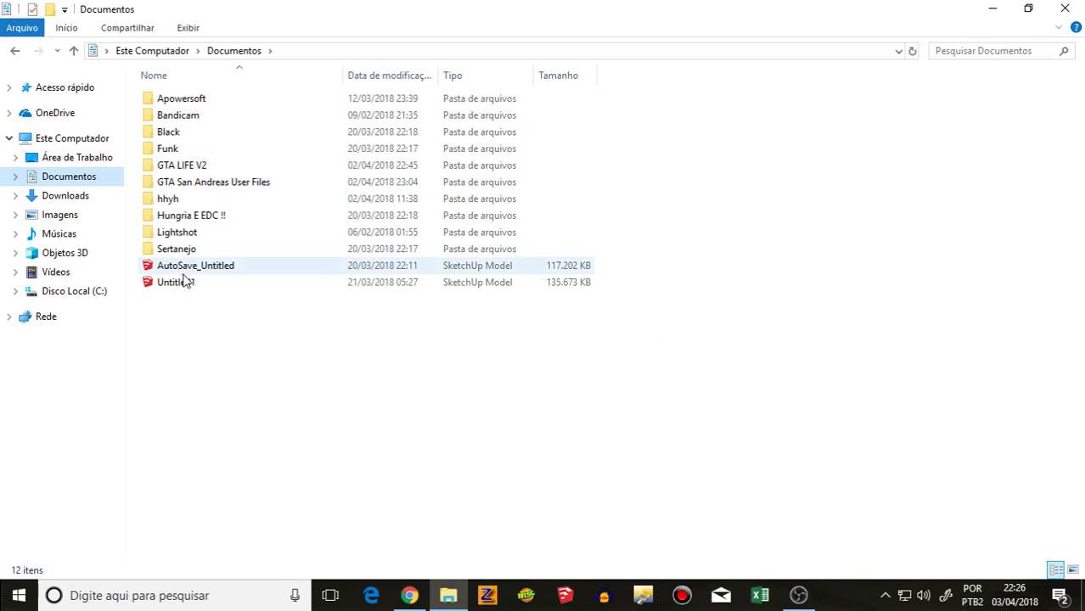
{"action": "left_click", "coordinate": [203, 181]}
{"action": "double_click", "coordinate": [201, 169]}
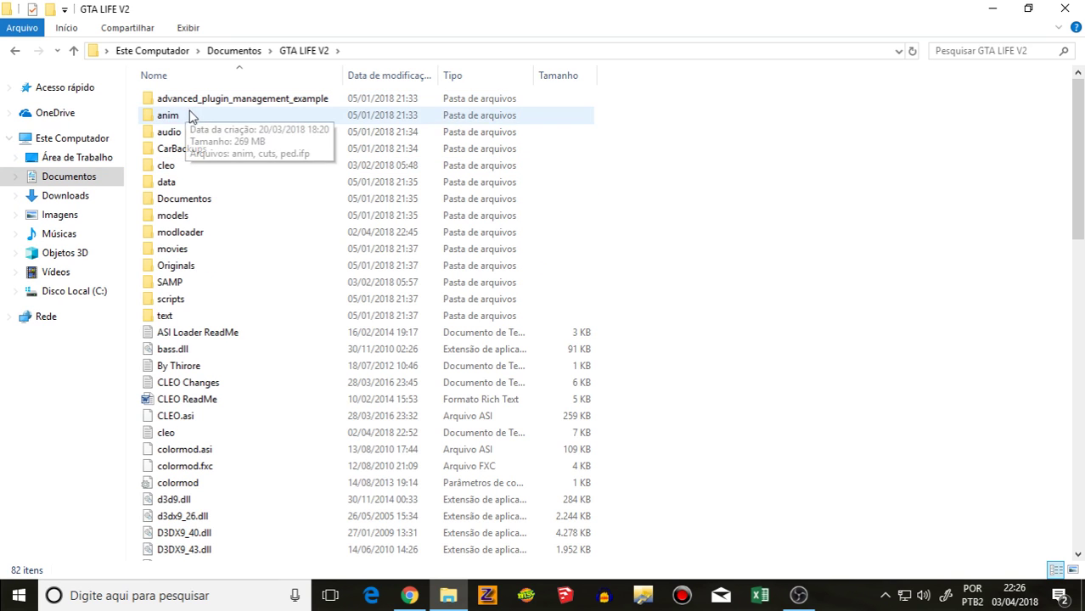
{"action": "double_click", "coordinate": [196, 232]}
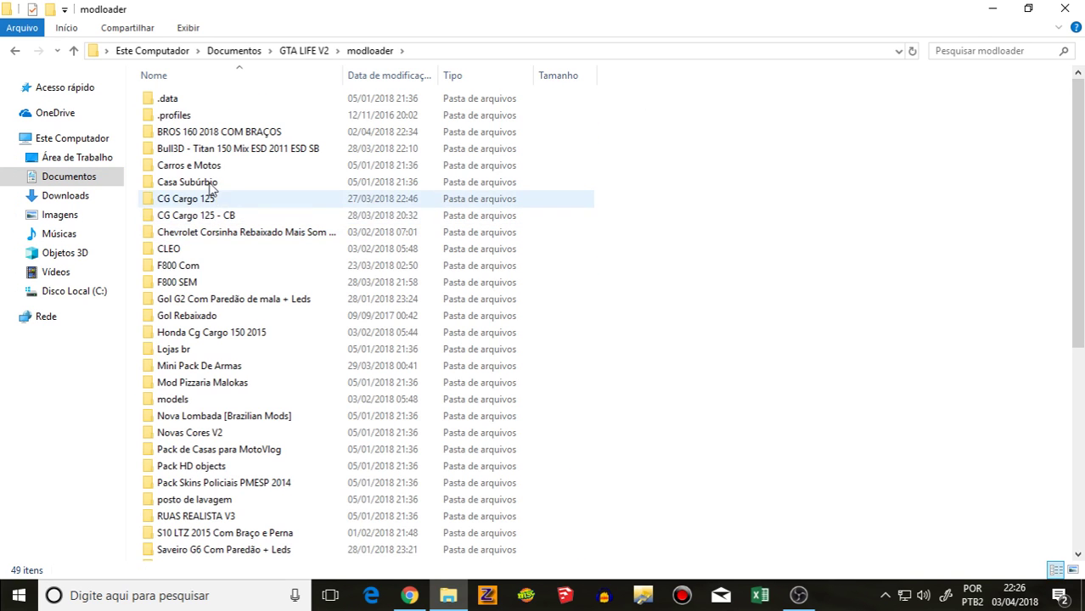
Step: Go back to Documents and delete its GTA LIFE V2 folder
{"action": "left_click", "coordinate": [14, 51]}
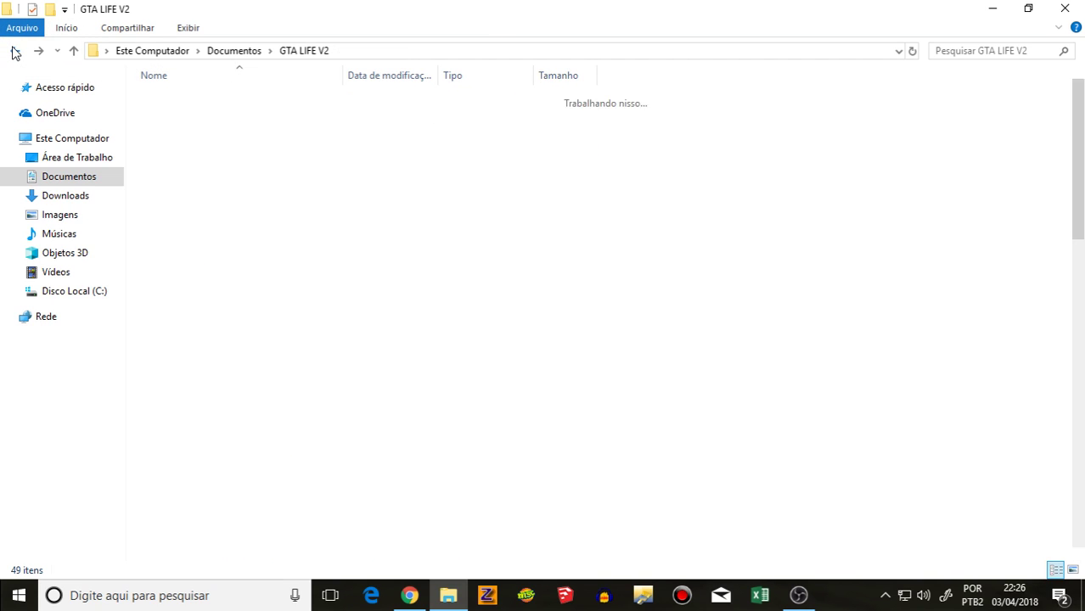
{"action": "left_click", "coordinate": [13, 51]}
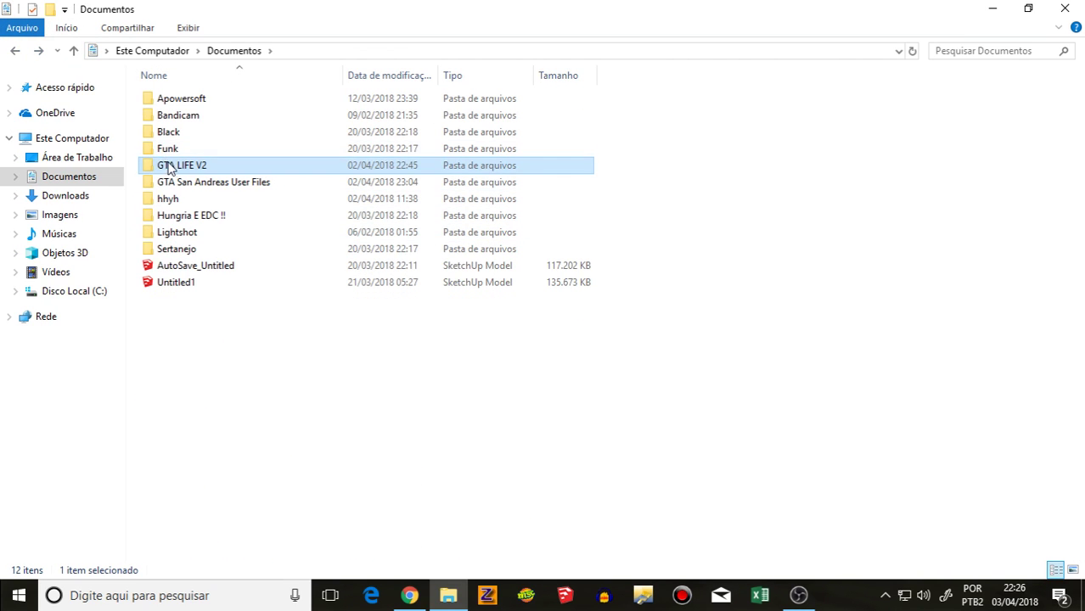
{"action": "right_click", "coordinate": [171, 167]}
{"action": "left_click", "coordinate": [223, 485]}
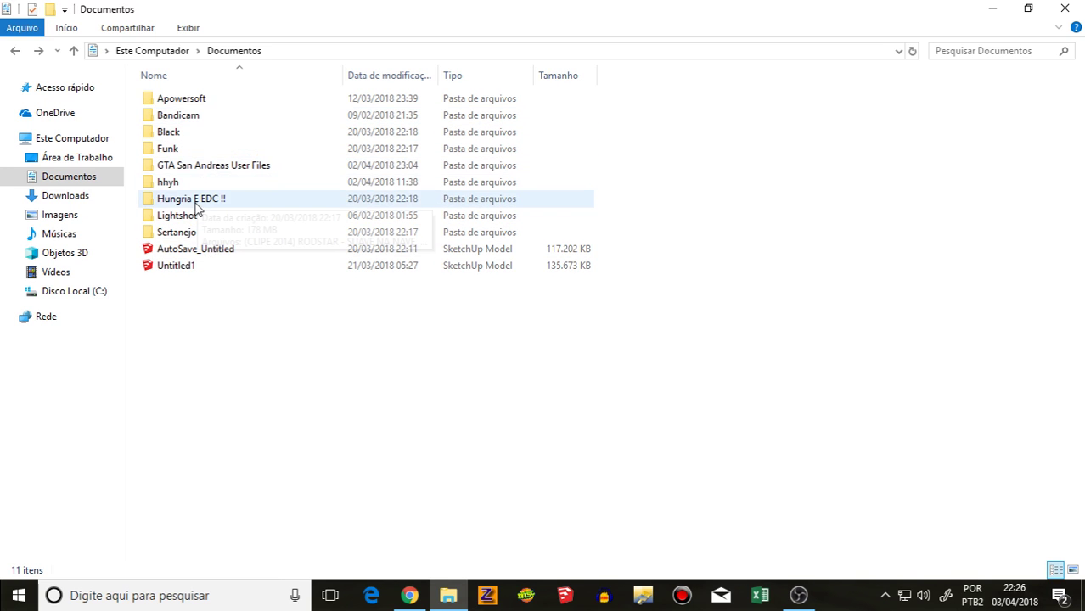
Step: Move the GTA VIDA DO CRIME folder from Imagens to the desktop
{"action": "left_click", "coordinate": [73, 212]}
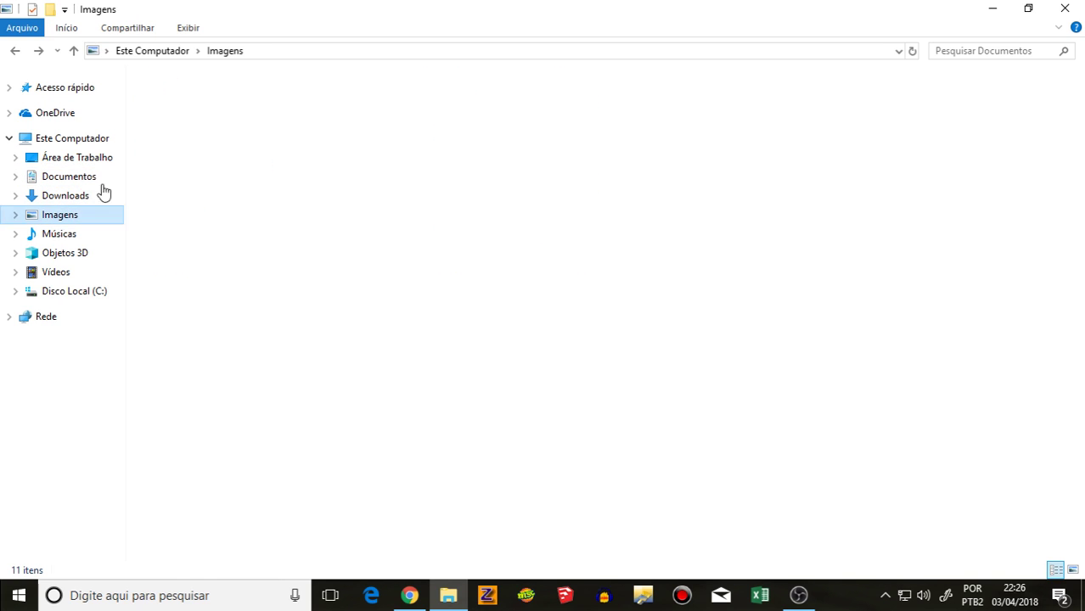
{"action": "left_click_drag", "start_coordinate": [167, 100], "coordinate": [559, 425]}
{"action": "left_click", "coordinate": [449, 595]}
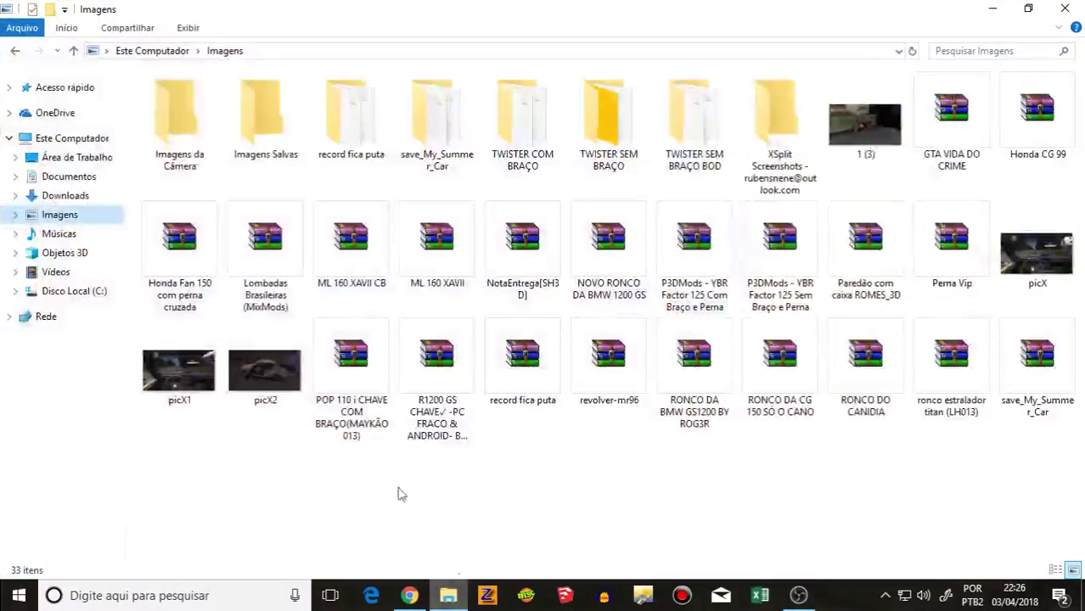
Step: Open the GTA LIFE V2 folder on the desktop and launch the samp application in it
{"action": "left_click", "coordinate": [61, 160]}
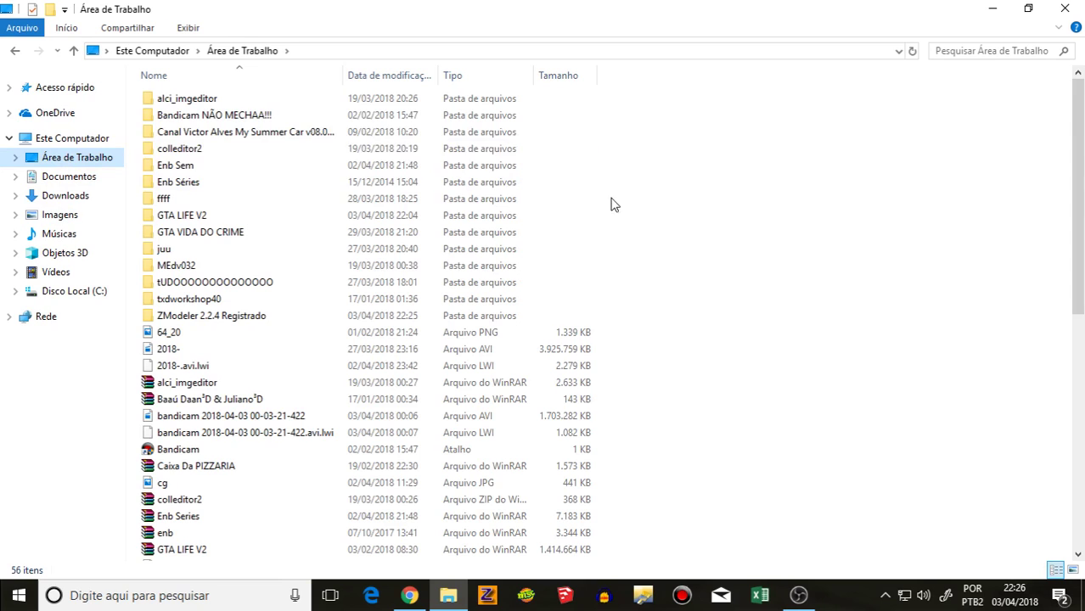
{"action": "double_click", "coordinate": [212, 215]}
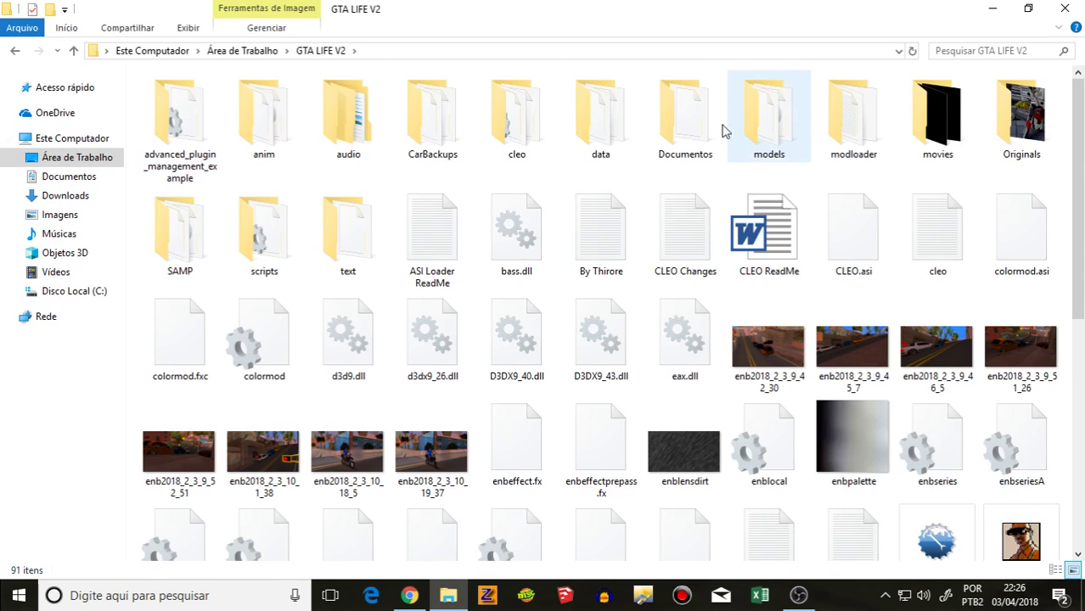
{"action": "scroll", "coordinate": [597, 350], "scroll_direction": "down", "scroll_amount": 5}
{"action": "double_click", "coordinate": [1055, 320]}
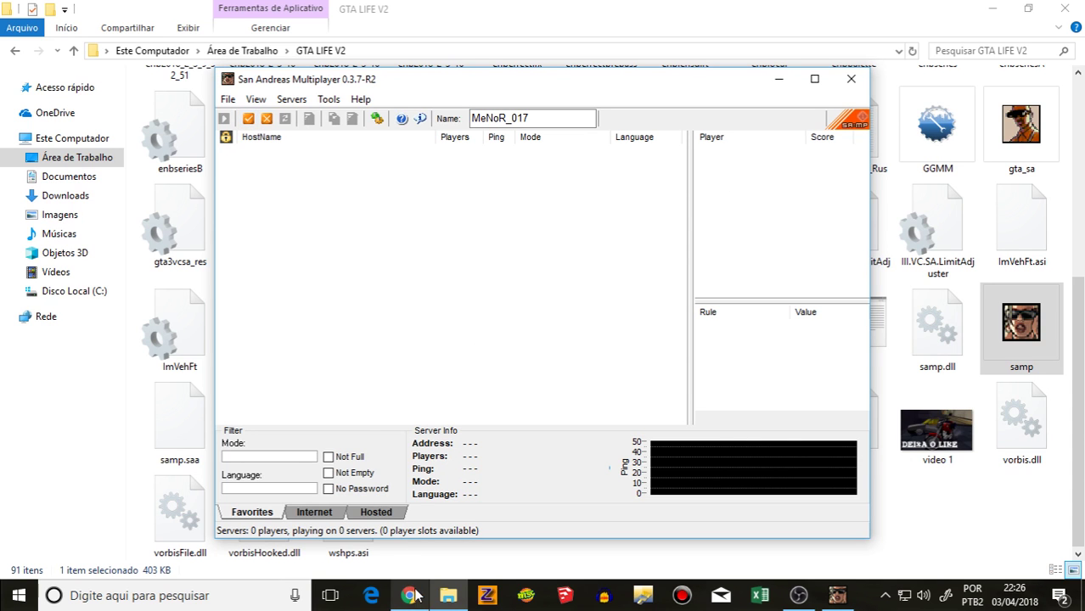
Step: Switch to OBS, lower the Desktop Audio volume to -inf dB, and minimize the window
{"action": "mouse_move", "coordinate": [837, 595]}
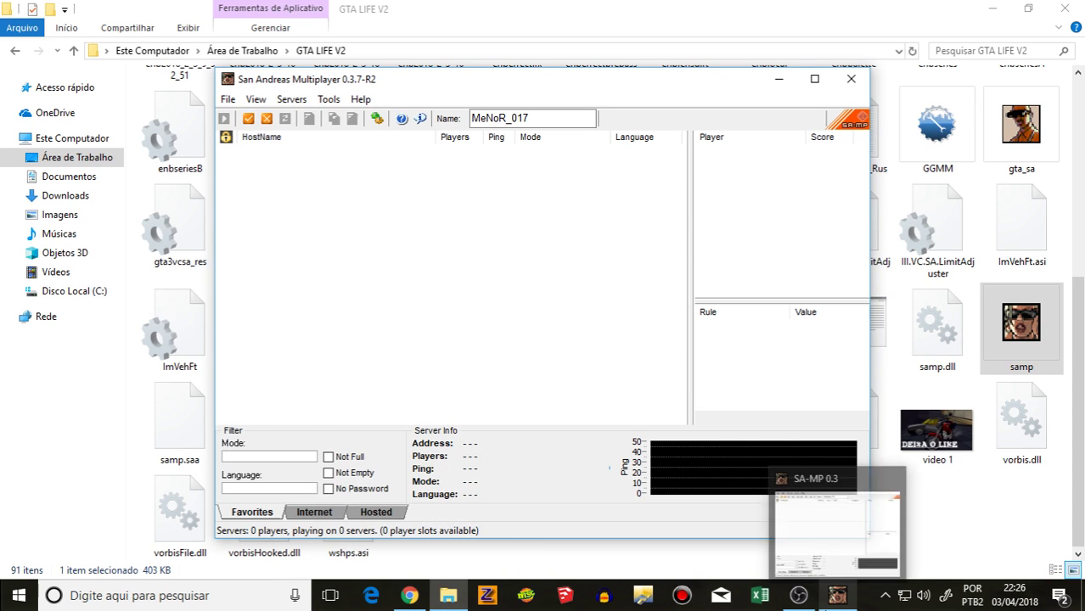
{"action": "left_click", "coordinate": [799, 596]}
{"action": "left_click_drag", "start_coordinate": [571, 535], "coordinate": [228, 543]}
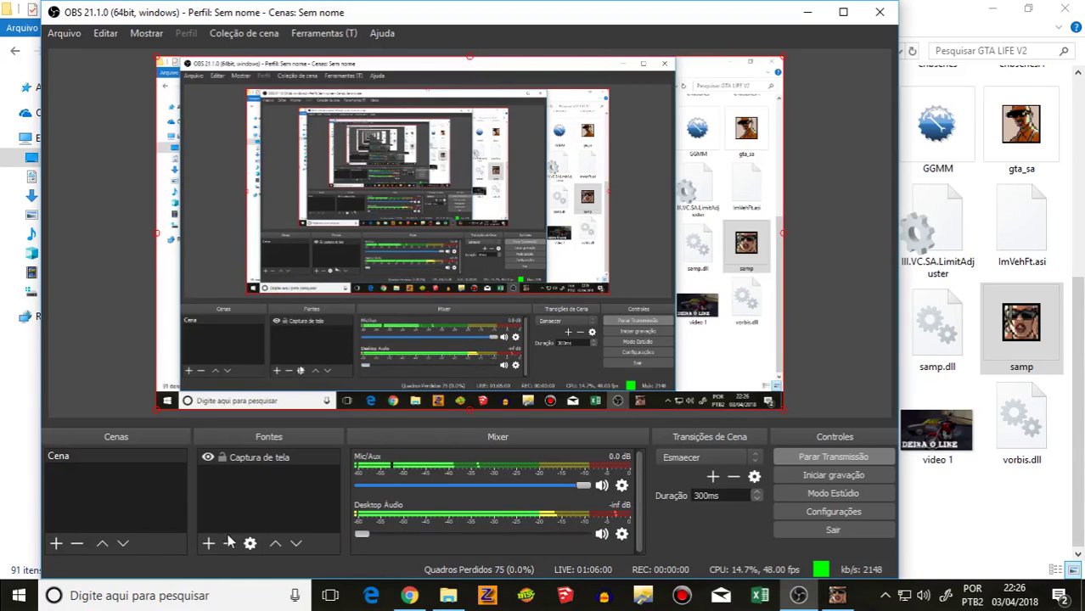
{"action": "left_click", "coordinate": [808, 12]}
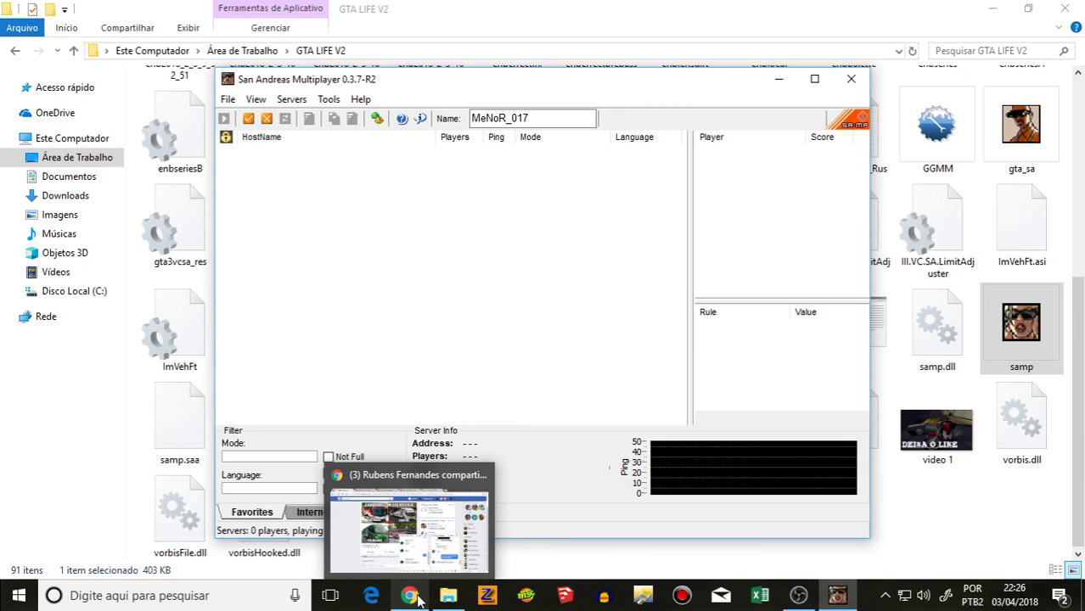
Step: Switch to Chrome, send "kkkkk" in the active Facebook conversation, and check the chat of the Cola Geral Na Live broadcast
{"action": "left_click", "coordinate": [409, 526]}
{"action": "left_click", "coordinate": [783, 546]}
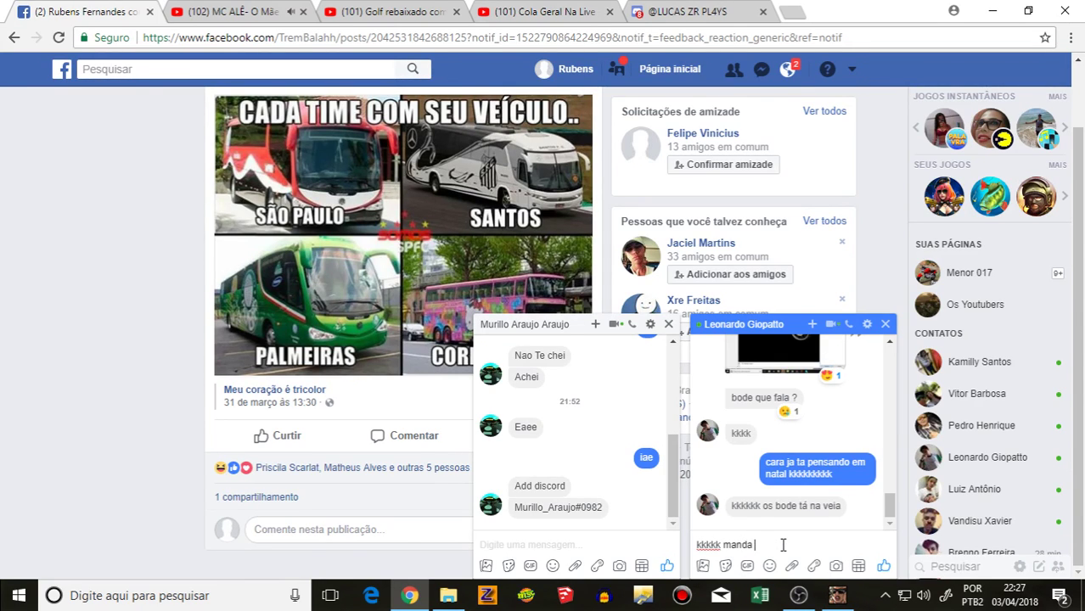
{"action": "key", "text": "Return"}
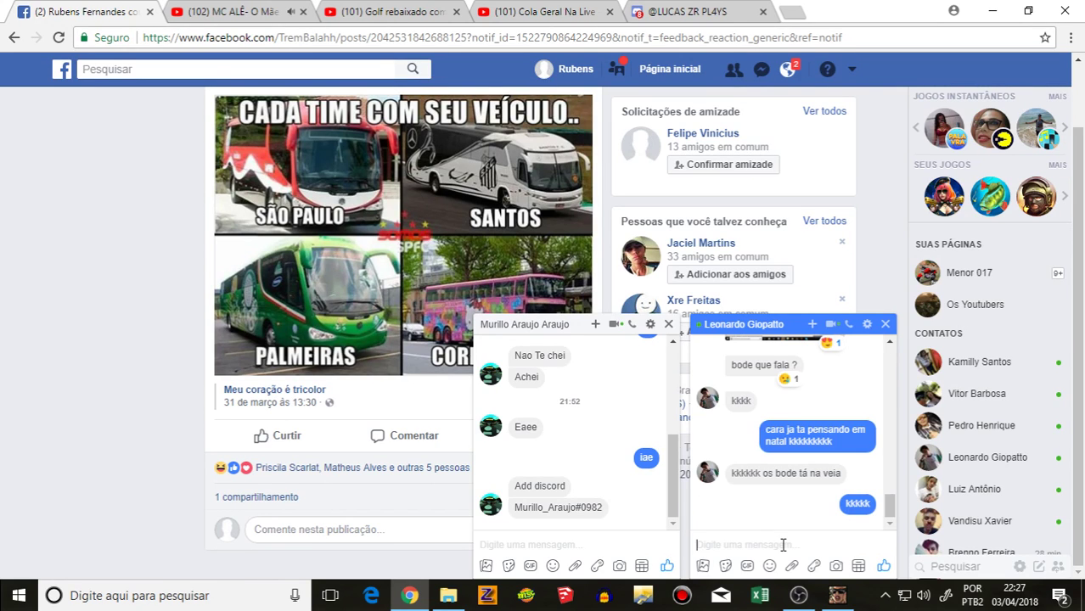
{"action": "left_click", "coordinate": [518, 12]}
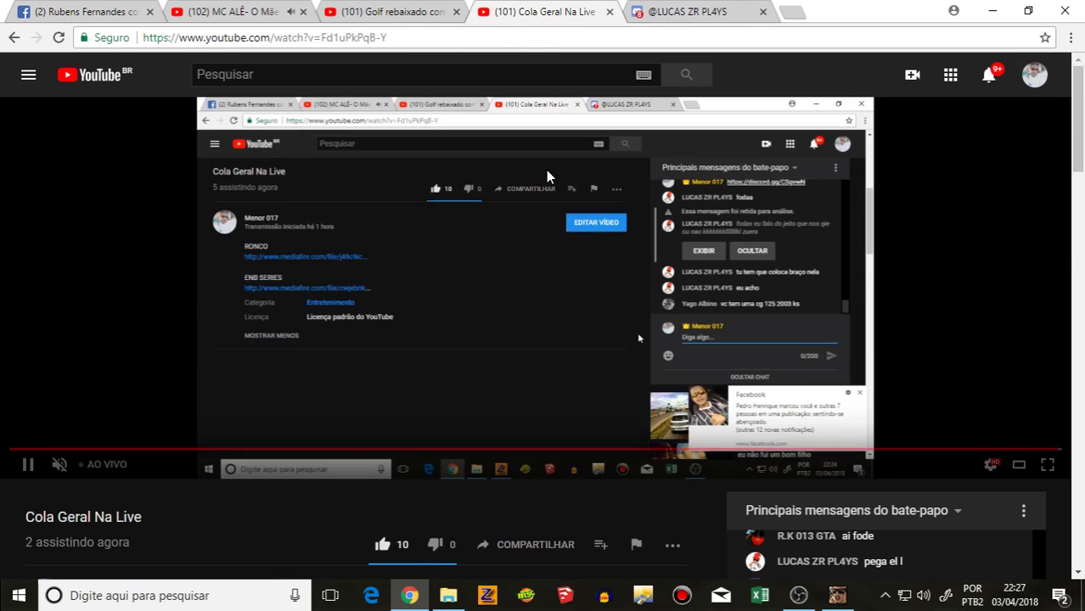
{"action": "scroll", "coordinate": [747, 331], "scroll_direction": "down", "scroll_amount": 3}
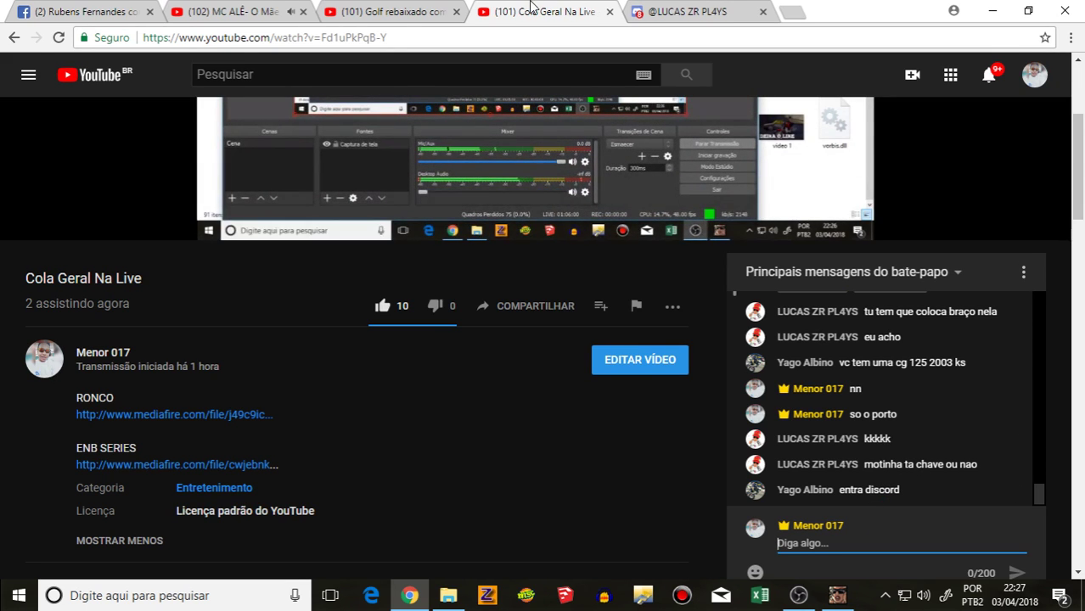
Step: Go to the Discord friends page and accept the pending incoming friend request
{"action": "left_click", "coordinate": [688, 12]}
{"action": "left_click", "coordinate": [28, 199]}
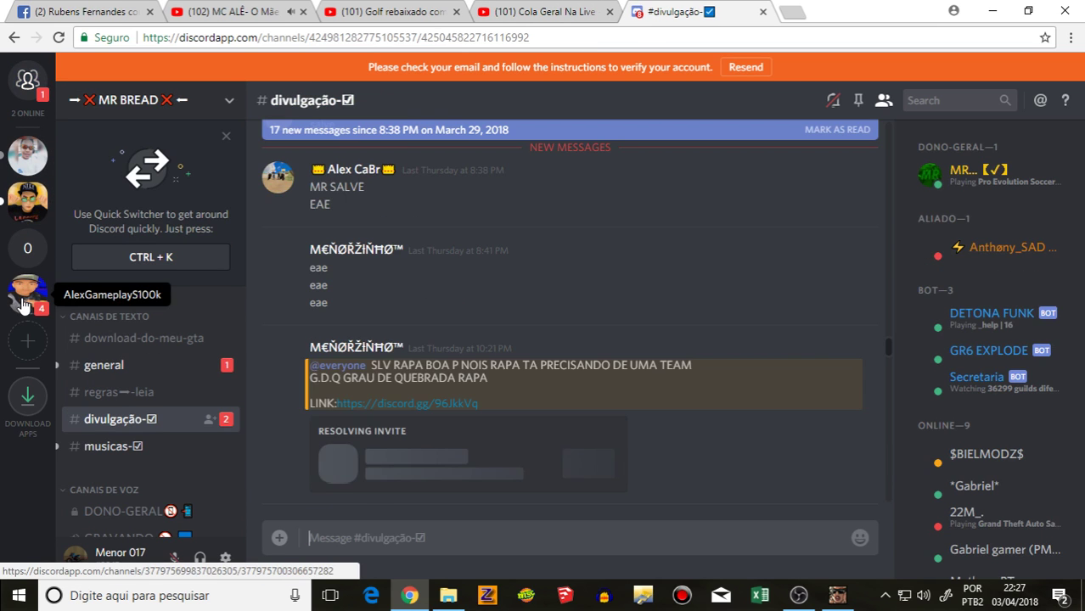
{"action": "left_click", "coordinate": [25, 288]}
{"action": "left_click", "coordinate": [27, 79]}
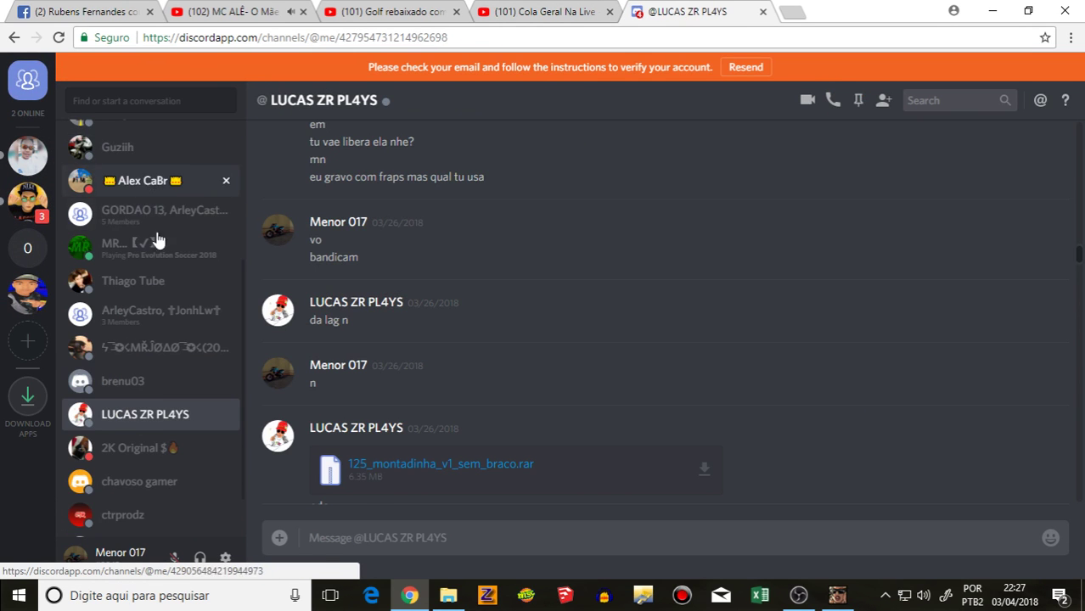
{"action": "scroll", "coordinate": [161, 280], "scroll_direction": "up", "scroll_amount": 3}
{"action": "left_click", "coordinate": [129, 152]}
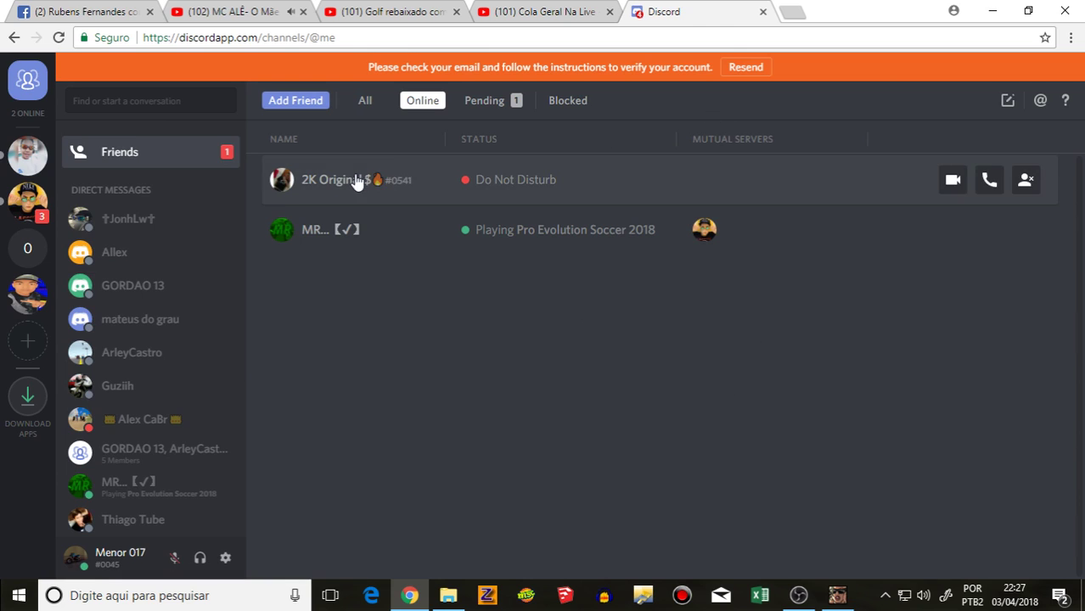
{"action": "left_click", "coordinate": [485, 101]}
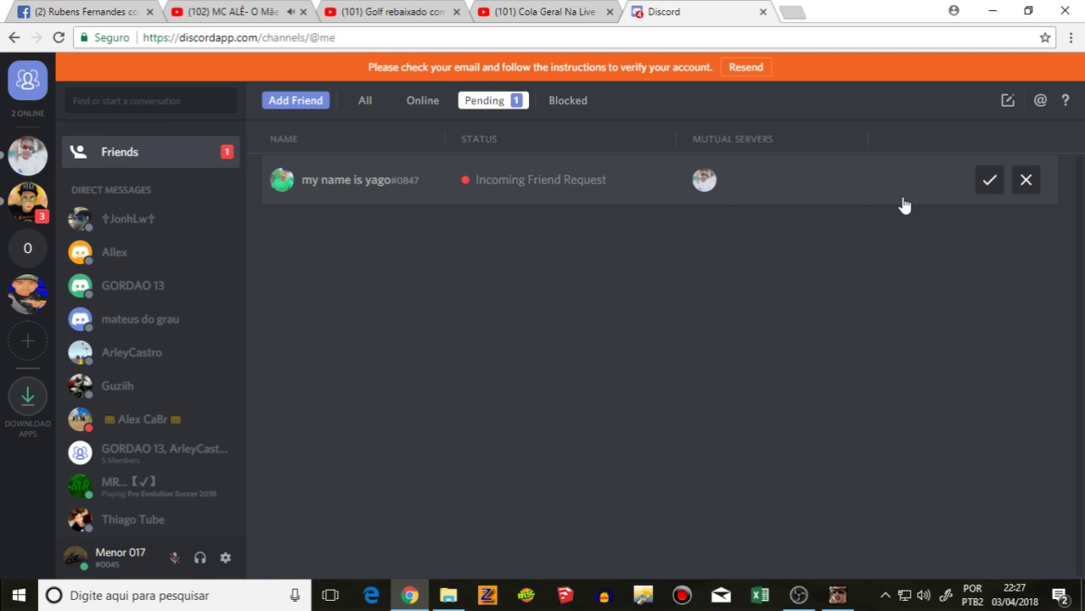
{"action": "left_click", "coordinate": [985, 181]}
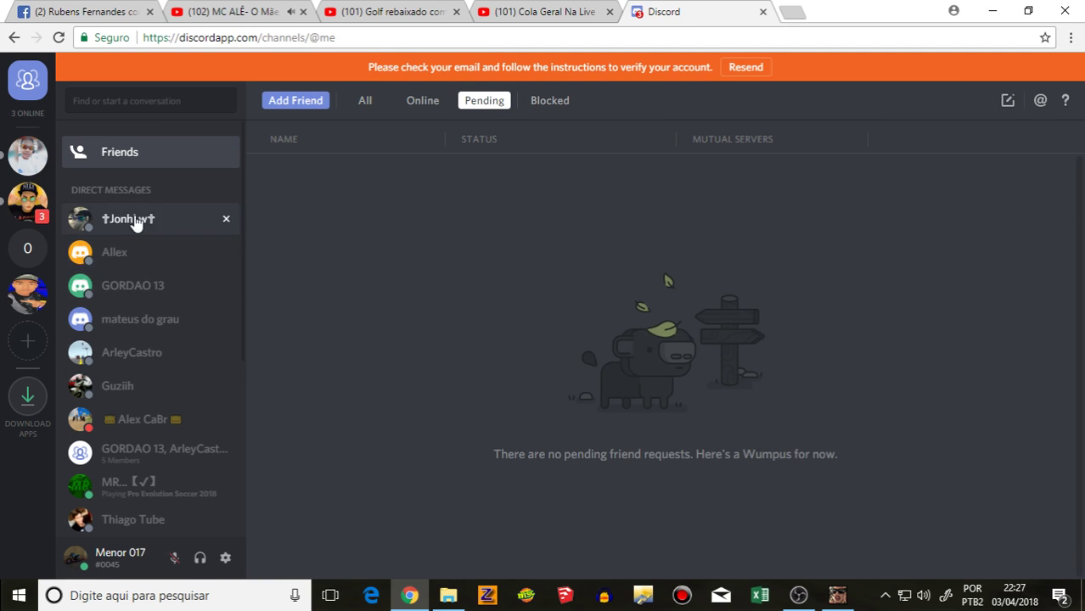
Step: Remove the last two conversations from the Discord direct messages list
{"action": "scroll", "coordinate": [145, 278], "scroll_direction": "down", "scroll_amount": 3}
{"action": "scroll", "coordinate": [149, 293], "scroll_direction": "down", "scroll_amount": 1}
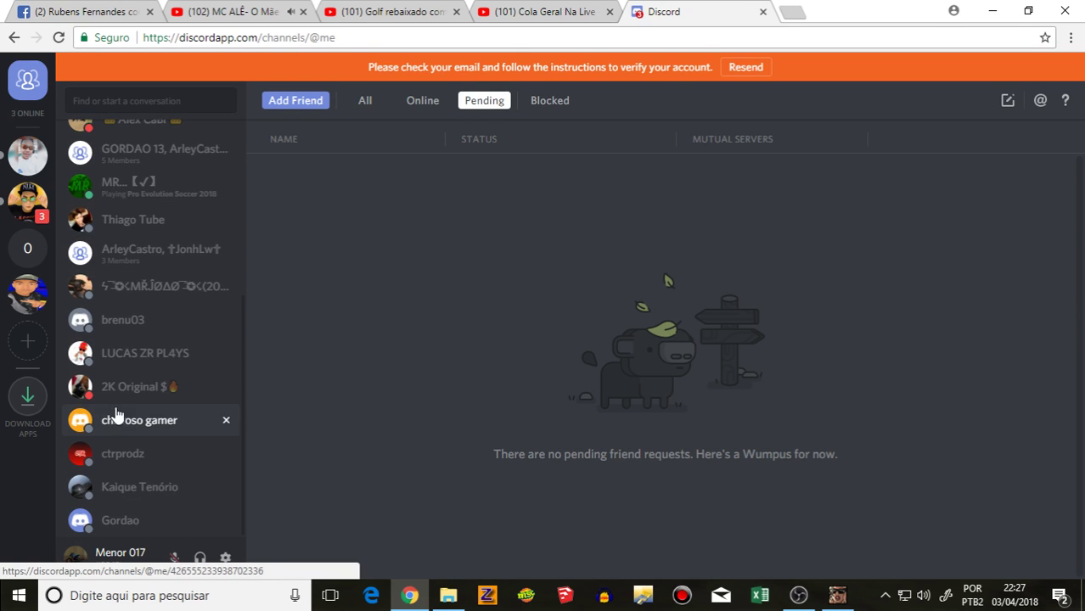
{"action": "left_click", "coordinate": [197, 497]}
{"action": "left_click", "coordinate": [226, 487]}
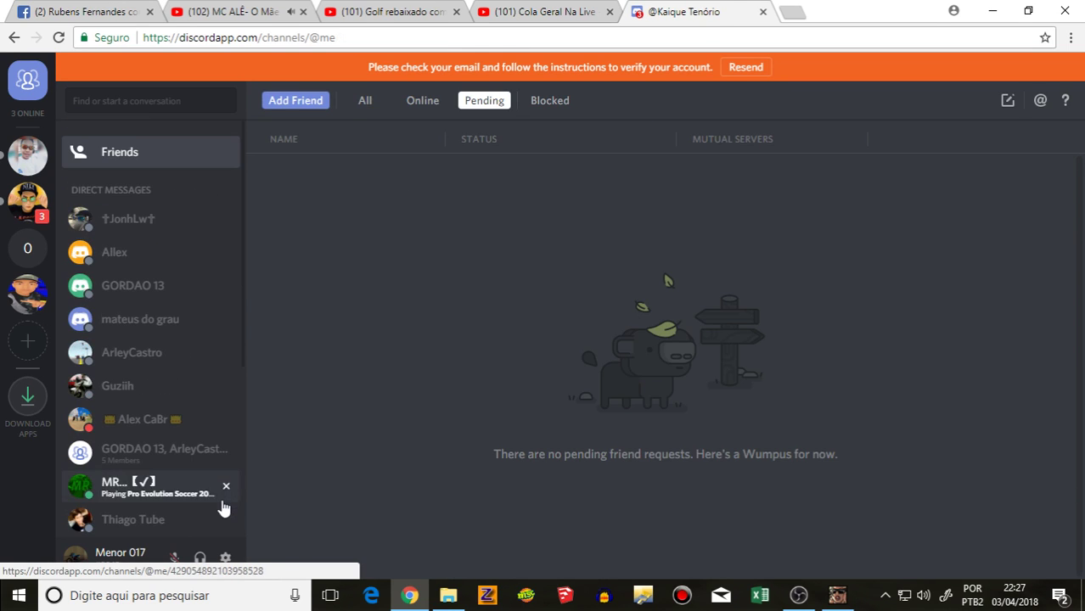
{"action": "scroll", "coordinate": [214, 503], "scroll_direction": "down", "scroll_amount": 5}
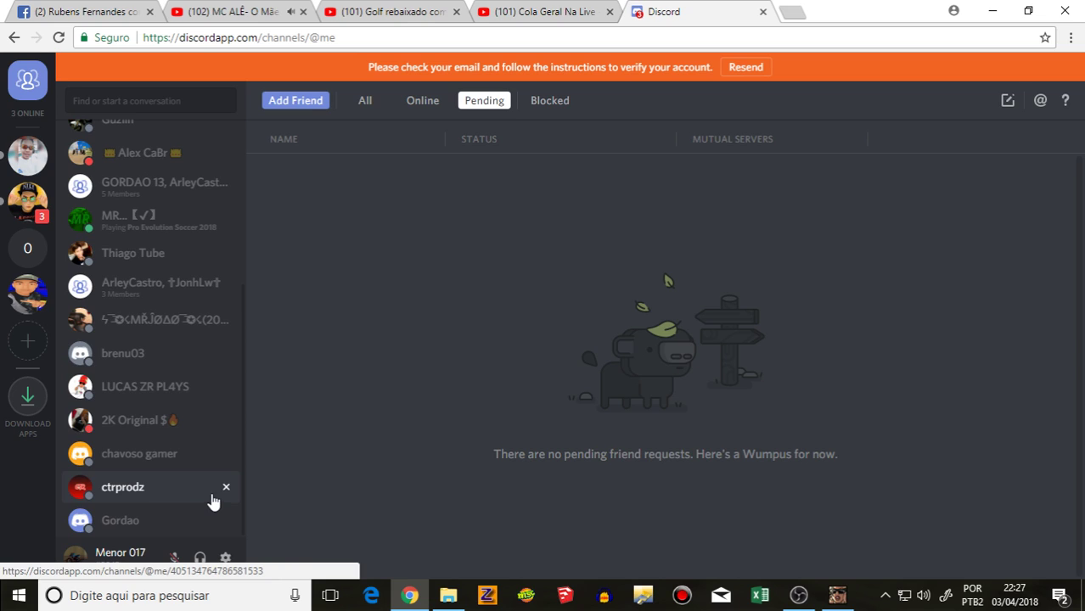
{"action": "left_click", "coordinate": [227, 522]}
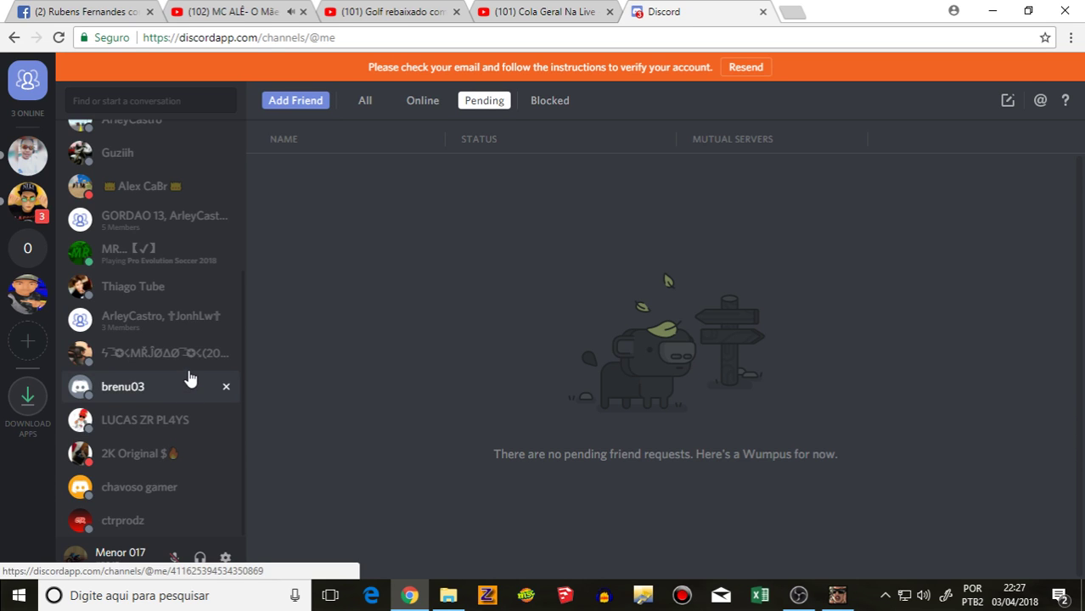
{"action": "scroll", "coordinate": [196, 373], "scroll_direction": "up", "scroll_amount": 5}
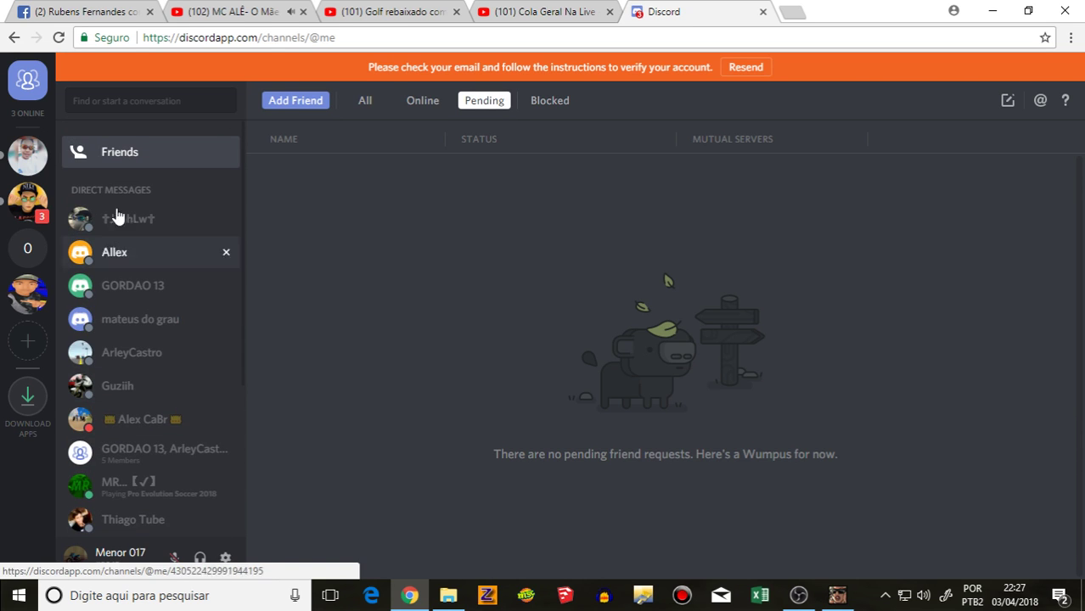
Step: Open the YBR 125 DE LEILÃO DO DS GAMEPLAYS link from the AlexGameplayS100k server's batepapo channel and look through the mod page
{"action": "left_click", "coordinate": [28, 201]}
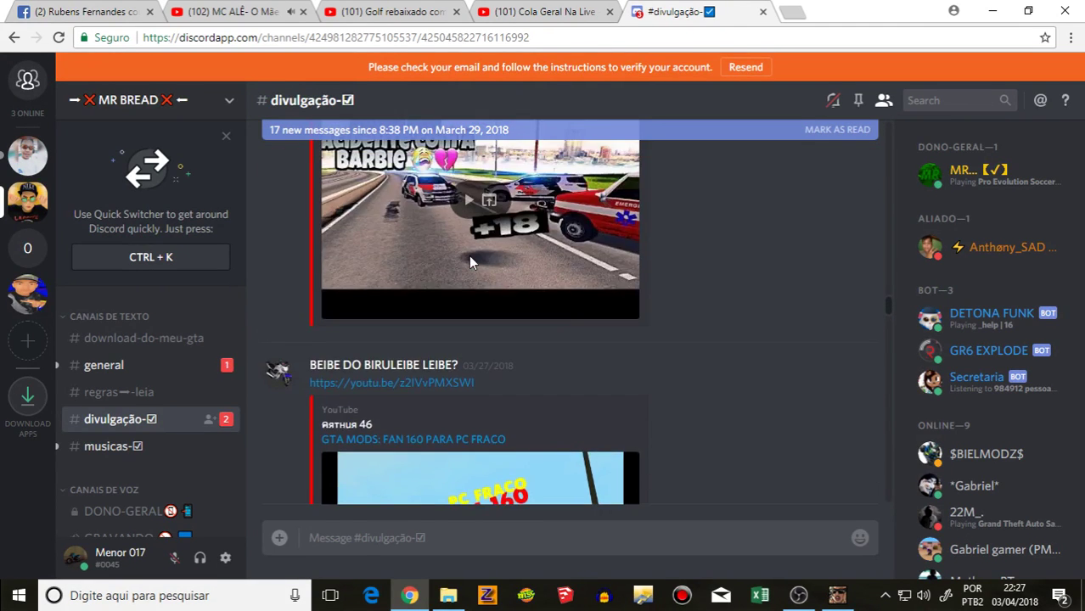
{"action": "left_click", "coordinate": [28, 293]}
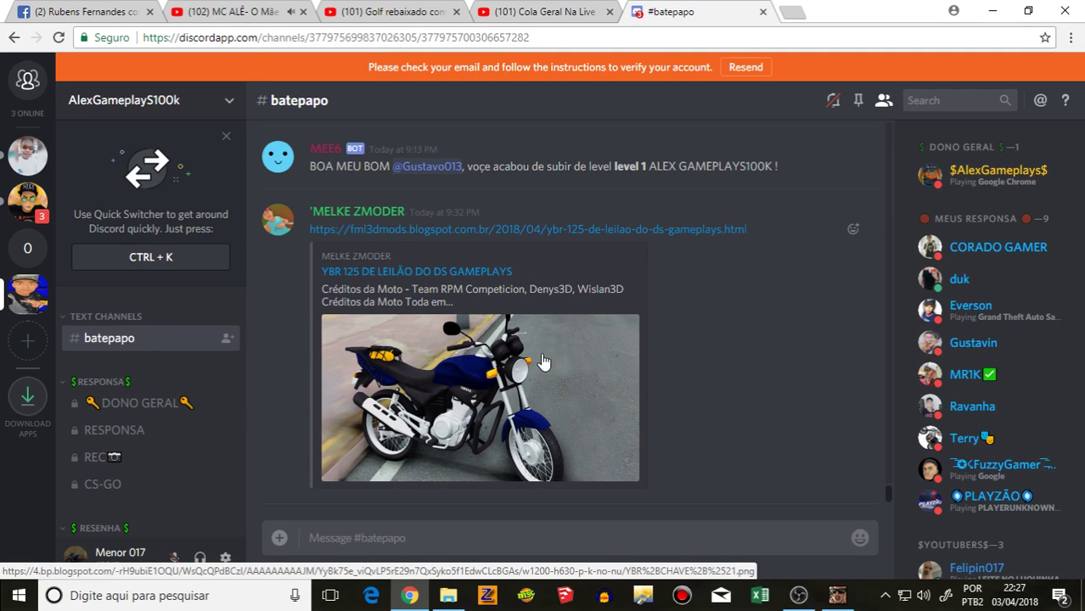
{"action": "left_click", "coordinate": [491, 231]}
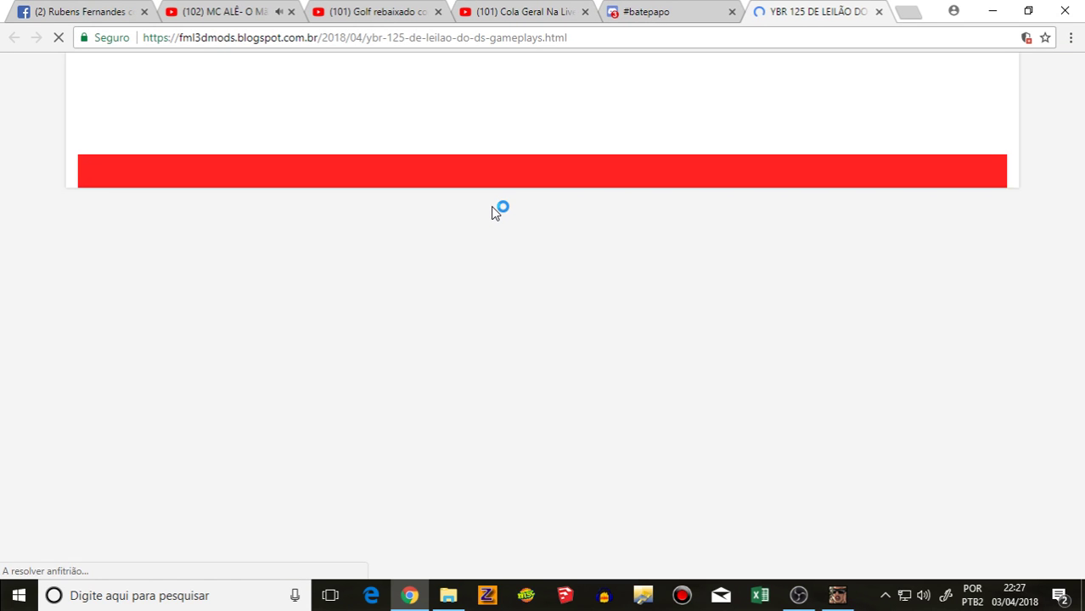
{"action": "scroll", "coordinate": [492, 208], "scroll_direction": "down", "scroll_amount": 3}
{"action": "scroll", "coordinate": [493, 212], "scroll_direction": "down", "scroll_amount": 6}
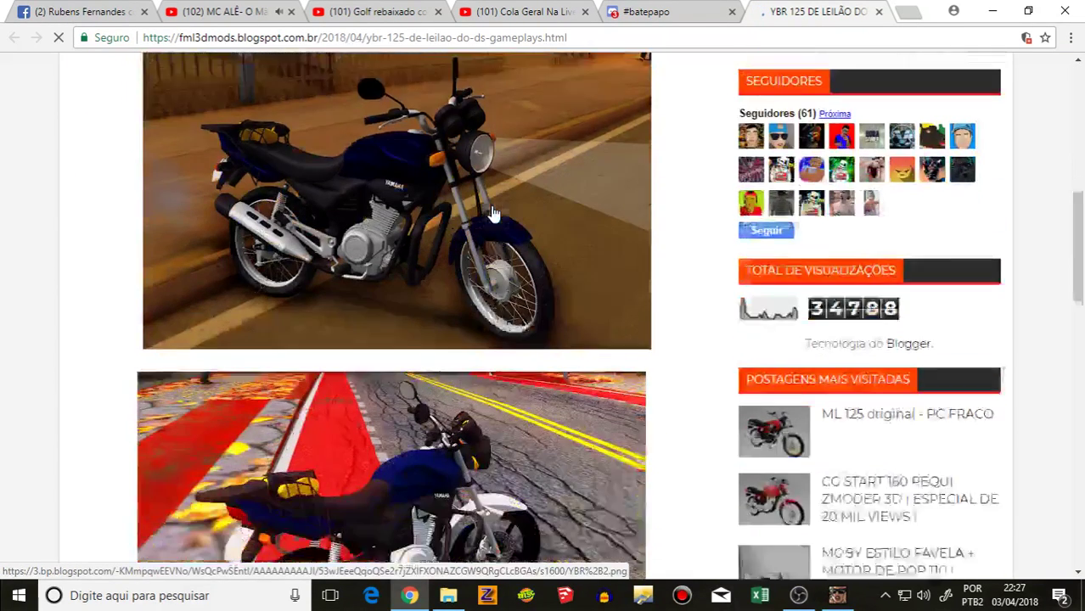
{"action": "scroll", "coordinate": [493, 213], "scroll_direction": "down", "scroll_amount": 7}
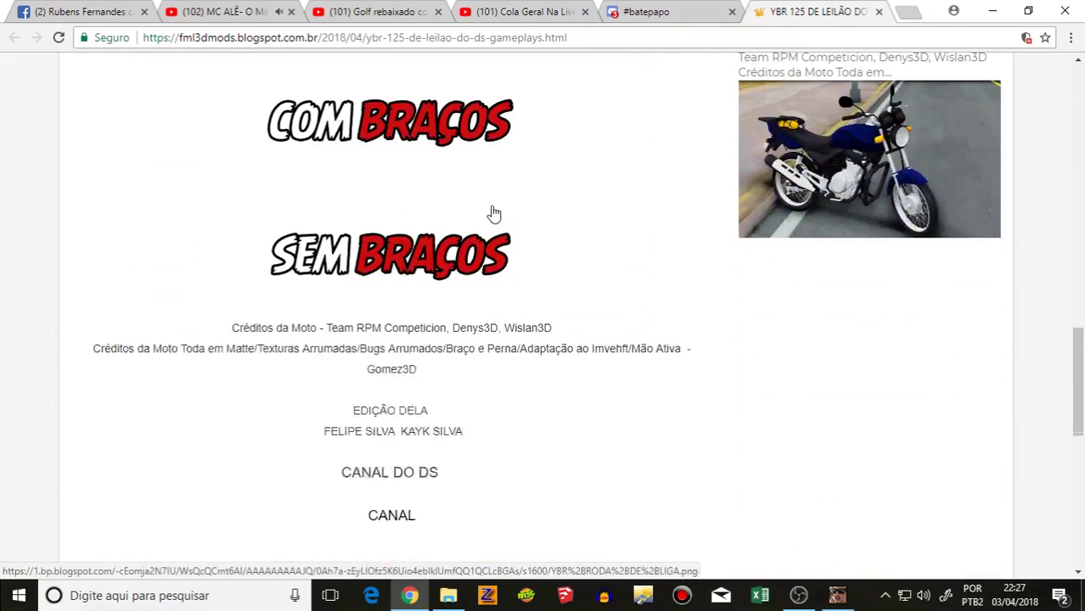
{"action": "scroll", "coordinate": [495, 214], "scroll_direction": "up", "scroll_amount": 10}
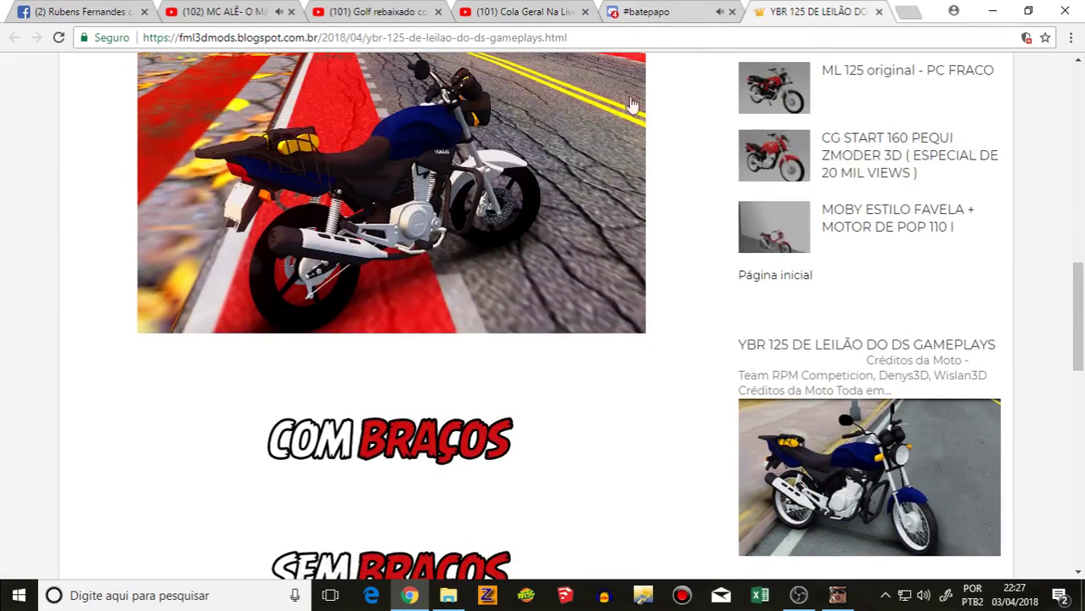
{"action": "scroll", "coordinate": [643, 236], "scroll_direction": "up", "scroll_amount": 1}
Step: Return to the batepapo channel, look back through earlier messages, and open the Honda Fan 125 2008 Dichavada link
{"action": "key", "text": "ctrl+shift+Tab"}
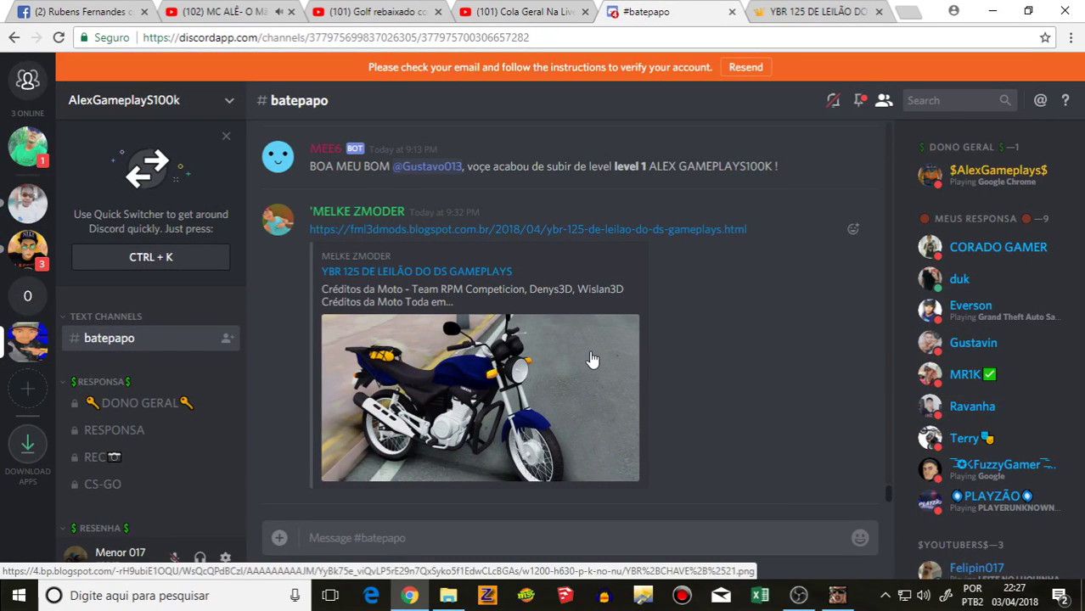
{"action": "scroll", "coordinate": [601, 354], "scroll_direction": "up", "scroll_amount": 3}
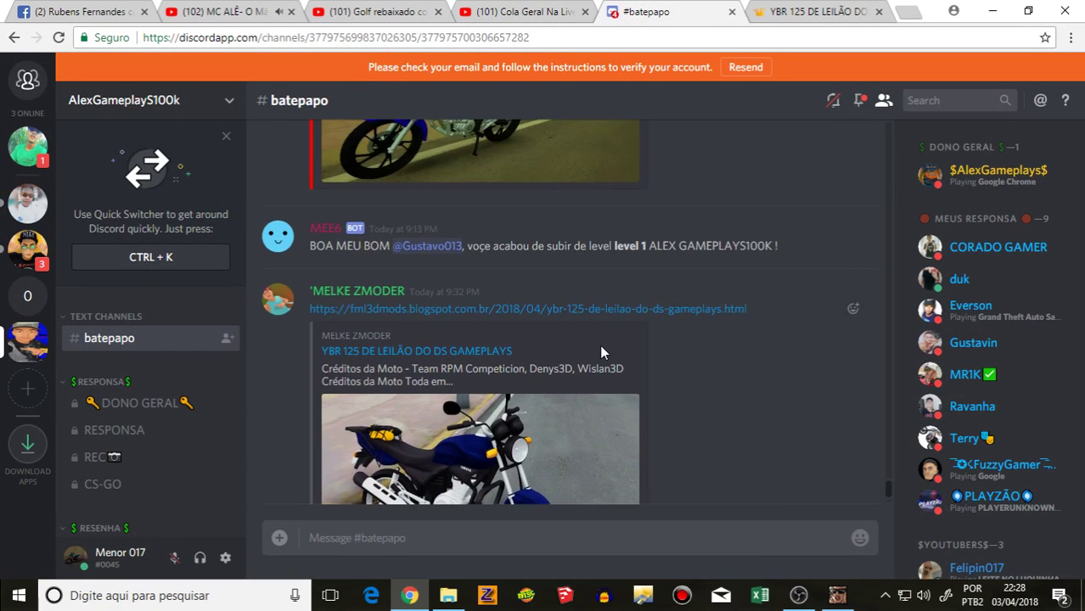
{"action": "scroll", "coordinate": [601, 354], "scroll_direction": "up", "scroll_amount": 8}
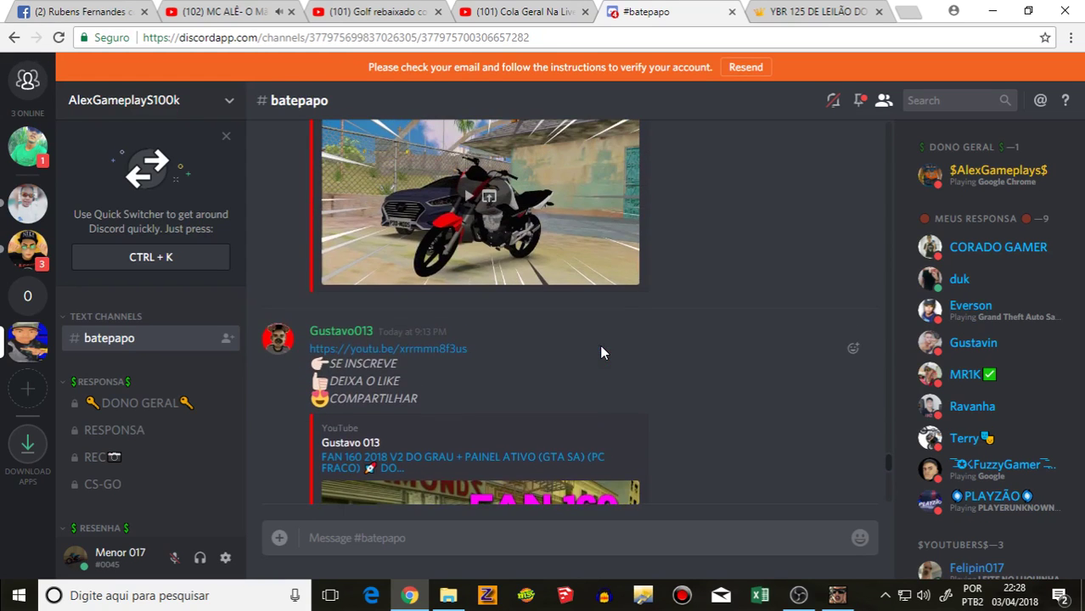
{"action": "scroll", "coordinate": [601, 354], "scroll_direction": "up", "scroll_amount": 10}
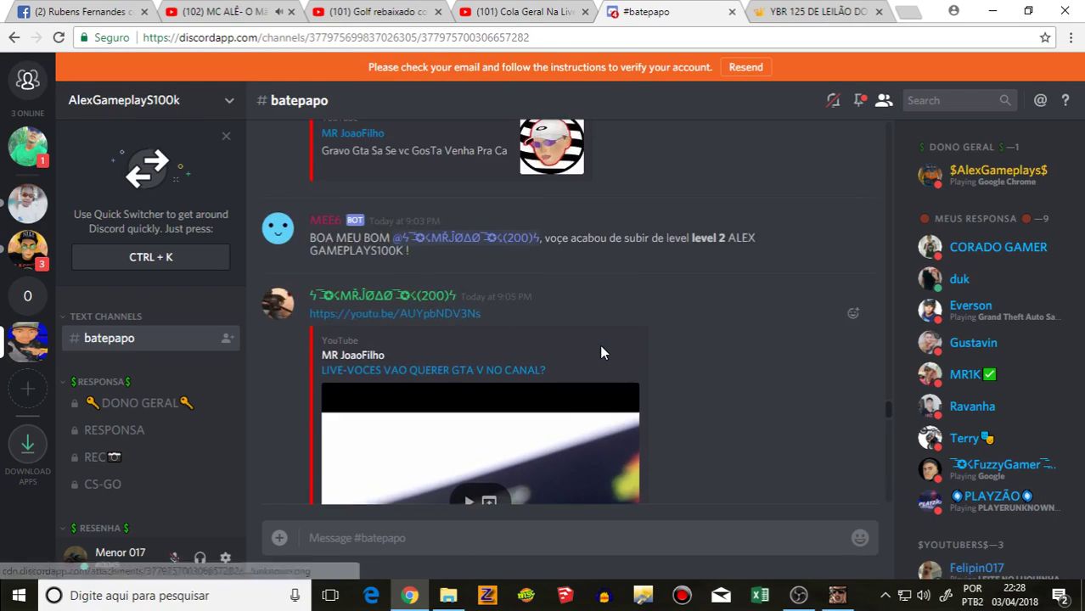
{"action": "scroll", "coordinate": [599, 350], "scroll_direction": "up", "scroll_amount": 10}
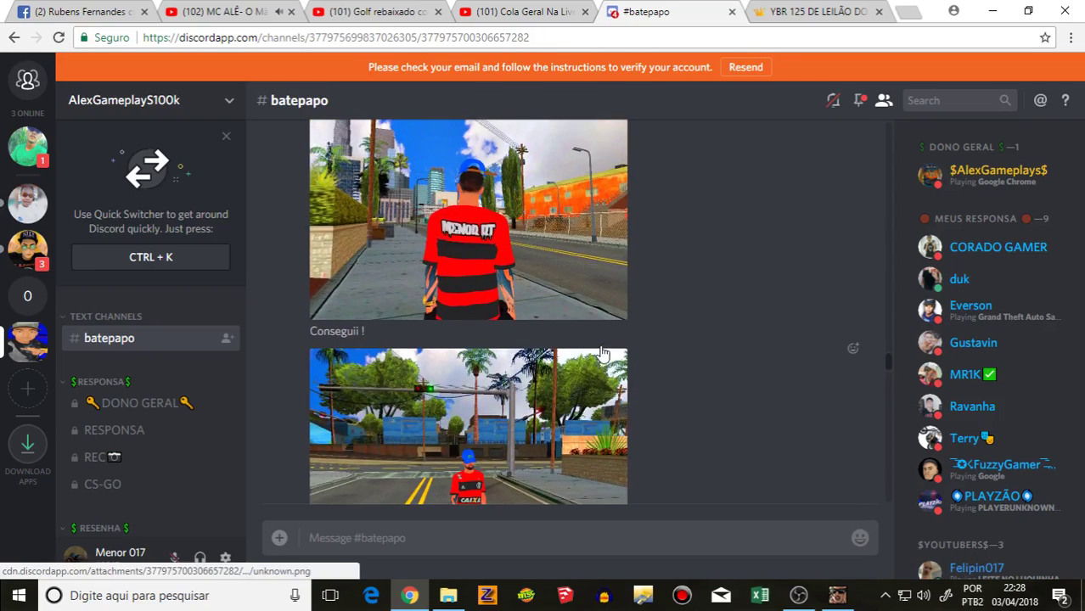
{"action": "scroll", "coordinate": [599, 351], "scroll_direction": "up", "scroll_amount": 3}
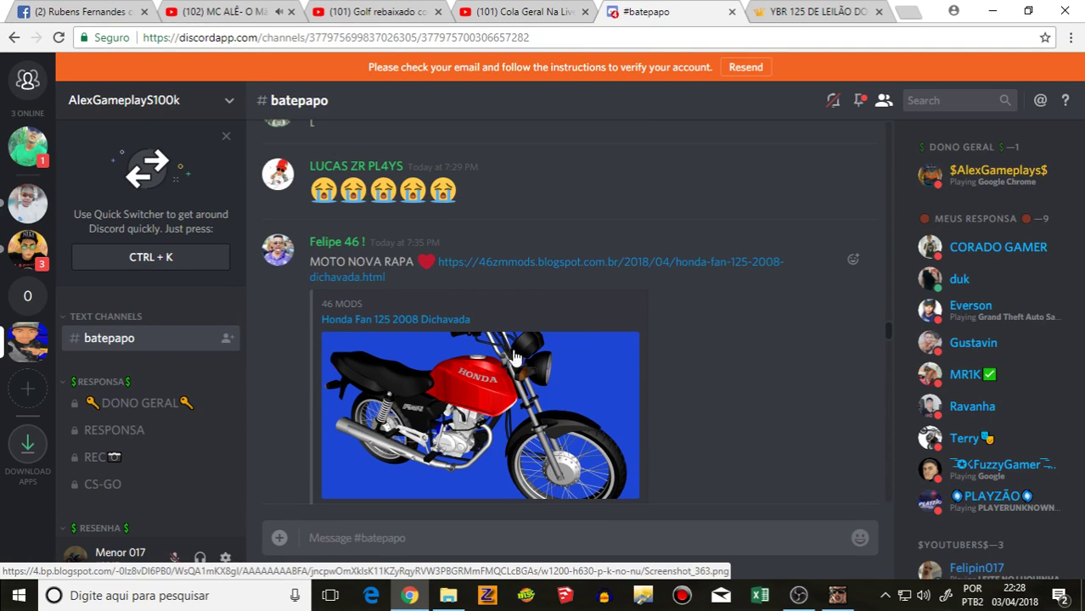
{"action": "left_click", "coordinate": [416, 320]}
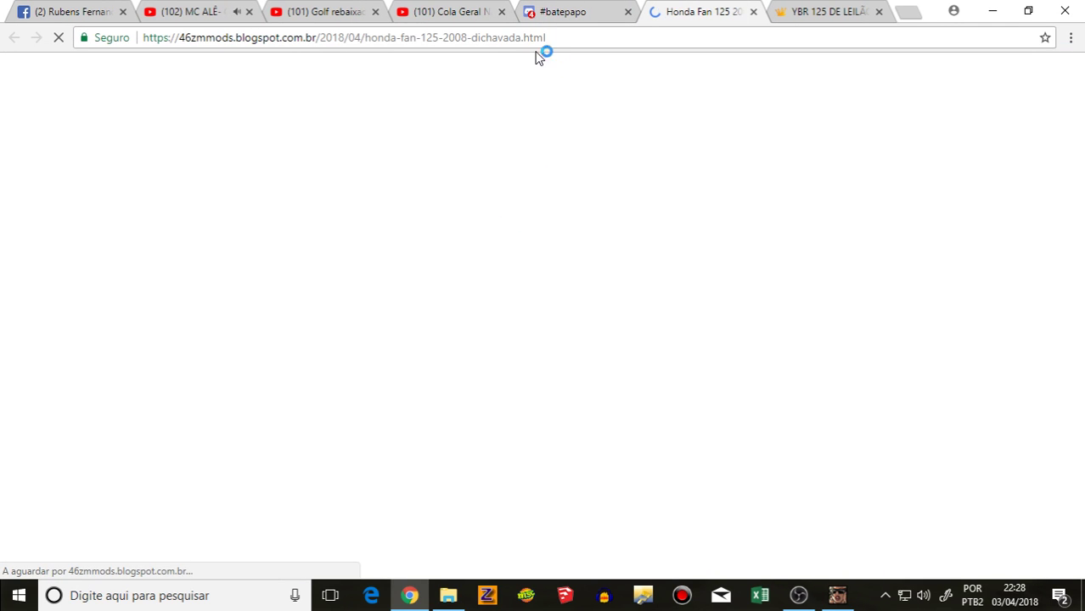
Step: Download Honda Fan 125 2008.rar from MediaFire through the page's SEM BRAÇOS link, and close the YBR 125 page
{"action": "scroll", "coordinate": [561, 306], "scroll_direction": "down", "scroll_amount": 4}
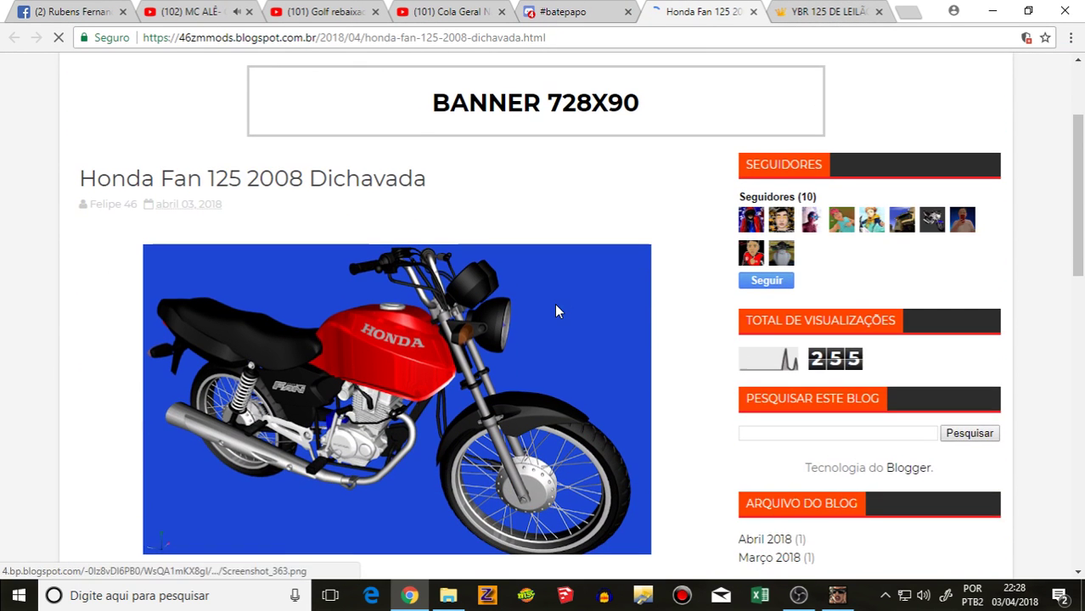
{"action": "scroll", "coordinate": [558, 313], "scroll_direction": "down", "scroll_amount": 2}
{"action": "scroll", "coordinate": [556, 305], "scroll_direction": "up", "scroll_amount": 1}
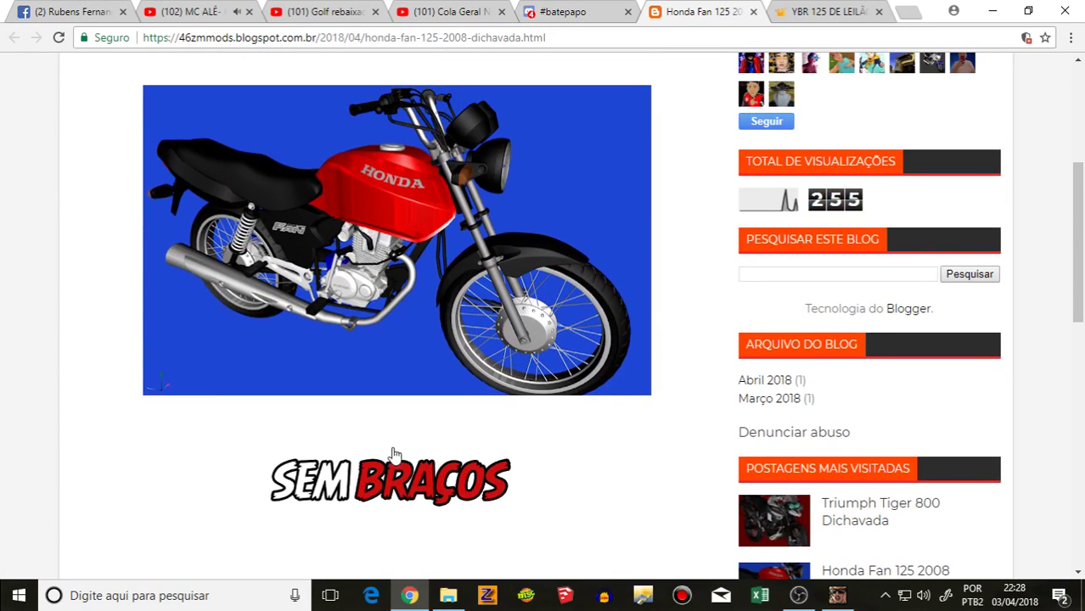
{"action": "left_click", "coordinate": [386, 465]}
{"action": "left_click", "coordinate": [606, 7]}
{"action": "scroll", "coordinate": [528, 235], "scroll_direction": "up", "scroll_amount": 4}
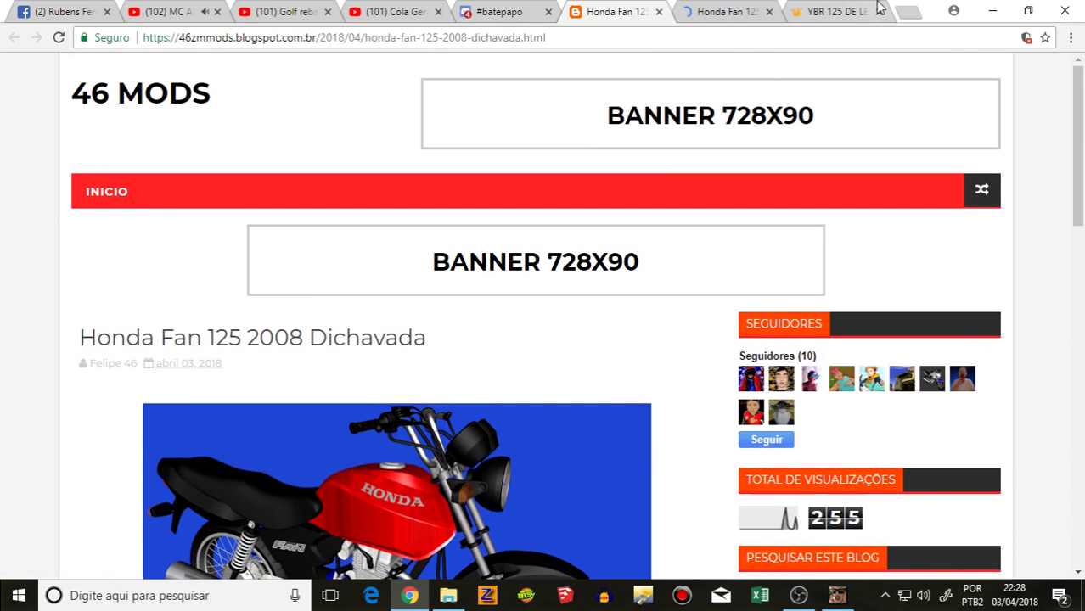
{"action": "left_click", "coordinate": [878, 12]}
{"action": "left_click", "coordinate": [798, 12]}
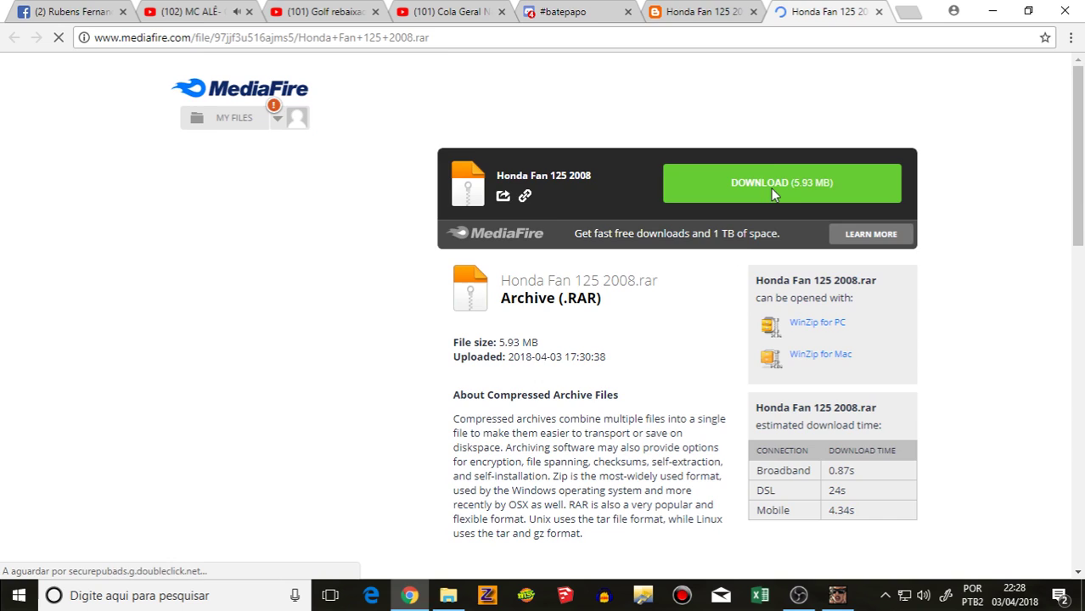
{"action": "left_click", "coordinate": [721, 8]}
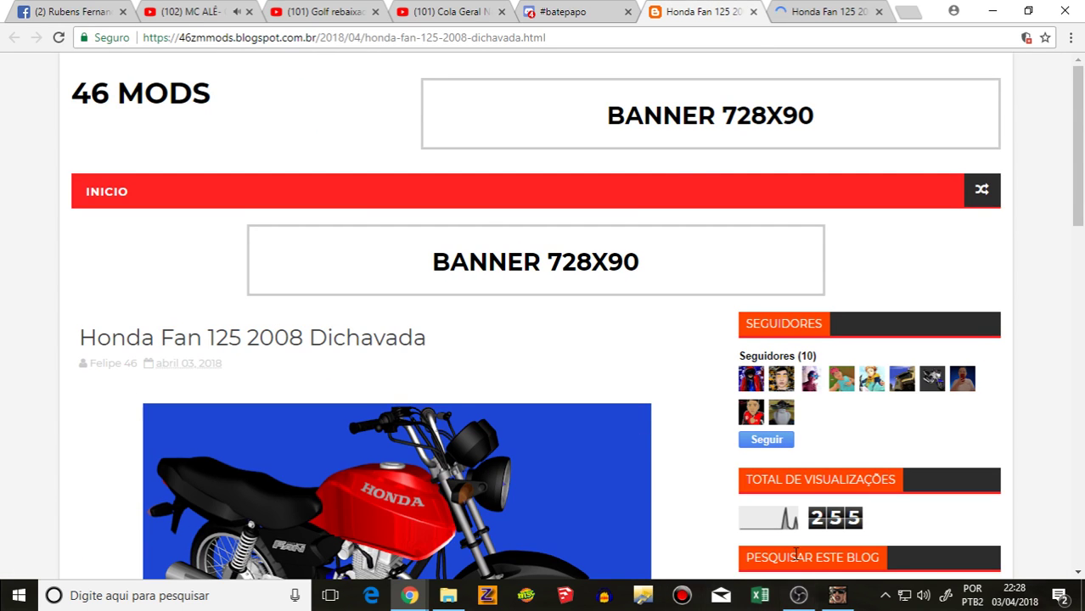
Step: Return to the YouTube music video and play the suggested MC Gil do Andaraí - MENTE DE UM VILÃO (Web Clipe)
{"action": "left_click", "coordinate": [251, 6]}
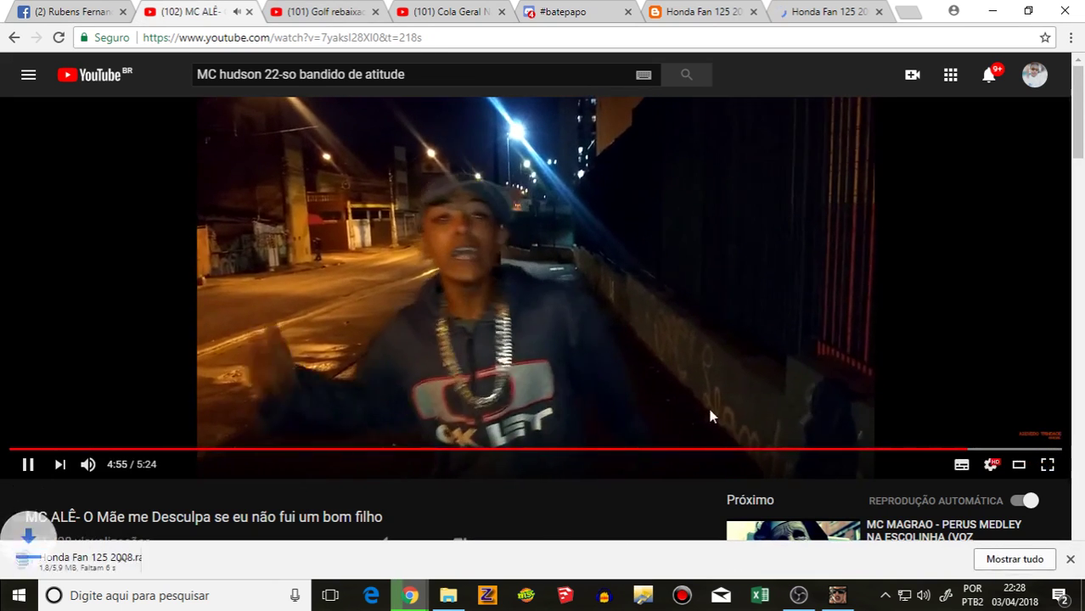
{"action": "scroll", "coordinate": [577, 393], "scroll_direction": "down", "scroll_amount": 4}
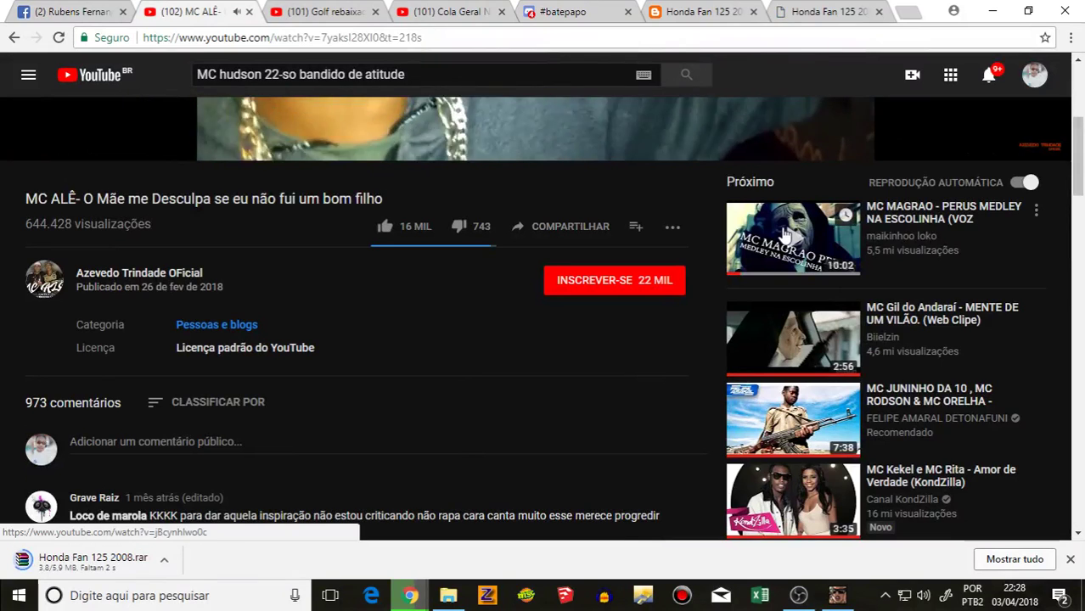
{"action": "left_click", "coordinate": [790, 340]}
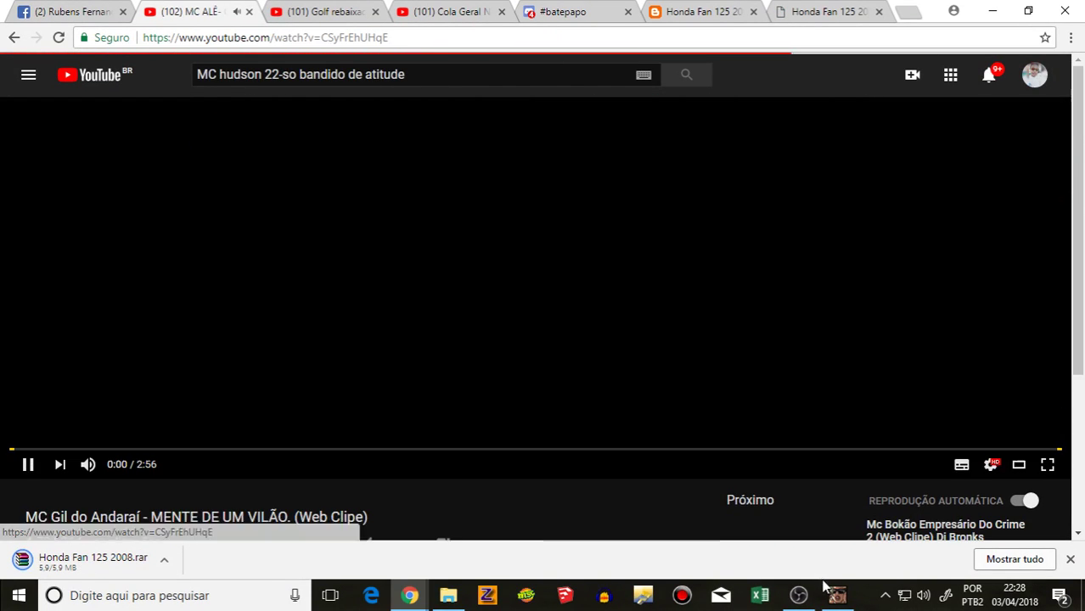
Step: Switch to OBS and raise the Desktop Audio level to 0.0 dB, leaving OBS minimised
{"action": "left_click", "coordinate": [828, 594]}
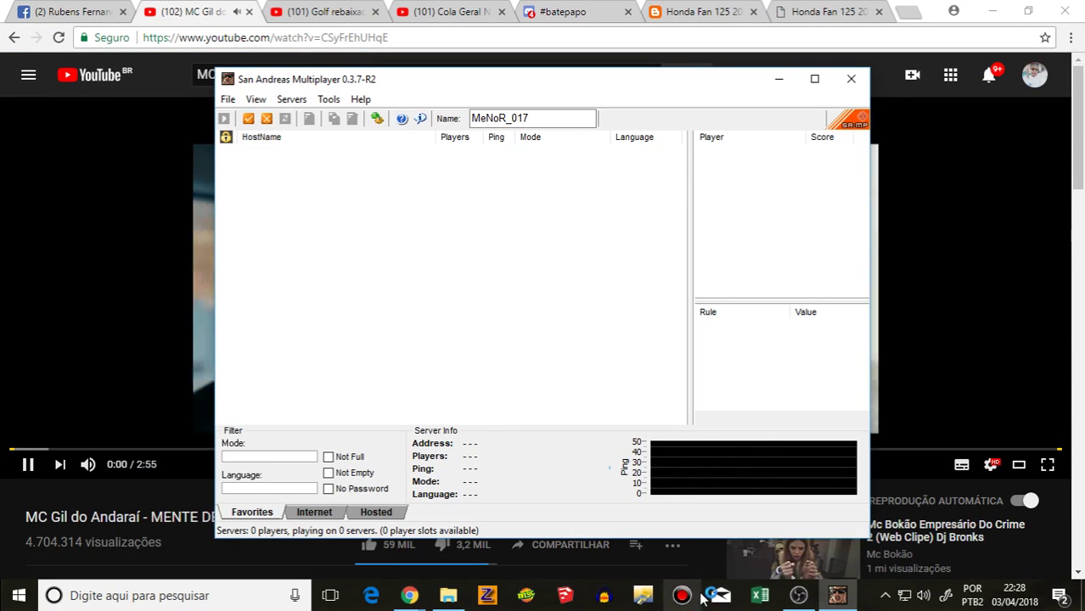
{"action": "left_click", "coordinate": [753, 599]}
{"action": "left_click", "coordinate": [782, 593]}
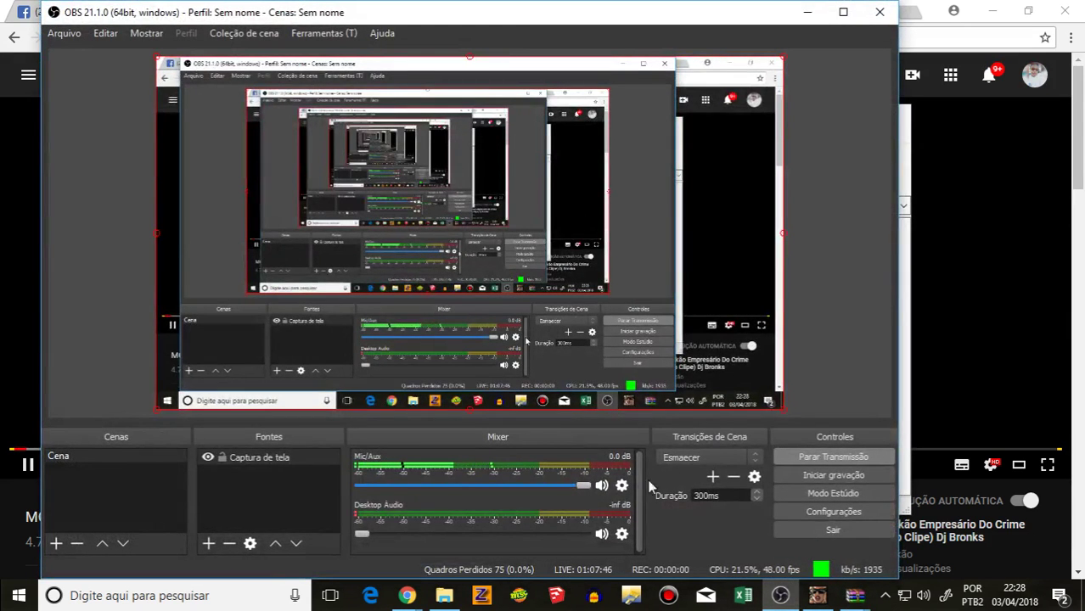
{"action": "left_click", "coordinate": [584, 535]}
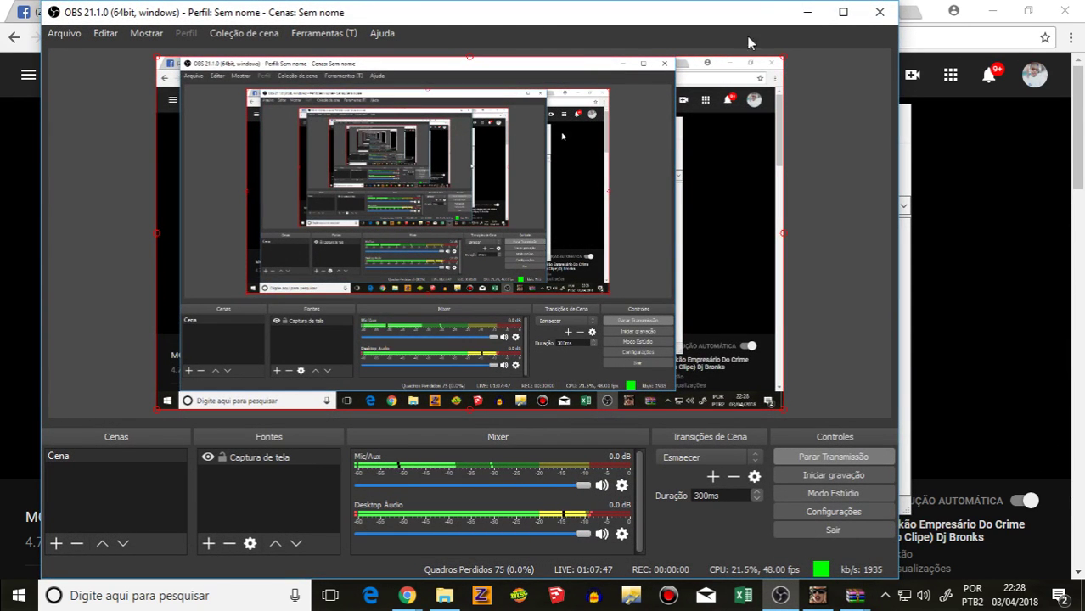
{"action": "left_click", "coordinate": [807, 13]}
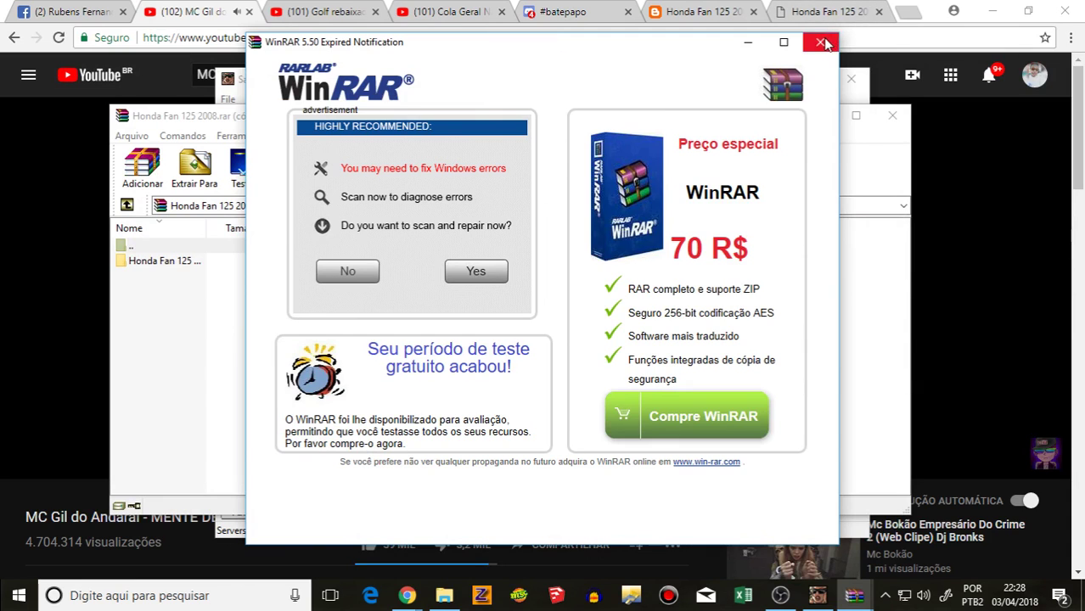
Step: Dismiss the WinRAR notification, extract the Honda Fan 125 folder from Honda Fan 125 2008.rar into Downloads, and close the archive
{"action": "left_click", "coordinate": [821, 43]}
{"action": "left_click", "coordinate": [214, 264]}
{"action": "right_click", "coordinate": [213, 264]}
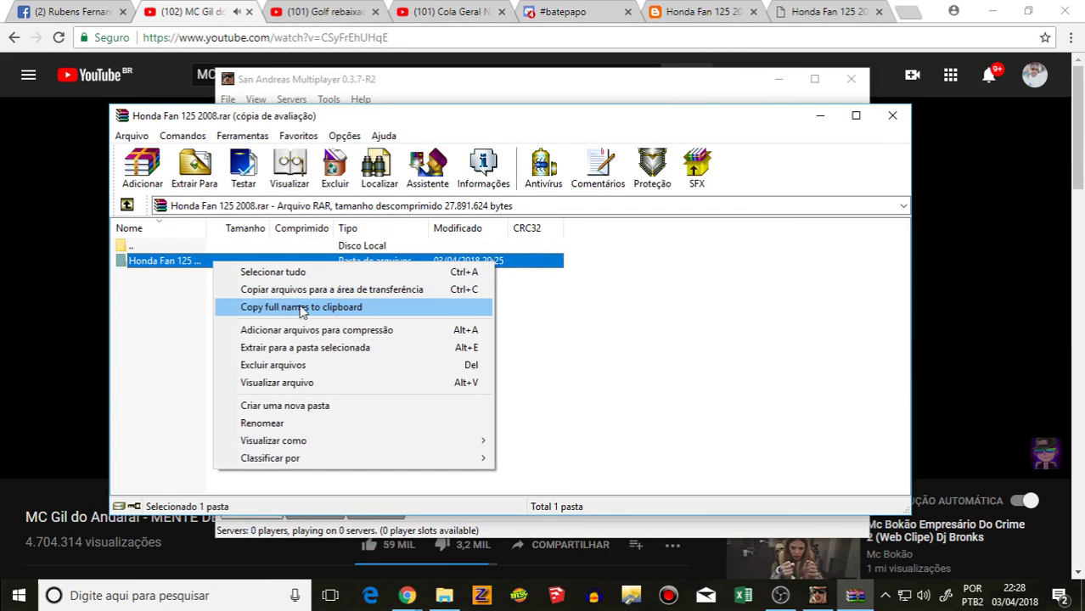
{"action": "left_click", "coordinate": [299, 348]}
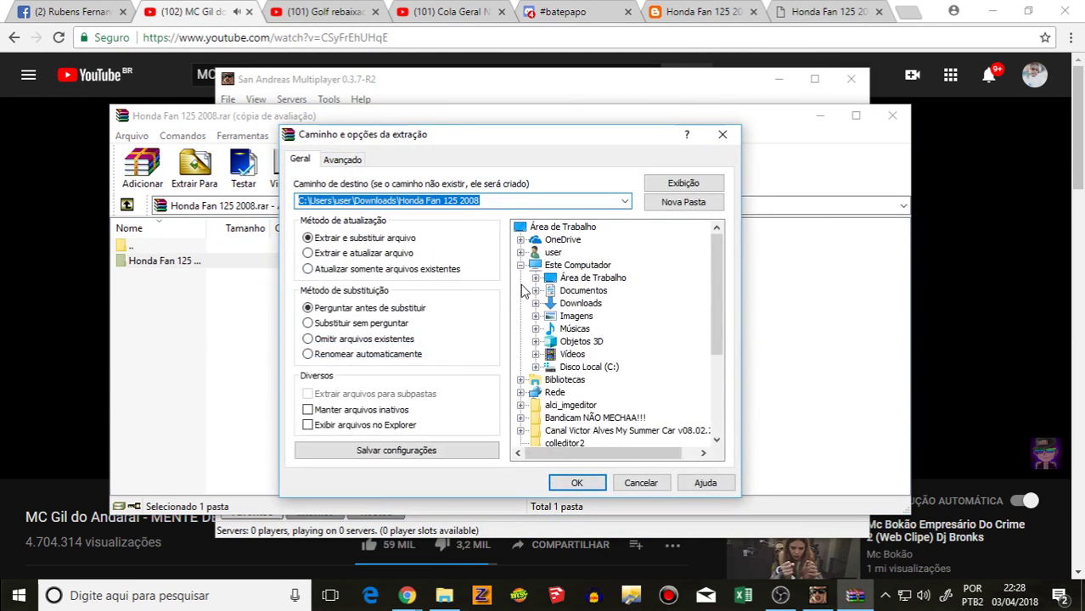
{"action": "left_click", "coordinate": [564, 306]}
{"action": "left_click", "coordinate": [578, 482]}
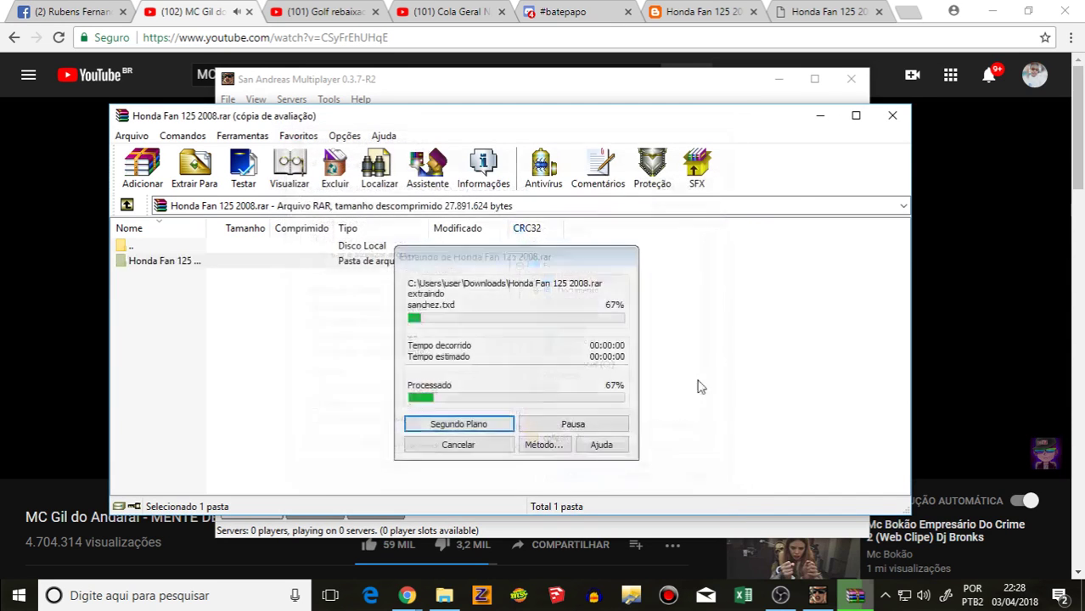
{"action": "left_click", "coordinate": [893, 115]}
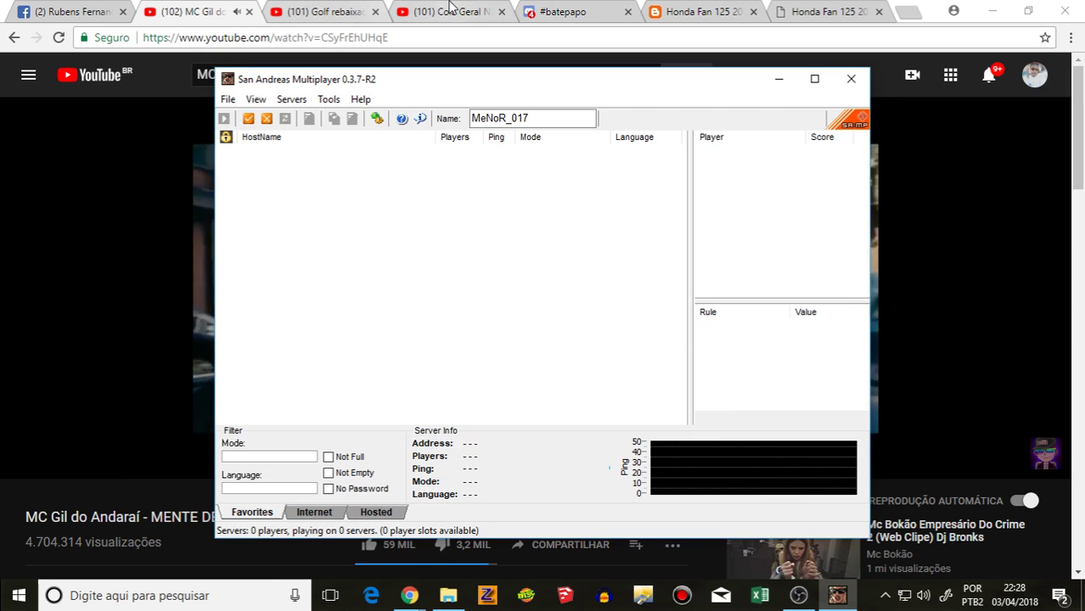
Step: Copy the server address 192.95.8.252:9999 from the Cola Geral Na Live chat and reply with tmj
{"action": "left_click", "coordinate": [450, 11]}
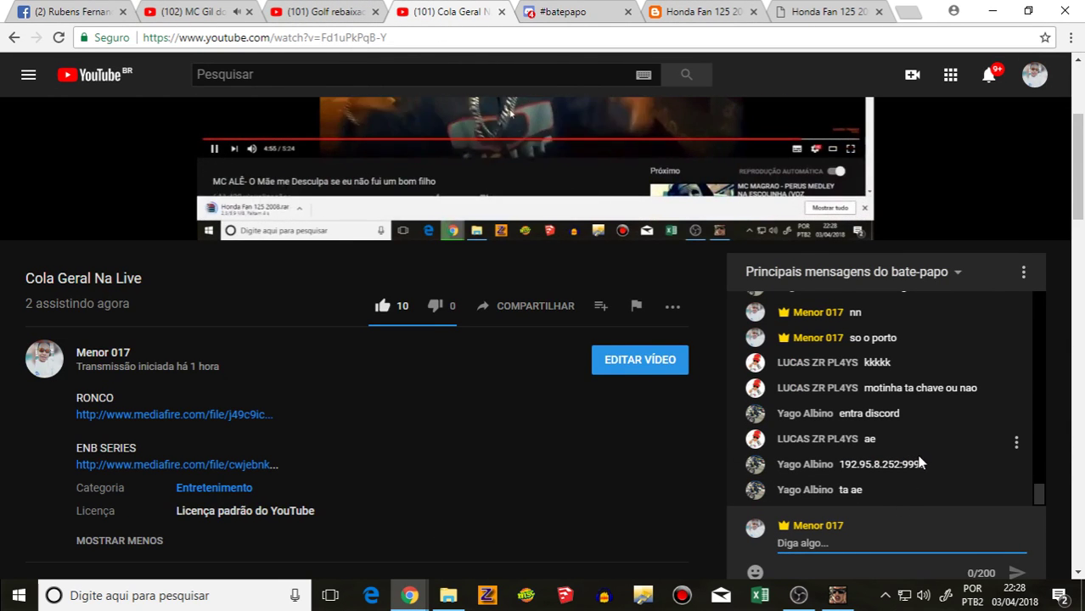
{"action": "left_click_drag", "start_coordinate": [839, 464], "coordinate": [832, 461]}
{"action": "mouse_move", "coordinate": [926, 459]}
{"action": "left_mouse_down"}
{"action": "mouse_move", "coordinate": [871, 465]}
{"action": "mouse_move", "coordinate": [914, 474]}
{"action": "left_mouse_up"}
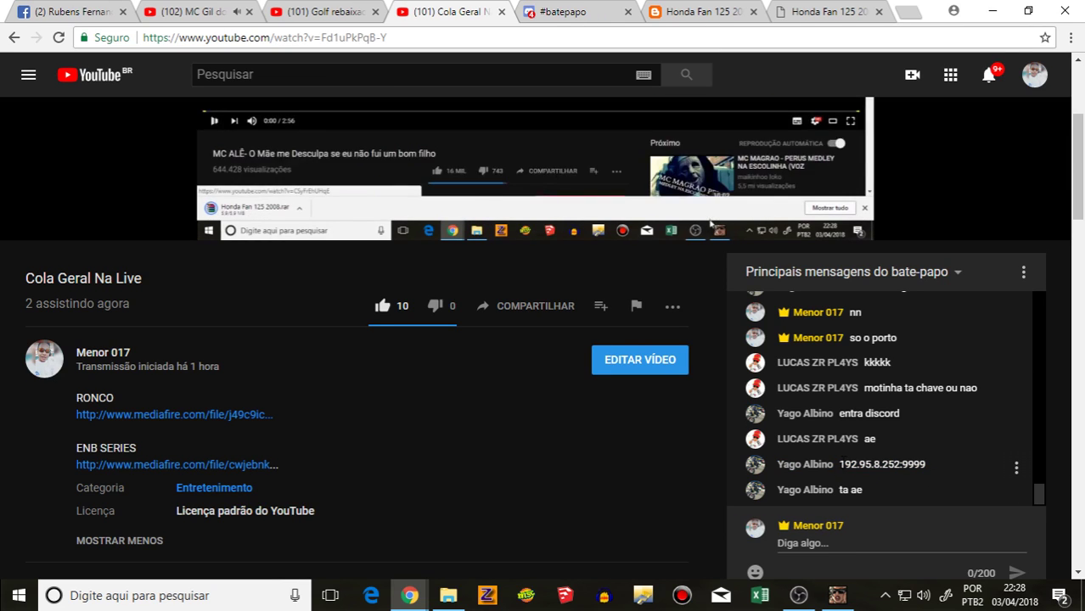
{"action": "left_click_drag", "start_coordinate": [839, 465], "coordinate": [907, 464]}
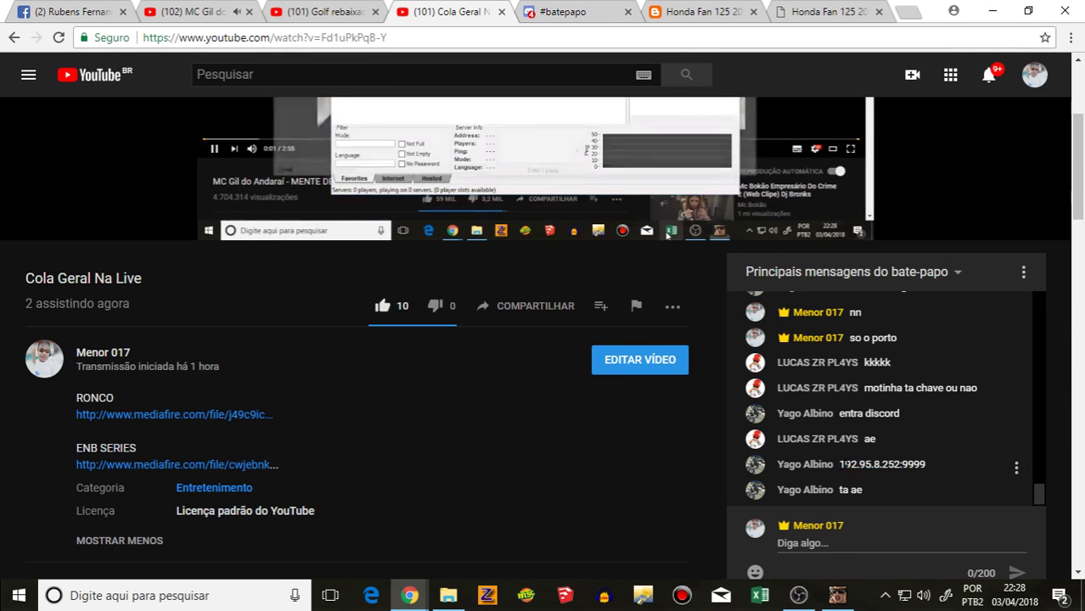
{"action": "left_click_drag", "start_coordinate": [840, 464], "coordinate": [927, 465]}
{"action": "right_click", "coordinate": [879, 457]}
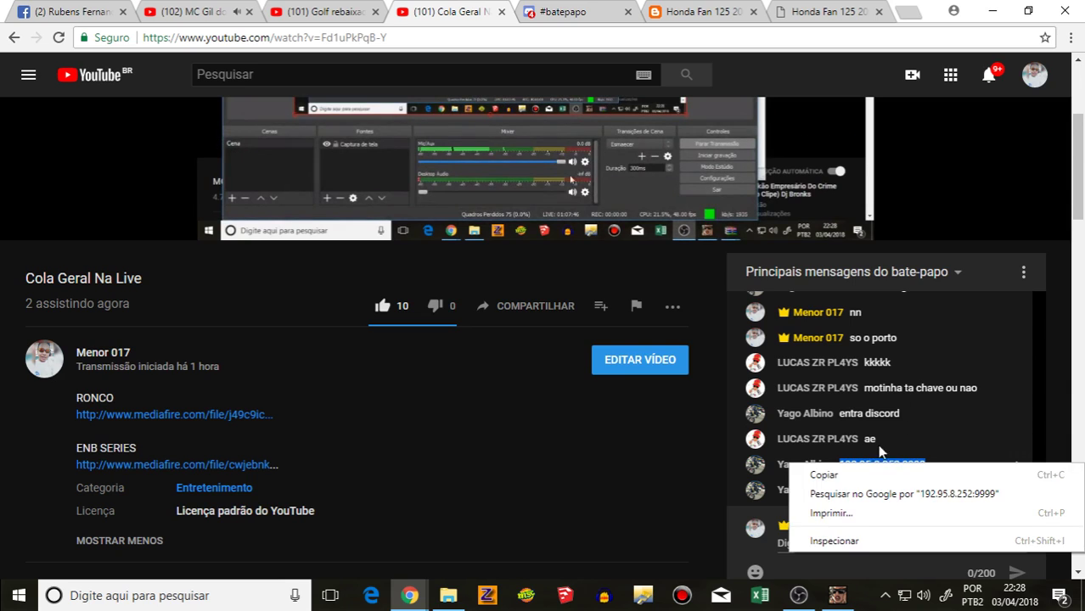
{"action": "left_click", "coordinate": [853, 475]}
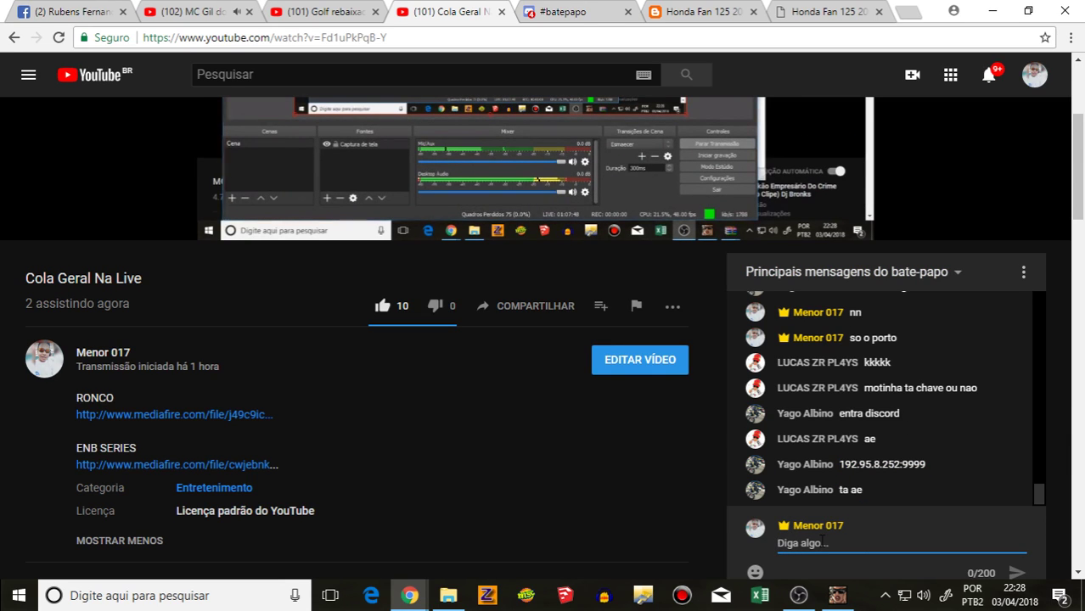
{"action": "type", "text": "tmj"}
{"action": "key", "text": "Return"}
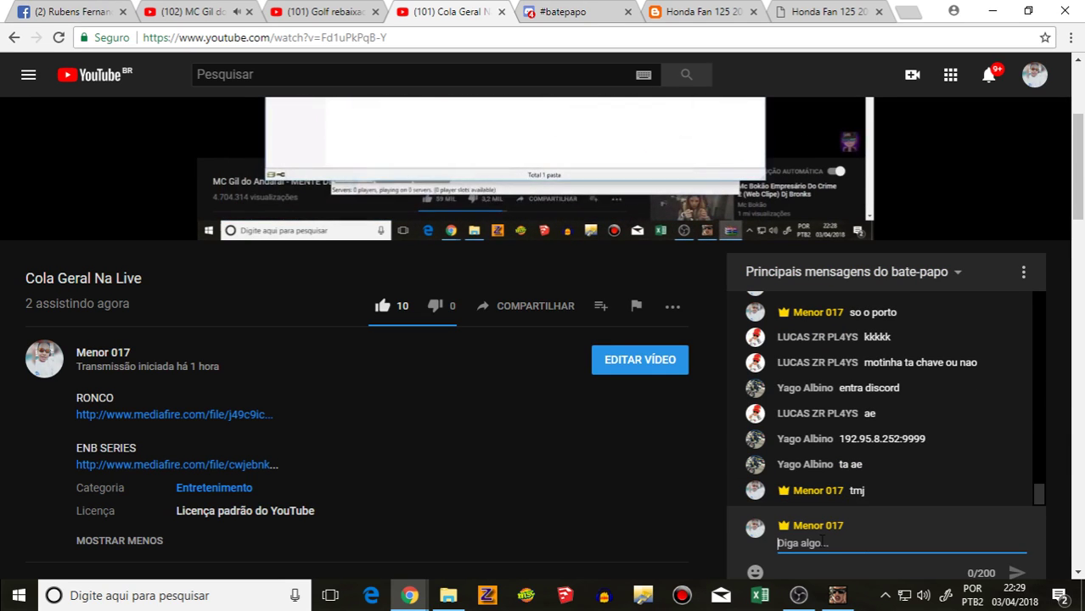
Step: Switch to San Andreas Multiplayer and add the copied server 192.95.8.252:9999 to the favorites, without stray question marks
{"action": "left_click", "coordinate": [837, 595]}
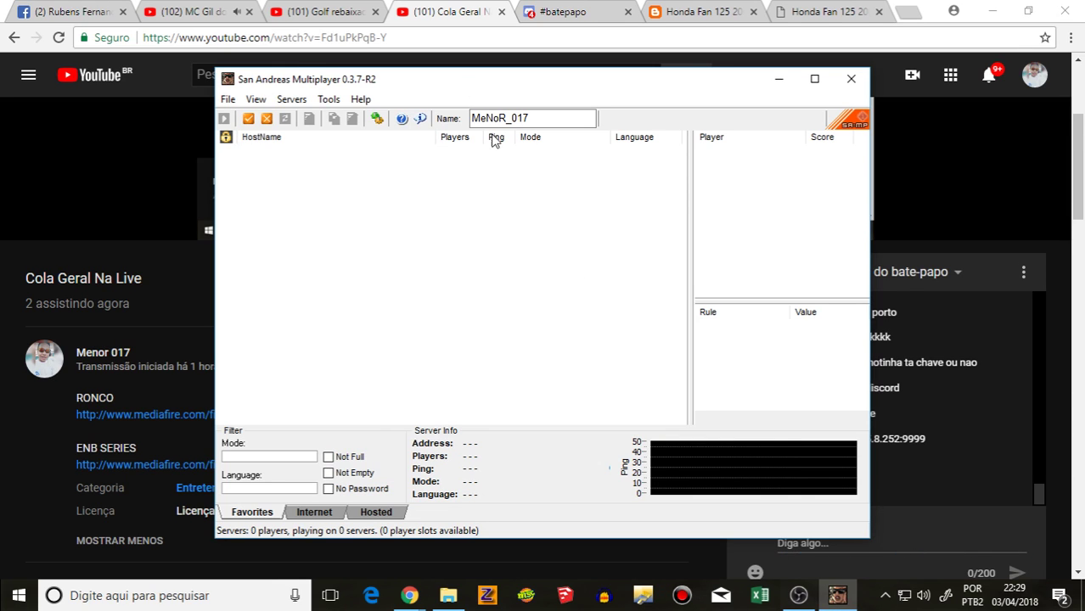
{"action": "left_click", "coordinate": [248, 119]}
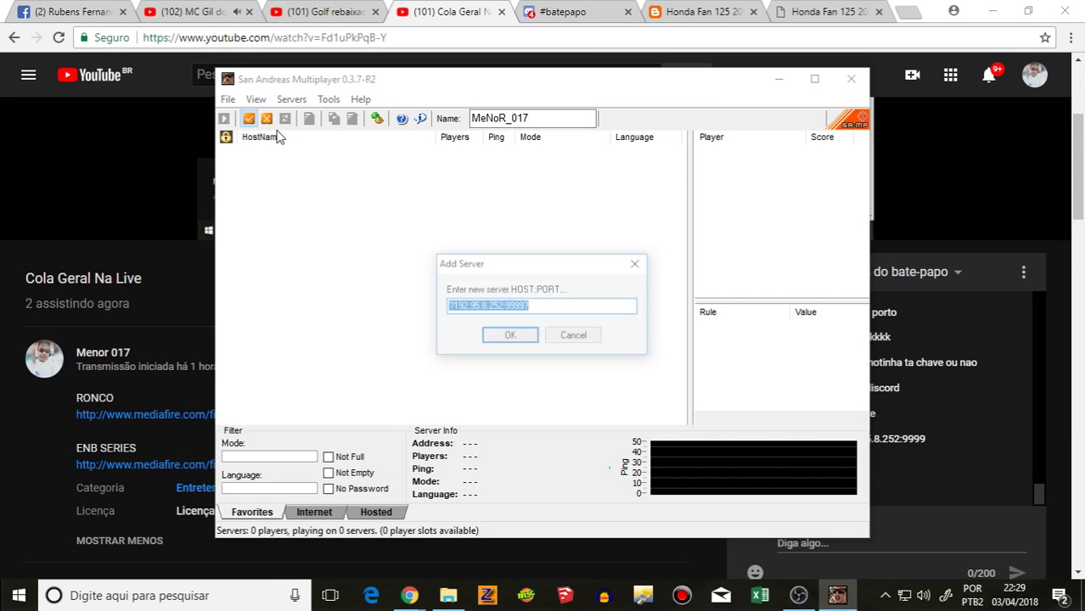
{"action": "left_click", "coordinate": [510, 338]}
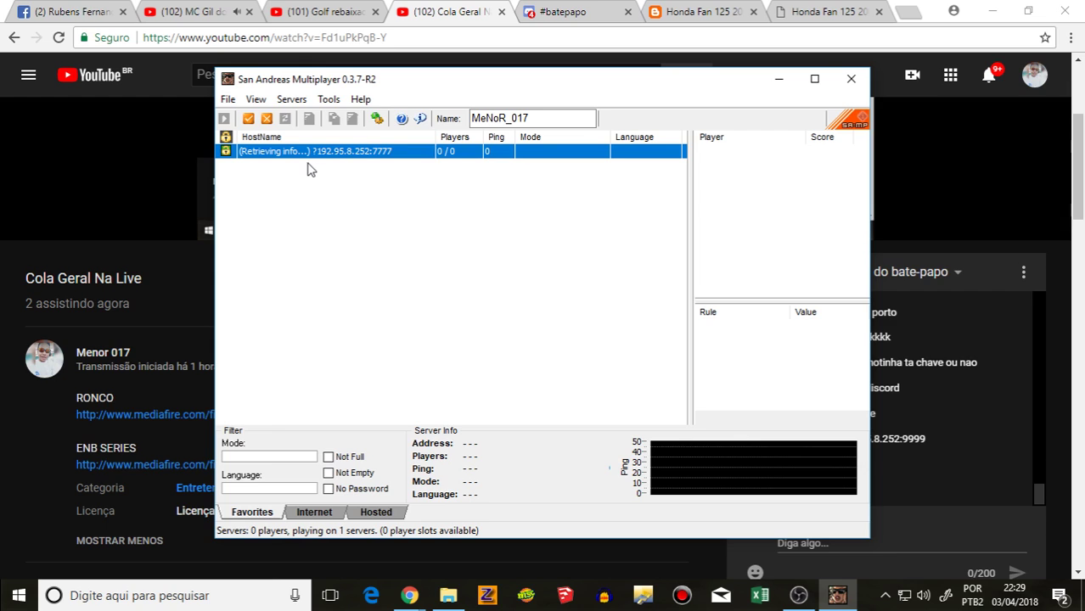
{"action": "left_click", "coordinate": [248, 119]}
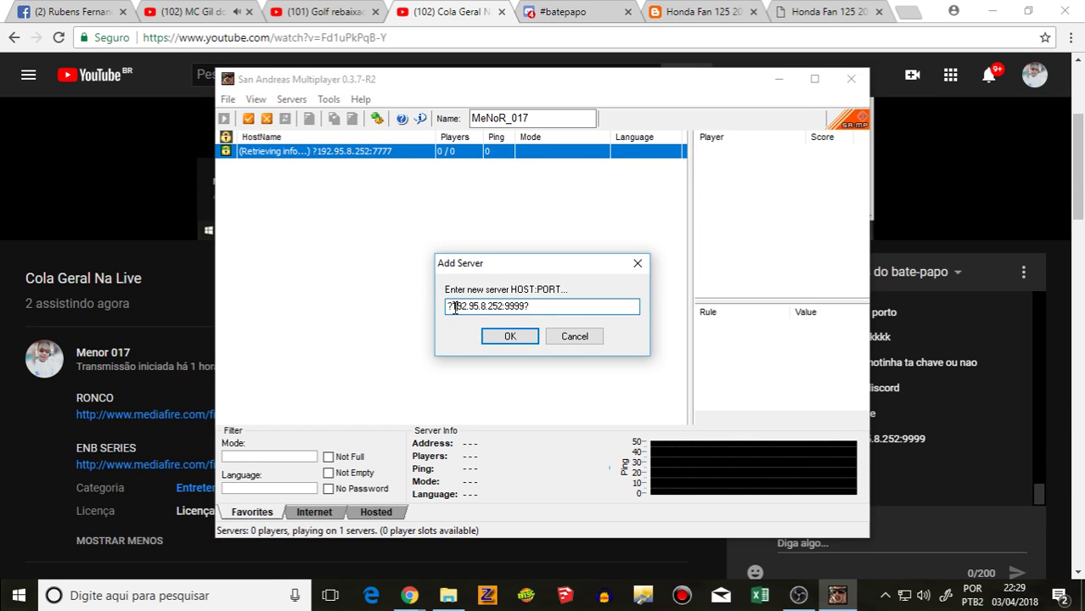
{"action": "left_click", "coordinate": [511, 338]}
{"action": "double_click", "coordinate": [451, 166]}
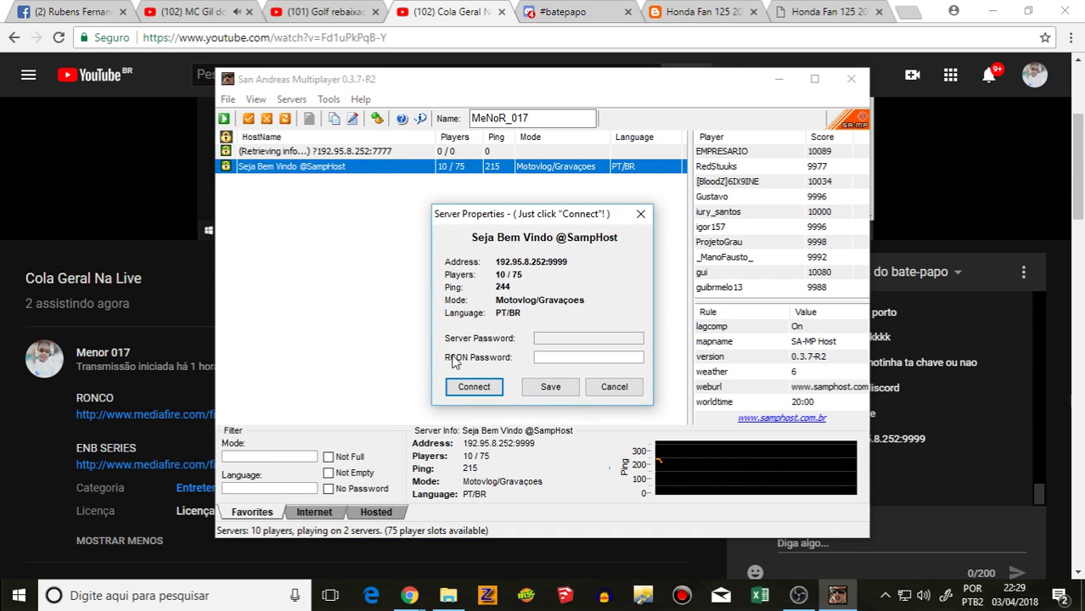
{"action": "left_click", "coordinate": [471, 389]}
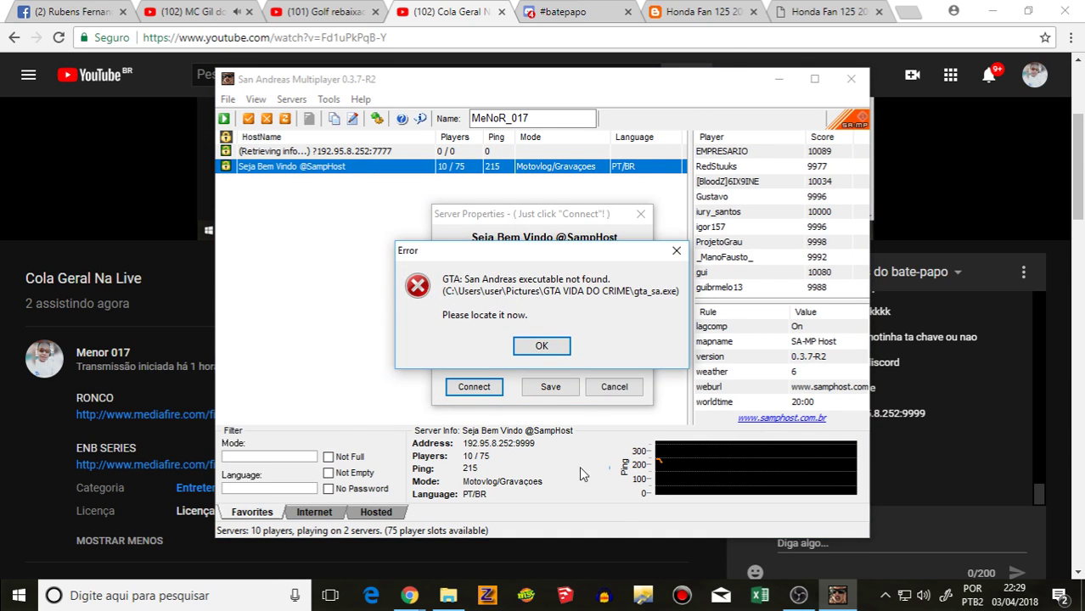
{"action": "left_click", "coordinate": [542, 345]}
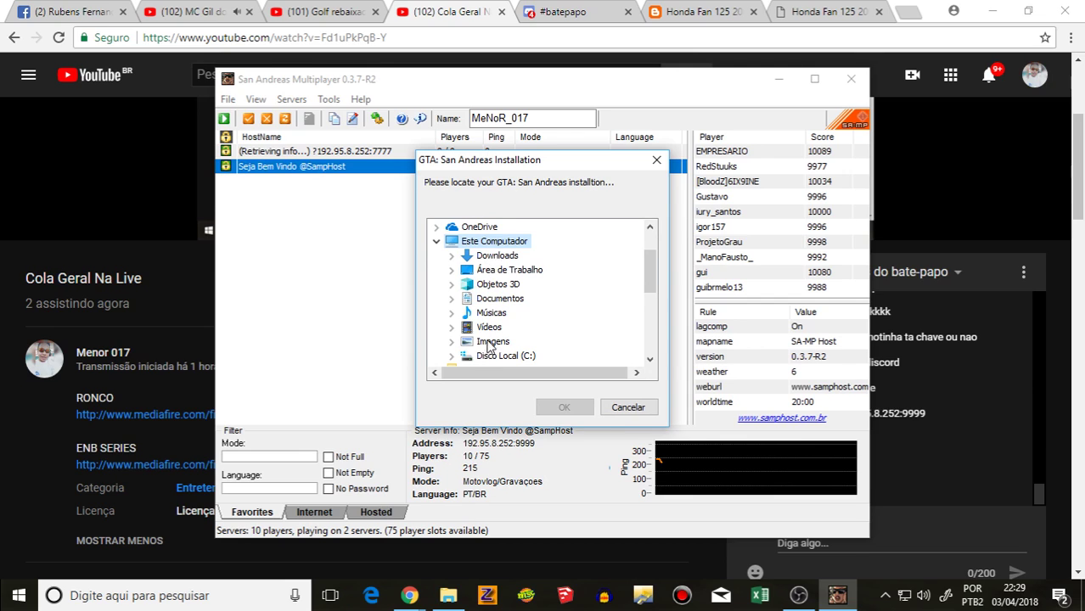
{"action": "scroll", "coordinate": [486, 336], "scroll_direction": "down", "scroll_amount": 2}
{"action": "scroll", "coordinate": [481, 346], "scroll_direction": "down", "scroll_amount": 3}
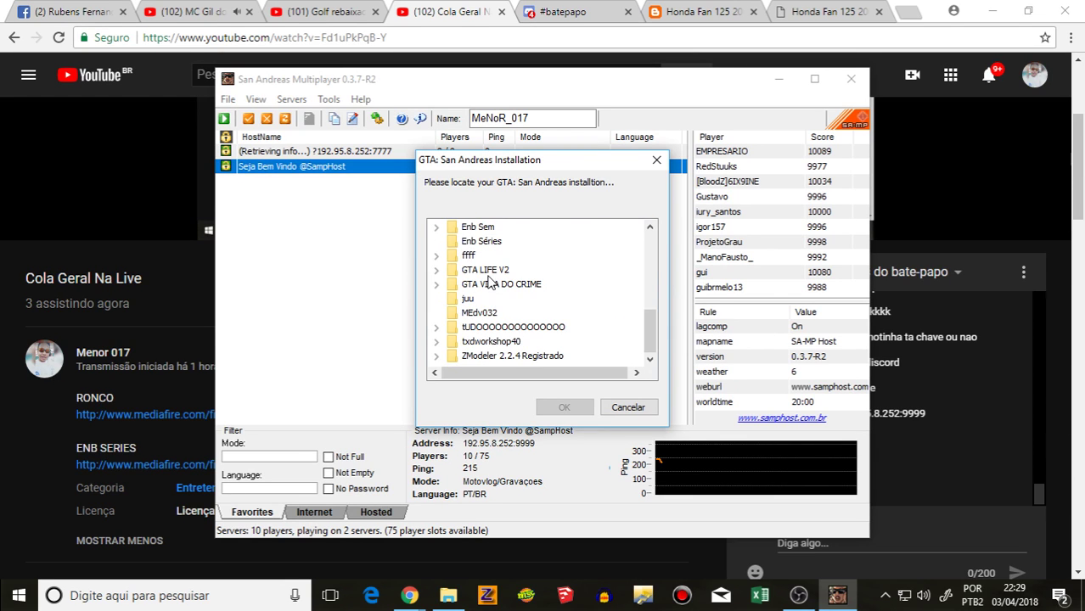
{"action": "left_click", "coordinate": [562, 406]}
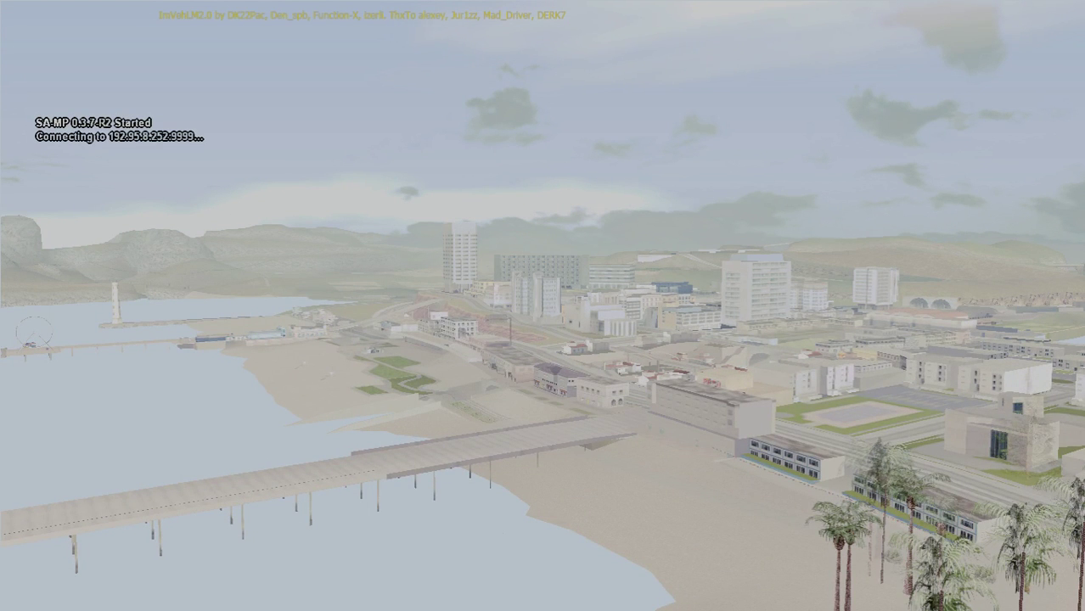
Step: Log in to the União do Grau server by entering the account password in the login dialog
{"action": "key", "text": "Escape"}
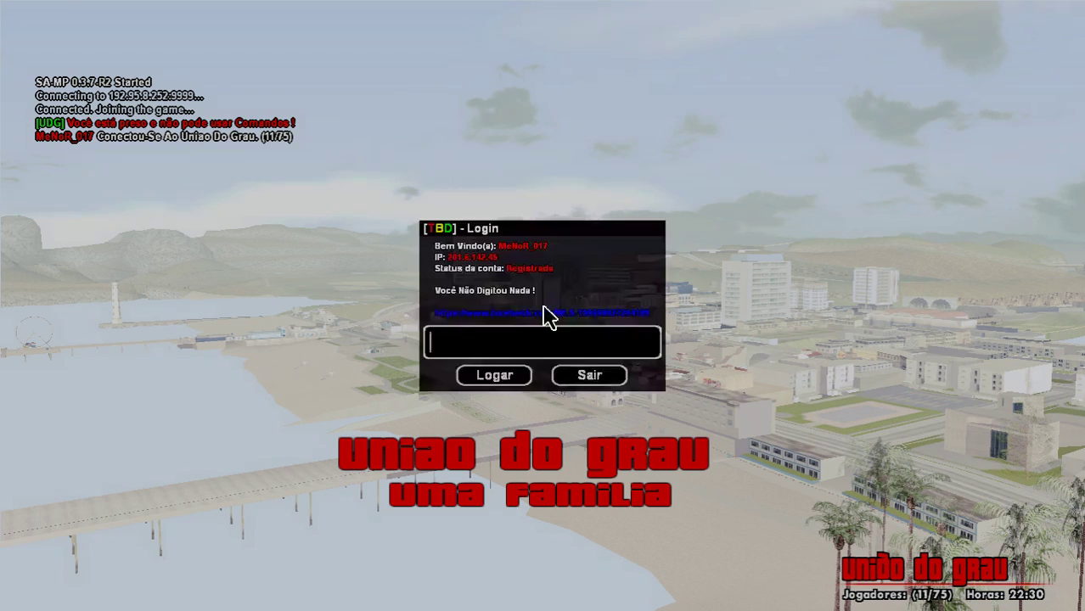
{"action": "type", "text": "•a"}
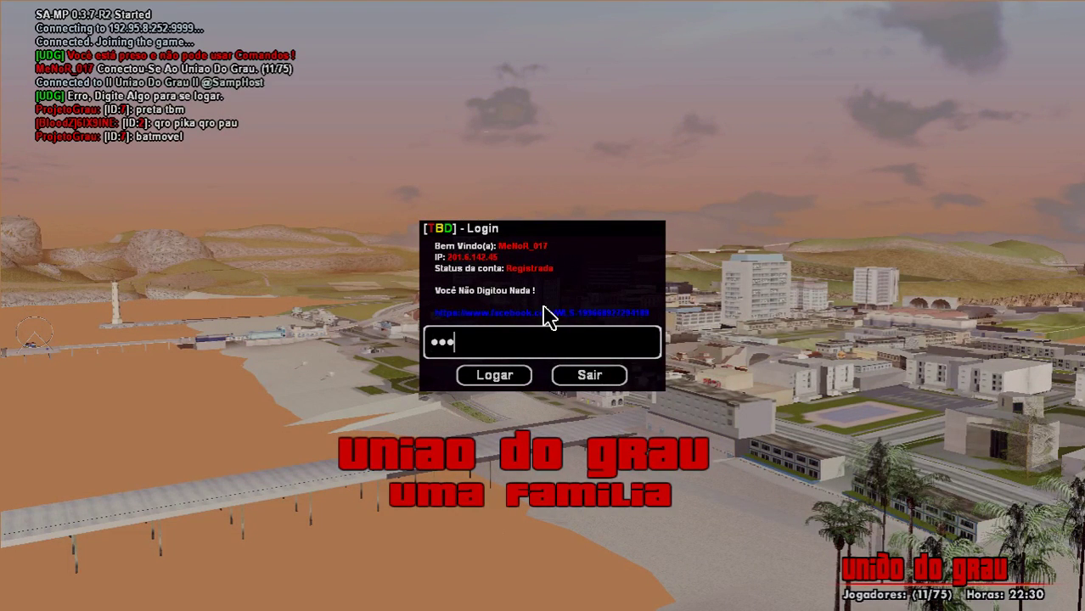
{"action": "type", "text": "aa"}
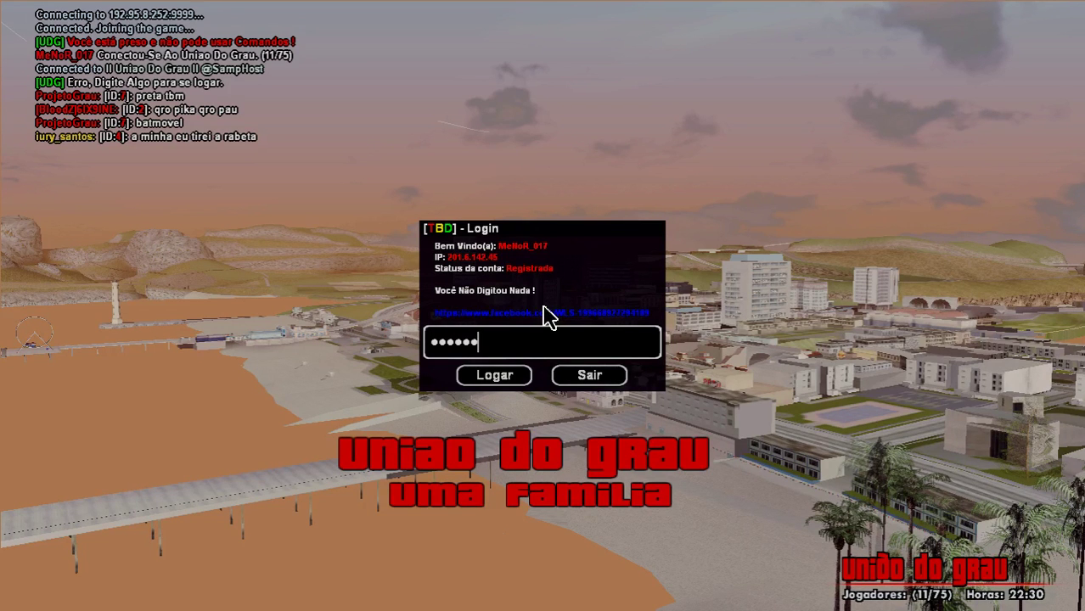
{"action": "type", "text": "aaaaa"}
{"action": "key", "text": "Return"}
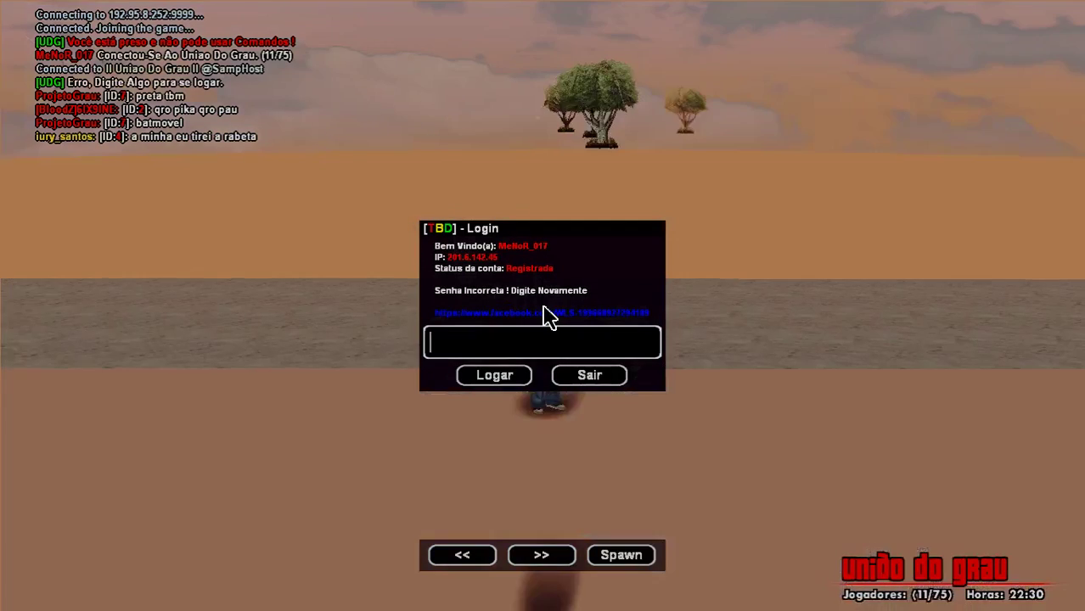
{"action": "type", "text": "aaaaaaa"}
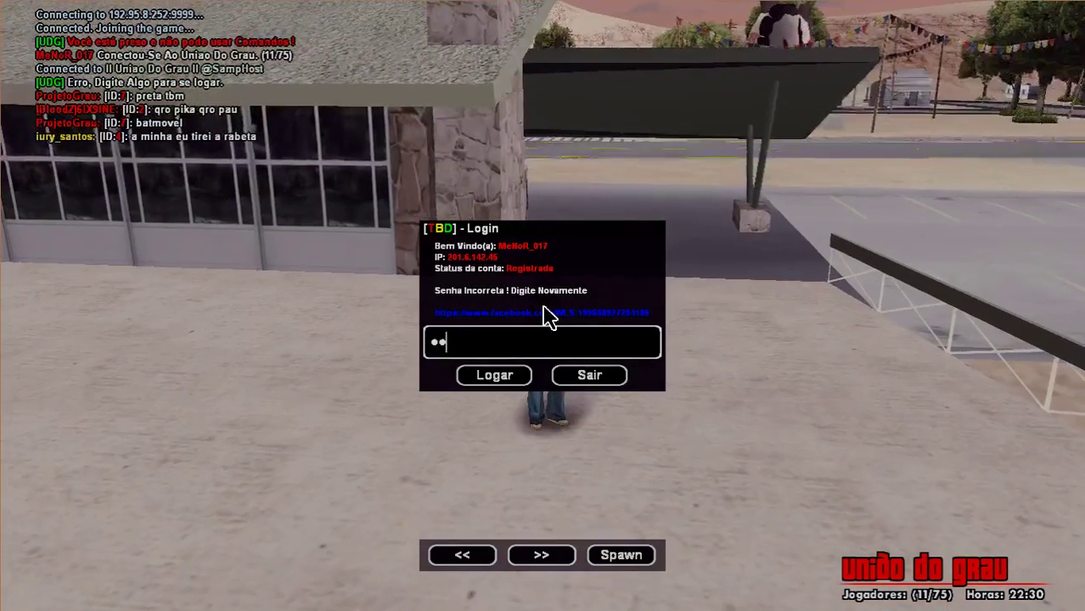
{"action": "key", "text": "Return"}
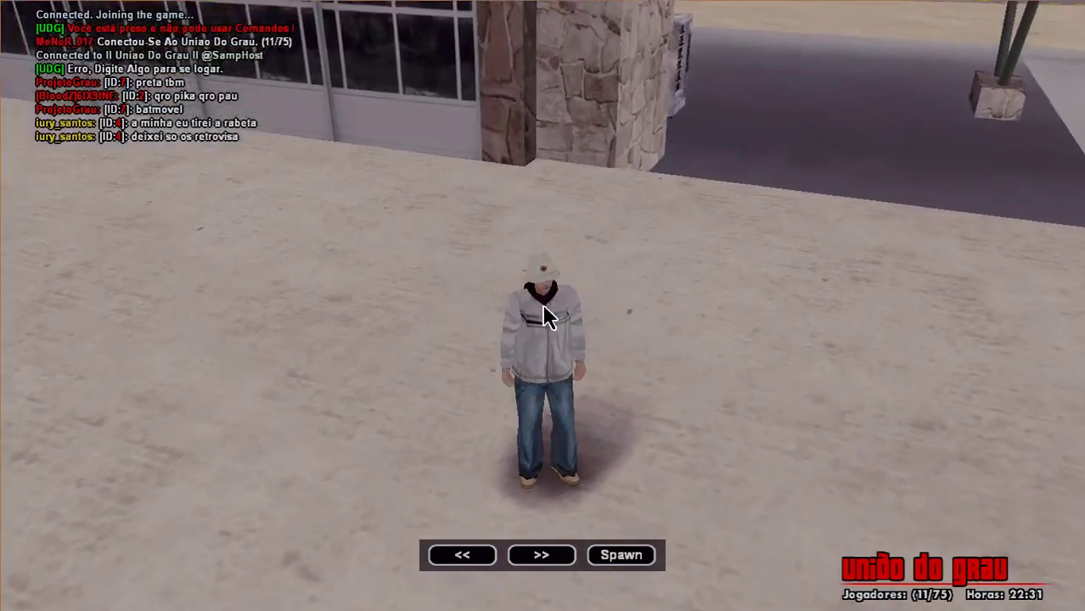
Step: Change to the character in the long tan shirt and jeans, and spawn in the game
{"action": "left_click", "coordinate": [538, 554]}
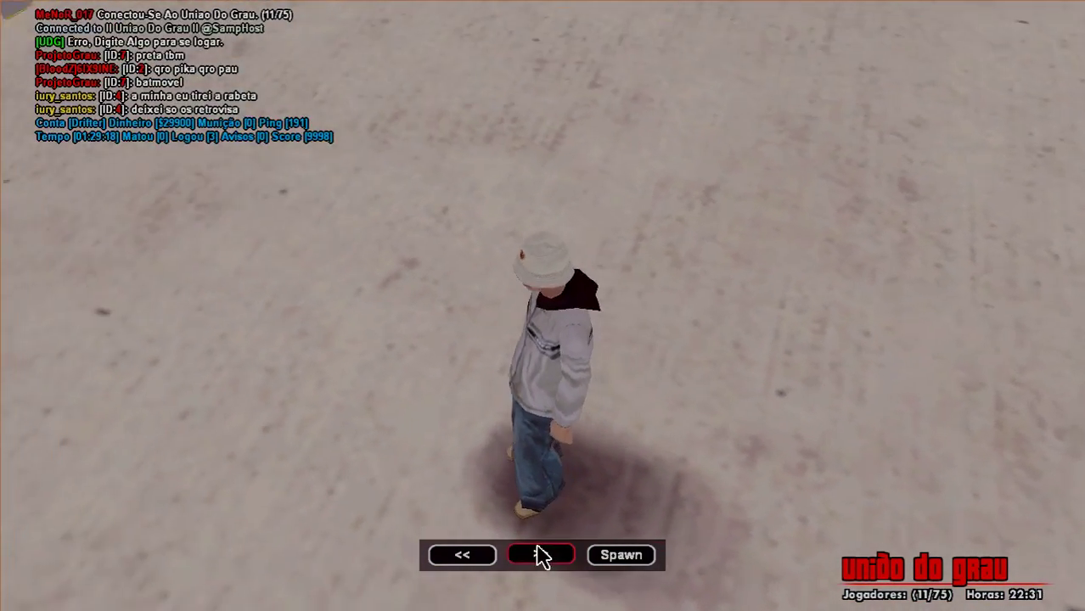
{"action": "left_click", "coordinate": [565, 555]}
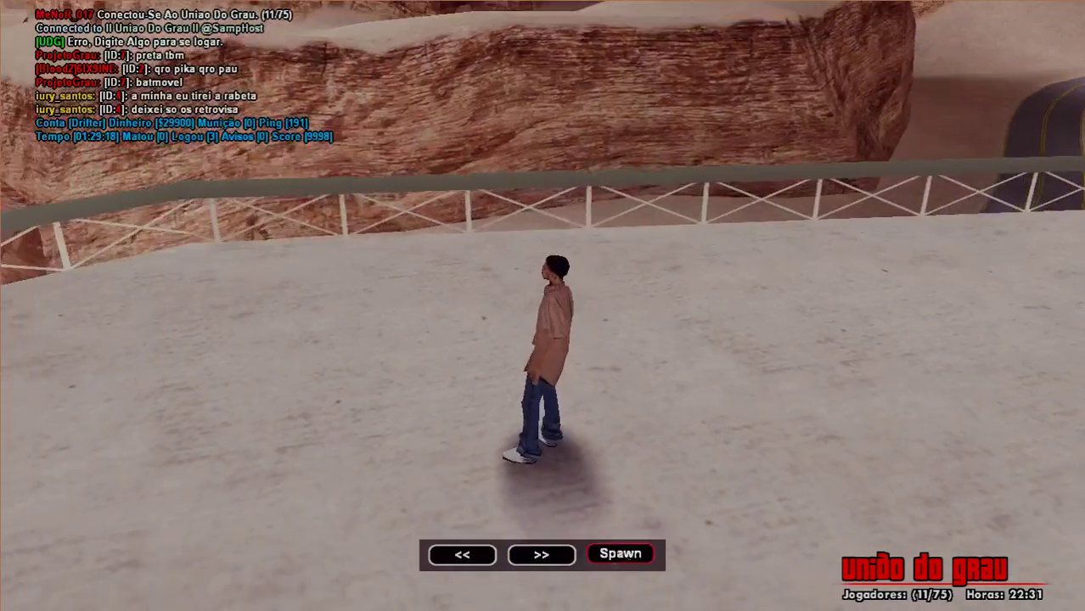
{"action": "left_click", "coordinate": [621, 556]}
Step: Run the character out of the house, over the wooden deck railing and down into the fenced yard
{"action": "key", "text": "d"}
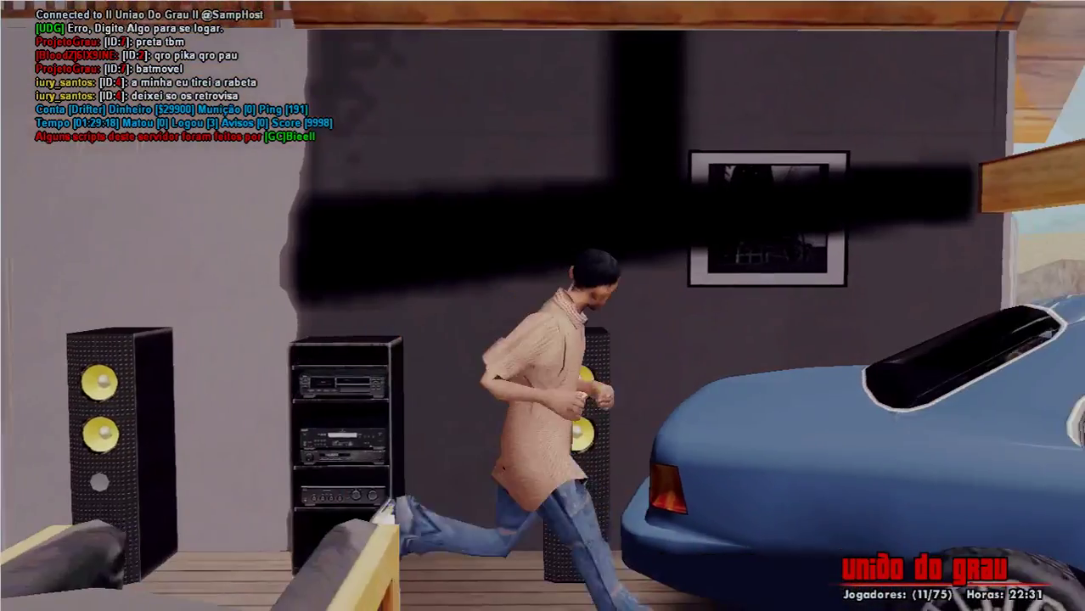
{"action": "key", "text": "w"}
{"action": "key", "text": "w"}
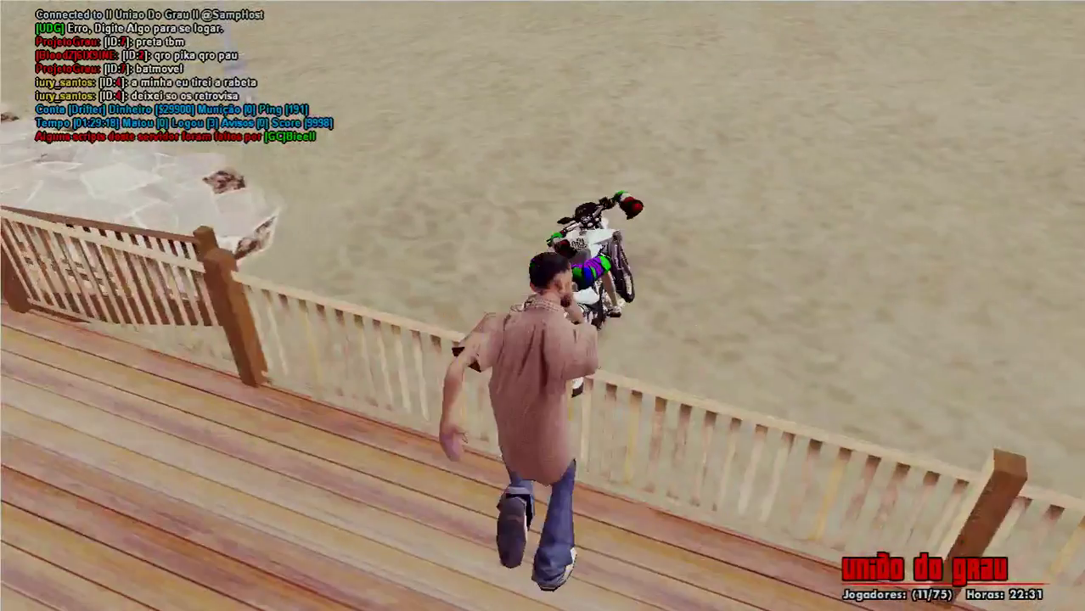
{"action": "key", "text": "shift"}
{"action": "key", "text": "w"}
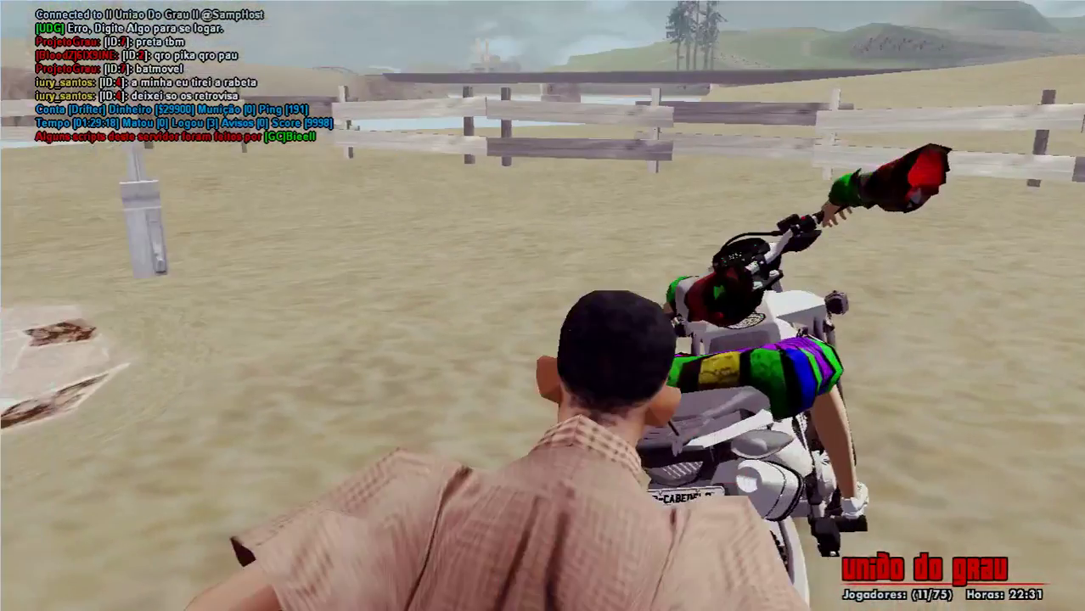
Step: Spawn vehicle model 611 with the chat command /car 611 and get the character off it
{"action": "type", "text": "t"}
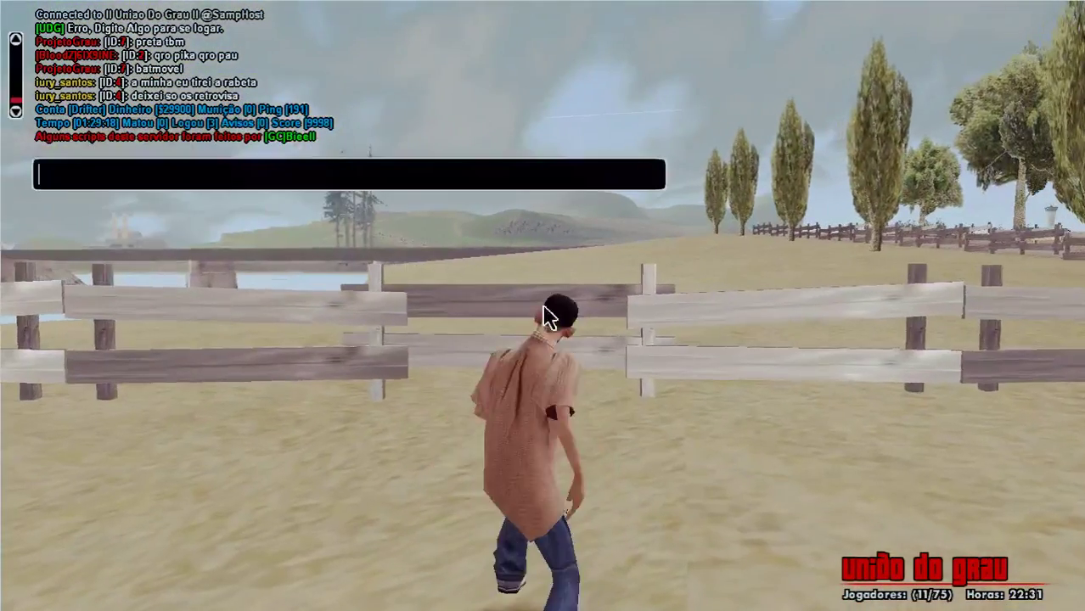
{"action": "type", "text": "/car"}
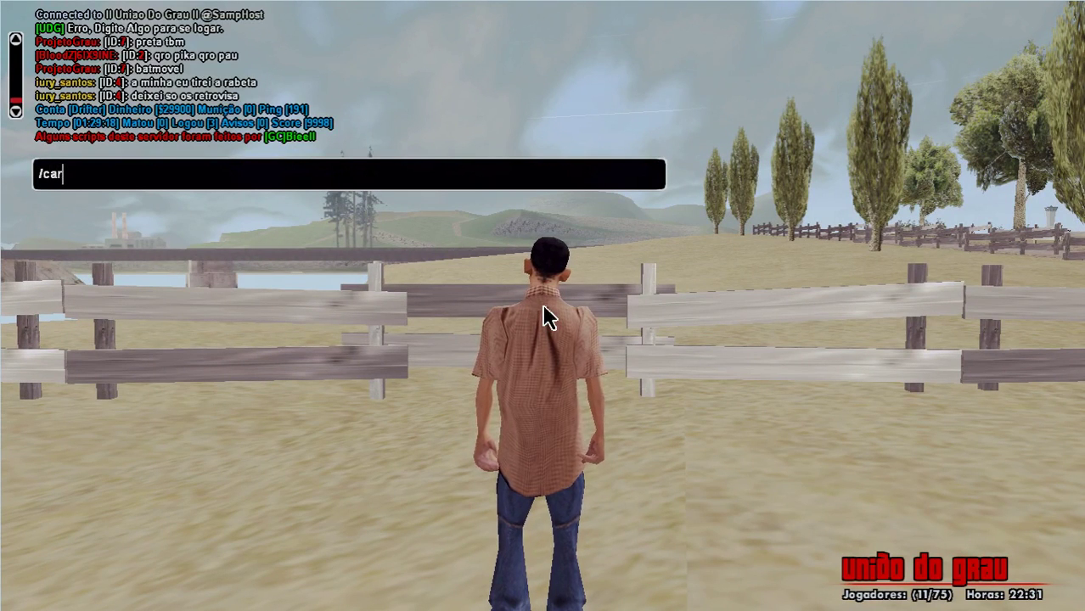
{"action": "type", "text": " 611"}
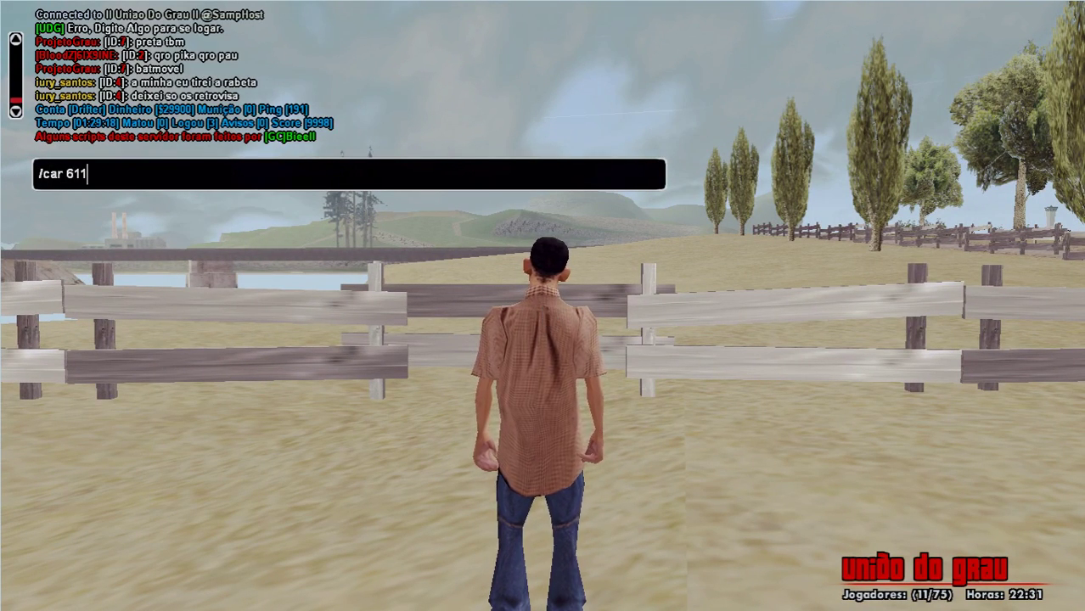
{"action": "key", "text": "Return"}
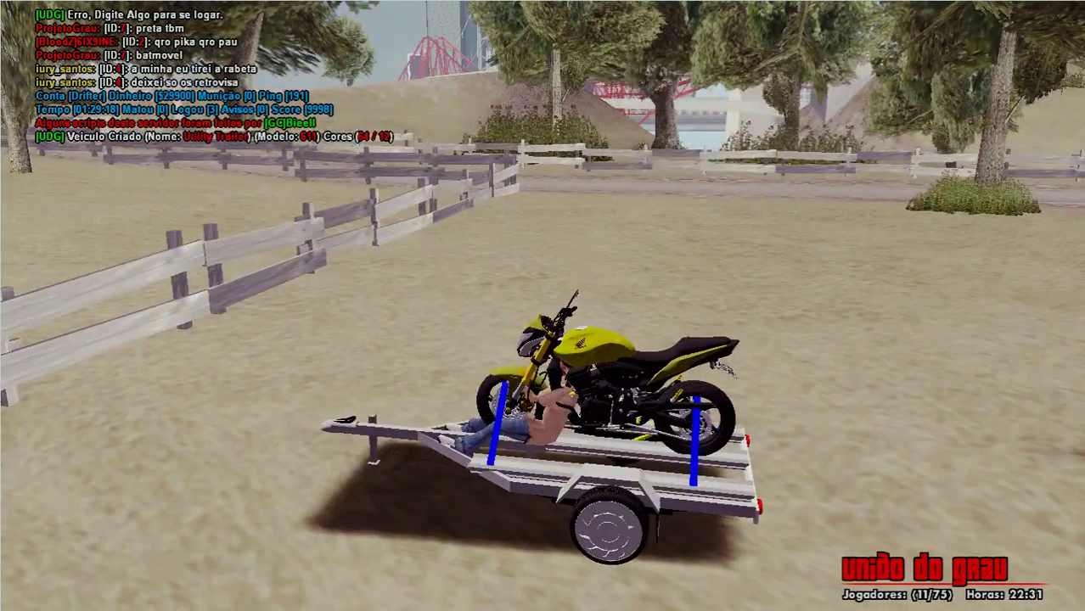
{"action": "key", "text": "f"}
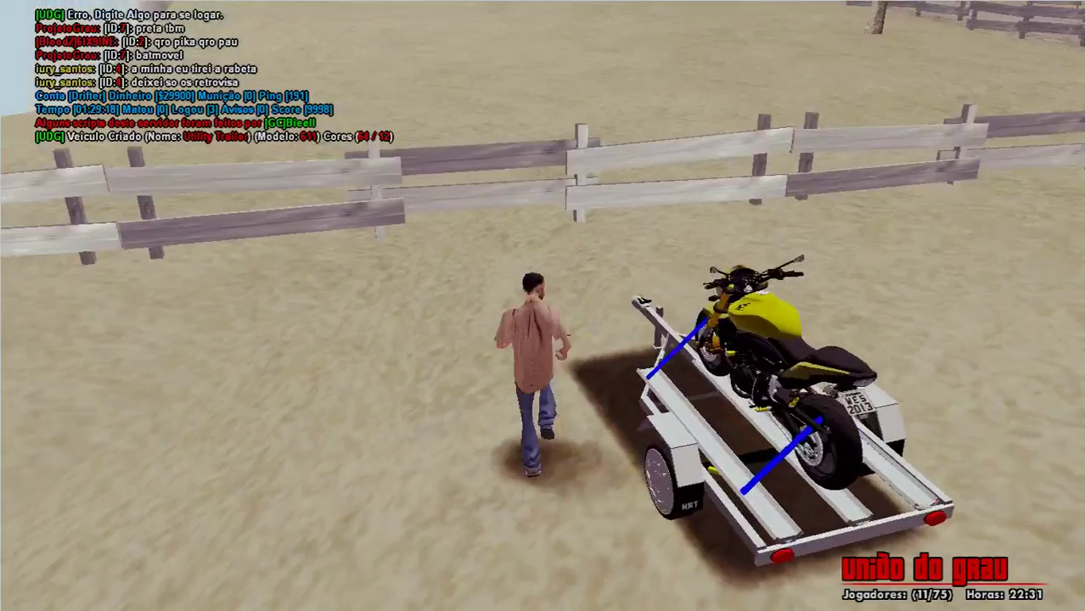
Step: Move to open ground, spawn an Admiral with the chat command /car admiral and drive it around the yard
{"action": "key", "text": "w"}
{"action": "type", "text": "t"}
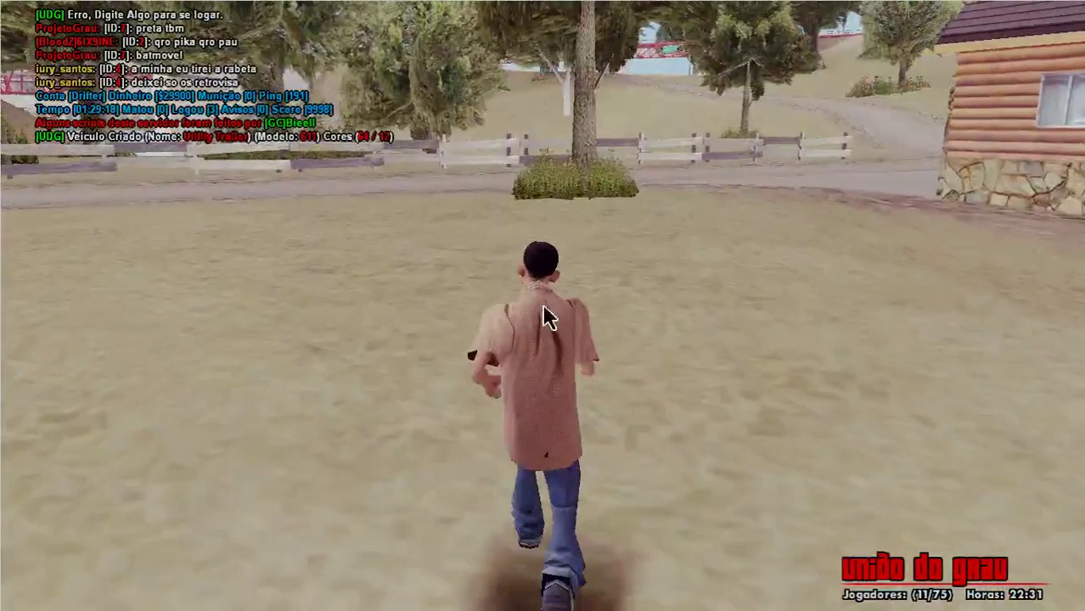
{"action": "type", "text": "/car "}
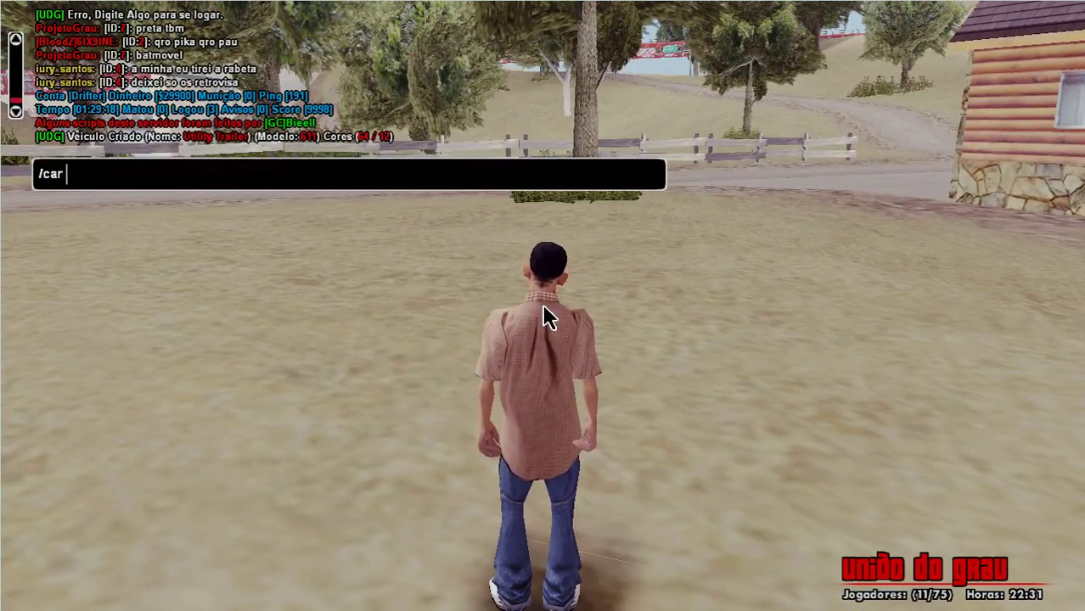
{"action": "type", "text": "admiral"}
{"action": "key", "text": "Return"}
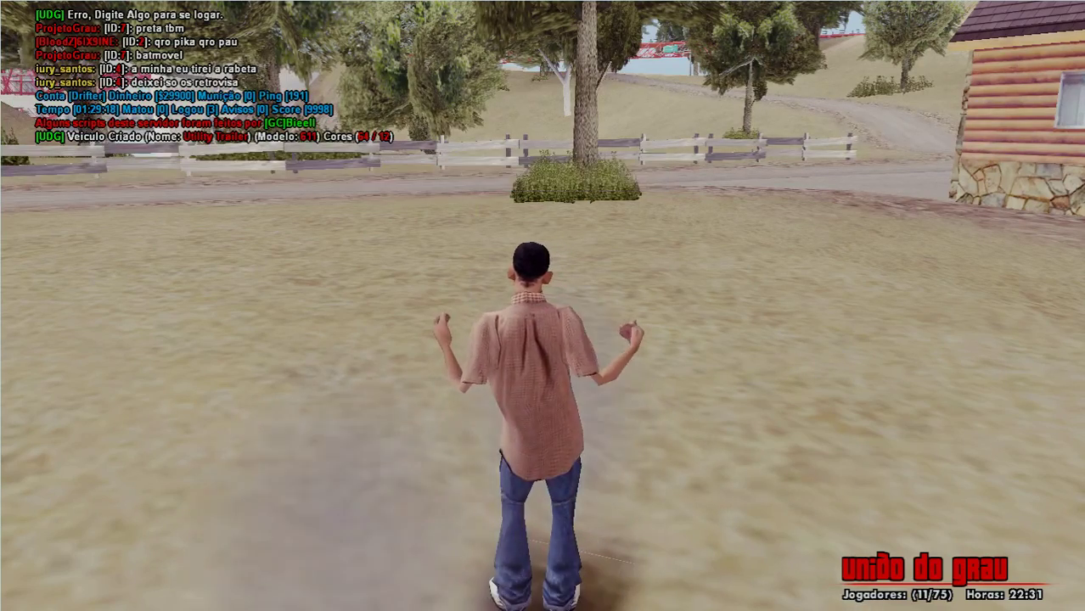
{"action": "key", "text": "s"}
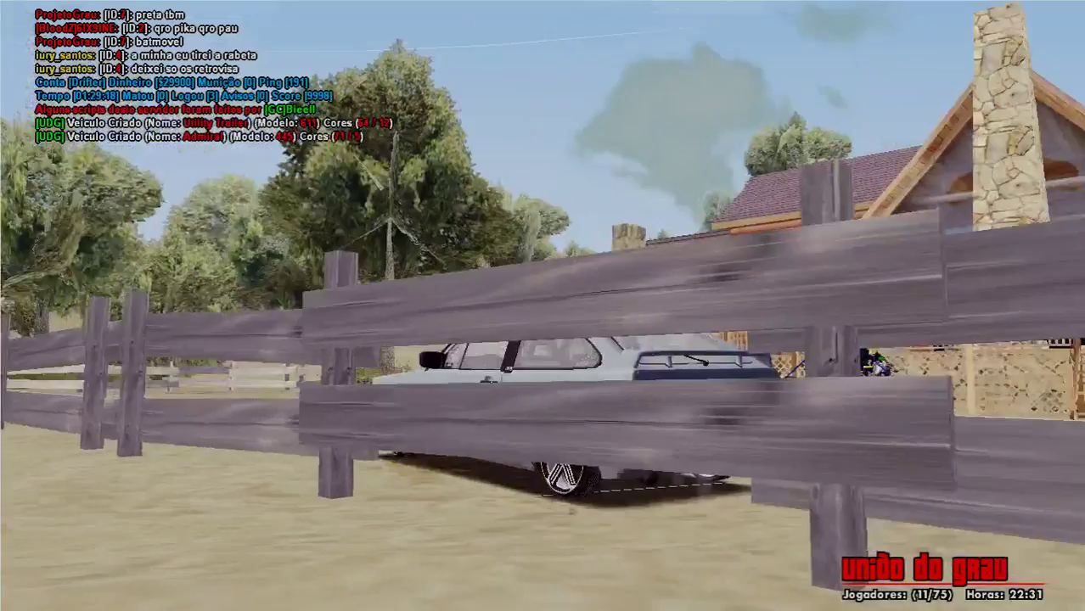
{"action": "key", "text": "w"}
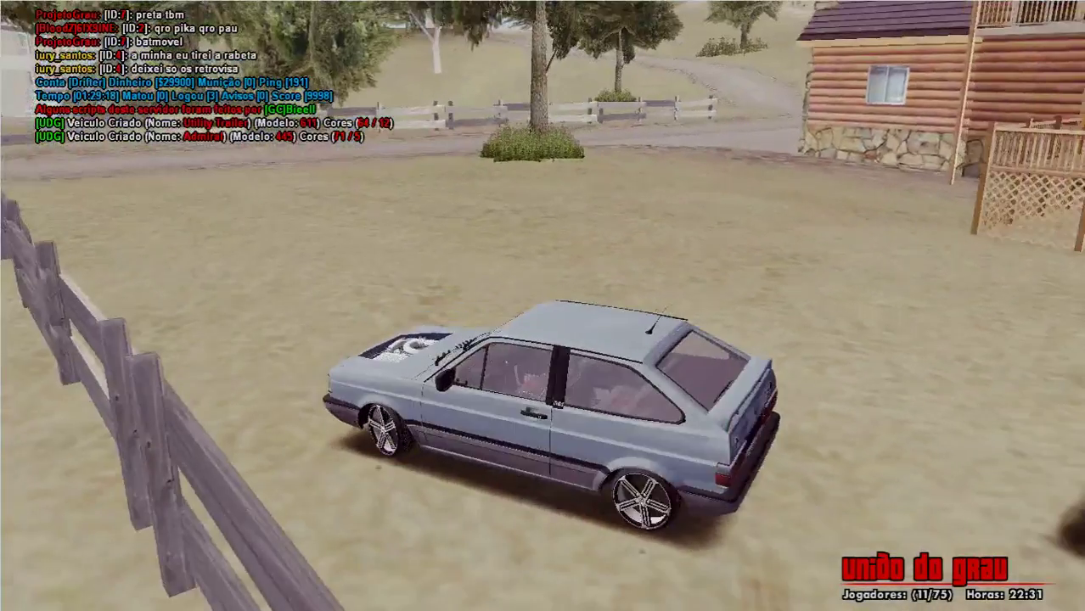
{"action": "key", "text": "w"}
{"action": "key", "text": "d"}
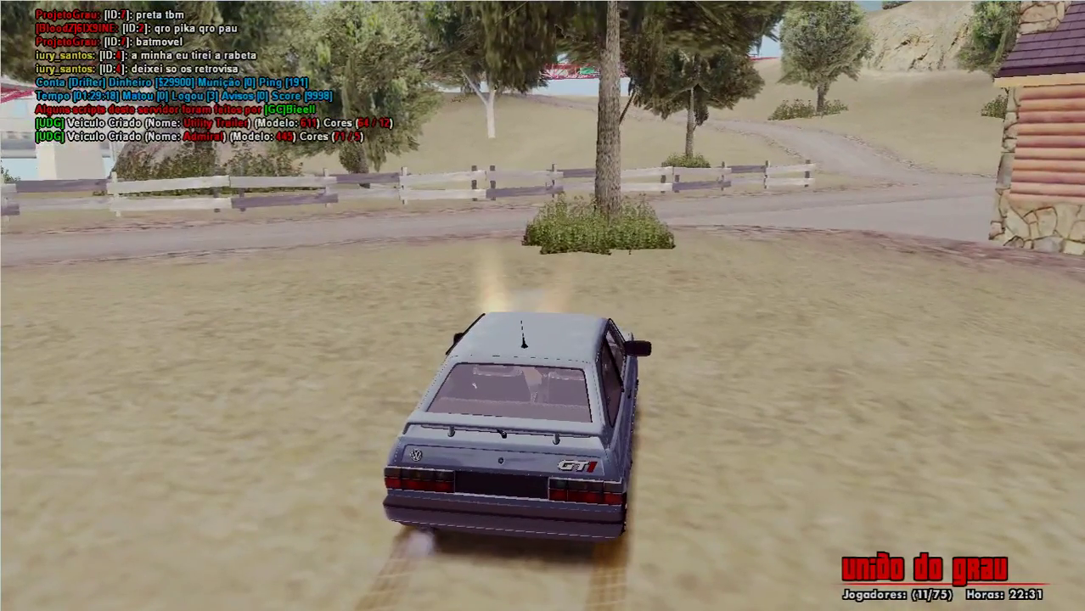
Step: Leave the car, spawn another with /car admiral cor 1, and drive it back near the motorcycle trailer
{"action": "type", "text": "ft/car a"}
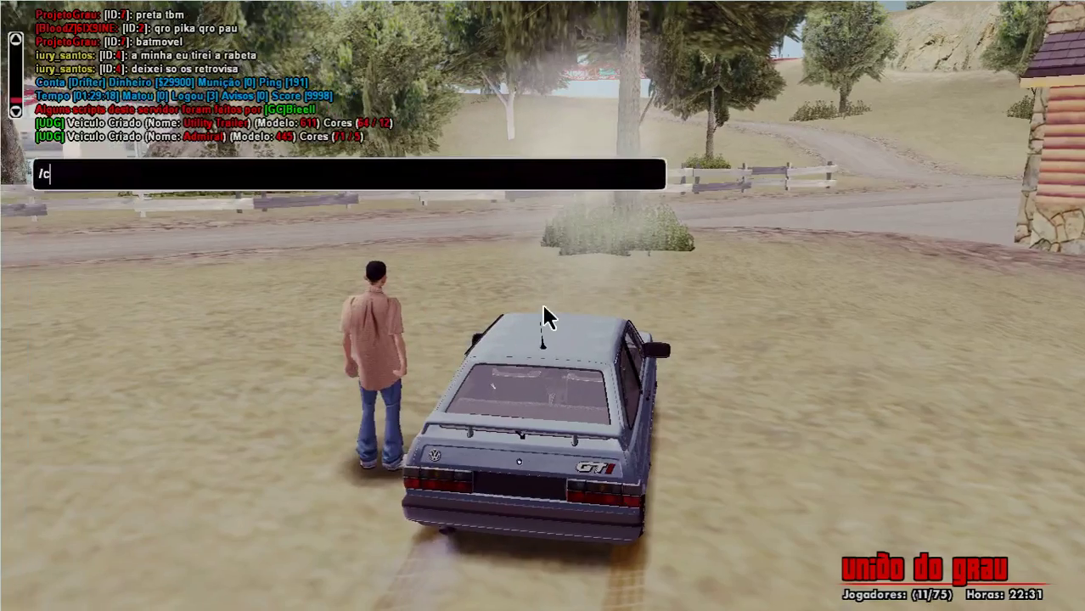
{"action": "type", "text": "dmir"}
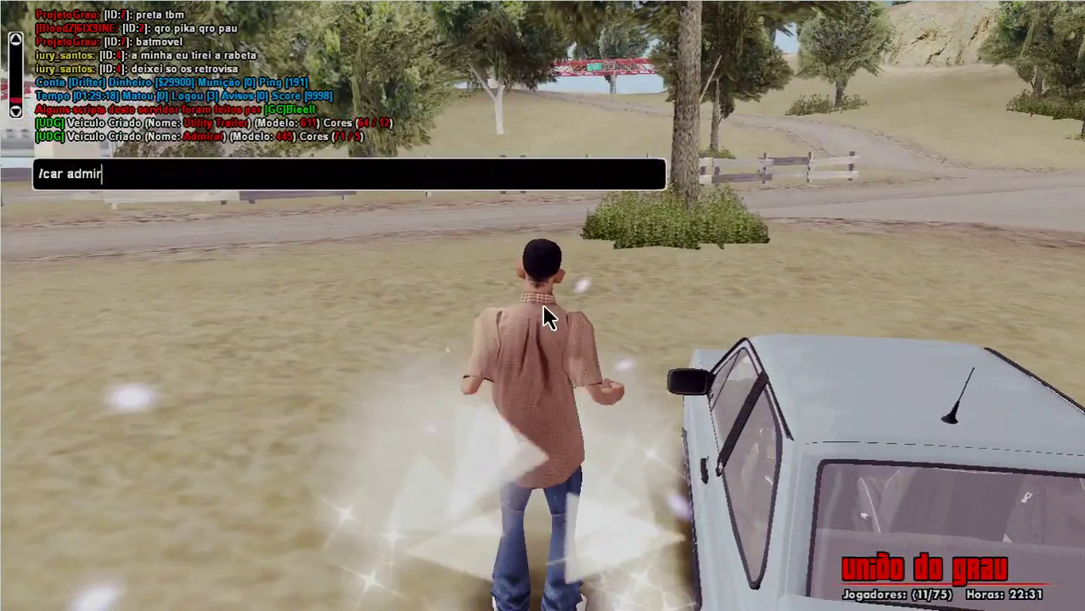
{"action": "type", "text": "al cor 1"}
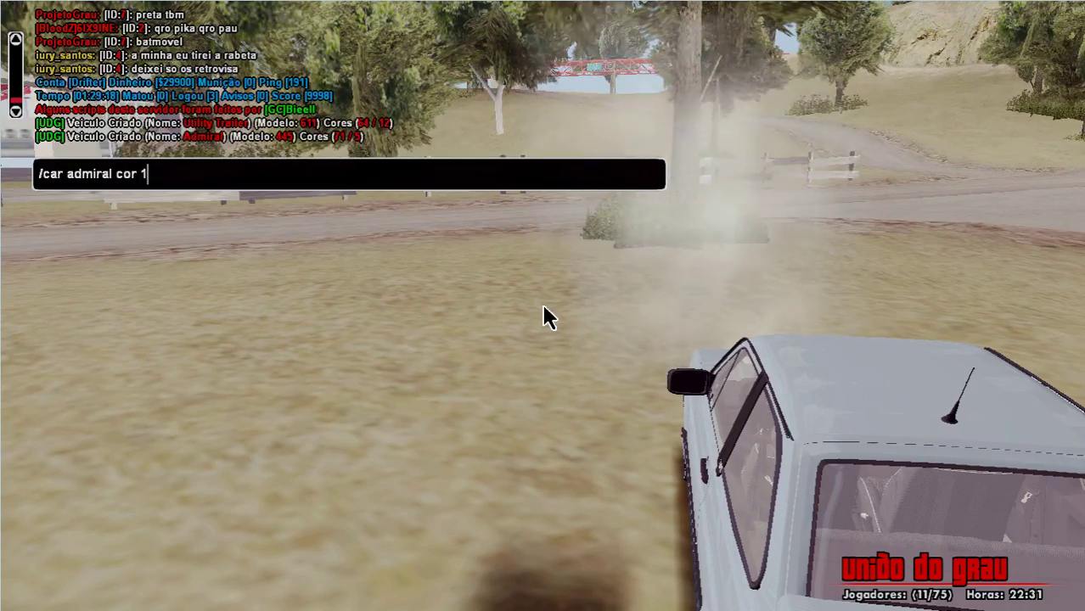
{"action": "key", "text": "Return"}
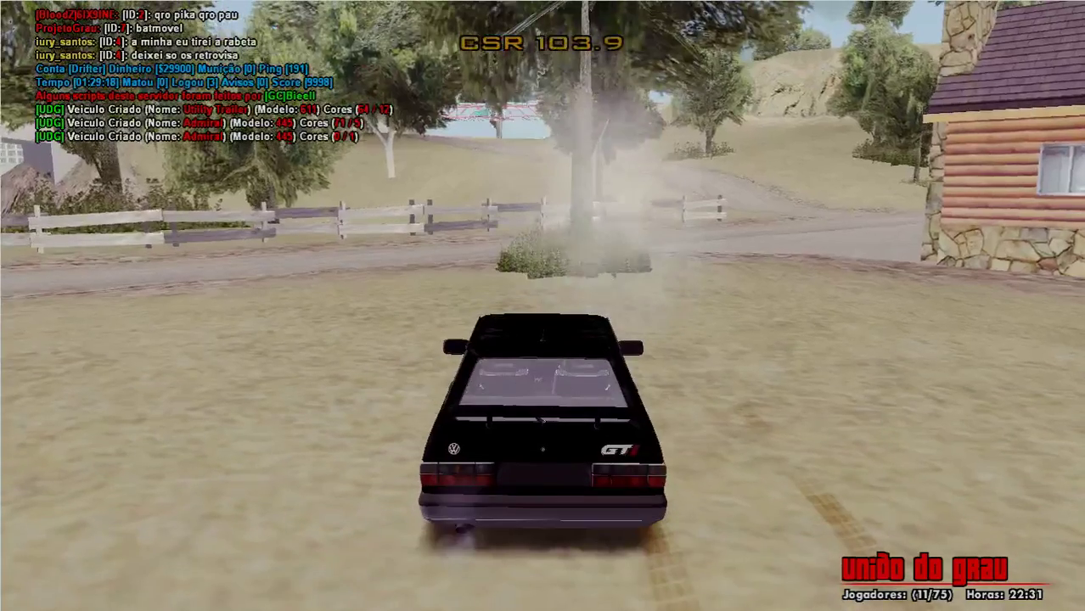
{"action": "key", "text": "s"}
{"action": "key", "text": "d"}
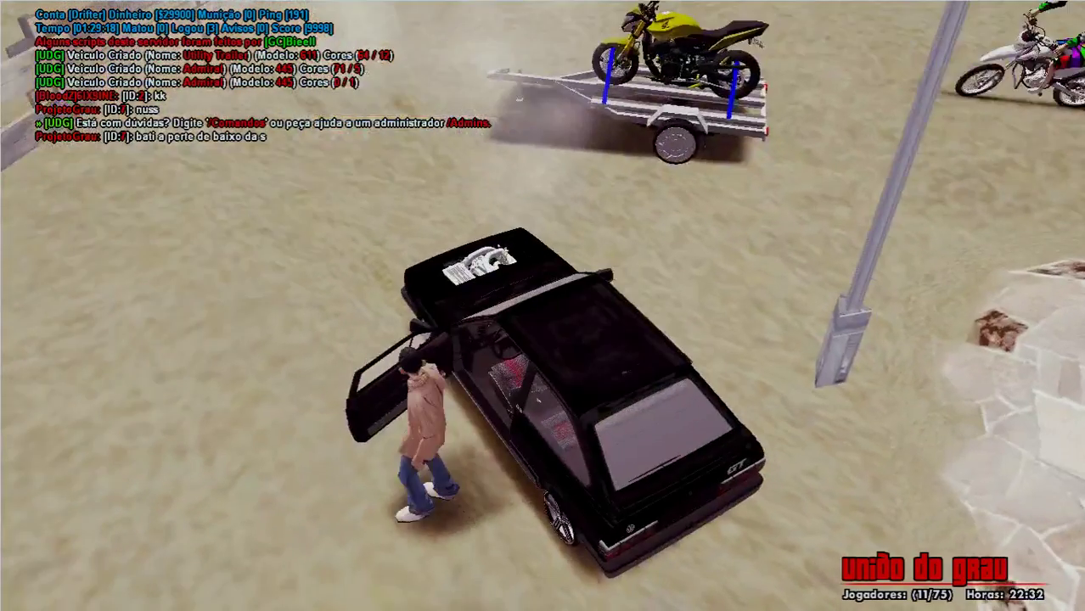
Step: Walk away from the black car, open the vehicle spawner and browse its groups up to the Walton to ZR-350 list
{"action": "key", "text": "w"}
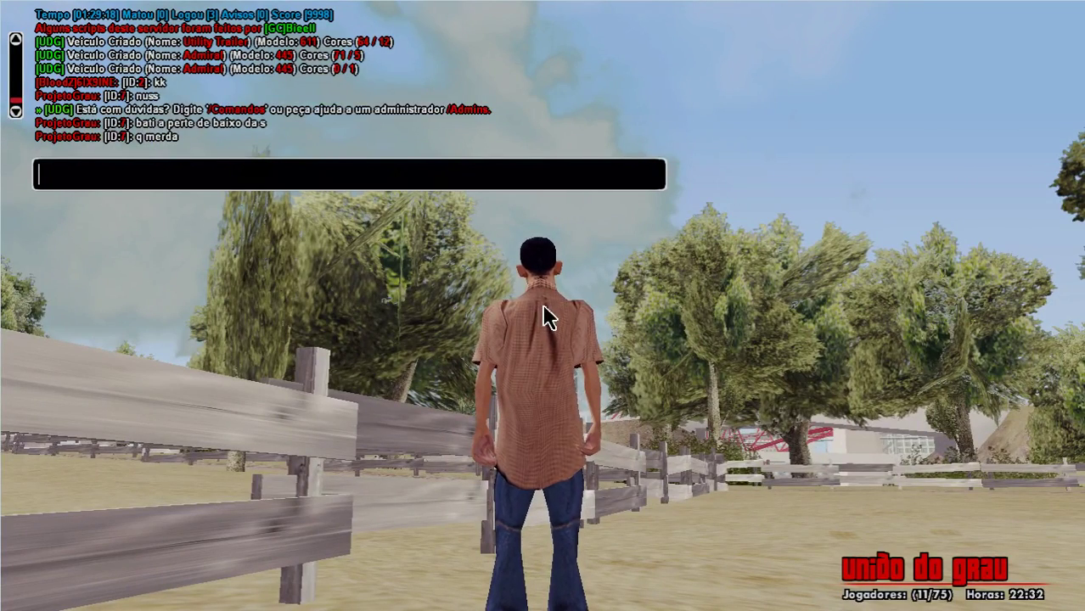
{"action": "key", "text": "Escape"}
{"action": "key", "text": "Return"}
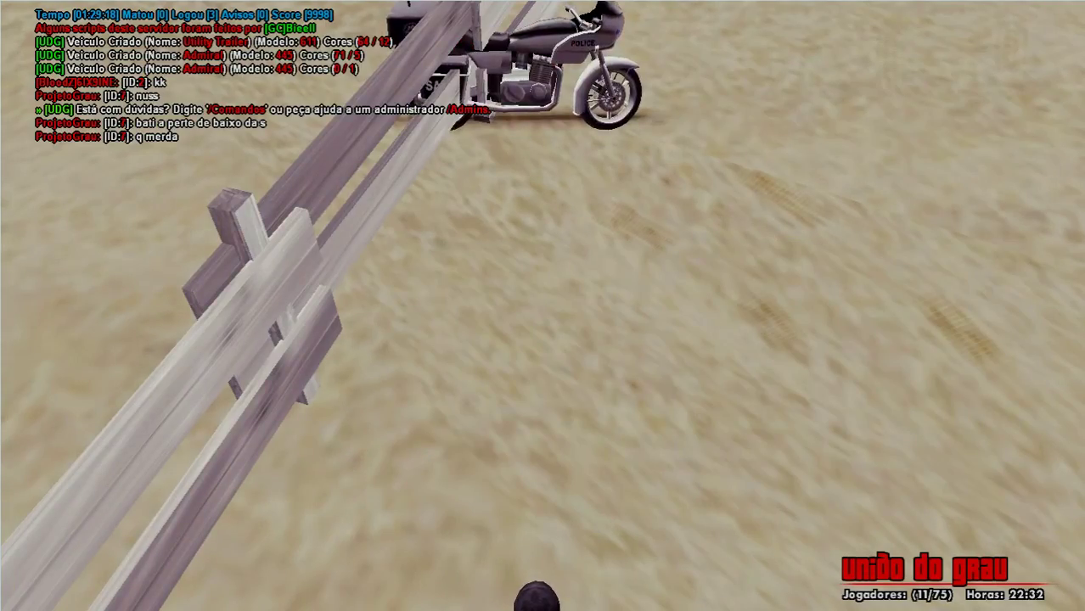
{"action": "key", "text": "Right"}
{"action": "key", "text": "Left"}
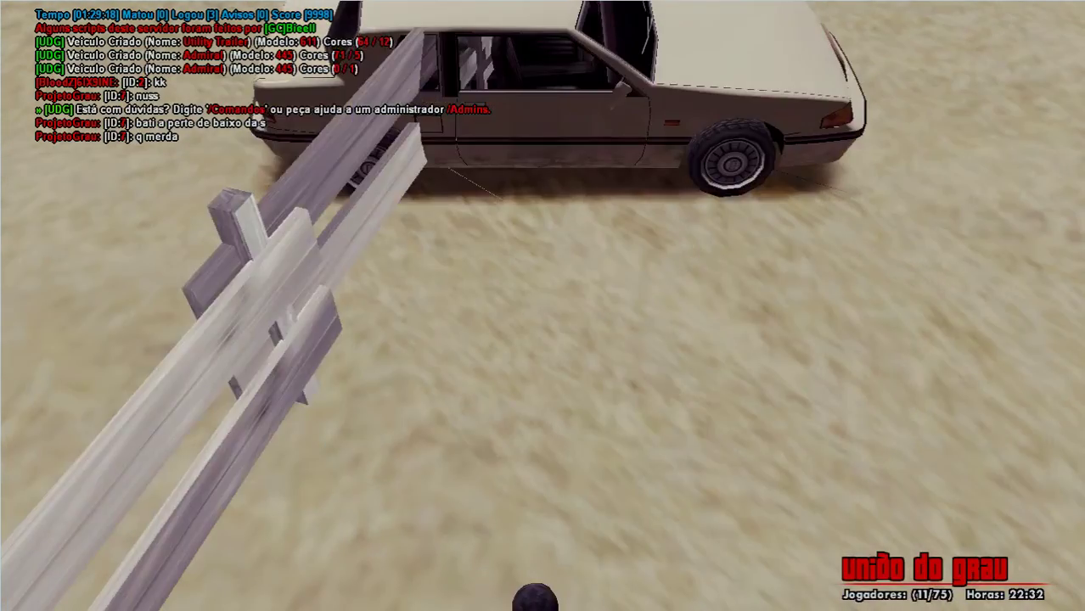
{"action": "key", "text": "Left"}
{"action": "key", "text": "Left"}
{"action": "key", "text": "Left"}
{"action": "key", "text": "Left"}
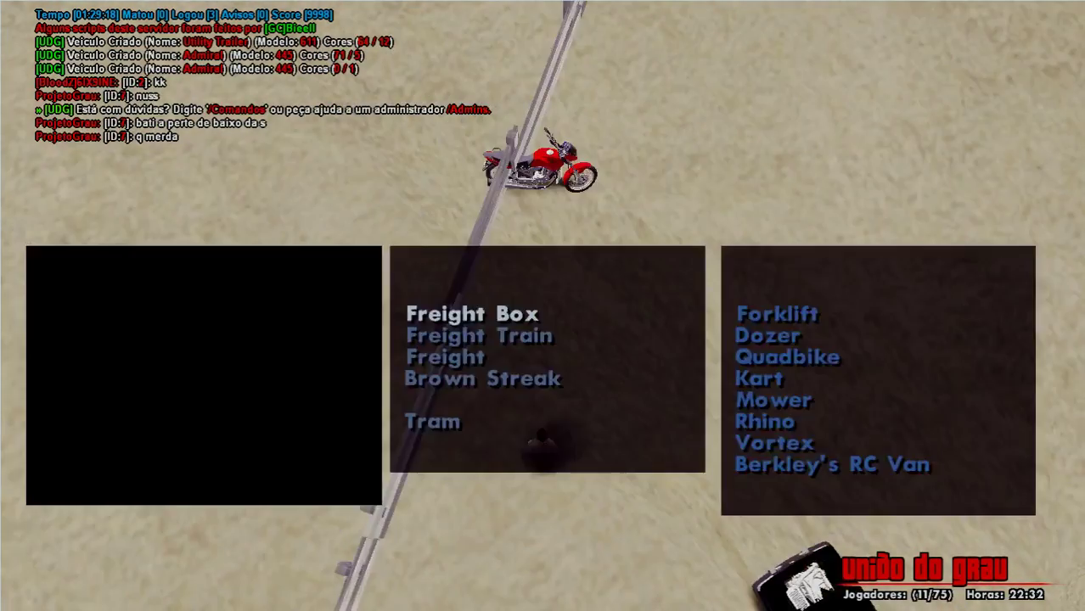
{"action": "key", "text": "Left"}
{"action": "key", "text": "Left"}
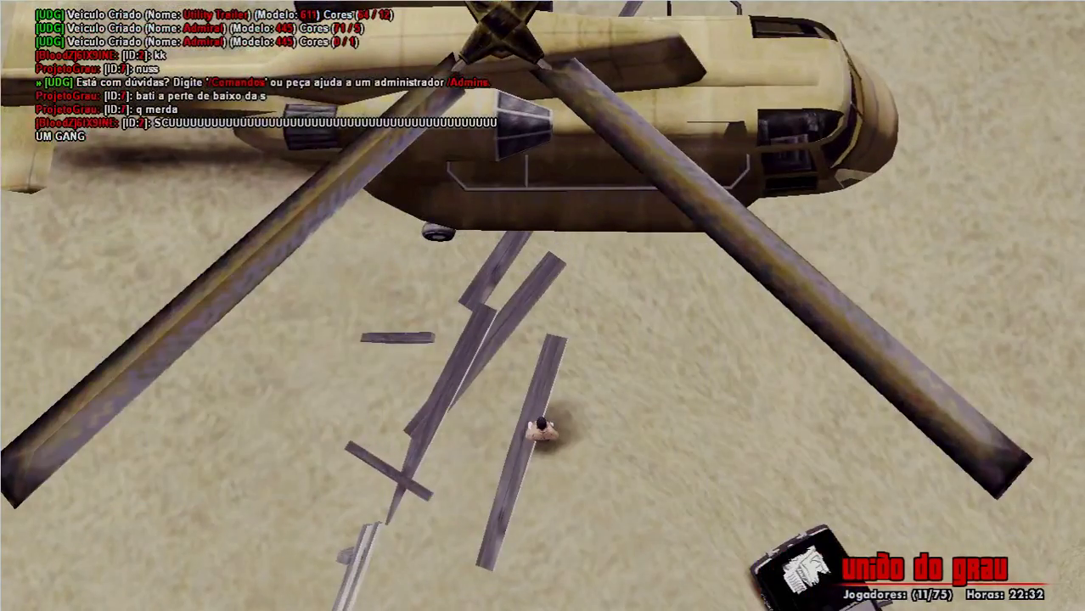
{"action": "key", "text": "Left"}
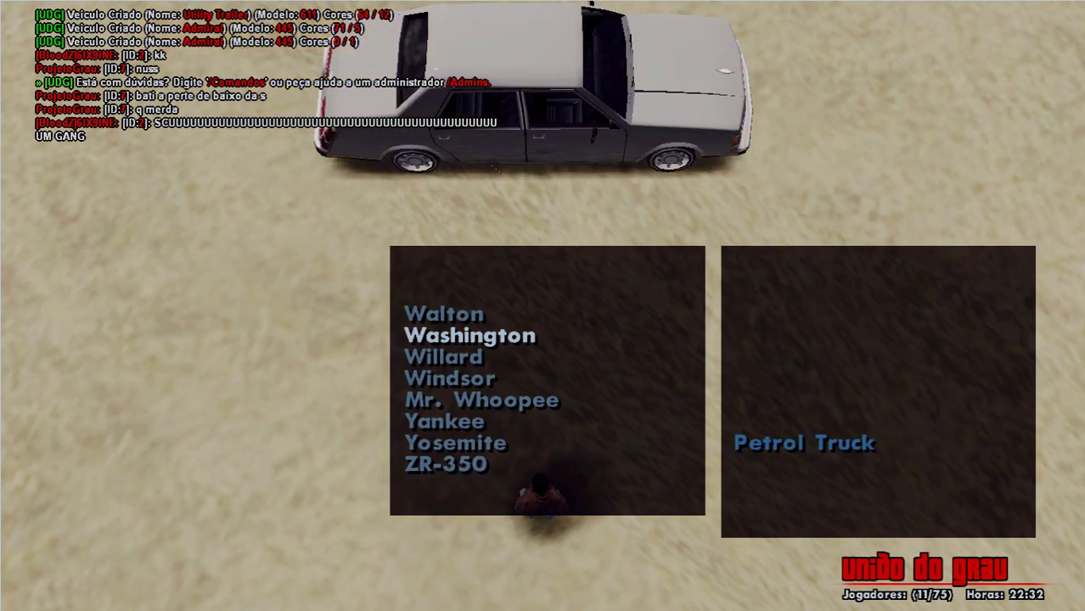
Step: Preview the vehicles from Washington down to ZR-350 in the current spawner group
{"action": "key", "text": "Down"}
{"action": "key", "text": "Down"}
{"action": "key", "text": "Down"}
{"action": "key", "text": "Down"}
{"action": "key", "text": "Down"}
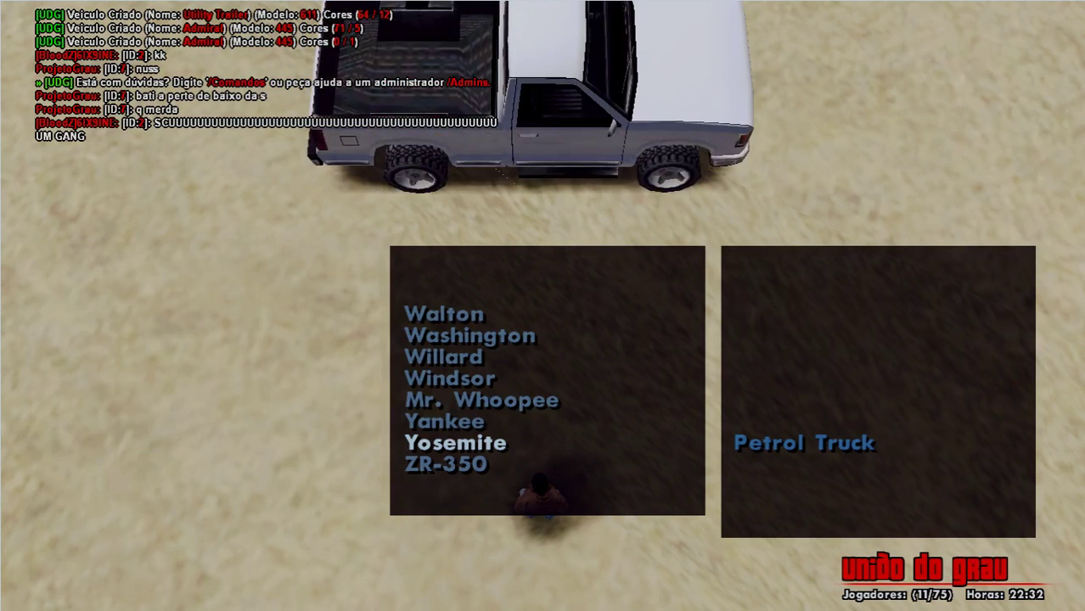
{"action": "key", "text": "Down"}
Step: Switch to the spawner group from Uranus to Vortex and choose the Utility Van
{"action": "key", "text": "Left"}
{"action": "key", "text": "Down"}
{"action": "key", "text": "Down"}
{"action": "key", "text": "Down"}
{"action": "key", "text": "Down"}
{"action": "key", "text": "Down"}
{"action": "key", "text": "Down"}
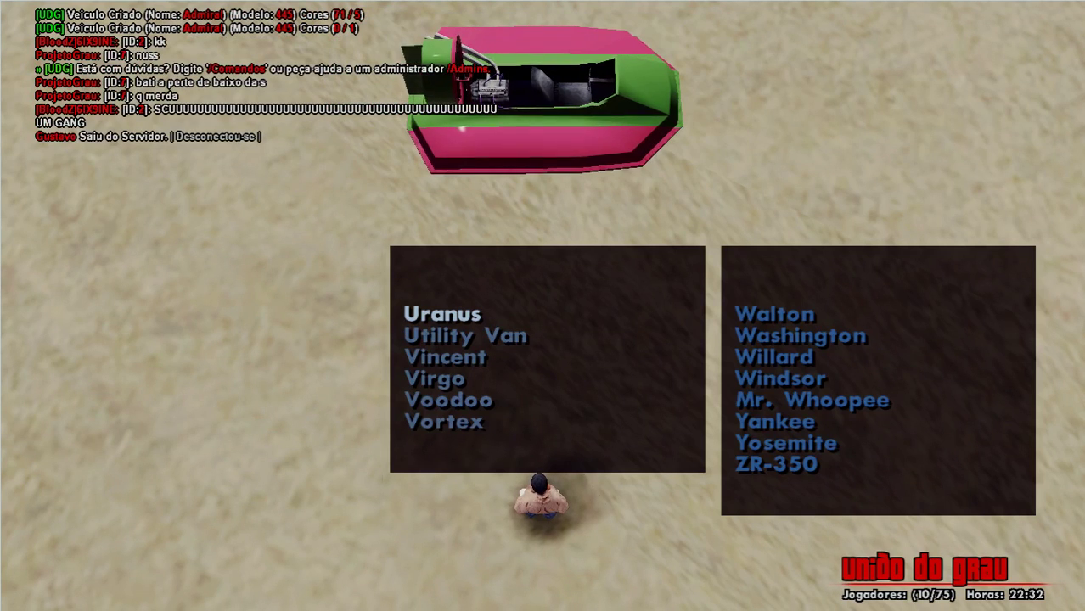
{"action": "key", "text": "Down"}
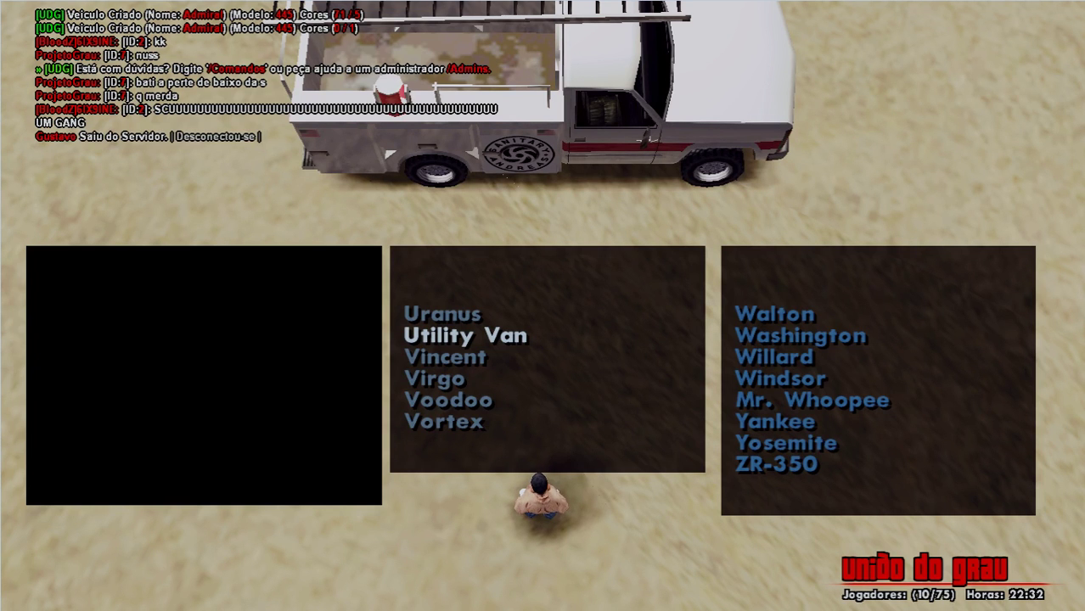
{"action": "key", "text": "Return"}
Step: Try to spawn the van on the server with the chat command /car utiliy van
{"action": "type", "text": "t"}
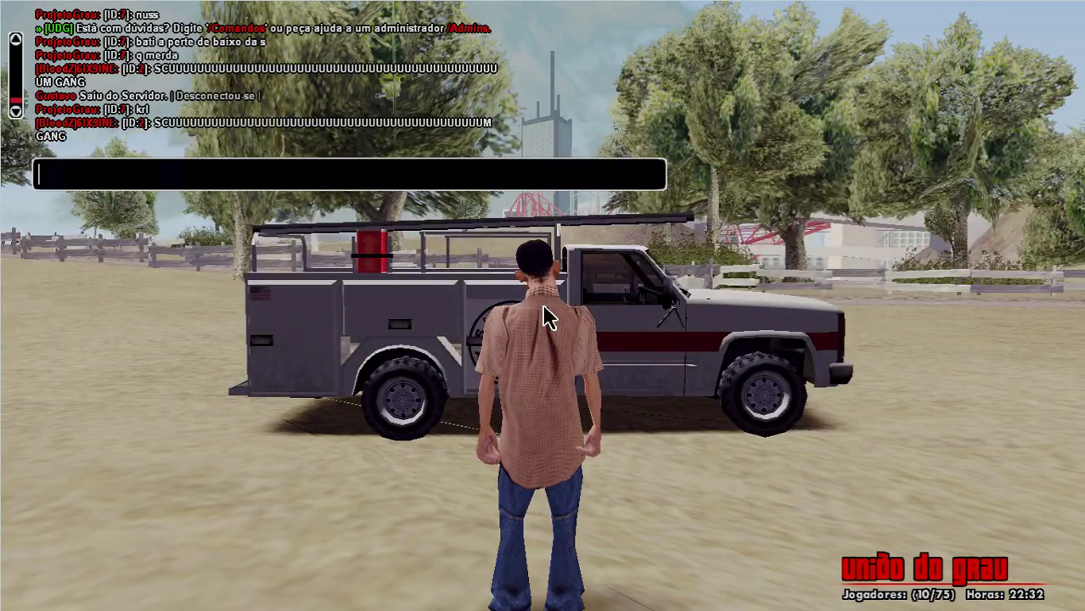
{"action": "type", "text": "/car u"}
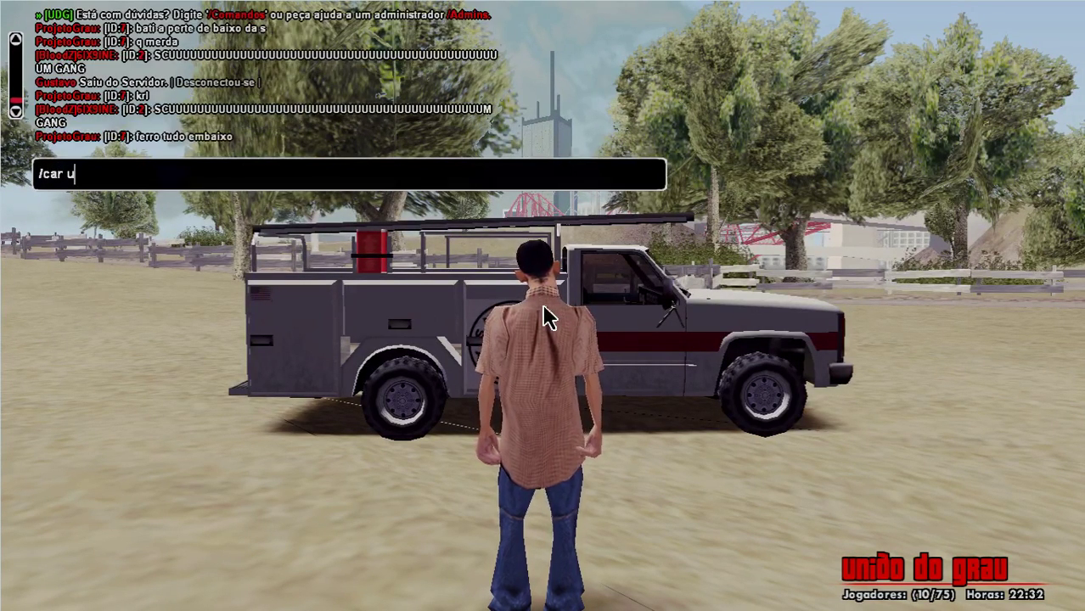
{"action": "type", "text": "til"}
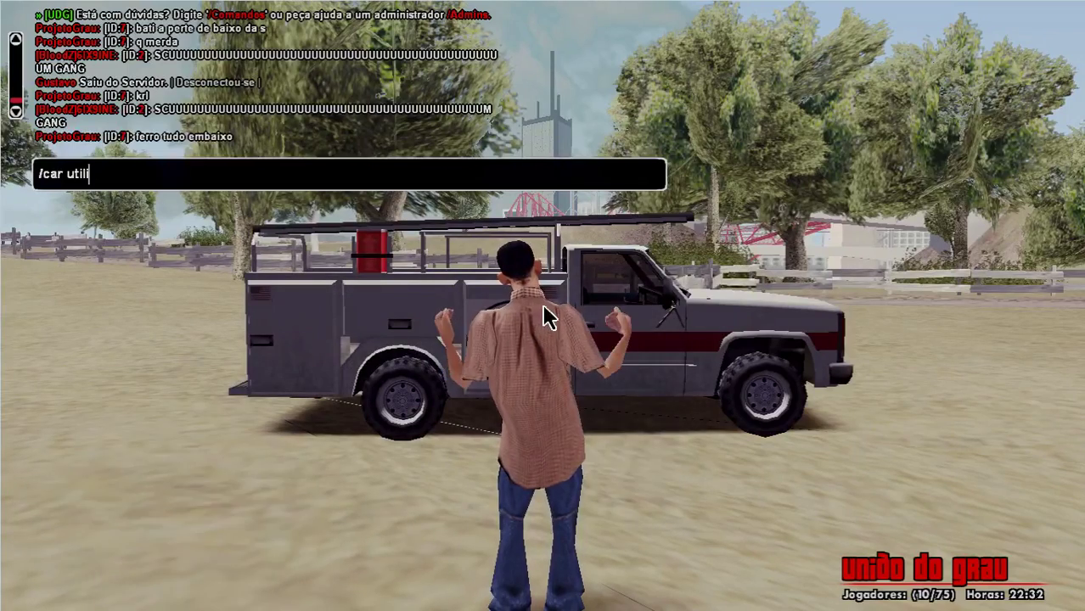
{"action": "type", "text": "i"}
{"action": "type", "text": "y vam"}
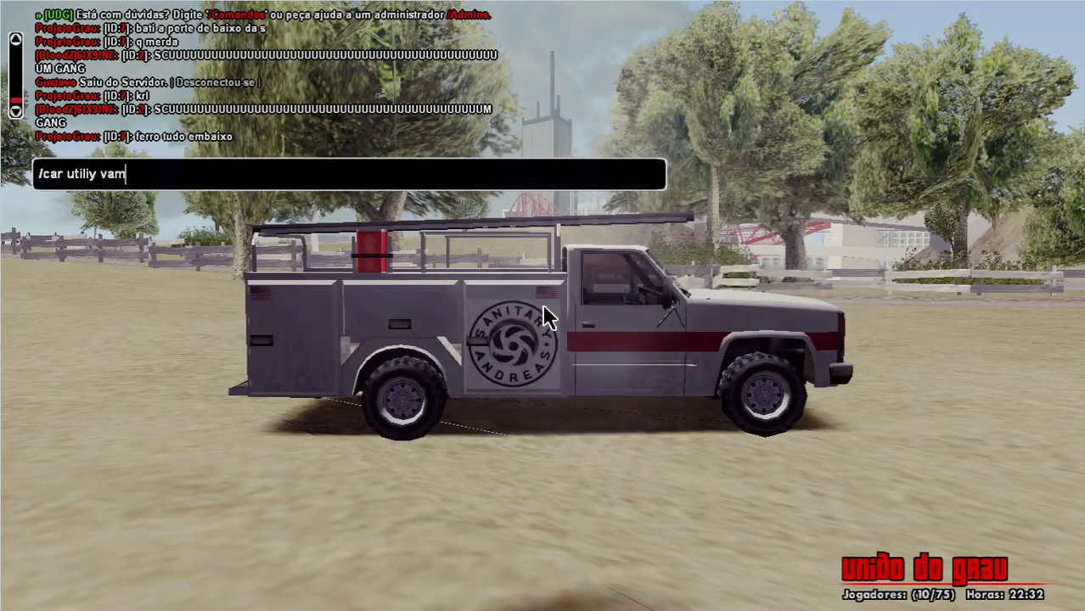
{"action": "key", "text": "BackSpace"}
{"action": "type", "text": "n"}
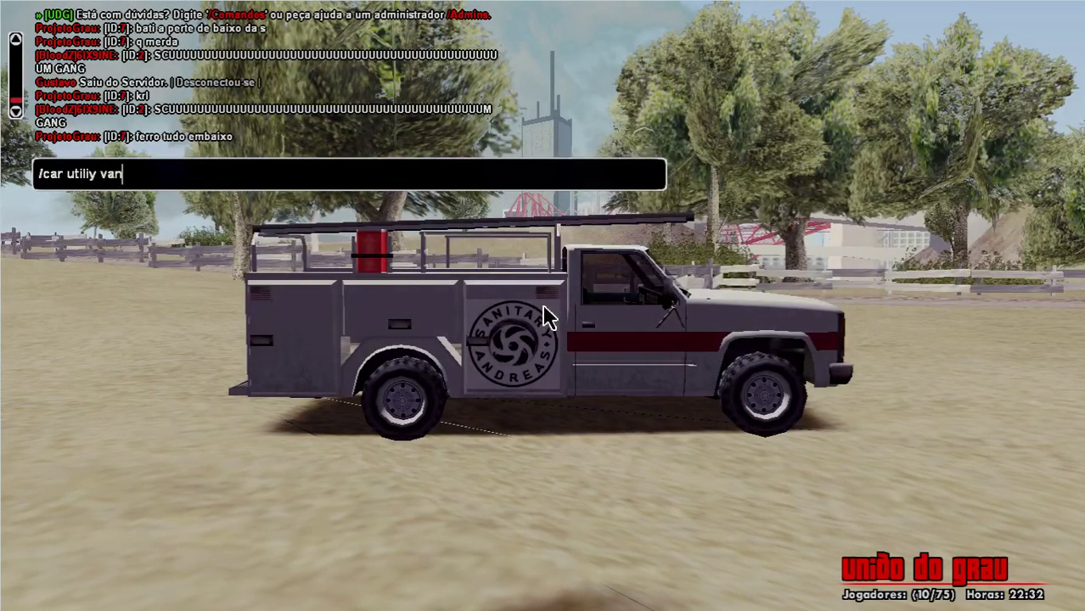
{"action": "key", "text": "Return"}
{"action": "key", "text": "w"}
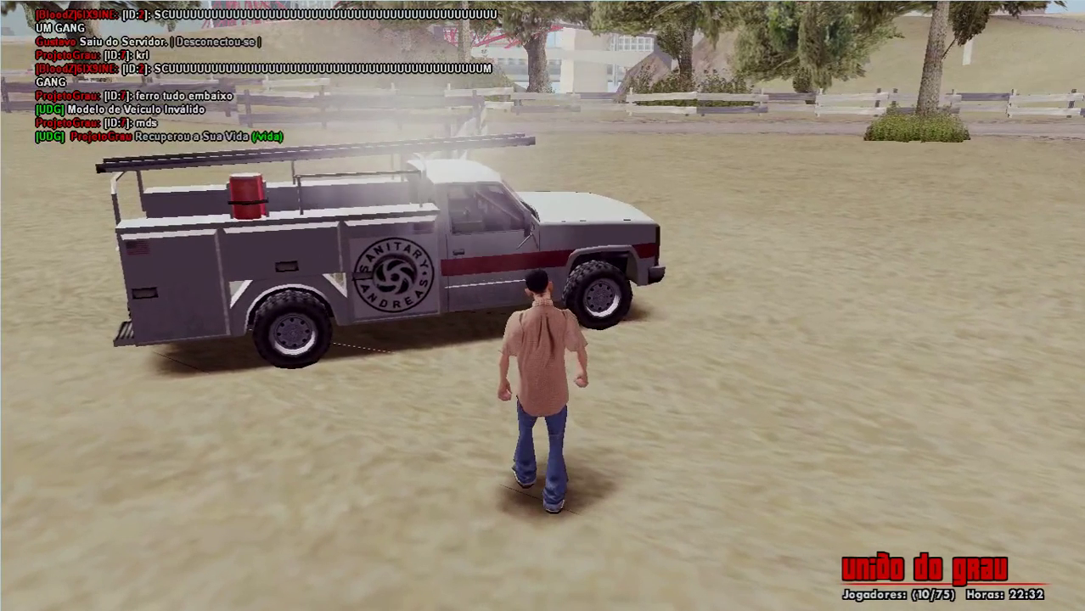
{"action": "type", "text": "t/car"}
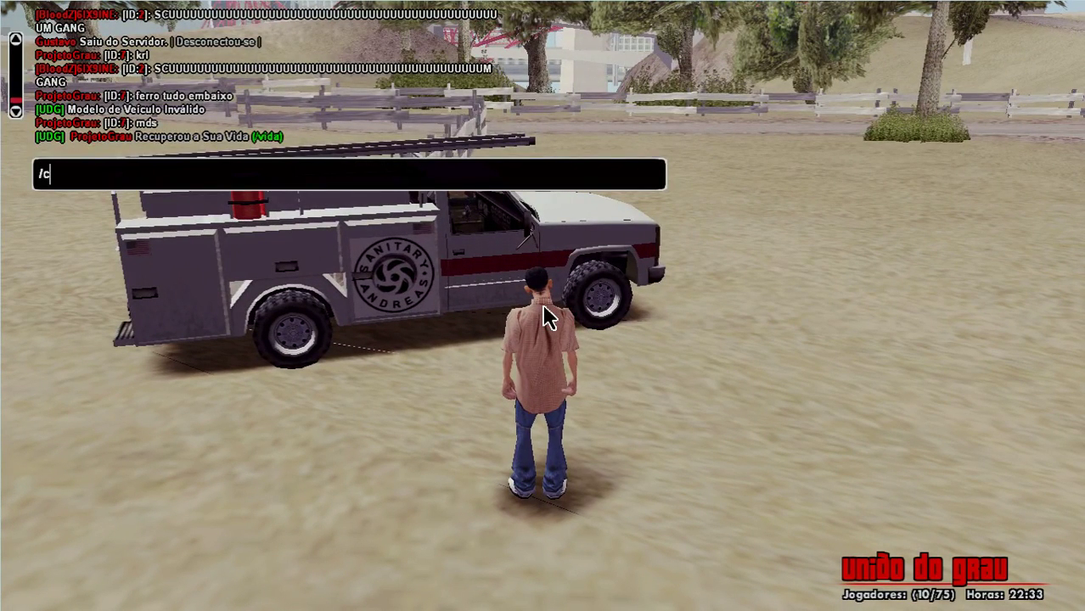
{"action": "key", "text": "BackSpace"}
{"action": "key", "text": "BackSpace"}
{"action": "key", "text": "BackSpace"}
{"action": "key", "text": "BackSpace"}
{"action": "key", "text": "BackSpace"}
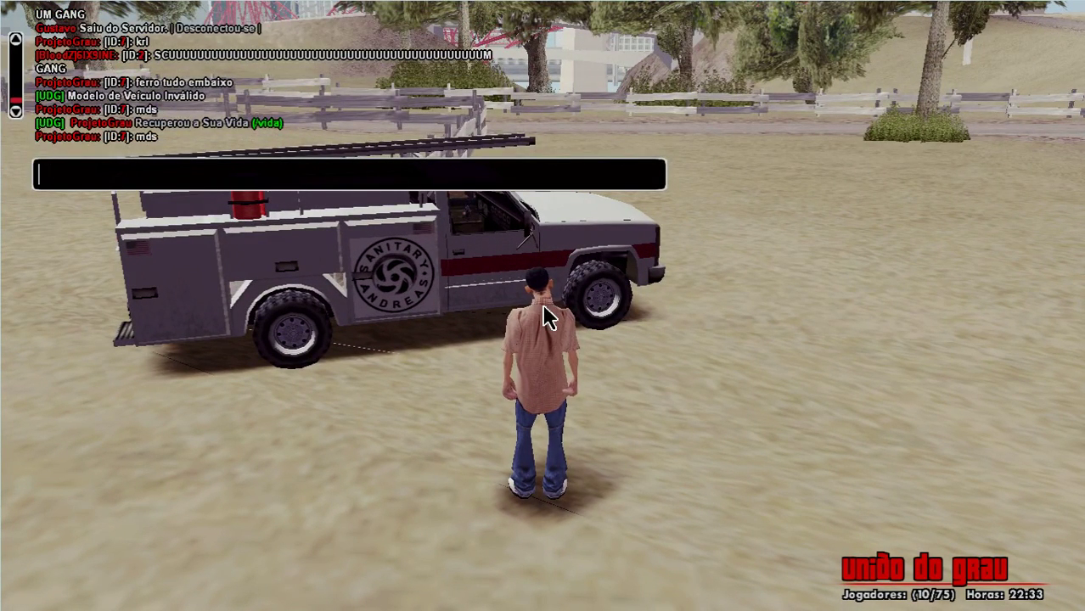
{"action": "key", "text": "Escape"}
Step: Open the vehicle spawner, check the two-wheeler group from BF-400 to FCR-900, and close the spawner
{"action": "key", "text": "y"}
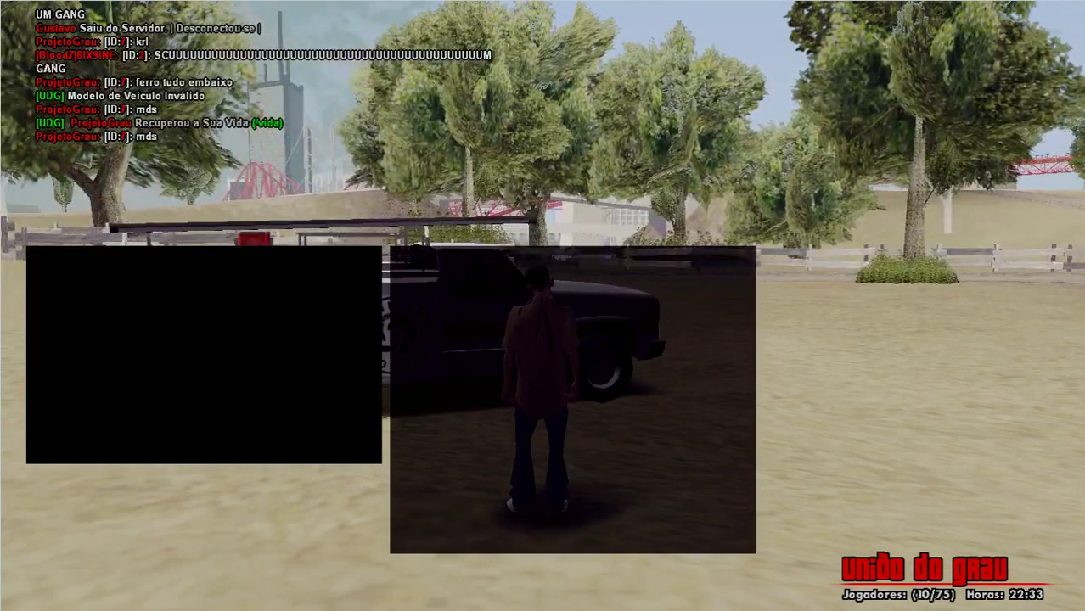
{"action": "key", "text": "space"}
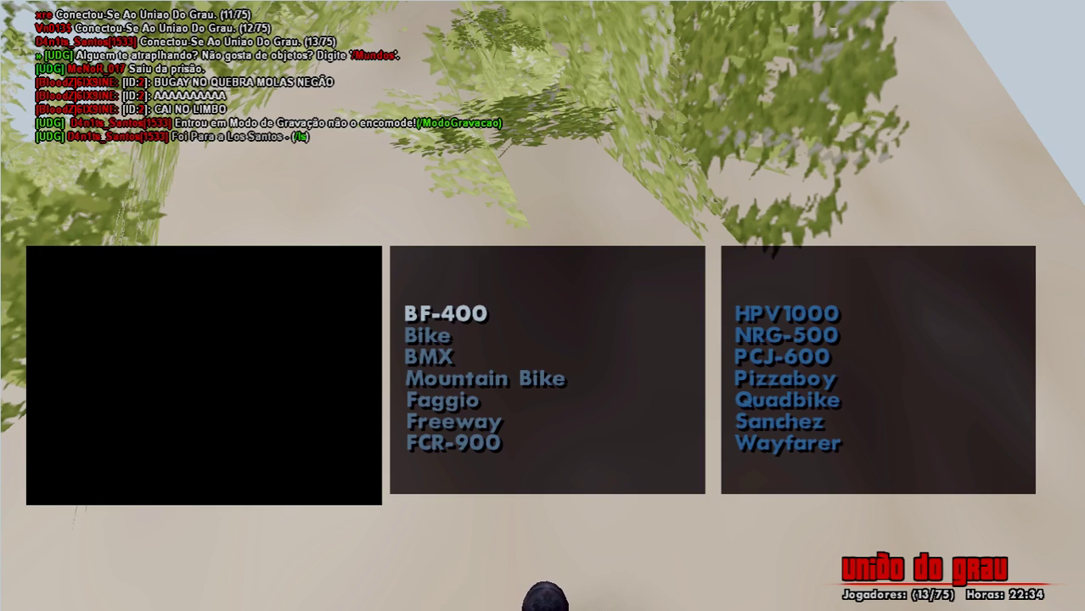
{"action": "key", "text": "Escape"}
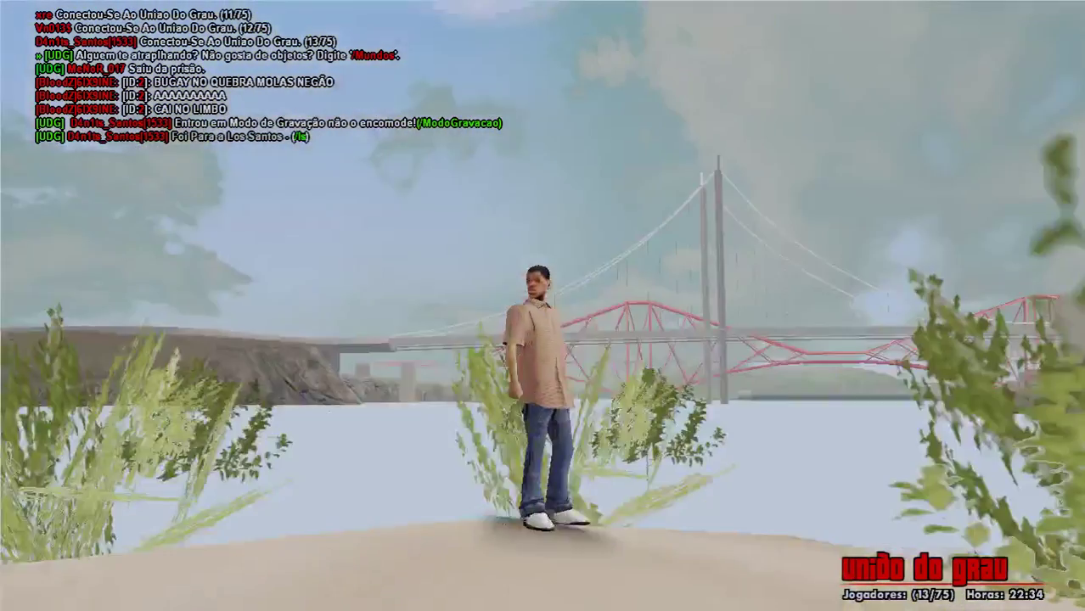
Step: Run across the sand past the bushes and teleport to Los Santos with the chat command /ls
{"action": "key", "text": "w"}
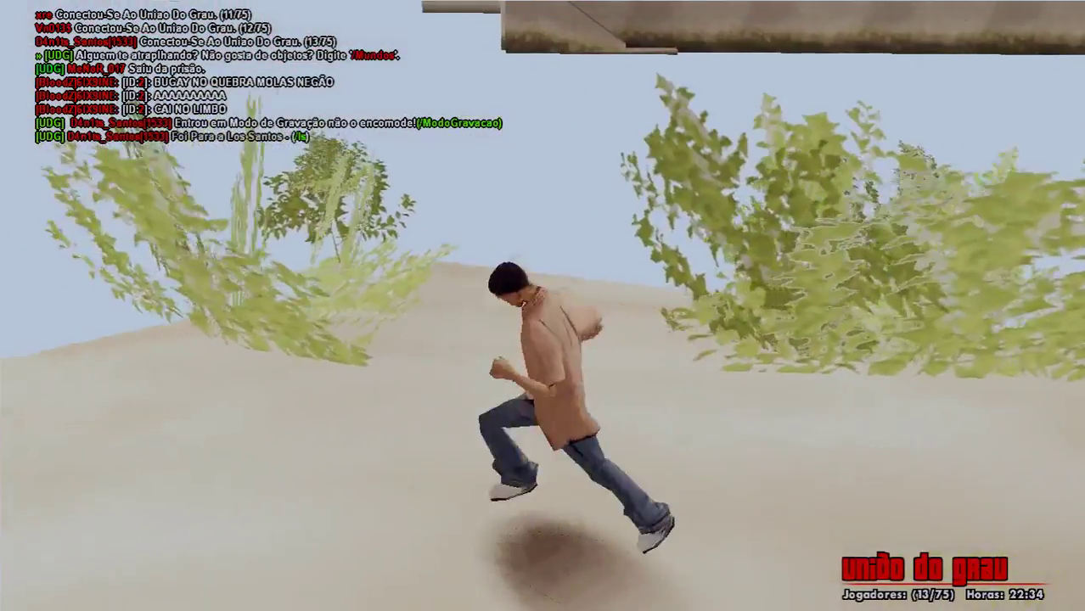
{"action": "key", "text": "d"}
{"action": "key", "text": "w"}
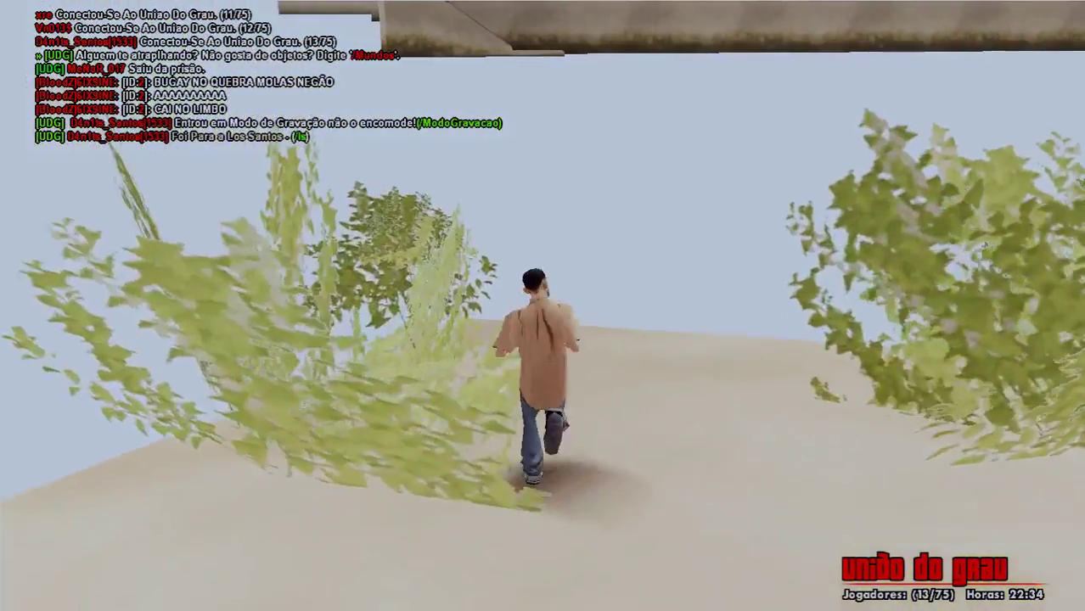
{"action": "type", "text": "dwt/"}
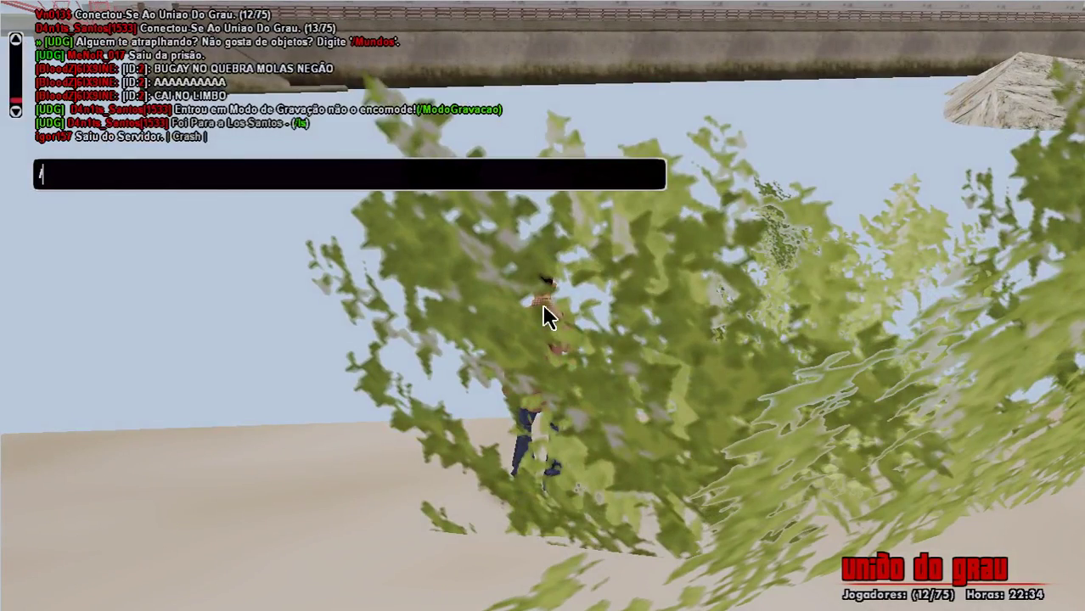
{"action": "type", "text": "l"}
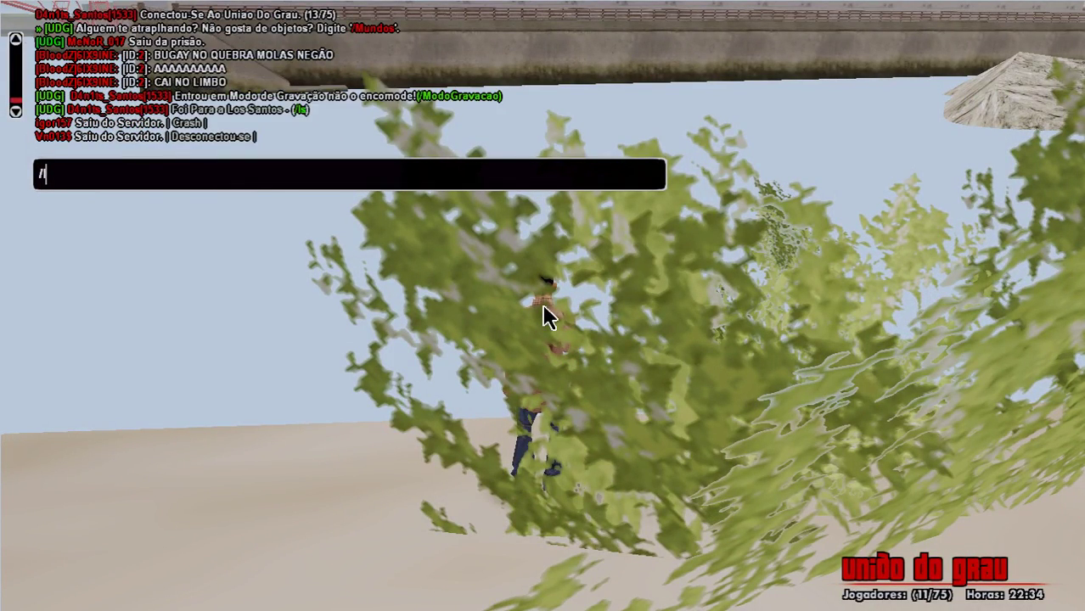
{"action": "type", "text": "s"}
{"action": "key", "text": "Return"}
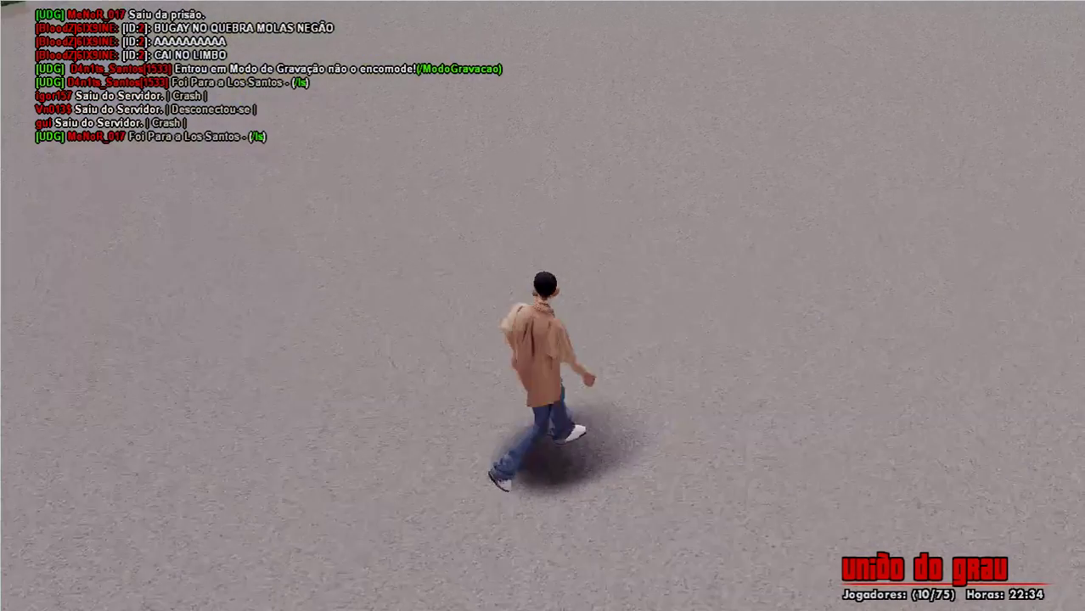
Step: Walk a little on the Los Santos street, open the vehicle spawner and browse to the helicopter group from Cargobob to Sparrow
{"action": "key", "text": "w"}
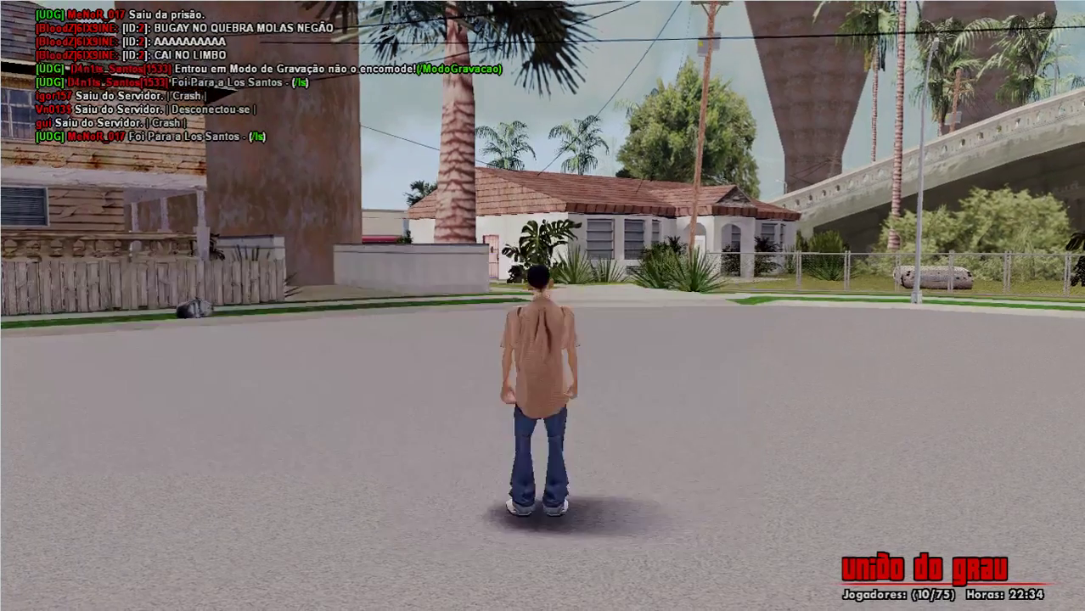
{"action": "key", "text": "y"}
{"action": "key", "text": "Left"}
{"action": "key", "text": "Left"}
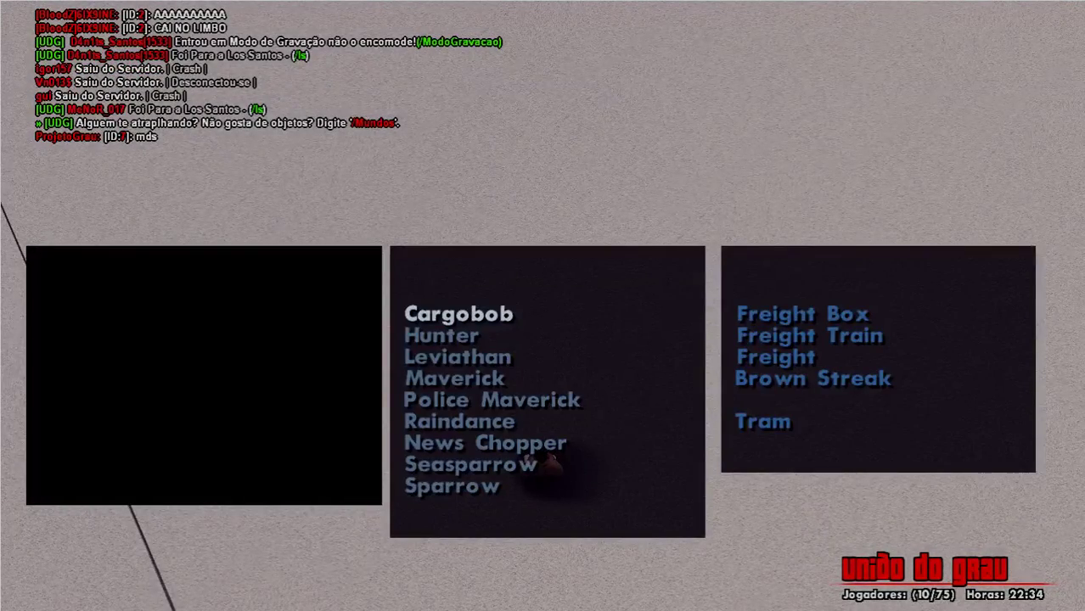
Step: Browse the vehicle lists to the Uranus–Vortex group and spawn the Utility Van
{"action": "key", "text": "Left"}
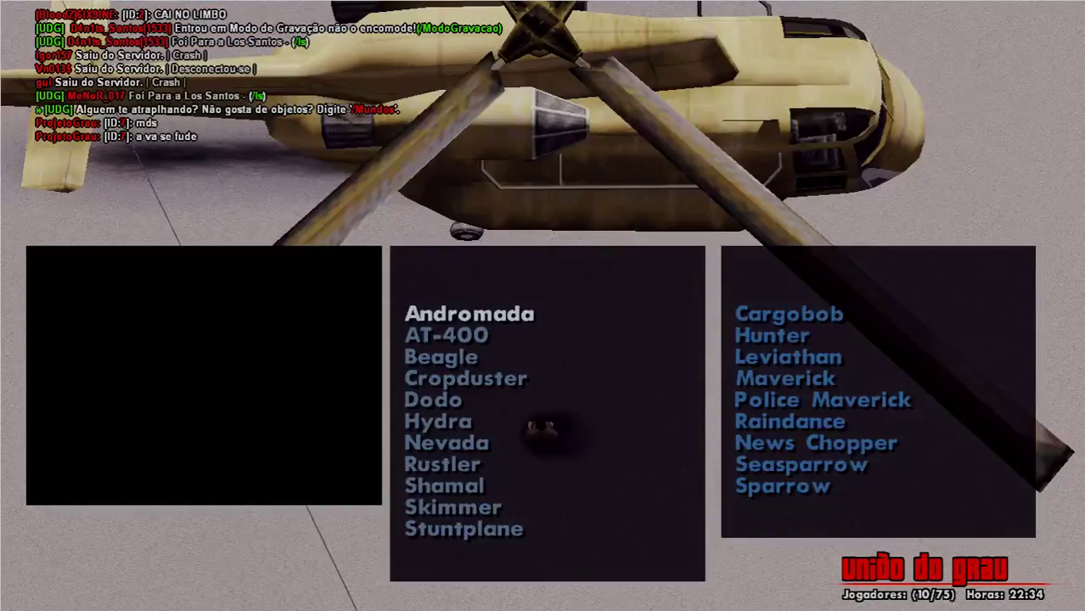
{"action": "key", "text": "Left"}
{"action": "key", "text": "Left"}
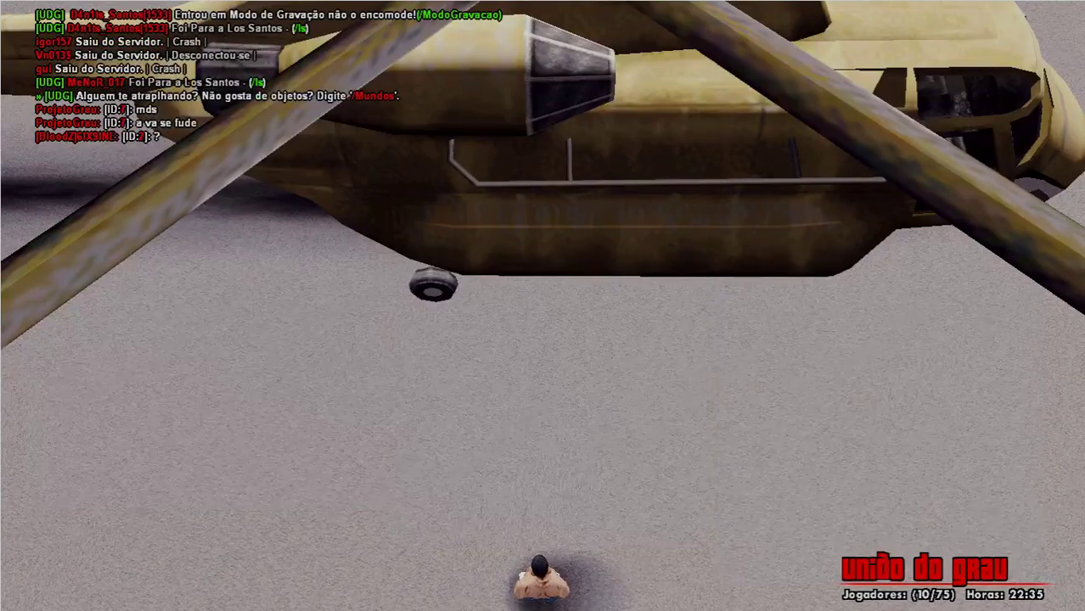
{"action": "key", "text": "Down"}
{"action": "key", "text": "Left"}
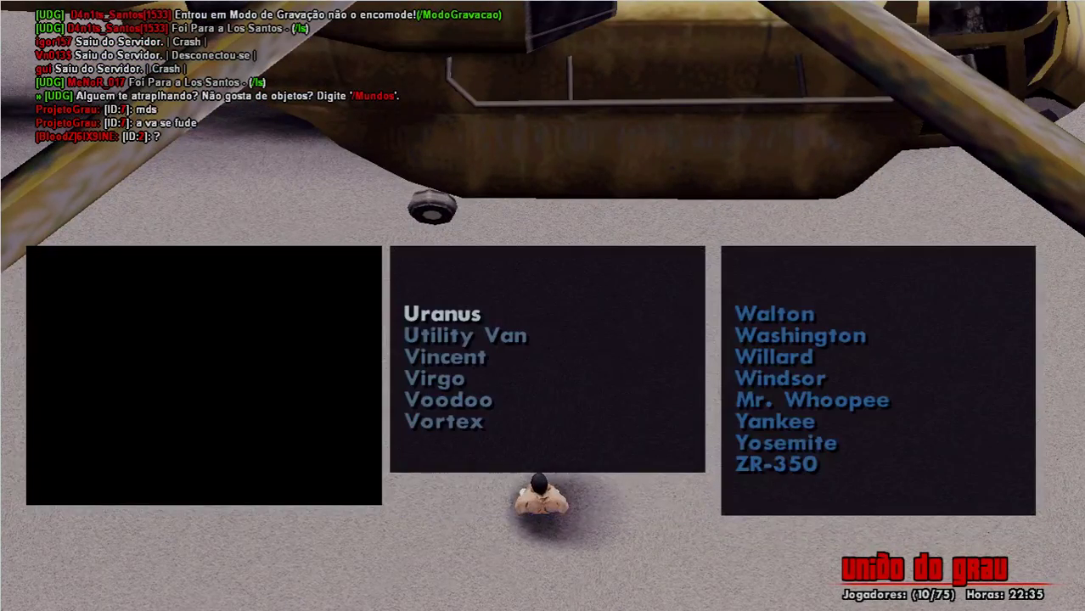
{"action": "key", "text": "Down"}
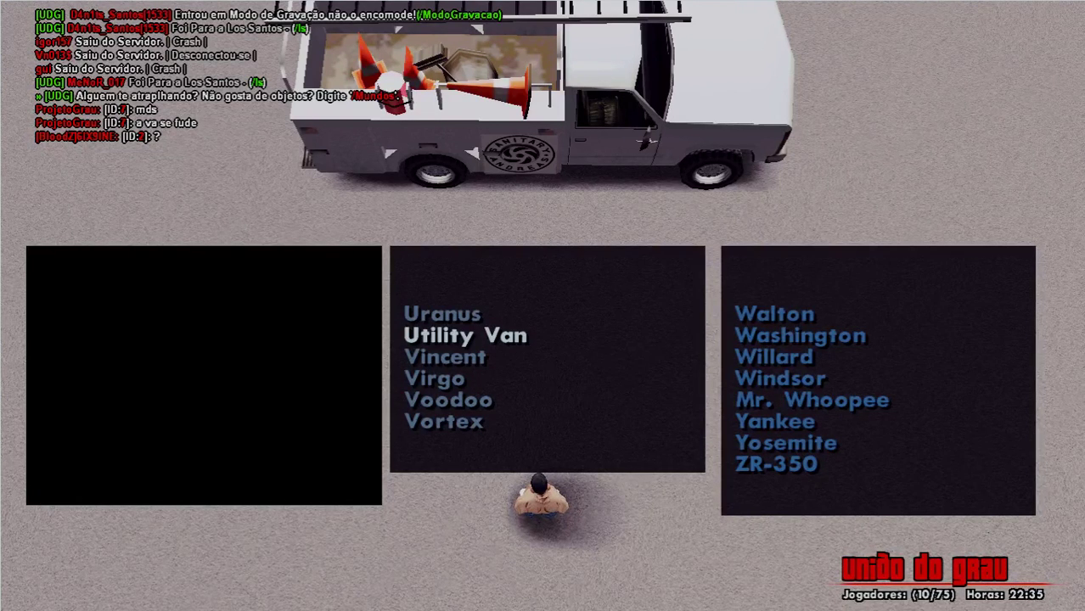
{"action": "key", "text": "space"}
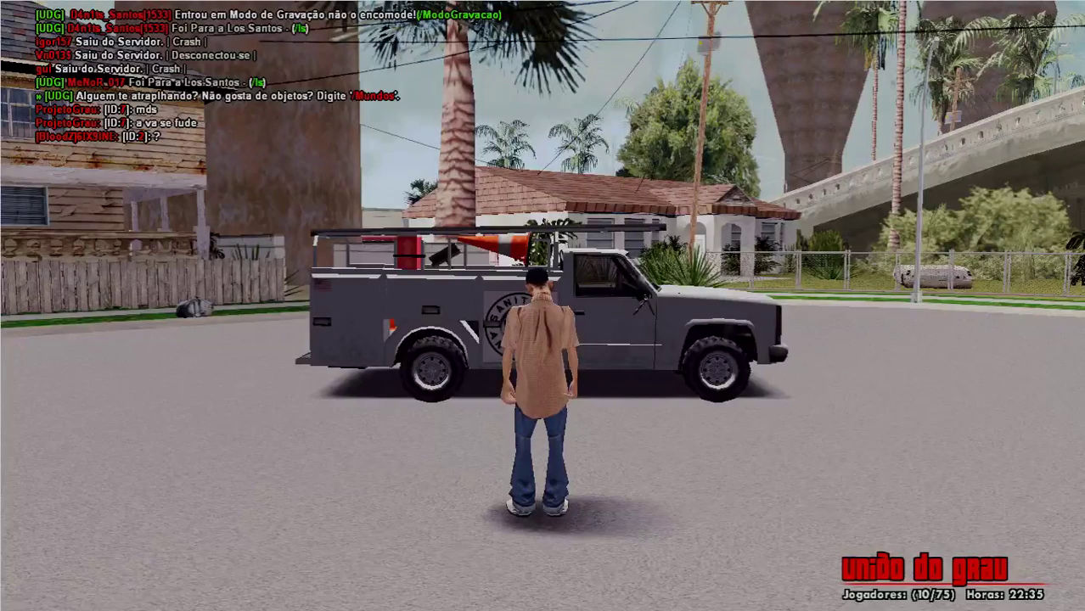
Step: Create a personal utility truck with the chat command "/car utility van"
{"action": "type", "text": "t/"}
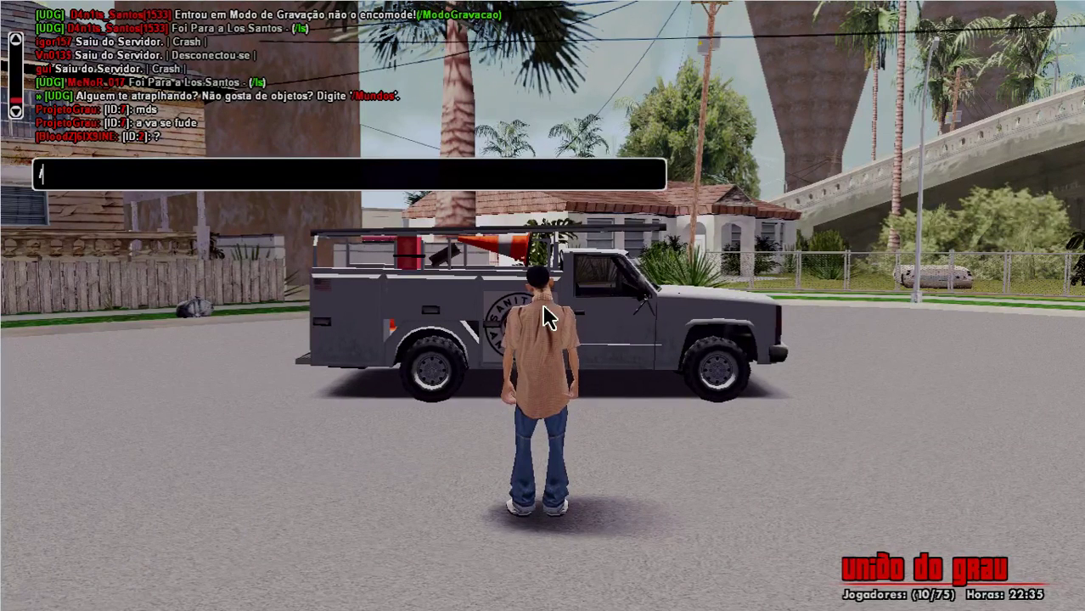
{"action": "type", "text": "car uti"}
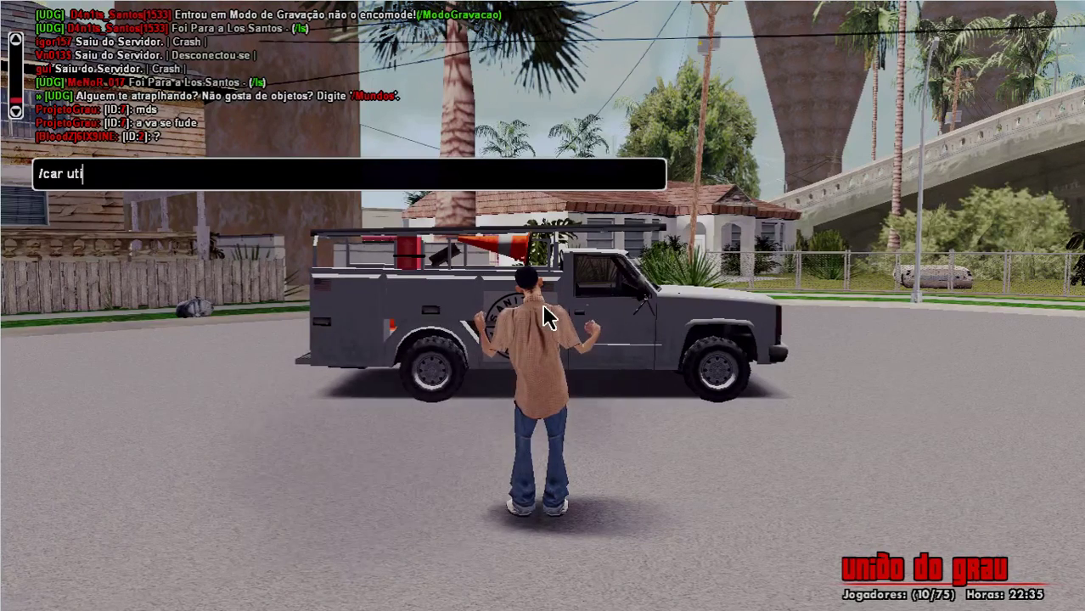
{"action": "type", "text": "li"}
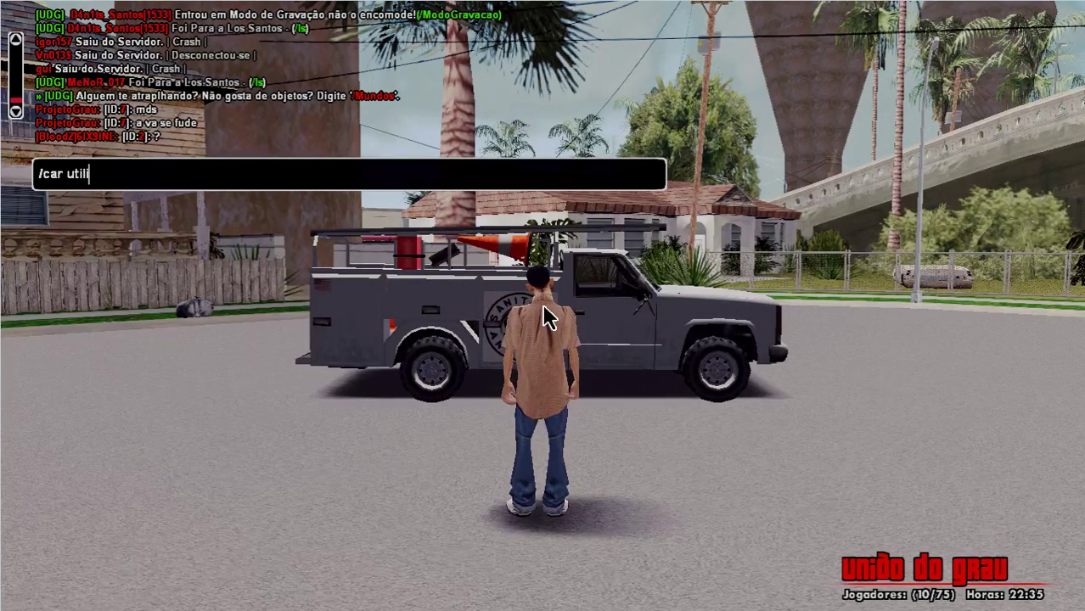
{"action": "type", "text": "t"}
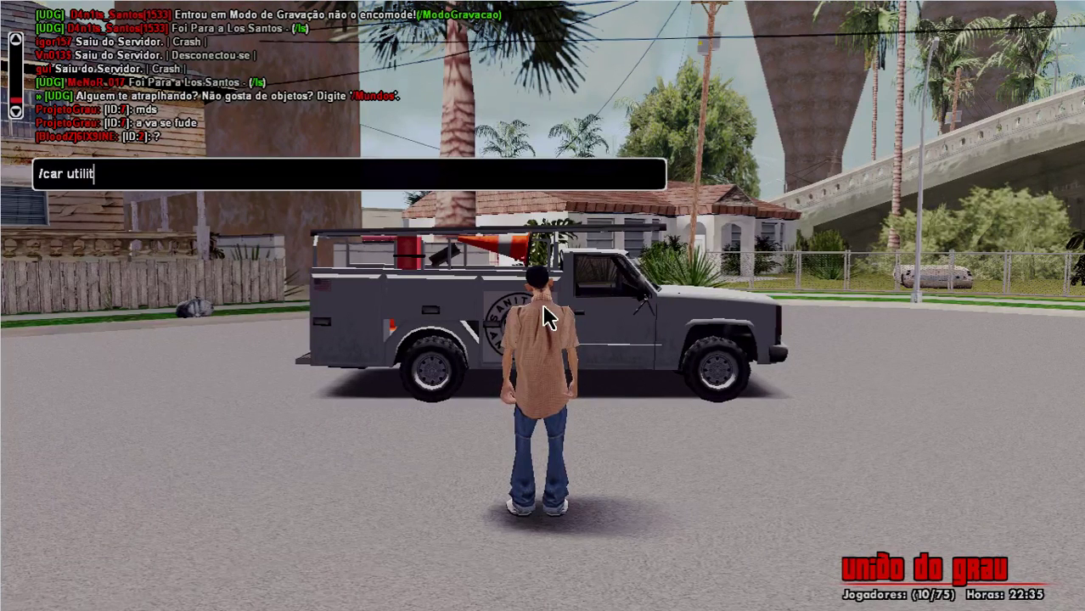
{"action": "type", "text": "y"}
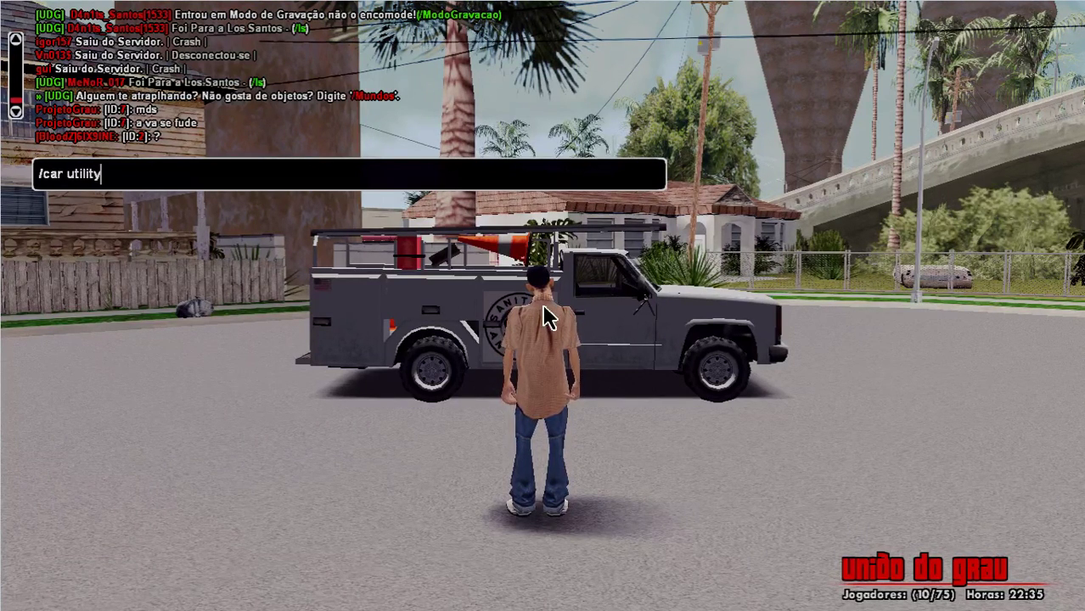
{"action": "type", "text": " van"}
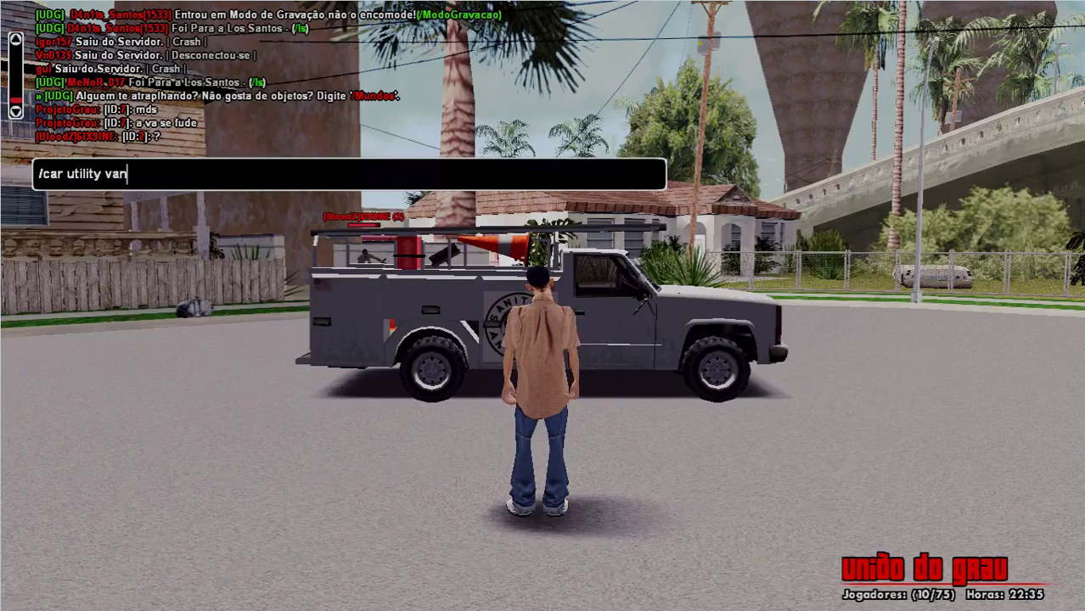
{"action": "key", "text": "Return"}
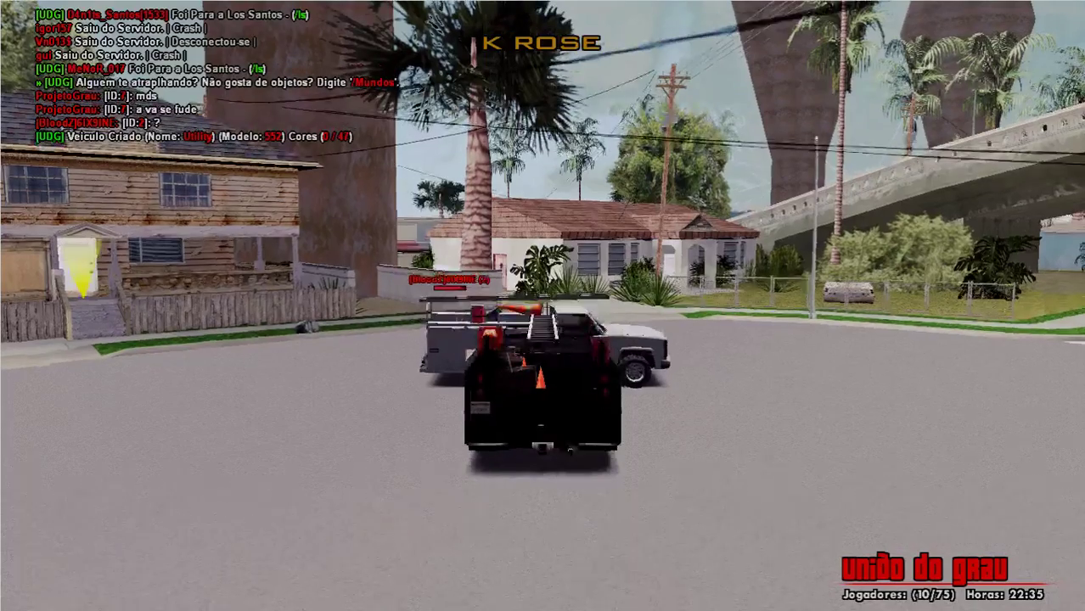
Step: Manoeuvre the black utility truck beside the grey one, then get out and run from it
{"action": "key", "text": "s"}
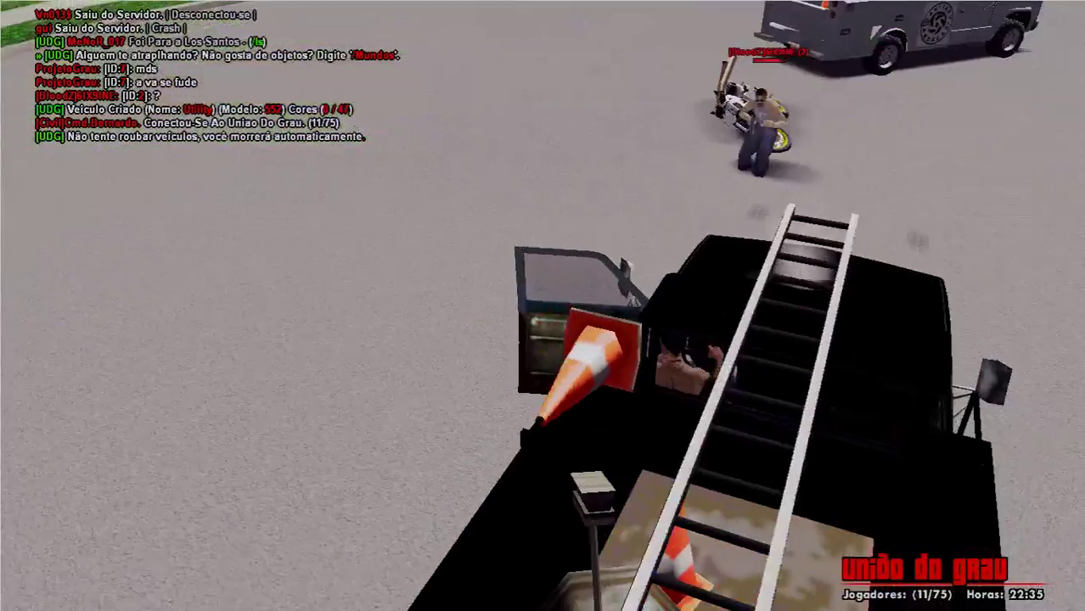
{"action": "key", "text": "w"}
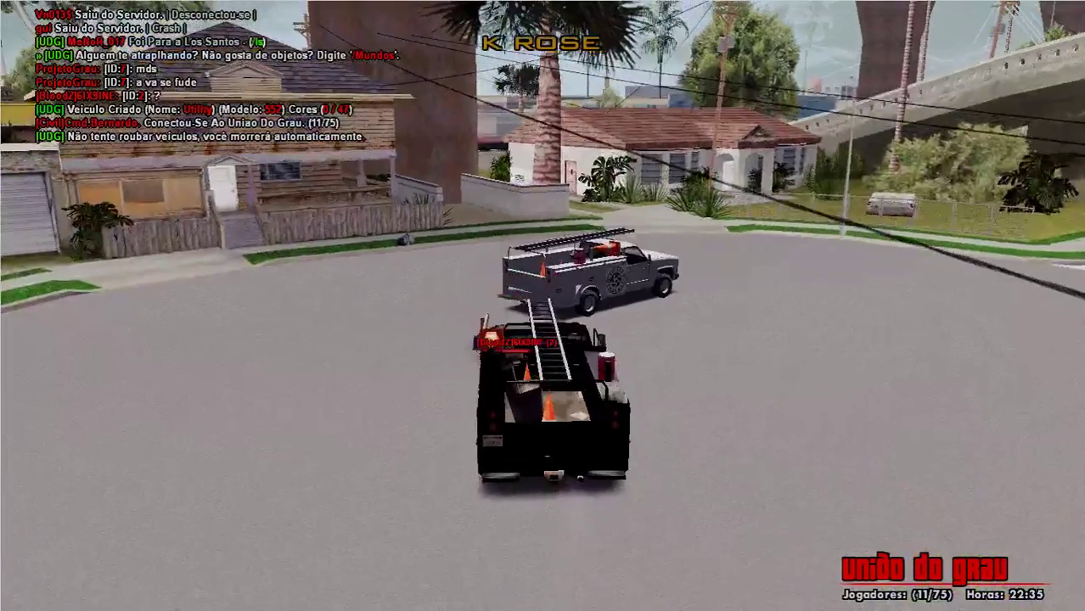
{"action": "key", "text": "a"}
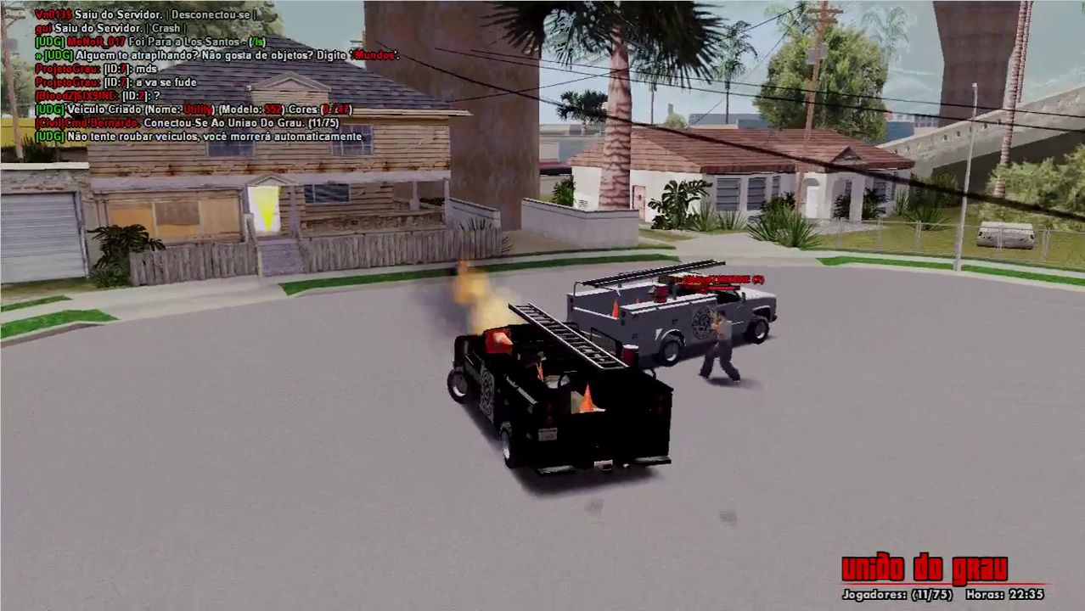
{"action": "key", "text": "f"}
{"action": "key", "text": "w"}
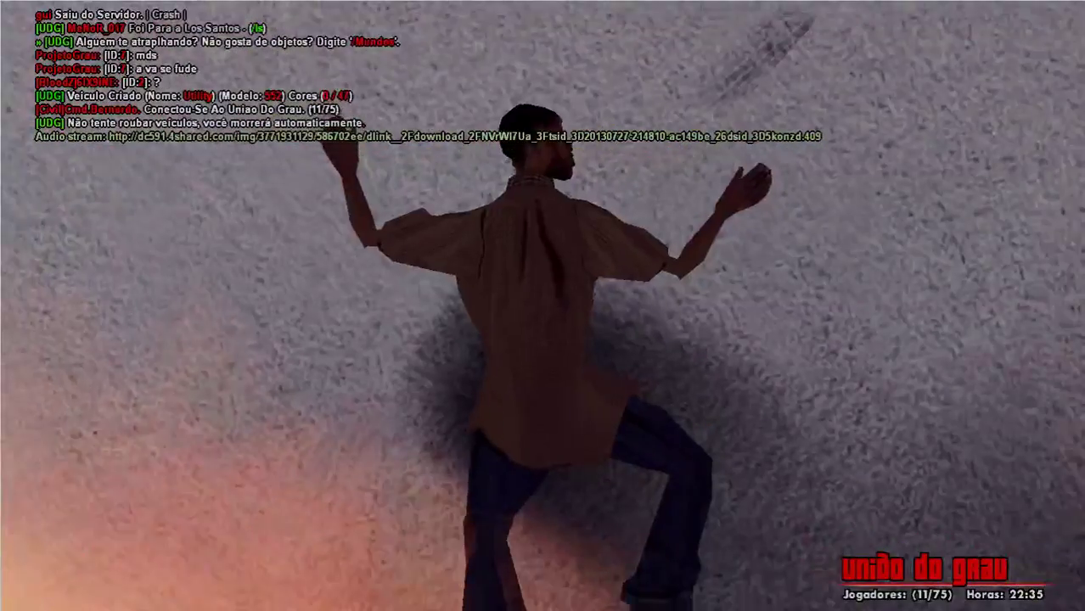
Step: Send the chat message "idiota"
{"action": "type", "text": "t"}
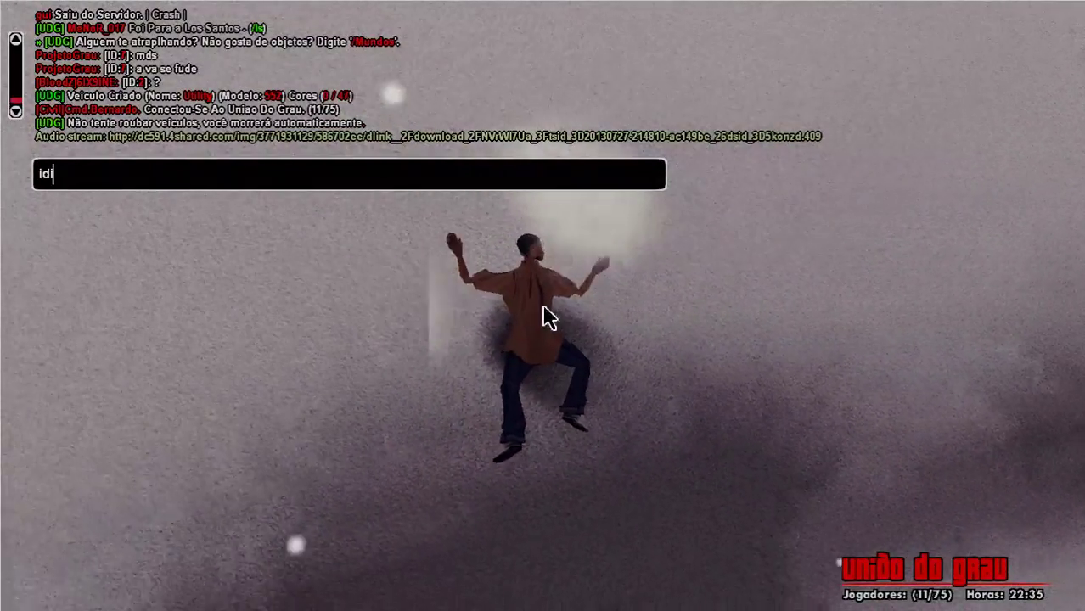
{"action": "type", "text": "idiota"}
{"action": "key", "text": "Return"}
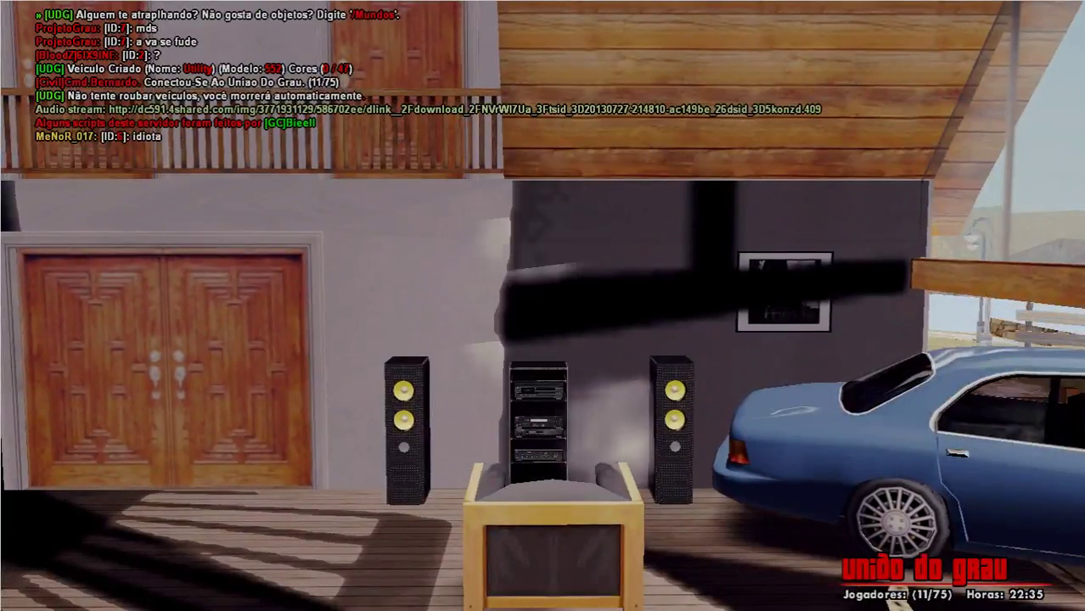
Step: Run across the wooden deck, jump the railing beside the motorcycle trailer, and open the chat input
{"action": "key", "text": "w"}
{"action": "key", "text": "w"}
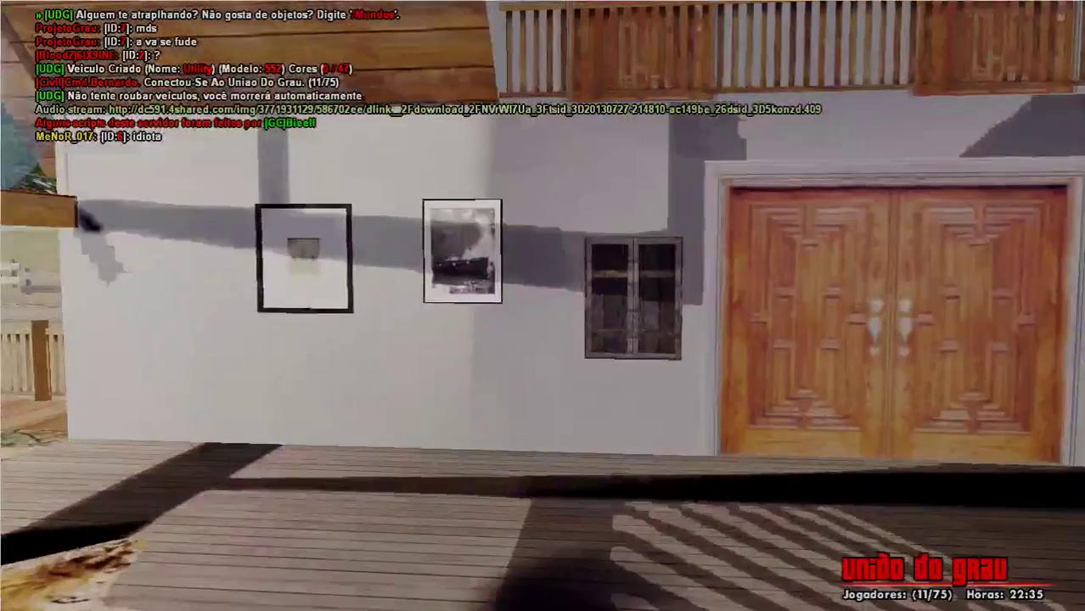
{"action": "key", "text": "w"}
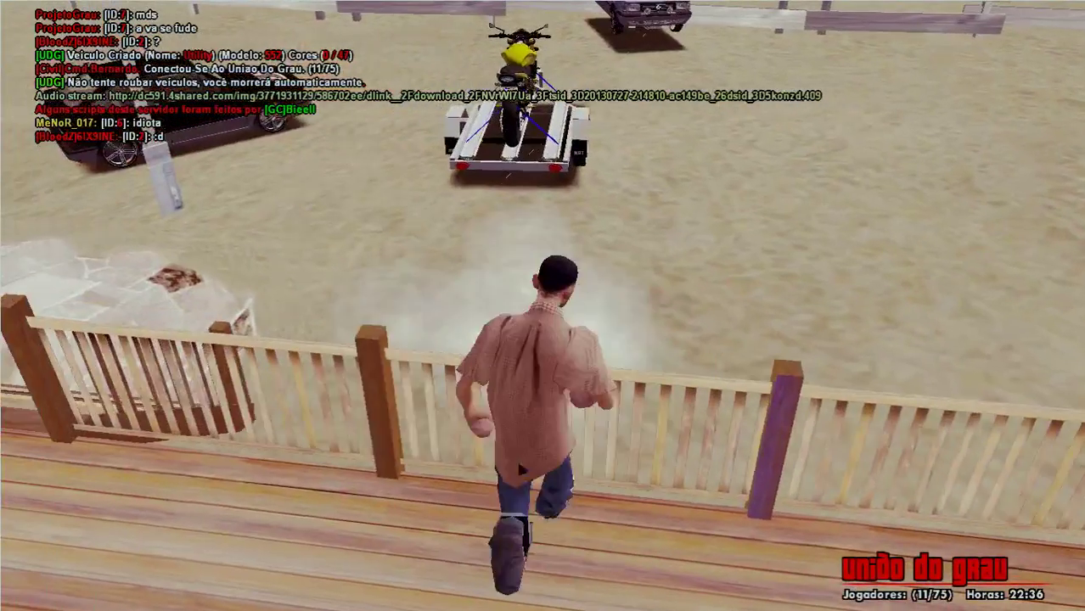
{"action": "key", "text": "shift"}
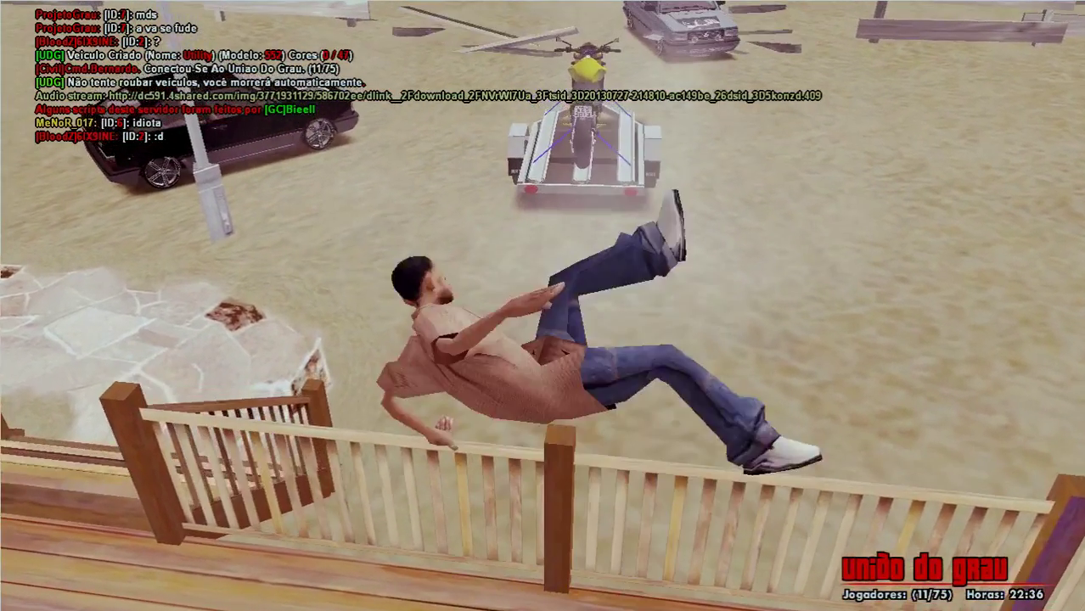
{"action": "key", "text": "w"}
{"action": "key", "text": "w"}
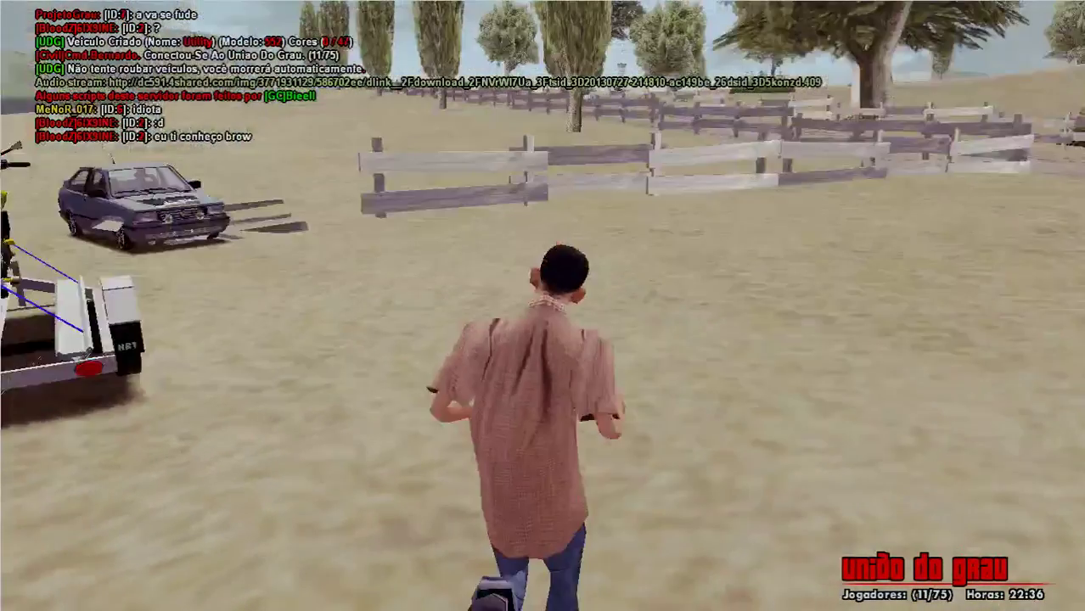
{"action": "type", "text": "t"}
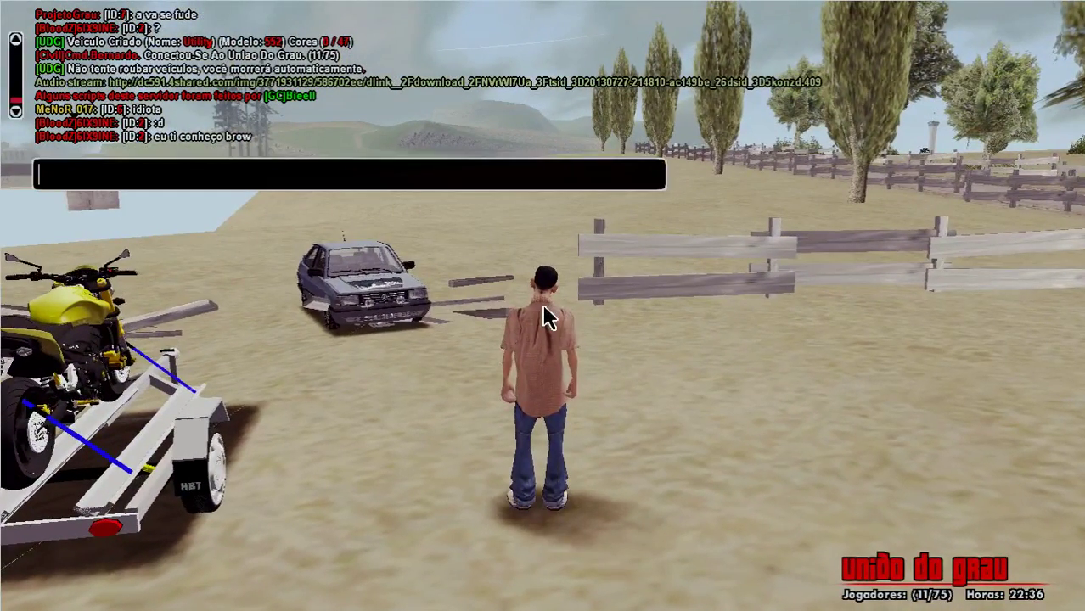
{"action": "type", "text": "q"}
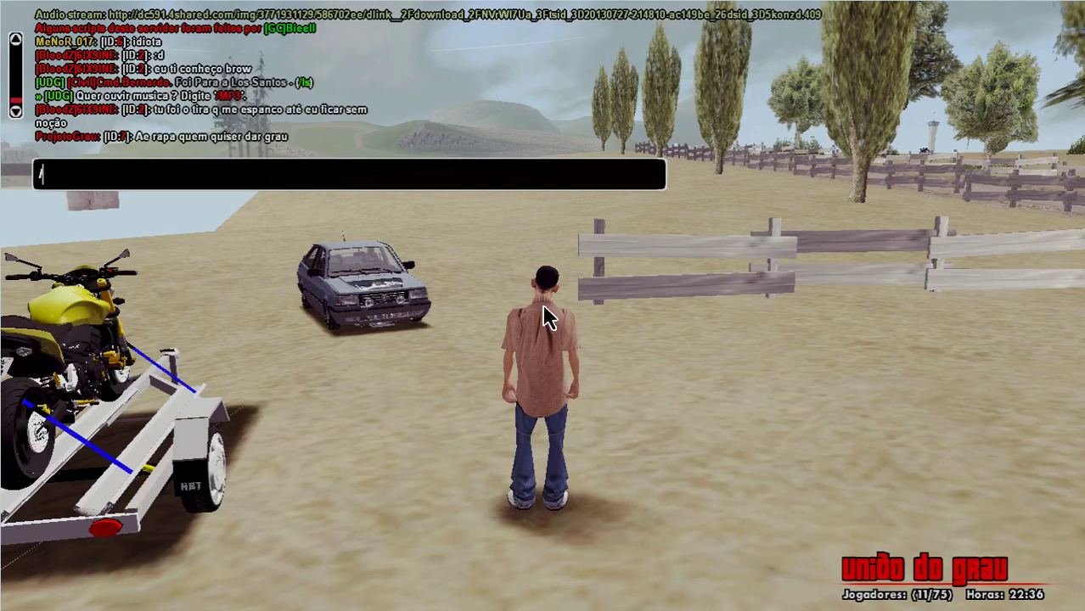
{"action": "type", "text": "uti"}
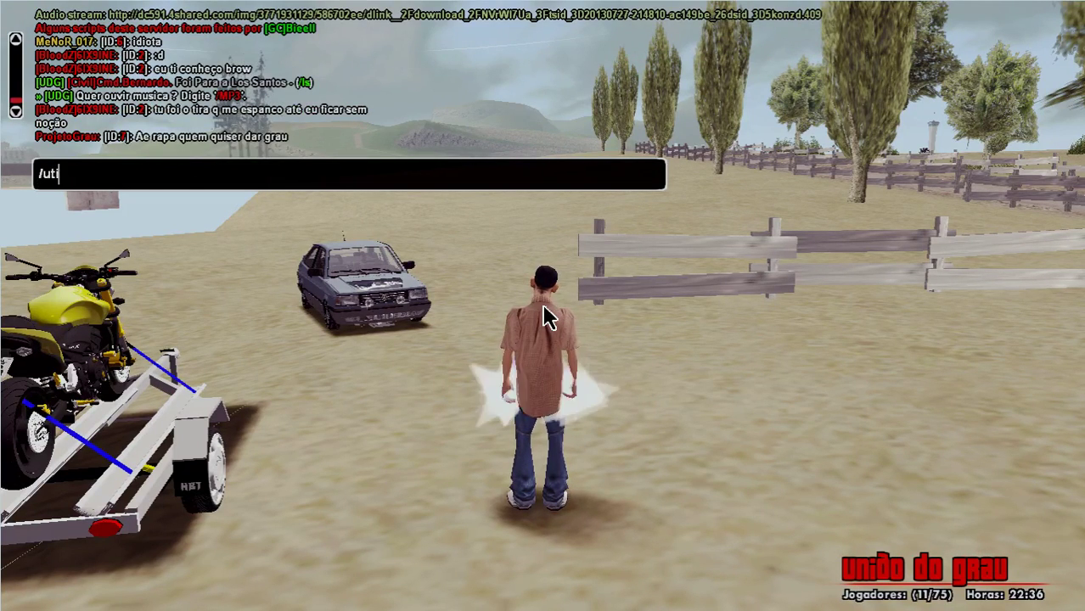
{"action": "key", "text": "BackSpace"}
{"action": "key", "text": "BackSpace"}
{"action": "key", "text": "BackSpace"}
{"action": "key", "text": "BackSpace"}
{"action": "type", "text": "c"}
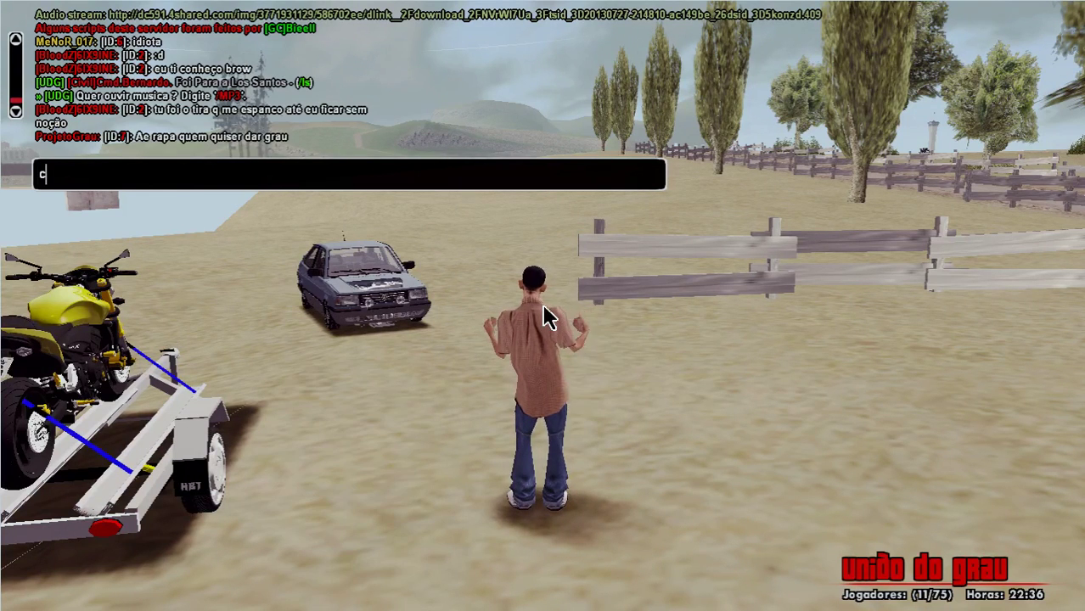
{"action": "type", "text": "ar"}
{"action": "key", "text": "BackSpace"}
{"action": "key", "text": "BackSpace"}
{"action": "key", "text": "BackSpace"}
Step: Create another utility truck near the motorcycle trailer with the chat command "/car utility van"
{"action": "type", "text": "/"}
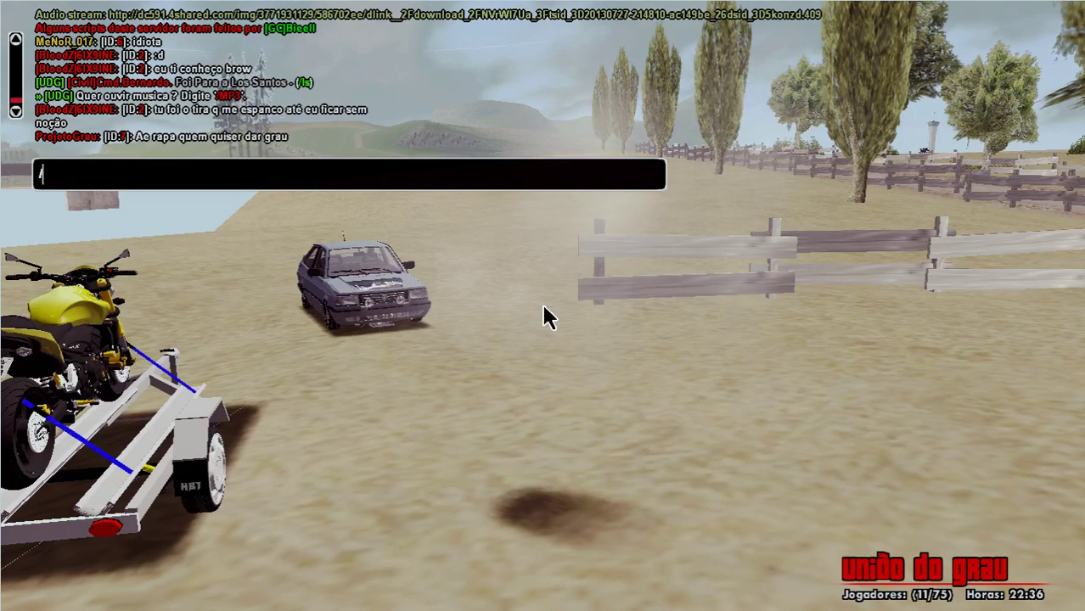
{"action": "type", "text": "car ut"}
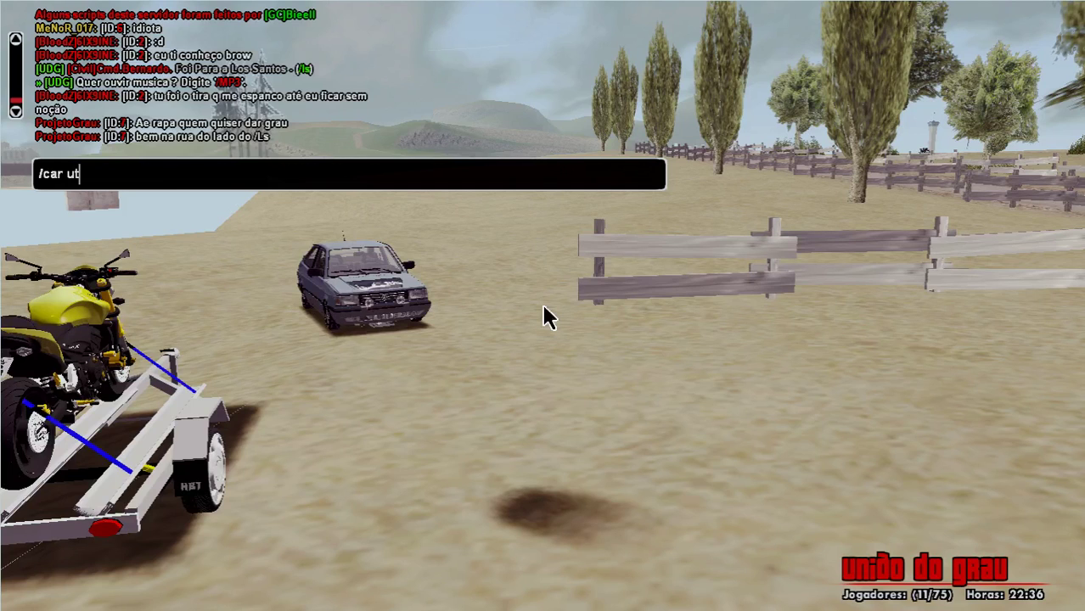
{"action": "type", "text": "ili"}
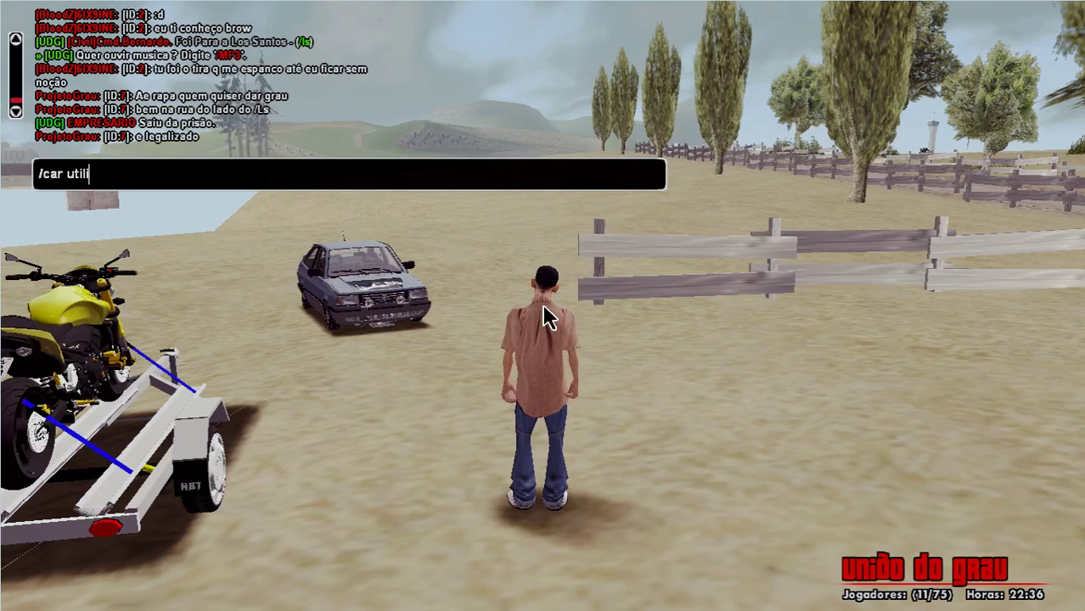
{"action": "type", "text": "ty va"}
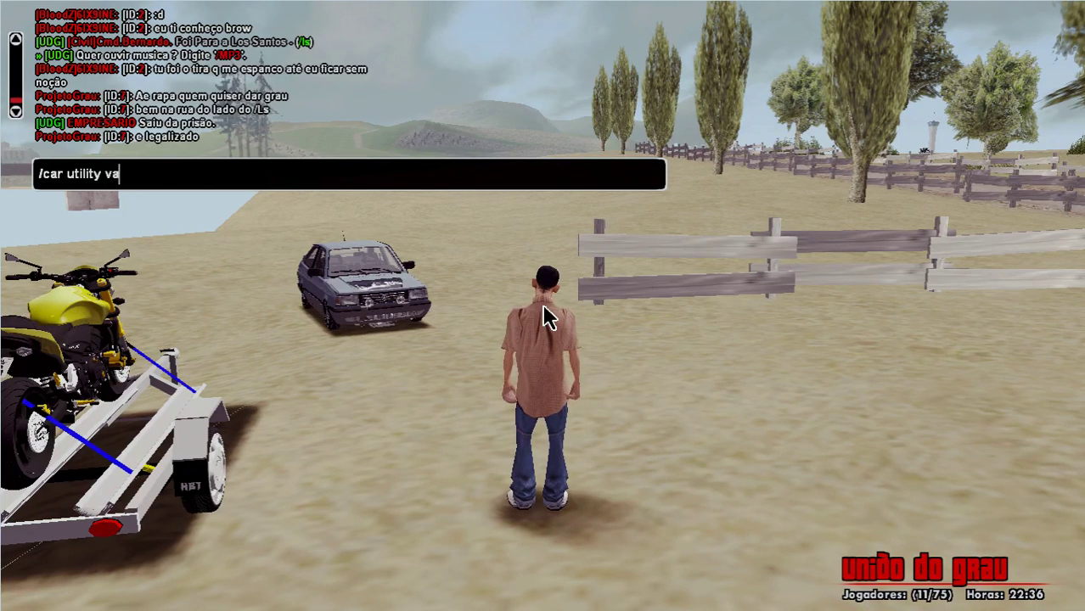
{"action": "type", "text": "m"}
{"action": "key", "text": "BackSpace"}
{"action": "type", "text": "n"}
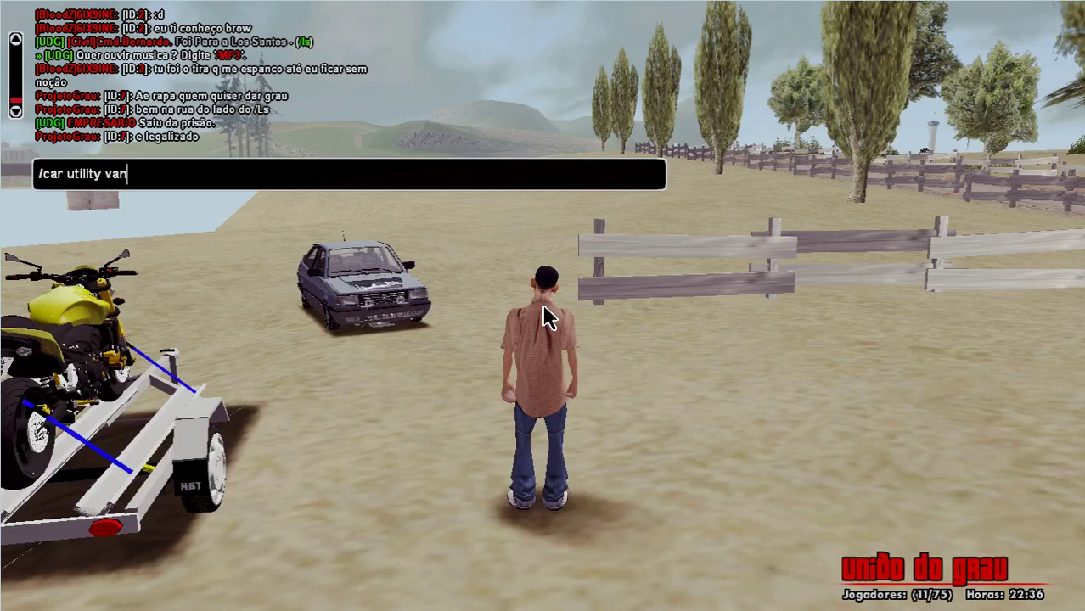
{"action": "key", "text": "Return"}
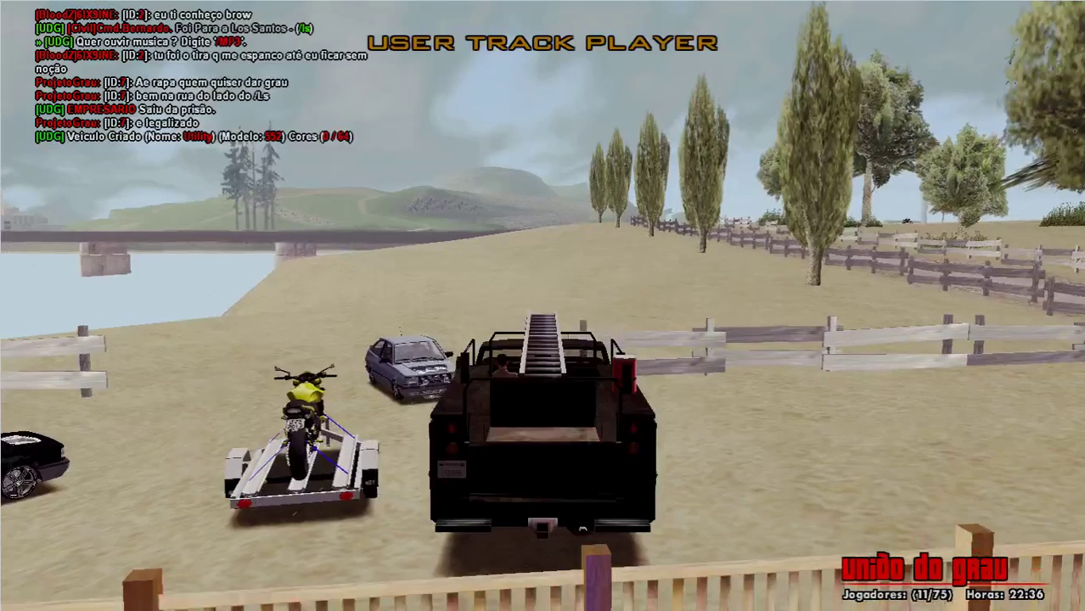
Step: Drive the utility truck around the yard, hitch the motorcycle trailer, and tow it along the fenced road
{"action": "key", "text": "w"}
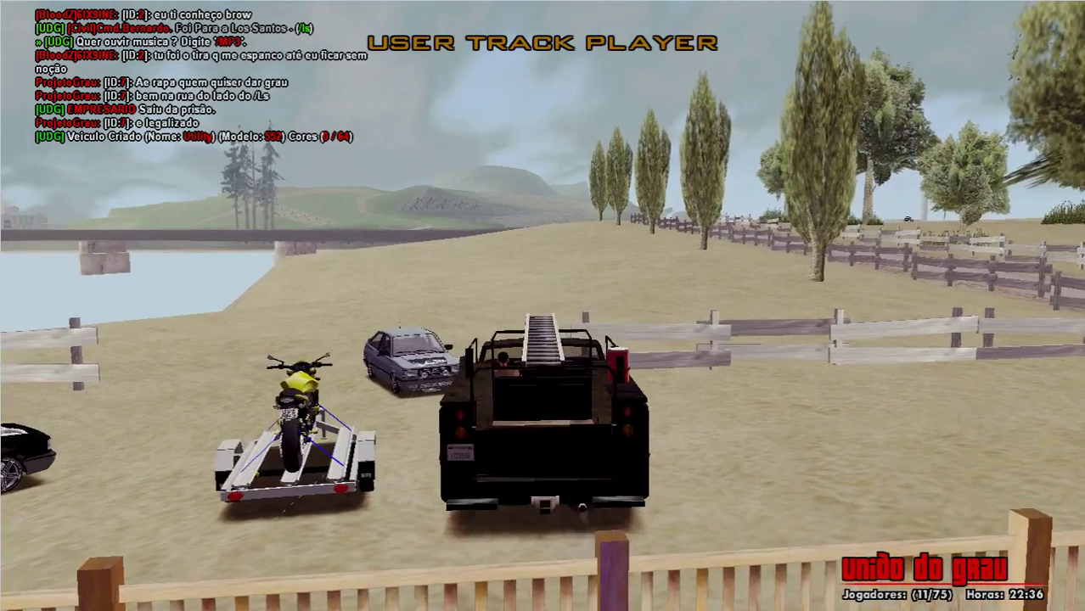
{"action": "key", "text": "a"}
{"action": "key", "text": "w"}
{"action": "key", "text": "d"}
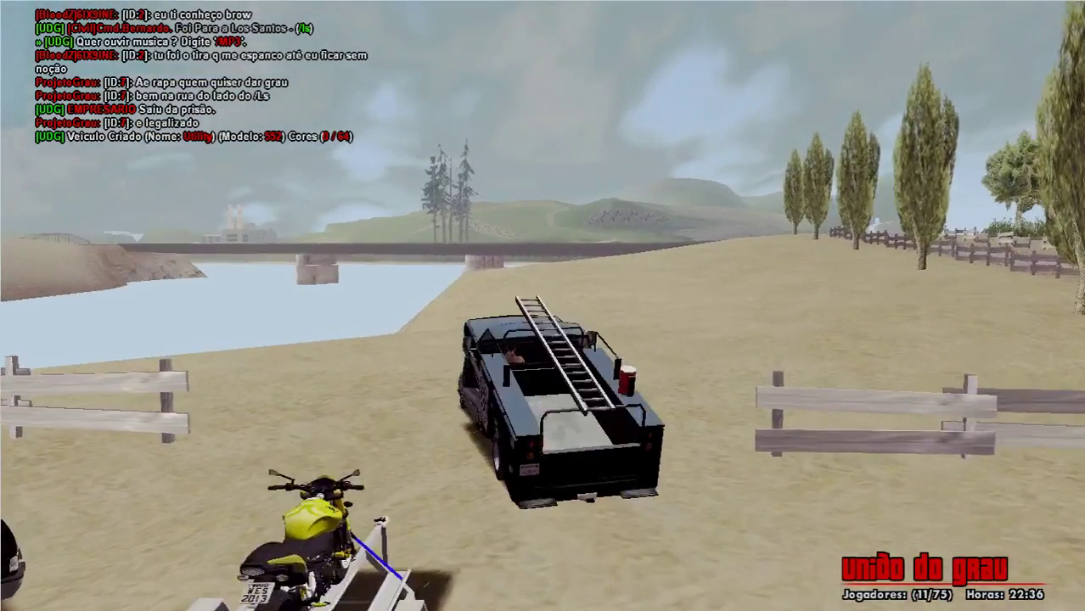
{"action": "key", "text": "w"}
{"action": "key", "text": "a"}
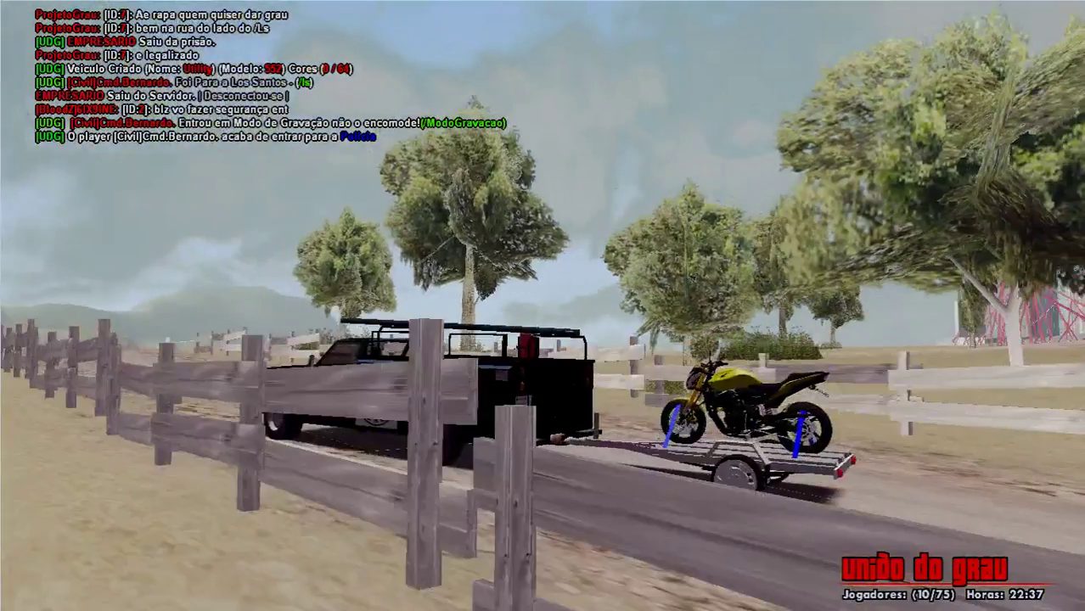
Step: Hide the in-game chat log and enter the chat command "/text"
{"action": "key", "text": "F7"}
{"action": "key", "text": "F7"}
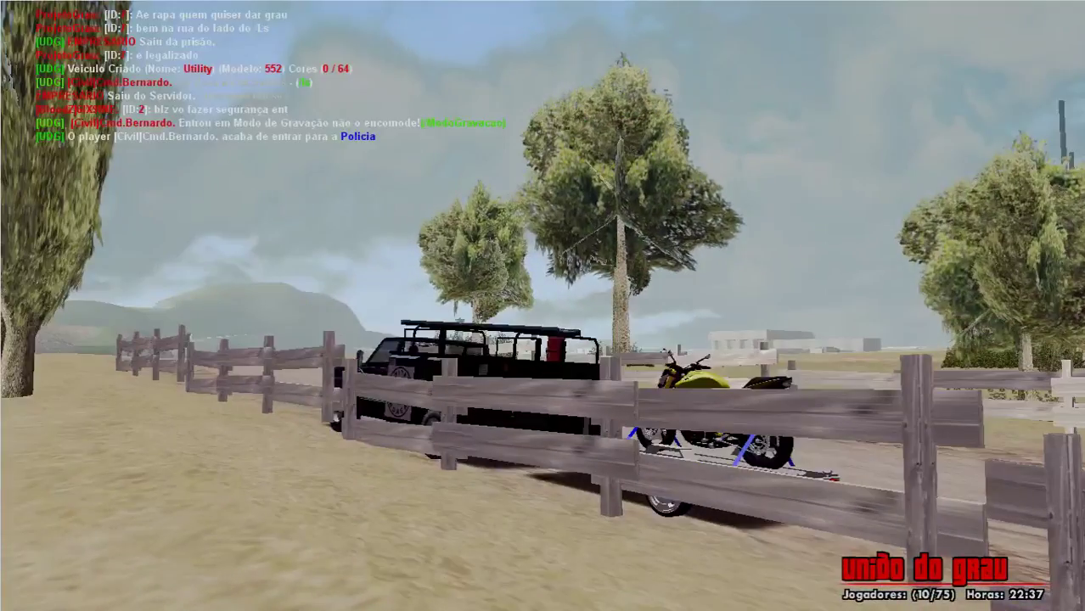
{"action": "type", "text": "t"}
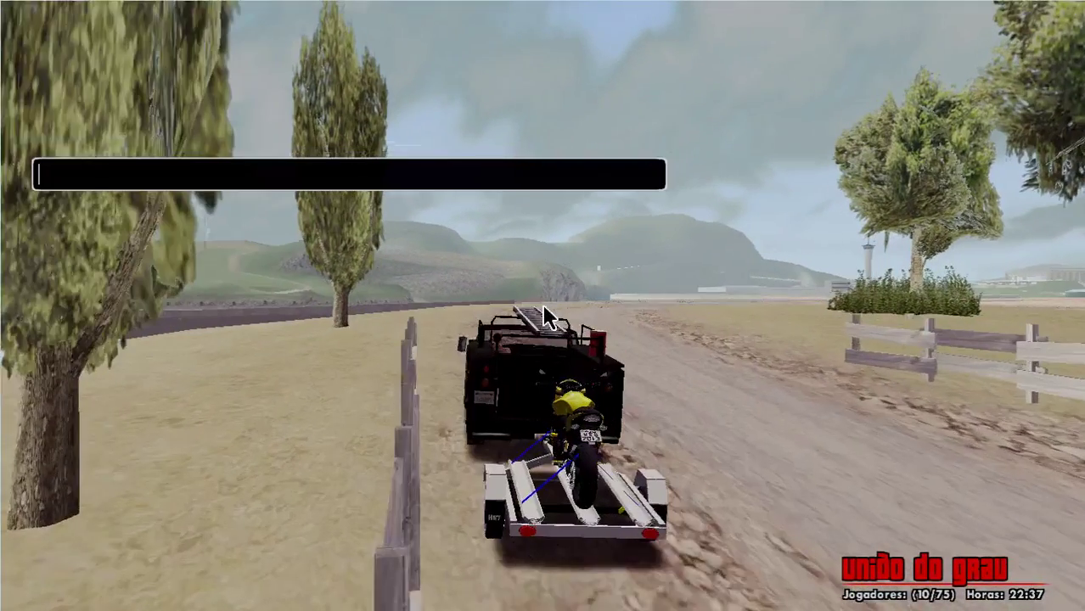
{"action": "type", "text": "/text"}
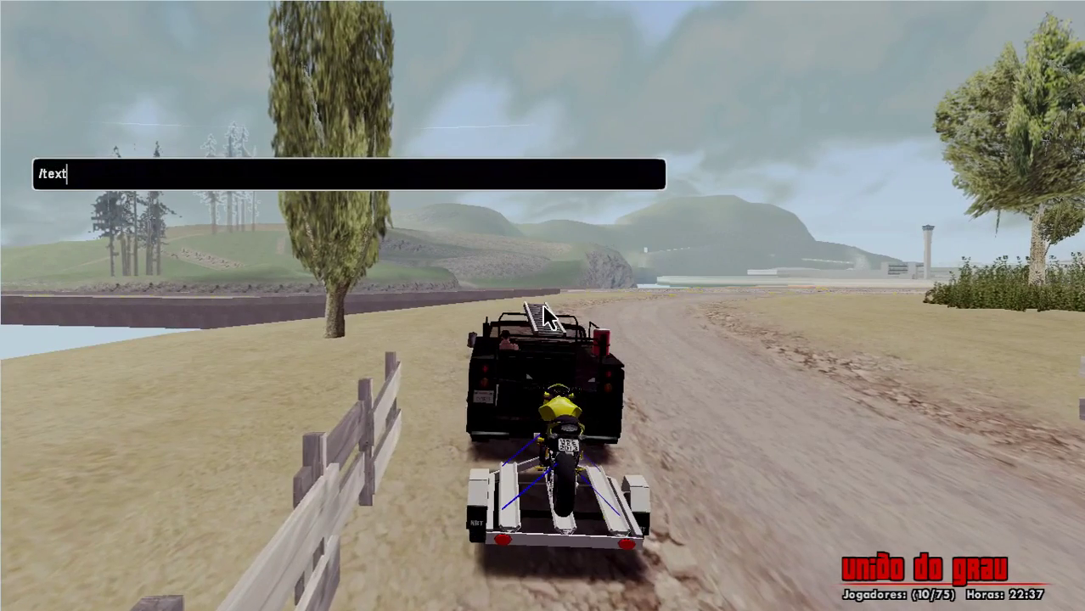
{"action": "double_click", "coordinate": [464, 247]}
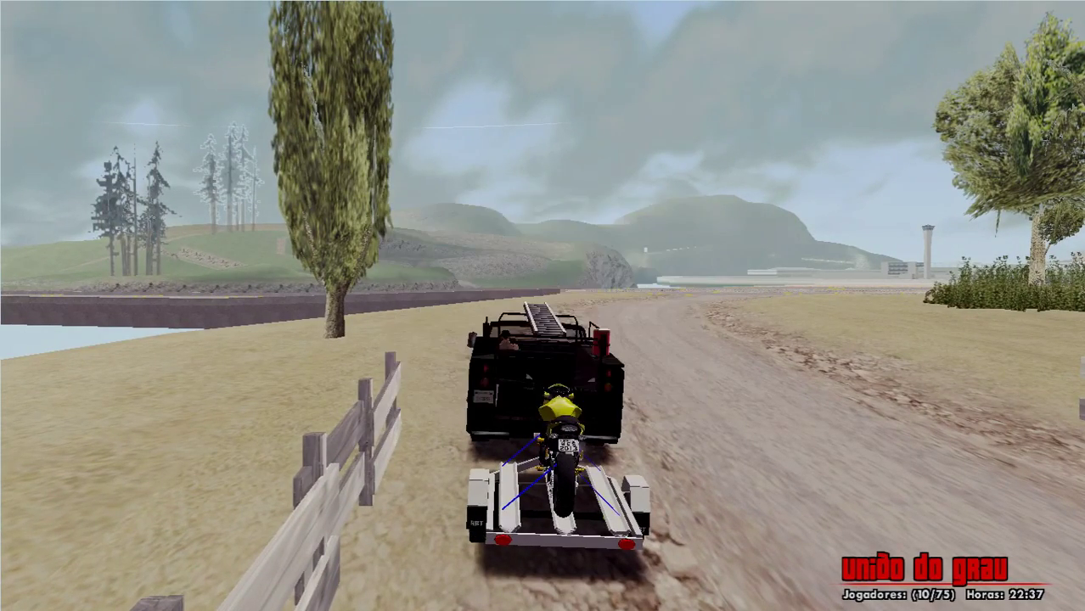
Step: Tow the motorcycle trailer onto the paved road and cycle the camera to the truck's cockpit view, including a look around the cab
{"action": "key", "text": "w"}
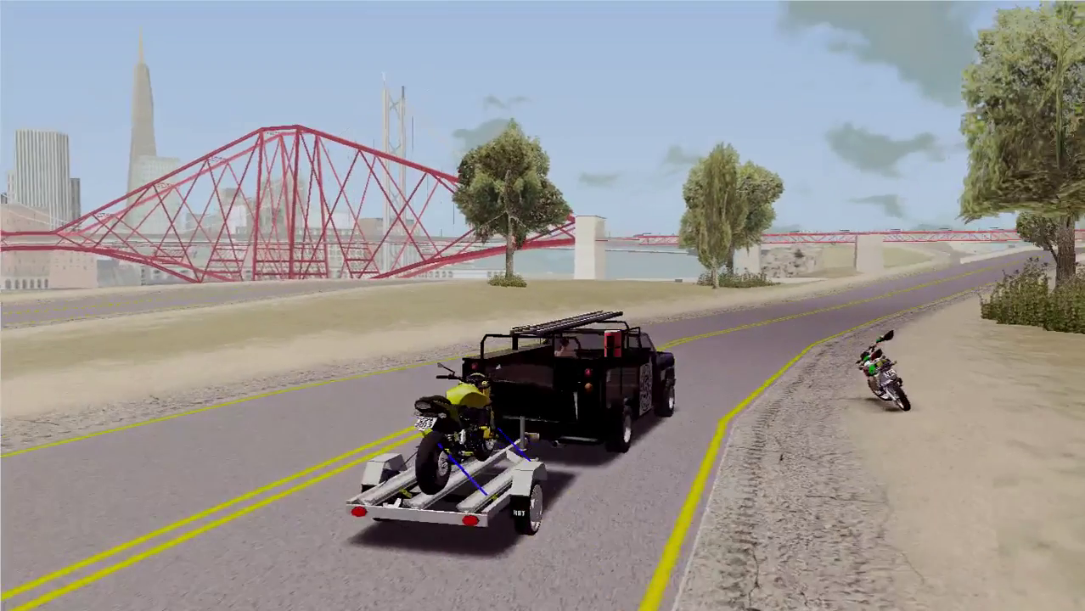
{"action": "key", "text": "v"}
{"action": "key", "text": "v"}
{"action": "key", "text": "v"}
{"action": "key", "text": "v"}
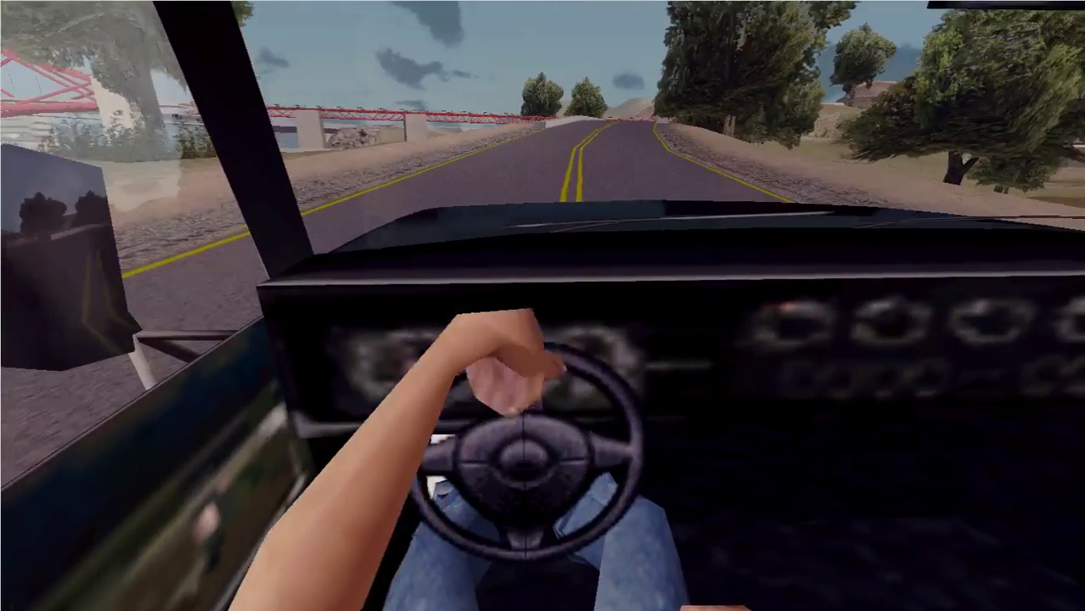
{"action": "key", "text": "v"}
{"action": "key", "text": "c"}
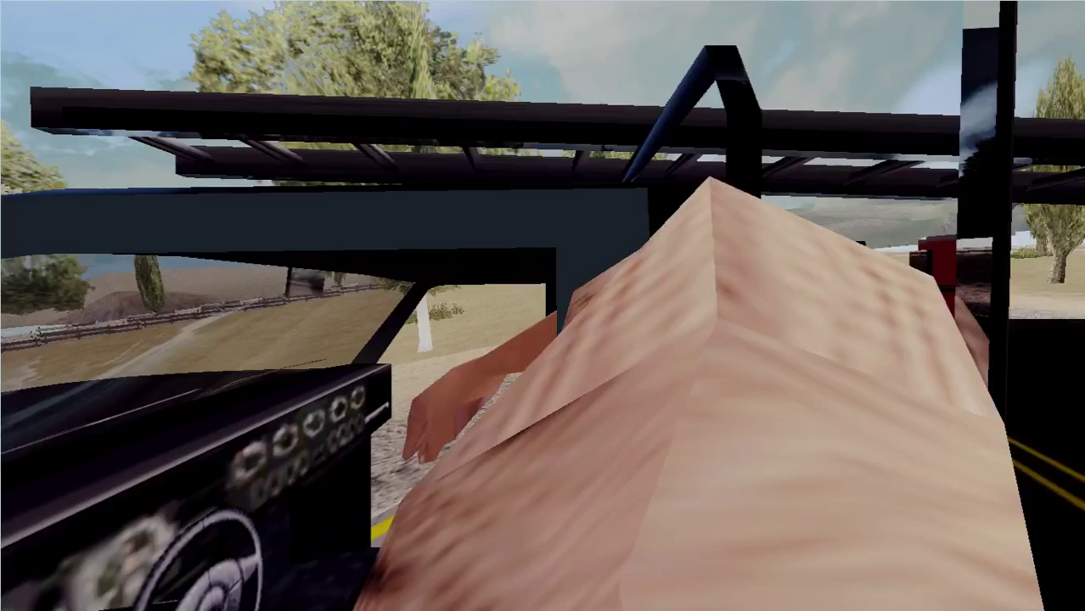
Step: Switch to the browser, open the "Cola Geral Na Live" stream page, and check the audio mixer in OBS
{"action": "key", "text": "Escape"}
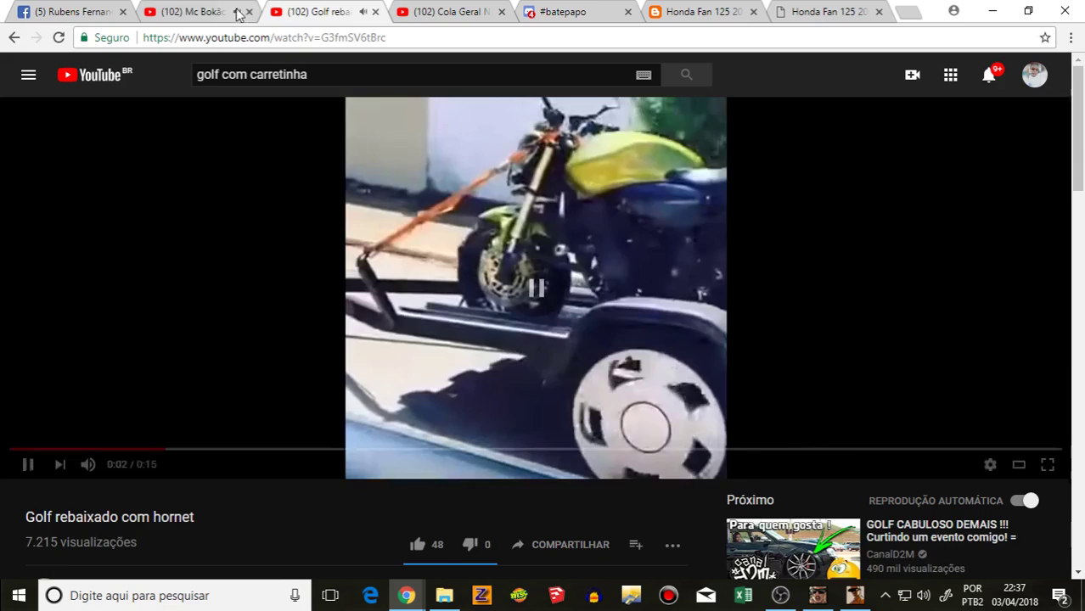
{"action": "left_click", "coordinate": [191, 11]}
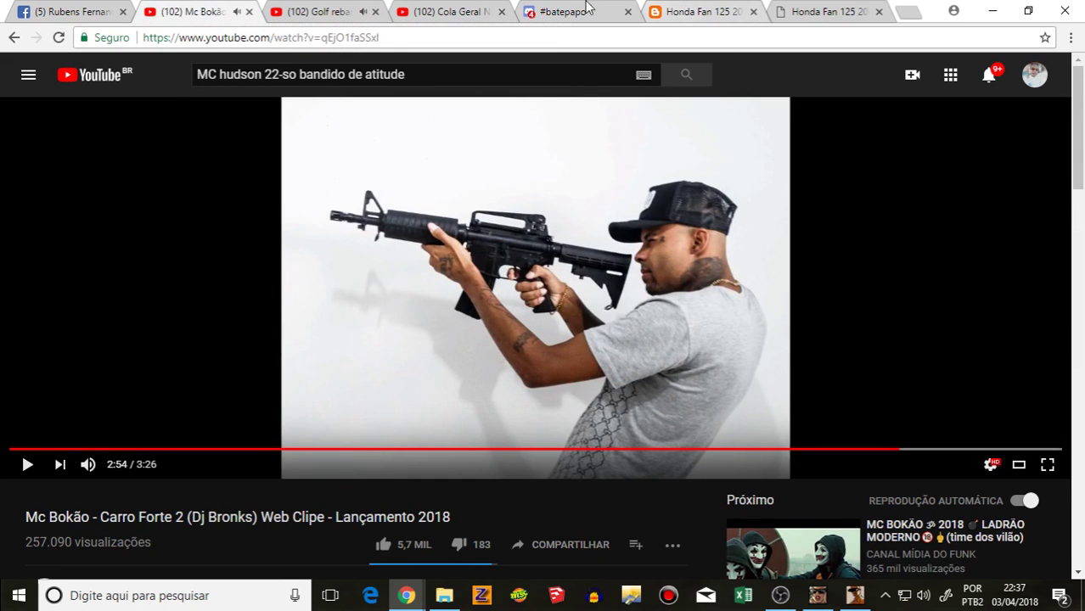
{"action": "left_click", "coordinate": [450, 11]}
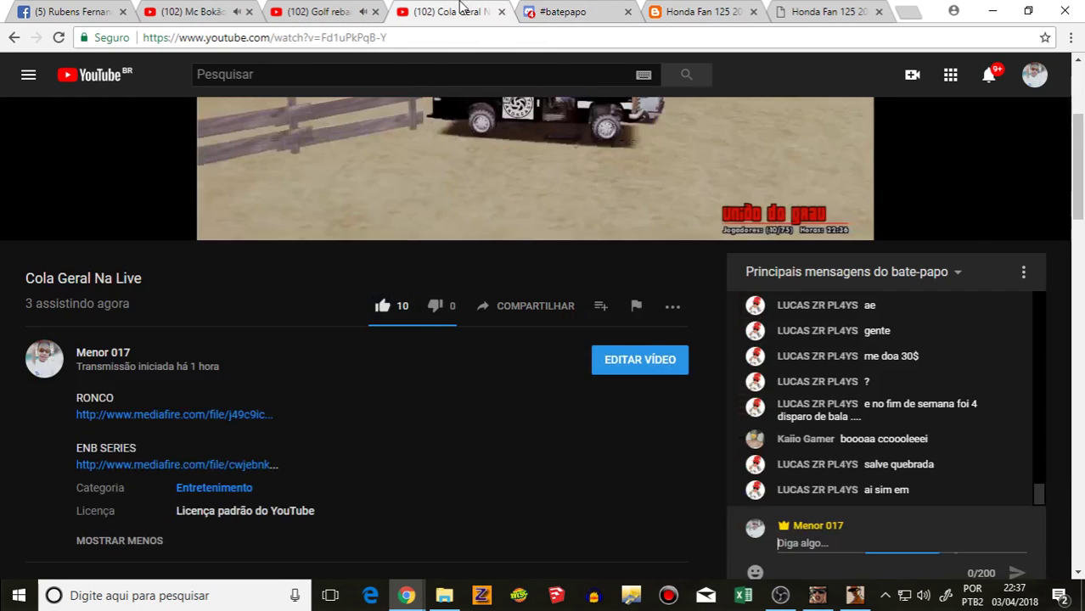
{"action": "left_click", "coordinate": [781, 596]}
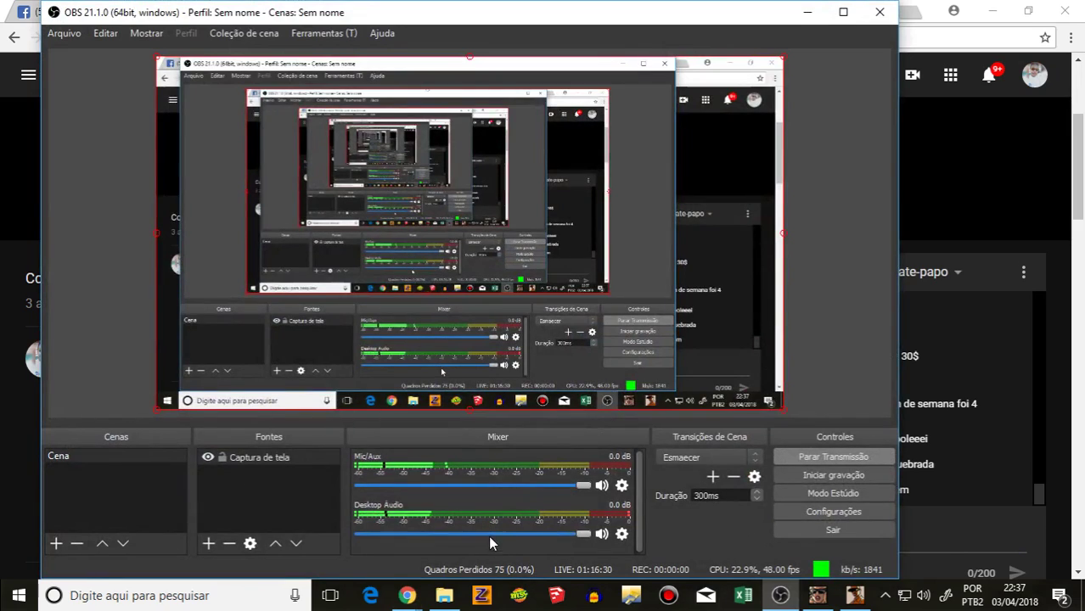
{"action": "left_click", "coordinate": [808, 12]}
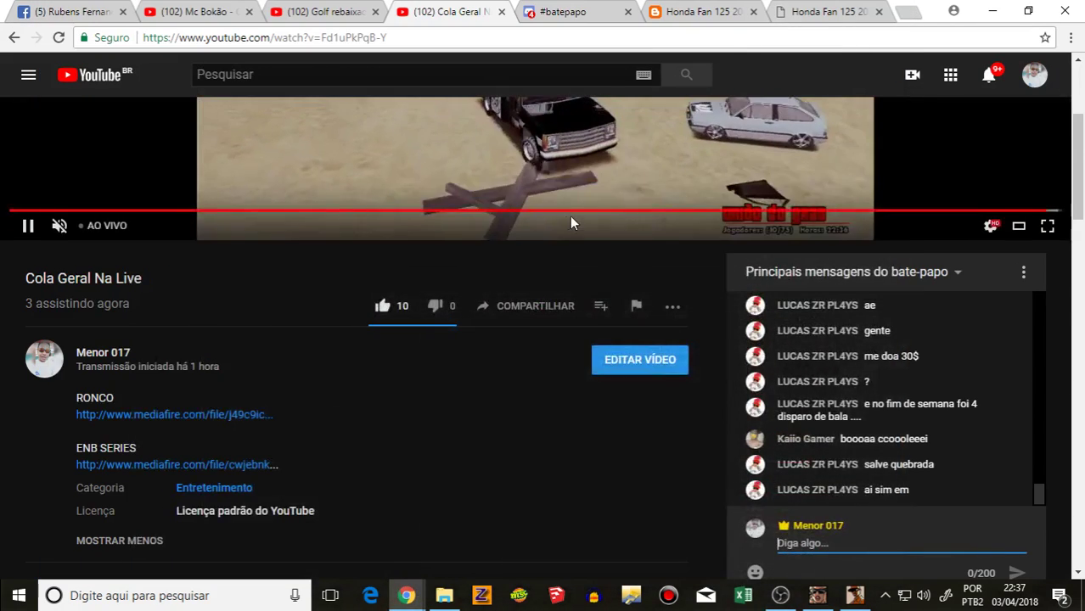
Step: Read the viewers' live chat messages on the "Cola Geral Na Live" stream page
{"action": "scroll", "coordinate": [572, 223], "scroll_direction": "up", "scroll_amount": 3}
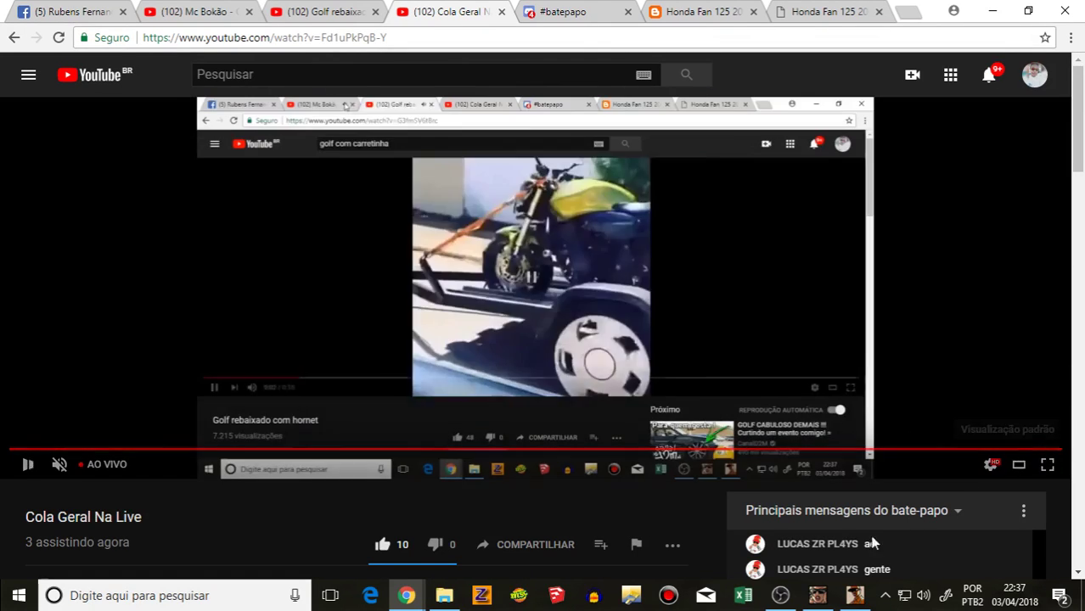
{"action": "scroll", "coordinate": [626, 513], "scroll_direction": "down", "scroll_amount": 3}
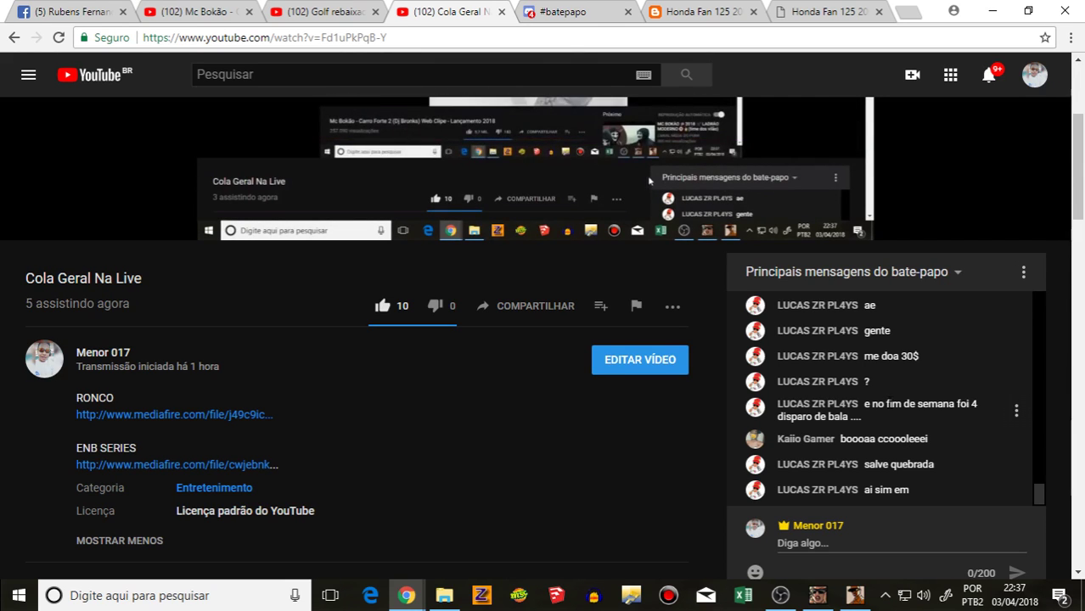
{"action": "scroll", "coordinate": [887, 402], "scroll_direction": "up", "scroll_amount": 2}
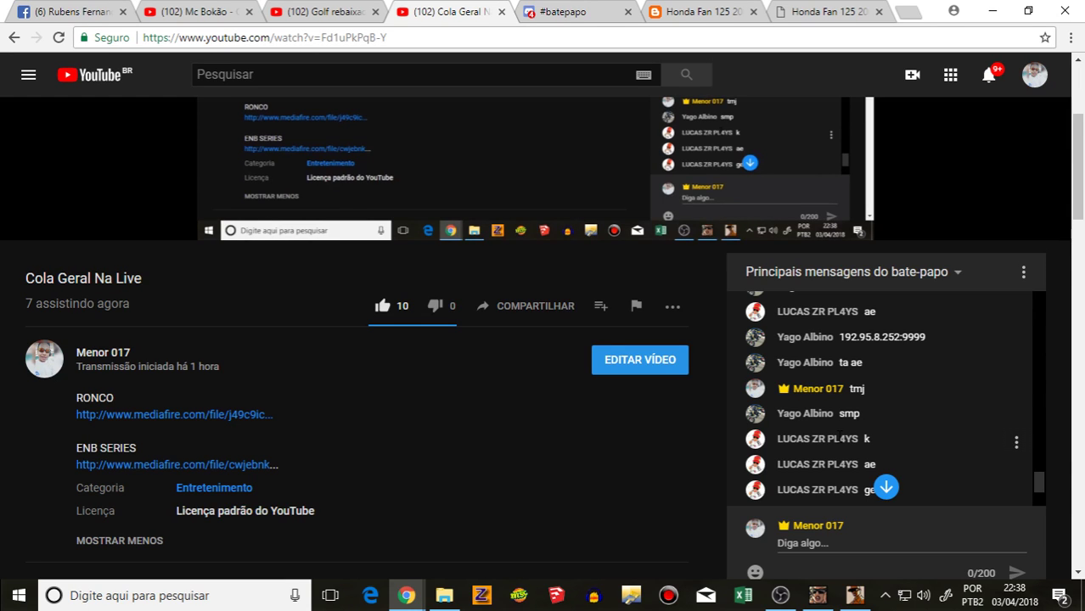
{"action": "scroll", "coordinate": [975, 326], "scroll_direction": "down", "scroll_amount": 3}
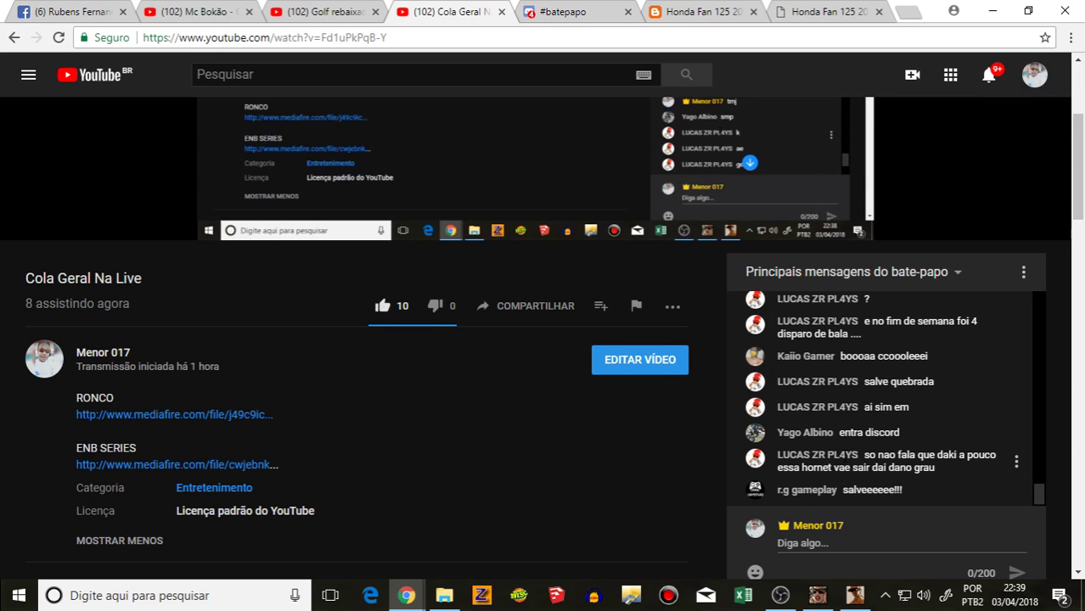
Step: Open Discord in the browser and start a voice call from the unread direct message conversation
{"action": "left_click", "coordinate": [68, 11]}
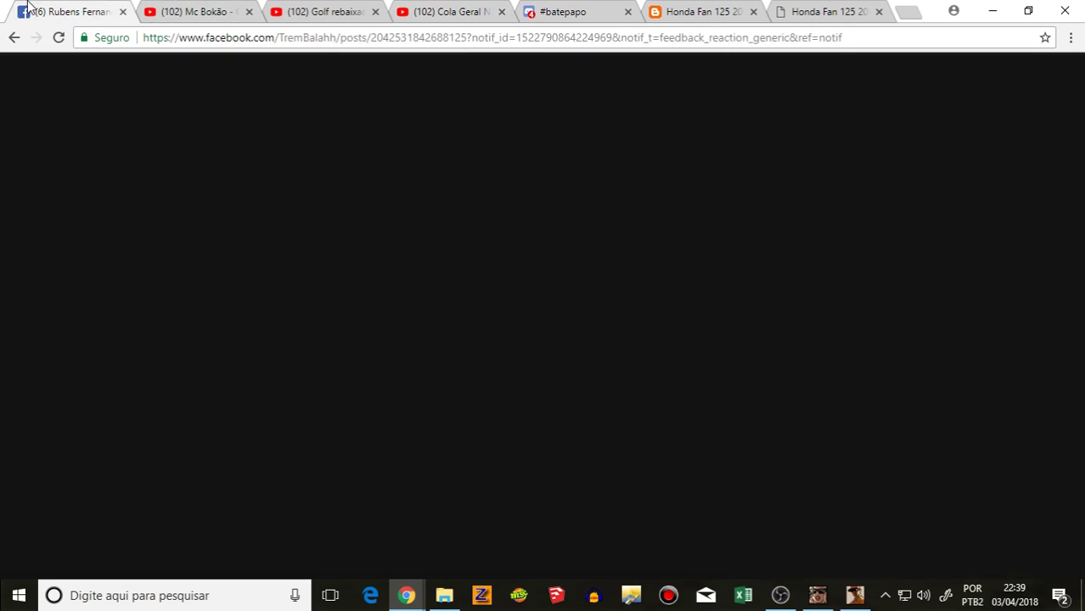
{"action": "left_click", "coordinate": [609, 11]}
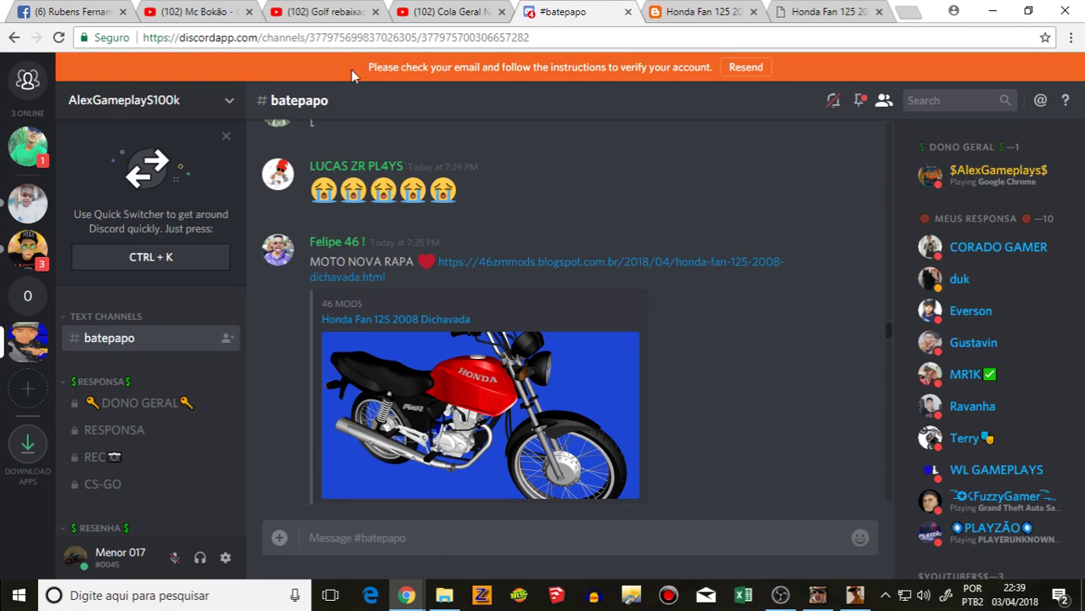
{"action": "left_click", "coordinate": [27, 146]}
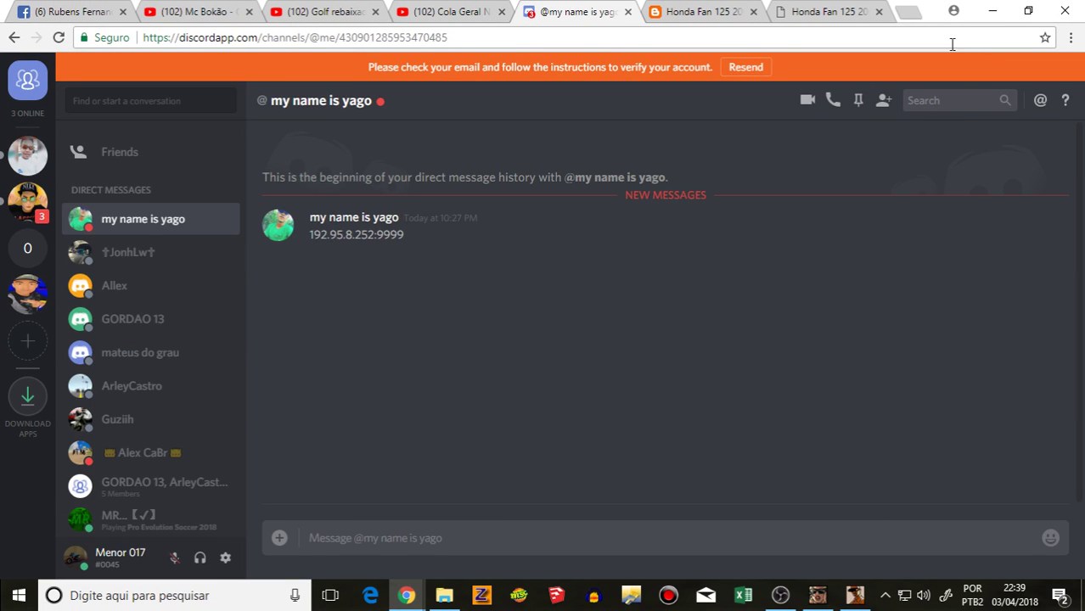
{"action": "left_click", "coordinate": [831, 102]}
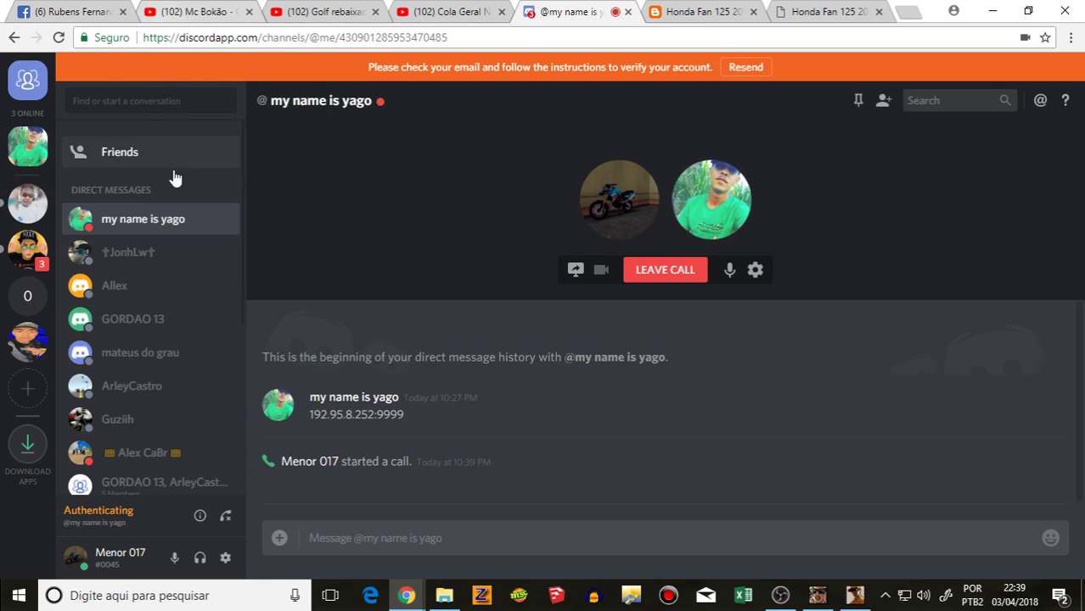
Step: Close the spare Honda Fan 125 page, browse the 46 MODS blog's home page, and open the "Triumph Tiger 800 Dichavada" post
{"action": "left_click", "coordinate": [708, 12]}
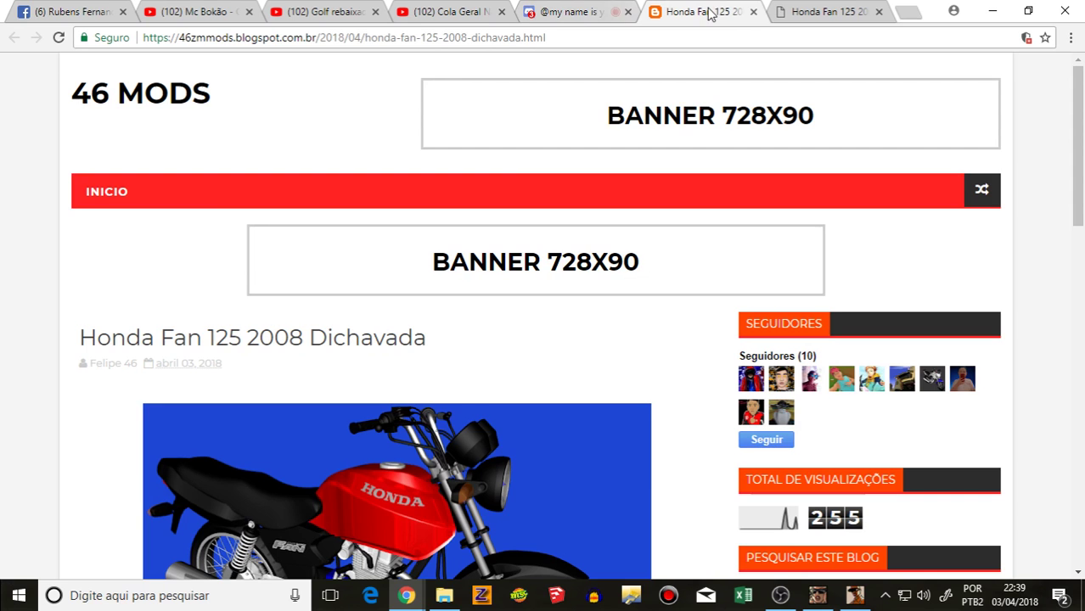
{"action": "left_click", "coordinate": [835, 12]}
{"action": "left_click", "coordinate": [879, 12]}
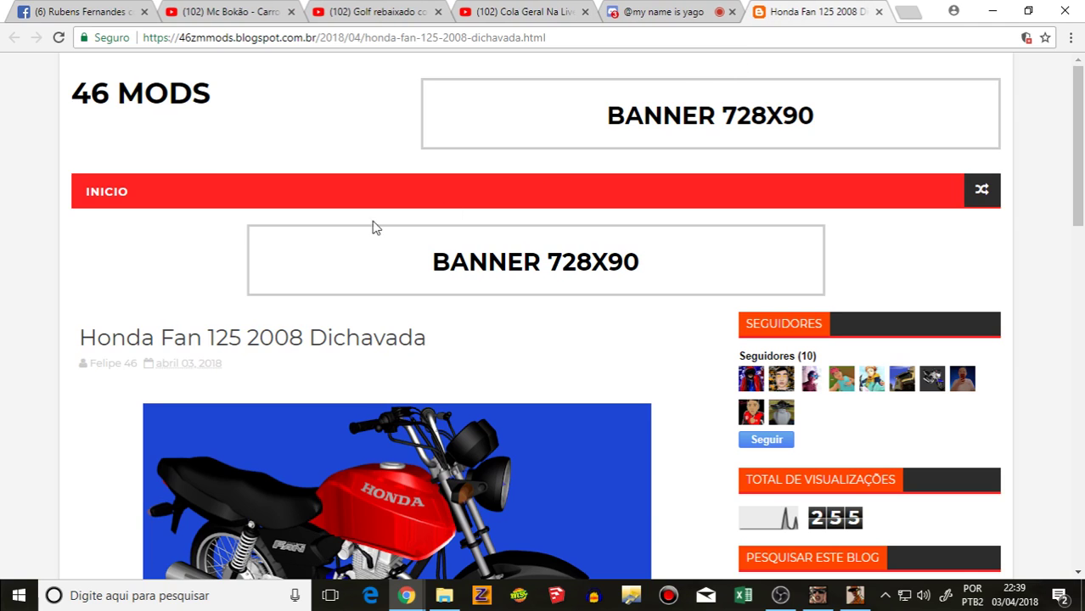
{"action": "left_click", "coordinate": [120, 118]}
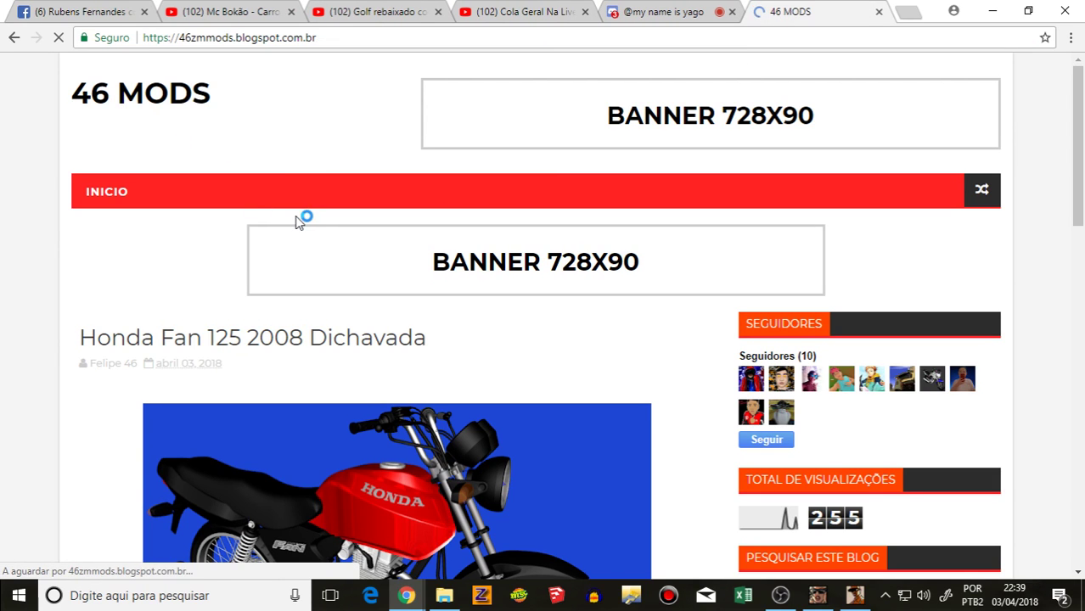
{"action": "scroll", "coordinate": [323, 291], "scroll_direction": "down", "scroll_amount": 1}
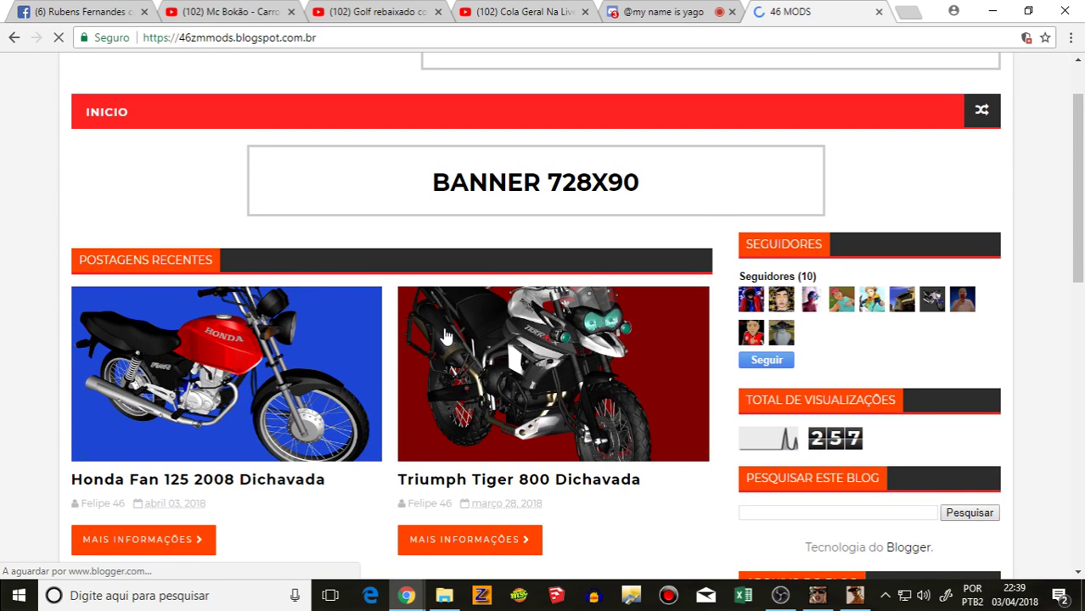
{"action": "scroll", "coordinate": [443, 335], "scroll_direction": "down", "scroll_amount": 6}
{"action": "scroll", "coordinate": [394, 217], "scroll_direction": "up", "scroll_amount": 2}
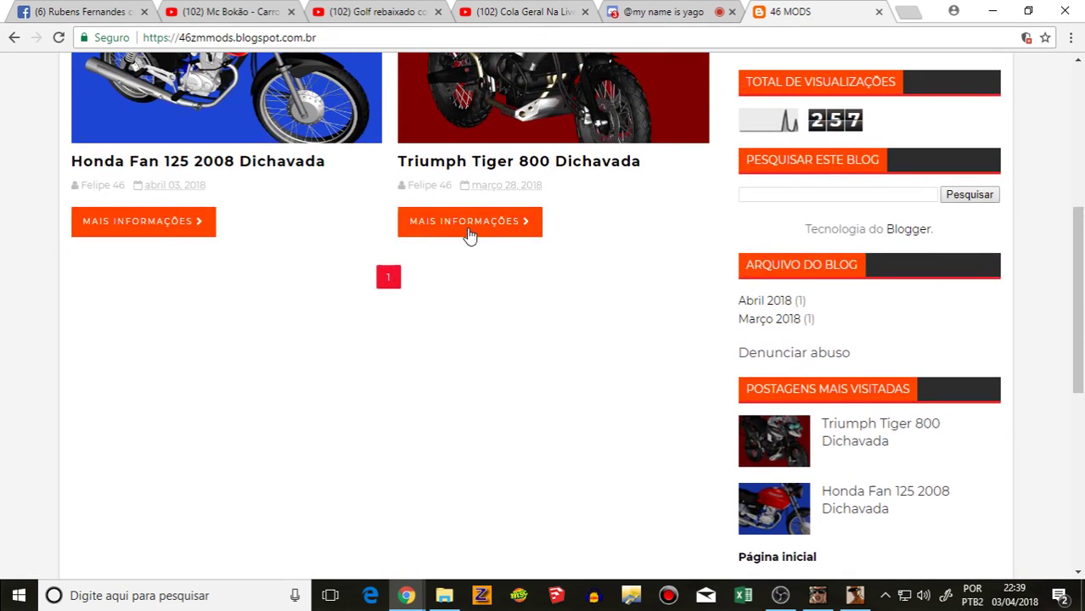
{"action": "left_click", "coordinate": [468, 230]}
Step: Return to Discord, leave the voice call, and open the 017 server
{"action": "left_click", "coordinate": [644, 9]}
{"action": "left_click", "coordinate": [673, 269]}
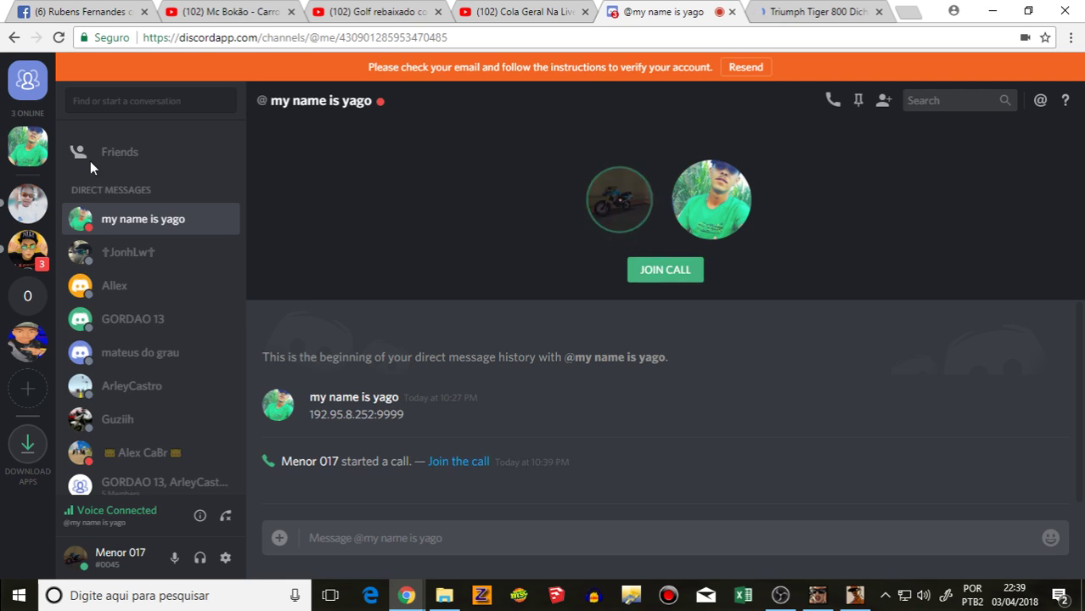
{"action": "left_click", "coordinate": [25, 201]}
{"action": "left_click", "coordinate": [34, 256]}
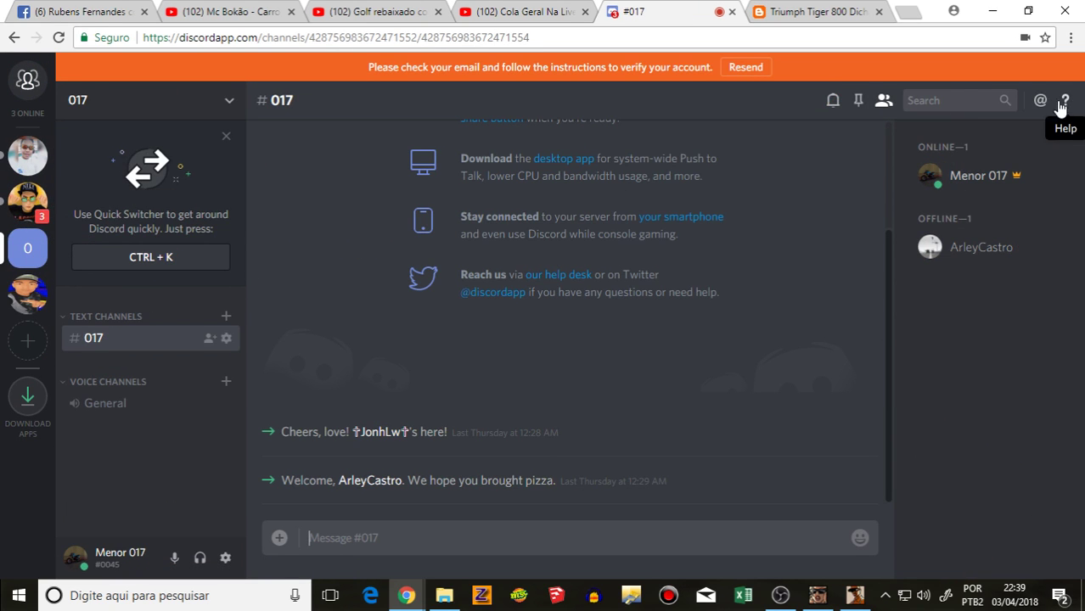
{"action": "right_click", "coordinate": [27, 248]}
{"action": "mouse_move", "coordinate": [81, 337]}
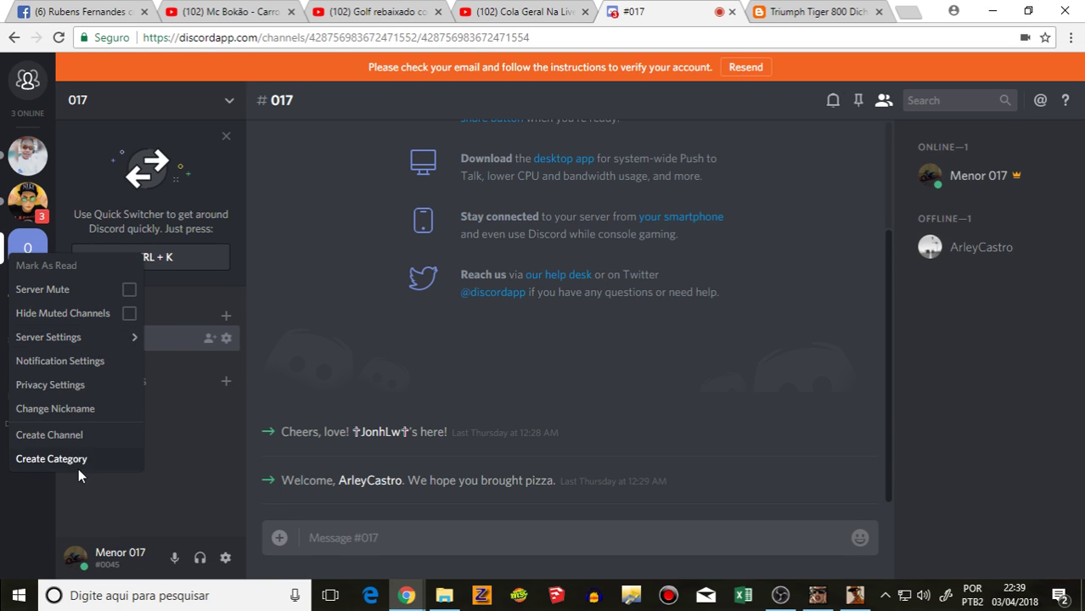
{"action": "left_click", "coordinate": [28, 248]}
{"action": "right_click", "coordinate": [34, 248]}
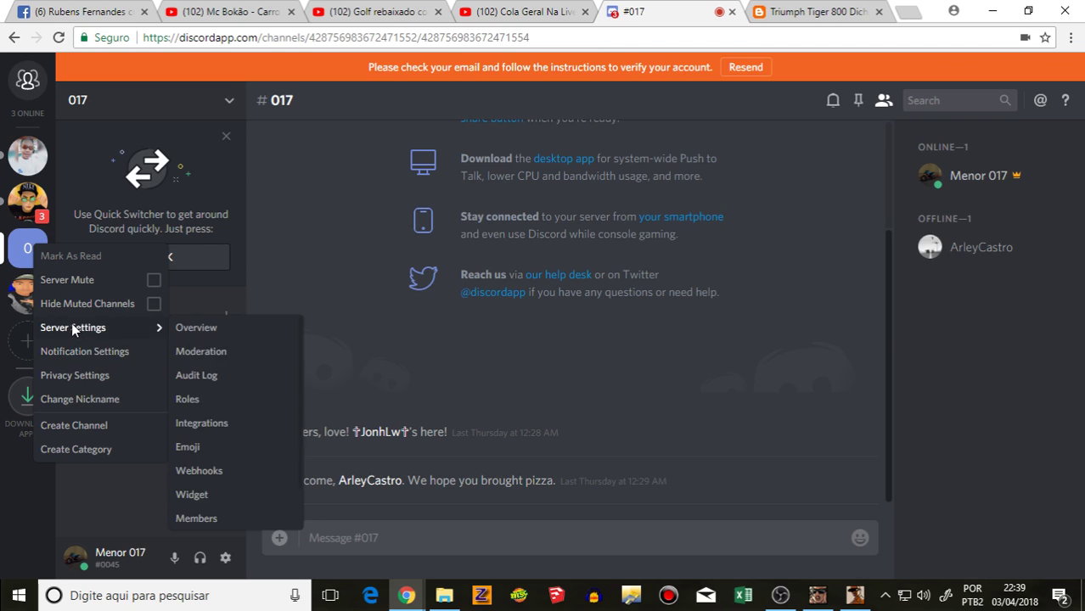
{"action": "left_click", "coordinate": [28, 248]}
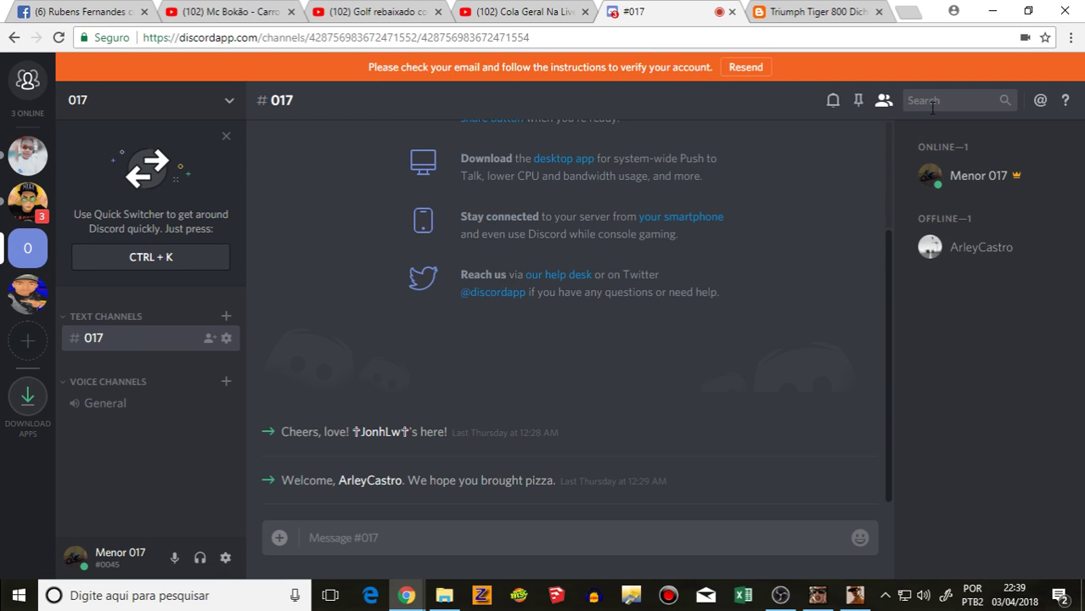
Step: Hide the member list and open the 017 server's settings
{"action": "left_click", "coordinate": [884, 100]}
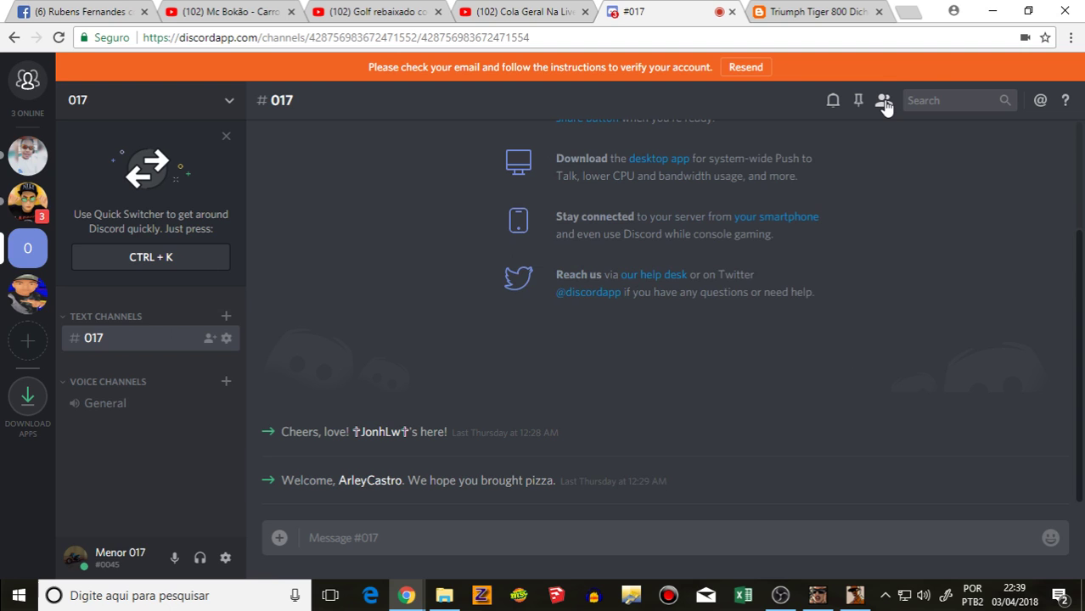
{"action": "left_click", "coordinate": [231, 101]}
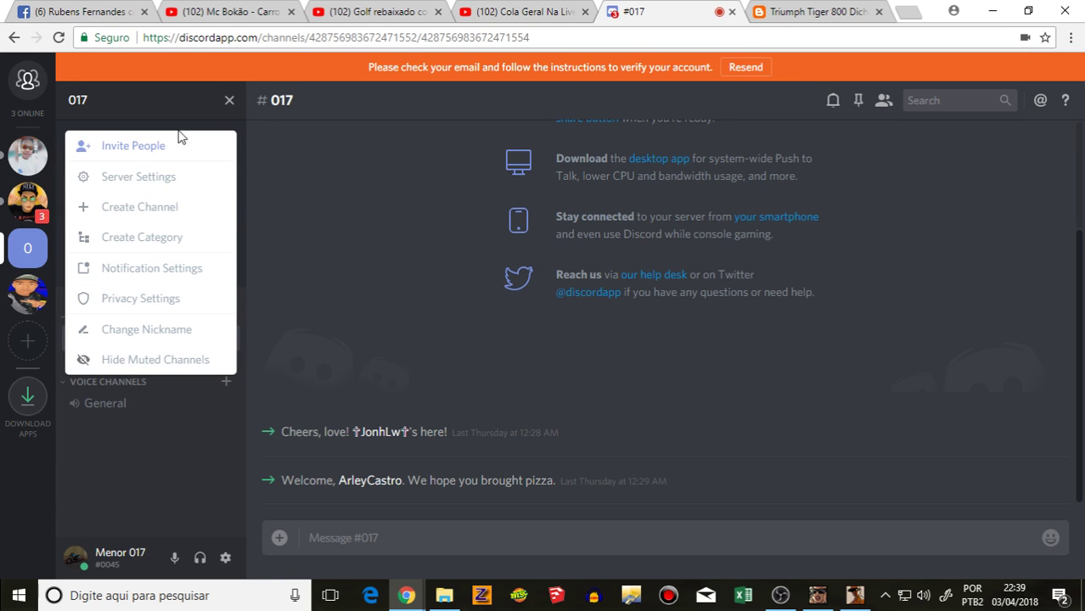
{"action": "left_click", "coordinate": [161, 178]}
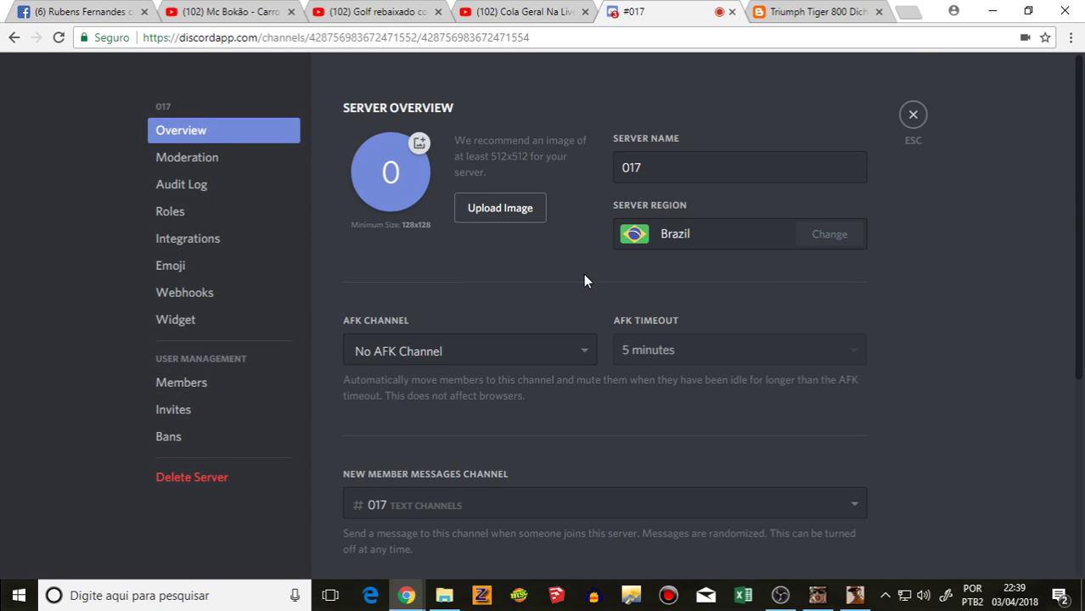
Step: Try to delete the 017 server with 3 entered as the confirmation name, cancel, and leave the server settings
{"action": "scroll", "coordinate": [584, 275], "scroll_direction": "down", "scroll_amount": 1}
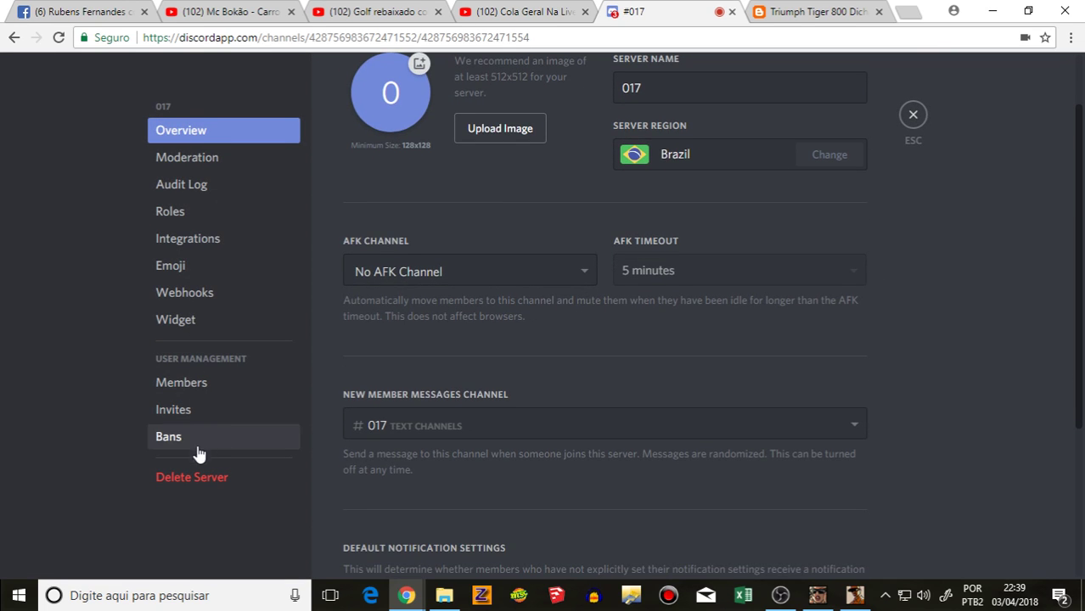
{"action": "left_click", "coordinate": [225, 479]}
{"action": "left_click", "coordinate": [637, 415]}
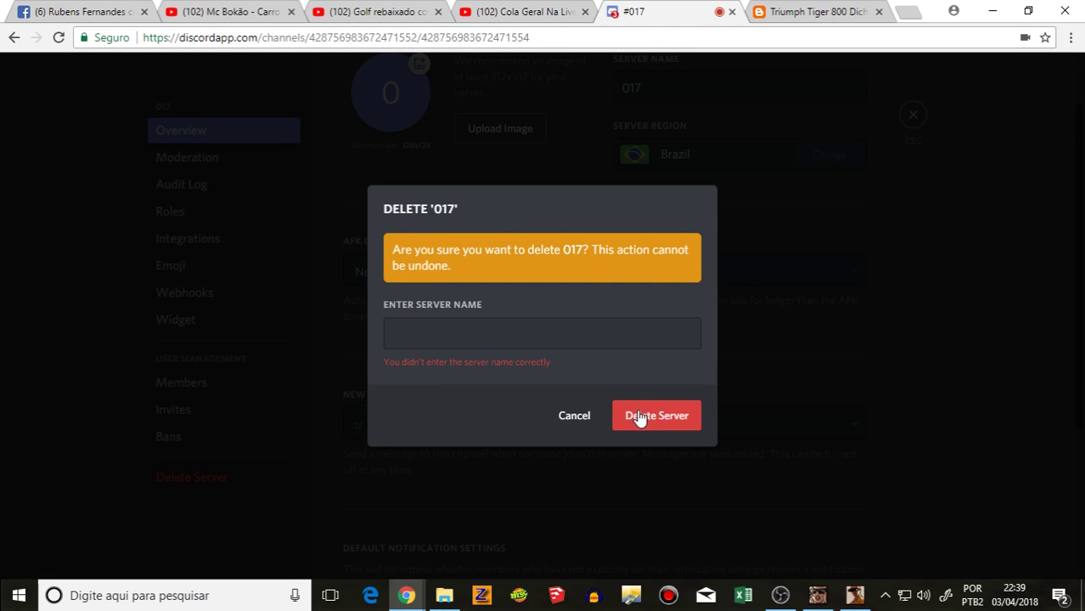
{"action": "left_click", "coordinate": [489, 339]}
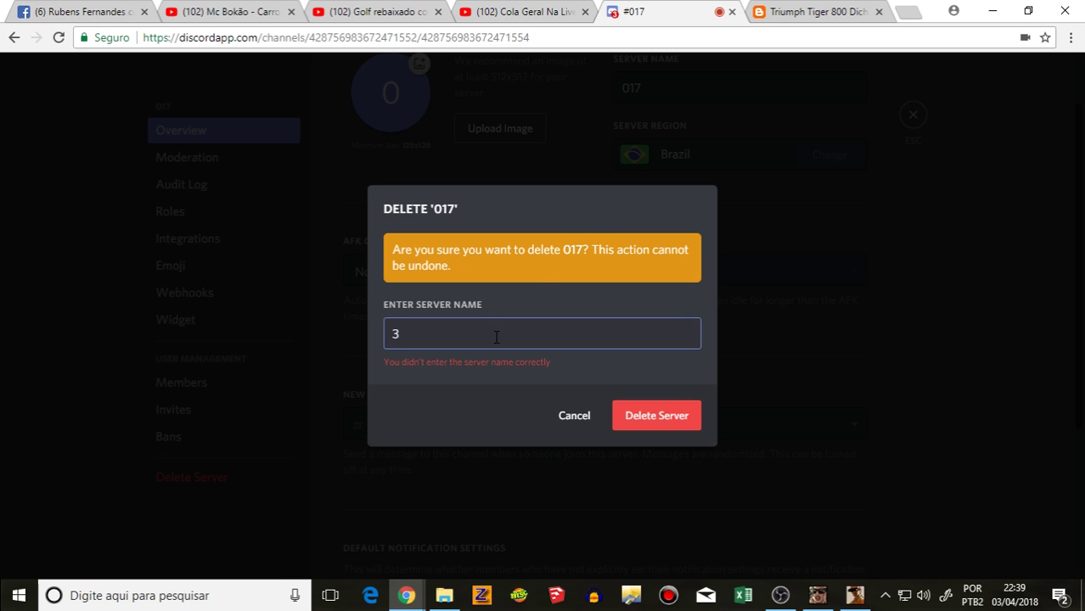
{"action": "left_click", "coordinate": [585, 417]}
{"action": "scroll", "coordinate": [594, 407], "scroll_direction": "up", "scroll_amount": 1}
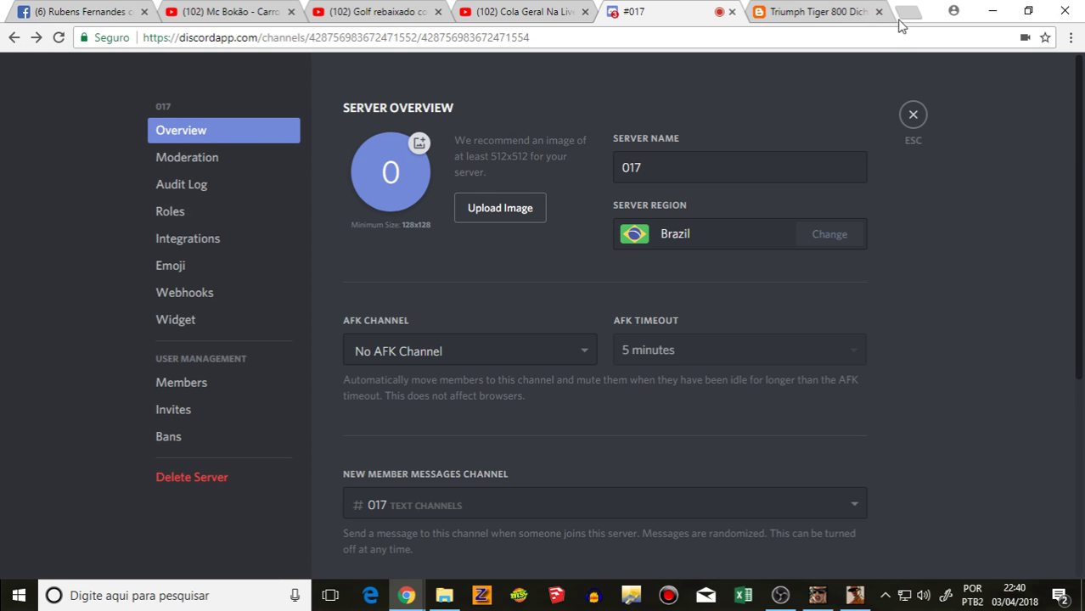
{"action": "left_click", "coordinate": [915, 115]}
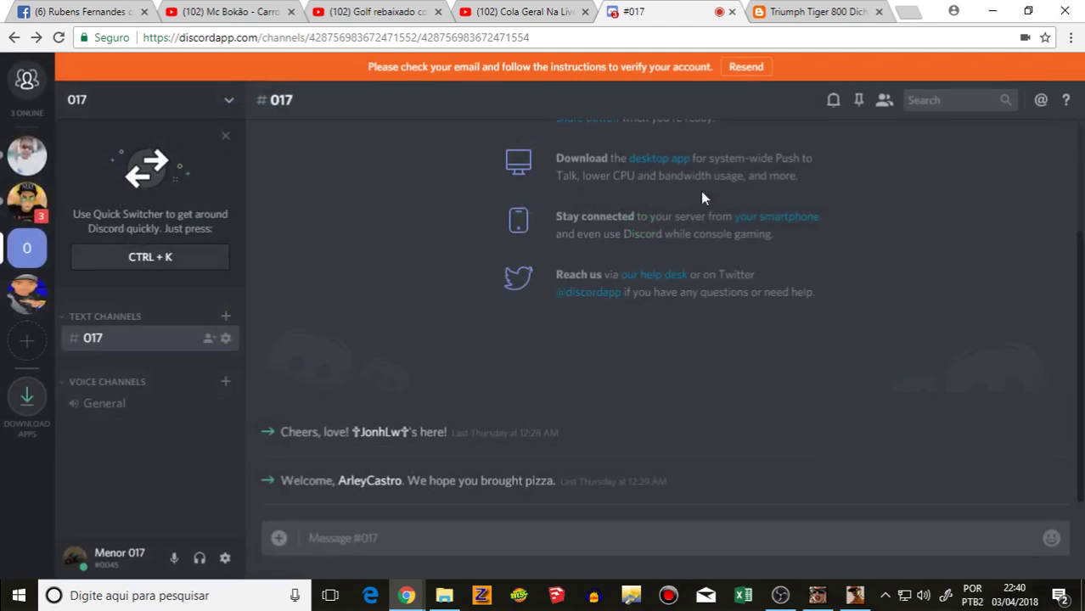
Step: Dismiss the Quick Switcher tip and delete the 017 text channel from the 017 server
{"action": "right_click", "coordinate": [26, 266]}
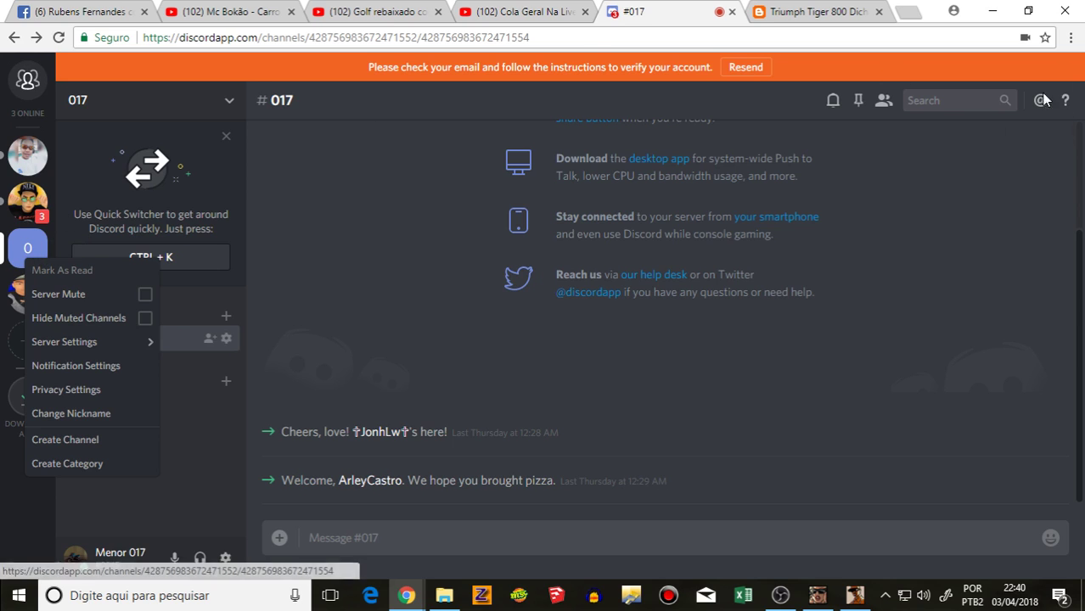
{"action": "left_click", "coordinate": [242, 193]}
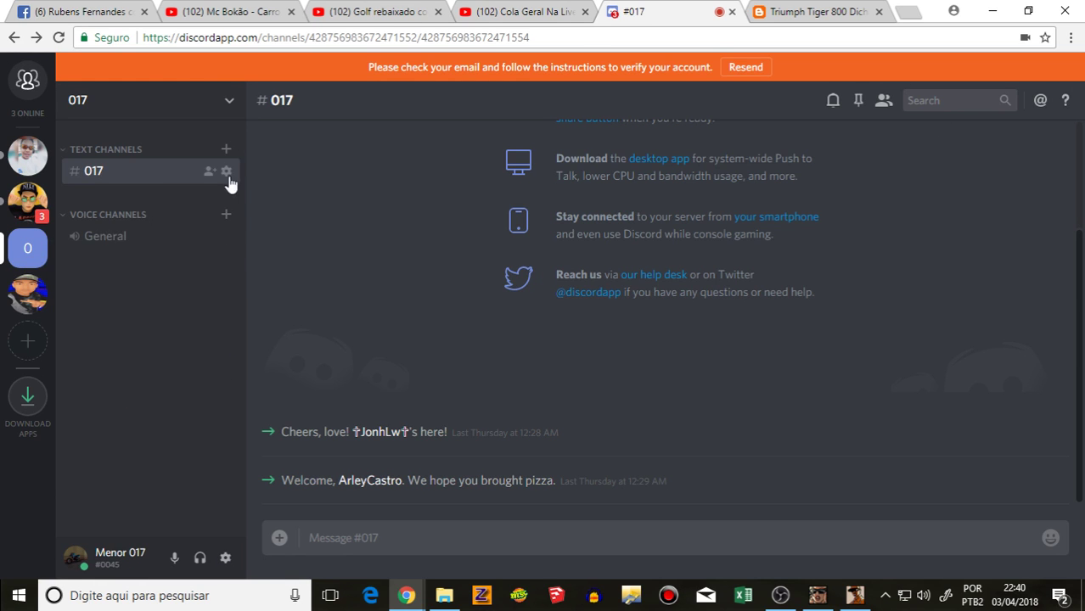
{"action": "left_click", "coordinate": [225, 171]}
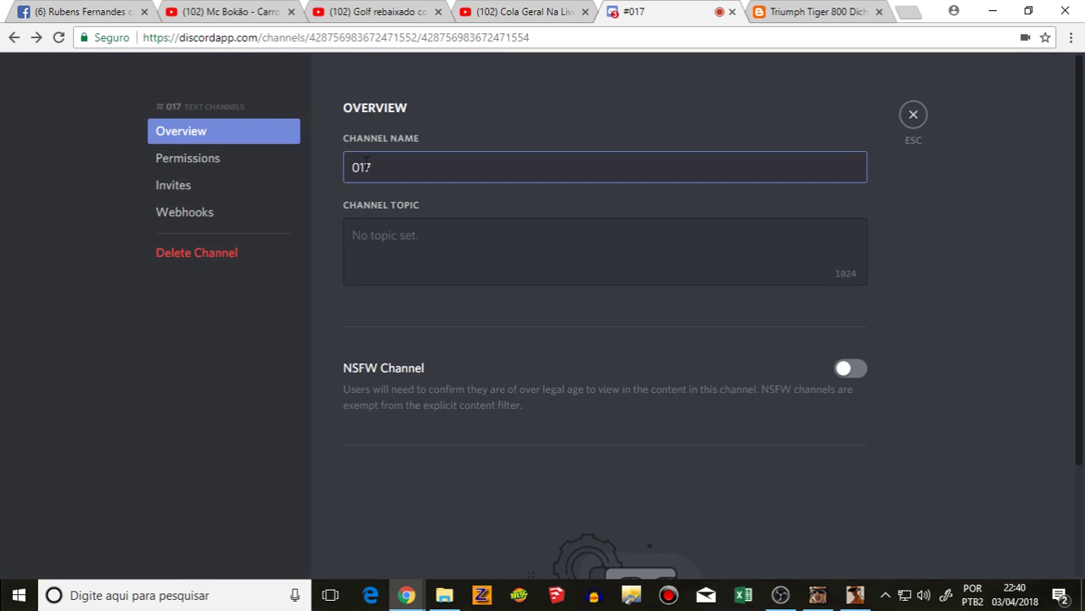
{"action": "left_click", "coordinate": [193, 217]}
{"action": "left_click", "coordinate": [214, 253]}
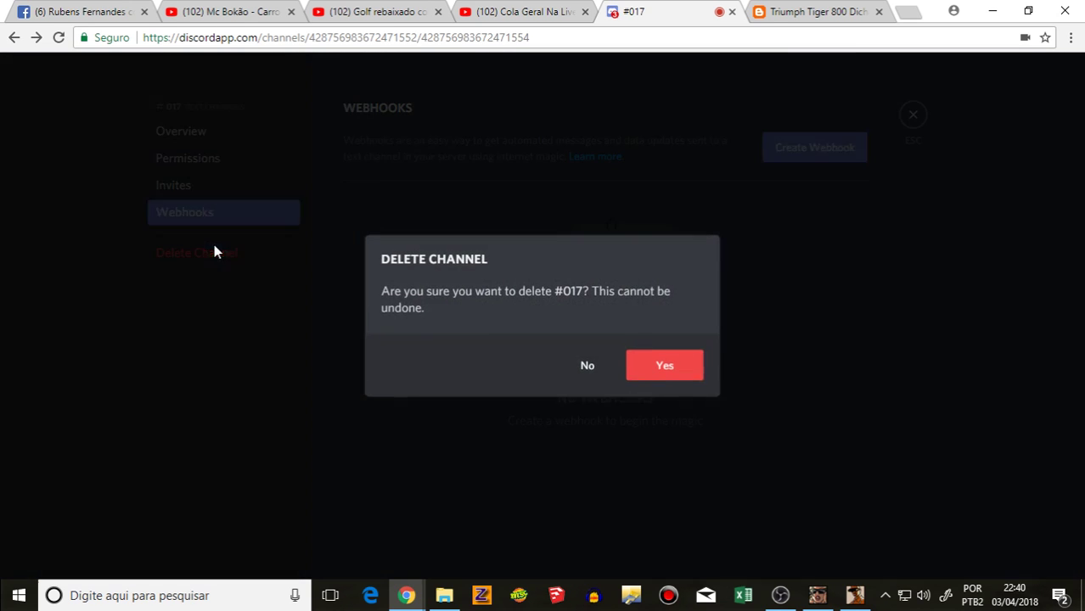
{"action": "left_click", "coordinate": [667, 369]}
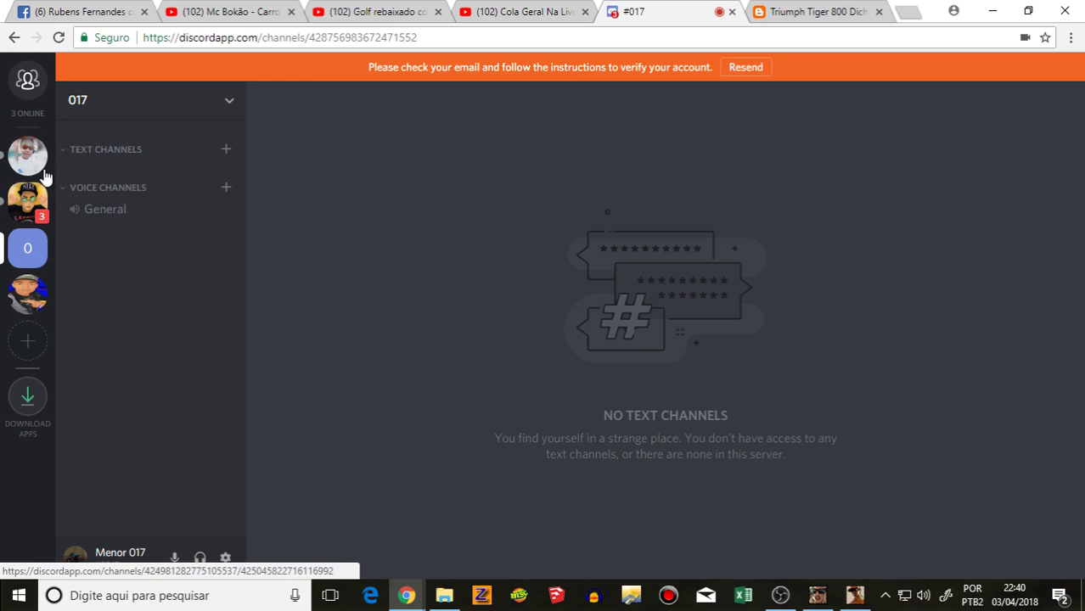
Step: Open the geral channel of the Familia 017 server and send the message "SLV"
{"action": "left_click", "coordinate": [33, 170]}
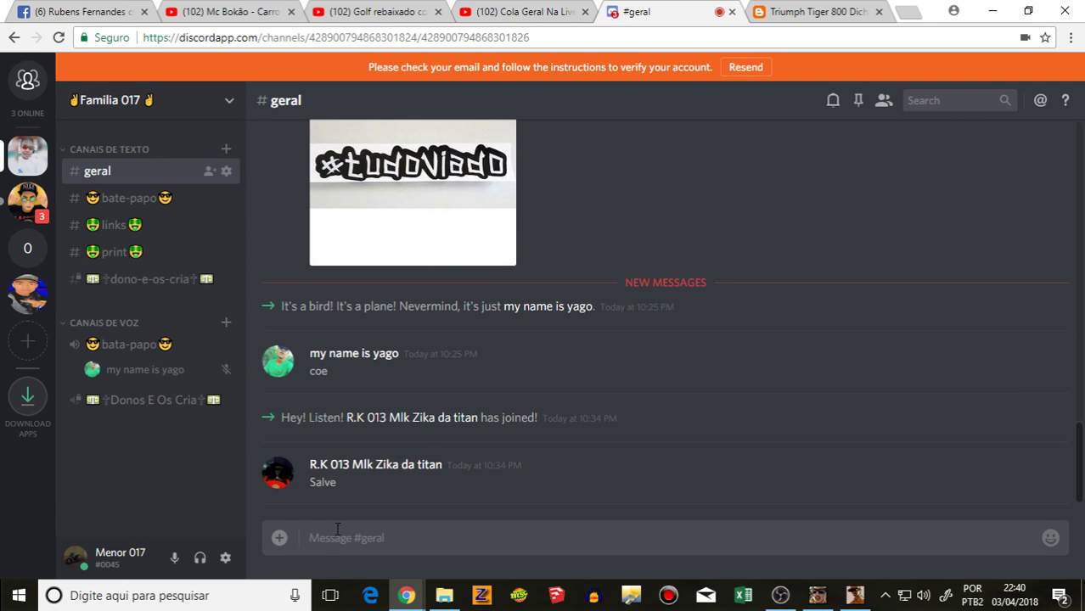
{"action": "type", "text": "SLV"}
{"action": "key", "text": "Return"}
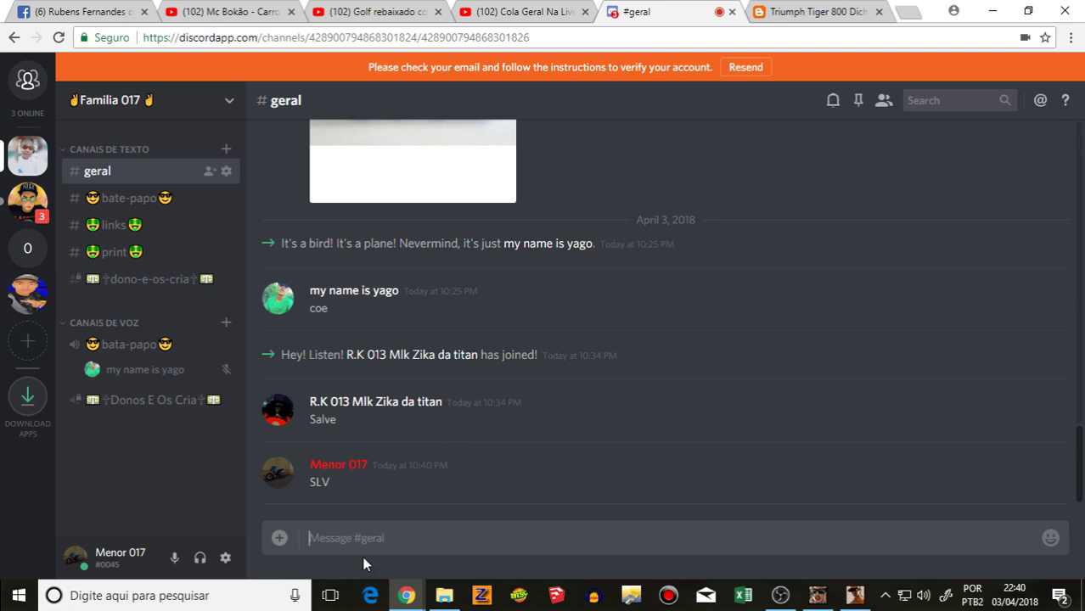
{"action": "type", "text": "S"}
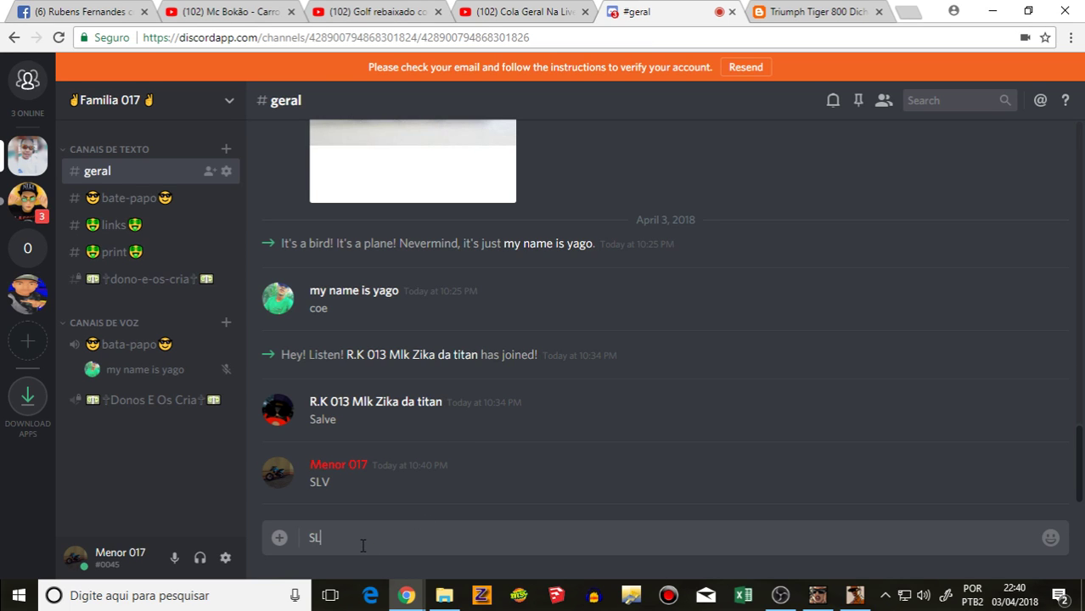
{"action": "key", "text": "BackSpace"}
{"action": "type", "text": "s"}
{"action": "key", "text": "BackSpace"}
Step: Check the "Cola Geral Na Live" stream chat, and play a few seconds of the "Golf rebaixado com hornet" video before pausing it
{"action": "left_click", "coordinate": [540, 6]}
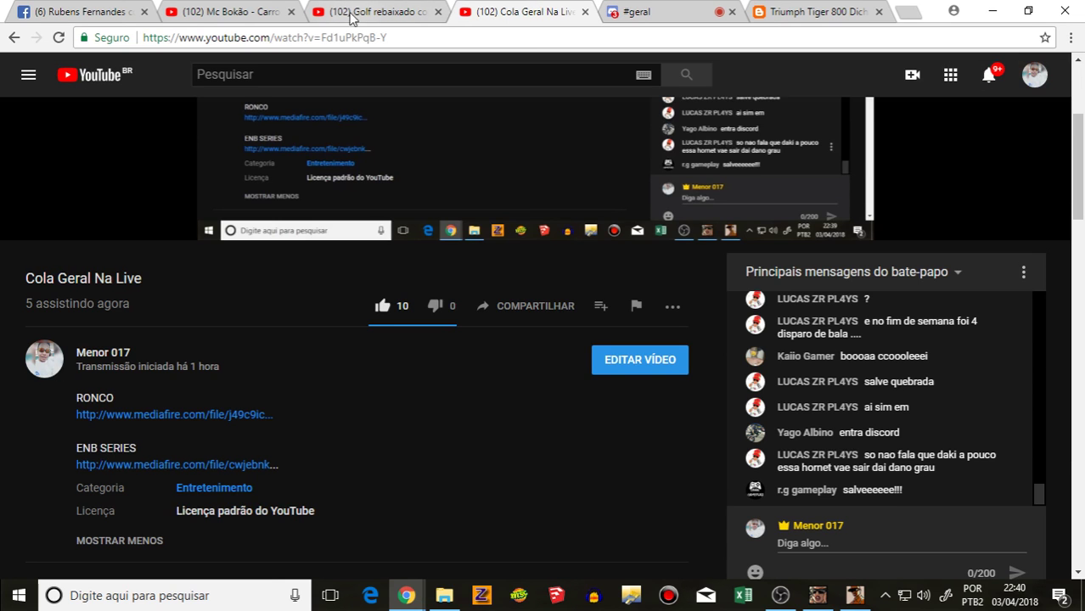
{"action": "left_click", "coordinate": [352, 15]}
{"action": "left_click", "coordinate": [424, 280]}
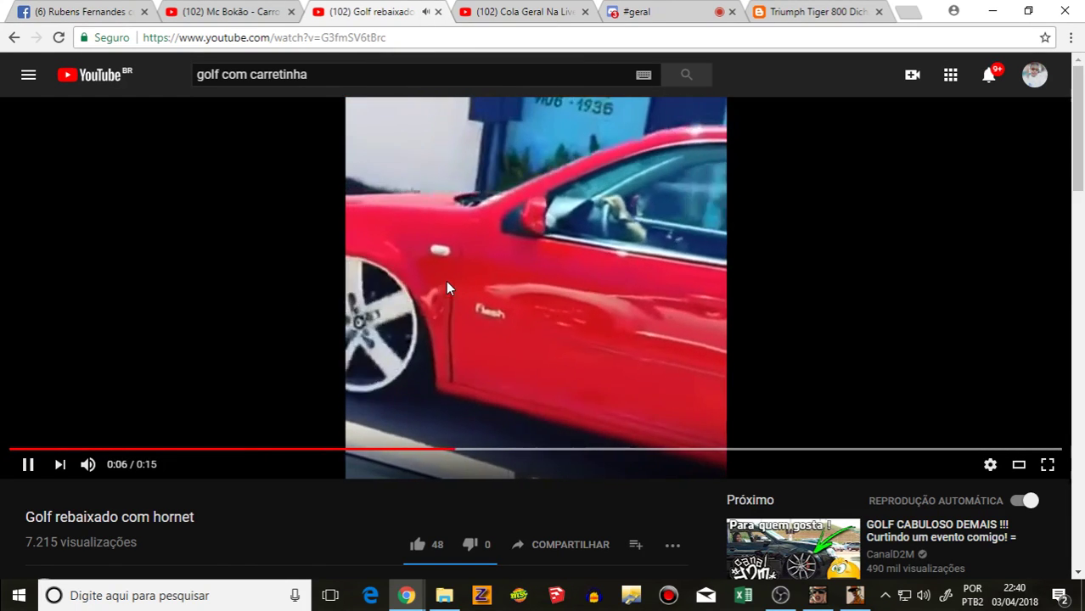
{"action": "left_click", "coordinate": [448, 274]}
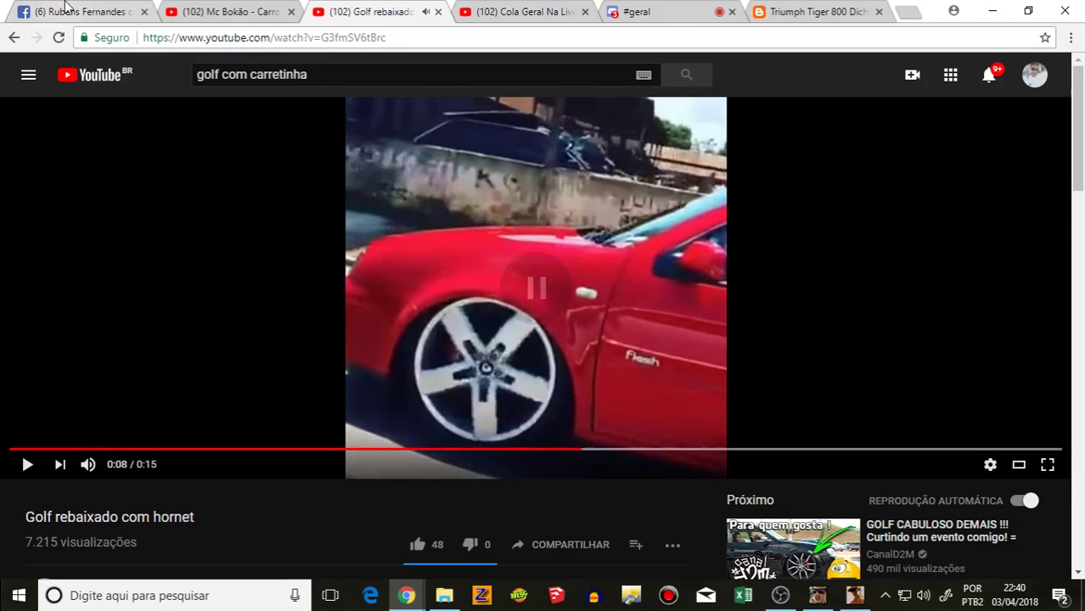
Step: Close the stray us.digitaldsp.com browser window and bring up the Mc Bokão "Carro Forte 2" video page
{"action": "mouse_move", "coordinate": [414, 598]}
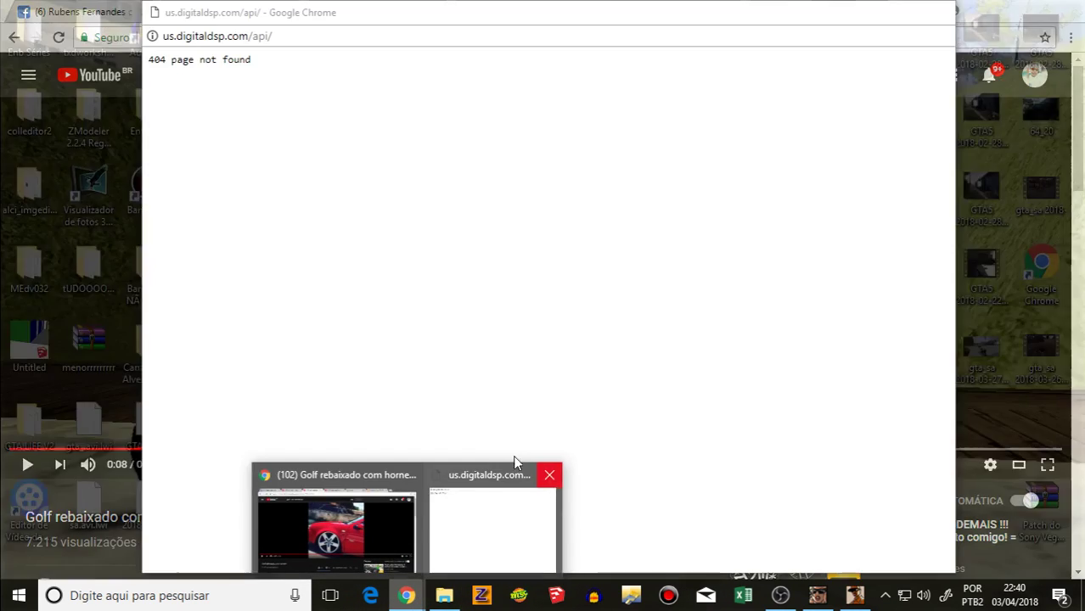
{"action": "left_click", "coordinate": [550, 474]}
{"action": "left_click", "coordinate": [244, 9]}
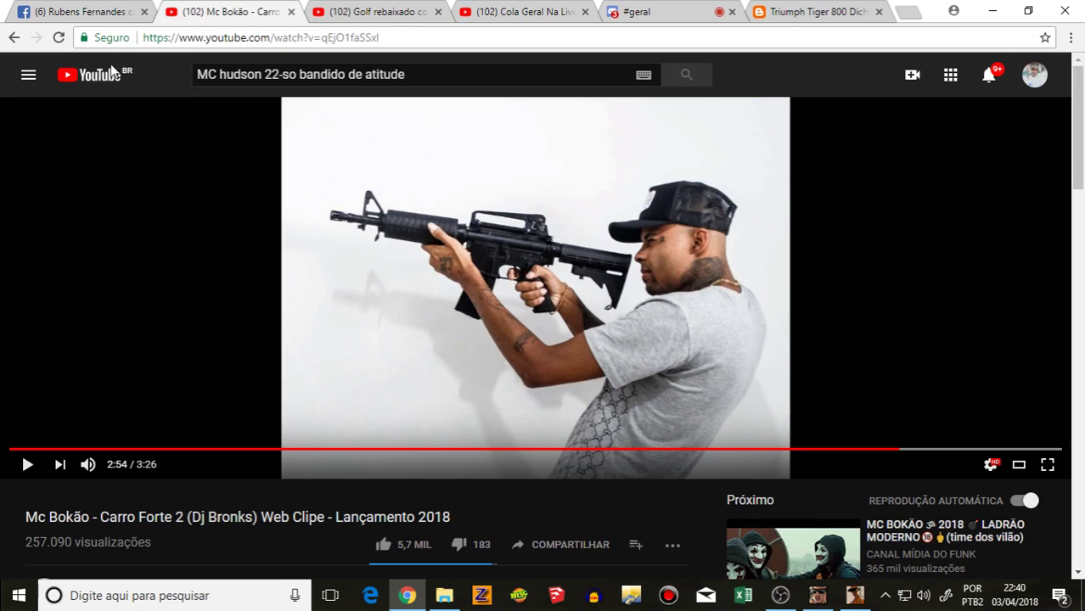
Step: Switch to Facebook, close both open chat windows, and view the notifications
{"action": "left_click", "coordinate": [115, 11]}
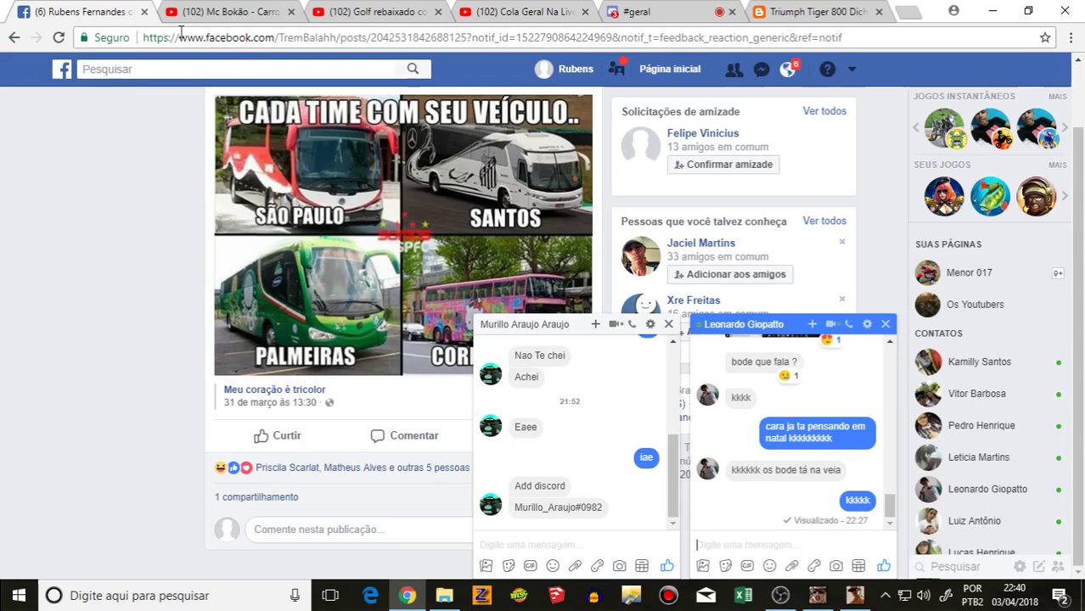
{"action": "left_click", "coordinate": [886, 325]}
{"action": "left_click", "coordinate": [886, 325]}
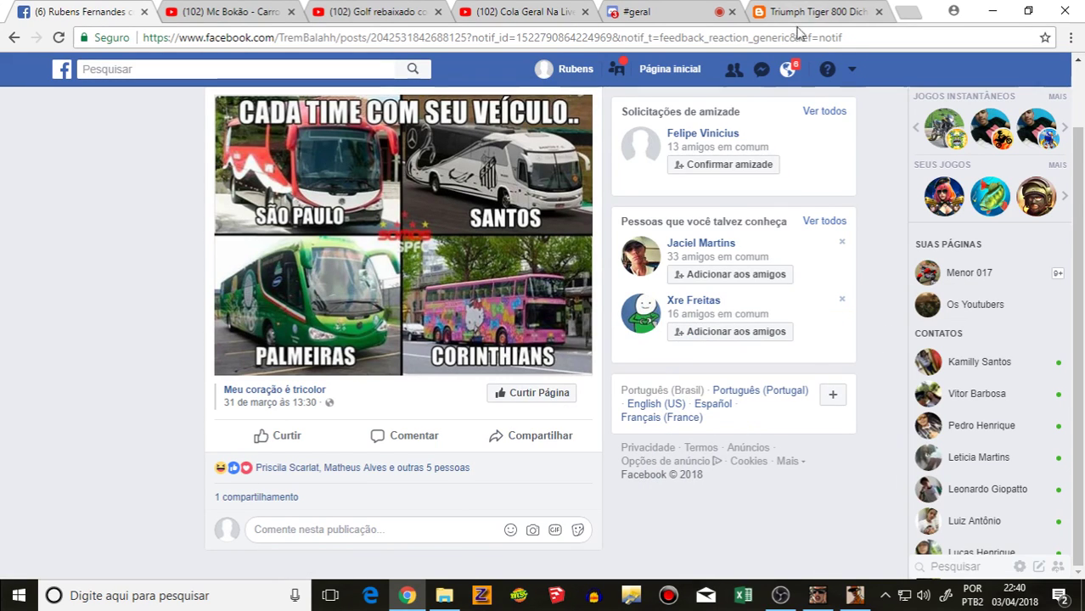
{"action": "left_click", "coordinate": [788, 68]}
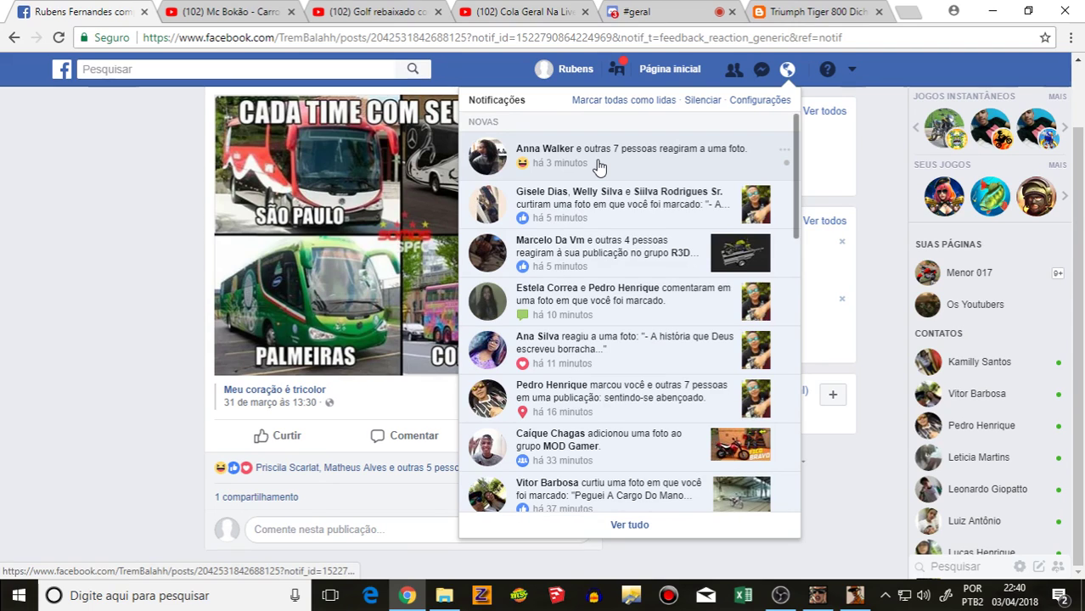
Step: Send "Bravona" followed by a face emoji to the first online contact, and close the chat
{"action": "left_click", "coordinate": [975, 364]}
{"action": "type", "text": "B"}
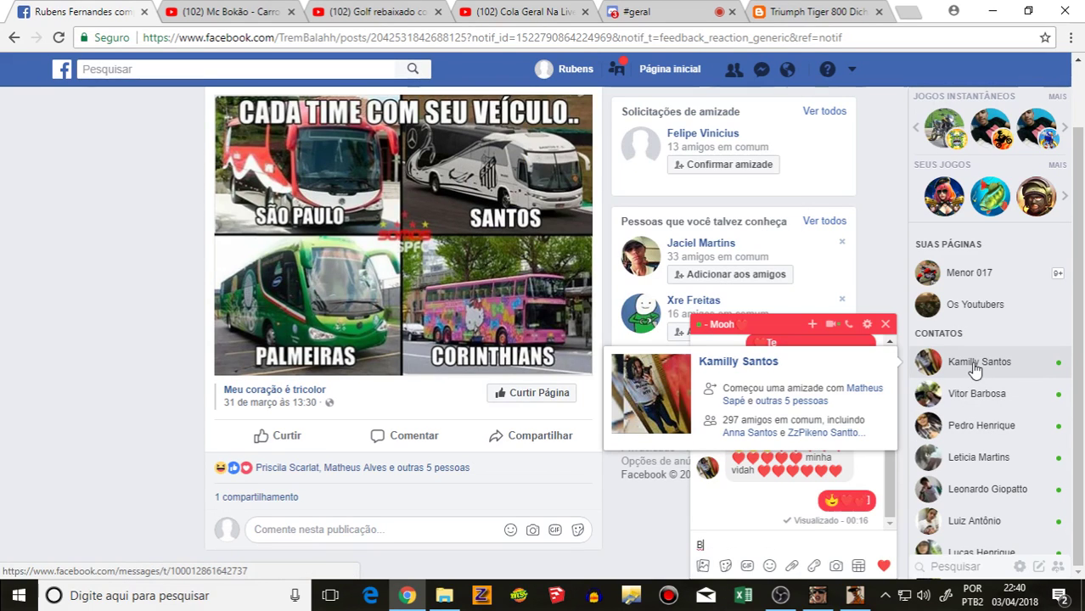
{"action": "type", "text": "ravo"}
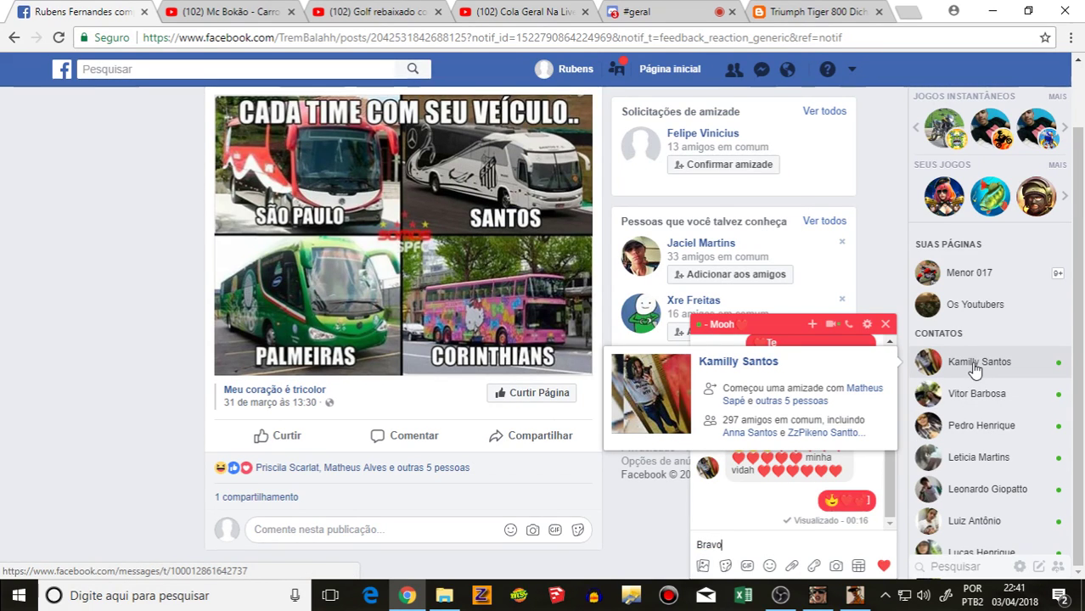
{"action": "type", "text": "na"}
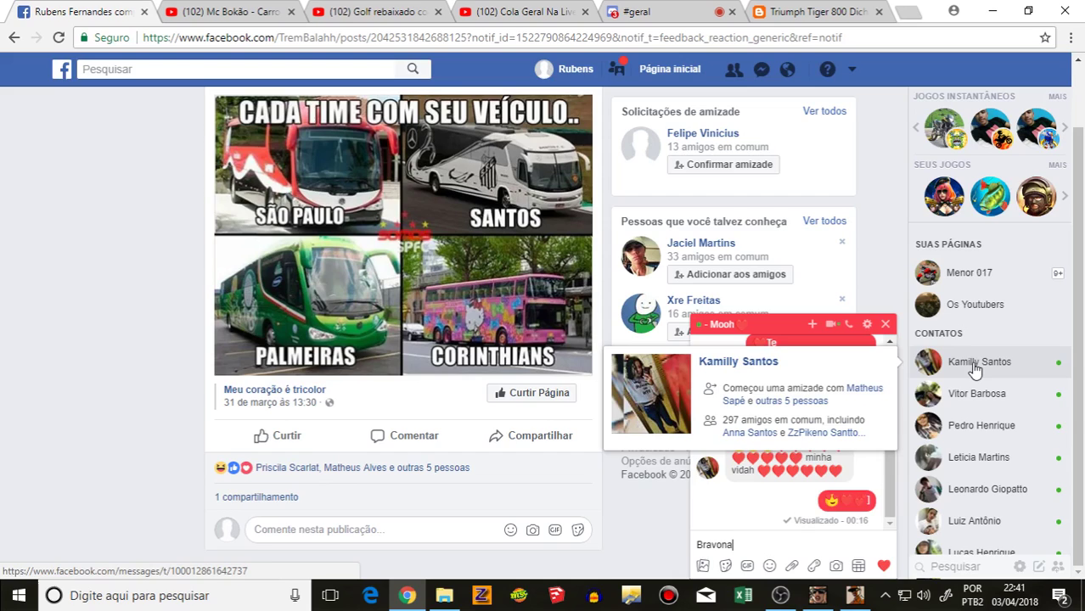
{"action": "left_click", "coordinate": [770, 566]}
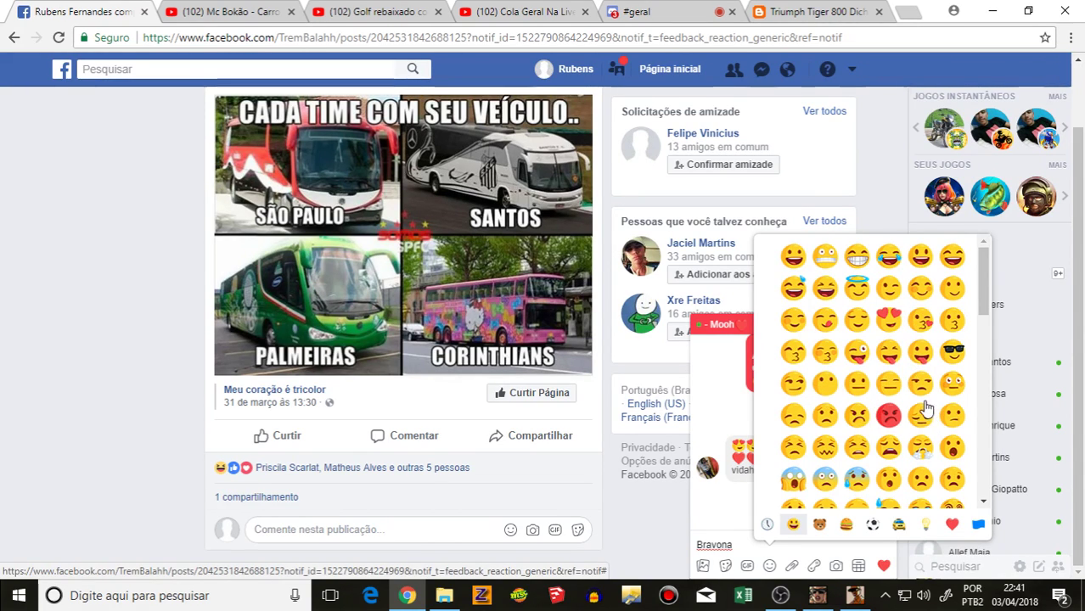
{"action": "left_click", "coordinate": [857, 384]}
{"action": "left_click", "coordinate": [741, 544]}
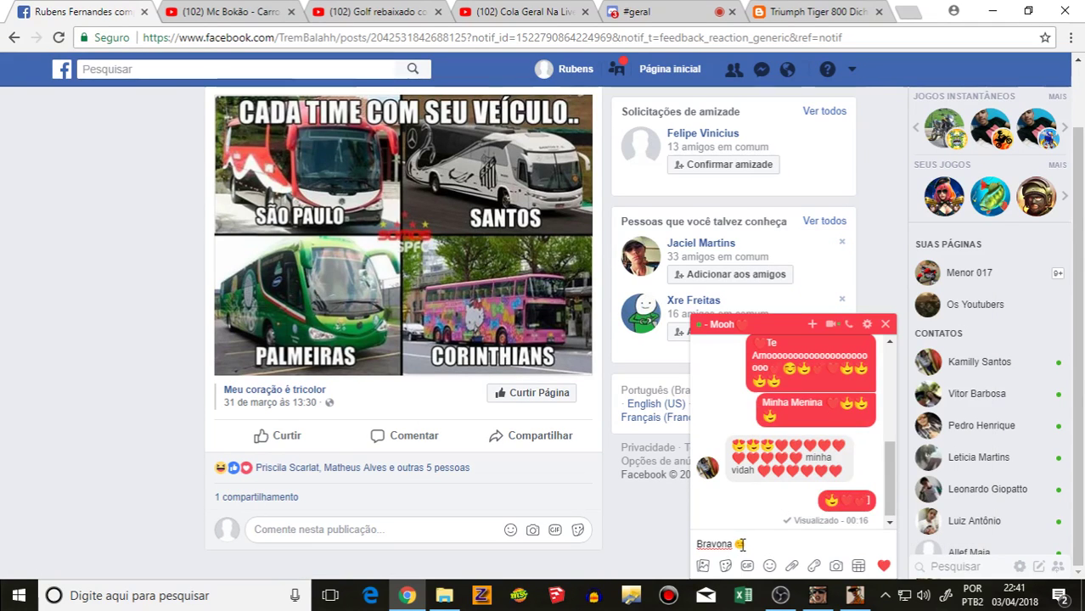
{"action": "key", "text": "Return"}
{"action": "left_click", "coordinate": [886, 323]}
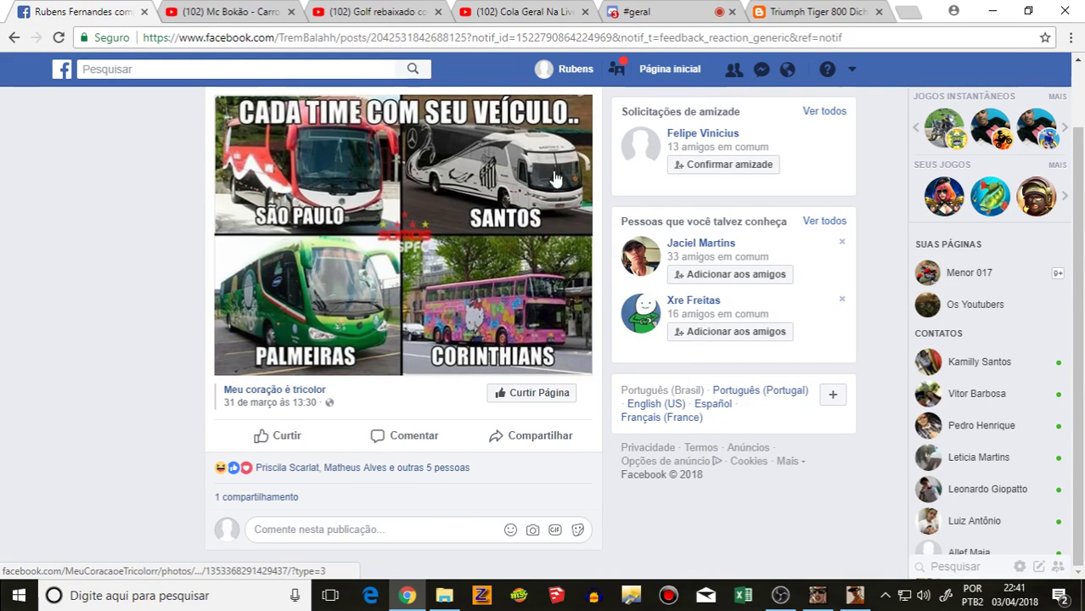
Step: Go to the Facebook home feed and comment "Você Fas Isso" on the shared "Coisas Sem Noção" post
{"action": "left_click", "coordinate": [650, 69]}
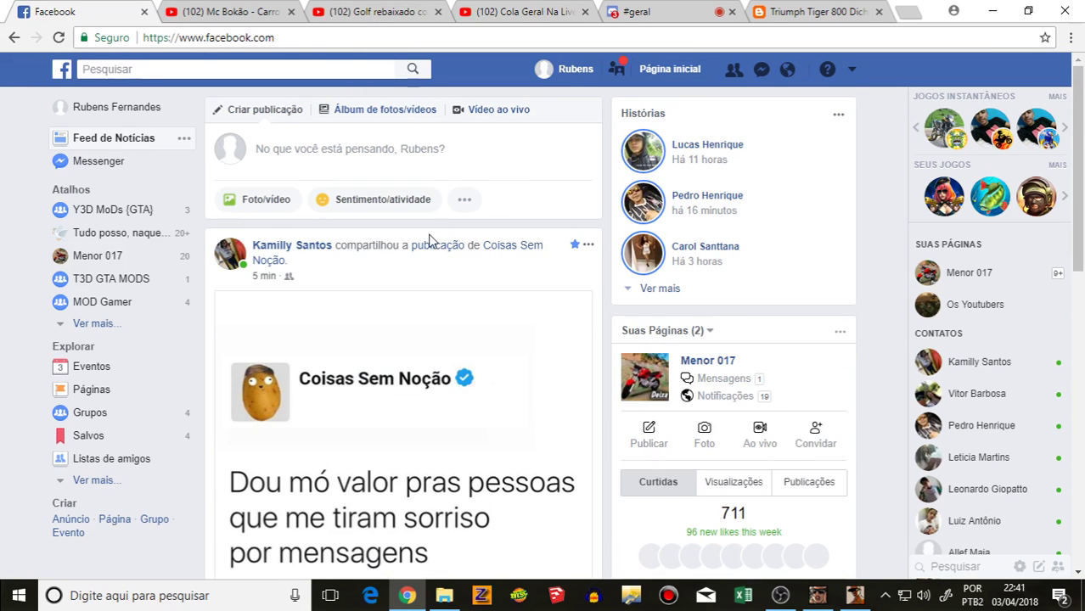
{"action": "scroll", "coordinate": [429, 241], "scroll_direction": "down", "scroll_amount": 3}
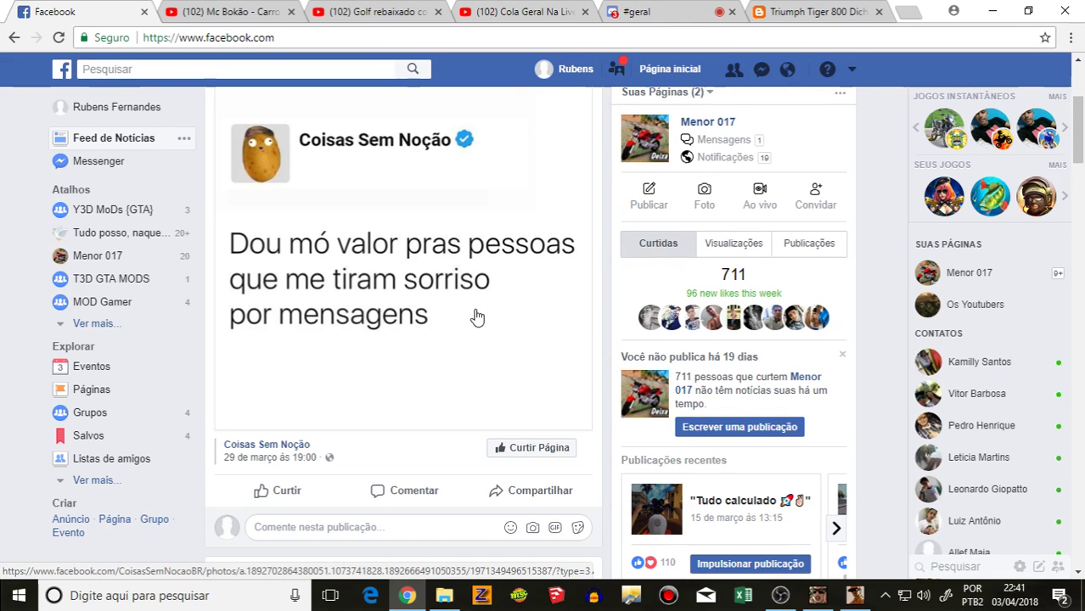
{"action": "scroll", "coordinate": [455, 331], "scroll_direction": "down", "scroll_amount": 2}
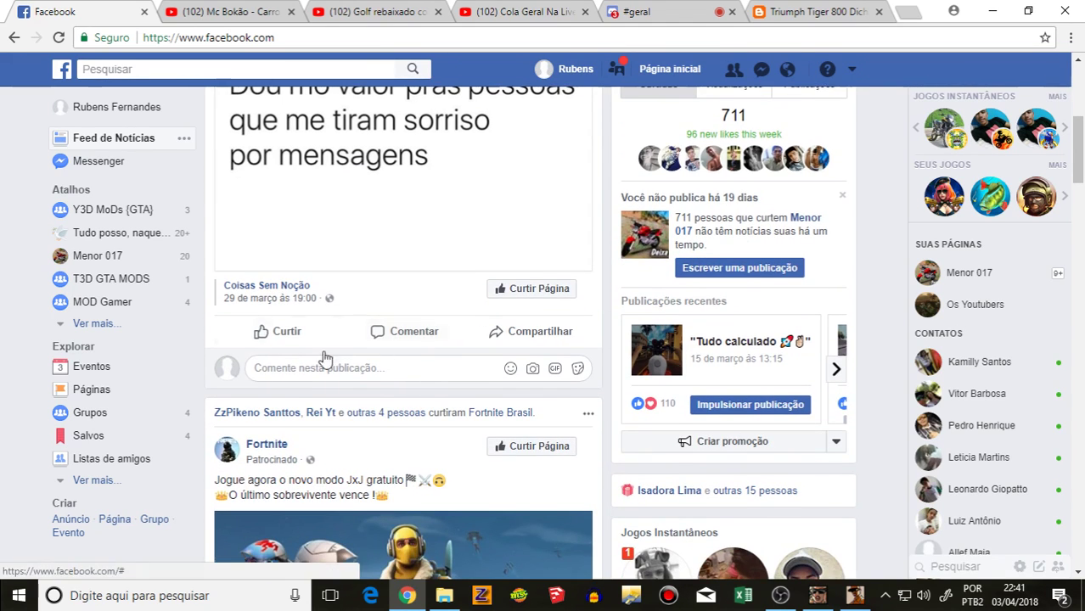
{"action": "left_click", "coordinate": [390, 340]}
{"action": "type", "text": "V"}
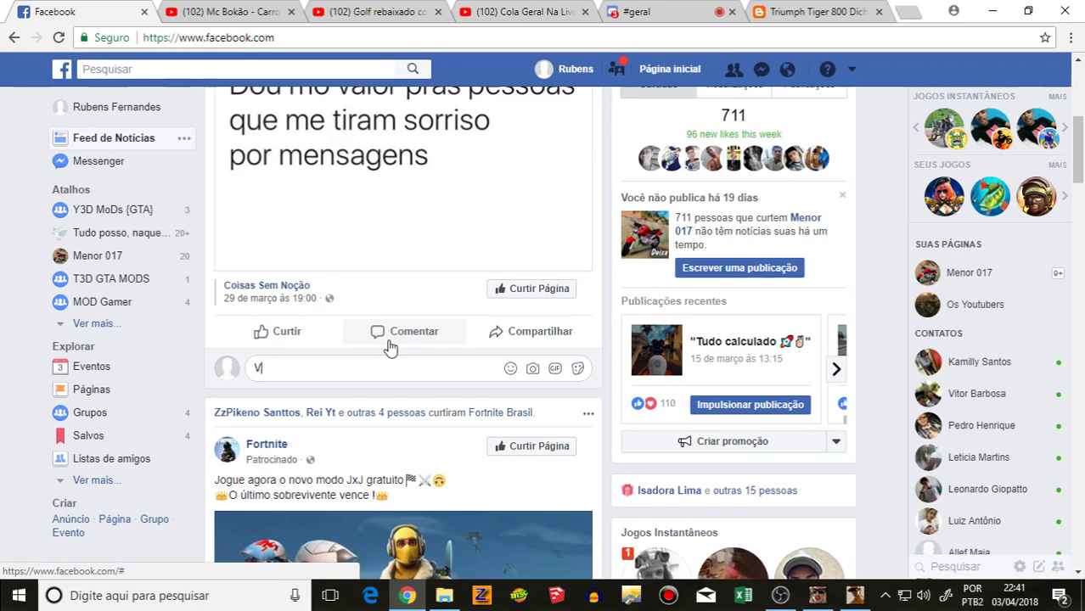
{"action": "type", "text": "oc~e"}
{"action": "type", "text": "ê "}
{"action": "type", "text": "Fas ("}
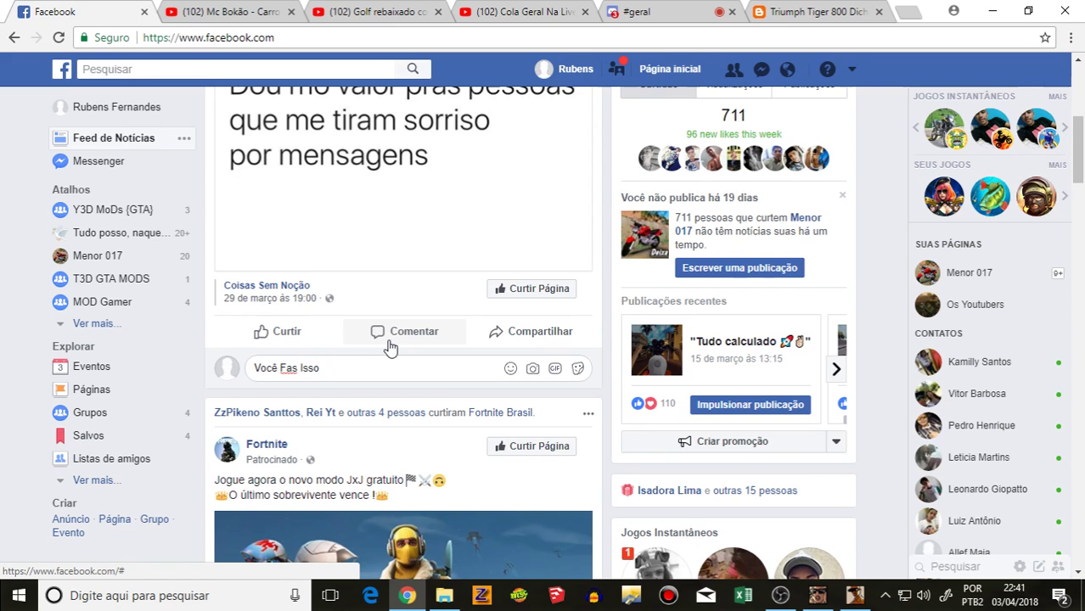
{"action": "key", "text": "Return"}
Step: Look through the posts further down the Facebook news feed
{"action": "scroll", "coordinate": [361, 369], "scroll_direction": "down", "scroll_amount": 5}
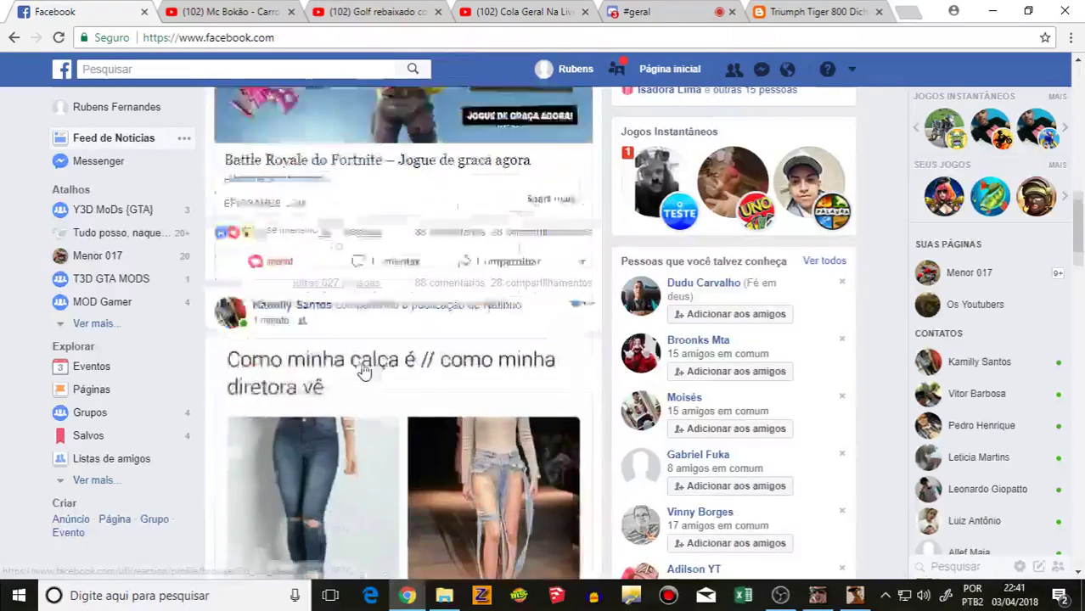
{"action": "scroll", "coordinate": [364, 374], "scroll_direction": "down", "scroll_amount": 2}
{"action": "scroll", "coordinate": [364, 371], "scroll_direction": "down", "scroll_amount": 1}
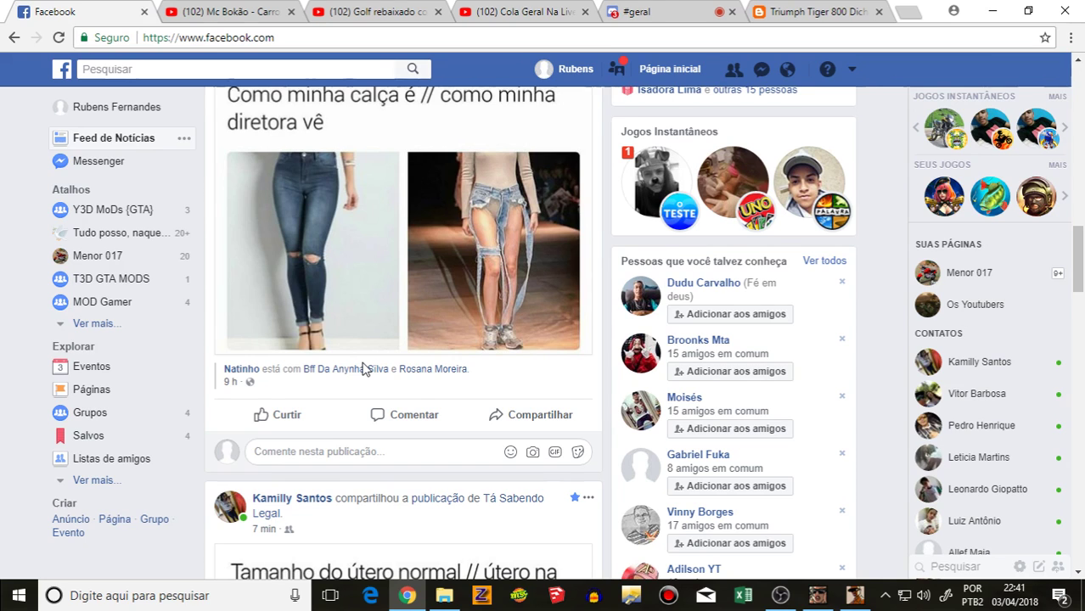
{"action": "scroll", "coordinate": [363, 372], "scroll_direction": "down", "scroll_amount": 5}
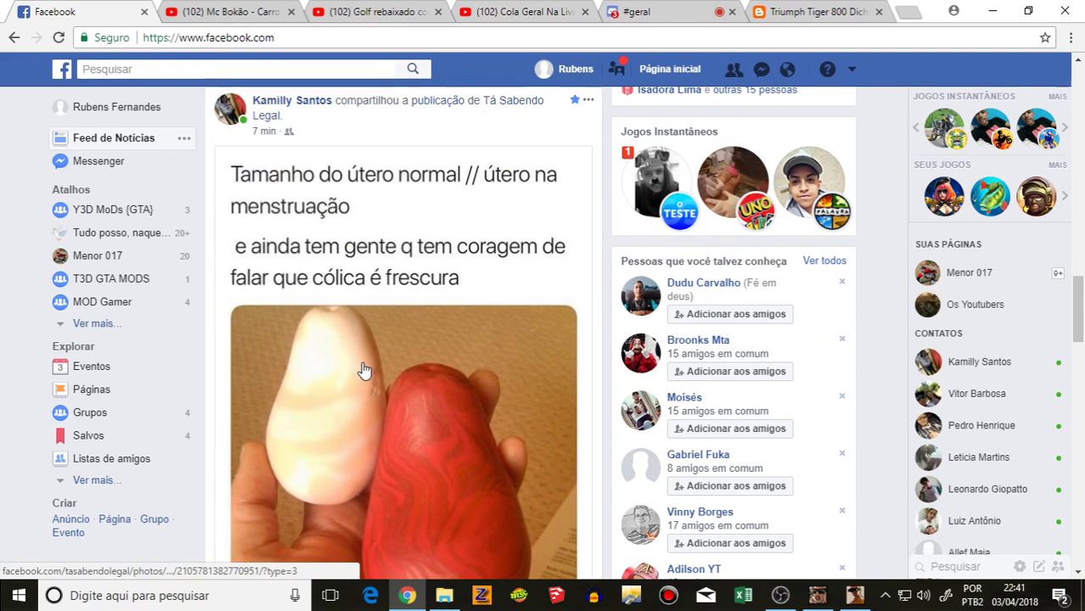
Step: Close the chat window with the new thumbs-up reply and browse the feed down to the "Era Uma Vez" music video post
{"action": "scroll", "coordinate": [364, 371], "scroll_direction": "down", "scroll_amount": 1}
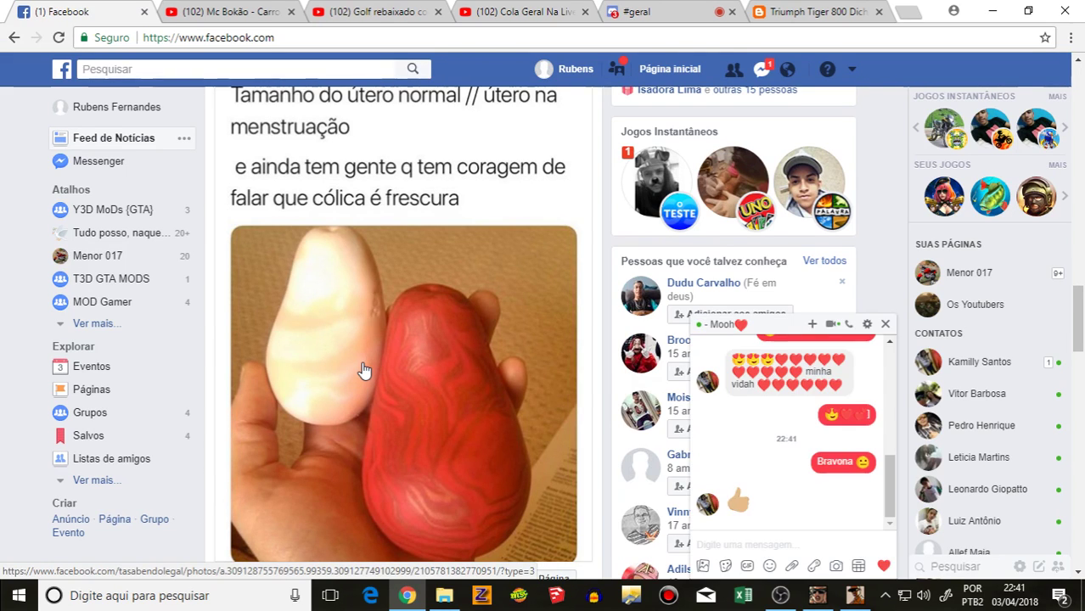
{"action": "scroll", "coordinate": [364, 371], "scroll_direction": "down", "scroll_amount": 1}
{"action": "scroll", "coordinate": [364, 371], "scroll_direction": "down", "scroll_amount": 3}
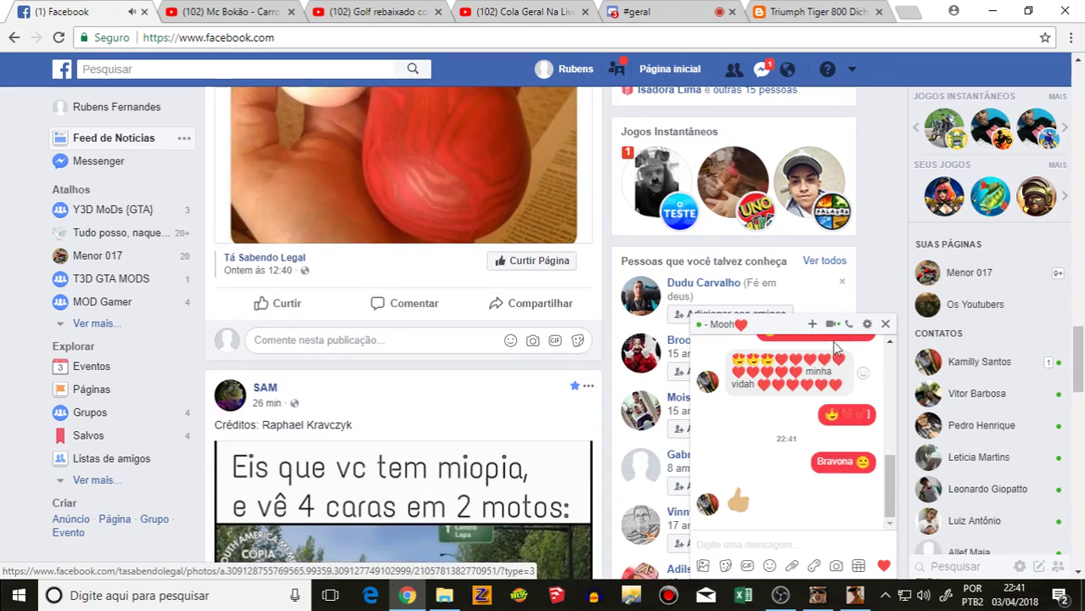
{"action": "left_click", "coordinate": [885, 324]}
{"action": "scroll", "coordinate": [315, 412], "scroll_direction": "up", "scroll_amount": 3}
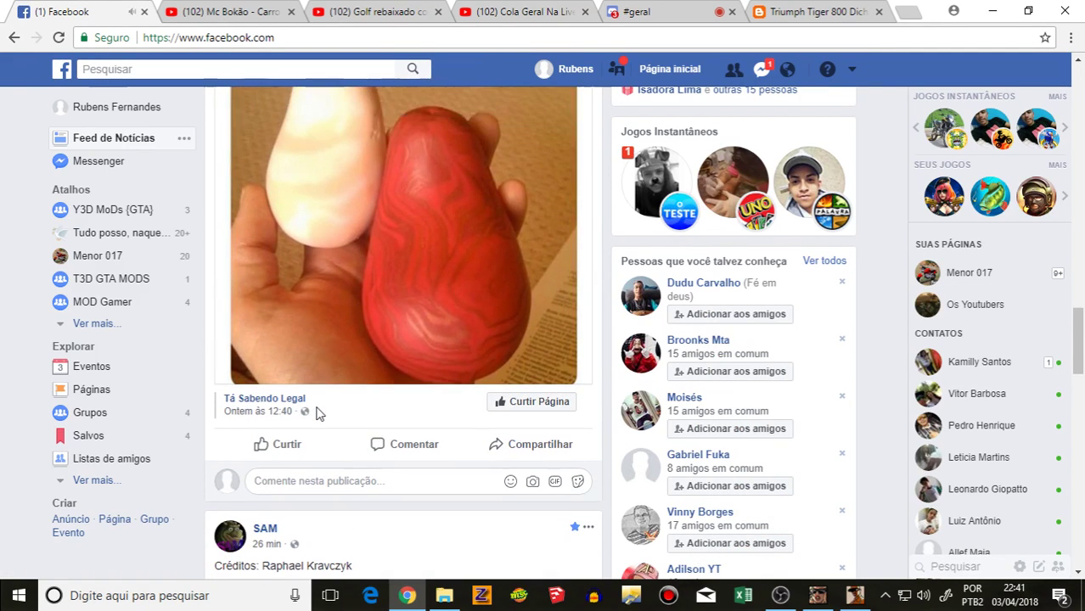
{"action": "scroll", "coordinate": [316, 410], "scroll_direction": "down", "scroll_amount": 8}
{"action": "scroll", "coordinate": [317, 414], "scroll_direction": "down", "scroll_amount": 20}
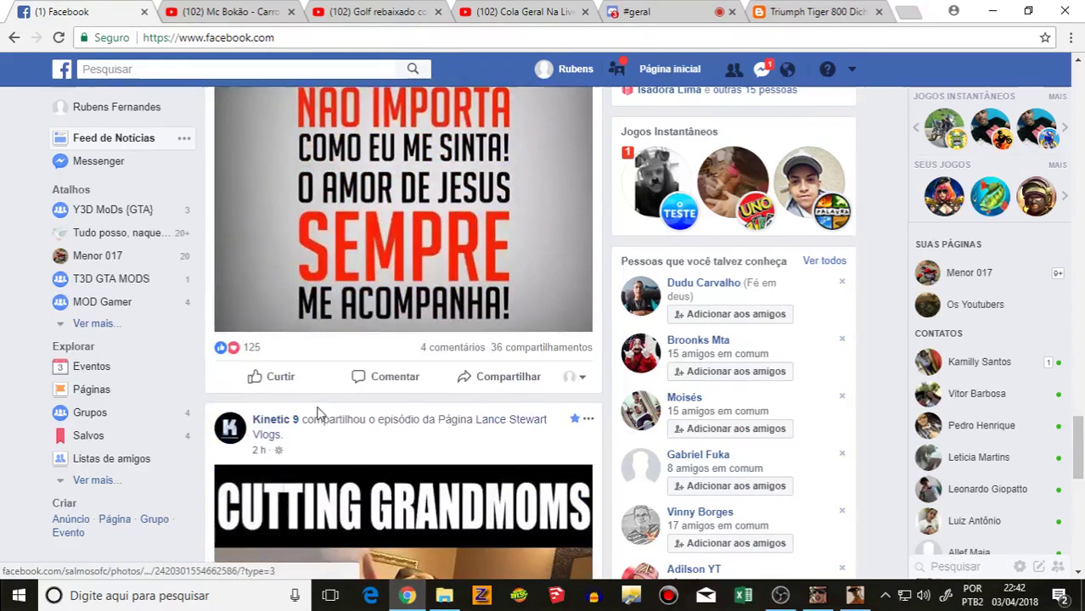
{"action": "scroll", "coordinate": [318, 414], "scroll_direction": "down", "scroll_amount": 15}
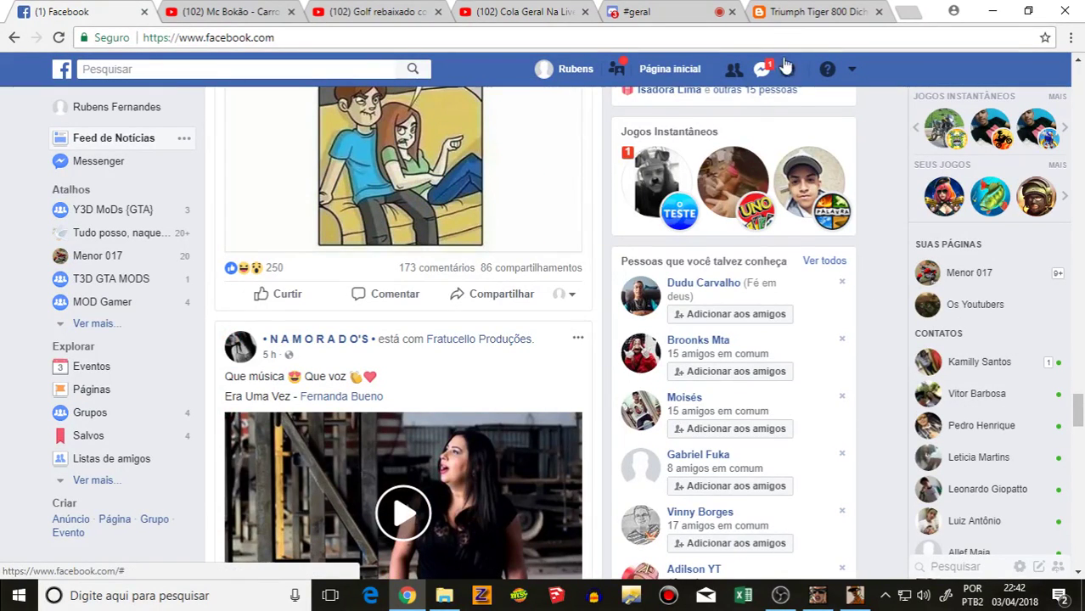
Step: Load older conversations twice in the Facebook message list and open Saturday's chat whose last message is "Slv"
{"action": "left_click", "coordinate": [762, 68]}
{"action": "scroll", "coordinate": [673, 269], "scroll_direction": "down", "scroll_amount": 2}
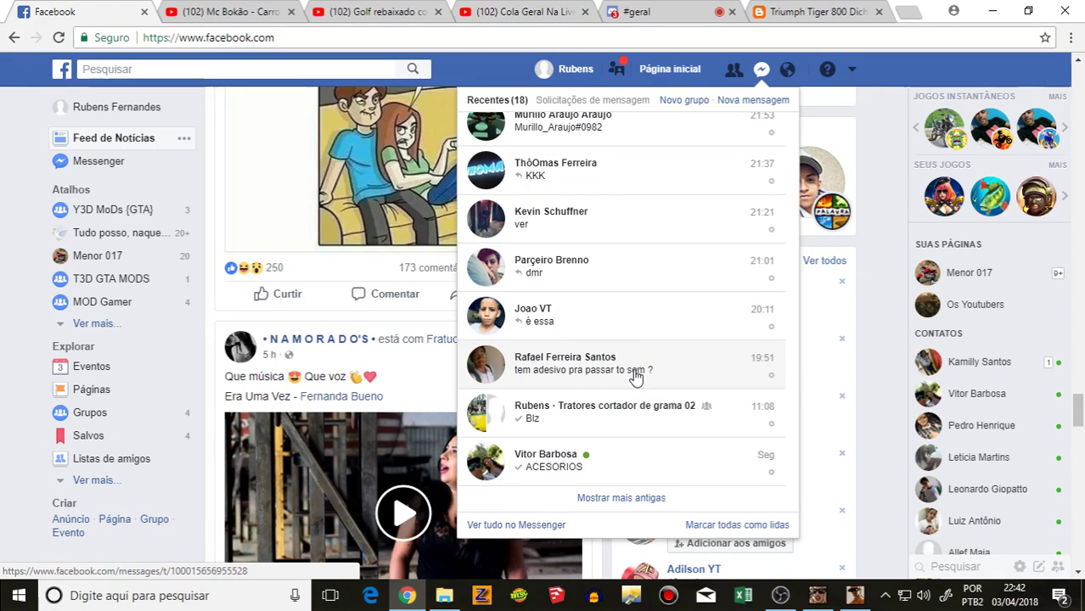
{"action": "left_click", "coordinate": [621, 499]}
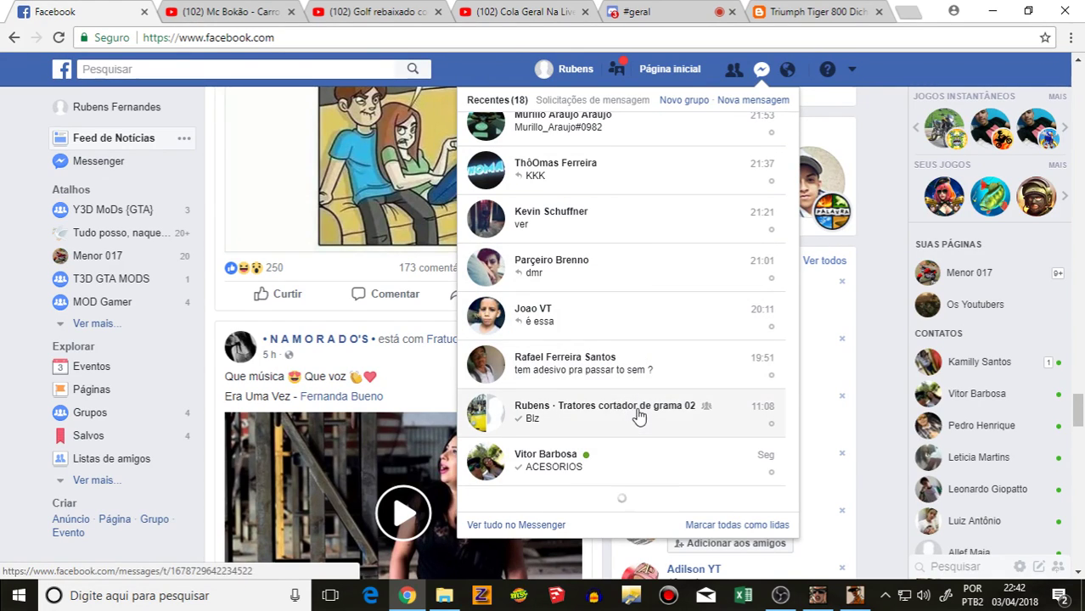
{"action": "scroll", "coordinate": [640, 417], "scroll_direction": "down", "scroll_amount": 3}
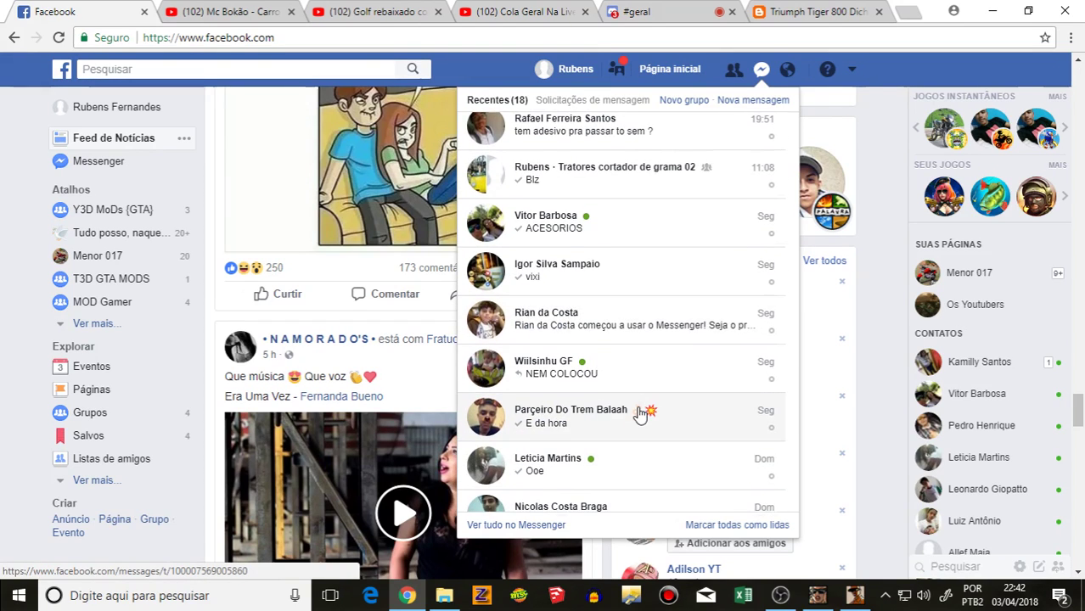
{"action": "scroll", "coordinate": [639, 413], "scroll_direction": "down", "scroll_amount": 4}
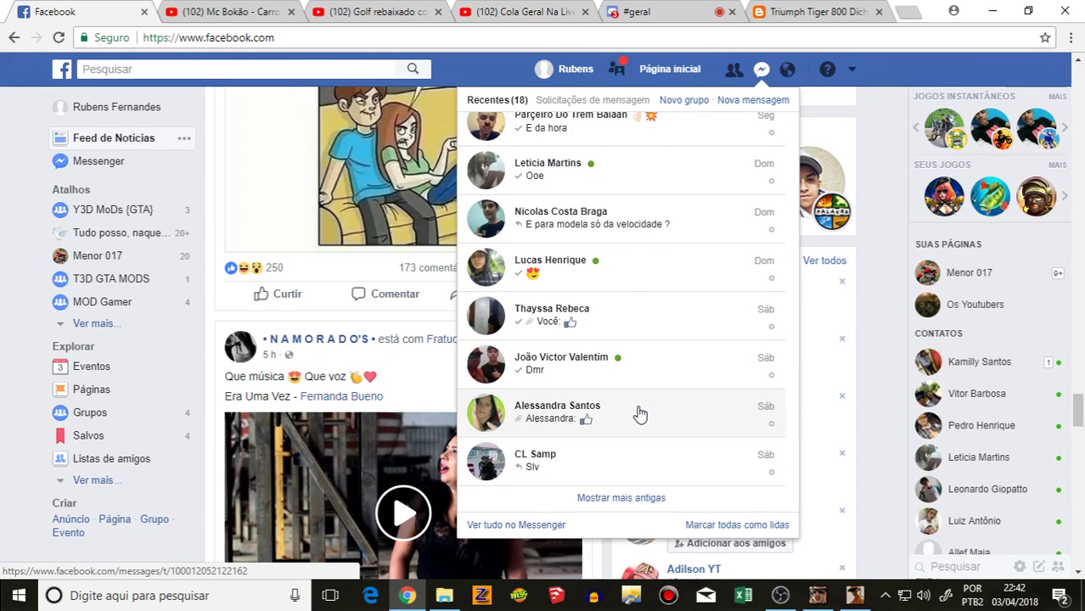
{"action": "left_click", "coordinate": [615, 500]}
{"action": "scroll", "coordinate": [608, 443], "scroll_direction": "down", "scroll_amount": 2}
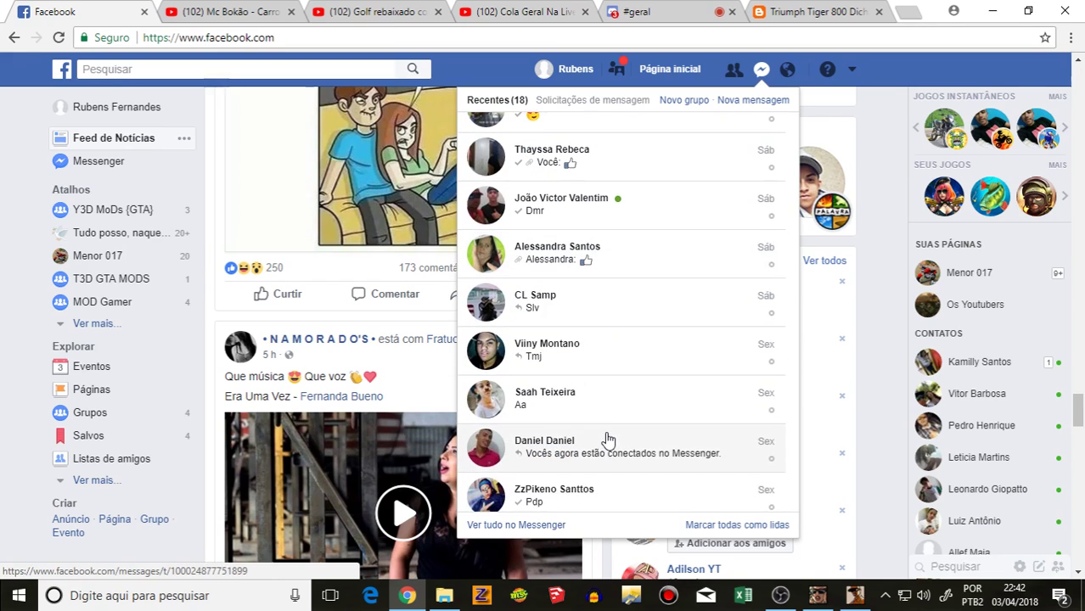
{"action": "scroll", "coordinate": [608, 440], "scroll_direction": "down", "scroll_amount": 2}
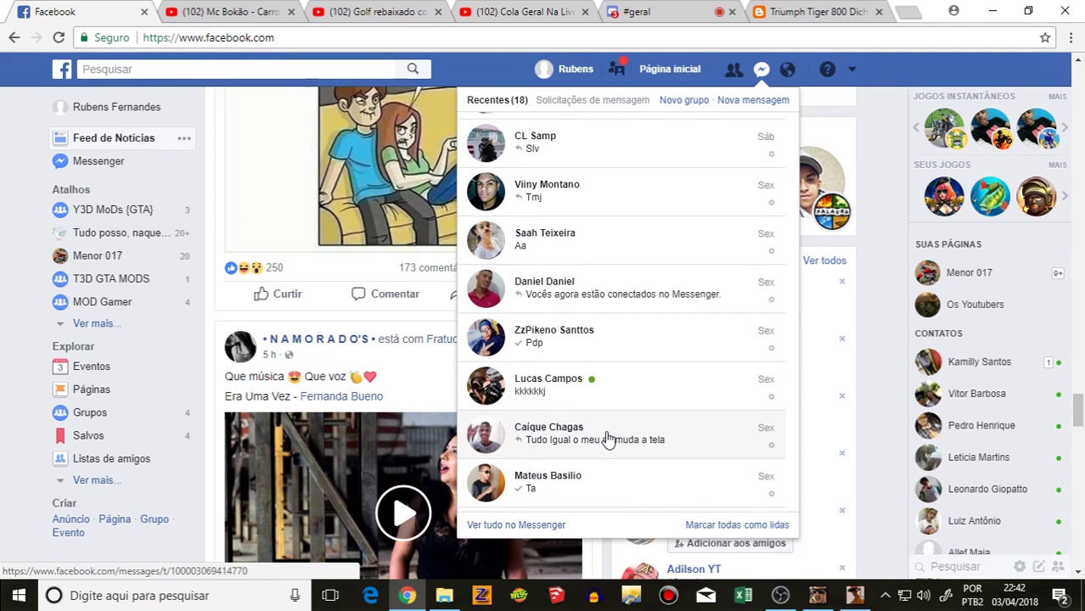
{"action": "scroll", "coordinate": [608, 439], "scroll_direction": "down", "scroll_amount": 1}
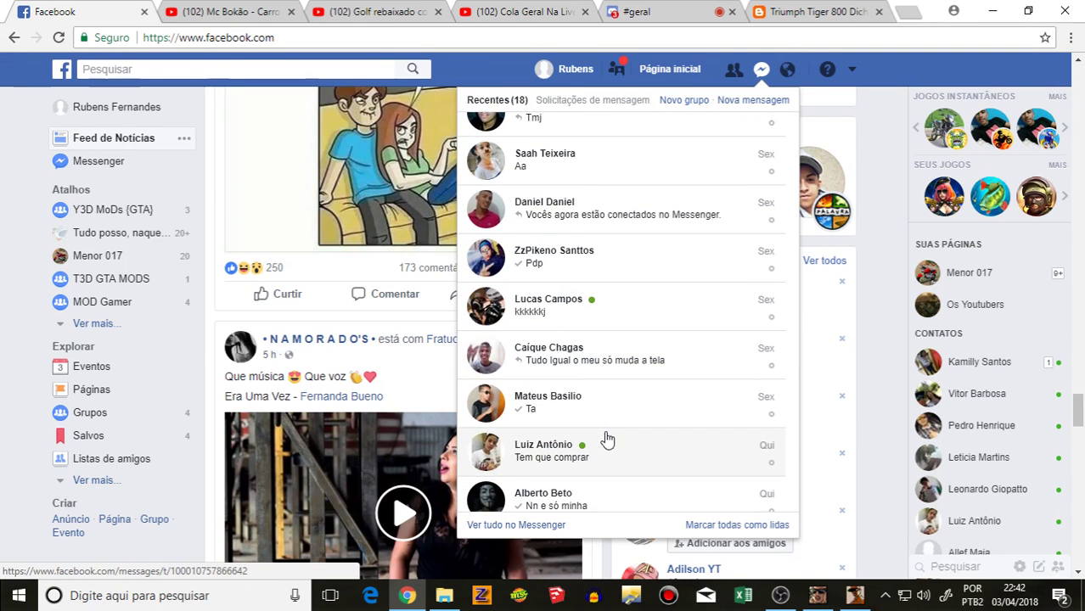
{"action": "scroll", "coordinate": [606, 438], "scroll_direction": "up", "scroll_amount": 3}
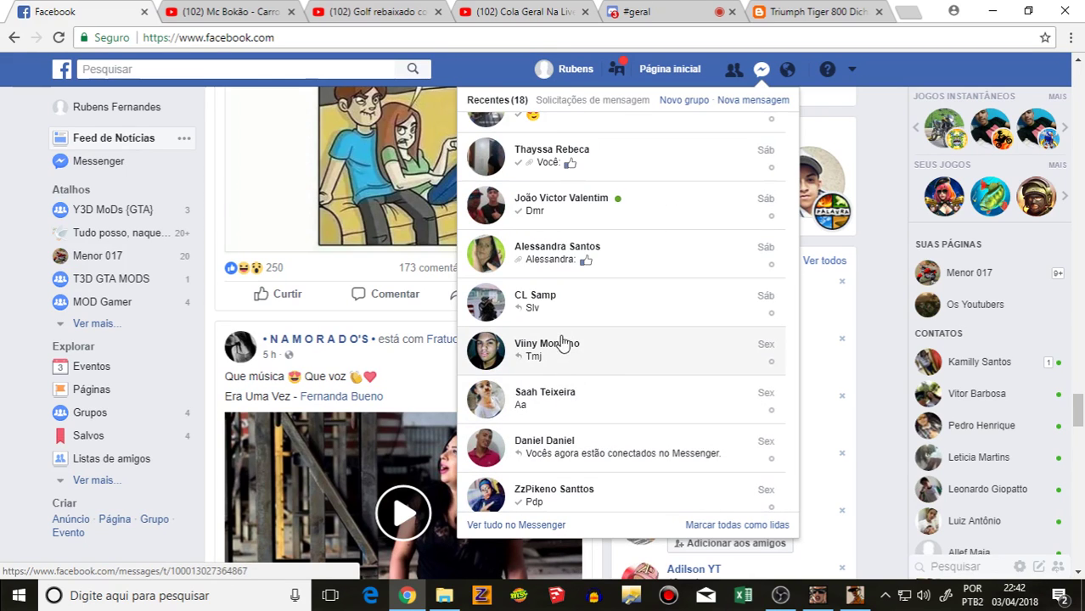
{"action": "left_click", "coordinate": [547, 300]}
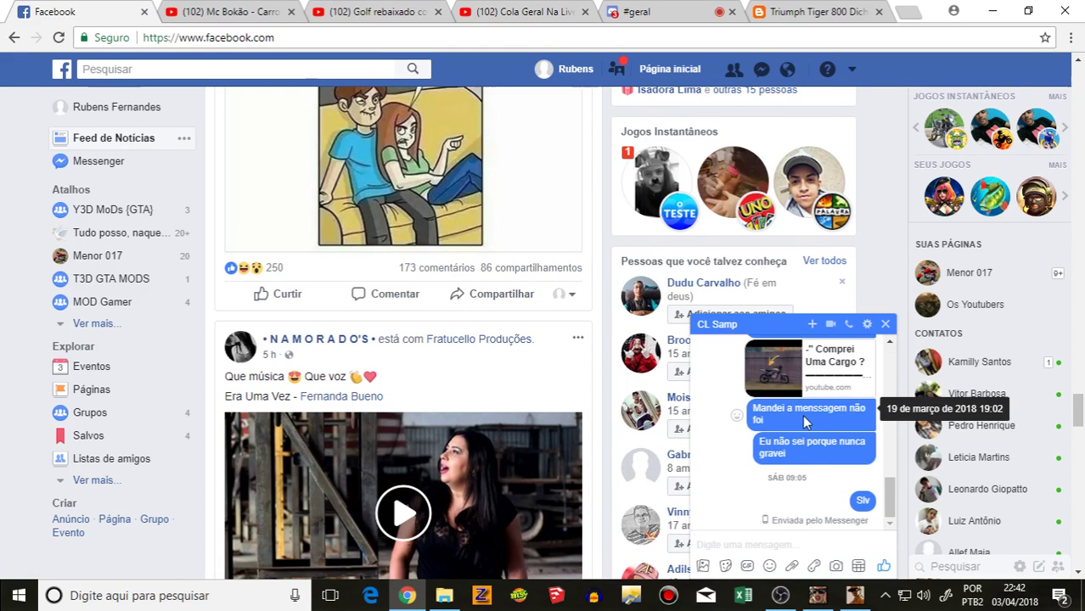
Step: Find the MediaFire link to KONBI PARA CARROVLOG.rar in the older chat messages and open it
{"action": "scroll", "coordinate": [805, 422], "scroll_direction": "up", "scroll_amount": 10}
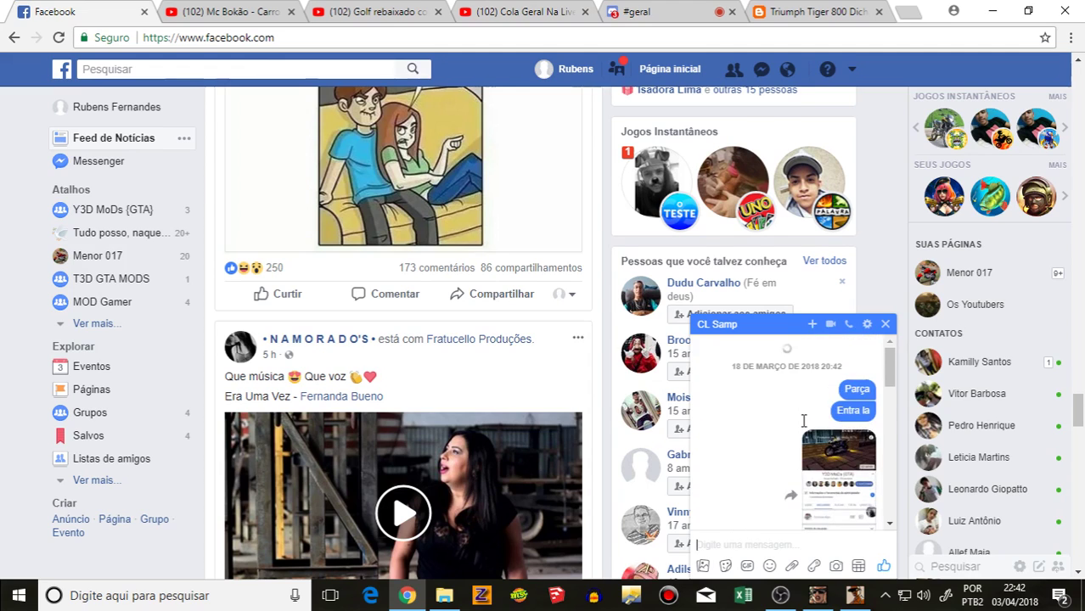
{"action": "scroll", "coordinate": [804, 421], "scroll_direction": "up", "scroll_amount": 10}
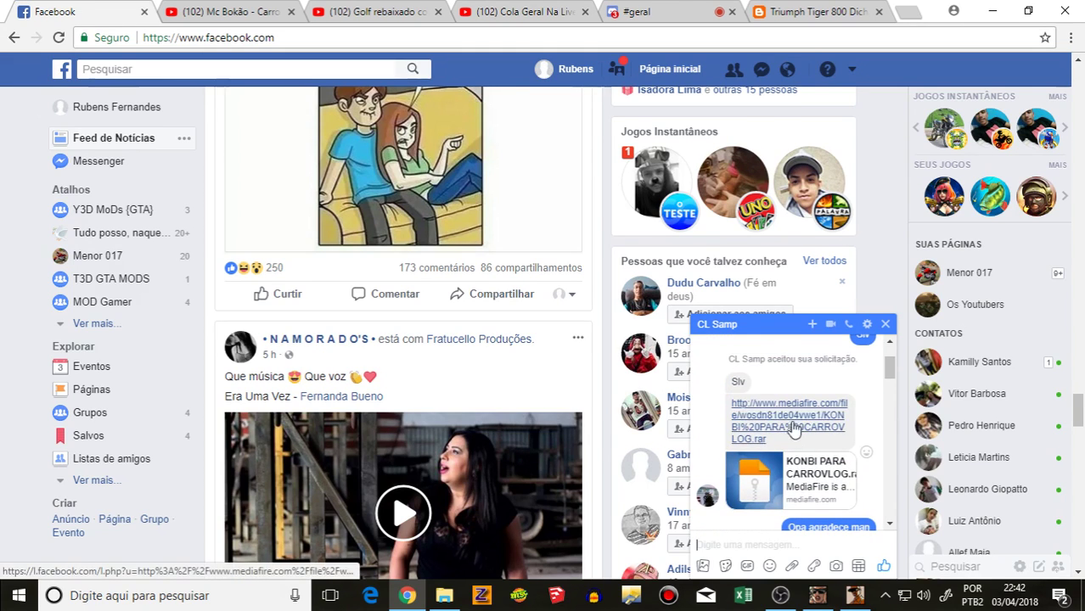
{"action": "left_click", "coordinate": [794, 428]}
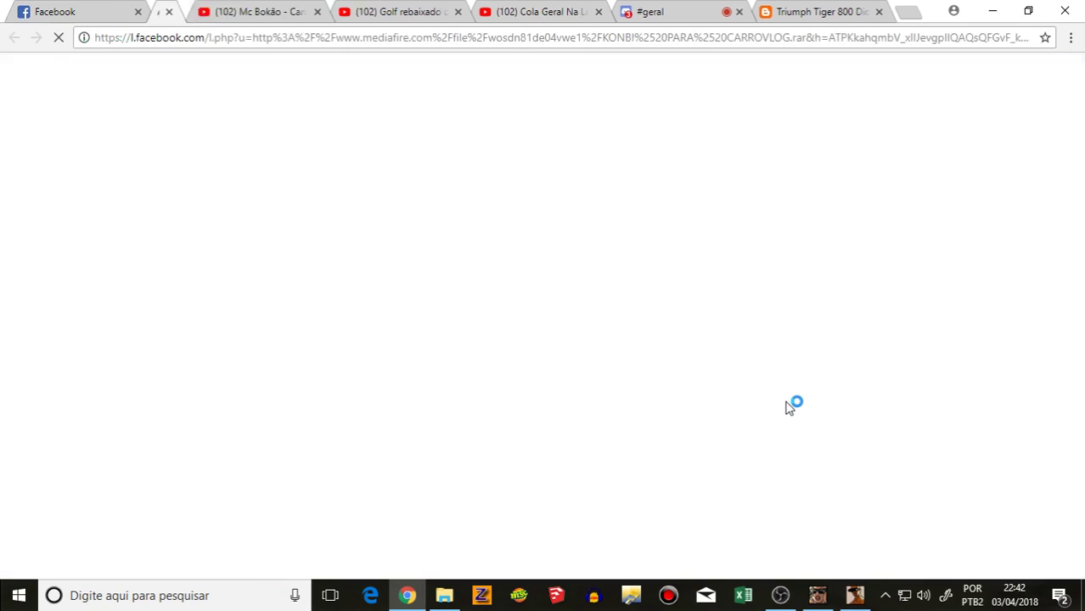
Step: Look over the Triumph Tiger 800 Dichavada post and the 46 MODS blog home page, and close the blog
{"action": "left_click", "coordinate": [826, 12]}
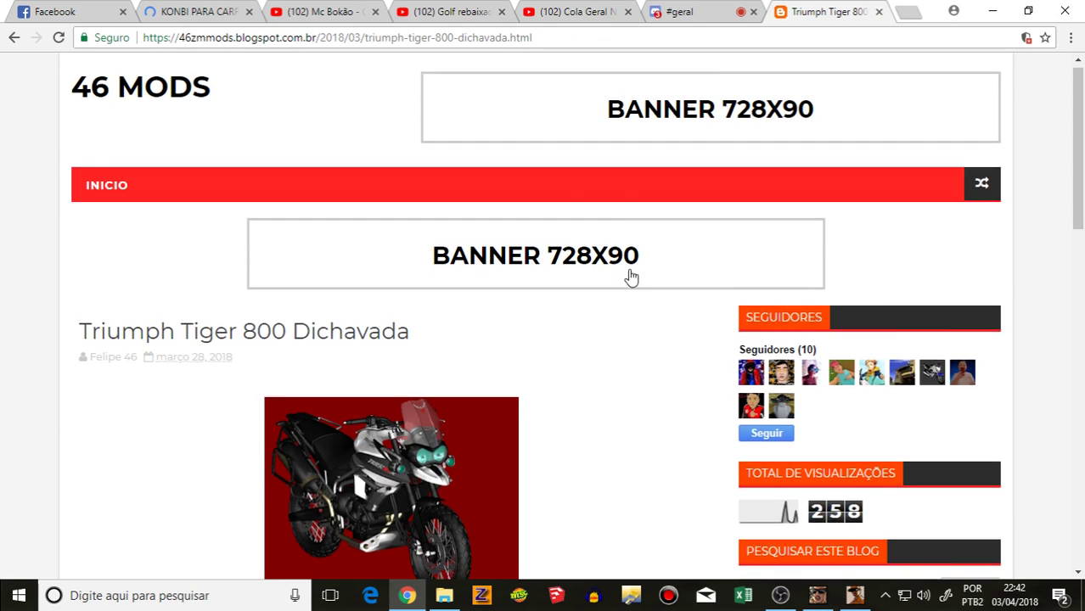
{"action": "scroll", "coordinate": [631, 276], "scroll_direction": "down", "scroll_amount": 3}
{"action": "scroll", "coordinate": [475, 254], "scroll_direction": "up", "scroll_amount": 4}
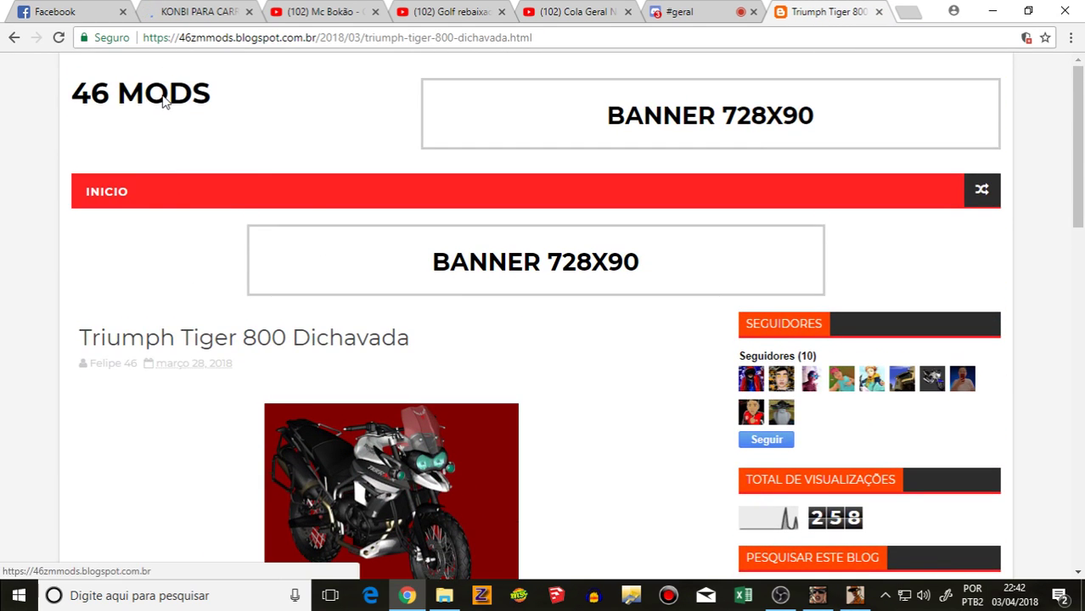
{"action": "left_click", "coordinate": [163, 99]}
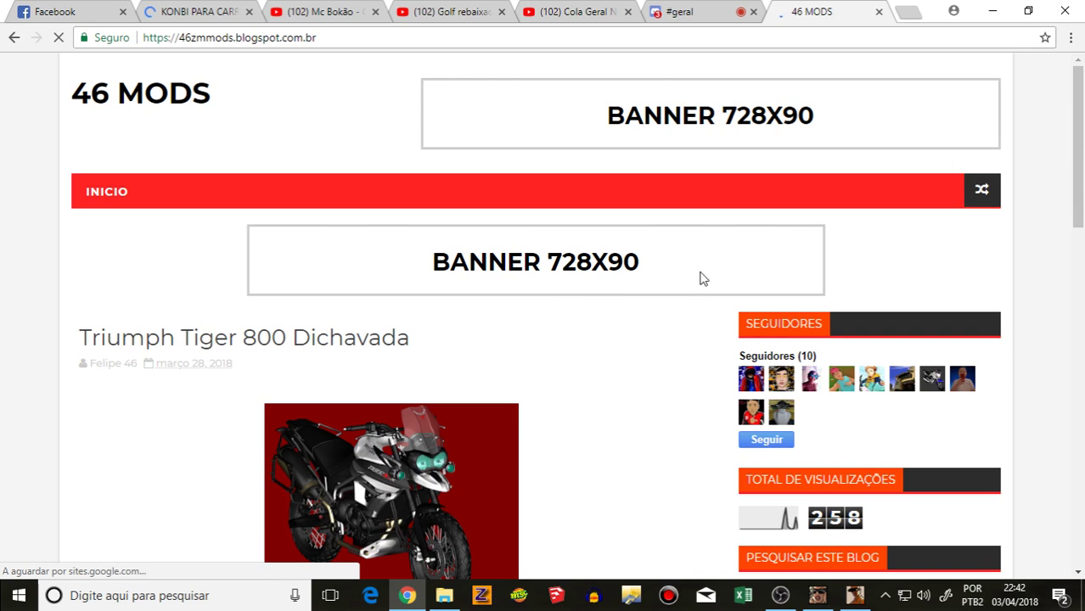
{"action": "scroll", "coordinate": [543, 323], "scroll_direction": "down", "scroll_amount": 5}
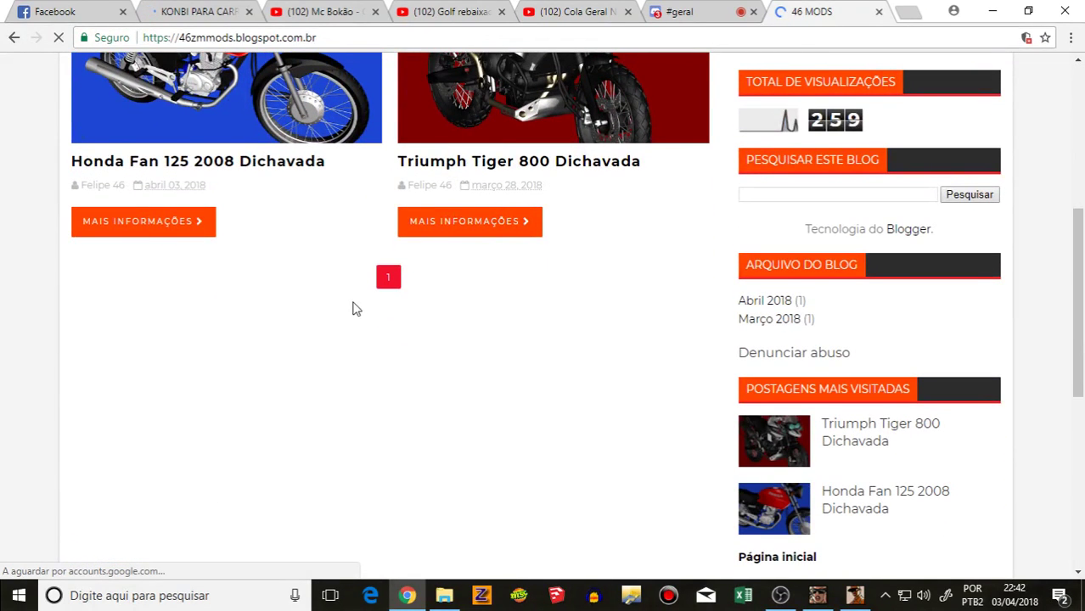
{"action": "left_click", "coordinate": [879, 12]}
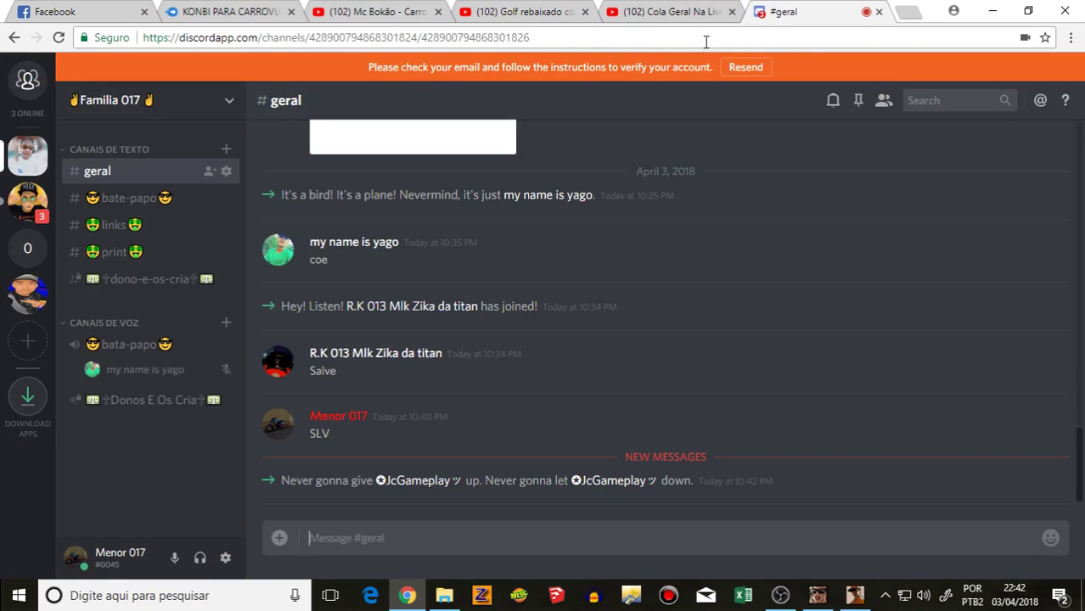
Step: Check the live chat of the "Cola Geral Na Live" stream on YouTube, and close the Discord page
{"action": "left_click", "coordinate": [689, 8]}
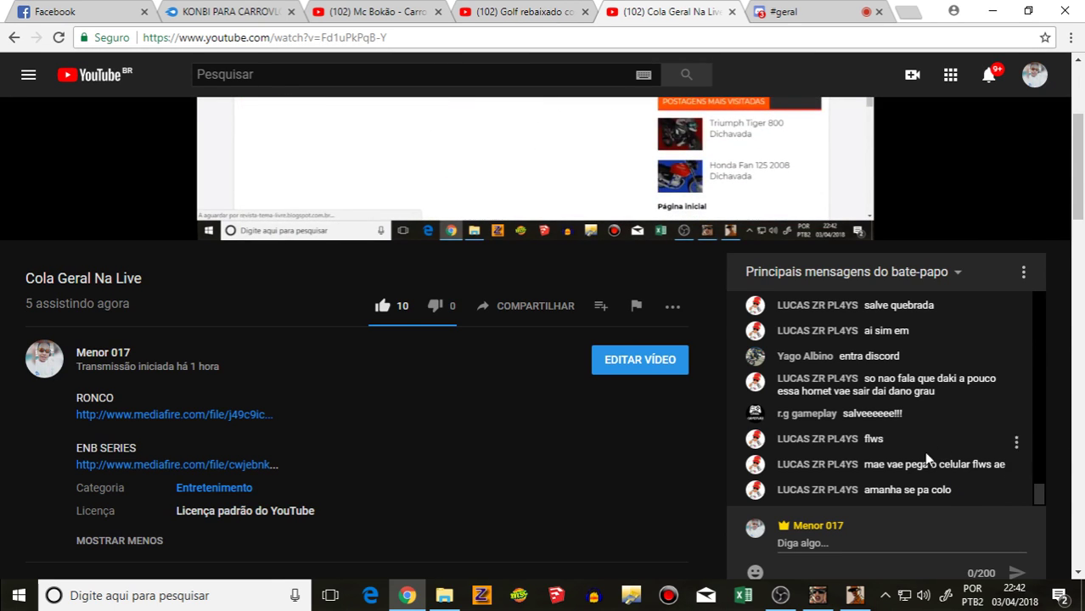
{"action": "left_click", "coordinate": [746, 17]}
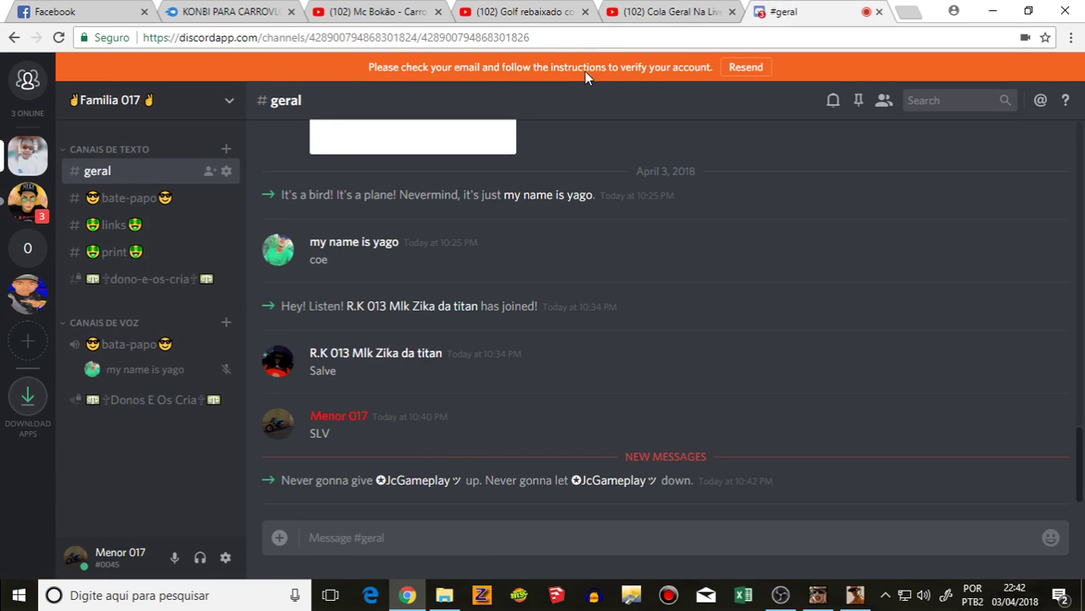
{"action": "left_click", "coordinate": [879, 12]}
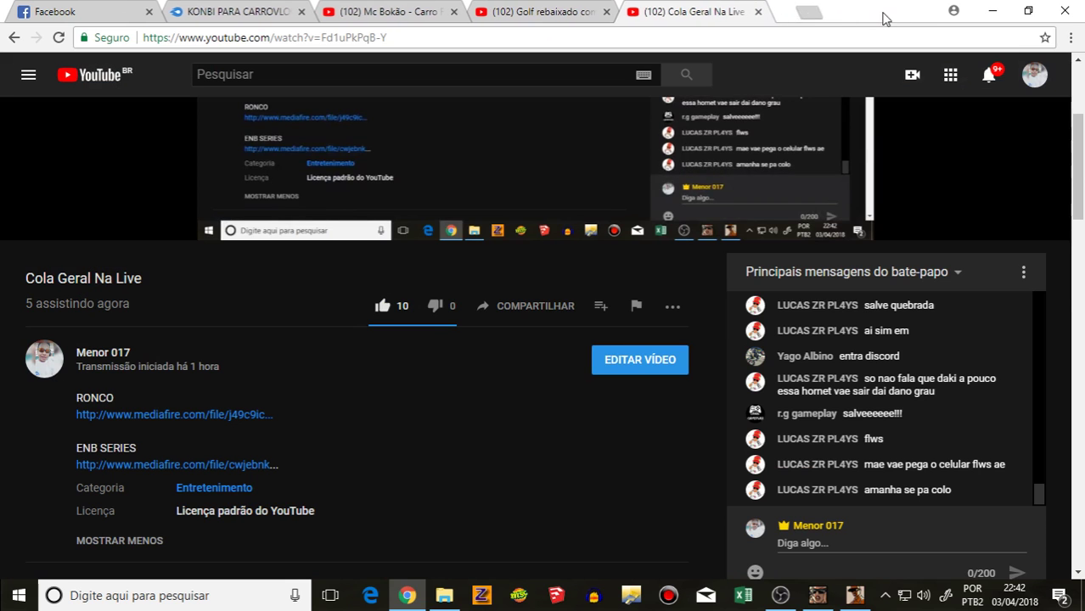
Step: Download KONBI PARA CARROVLOG.rar from its MediaFire page and close that page
{"action": "left_click", "coordinate": [547, 10]}
{"action": "left_click", "coordinate": [392, 12]}
{"action": "left_click", "coordinate": [238, 12]}
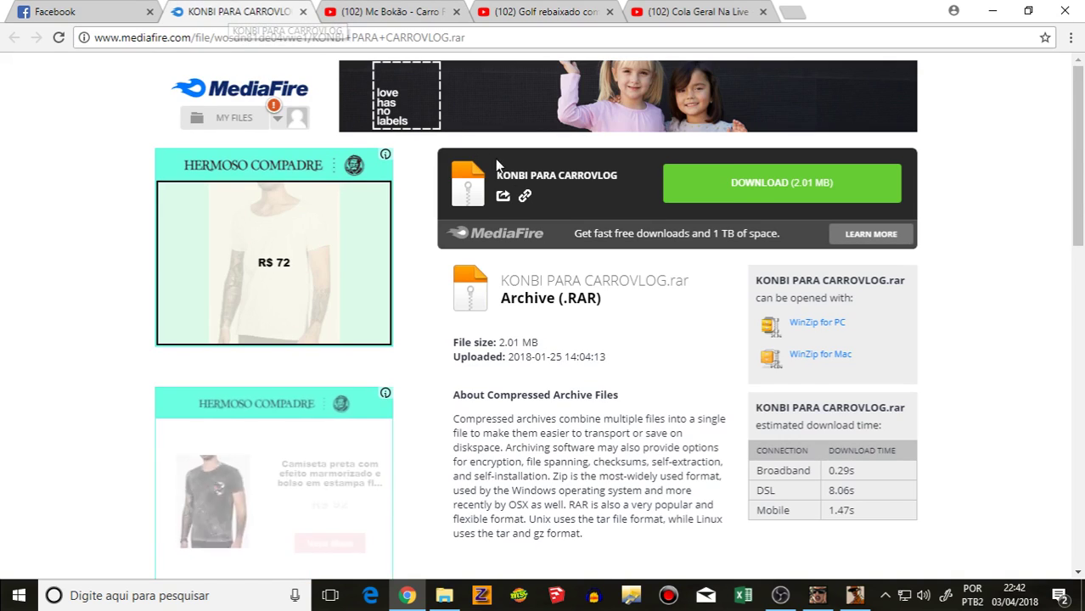
{"action": "left_click", "coordinate": [742, 177]}
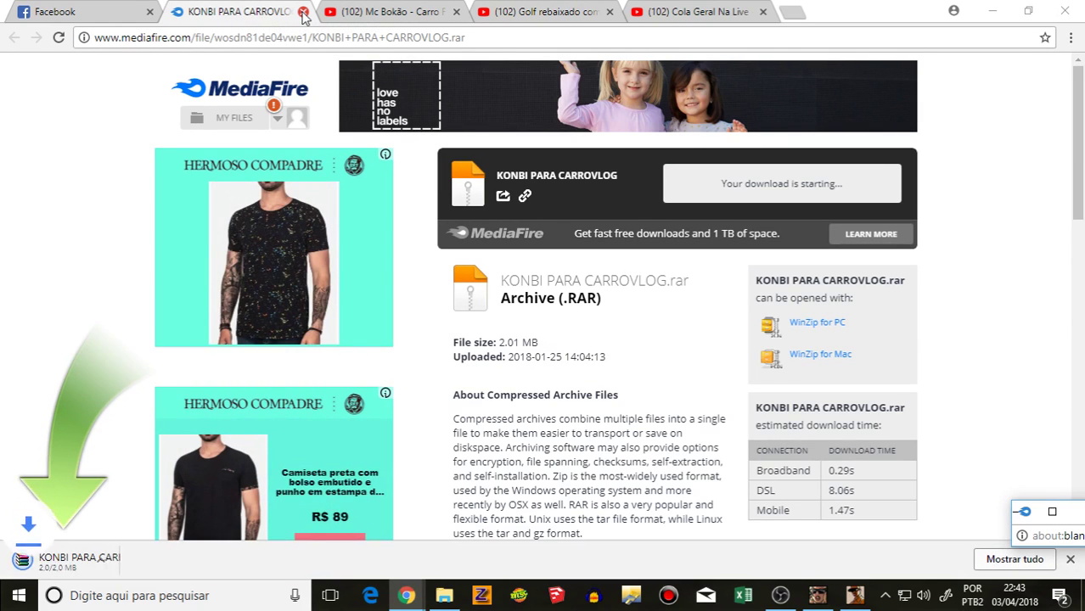
{"action": "left_click", "coordinate": [302, 11]}
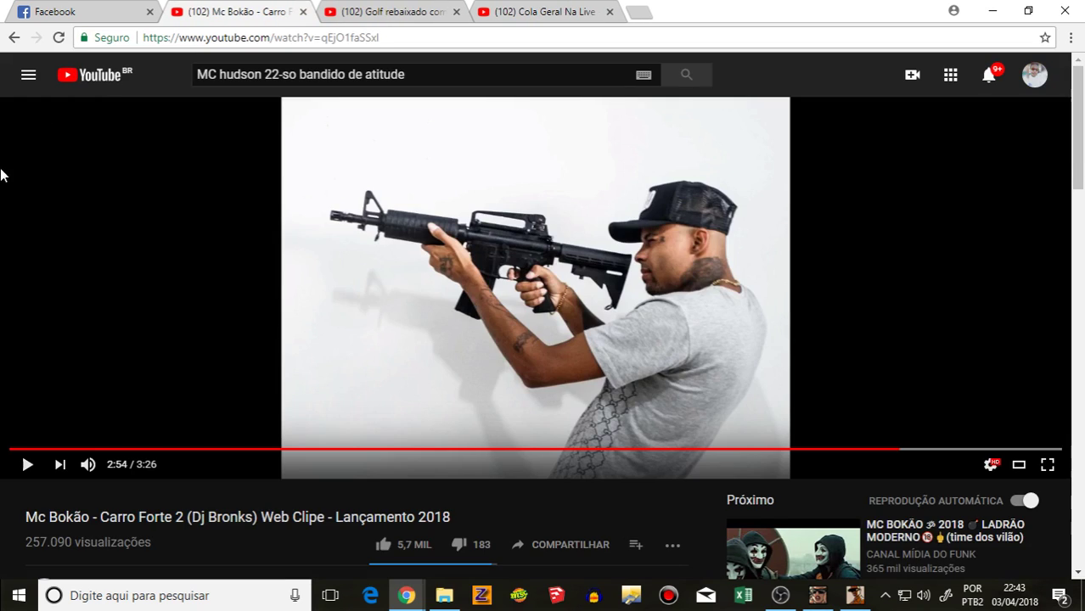
Step: Return to Facebook and extract the folder inside the opened KONBI PARA CARROVLOG.rar archive to the Downloads folder
{"action": "left_click", "coordinate": [100, 7]}
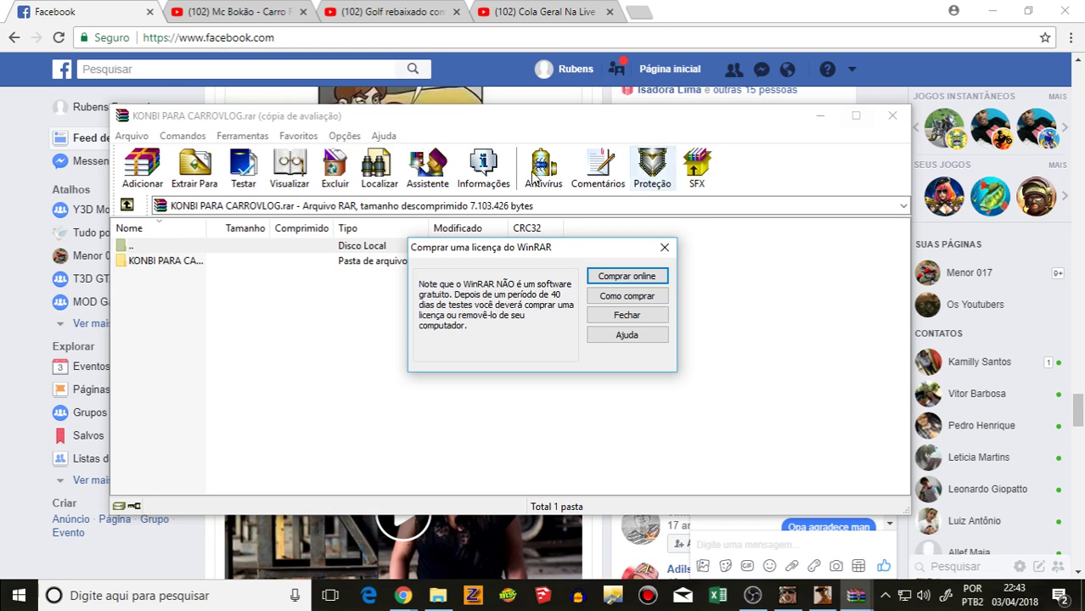
{"action": "left_click", "coordinate": [181, 268]}
{"action": "right_click", "coordinate": [181, 268]}
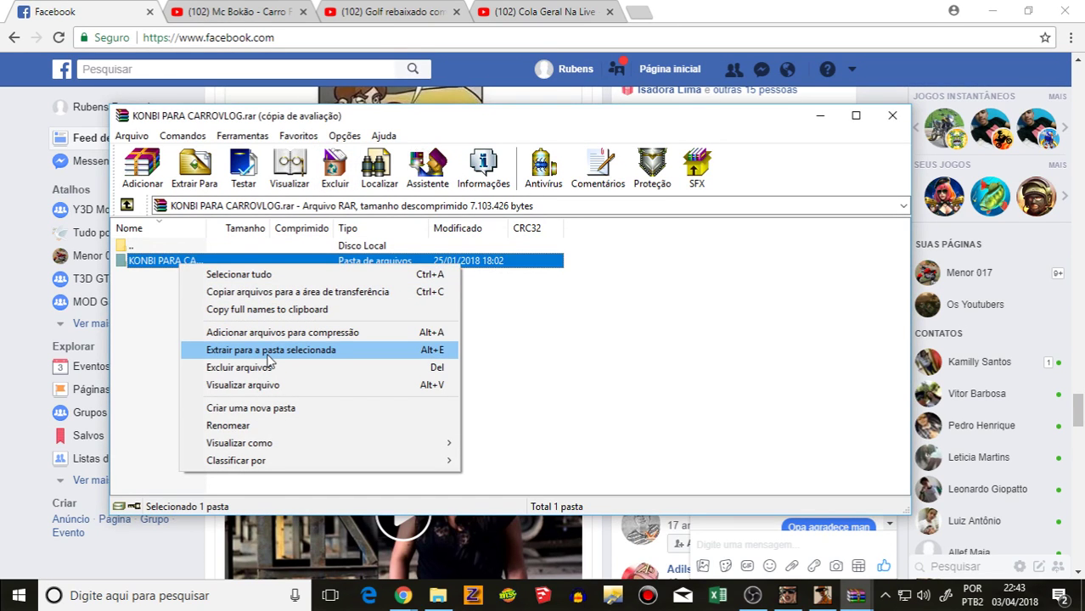
{"action": "left_click", "coordinate": [272, 351]}
{"action": "left_click", "coordinate": [584, 304]}
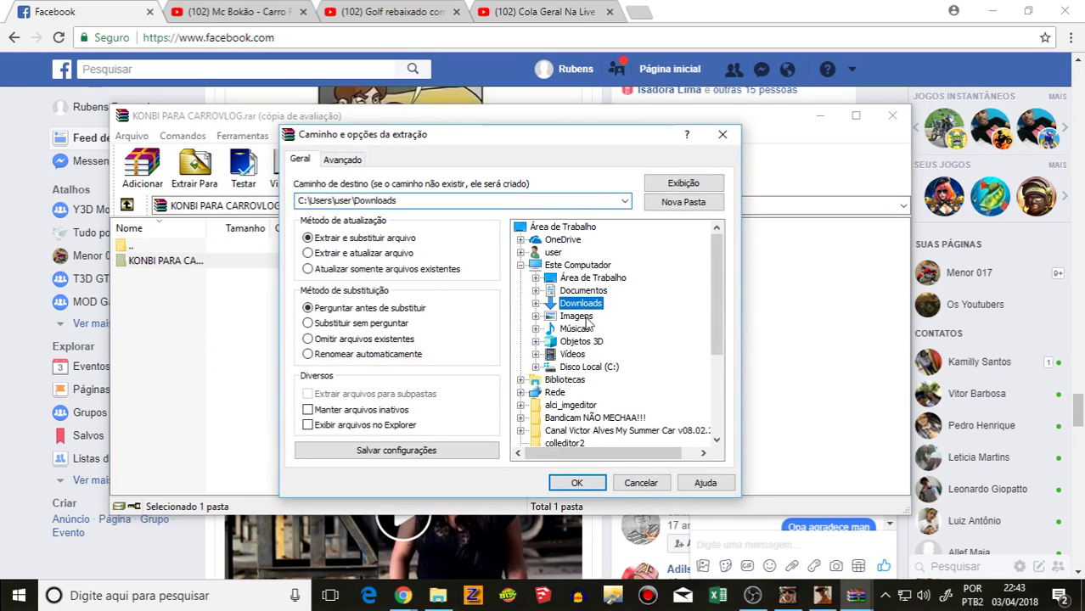
{"action": "left_click", "coordinate": [576, 483]}
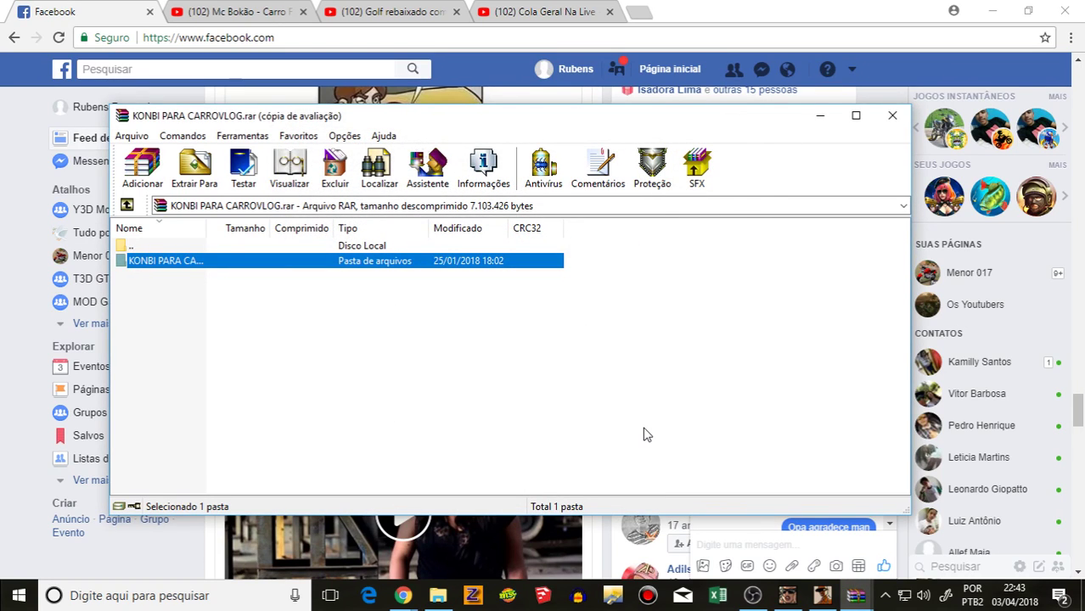
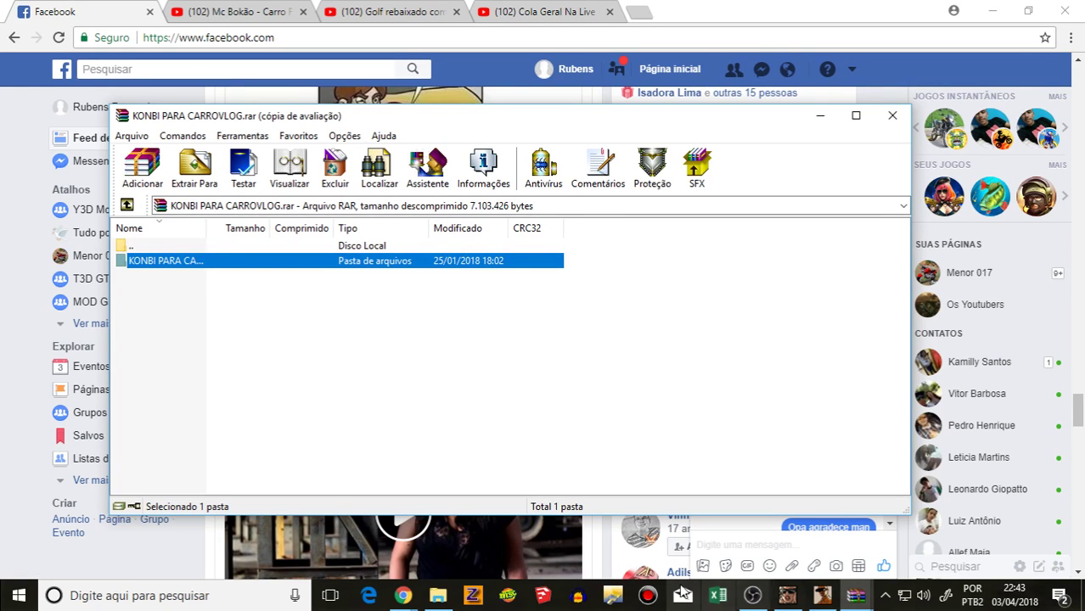
Step: Start TXD Workshop and browse for a TXD in the combi folder of KONBI PARA CARROVLOG in Downloads
{"action": "left_click", "coordinate": [612, 595]}
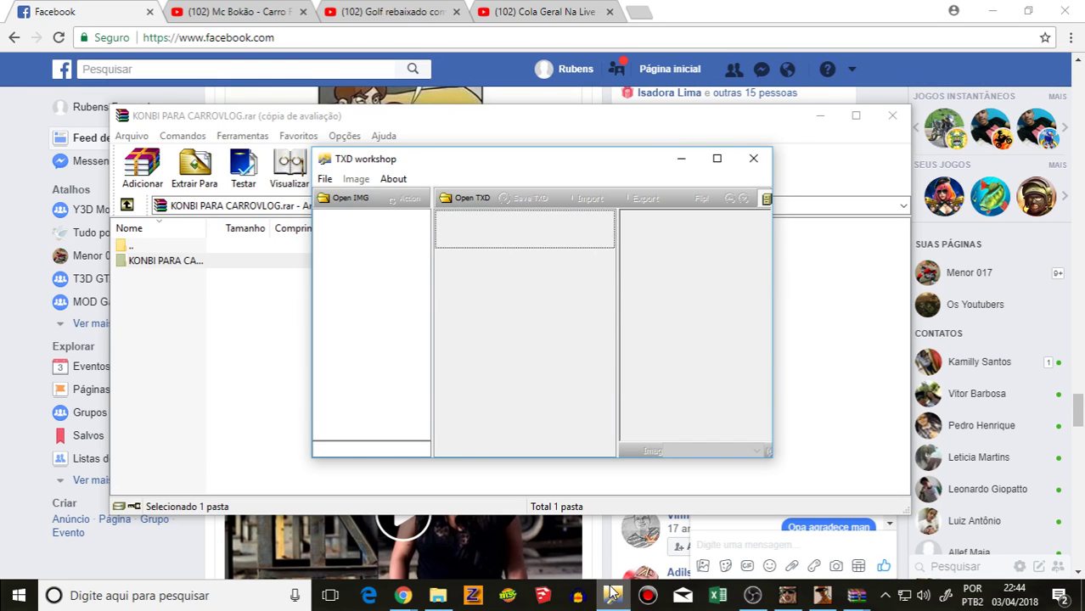
{"action": "left_click", "coordinate": [473, 201]}
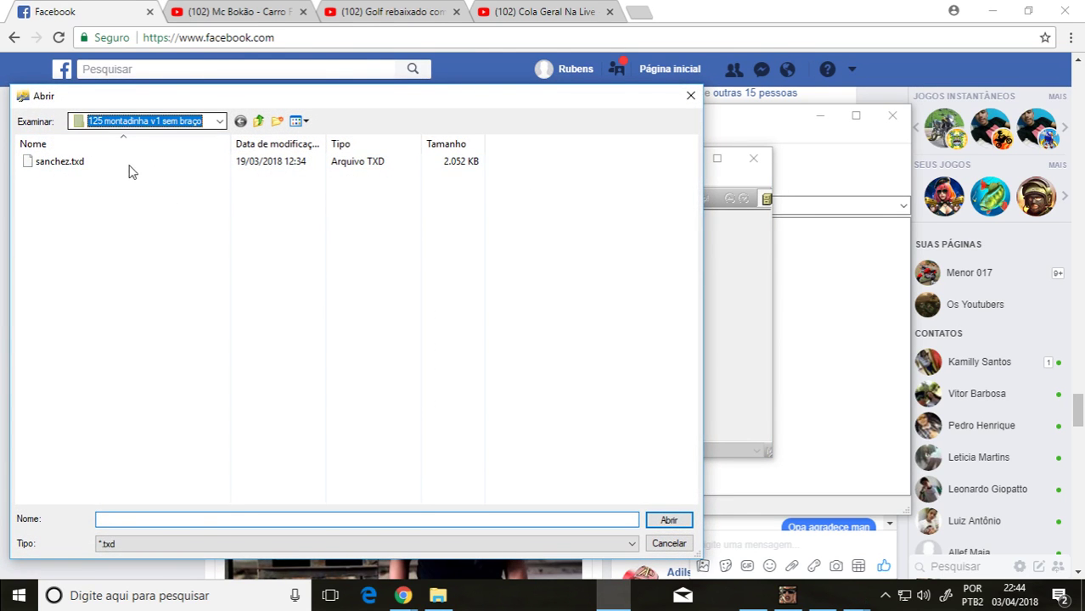
{"action": "left_click", "coordinate": [170, 120]}
{"action": "left_click", "coordinate": [123, 213]}
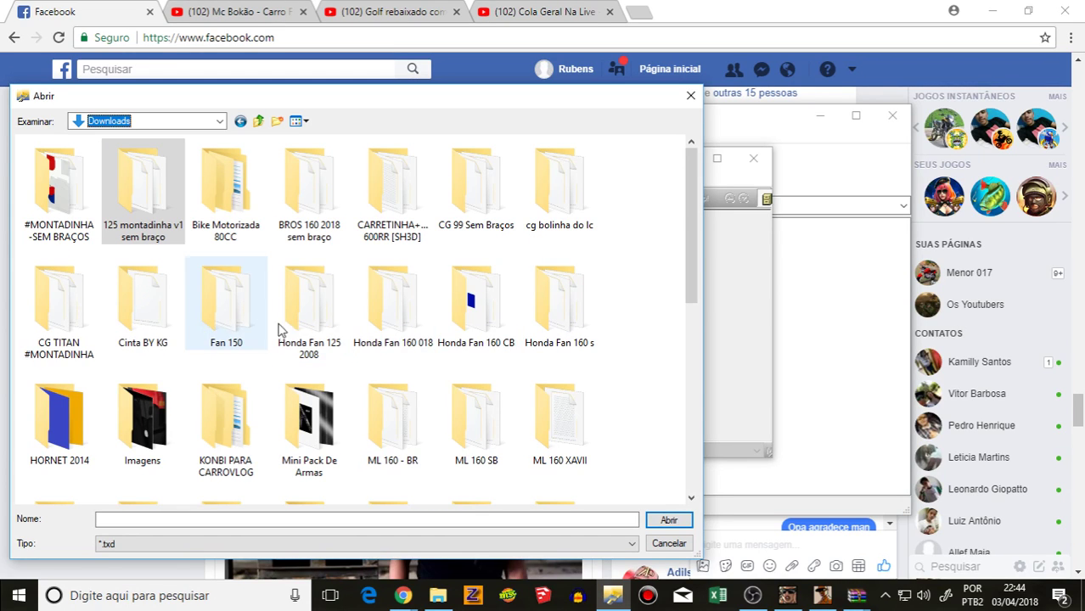
{"action": "double_click", "coordinate": [225, 420]}
{"action": "left_click", "coordinate": [74, 182]}
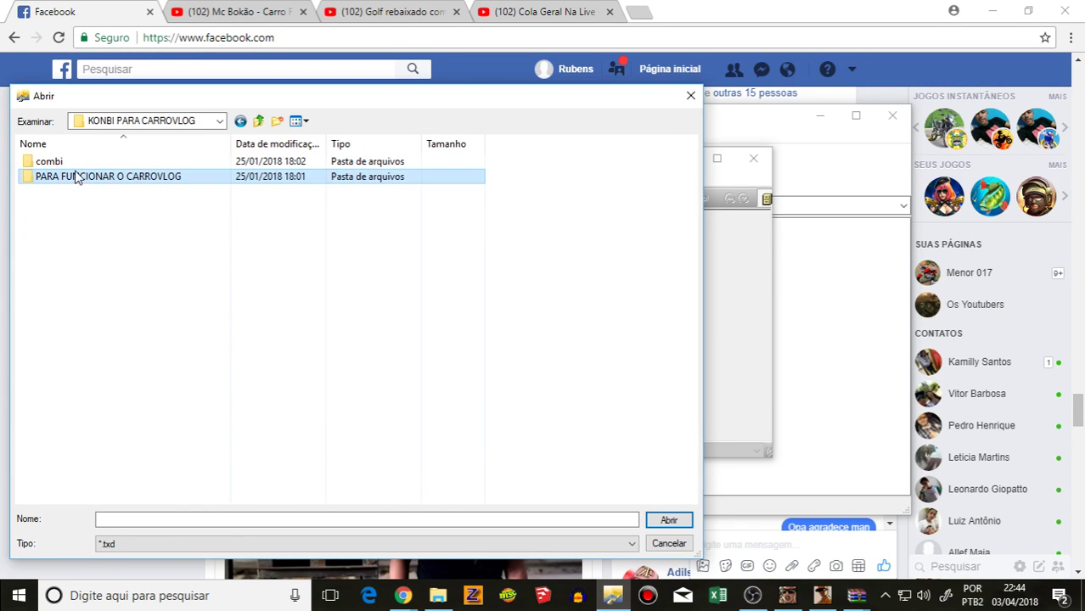
{"action": "double_click", "coordinate": [222, 166]}
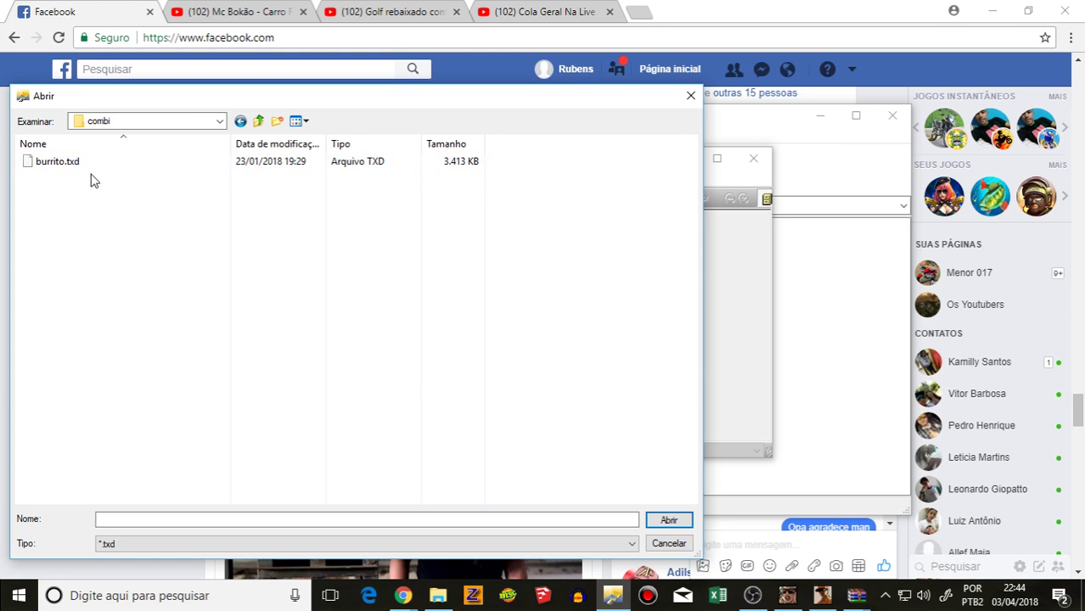
Step: Look for TXD files in the PARA FUNCIONAR O CARROVLOG folder and its Steering subfolder, and return to the mod's main folder
{"action": "left_click", "coordinate": [240, 122]}
{"action": "left_click", "coordinate": [241, 121]}
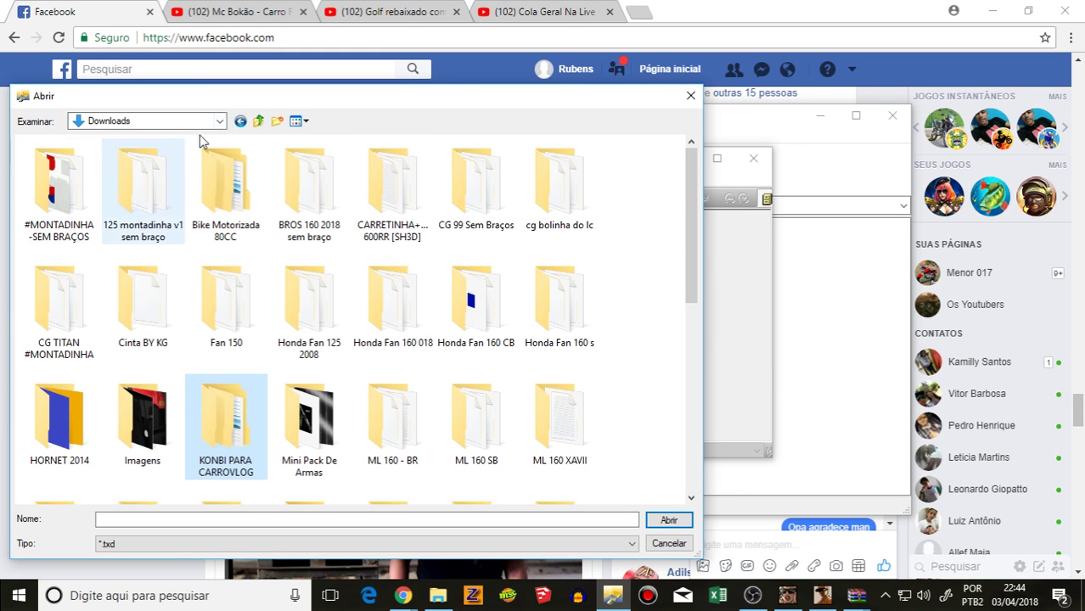
{"action": "double_click", "coordinate": [253, 403]}
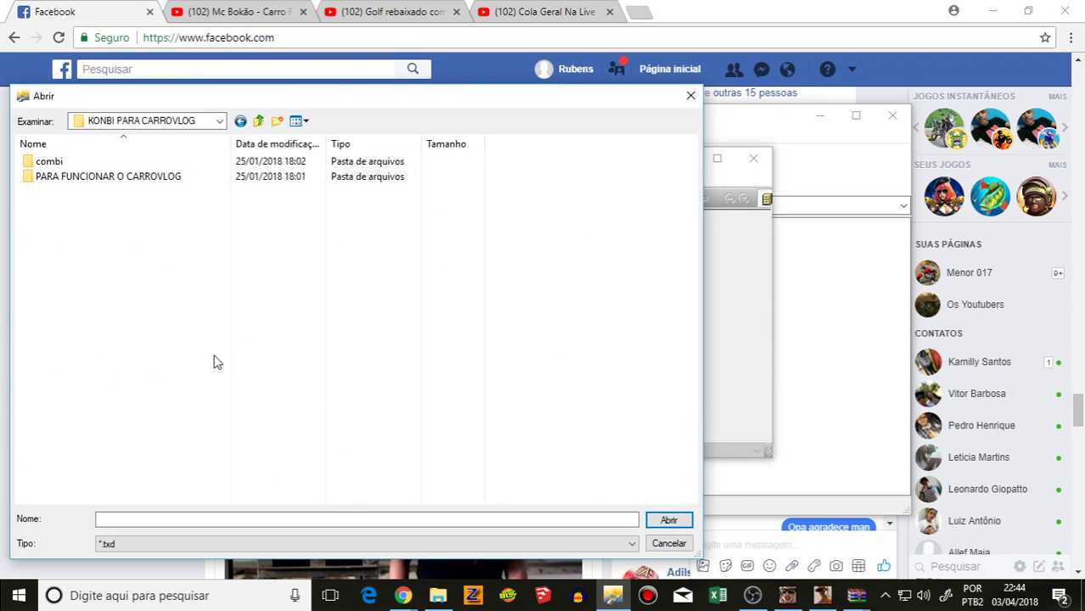
{"action": "double_click", "coordinate": [92, 177]}
{"action": "double_click", "coordinate": [123, 163]}
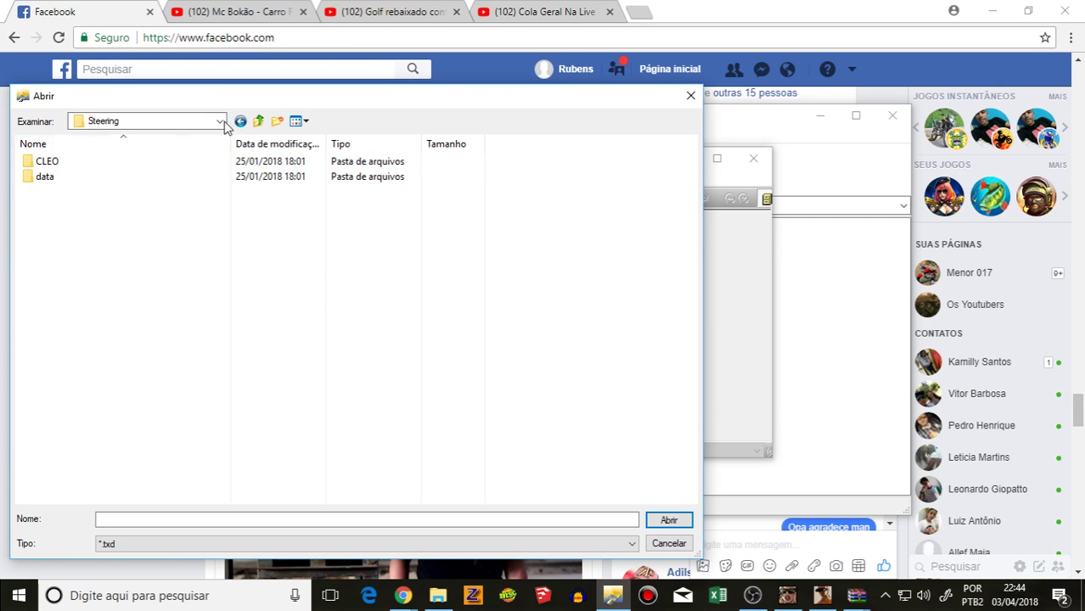
{"action": "left_click", "coordinate": [240, 122]}
{"action": "left_click", "coordinate": [240, 121]}
{"action": "double_click", "coordinate": [81, 175]}
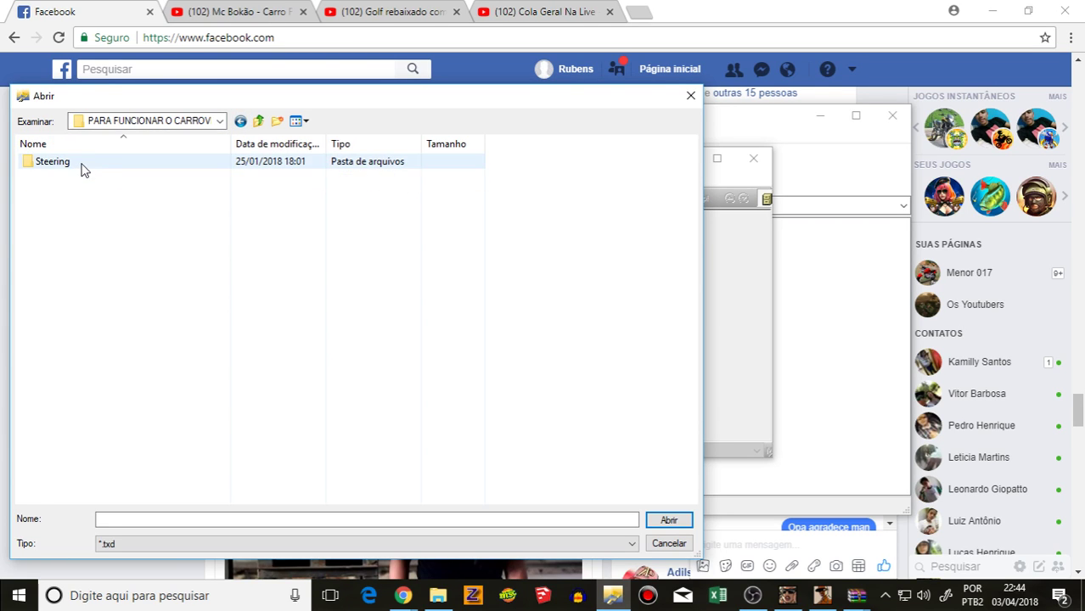
{"action": "left_click", "coordinate": [241, 121]}
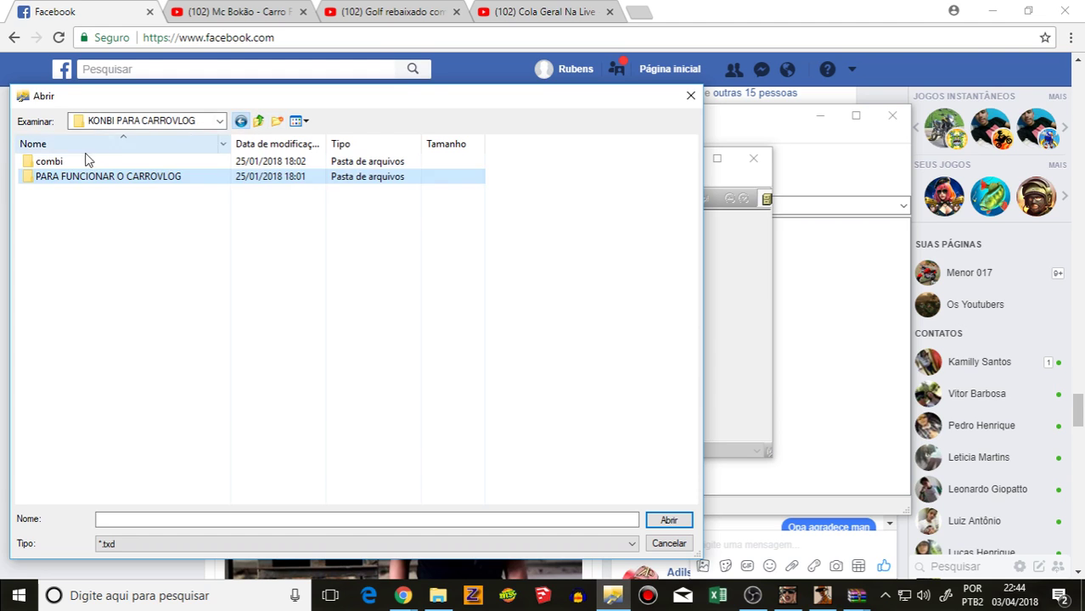
Step: Open burrito.txd from the combi folder and look through its texture list
{"action": "double_click", "coordinate": [85, 161]}
{"action": "double_click", "coordinate": [90, 163]}
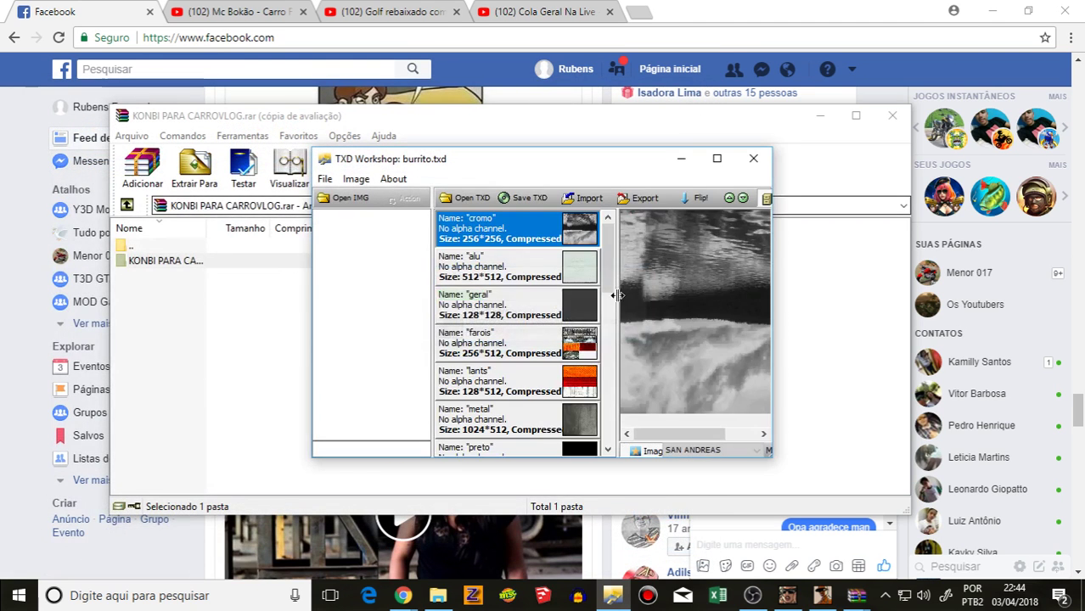
{"action": "scroll", "coordinate": [520, 301], "scroll_direction": "down", "scroll_amount": 10}
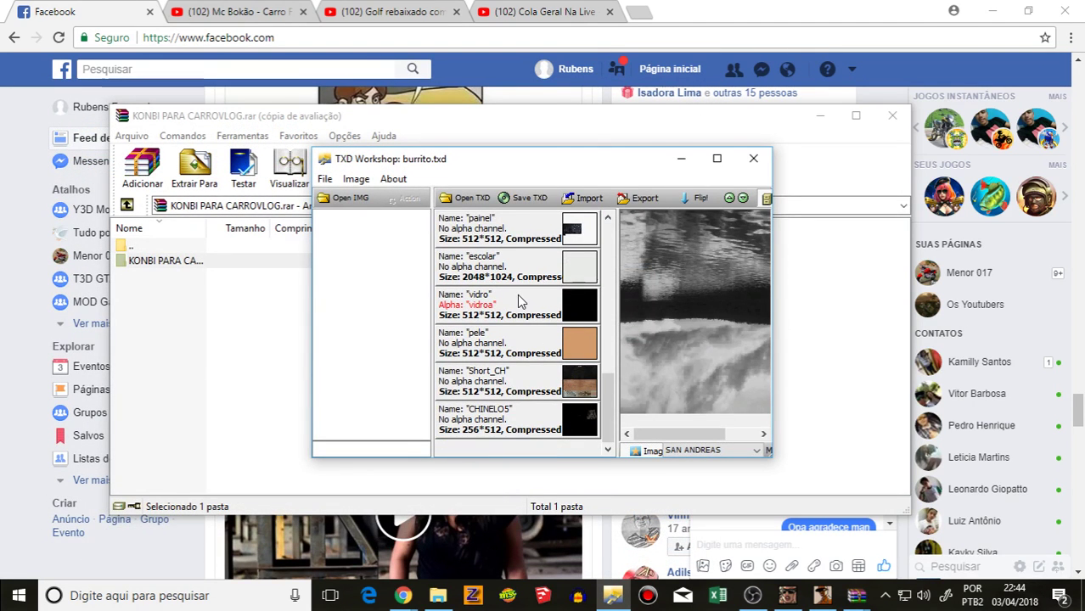
Step: Check the image properties of the "vidro" texture and close them
{"action": "left_click", "coordinate": [519, 302]}
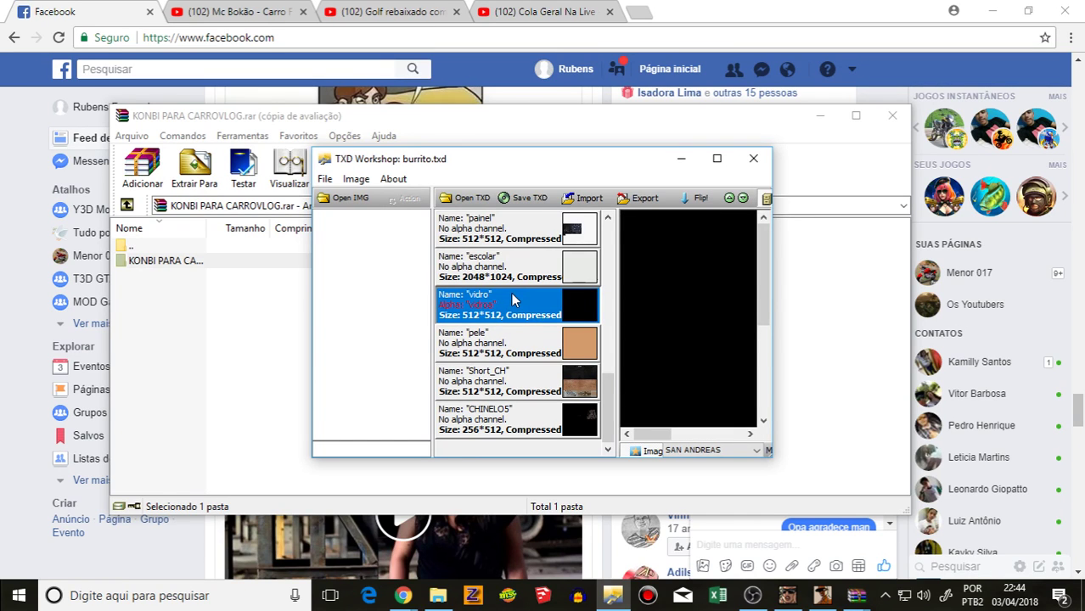
{"action": "double_click", "coordinate": [512, 299]}
{"action": "type", "text": "vidroa"}
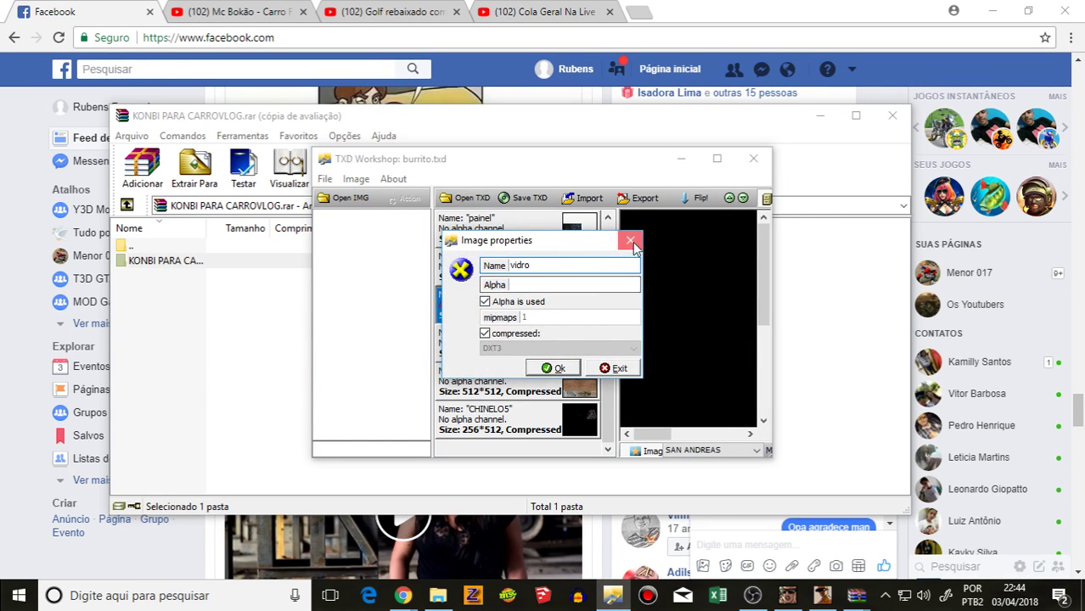
{"action": "left_click", "coordinate": [630, 240]}
Step: Export all textures of burrito.txd as bitmaps to the combi folder inside KONBI PARA CARROVLOG in Downloads
{"action": "left_click", "coordinate": [637, 198]}
{"action": "left_click", "coordinate": [656, 272]}
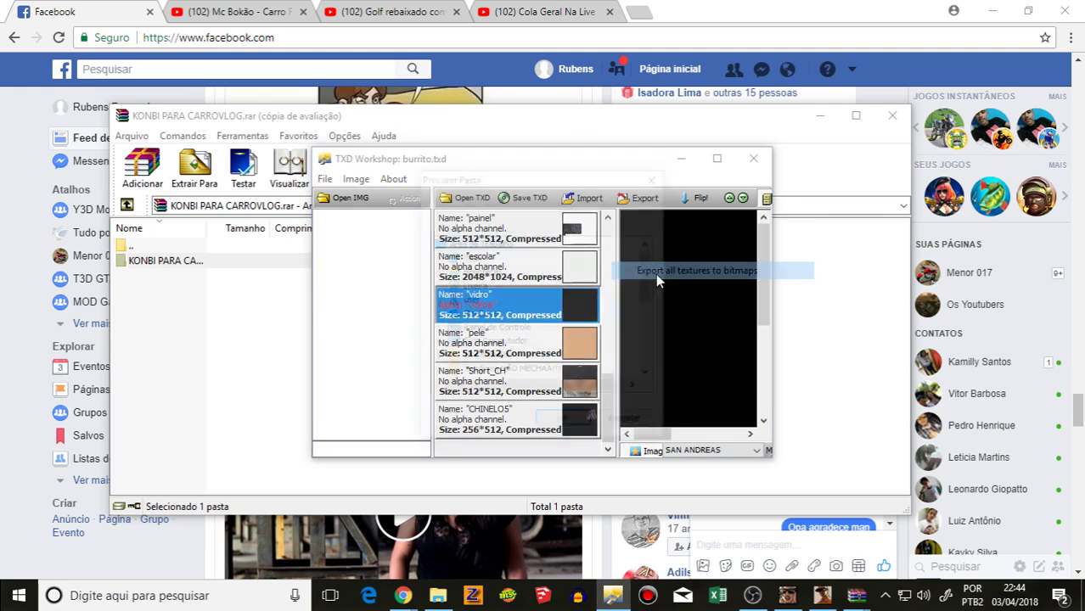
{"action": "left_click", "coordinate": [437, 342]}
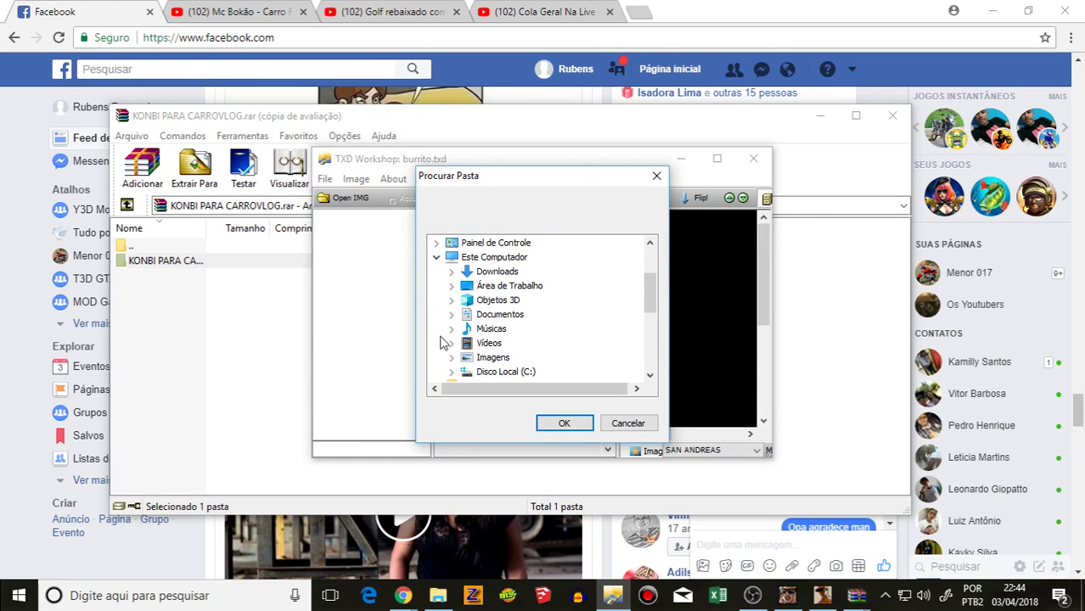
{"action": "left_click", "coordinate": [454, 272]}
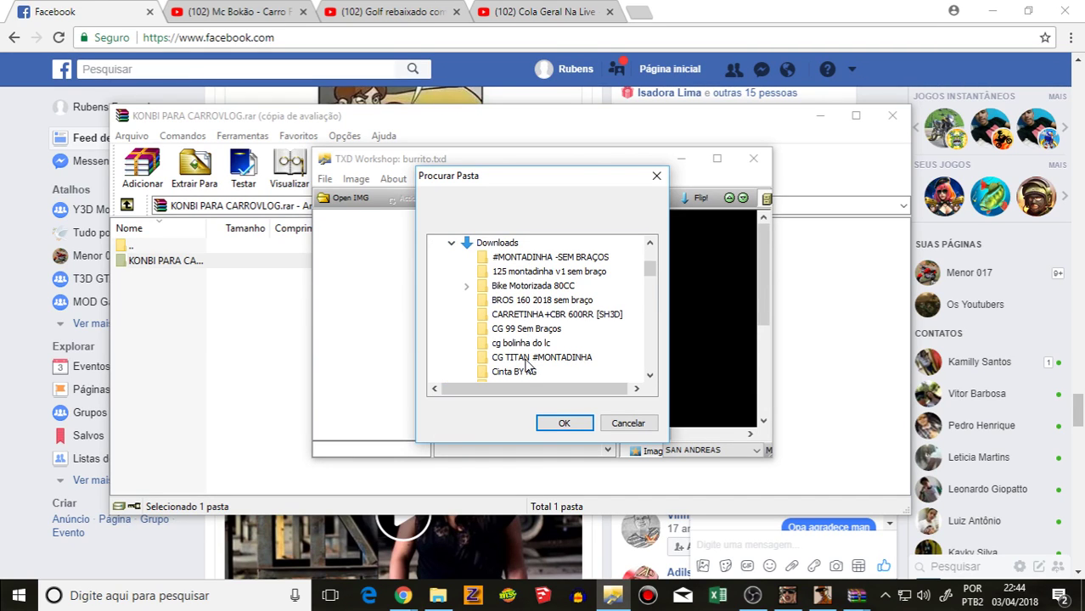
{"action": "scroll", "coordinate": [527, 363], "scroll_direction": "down", "scroll_amount": 1}
{"action": "scroll", "coordinate": [526, 363], "scroll_direction": "down", "scroll_amount": 2}
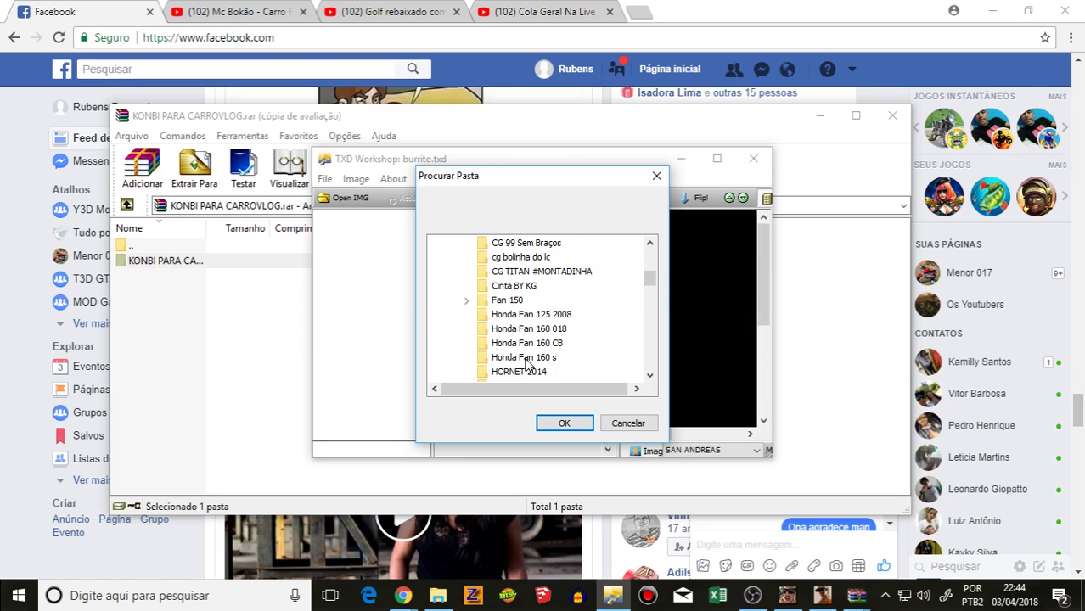
{"action": "left_click", "coordinate": [528, 357]}
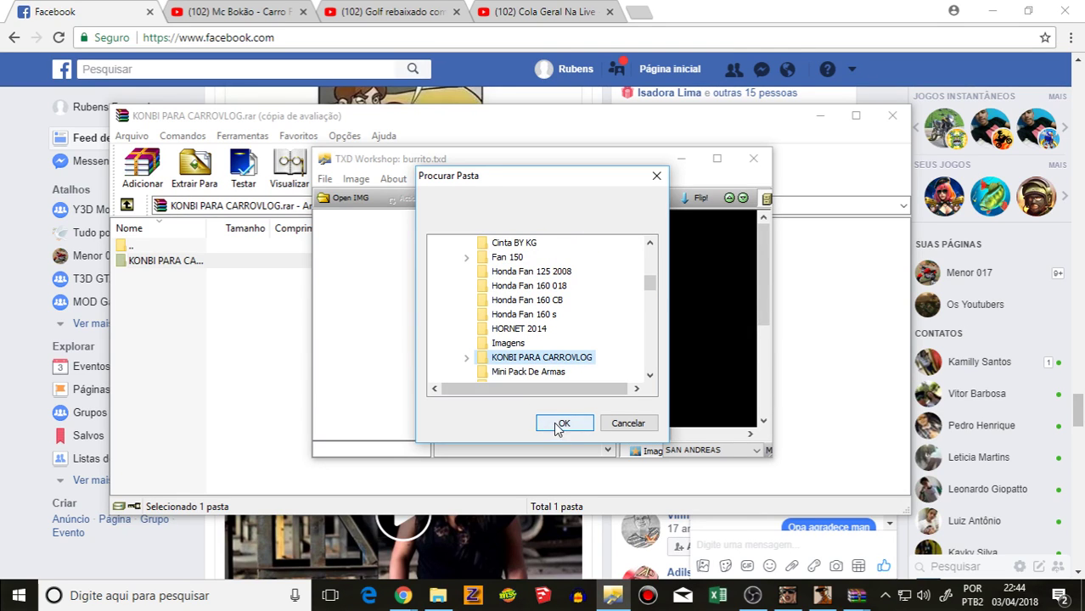
{"action": "left_click", "coordinate": [467, 357]}
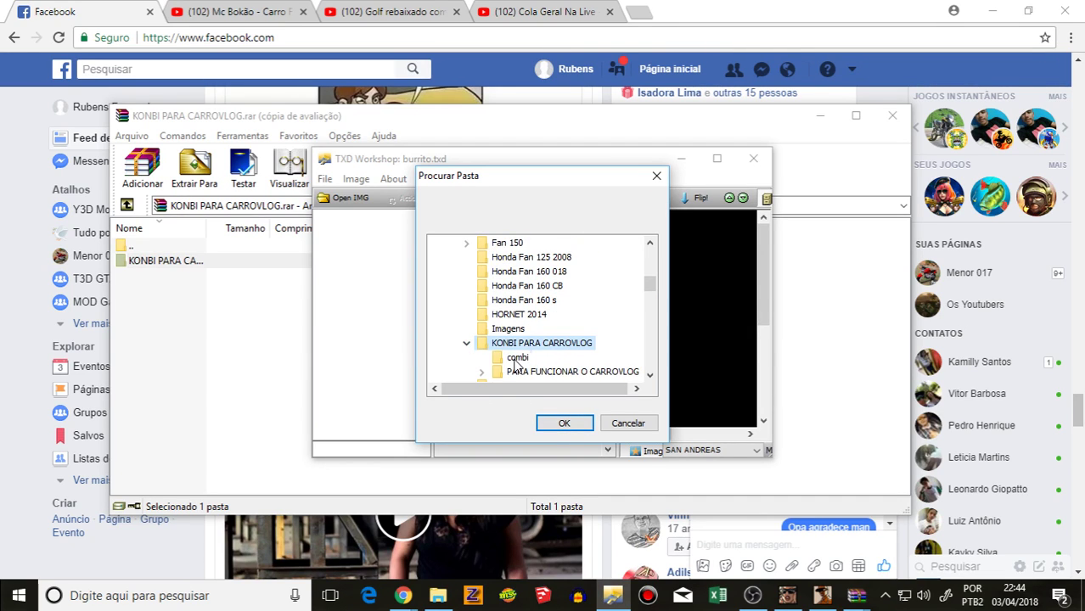
{"action": "left_click", "coordinate": [515, 360]}
{"action": "left_click", "coordinate": [564, 423]}
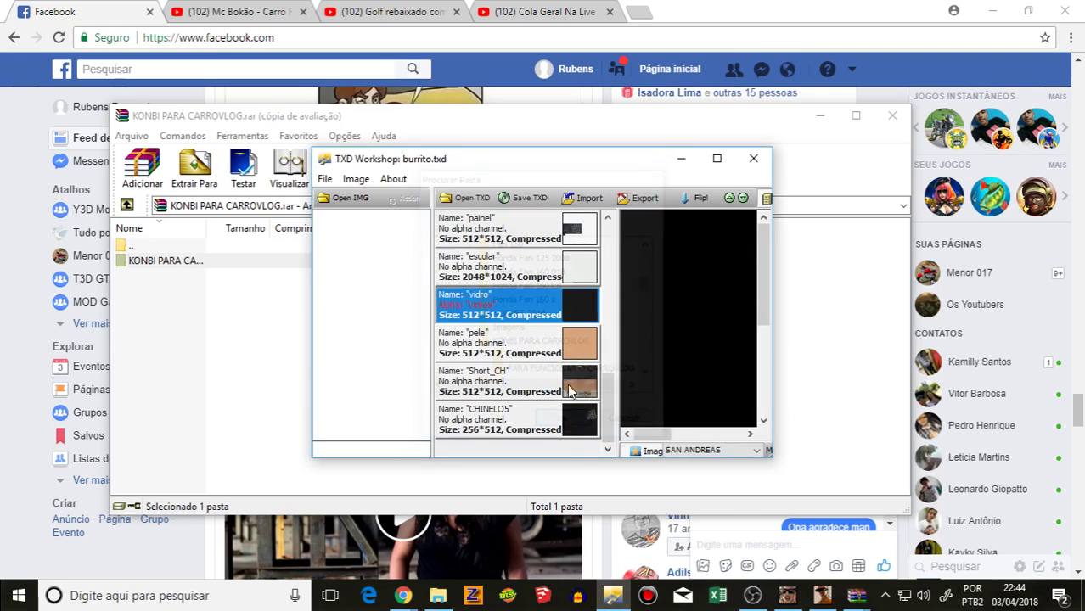
Step: Close TXD Workshop, the KONBI PARA CARROVLOG.rar archive and the GearBest browser window
{"action": "left_click", "coordinate": [754, 161]}
{"action": "left_click", "coordinate": [892, 116]}
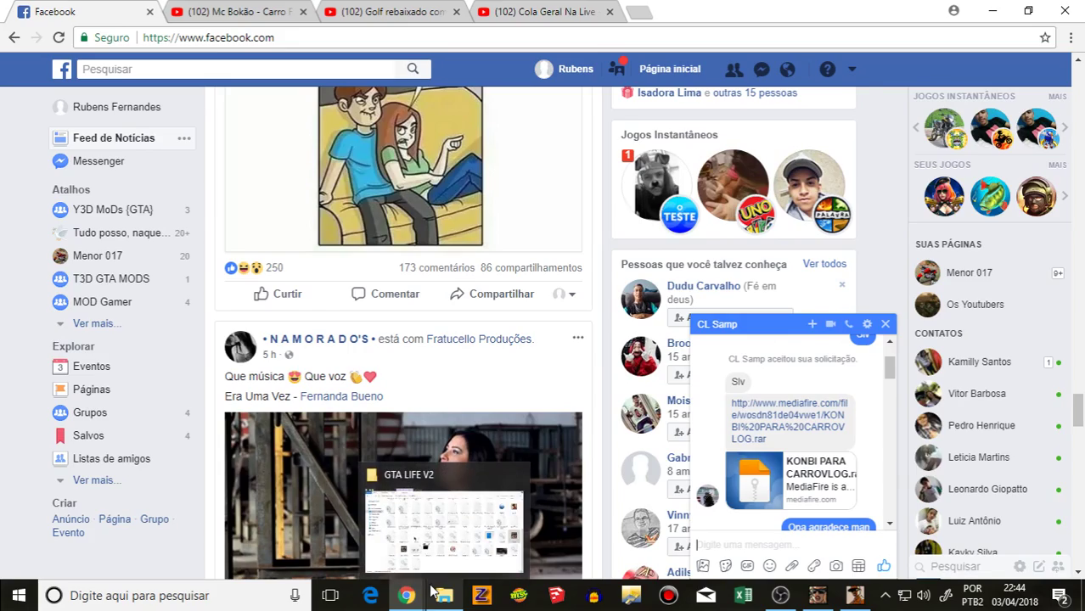
{"action": "mouse_move", "coordinate": [407, 595]}
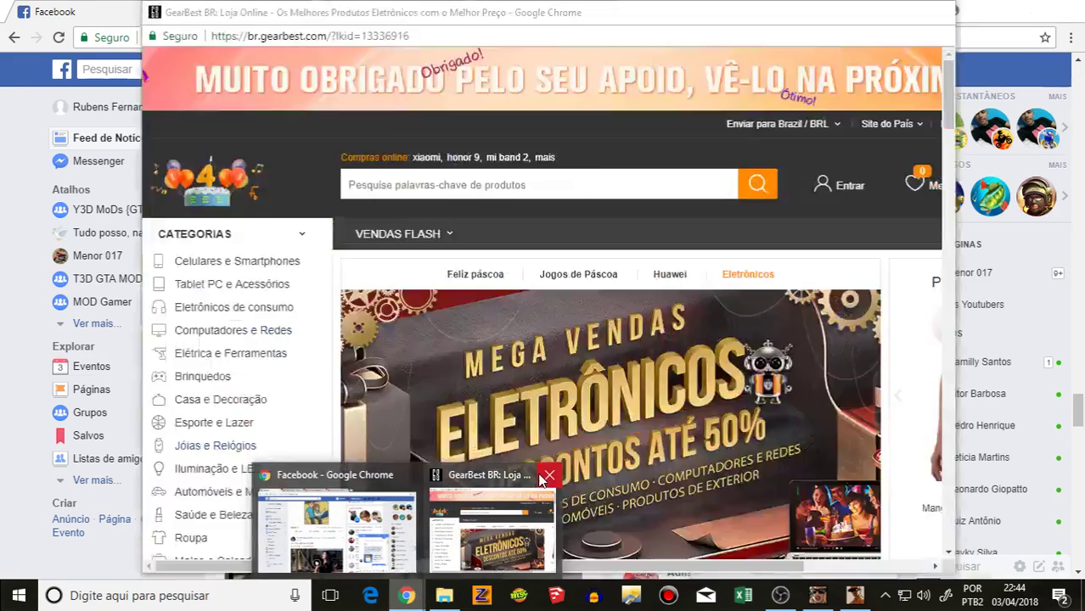
{"action": "left_click", "coordinate": [545, 478]}
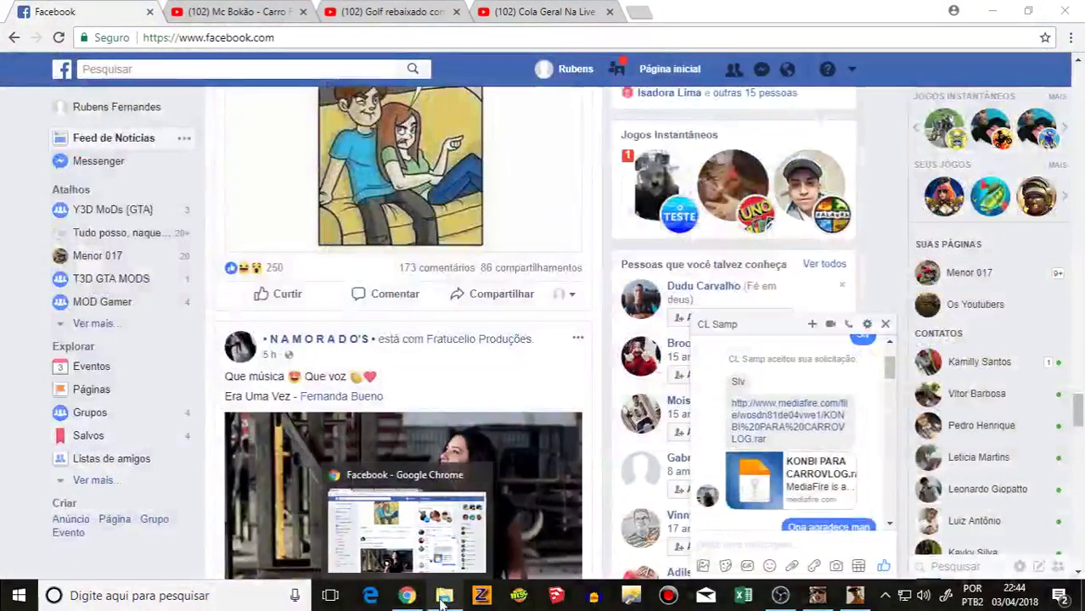
Step: Switch to the GTA LIFE V2 folder in File Explorer and look over its contents
{"action": "right_click", "coordinate": [855, 597]}
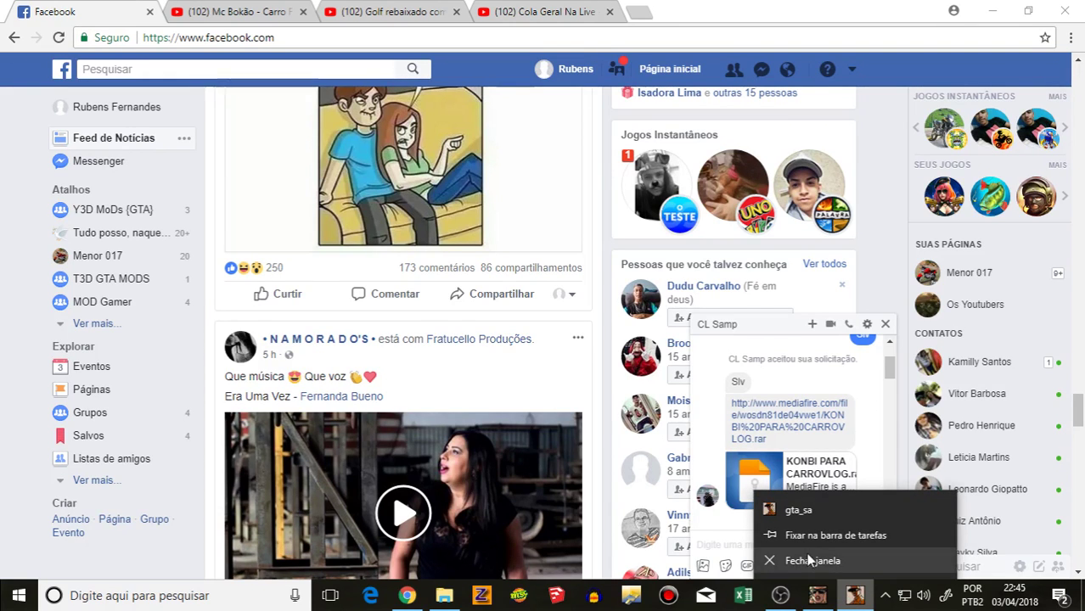
{"action": "left_click", "coordinate": [407, 597]}
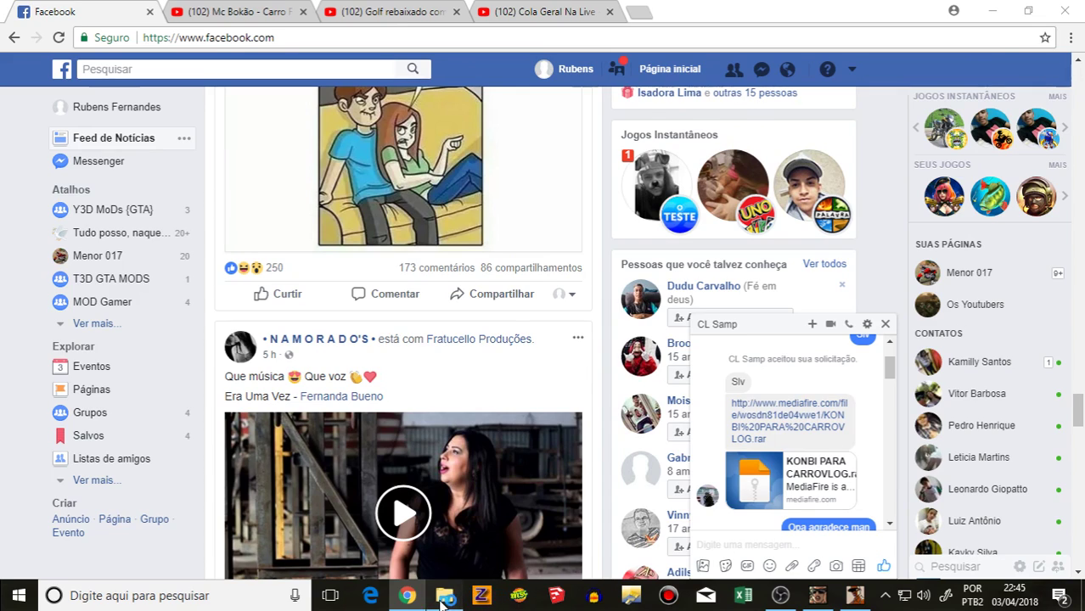
{"action": "left_click", "coordinate": [443, 597]}
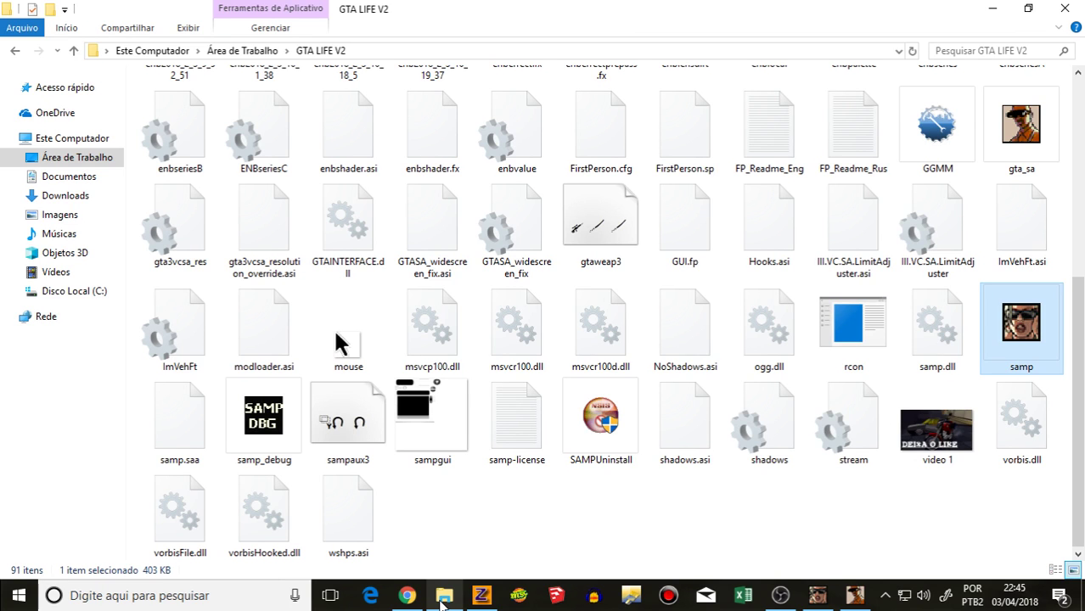
{"action": "scroll", "coordinate": [596, 513], "scroll_direction": "up", "scroll_amount": 5}
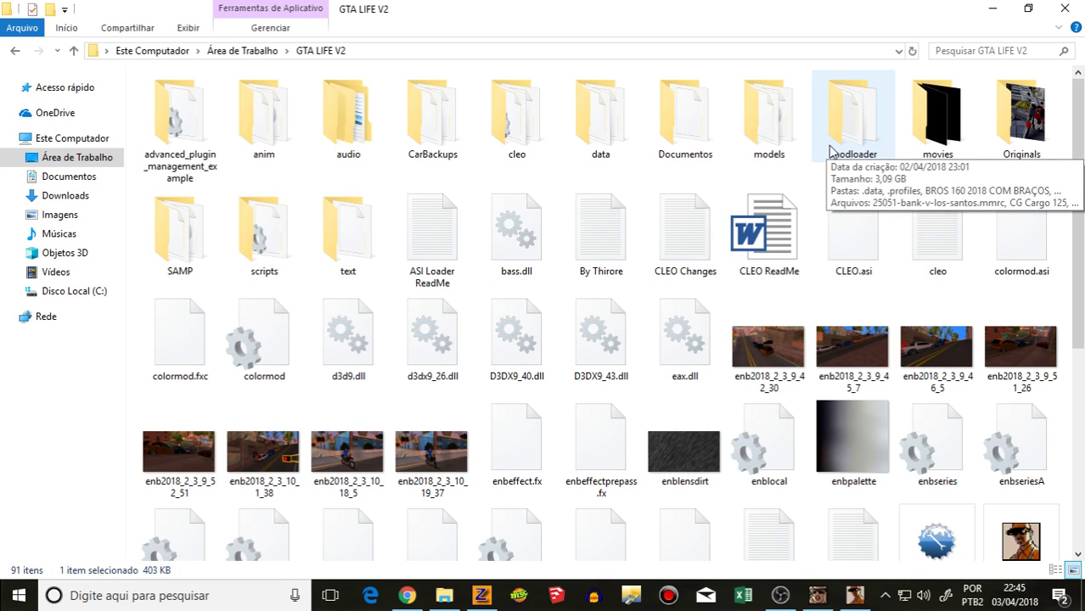
Step: Return to Chrome and check the description and live chat of the "Cola Geral Na Live" stream
{"action": "left_click", "coordinate": [407, 595]}
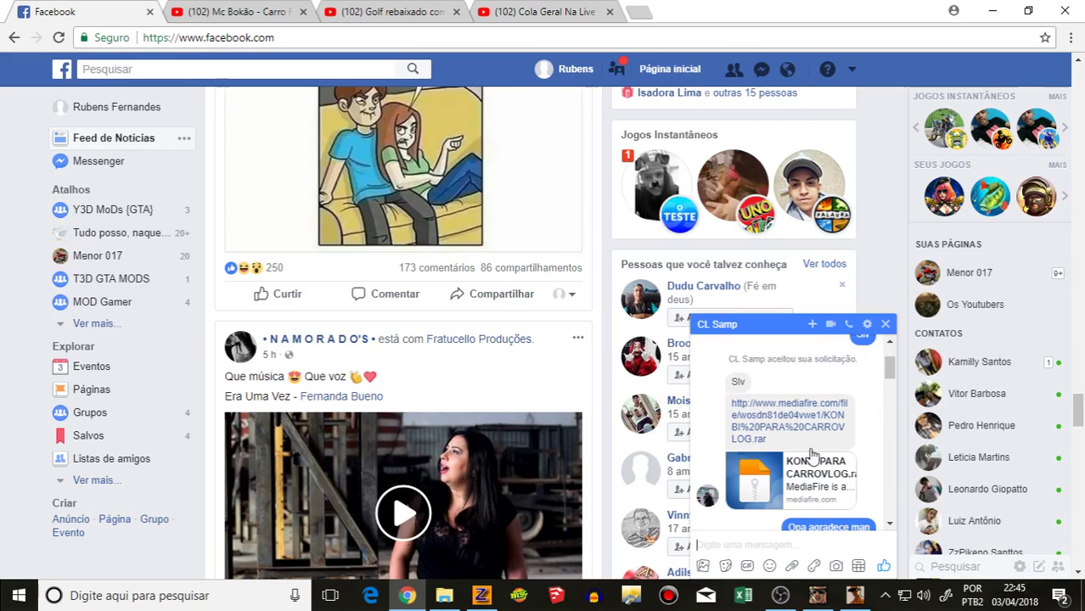
{"action": "left_click", "coordinate": [501, 11]}
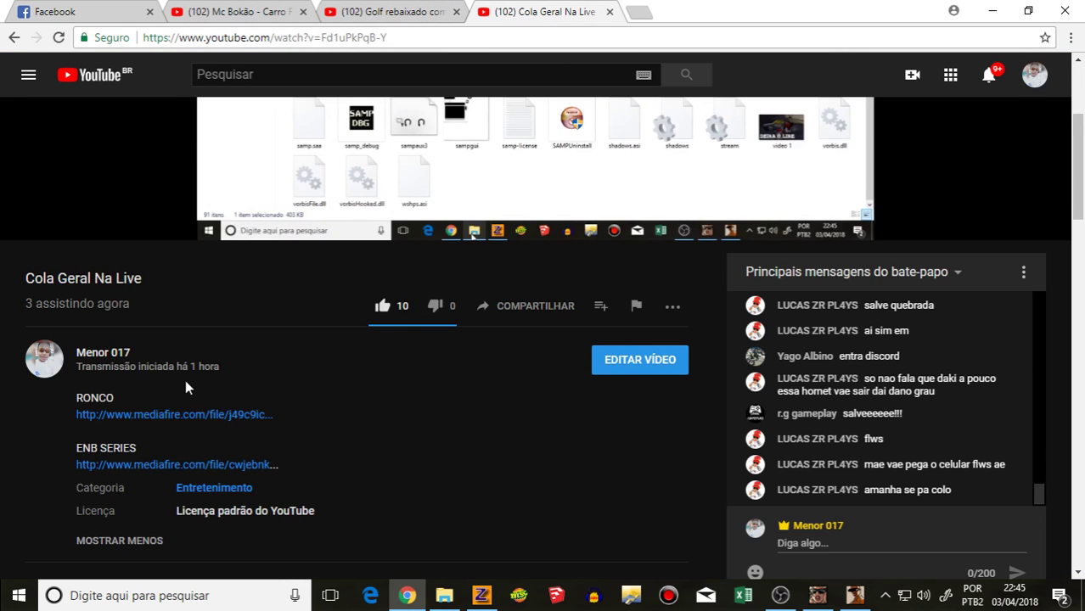
{"action": "scroll", "coordinate": [506, 504], "scroll_direction": "up", "scroll_amount": 2}
{"action": "scroll", "coordinate": [579, 482], "scroll_direction": "down", "scroll_amount": 4}
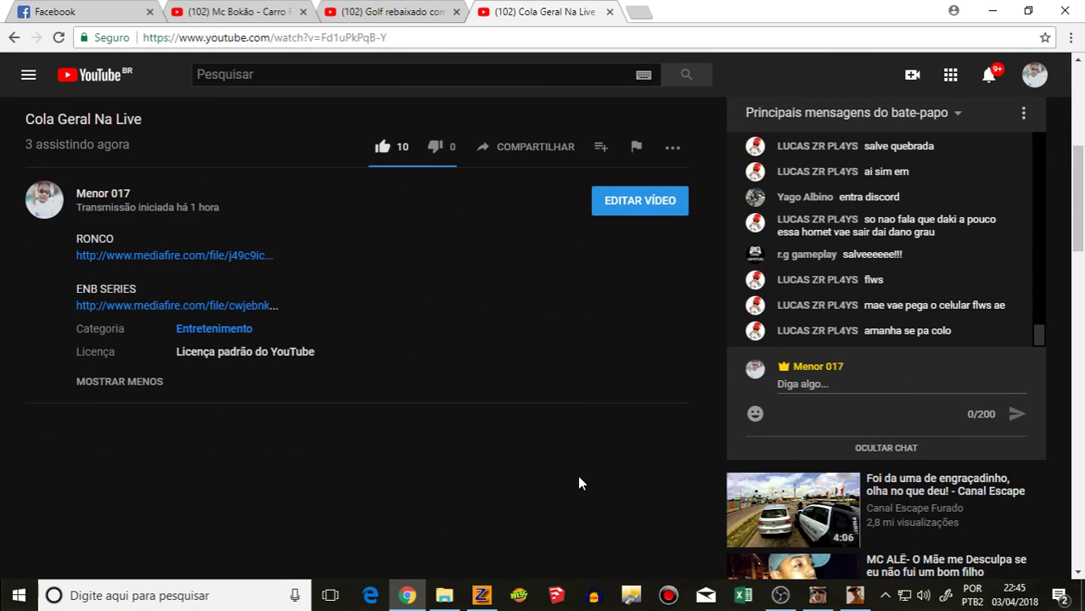
{"action": "scroll", "coordinate": [580, 475], "scroll_direction": "up", "scroll_amount": 4}
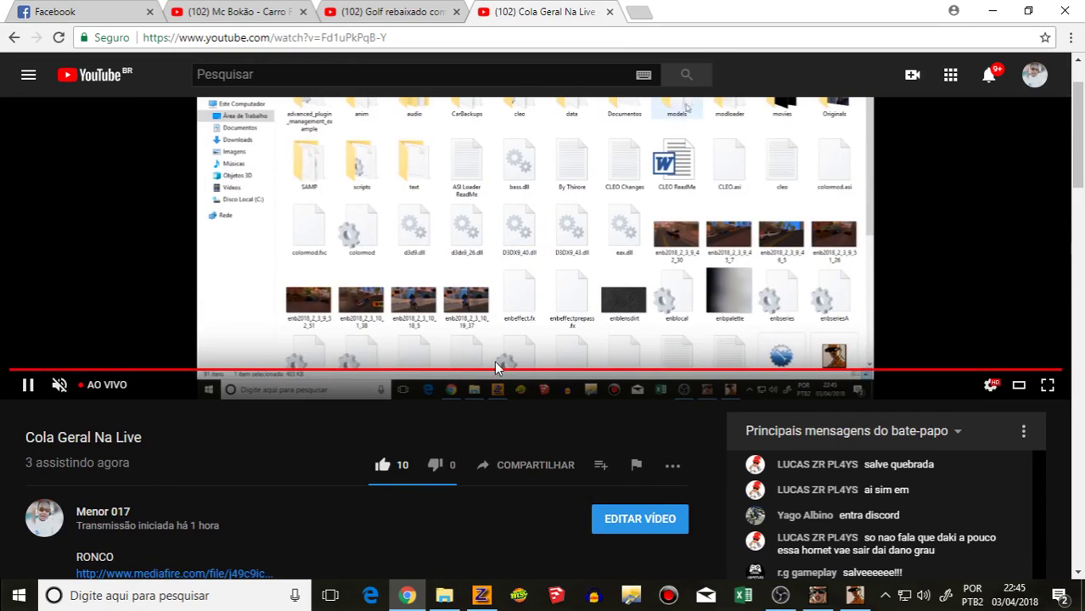
Step: Replace the search text in the Mc Bokão video's tab and search YouTube for "Menor 017"
{"action": "left_click", "coordinate": [410, 11]}
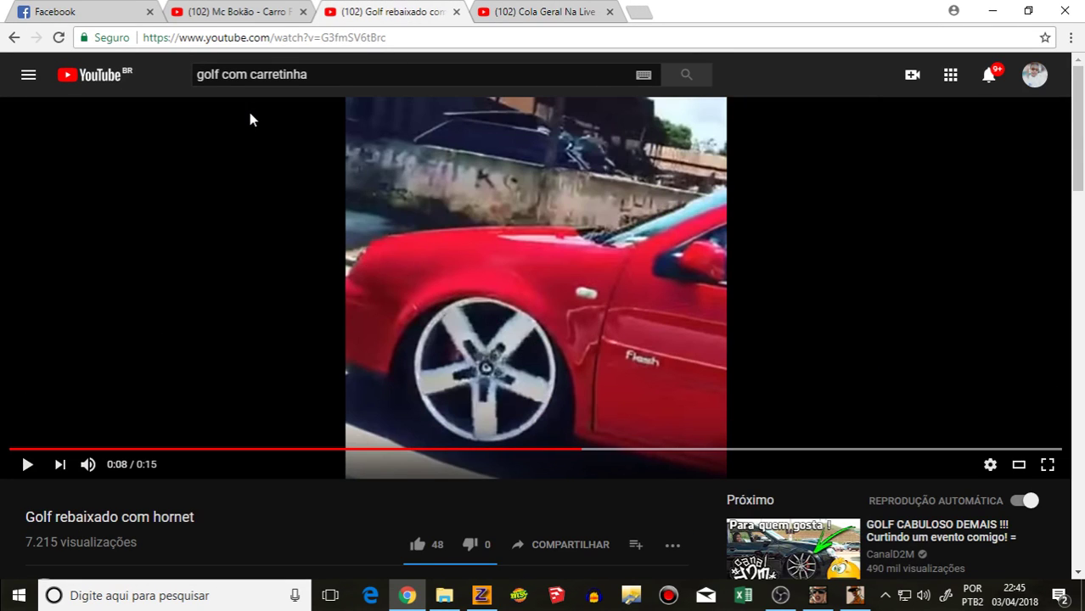
{"action": "left_click", "coordinate": [242, 11]}
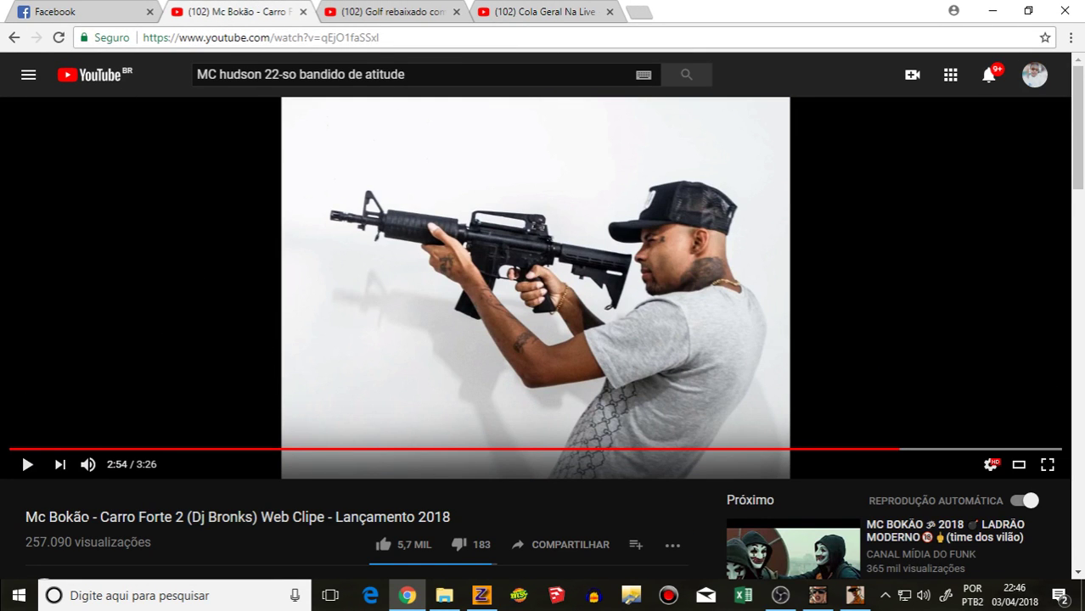
{"action": "scroll", "coordinate": [90, 434], "scroll_direction": "down", "scroll_amount": 2}
{"action": "left_click_drag", "start_coordinate": [408, 75], "coordinate": [183, 97]}
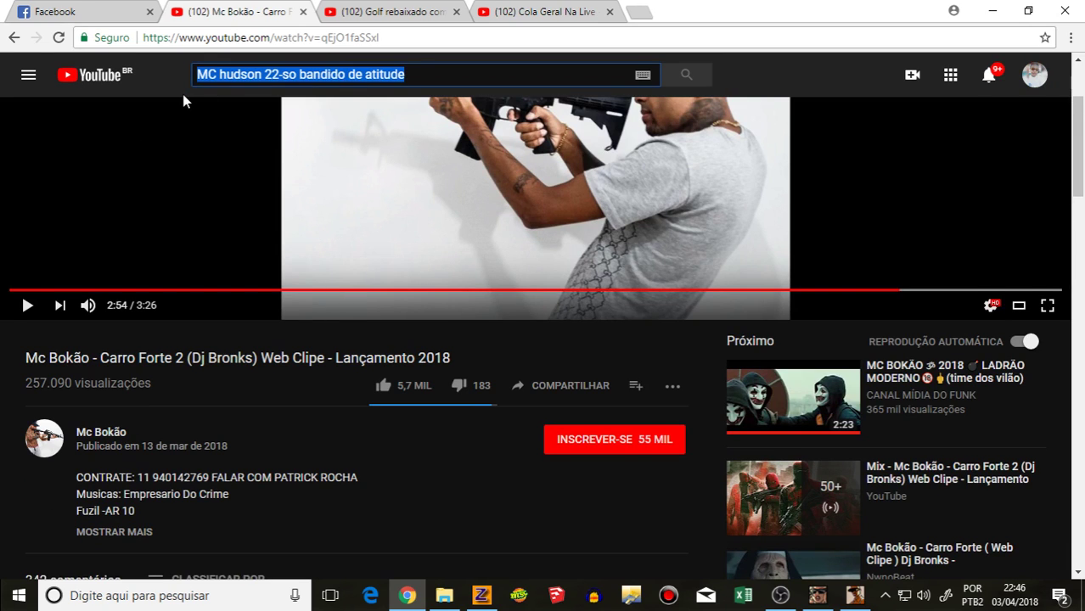
{"action": "key", "text": "BackSpace"}
{"action": "type", "text": "m"}
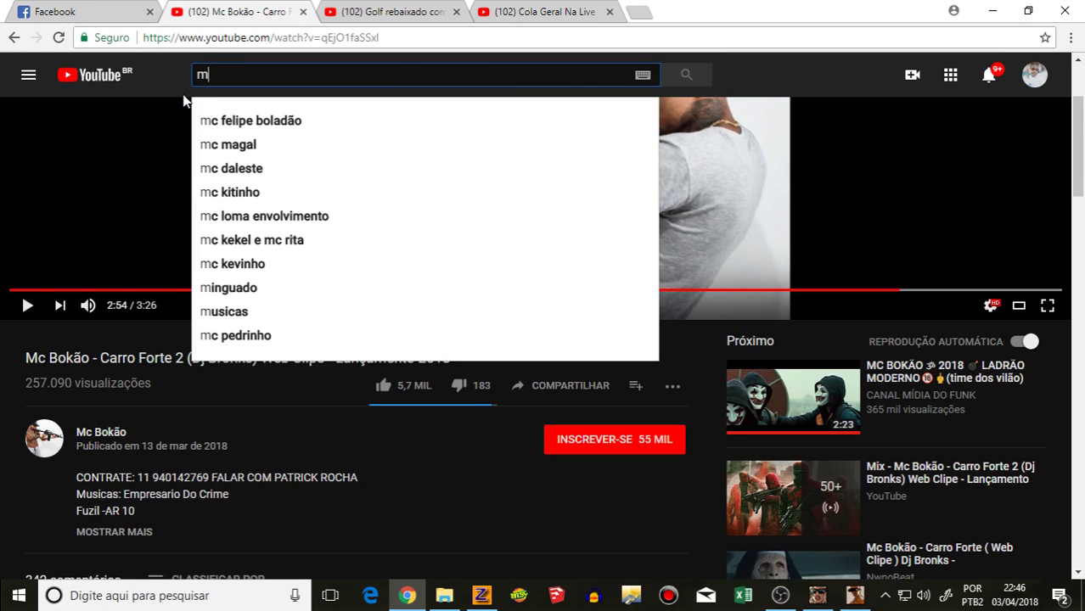
{"action": "key", "text": "BackSpace"}
{"action": "type", "text": "Mw"}
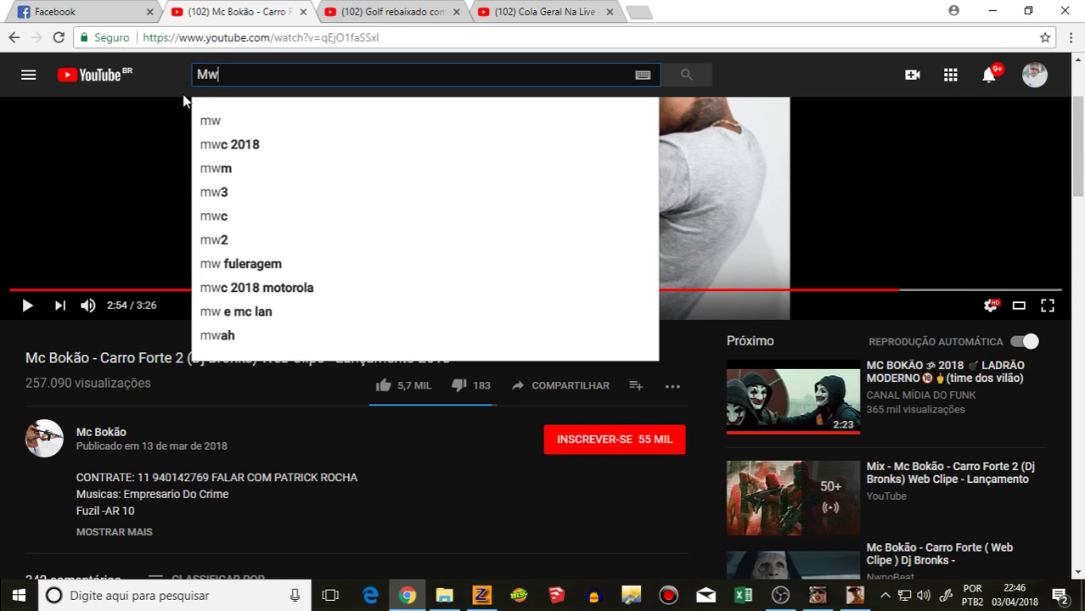
{"action": "key", "text": "BackSpace"}
{"action": "type", "text": "enor 017"}
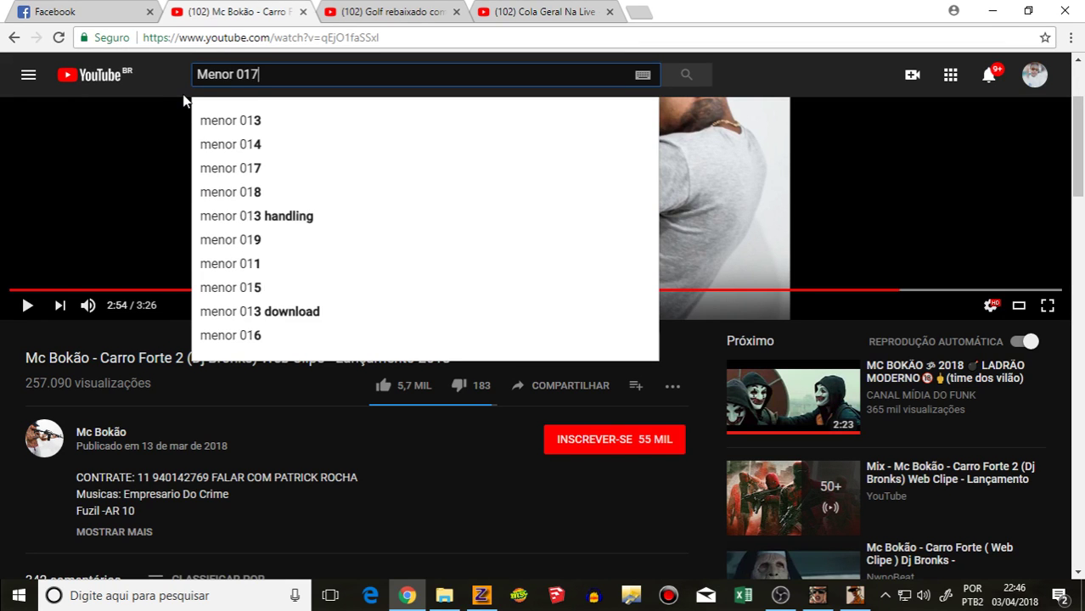
{"action": "key", "text": "Return"}
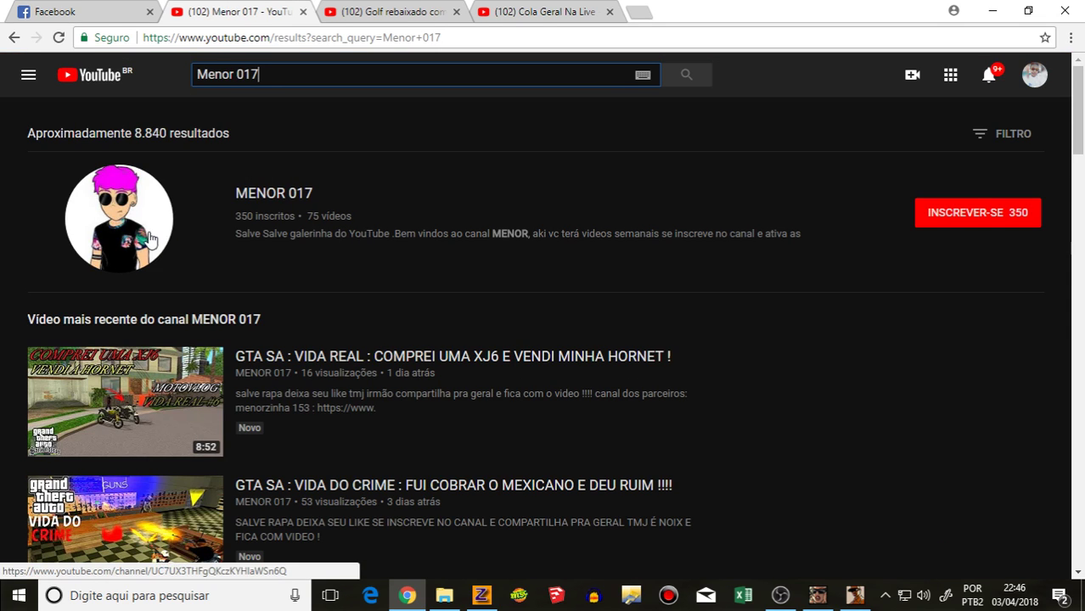
Step: Look through the search results and open the Menor 017 channel that is hosting the live stream
{"action": "scroll", "coordinate": [178, 238], "scroll_direction": "down", "scroll_amount": 3}
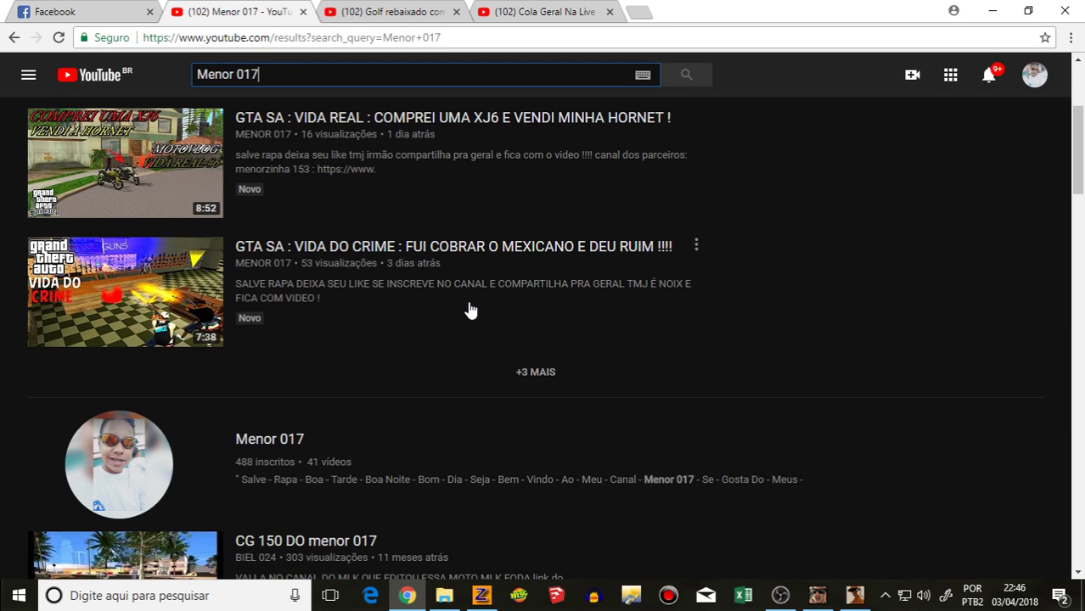
{"action": "left_click", "coordinate": [127, 163]}
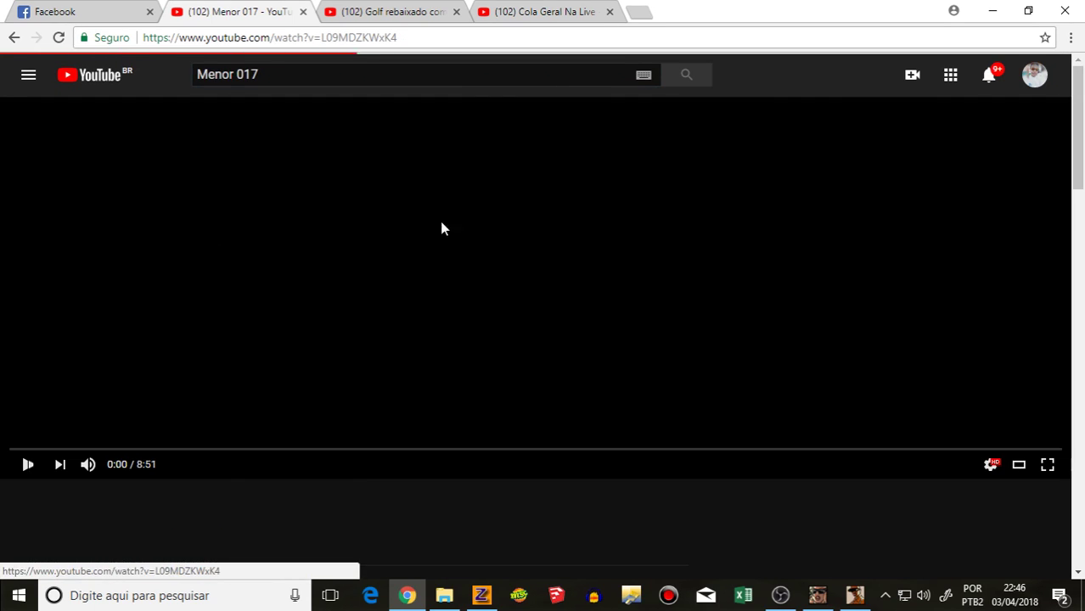
{"action": "left_click", "coordinate": [14, 37]}
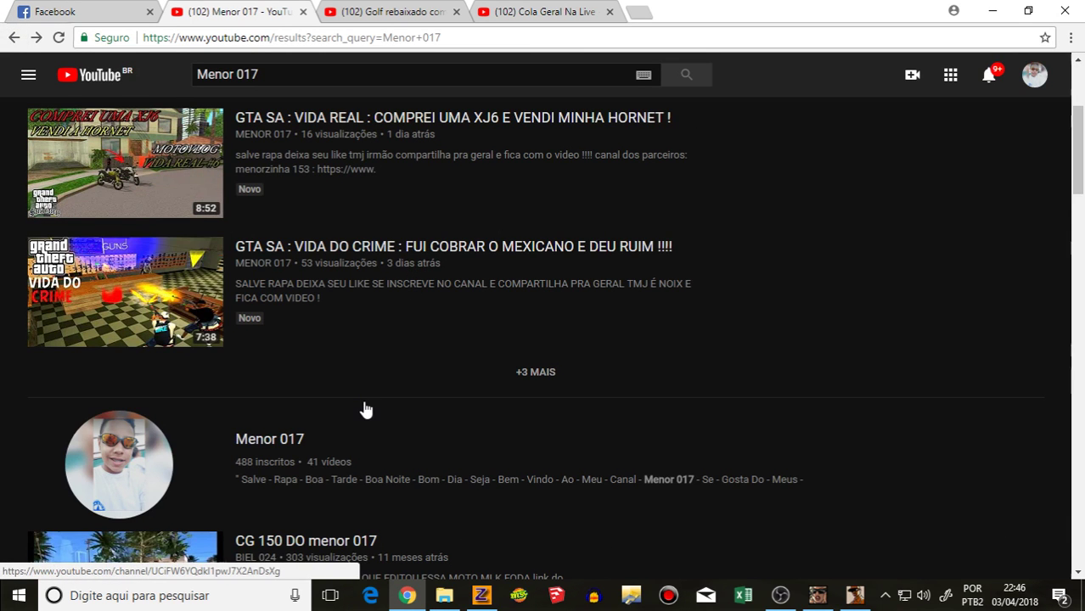
{"action": "scroll", "coordinate": [365, 410], "scroll_direction": "down", "scroll_amount": 3}
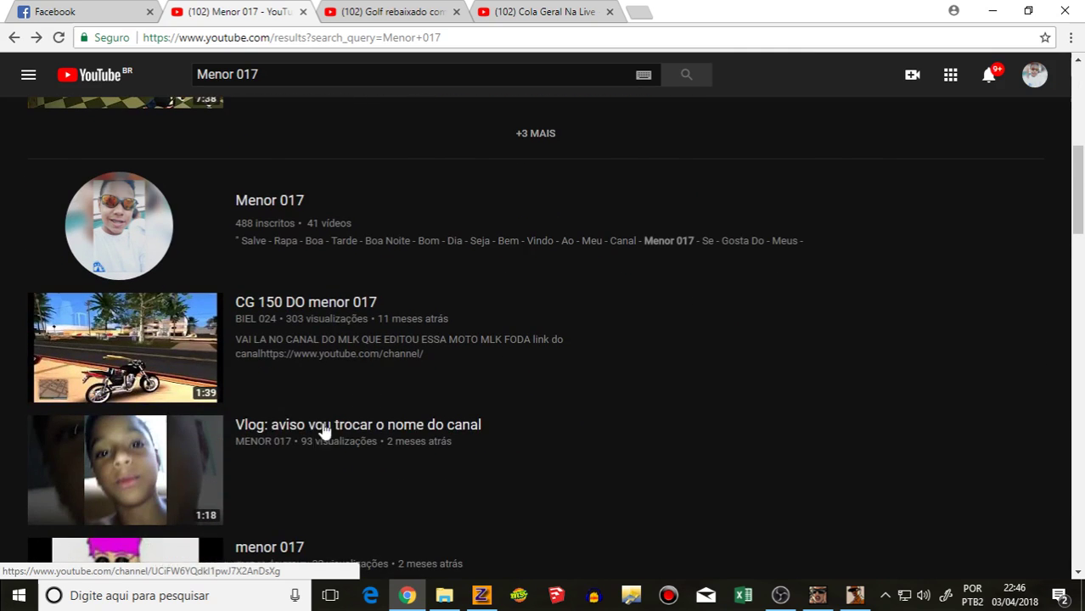
{"action": "left_click", "coordinate": [123, 245]}
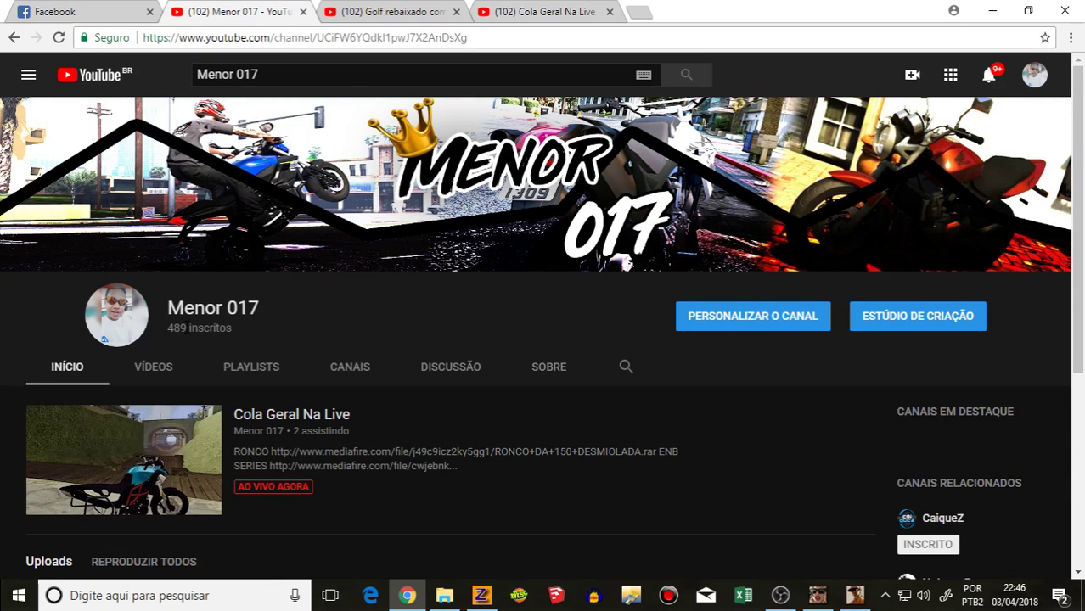
Step: List the channel's uploaded videos, open the ongoing "Cola Geral Na Live" stream and check its description and chat
{"action": "left_click", "coordinate": [153, 367]}
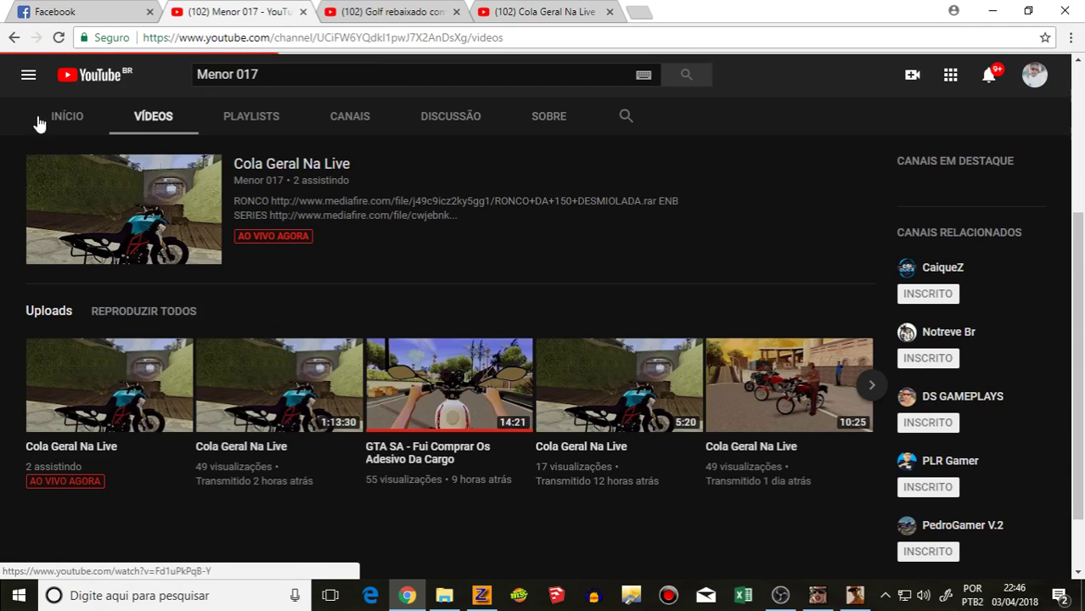
{"action": "left_click", "coordinate": [28, 76]}
{"action": "scroll", "coordinate": [266, 242], "scroll_direction": "up", "scroll_amount": 3}
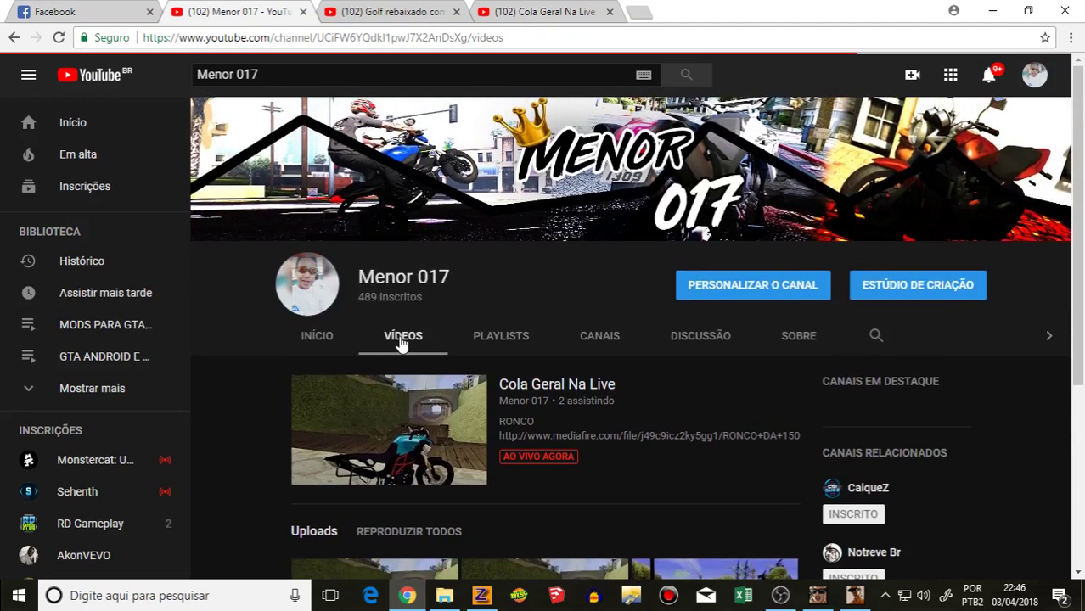
{"action": "left_click", "coordinate": [400, 338]}
{"action": "scroll", "coordinate": [366, 301], "scroll_direction": "up", "scroll_amount": 3}
{"action": "scroll", "coordinate": [528, 450], "scroll_direction": "down", "scroll_amount": 1}
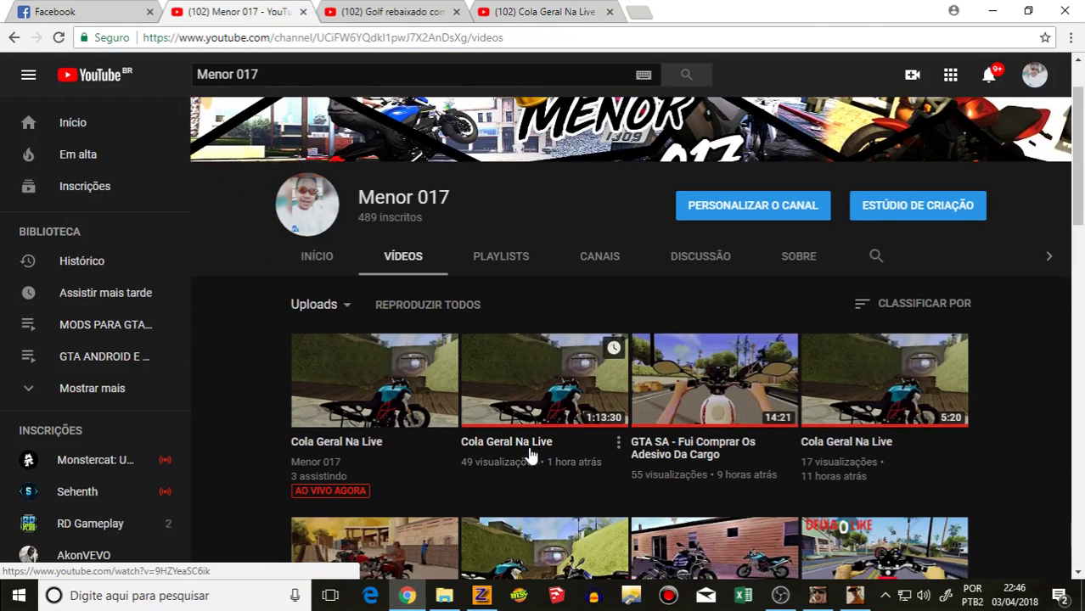
{"action": "left_click", "coordinate": [370, 357]}
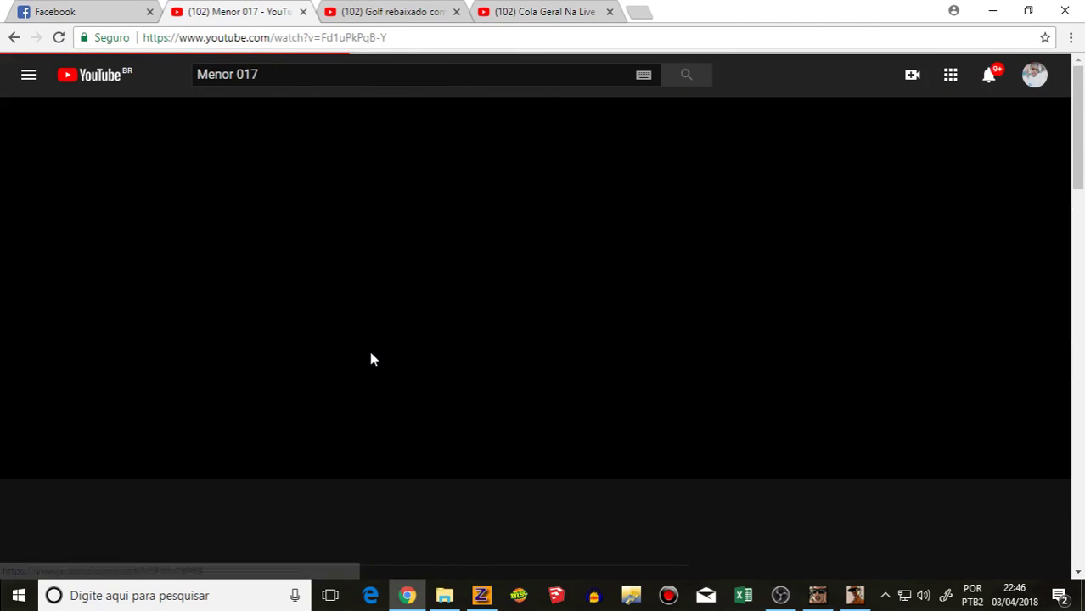
{"action": "scroll", "coordinate": [111, 357], "scroll_direction": "down", "scroll_amount": 4}
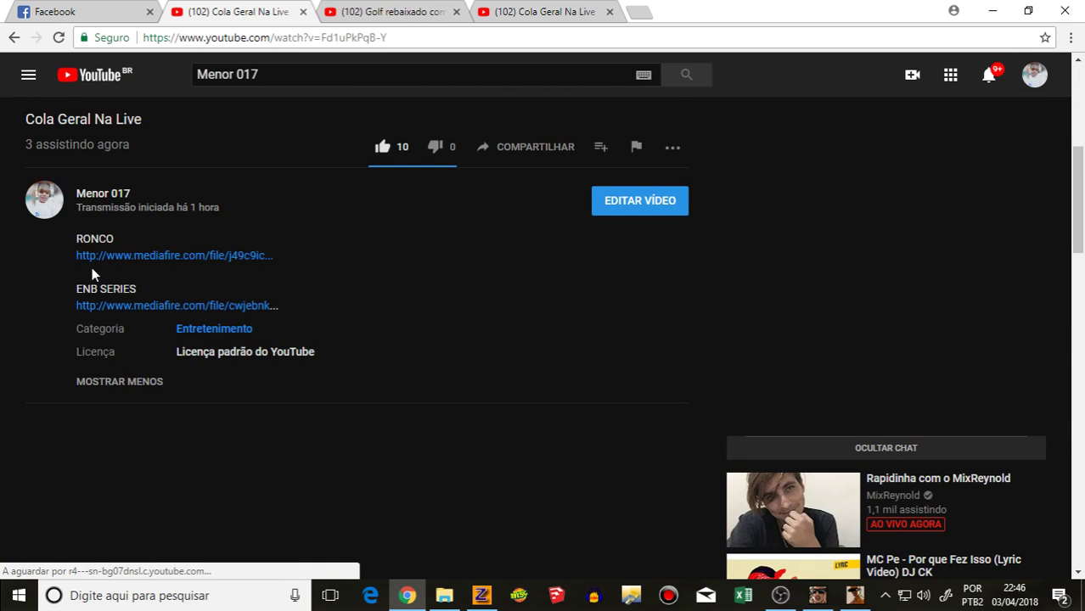
{"action": "scroll", "coordinate": [156, 330], "scroll_direction": "up", "scroll_amount": 2}
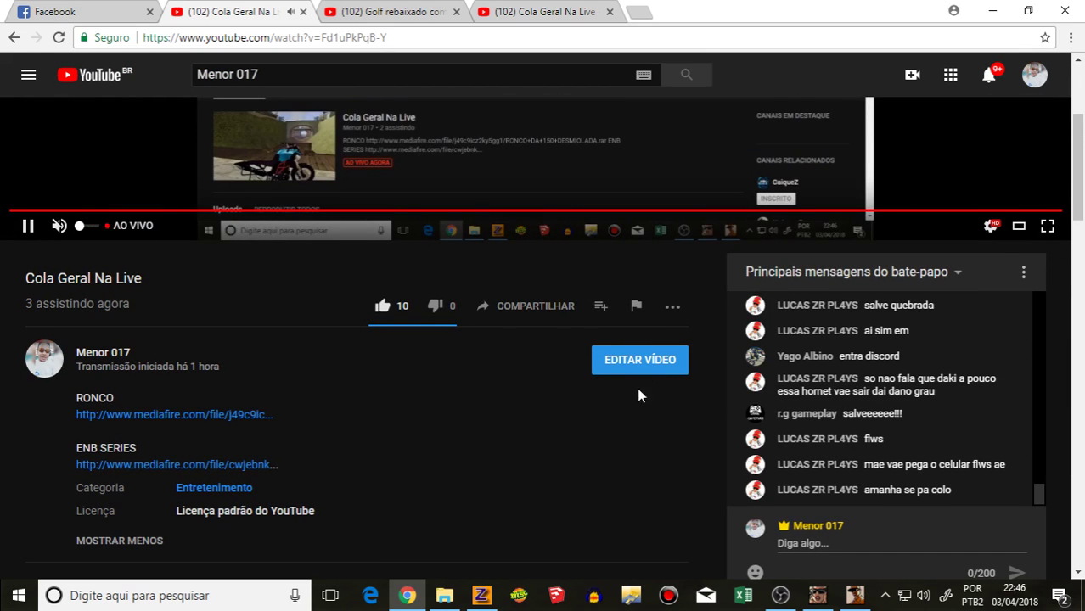
Step: Check the live events list in the creator studio and open the editing page of the "Cola Geral Na Live" stream
{"action": "left_click", "coordinate": [623, 371]}
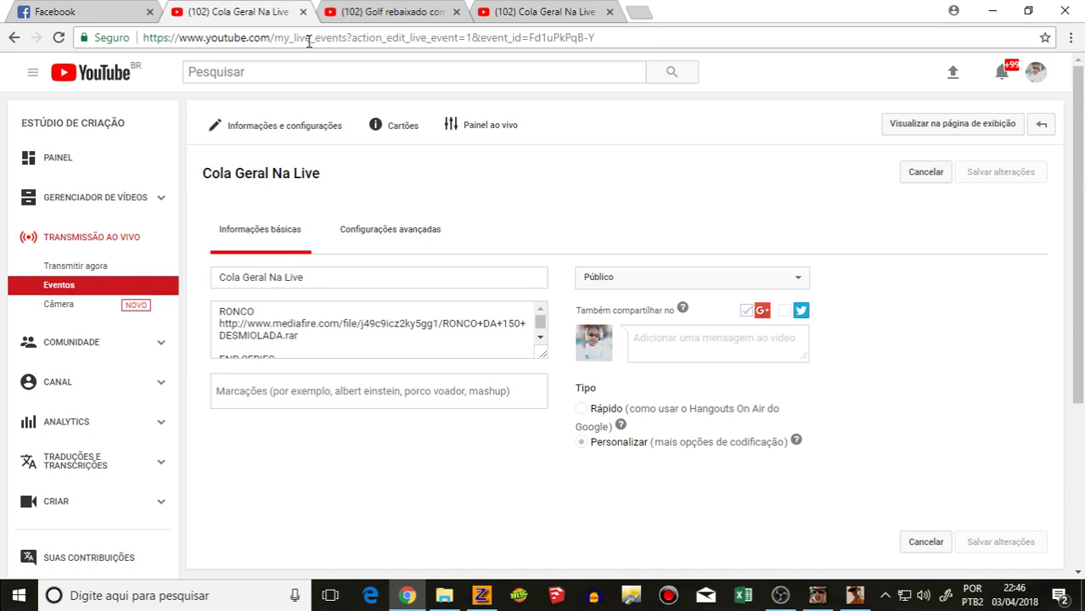
{"action": "left_click", "coordinate": [71, 288]}
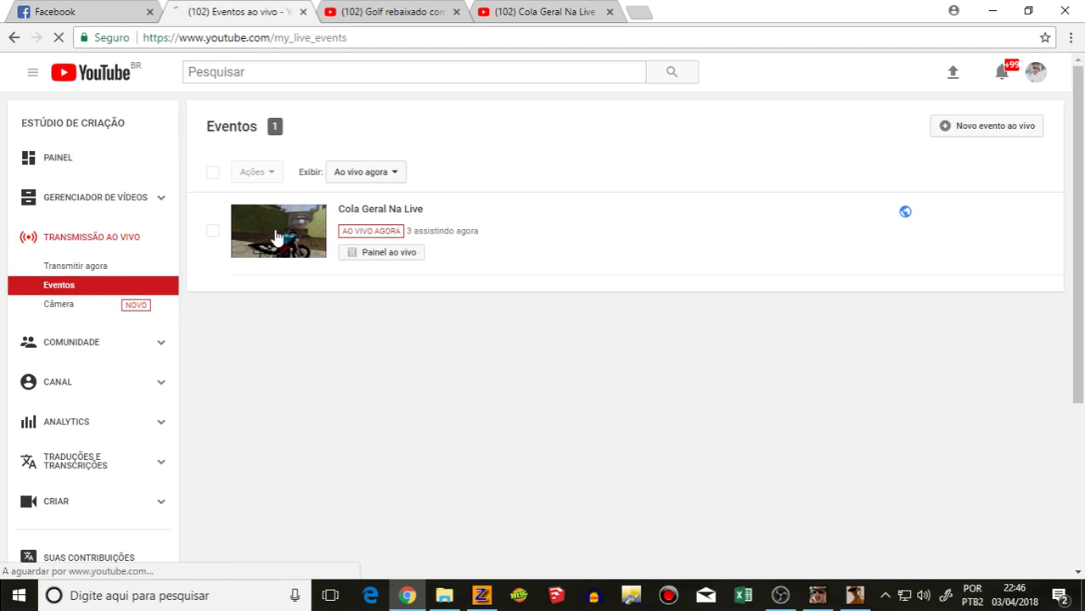
{"action": "left_click", "coordinate": [321, 238]}
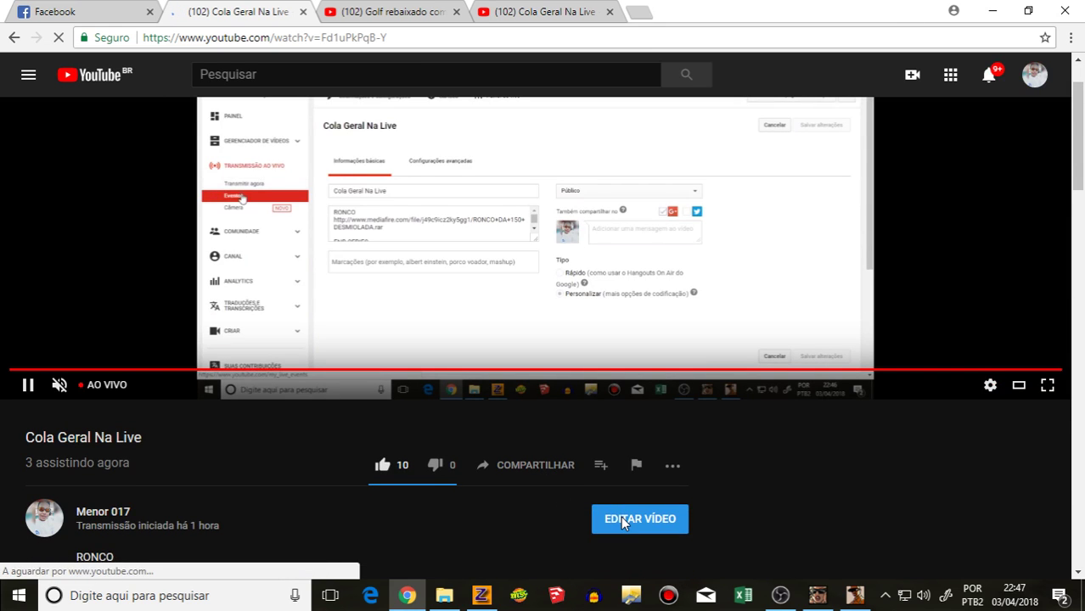
{"action": "left_click", "coordinate": [640, 519]}
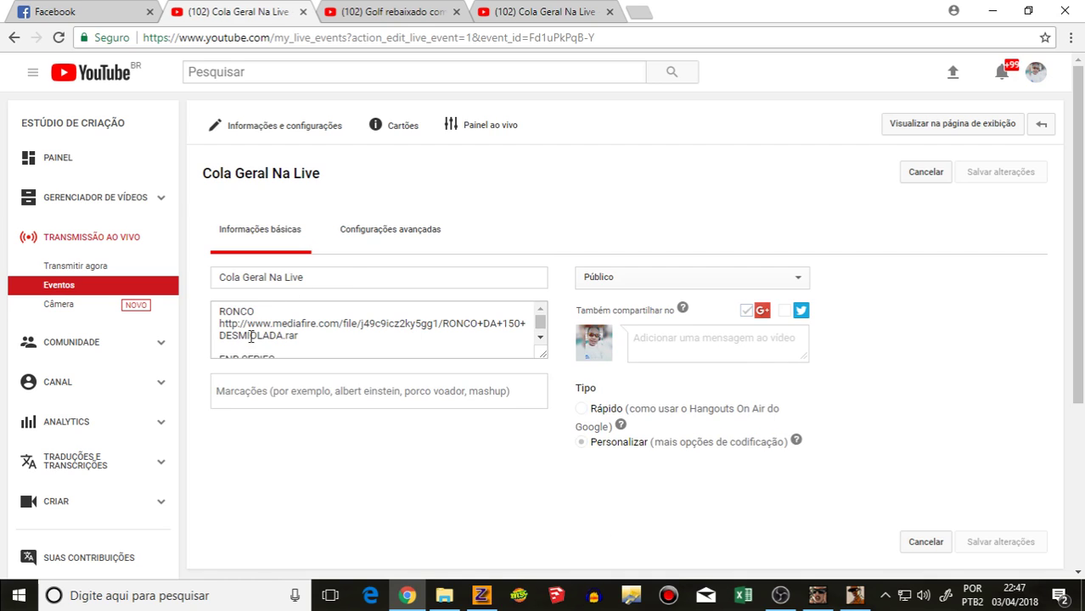
Step: Switch to ZModeler and begin importing a model, browsing to the Downloads folder
{"action": "left_click", "coordinate": [481, 595]}
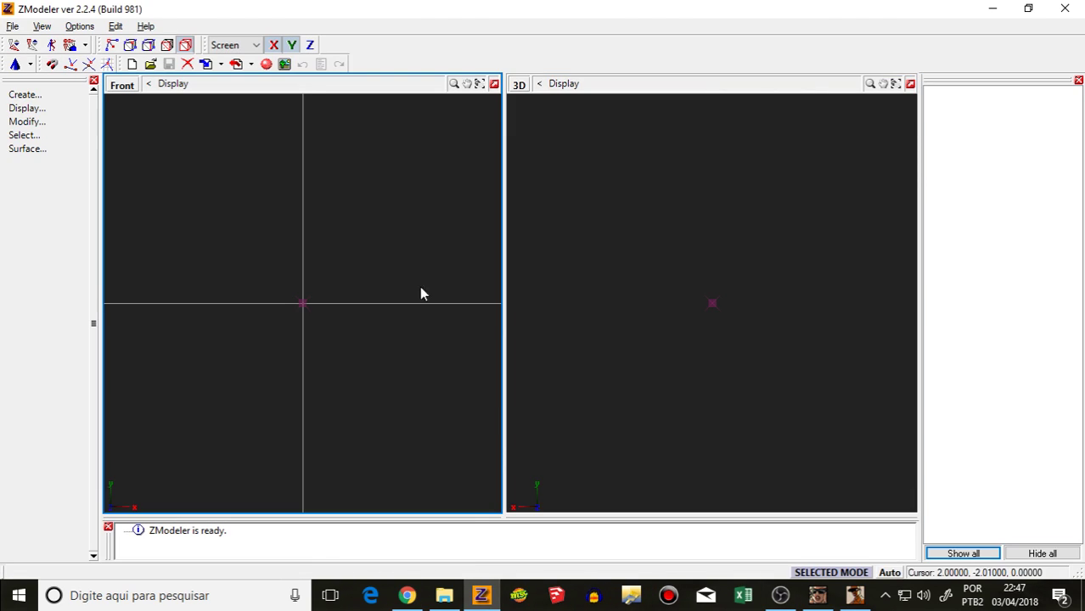
{"action": "left_click", "coordinate": [221, 64]}
{"action": "left_click", "coordinate": [225, 82]}
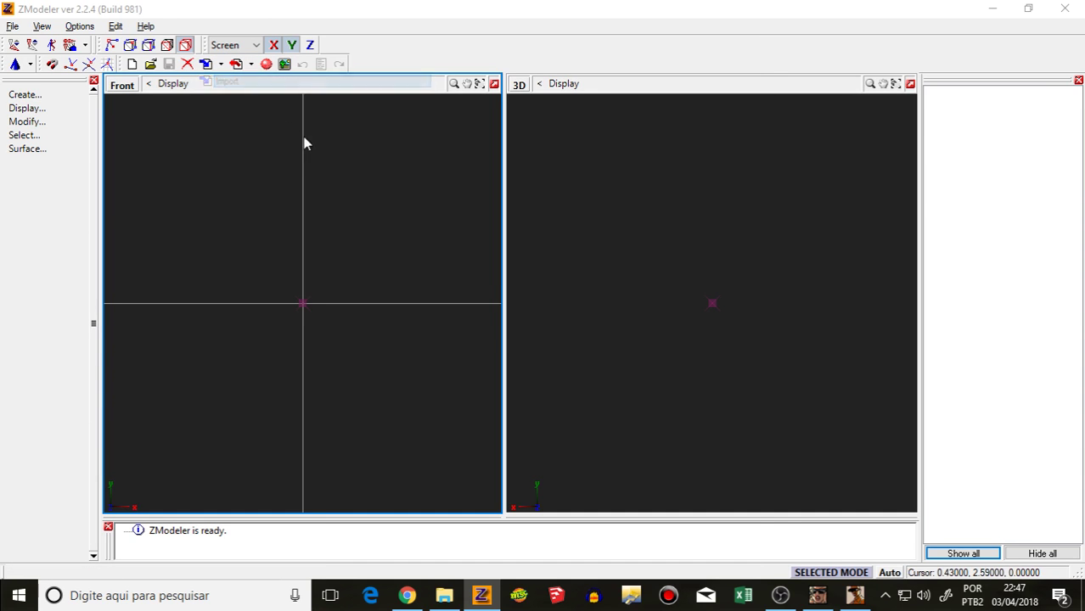
{"action": "left_click", "coordinate": [459, 87]}
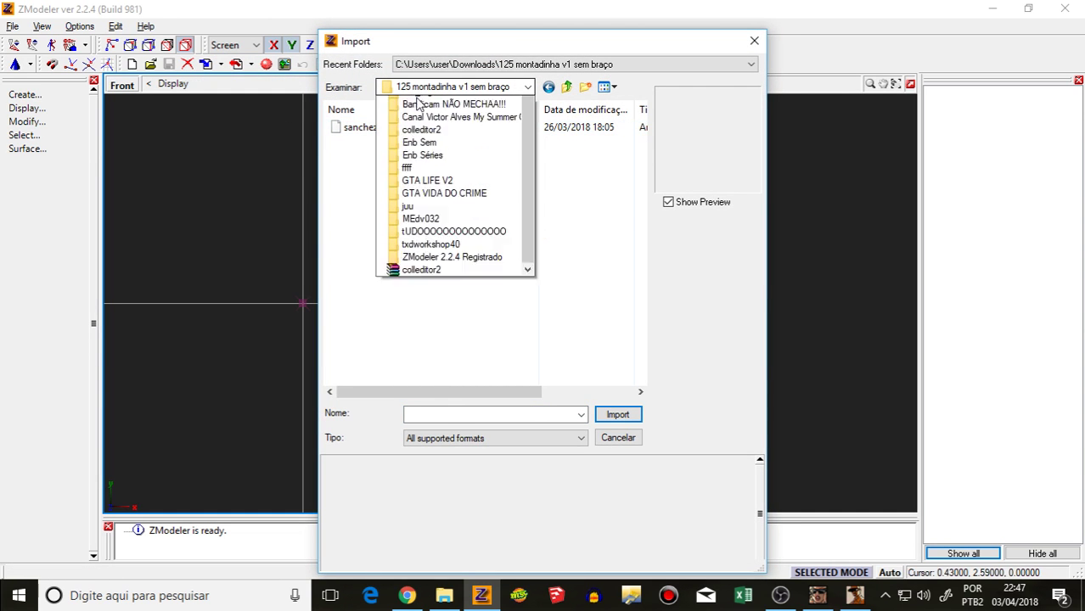
{"action": "left_click", "coordinate": [421, 167]}
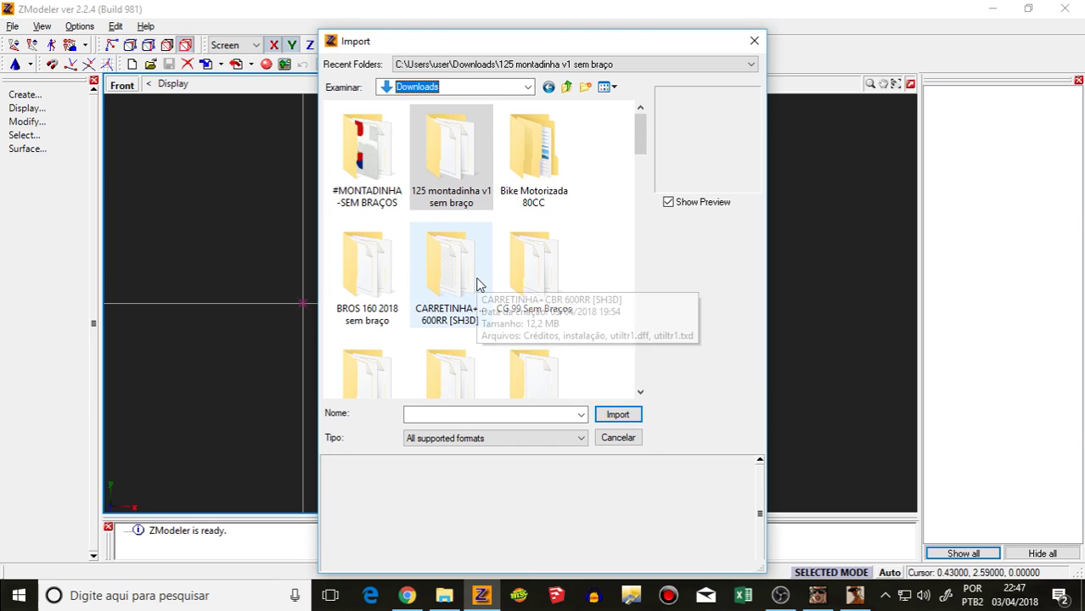
Step: Import burrito.dff from the combi folder inside KONBI PARA CARROVLOG
{"action": "scroll", "coordinate": [453, 273], "scroll_direction": "down", "scroll_amount": 2}
{"action": "scroll", "coordinate": [459, 241], "scroll_direction": "down", "scroll_amount": 3}
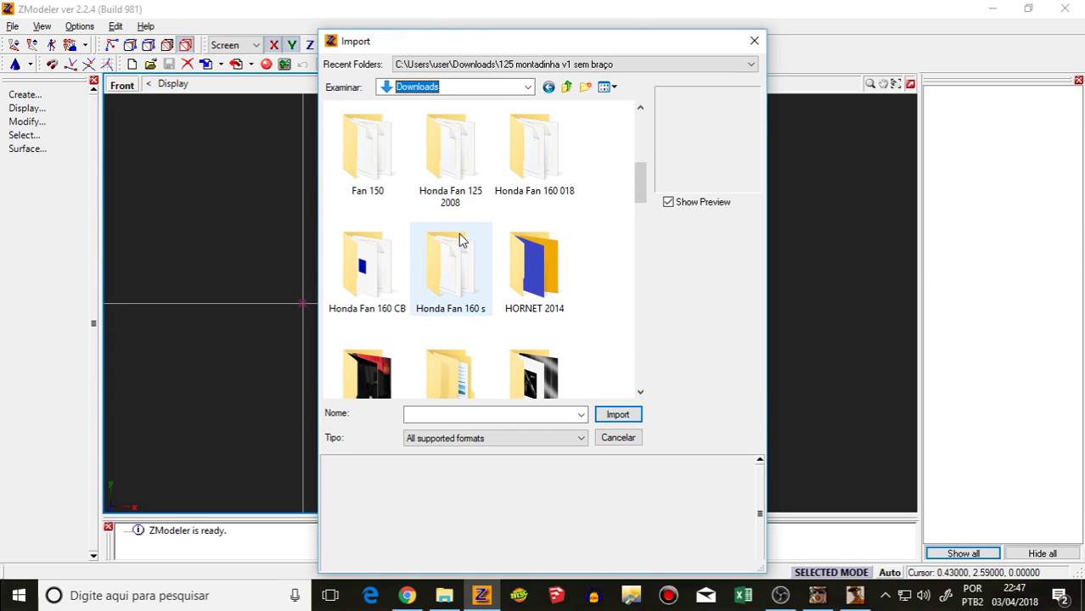
{"action": "scroll", "coordinate": [465, 286], "scroll_direction": "down", "scroll_amount": 10}
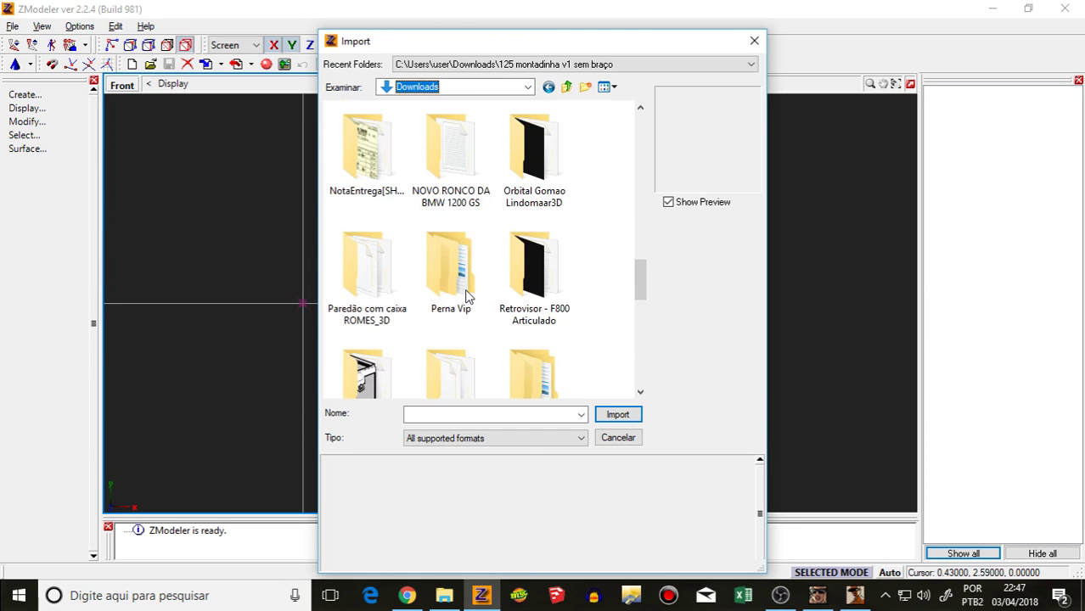
{"action": "scroll", "coordinate": [467, 296], "scroll_direction": "down", "scroll_amount": 3}
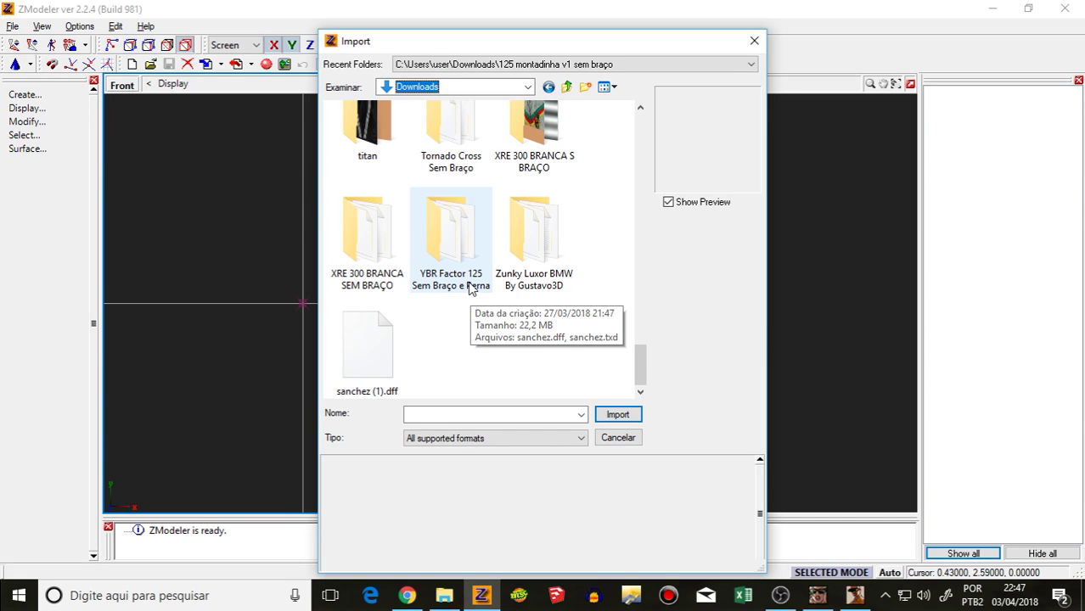
{"action": "scroll", "coordinate": [458, 280], "scroll_direction": "up", "scroll_amount": 2}
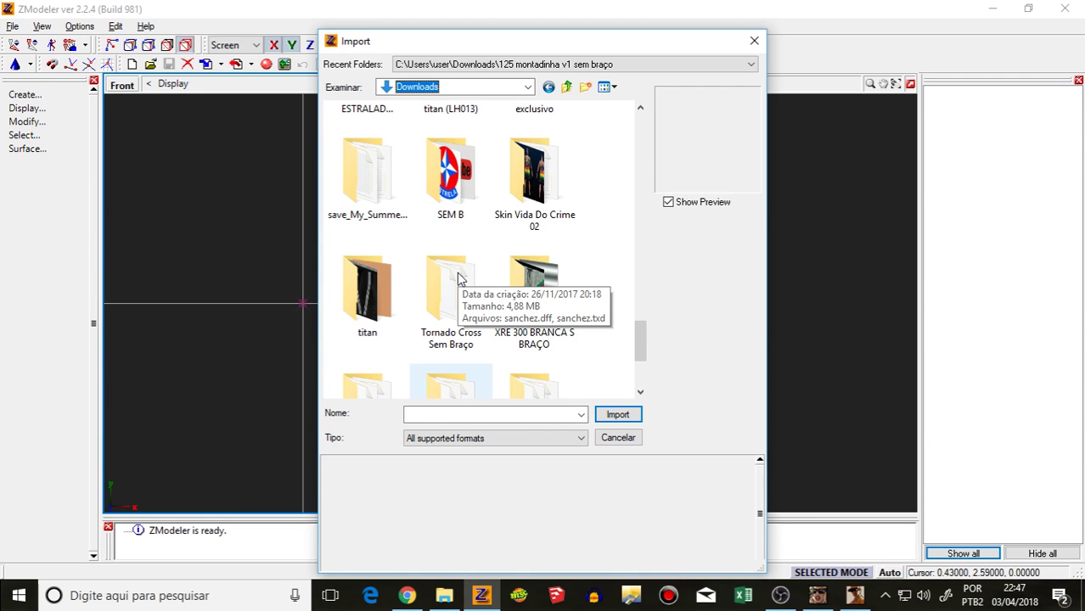
{"action": "scroll", "coordinate": [457, 274], "scroll_direction": "up", "scroll_amount": 2}
{"action": "scroll", "coordinate": [457, 274], "scroll_direction": "up", "scroll_amount": 2}
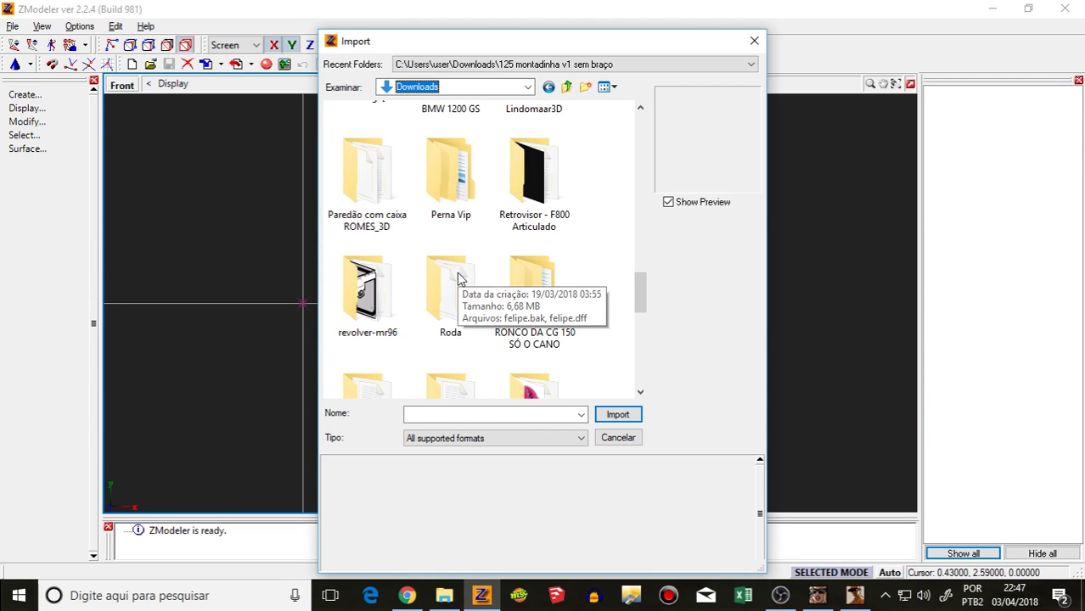
{"action": "scroll", "coordinate": [457, 273], "scroll_direction": "up", "scroll_amount": 2}
{"action": "scroll", "coordinate": [582, 294], "scroll_direction": "up", "scroll_amount": 2}
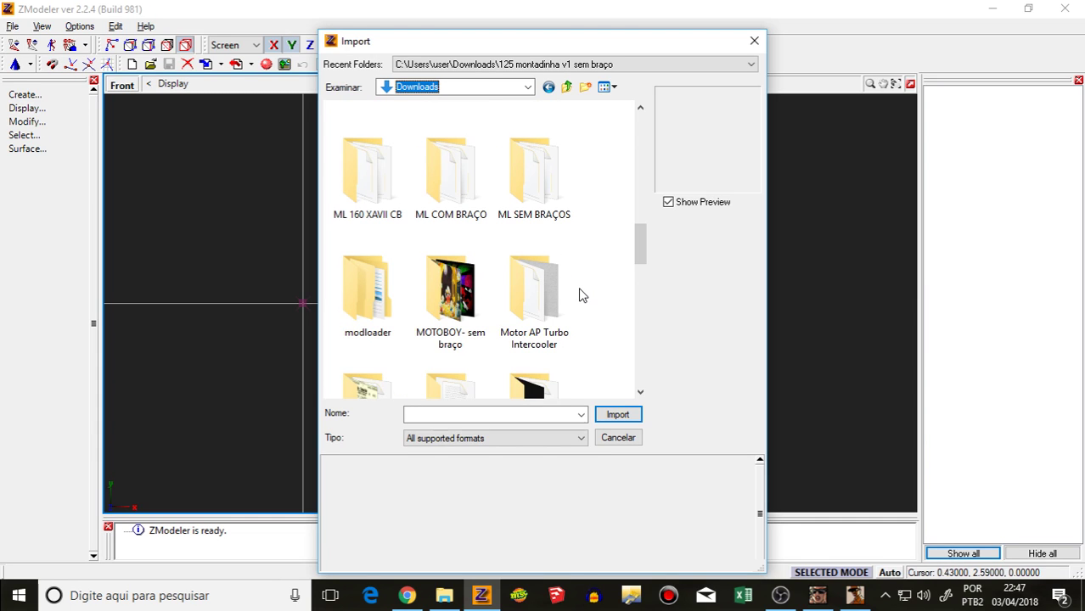
{"action": "scroll", "coordinate": [582, 295], "scroll_direction": "up", "scroll_amount": 2}
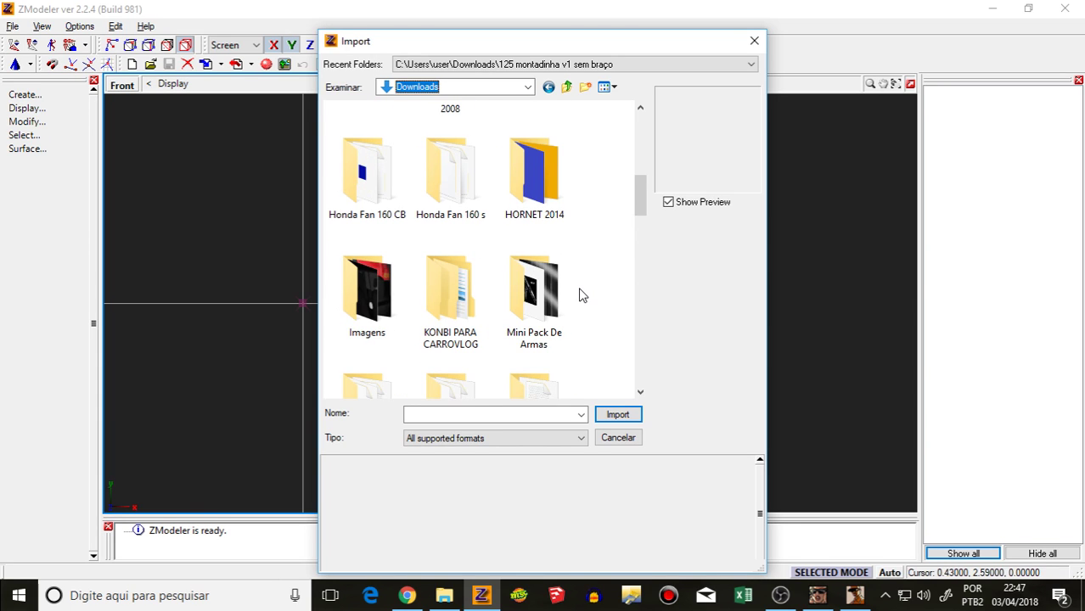
{"action": "double_click", "coordinate": [452, 290]}
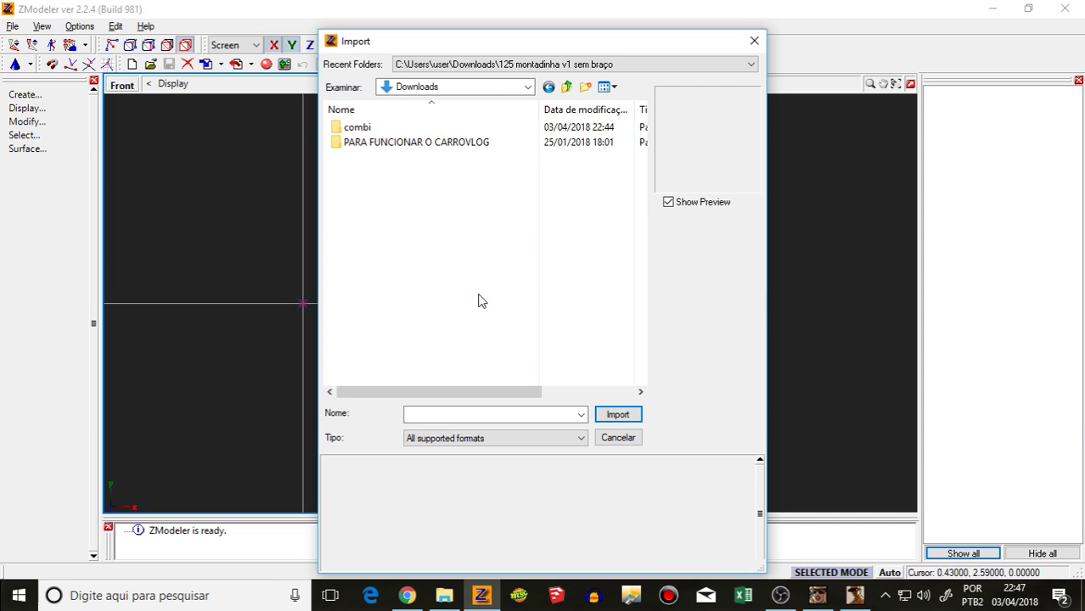
{"action": "double_click", "coordinate": [357, 122]}
{"action": "double_click", "coordinate": [352, 128]}
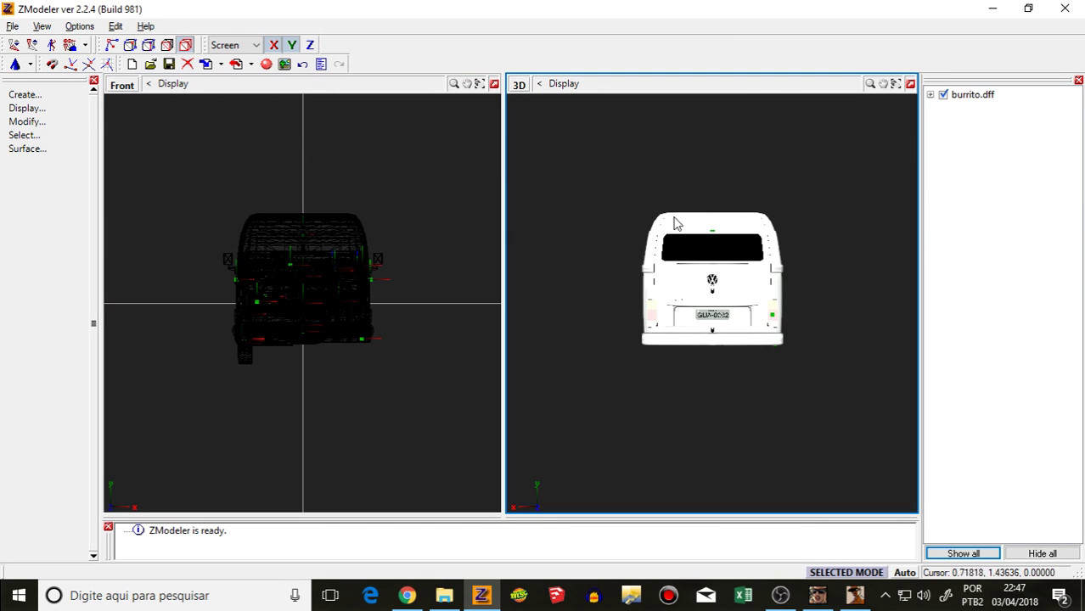
Step: Examine the imported van's exterior in the 3D view, from the front corner, the cab windows and the side
{"action": "middle_click_drag", "start_coordinate": [674, 222], "coordinate": [593, 243]}
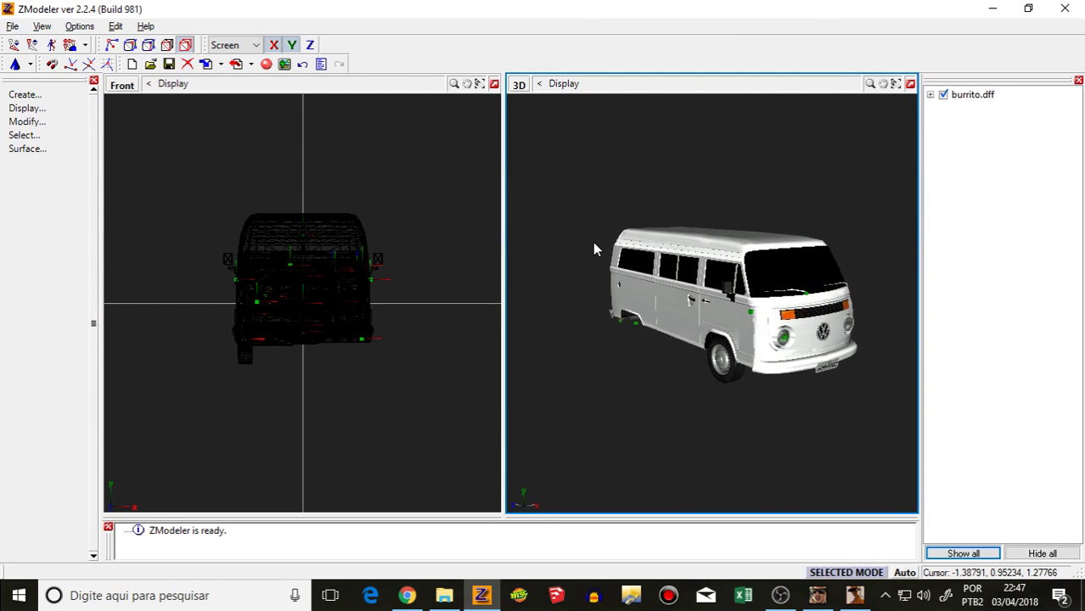
{"action": "scroll", "coordinate": [780, 301], "scroll_direction": "up", "scroll_amount": 5}
{"action": "scroll", "coordinate": [679, 255], "scroll_direction": "up", "scroll_amount": 4}
{"action": "scroll", "coordinate": [681, 270], "scroll_direction": "down", "scroll_amount": 3}
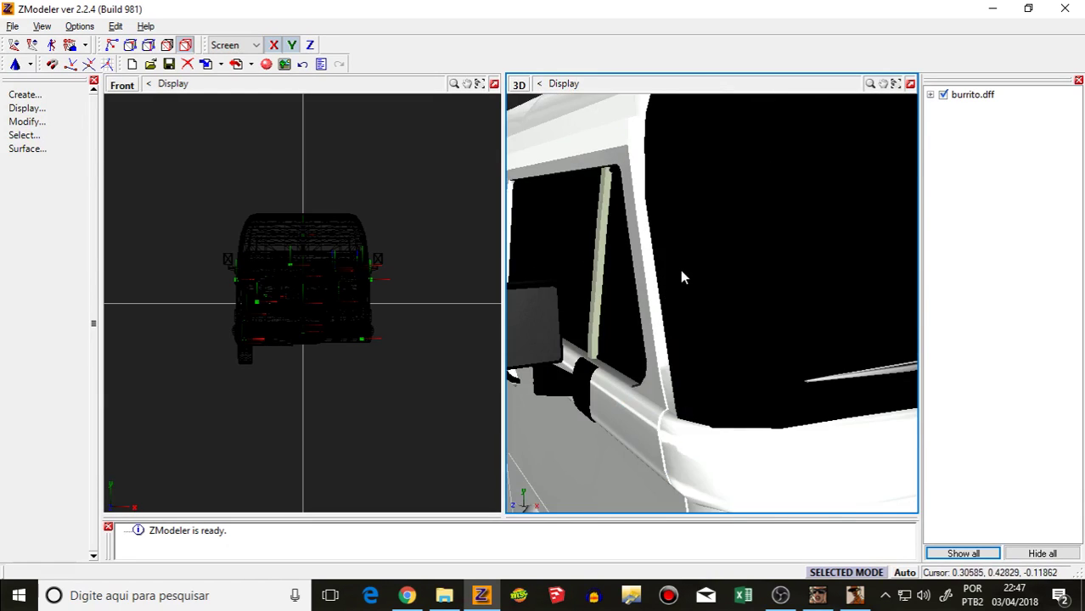
{"action": "middle_click_drag", "start_coordinate": [680, 270], "coordinate": [846, 222]}
{"action": "scroll", "coordinate": [833, 283], "scroll_direction": "up", "scroll_amount": 3}
{"action": "scroll", "coordinate": [764, 245], "scroll_direction": "down", "scroll_amount": 4}
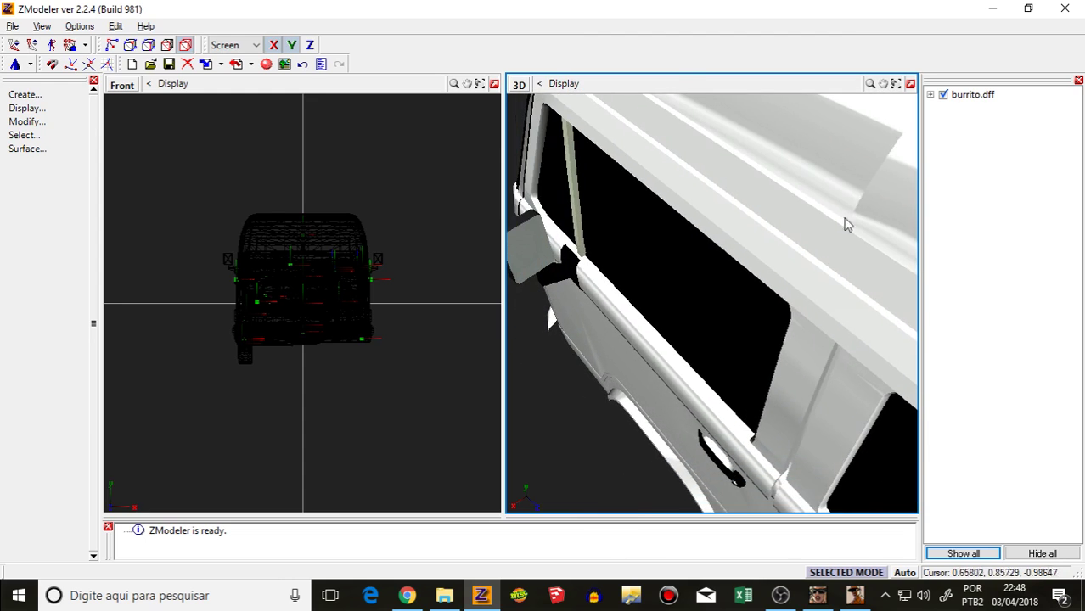
{"action": "middle_click_drag", "start_coordinate": [889, 145], "coordinate": [831, 218]}
{"action": "scroll", "coordinate": [832, 218], "scroll_direction": "down", "scroll_amount": 3}
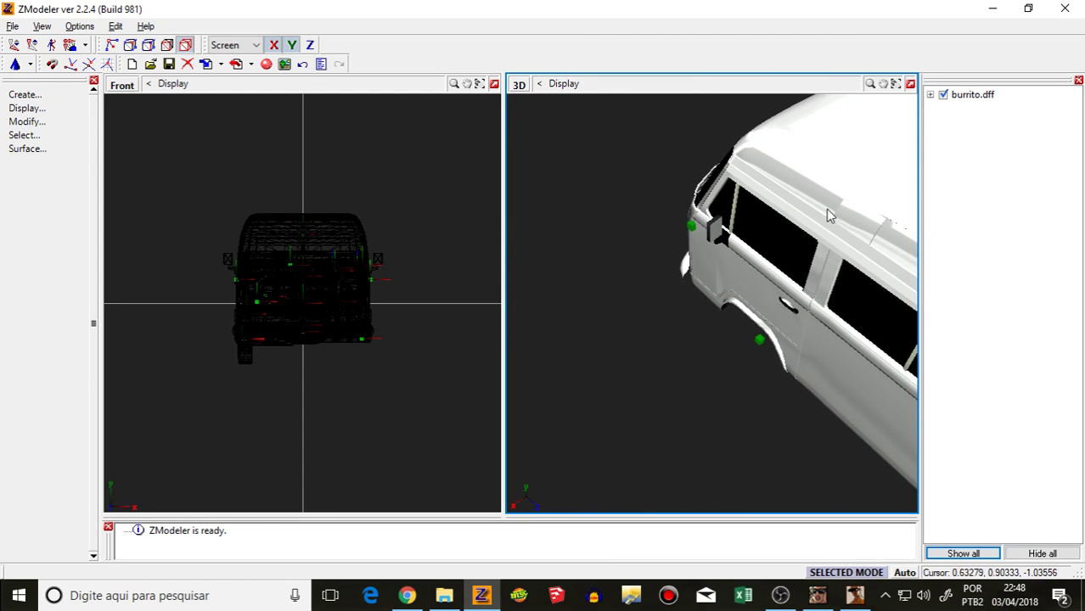
Step: Examine the van's roof, its cab interior around the steering wheel, and its side windows and doors
{"action": "left_click", "coordinate": [896, 84]}
{"action": "scroll", "coordinate": [685, 236], "scroll_direction": "up", "scroll_amount": 6}
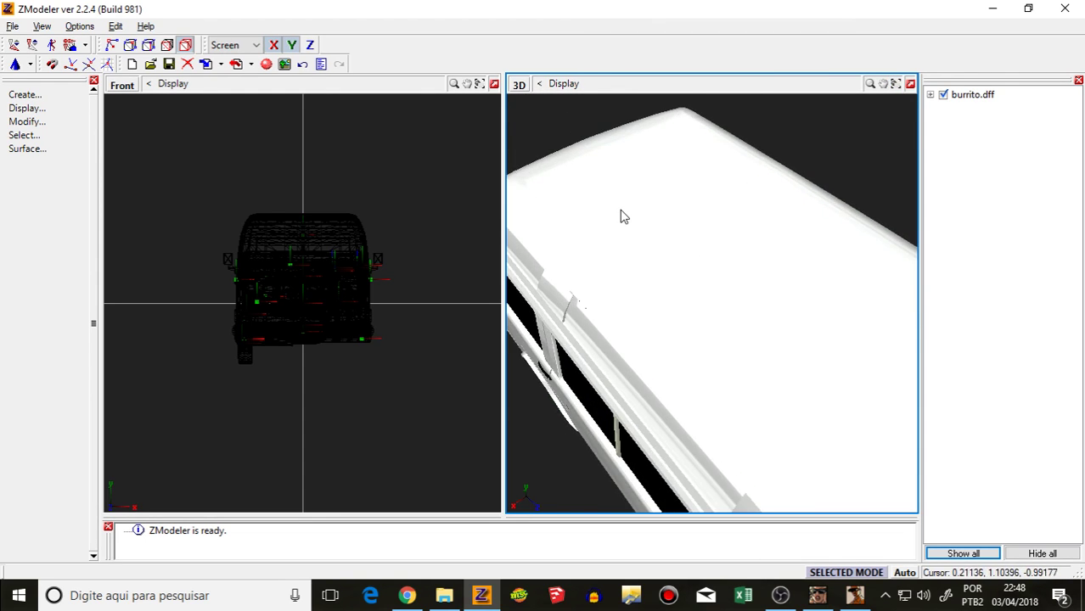
{"action": "middle_click_drag", "start_coordinate": [615, 231], "coordinate": [594, 200]}
{"action": "middle_click_drag", "start_coordinate": [587, 193], "coordinate": [564, 207]}
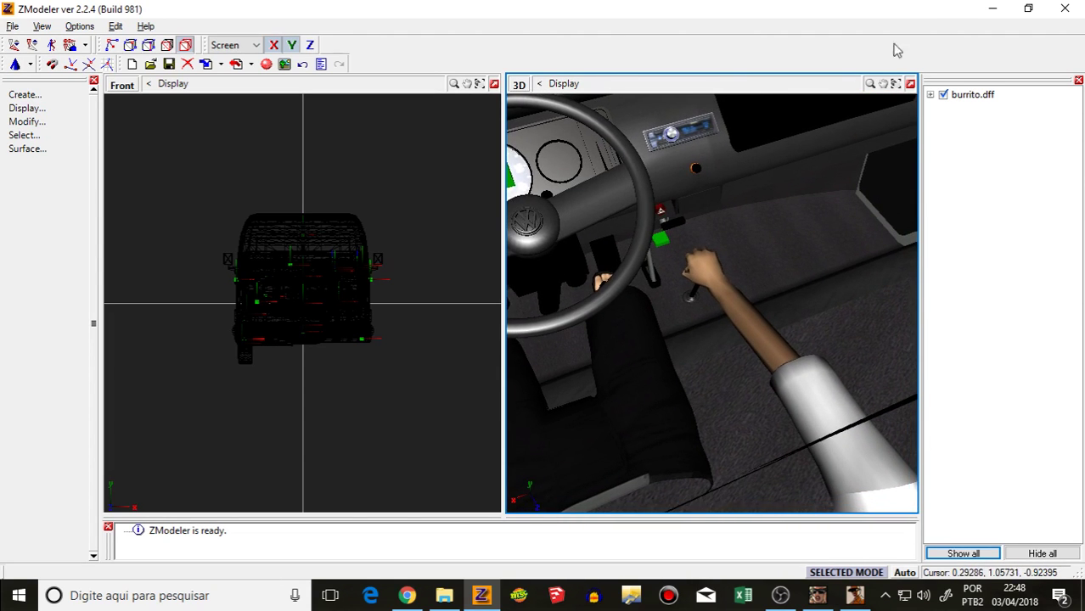
{"action": "left_click", "coordinate": [896, 84]}
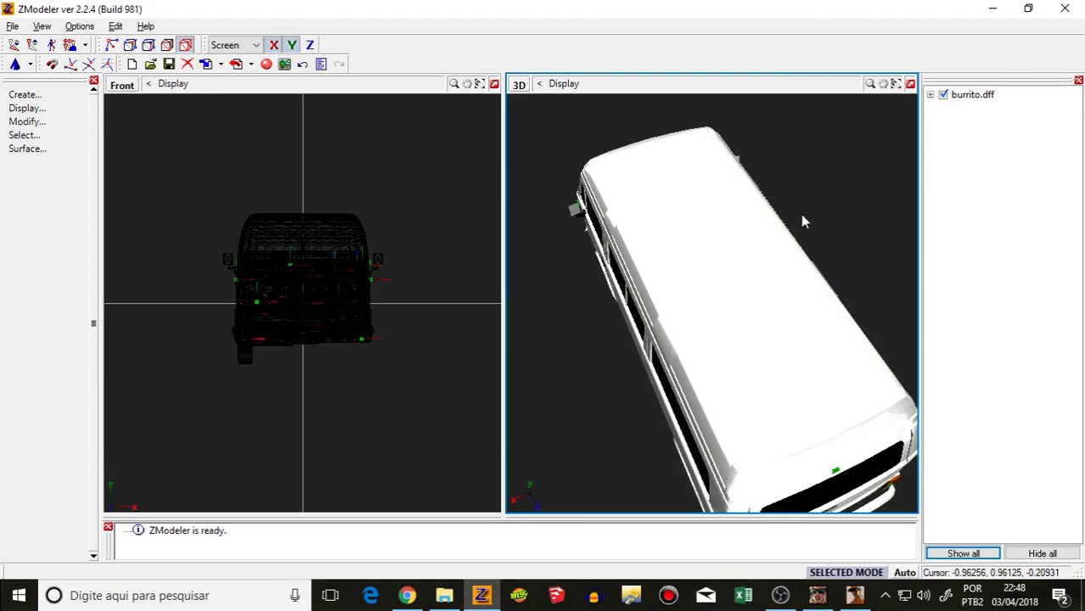
{"action": "middle_click_drag", "start_coordinate": [802, 221], "coordinate": [686, 316]}
{"action": "scroll", "coordinate": [696, 306], "scroll_direction": "down", "scroll_amount": 10}
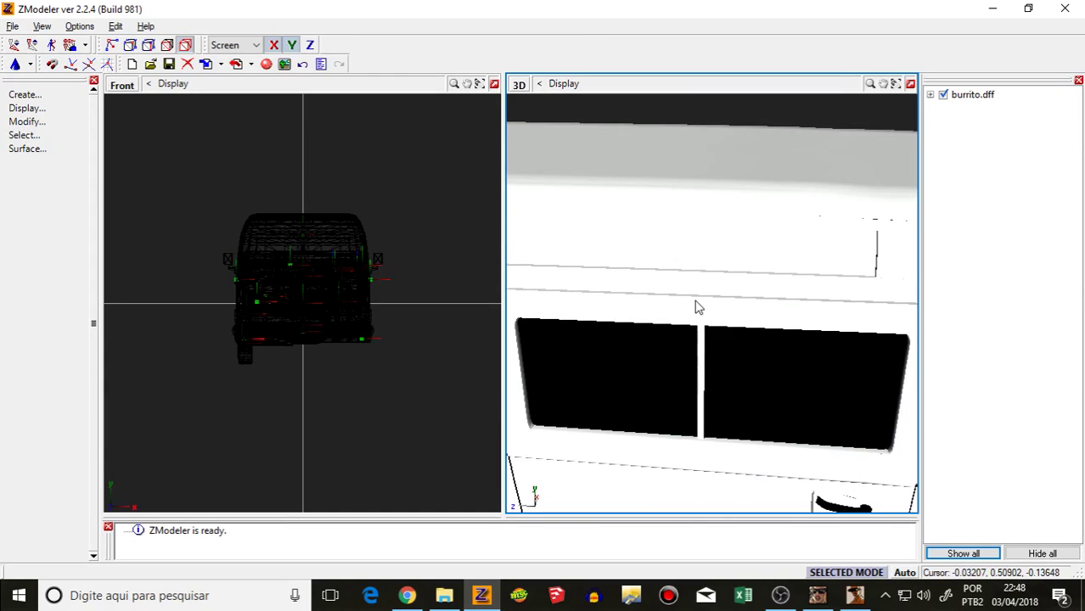
{"action": "scroll", "coordinate": [715, 312], "scroll_direction": "up", "scroll_amount": 3}
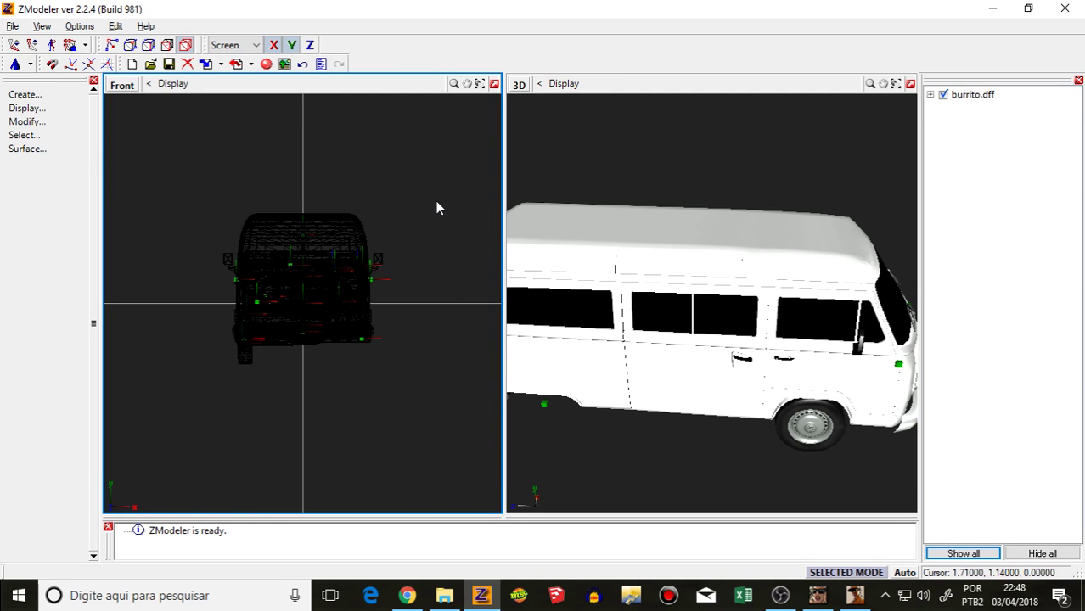
Step: Change the wireframe viewport from Front to the Left view of the van
{"action": "scroll", "coordinate": [245, 242], "scroll_direction": "up", "scroll_amount": 1}
{"action": "left_click", "coordinate": [122, 85]}
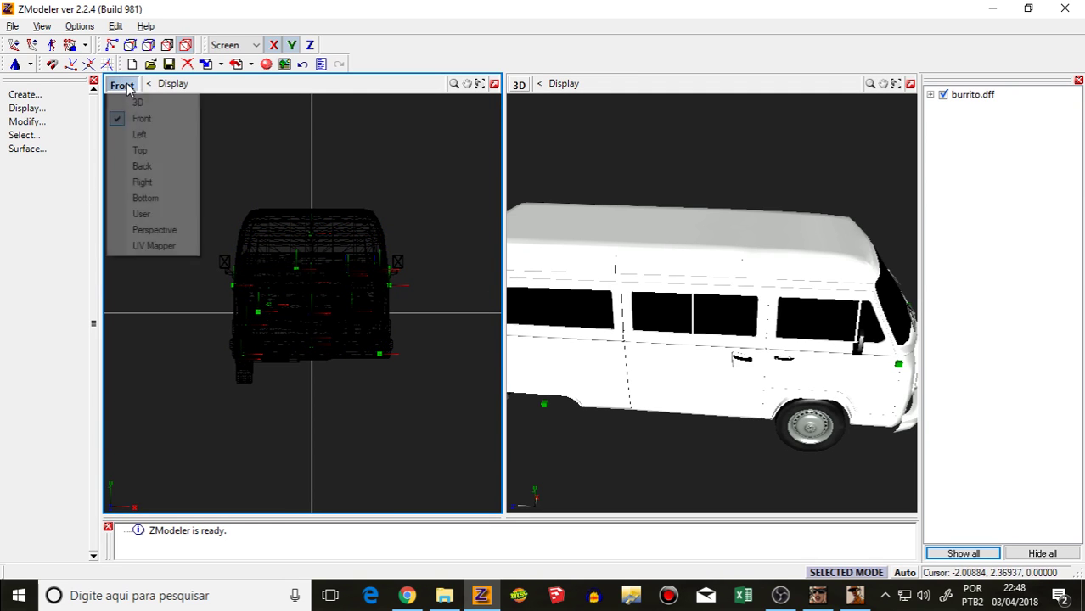
{"action": "left_click", "coordinate": [138, 136]}
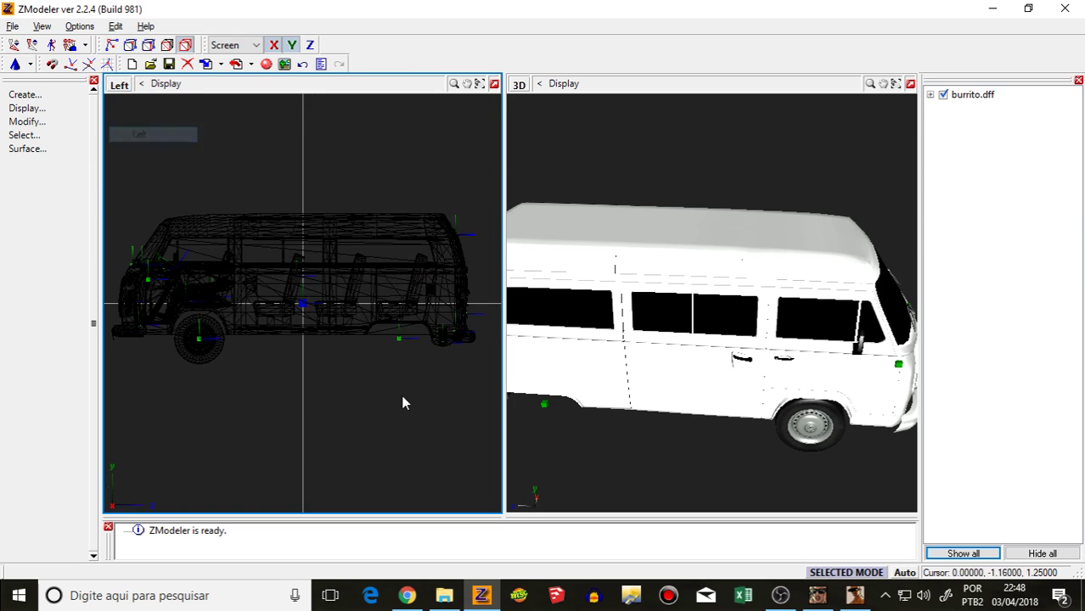
Step: Isolate the van's body shell so that the wheels, doors, glass and interior parts are hidden
{"action": "right_click", "coordinate": [271, 249]}
{"action": "left_click", "coordinate": [318, 331]}
{"action": "scroll", "coordinate": [679, 289], "scroll_direction": "up", "scroll_amount": 1}
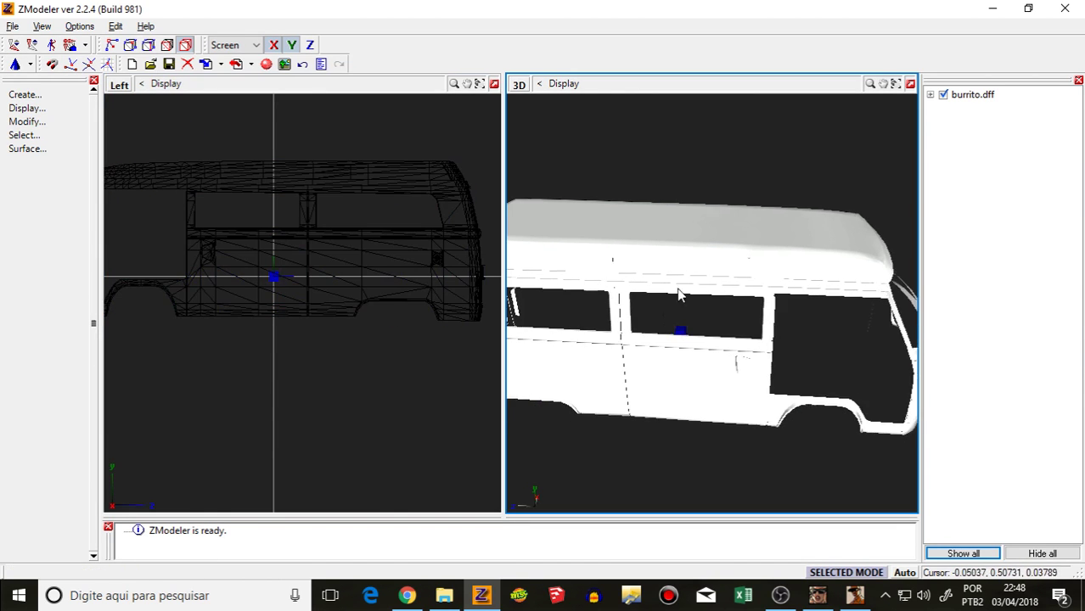
{"action": "middle_click_drag", "start_coordinate": [678, 289], "coordinate": [688, 286]}
{"action": "scroll", "coordinate": [125, 179], "scroll_direction": "up", "scroll_amount": 1}
{"action": "scroll", "coordinate": [204, 219], "scroll_direction": "up", "scroll_amount": 2}
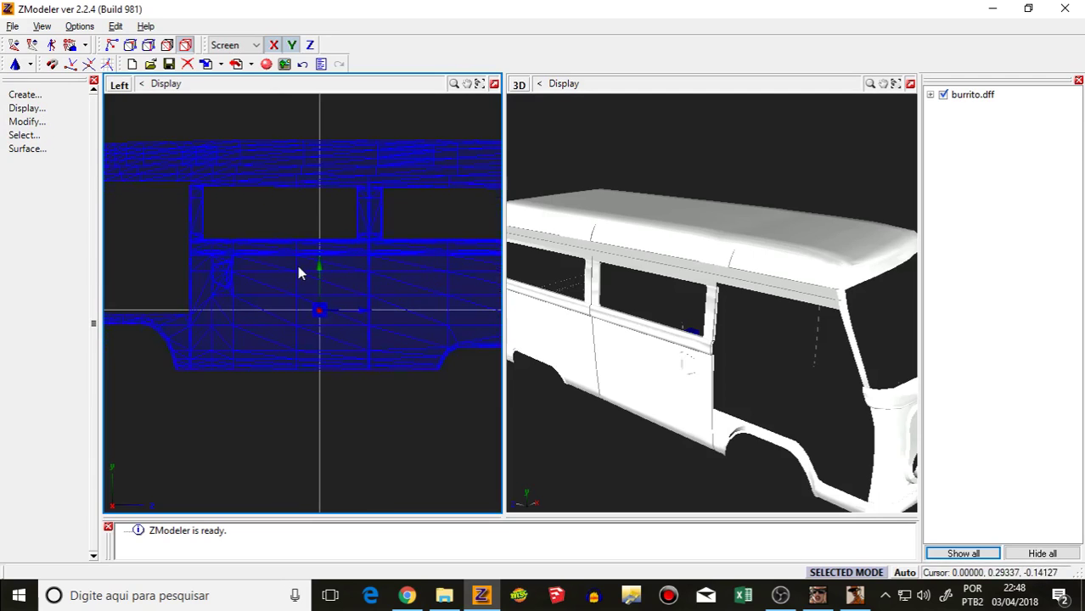
{"action": "left_click", "coordinate": [179, 117]}
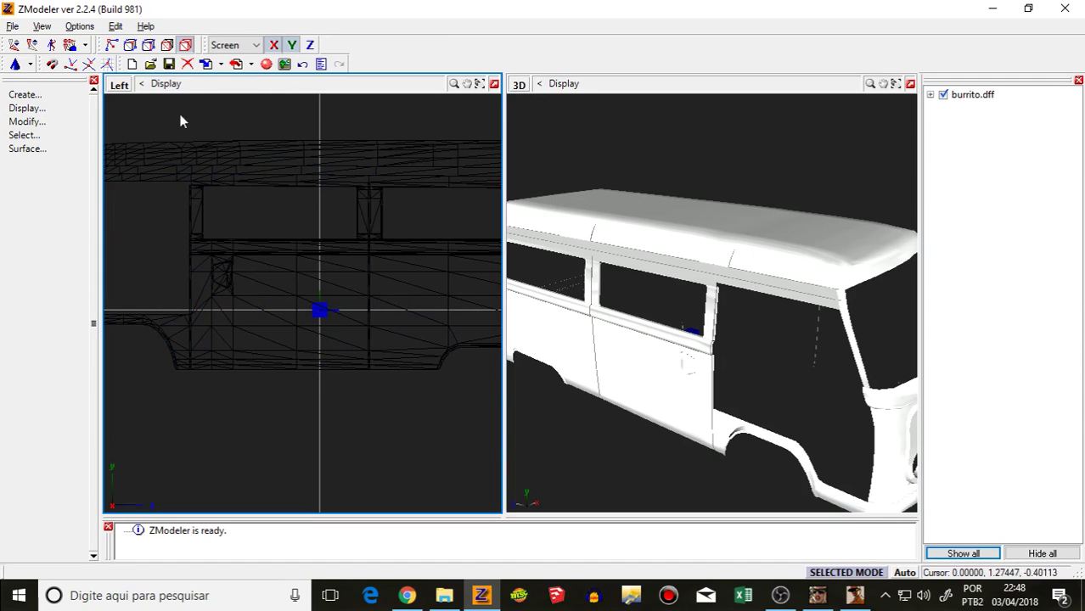
Step: Activate Quadr selection at polygon level on the van's body shell
{"action": "left_click", "coordinate": [25, 135]}
{"action": "left_click", "coordinate": [29, 229]}
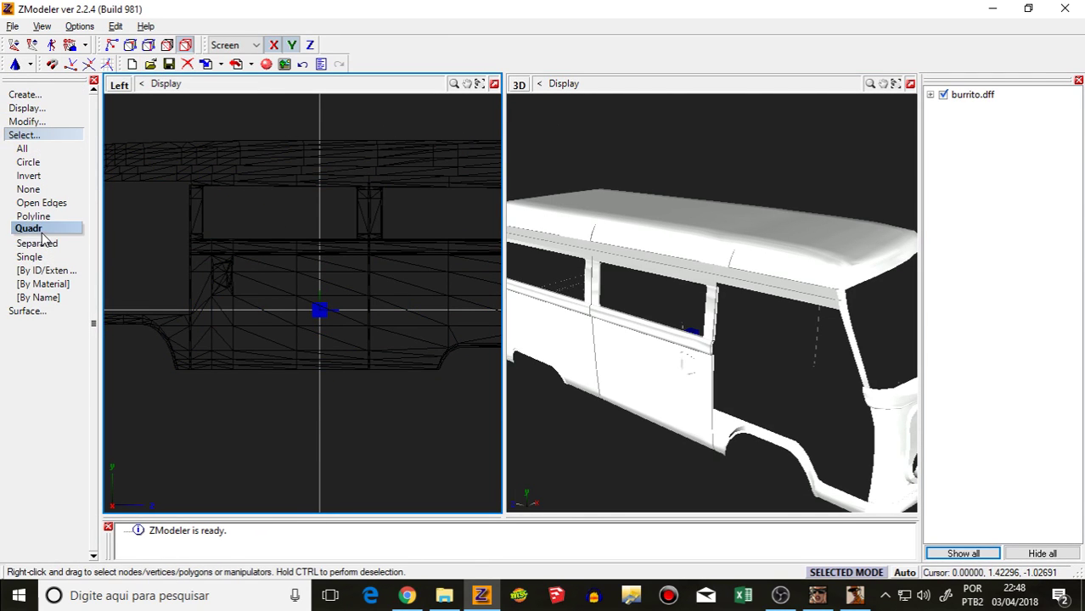
{"action": "right_click", "coordinate": [257, 272]}
{"action": "left_click", "coordinate": [223, 150]}
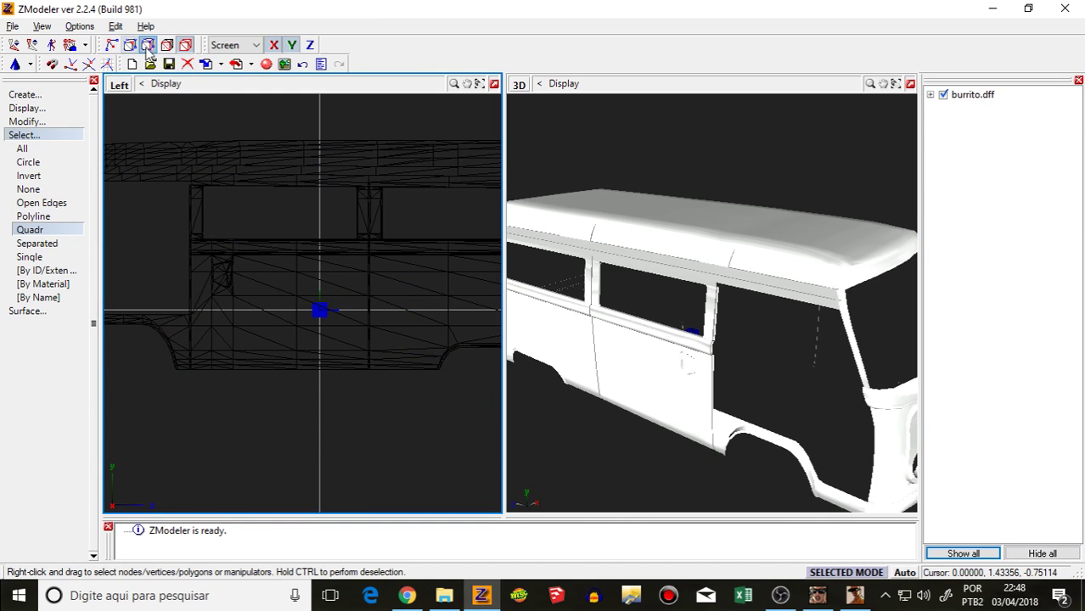
{"action": "left_click", "coordinate": [170, 50]}
{"action": "left_click", "coordinate": [268, 246]}
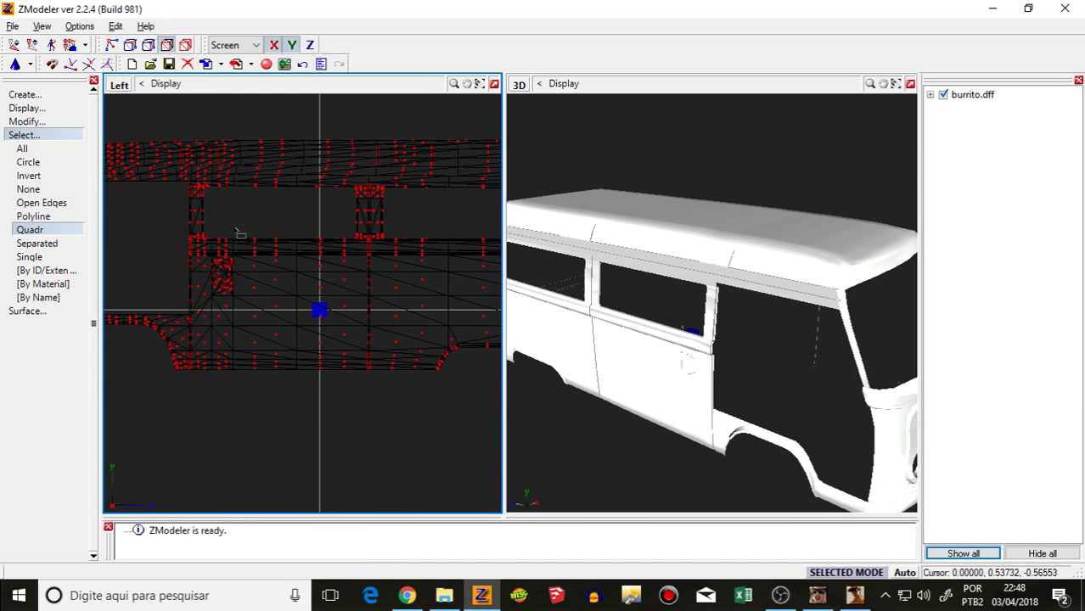
Step: Select the side door's lower panel polygons below the first side window, with part of the pillar behind that window
{"action": "middle_click_drag", "start_coordinate": [604, 293], "coordinate": [635, 297]}
{"action": "scroll", "coordinate": [634, 298], "scroll_direction": "down", "scroll_amount": 2}
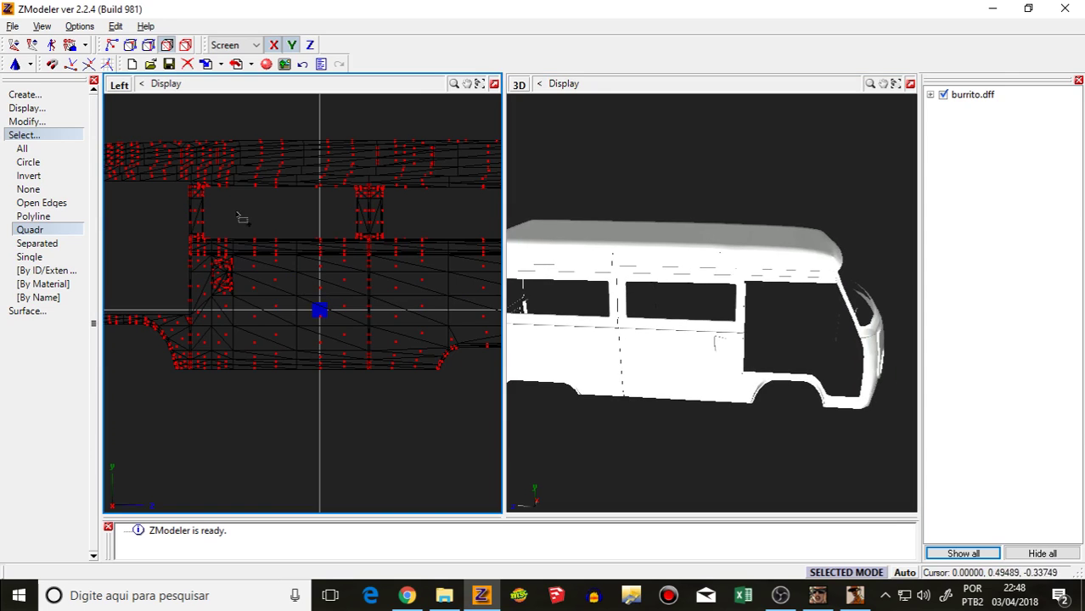
{"action": "left_click_drag", "start_coordinate": [337, 333], "coordinate": [367, 376]}
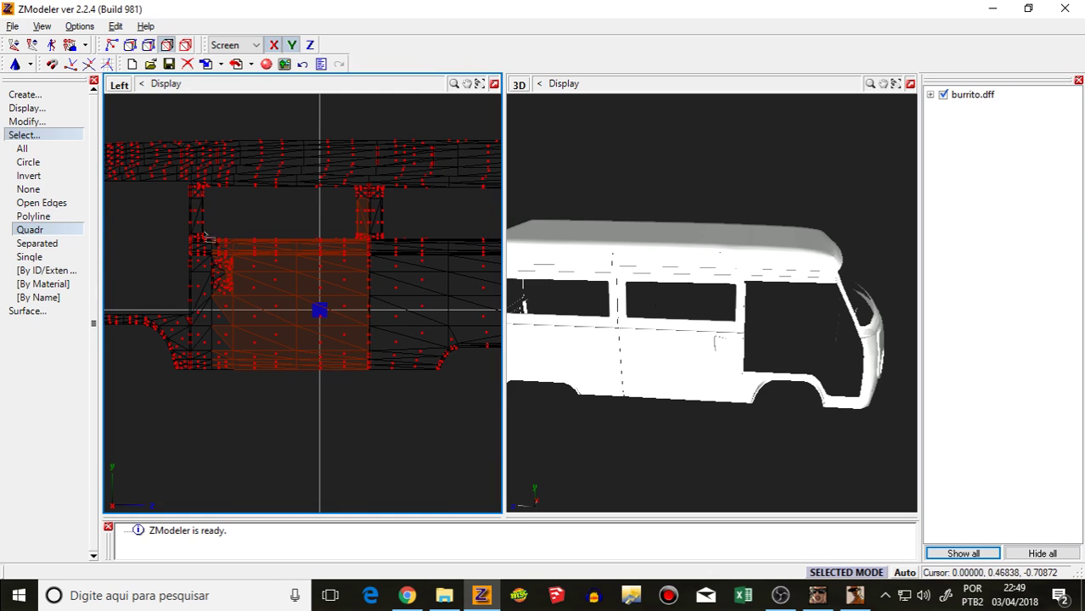
{"action": "left_click_drag", "start_coordinate": [229, 365], "coordinate": [243, 406]}
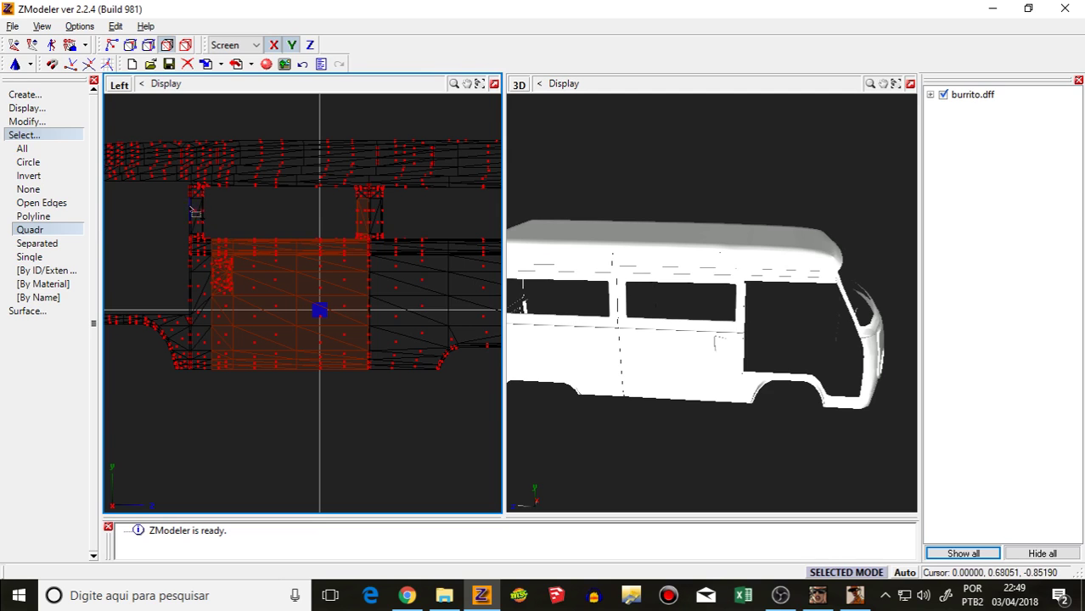
Step: Extend the polygon selection to the side door's front edge and the lower part of its front window pillar
{"action": "scroll", "coordinate": [197, 206], "scroll_direction": "up", "scroll_amount": 4}
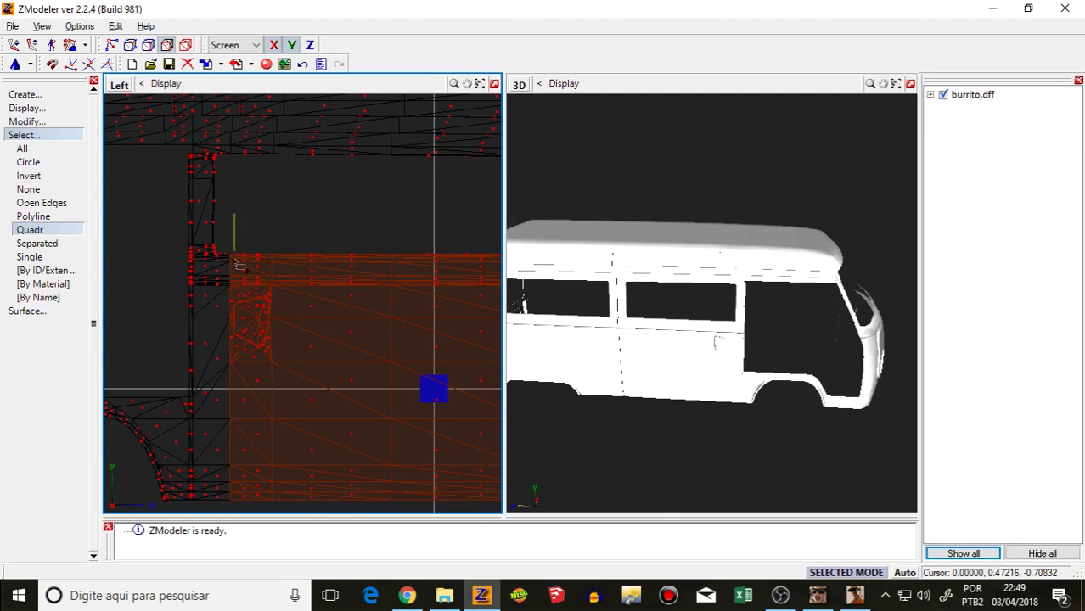
{"action": "left_click_drag", "start_coordinate": [278, 408], "coordinate": [216, 492]}
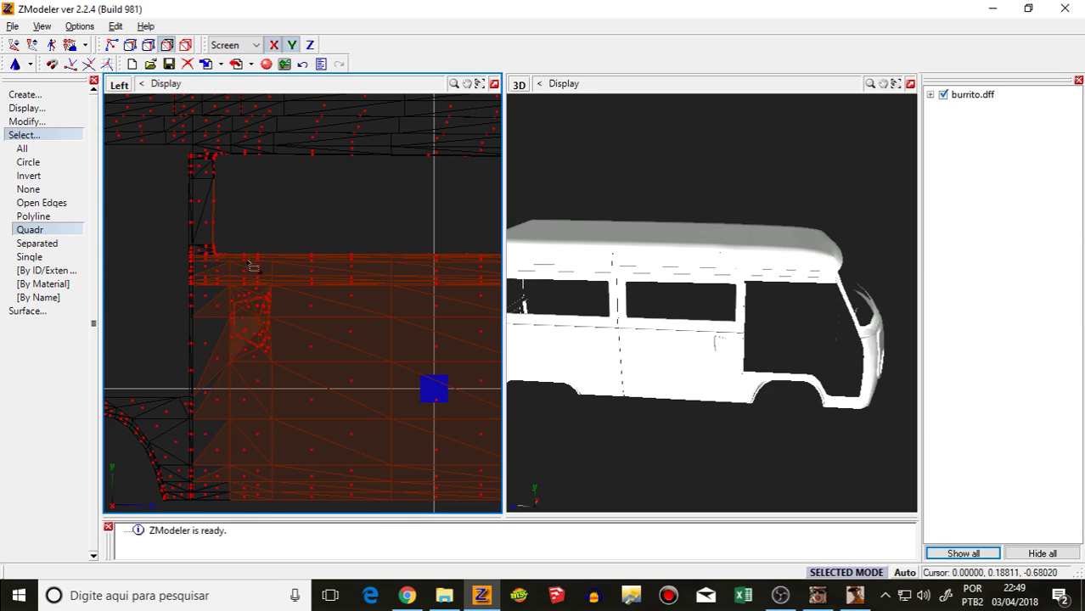
{"action": "left_click_drag", "start_coordinate": [204, 268], "coordinate": [206, 267]}
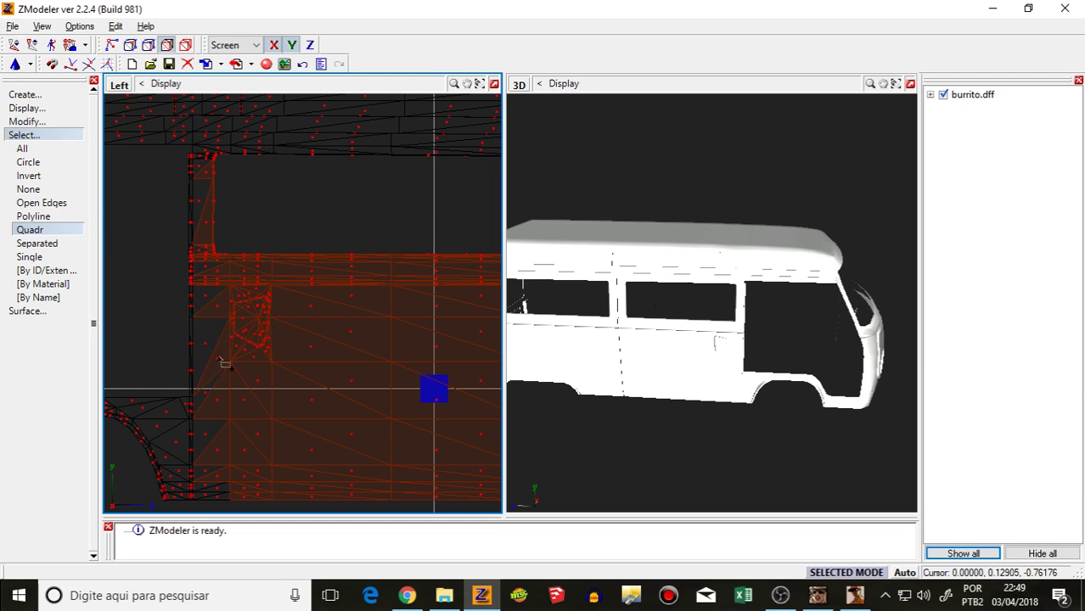
{"action": "left_click_drag", "start_coordinate": [235, 205], "coordinate": [201, 413]}
{"action": "scroll", "coordinate": [215, 393], "scroll_direction": "down", "scroll_amount": 4}
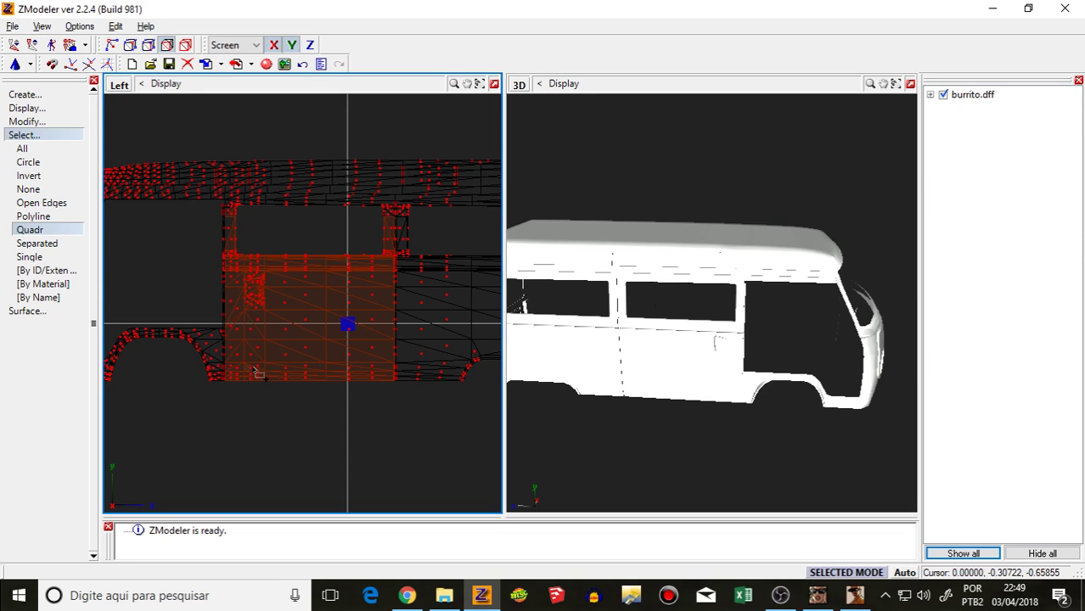
Step: Add the remaining polygons of the side door's front window pillar, including its upper and lower corners, to the selection
{"action": "scroll", "coordinate": [245, 215], "scroll_direction": "up", "scroll_amount": 4}
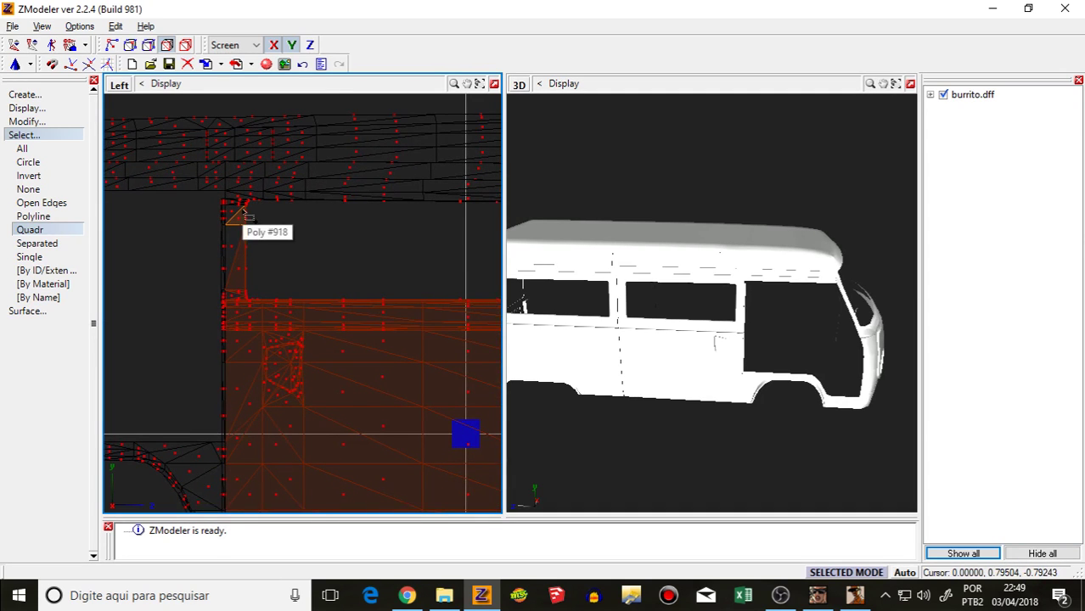
{"action": "scroll", "coordinate": [255, 255], "scroll_direction": "up", "scroll_amount": 4}
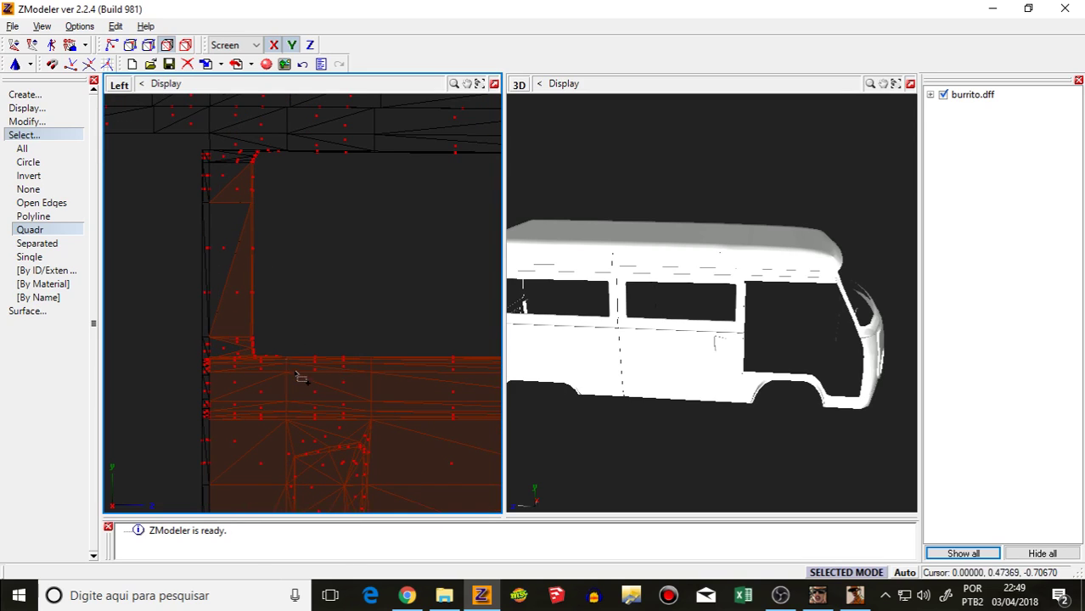
{"action": "left_click_drag", "start_coordinate": [294, 372], "coordinate": [236, 351]}
{"action": "left_click_drag", "start_coordinate": [220, 306], "coordinate": [226, 147]}
{"action": "scroll", "coordinate": [235, 174], "scroll_direction": "up", "scroll_amount": 3}
{"action": "scroll", "coordinate": [250, 170], "scroll_direction": "down", "scroll_amount": 4}
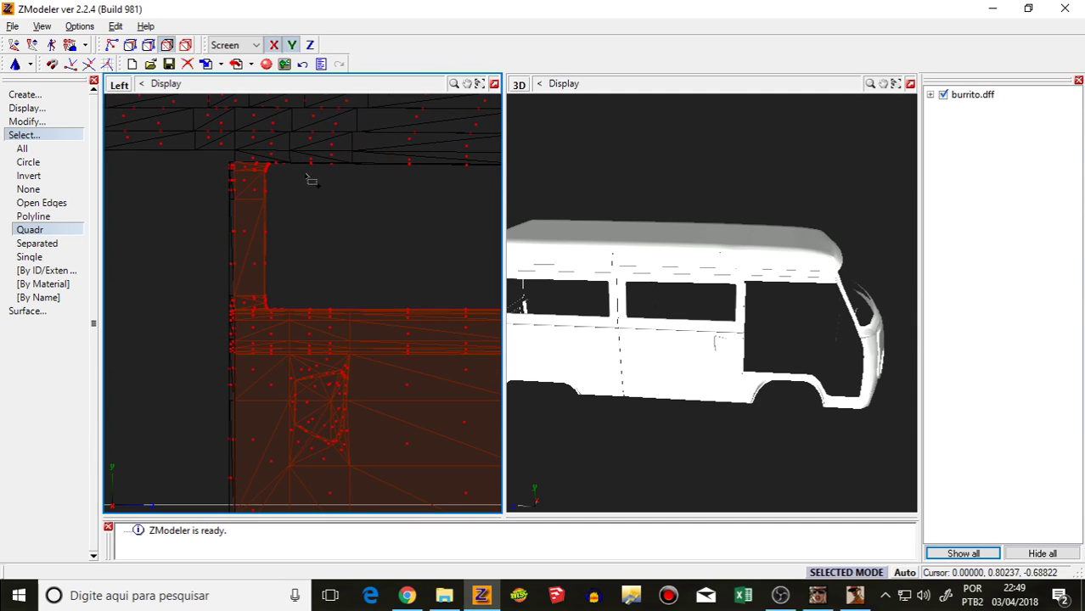
Step: Add the remaining upper and lower polygons of the door's half of the rear window pillar to the selection
{"action": "scroll", "coordinate": [299, 188], "scroll_direction": "down", "scroll_amount": 2}
{"action": "scroll", "coordinate": [708, 259], "scroll_direction": "up", "scroll_amount": 5}
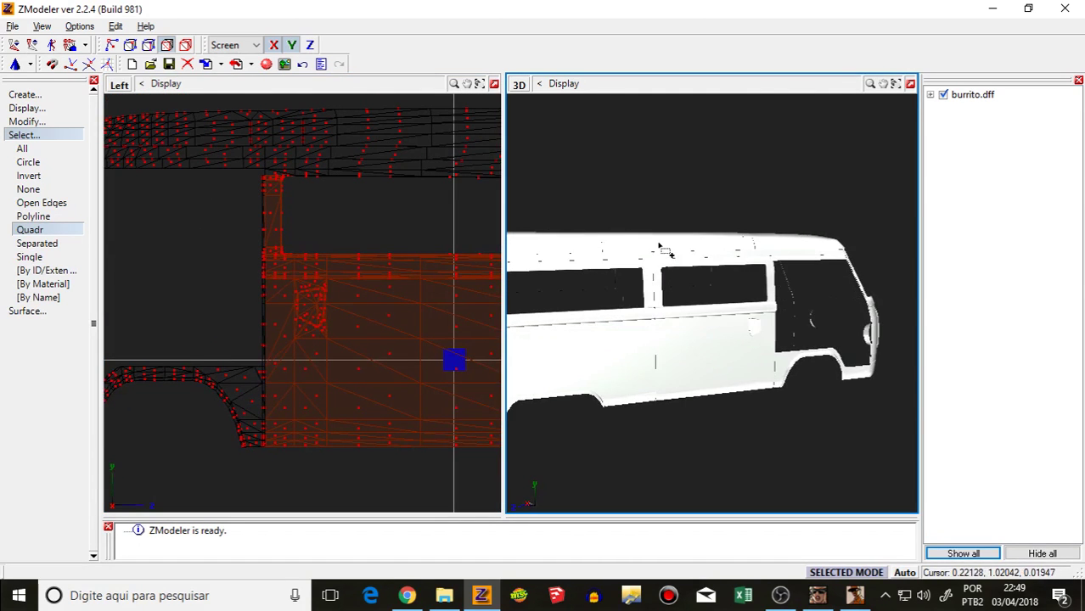
{"action": "scroll", "coordinate": [434, 313], "scroll_direction": "down", "scroll_amount": 4}
{"action": "scroll", "coordinate": [447, 346], "scroll_direction": "up", "scroll_amount": 6}
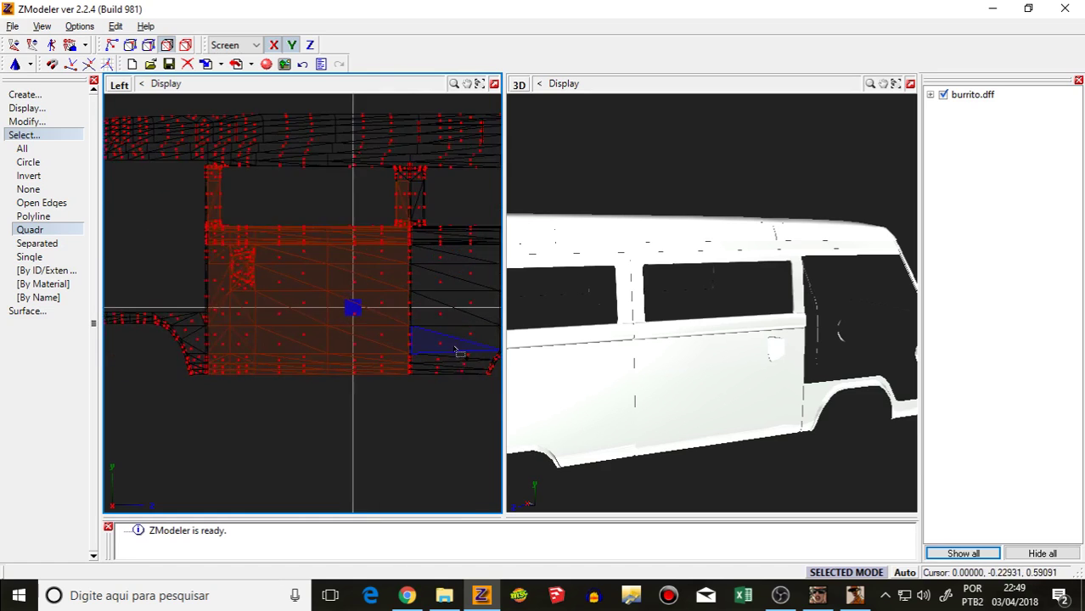
{"action": "scroll", "coordinate": [433, 329], "scroll_direction": "down", "scroll_amount": 5}
{"action": "scroll", "coordinate": [380, 215], "scroll_direction": "up", "scroll_amount": 7}
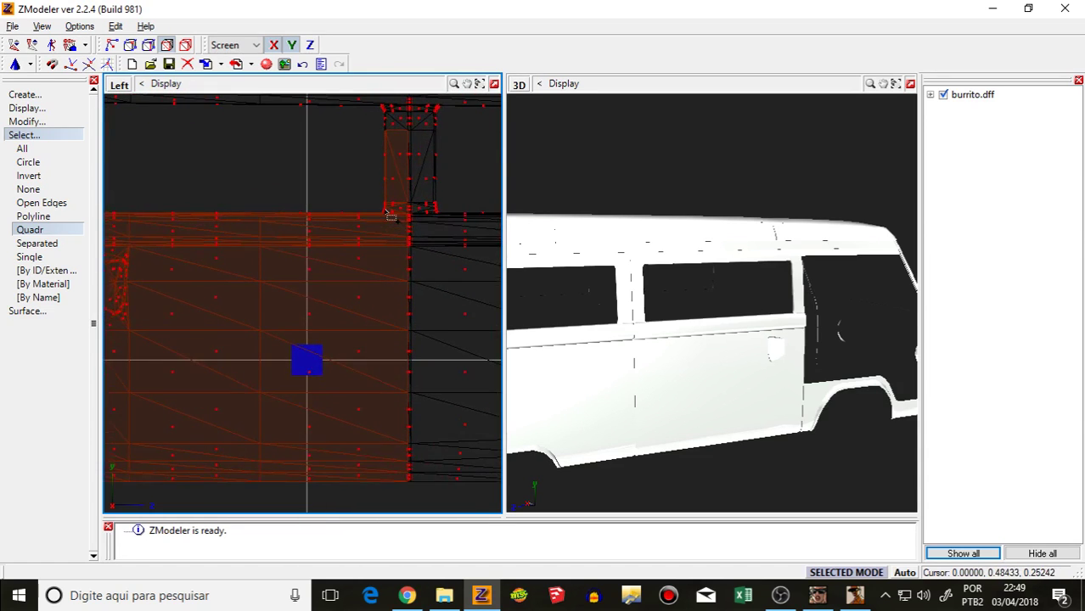
{"action": "scroll", "coordinate": [381, 245], "scroll_direction": "down", "scroll_amount": 1}
{"action": "scroll", "coordinate": [386, 289], "scroll_direction": "up", "scroll_amount": 3}
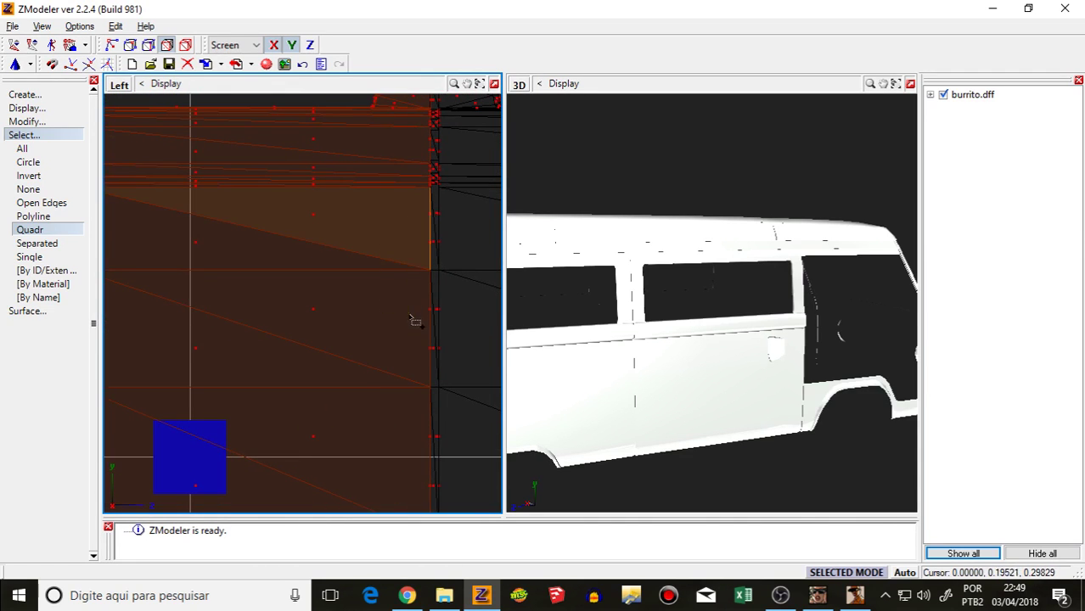
{"action": "scroll", "coordinate": [399, 297], "scroll_direction": "down", "scroll_amount": 5}
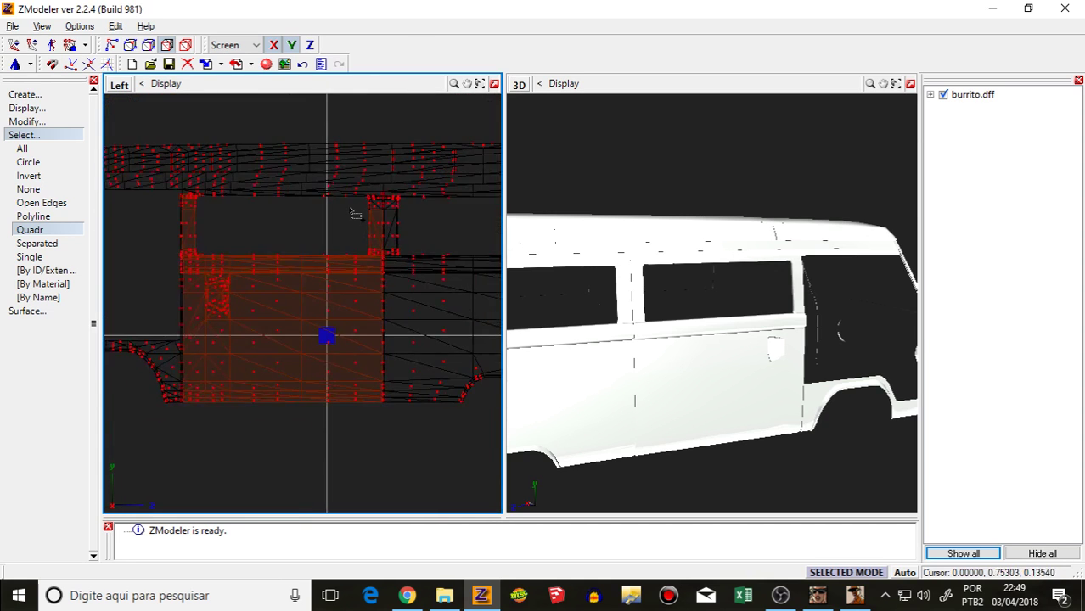
{"action": "scroll", "coordinate": [373, 204], "scroll_direction": "up", "scroll_amount": 2}
{"action": "scroll", "coordinate": [357, 204], "scroll_direction": "up", "scroll_amount": 1}
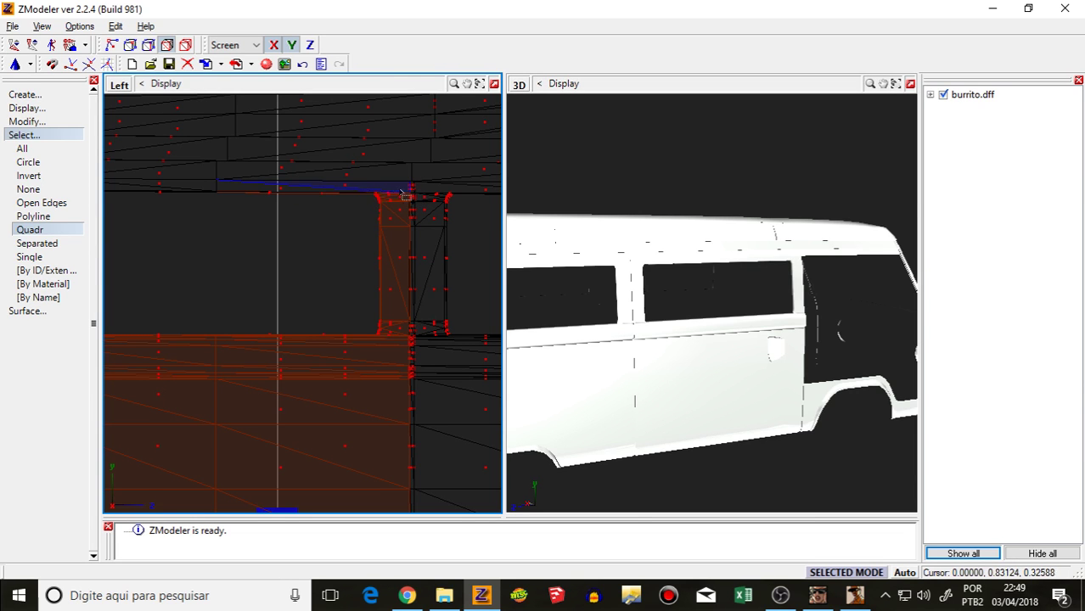
Step: Add the thin polygon strip along the upper edge of the side door's window to the selection
{"action": "scroll", "coordinate": [302, 220], "scroll_direction": "down", "scroll_amount": 2}
{"action": "scroll", "coordinate": [197, 219], "scroll_direction": "up", "scroll_amount": 1}
{"action": "left_click_drag", "start_coordinate": [141, 221], "coordinate": [287, 212]}
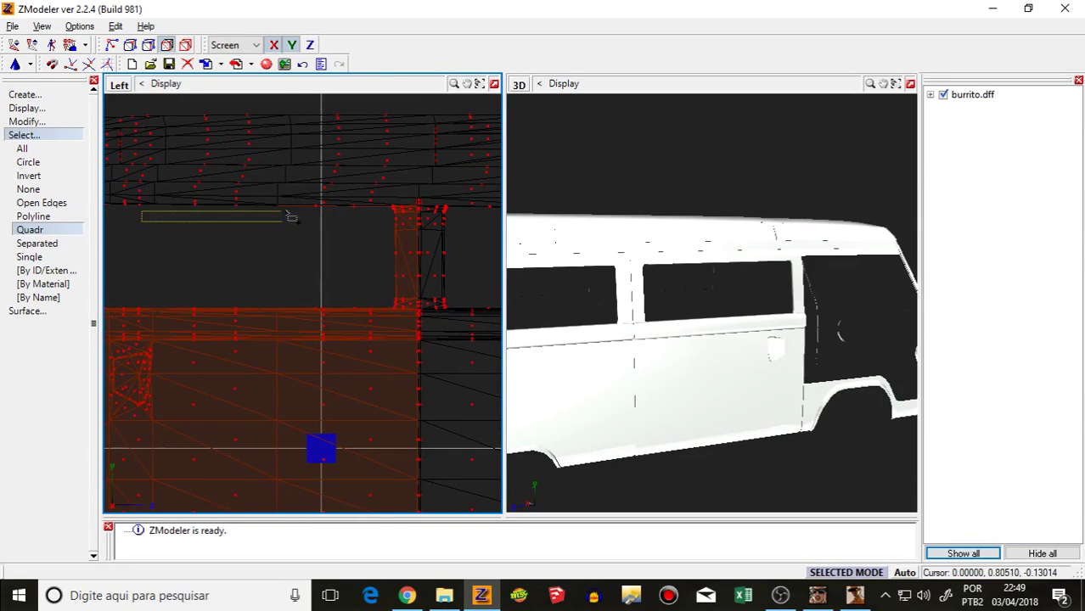
{"action": "scroll", "coordinate": [302, 212], "scroll_direction": "down", "scroll_amount": 1}
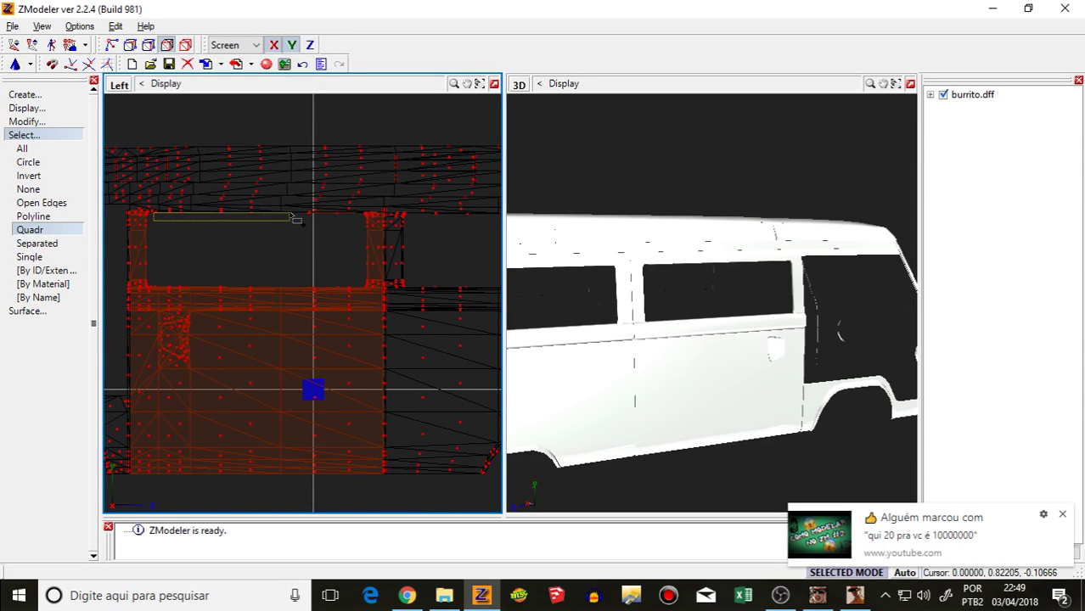
{"action": "scroll", "coordinate": [186, 215], "scroll_direction": "up", "scroll_amount": 1}
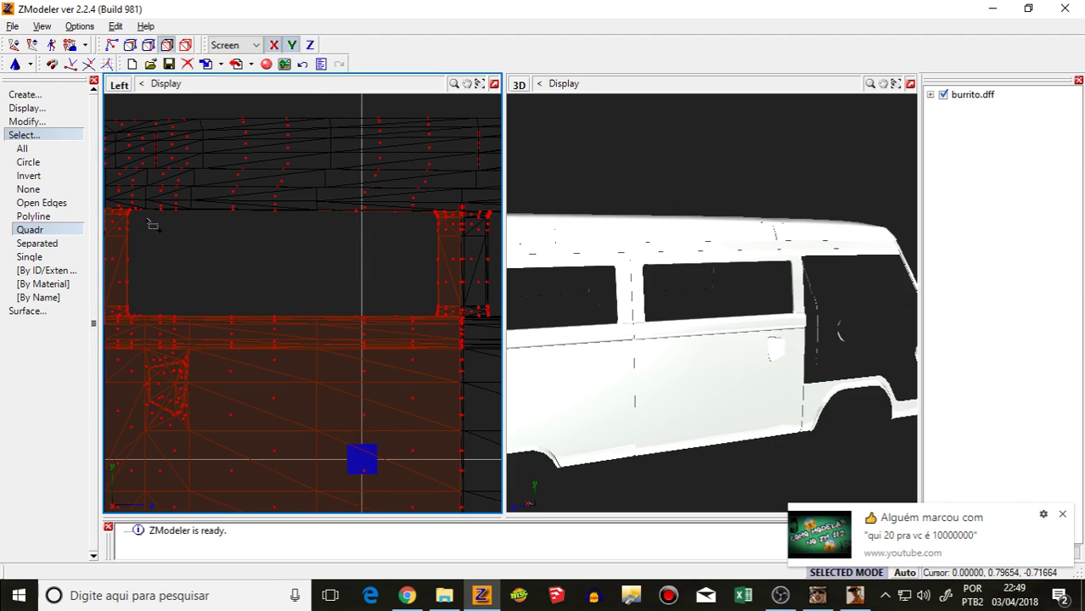
{"action": "left_click_drag", "start_coordinate": [328, 219], "coordinate": [327, 222]}
{"action": "left_click", "coordinate": [719, 411]}
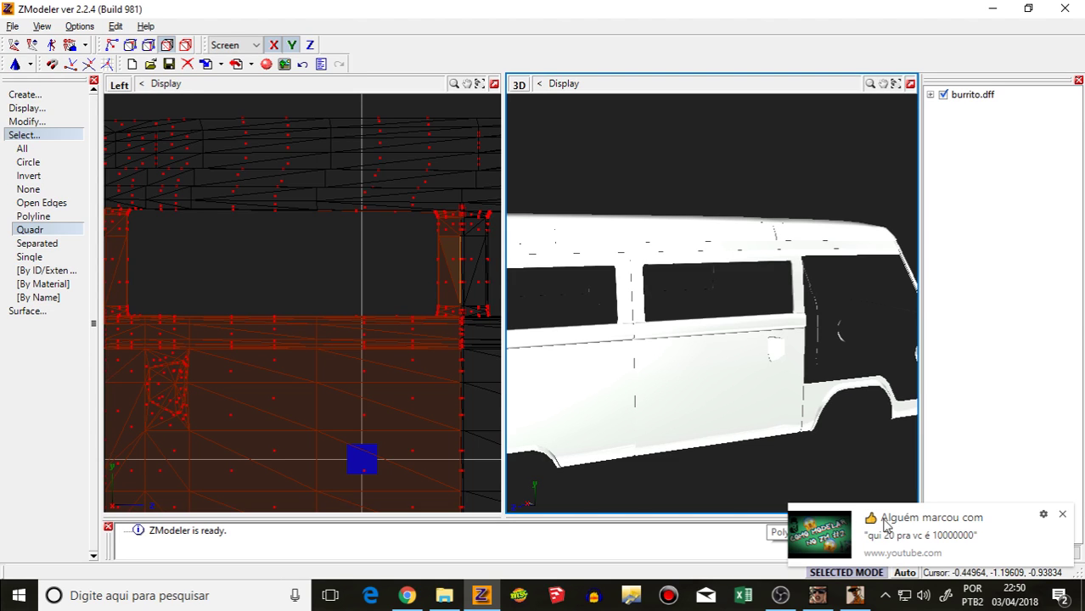
{"action": "left_click", "coordinate": [110, 225]}
{"action": "left_click_drag", "start_coordinate": [219, 231], "coordinate": [334, 219]}
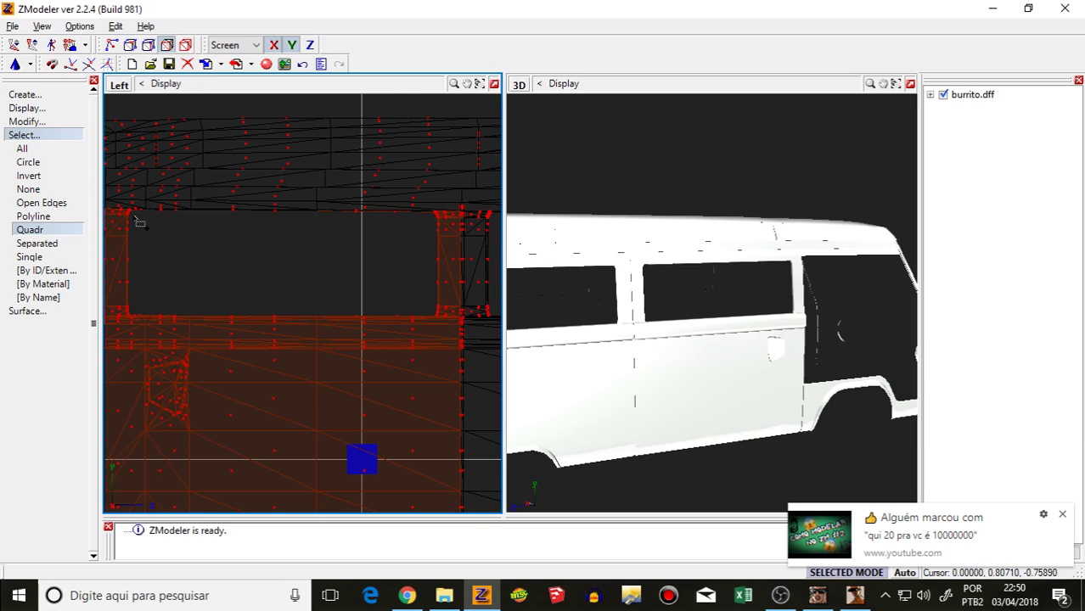
{"action": "left_click_drag", "start_coordinate": [136, 216], "coordinate": [327, 214]}
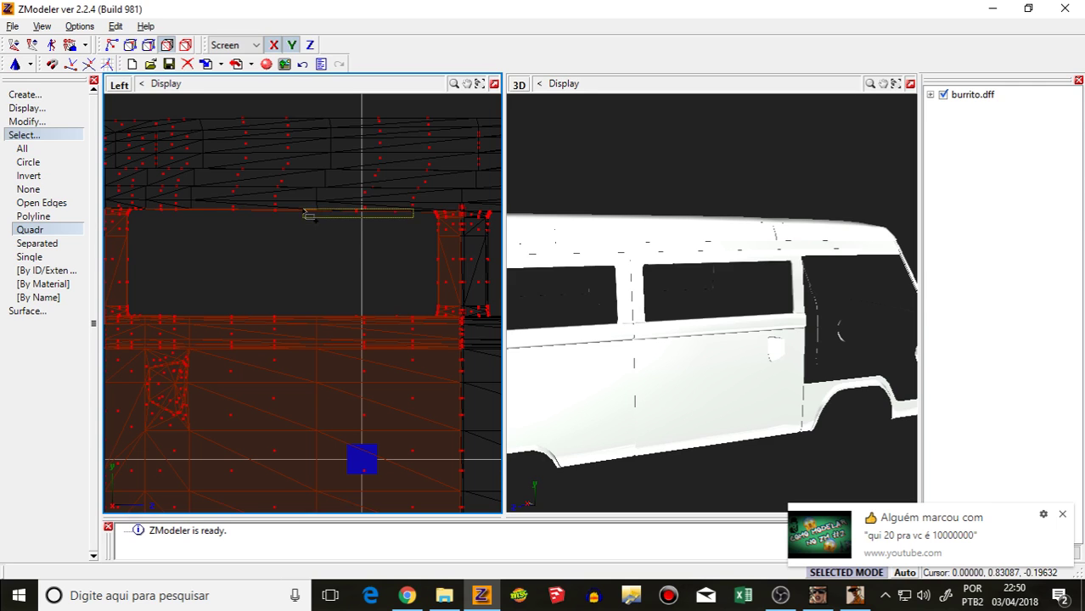
{"action": "scroll", "coordinate": [413, 229], "scroll_direction": "down", "scroll_amount": 3}
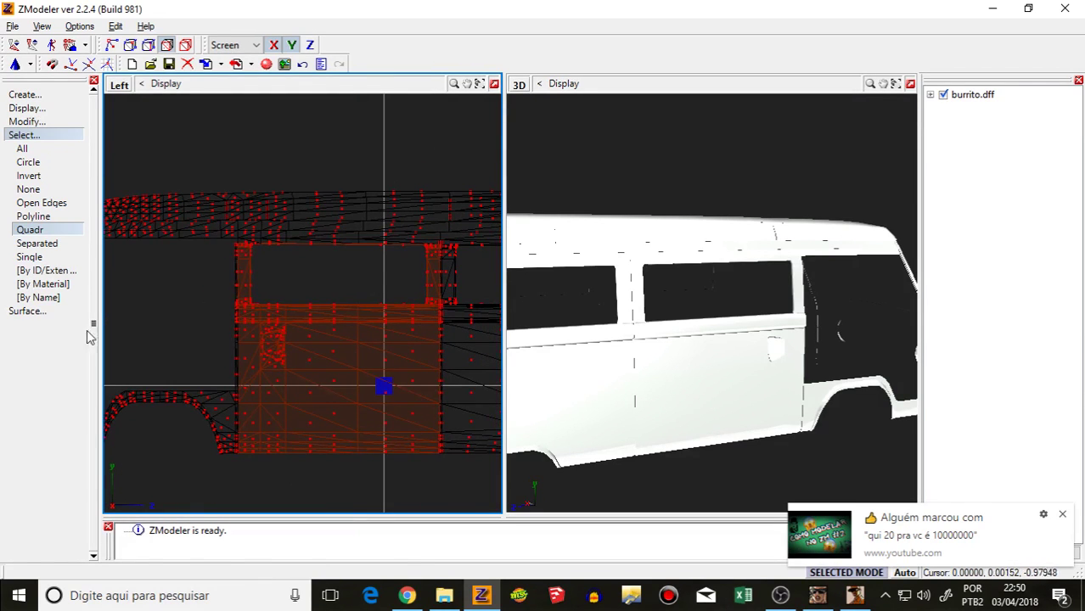
Step: Try to move the selected side door polygons rearward, first freely and again along the horizontal axis only, undoing both moves
{"action": "left_click", "coordinate": [27, 121]}
{"action": "left_click", "coordinate": [23, 216]}
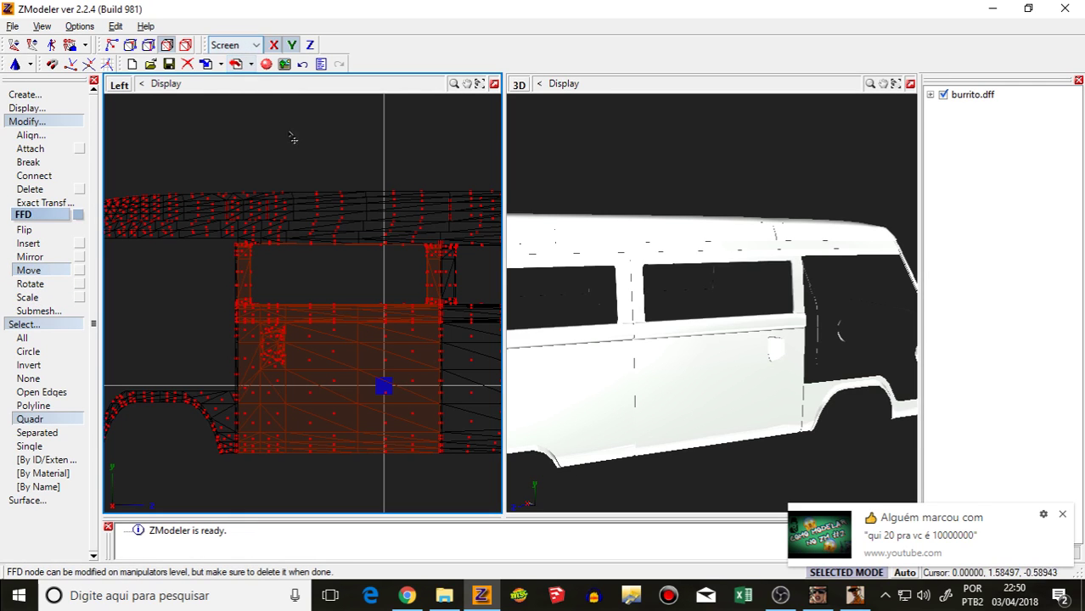
{"action": "left_click_drag", "start_coordinate": [348, 307], "coordinate": [392, 291]}
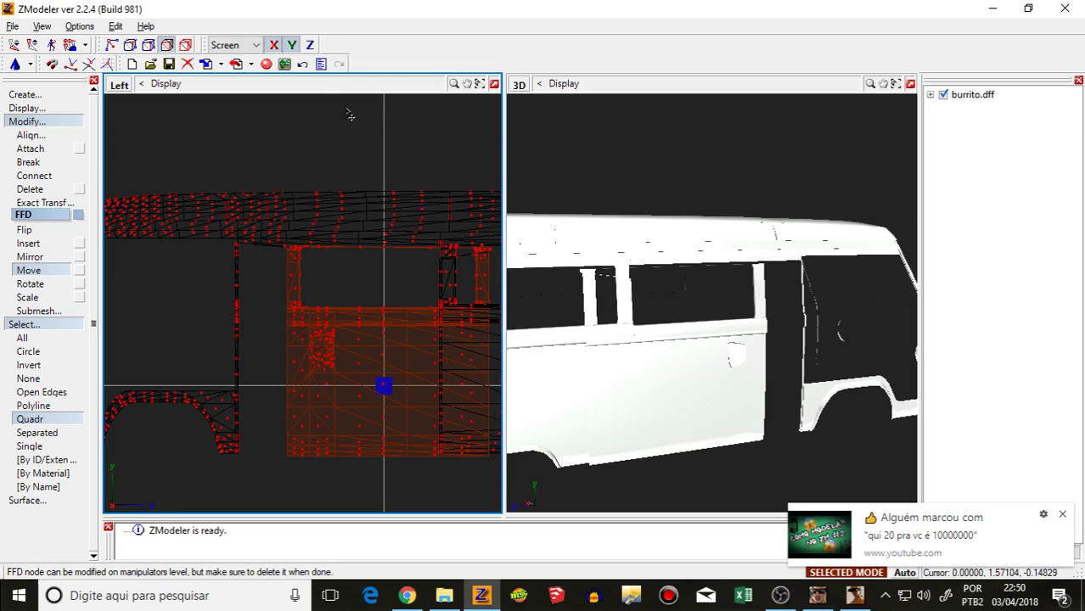
{"action": "left_click", "coordinate": [302, 66]}
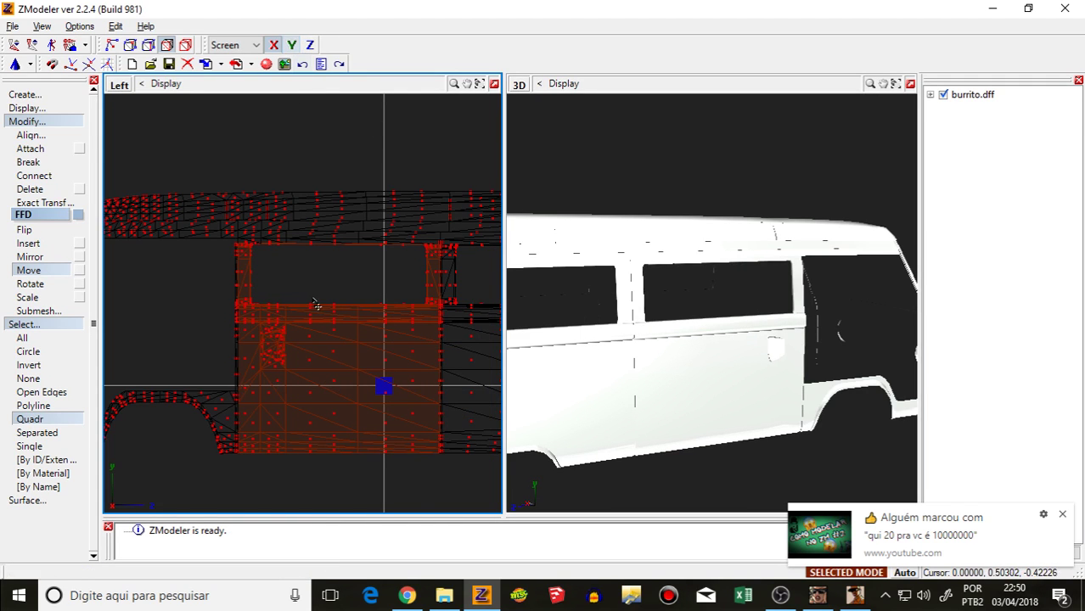
{"action": "left_click_drag", "start_coordinate": [316, 304], "coordinate": [408, 307]}
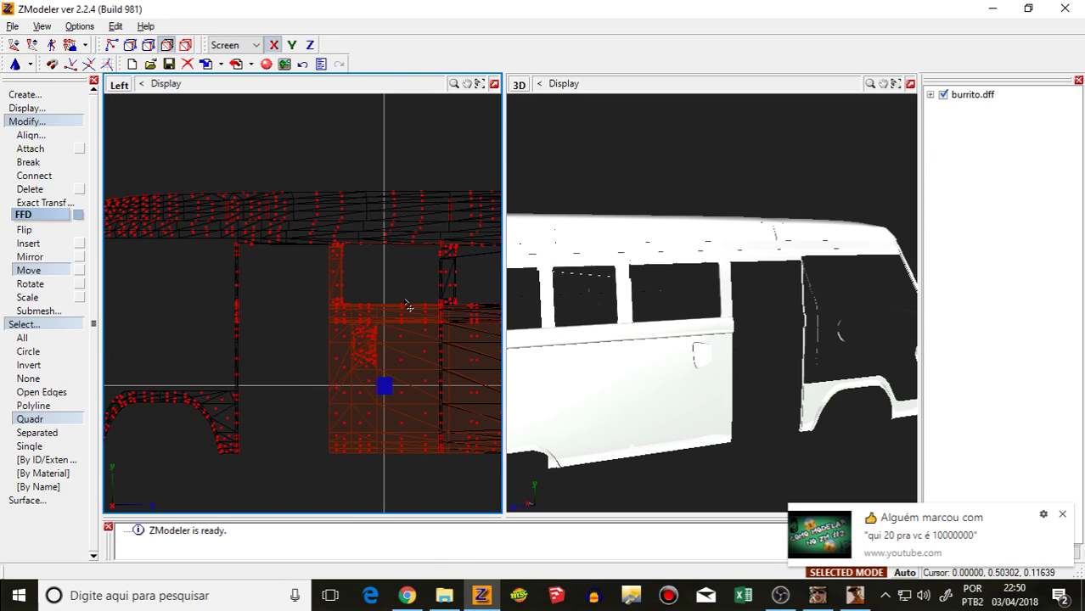
{"action": "left_click", "coordinate": [303, 65]}
Step: Slide the selected side door polygons horizontally toward the rear of the van to partly open the doorway
{"action": "scroll", "coordinate": [454, 283], "scroll_direction": "up", "scroll_amount": 6}
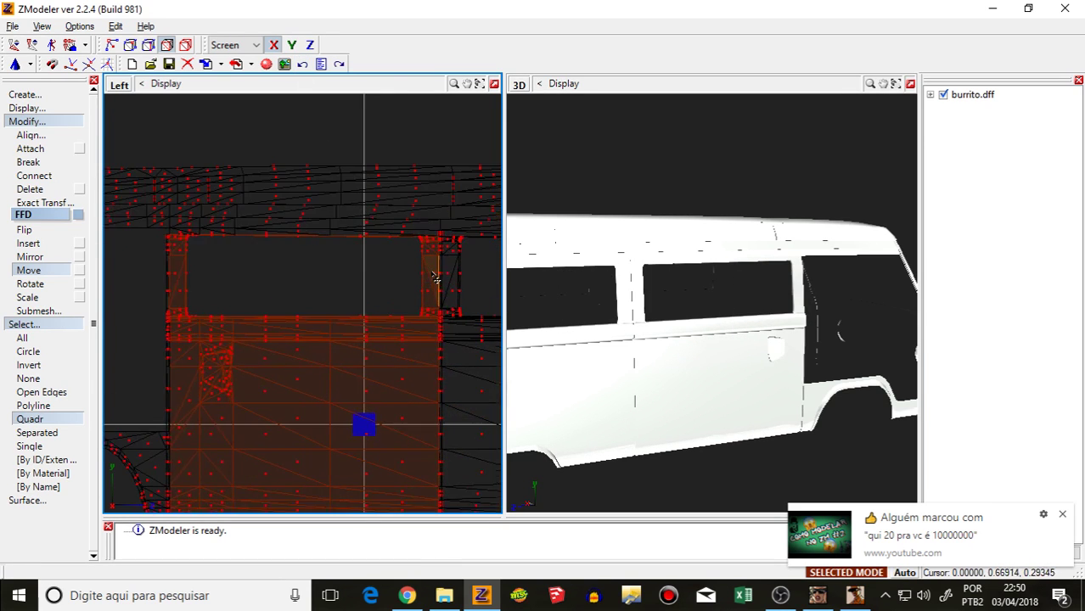
{"action": "scroll", "coordinate": [455, 284], "scroll_direction": "up", "scroll_amount": 2}
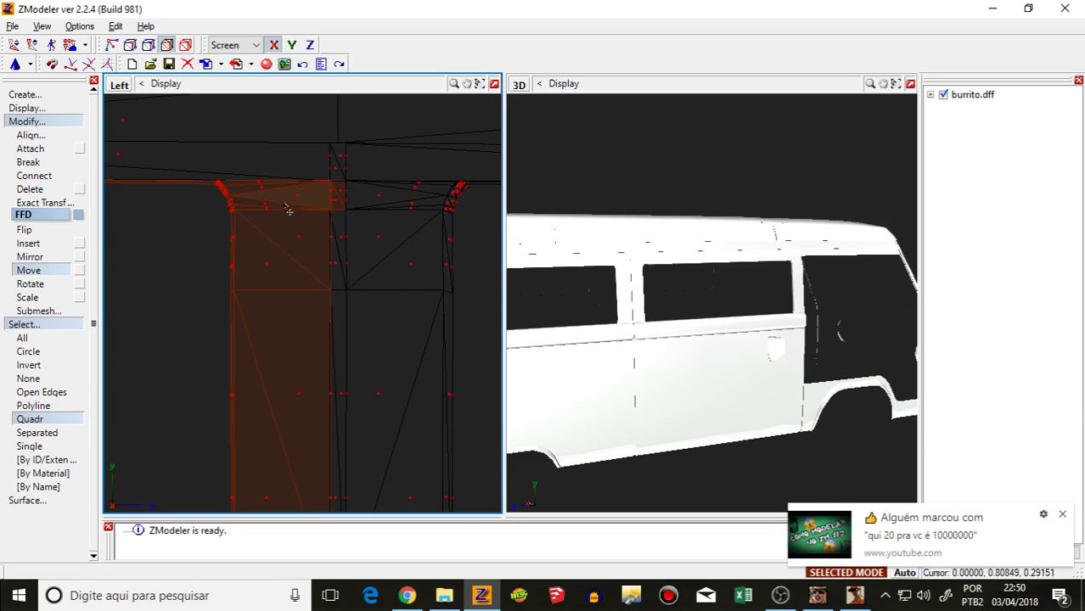
{"action": "left_click_drag", "start_coordinate": [339, 356], "coordinate": [338, 355]}
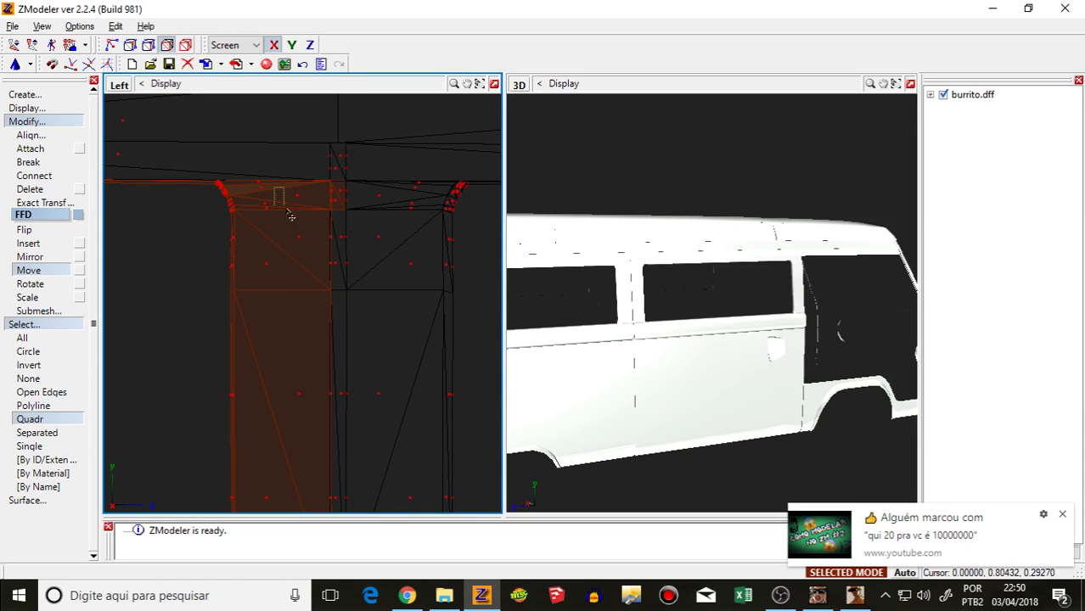
{"action": "left_click_drag", "start_coordinate": [304, 221], "coordinate": [756, 350]}
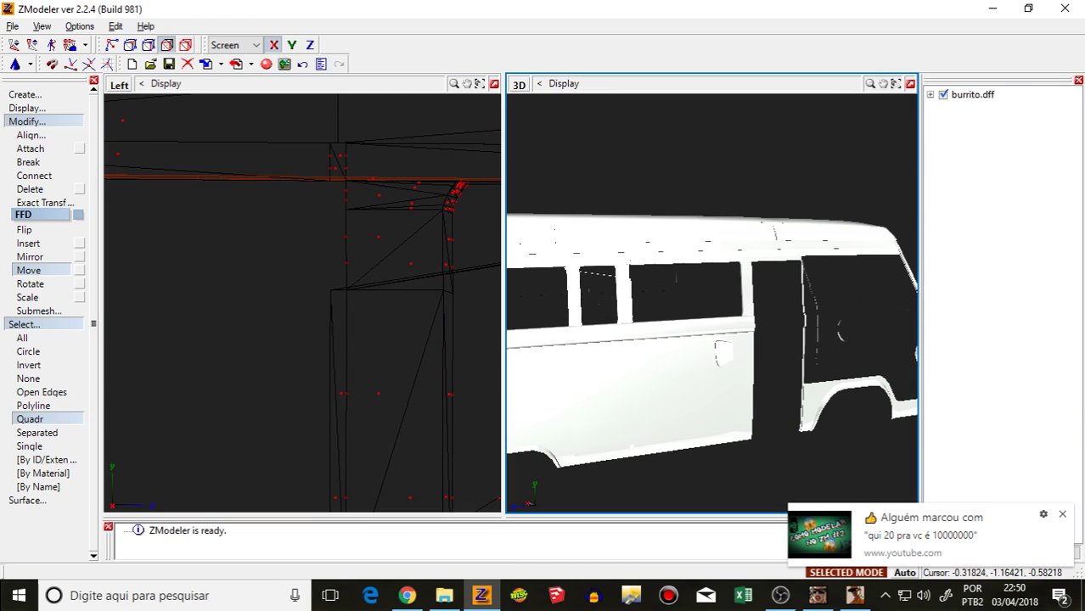
{"action": "left_click", "coordinate": [854, 596]}
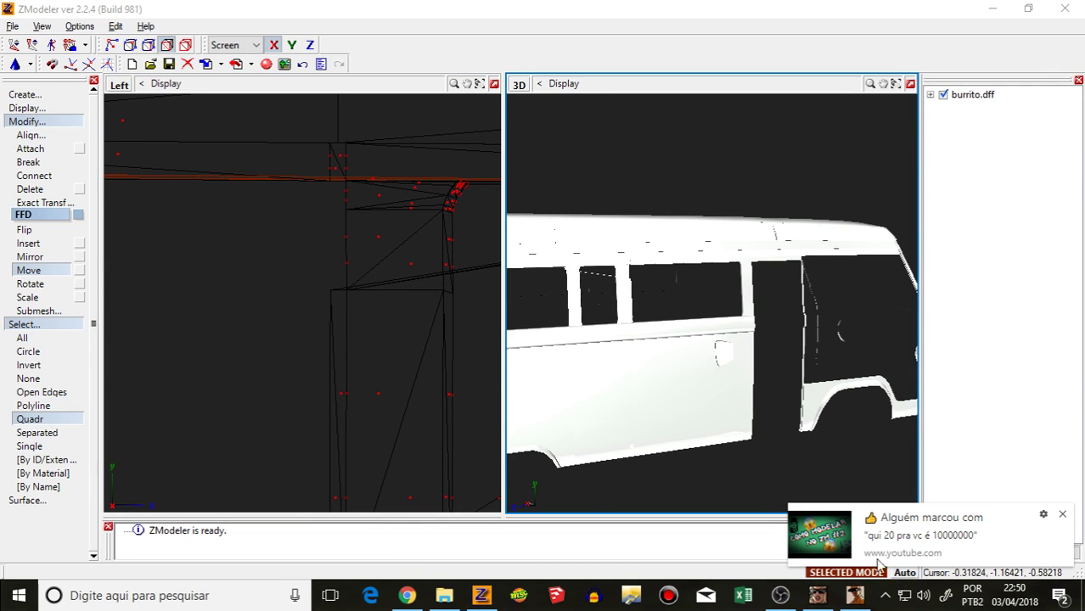
{"action": "left_click", "coordinate": [1062, 515]}
{"action": "scroll", "coordinate": [606, 429], "scroll_direction": "down", "scroll_amount": 4}
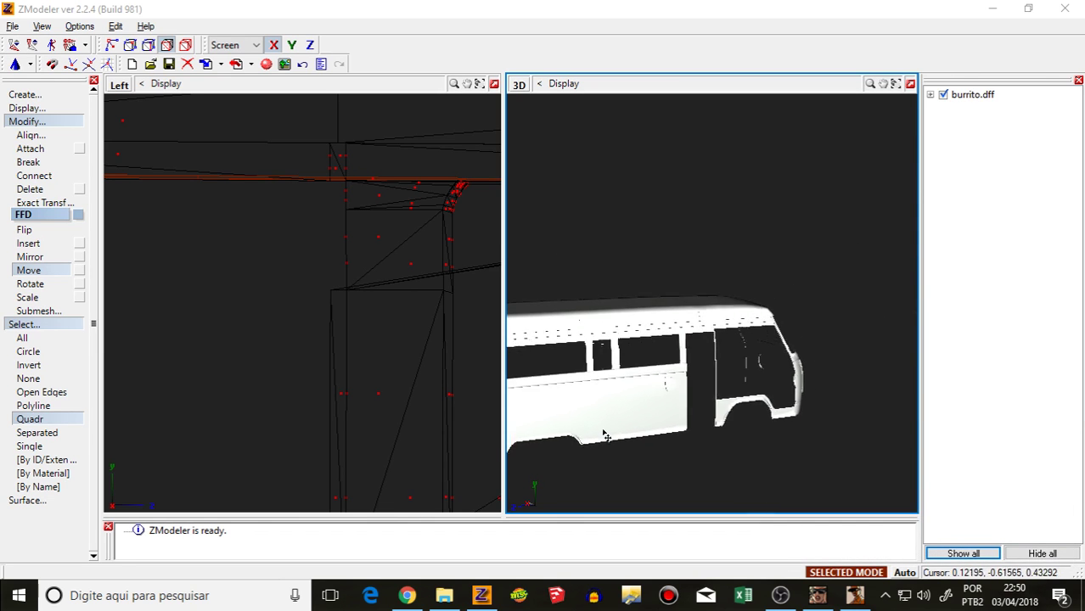
Step: Slide the selected door polygons farther rearward along the body so that most of the side doorway is open
{"action": "scroll", "coordinate": [475, 418], "scroll_direction": "down", "scroll_amount": 6}
{"action": "scroll", "coordinate": [430, 404], "scroll_direction": "down", "scroll_amount": 5}
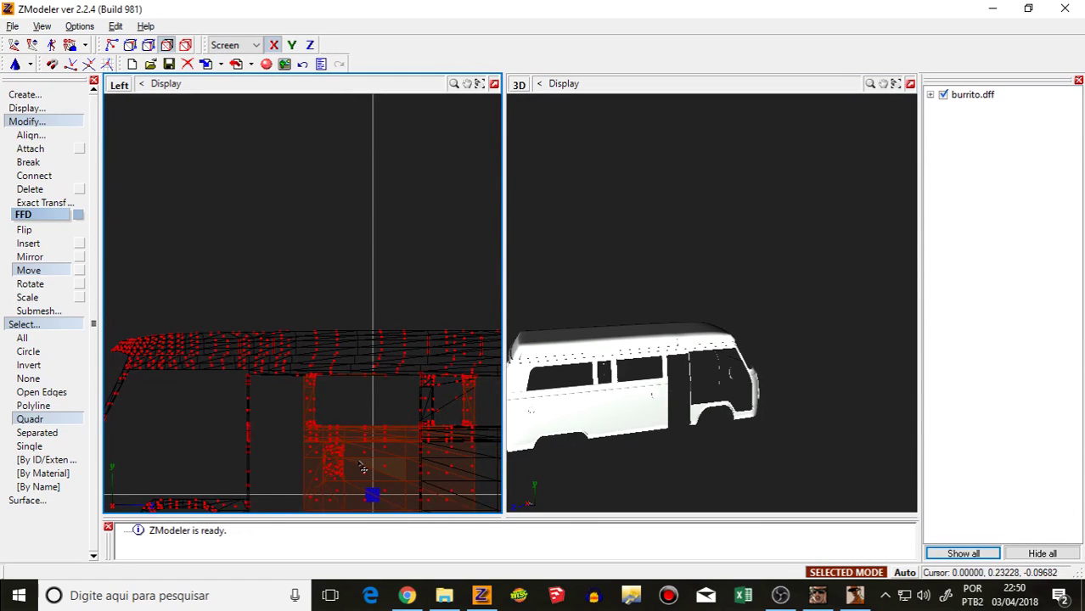
{"action": "left_click_drag", "start_coordinate": [362, 464], "coordinate": [442, 488]}
{"action": "scroll", "coordinate": [595, 448], "scroll_direction": "down", "scroll_amount": 2}
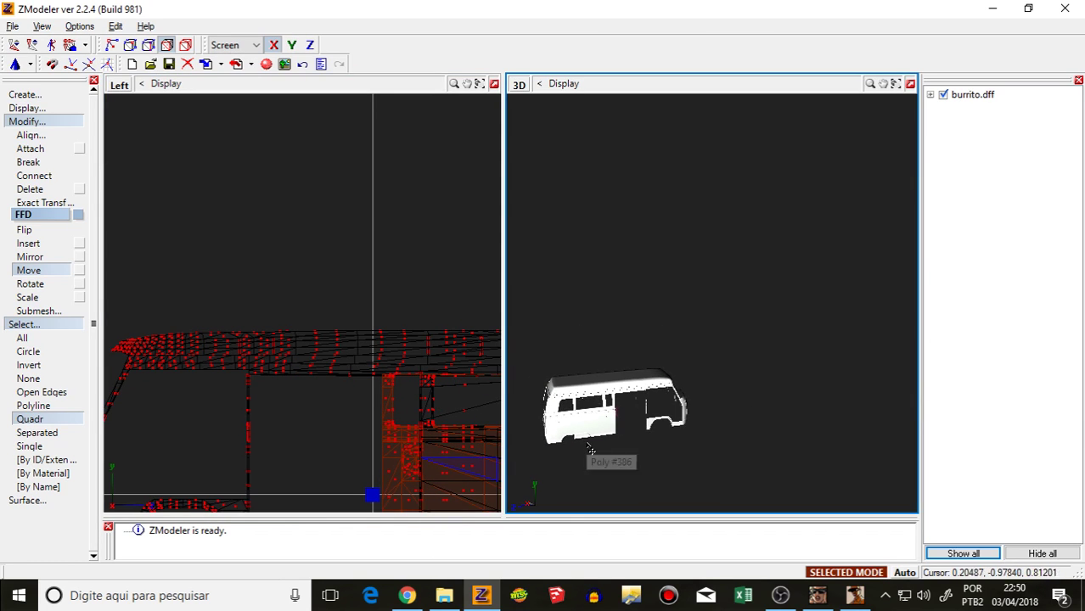
{"action": "scroll", "coordinate": [595, 450], "scroll_direction": "up", "scroll_amount": 4}
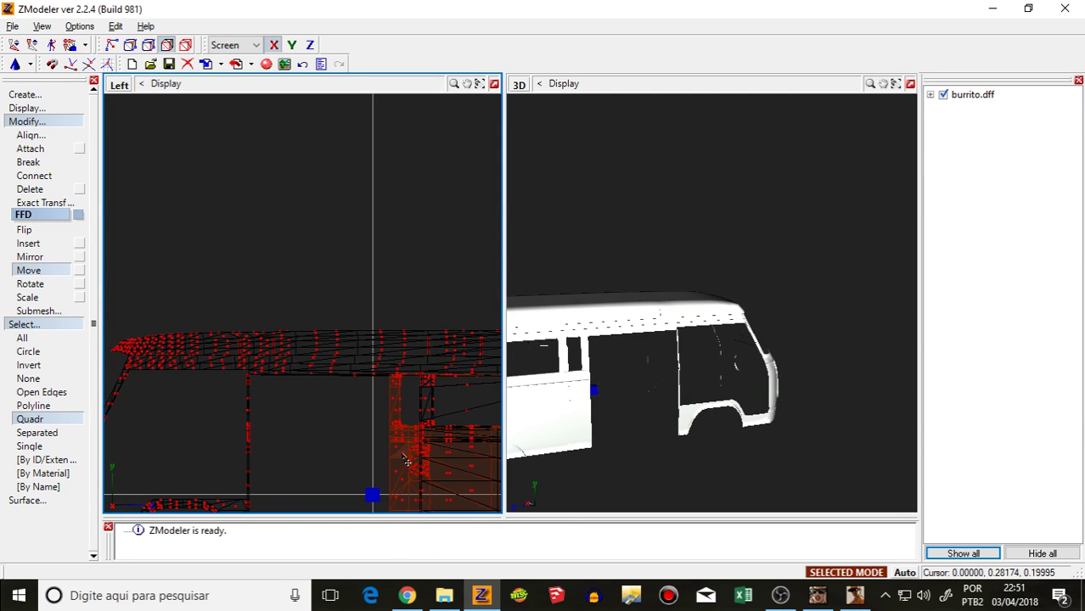
{"action": "scroll", "coordinate": [649, 420], "scroll_direction": "up", "scroll_amount": 3}
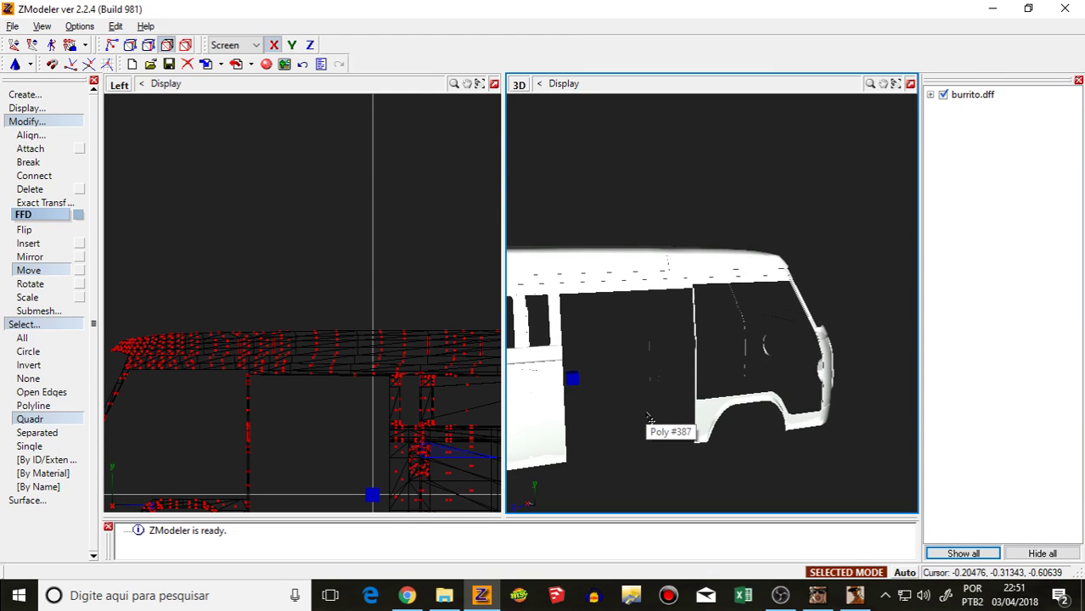
Step: Return to object level, show the rest of the van's parts and inspect the opened side doorway from several angles
{"action": "left_click", "coordinate": [185, 45]}
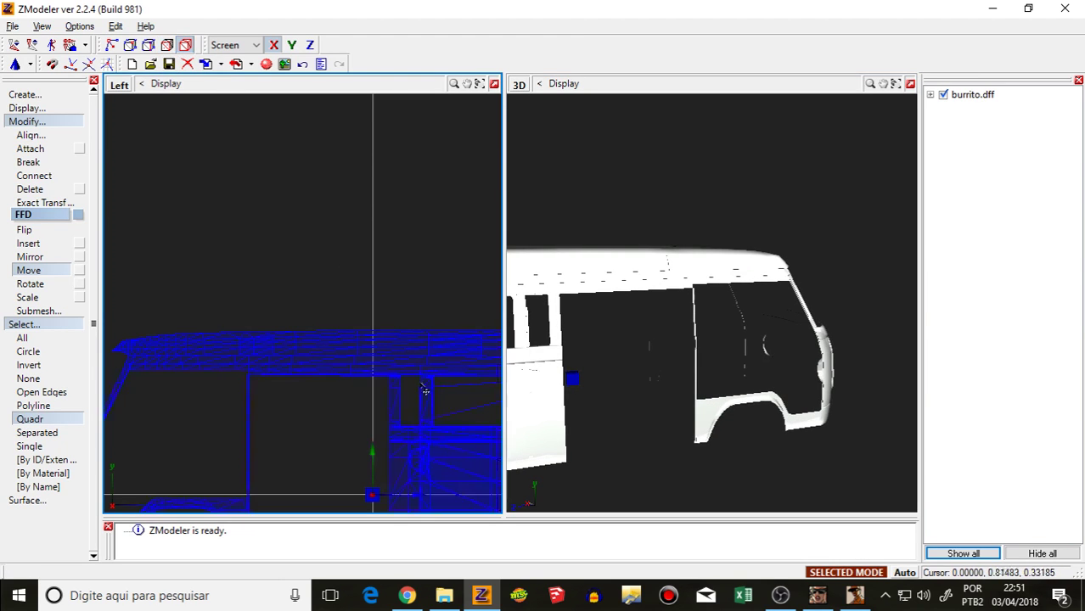
{"action": "right_click", "coordinate": [401, 439]}
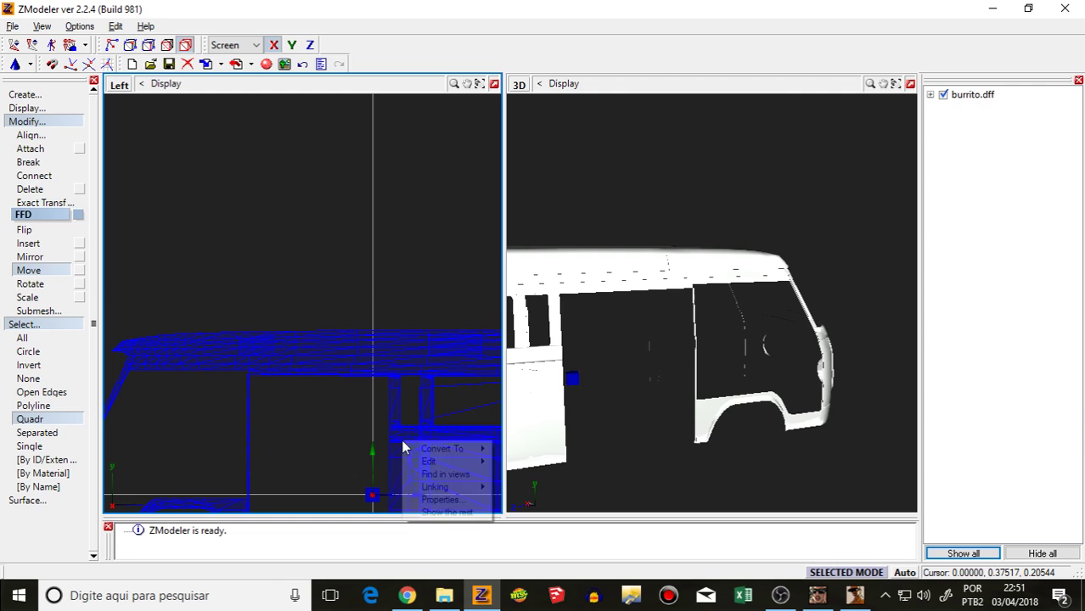
{"action": "left_click", "coordinate": [450, 509]}
{"action": "mouse_move", "coordinate": [696, 416]}
{"action": "middle_mouse_down"}
{"action": "mouse_move", "coordinate": [672, 415]}
{"action": "mouse_move", "coordinate": [717, 412]}
{"action": "middle_mouse_up"}
{"action": "scroll", "coordinate": [718, 413], "scroll_direction": "up", "scroll_amount": 6}
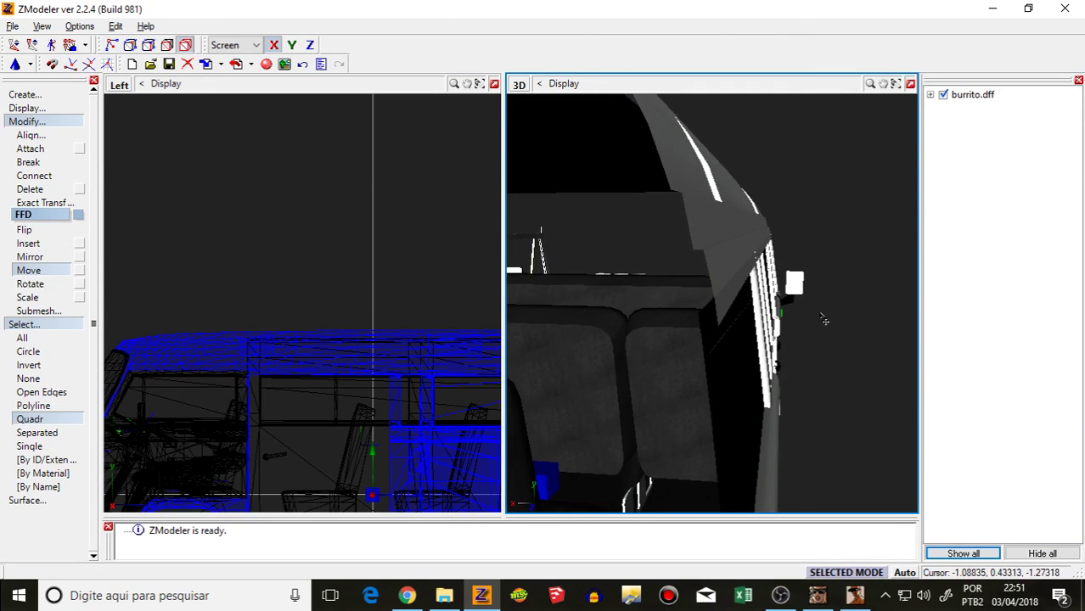
{"action": "scroll", "coordinate": [718, 365], "scroll_direction": "down", "scroll_amount": 6}
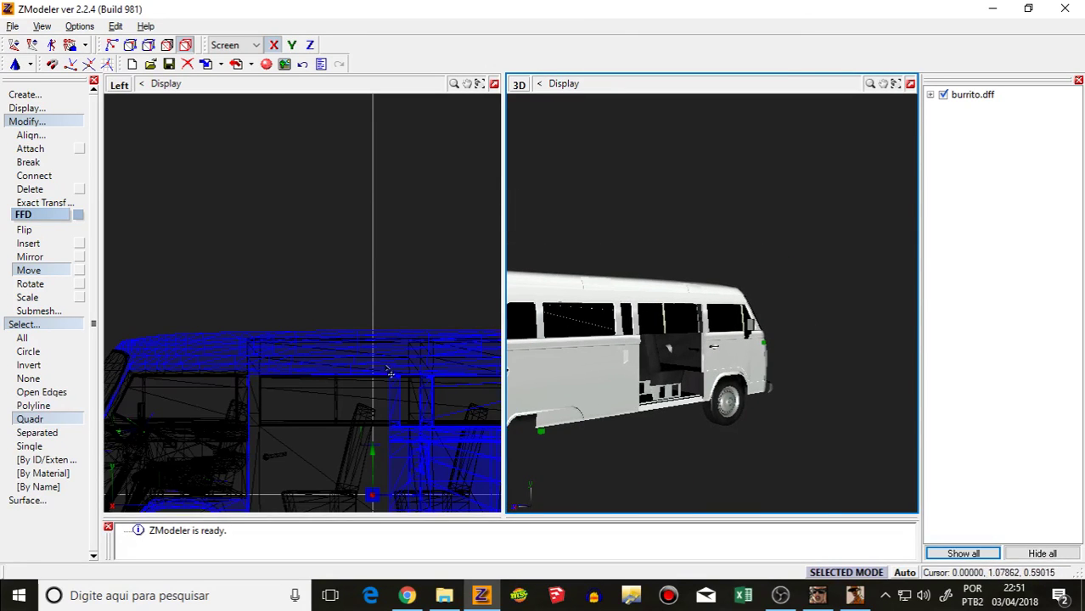
{"action": "scroll", "coordinate": [384, 393], "scroll_direction": "down", "scroll_amount": 3}
{"action": "scroll", "coordinate": [384, 393], "scroll_direction": "up", "scroll_amount": 5}
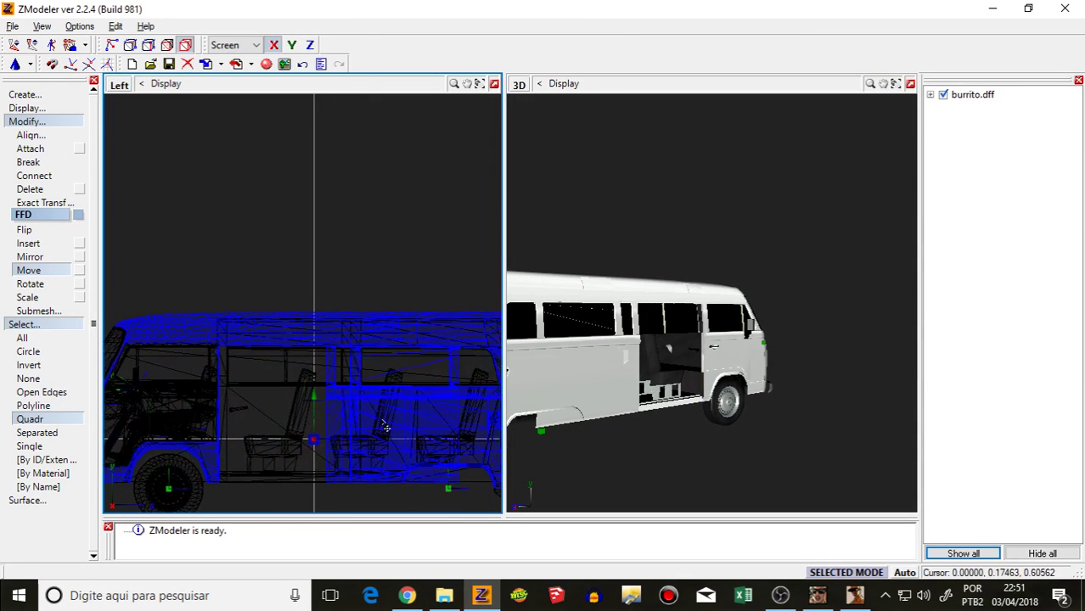
{"action": "scroll", "coordinate": [618, 320], "scroll_direction": "up", "scroll_amount": 5}
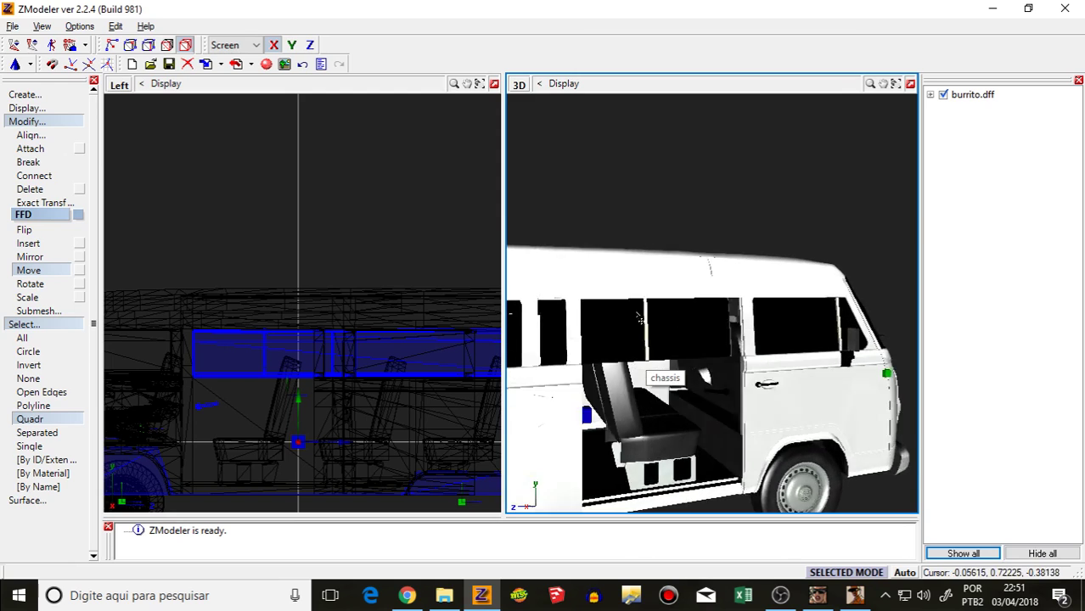
{"action": "middle_click_drag", "start_coordinate": [619, 320], "coordinate": [656, 322]}
Step: Undo showing the other parts and the side door moves, returning the door to its closed position on the body shell
{"action": "left_click", "coordinate": [407, 170]}
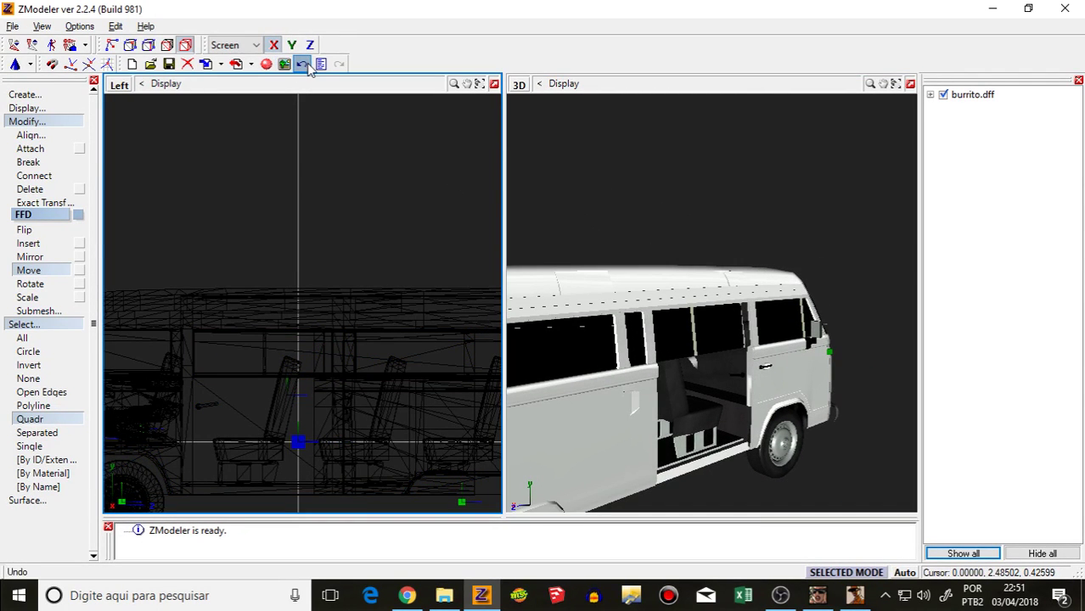
{"action": "left_click", "coordinate": [309, 68]}
{"action": "left_click", "coordinate": [308, 67]}
{"action": "left_click", "coordinate": [308, 68]}
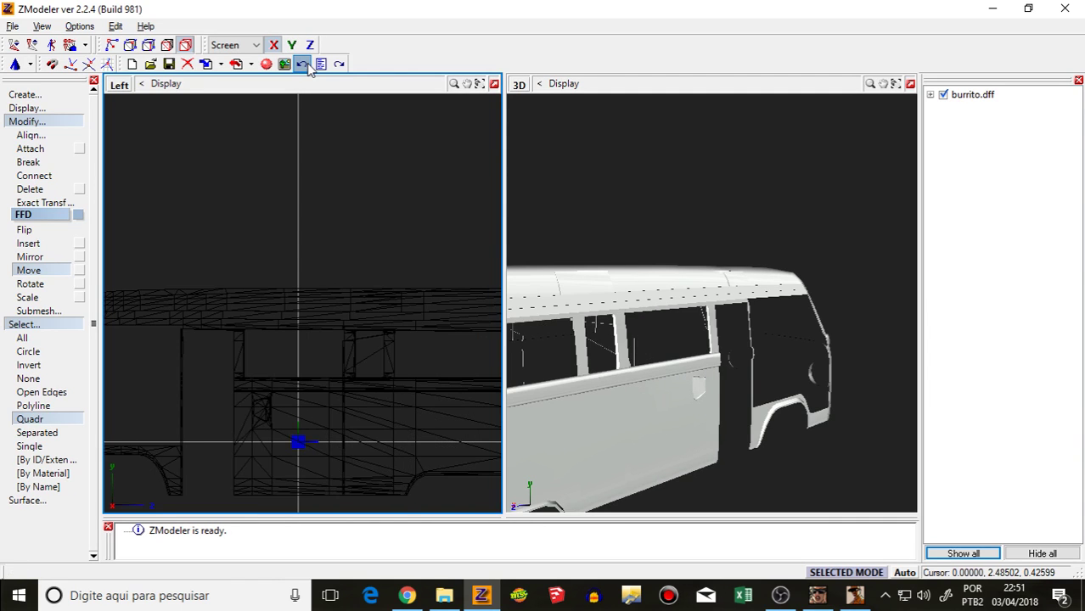
{"action": "left_click", "coordinate": [308, 68]}
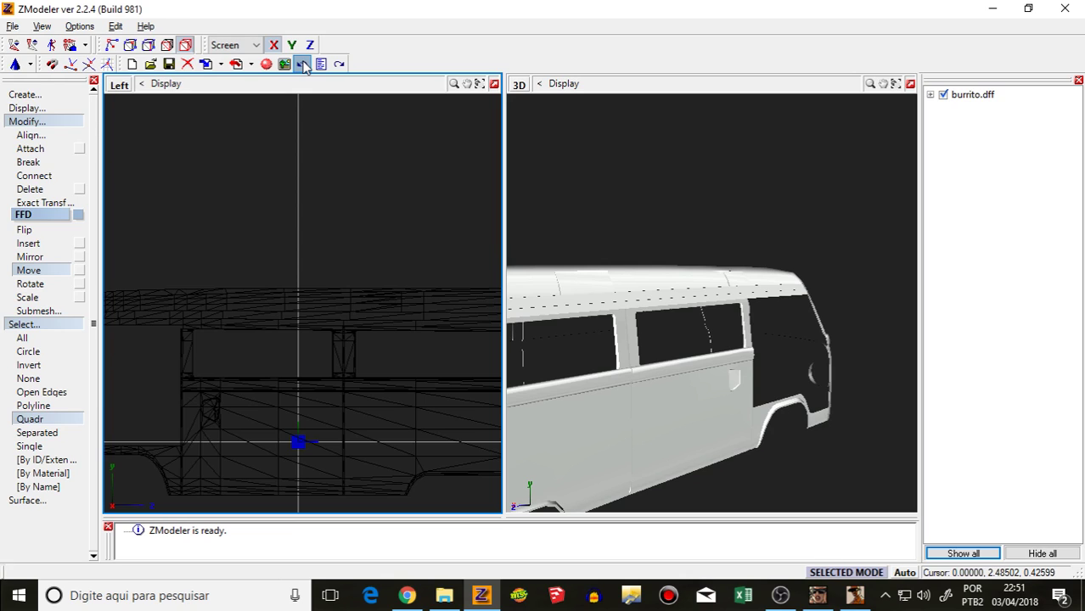
{"action": "left_click", "coordinate": [304, 67]}
Step: Show the van's body shell isolated and expand the burrito.dff and kombi nodes in the object hierarchy
{"action": "right_click", "coordinate": [382, 424]}
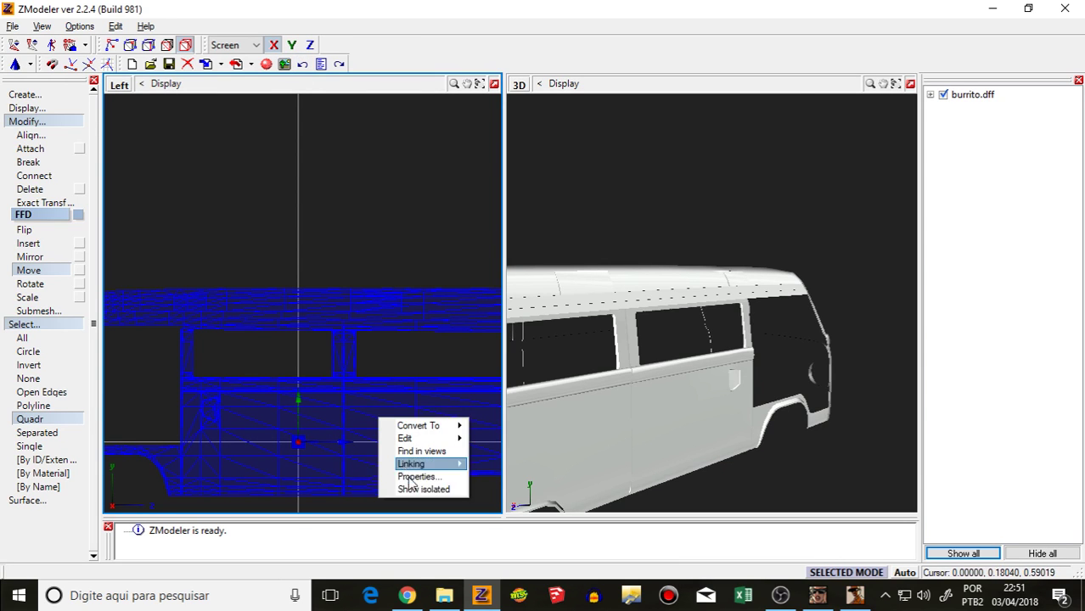
{"action": "left_click", "coordinate": [421, 490]}
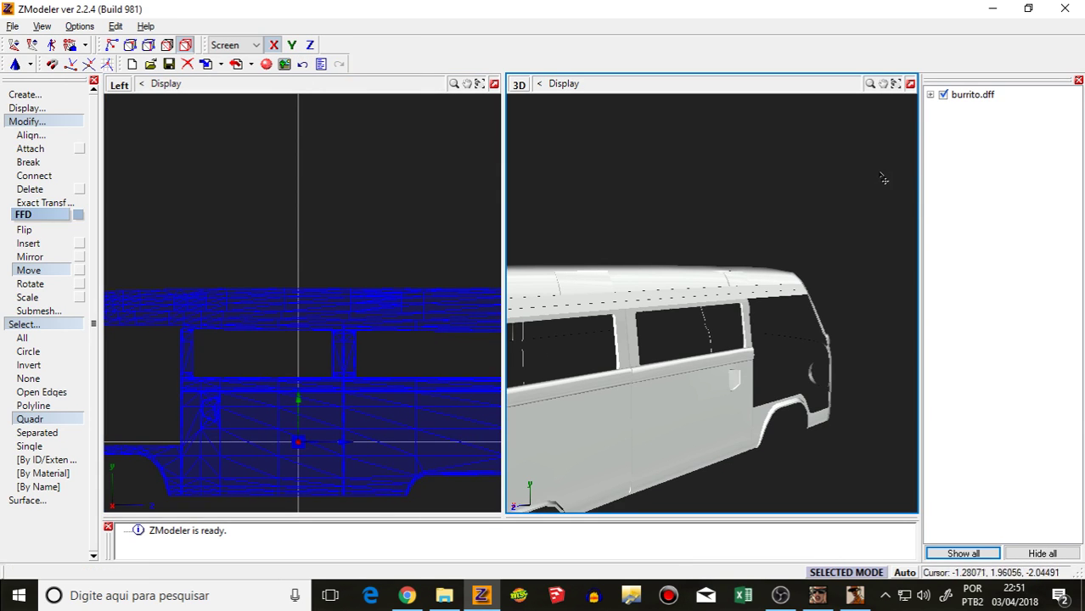
{"action": "left_click", "coordinate": [931, 94]}
{"action": "left_click", "coordinate": [943, 111]}
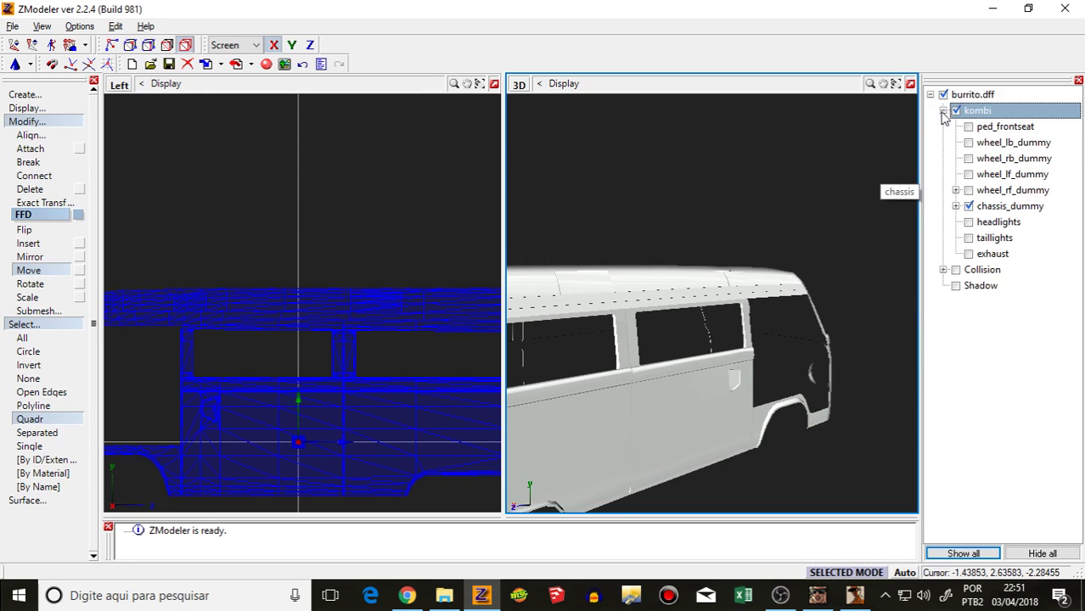
Step: Try to toggle the visibility of kombi's child nodes, including wheel_rf_dummy, wheel_rb_dummy, ped_frontseat, exhaust and taillights
{"action": "left_click", "coordinate": [968, 190]}
{"action": "left_click", "coordinate": [969, 190]}
{"action": "left_click", "coordinate": [968, 191]}
{"action": "left_click", "coordinate": [968, 190]}
{"action": "left_click_drag", "start_coordinate": [968, 194], "coordinate": [968, 161]}
{"action": "left_click", "coordinate": [969, 127]}
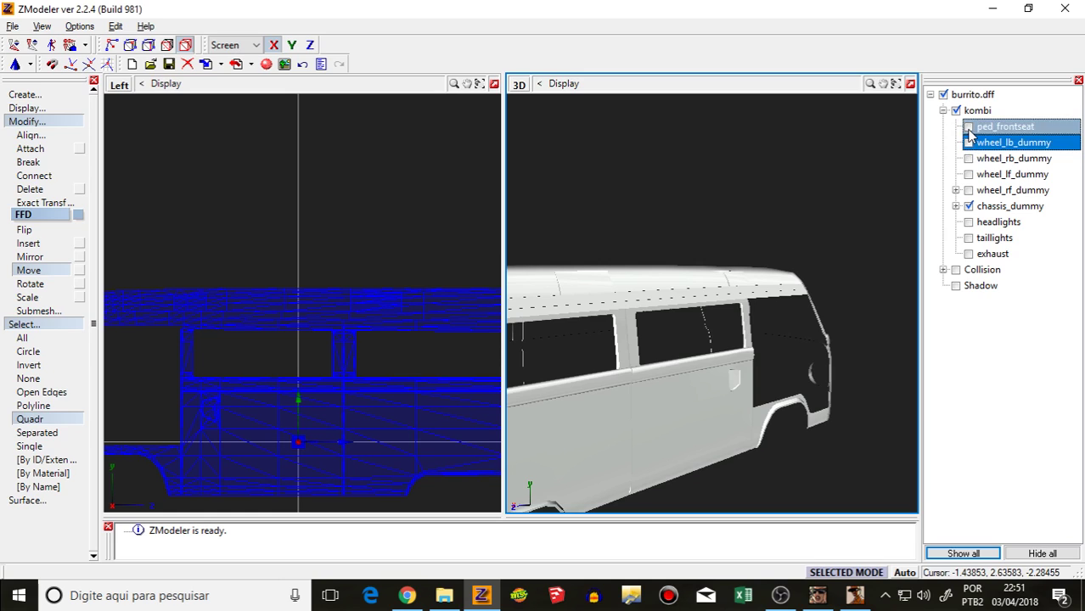
{"action": "left_click", "coordinate": [969, 254]}
{"action": "left_click", "coordinate": [970, 239]}
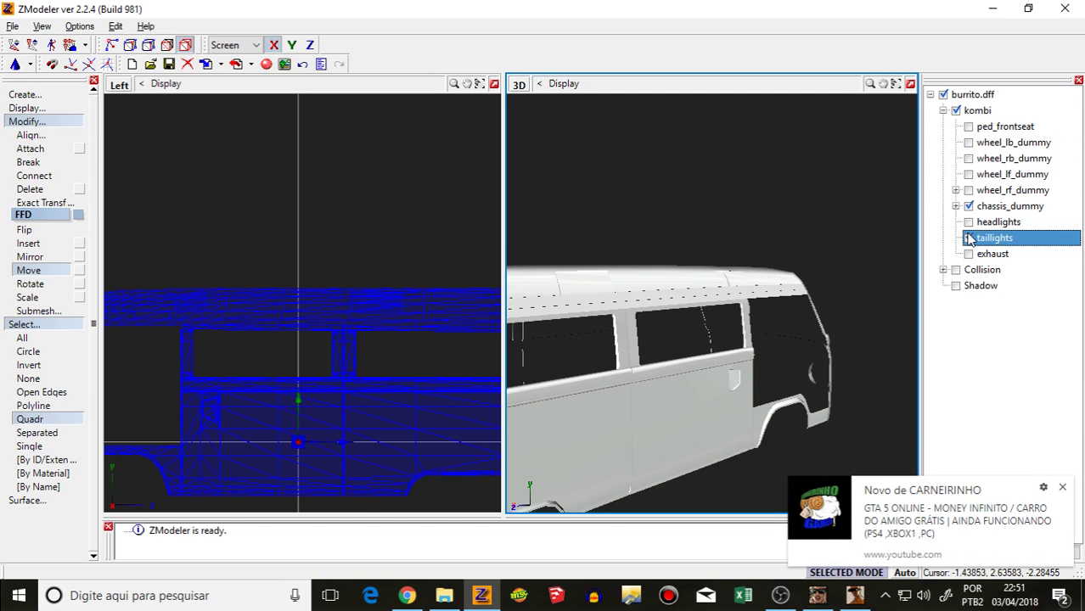
Step: Check the headlights and wheel_rf_dummy nodes, expand chassis_dummy and show its interior node
{"action": "left_click", "coordinate": [970, 222]}
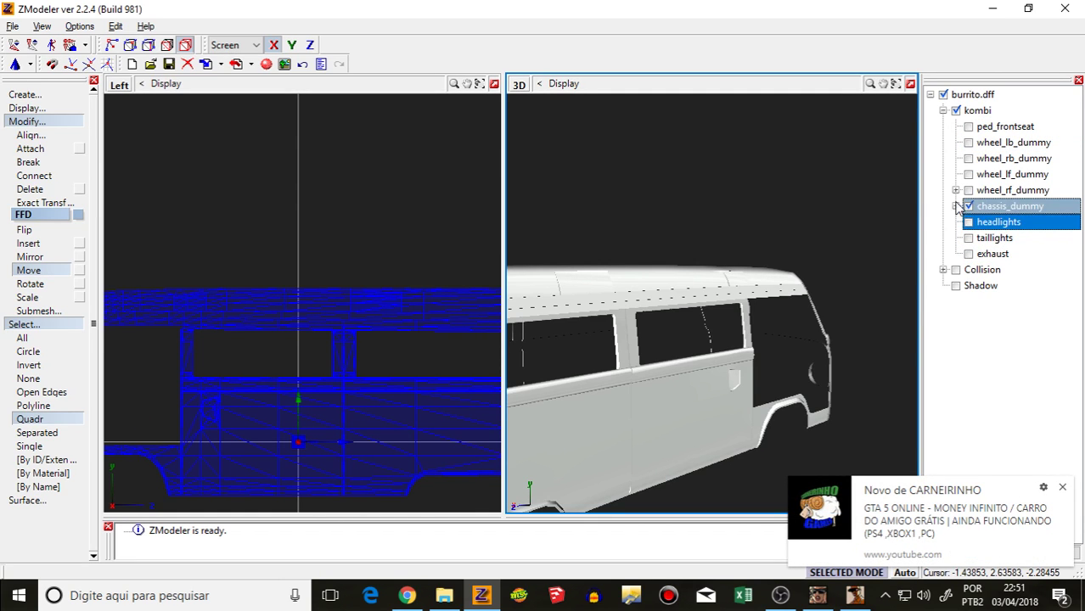
{"action": "left_click", "coordinate": [969, 190]}
{"action": "left_click", "coordinate": [969, 190]}
{"action": "left_click", "coordinate": [956, 207]}
{"action": "left_click_drag", "start_coordinate": [971, 220], "coordinate": [985, 313]}
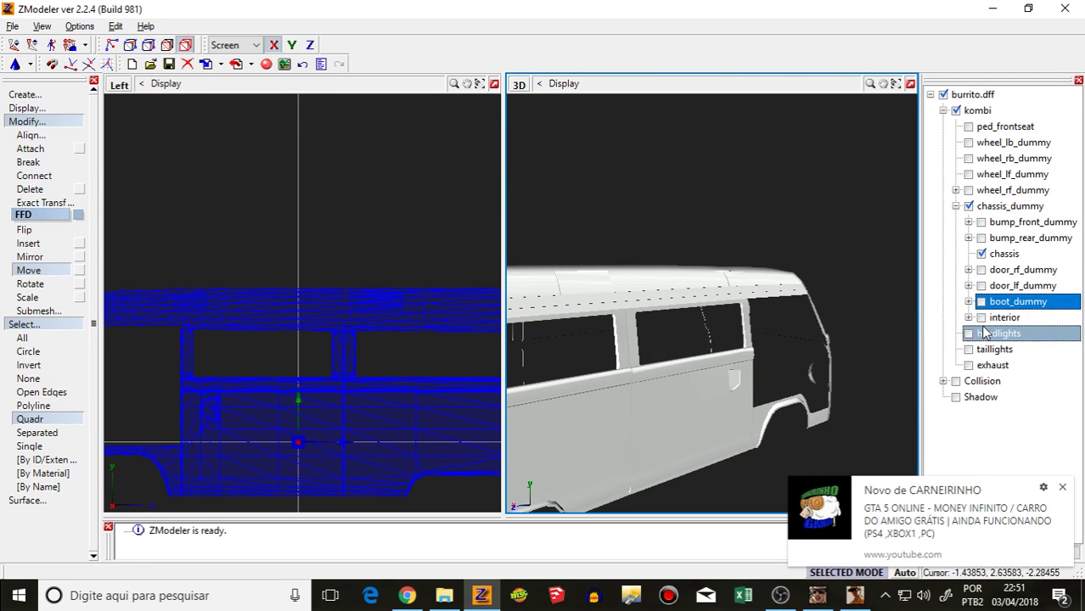
{"action": "left_click", "coordinate": [982, 318]}
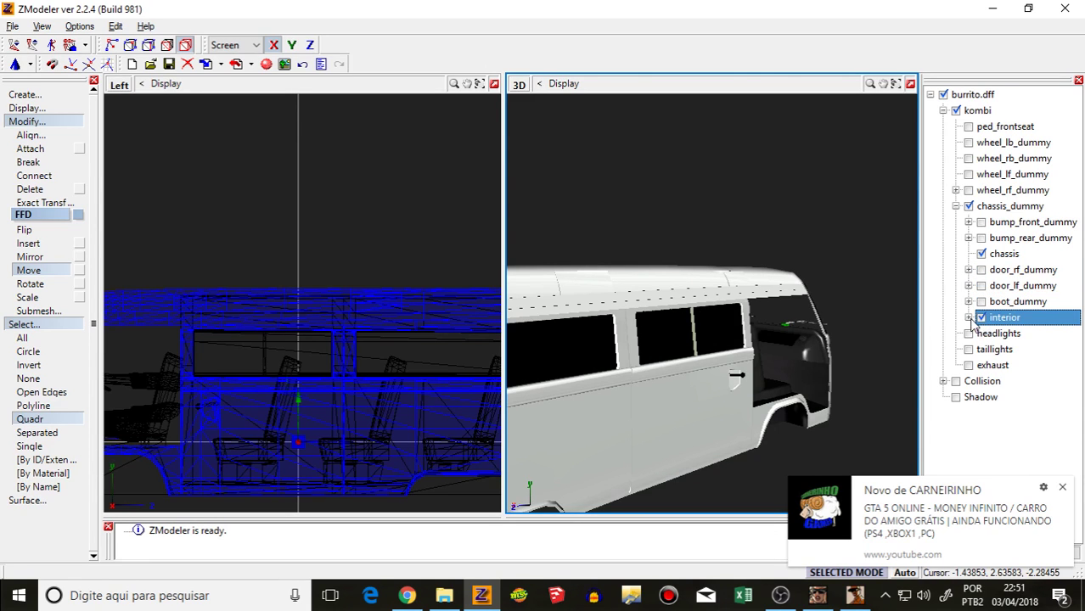
Step: Expand the interior node and hide its chassis, perna, steering_dummy, speedo_dummy and dvornik_dummy children
{"action": "left_click", "coordinate": [969, 317]}
{"action": "left_click", "coordinate": [994, 334]}
{"action": "left_click", "coordinate": [994, 349]}
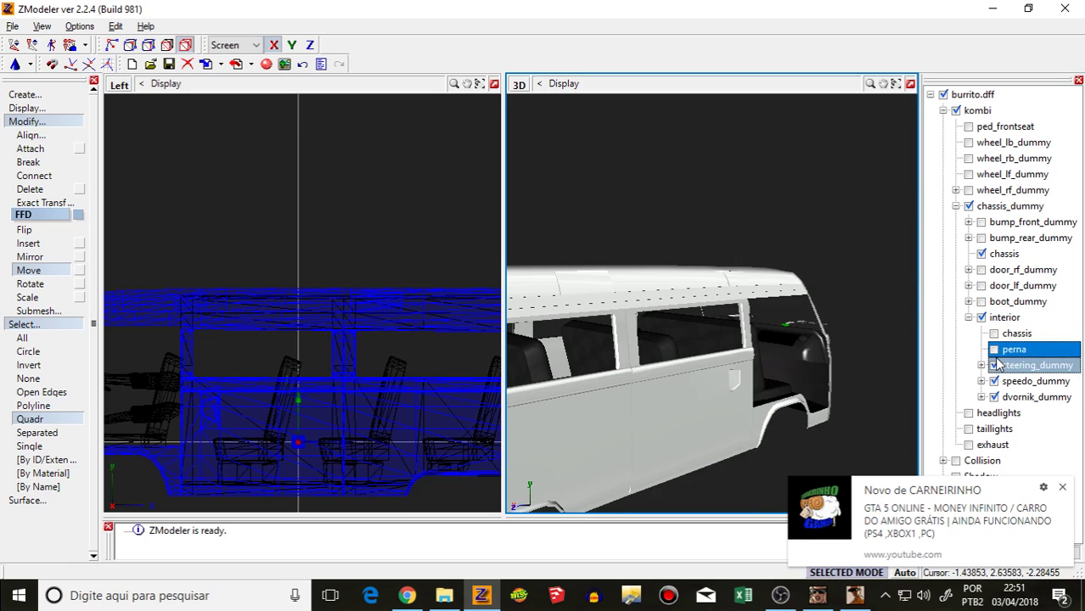
{"action": "left_click", "coordinate": [994, 365]}
{"action": "left_click", "coordinate": [995, 381]}
{"action": "left_click", "coordinate": [995, 397]}
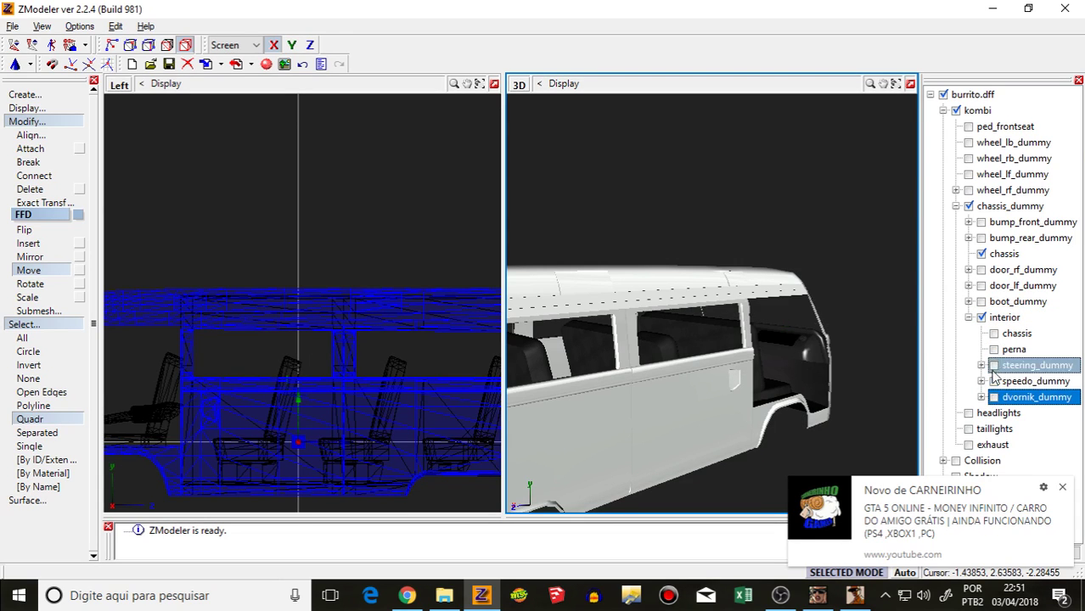
Step: Toggle the interior's chassis part to identify what it contains, leave it shown and move it to the hierarchy's root level
{"action": "left_click", "coordinate": [994, 334]}
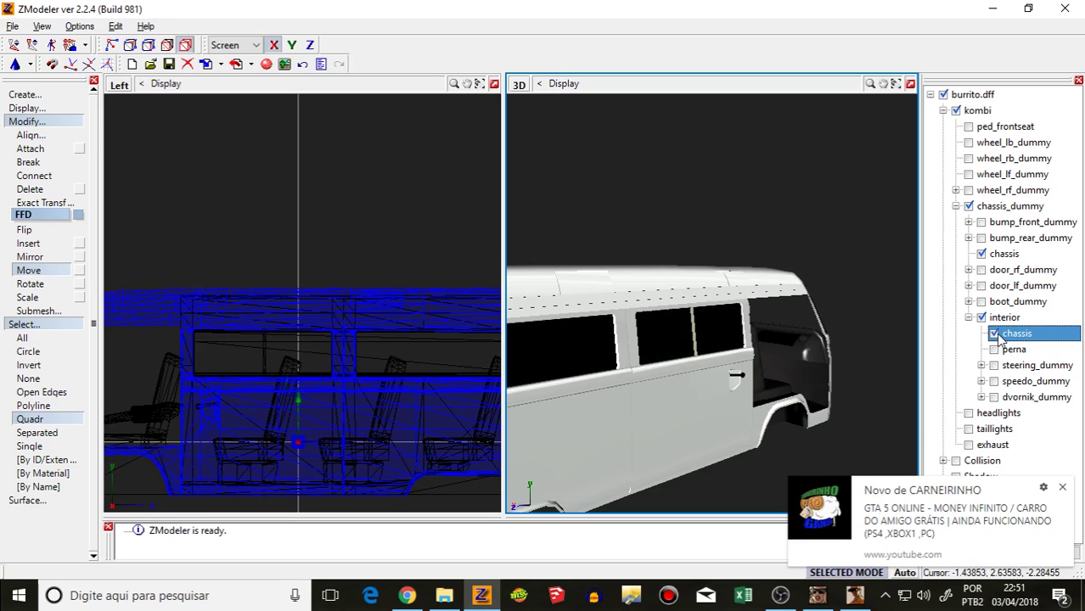
{"action": "left_click", "coordinate": [999, 337]}
{"action": "left_click", "coordinate": [1000, 338]}
{"action": "left_click", "coordinate": [1000, 337]}
{"action": "left_click", "coordinate": [1000, 337]}
{"action": "left_click", "coordinate": [999, 337]}
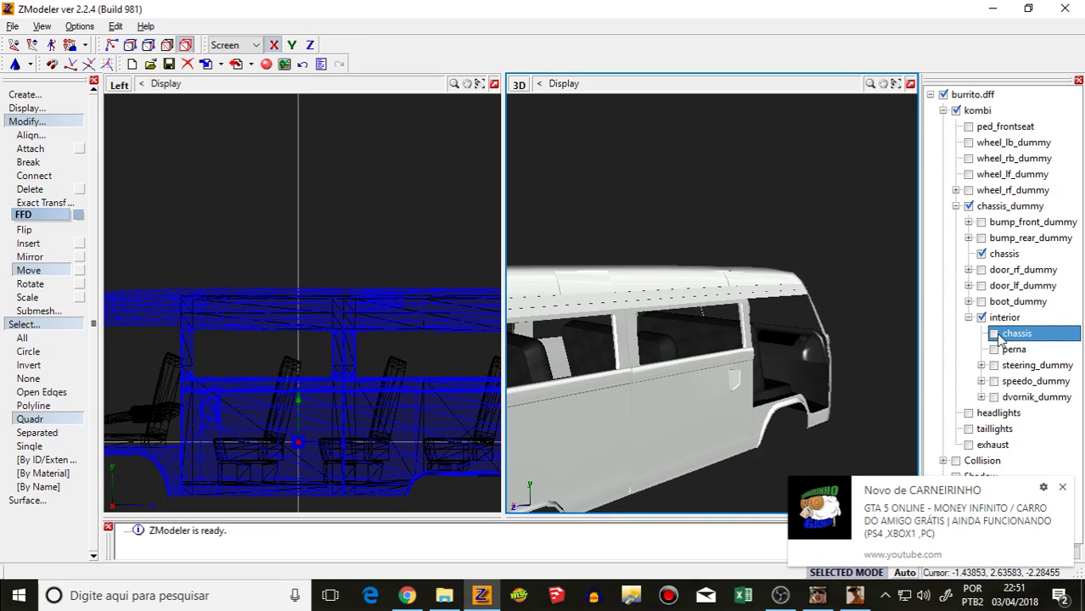
{"action": "left_click", "coordinate": [995, 333]}
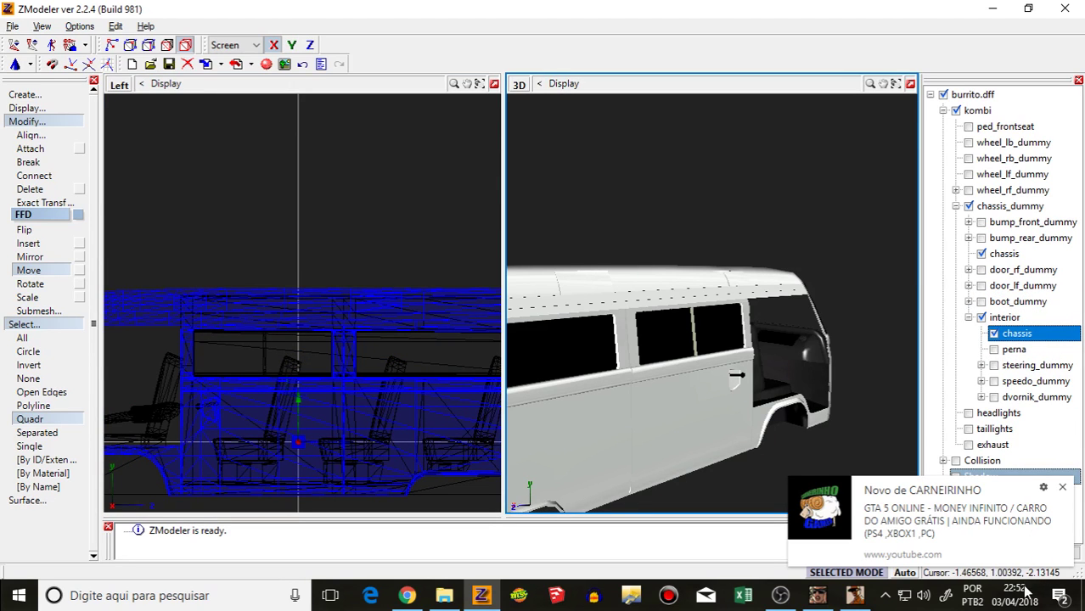
Step: Collapse and hide burrito.dff to isolate the detached chassis part with the windows
{"action": "left_click", "coordinate": [931, 96]}
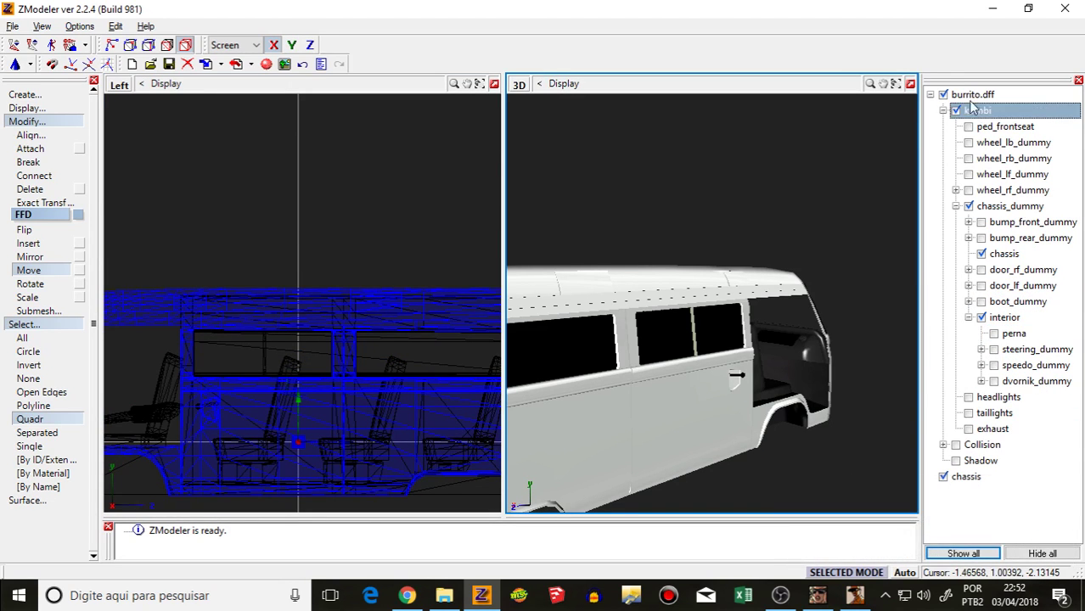
{"action": "left_click", "coordinate": [932, 96]}
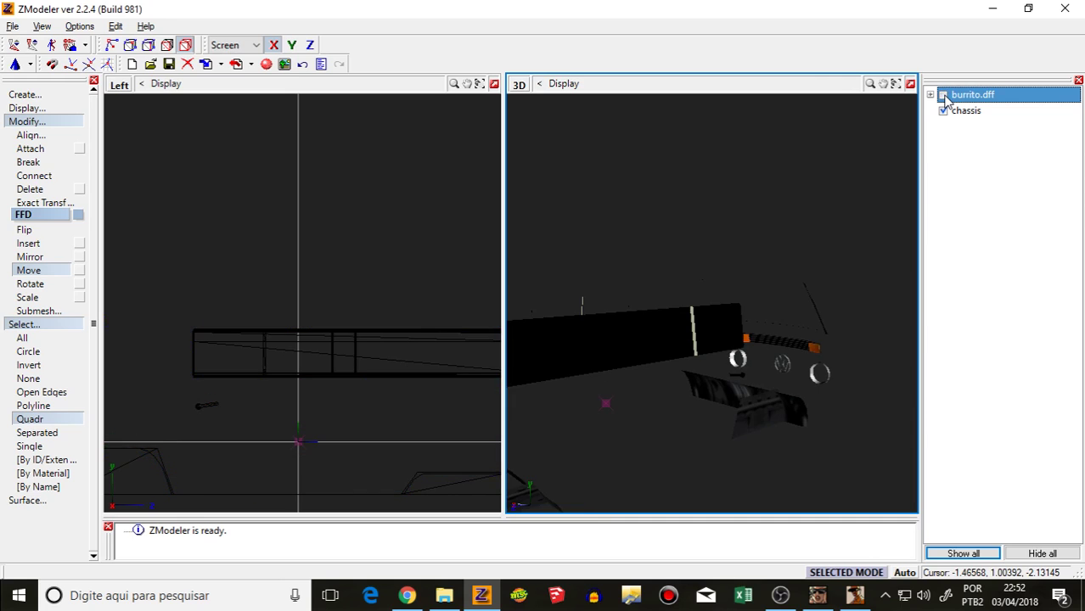
{"action": "left_click", "coordinate": [944, 96]}
{"action": "scroll", "coordinate": [366, 363], "scroll_direction": "down", "scroll_amount": 2}
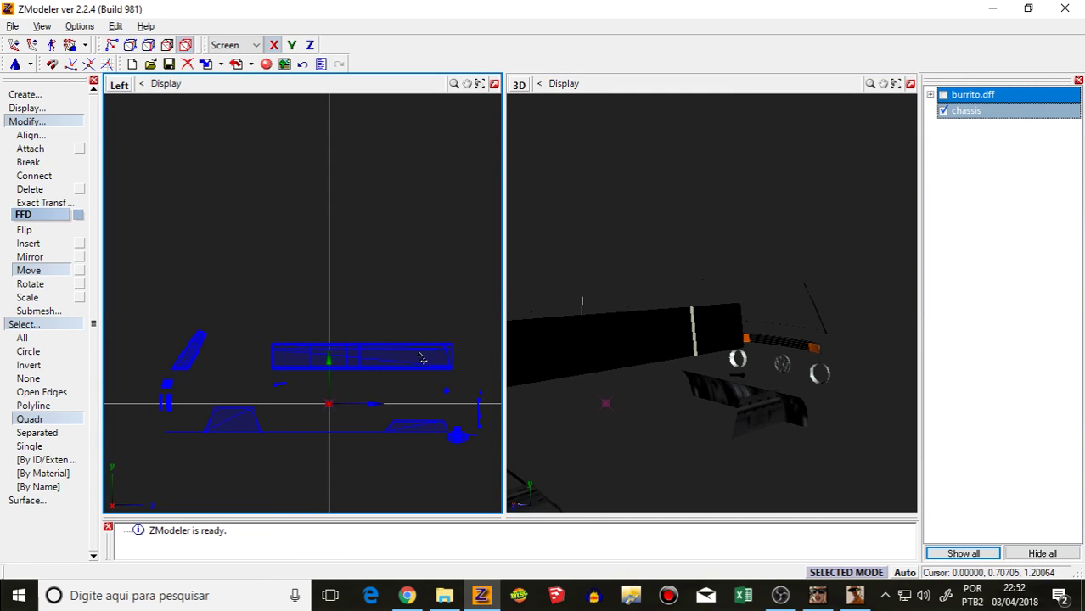
{"action": "scroll", "coordinate": [415, 363], "scroll_direction": "up", "scroll_amount": 1}
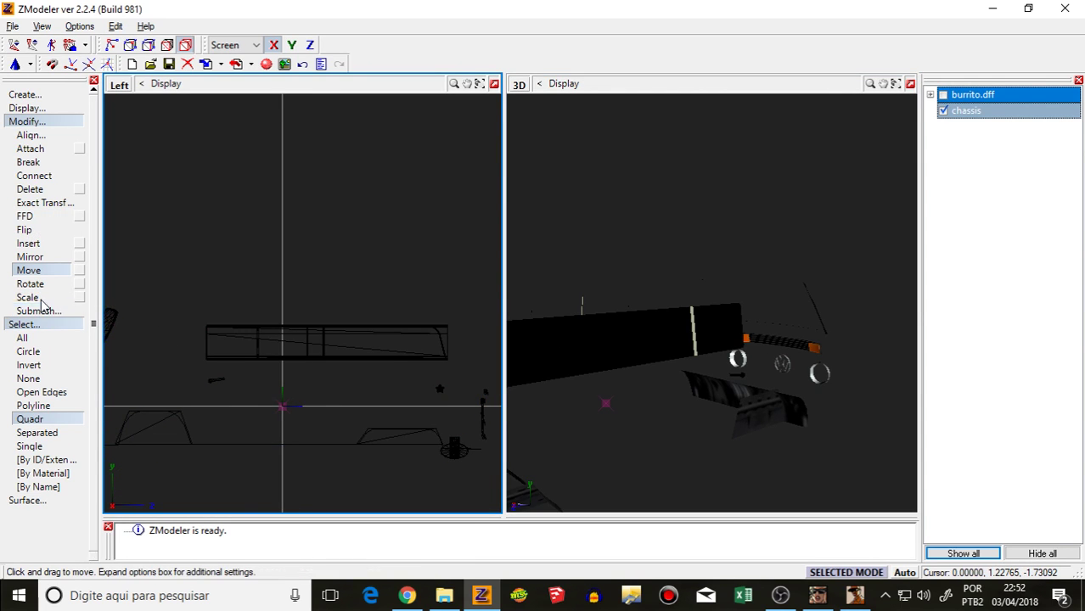
{"action": "left_click", "coordinate": [20, 338]}
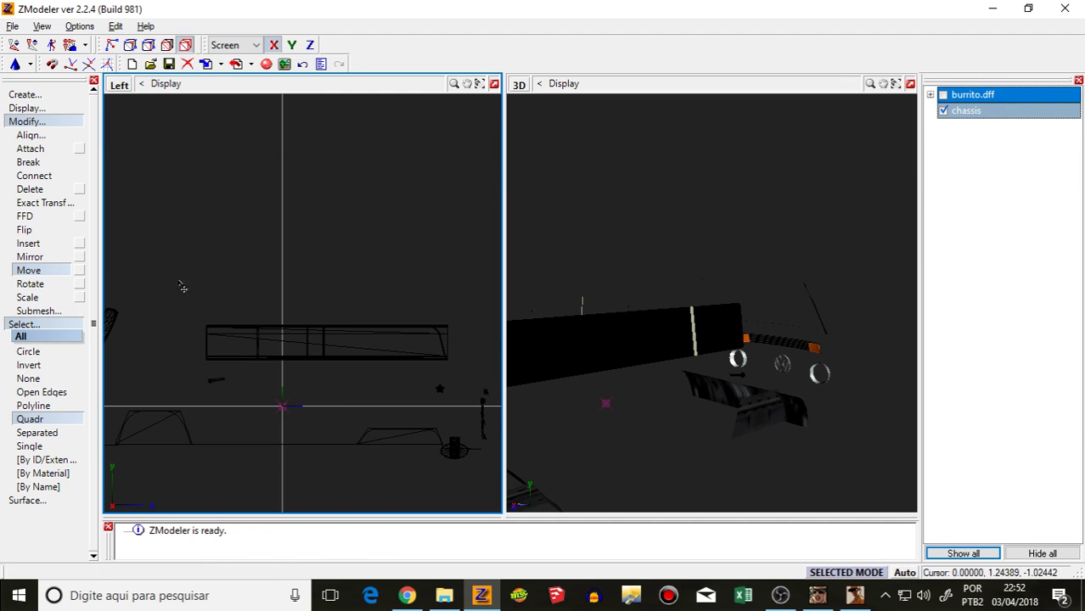
Step: Alternate visibility between burrito.dff and the detached chassis part, and examine the isolated side windows in the 3D view
{"action": "left_click", "coordinate": [943, 112]}
{"action": "left_click", "coordinate": [943, 95]}
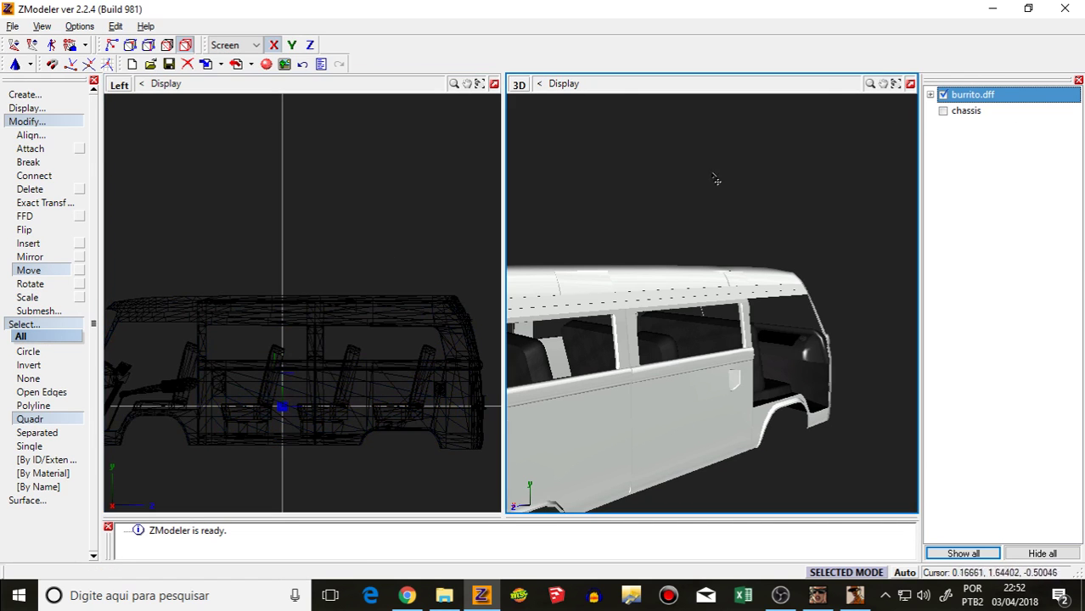
{"action": "left_click", "coordinate": [942, 95]}
{"action": "left_click", "coordinate": [944, 112]}
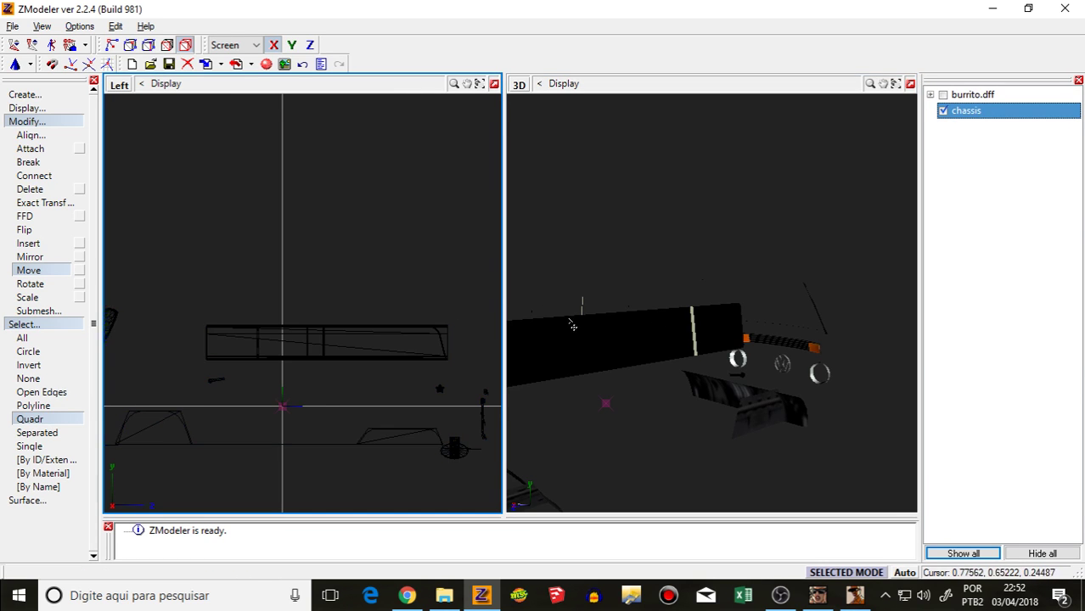
{"action": "middle_click_drag", "start_coordinate": [574, 324], "coordinate": [672, 327]}
{"action": "scroll", "coordinate": [665, 318], "scroll_direction": "up", "scroll_amount": 3}
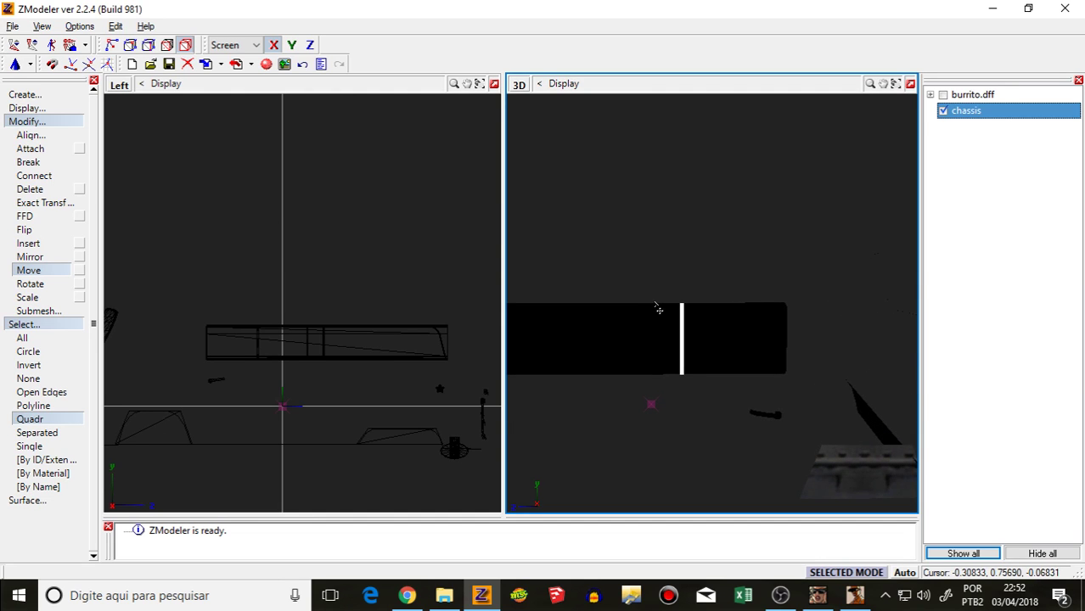
{"action": "scroll", "coordinate": [659, 310], "scroll_direction": "down", "scroll_amount": 1}
Step: Switch to polygon level, try moving the polygons at the side windows' front edge, and undo that move
{"action": "left_click", "coordinate": [34, 284]}
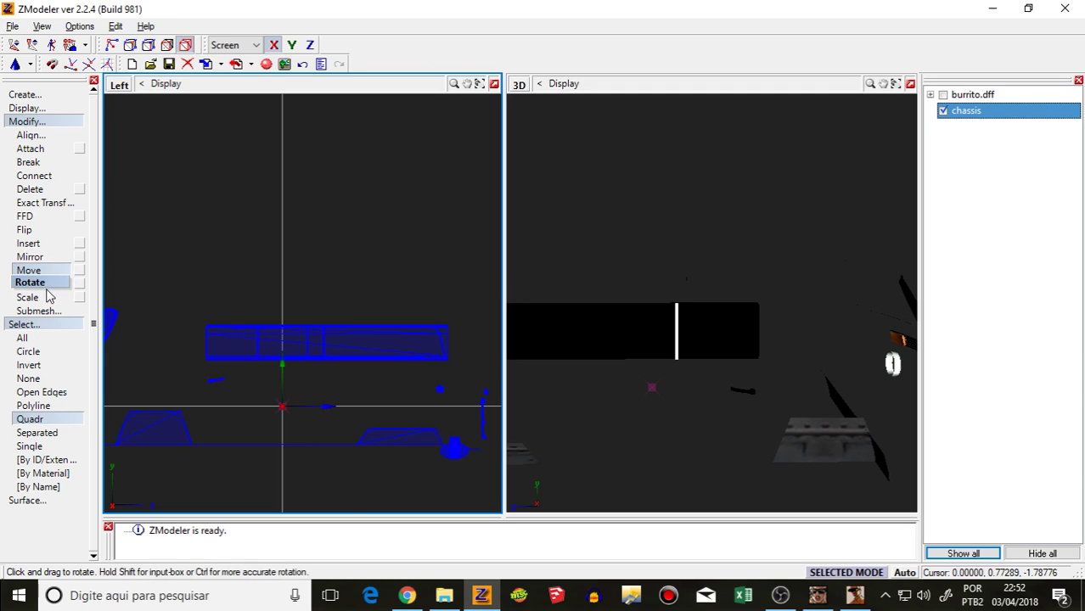
{"action": "left_click", "coordinate": [32, 270]}
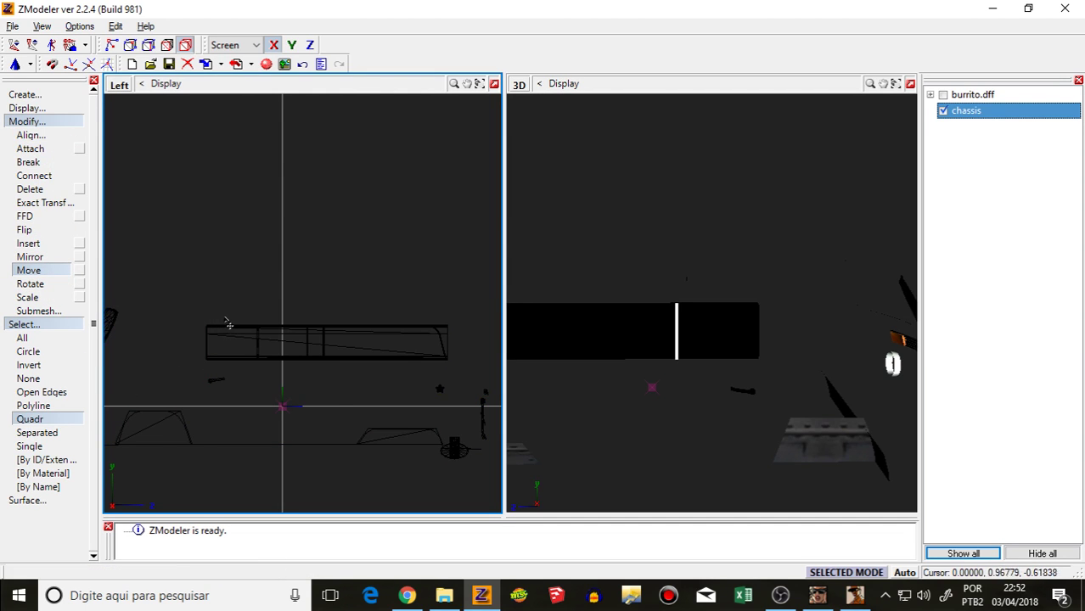
{"action": "left_click_drag", "start_coordinate": [218, 296], "coordinate": [206, 360]}
{"action": "left_click", "coordinate": [242, 353]}
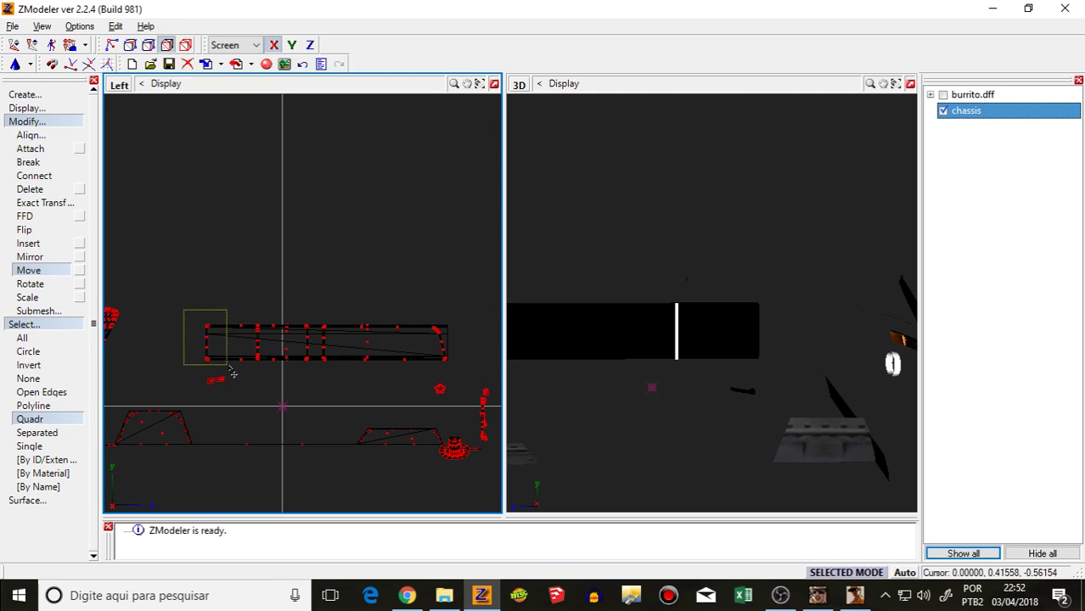
{"action": "scroll", "coordinate": [243, 374], "scroll_direction": "up", "scroll_amount": 3}
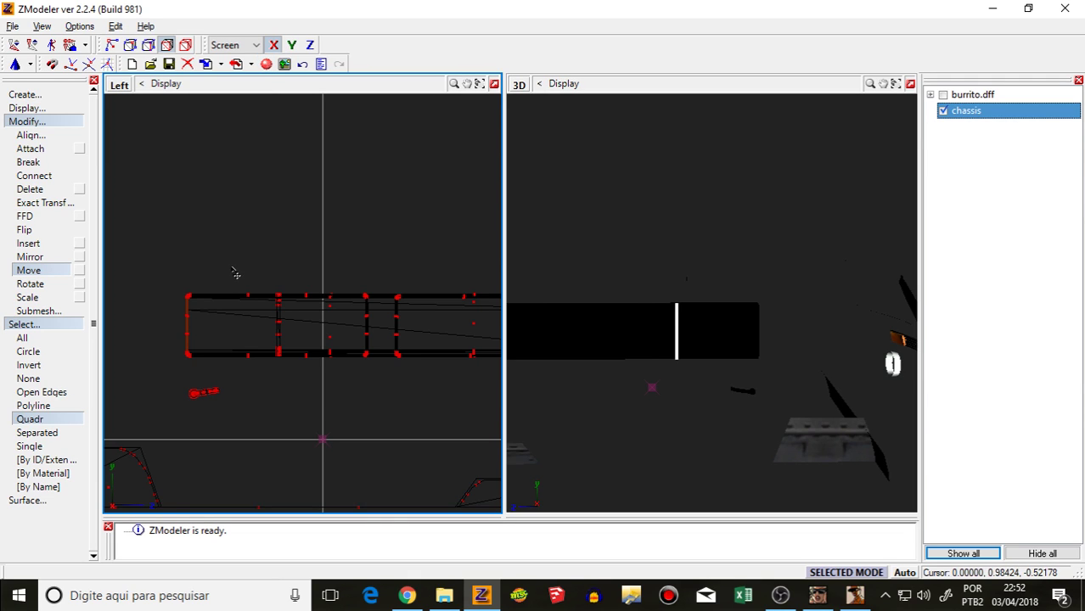
{"action": "key", "text": "space"}
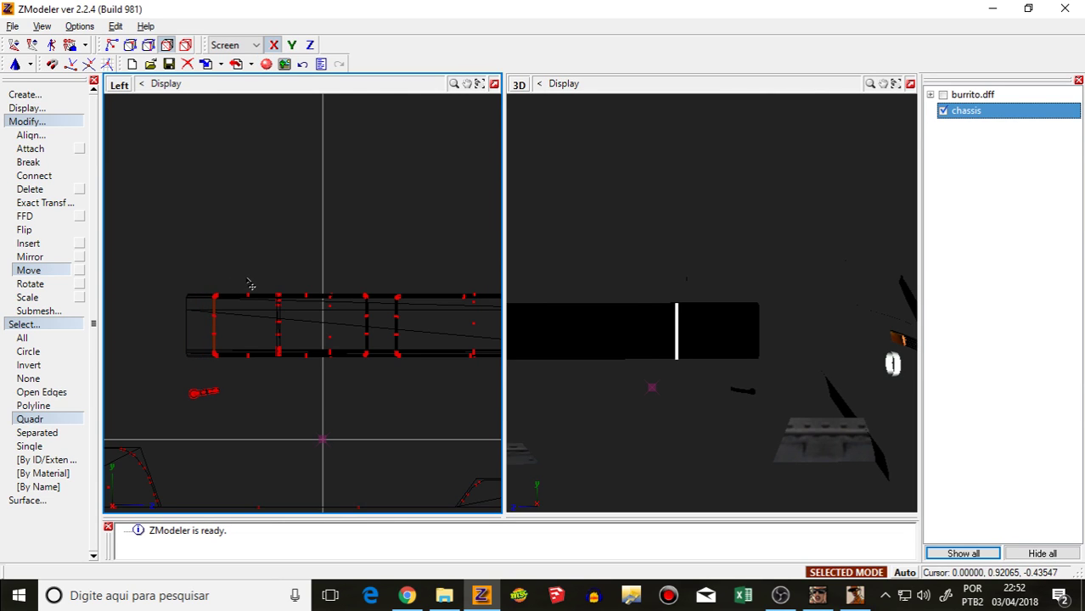
{"action": "left_click", "coordinate": [304, 67]}
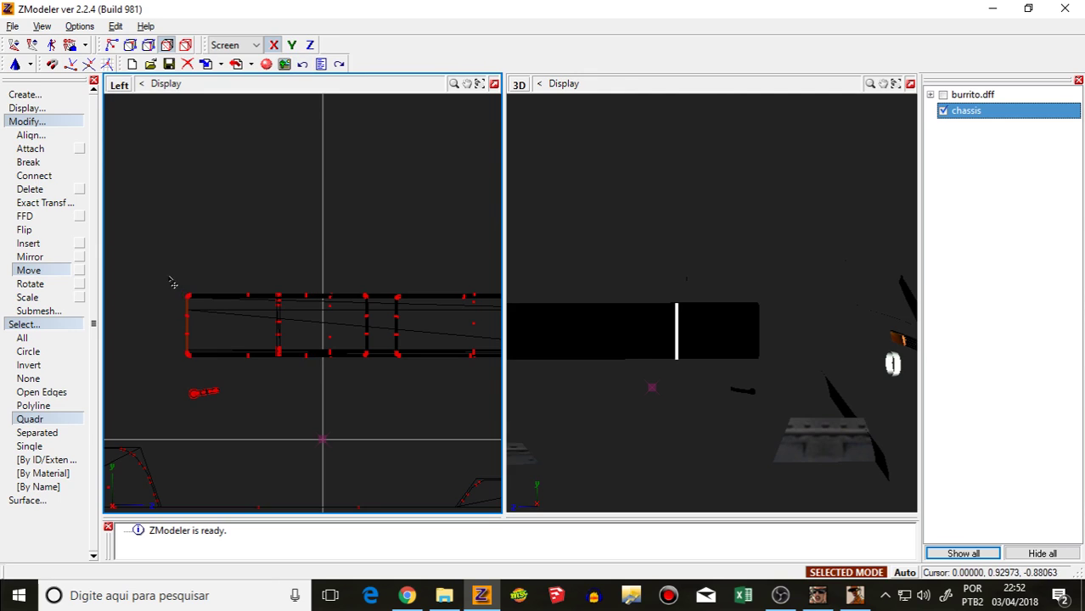
Step: Try selecting the side-window polygons from the front edge towards the middle pillar and examine them in 3D
{"action": "left_click_drag", "start_coordinate": [169, 277], "coordinate": [282, 379]}
{"action": "left_click_drag", "start_coordinate": [163, 275], "coordinate": [325, 386]}
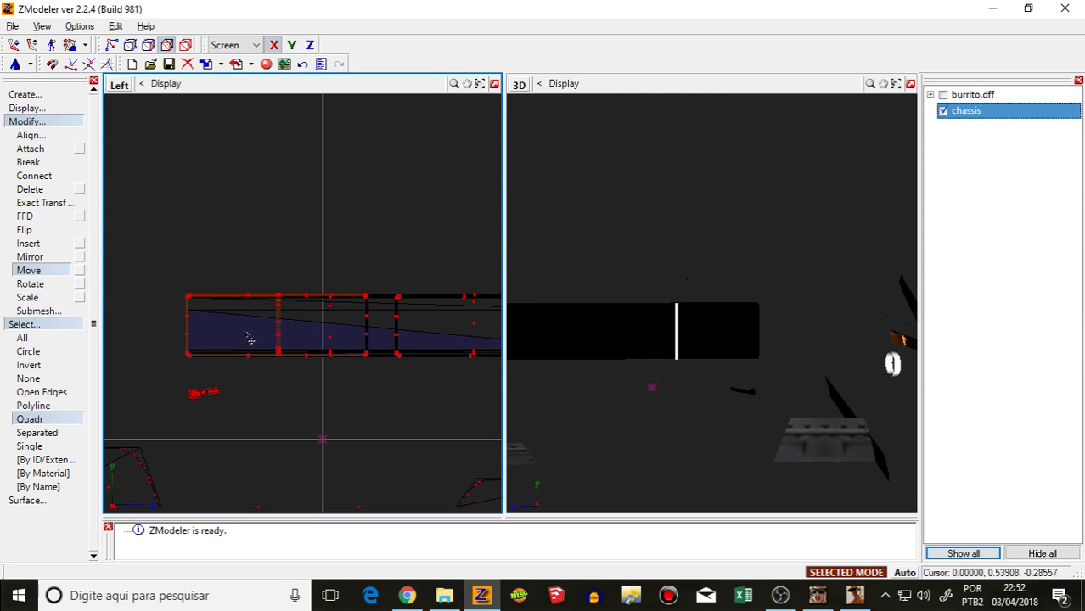
{"action": "left_click_drag", "start_coordinate": [186, 270], "coordinate": [369, 381]}
{"action": "scroll", "coordinate": [368, 380], "scroll_direction": "down", "scroll_amount": 2}
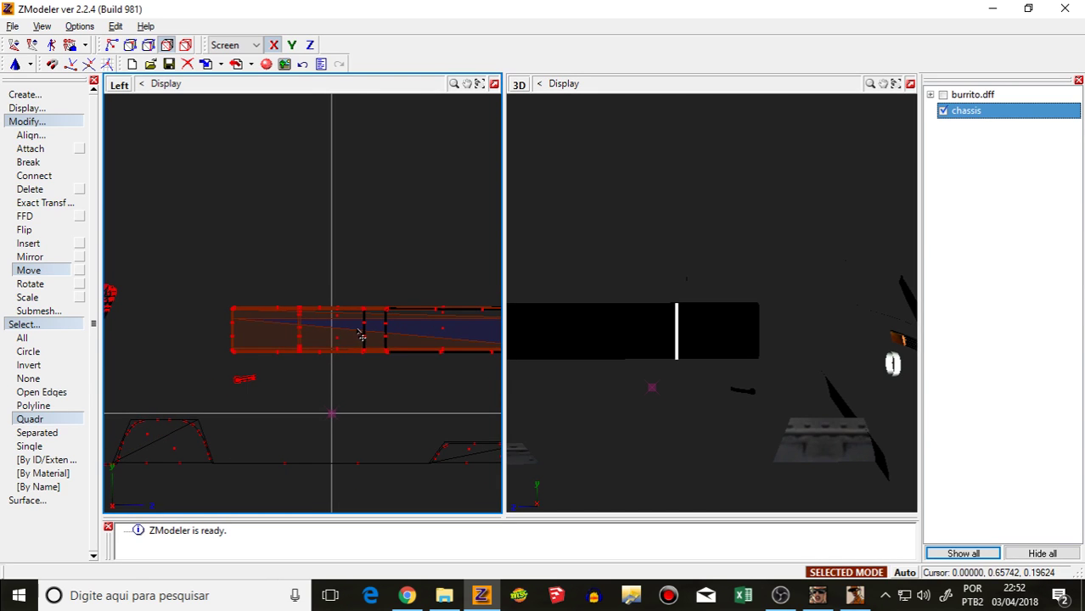
{"action": "scroll", "coordinate": [361, 336], "scroll_direction": "down", "scroll_amount": 2}
{"action": "middle_click_drag", "start_coordinate": [742, 293], "coordinate": [647, 308]}
{"action": "scroll", "coordinate": [189, 320], "scroll_direction": "down", "scroll_amount": 3}
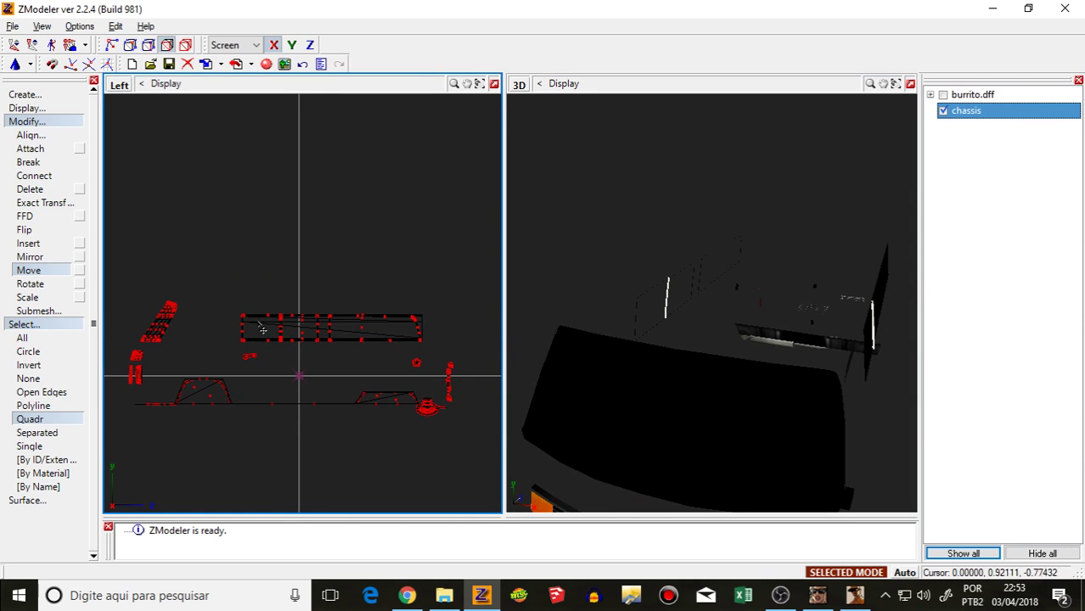
Step: Select the side-window polygons from the front edge through the middle pillar, slide them towards the rear and inspect the result
{"action": "left_click_drag", "start_coordinate": [309, 361], "coordinate": [305, 356]}
{"action": "left_click_drag", "start_coordinate": [271, 279], "coordinate": [326, 340]}
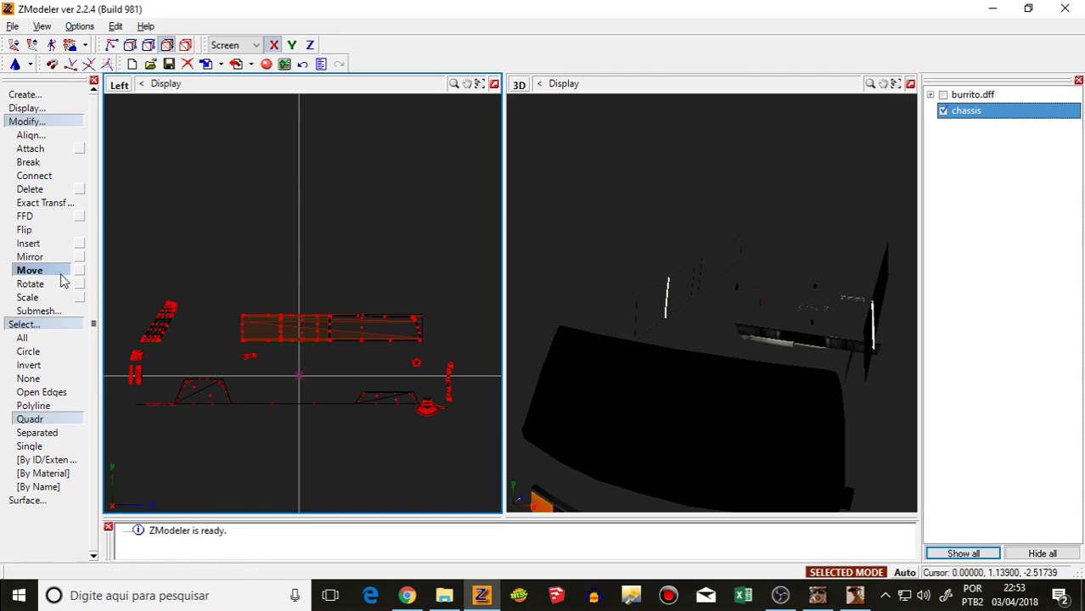
{"action": "left_click_drag", "start_coordinate": [231, 314], "coordinate": [271, 327]}
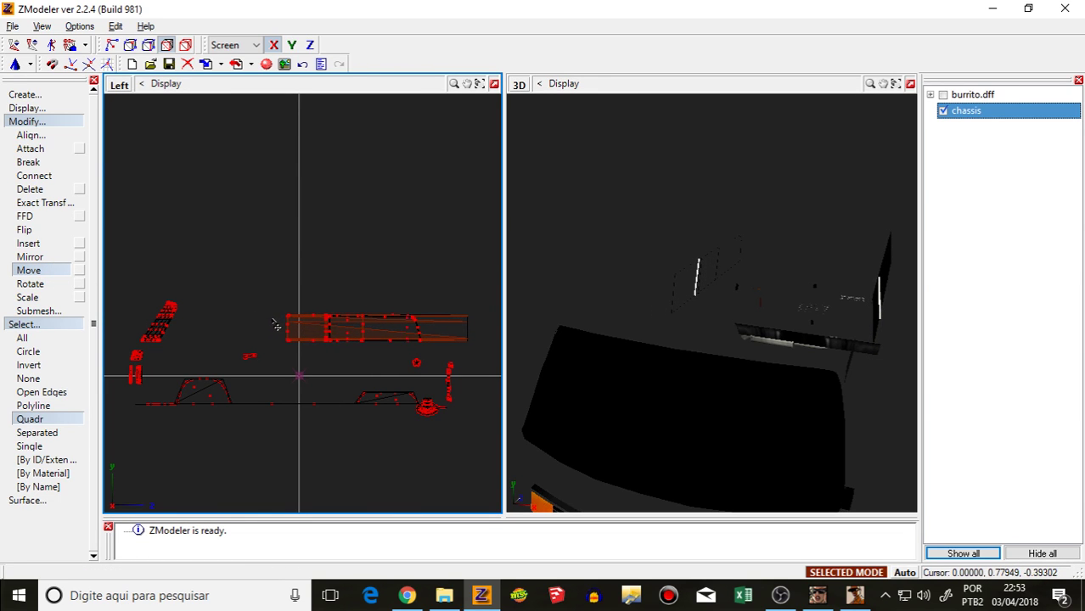
{"action": "middle_click_drag", "start_coordinate": [623, 353], "coordinate": [720, 365]}
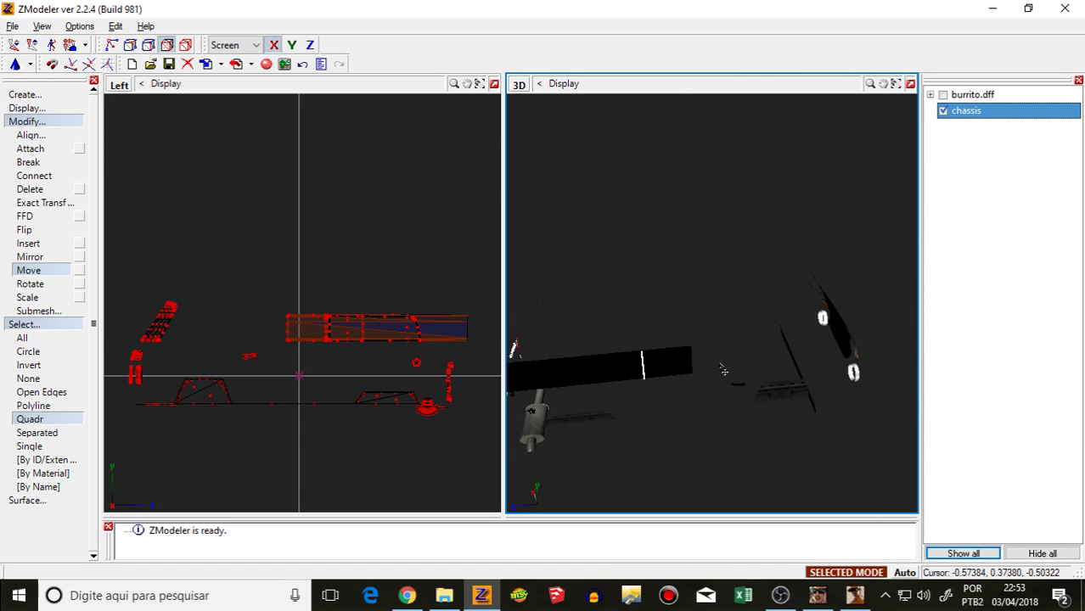
{"action": "scroll", "coordinate": [722, 369], "scroll_direction": "down", "scroll_amount": 1}
{"action": "scroll", "coordinate": [334, 304], "scroll_direction": "up", "scroll_amount": 2}
{"action": "scroll", "coordinate": [425, 329], "scroll_direction": "down", "scroll_amount": 2}
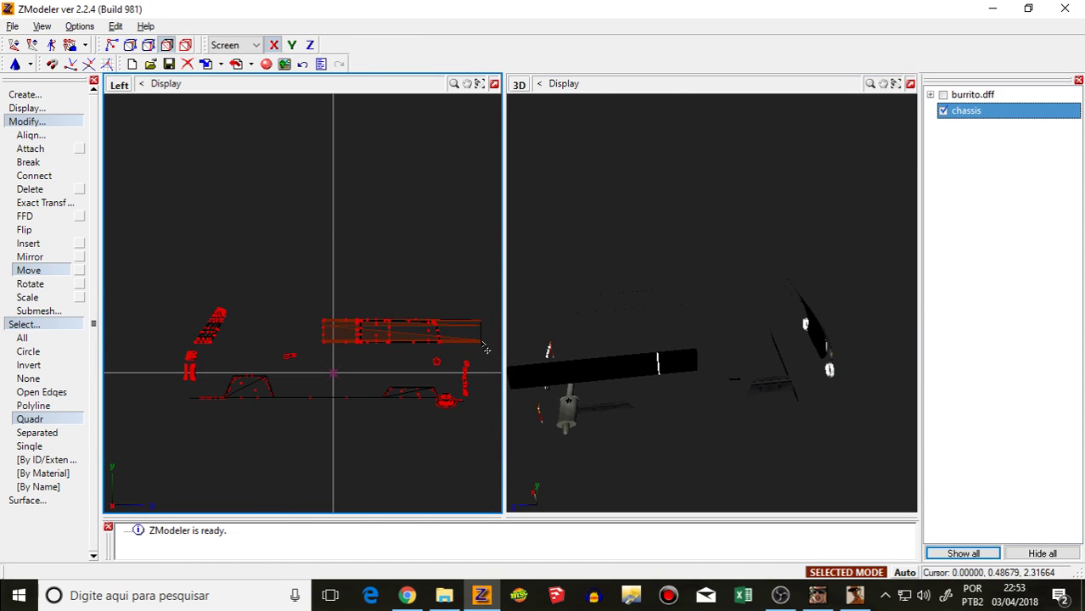
Step: Clear the polygon selection and undo the side-window move
{"action": "left_click", "coordinate": [482, 344]}
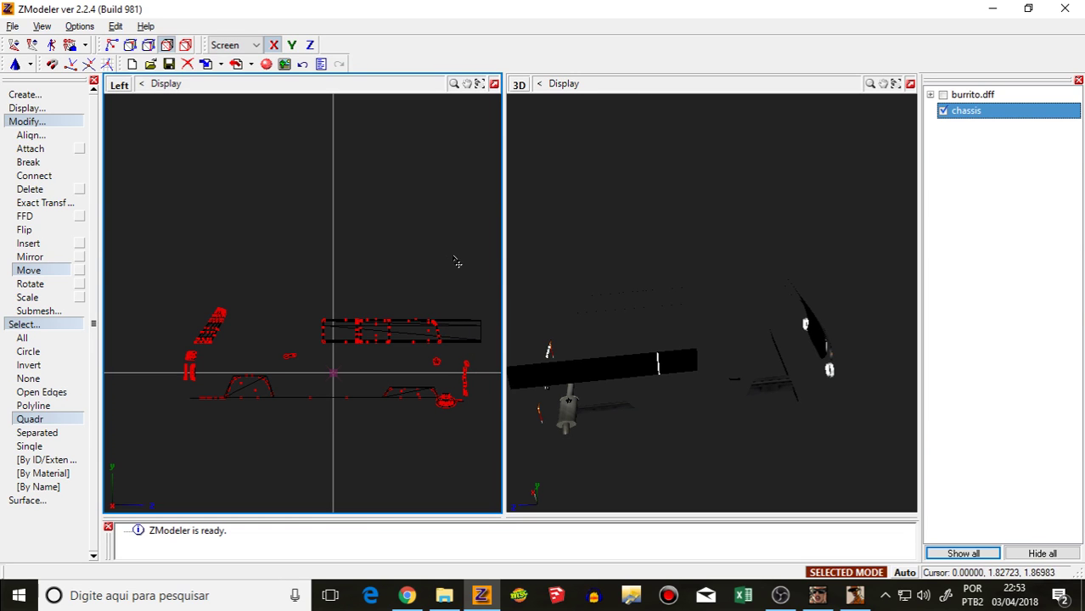
{"action": "scroll", "coordinate": [569, 293], "scroll_direction": "down", "scroll_amount": 4}
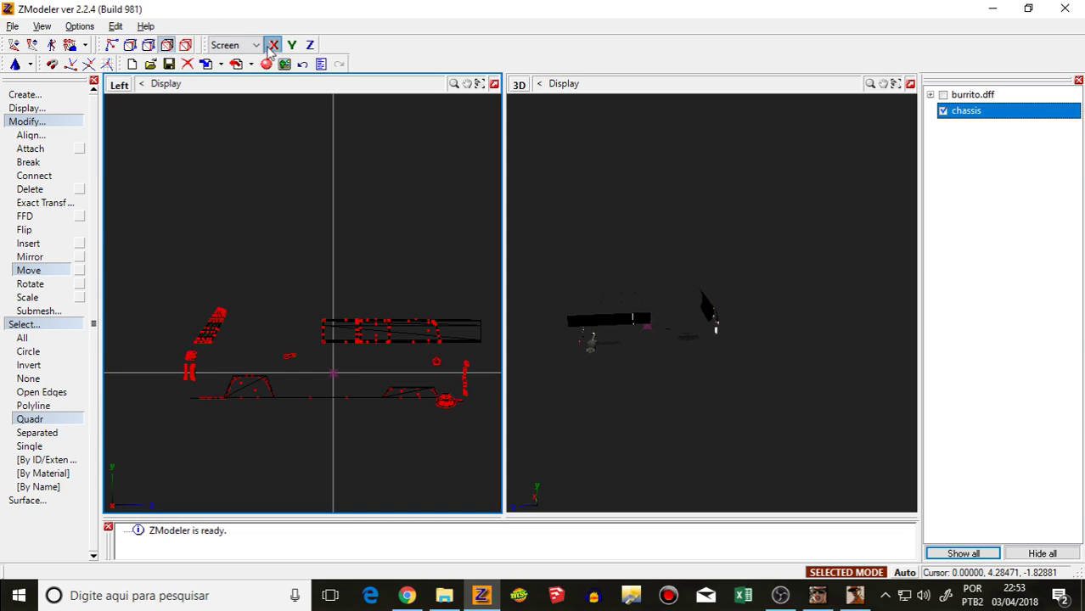
{"action": "left_click", "coordinate": [303, 65]}
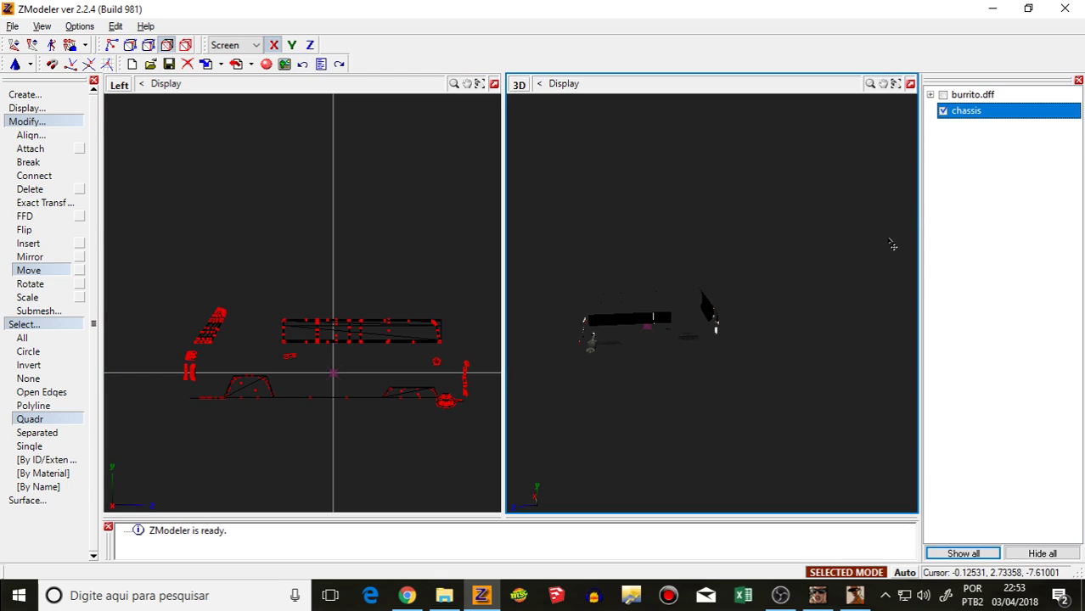
Step: Show burrito.dff again, expand its kombi and chassis_dummy branches, and hide the interior
{"action": "left_click", "coordinate": [944, 95]}
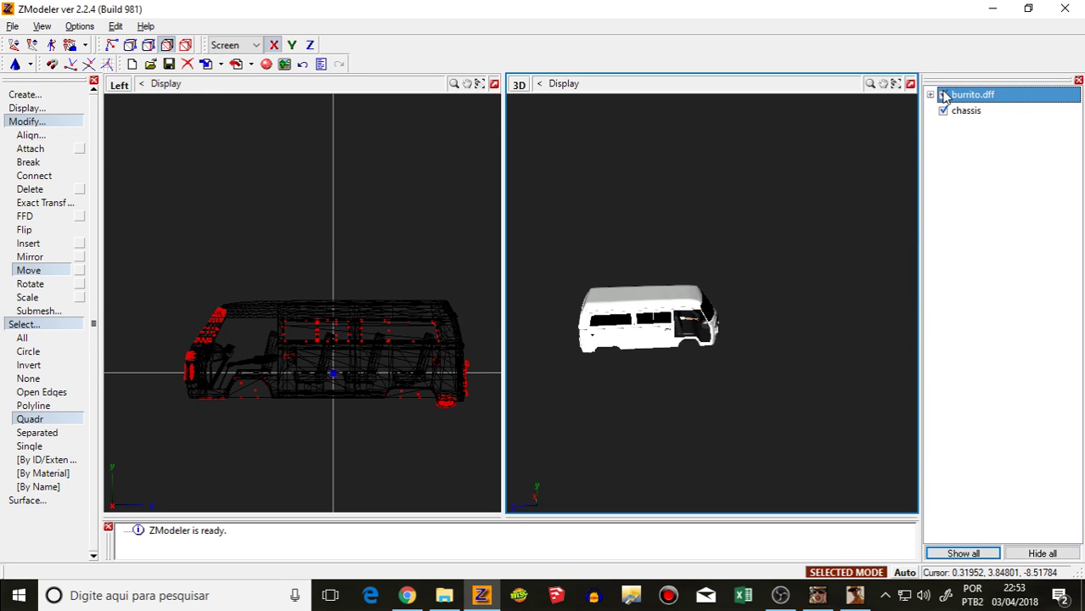
{"action": "scroll", "coordinate": [347, 354], "scroll_direction": "up", "scroll_amount": 4}
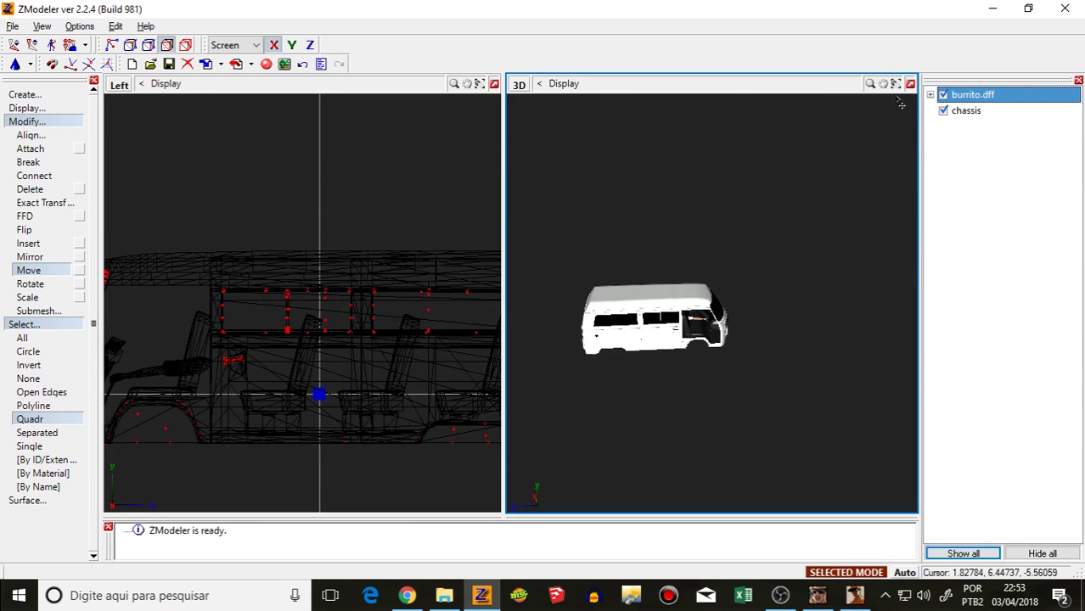
{"action": "left_click", "coordinate": [932, 96]}
{"action": "left_click", "coordinate": [957, 206]}
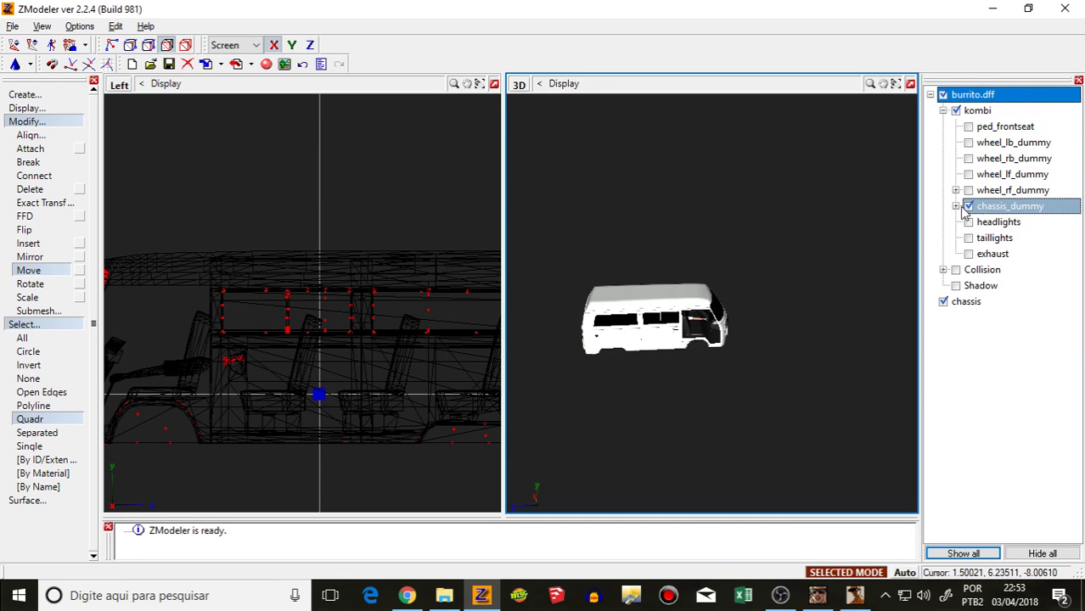
{"action": "left_click", "coordinate": [969, 206]}
{"action": "left_click", "coordinate": [969, 206]}
{"action": "left_click", "coordinate": [956, 206]}
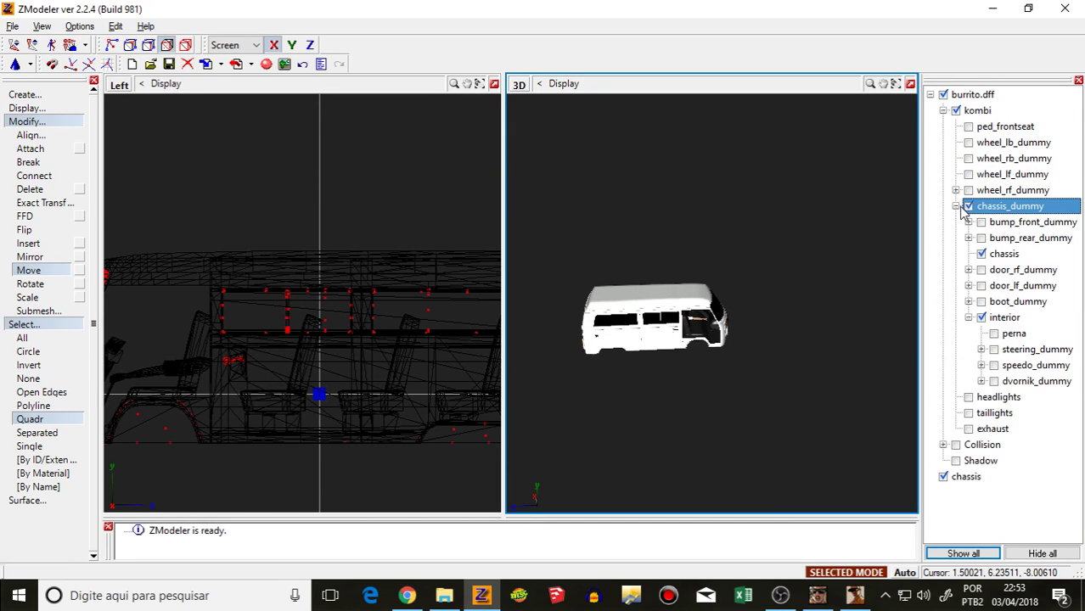
{"action": "left_click", "coordinate": [982, 317]}
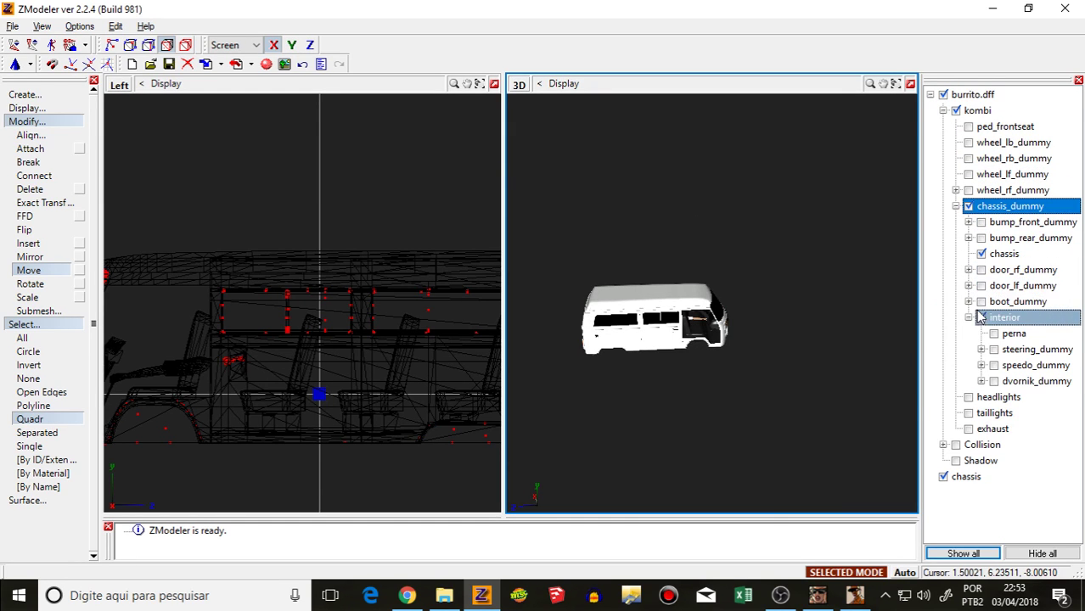
Step: Take the body-shell chassis out of the burrito.dff hierarchy as a separate top-level object, and hide burrito.dff
{"action": "left_click", "coordinate": [982, 254]}
{"action": "left_click", "coordinate": [981, 255]}
{"action": "left_click", "coordinate": [982, 255]}
{"action": "left_click", "coordinate": [982, 254]}
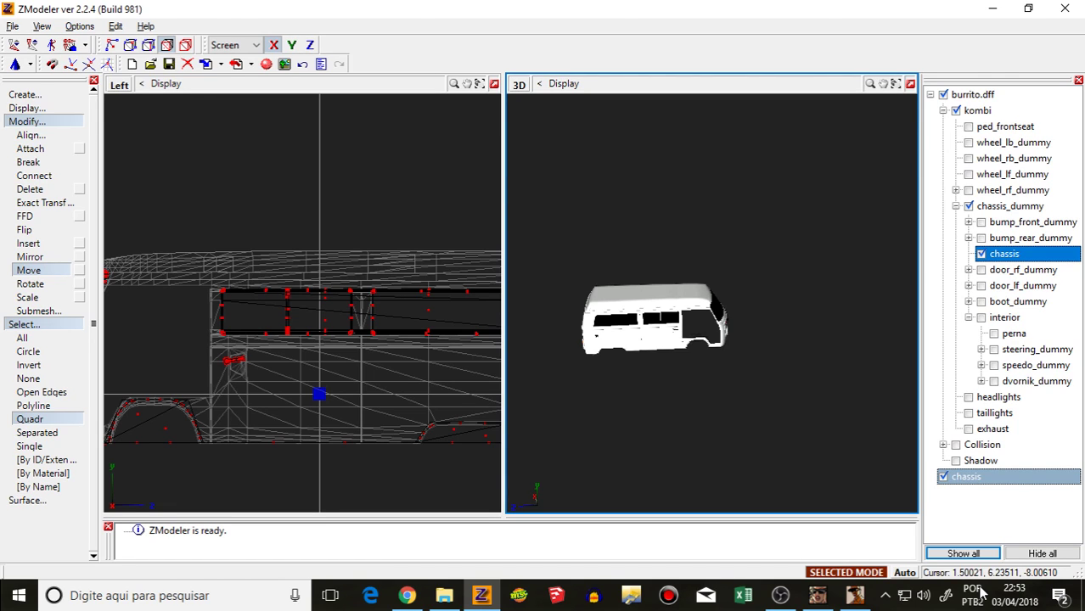
{"action": "left_click", "coordinate": [968, 94]}
{"action": "left_click", "coordinate": [931, 94]}
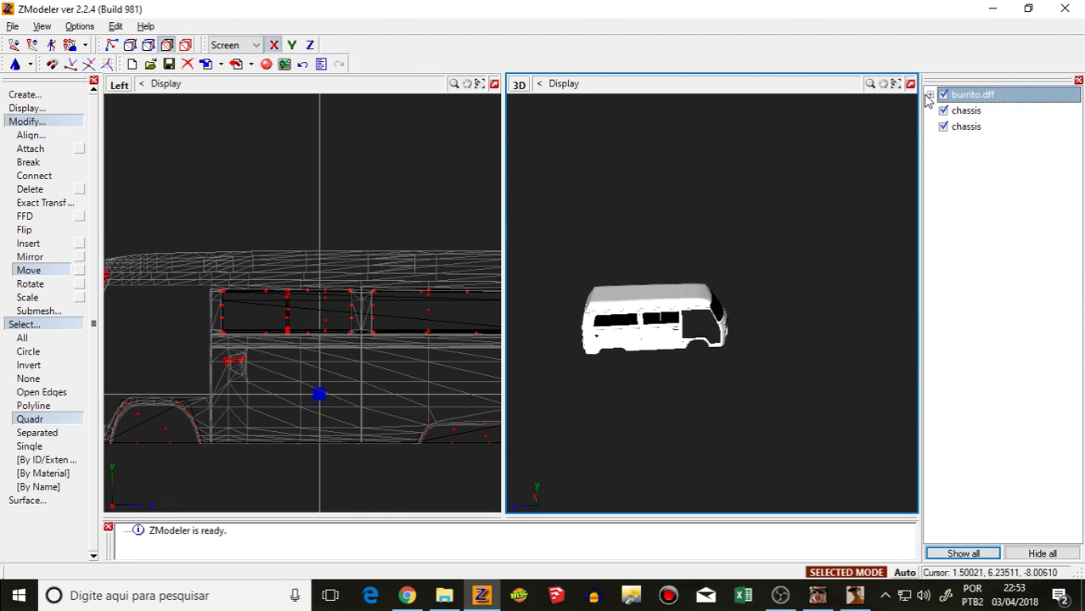
{"action": "left_click", "coordinate": [944, 95]}
{"action": "scroll", "coordinate": [287, 346], "scroll_direction": "down", "scroll_amount": 2}
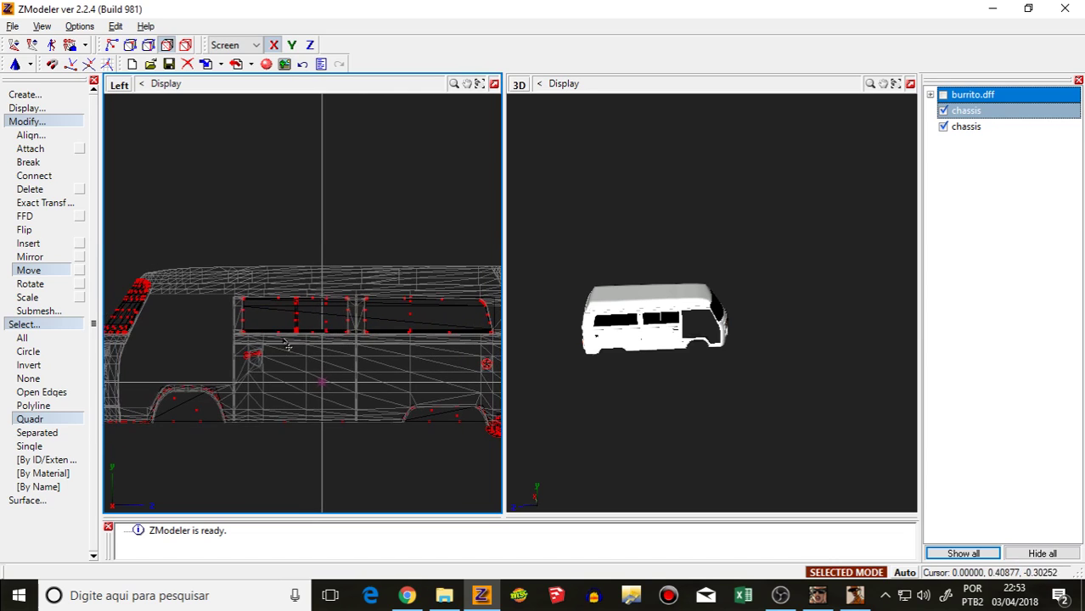
Step: Invert the object selection back and forth, try selecting the front side-window polygons, and clear that polygon selection
{"action": "left_click", "coordinate": [185, 46]}
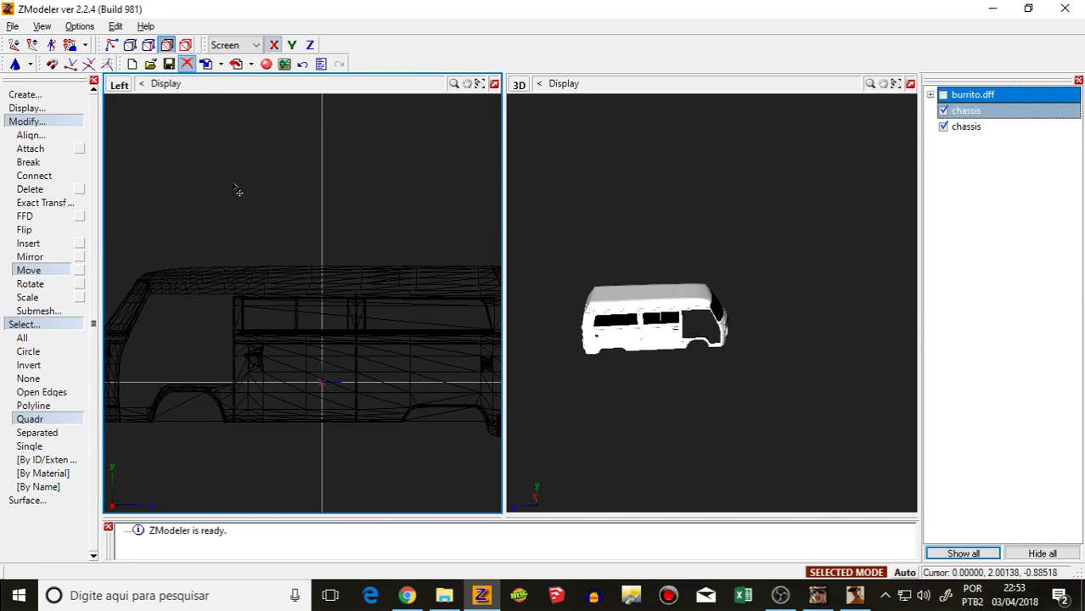
{"action": "key", "text": "ctrl+i"}
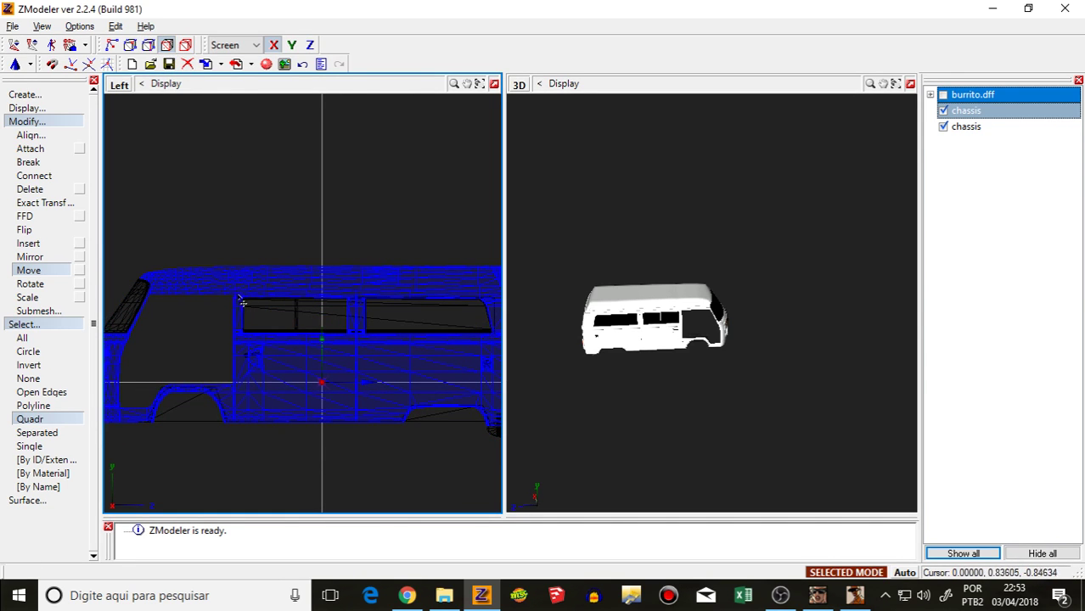
{"action": "left_click_drag", "start_coordinate": [289, 379], "coordinate": [289, 379]}
{"action": "key", "text": "ctrl+i"}
{"action": "key", "text": "space"}
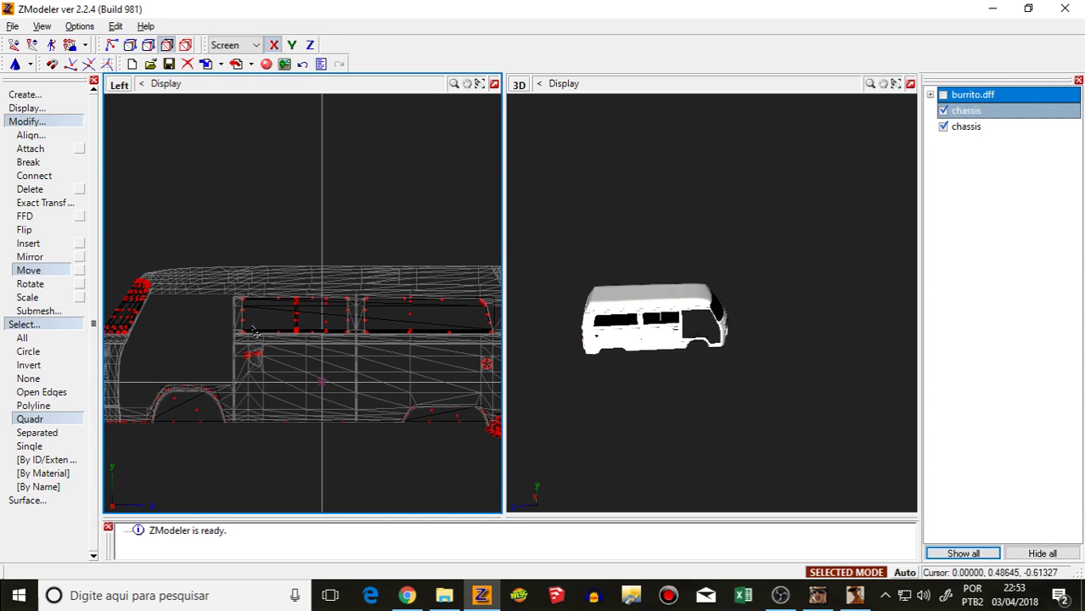
{"action": "left_click", "coordinate": [339, 366]}
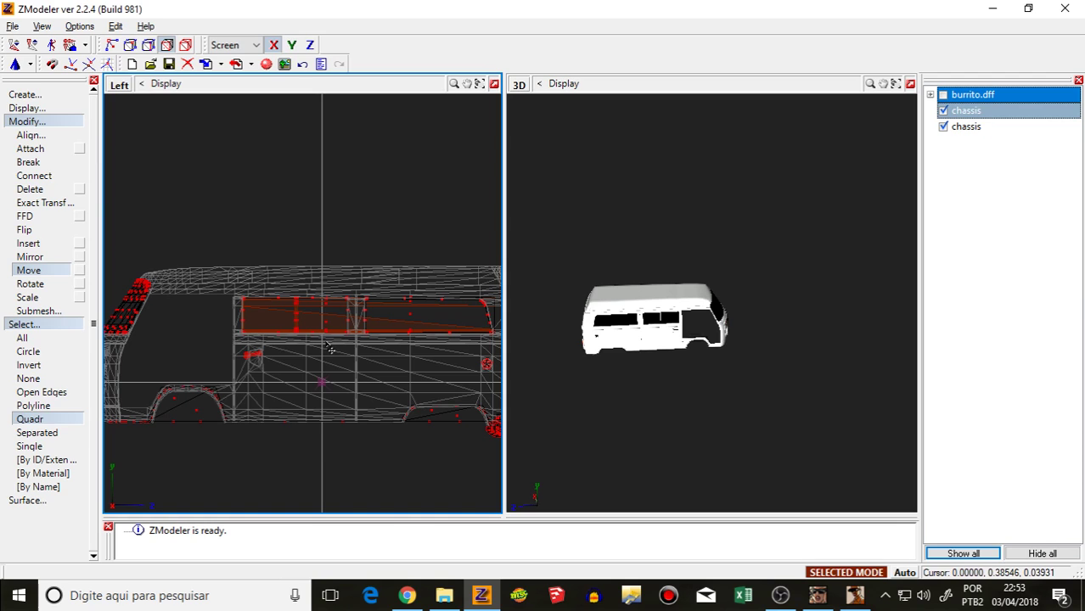
{"action": "left_click", "coordinate": [329, 348]}
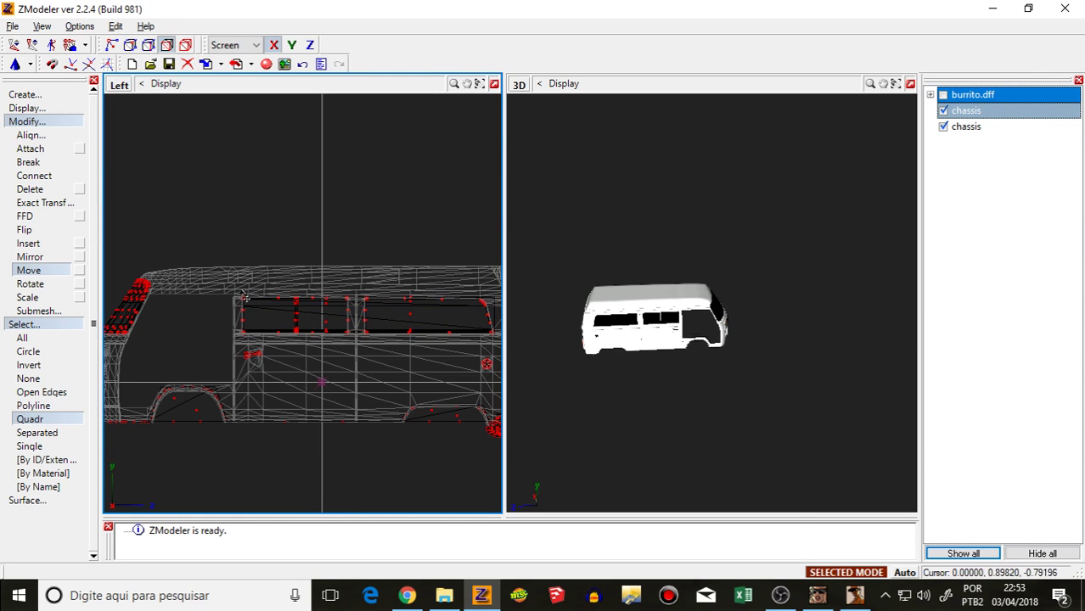
Step: Select the window and door-handle polygons within the side-door area, from its front edge to the middle pillar
{"action": "left_click_drag", "start_coordinate": [321, 348], "coordinate": [337, 357]}
{"action": "scroll", "coordinate": [333, 353], "scroll_direction": "down", "scroll_amount": 2}
{"action": "scroll", "coordinate": [327, 410], "scroll_direction": "up", "scroll_amount": 3}
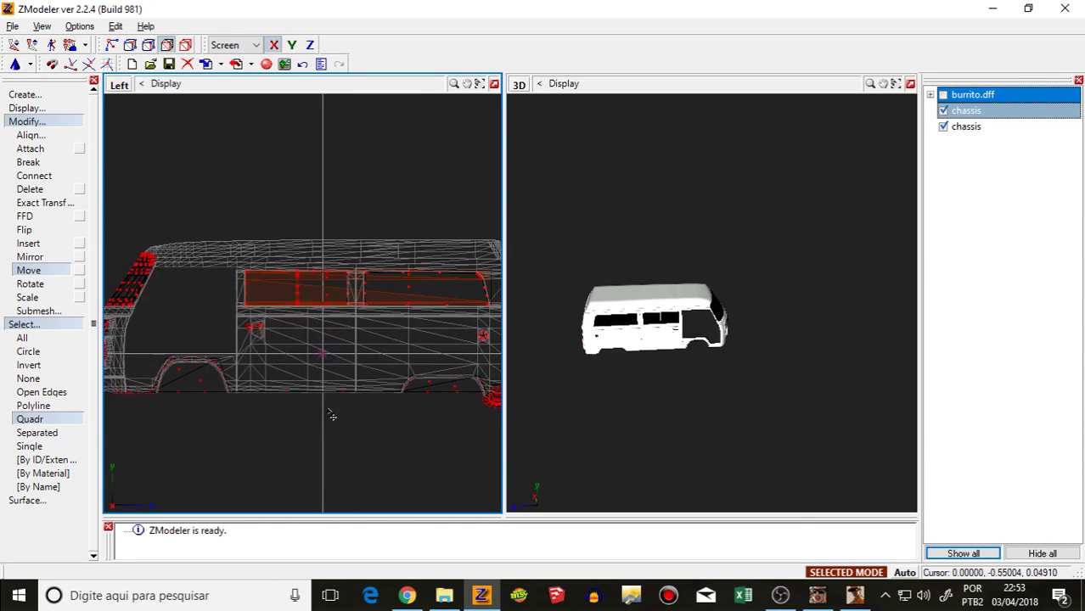
{"action": "left_click_drag", "start_coordinate": [202, 214], "coordinate": [345, 328]}
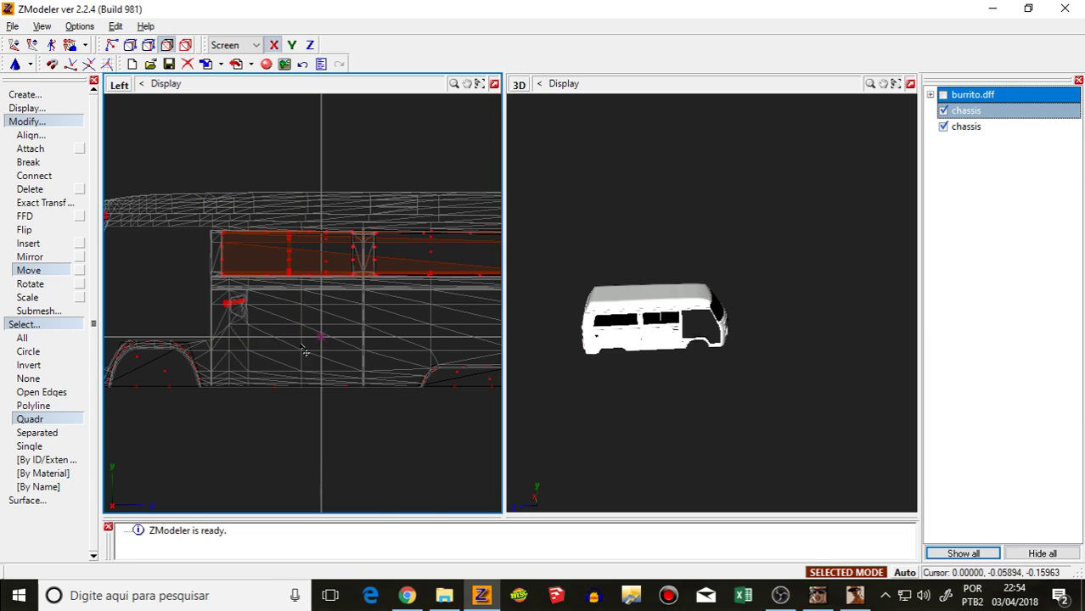
Step: Switch polygon editing to the body-shell chassis and select its side-door panel from the front edge to the middle pillar
{"action": "left_click", "coordinate": [953, 96]}
{"action": "left_click", "coordinate": [952, 110]}
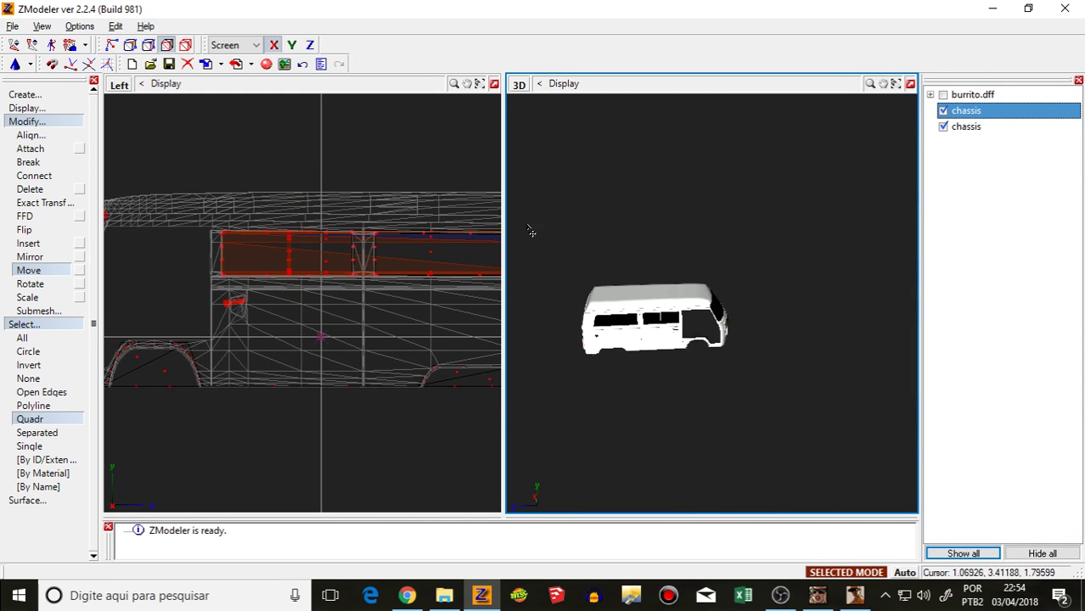
{"action": "left_click", "coordinate": [185, 45]}
{"action": "left_click", "coordinate": [167, 47]}
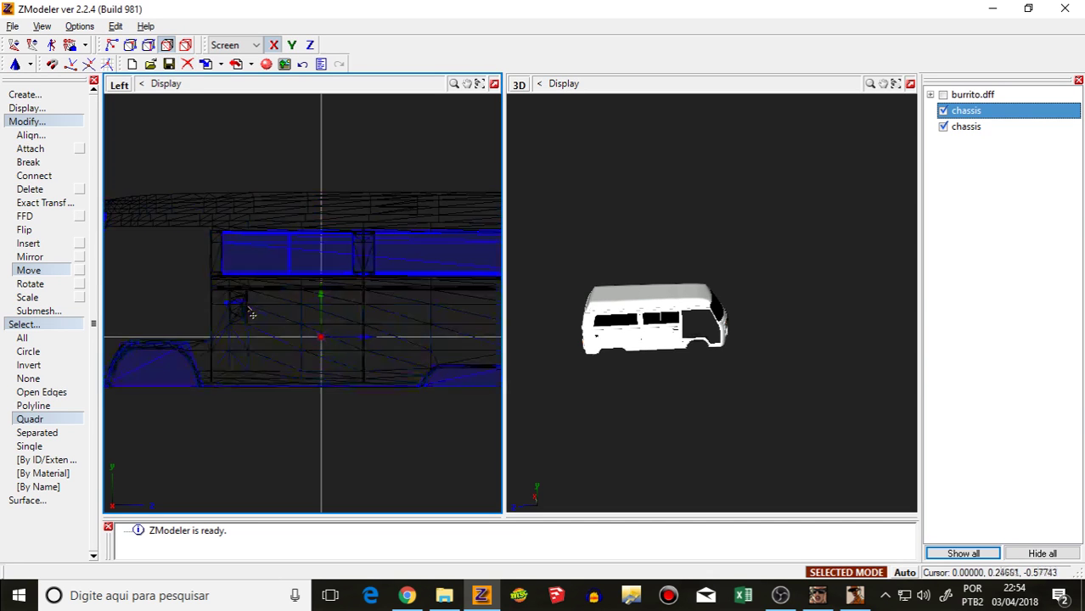
{"action": "scroll", "coordinate": [315, 280], "scroll_direction": "up", "scroll_amount": 3}
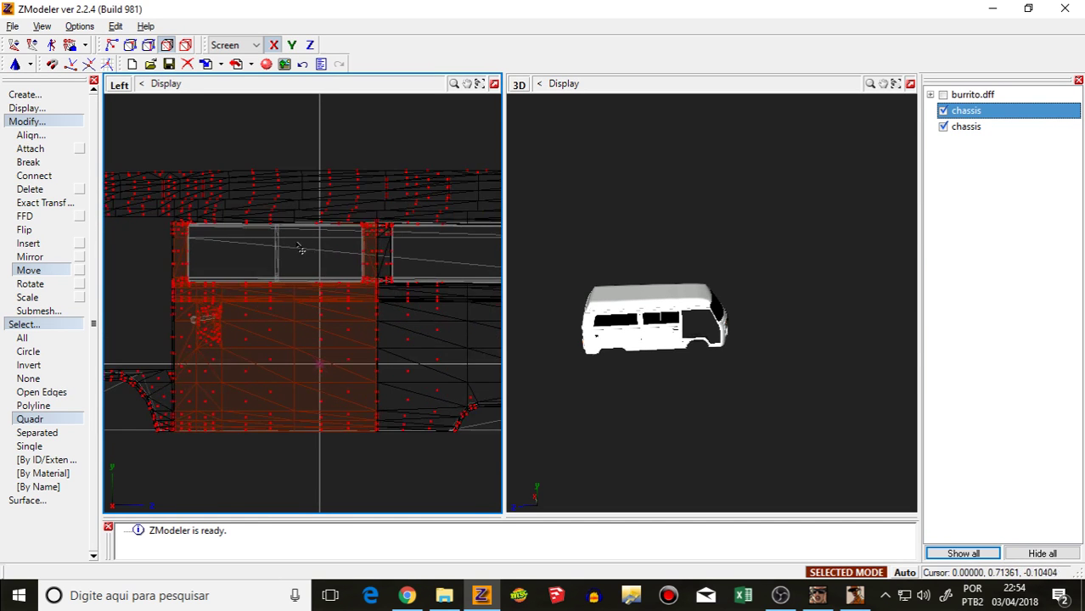
Step: Refine the door panel's selection around the window frame's upper edge and slide the panel towards the rear
{"action": "scroll", "coordinate": [219, 245], "scroll_direction": "up", "scroll_amount": 4}
{"action": "scroll", "coordinate": [182, 234], "scroll_direction": "down", "scroll_amount": 3}
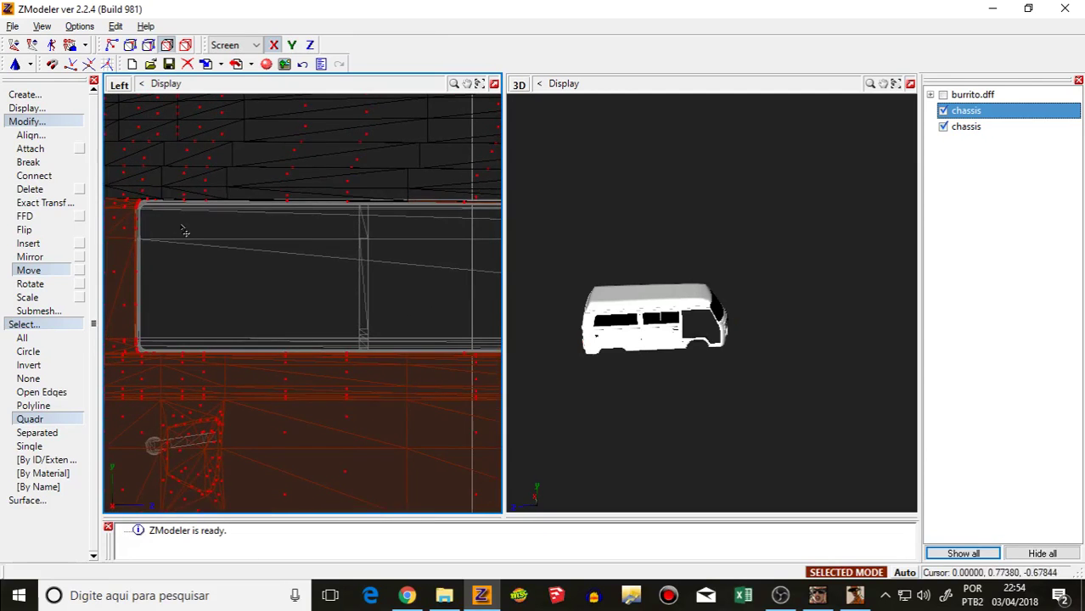
{"action": "scroll", "coordinate": [219, 232], "scroll_direction": "up", "scroll_amount": 3}
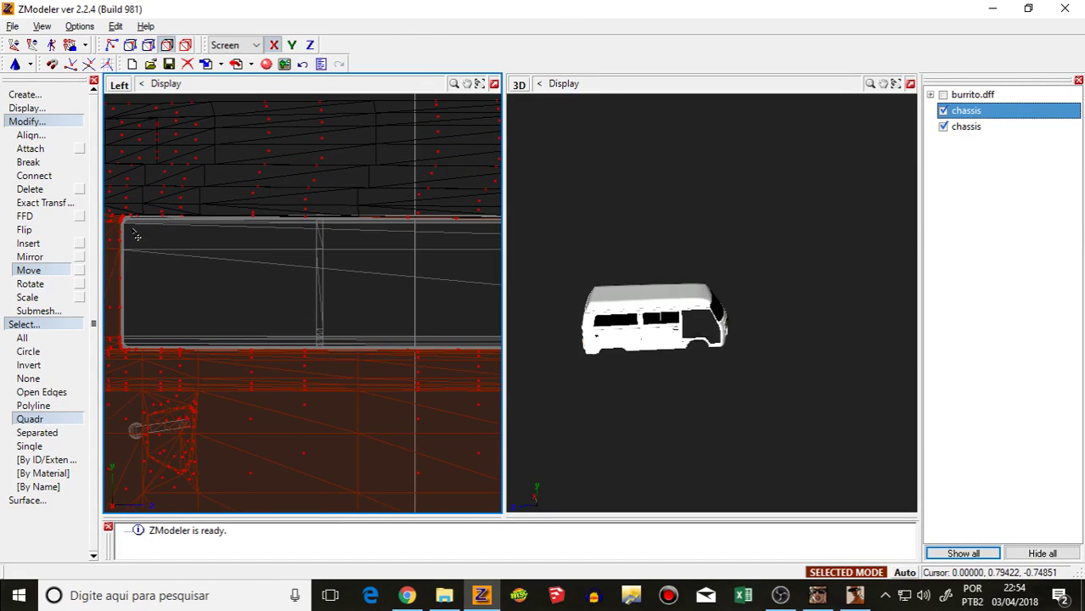
{"action": "left_click", "coordinate": [361, 216]}
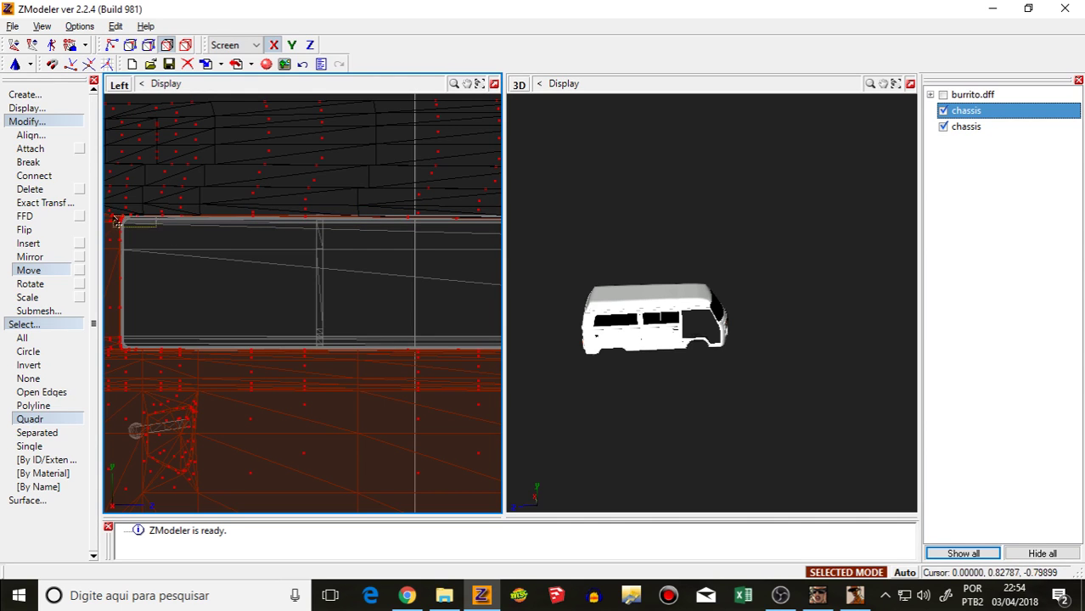
{"action": "scroll", "coordinate": [114, 221], "scroll_direction": "down", "scroll_amount": 2}
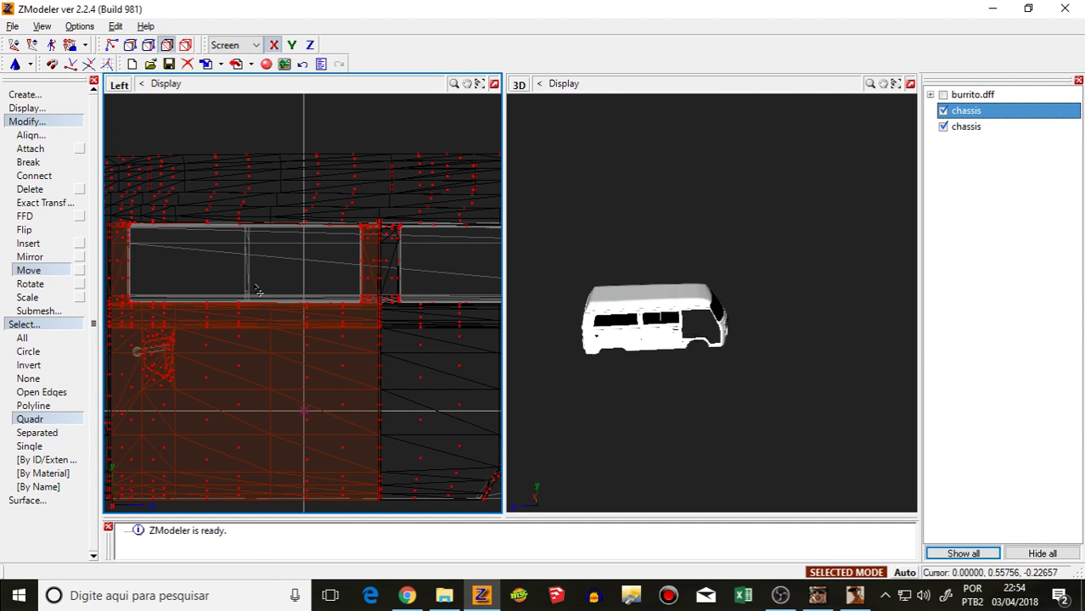
{"action": "left_click_drag", "start_coordinate": [257, 290], "coordinate": [396, 318]}
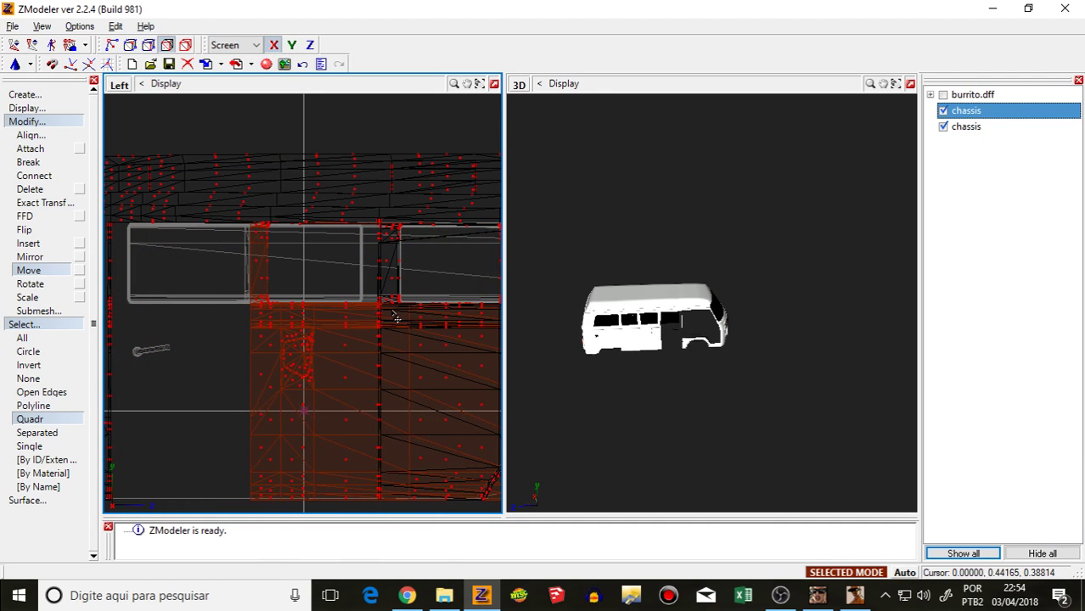
Step: Switch editing to the windows chassis and slide its selected window and door-handle polygons rearward along with the door panel
{"action": "left_click", "coordinate": [185, 44]}
{"action": "left_click", "coordinate": [168, 44]}
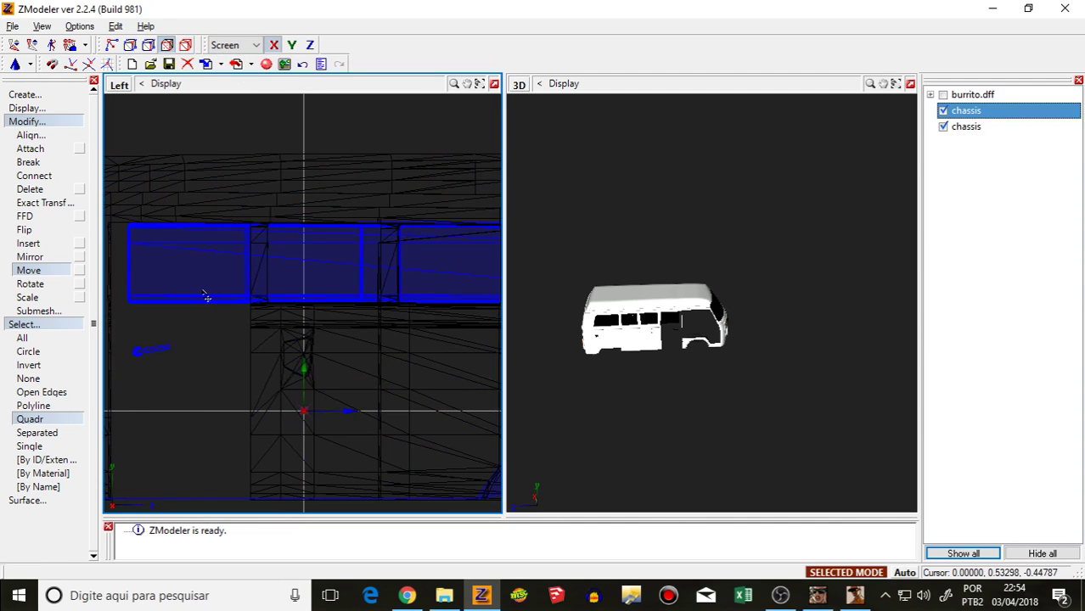
{"action": "left_click", "coordinate": [205, 295]}
{"action": "left_click_drag", "start_coordinate": [206, 348], "coordinate": [348, 386]}
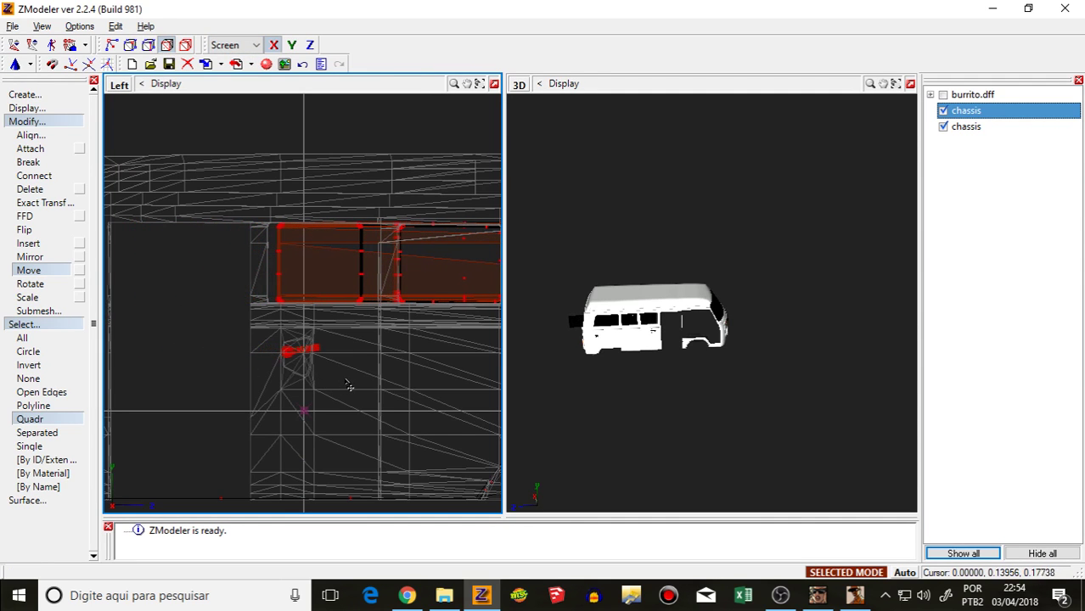
Step: Compare the windows and handle with the opened door in 3D and slide those polygons further towards the rear
{"action": "middle_click_drag", "start_coordinate": [545, 388], "coordinate": [616, 372]}
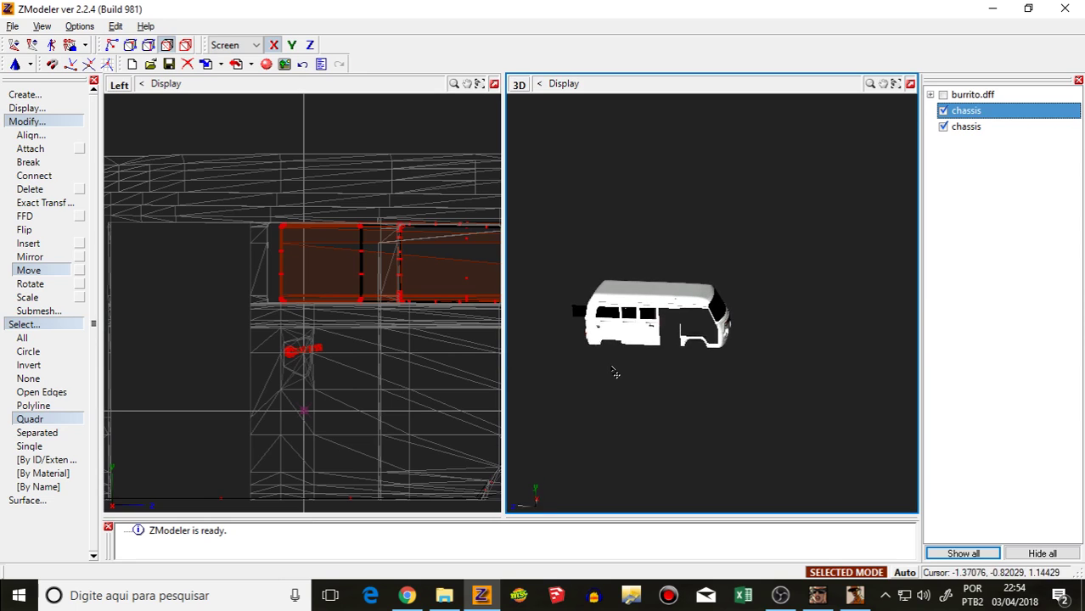
{"action": "scroll", "coordinate": [794, 302], "scroll_direction": "up", "scroll_amount": 4}
{"action": "scroll", "coordinate": [553, 352], "scroll_direction": "up", "scroll_amount": 5}
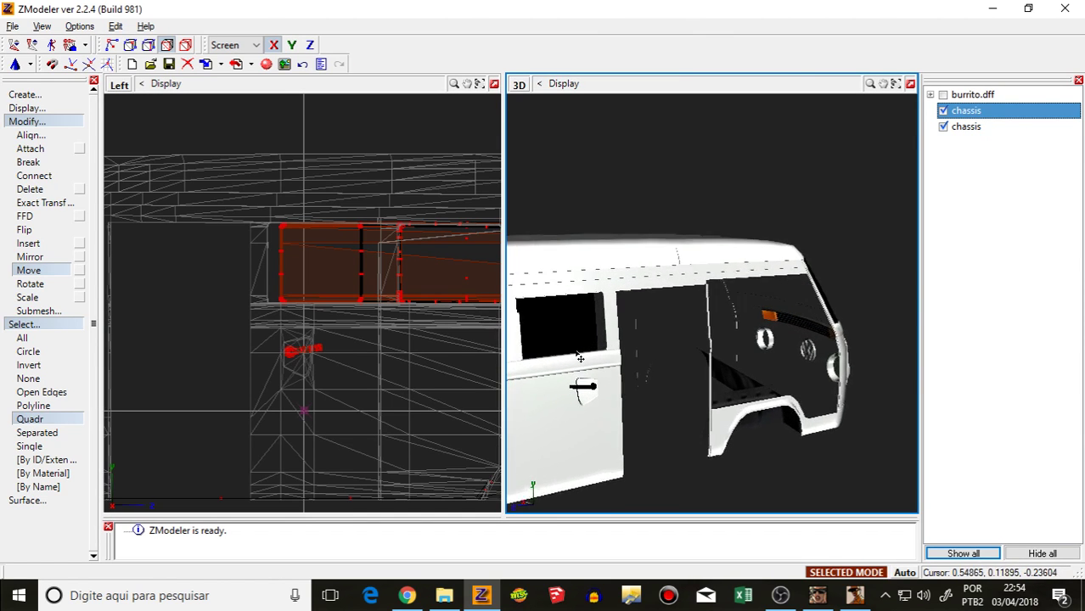
{"action": "left_click", "coordinate": [439, 368]}
{"action": "left_click_drag", "start_coordinate": [362, 368], "coordinate": [363, 374]}
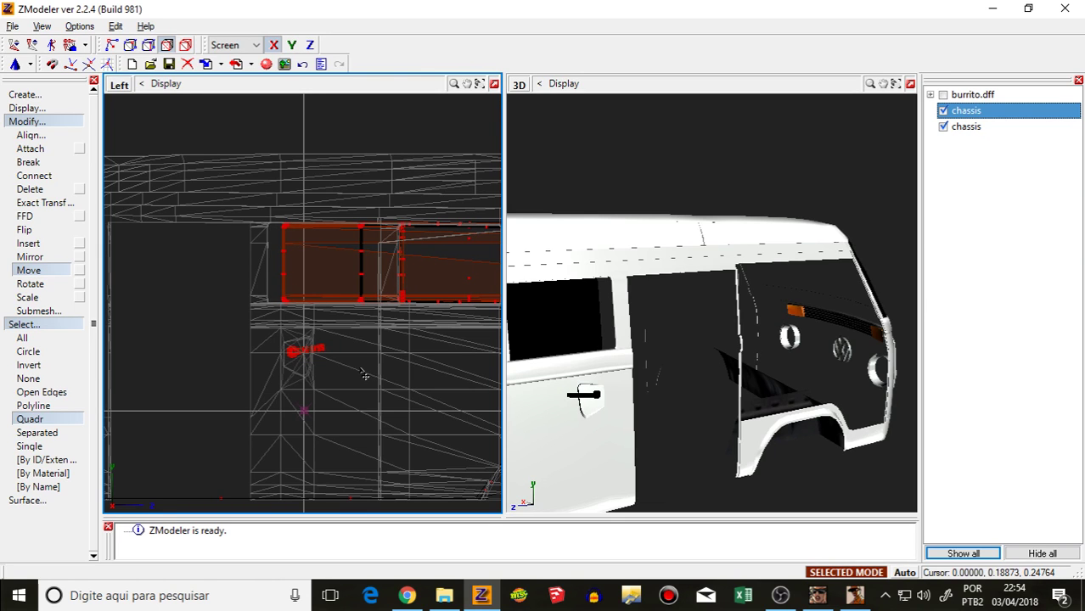
{"action": "scroll", "coordinate": [620, 365], "scroll_direction": "down", "scroll_amount": 6}
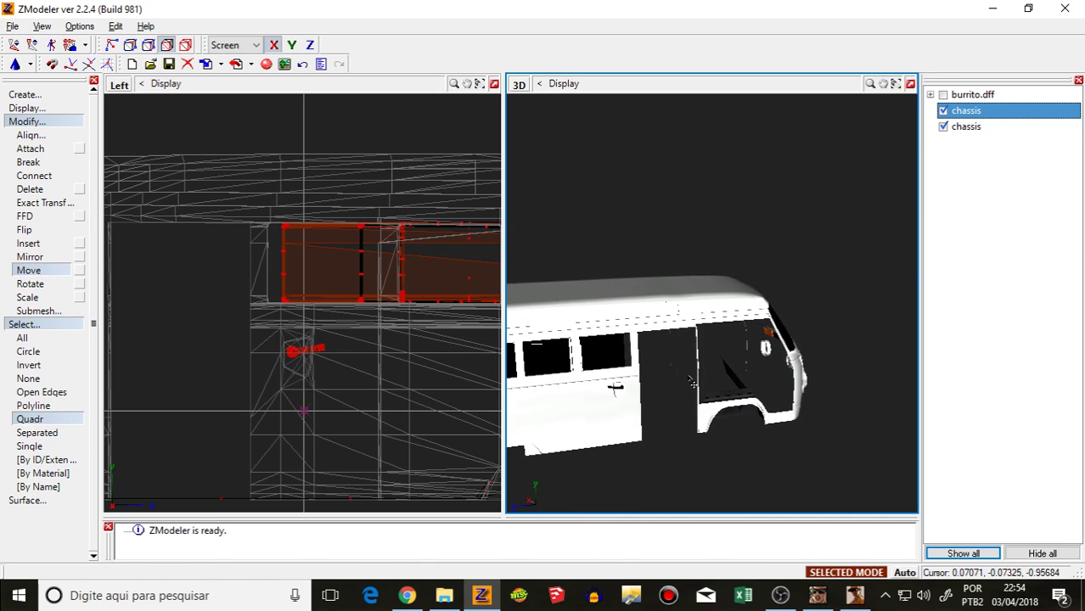
{"action": "scroll", "coordinate": [620, 365], "scroll_direction": "up", "scroll_amount": 5}
{"action": "left_click", "coordinate": [400, 383]}
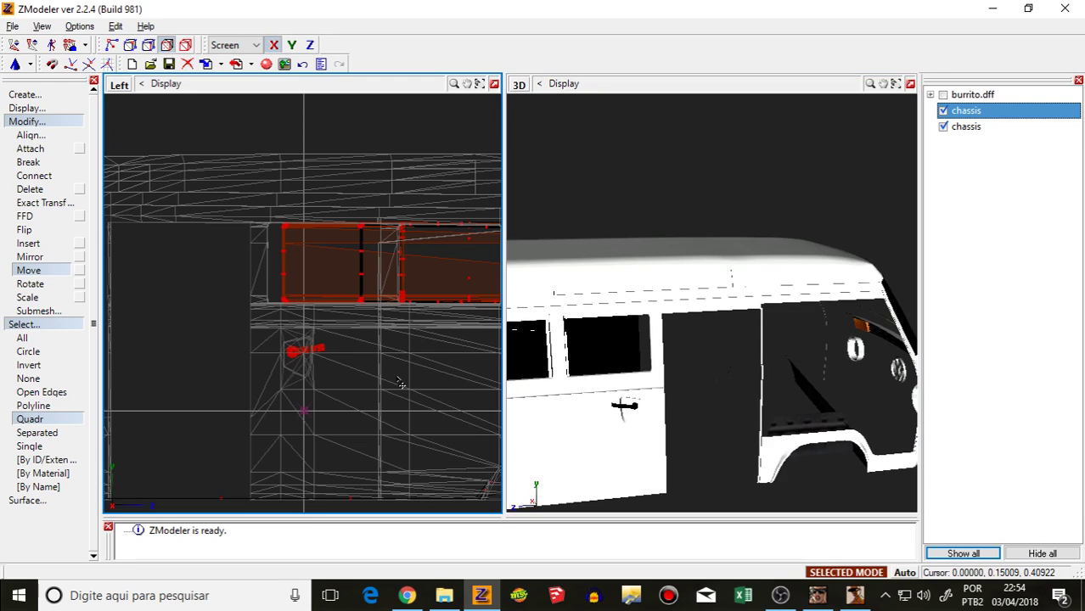
{"action": "left_click_drag", "start_coordinate": [400, 382], "coordinate": [439, 388]}
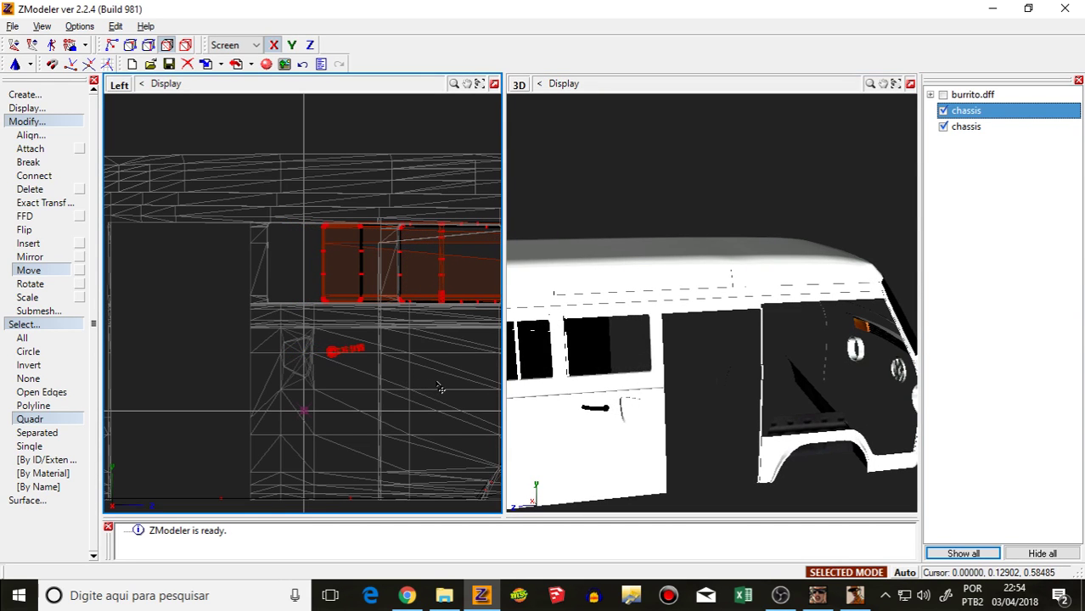
Step: Examine the opened side door, its windows and handle from the side and rear of the van in 3D
{"action": "scroll", "coordinate": [687, 435], "scroll_direction": "down", "scroll_amount": 5}
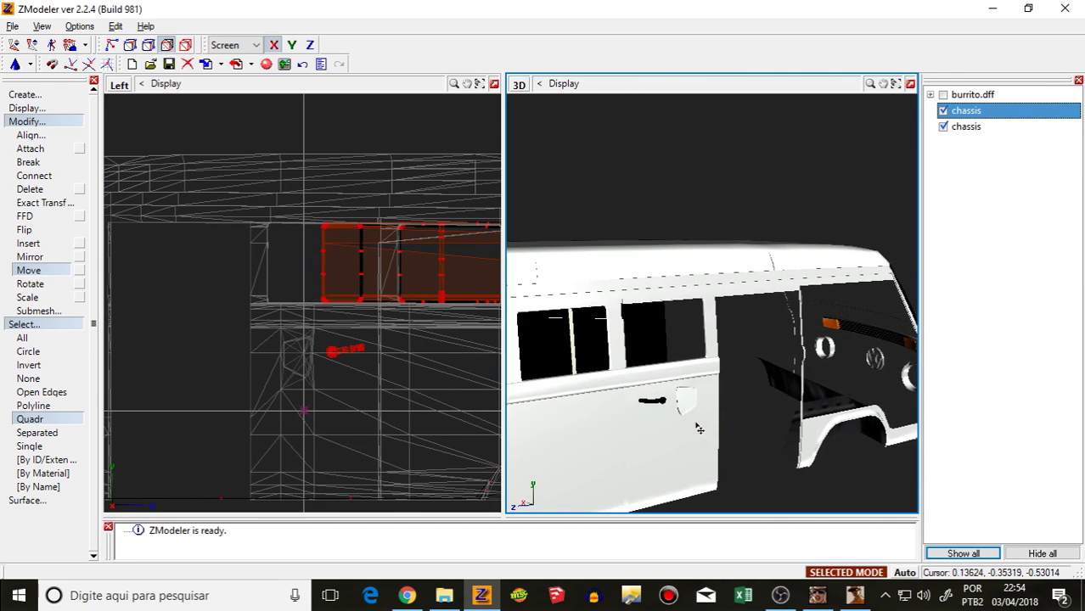
{"action": "scroll", "coordinate": [534, 406], "scroll_direction": "up", "scroll_amount": 3}
{"action": "scroll", "coordinate": [536, 411], "scroll_direction": "down", "scroll_amount": 2}
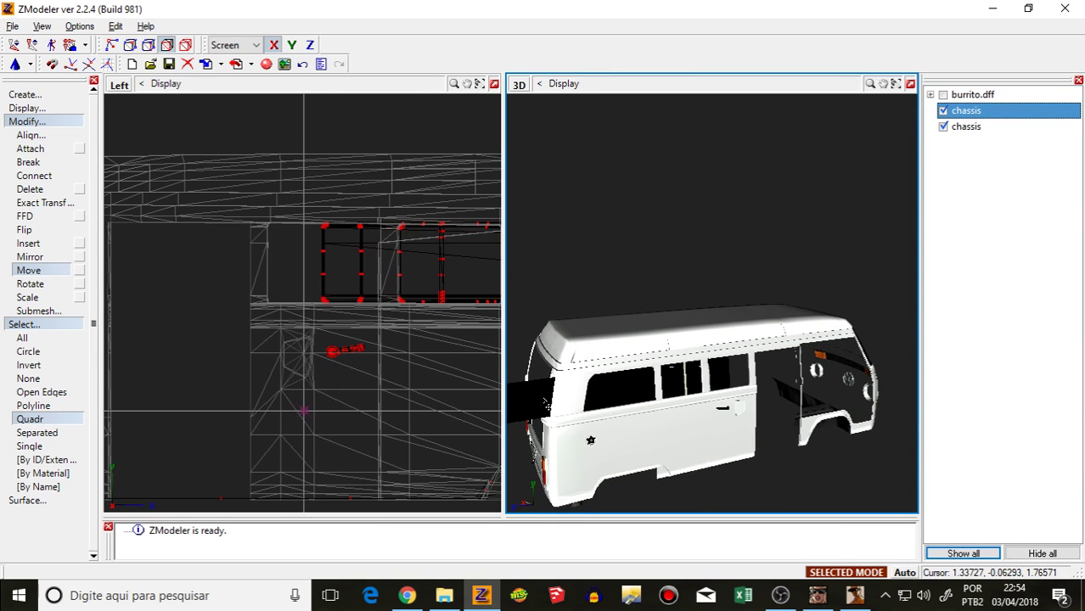
{"action": "scroll", "coordinate": [575, 399], "scroll_direction": "down", "scroll_amount": 1}
{"action": "scroll", "coordinate": [387, 385], "scroll_direction": "down", "scroll_amount": 2}
{"action": "scroll", "coordinate": [434, 349], "scroll_direction": "down", "scroll_amount": 3}
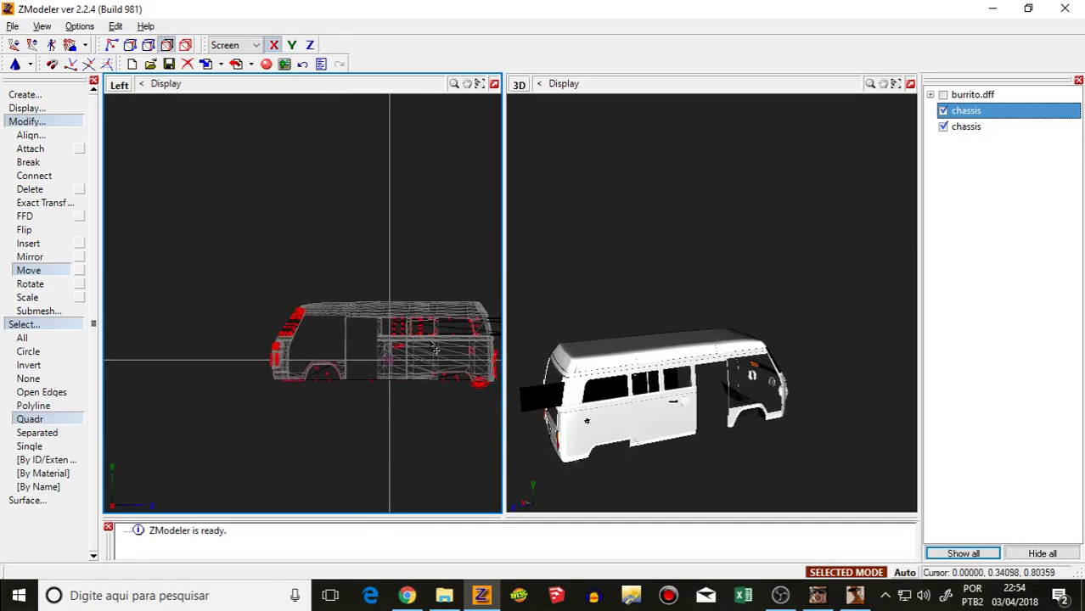
Step: Try to select the window-glass polygons protruding past the van's rear end in the side view
{"action": "scroll", "coordinate": [497, 339], "scroll_direction": "up", "scroll_amount": 2}
{"action": "scroll", "coordinate": [409, 263], "scroll_direction": "down", "scroll_amount": 1}
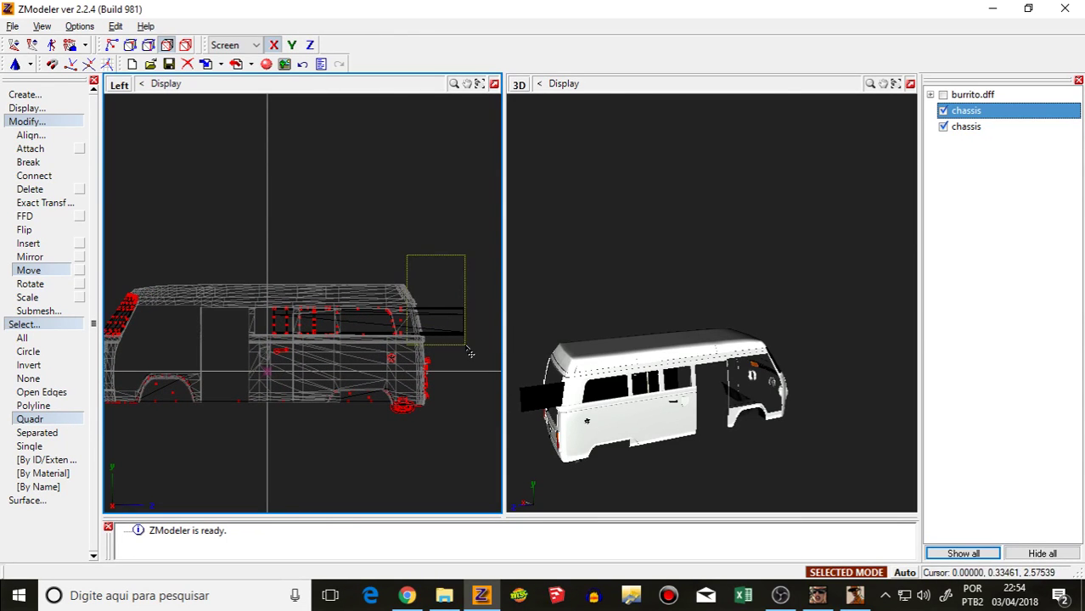
{"action": "left_click_drag", "start_coordinate": [475, 343], "coordinate": [476, 344]}
{"action": "left_click_drag", "start_coordinate": [429, 274], "coordinate": [469, 344]}
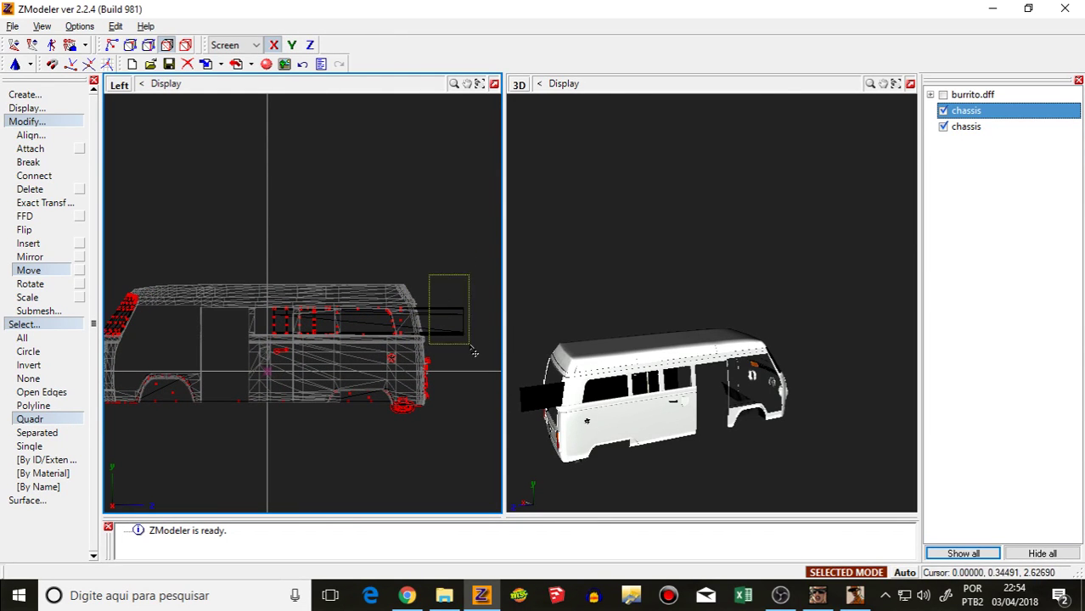
{"action": "left_click", "coordinate": [184, 46]}
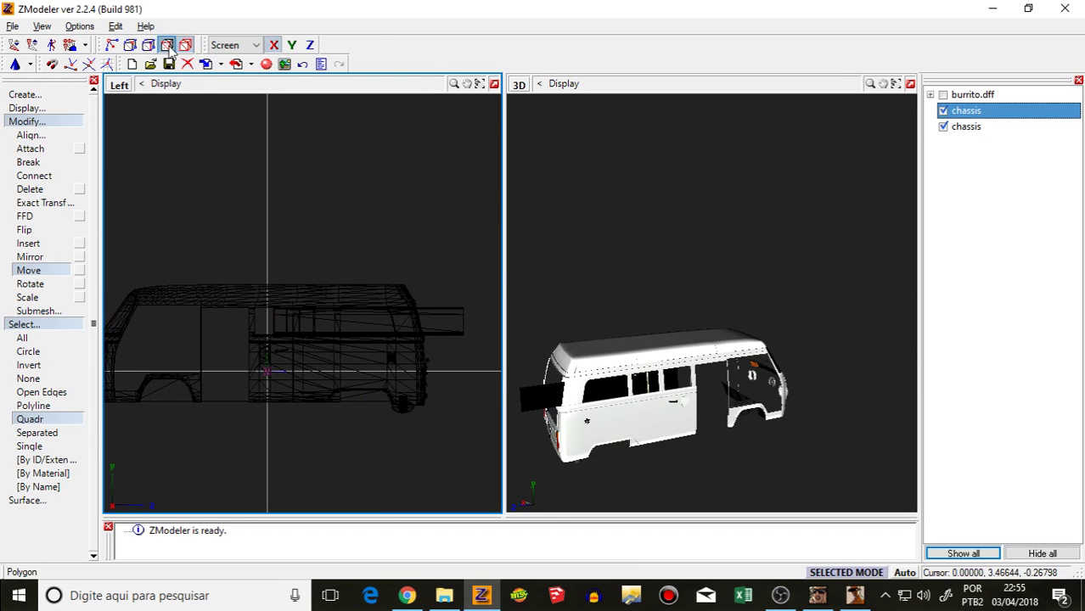
{"action": "left_click", "coordinate": [168, 46]}
{"action": "key", "text": "space"}
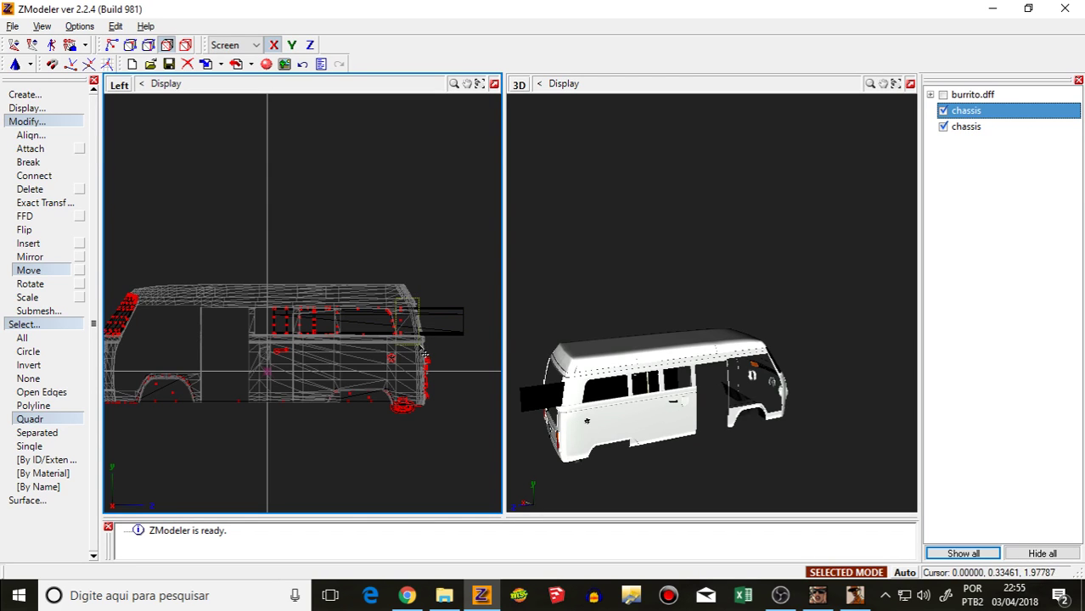
Step: Switch to vertex editing, select the glass's protruding rear-end vertices, try deleting them and undo the deletion
{"action": "left_click", "coordinate": [130, 45]}
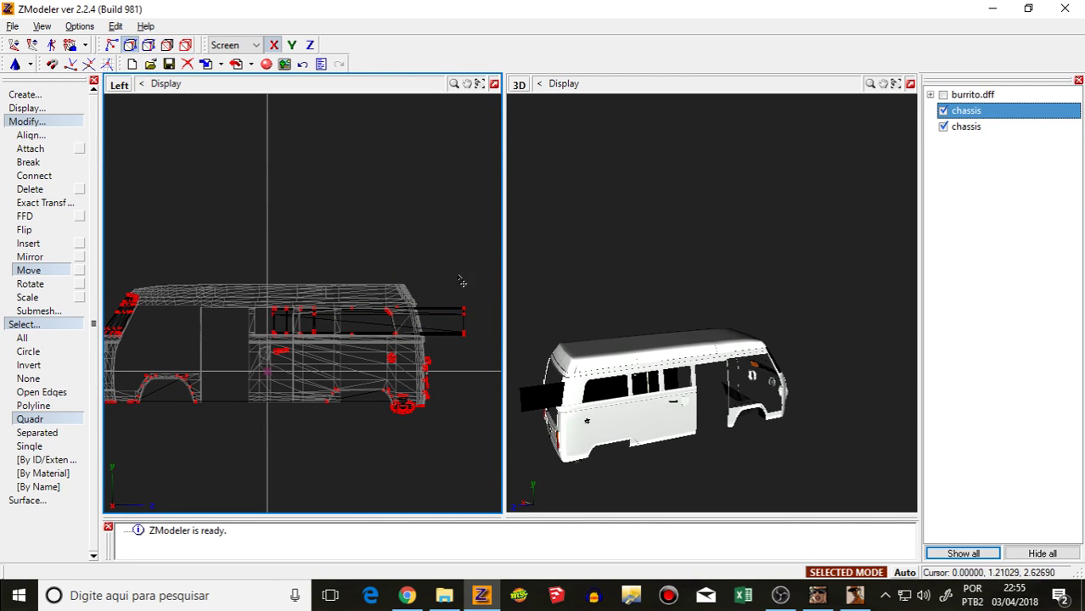
{"action": "left_click", "coordinate": [482, 355]}
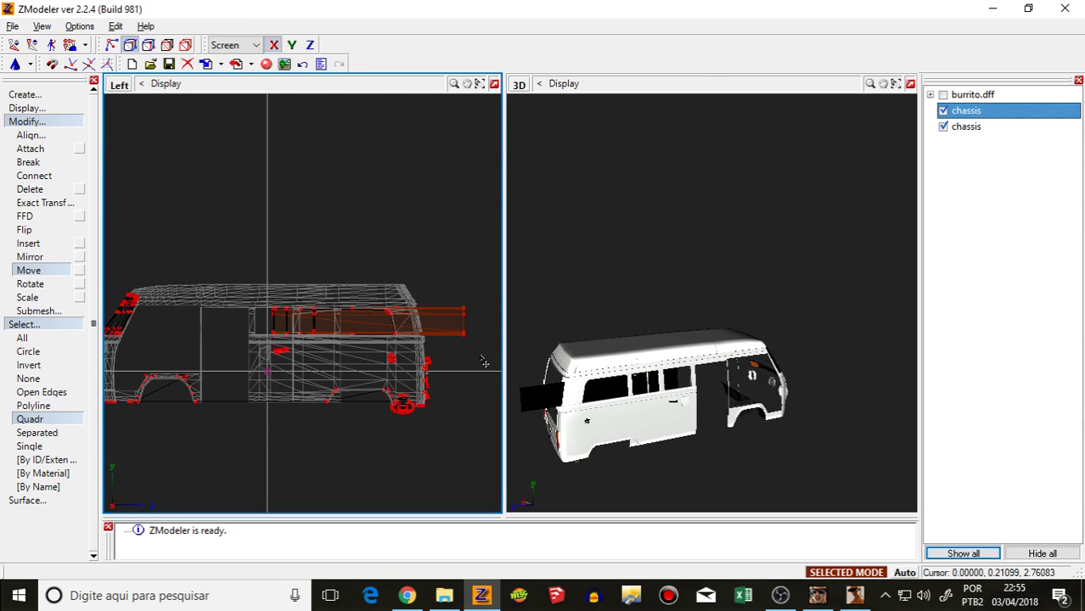
{"action": "key", "text": "Delete"}
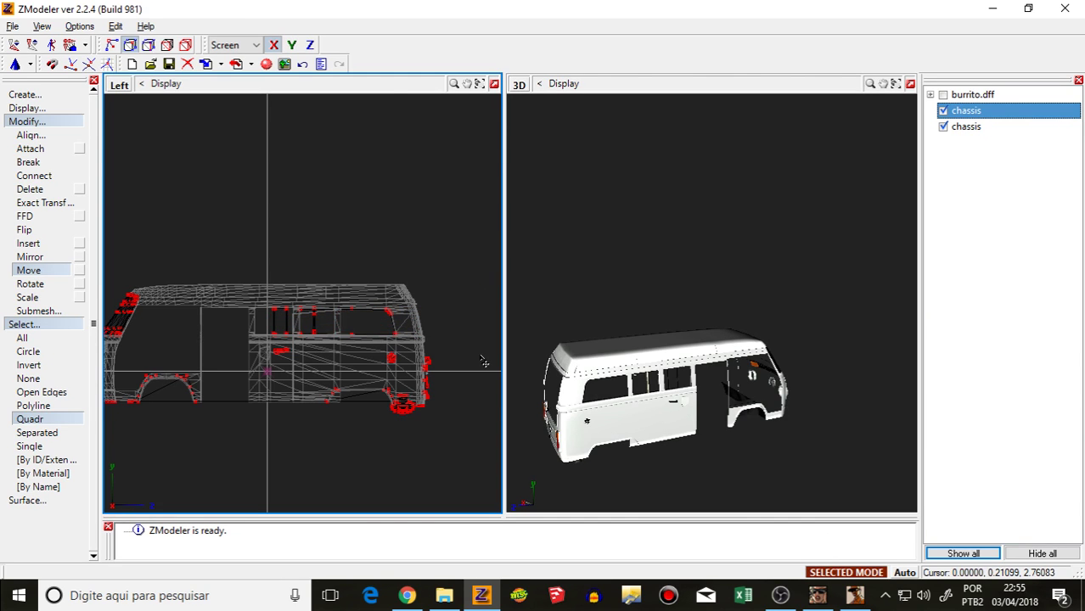
{"action": "scroll", "coordinate": [469, 320], "scroll_direction": "up", "scroll_amount": 4}
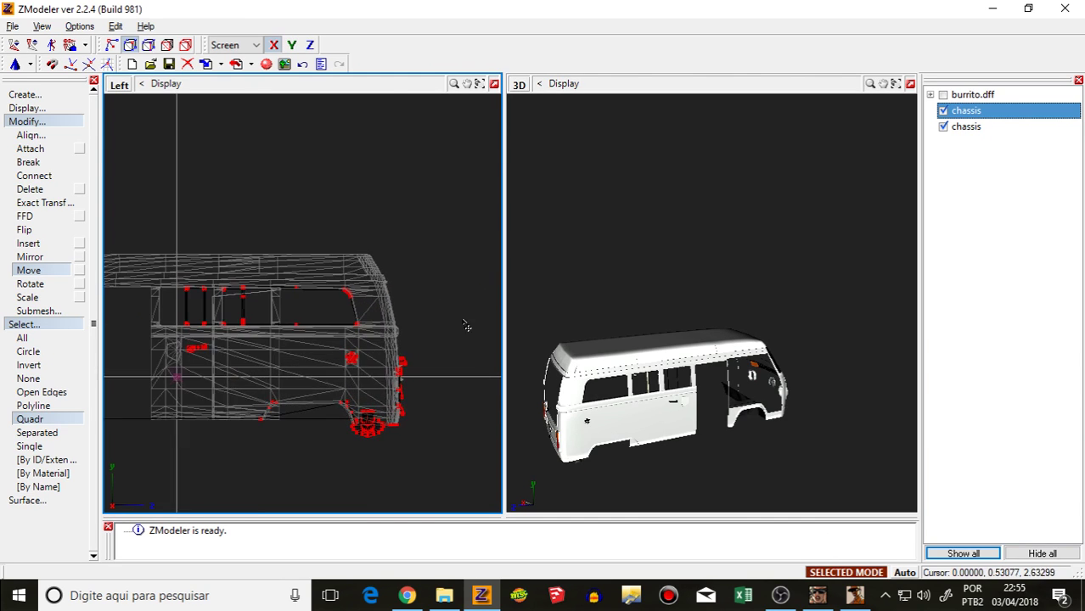
{"action": "left_click", "coordinate": [303, 66]}
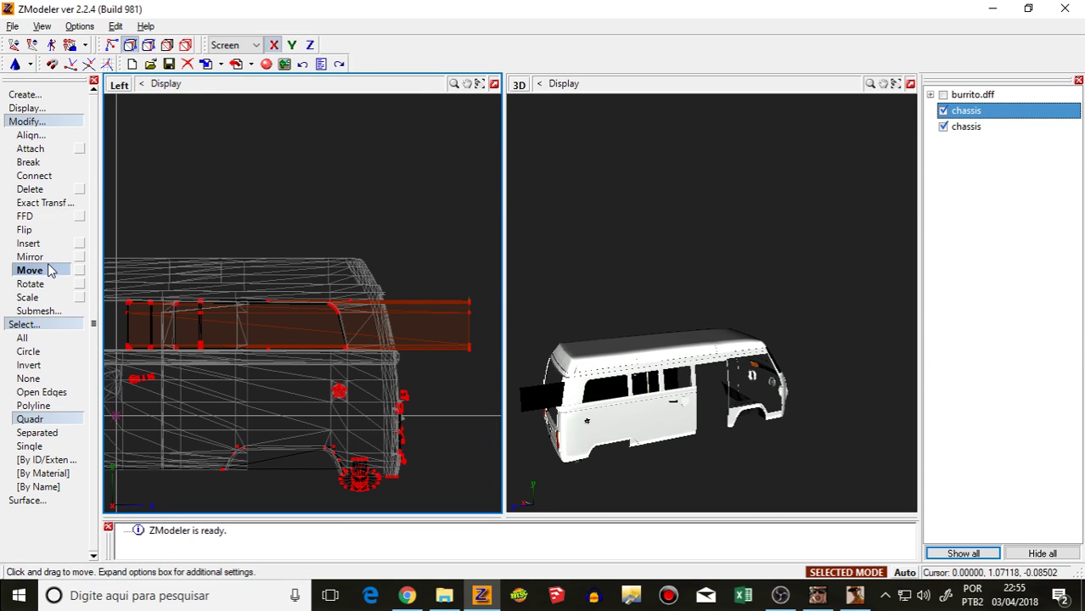
Step: Slide the protruding glass vertices forward until they sit inside the van's rear, and check the side windows in 3D
{"action": "left_click", "coordinate": [43, 229]}
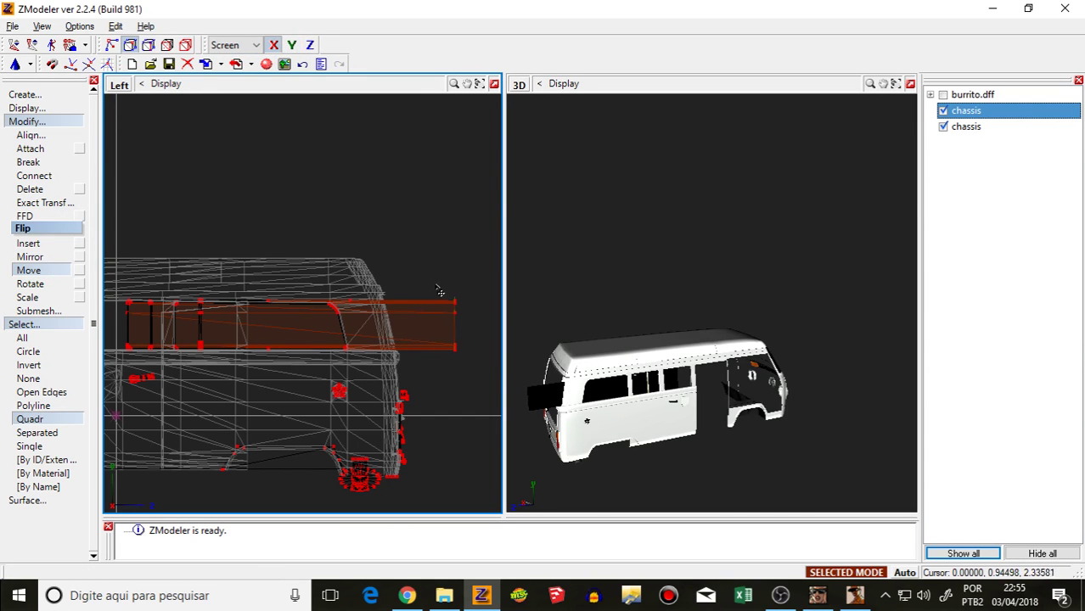
{"action": "left_click_drag", "start_coordinate": [440, 292], "coordinate": [403, 292]}
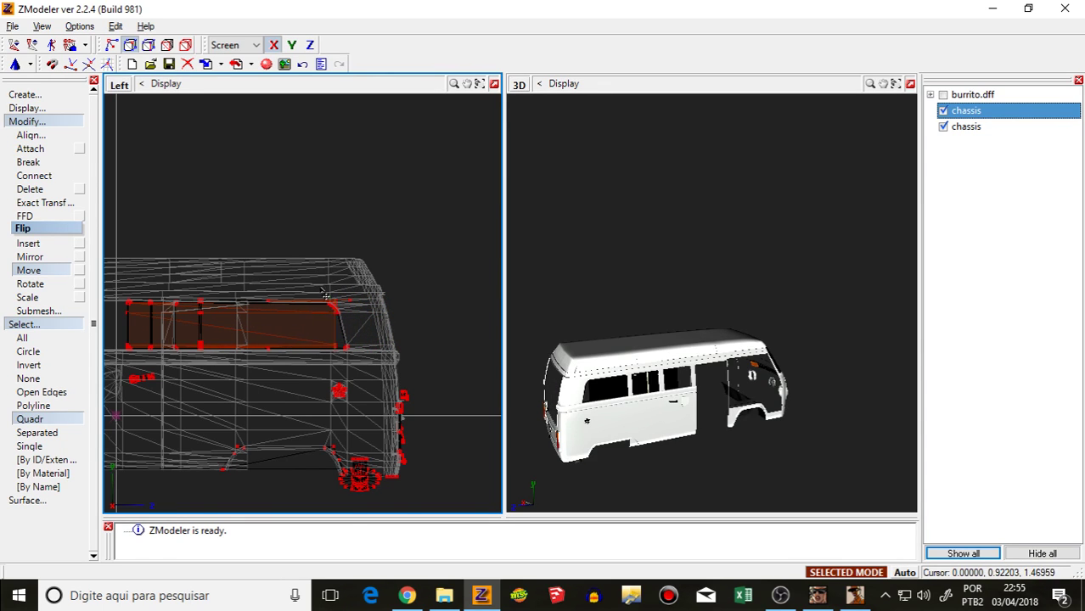
{"action": "scroll", "coordinate": [577, 332], "scroll_direction": "up", "scroll_amount": 10}
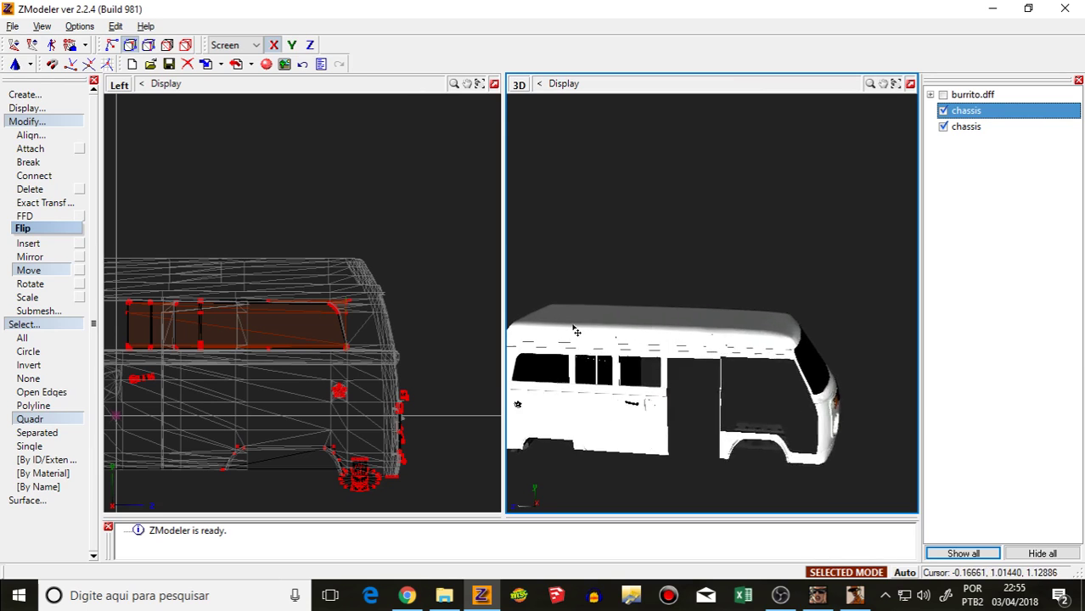
{"action": "middle_click_drag", "start_coordinate": [593, 329], "coordinate": [659, 387]}
{"action": "scroll", "coordinate": [654, 389], "scroll_direction": "up", "scroll_amount": 3}
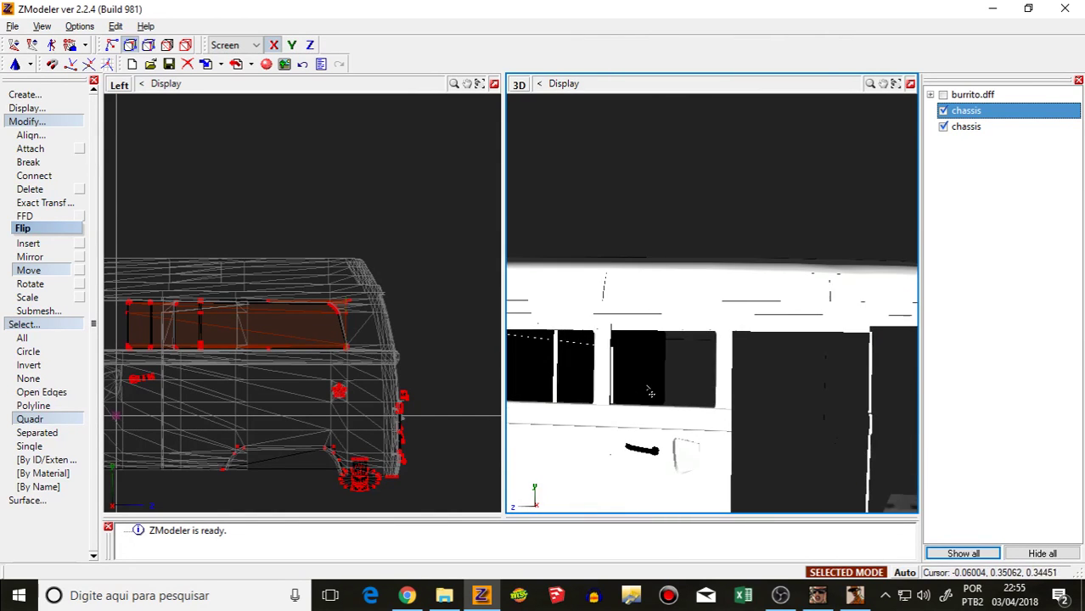
{"action": "scroll", "coordinate": [649, 390], "scroll_direction": "down", "scroll_amount": 9}
{"action": "scroll", "coordinate": [582, 395], "scroll_direction": "up", "scroll_amount": 10}
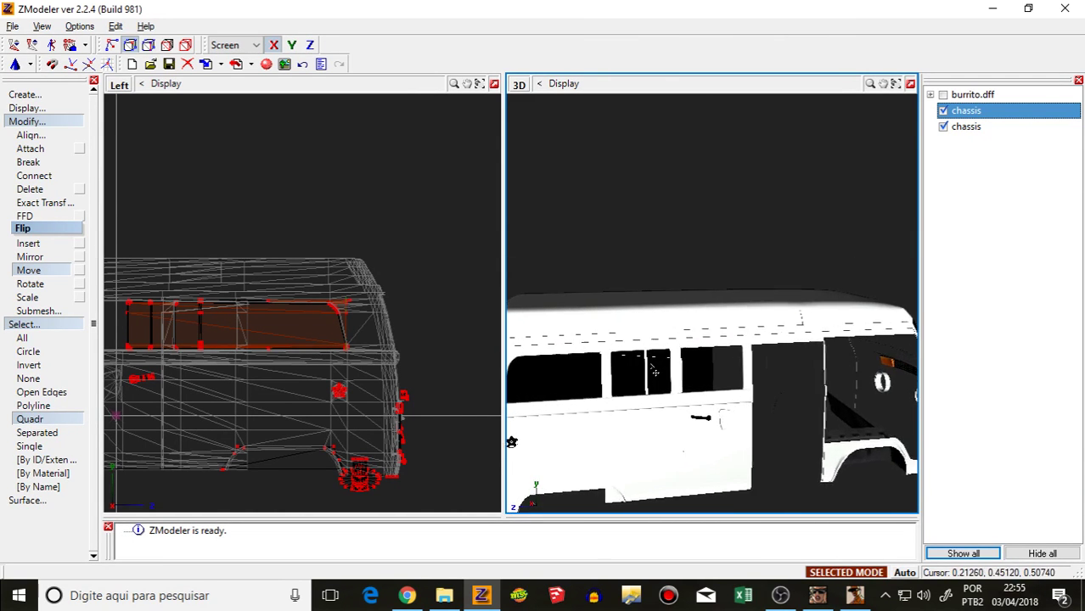
{"action": "middle_click_drag", "start_coordinate": [653, 362], "coordinate": [601, 324]}
Step: Clear the vertex selection, switch to polygon editing, and slide the selected side-window and door-handle polygons slightly forward
{"action": "left_click", "coordinate": [249, 304]}
{"action": "scroll", "coordinate": [239, 302], "scroll_direction": "down", "scroll_amount": 3}
{"action": "scroll", "coordinate": [141, 317], "scroll_direction": "up", "scroll_amount": 5}
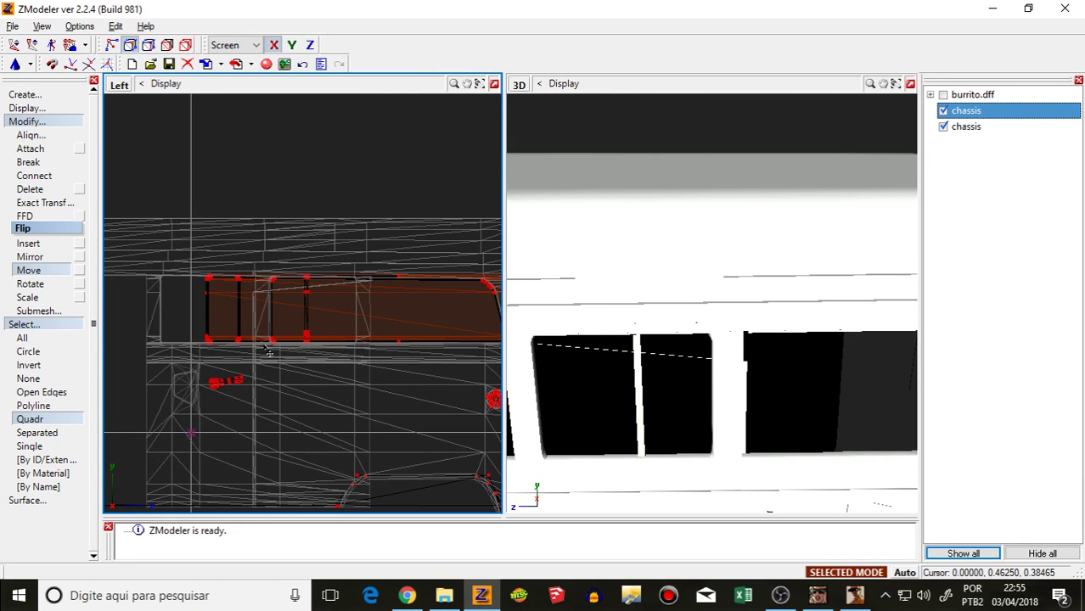
{"action": "left_click", "coordinate": [316, 380]}
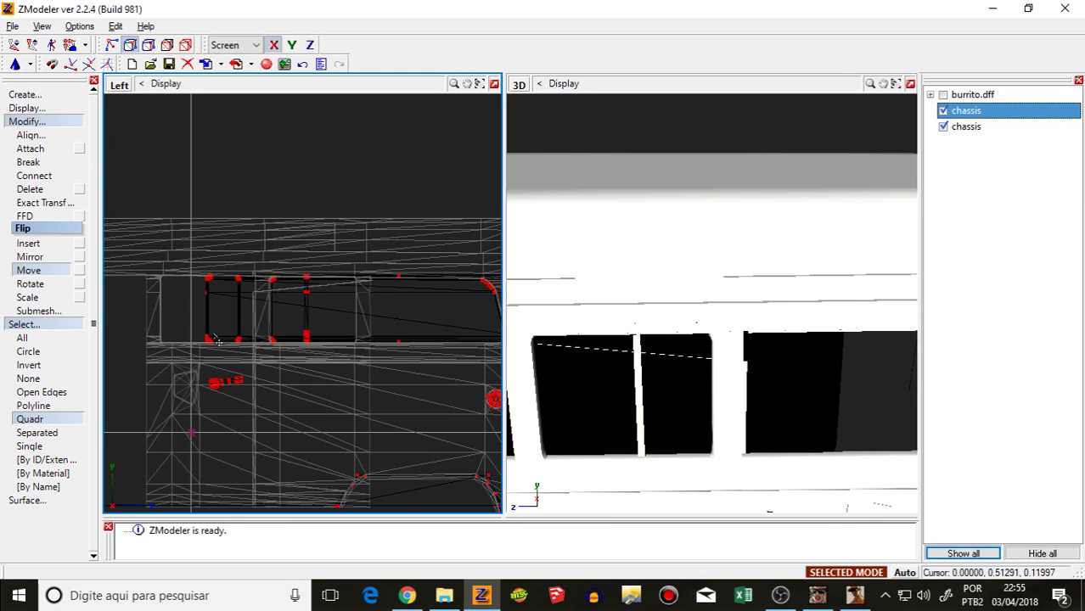
{"action": "scroll", "coordinate": [187, 255], "scroll_direction": "down", "scroll_amount": 2}
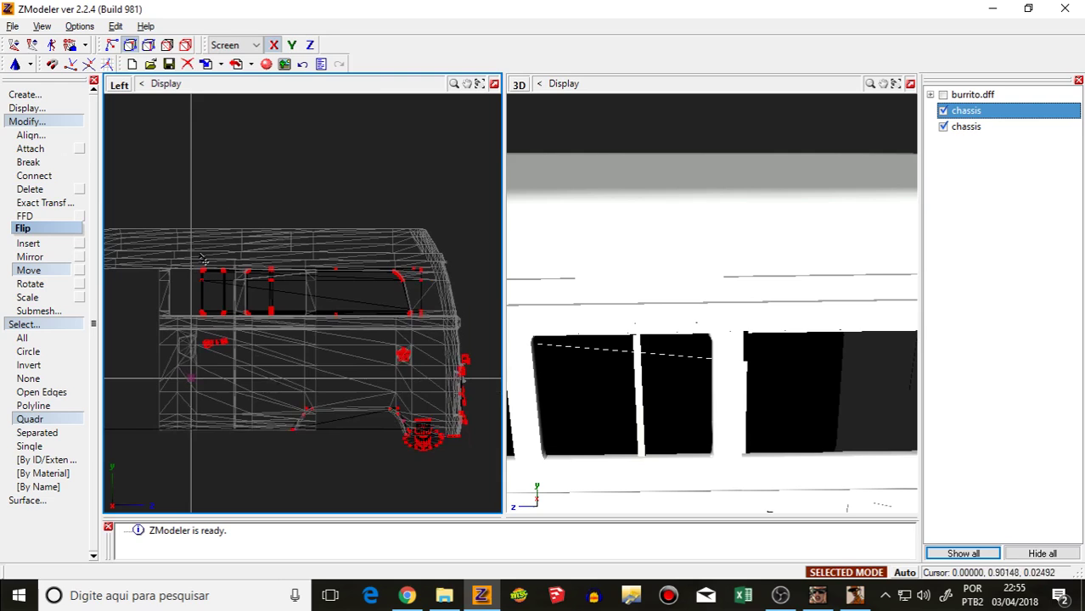
{"action": "left_click", "coordinate": [168, 45]}
{"action": "left_click", "coordinate": [238, 299]}
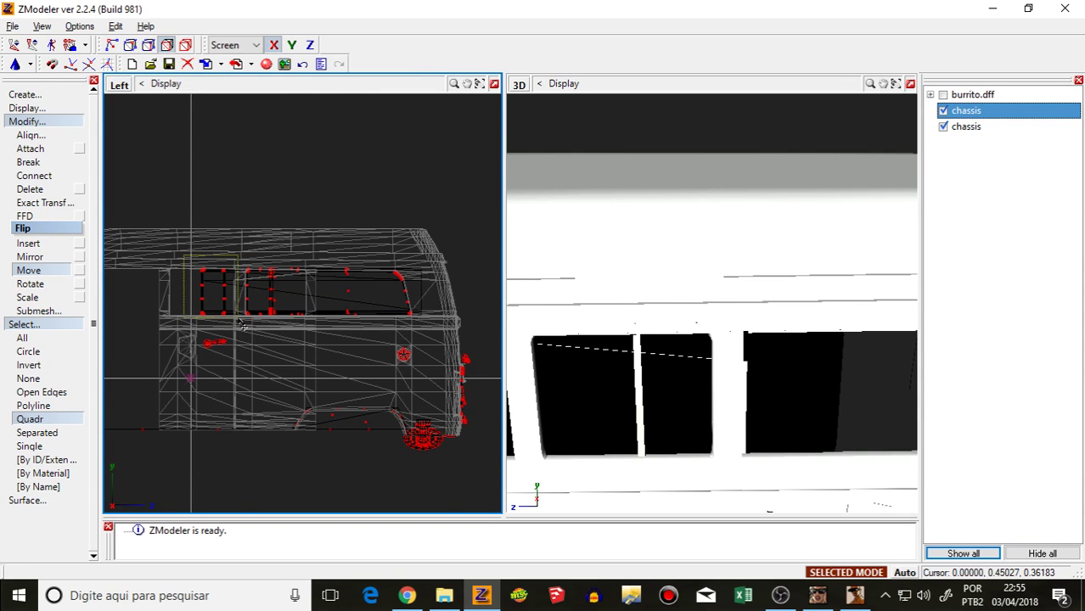
{"action": "left_click_drag", "start_coordinate": [228, 274], "coordinate": [289, 323]}
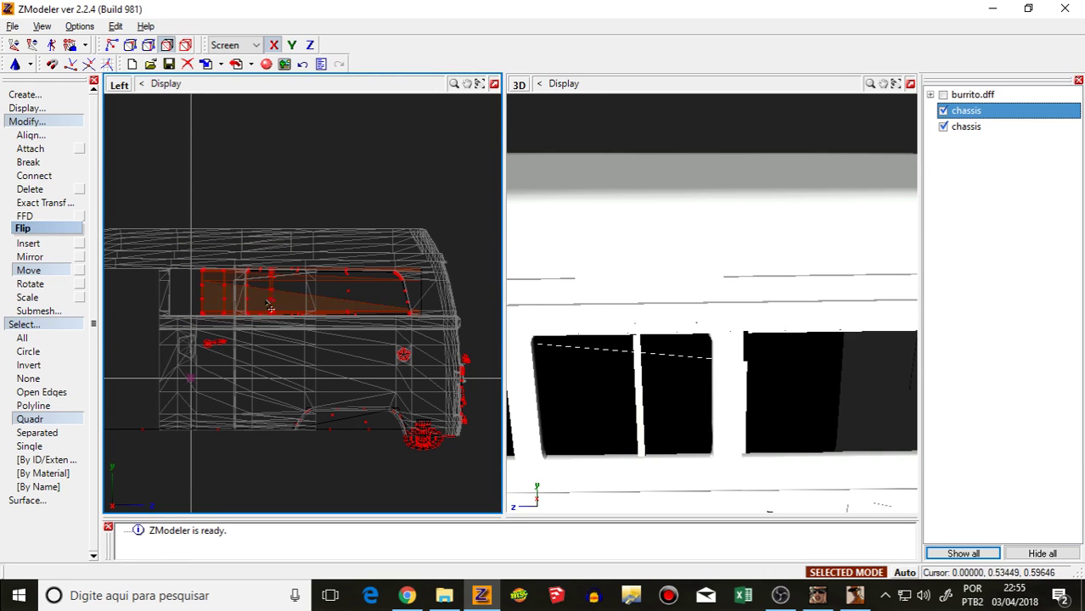
{"action": "left_click", "coordinate": [450, 332]}
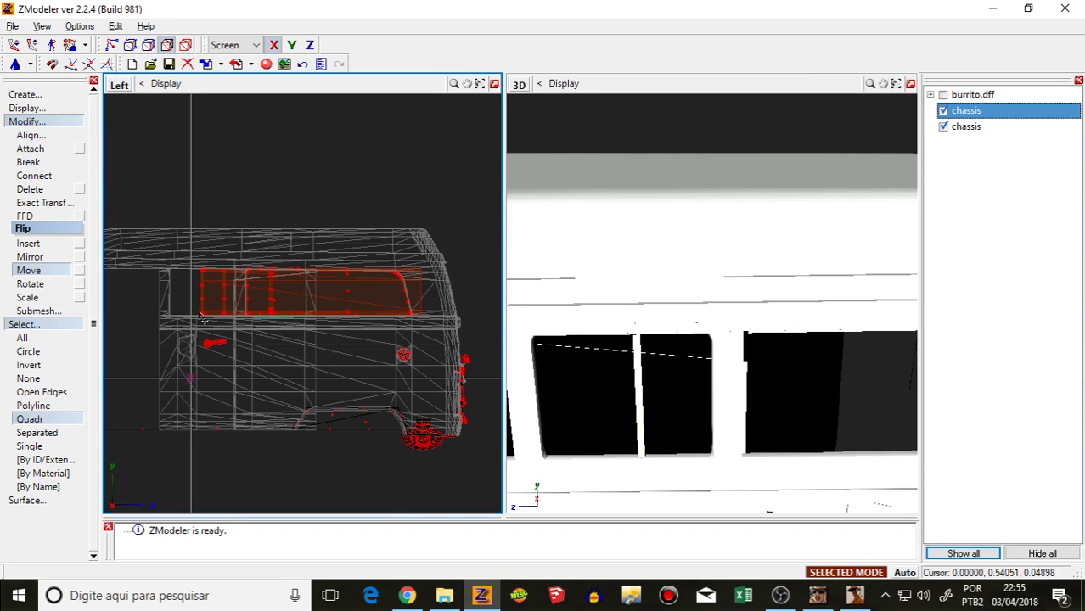
{"action": "left_click_drag", "start_coordinate": [253, 364], "coordinate": [236, 368]}
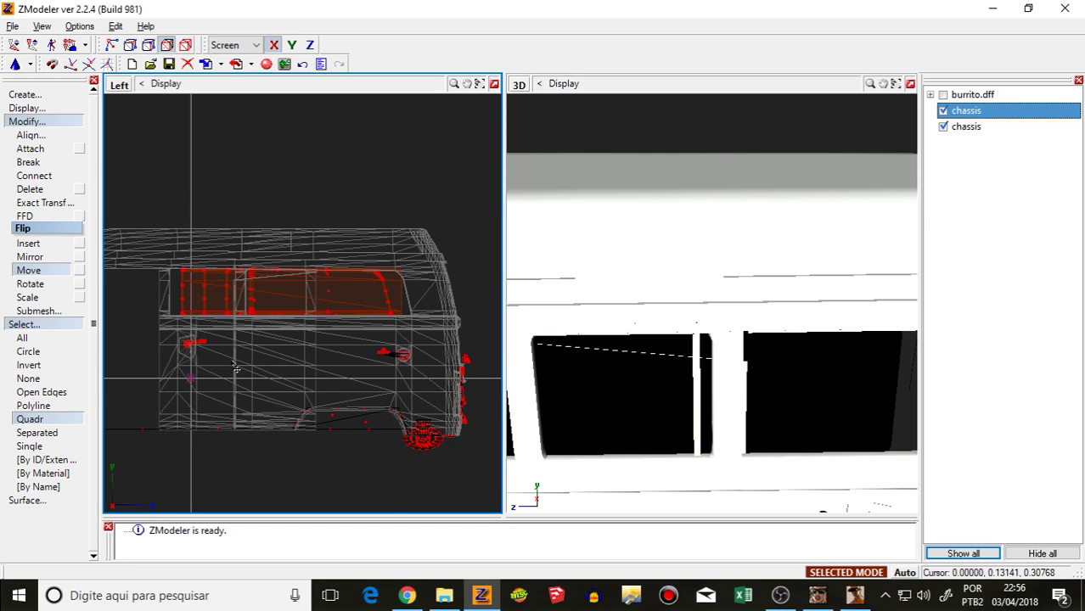
Step: Compare the door handle with its recess in 3D and try lowering the selected window and handle polygons slightly
{"action": "scroll", "coordinate": [684, 388], "scroll_direction": "down", "scroll_amount": 8}
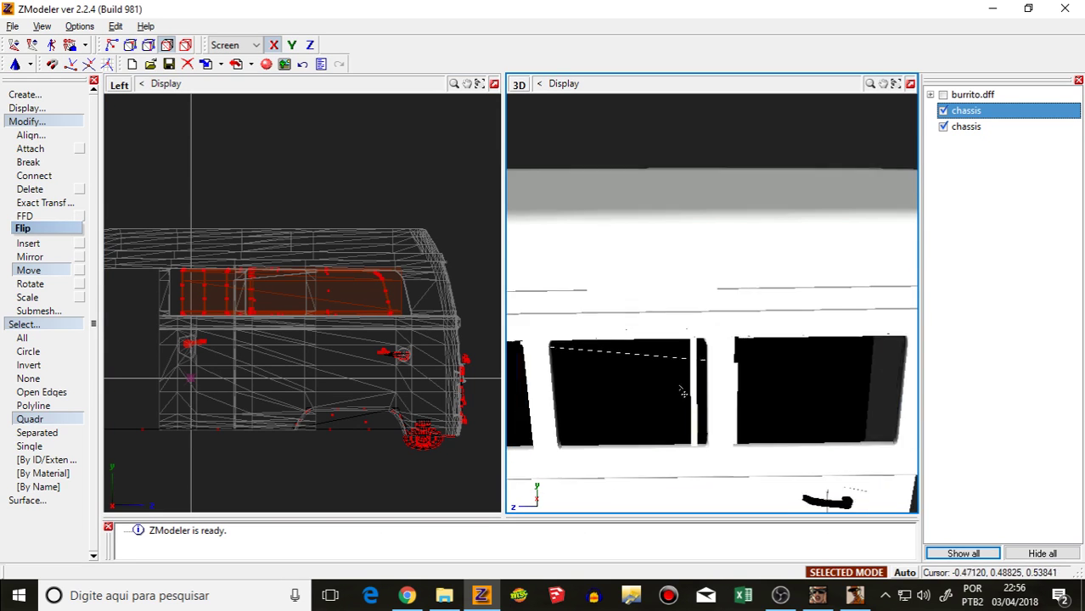
{"action": "scroll", "coordinate": [763, 441], "scroll_direction": "up", "scroll_amount": 7}
{"action": "scroll", "coordinate": [720, 385], "scroll_direction": "up", "scroll_amount": 4}
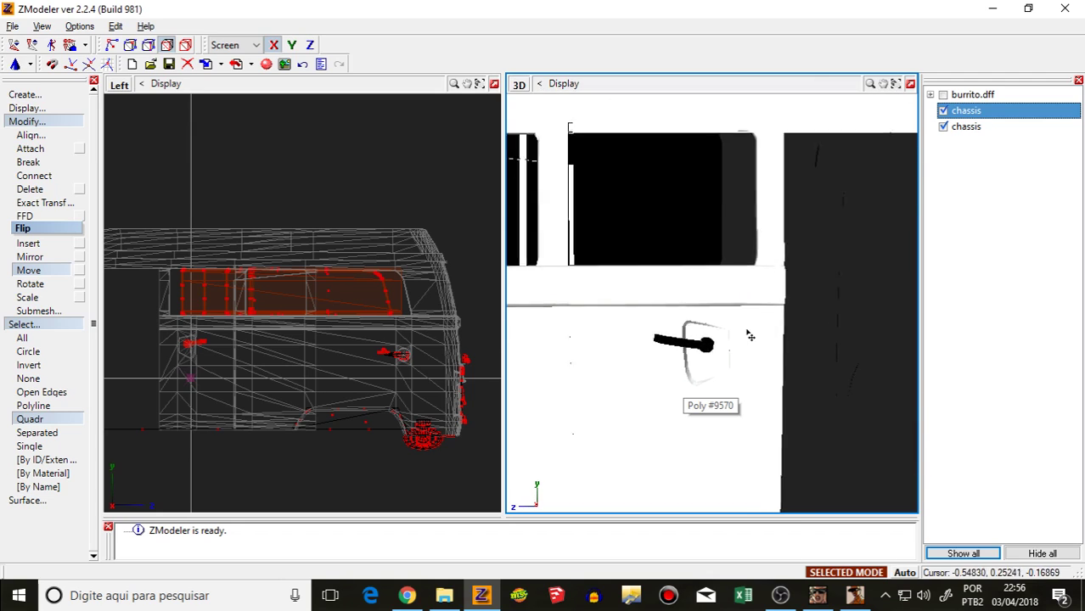
{"action": "left_click", "coordinate": [166, 45]}
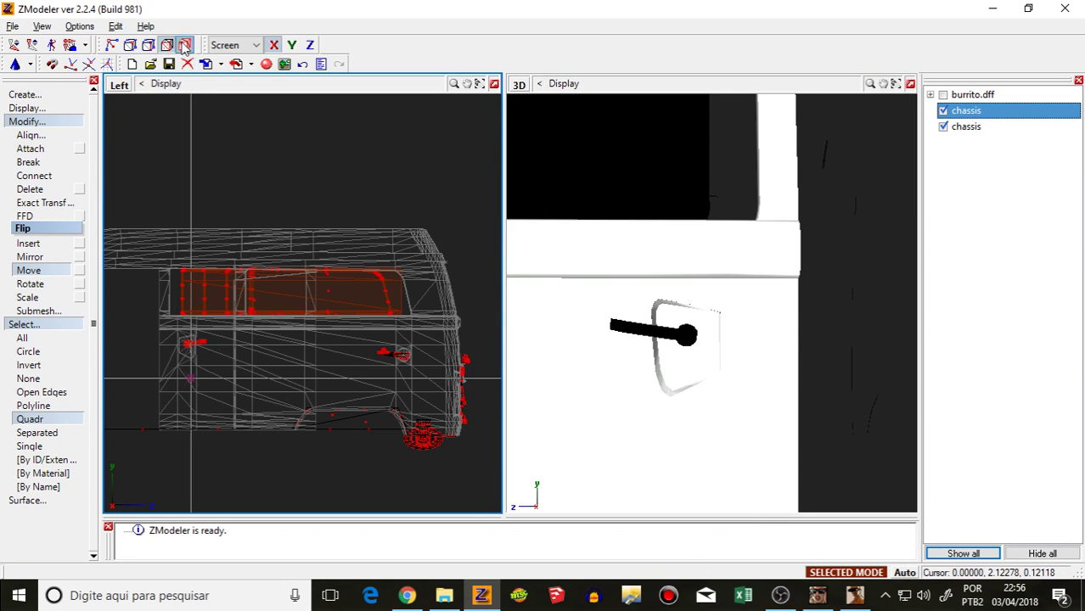
{"action": "left_click_drag", "start_coordinate": [291, 207], "coordinate": [293, 209]}
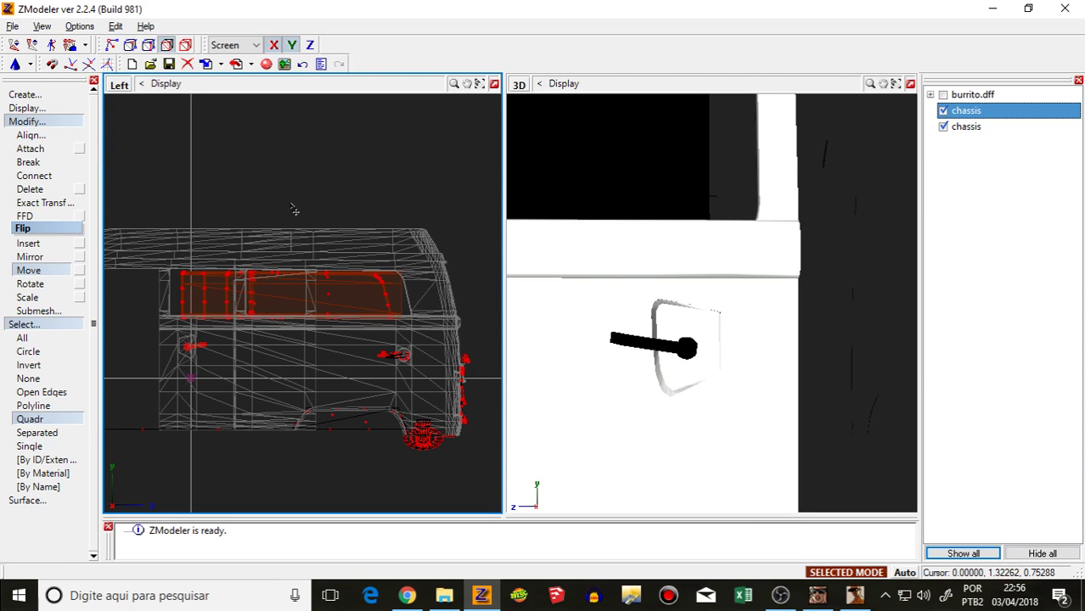
{"action": "scroll", "coordinate": [697, 289], "scroll_direction": "down", "scroll_amount": 3}
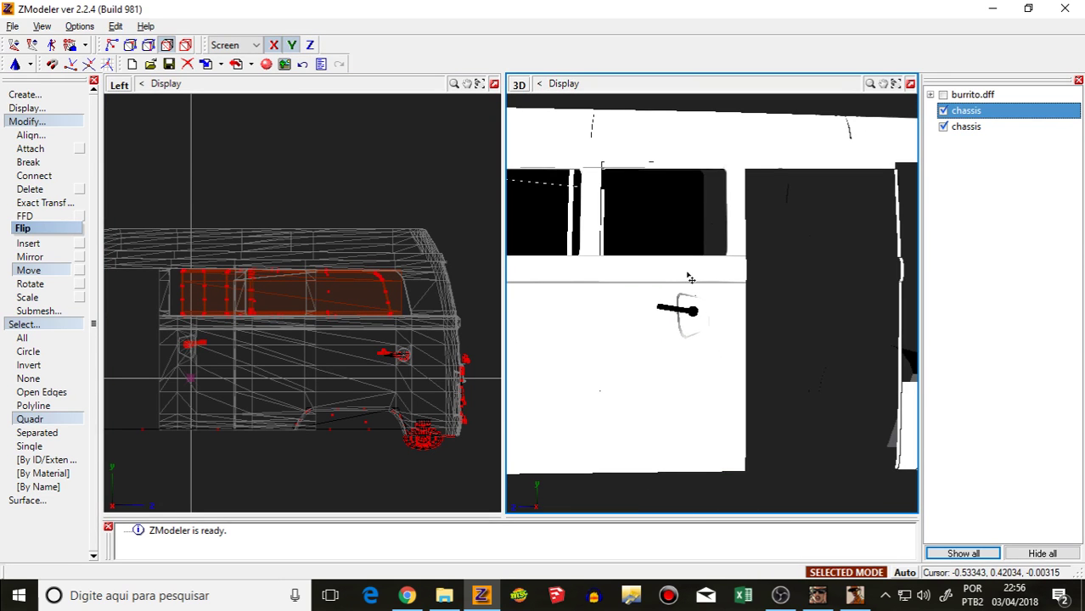
Step: Clear the polygon selection, switch to vertex editing and select the vertices of the door window's front frame bars
{"action": "left_click", "coordinate": [433, 266]}
{"action": "key", "text": "m"}
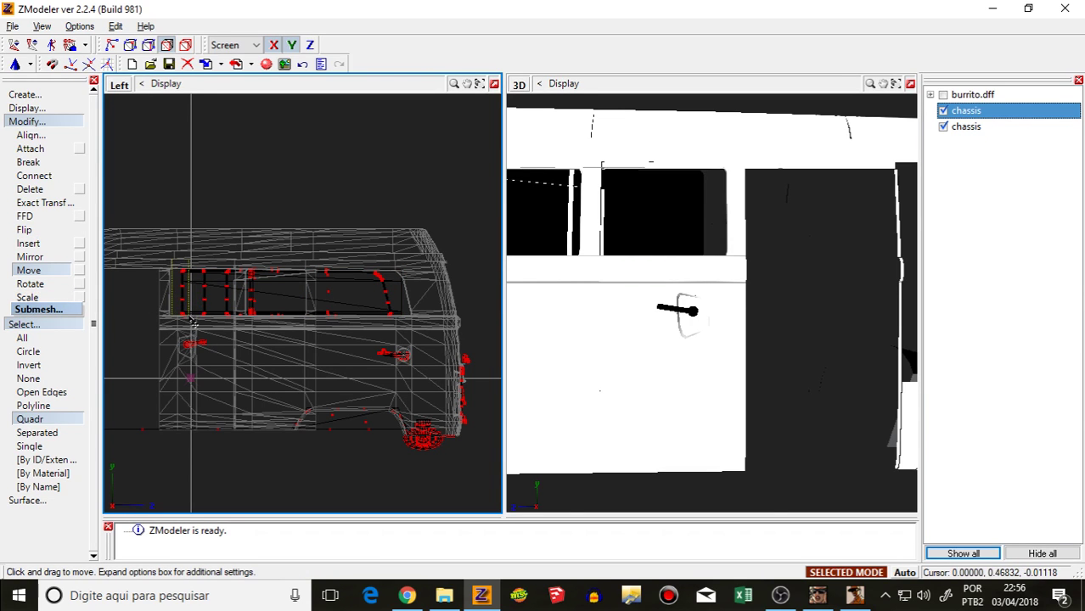
{"action": "left_click", "coordinate": [130, 44]}
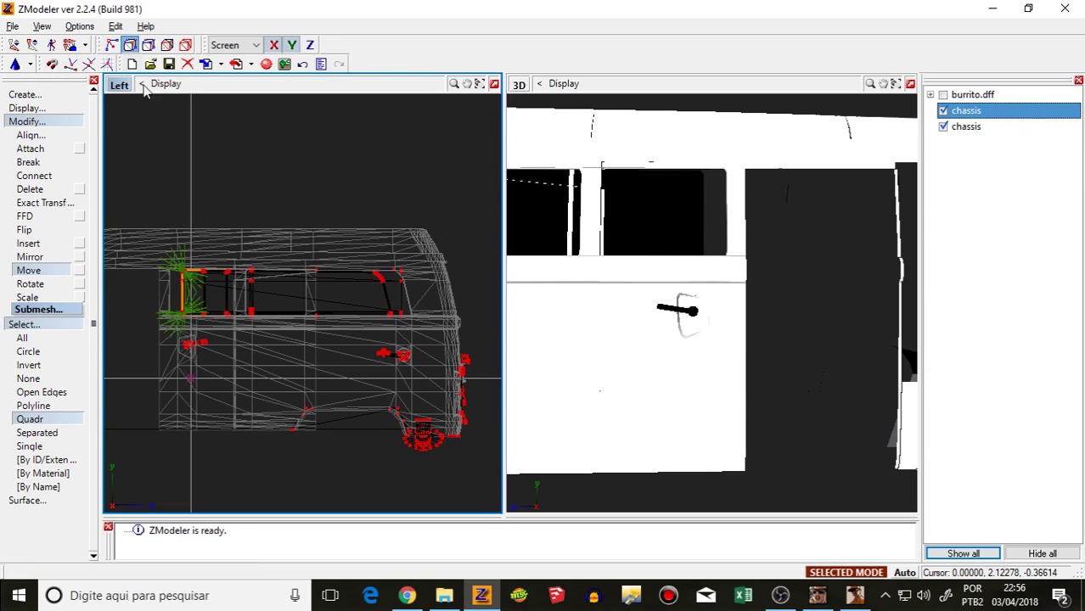
{"action": "left_click", "coordinate": [237, 327]}
{"action": "left_click", "coordinate": [30, 257]}
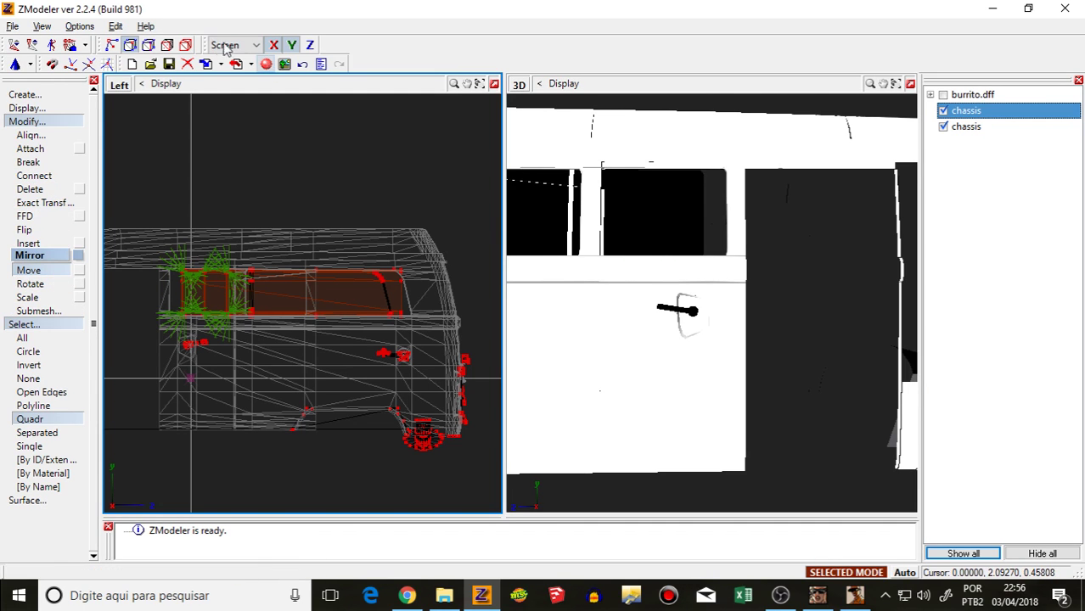
Step: Try sliding the selected window-frame vertices rearward along the horizontal axis, check them in 3D and undo the move
{"action": "left_click_drag", "start_coordinate": [228, 257], "coordinate": [270, 221]}
{"action": "left_click", "coordinate": [302, 65]}
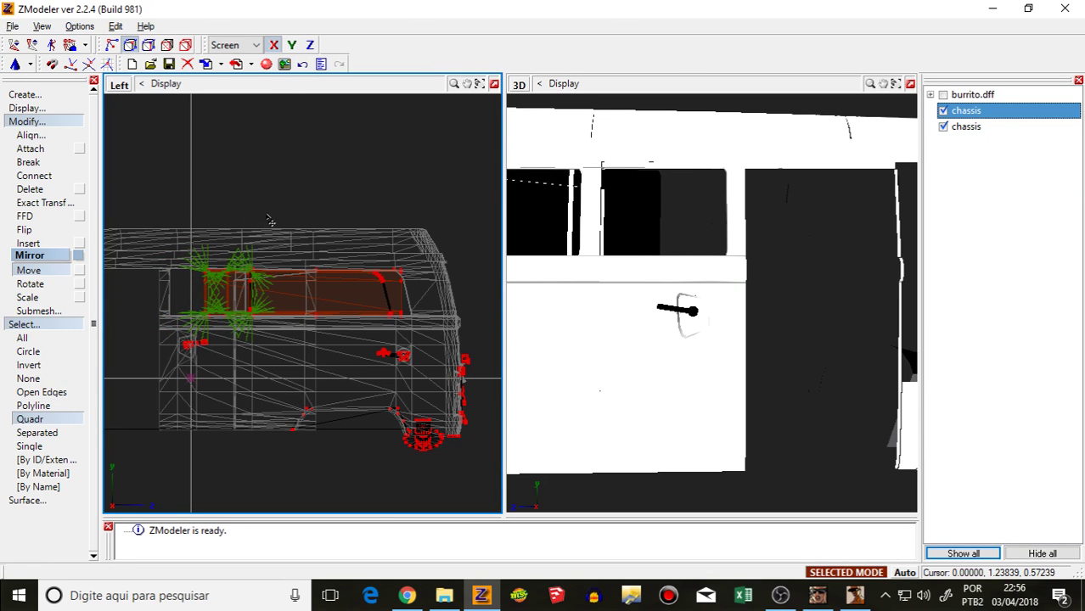
{"action": "scroll", "coordinate": [548, 234], "scroll_direction": "down", "scroll_amount": 1}
{"action": "middle_click_drag", "start_coordinate": [547, 234], "coordinate": [559, 241]}
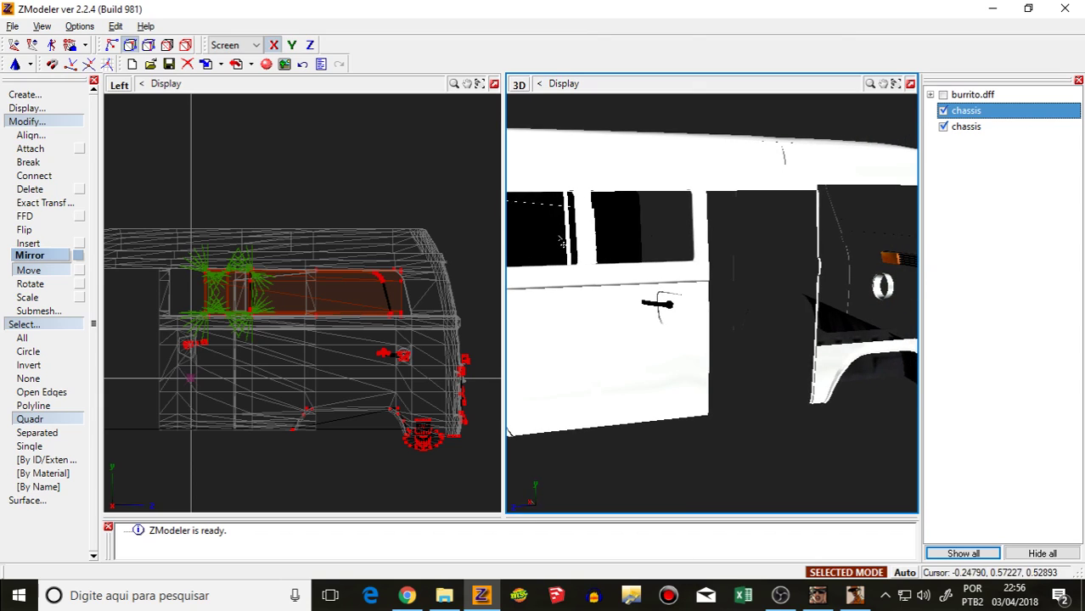
{"action": "scroll", "coordinate": [249, 332], "scroll_direction": "up", "scroll_amount": 1}
{"action": "scroll", "coordinate": [240, 307], "scroll_direction": "up", "scroll_amount": 1}
{"action": "left_click", "coordinate": [303, 65]}
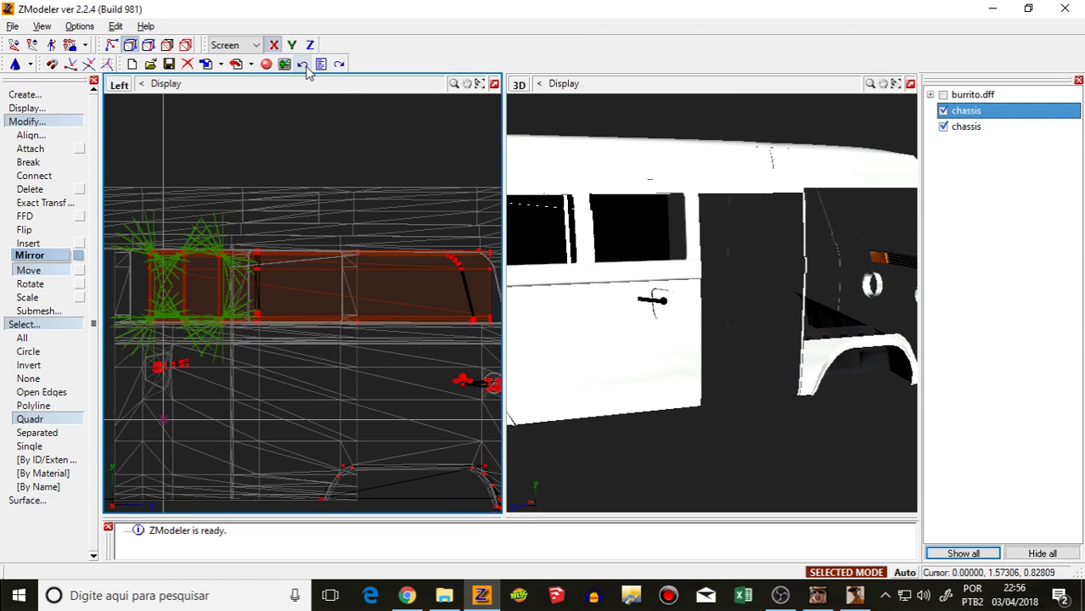
Step: Slide the selected front window-frame vertices rearward along the horizontal axis and check the windows' spacing in 3D
{"action": "left_click_drag", "start_coordinate": [155, 231], "coordinate": [181, 235]}
{"action": "scroll", "coordinate": [620, 269], "scroll_direction": "down", "scroll_amount": 1}
{"action": "middle_click_drag", "start_coordinate": [620, 270], "coordinate": [579, 277]}
{"action": "left_click", "coordinate": [418, 289]}
{"action": "left_click_drag", "start_coordinate": [323, 236], "coordinate": [327, 235]}
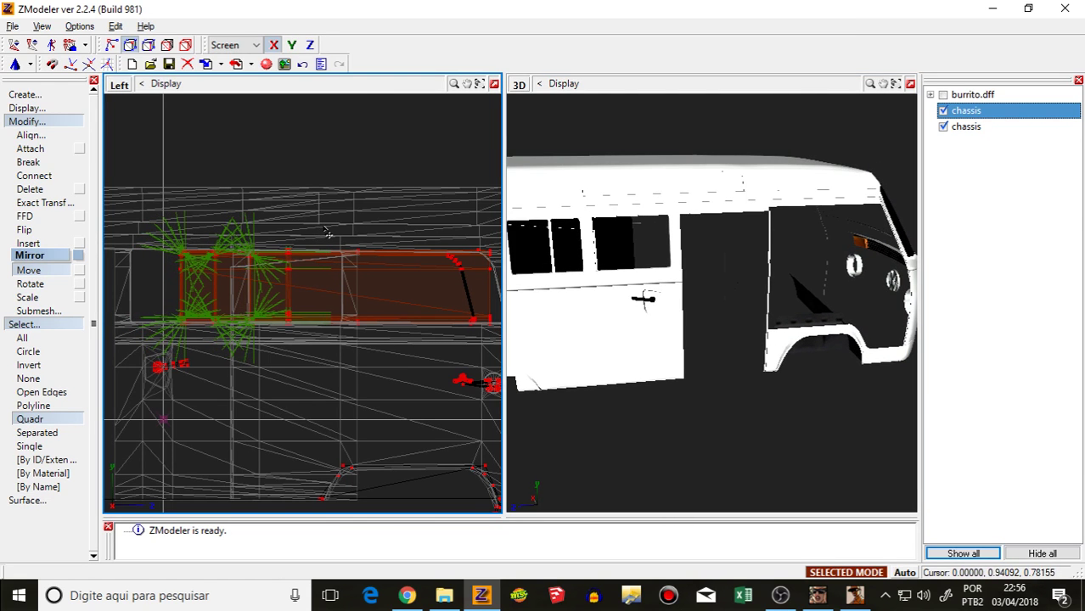
{"action": "left_click", "coordinate": [598, 277]}
{"action": "scroll", "coordinate": [602, 277], "scroll_direction": "down", "scroll_amount": 2}
{"action": "scroll", "coordinate": [592, 257], "scroll_direction": "down", "scroll_amount": 2}
{"action": "scroll", "coordinate": [551, 242], "scroll_direction": "up", "scroll_amount": 3}
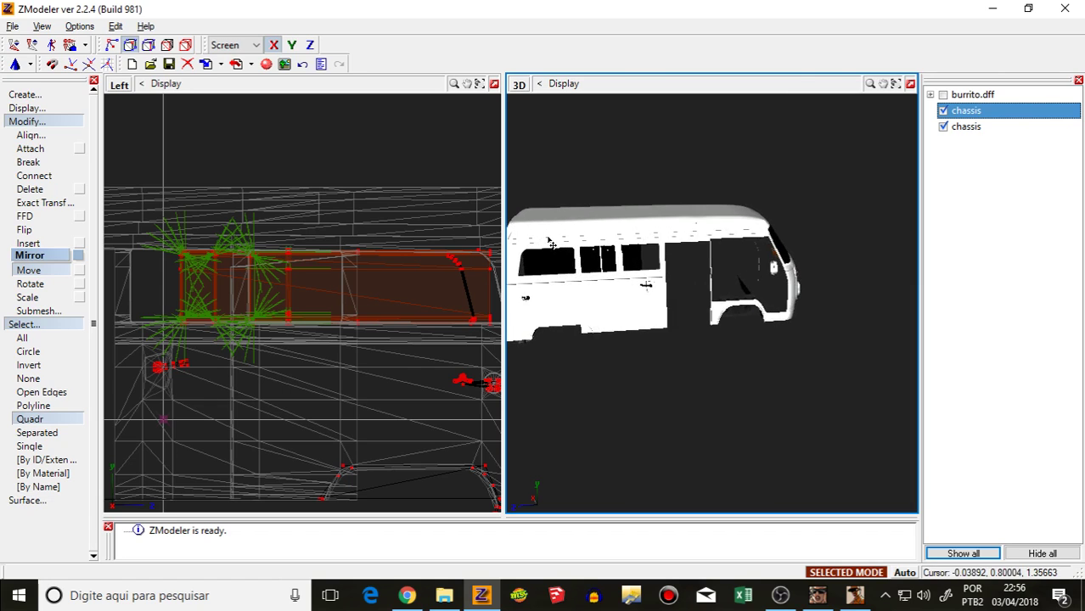
Step: Select the vertices of the rearmost side window's curved rear frame and move them rearward onto the edge of the body's window opening
{"action": "scroll", "coordinate": [552, 244], "scroll_direction": "down", "scroll_amount": 2}
{"action": "scroll", "coordinate": [478, 256], "scroll_direction": "down", "scroll_amount": 2}
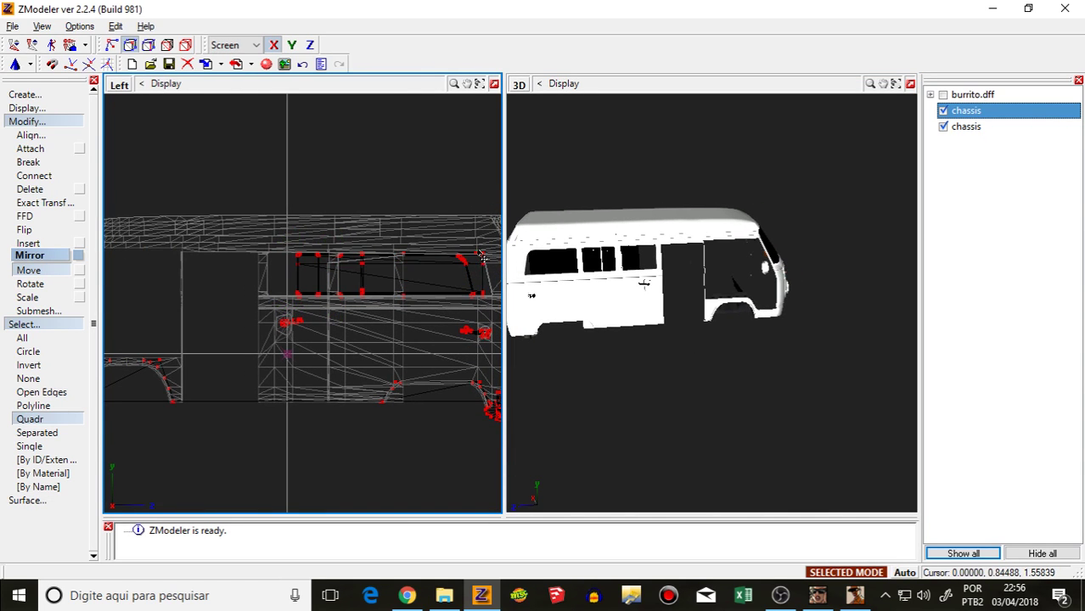
{"action": "scroll", "coordinate": [483, 257], "scroll_direction": "down", "scroll_amount": 1}
{"action": "scroll", "coordinate": [490, 267], "scroll_direction": "up", "scroll_amount": 3}
{"action": "scroll", "coordinate": [489, 304], "scroll_direction": "up", "scroll_amount": 2}
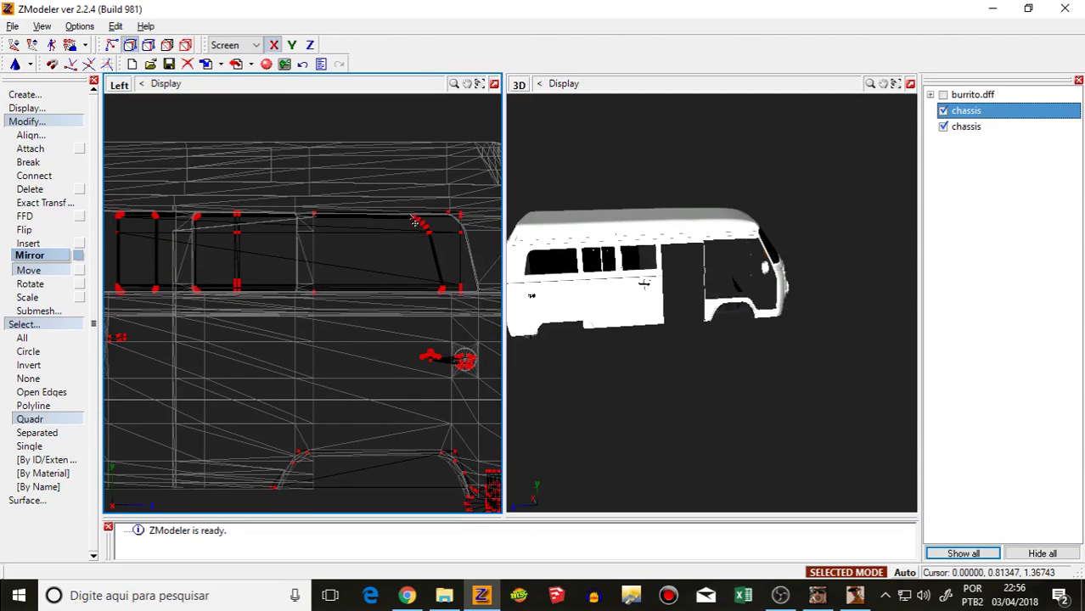
{"action": "left_click", "coordinate": [455, 312]}
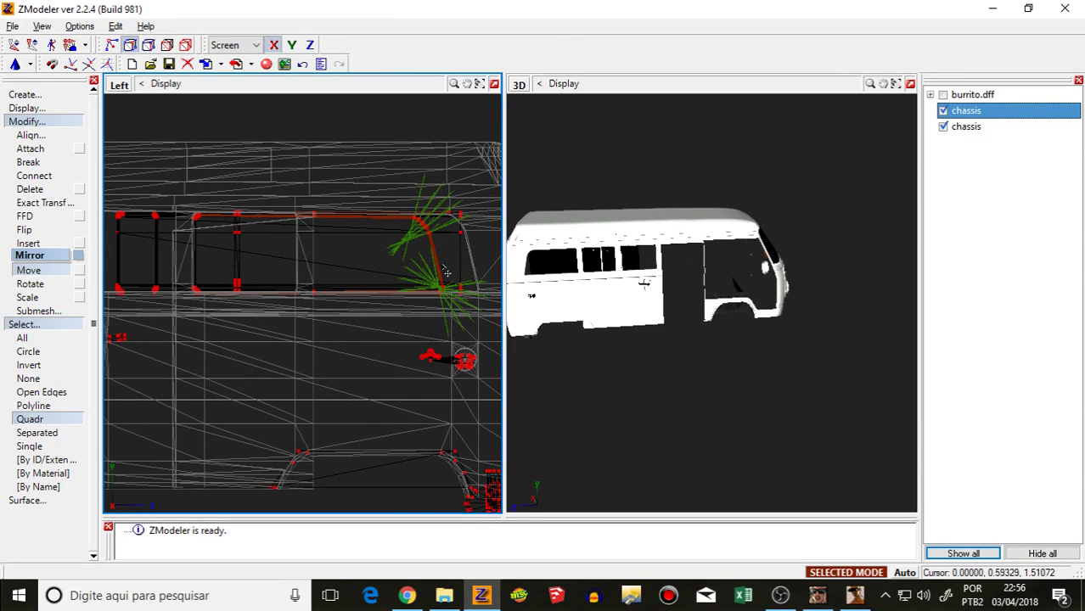
{"action": "left_click_drag", "start_coordinate": [446, 272], "coordinate": [481, 269]}
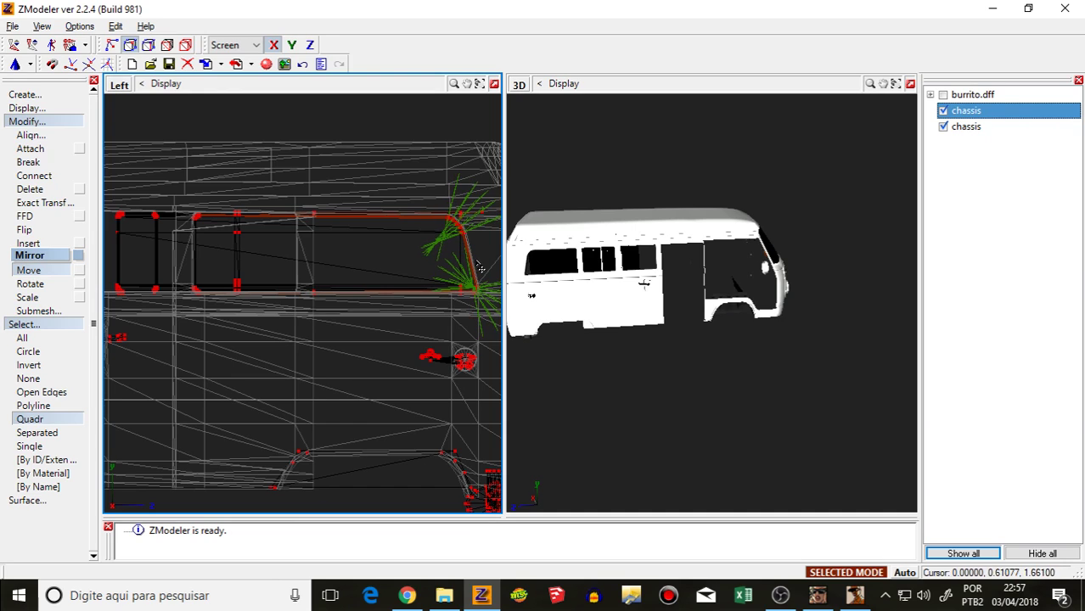
Step: Select the window pane's rear-edge vertices, extend them rearward to meet the moved frame, and check the van's side in 3D
{"action": "left_click", "coordinate": [451, 205]}
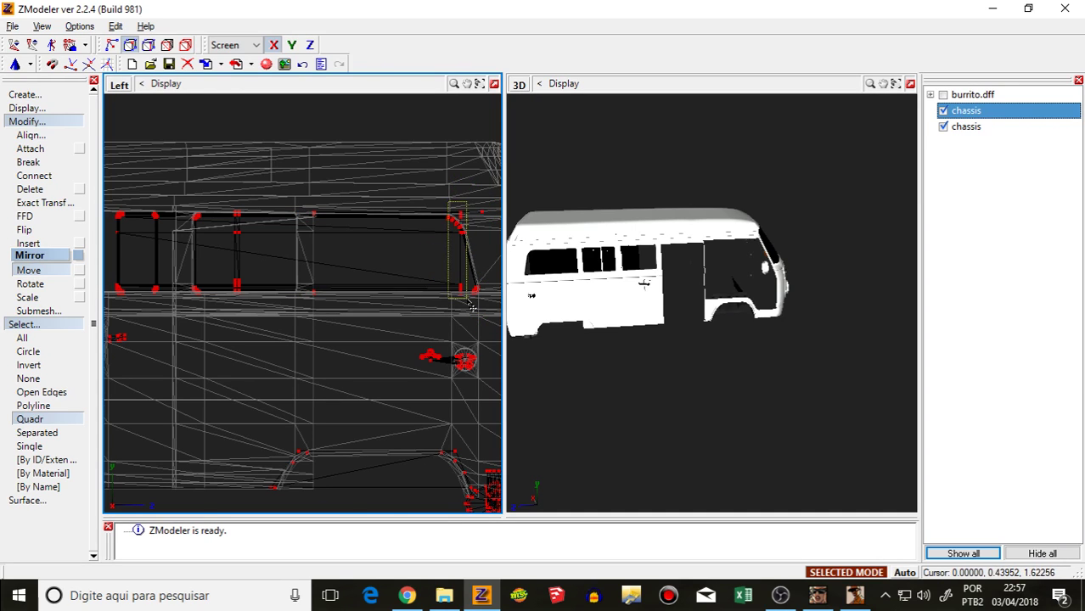
{"action": "left_click_drag", "start_coordinate": [470, 307], "coordinate": [469, 305]}
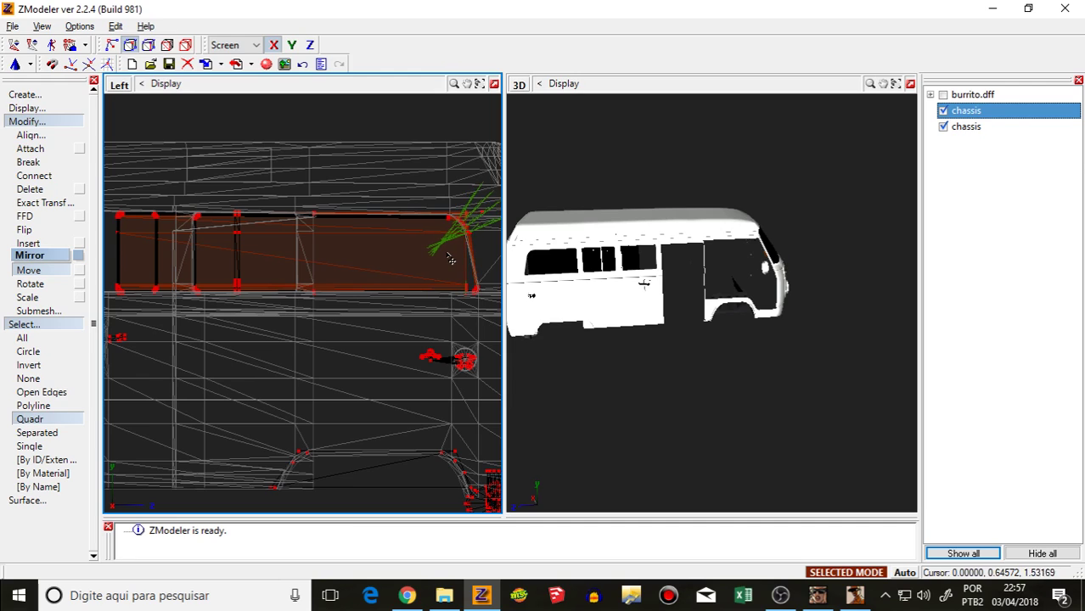
{"action": "left_click_drag", "start_coordinate": [456, 259], "coordinate": [460, 260]}
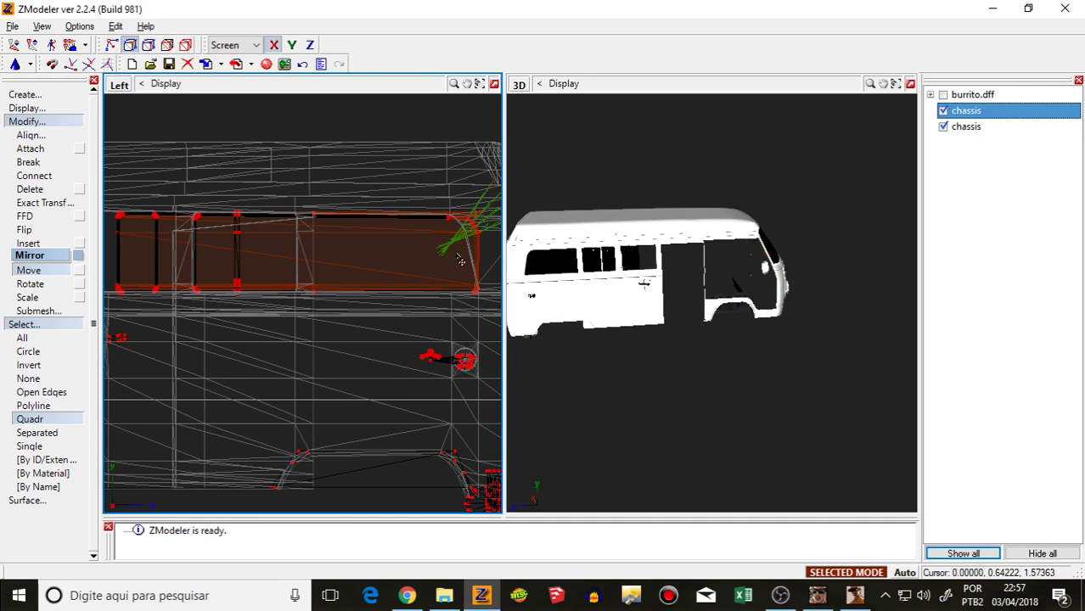
{"action": "middle_click_drag", "start_coordinate": [579, 293], "coordinate": [599, 300]}
{"action": "scroll", "coordinate": [599, 301], "scroll_direction": "down", "scroll_amount": 3}
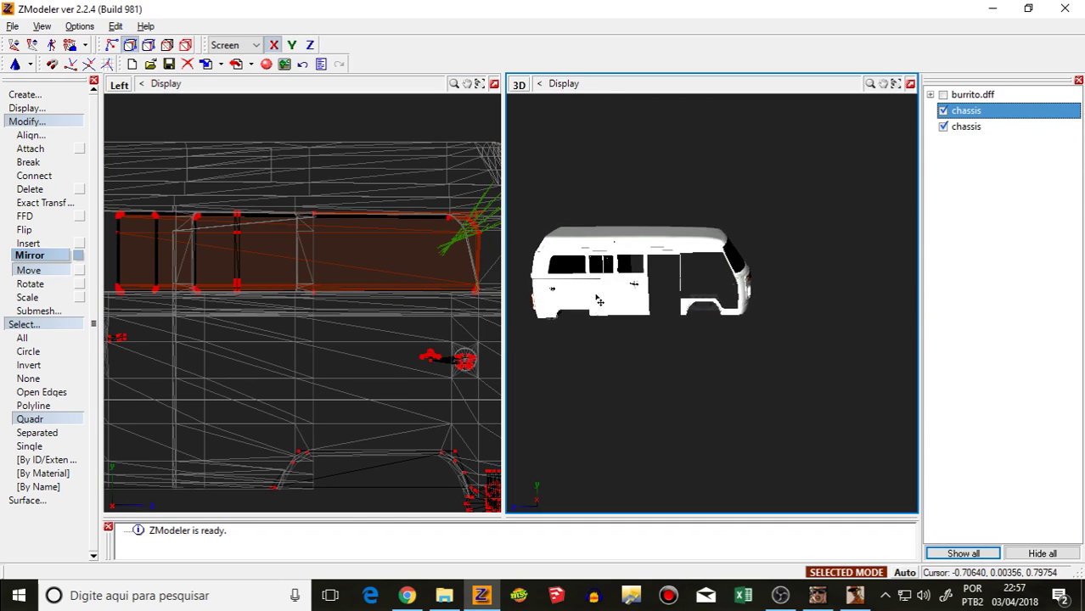
Step: Inspect the van body and its side window and trim details, briefly toggling the visibility of the first chassis part
{"action": "scroll", "coordinate": [600, 297], "scroll_direction": "up", "scroll_amount": 4}
{"action": "scroll", "coordinate": [588, 277], "scroll_direction": "down", "scroll_amount": 1}
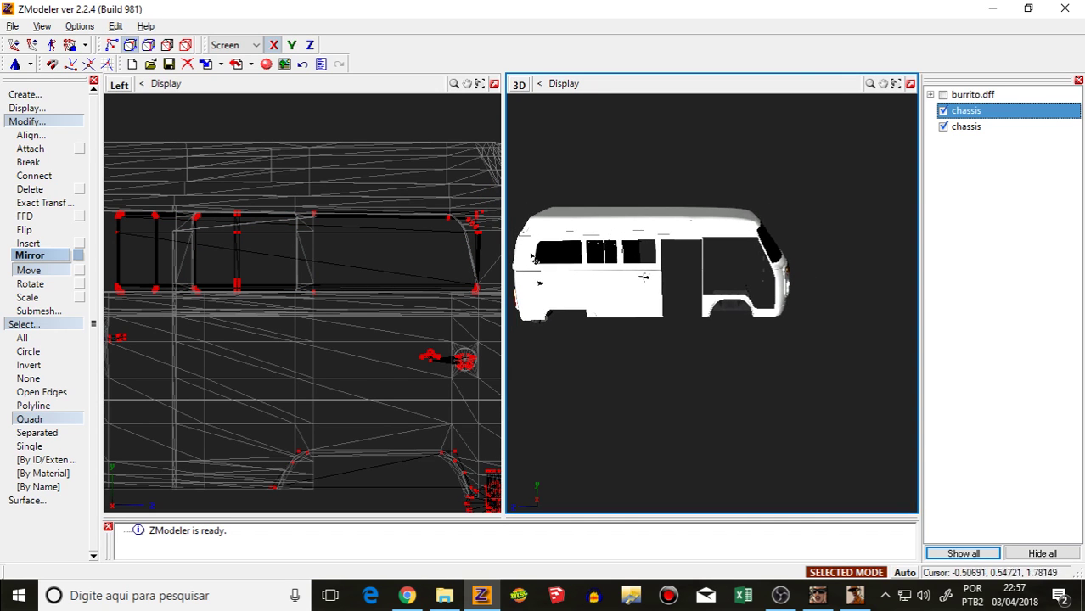
{"action": "scroll", "coordinate": [463, 238], "scroll_direction": "up", "scroll_amount": 2}
{"action": "scroll", "coordinate": [434, 267], "scroll_direction": "down", "scroll_amount": 4}
{"action": "scroll", "coordinate": [300, 266], "scroll_direction": "up", "scroll_amount": 4}
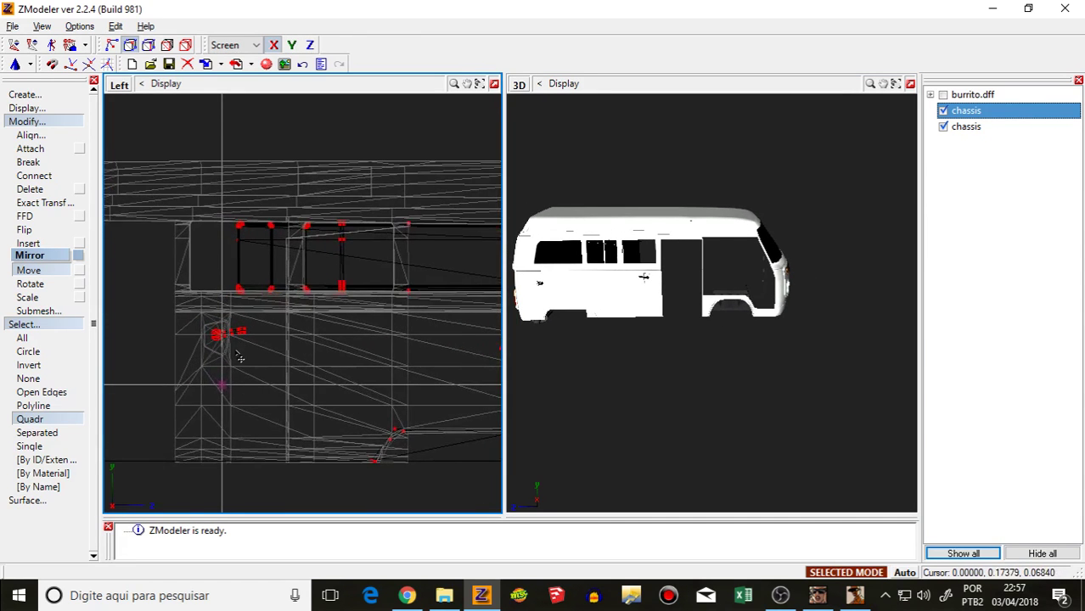
{"action": "middle_click_drag", "start_coordinate": [645, 289], "coordinate": [769, 302]}
{"action": "left_click", "coordinate": [944, 112]}
{"action": "left_click", "coordinate": [943, 111]}
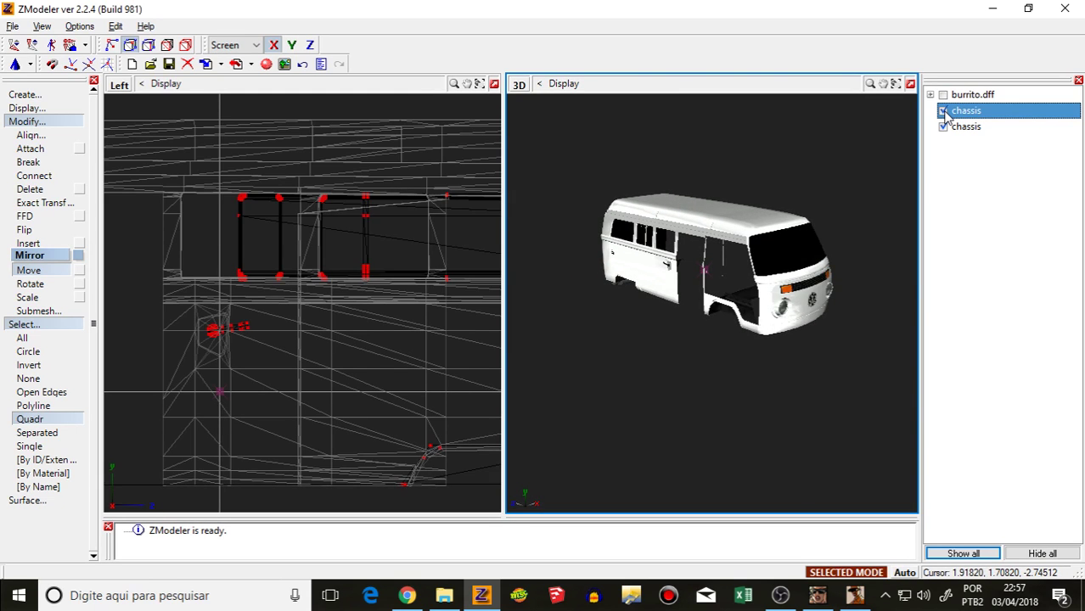
Step: Browse the materials list, check the alu, wheel and vidro materials, and close the Materials Editor
{"action": "left_click", "coordinate": [284, 63]}
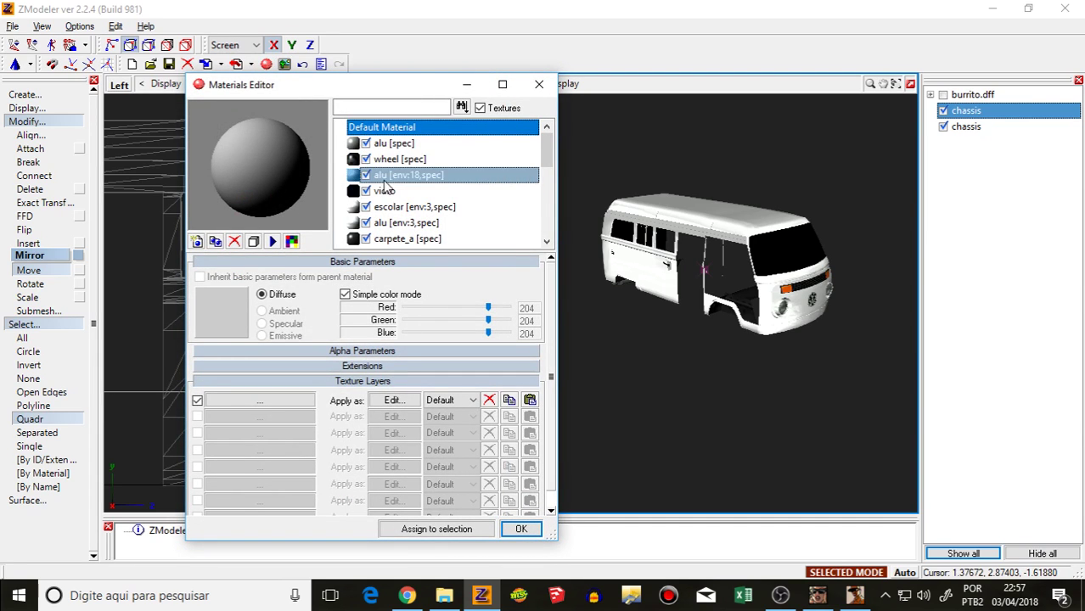
{"action": "left_click", "coordinate": [386, 175]}
{"action": "left_click", "coordinate": [378, 158]}
{"action": "left_click", "coordinate": [367, 194]}
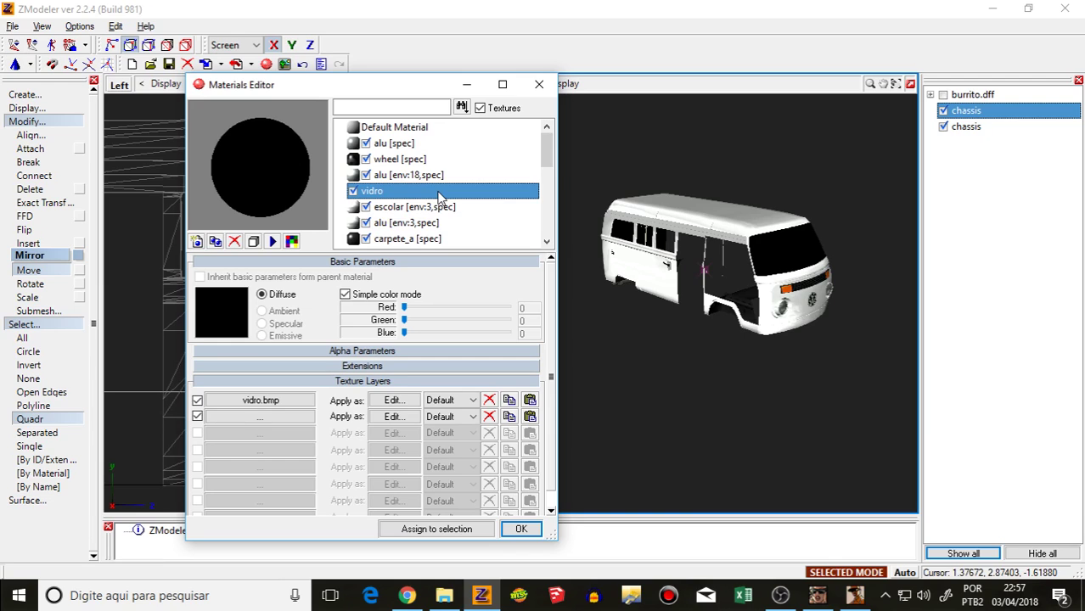
{"action": "scroll", "coordinate": [449, 235], "scroll_direction": "down", "scroll_amount": 6}
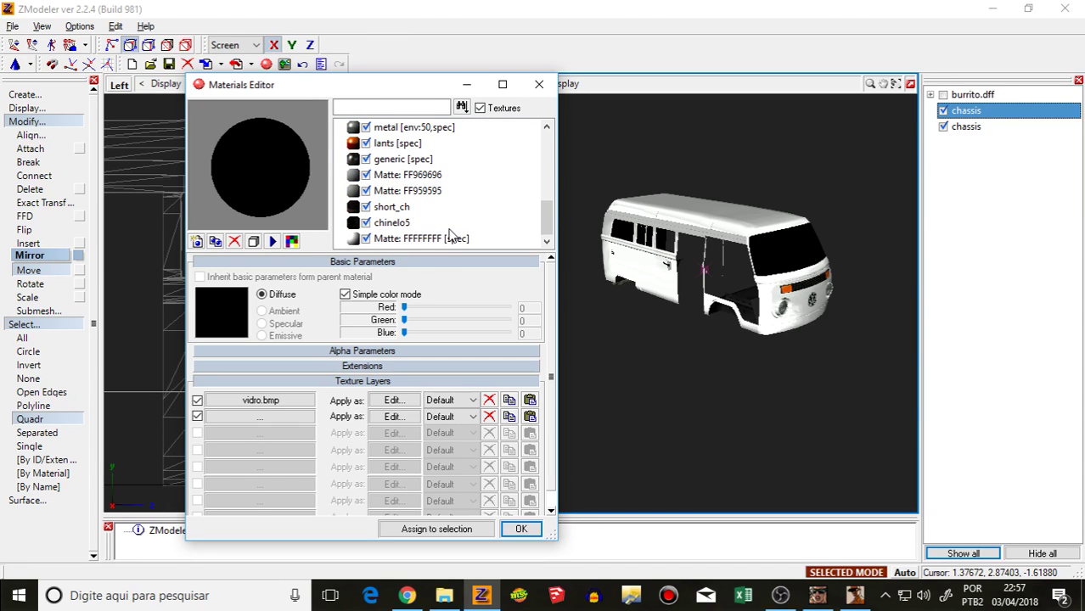
{"action": "scroll", "coordinate": [472, 201], "scroll_direction": "up", "scroll_amount": 6}
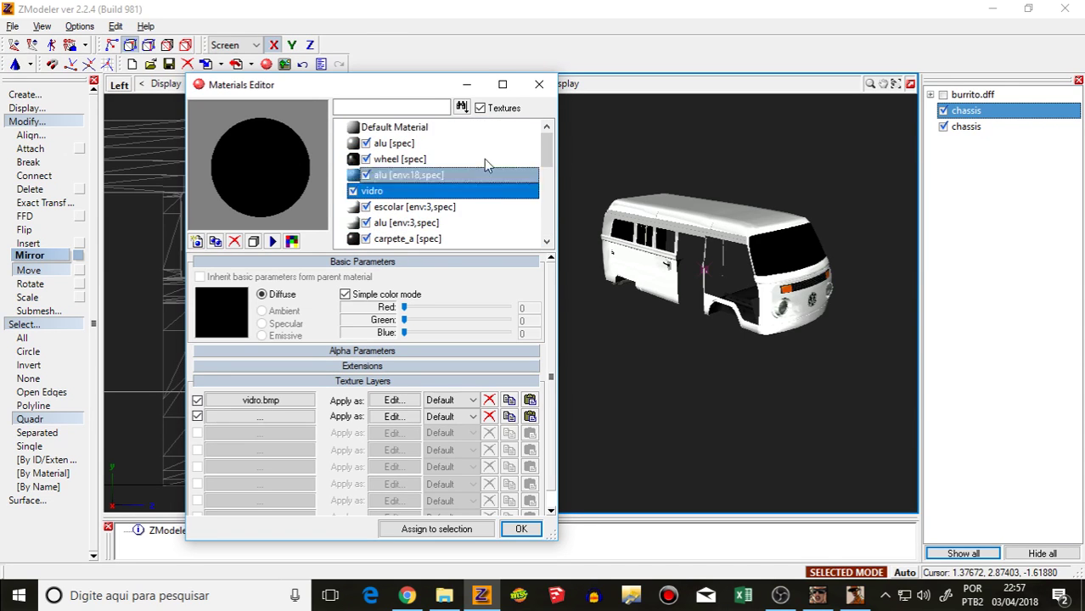
{"action": "left_click", "coordinate": [539, 84]}
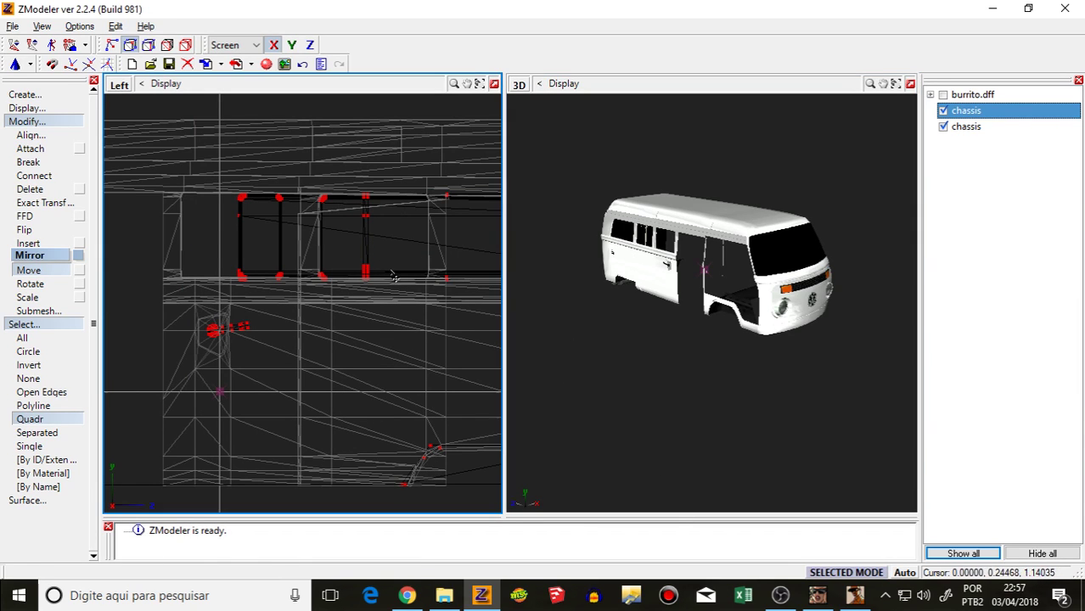
Step: Leave the Mirror tool and collapse the Modify and Select command groups
{"action": "left_click", "coordinate": [28, 121]}
{"action": "left_click", "coordinate": [41, 123]}
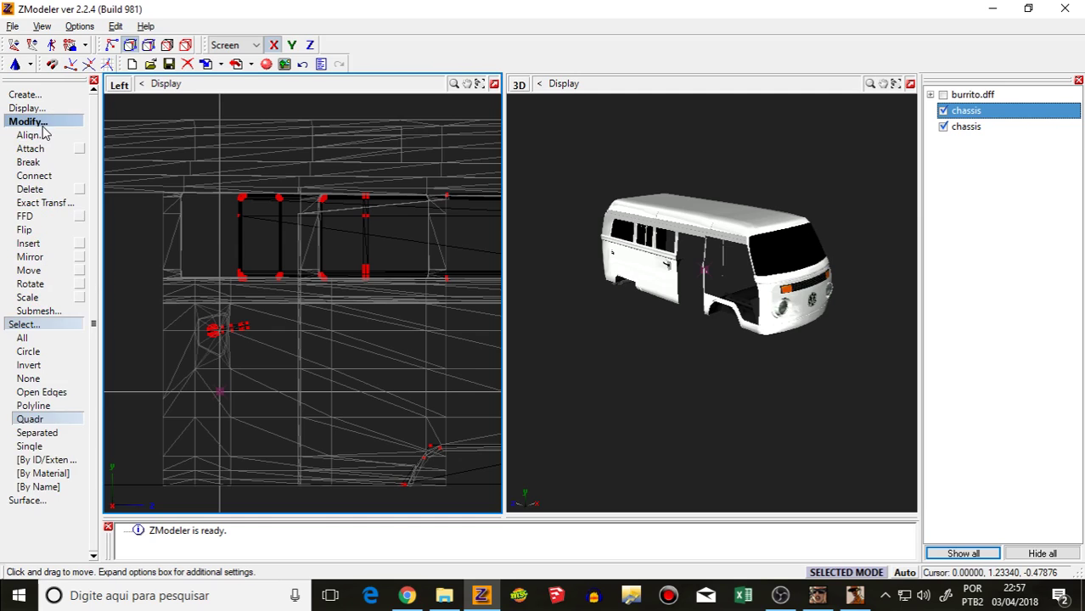
{"action": "left_click", "coordinate": [41, 124]}
{"action": "left_click", "coordinate": [38, 135]}
{"action": "left_click", "coordinate": [37, 136]}
{"action": "scroll", "coordinate": [732, 131], "scroll_direction": "down", "scroll_amount": 1}
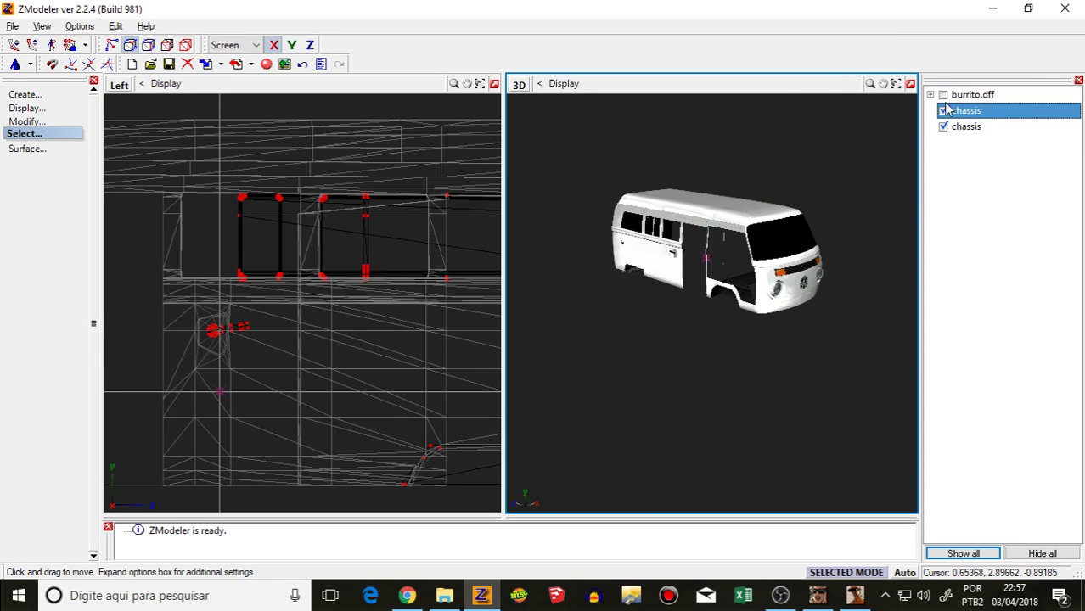
Step: Toggle the two root-level chassis parts one at a time to compare the body shell with the glass and trim part
{"action": "left_click", "coordinate": [945, 96]}
{"action": "left_click", "coordinate": [946, 111]}
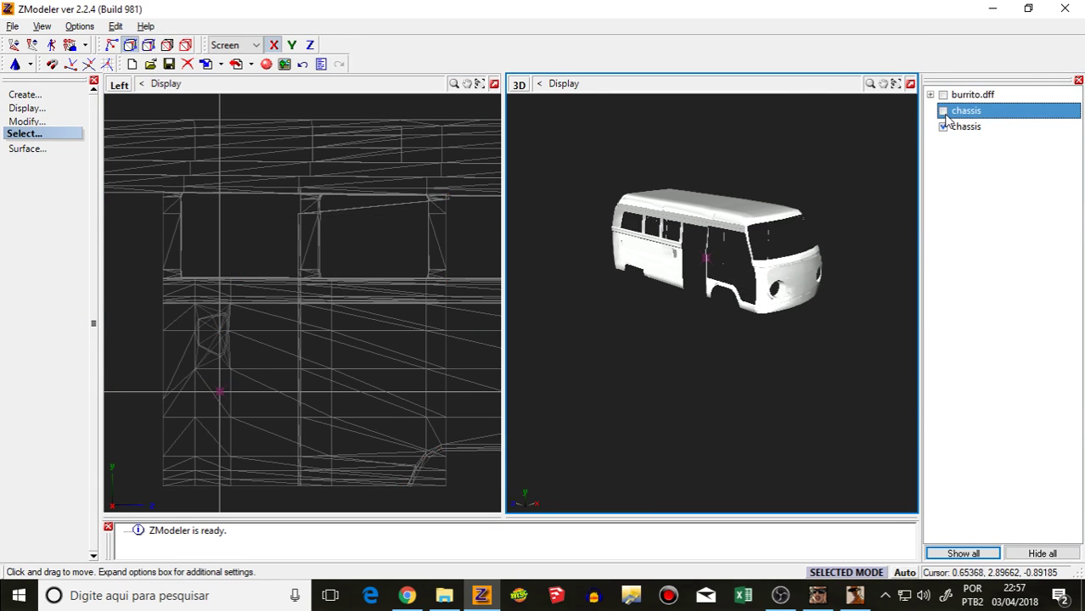
{"action": "left_click", "coordinate": [947, 129]}
{"action": "left_click", "coordinate": [944, 129]}
{"action": "double_click", "coordinate": [945, 128]}
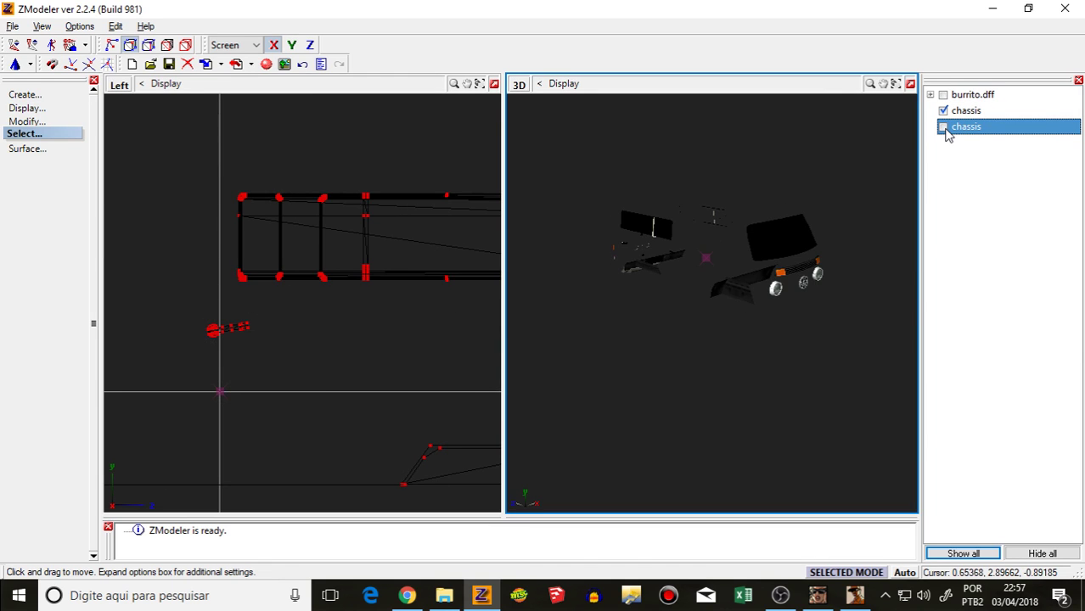
{"action": "left_click", "coordinate": [944, 128]}
Step: Move the body shell chassis under chassis_dummy in burrito.dff, and make both burrito.dff and that chassis visible
{"action": "left_click_drag", "start_coordinate": [944, 128], "coordinate": [1049, 211]}
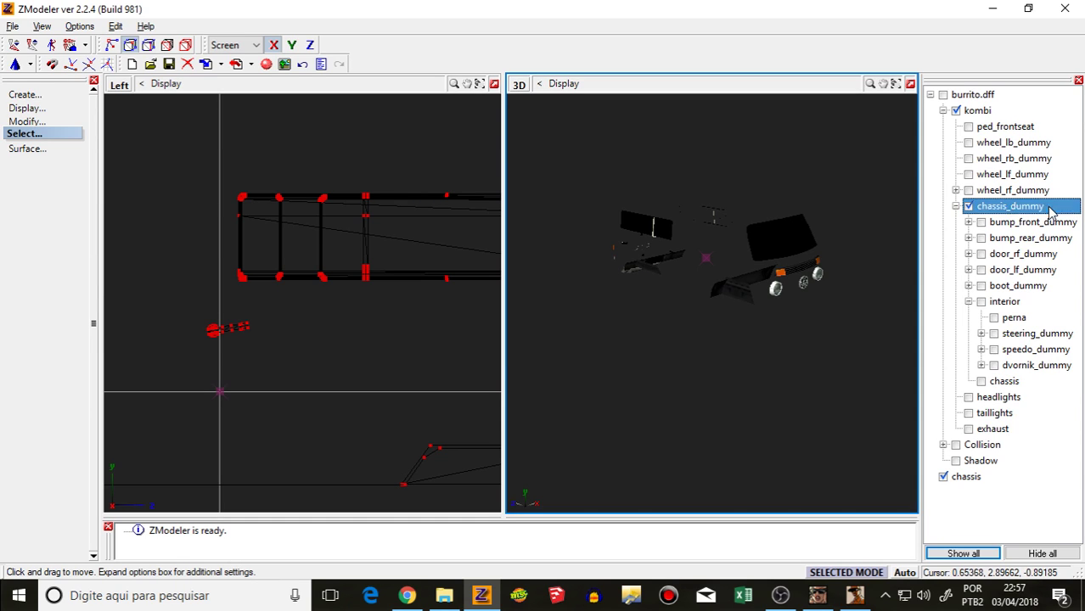
{"action": "left_click", "coordinate": [983, 382]}
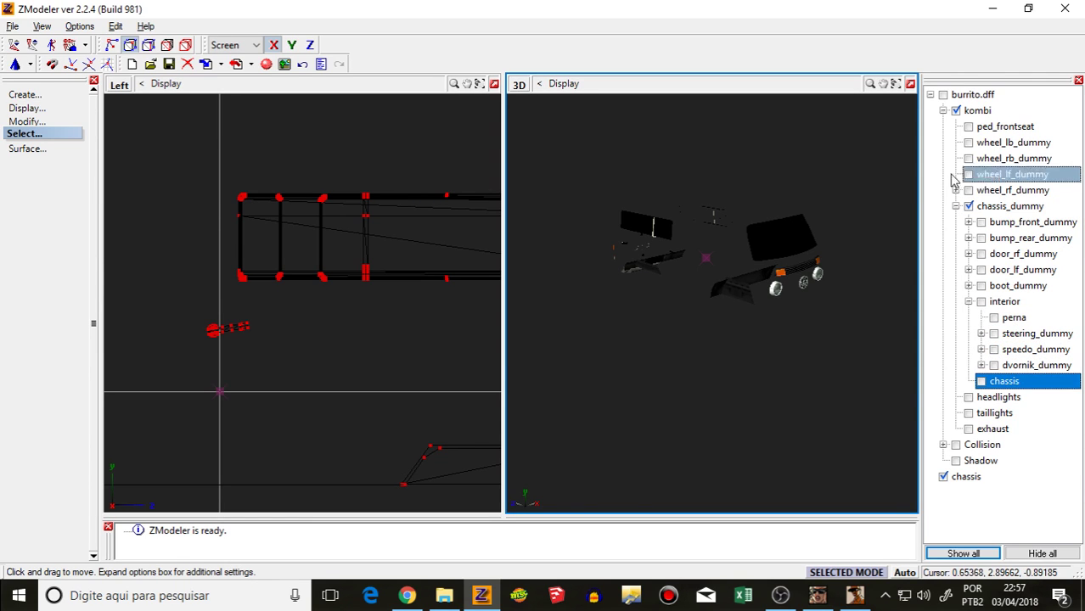
{"action": "left_click", "coordinate": [970, 94]}
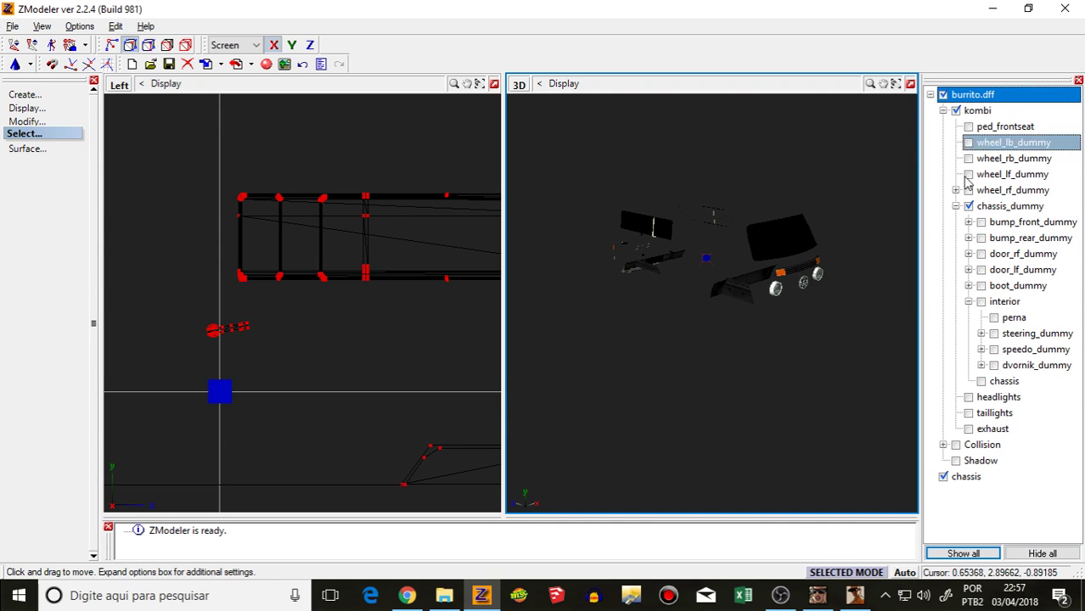
{"action": "left_click", "coordinate": [981, 382]}
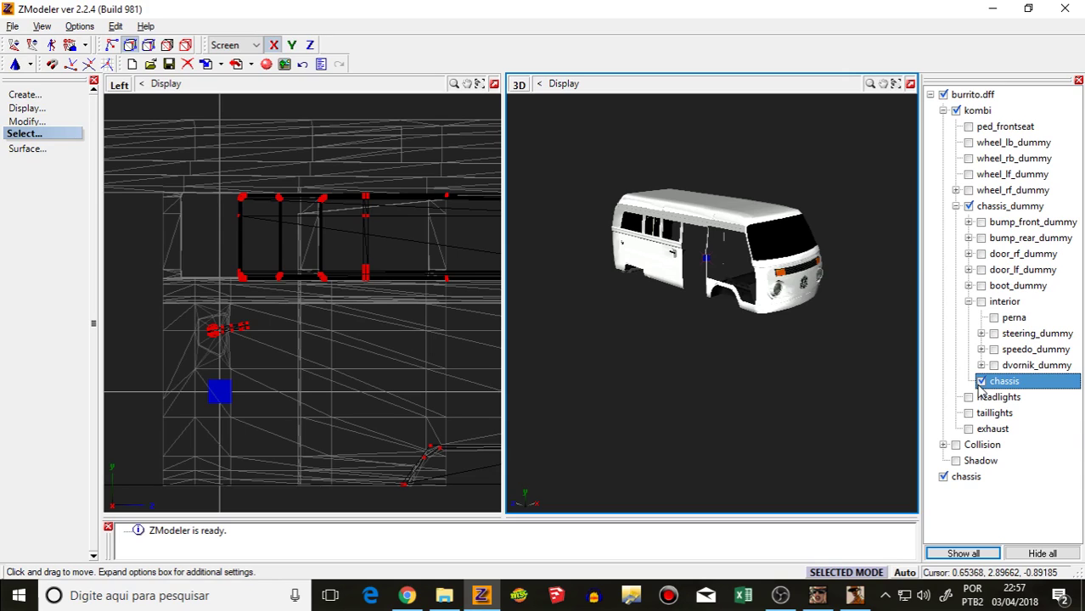
Step: Show the interior part and move it out of chassis_dummy to the root level, keeping the glass and trim chassis at the root
{"action": "left_click", "coordinate": [982, 304]}
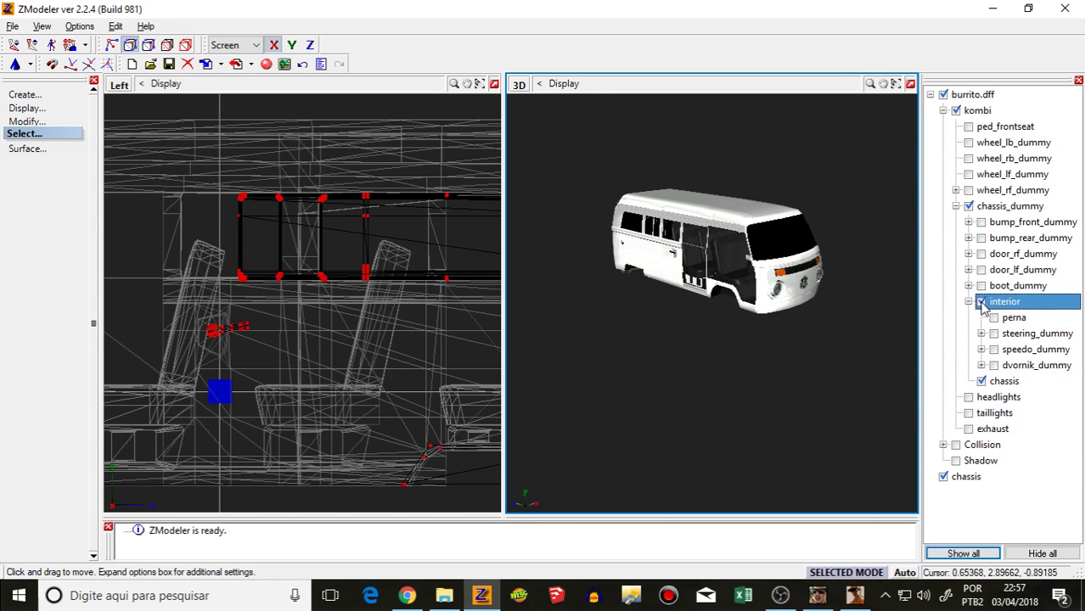
{"action": "left_click", "coordinate": [982, 303]}
{"action": "left_click_drag", "start_coordinate": [967, 477], "coordinate": [971, 311]}
{"action": "left_click", "coordinate": [982, 302]}
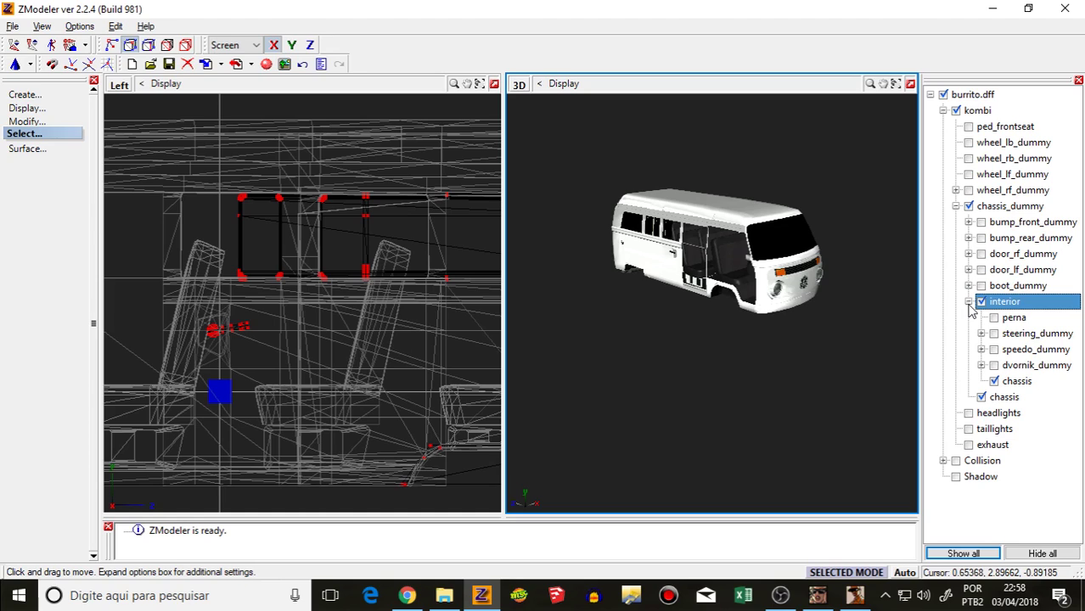
{"action": "left_click_drag", "start_coordinate": [1017, 382], "coordinate": [1012, 510]}
{"action": "left_click_drag", "start_coordinate": [968, 477], "coordinate": [1005, 502]}
{"action": "left_click", "coordinate": [970, 302]}
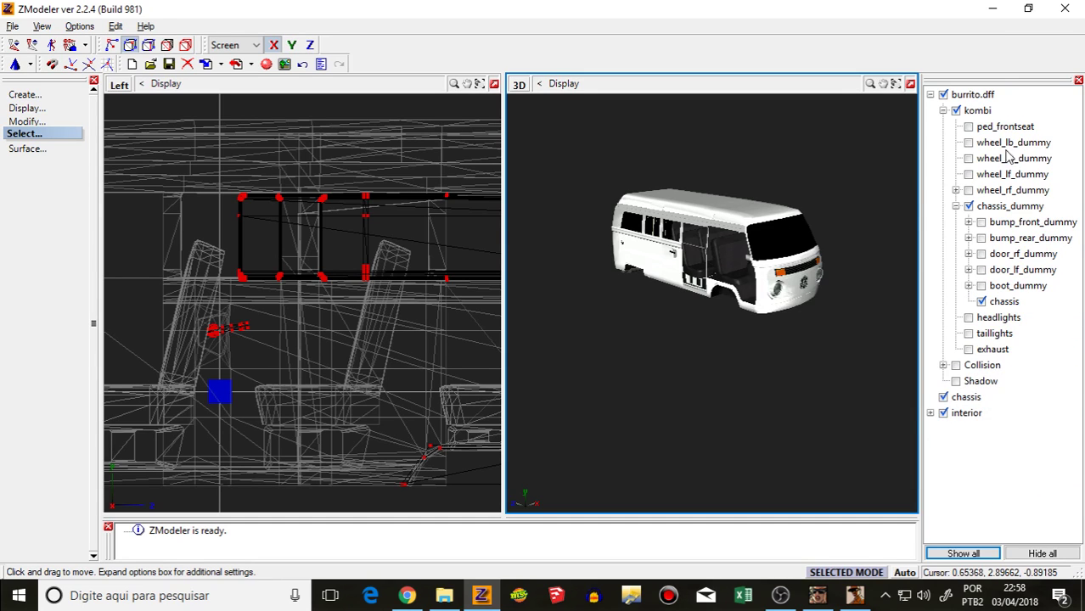
Step: Collapse and hide burrito.dff, hide the root-level chassis, and expand the interior's hierarchy
{"action": "left_click", "coordinate": [931, 94]}
{"action": "left_click", "coordinate": [942, 94]}
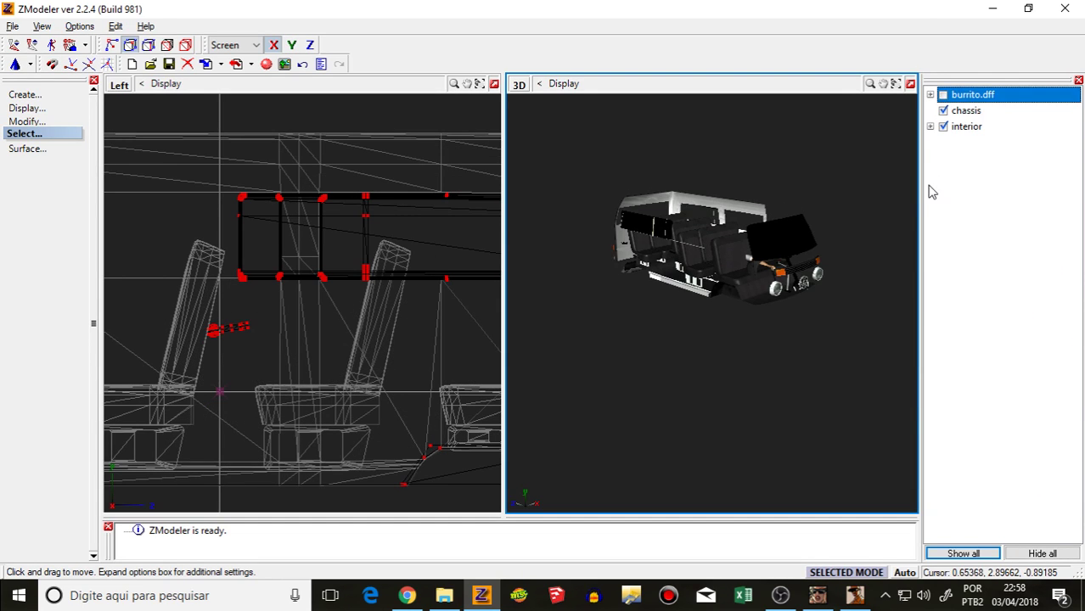
{"action": "left_click", "coordinate": [941, 116], "text": "ctrl"}
{"action": "left_click", "coordinate": [934, 128]}
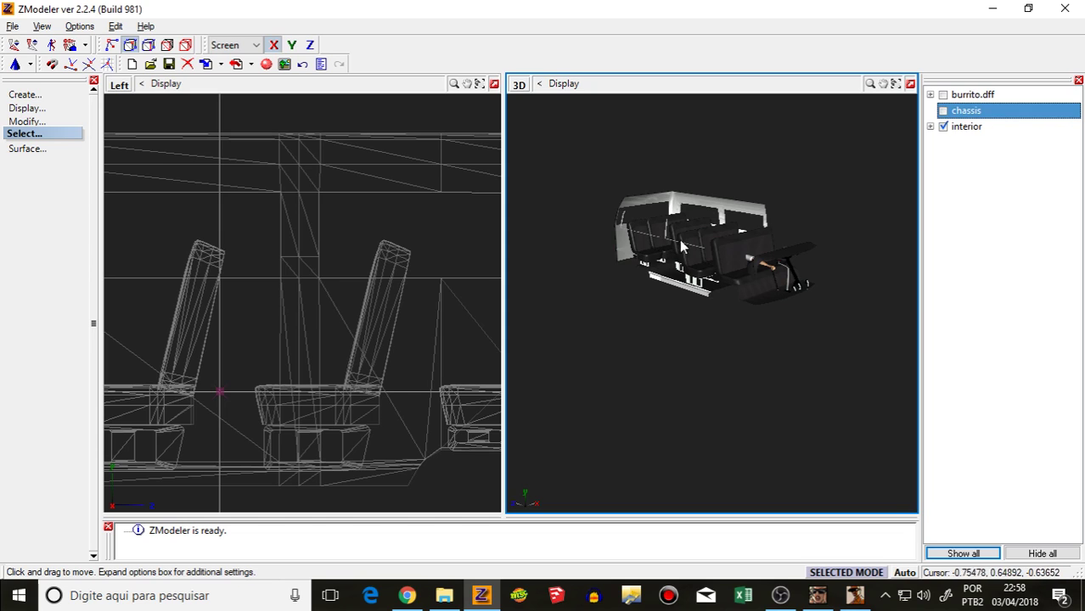
{"action": "left_click", "coordinate": [931, 127]}
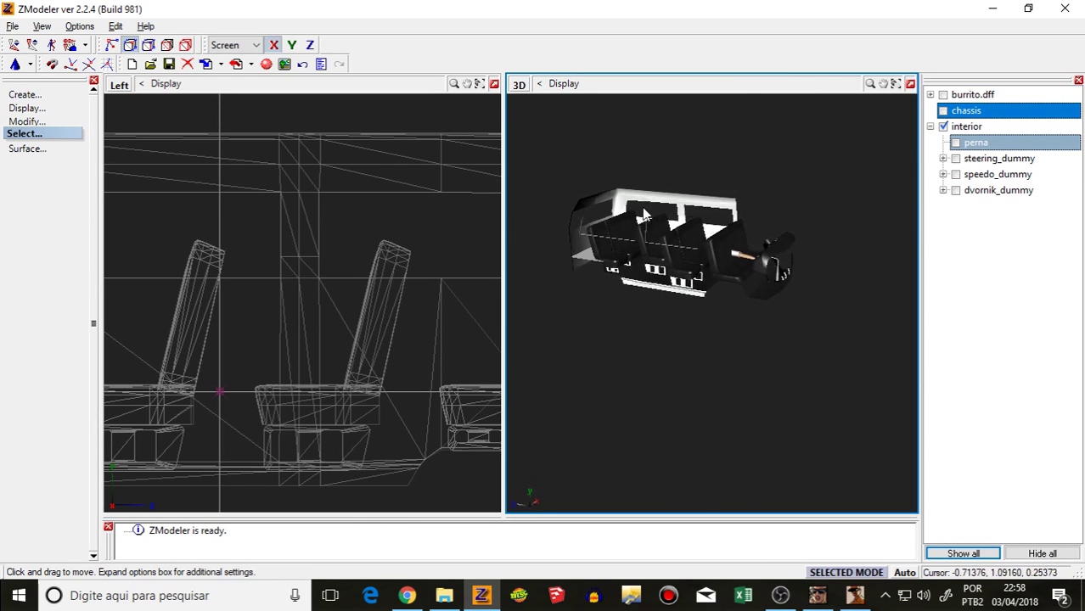
Step: Examine the seats and inner side panels, temporarily showing burrito.dff to compare the interior with the body shell
{"action": "scroll", "coordinate": [682, 210], "scroll_direction": "up", "scroll_amount": 5}
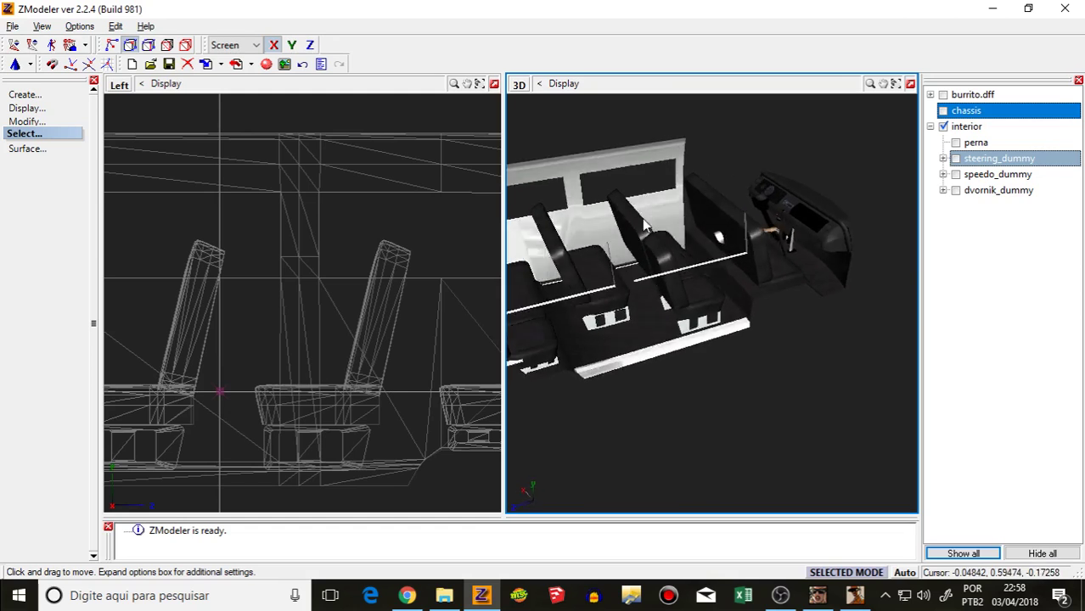
{"action": "left_click", "coordinate": [975, 94]}
{"action": "left_click", "coordinate": [944, 95]}
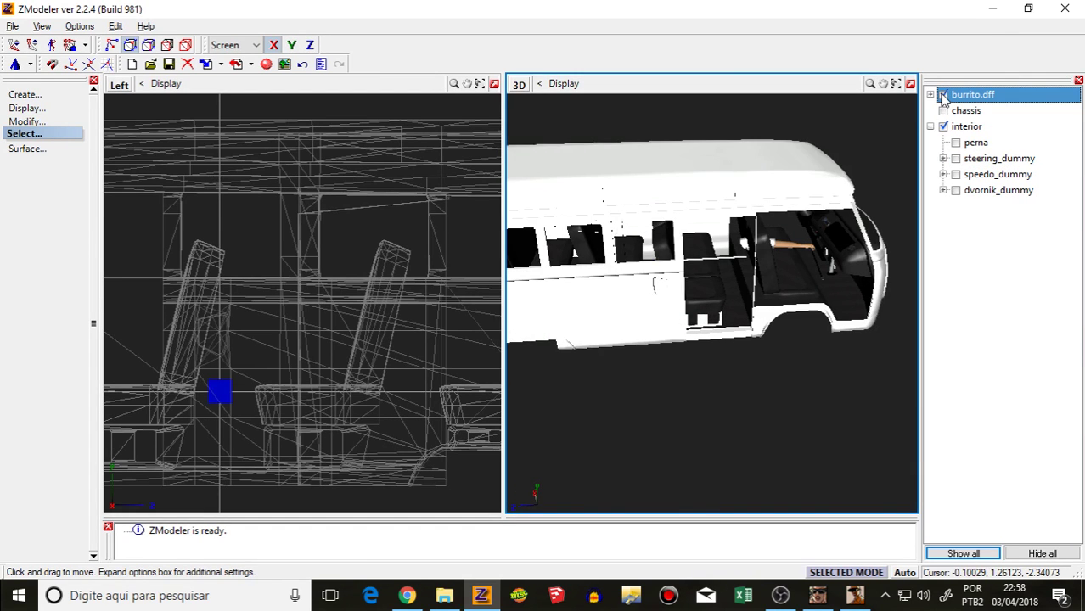
{"action": "middle_click_drag", "start_coordinate": [773, 170], "coordinate": [694, 248]}
{"action": "scroll", "coordinate": [745, 213], "scroll_direction": "down", "scroll_amount": 1}
{"action": "scroll", "coordinate": [353, 299], "scroll_direction": "down", "scroll_amount": 1}
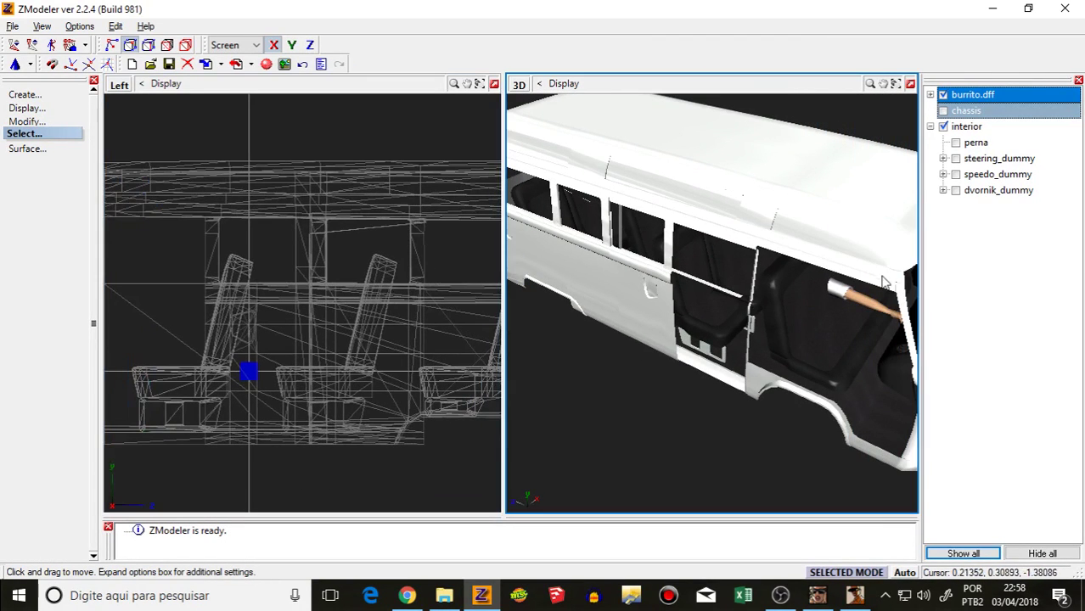
{"action": "middle_click_drag", "start_coordinate": [883, 282], "coordinate": [731, 276]}
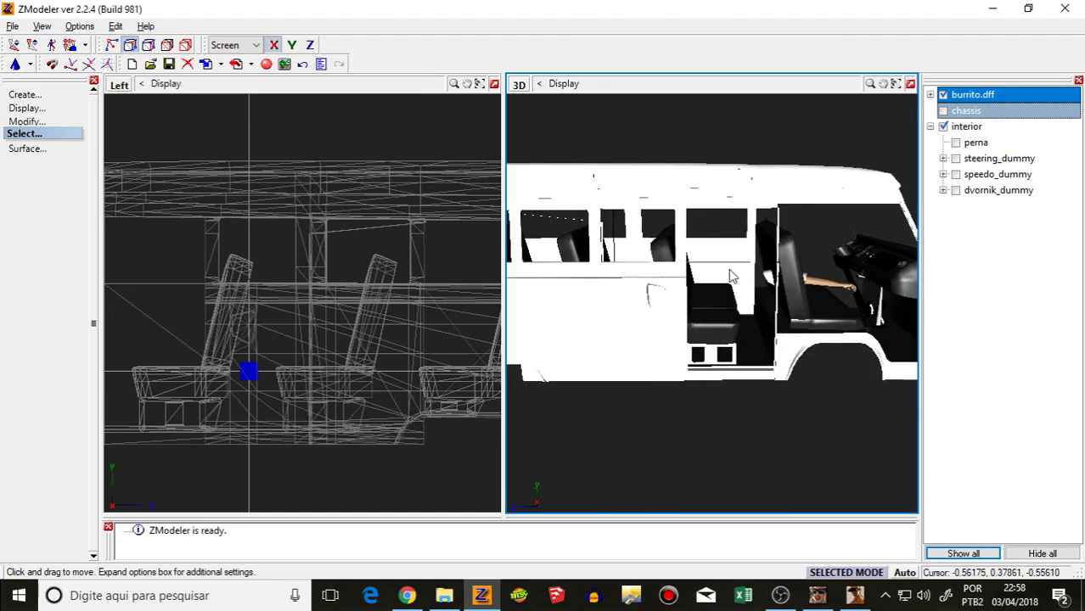
{"action": "left_click", "coordinate": [943, 99]}
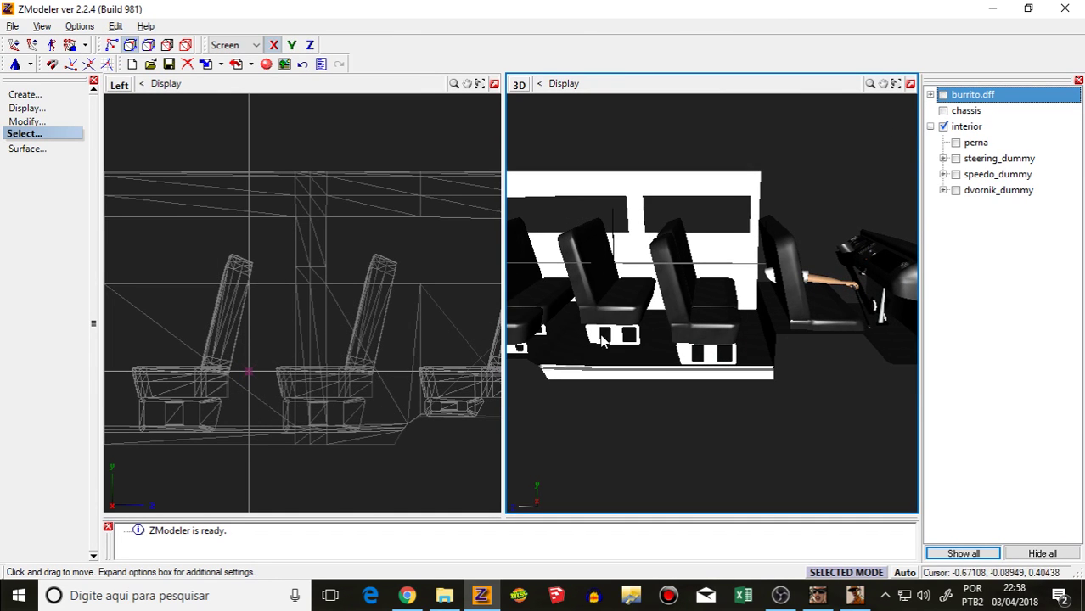
Step: Switch the Left viewport to the User view
{"action": "scroll", "coordinate": [560, 325], "scroll_direction": "down", "scroll_amount": 5}
{"action": "scroll", "coordinate": [586, 301], "scroll_direction": "up", "scroll_amount": 3}
{"action": "scroll", "coordinate": [286, 303], "scroll_direction": "down", "scroll_amount": 2}
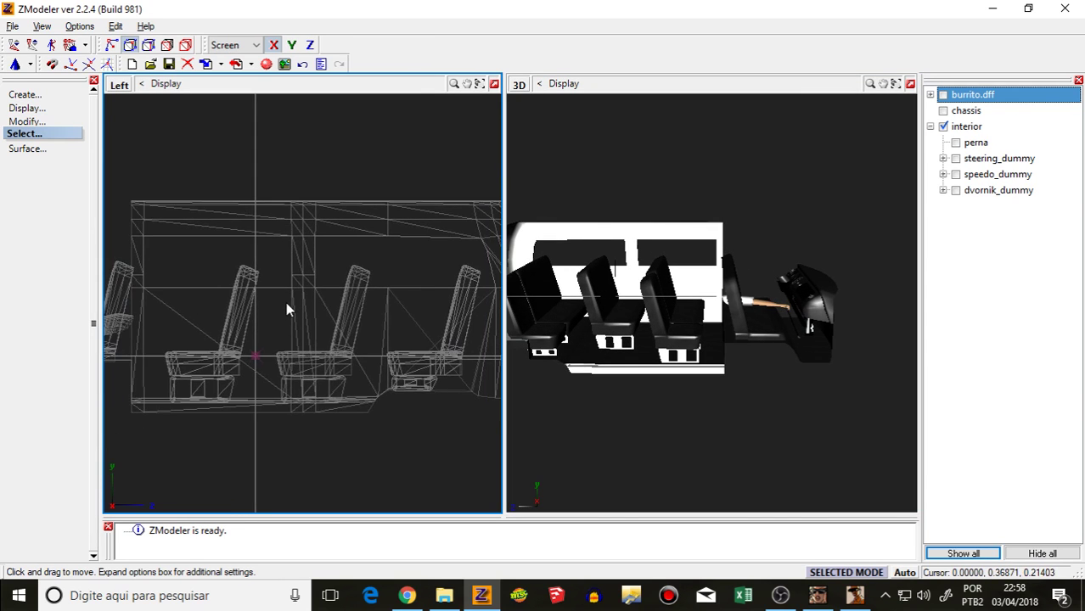
{"action": "scroll", "coordinate": [286, 310], "scroll_direction": "down", "scroll_amount": 2}
{"action": "left_click", "coordinate": [119, 85]}
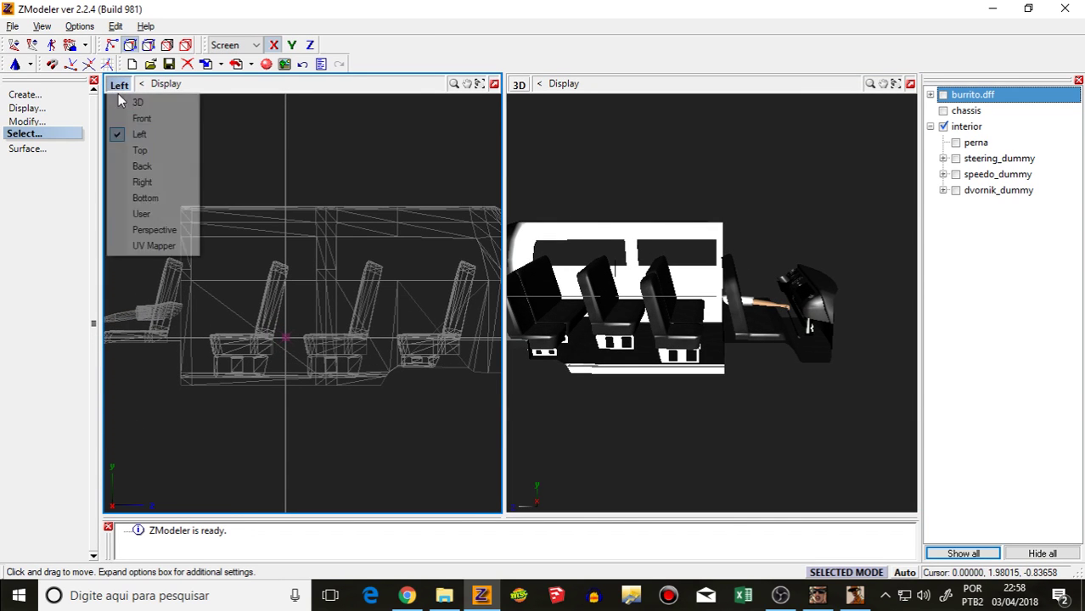
{"action": "left_click", "coordinate": [142, 214]}
Step: Activate the Quadr selection tool at polygon level for the interior mesh
{"action": "left_click", "coordinate": [25, 134]}
{"action": "left_click", "coordinate": [30, 229]}
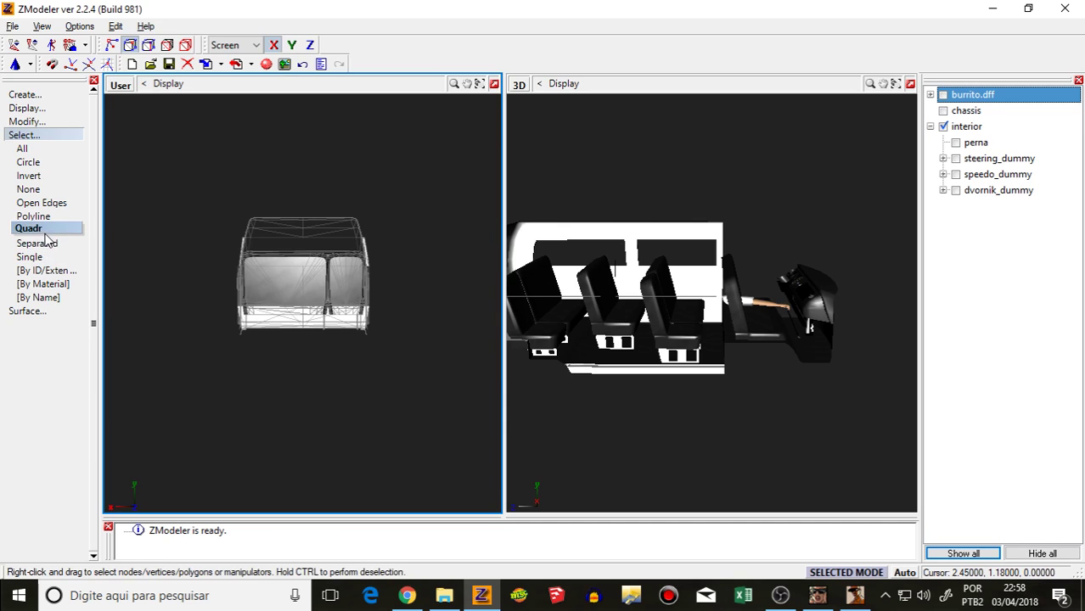
{"action": "middle_click_drag", "start_coordinate": [289, 228], "coordinate": [350, 240]}
{"action": "middle_click_drag", "start_coordinate": [267, 209], "coordinate": [255, 236]}
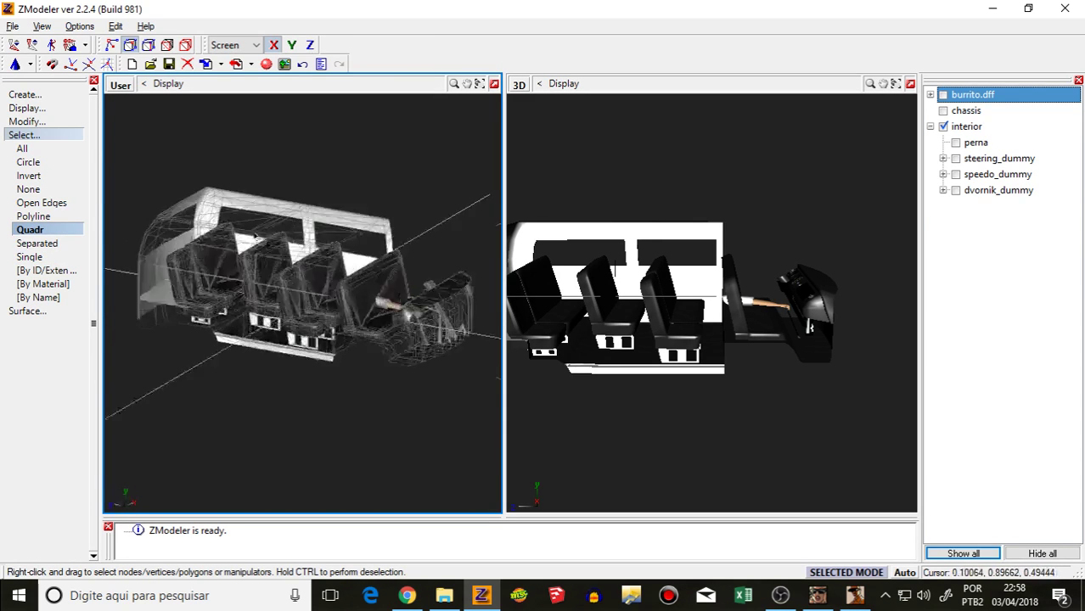
{"action": "scroll", "coordinate": [265, 148], "scroll_direction": "up", "scroll_amount": 3}
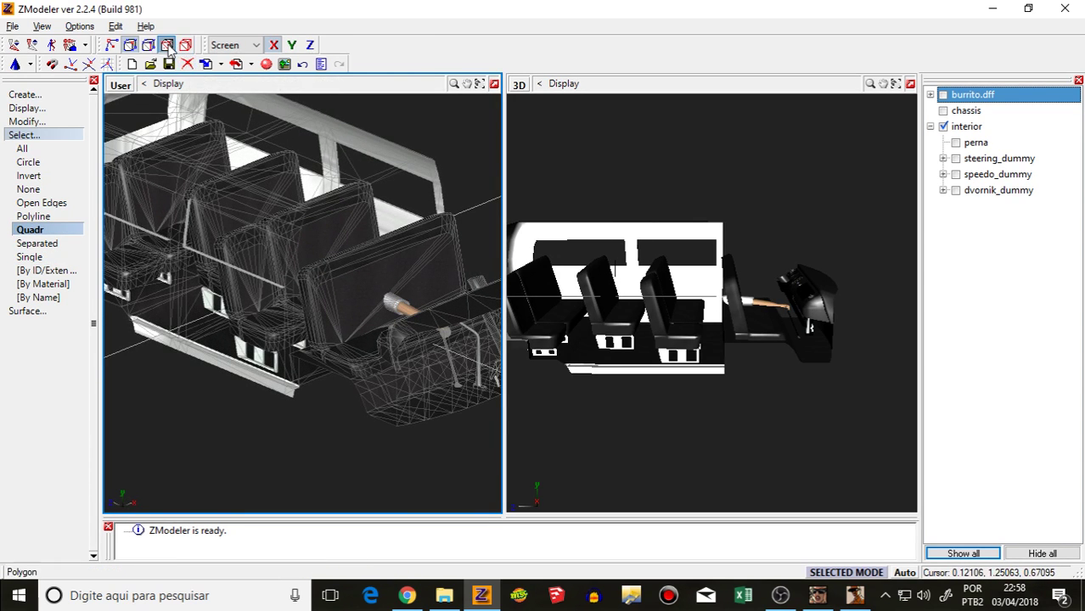
{"action": "left_click", "coordinate": [168, 46]}
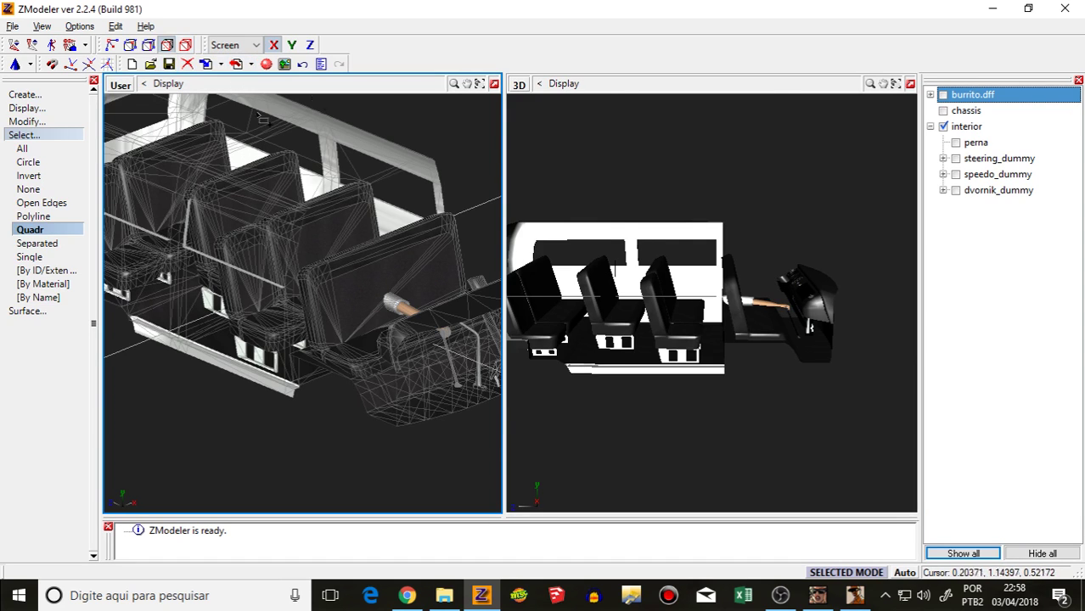
{"action": "scroll", "coordinate": [263, 128], "scroll_direction": "down", "scroll_amount": 4}
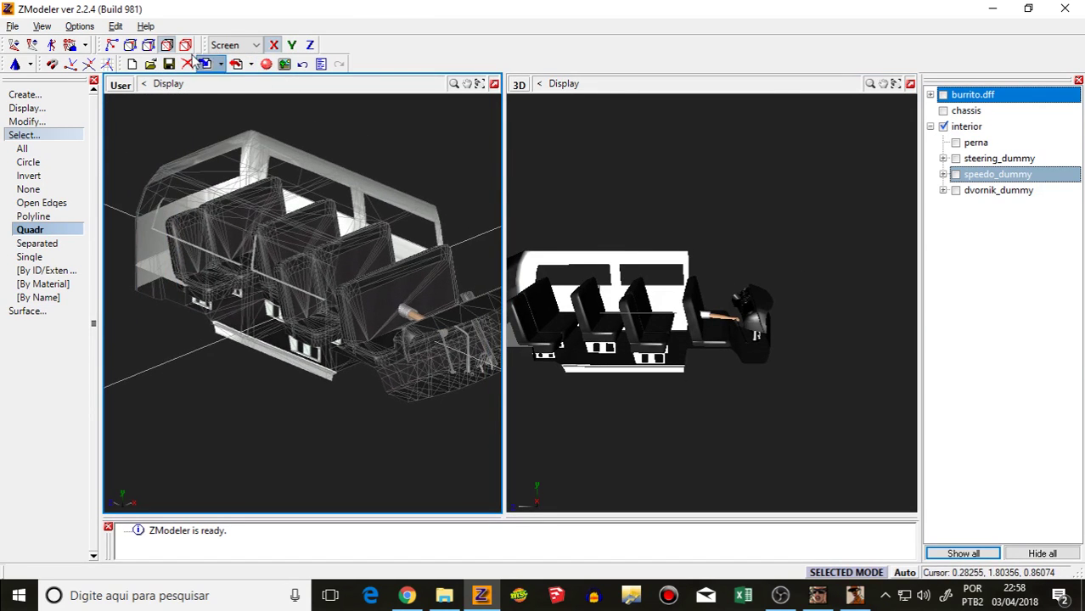
{"action": "left_click", "coordinate": [185, 46]}
{"action": "left_click", "coordinate": [167, 46]}
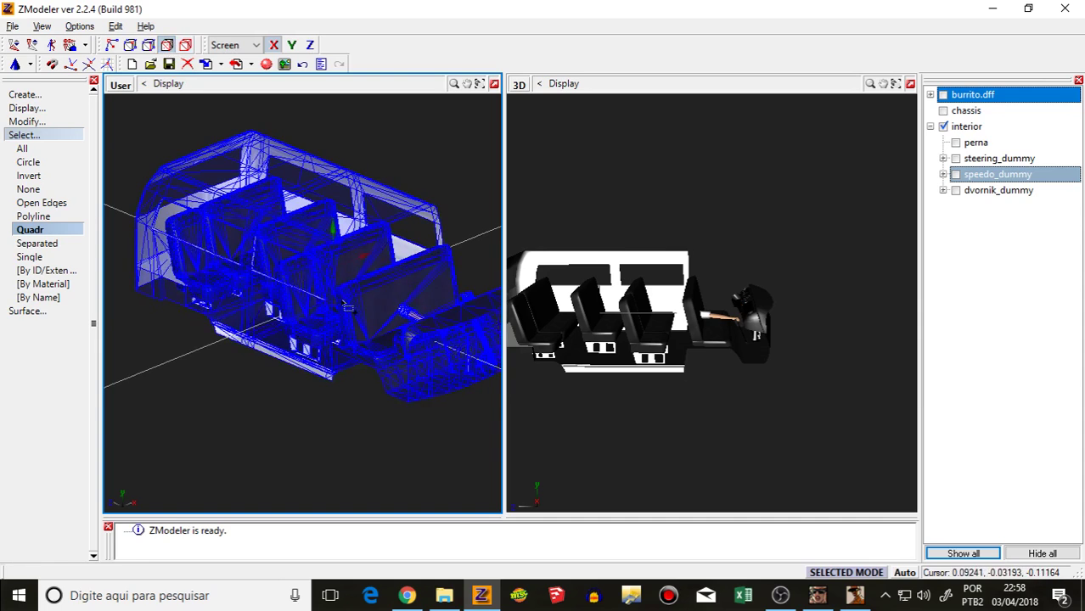
Step: Activate the Separated selection tool and select the backrest pieces of the passenger seat beside the white side rail, plus the small dark polygon behind it
{"action": "scroll", "coordinate": [348, 307], "scroll_direction": "up", "scroll_amount": 5}
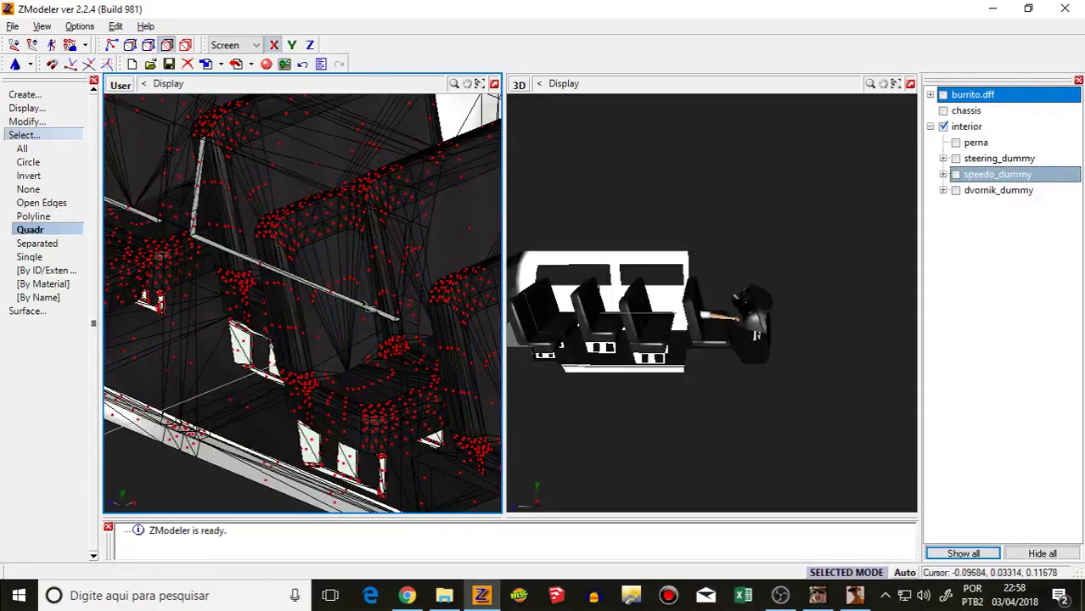
{"action": "left_click", "coordinate": [41, 245]}
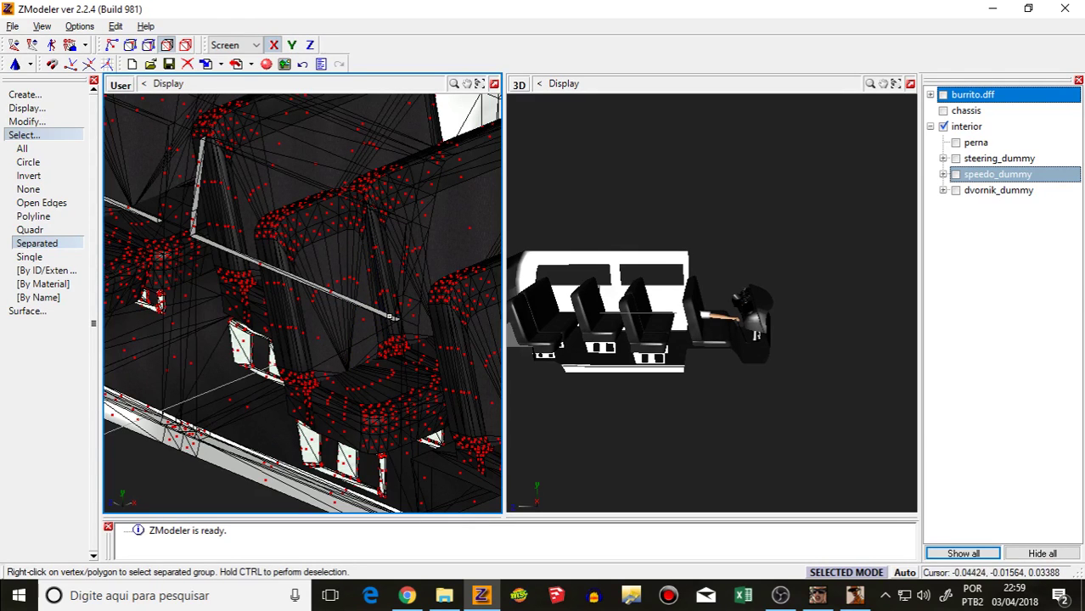
{"action": "right_click", "coordinate": [331, 276]}
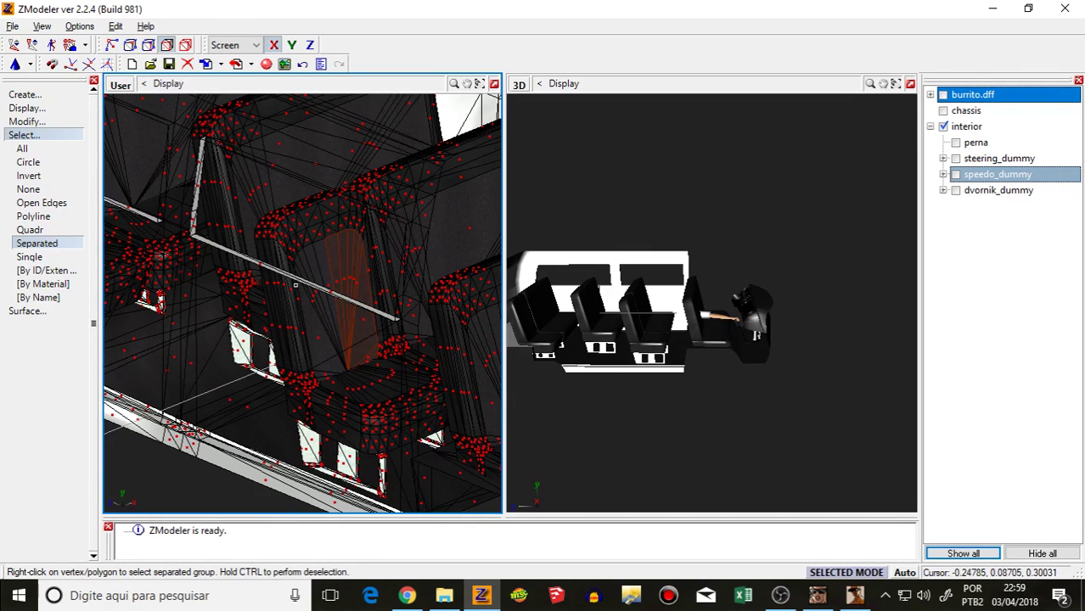
{"action": "scroll", "coordinate": [313, 287], "scroll_direction": "down", "scroll_amount": 3}
{"action": "scroll", "coordinate": [290, 297], "scroll_direction": "up", "scroll_amount": 3}
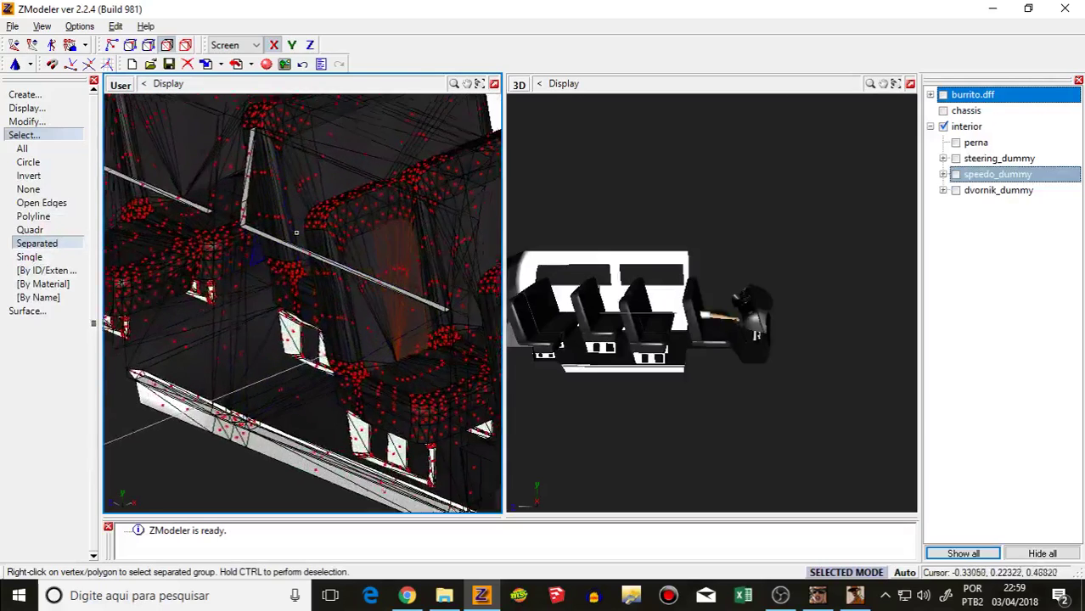
{"action": "middle_click_drag", "start_coordinate": [296, 231], "coordinate": [283, 246]}
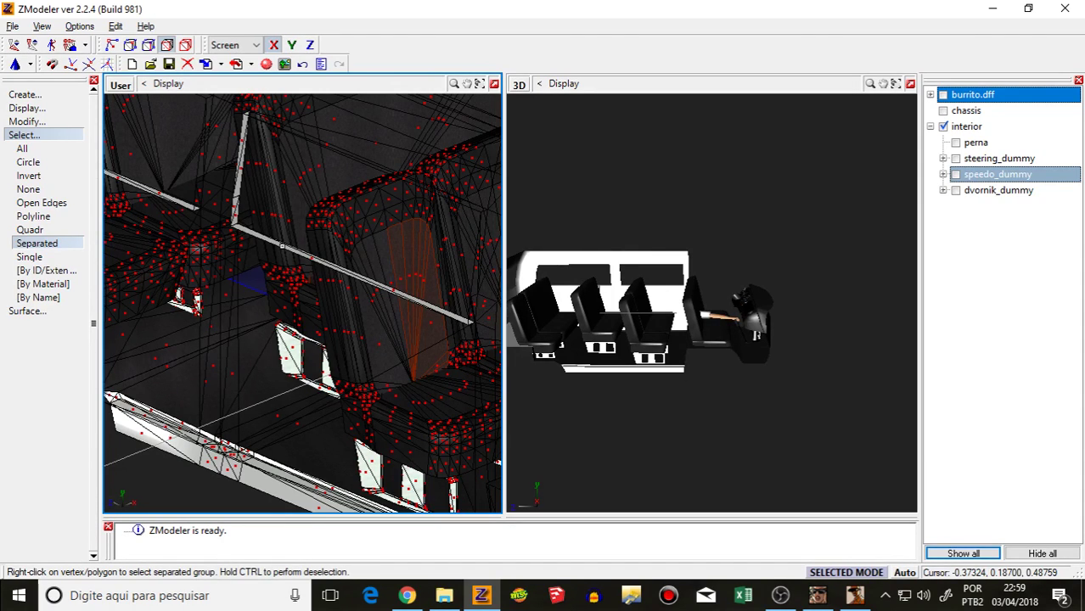
{"action": "right_click", "coordinate": [247, 283]}
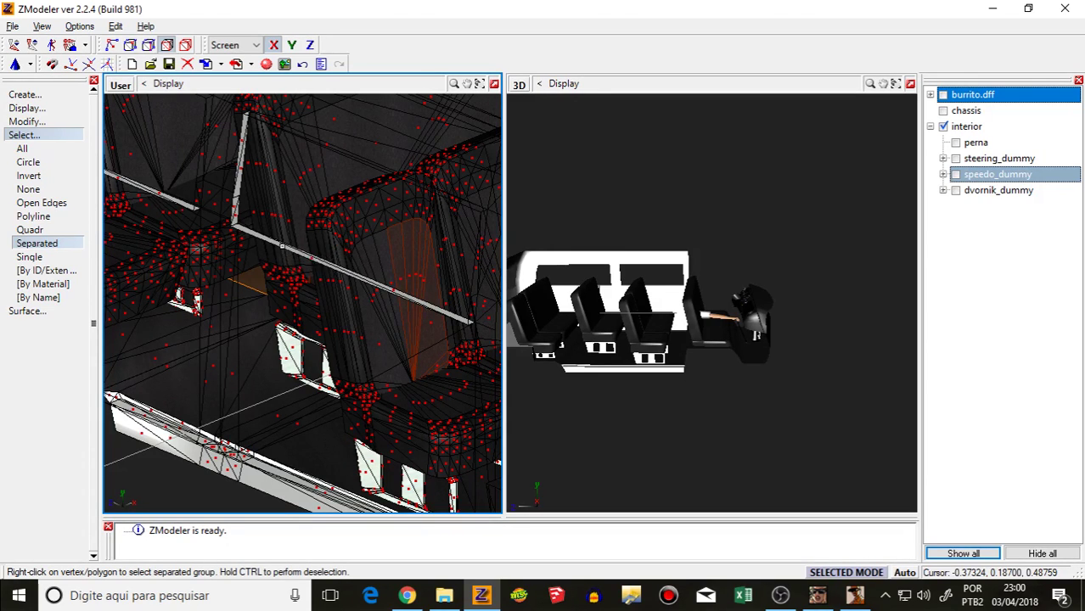
{"action": "key", "text": "ctrl+s"}
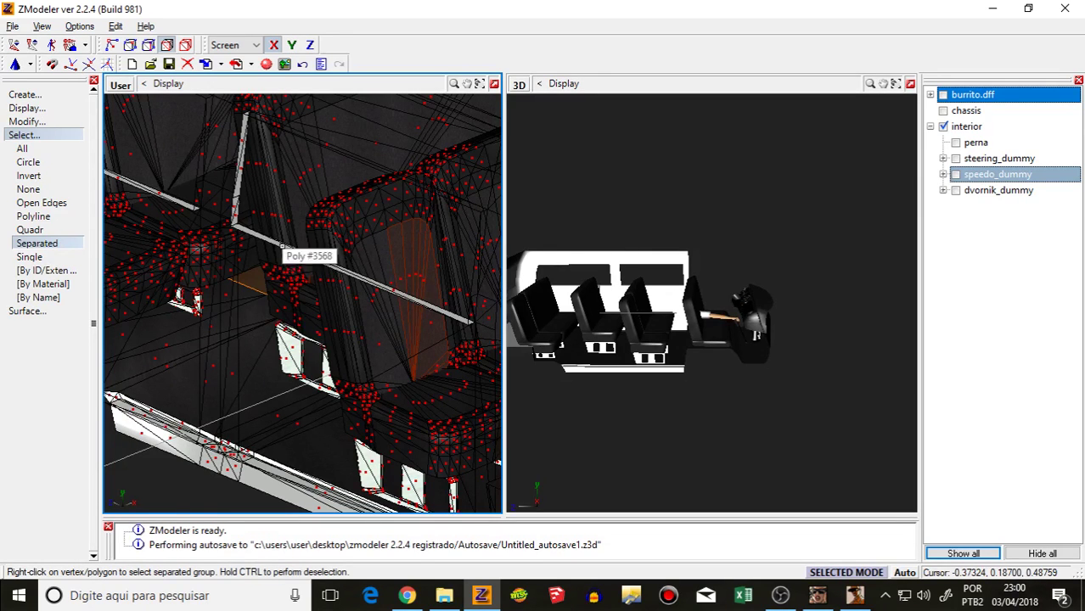
{"action": "scroll", "coordinate": [376, 211], "scroll_direction": "up", "scroll_amount": 4}
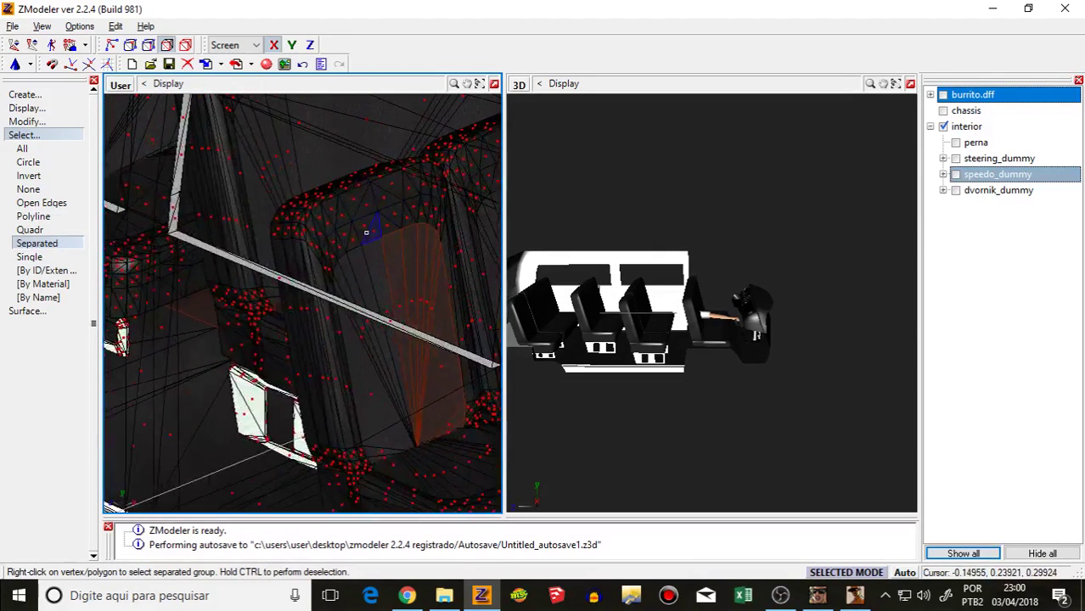
{"action": "right_click", "coordinate": [371, 227]}
{"action": "right_click", "coordinate": [393, 214]}
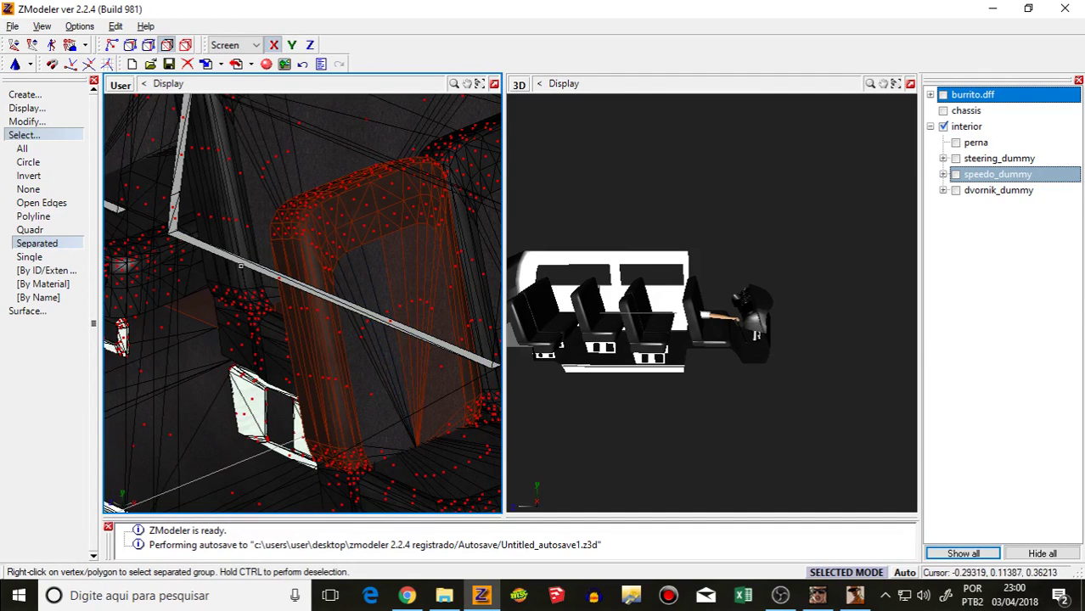
Step: Clear the selection, select the white side rail beside the passenger seat, compare it with the burrito.dff shell, and delete it in Selected mode
{"action": "middle_click_drag", "start_coordinate": [374, 305], "coordinate": [146, 263]}
{"action": "scroll", "coordinate": [297, 301], "scroll_direction": "down", "scroll_amount": 2}
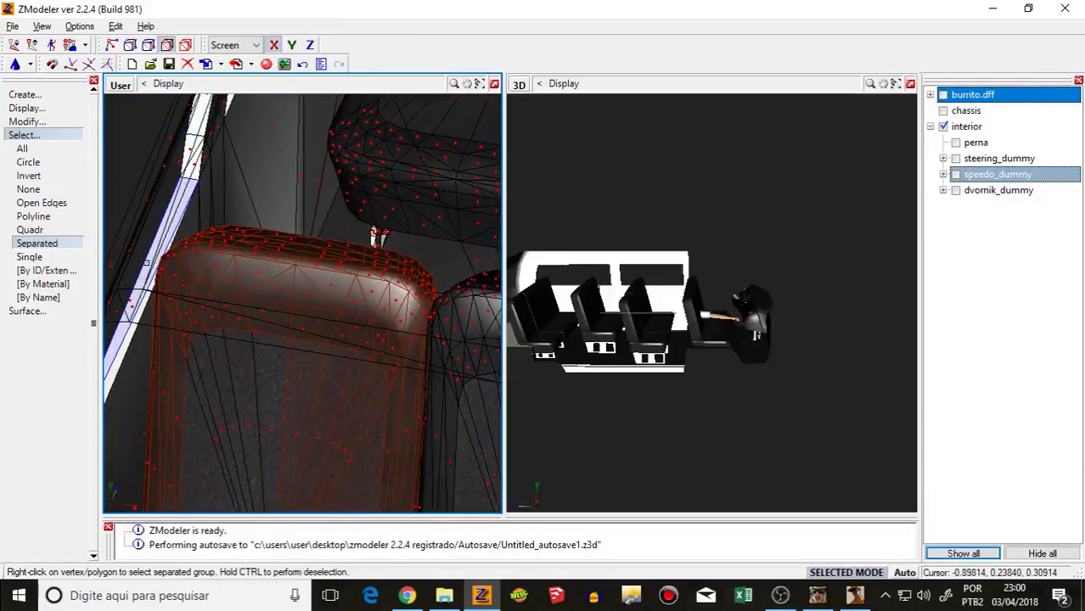
{"action": "key", "text": "Escape"}
{"action": "right_click", "coordinate": [146, 263]}
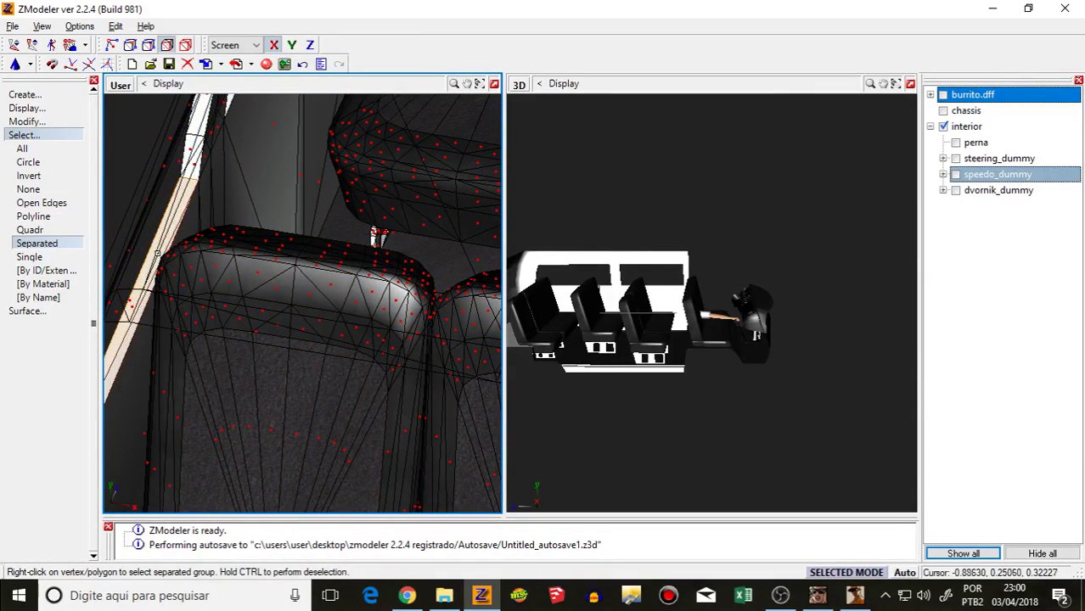
{"action": "scroll", "coordinate": [184, 244], "scroll_direction": "down", "scroll_amount": 3}
{"action": "middle_click_drag", "start_coordinate": [184, 243], "coordinate": [424, 170]}
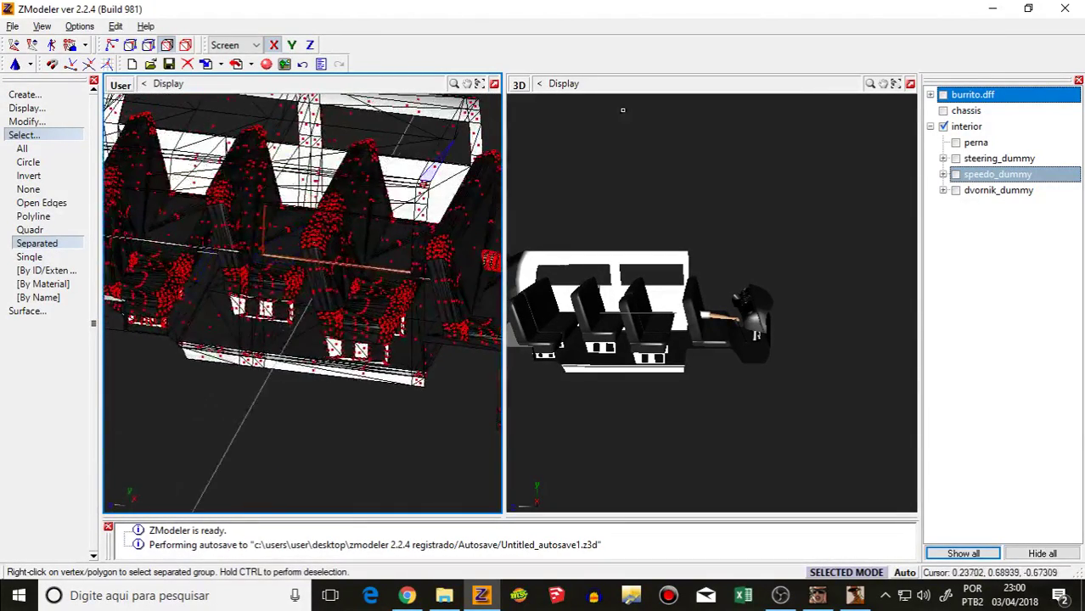
{"action": "left_click", "coordinate": [944, 95]}
{"action": "left_click", "coordinate": [944, 95]}
{"action": "left_click", "coordinate": [944, 95]}
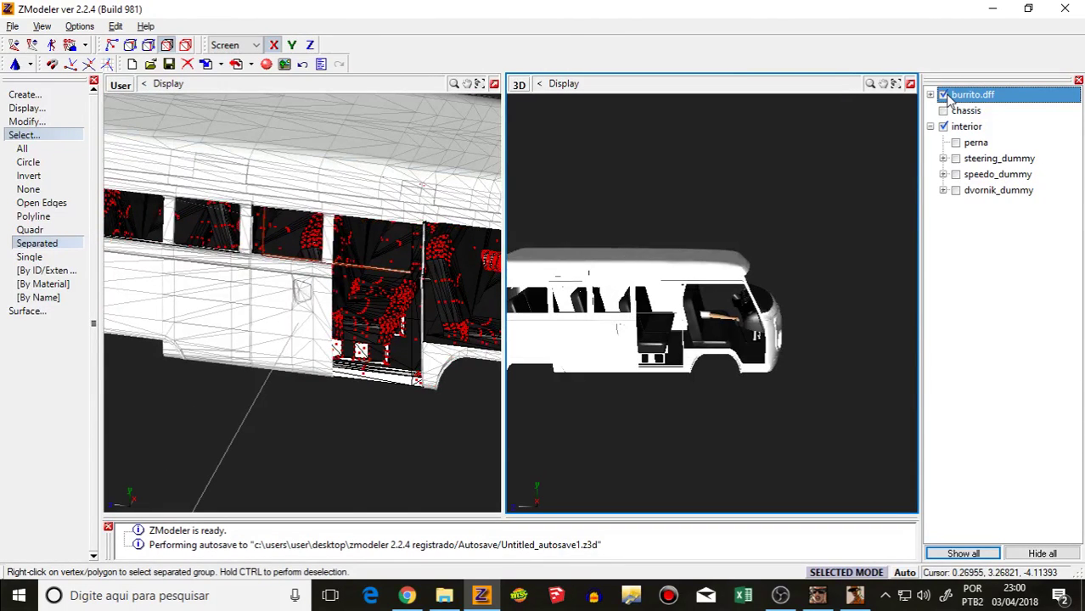
{"action": "left_click", "coordinate": [944, 96]}
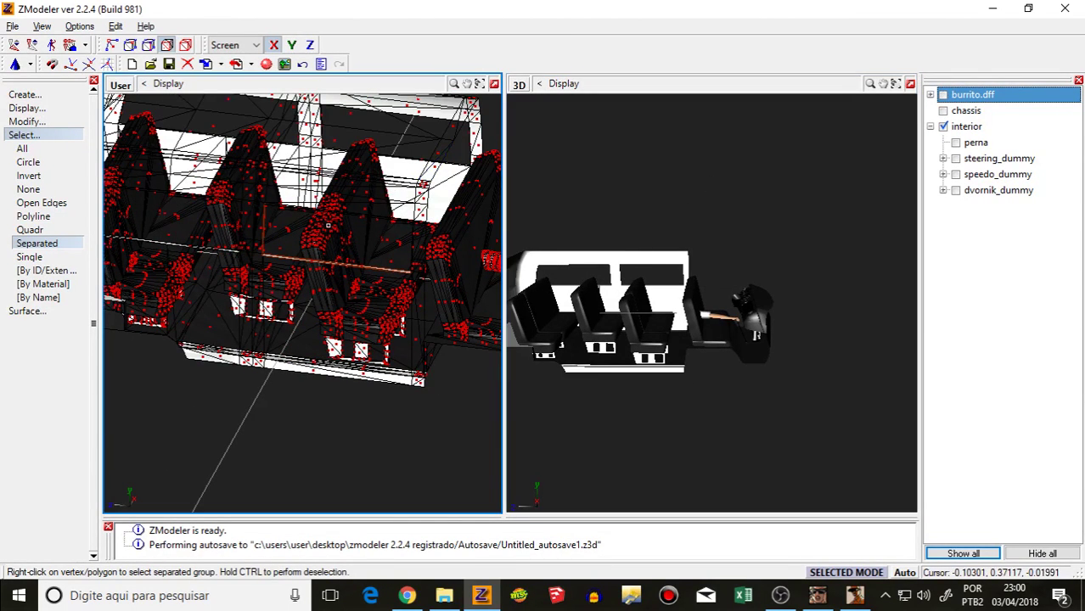
{"action": "key", "text": "space"}
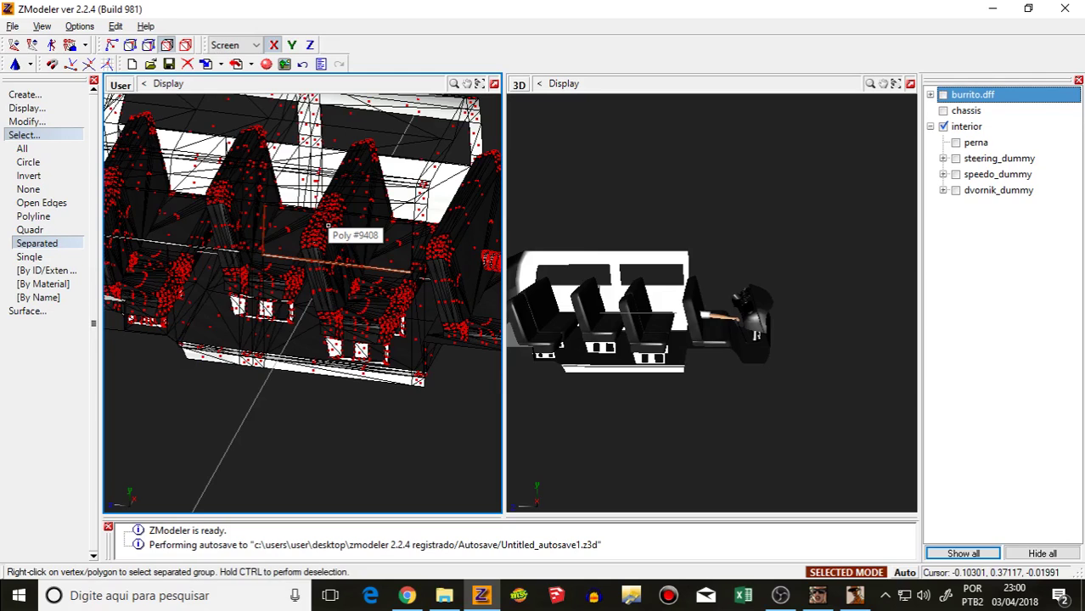
Step: Show burrito.dff to locate the seat in the side door opening, hide it again, and select that seat's backrest pieces
{"action": "left_click", "coordinate": [944, 95]}
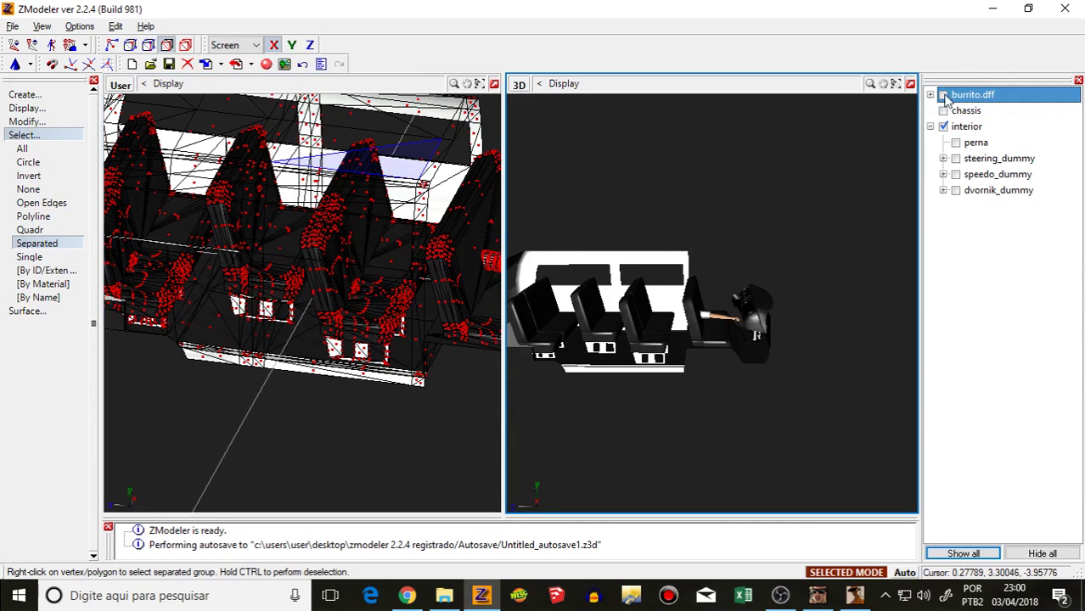
{"action": "middle_click_drag", "start_coordinate": [486, 196], "coordinate": [358, 263]}
{"action": "scroll", "coordinate": [386, 259], "scroll_direction": "up", "scroll_amount": 3}
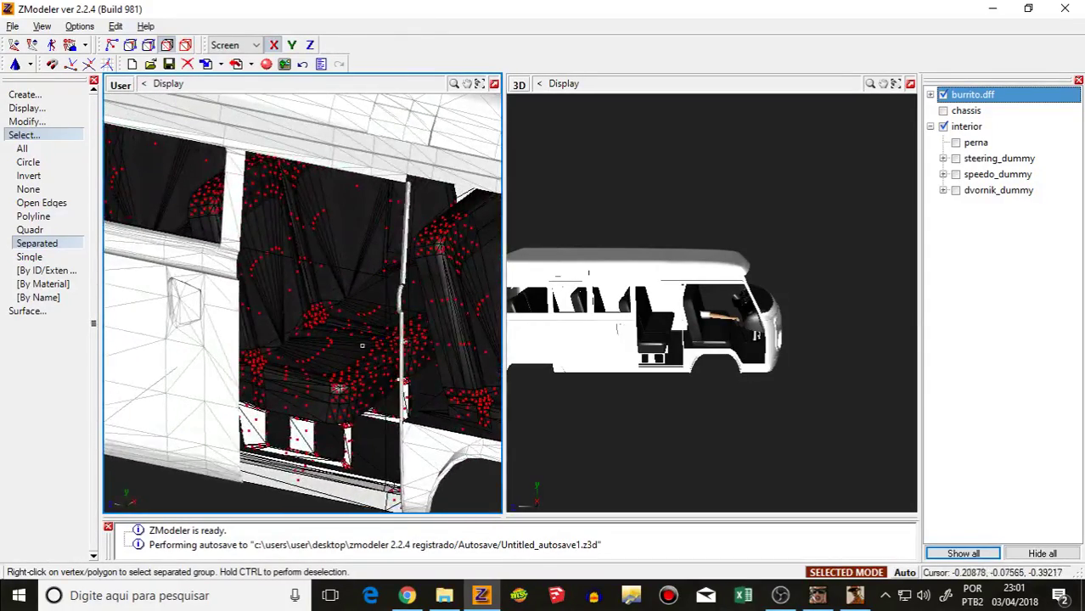
{"action": "right_click", "coordinate": [313, 245]}
{"action": "left_click", "coordinate": [943, 94]}
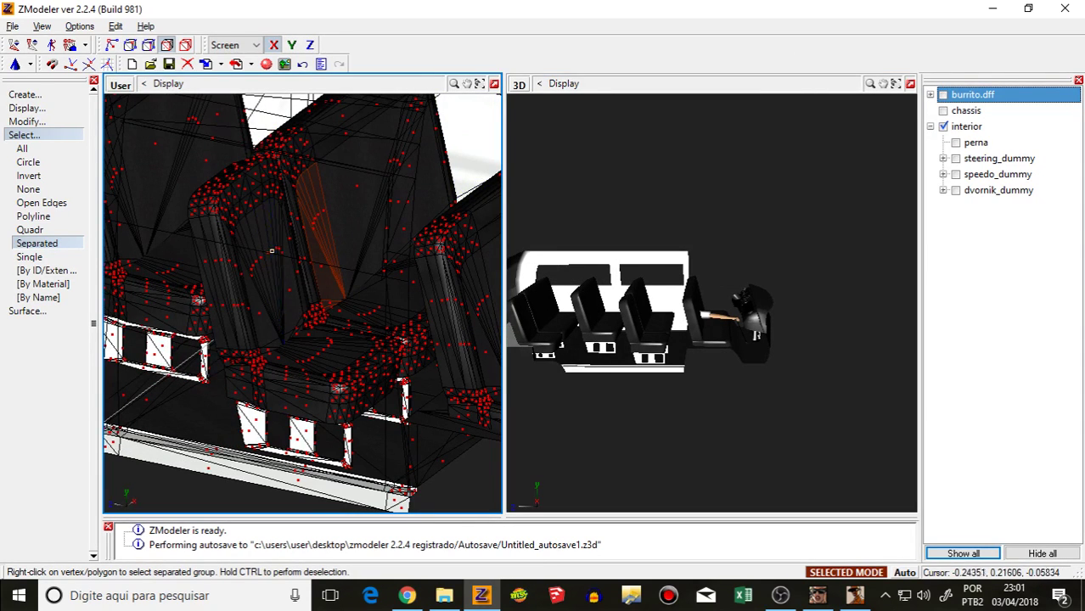
{"action": "right_click", "coordinate": [269, 250]}
{"action": "right_click", "coordinate": [254, 241]}
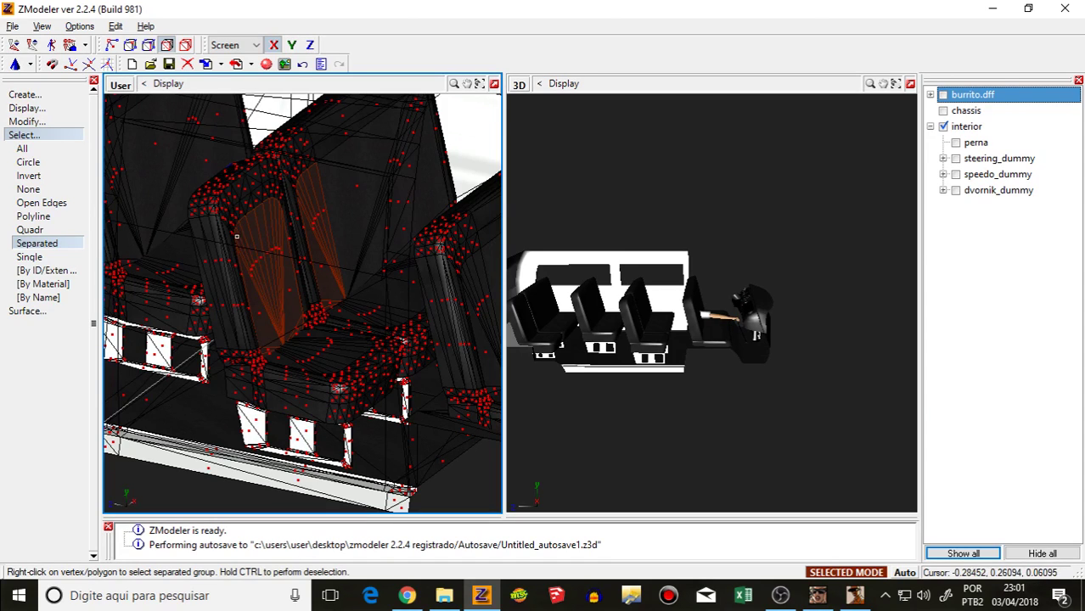
{"action": "right_click", "coordinate": [241, 243]}
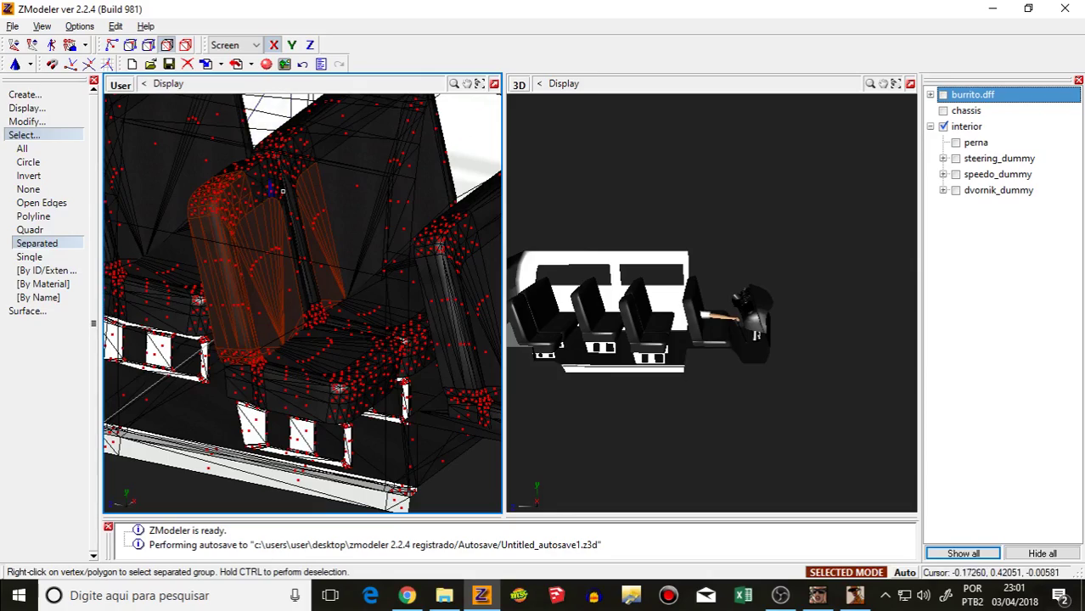
Step: Select the cushion, white base and backrest of the door-side seat in the row behind the front seats, and delete them
{"action": "scroll", "coordinate": [273, 187], "scroll_direction": "down", "scroll_amount": 3}
{"action": "middle_click_drag", "start_coordinate": [297, 252], "coordinate": [304, 296]}
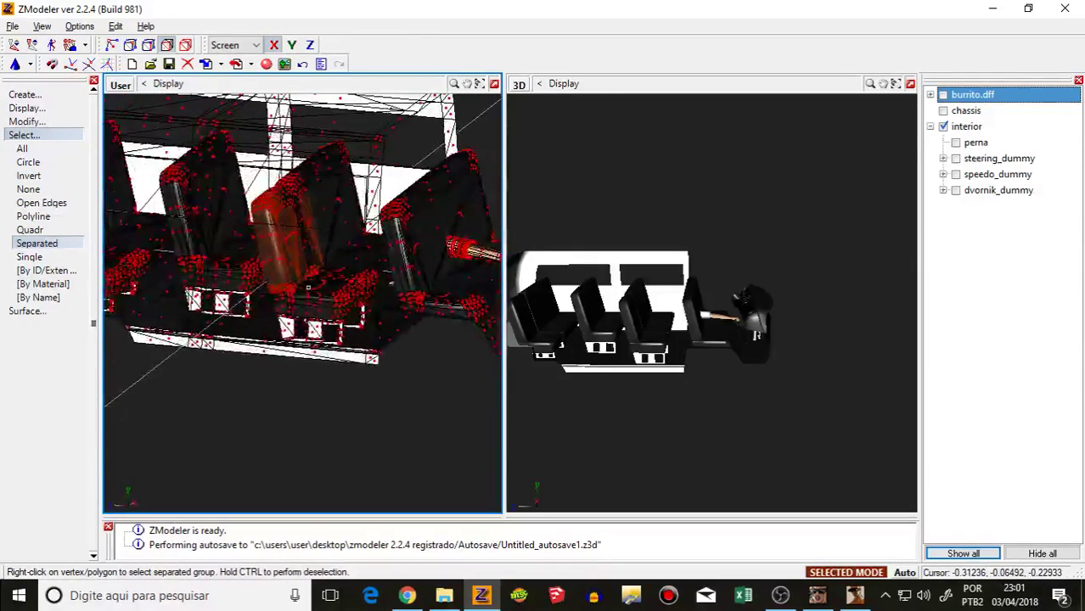
{"action": "middle_click_drag", "start_coordinate": [222, 301], "coordinate": [323, 253]}
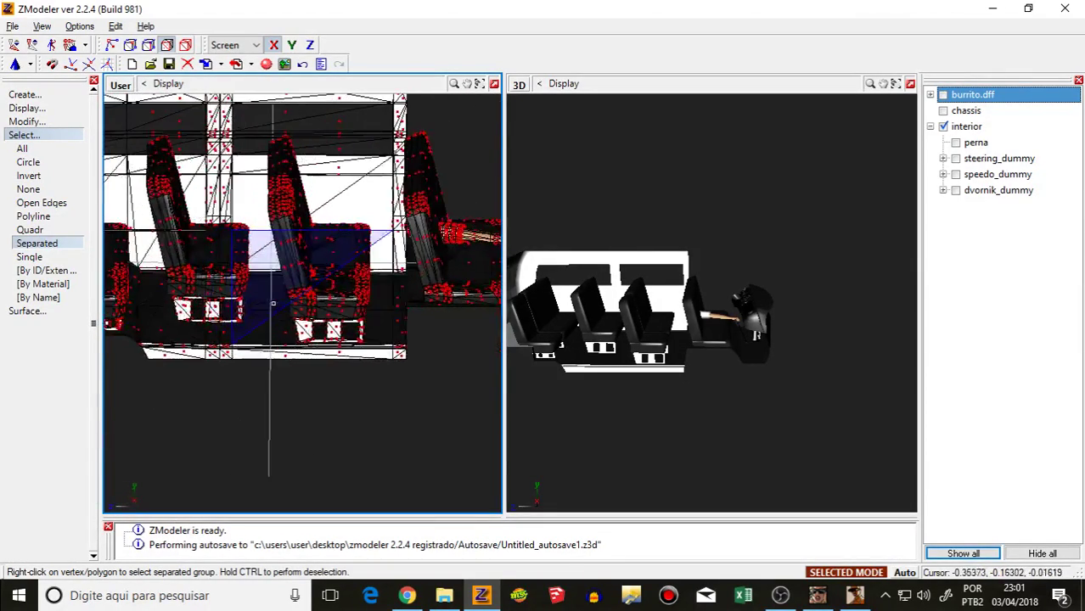
{"action": "scroll", "coordinate": [329, 289], "scroll_direction": "up", "scroll_amount": 3}
{"action": "right_click", "coordinate": [320, 319]}
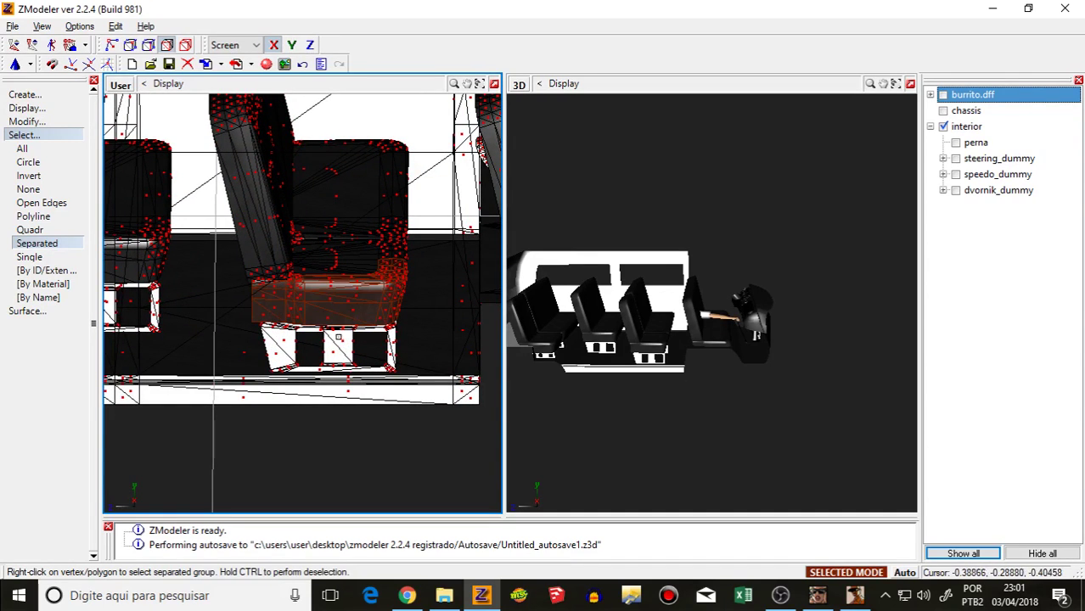
{"action": "right_click", "coordinate": [338, 346]}
{"action": "right_click", "coordinate": [287, 349]}
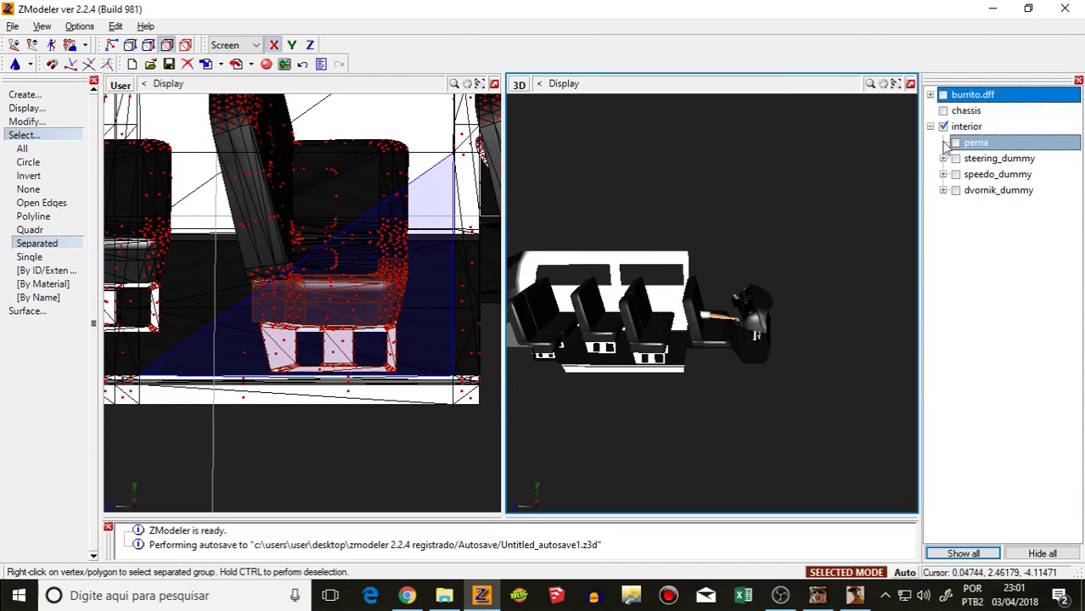
{"action": "left_click", "coordinate": [967, 127]}
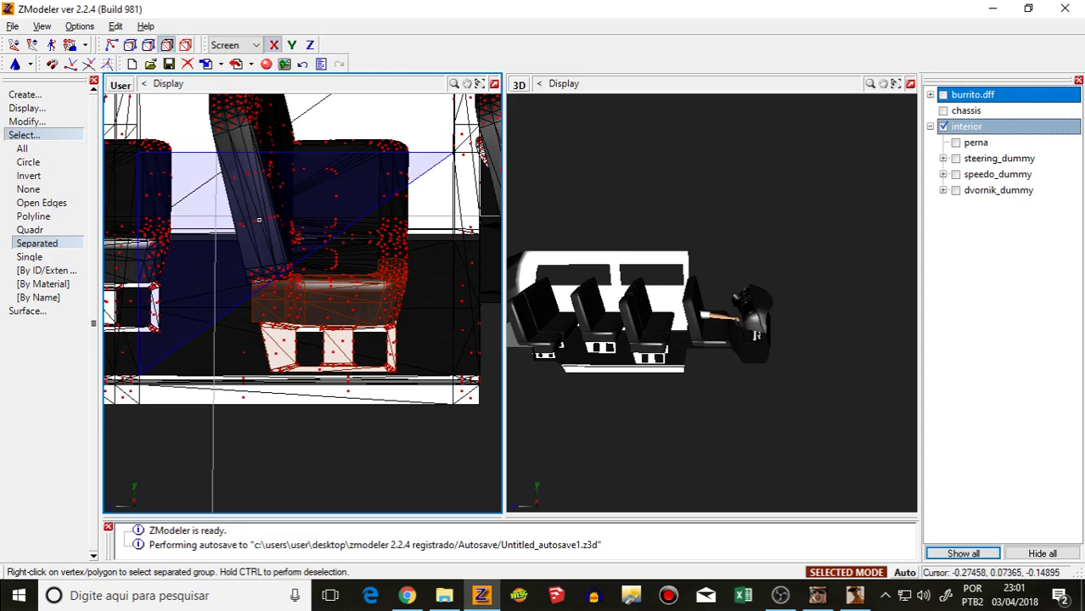
{"action": "right_click", "coordinate": [250, 213]}
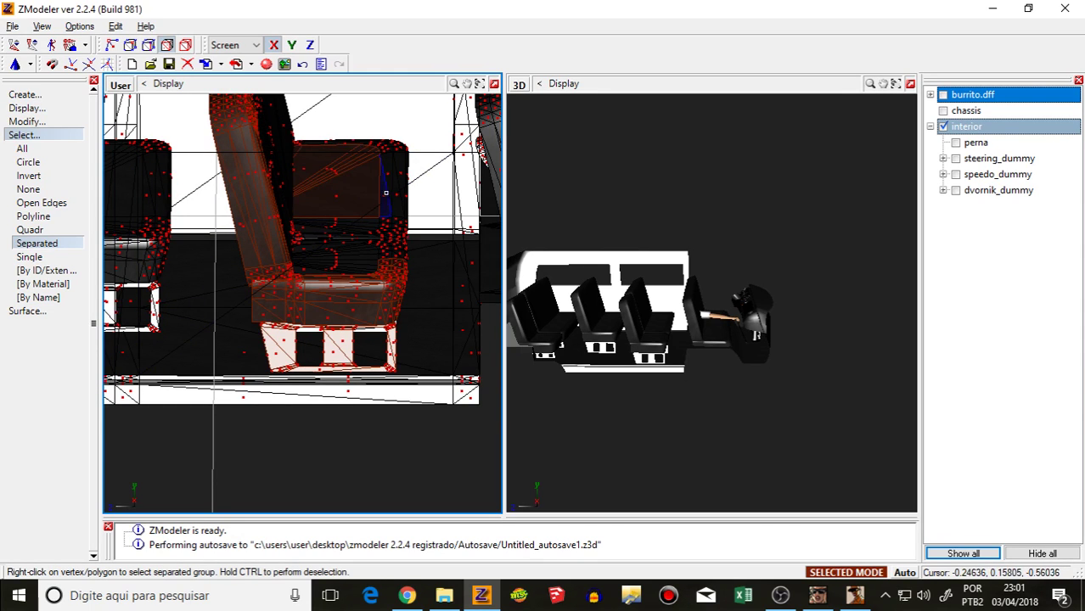
{"action": "right_click", "coordinate": [383, 205]}
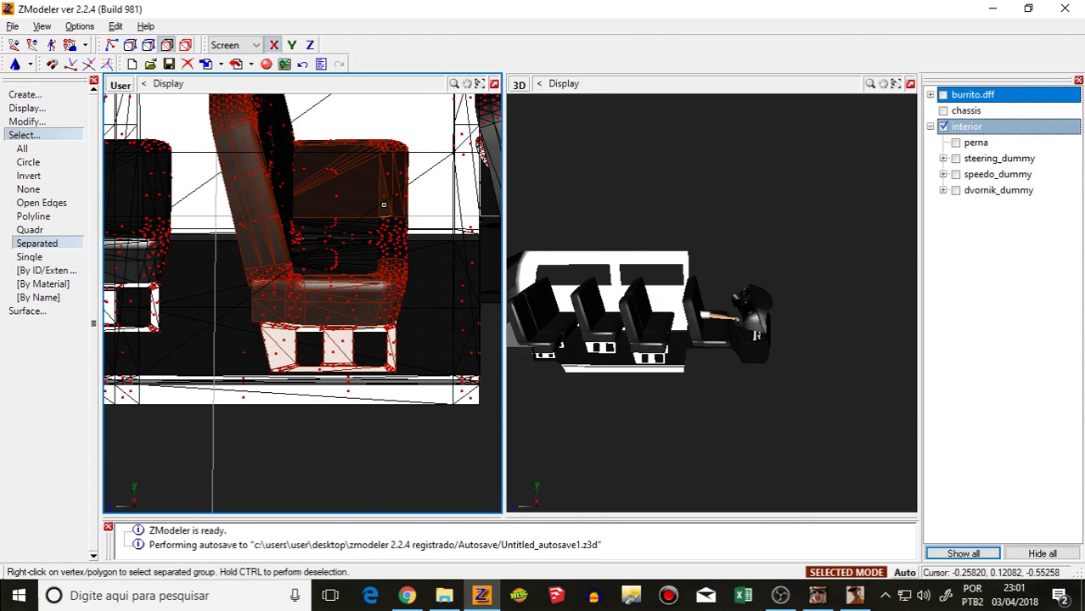
{"action": "key", "text": "space"}
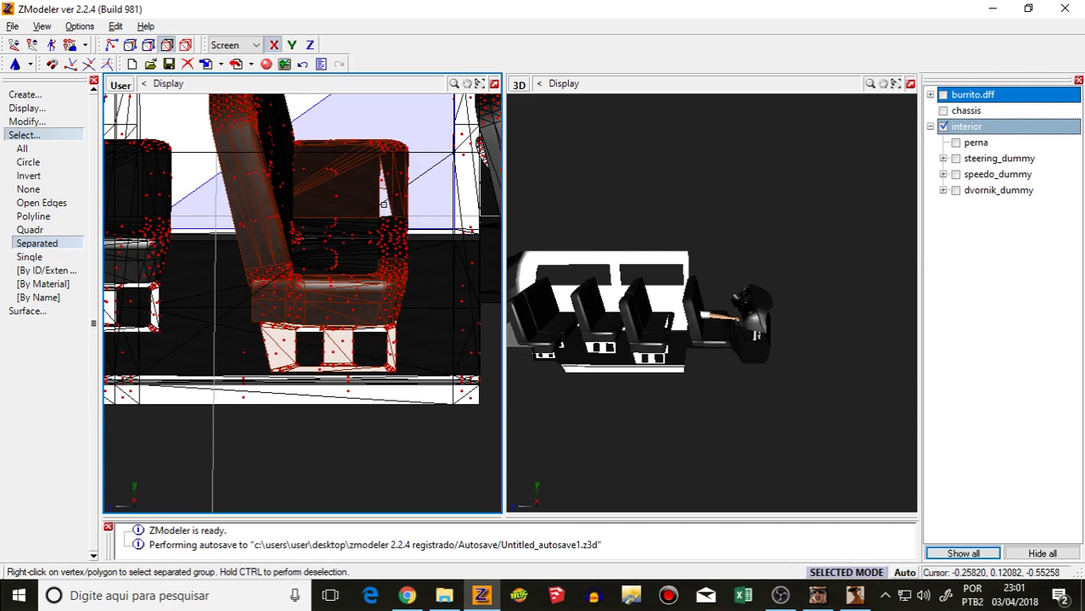
{"action": "key", "text": "space"}
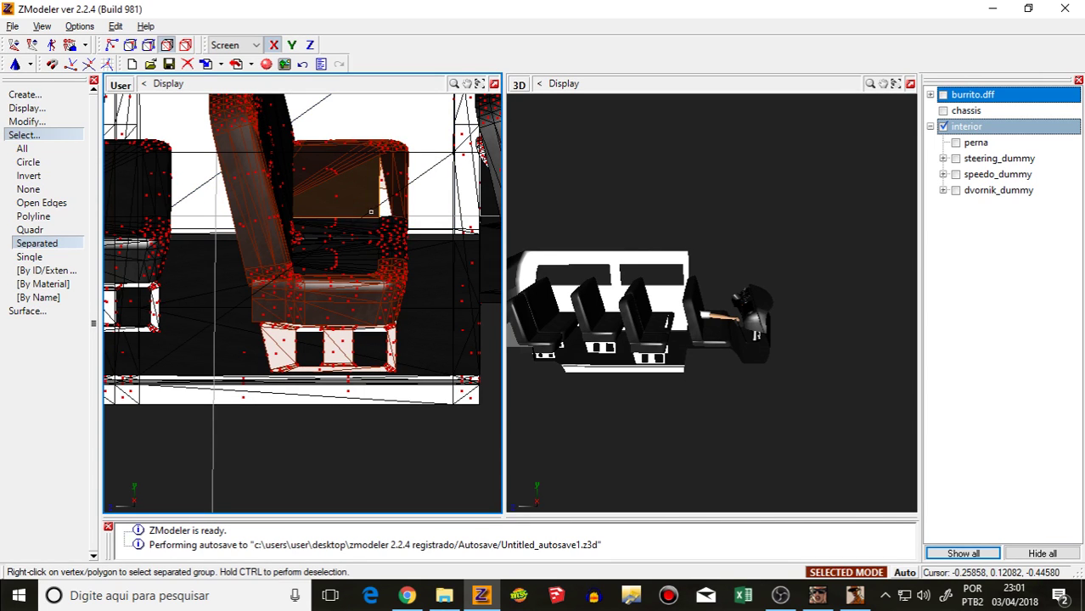
{"action": "key", "text": "Delete"}
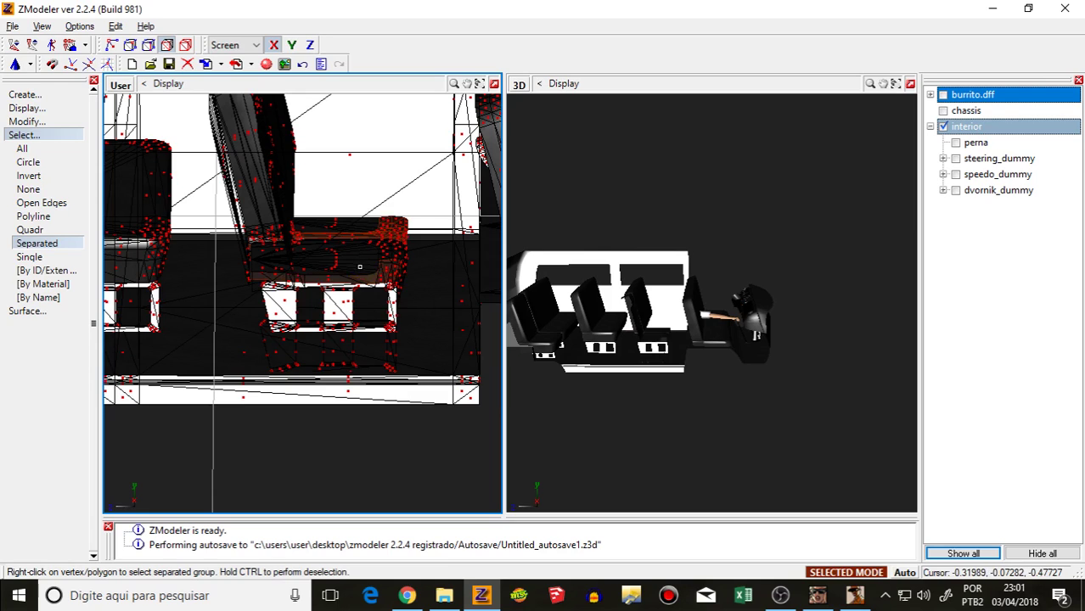
Step: Select and delete the cushion pieces of the remaining seat in the row behind the front seats, including the thin dark strip behind it
{"action": "key", "text": "Delete"}
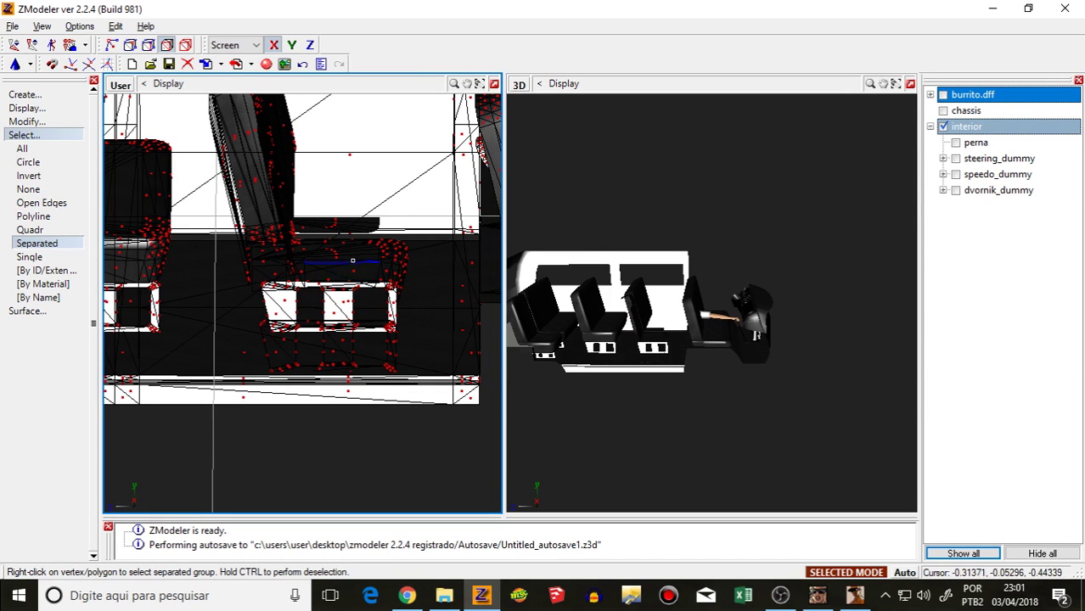
{"action": "right_click", "coordinate": [356, 260]}
{"action": "key", "text": "Delete"}
{"action": "right_click", "coordinate": [330, 243], "text": "ctrl"}
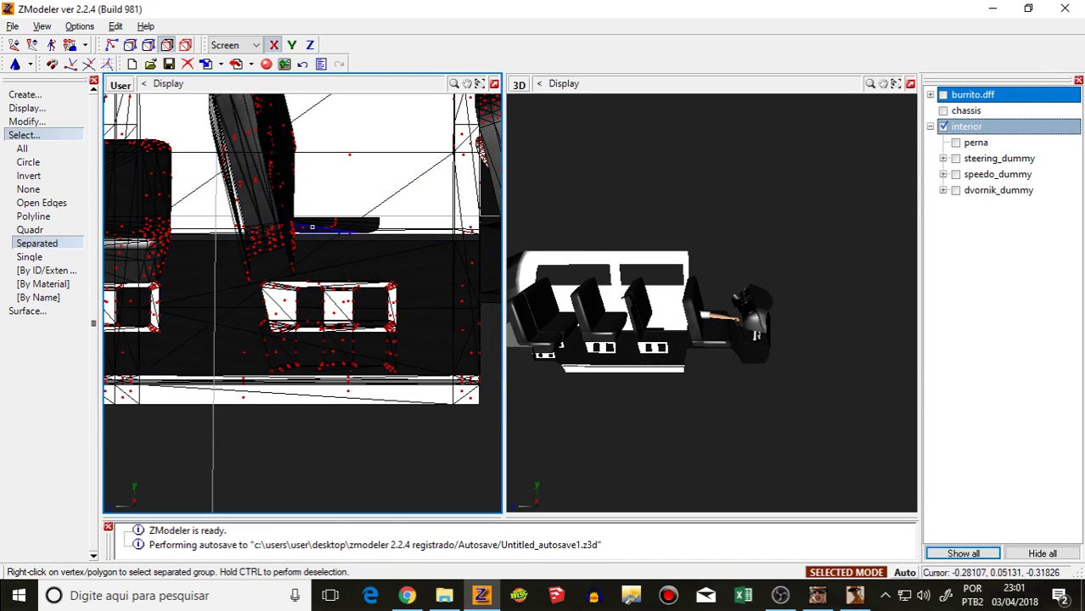
{"action": "right_click", "coordinate": [280, 218], "text": "ctrl"}
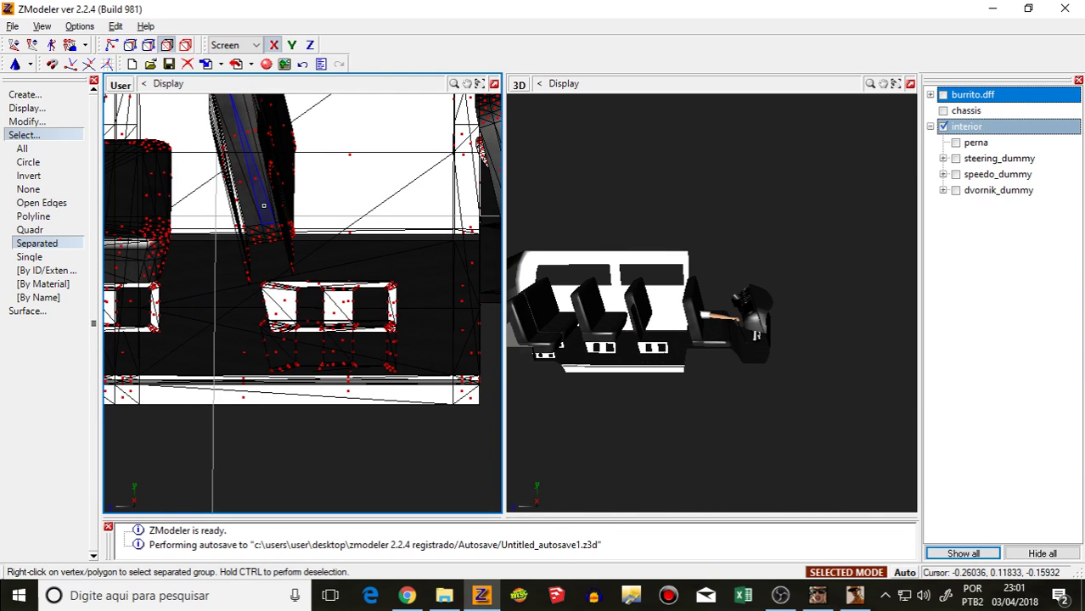
Step: Delete the front panels of that seat's backrest, and clear the white side wall from the selection
{"action": "right_click", "coordinate": [263, 200]}
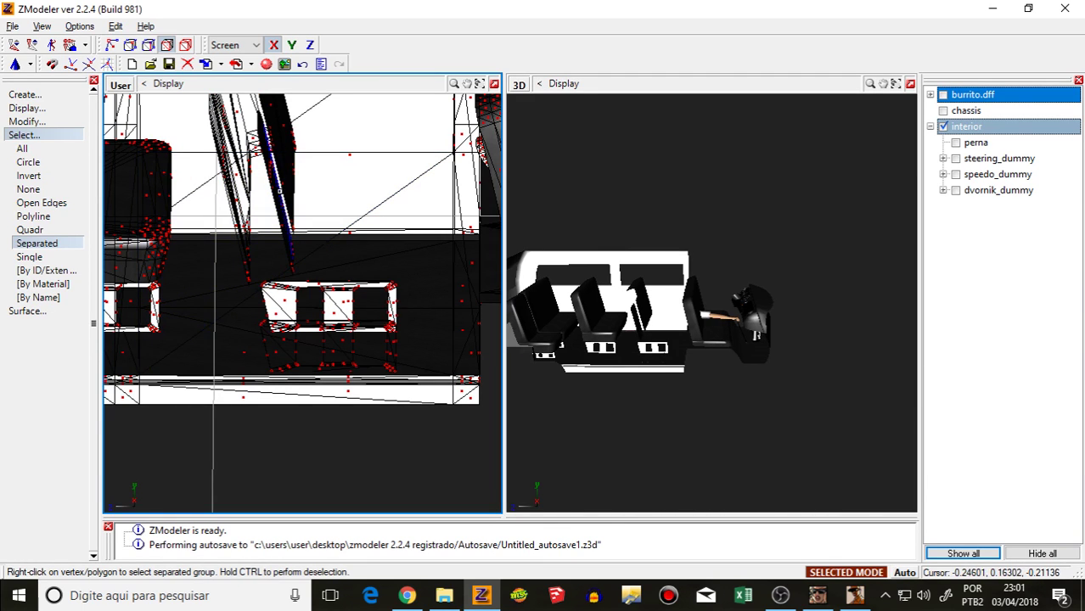
{"action": "scroll", "coordinate": [259, 212], "scroll_direction": "down", "scroll_amount": 3}
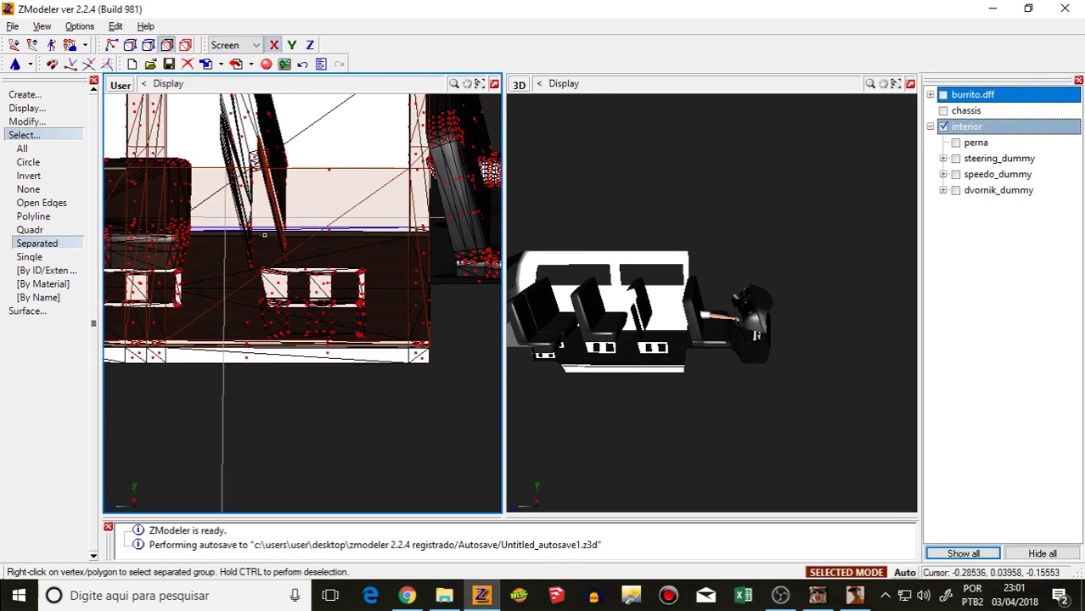
{"action": "scroll", "coordinate": [276, 250], "scroll_direction": "up", "scroll_amount": 5}
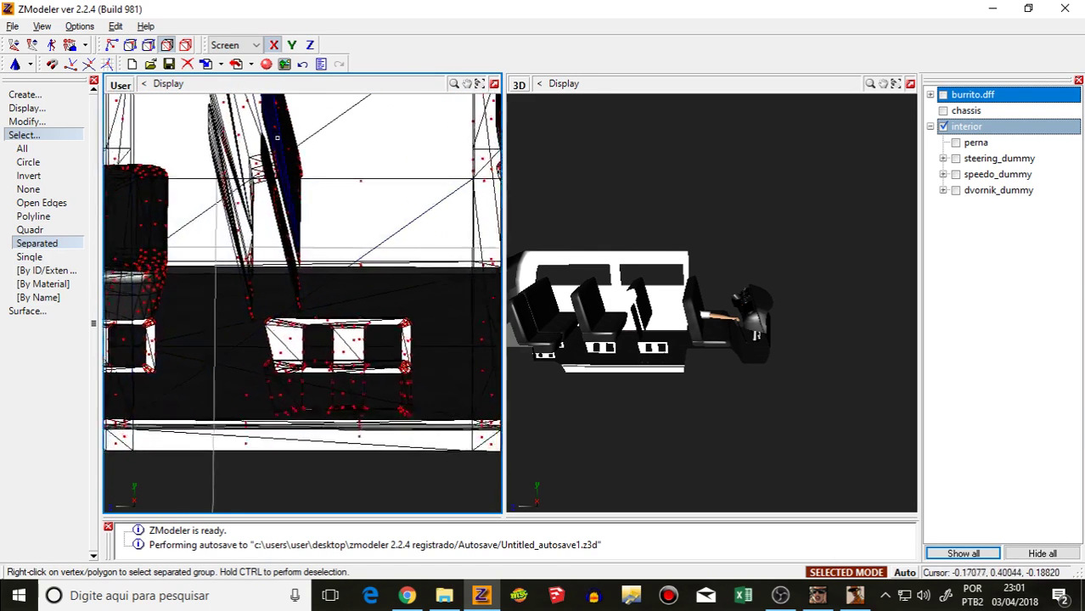
{"action": "right_click", "coordinate": [275, 145]}
{"action": "key", "text": "Delete"}
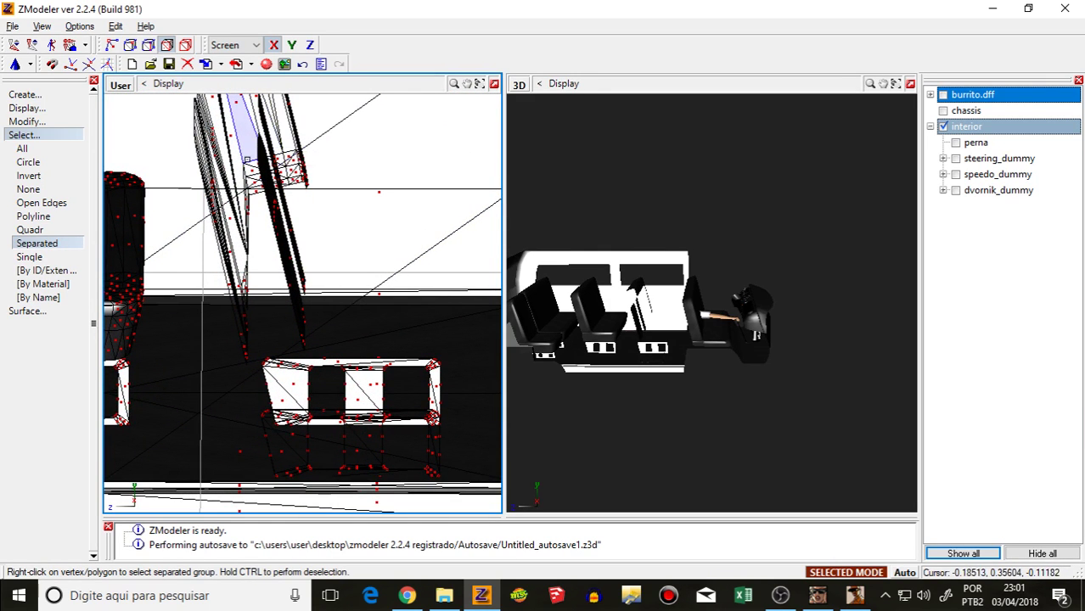
{"action": "right_click", "coordinate": [222, 135]}
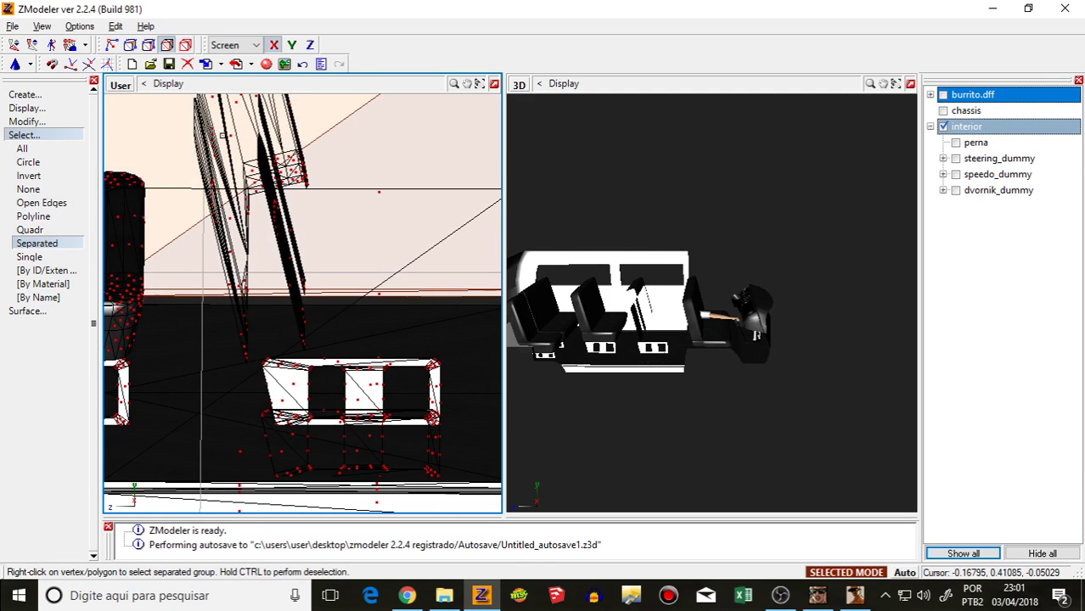
{"action": "right_click", "coordinate": [223, 135], "text": "ctrl"}
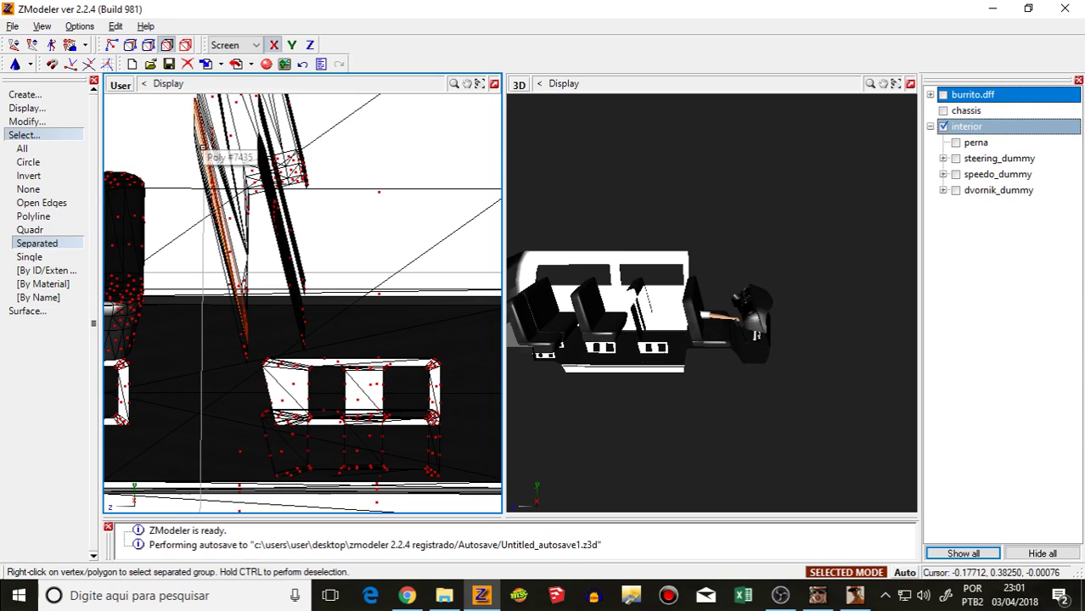
Step: Select and delete the white and dark panels of the seat base below the removed cushion
{"action": "right_click", "coordinate": [294, 384]}
{"action": "key", "text": "Delete"}
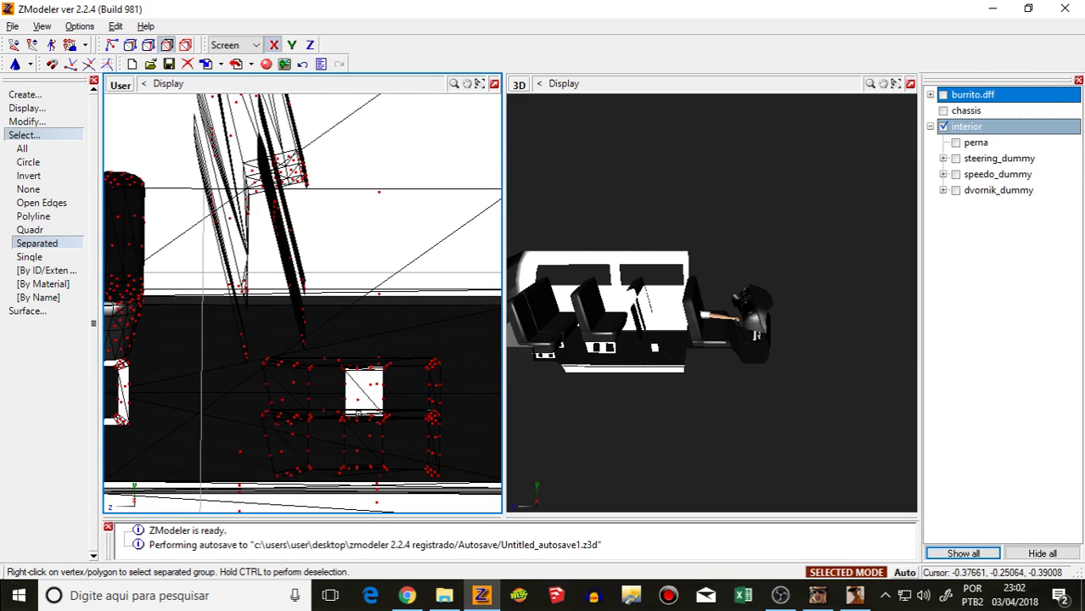
{"action": "key", "text": "Delete"}
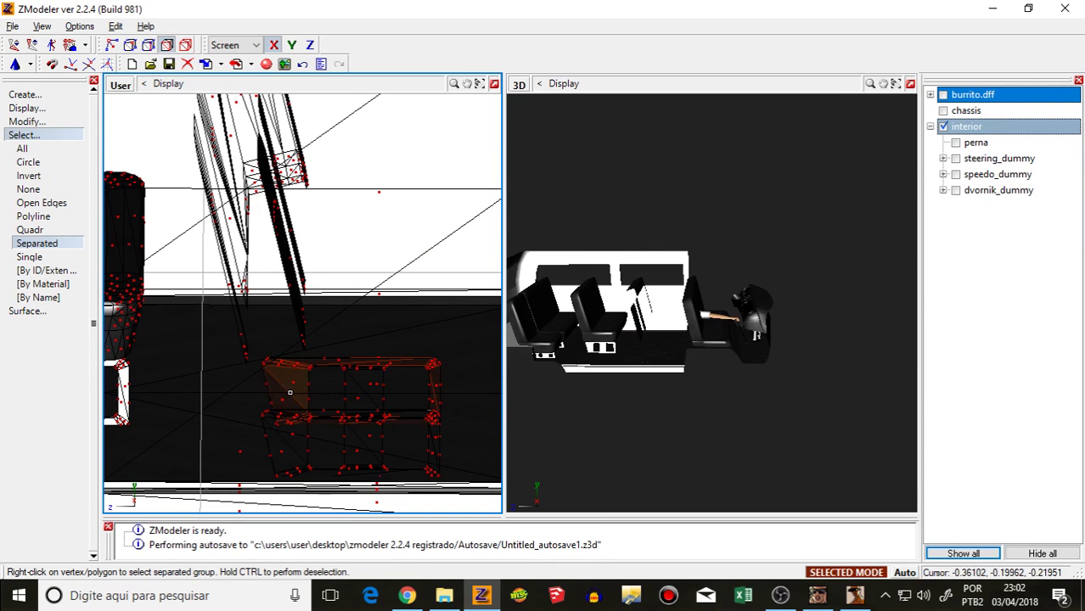
{"action": "key", "text": "Delete"}
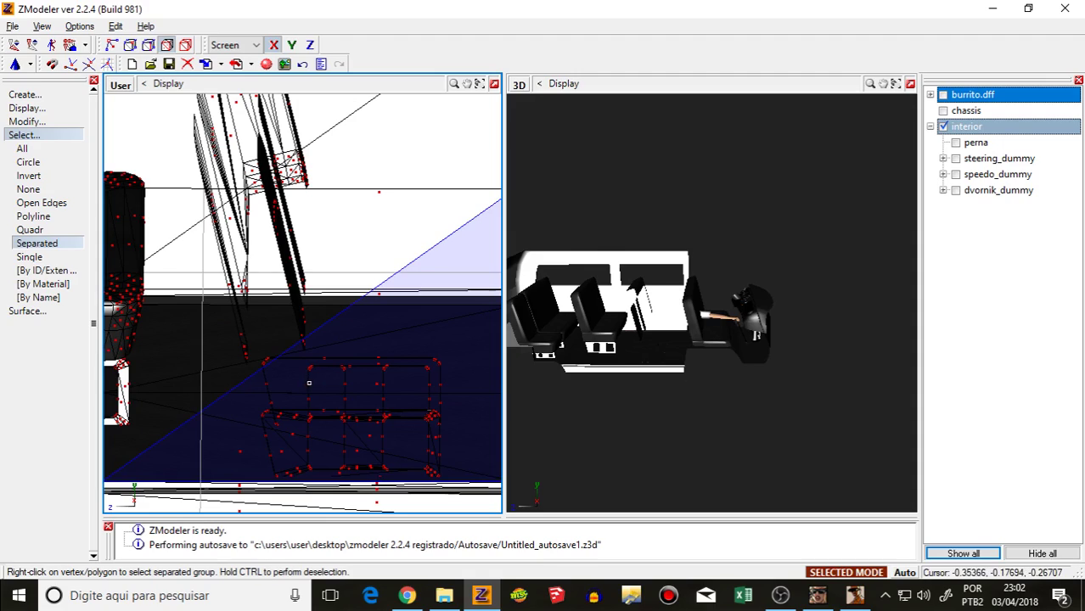
Step: Select and delete the leftover backrest side panels of the seat behind the front row
{"action": "scroll", "coordinate": [338, 388], "scroll_direction": "down", "scroll_amount": 2}
{"action": "scroll", "coordinate": [349, 415], "scroll_direction": "up", "scroll_amount": 2}
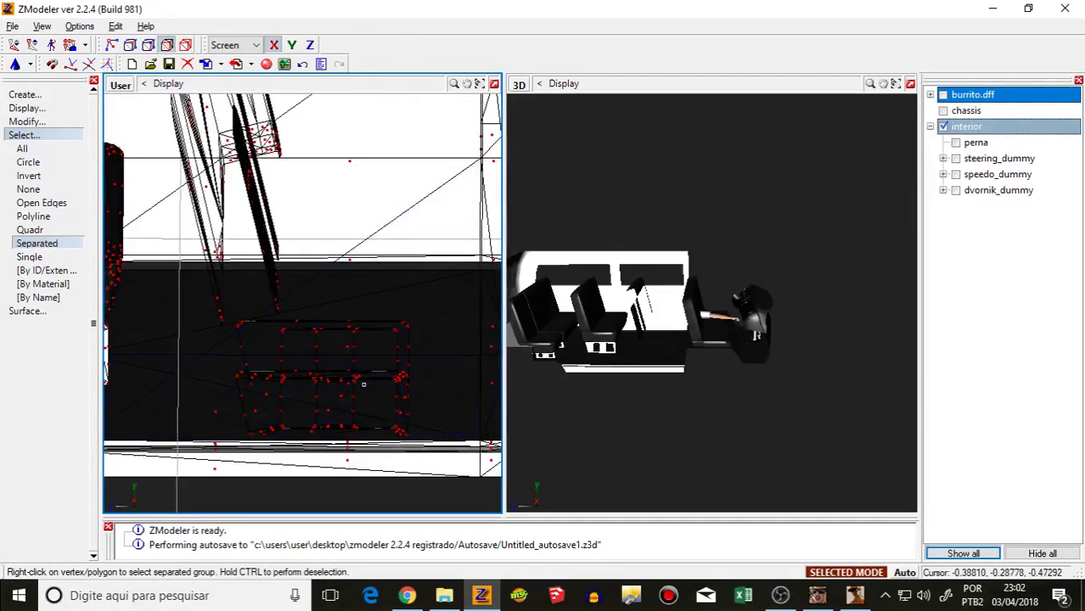
{"action": "middle_click_drag", "start_coordinate": [335, 341], "coordinate": [237, 287]}
{"action": "right_click", "coordinate": [311, 297]}
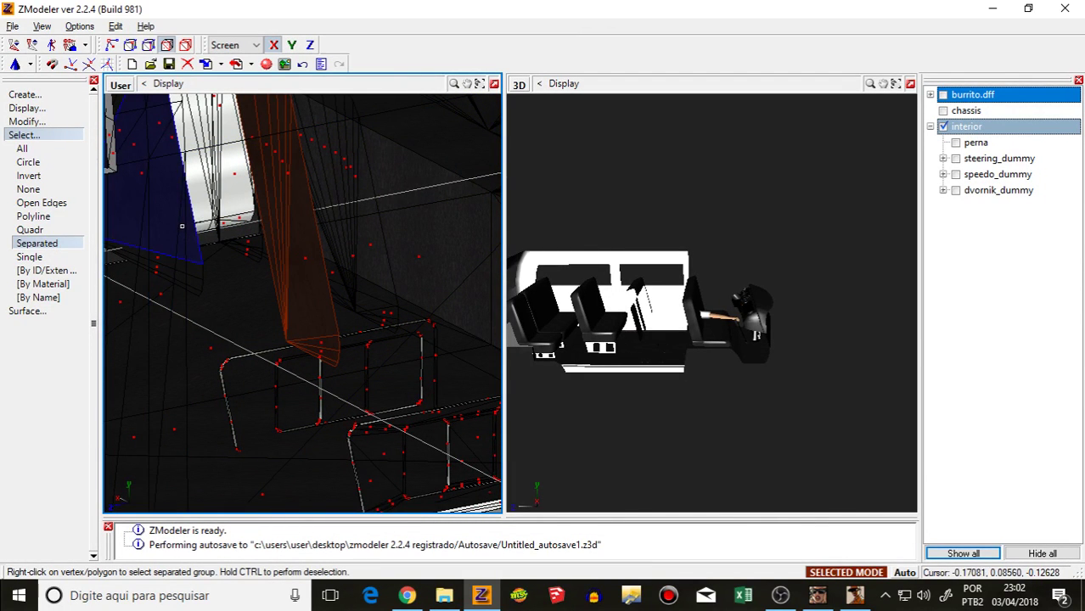
{"action": "middle_click_drag", "start_coordinate": [182, 226], "coordinate": [178, 163]}
{"action": "right_click", "coordinate": [202, 172]}
{"action": "key", "text": "Delete"}
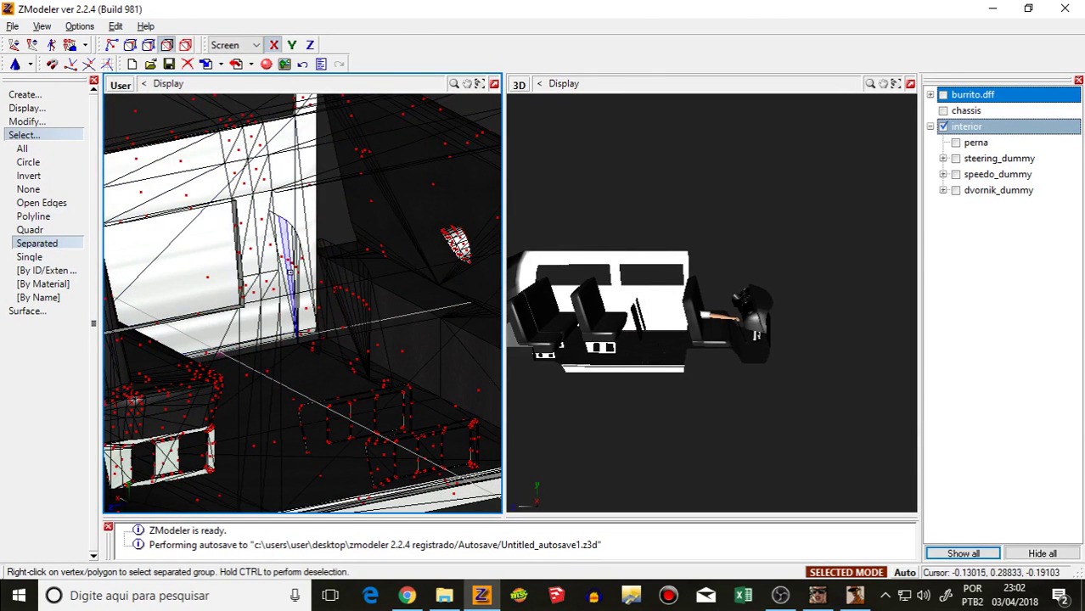
Step: Delete the last backrest sliver and the thin frame edges left on the floor from the removed seat bases
{"action": "right_click", "coordinate": [358, 305]}
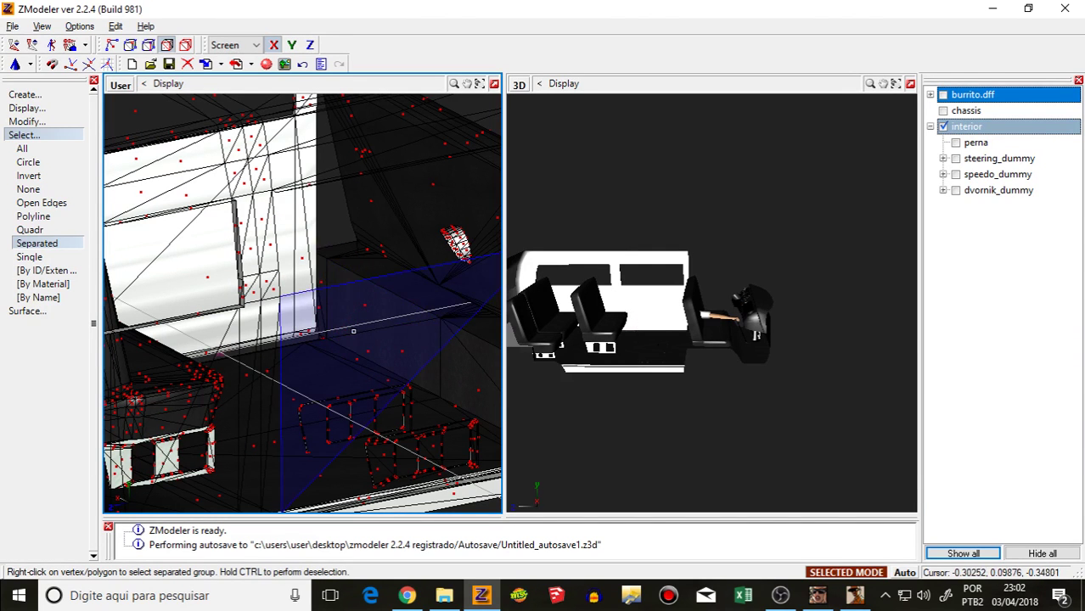
{"action": "middle_click_drag", "start_coordinate": [353, 331], "coordinate": [265, 296]}
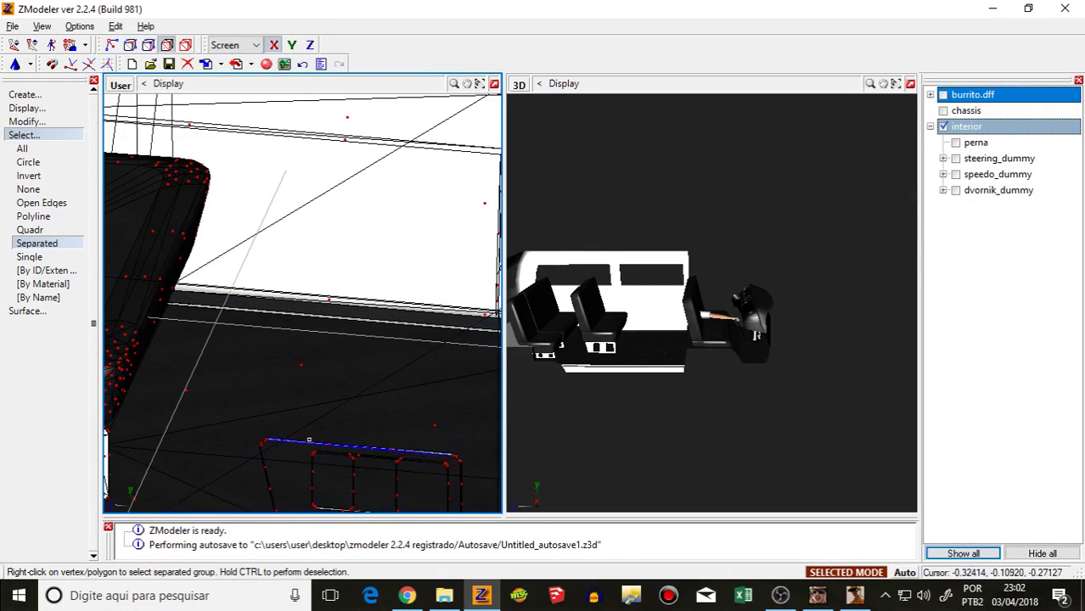
{"action": "middle_click_drag", "start_coordinate": [309, 441], "coordinate": [395, 392]}
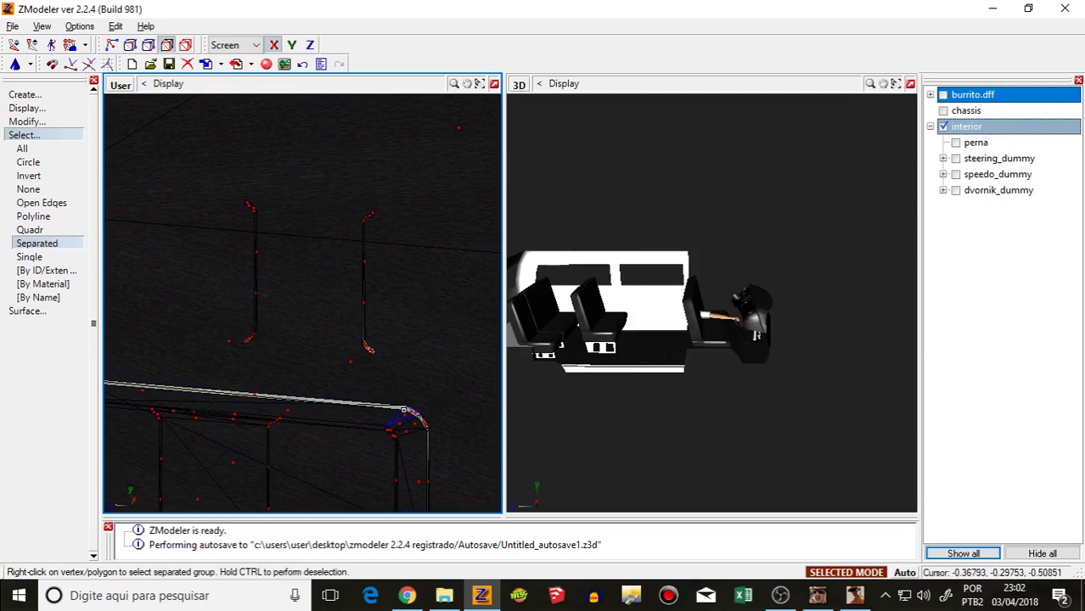
{"action": "right_click", "coordinate": [405, 410]}
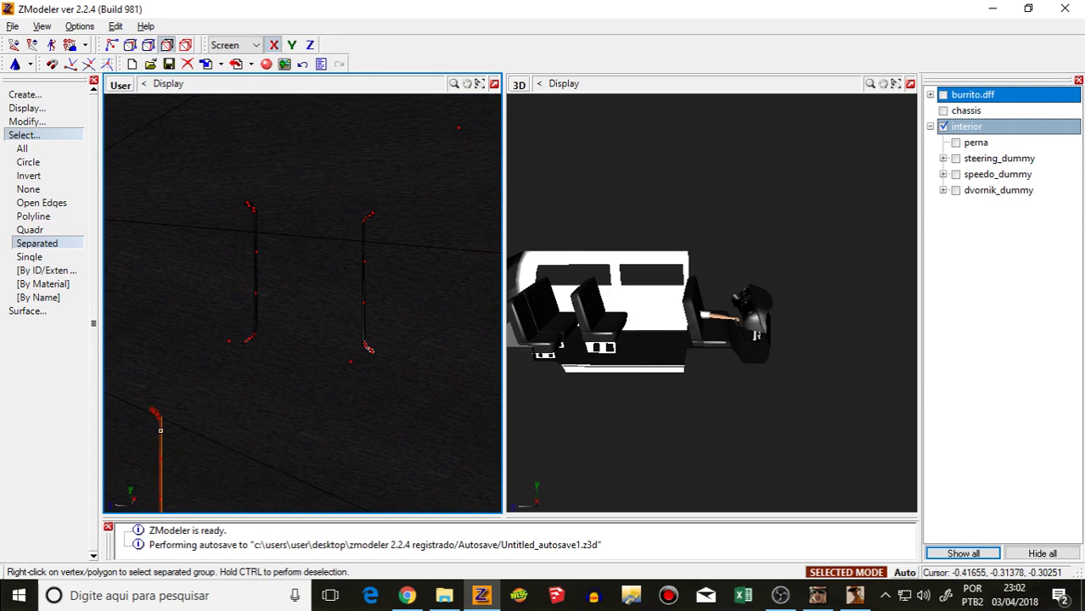
{"action": "scroll", "coordinate": [261, 398], "scroll_direction": "down", "scroll_amount": 5}
{"action": "scroll", "coordinate": [305, 330], "scroll_direction": "up", "scroll_amount": 5}
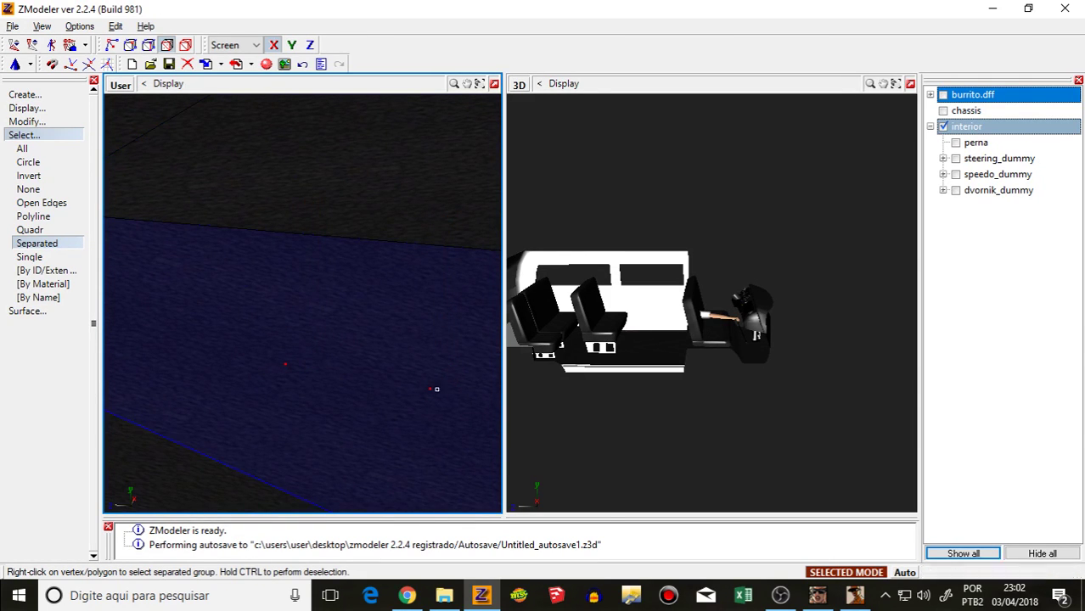
{"action": "middle_click_drag", "start_coordinate": [383, 401], "coordinate": [489, 206]}
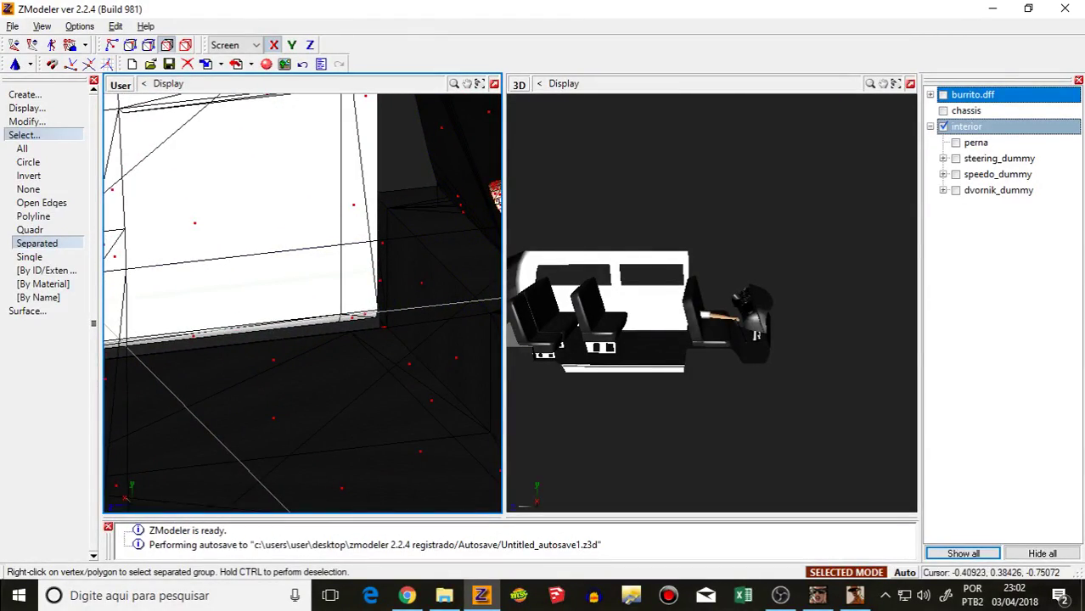
{"action": "middle_click_drag", "start_coordinate": [632, 267], "coordinate": [672, 318]}
{"action": "scroll", "coordinate": [671, 319], "scroll_direction": "down", "scroll_amount": 1}
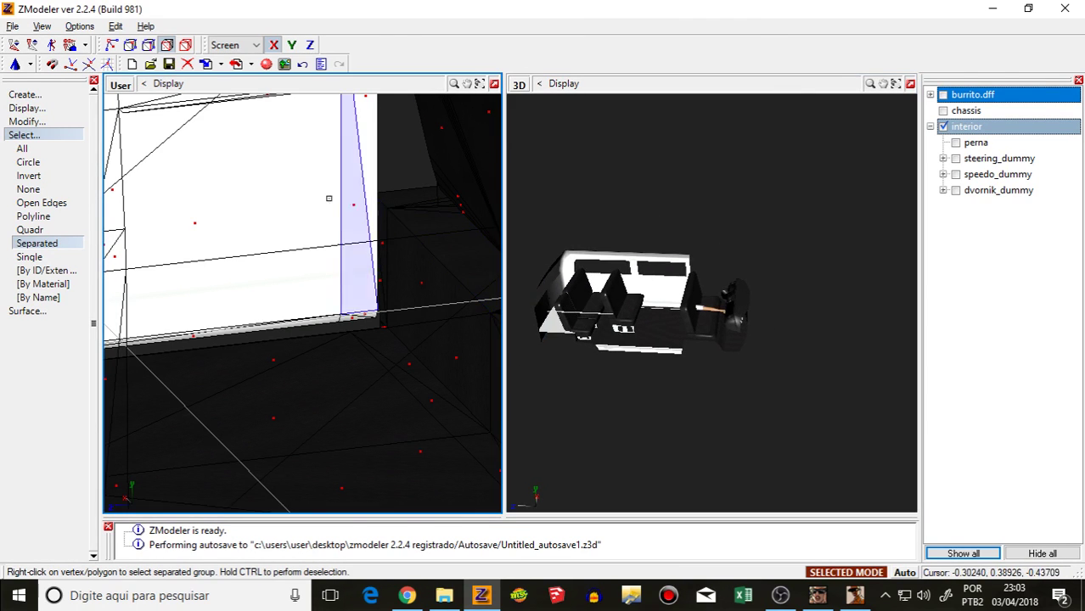
{"action": "scroll", "coordinate": [345, 226], "scroll_direction": "down", "scroll_amount": 2}
{"action": "middle_click_drag", "start_coordinate": [362, 241], "coordinate": [364, 271]}
{"action": "left_click", "coordinate": [931, 127]}
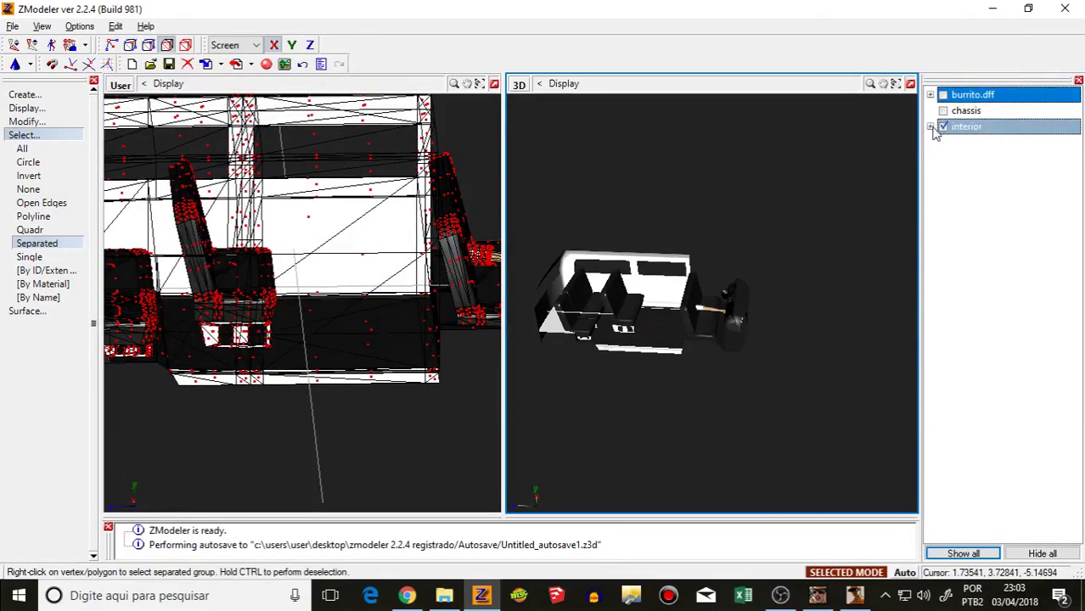
{"action": "left_click", "coordinate": [943, 127]}
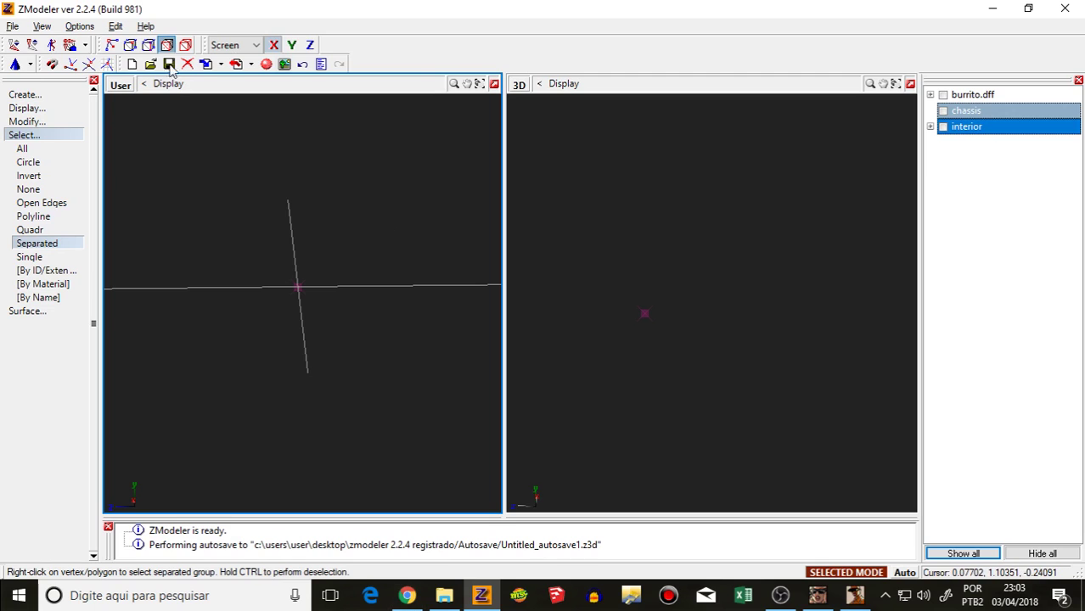
{"action": "left_click", "coordinate": [220, 65]}
{"action": "left_click", "coordinate": [224, 81]}
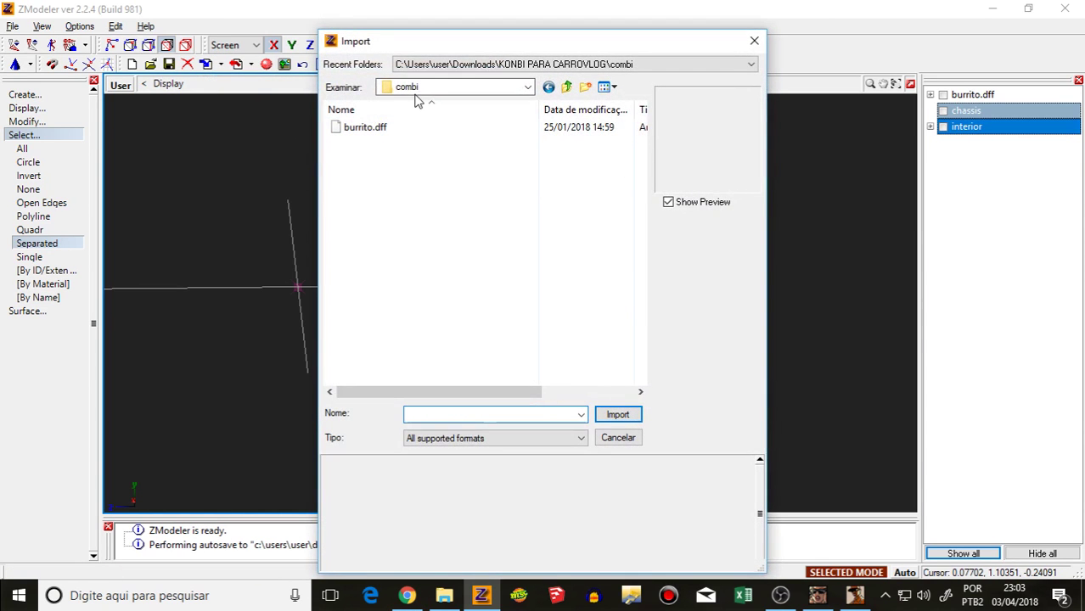
{"action": "left_click", "coordinate": [418, 88]}
{"action": "left_click", "coordinate": [431, 166]}
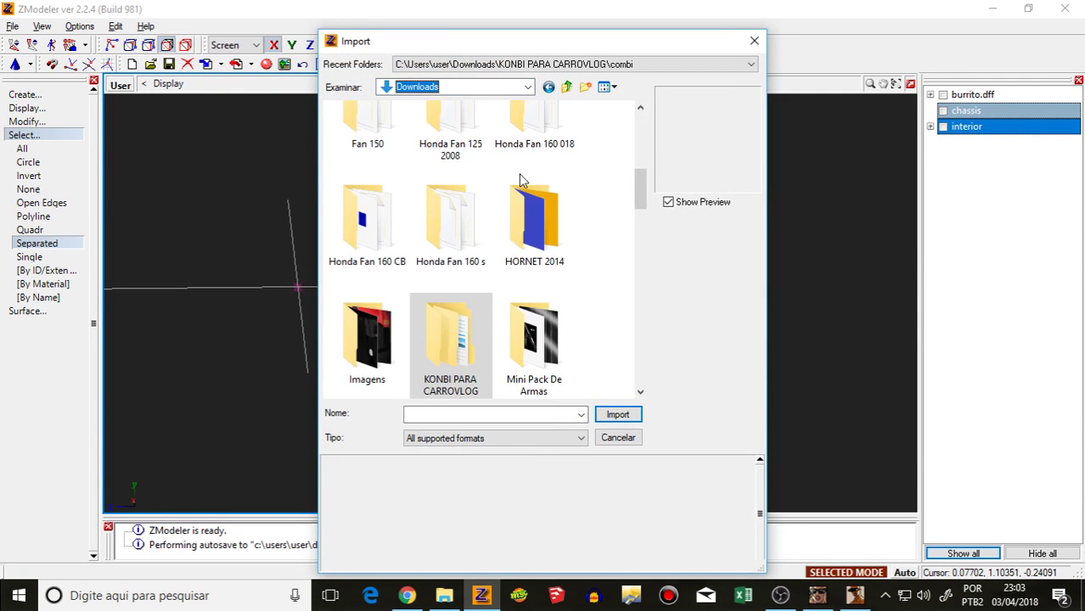
{"action": "scroll", "coordinate": [476, 287], "scroll_direction": "down", "scroll_amount": 3}
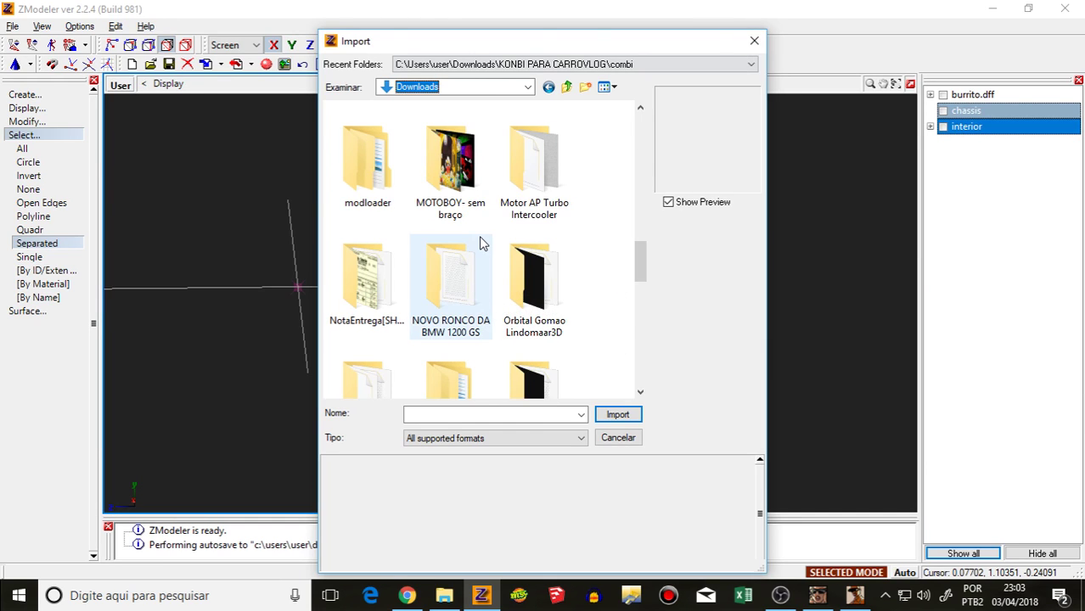
{"action": "scroll", "coordinate": [479, 244], "scroll_direction": "down", "scroll_amount": 3}
{"action": "scroll", "coordinate": [480, 244], "scroll_direction": "down", "scroll_amount": 3}
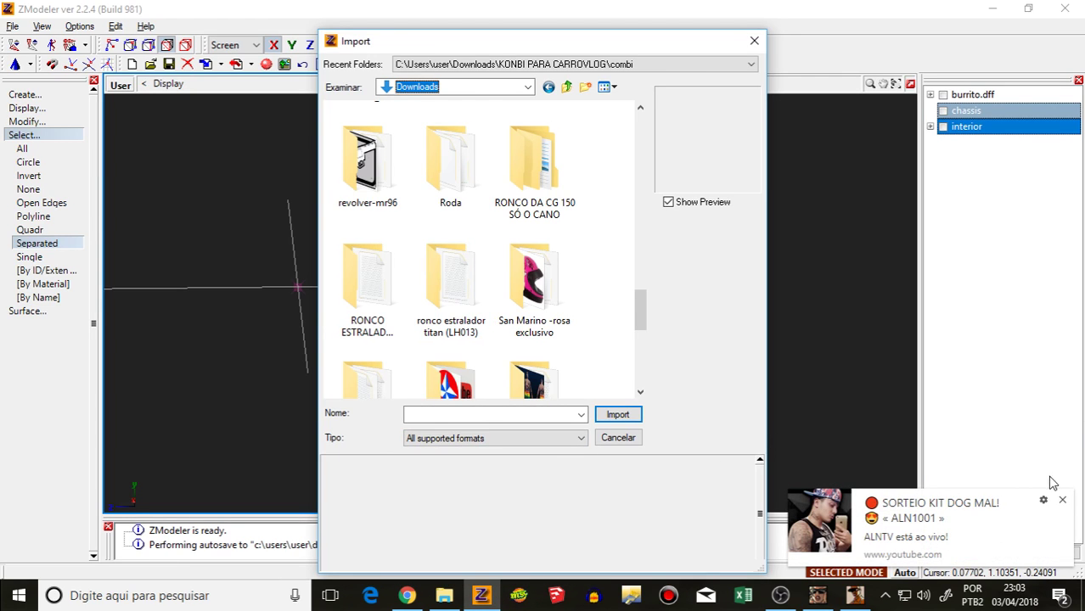
{"action": "left_click", "coordinate": [1062, 500]}
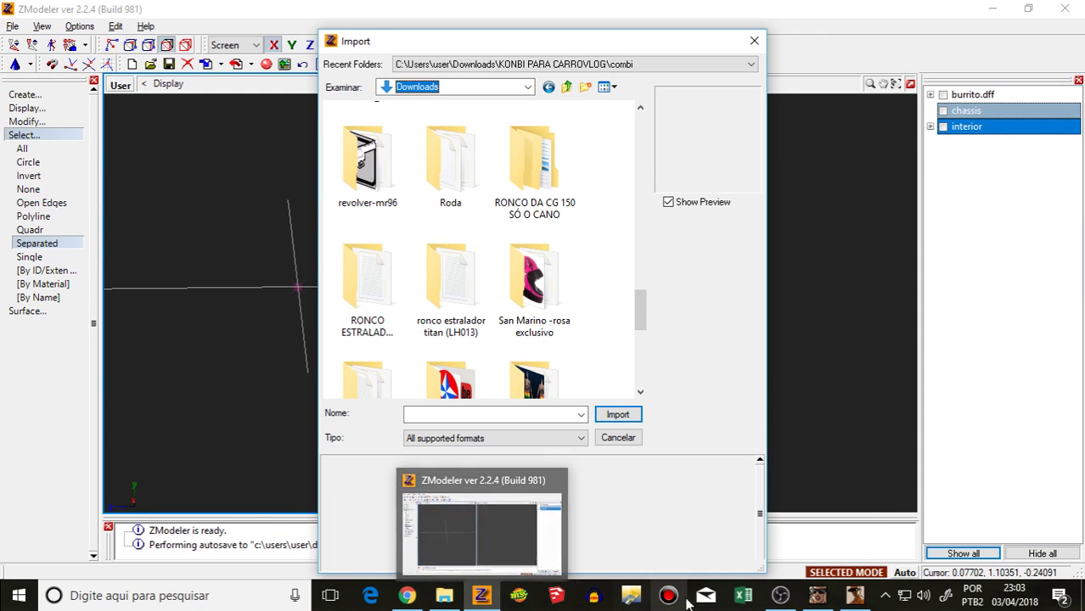
{"action": "mouse_move", "coordinate": [781, 602]}
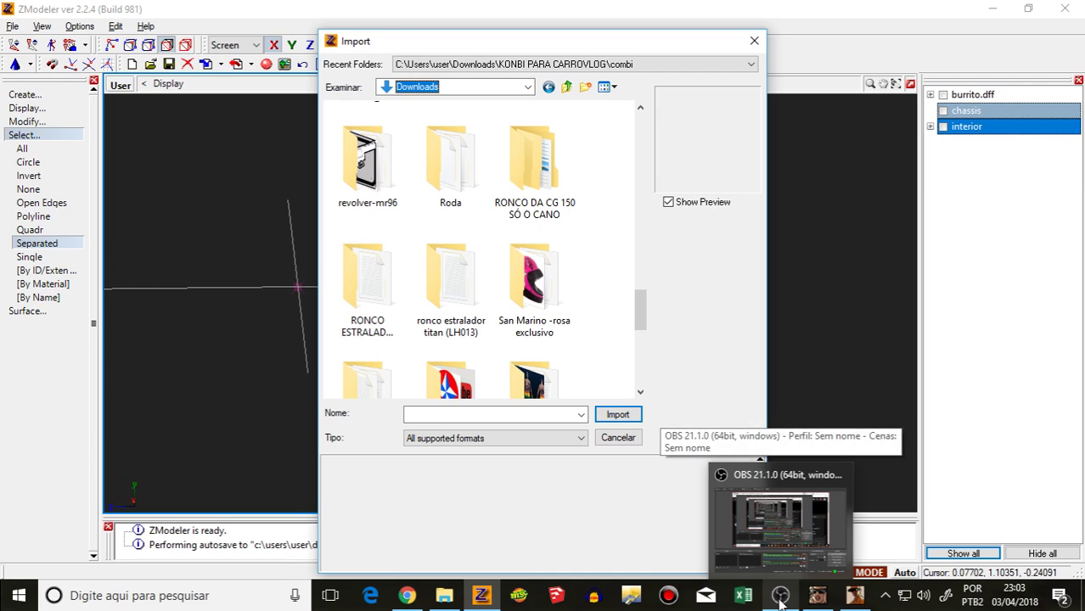
{"action": "left_click", "coordinate": [754, 40]}
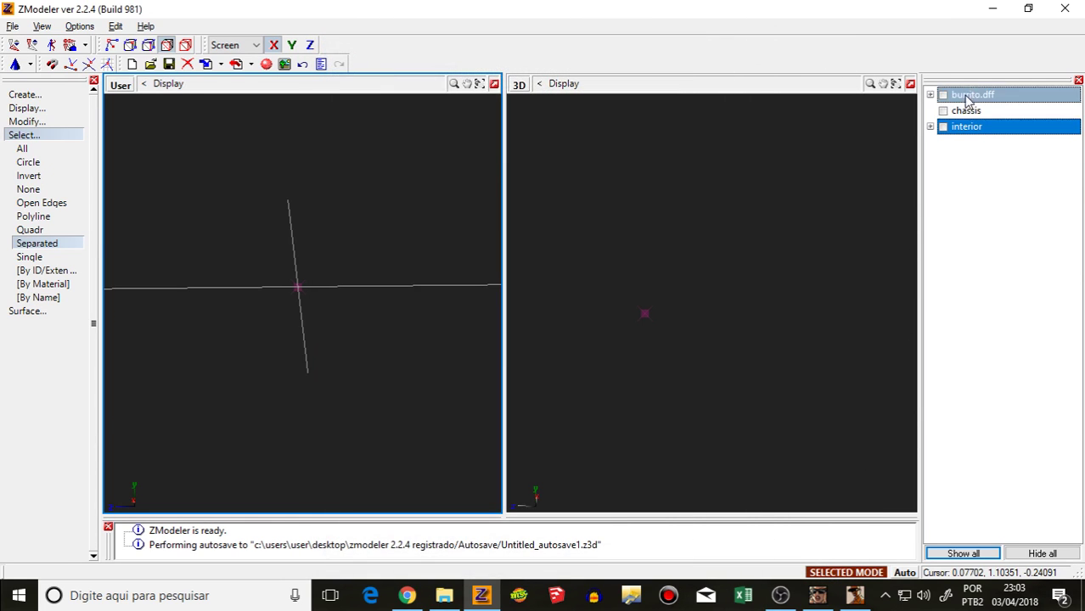
Step: Show interior, chassis and burrito.dff together to check the cleared side door opening
{"action": "left_click", "coordinate": [951, 127]}
{"action": "left_click", "coordinate": [944, 126]}
{"action": "left_click", "coordinate": [944, 111]}
{"action": "left_click", "coordinate": [943, 95]}
{"action": "middle_click_drag", "start_coordinate": [769, 233], "coordinate": [747, 228]}
{"action": "scroll", "coordinate": [732, 297], "scroll_direction": "up", "scroll_amount": 5}
{"action": "mouse_move", "coordinate": [642, 313]}
{"action": "middle_mouse_down"}
{"action": "mouse_move", "coordinate": [697, 305]}
{"action": "mouse_move", "coordinate": [628, 311]}
{"action": "middle_mouse_up"}
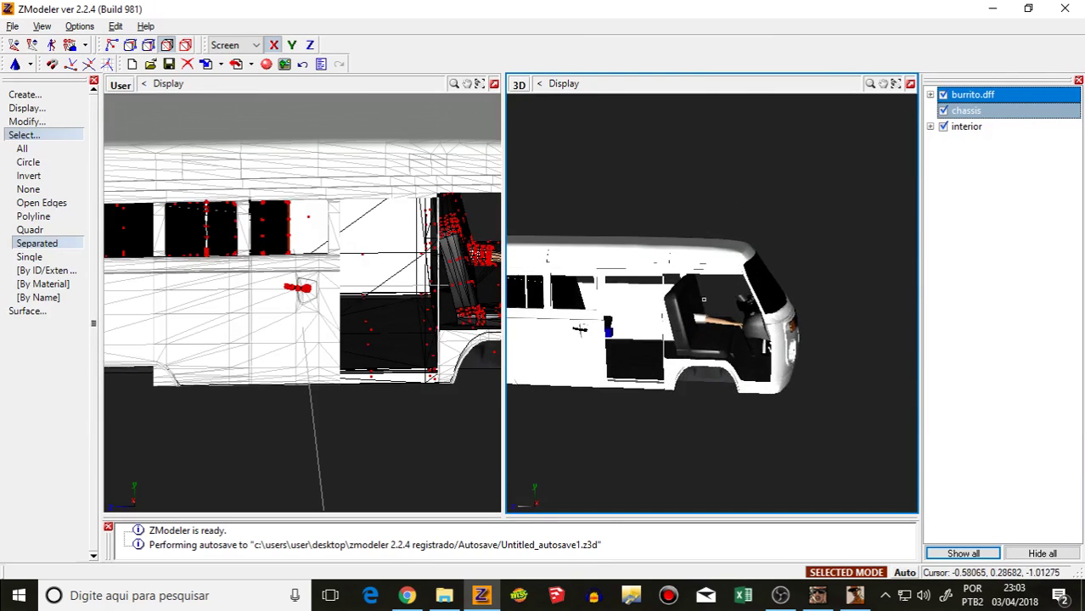
Step: Move the interior and chassis objects into chassis_dummy within the burrito.dff hierarchy
{"action": "left_click", "coordinate": [944, 126]}
{"action": "left_click", "coordinate": [944, 127]}
{"action": "left_click_drag", "start_coordinate": [973, 128], "coordinate": [1053, 214]}
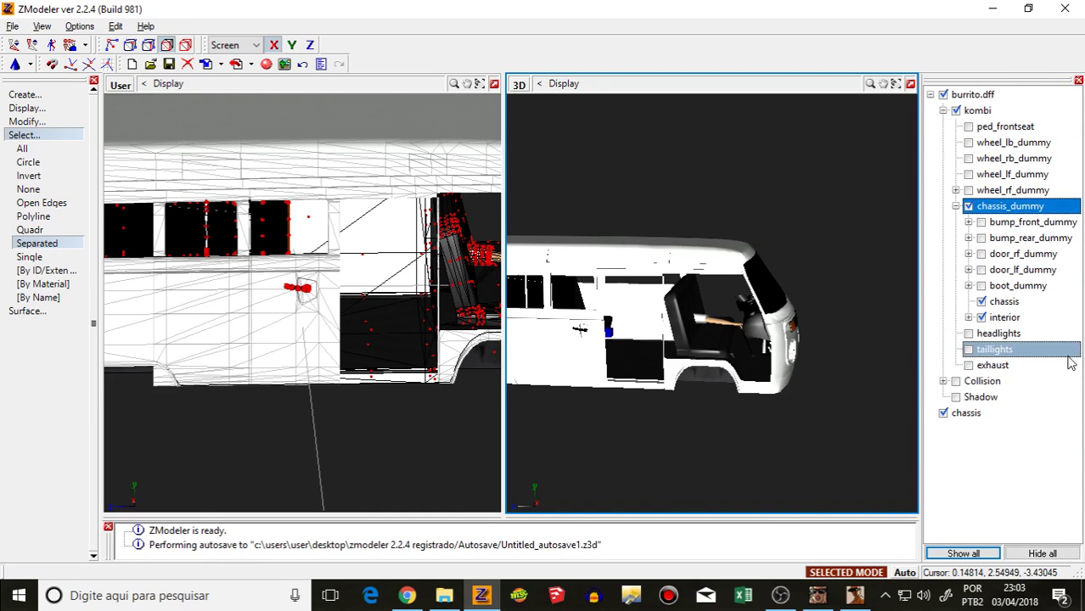
{"action": "left_click_drag", "start_coordinate": [993, 413], "coordinate": [984, 309]}
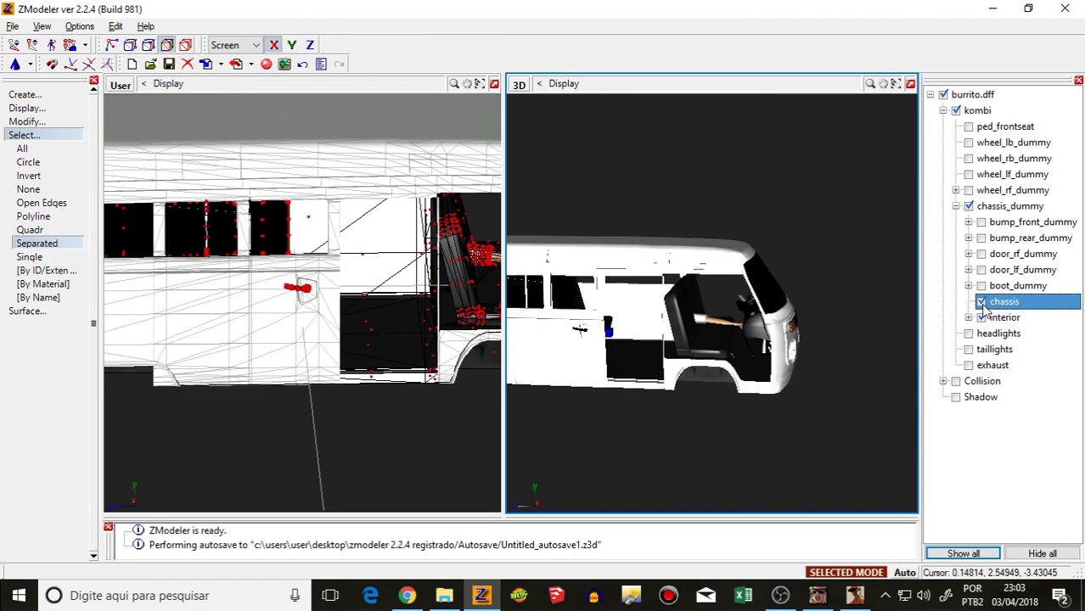
Step: Show the boot, both front doors, both bumpers and the right front wheel dummy, and collapse the chassis_dummy branch
{"action": "left_click", "coordinate": [982, 285]}
{"action": "left_click", "coordinate": [982, 269]}
{"action": "left_click", "coordinate": [982, 254]}
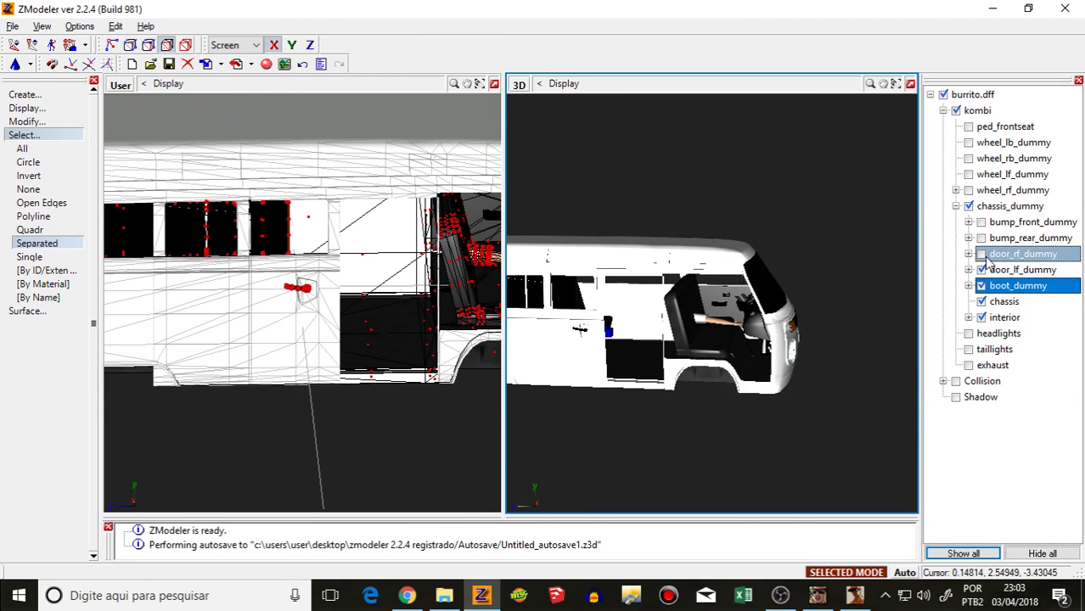
{"action": "left_click", "coordinate": [982, 238]}
{"action": "left_click", "coordinate": [982, 222]}
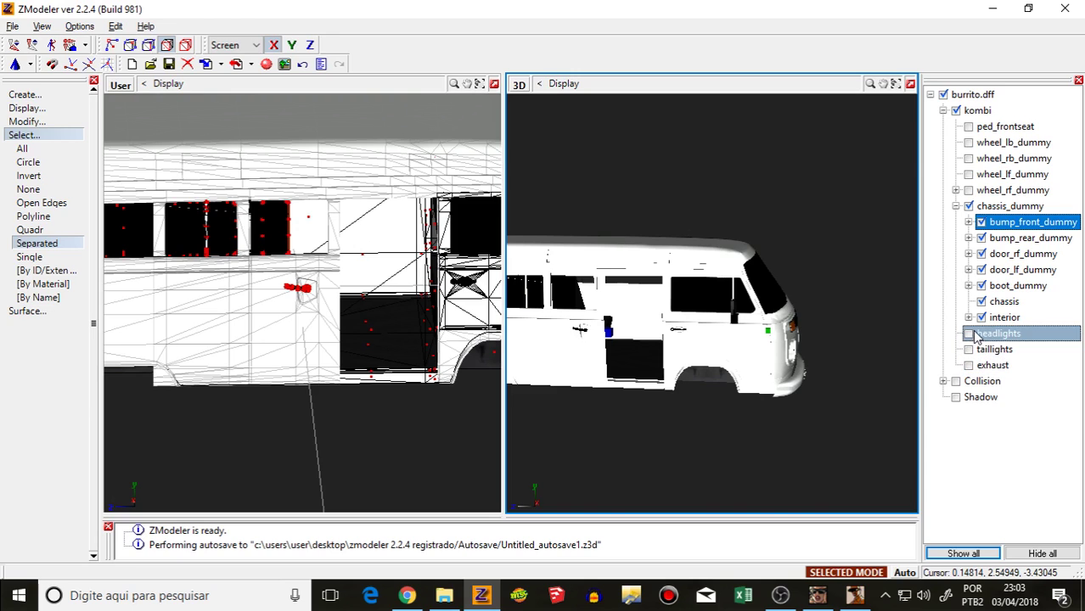
{"action": "left_click", "coordinate": [969, 190]}
{"action": "left_click", "coordinate": [956, 207]}
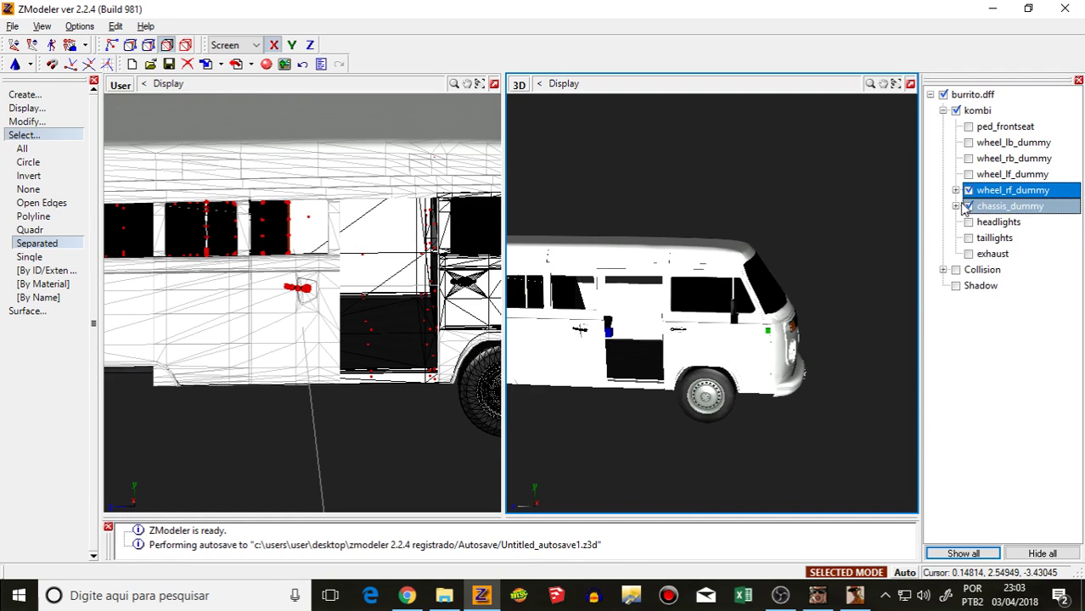
Step: Replace the alu [spec] material's first texture layer with the crom.bmp texture added from the HORNET 2014 folder
{"action": "middle_click_drag", "start_coordinate": [774, 382], "coordinate": [712, 399], "text": "alt"}
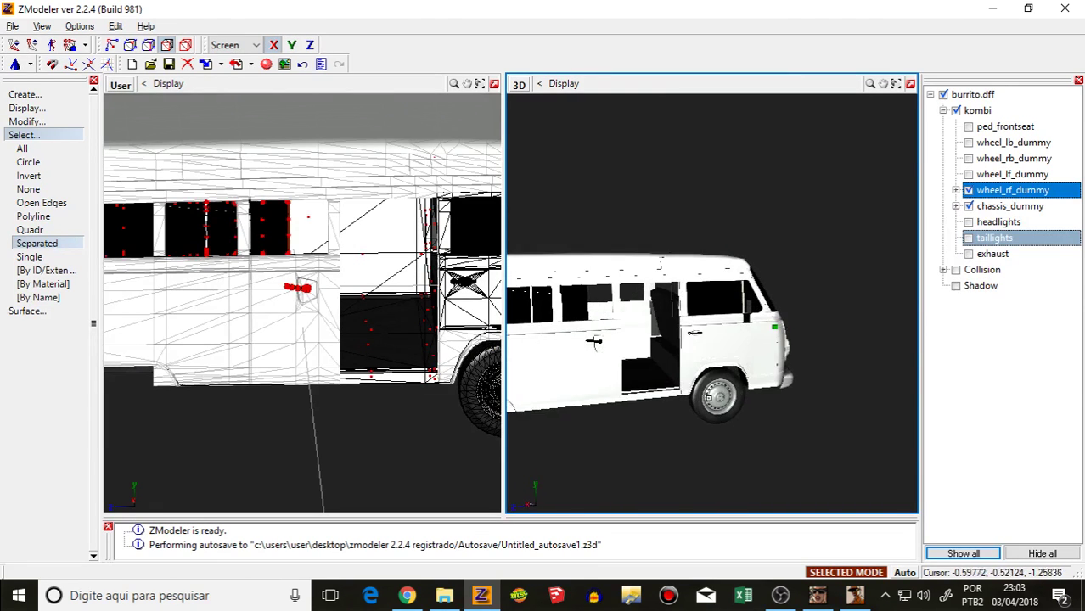
{"action": "scroll", "coordinate": [716, 385], "scroll_direction": "up", "scroll_amount": 3}
{"action": "scroll", "coordinate": [716, 384], "scroll_direction": "up", "scroll_amount": 2}
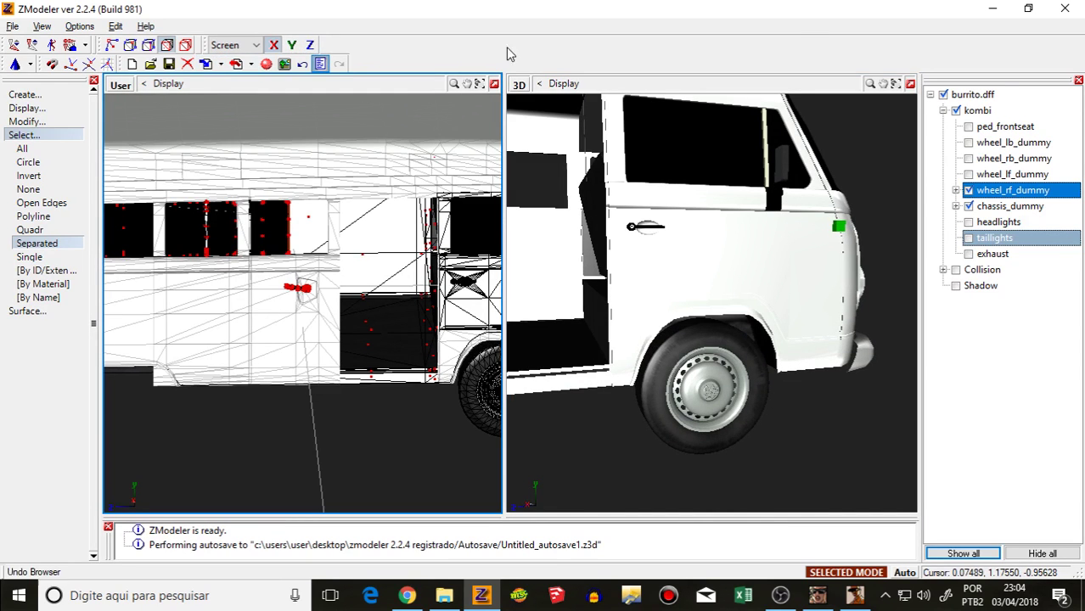
{"action": "left_click", "coordinate": [265, 65]}
{"action": "left_click", "coordinate": [397, 145]}
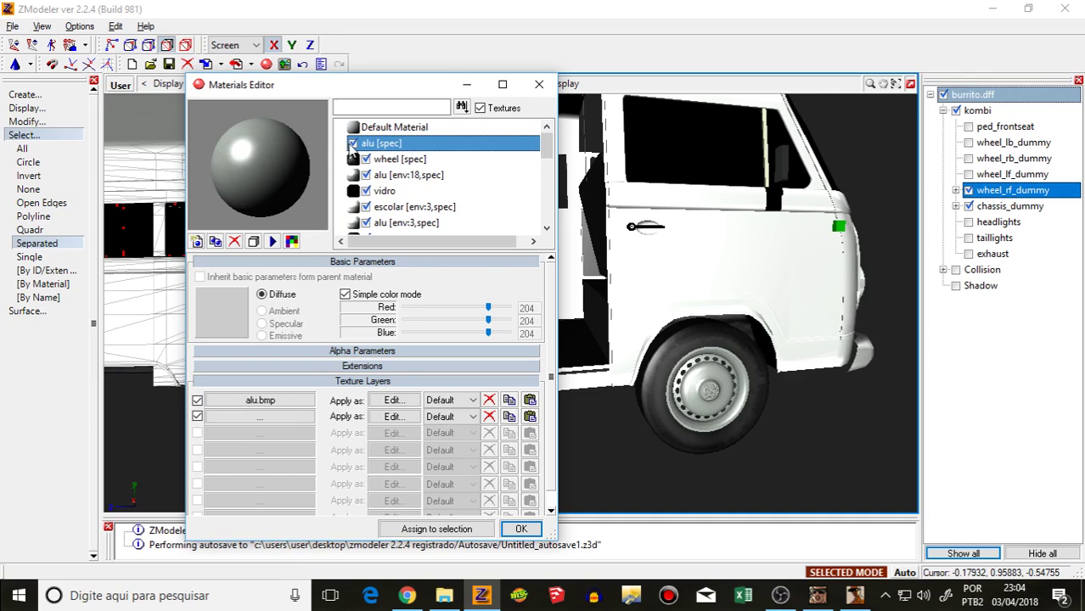
{"action": "left_click", "coordinate": [260, 401]}
{"action": "scroll", "coordinate": [350, 293], "scroll_direction": "down", "scroll_amount": 3}
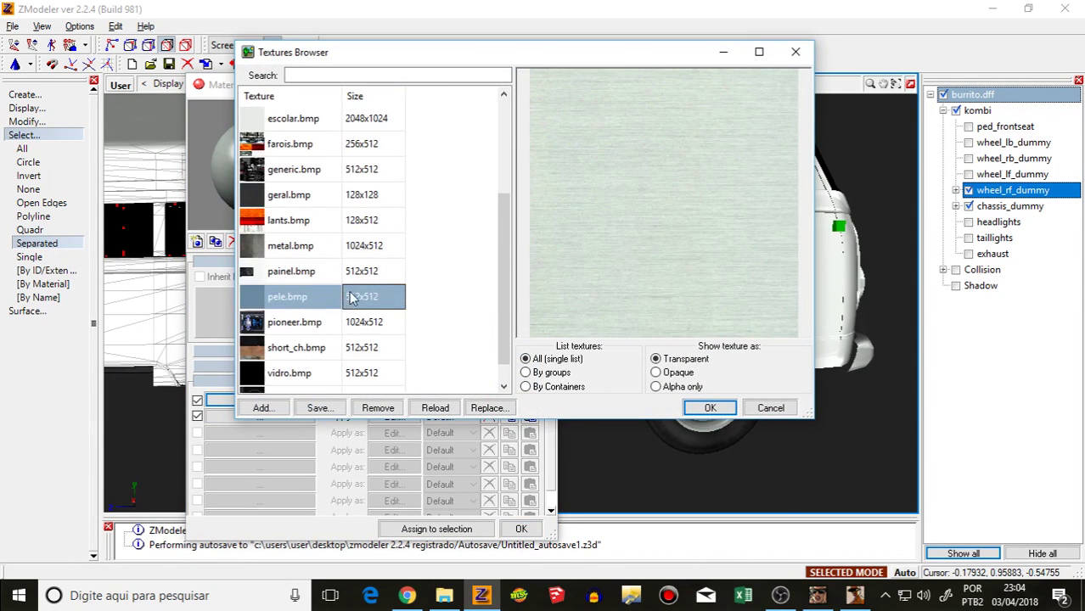
{"action": "left_click", "coordinate": [262, 412]}
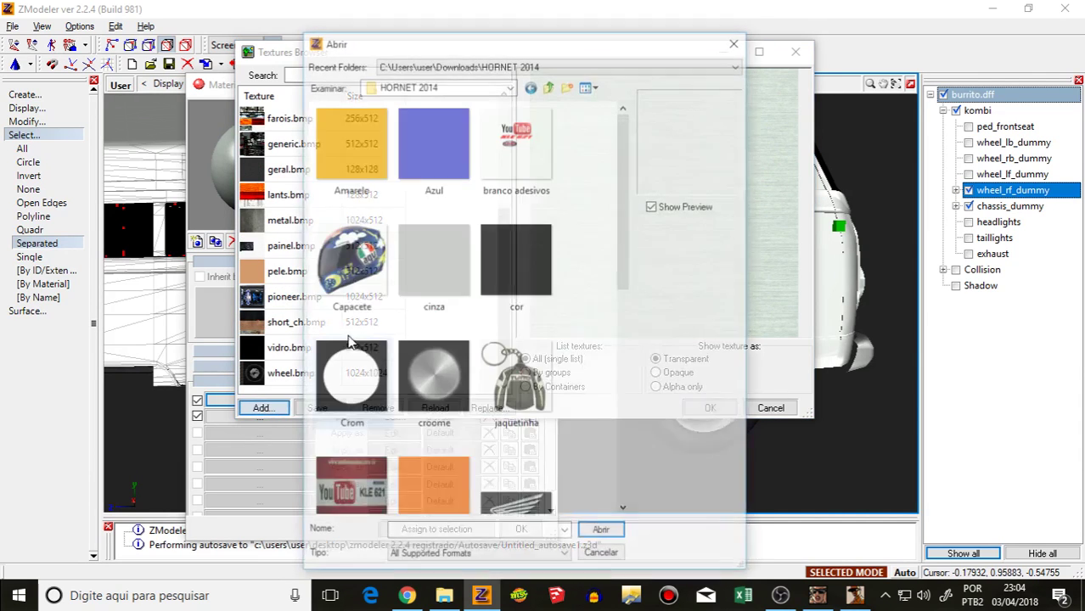
{"action": "left_click", "coordinate": [335, 385]}
{"action": "left_click", "coordinate": [618, 535]}
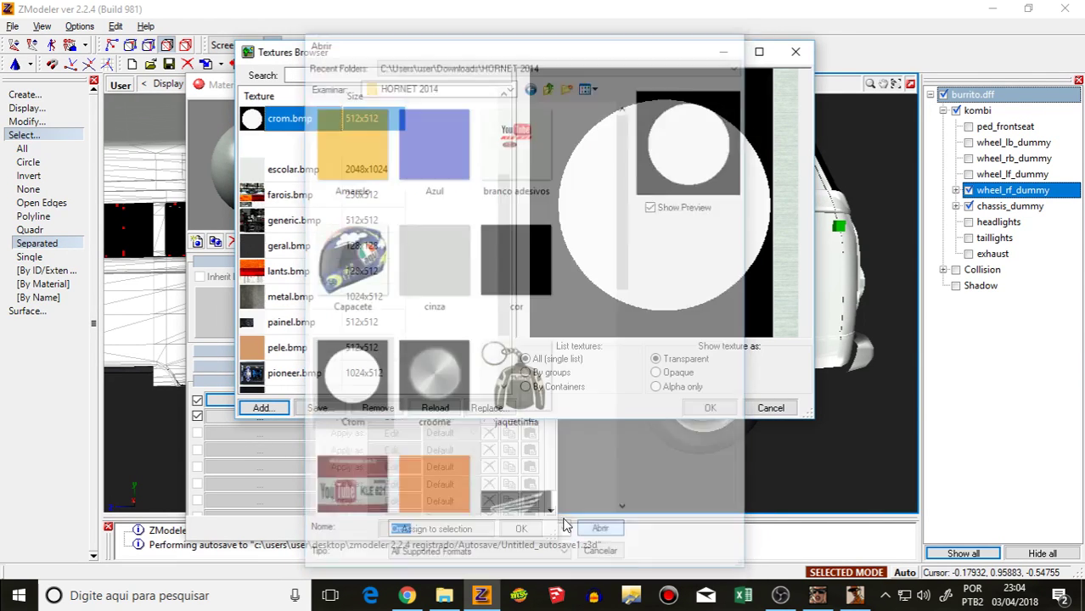
{"action": "left_click", "coordinate": [705, 409]}
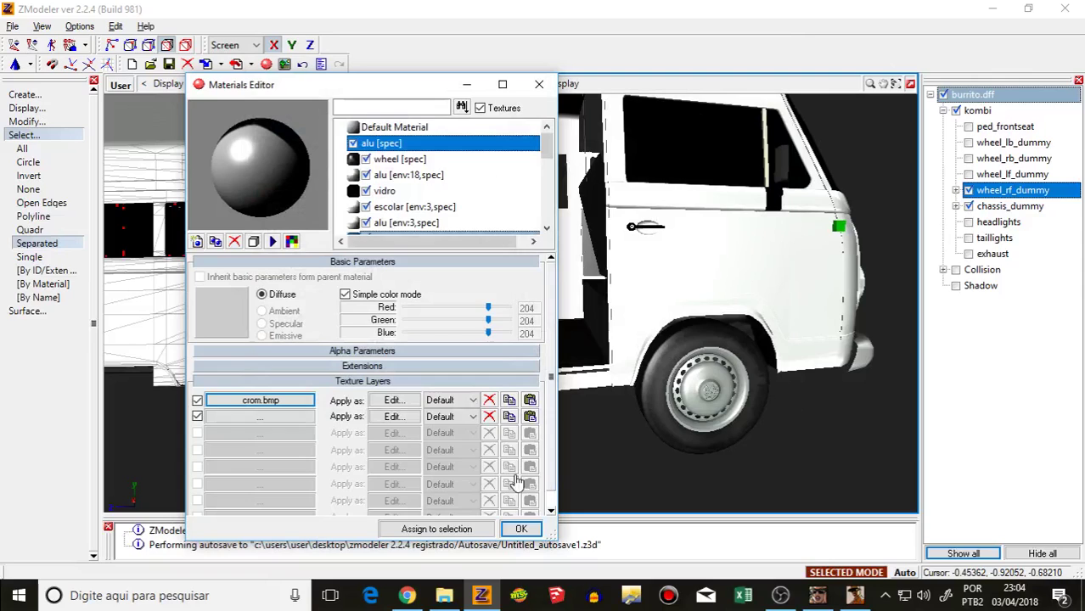
Step: Set the crom.bmp layer's color blend operation to MultiplyAdd and its UV mapping to Auto Sphere Environment
{"action": "left_click", "coordinate": [394, 400]}
{"action": "left_click", "coordinate": [650, 270]}
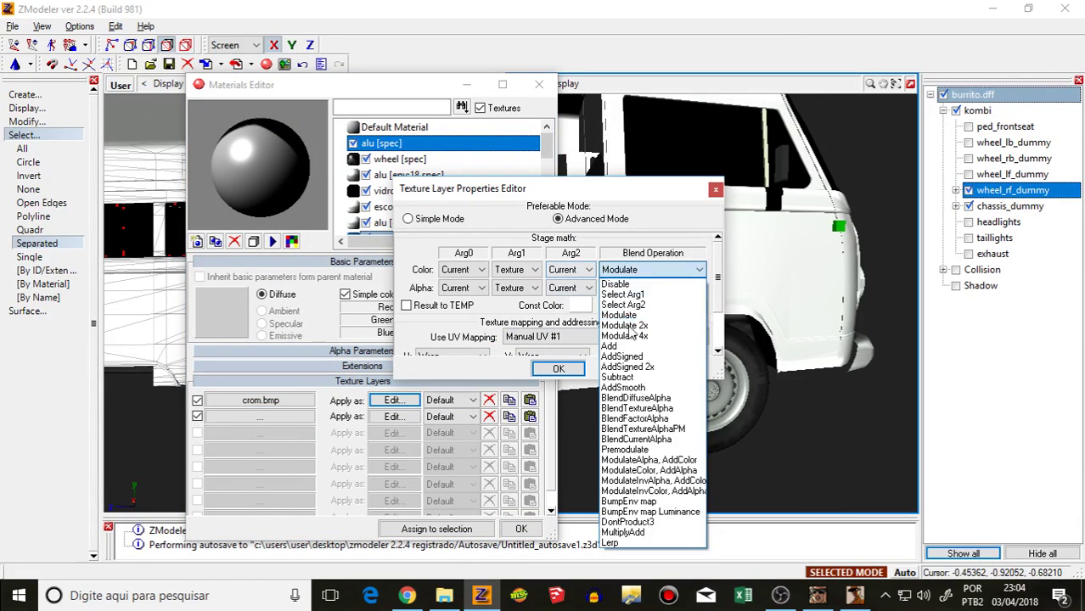
{"action": "left_click", "coordinate": [619, 532]}
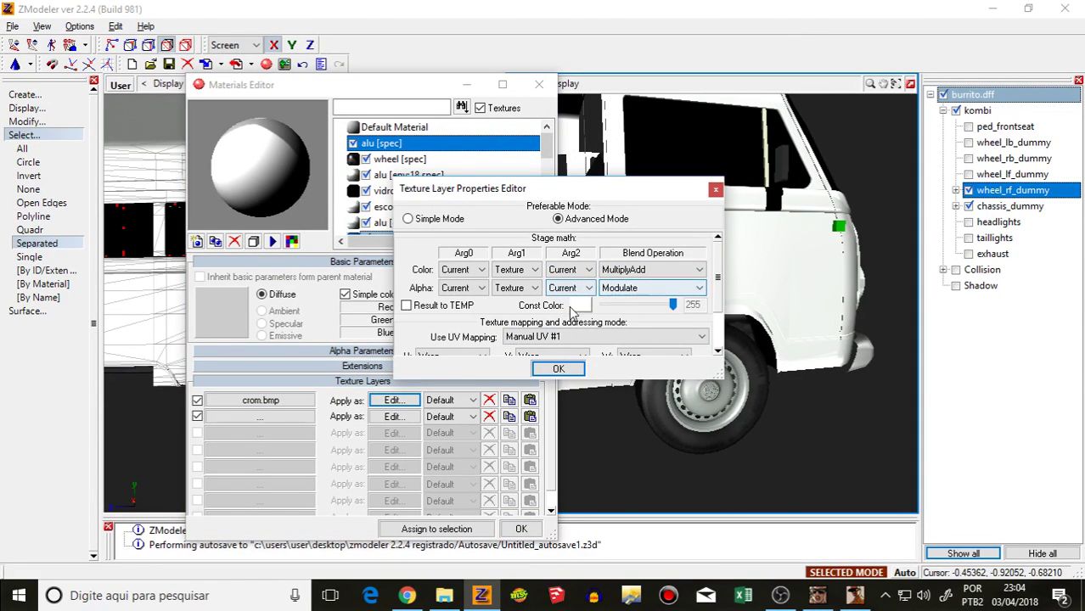
{"action": "left_click", "coordinate": [567, 338]}
{"action": "left_click", "coordinate": [534, 396]}
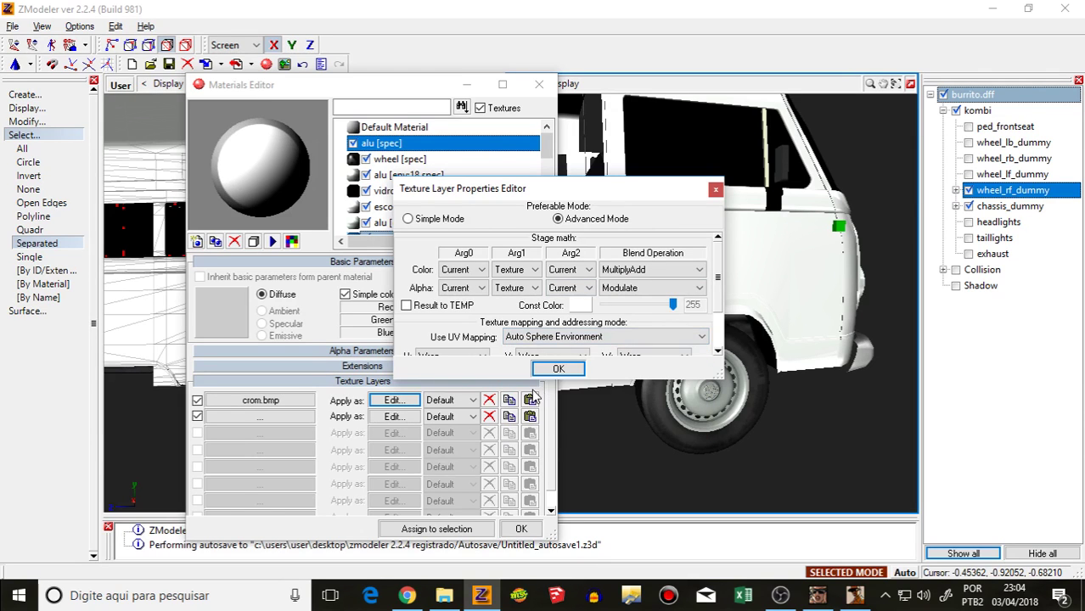
{"action": "left_click", "coordinate": [559, 370]}
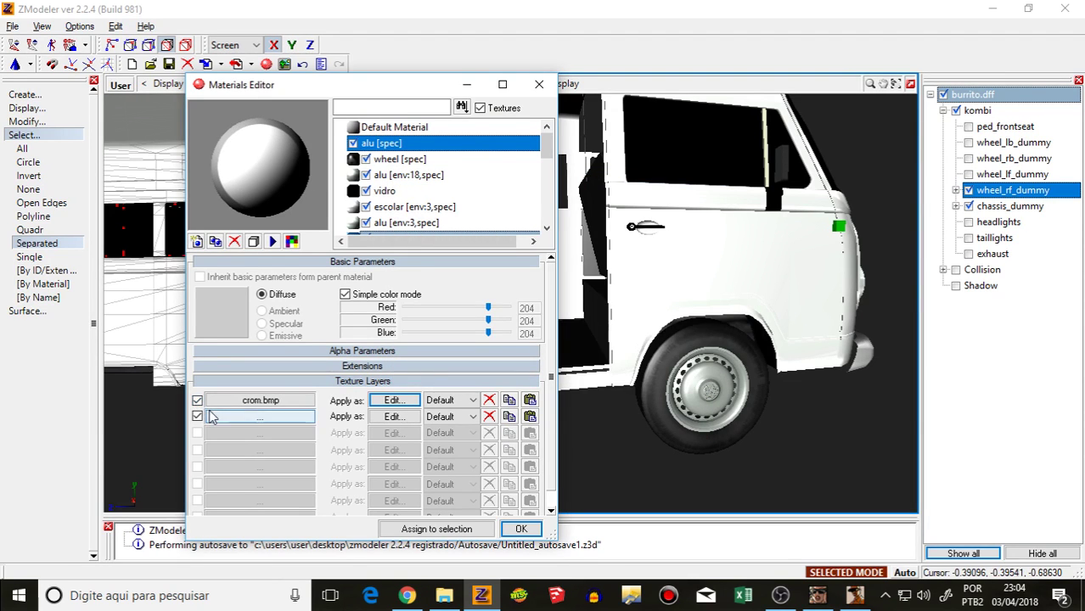
Step: Set the alu [spec] diffuse color to gray 163 and assign the material to the selection
{"action": "left_click", "coordinate": [222, 313]}
{"action": "left_click", "coordinate": [533, 259]}
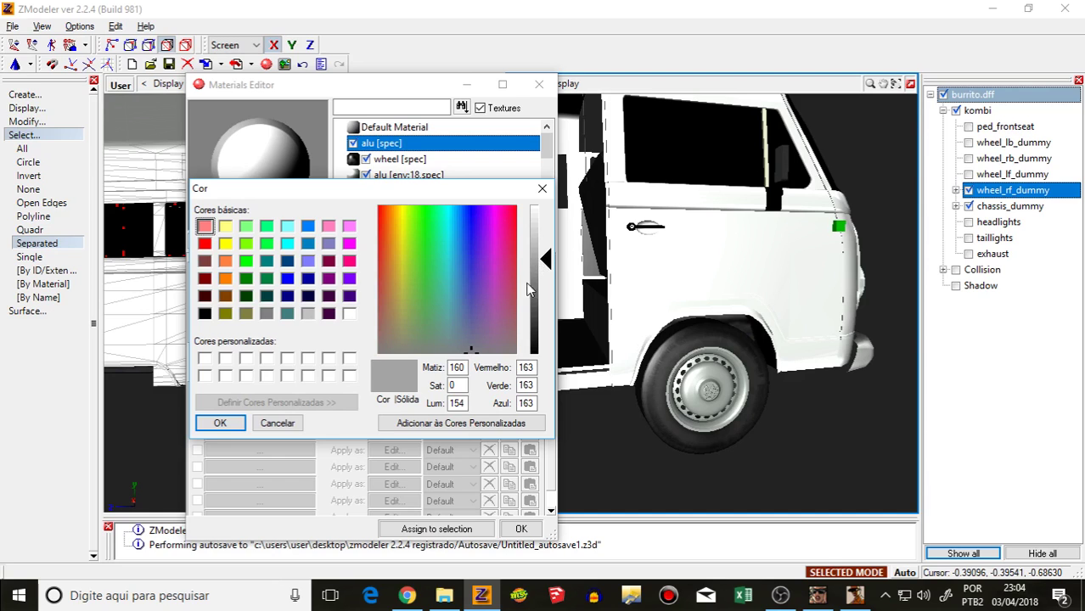
{"action": "left_click", "coordinate": [222, 424]}
{"action": "left_click", "coordinate": [474, 529]}
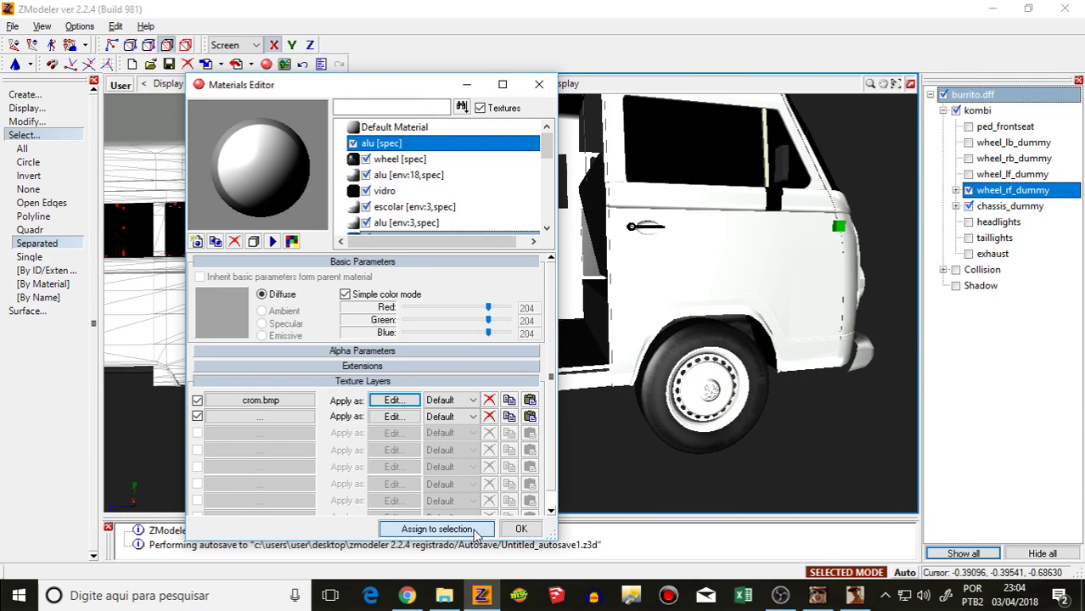
Step: Darken the alu [spec] diffuse color to gray 79, assign the material to the selection and check the wheel rim
{"action": "left_click", "coordinate": [213, 315]}
{"action": "left_click", "coordinate": [535, 309]}
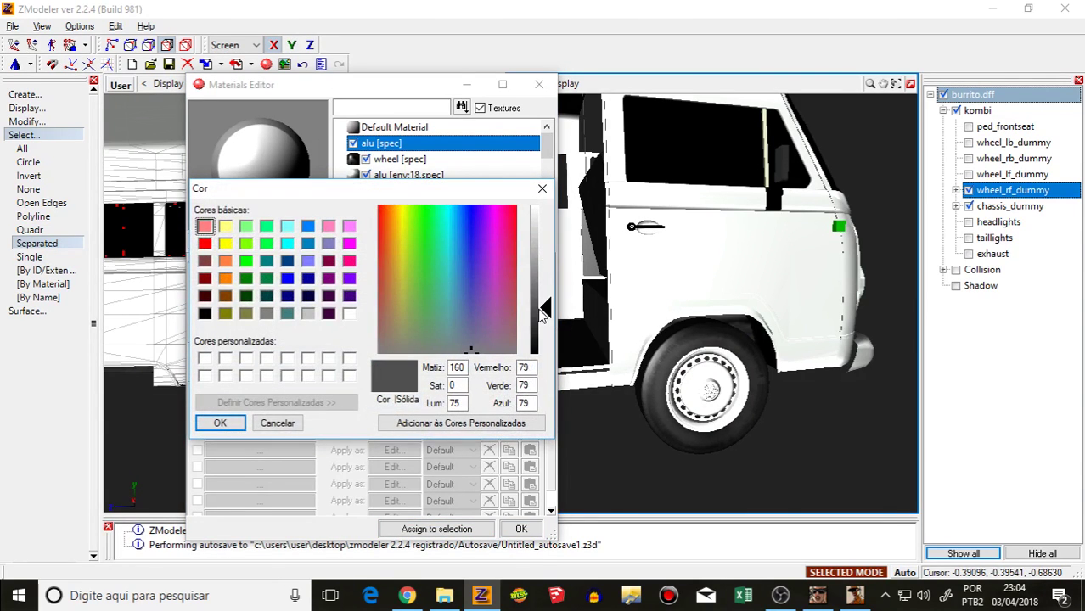
{"action": "left_click", "coordinate": [219, 424]}
{"action": "left_click", "coordinate": [440, 528]}
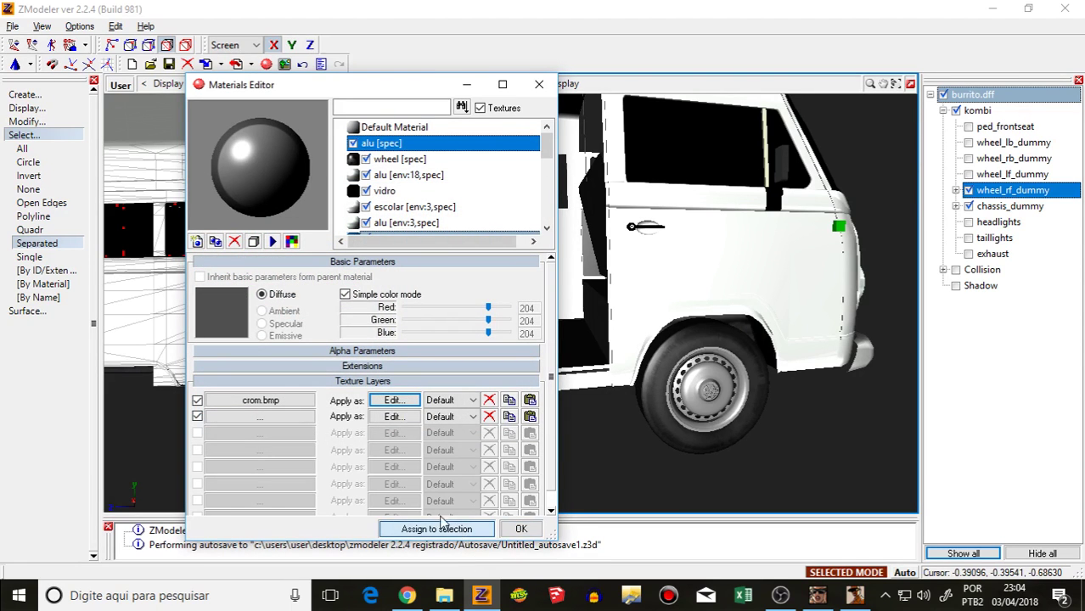
{"action": "middle_click_drag", "start_coordinate": [719, 433], "coordinate": [630, 414]}
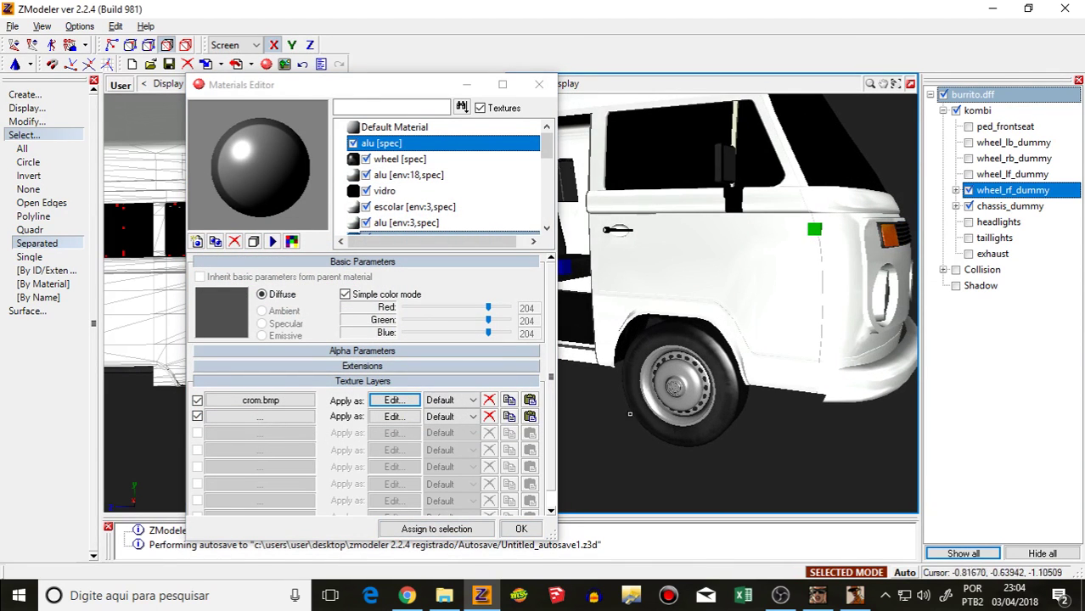
Step: Lighten the alu [spec] diffuse color to gray 129, assign the material to the selection and check the rim
{"action": "left_click", "coordinate": [216, 312]}
{"action": "left_click_drag", "start_coordinate": [537, 308], "coordinate": [540, 278]}
{"action": "left_click", "coordinate": [221, 423]}
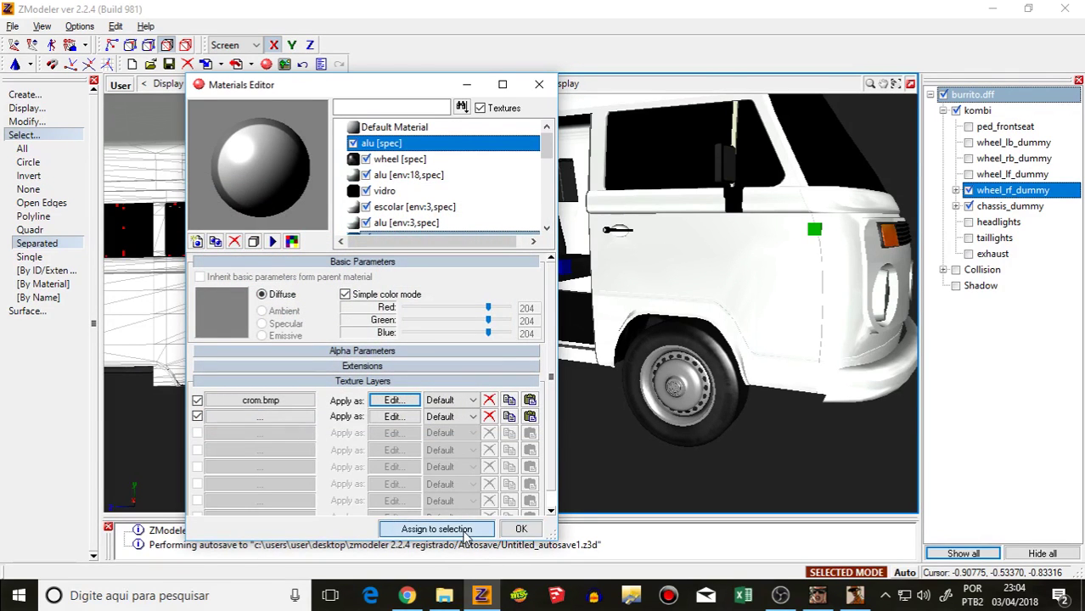
{"action": "left_click", "coordinate": [463, 535]}
{"action": "middle_click_drag", "start_coordinate": [641, 475], "coordinate": [610, 477]}
Step: Set the alu [spec] diffuse color to gray 107, assign the material to the selection and close the Materials Editor
{"action": "left_click", "coordinate": [216, 330]}
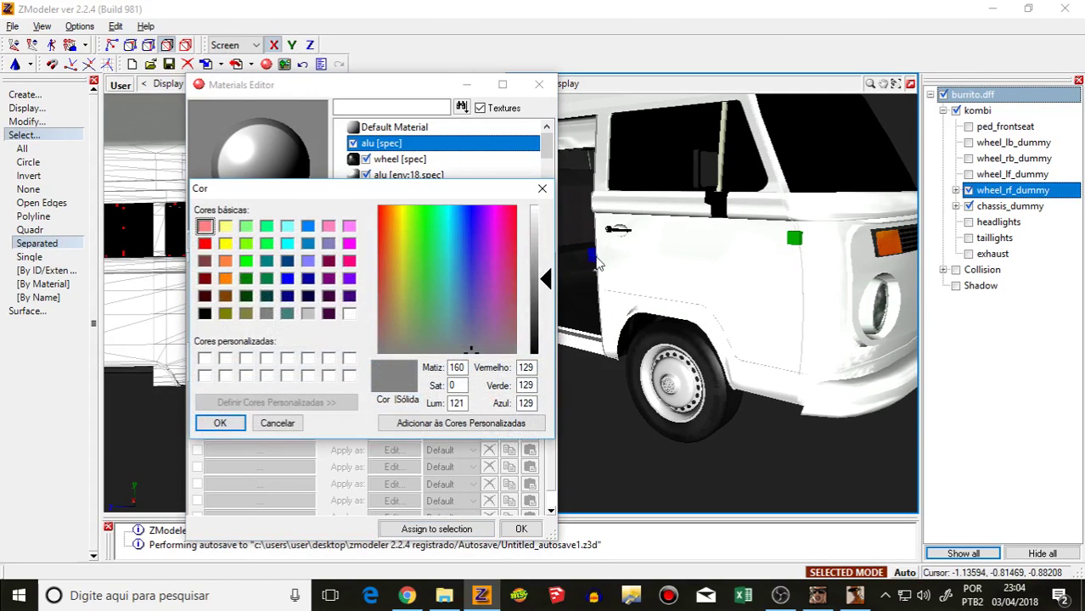
{"action": "left_click", "coordinate": [220, 426]}
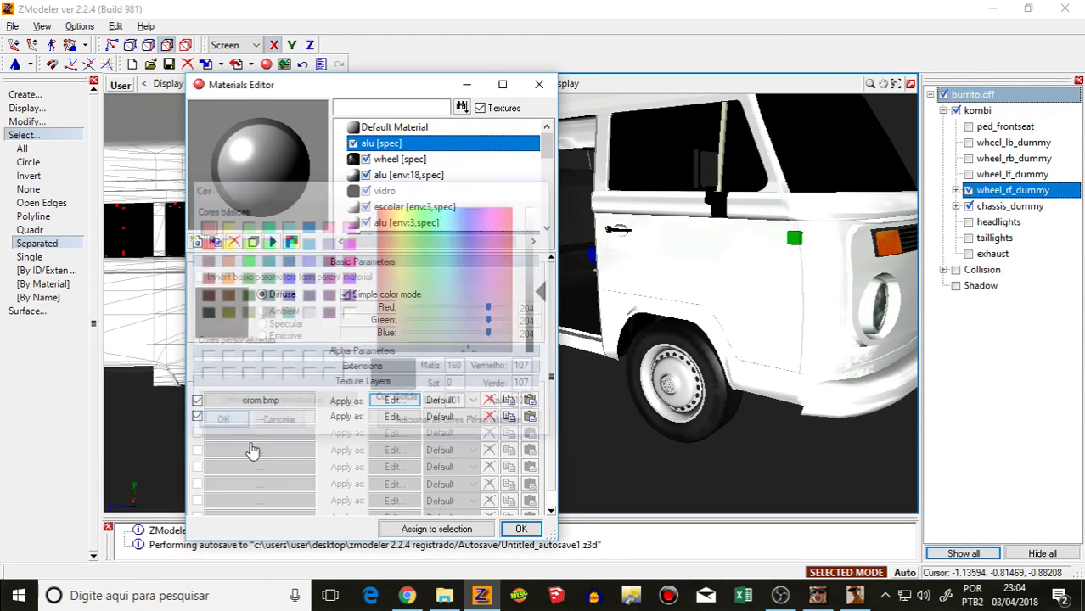
{"action": "left_click", "coordinate": [436, 529]}
{"action": "middle_click_drag", "start_coordinate": [633, 469], "coordinate": [692, 473]}
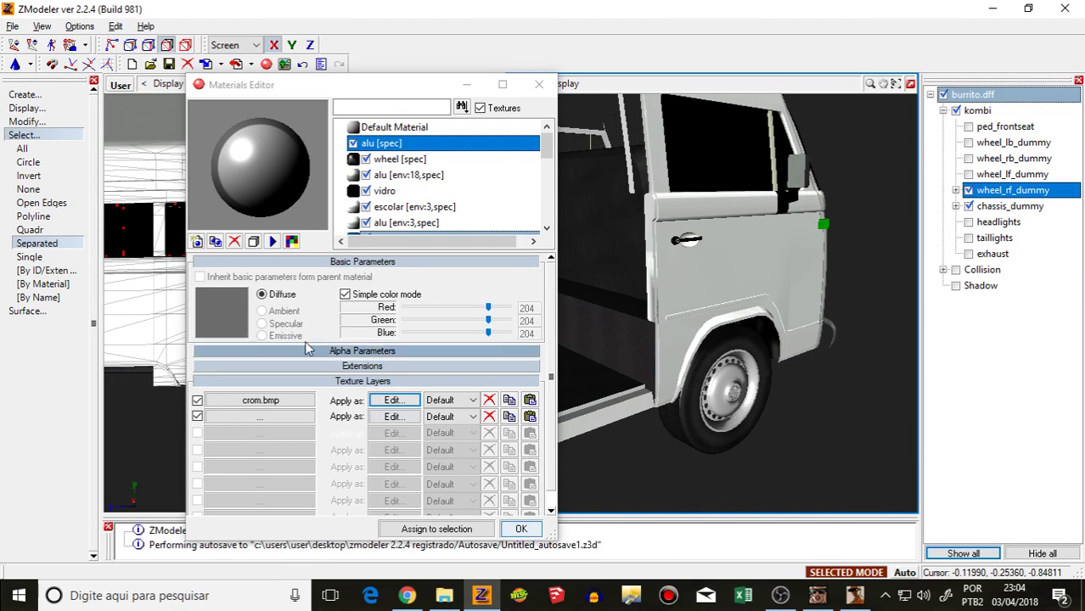
{"action": "left_click", "coordinate": [521, 529]}
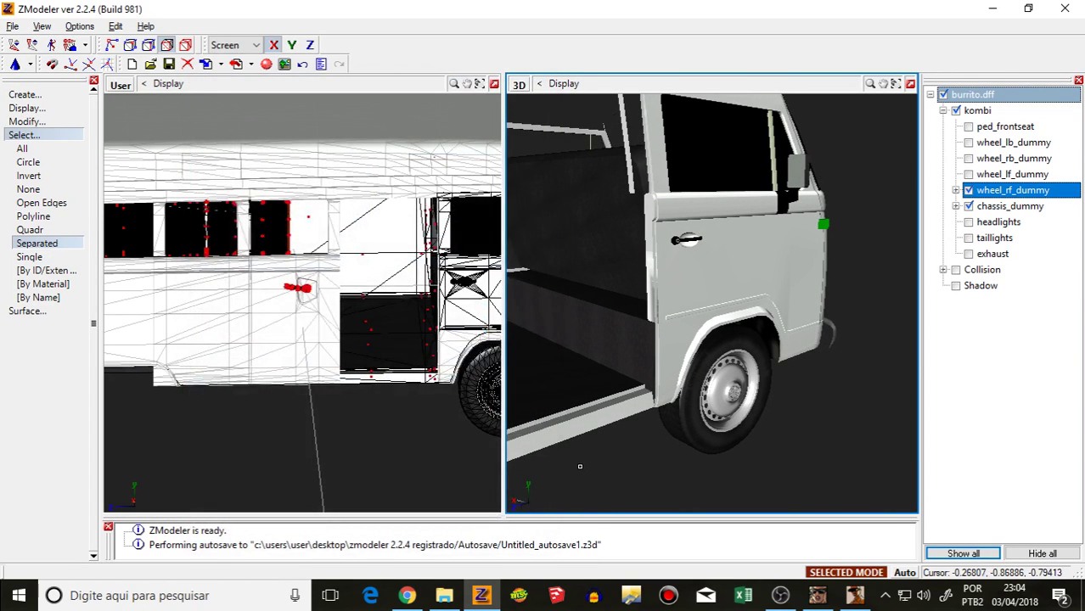
Step: Switch to object-level editing and isolate the interior object to expose the loose white strip inside the side door opening
{"action": "left_click", "coordinate": [230, 98]}
{"action": "left_click", "coordinate": [184, 46]}
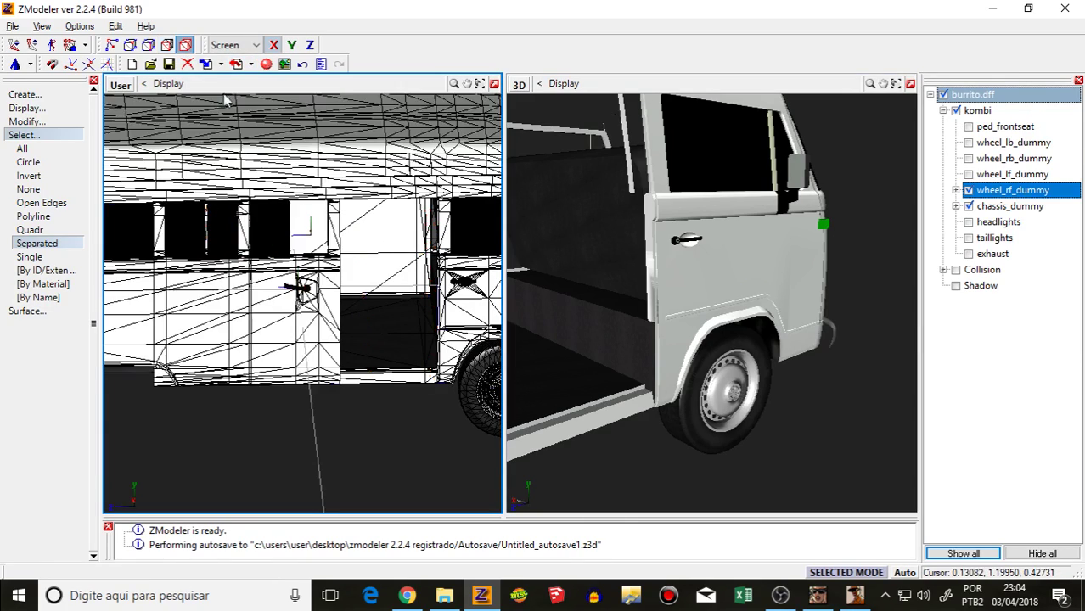
{"action": "scroll", "coordinate": [322, 327], "scroll_direction": "up", "scroll_amount": 2}
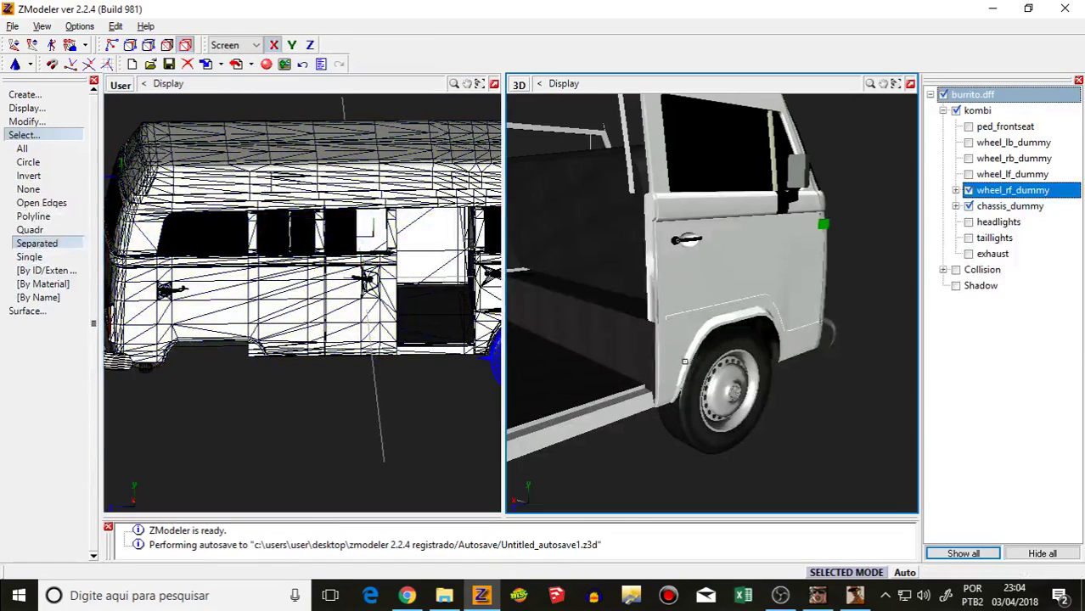
{"action": "middle_click_drag", "start_coordinate": [769, 361], "coordinate": [616, 372]}
{"action": "middle_click_drag", "start_coordinate": [633, 377], "coordinate": [651, 330]}
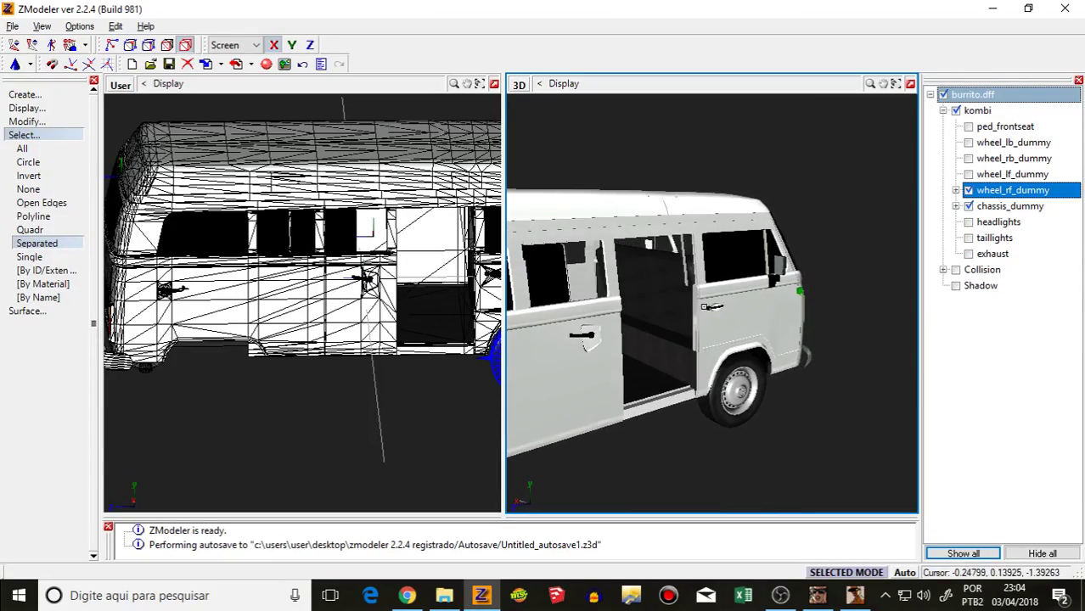
{"action": "scroll", "coordinate": [704, 306], "scroll_direction": "down", "scroll_amount": 1}
{"action": "scroll", "coordinate": [431, 249], "scroll_direction": "up", "scroll_amount": 2}
{"action": "middle_click_drag", "start_coordinate": [438, 252], "coordinate": [485, 245]}
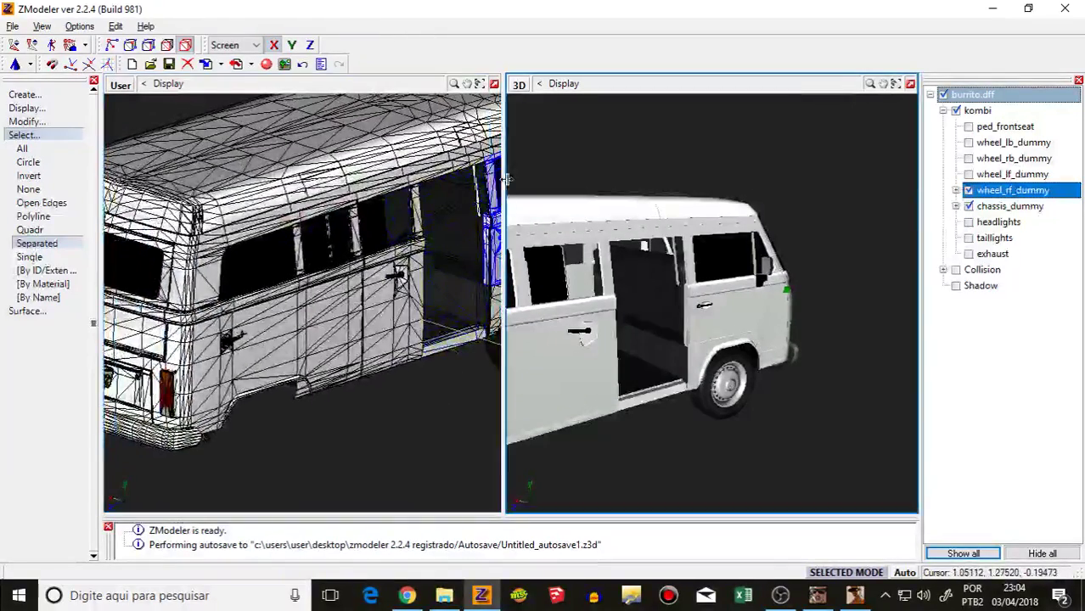
{"action": "scroll", "coordinate": [476, 178], "scroll_direction": "up", "scroll_amount": 3}
{"action": "scroll", "coordinate": [475, 182], "scroll_direction": "up", "scroll_amount": 3}
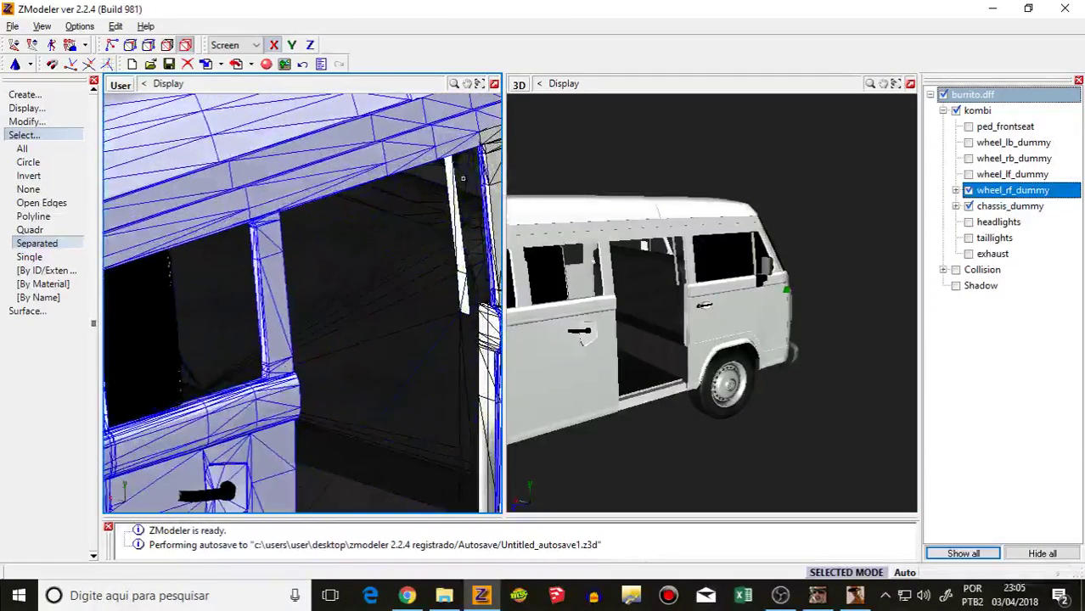
{"action": "right_click", "coordinate": [451, 197]}
{"action": "left_click", "coordinate": [500, 268]}
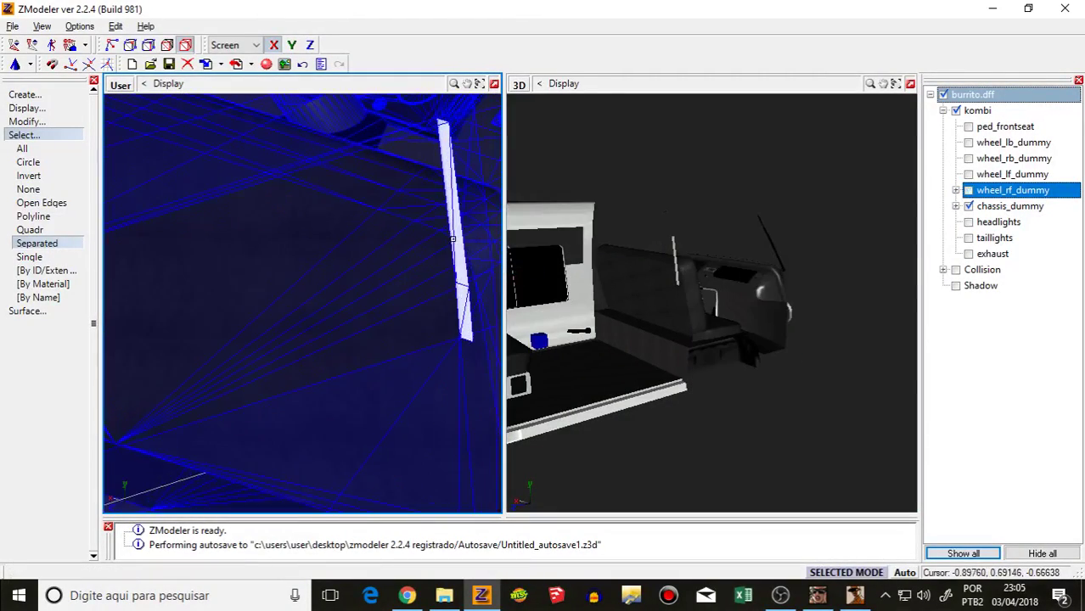
Step: Select the loose white strip as a separated polygon group and delete it from the interior
{"action": "left_click", "coordinate": [34, 258]}
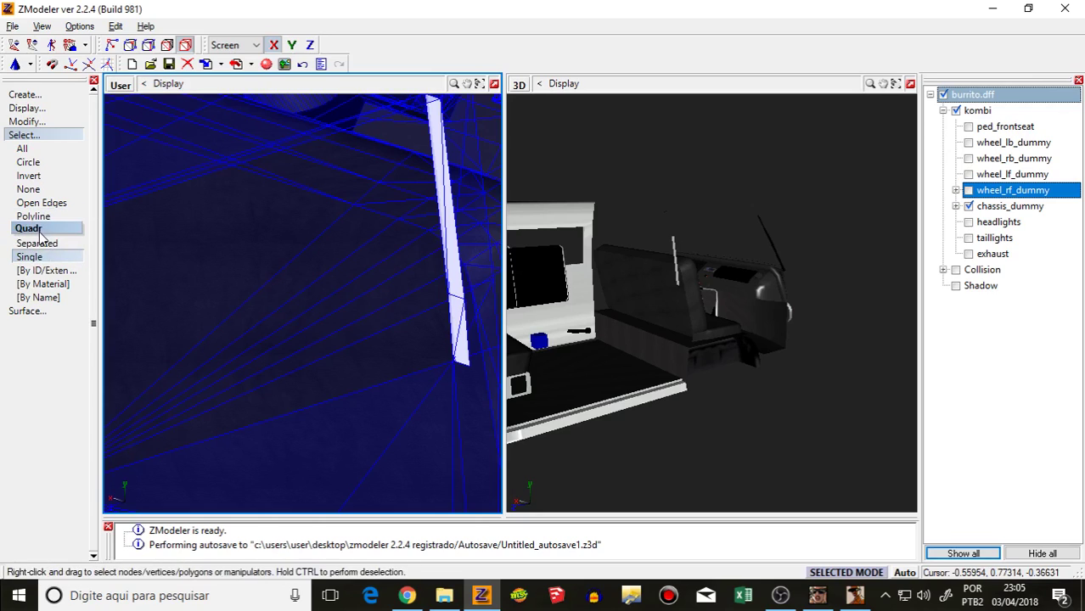
{"action": "left_click", "coordinate": [39, 244]}
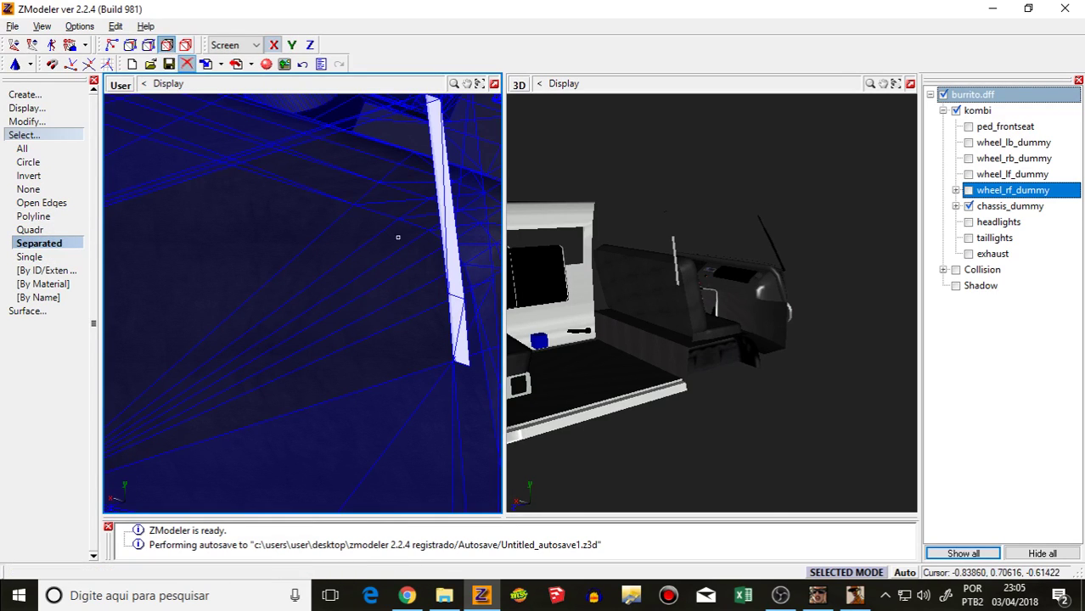
{"action": "left_click", "coordinate": [455, 282]}
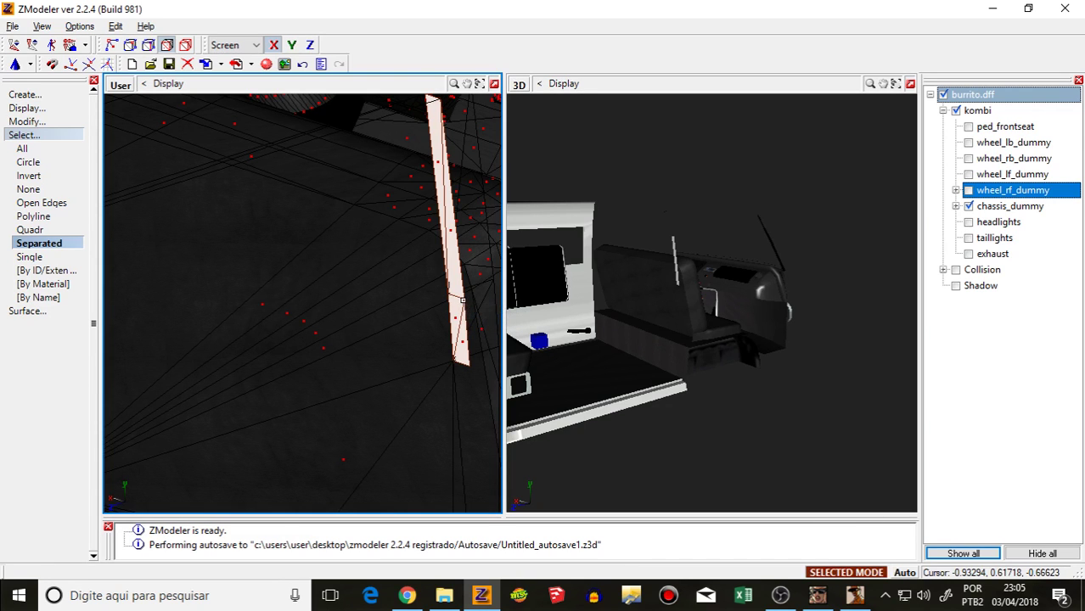
{"action": "key", "text": "Delete"}
Step: End the interior's isolation in object-level editing to show the whole van, and view it from the front corner
{"action": "scroll", "coordinate": [463, 318], "scroll_direction": "down", "scroll_amount": 5}
{"action": "left_click_drag", "start_coordinate": [679, 334], "coordinate": [534, 283]}
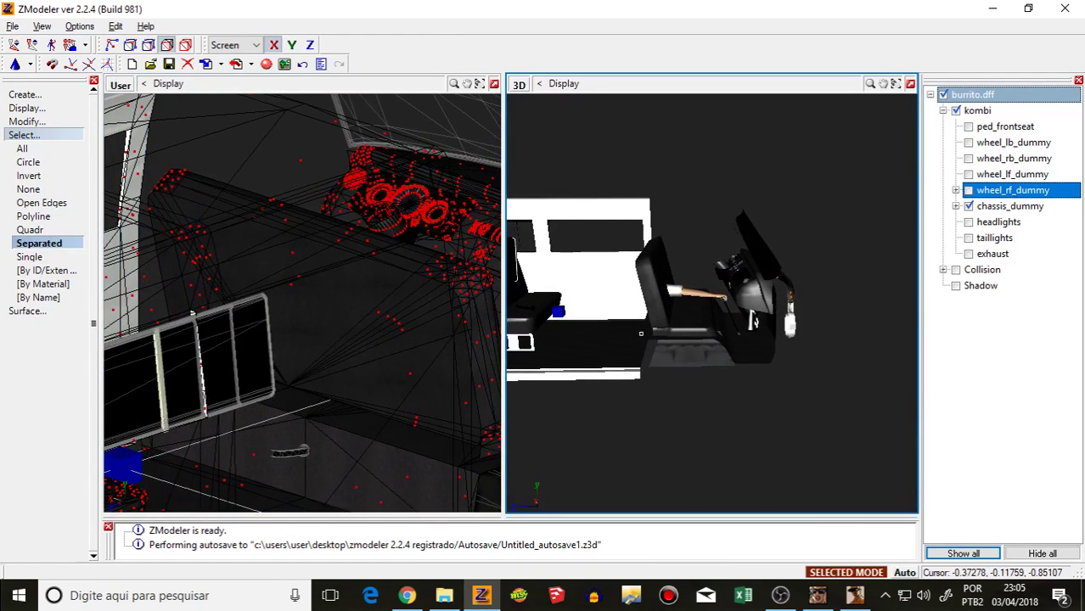
{"action": "left_click", "coordinate": [184, 47]}
{"action": "left_click", "coordinate": [379, 286]}
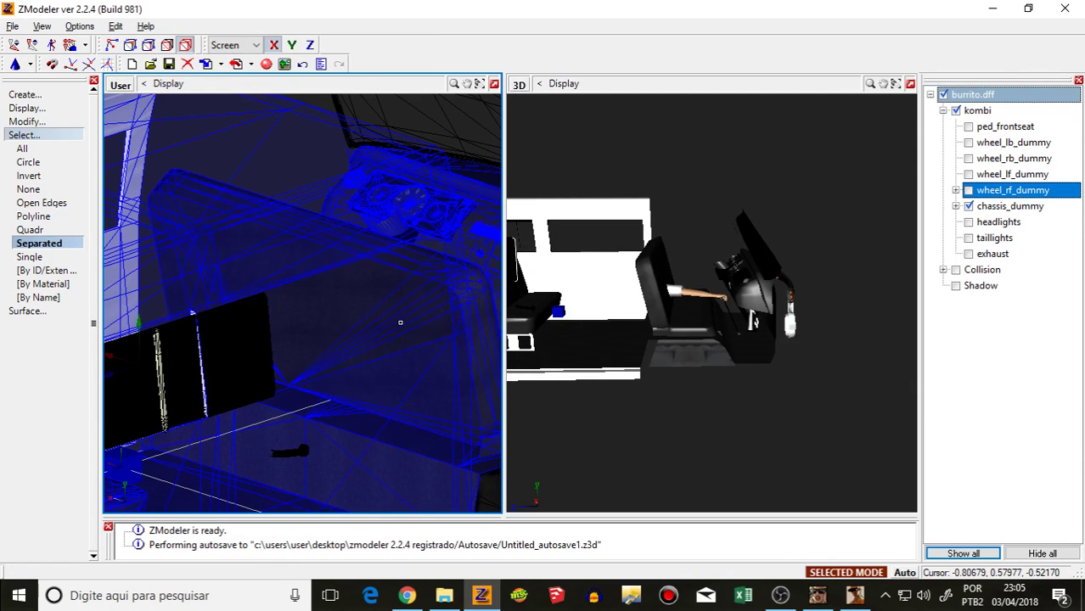
{"action": "right_click", "coordinate": [400, 321]}
{"action": "left_click", "coordinate": [443, 395]}
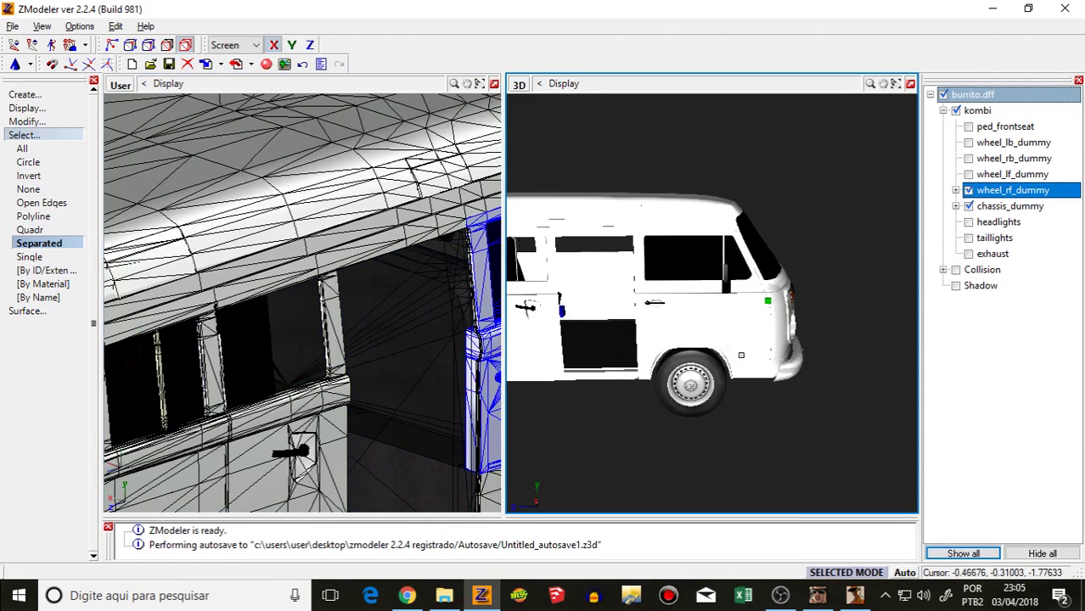
{"action": "middle_click_drag", "start_coordinate": [714, 348], "coordinate": [710, 316]}
{"action": "middle_click_drag", "start_coordinate": [783, 230], "coordinate": [446, 65]}
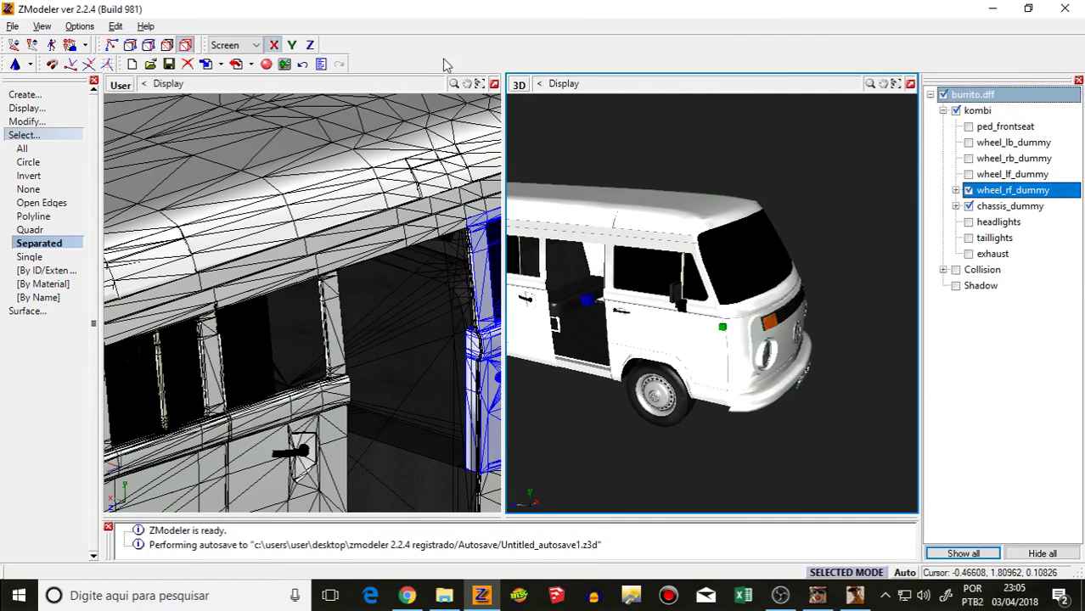
Step: Enable Specular Highlight on the vidro material in the Materials Editor and assign it to the selection
{"action": "left_click", "coordinate": [263, 65]}
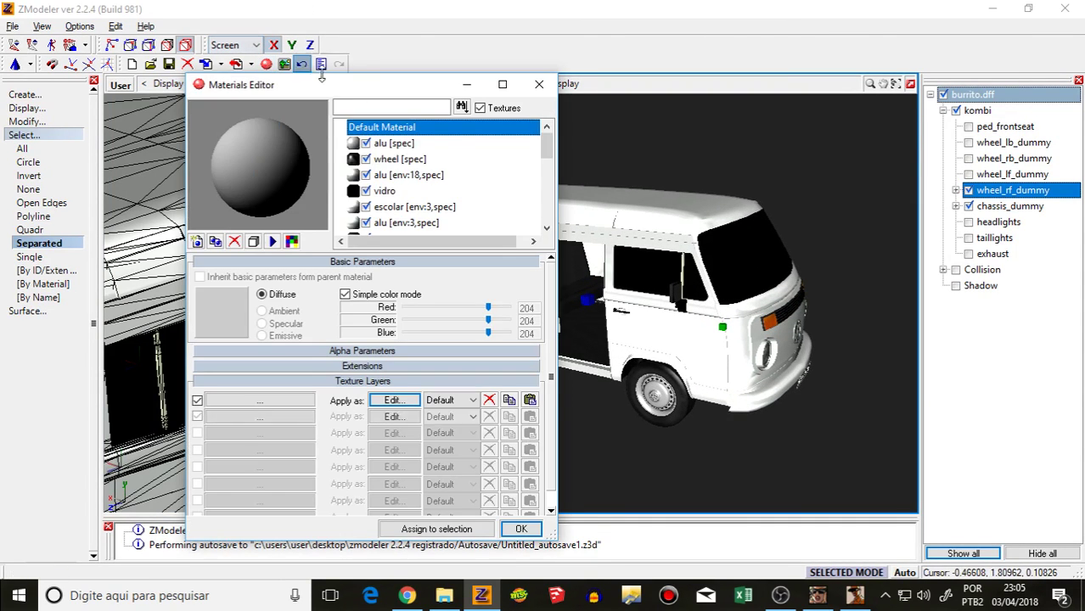
{"action": "left_click", "coordinate": [384, 192]}
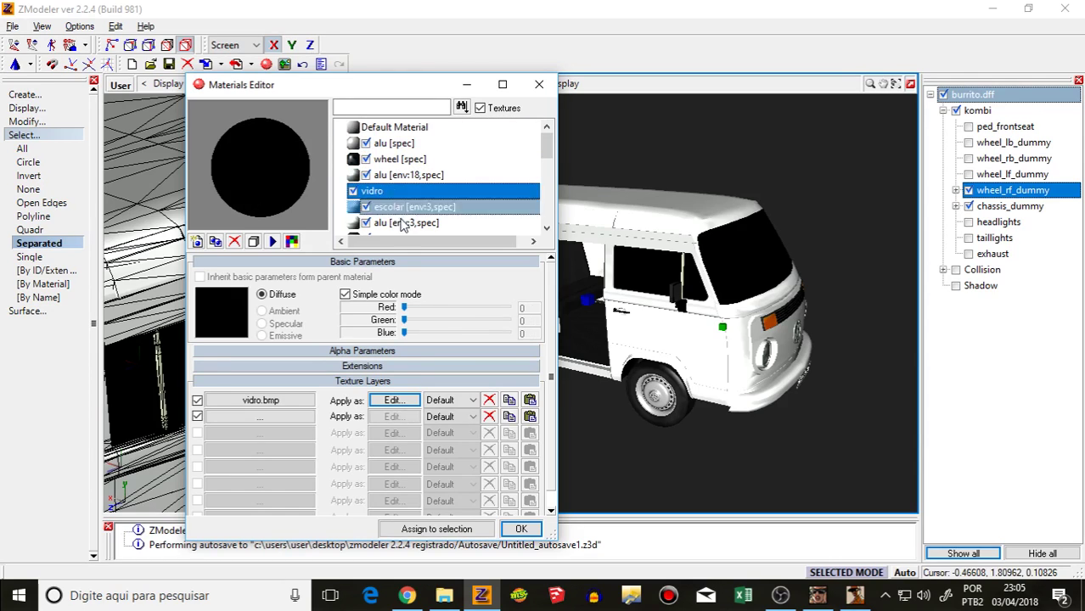
{"action": "left_click", "coordinate": [246, 366]}
{"action": "left_click", "coordinate": [213, 399]}
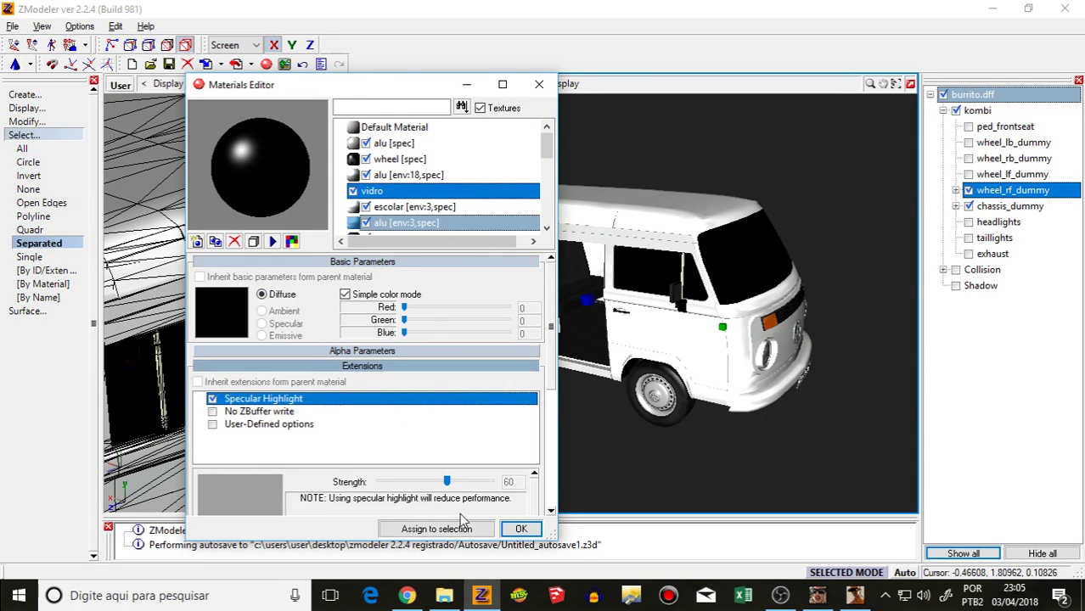
{"action": "left_click", "coordinate": [437, 529]}
{"action": "left_click", "coordinate": [393, 191]}
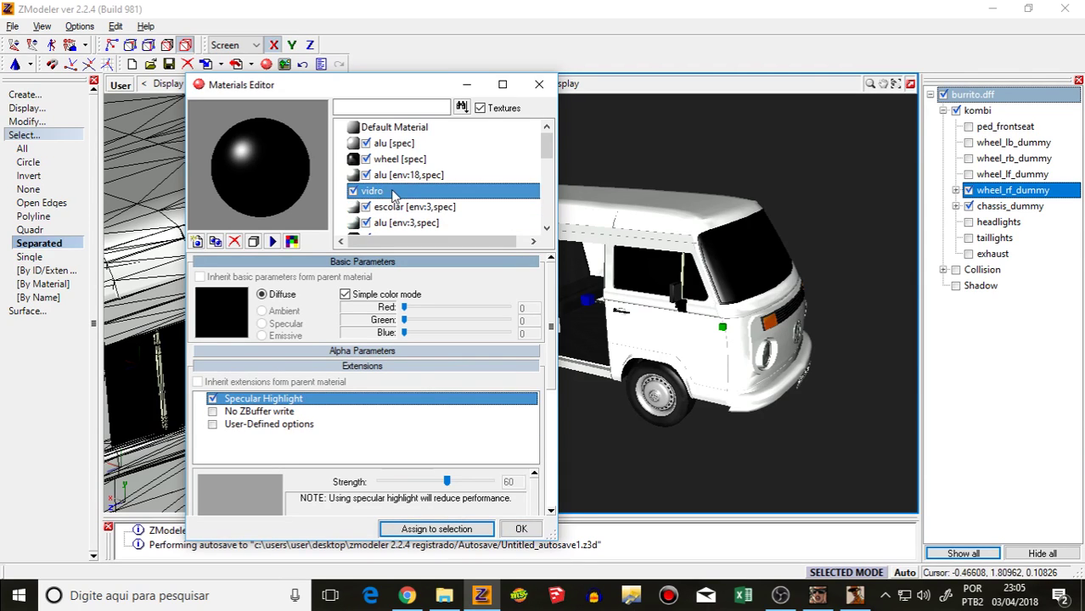
Step: Copy the [spec] tag from the wheel material's name and close the Materials Editor
{"action": "left_click", "coordinate": [423, 178]}
{"action": "left_click", "coordinate": [434, 163]}
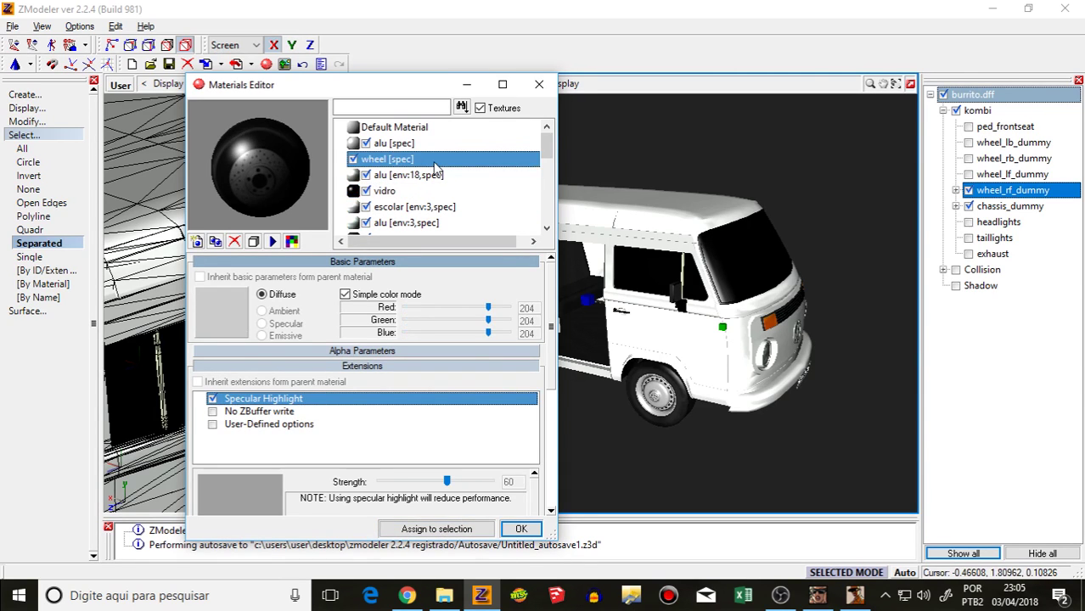
{"action": "left_click", "coordinate": [435, 161]}
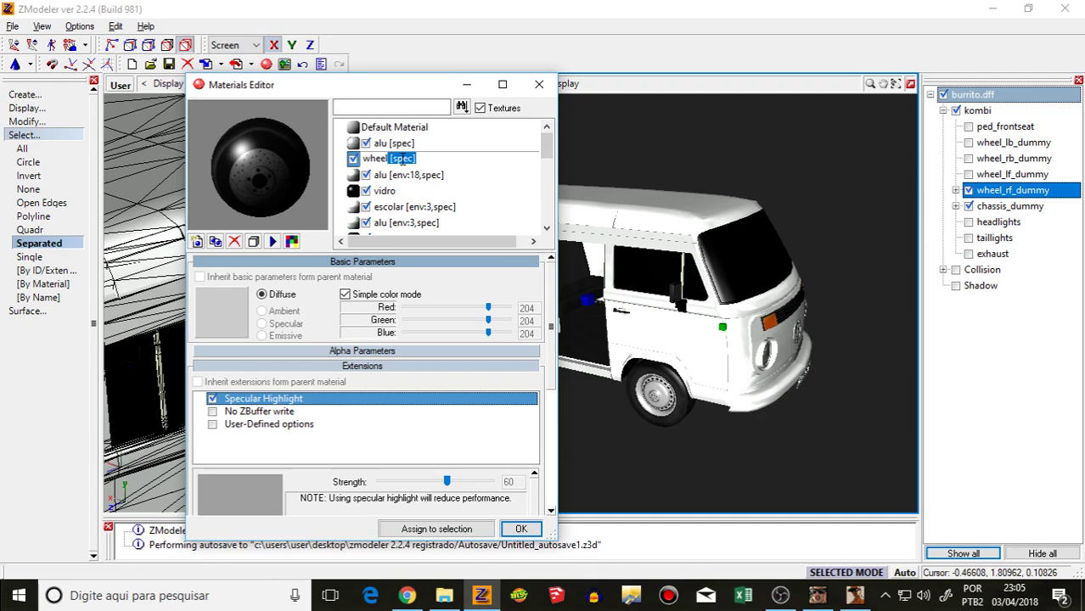
{"action": "right_click", "coordinate": [418, 159]}
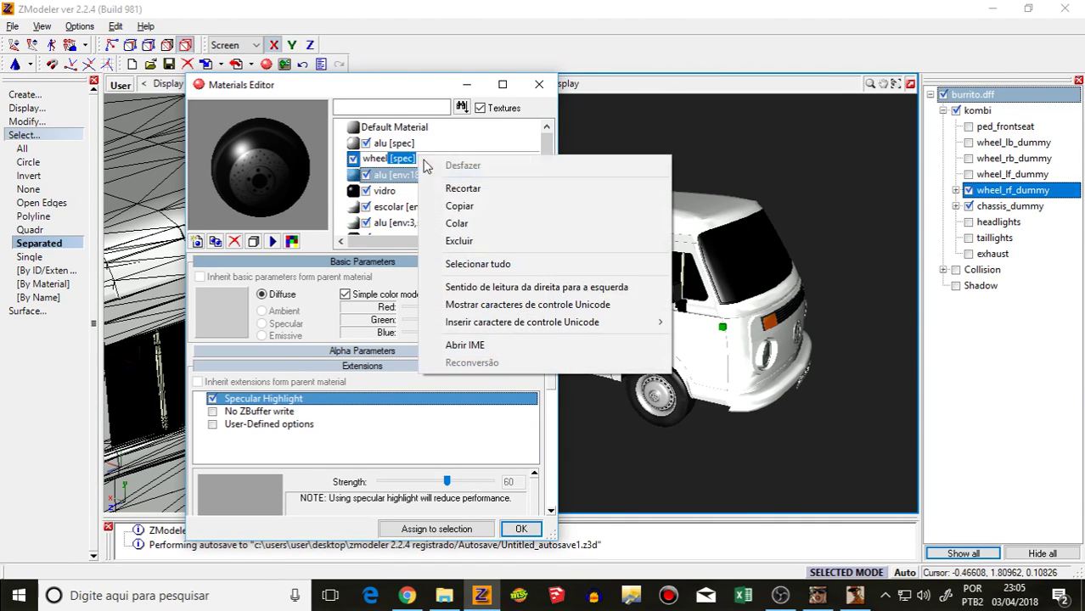
{"action": "left_click", "coordinate": [461, 209]}
{"action": "scroll", "coordinate": [433, 195], "scroll_direction": "down", "scroll_amount": 3}
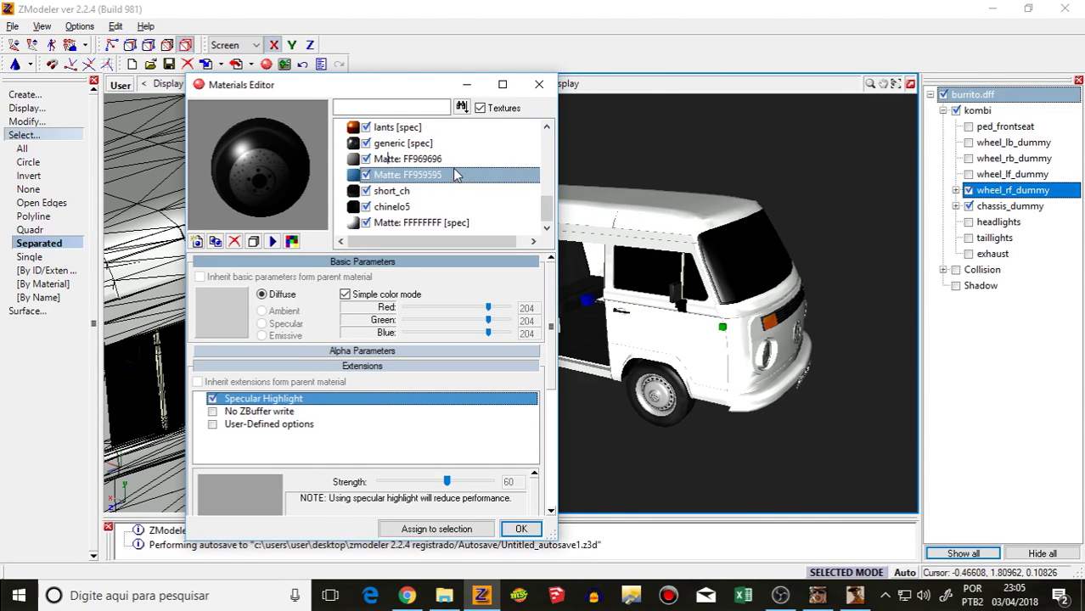
{"action": "left_click", "coordinate": [537, 84]}
Step: Collapse the burrito.dff hierarchy and hide the whole van model
{"action": "left_click", "coordinate": [977, 110]}
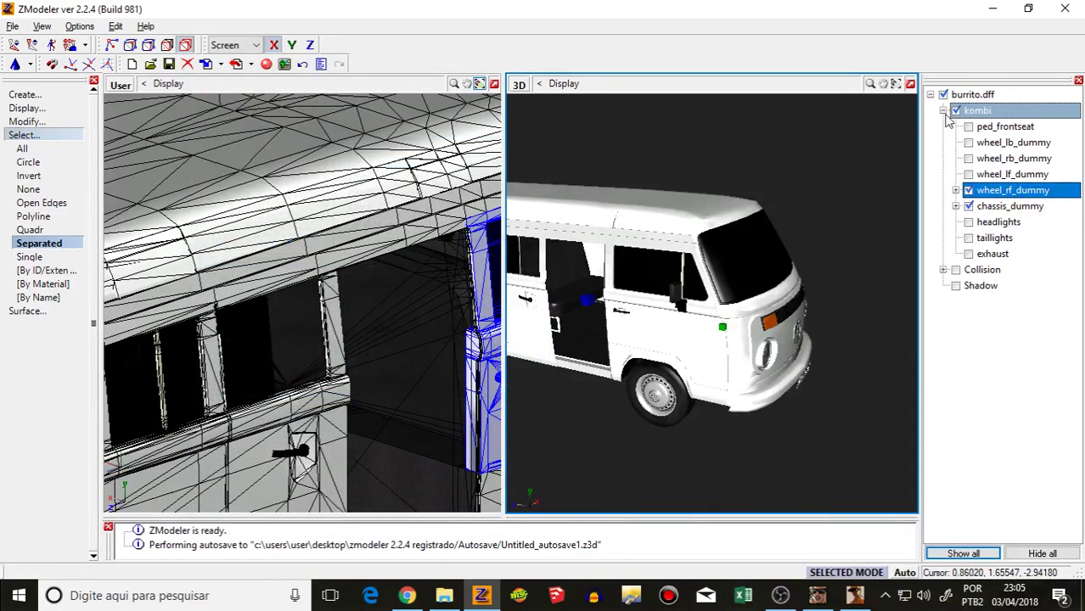
{"action": "left_click", "coordinate": [930, 94]}
{"action": "left_click", "coordinate": [943, 94]}
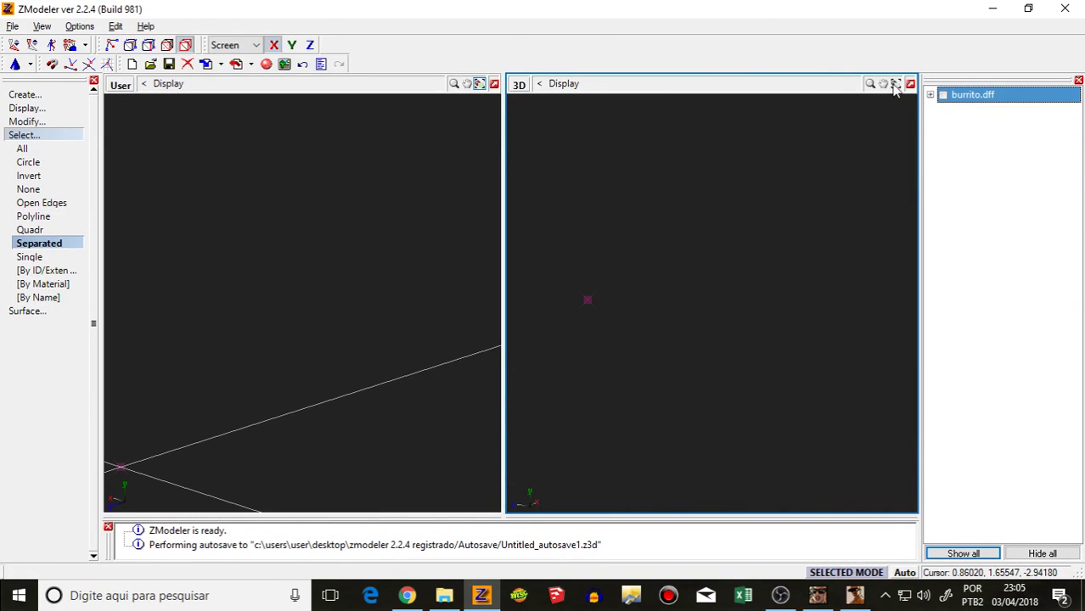
Step: Import pcj600.dff from the HORNET 2014 folder in Downloads
{"action": "left_click", "coordinate": [219, 64]}
{"action": "left_click", "coordinate": [213, 75]}
{"action": "left_click", "coordinate": [451, 88]}
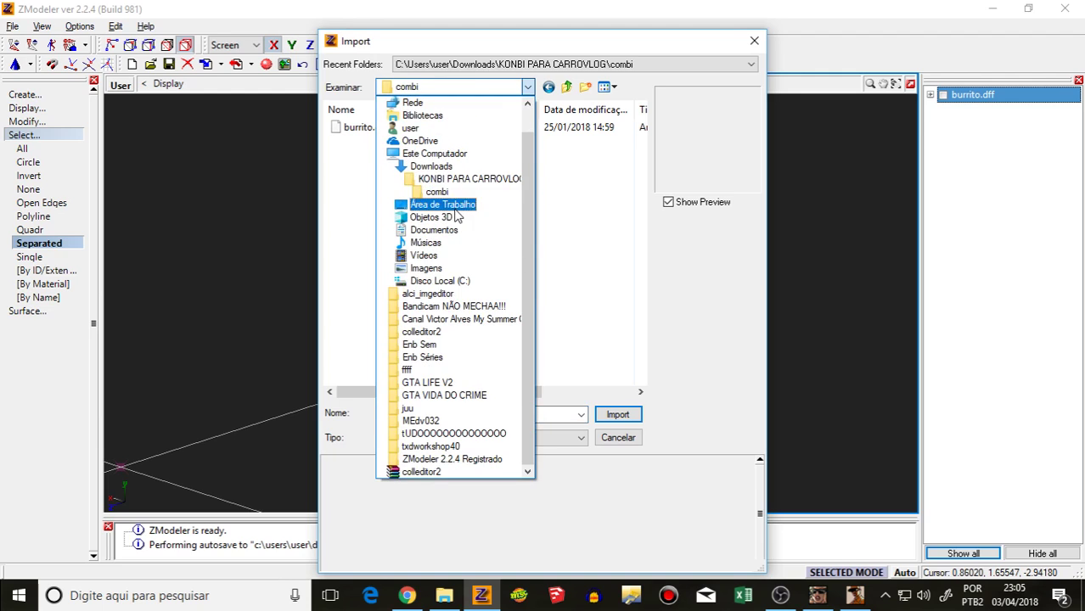
{"action": "left_click", "coordinate": [442, 169]}
{"action": "scroll", "coordinate": [444, 169], "scroll_direction": "down", "scroll_amount": 10}
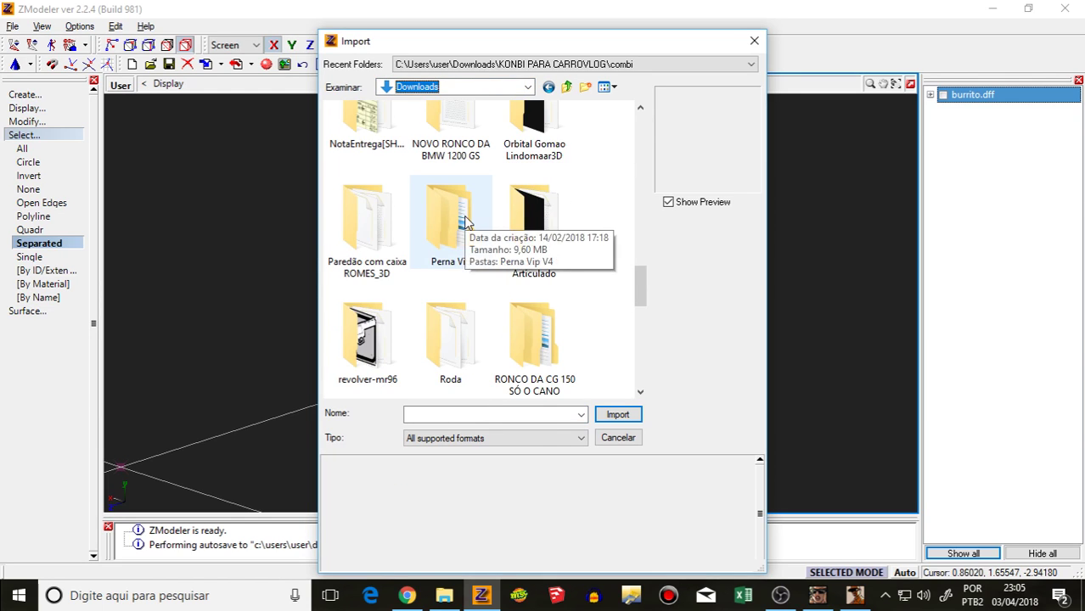
{"action": "scroll", "coordinate": [464, 223], "scroll_direction": "up", "scroll_amount": 2}
{"action": "scroll", "coordinate": [464, 223], "scroll_direction": "up", "scroll_amount": 3}
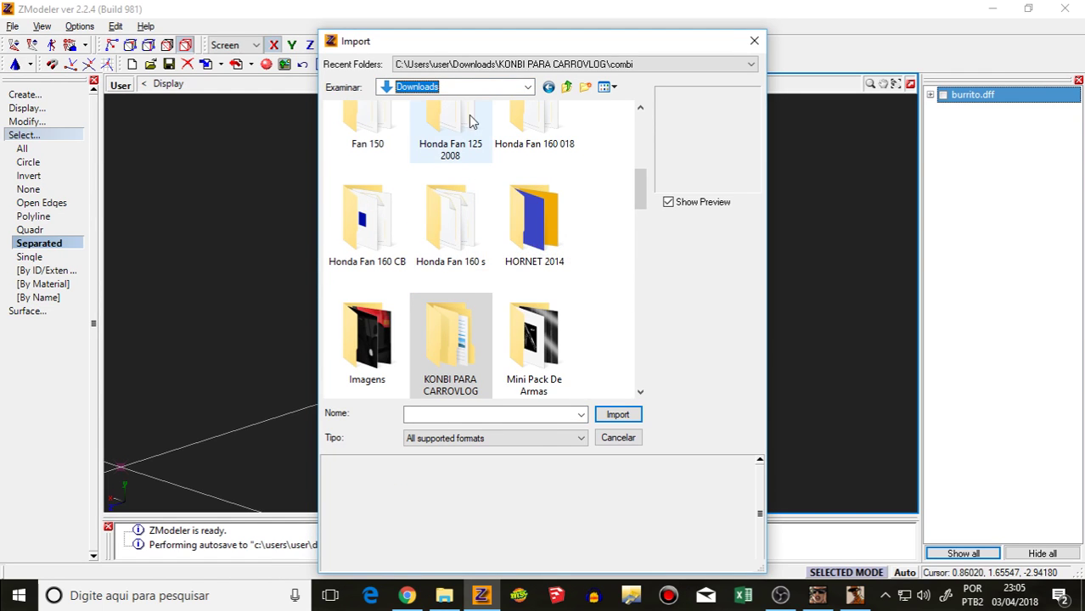
{"action": "double_click", "coordinate": [535, 218]}
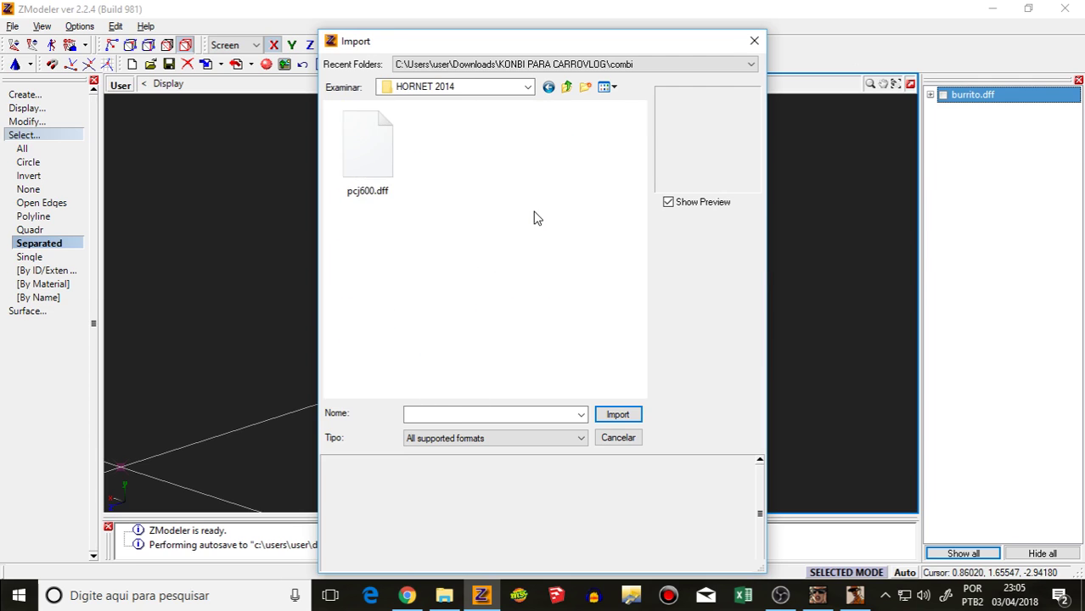
{"action": "double_click", "coordinate": [375, 157]}
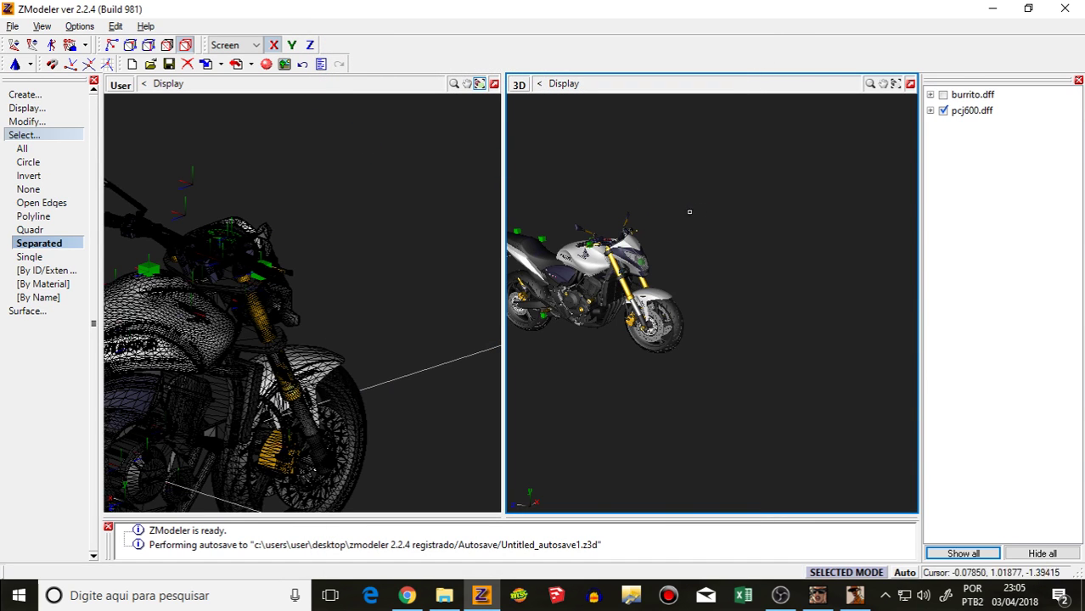
{"action": "left_click", "coordinate": [221, 65]}
{"action": "left_click", "coordinate": [242, 80]}
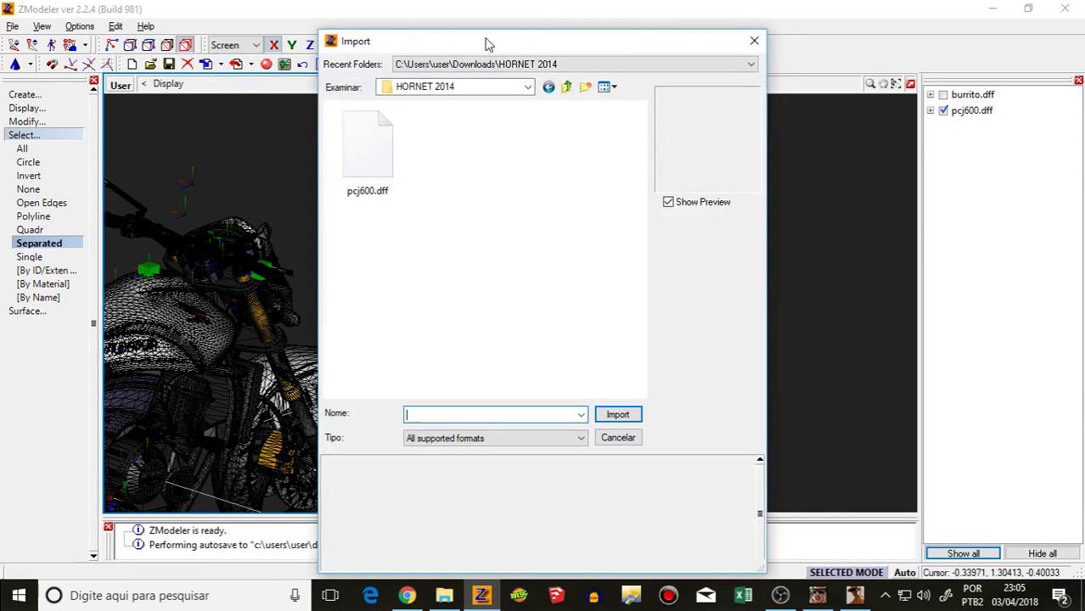
{"action": "left_click", "coordinate": [755, 42]}
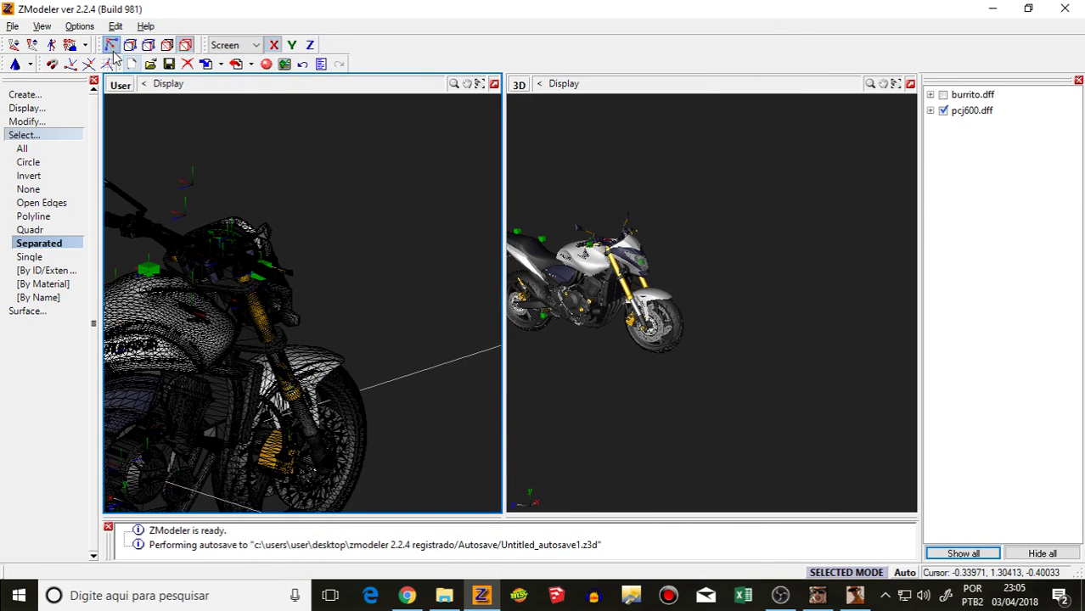
Step: Copy the [spec,trans] tag from the name of the Matte: 96444444 material, inspect its alpha parameters and close the Materials Editor
{"action": "left_click", "coordinate": [265, 65]}
{"action": "scroll", "coordinate": [446, 191], "scroll_direction": "down", "scroll_amount": 5}
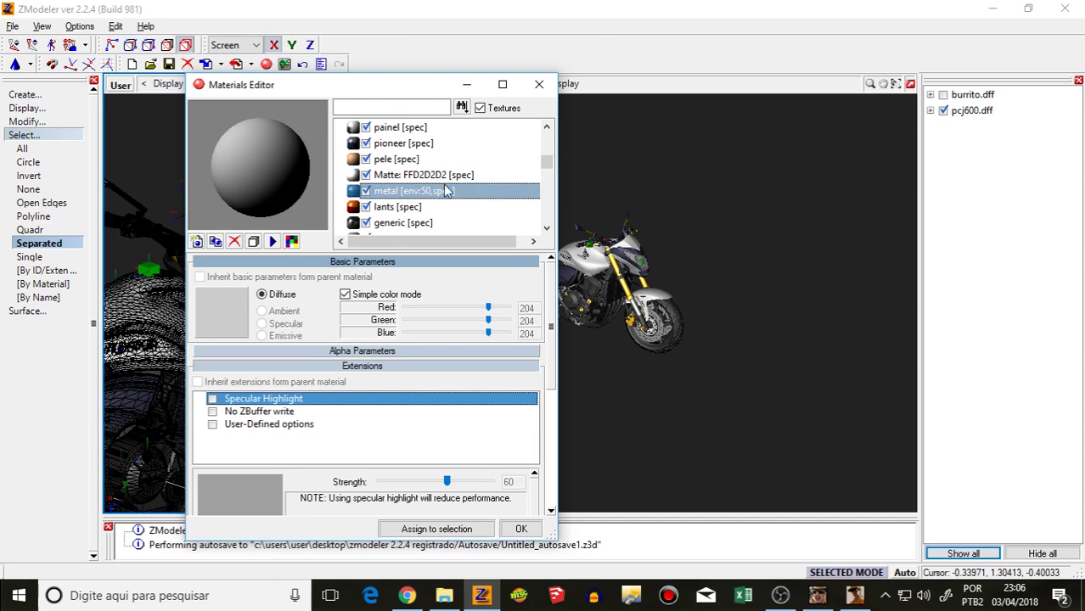
{"action": "scroll", "coordinate": [446, 191], "scroll_direction": "down", "scroll_amount": 8}
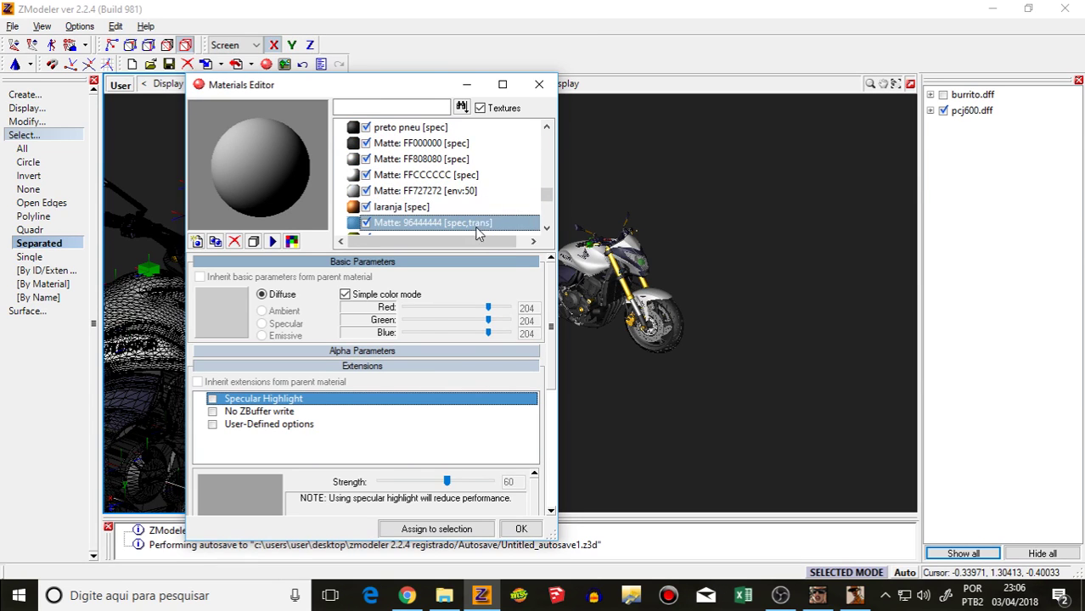
{"action": "left_click", "coordinate": [492, 223]}
{"action": "left_click", "coordinate": [495, 222]}
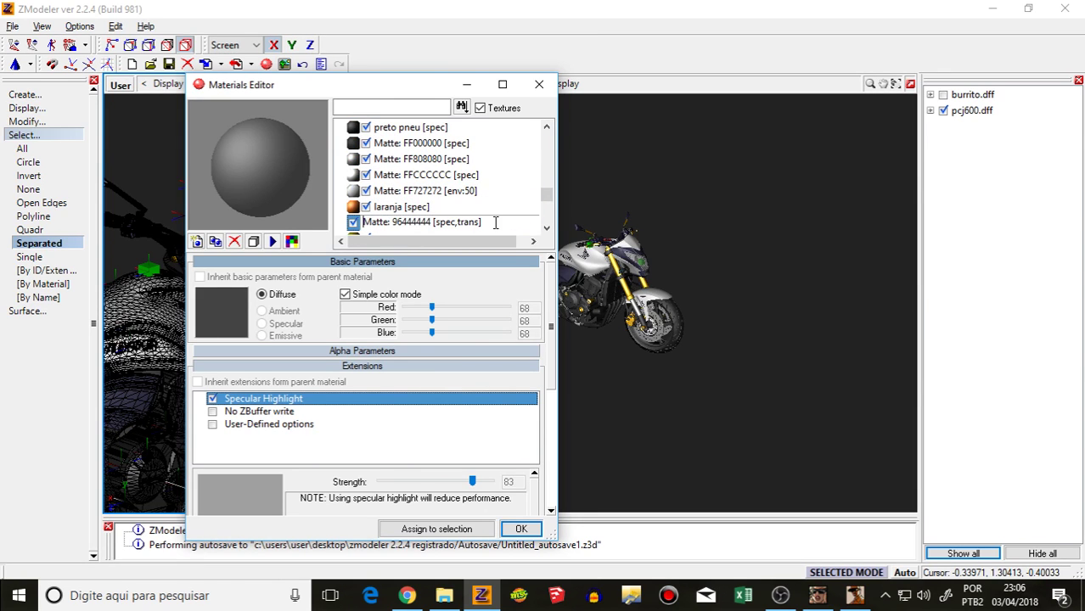
{"action": "right_click", "coordinate": [435, 227]}
{"action": "left_click", "coordinate": [455, 278]}
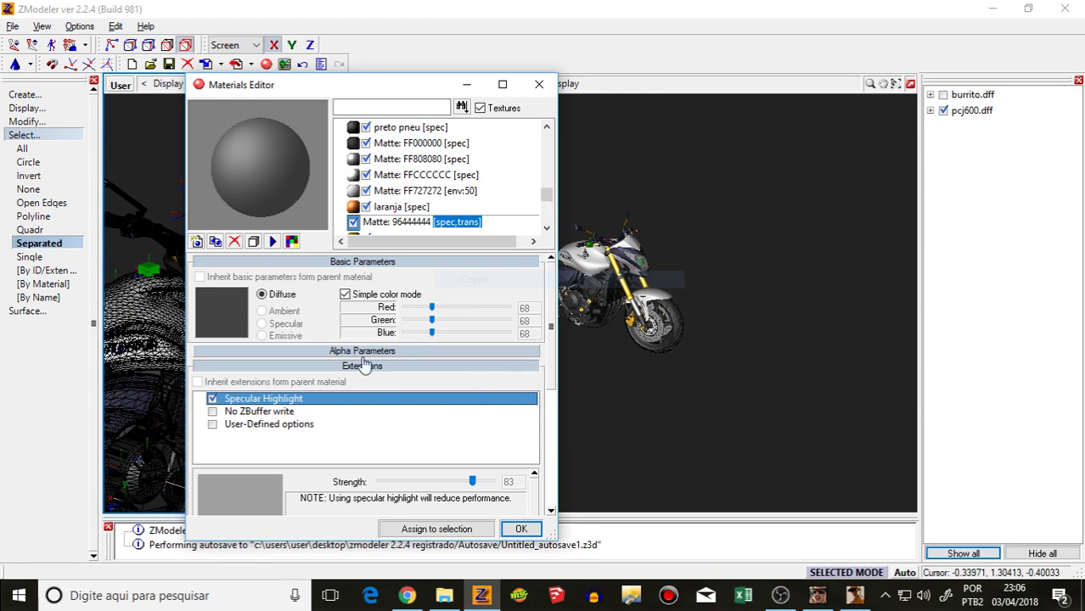
{"action": "left_click", "coordinate": [308, 352]}
{"action": "left_click", "coordinate": [540, 84]}
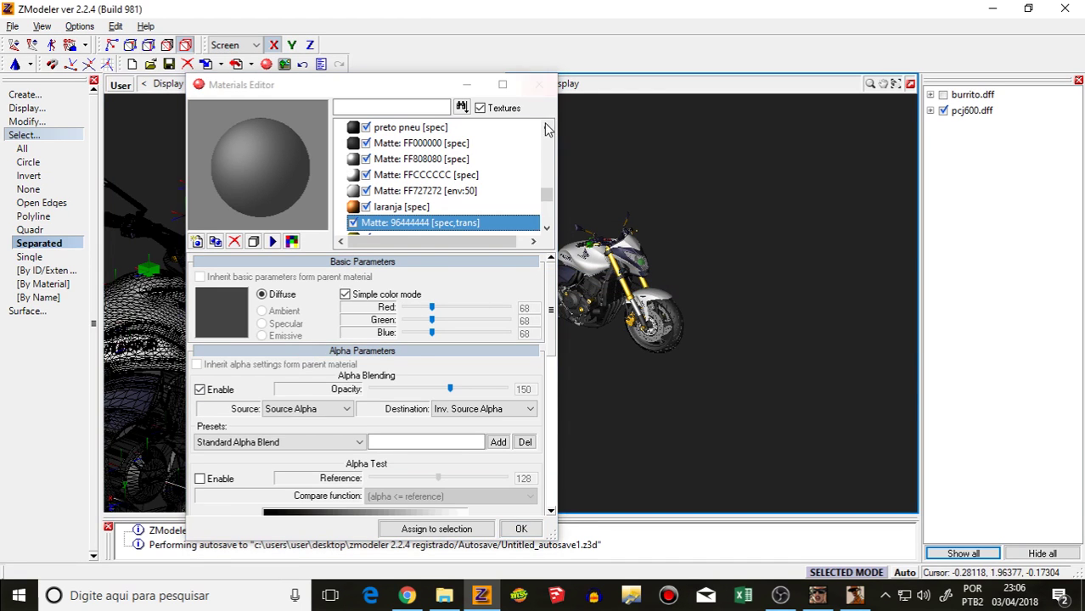
{"action": "left_click", "coordinate": [539, 85]}
Step: Delete the imported pcj600.dff model and show burrito.dff again
{"action": "right_click", "coordinate": [957, 113]}
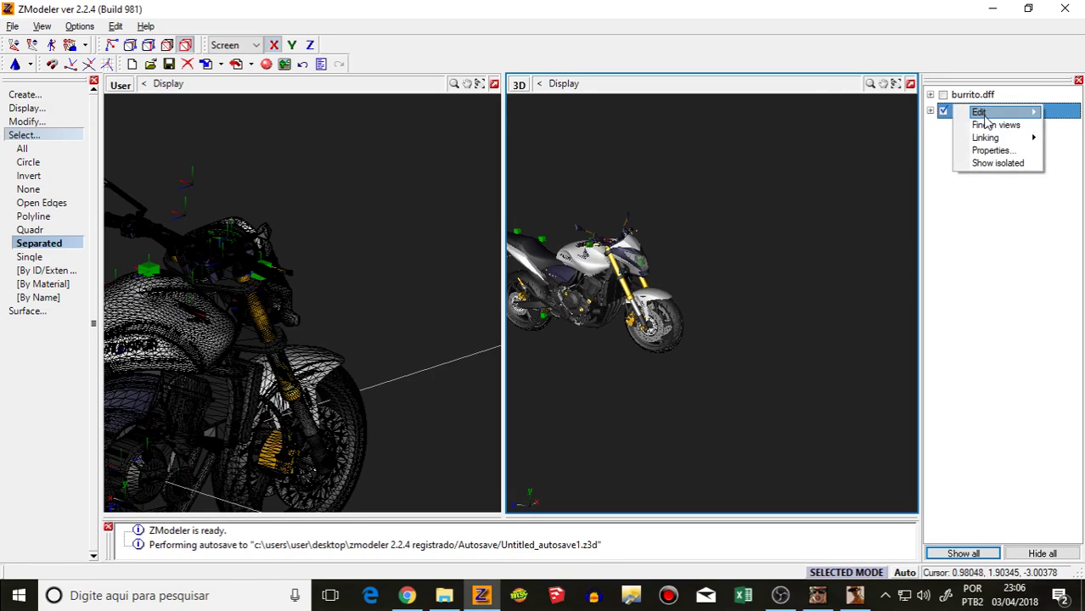
{"action": "left_click", "coordinate": [934, 114]}
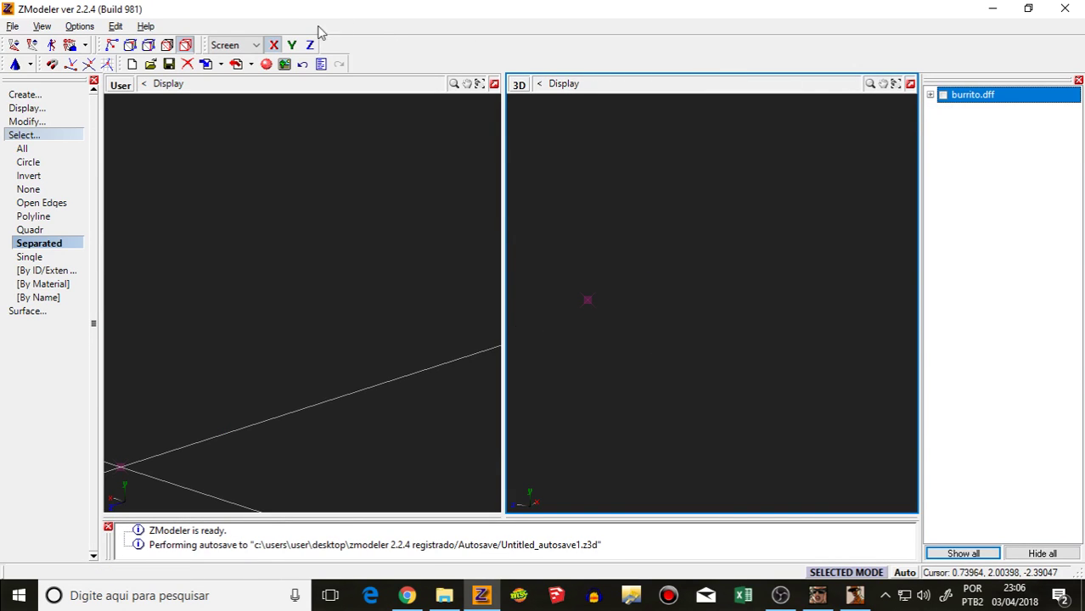
{"action": "left_click", "coordinate": [221, 65]}
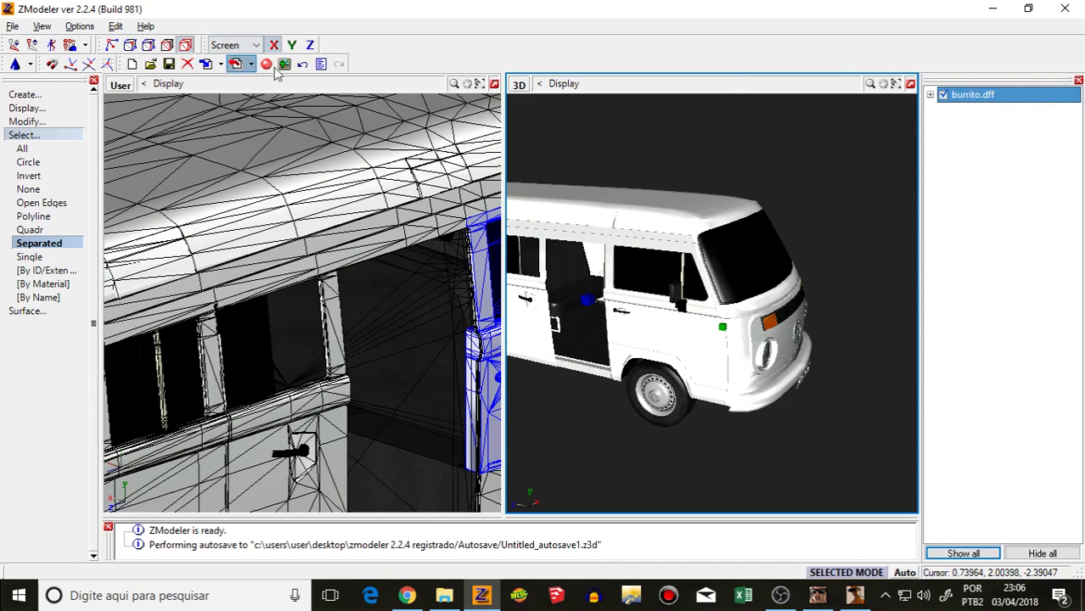
Step: Paste the copied tag onto the glass material's name in the Materials Editor so it reads vidro [spec,trans]
{"action": "left_click", "coordinate": [266, 64]}
{"action": "left_click", "coordinate": [430, 191]}
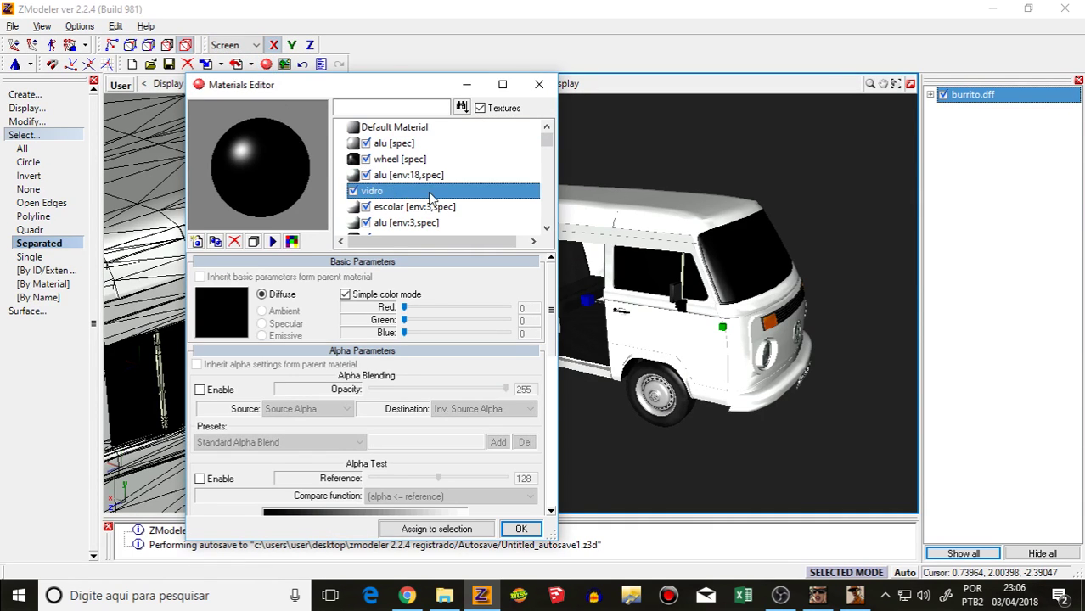
{"action": "left_click", "coordinate": [430, 191]}
{"action": "right_click", "coordinate": [431, 192]}
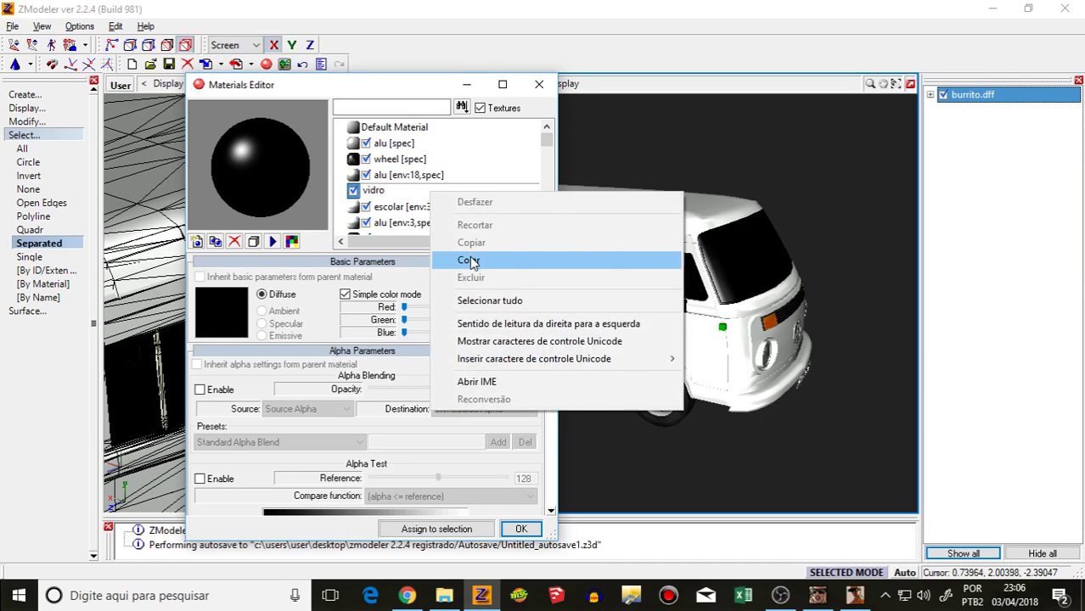
{"action": "left_click", "coordinate": [595, 259]}
{"action": "left_click", "coordinate": [393, 207]}
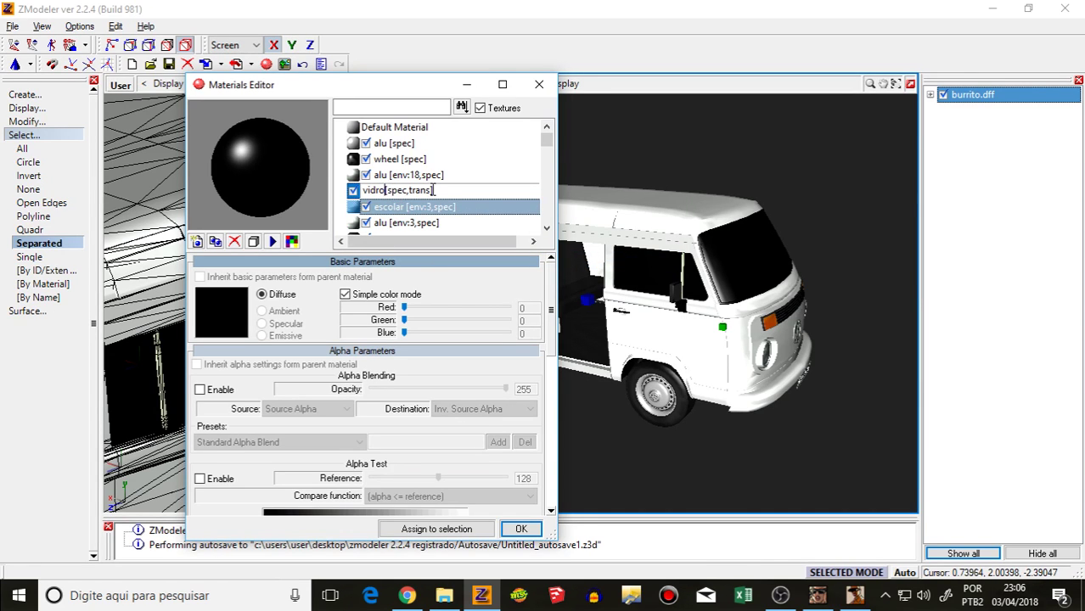
{"action": "left_click", "coordinate": [454, 221]}
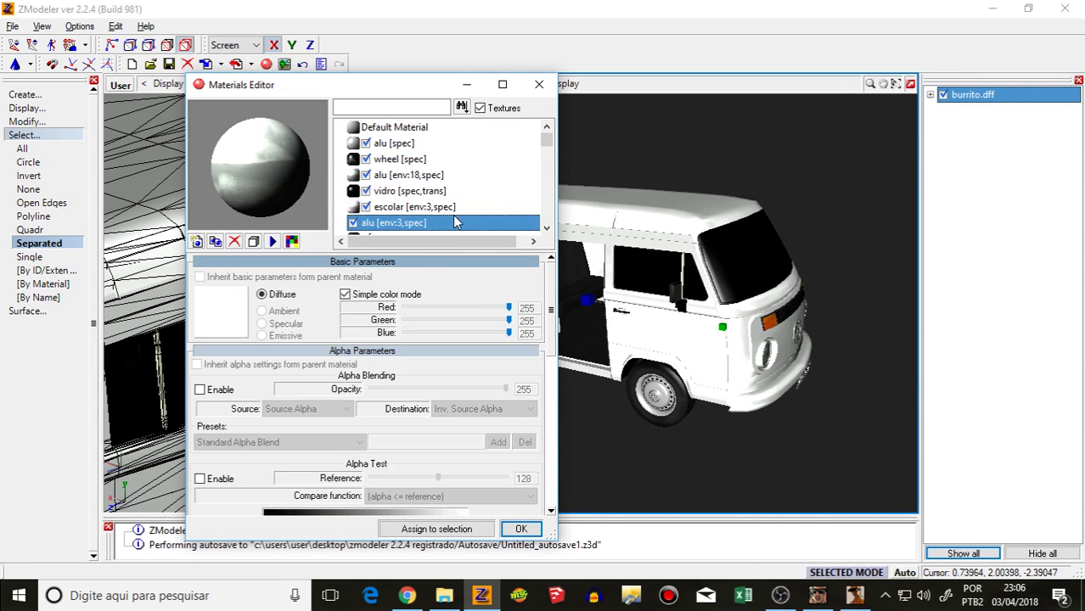
Step: Enable alpha blending on the vidro [spec,trans] material, set its opacity to 153 and assign it to the selection
{"action": "left_click", "coordinate": [427, 193]}
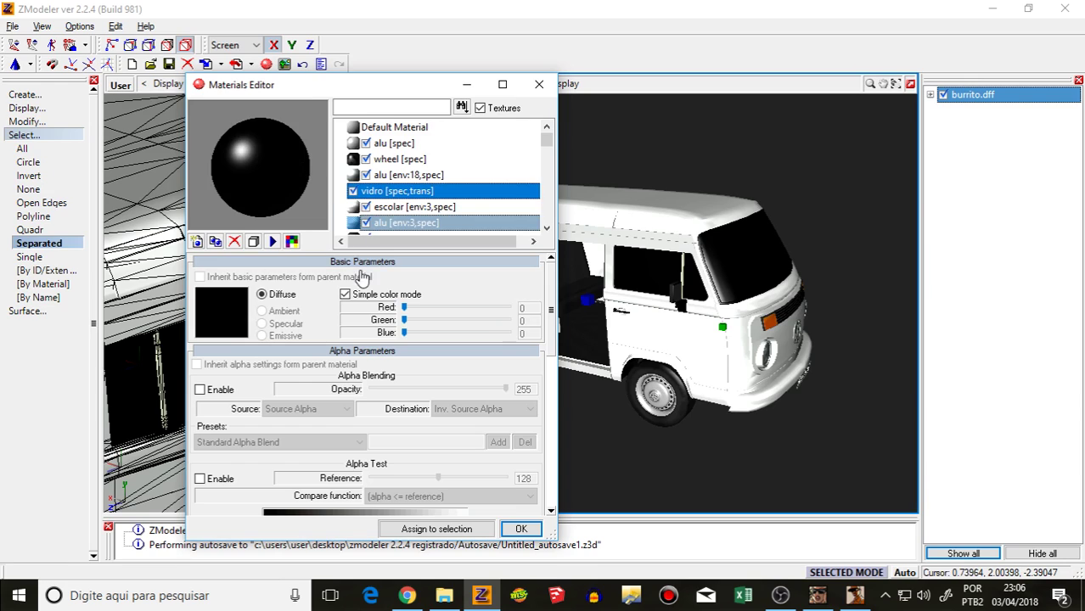
{"action": "left_click", "coordinate": [199, 390]}
{"action": "left_click", "coordinate": [464, 390]}
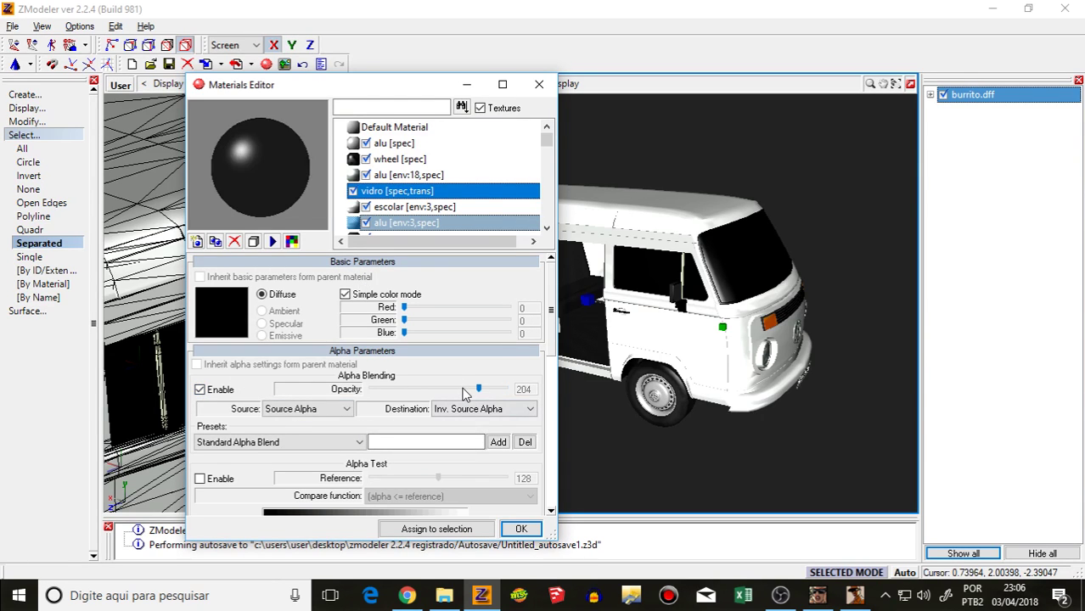
{"action": "left_click", "coordinate": [455, 391]}
{"action": "left_click", "coordinate": [441, 537]}
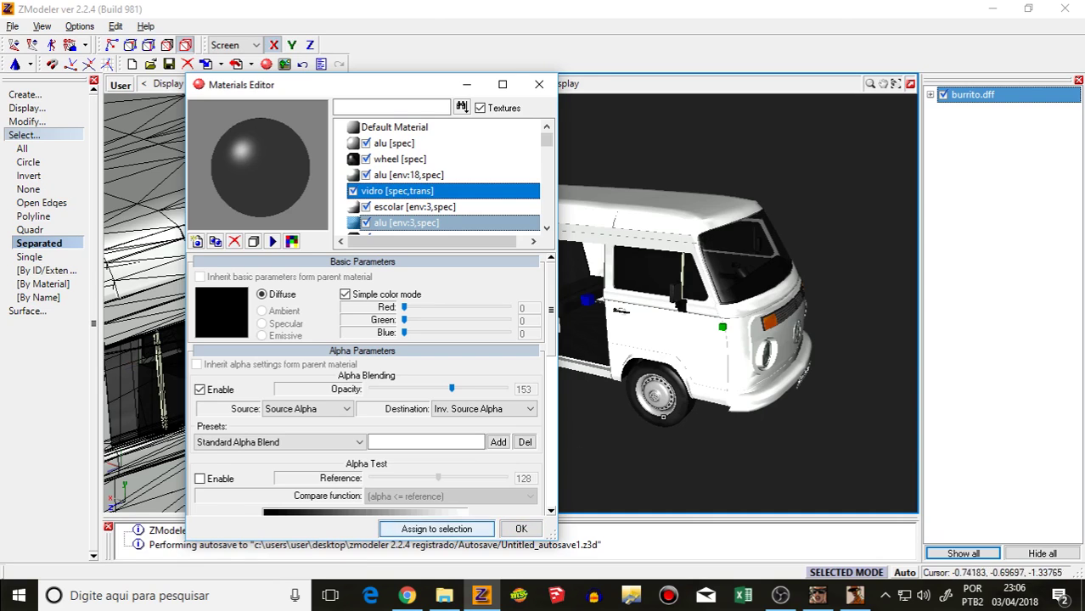
Step: Examine the van's windscreen, side windows, door and dashboard to see which parts use the semi-transparent vidro material
{"action": "middle_click_drag", "start_coordinate": [737, 389], "coordinate": [622, 372]}
{"action": "scroll", "coordinate": [699, 370], "scroll_direction": "up", "scroll_amount": 6}
{"action": "mouse_move", "coordinate": [701, 358]}
{"action": "middle_mouse_down"}
{"action": "mouse_move", "coordinate": [708, 331]}
{"action": "mouse_move", "coordinate": [706, 371]}
{"action": "mouse_move", "coordinate": [690, 371]}
{"action": "middle_mouse_up"}
{"action": "scroll", "coordinate": [705, 371], "scroll_direction": "down", "scroll_amount": 5}
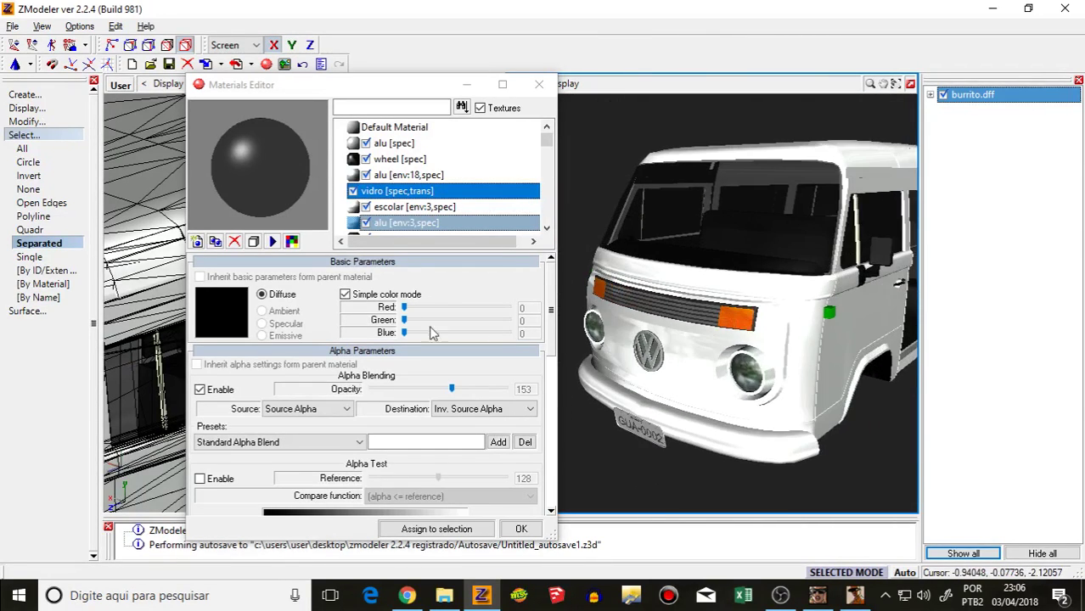
{"action": "left_click", "coordinate": [352, 194]}
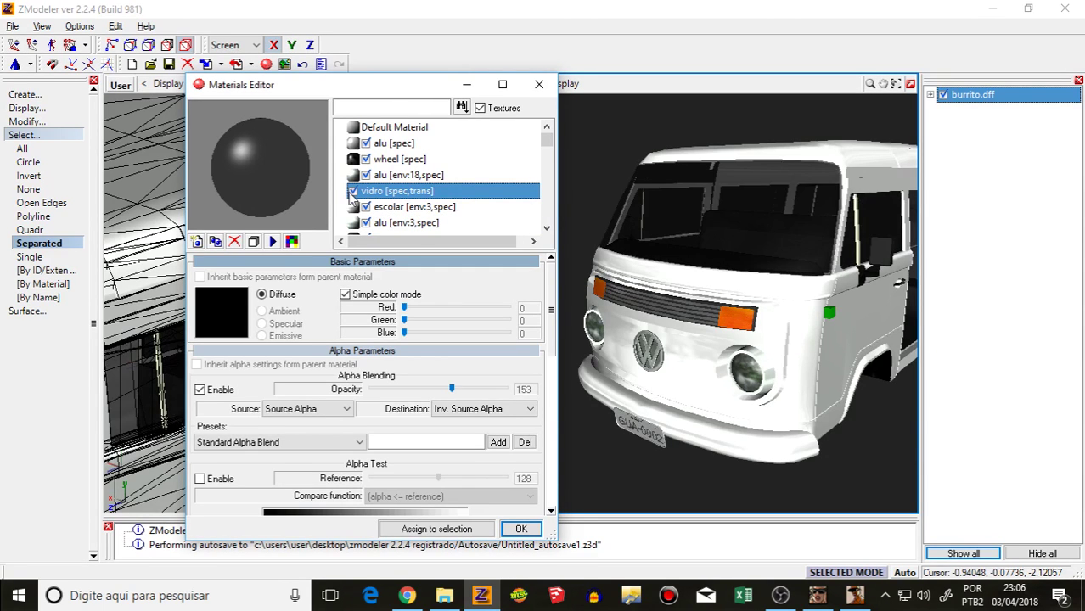
{"action": "left_click", "coordinate": [352, 193]}
{"action": "left_click", "coordinate": [351, 192]}
{"action": "middle_click_drag", "start_coordinate": [722, 309], "coordinate": [665, 307]}
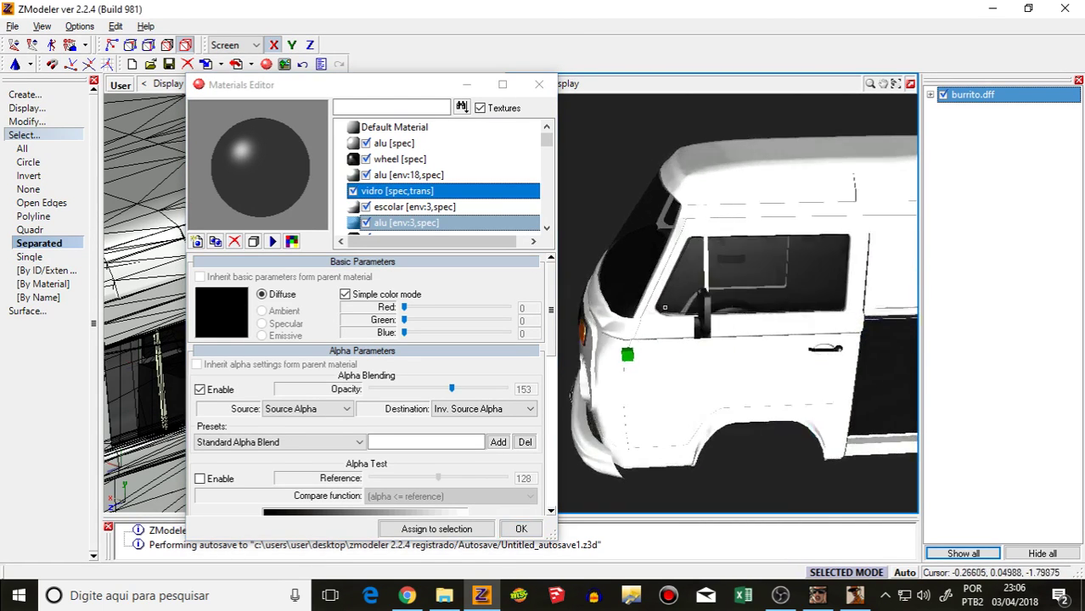
{"action": "scroll", "coordinate": [665, 308], "scroll_direction": "up", "scroll_amount": 6}
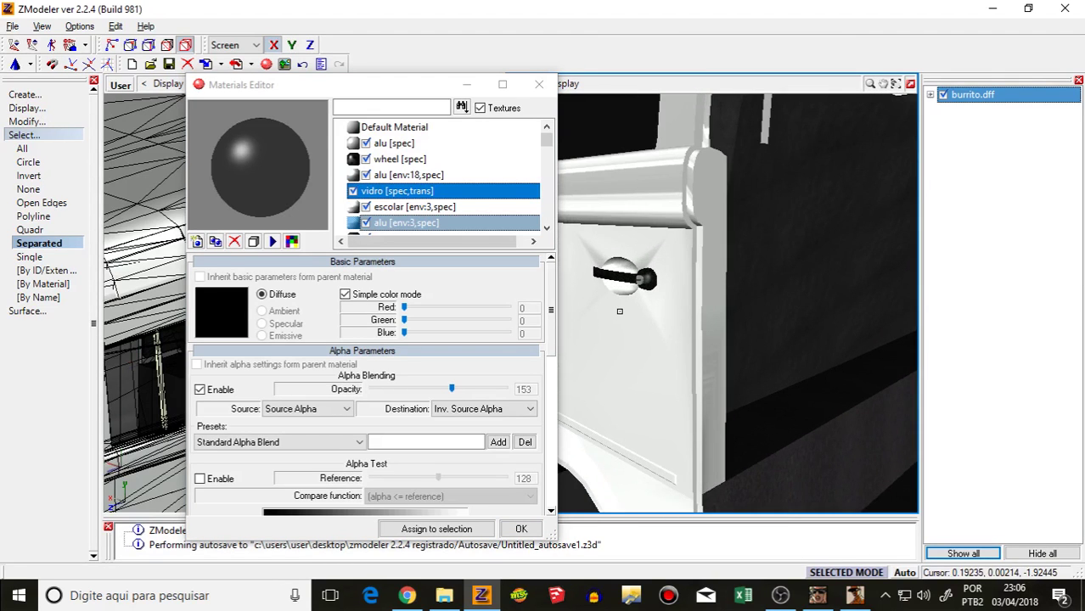
{"action": "scroll", "coordinate": [620, 312], "scroll_direction": "down", "scroll_amount": 3}
{"action": "middle_click_drag", "start_coordinate": [620, 311], "coordinate": [643, 330]}
{"action": "scroll", "coordinate": [652, 323], "scroll_direction": "up", "scroll_amount": 5}
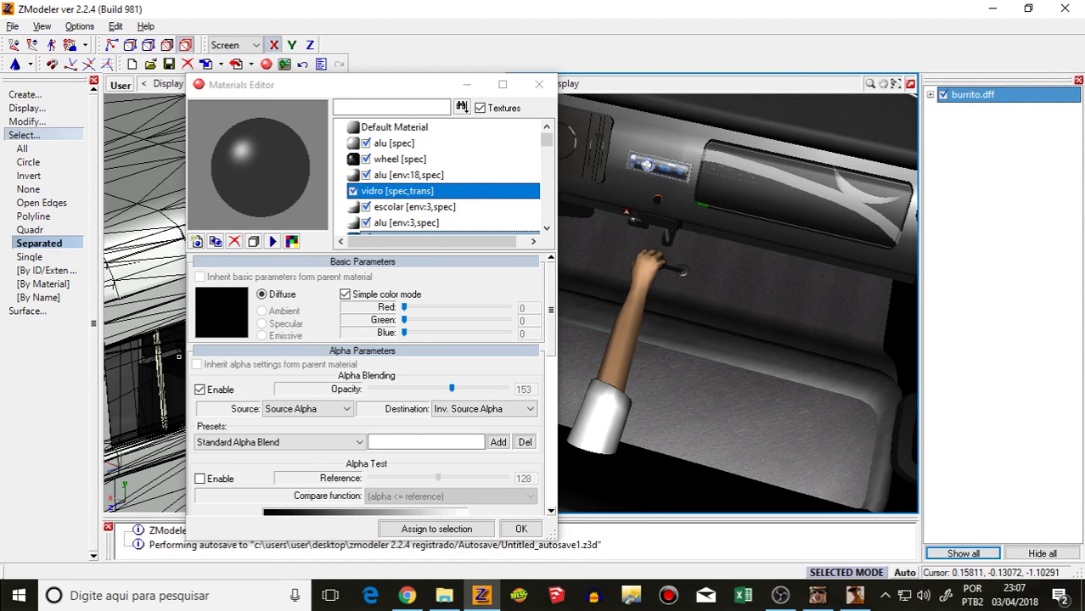
Step: Disable alpha blending on the vidro [spec,trans] material, copy its name tag and rename the material preto
{"action": "left_click", "coordinate": [199, 389]}
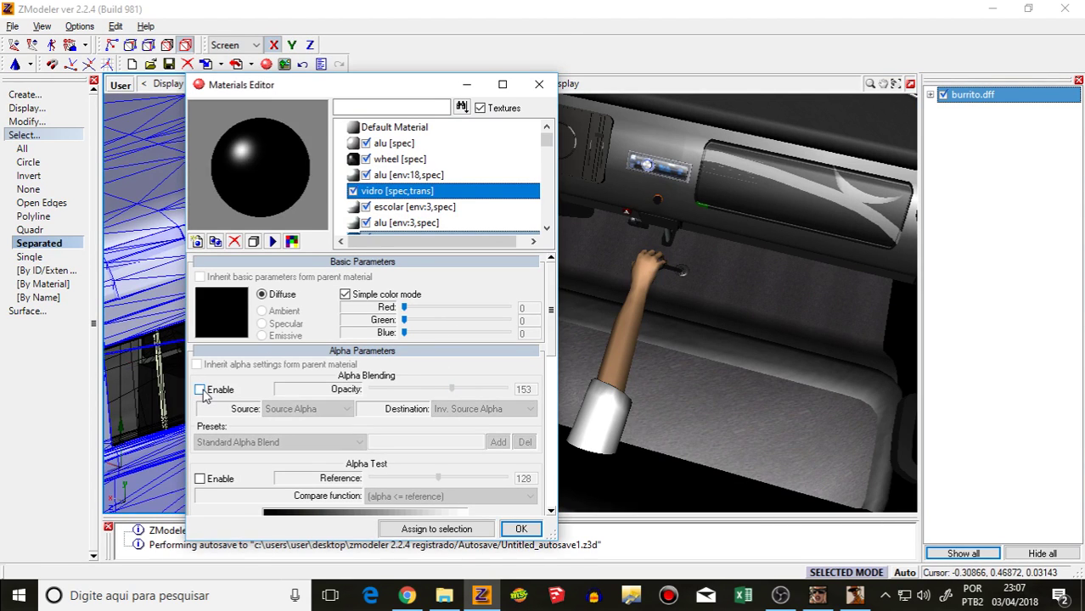
{"action": "left_click", "coordinate": [435, 193]}
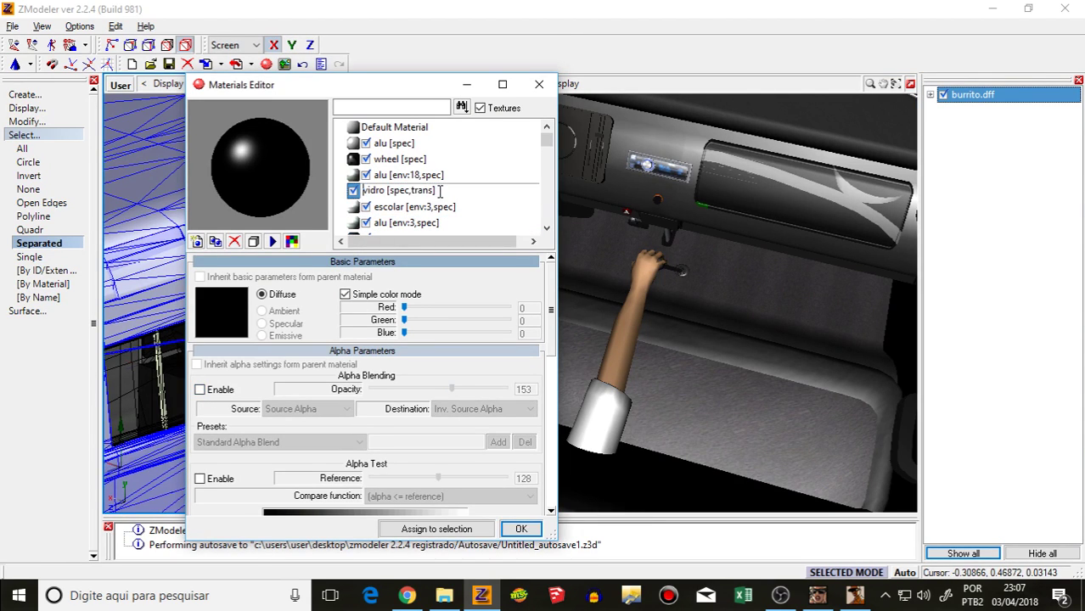
{"action": "right_click", "coordinate": [387, 194]}
{"action": "left_click", "coordinate": [436, 246]}
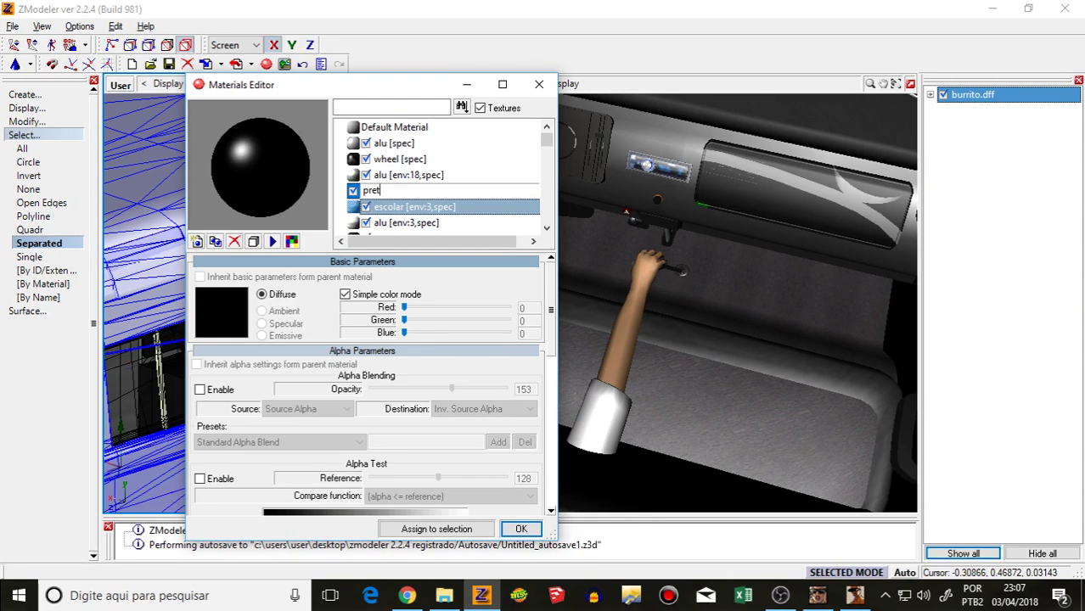
{"action": "left_click", "coordinate": [395, 160]}
{"action": "left_click", "coordinate": [394, 192]}
Step: Set the preto material's diffuse colour to RGB 25, 25, 25, assign it to the selection and close the Materials Editor
{"action": "middle_click_drag", "start_coordinate": [734, 171], "coordinate": [815, 242]}
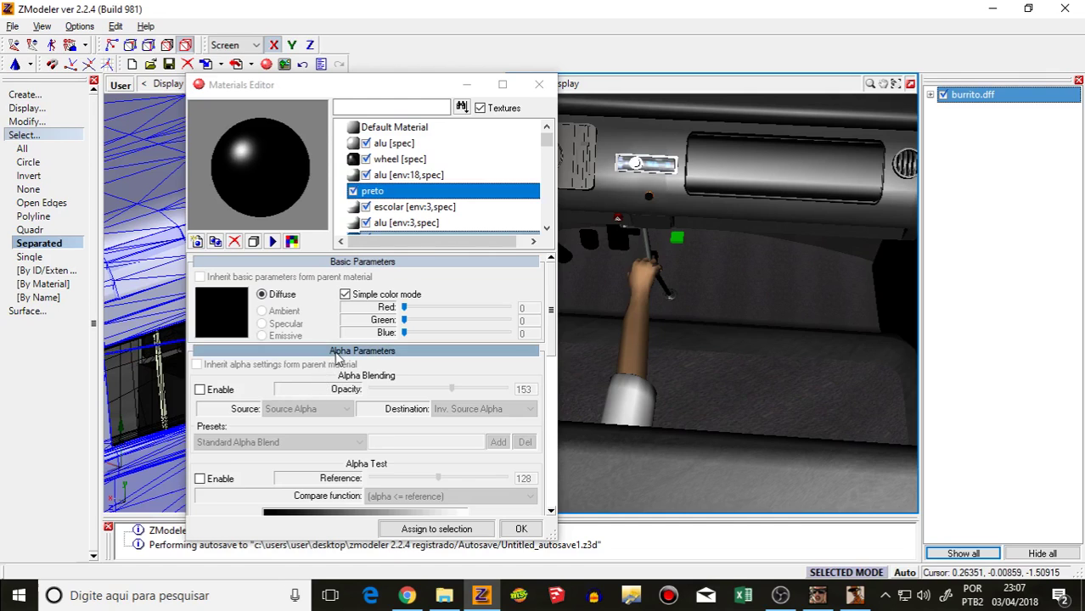
{"action": "left_click", "coordinate": [323, 351]}
{"action": "left_click", "coordinate": [259, 366]}
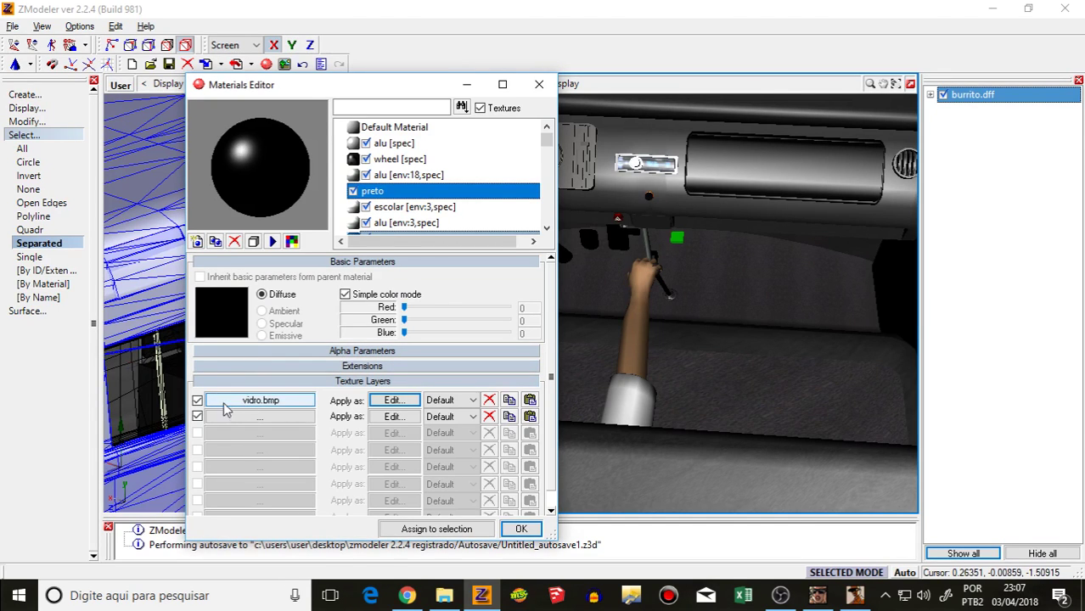
{"action": "left_click", "coordinate": [232, 331]}
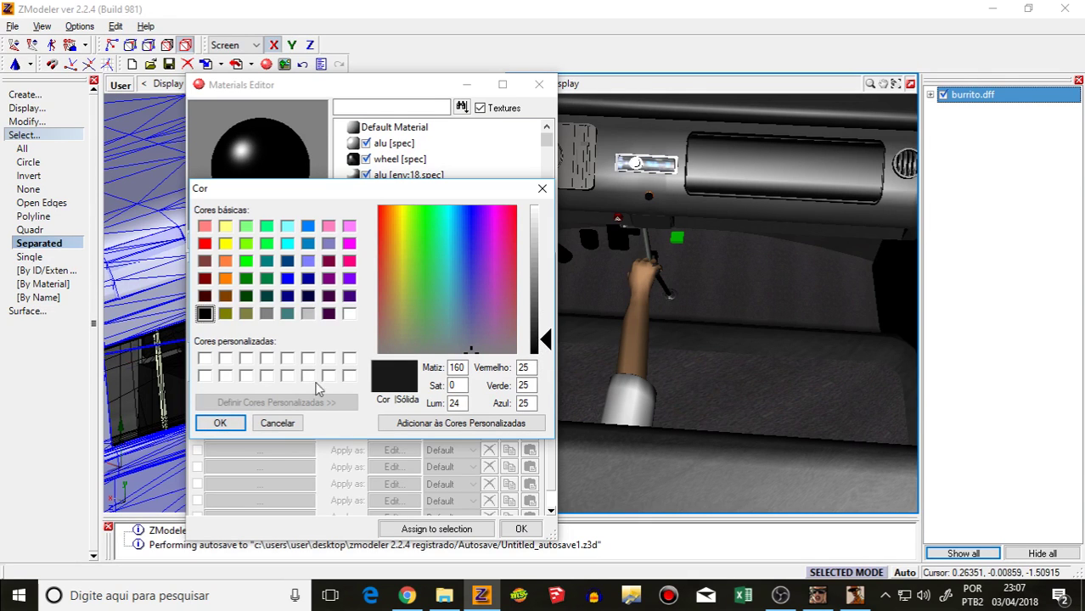
{"action": "left_click", "coordinate": [220, 423]}
{"action": "left_click", "coordinate": [437, 529]}
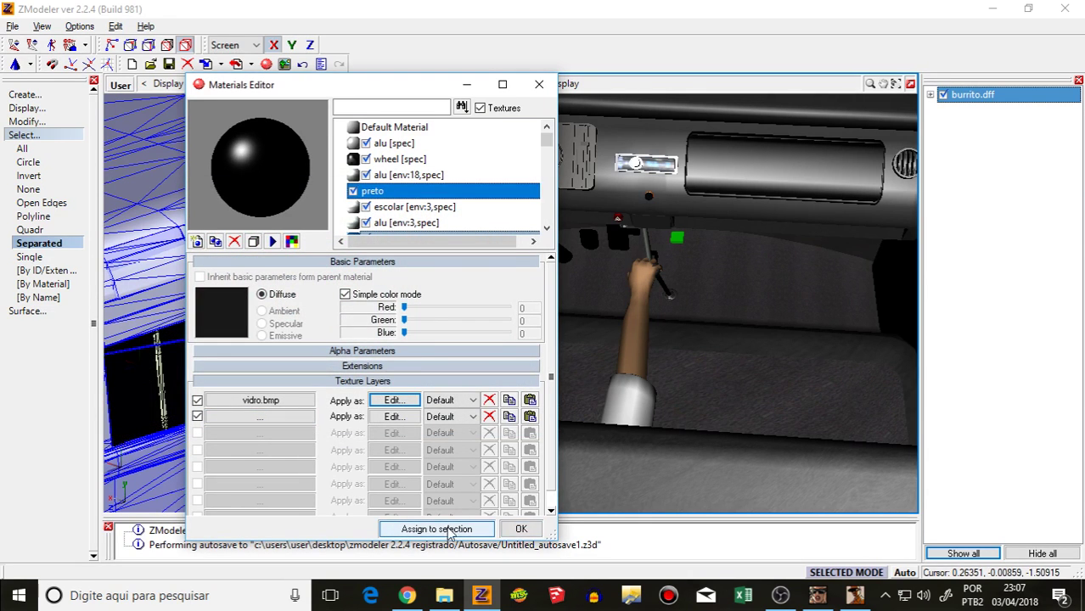
{"action": "left_click", "coordinate": [524, 531]}
Step: Show only the van's front door isolated from the rest of the model
{"action": "middle_click_drag", "start_coordinate": [646, 393], "coordinate": [680, 372]}
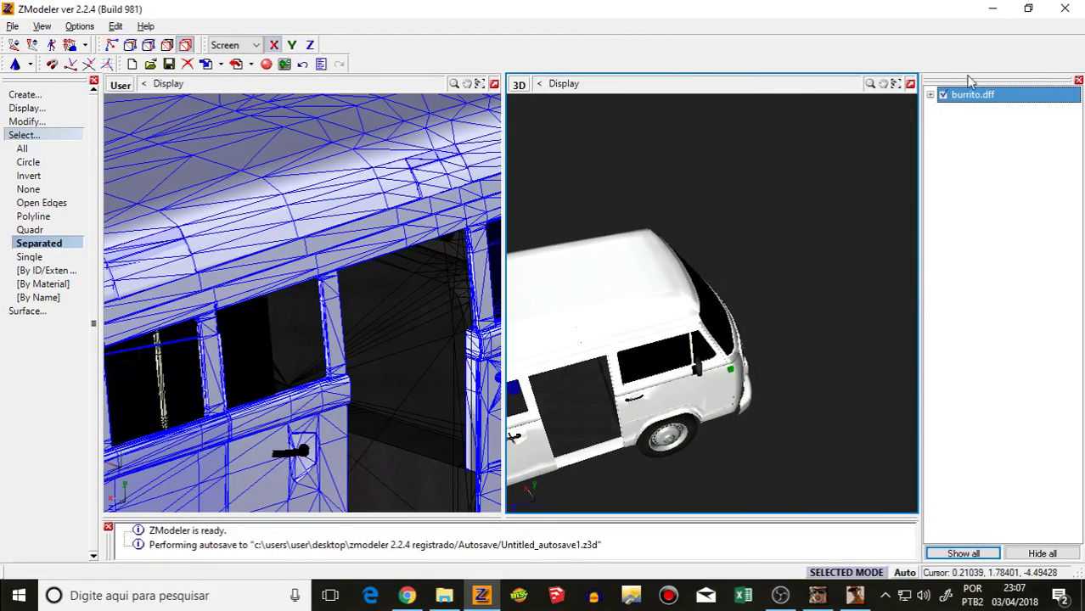
{"action": "middle_click_drag", "start_coordinate": [513, 436], "coordinate": [609, 354]}
{"action": "scroll", "coordinate": [610, 353], "scroll_direction": "down", "scroll_amount": 3}
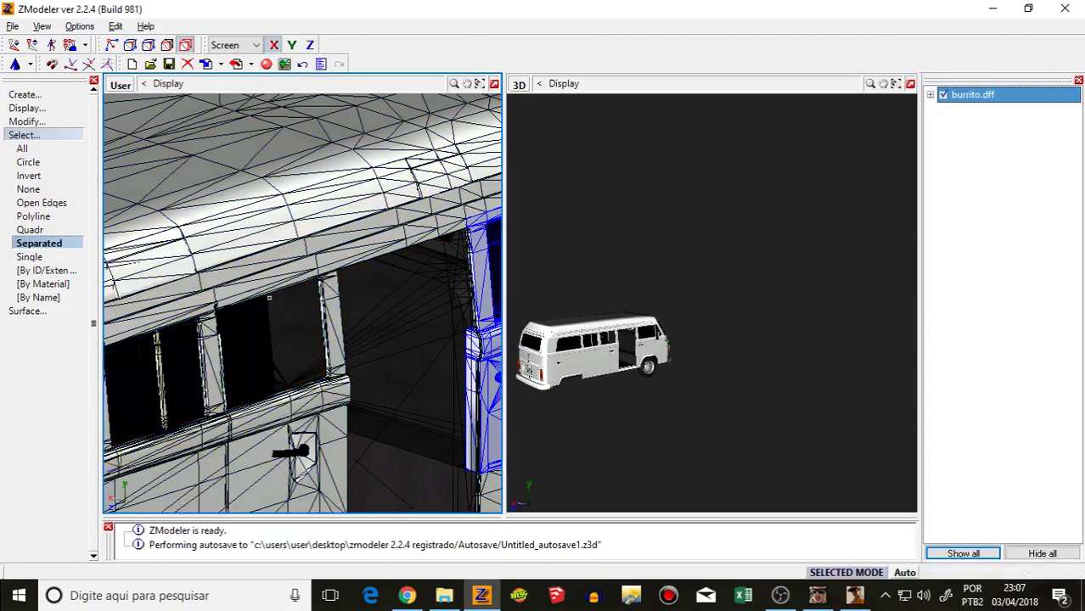
{"action": "scroll", "coordinate": [295, 297], "scroll_direction": "down", "scroll_amount": 2}
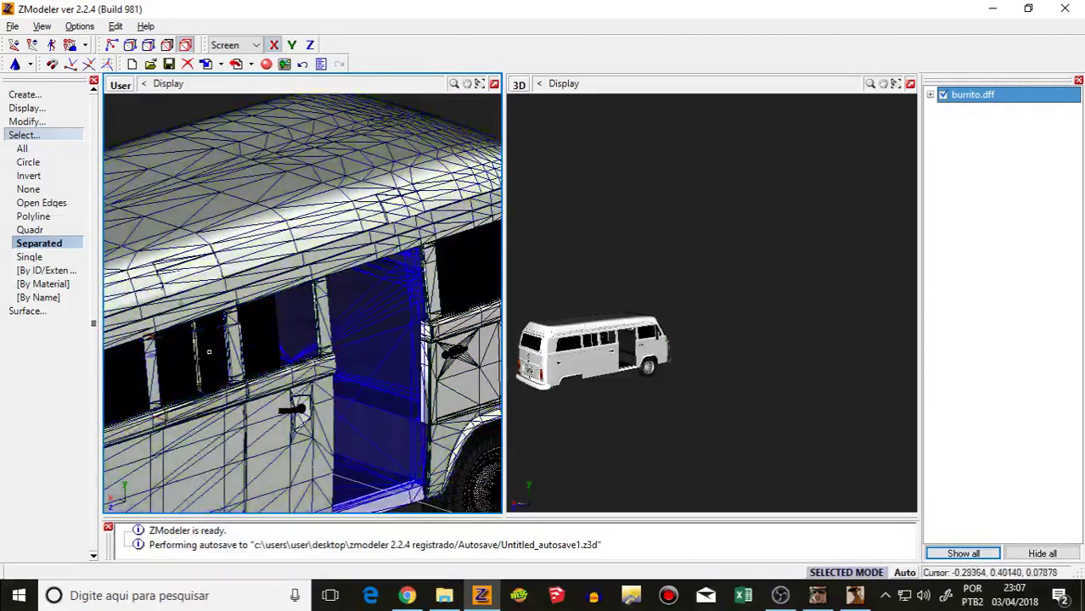
{"action": "scroll", "coordinate": [208, 352], "scroll_direction": "down", "scroll_amount": 3}
{"action": "scroll", "coordinate": [375, 298], "scroll_direction": "up", "scroll_amount": 1}
{"action": "right_click", "coordinate": [377, 302]}
{"action": "left_click", "coordinate": [420, 372]}
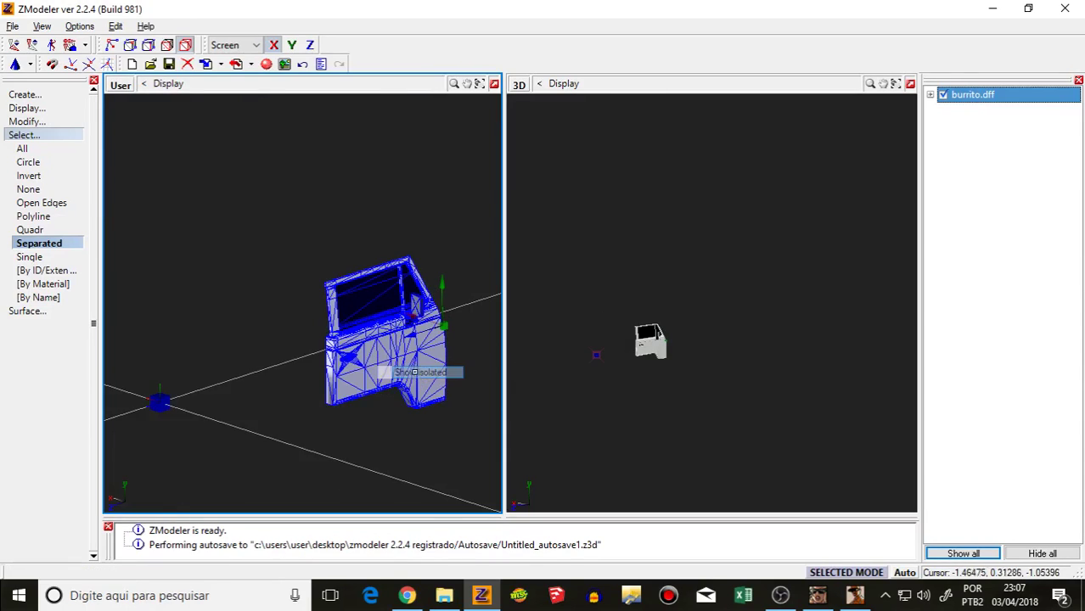
{"action": "scroll", "coordinate": [411, 323], "scroll_direction": "up", "scroll_amount": 3}
Step: Select the window glass polygons of the isolated front door at polygon level
{"action": "left_click", "coordinate": [68, 257]}
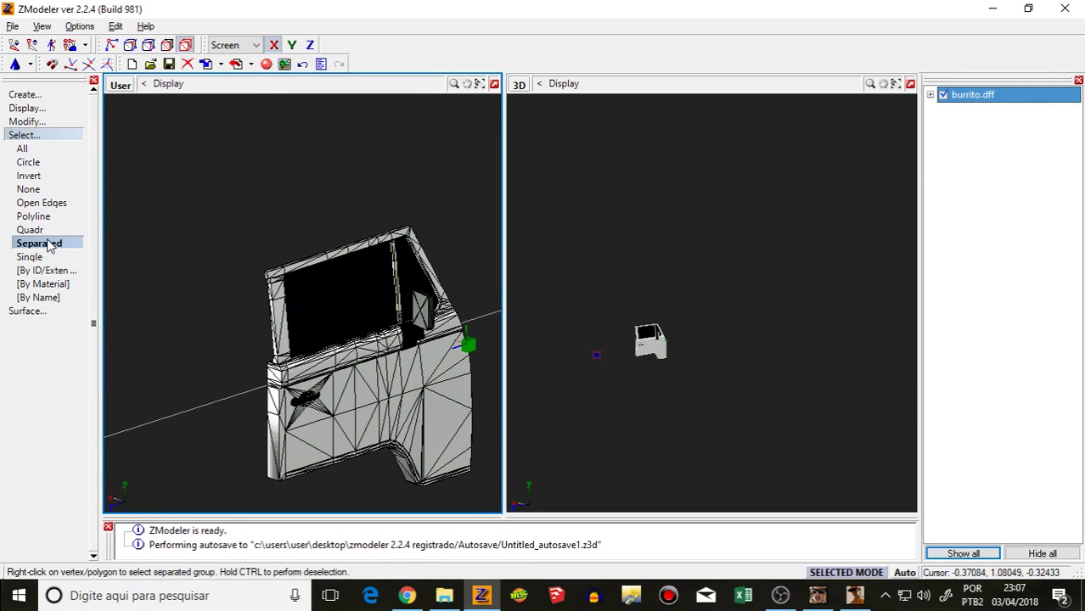
{"action": "left_click", "coordinate": [40, 201]}
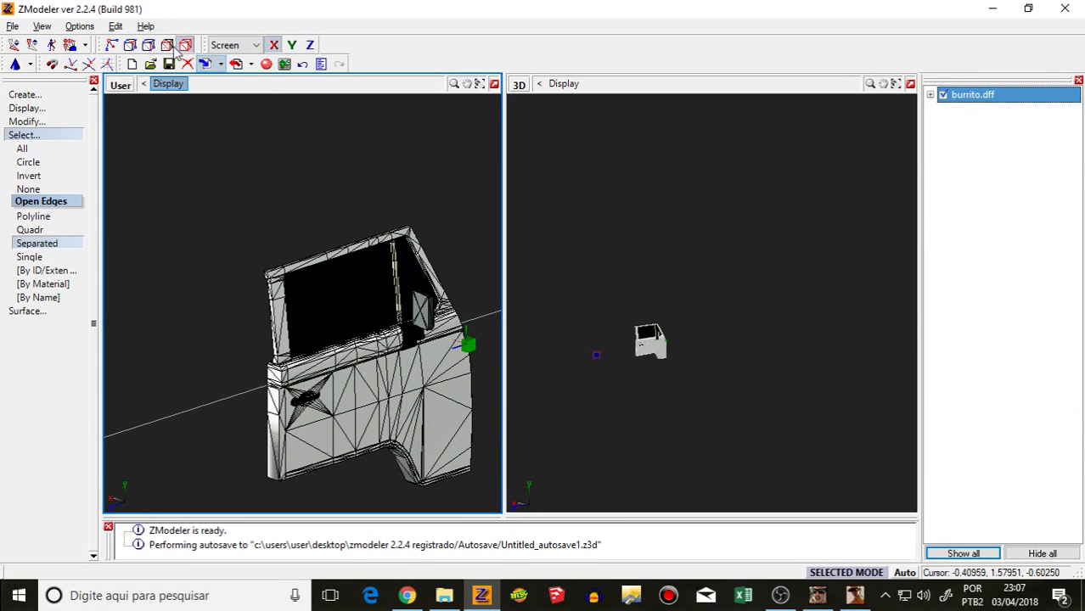
{"action": "left_click", "coordinate": [347, 303]}
{"action": "scroll", "coordinate": [374, 327], "scroll_direction": "up", "scroll_amount": 4}
{"action": "left_click", "coordinate": [330, 298]}
{"action": "scroll", "coordinate": [328, 297], "scroll_direction": "up", "scroll_amount": 2}
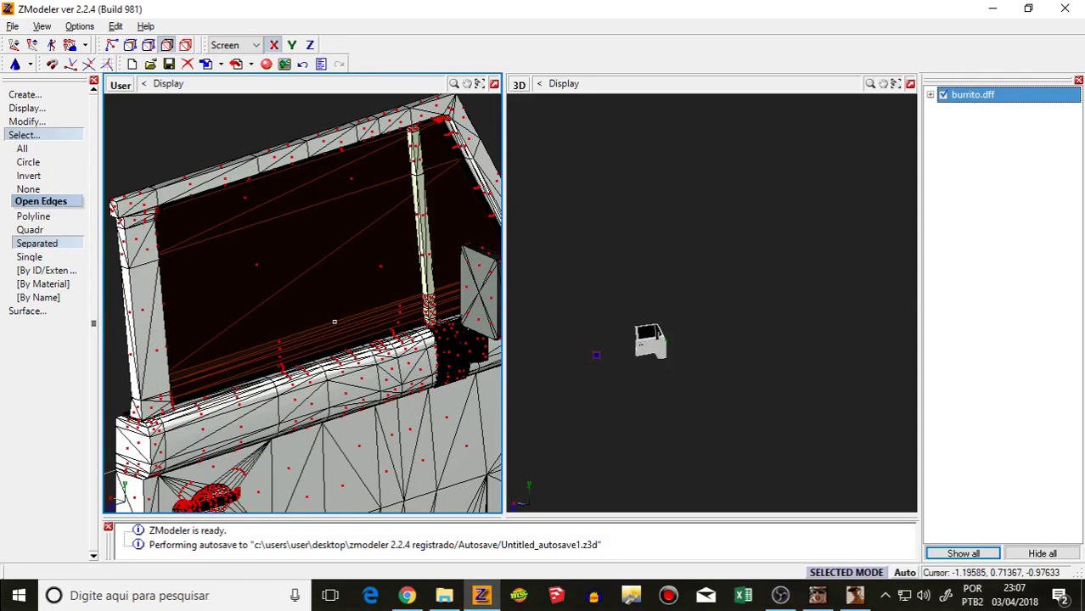
{"action": "scroll", "coordinate": [335, 323], "scroll_direction": "down", "scroll_amount": 4}
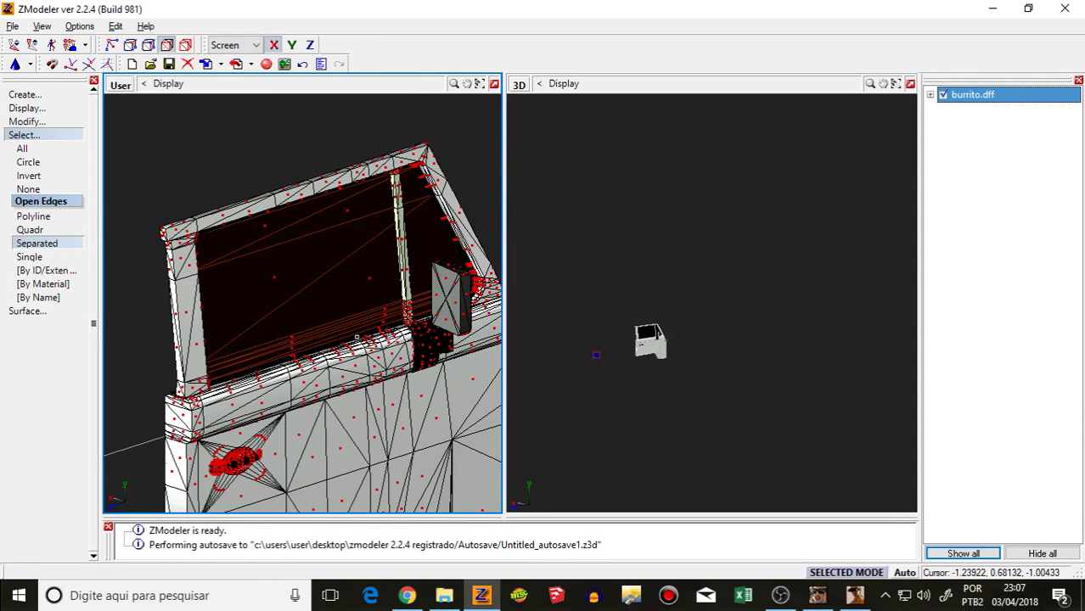
{"action": "middle_click_drag", "start_coordinate": [288, 151], "coordinate": [252, 299]}
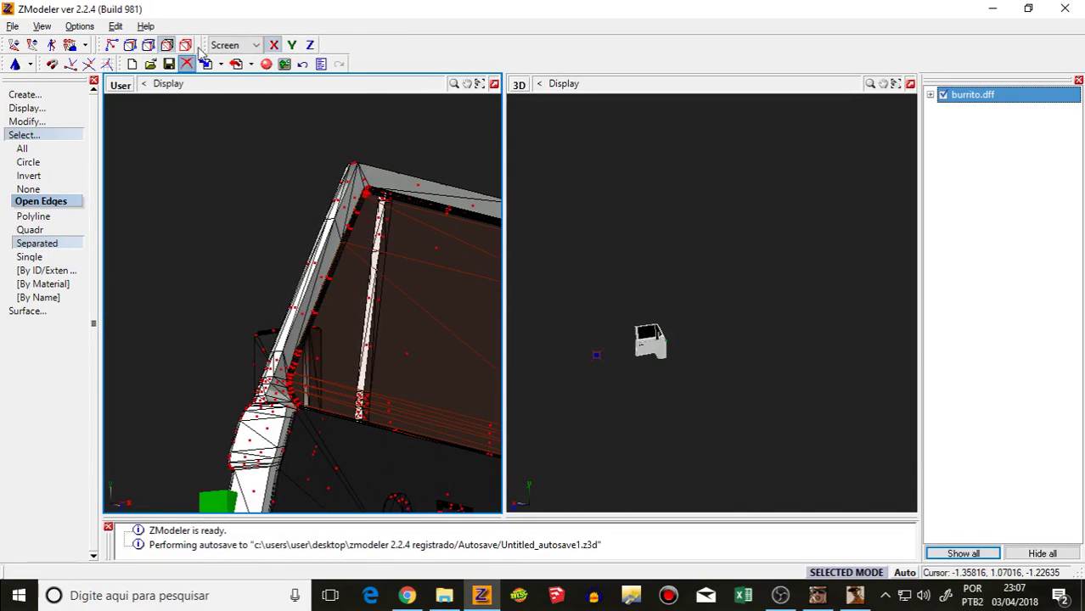
Step: Create a new material in the Materials Editor and name it vidro [spec,trans], pasting the copied tag
{"action": "left_click", "coordinate": [266, 64]}
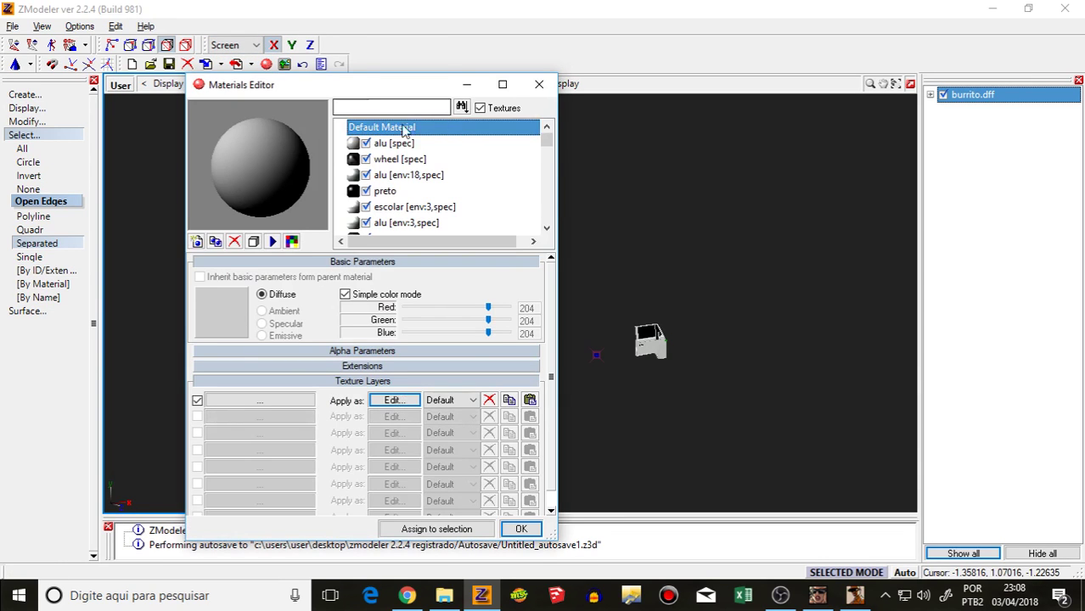
{"action": "left_click", "coordinate": [196, 242]}
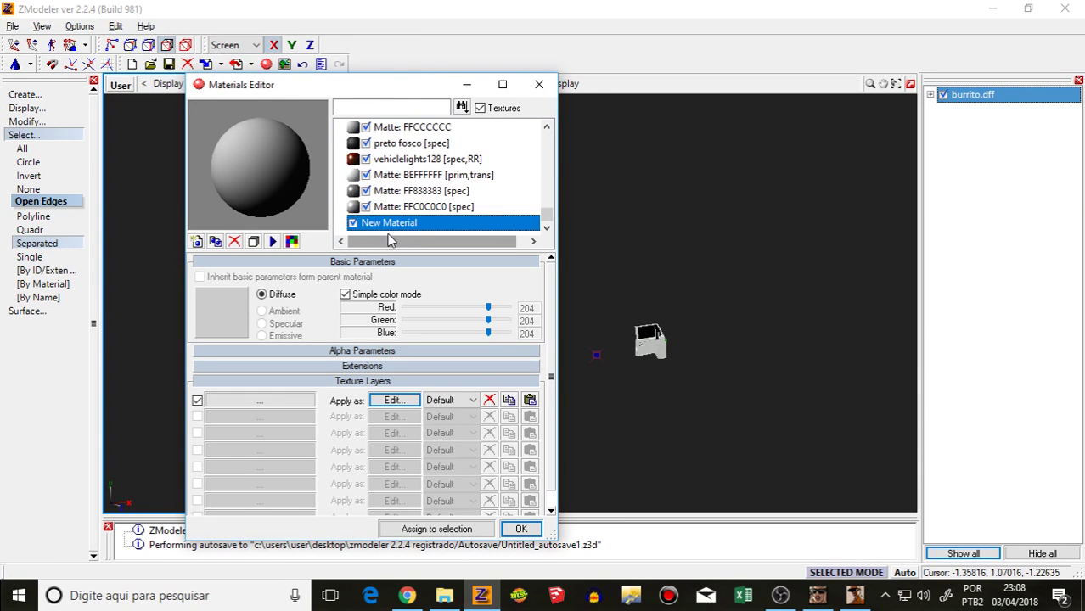
{"action": "left_click", "coordinate": [422, 223]}
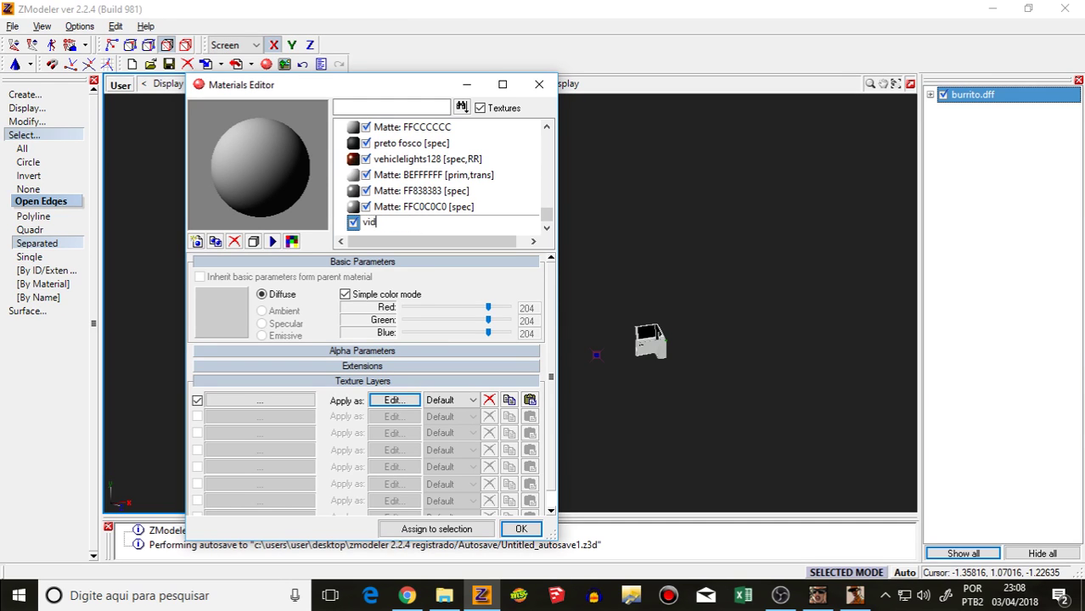
{"action": "right_click", "coordinate": [414, 223]}
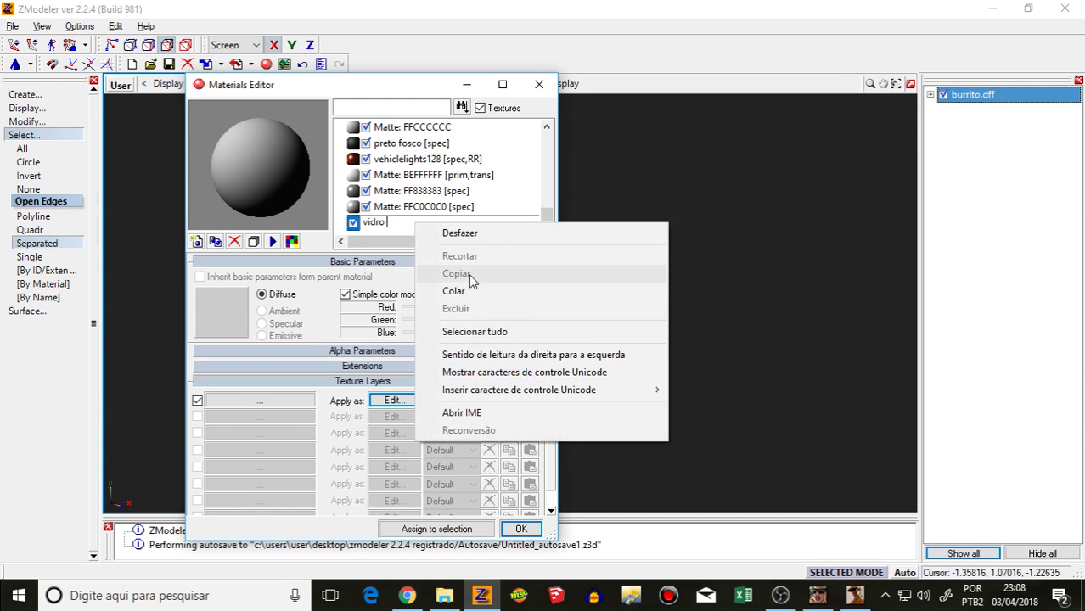
{"action": "left_click", "coordinate": [458, 290]}
{"action": "left_click", "coordinate": [416, 193]}
{"action": "left_click", "coordinate": [401, 225]}
{"action": "left_click", "coordinate": [403, 224]}
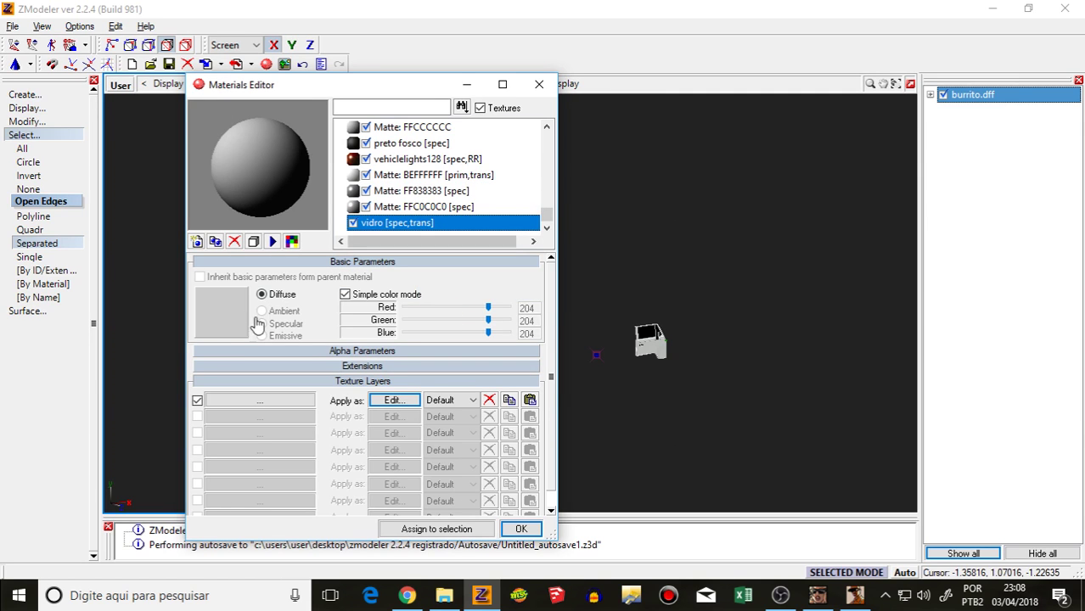
Step: Give the new vidro [spec,trans] material a near-black diffuse colour and a specular highlight
{"action": "left_click", "coordinate": [207, 319]}
{"action": "left_click", "coordinate": [205, 315]}
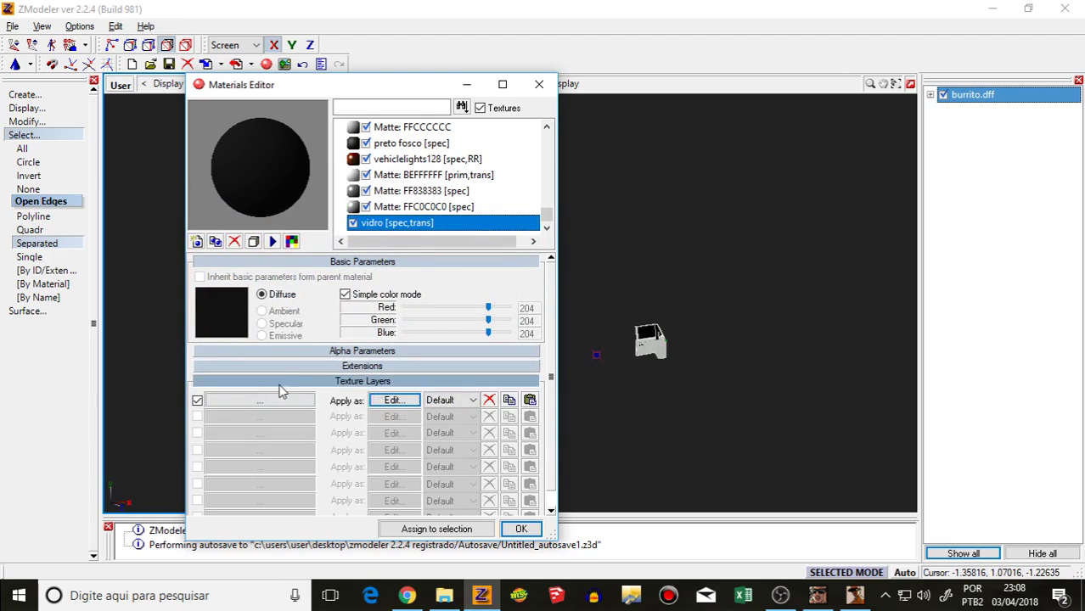
{"action": "left_click", "coordinate": [260, 369]}
{"action": "left_click", "coordinate": [302, 367]}
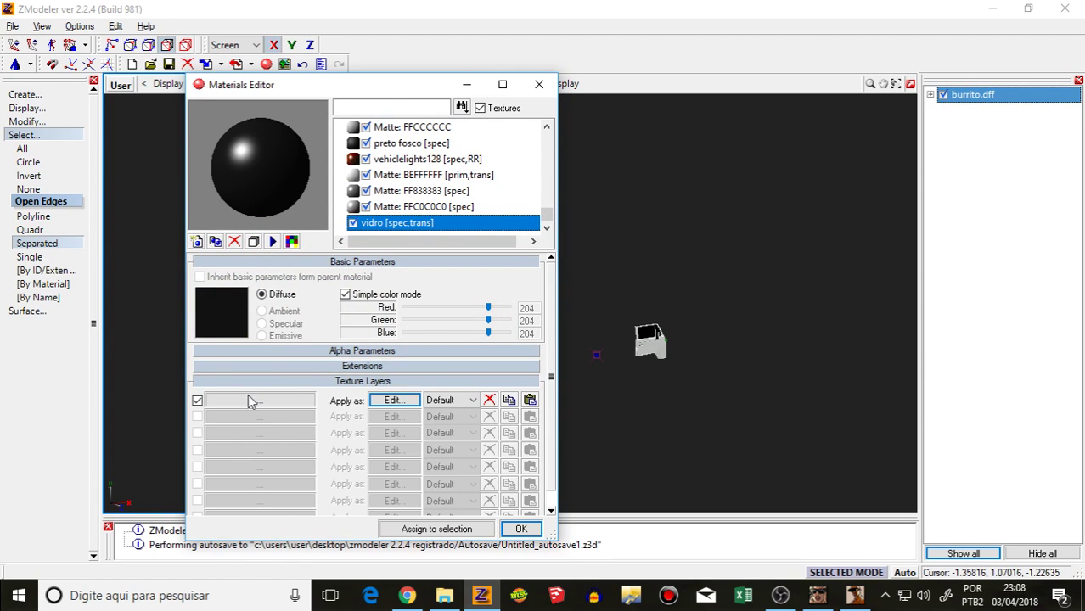
Step: Enable alpha blending on the new vidro [spec,trans] material, lower its opacity and assign it to the selected door glass
{"action": "left_click", "coordinate": [348, 263]}
{"action": "left_click", "coordinate": [310, 277]}
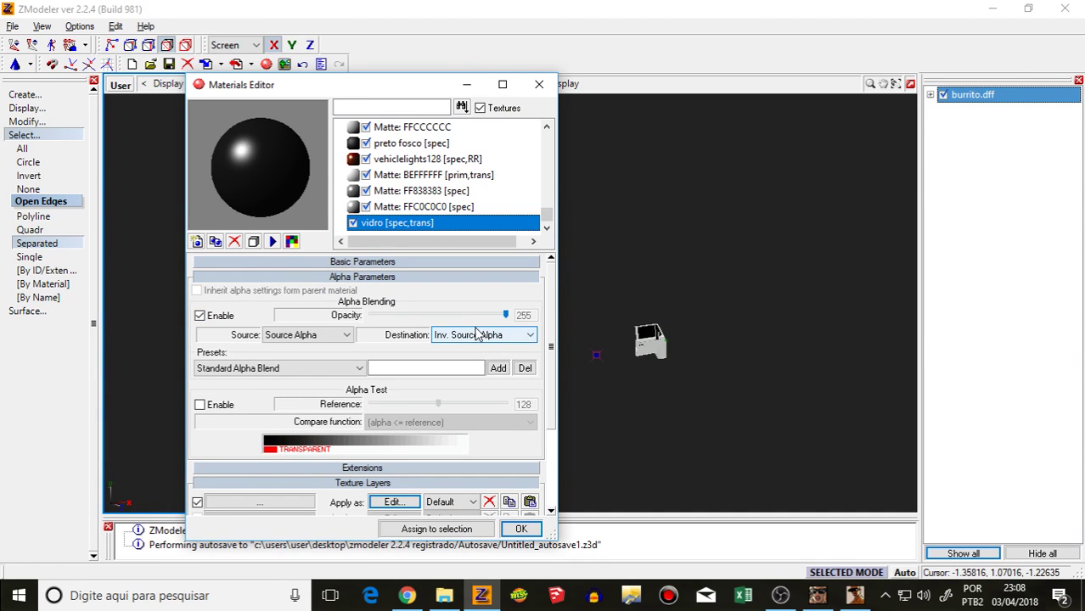
{"action": "left_click", "coordinate": [477, 316]}
{"action": "left_click", "coordinate": [363, 277]}
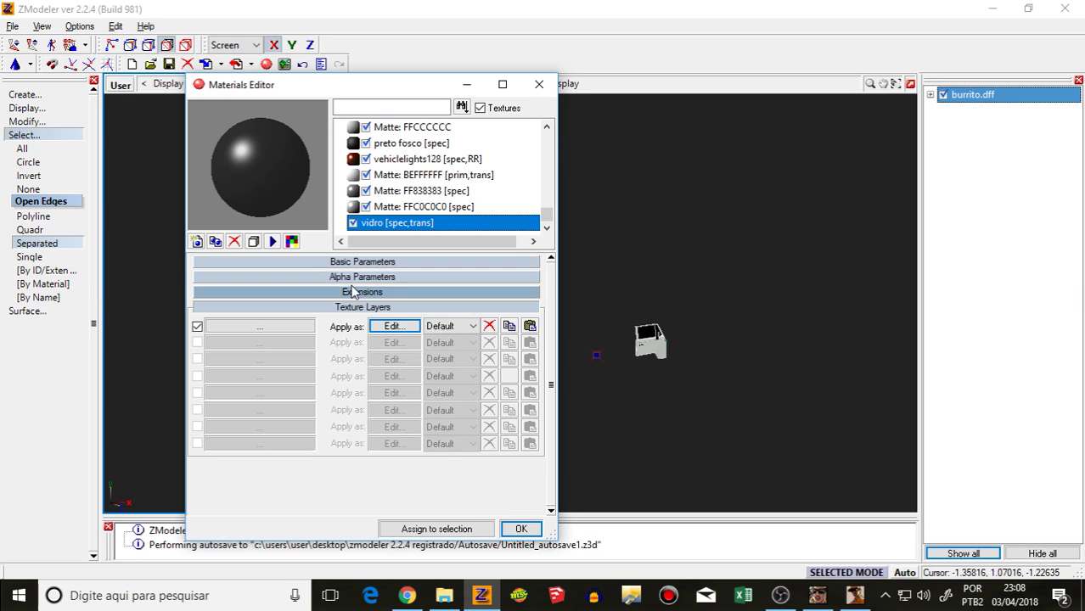
{"action": "left_click", "coordinate": [465, 530]}
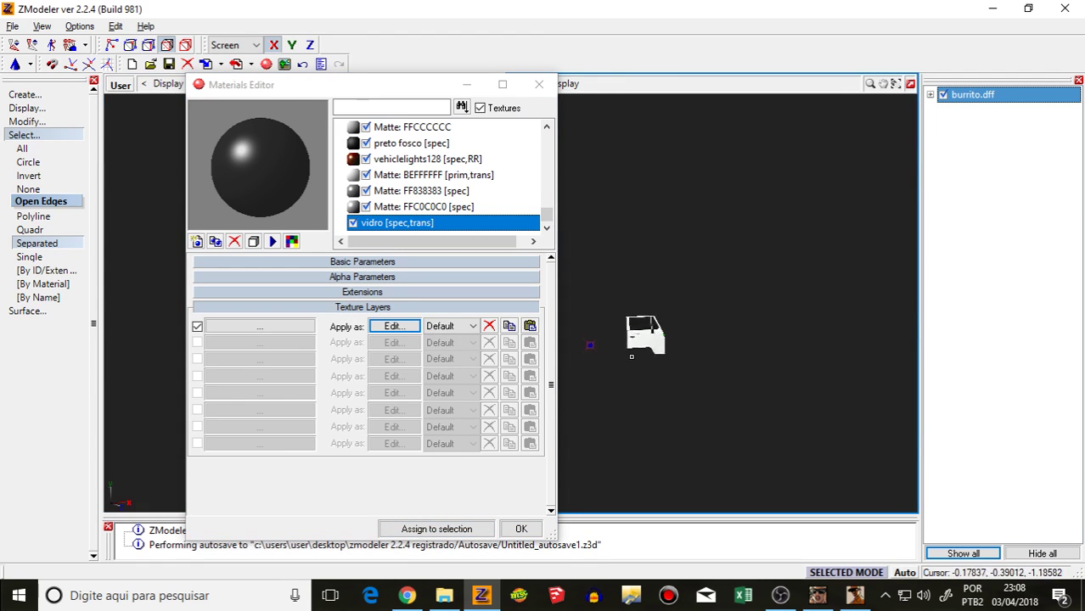
{"action": "scroll", "coordinate": [665, 303], "scroll_direction": "up", "scroll_amount": 6}
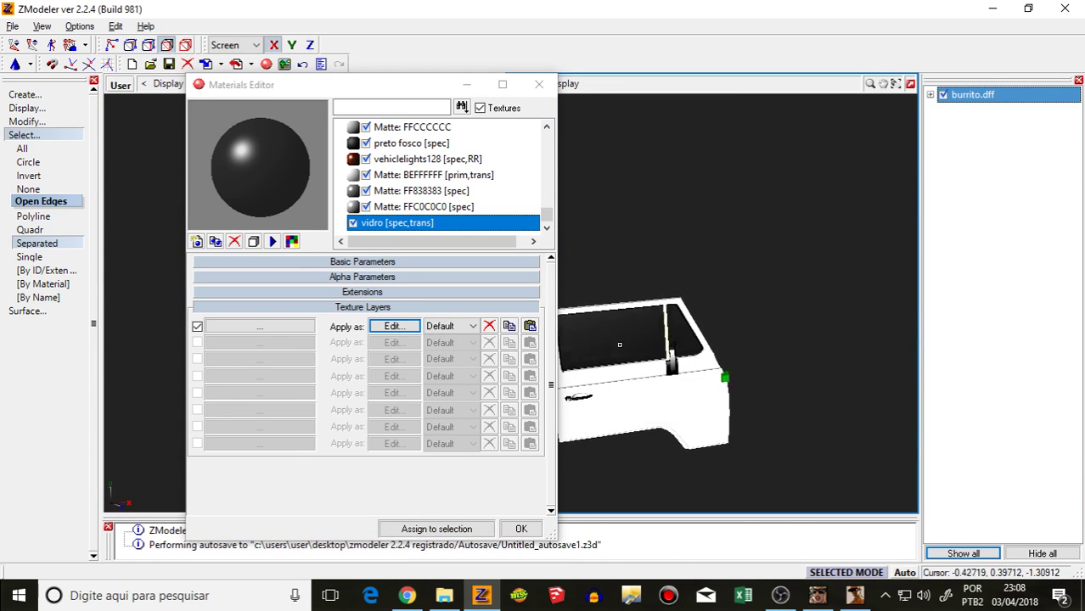
Step: Try an opacity of 153 for the vidro [spec,trans] material on the door glass and return it to 204
{"action": "middle_click_drag", "start_coordinate": [610, 345], "coordinate": [563, 365], "text": "alt"}
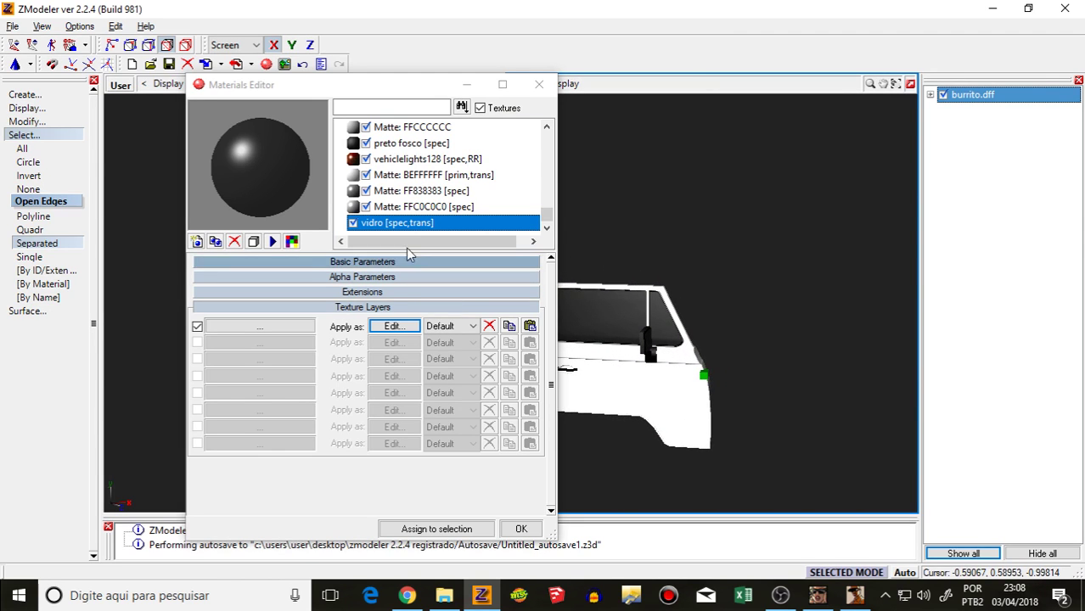
{"action": "left_click", "coordinate": [366, 278]}
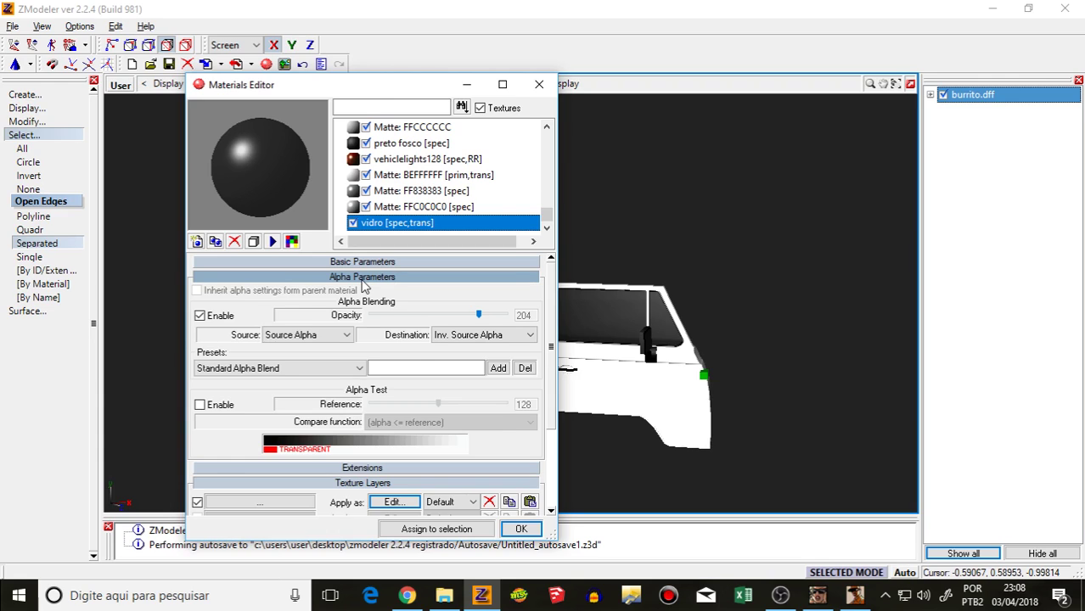
{"action": "left_click", "coordinate": [362, 279]}
{"action": "left_click", "coordinate": [359, 293]}
{"action": "left_click", "coordinate": [357, 293]}
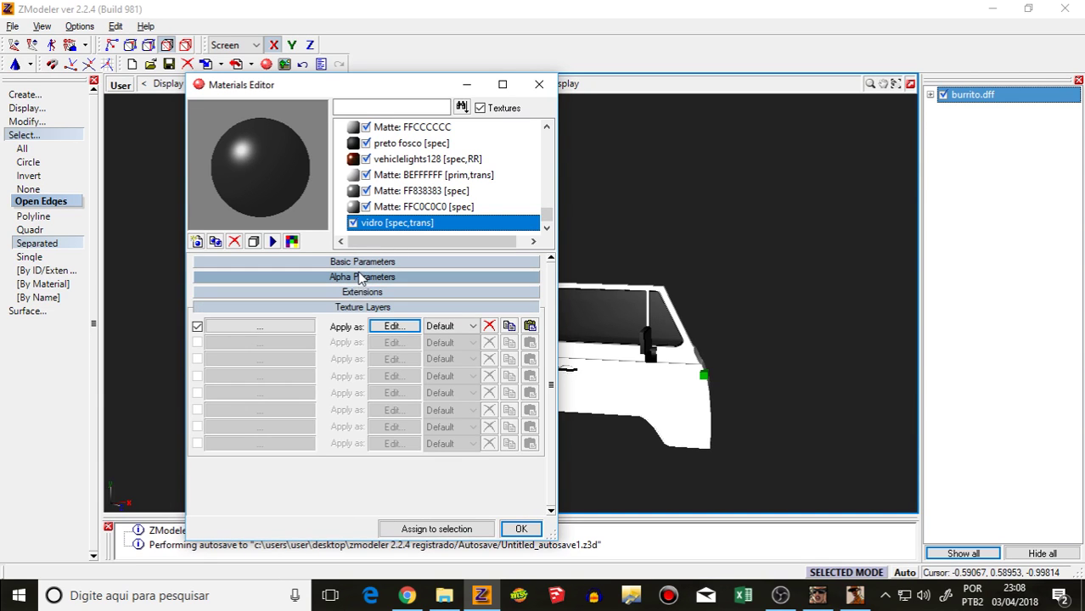
{"action": "left_click", "coordinate": [259, 279]}
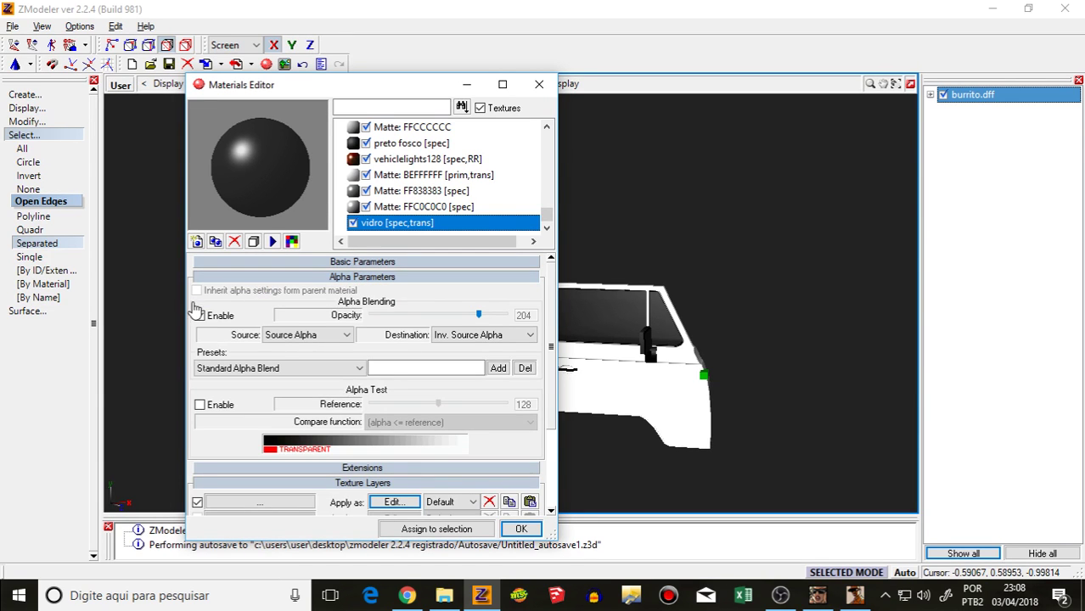
{"action": "left_click", "coordinate": [469, 316]}
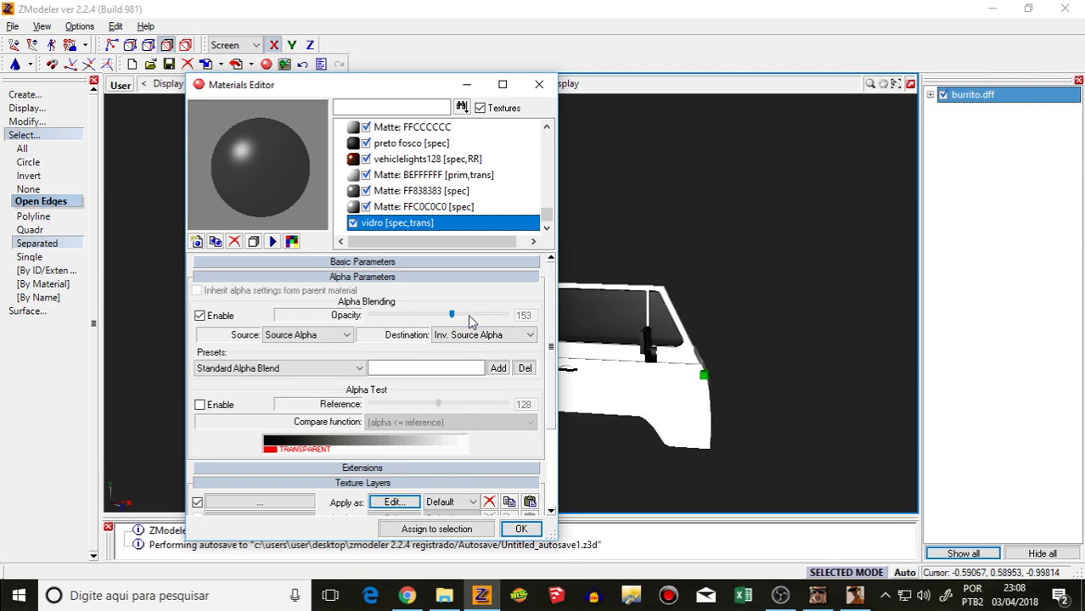
{"action": "left_click", "coordinate": [438, 530]}
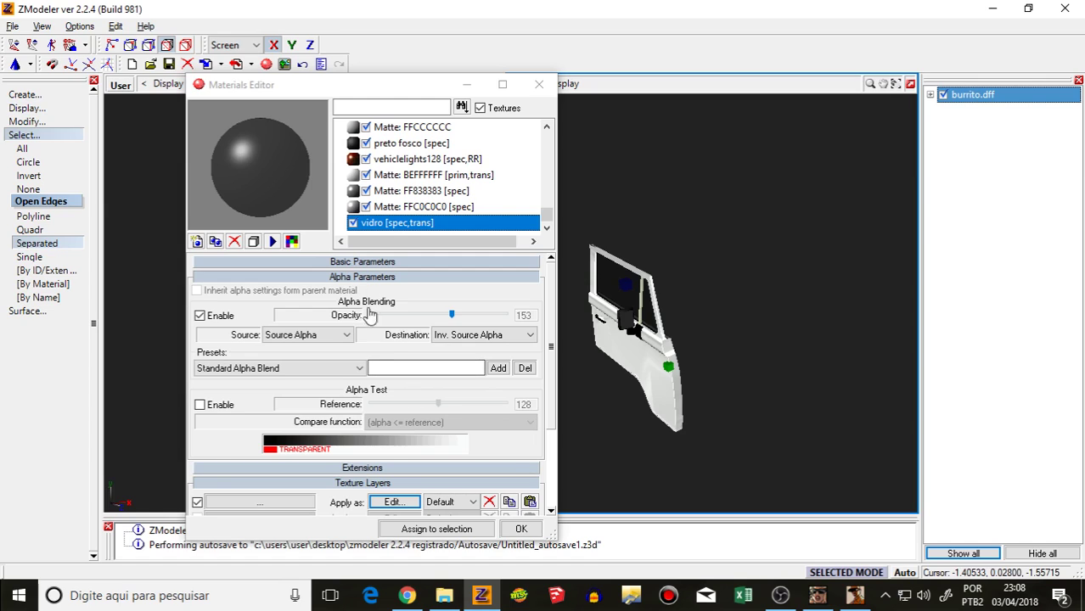
{"action": "left_click", "coordinate": [455, 315]}
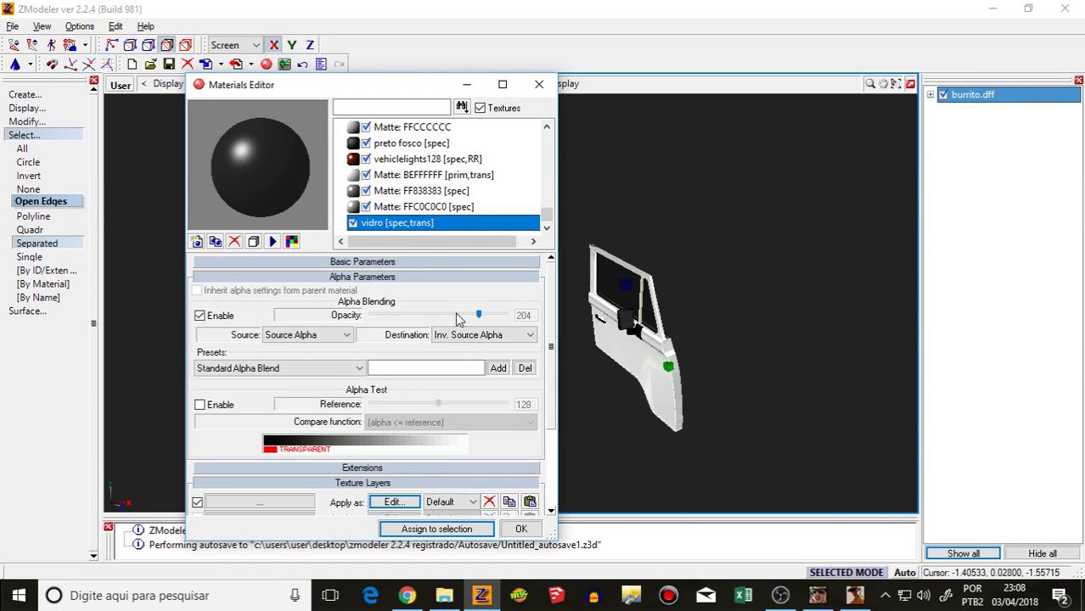
{"action": "left_click", "coordinate": [521, 531]}
Step: Deselect the door's glass polygons and show the rest of the van again at object level
{"action": "scroll", "coordinate": [624, 314], "scroll_direction": "down", "scroll_amount": 1}
{"action": "scroll", "coordinate": [363, 317], "scroll_direction": "down", "scroll_amount": 2}
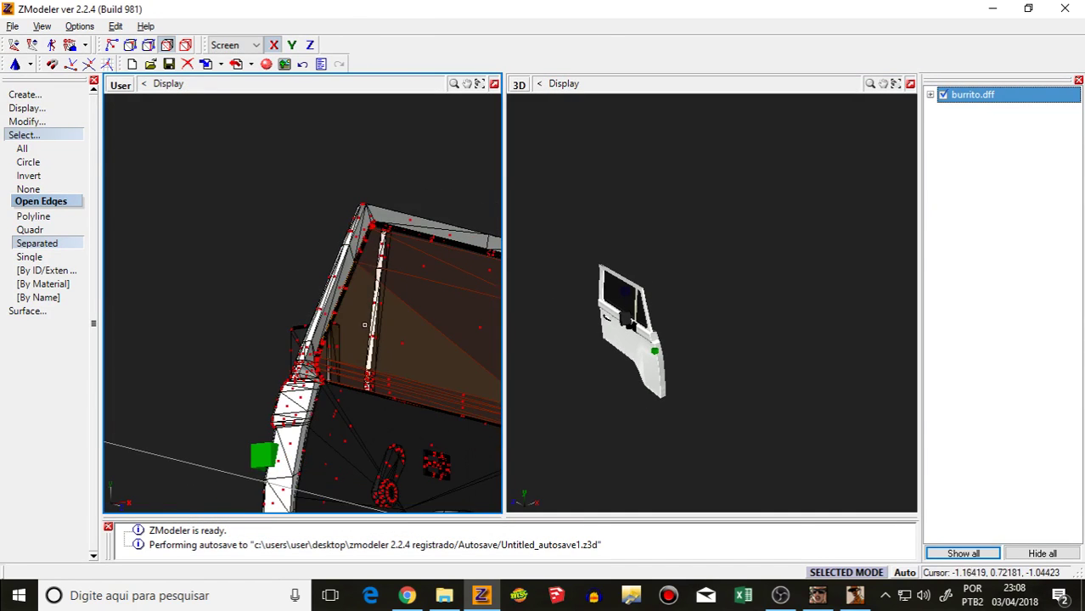
{"action": "left_click", "coordinate": [379, 318]}
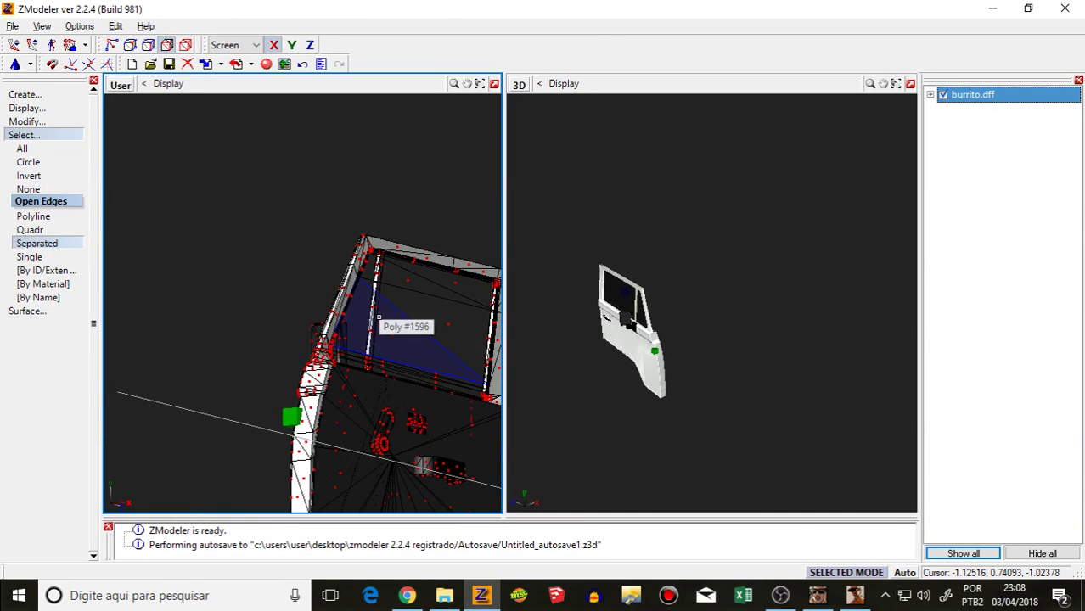
{"action": "left_click", "coordinate": [185, 45]}
{"action": "right_click", "coordinate": [436, 345]}
{"action": "left_click", "coordinate": [480, 413]}
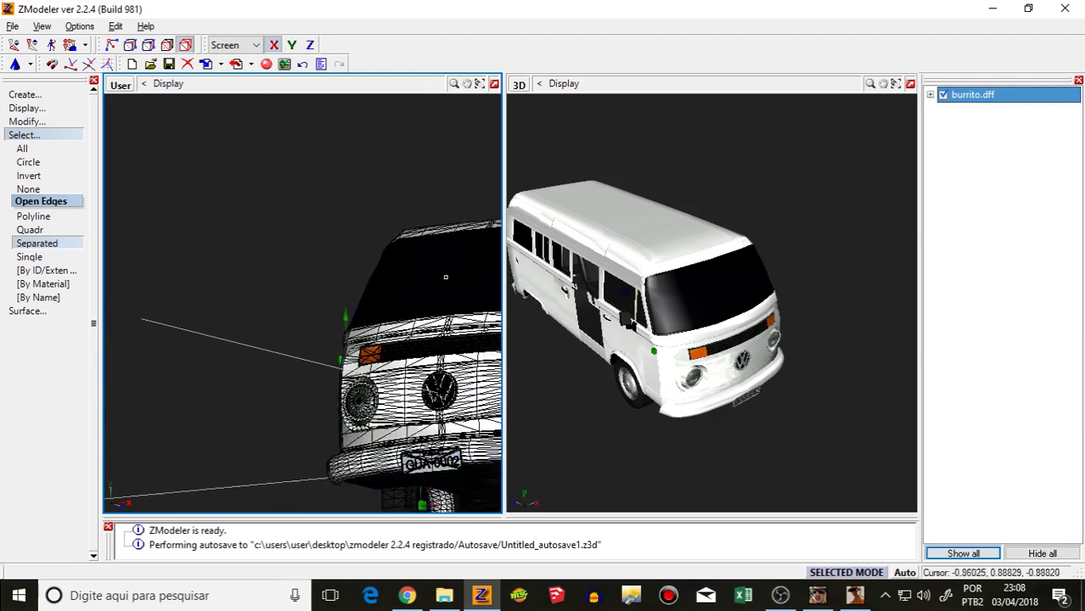
Step: Isolate the front door on the opposite side of the van
{"action": "left_click", "coordinate": [171, 51]}
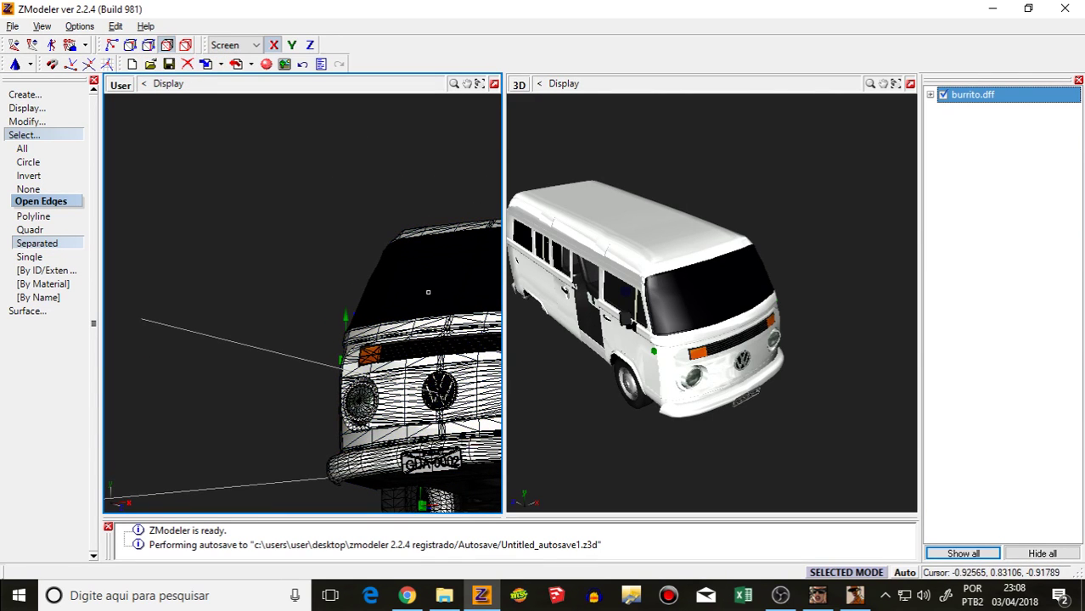
{"action": "scroll", "coordinate": [398, 271], "scroll_direction": "down", "scroll_amount": 2}
{"action": "scroll", "coordinate": [427, 316], "scroll_direction": "down", "scroll_amount": 5}
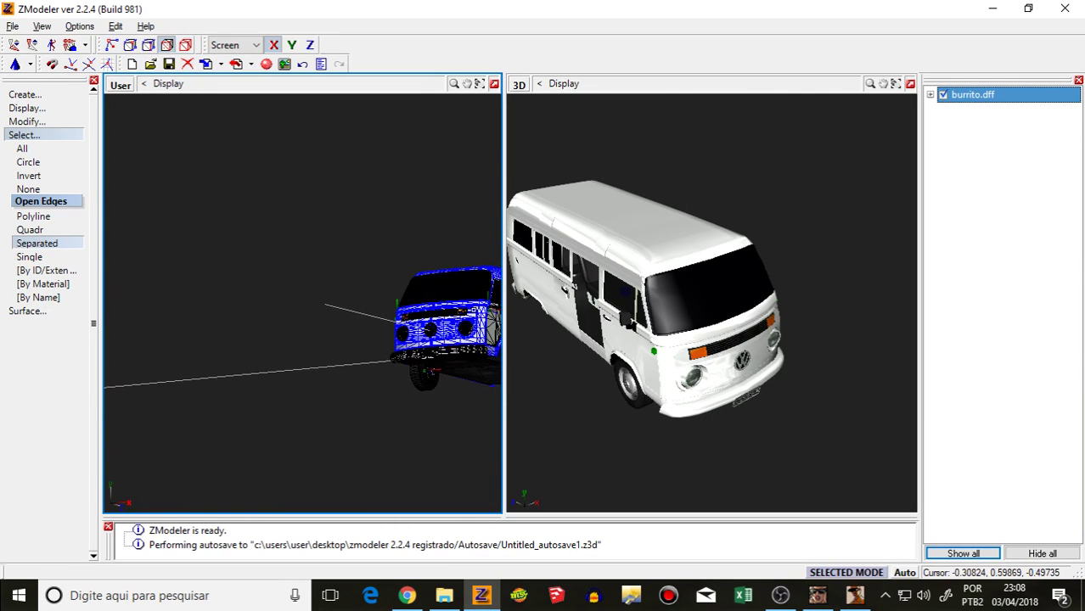
{"action": "scroll", "coordinate": [429, 310], "scroll_direction": "up", "scroll_amount": 3}
{"action": "right_click", "coordinate": [492, 289]}
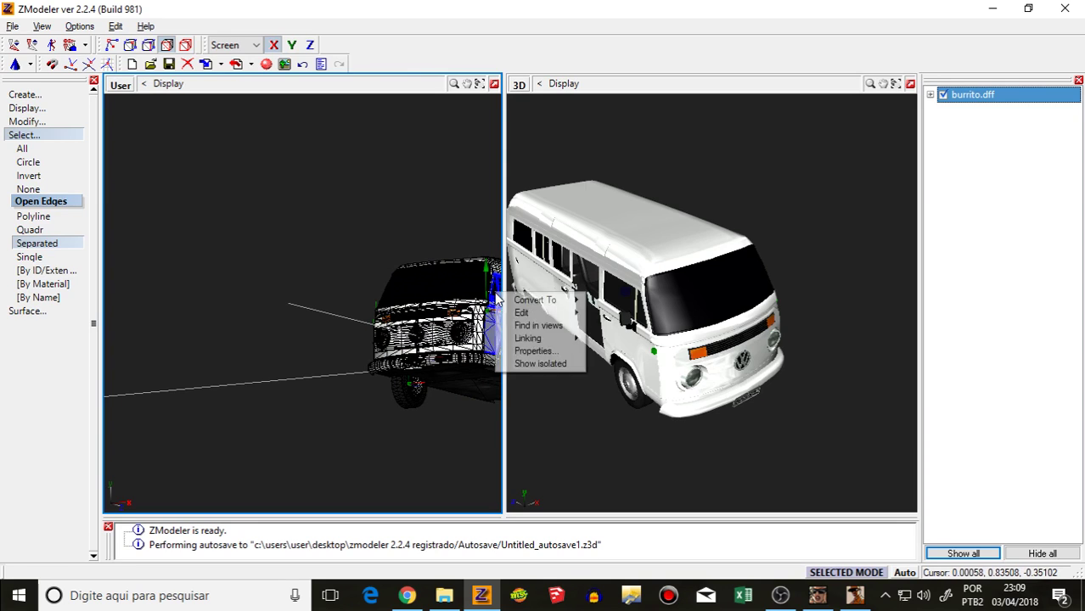
{"action": "left_click", "coordinate": [530, 361]}
{"action": "left_click", "coordinate": [186, 45]}
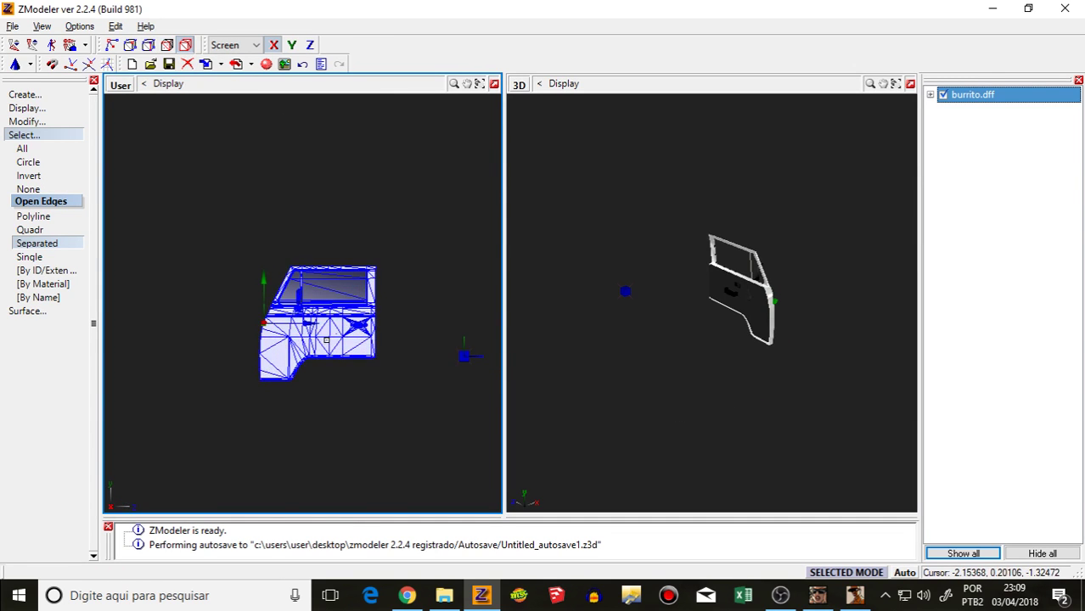
Step: Assign the vidro [spec,trans] material to the window glass polygons of the isolated opposite front door
{"action": "left_click", "coordinate": [29, 256]}
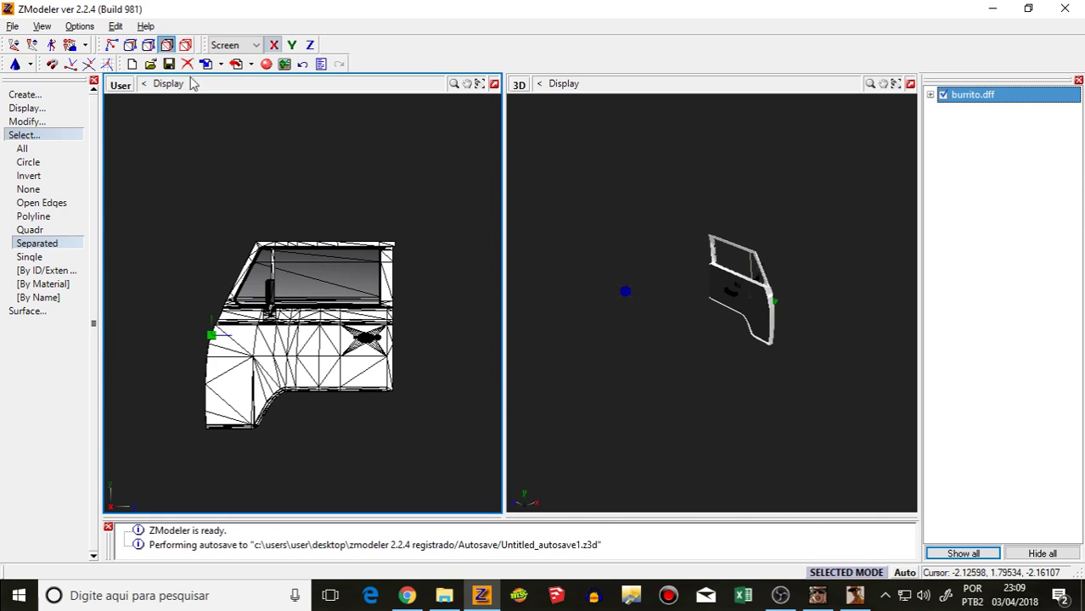
{"action": "left_click", "coordinate": [340, 285]}
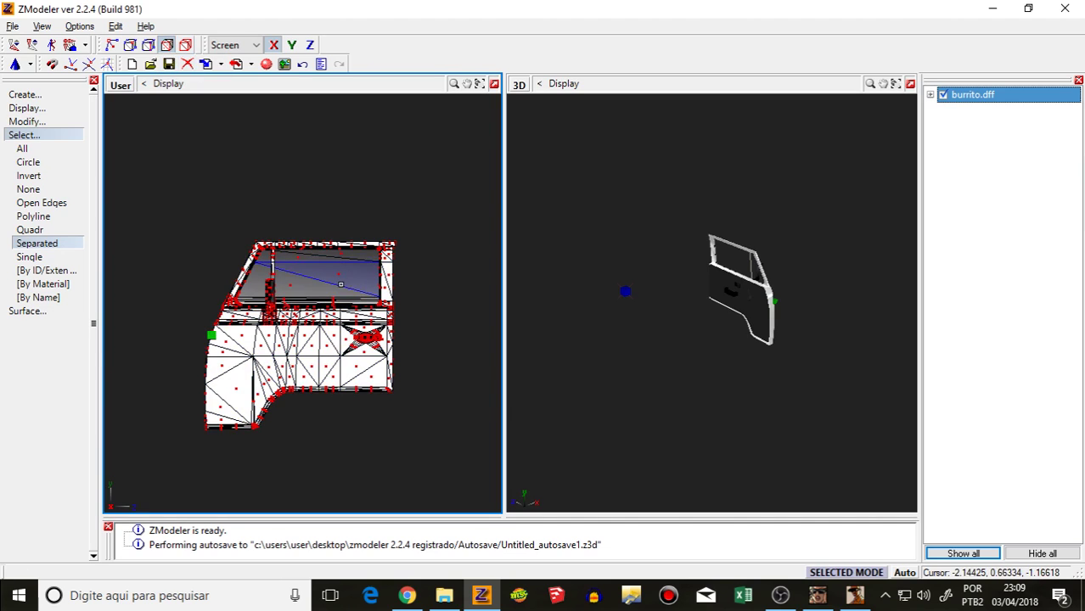
{"action": "left_click", "coordinate": [266, 65]}
{"action": "scroll", "coordinate": [423, 221], "scroll_direction": "down", "scroll_amount": 15}
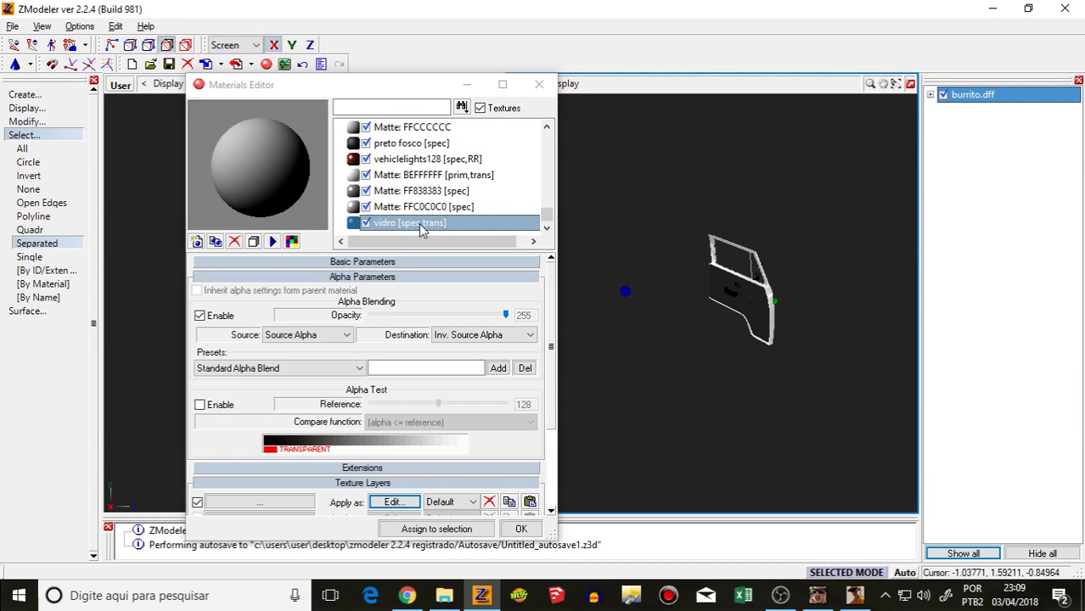
{"action": "left_click", "coordinate": [423, 224]}
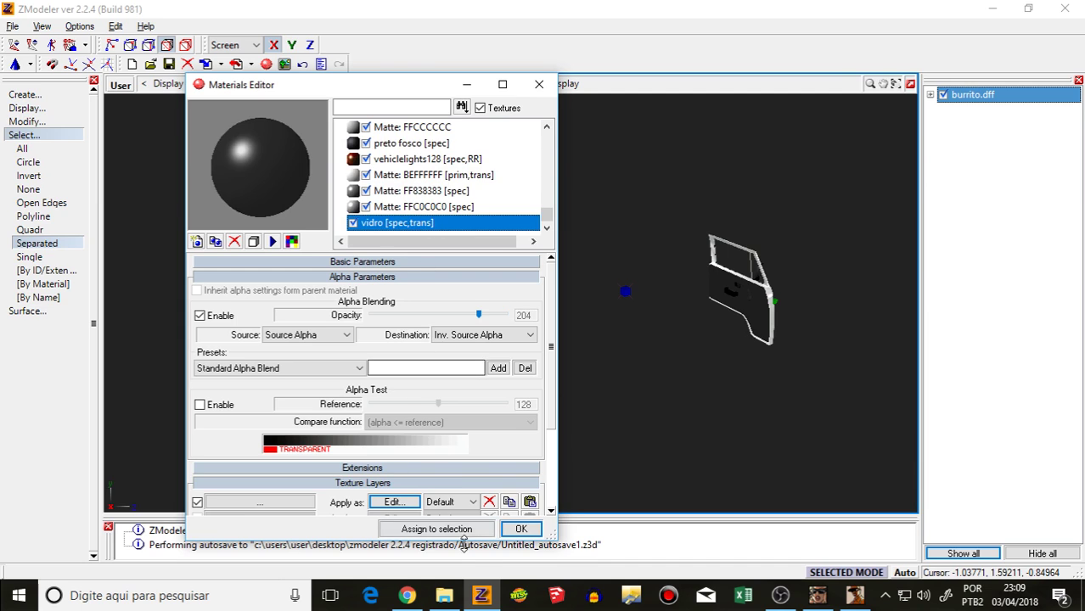
{"action": "left_click", "coordinate": [523, 528]}
{"action": "middle_click_drag", "start_coordinate": [613, 359], "coordinate": [547, 357]}
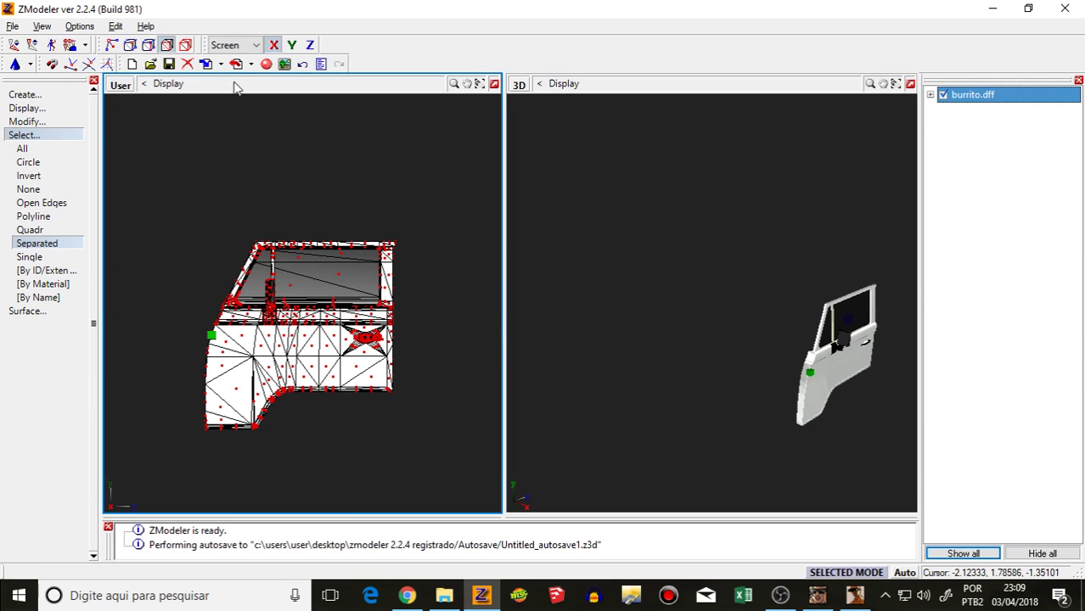
Step: Return to object level and show the hidden parts around the opposite front door
{"action": "left_click", "coordinate": [185, 45]}
{"action": "right_click", "coordinate": [306, 292]}
{"action": "left_click", "coordinate": [344, 363]}
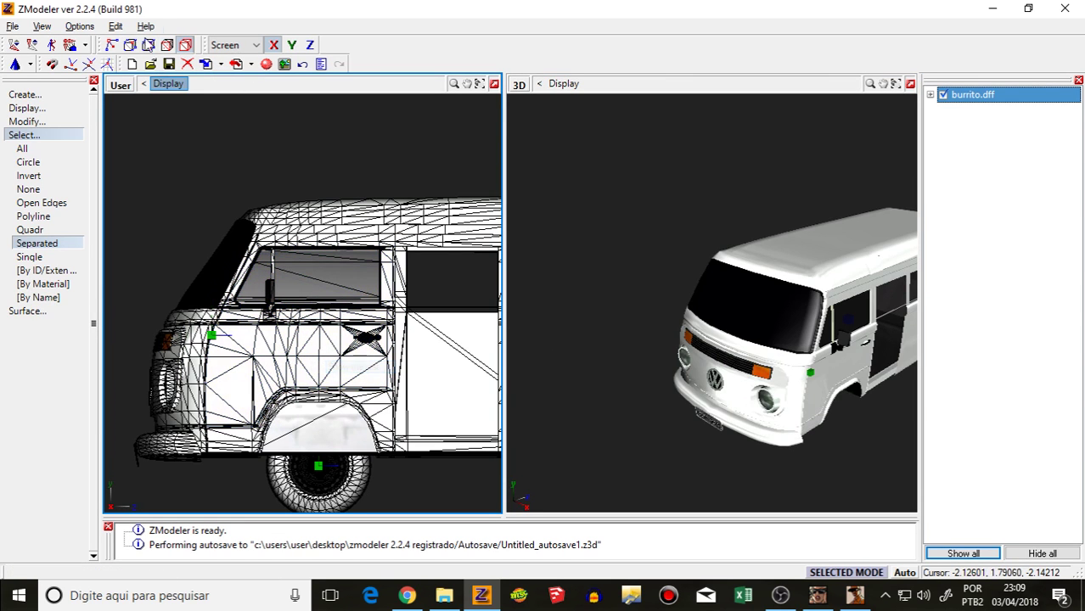
Step: Isolate the object that contains the van's windshield, hiding the white body shell and doors
{"action": "middle_click_drag", "start_coordinate": [317, 355], "coordinate": [344, 380]}
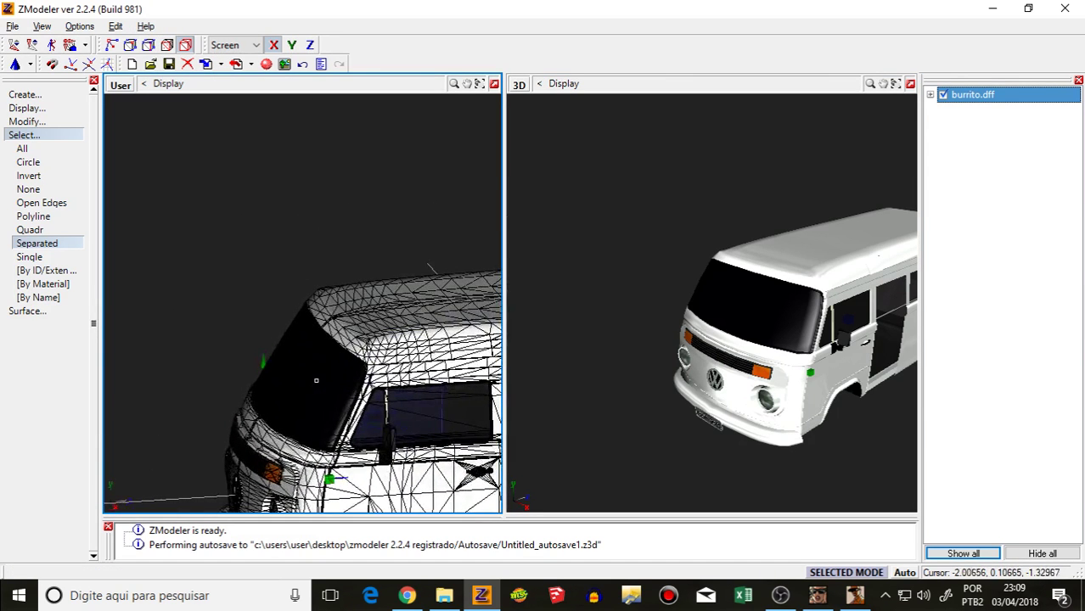
{"action": "left_click", "coordinate": [274, 375]}
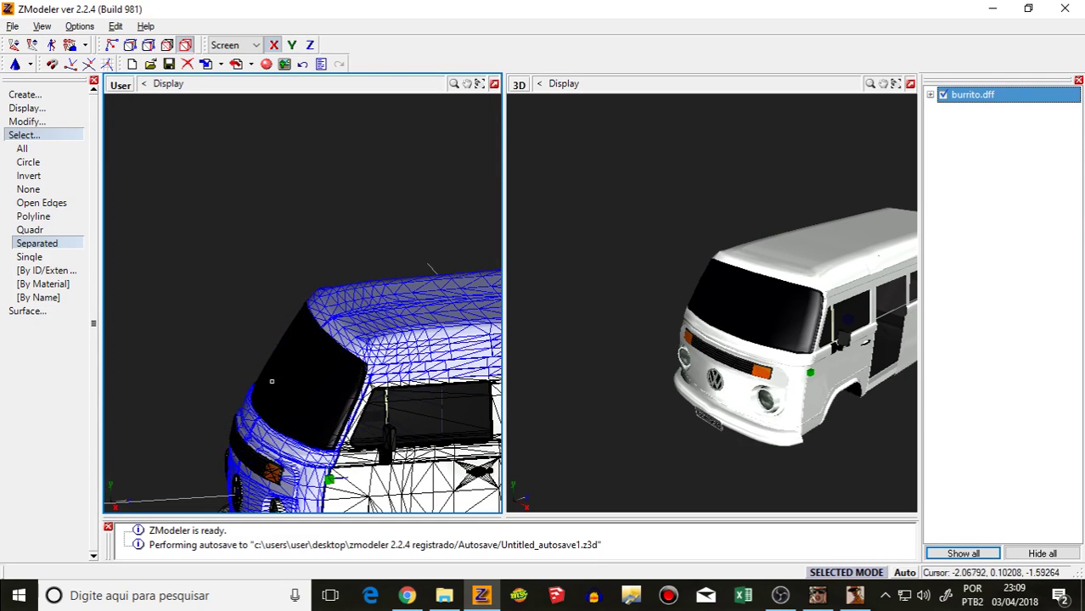
{"action": "left_click", "coordinate": [278, 358]}
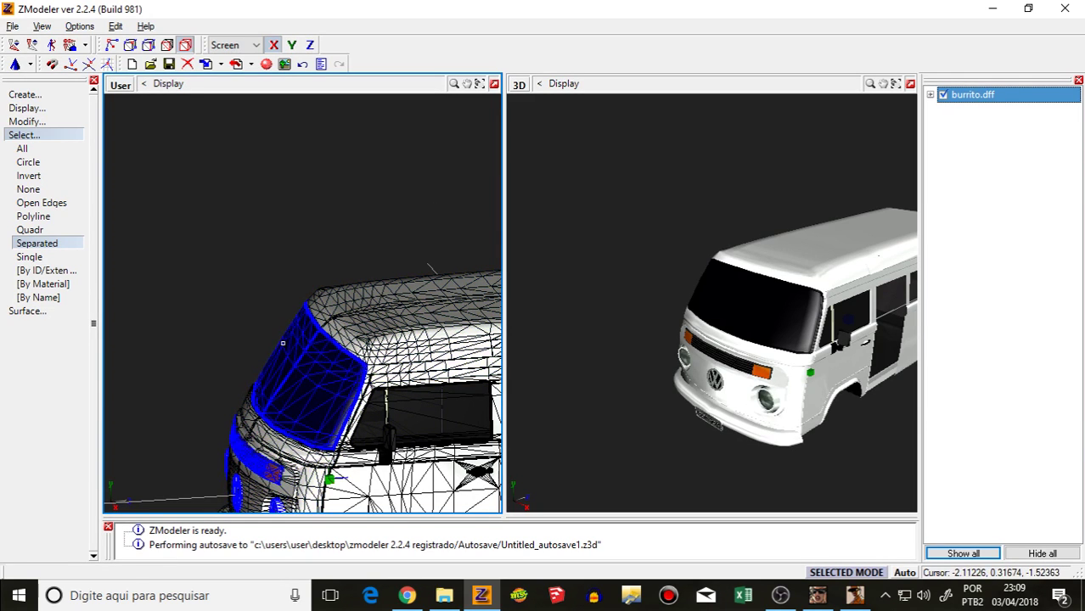
{"action": "right_click", "coordinate": [282, 343]}
{"action": "left_click", "coordinate": [320, 419]}
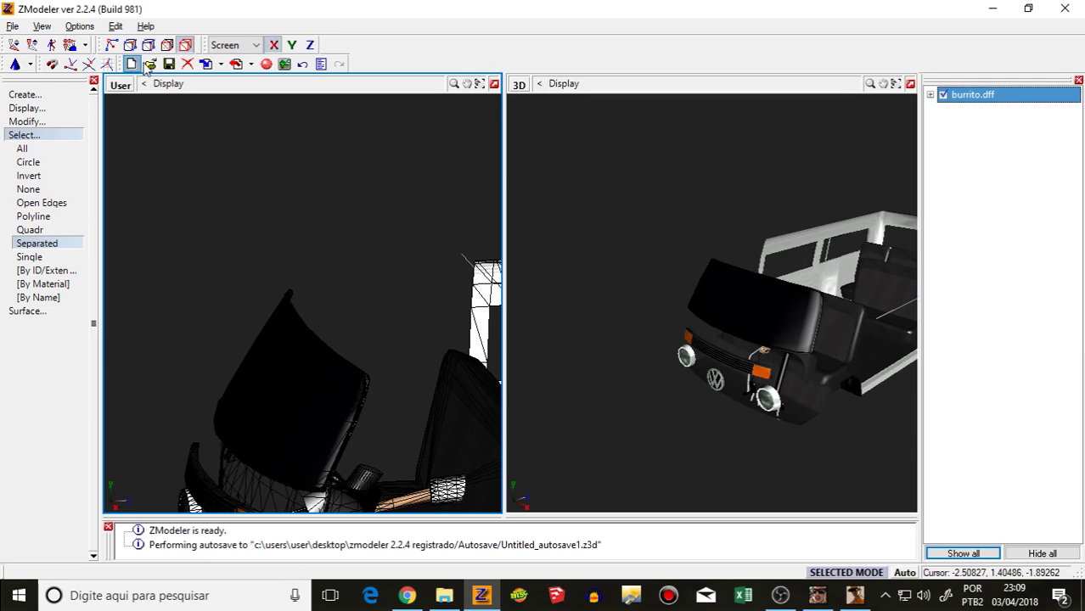
Step: Select the windshield glass polygons of the isolated object at polygon level
{"action": "left_click", "coordinate": [27, 188]}
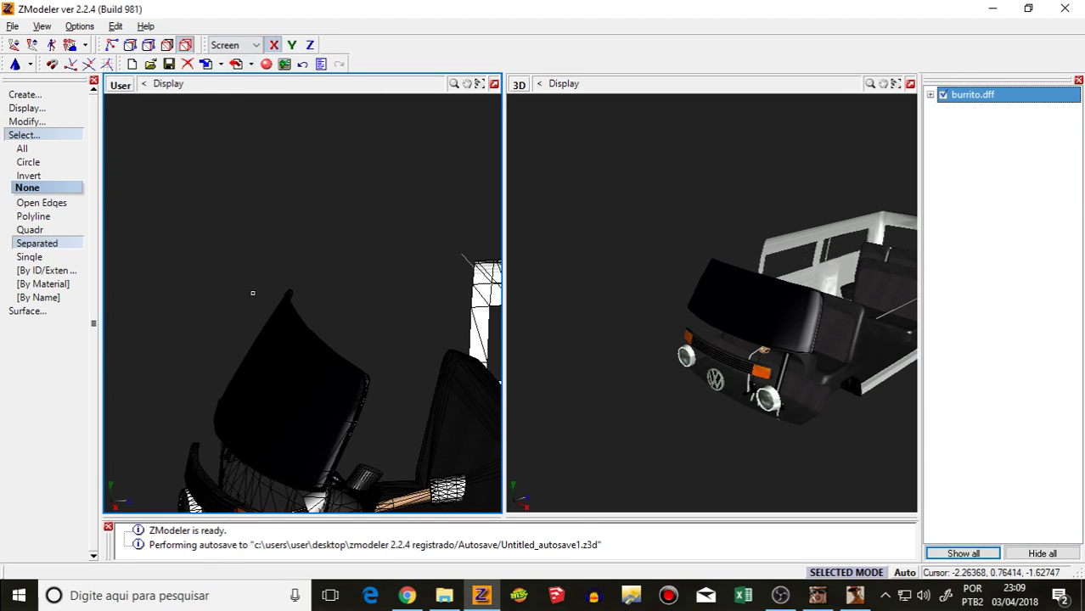
{"action": "left_click", "coordinate": [292, 371]}
{"action": "left_click", "coordinate": [292, 370]}
{"action": "left_click", "coordinate": [167, 45]}
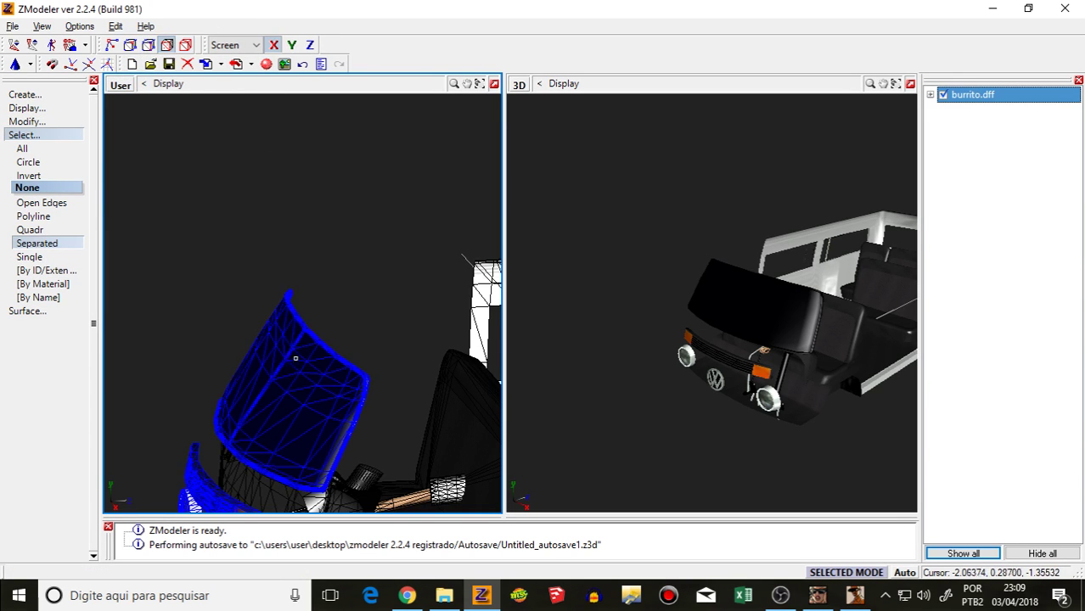
{"action": "left_click", "coordinate": [298, 363]}
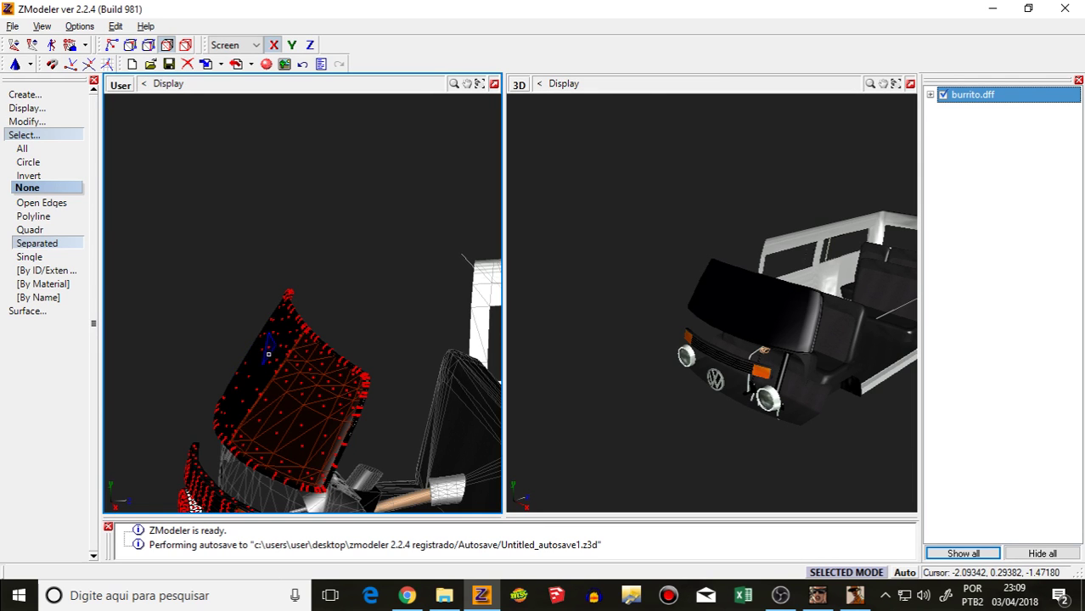
{"action": "middle_click_drag", "start_coordinate": [269, 354], "coordinate": [362, 403]}
{"action": "scroll", "coordinate": [330, 409], "scroll_direction": "up", "scroll_amount": 3}
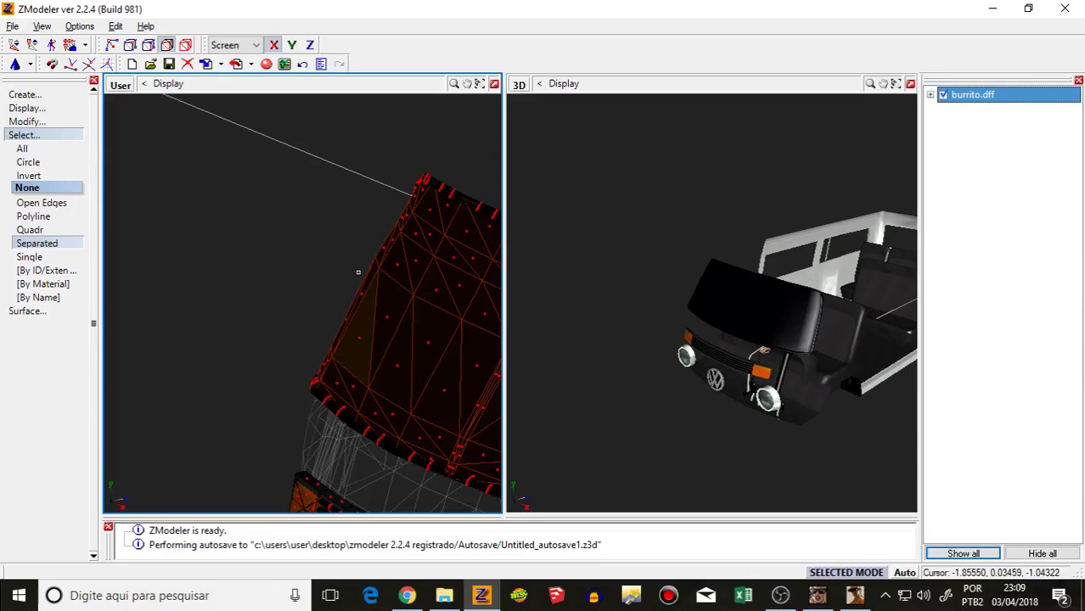
Step: Assign the vidro [spec,trans] material to the selected windshield glass and close the Materials Editor
{"action": "left_click", "coordinate": [265, 64]}
{"action": "scroll", "coordinate": [382, 204], "scroll_direction": "down", "scroll_amount": 3}
{"action": "left_click", "coordinate": [383, 223]}
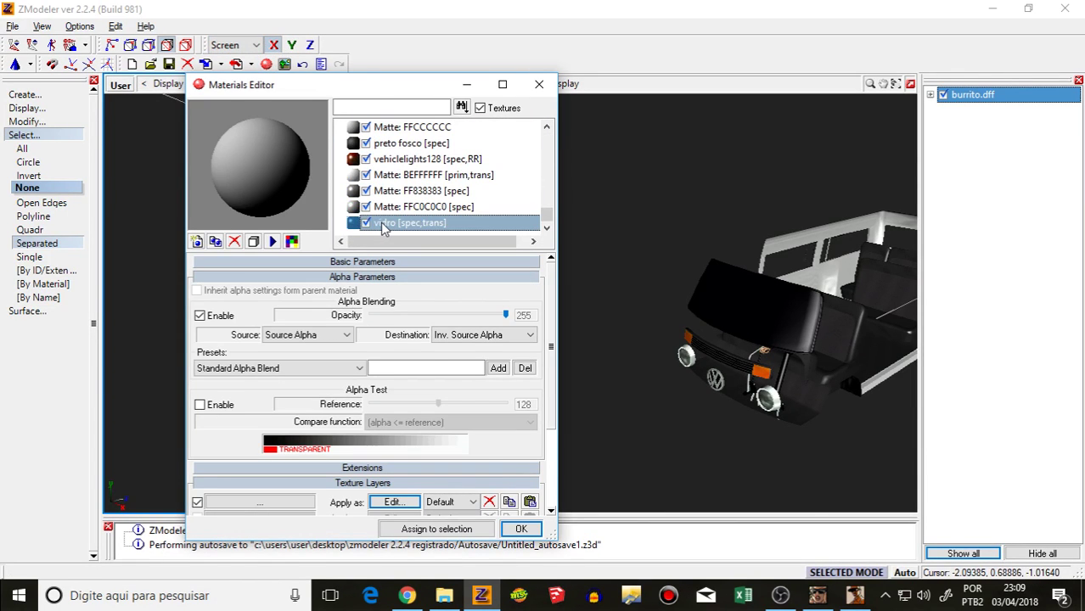
{"action": "left_click", "coordinate": [440, 530]}
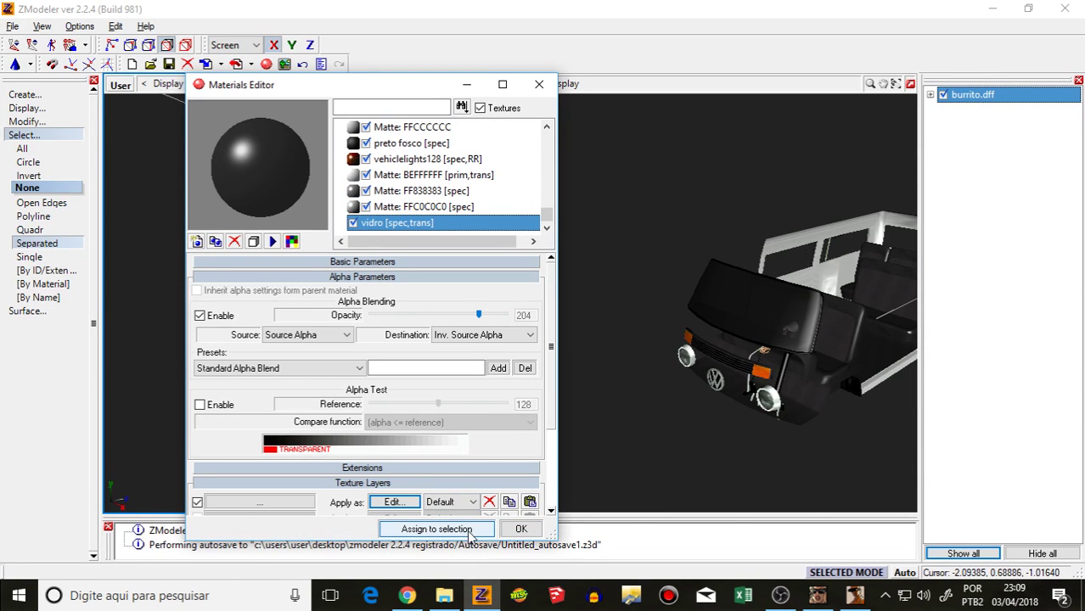
{"action": "left_click", "coordinate": [520, 529]}
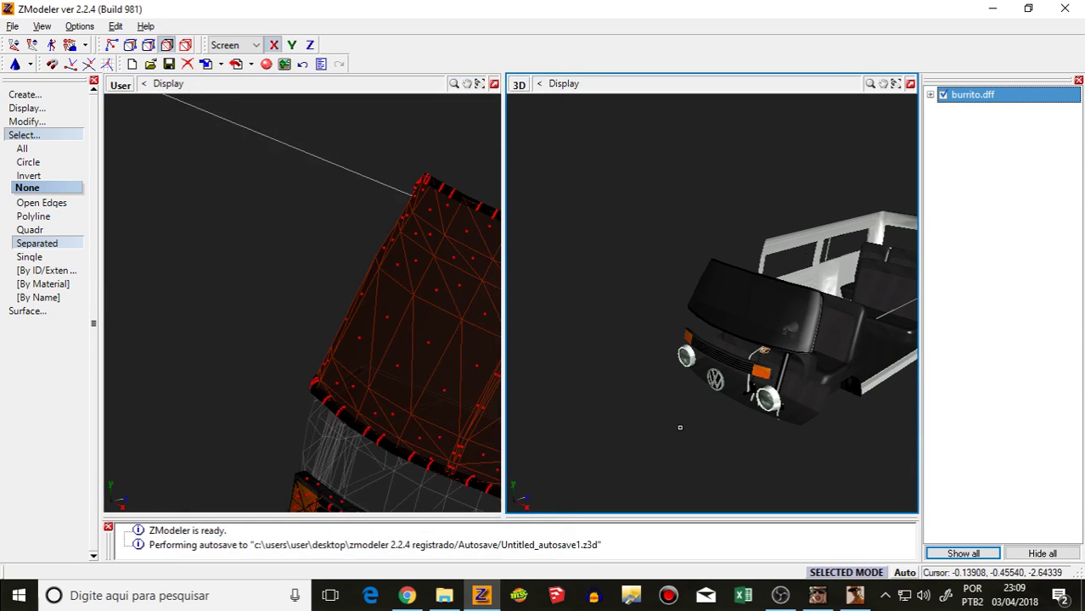
Step: Check the windshield glass from the cabin side and show the rest of the van at object level
{"action": "middle_click_drag", "start_coordinate": [679, 429], "coordinate": [642, 355]}
{"action": "scroll", "coordinate": [668, 355], "scroll_direction": "up", "scroll_amount": 10}
{"action": "scroll", "coordinate": [655, 357], "scroll_direction": "down", "scroll_amount": 10}
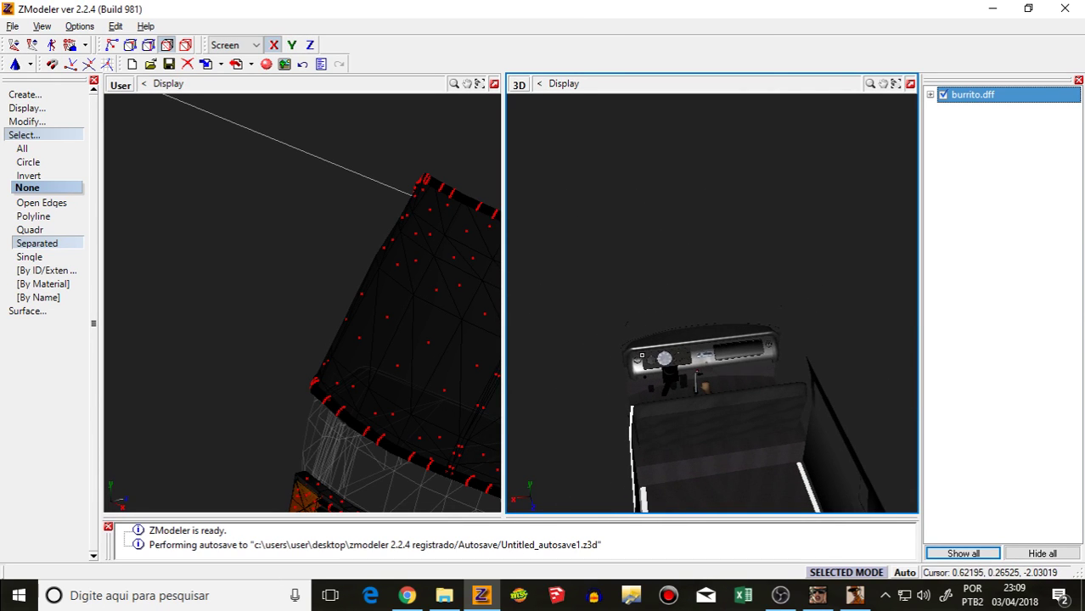
{"action": "left_click", "coordinate": [185, 45]}
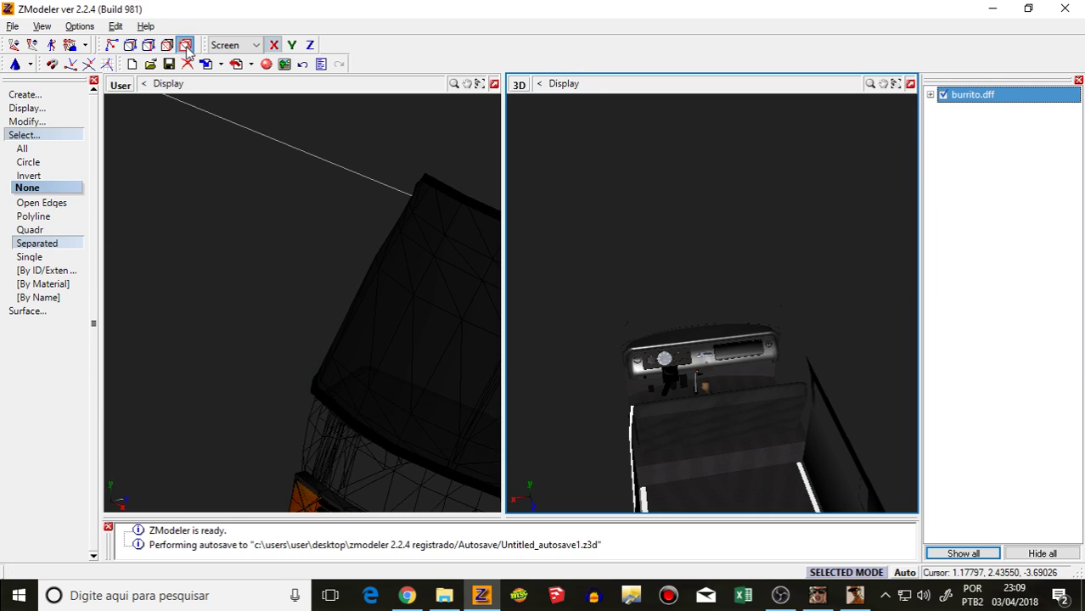
{"action": "left_click", "coordinate": [404, 245]}
{"action": "right_click", "coordinate": [403, 245]}
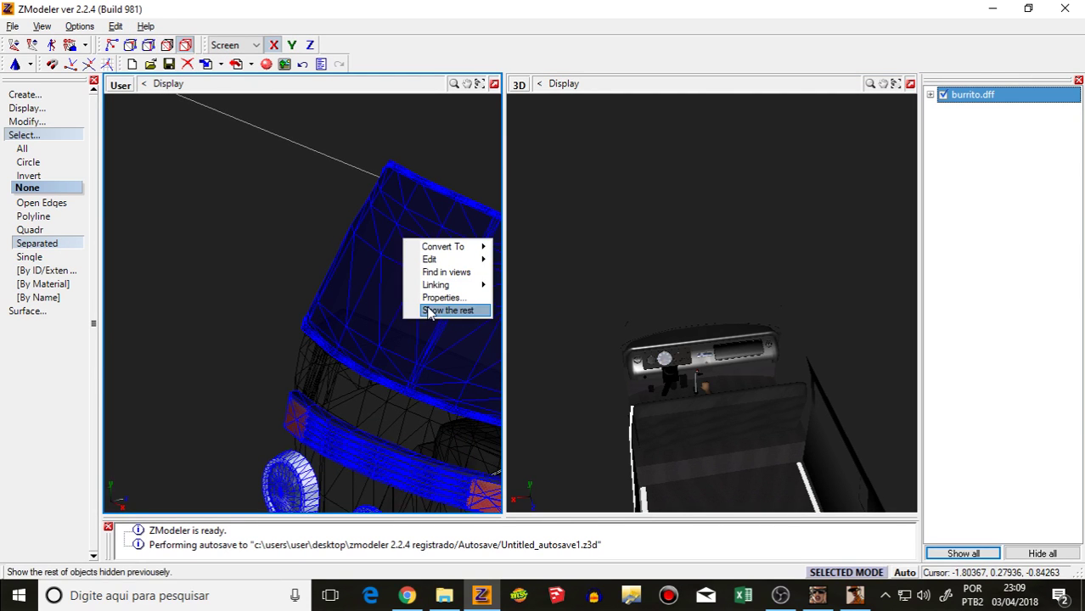
{"action": "left_click", "coordinate": [428, 310]}
{"action": "scroll", "coordinate": [414, 411], "scroll_direction": "down", "scroll_amount": 5}
{"action": "middle_click_drag", "start_coordinate": [415, 411], "coordinate": [179, 291]}
{"action": "scroll", "coordinate": [200, 250], "scroll_direction": "up", "scroll_amount": 6}
{"action": "scroll", "coordinate": [200, 282], "scroll_direction": "down", "scroll_amount": 4}
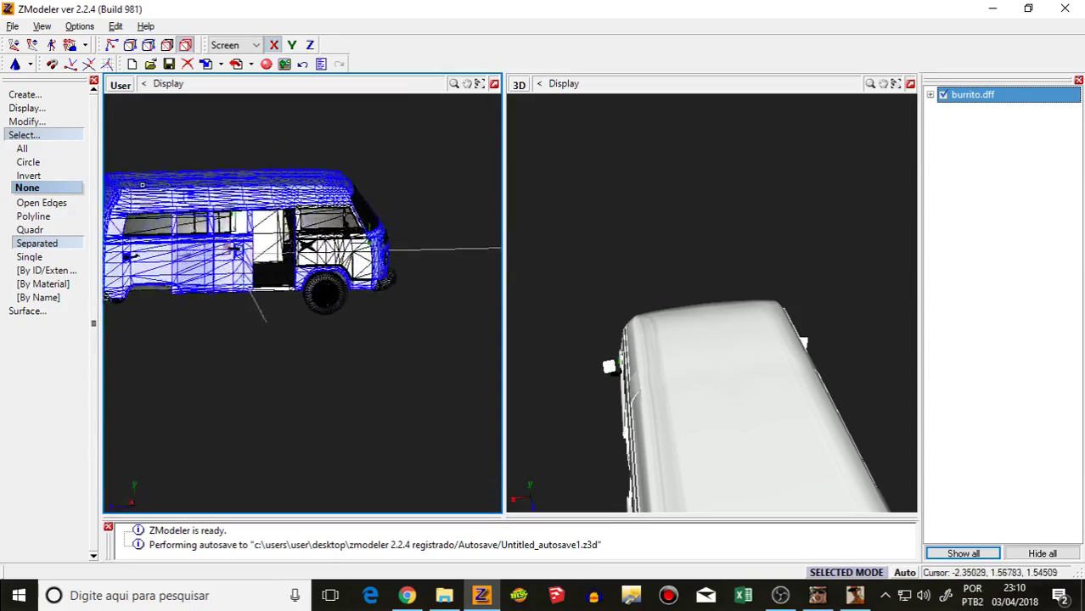
Step: Examine the van's body and side windows from both sides for glass that still lacks the transparent material
{"action": "scroll", "coordinate": [333, 237], "scroll_direction": "up", "scroll_amount": 8}
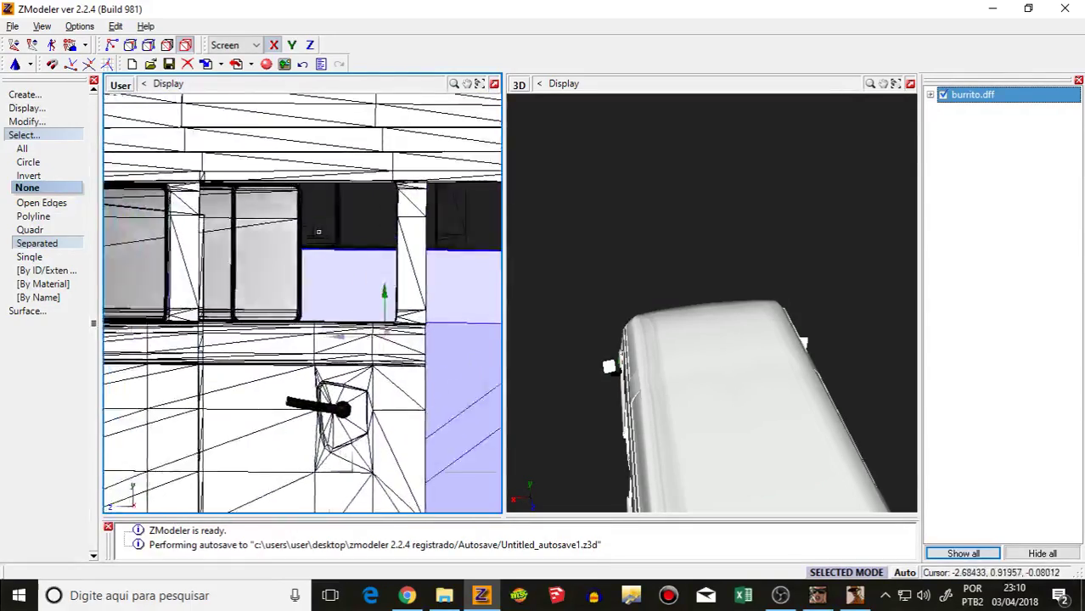
{"action": "scroll", "coordinate": [333, 236], "scroll_direction": "down", "scroll_amount": 8}
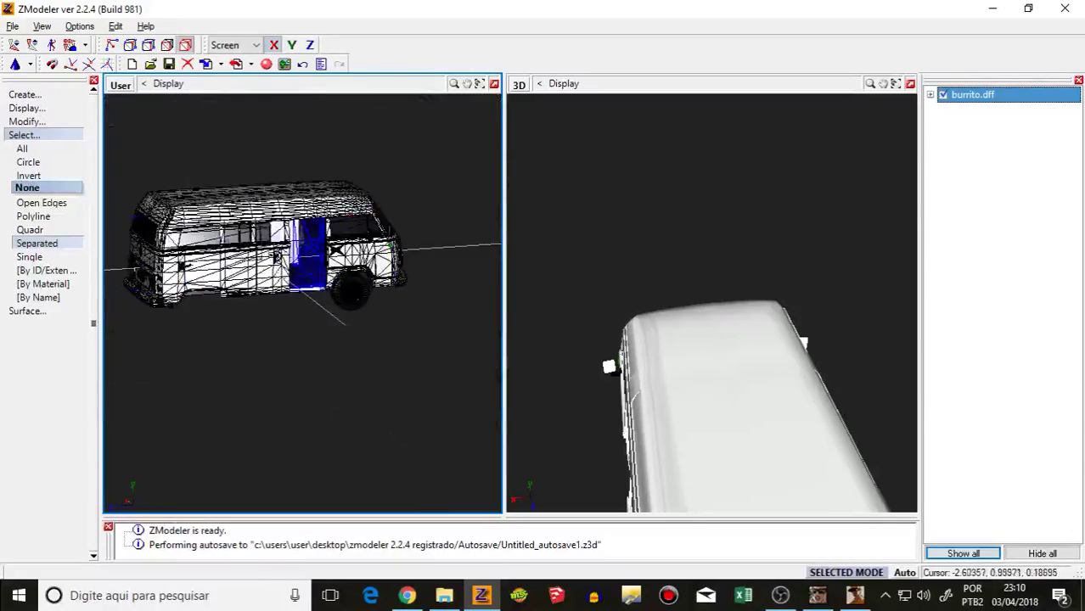
{"action": "scroll", "coordinate": [333, 254], "scroll_direction": "up", "scroll_amount": 6}
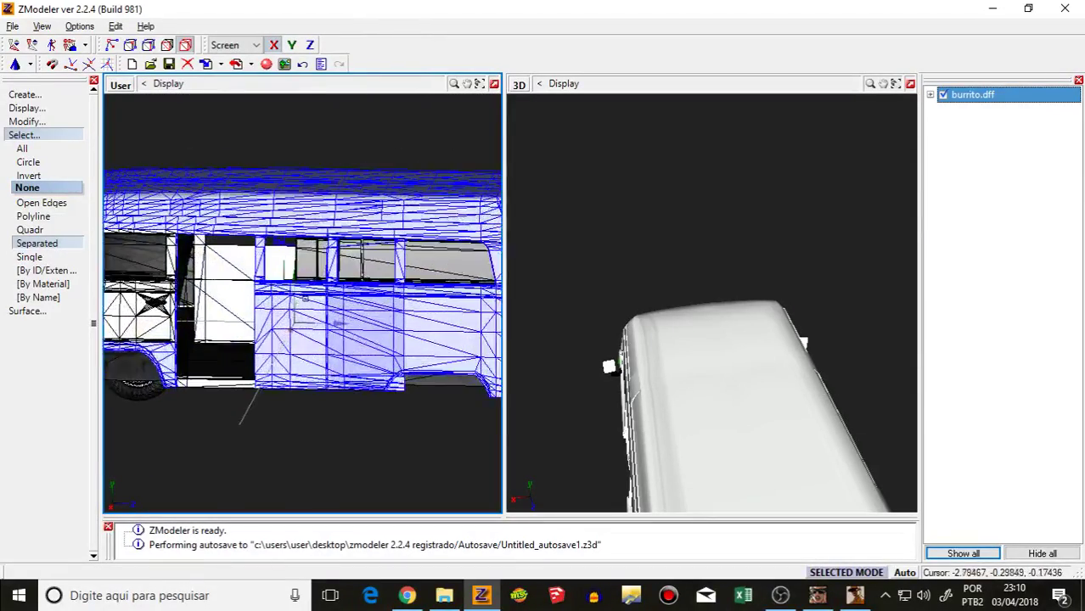
{"action": "scroll", "coordinate": [352, 290], "scroll_direction": "down", "scroll_amount": 6}
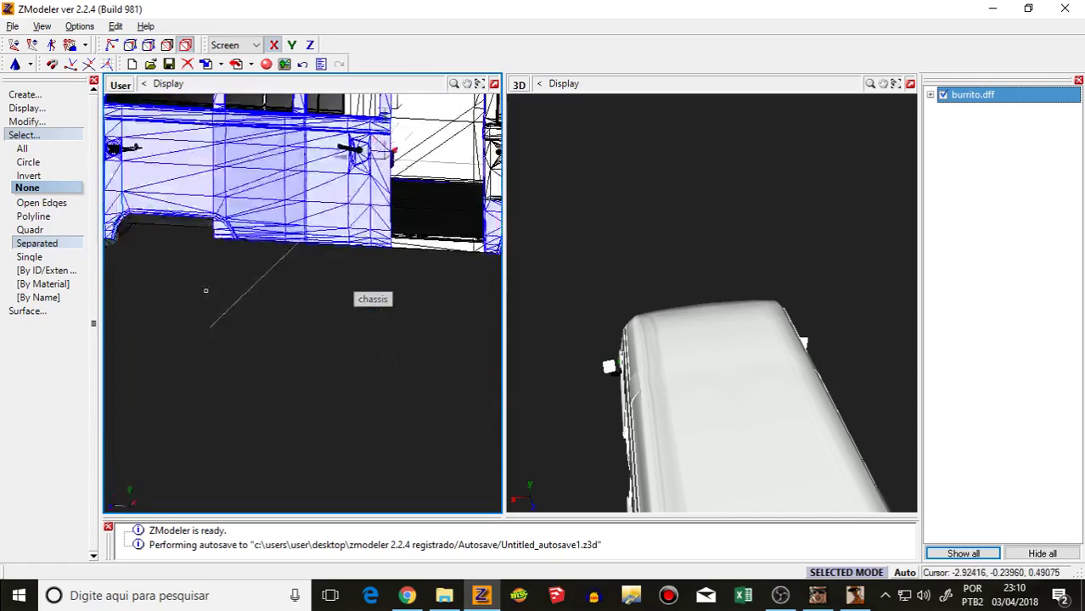
{"action": "scroll", "coordinate": [352, 290], "scroll_direction": "up", "scroll_amount": 7}
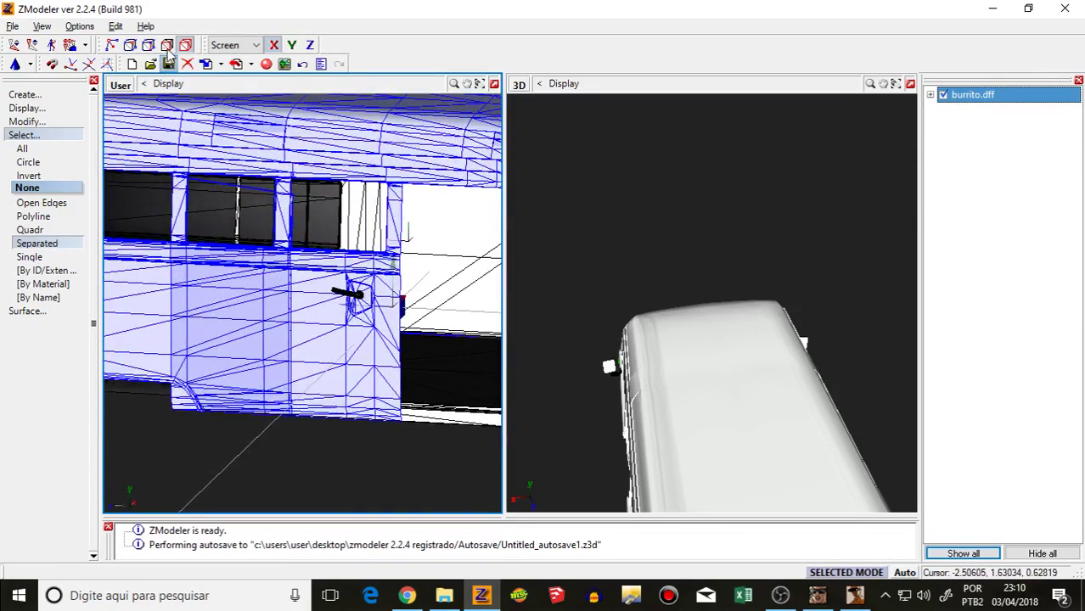
{"action": "key", "text": "F5"}
{"action": "scroll", "coordinate": [171, 155], "scroll_direction": "down", "scroll_amount": 2}
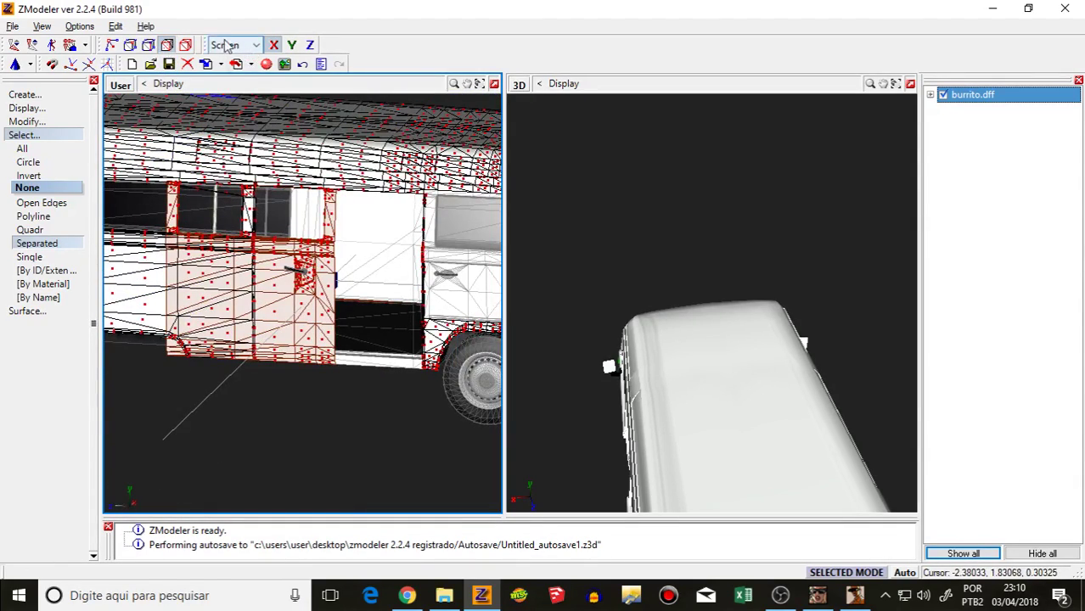
{"action": "left_click", "coordinate": [168, 45]}
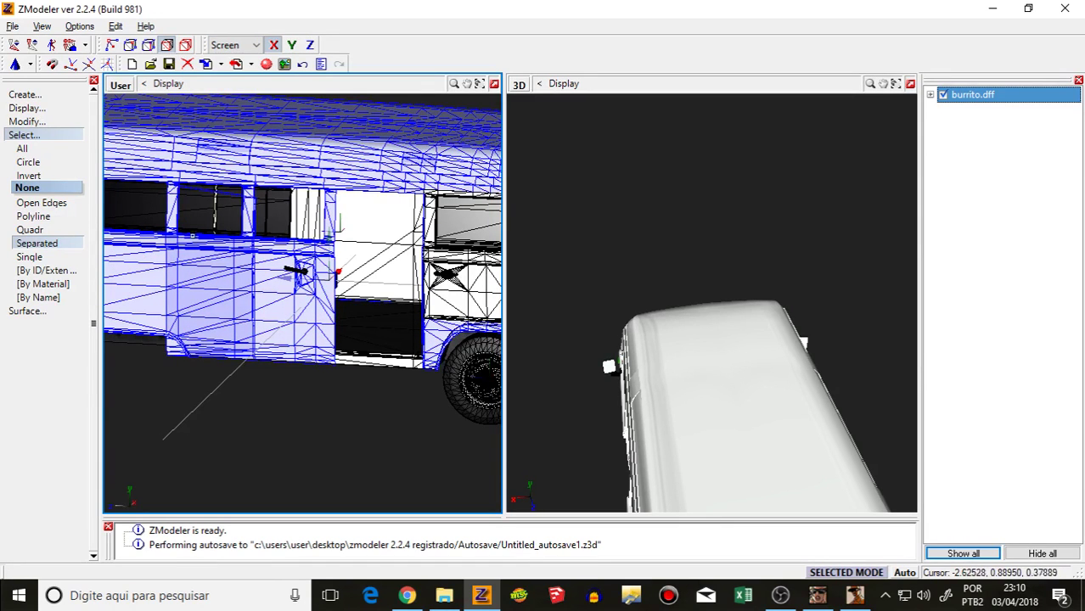
{"action": "scroll", "coordinate": [297, 216], "scroll_direction": "down", "scroll_amount": 4}
{"action": "left_click", "coordinate": [233, 324]}
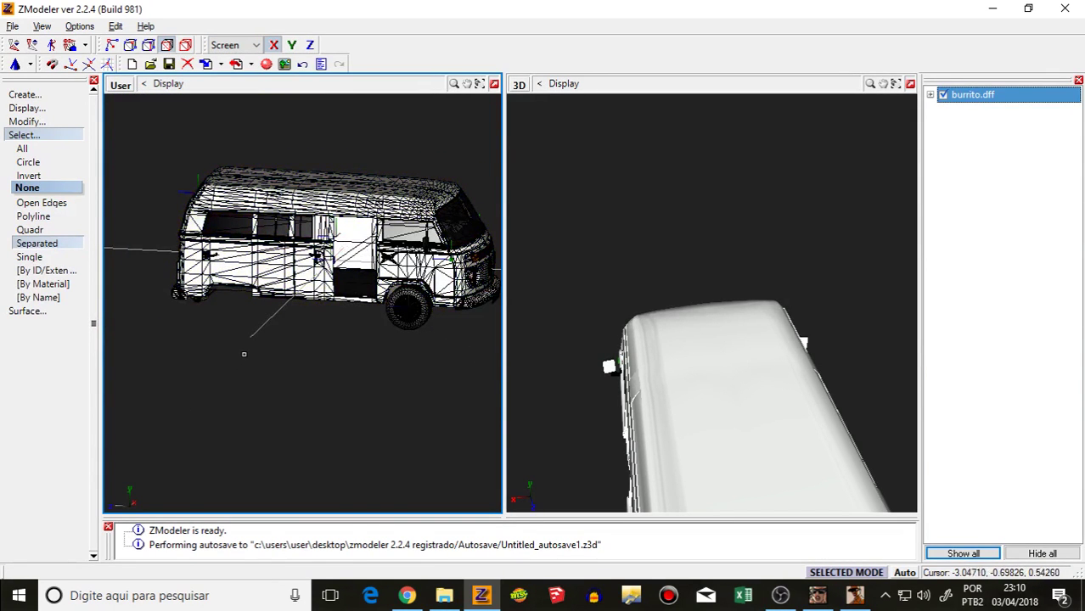
{"action": "middle_click_drag", "start_coordinate": [259, 201], "coordinate": [151, 241], "text": "alt"}
{"action": "scroll", "coordinate": [151, 241], "scroll_direction": "up", "scroll_amount": 2}
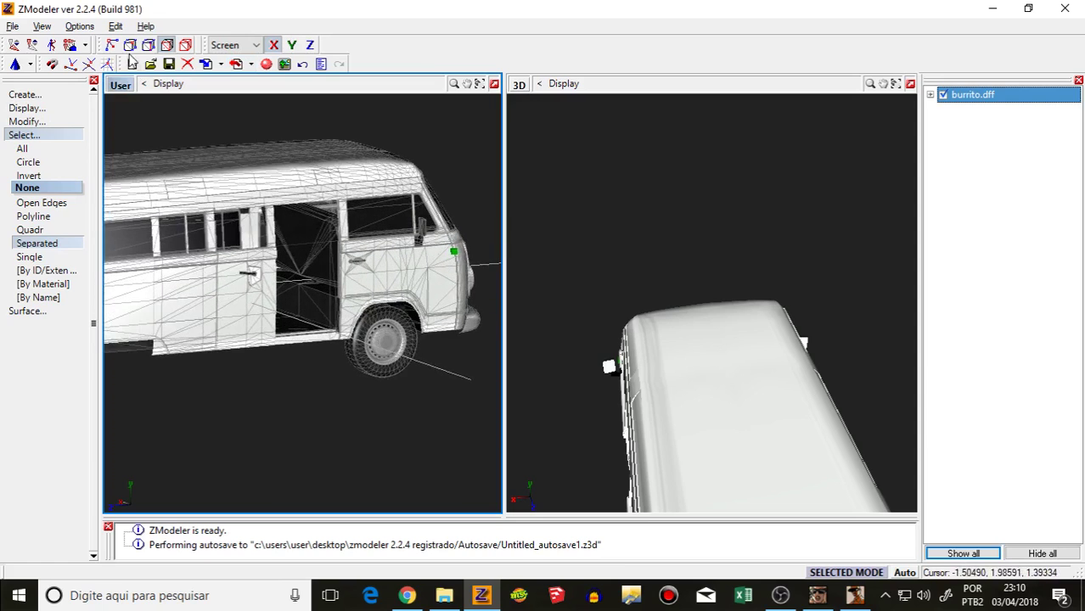
Step: Select one half of the tailgate's rear window glass at polygon level
{"action": "left_click", "coordinate": [184, 46]}
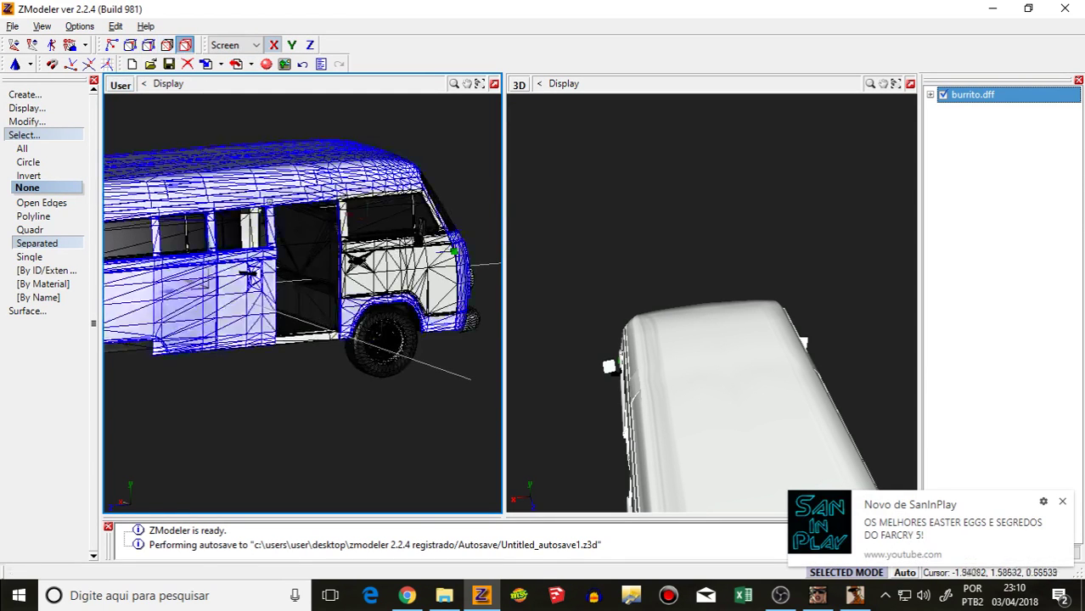
{"action": "scroll", "coordinate": [187, 239], "scroll_direction": "down", "scroll_amount": 3}
{"action": "scroll", "coordinate": [187, 239], "scroll_direction": "down", "scroll_amount": 1}
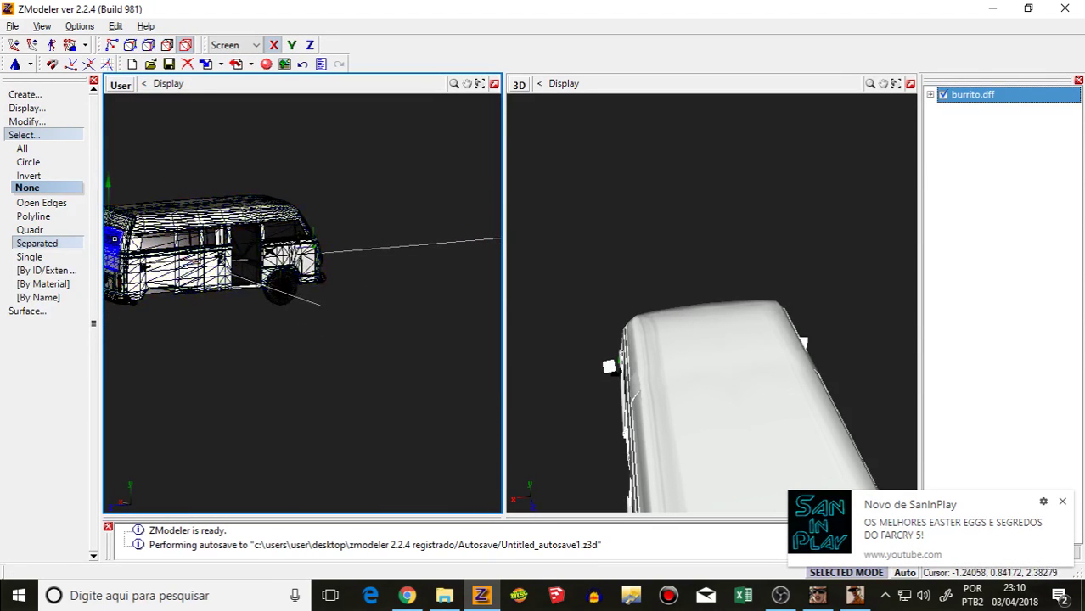
{"action": "scroll", "coordinate": [113, 239], "scroll_direction": "up", "scroll_amount": 3}
{"action": "left_click", "coordinate": [166, 46]}
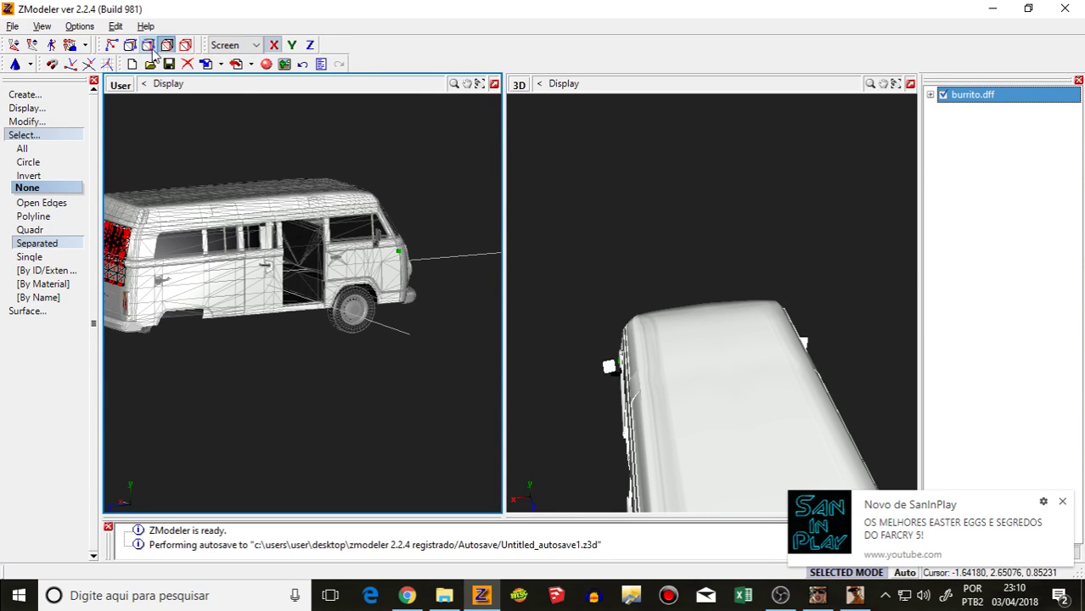
{"action": "scroll", "coordinate": [122, 242], "scroll_direction": "up", "scroll_amount": 5}
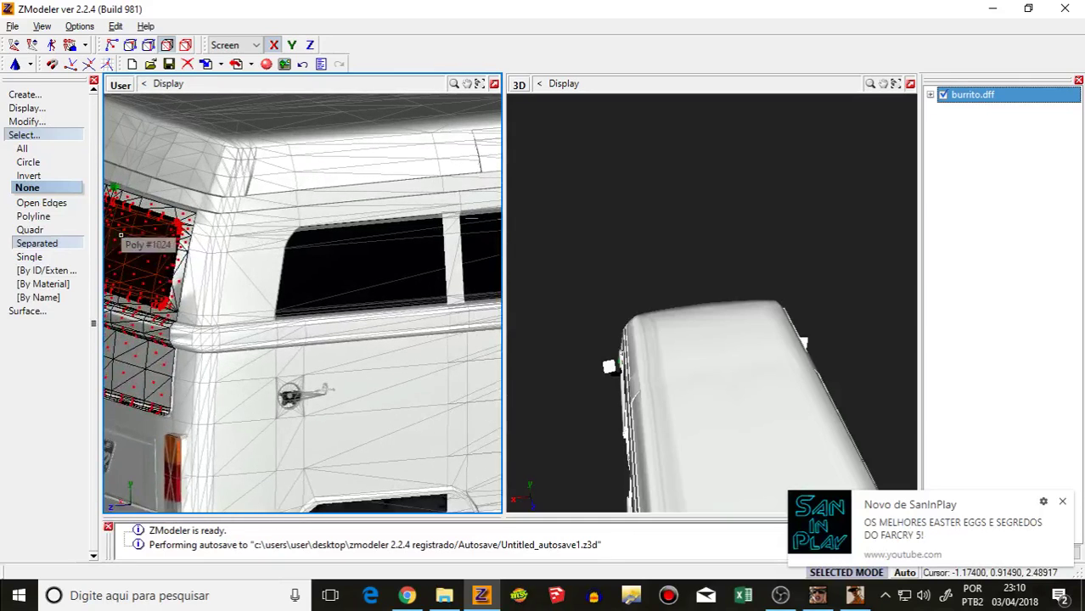
{"action": "scroll", "coordinate": [122, 234], "scroll_direction": "up", "scroll_amount": 1}
Step: Assign the vidro [spec,trans] material to the selected half of the rear window and close the Materials Editor
{"action": "left_click", "coordinate": [266, 64]}
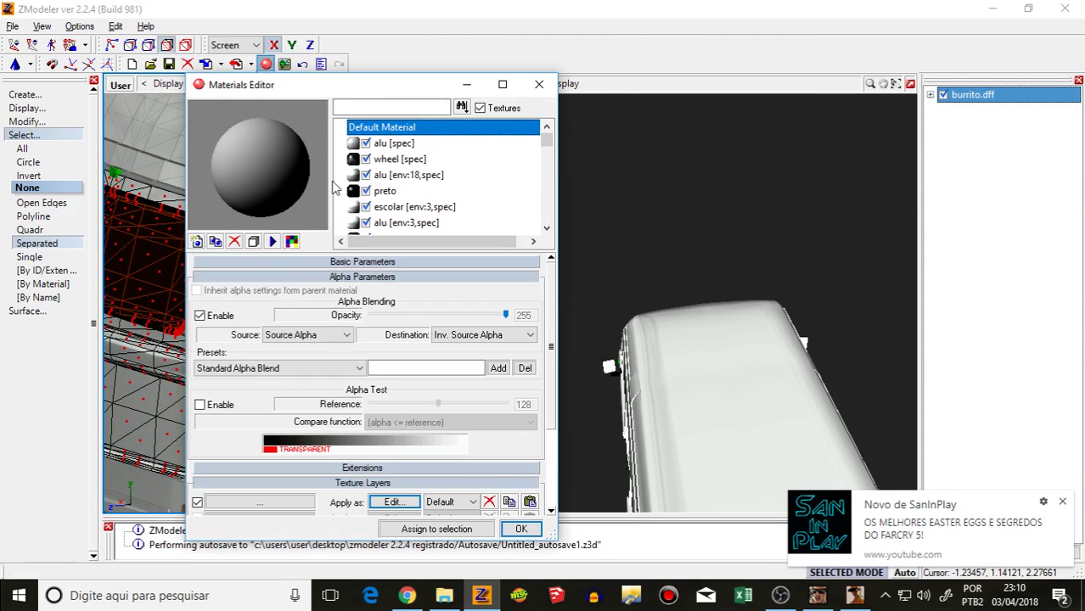
{"action": "scroll", "coordinate": [403, 212], "scroll_direction": "down", "scroll_amount": 10}
{"action": "left_click", "coordinate": [404, 207]}
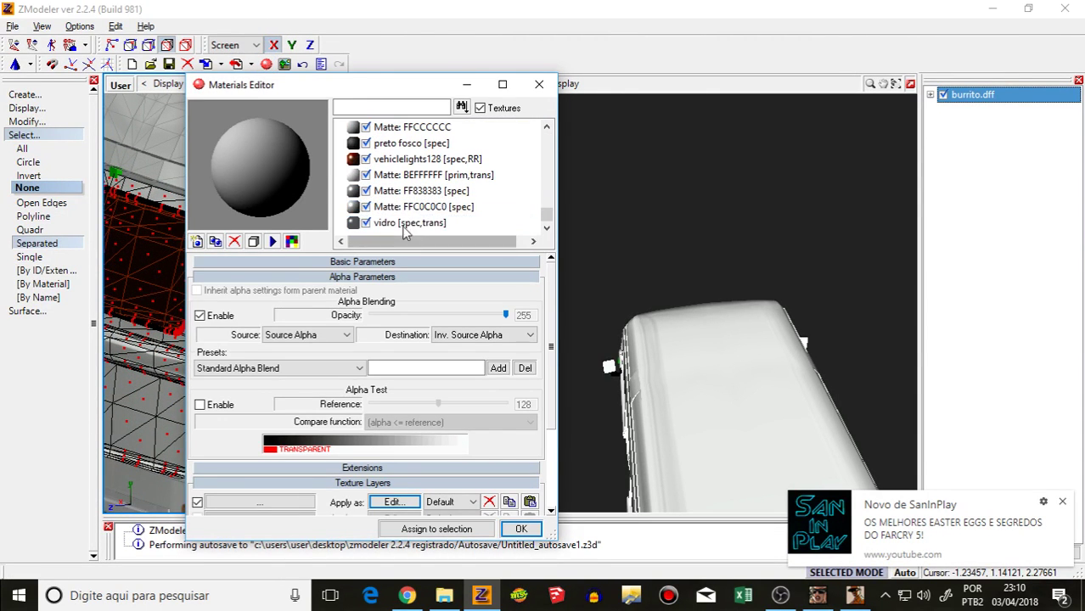
{"action": "left_click", "coordinate": [404, 224]}
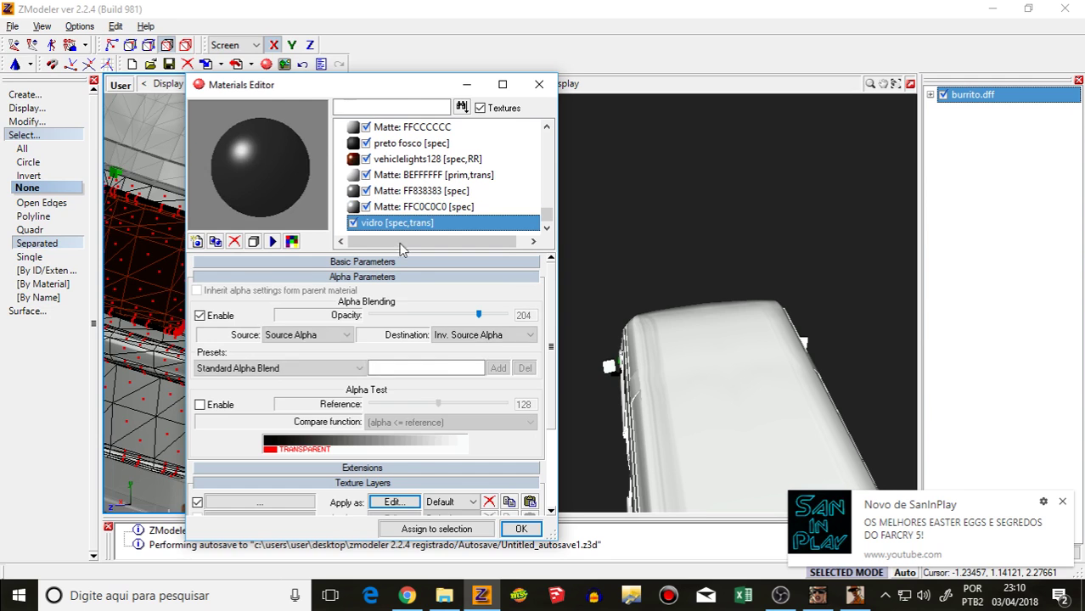
{"action": "left_click", "coordinate": [447, 534]}
{"action": "left_click", "coordinate": [521, 535]}
Step: Select the other half of the rear window glass and assign it the vidro [spec,trans] material
{"action": "scroll", "coordinate": [359, 307], "scroll_direction": "down", "scroll_amount": 4}
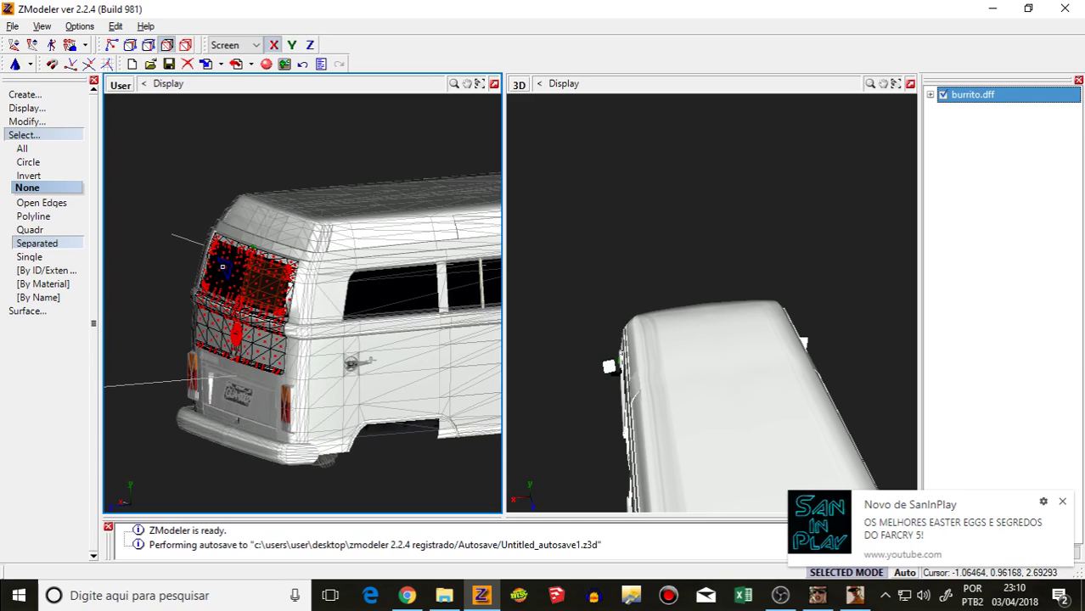
{"action": "left_click", "coordinate": [266, 66]}
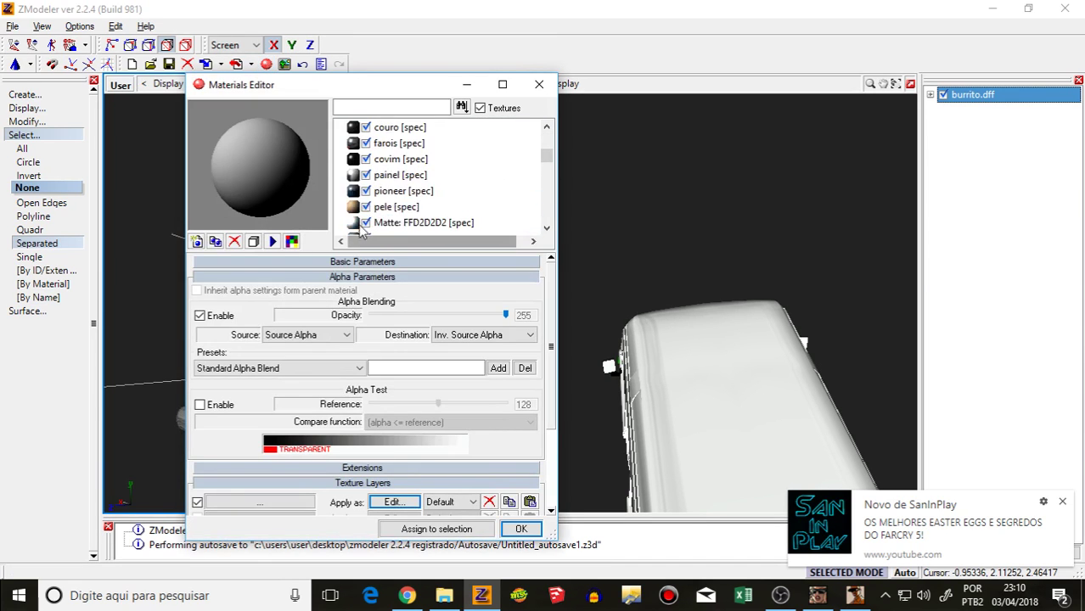
{"action": "scroll", "coordinate": [396, 230], "scroll_direction": "down", "scroll_amount": 5}
{"action": "left_click", "coordinate": [397, 226]}
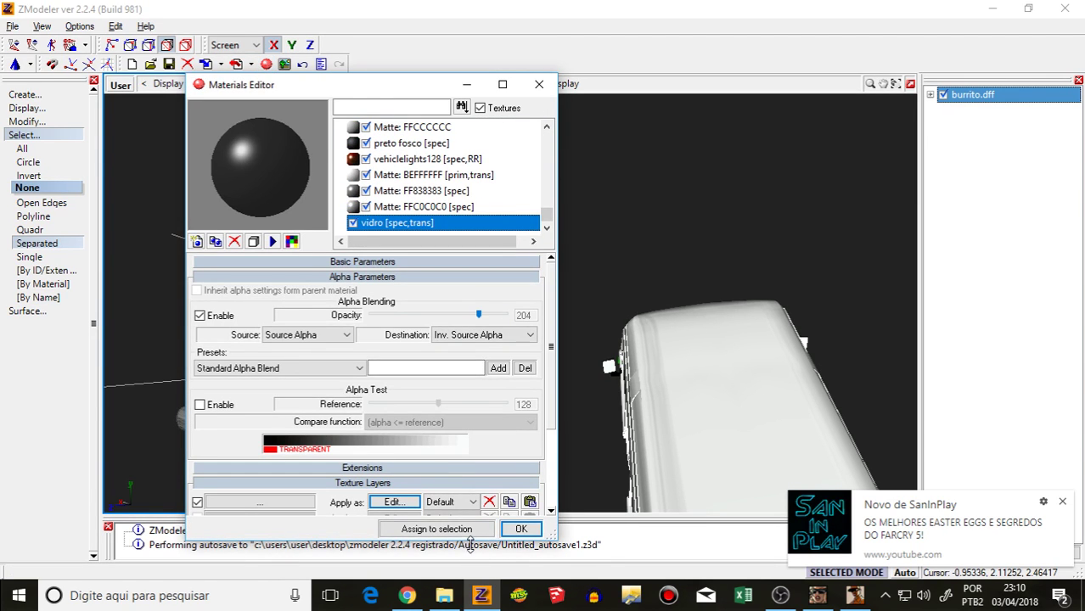
{"action": "left_click", "coordinate": [521, 529]}
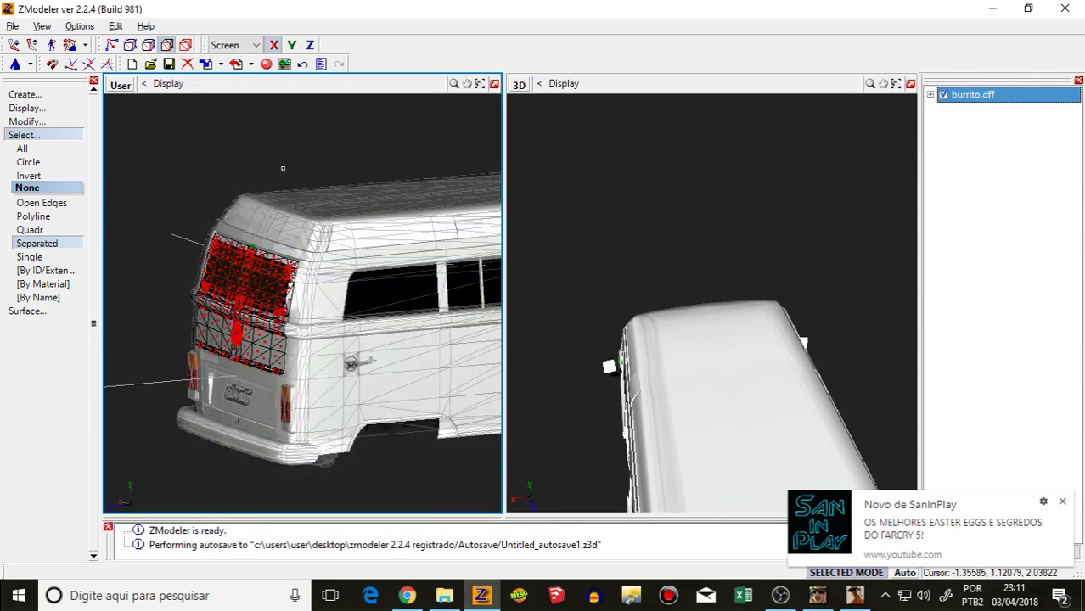
Step: Isolate the object that contains the rear side windows at object level, hiding the white body shell
{"action": "left_click", "coordinate": [184, 46]}
{"action": "middle_click_drag", "start_coordinate": [170, 255], "coordinate": [190, 349], "text": "alt"}
{"action": "scroll", "coordinate": [191, 272], "scroll_direction": "up", "scroll_amount": 3}
{"action": "scroll", "coordinate": [232, 295], "scroll_direction": "down", "scroll_amount": 3}
{"action": "scroll", "coordinate": [232, 294], "scroll_direction": "down", "scroll_amount": 3}
{"action": "scroll", "coordinate": [190, 349], "scroll_direction": "up", "scroll_amount": 1}
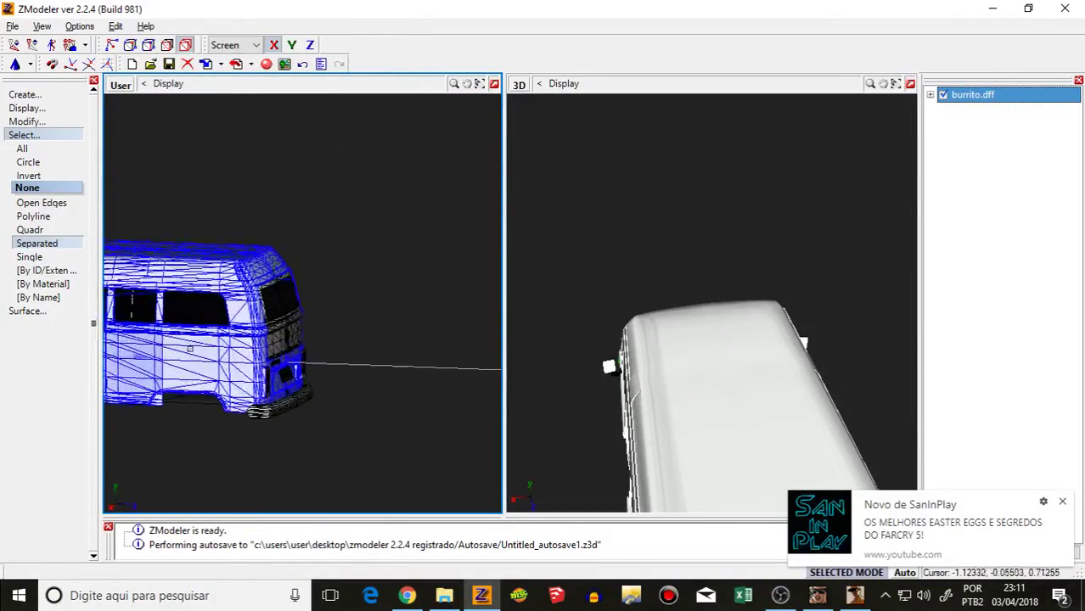
{"action": "scroll", "coordinate": [190, 349], "scroll_direction": "up", "scroll_amount": 1}
{"action": "scroll", "coordinate": [190, 349], "scroll_direction": "down", "scroll_amount": 2}
{"action": "scroll", "coordinate": [288, 323], "scroll_direction": "down", "scroll_amount": 3}
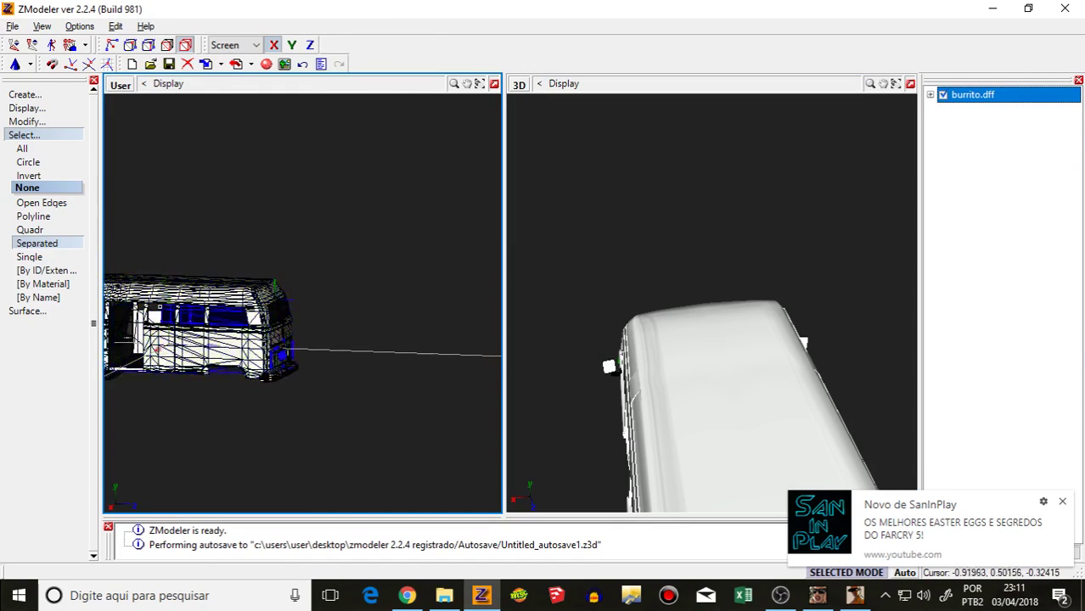
{"action": "scroll", "coordinate": [160, 307], "scroll_direction": "up", "scroll_amount": 3}
{"action": "scroll", "coordinate": [166, 305], "scroll_direction": "up", "scroll_amount": 4}
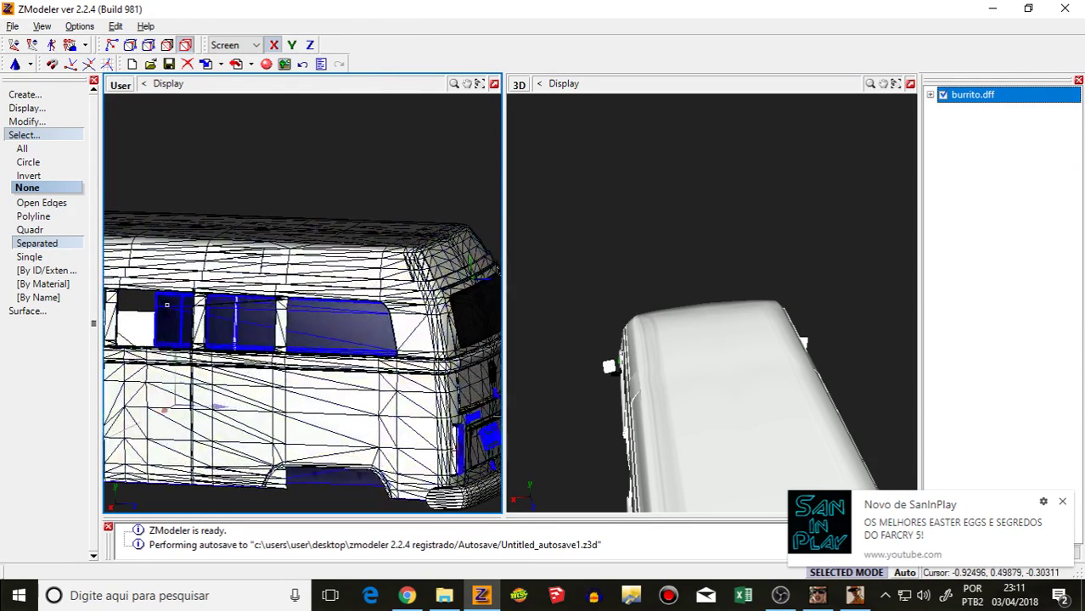
{"action": "left_click", "coordinate": [210, 377]}
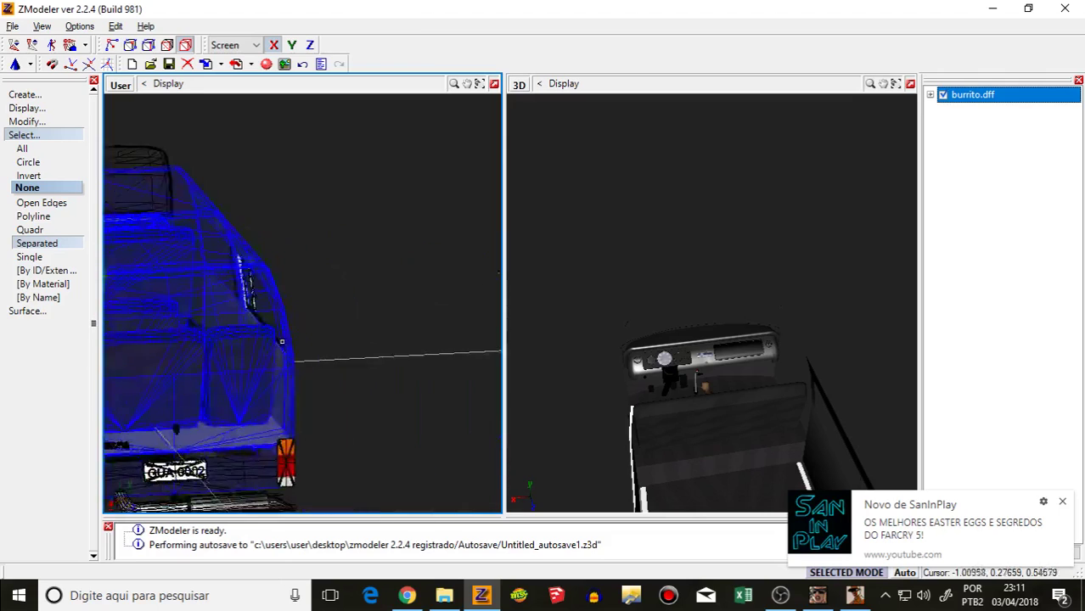
Step: Select the side window glass panes on both sides as separated groups at polygon level
{"action": "left_click", "coordinate": [168, 47]}
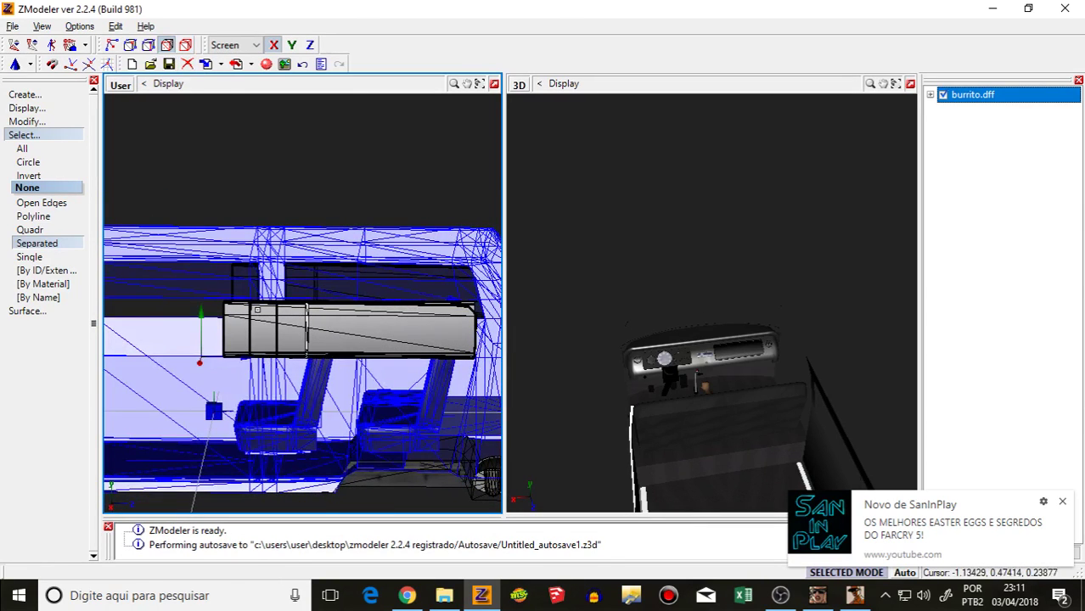
{"action": "left_click", "coordinate": [58, 218]}
{"action": "left_click", "coordinate": [75, 243]}
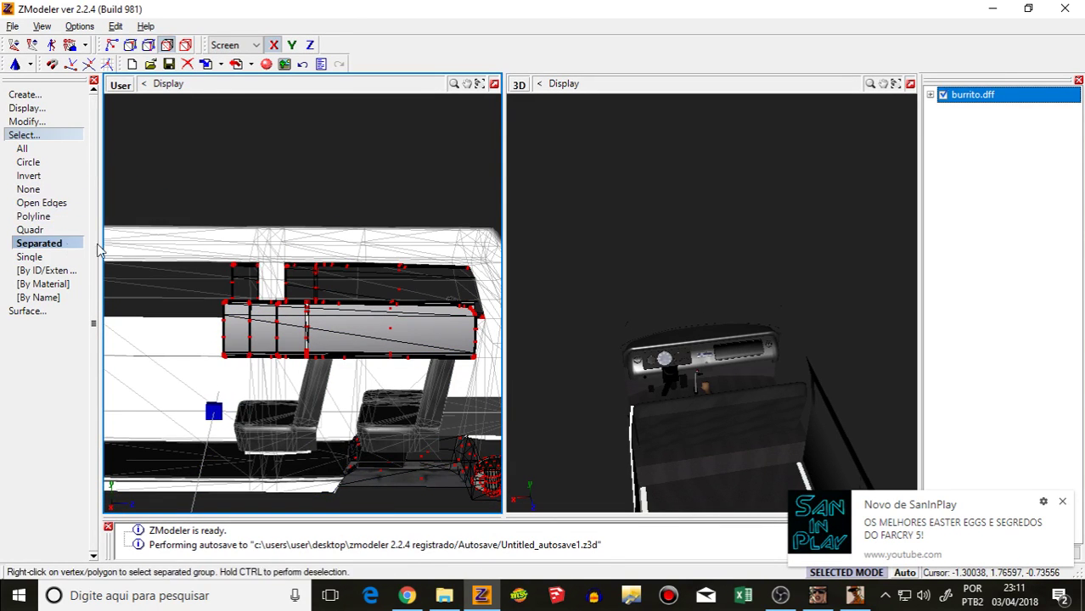
{"action": "left_click", "coordinate": [282, 322]}
{"action": "scroll", "coordinate": [369, 328], "scroll_direction": "up", "scroll_amount": 6}
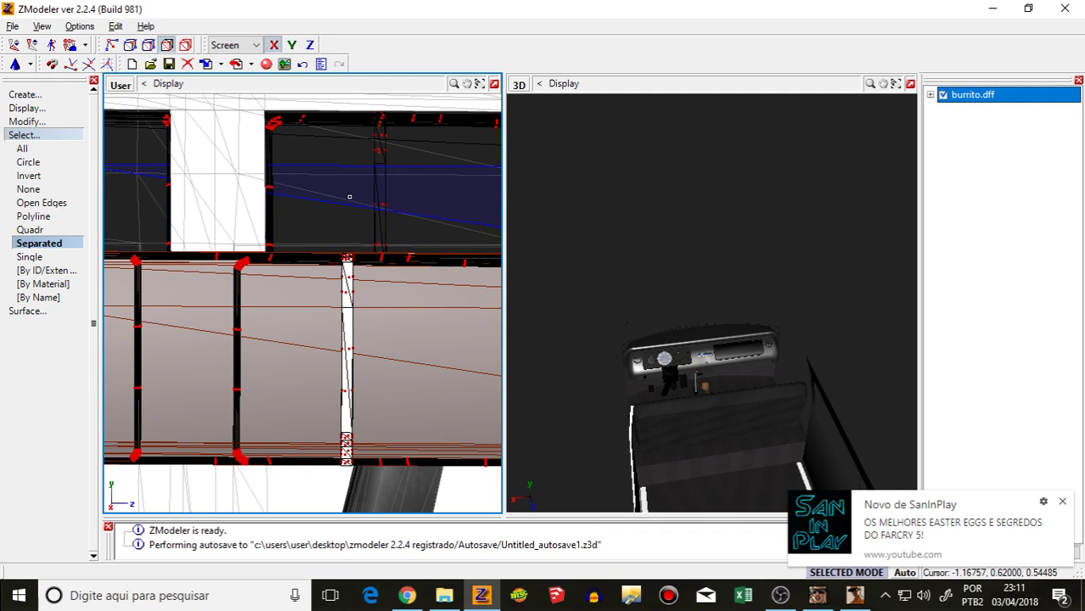
{"action": "scroll", "coordinate": [349, 197], "scroll_direction": "down", "scroll_amount": 5}
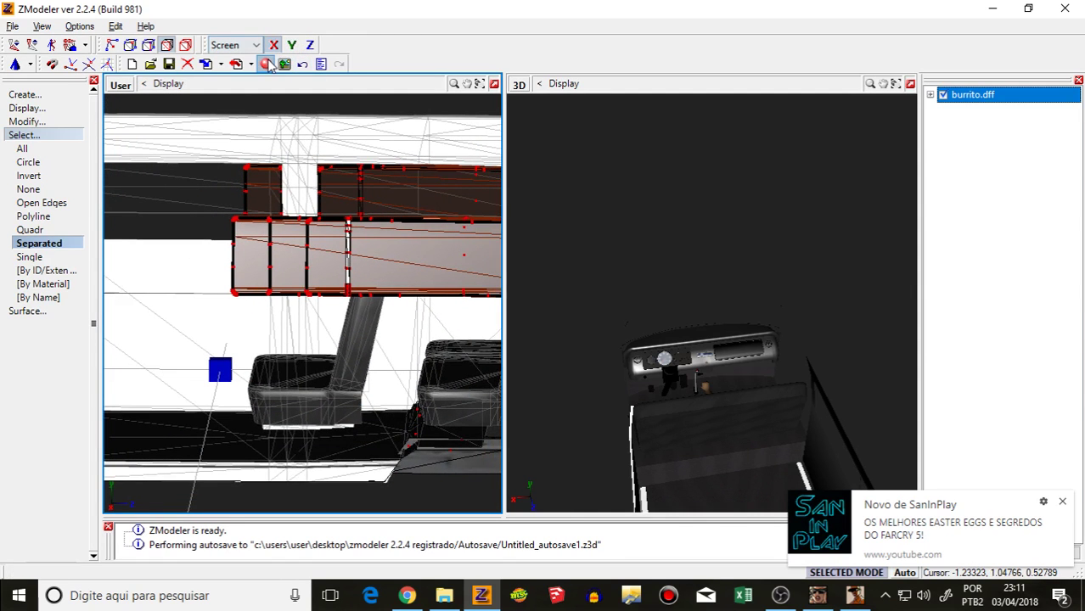
Step: Assign the vidro [spec,trans] material to the selected side window glass and close the Materials Editor
{"action": "left_click", "coordinate": [268, 64]}
{"action": "scroll", "coordinate": [384, 207], "scroll_direction": "down", "scroll_amount": 12}
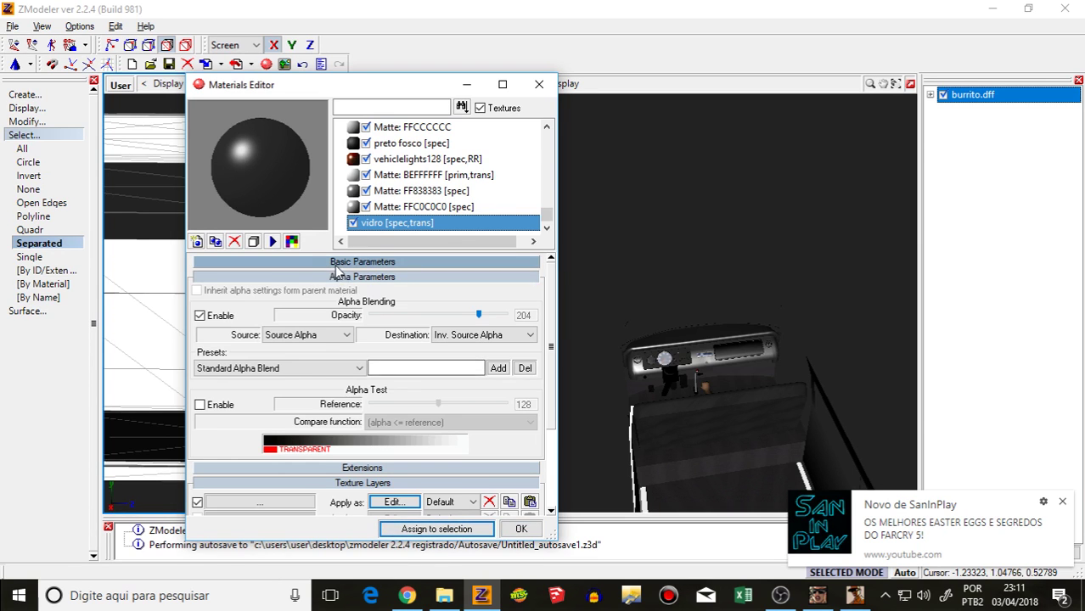
{"action": "left_click", "coordinate": [363, 277]}
{"action": "left_click", "coordinate": [518, 532]}
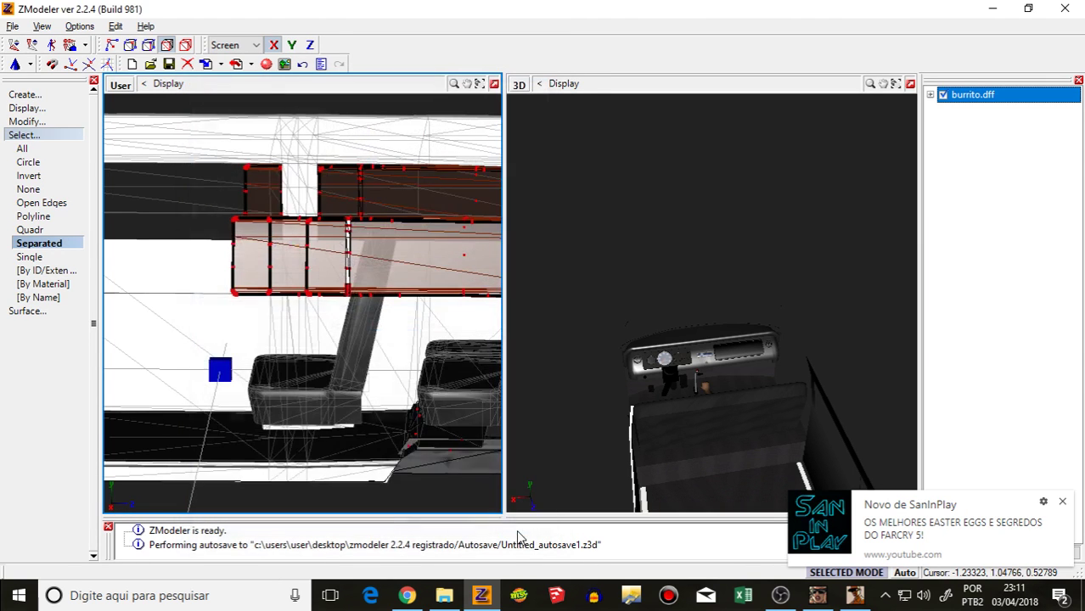
Step: Clear the polygon selection, show the rest of the van at object level and check the side windows in the 3D view
{"action": "scroll", "coordinate": [304, 248], "scroll_direction": "up", "scroll_amount": 4}
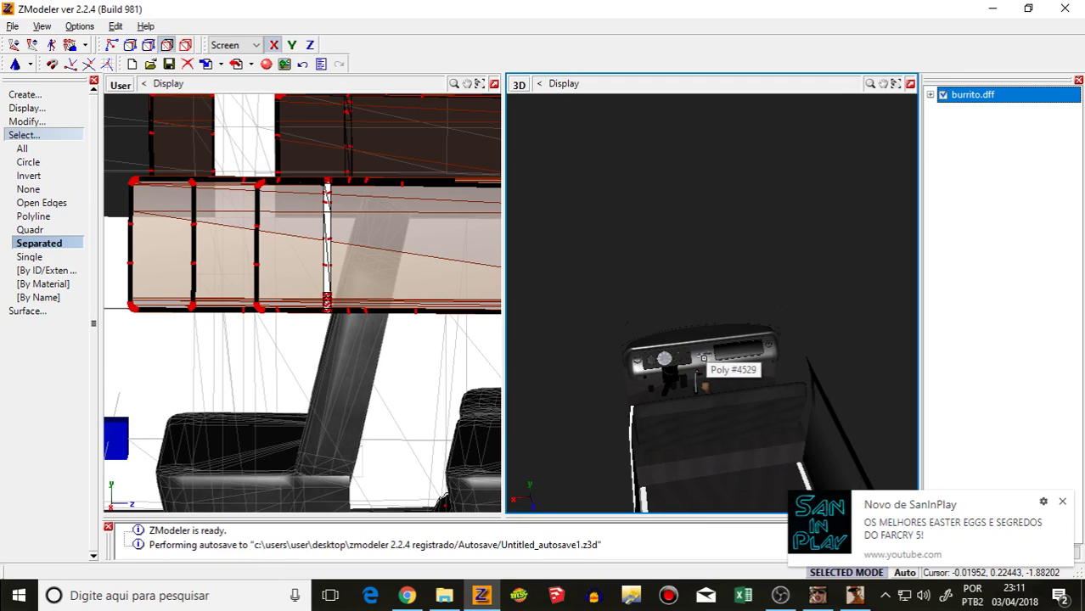
{"action": "middle_click_drag", "start_coordinate": [704, 359], "coordinate": [608, 370]}
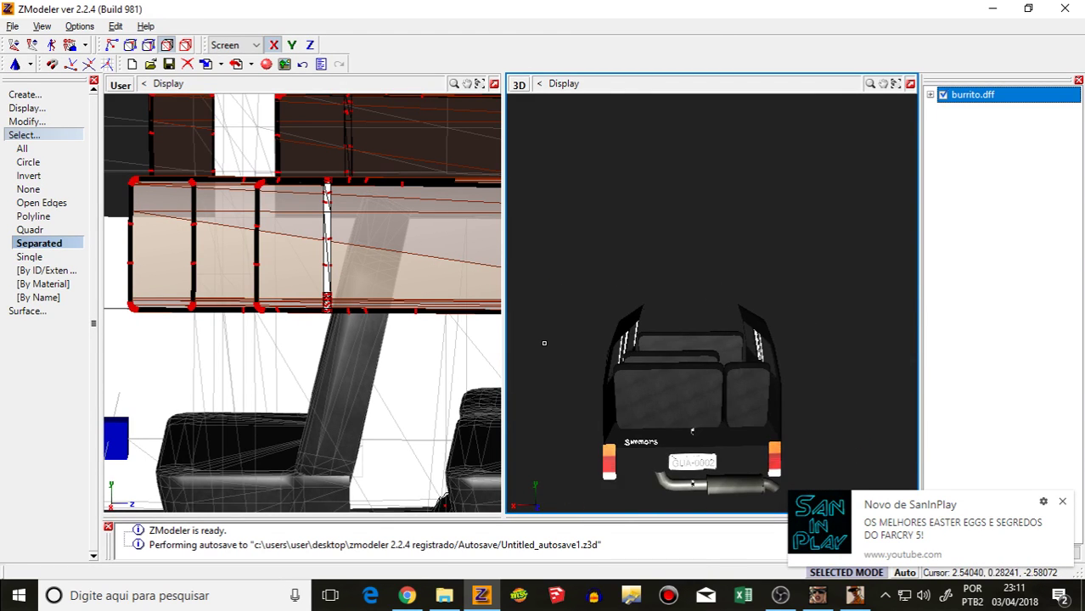
{"action": "left_click", "coordinate": [48, 179]}
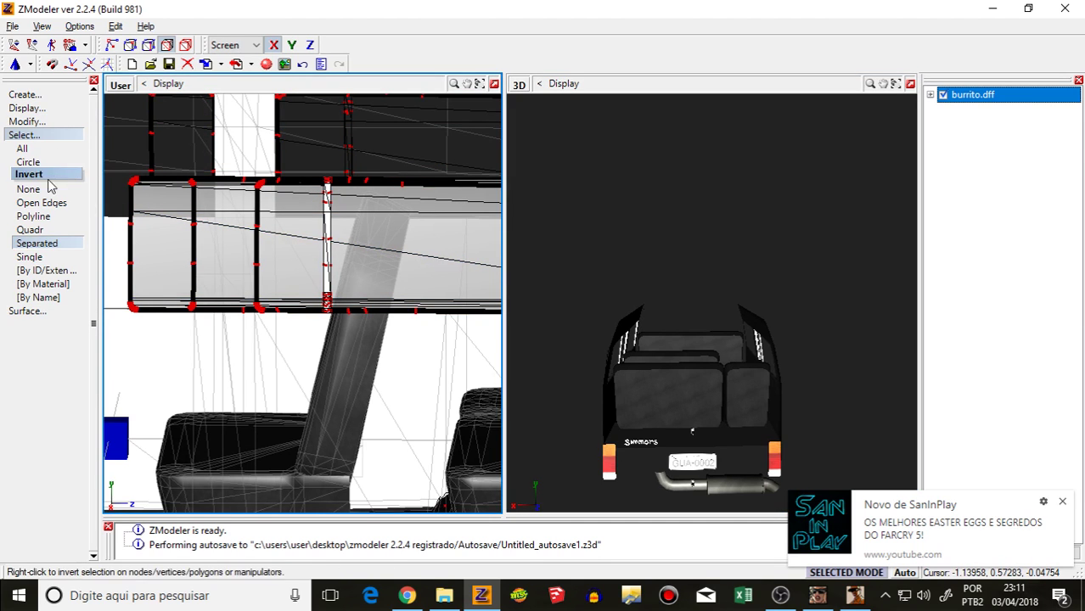
{"action": "left_click", "coordinate": [186, 45]}
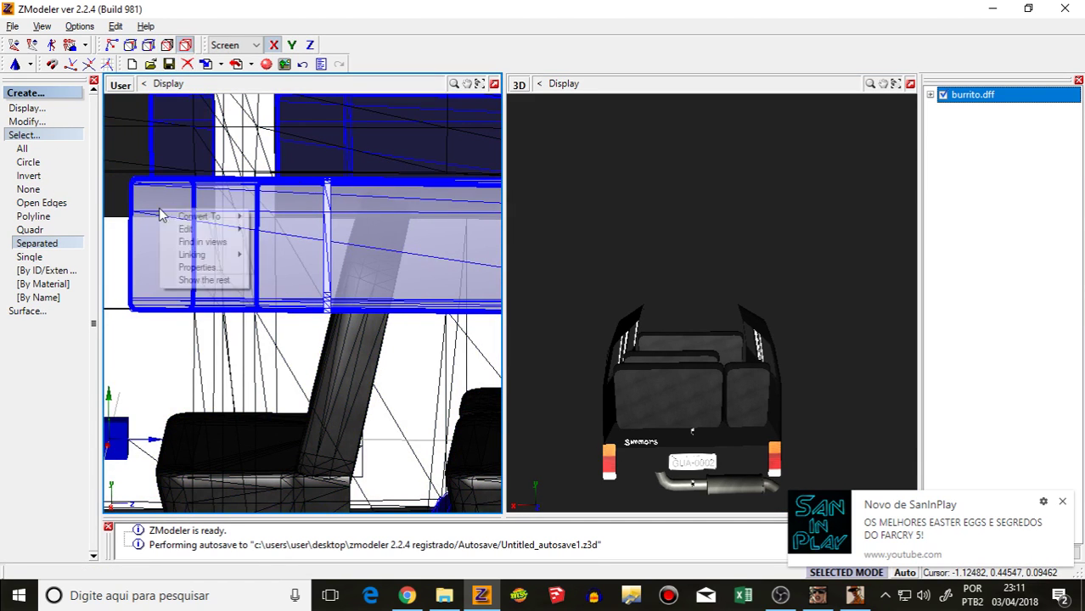
{"action": "left_click", "coordinate": [203, 280]}
{"action": "middle_click_drag", "start_coordinate": [711, 391], "coordinate": [647, 391]}
{"action": "scroll", "coordinate": [647, 391], "scroll_direction": "up", "scroll_amount": 10}
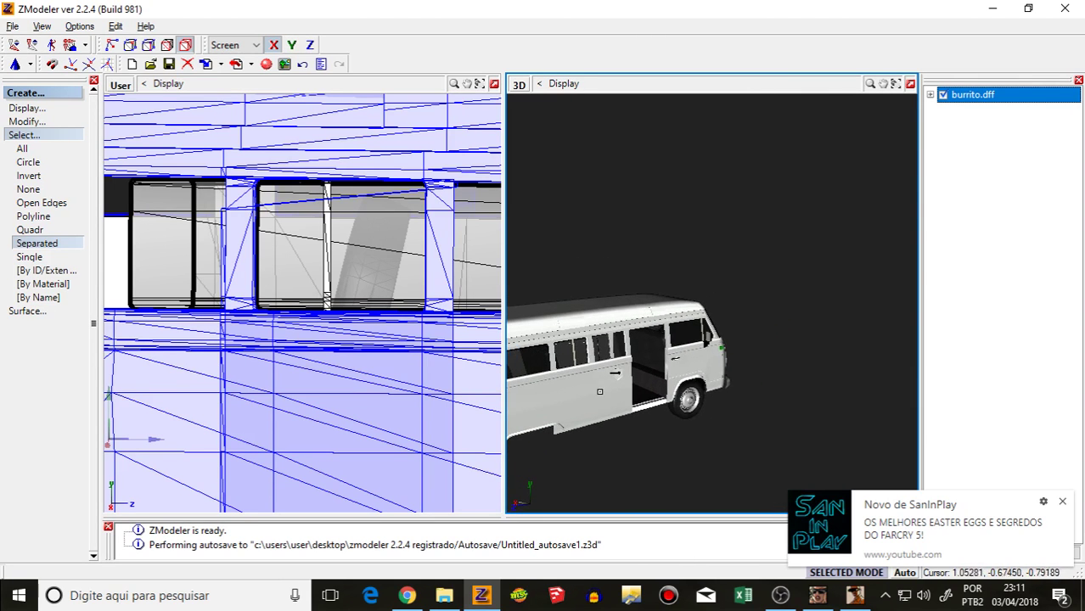
Step: Examine the van's body and side windows from both sides and compare them in the 3D and wireframe views
{"action": "scroll", "coordinate": [548, 423], "scroll_direction": "up", "scroll_amount": 10}
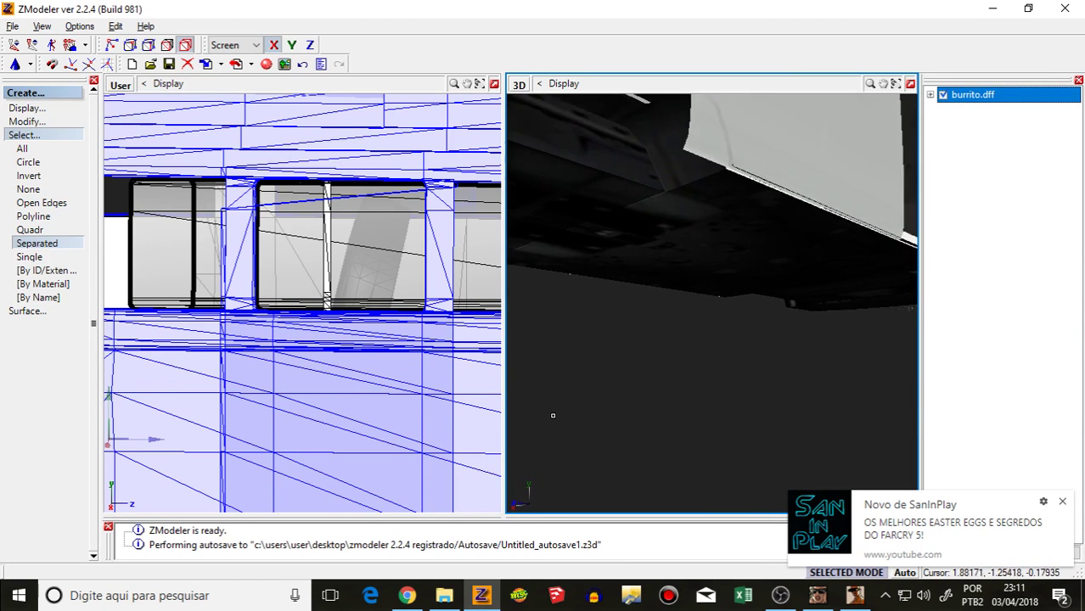
{"action": "middle_click_drag", "start_coordinate": [553, 414], "coordinate": [512, 435]}
{"action": "scroll", "coordinate": [664, 393], "scroll_direction": "down", "scroll_amount": 6}
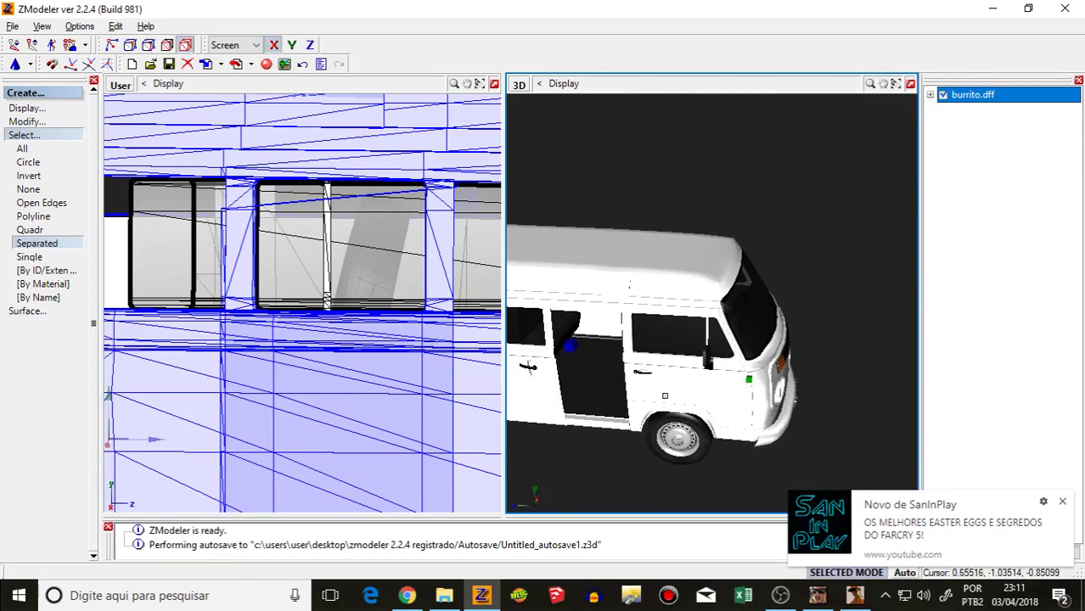
{"action": "middle_click_drag", "start_coordinate": [664, 393], "coordinate": [538, 394]}
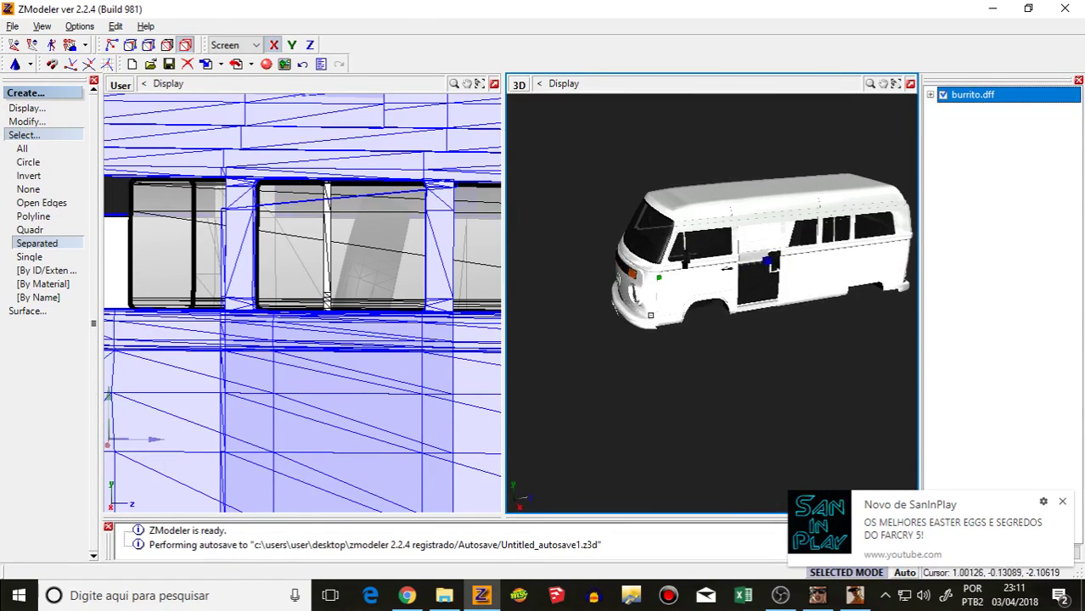
{"action": "scroll", "coordinate": [772, 270], "scroll_direction": "up", "scroll_amount": 2}
{"action": "scroll", "coordinate": [205, 441], "scroll_direction": "down", "scroll_amount": 1}
{"action": "scroll", "coordinate": [205, 441], "scroll_direction": "down", "scroll_amount": 4}
{"action": "middle_click_drag", "start_coordinate": [143, 433], "coordinate": [174, 400]}
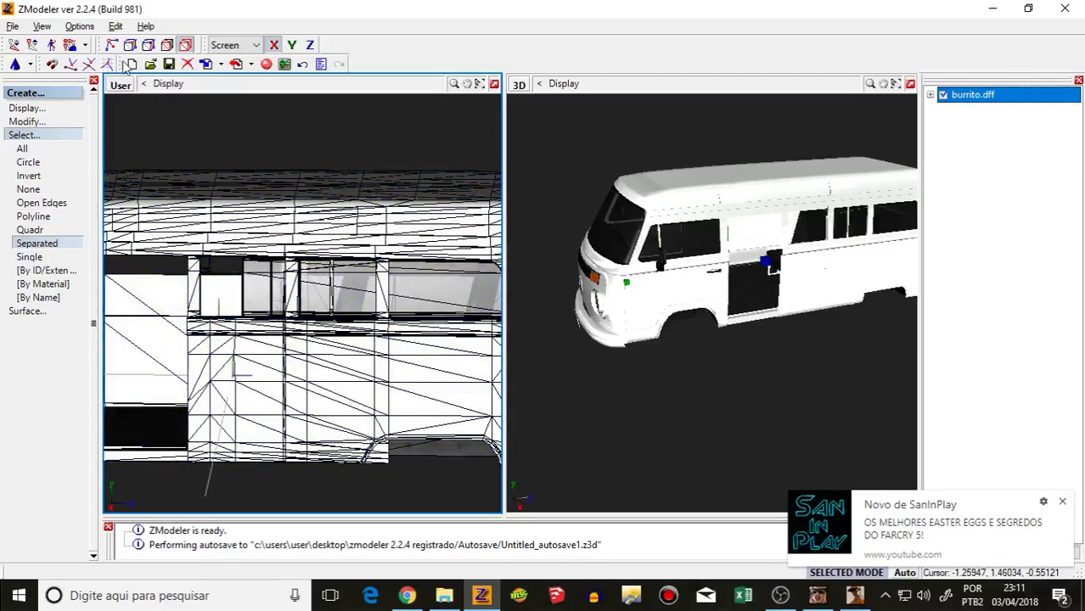
Step: At polygon level, select the separated side panel and its window pillars between the side door opening and the rear wheel arch
{"action": "left_click", "coordinate": [167, 45]}
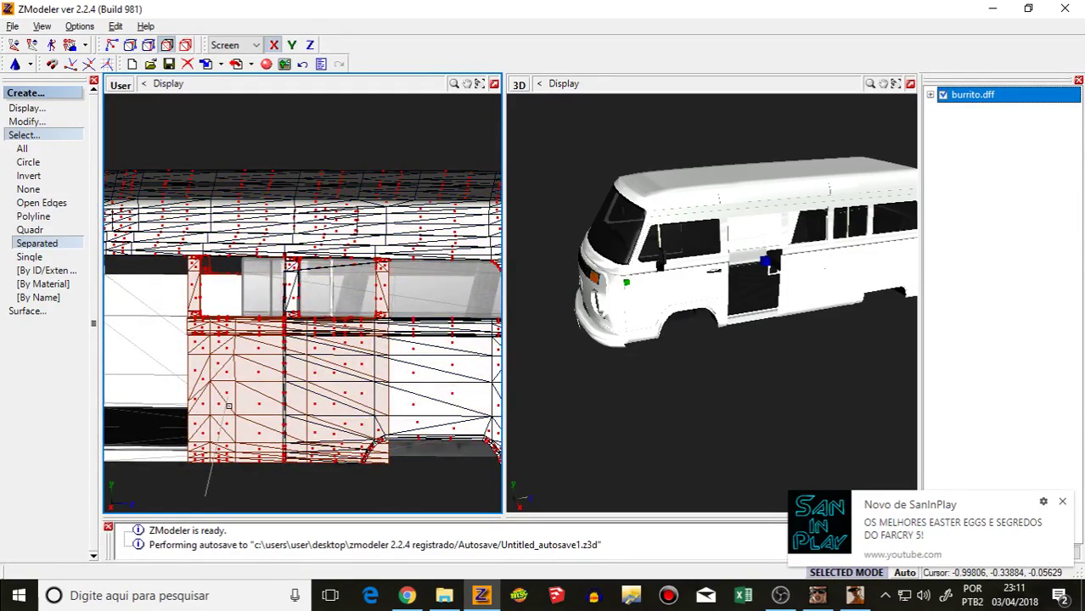
{"action": "scroll", "coordinate": [229, 403], "scroll_direction": "down", "scroll_amount": 3}
{"action": "middle_click_drag", "start_coordinate": [248, 380], "coordinate": [317, 237]}
{"action": "middle_click_drag", "start_coordinate": [113, 306], "coordinate": [183, 222]}
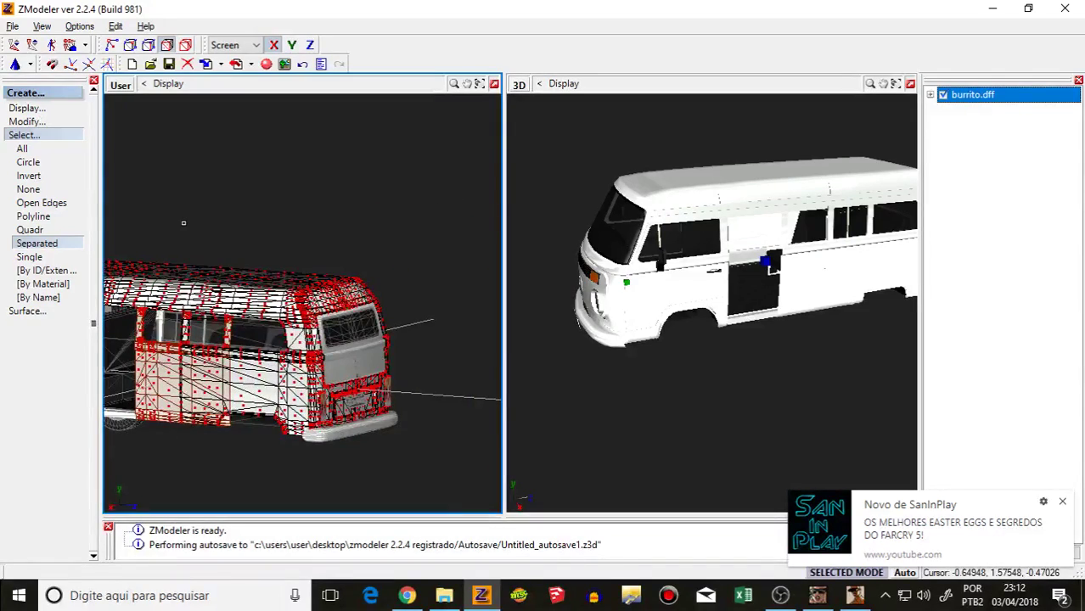
{"action": "scroll", "coordinate": [183, 222], "scroll_direction": "up", "scroll_amount": 1}
{"action": "scroll", "coordinate": [190, 348], "scroll_direction": "up", "scroll_amount": 5}
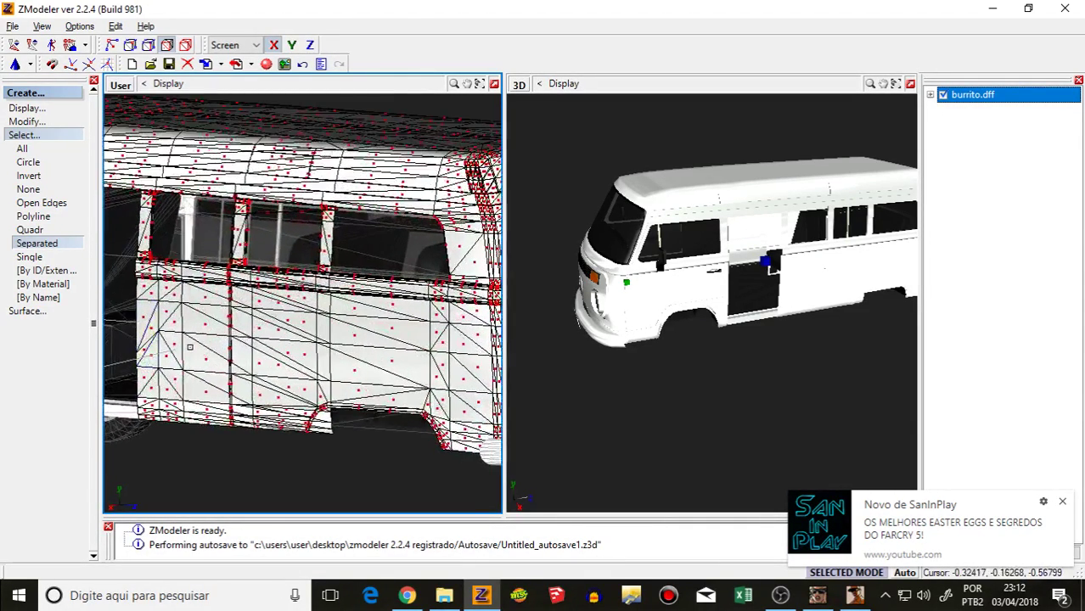
{"action": "left_click", "coordinate": [169, 356]}
{"action": "scroll", "coordinate": [323, 343], "scroll_direction": "up", "scroll_amount": 4}
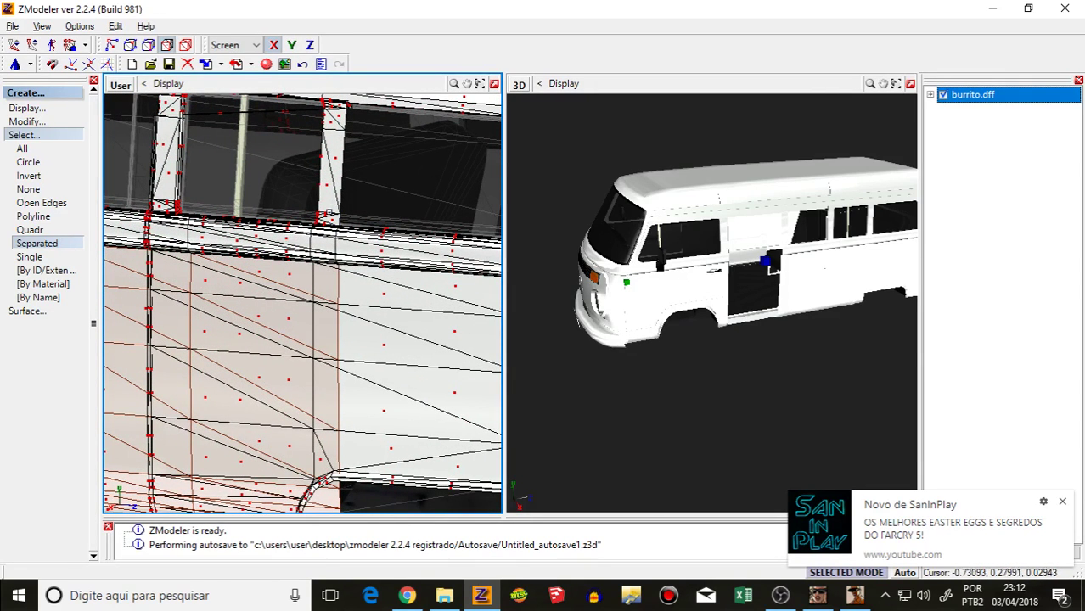
{"action": "left_click", "coordinate": [684, 297]}
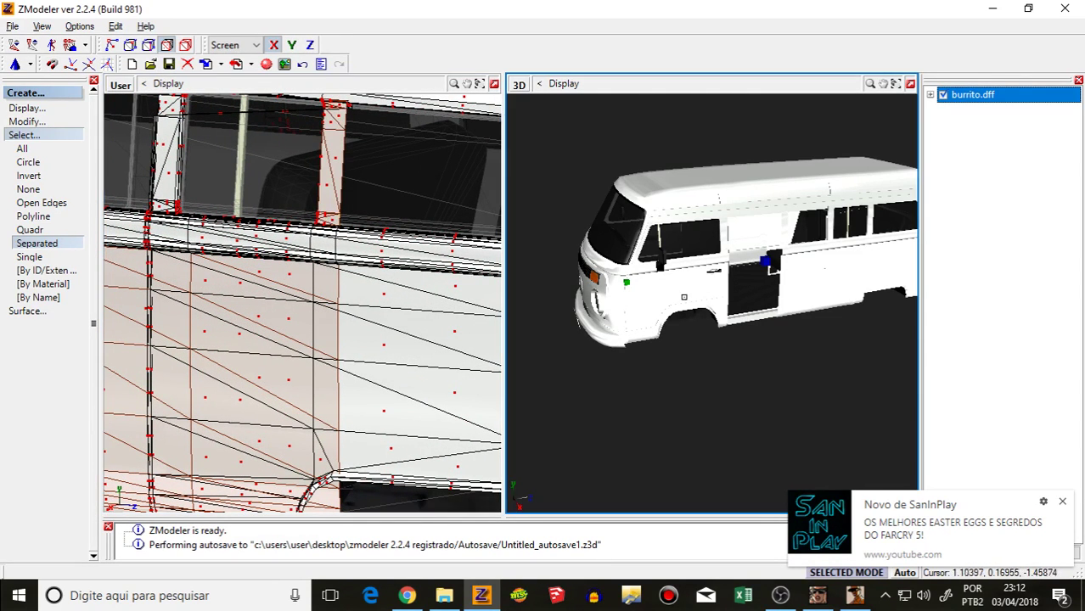
Step: Expand the kombi and chassis_dummy nodes and leave only the chassis object shown, hiding the wheels, bumpers, doors, boot and interior
{"action": "scroll", "coordinate": [656, 301], "scroll_direction": "down", "scroll_amount": 4}
{"action": "scroll", "coordinate": [471, 259], "scroll_direction": "down", "scroll_amount": 1}
{"action": "middle_click_drag", "start_coordinate": [279, 341], "coordinate": [288, 253]}
{"action": "scroll", "coordinate": [213, 255], "scroll_direction": "up", "scroll_amount": 3}
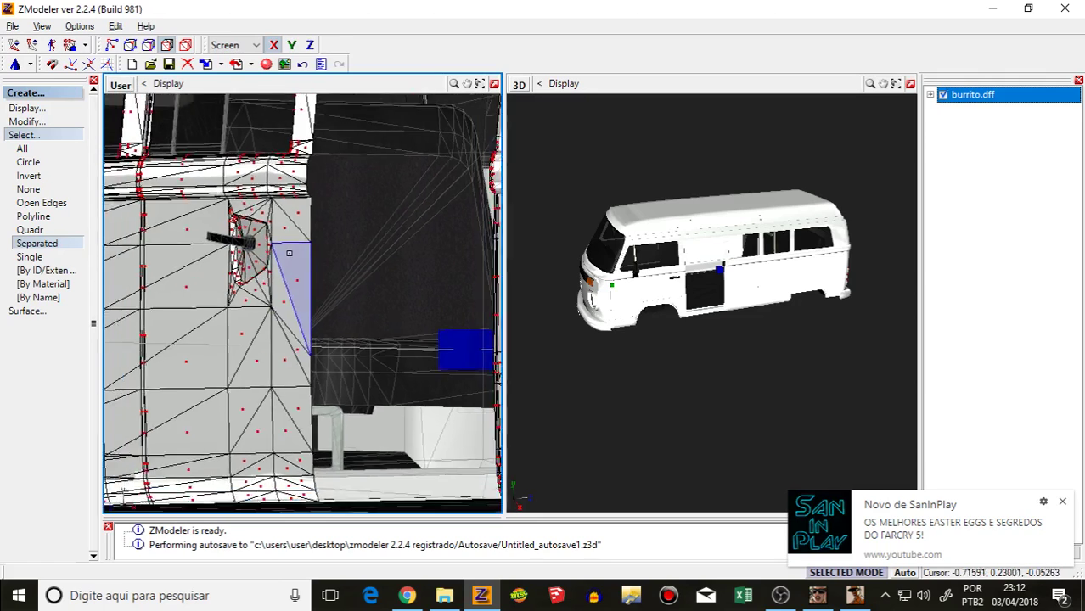
{"action": "scroll", "coordinate": [352, 260], "scroll_direction": "down", "scroll_amount": 3}
{"action": "middle_click_drag", "start_coordinate": [387, 262], "coordinate": [397, 259]}
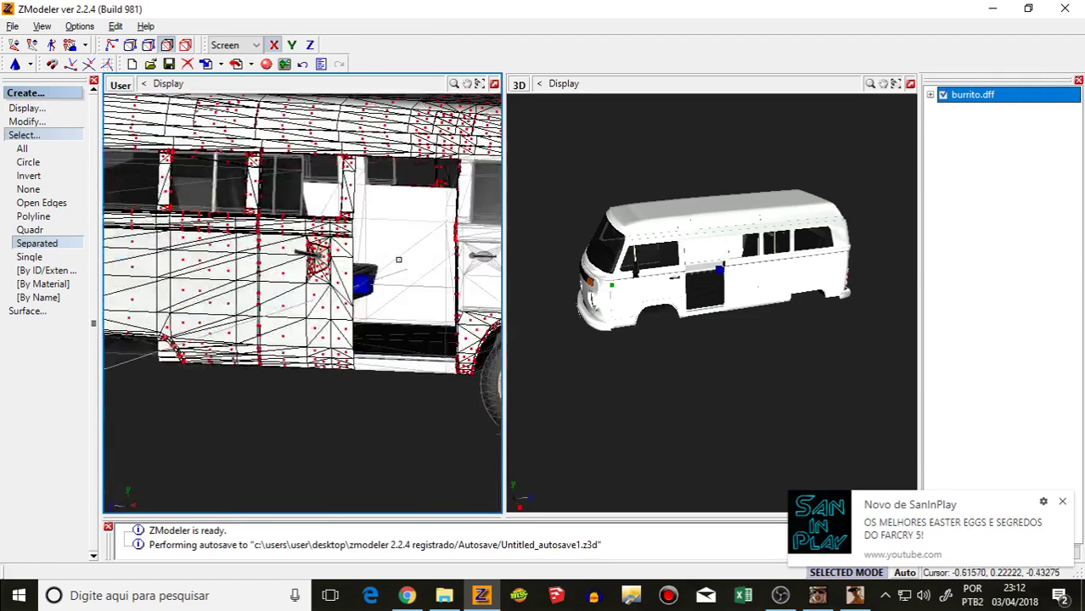
{"action": "left_click", "coordinate": [943, 111]}
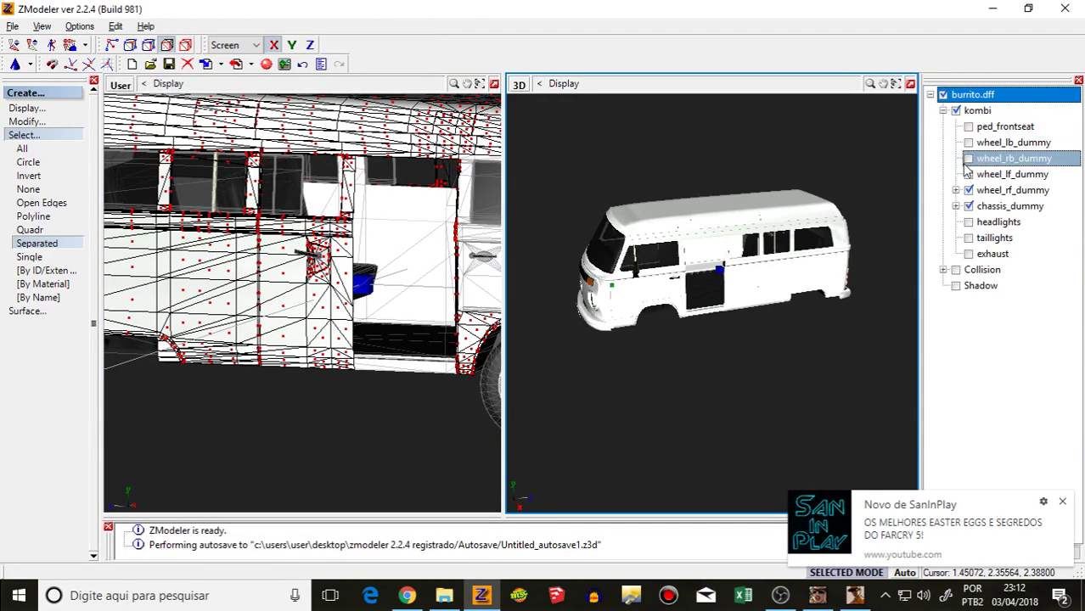
{"action": "left_click", "coordinate": [958, 207]}
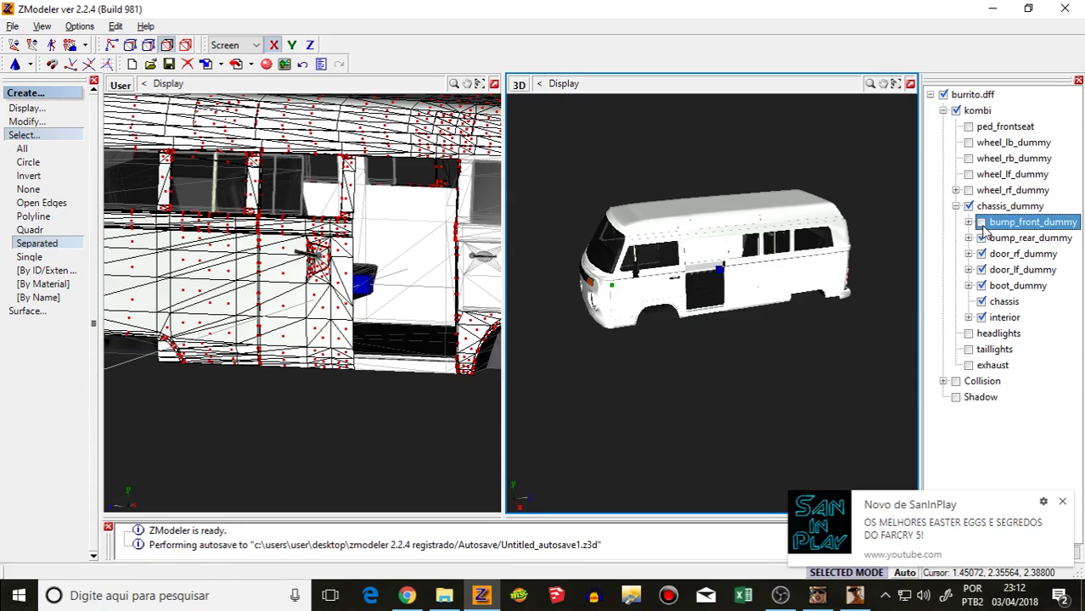
{"action": "left_click", "coordinate": [983, 318]}
Step: Examine the selected side panel of the chassis and how its window pillars meet the roof edge
{"action": "middle_click_drag", "start_coordinate": [416, 238], "coordinate": [374, 234]}
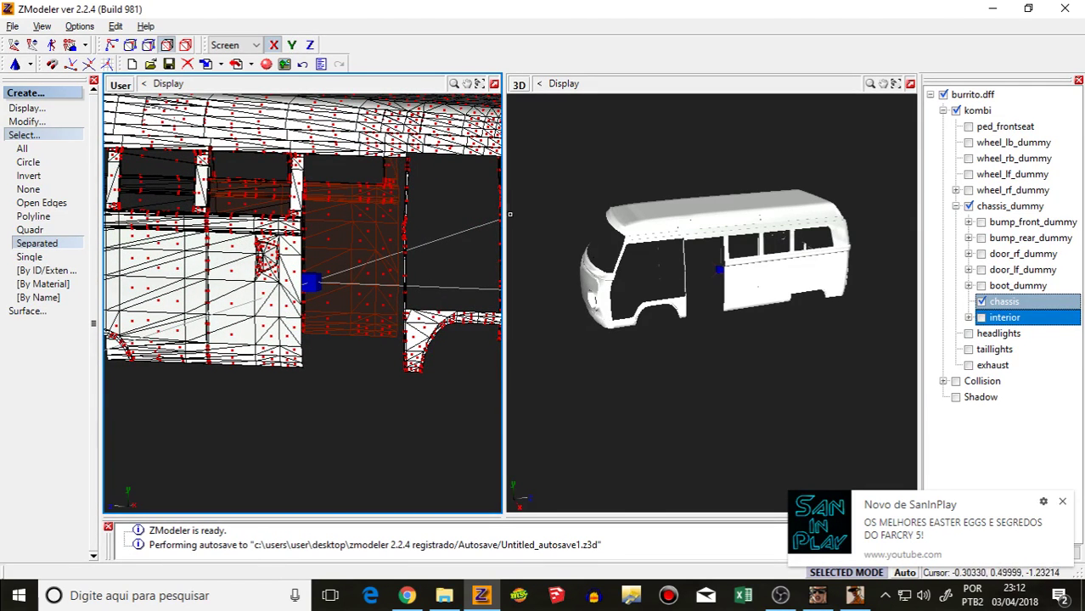
{"action": "scroll", "coordinate": [444, 192], "scroll_direction": "down", "scroll_amount": 2}
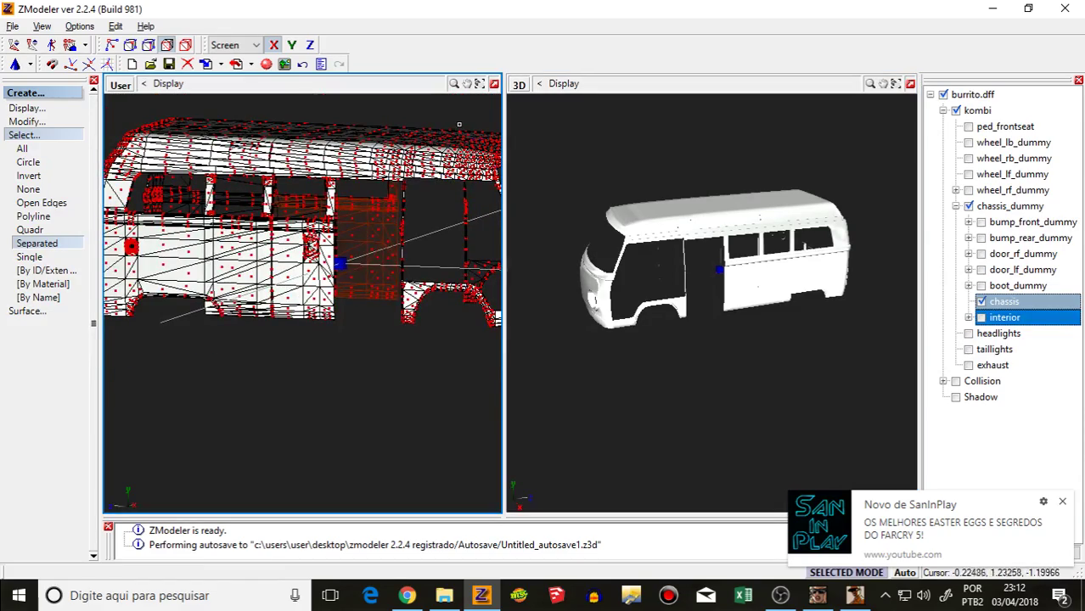
{"action": "middle_click_drag", "start_coordinate": [453, 109], "coordinate": [329, 153]}
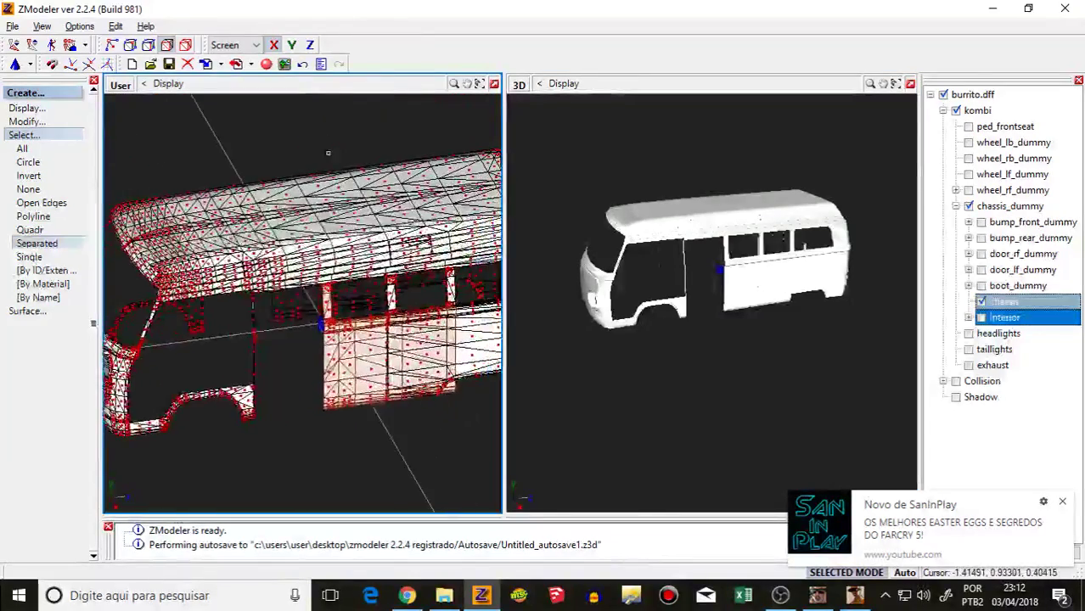
{"action": "scroll", "coordinate": [377, 296], "scroll_direction": "up", "scroll_amount": 2}
{"action": "middle_click_drag", "start_coordinate": [338, 316], "coordinate": [301, 291]}
{"action": "scroll", "coordinate": [300, 290], "scroll_direction": "up", "scroll_amount": 3}
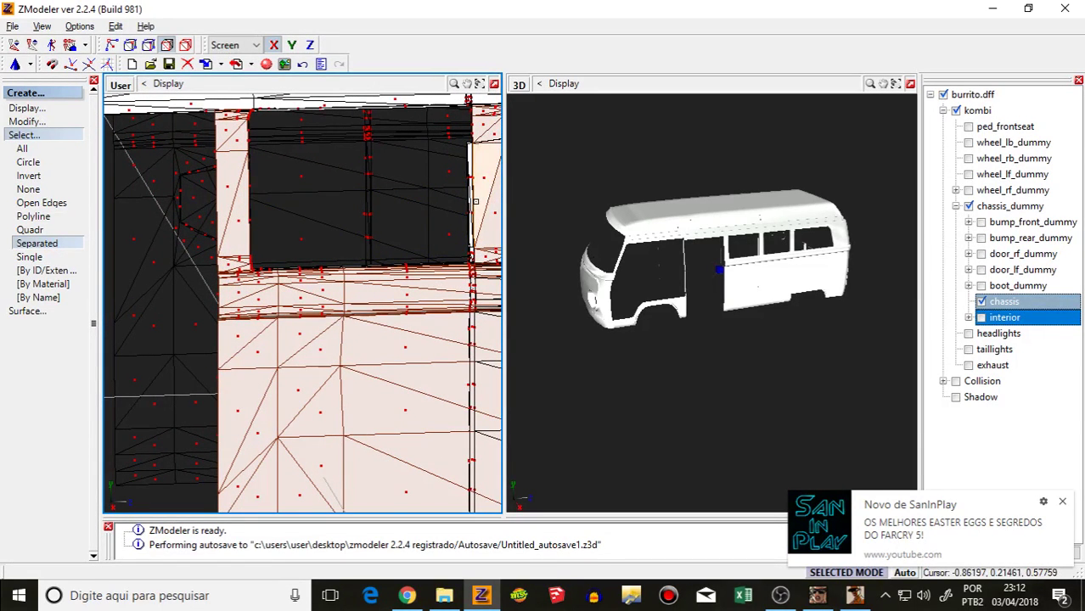
{"action": "scroll", "coordinate": [469, 178], "scroll_direction": "down", "scroll_amount": 2}
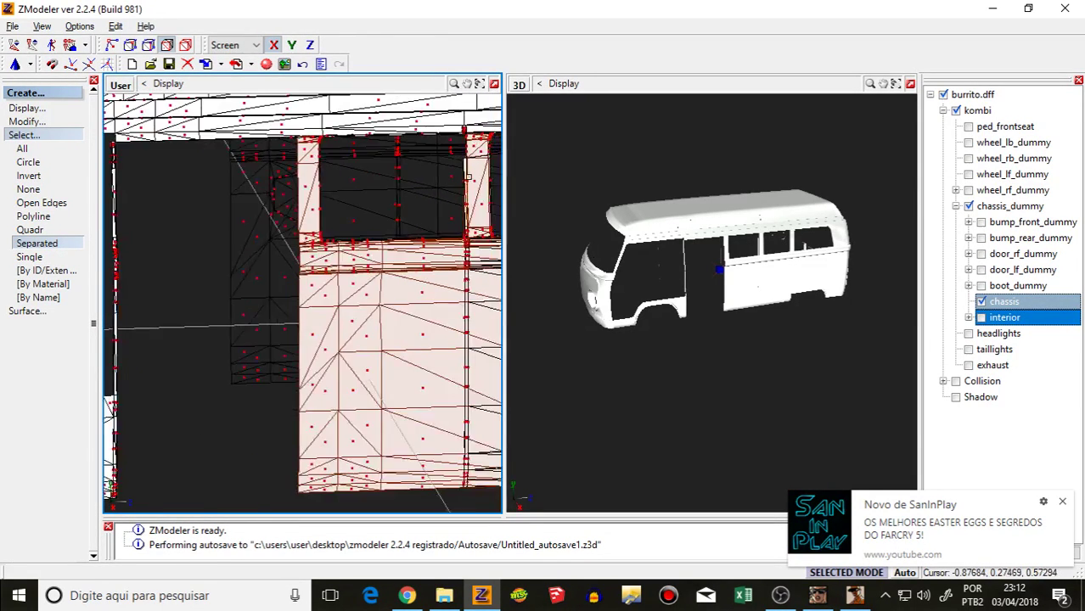
{"action": "middle_click_drag", "start_coordinate": [468, 178], "coordinate": [438, 204]}
{"action": "scroll", "coordinate": [230, 155], "scroll_direction": "up", "scroll_amount": 4}
{"action": "middle_click_drag", "start_coordinate": [184, 219], "coordinate": [245, 106]}
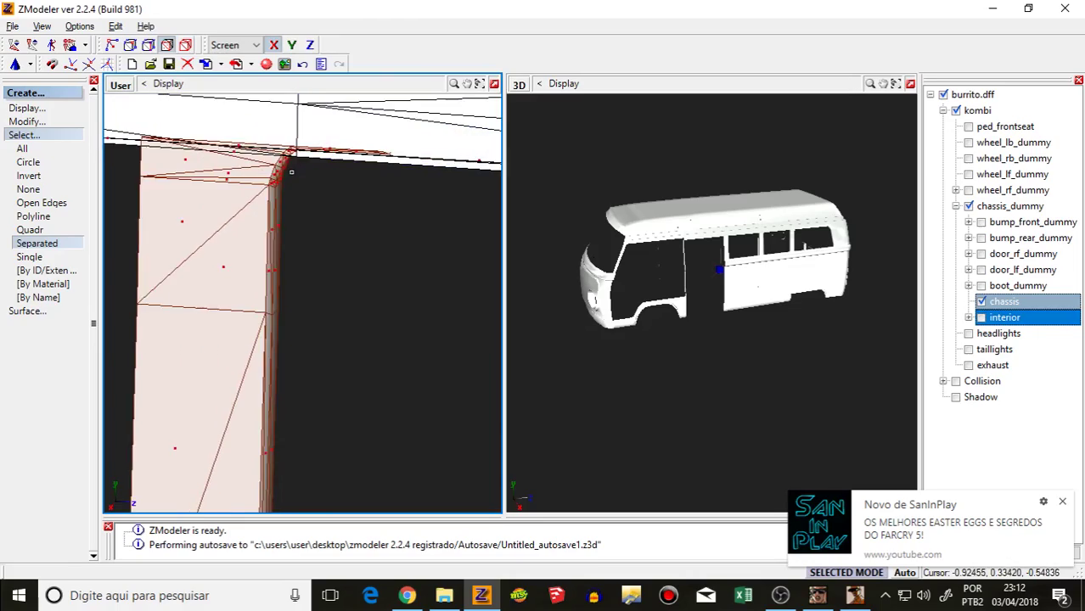
{"action": "middle_click_drag", "start_coordinate": [292, 172], "coordinate": [199, 172]}
{"action": "middle_click_drag", "start_coordinate": [297, 194], "coordinate": [319, 180]}
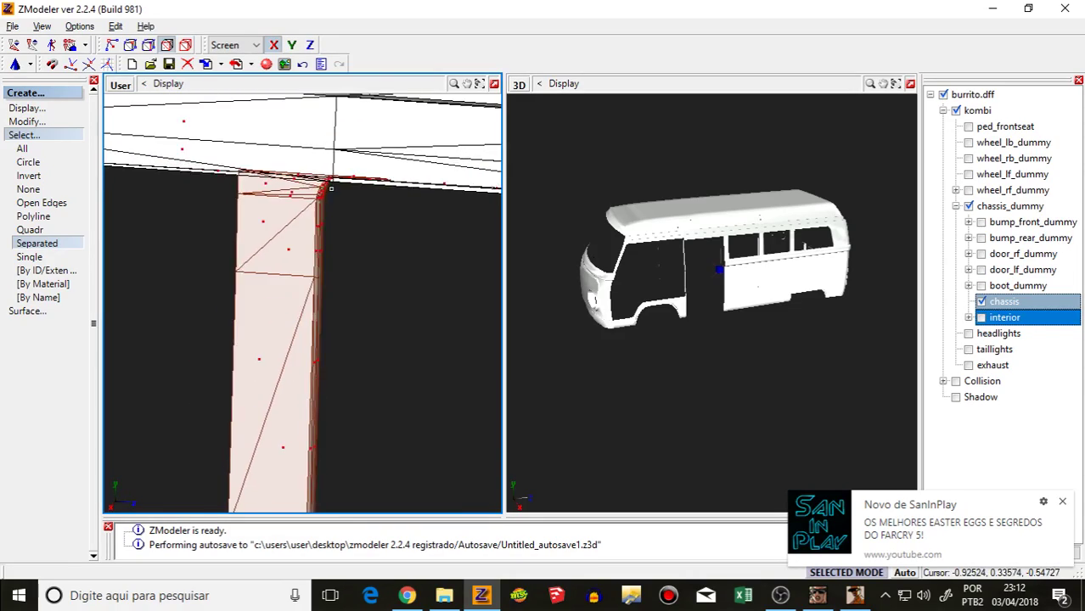
Step: Examine the chassis's rear side windows, checking which pillars and polygons belong to the selected panel and the rear shell
{"action": "scroll", "coordinate": [331, 189], "scroll_direction": "down", "scroll_amount": 10}
{"action": "scroll", "coordinate": [457, 306], "scroll_direction": "up", "scroll_amount": 3}
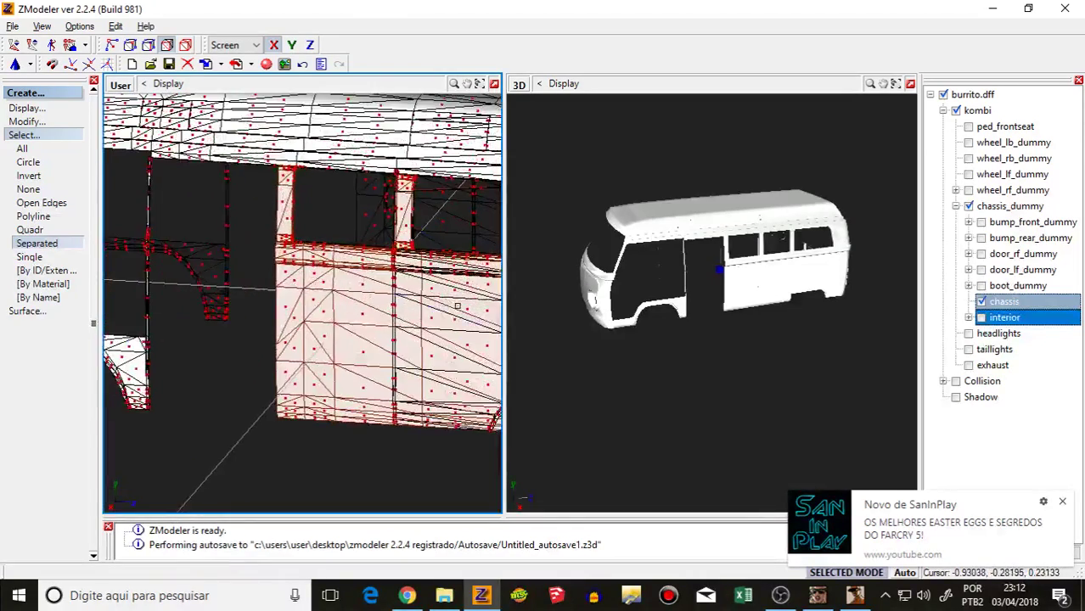
{"action": "scroll", "coordinate": [458, 306], "scroll_direction": "up", "scroll_amount": 1}
{"action": "scroll", "coordinate": [425, 284], "scroll_direction": "down", "scroll_amount": 3}
{"action": "scroll", "coordinate": [450, 242], "scroll_direction": "up", "scroll_amount": 5}
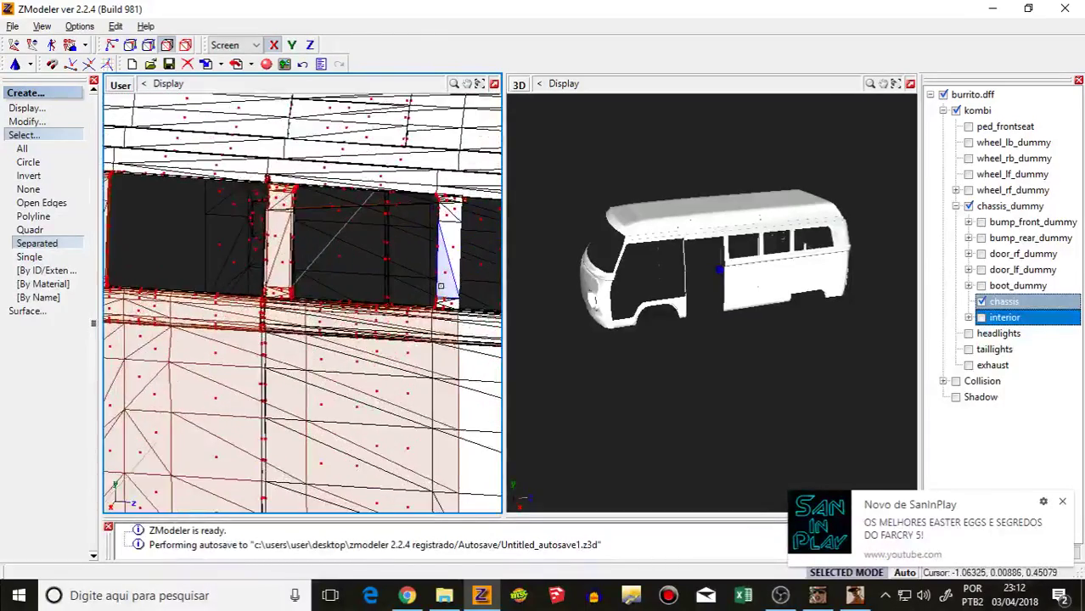
{"action": "middle_click_drag", "start_coordinate": [441, 286], "coordinate": [474, 322]}
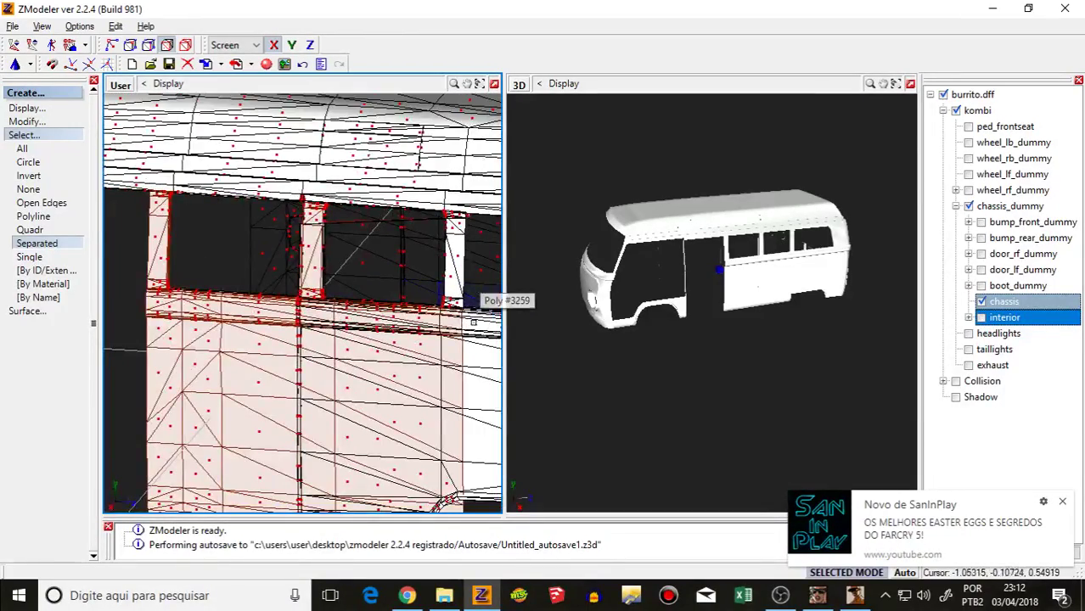
{"action": "scroll", "coordinate": [457, 298], "scroll_direction": "down", "scroll_amount": 8}
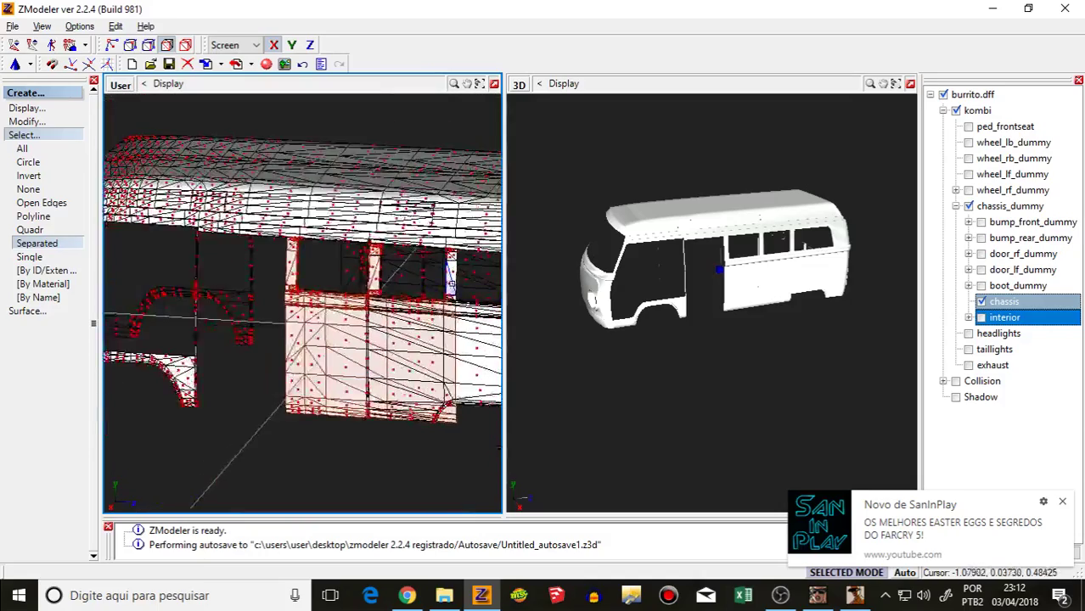
{"action": "scroll", "coordinate": [466, 273], "scroll_direction": "up", "scroll_amount": 8}
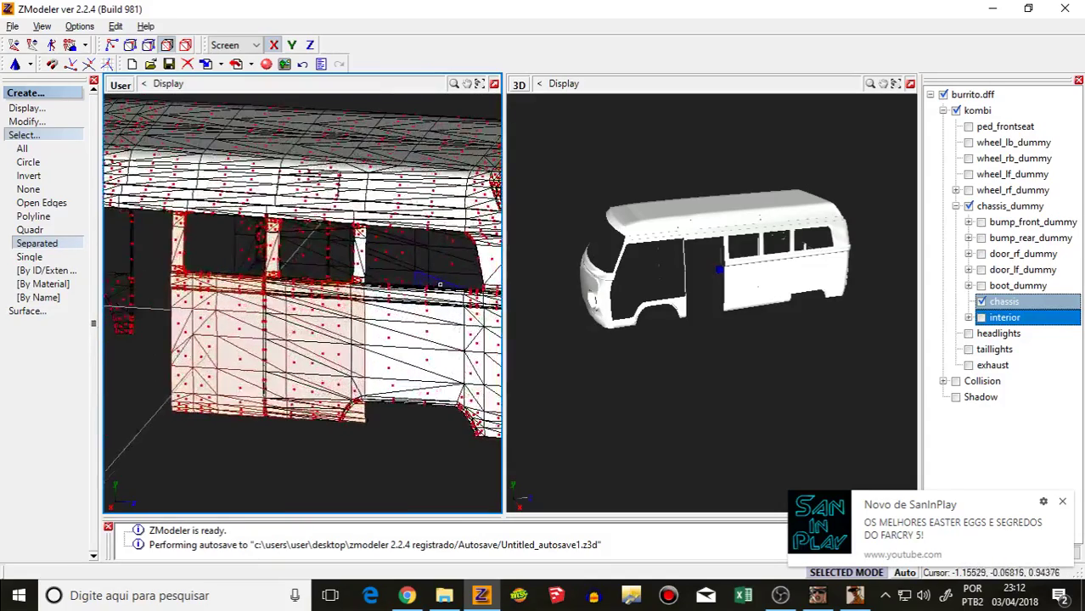
{"action": "middle_click_drag", "start_coordinate": [692, 257], "coordinate": [583, 238]}
{"action": "scroll", "coordinate": [400, 270], "scroll_direction": "up", "scroll_amount": 3}
{"action": "scroll", "coordinate": [152, 277], "scroll_direction": "down", "scroll_amount": 4}
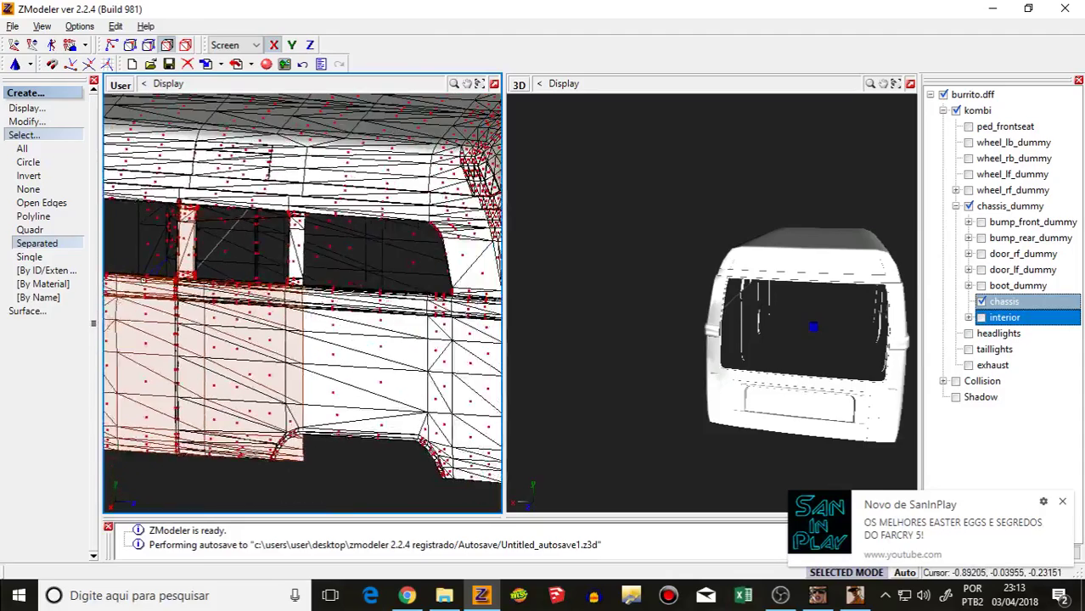
{"action": "scroll", "coordinate": [336, 276], "scroll_direction": "up", "scroll_amount": 6}
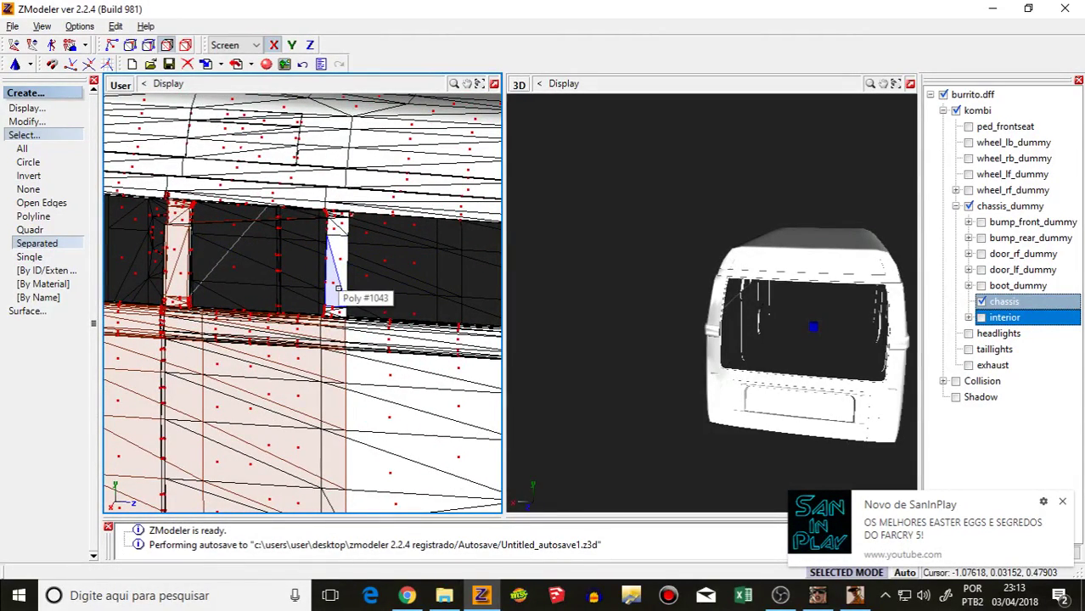
{"action": "scroll", "coordinate": [338, 290], "scroll_direction": "down", "scroll_amount": 6}
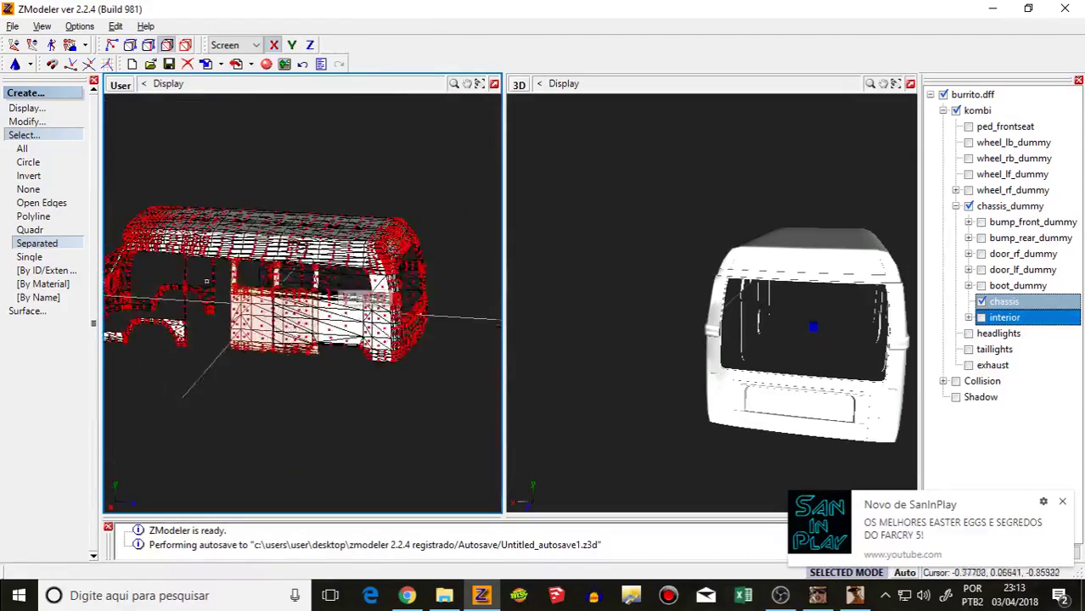
{"action": "scroll", "coordinate": [183, 287], "scroll_direction": "up", "scroll_amount": 4}
{"action": "scroll", "coordinate": [183, 287], "scroll_direction": "up", "scroll_amount": 2}
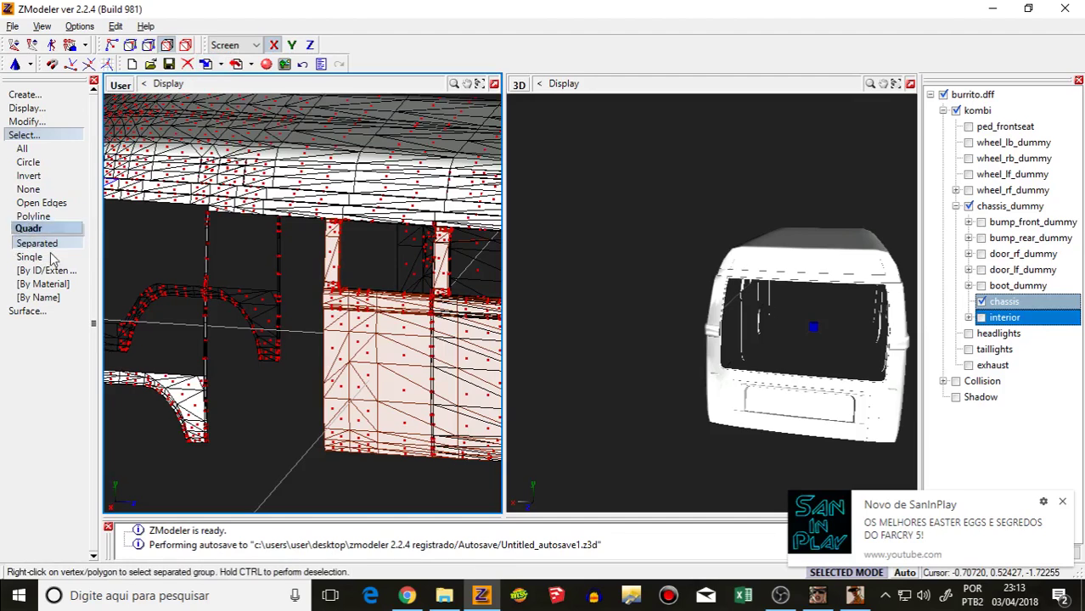
Step: Get ready to move the selected polygons with Move and Selected Mode on, and inspect the window pillars in the Left view
{"action": "left_click", "coordinate": [41, 122]}
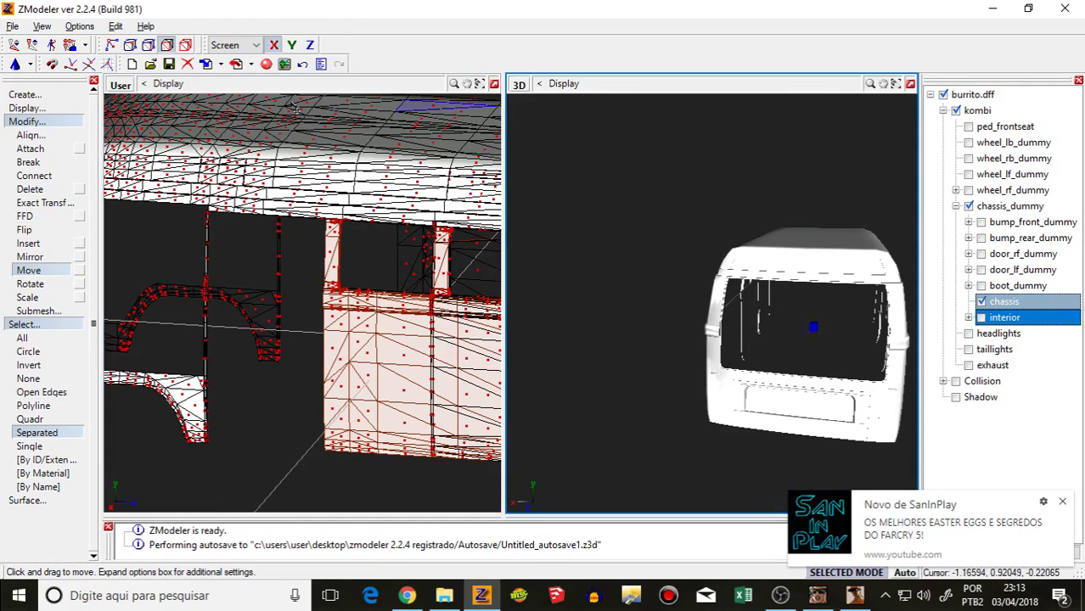
{"action": "left_click", "coordinate": [120, 85]}
{"action": "left_click", "coordinate": [153, 135]}
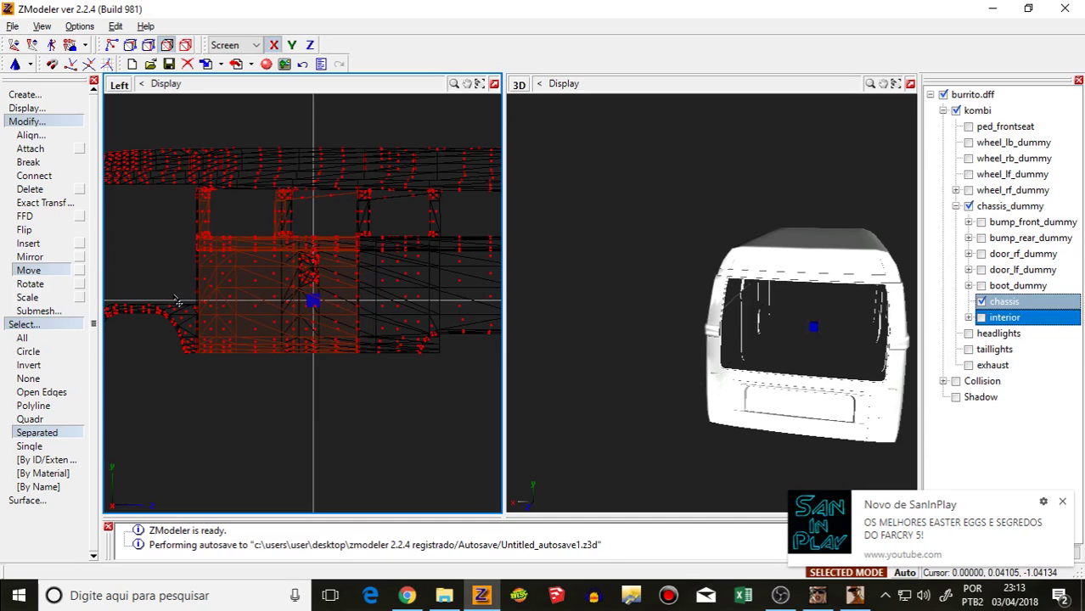
{"action": "middle_click_drag", "start_coordinate": [680, 306], "coordinate": [794, 250]}
{"action": "scroll", "coordinate": [792, 249], "scroll_direction": "up", "scroll_amount": 4}
{"action": "middle_click_drag", "start_coordinate": [739, 273], "coordinate": [788, 267]}
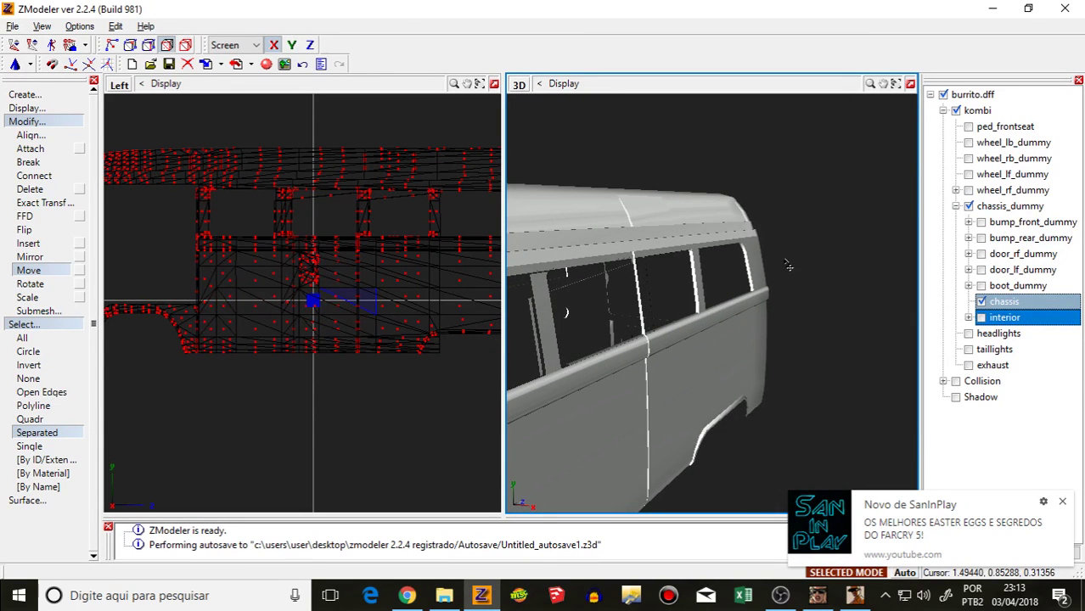
{"action": "scroll", "coordinate": [303, 155], "scroll_direction": "up", "scroll_amount": 6}
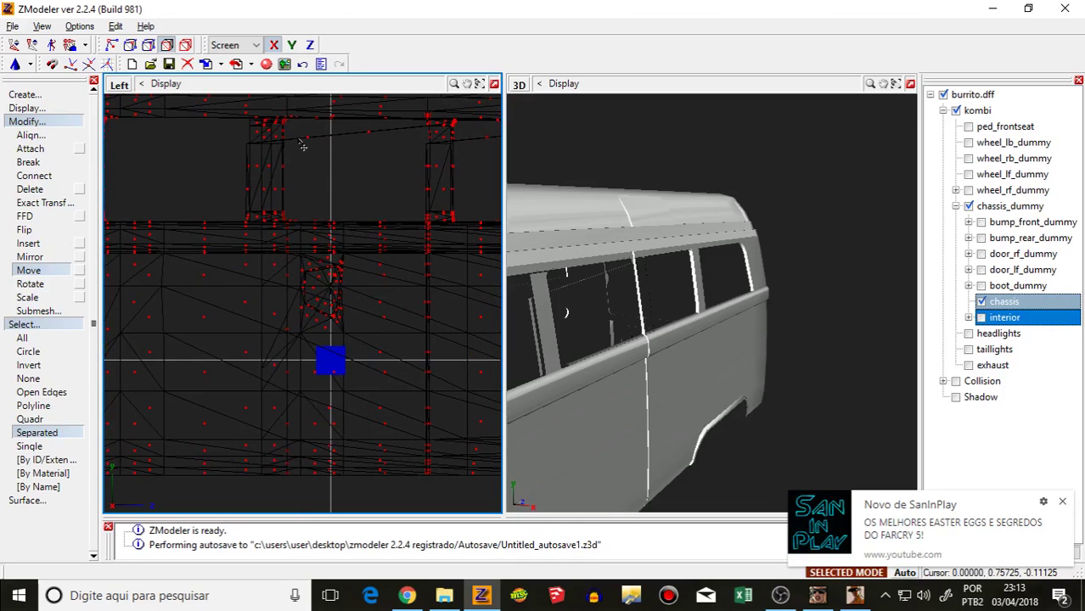
{"action": "scroll", "coordinate": [303, 145], "scroll_direction": "up", "scroll_amount": 4}
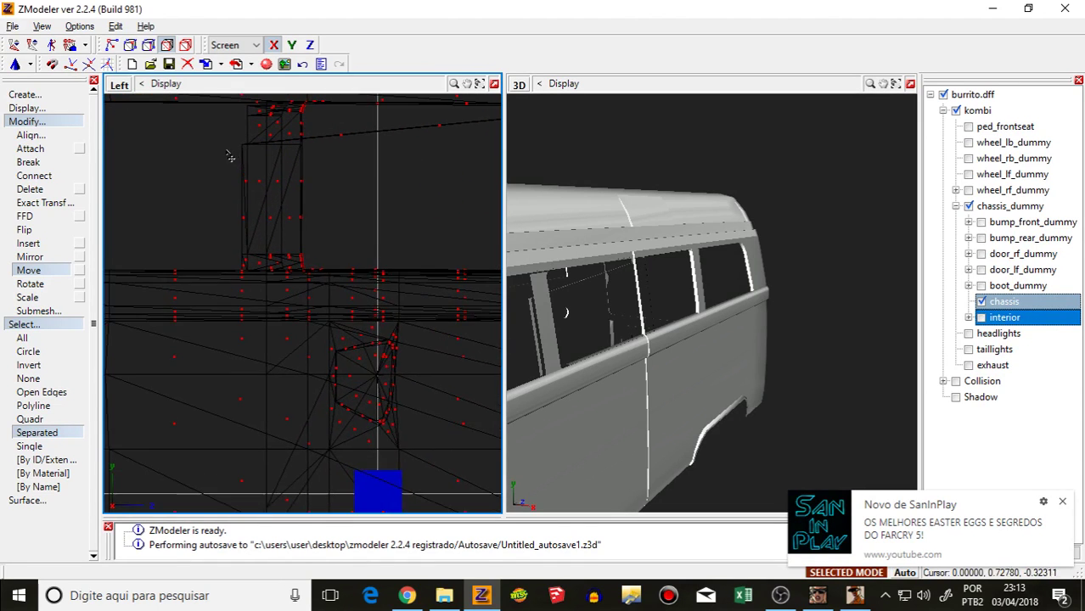
Step: Switch the Left view to a User view and examine the chassis's side window pillars and stray edges around the openings
{"action": "left_click", "coordinate": [119, 84]}
{"action": "left_click", "coordinate": [157, 219]}
{"action": "middle_click_drag", "start_coordinate": [365, 245], "coordinate": [286, 268]}
{"action": "scroll", "coordinate": [287, 268], "scroll_direction": "up", "scroll_amount": 8}
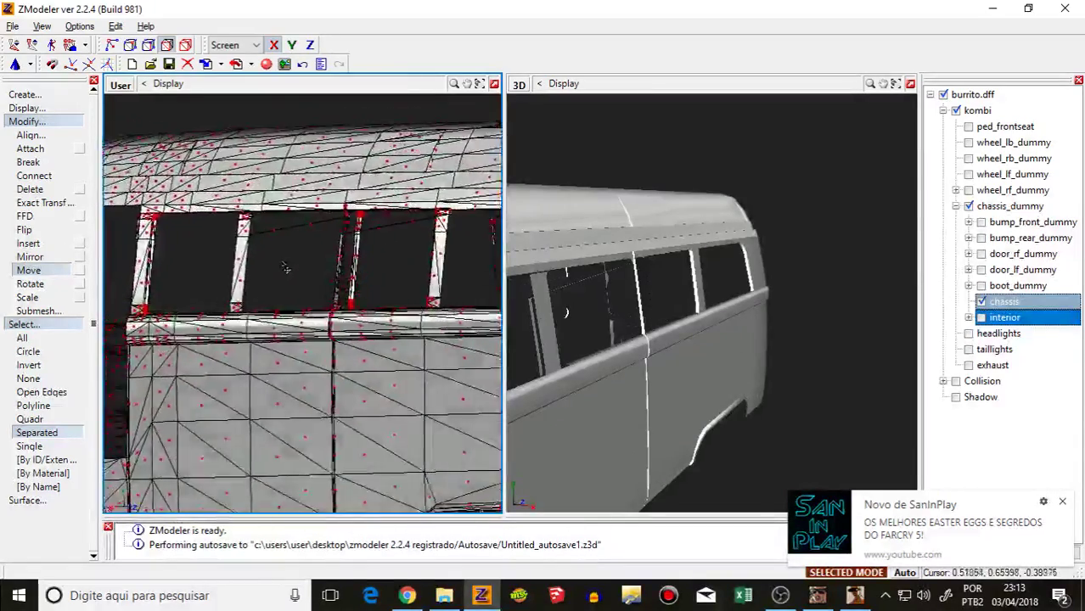
{"action": "scroll", "coordinate": [121, 278], "scroll_direction": "up", "scroll_amount": 5}
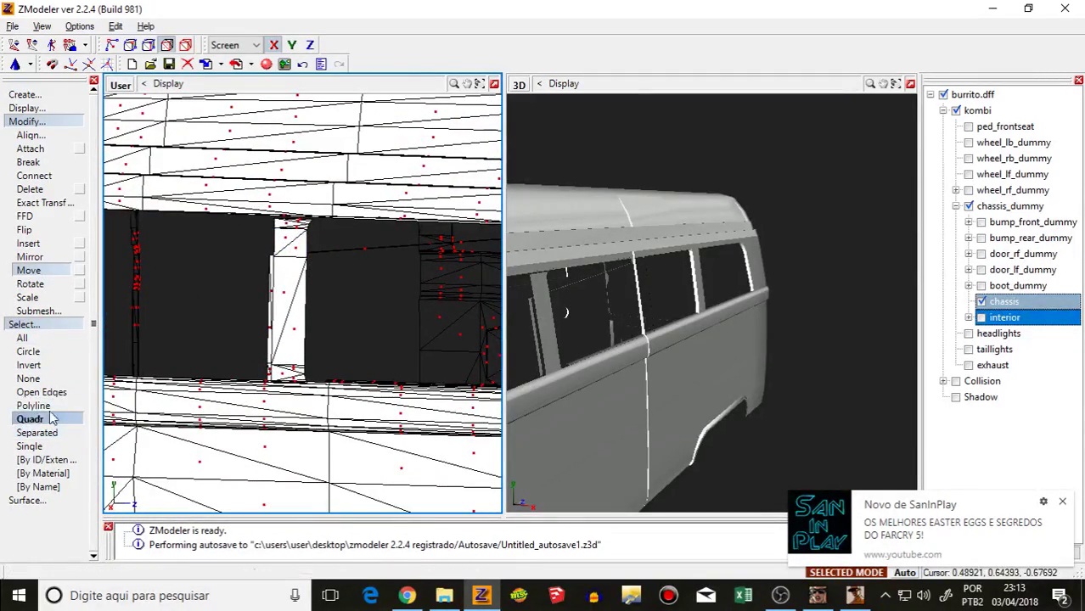
{"action": "scroll", "coordinate": [351, 258], "scroll_direction": "up", "scroll_amount": 3}
{"action": "middle_click_drag", "start_coordinate": [351, 258], "coordinate": [230, 297]}
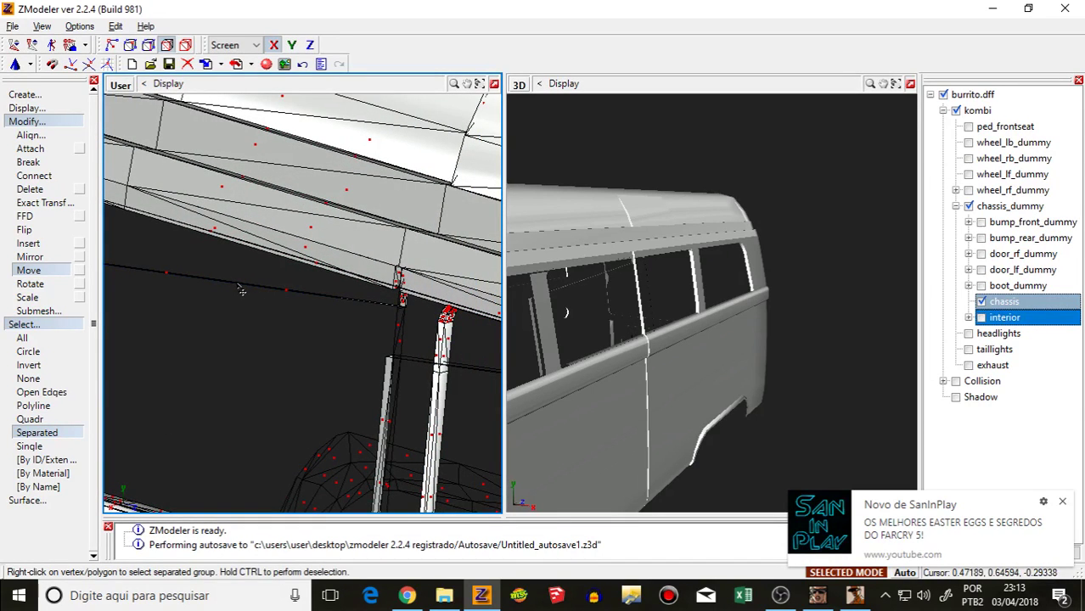
{"action": "scroll", "coordinate": [245, 287], "scroll_direction": "down", "scroll_amount": 4}
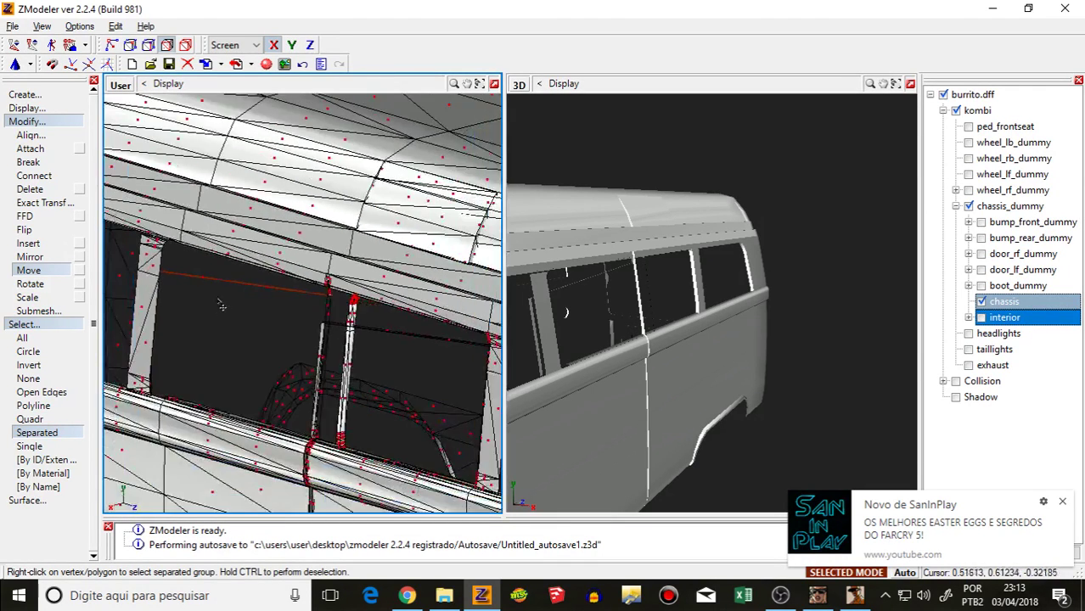
{"action": "mouse_move", "coordinate": [223, 303]}
{"action": "middle_mouse_down"}
{"action": "mouse_move", "coordinate": [238, 306]}
{"action": "mouse_move", "coordinate": [226, 297]}
{"action": "middle_mouse_up"}
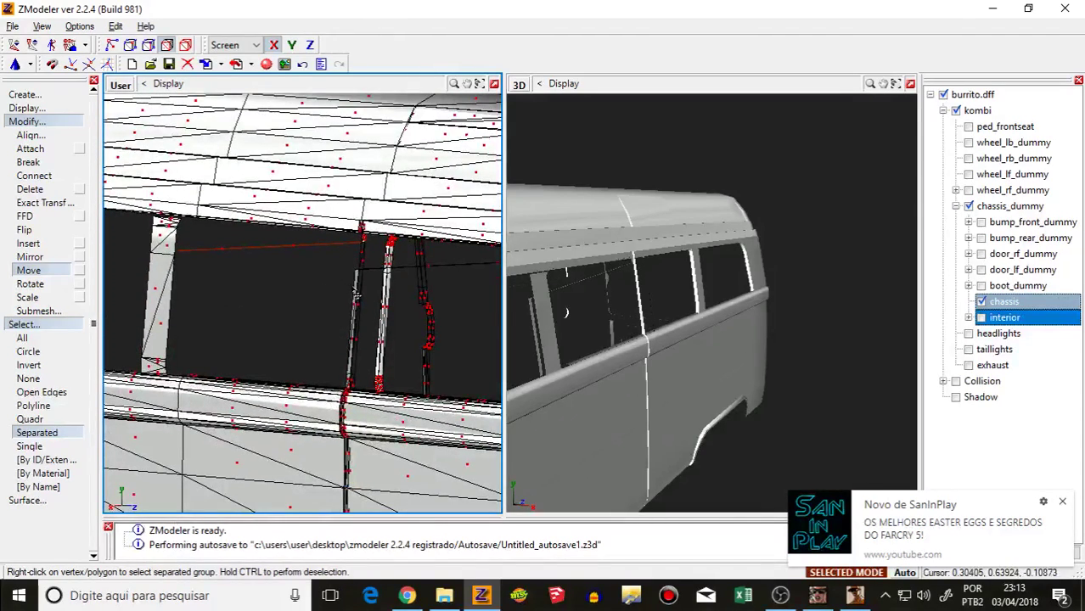
{"action": "scroll", "coordinate": [404, 284], "scroll_direction": "down", "scroll_amount": 2}
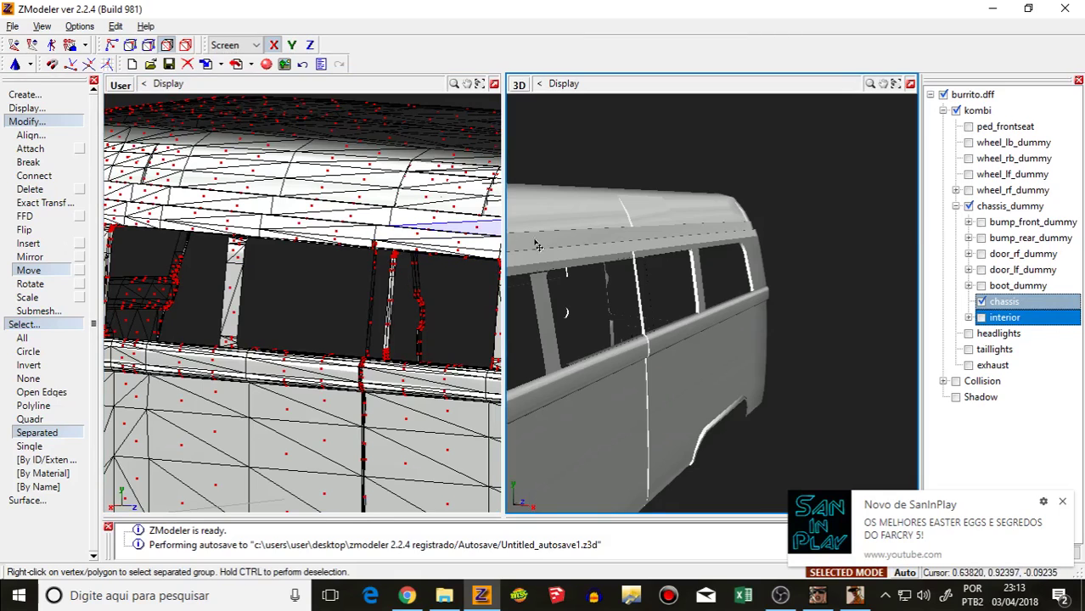
Step: Inspect the chassis shell in the 3D view, comparing the side window openings on both sides of the van
{"action": "middle_click_drag", "start_coordinate": [536, 245], "coordinate": [606, 255]}
{"action": "scroll", "coordinate": [605, 256], "scroll_direction": "down", "scroll_amount": 2}
{"action": "scroll", "coordinate": [606, 255], "scroll_direction": "down", "scroll_amount": 2}
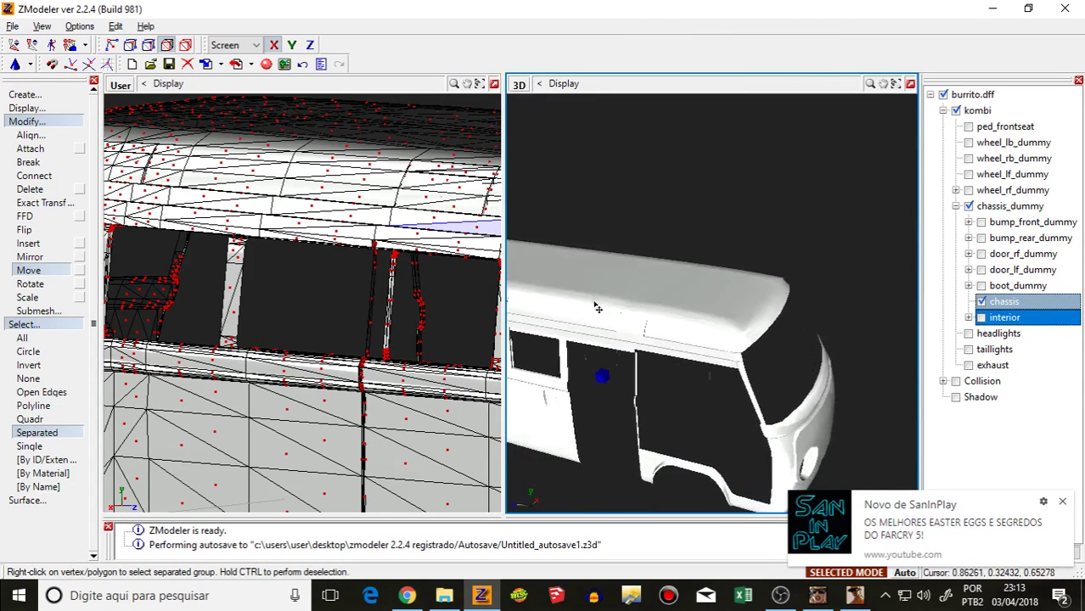
{"action": "middle_click_drag", "start_coordinate": [596, 307], "coordinate": [768, 295]}
{"action": "scroll", "coordinate": [769, 297], "scroll_direction": "up", "scroll_amount": 6}
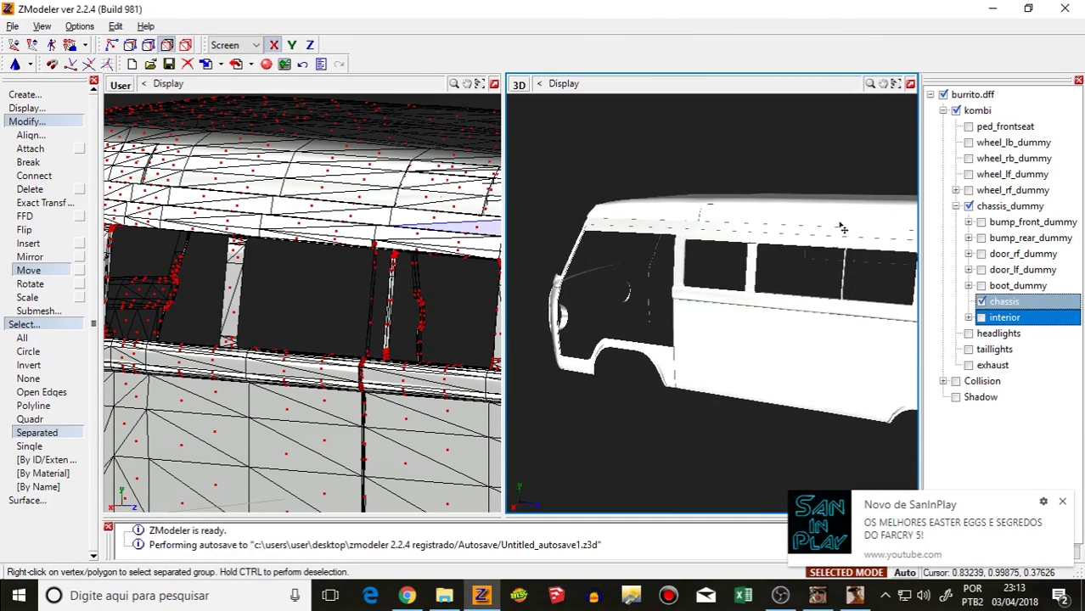
{"action": "middle_click_drag", "start_coordinate": [782, 421], "coordinate": [734, 292]}
{"action": "scroll", "coordinate": [349, 318], "scroll_direction": "down", "scroll_amount": 3}
{"action": "scroll", "coordinate": [349, 318], "scroll_direction": "up", "scroll_amount": 5}
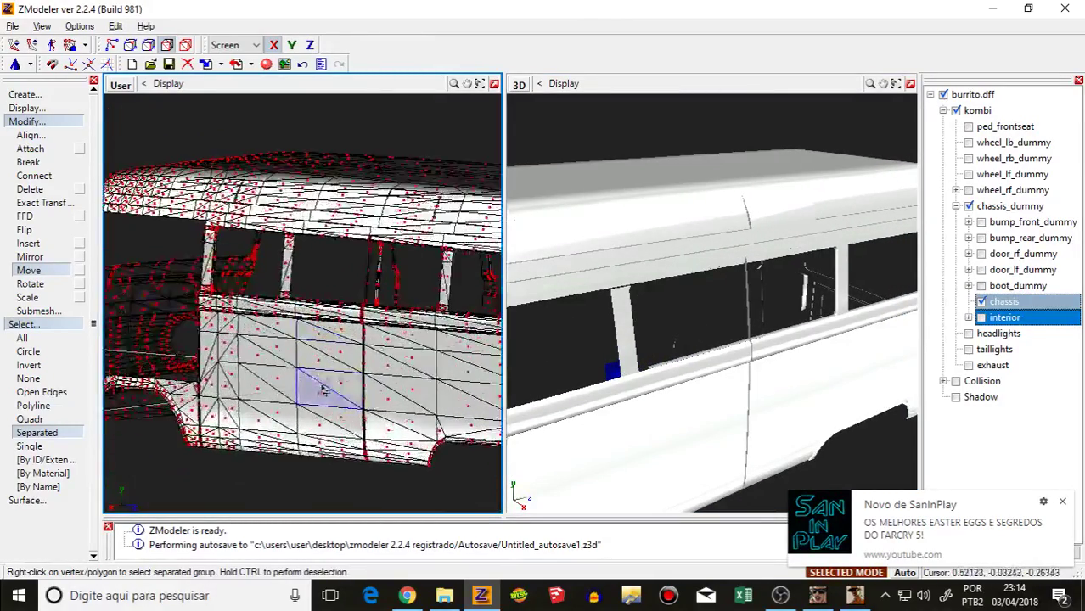
Step: Examine the lower side panels and the window pillars on the door side of the chassis
{"action": "scroll", "coordinate": [429, 364], "scroll_direction": "down", "scroll_amount": 5}
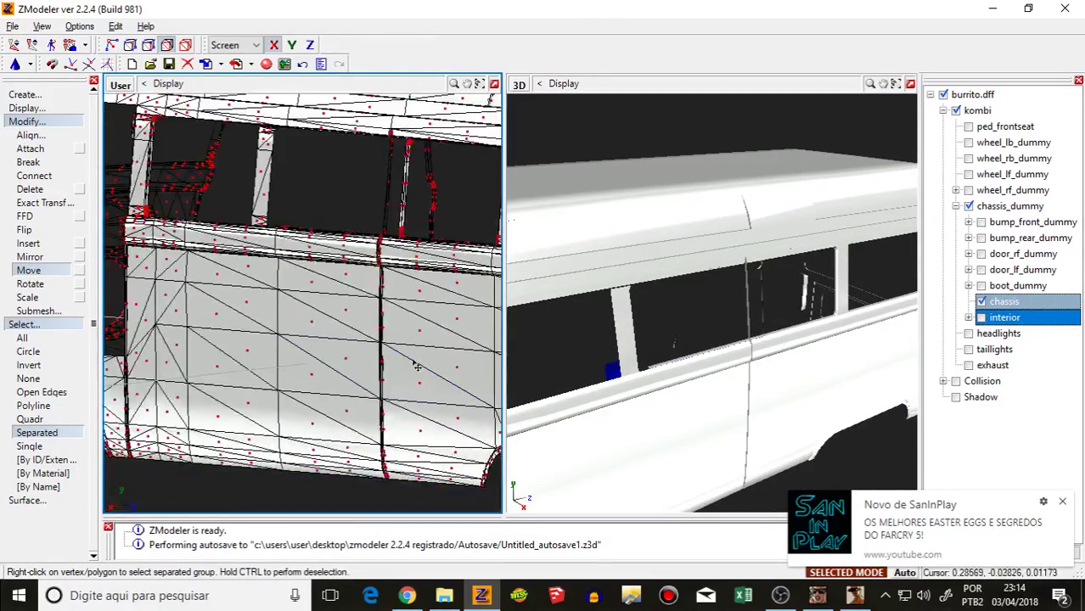
{"action": "middle_click_drag", "start_coordinate": [698, 414], "coordinate": [749, 390]}
{"action": "scroll", "coordinate": [219, 410], "scroll_direction": "down", "scroll_amount": 4}
{"action": "middle_click_drag", "start_coordinate": [219, 409], "coordinate": [341, 291]}
{"action": "scroll", "coordinate": [417, 422], "scroll_direction": "up", "scroll_amount": 2}
{"action": "scroll", "coordinate": [341, 291], "scroll_direction": "up", "scroll_amount": 6}
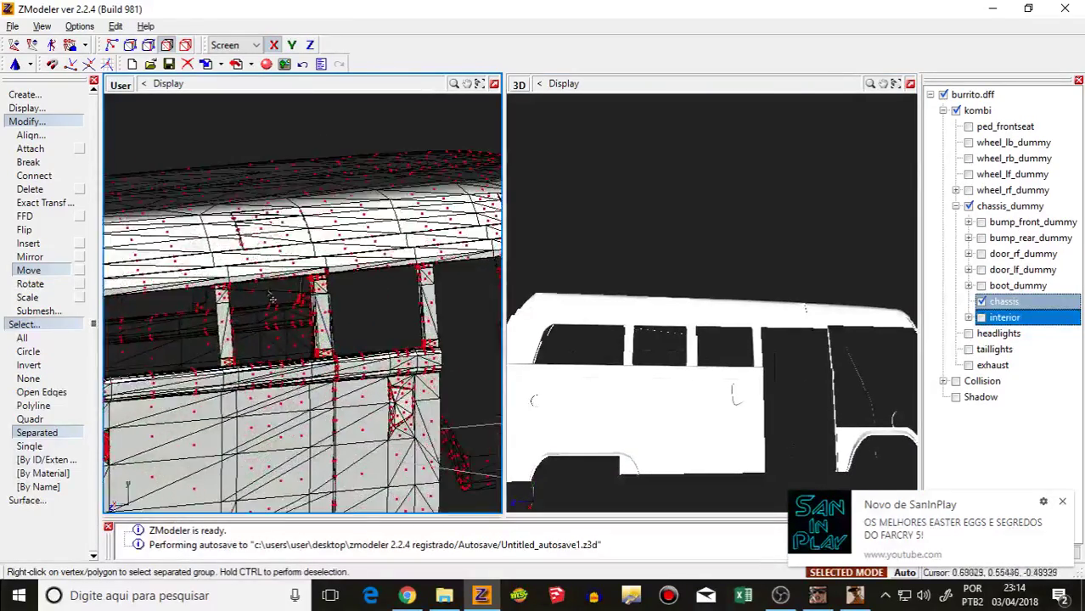
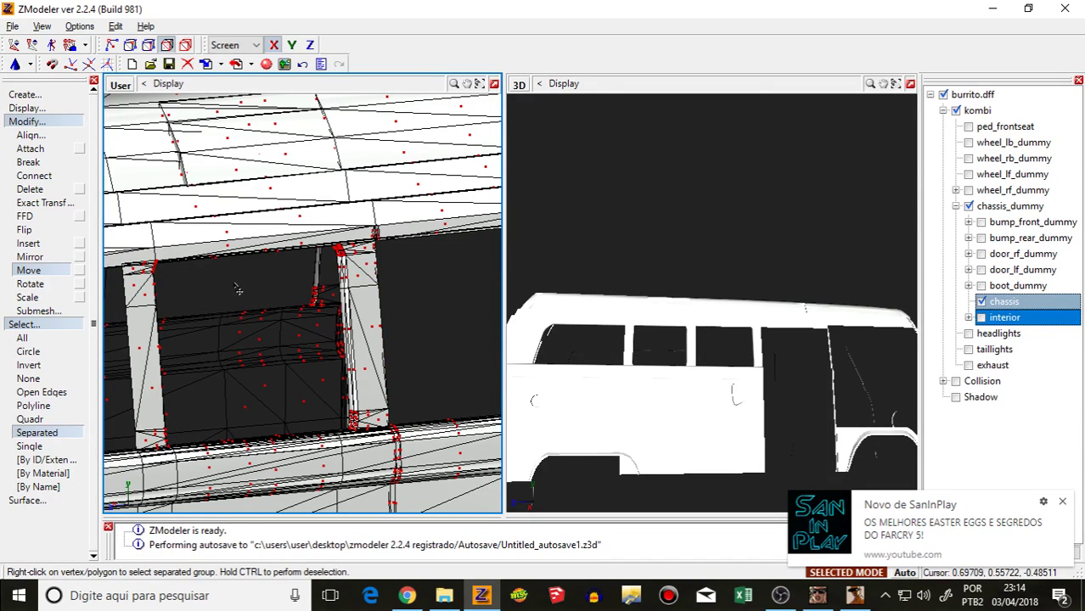
Step: Show the interior, boot, doors and bumpers again, collapse the chassis_dummy node and show wheel_rf_dummy
{"action": "mouse_move", "coordinate": [655, 355]}
{"action": "left_mouse_down"}
{"action": "mouse_move", "coordinate": [776, 365]}
{"action": "mouse_move", "coordinate": [647, 367]}
{"action": "left_mouse_up"}
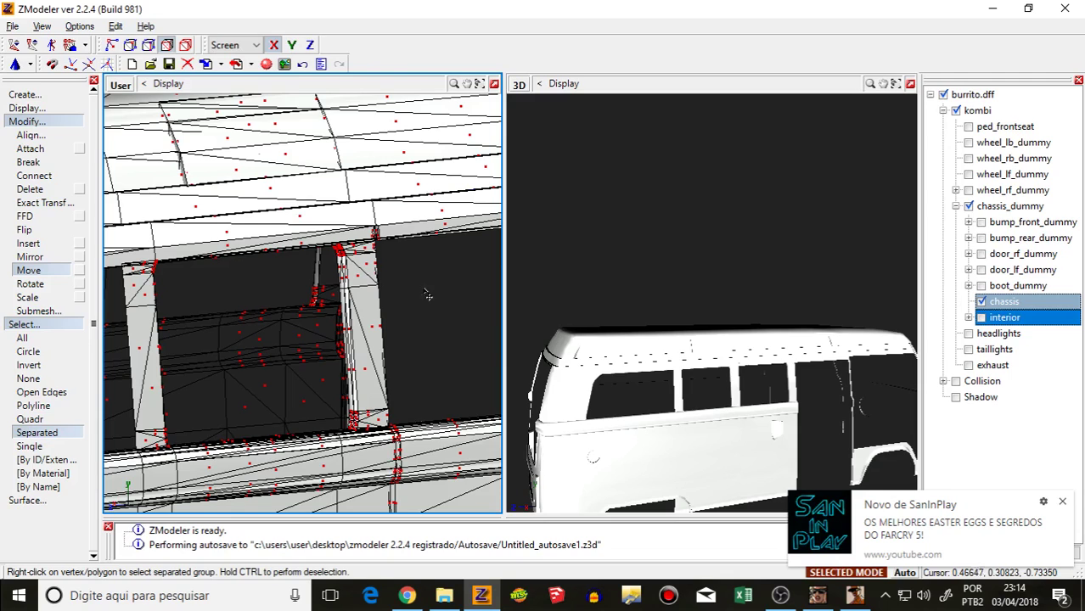
{"action": "scroll", "coordinate": [768, 330], "scroll_direction": "down", "scroll_amount": 2}
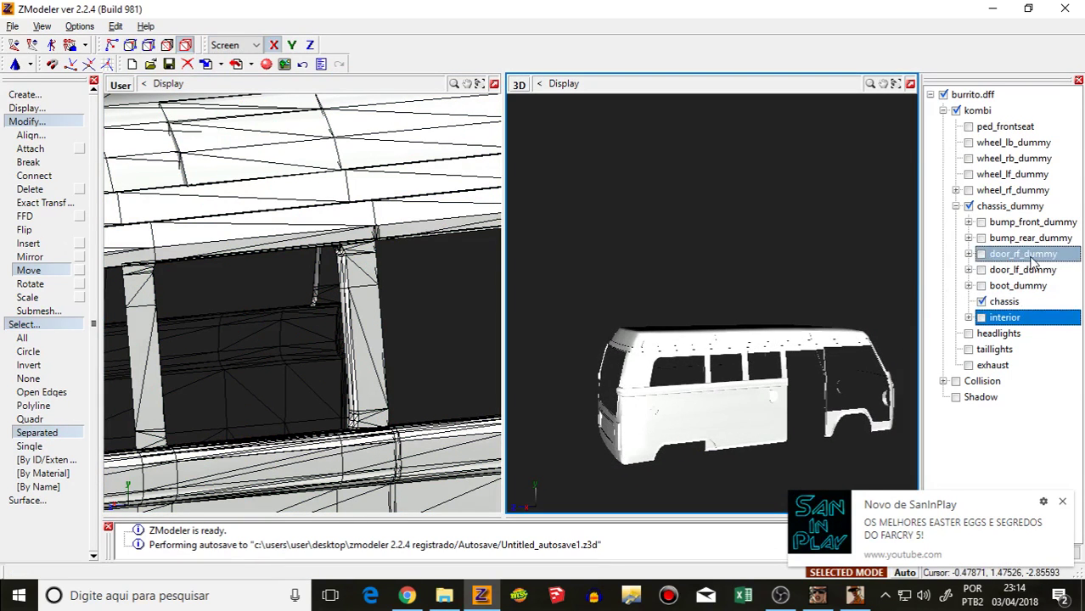
{"action": "left_click", "coordinate": [982, 318]}
{"action": "middle_click_drag", "start_coordinate": [755, 360], "coordinate": [730, 365]}
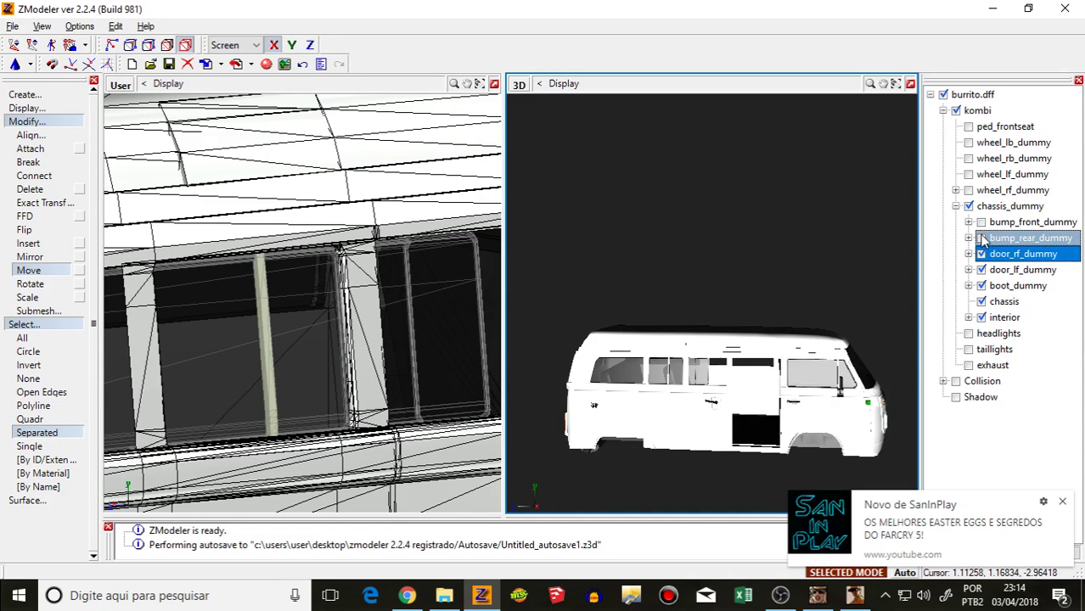
{"action": "left_click", "coordinate": [958, 207]}
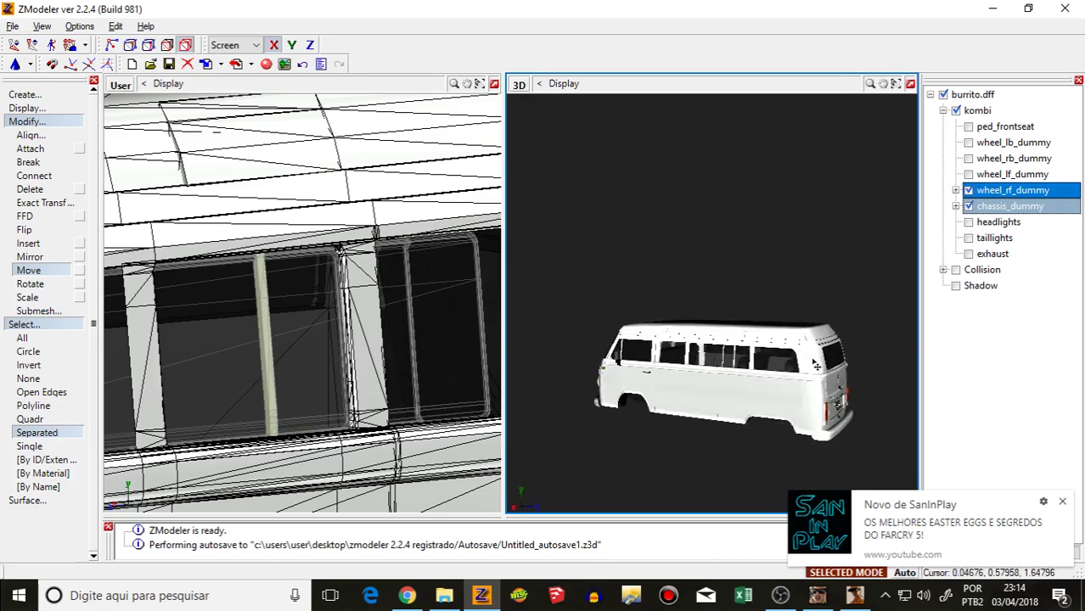
Step: Inspect the reassembled van from the front, sides and rear, including the view through the rear window
{"action": "middle_click_drag", "start_coordinate": [771, 359], "coordinate": [756, 364]}
{"action": "scroll", "coordinate": [735, 374], "scroll_direction": "down", "scroll_amount": 3}
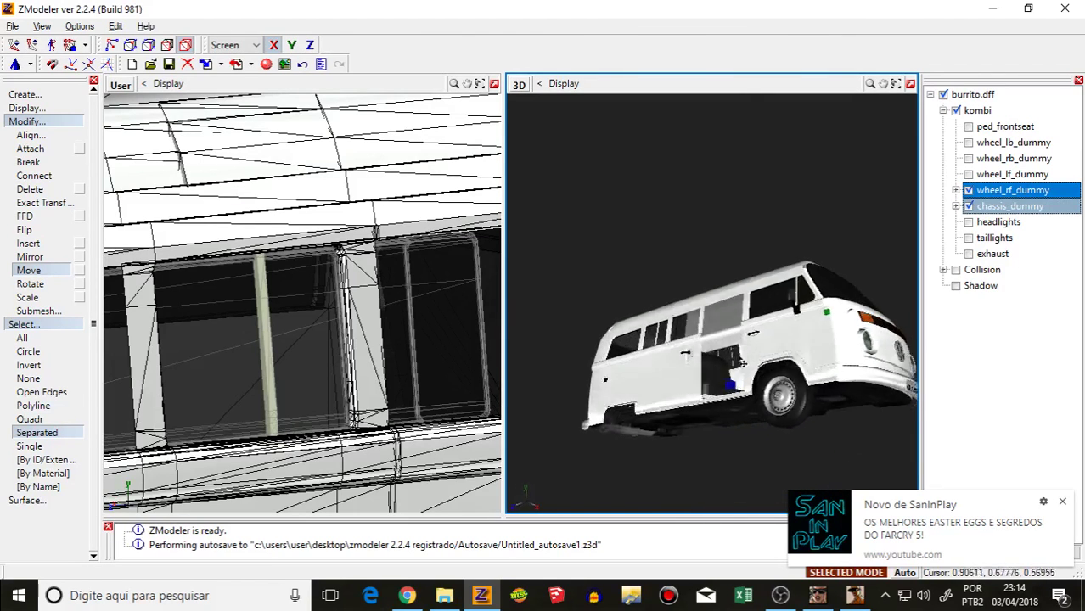
{"action": "middle_click_drag", "start_coordinate": [742, 364], "coordinate": [805, 348]}
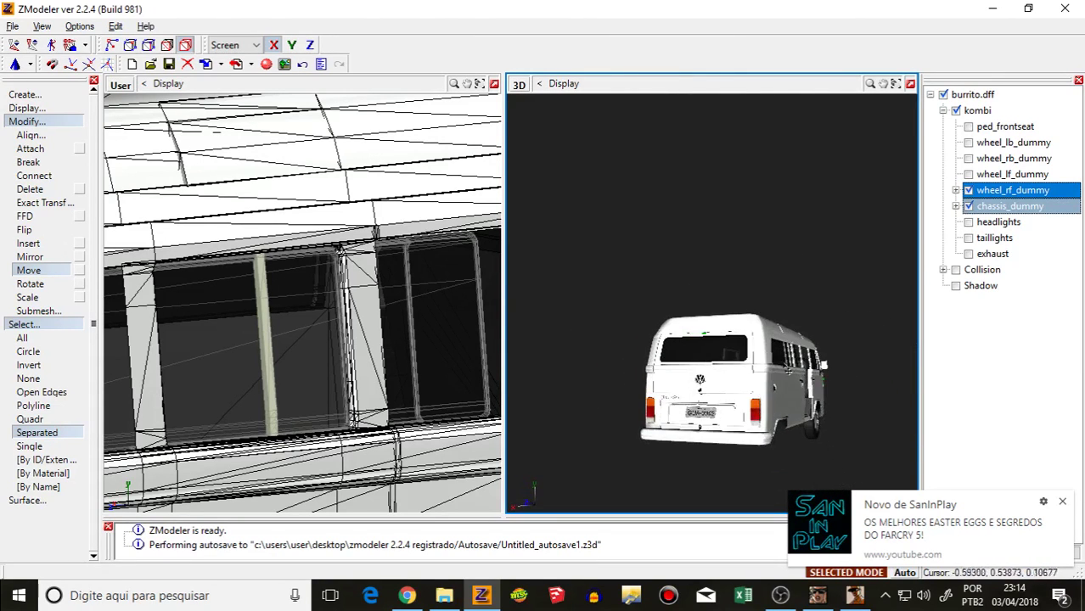
{"action": "scroll", "coordinate": [789, 371], "scroll_direction": "up", "scroll_amount": 3}
{"action": "scroll", "coordinate": [773, 372], "scroll_direction": "up", "scroll_amount": 3}
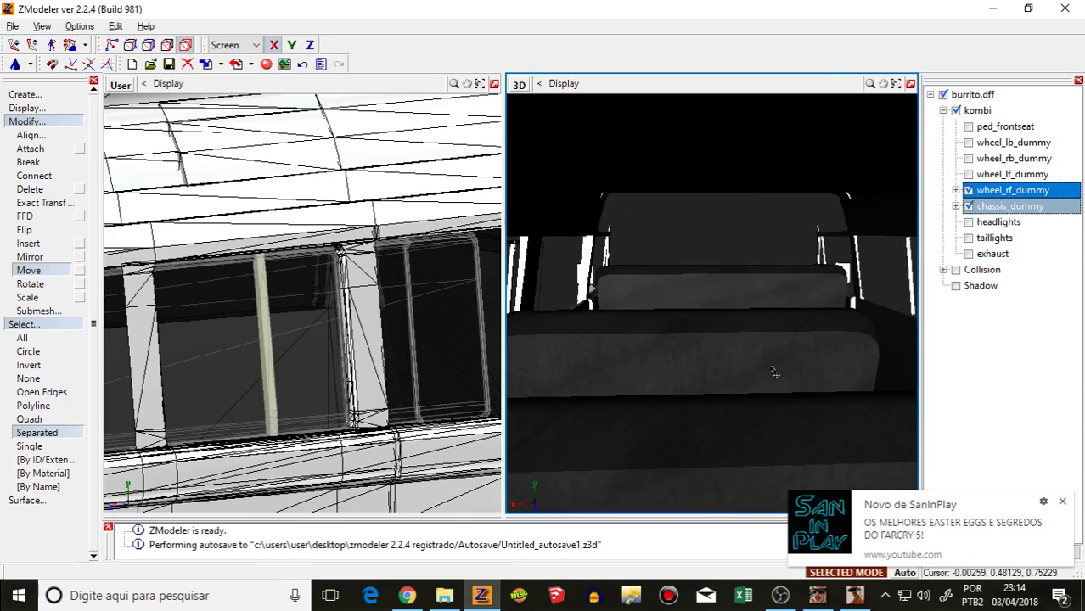
{"action": "scroll", "coordinate": [756, 380], "scroll_direction": "down", "scroll_amount": 5}
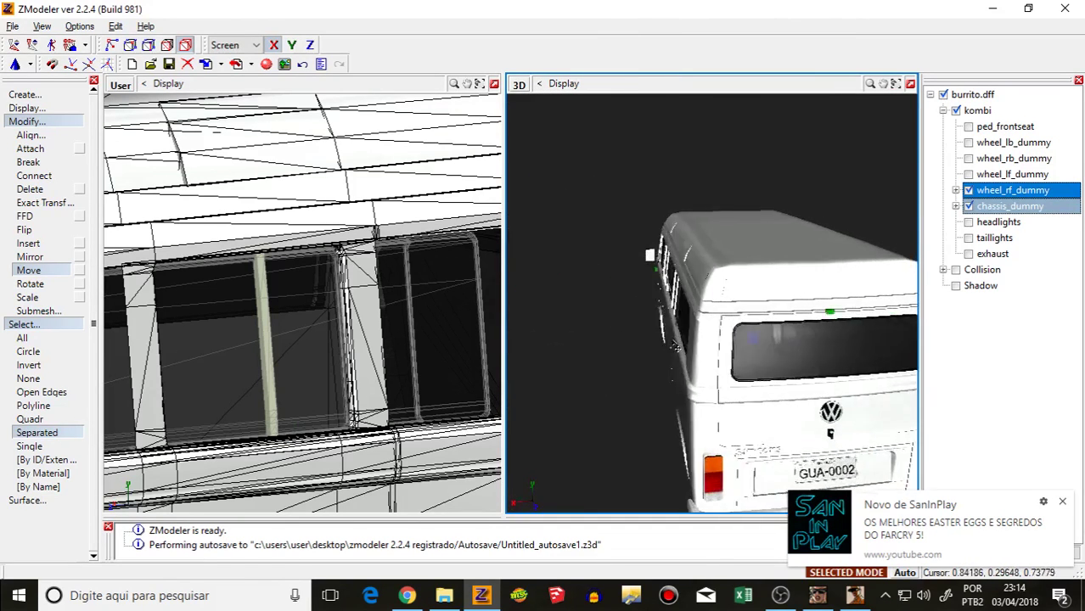
Step: Examine the van's interior seats, roof lining and the inner faces of the side windows
{"action": "scroll", "coordinate": [791, 342], "scroll_direction": "up", "scroll_amount": 2}
{"action": "scroll", "coordinate": [788, 344], "scroll_direction": "down", "scroll_amount": 1}
{"action": "middle_click_drag", "start_coordinate": [761, 354], "coordinate": [744, 348]}
{"action": "scroll", "coordinate": [745, 351], "scroll_direction": "up", "scroll_amount": 5}
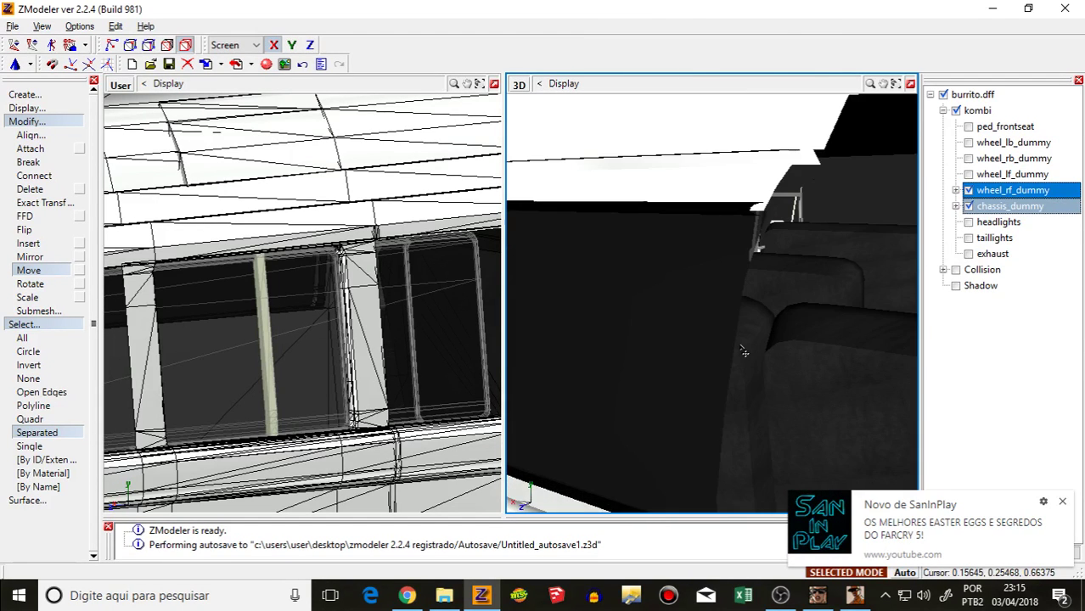
{"action": "scroll", "coordinate": [744, 351], "scroll_direction": "up", "scroll_amount": 5}
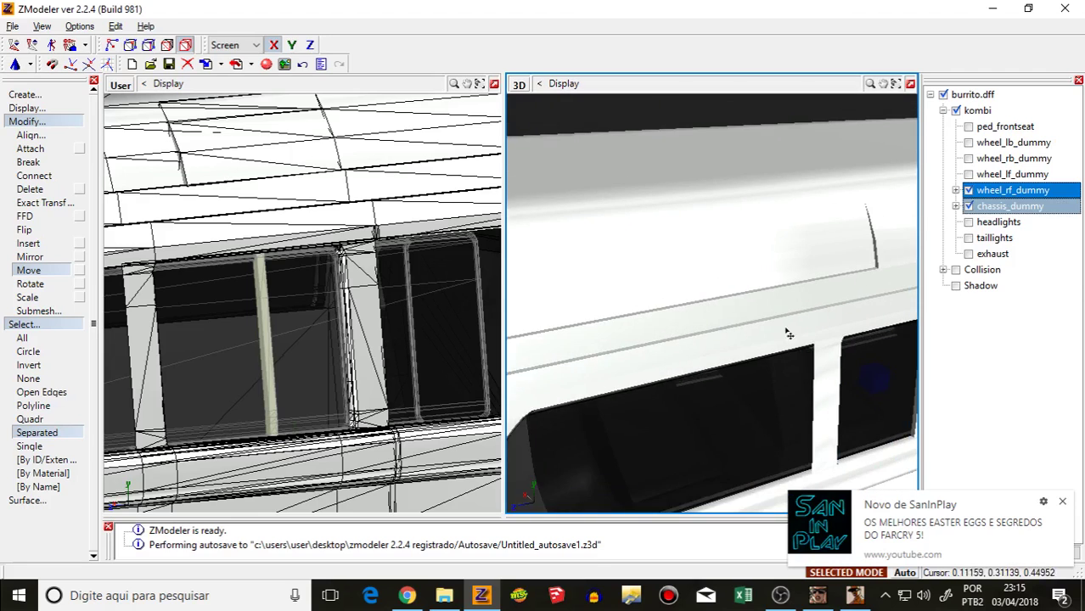
{"action": "scroll", "coordinate": [810, 326], "scroll_direction": "down", "scroll_amount": 5}
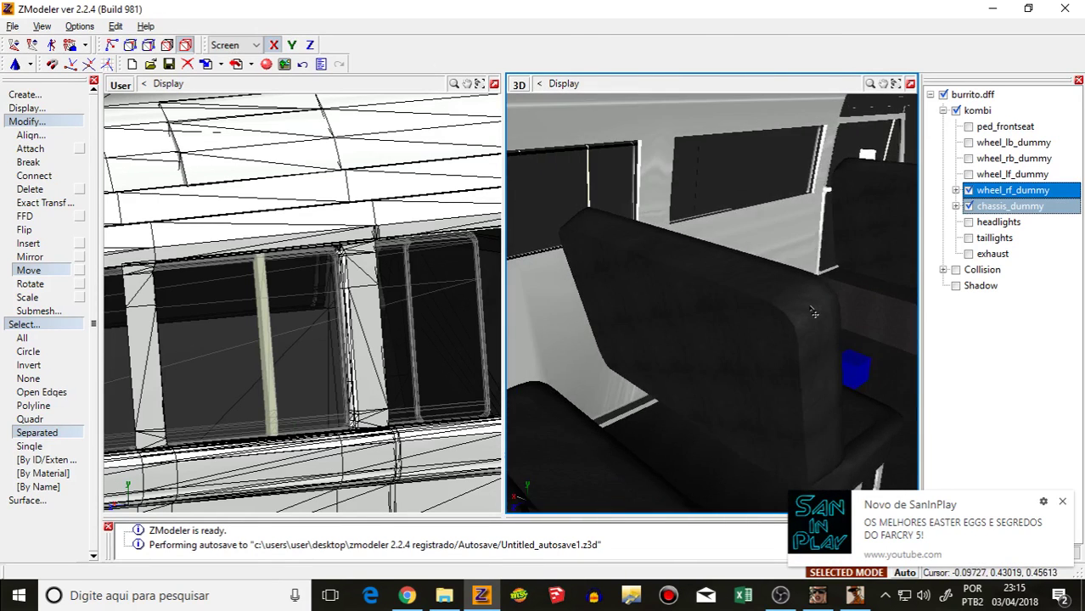
{"action": "scroll", "coordinate": [802, 312], "scroll_direction": "down", "scroll_amount": 4}
{"action": "middle_click_drag", "start_coordinate": [802, 311], "coordinate": [683, 291]}
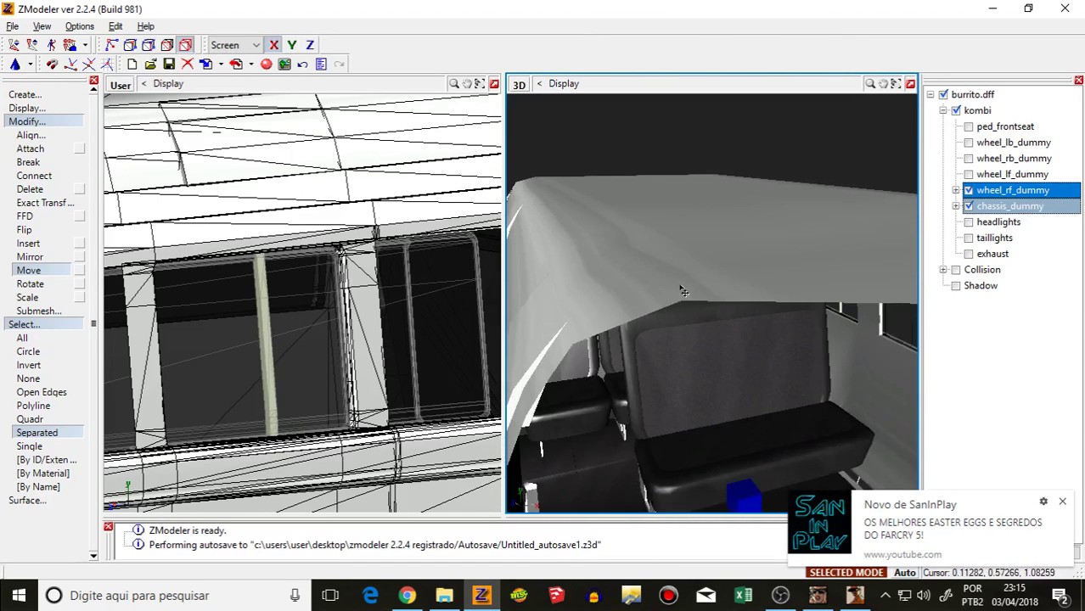
{"action": "scroll", "coordinate": [698, 294], "scroll_direction": "up", "scroll_amount": 3}
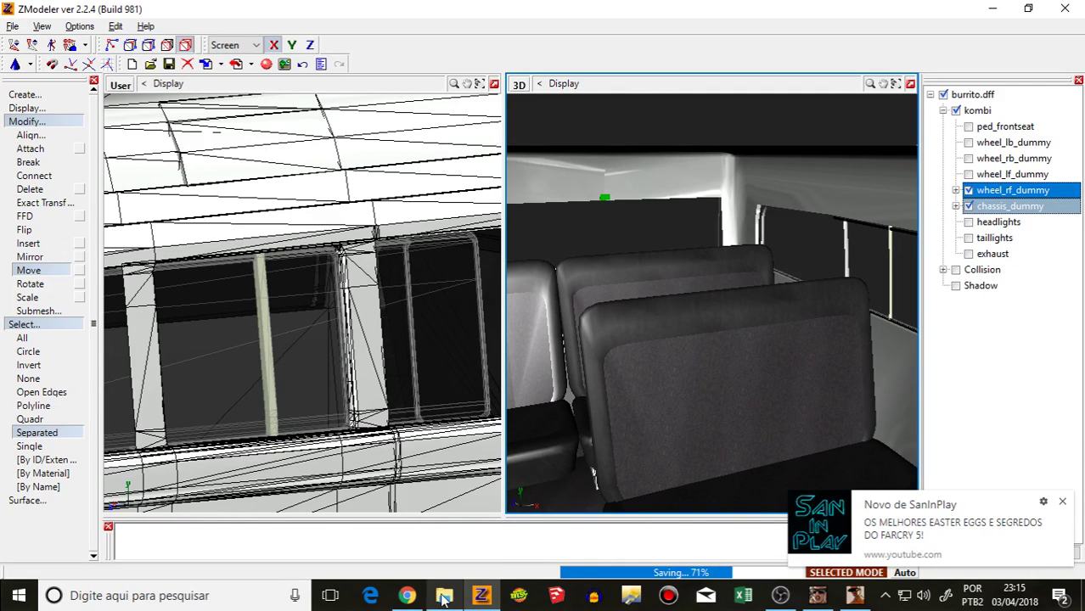
Step: Switch to Chrome, read the chat of the Cola Geral Na Live stream, dismiss the notification and return to ZModeler
{"action": "left_click", "coordinate": [407, 592]}
{"action": "left_click", "coordinate": [368, 7]}
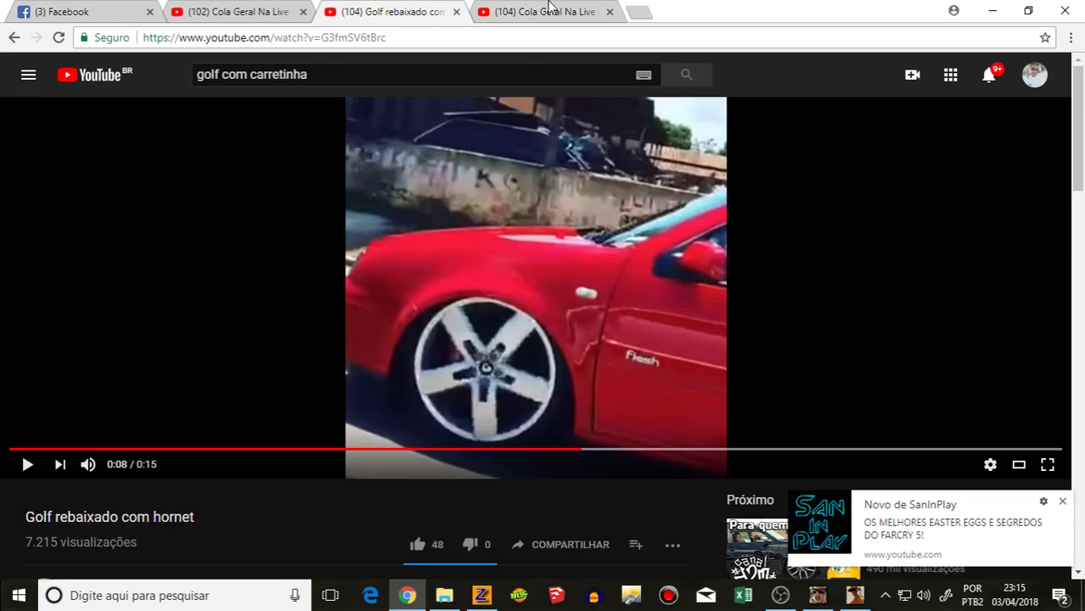
{"action": "left_click", "coordinate": [551, 9]}
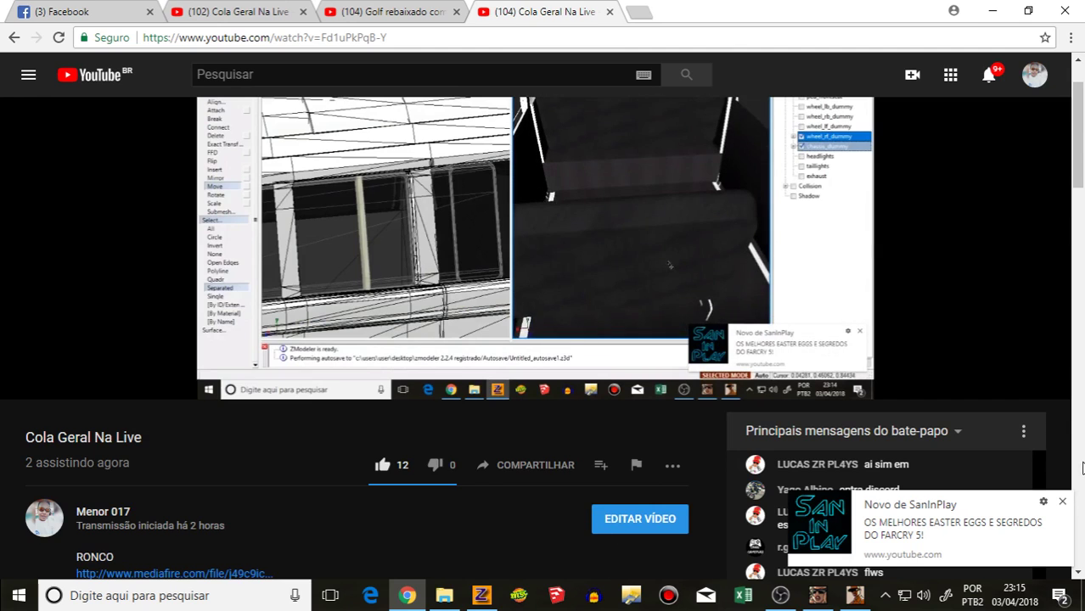
{"action": "left_click", "coordinate": [1063, 502]}
{"action": "scroll", "coordinate": [1059, 498], "scroll_direction": "down", "scroll_amount": 4}
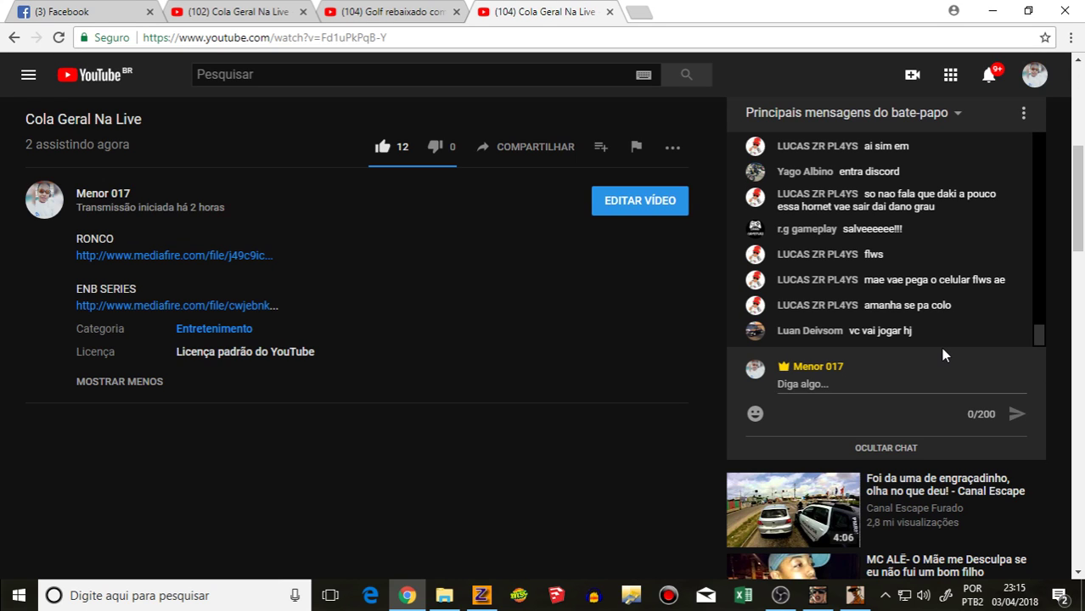
{"action": "left_click", "coordinate": [859, 592]}
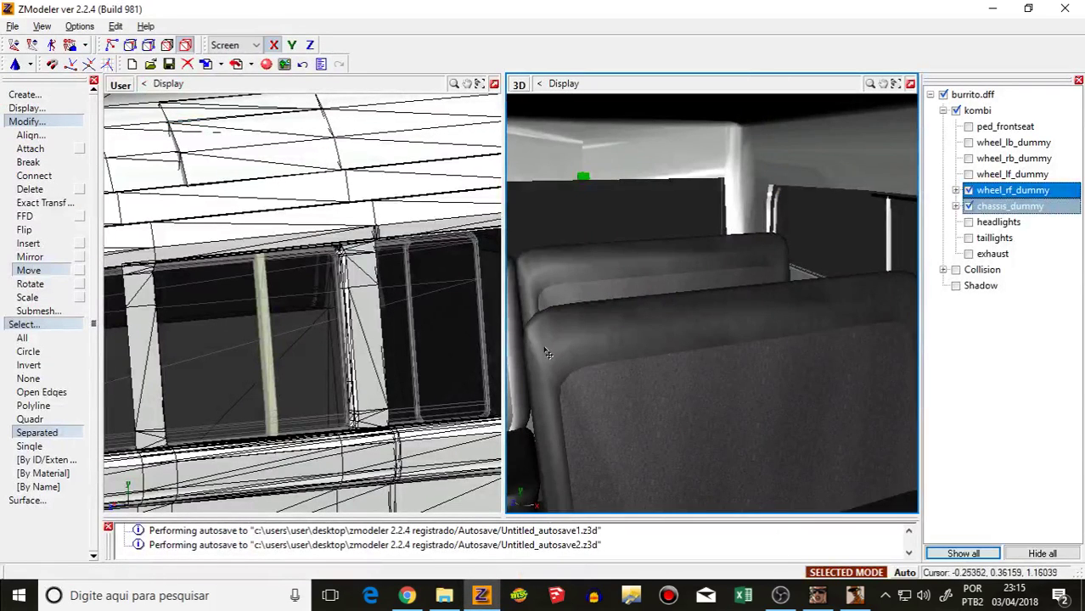
Step: Show the wheel_lf_dummy, wheel_rb_dummy and wheel_lb_dummy nodes of the kombi
{"action": "scroll", "coordinate": [633, 363], "scroll_direction": "down", "scroll_amount": 3}
{"action": "scroll", "coordinate": [655, 359], "scroll_direction": "down", "scroll_amount": 8}
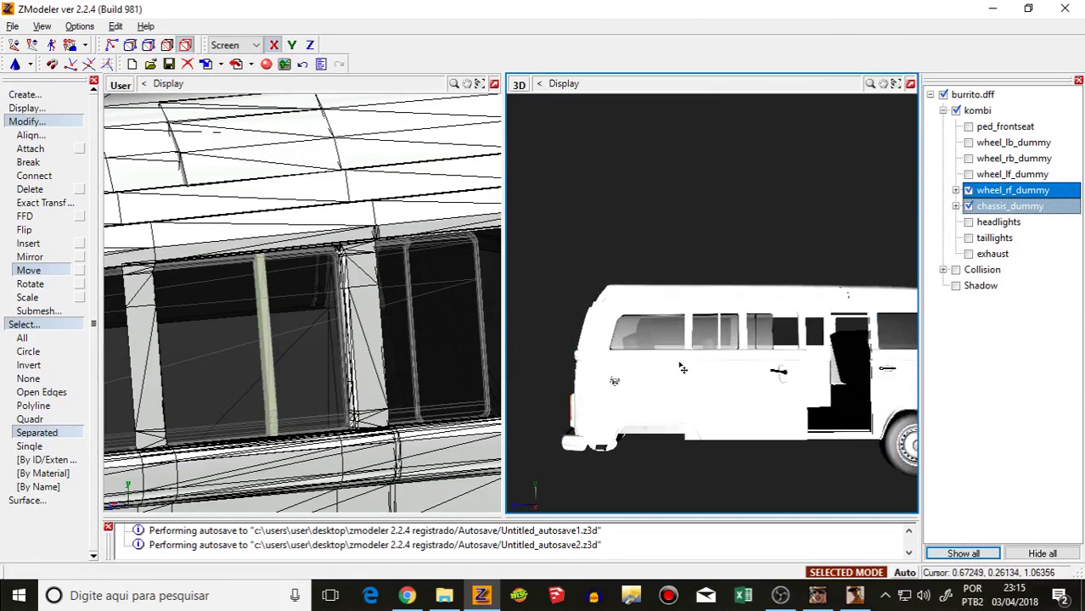
{"action": "middle_click_drag", "start_coordinate": [647, 373], "coordinate": [705, 365]}
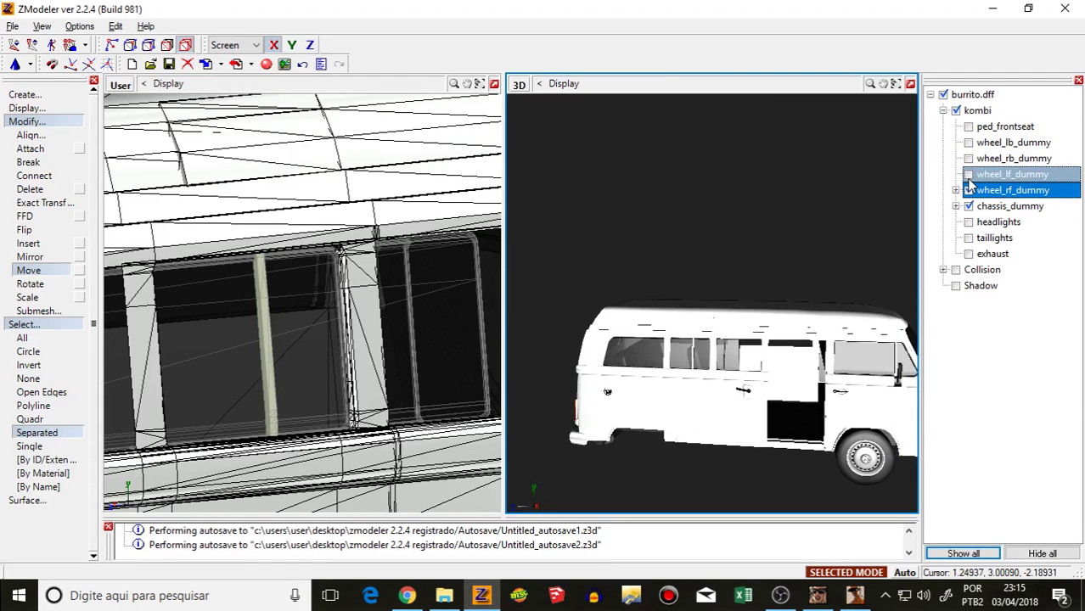
{"action": "left_click", "coordinate": [969, 176]}
{"action": "left_click", "coordinate": [969, 160]}
{"action": "left_click", "coordinate": [969, 143]}
{"action": "left_click", "coordinate": [969, 143]}
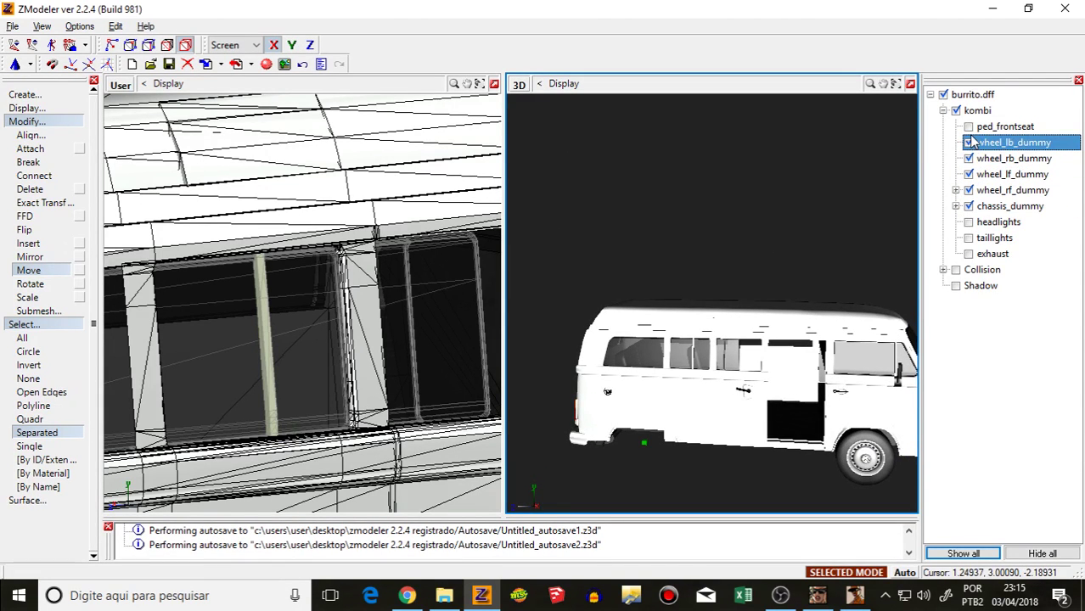
Step: Show the kombi's ped_frontseat, headlights, taillights and exhaust nodes
{"action": "left_click", "coordinate": [969, 126]}
{"action": "left_click", "coordinate": [972, 145]}
{"action": "left_click", "coordinate": [969, 143]}
{"action": "left_click", "coordinate": [969, 222]}
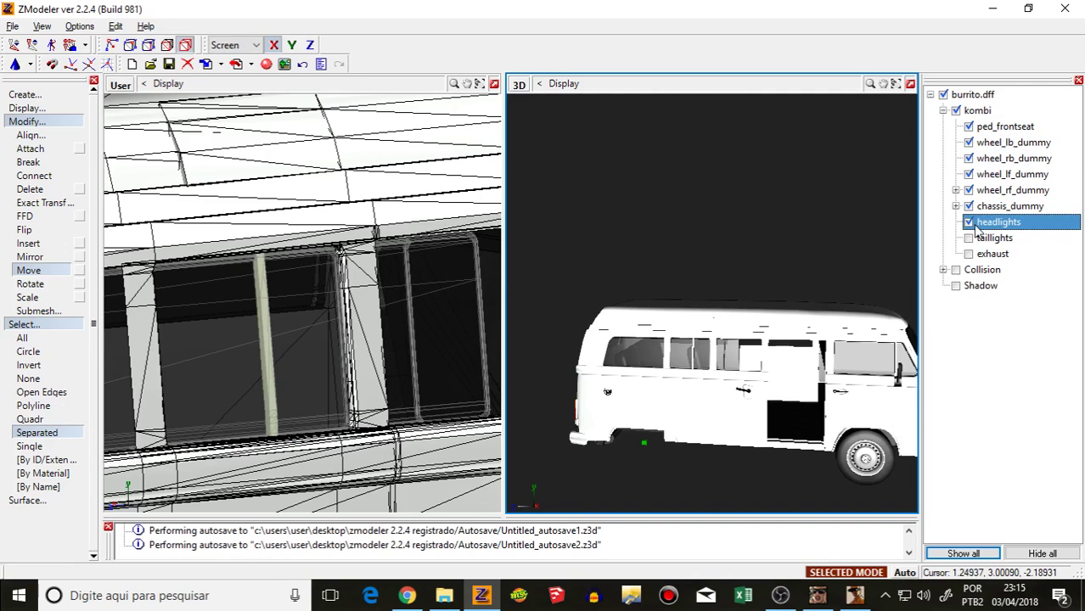
{"action": "left_click", "coordinate": [969, 238]}
{"action": "left_click", "coordinate": [969, 254]}
Step: Inspect the complete van from the rear and look closely at the seats and floor inside
{"action": "middle_click_drag", "start_coordinate": [679, 327], "coordinate": [796, 463]}
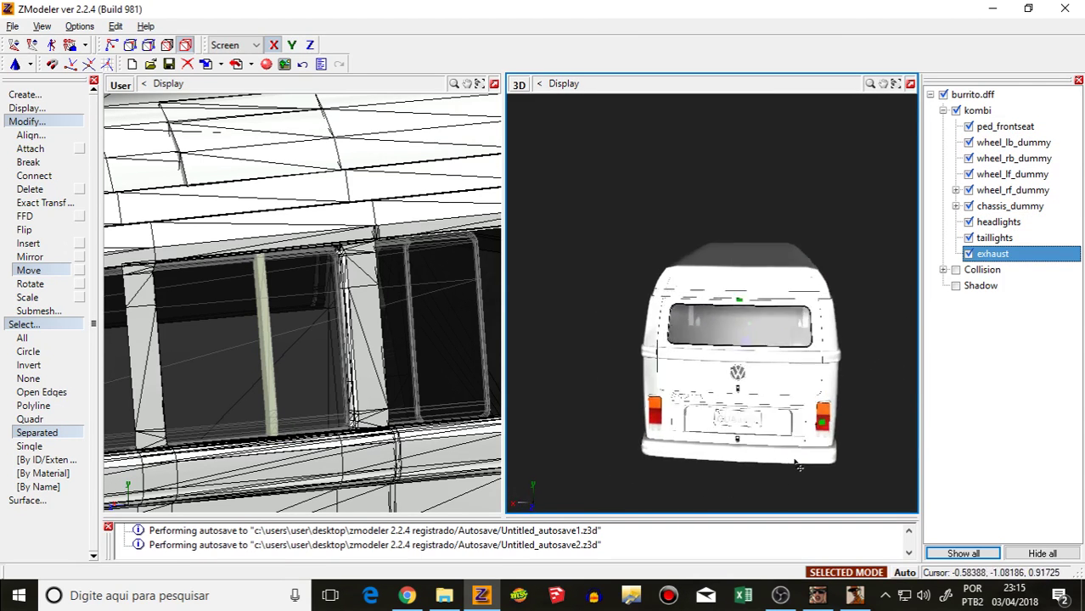
{"action": "scroll", "coordinate": [796, 463], "scroll_direction": "up", "scroll_amount": 6}
{"action": "scroll", "coordinate": [686, 331], "scroll_direction": "up", "scroll_amount": 3}
{"action": "middle_click_drag", "start_coordinate": [687, 331], "coordinate": [651, 372]}
{"action": "scroll", "coordinate": [676, 347], "scroll_direction": "down", "scroll_amount": 3}
{"action": "scroll", "coordinate": [631, 354], "scroll_direction": "up", "scroll_amount": 4}
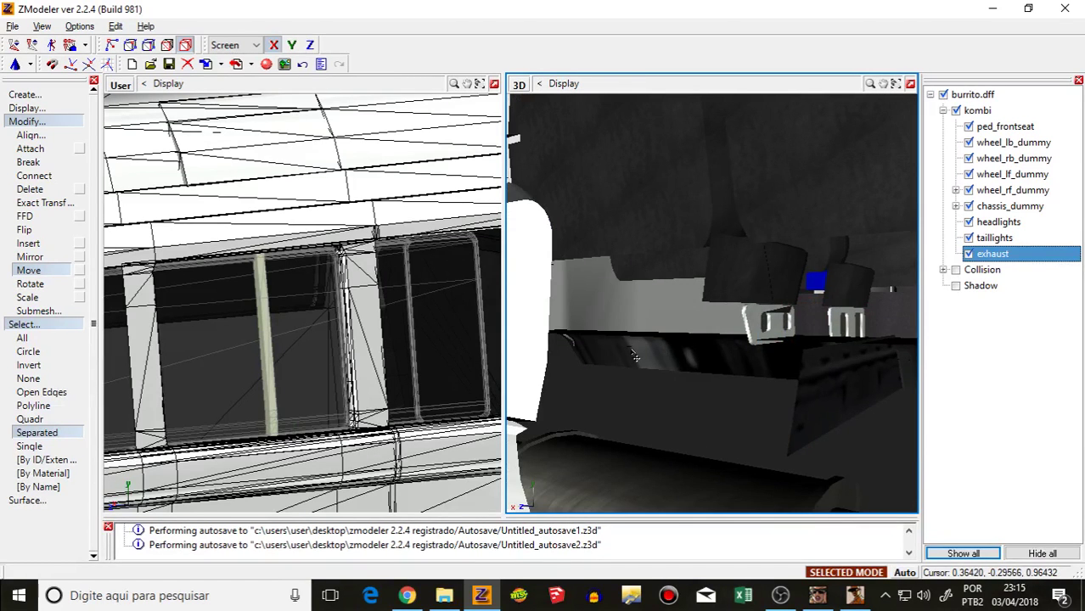
Step: Inspect the van's interior floor, seats and rear window closely, and view the whole body from the side
{"action": "scroll", "coordinate": [628, 363], "scroll_direction": "down", "scroll_amount": 4}
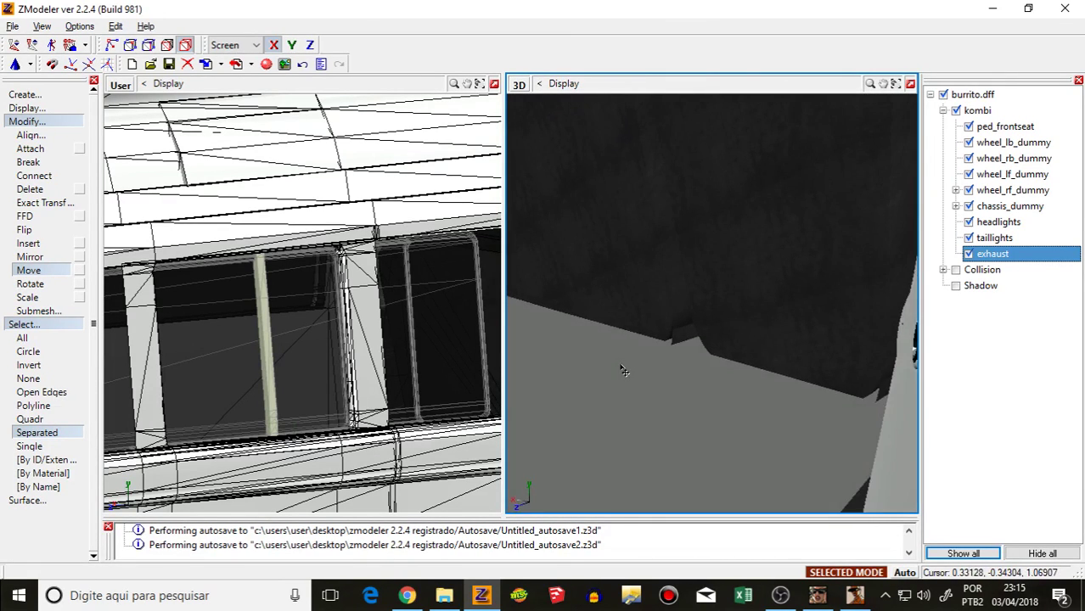
{"action": "middle_click_drag", "start_coordinate": [621, 368], "coordinate": [637, 381]}
{"action": "scroll", "coordinate": [642, 351], "scroll_direction": "up", "scroll_amount": 3}
{"action": "scroll", "coordinate": [702, 366], "scroll_direction": "down", "scroll_amount": 7}
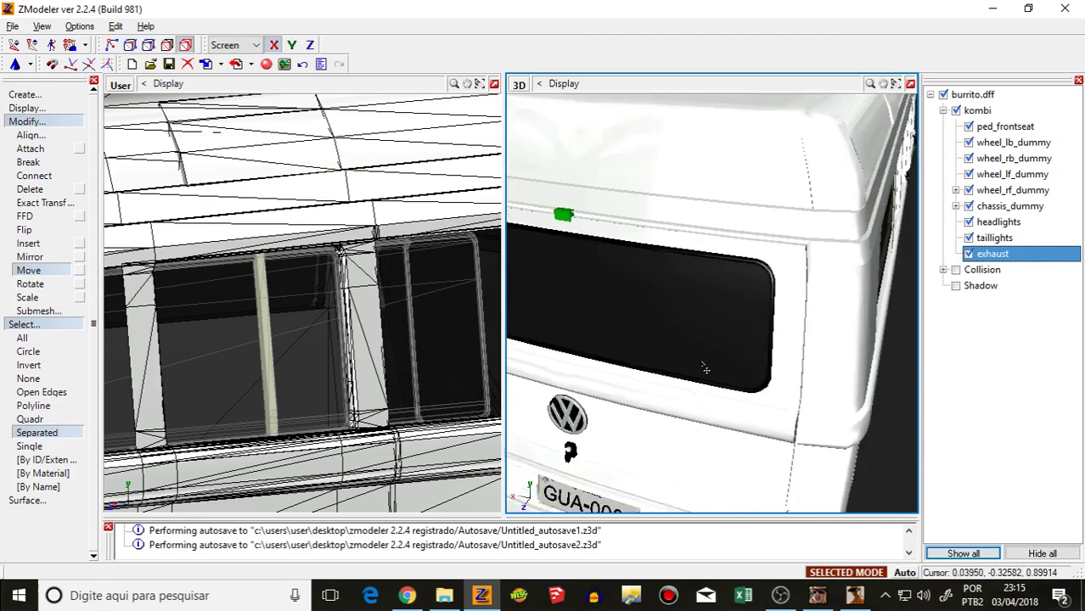
{"action": "scroll", "coordinate": [697, 341], "scroll_direction": "up", "scroll_amount": 5}
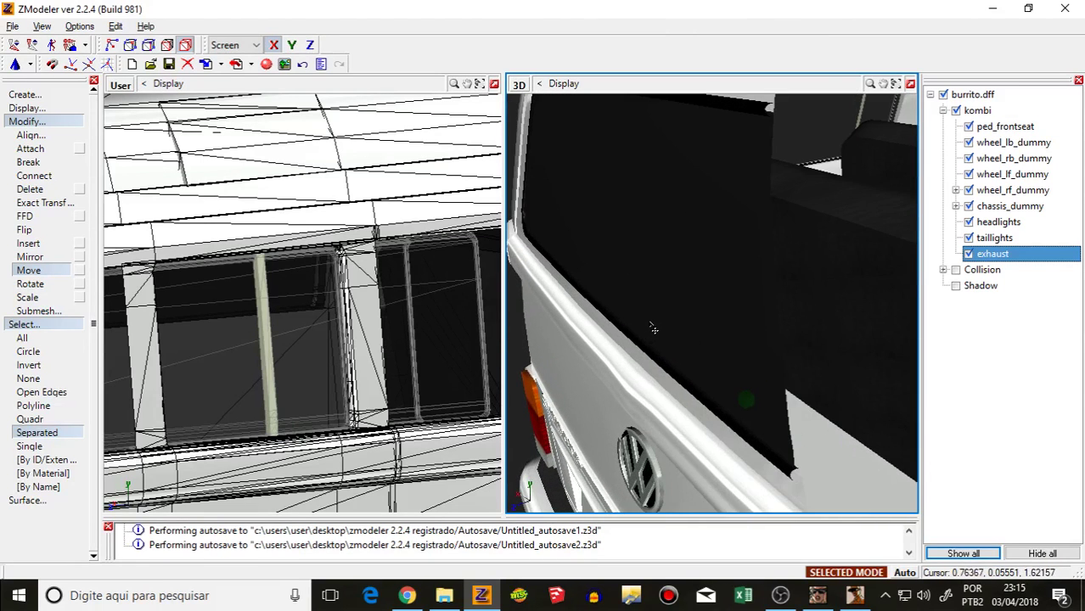
{"action": "scroll", "coordinate": [633, 328], "scroll_direction": "up", "scroll_amount": 4}
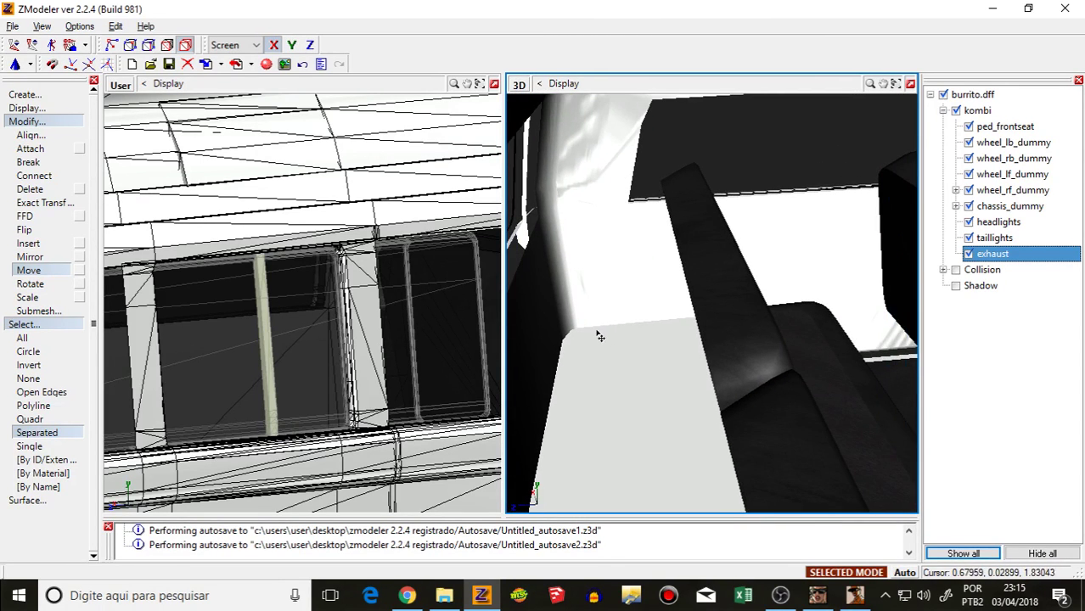
{"action": "scroll", "coordinate": [632, 336], "scroll_direction": "down", "scroll_amount": 7}
{"action": "middle_click_drag", "start_coordinate": [744, 335], "coordinate": [867, 229]}
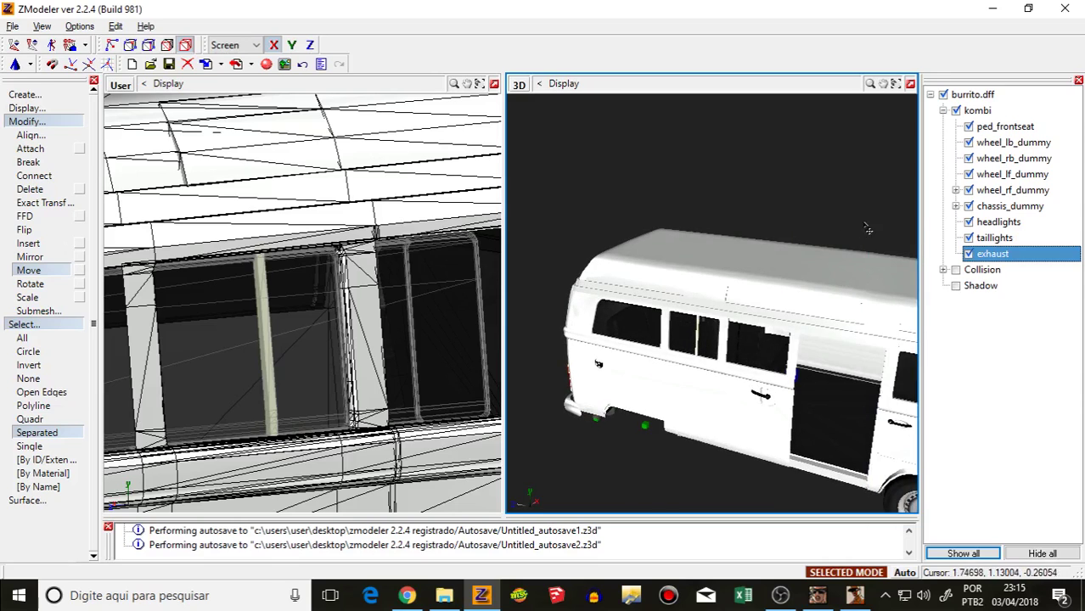
Step: Start a GTA San Andreas DFF export of the van and browse the Downloads folder for the KONBI PARA CARROVLOG folder
{"action": "left_click", "coordinate": [932, 95]}
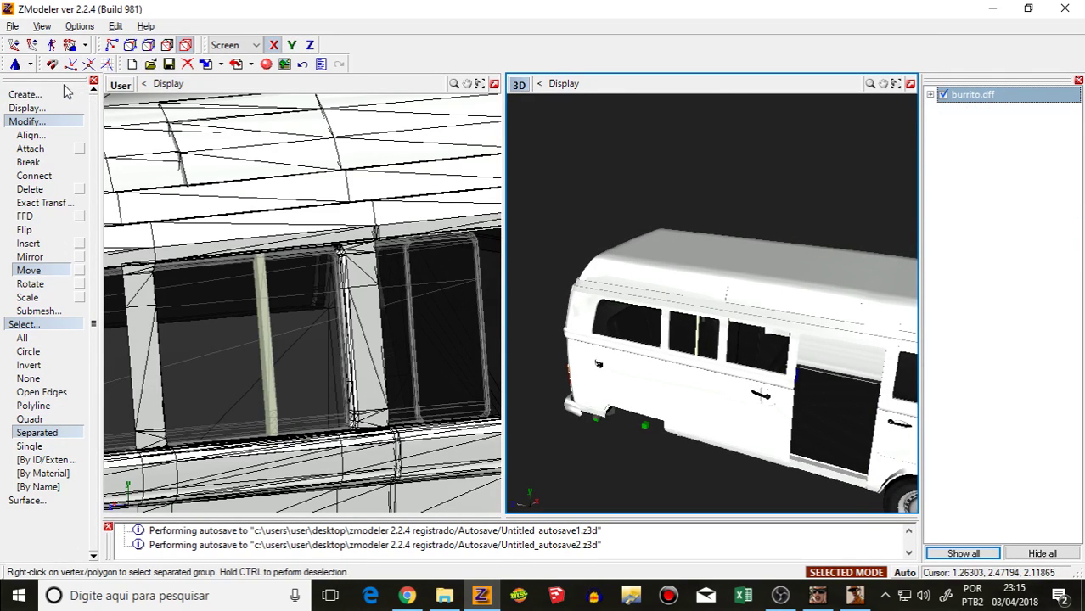
{"action": "left_click", "coordinate": [236, 65]}
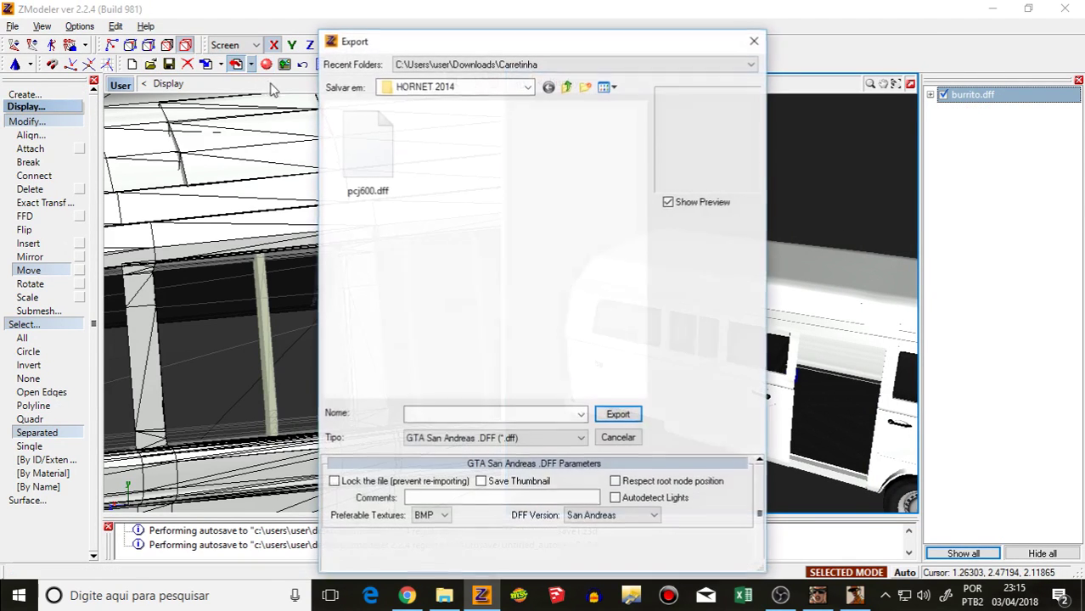
{"action": "left_click", "coordinate": [450, 86]}
{"action": "left_click", "coordinate": [431, 179]}
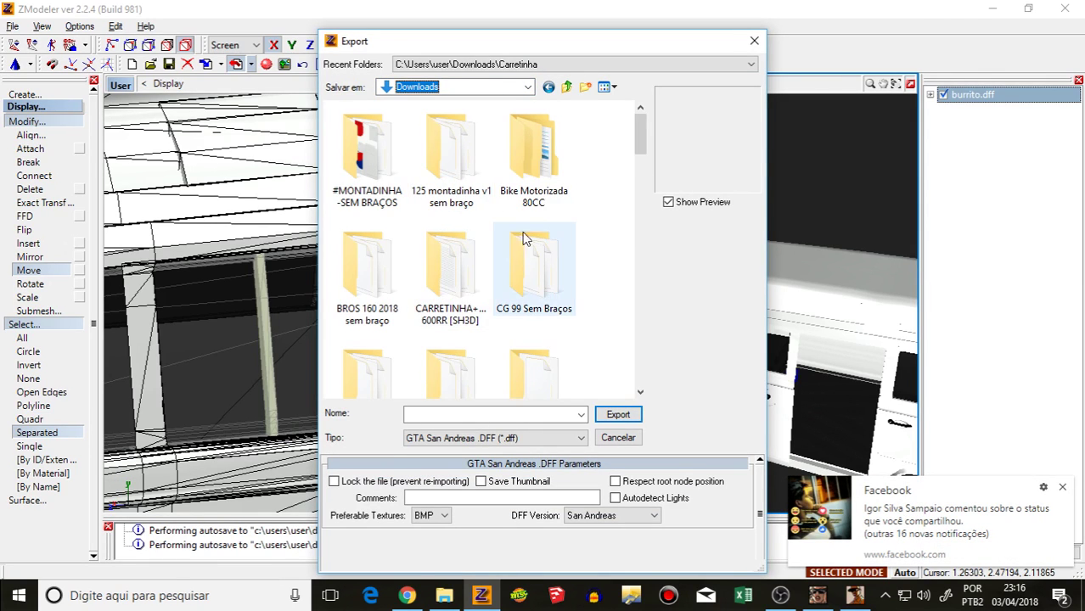
{"action": "scroll", "coordinate": [543, 227], "scroll_direction": "down", "scroll_amount": 5}
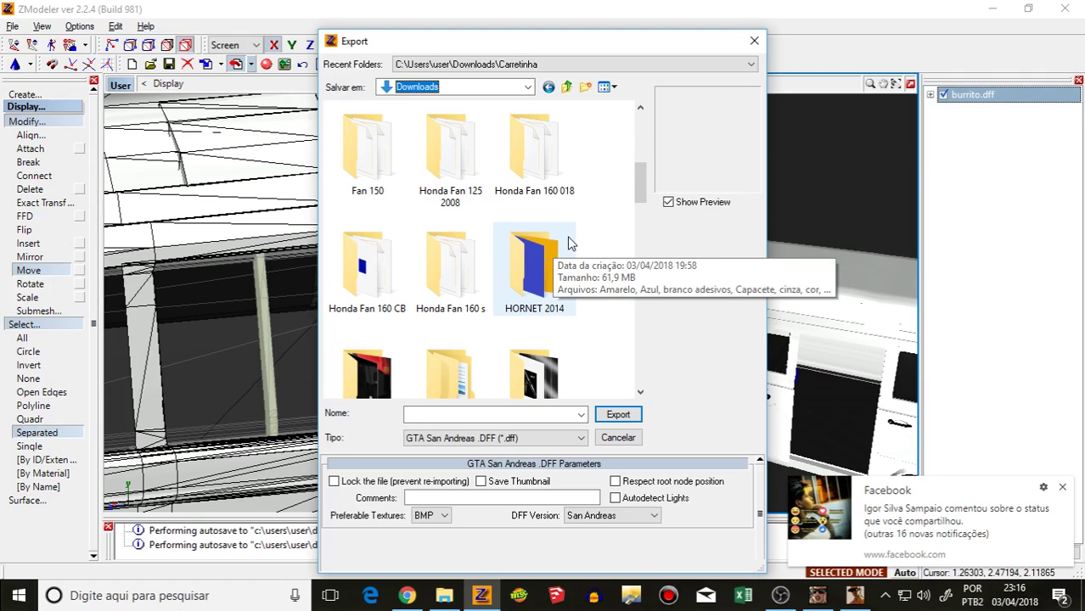
{"action": "scroll", "coordinate": [560, 248], "scroll_direction": "down", "scroll_amount": 2}
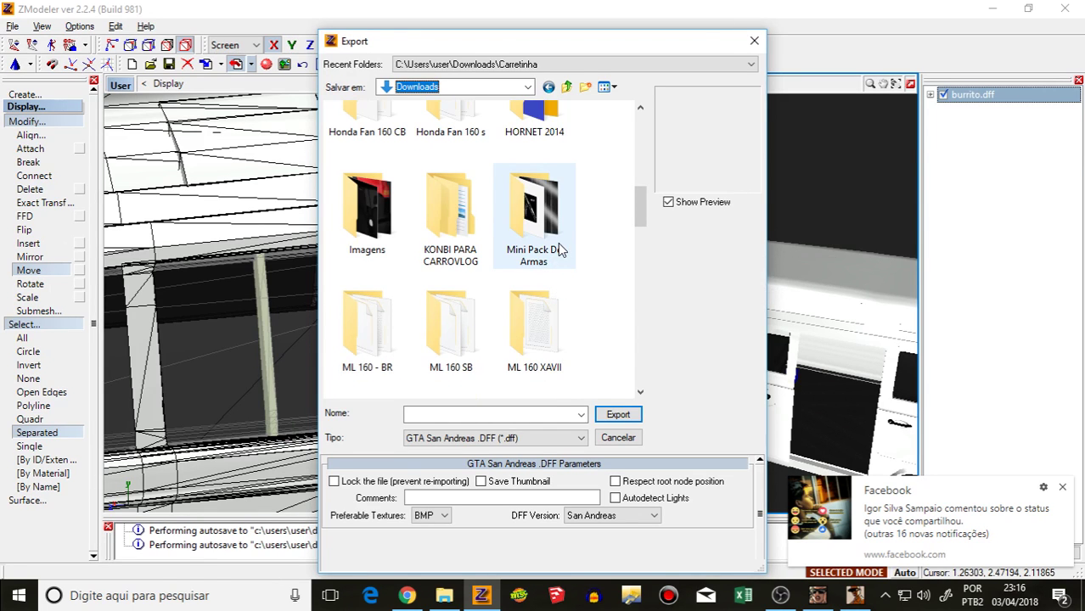
{"action": "scroll", "coordinate": [560, 248], "scroll_direction": "up", "scroll_amount": 3}
{"action": "scroll", "coordinate": [484, 218], "scroll_direction": "up", "scroll_amount": 3}
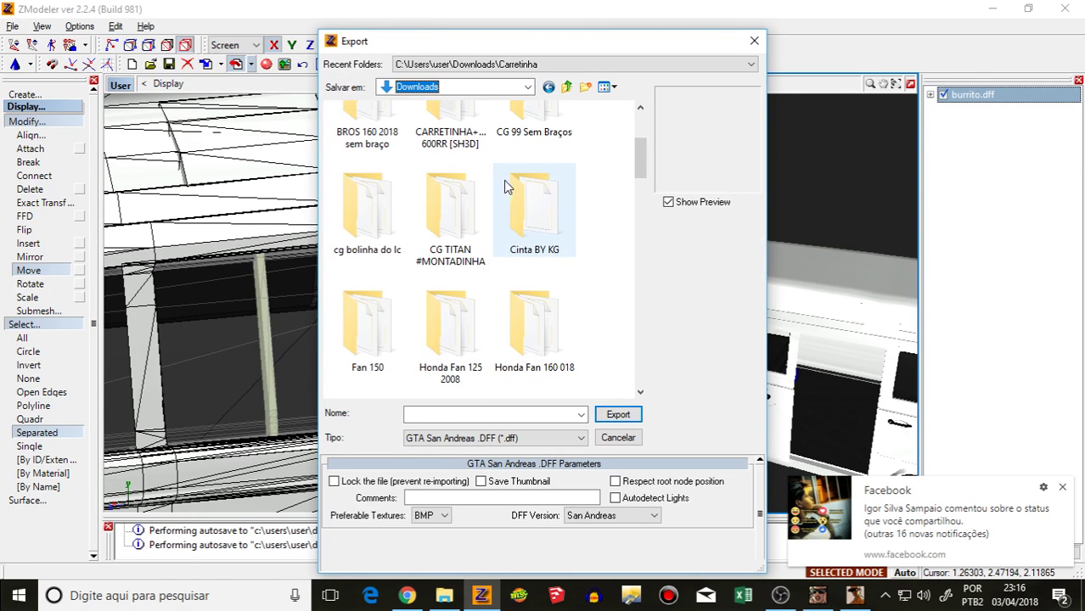
{"action": "scroll", "coordinate": [509, 182], "scroll_direction": "up", "scroll_amount": 2}
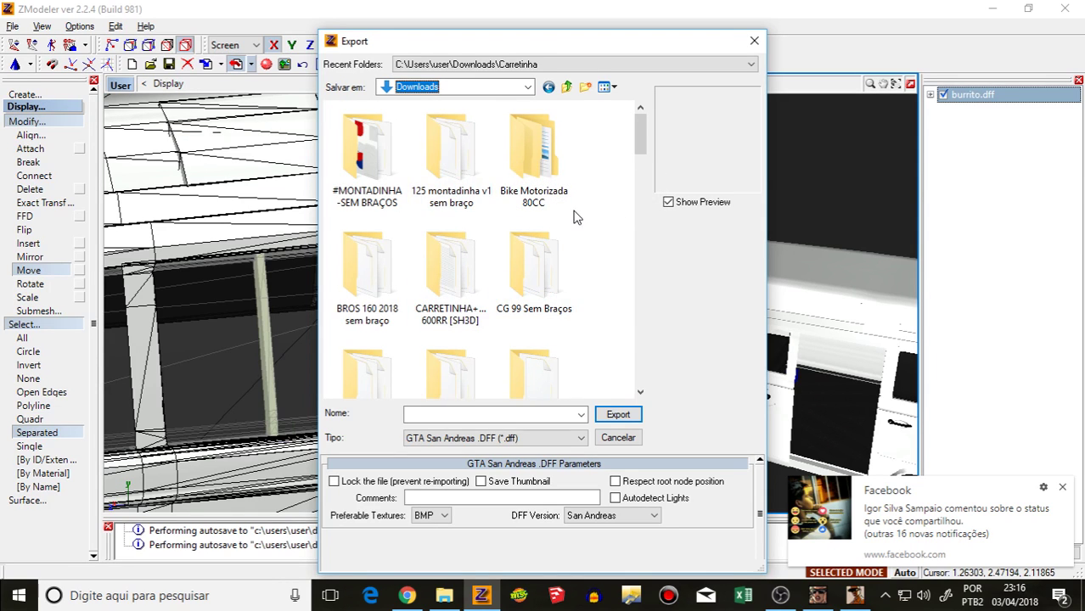
{"action": "scroll", "coordinate": [538, 273], "scroll_direction": "down", "scroll_amount": 8}
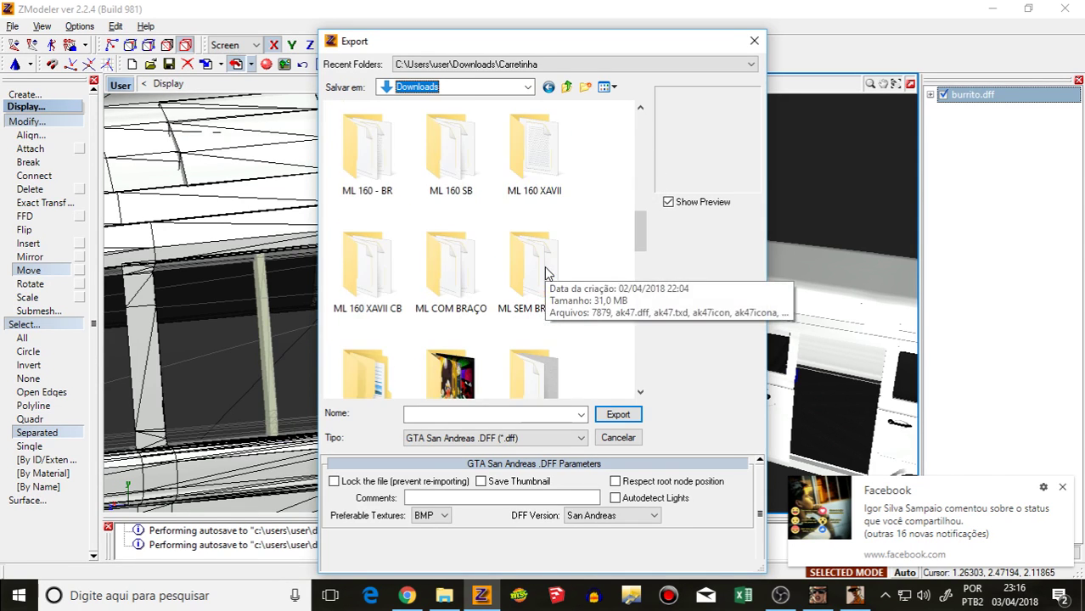
{"action": "scroll", "coordinate": [546, 273], "scroll_direction": "down", "scroll_amount": 5}
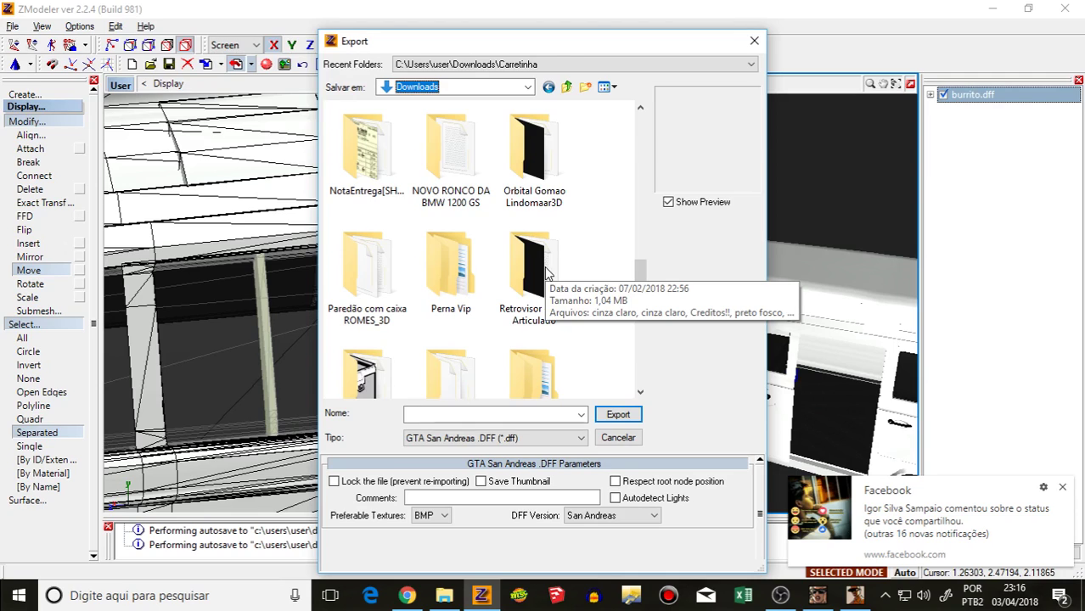
{"action": "scroll", "coordinate": [546, 273], "scroll_direction": "down", "scroll_amount": 6}
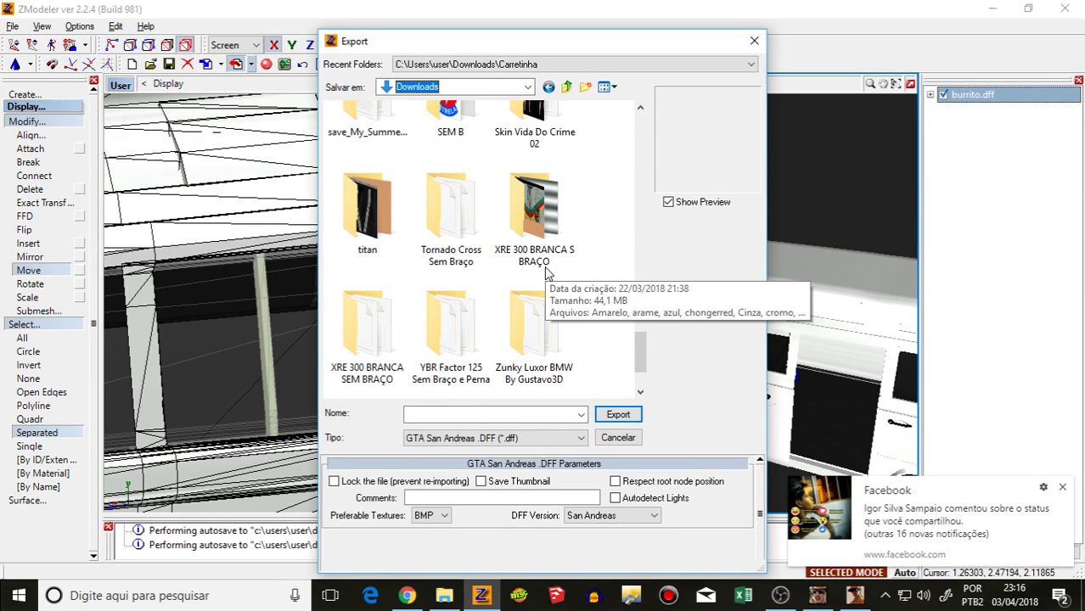
{"action": "scroll", "coordinate": [546, 272], "scroll_direction": "down", "scroll_amount": 2}
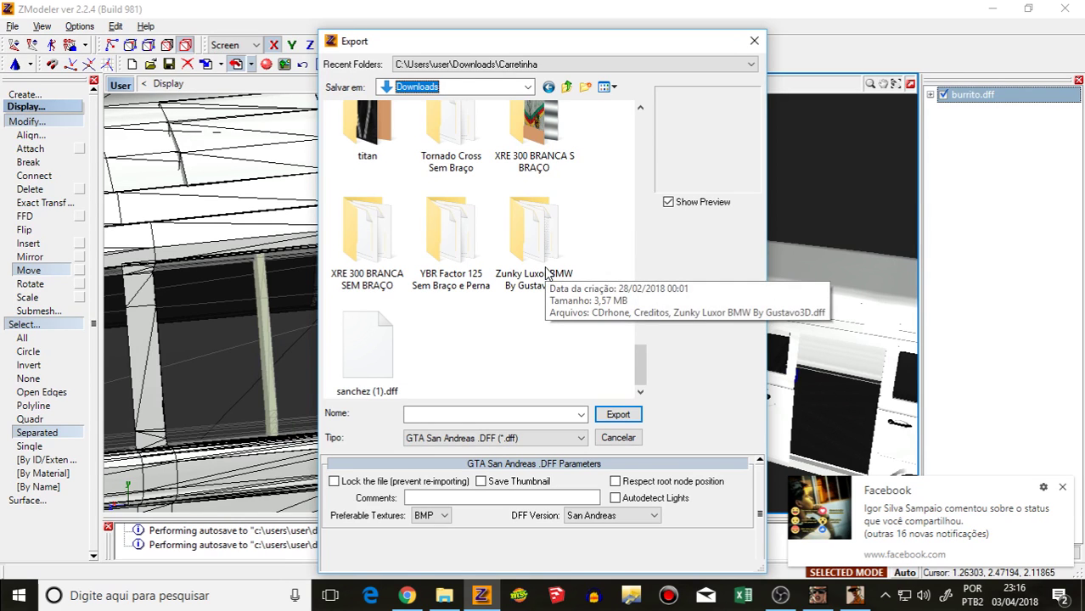
{"action": "scroll", "coordinate": [546, 273], "scroll_direction": "up", "scroll_amount": 4}
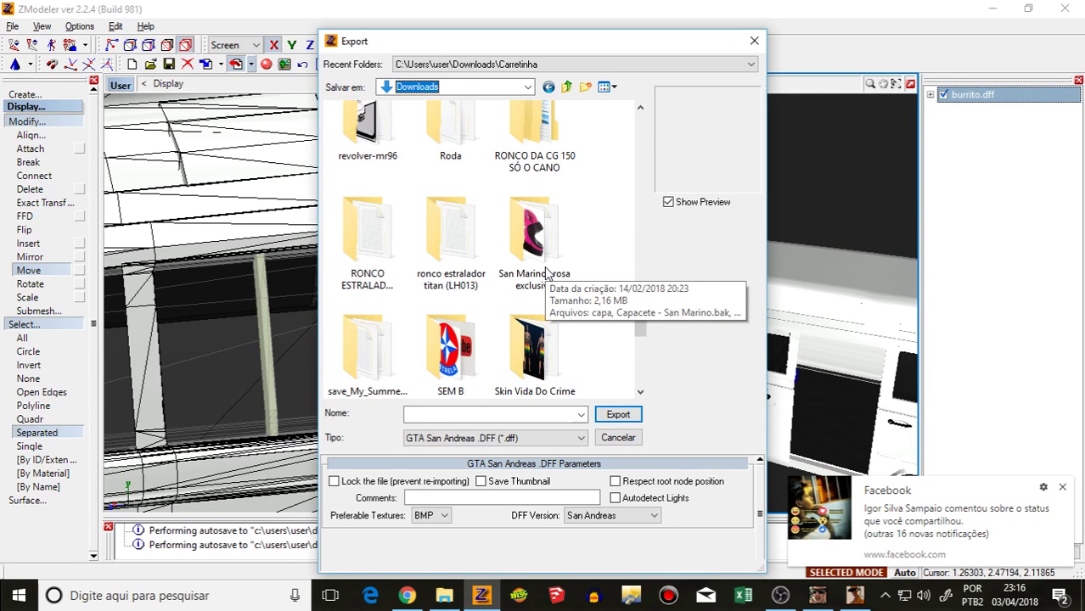
{"action": "scroll", "coordinate": [546, 272], "scroll_direction": "up", "scroll_amount": 2}
{"action": "scroll", "coordinate": [546, 272], "scroll_direction": "up", "scroll_amount": 2}
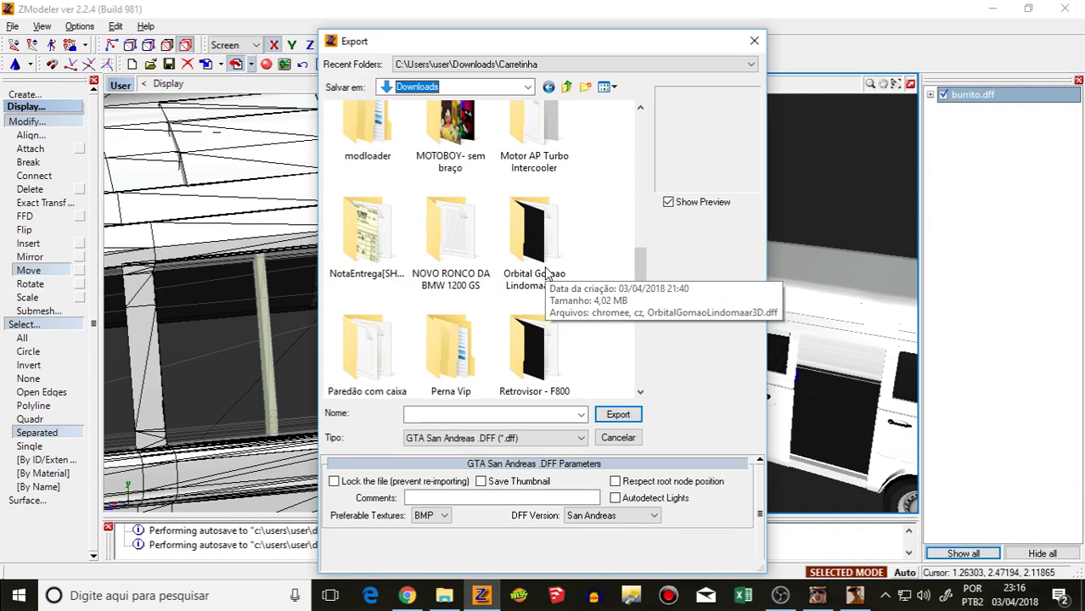
{"action": "scroll", "coordinate": [547, 272], "scroll_direction": "up", "scroll_amount": 2}
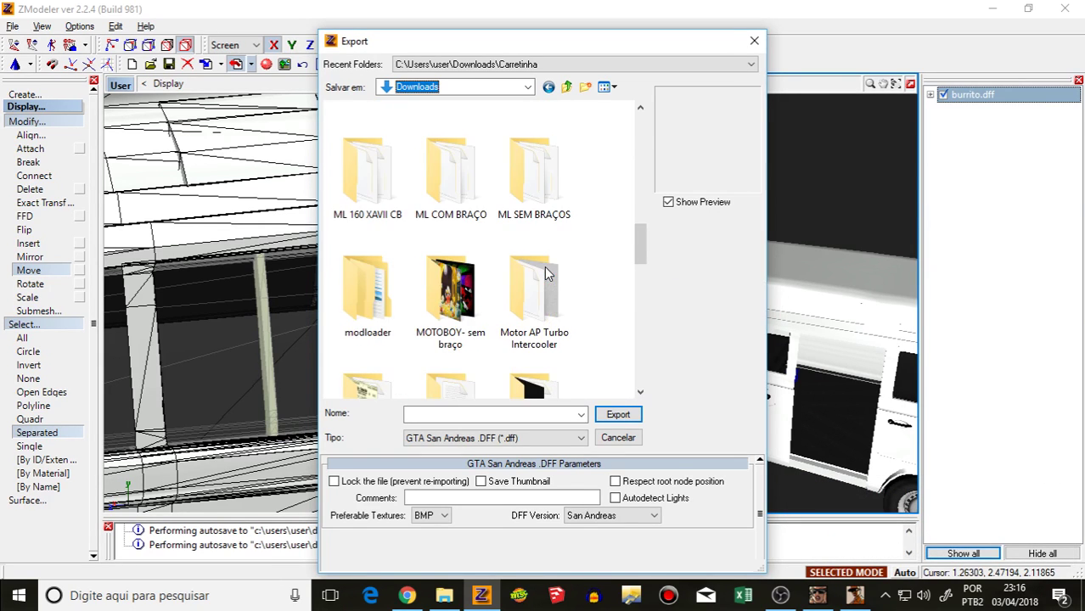
{"action": "scroll", "coordinate": [546, 272], "scroll_direction": "up", "scroll_amount": 2}
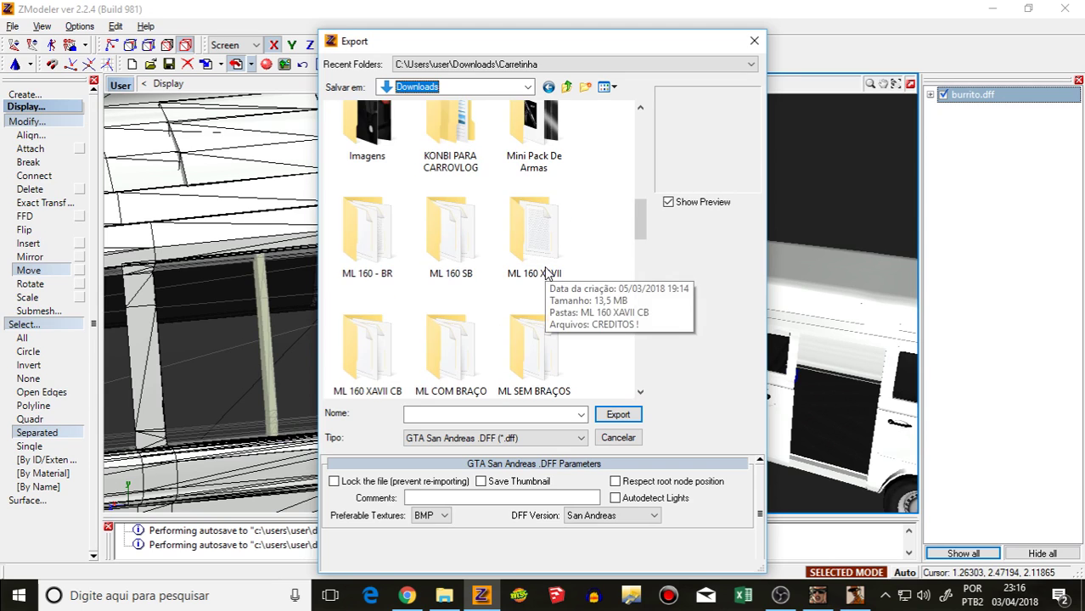
Step: Export the van over the existing burrito.dff in the combi folder inside KONBI PARA CARROVLOG
{"action": "double_click", "coordinate": [450, 136]}
{"action": "double_click", "coordinate": [363, 128]}
{"action": "double_click", "coordinate": [365, 126]}
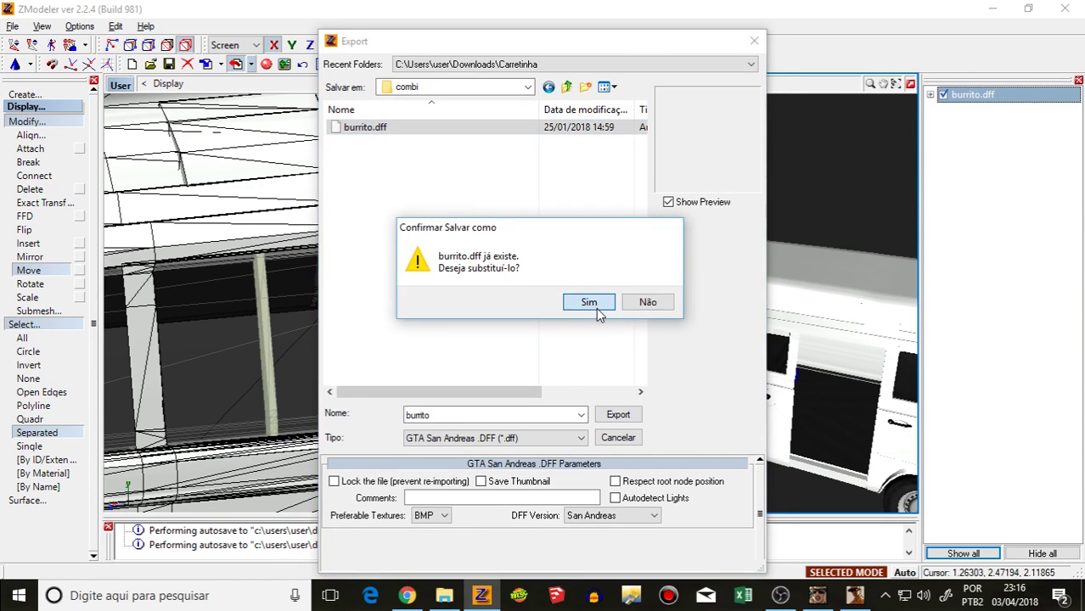
{"action": "left_click", "coordinate": [591, 301]}
Step: Close ZModeler without saving the scene and launch it again
{"action": "left_click", "coordinate": [1065, 8]}
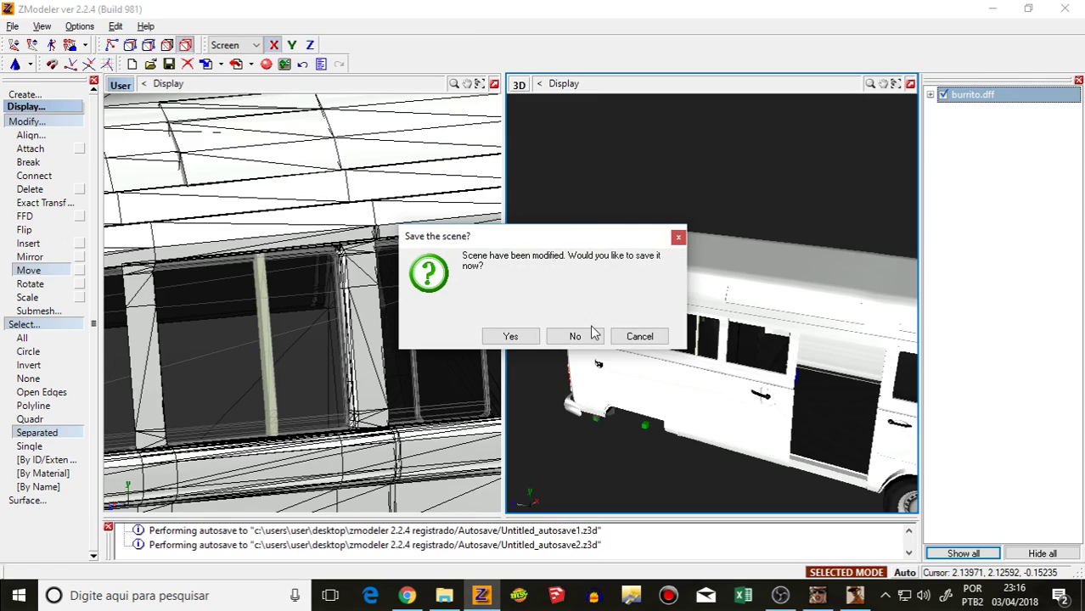
{"action": "left_click", "coordinate": [590, 331]}
{"action": "left_click", "coordinate": [477, 603]}
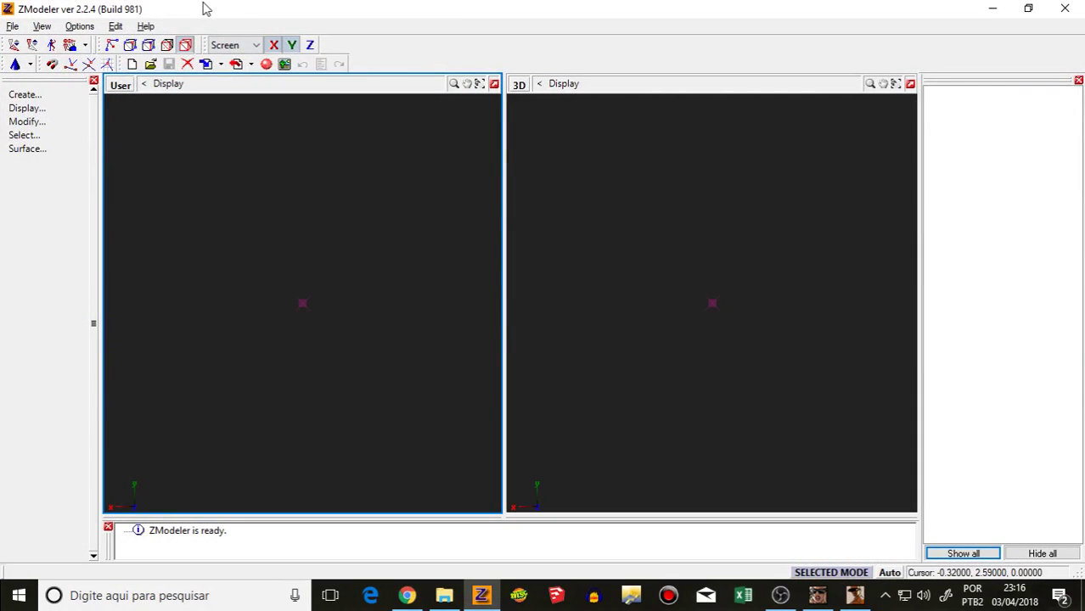
Step: Start importing a model and browse the folders in Downloads for the one to import from
{"action": "left_click", "coordinate": [236, 63]}
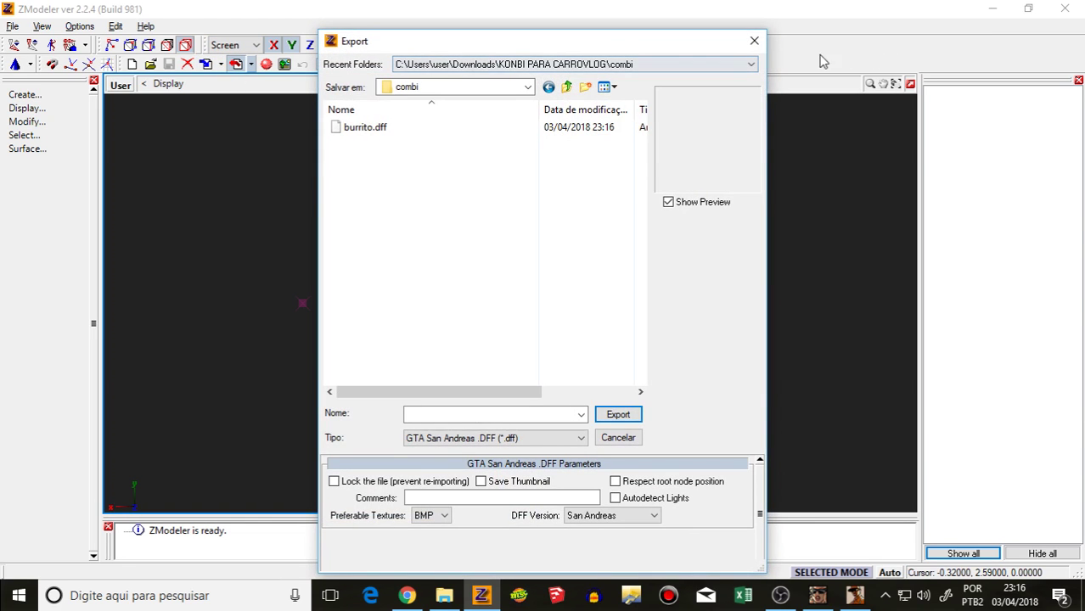
{"action": "left_click", "coordinate": [754, 41]}
{"action": "left_click", "coordinate": [221, 66]}
{"action": "left_click", "coordinate": [232, 82]}
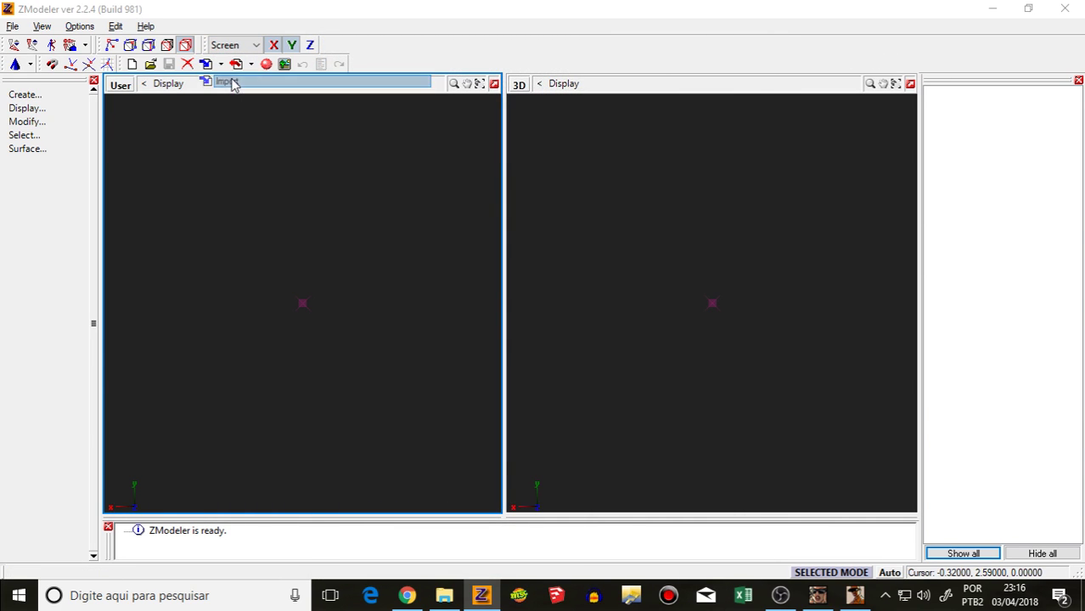
{"action": "left_click", "coordinate": [430, 92]}
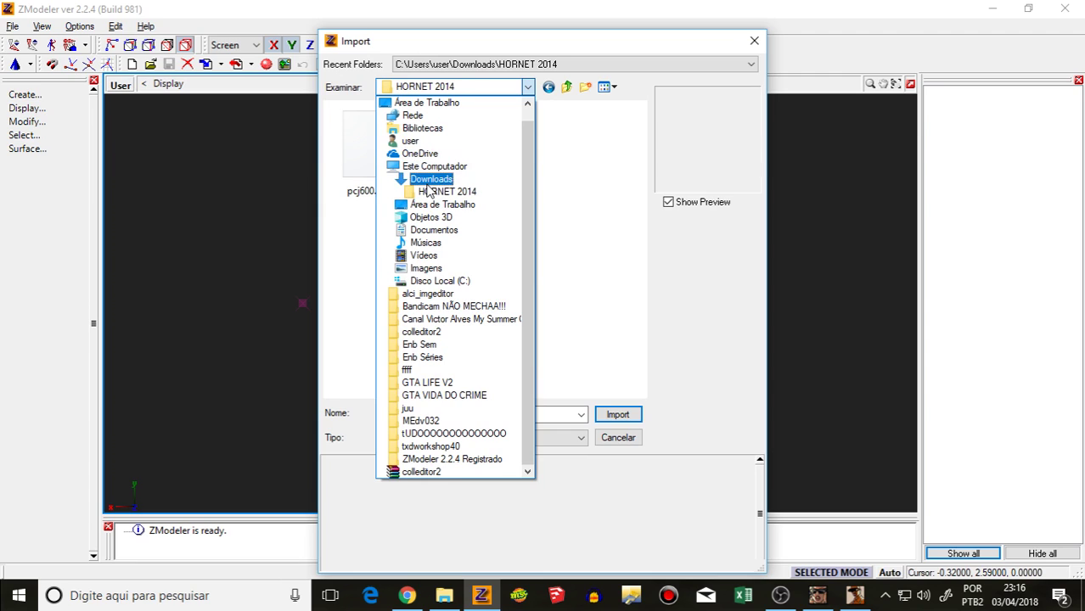
{"action": "left_click", "coordinate": [448, 174]}
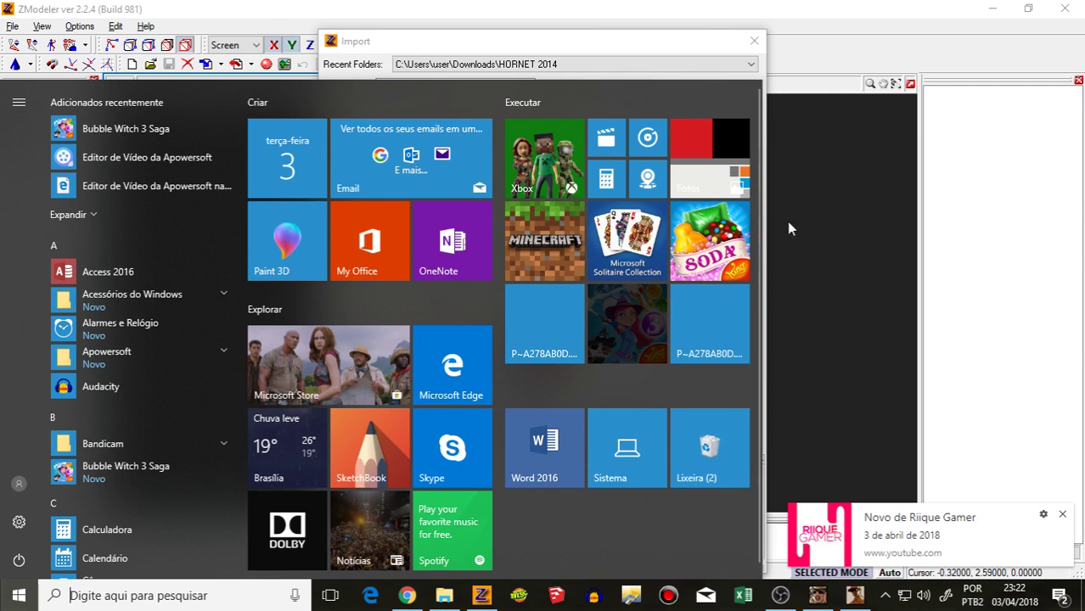
{"action": "left_click", "coordinate": [845, 135]}
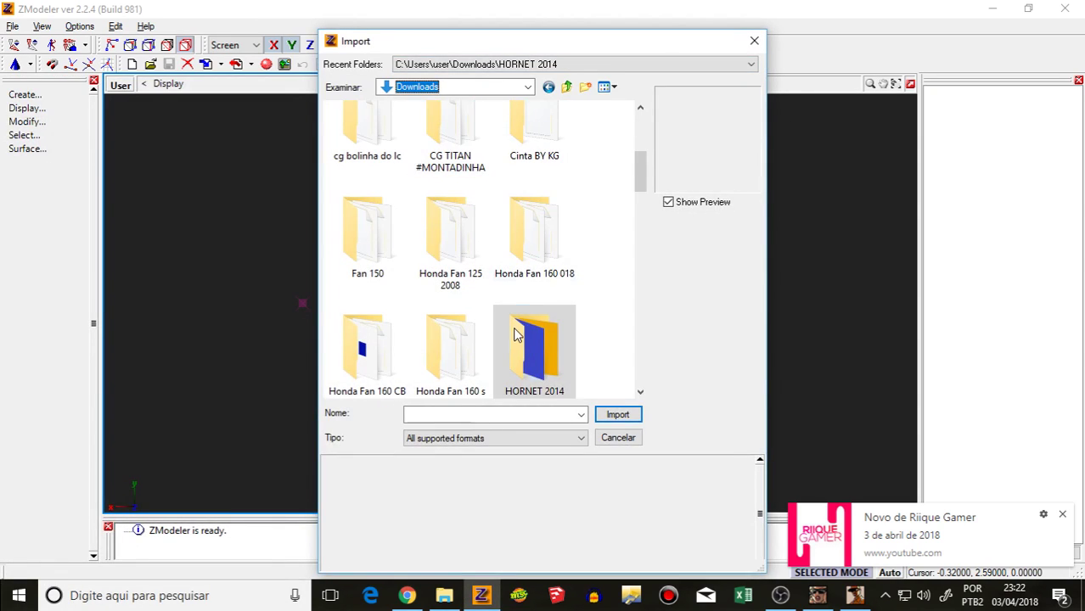
{"action": "scroll", "coordinate": [517, 321], "scroll_direction": "down", "scroll_amount": 3}
{"action": "scroll", "coordinate": [537, 236], "scroll_direction": "up", "scroll_amount": 3}
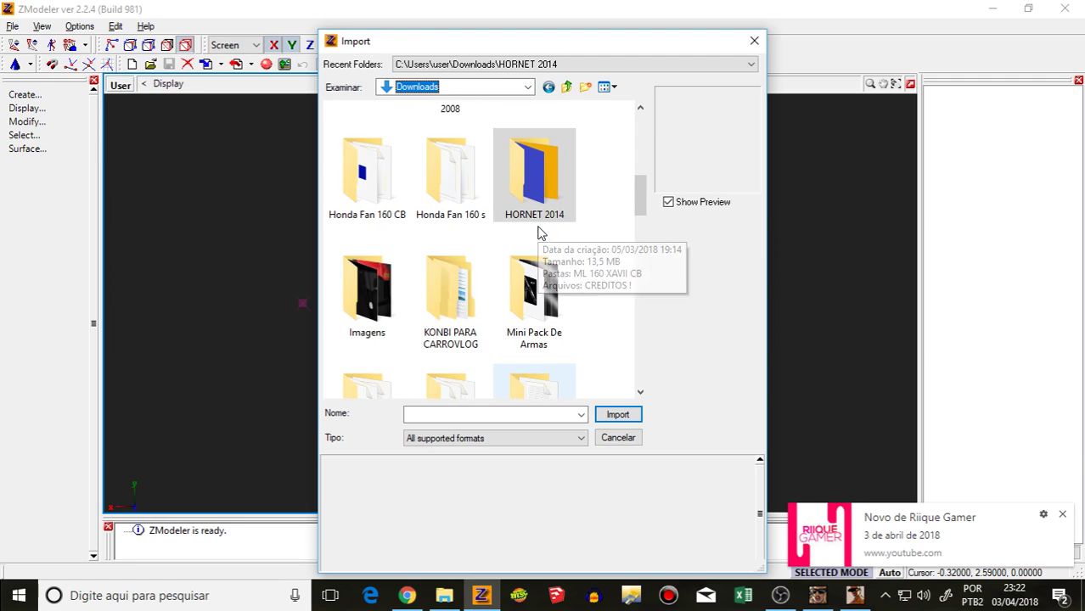
Step: Launch TXD Workshop and switch to Chrome to check the video and chat of the Cola Geral Na Live stream
{"action": "left_click", "coordinate": [631, 595]}
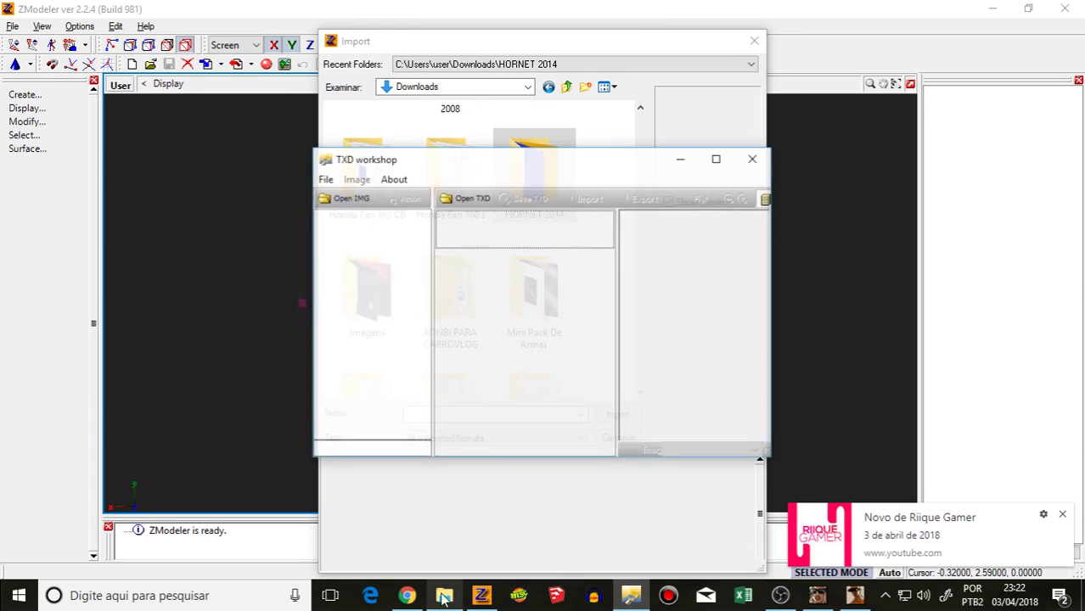
{"action": "left_click", "coordinate": [408, 596]}
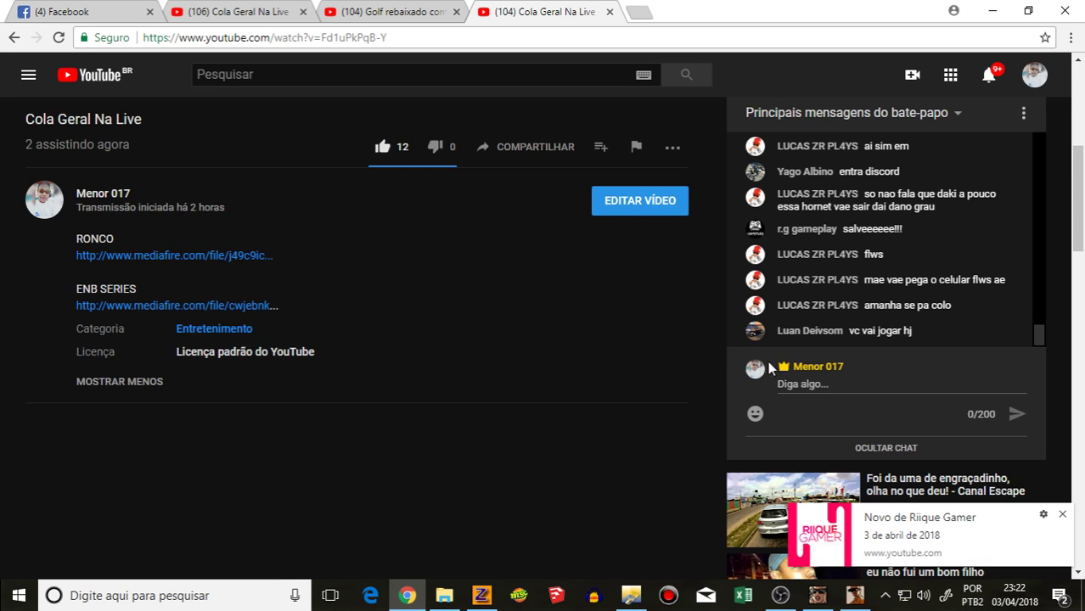
{"action": "scroll", "coordinate": [577, 272], "scroll_direction": "up", "scroll_amount": 5}
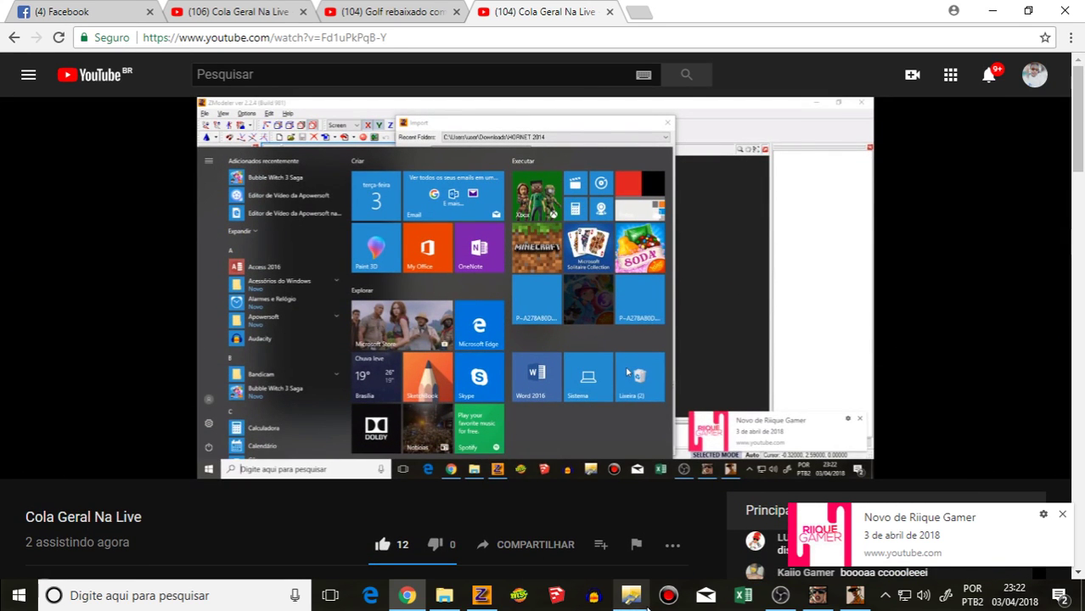
Step: Switch to TXD Workshop and open sanchez.txd from the Honda Fan 125 2008 folder in Downloads
{"action": "left_click", "coordinate": [633, 595]}
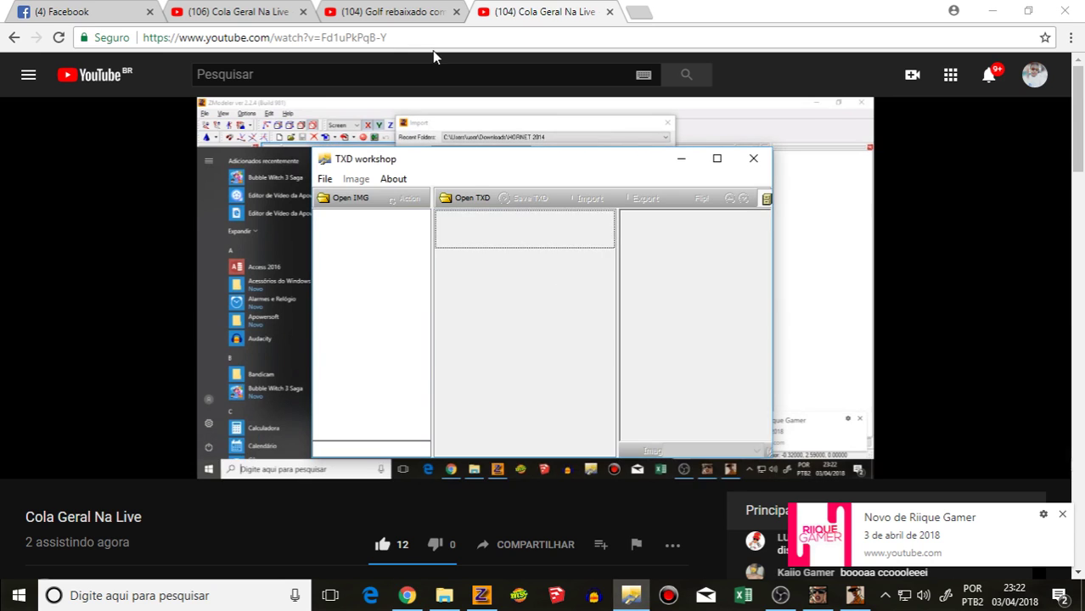
{"action": "left_click", "coordinate": [482, 211]}
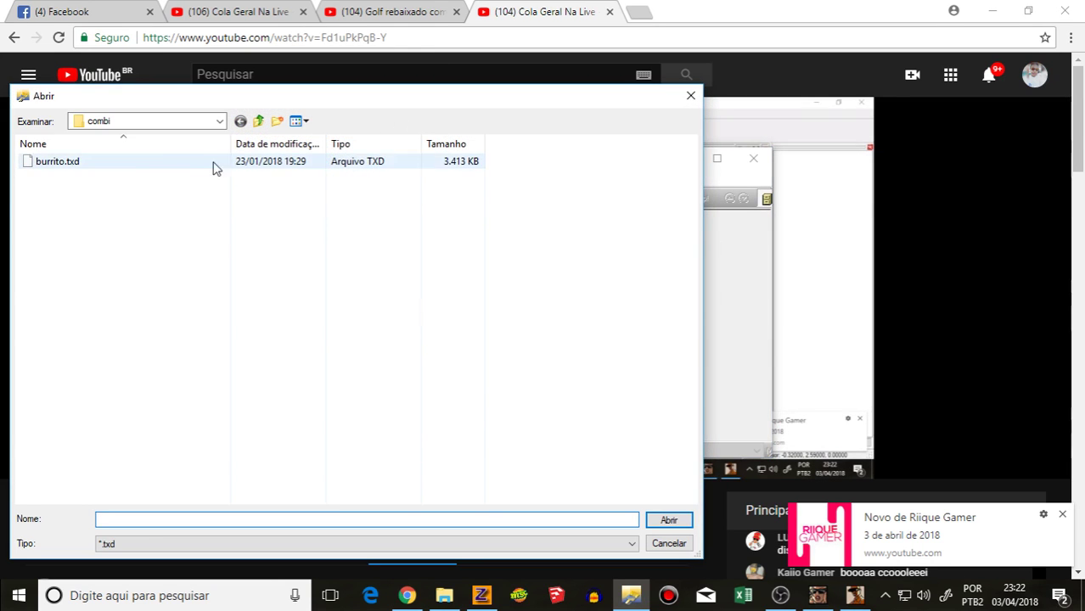
{"action": "left_click", "coordinate": [111, 122]}
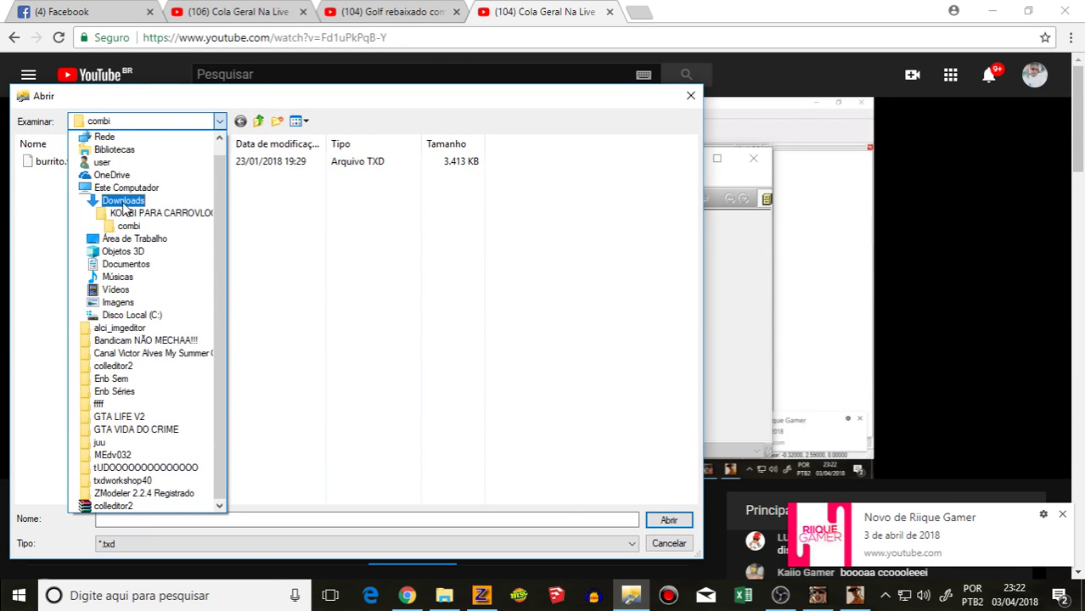
{"action": "left_click", "coordinate": [124, 200]}
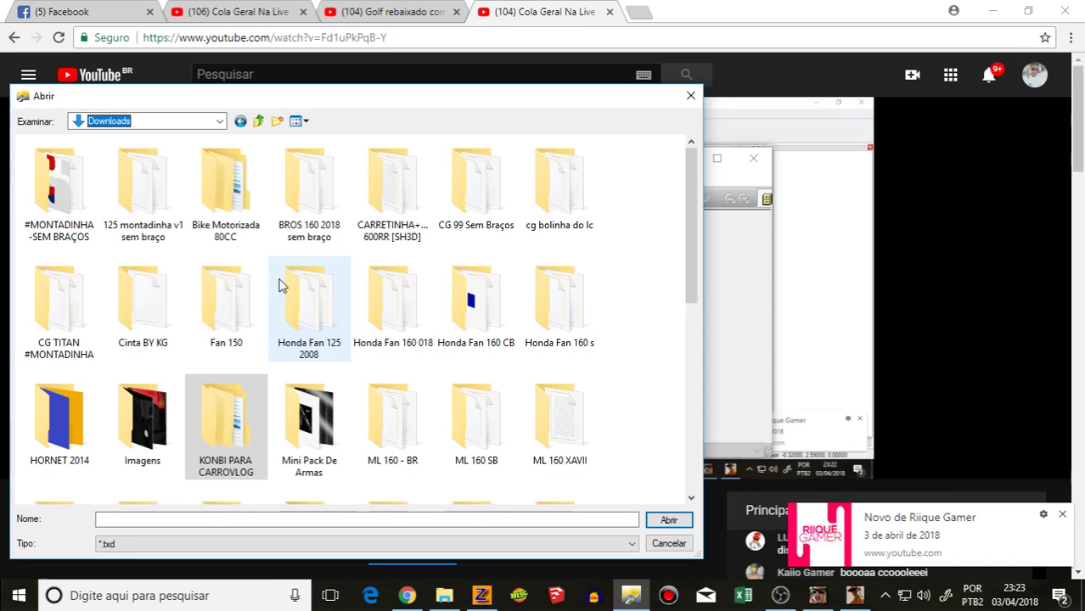
{"action": "double_click", "coordinate": [301, 319]}
{"action": "double_click", "coordinate": [82, 163]}
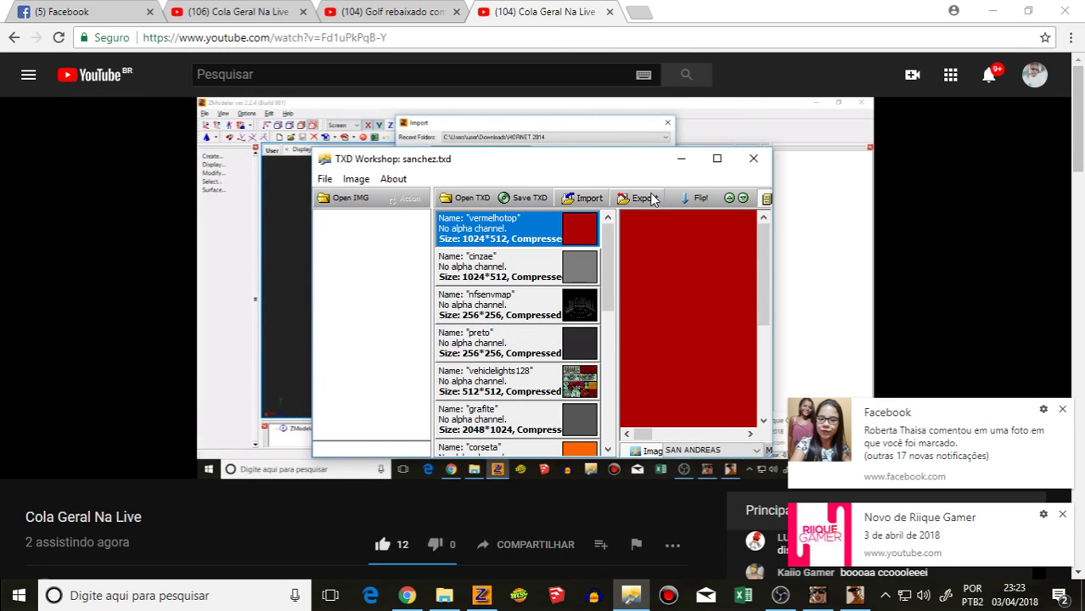
Step: Export the textures of sanchez.txd and close TXD Workshop
{"action": "left_click", "coordinate": [653, 198]}
{"action": "left_click", "coordinate": [690, 267]}
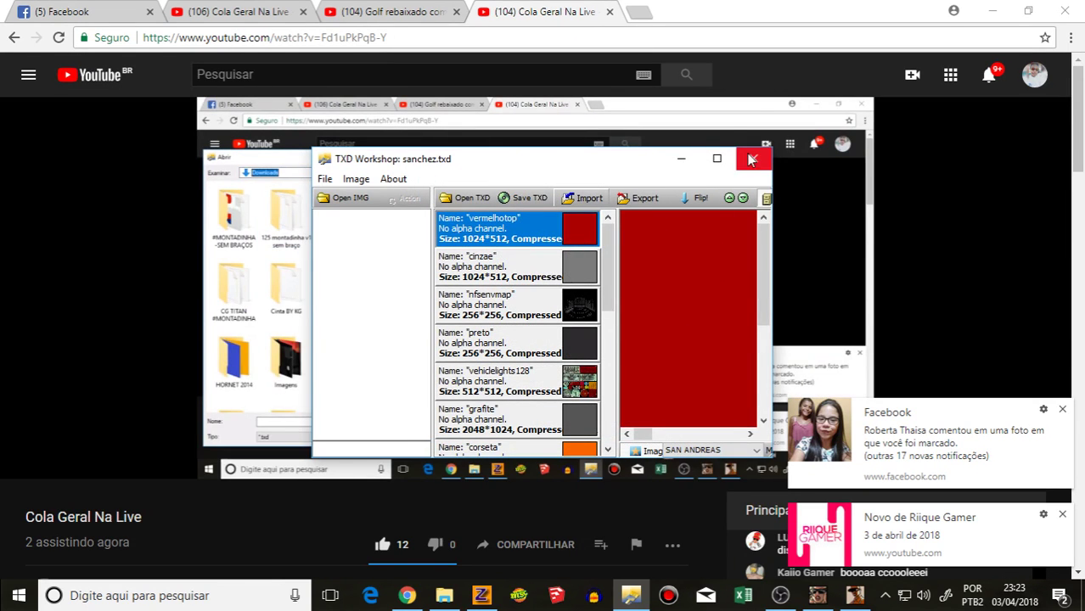
Step: Dismiss the notification over the YouTube page and read the latest messages in the live stream's chat
{"action": "left_click", "coordinate": [1063, 515]}
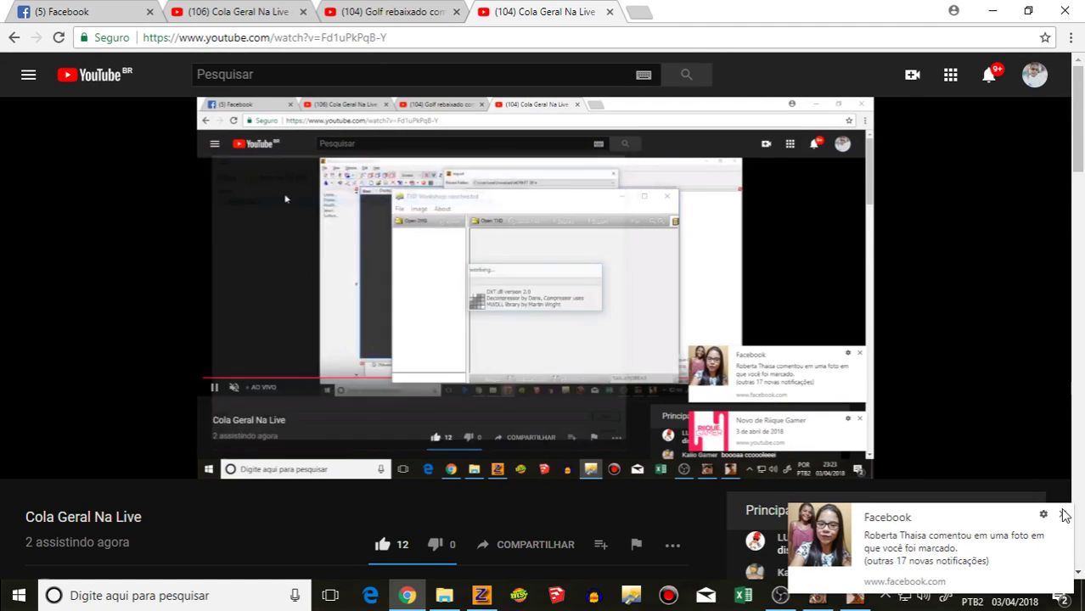
{"action": "scroll", "coordinate": [520, 497], "scroll_direction": "down", "scroll_amount": 3}
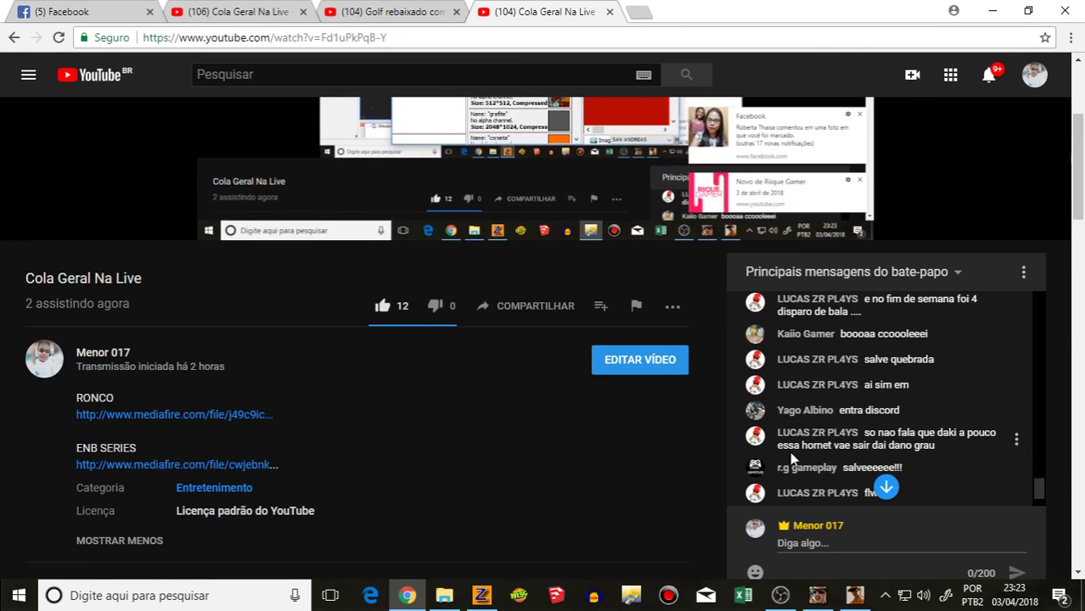
{"action": "scroll", "coordinate": [789, 450], "scroll_direction": "down", "scroll_amount": 2}
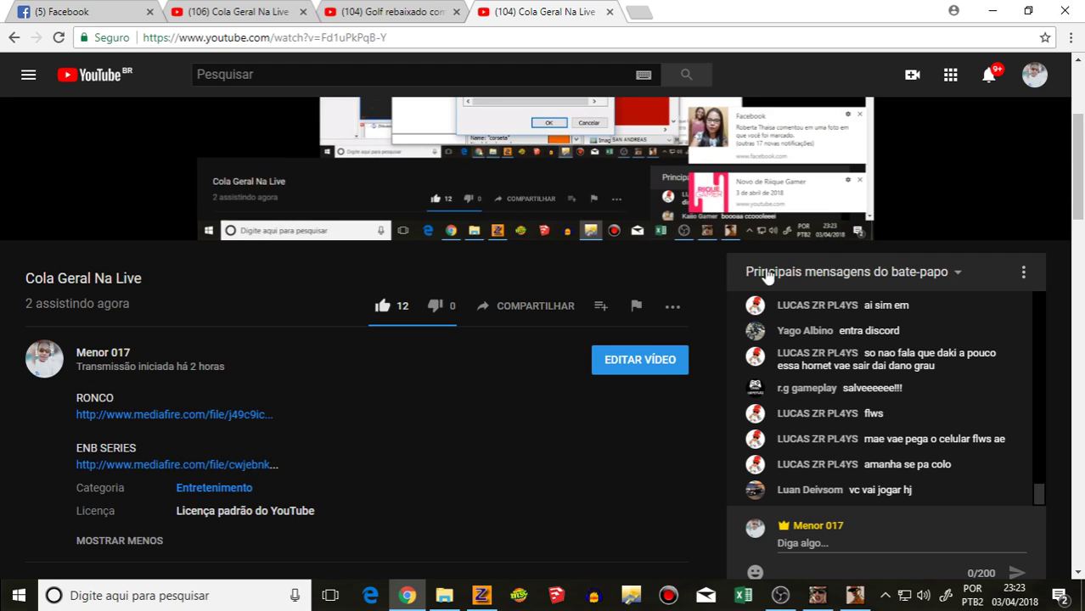